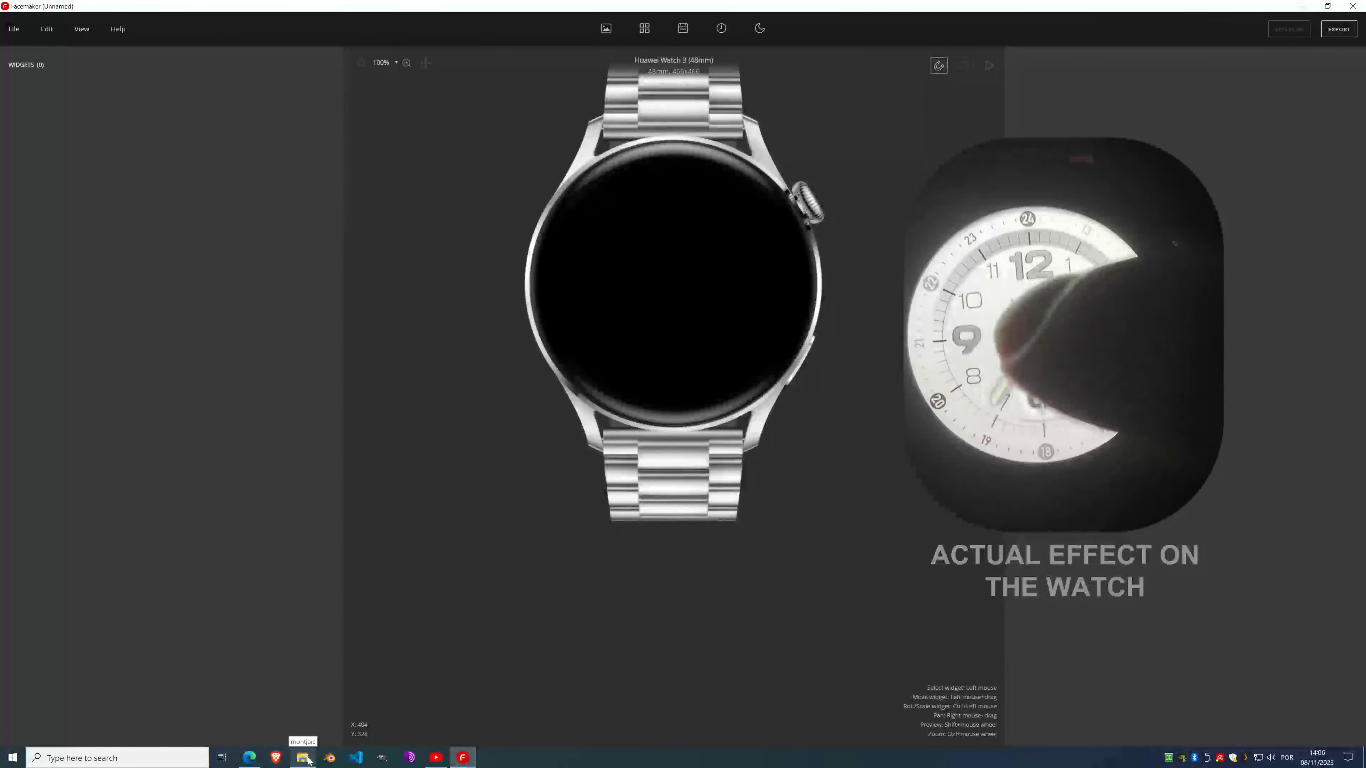
Step: Switch to the montjuic folder in File Explorer, enlarge its thumbnails and look over the three MontJuic3in1 snapshot images
left_click(308, 761)
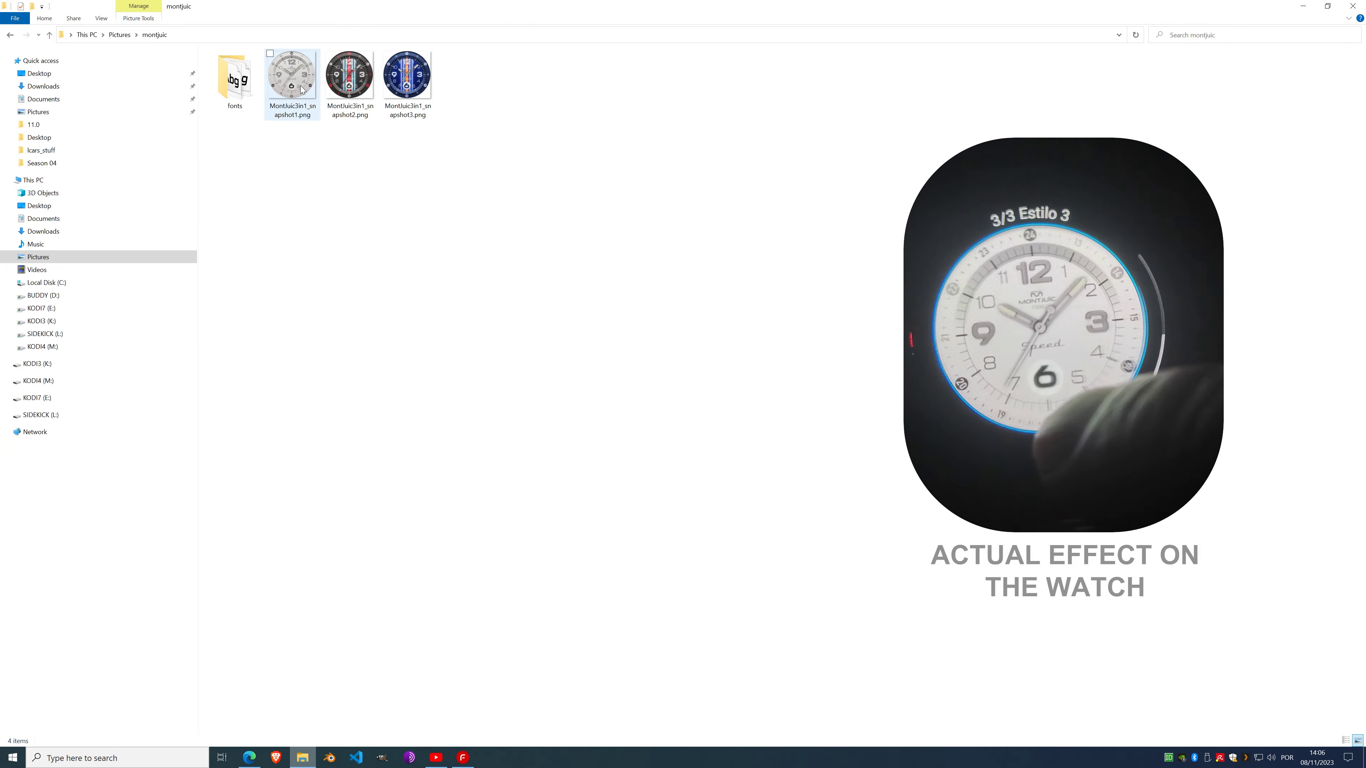
scroll(414, 155, "up", 2)
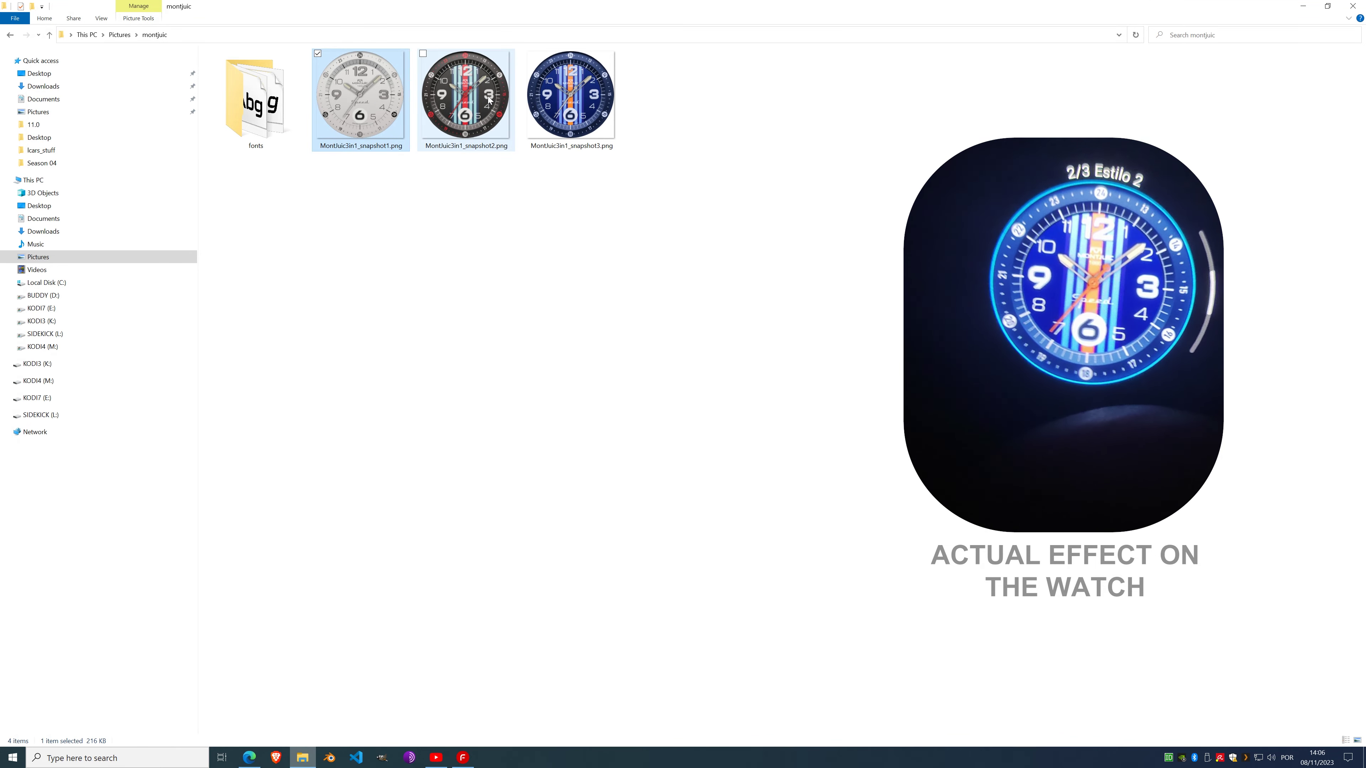
left_click(557, 99)
left_click(466, 100)
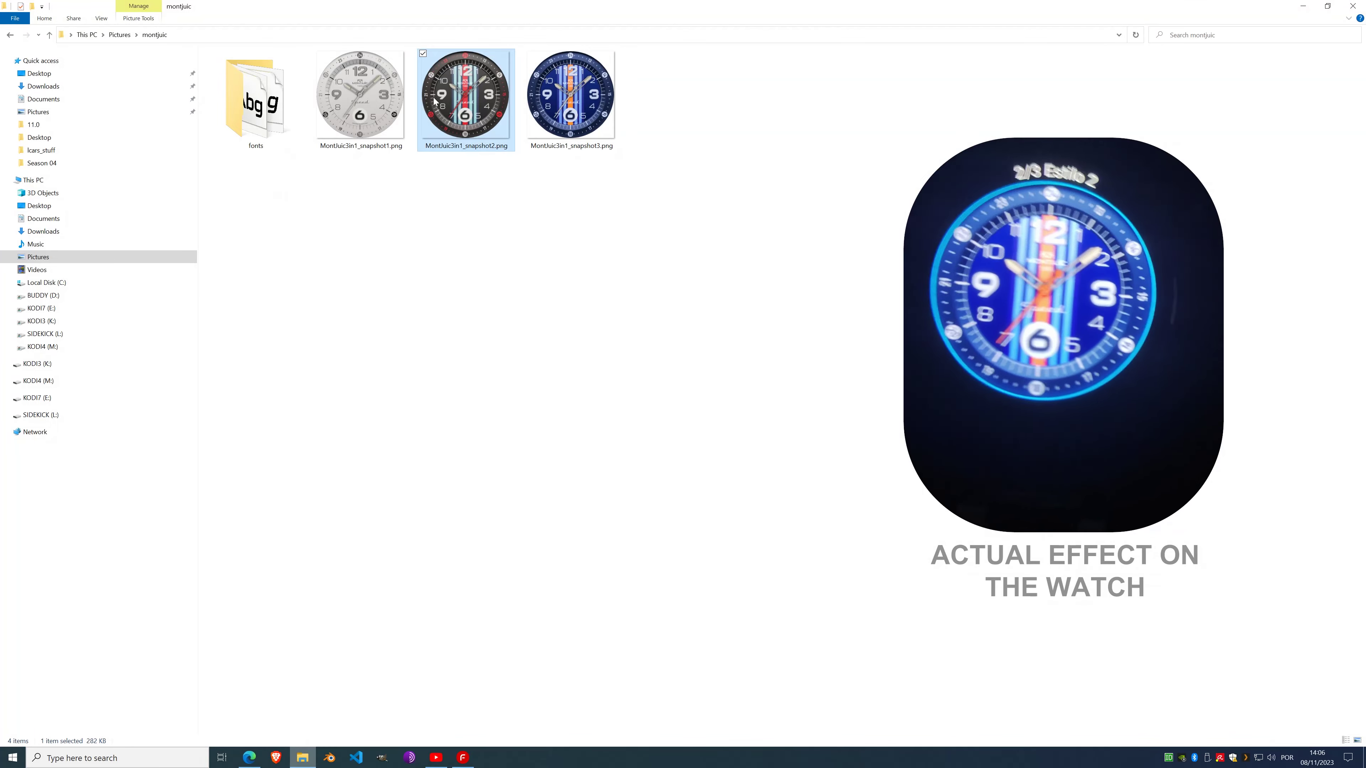
left_click(399, 102)
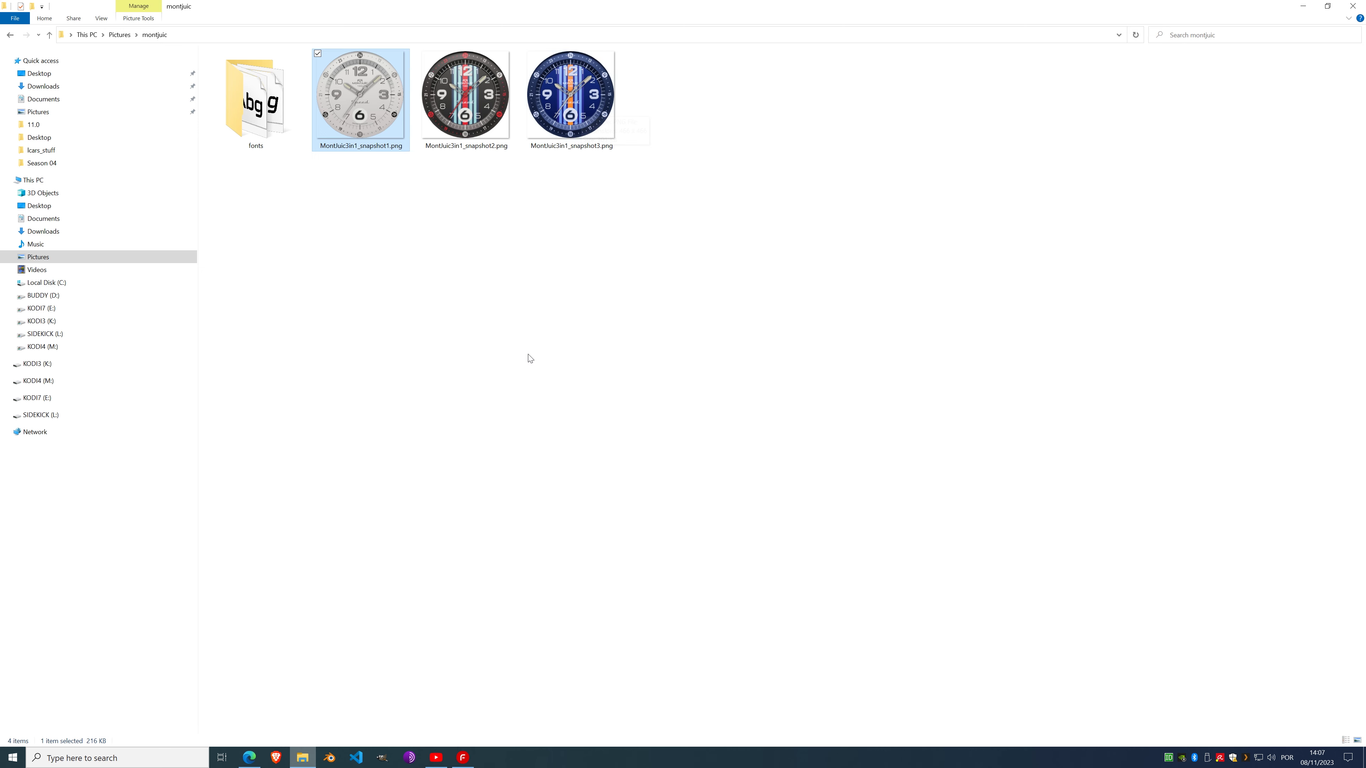
Step: Switch to Facemaker and preview the Huawei Watch 3 in its Active and Classic styles, ending on Elite
left_click(462, 758)
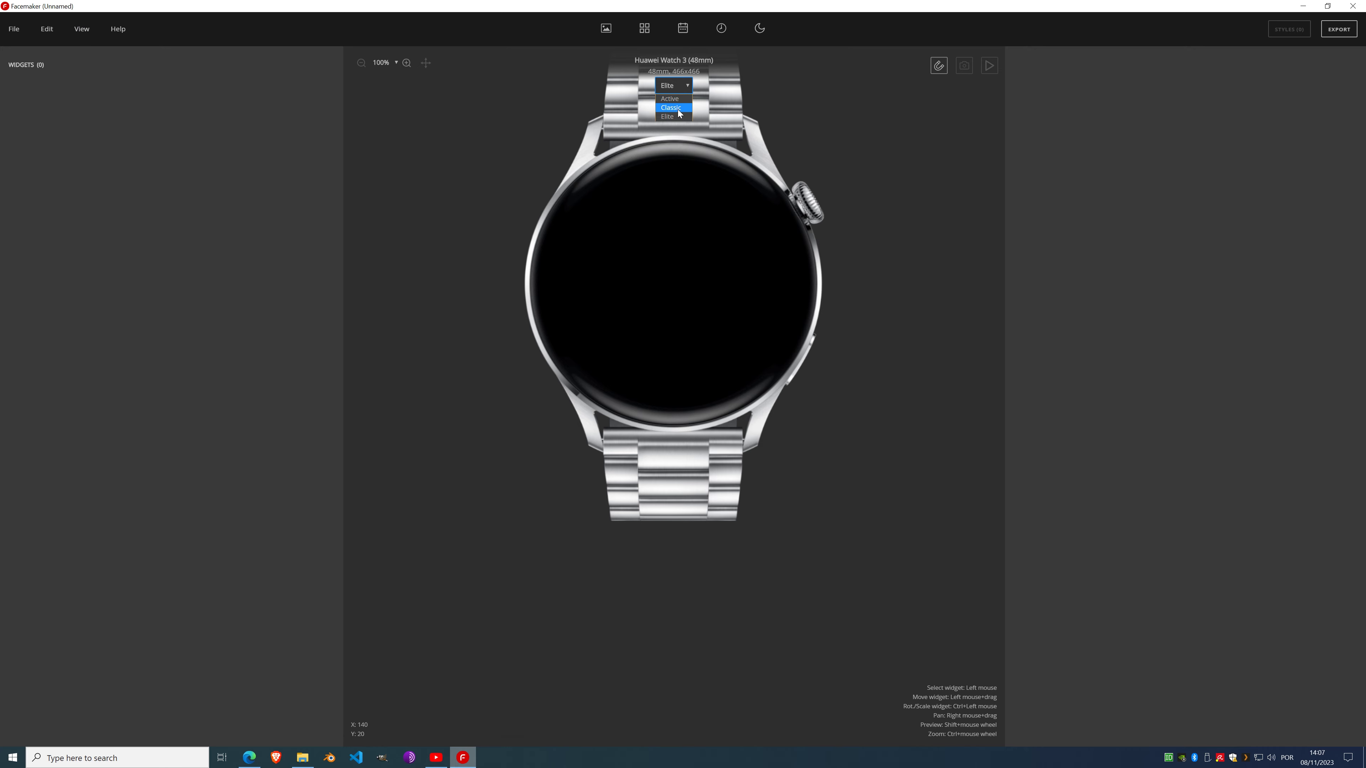
left_click(671, 86)
left_click(676, 100)
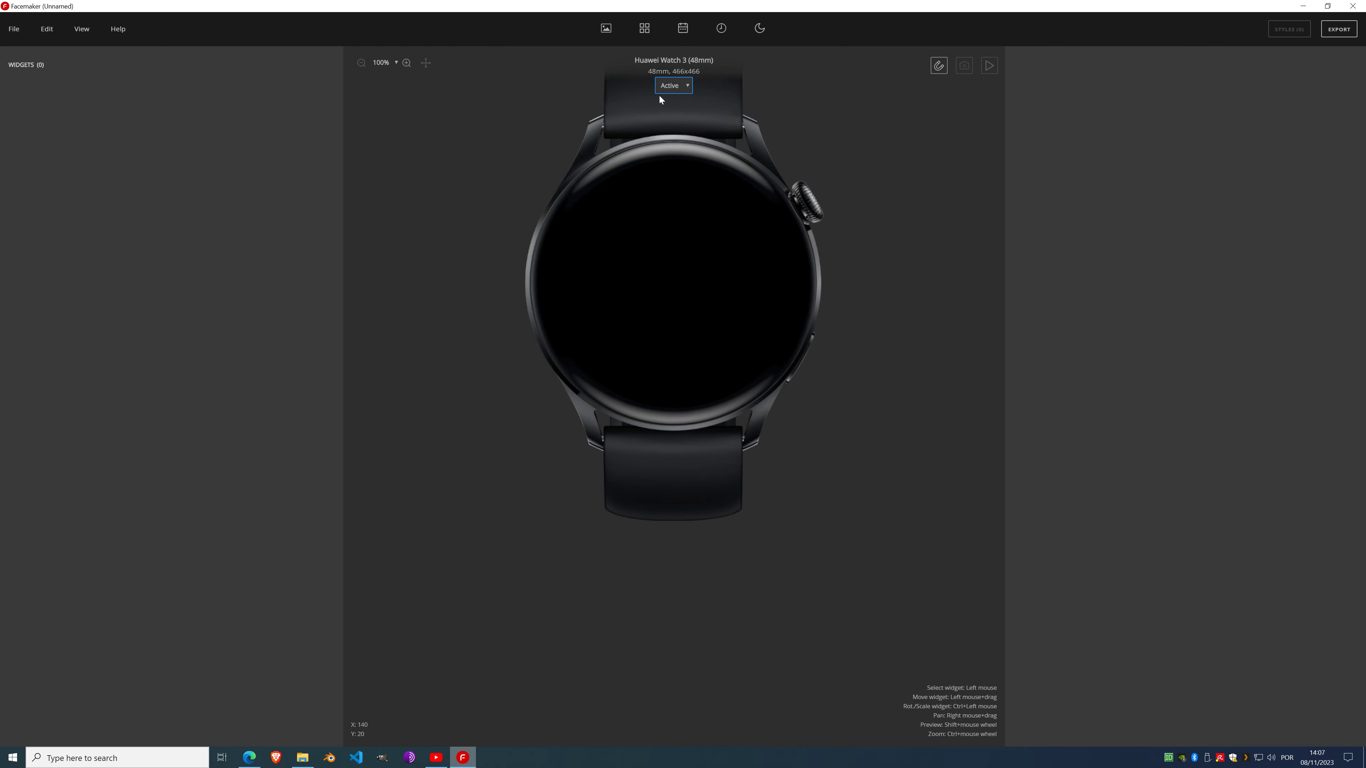
left_click(678, 86)
left_click(675, 108)
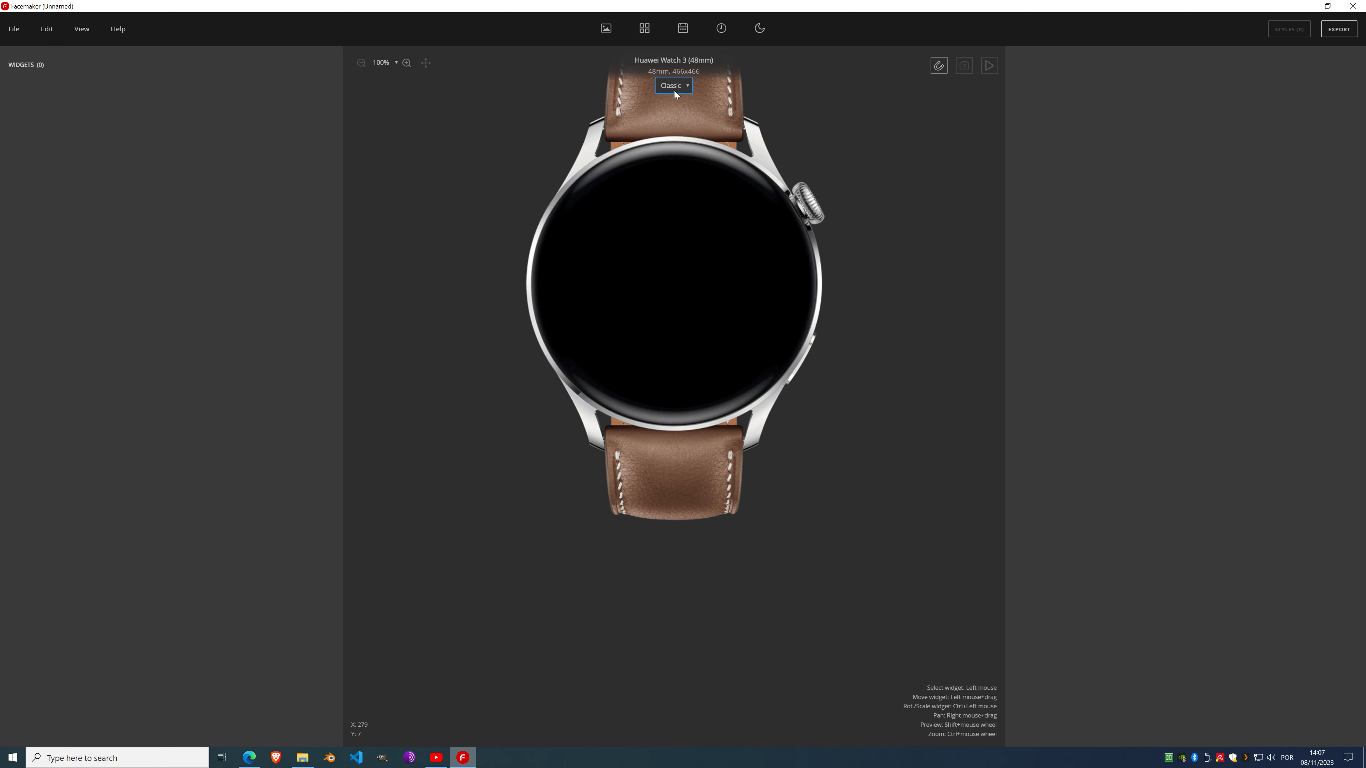
left_click(674, 91)
left_click(671, 116)
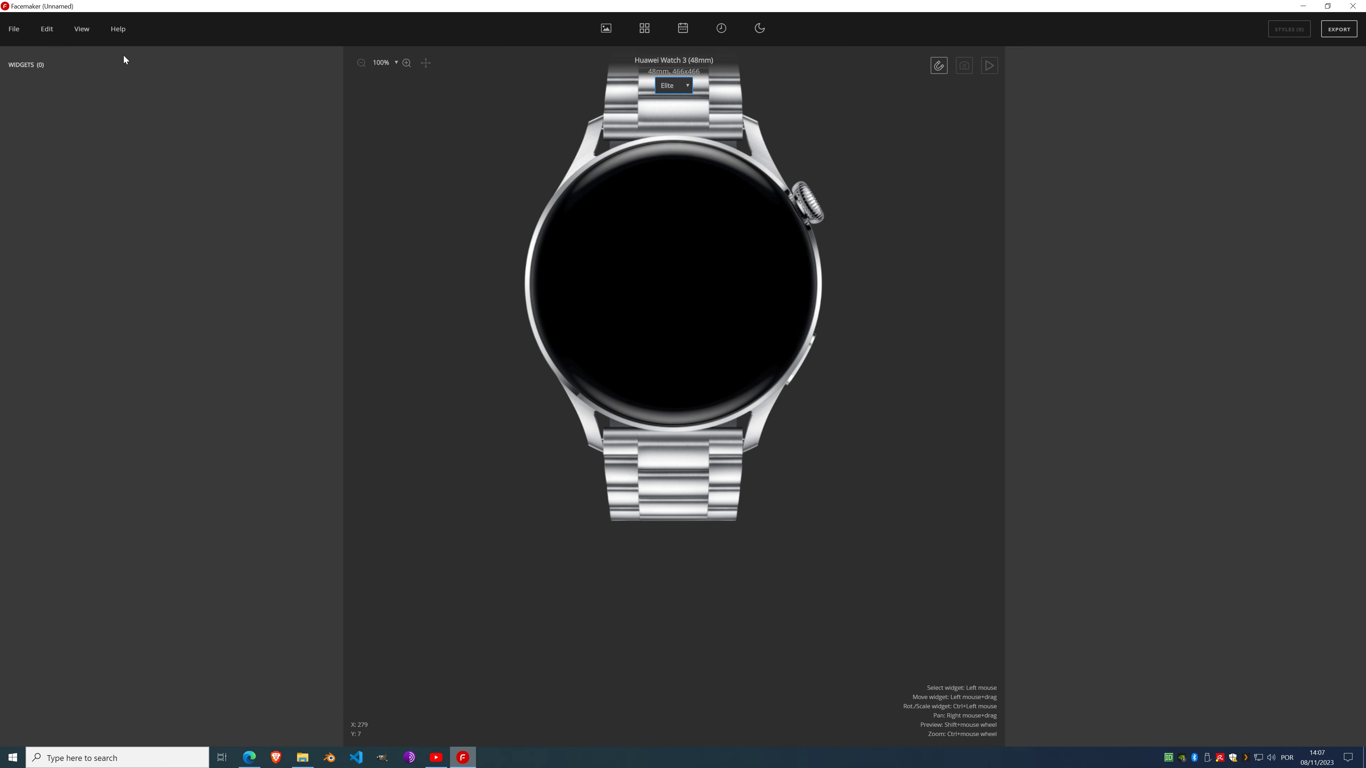
Step: Change the face's watch model to Huawei Watch GT (46mm) in the face info and submit it
left_click(15, 29)
left_click(21, 173)
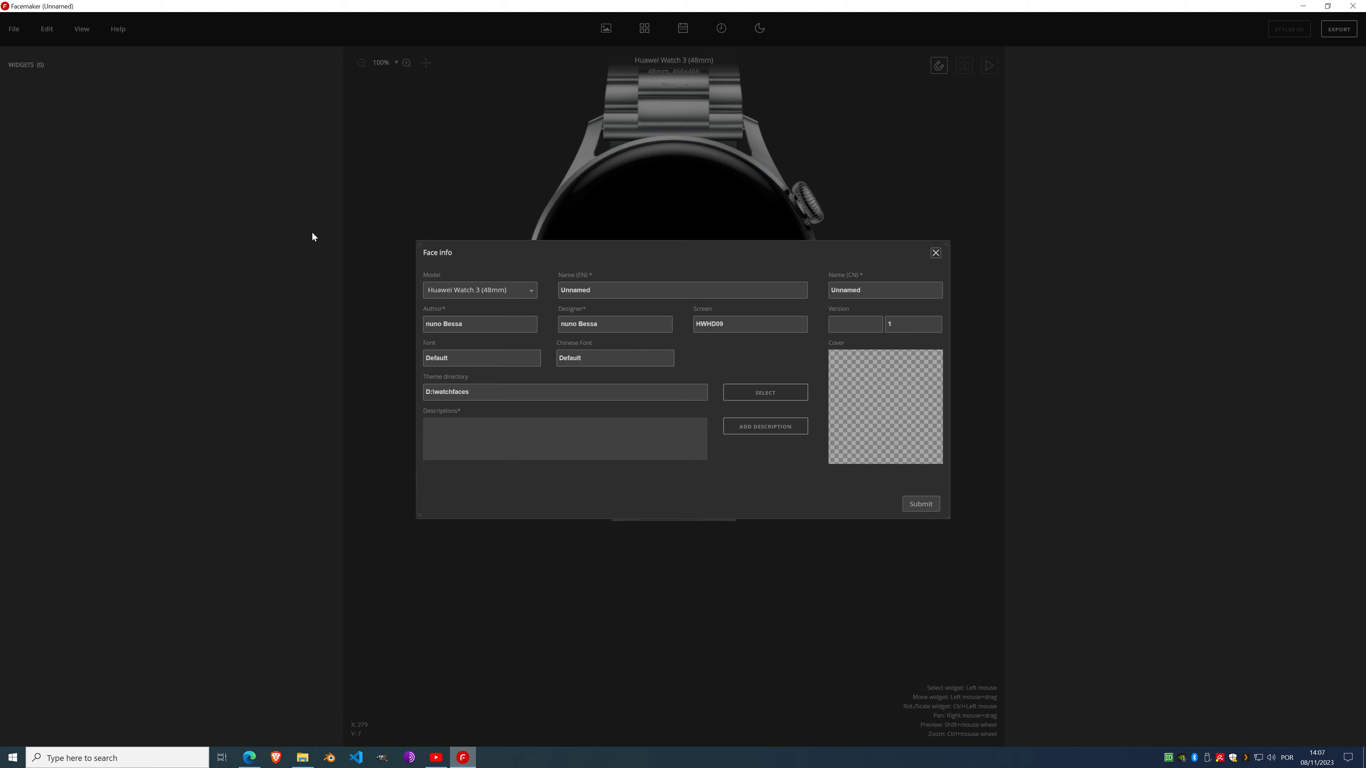
left_click(500, 292)
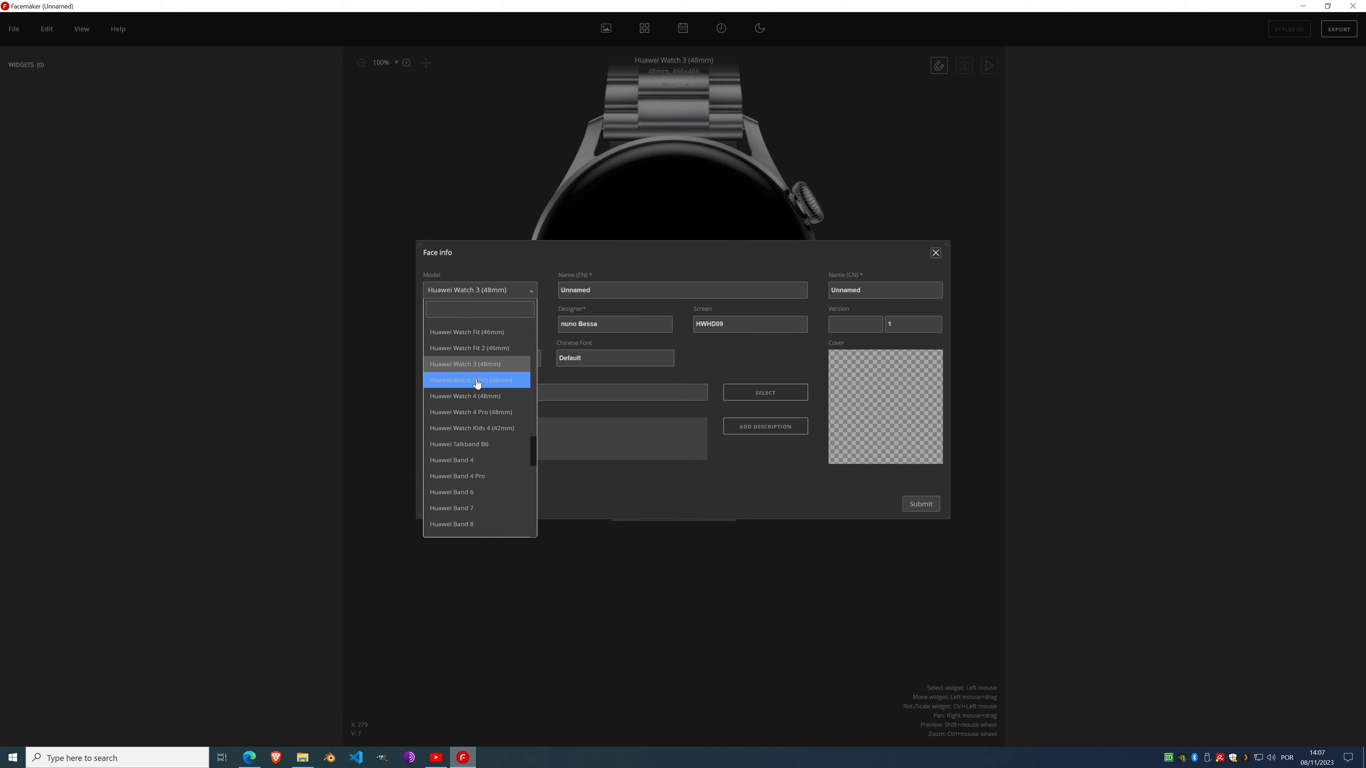
scroll(478, 381, "down", 5)
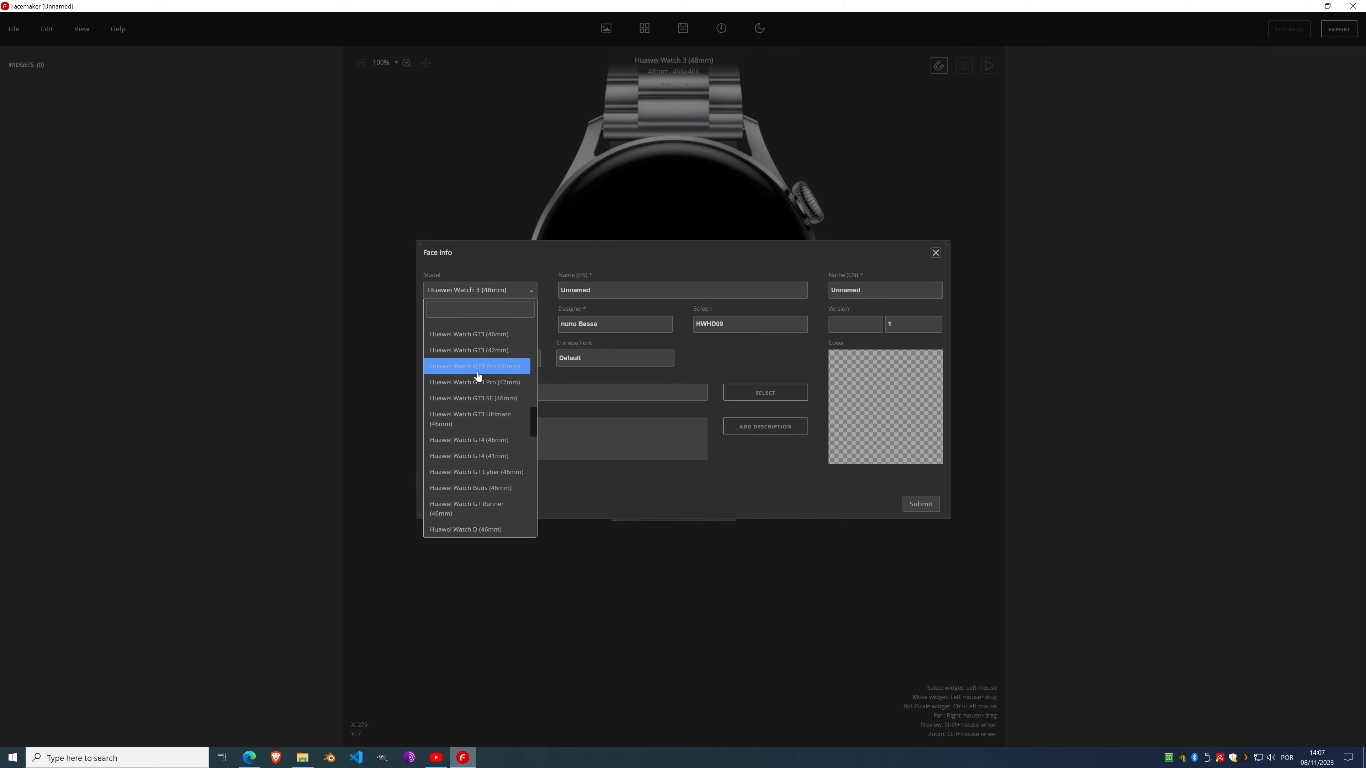
scroll(477, 376, "up", 4)
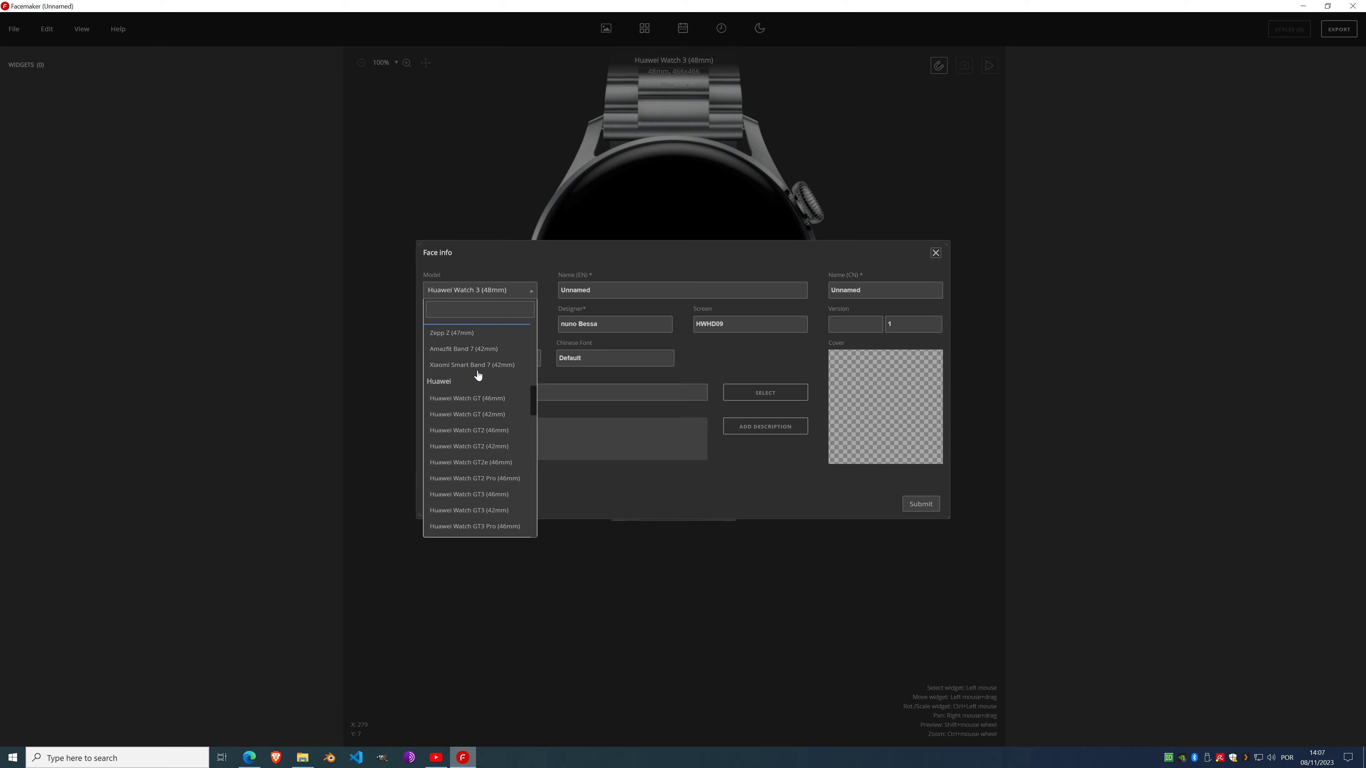
left_click(477, 398)
left_click(920, 504)
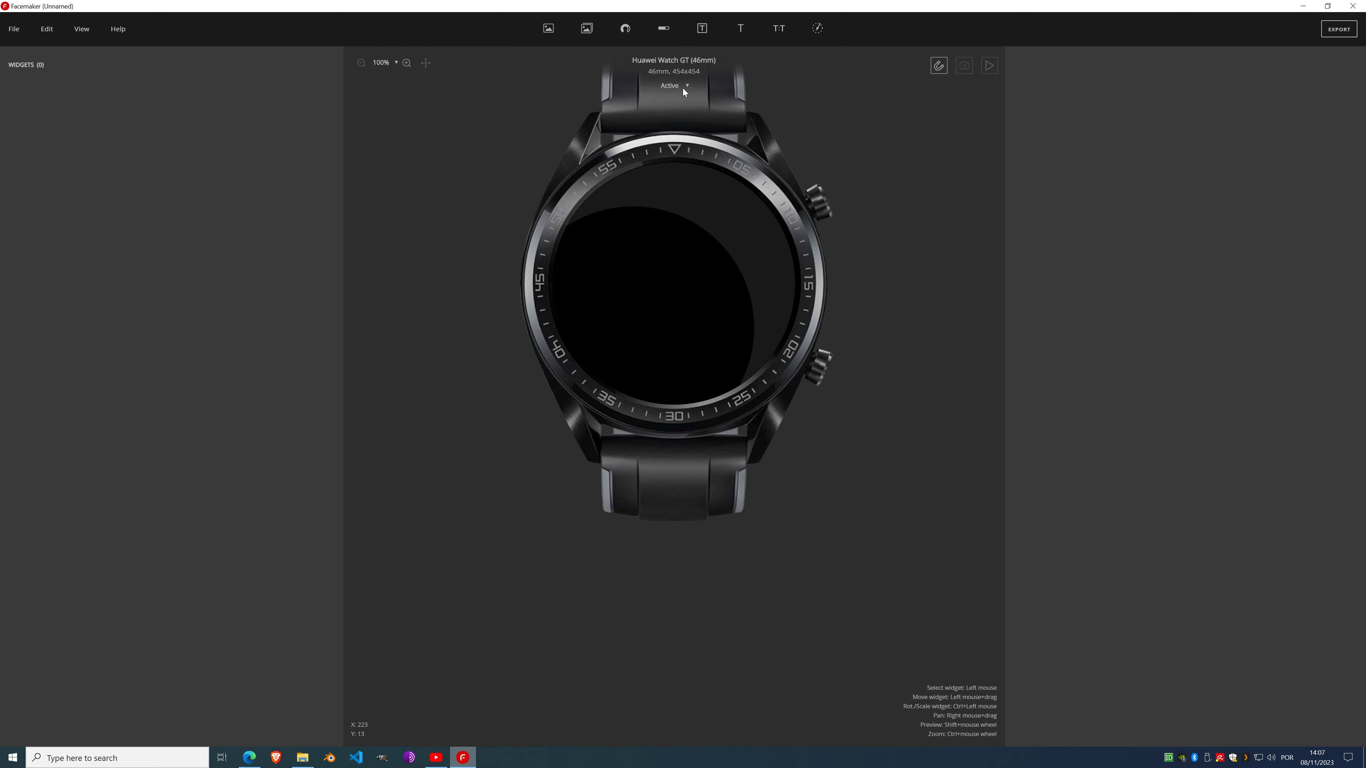
Step: Preview the Huawei Watch GT in its Classic style and return it to Active
left_click(672, 108)
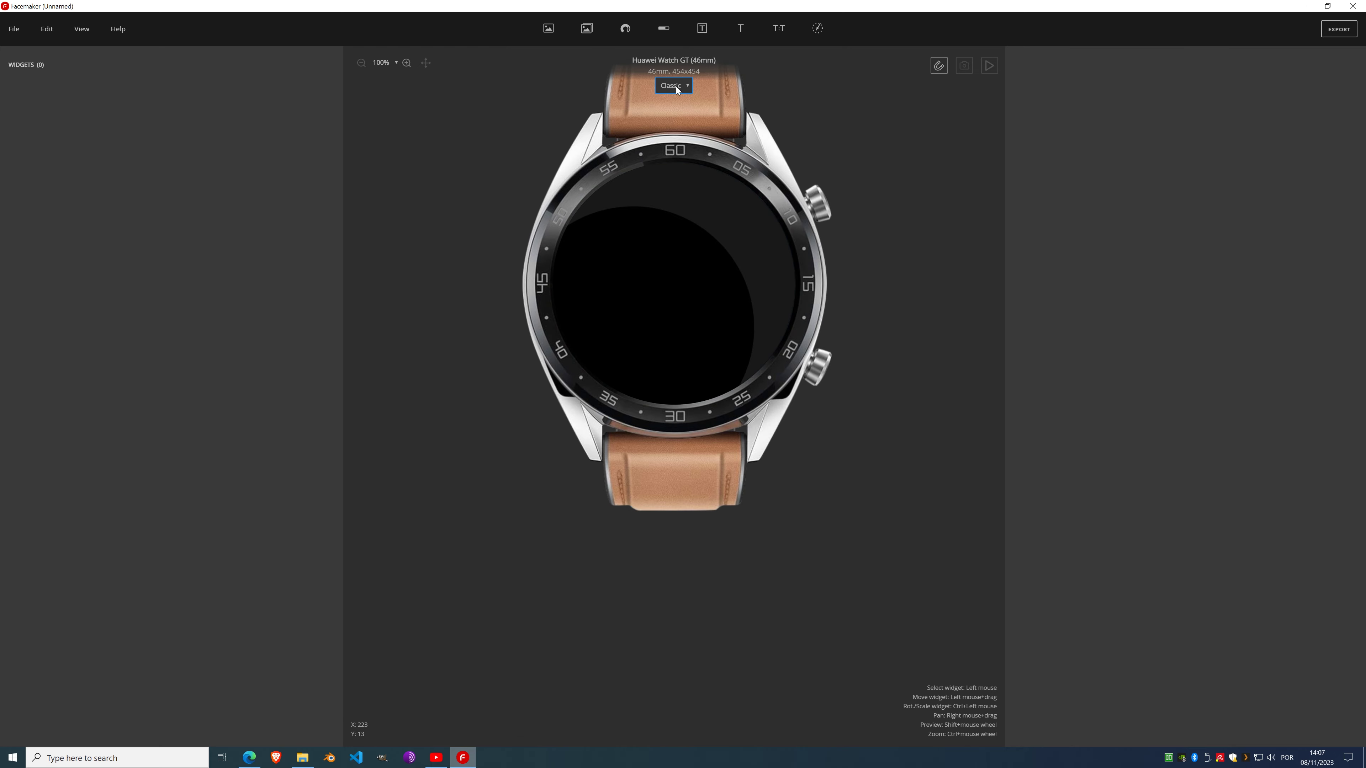
left_click(673, 85)
left_click(669, 98)
Step: Change the face's watch model to Huawei Watch GT2 (46mm) in the face info and submit it
left_click(14, 28)
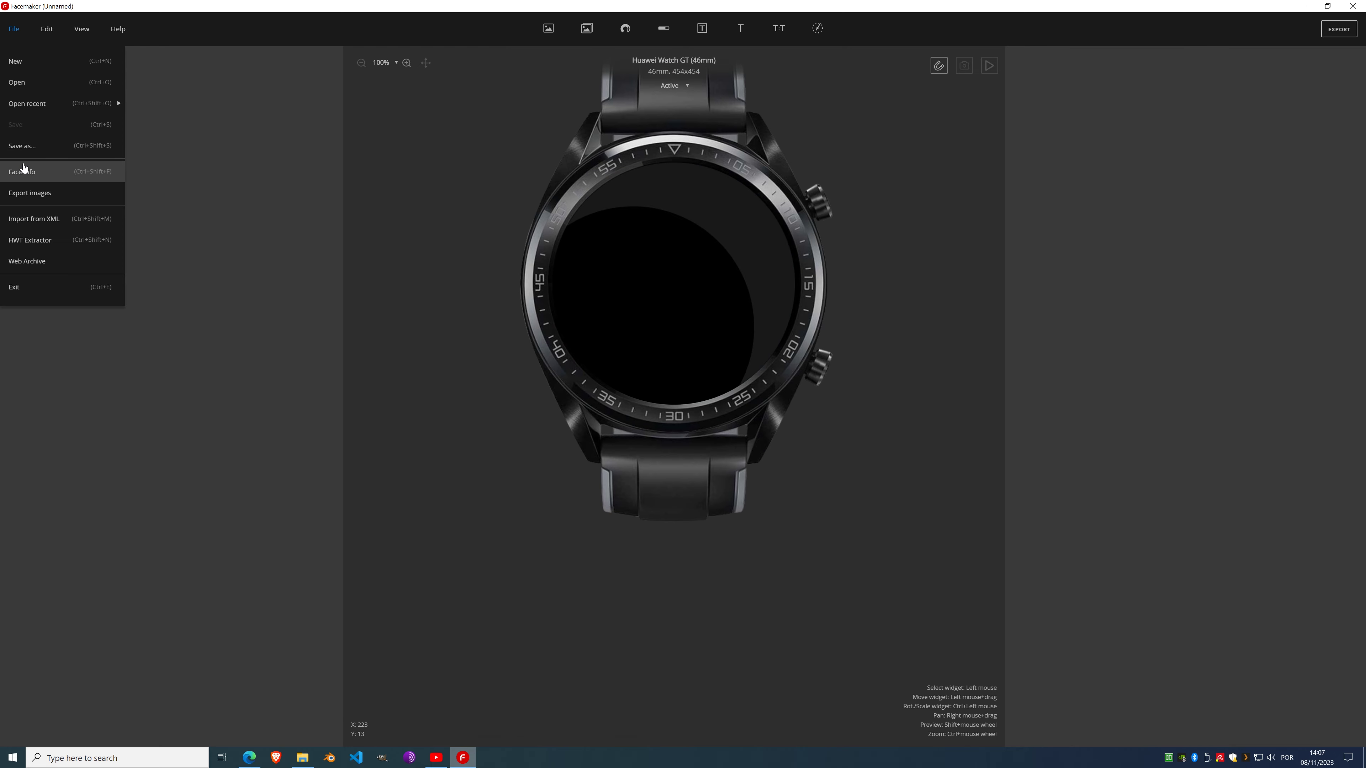
left_click(25, 172)
left_click(519, 295)
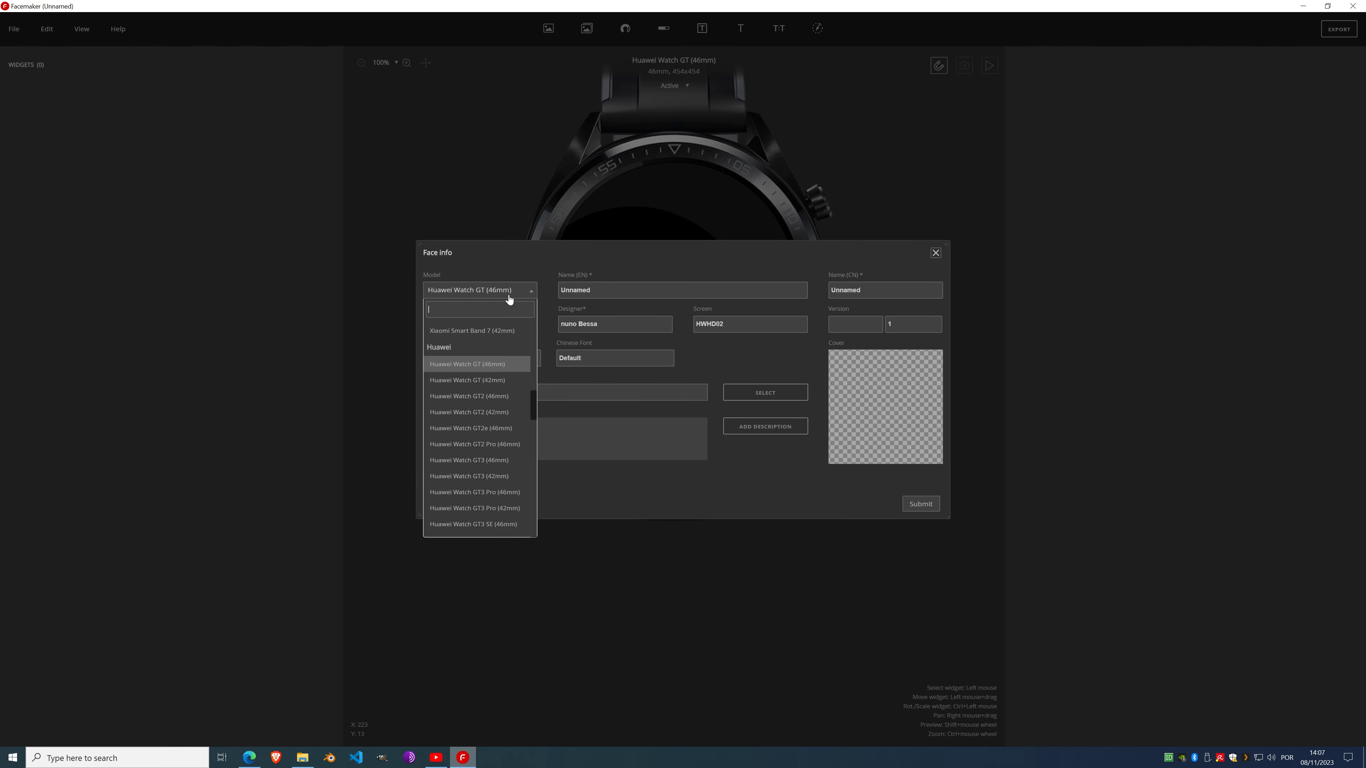
left_click(501, 396)
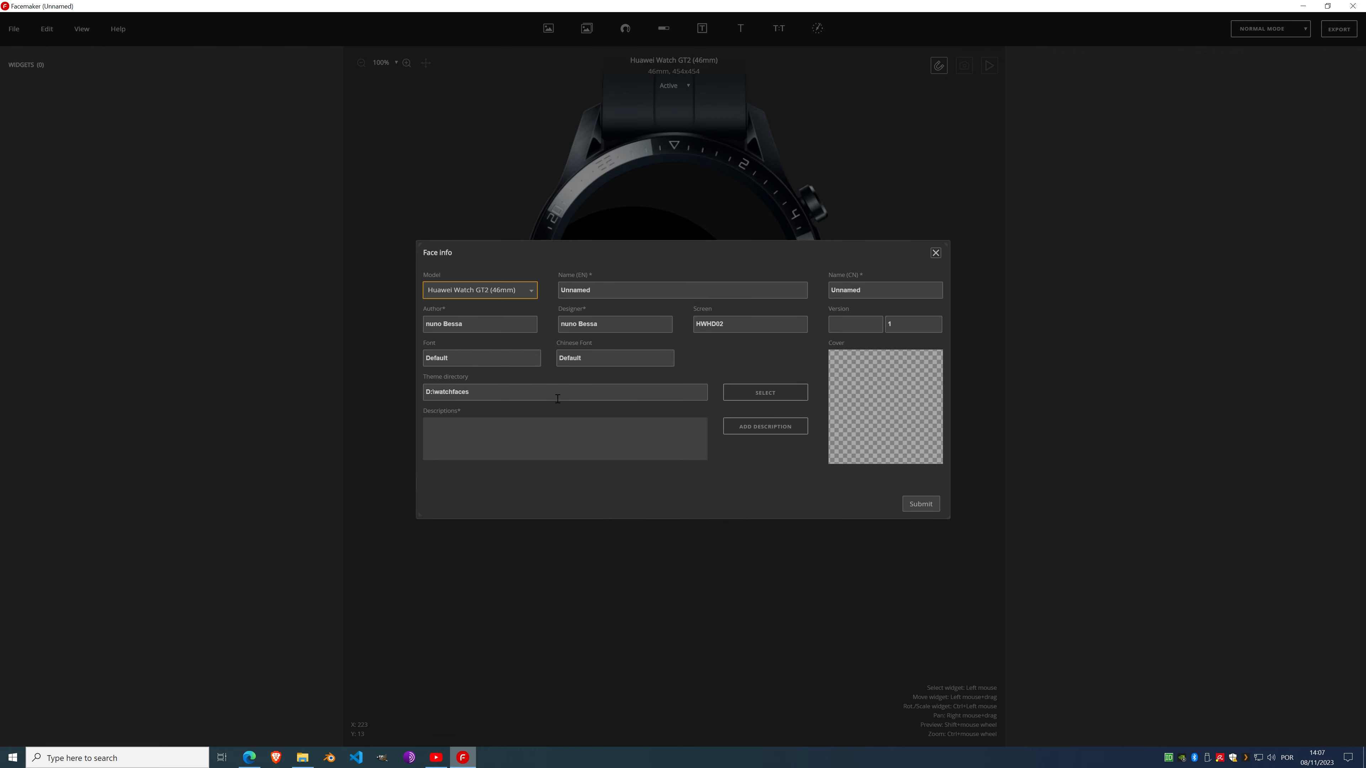
left_click(903, 504)
Step: Preview the Huawei Watch GT2 in its Orange, Classic and Elite styles and return it to Active
left_click(679, 86)
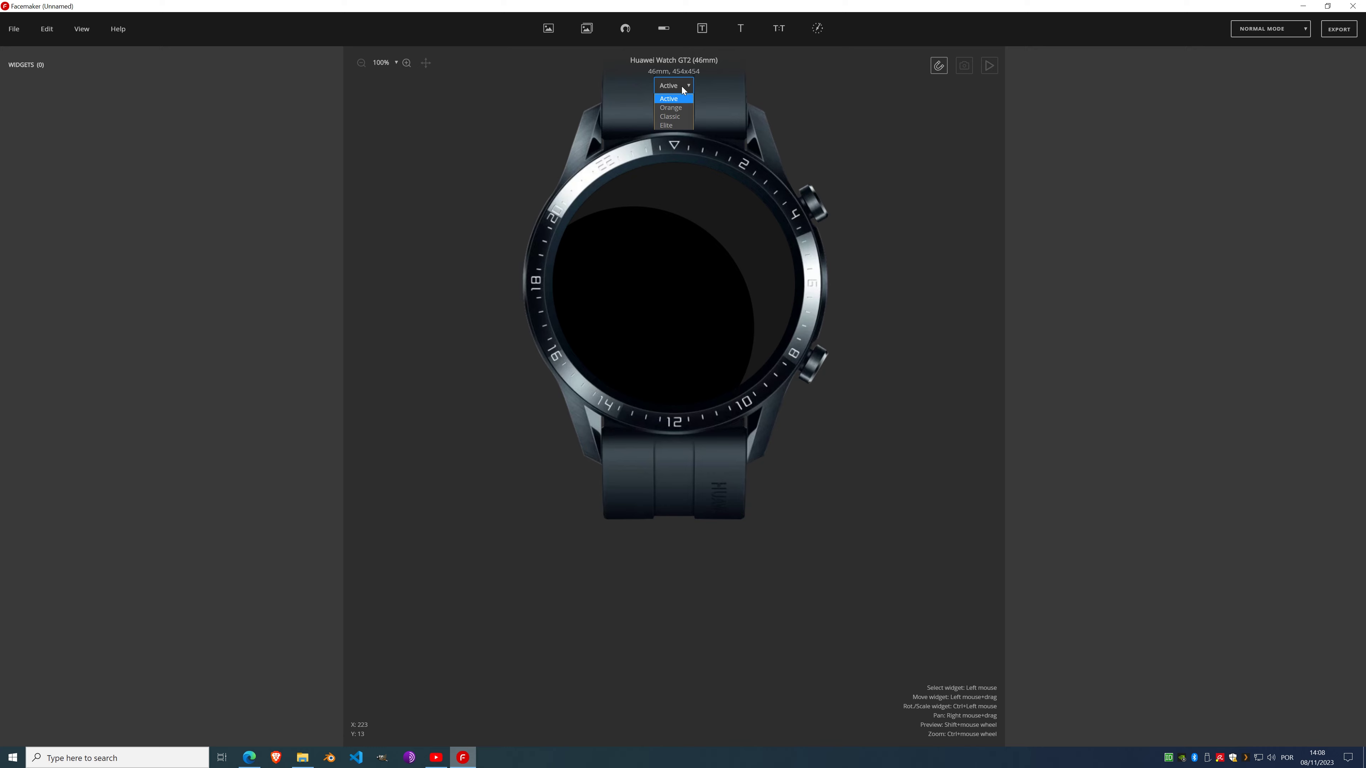
left_click(681, 102)
left_click(678, 90)
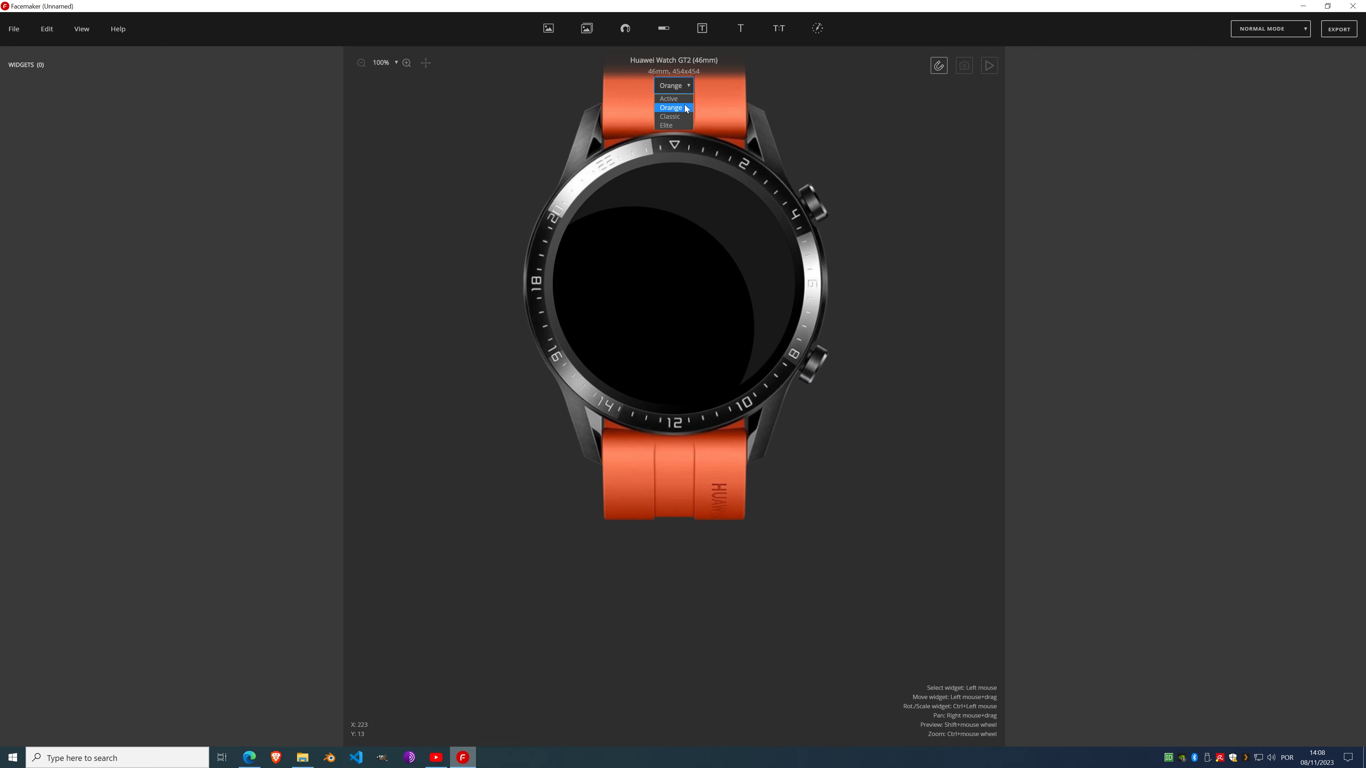
left_click(686, 117)
left_click(682, 91)
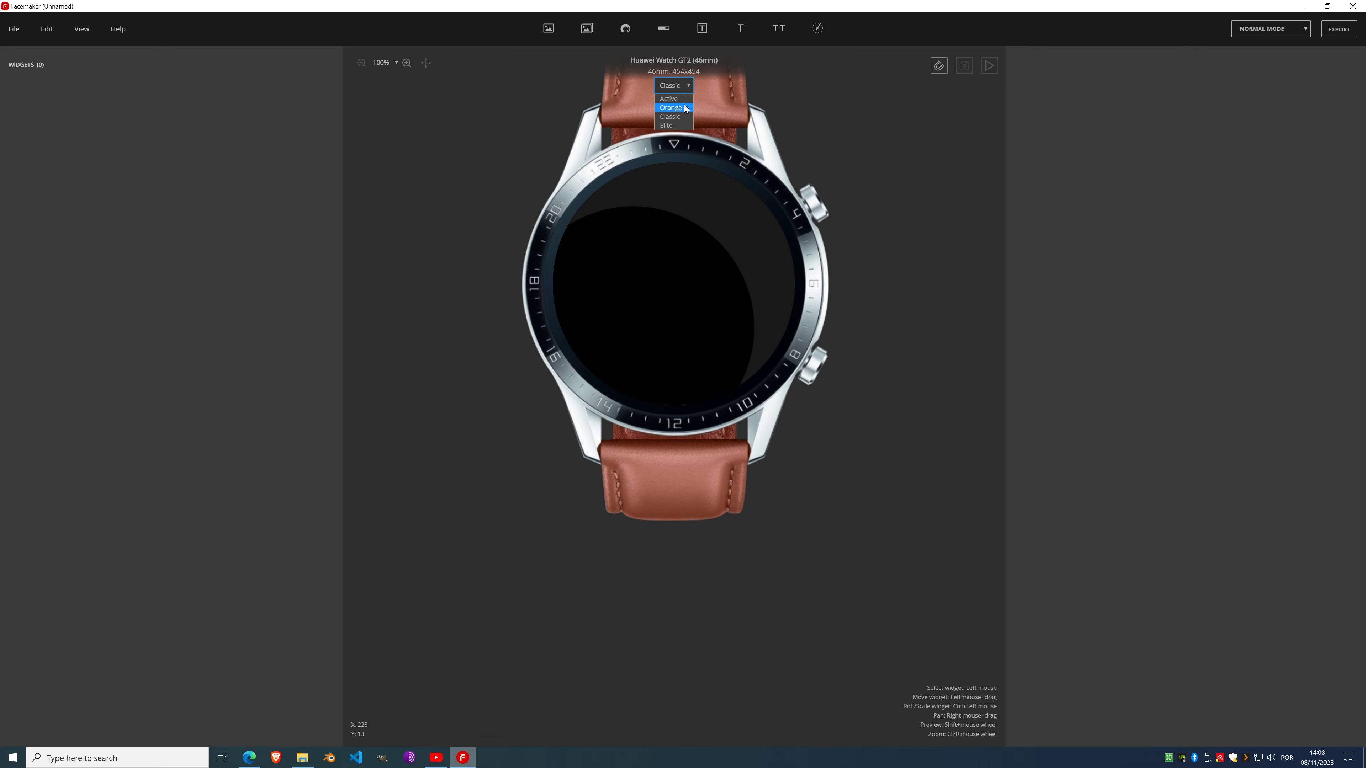
left_click(680, 125)
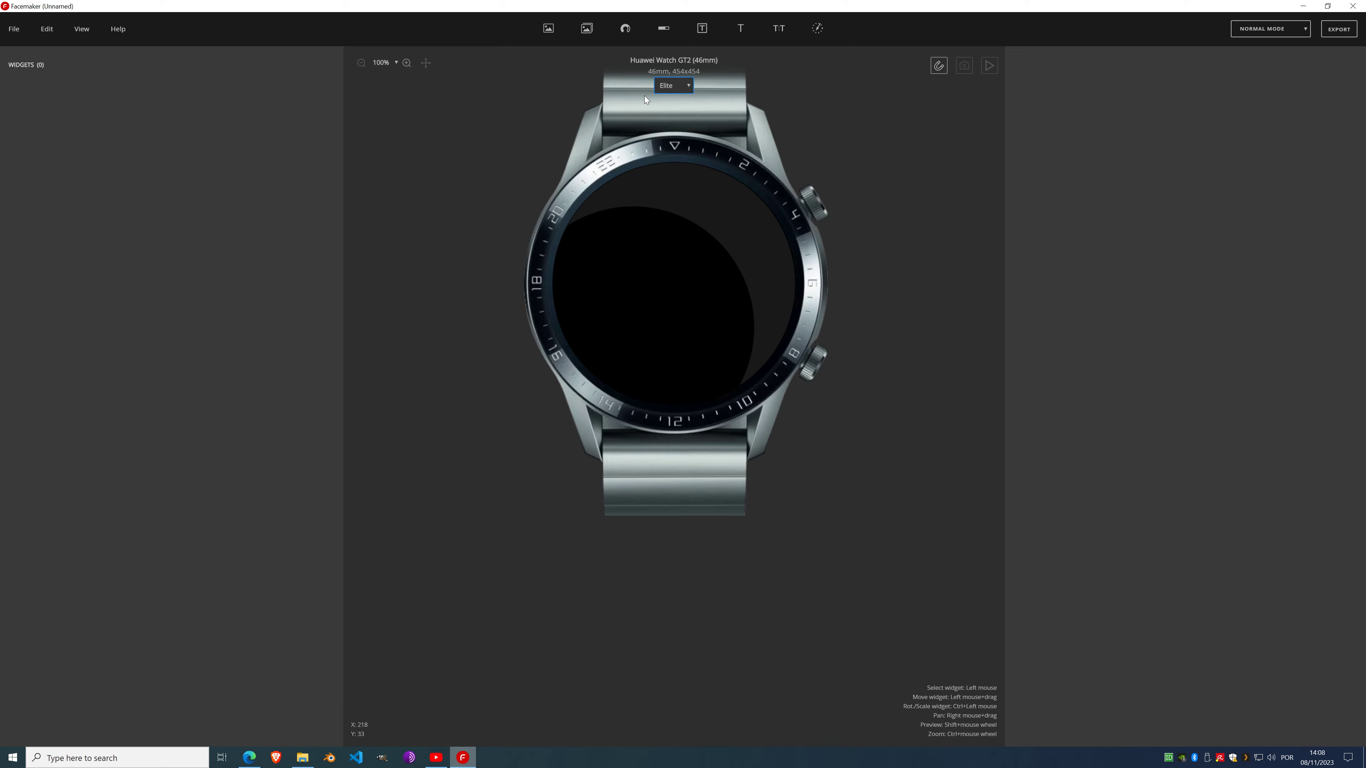
left_click(670, 87)
left_click(682, 100)
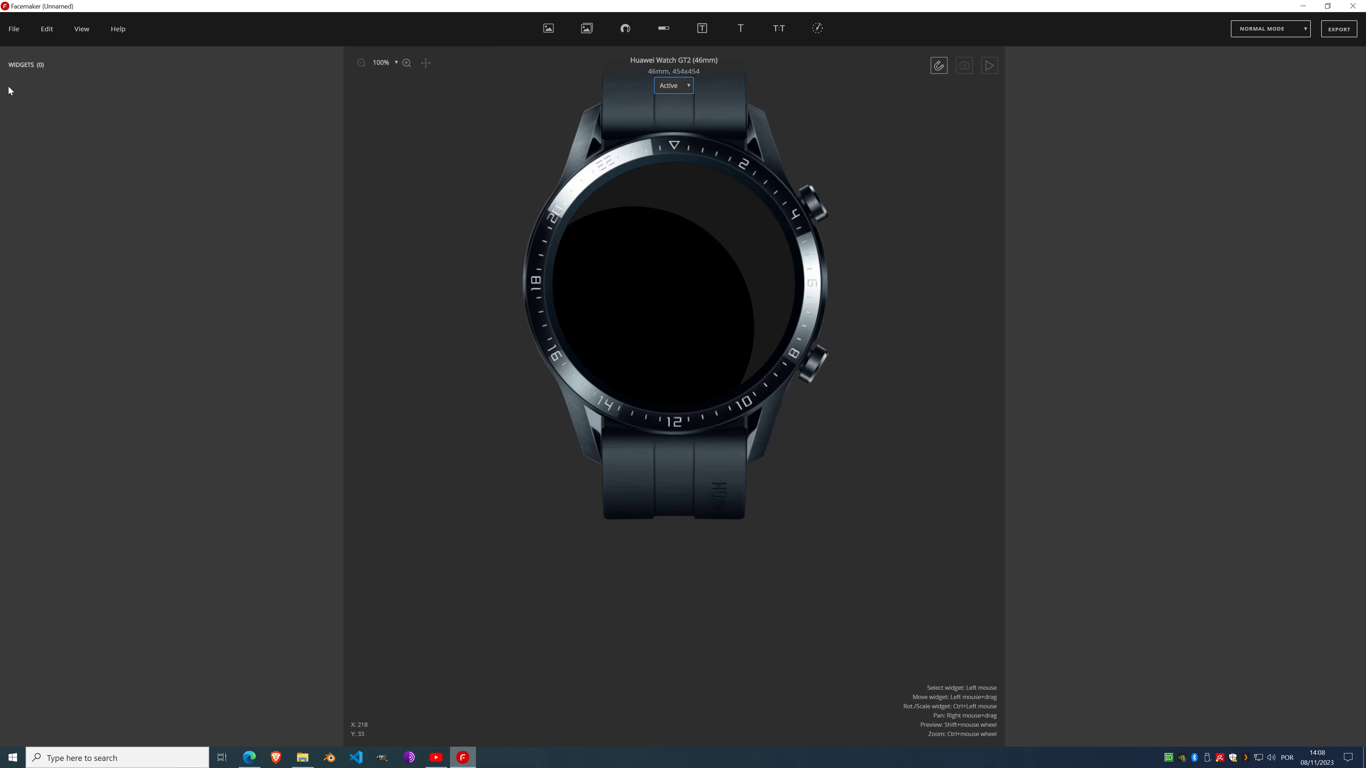
Step: Open the Web Archive and browse the available faces for the Huawei Watch GT (46mm)
left_click(11, 36)
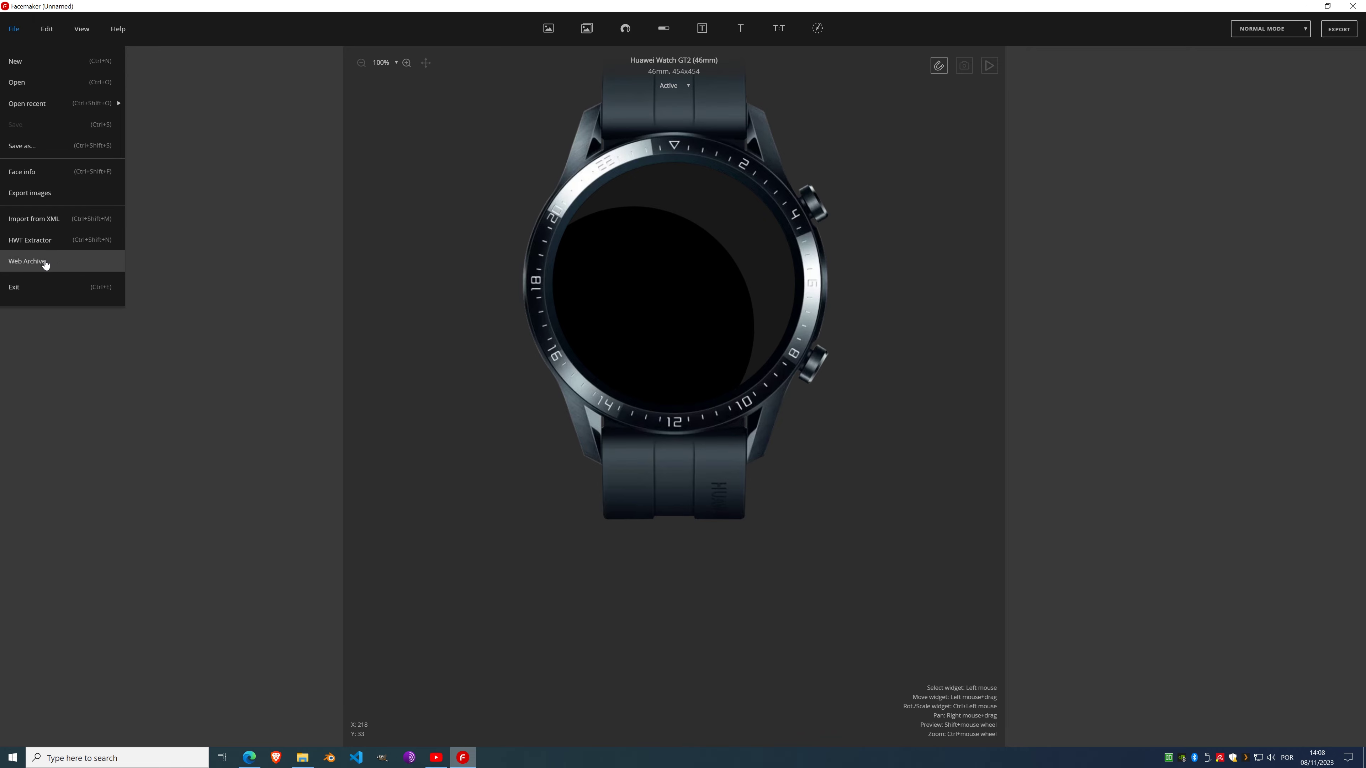
left_click(45, 263)
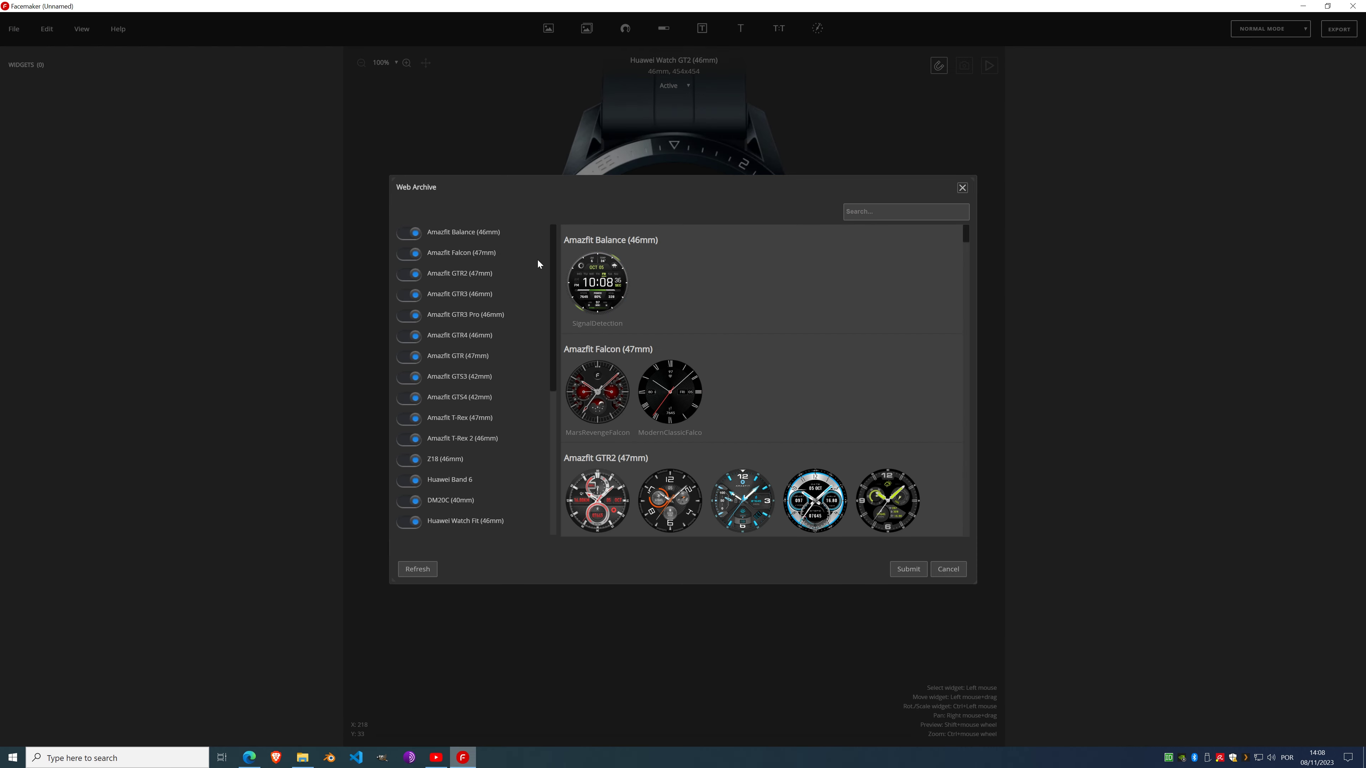
left_click_drag(551, 247, 559, 414)
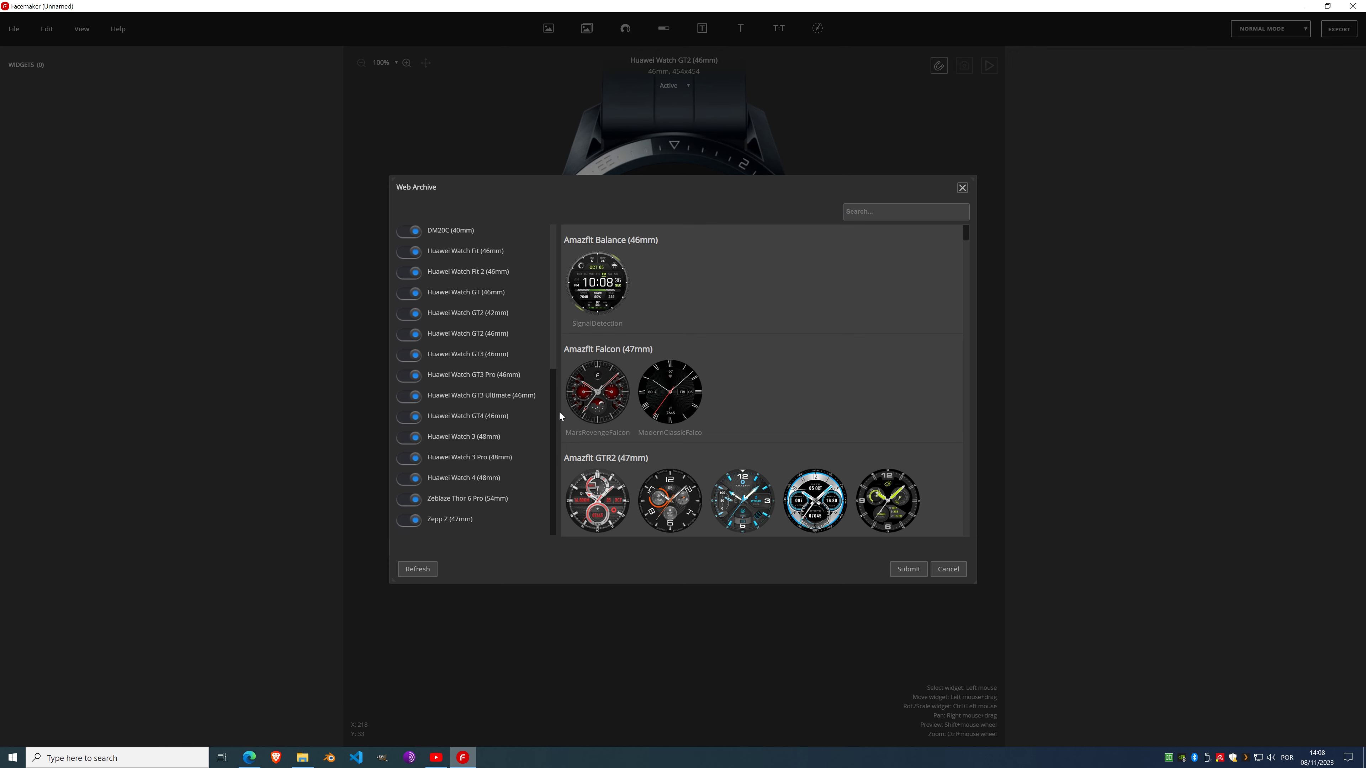
scroll(558, 407, "up", 2)
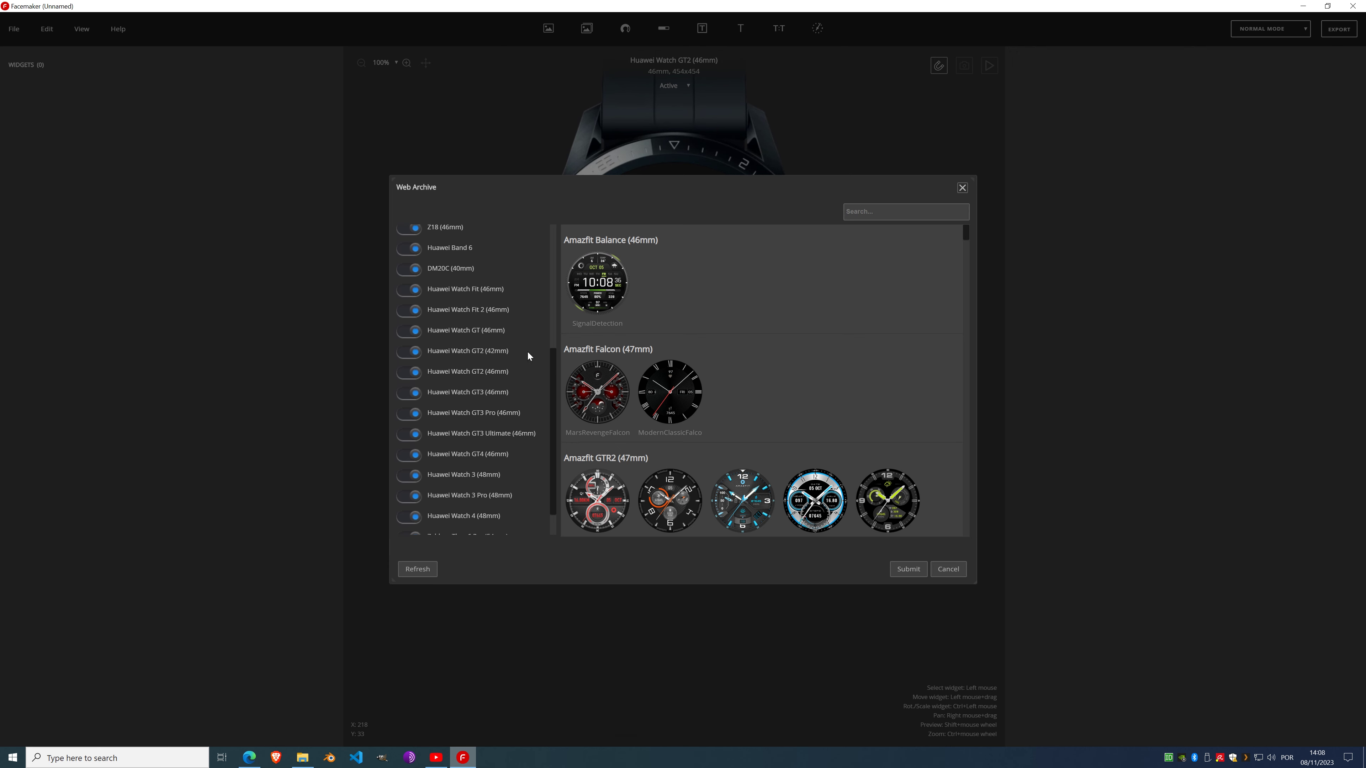
left_click(490, 338)
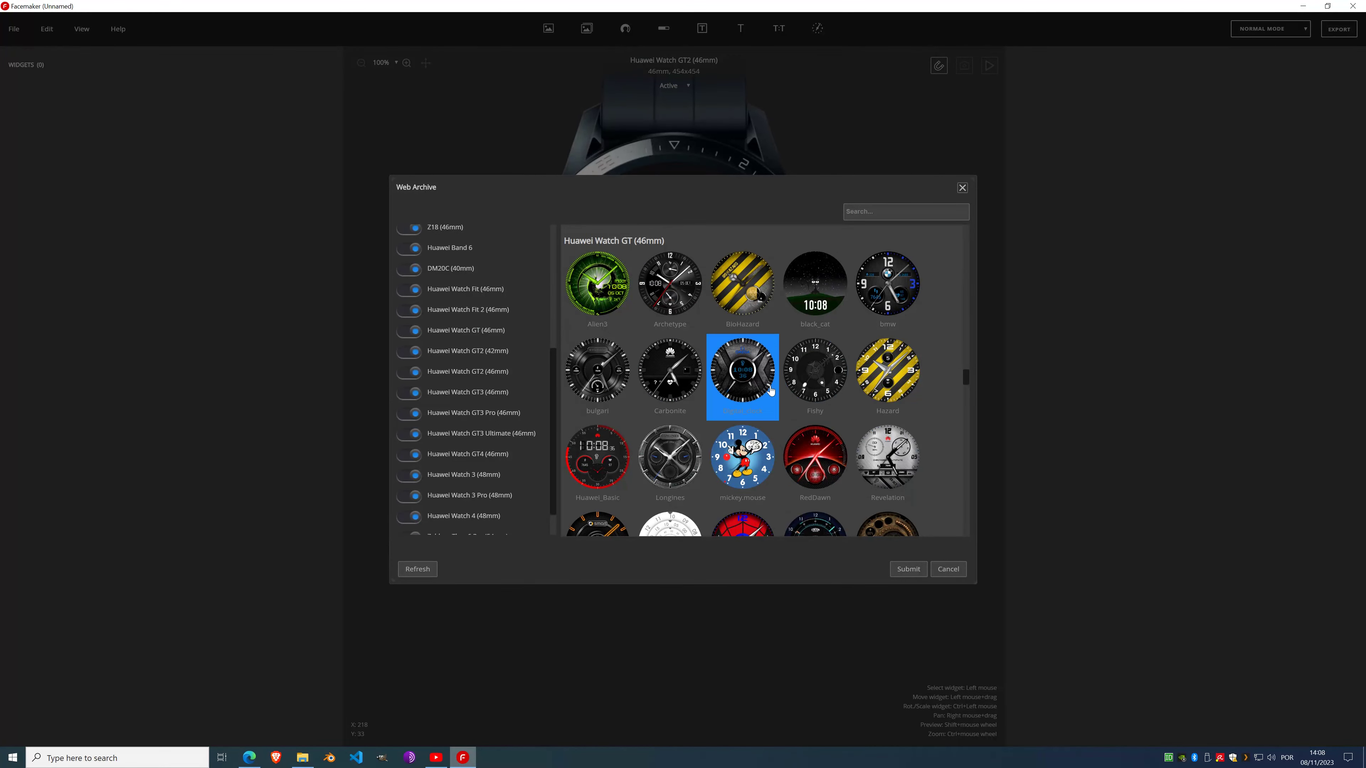
scroll(765, 383, "down", 5)
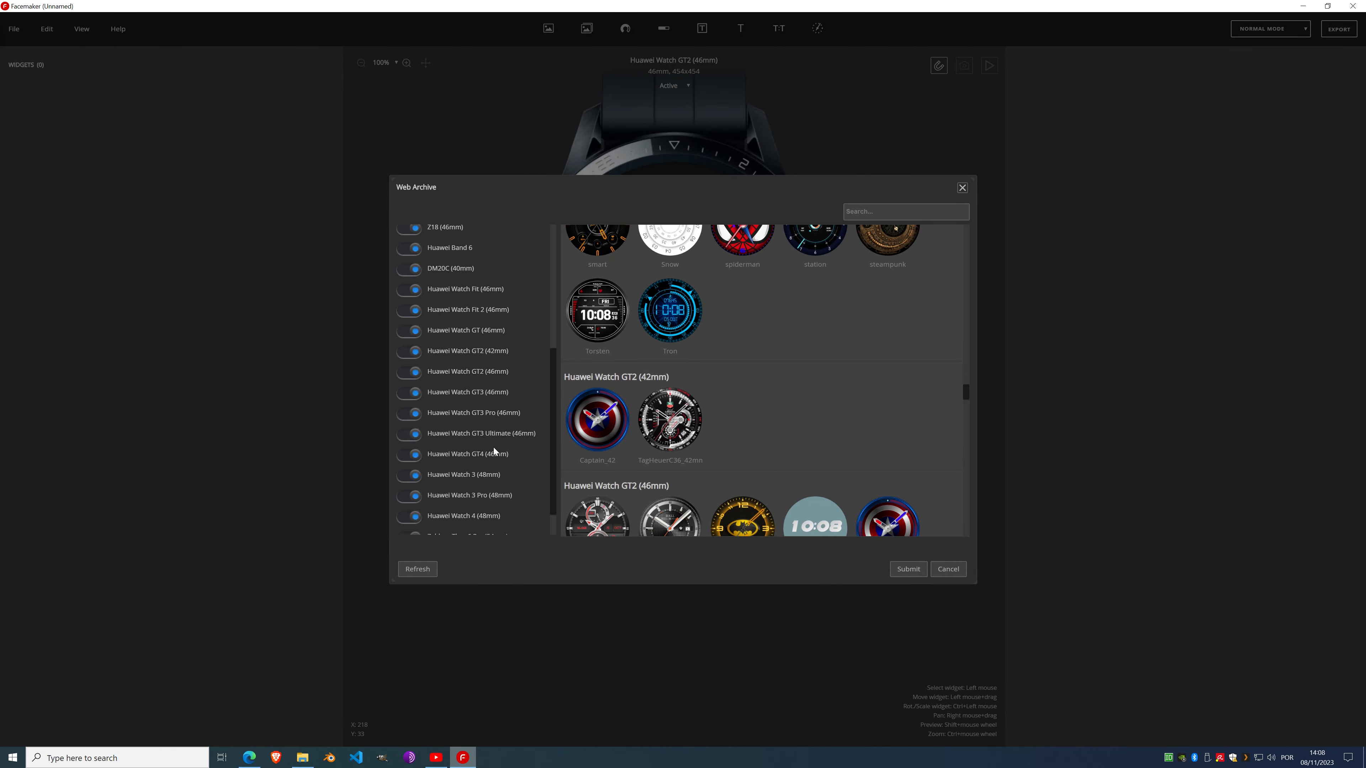
Step: Load the ShatteredGT3 face from the archive's Huawei Watch GT3 (46mm) faces and play its preview
left_click(469, 392)
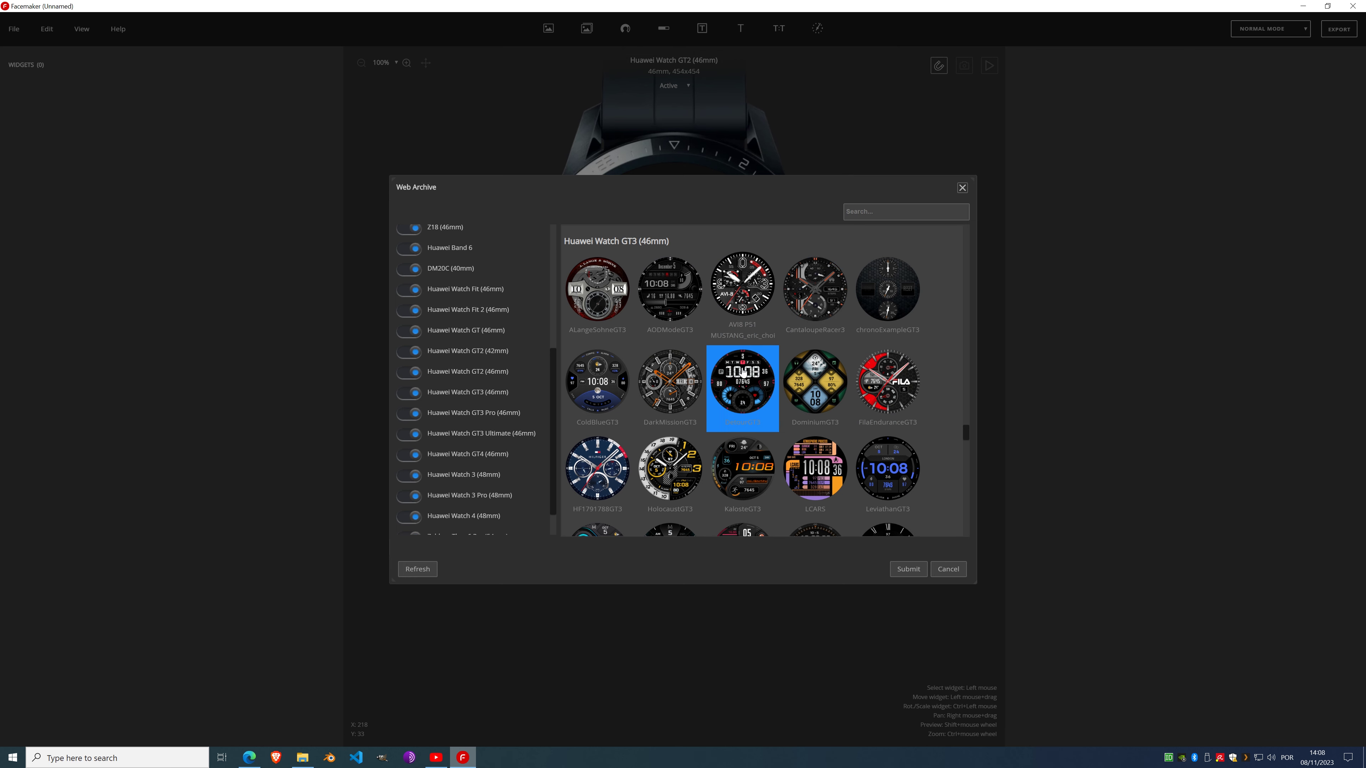
scroll(704, 345, "down", 5)
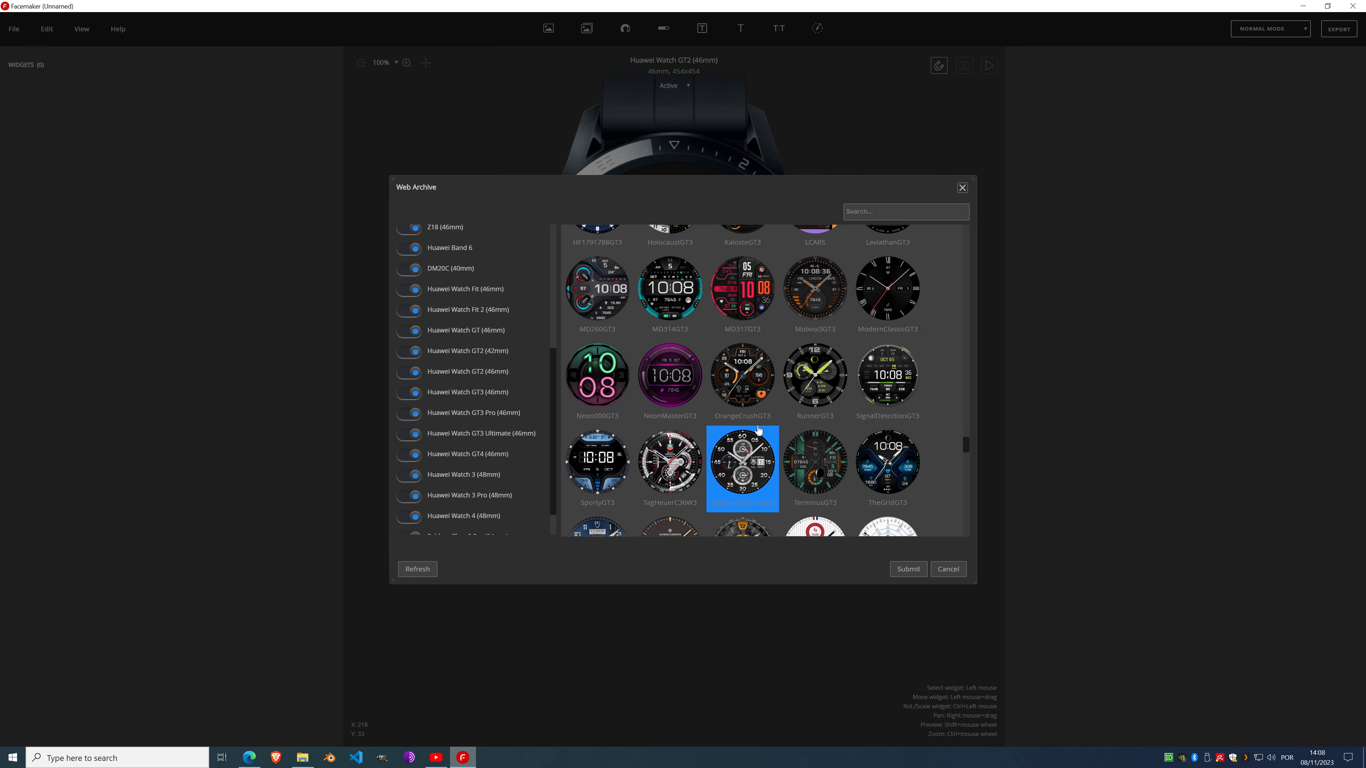
scroll(702, 323, "down", 4)
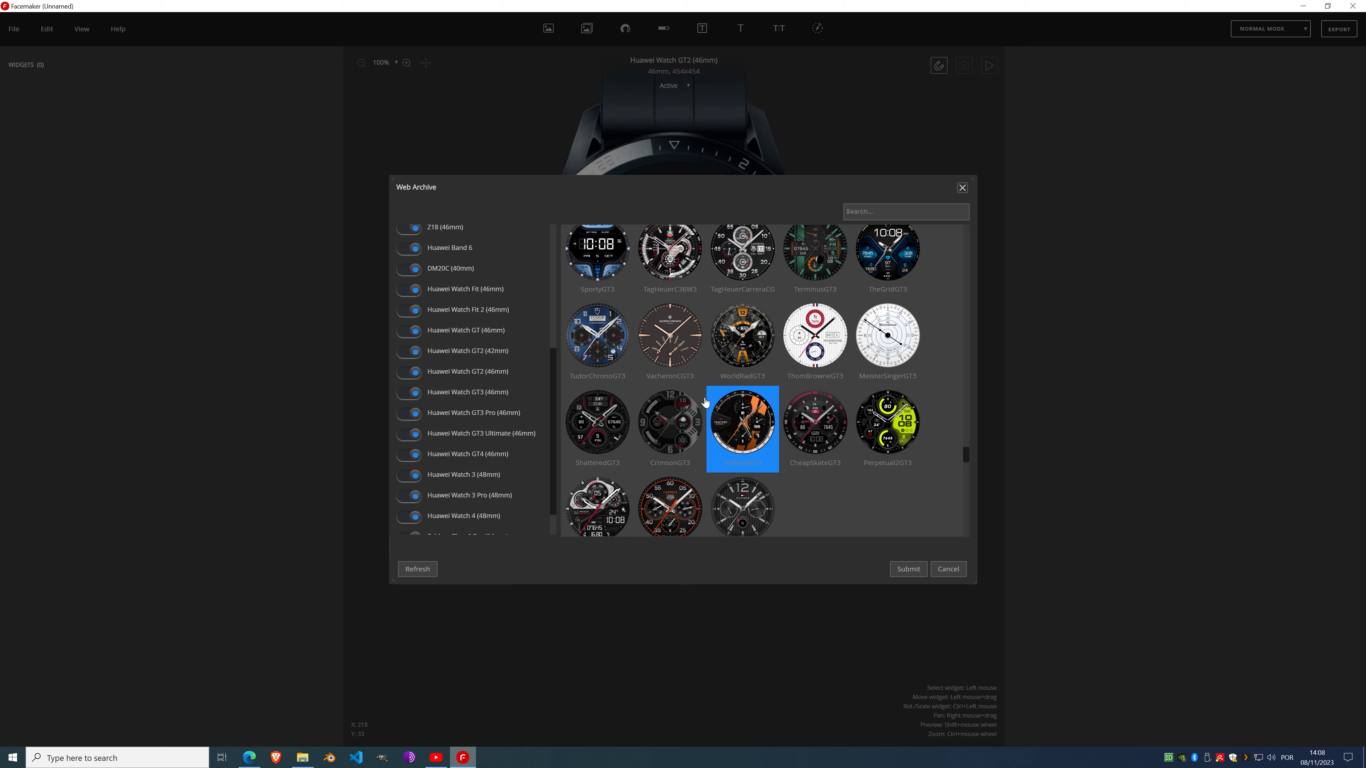
scroll(710, 401, "down", 2)
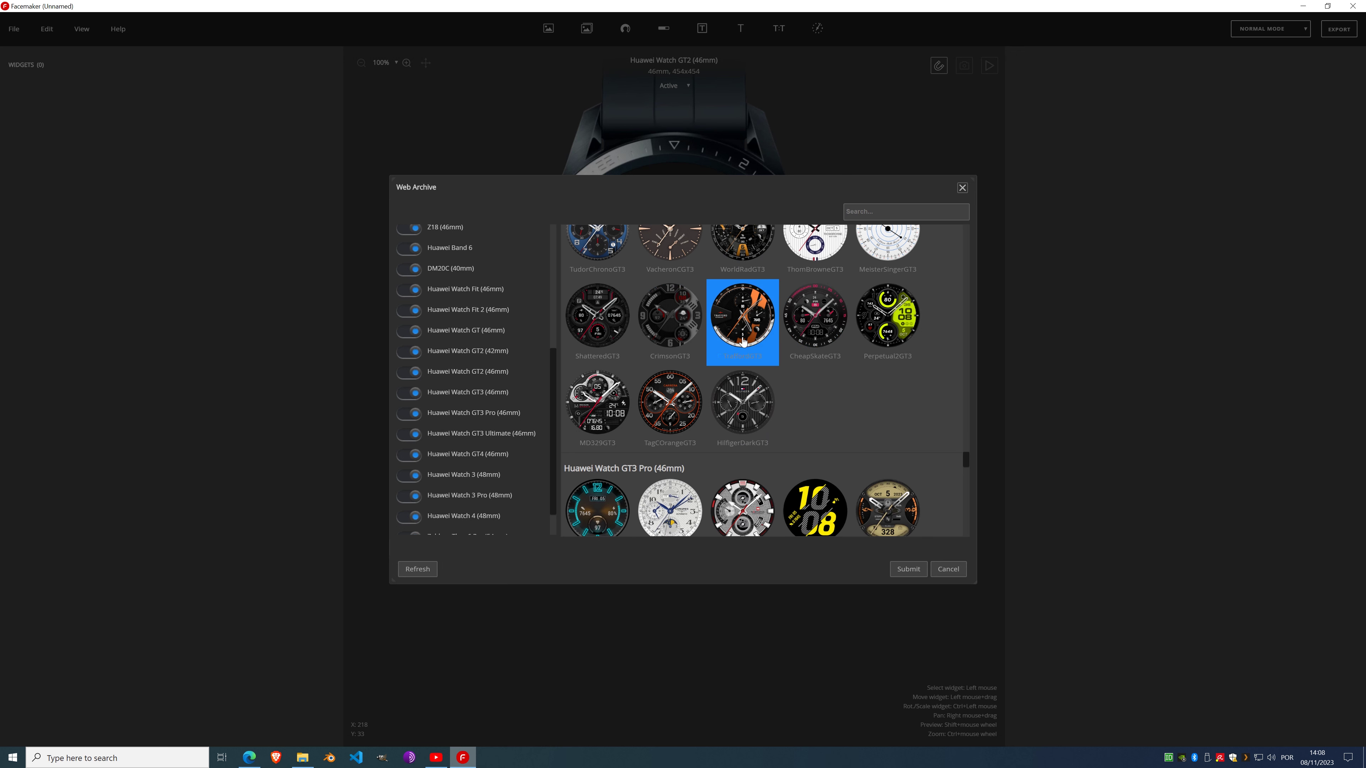
scroll(665, 317, "up", 2)
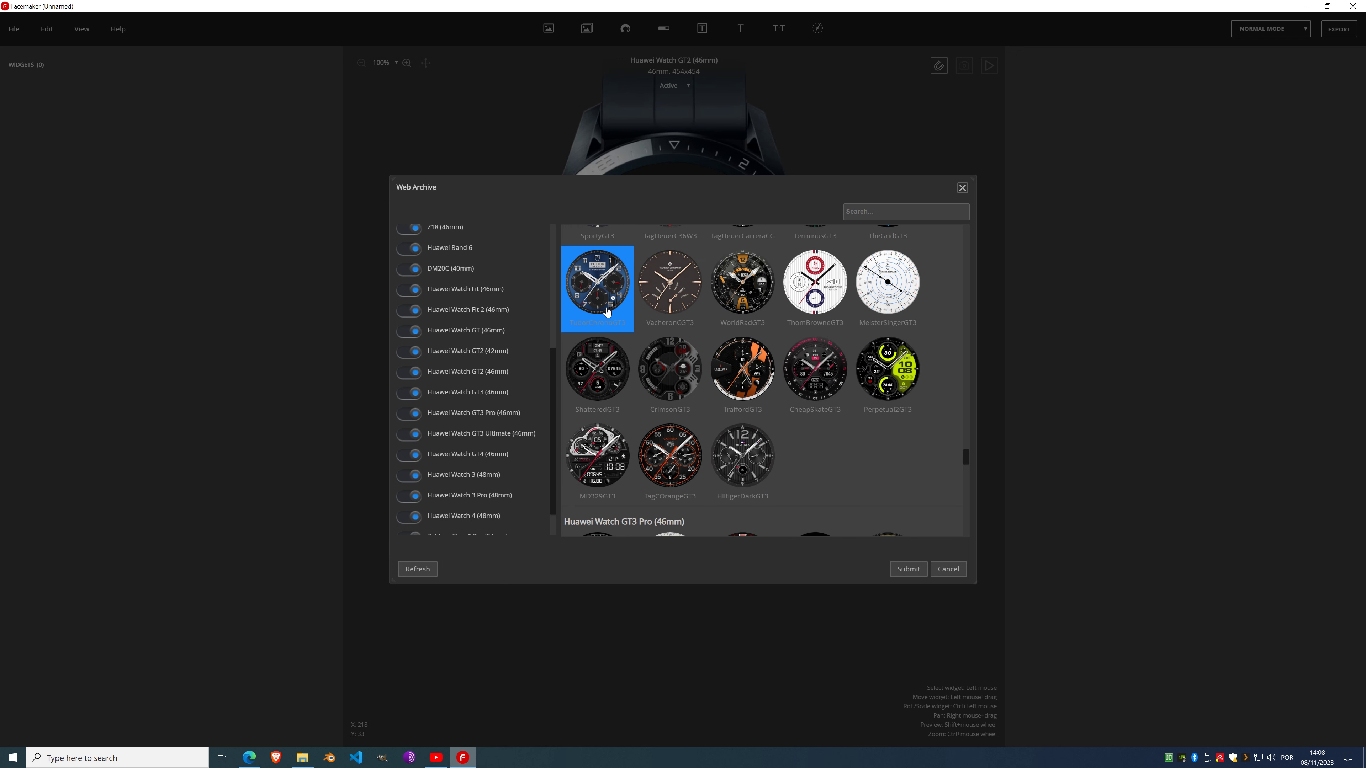
double_click(595, 369)
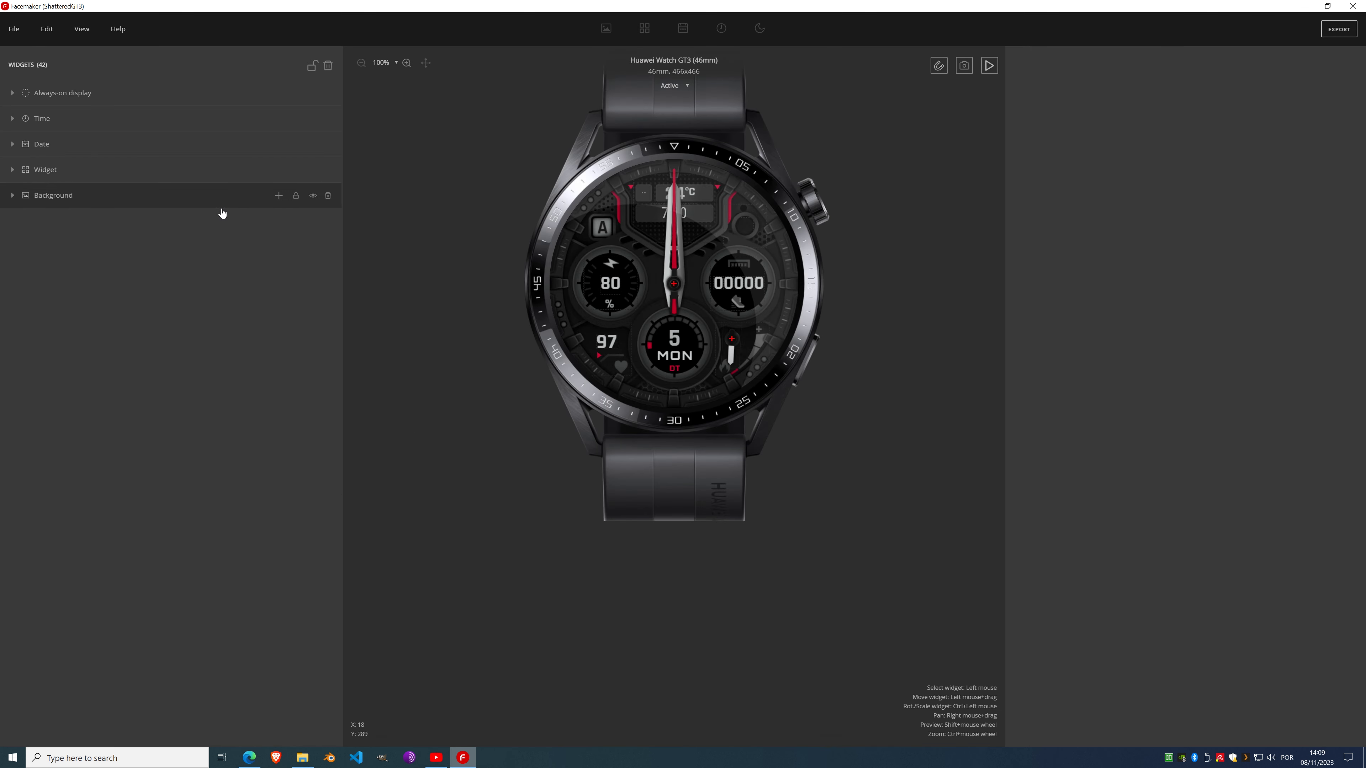
left_click(988, 65)
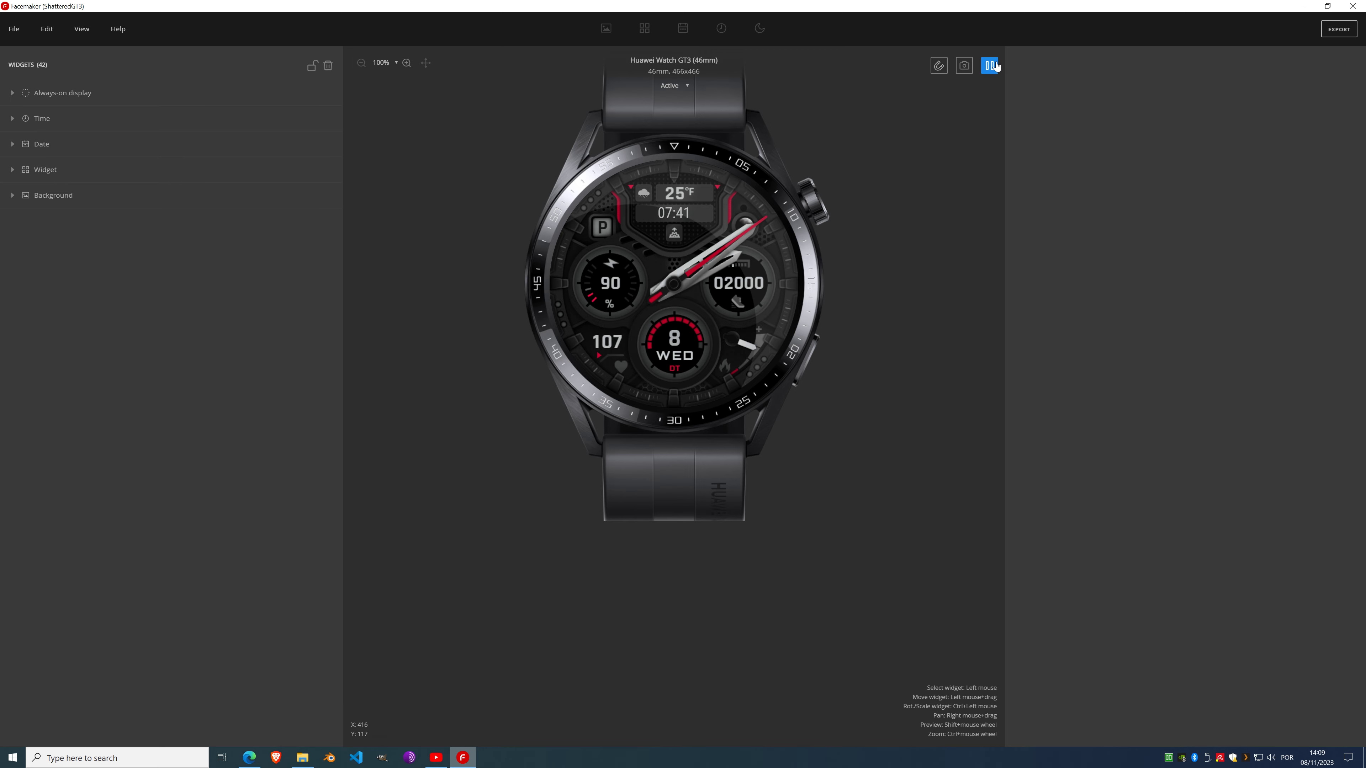
Step: Stop the face preview and add a Hue effect to the bg image in the background group
left_click(989, 65)
left_click(9, 197)
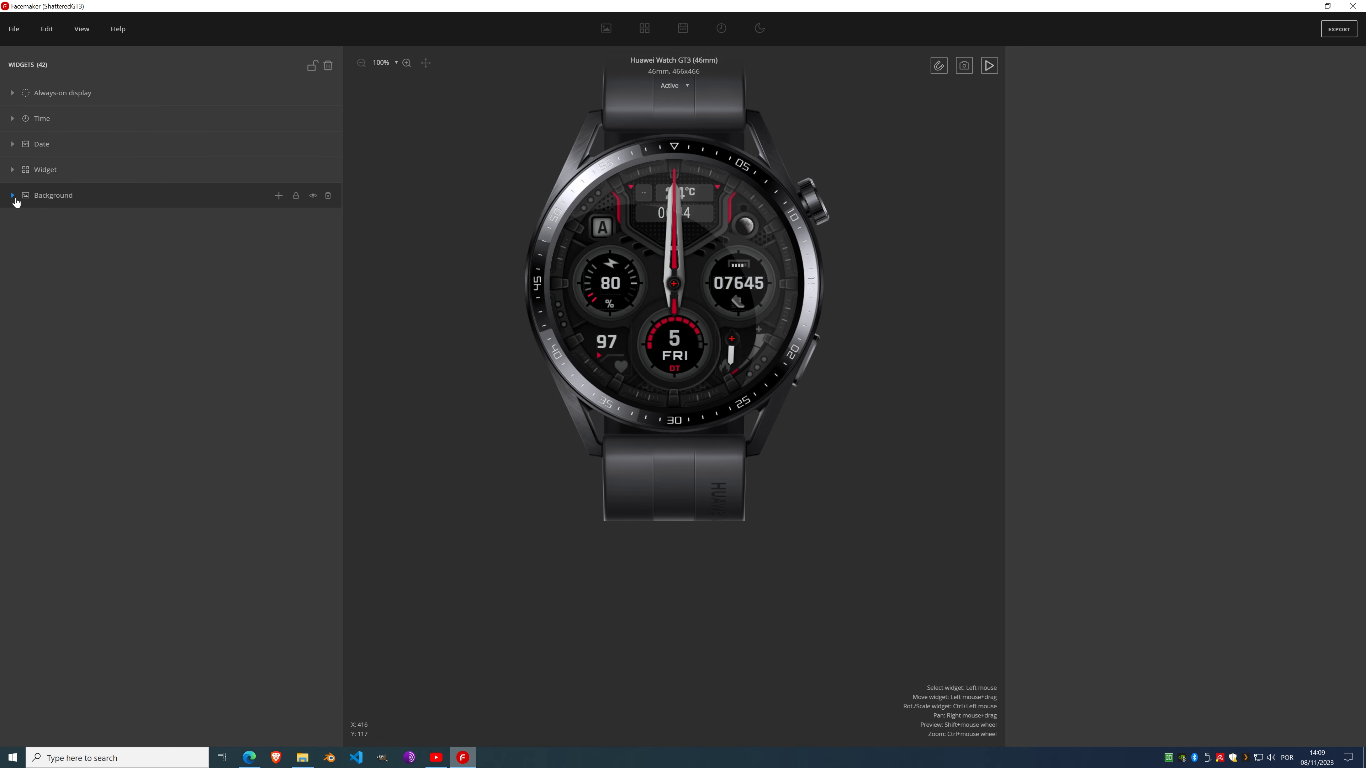
left_click(43, 222)
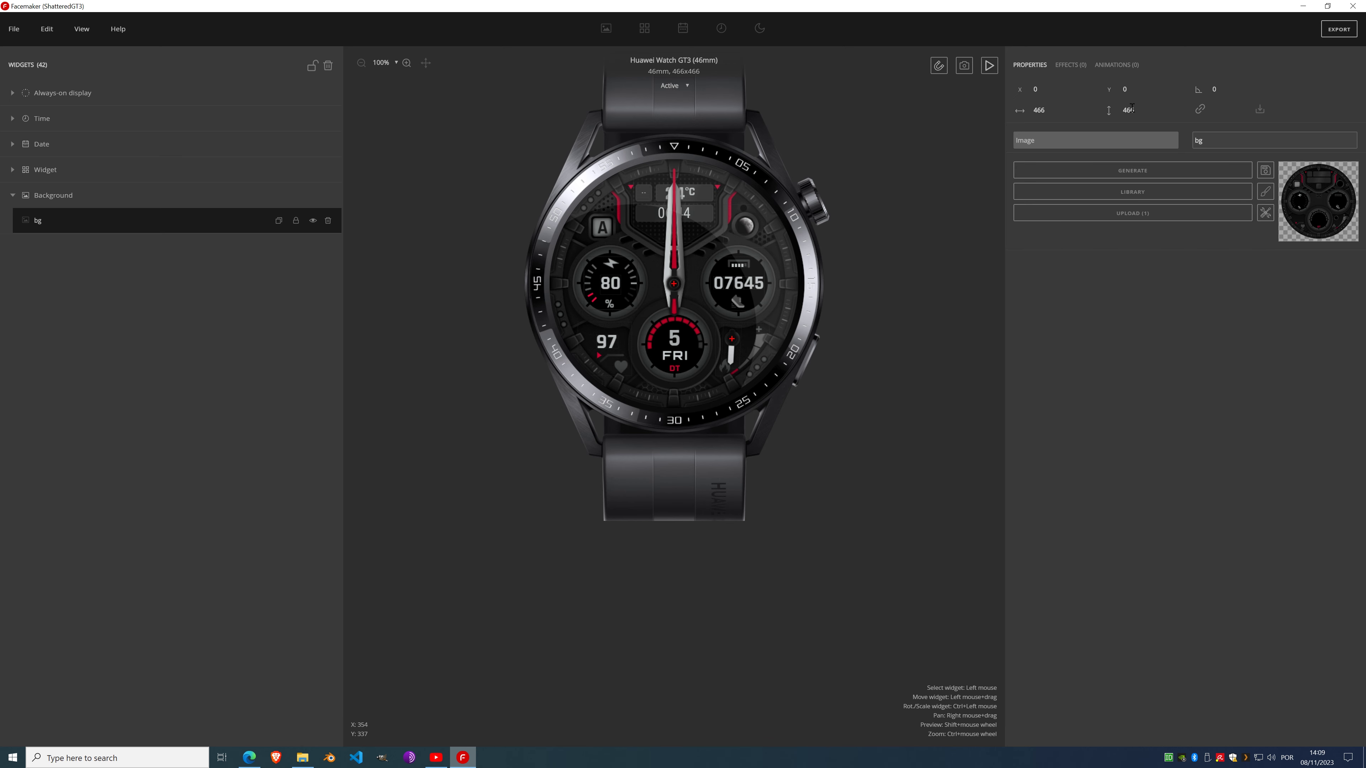
left_click(1070, 64)
left_click(1078, 88)
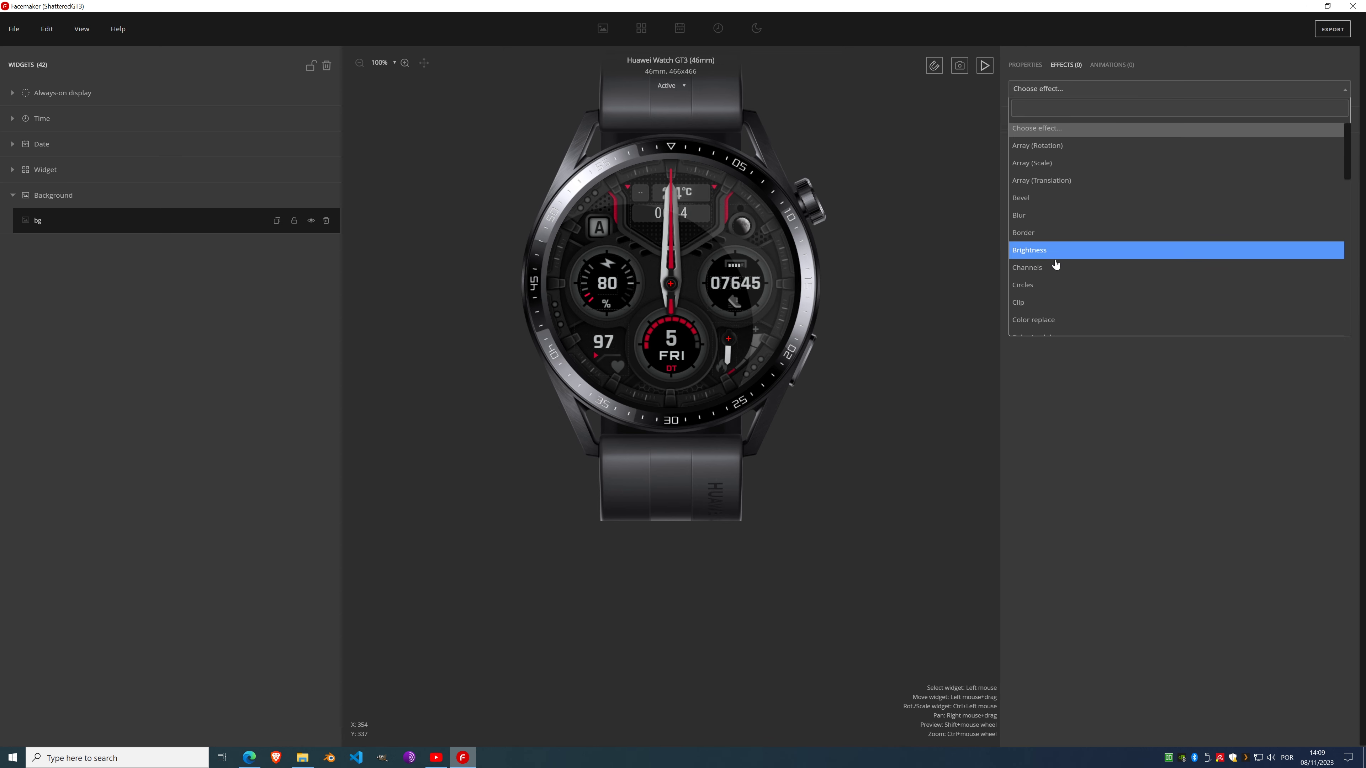
scroll(1054, 264, "down", 2)
scroll(1052, 253, "down", 3)
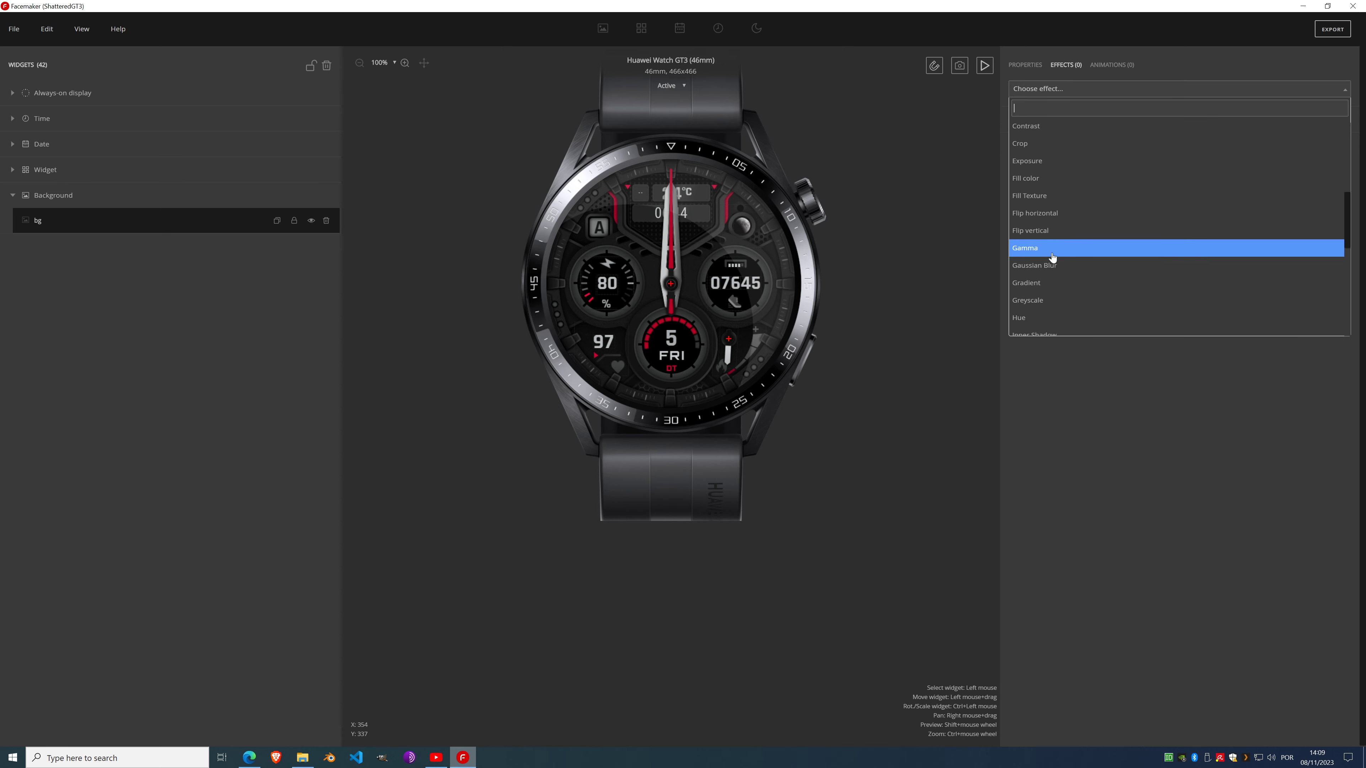
left_click(1055, 213)
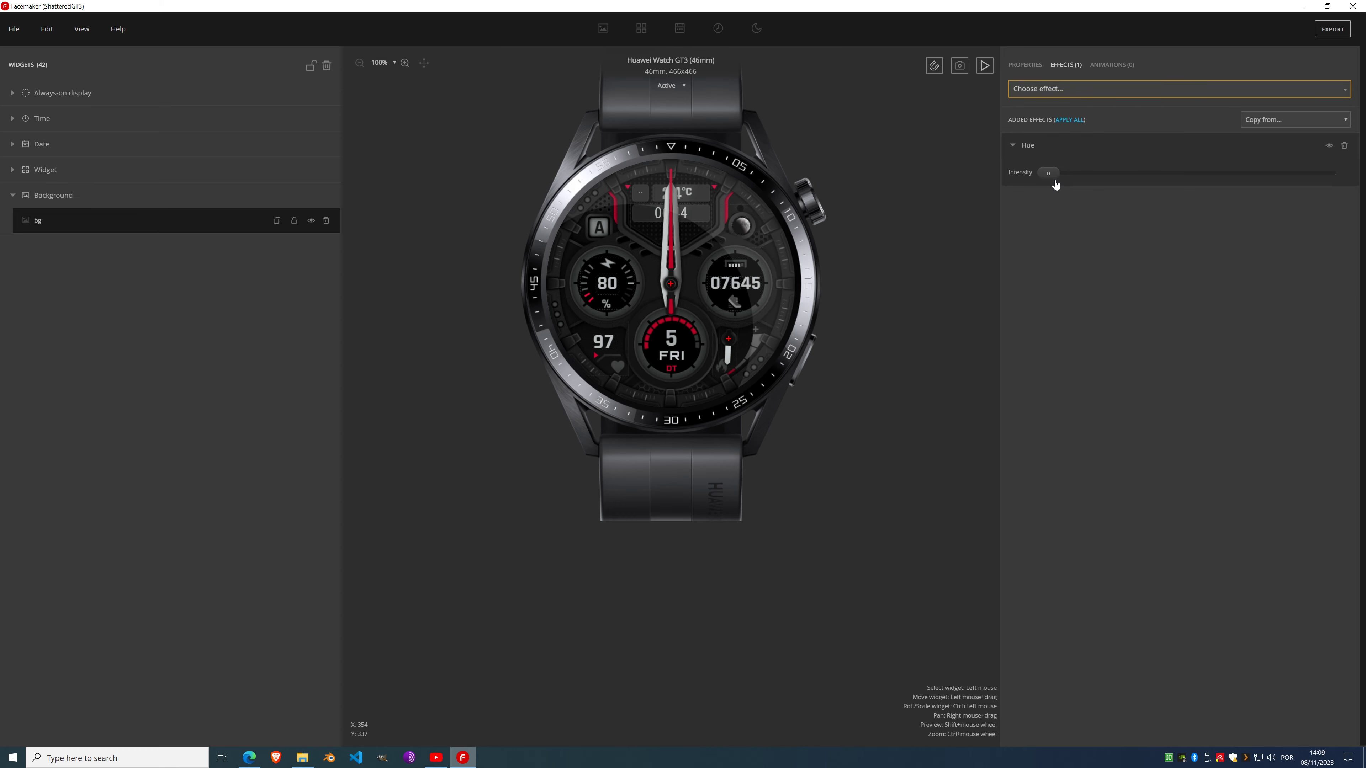
Step: Raise the Hue effect's intensity on the bg image, passing green, until the background accents turn purple
left_click_drag(1078, 172, 1158, 173)
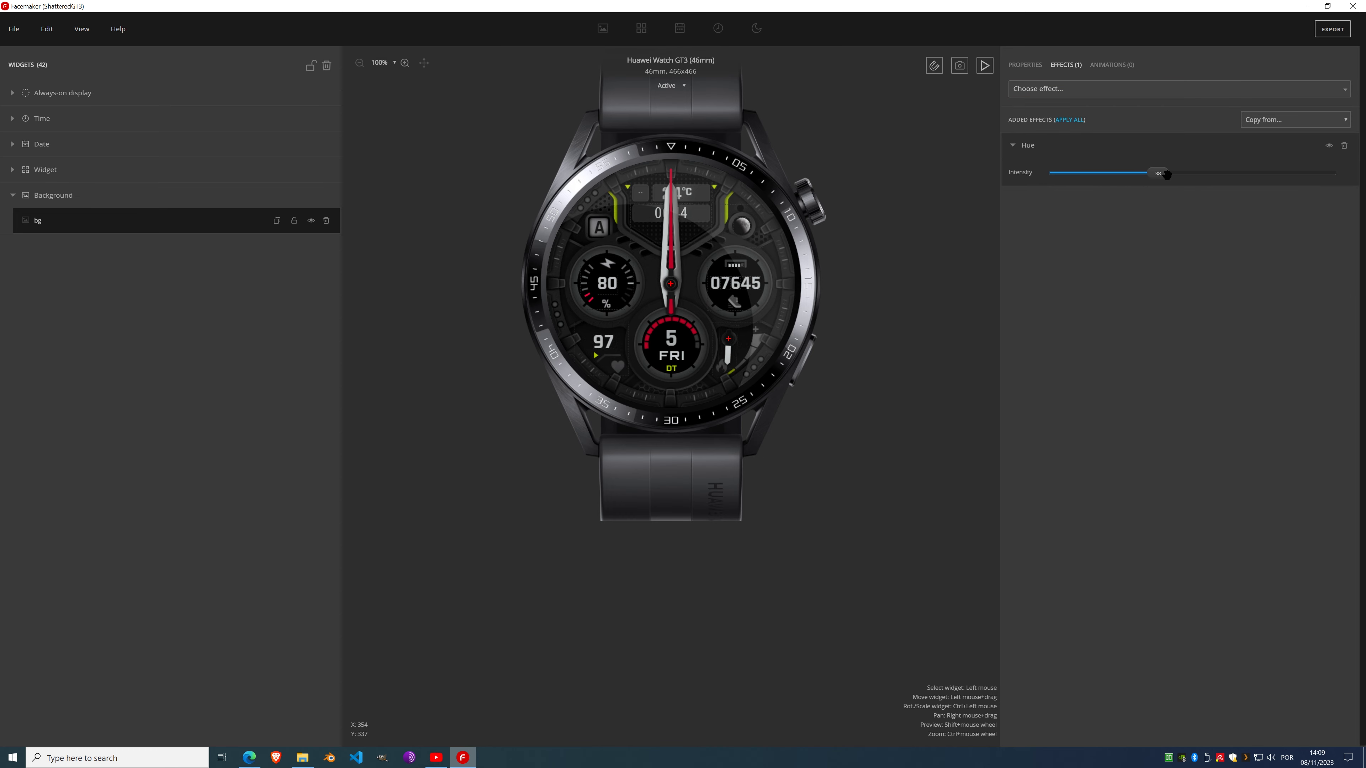
scroll(717, 222, "up", 3)
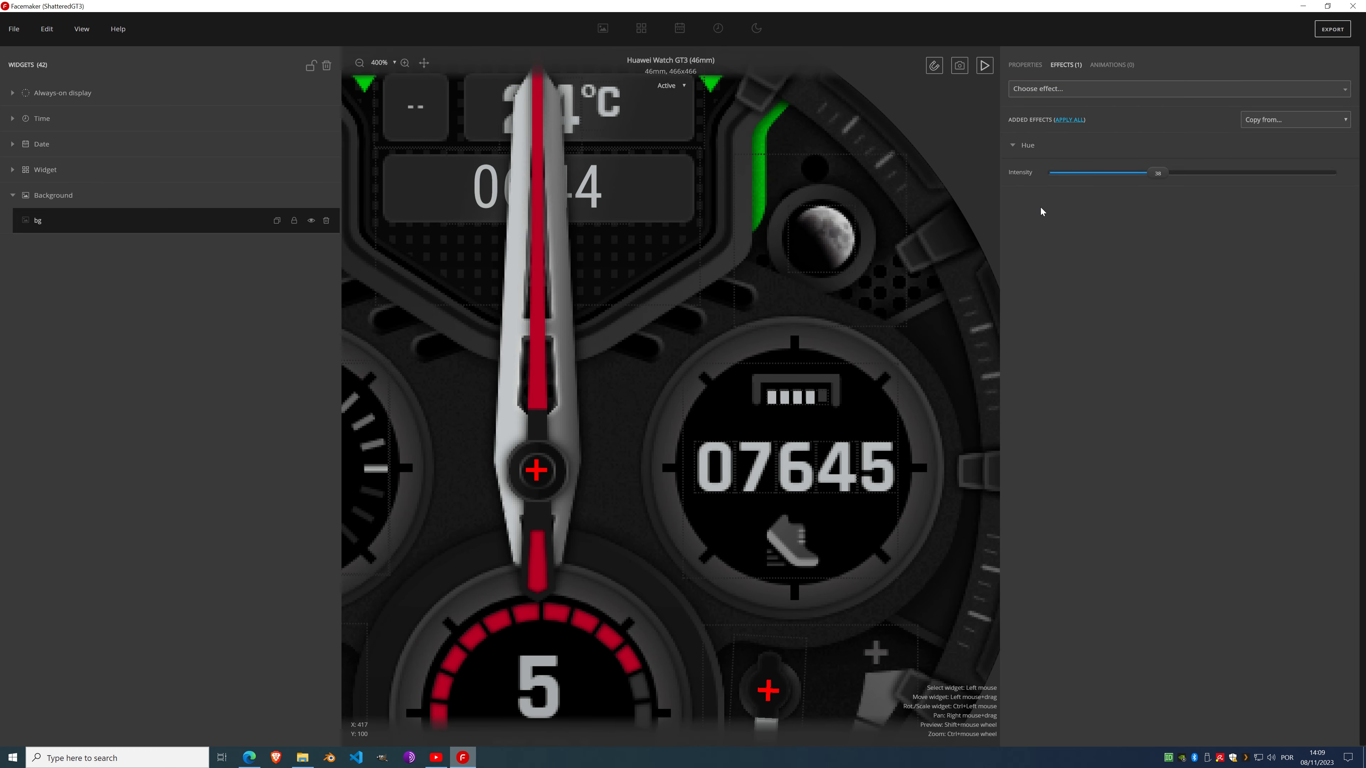
left_click_drag(1155, 172, 1272, 174)
scroll(687, 305, "down", 3)
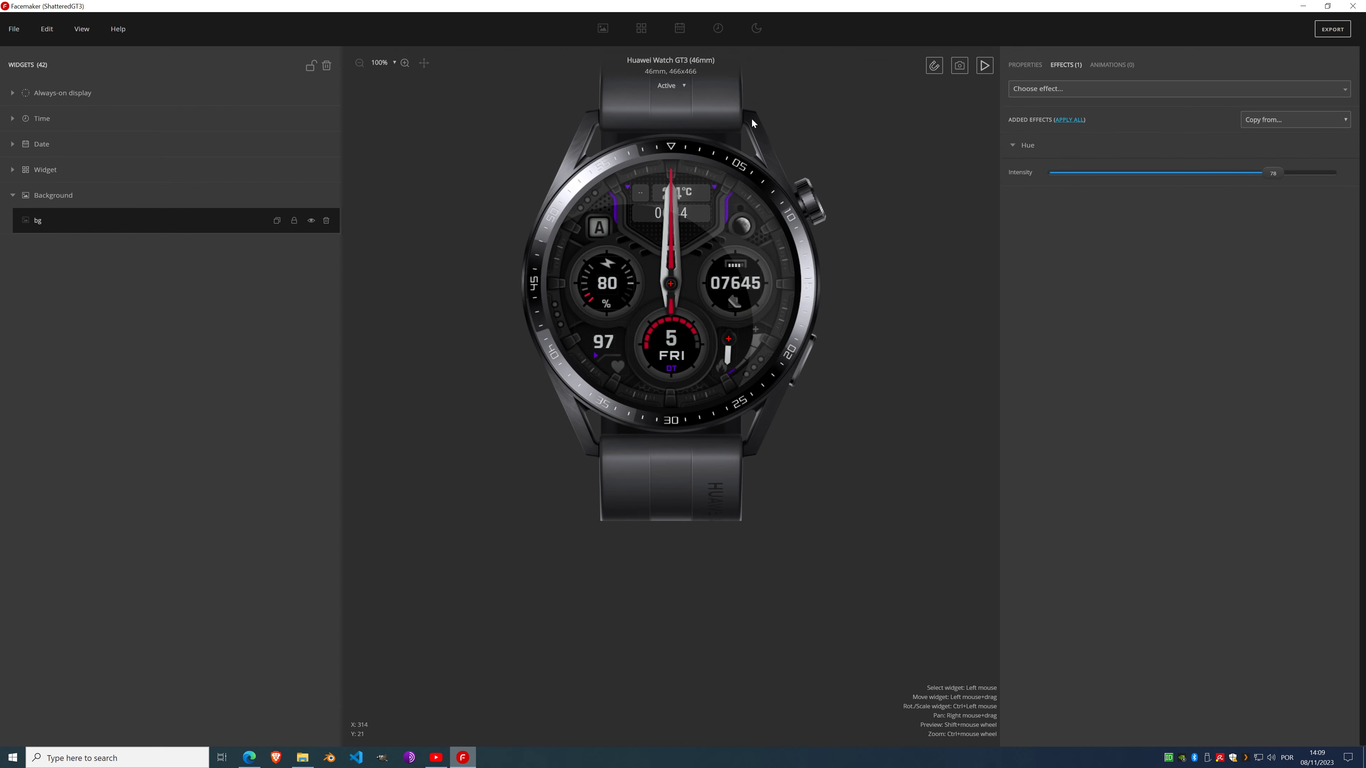
Step: Preview the watch in the Elite style and look at the 2D snapshot options without taking a snapshot
left_click(674, 83)
left_click(669, 107)
left_click(674, 85)
left_click(677, 117)
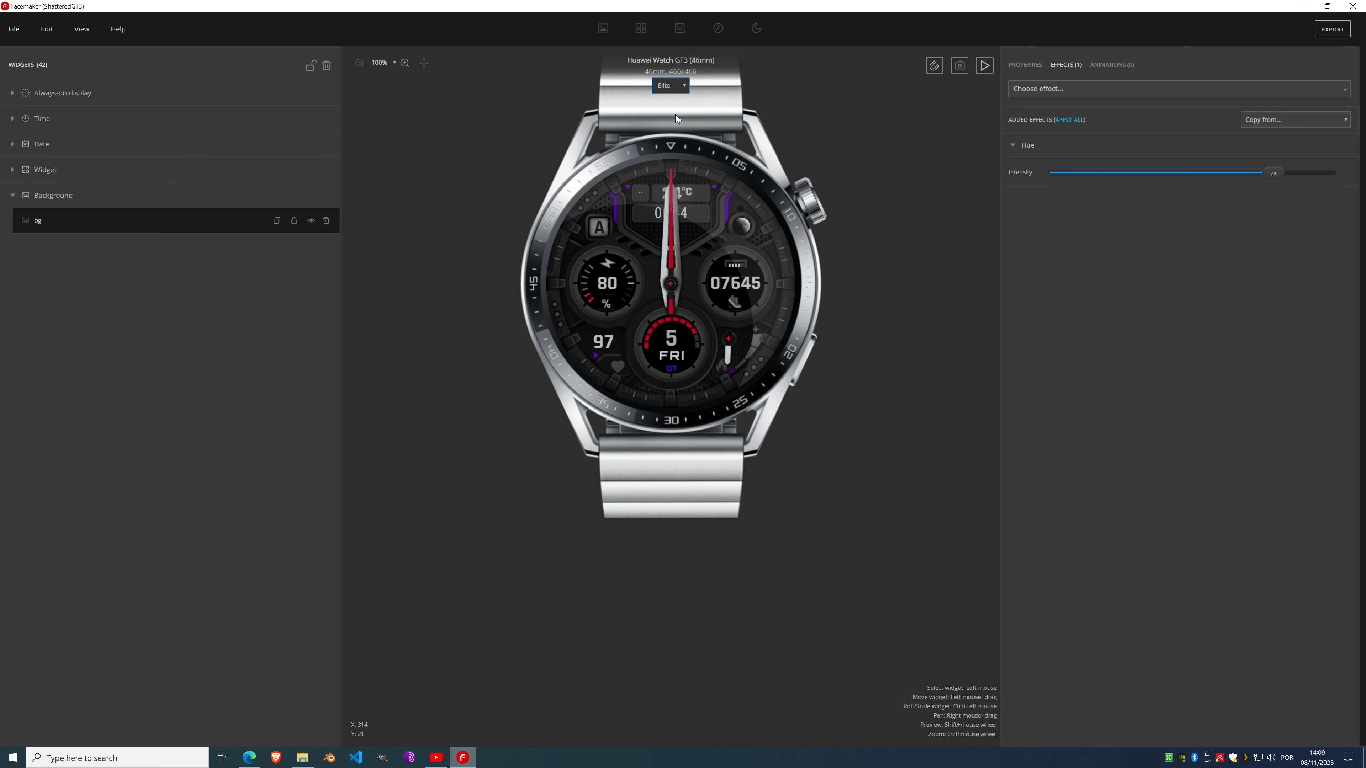
left_click(960, 66)
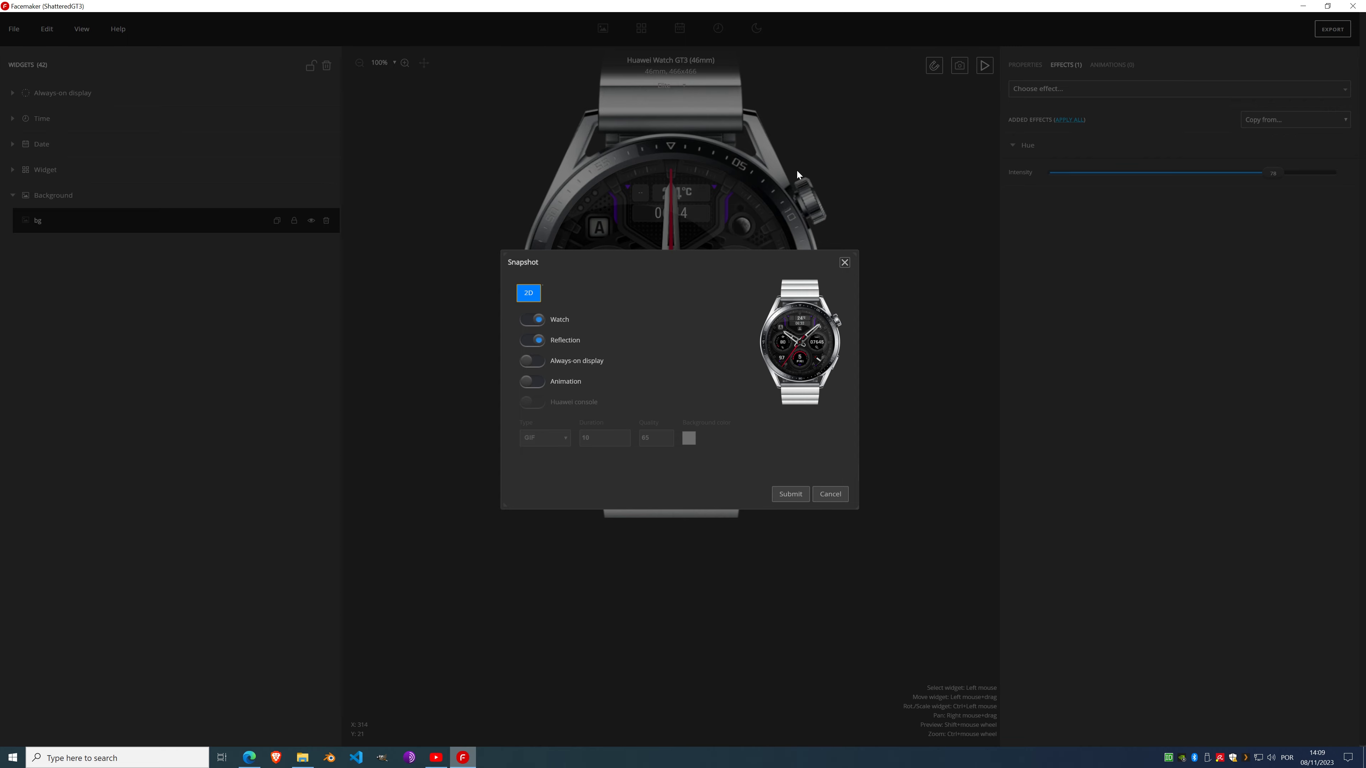
left_click(844, 262)
Step: Start a new face without downloading the Google fonts and narrow both side panels slightly
left_click(13, 29)
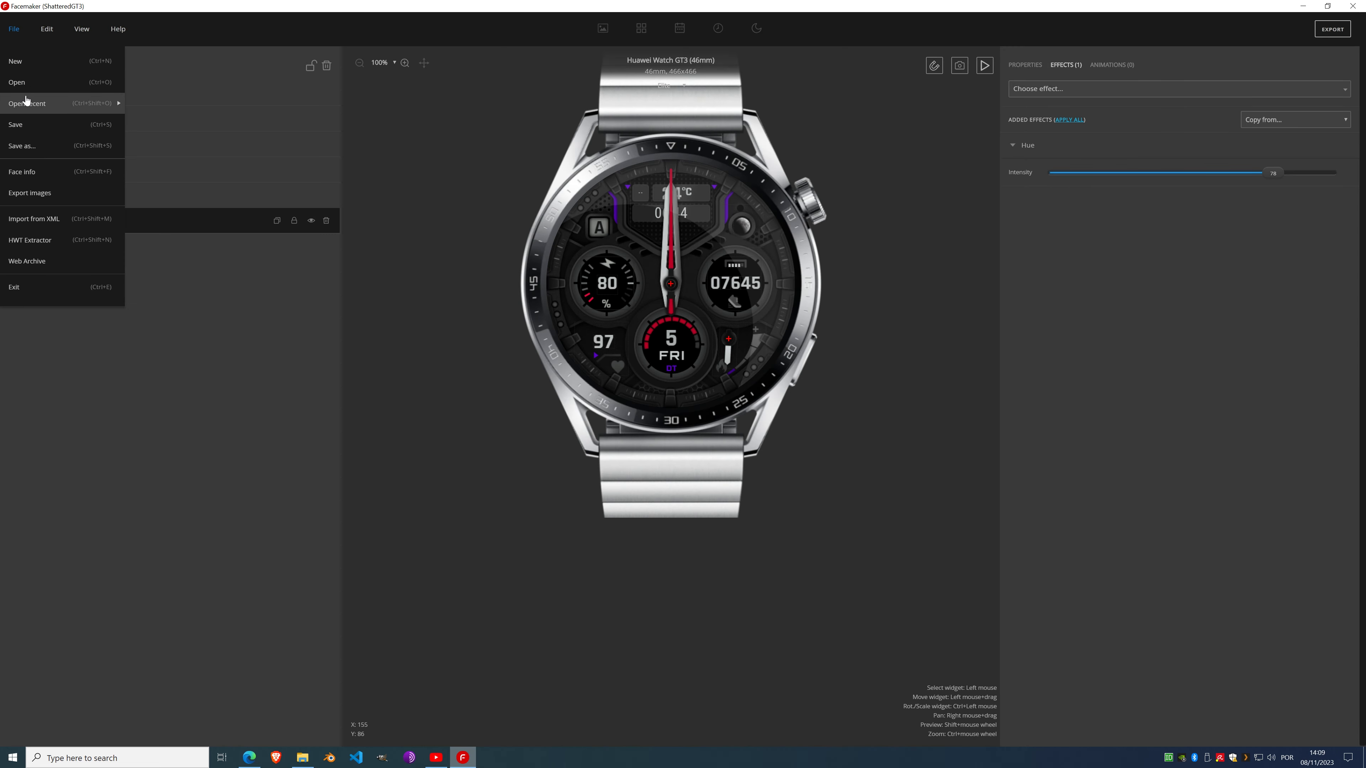
left_click(24, 75)
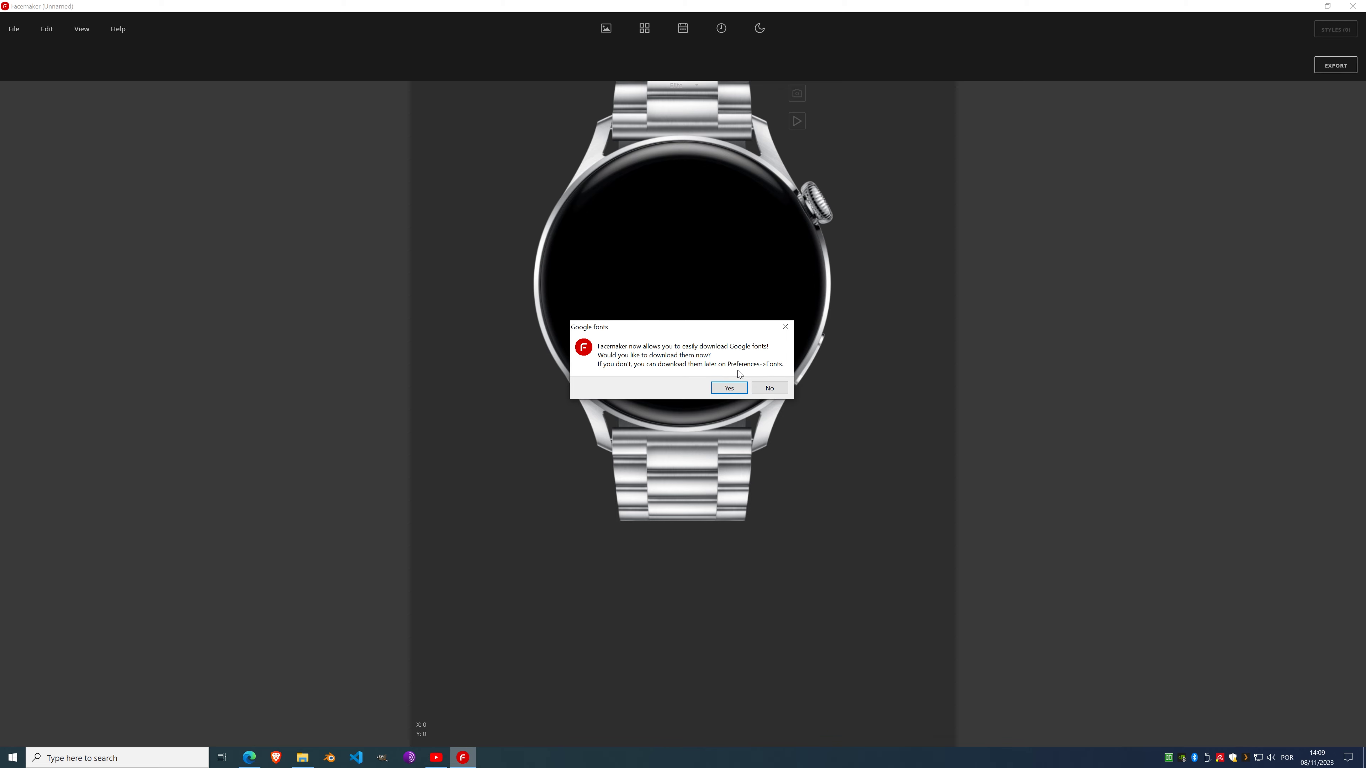
left_click(786, 389)
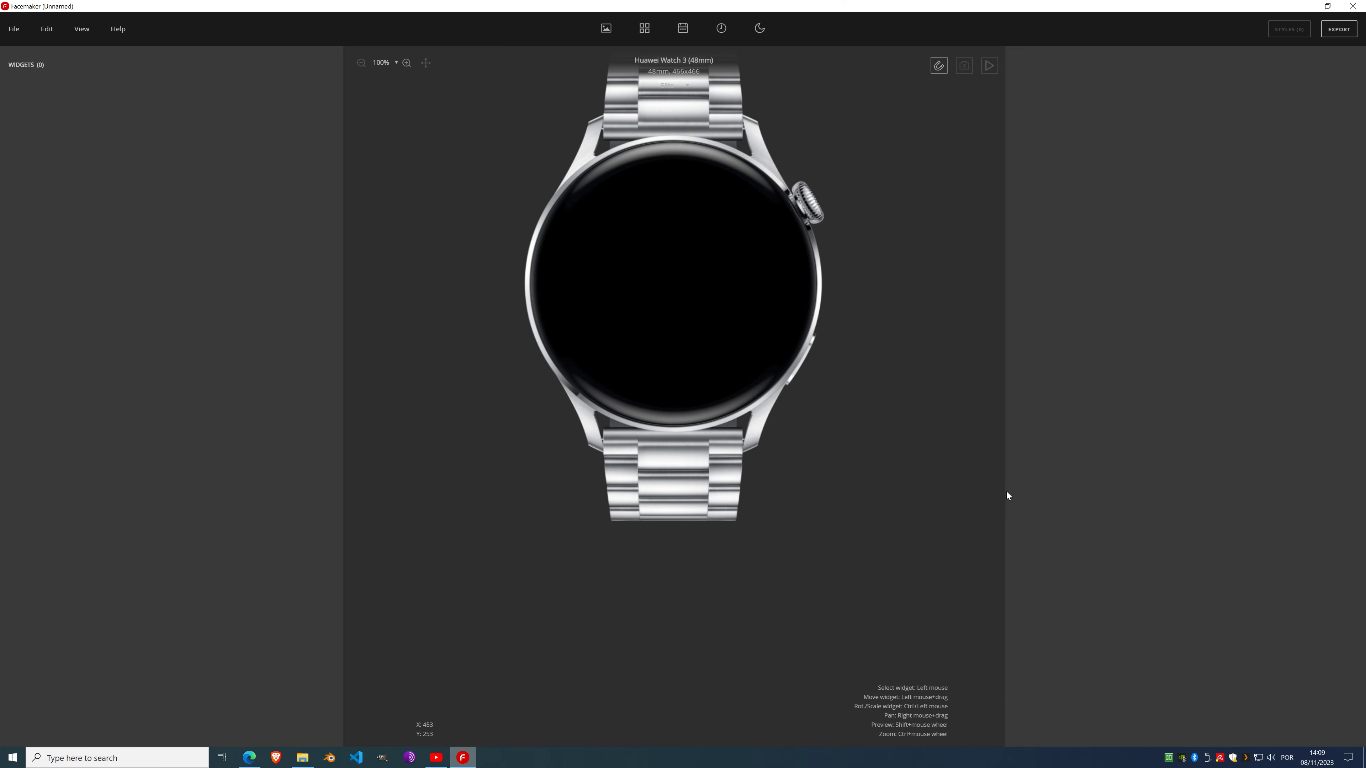
mouse_move(1004, 491)
left_mouse_down()
mouse_move(972, 489)
mouse_move(1016, 493)
left_mouse_up()
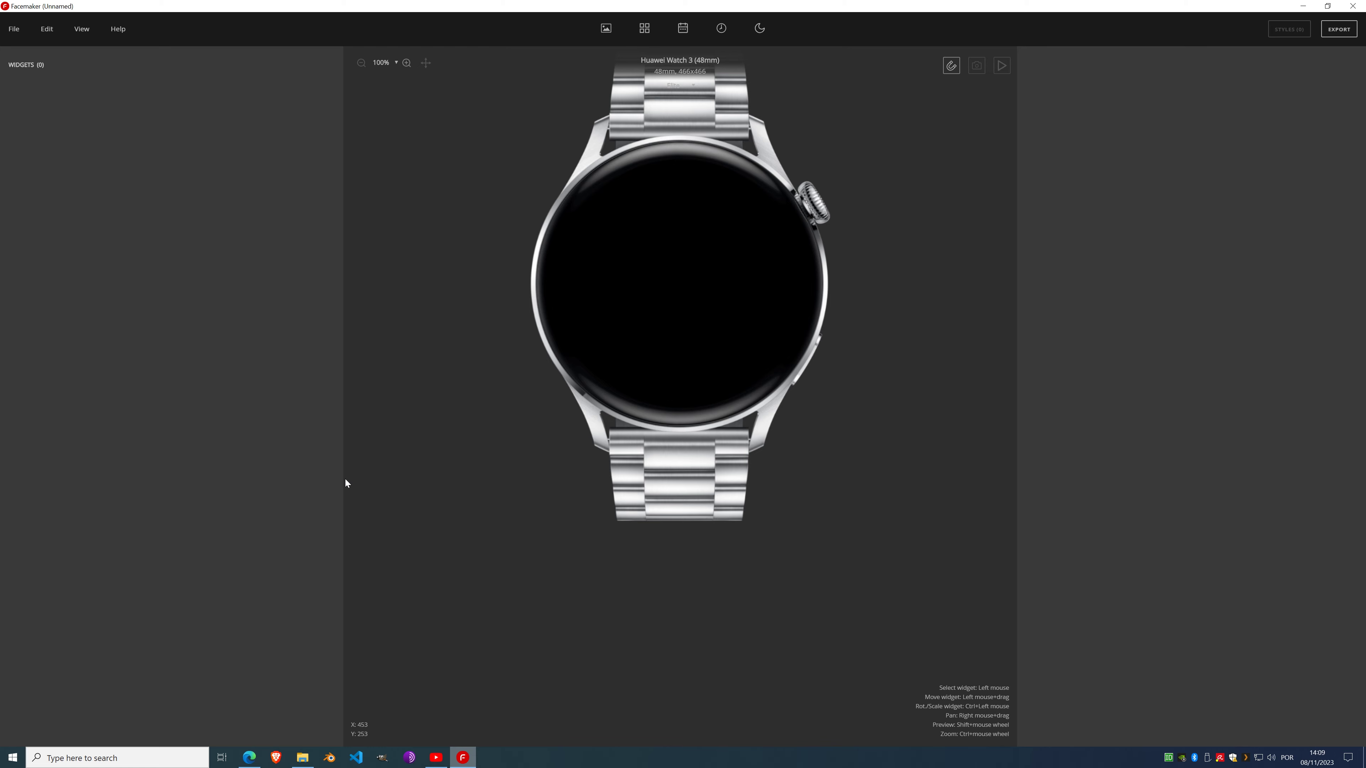
left_click_drag(344, 477, 337, 476)
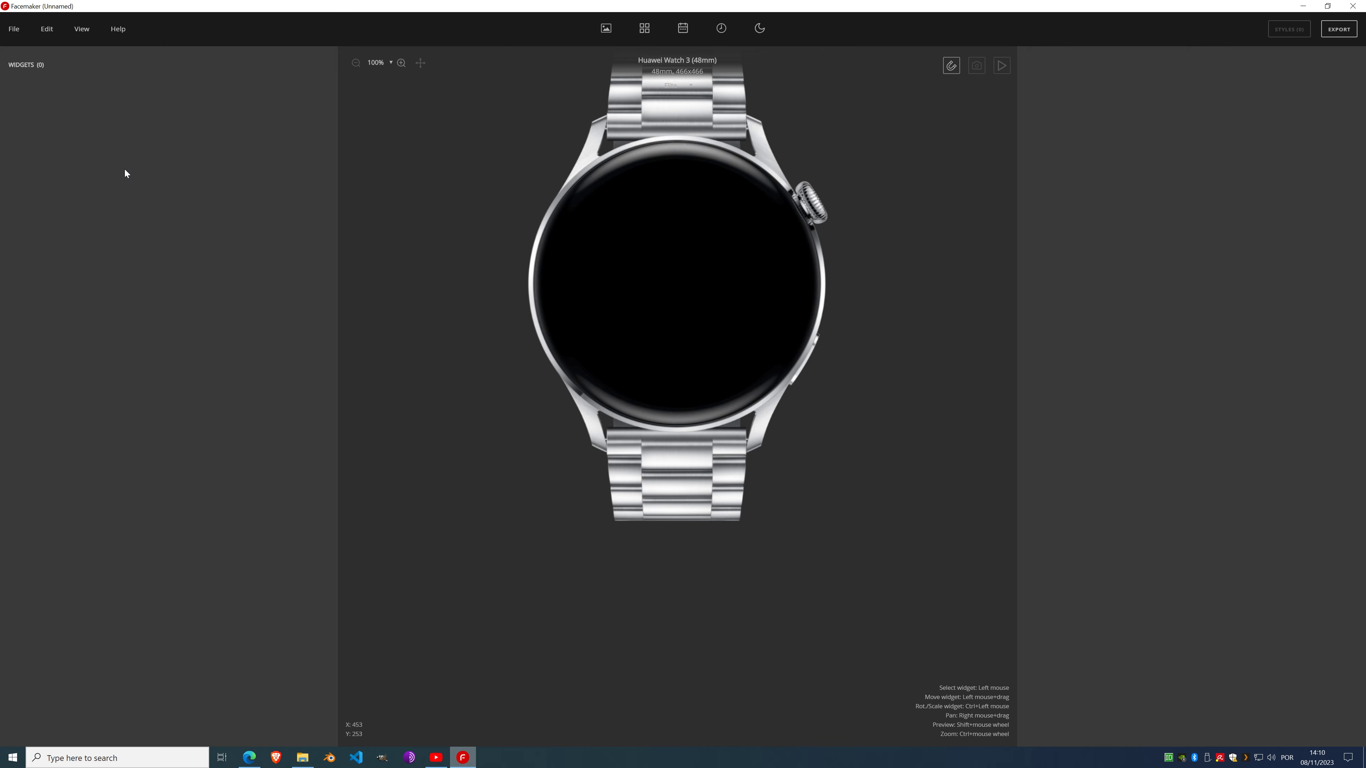
Step: Enable Calculate power consumption and turn off Show shortcuts in the preferences
left_click(47, 36)
left_click(102, 290)
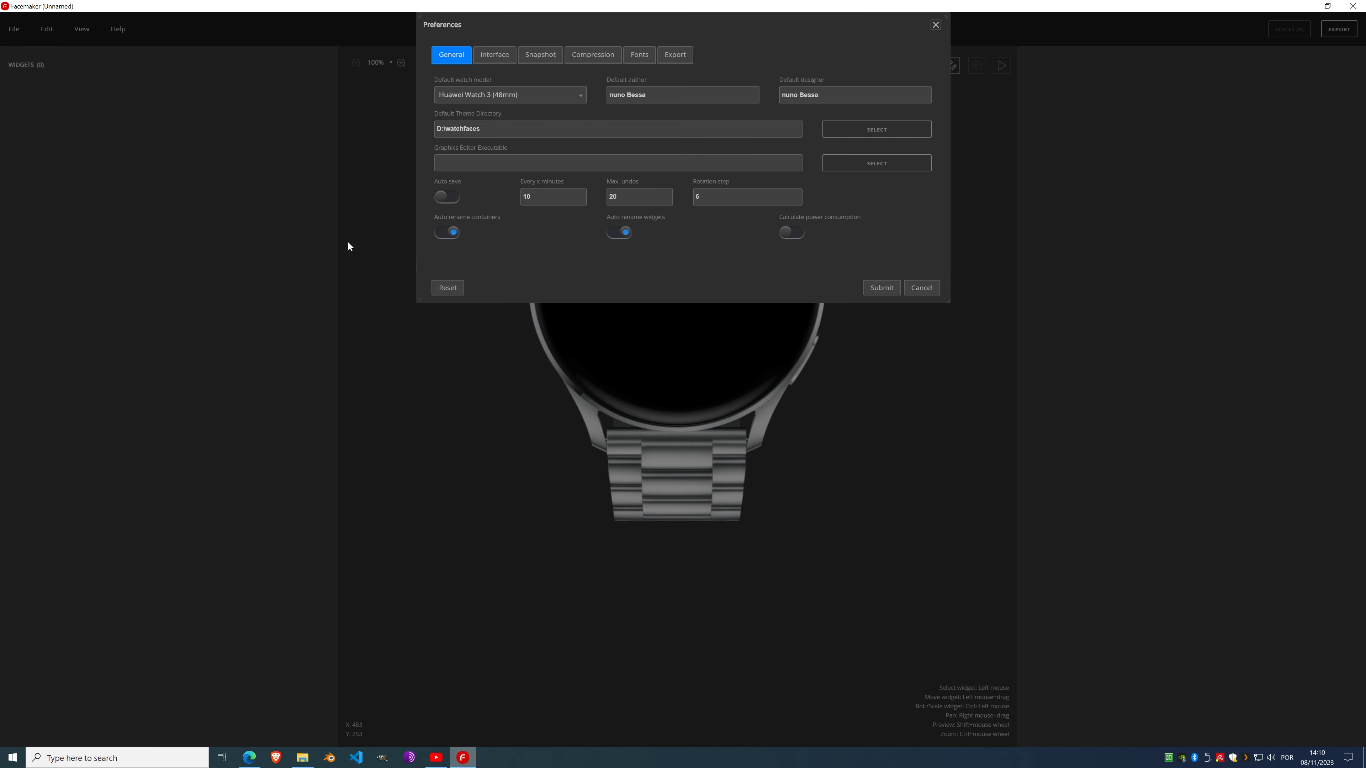
left_click_drag(694, 25, 699, 264)
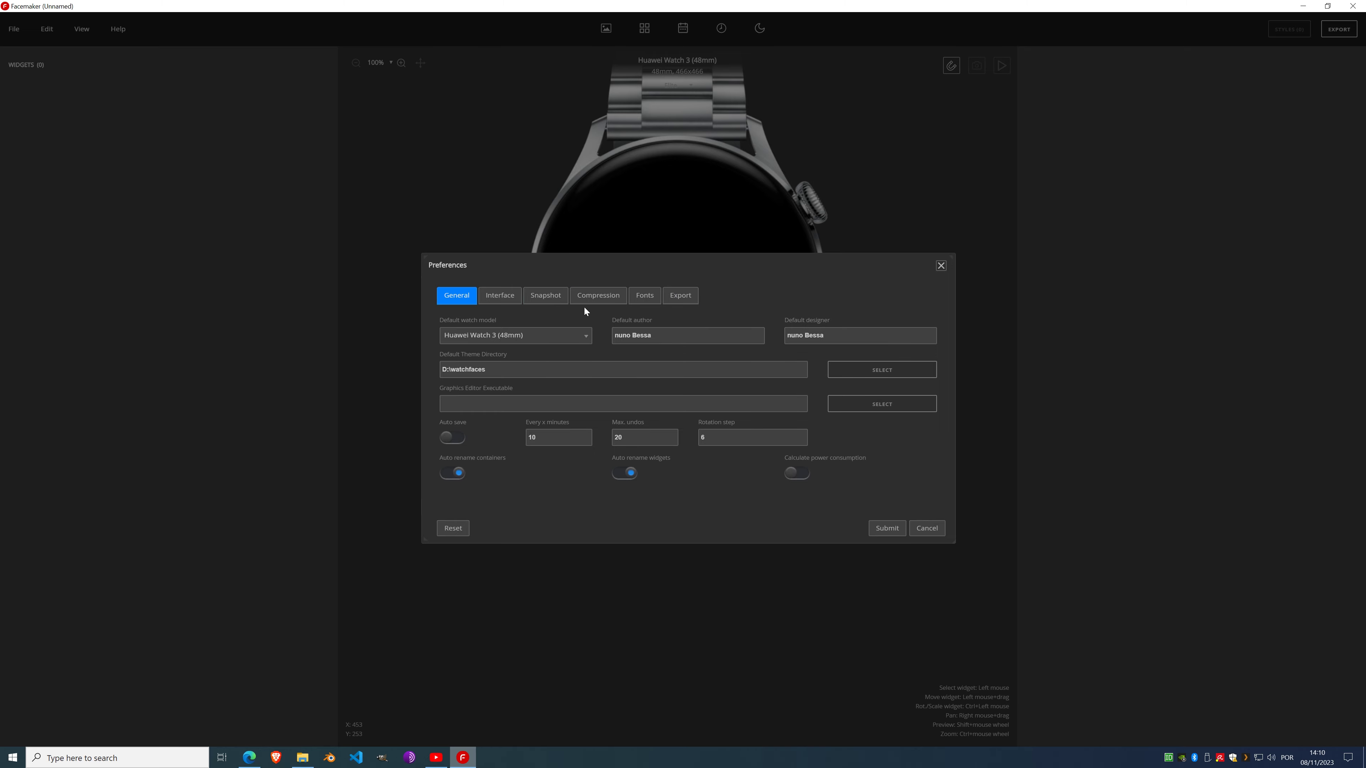
mouse_move(674, 265)
left_mouse_down()
mouse_move(672, 214)
mouse_move(664, 287)
mouse_move(667, 247)
left_mouse_up()
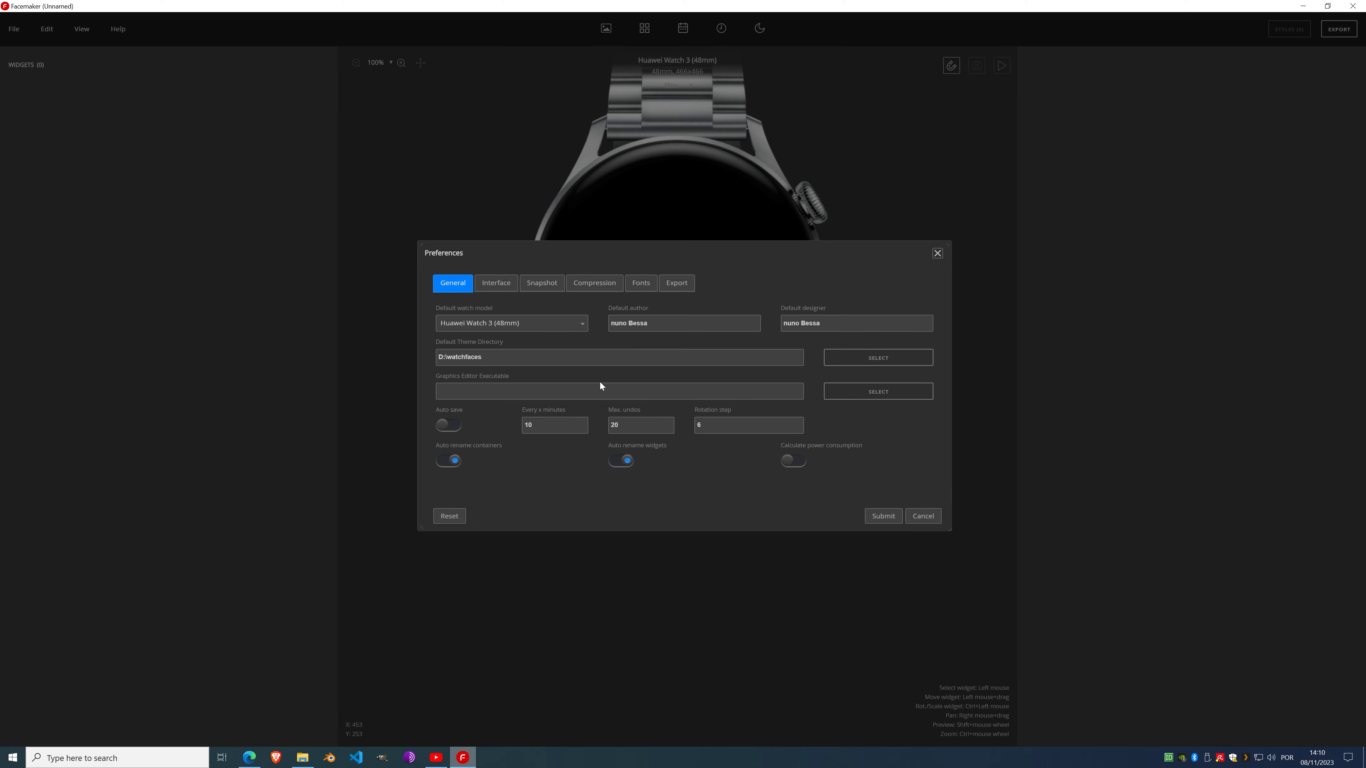
left_click(794, 462)
left_click(495, 282)
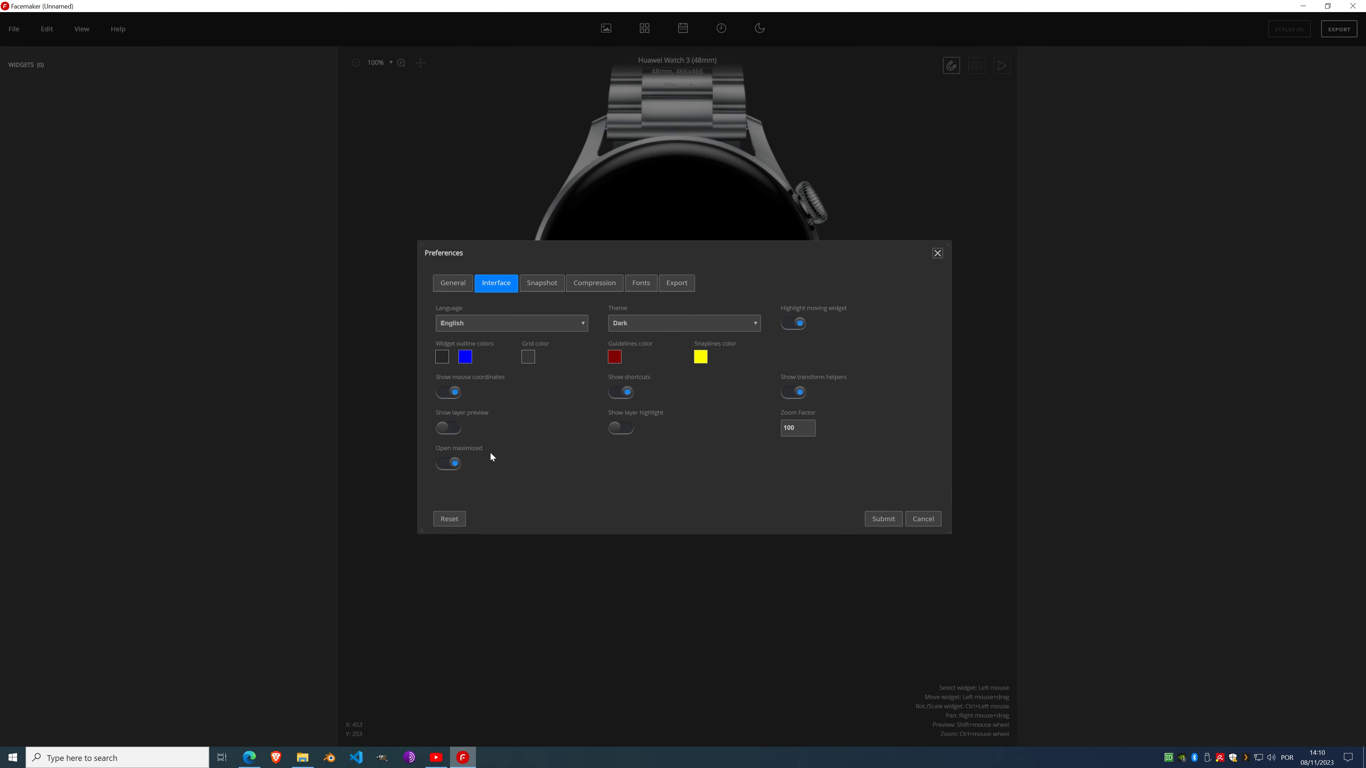
left_click(624, 392)
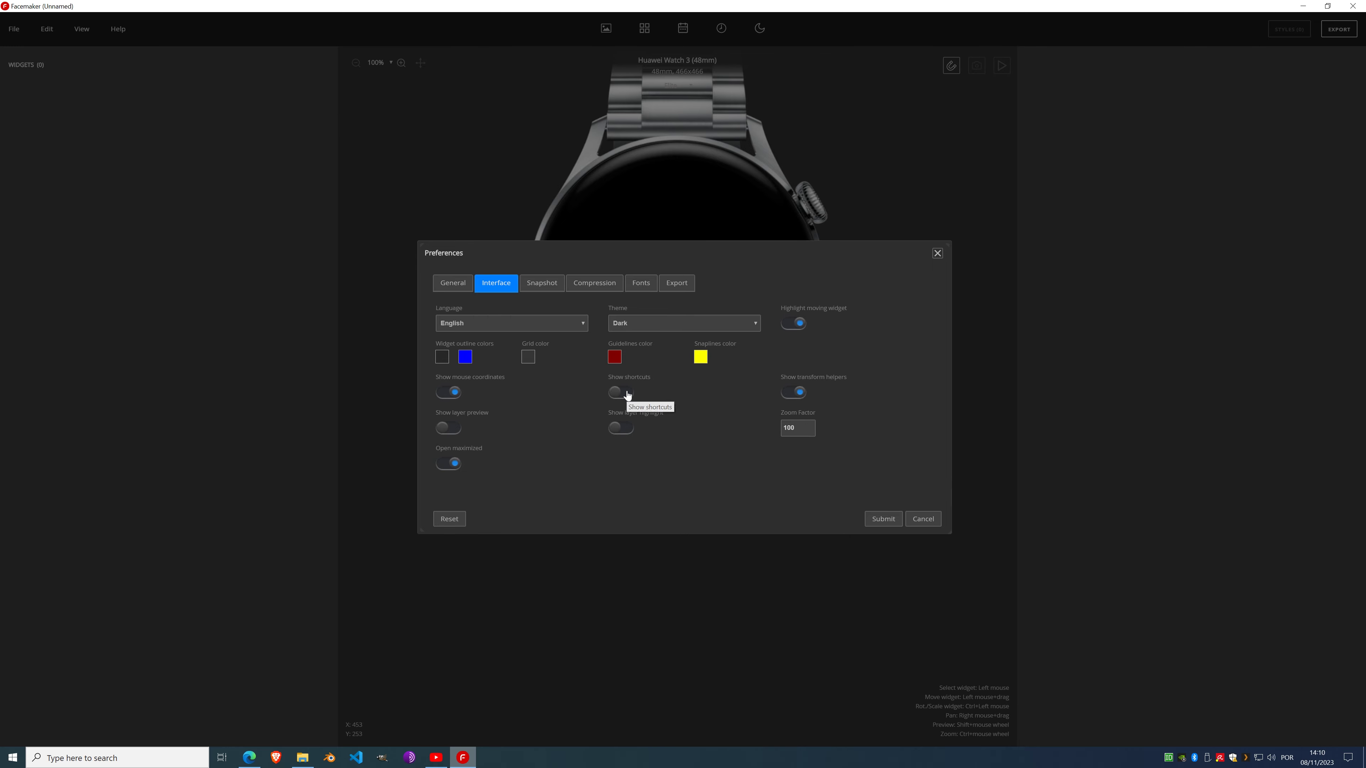
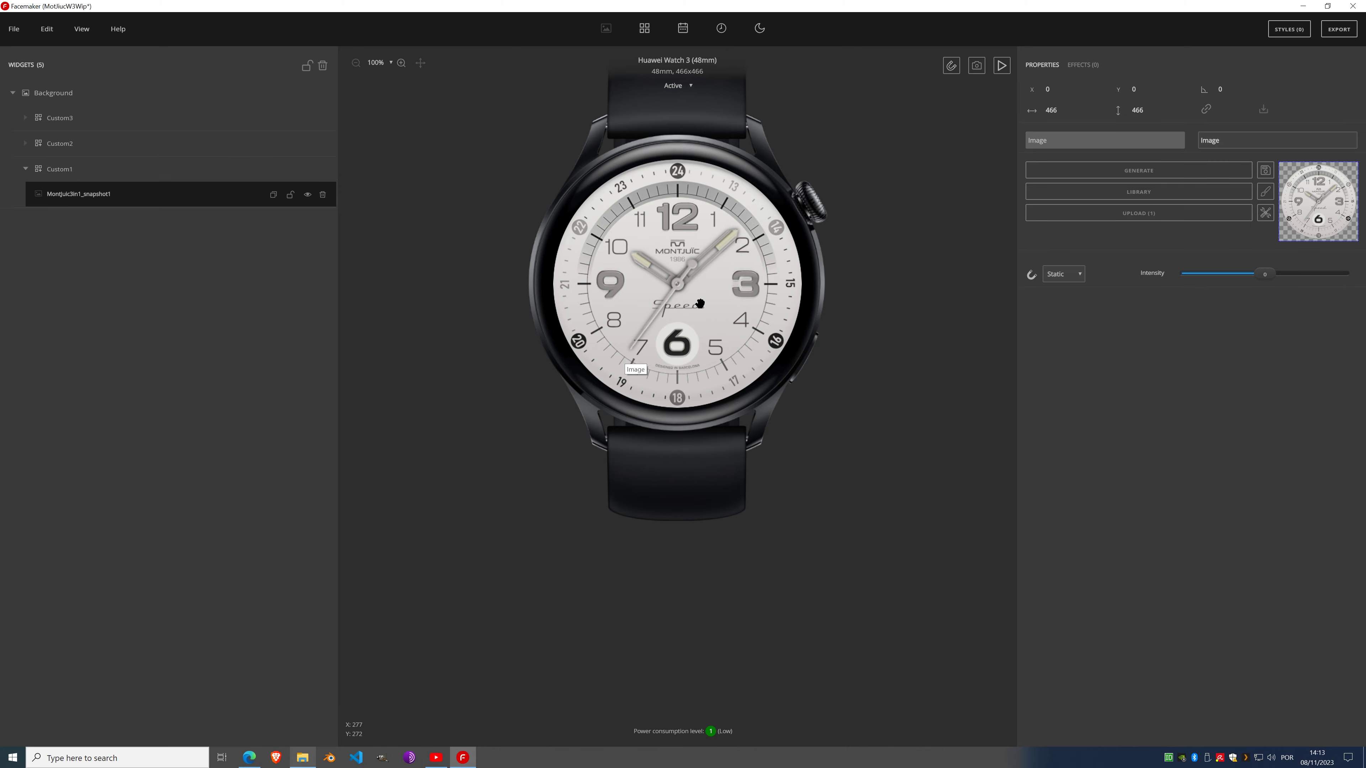
Step: Examine the details of the white Montjuic dial image in Custom1 up close
scroll(675, 244, "up", 2)
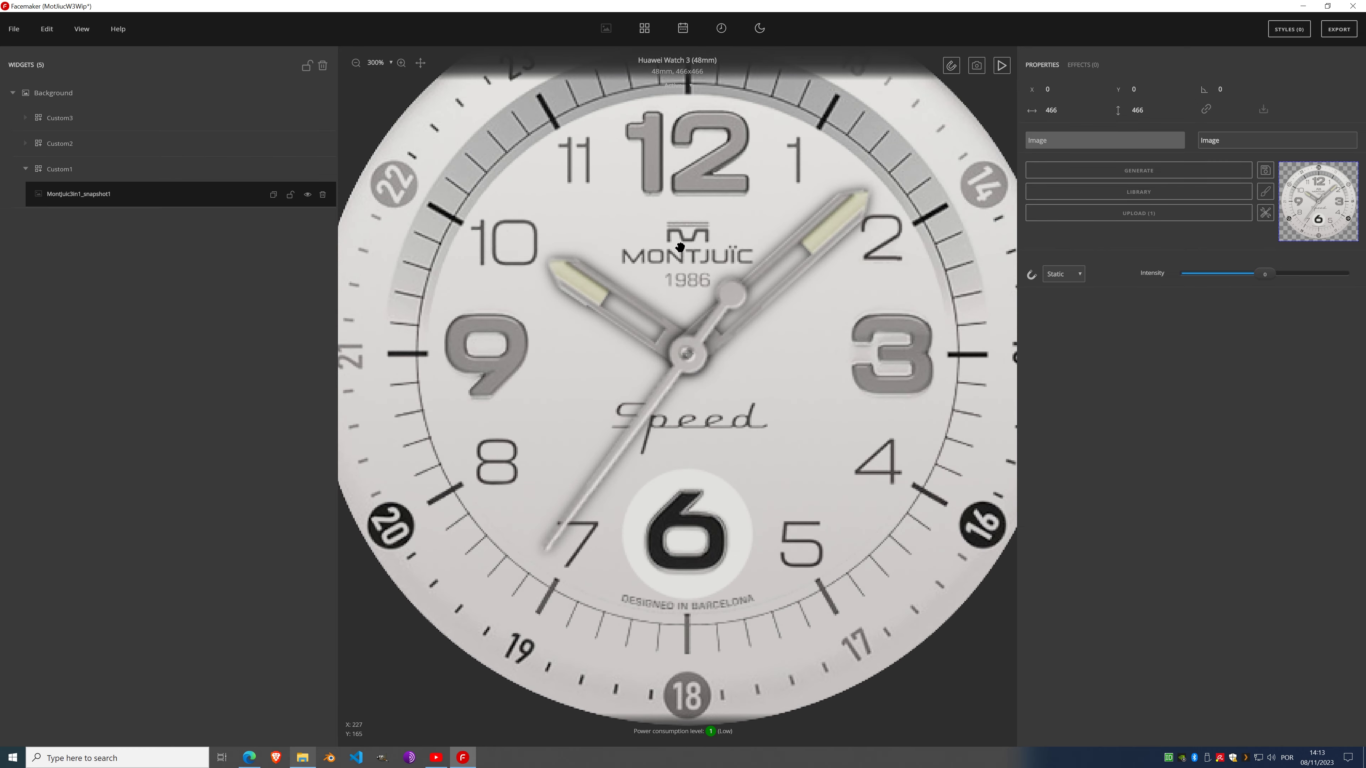
scroll(676, 243, "down", 2)
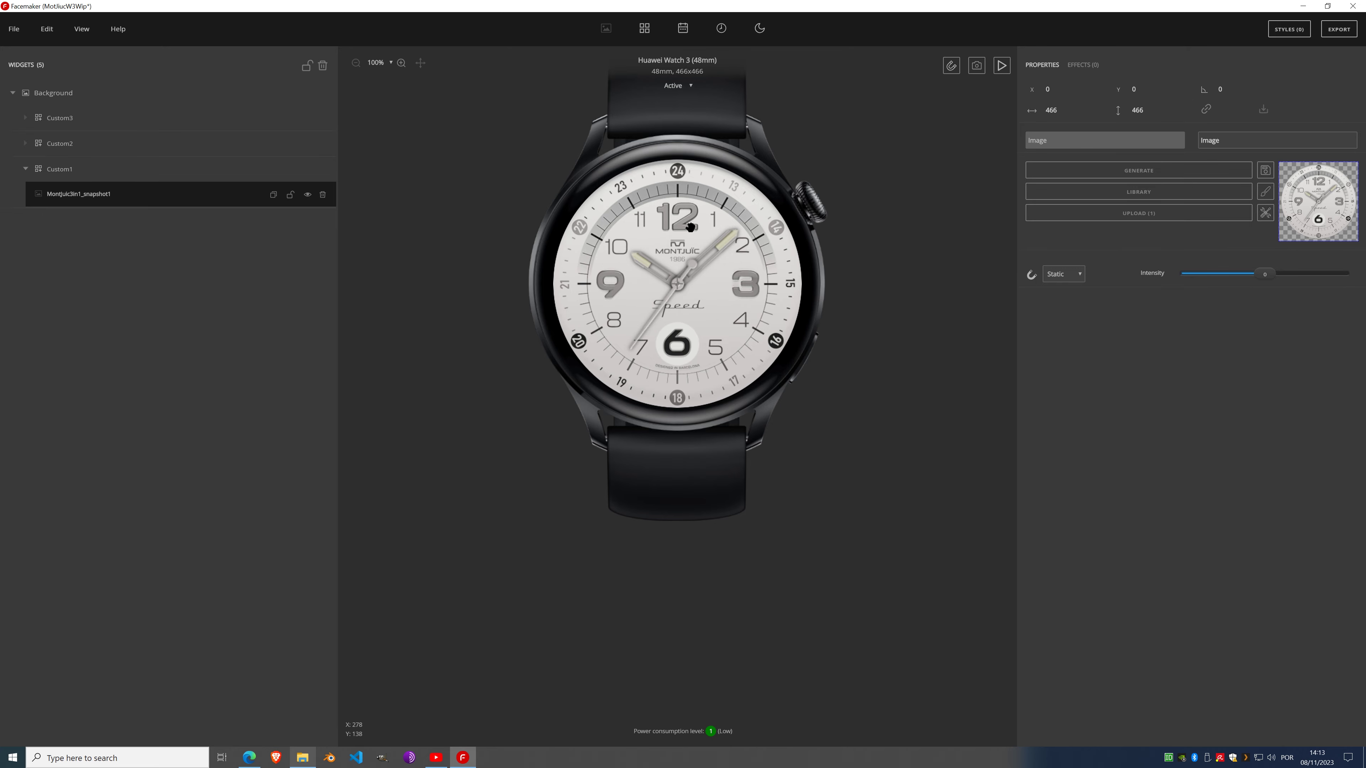
scroll(683, 220, "up", 2)
scroll(684, 220, "down", 2)
scroll(665, 206, "up", 2)
scroll(665, 206, "down", 2)
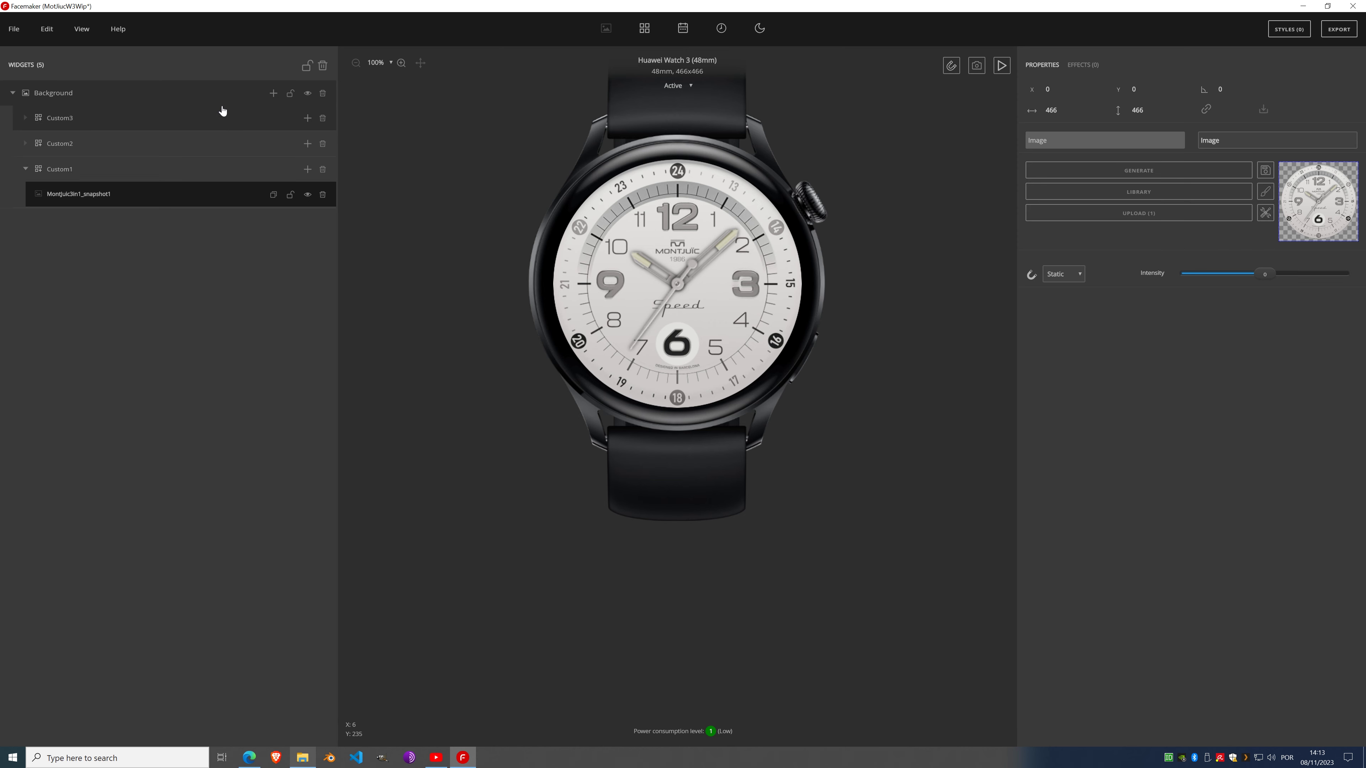
Step: Add an image widget to each of the Custom2 and Custom3 background options
left_click(110, 145)
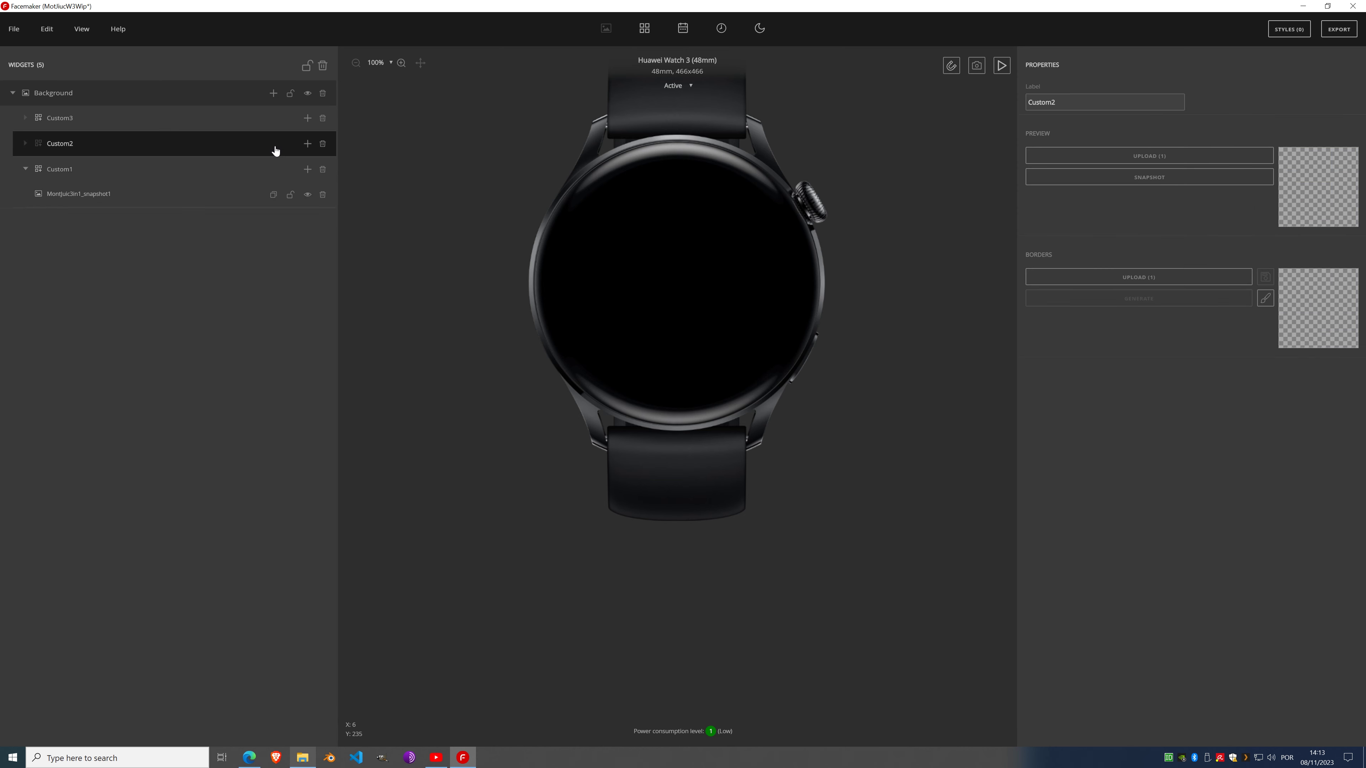
left_click(307, 144)
left_click(301, 197)
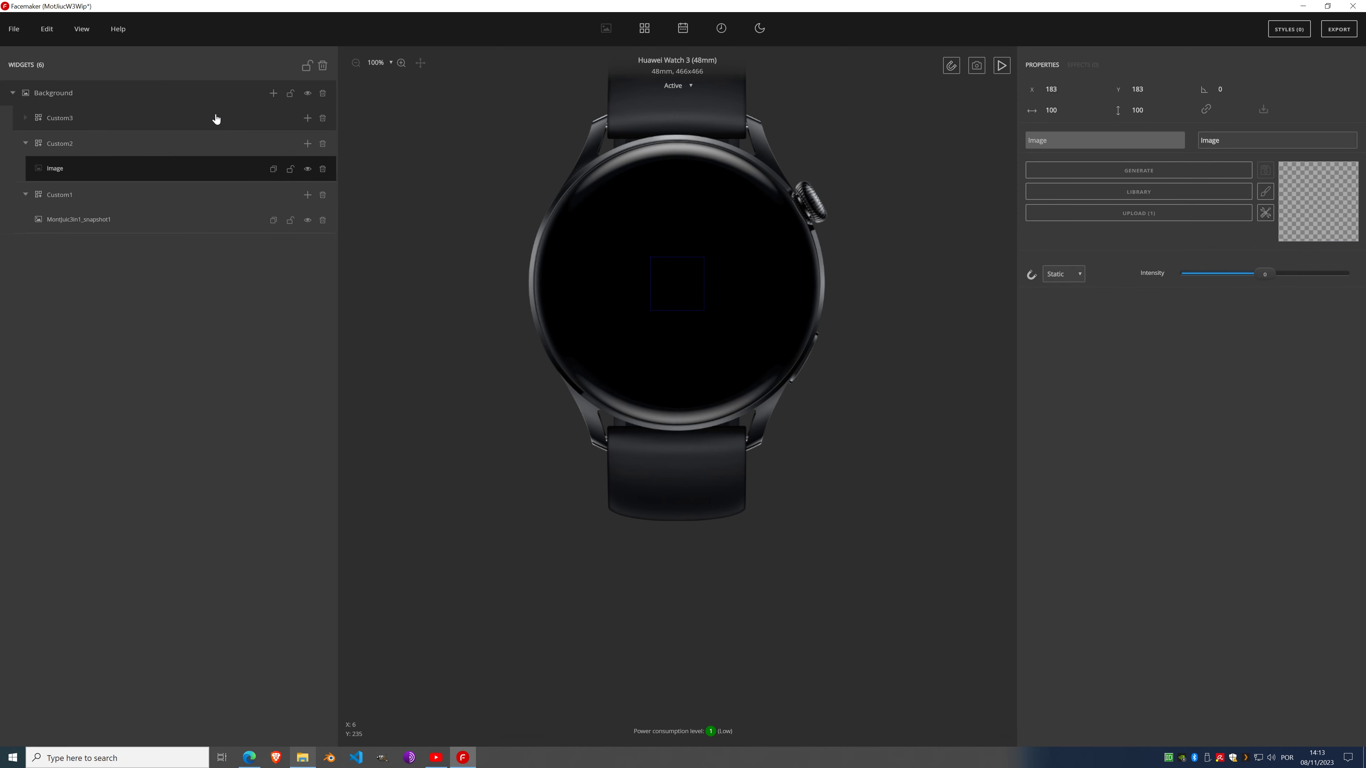
left_click(237, 119)
left_click(308, 117)
left_click(311, 173)
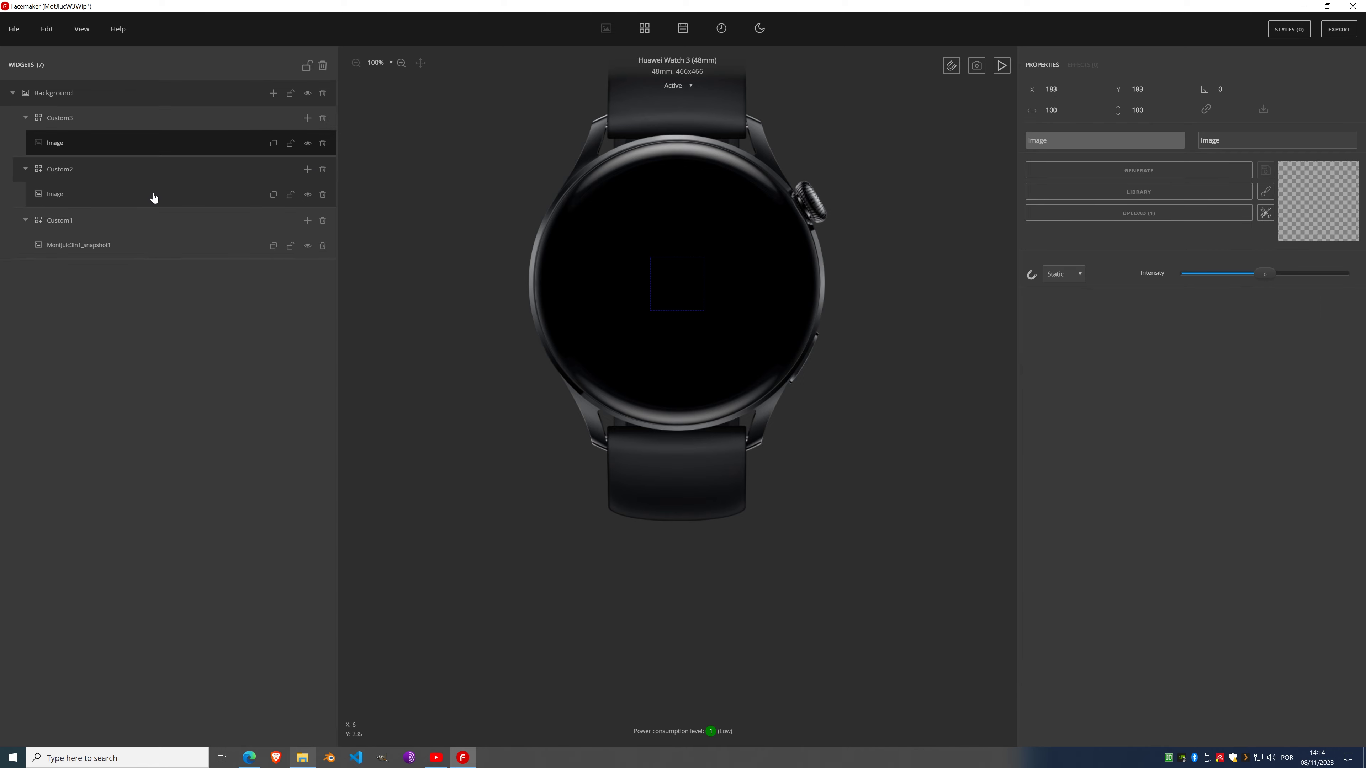
Step: Load Montjuic3in1_snapshot2.png from the montjuic folder into the Custom2 image widget
left_click(145, 204)
left_click(302, 758)
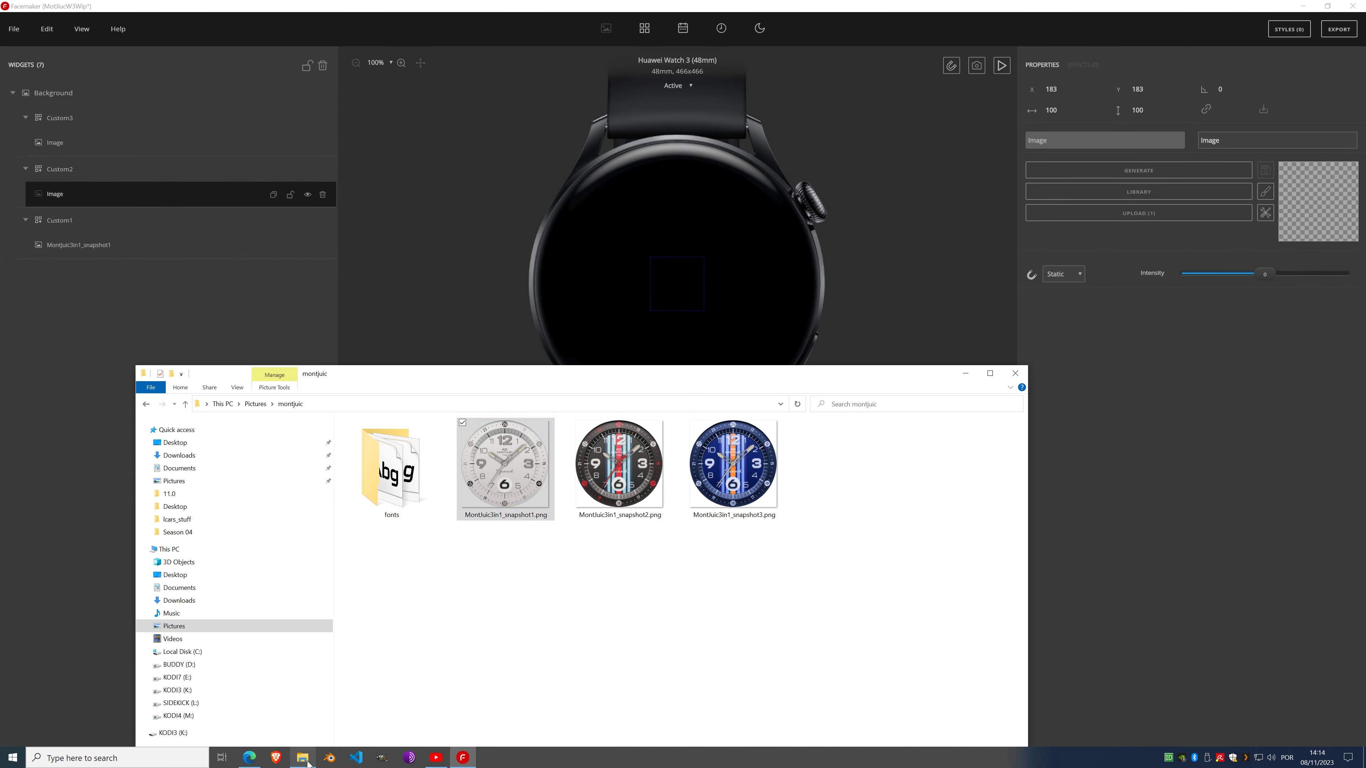
left_click_drag(658, 494, 1317, 201)
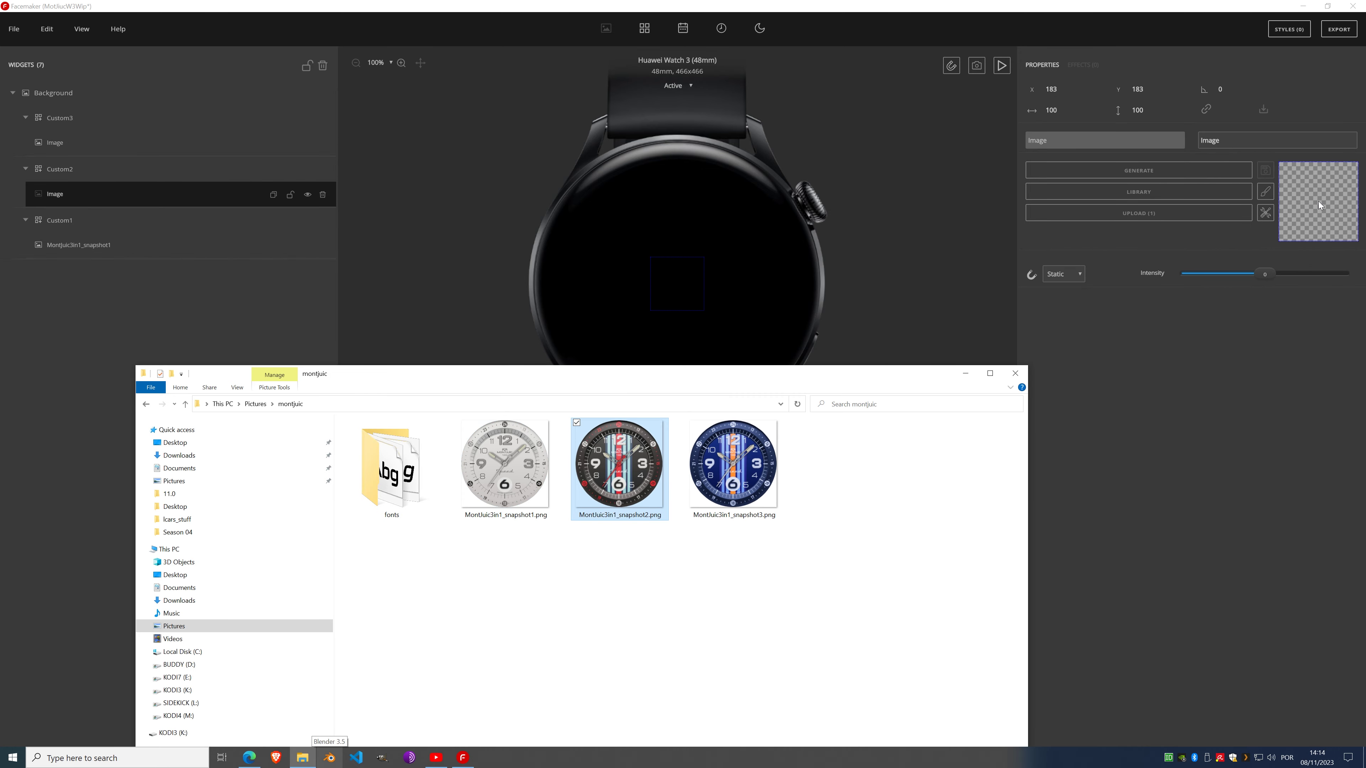
Step: Load Montjuic3in1_snapshot3.png from the montjuic folder into the Custom3 image widget
left_click(82, 143)
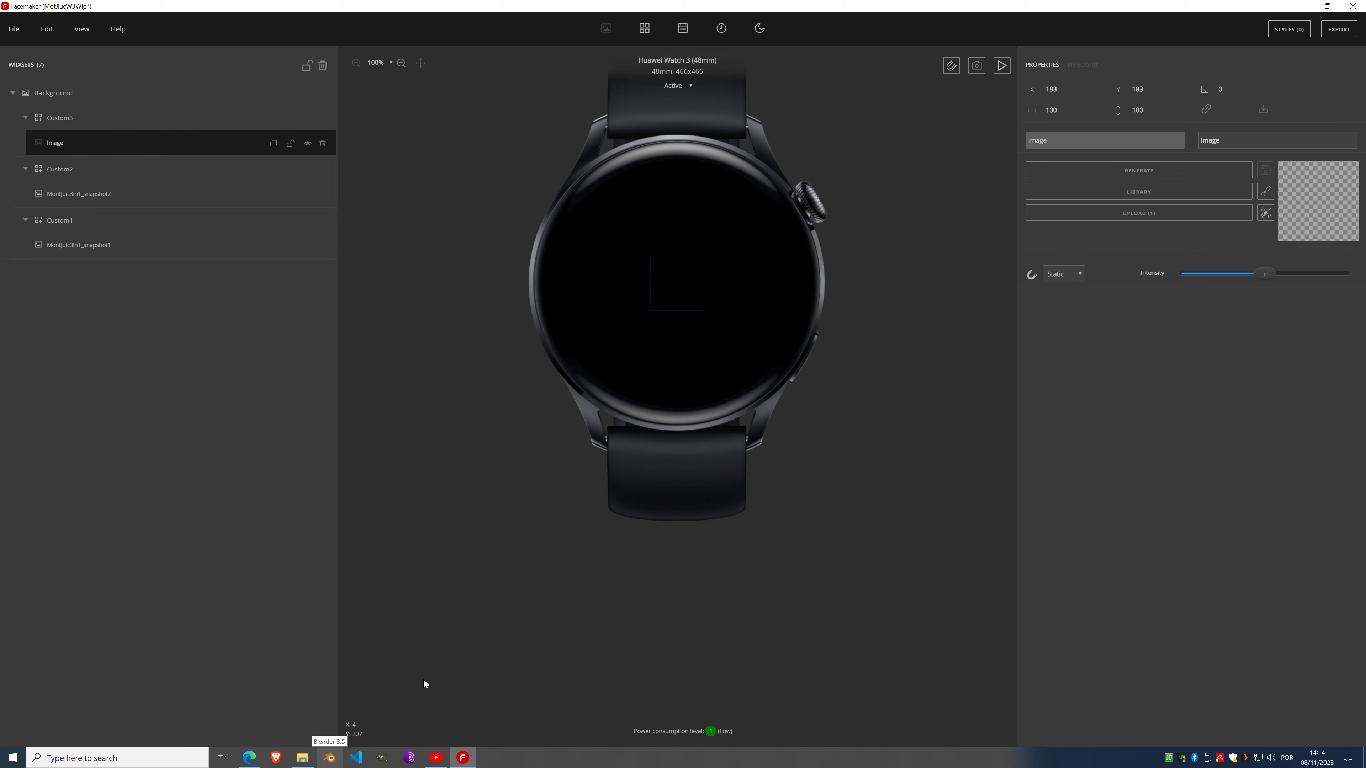
left_click(303, 758)
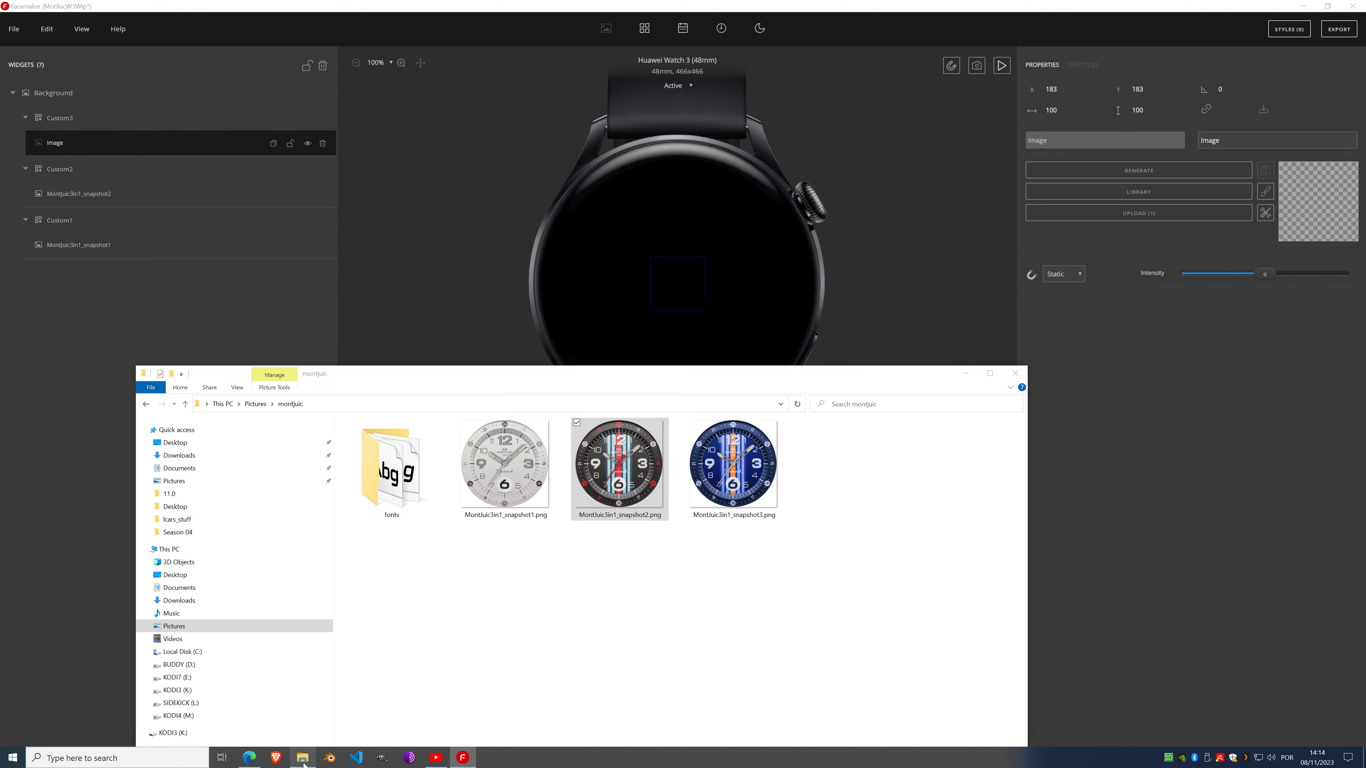
left_click_drag(731, 471, 1317, 188)
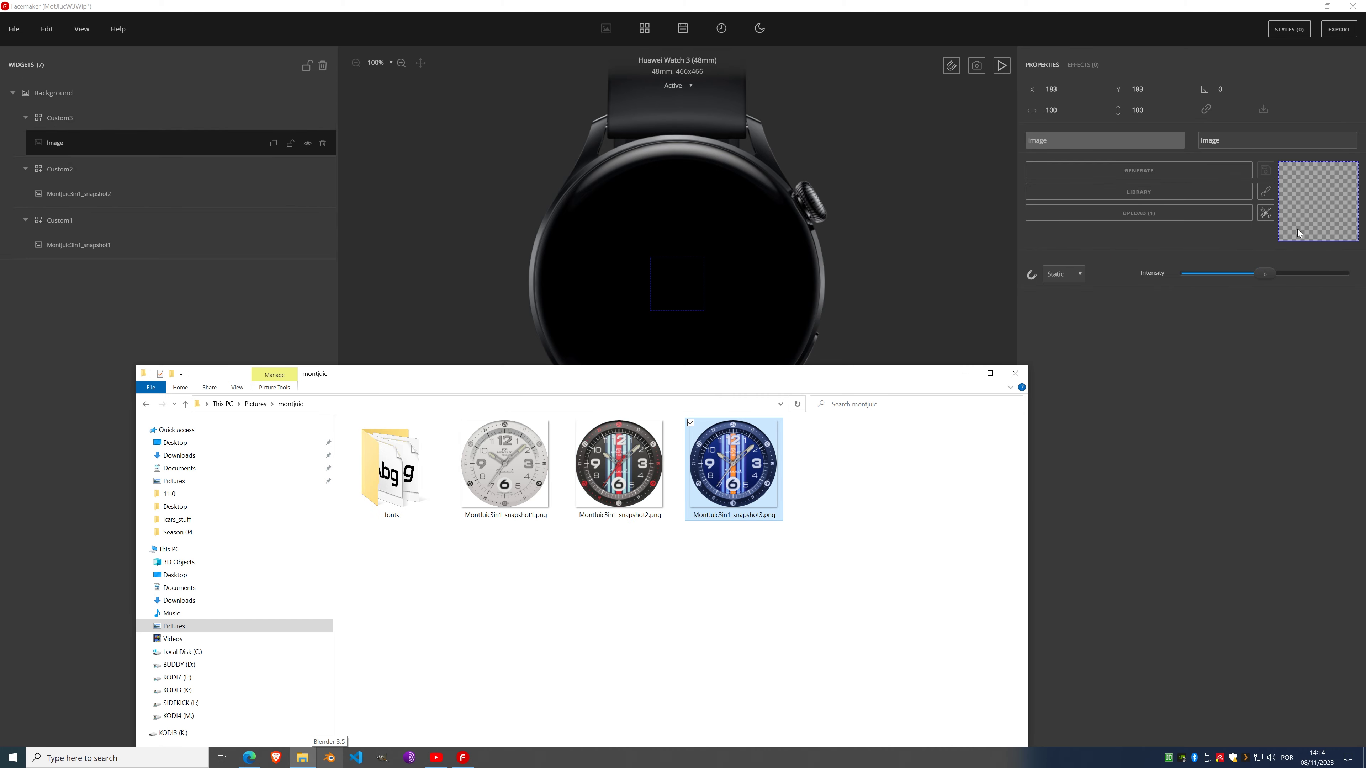
left_click(1084, 410)
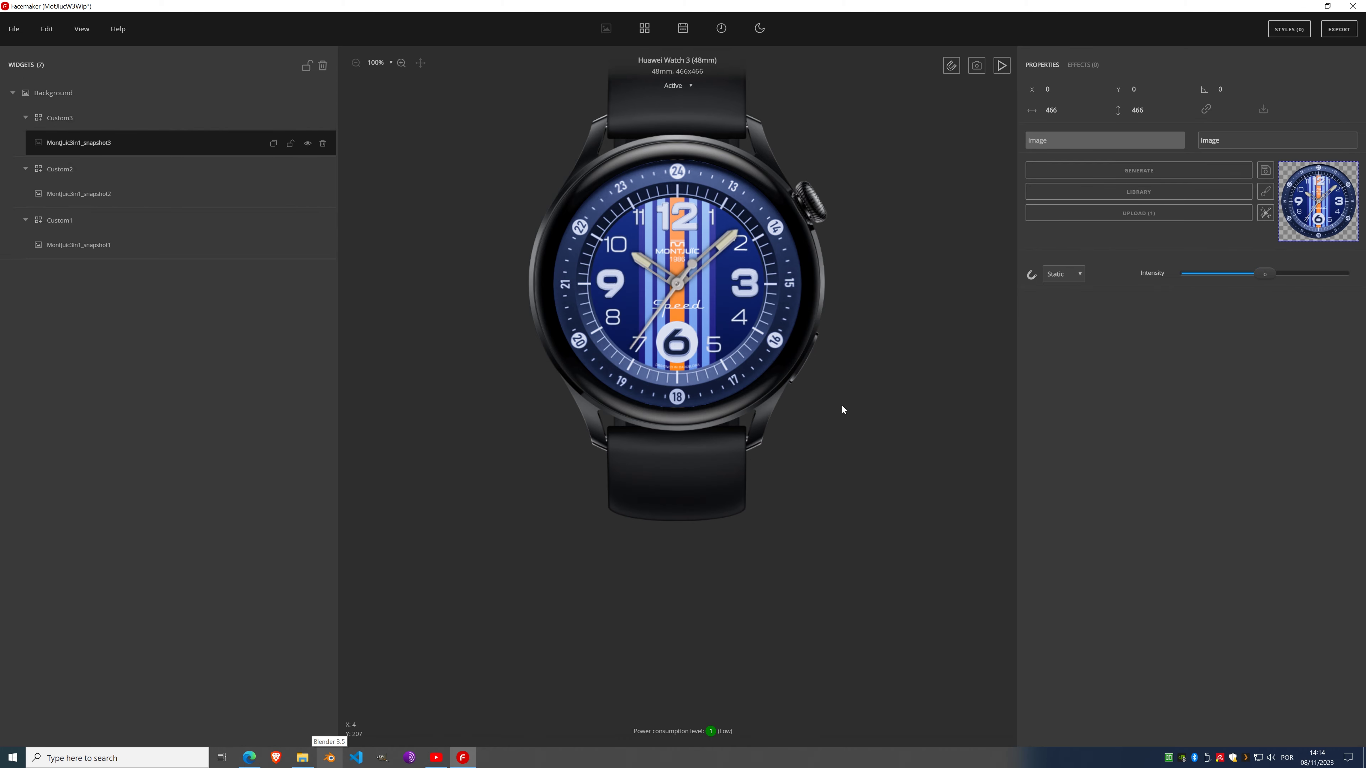
left_click(60, 223)
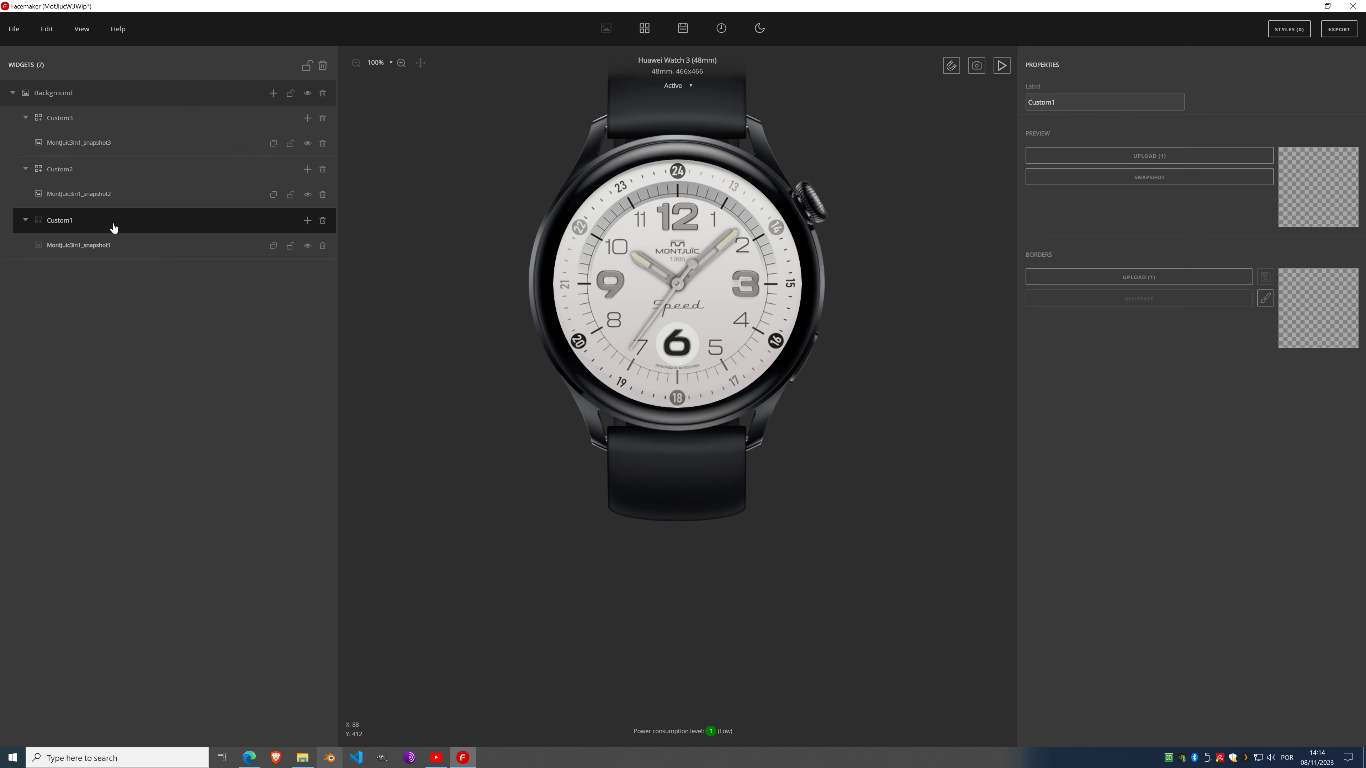
left_click(107, 96)
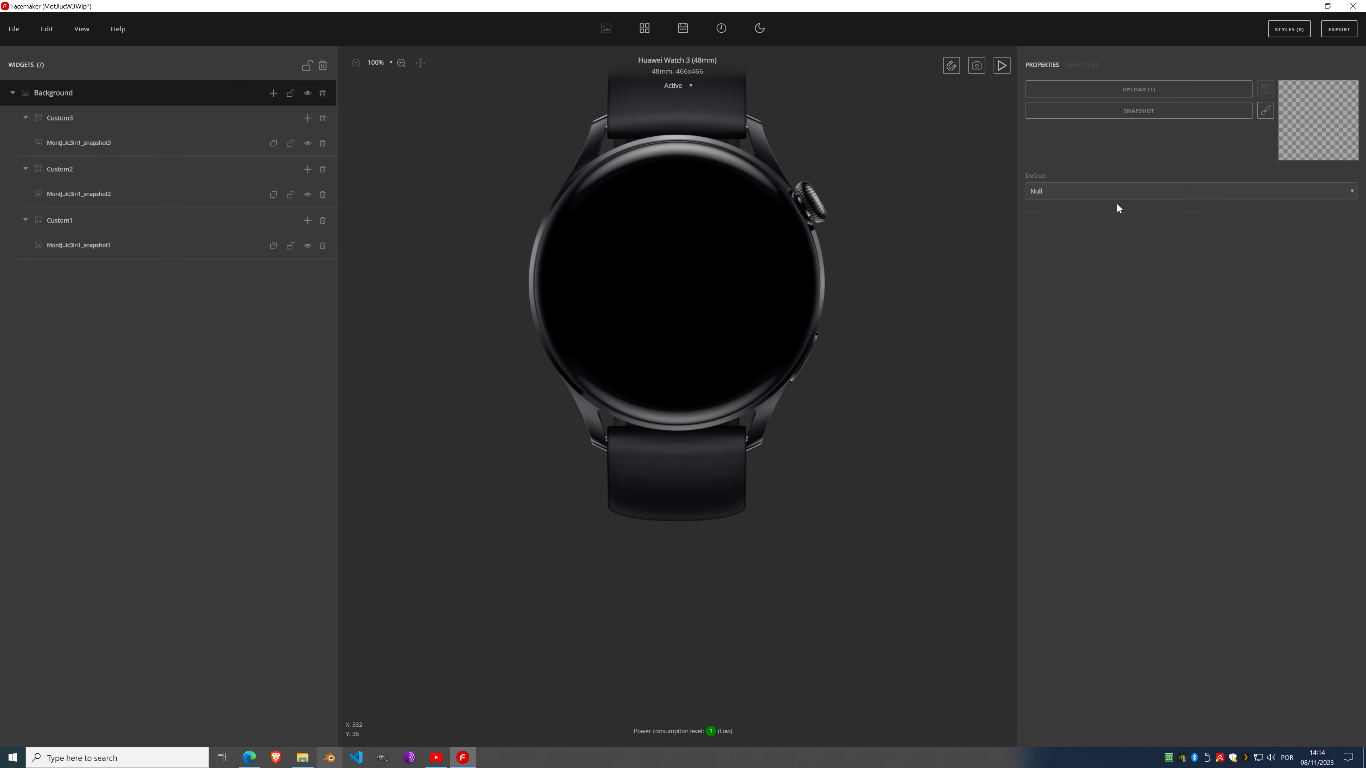
left_click(1092, 192)
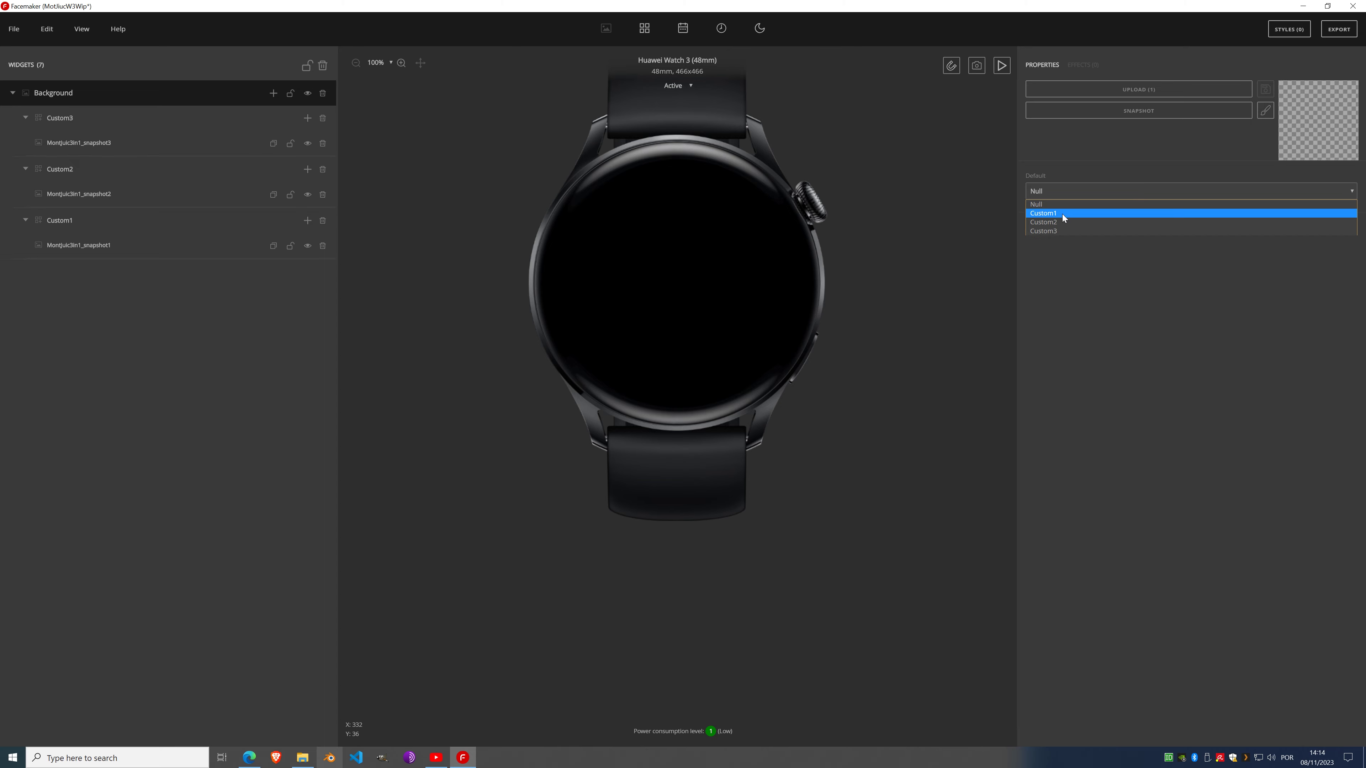
left_click(1065, 269)
Step: Rename the Custom1 background option as White
left_click(110, 220)
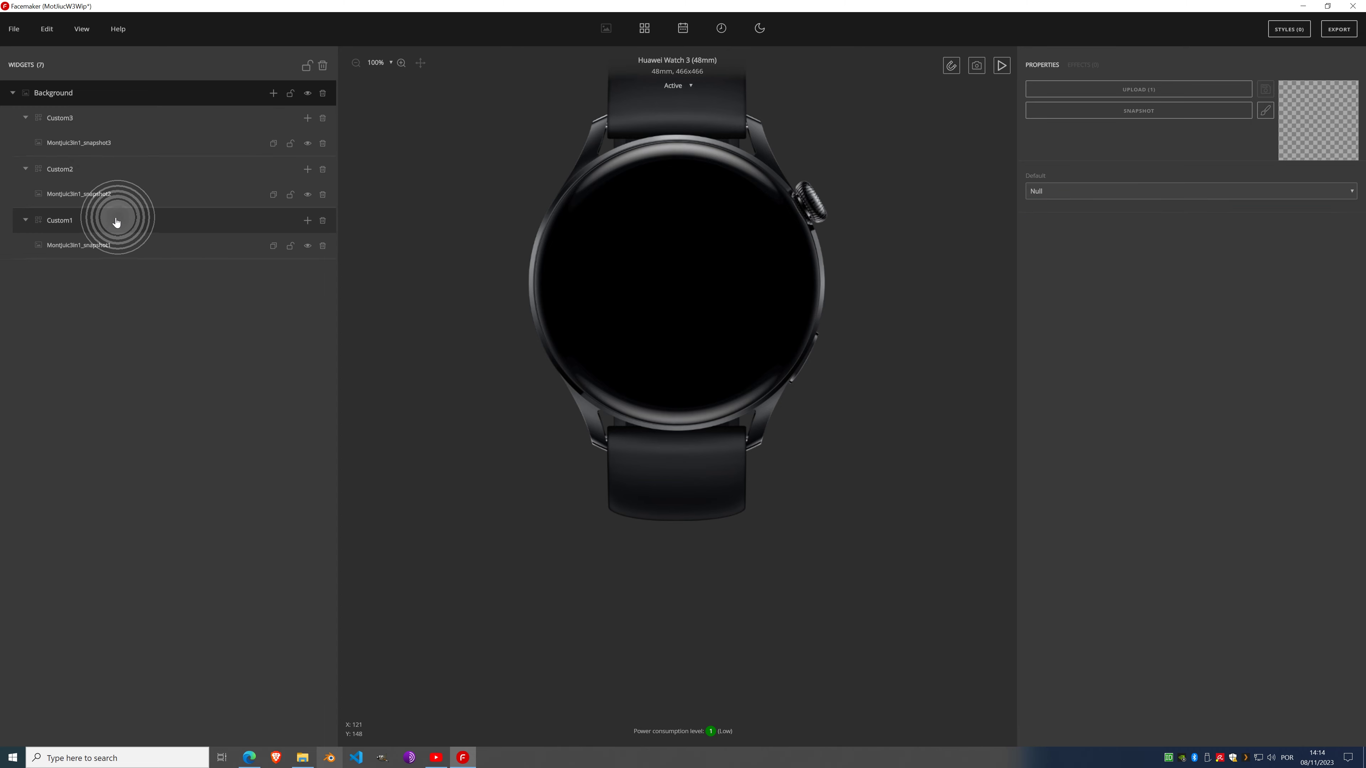
double_click(65, 222)
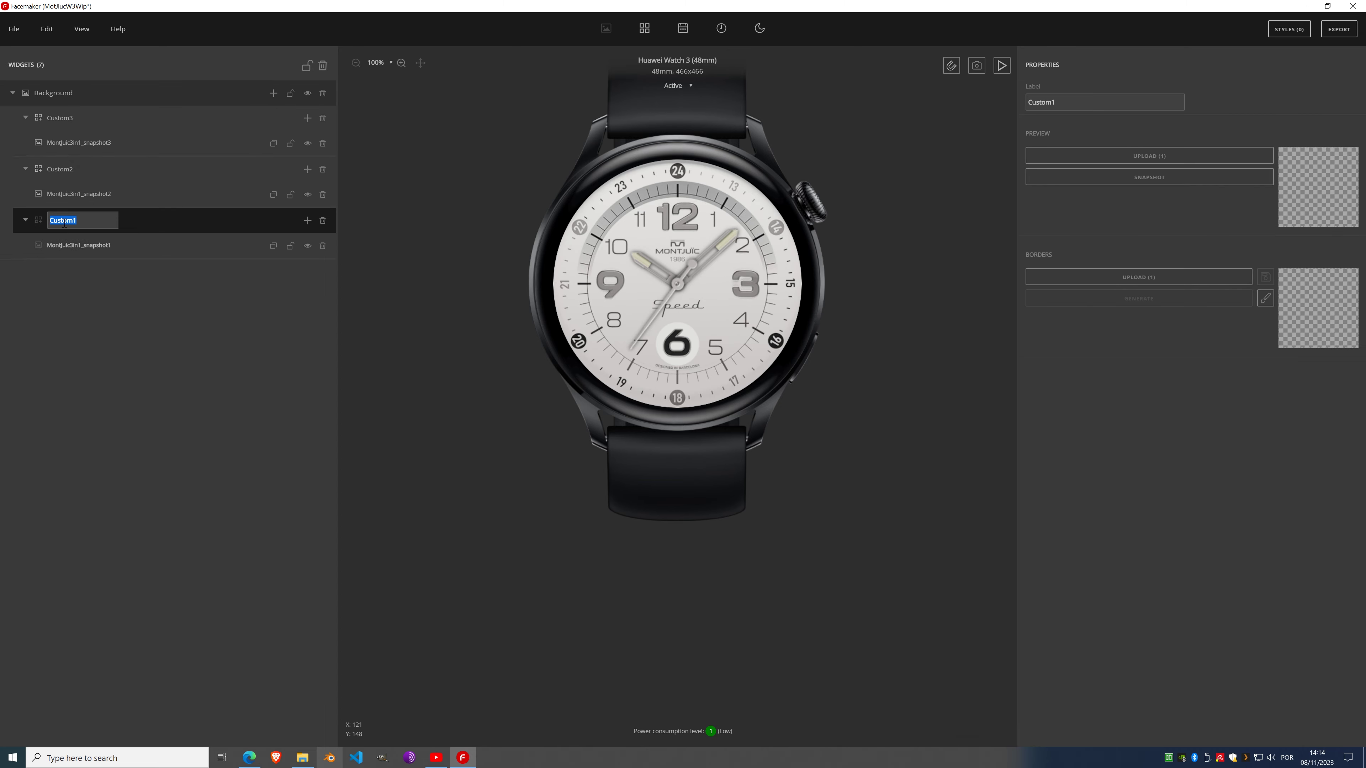
type("White")
key("Return")
Step: Rename the Custom2 background option as Red
left_click(62, 172)
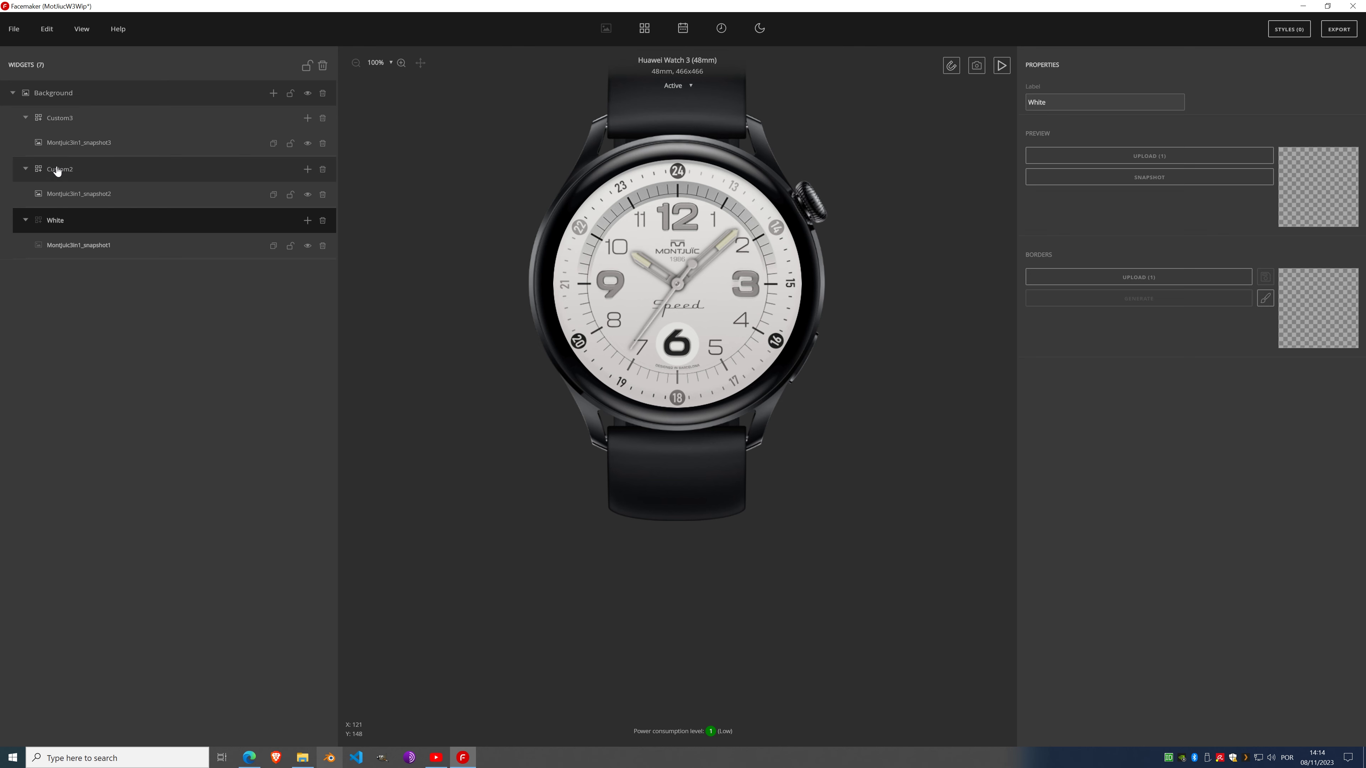
double_click(64, 172)
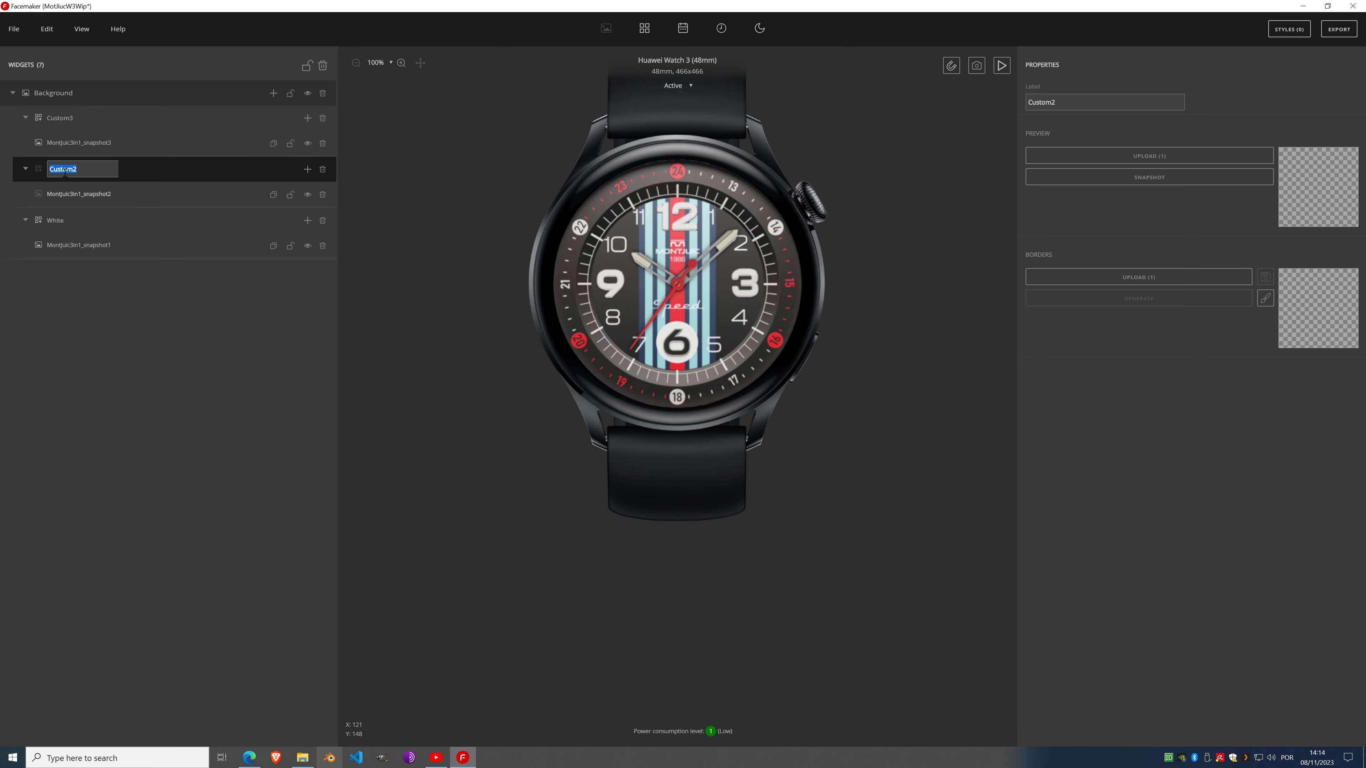
type("Red")
key("Return")
Step: Rename the Custom3 background option as Blue
left_click(76, 119)
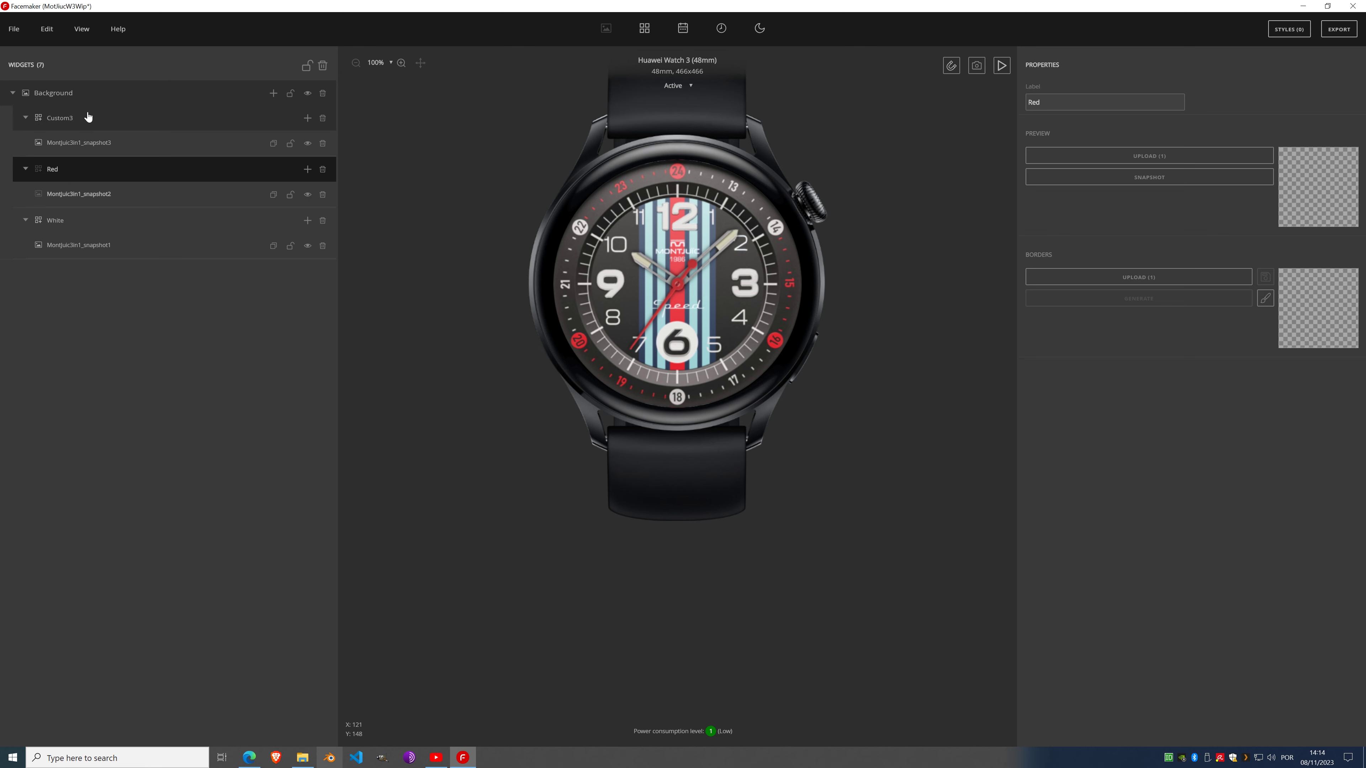
double_click(65, 118)
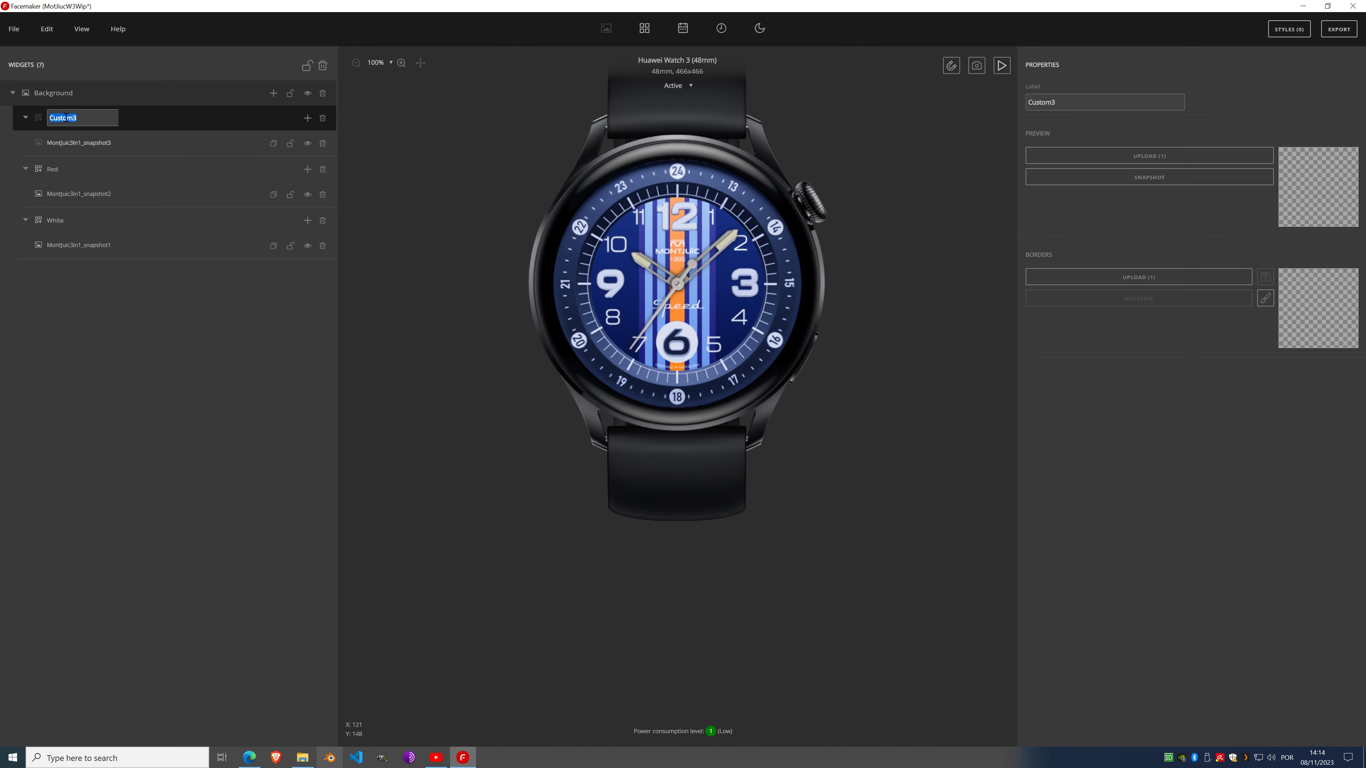
type("Blue")
key("Return")
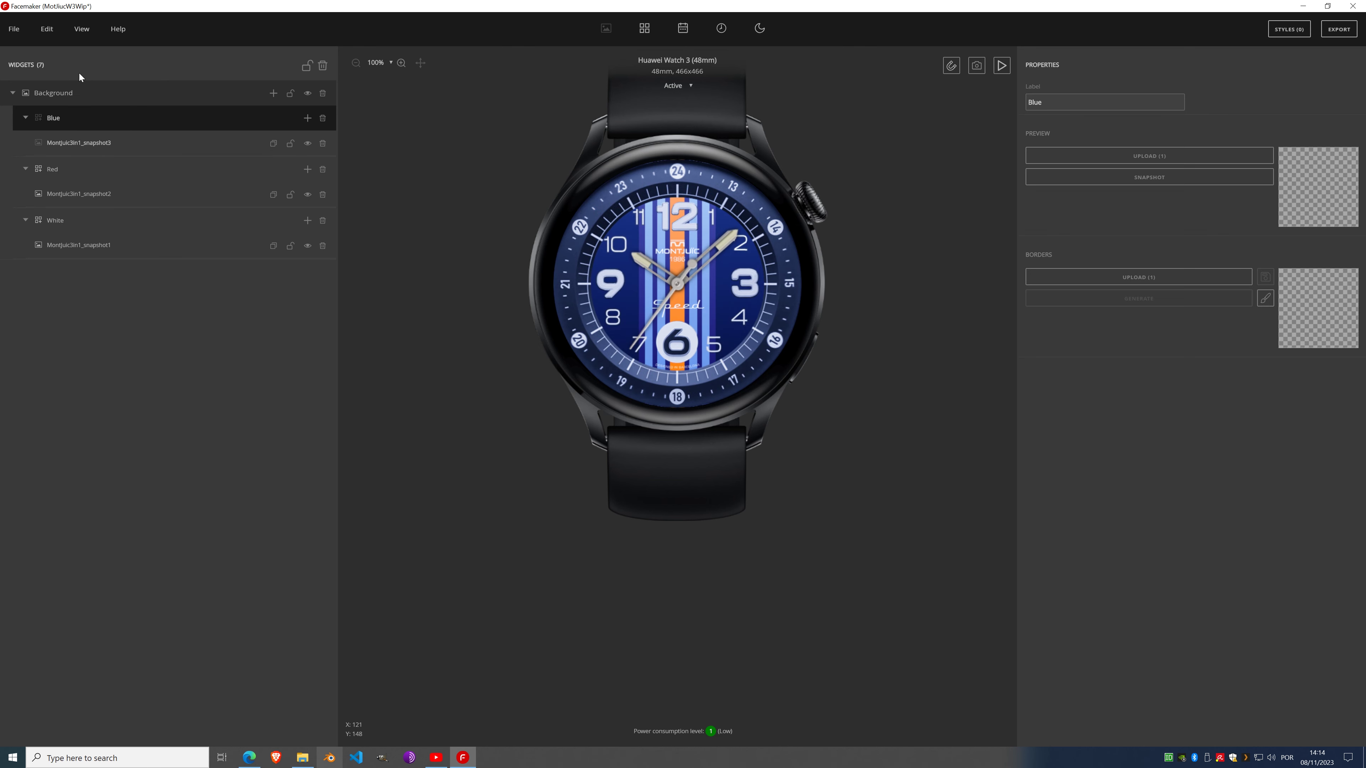
Step: Set White as the default option of the Background widget
left_click(87, 102)
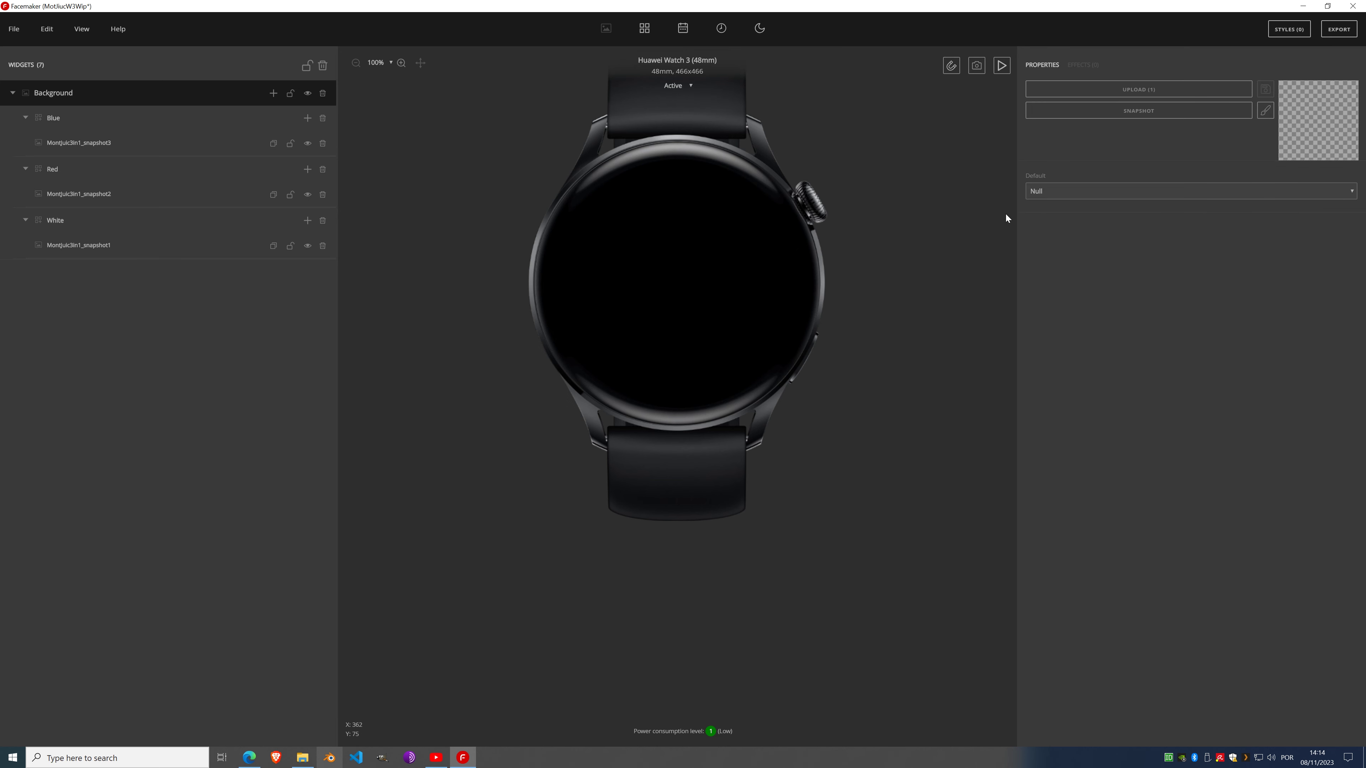
left_click(1038, 191)
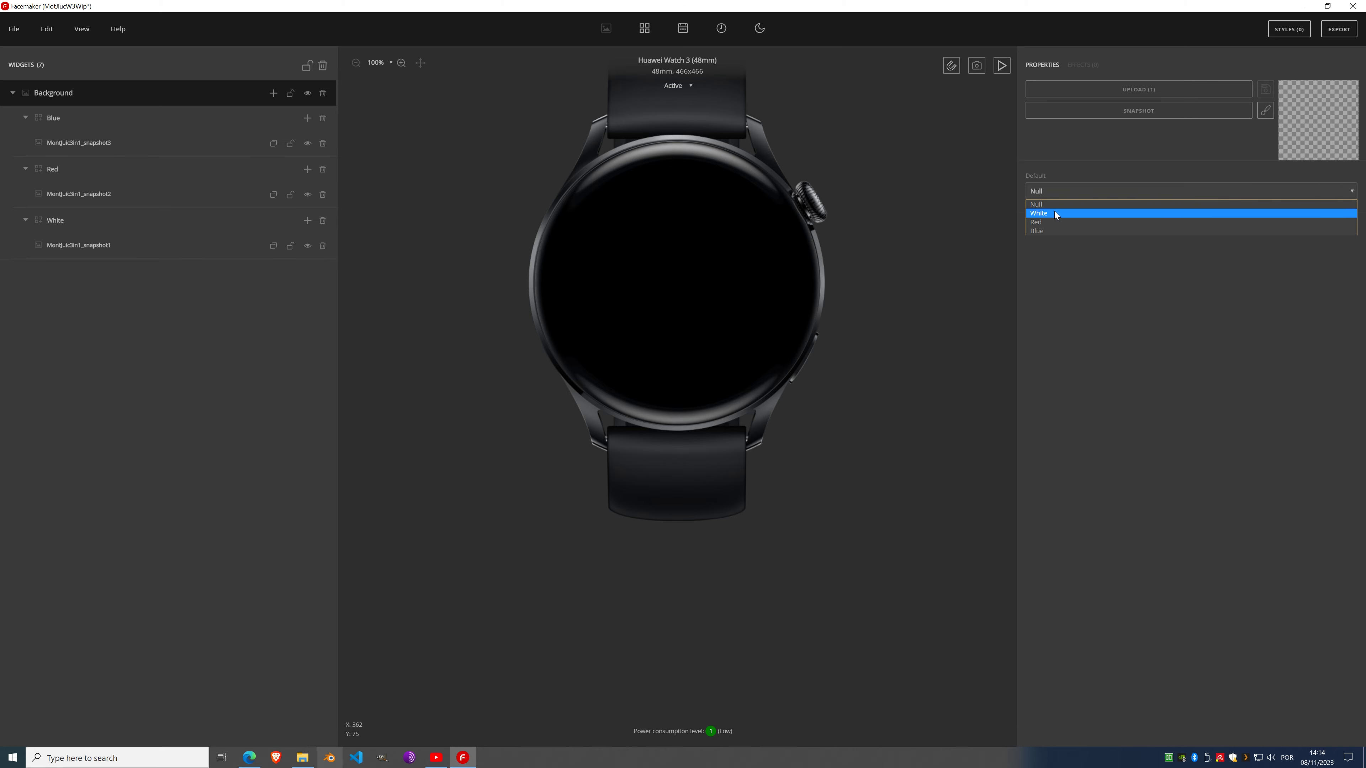
left_click(1056, 213)
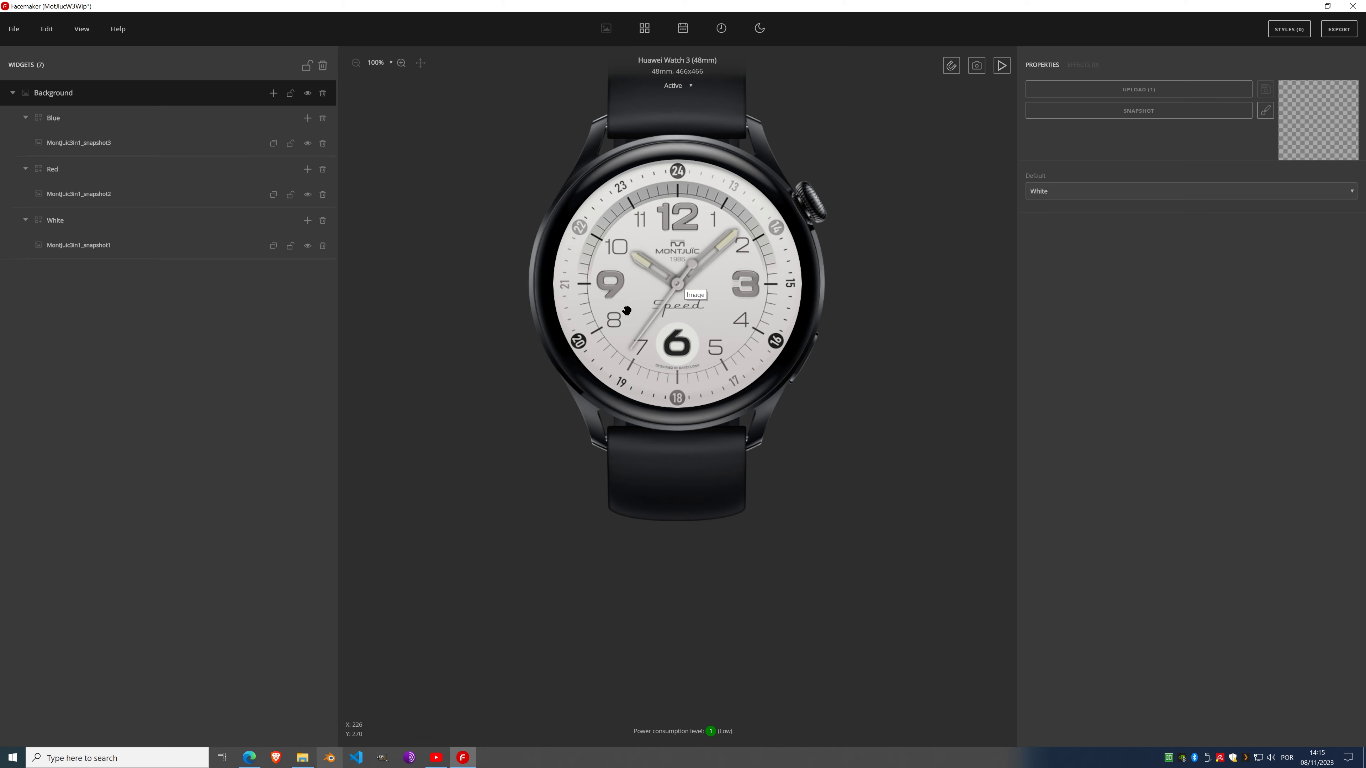
Step: Compare the snapshot images of the White, Red and Blue background options on the watch preview
left_click(19, 232)
left_click(65, 245)
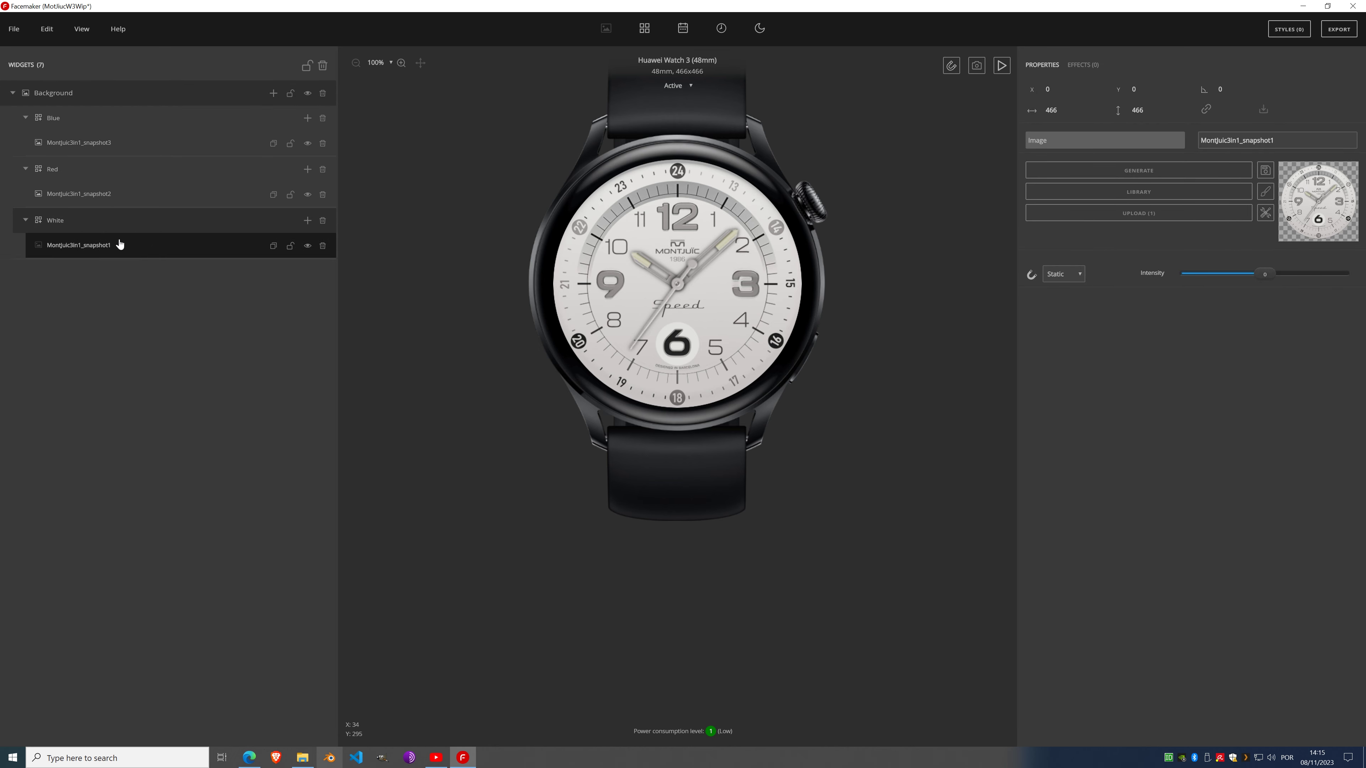
left_click(93, 195)
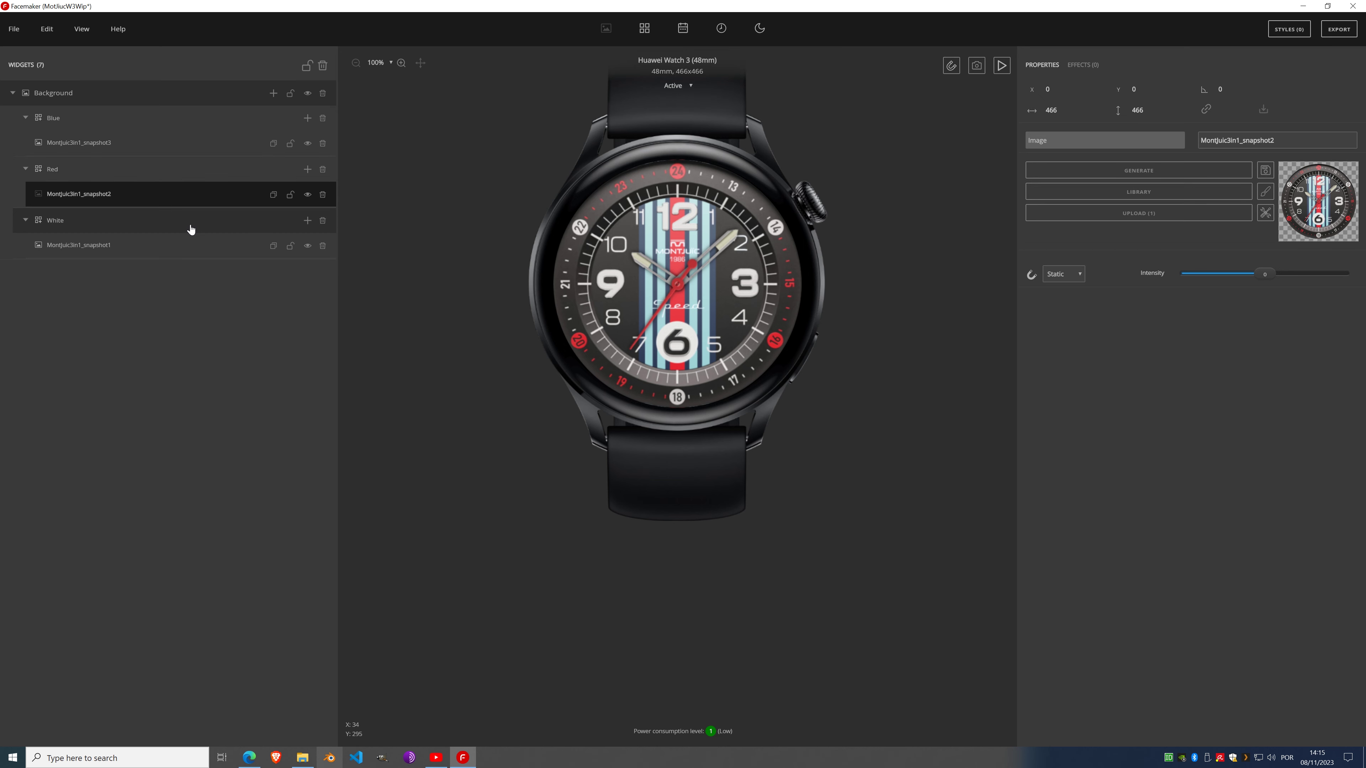
left_click(180, 247)
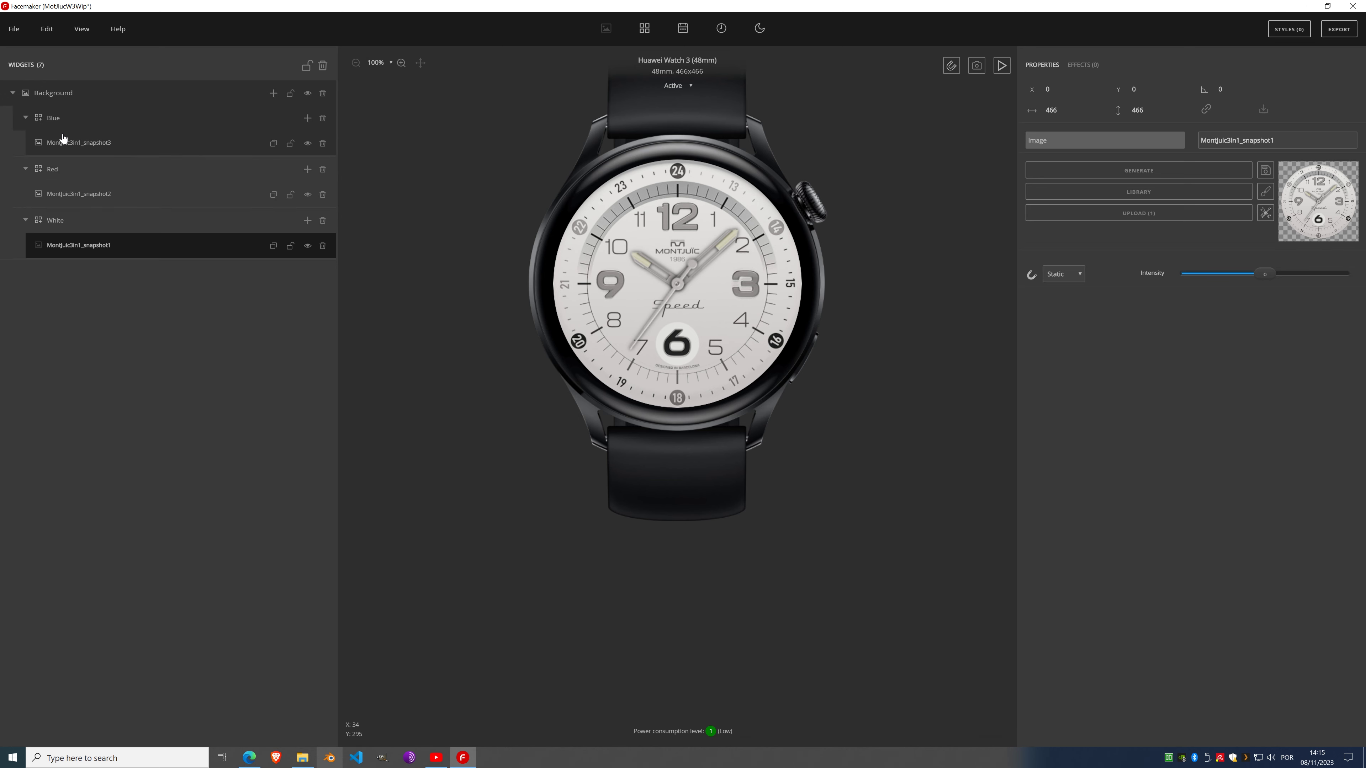
left_click(150, 144)
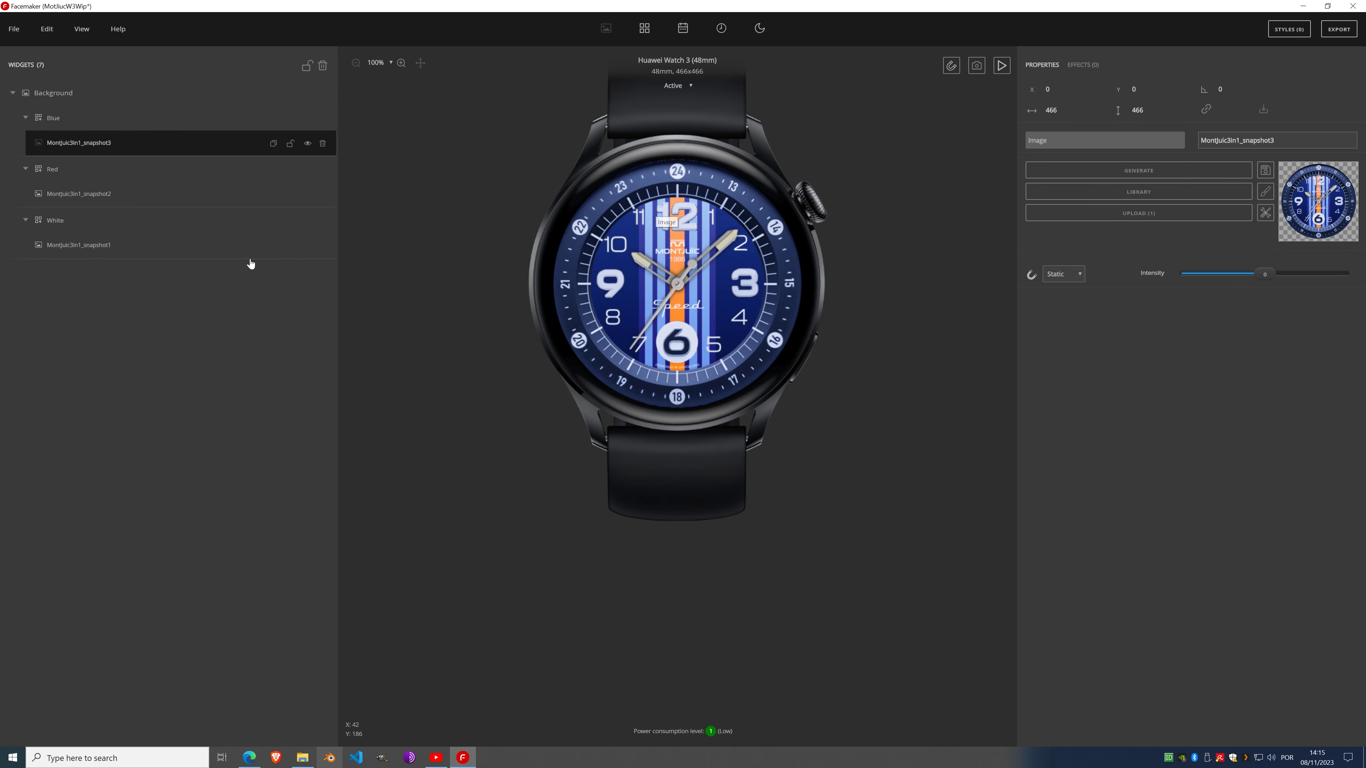
left_click(98, 250)
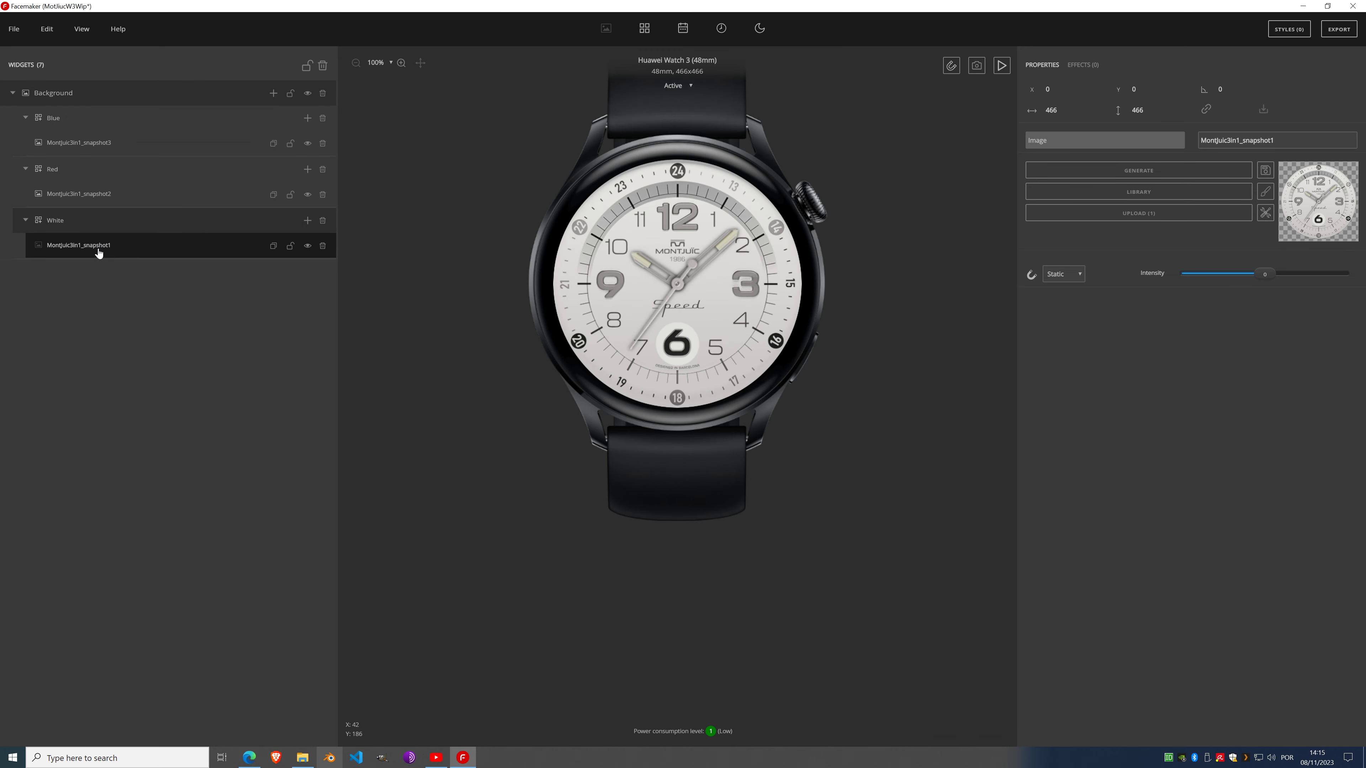
Step: Enlarge the white dial to 200% and widen the canvas by narrowing the areas on both sides of it
scroll(654, 256, "up", 3)
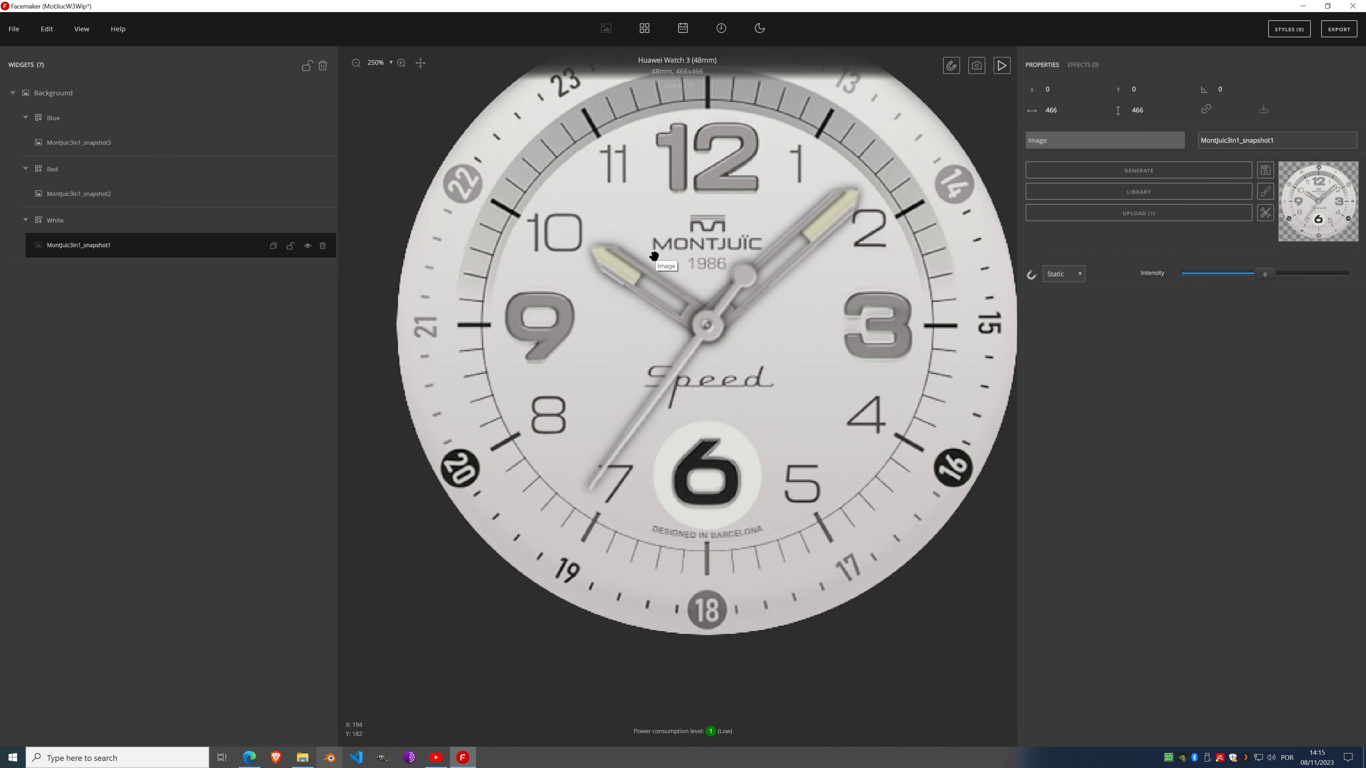
scroll(654, 256, "down", 1)
scroll(753, 248, "down", 1)
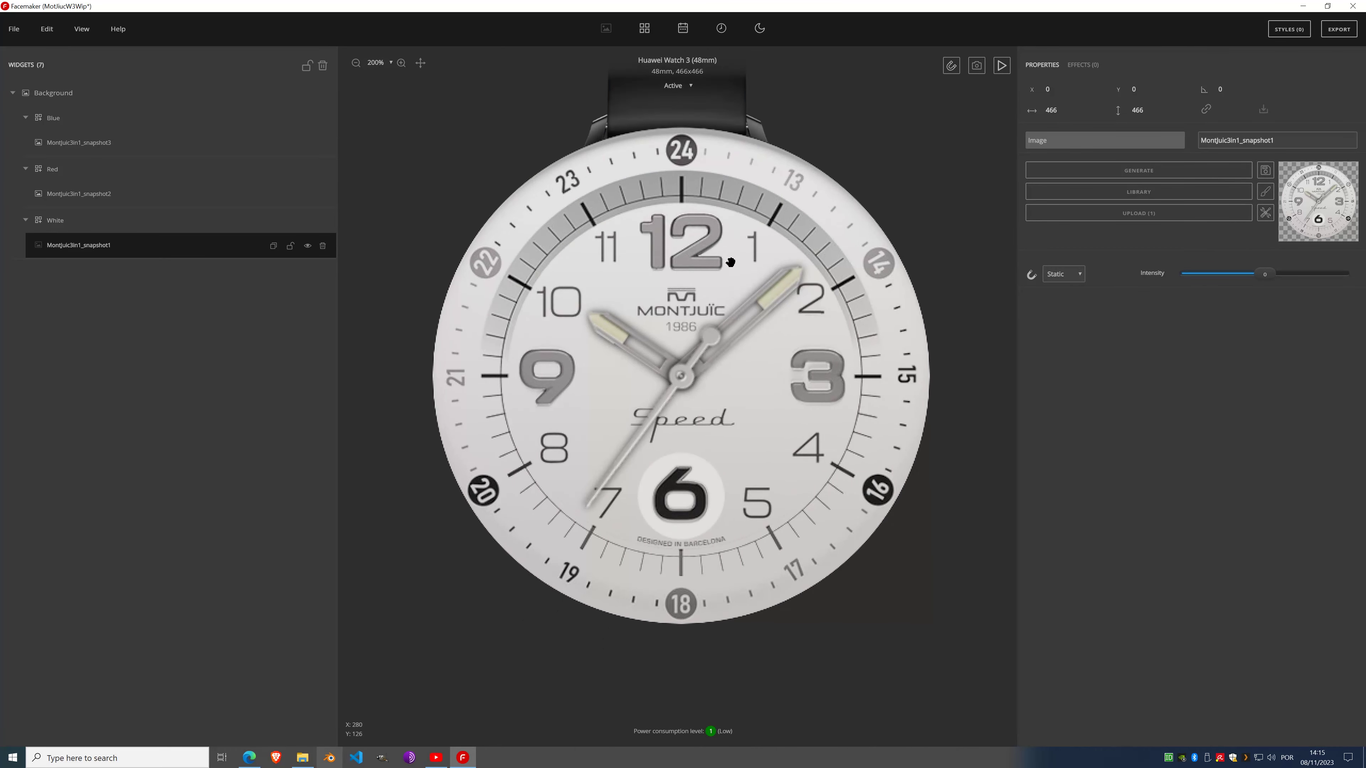
left_click_drag(1018, 368, 1051, 368)
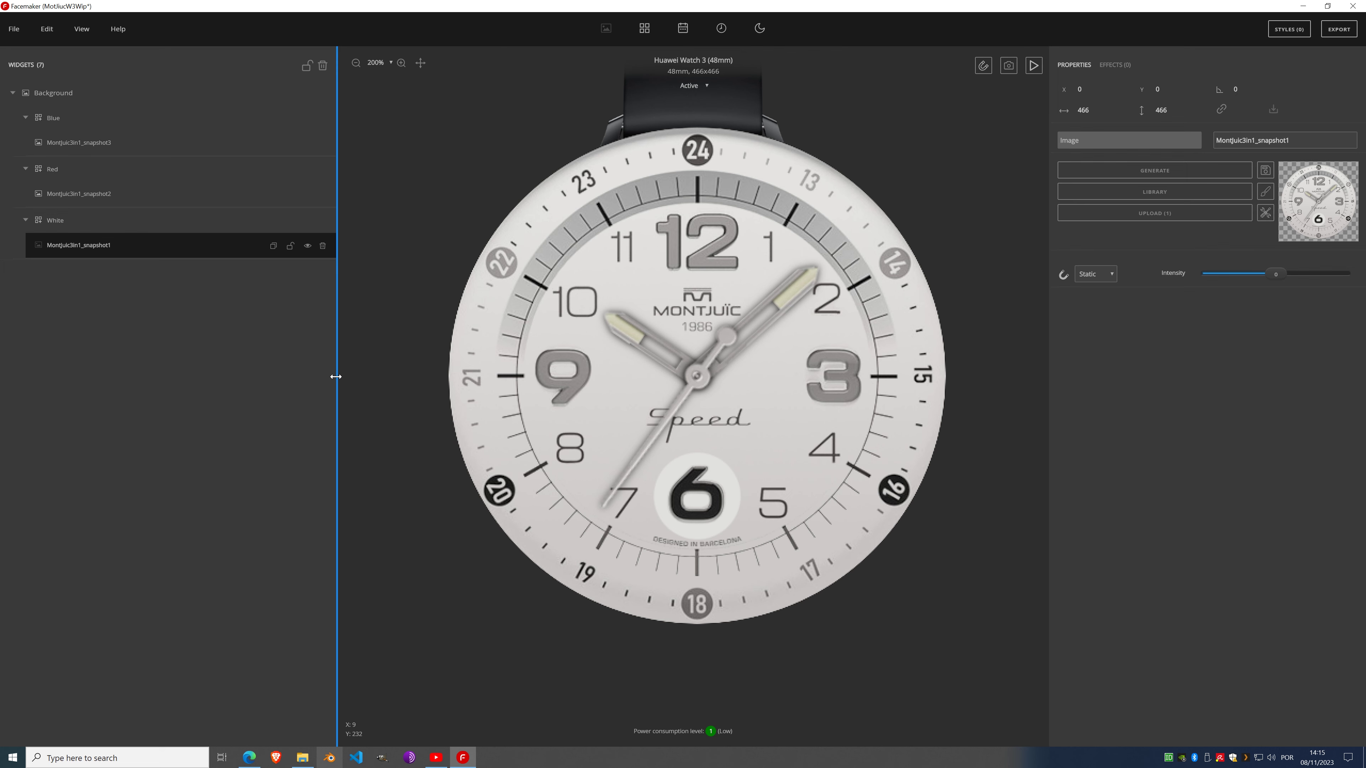
left_click_drag(338, 377, 301, 376)
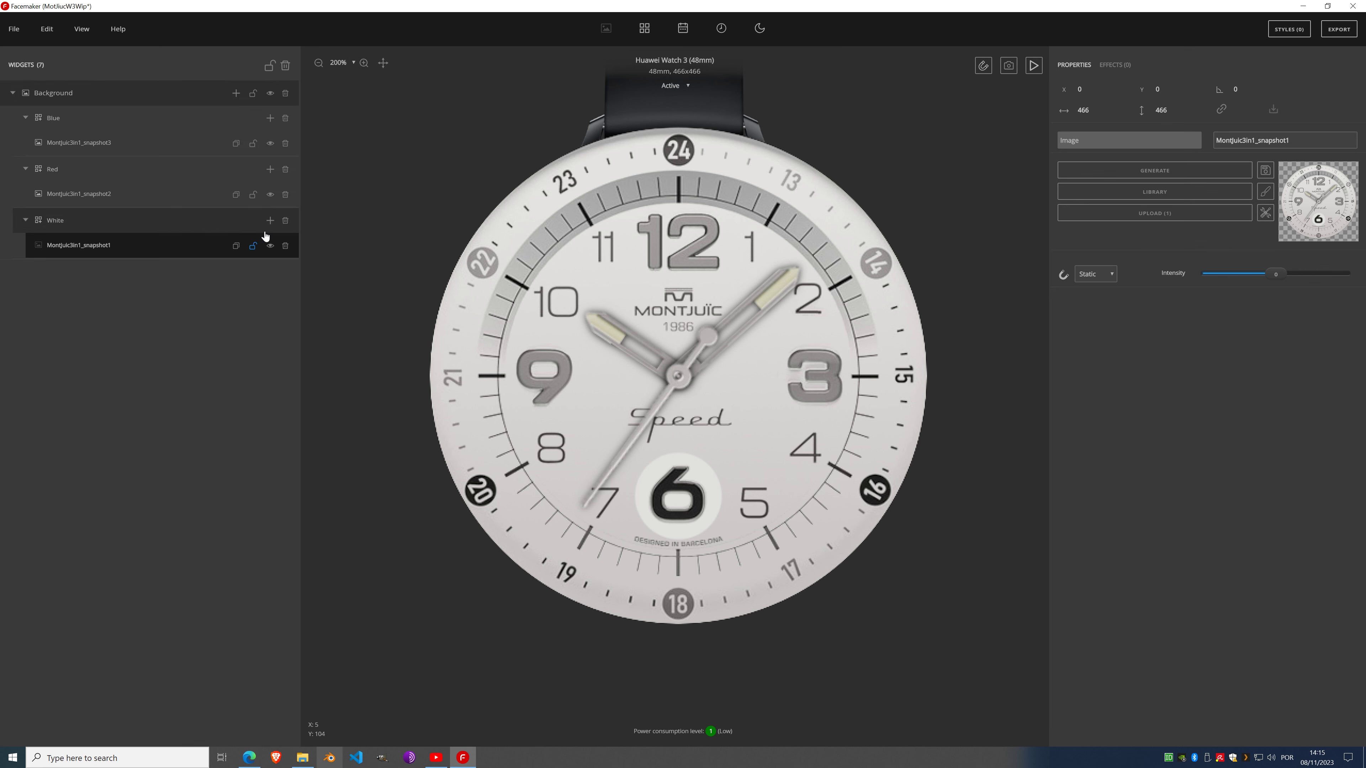
Step: Add an image widget to the White option above its snapshot and move it to X 0, Y 0
left_click(268, 227)
left_click(263, 272)
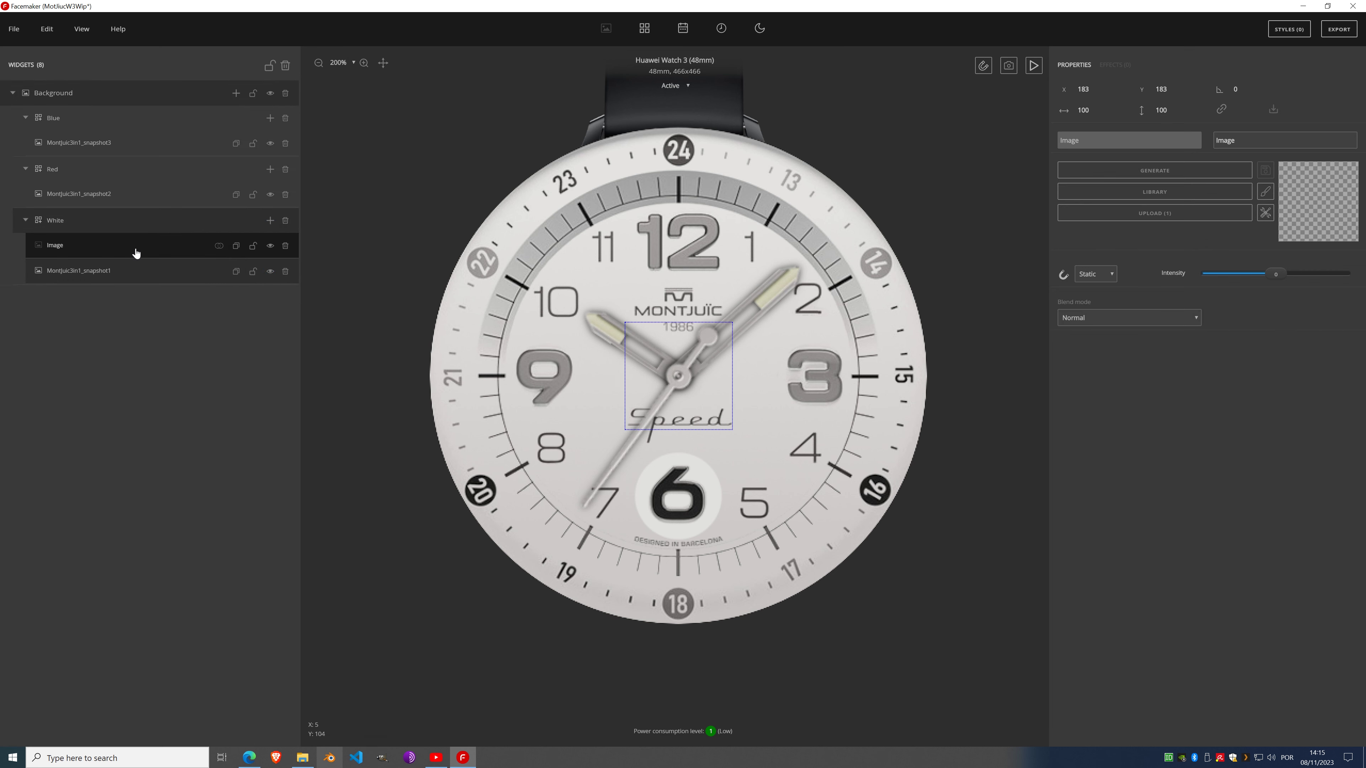
left_click_drag(700, 363, 388, 124)
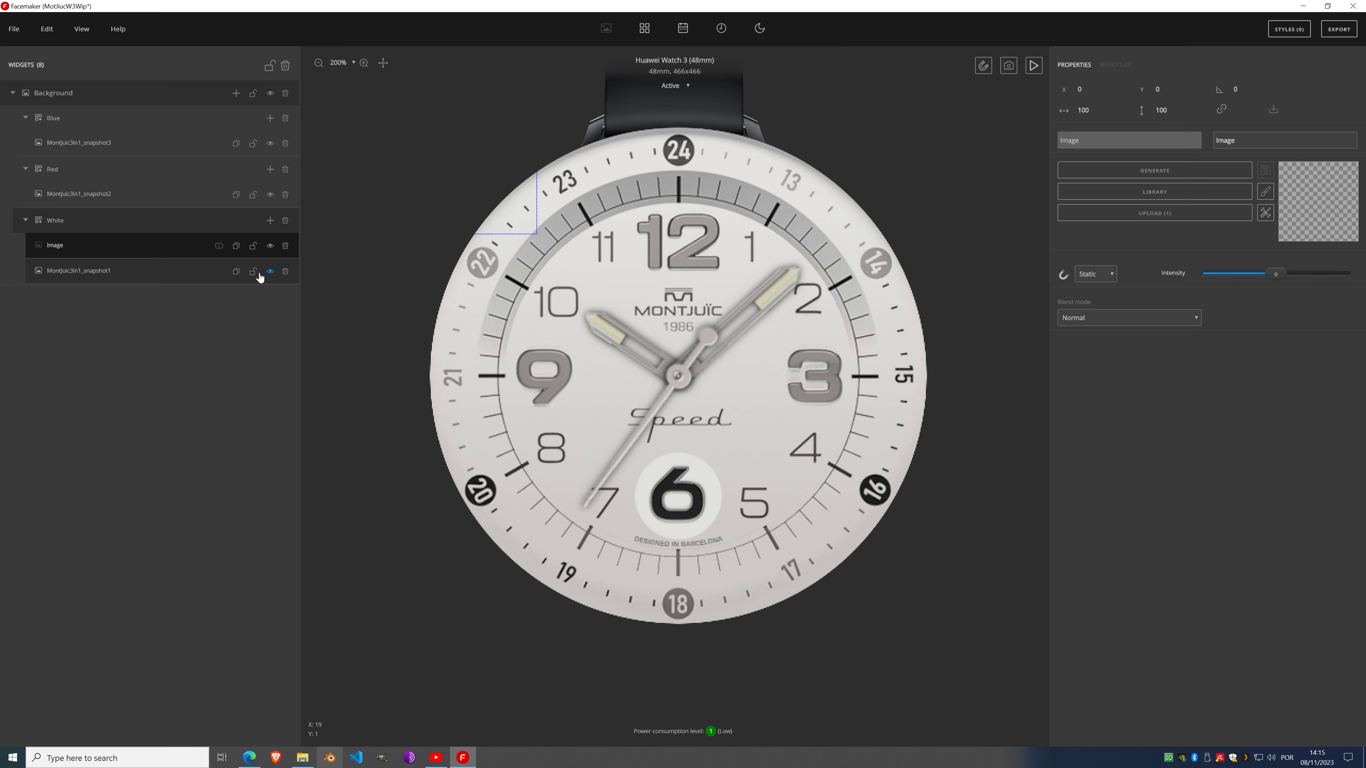
Step: Lock all widgets and unlock only the new image in the White option
left_click(253, 93)
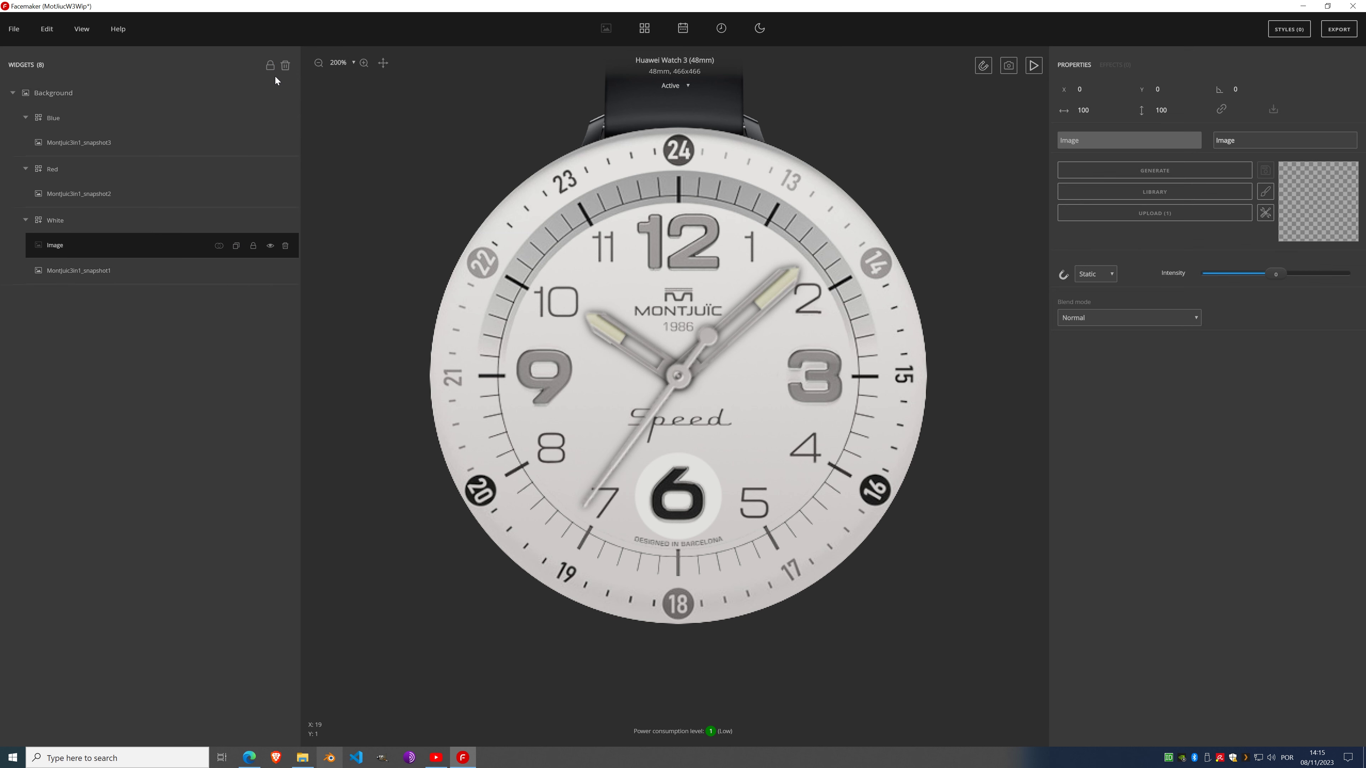
left_click(270, 66)
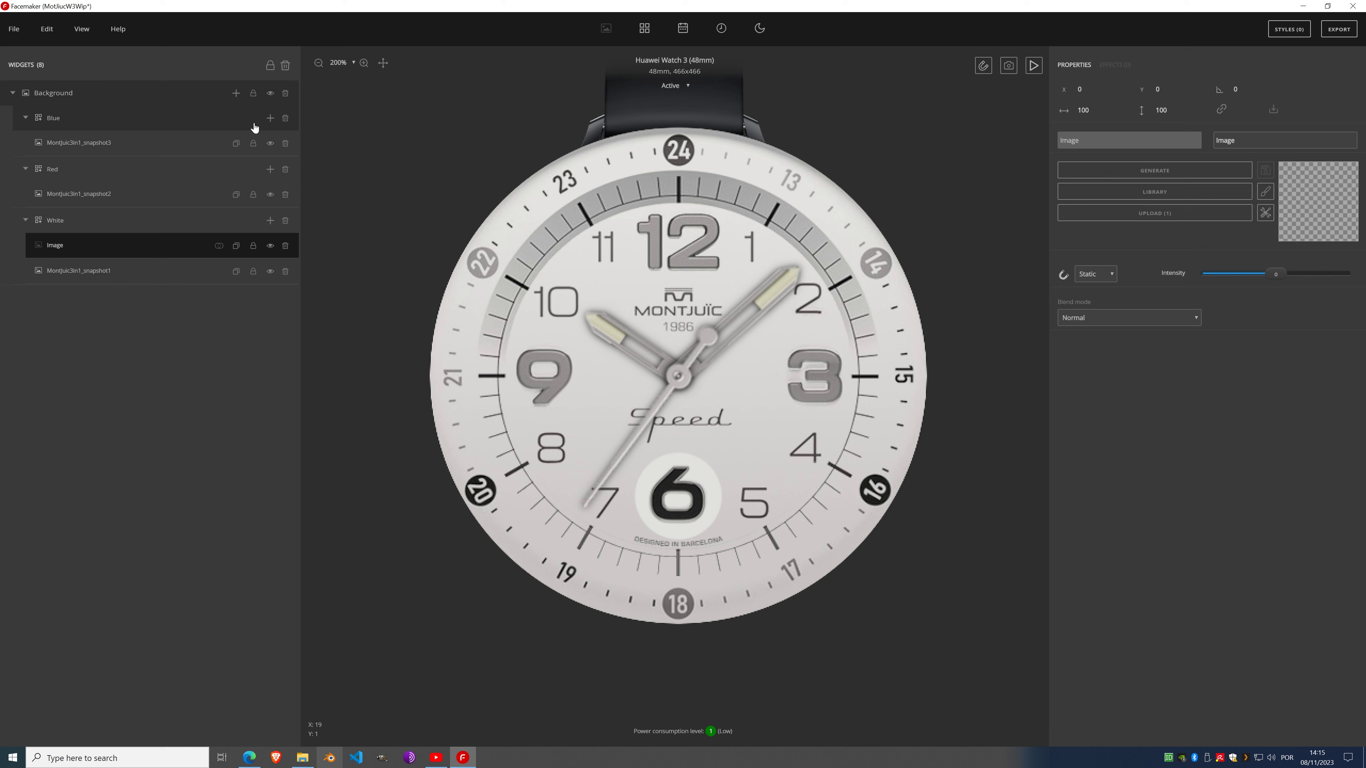
left_click(253, 247)
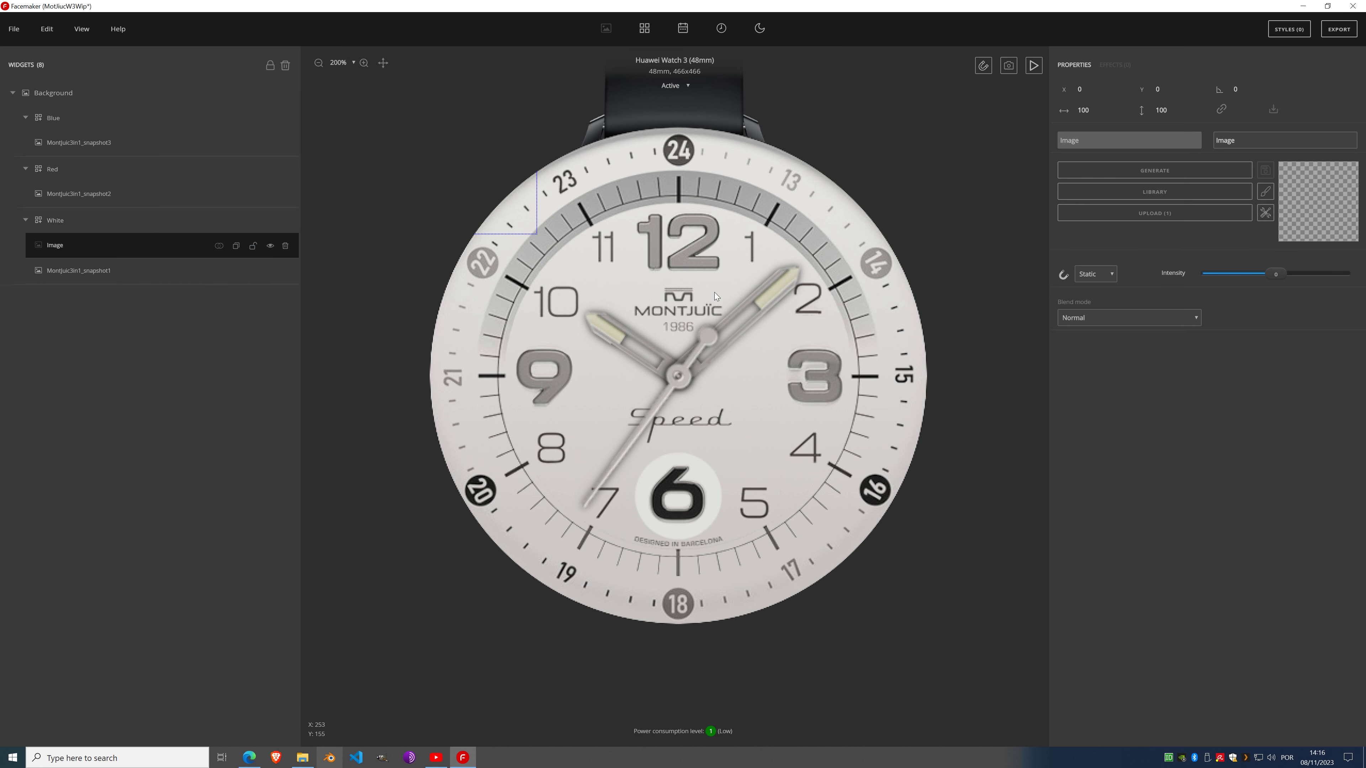
Step: Generate a gradient for the new image and sample its end colour from the dial's outer ring beside the 18
left_click(1157, 173)
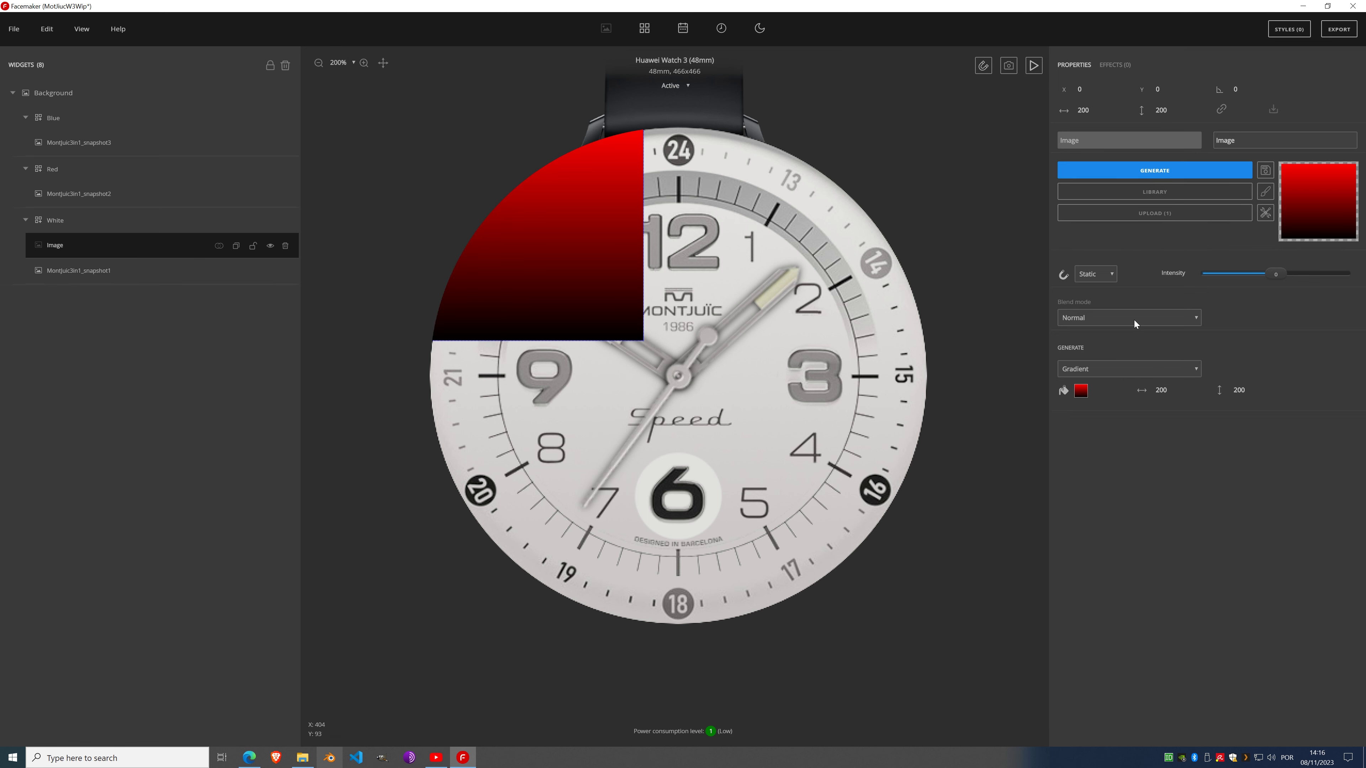
left_click(1080, 392)
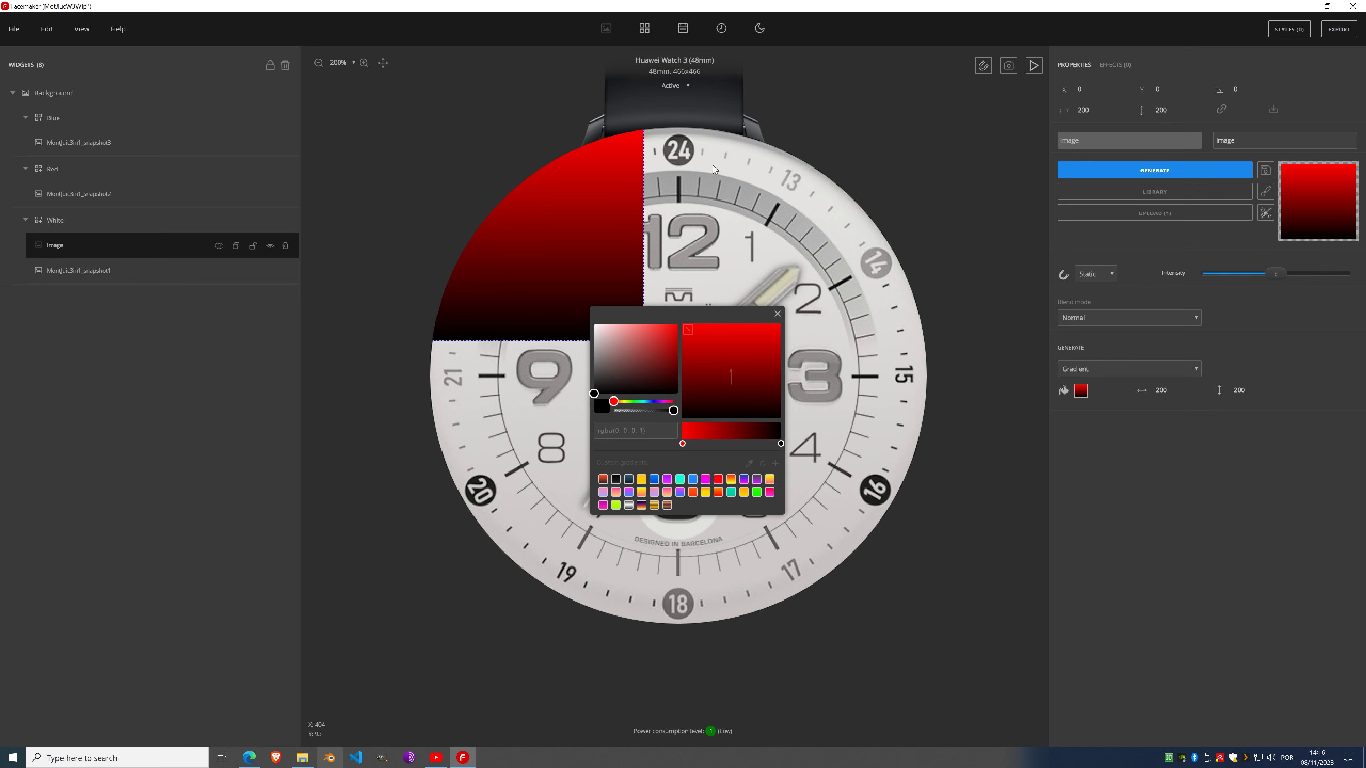
left_click_drag(728, 318, 351, 320)
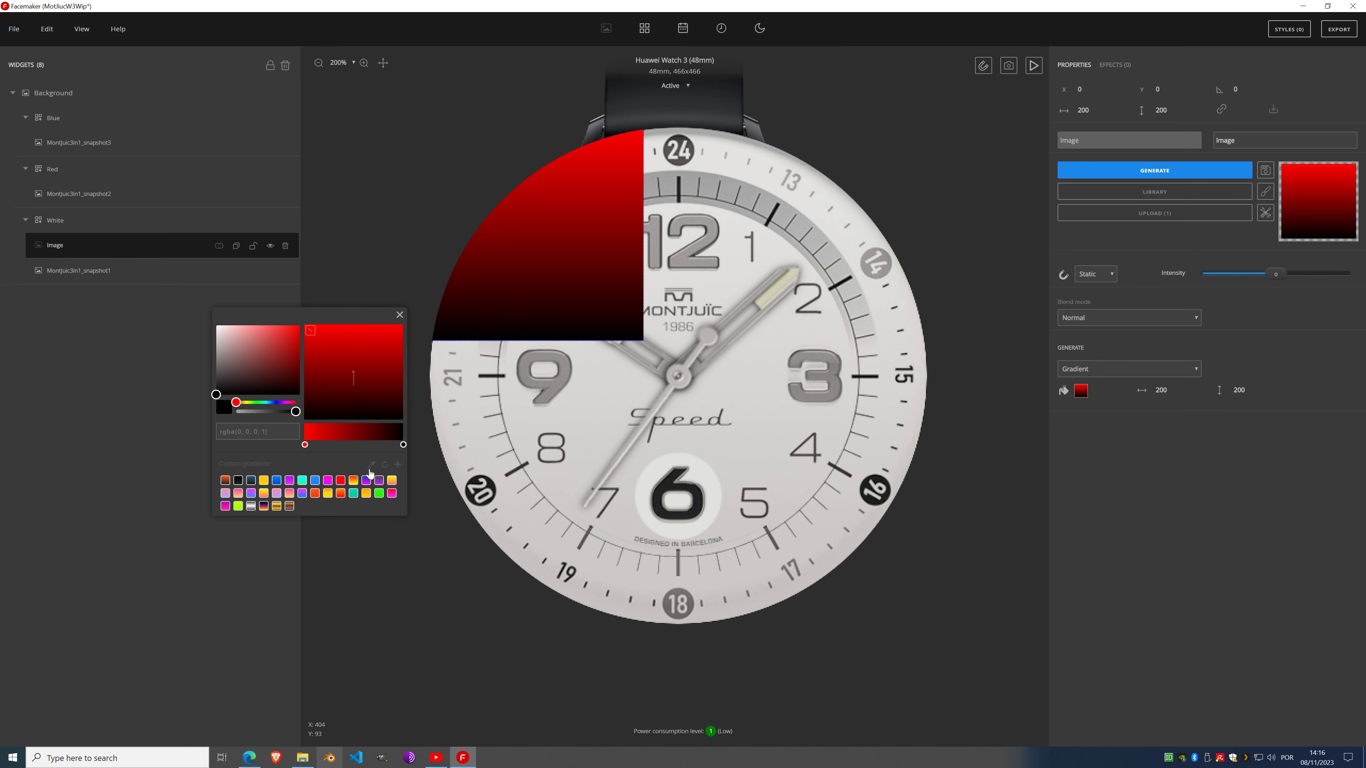
left_click(715, 606)
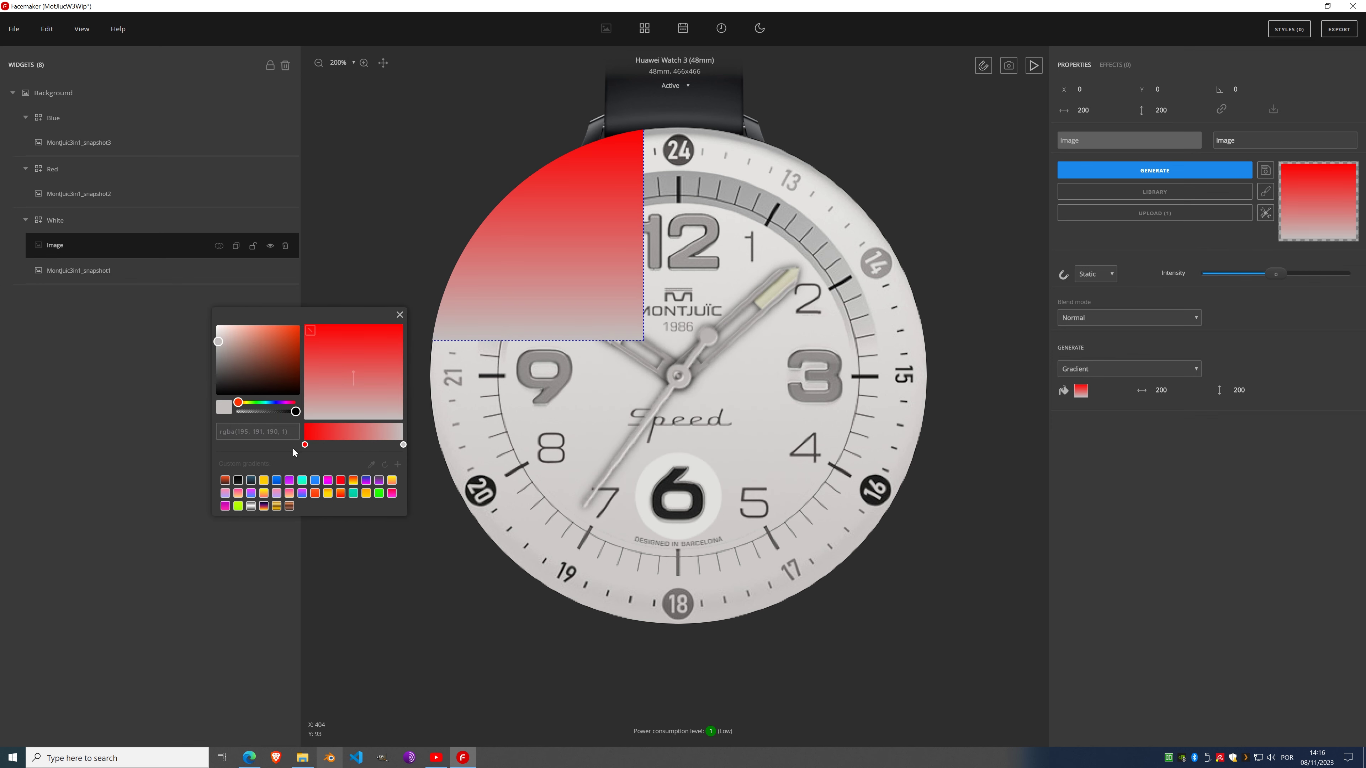
Step: Sample the gradient's start colour from the dial's outer ring beside the 24 and add the gradient to the custom gradients
left_click(305, 445)
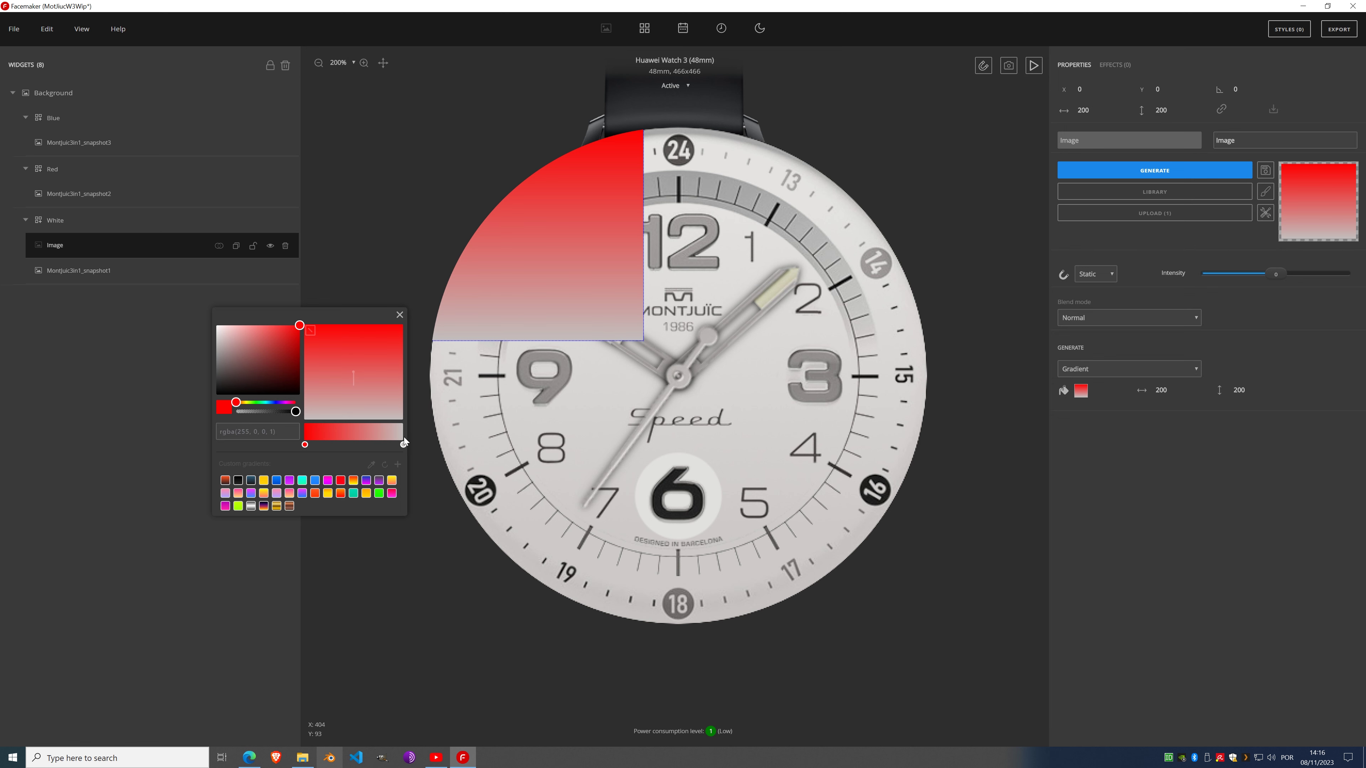
left_click(371, 464)
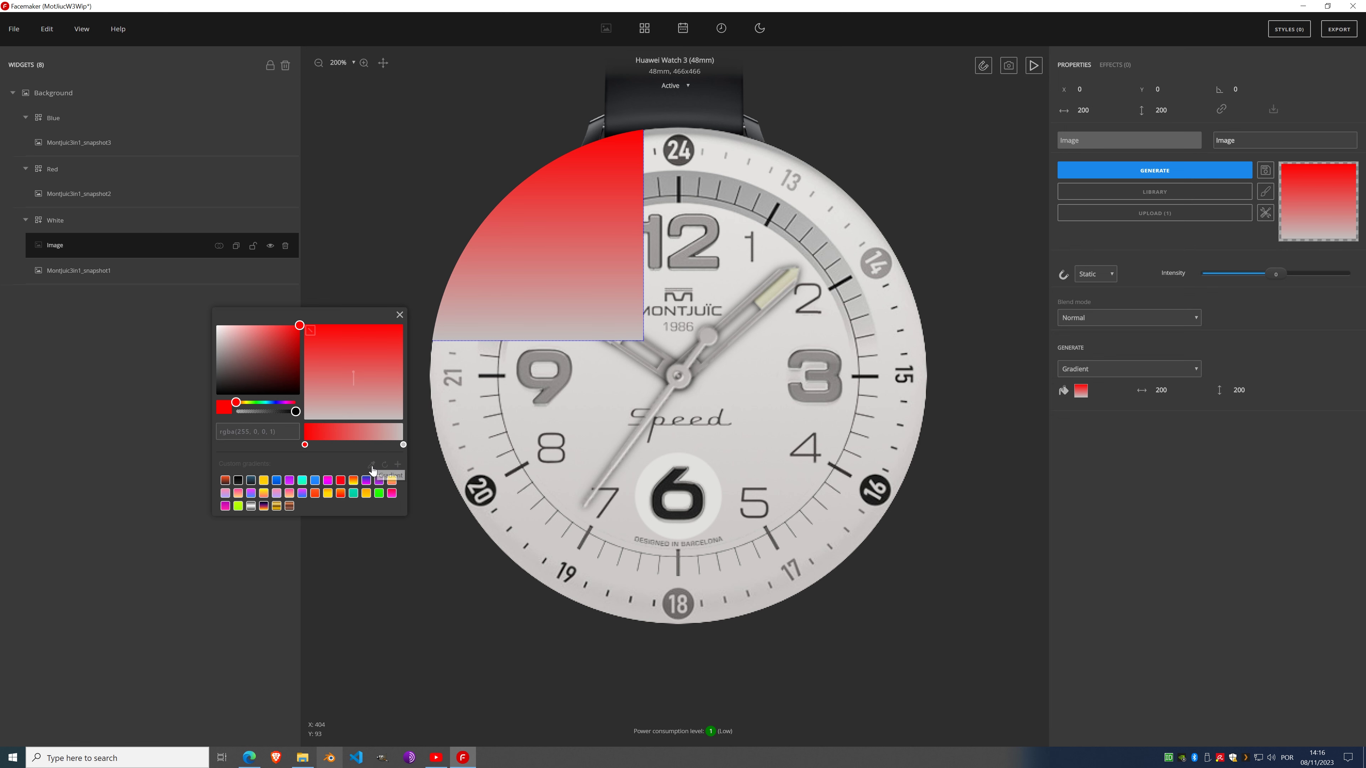
left_click(717, 146)
mouse_move(351, 383)
left_mouse_down()
mouse_move(373, 359)
mouse_move(338, 349)
mouse_move(344, 392)
left_mouse_up()
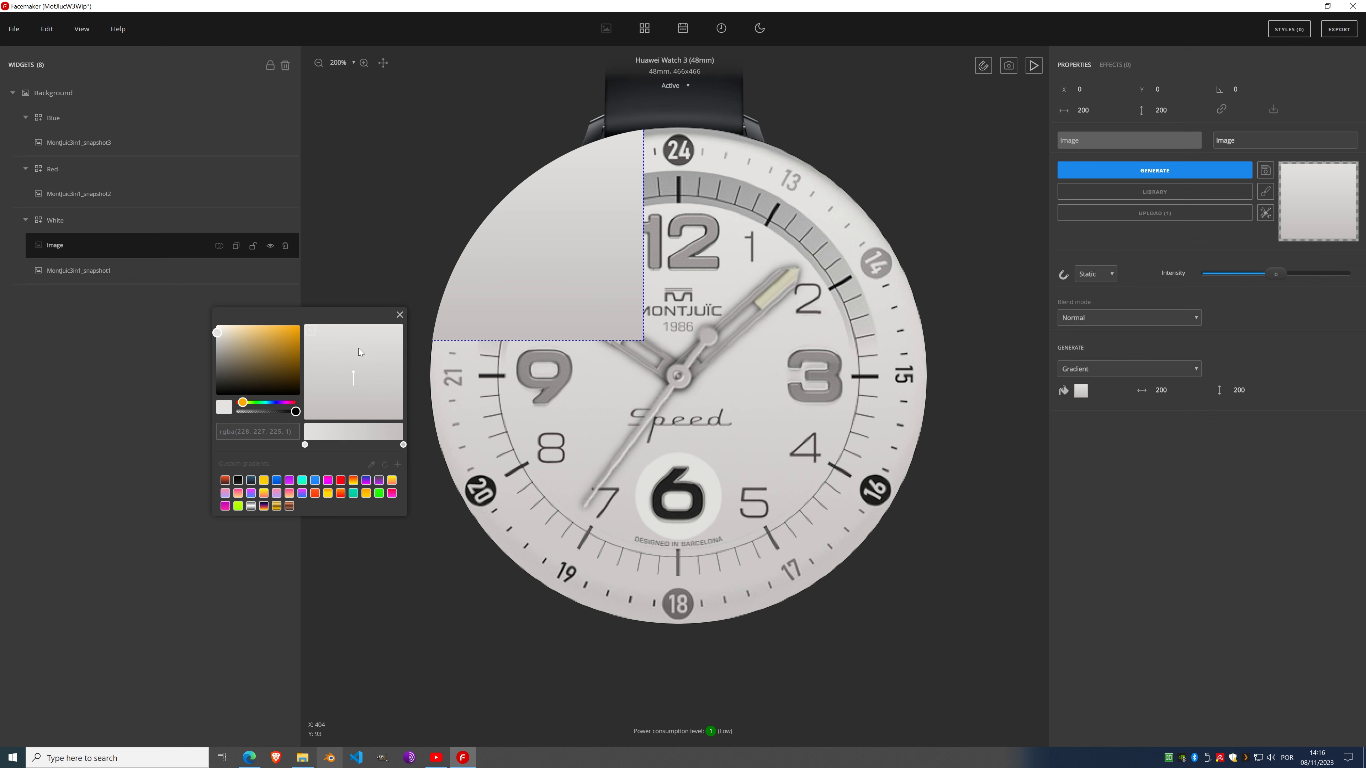
left_click(398, 466)
left_click(399, 315)
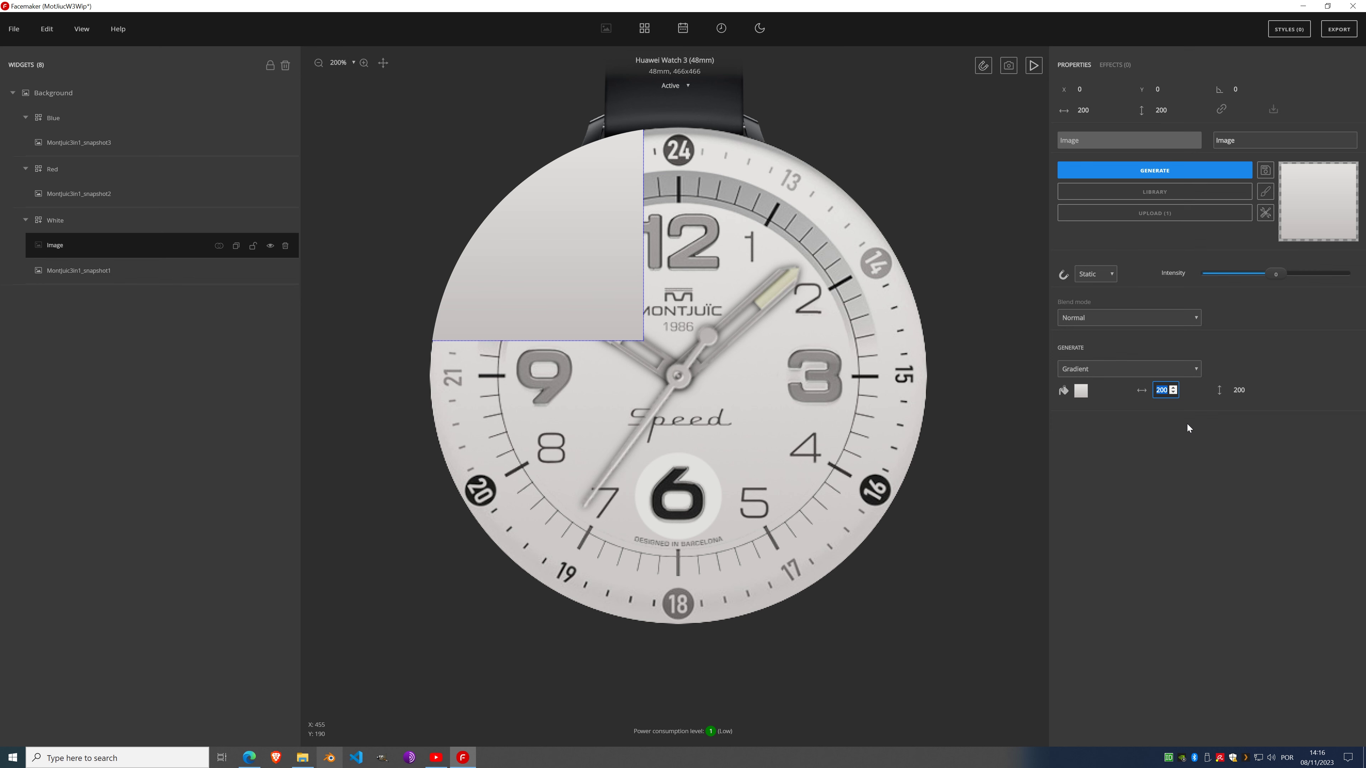
Step: Set the outer gradient image's size to 466 × 466, lock it and hide it
type("466")
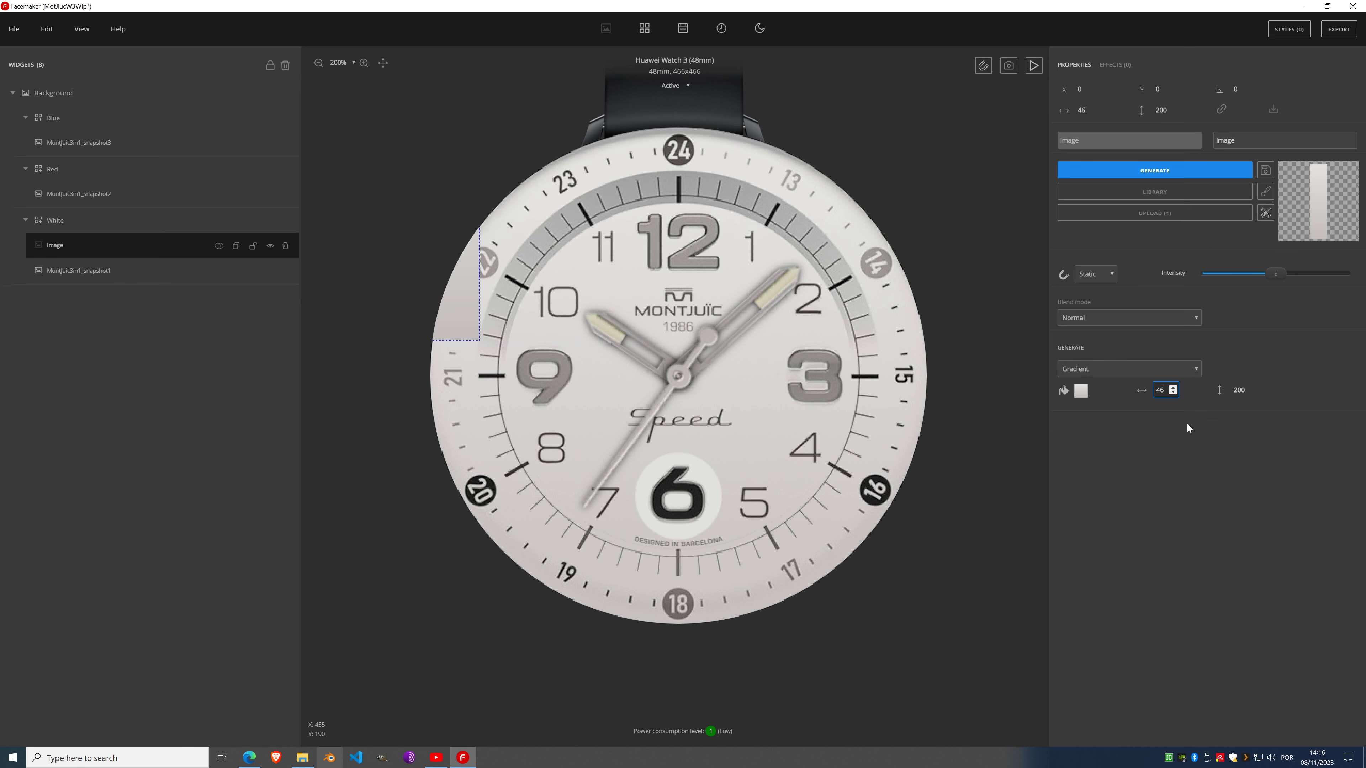
key("Tab")
type("466")
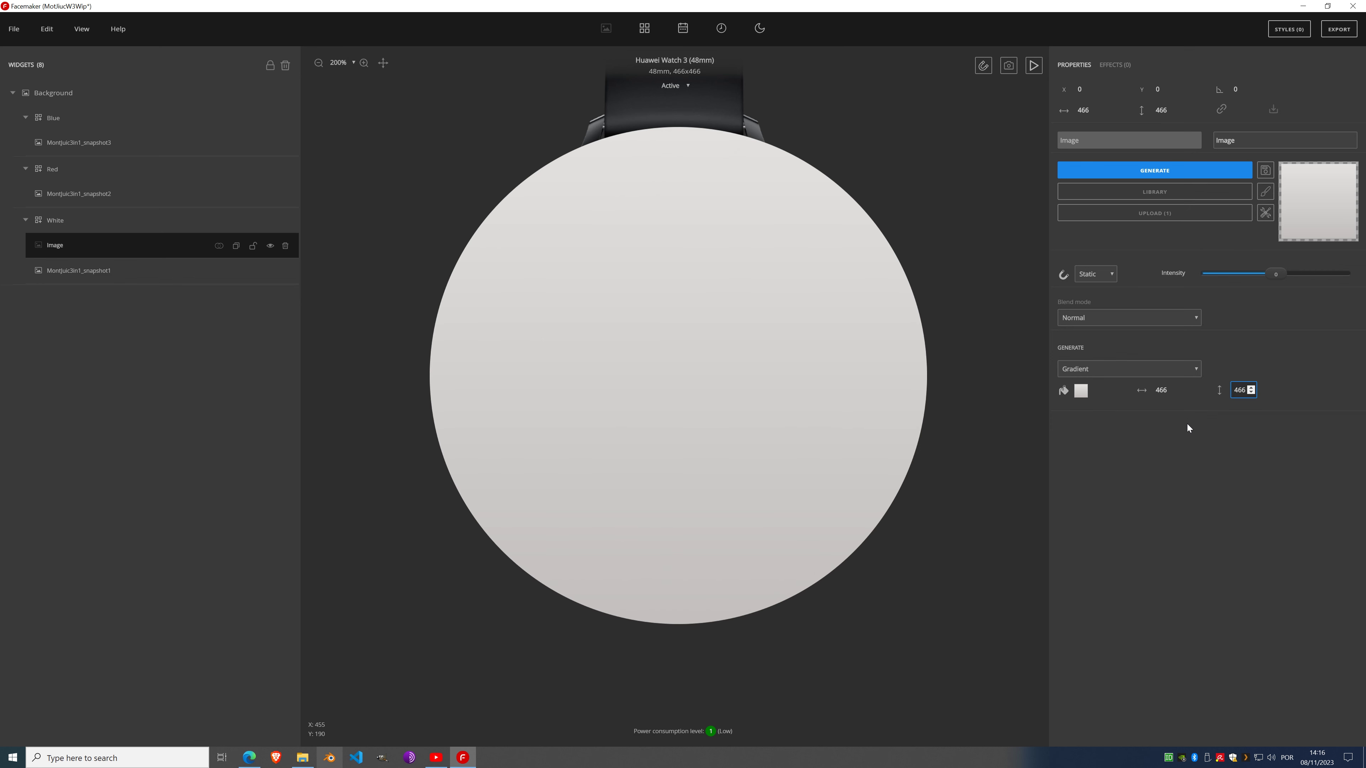
left_click(252, 253)
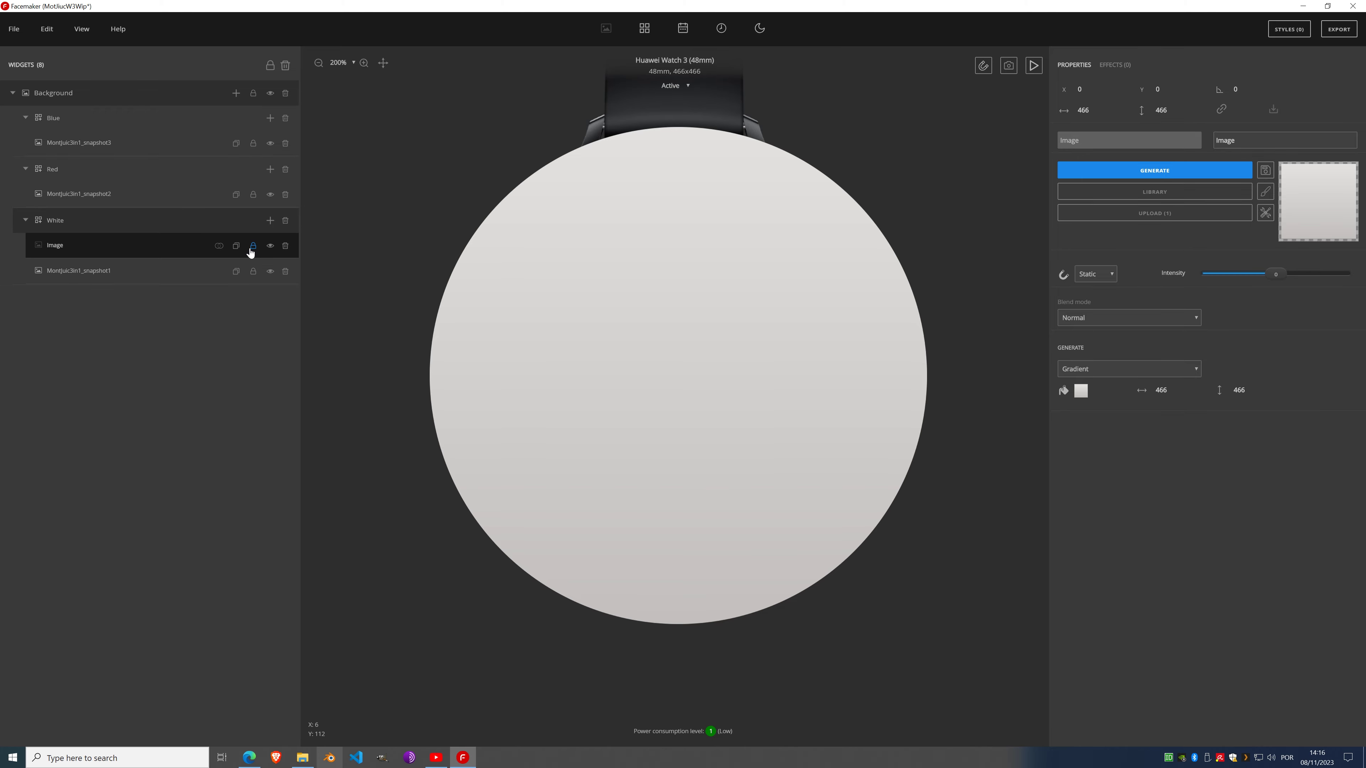
left_click(270, 246)
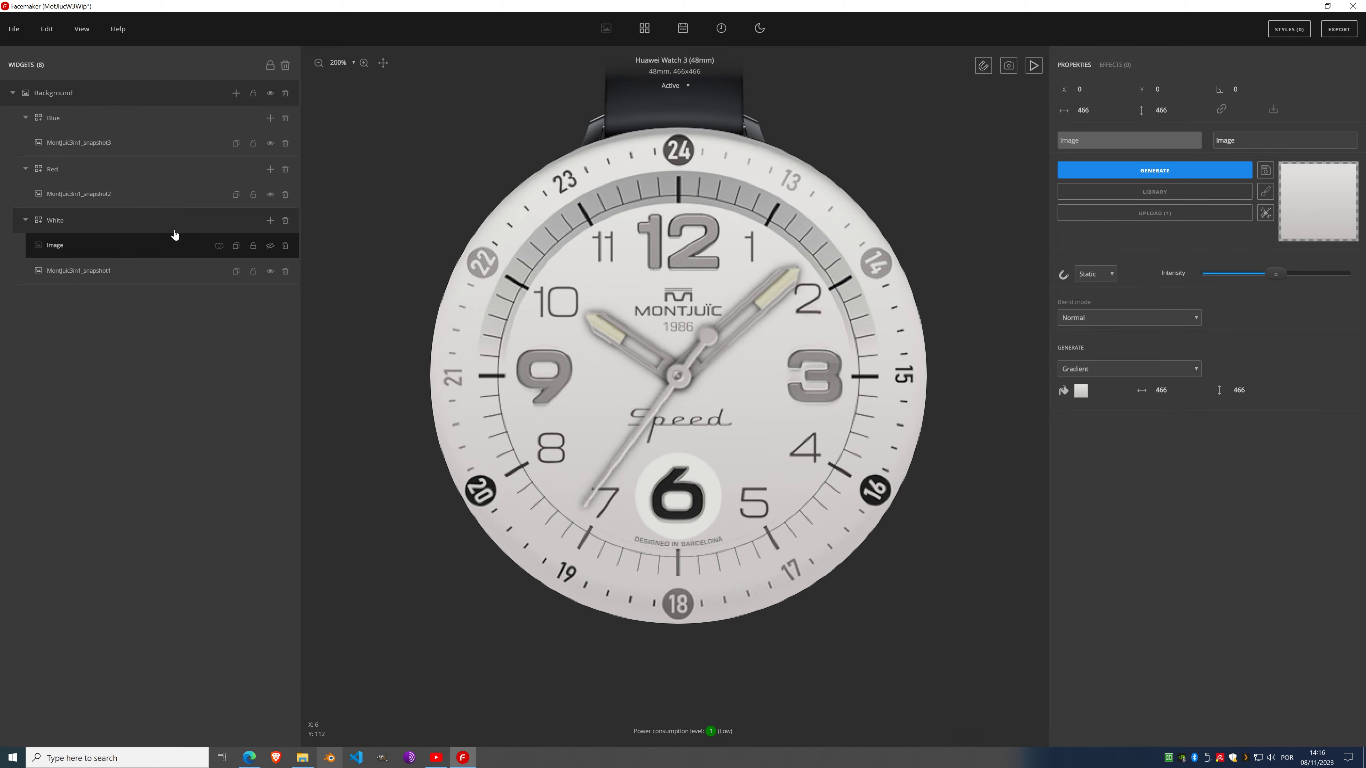
Step: Add a second image widget to the White option and place it at X 41, Y 41, level with the grey minute ring's upper edge
left_click(270, 222)
left_click(268, 272)
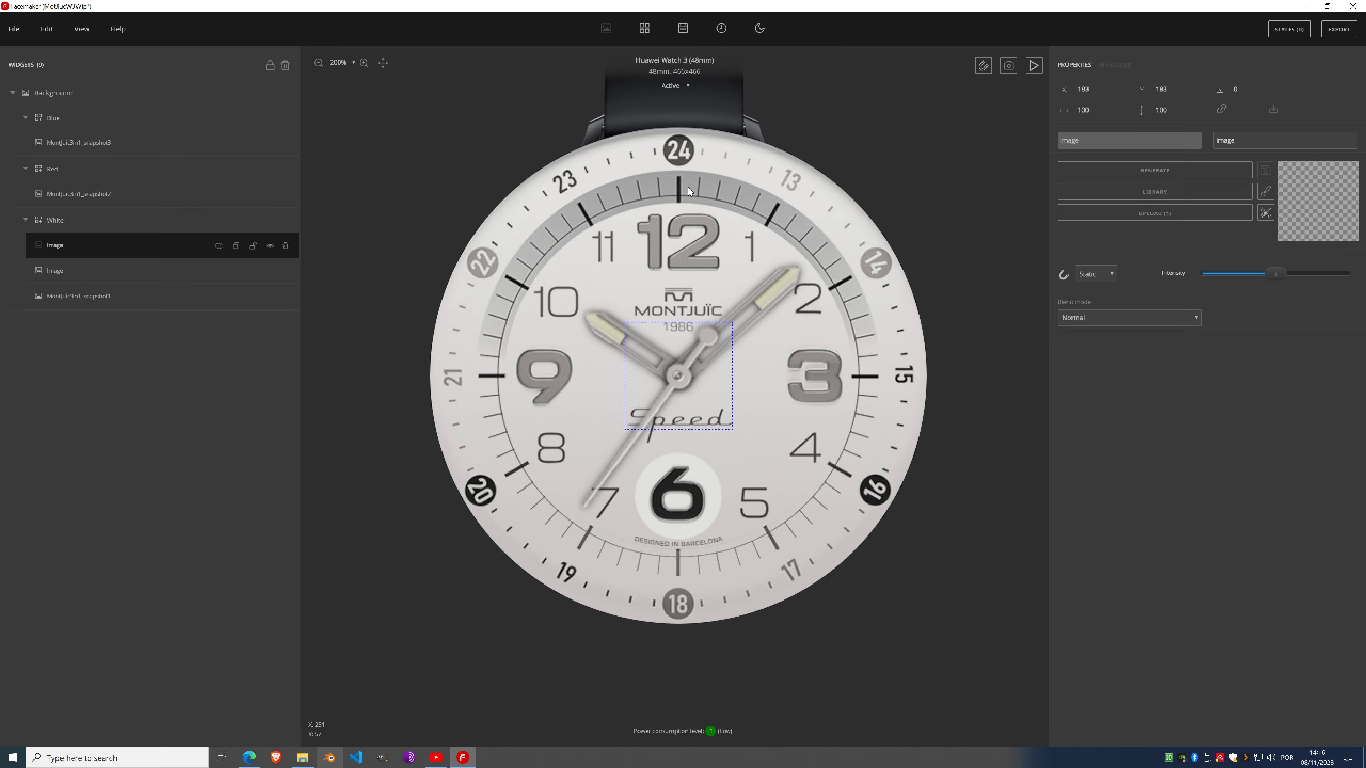
left_click_drag(678, 376, 651, 225)
scroll(654, 184, "up", 5)
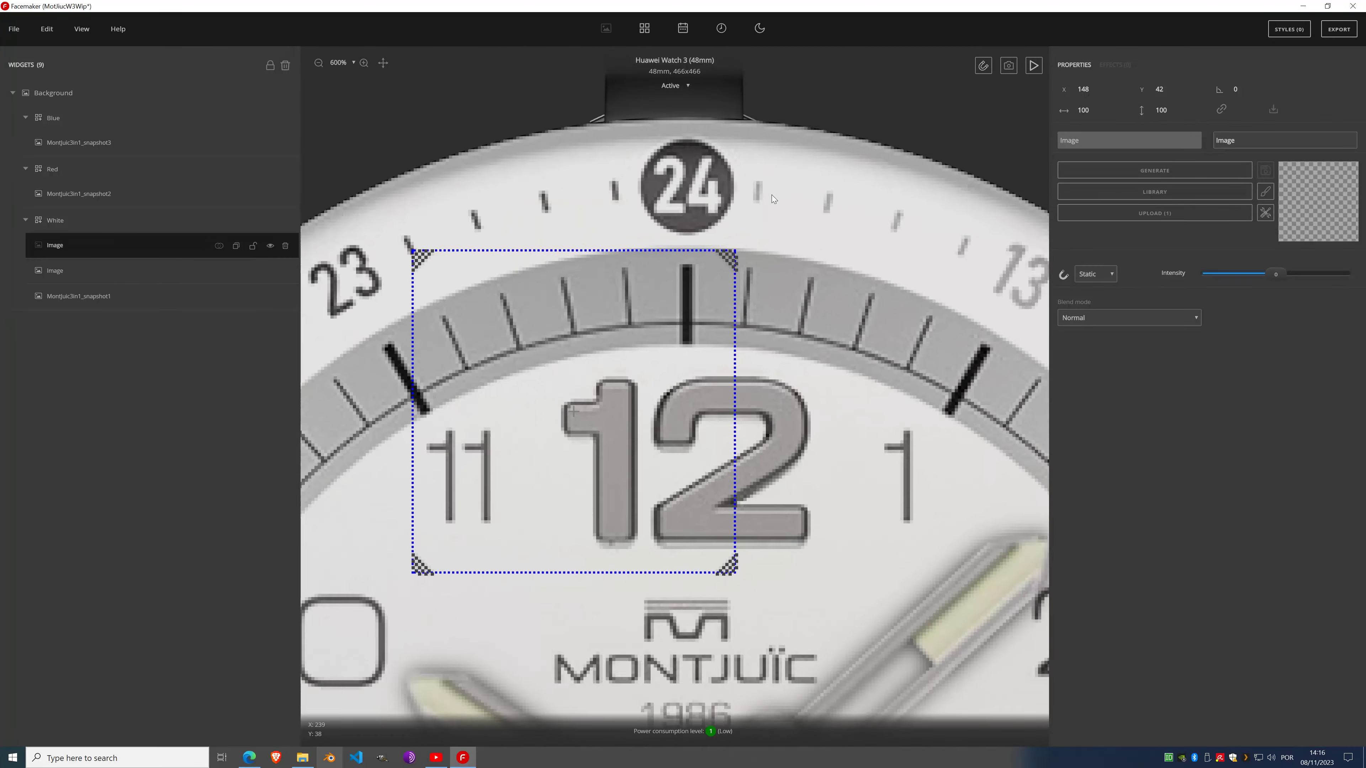
left_click_drag(681, 349, 686, 347)
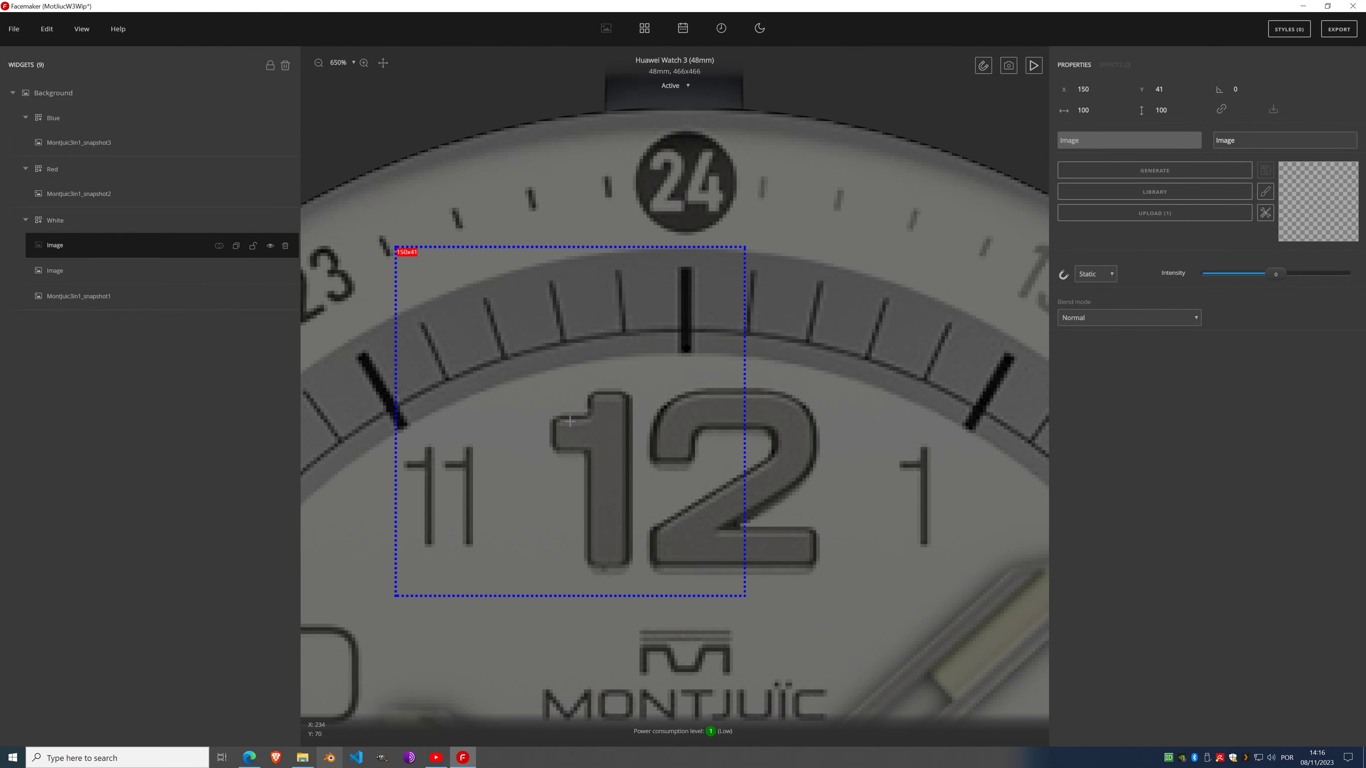
left_click_drag(571, 421, 570, 421)
left_click_drag(687, 346, 693, 364)
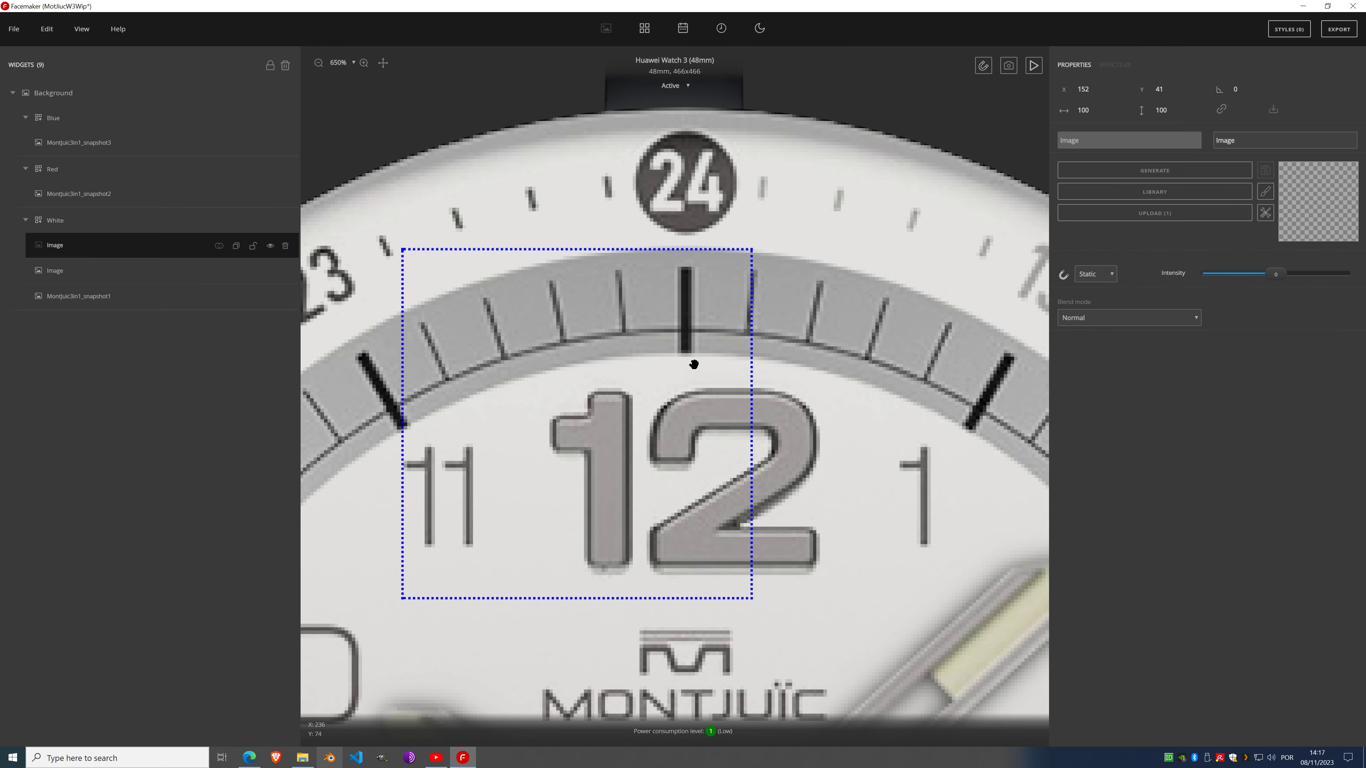
left_click(1174, 92)
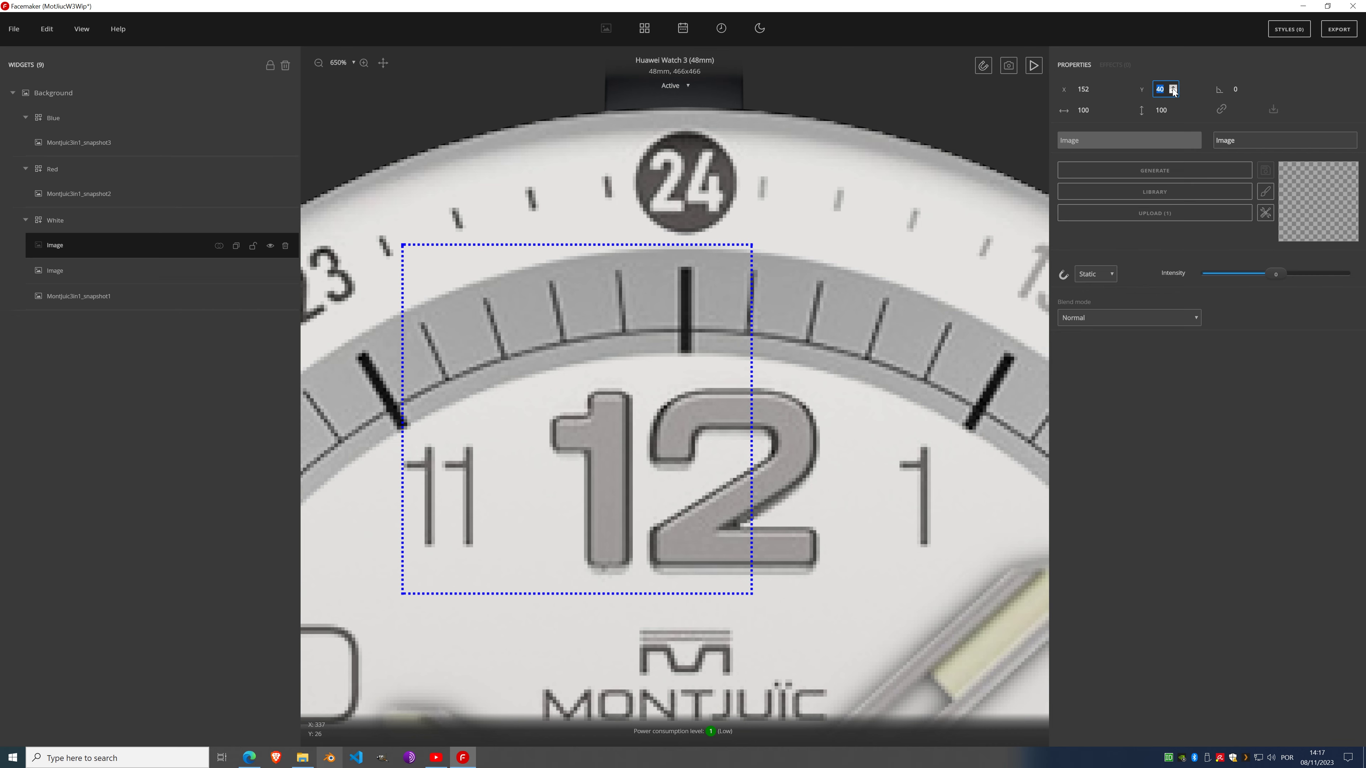
left_click(1174, 87)
scroll(644, 284, "down", 5)
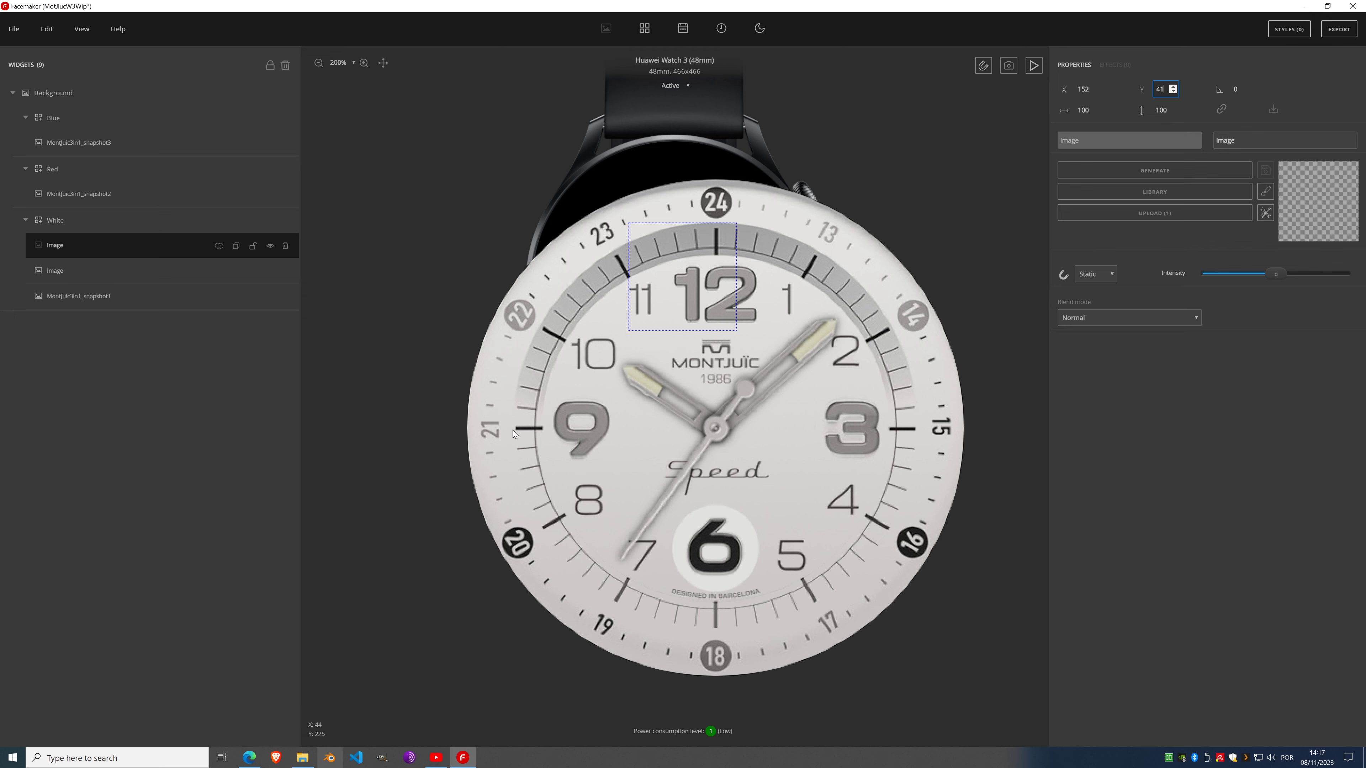
left_click(1087, 88)
type("41")
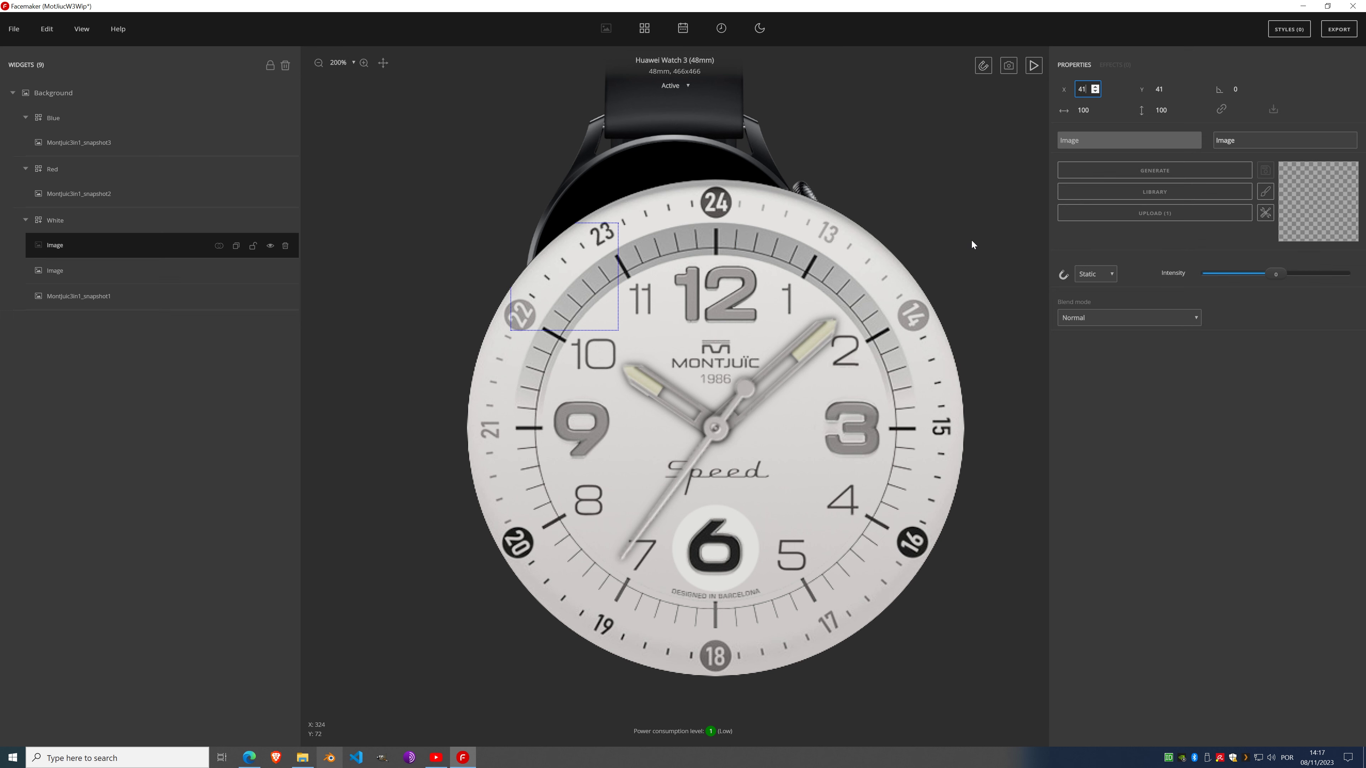
Step: Generate a gradient for the new image and widen it to 380 to reach the minute ring's edge beside the 15
left_click(1148, 171)
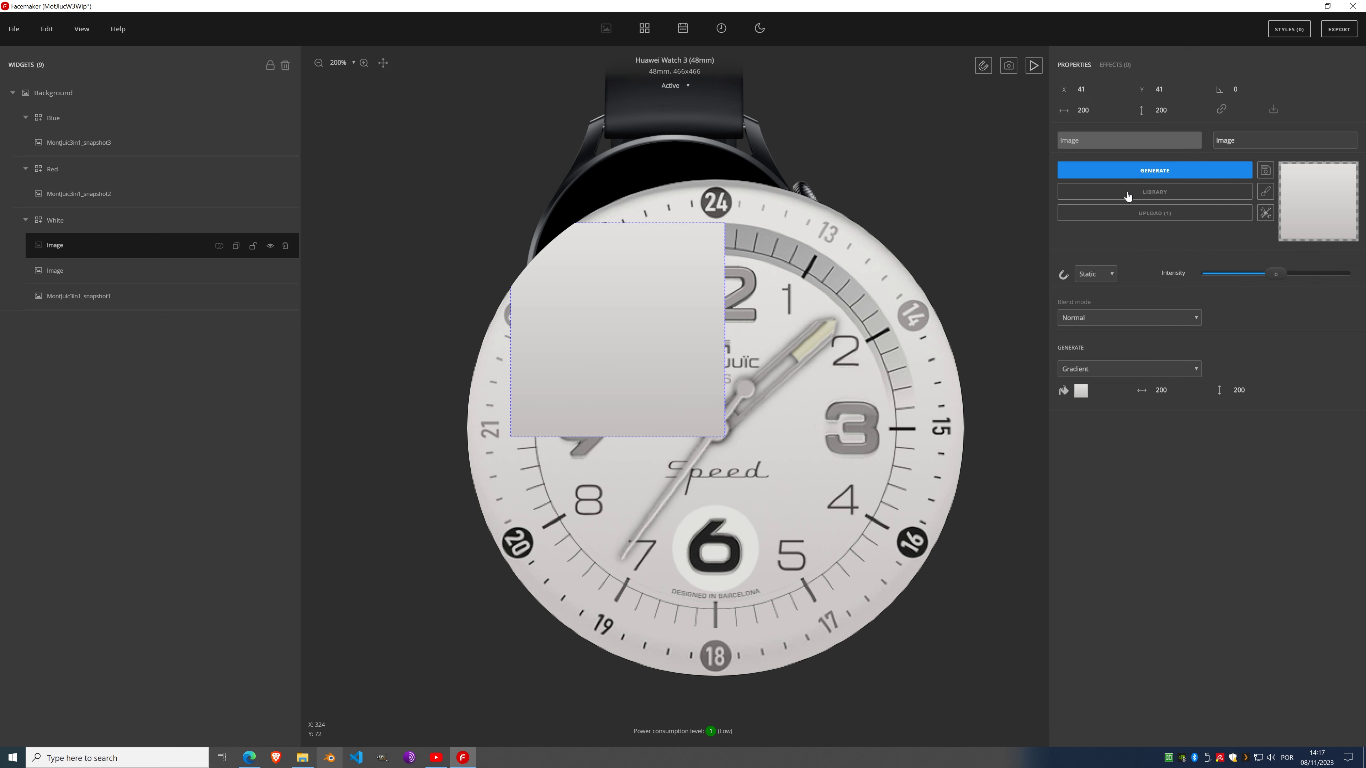
left_click_drag(1175, 389, 1176, 391)
scroll(907, 426, "up", 2)
scroll(907, 426, "up", 2)
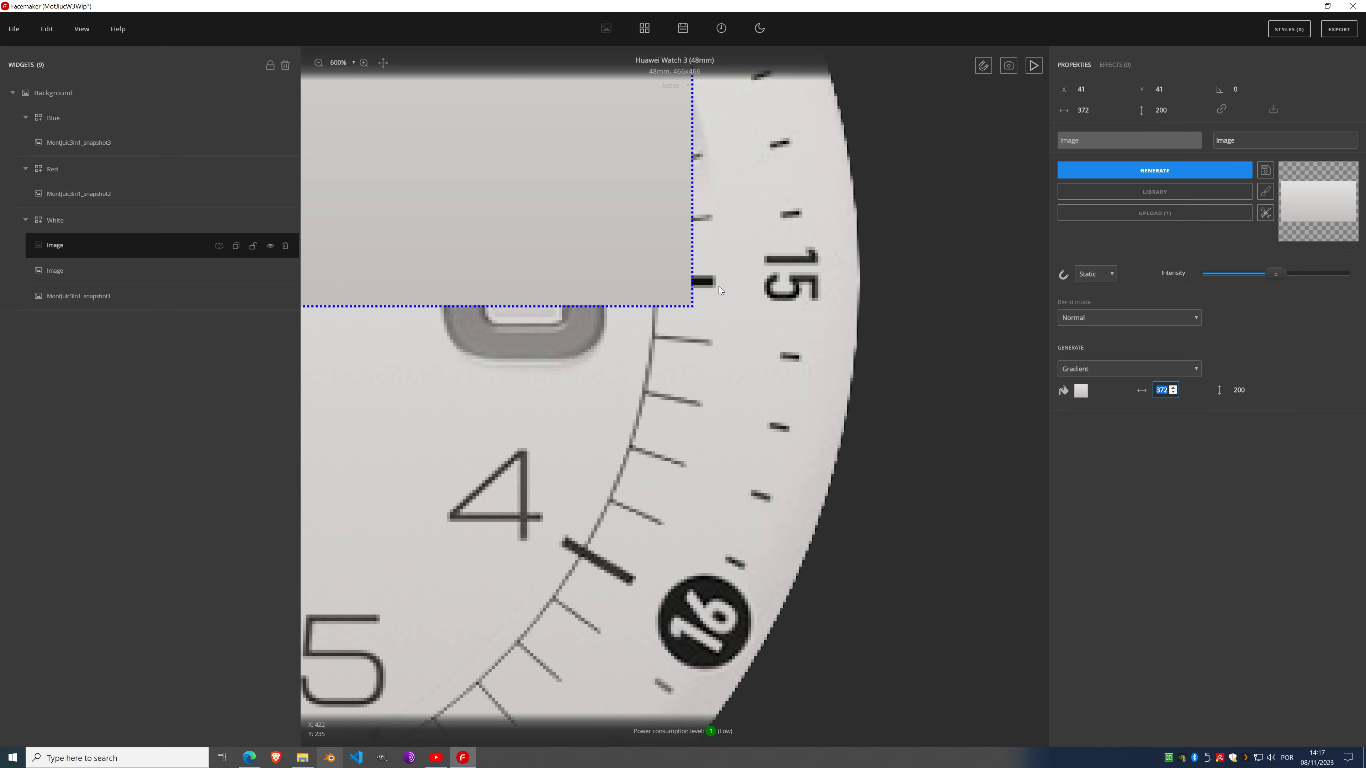
left_click_drag(1176, 389, 1176, 389)
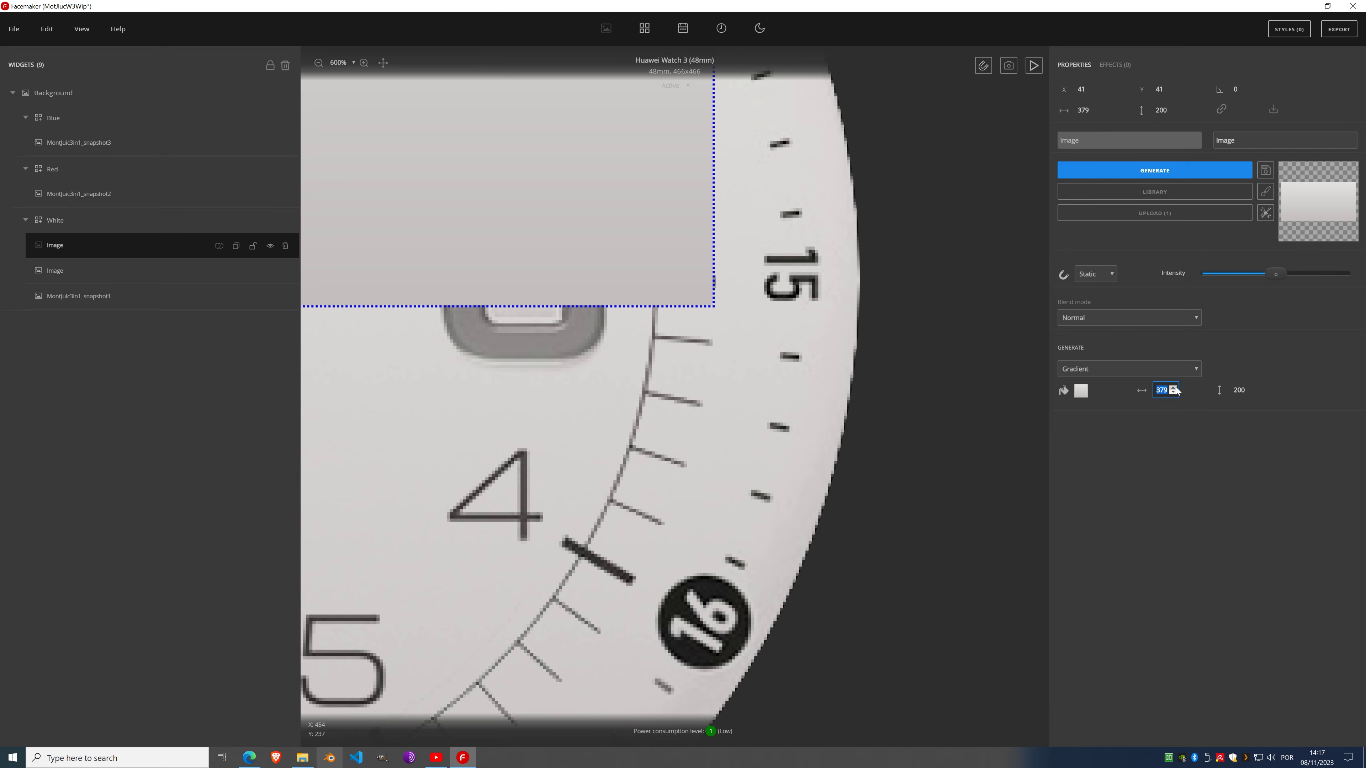
left_click(1176, 390)
scroll(532, 312, "down", 3)
scroll(532, 311, "down", 3)
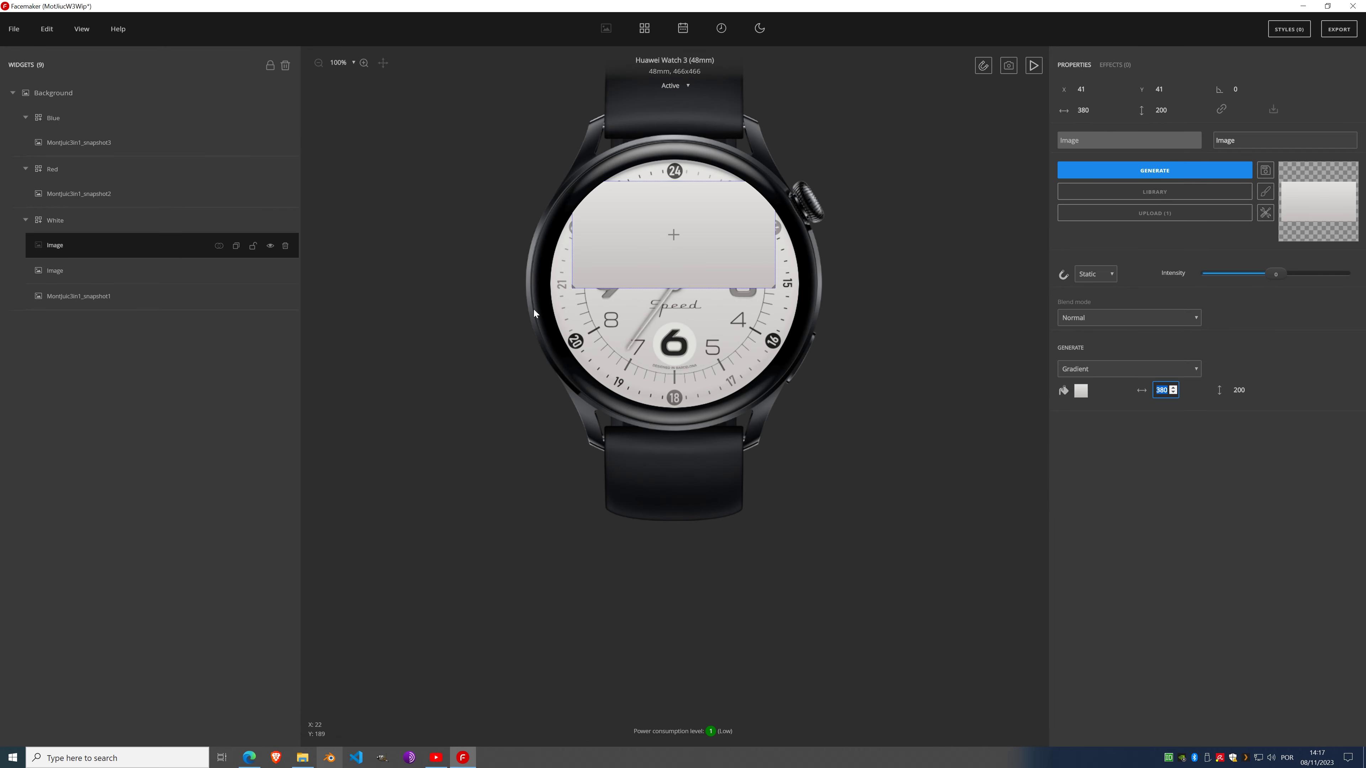
scroll(686, 244, "up", 3)
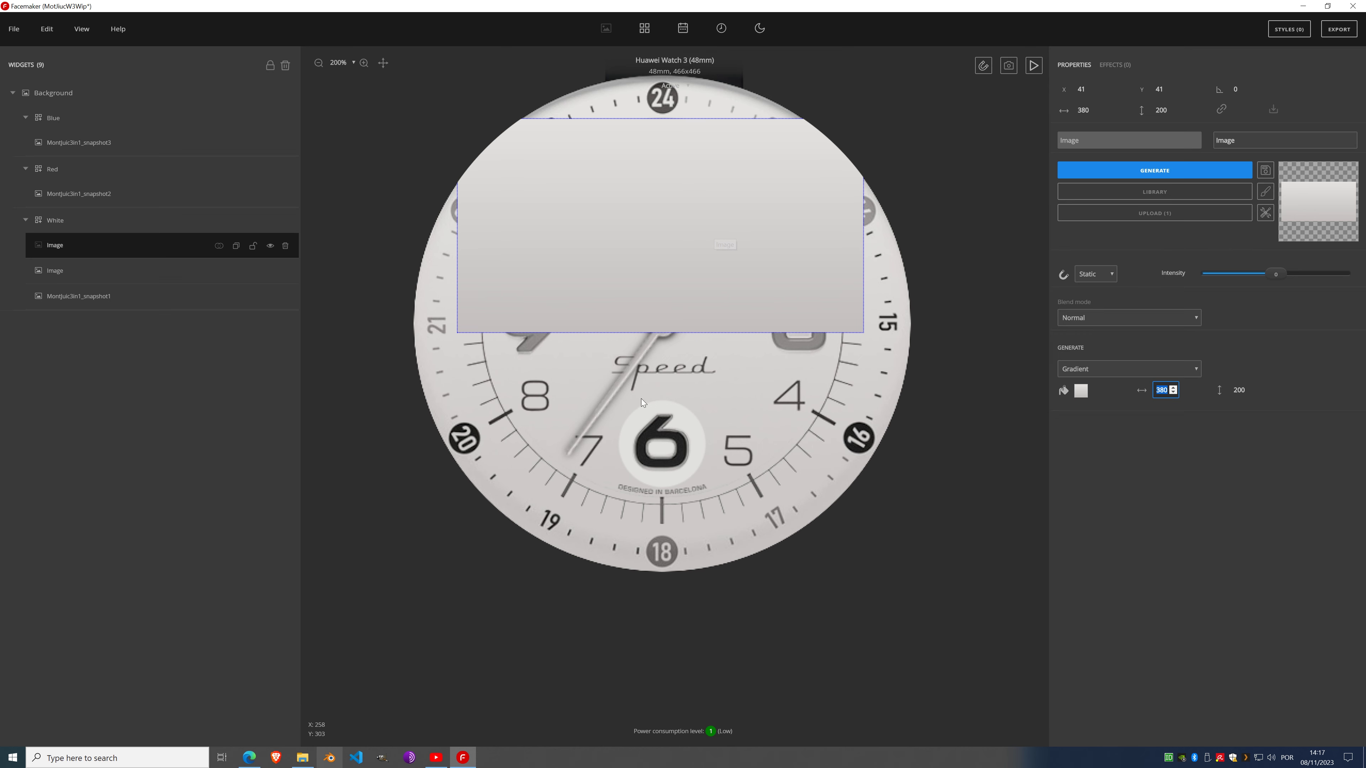
Step: Open the Calculator and compute 41 × 2 − 466 to get the inner circle's size
left_click(13, 757)
type("calc")
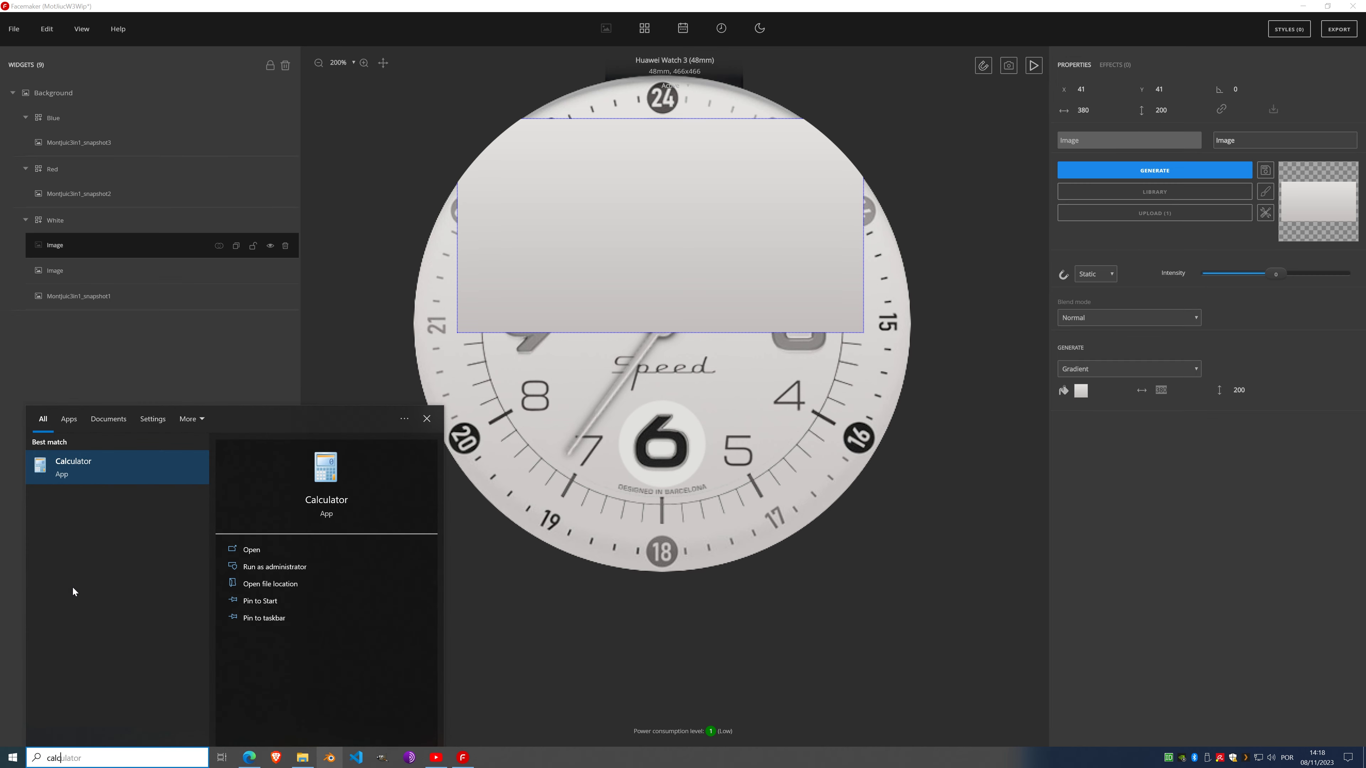
left_click(85, 458)
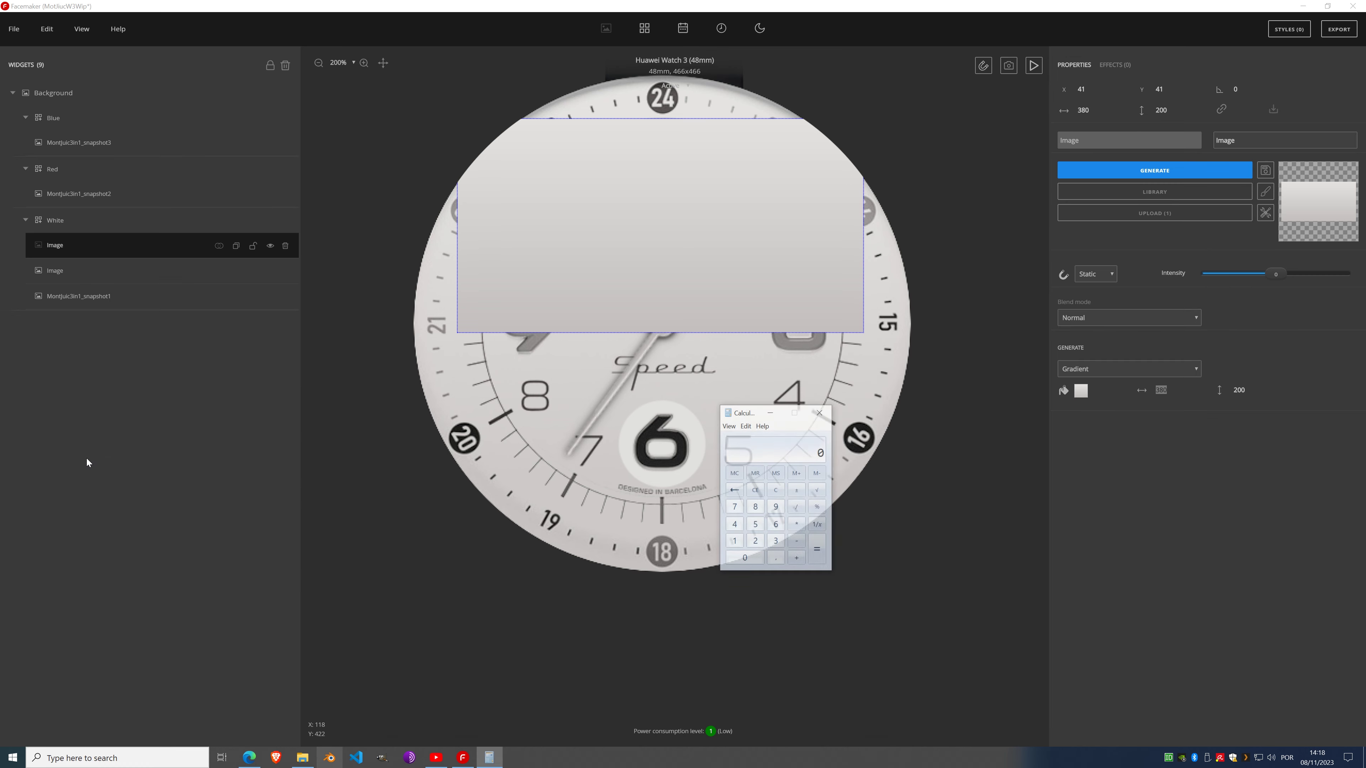
left_click(734, 525)
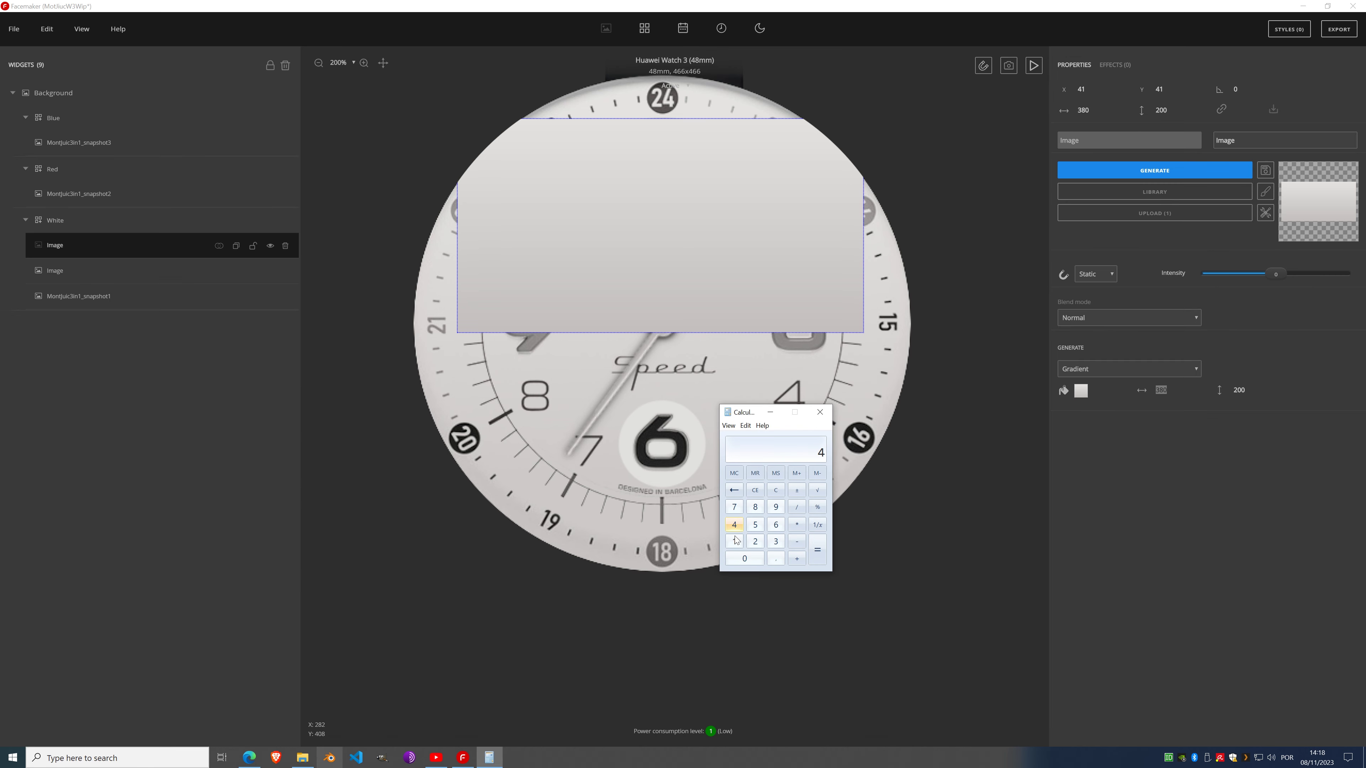
left_click(734, 541)
left_click(797, 525)
left_click(755, 542)
left_click(797, 543)
left_click(734, 524)
left_click(775, 525)
left_click(775, 525)
left_click(817, 549)
Step: Return to Facemaker, set the inner gradient image's width and height to 384, lock it and hide it
left_click(1180, 175)
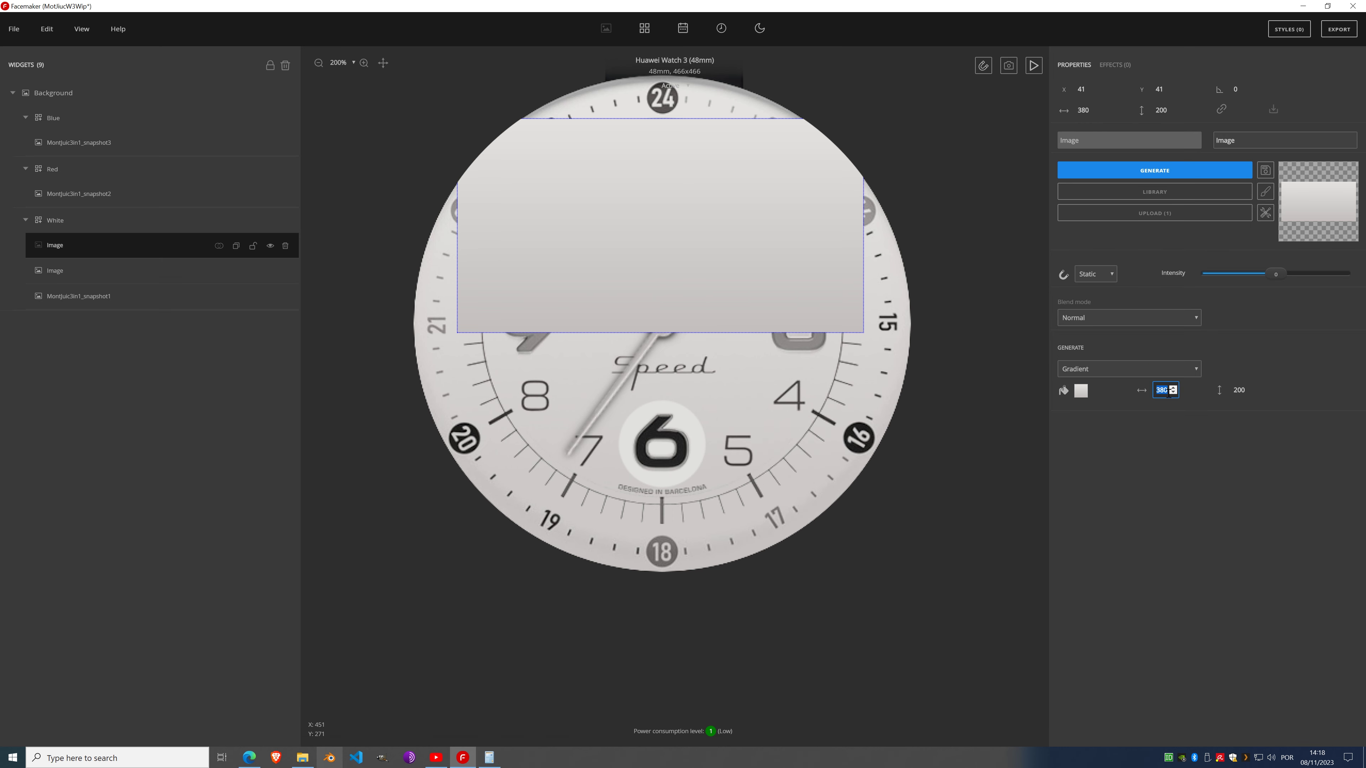
key("Up")
key("Up")
key("Up")
key("Up")
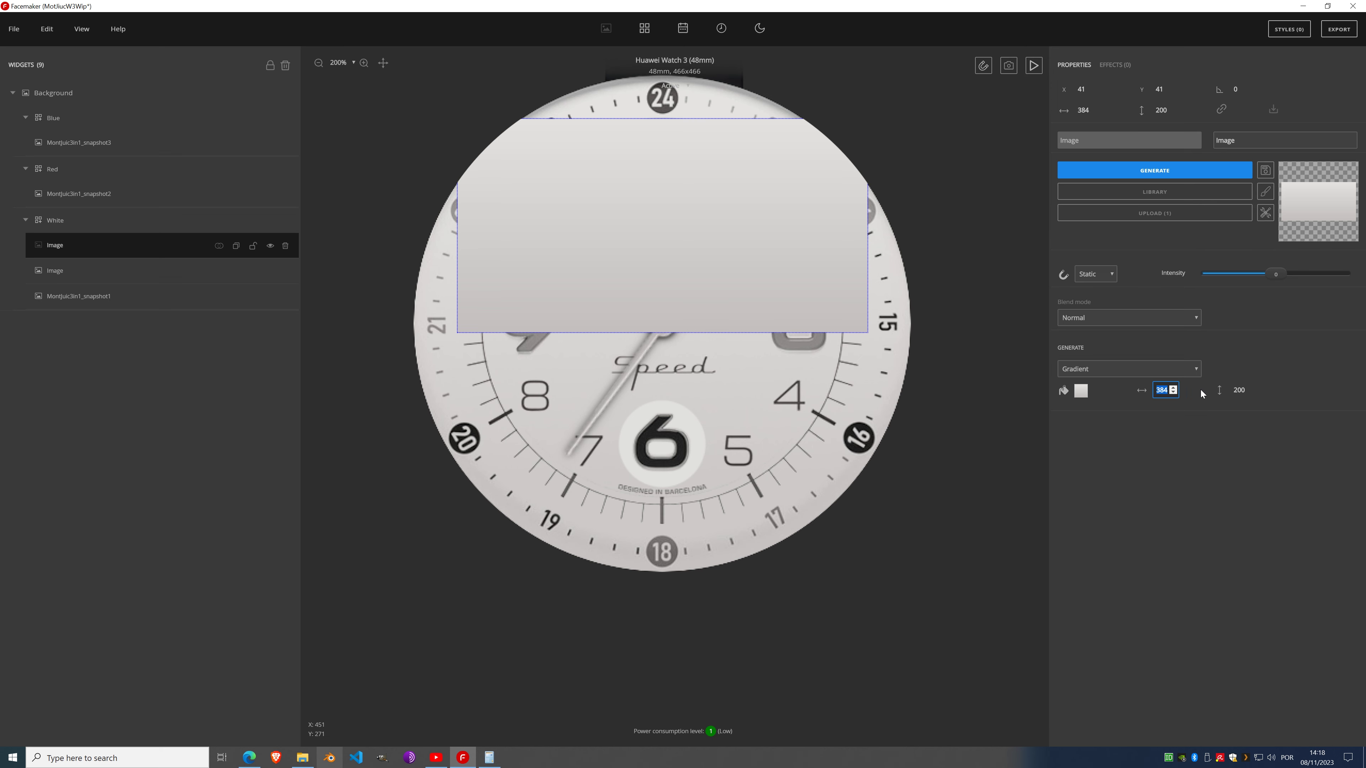
left_click(1244, 394)
type("384")
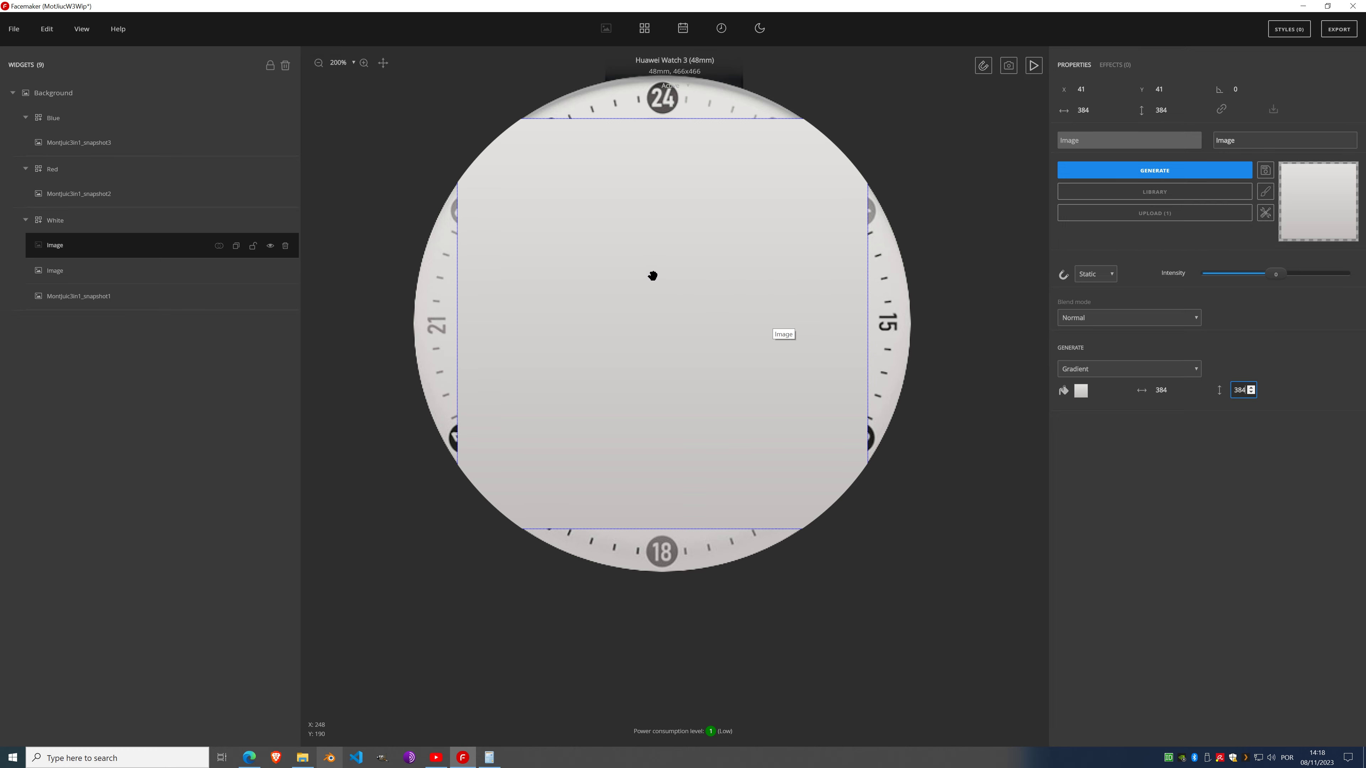
left_click(251, 249)
left_click(271, 246)
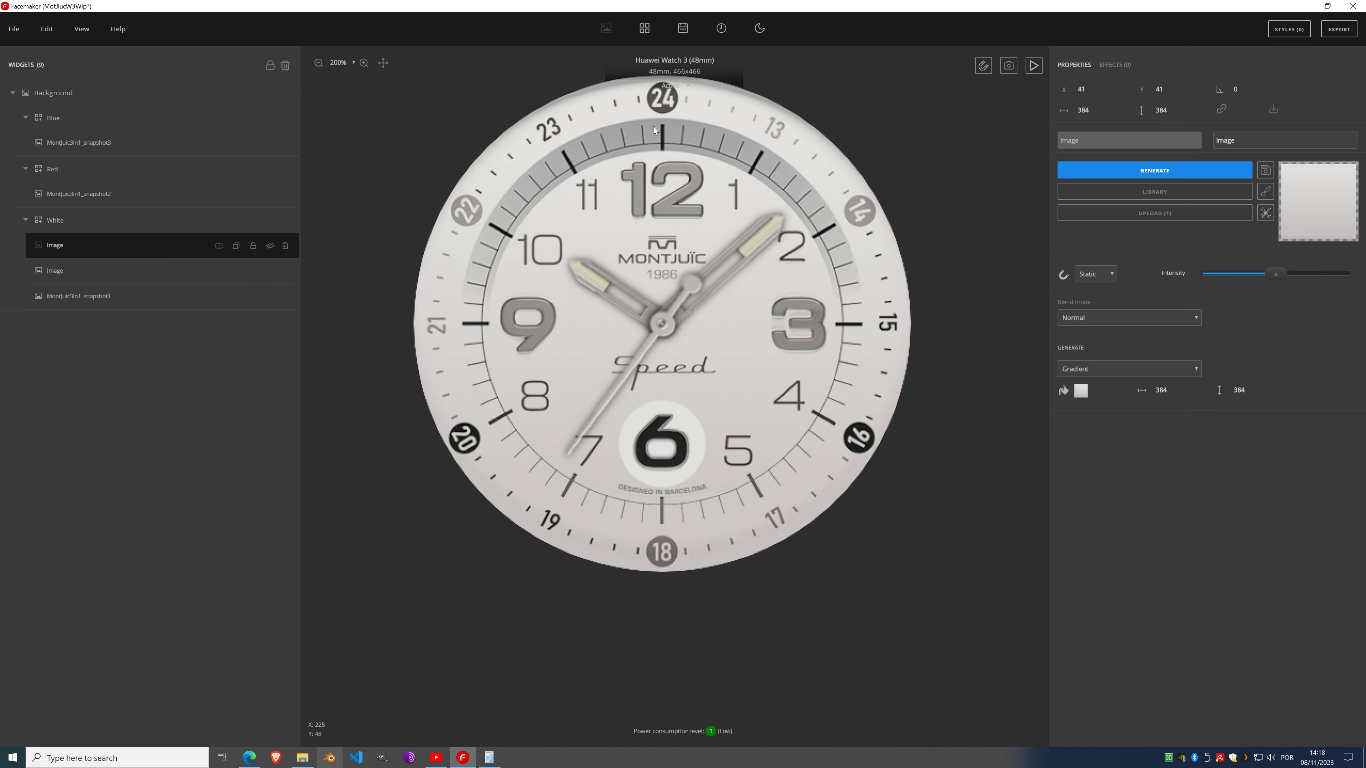
Step: Sample the inner gradient's end colour from the minute ring above the 18 and its start colour from the grey ring above the 12
left_click(1082, 392)
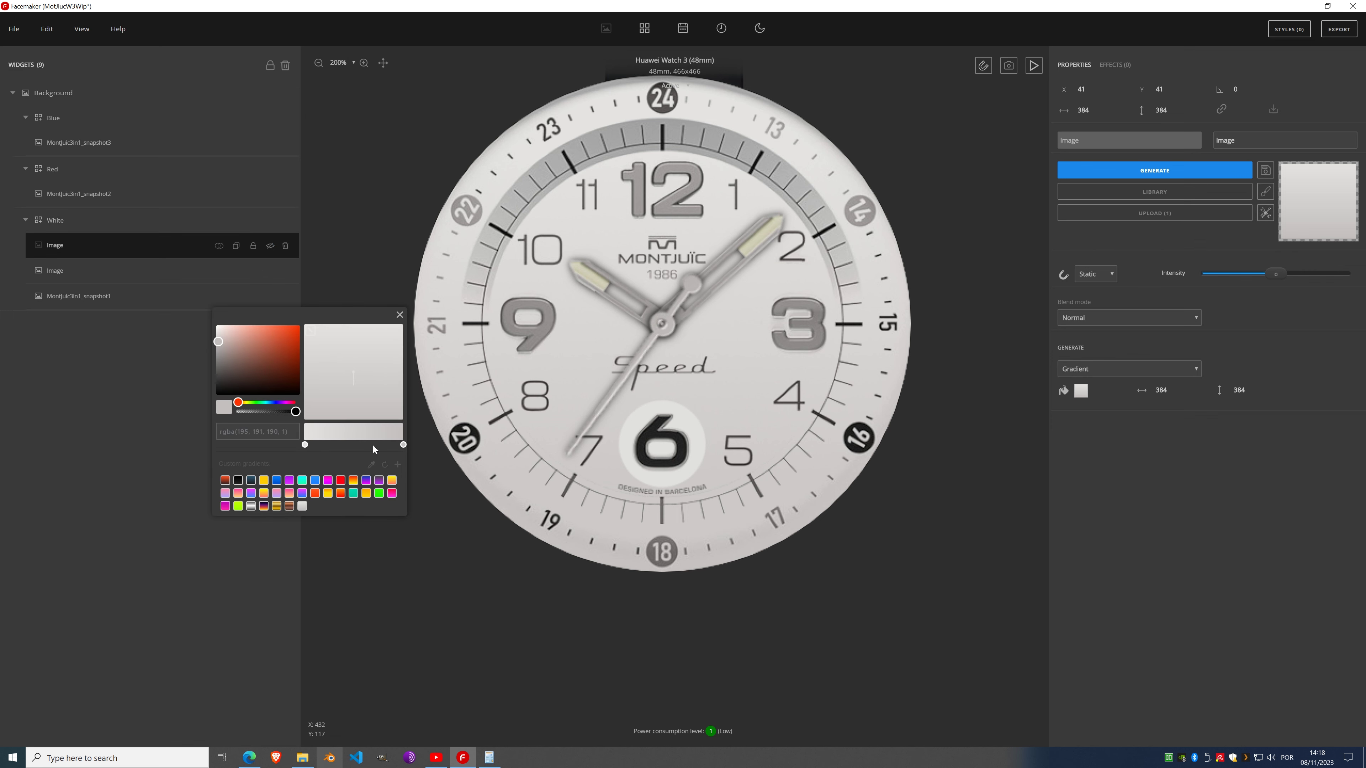
left_click(371, 465)
left_click(672, 522)
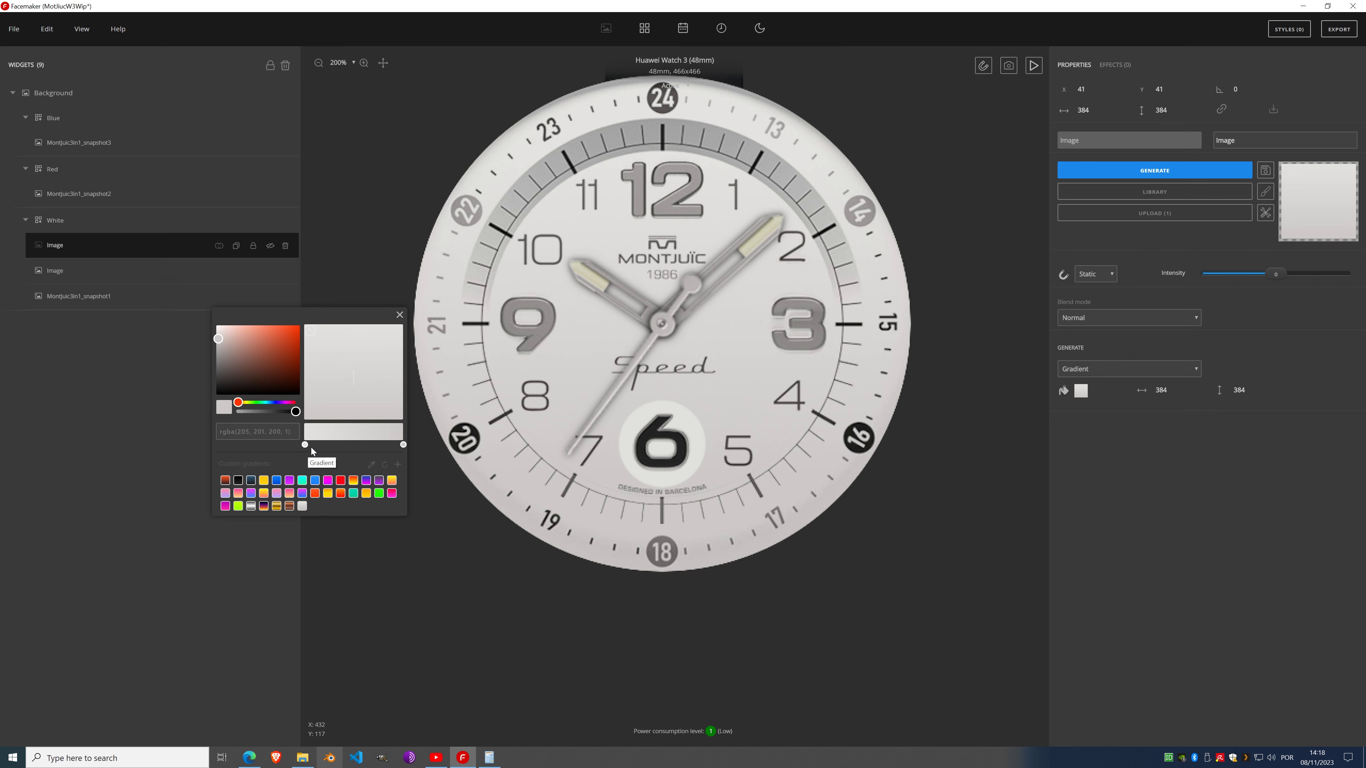
left_click(305, 445)
left_click(371, 465)
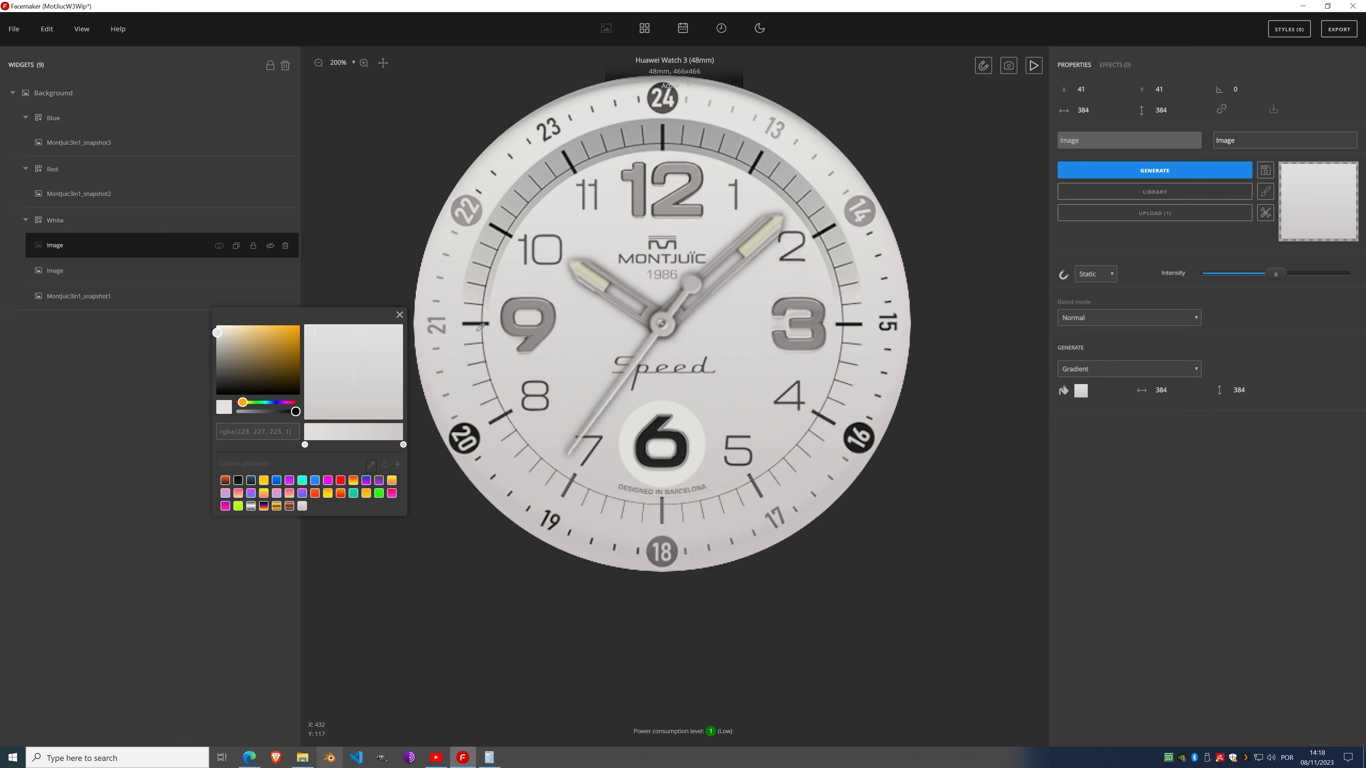
left_click(676, 130)
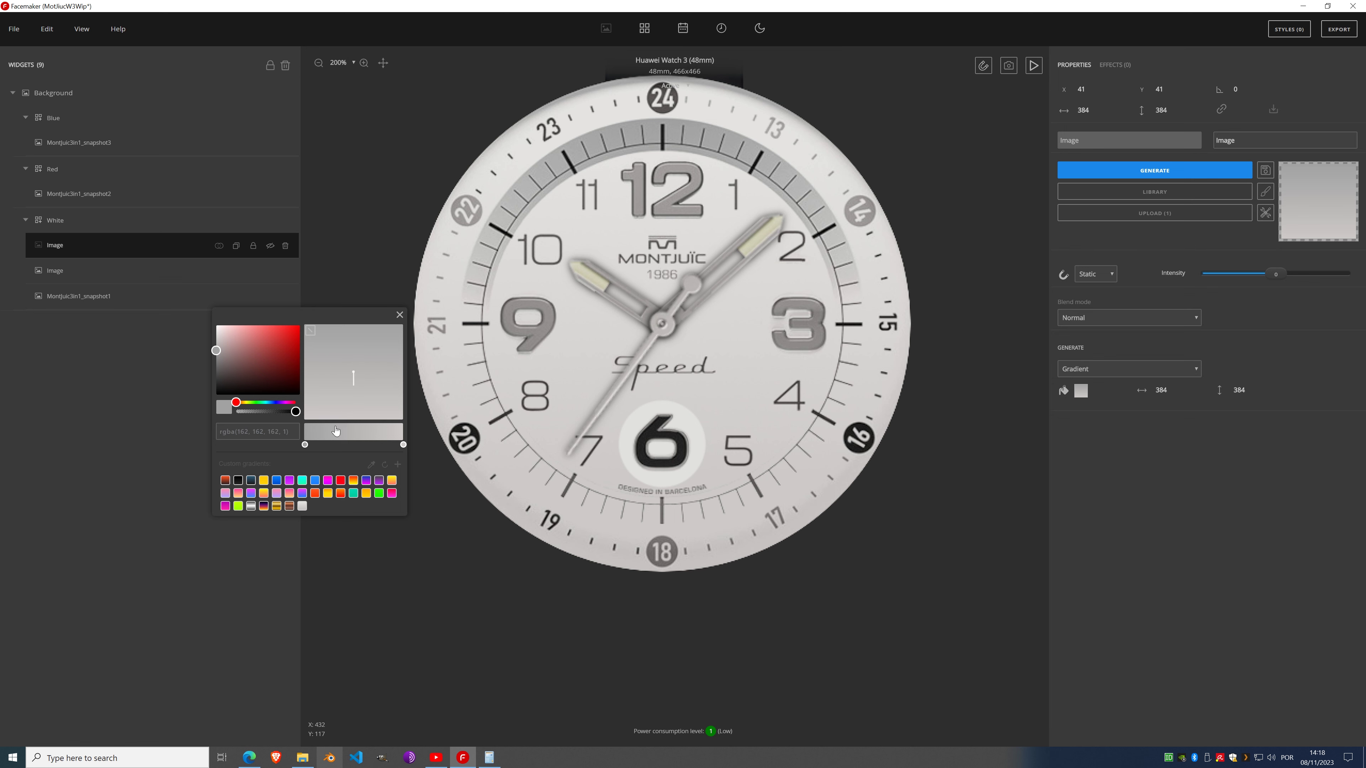
Step: Resample the inner gradient's end colour from the minute ring above the 18 and add the gradient to the custom gradients
left_click(403, 445)
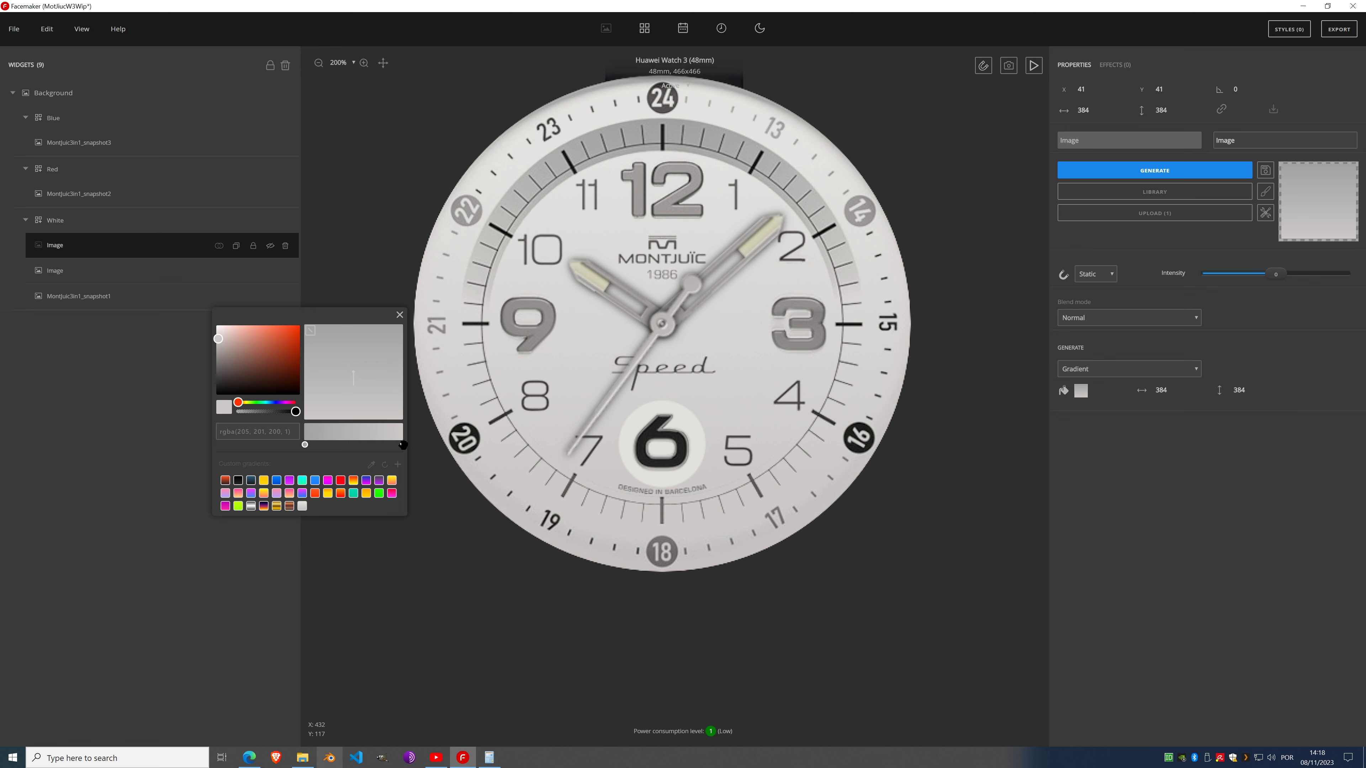
left_click(371, 464)
left_click(676, 515)
left_click(397, 466)
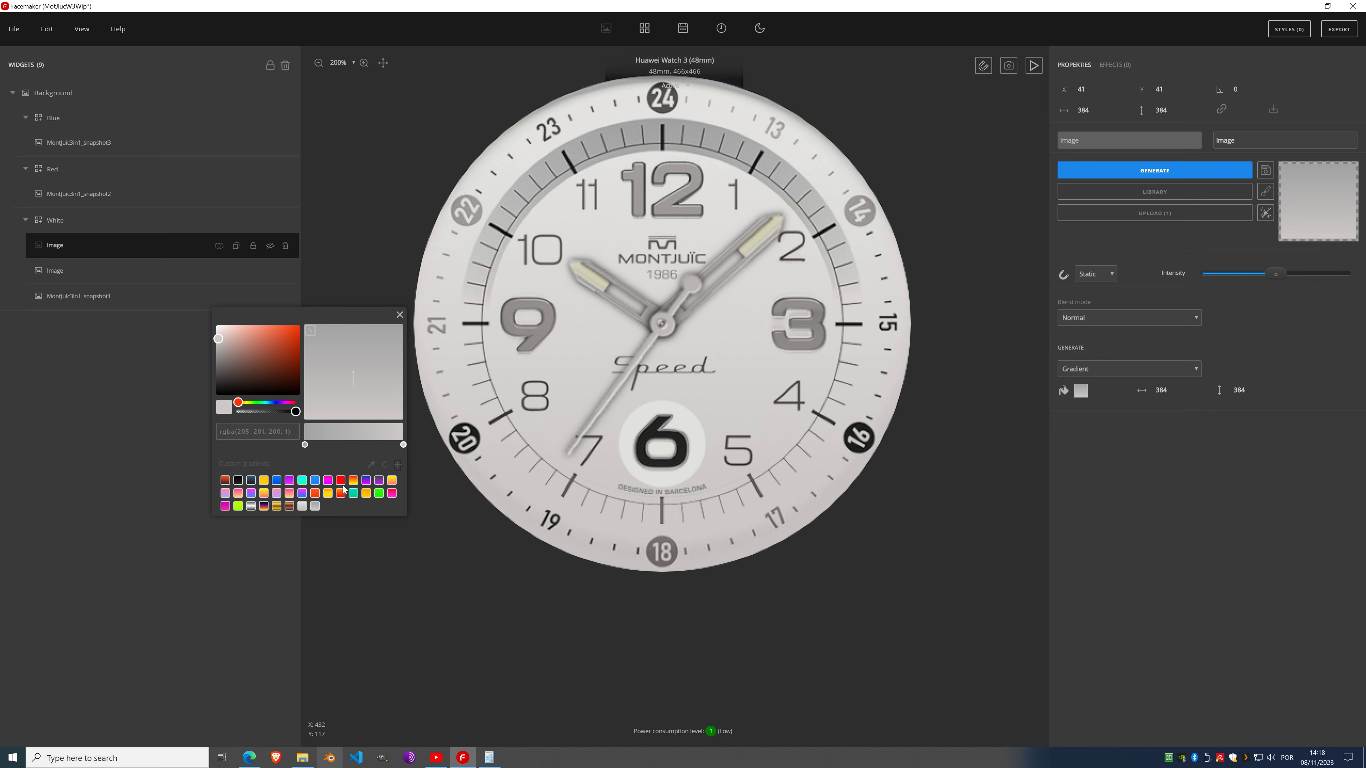
left_click(399, 317)
Step: Show the inner gradient image, finish generating it, and convert it to a circle with To sphere
left_click(271, 246)
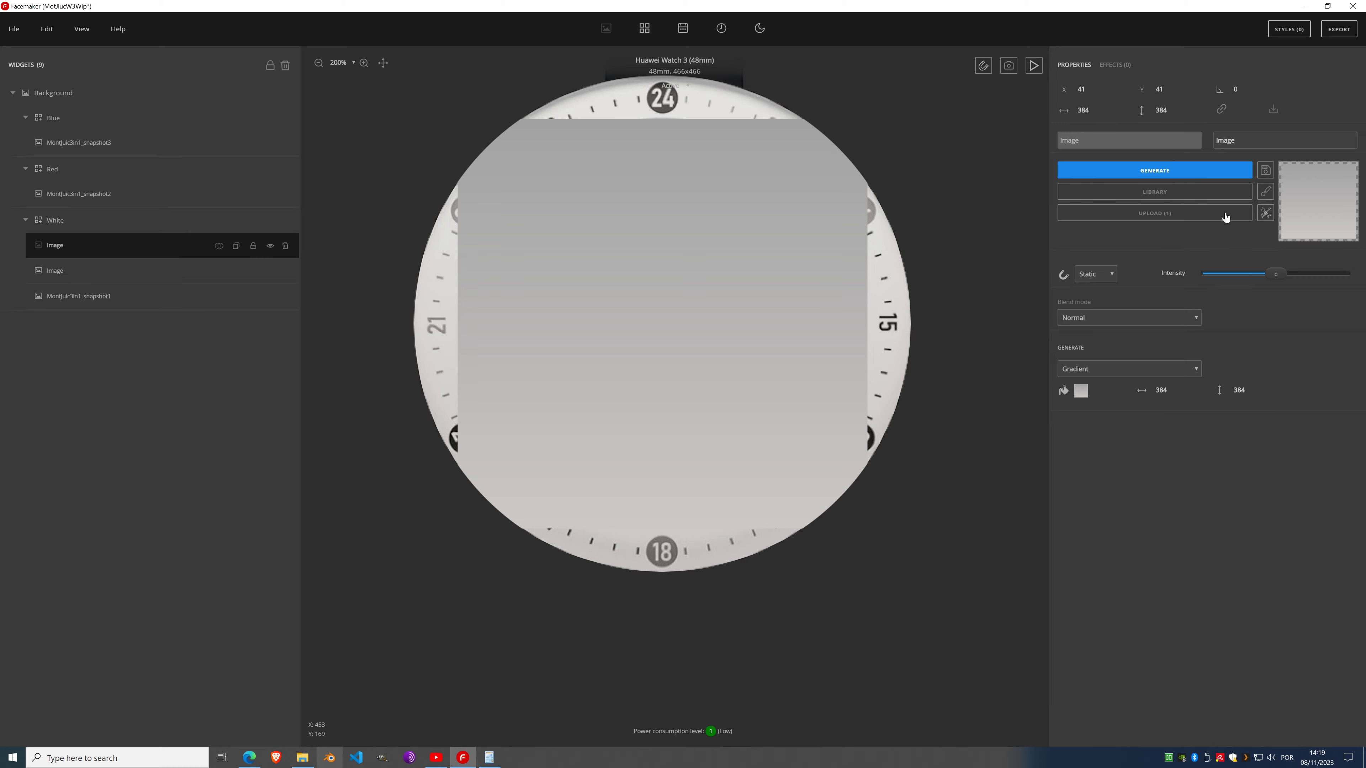
left_click(1205, 173)
left_click(1265, 212)
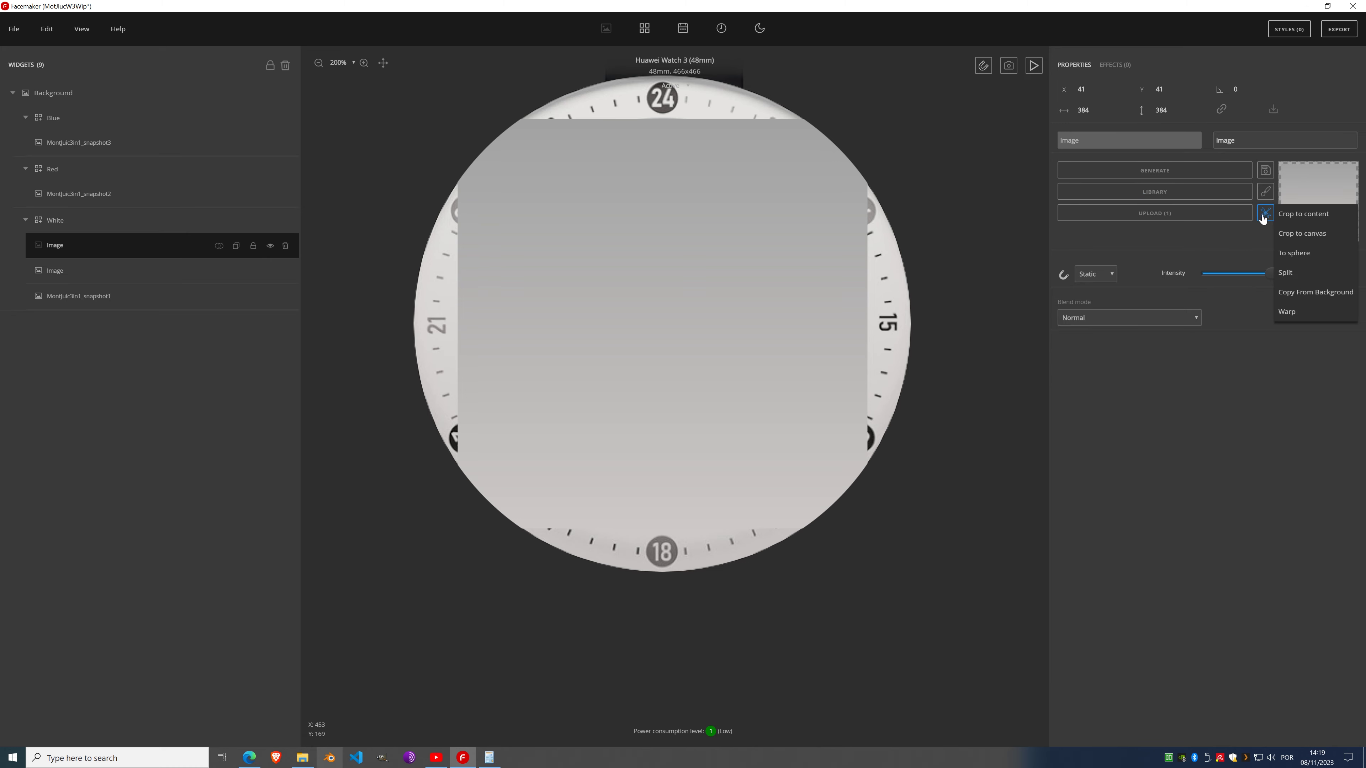
left_click(1306, 254)
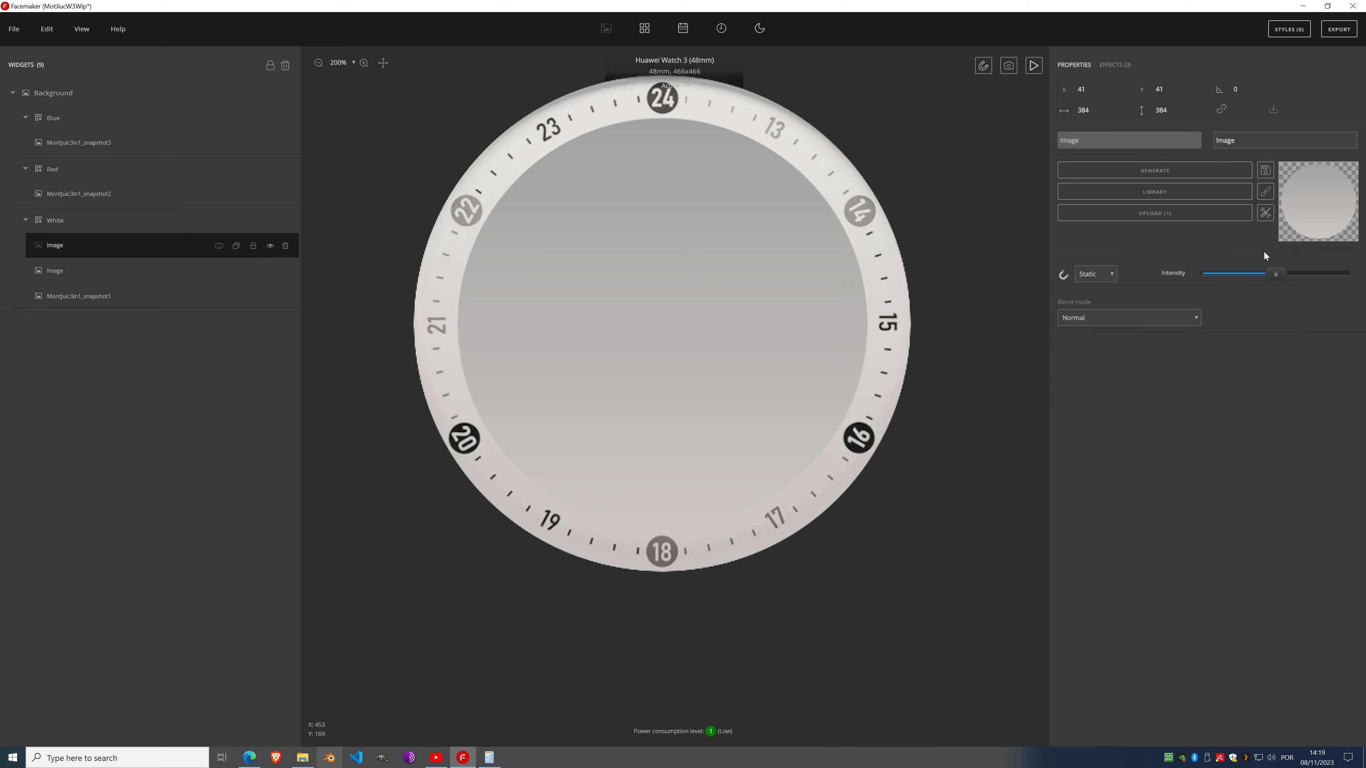
Step: Show the 466 × 466 gradient image behind the inner circle and inspect the two together
left_click(270, 271)
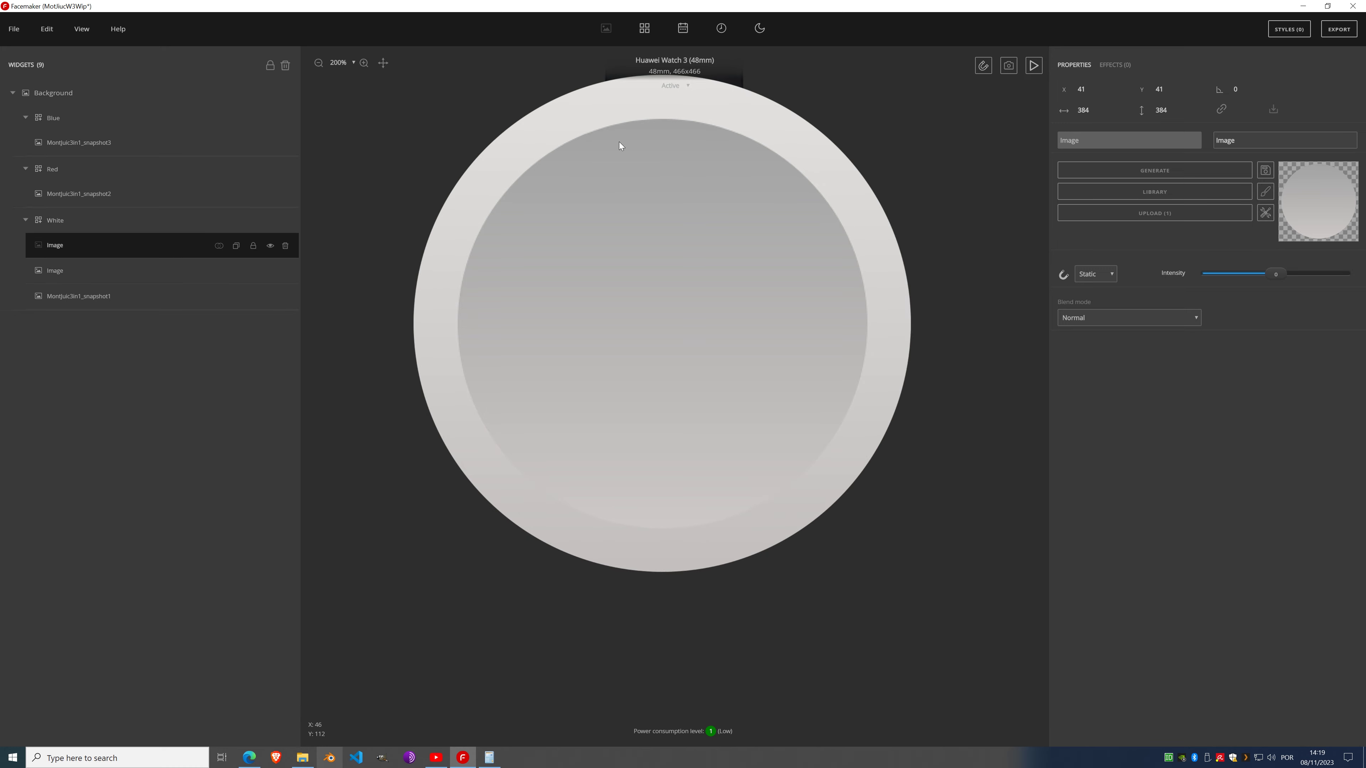
scroll(655, 262, "down", 2)
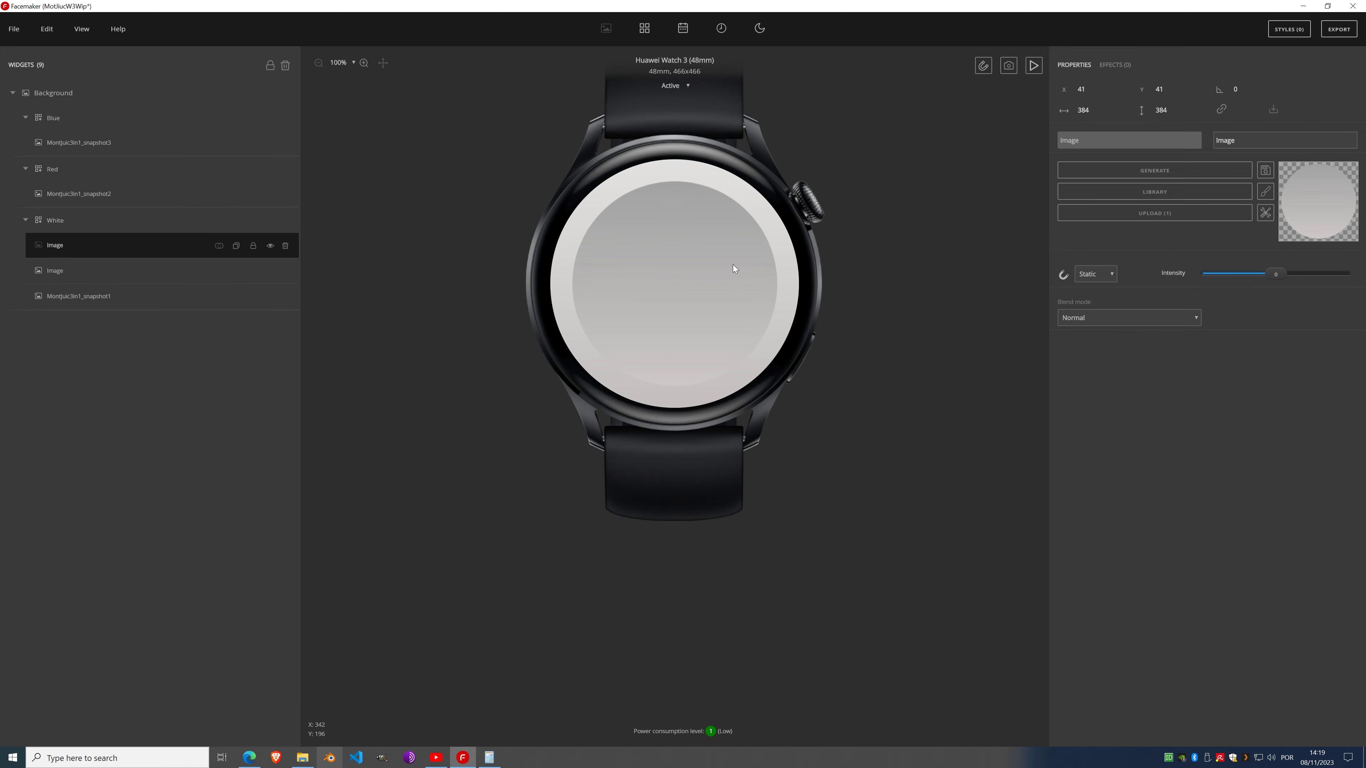
scroll(683, 236, "up", 3)
scroll(683, 236, "down", 1)
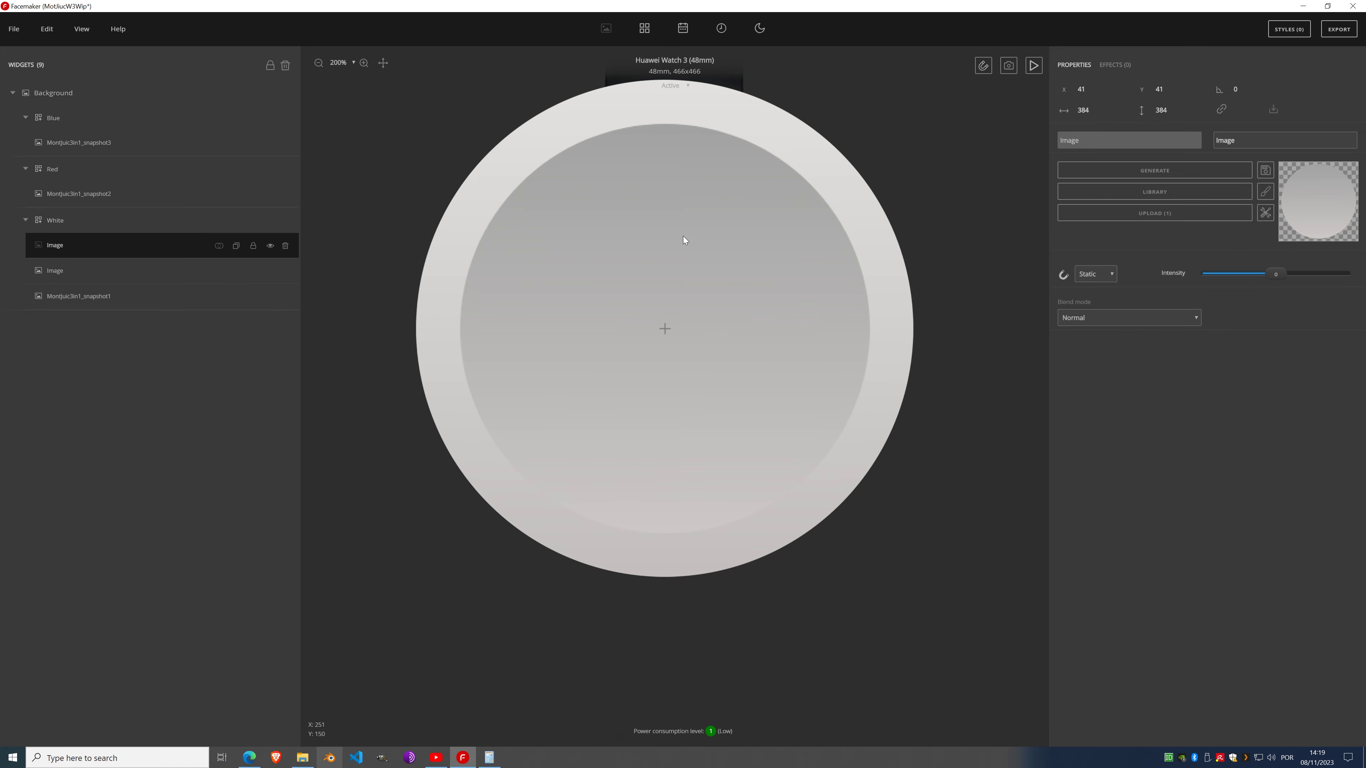
Step: Hide both gradient images and add a new image to the White style, placing it over the 12 numeral
left_click(270, 245)
left_click(270, 271)
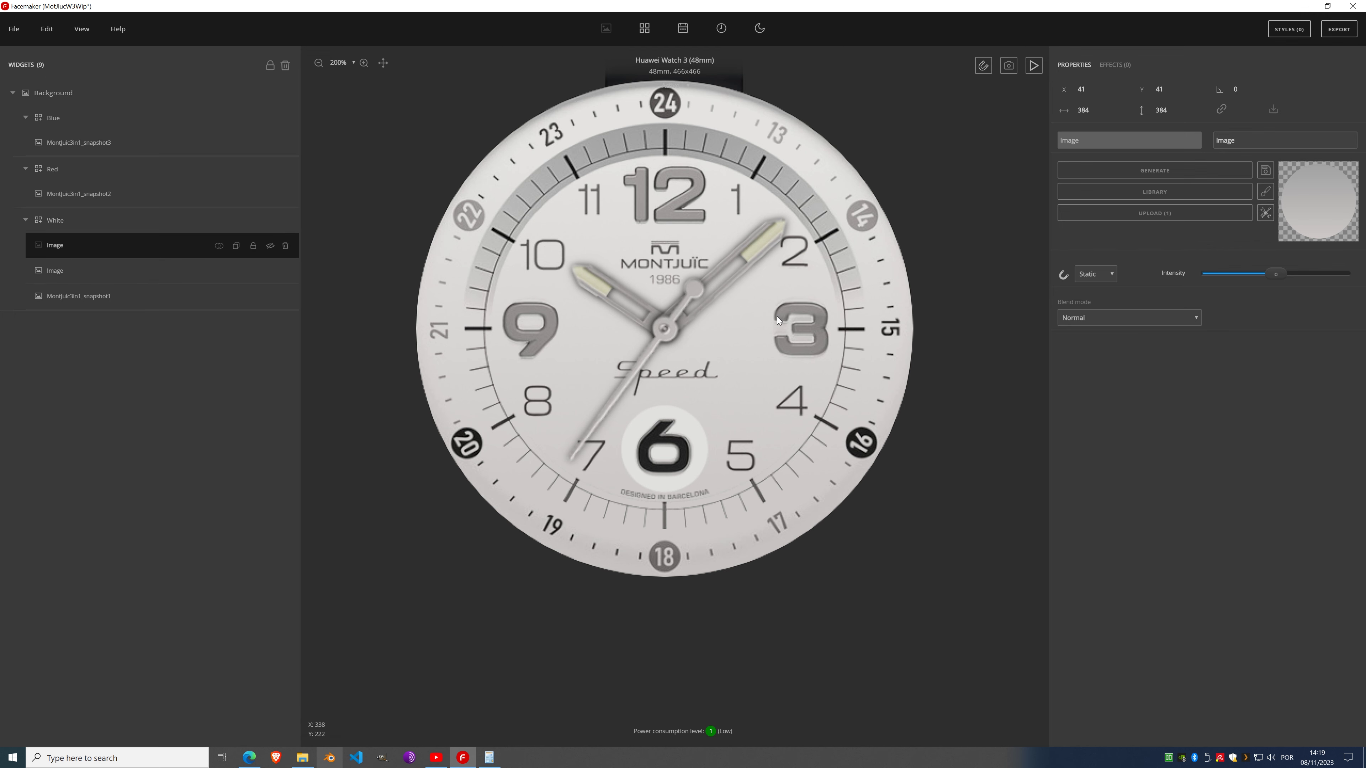
left_click(270, 221)
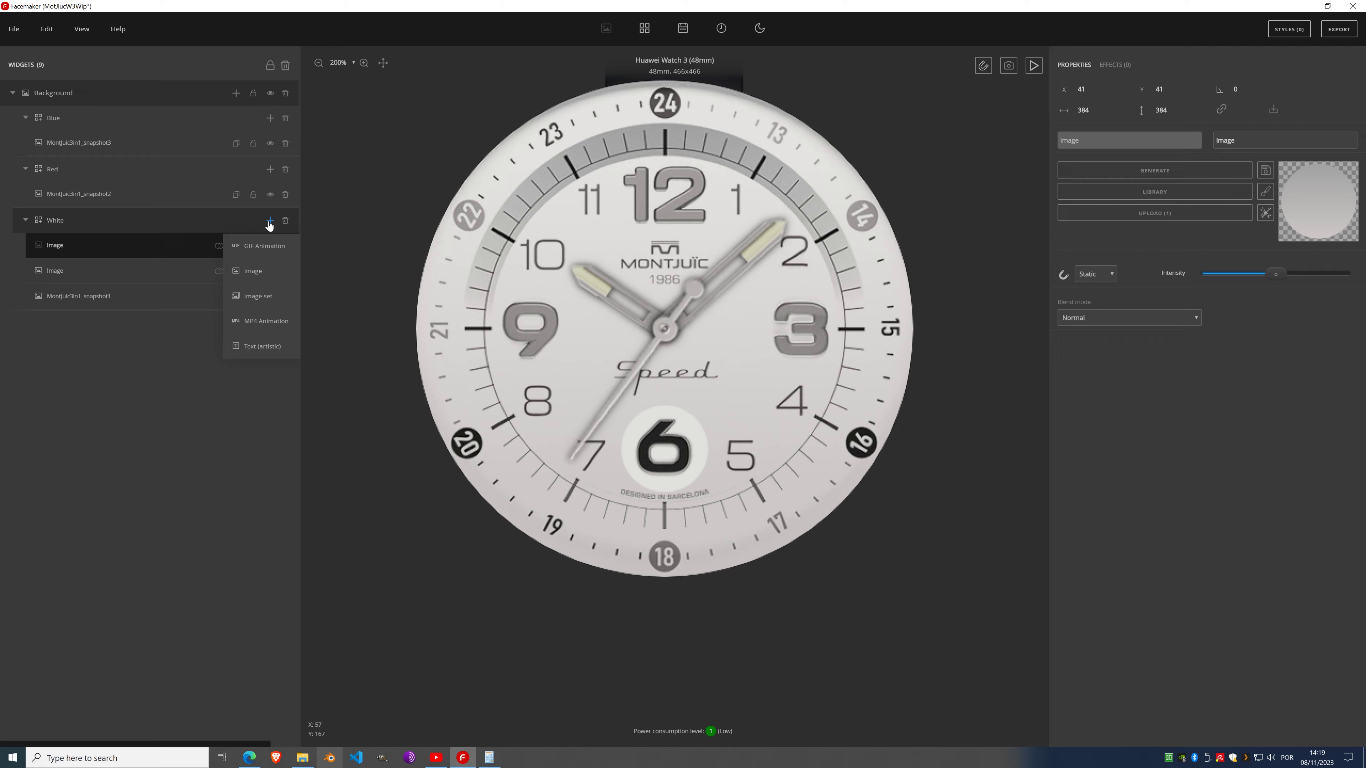
left_click(254, 271)
left_click_drag(697, 301, 697, 182)
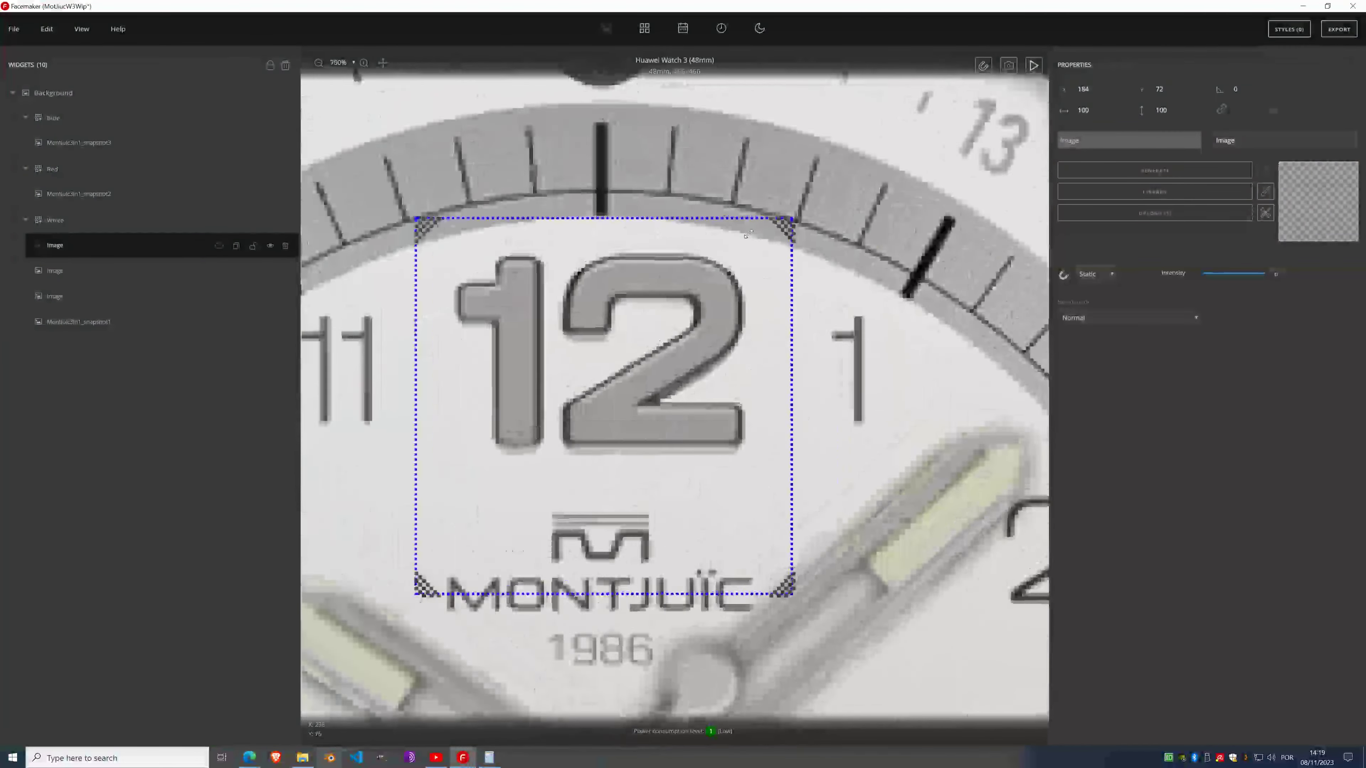
Step: Position the new image at X 71, Y 71 and generate a gradient for it
scroll(600, 259, "up", 3)
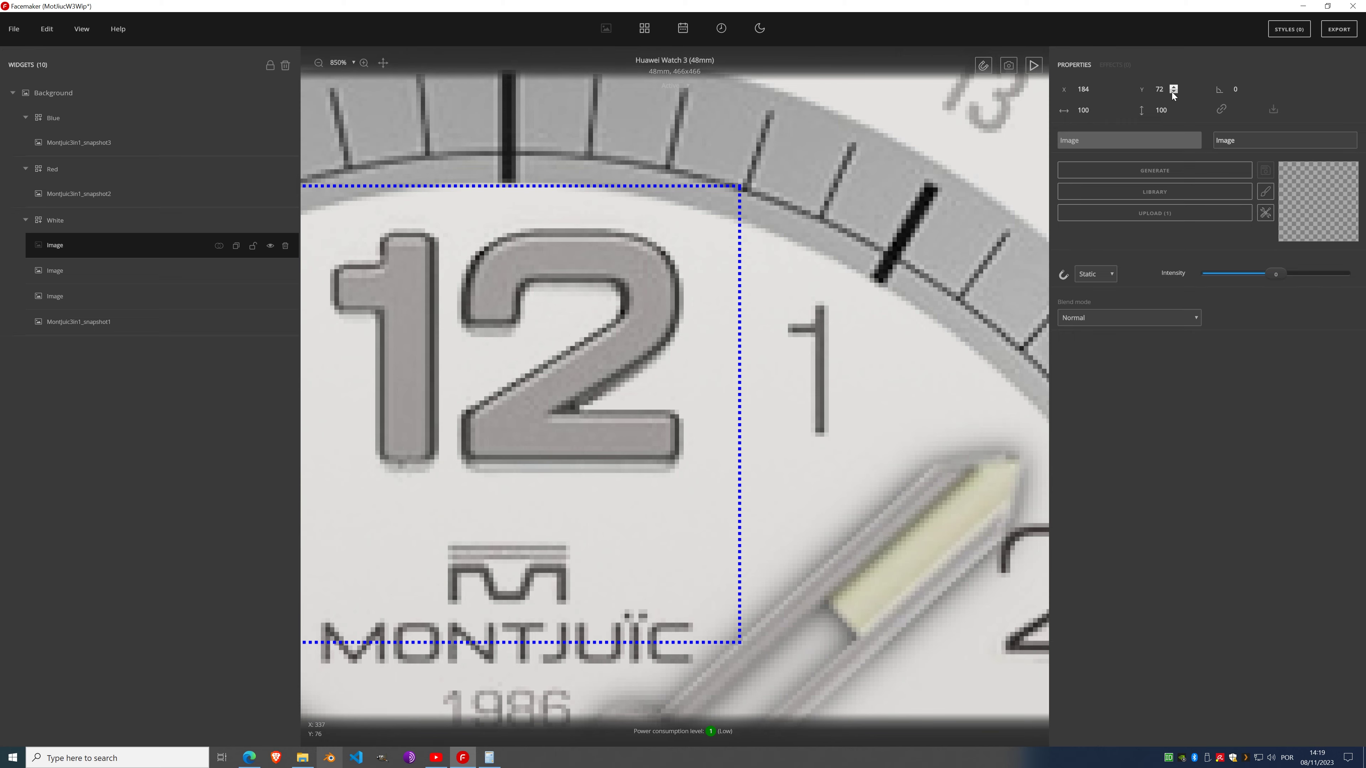
left_click(1173, 91)
scroll(693, 225, "down", 3)
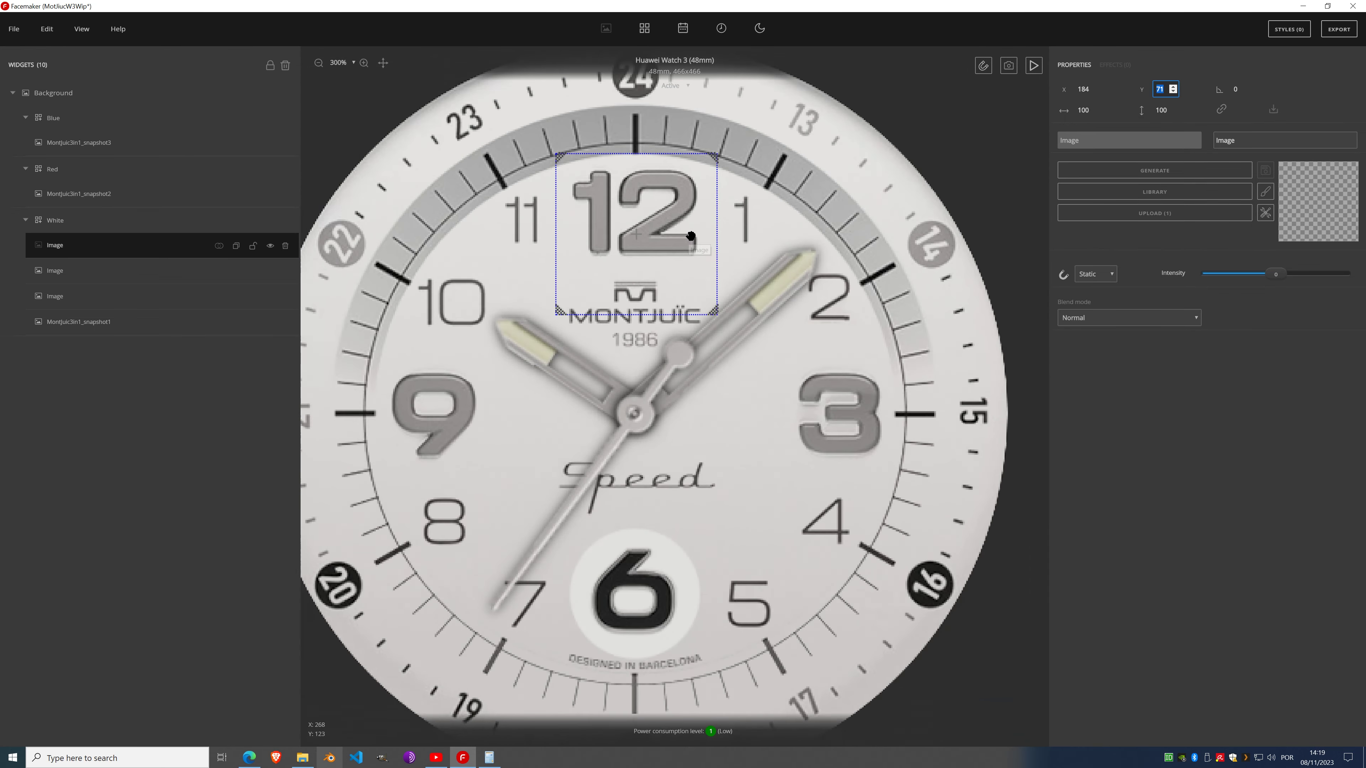
left_click(1084, 90)
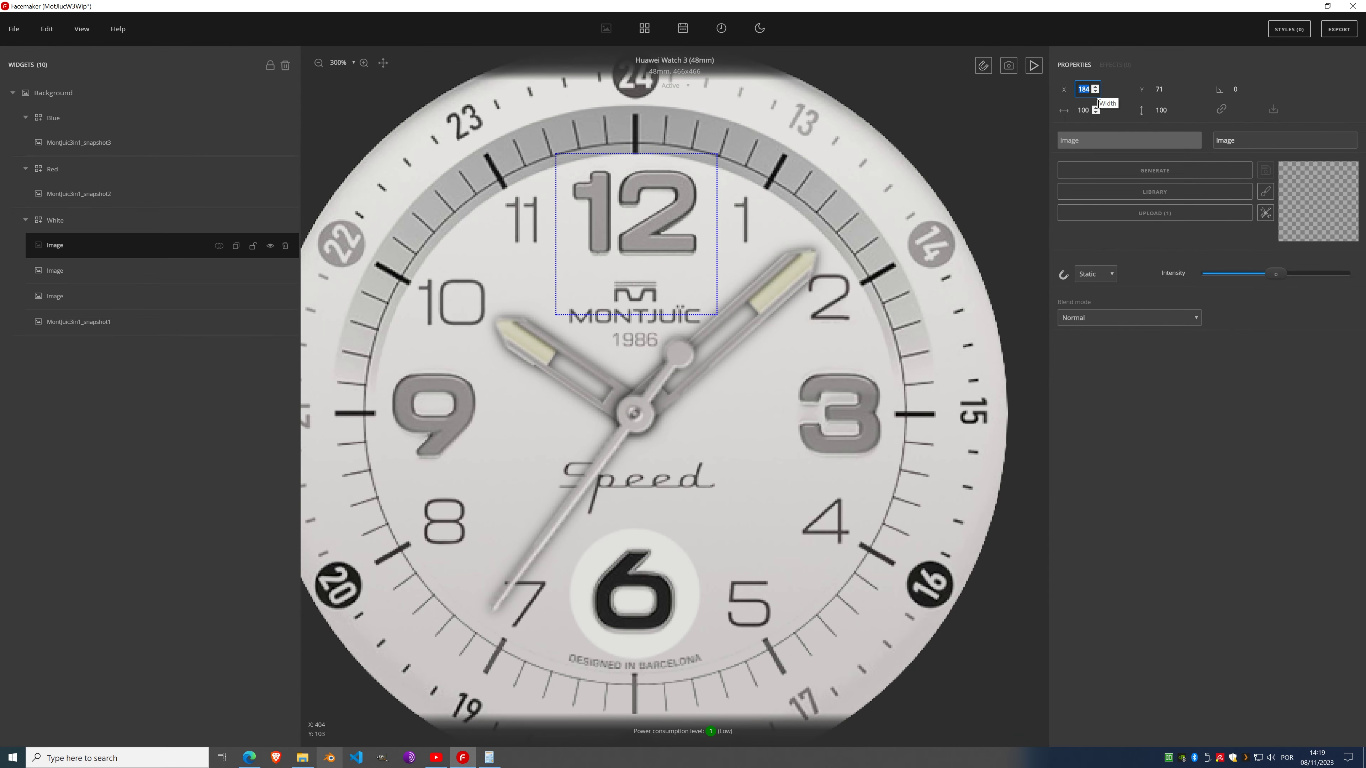
type("71")
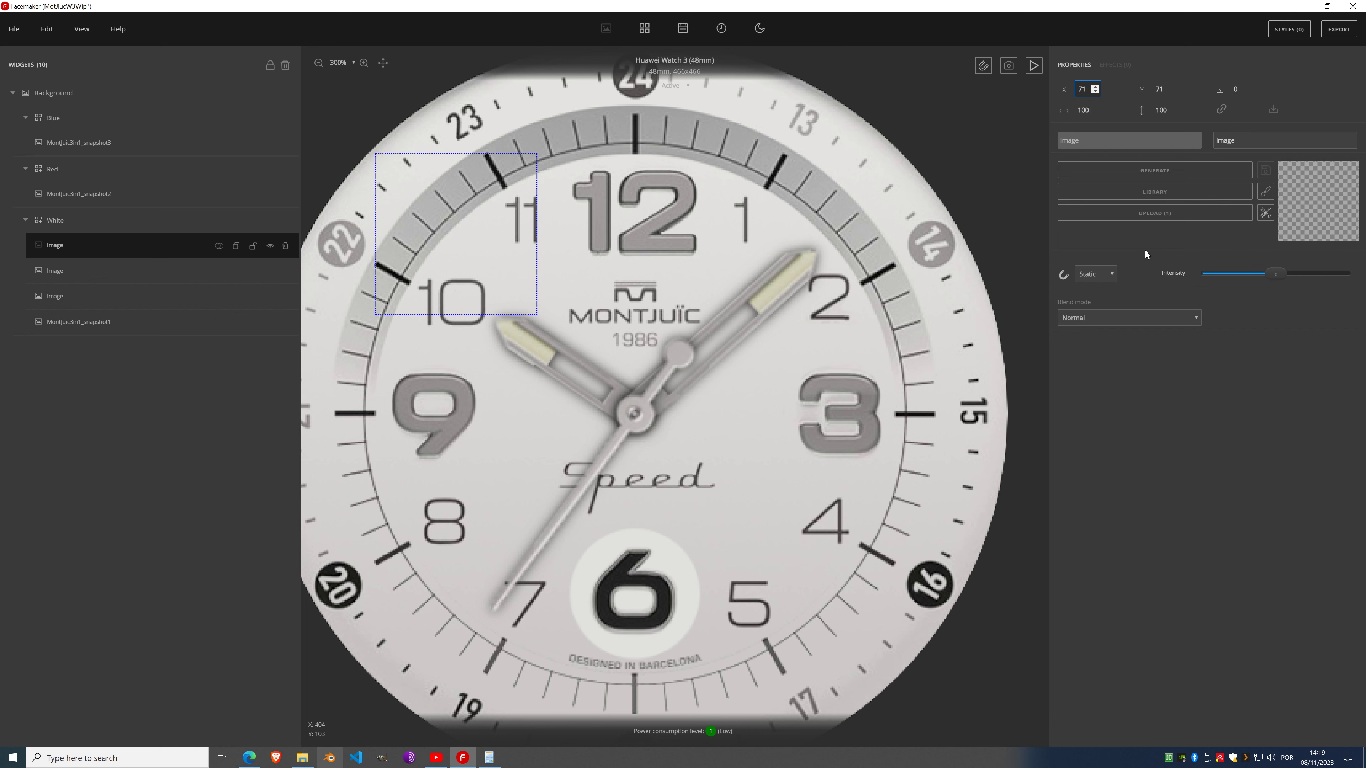
left_click(1152, 174)
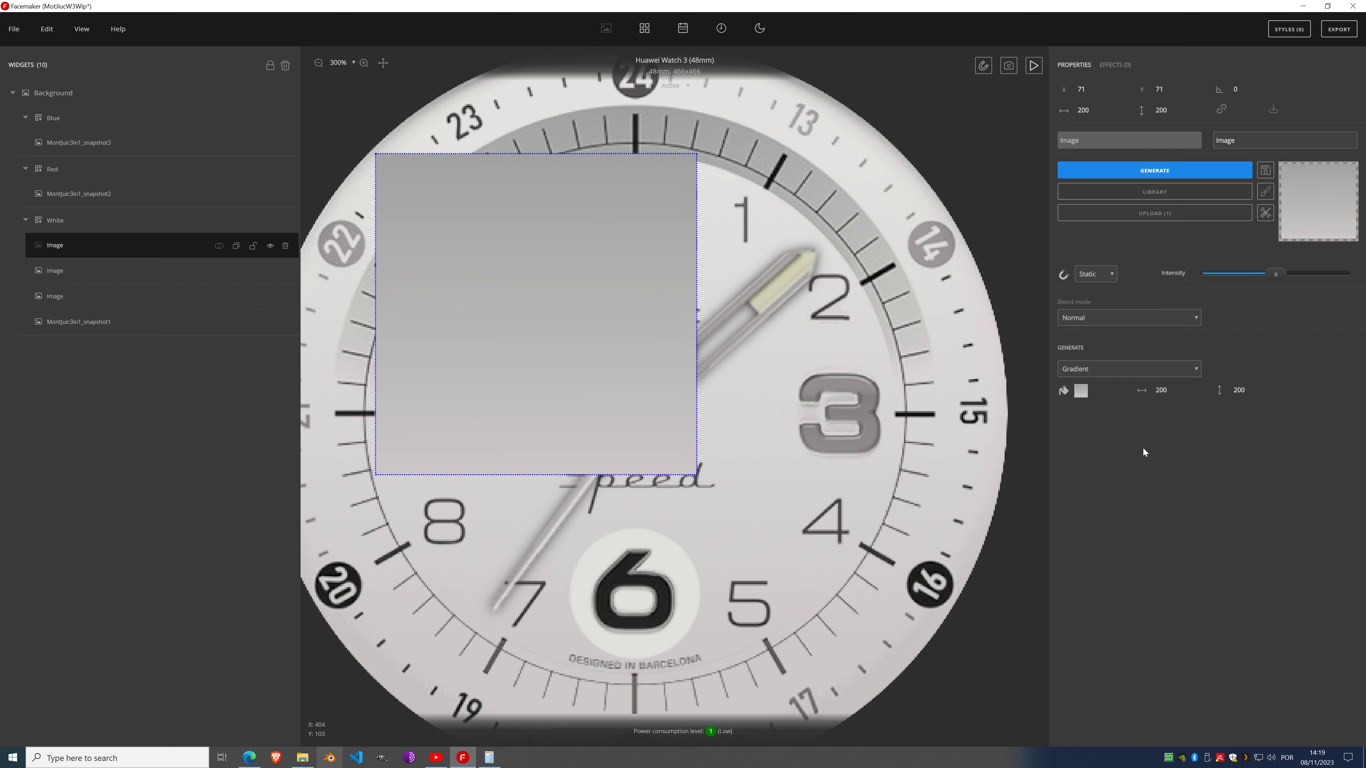
Step: Switch to Calculator and compute 71 × 2 − 466 to find the inner circle's size
left_click(489, 758)
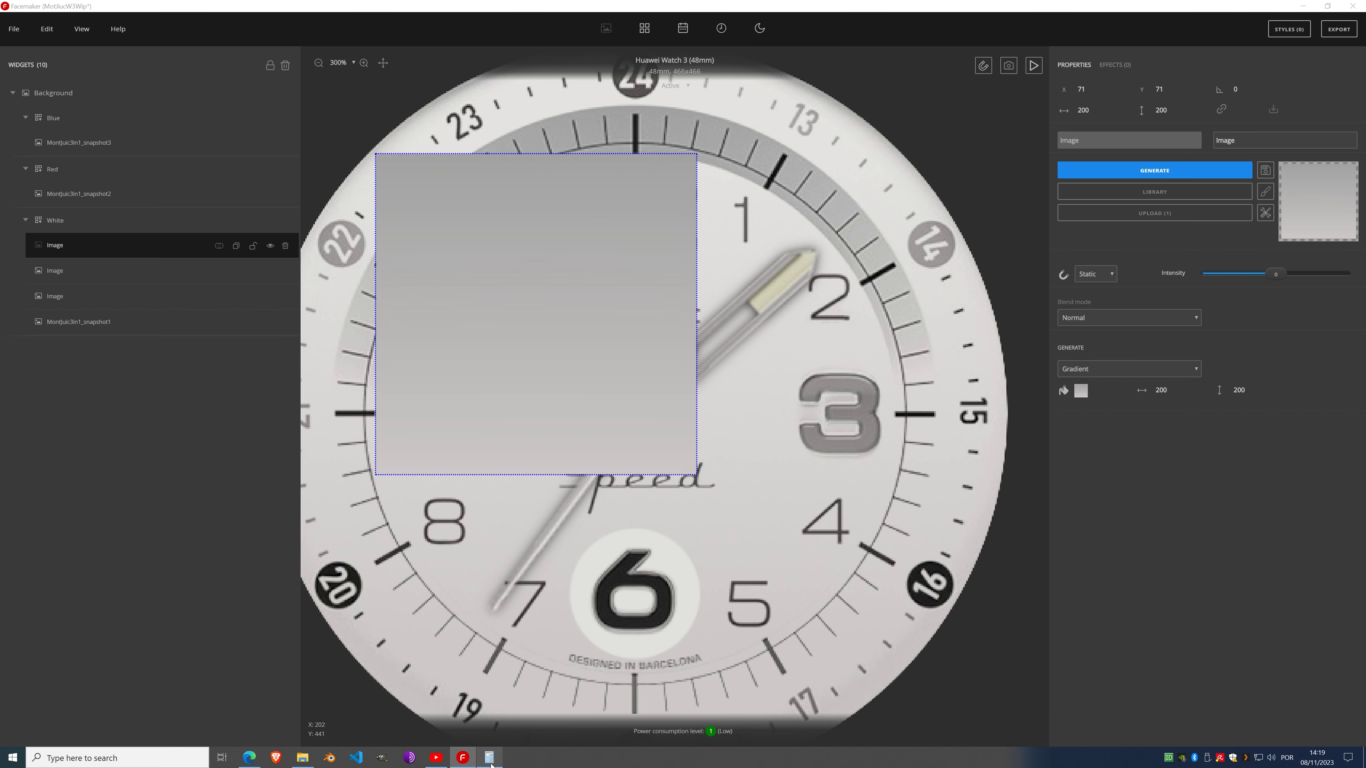
left_click(776, 489)
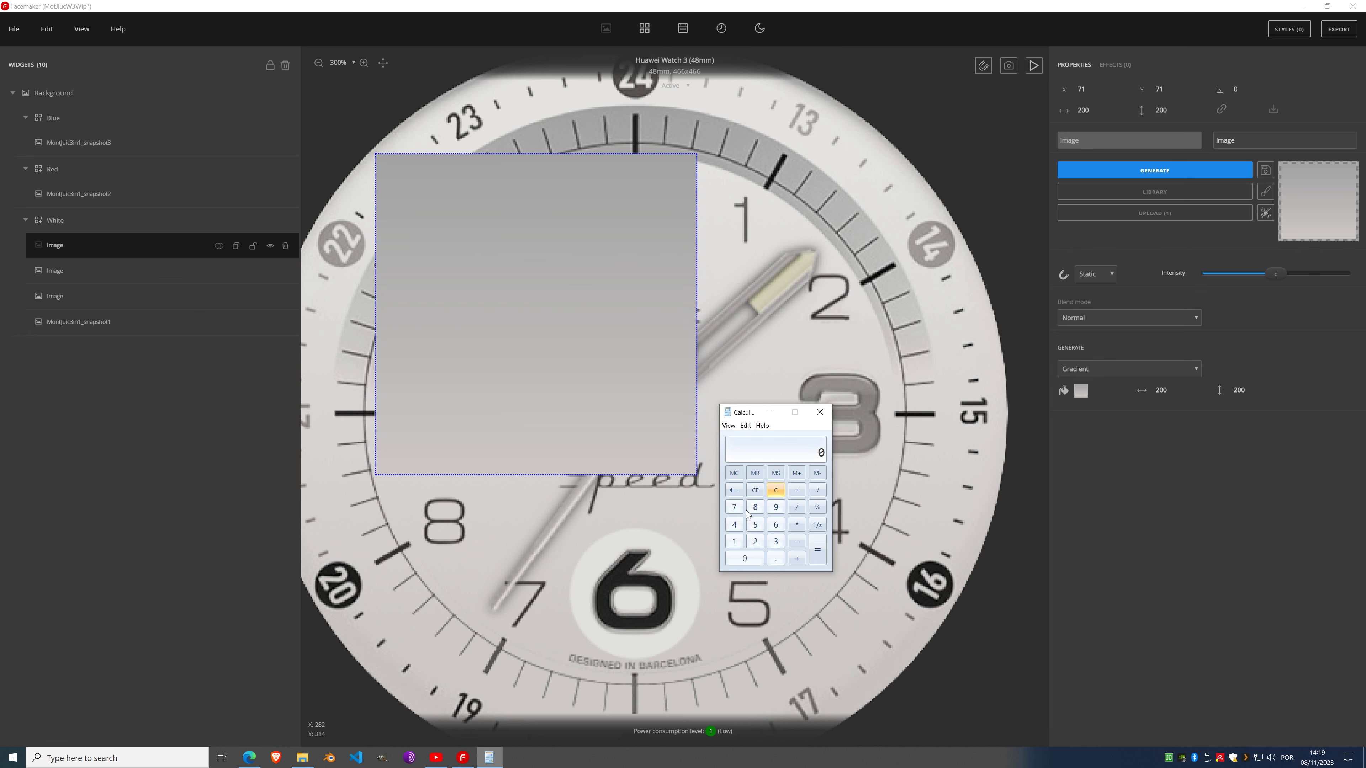
type("71")
left_click(797, 527)
type("2")
key("Return")
left_click(800, 547)
left_click(734, 525)
left_click(775, 526)
left_click(775, 526)
left_click(817, 549)
left_click(770, 413)
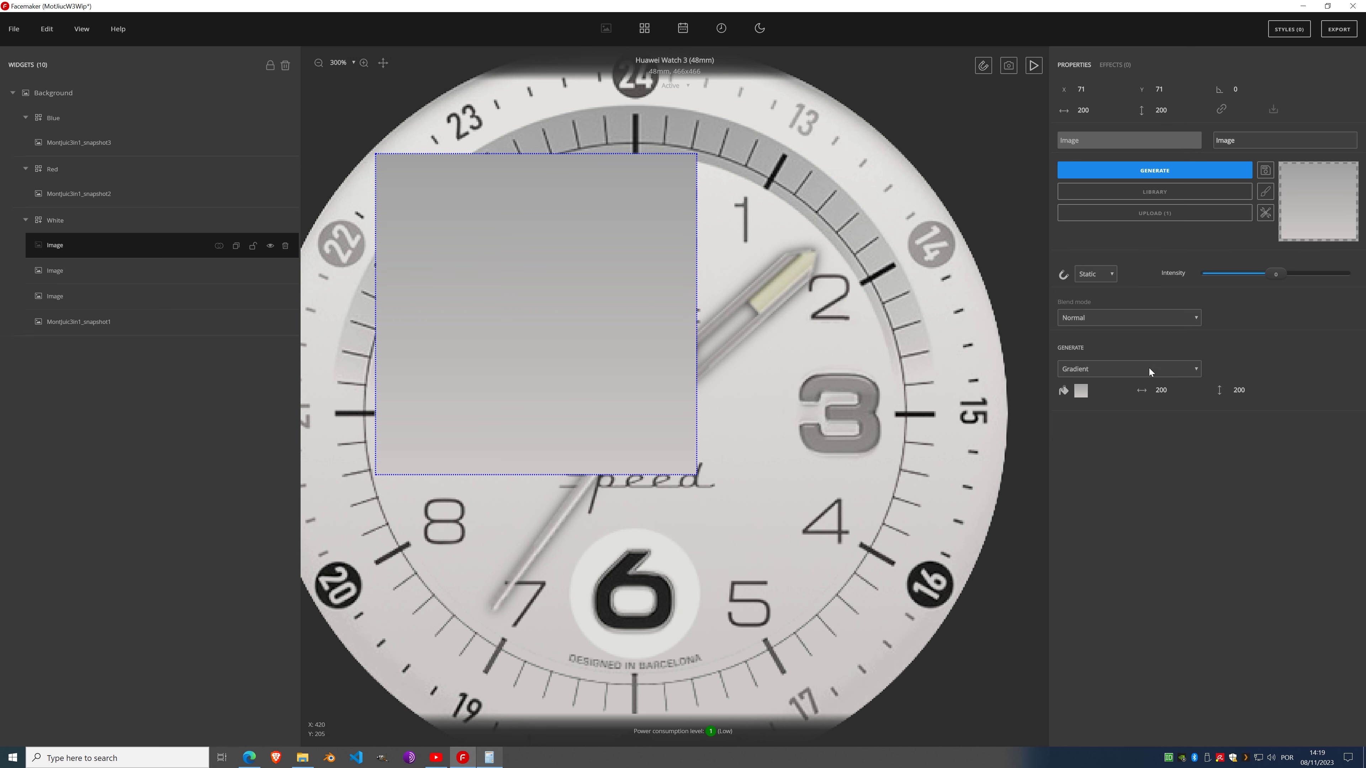
Step: In Facemaker, set the generated gradient's width and height to 324 and lock the image
double_click(1162, 389)
type("324")
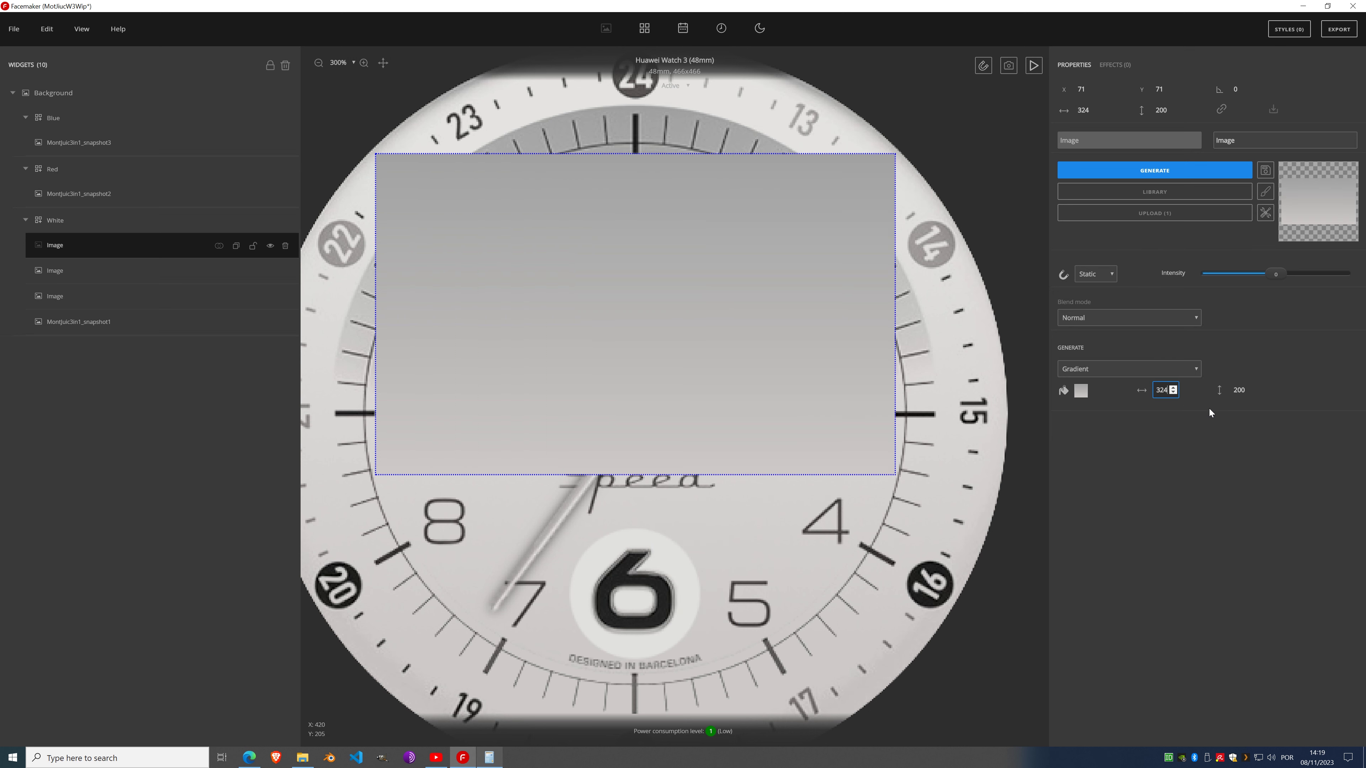
key("Tab")
type("324")
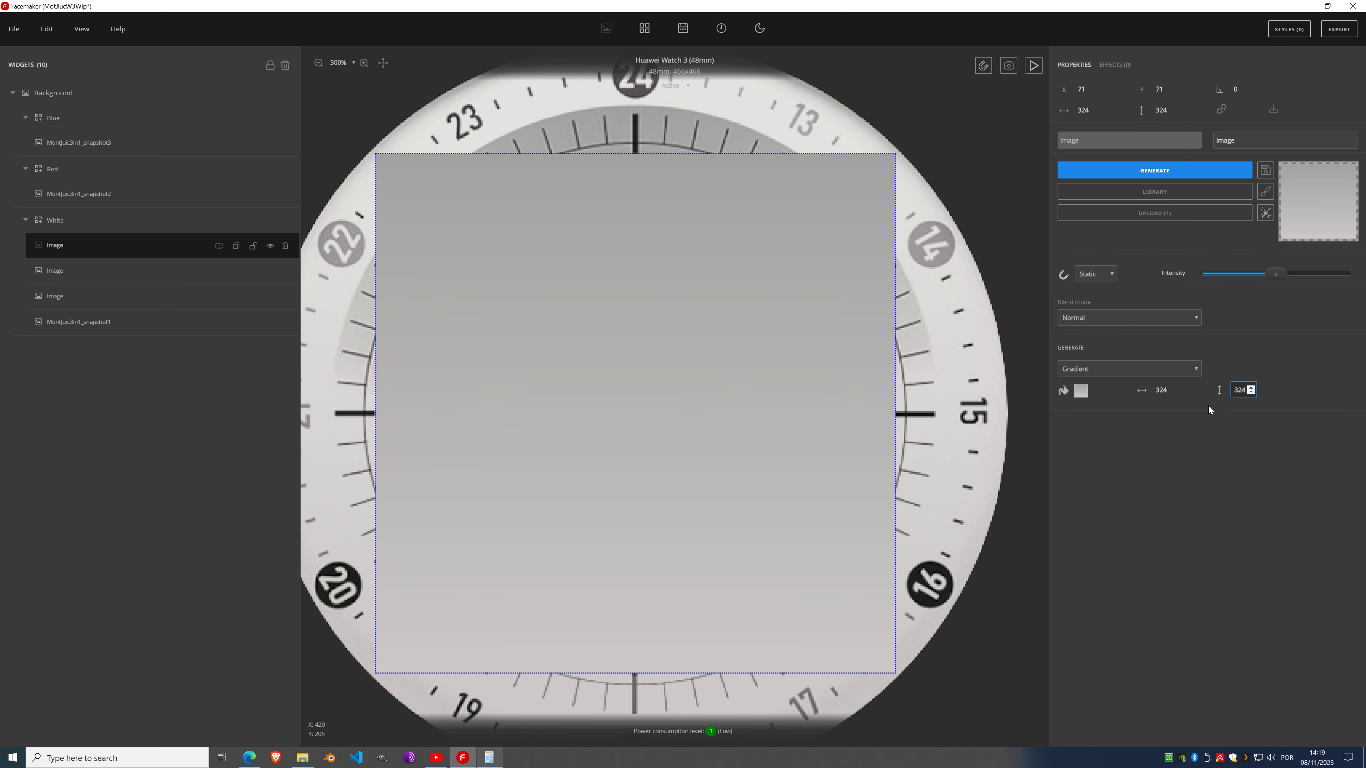
left_click(253, 246)
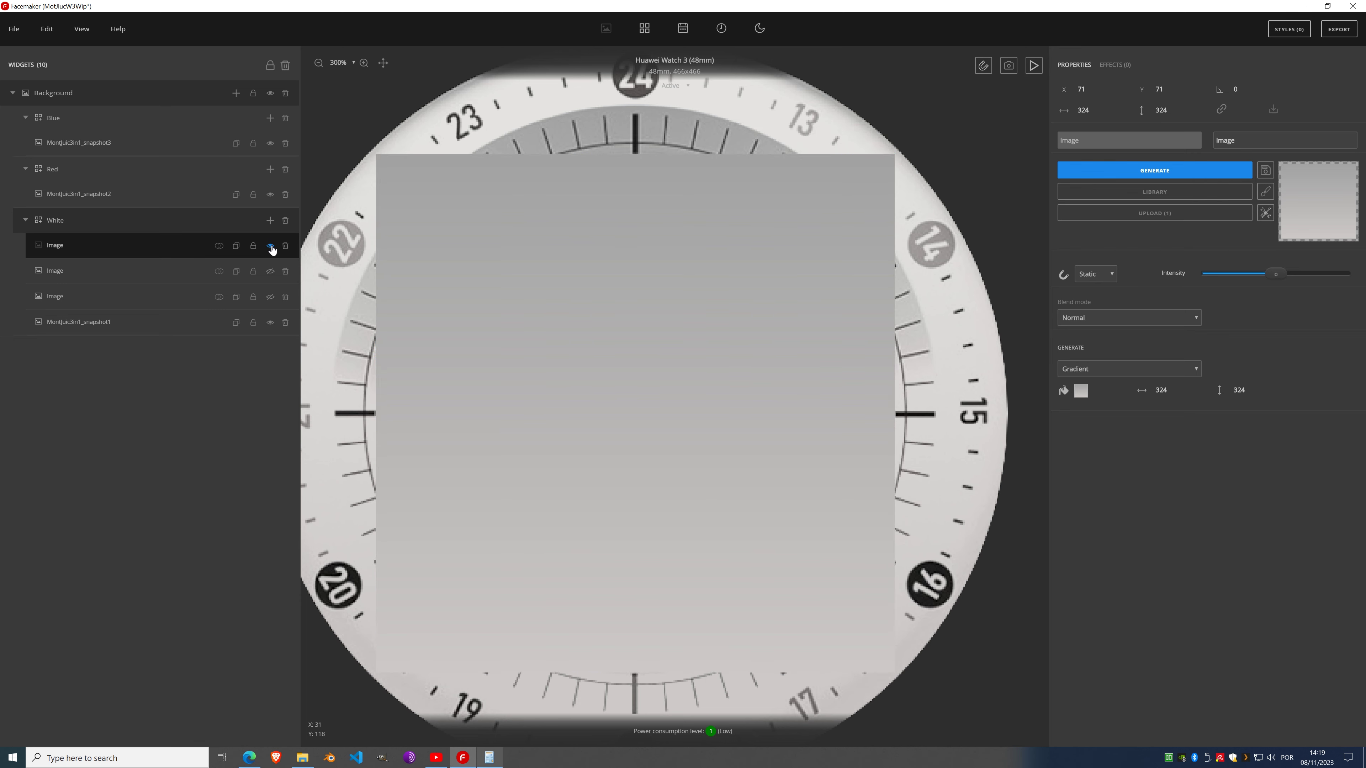
Step: Hide the new gradient image and sample its start colour from the white dial just above the 12
left_click(270, 246)
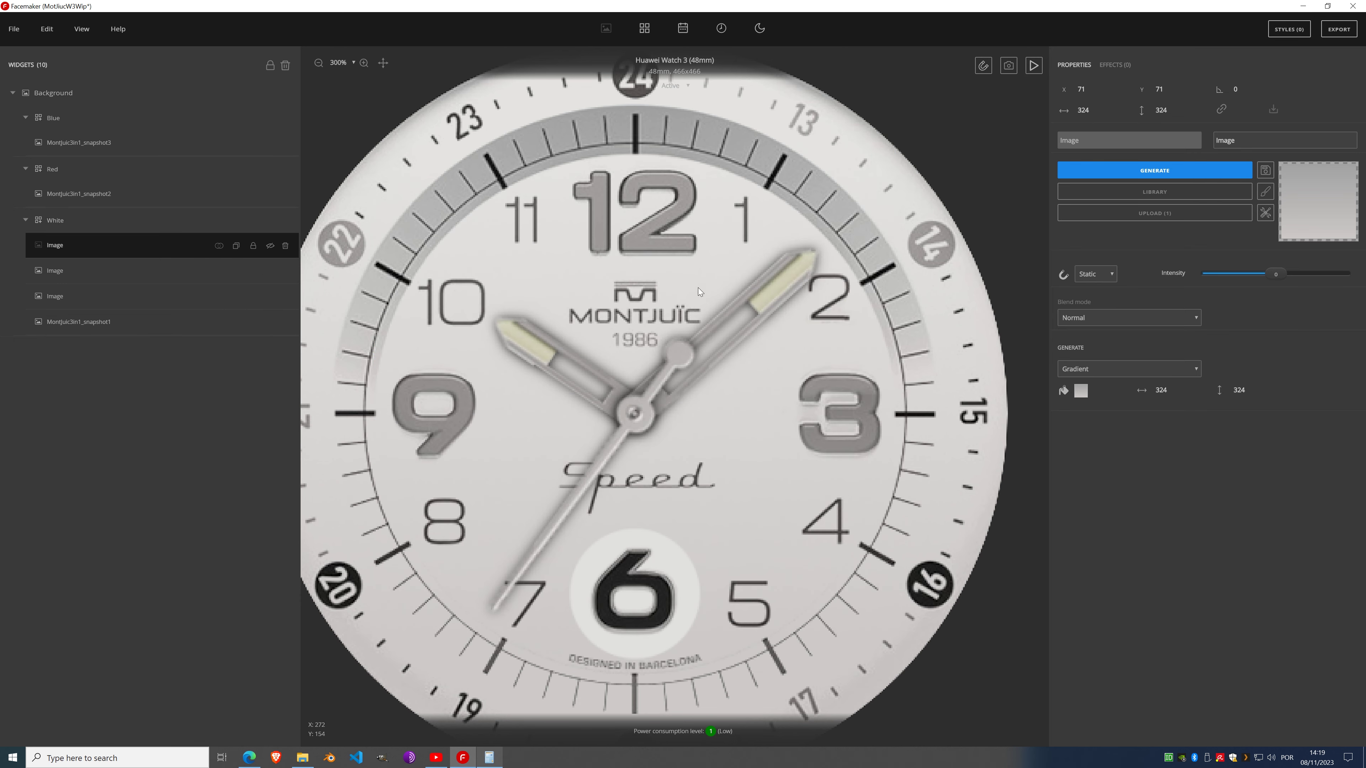
left_click(1081, 391)
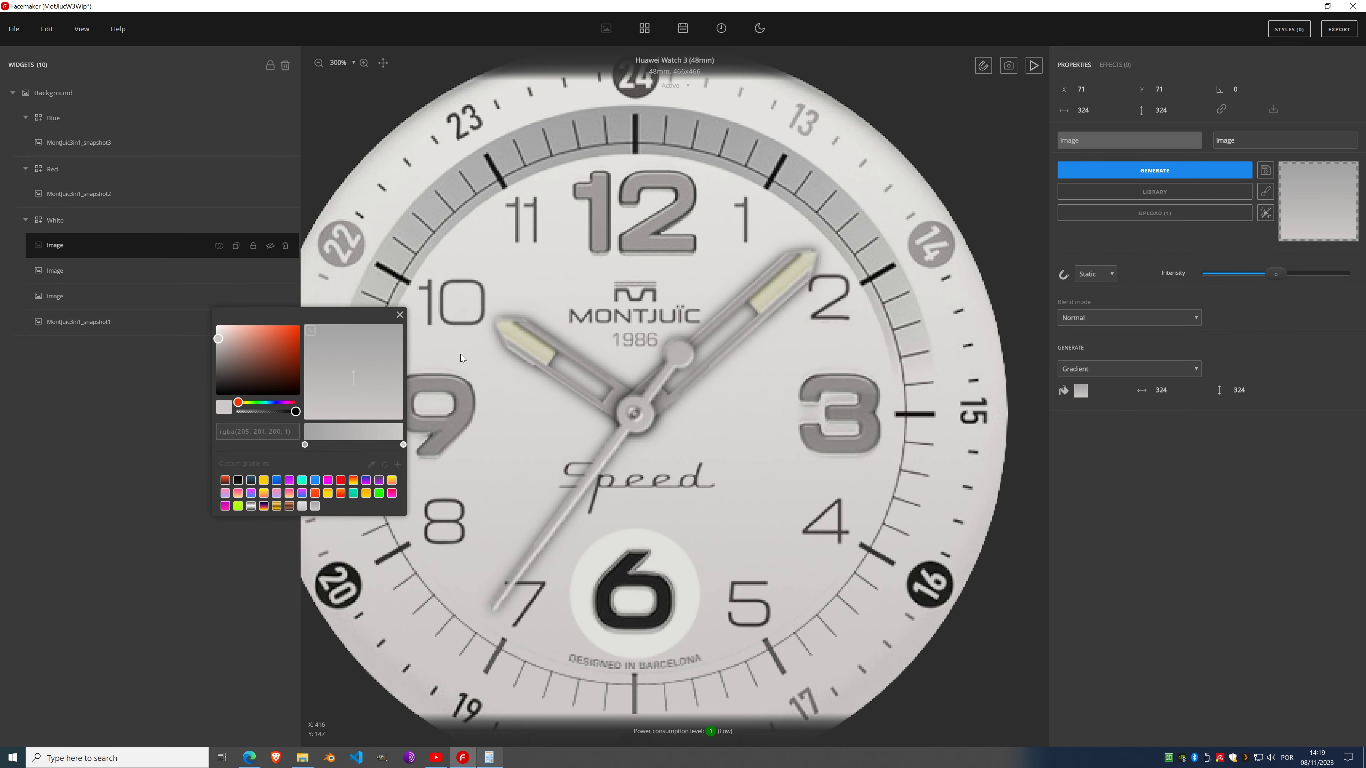
left_click(371, 464)
left_click(305, 450)
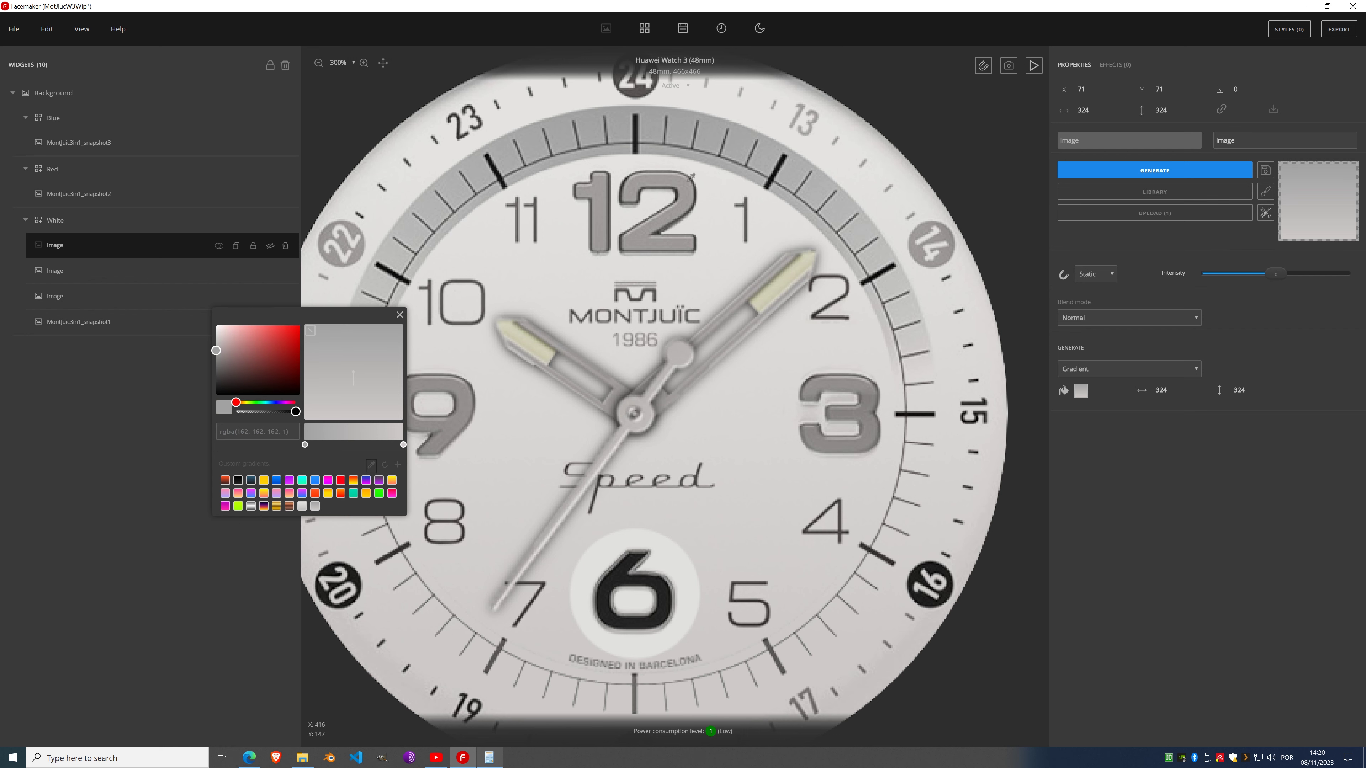
left_click(658, 159)
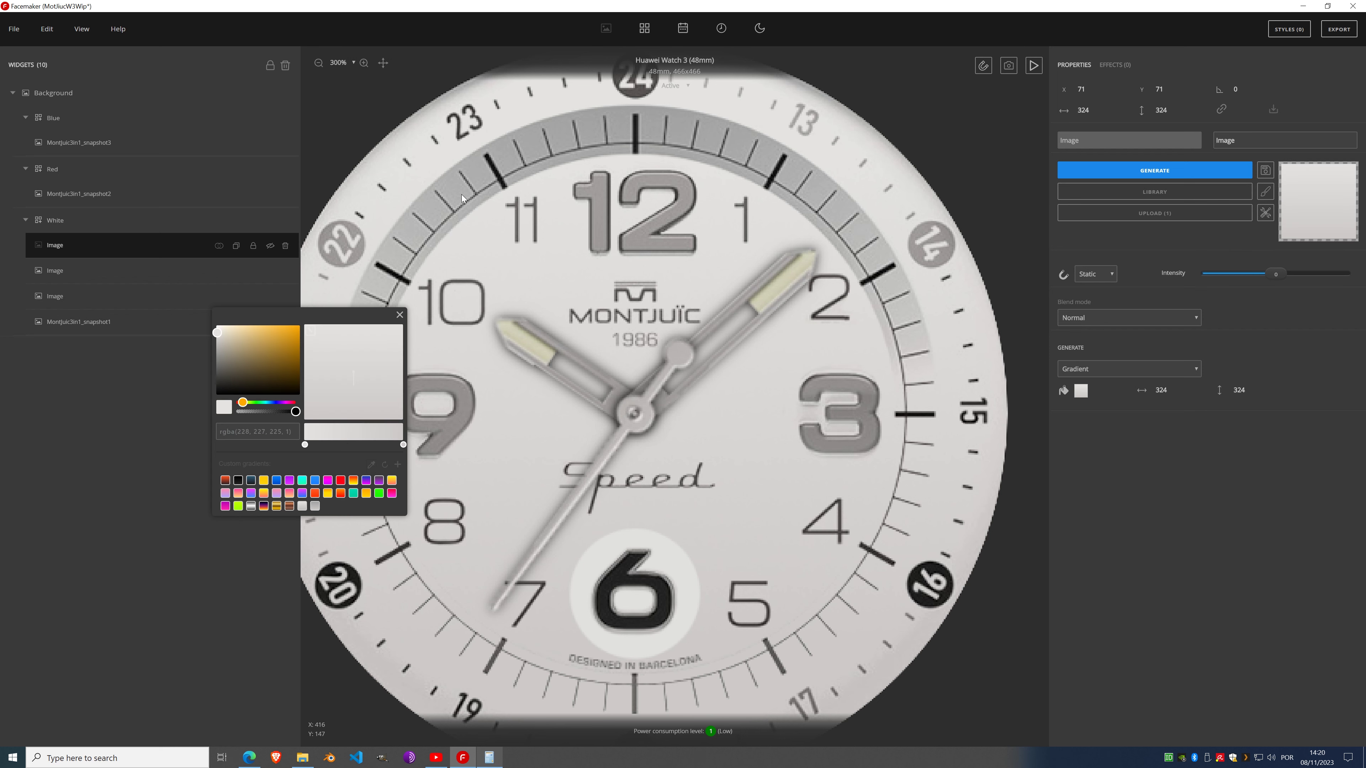
left_click(398, 313)
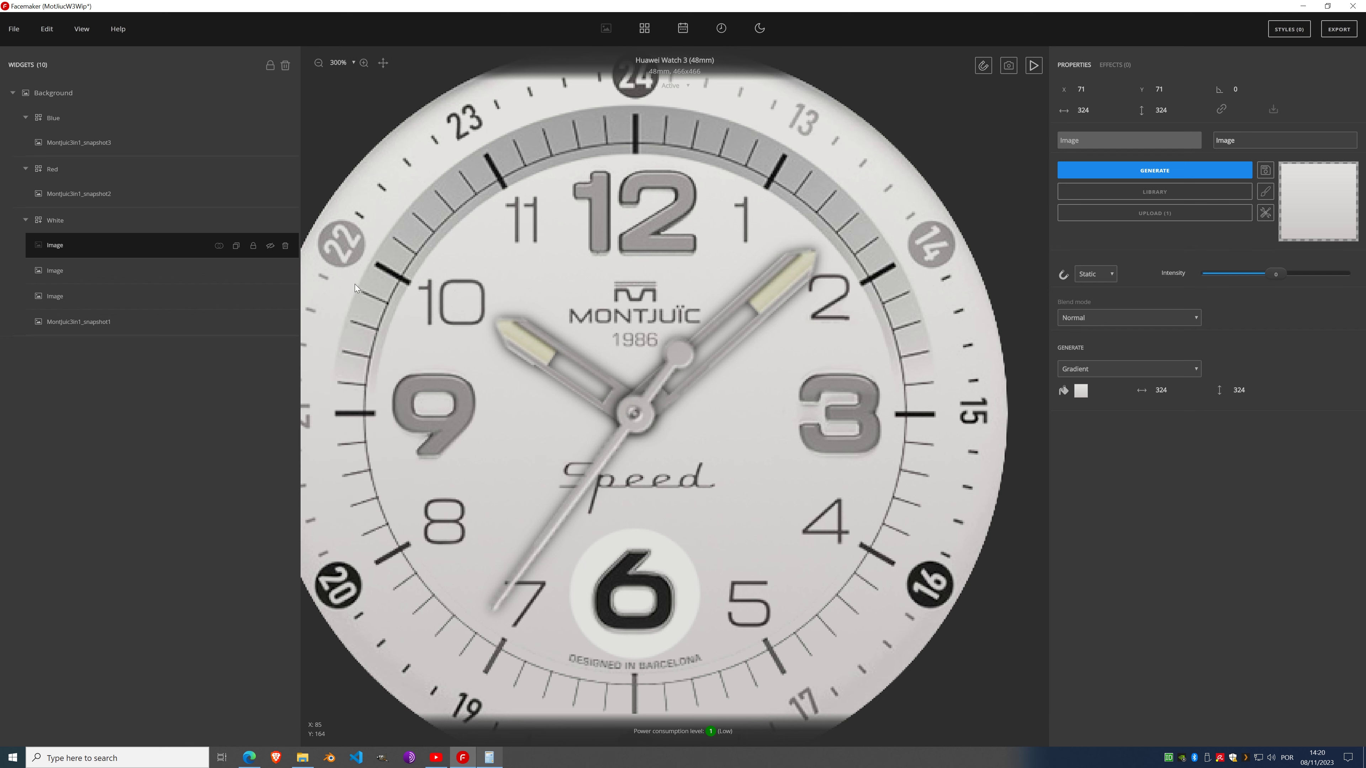
Step: Show the 324 × 324 gradient image, finish generating it, and convert it to a circle with To sphere
left_click(271, 246)
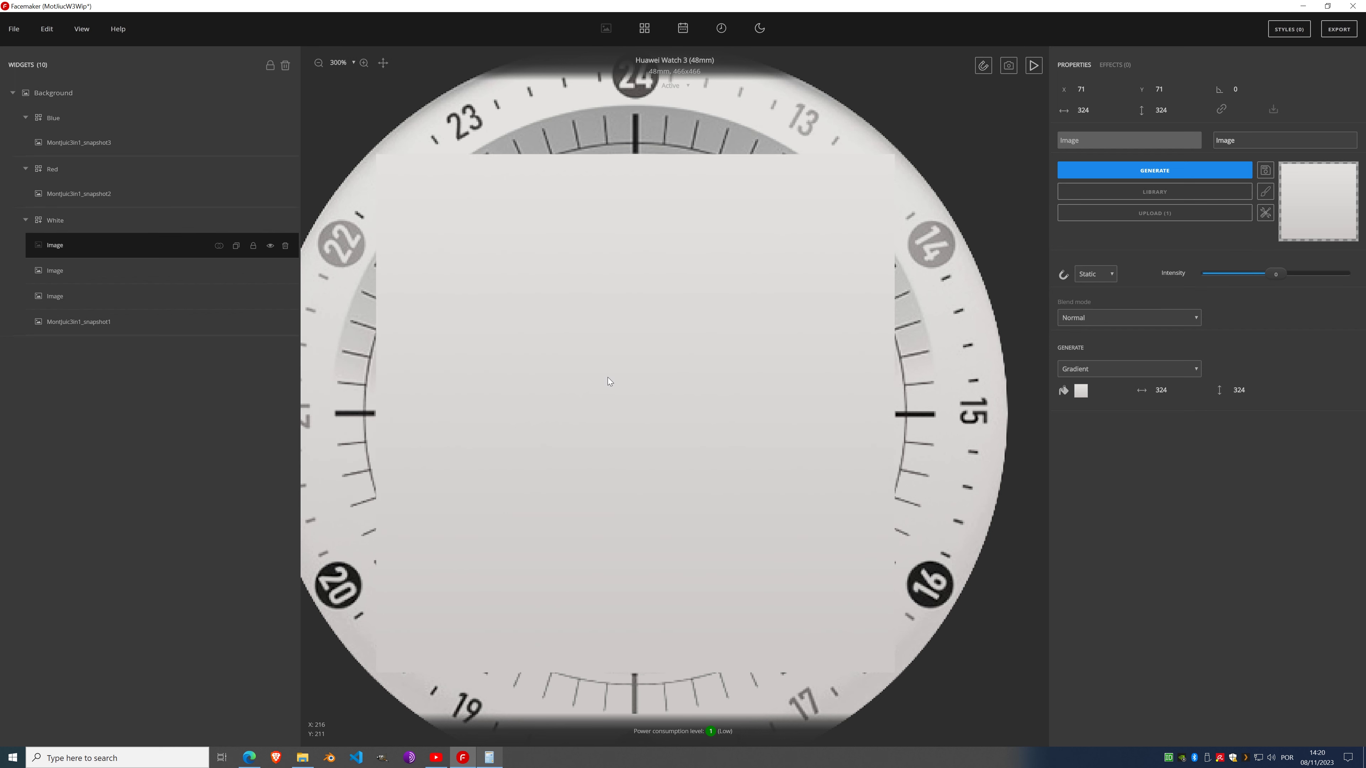
scroll(611, 379, "down", 2)
scroll(687, 257, "up", 1)
scroll(688, 258, "up", 1)
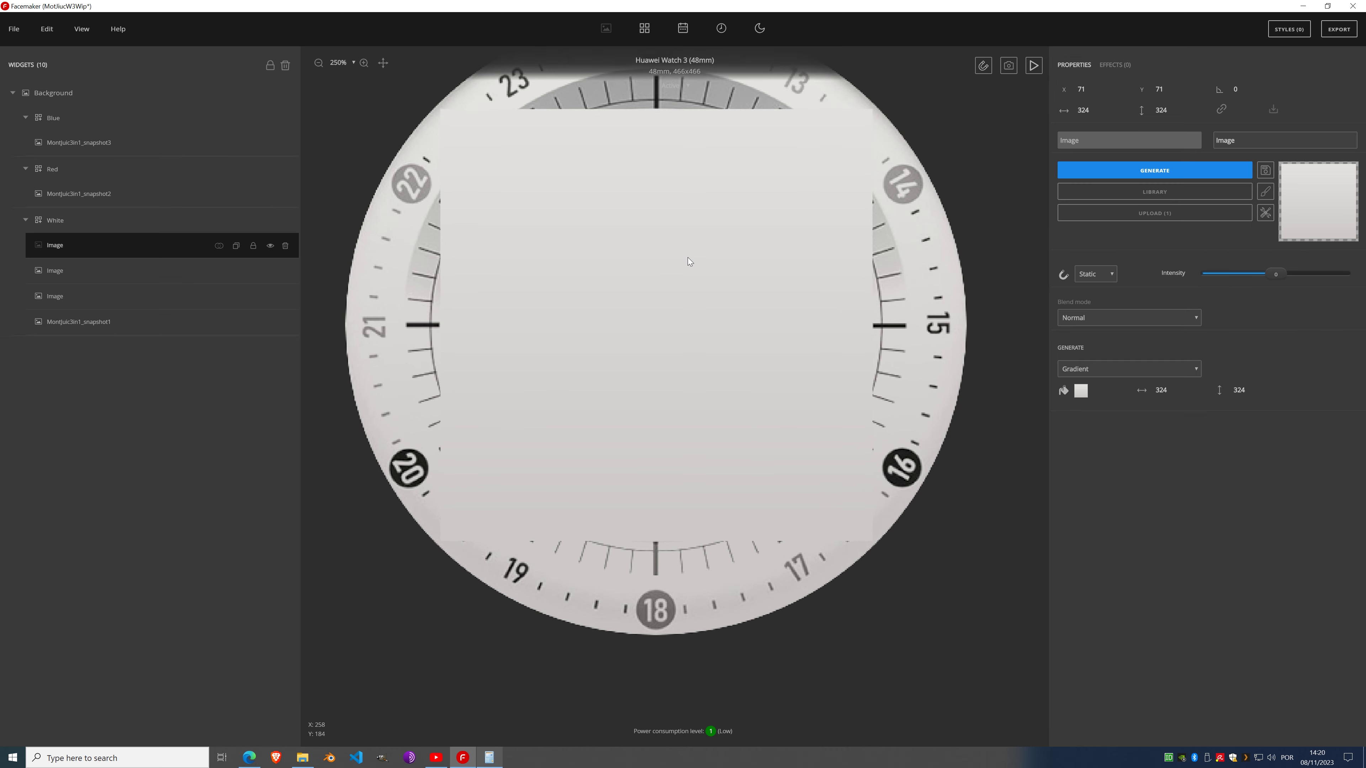
scroll(688, 262, "down", 2)
left_click(1125, 177)
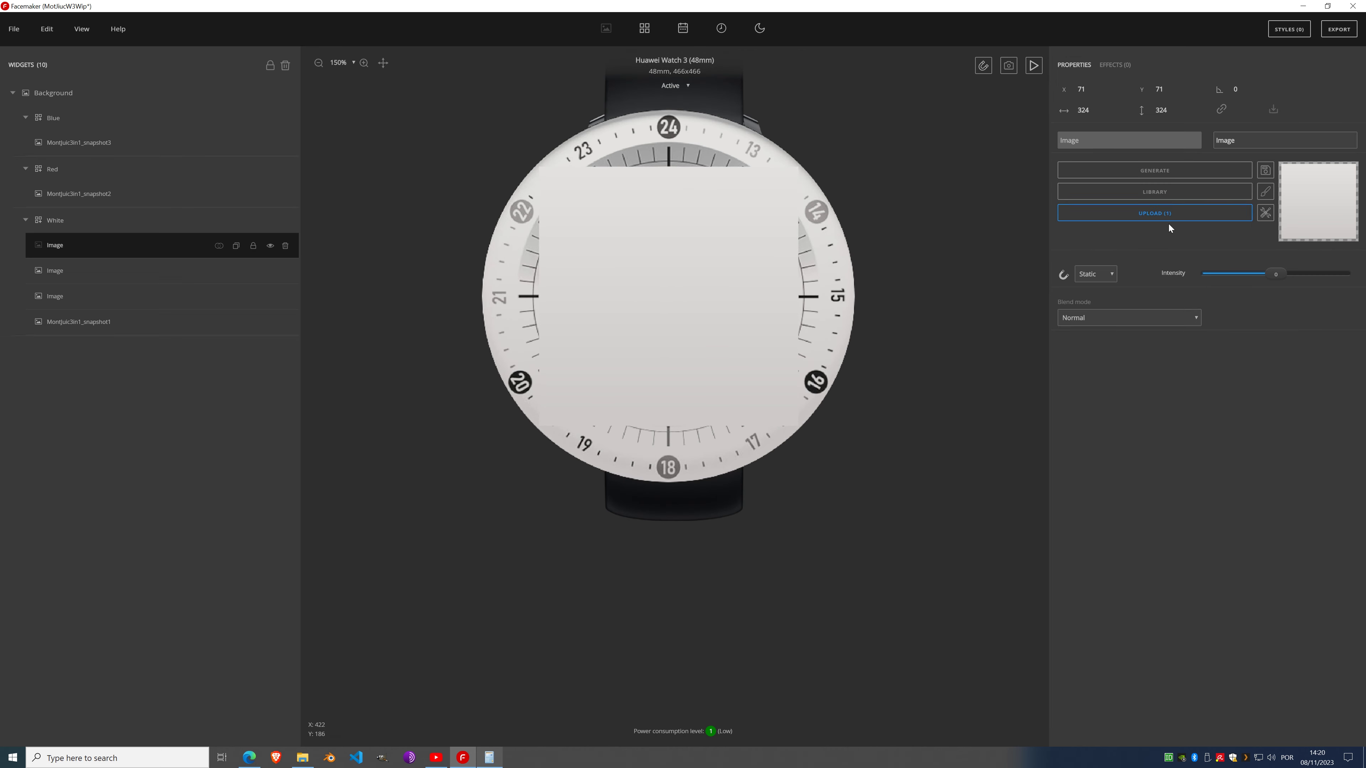
left_click(1265, 213)
left_click(1300, 255)
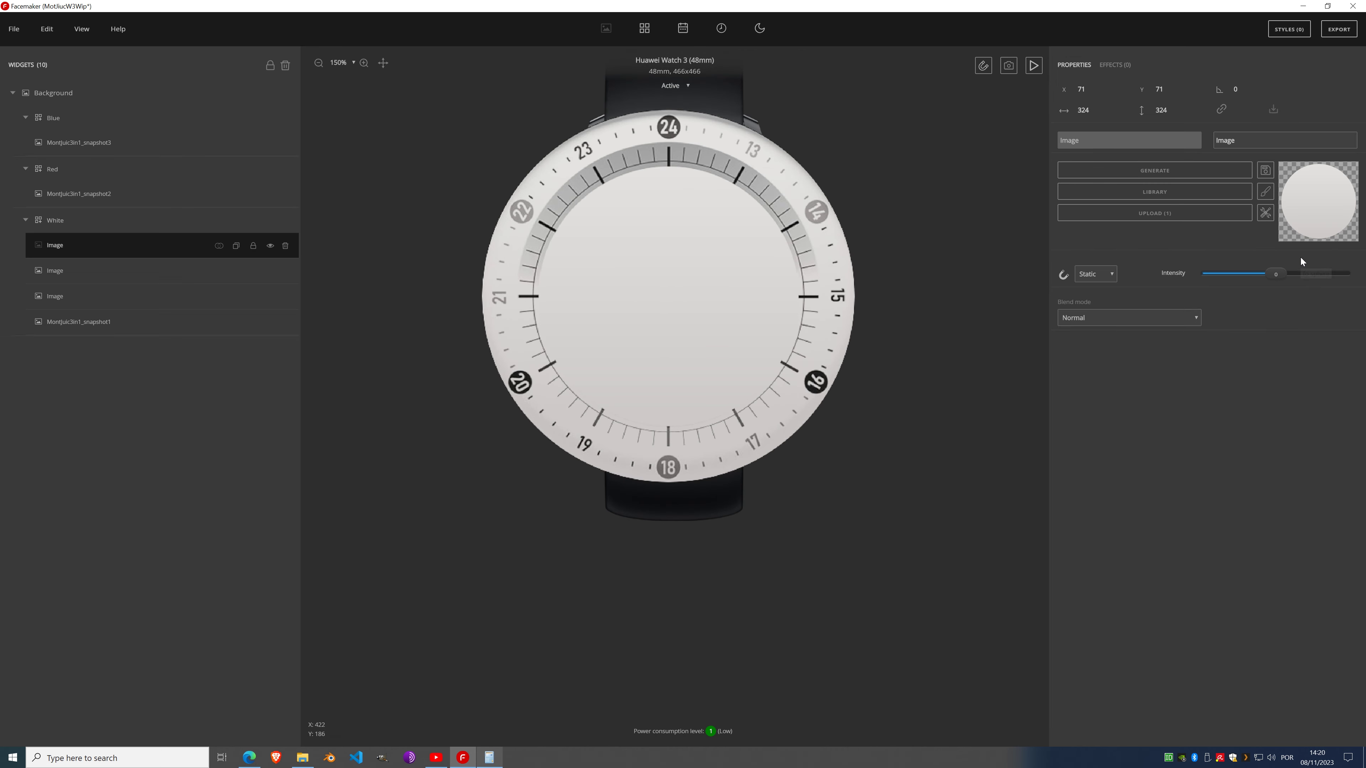
Step: Show the two larger gradient images to inspect all three layers together, and hide all three to reveal the snapshot
left_click(270, 271)
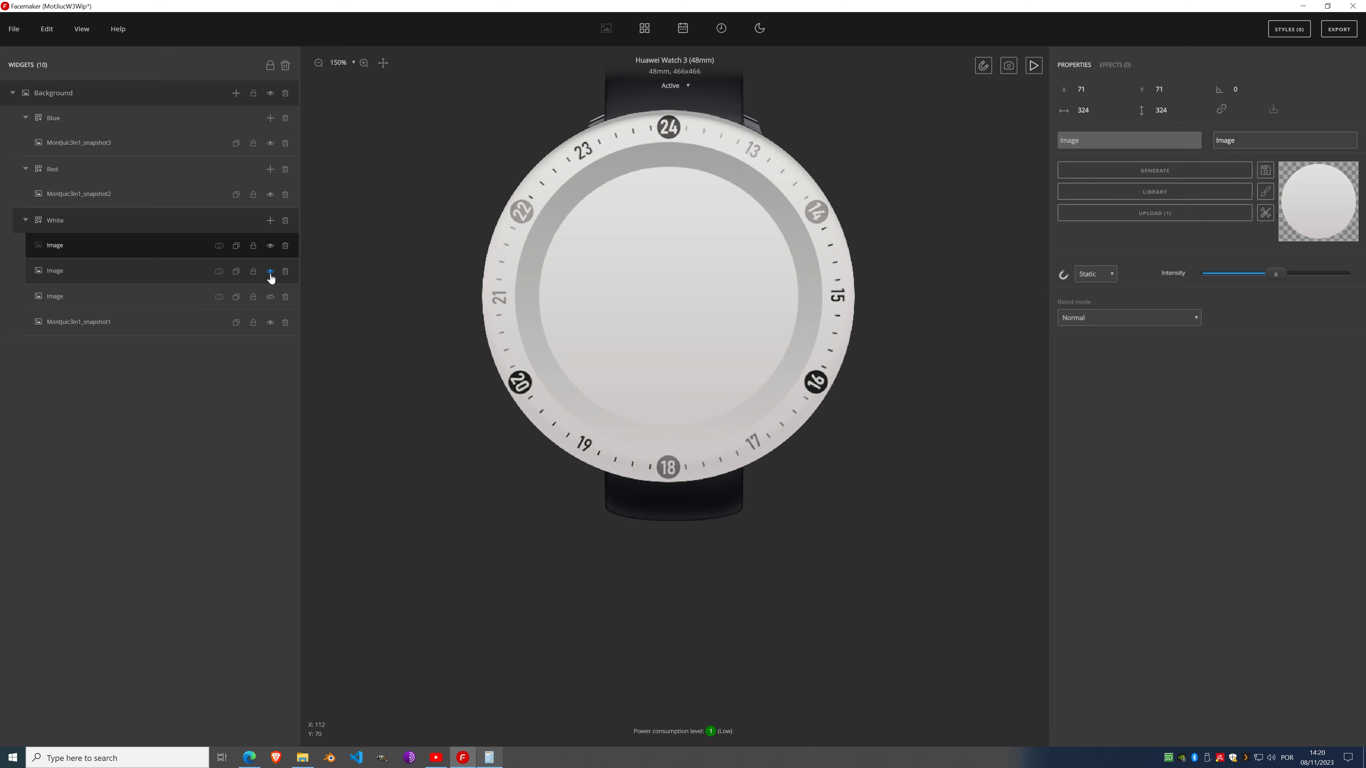
left_click(270, 296)
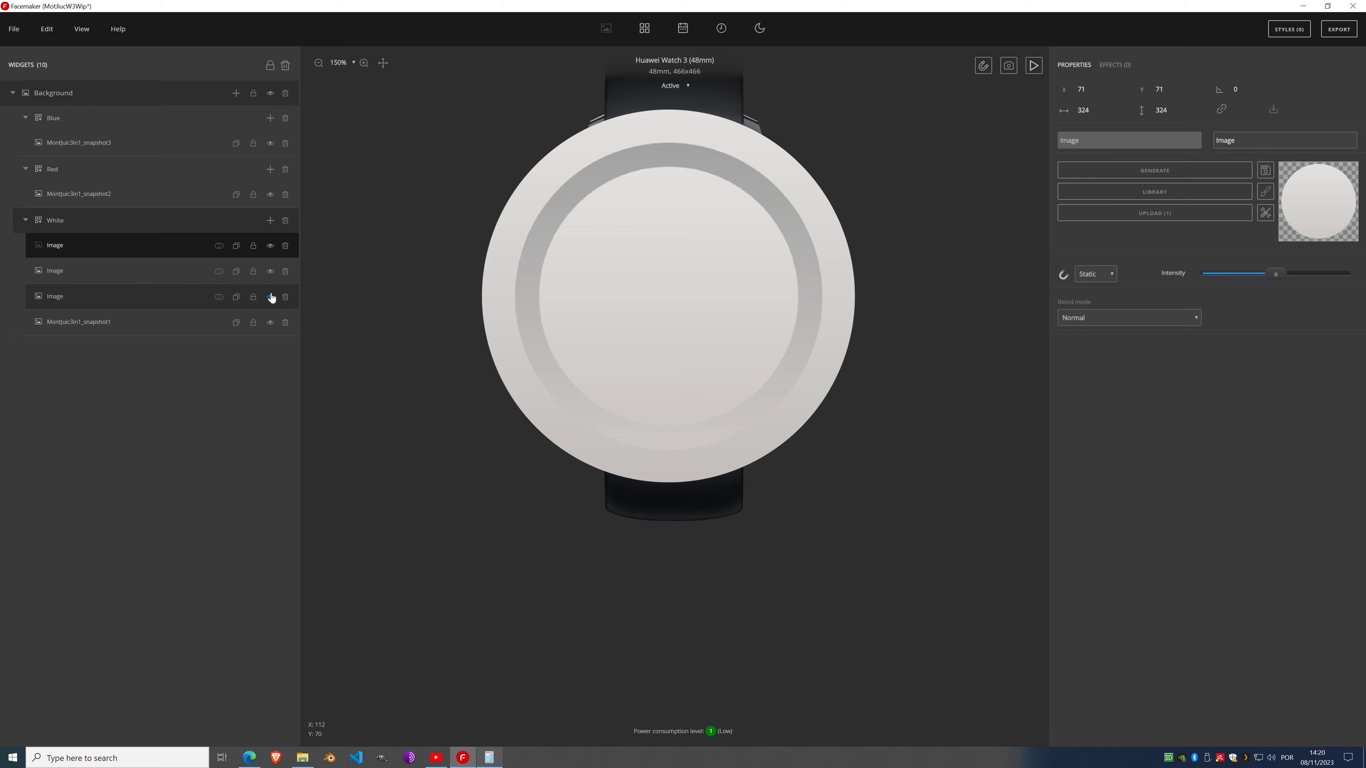
left_click(270, 246)
left_click(270, 271)
left_click(270, 271)
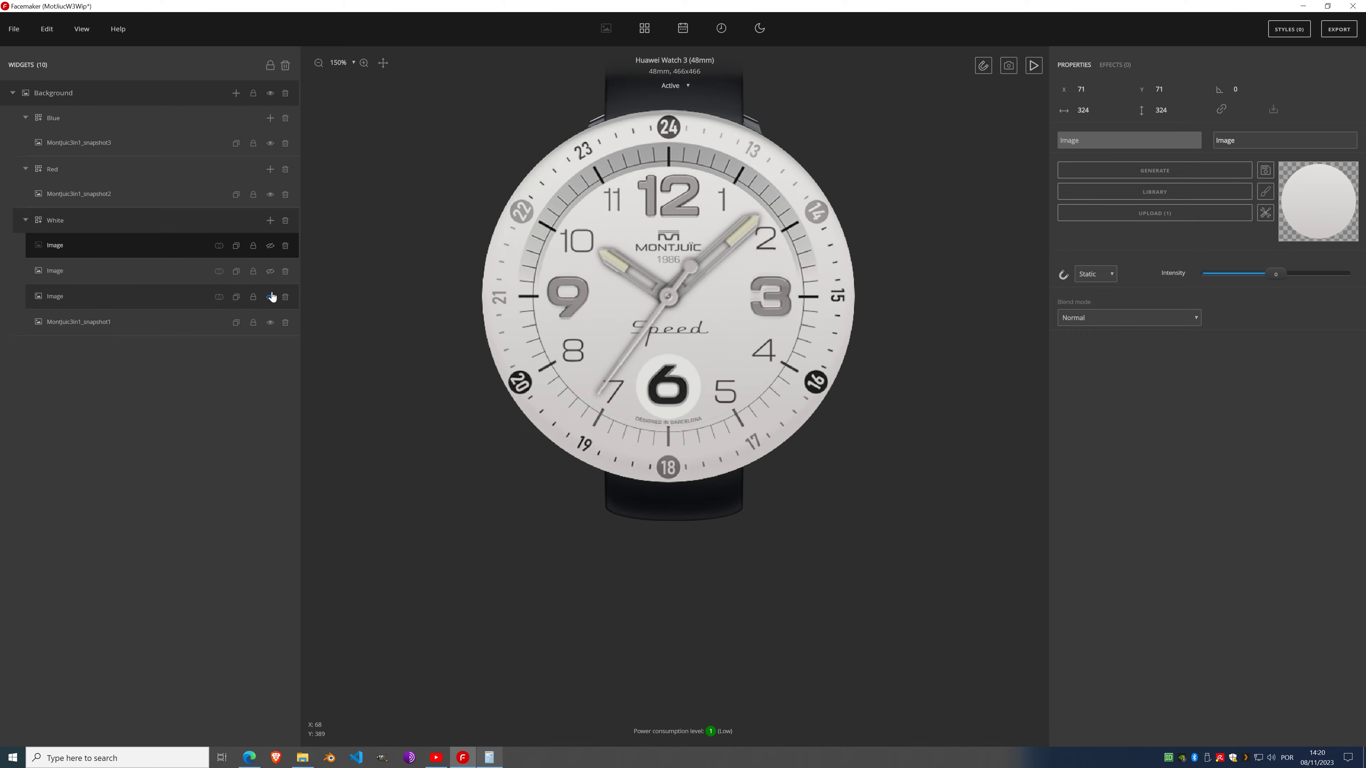
scroll(701, 162, "up", 2)
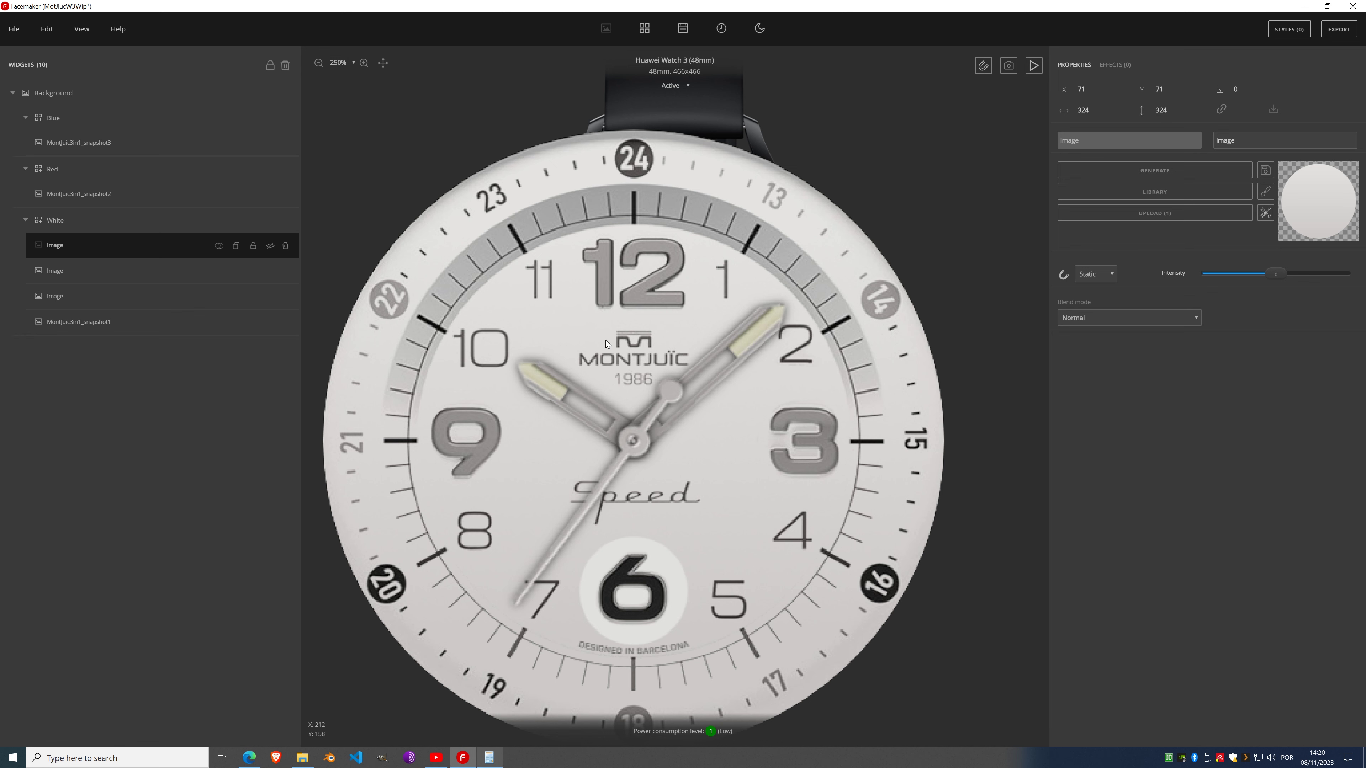
scroll(605, 340, "down", 1)
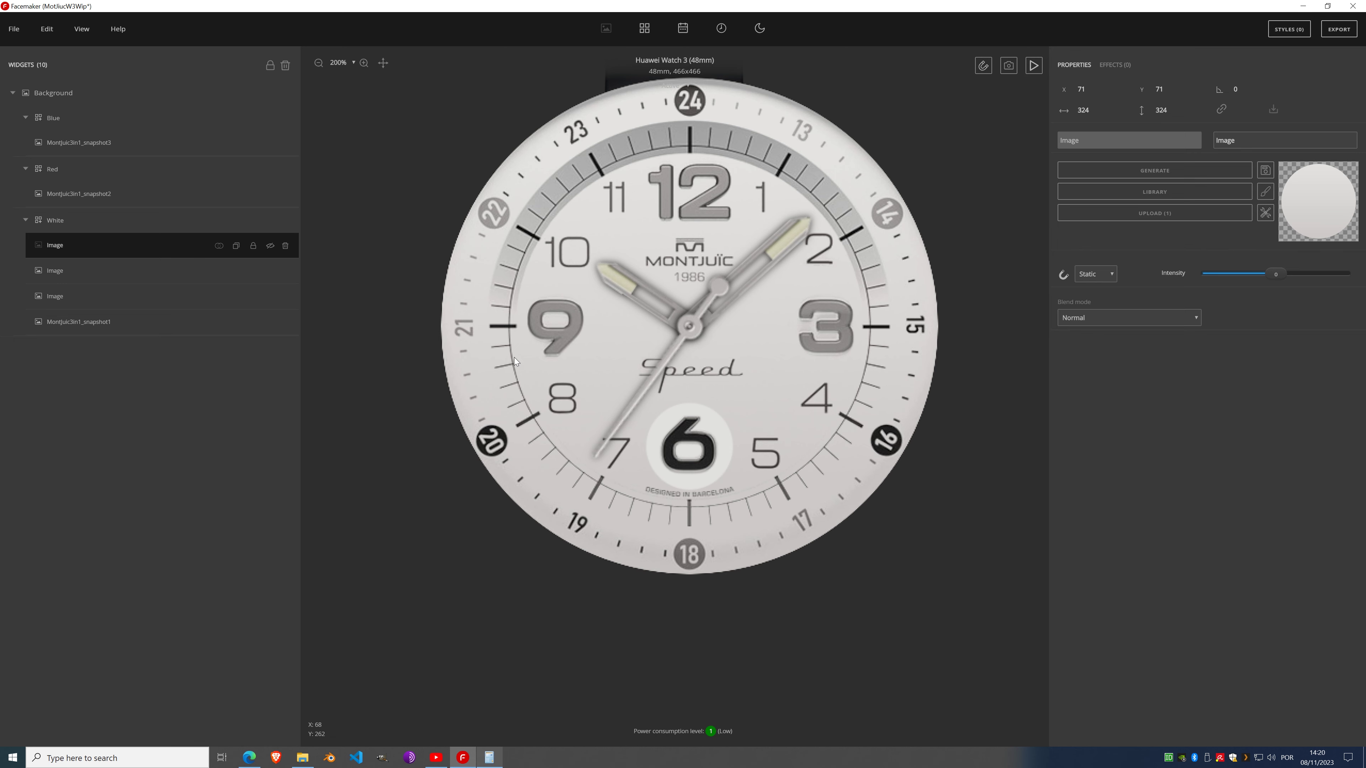
Step: Add another image to the White style and position it at X 64, Y 64, aligned with the minute ring's thin inner line
left_click(270, 220)
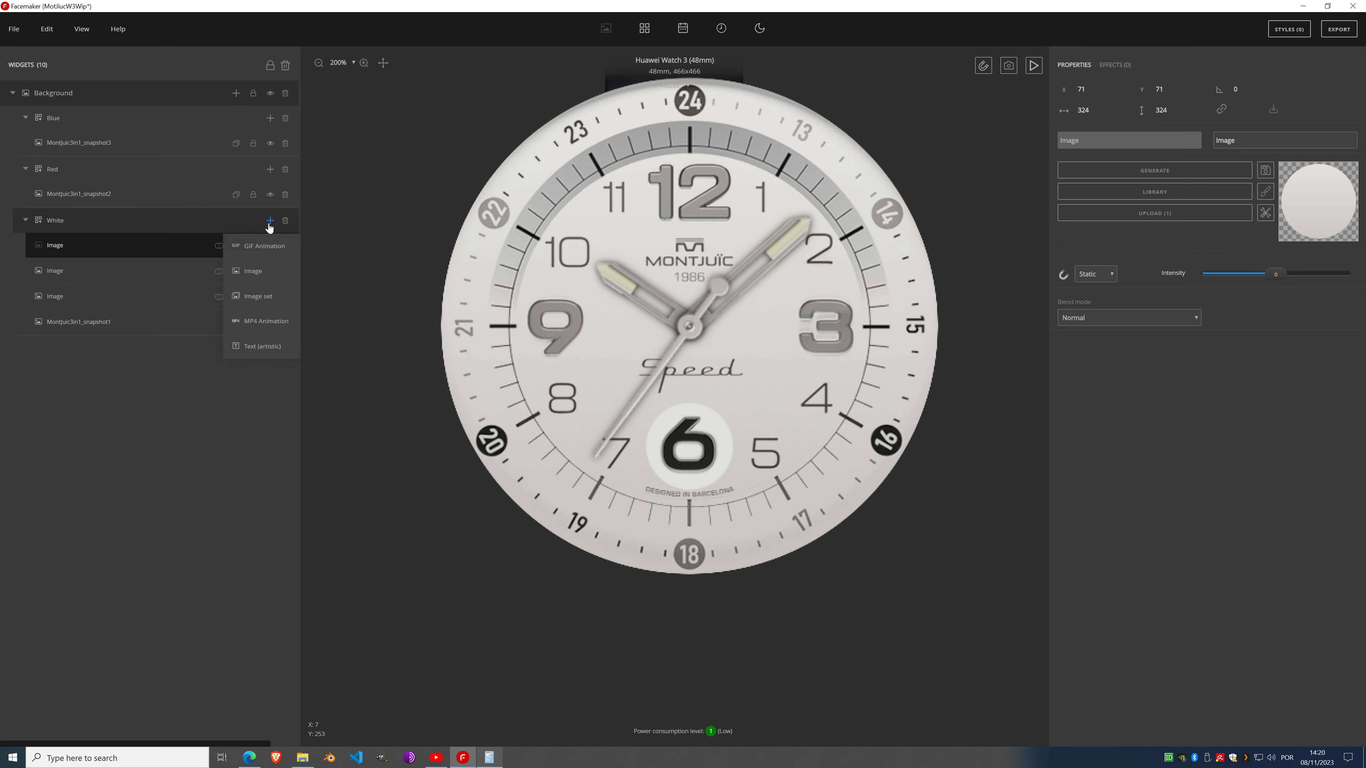
left_click(262, 276)
left_click_drag(686, 280, 698, 175)
scroll(698, 175, "up", 5)
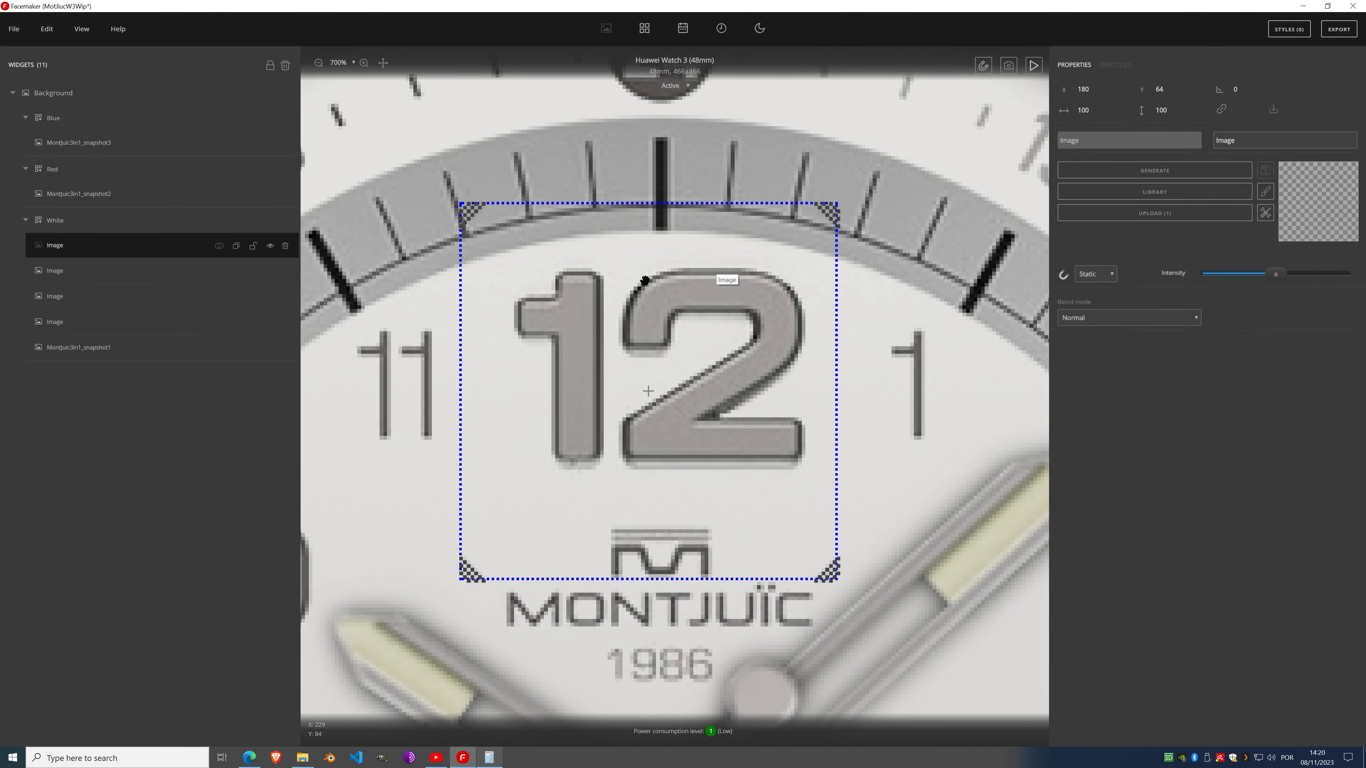
scroll(645, 280, "down", 3)
left_click(1119, 90)
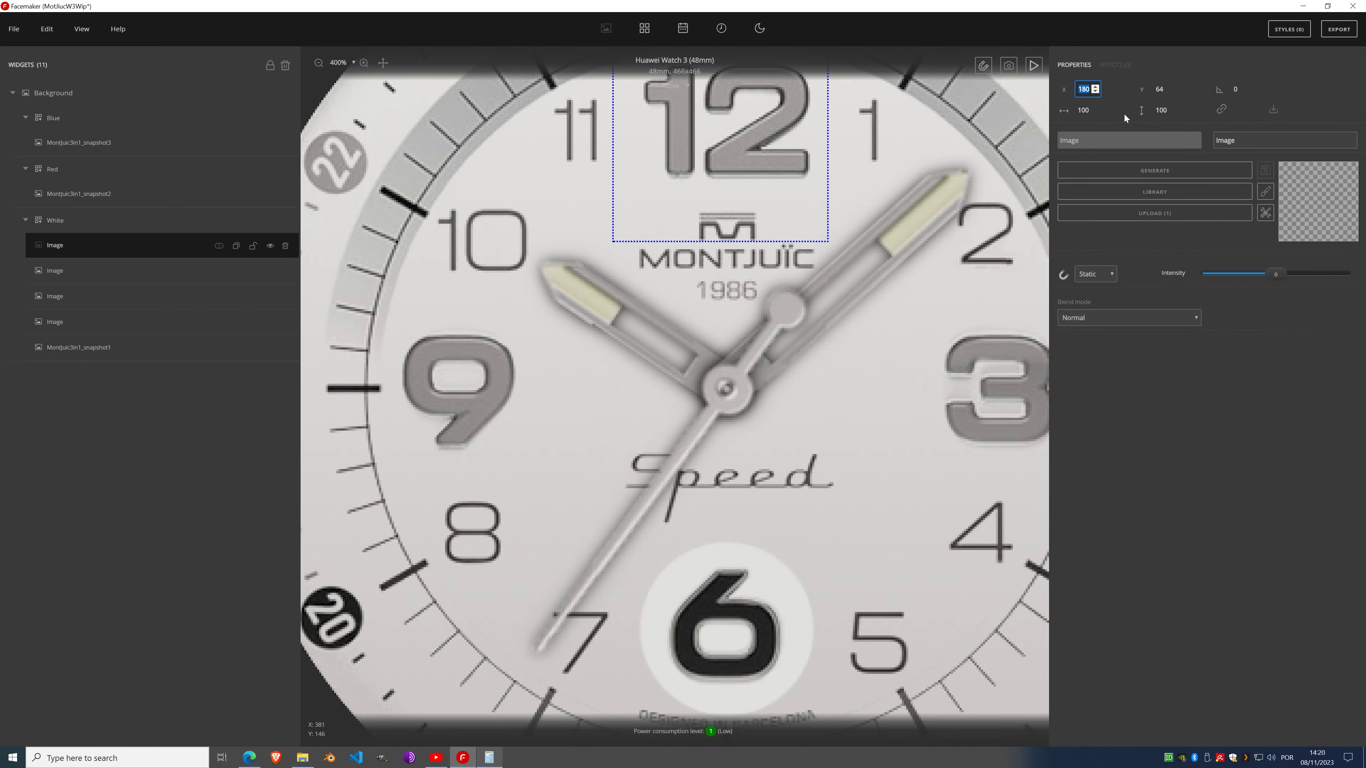
type("64")
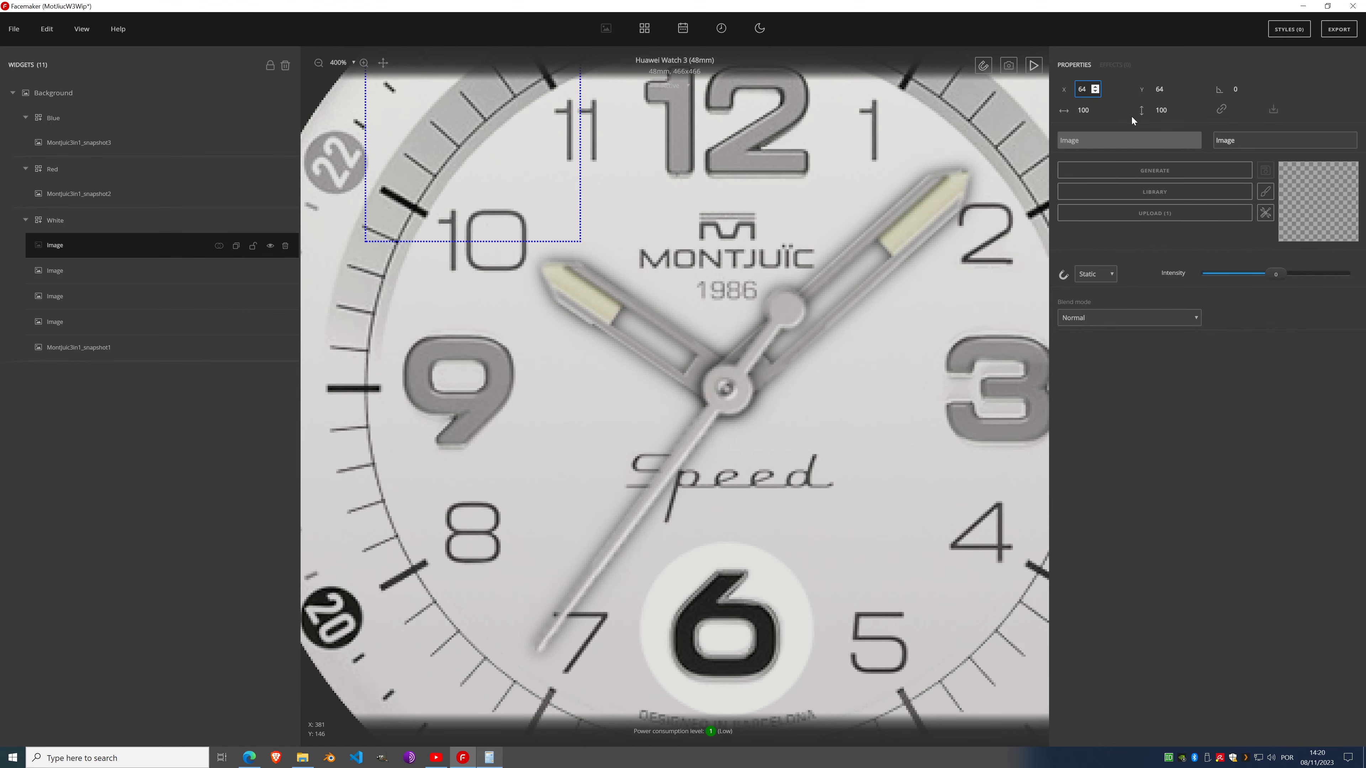
Step: Generate content for the new image at X 64, Y 64 and set its generated type to Circle
left_click(1141, 171)
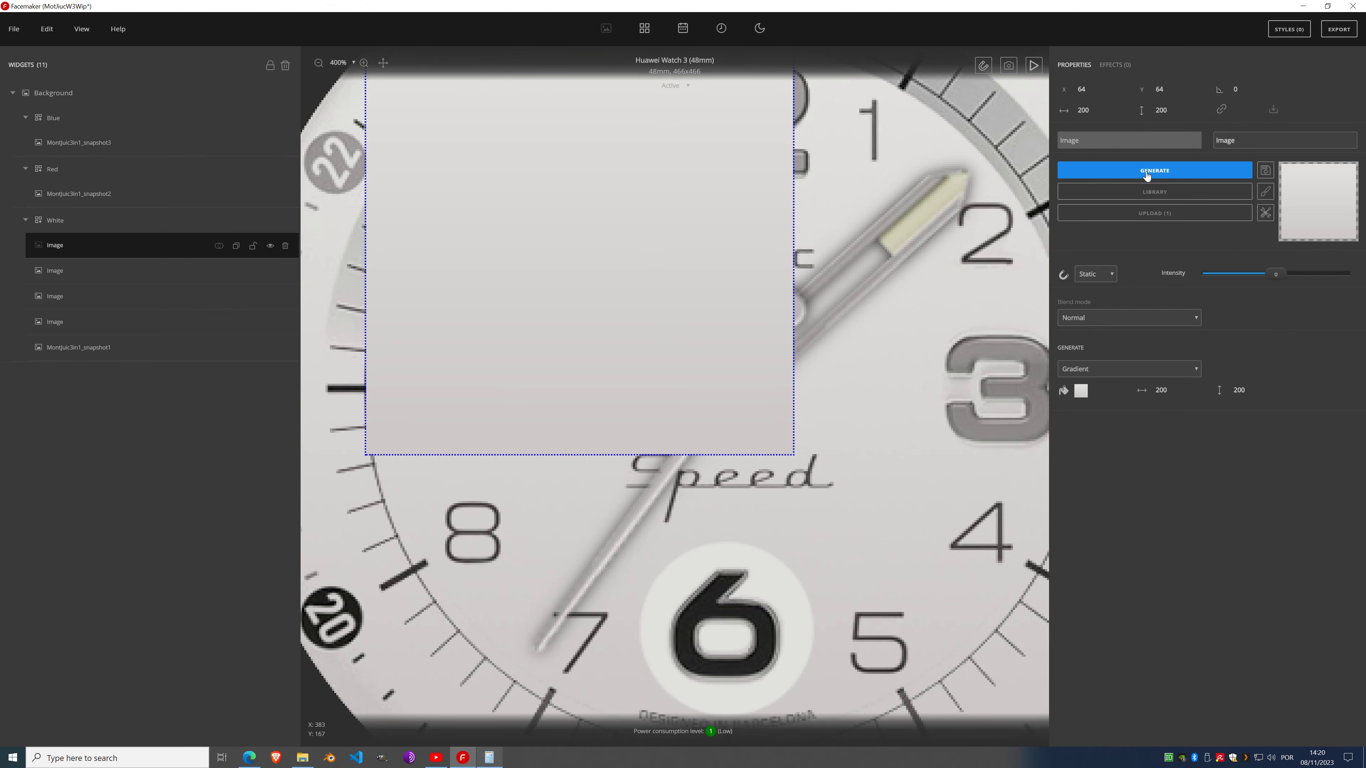
scroll(797, 261, "down", 2)
scroll(798, 265, "down", 1)
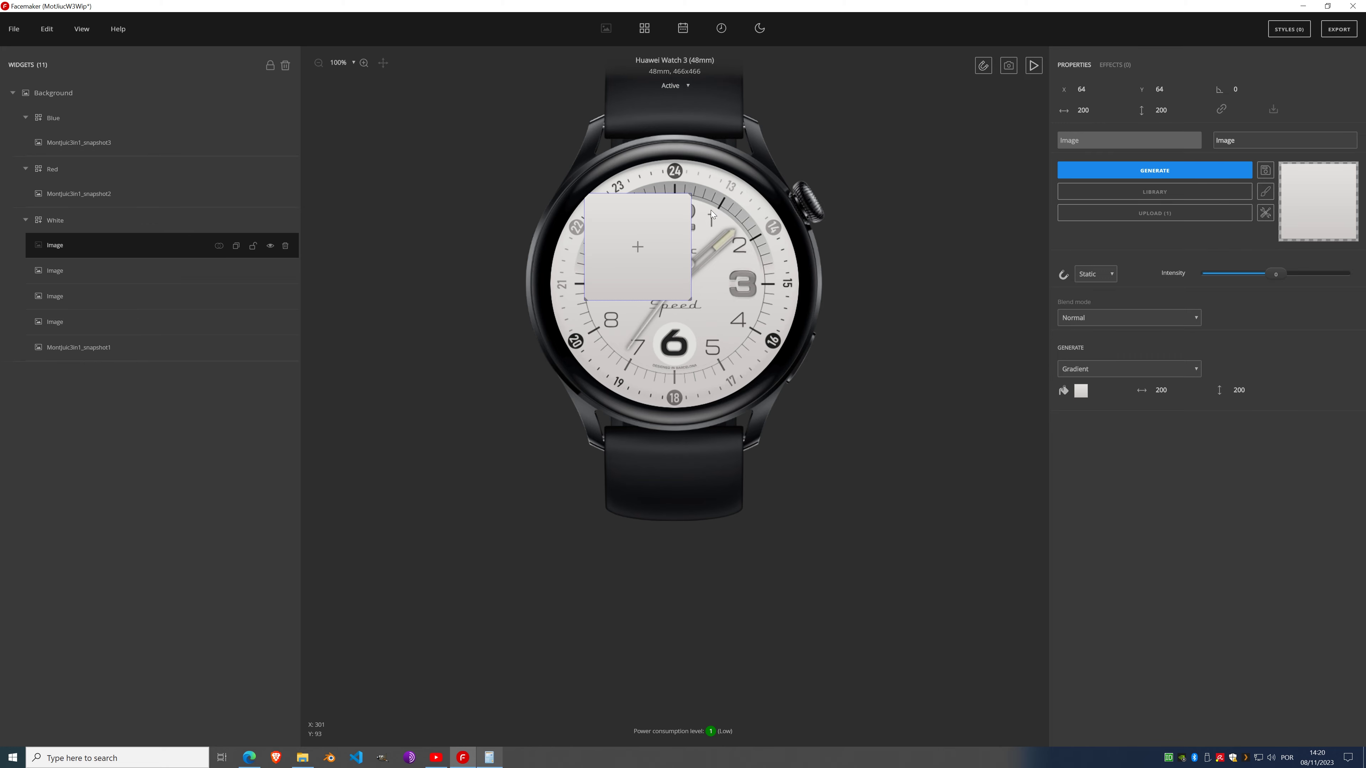
scroll(711, 210, "up", 1)
left_click(1097, 363)
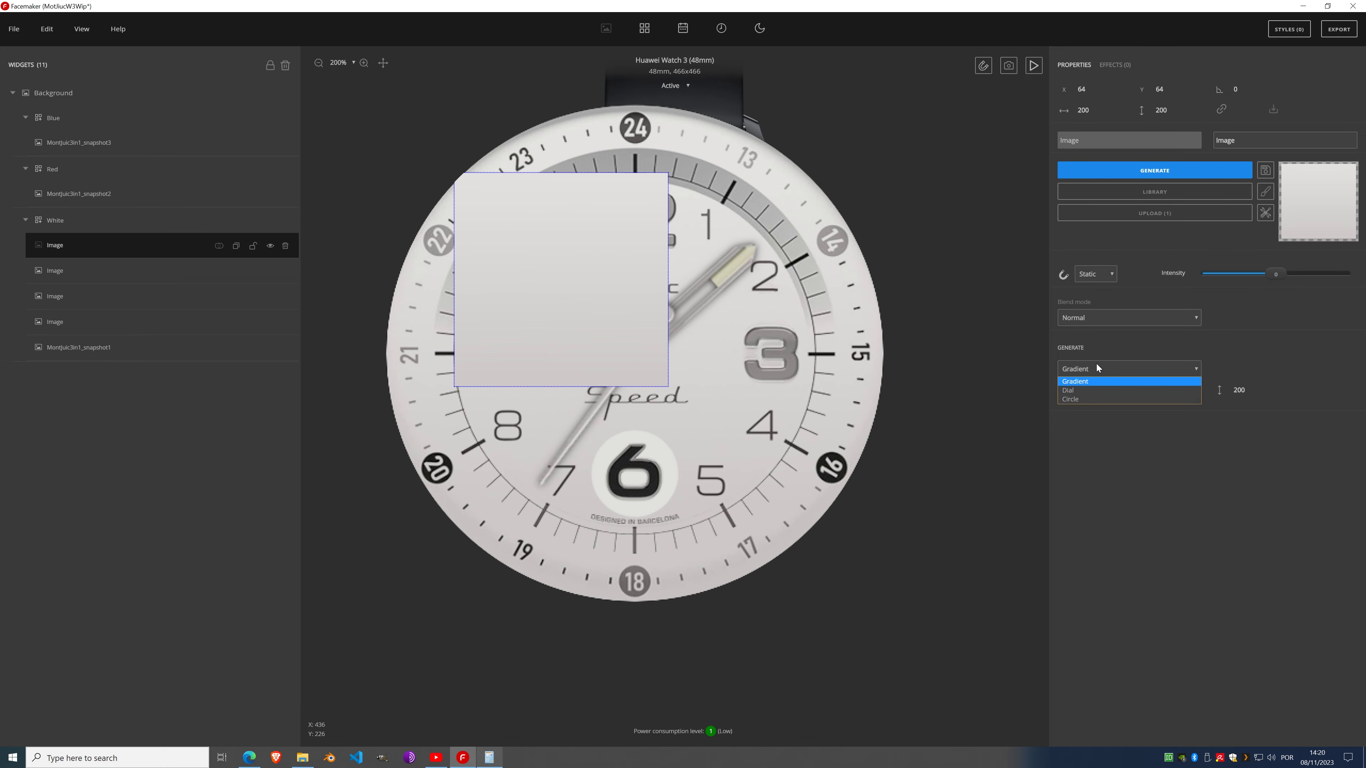
left_click(1083, 400)
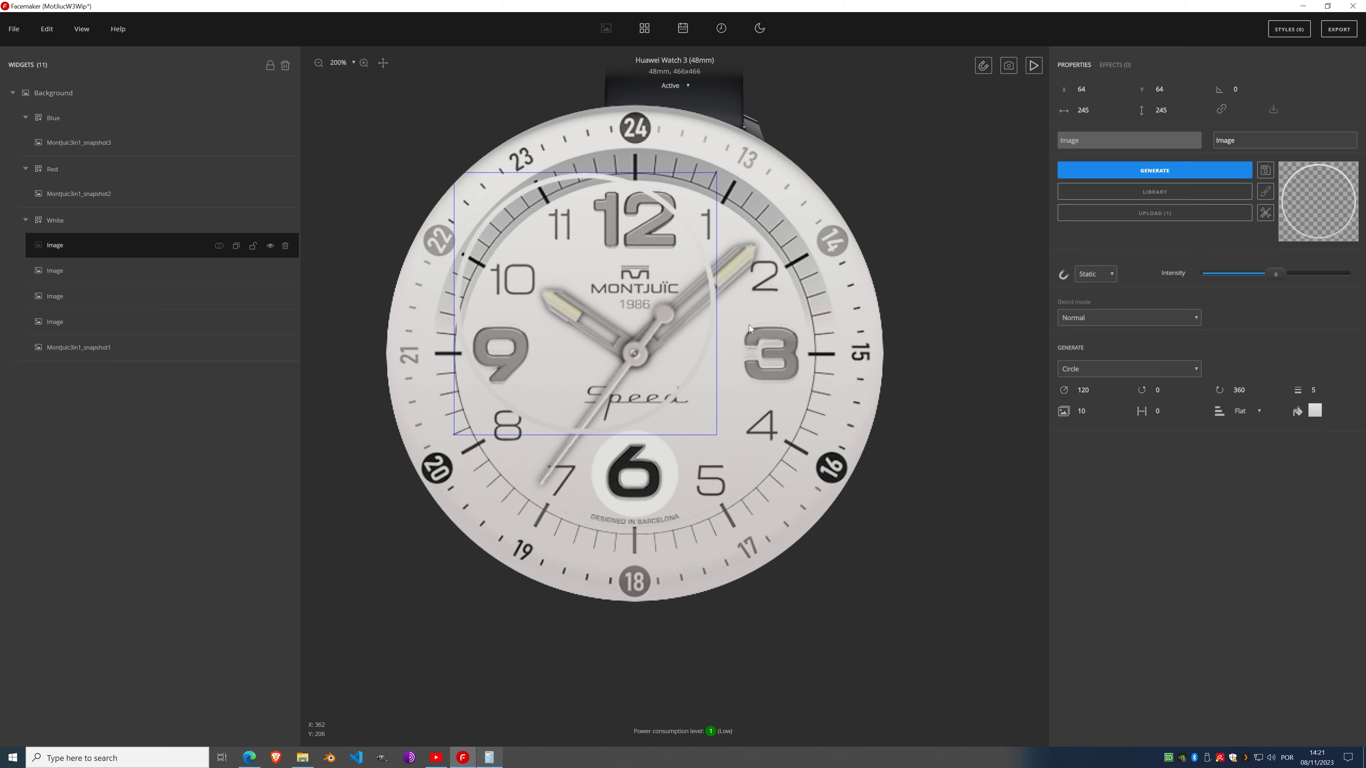
Step: Give the generated circle a dark fill by sampling both gradient stops from the black numeral 6
scroll(750, 324, "up", 2)
scroll(830, 529, "up", 2)
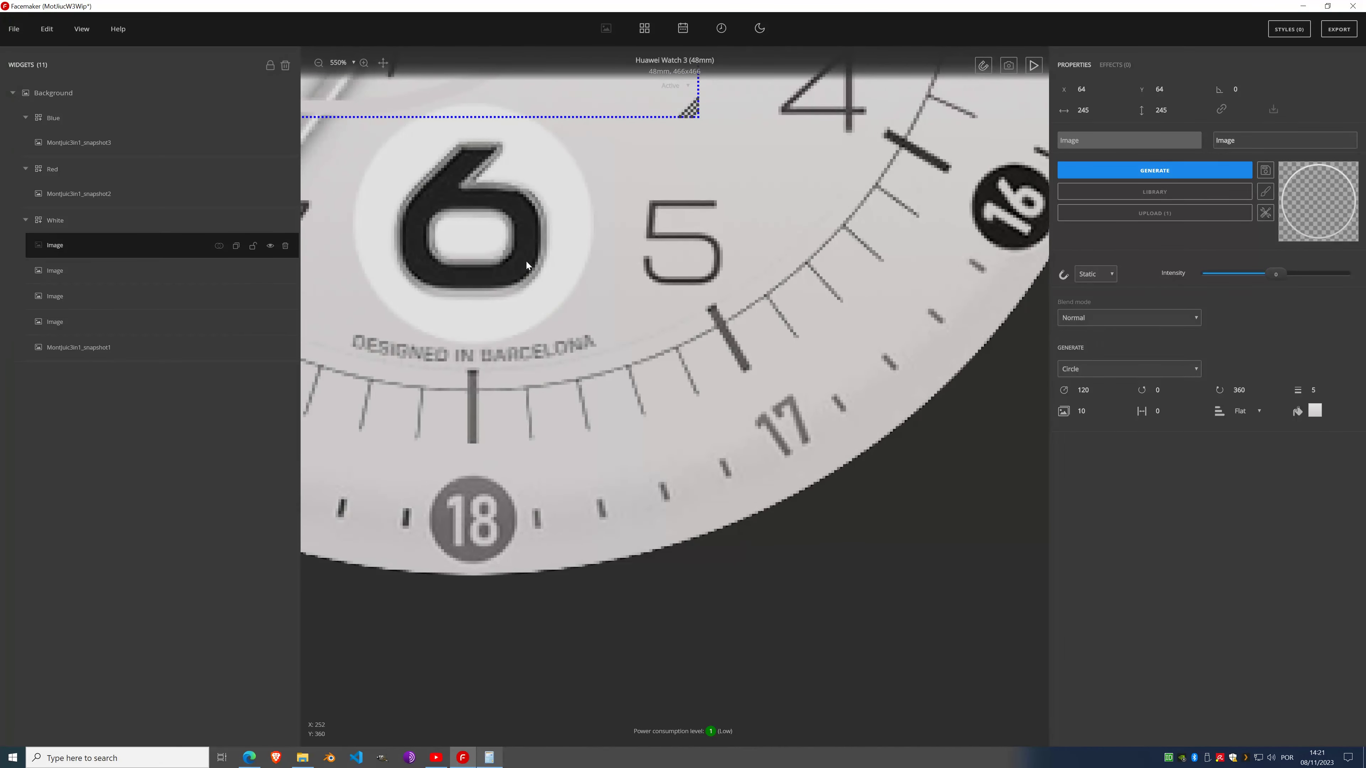
scroll(526, 261, "up", 1)
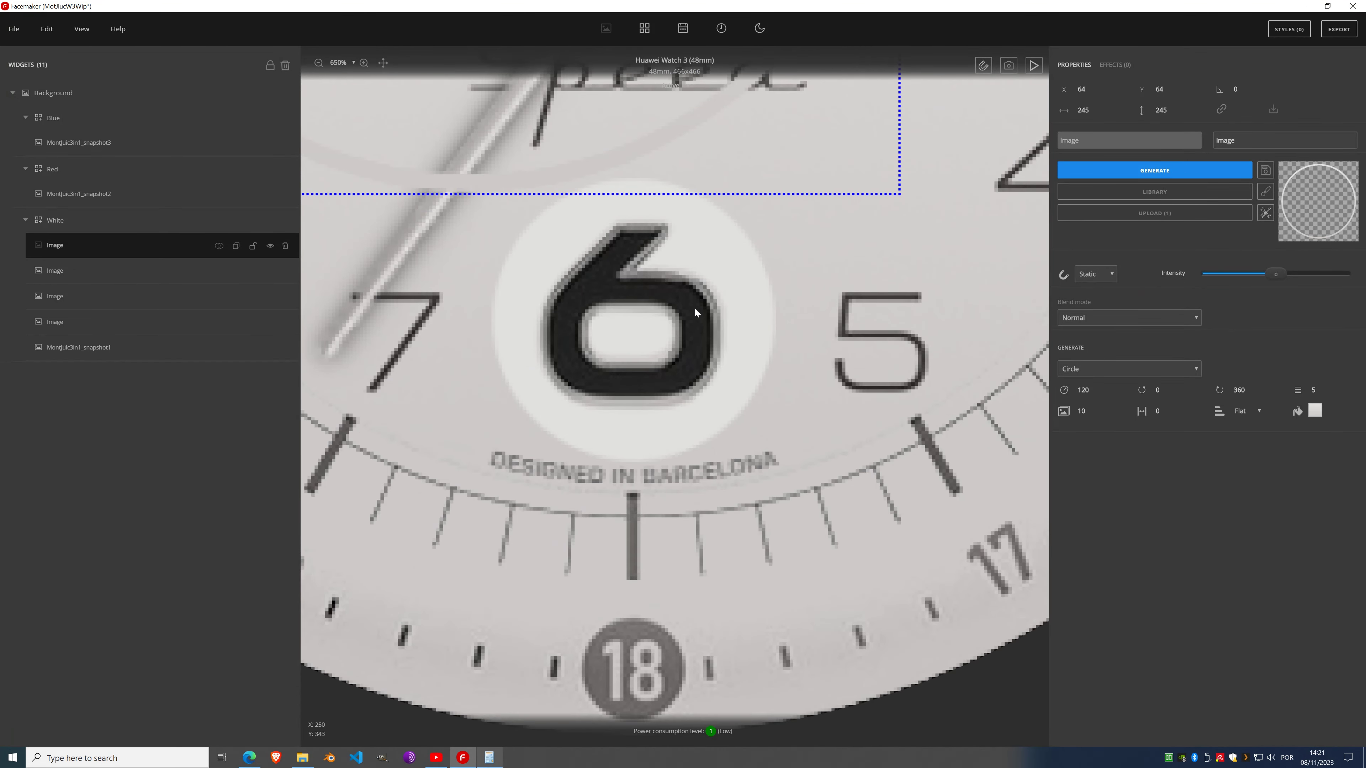
left_click(1315, 412)
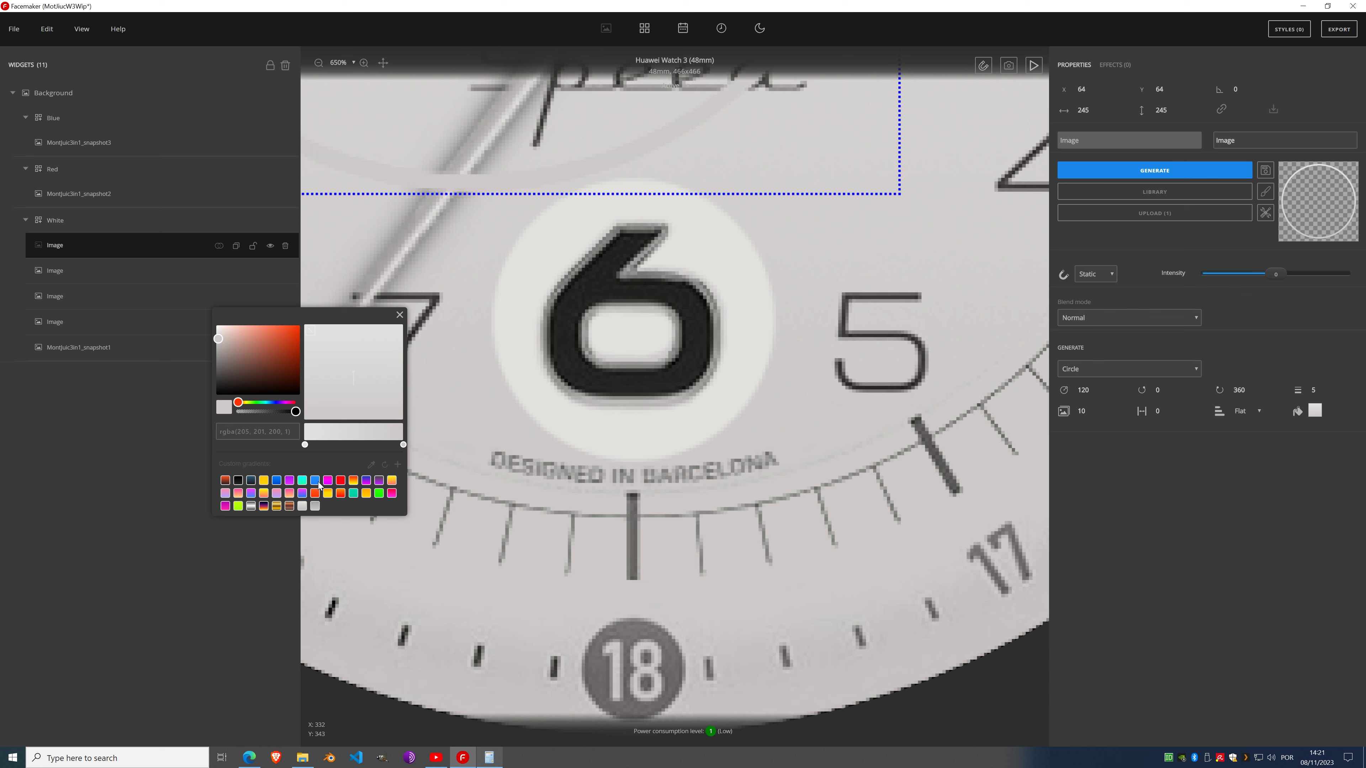
left_click(371, 465)
left_click(579, 371)
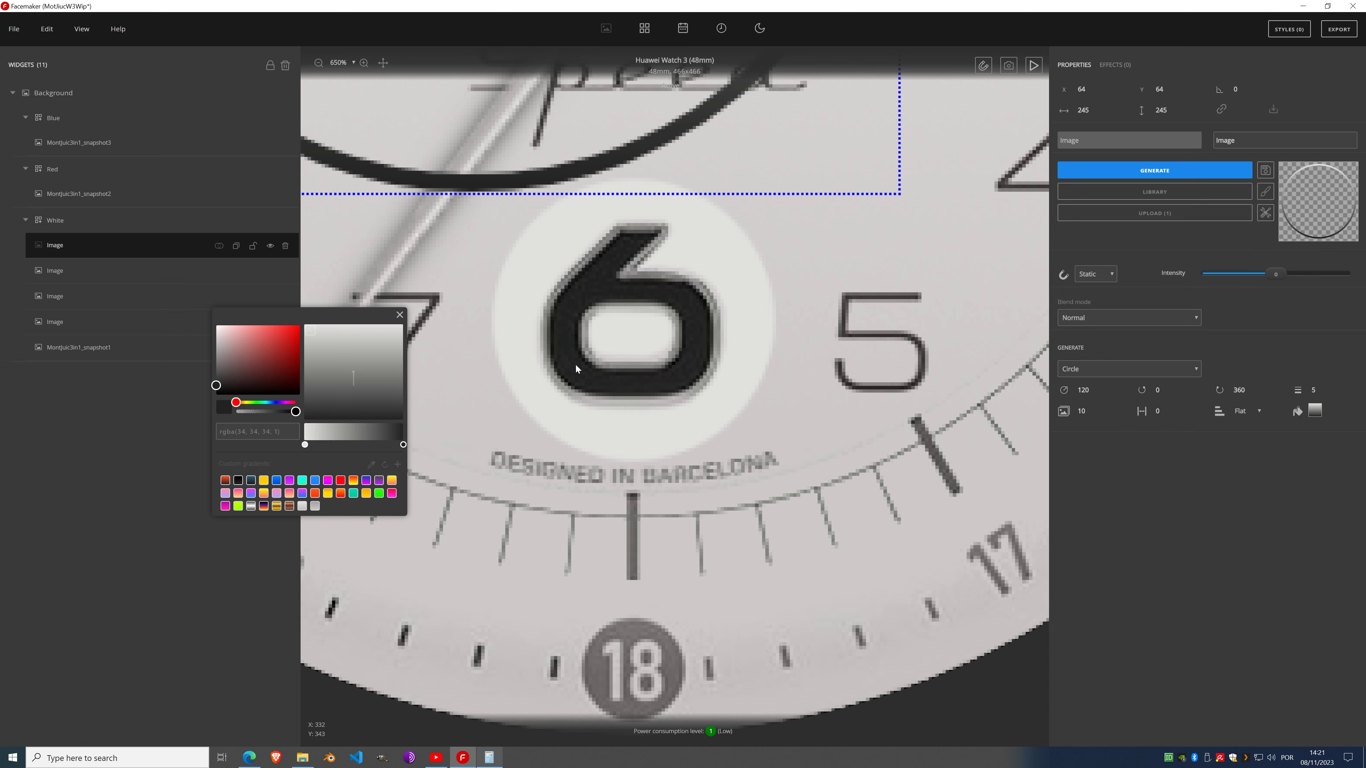
left_click(303, 445)
left_click(371, 464)
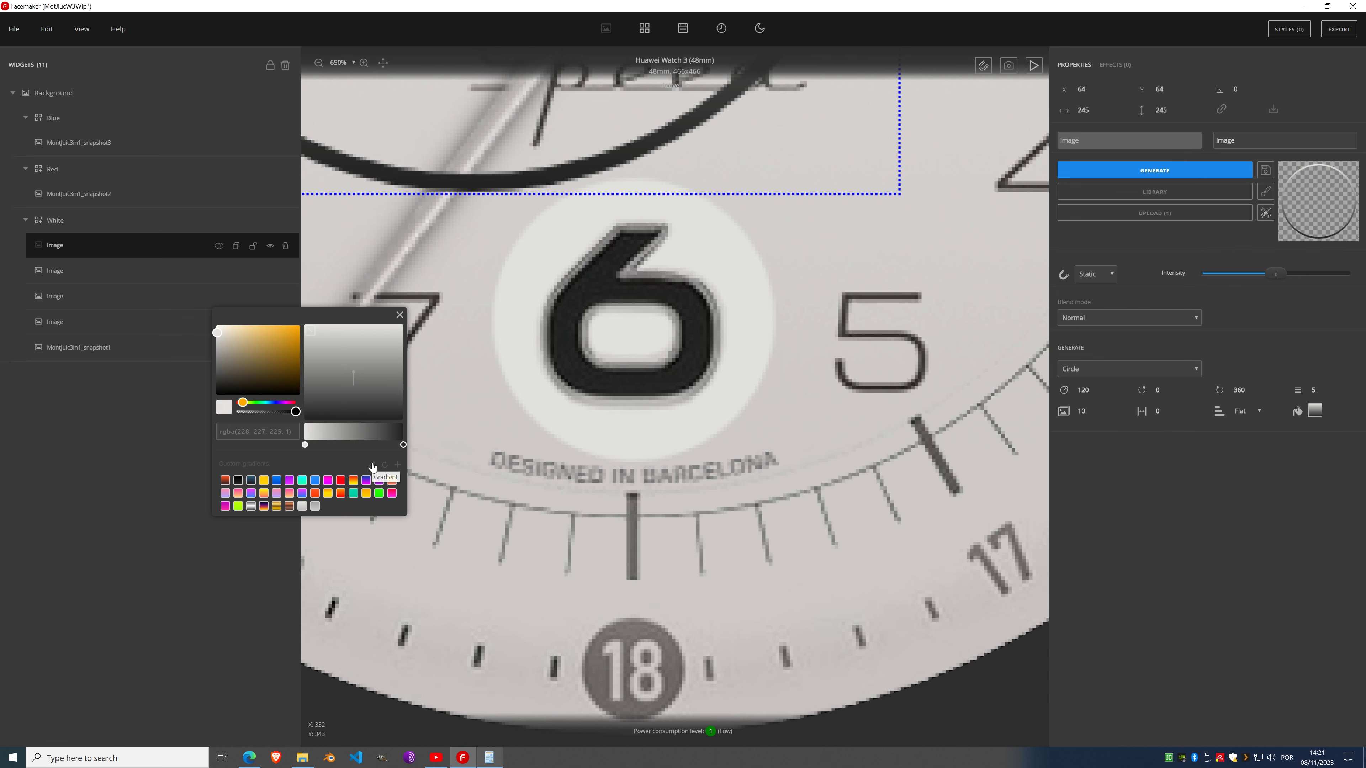
left_click(691, 330)
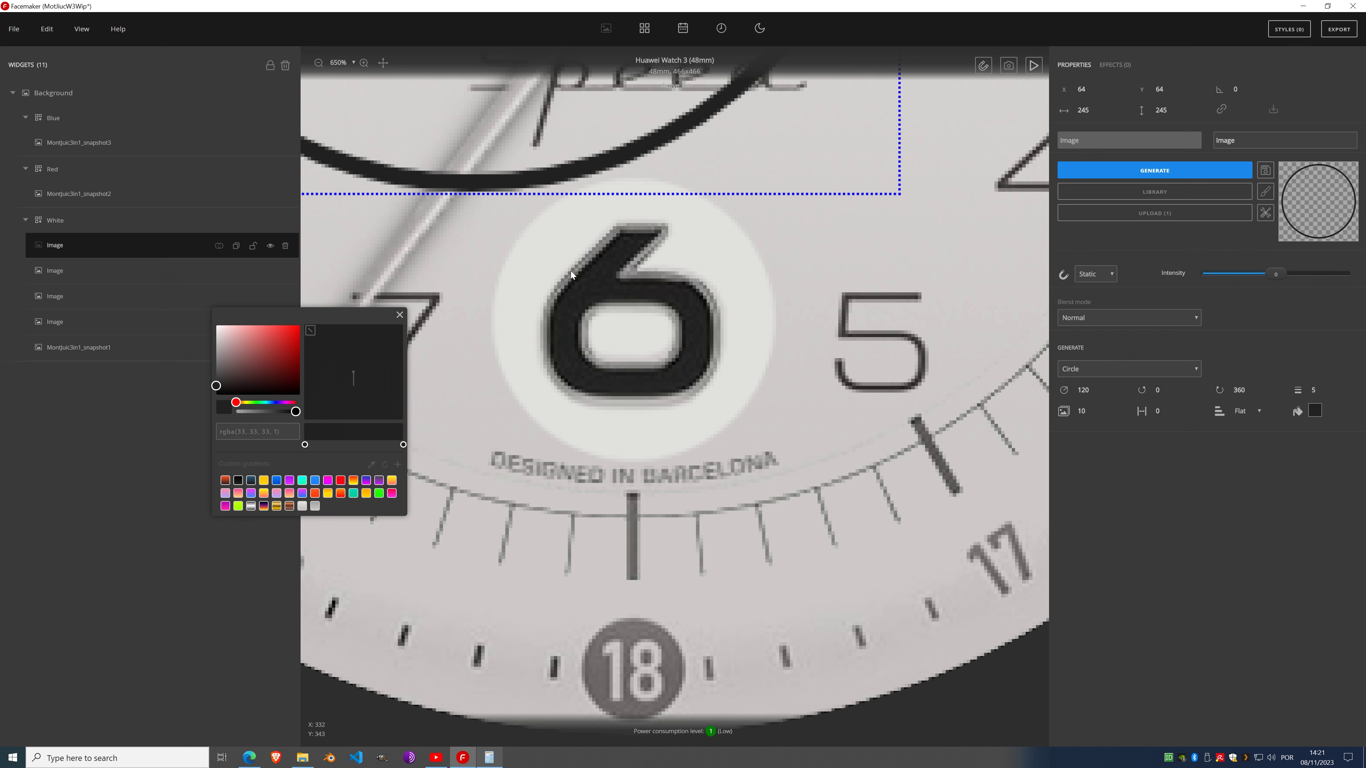
left_click(398, 466)
left_click(399, 315)
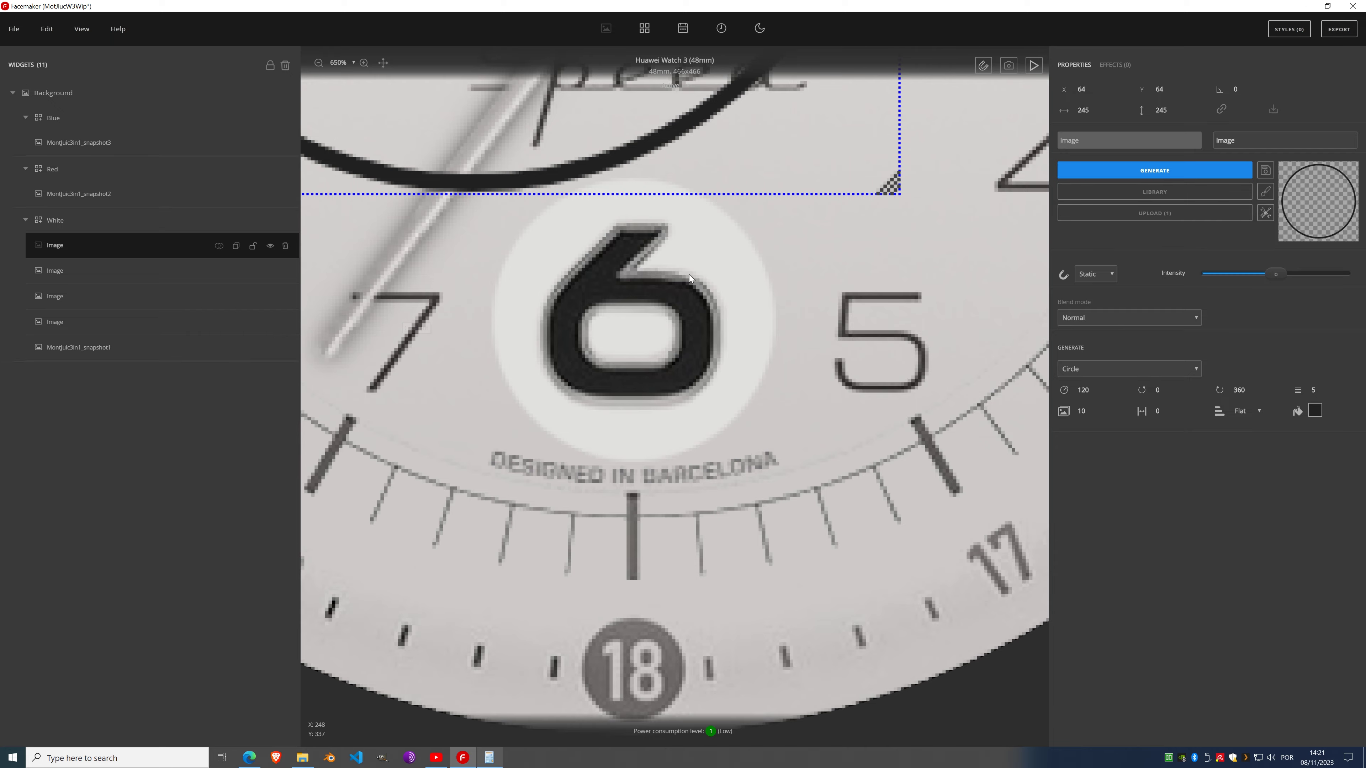
Step: Reduce the circle's line width to 1 and compare it with the minute ring's thin inner line
scroll(689, 274, "down", 5)
scroll(662, 220, "up", 4)
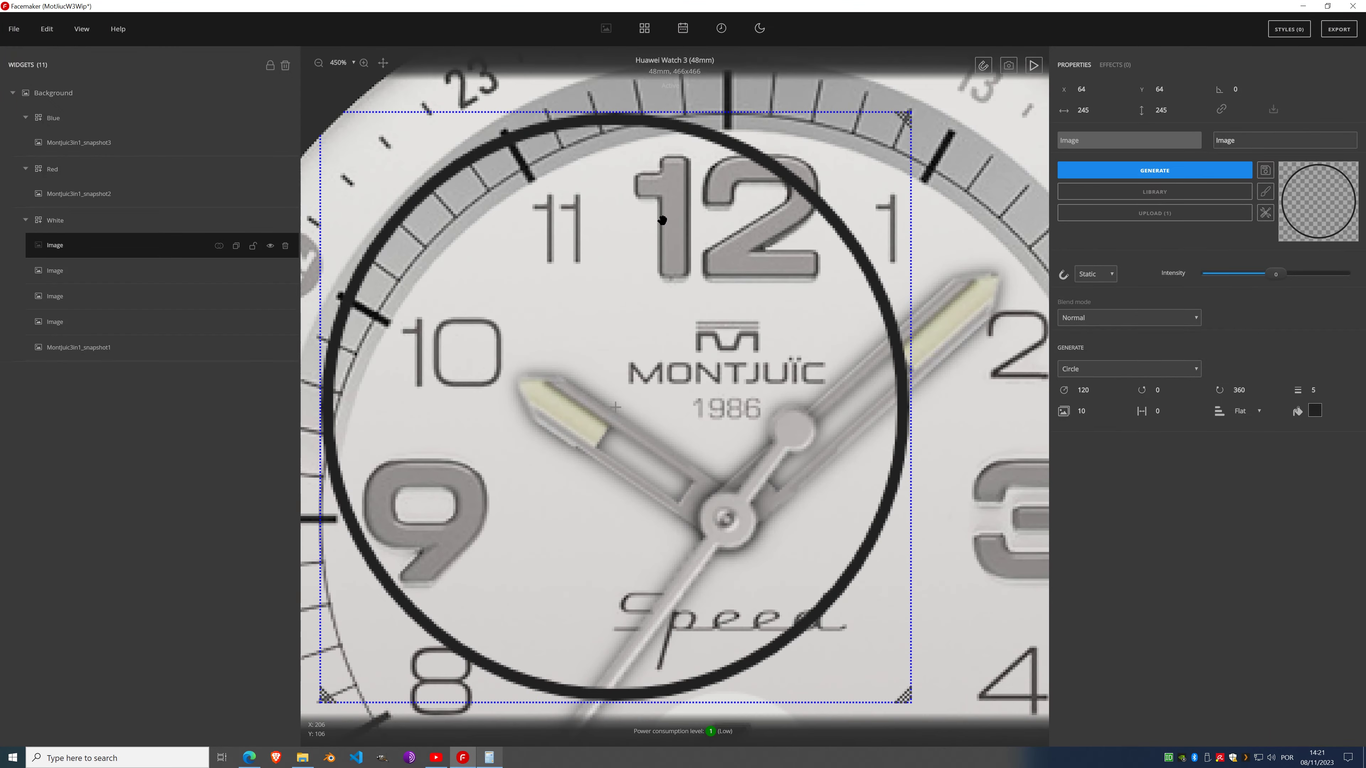
scroll(471, 184, "up", 2)
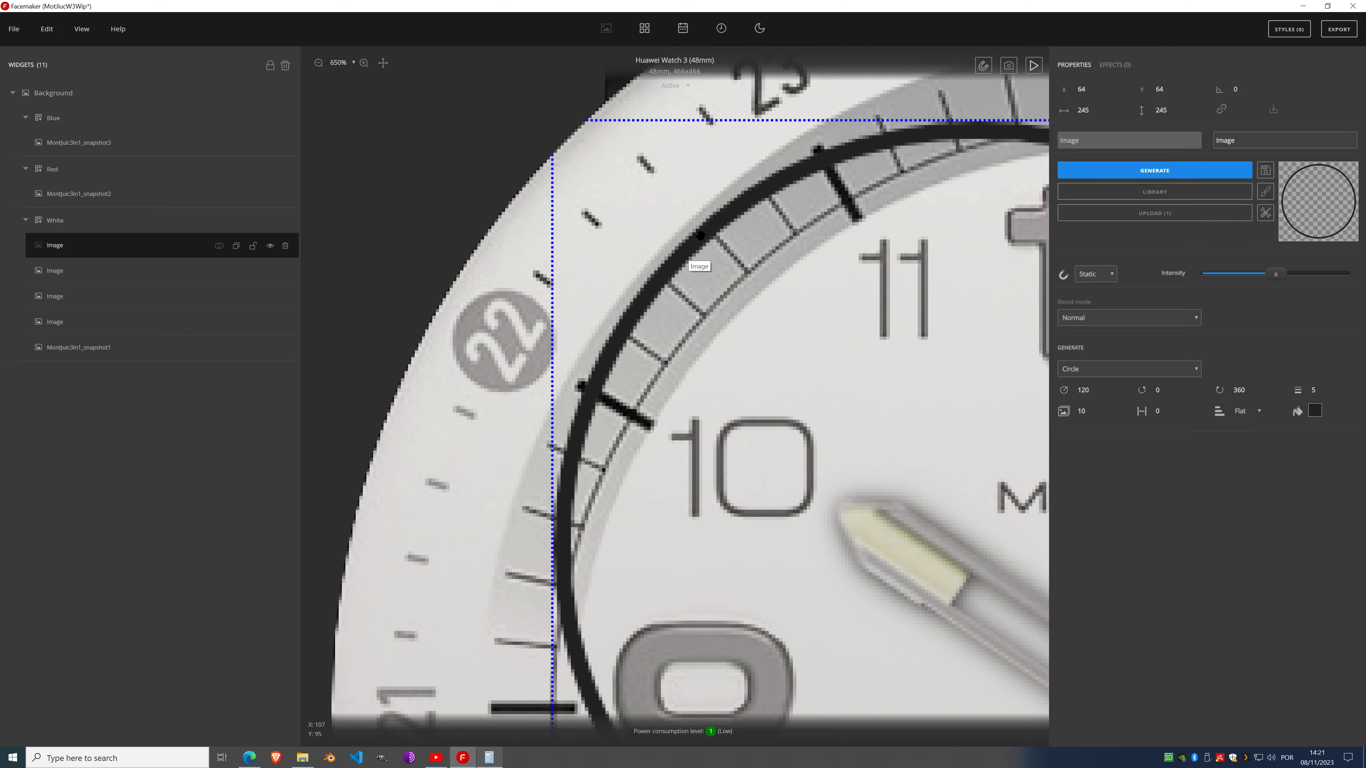
scroll(700, 237, "down", 5)
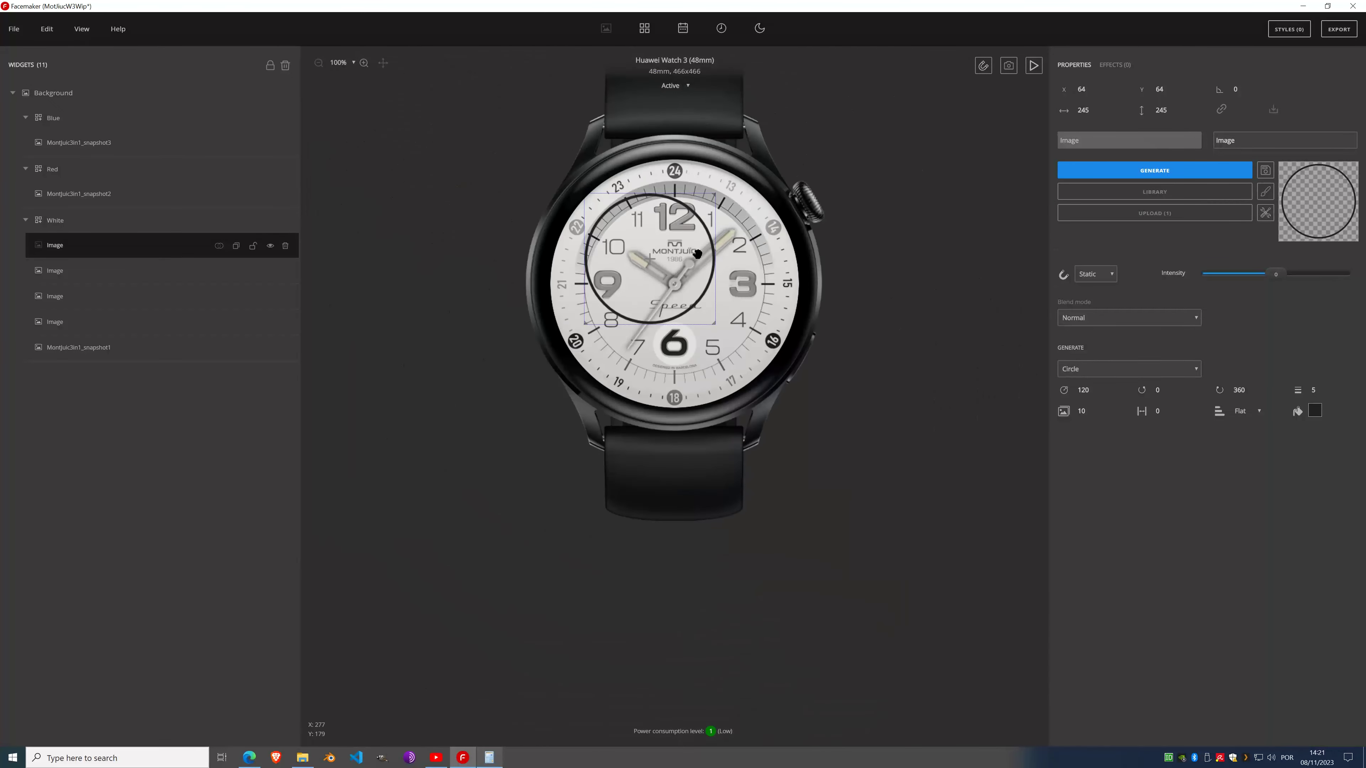
scroll(623, 218, "up", 5)
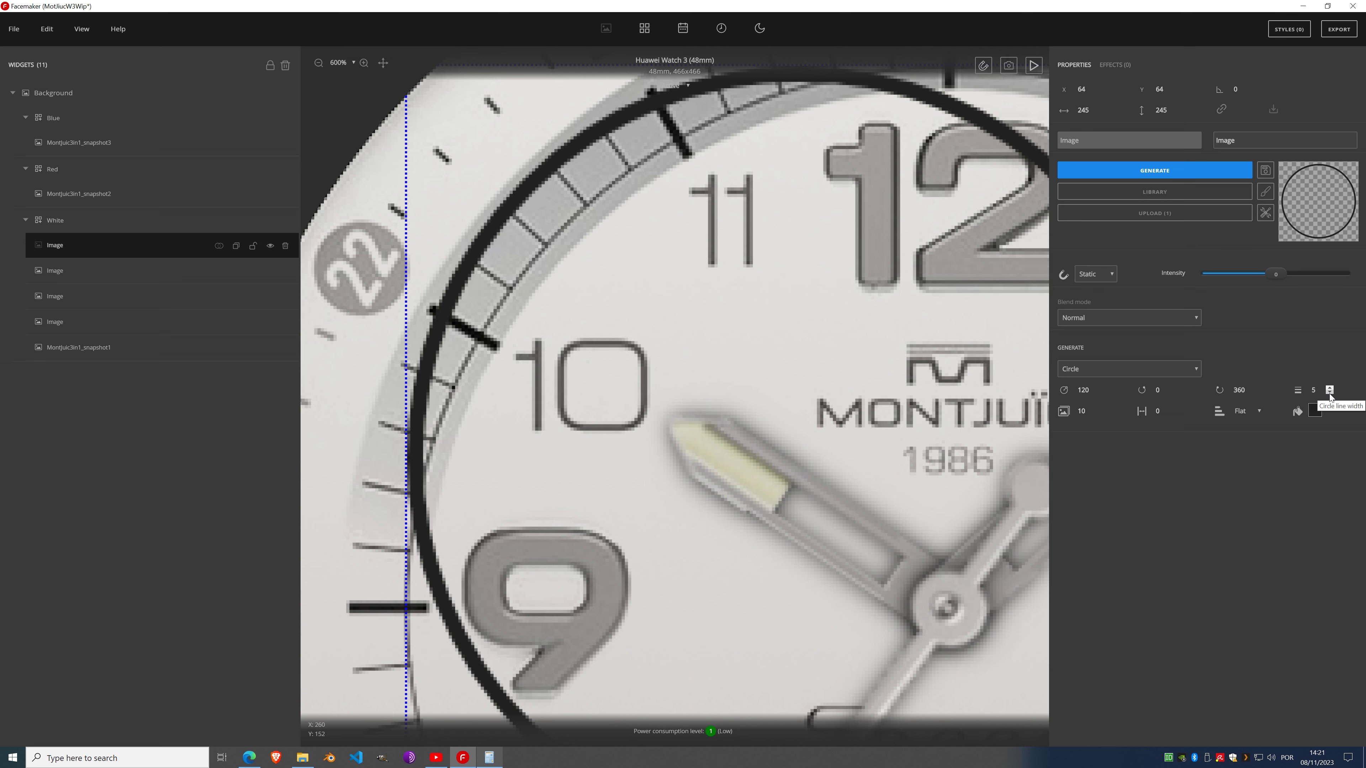
left_click(1330, 393)
left_click(1330, 395)
left_click(1330, 395)
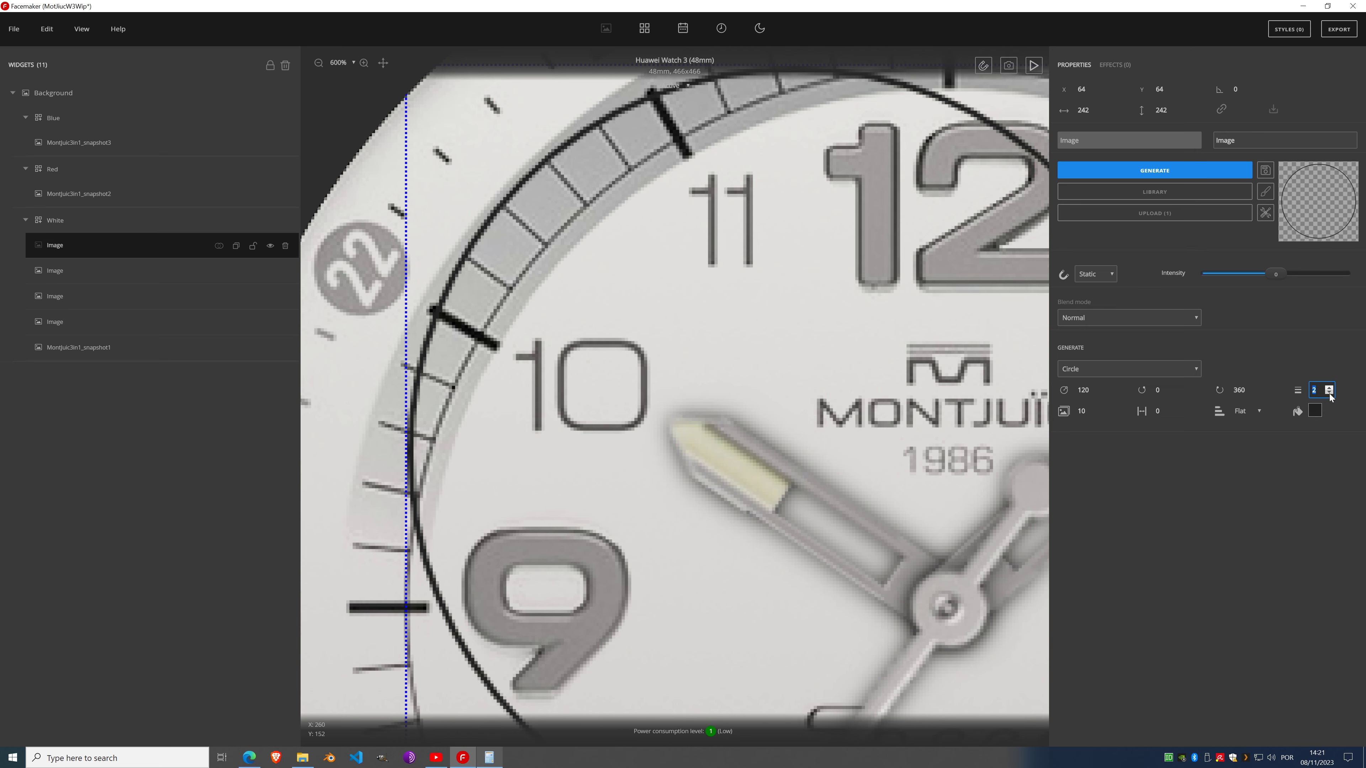
scroll(739, 437, "down", 5)
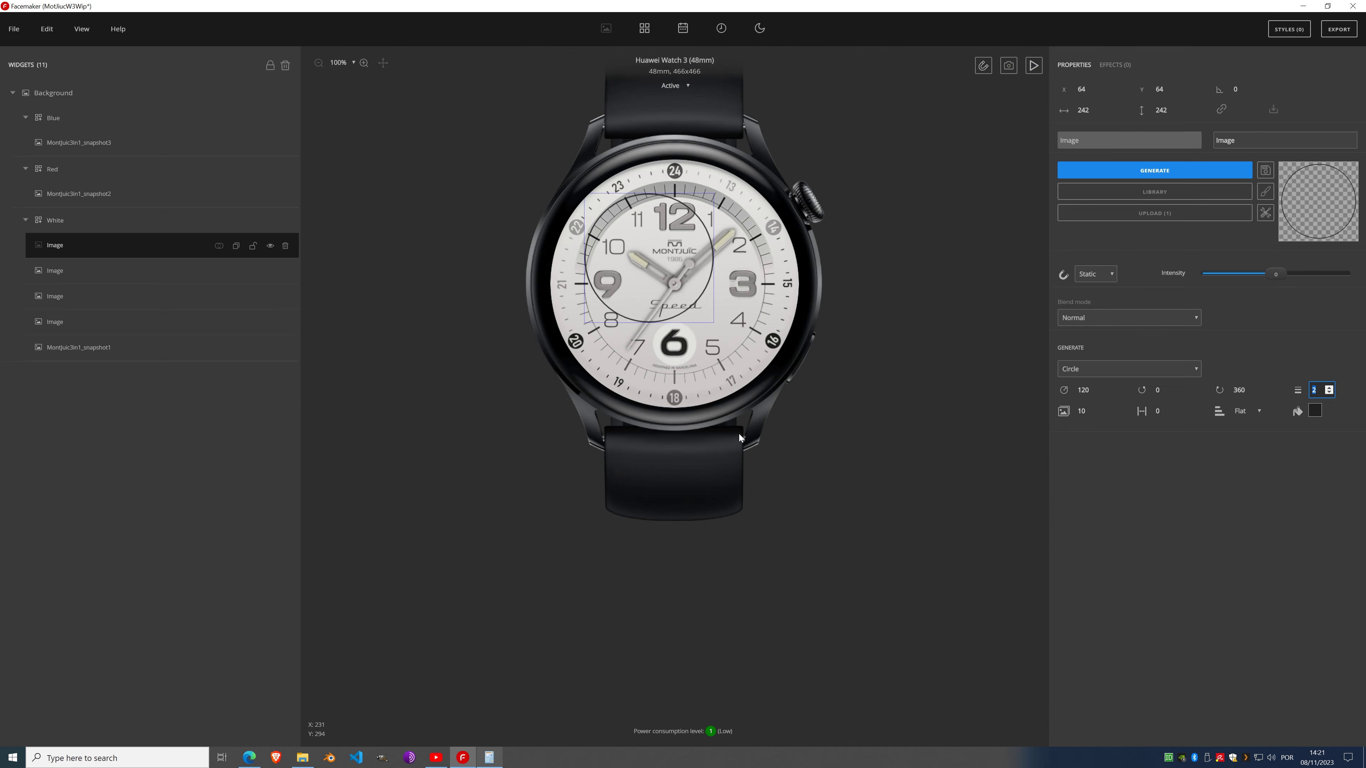
left_click(1328, 393)
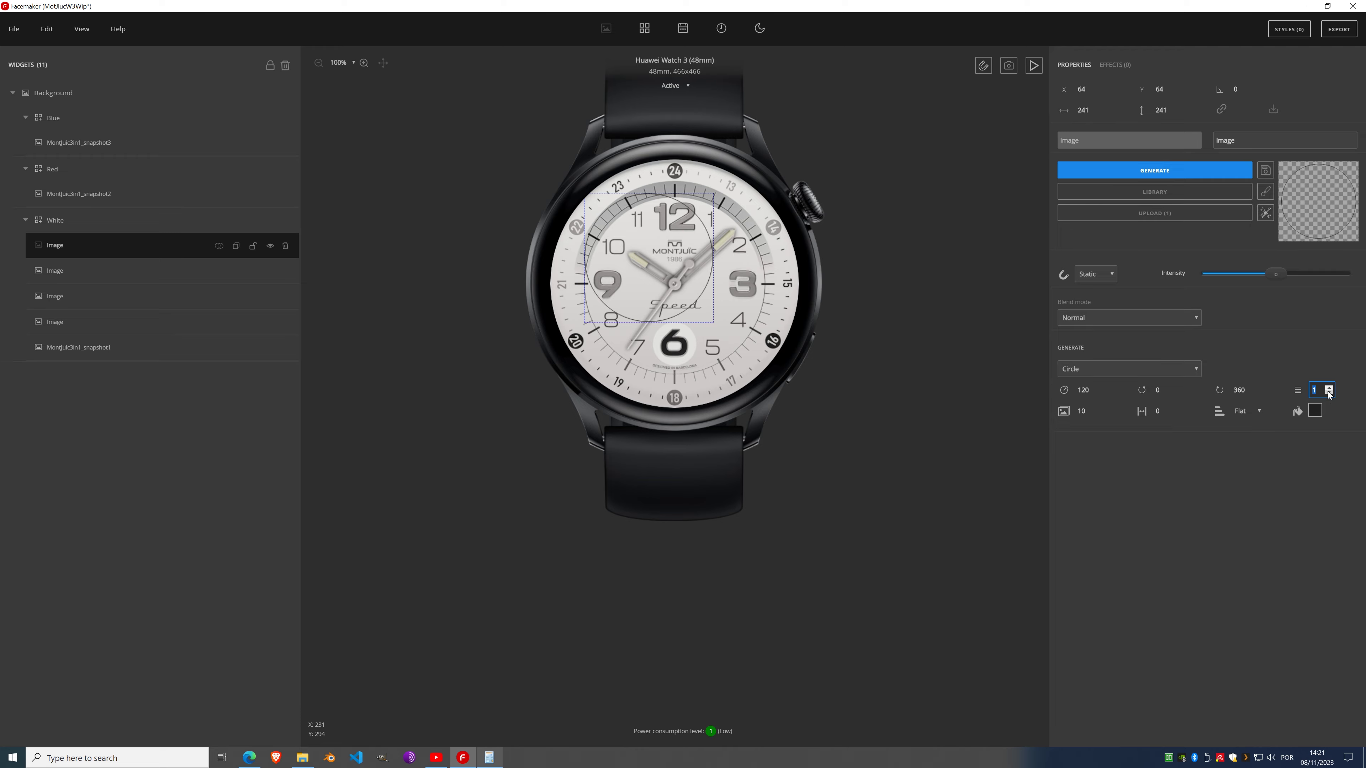
scroll(749, 331, "up", 5)
left_click_drag(512, 168, 581, 259)
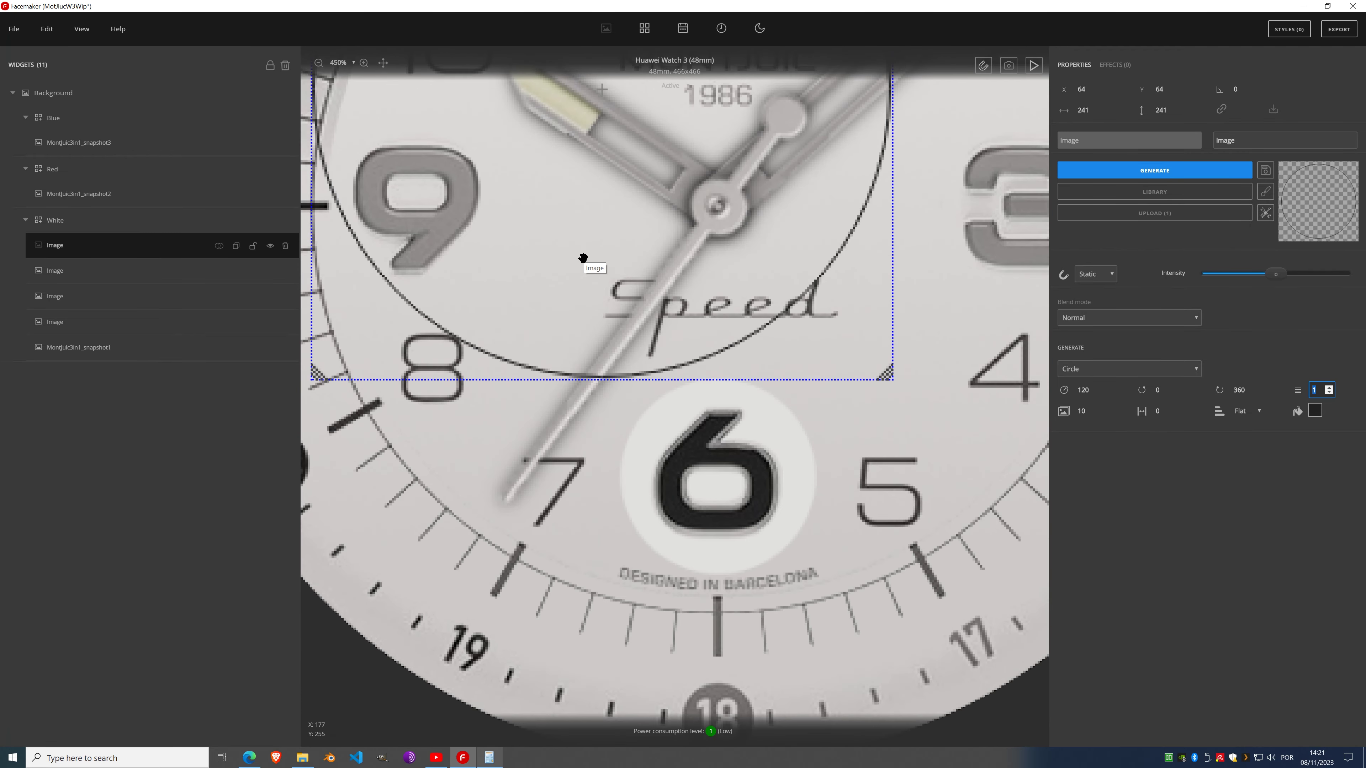
scroll(583, 258, "down", 5)
scroll(570, 130, "up", 5)
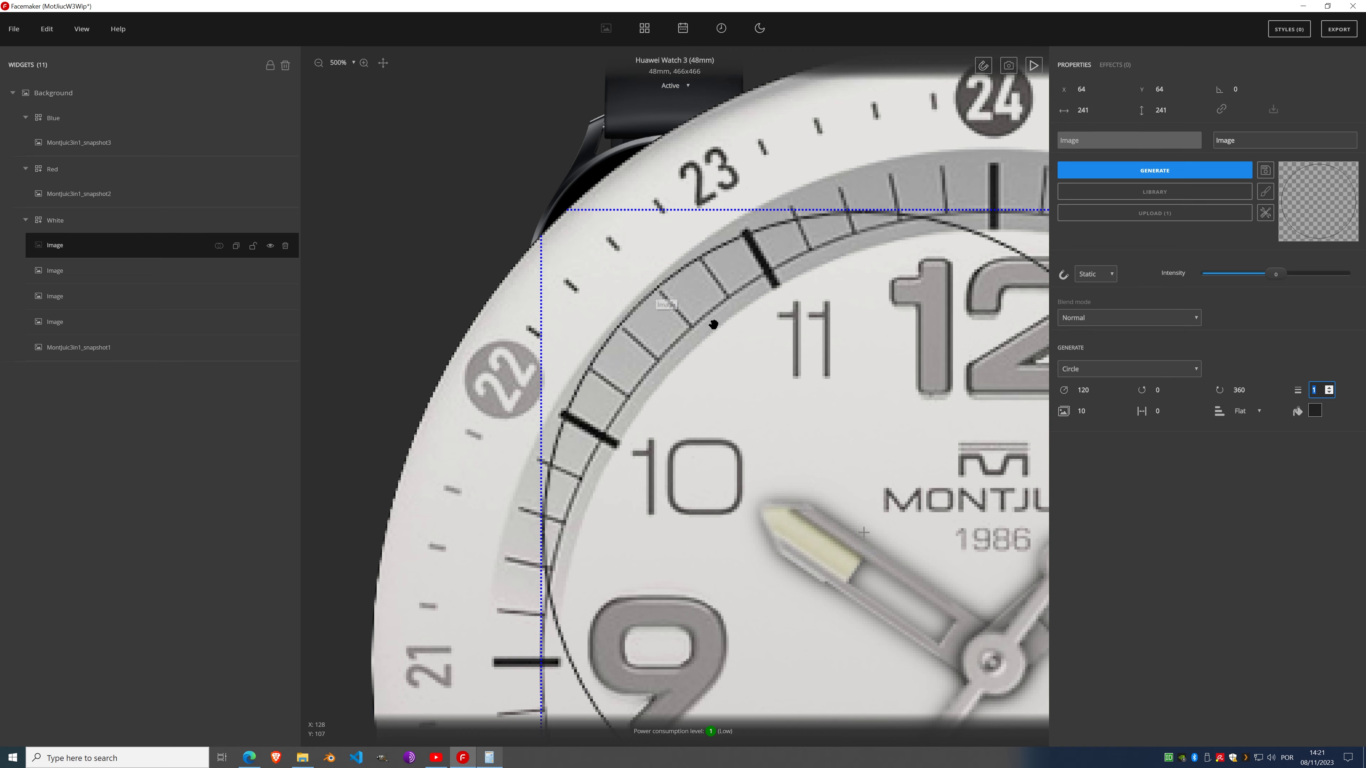
scroll(712, 323, "down", 5)
scroll(726, 241, "up", 3)
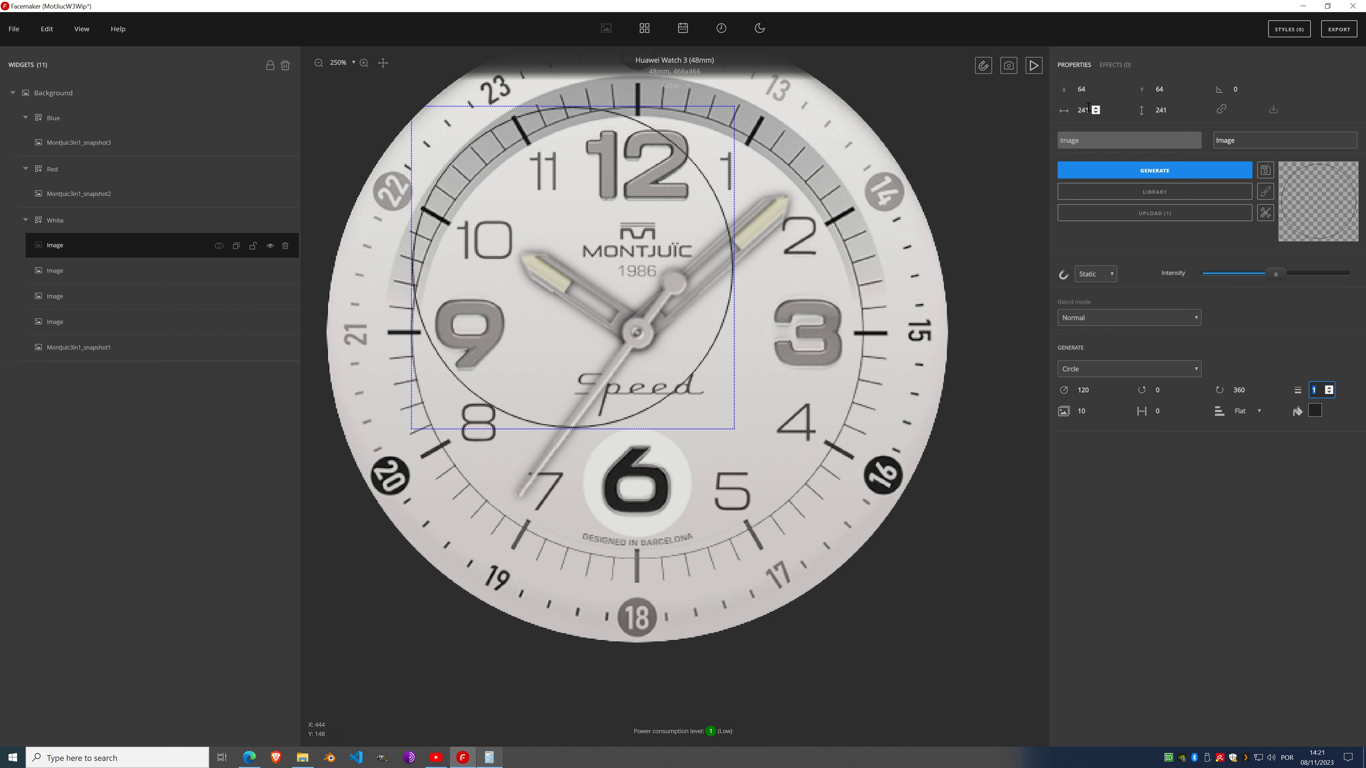
Step: Work out the circle's required diameter by calculating 64 × 2 − 466 in the calculator
left_click(491, 756)
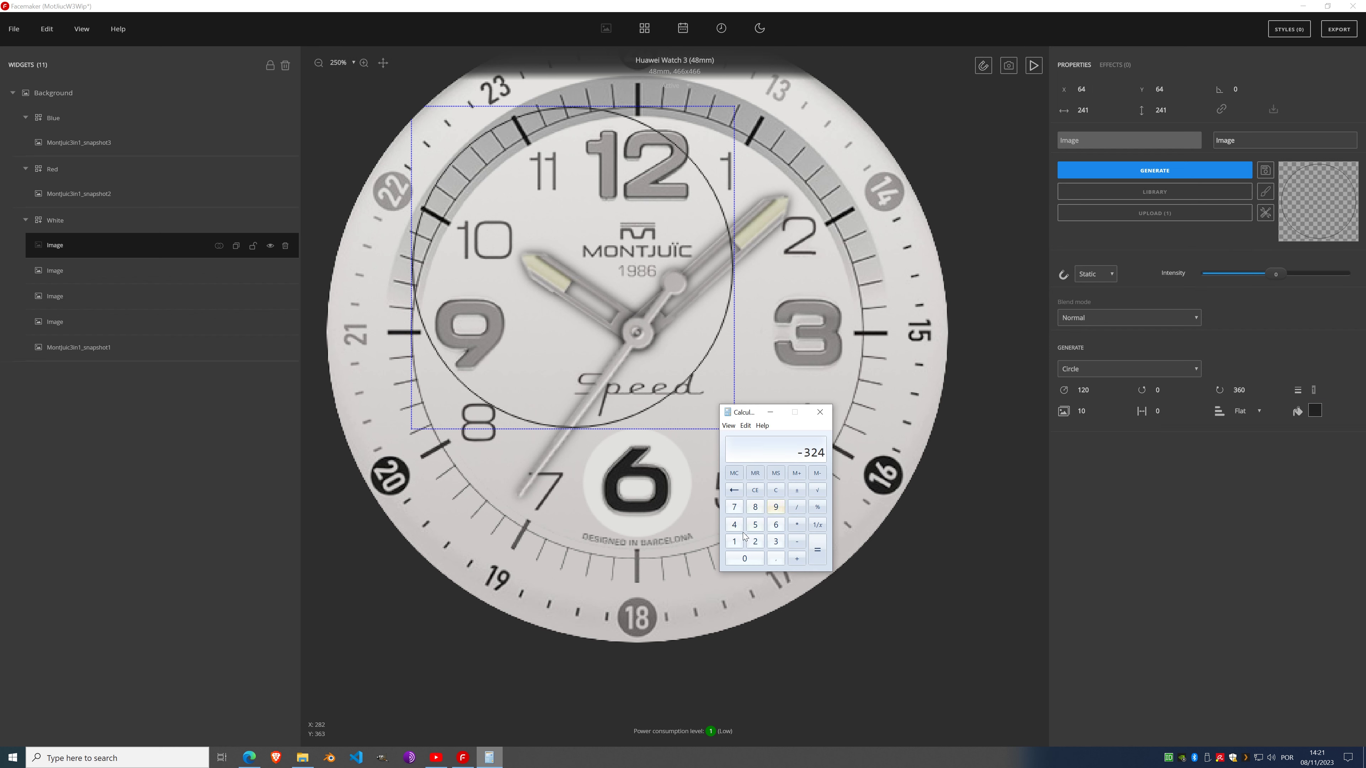
left_click(777, 490)
left_click(775, 525)
left_click(735, 524)
left_click(797, 525)
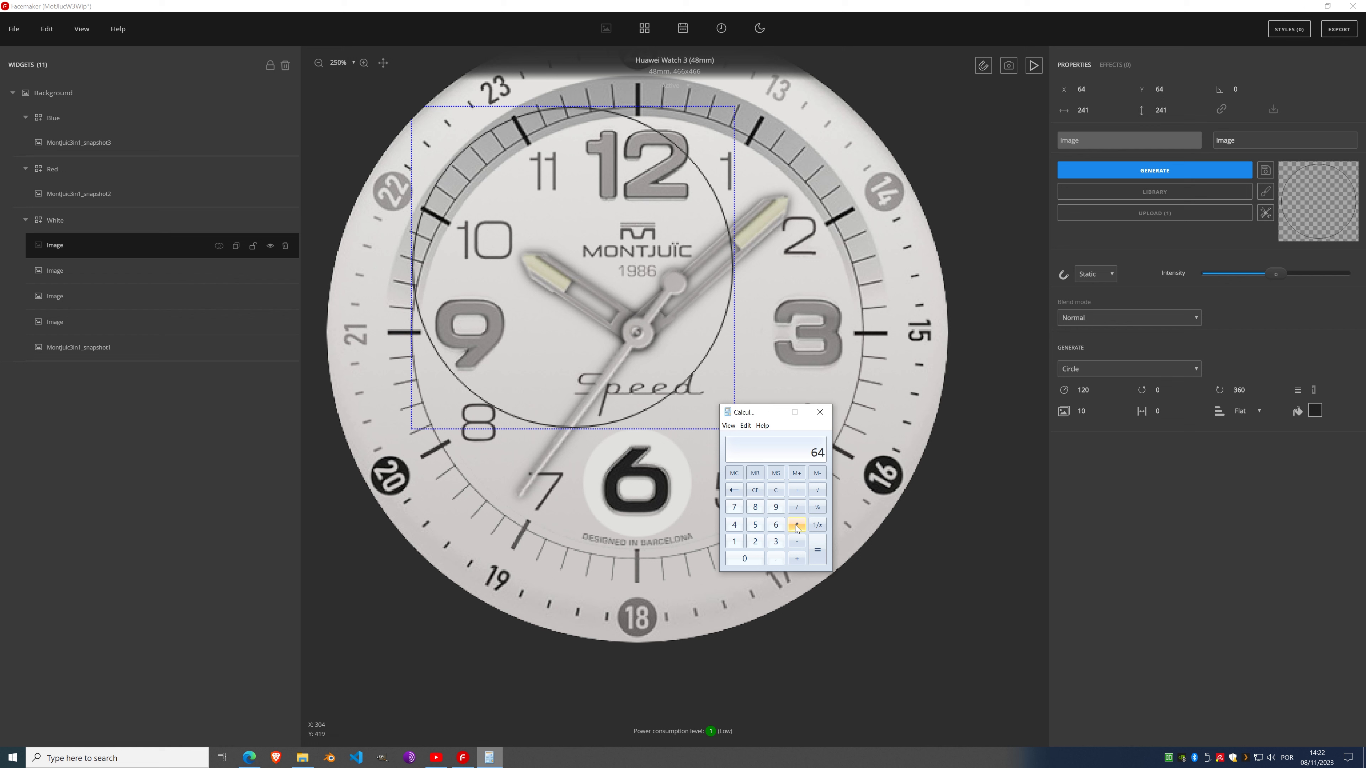
left_click(755, 541)
left_click(817, 550)
left_click(796, 541)
left_click(734, 525)
left_click(776, 525)
left_click(776, 525)
left_click(817, 550)
left_click(819, 413)
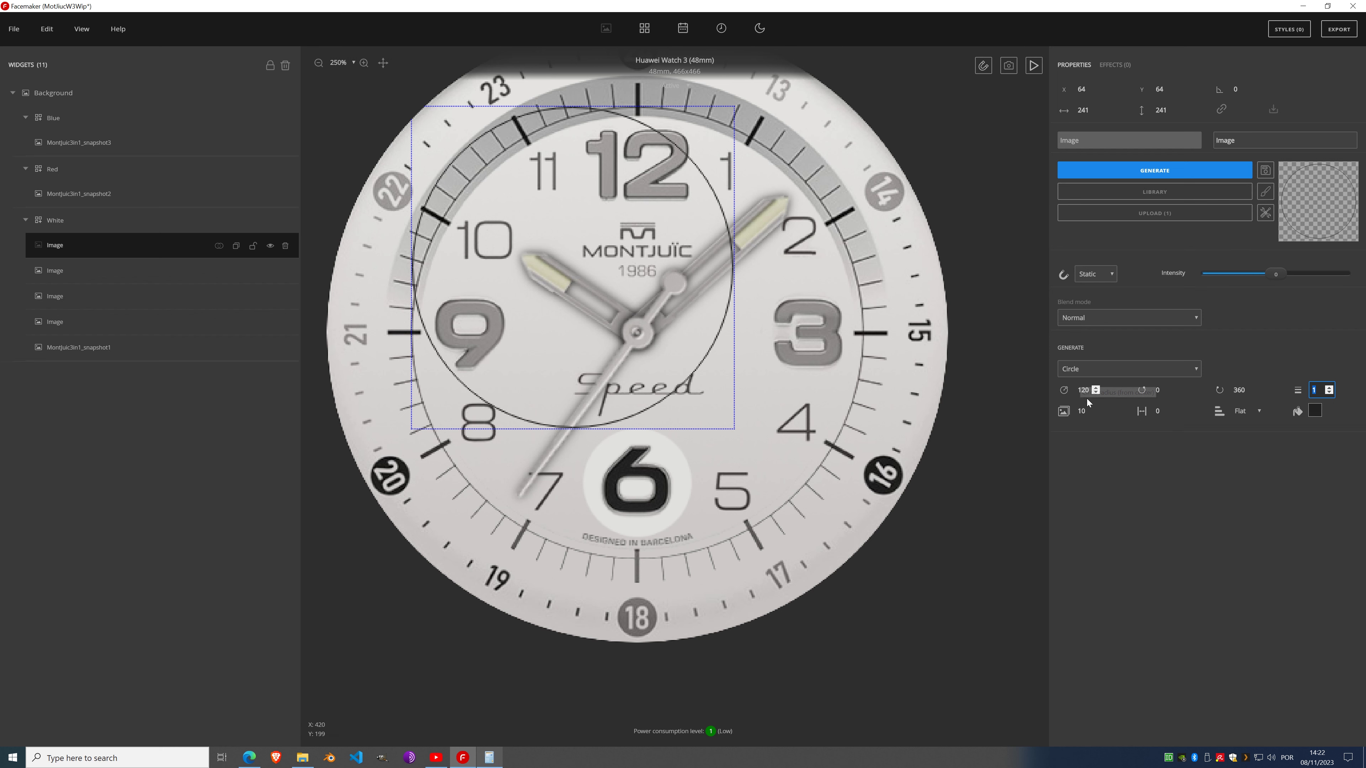
left_click(491, 757)
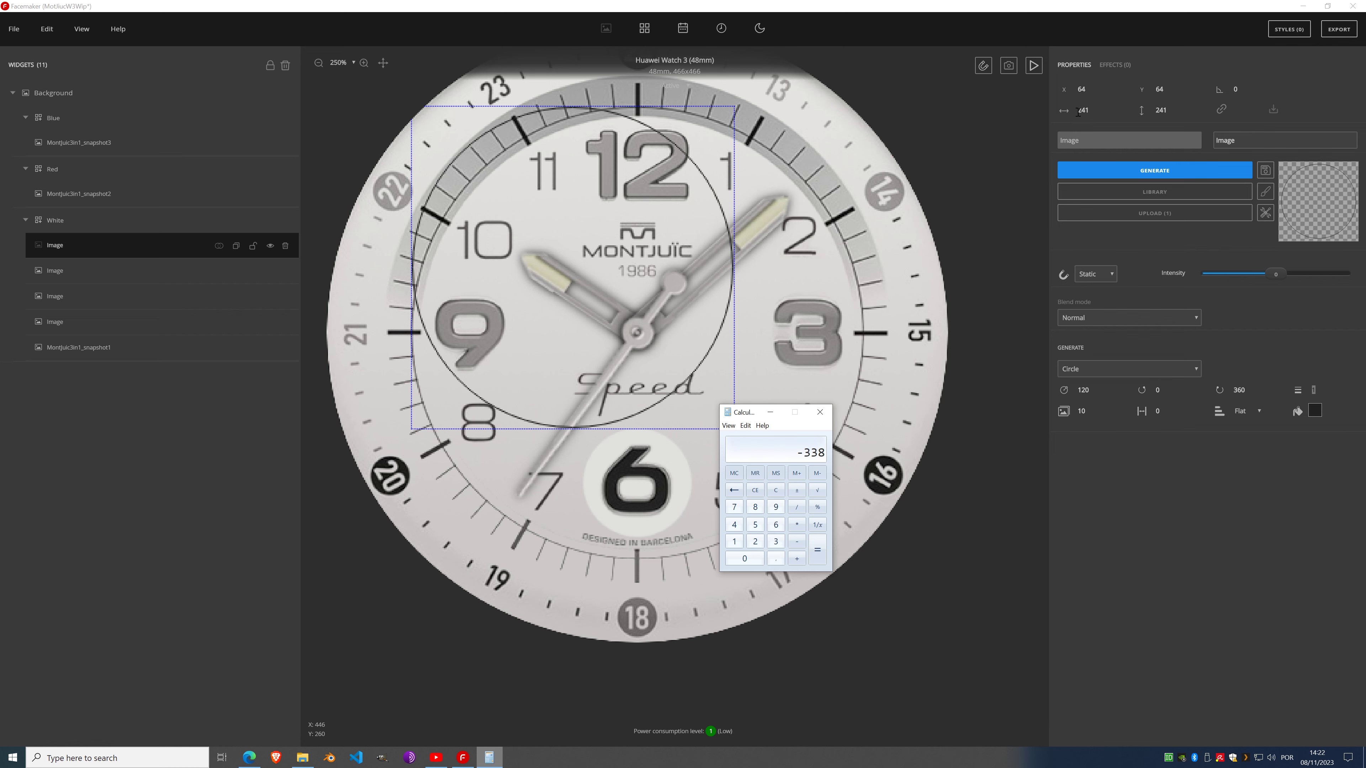
left_click(770, 412)
Step: Increase the circle's radius to 169 so it follows the minute ring's inner line
left_click(1097, 388)
scroll(1097, 388, "up", 14)
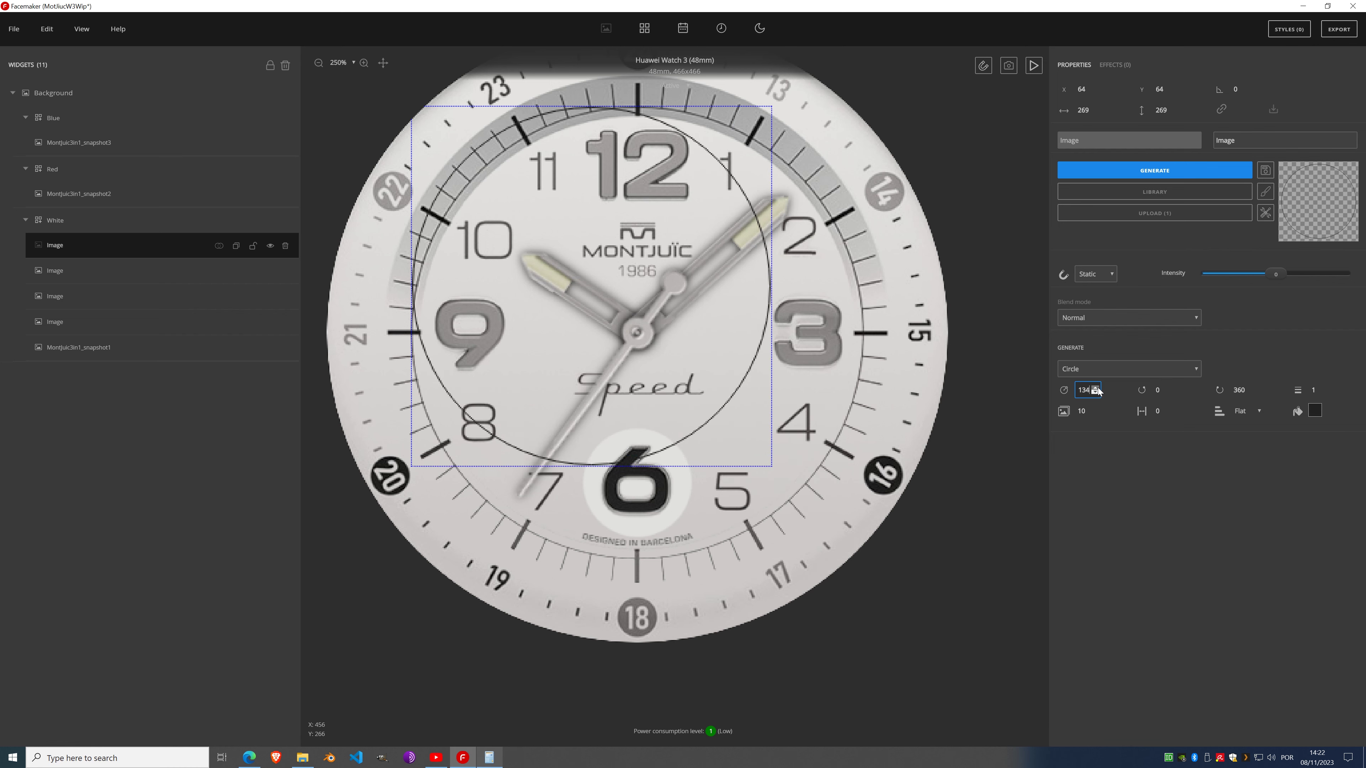
scroll(1096, 390, "up", 20)
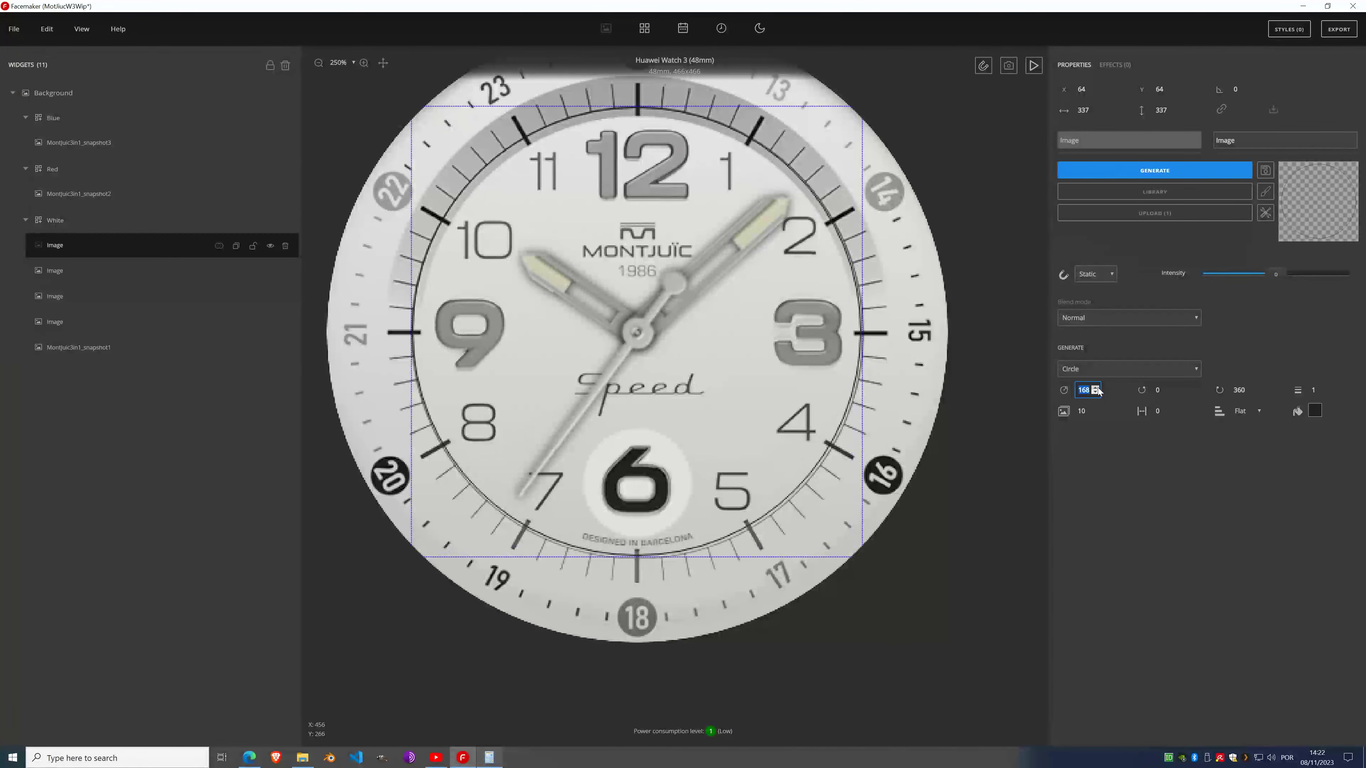
scroll(1097, 390, "up", 1)
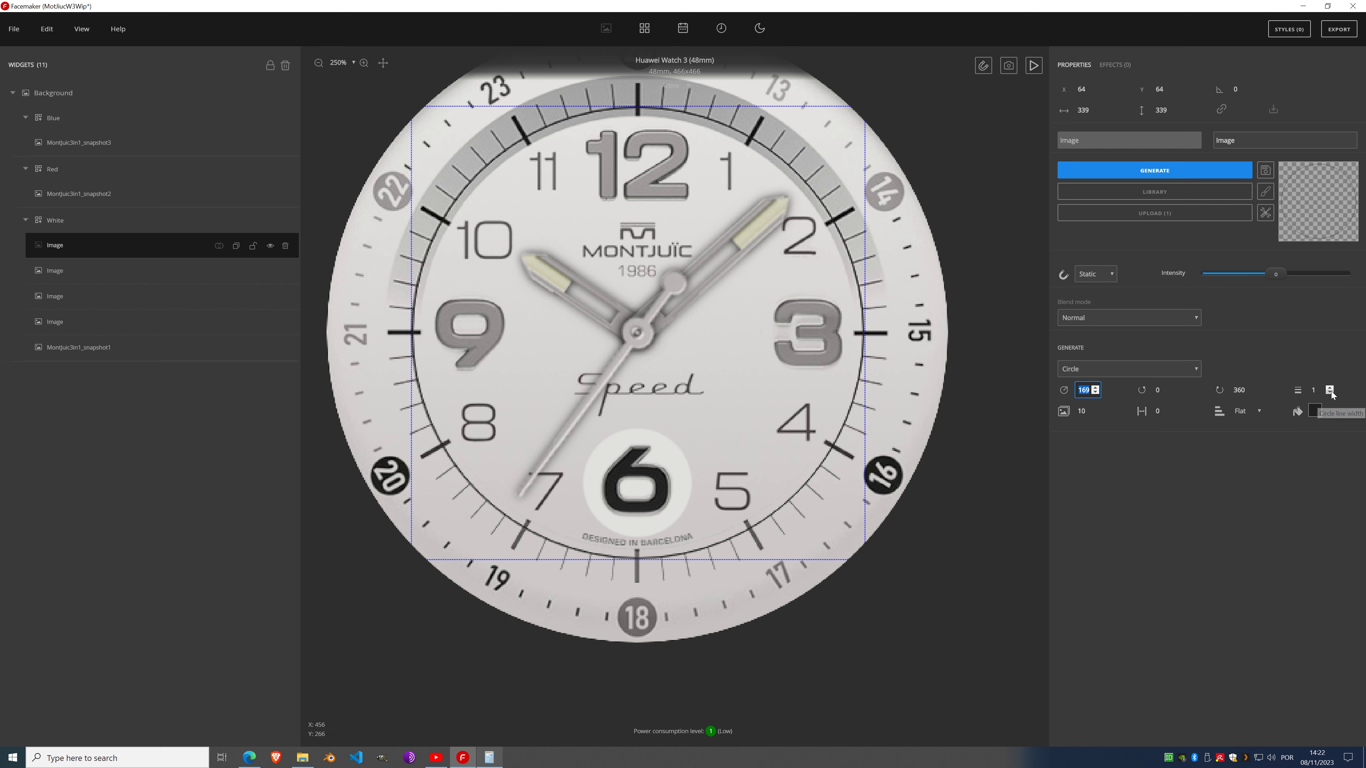
Step: Try line width 2 and radius 168 on the circle, and return it to line width 1 and radius 169
left_click(1328, 388)
left_click(1330, 390)
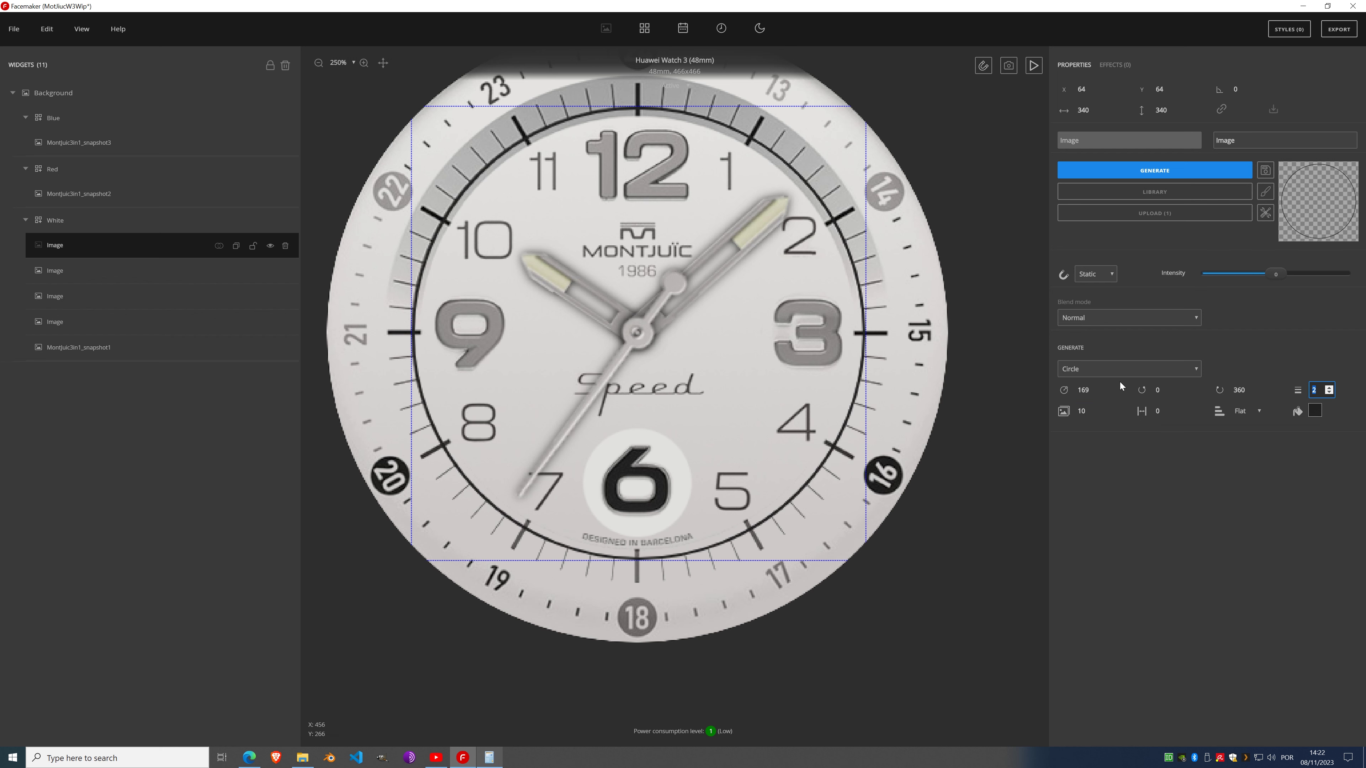
left_click(1096, 393)
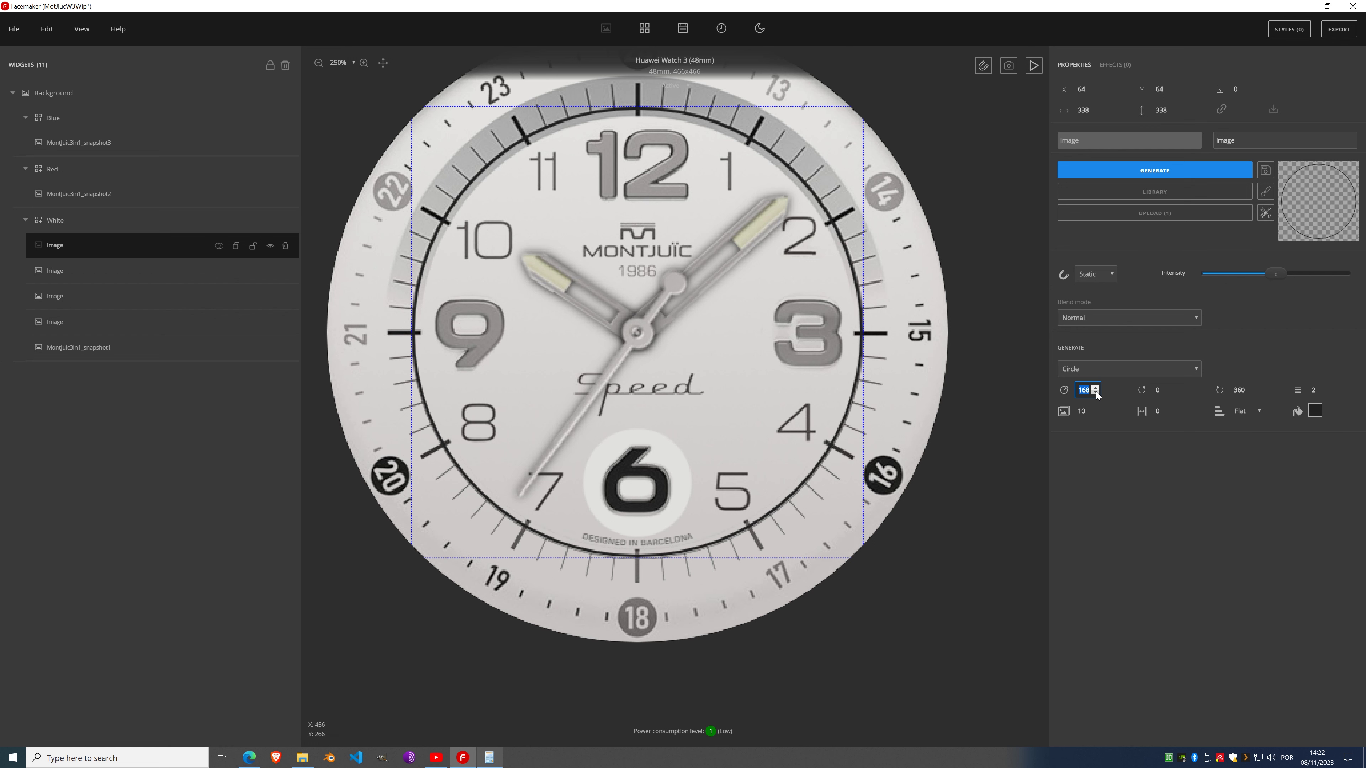
left_click(1330, 393)
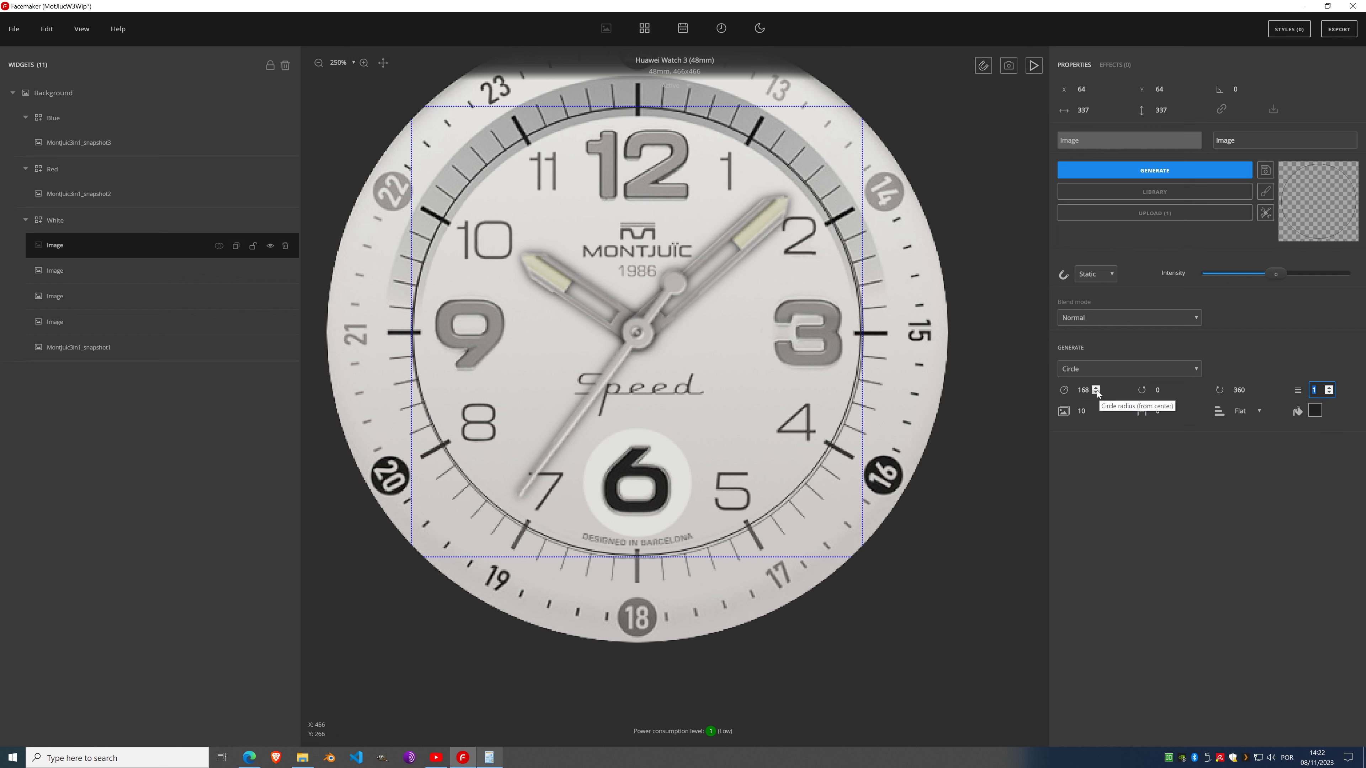
left_click(1096, 388)
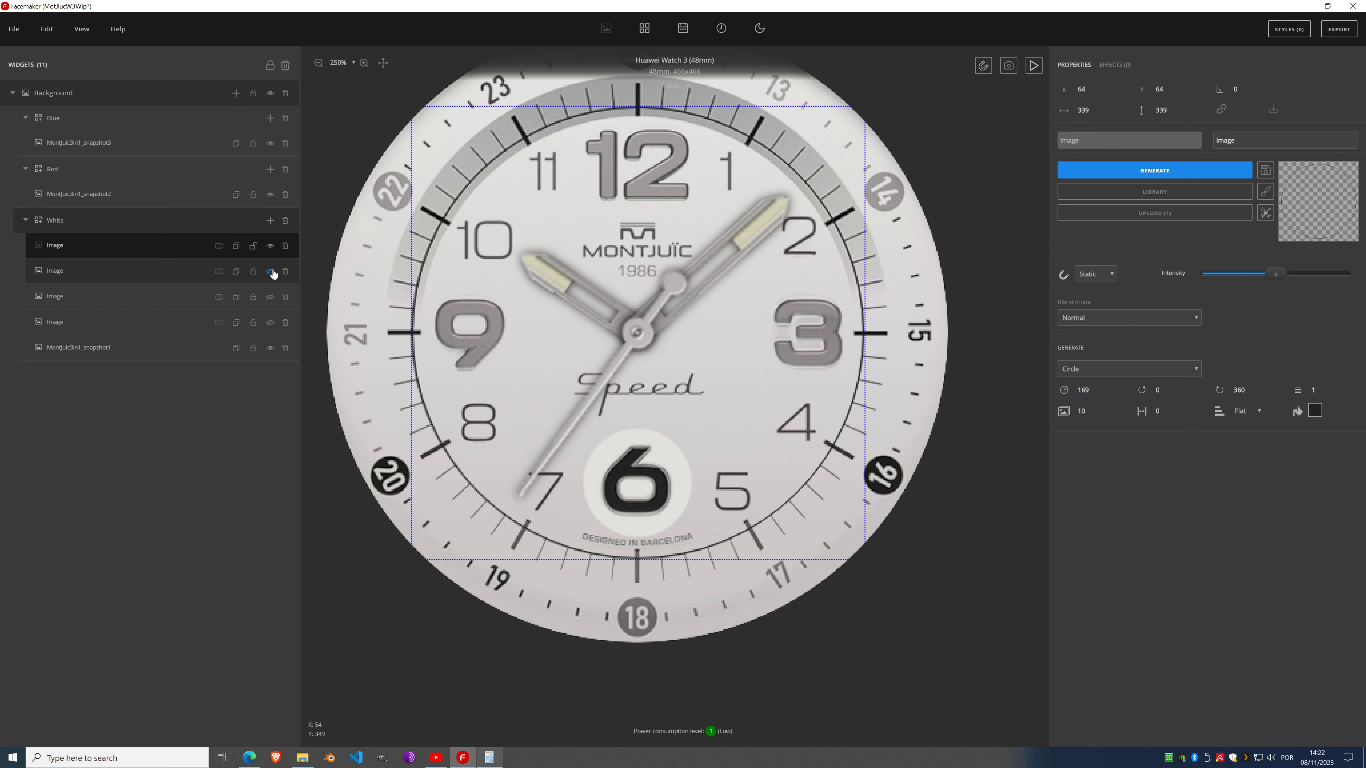
Step: Show the three hidden gradient images in the White style and inspect the thin circle over them
left_click(271, 270)
left_click(270, 296)
left_click(270, 322)
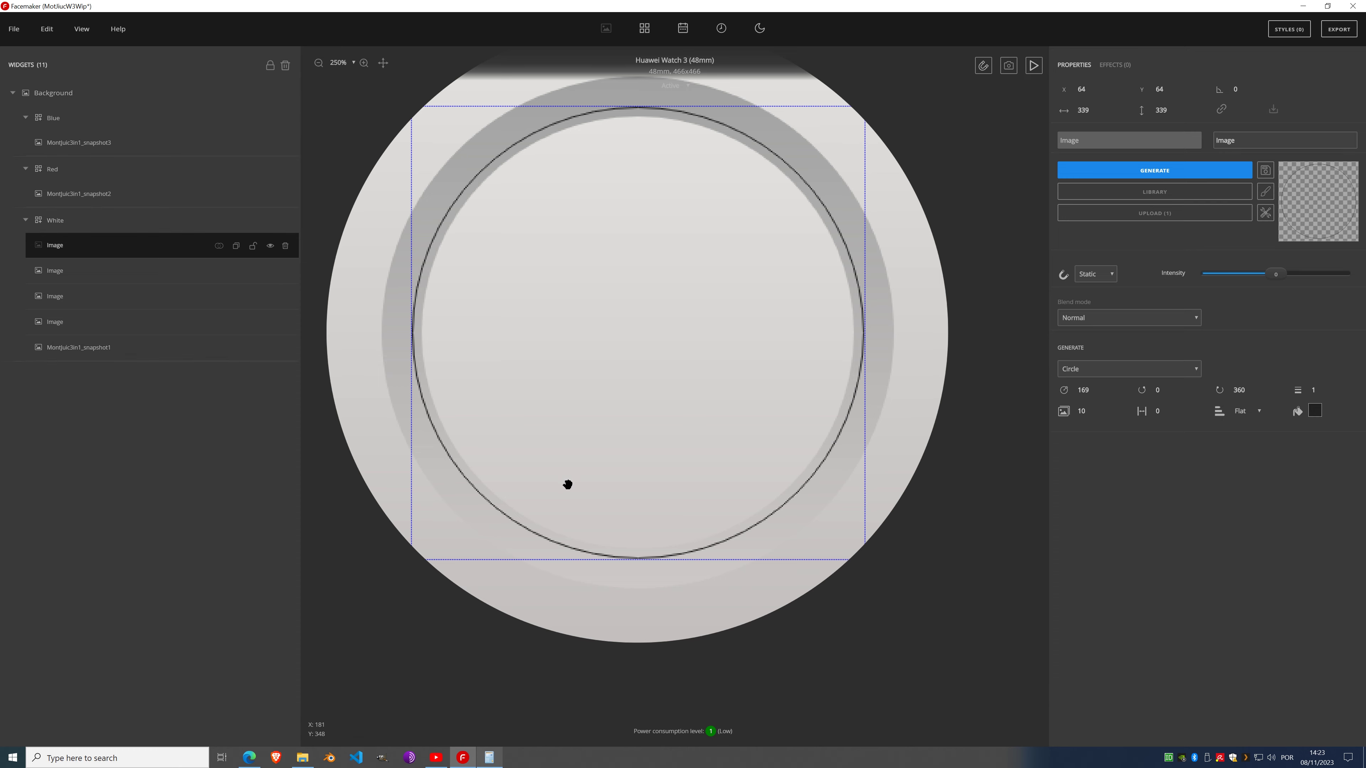
scroll(489, 330, "down", 3)
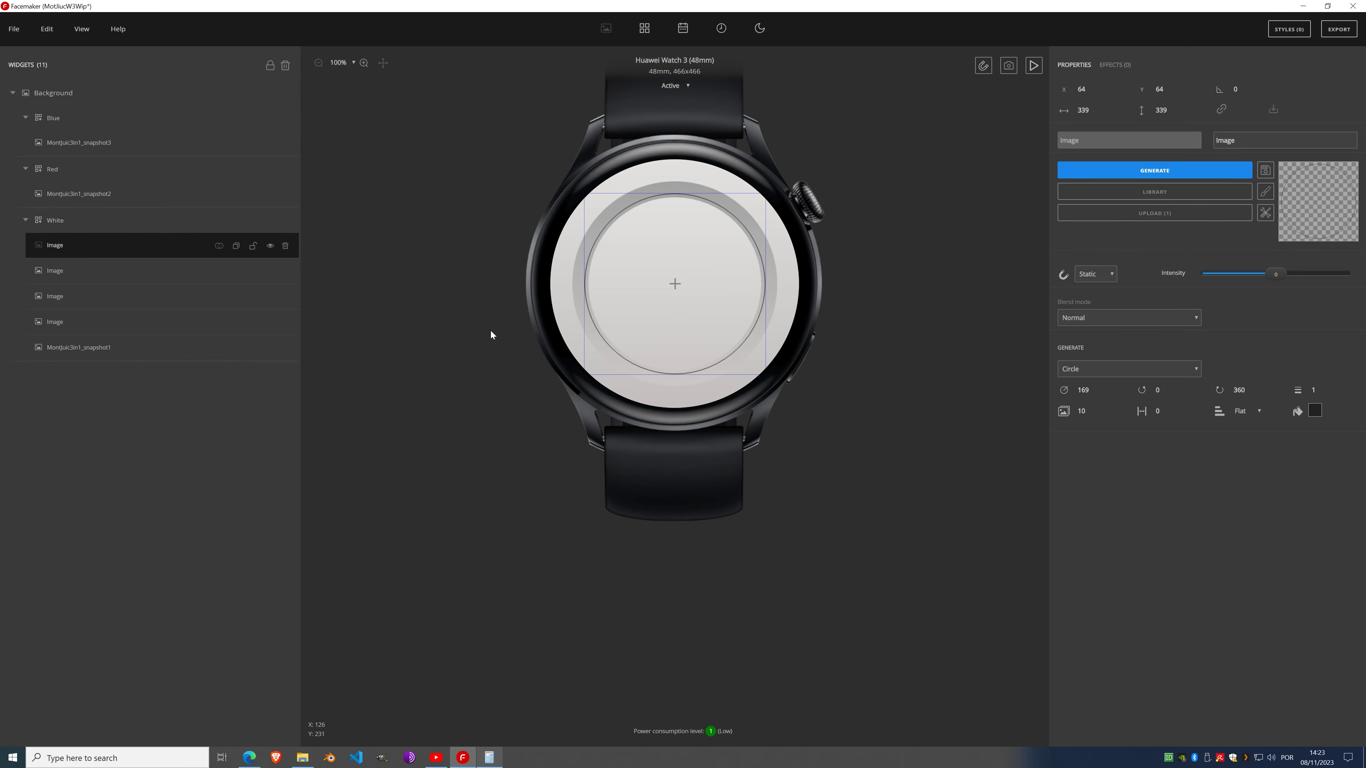
scroll(516, 330, "up", 5)
scroll(708, 290, "down", 5)
scroll(675, 284, "up", 3)
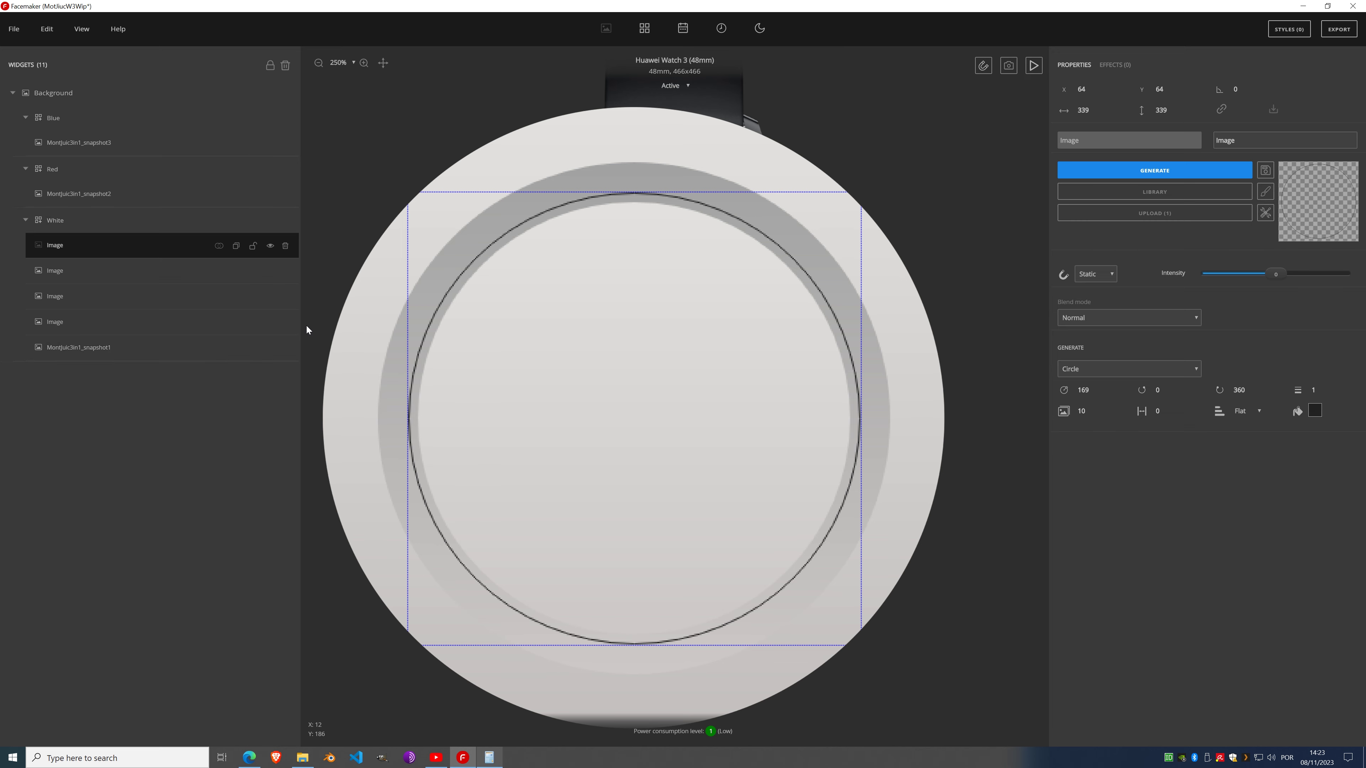
Step: Hide the thin circle and the three gradient images in the White style so only the snapshot shows
left_click(270, 246)
left_click(270, 271)
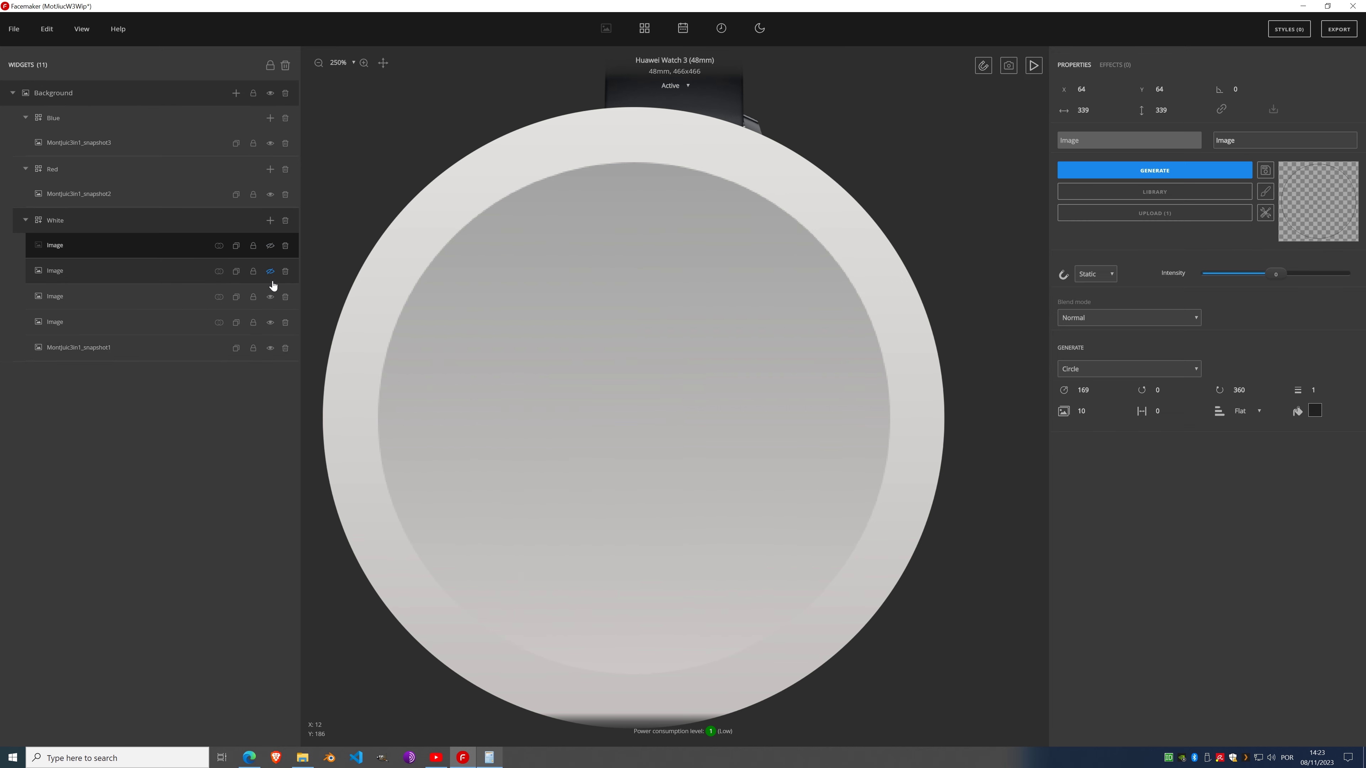
left_click(270, 296)
left_click(270, 322)
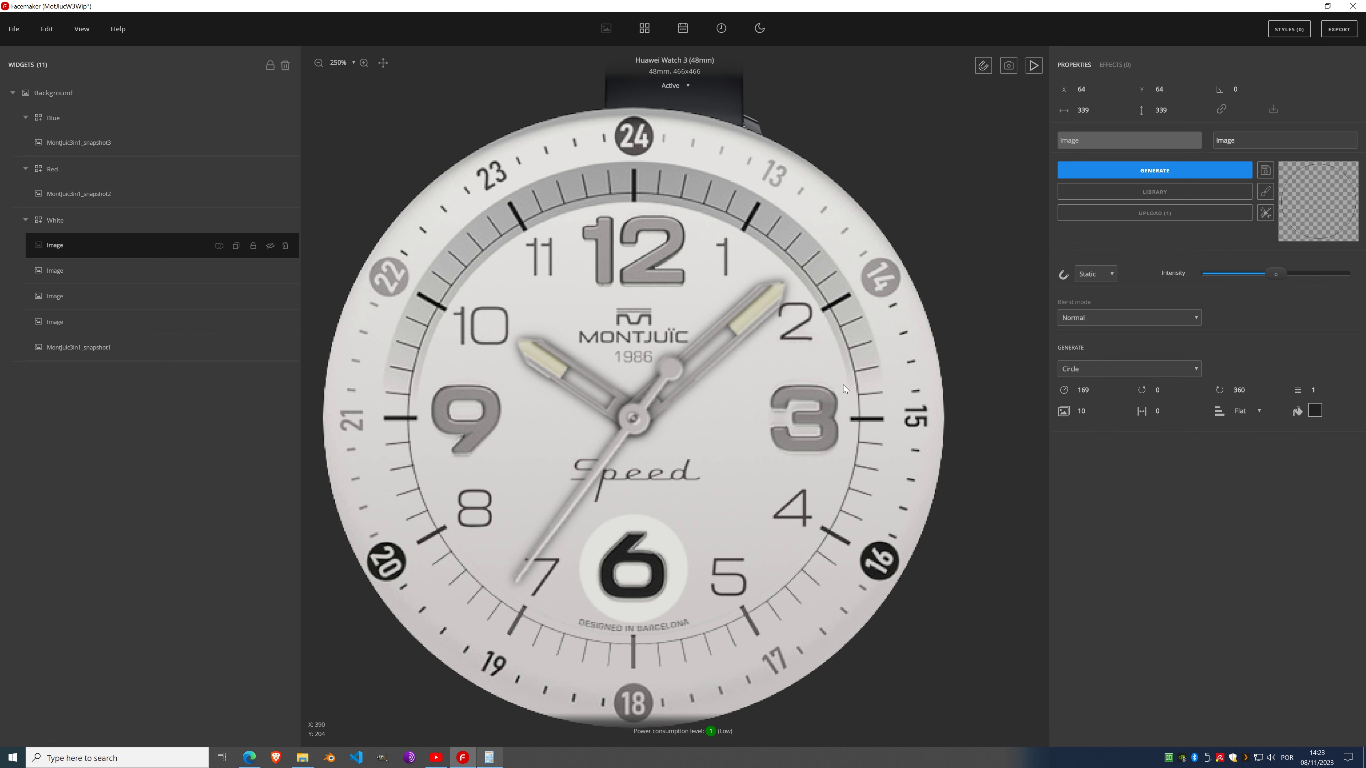
Step: Add a generated image to the White style and move it to about X 136, Y 46 at the minute ring's upper edge
left_click(270, 220)
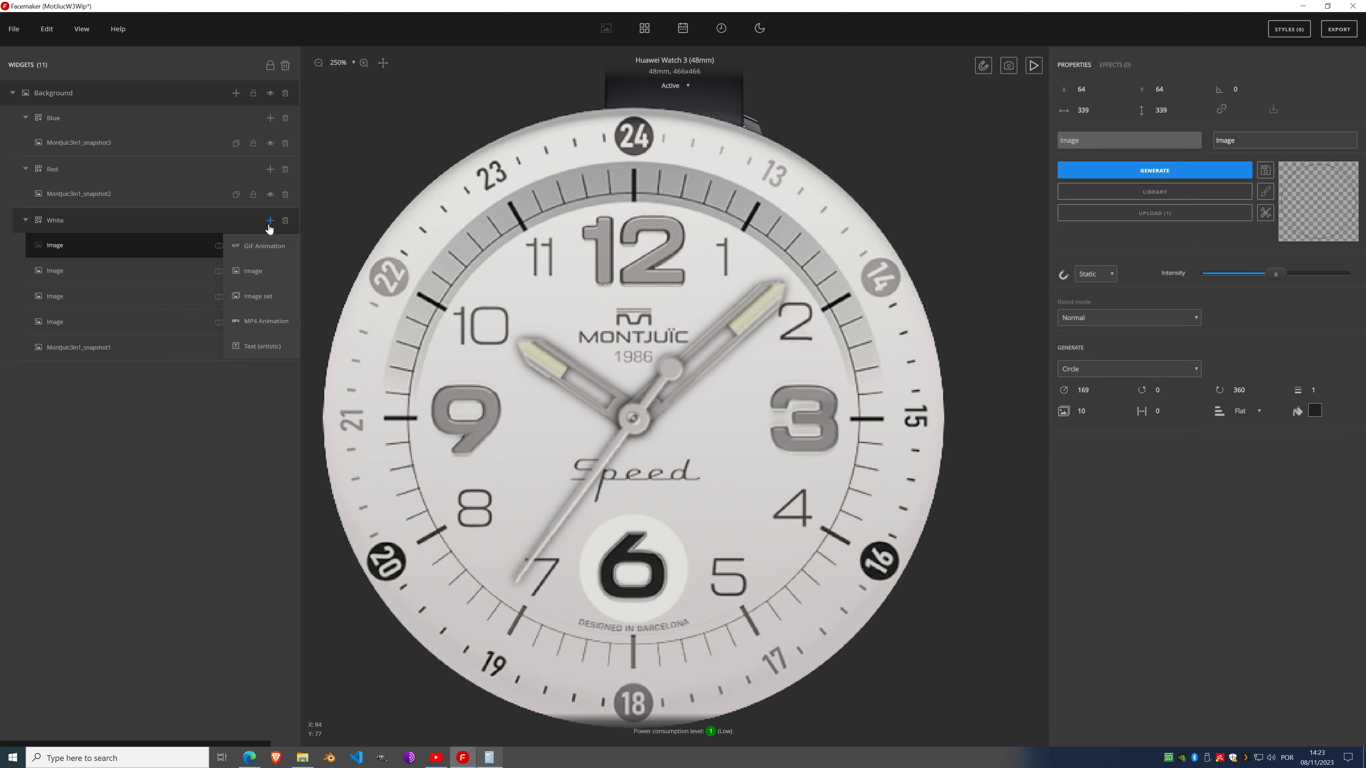
left_click(263, 271)
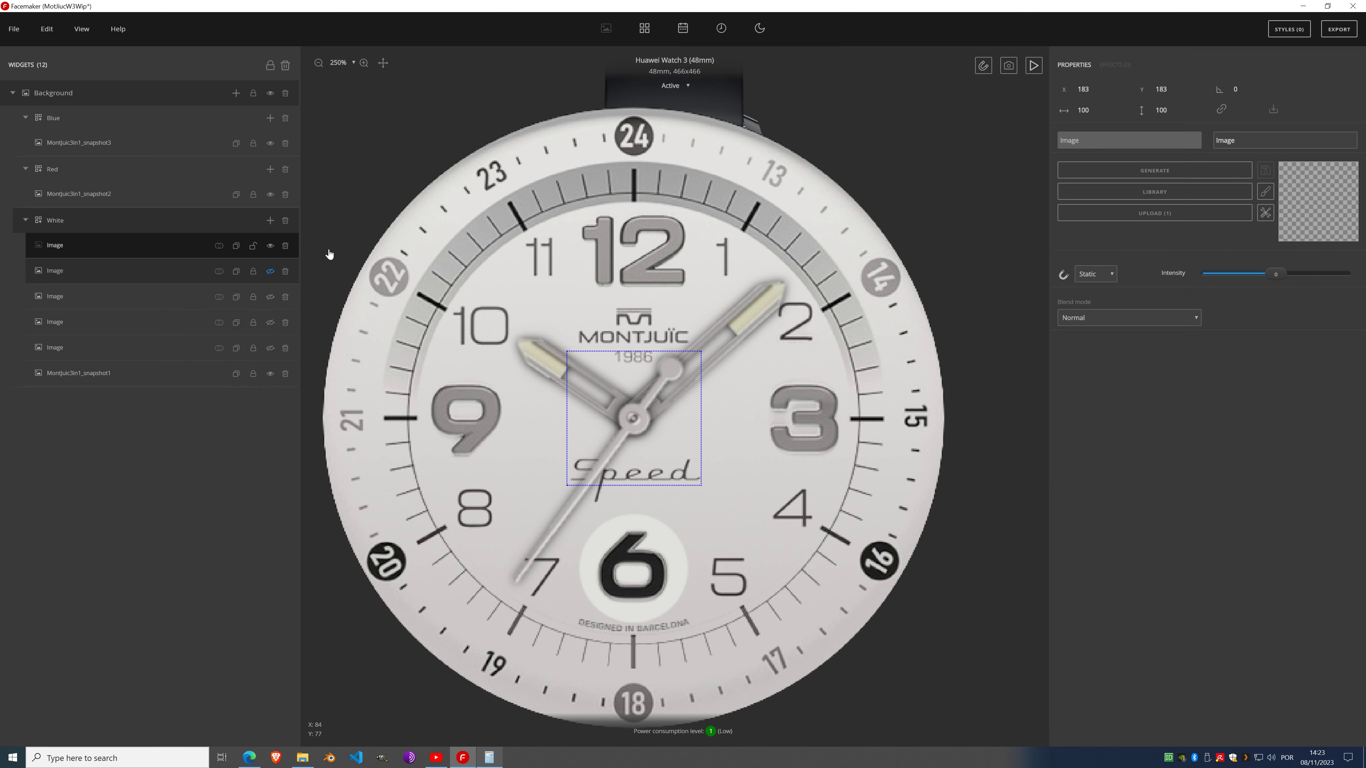
left_click(1147, 171)
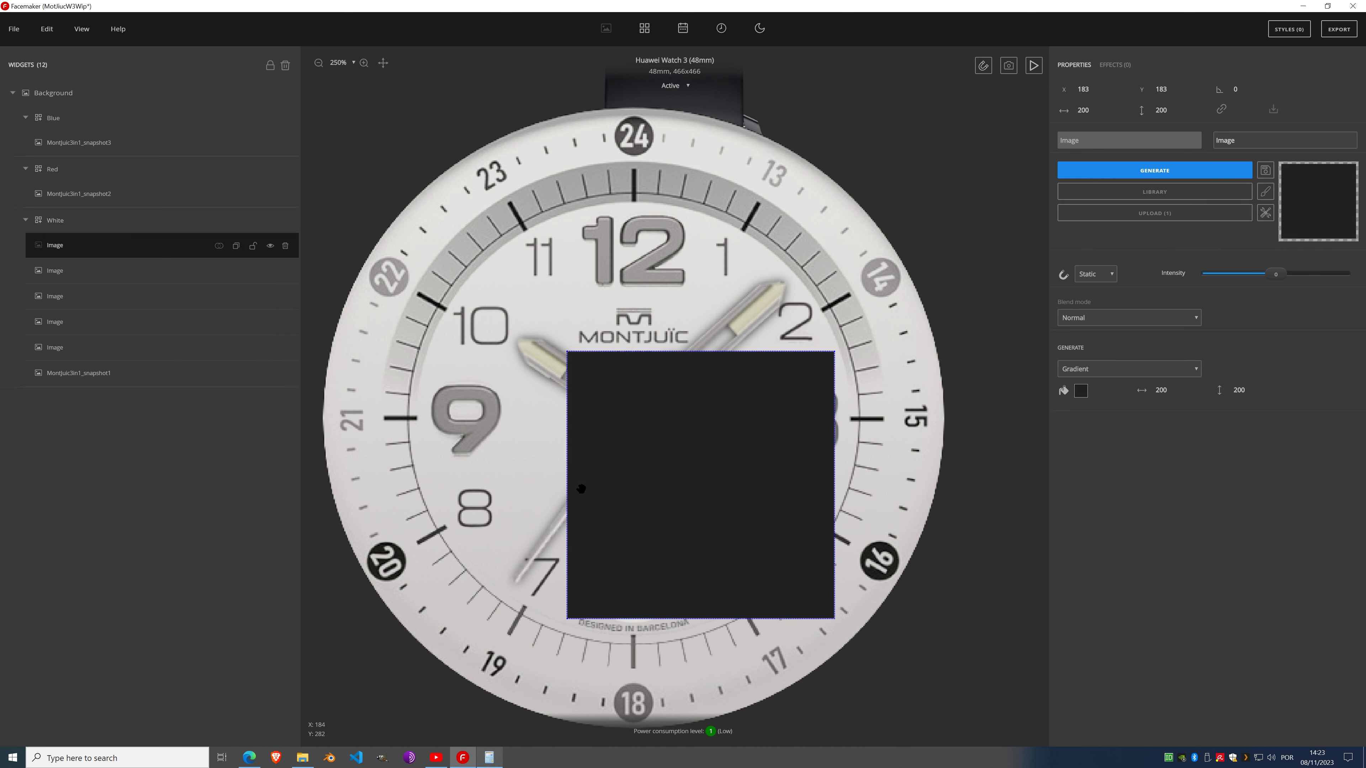
left_click_drag(665, 473, 603, 290)
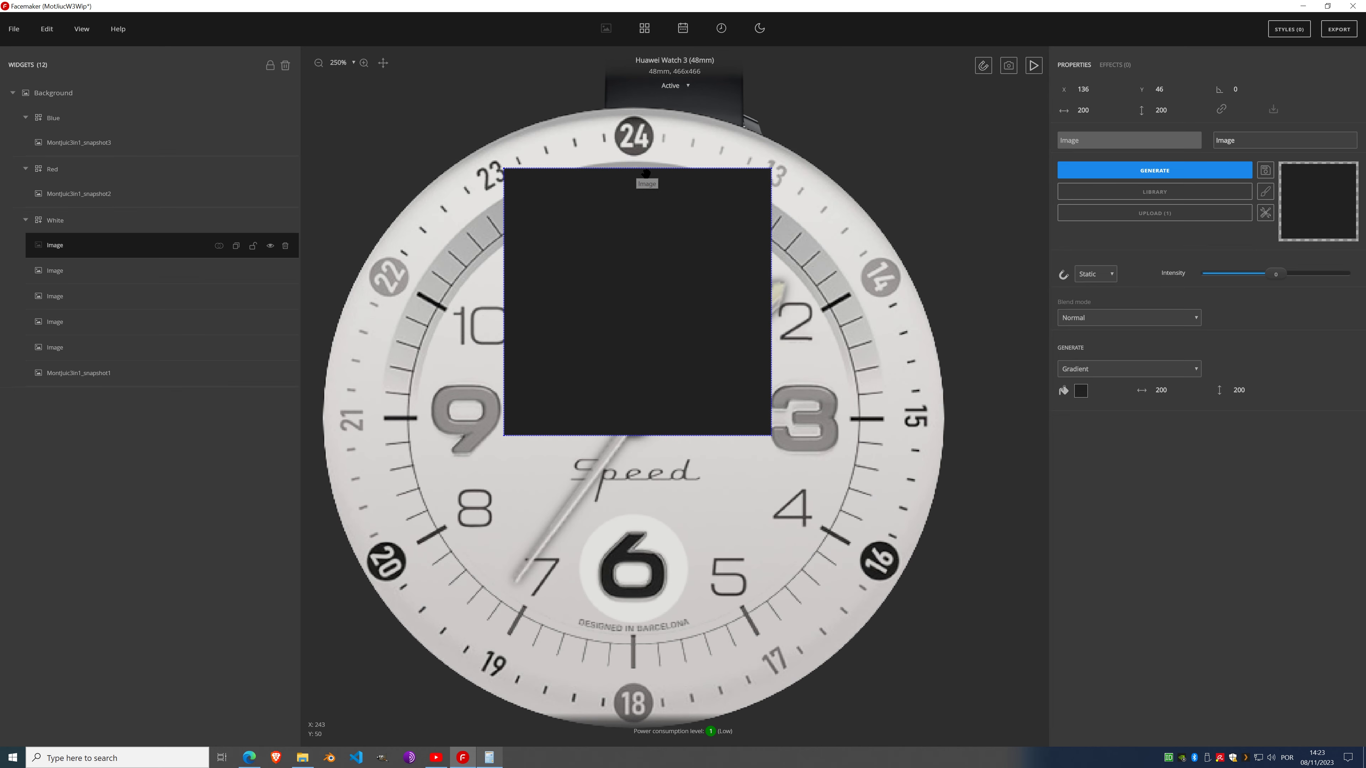
Step: Change the generated image to a Dial using the Hours 12 template
left_click(1085, 371)
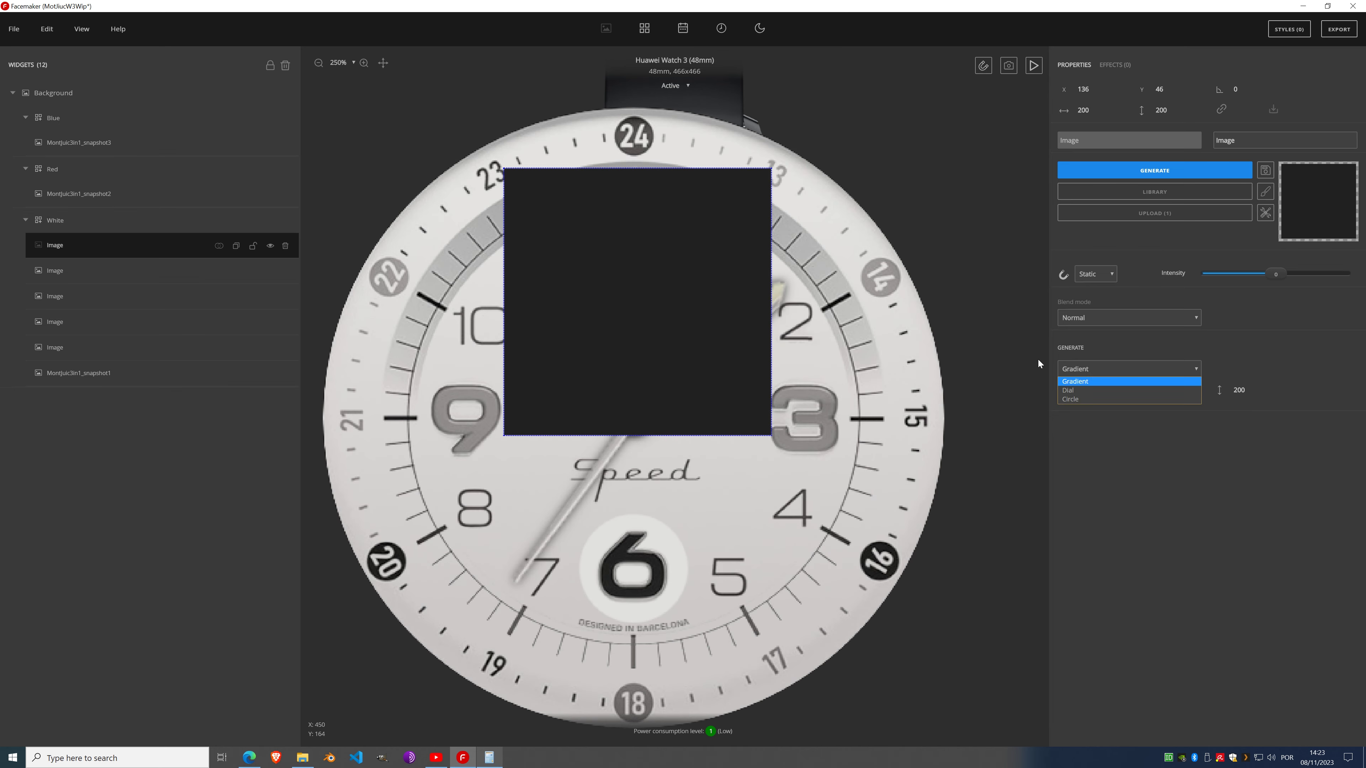
left_click(1083, 390)
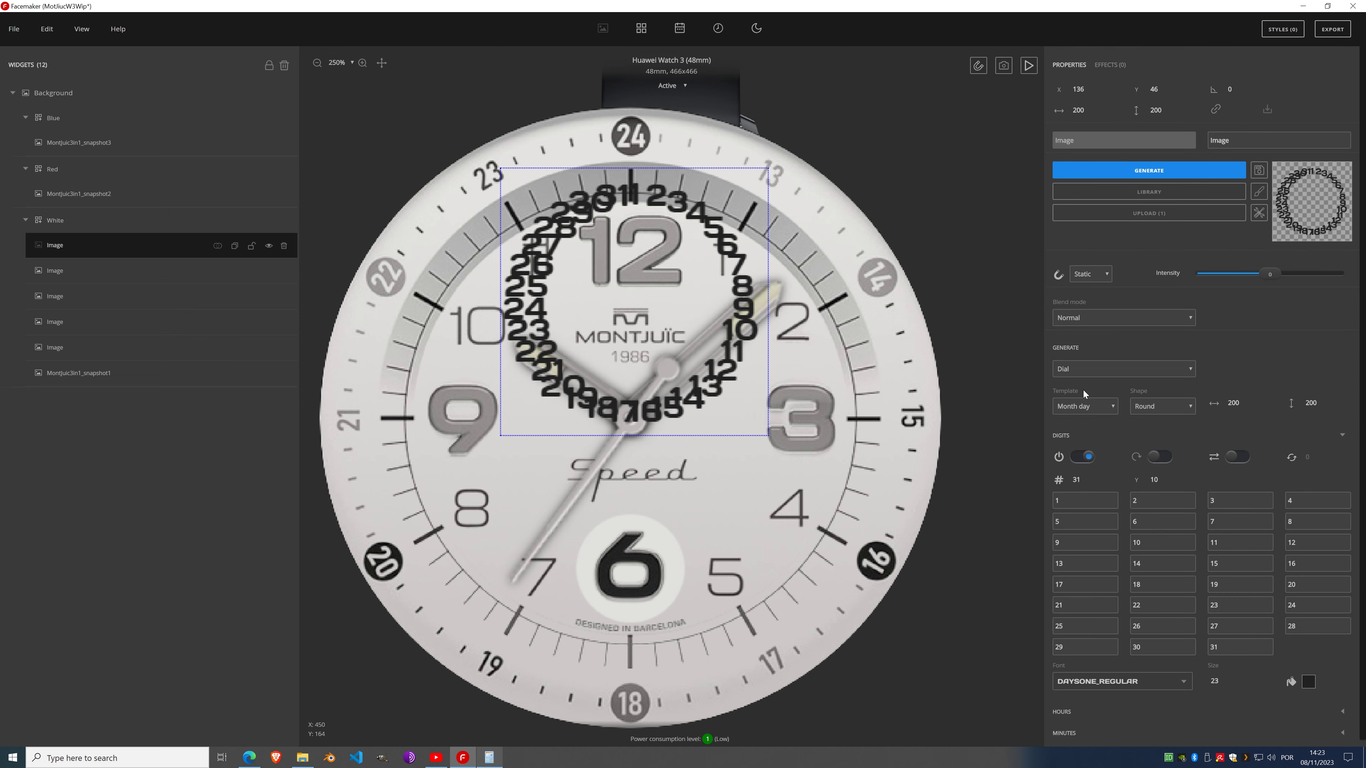
left_click(1089, 407)
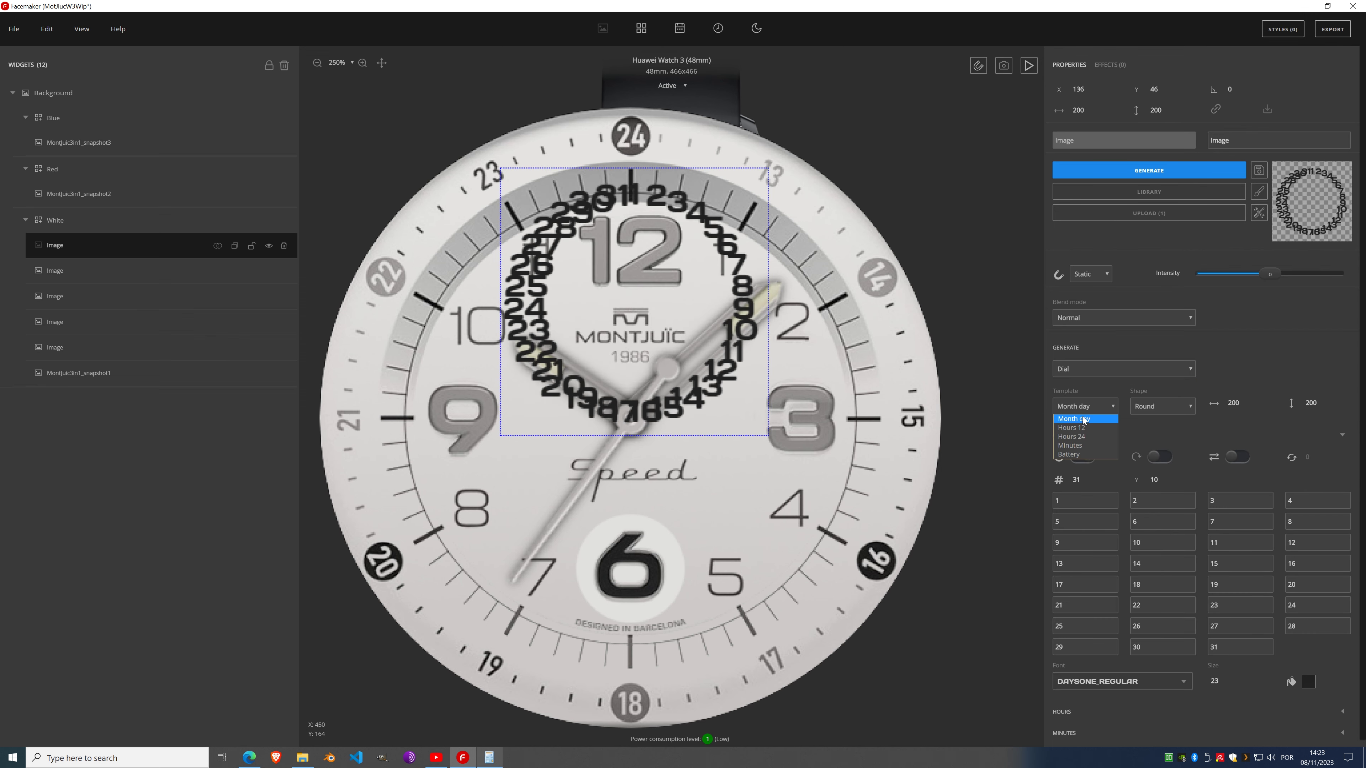
left_click(1083, 428)
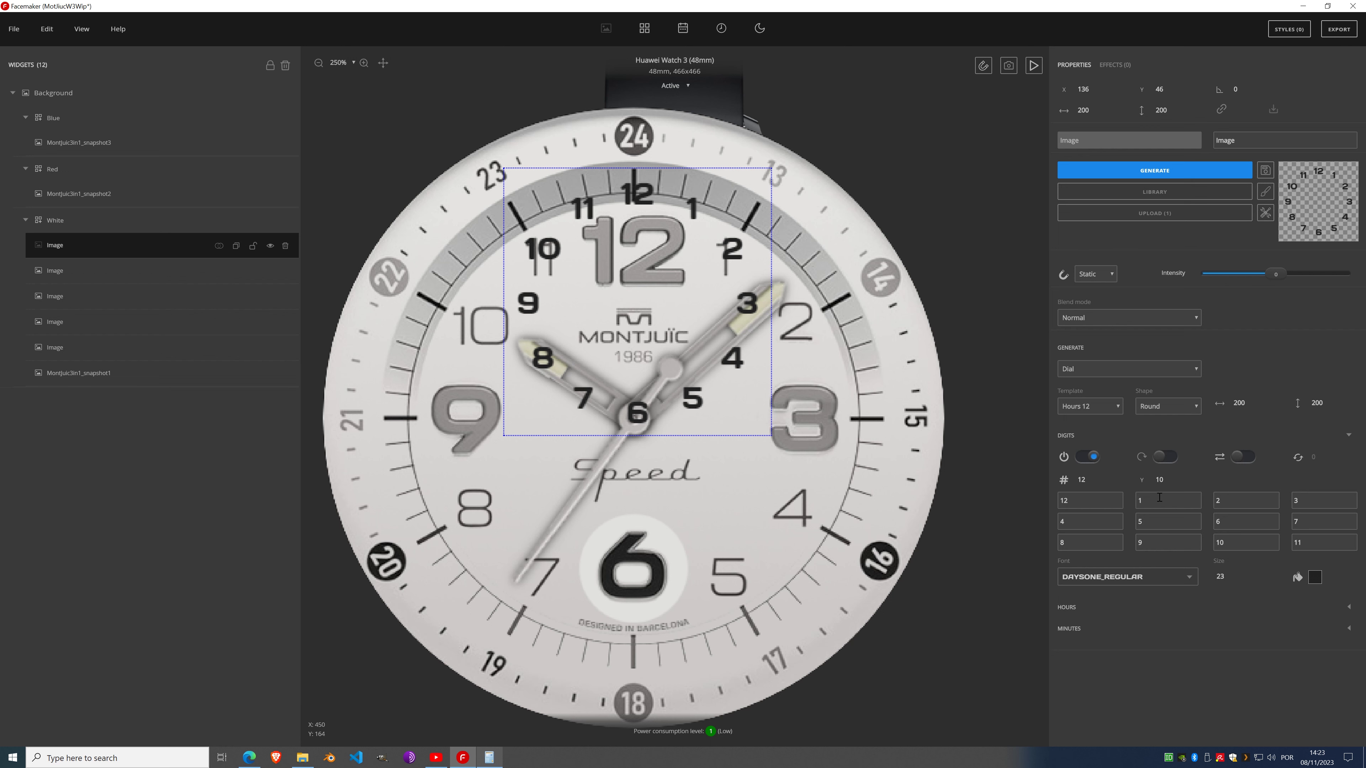
Step: Turn off the dial's digits and turn on its hour marks
left_click(1090, 457)
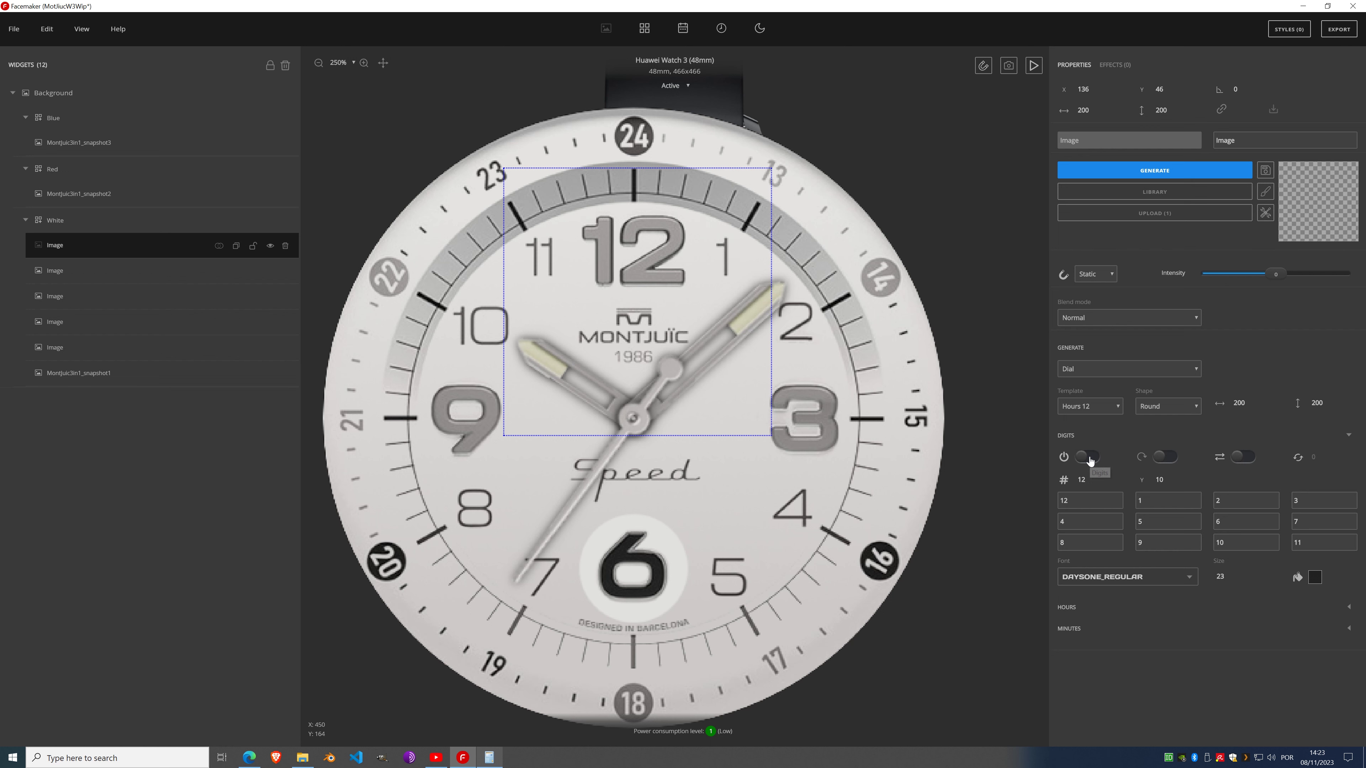
left_click(1345, 437)
left_click(1348, 456)
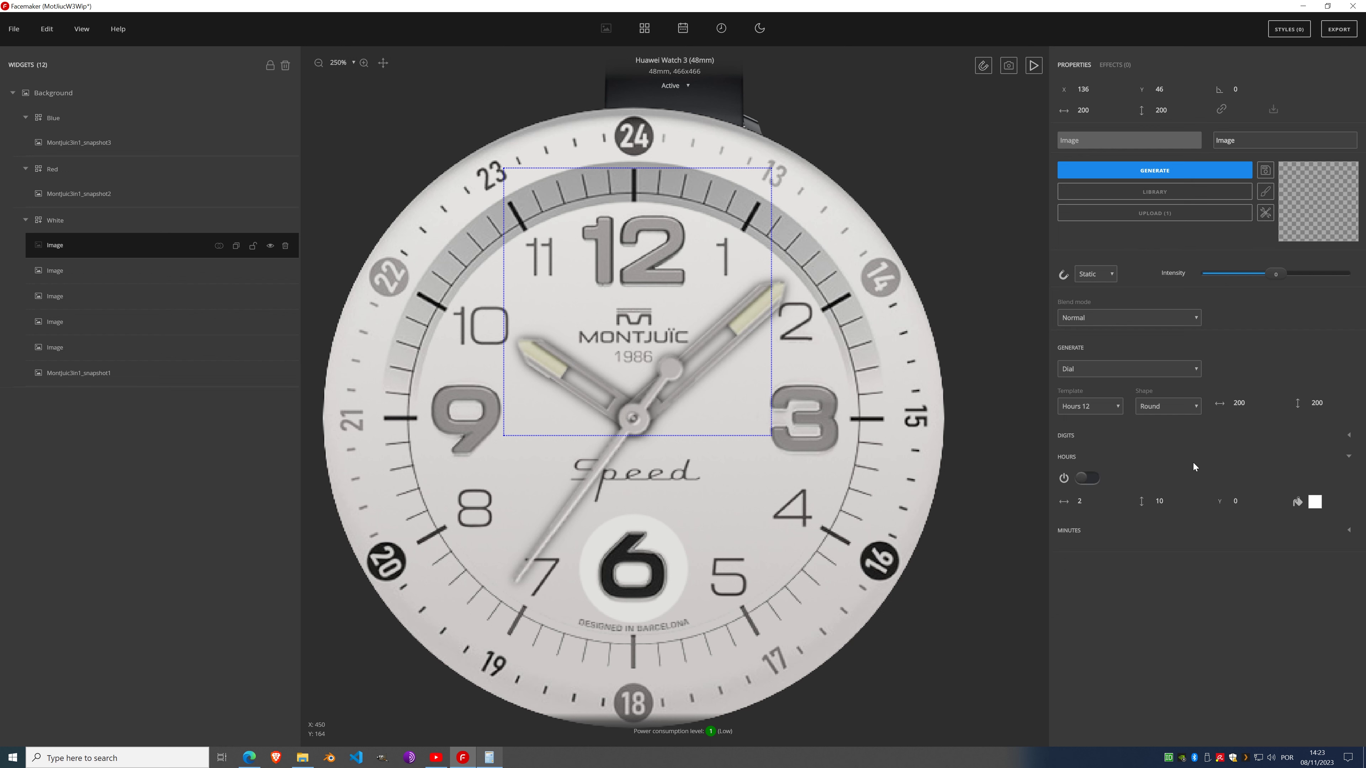
left_click(1090, 486)
Step: Compare the upper hour mark with the snapshot's 12 o'clock tick and set the dial's X position to 46
scroll(826, 239, "up", 5)
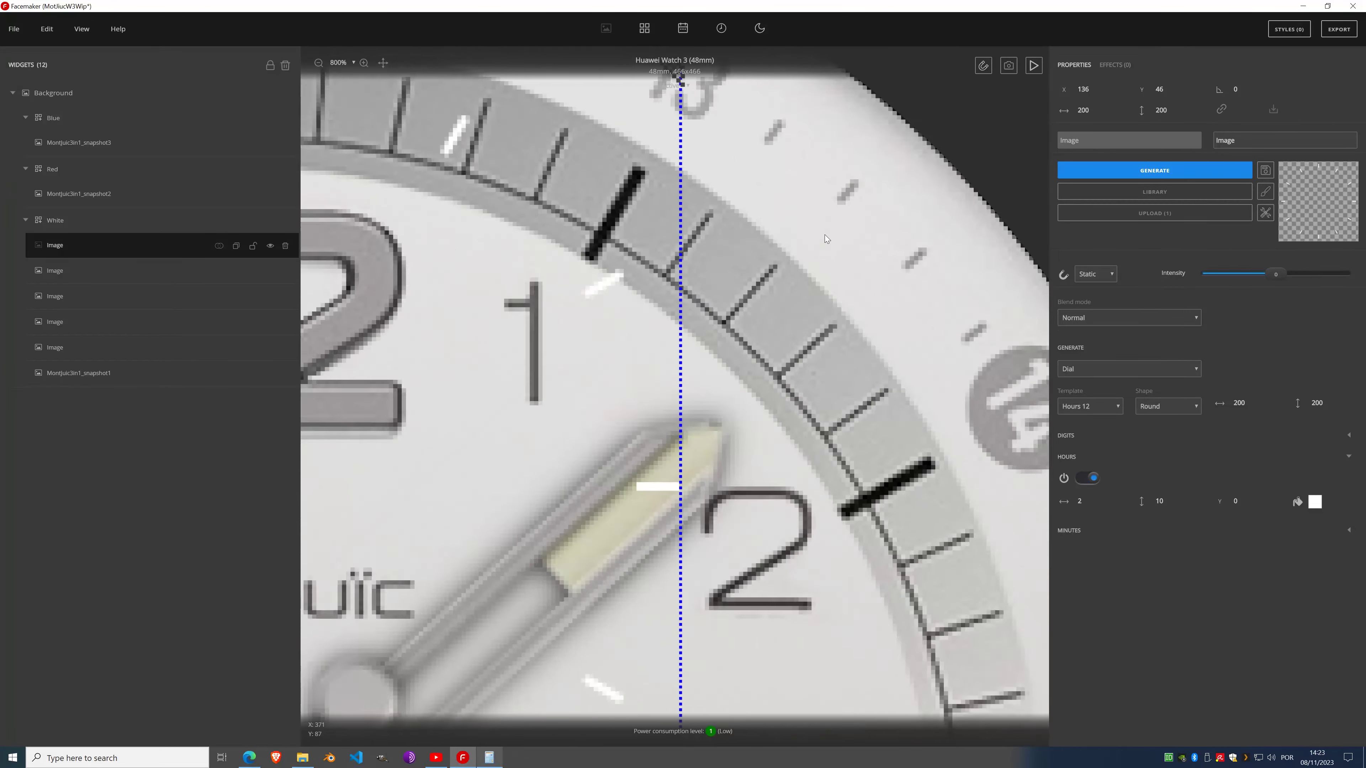
scroll(826, 239, "up", 1)
left_click_drag(405, 106, 879, 561)
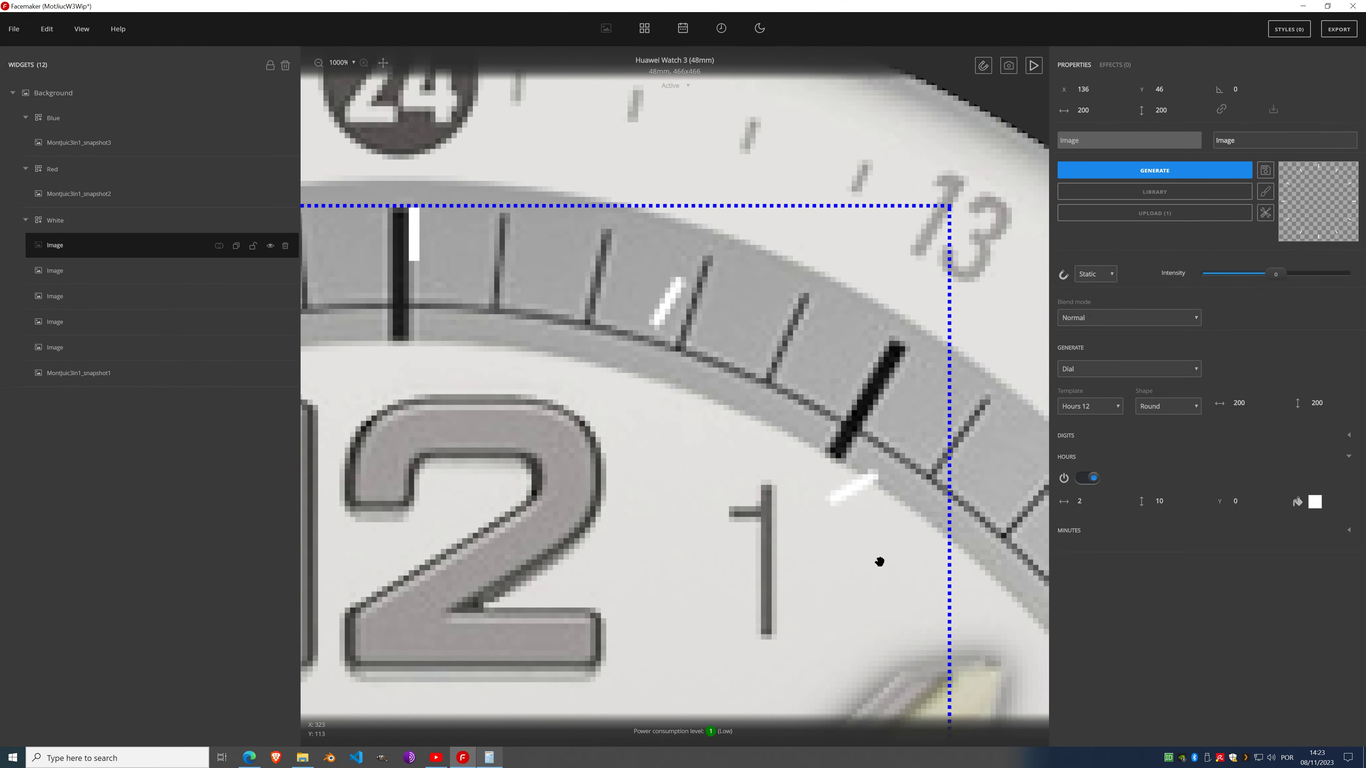
left_click_drag(582, 366, 814, 519)
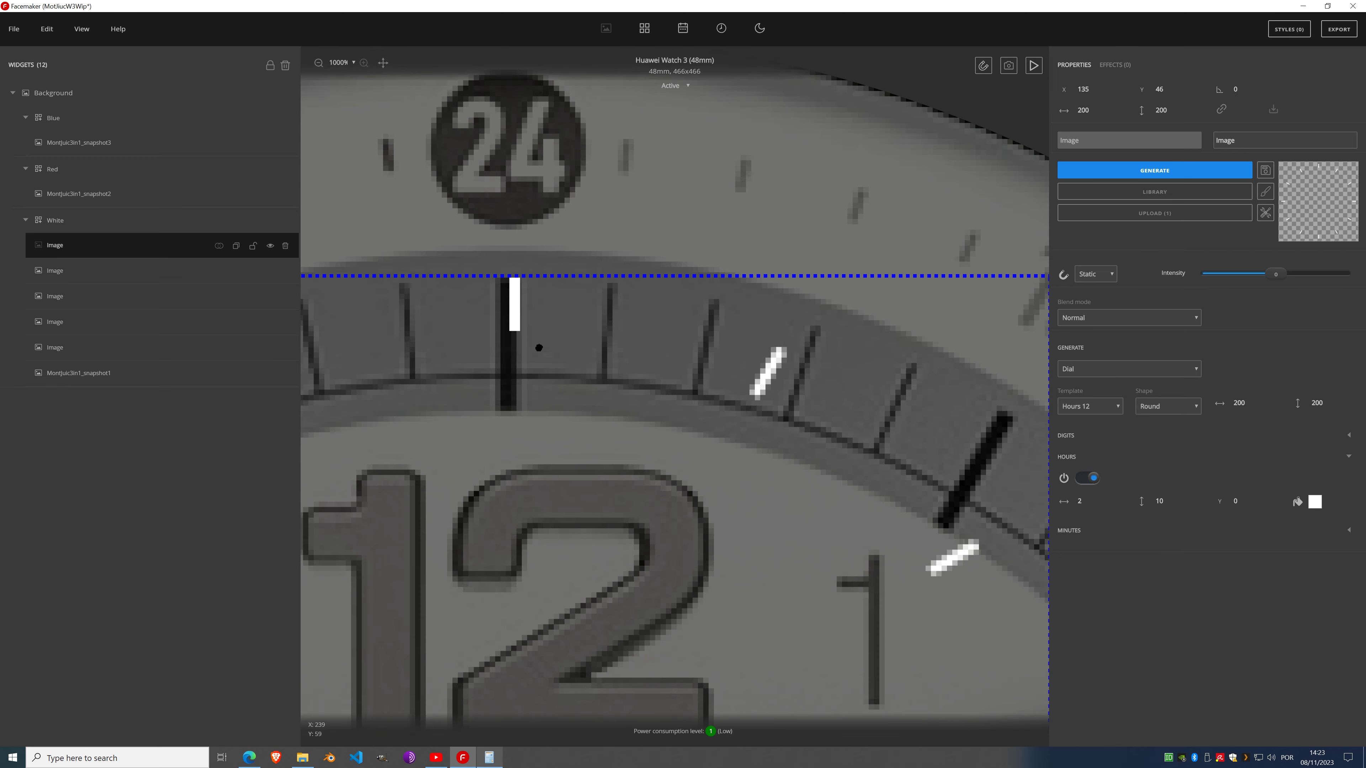
key("Left")
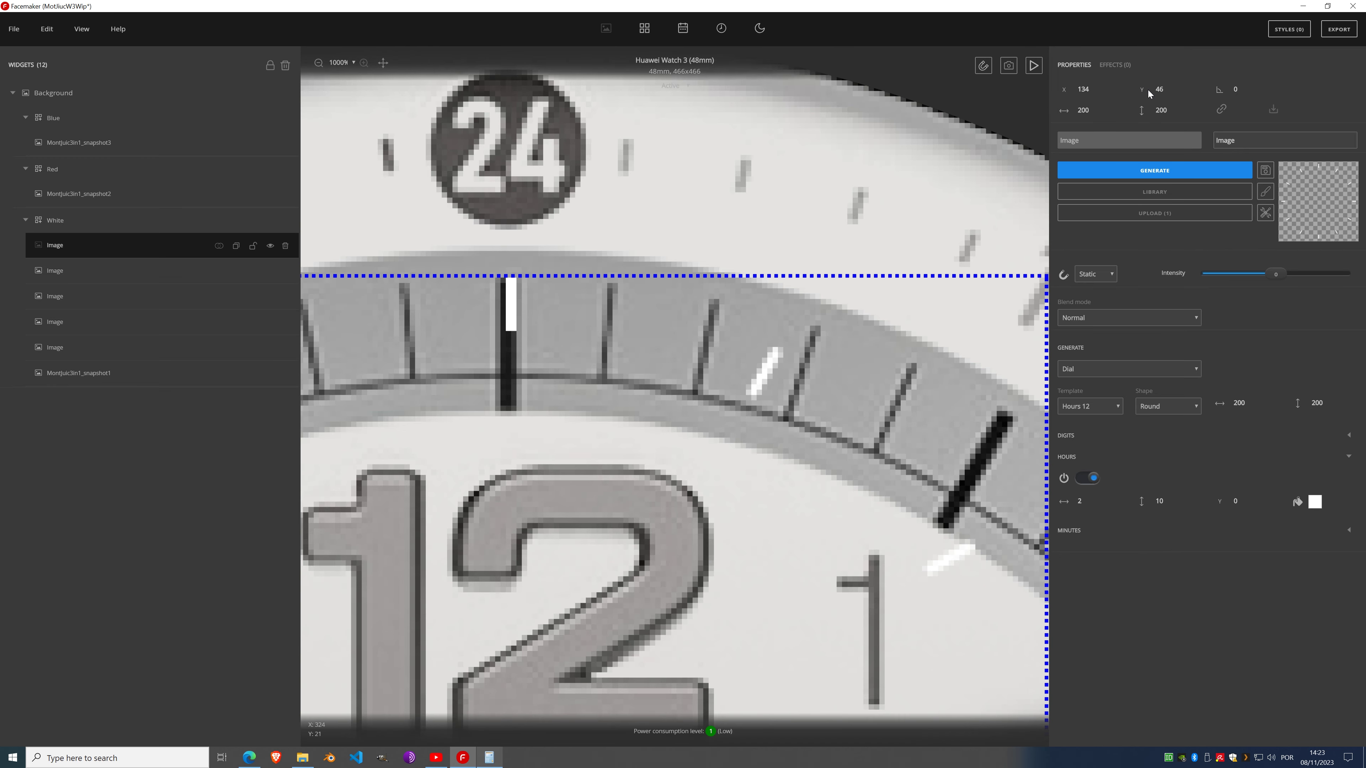
left_click(1085, 88)
type("4")
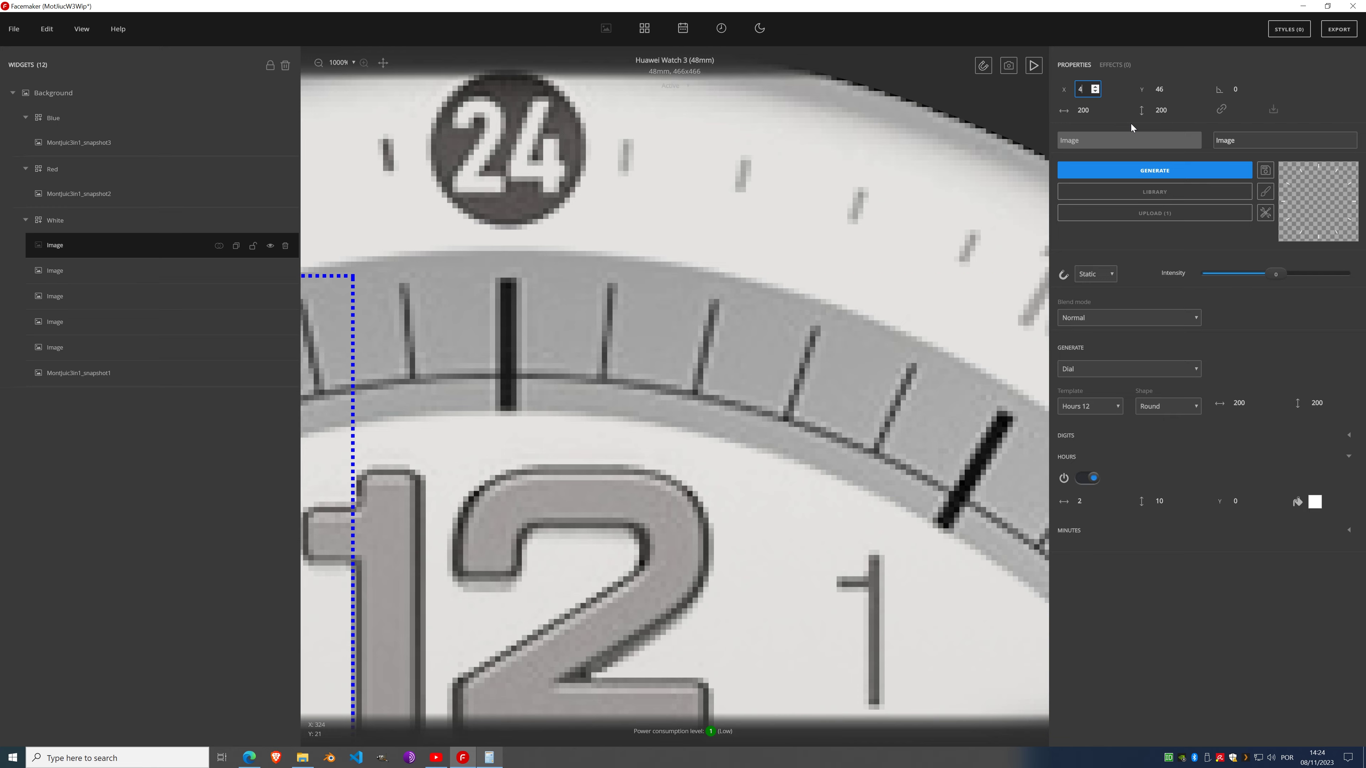
type("6")
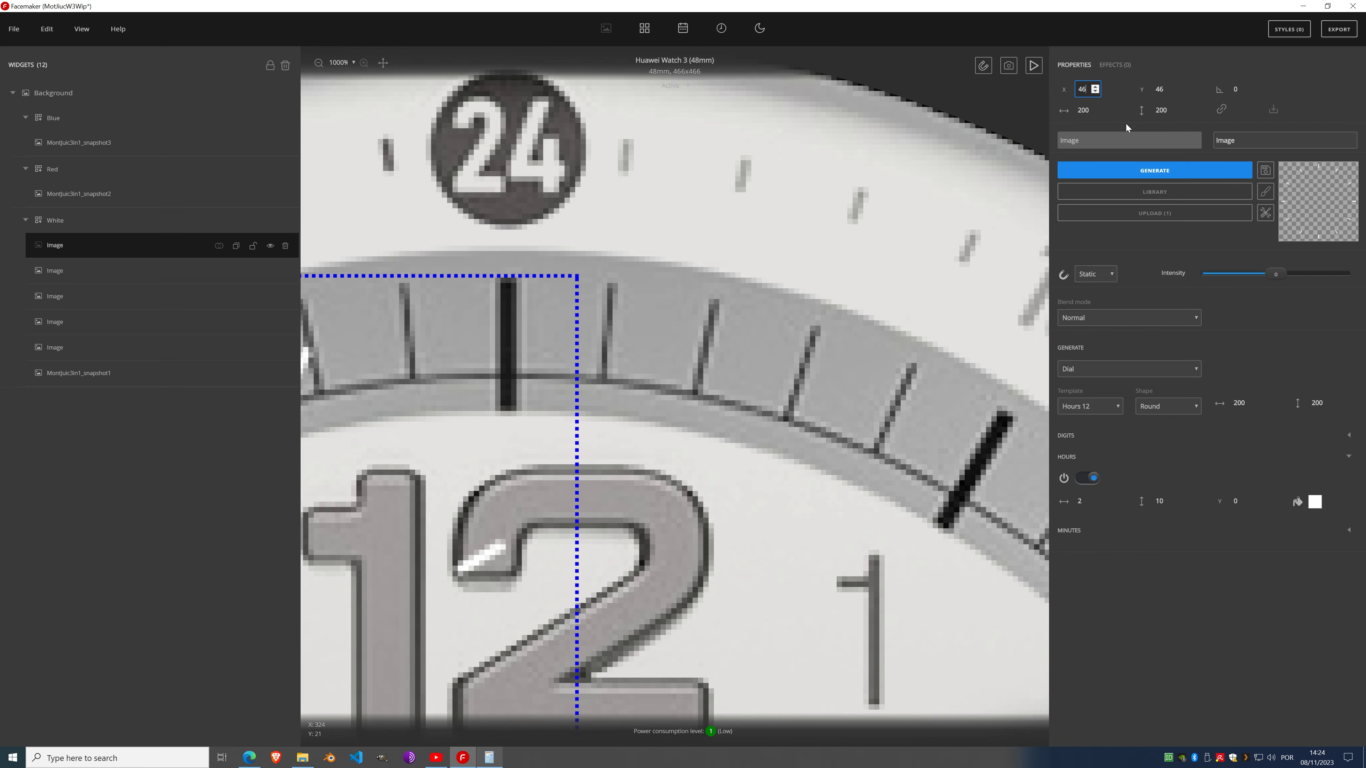
Step: Work out the dial's required size by calculating 46 × 2 − 466 in the calculator
scroll(611, 383, "down", 10)
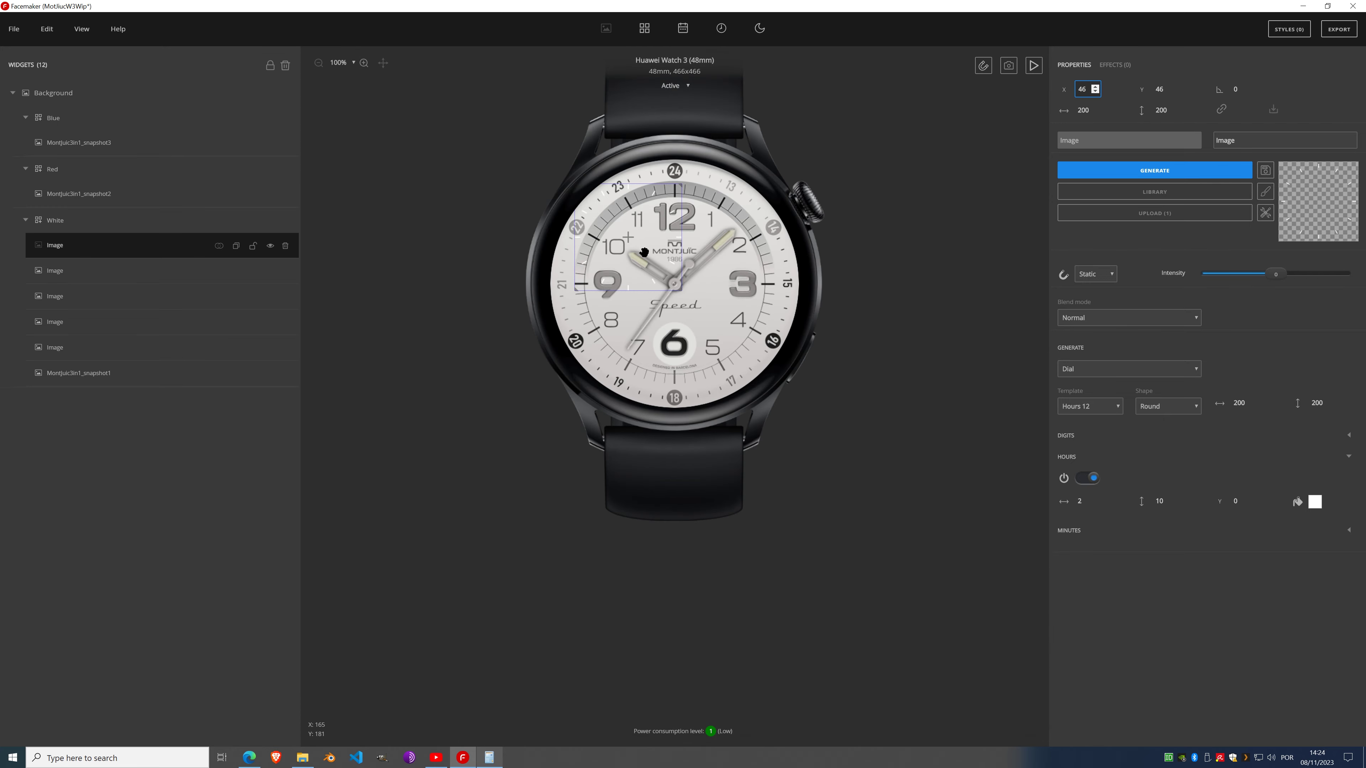
scroll(646, 281, "up", 3)
scroll(646, 282, "down", 3)
scroll(646, 281, "up", 2)
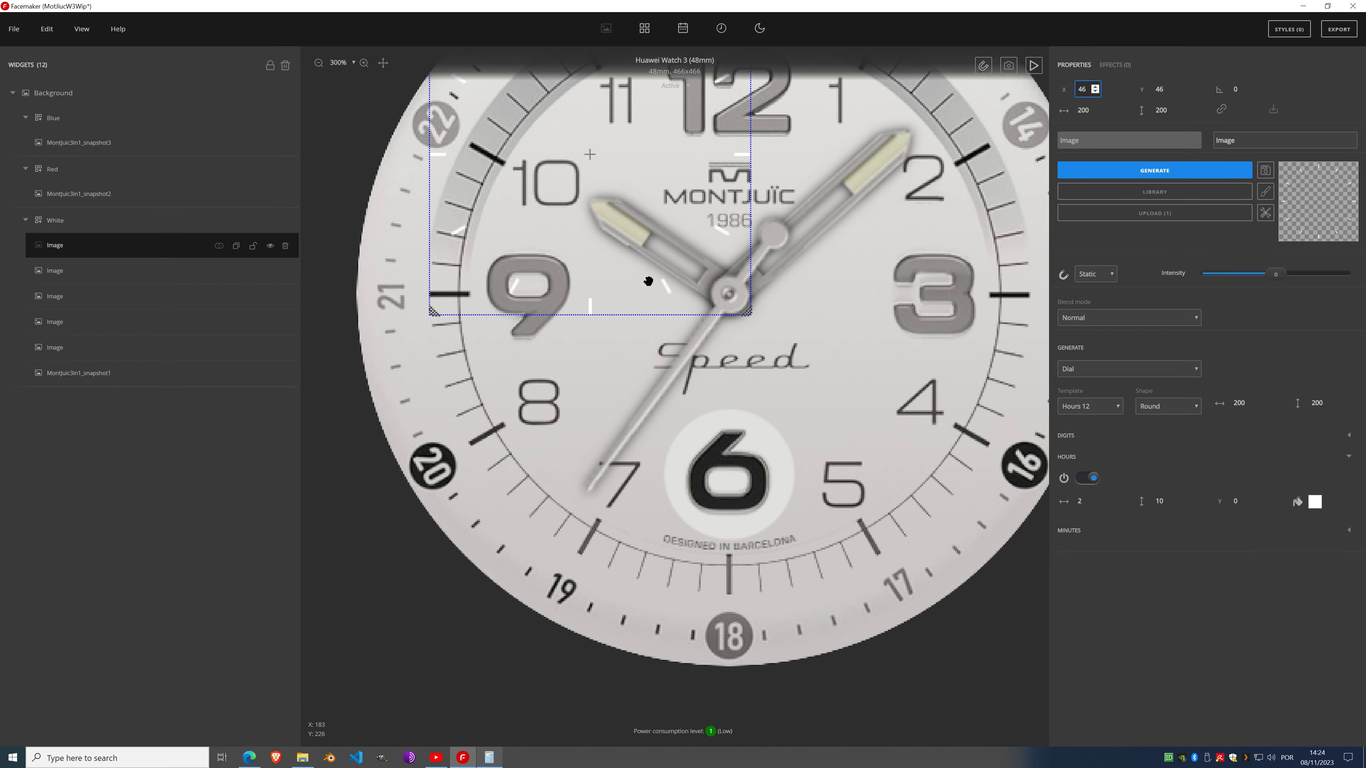
left_click(488, 756)
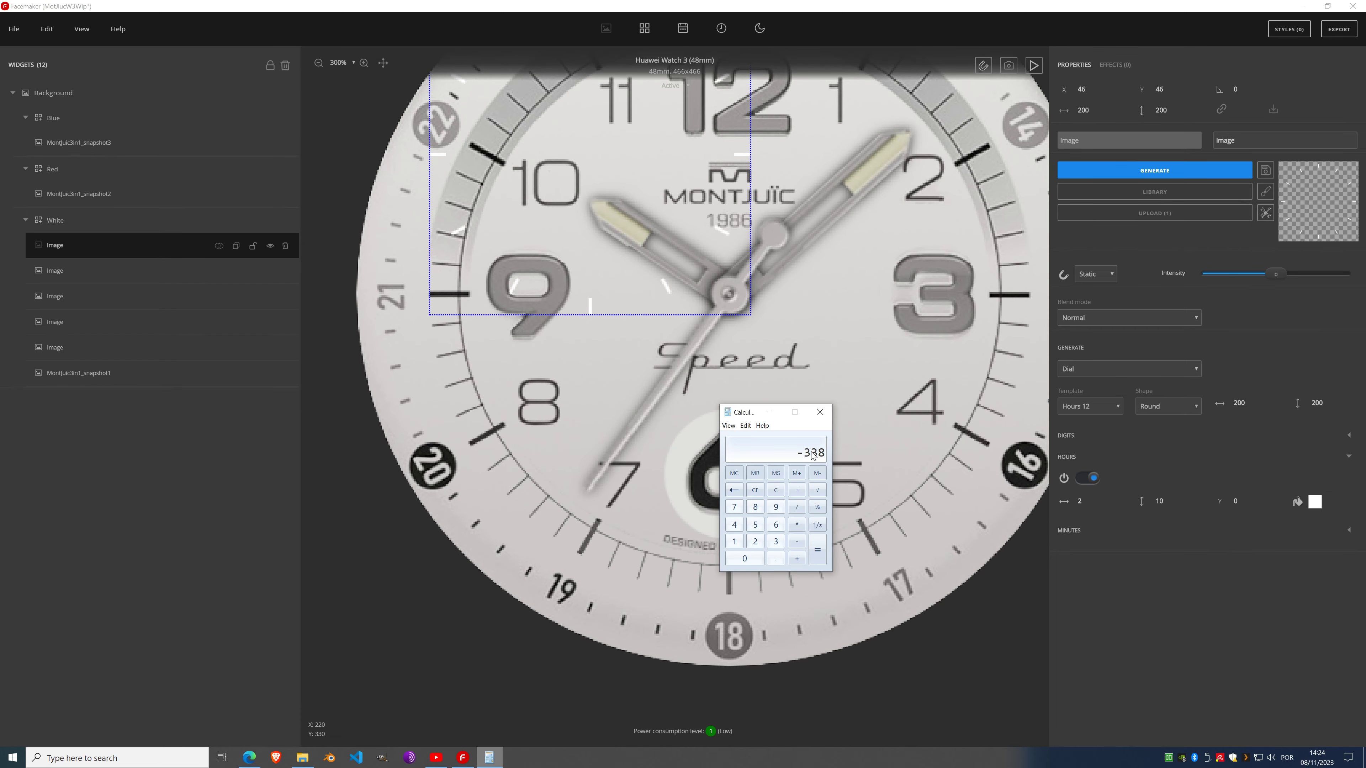
left_click(734, 525)
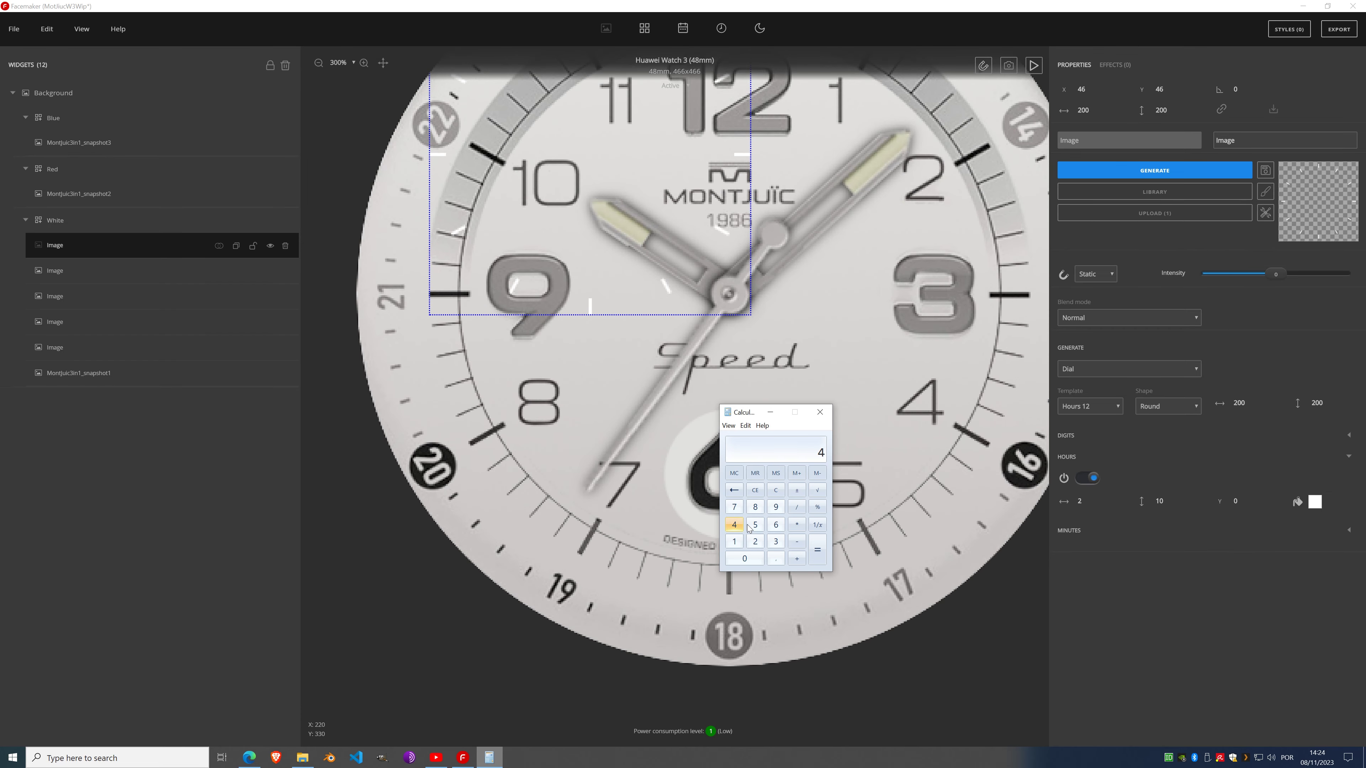
left_click(776, 524)
left_click(796, 525)
left_click(756, 541)
left_click(795, 543)
left_click(734, 524)
left_click(776, 524)
left_click(776, 525)
left_click(816, 553)
left_click(770, 412)
Step: Set the dial's size to 374 and check its hour marks against the snapshot's minute ring
left_click(1240, 403)
type("374")
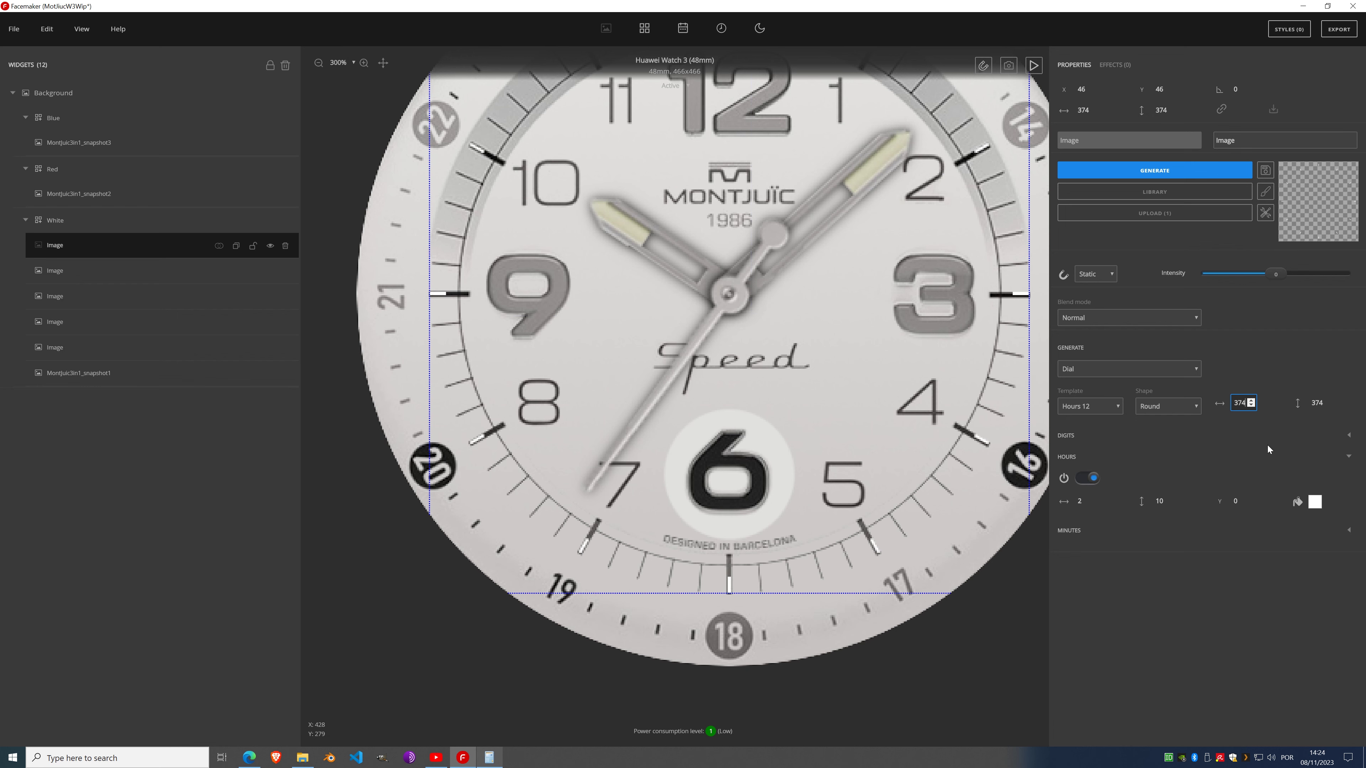
scroll(885, 202, "down", 3)
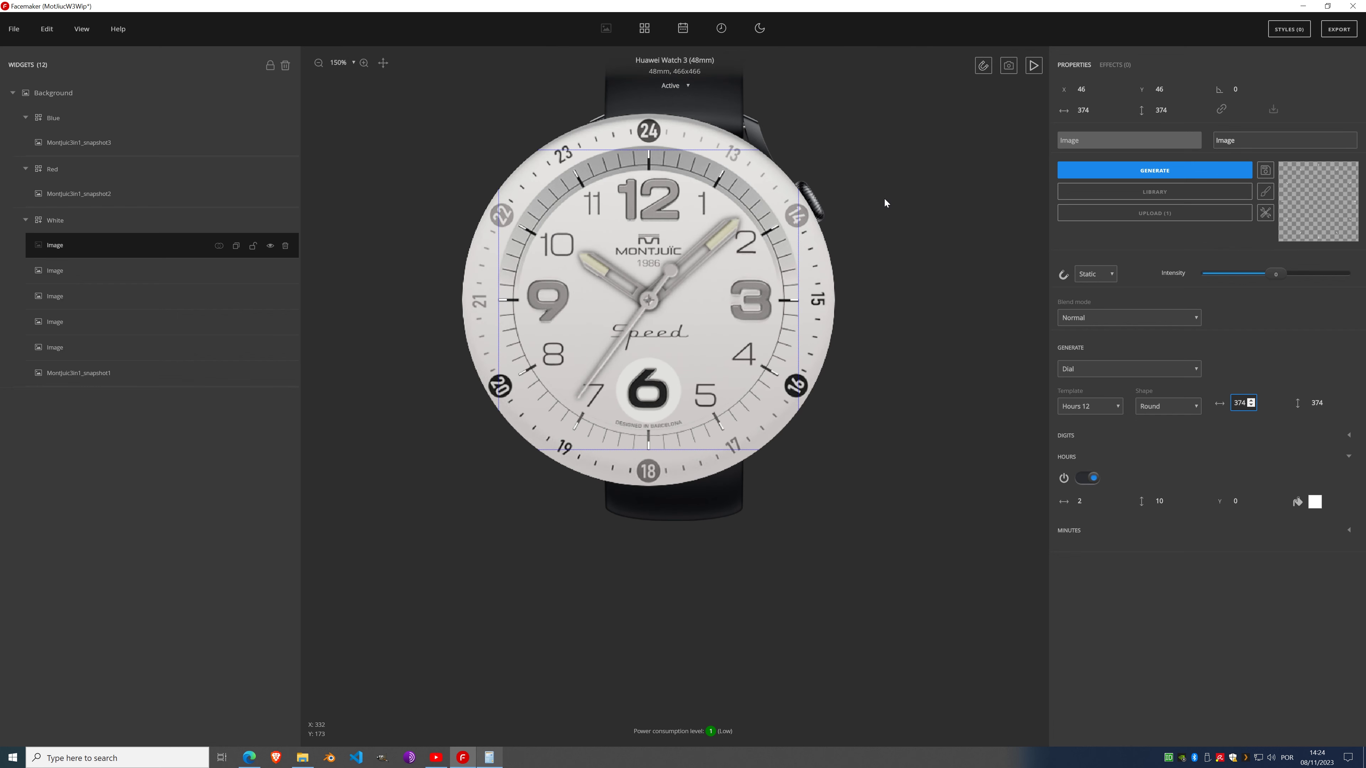
scroll(885, 203, "up", 3)
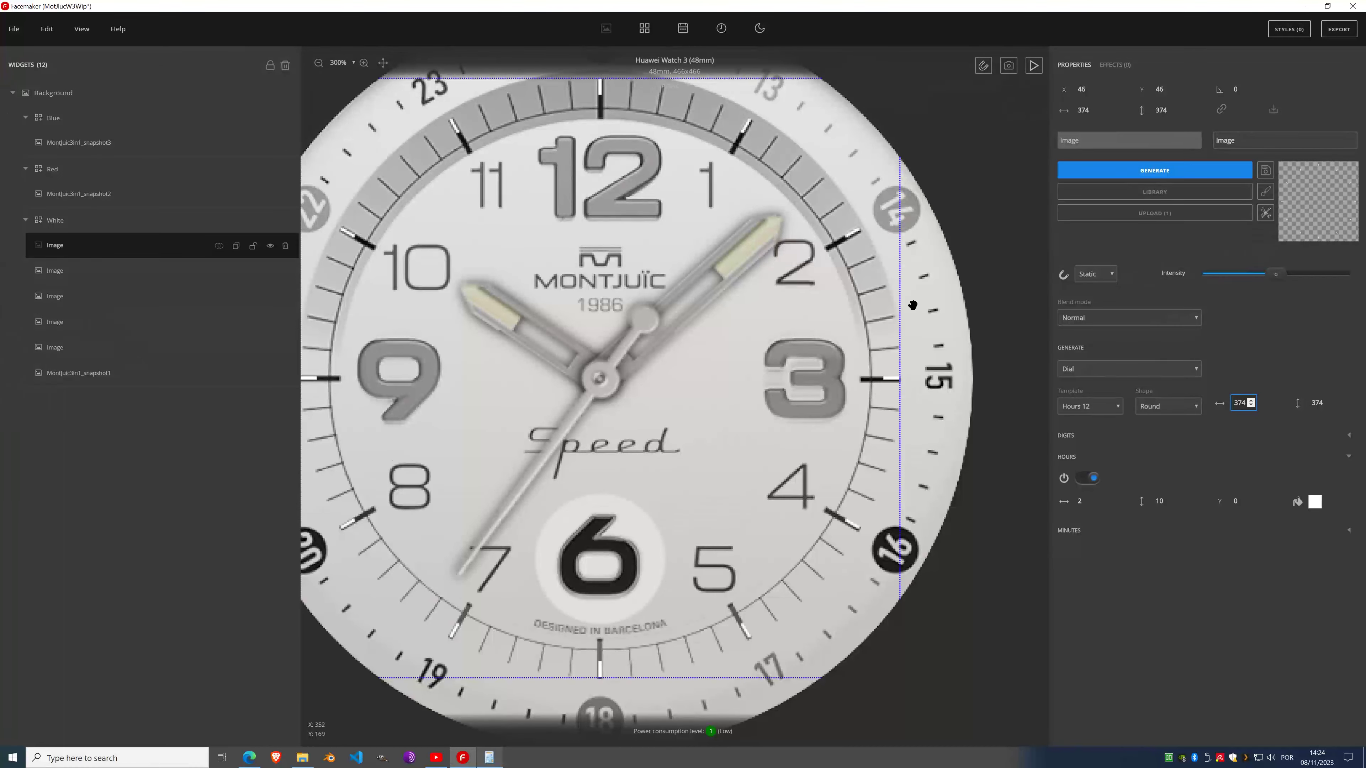
Step: Sample the black of the snapshot's numeral 6 for the hour marks and lighten it to #404040
left_click(1312, 503)
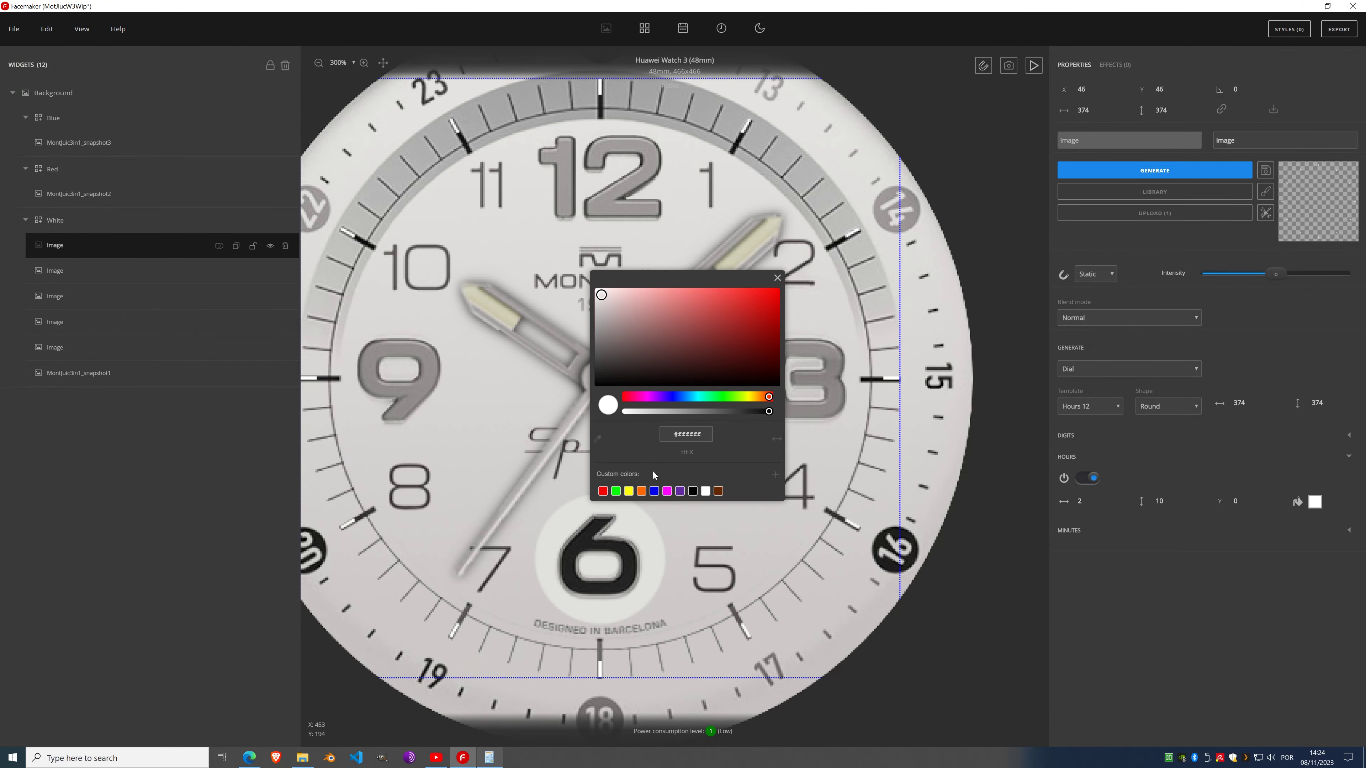
left_click(600, 440)
left_click(629, 562)
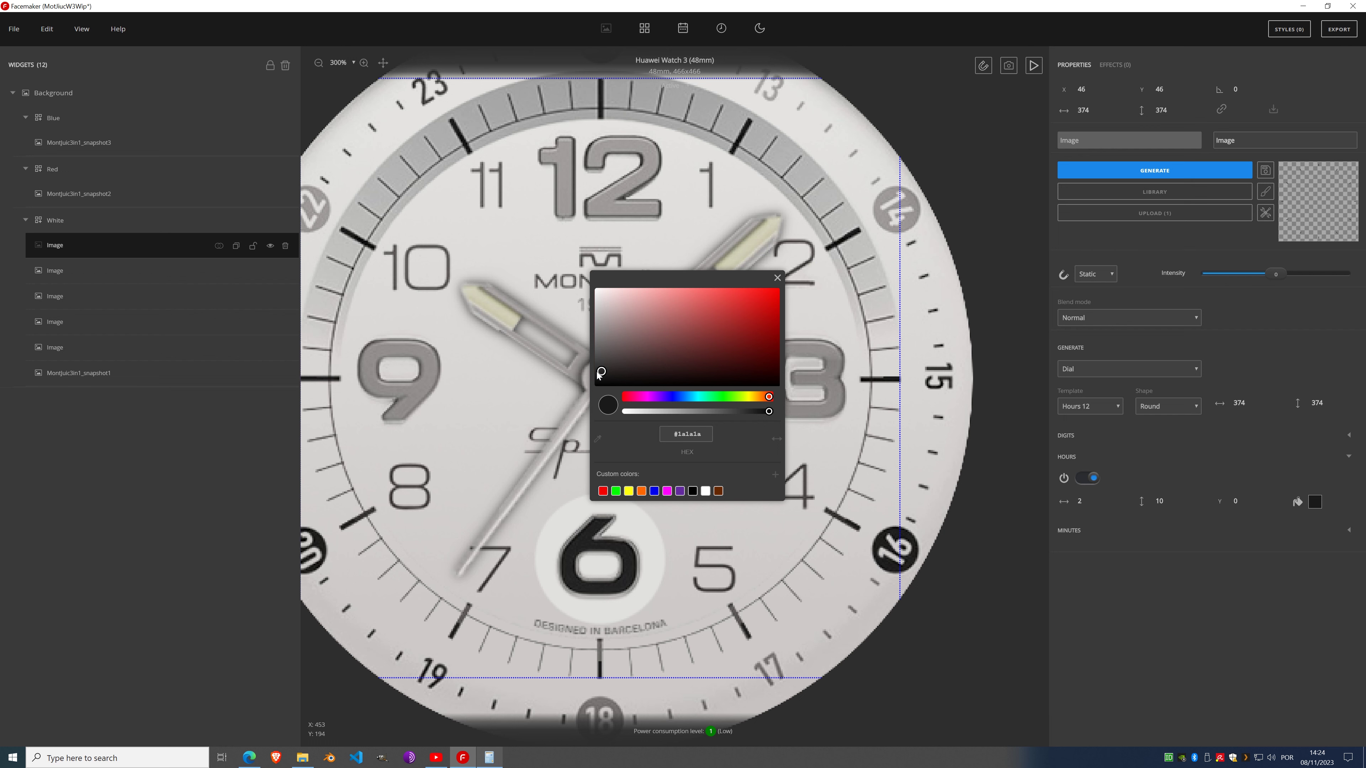
left_click_drag(598, 371, 600, 359)
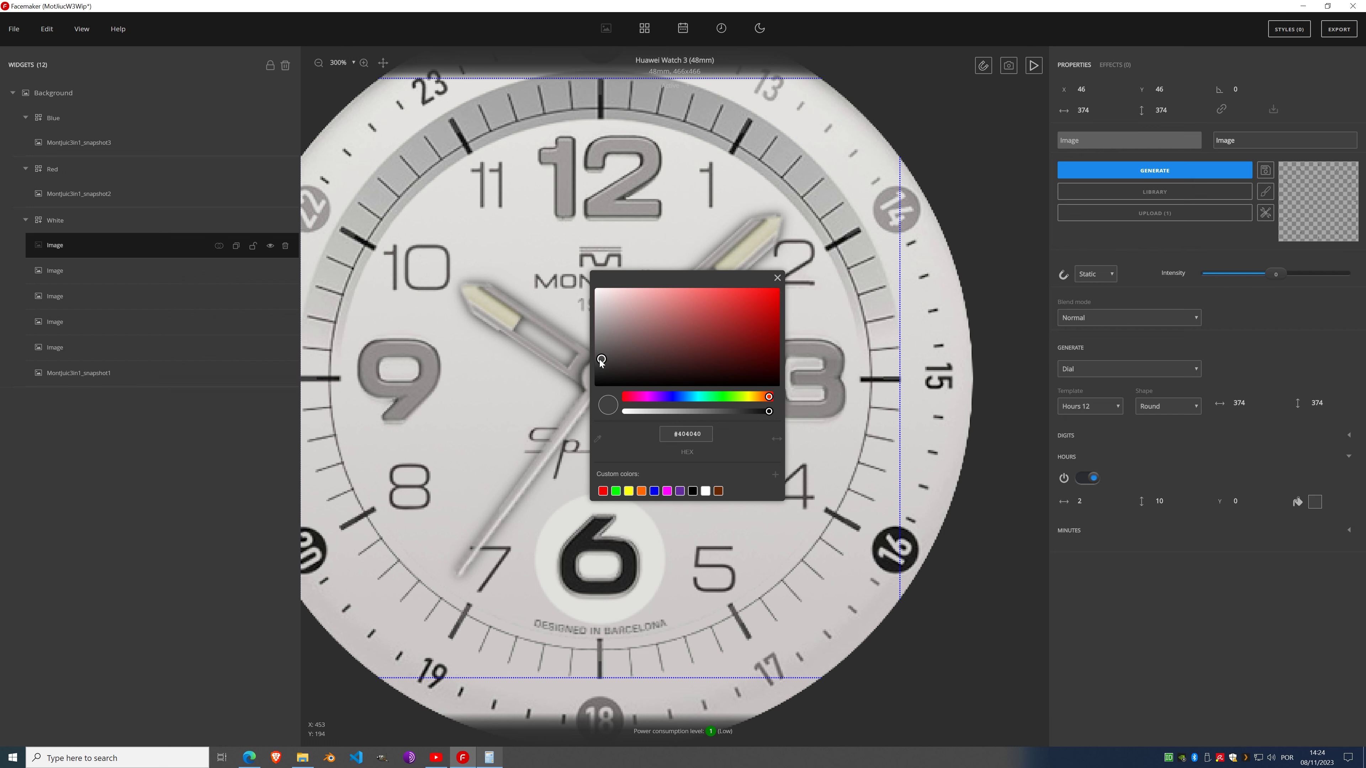
left_click(777, 278)
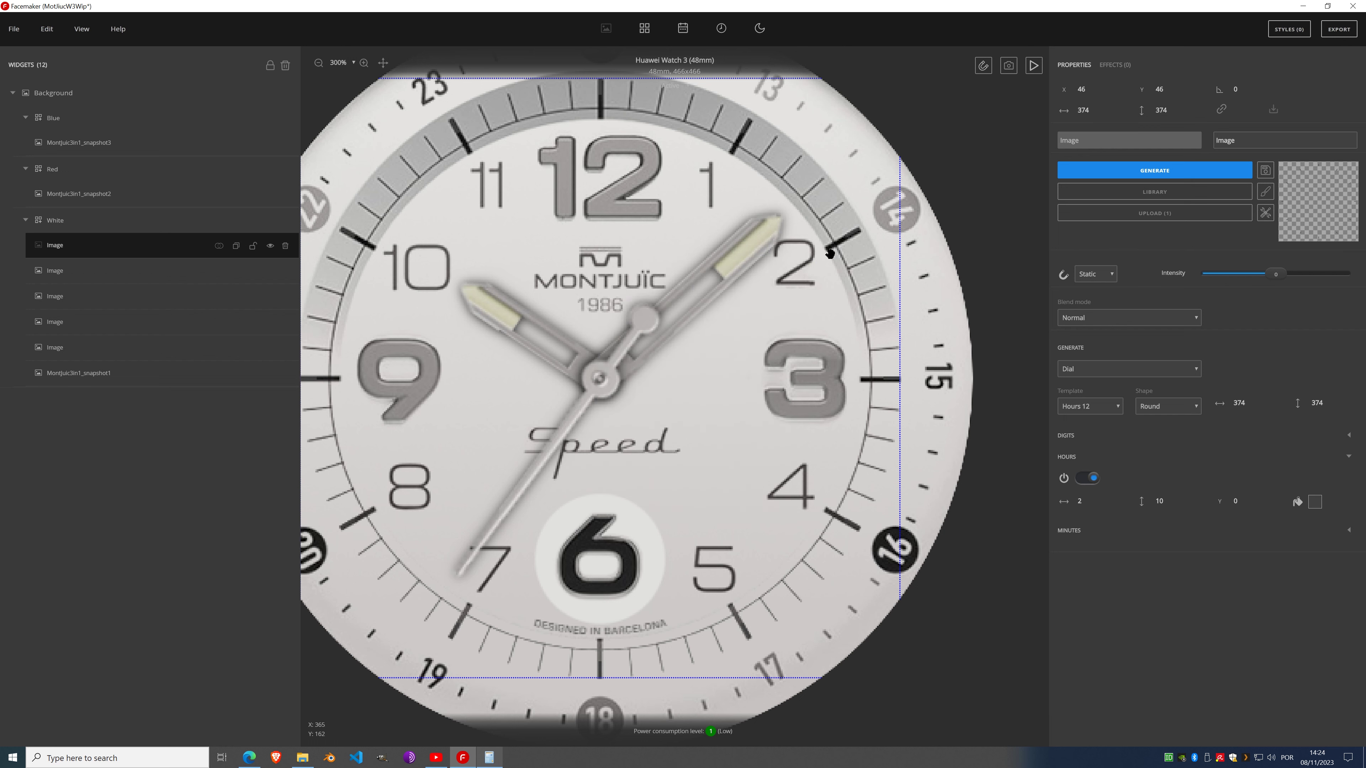
Step: Set the hour marks to width 3 and height 24 to match the snapshot's thick ticks
scroll(836, 243, "up", 5)
scroll(638, 220, "up", 4)
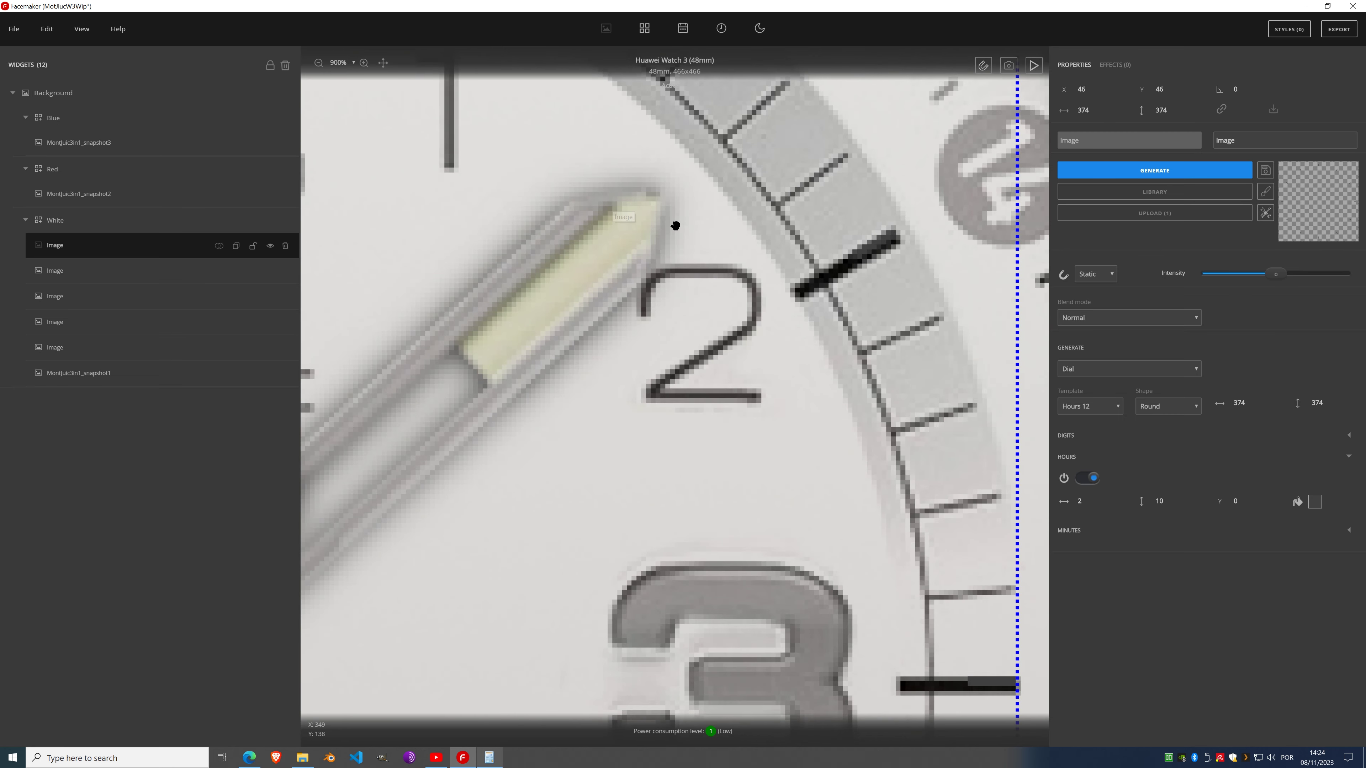
left_click(1096, 500)
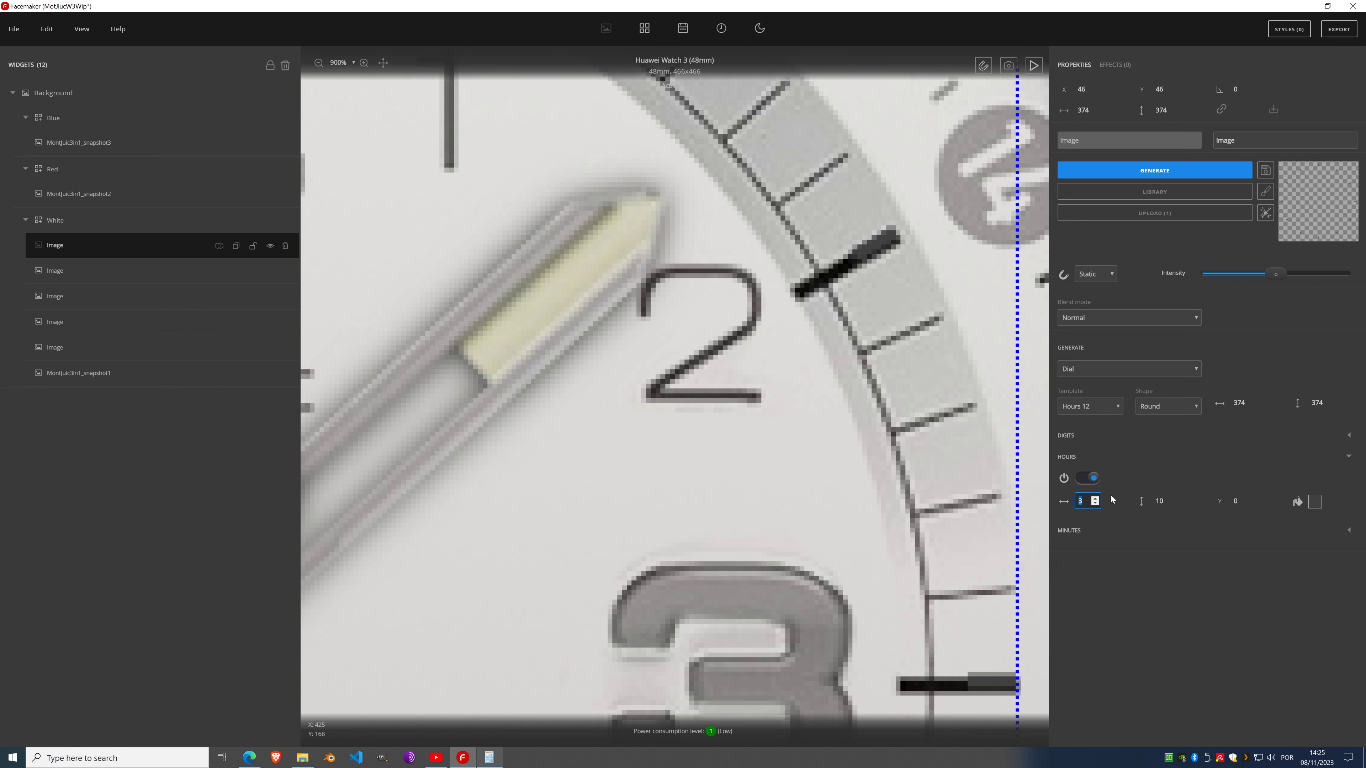
left_click(1175, 499)
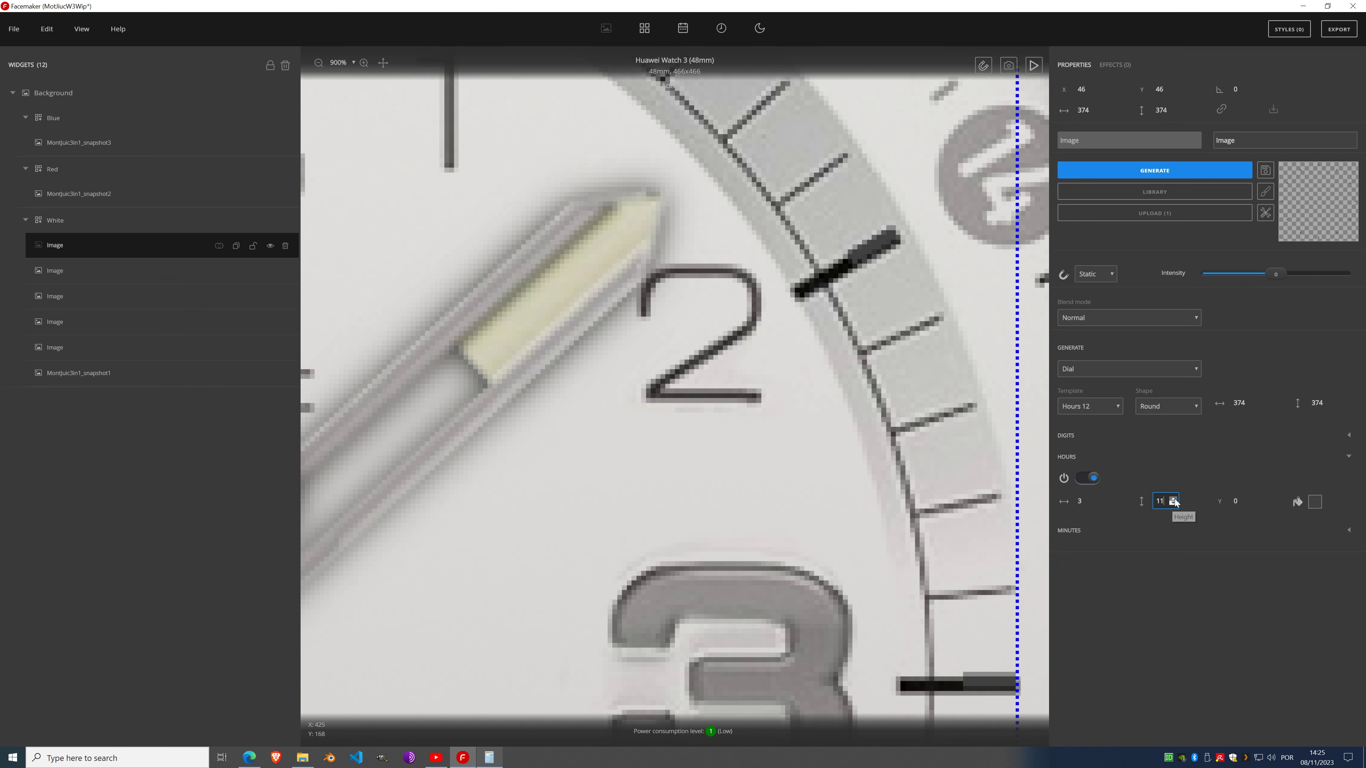
scroll(1175, 501, "up", 8)
scroll(1175, 501, "up", 5)
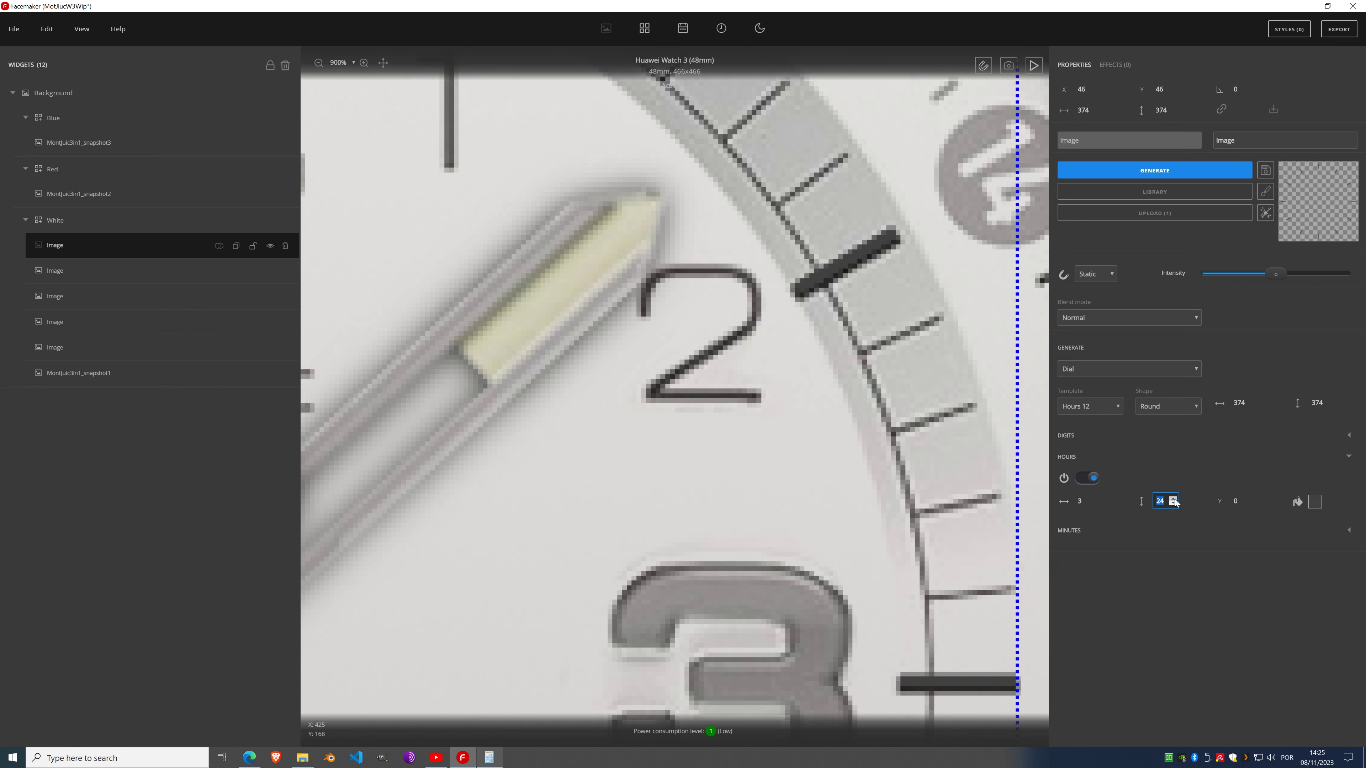
Step: Show the hidden generated layers under the dial and set the hour marks' height to 25 to fit the grey ring
scroll(581, 463, "down", 6)
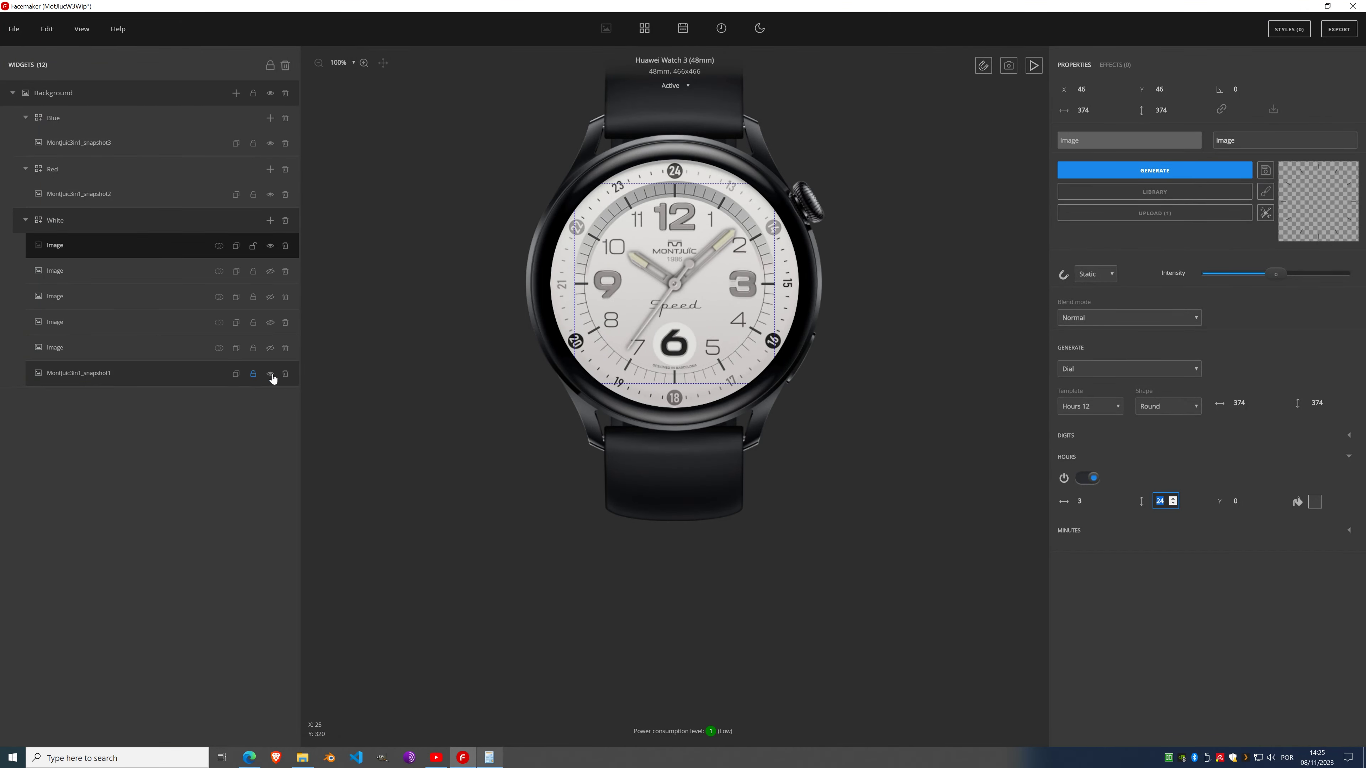
left_click(270, 347)
left_click(270, 322)
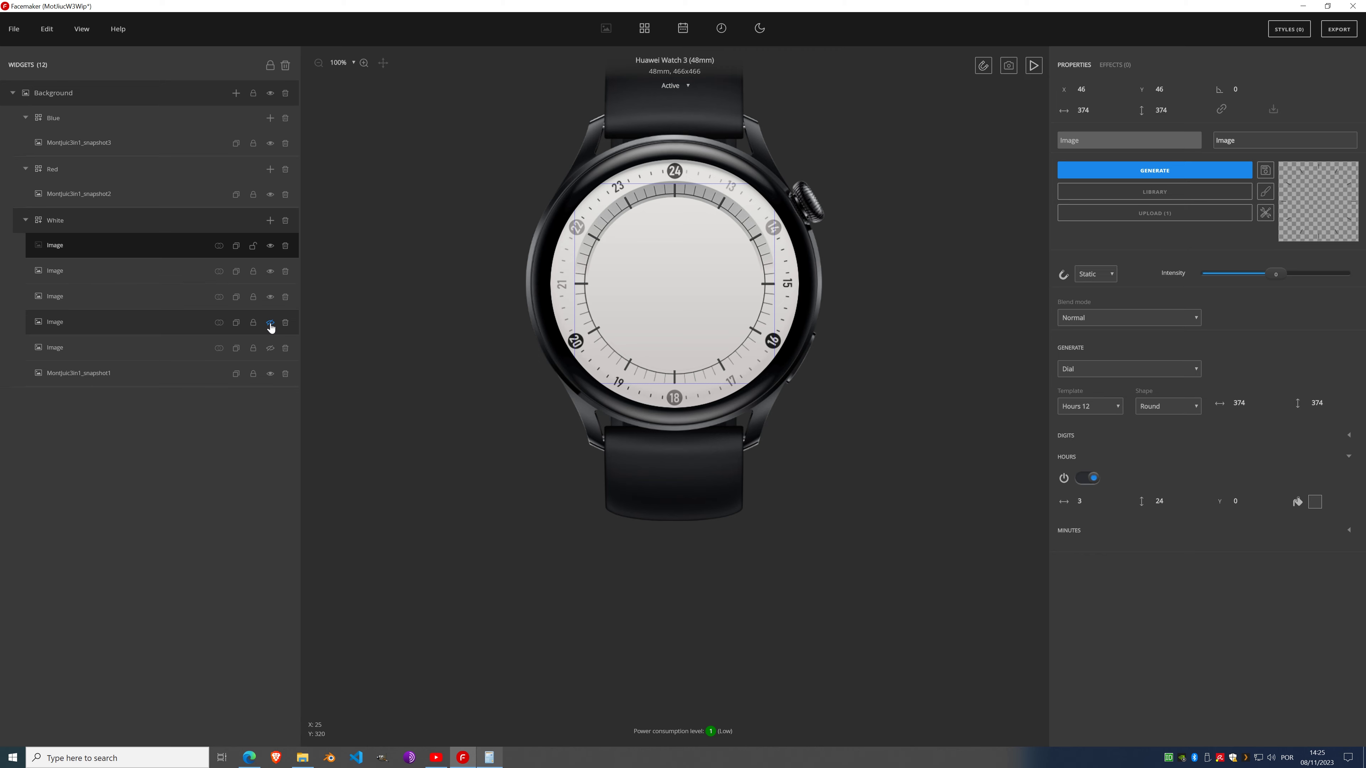
left_click(270, 348)
scroll(749, 238, "up", 3)
scroll(749, 238, "up", 5)
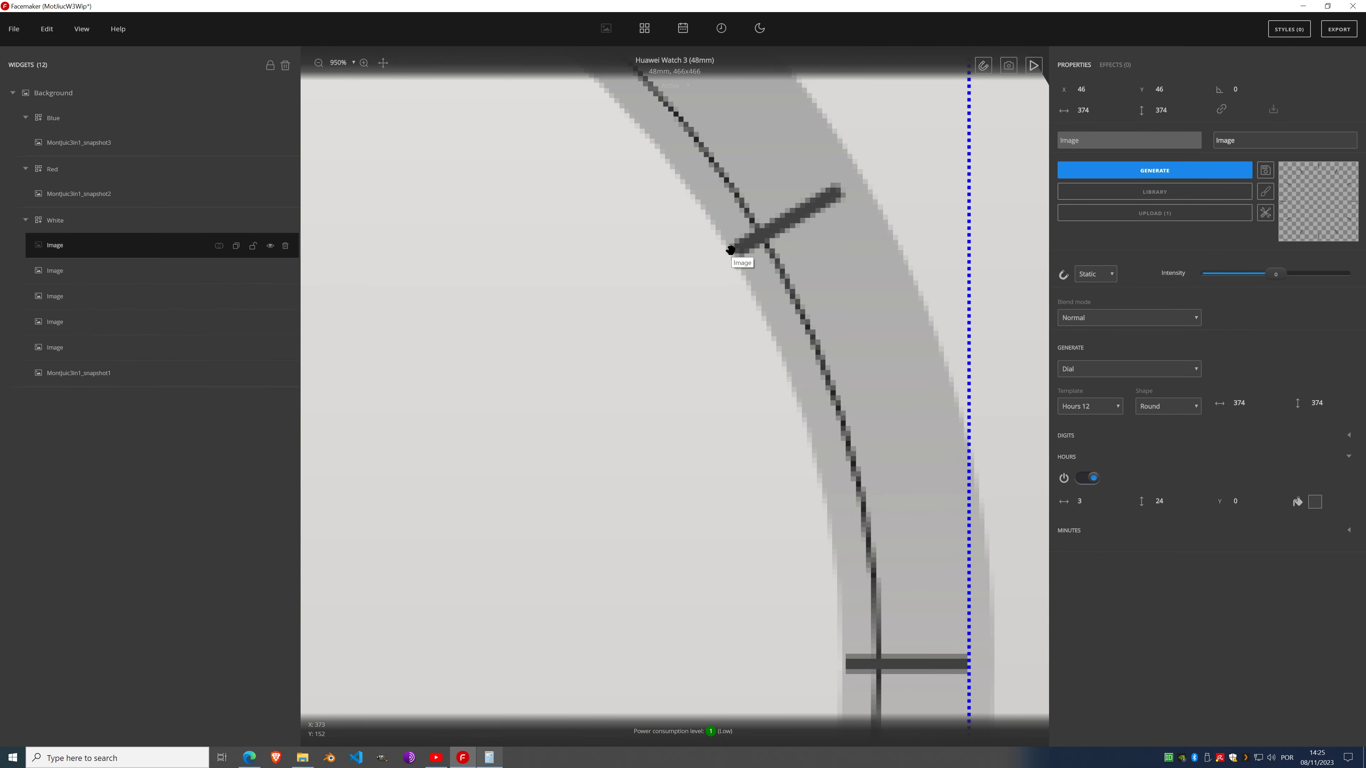
scroll(648, 240, "down", 3)
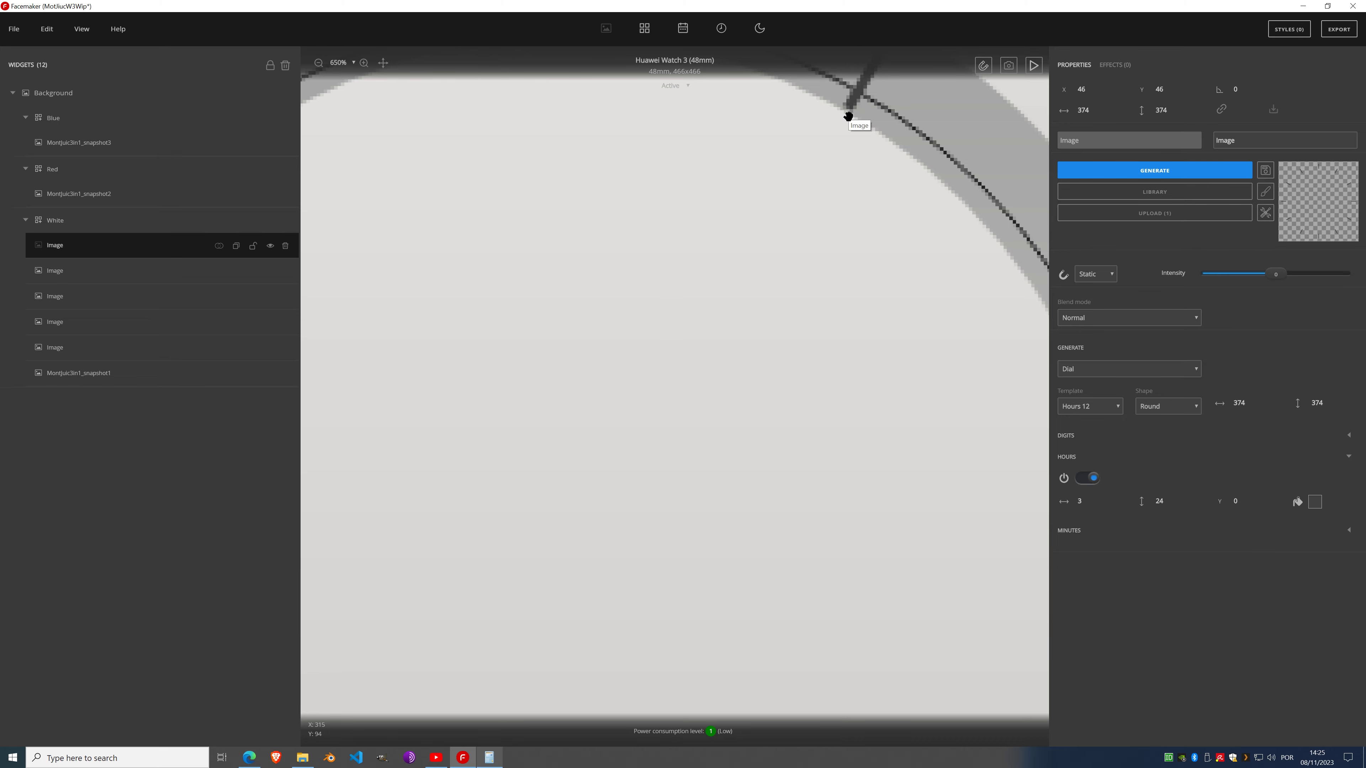
scroll(848, 104, "up", 3)
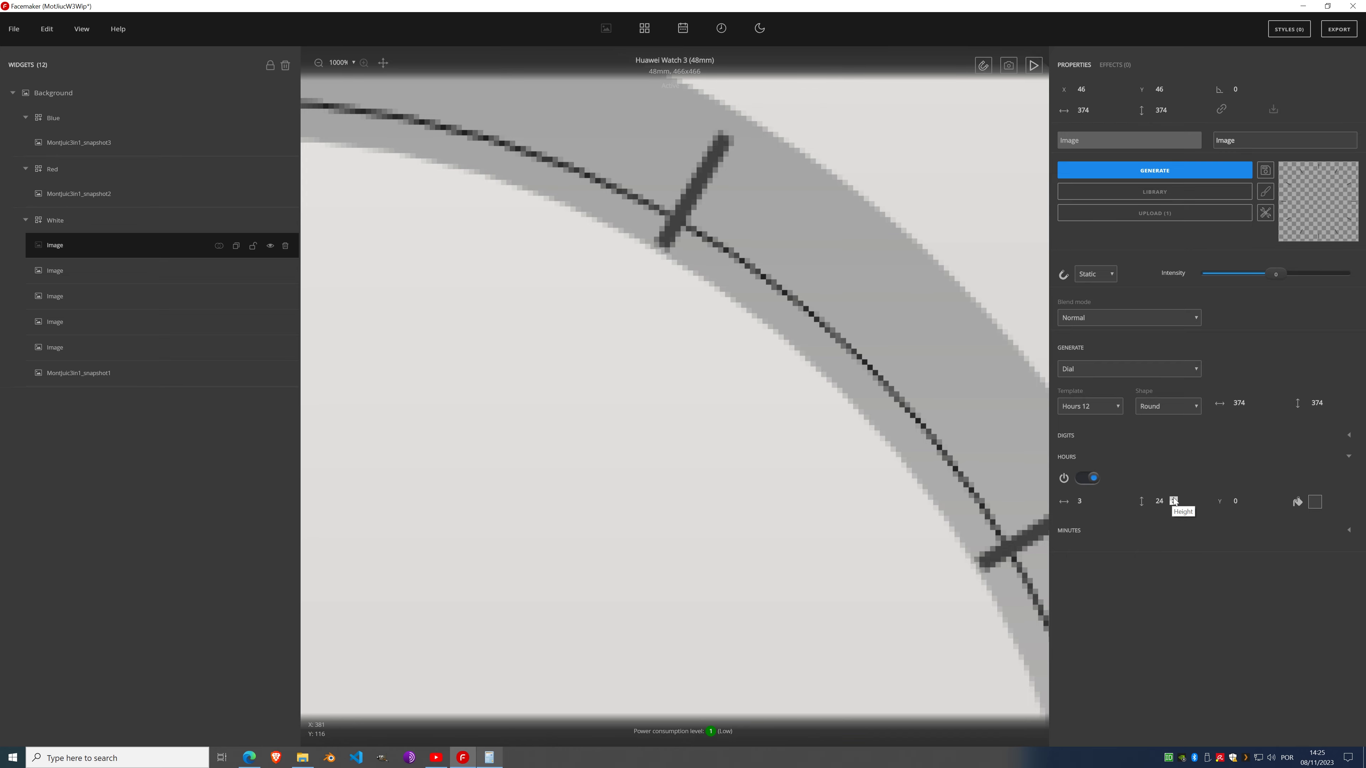
left_click(1174, 498)
scroll(762, 473, "down", 10)
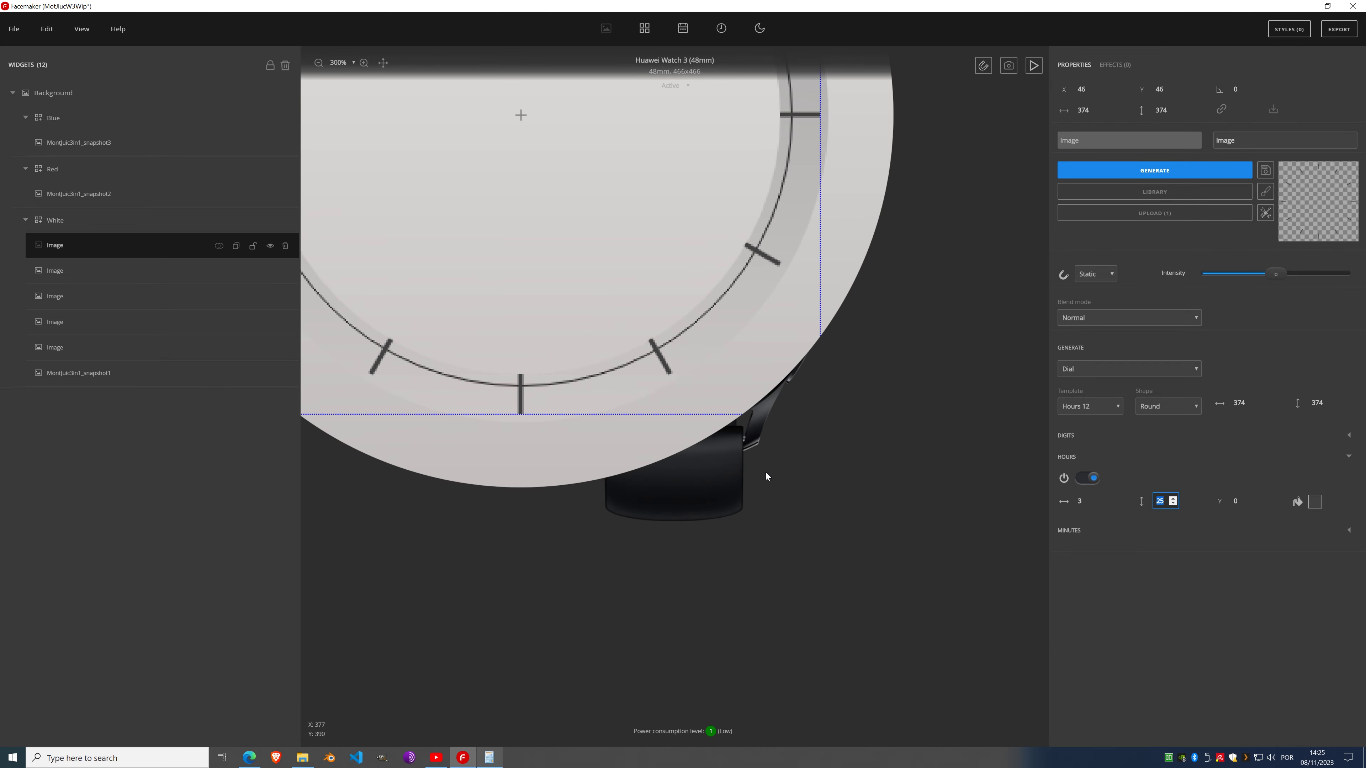
scroll(696, 286, "up", 3)
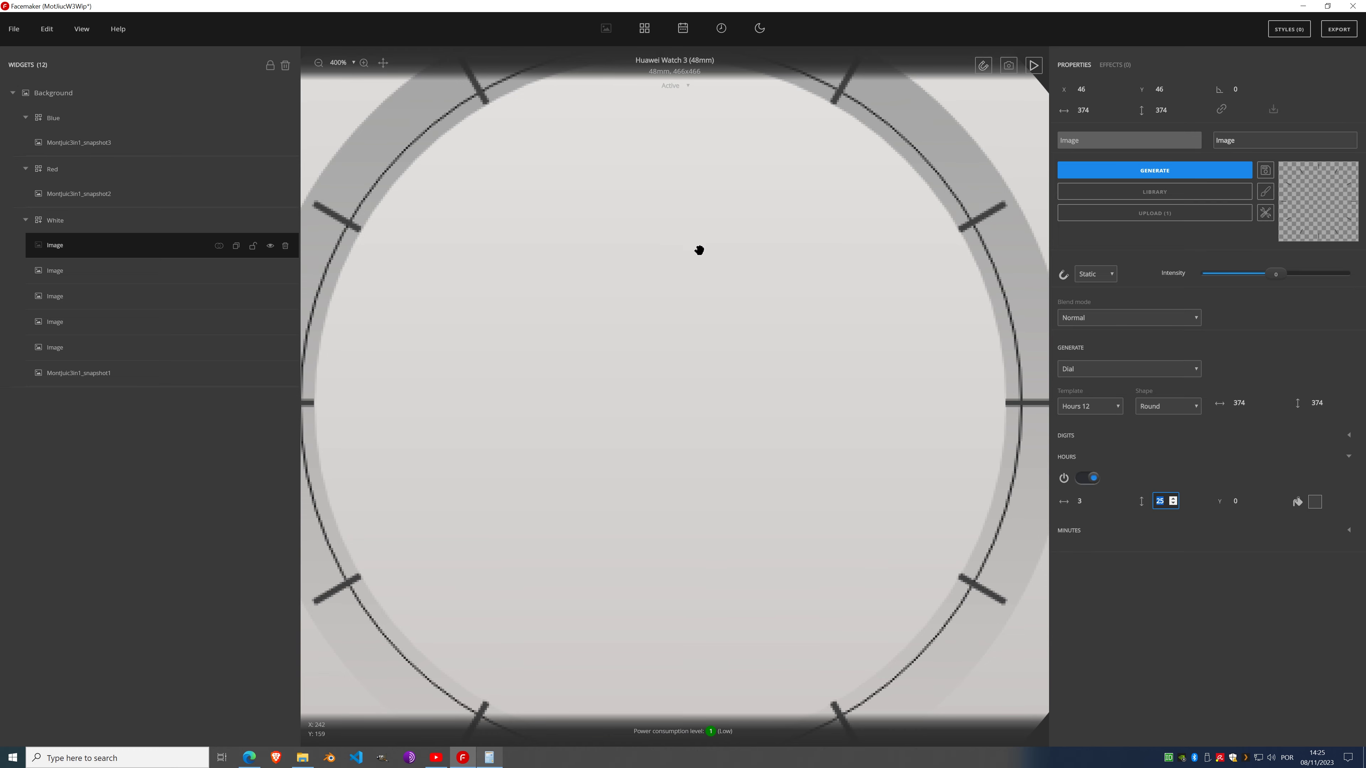
Step: Turn on the minute marks for the generated dial
left_click(1349, 530)
left_click(1086, 555)
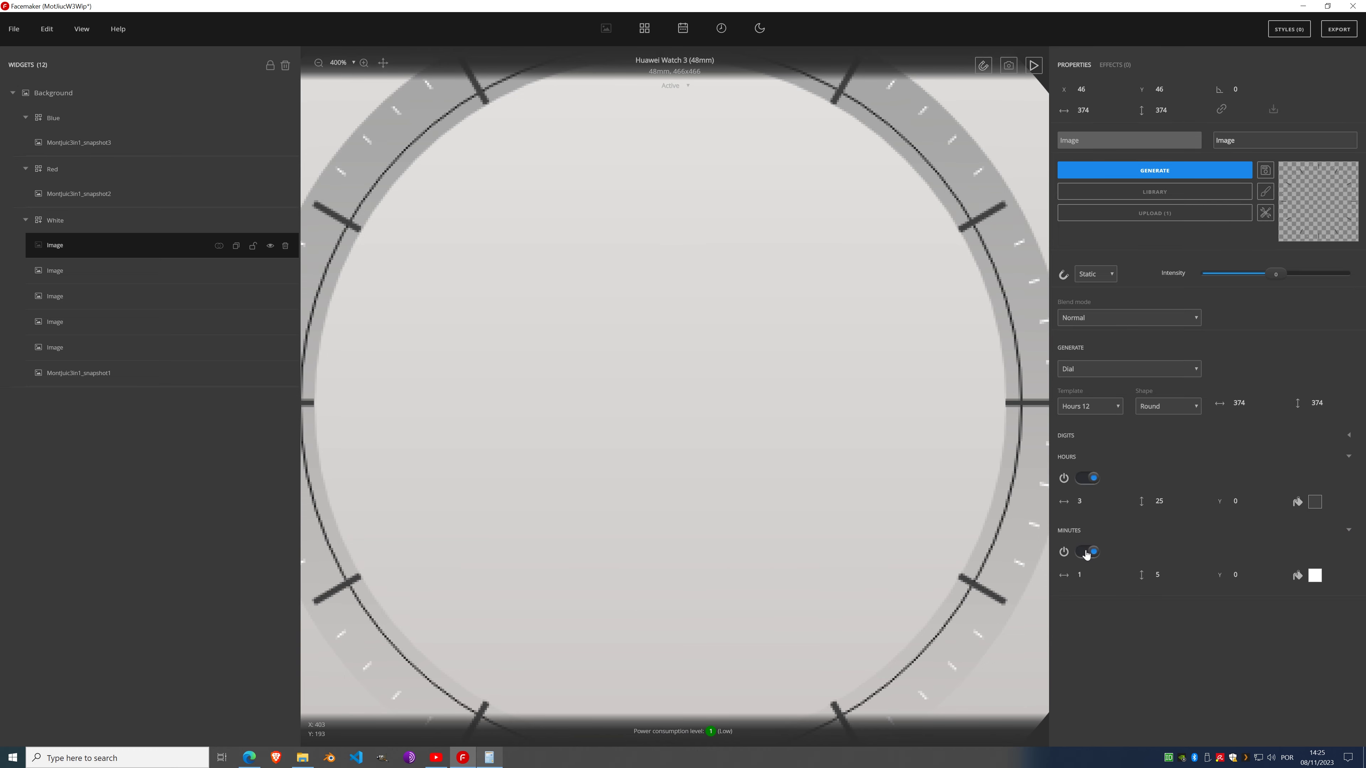
scroll(767, 284, "down", 1)
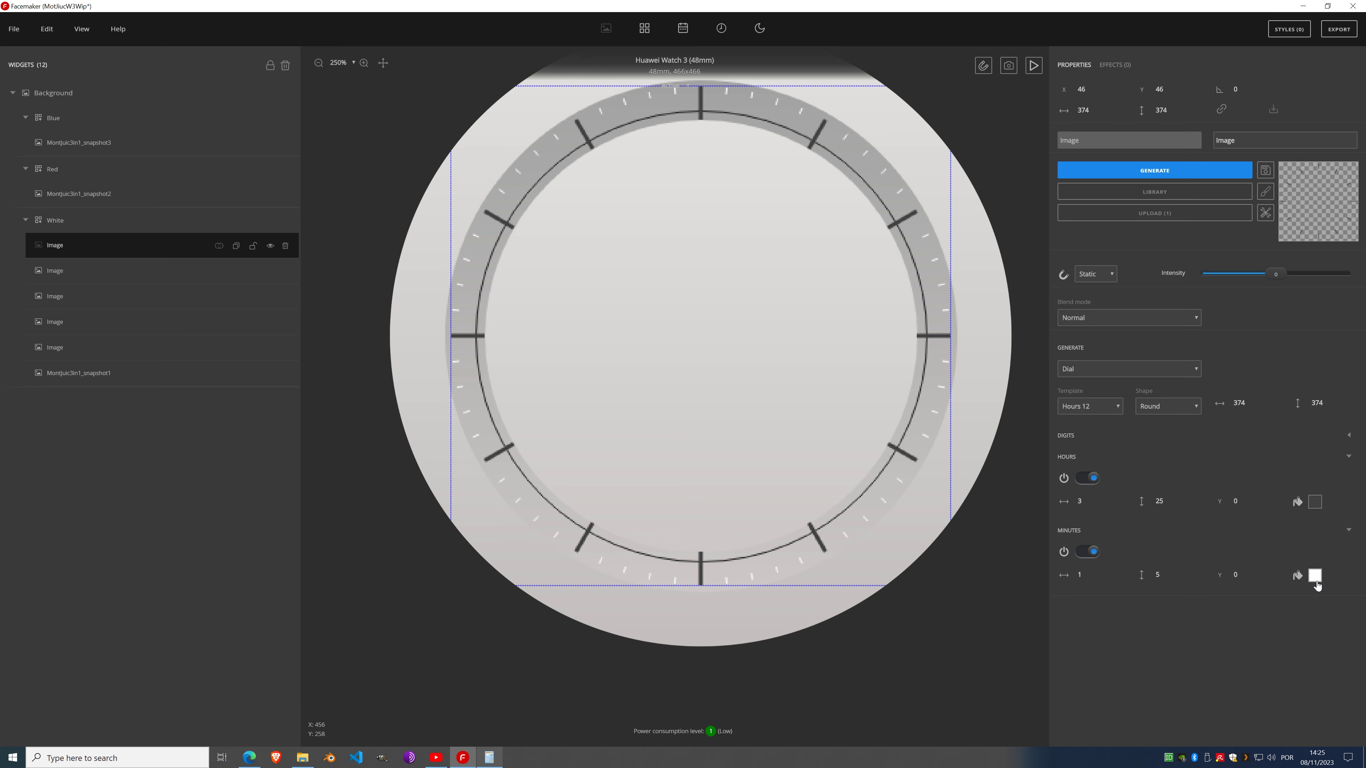
Step: Save the hour marks' dark grey as a custom color
left_click(1315, 576)
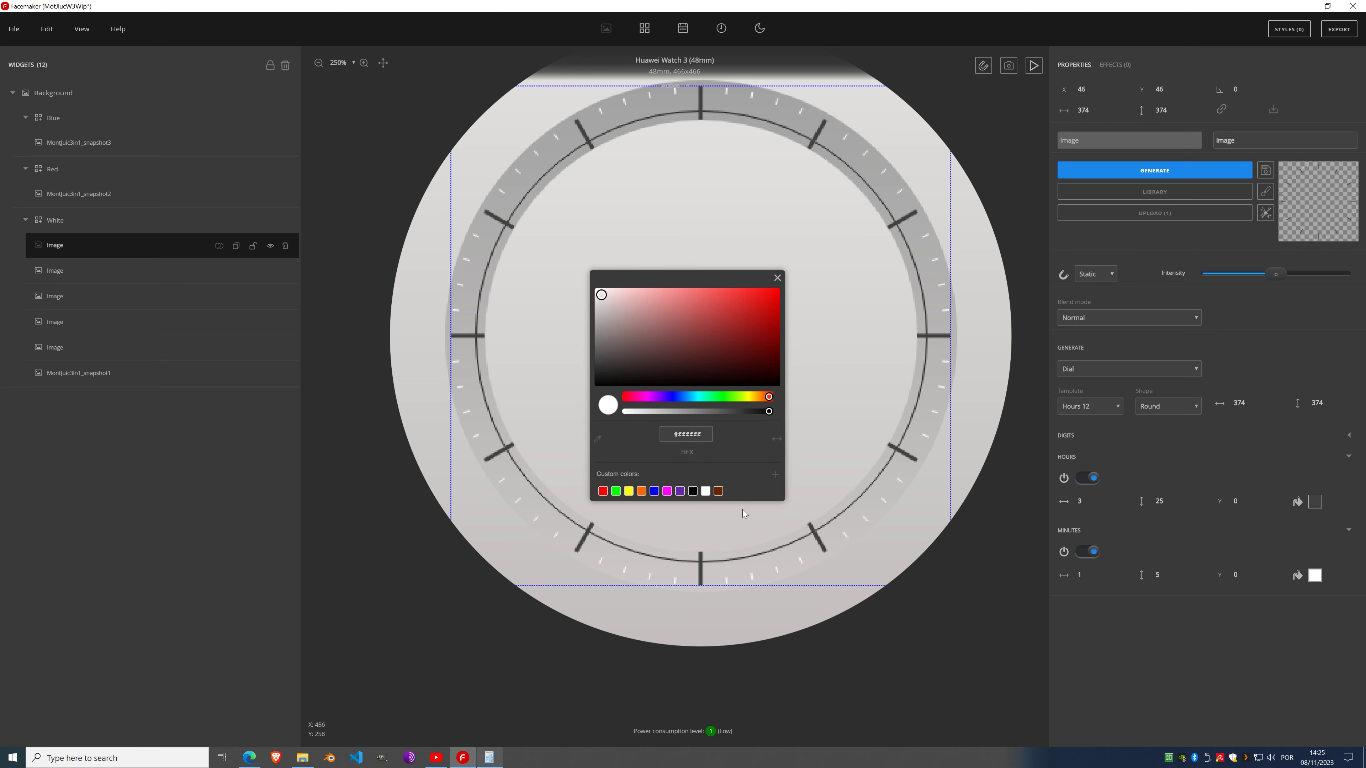
left_click(778, 279)
left_click(1315, 503)
left_click(775, 477)
left_click(777, 278)
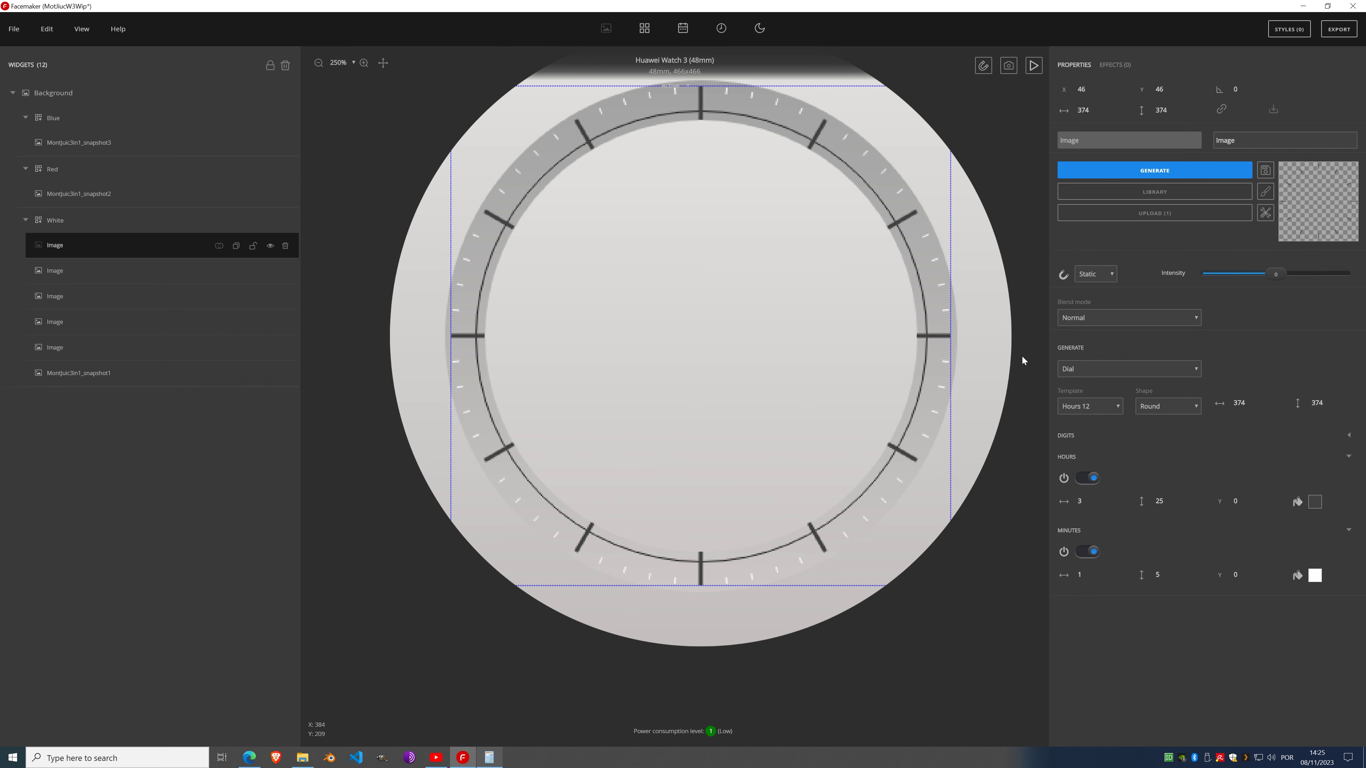
Step: Color the minute marks with the saved custom grey #404040
left_click(1315, 576)
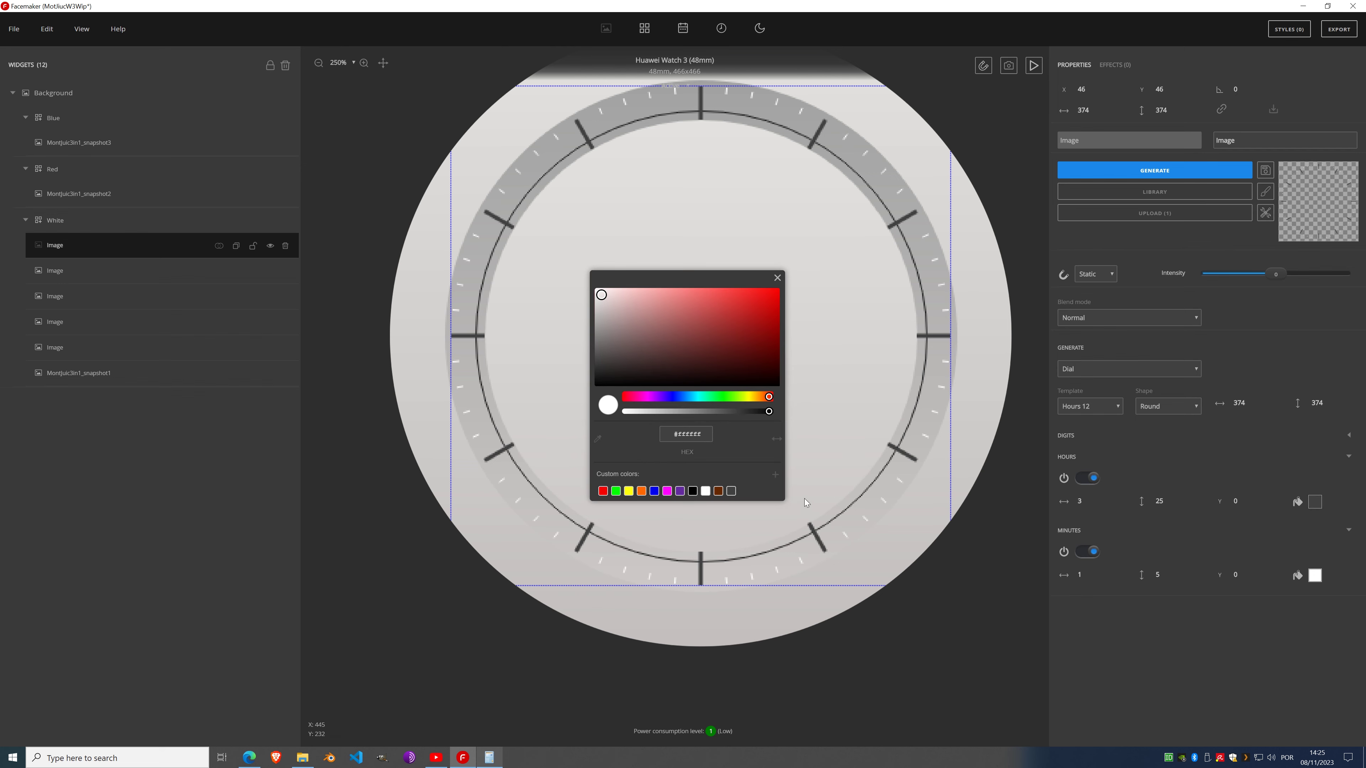
left_click(730, 491)
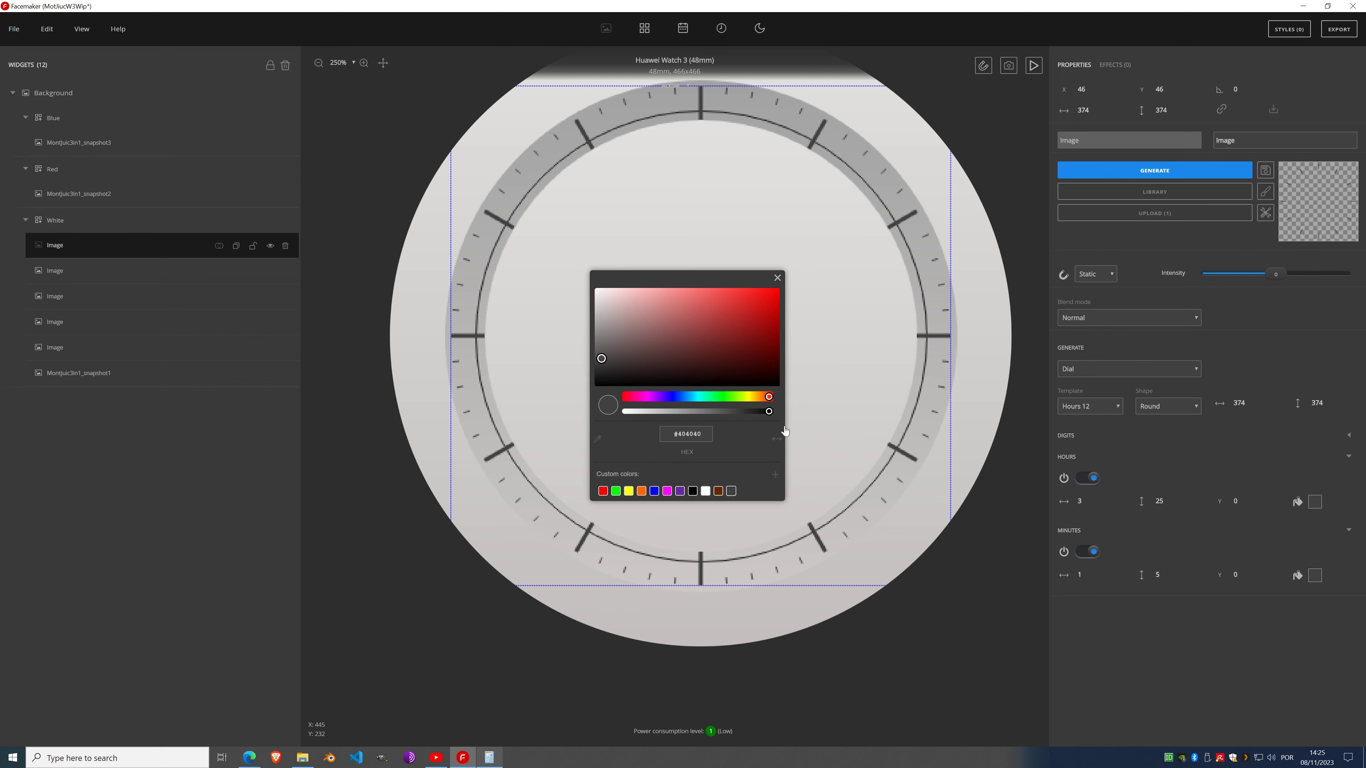
left_click(777, 278)
Step: Hide the generated layers beneath the dial and set the minute marks' height to 18 to match the snapshot's thin ticks
left_click(270, 278)
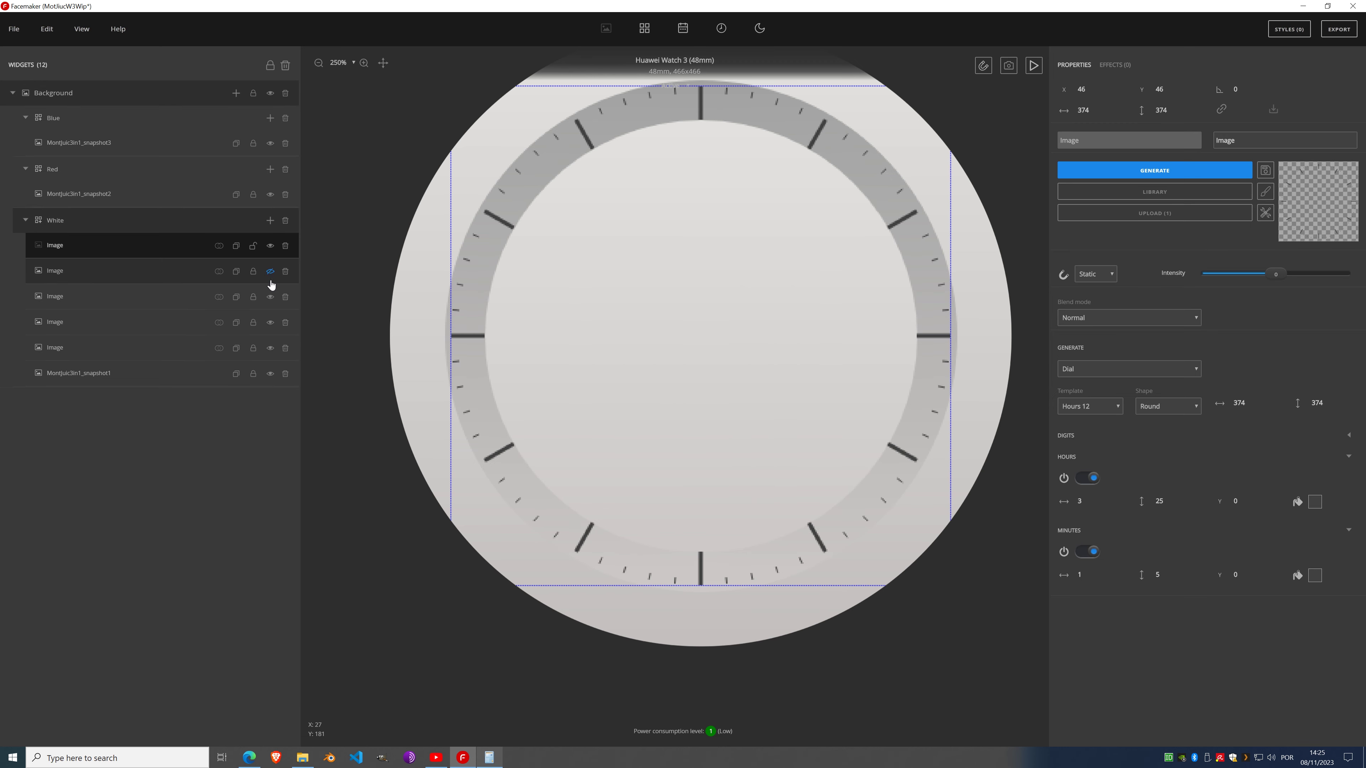
left_click(271, 297)
left_click(271, 323)
left_click(270, 349)
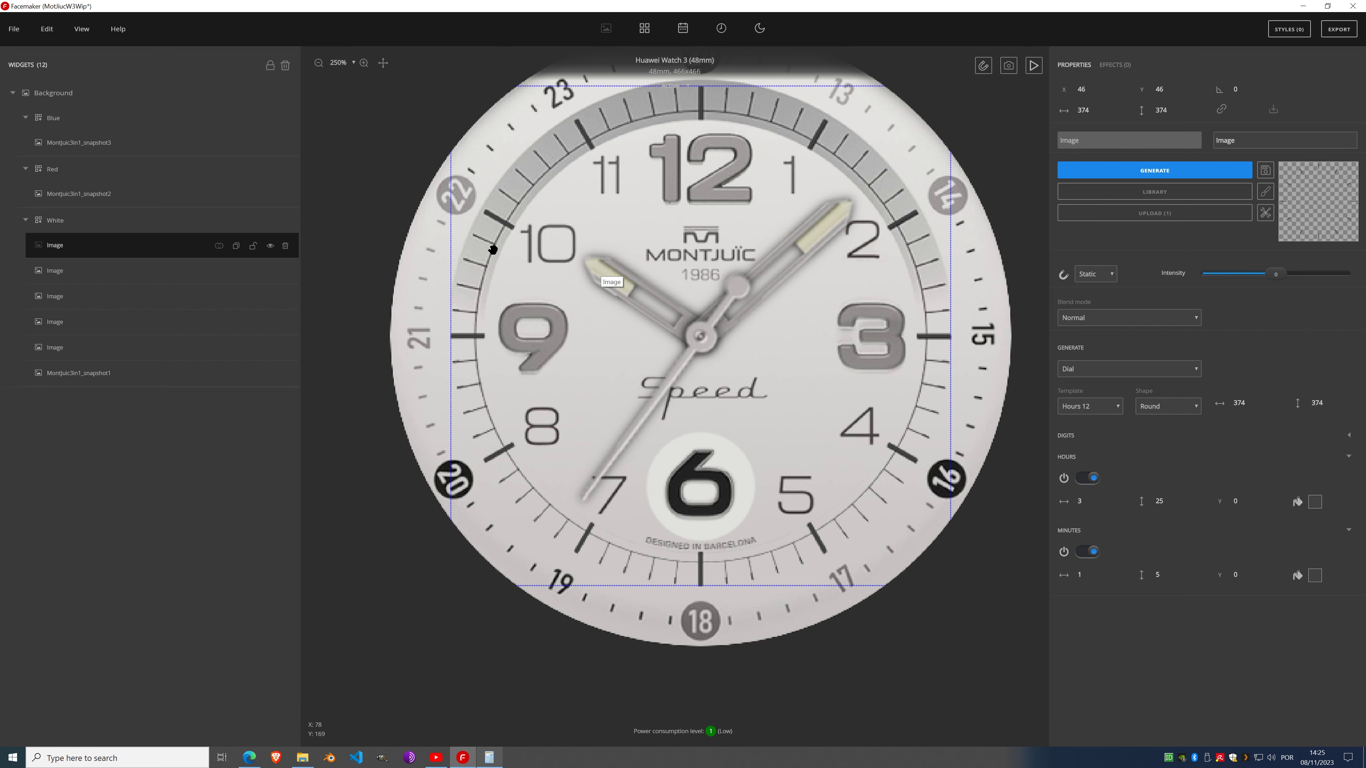
scroll(489, 240, "up", 5)
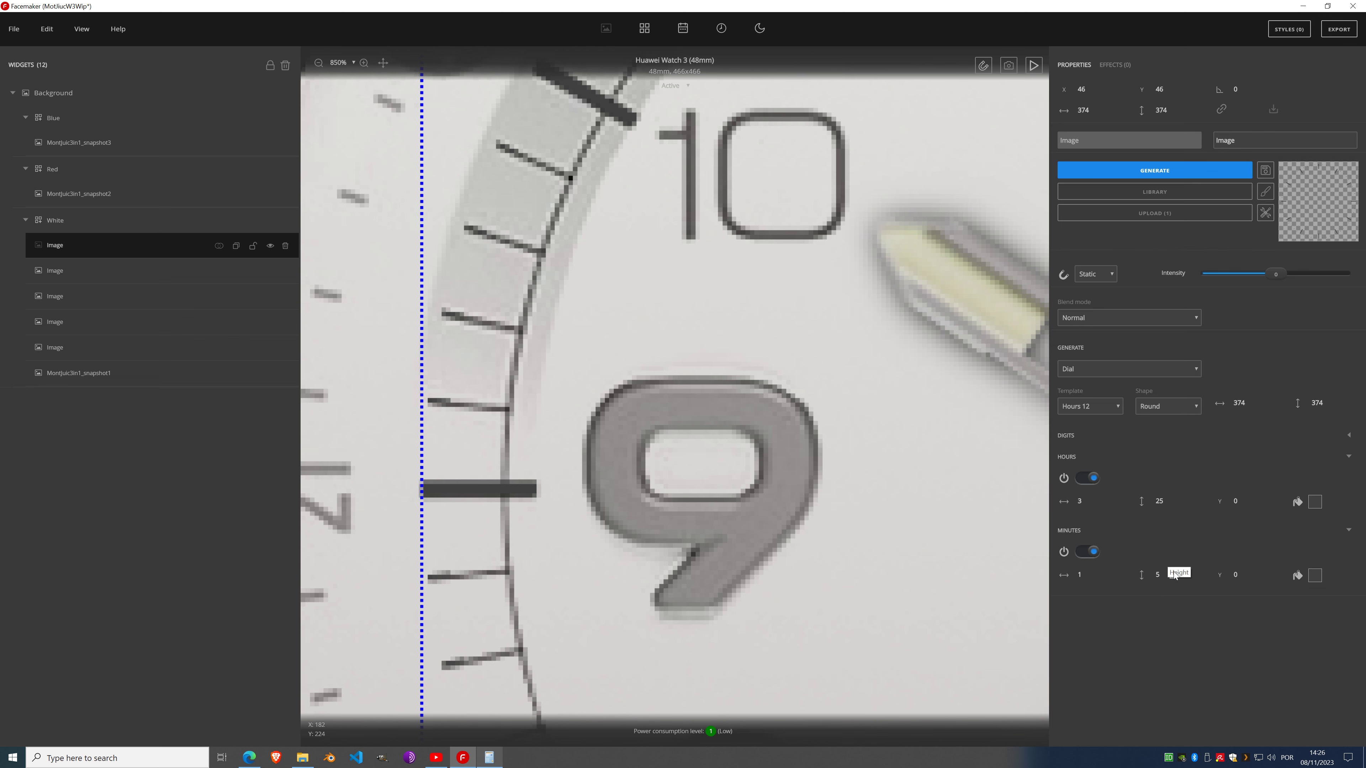
scroll(1174, 574, "up", 13)
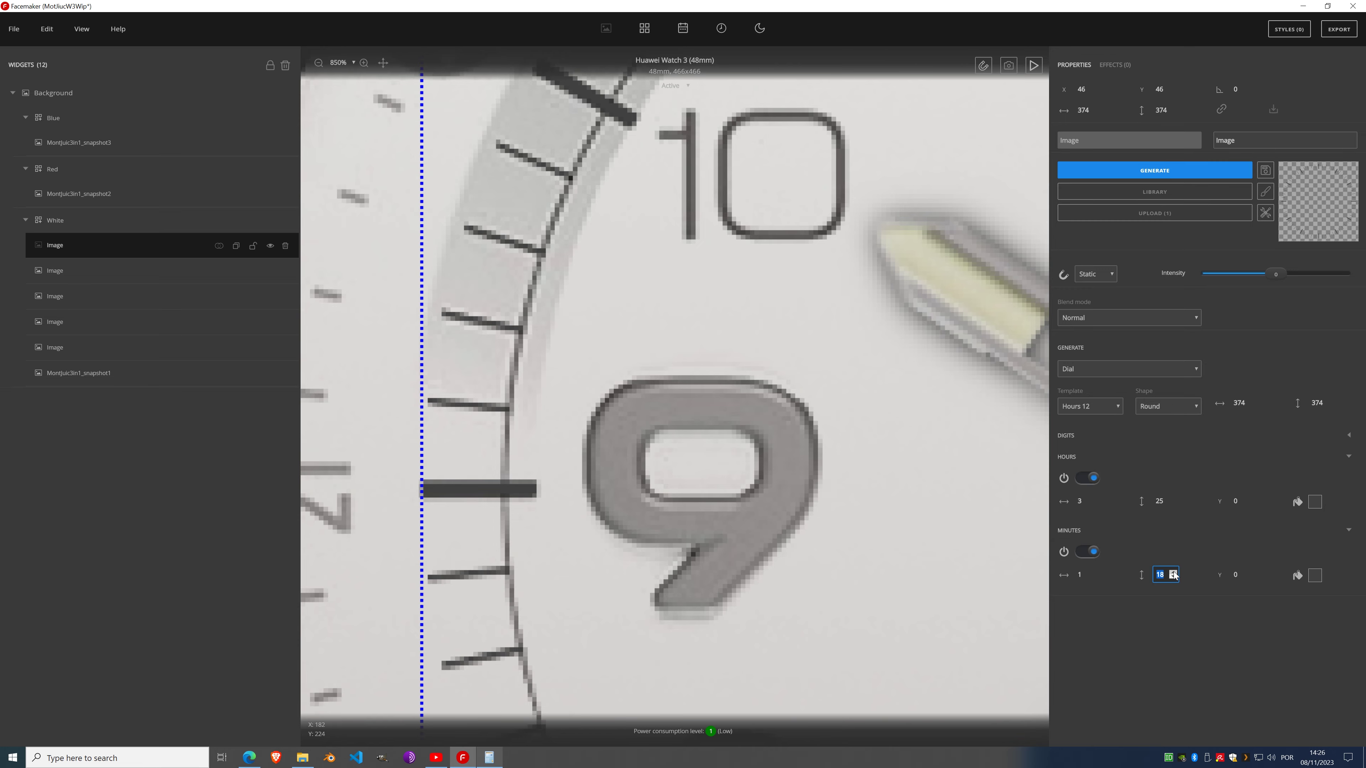
scroll(604, 290, "down", 5)
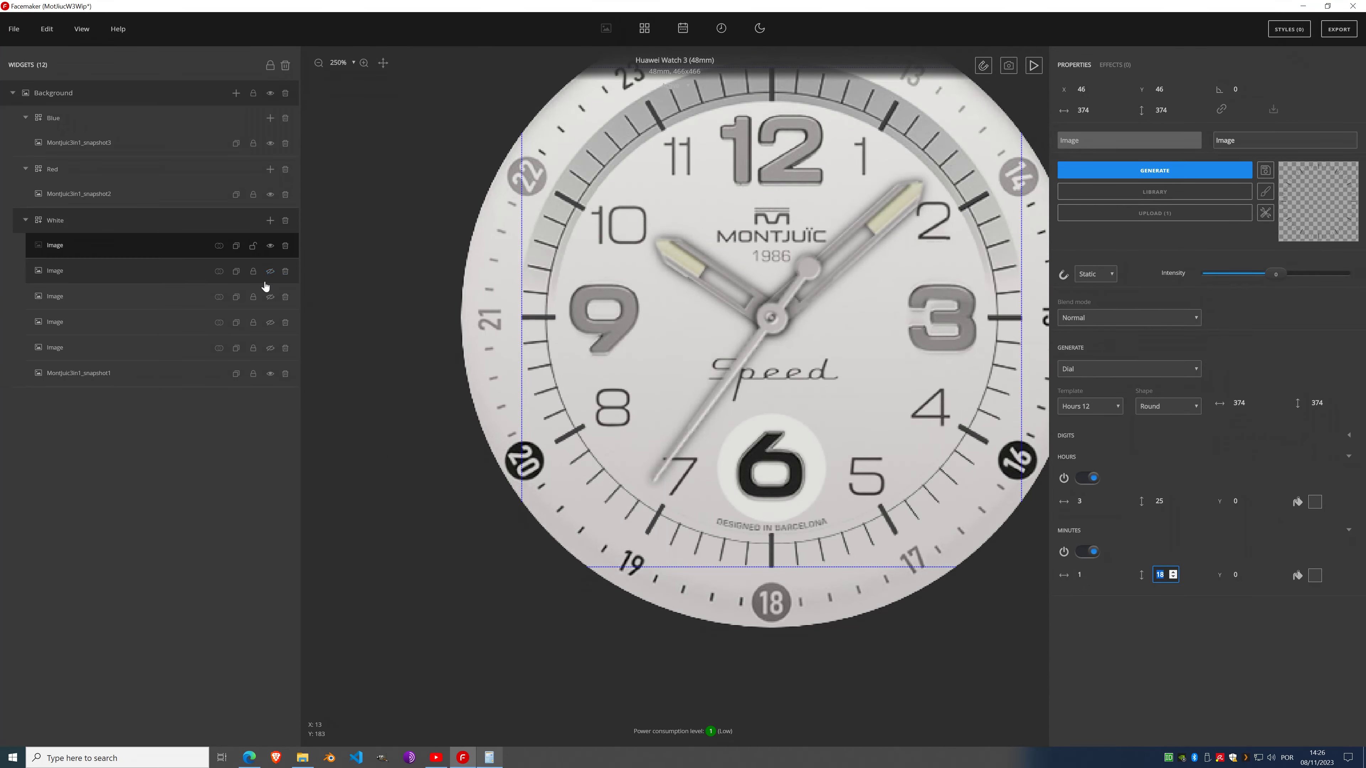
Step: Show the generated layers again and examine how the hour and minute marks meet the thin circle and grey ring
left_click(270, 272)
left_click(270, 297)
left_click(271, 322)
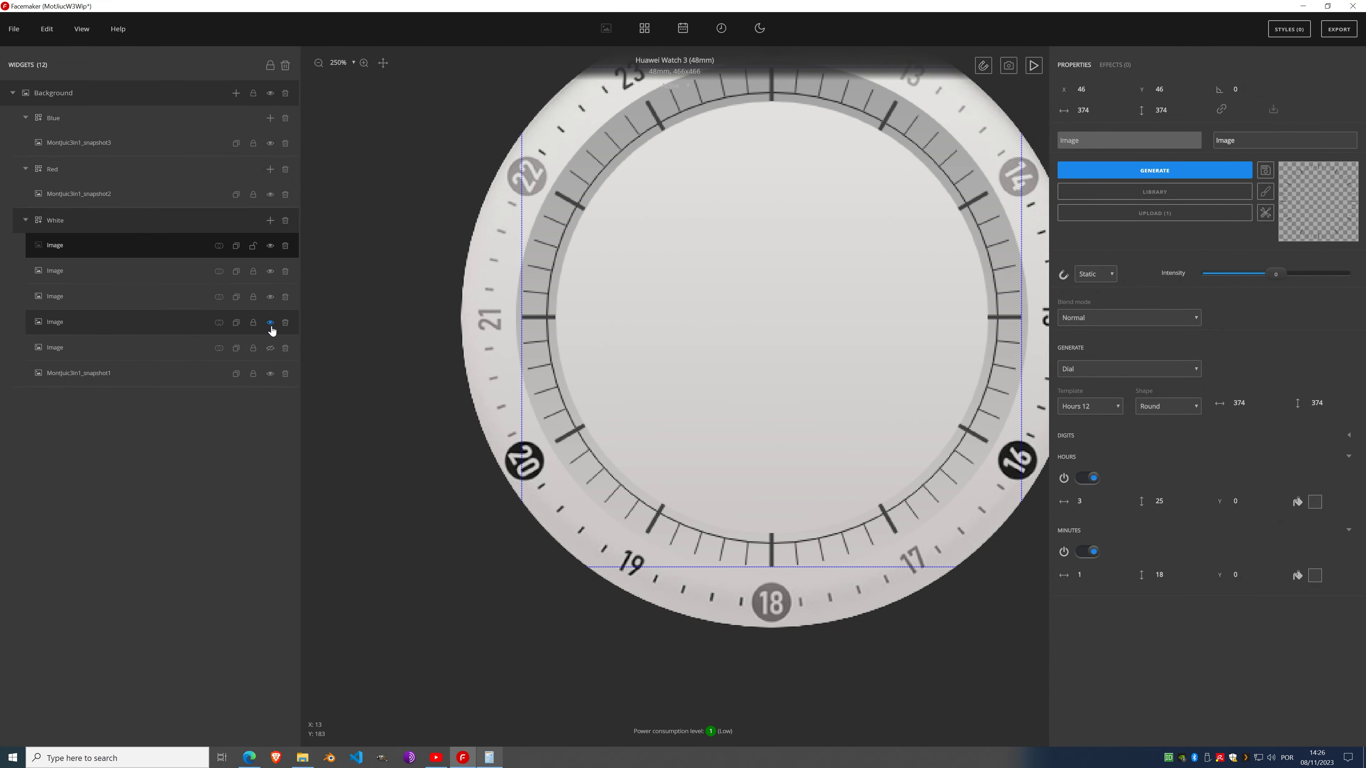
left_click(270, 348)
scroll(550, 300, "up", 2)
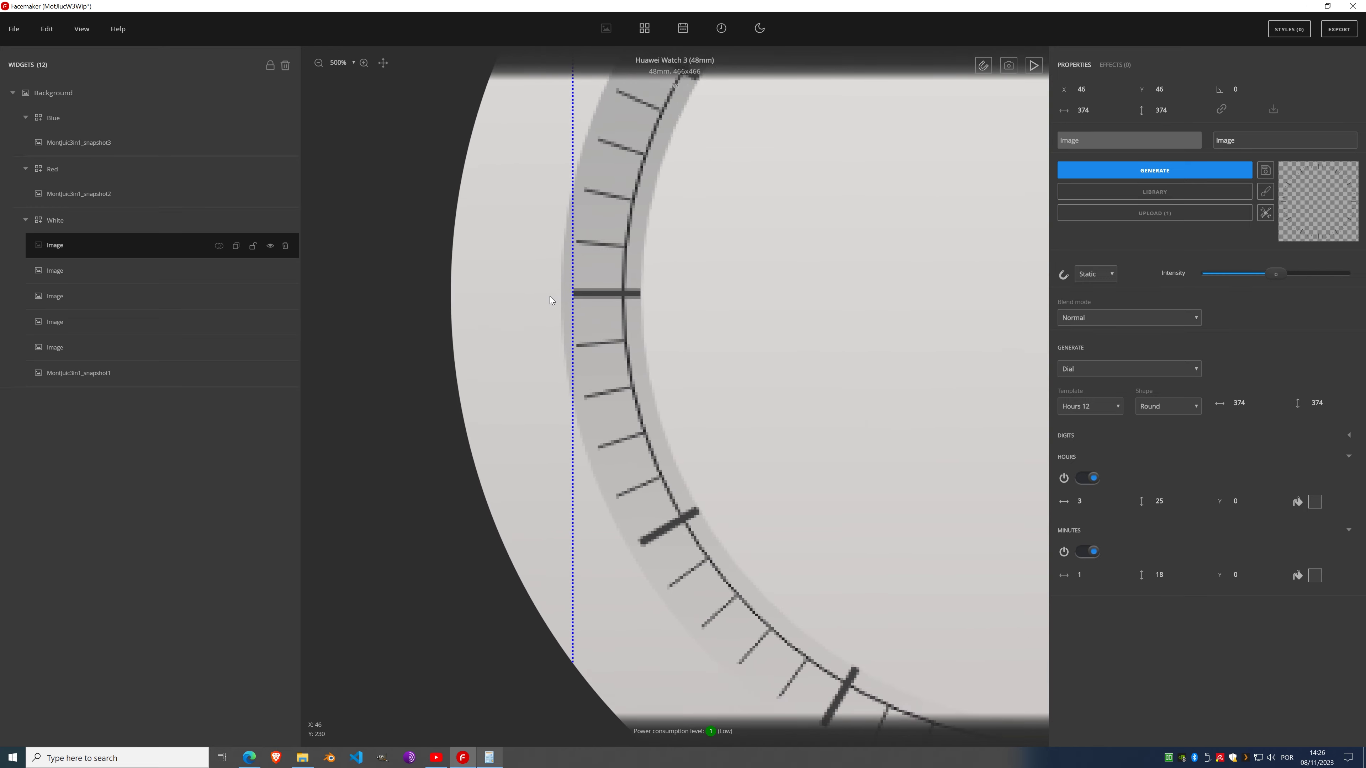
scroll(622, 250, "up", 3)
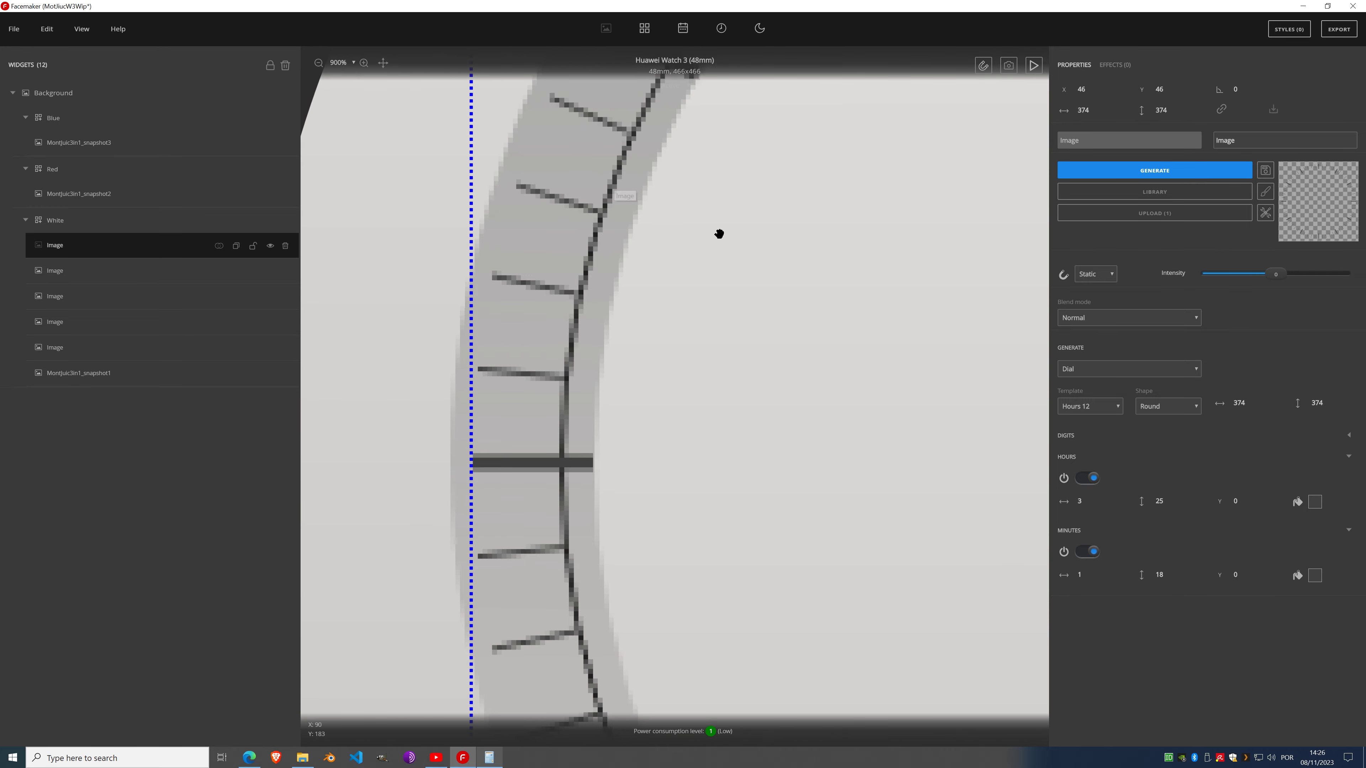
scroll(721, 253, "down", 5)
scroll(687, 295, "up", 3)
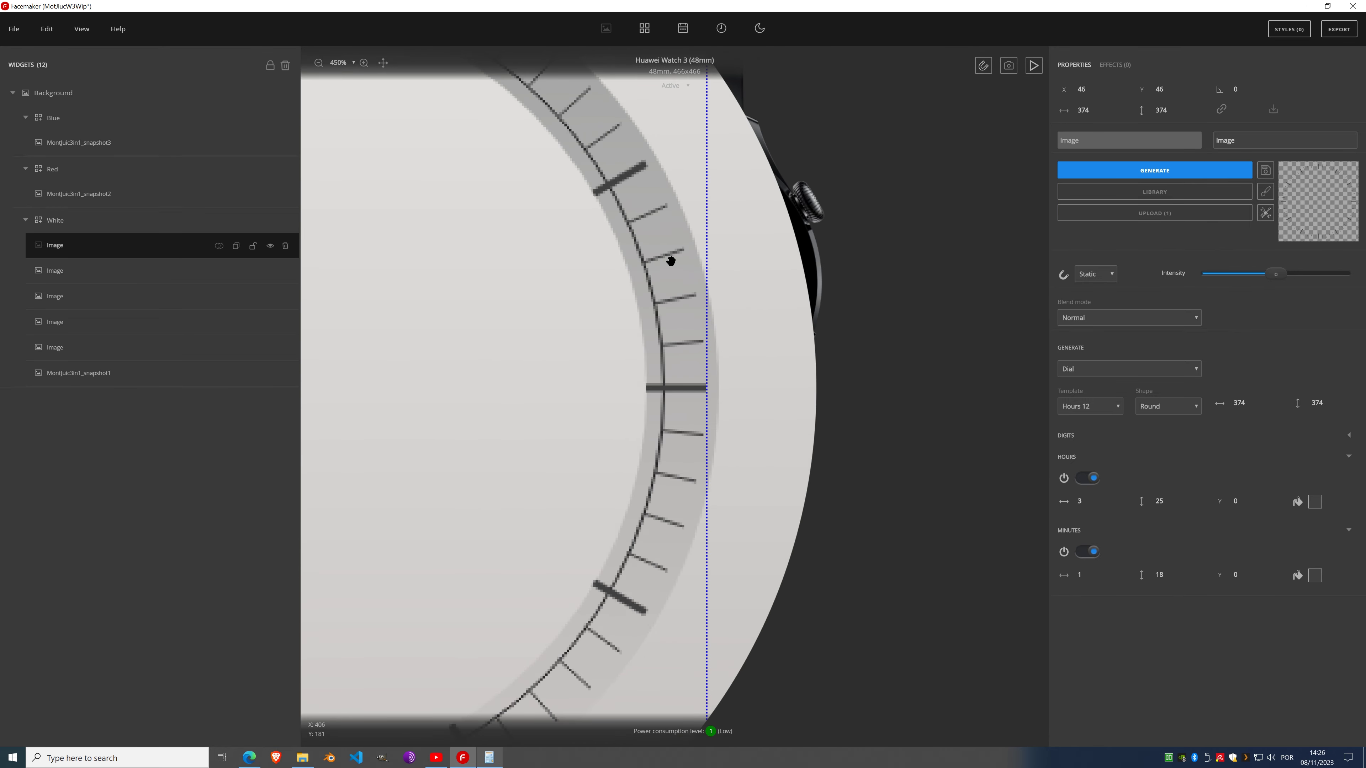
scroll(670, 261, "up", 2)
scroll(670, 256, "down", 4)
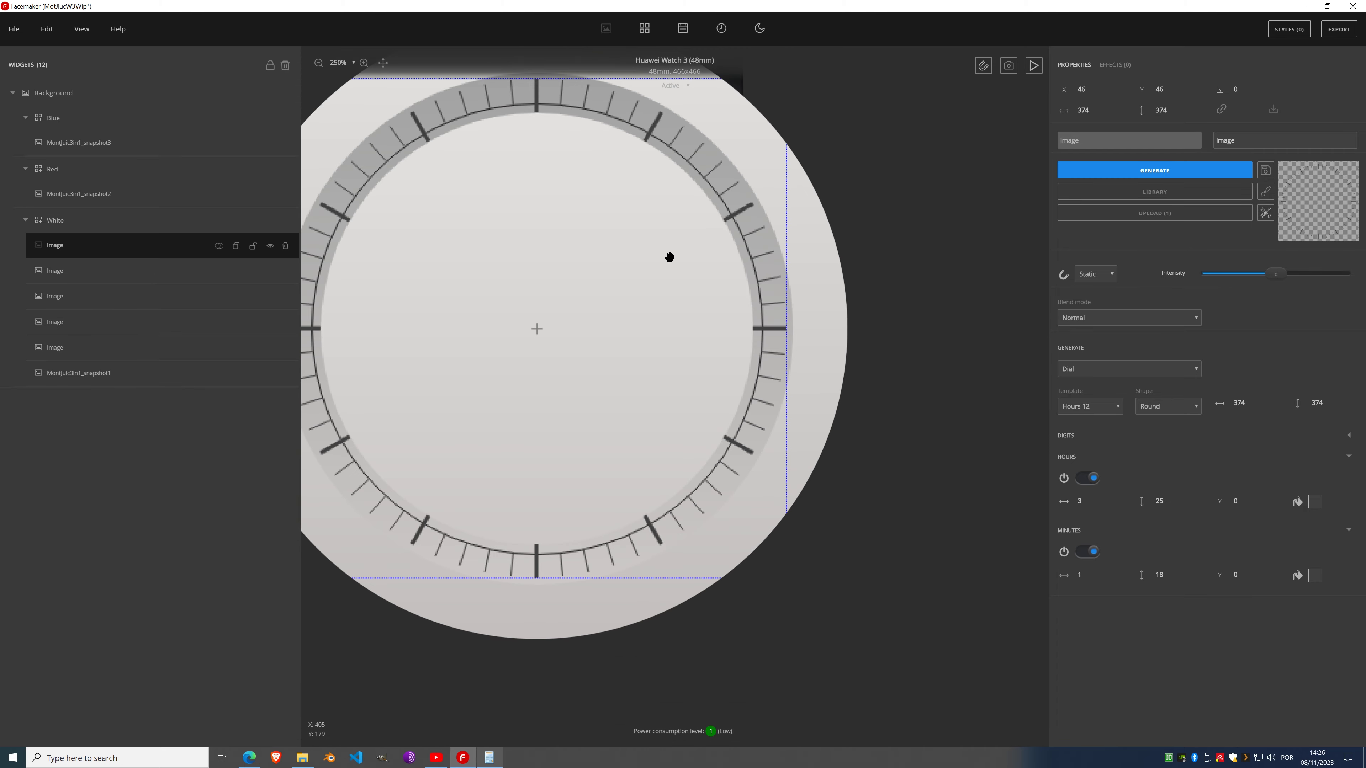
scroll(585, 559, "up", 3)
scroll(617, 334, "down", 3)
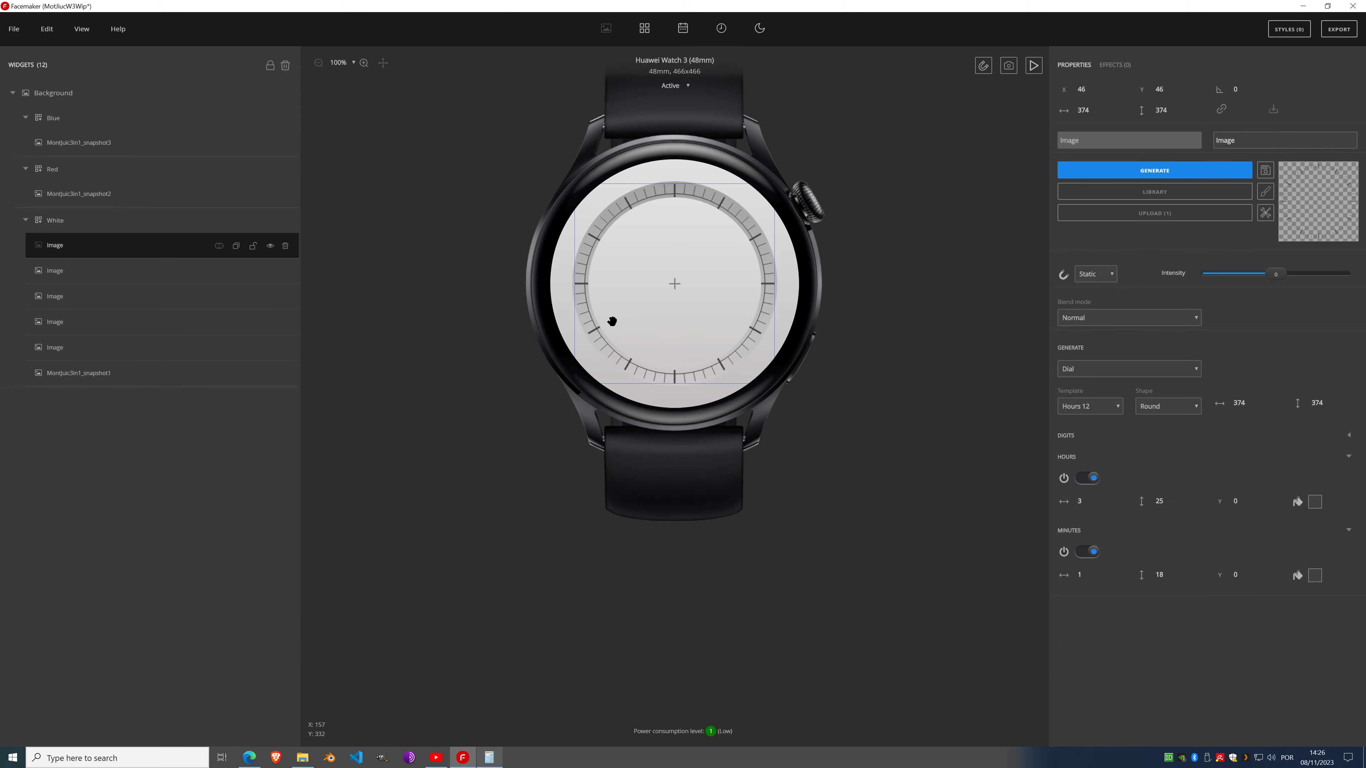
scroll(656, 192, "up", 3)
scroll(725, 201, "down", 2)
scroll(725, 202, "down", 1)
Step: Close the dial's generation settings, lock its layer and hide all five generated layers over the White snapshot
left_click(1151, 173)
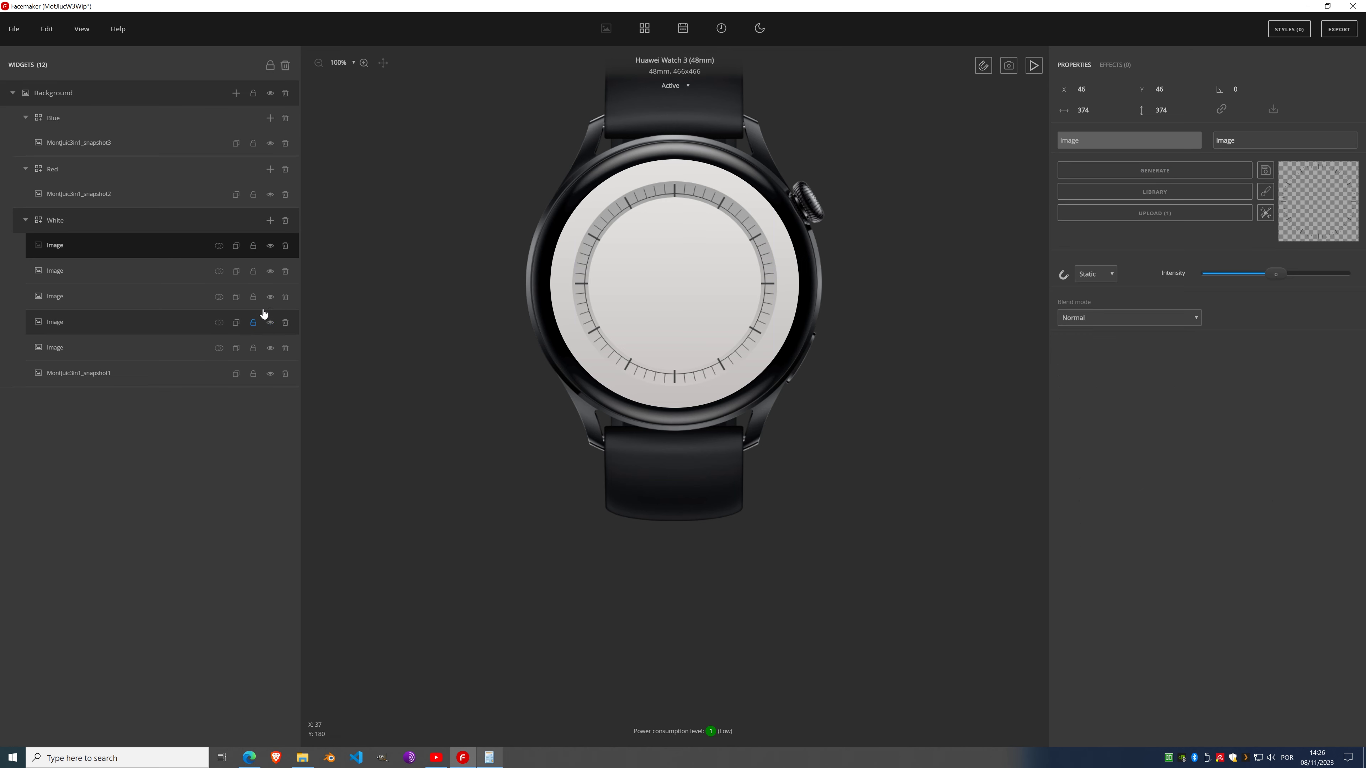
left_click(270, 245)
left_click(270, 271)
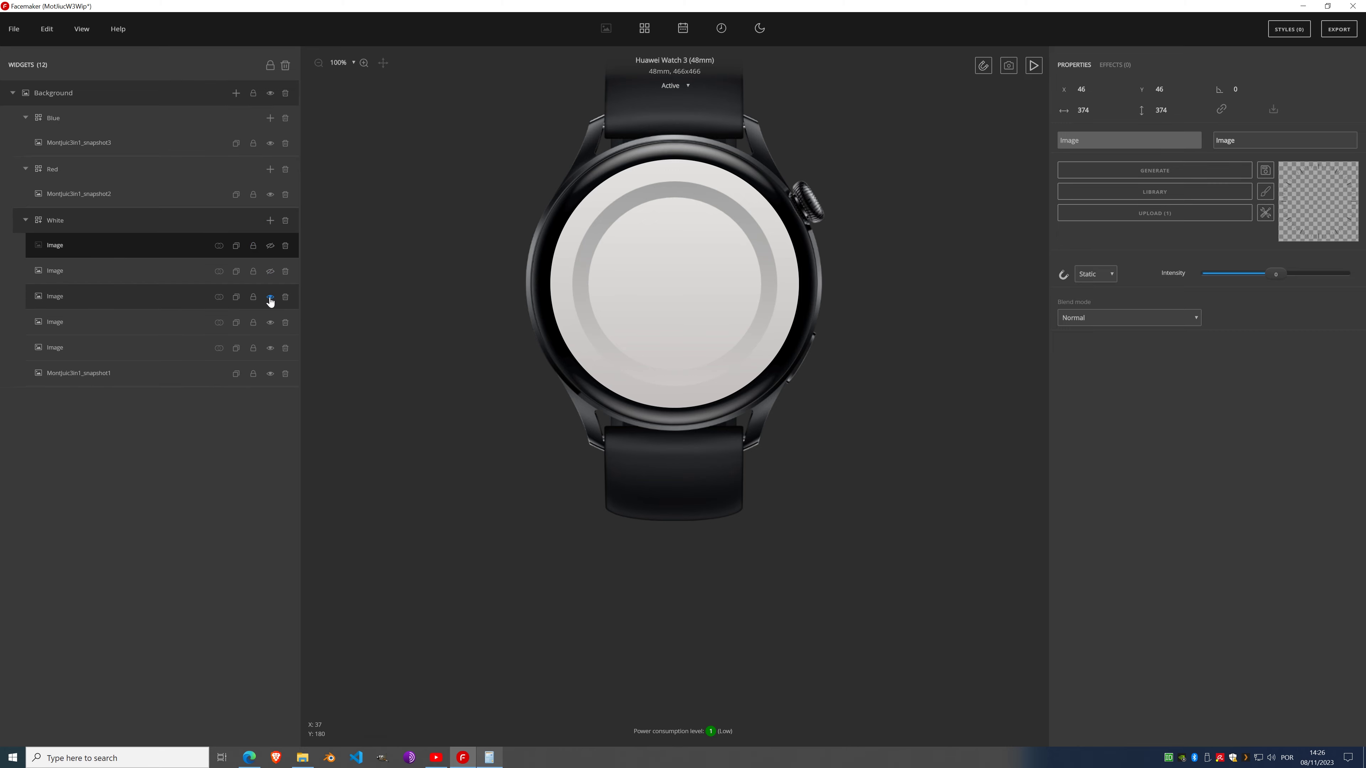
left_click(270, 296)
left_click(271, 323)
left_click(270, 348)
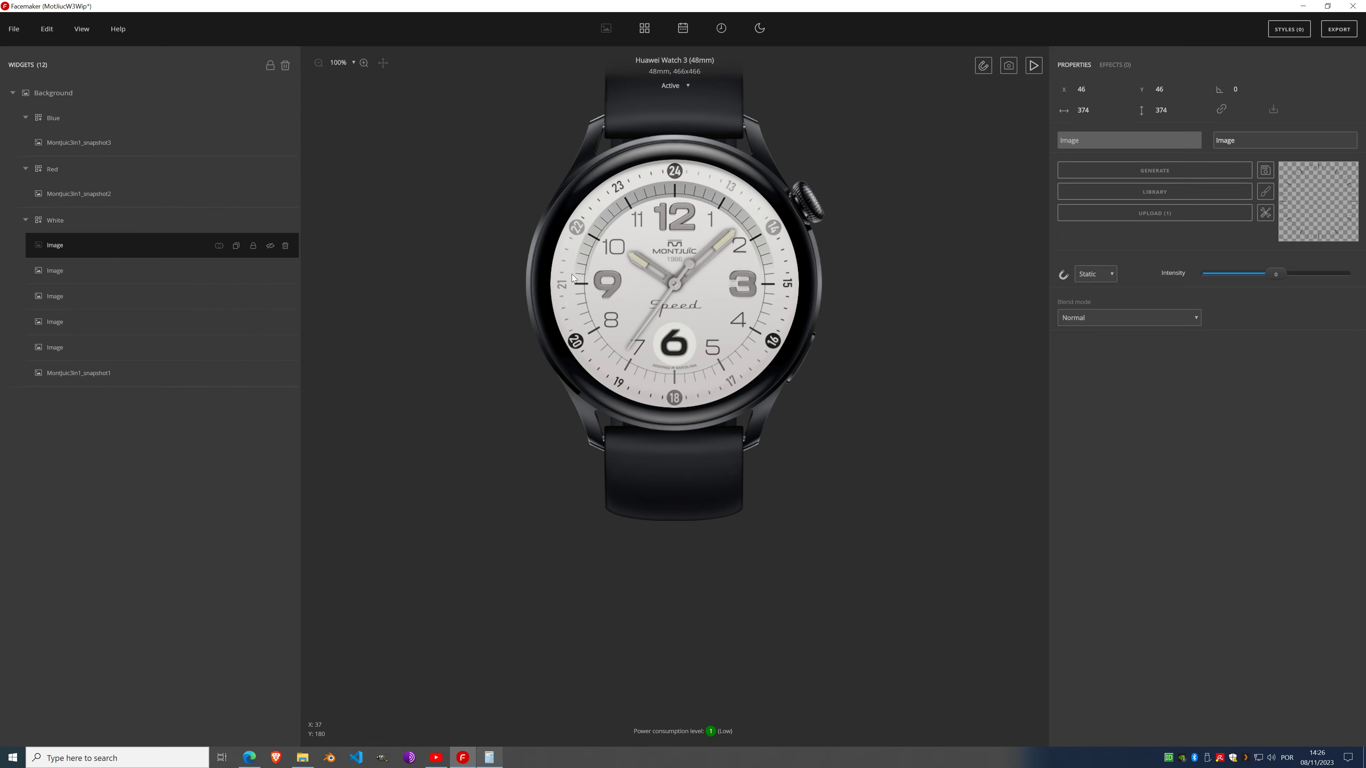
scroll(661, 218, "up", 3)
scroll(743, 252, "down", 2)
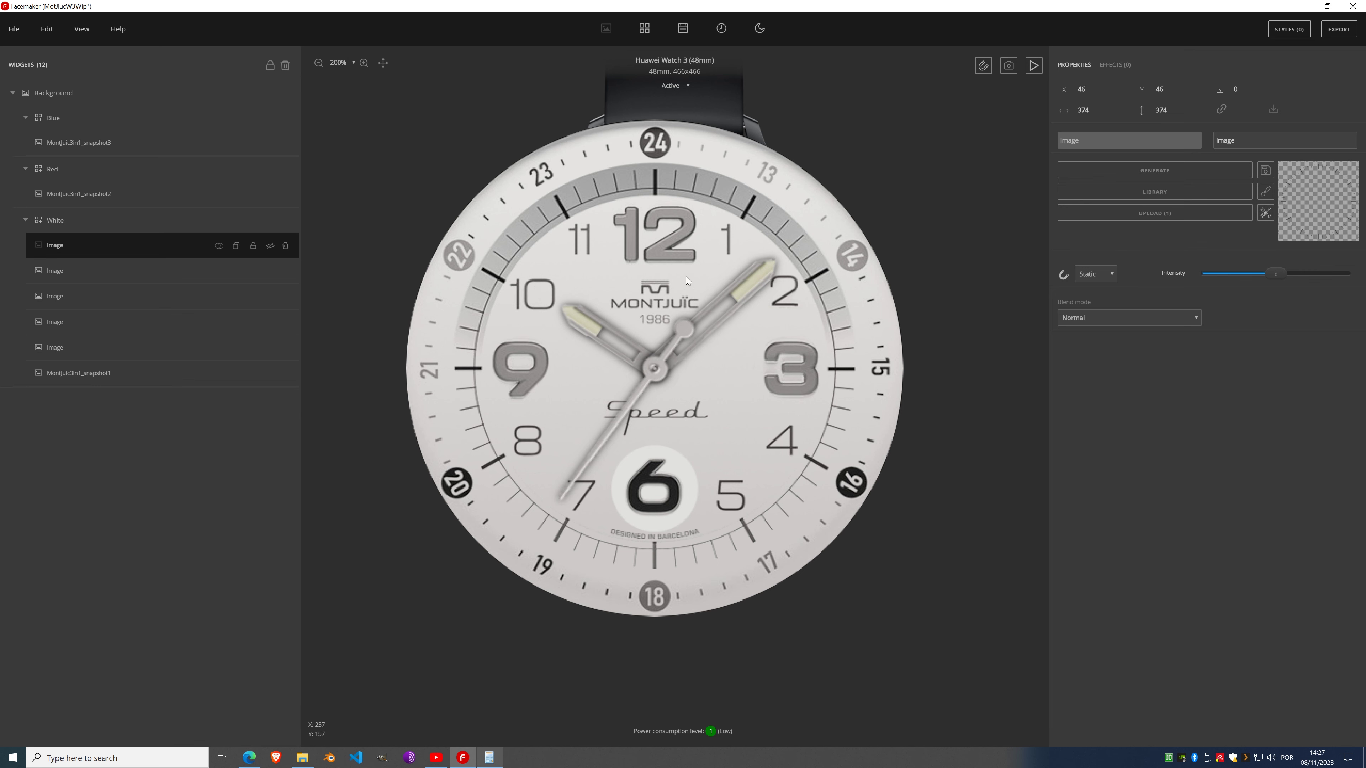
Step: Add an image to the White style and place it over the snapshot's numeral 12 at X 192, Y 79
scroll(631, 210, "up", 4)
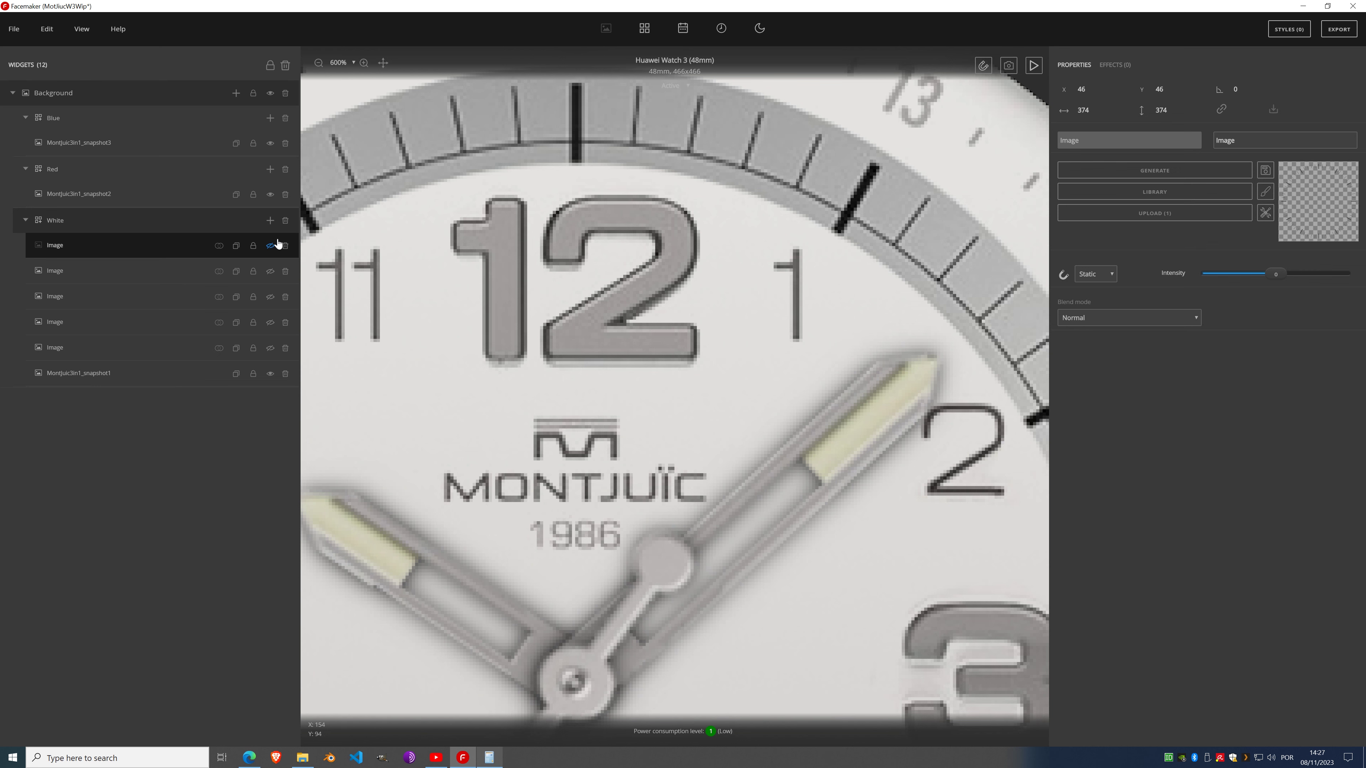
left_click(270, 224)
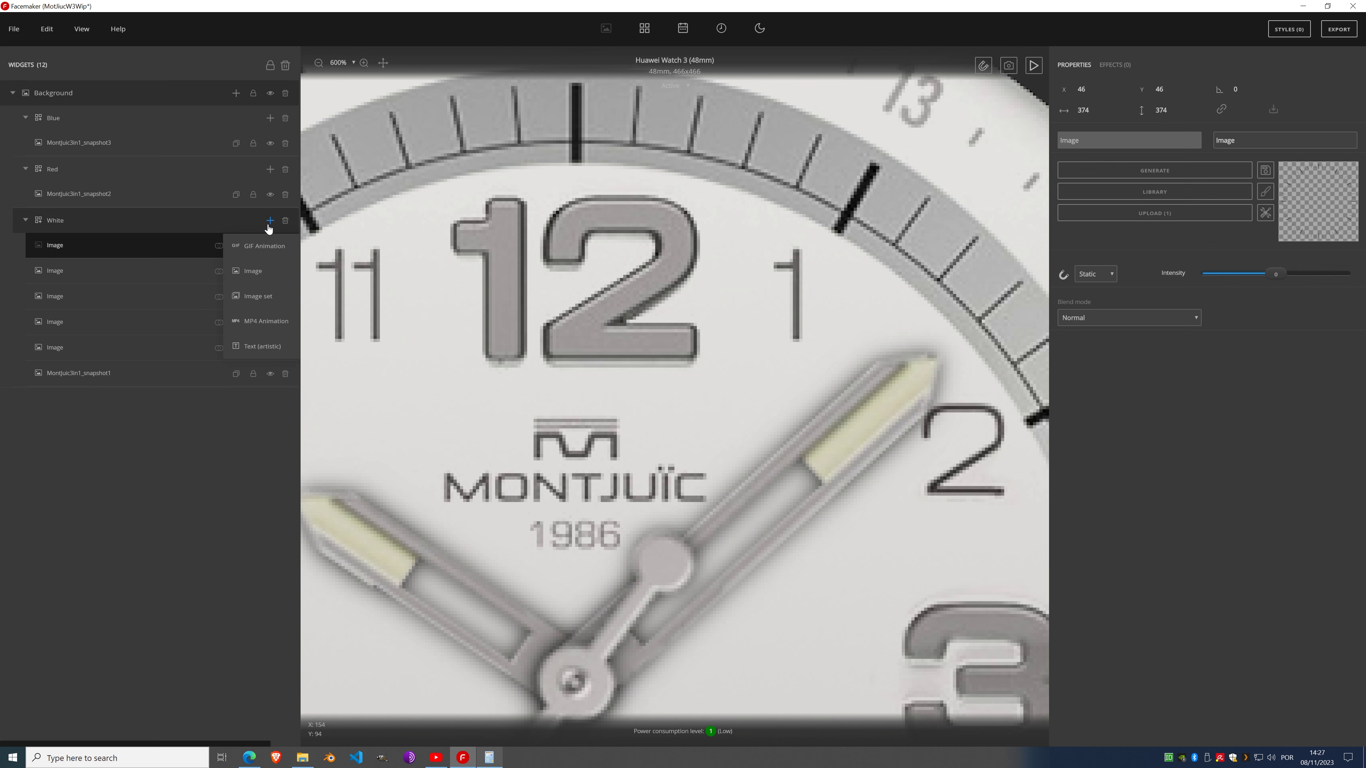
left_click(262, 276)
left_click_drag(634, 582, 647, 254)
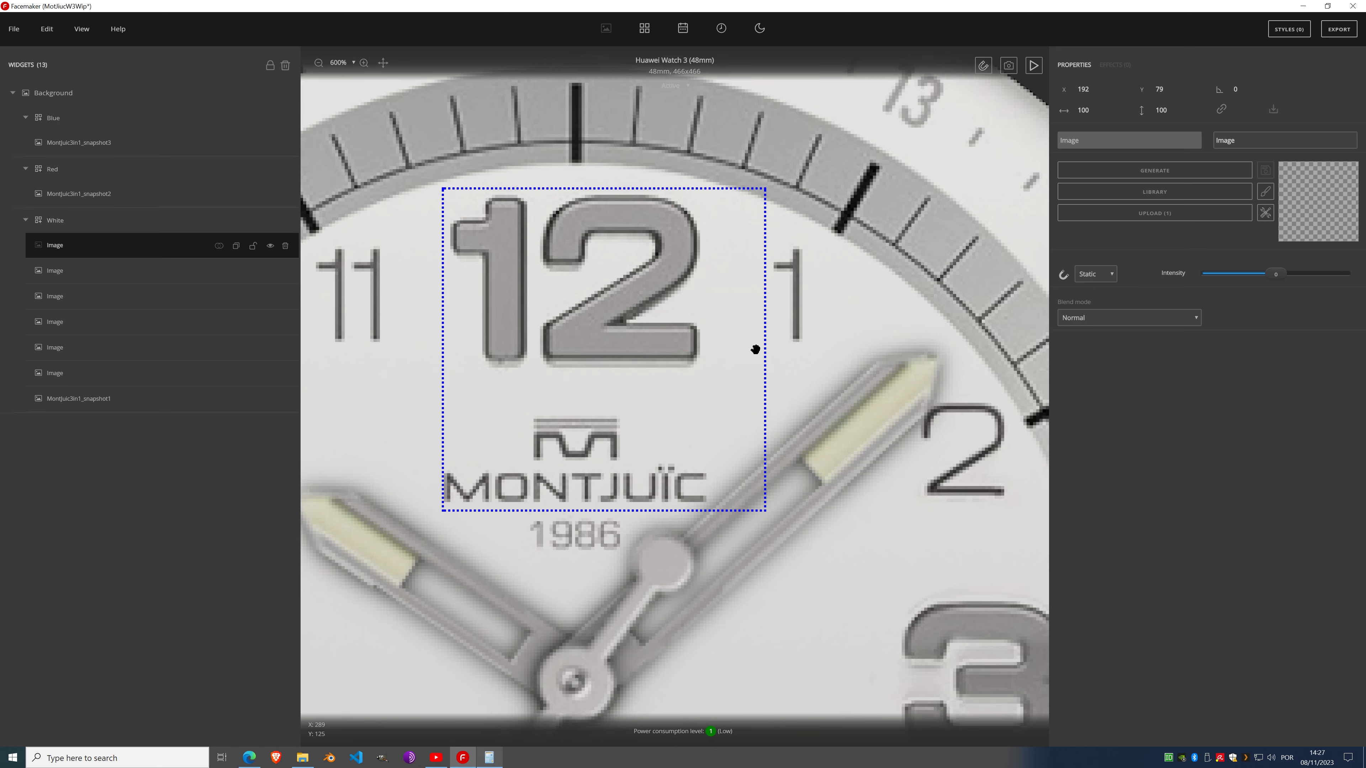
Step: Resize the empty image to 83 by 60 around the snapshot's numeral 12 and copy the background into it
left_click_drag(760, 501, 632, 377)
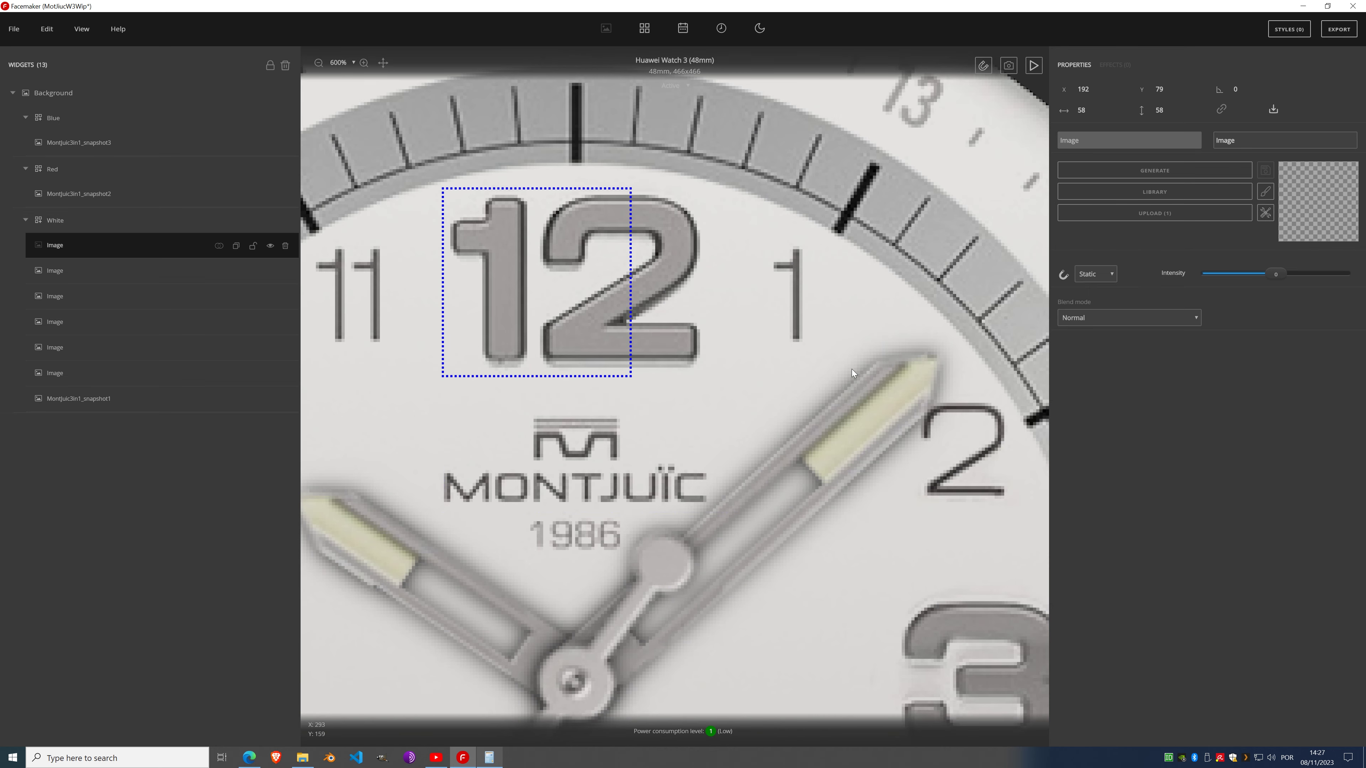
left_click(1223, 111)
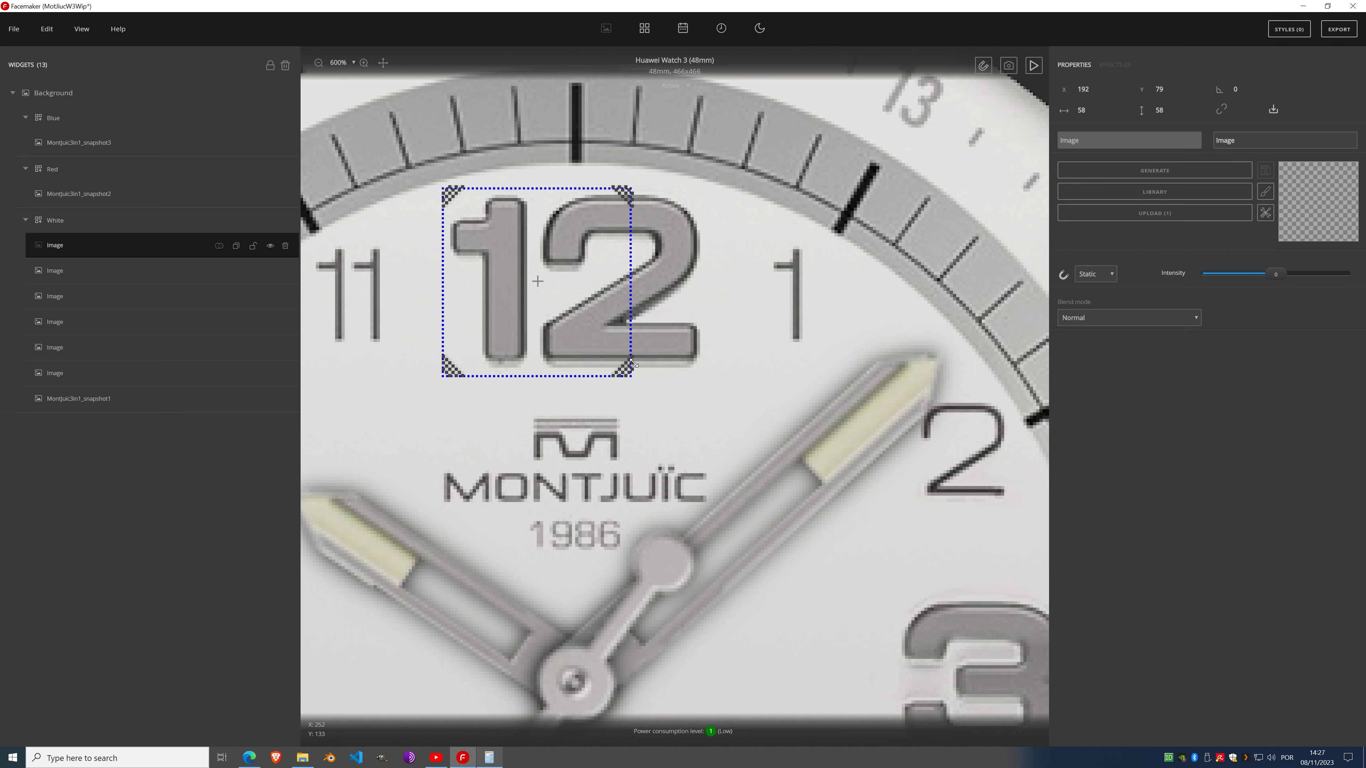
left_click_drag(631, 374, 643, 367)
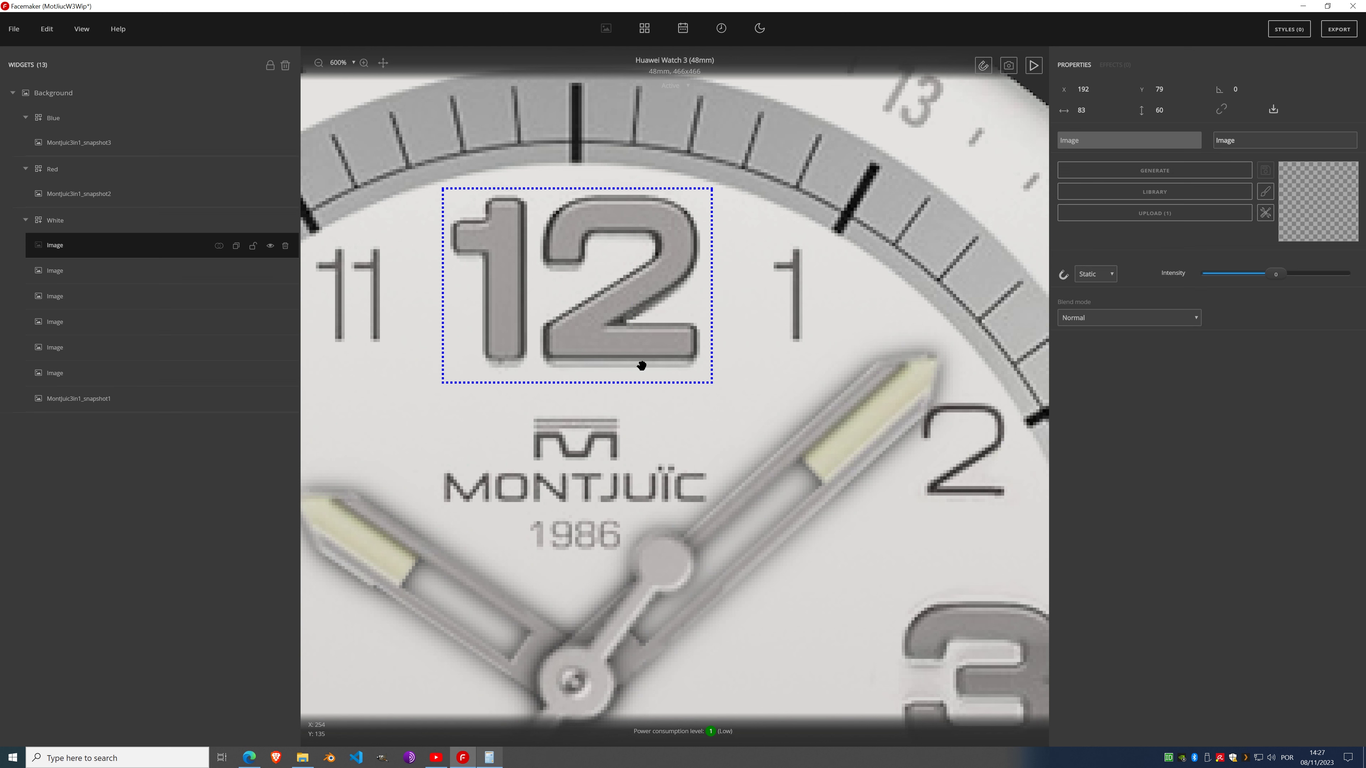
left_click(1266, 213)
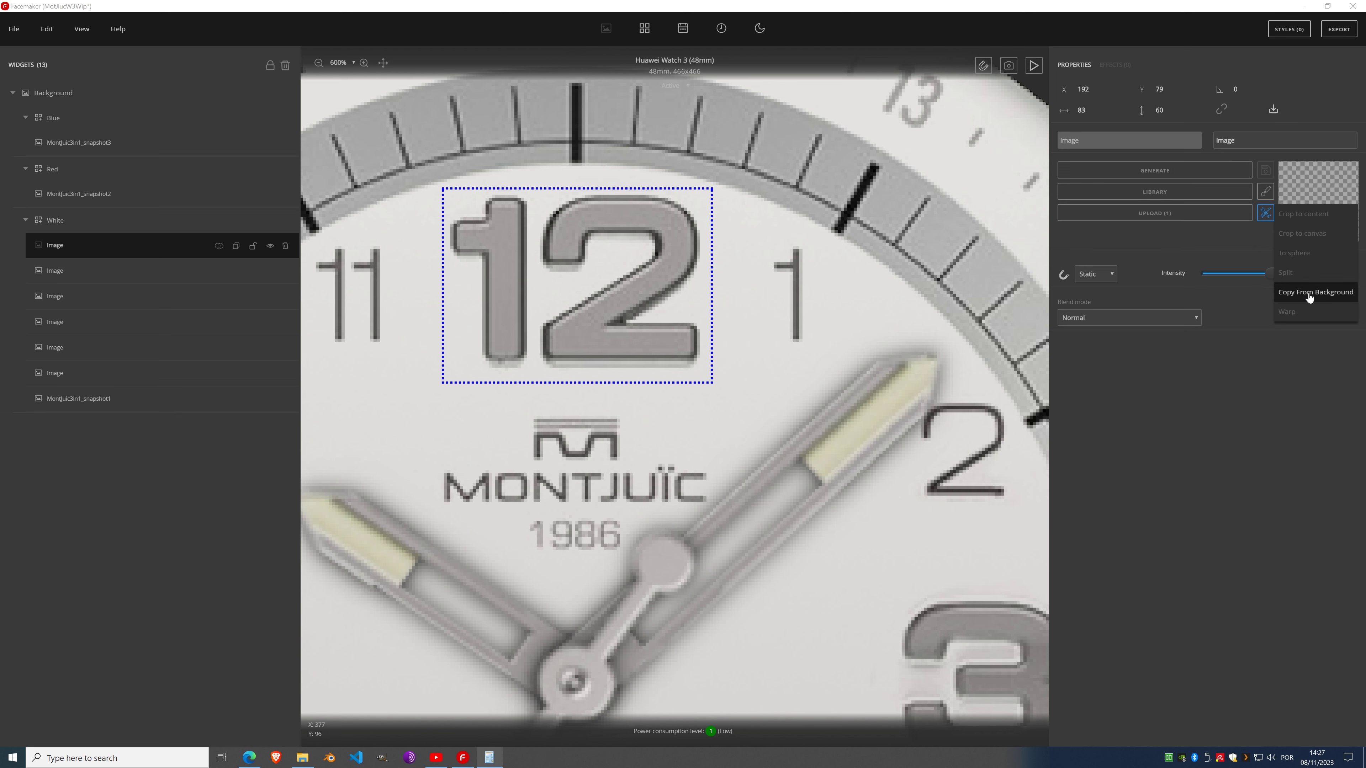
left_click(1309, 295)
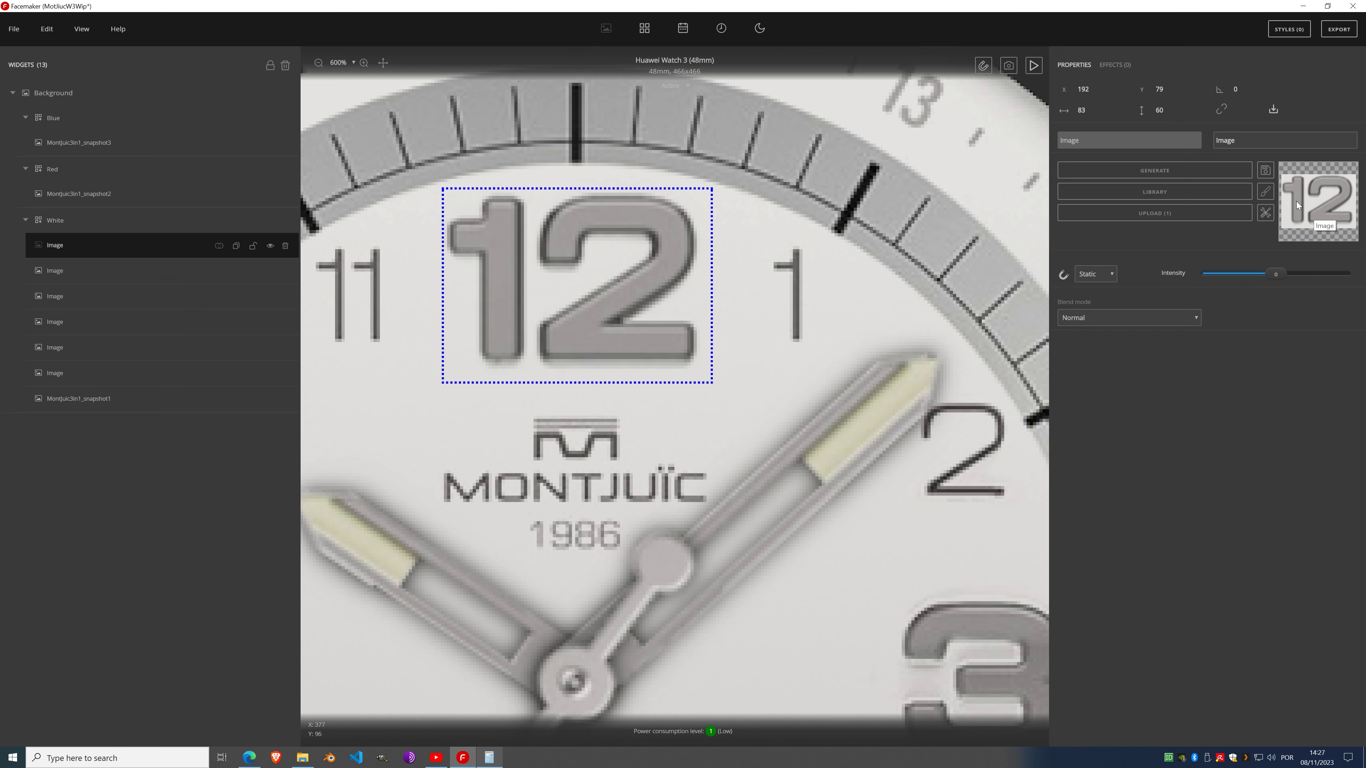
Step: Try to save the copied numeral 12 image to disk and browse its available effects
left_click(1265, 170)
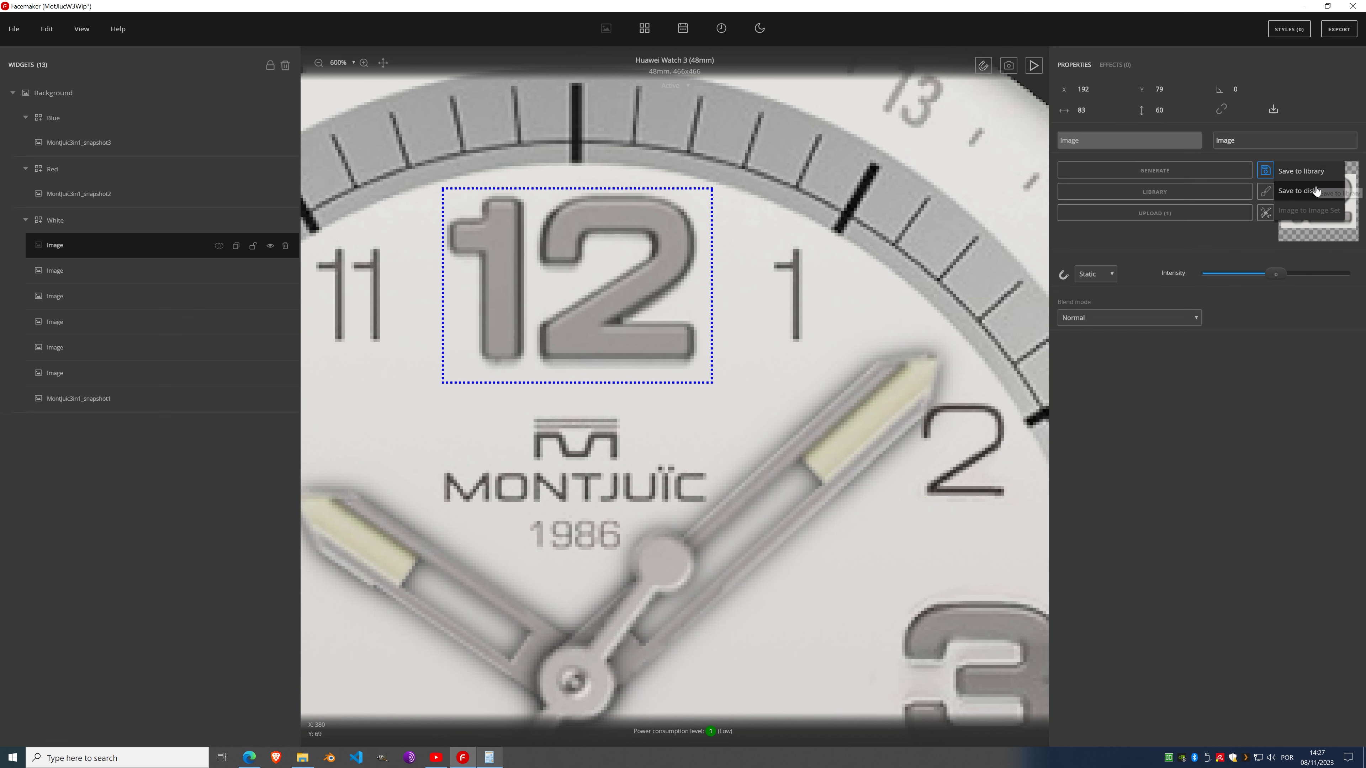
left_click(1297, 190)
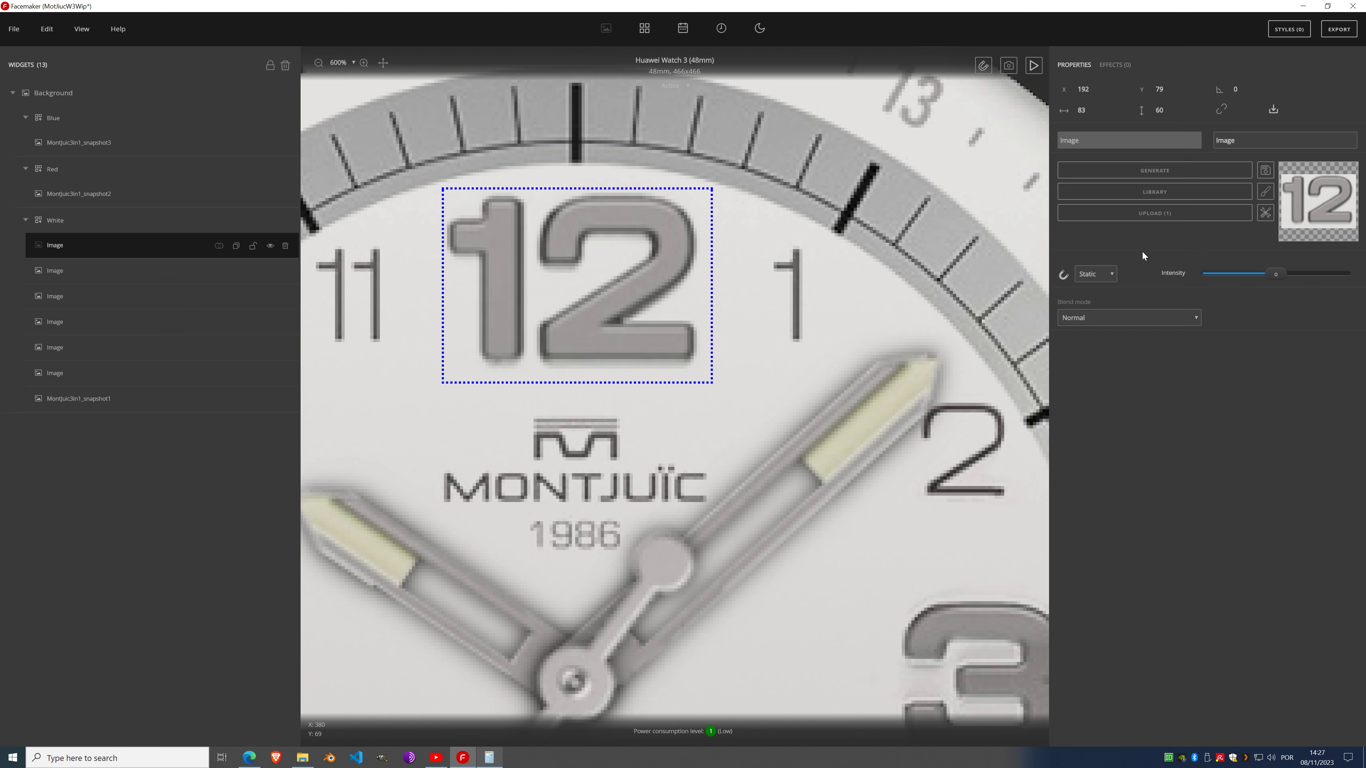
left_click(1125, 66)
left_click(1128, 88)
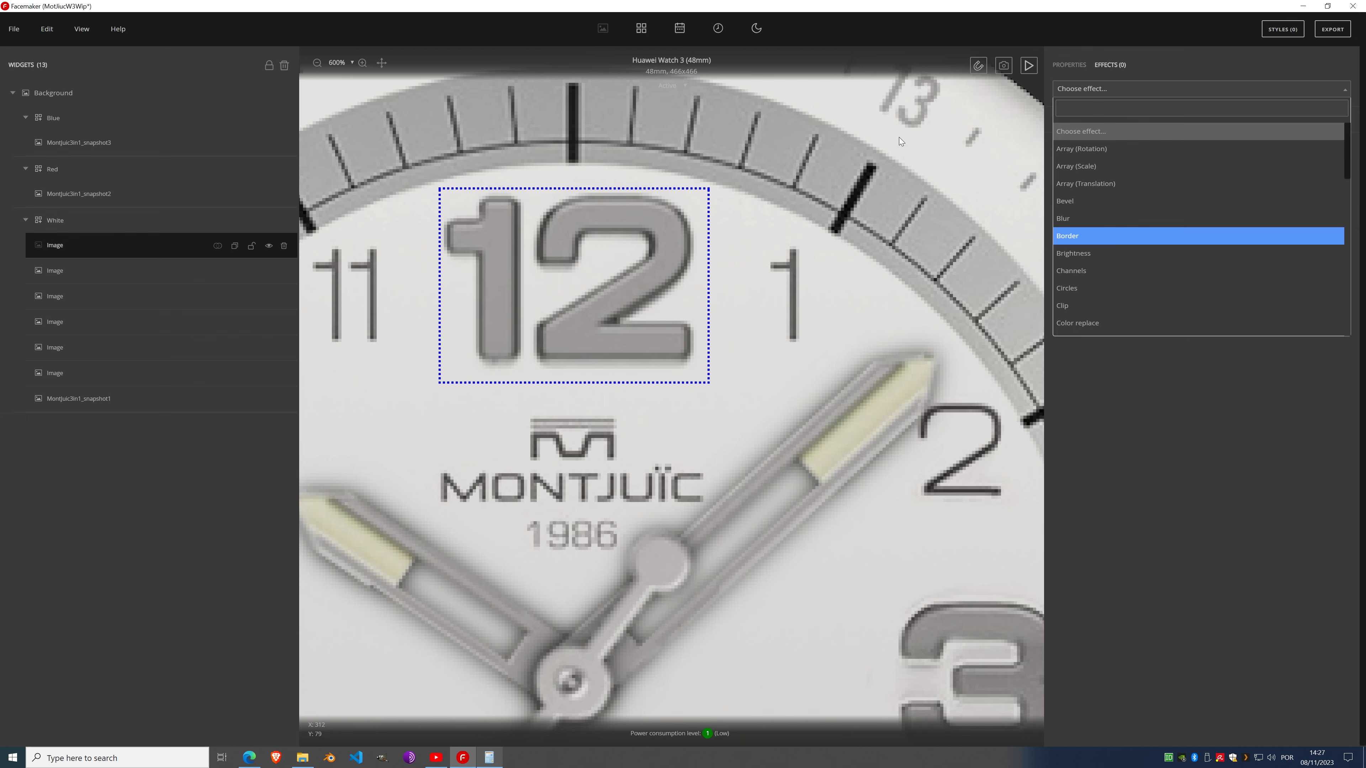
left_click(1082, 73)
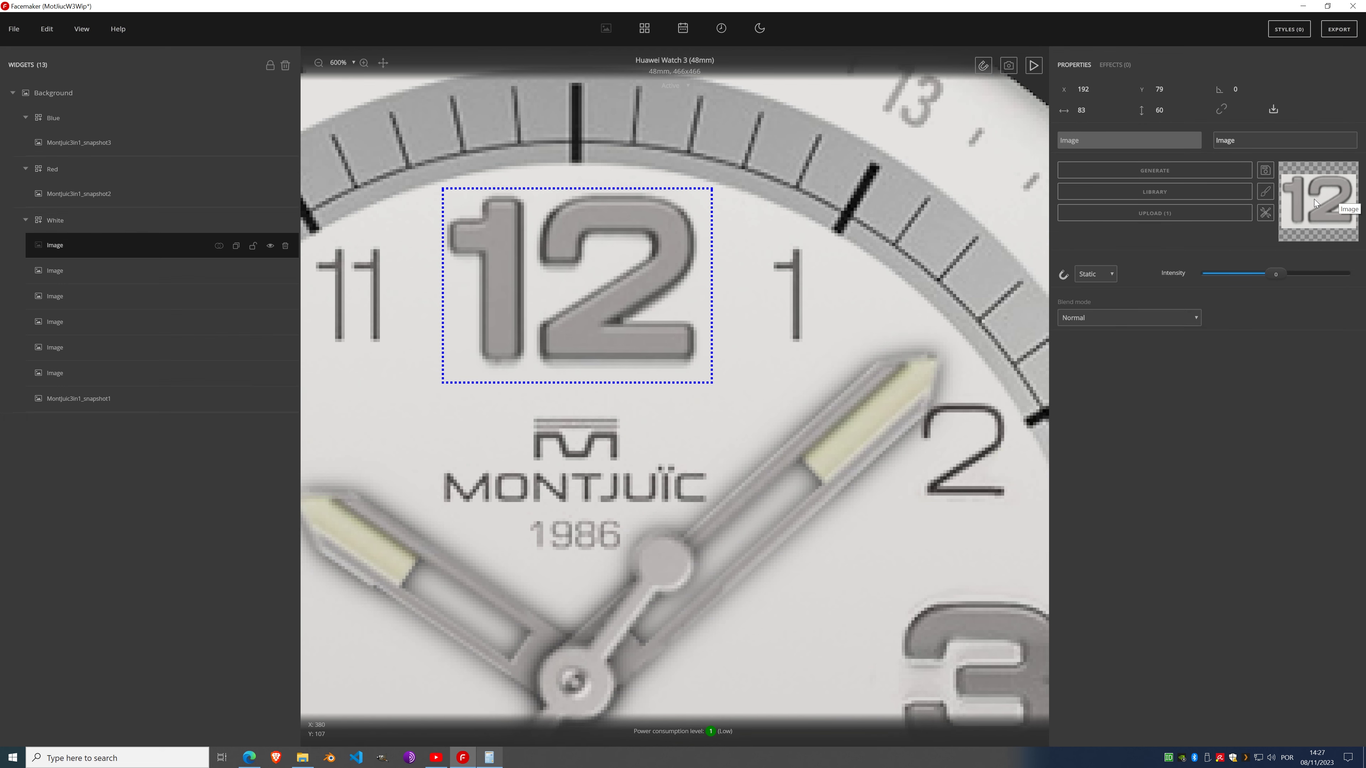
Step: Try a Gamma effect at intensity 2.9 on the numeral 12 image, and remove it
left_click(1114, 65)
left_click(1106, 88)
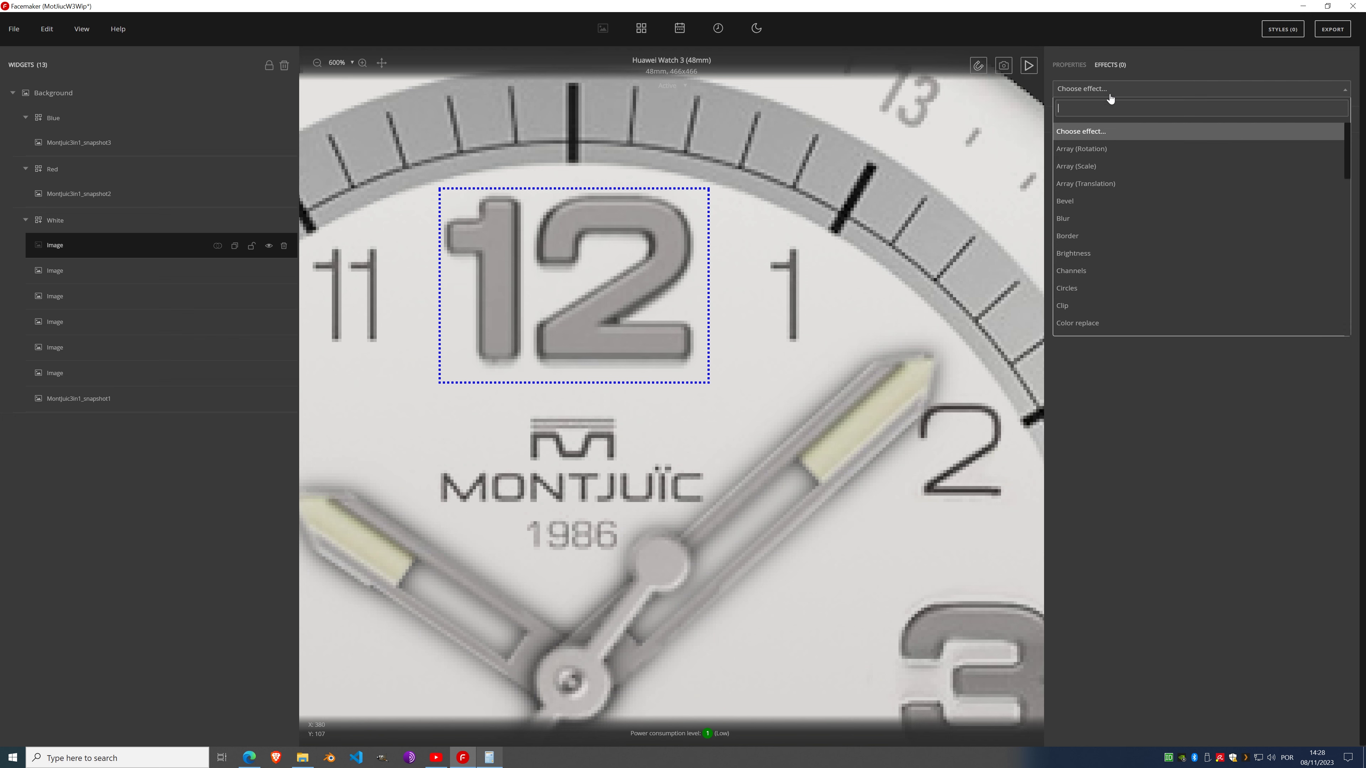
scroll(1107, 271, "down", 3)
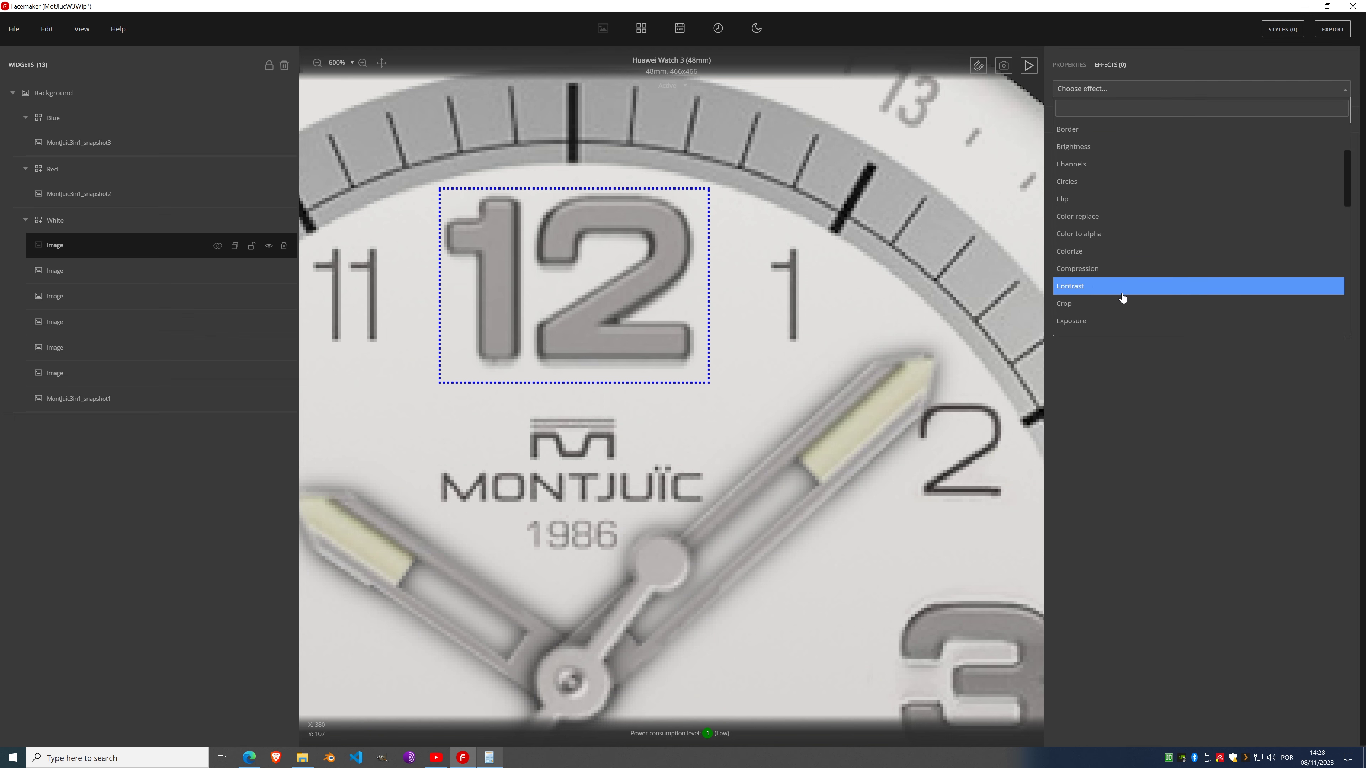
scroll(1109, 277, "down", 5)
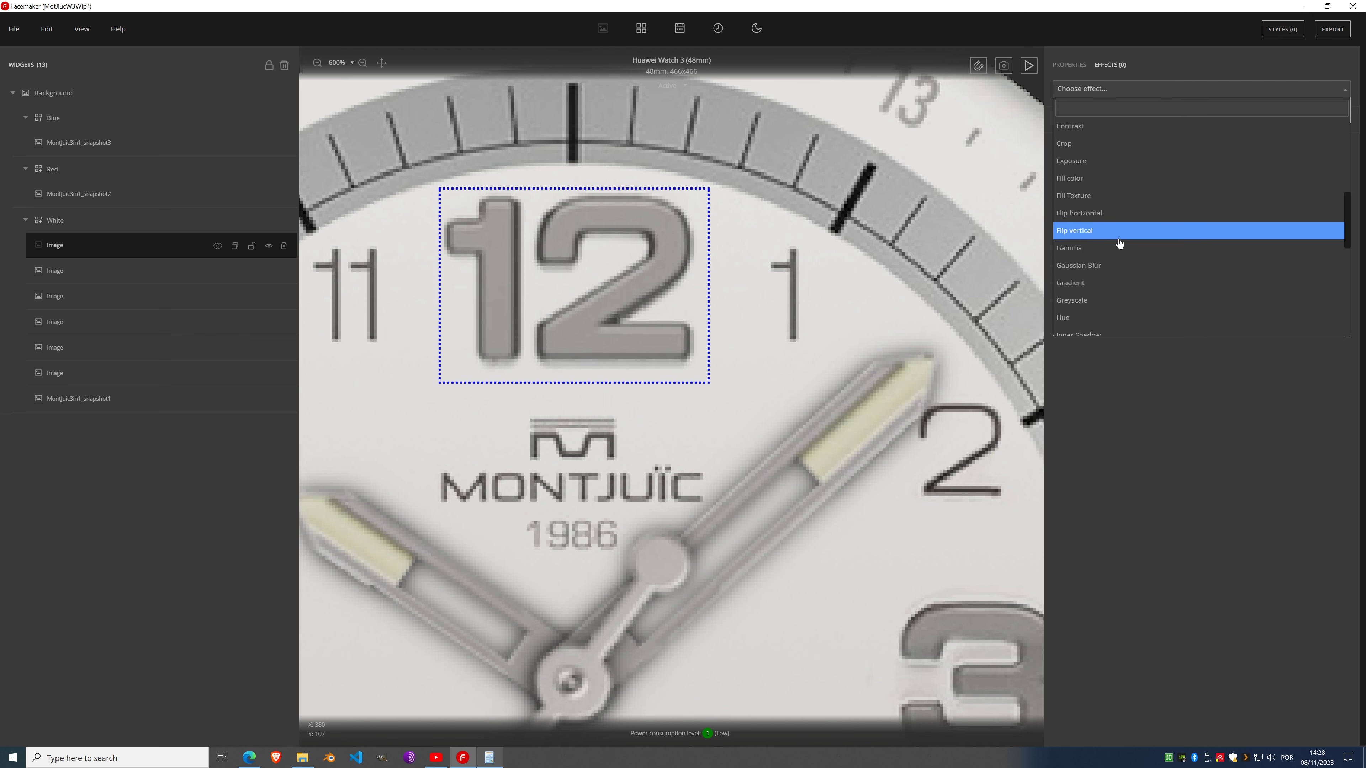
left_click(1104, 247)
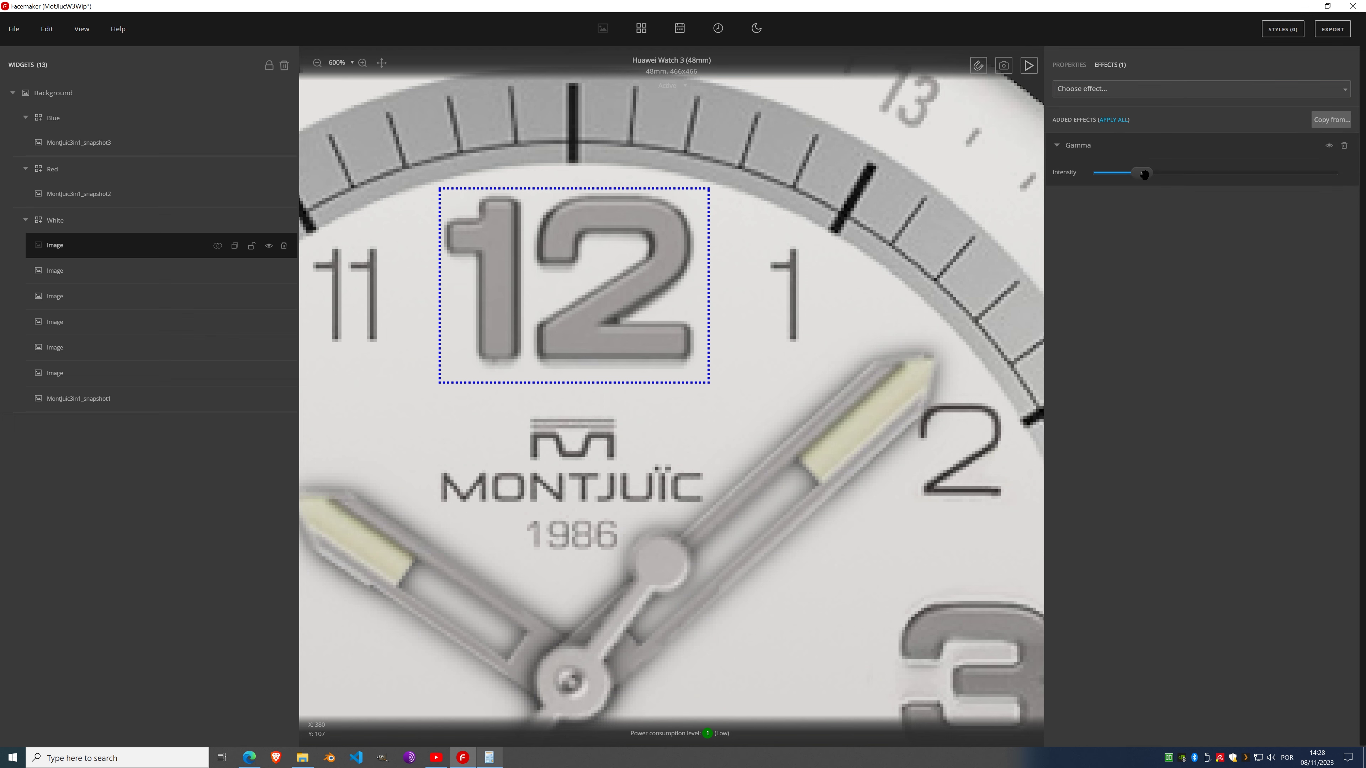
left_click(1240, 173)
mouse_move(1240, 174)
left_mouse_down()
mouse_move(1136, 173)
mouse_move(1240, 188)
left_mouse_up()
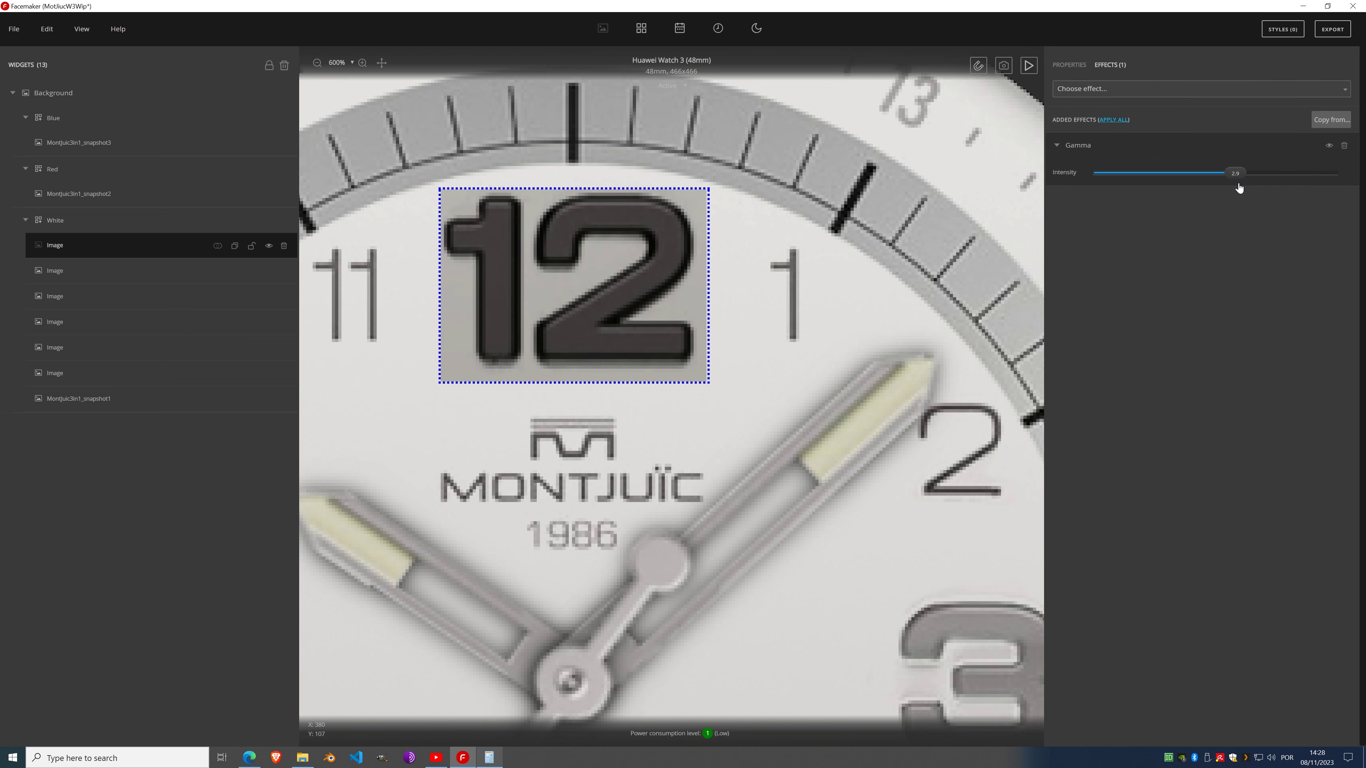
left_click(1345, 145)
Step: Add a Contrast effect to the numeral 12 image with its intensity raised to 91
left_click(1192, 89)
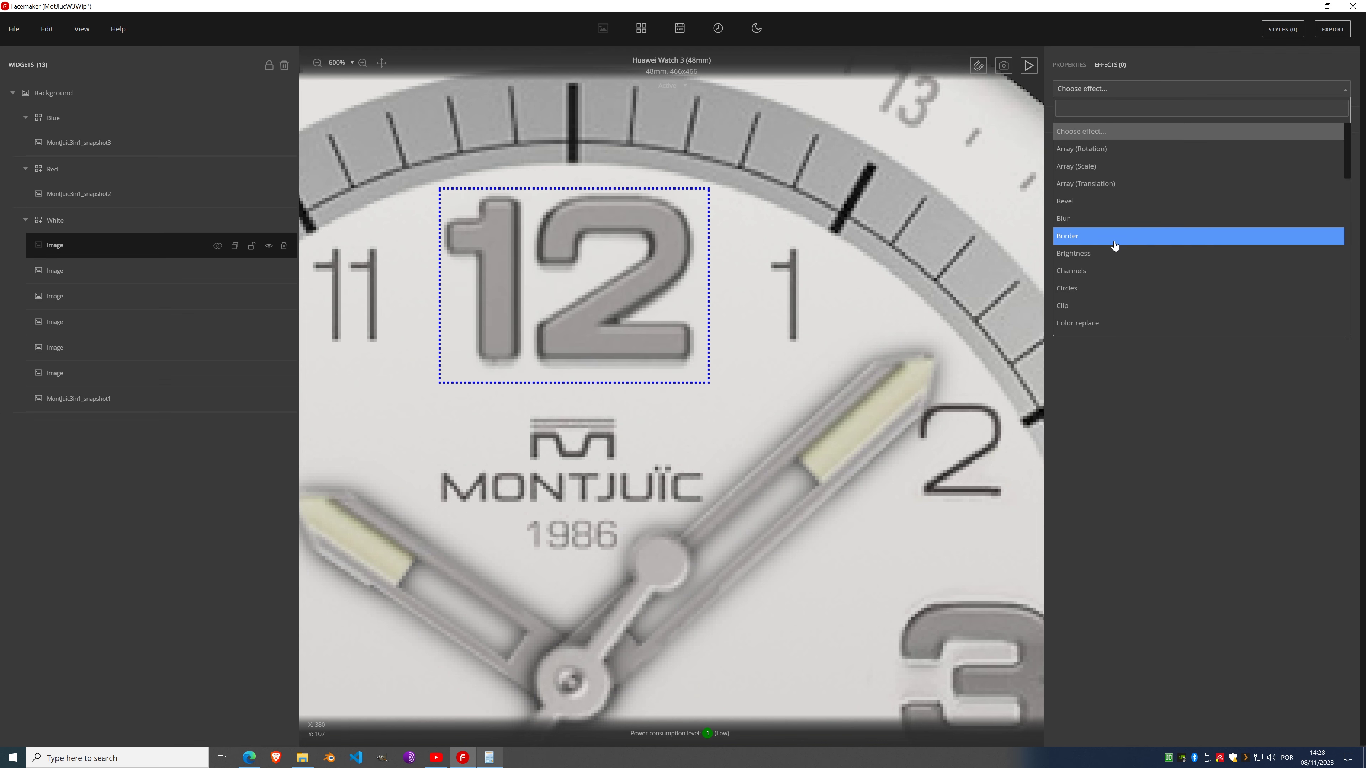
scroll(1107, 253, "down", 1)
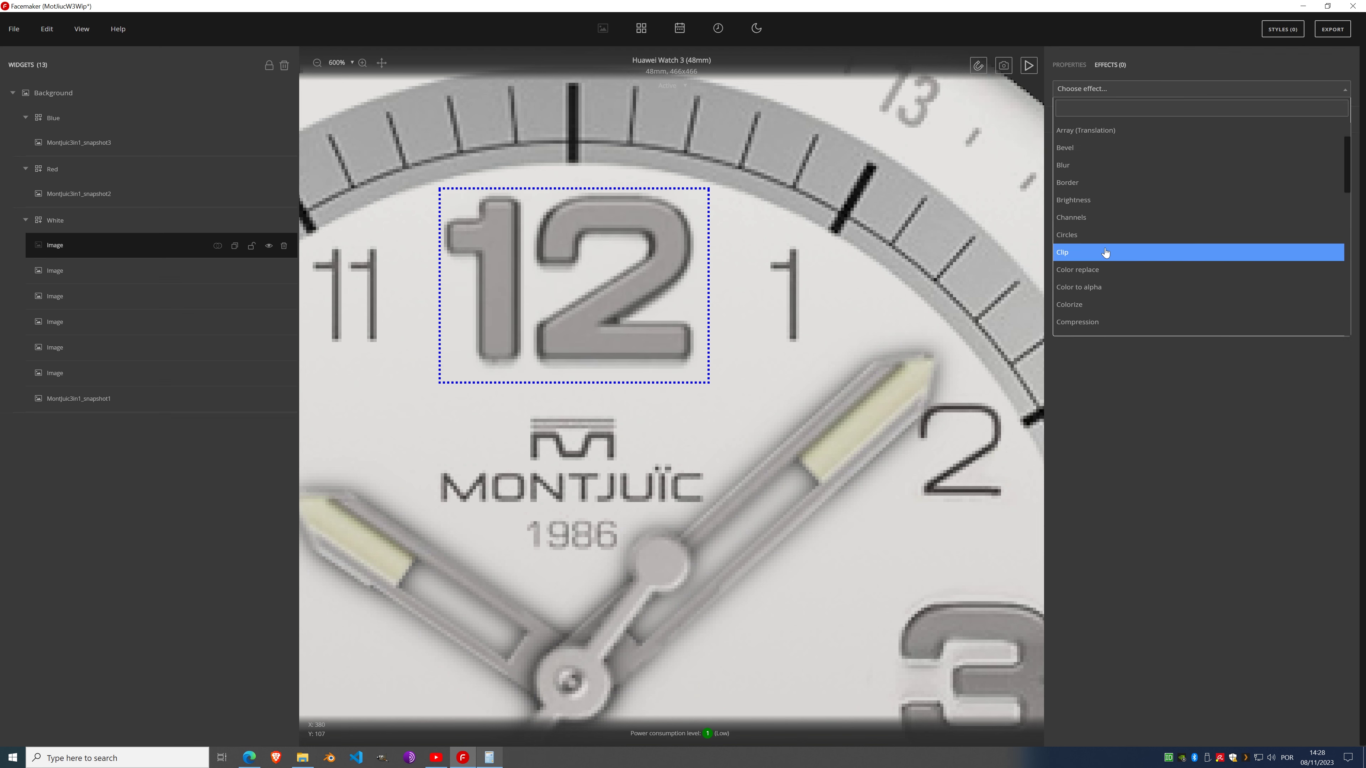
scroll(1102, 258, "down", 2)
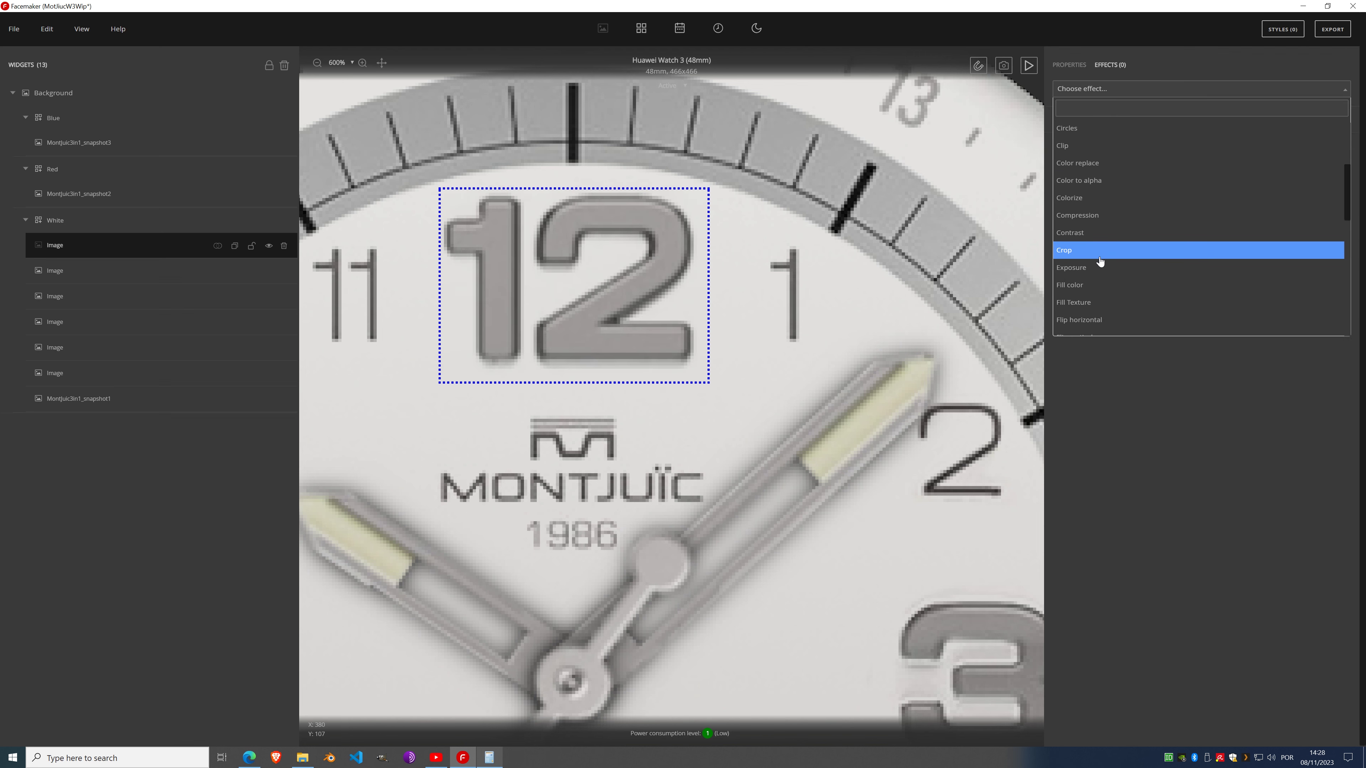
left_click(1091, 236)
left_click_drag(1200, 177, 1328, 176)
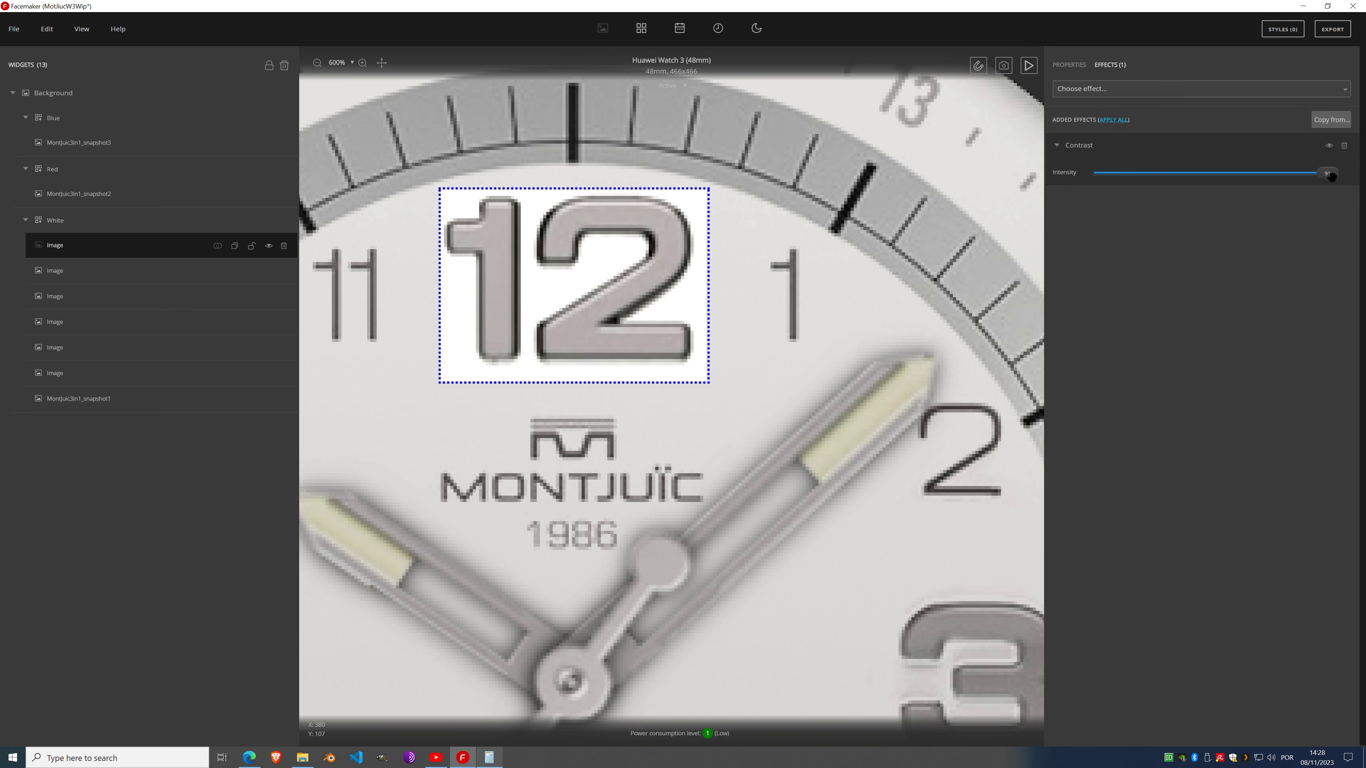
Step: Add a Gamma effect to the numeral 12 image with intensity 4.4 to darken the digits
left_click(1131, 94)
scroll(1113, 215, "down", 6)
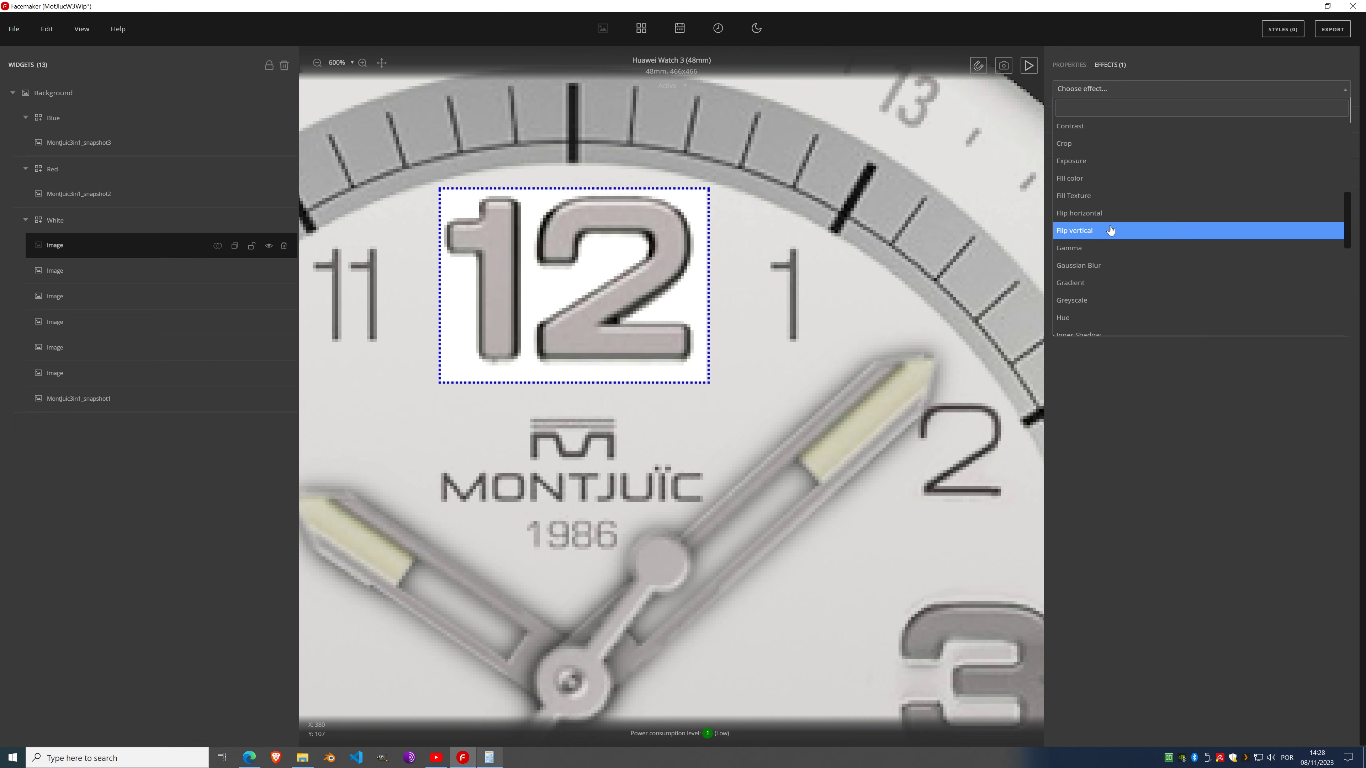
left_click(1098, 142)
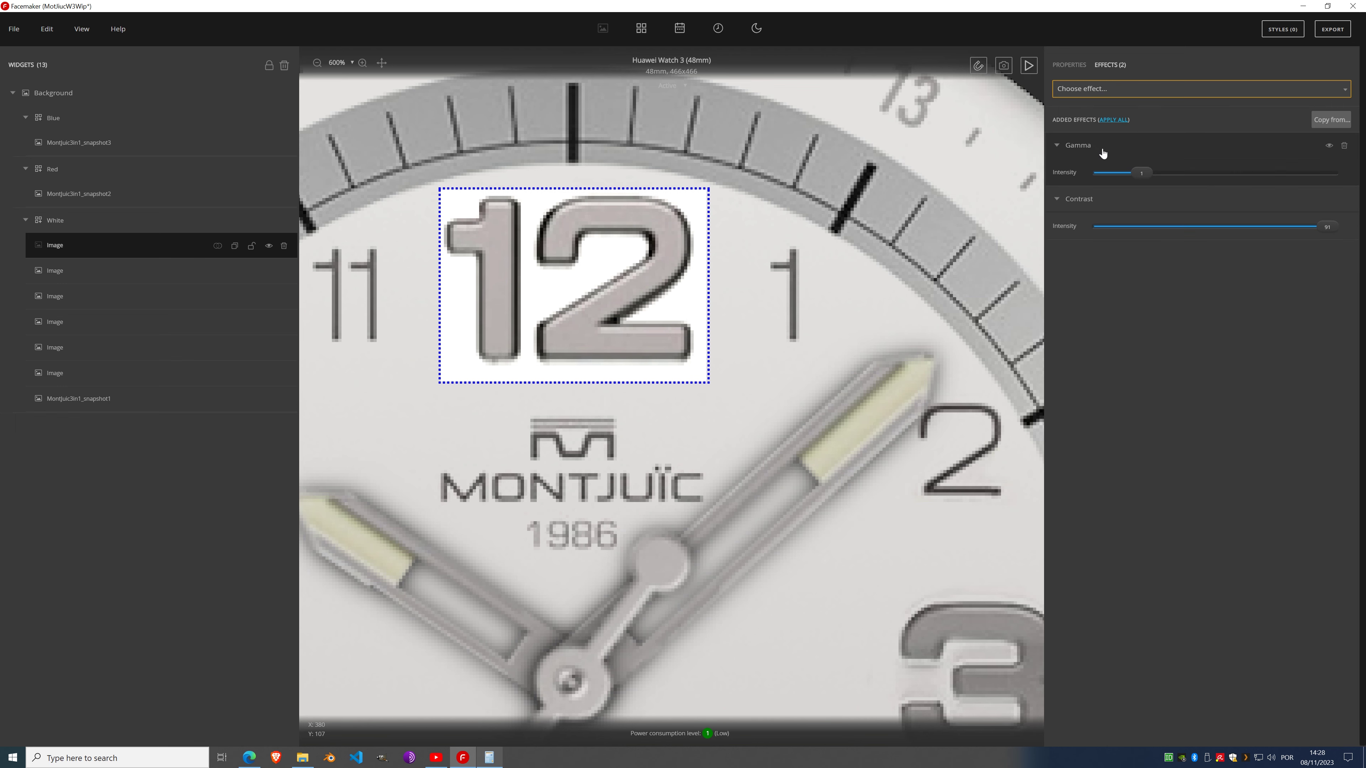
left_click_drag(1144, 174, 1309, 174)
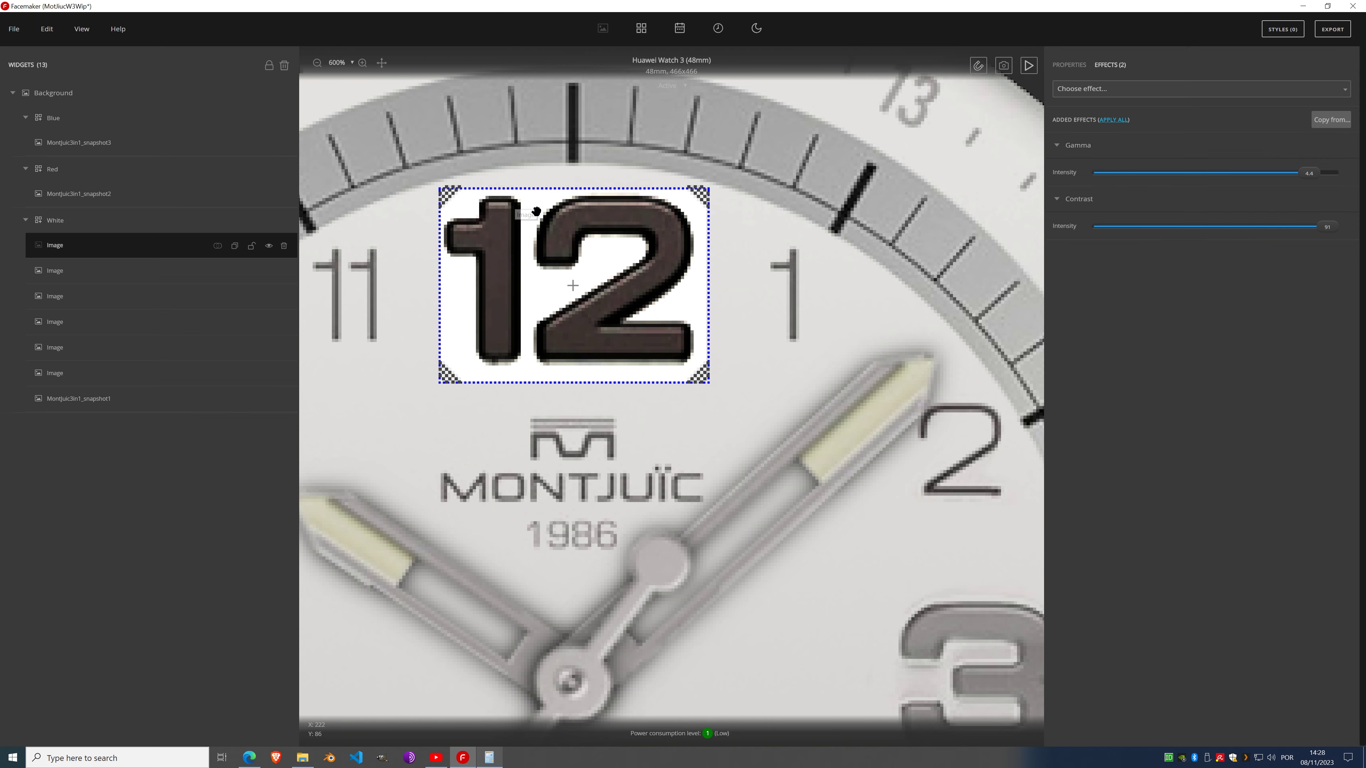
Step: Try to save the darkened numeral 12 image to disk and delete it from the White style
scroll(591, 283, "down", 5)
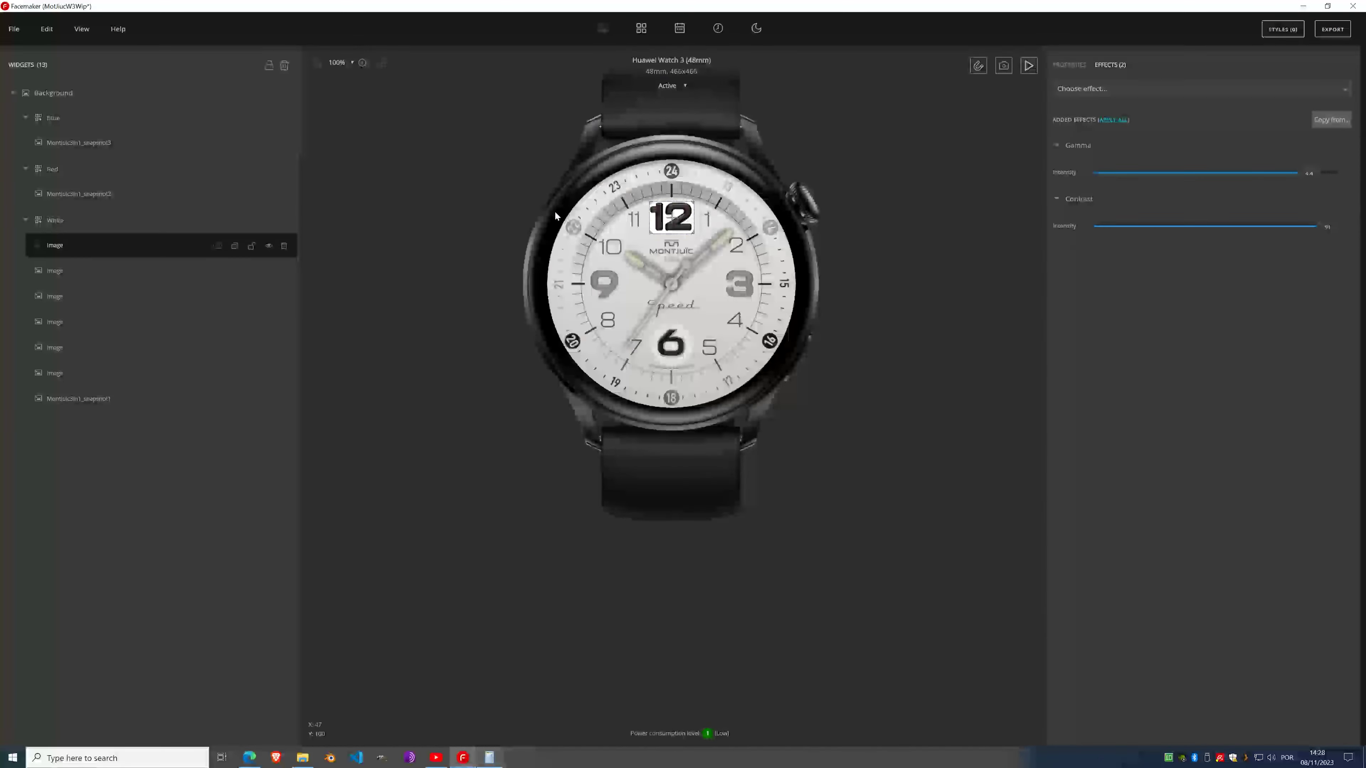
left_click(1068, 67)
left_click(1266, 170)
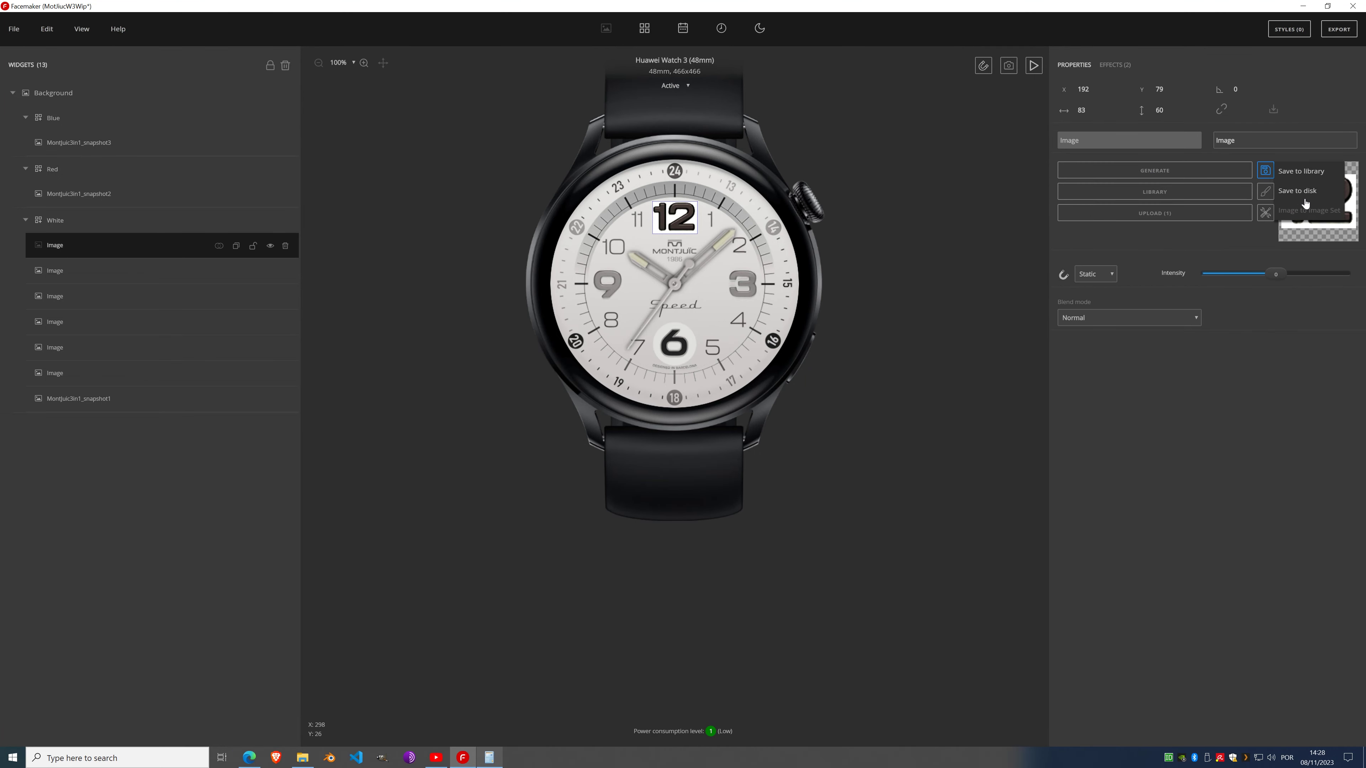
left_click(1297, 190)
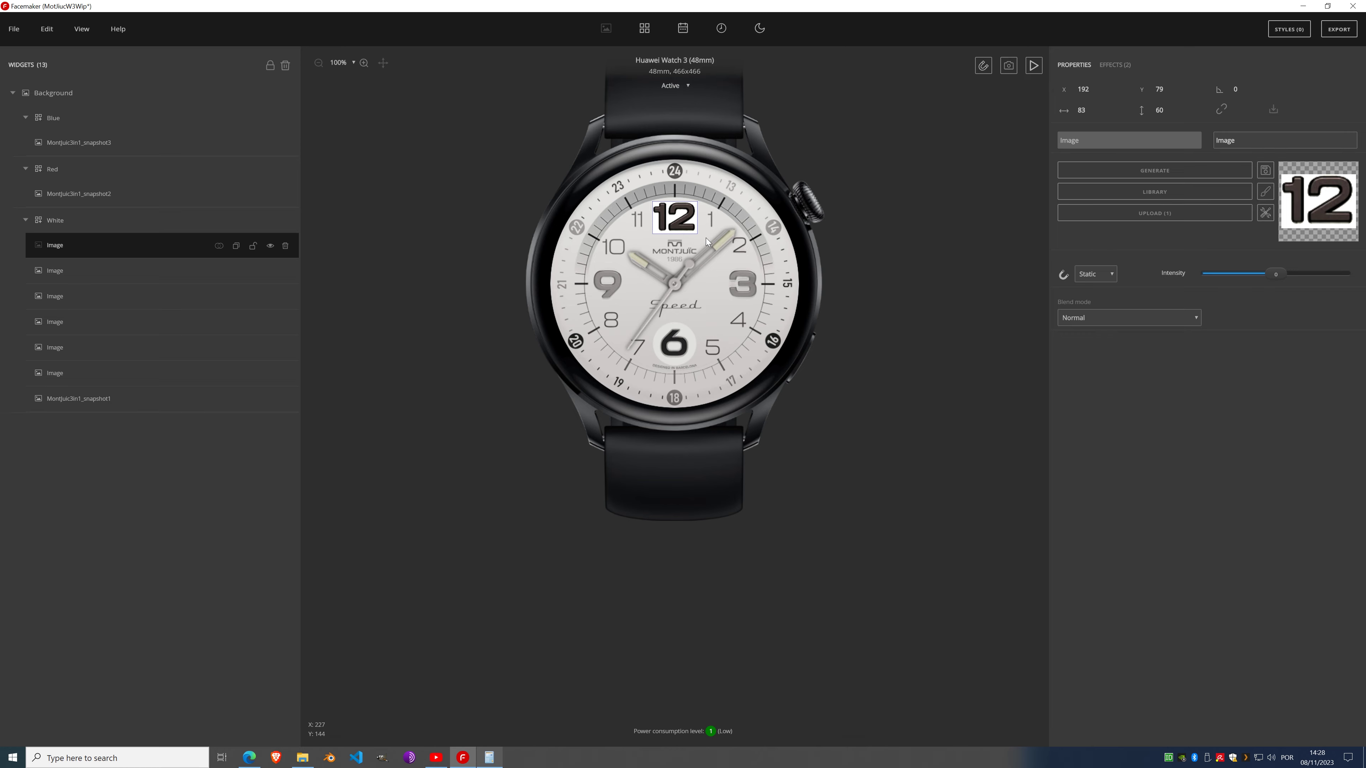
scroll(675, 218, "up", 5)
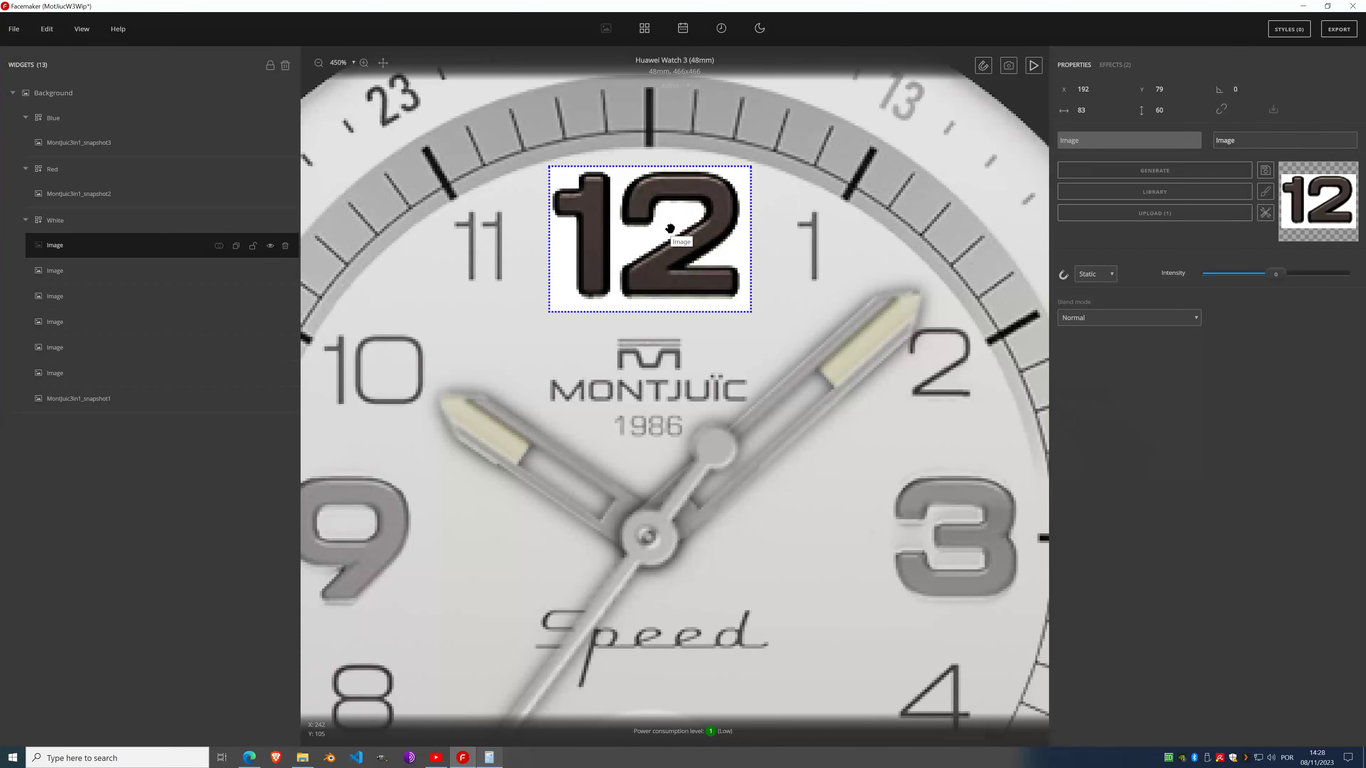
key("Delete")
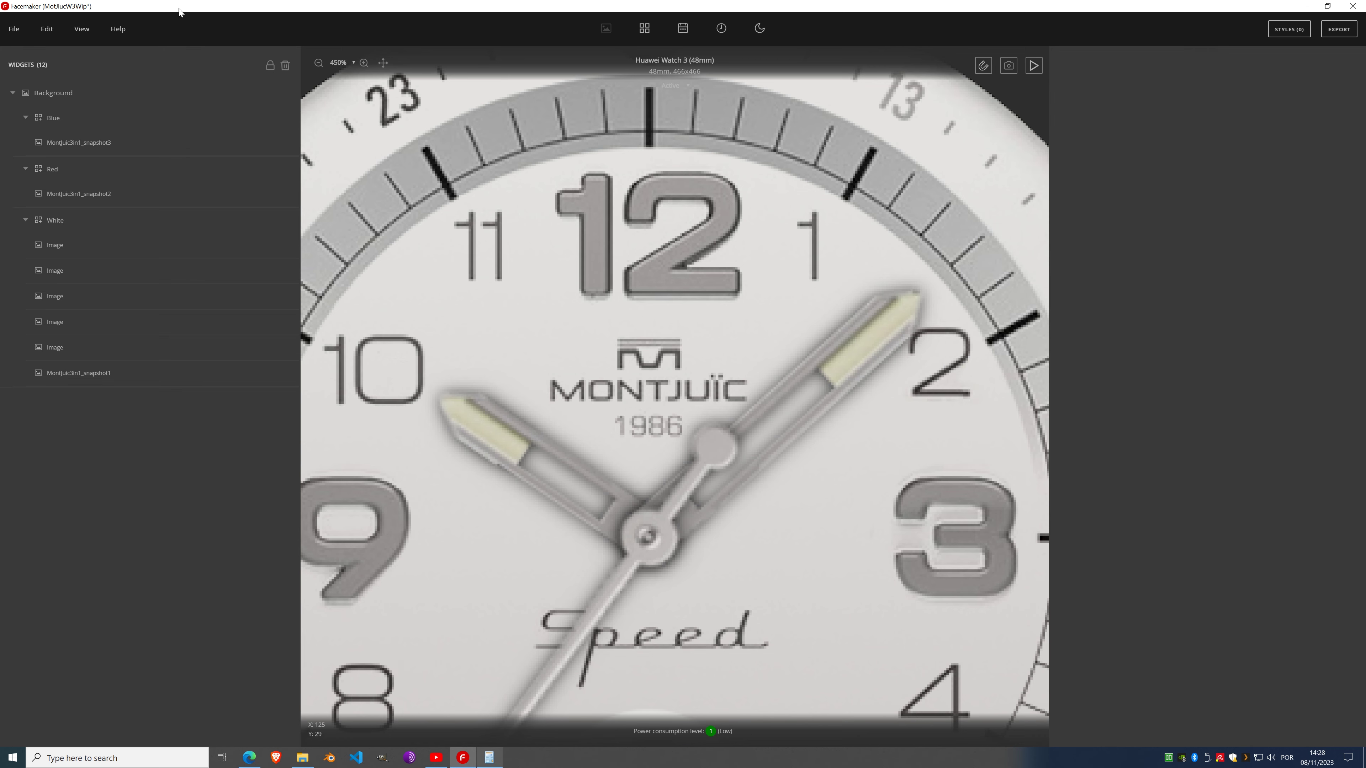
Step: Check the custom font import settings in the preferences and leave them without changes
left_click(47, 28)
left_click(86, 289)
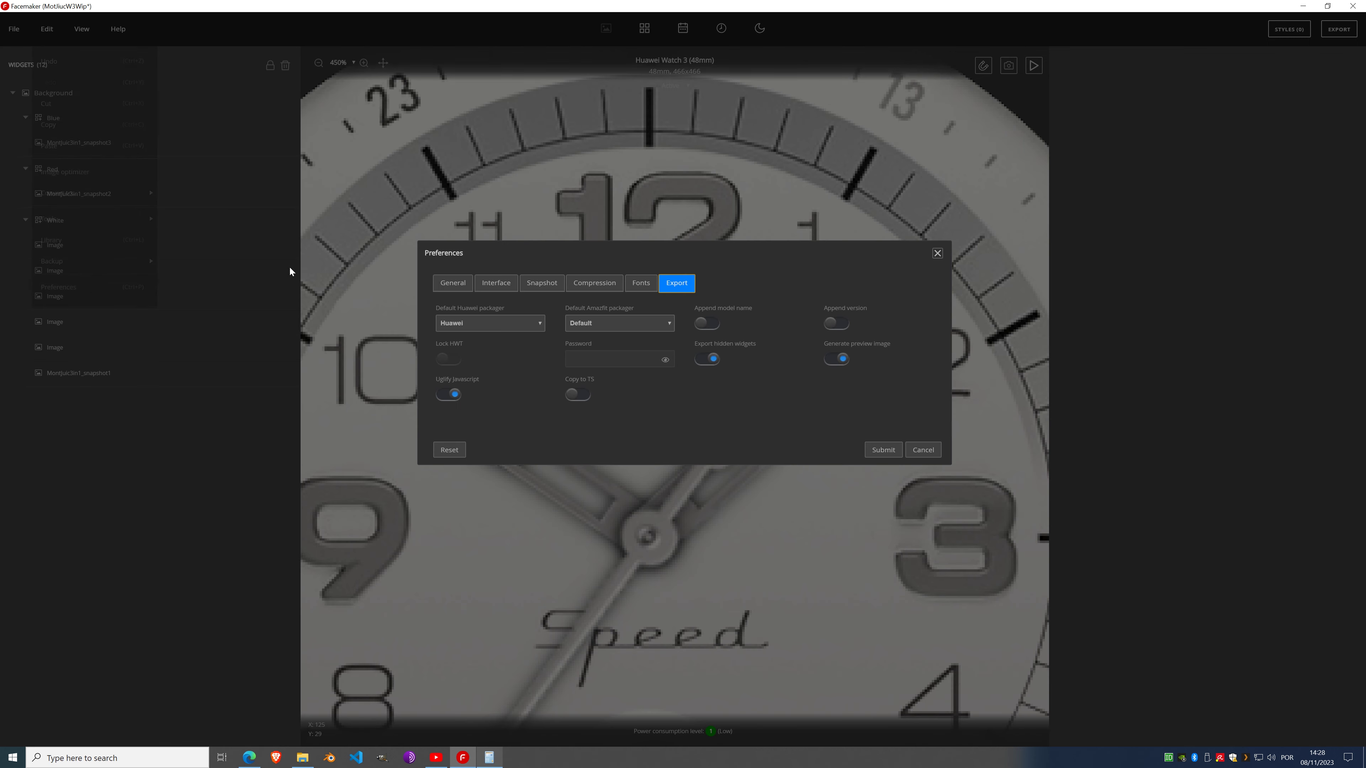
left_click(641, 283)
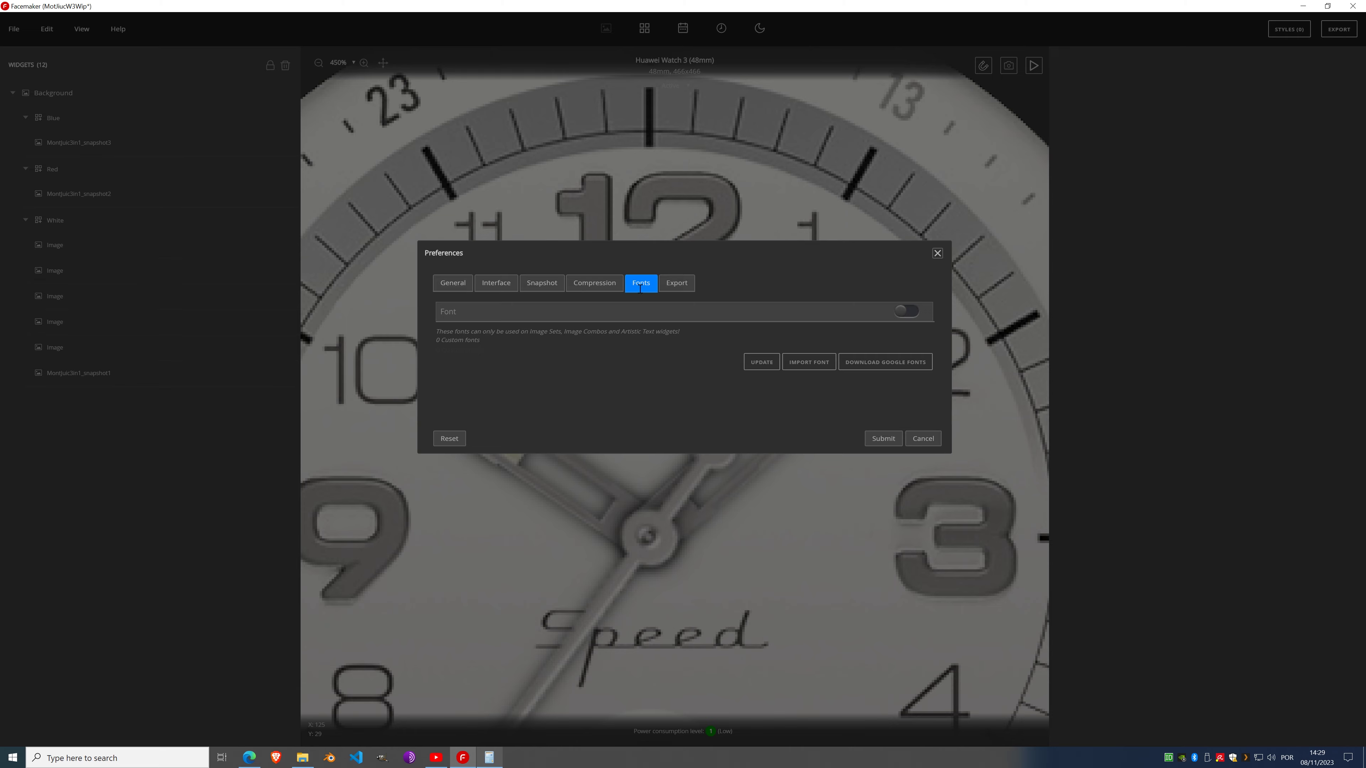
left_click(922, 439)
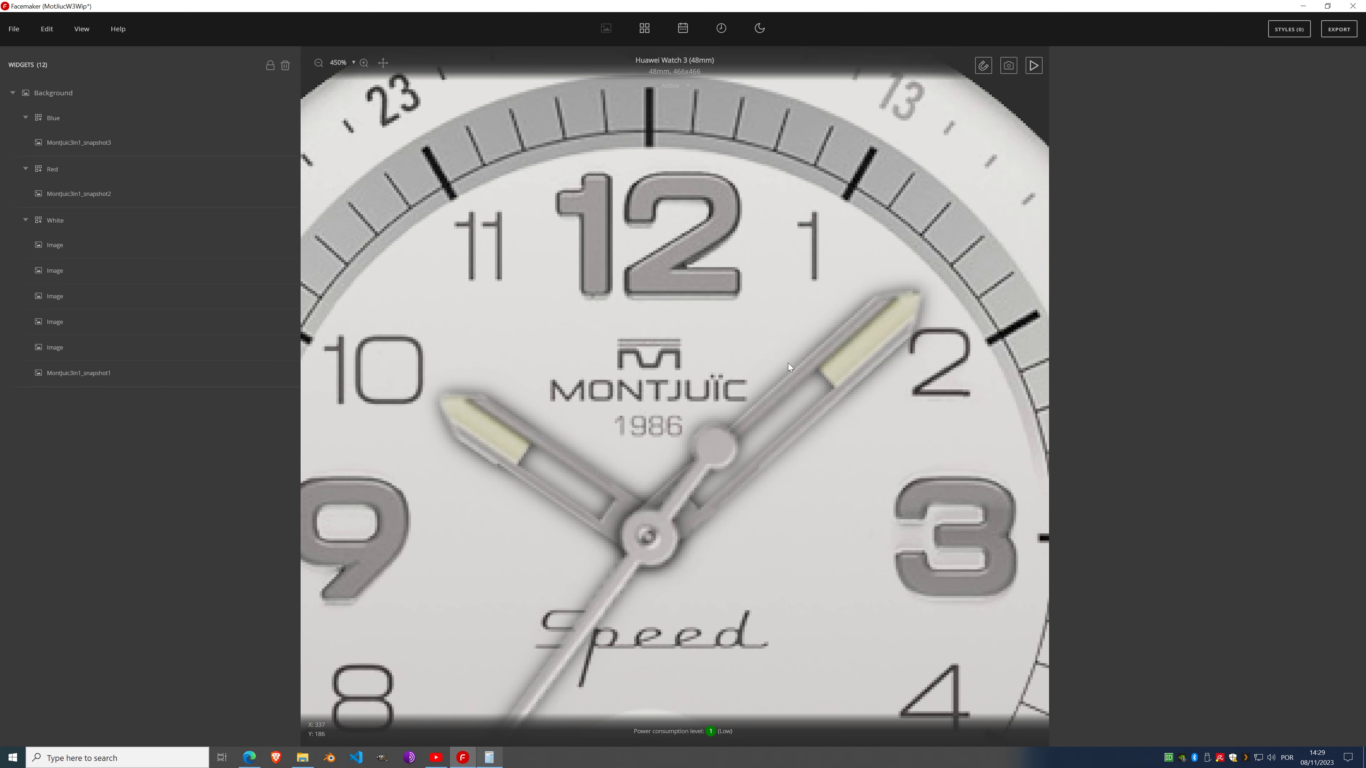
Step: Switch to File Explorer's montjuic folder, select the fonts folder and move the window aside
left_click(304, 762)
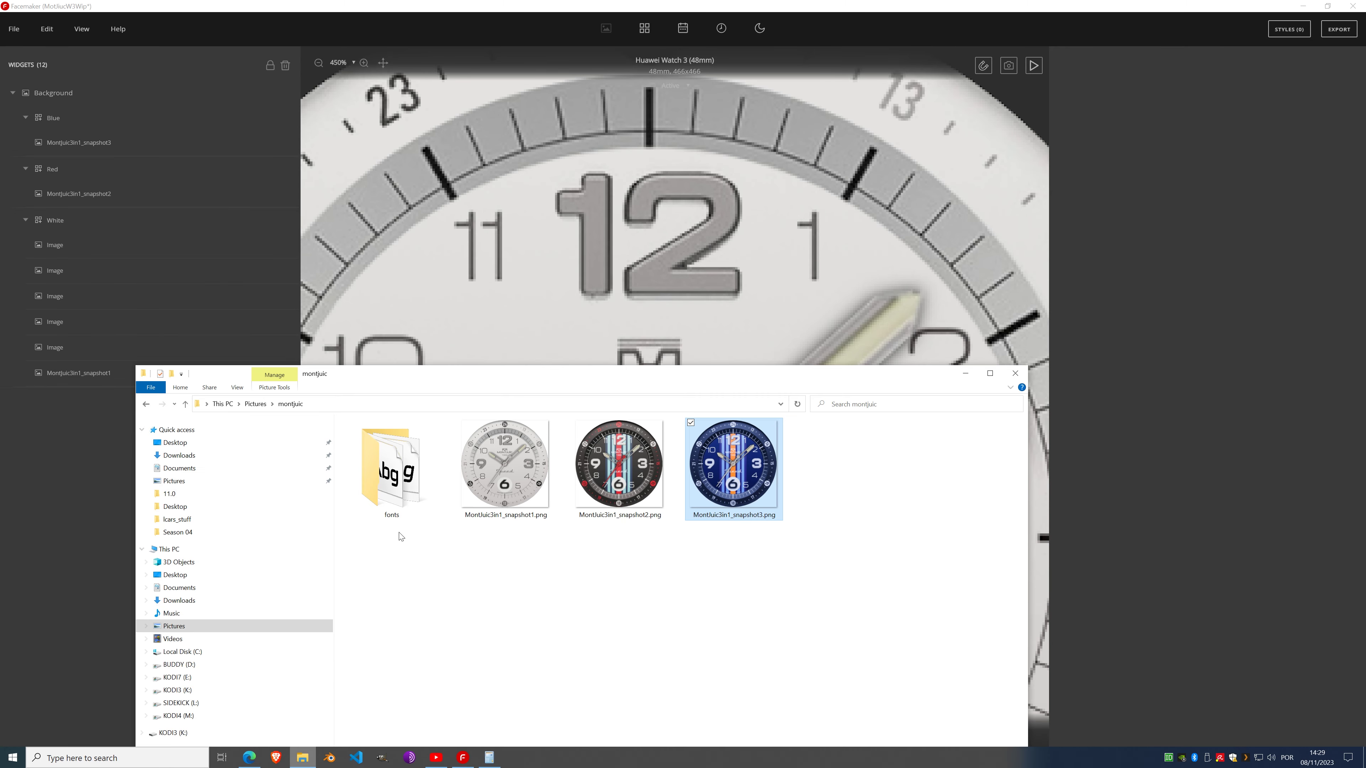
left_click(413, 503)
left_click_drag(533, 378, 517, 206)
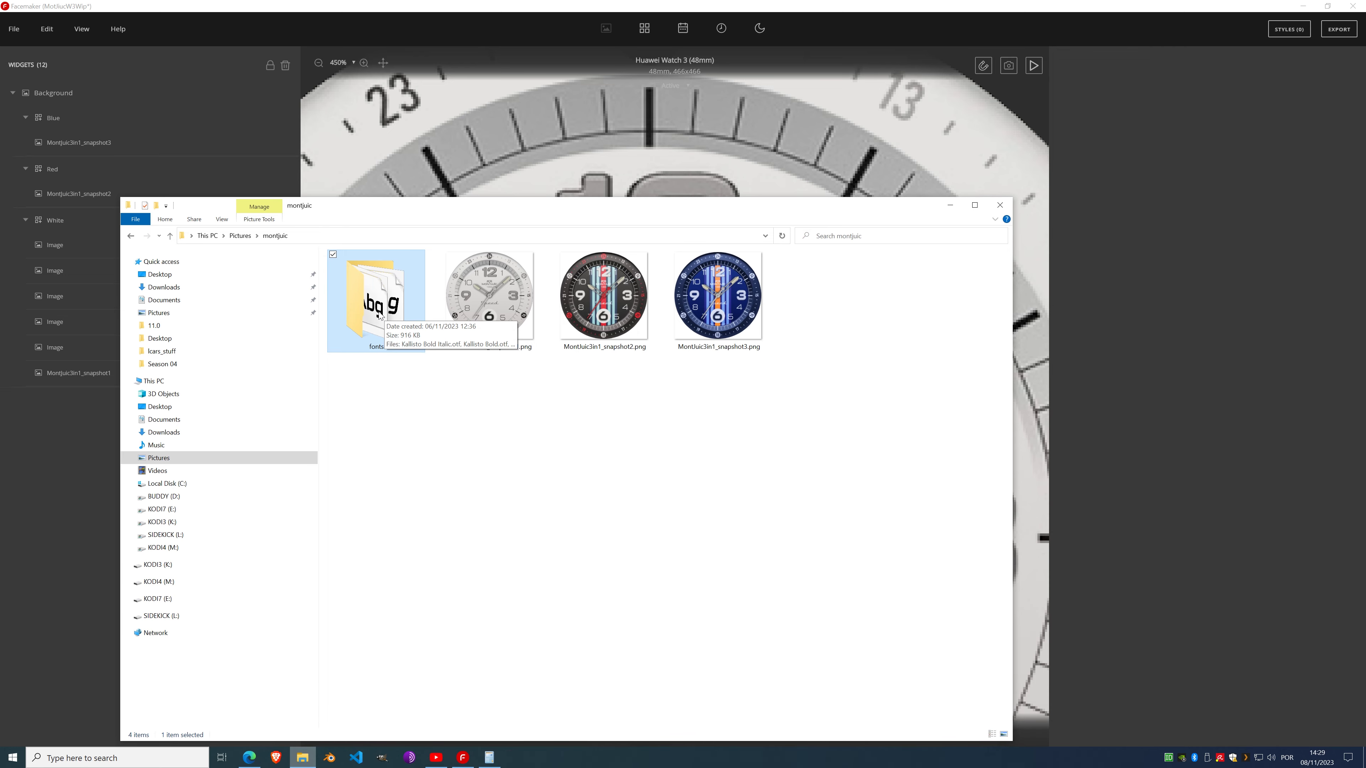
left_click_drag(529, 206, 1201, 219)
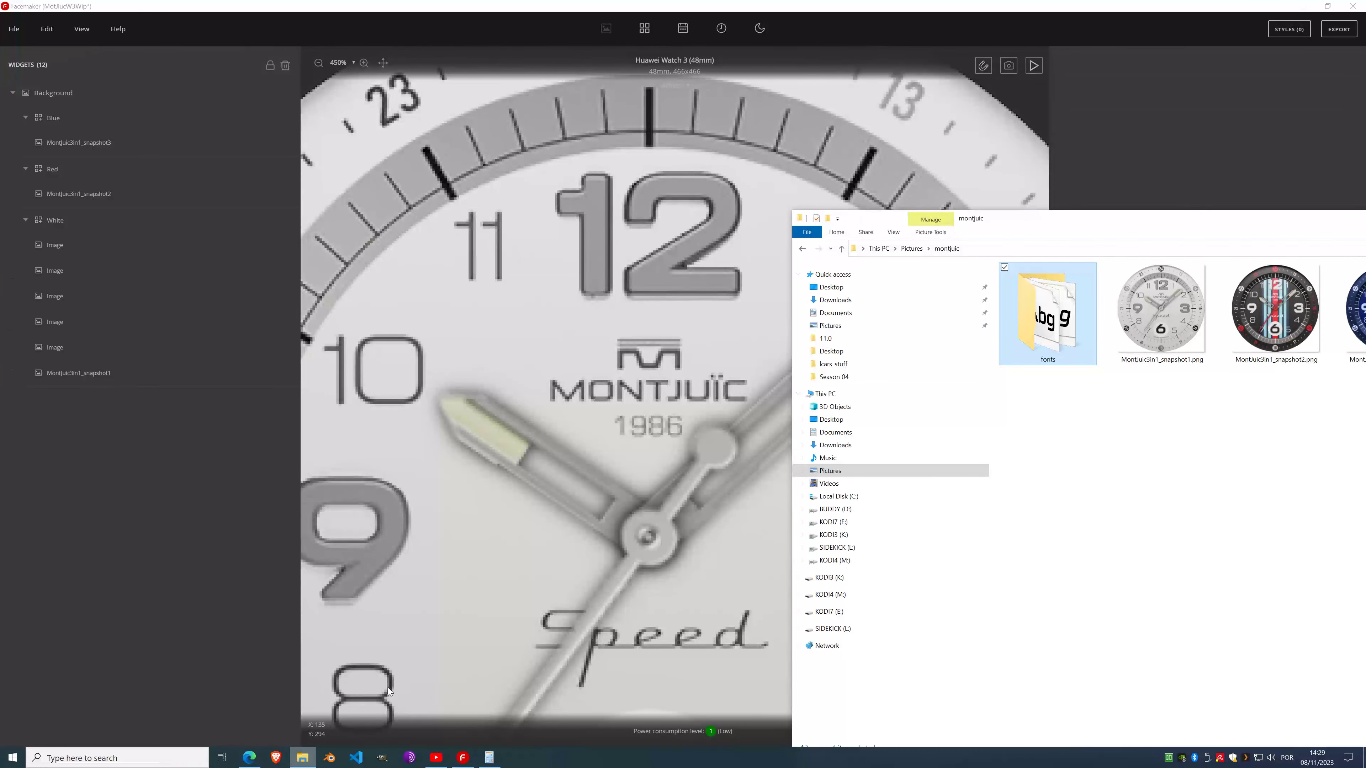
Step: Open the C:\Facemaker\fonts folder in a second File Explorer window and place it beside the montjuic folder window
right_click(303, 758)
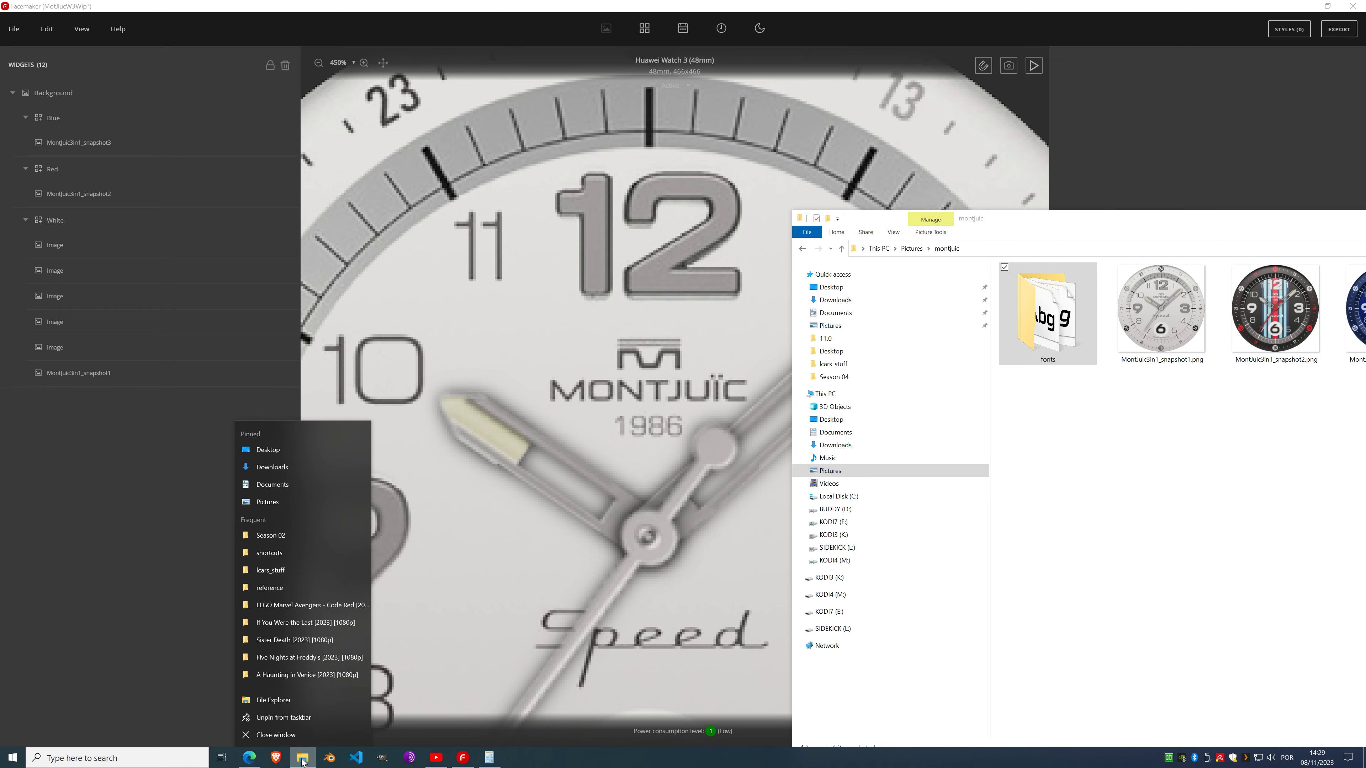
left_click(273, 700)
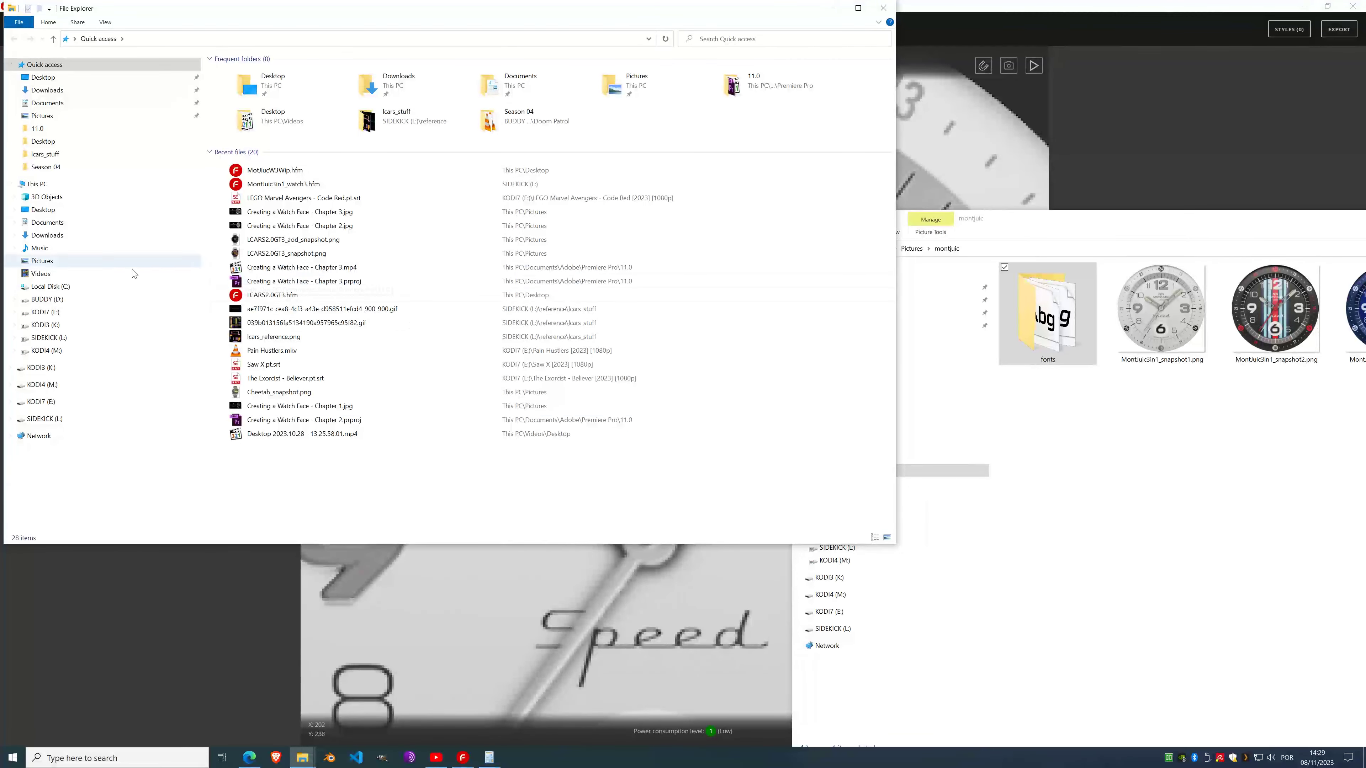
left_click(131, 287)
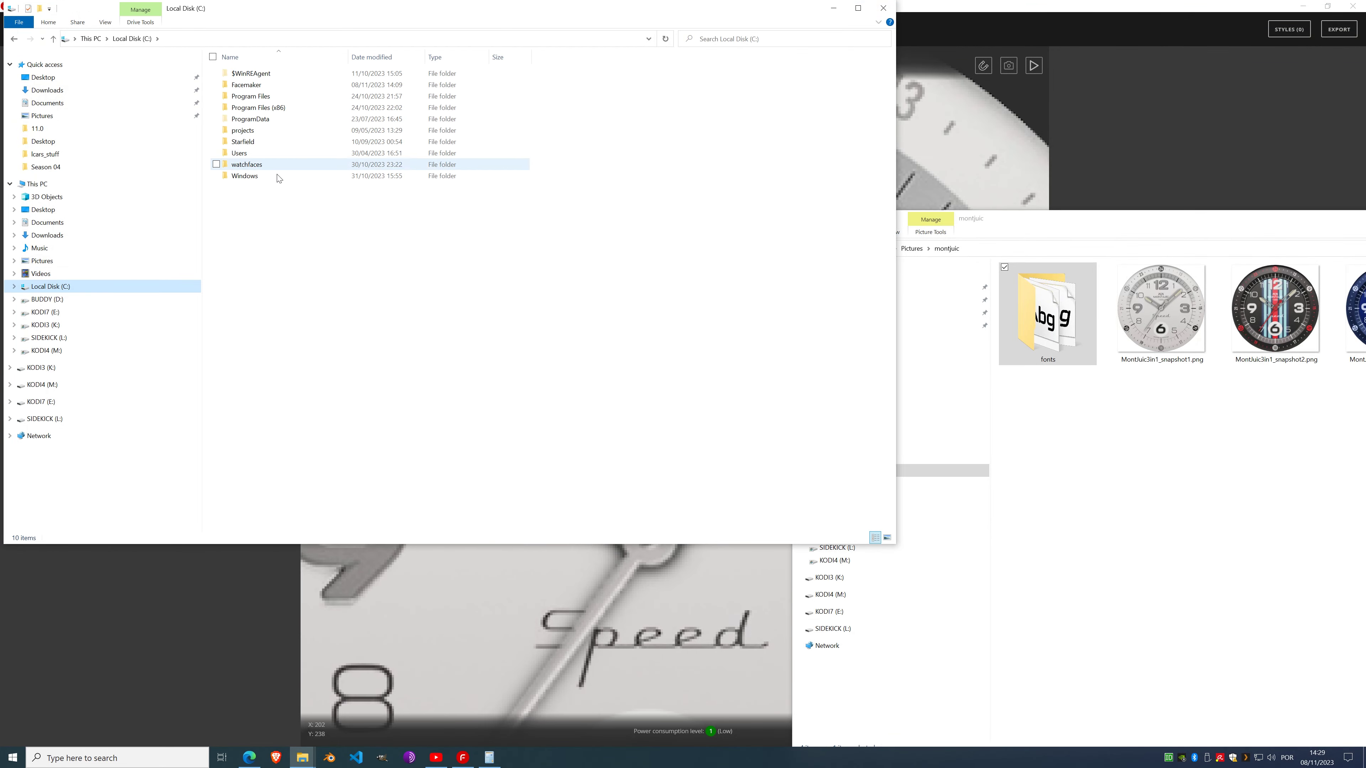
double_click(252, 85)
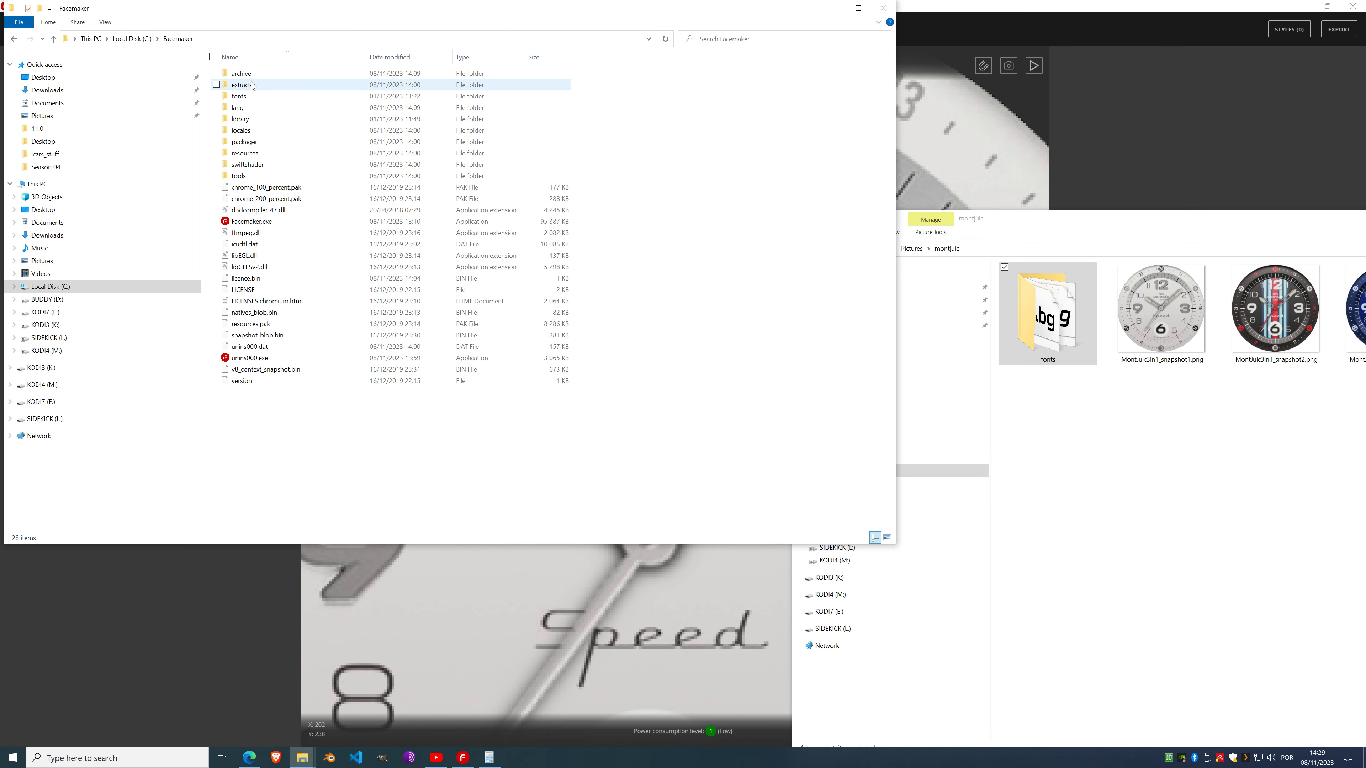
double_click(253, 97)
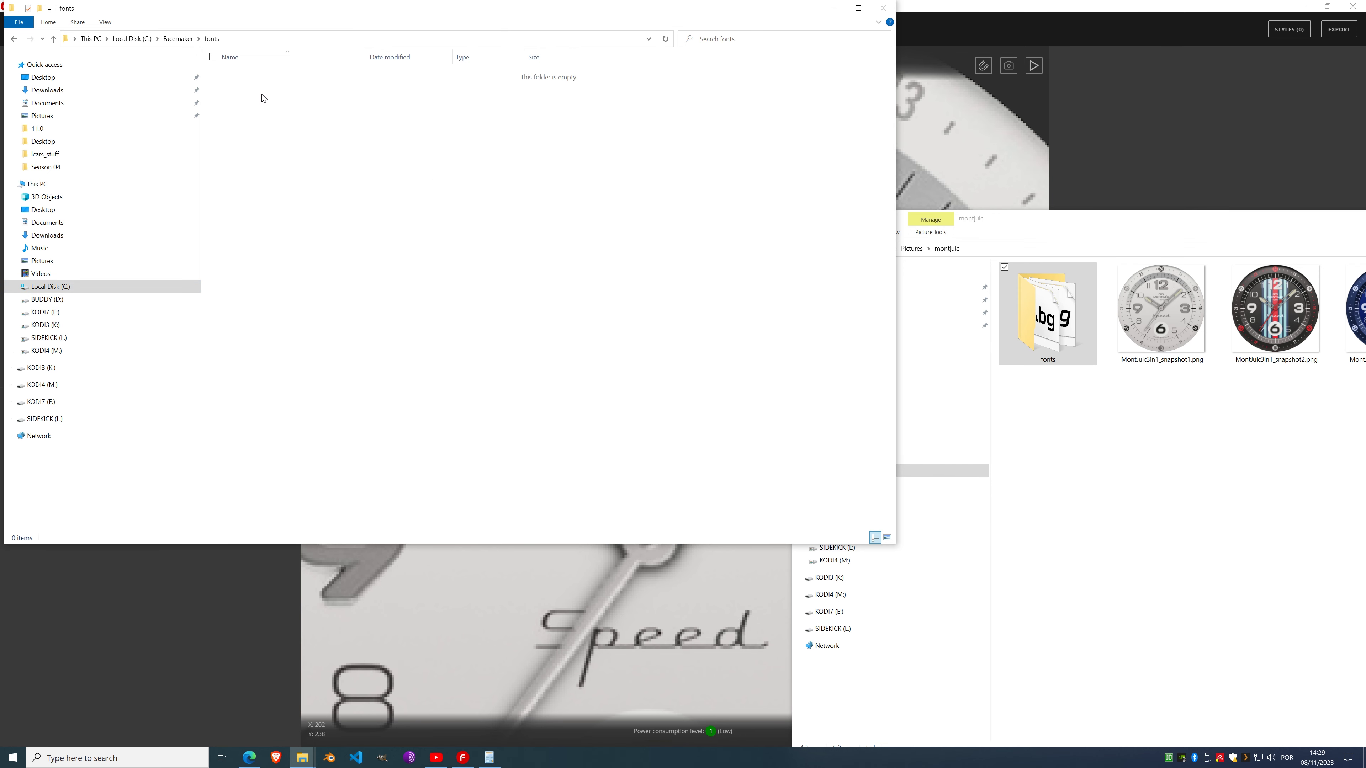
left_click_drag(355, 8, 350, 256)
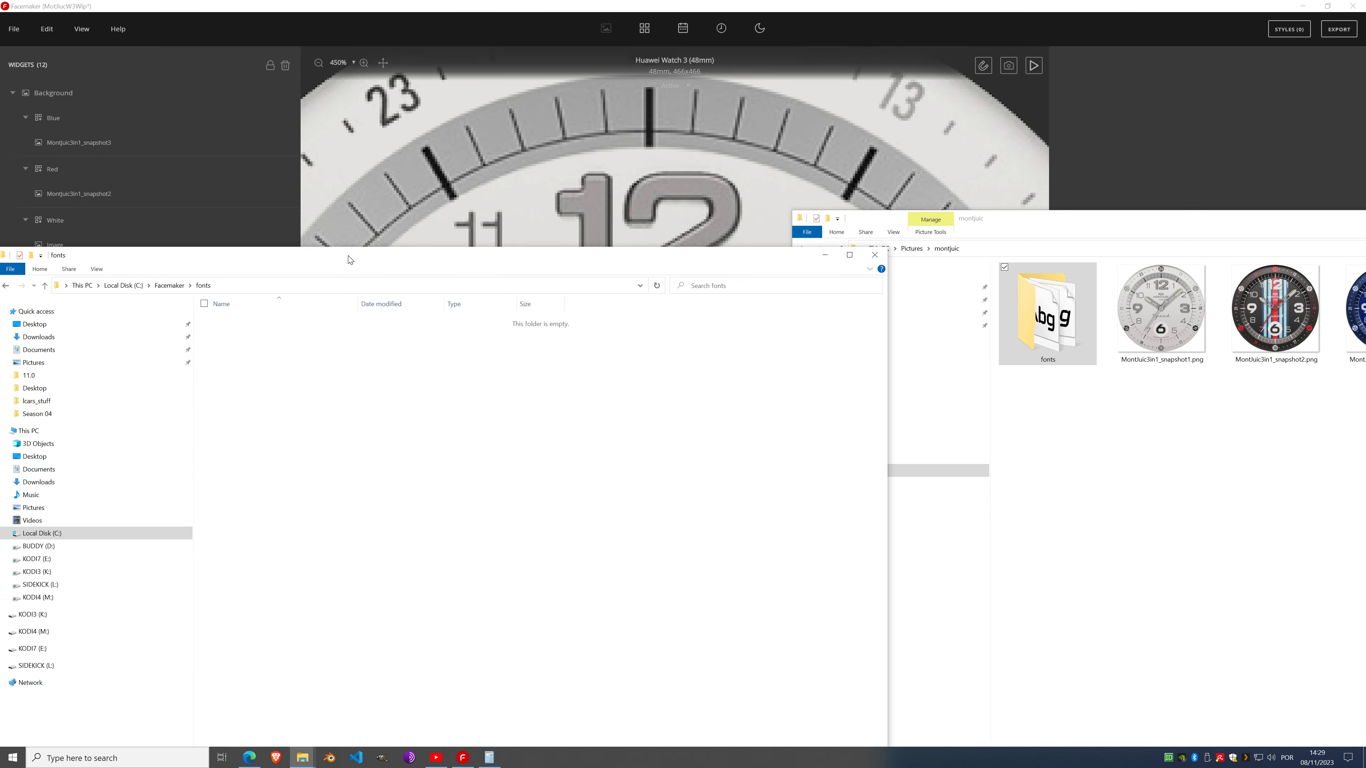
Step: Move all ten Kallisto font files from montjuic's fonts folder into the Facemaker fonts folder
double_click(1079, 322)
left_click_drag(1099, 225, 830, 198)
left_click_drag(755, 364, 1310, 262)
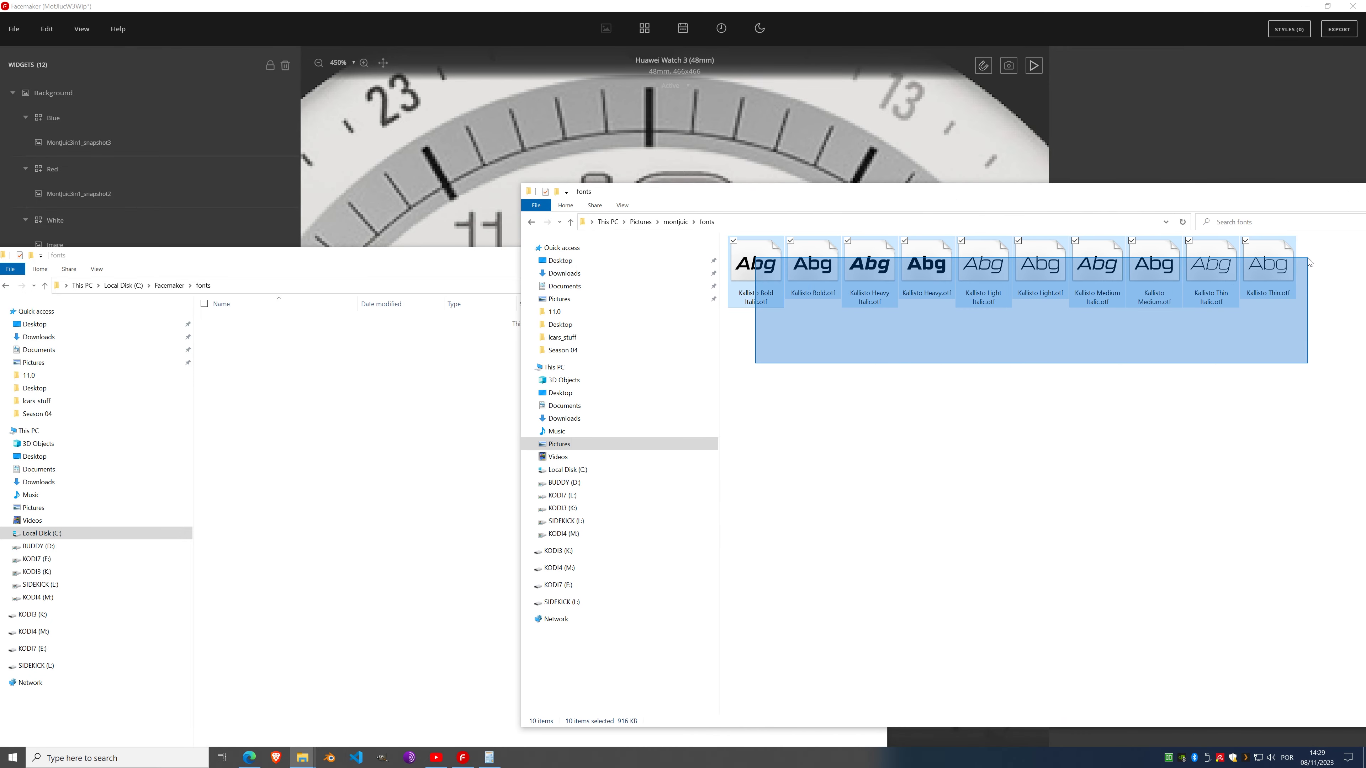
left_click_drag(960, 270, 337, 439)
left_click(796, 307)
left_click(366, 462)
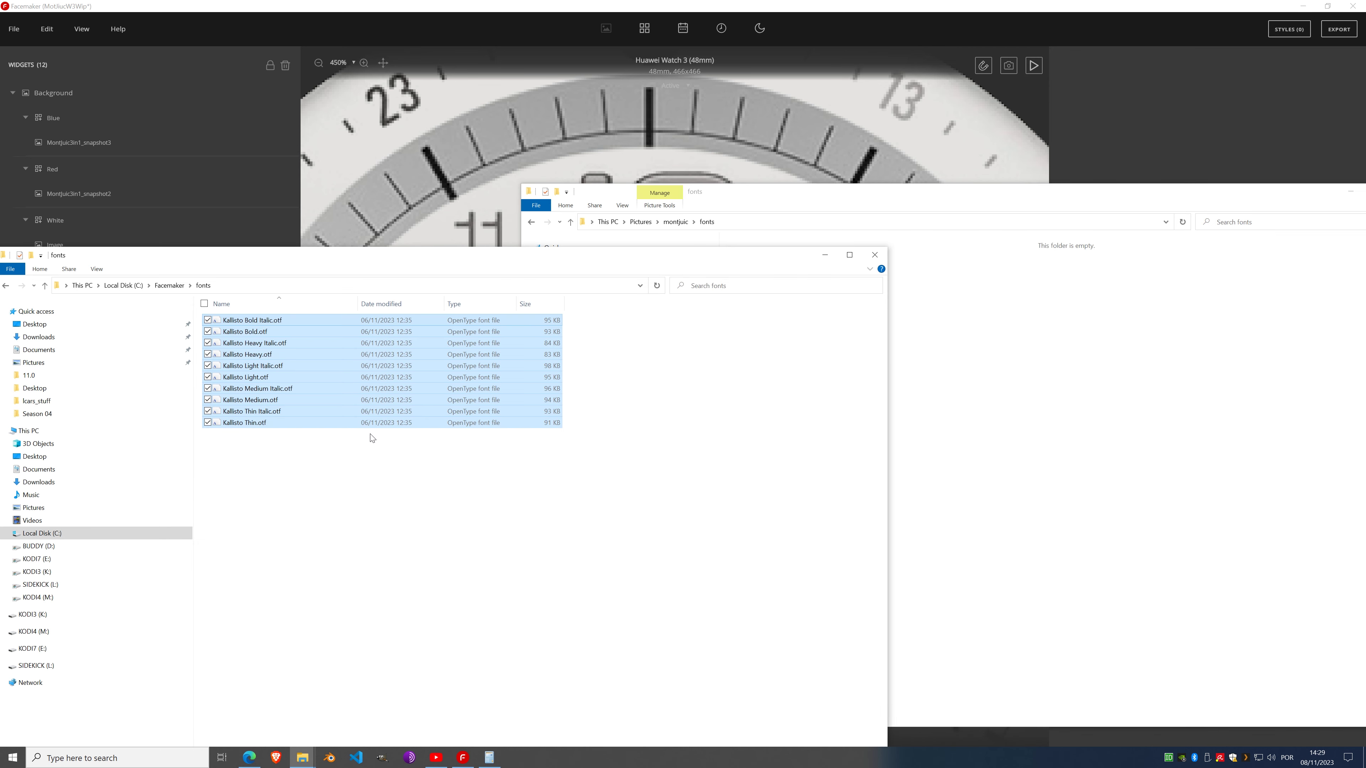
Step: Copy the Kallisto font files back into montjuic's fonts folder and minimize both File Explorer windows
left_click_drag(269, 401, 1092, 421)
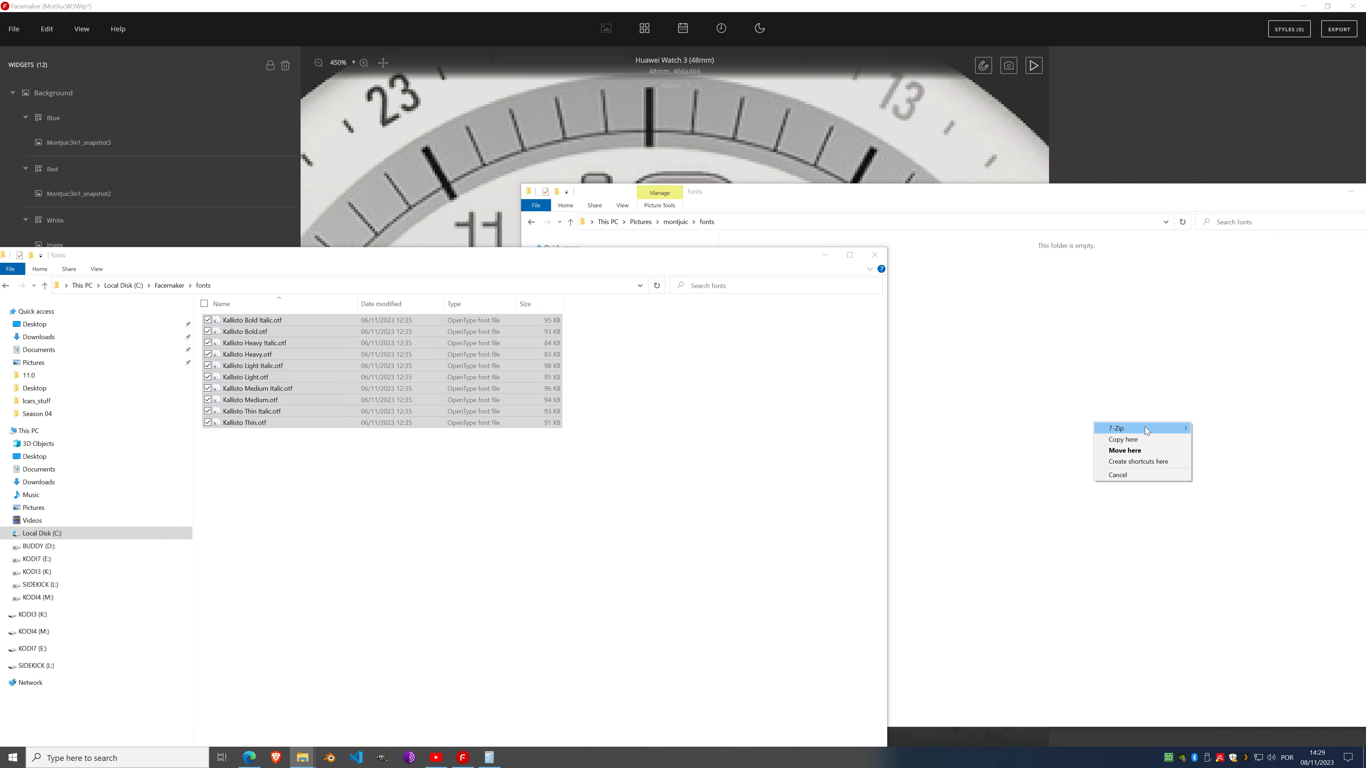
left_click(1143, 440)
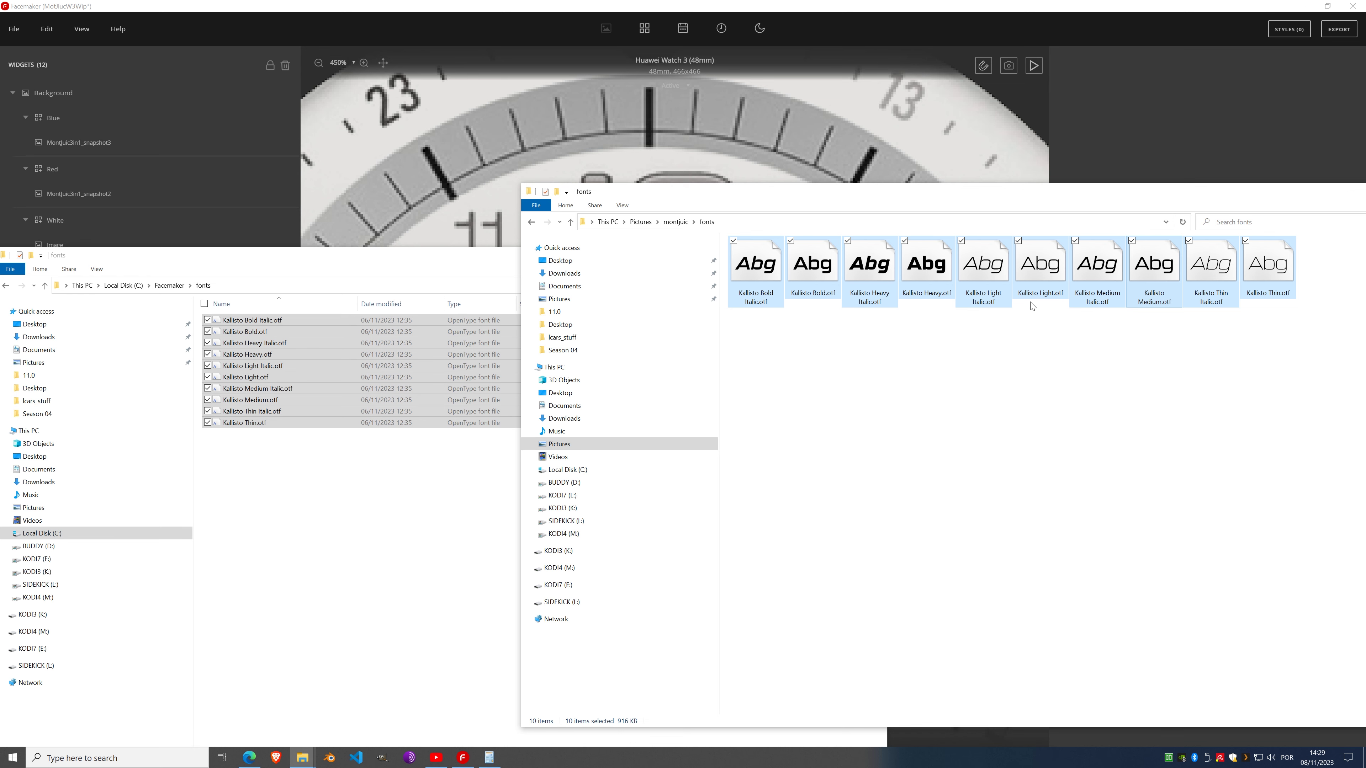
left_click(1350, 192)
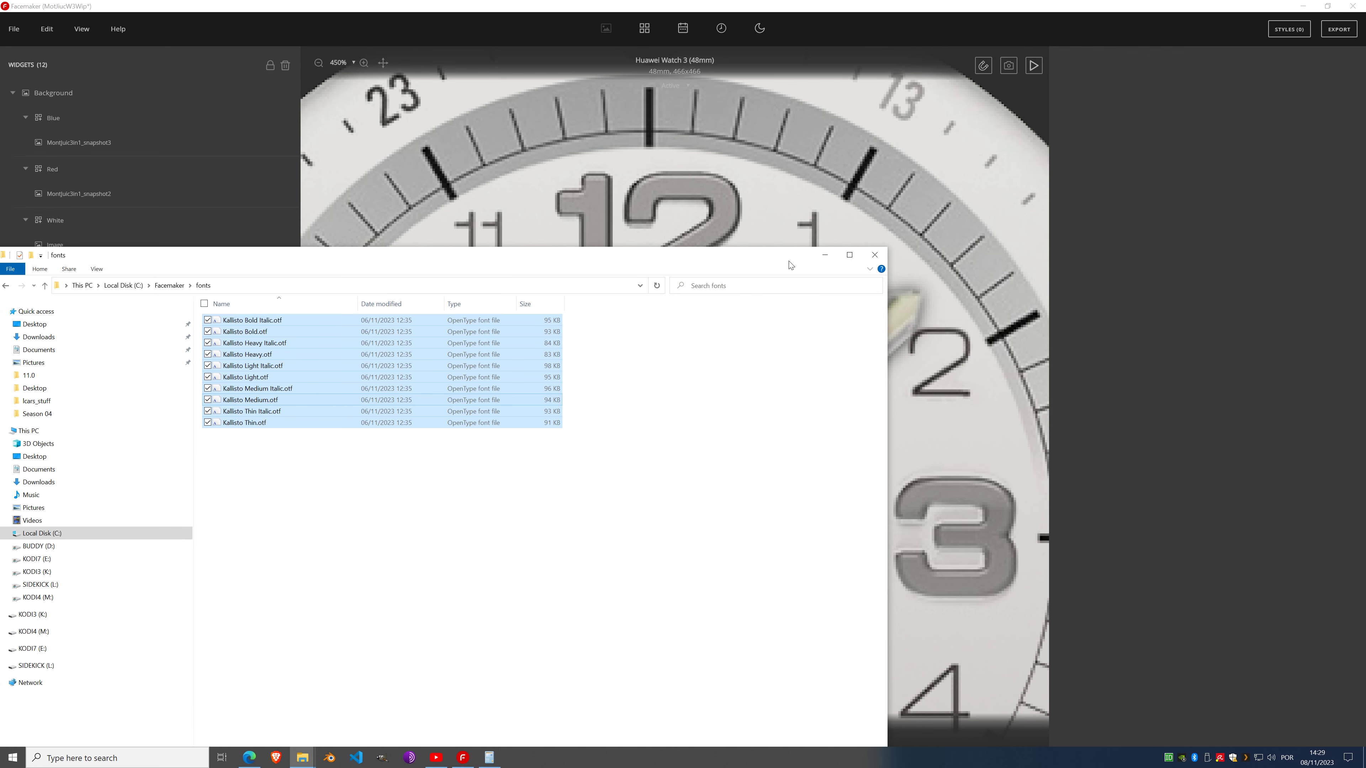
left_click(824, 255)
Step: Update the custom fonts list in the Facemaker preferences to load the Kallisto fonts and submit it
left_click(47, 28)
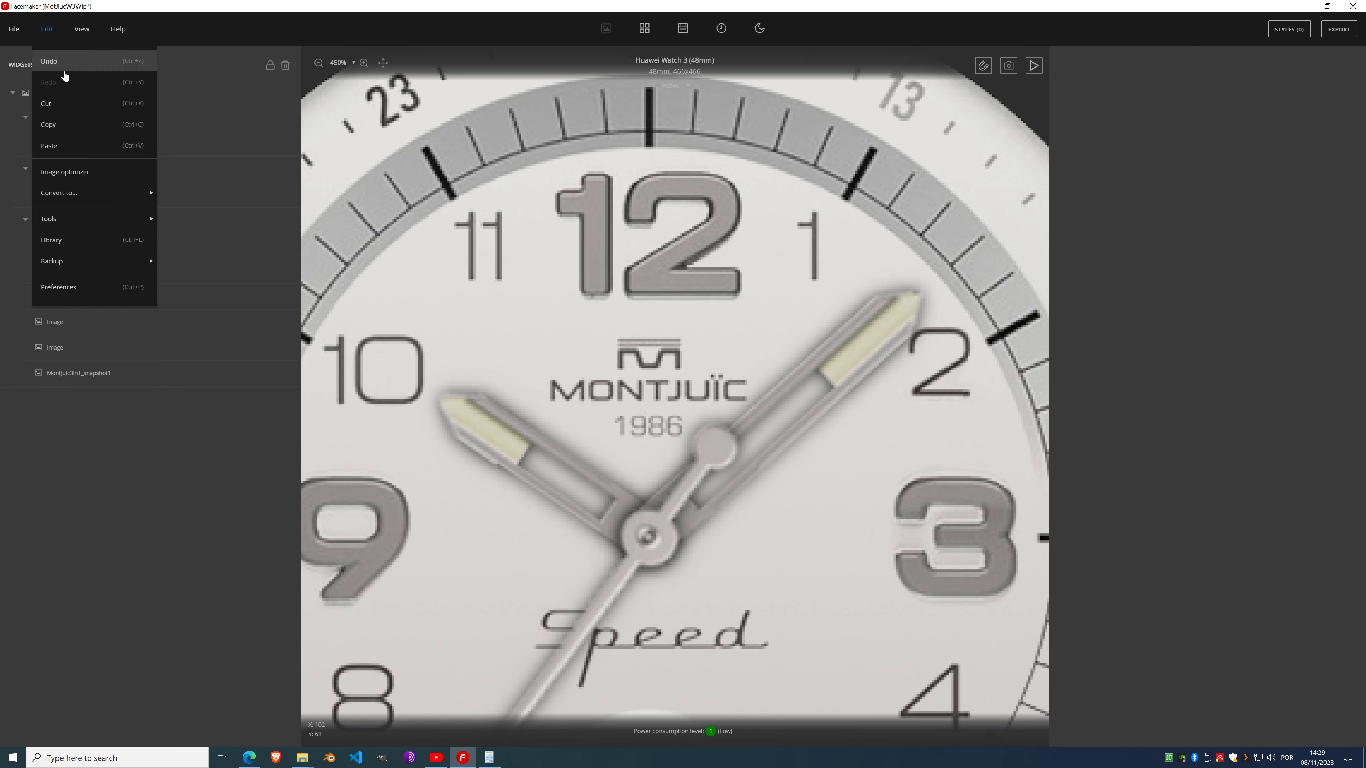
left_click(103, 294)
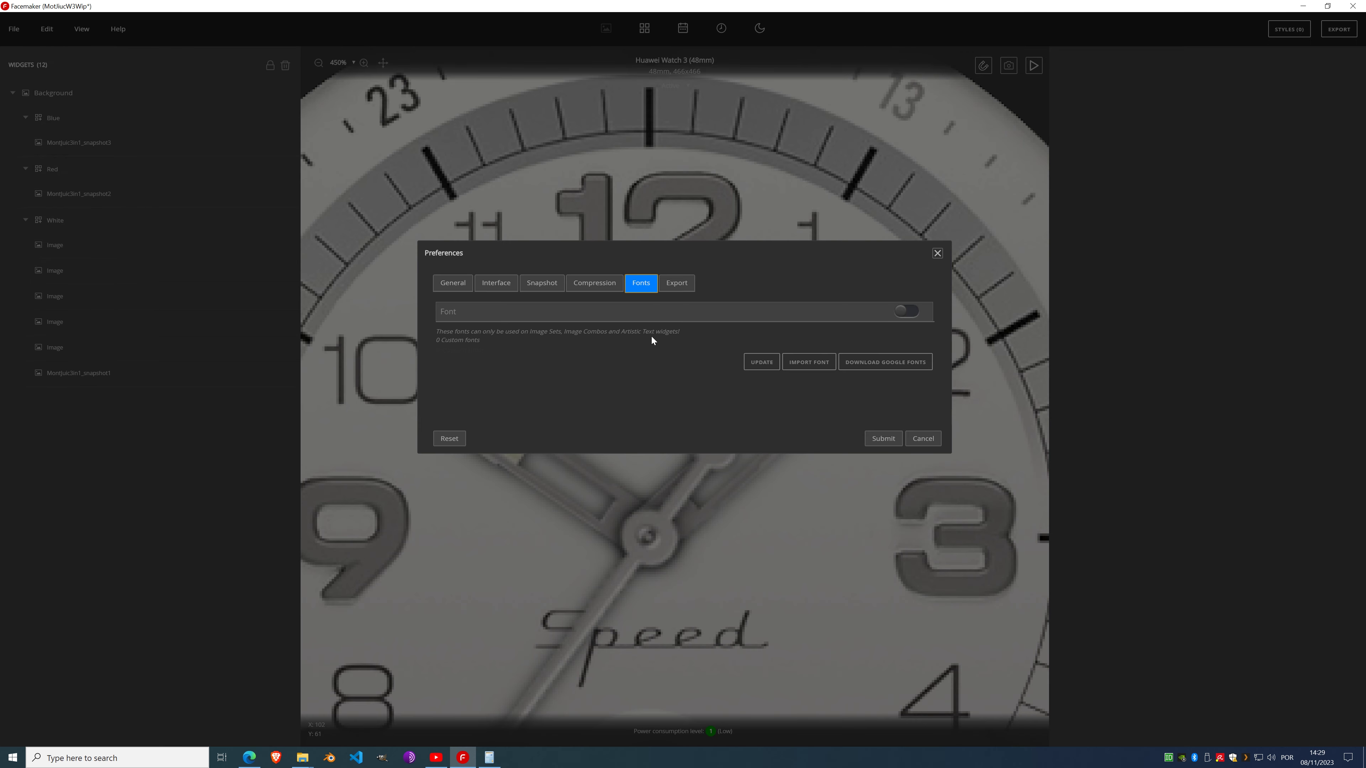
left_click(762, 364)
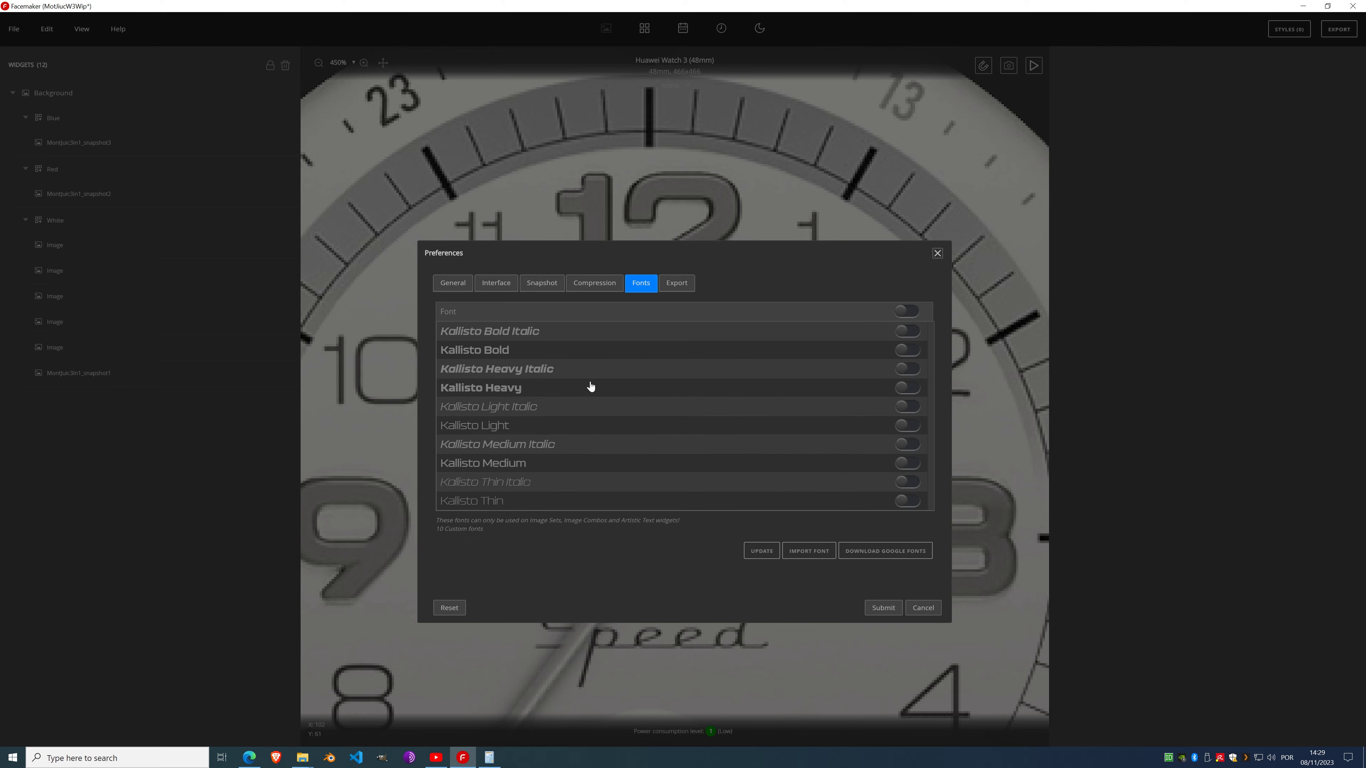
left_click(883, 608)
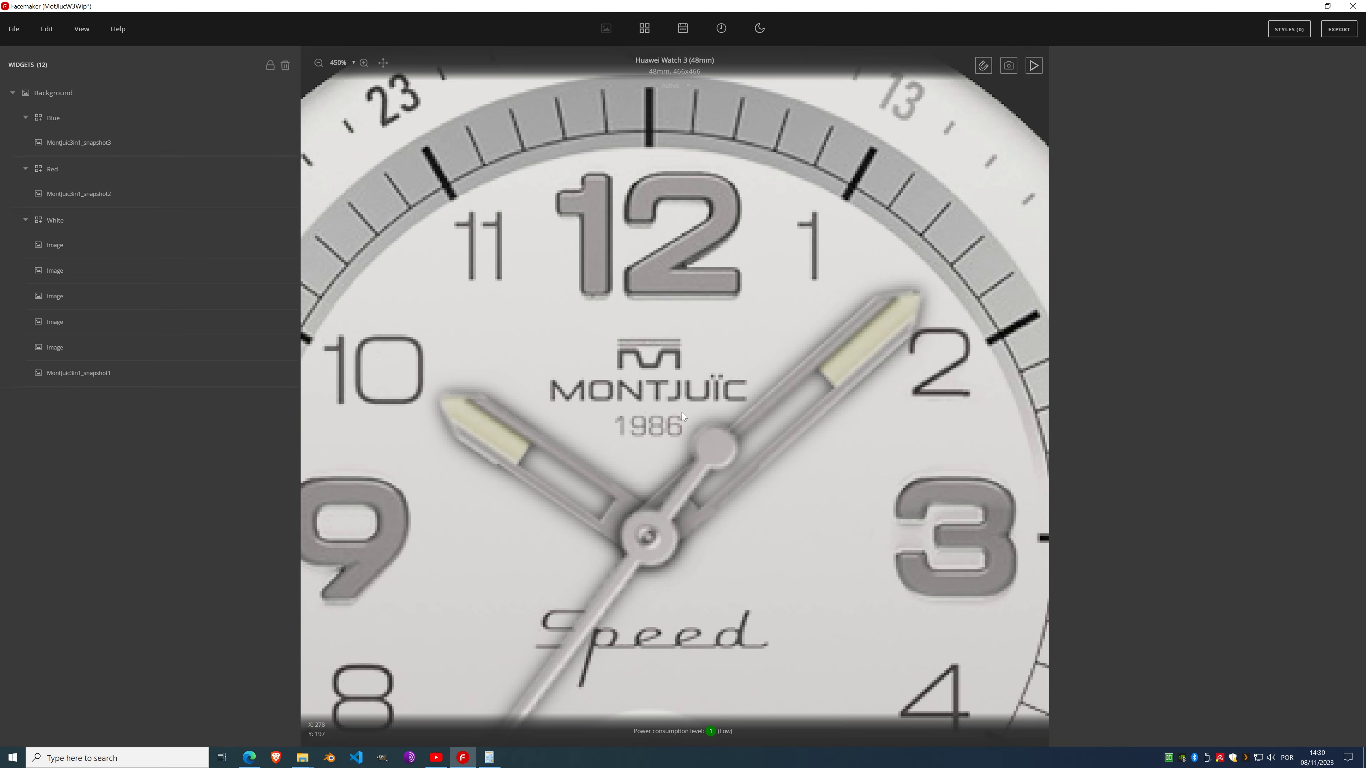
Step: Add an artistic text widget to the White style with the text 12
scroll(679, 264, "up", 4)
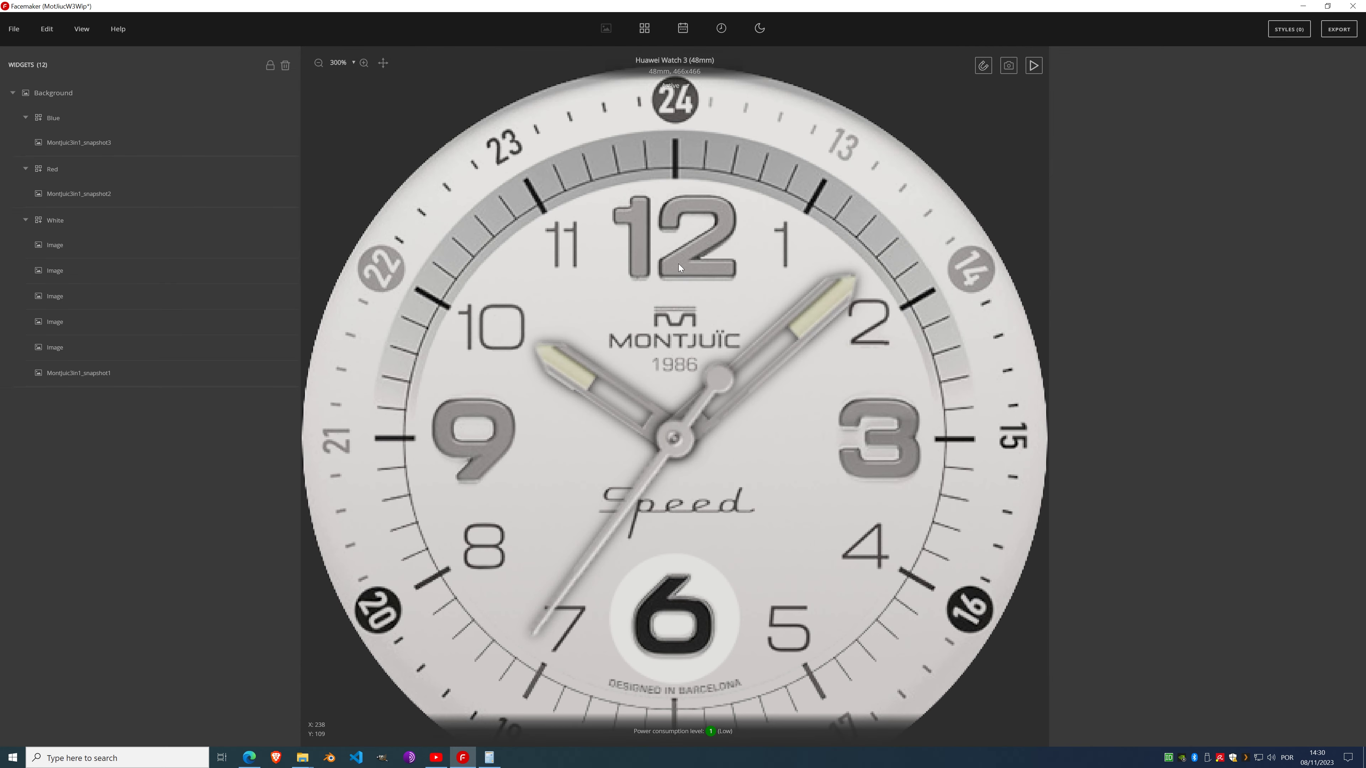
left_click(128, 248)
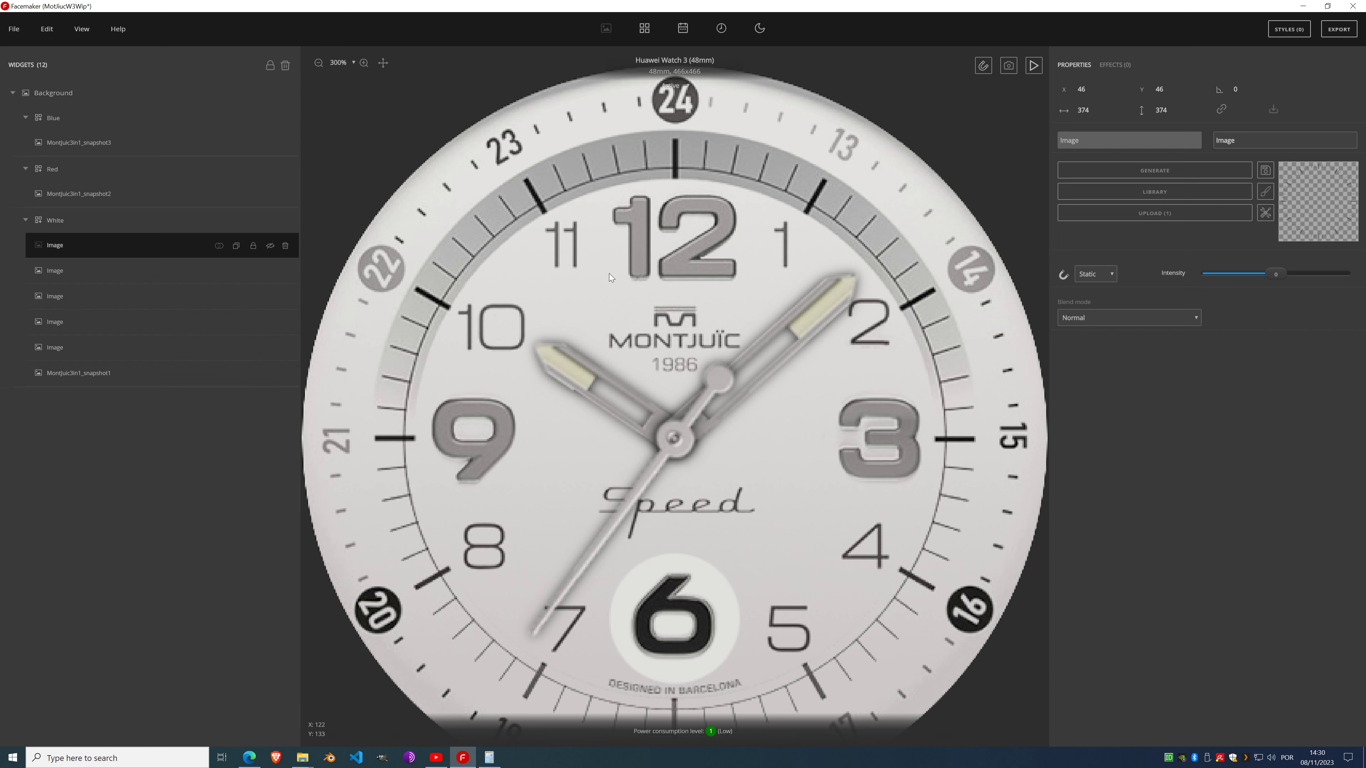
left_click(270, 221)
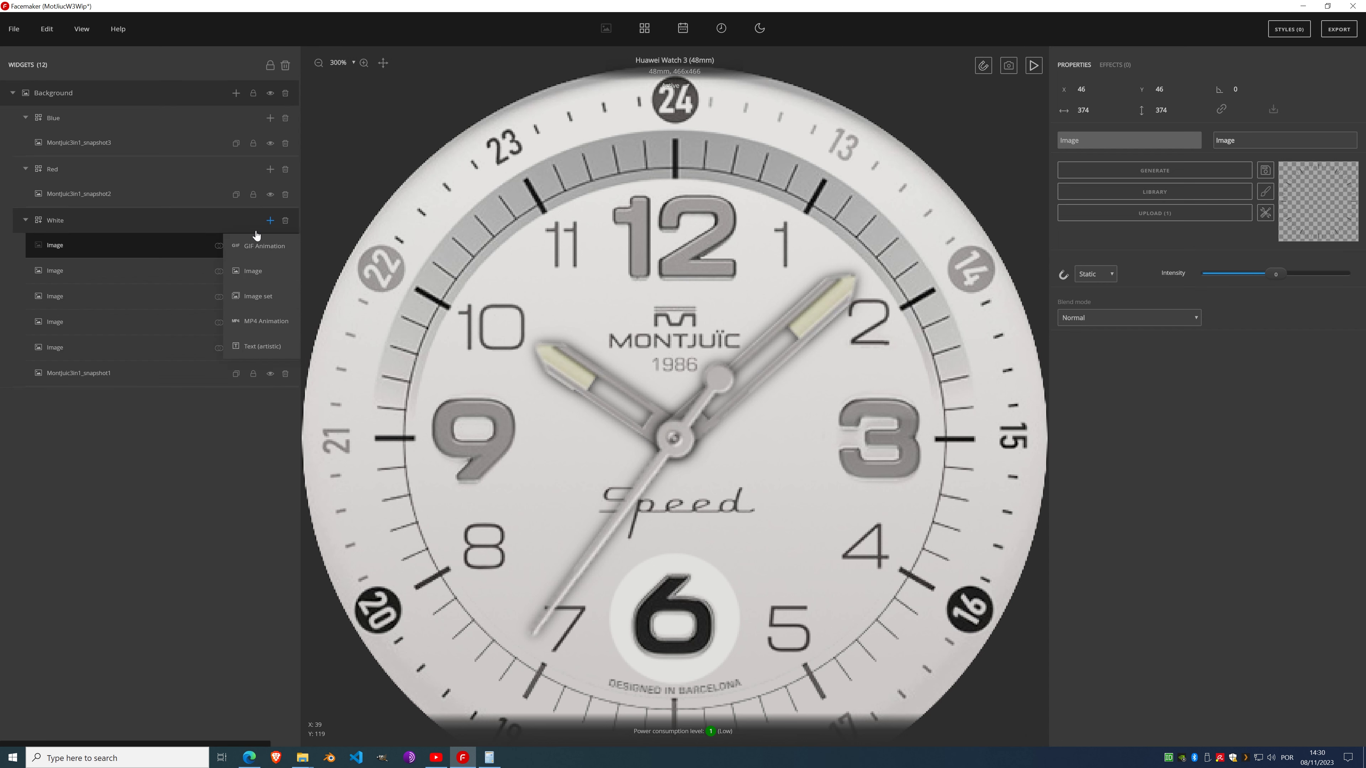
left_click(258, 346)
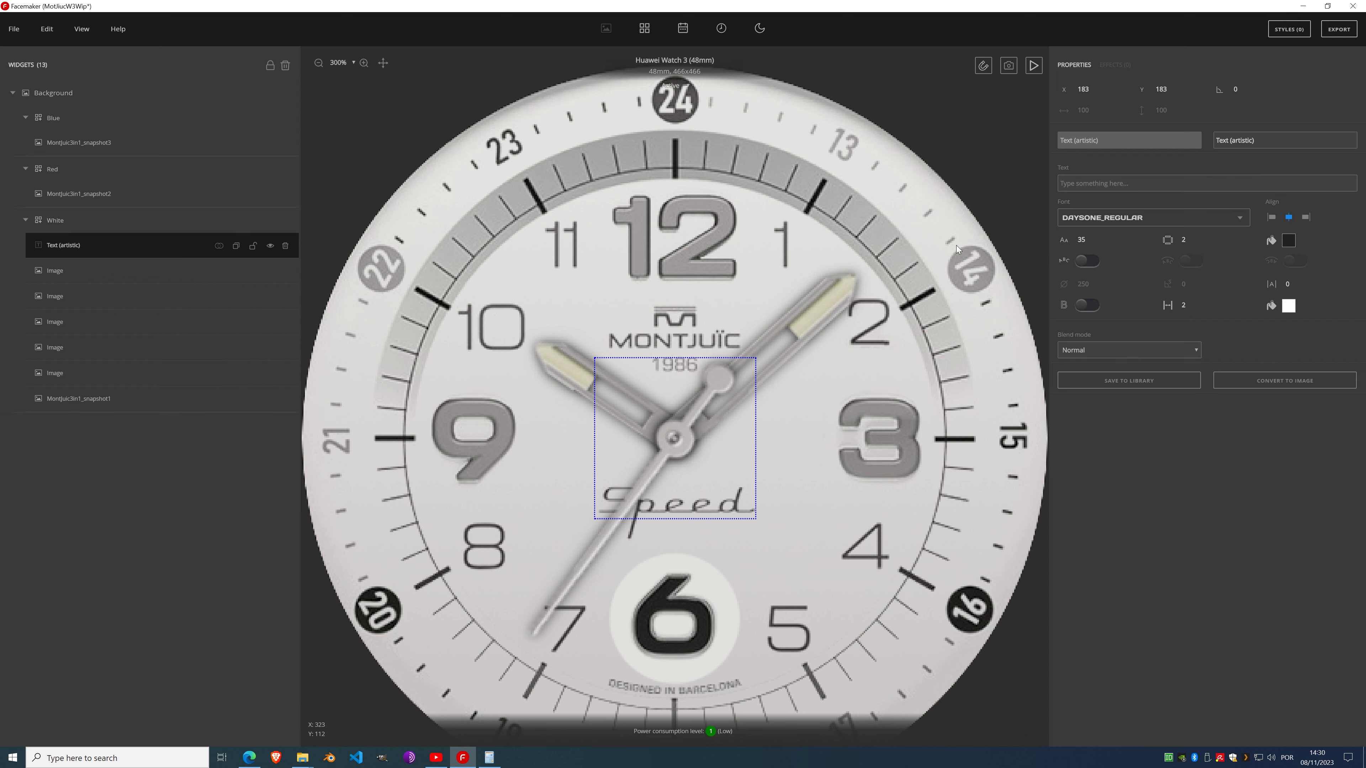
type("12")
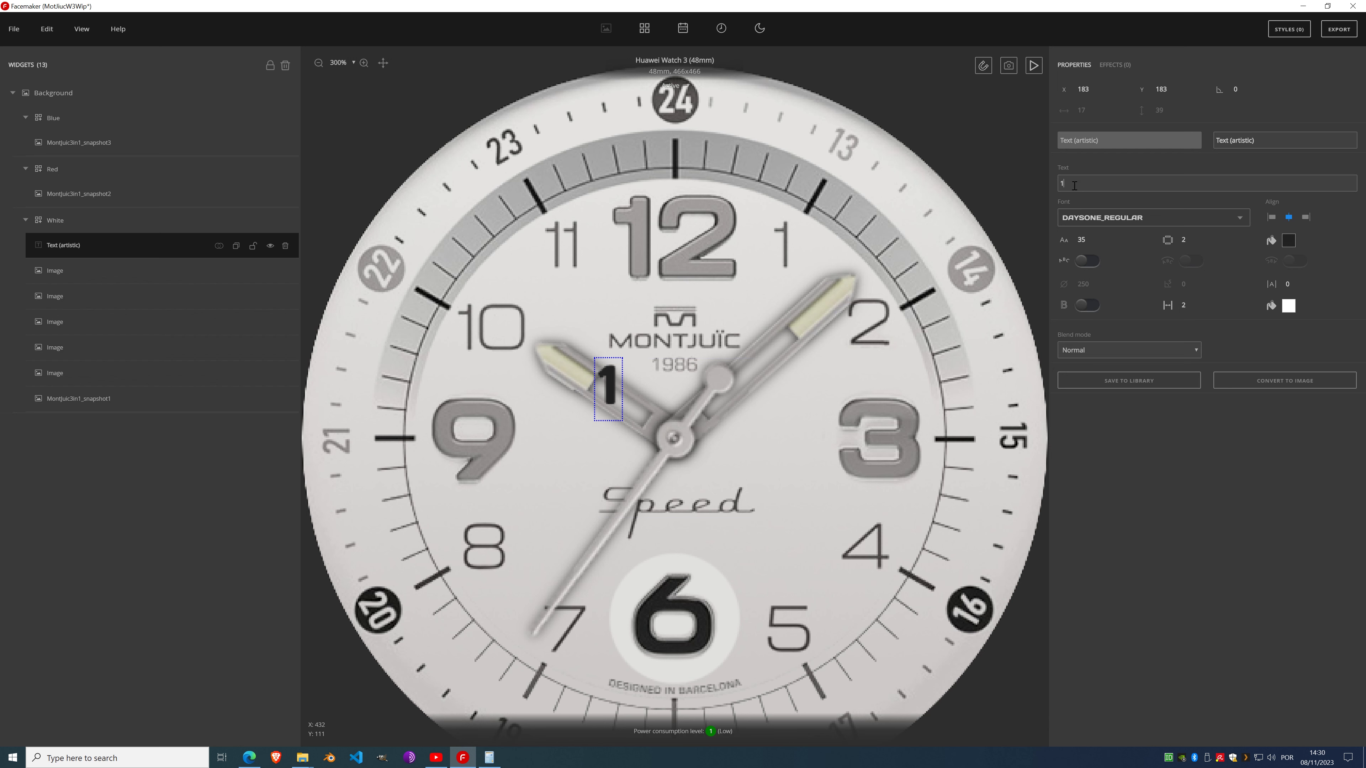
Step: Set the 12 text's font to the imported Kallisto Heavy
left_click(1091, 219)
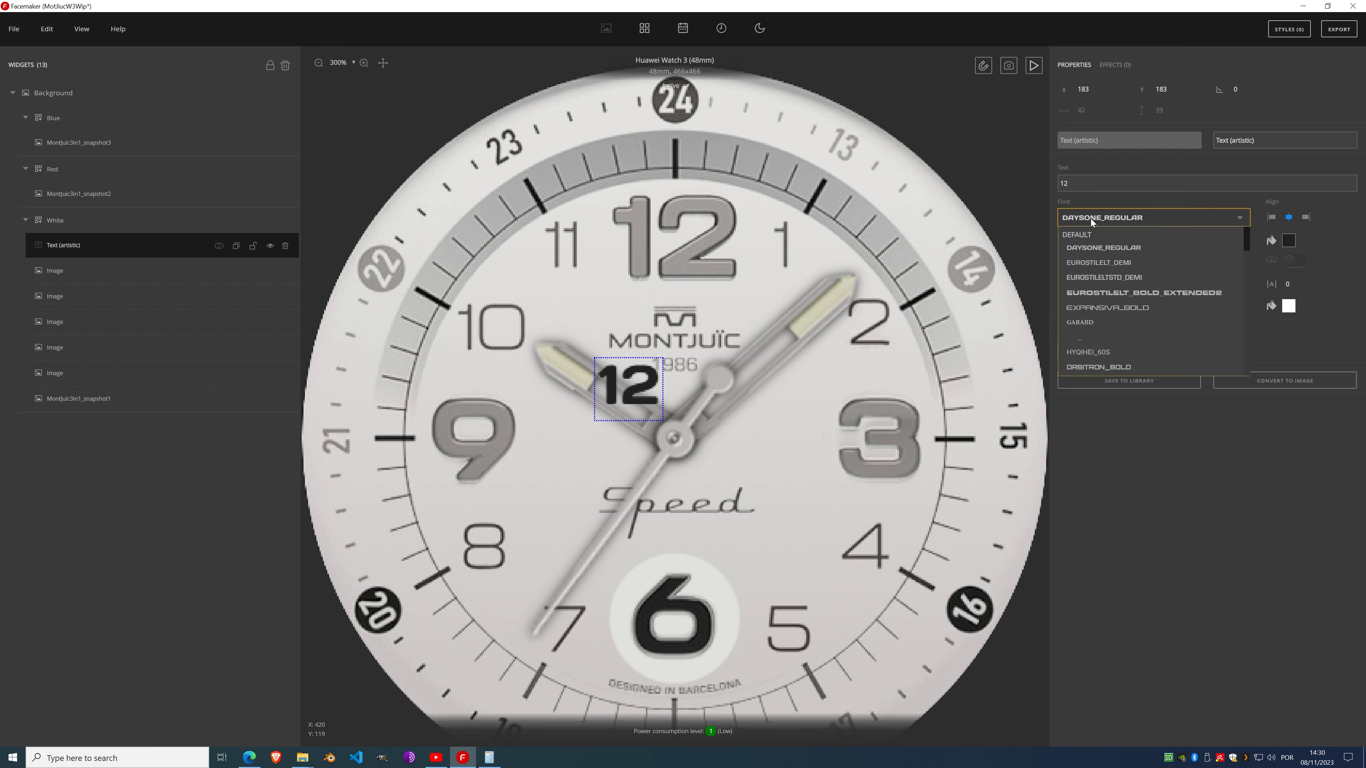
scroll(1089, 312, "down", 10)
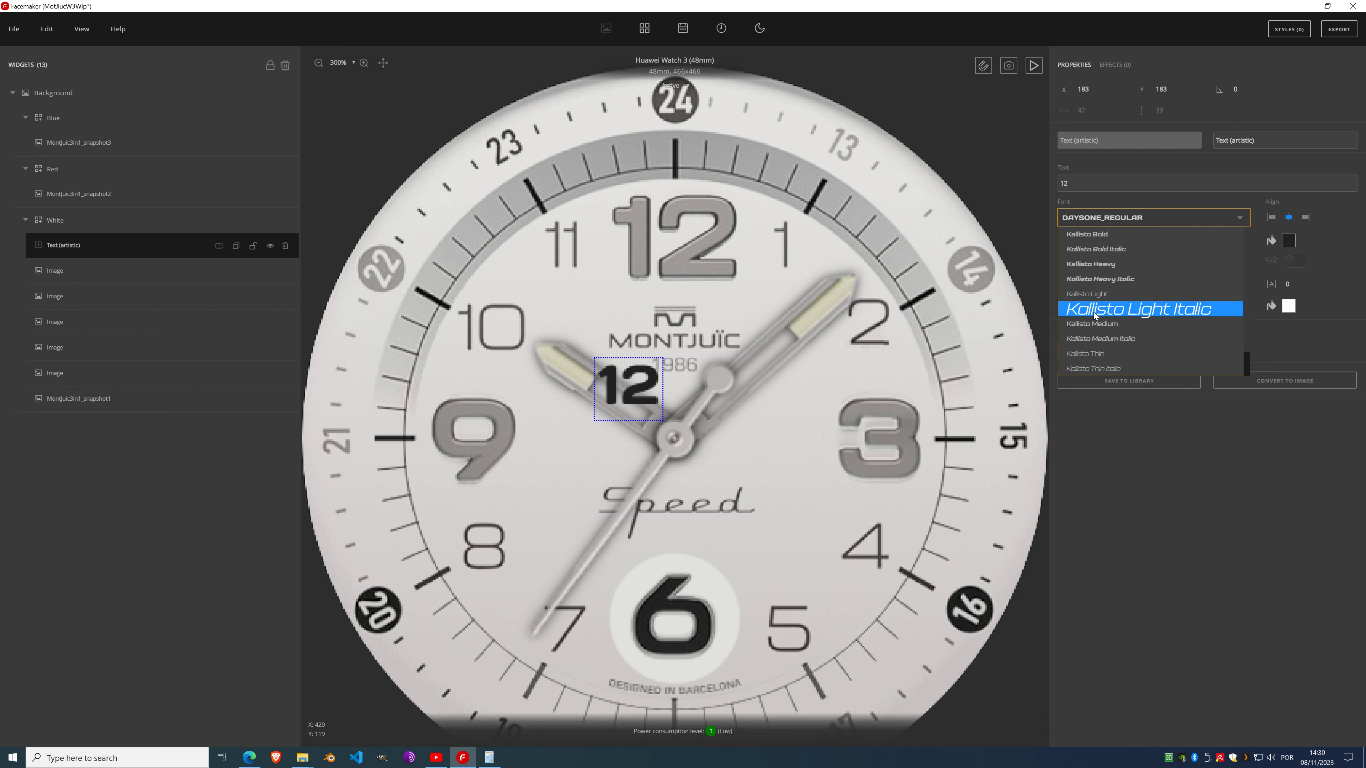
scroll(1092, 312, "up", 2)
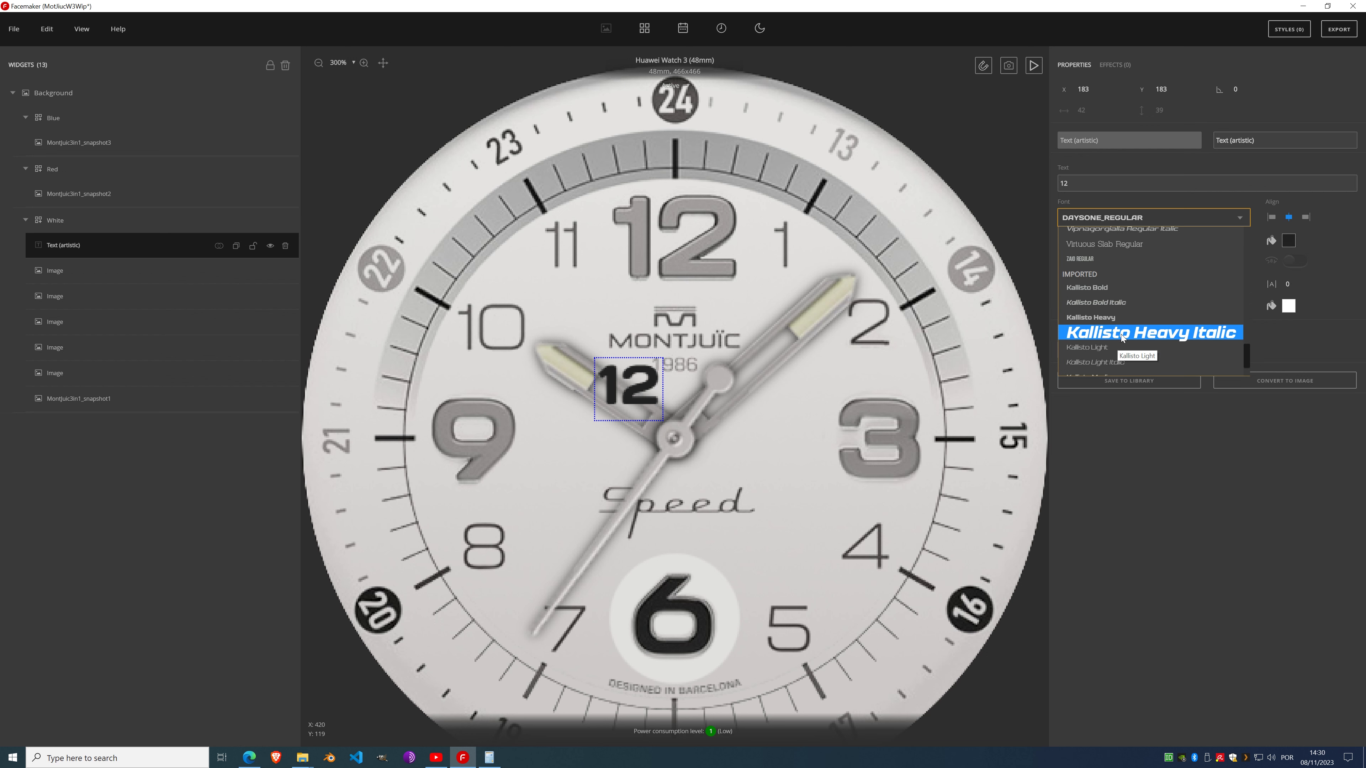
left_click(1123, 317)
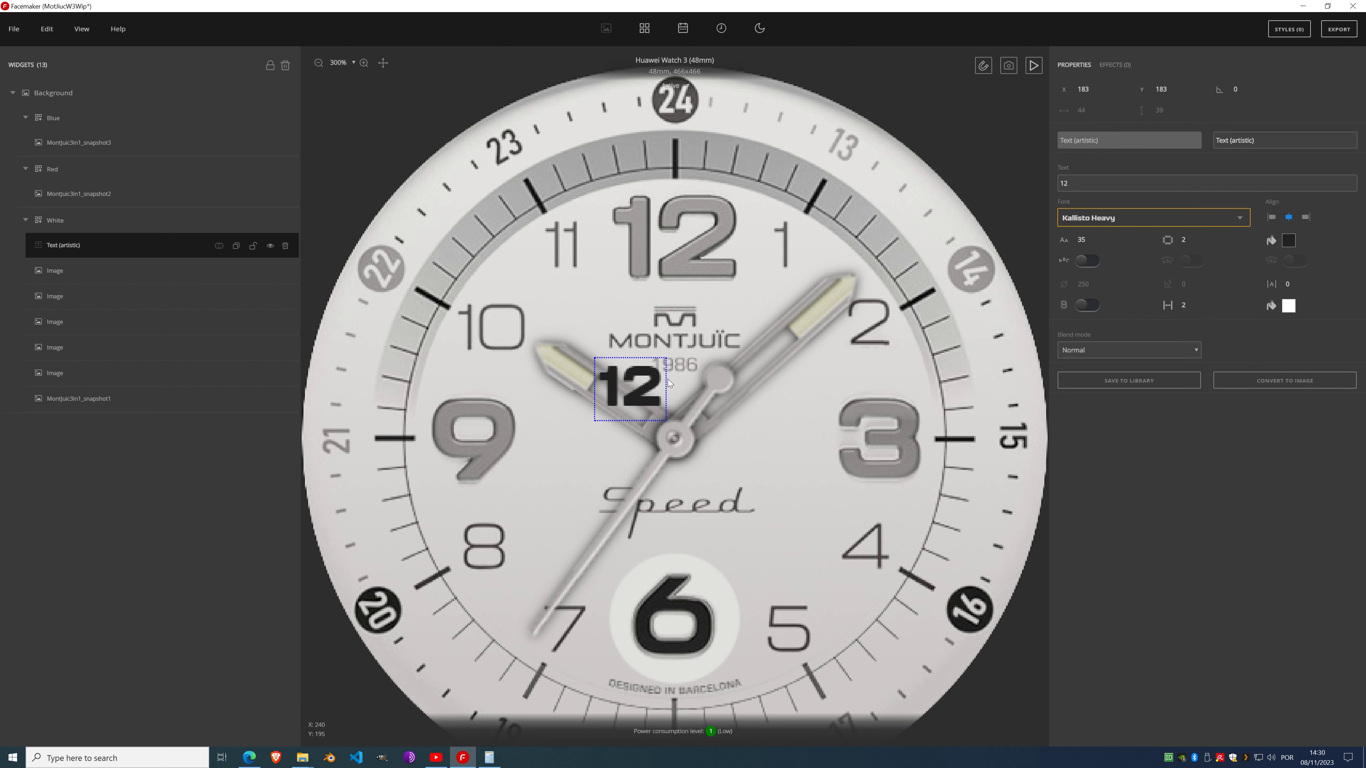
Step: Enlarge the 12 text to size 75 and place it over the dial's numeral 12 at about X 189, Y 72
left_click_drag(668, 383, 682, 220)
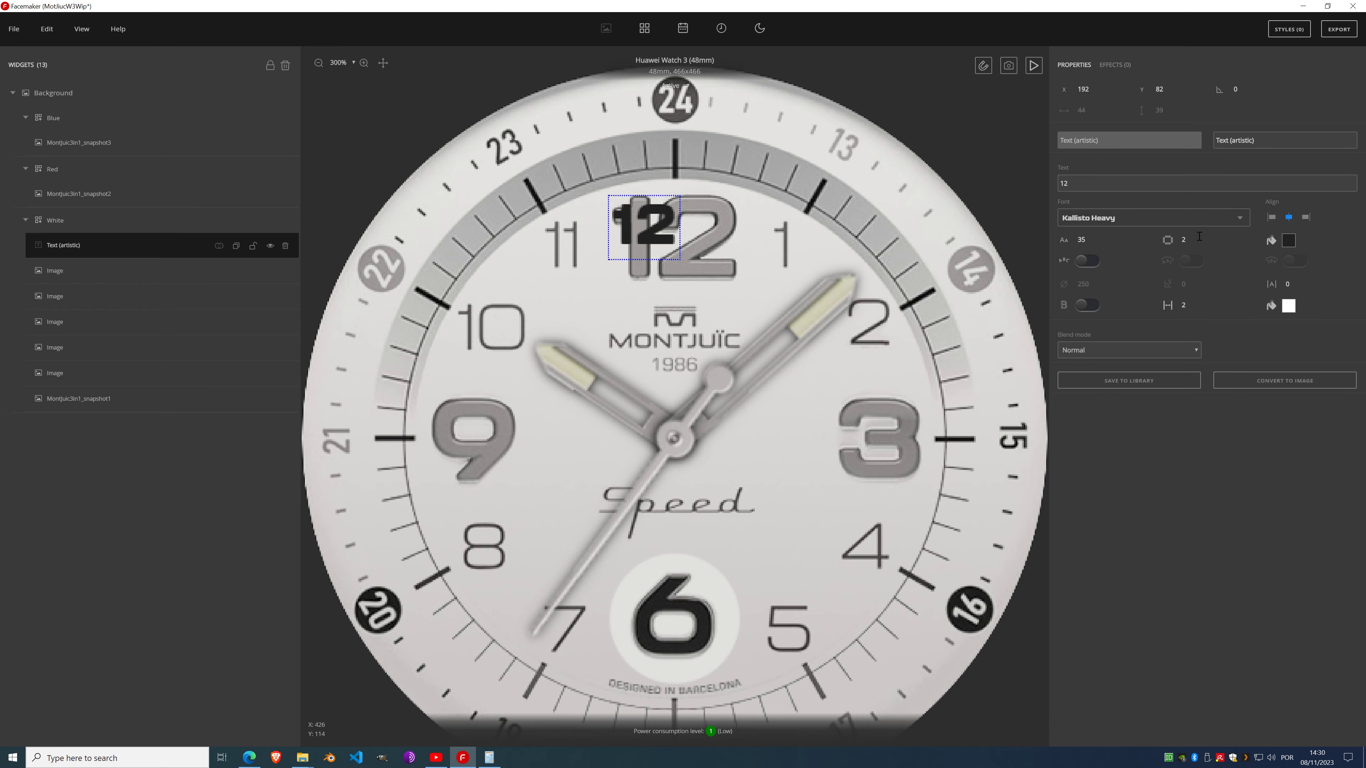
scroll(1095, 241, "up", 20)
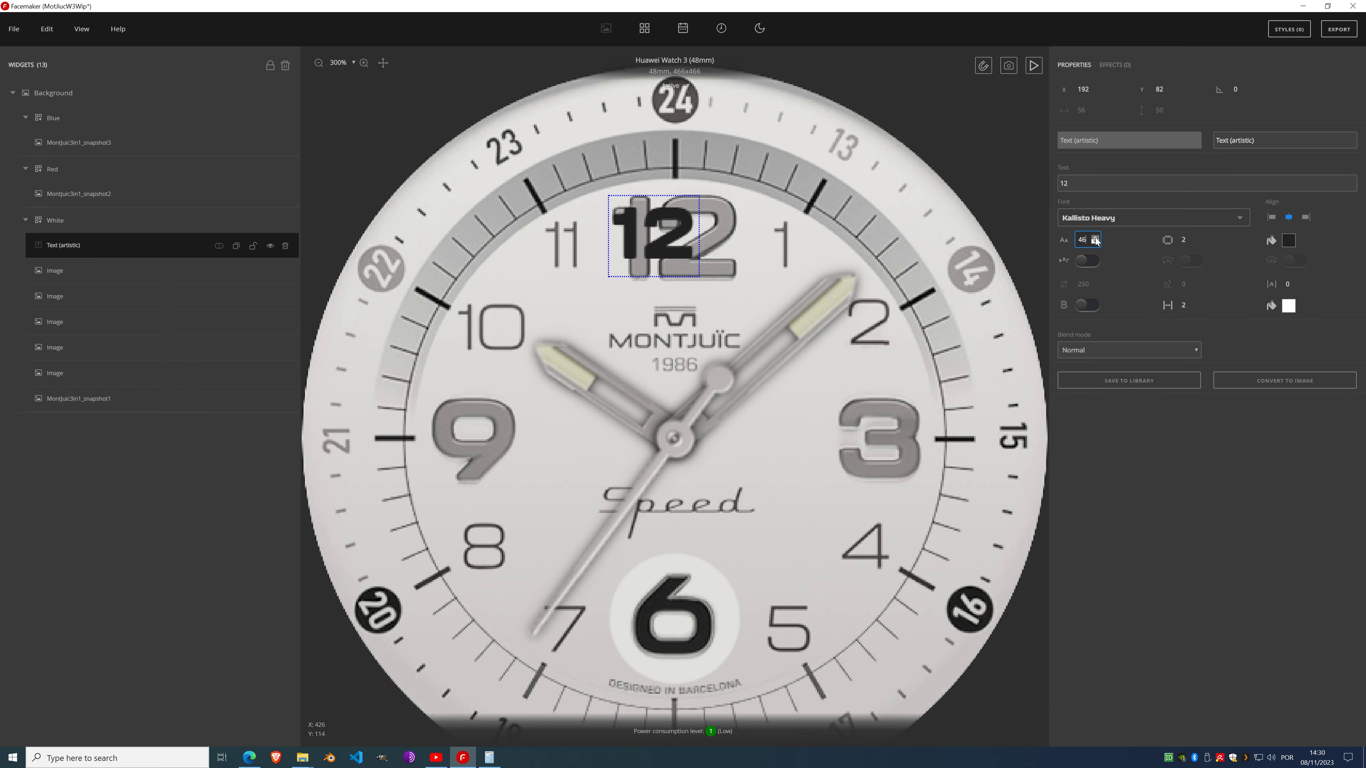
scroll(1095, 240, "up", 19)
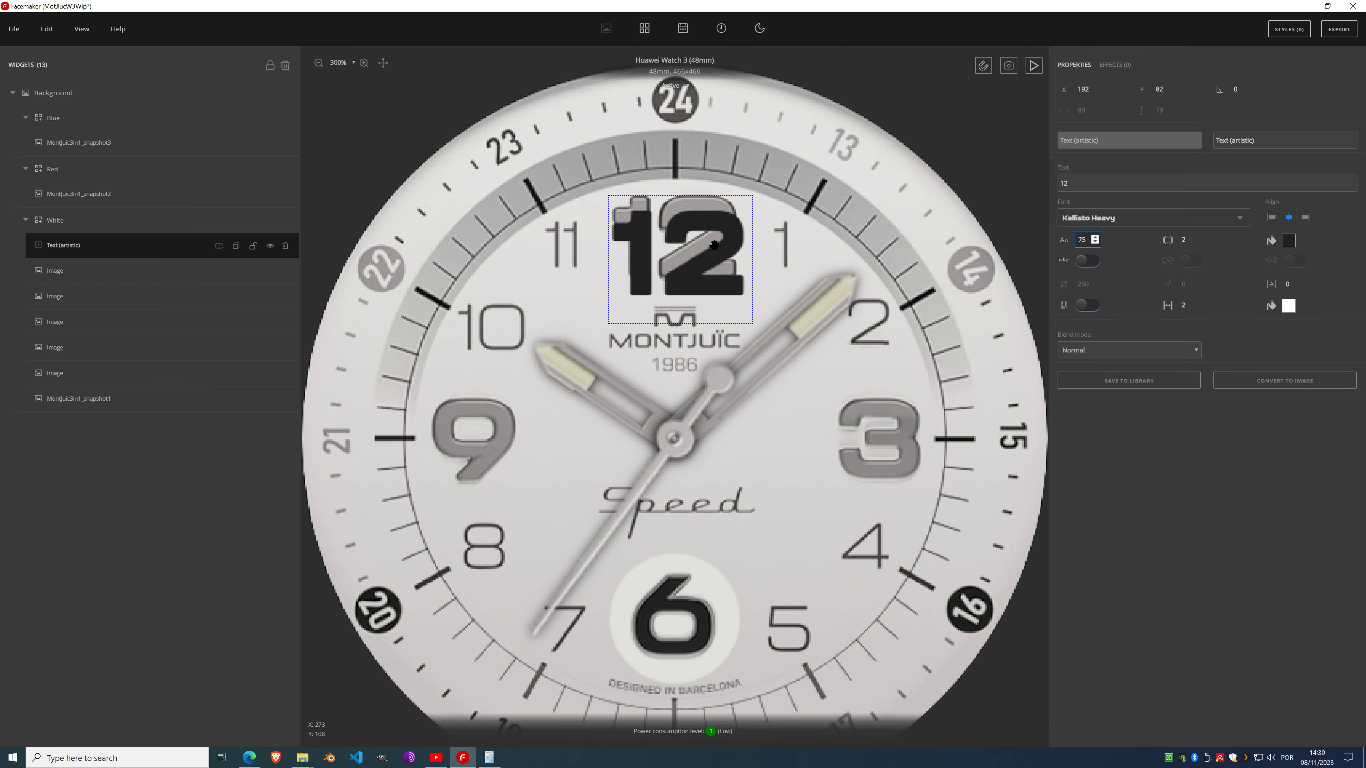
left_click_drag(699, 241, 698, 233)
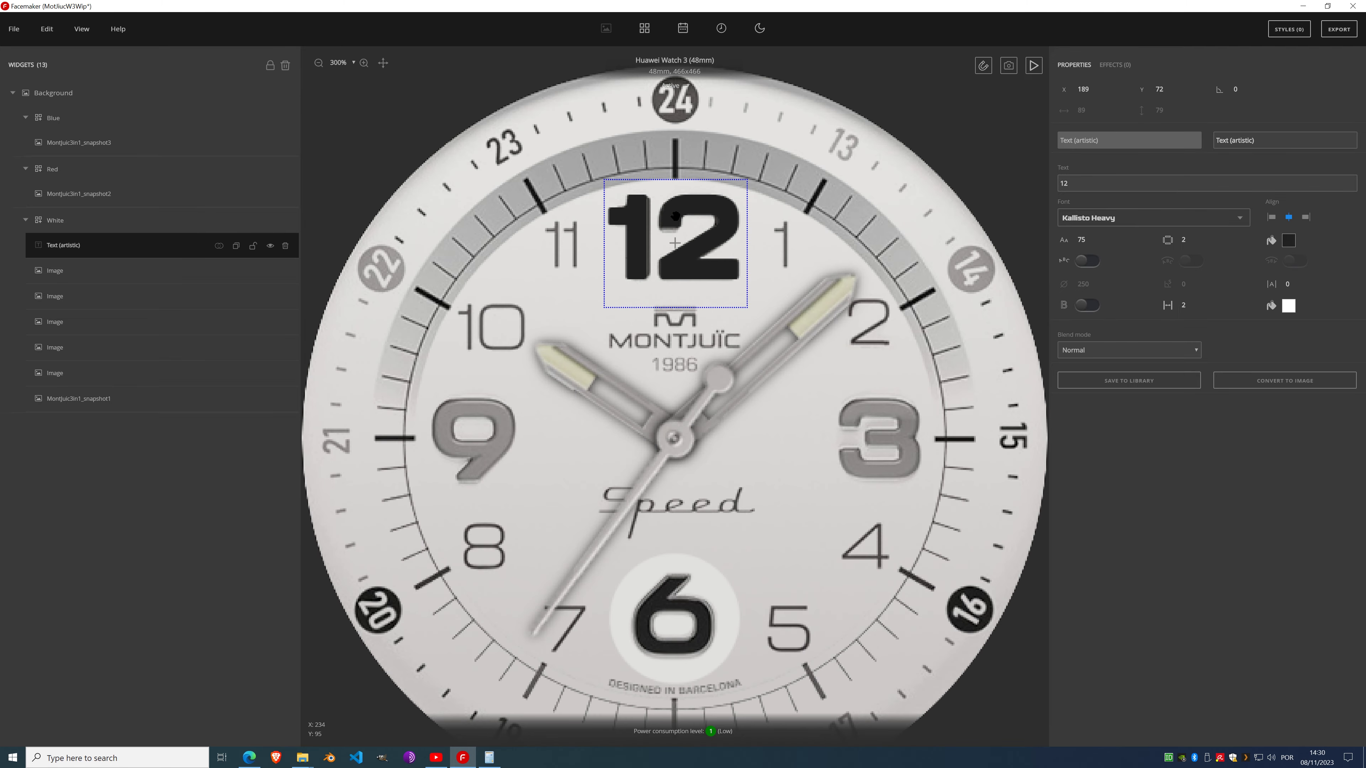
Step: Hide and show the 12 text to compare it with the dial's numeral, and move it just below to about X 186, Y 132
scroll(675, 218, "up", 5)
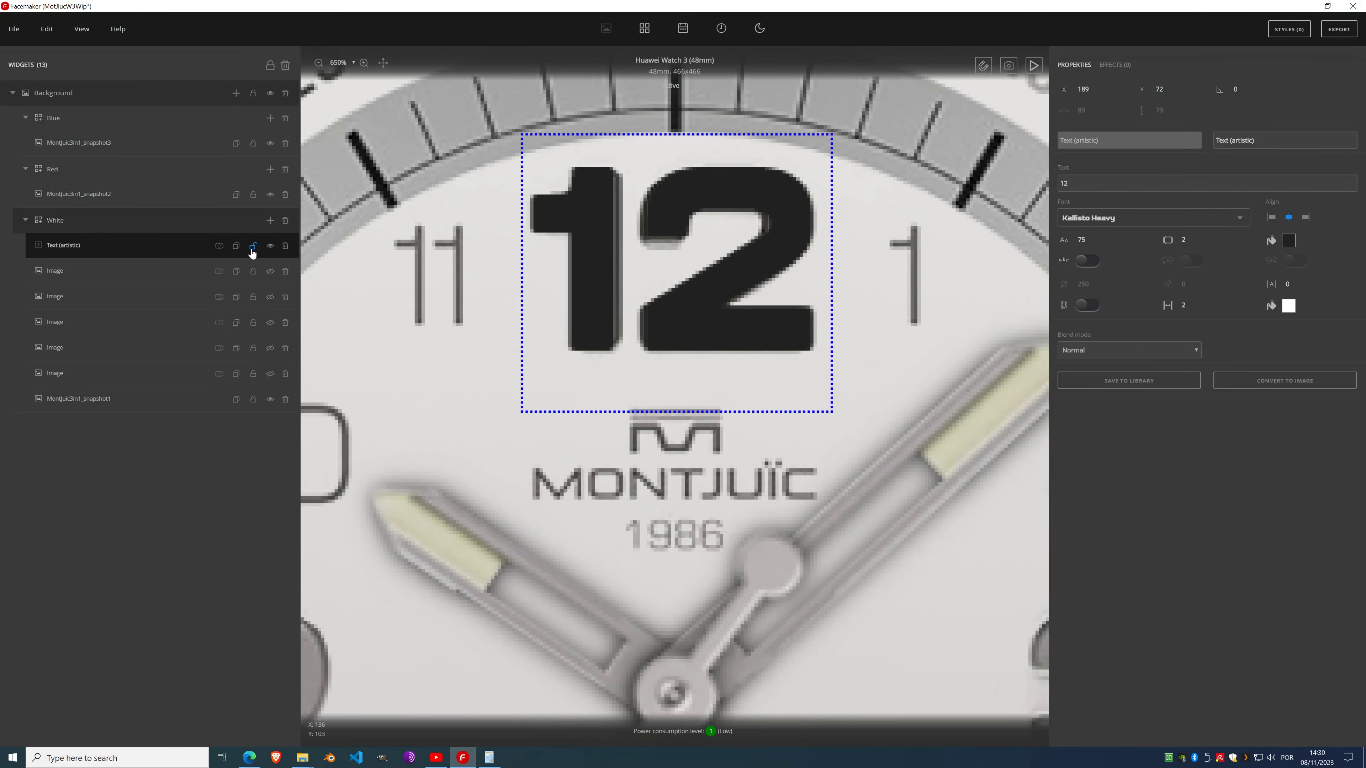
left_click(270, 246)
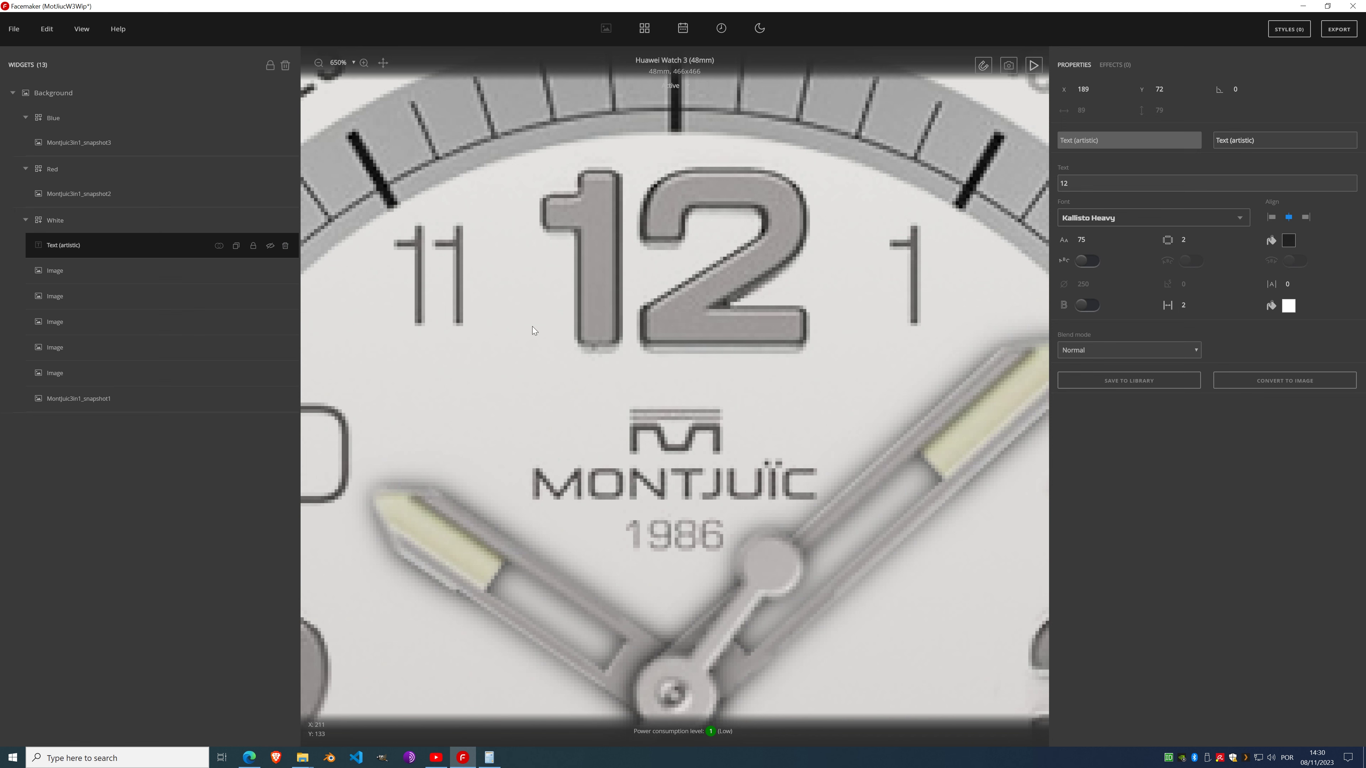
left_click(270, 246)
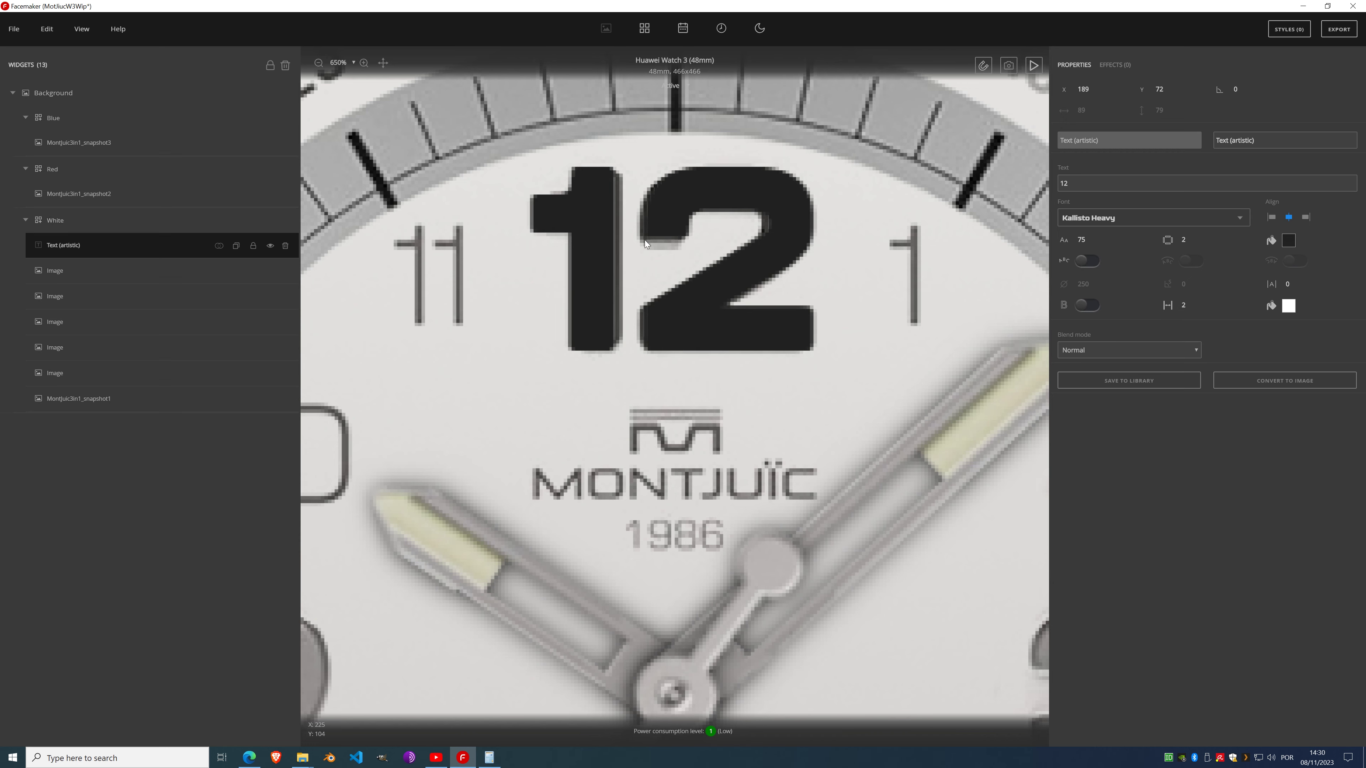
left_click(655, 286)
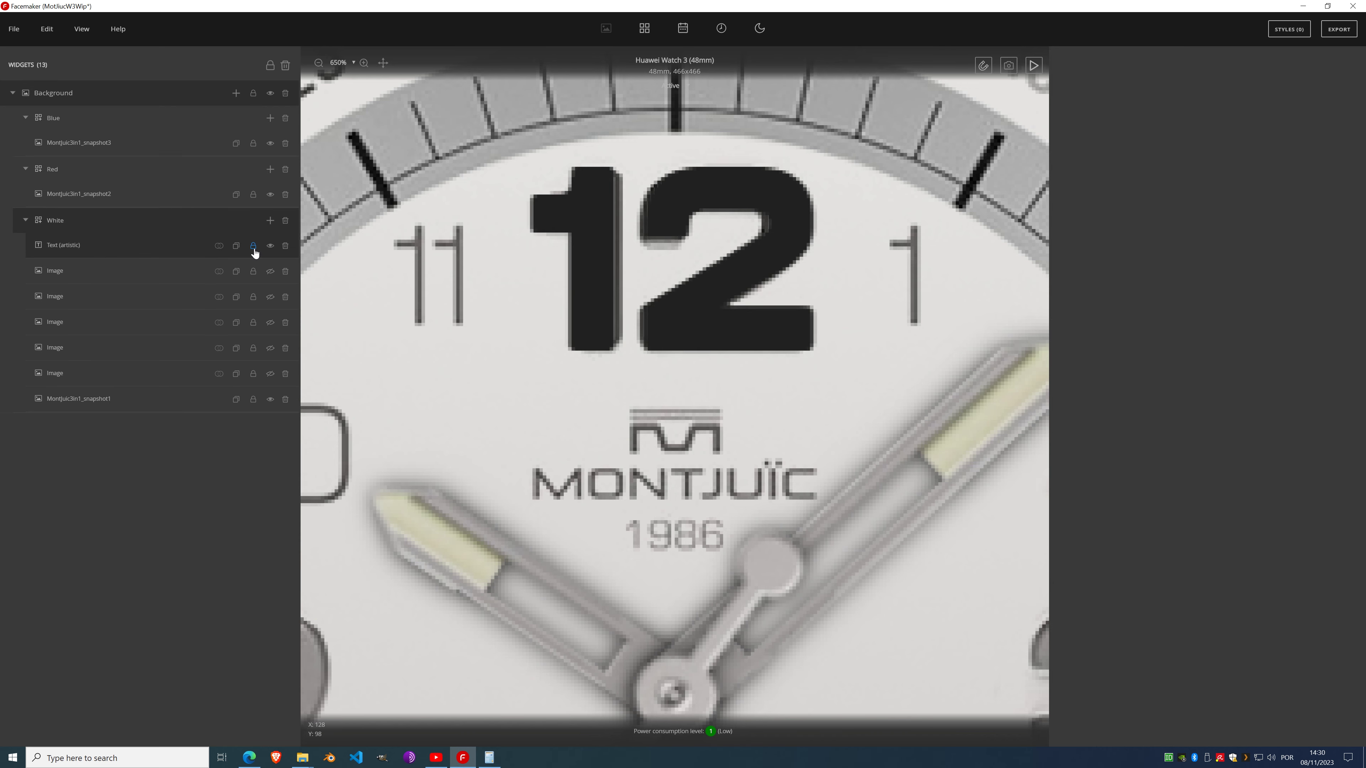
left_click_drag(681, 200, 672, 405)
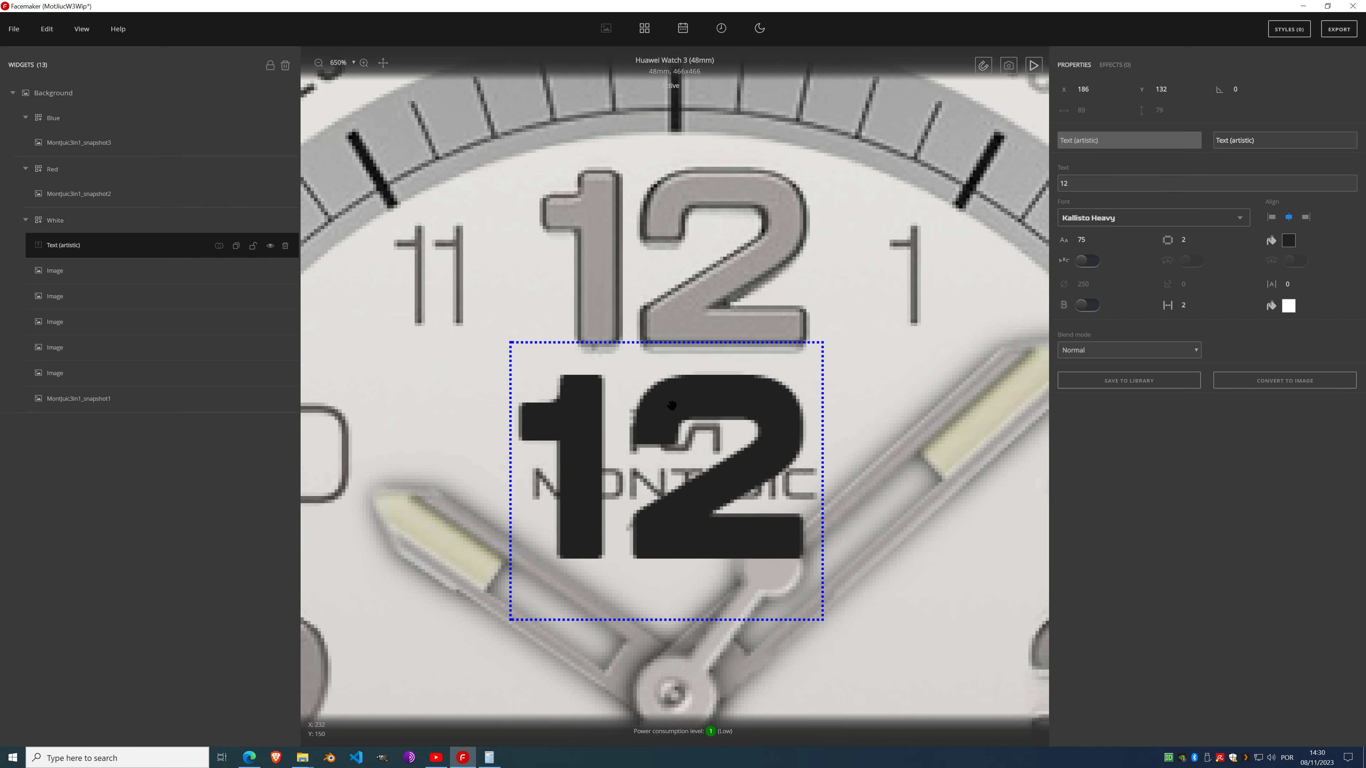
Step: Change the 12 text's font to the imported Kallisto Bold and place it over the dial's numeral 12 at about X 192, Y 72
left_click(1113, 222)
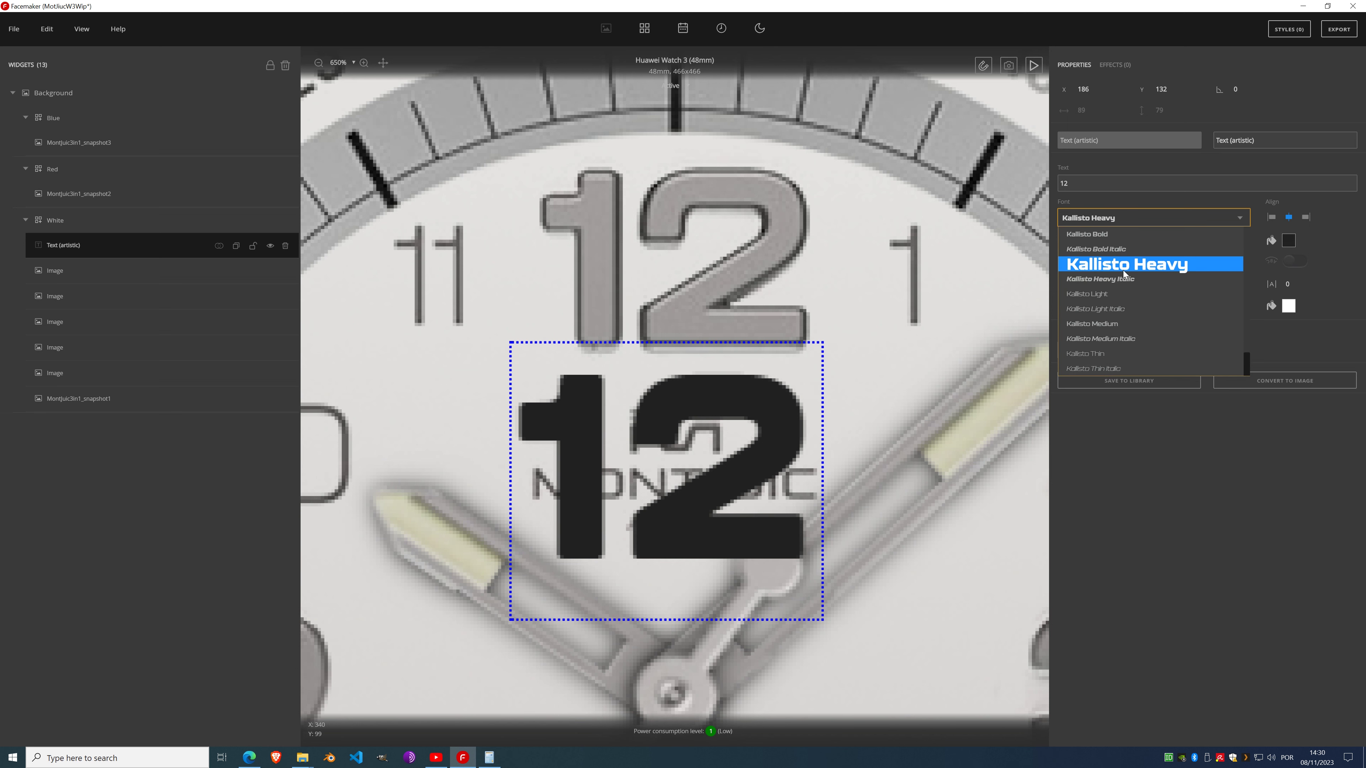
scroll(1121, 337, "up", 3)
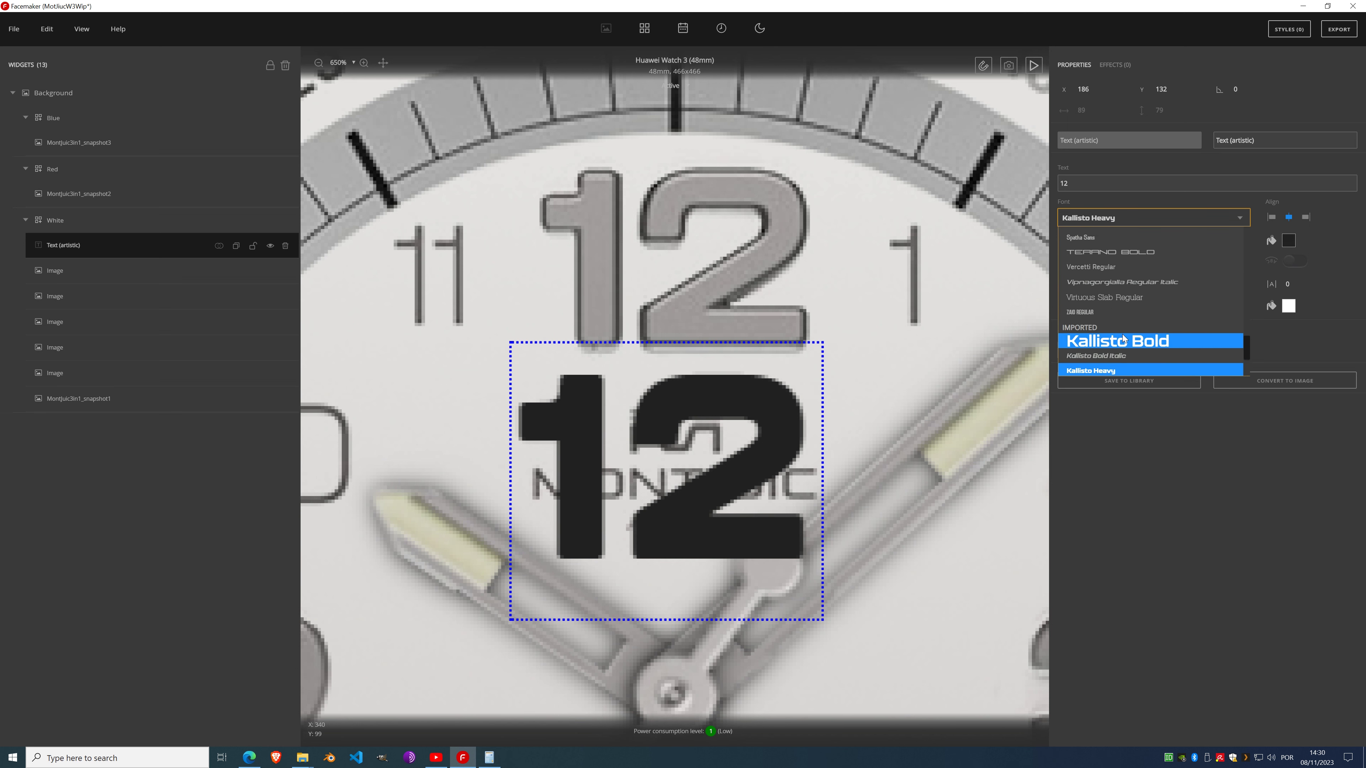
left_click(1115, 343)
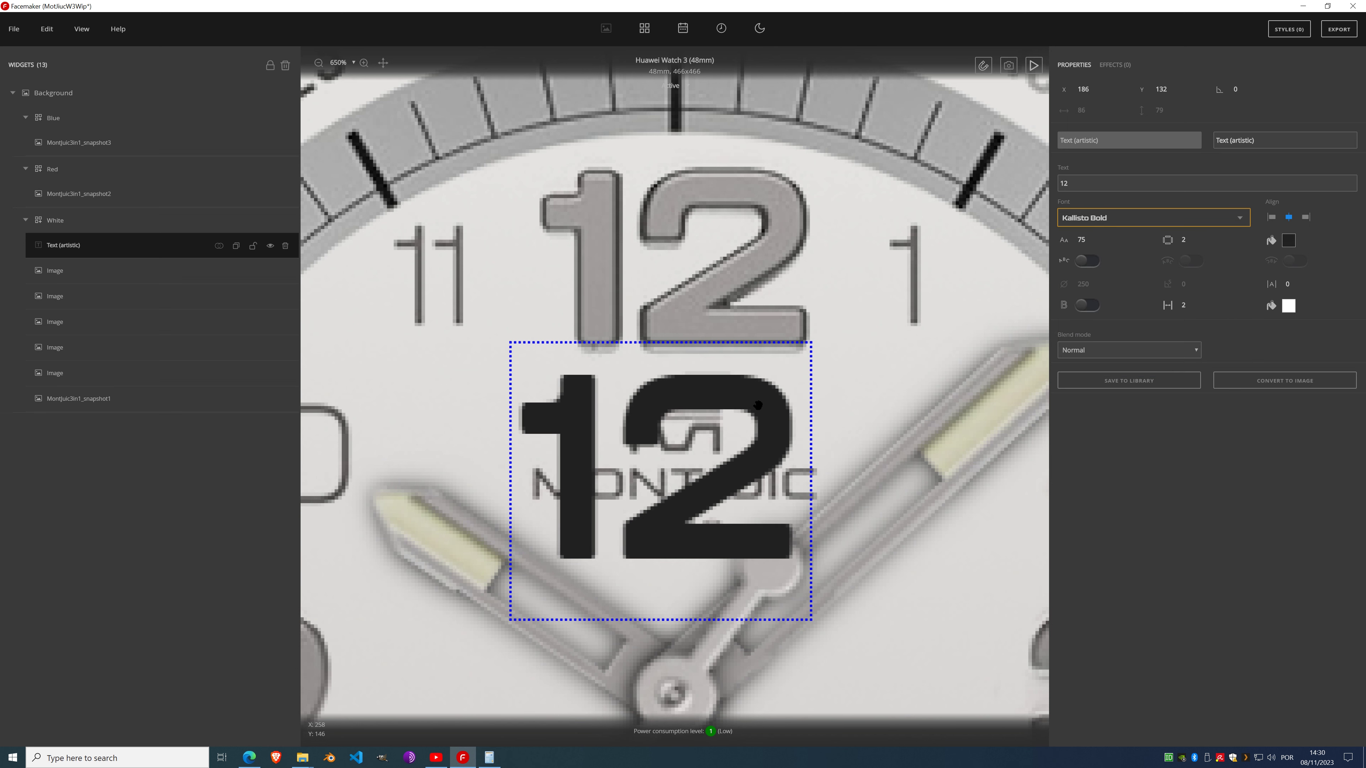
left_click_drag(764, 454, 786, 247)
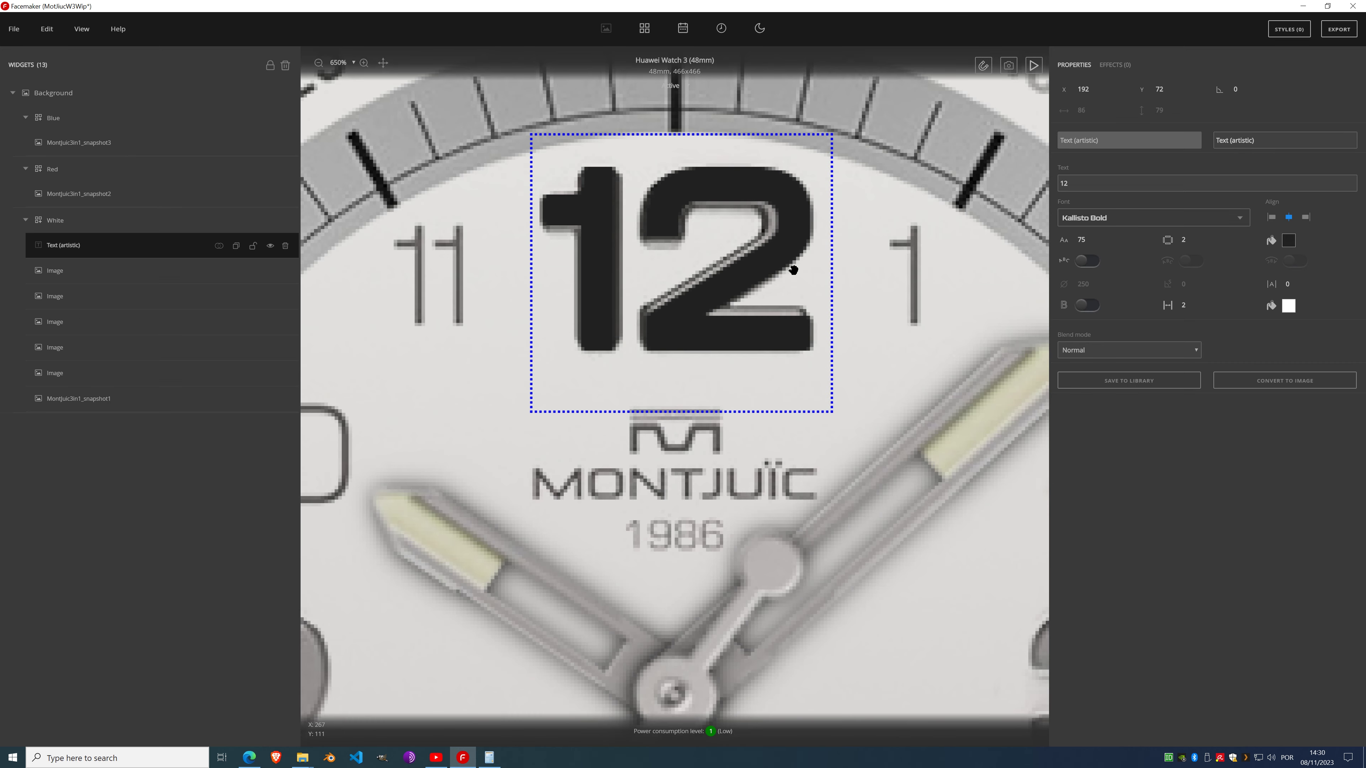
Step: Fit the 12 text against the dial's numeral, settling on size 72, and place it just below at about X 192, Y 131
left_click(1095, 238)
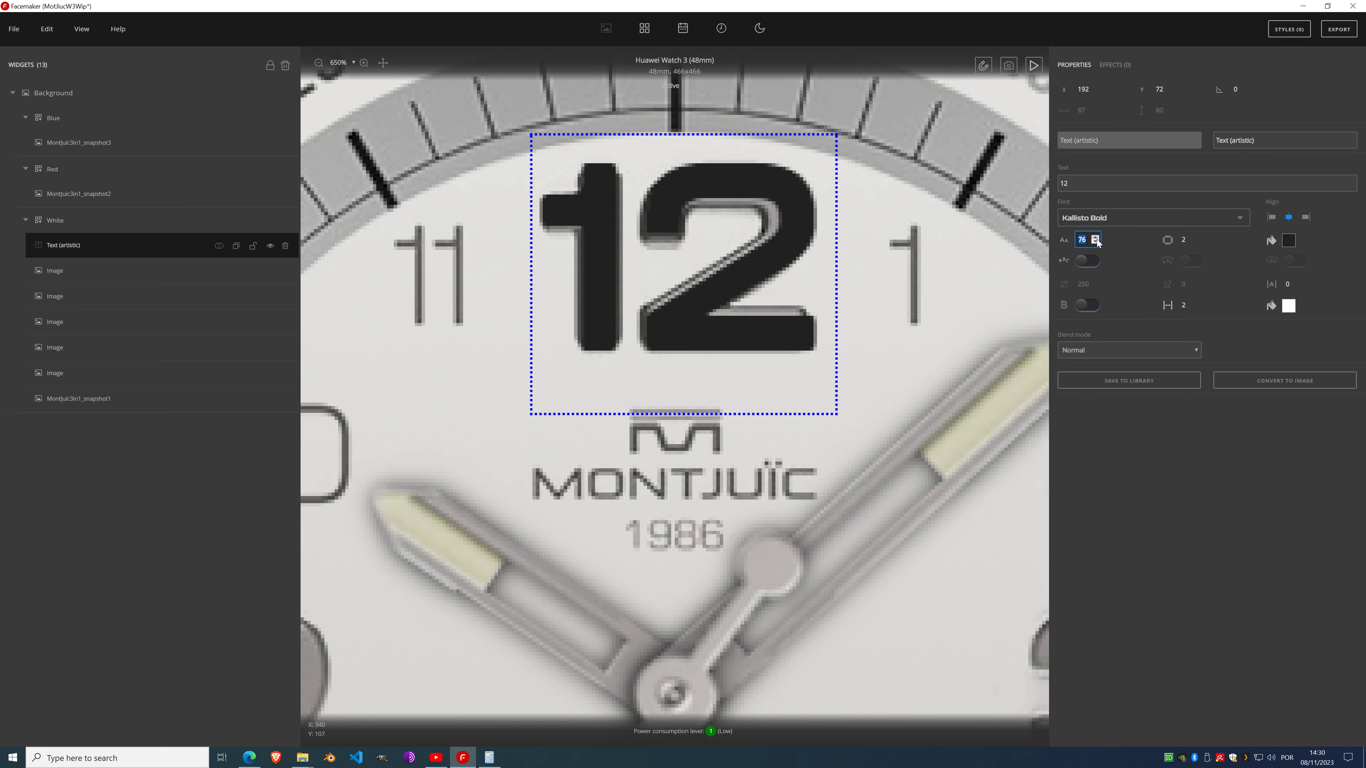
left_click(1096, 243)
left_click(1096, 243)
left_click(1096, 242)
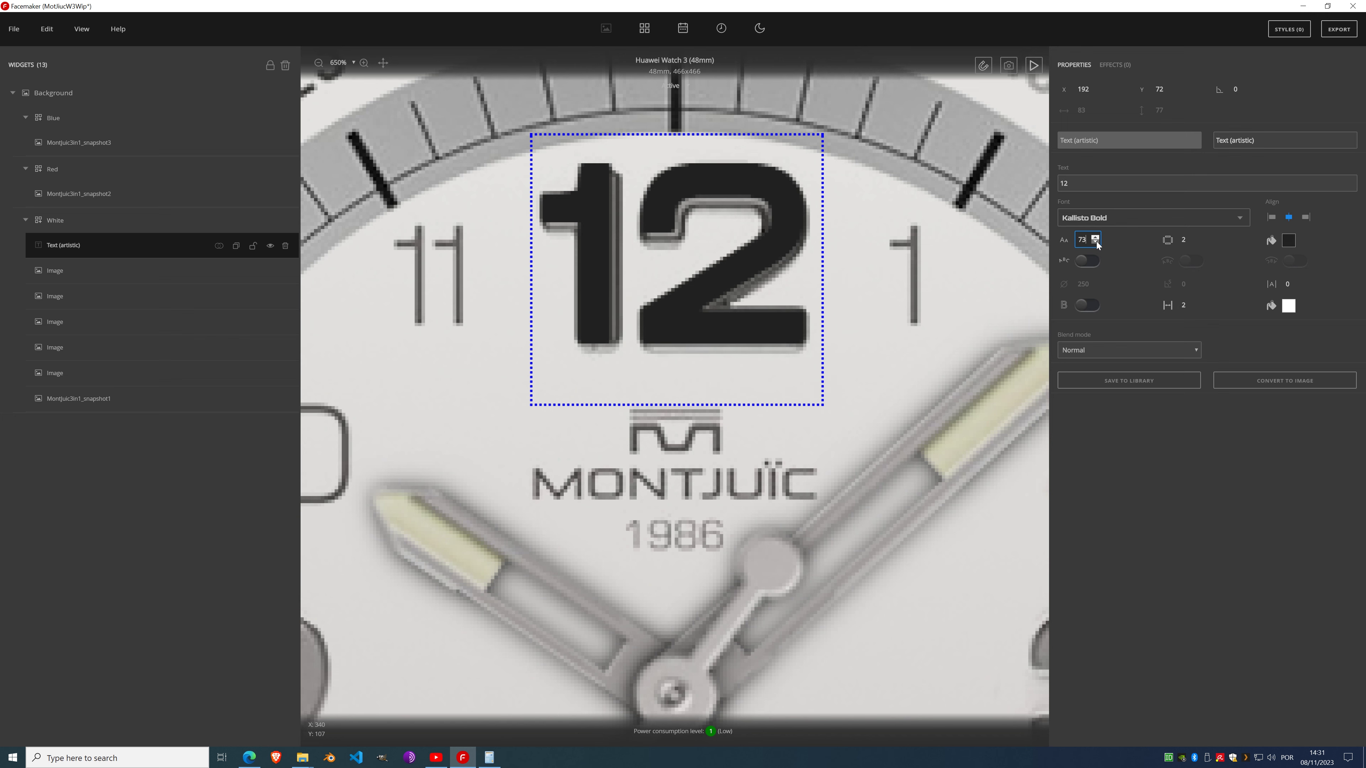
left_click_drag(688, 229, 693, 237)
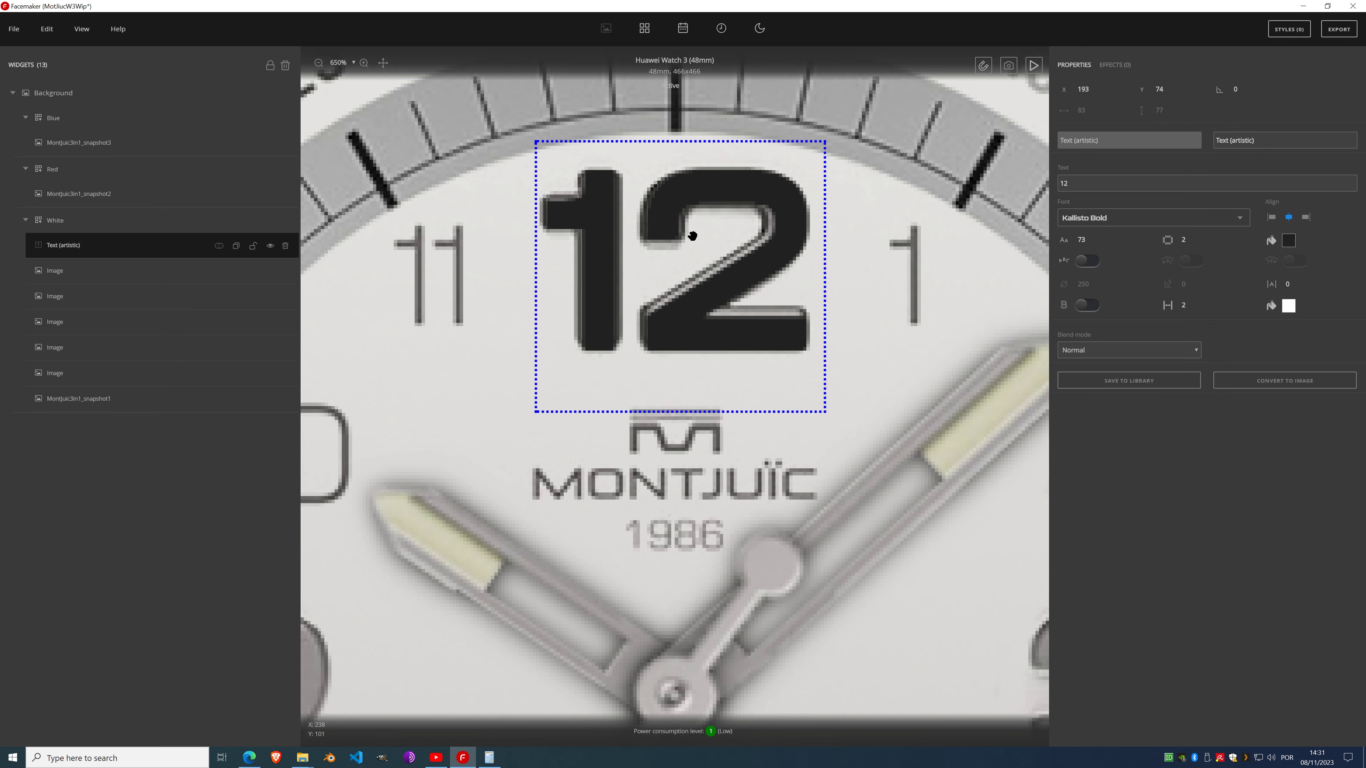
left_click(1096, 242)
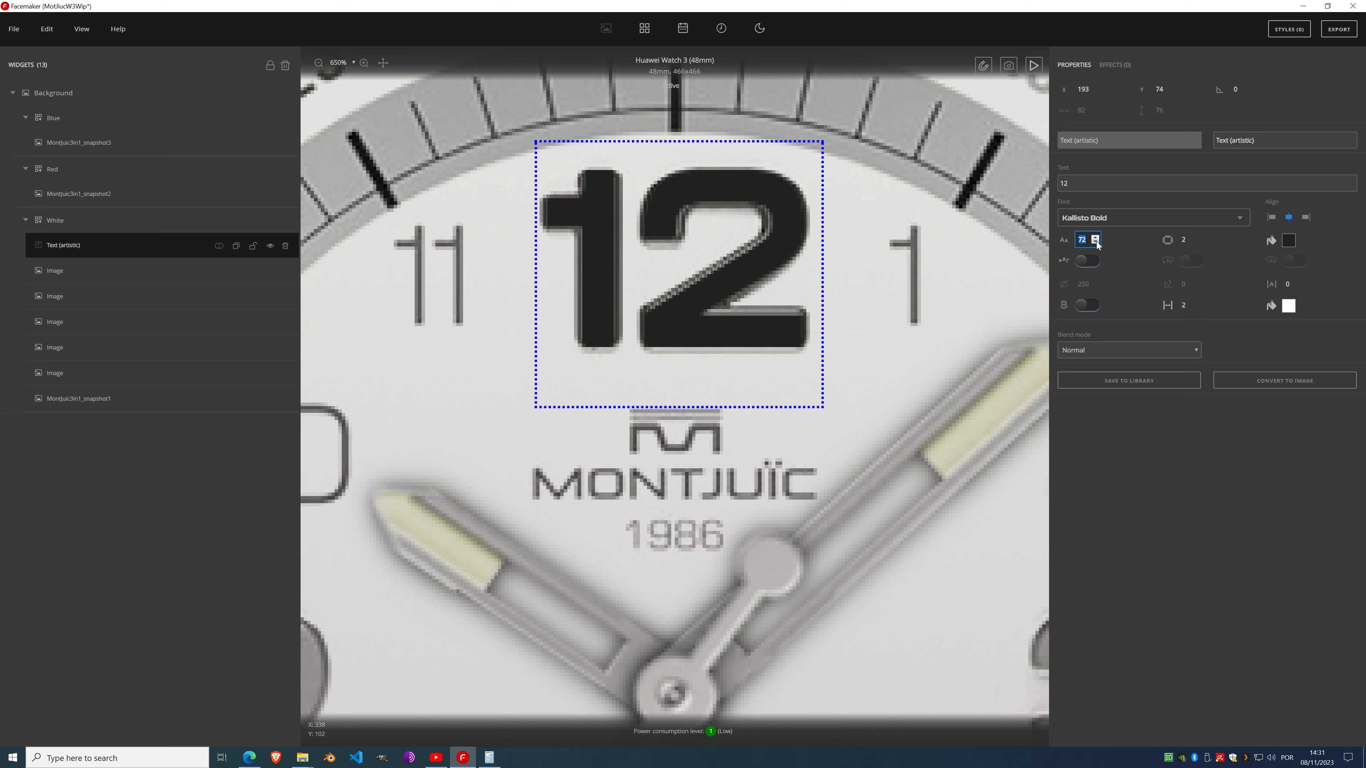
left_click(1096, 243)
left_click_drag(701, 289, 690, 488)
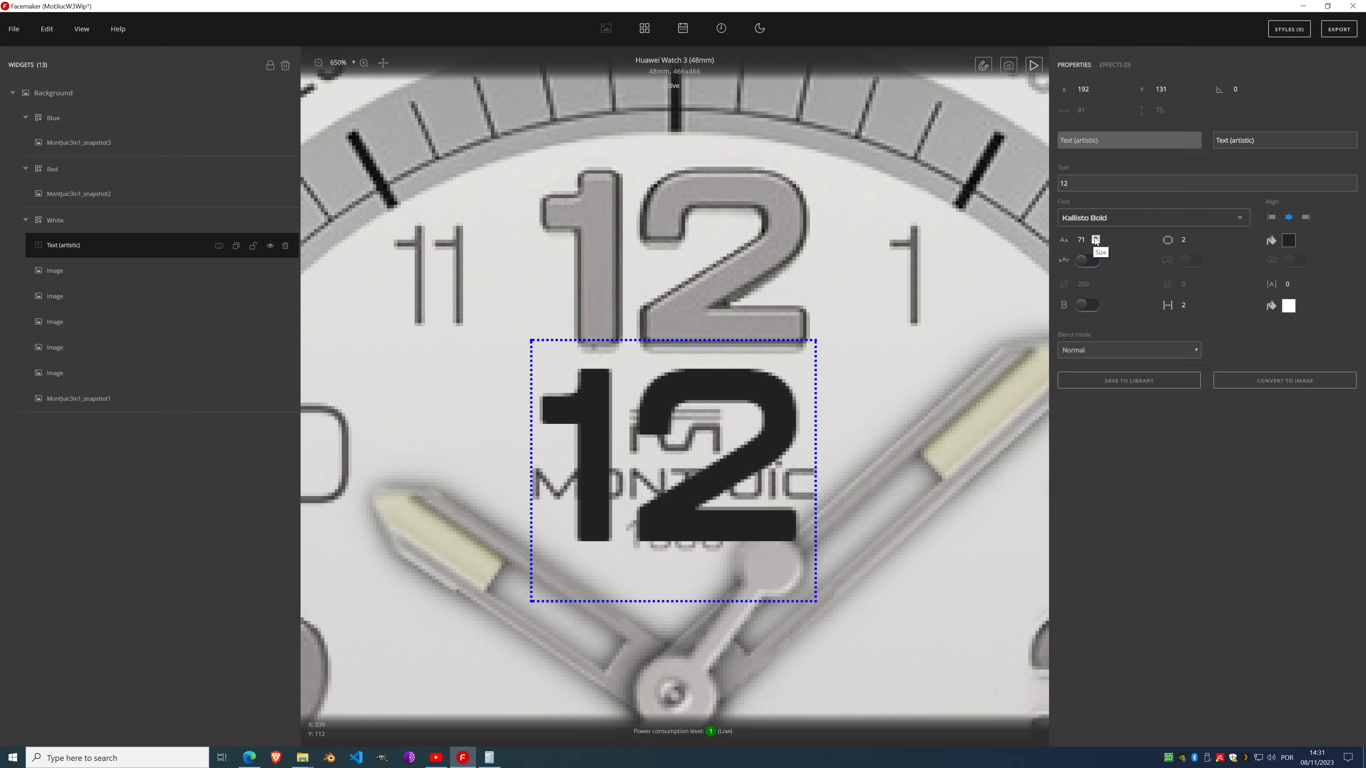
left_click(1096, 238)
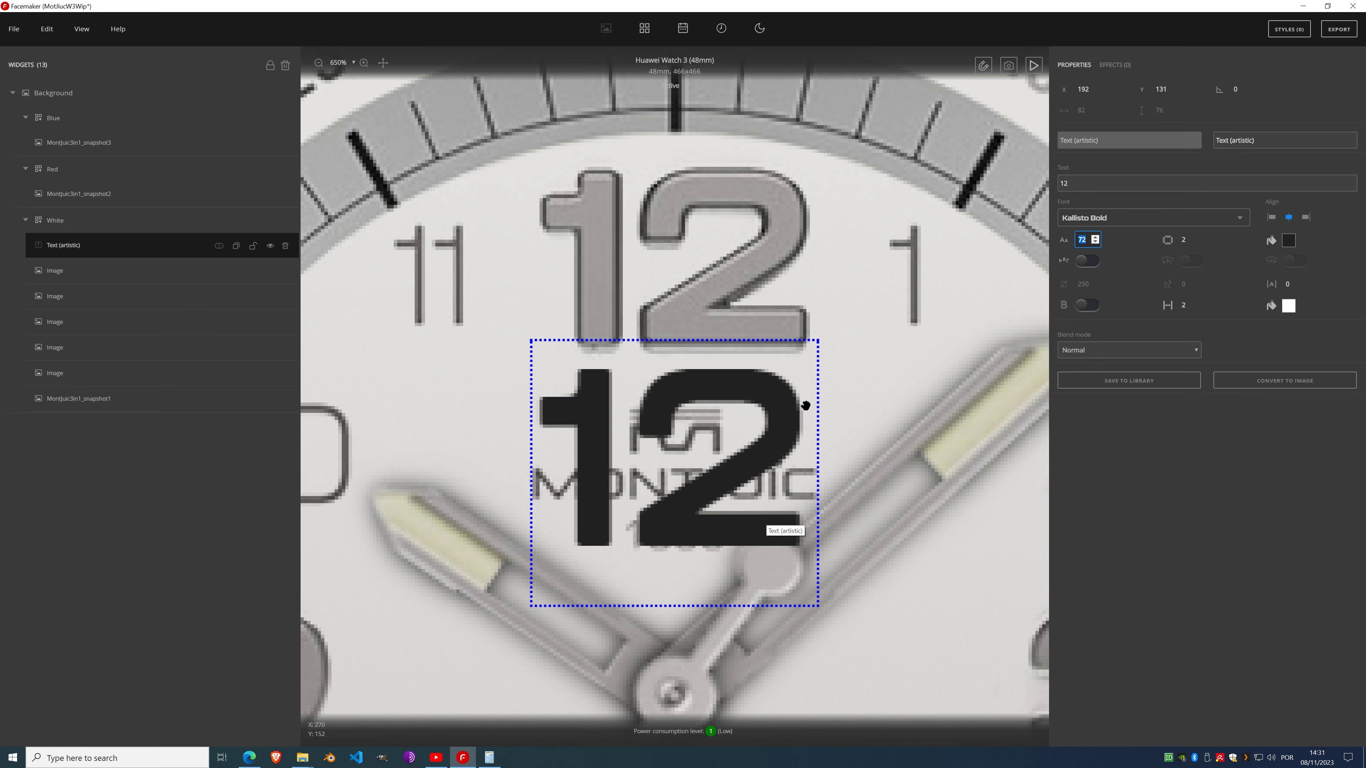
Step: Fill the 12 text with the grey sampled from the dial's numeral 12
left_click(1287, 242)
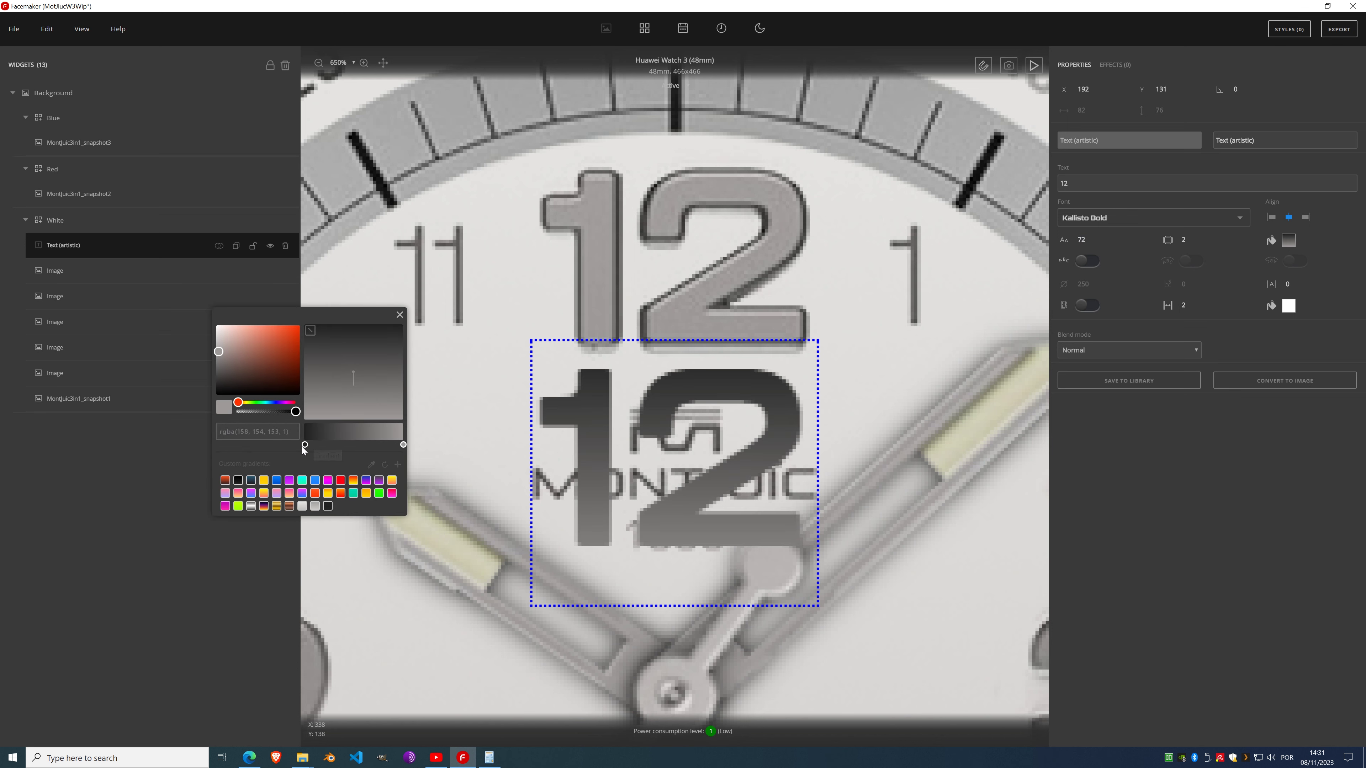
left_click(372, 465)
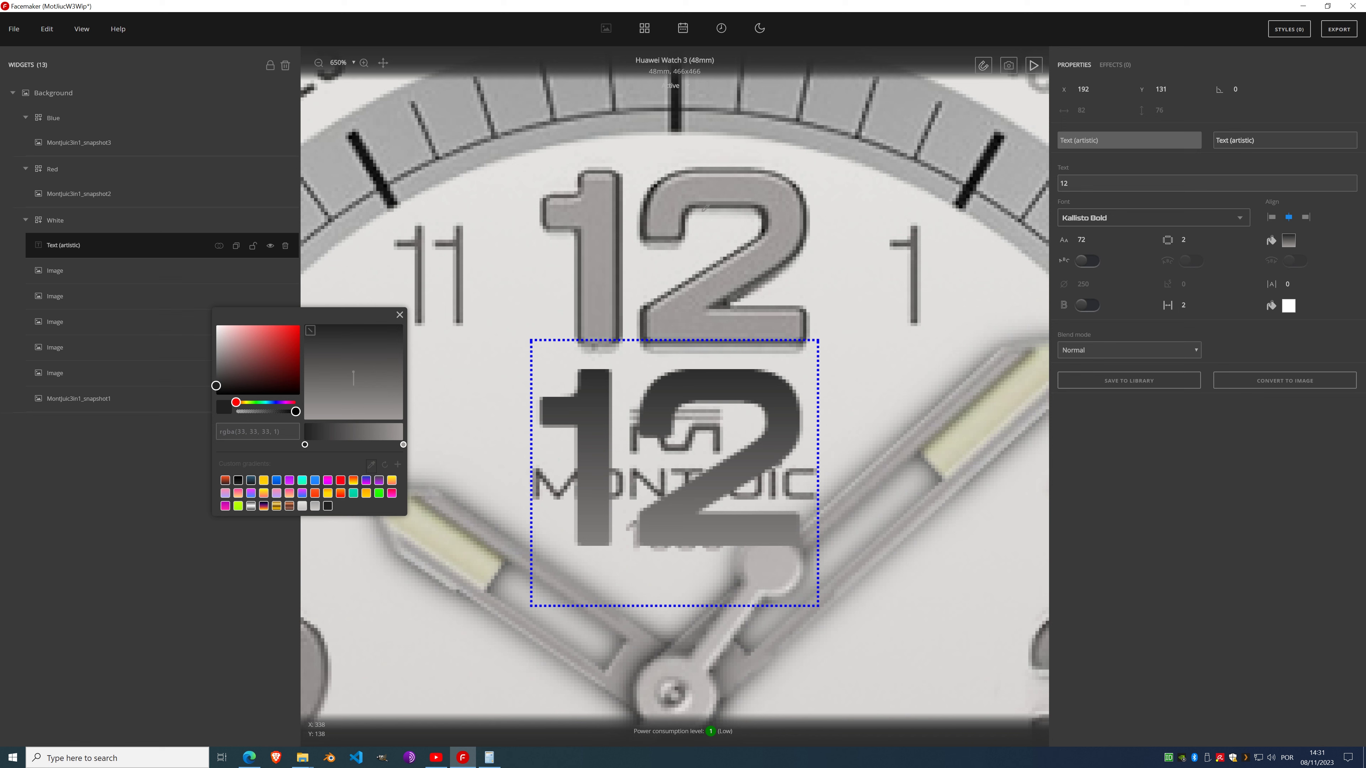
left_click(707, 188)
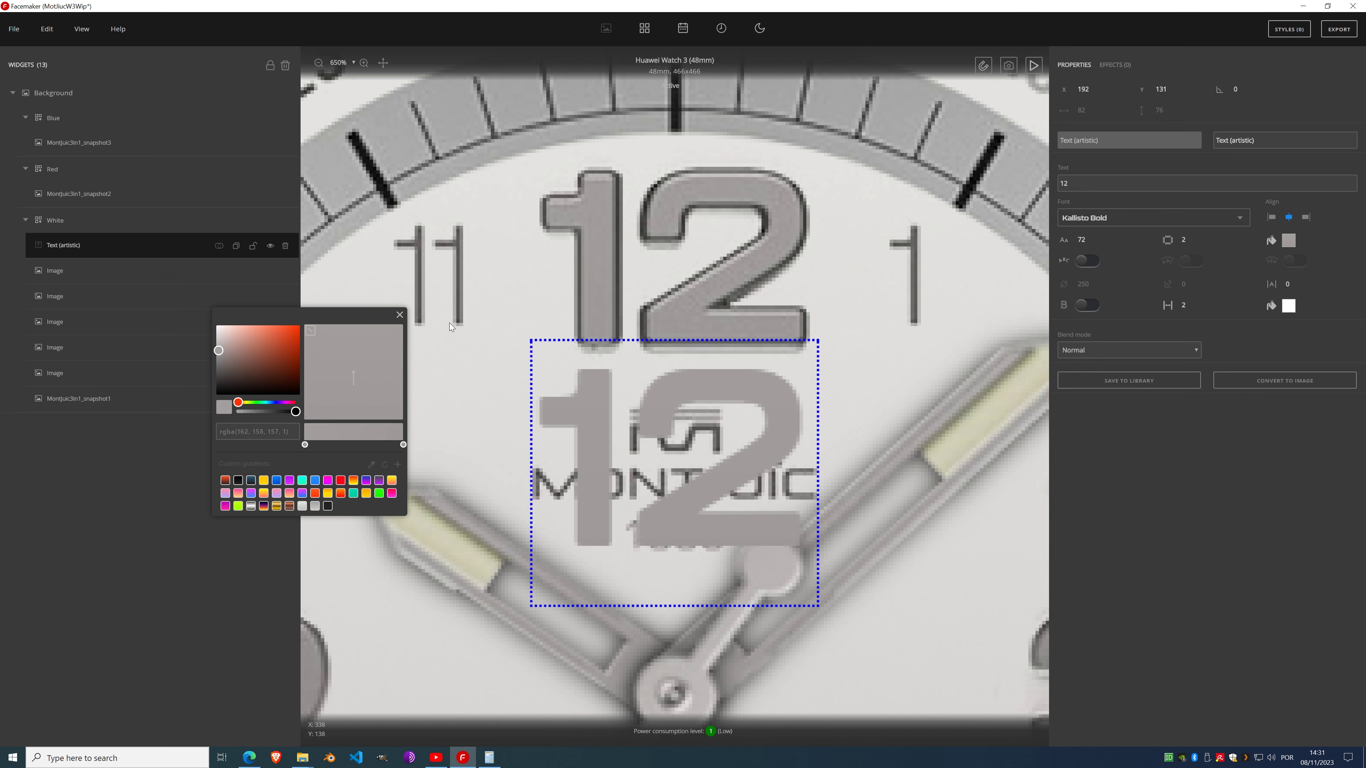
left_click(399, 314)
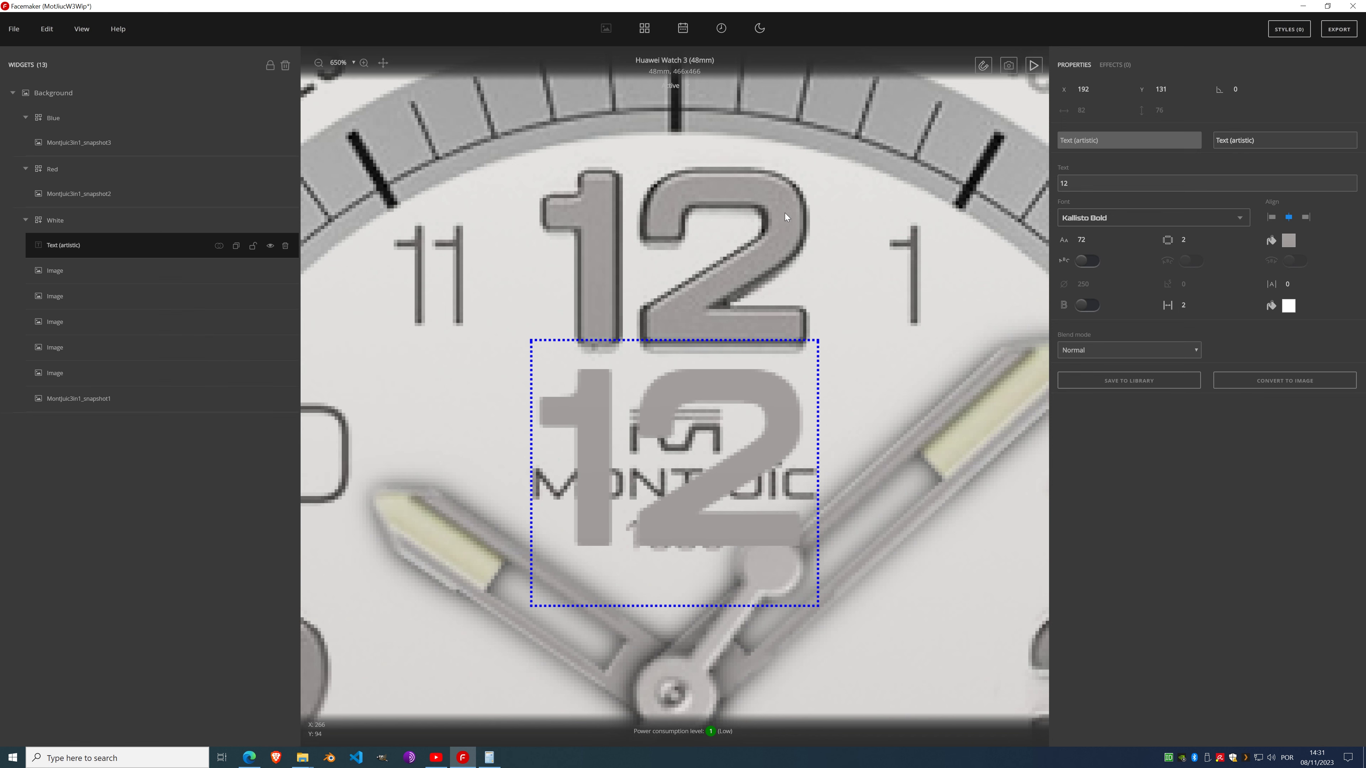
Step: Add a Noise effect to the 12 text
left_click(1127, 65)
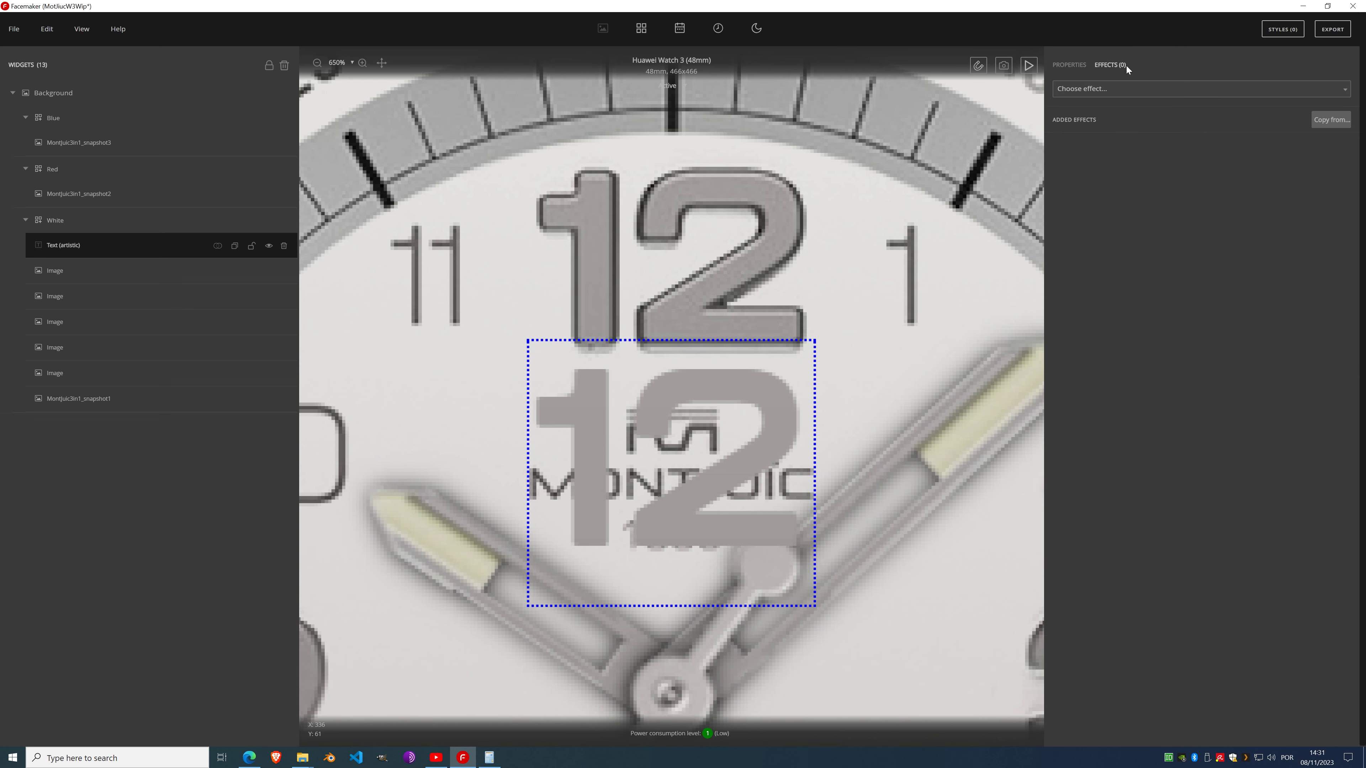
left_click(1117, 91)
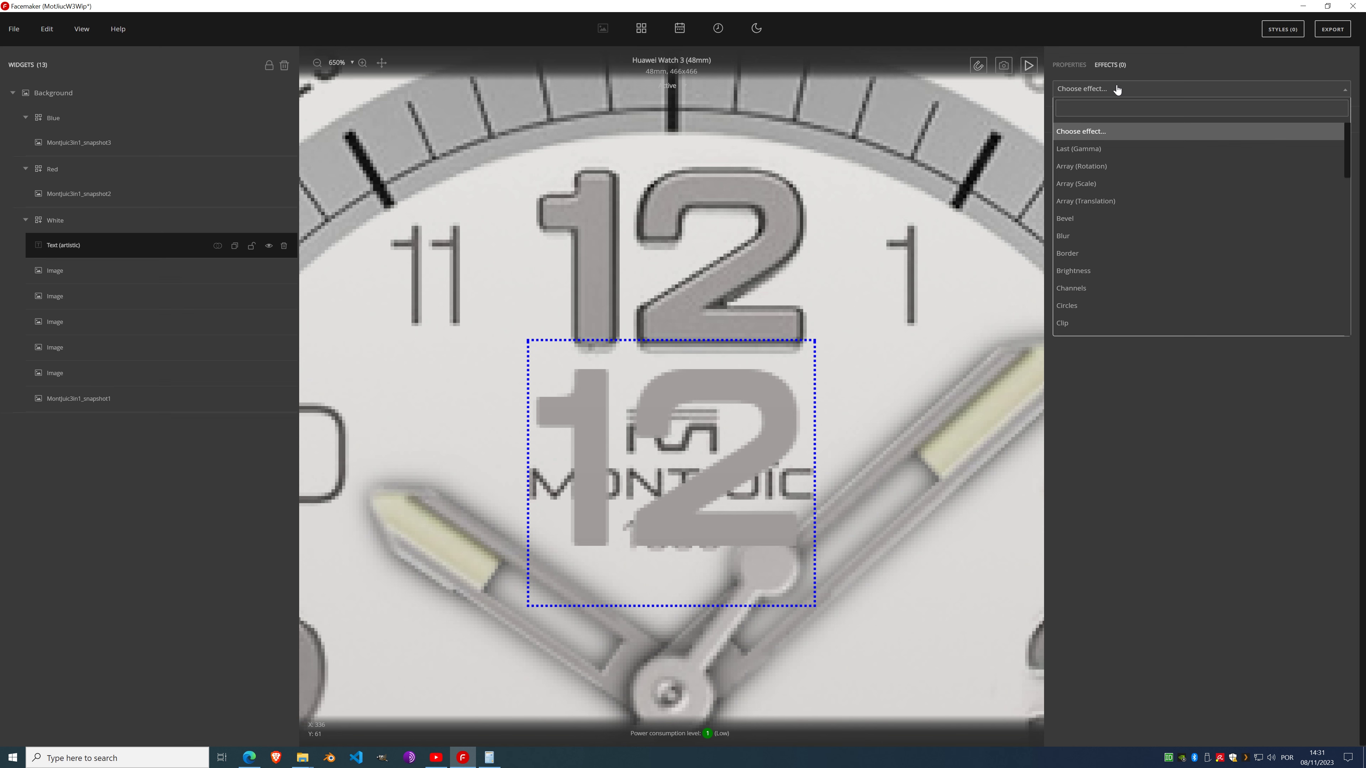
scroll(1113, 199, "down", 6)
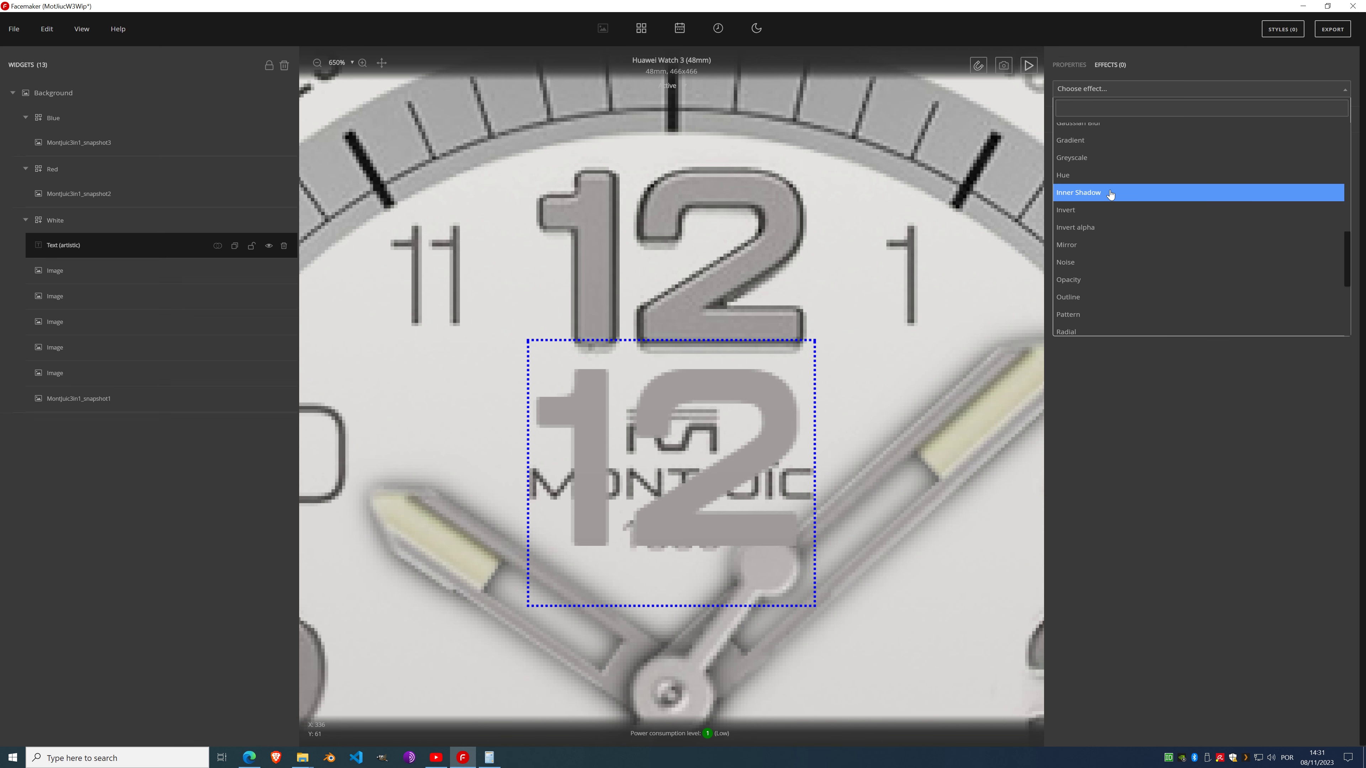
left_click(1112, 262)
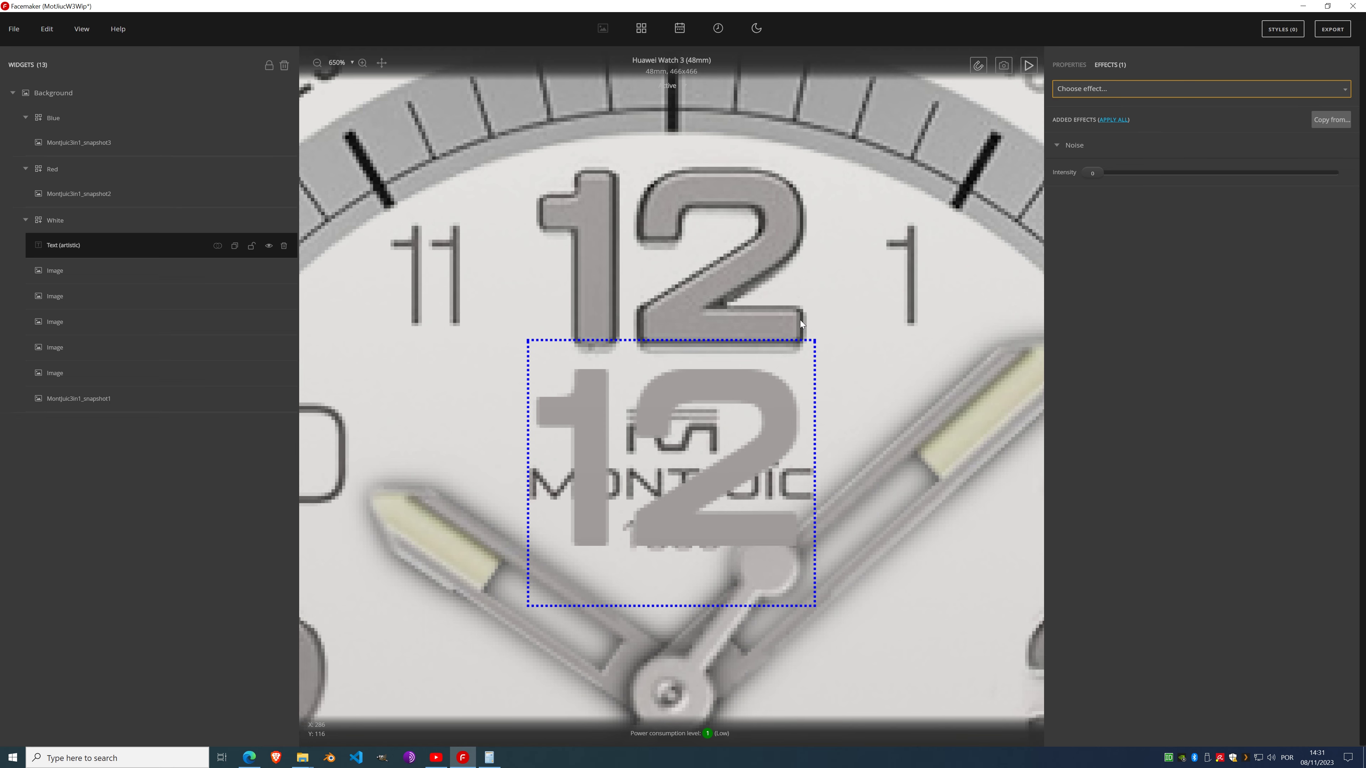
scroll(713, 345, "up", 4)
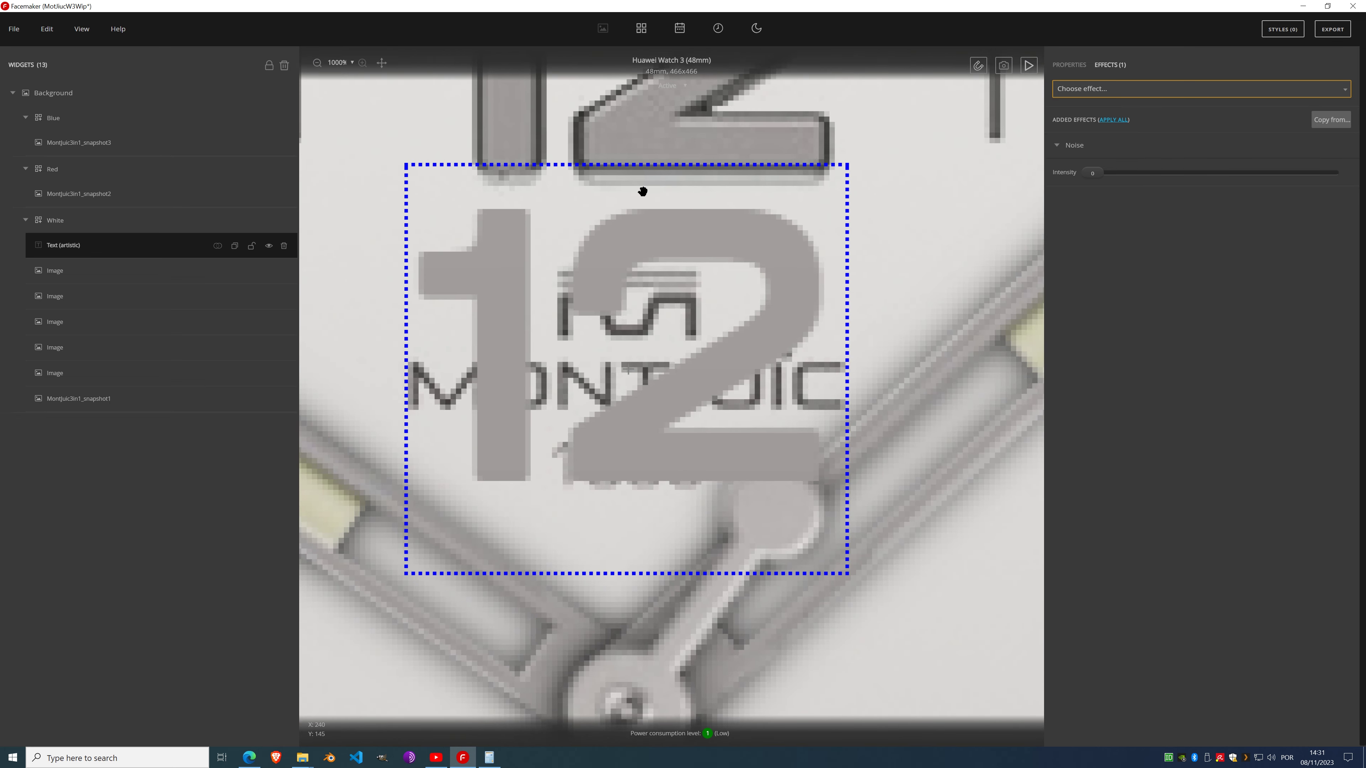
scroll(789, 153, "up", 3)
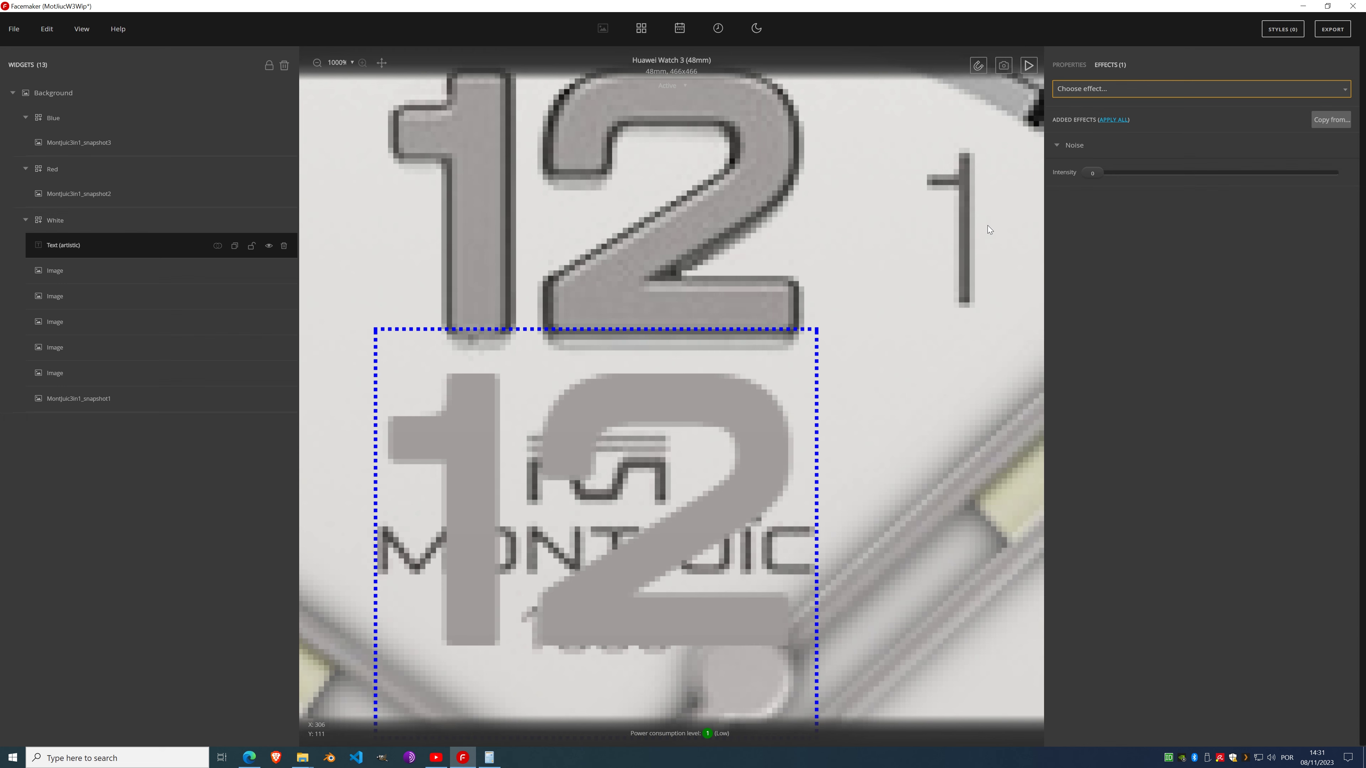
Step: Adjust the Noise intensity to a very low value, comparing the 12 text's grain with the dial's numeral
left_click(1092, 172)
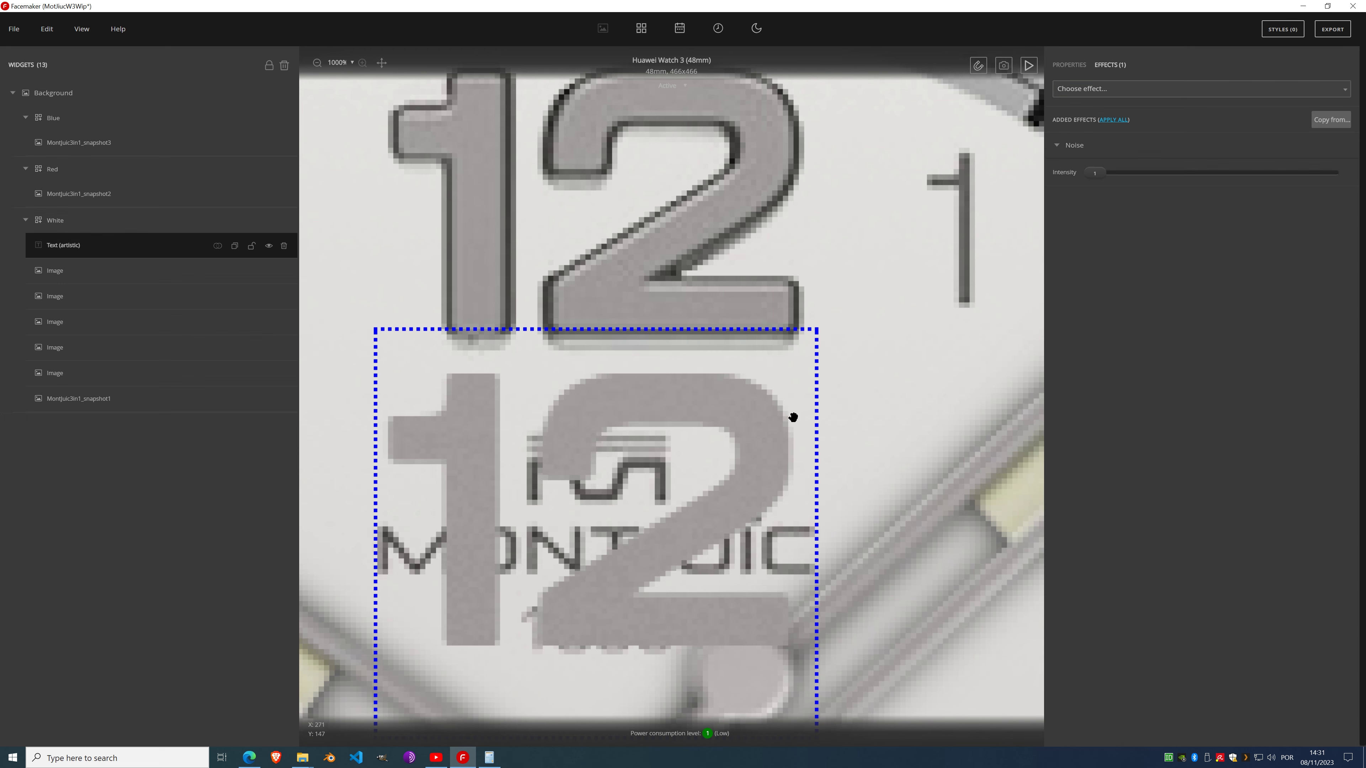
scroll(649, 418, "down", 2)
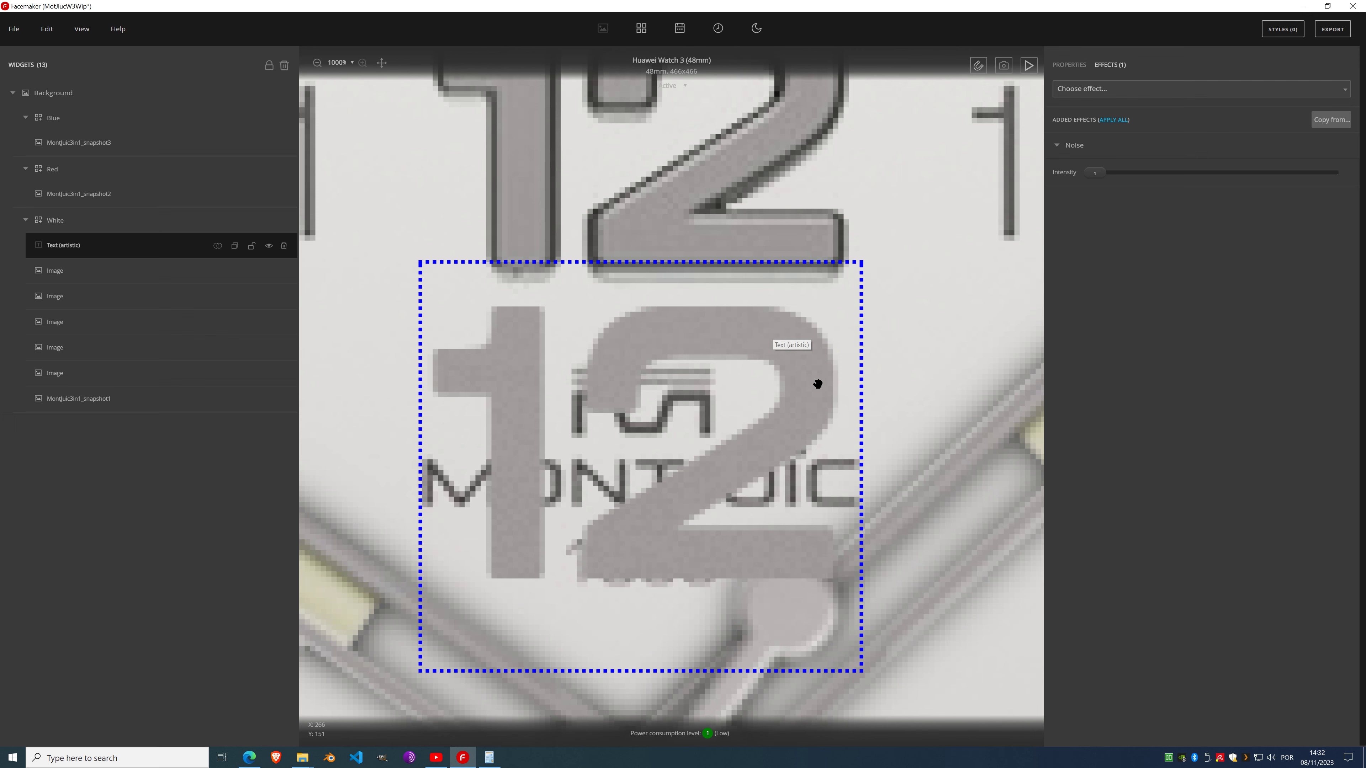
left_click(1096, 171)
scroll(792, 301, "down", 5)
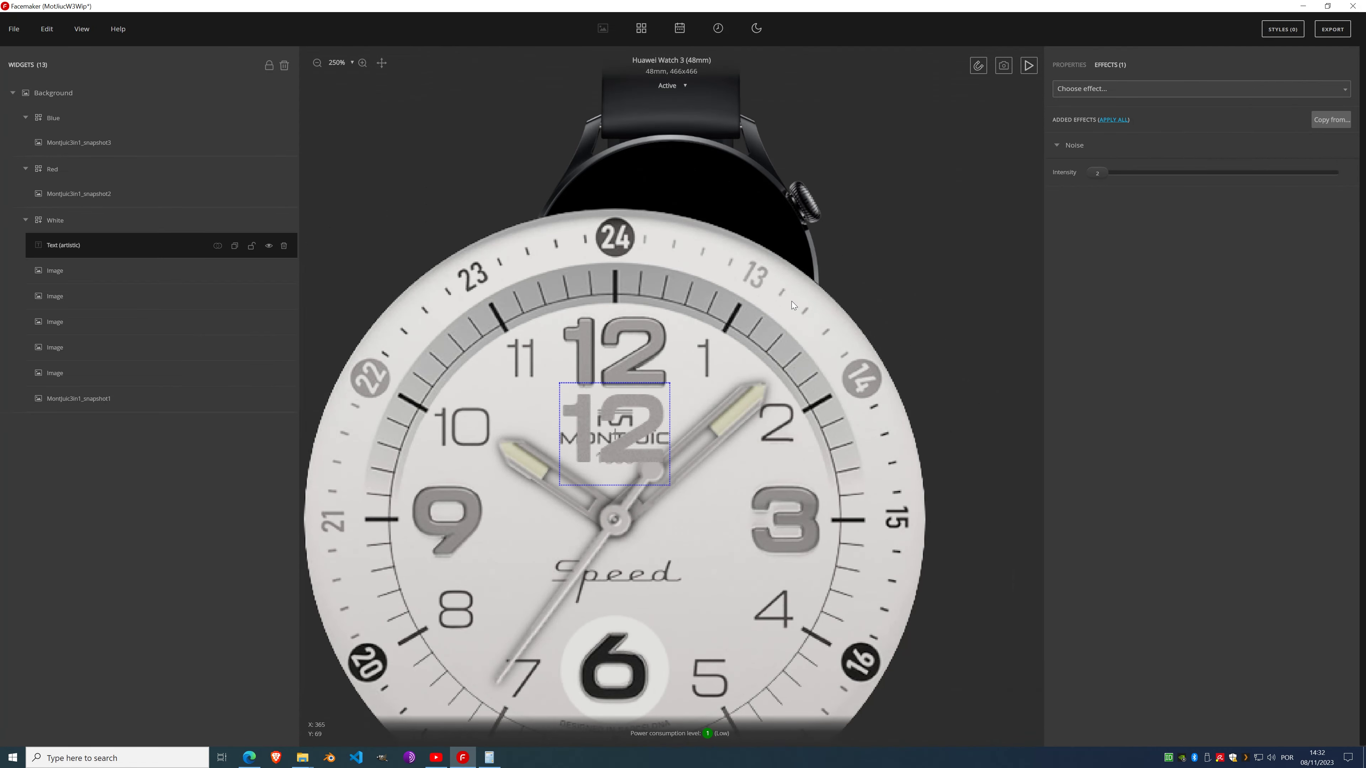
scroll(642, 398, "up", 5)
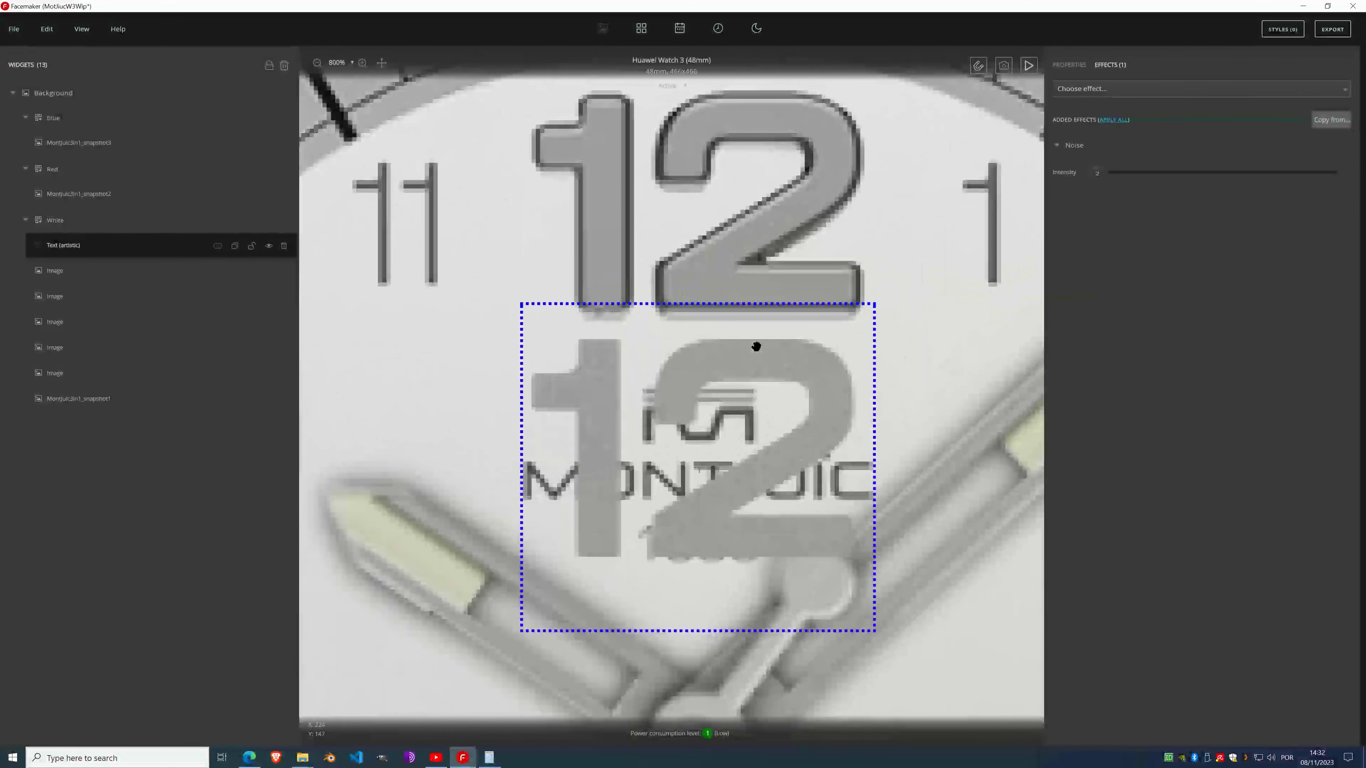
left_click(1092, 172)
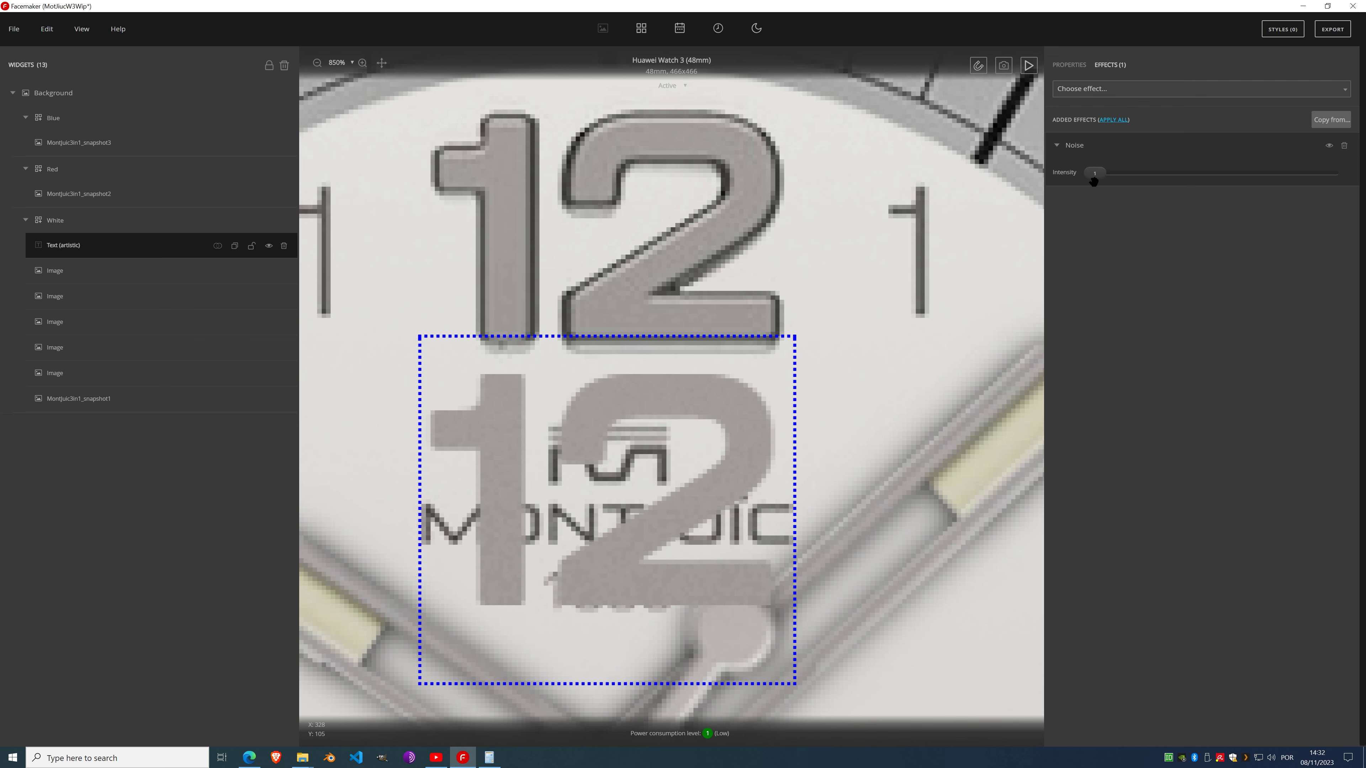
Step: Add a Border effect to the 12 text and colour it with the black preset
left_click(1106, 90)
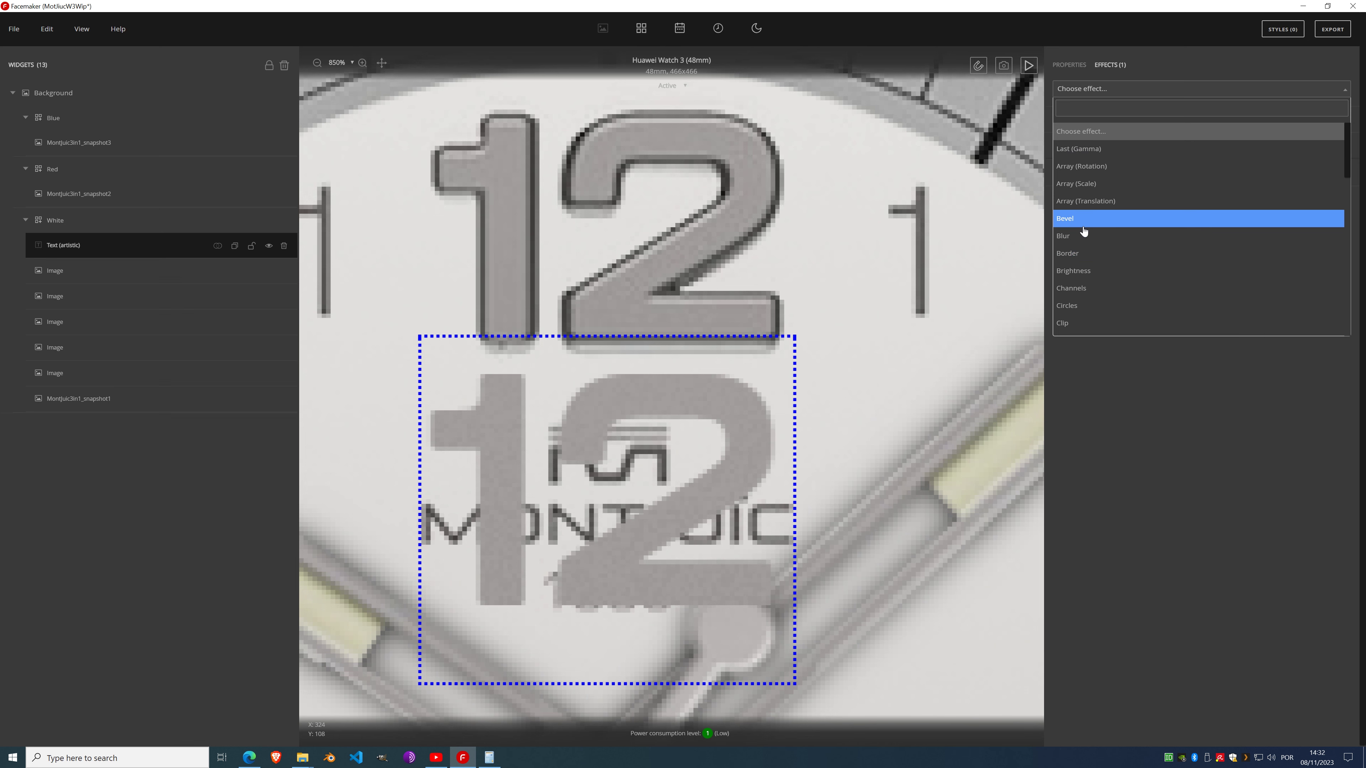
left_click(1101, 256)
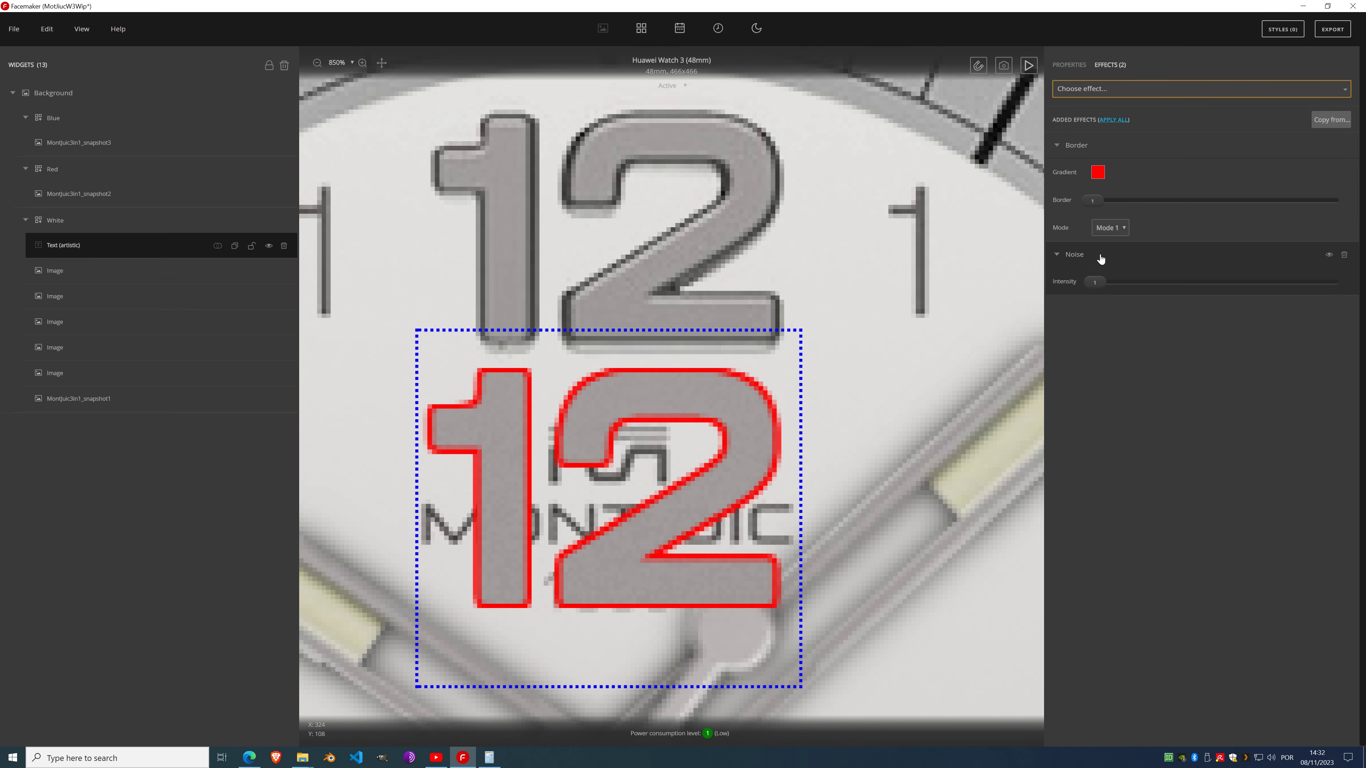
left_click(1098, 172)
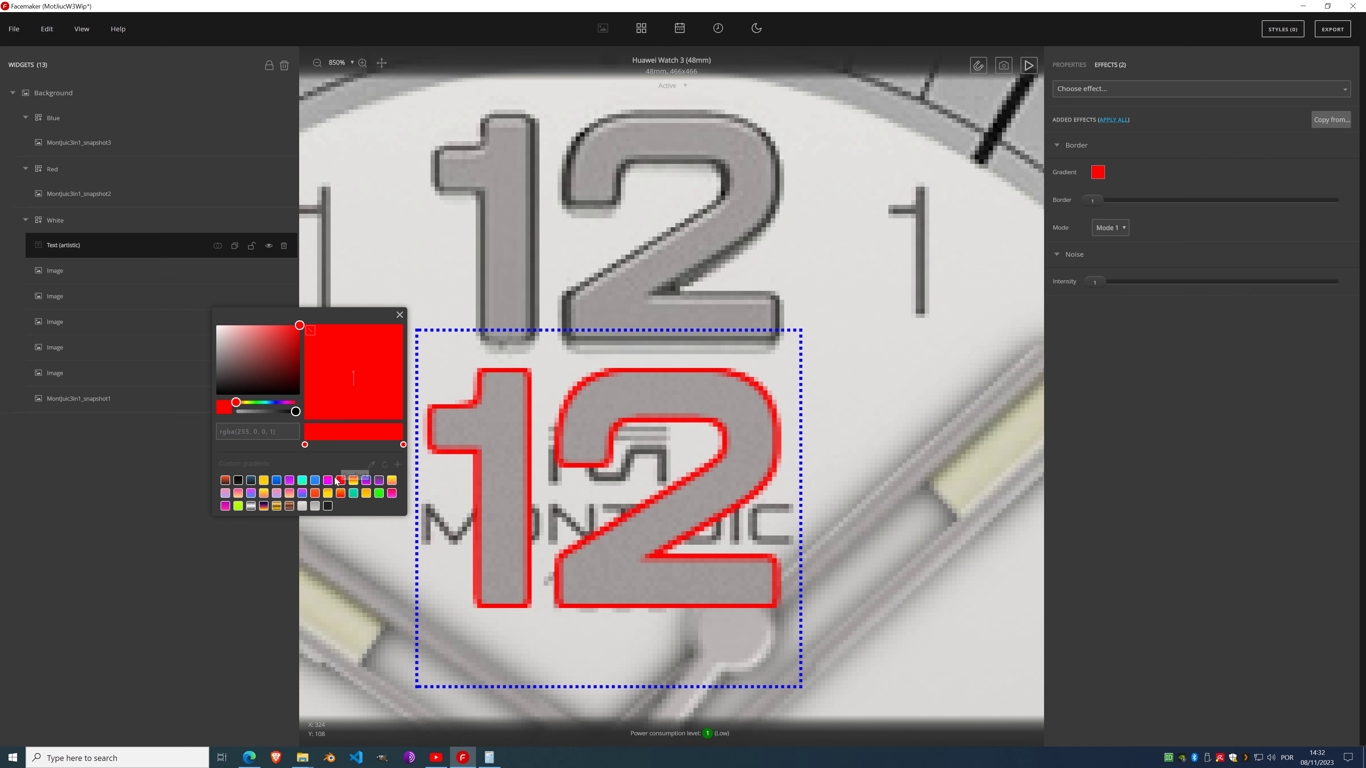
left_click(238, 480)
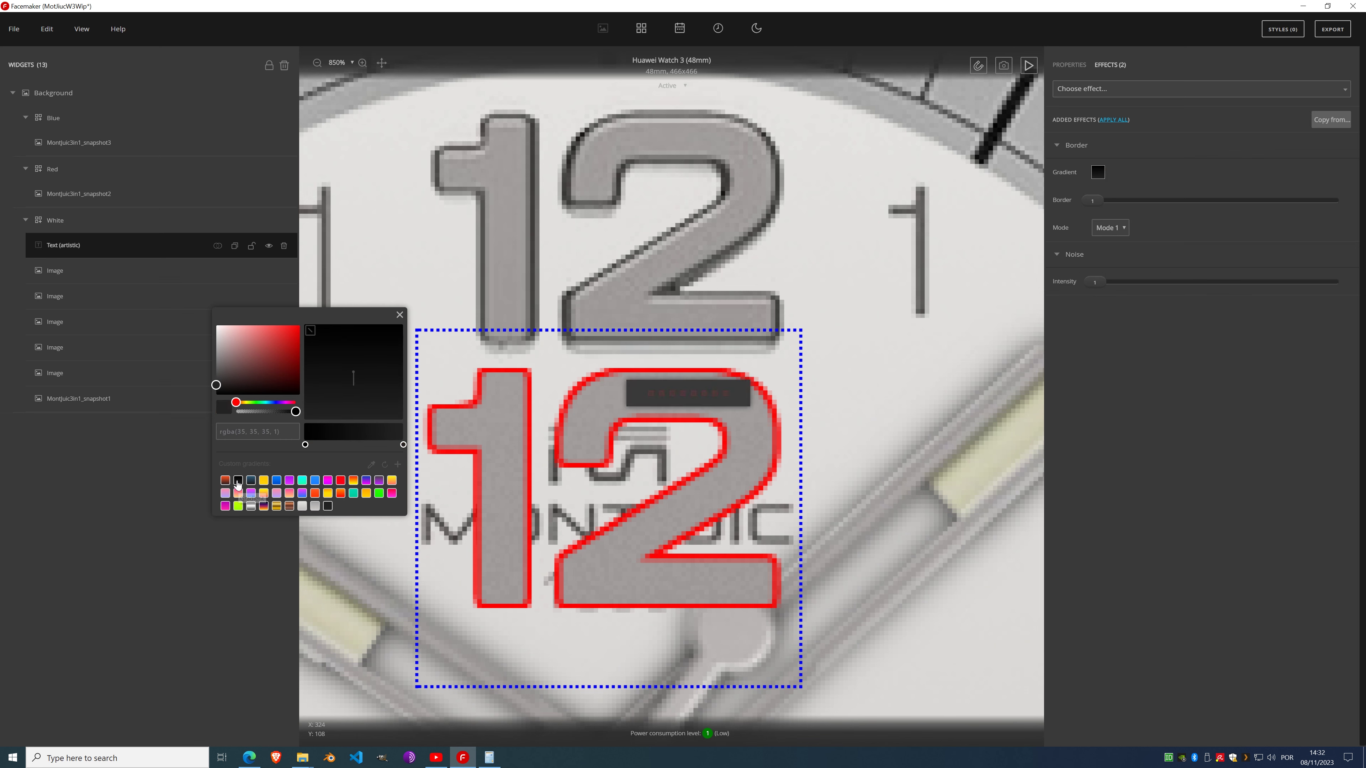
left_click(399, 315)
scroll(559, 333, "down", 5)
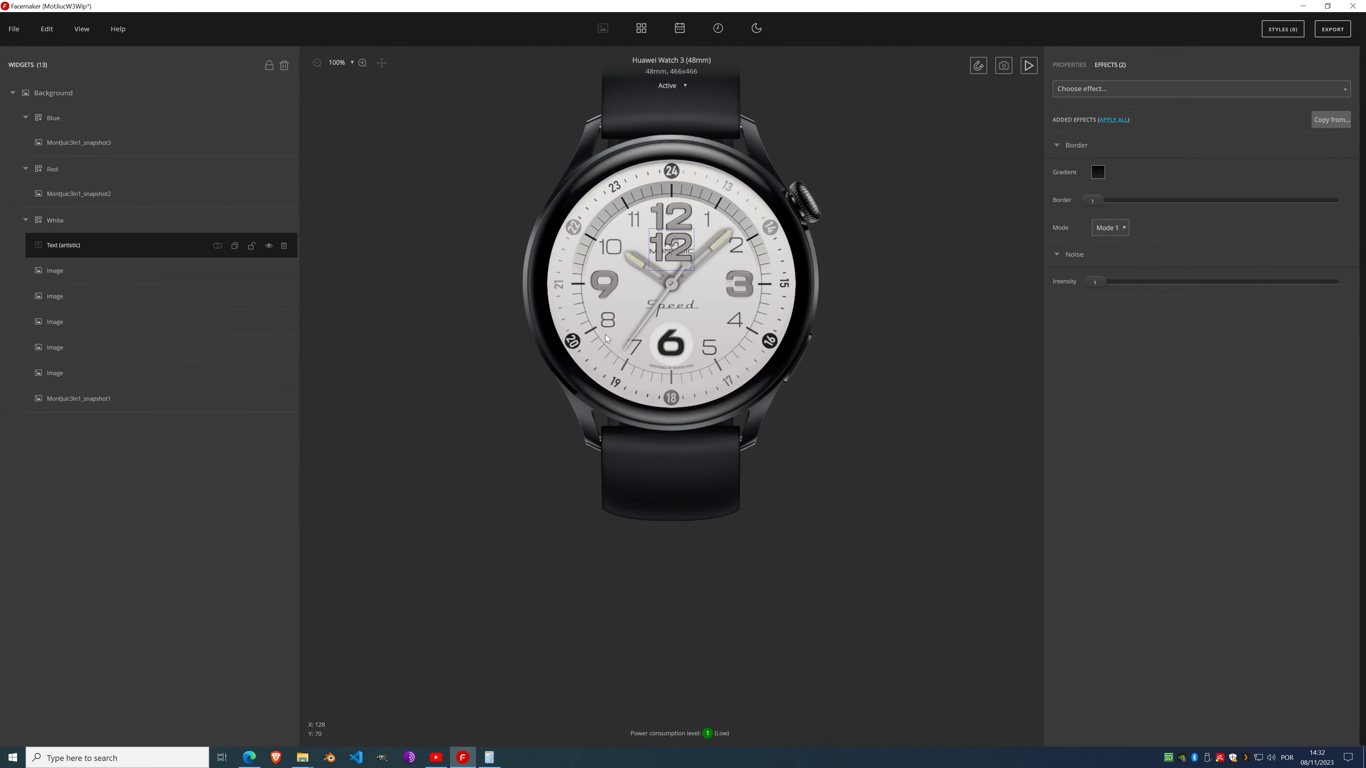
scroll(680, 265, "up", 5)
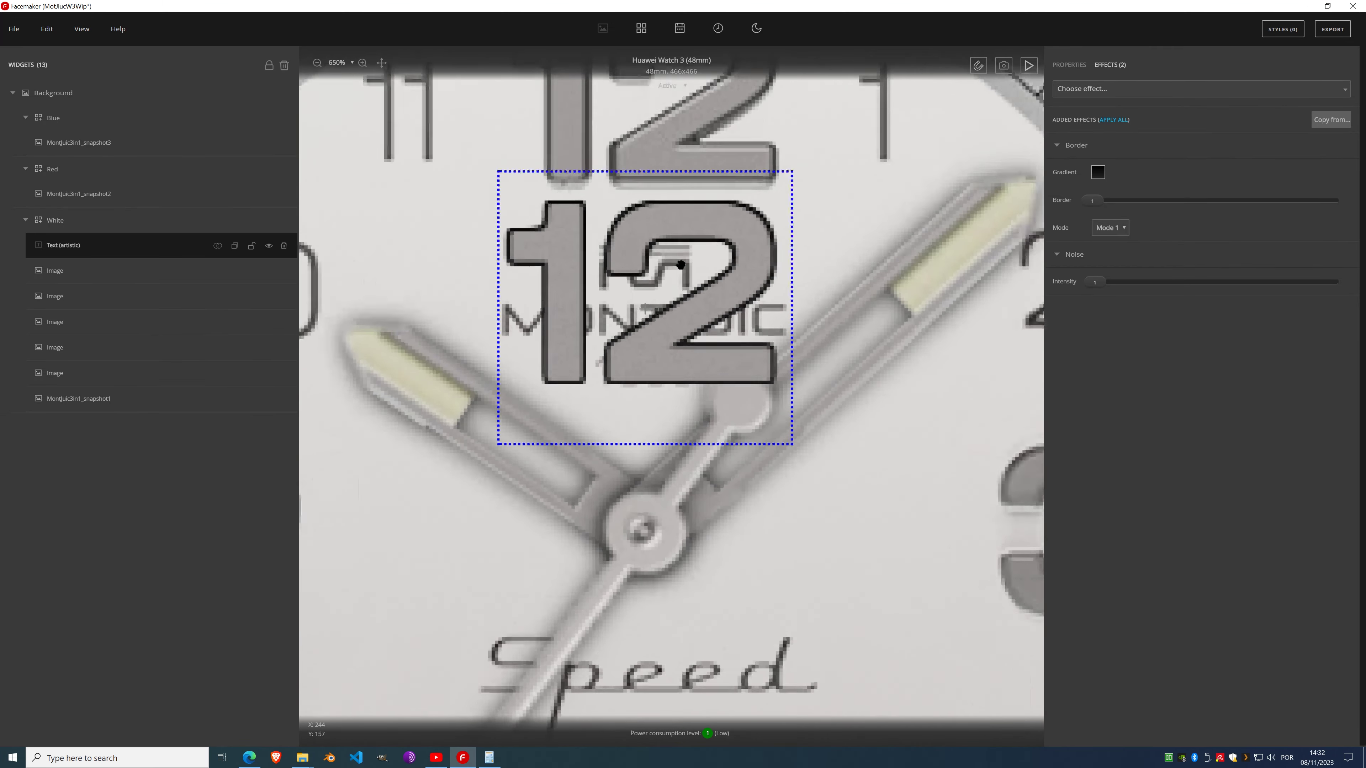
scroll(679, 177, "up", 1)
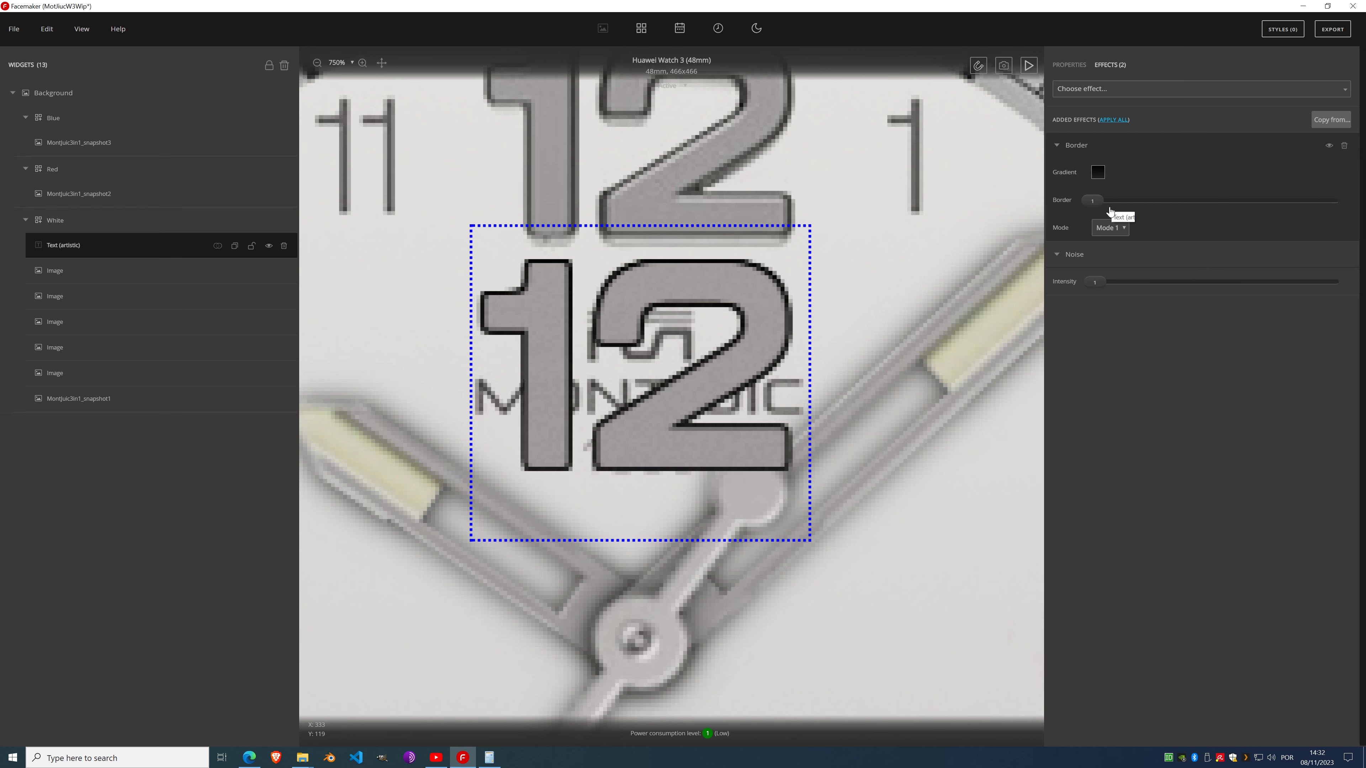
Step: Try Mode 2 for the Border effect and switch it back to Mode 1
left_click(1110, 228)
left_click(1111, 250)
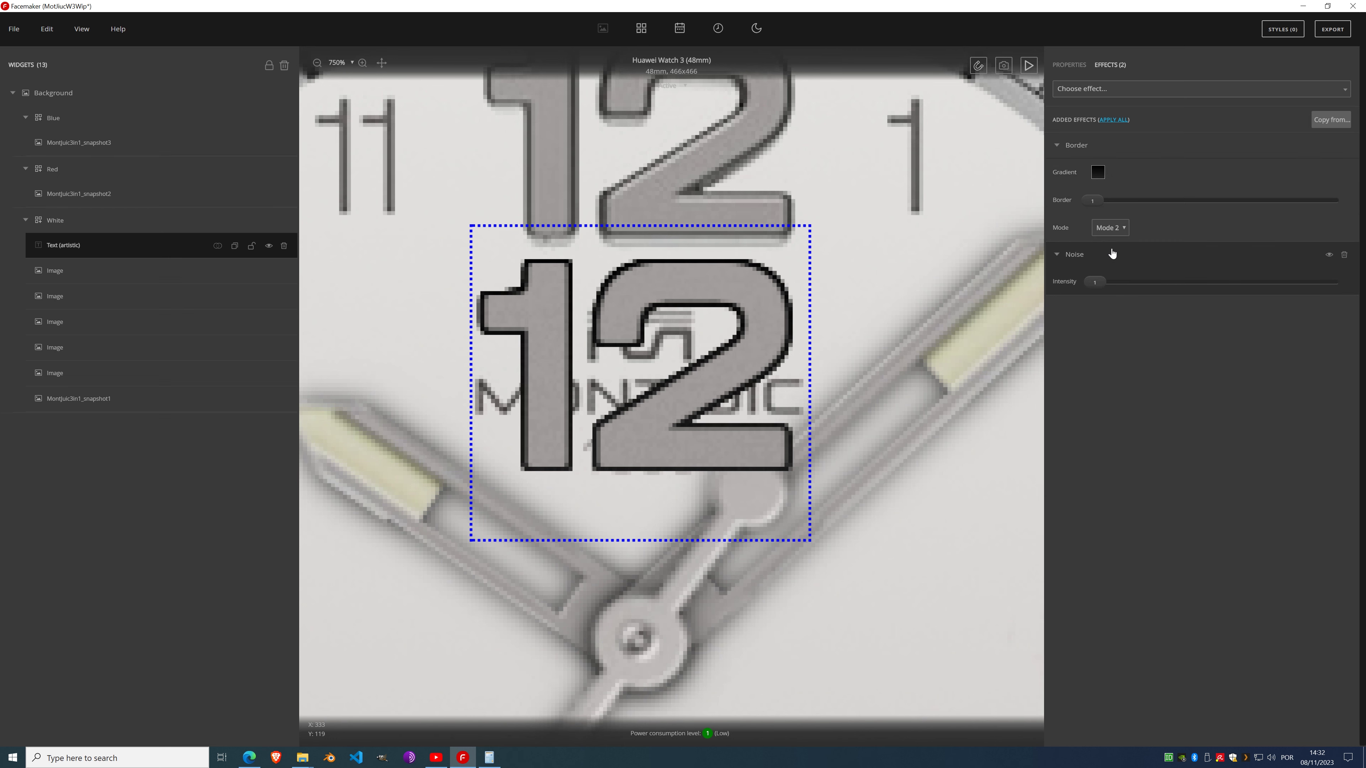
left_click(1119, 228)
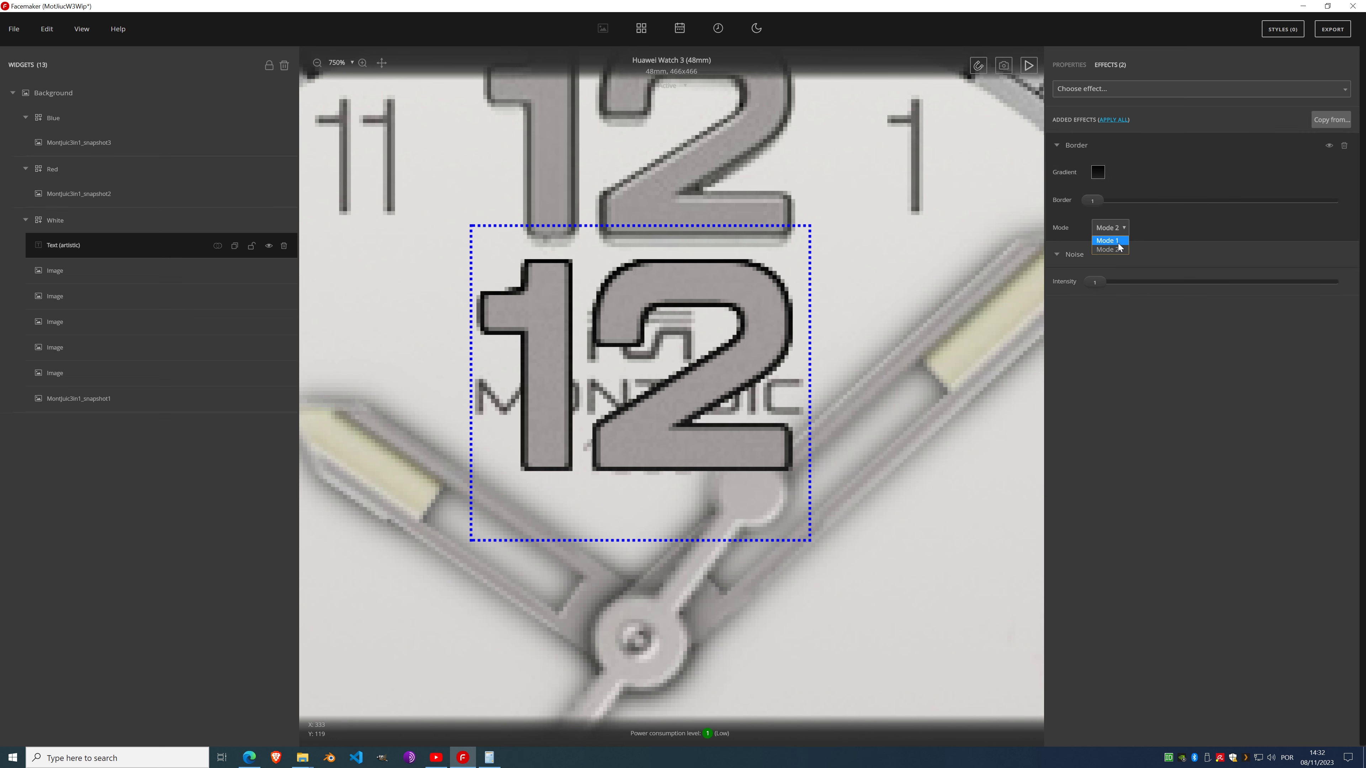
left_click(1118, 242)
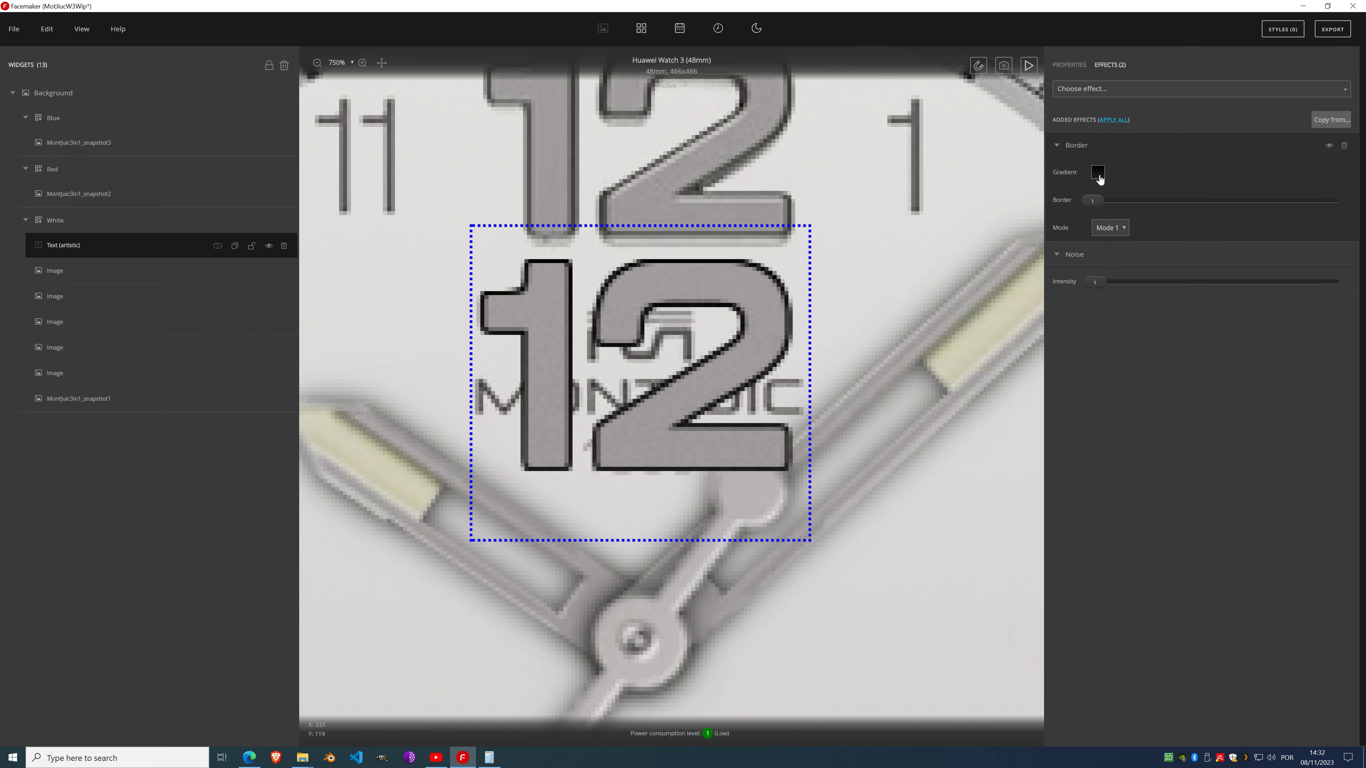
Step: Recolour the 12 text's border by setting both ends of its gradient to the same medium-dark grey
left_click(1098, 172)
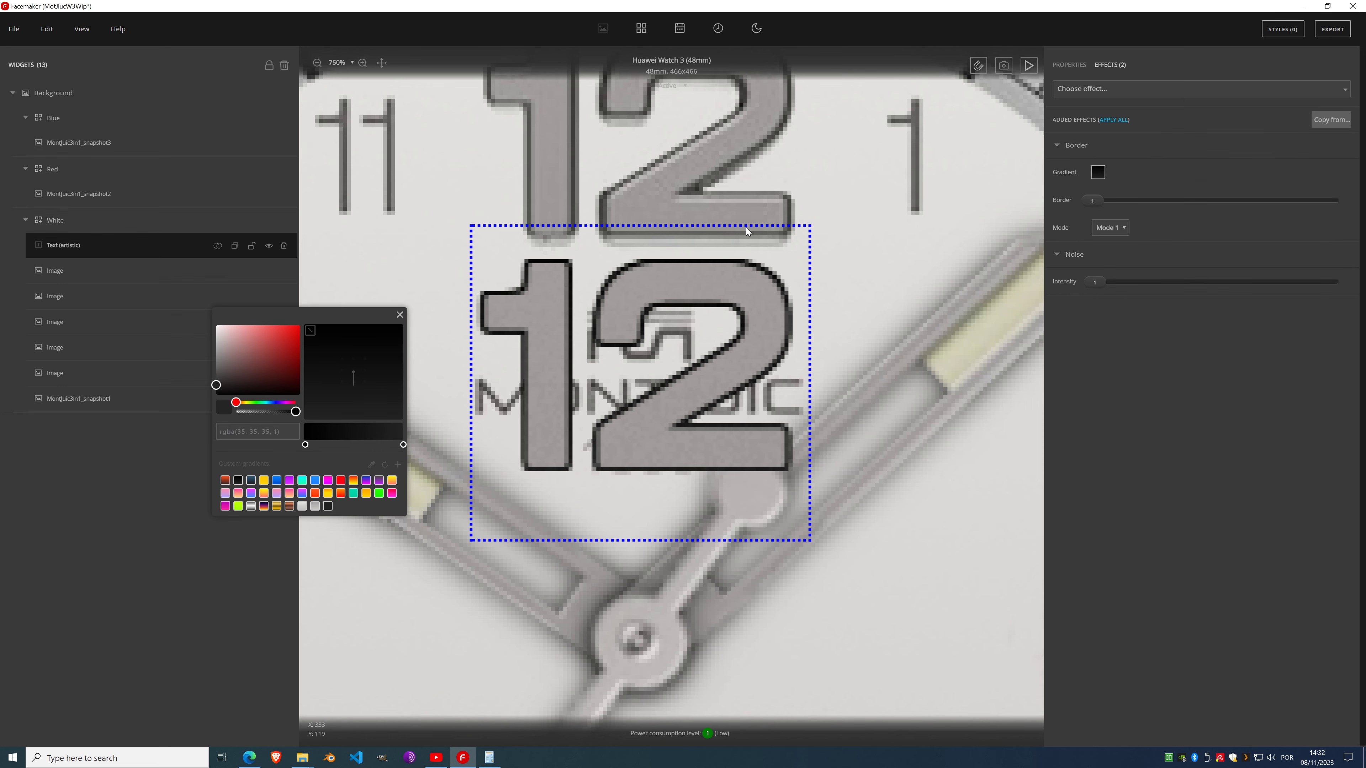
left_click(305, 445)
left_click_drag(216, 397, 218, 368)
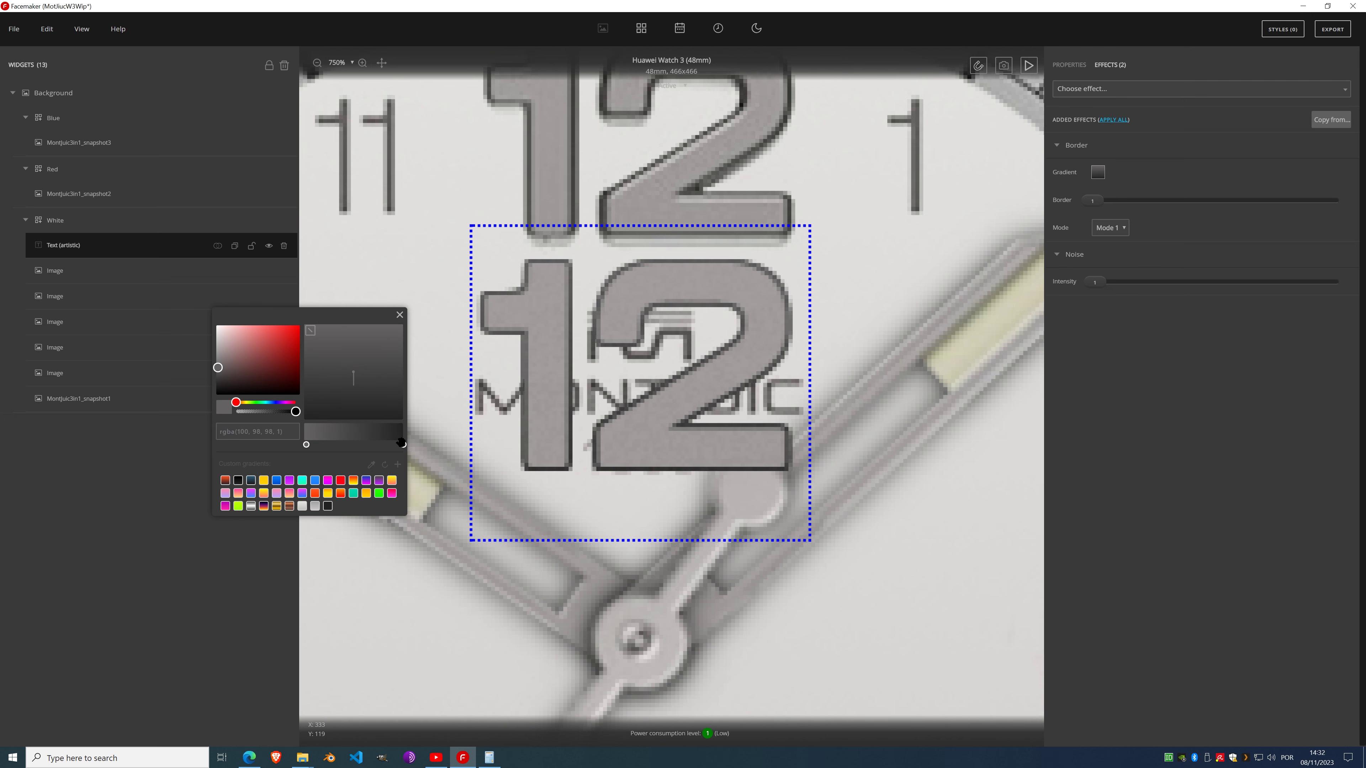
left_click(404, 443)
left_click_drag(207, 386, 213, 371)
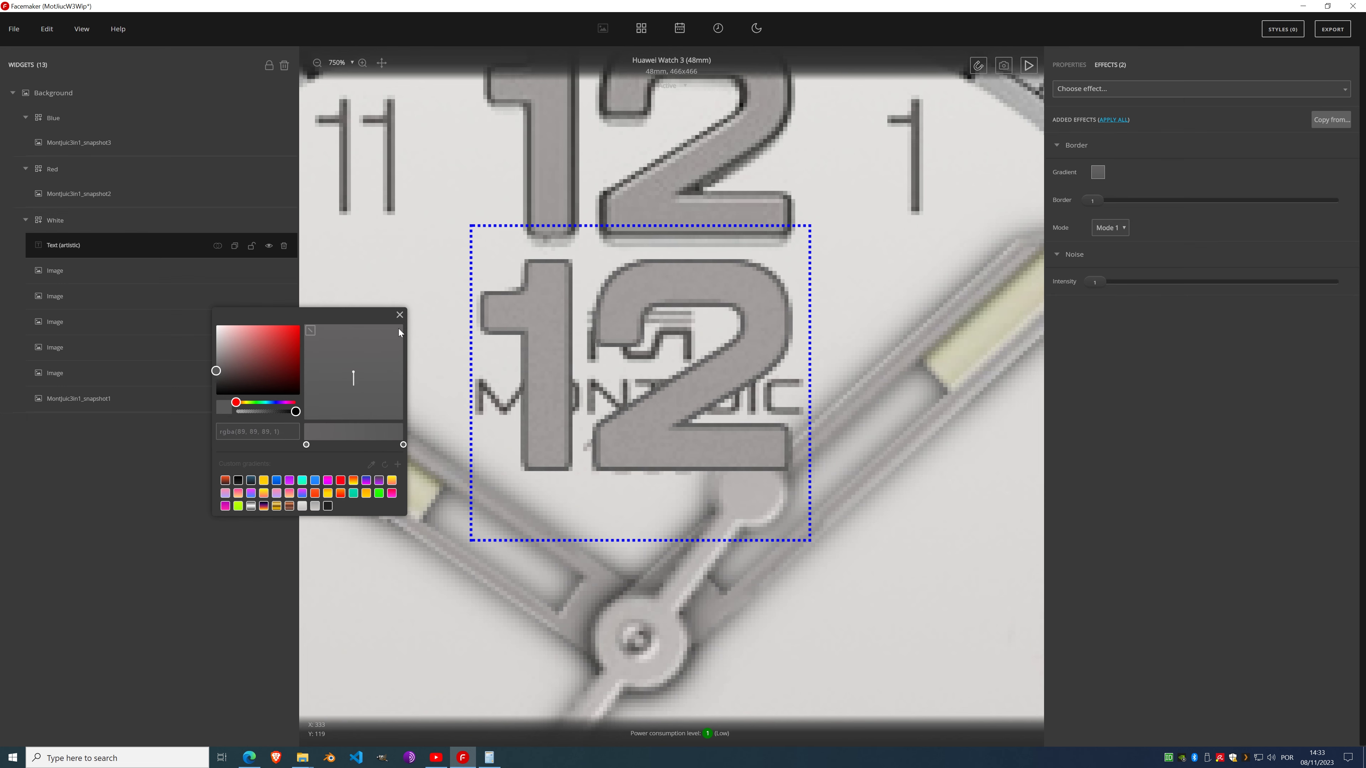
left_click(399, 314)
Step: Move the 12 text up so it exactly covers the dial's 12 numeral, at about X 192, Y 73
scroll(621, 318, "down", 4)
scroll(621, 314, "down", 3)
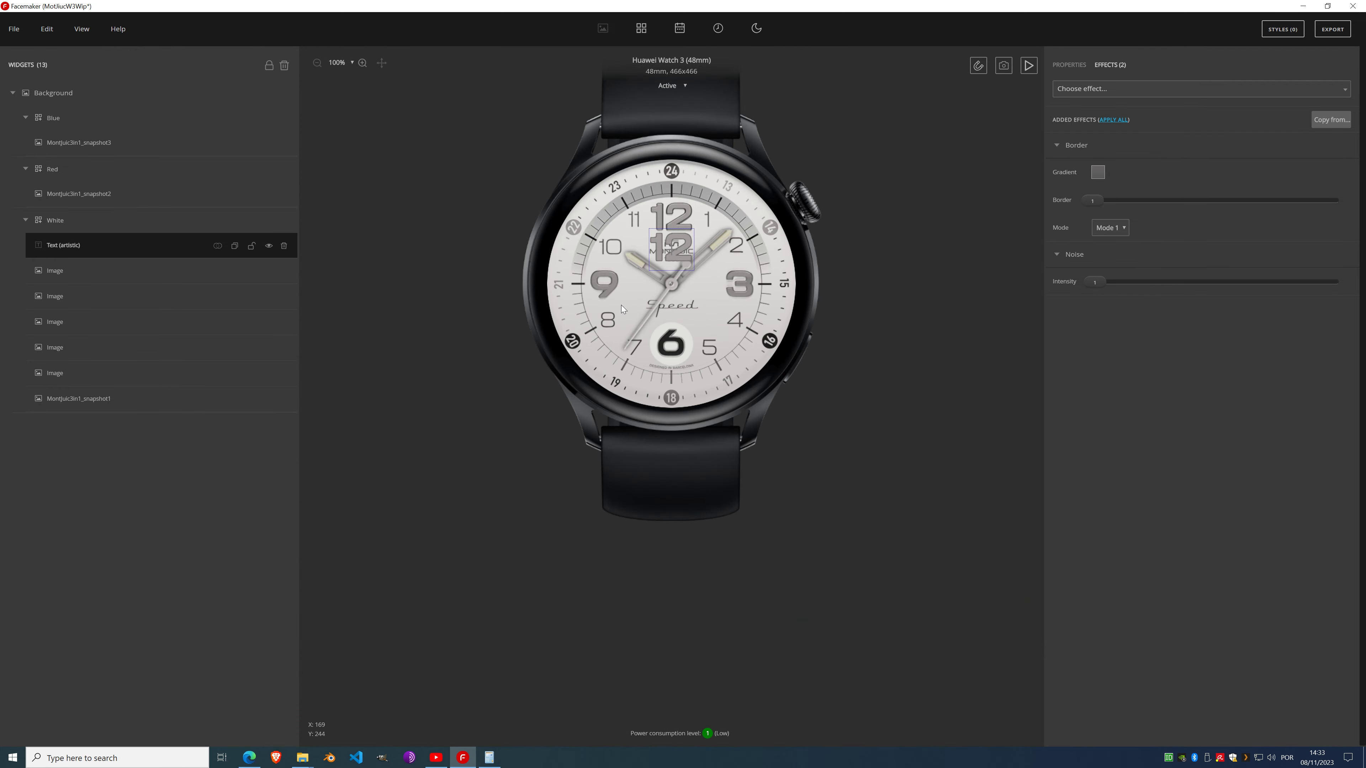
scroll(674, 224, "up", 5)
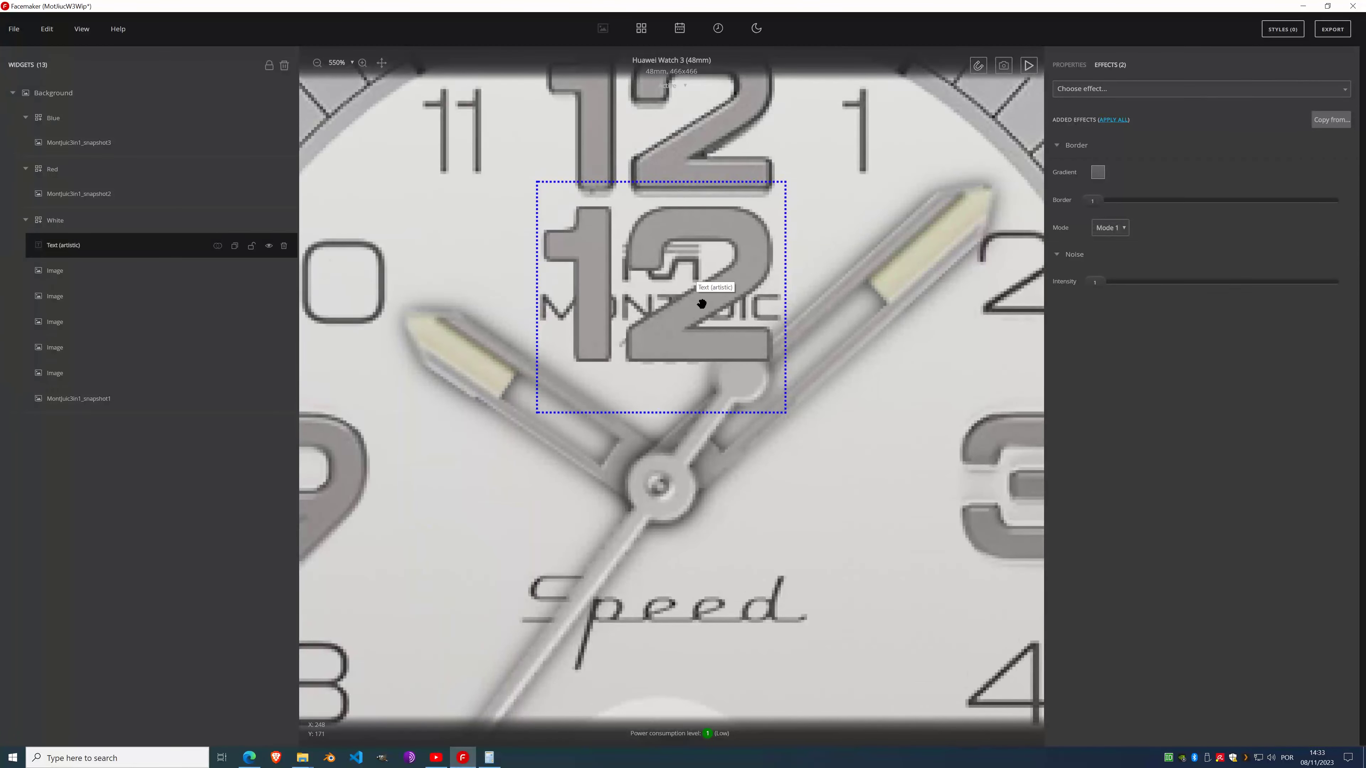
left_click_drag(701, 304, 702, 140)
scroll(680, 197, "down", 3)
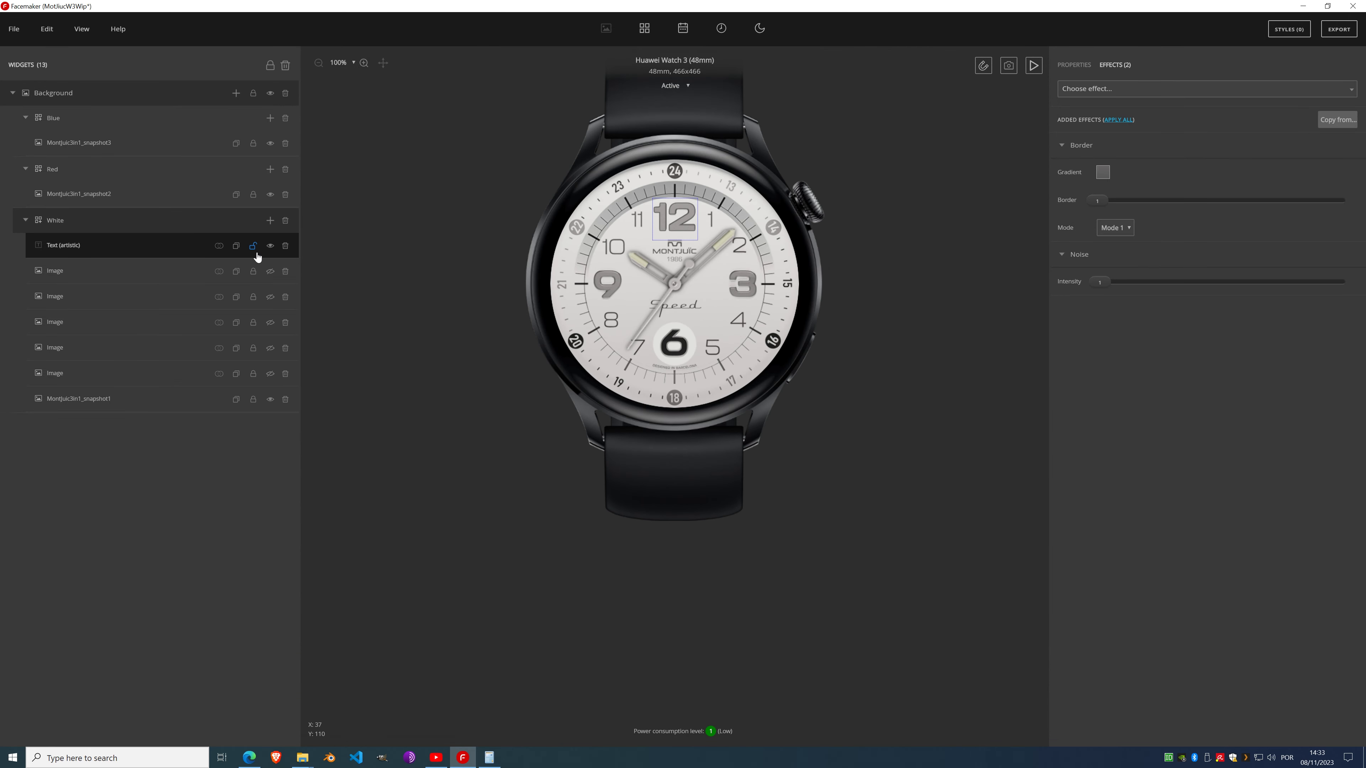
Step: Show the hidden image layers in the White style and inspect the 12 text against the rebuilt dial
left_click(270, 297)
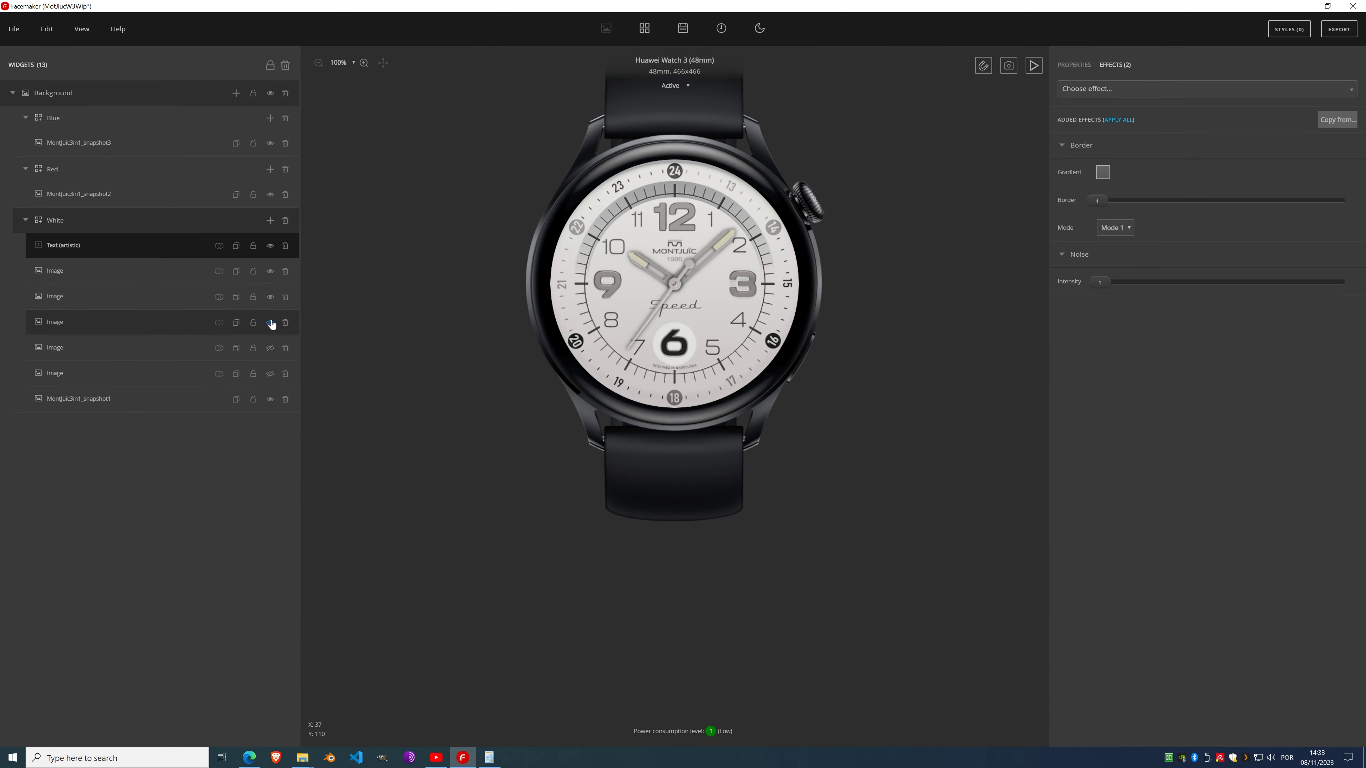
left_click(270, 322)
left_click(271, 348)
left_click(271, 374)
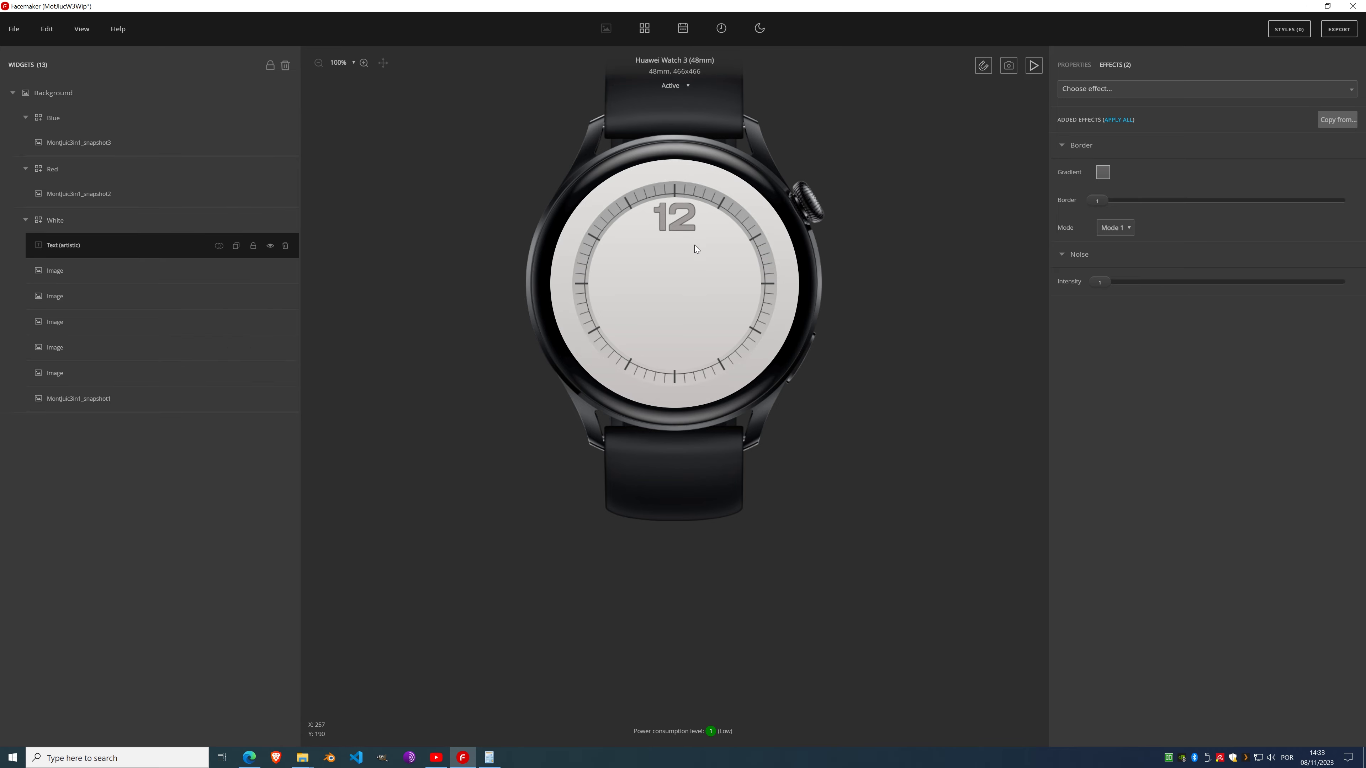
scroll(674, 208, "up", 4)
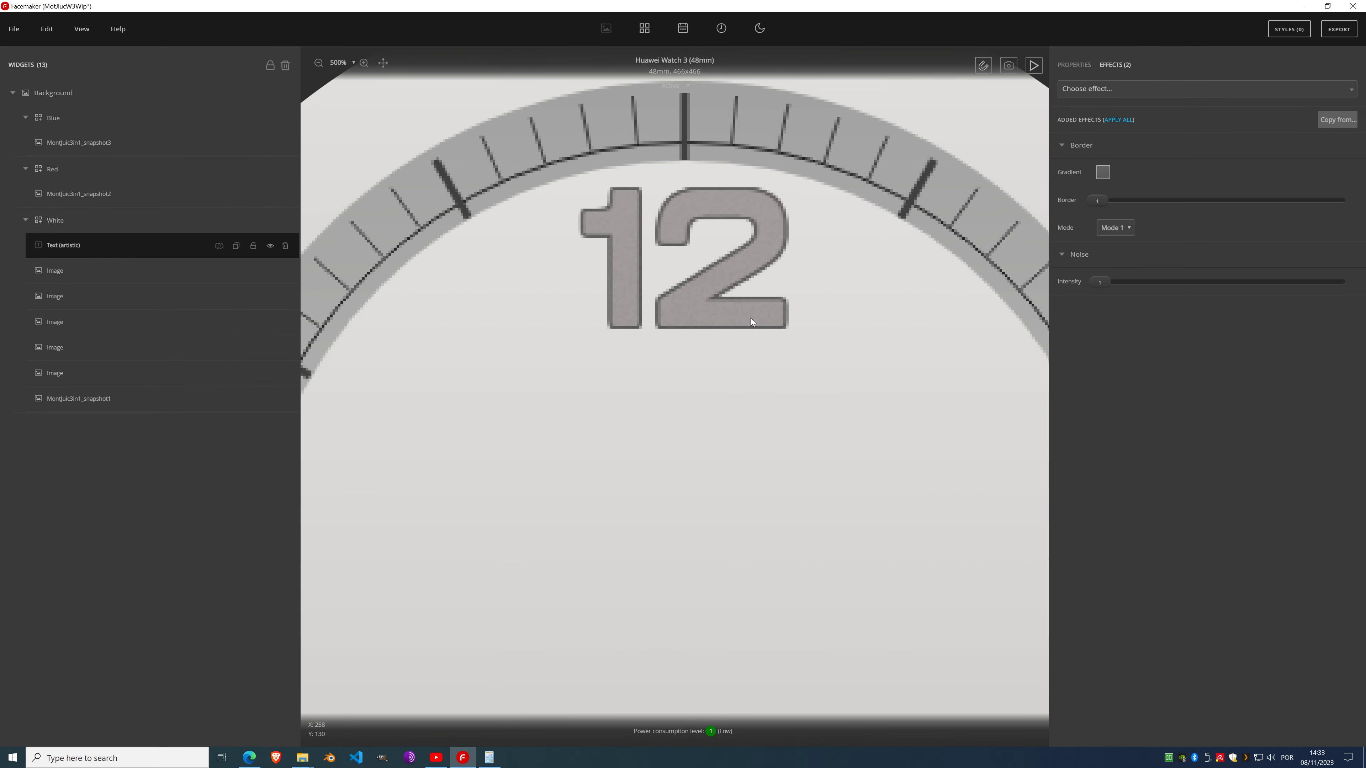
scroll(749, 306, "down", 4)
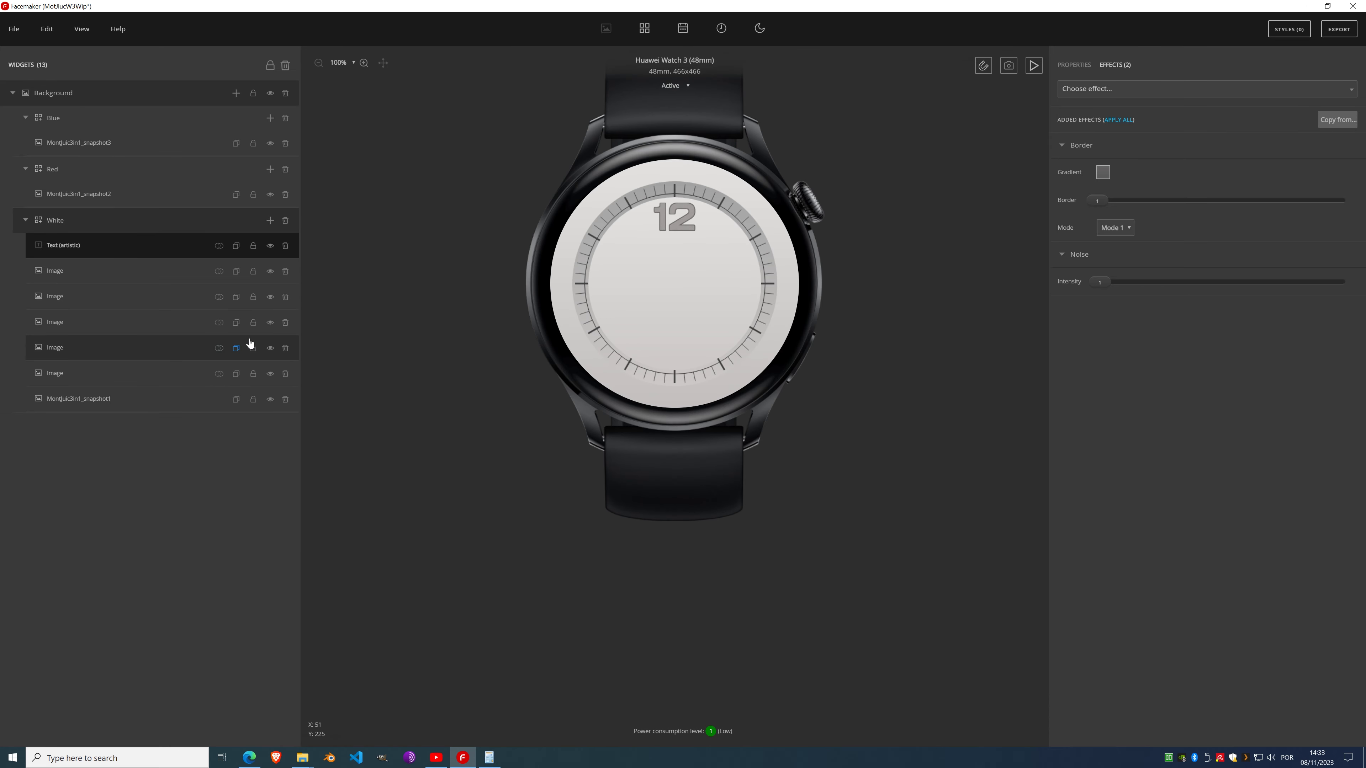
Step: Hide the 12 text and all five image layers in the White style, leaving only the reference snapshot visible
left_click(270, 246)
left_click(270, 271)
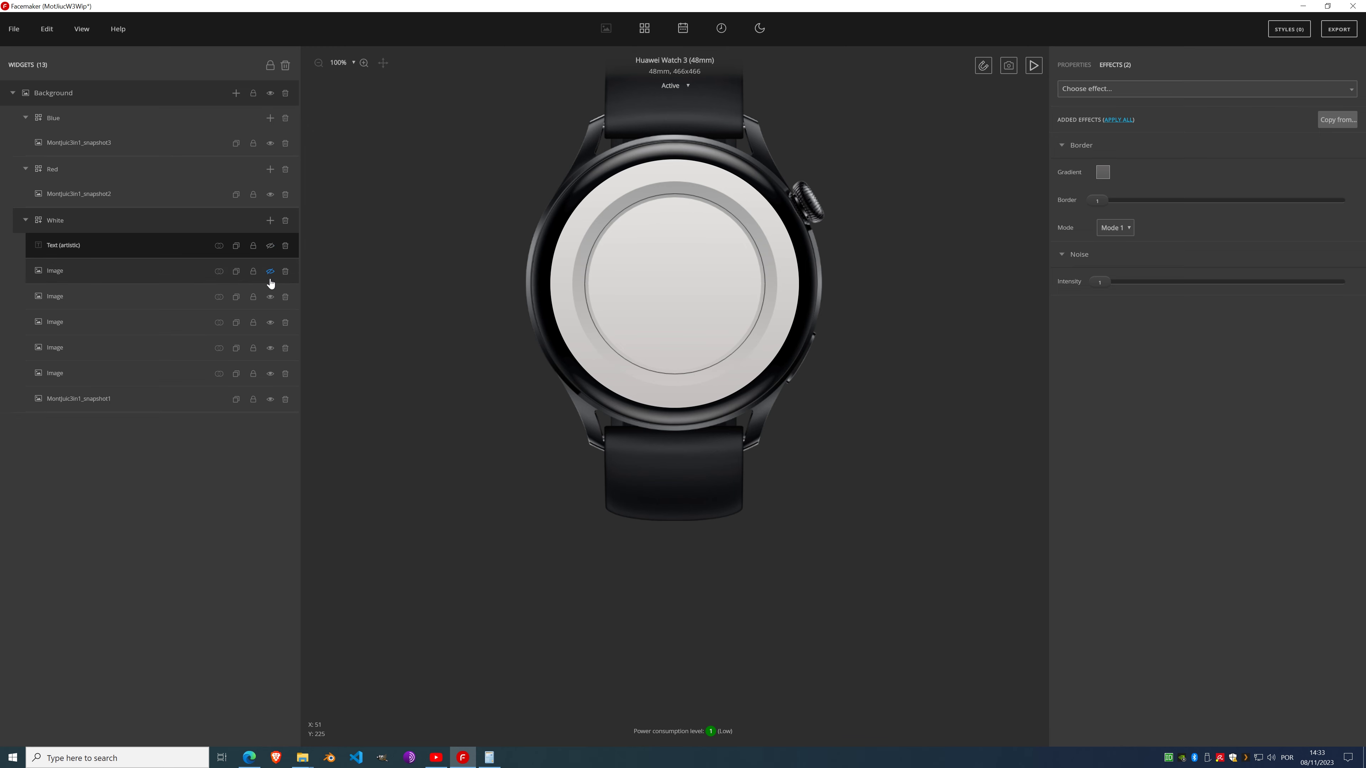
left_click(270, 297)
left_click(270, 323)
left_click(270, 348)
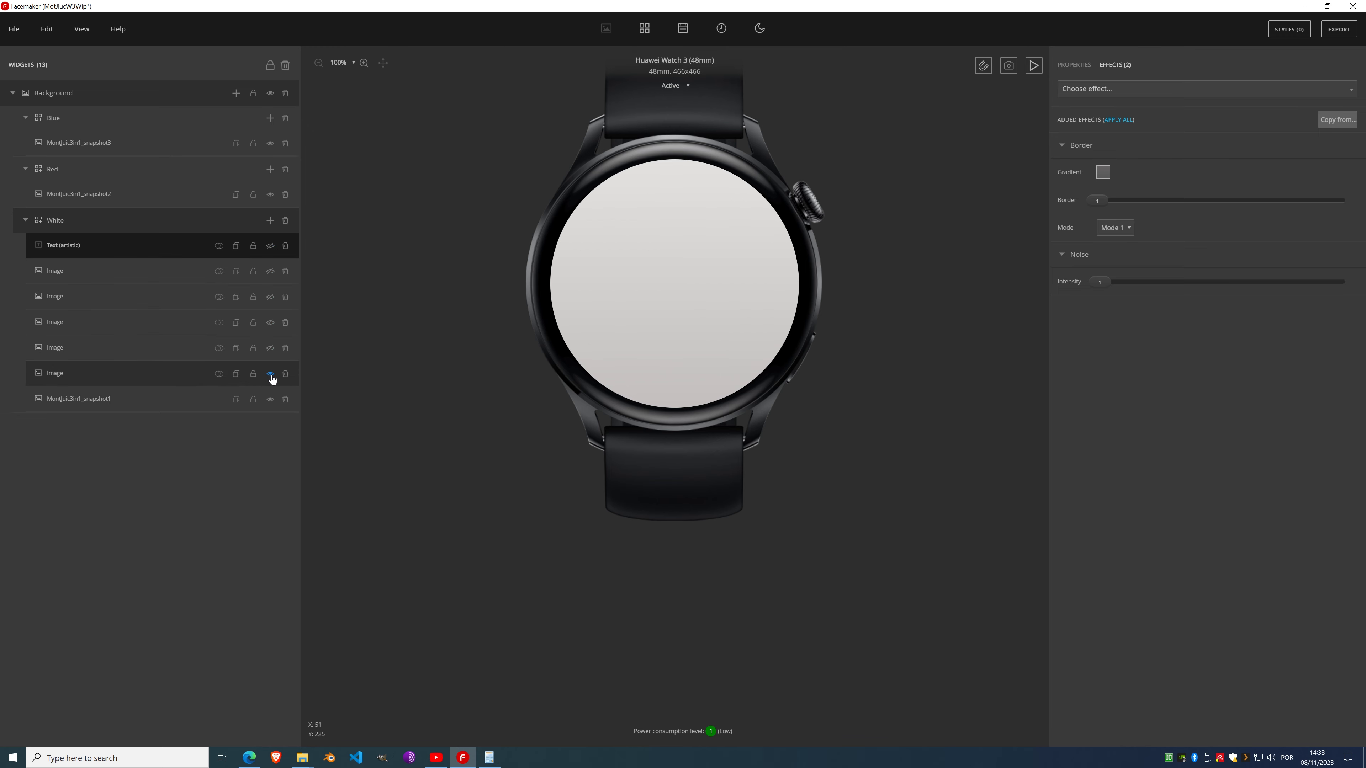
left_click(271, 374)
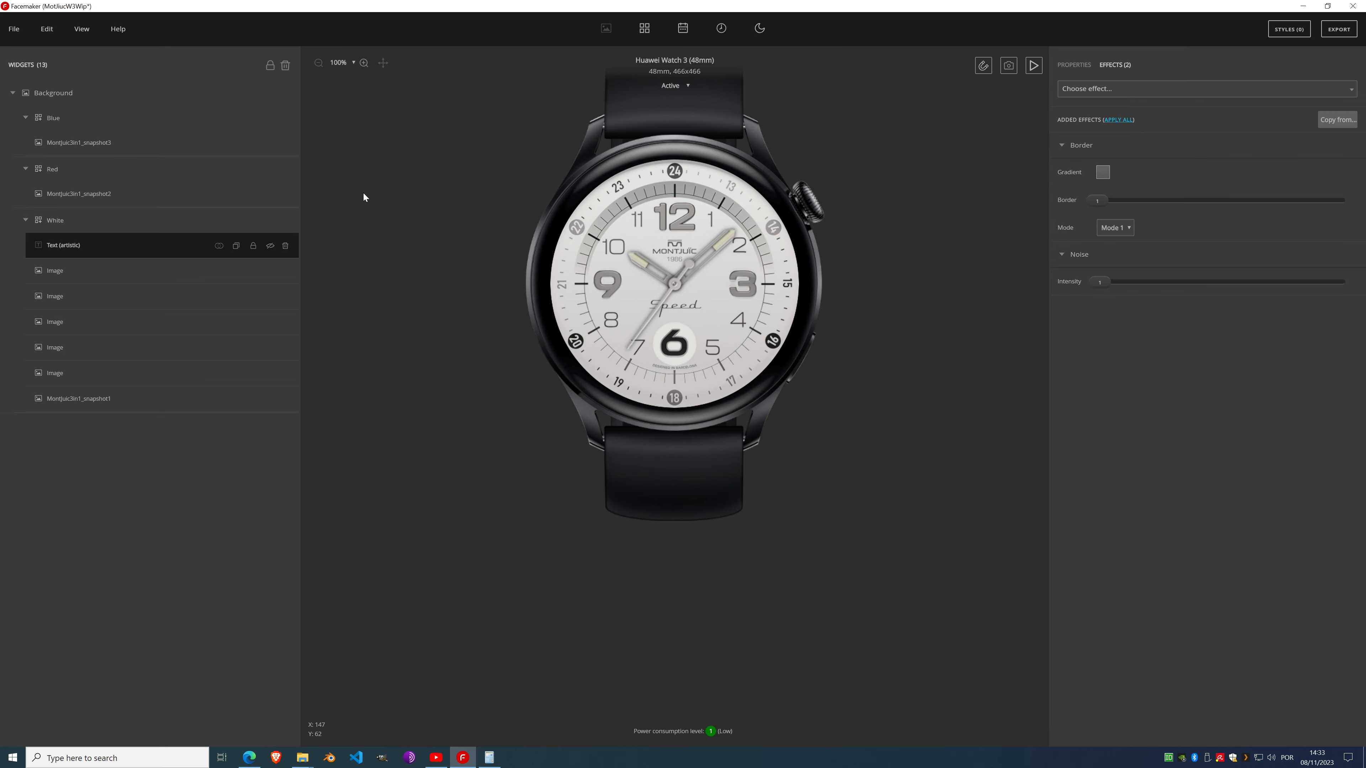
Step: Clone the 12 text, change the copy's text to 3 and align it over the dial's 3 numeral at about X 331, Y 199
left_click(236, 246)
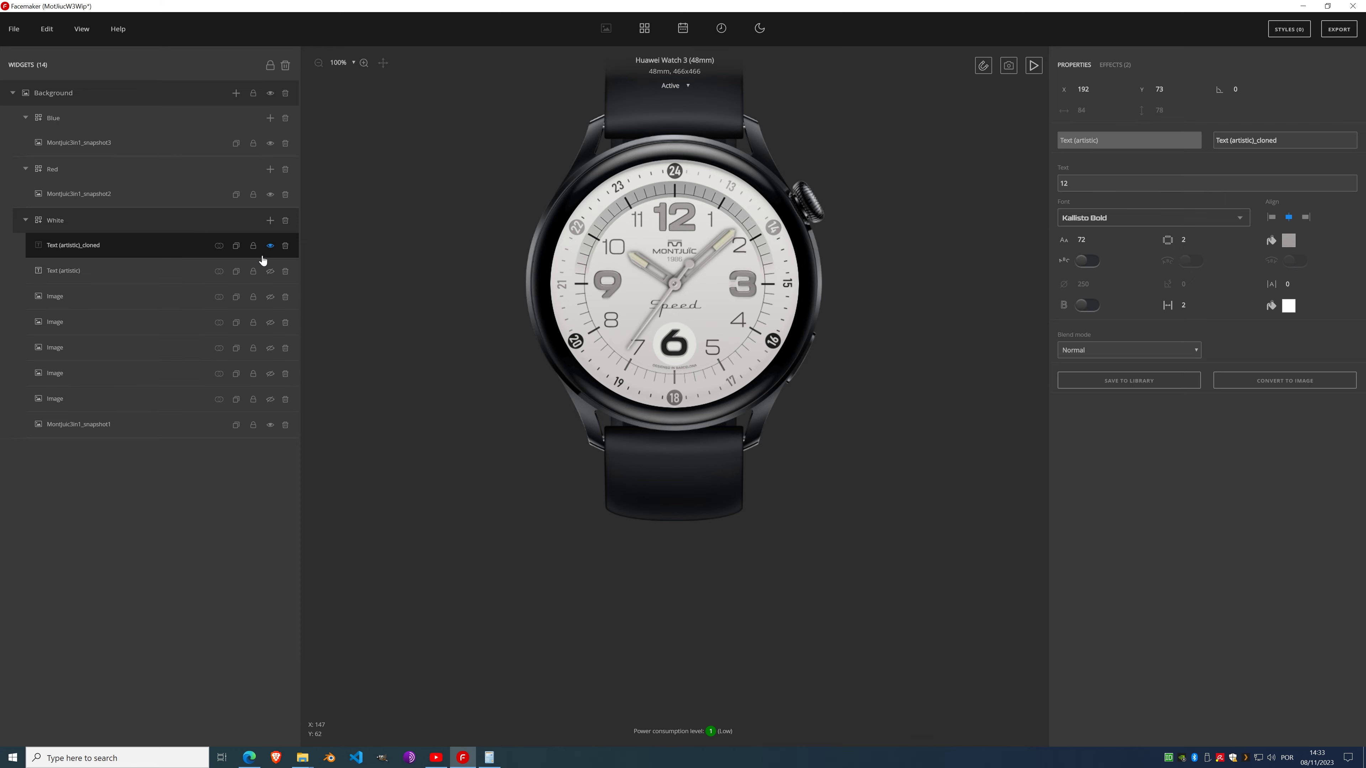
mouse_move(668, 215)
left_mouse_down()
mouse_move(730, 270)
mouse_move(723, 296)
left_mouse_up()
scroll(723, 295, "up", 5)
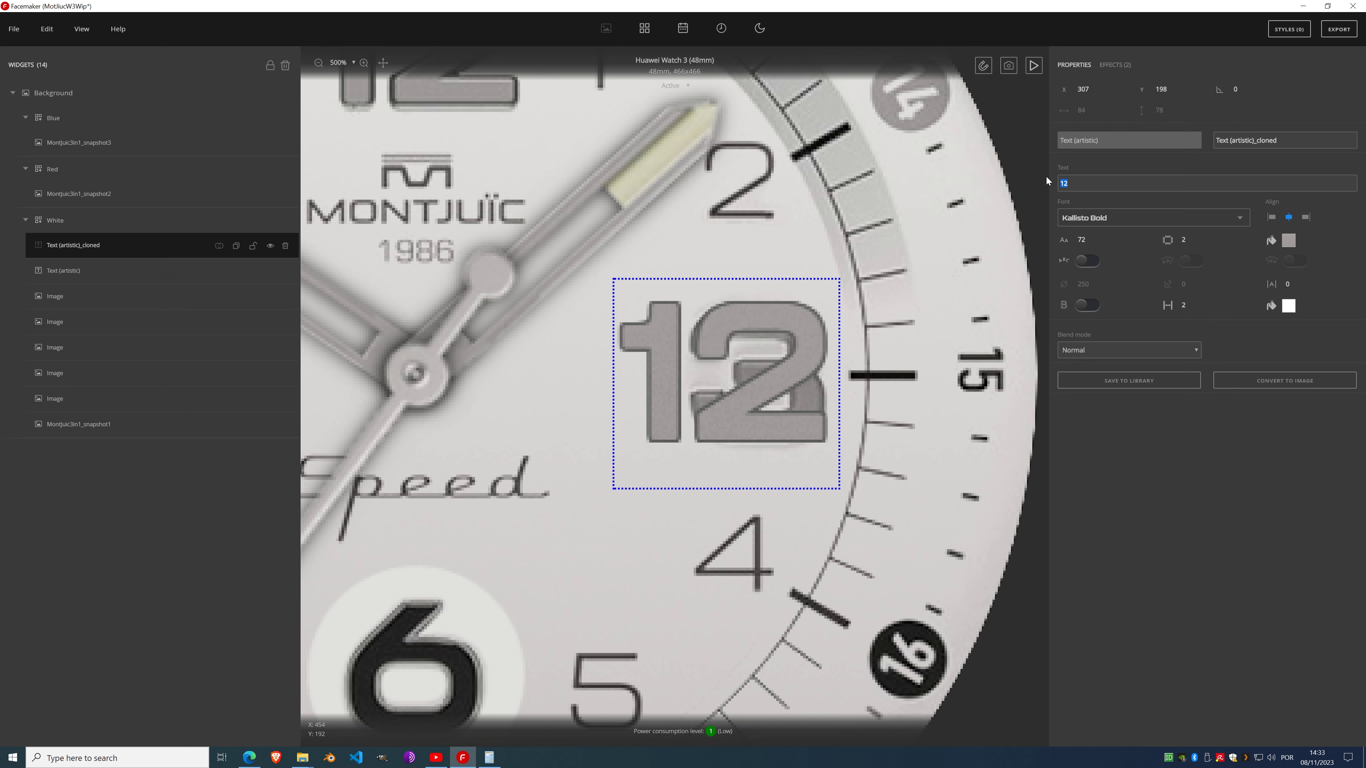
type("3")
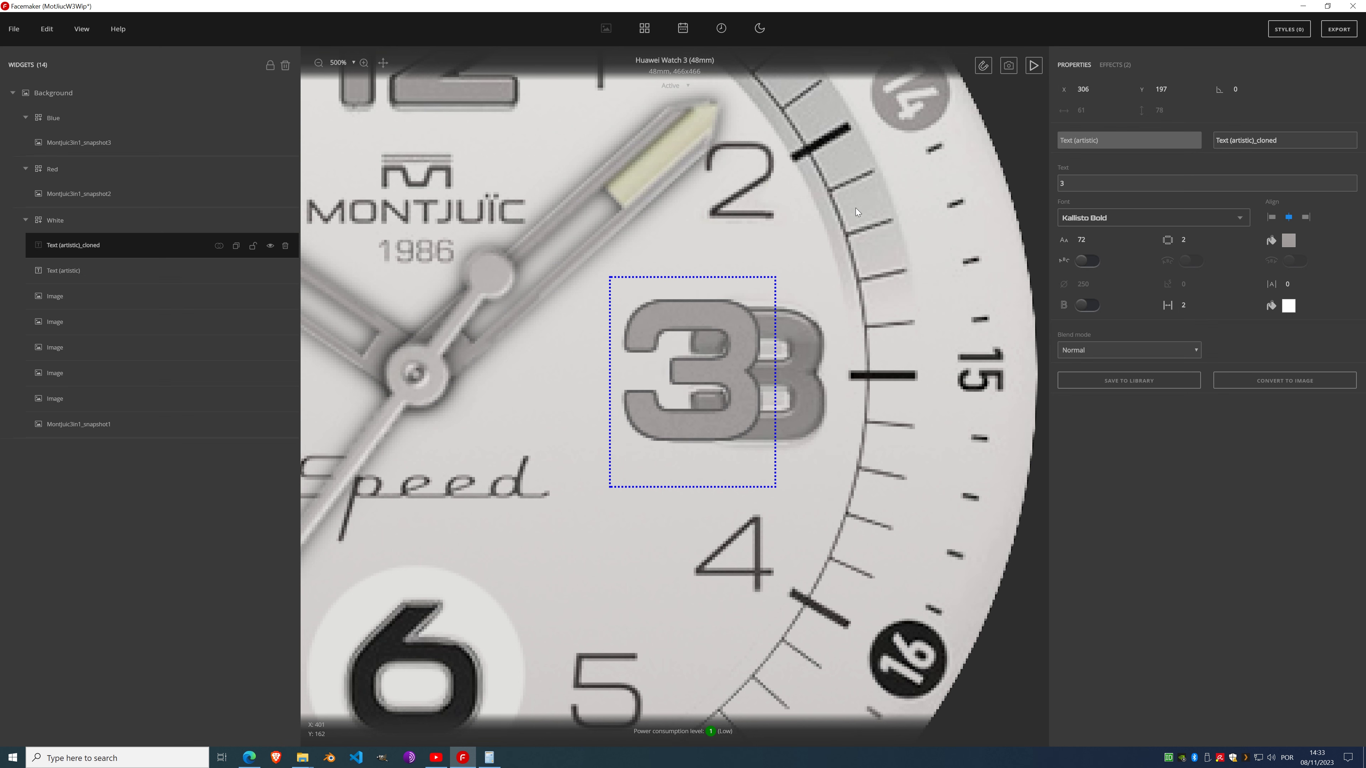
left_click_drag(723, 348, 800, 374)
scroll(601, 303, "down", 4)
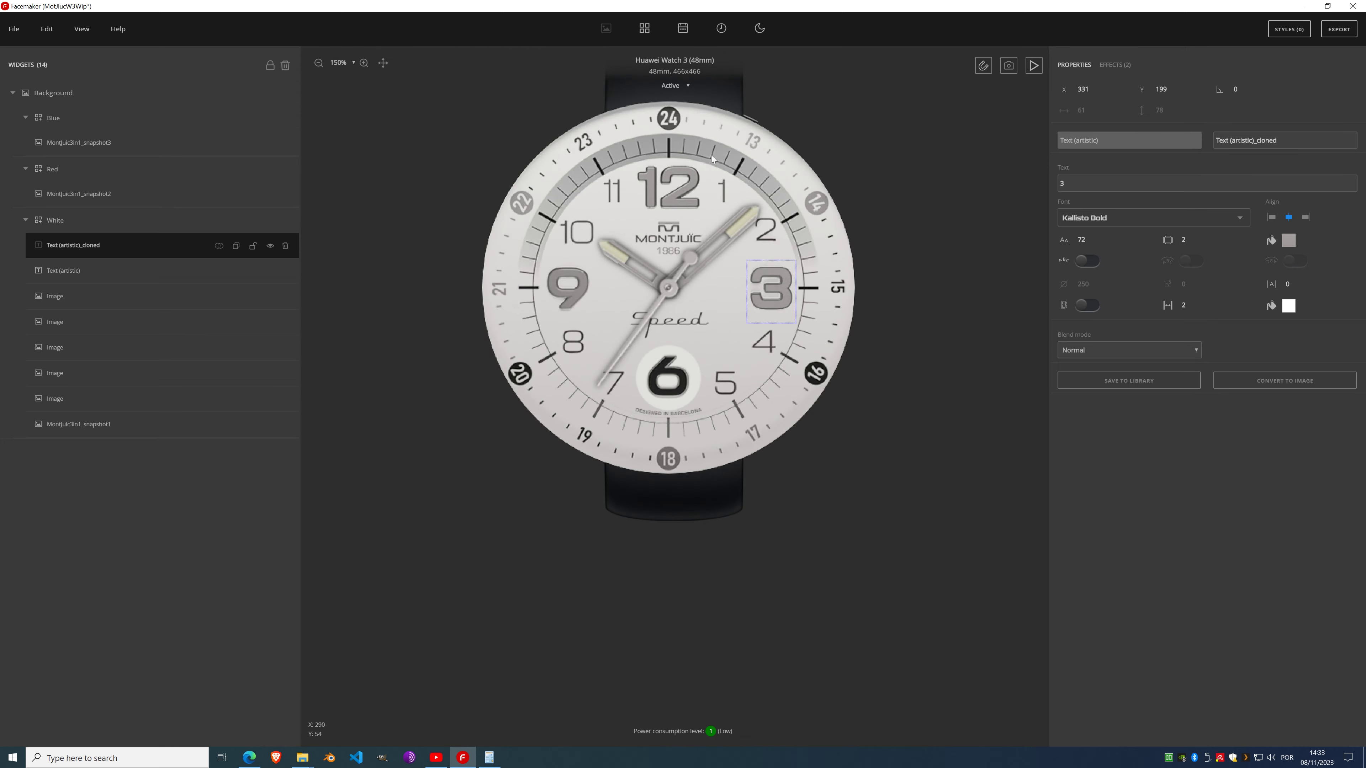
Step: Clone the 3 text, place the copy over the dial's 9 numeral at about X 76, Y 199, and change its text to 9
scroll(666, 296, "up", 4)
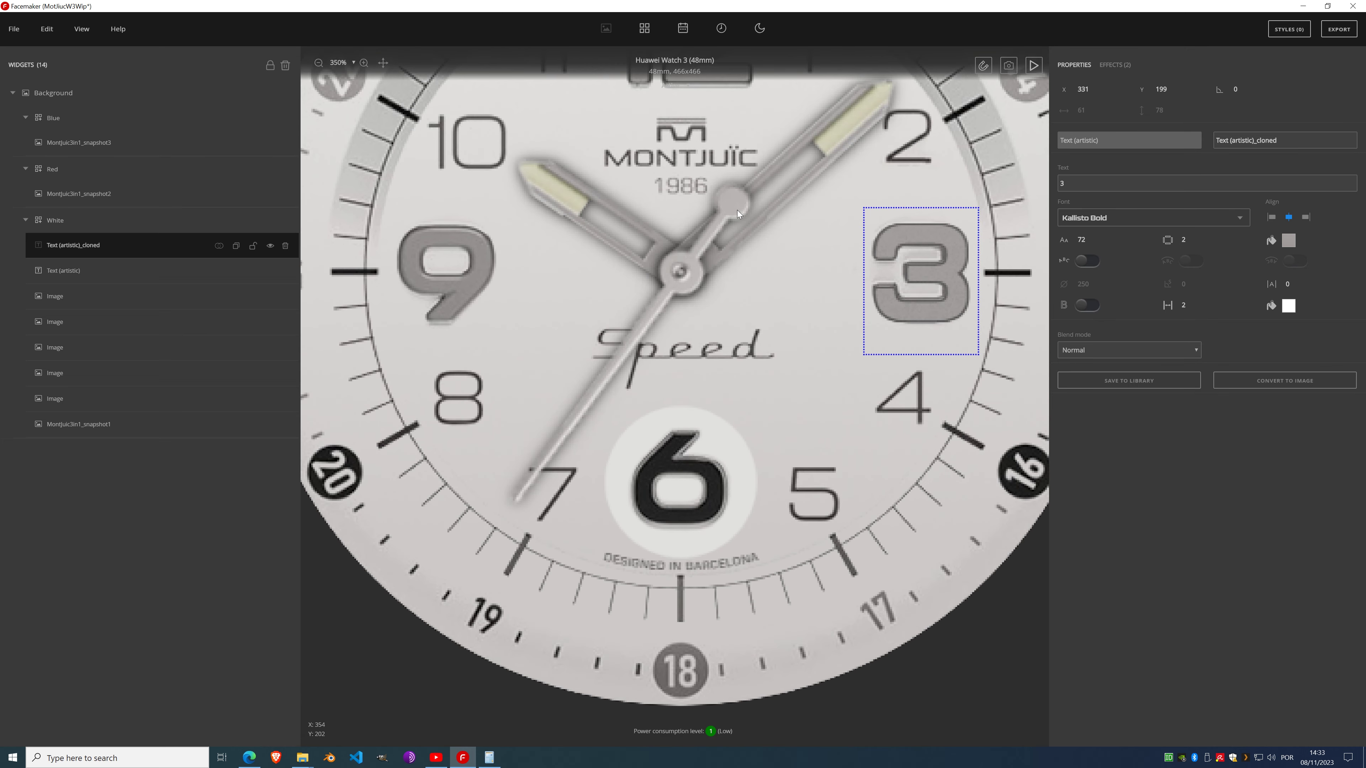
left_click(236, 246)
left_click_drag(954, 290, 486, 293)
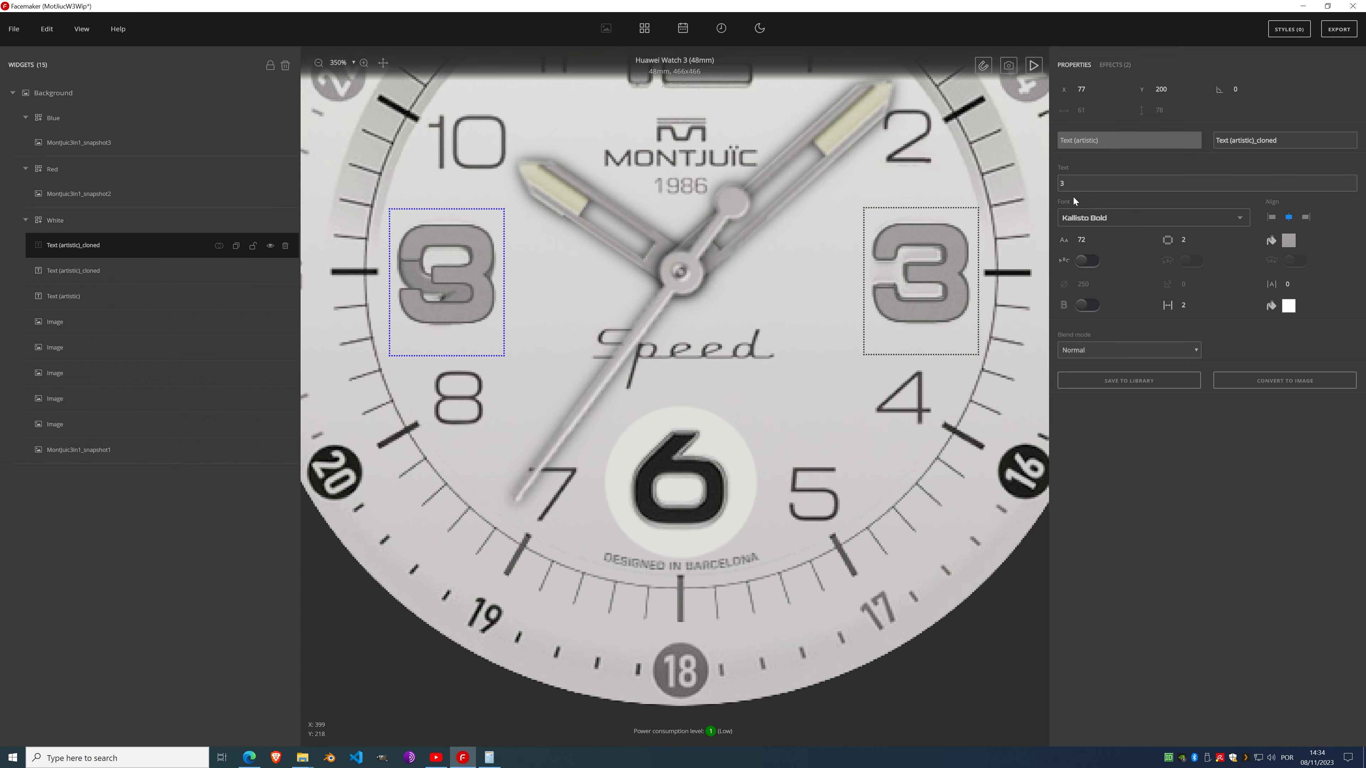
type("9")
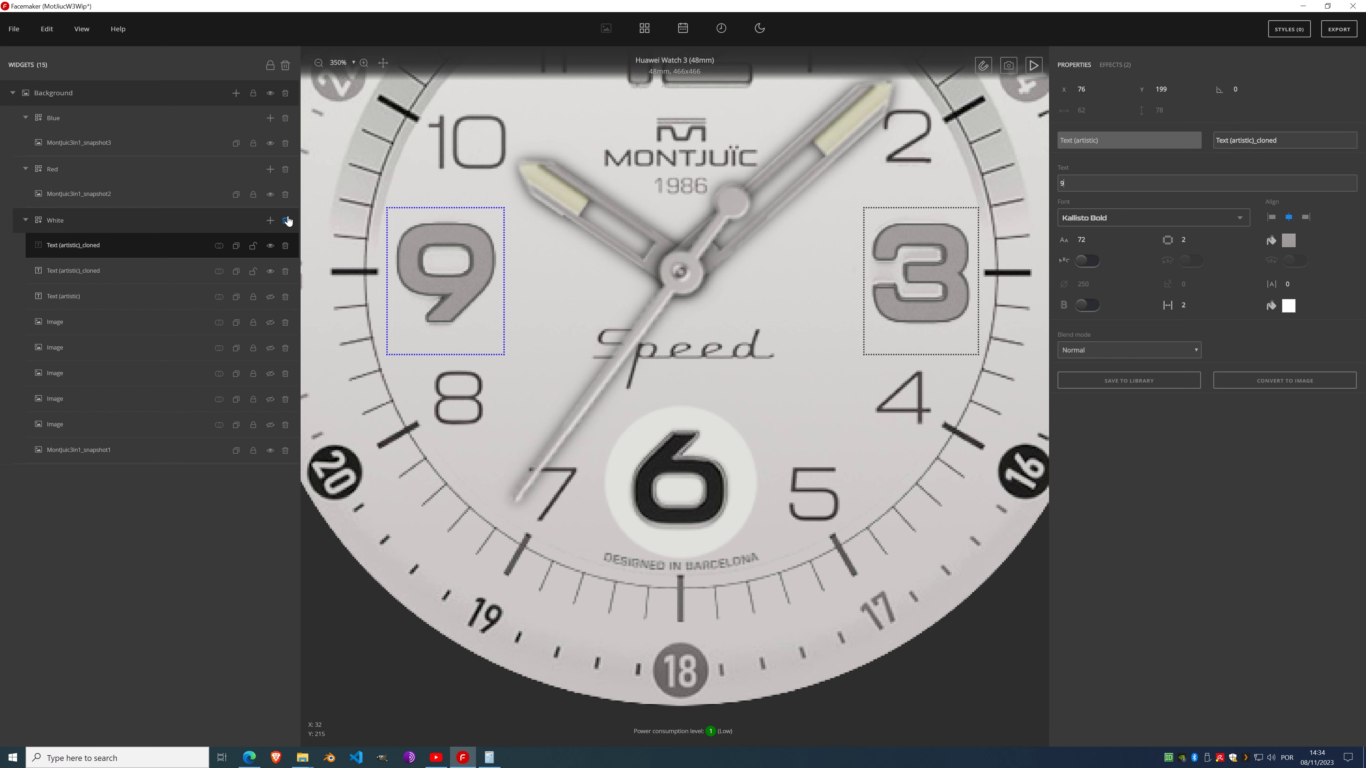
Step: Clone the 9 text widget, place the copy beside the dial's black 6, and change its text to 6
left_click(236, 246)
mouse_move(578, 308)
left_mouse_down()
mouse_move(978, 558)
mouse_move(907, 527)
mouse_move(911, 513)
left_mouse_up()
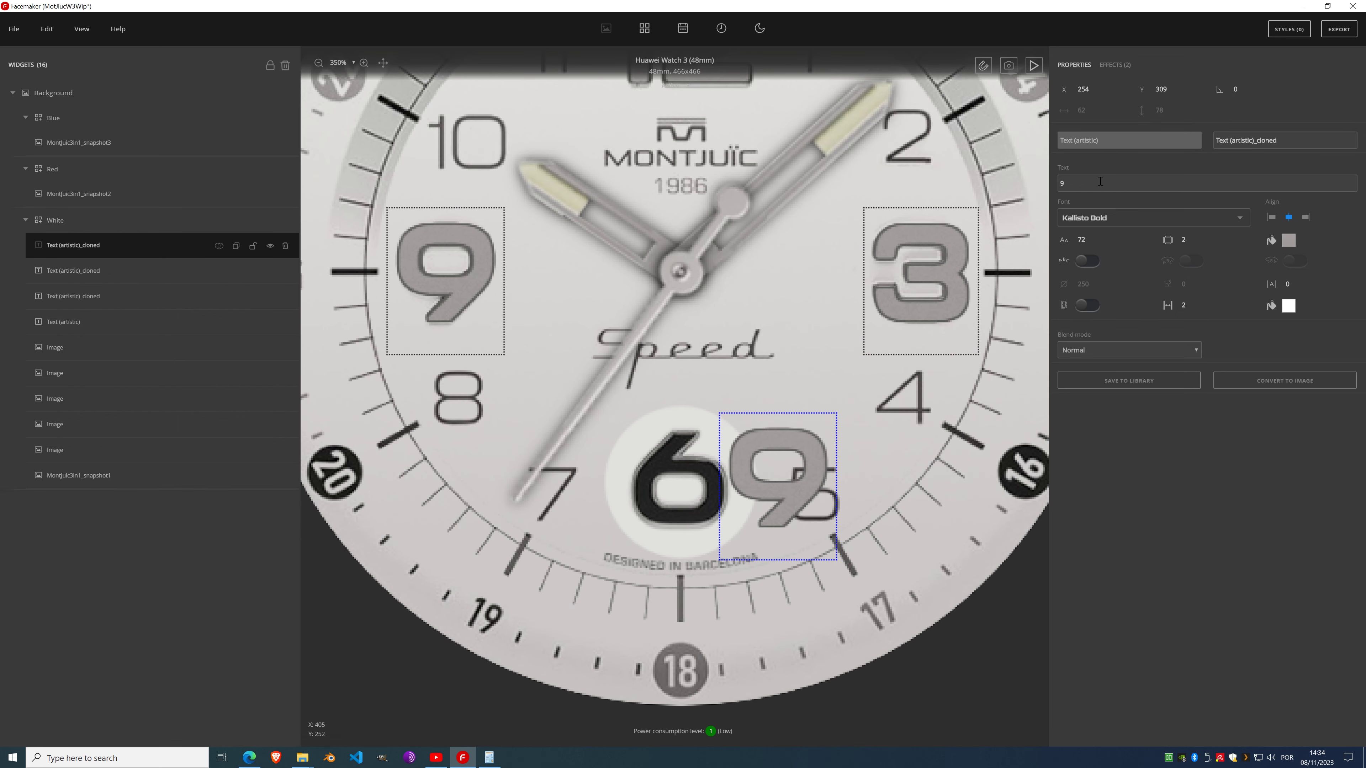
type("6")
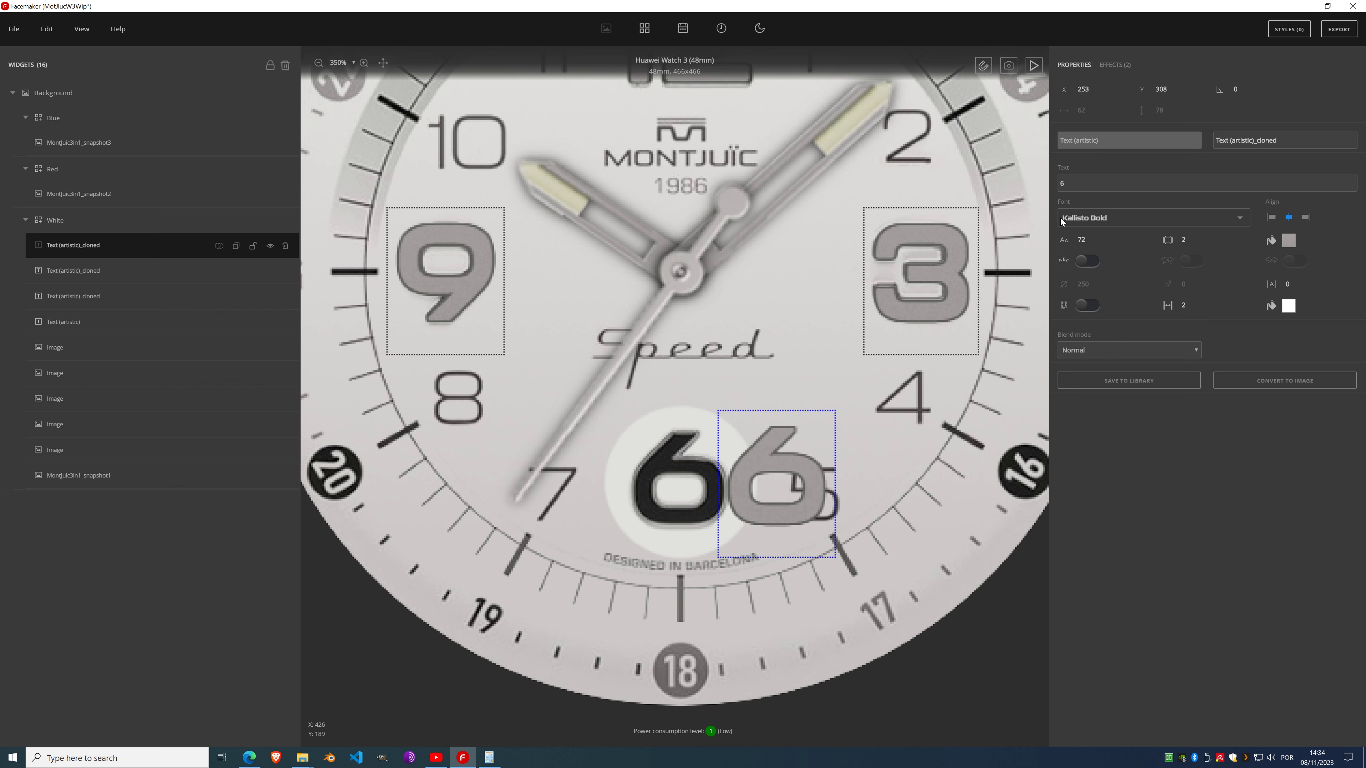
scroll(753, 473, "up", 6)
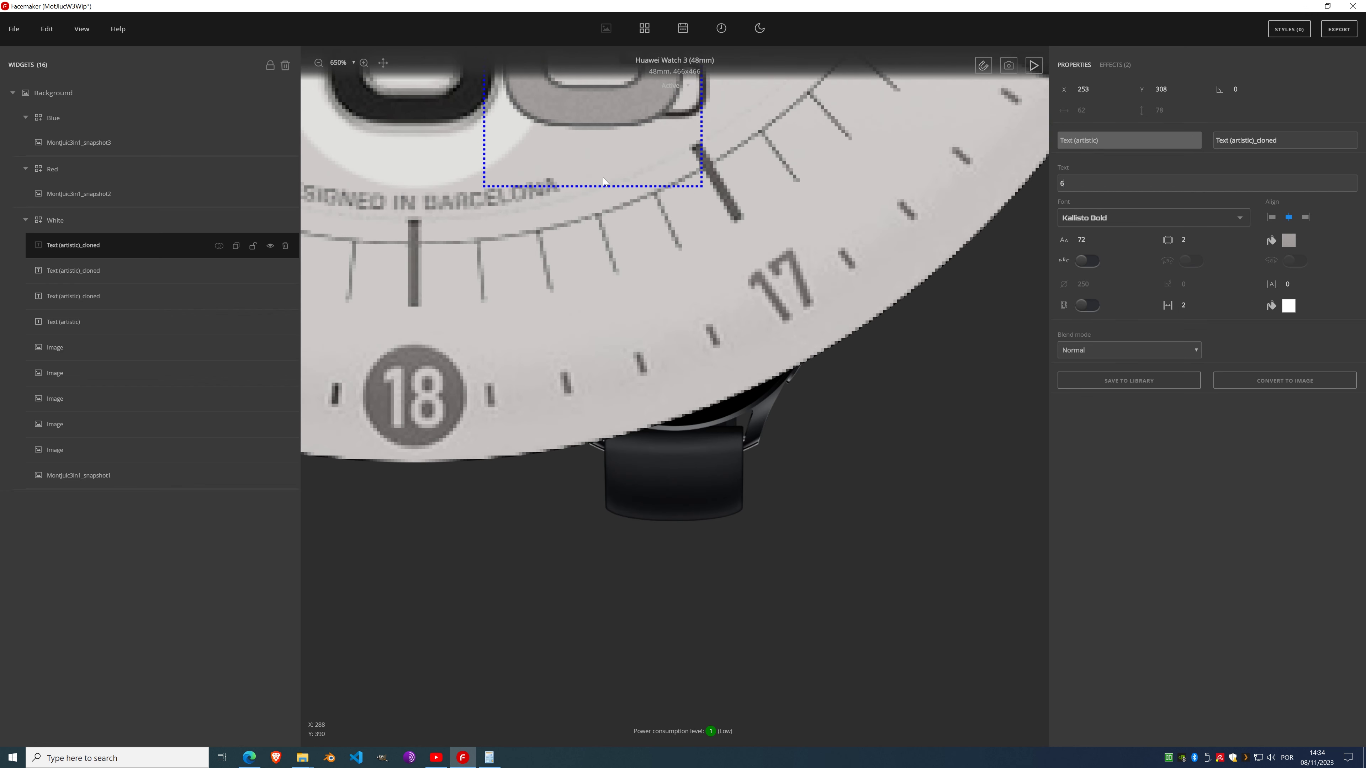
scroll(604, 182, "up", 3)
scroll(616, 183, "up", 4)
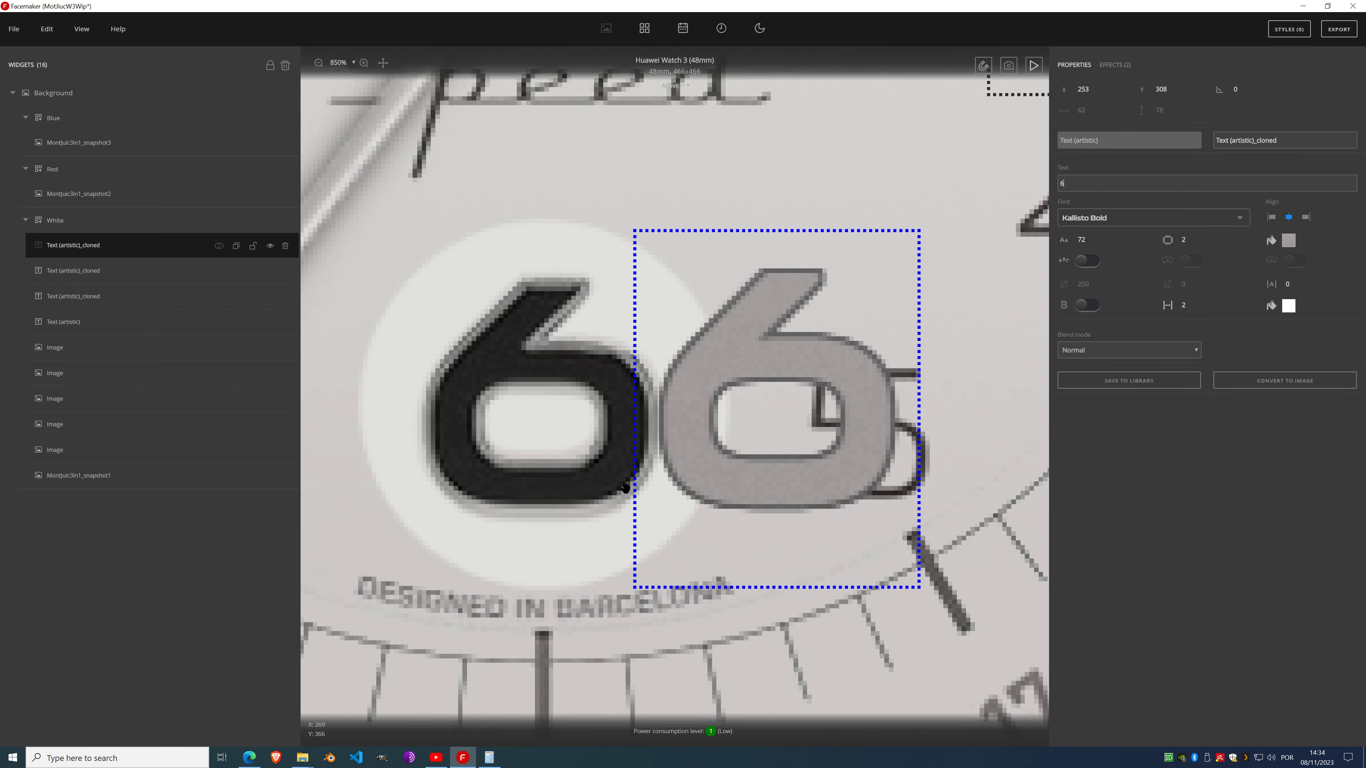
Step: Add a Fill color effect to the cloned 6 and move it below Noise in the effect order
left_click(1113, 68)
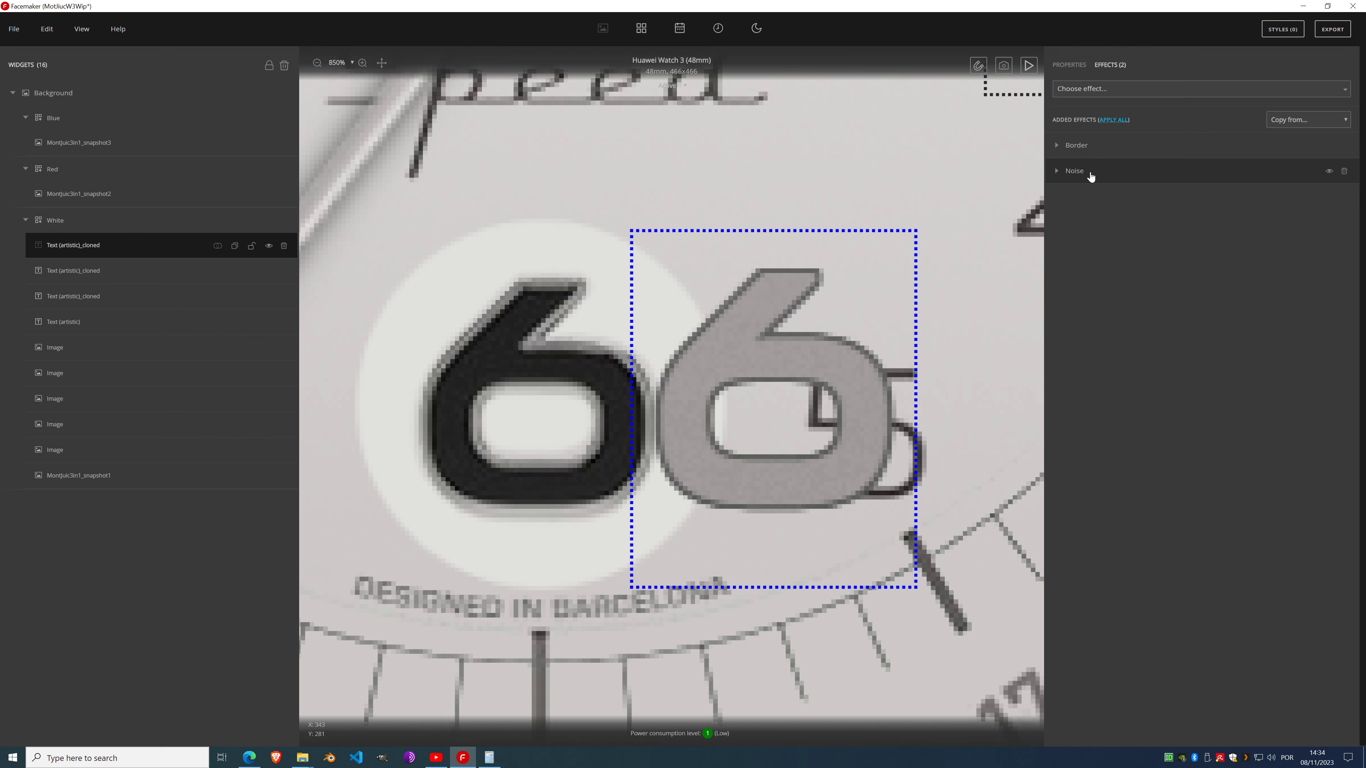
left_click(1099, 93)
scroll(1097, 237, "down", 2)
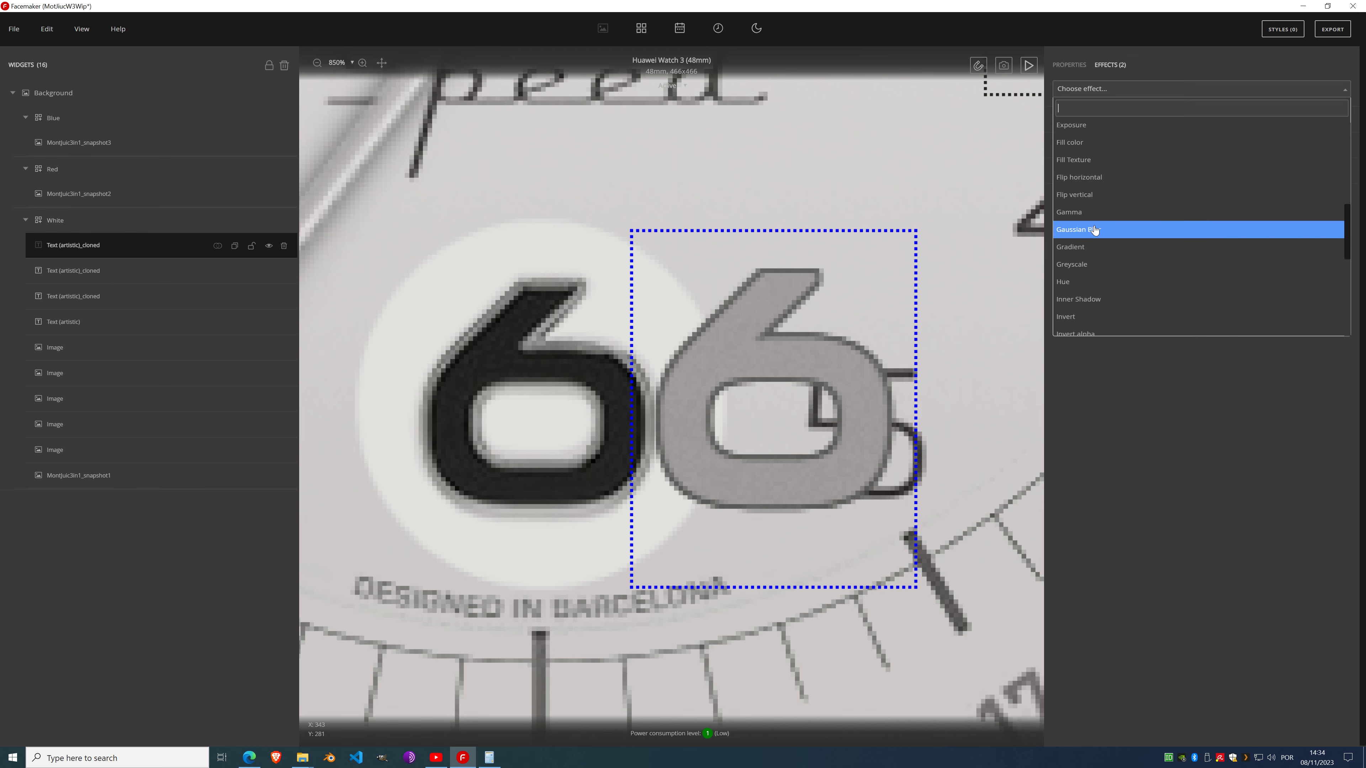
left_click(1093, 142)
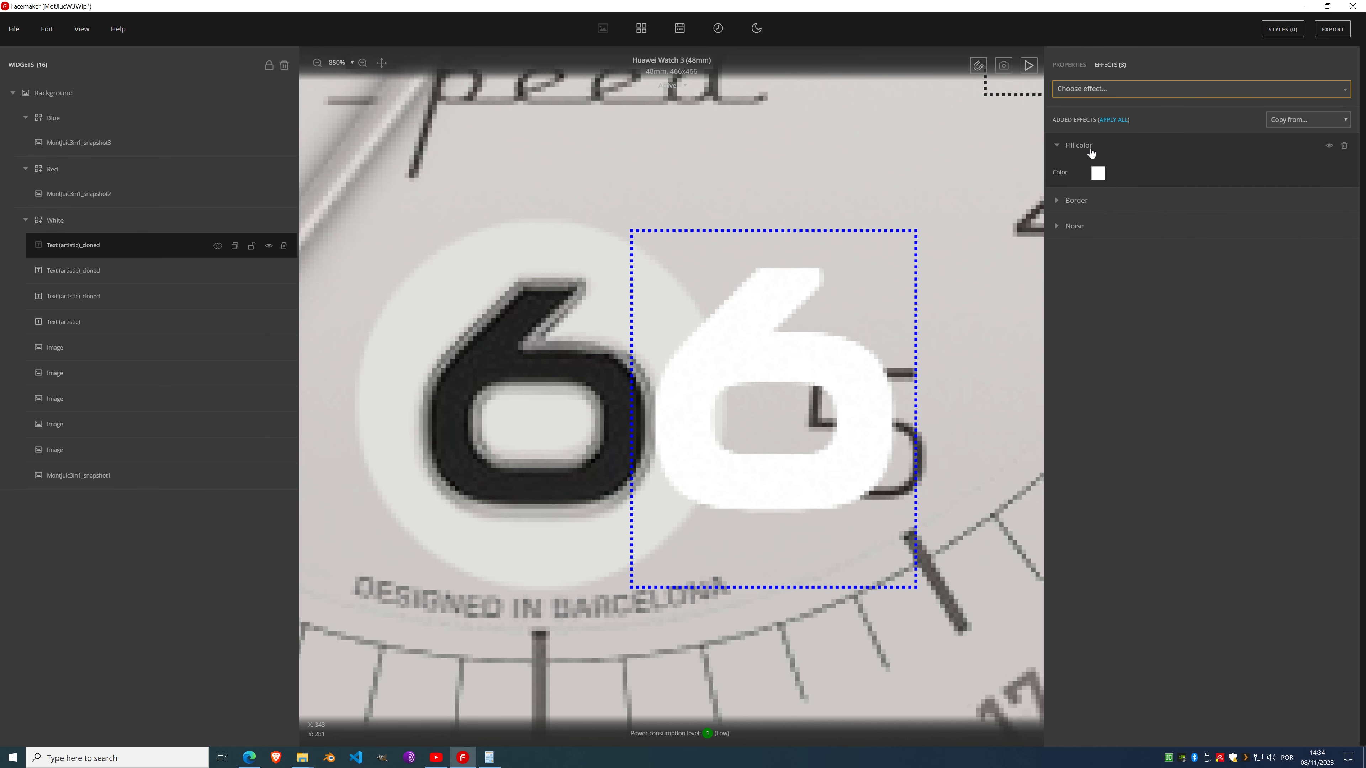
left_click_drag(1092, 153, 1087, 200)
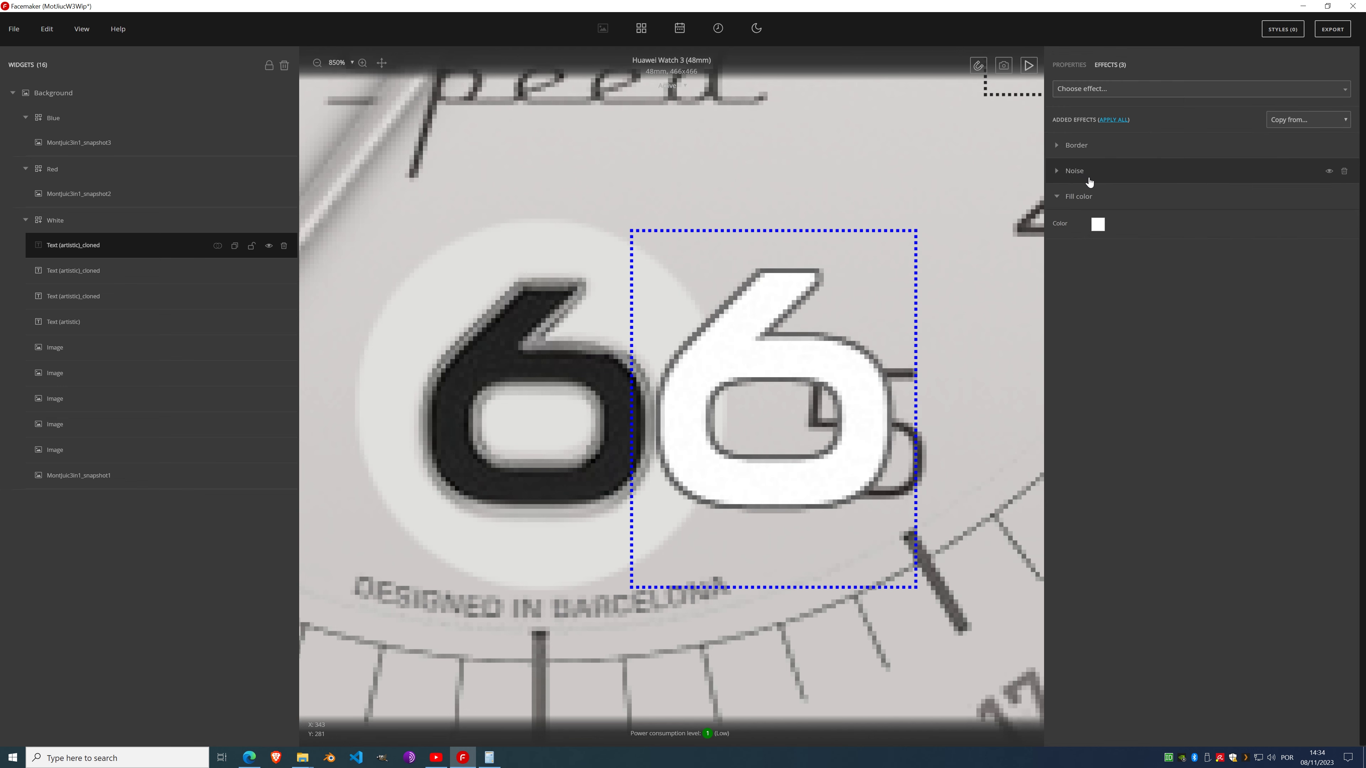
Step: Set the cloned 6's fill color by sampling the black of the dial's original 6
left_click(1097, 225)
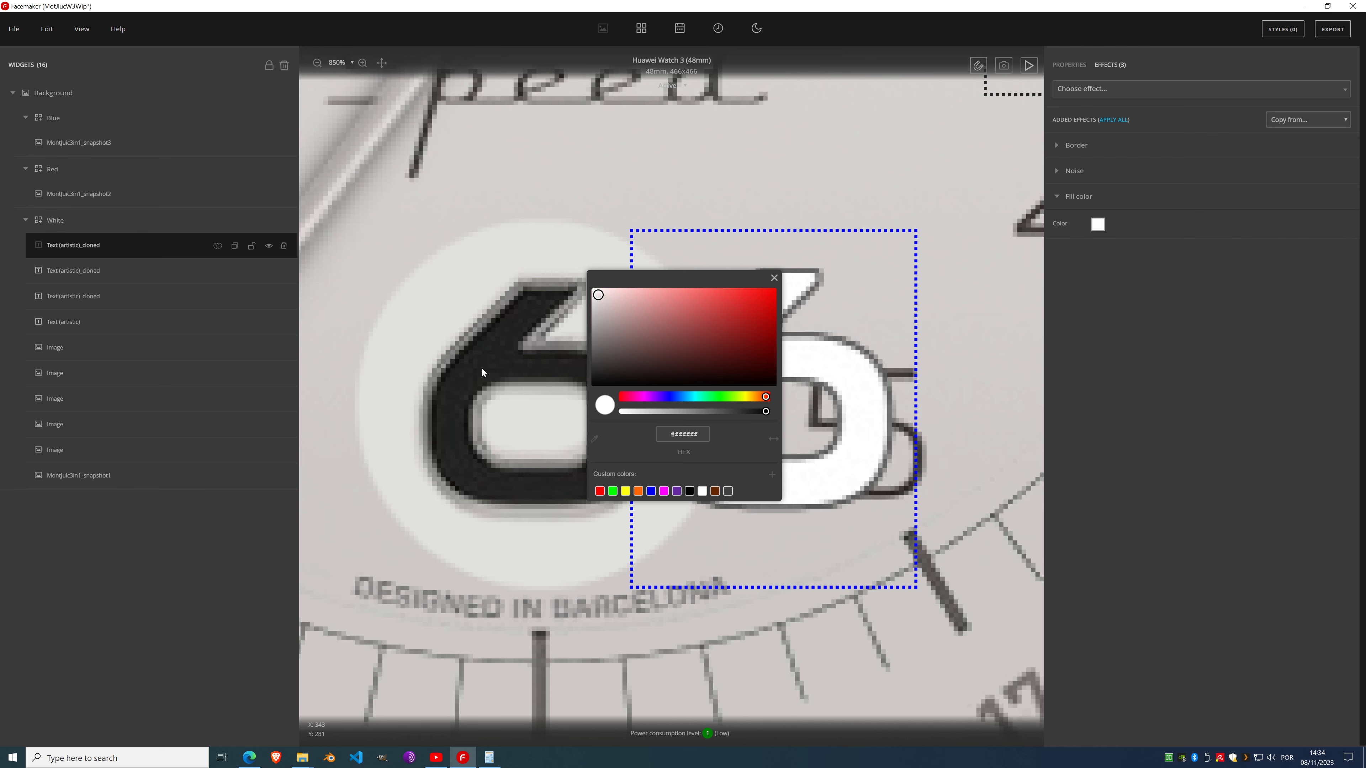
left_click(595, 441)
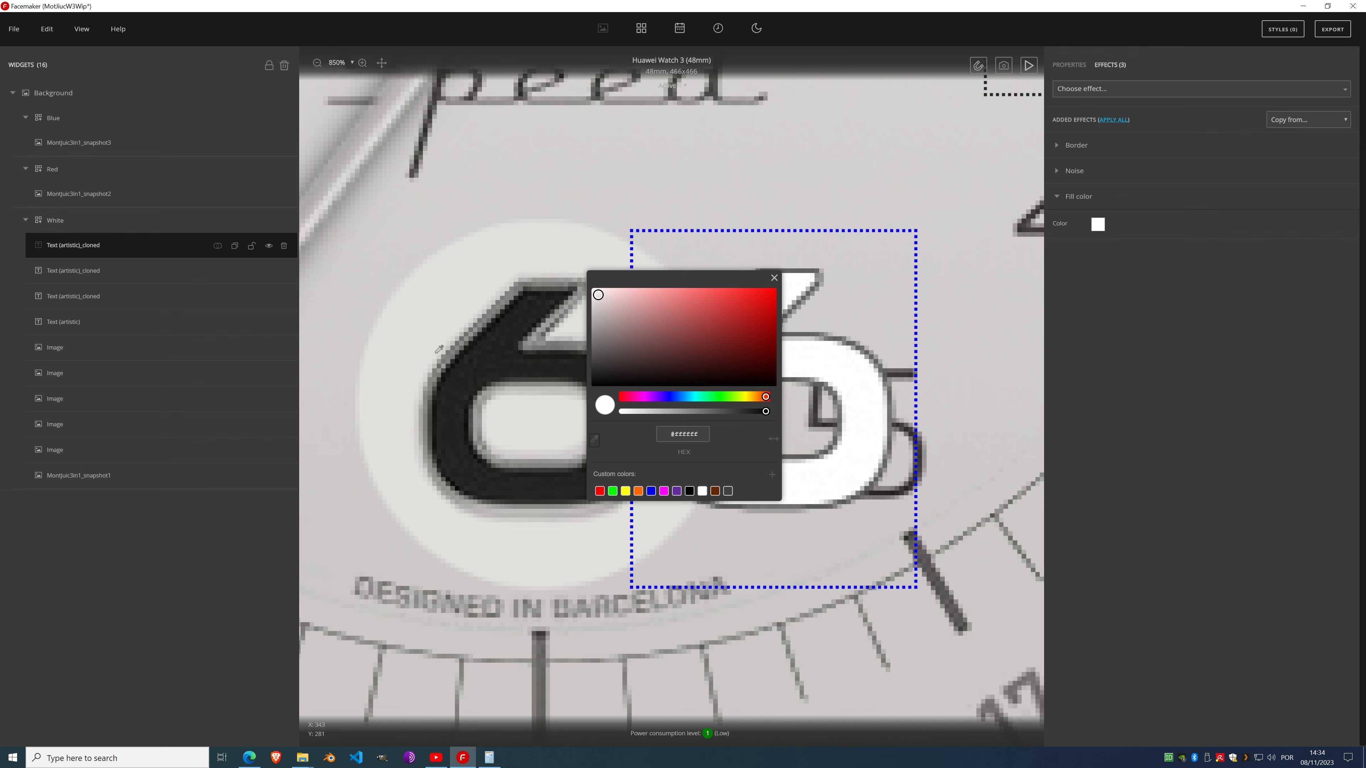
left_click(476, 367)
left_click(774, 278)
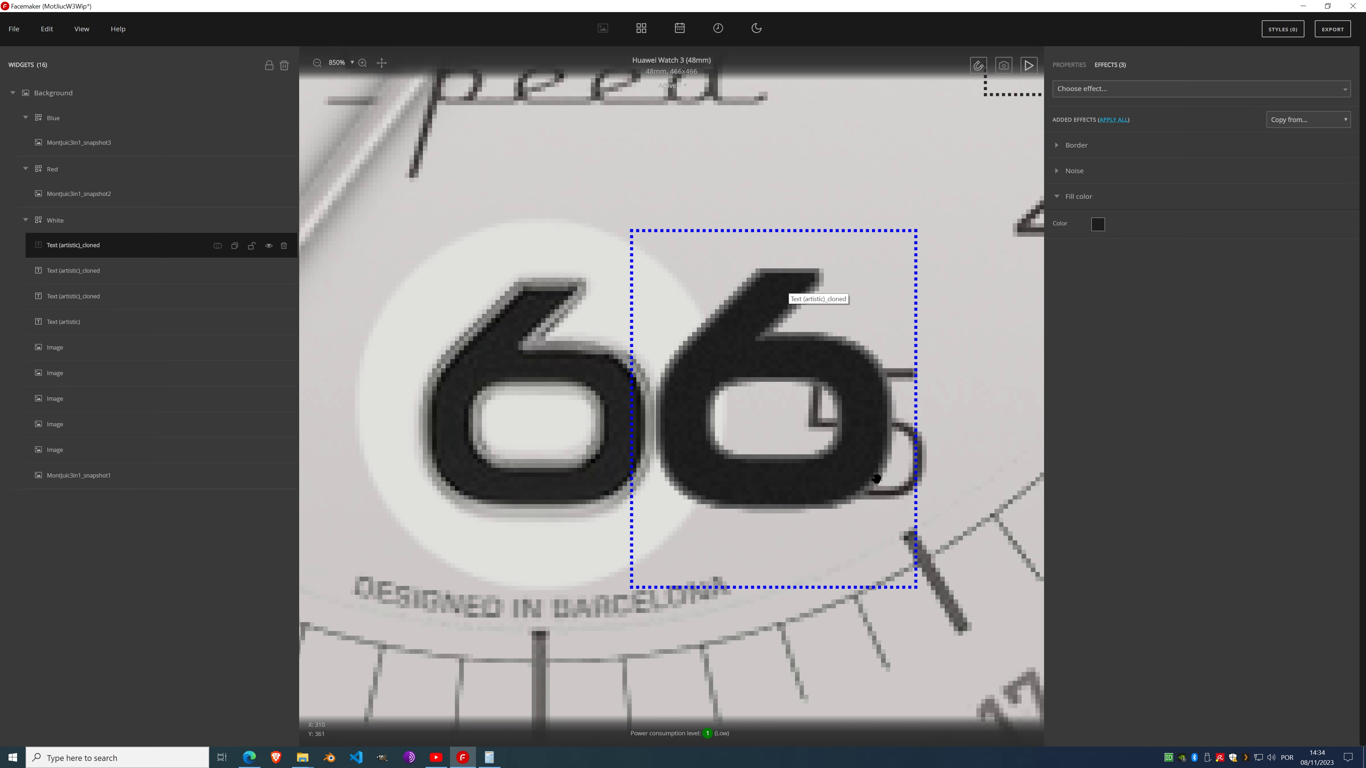
Step: Lighten the cloned 6's border to grey rgba(151, 151, 151, 1) and make the border thicker
mouse_move(739, 362)
left_mouse_down()
mouse_move(502, 371)
mouse_move(769, 368)
left_mouse_up()
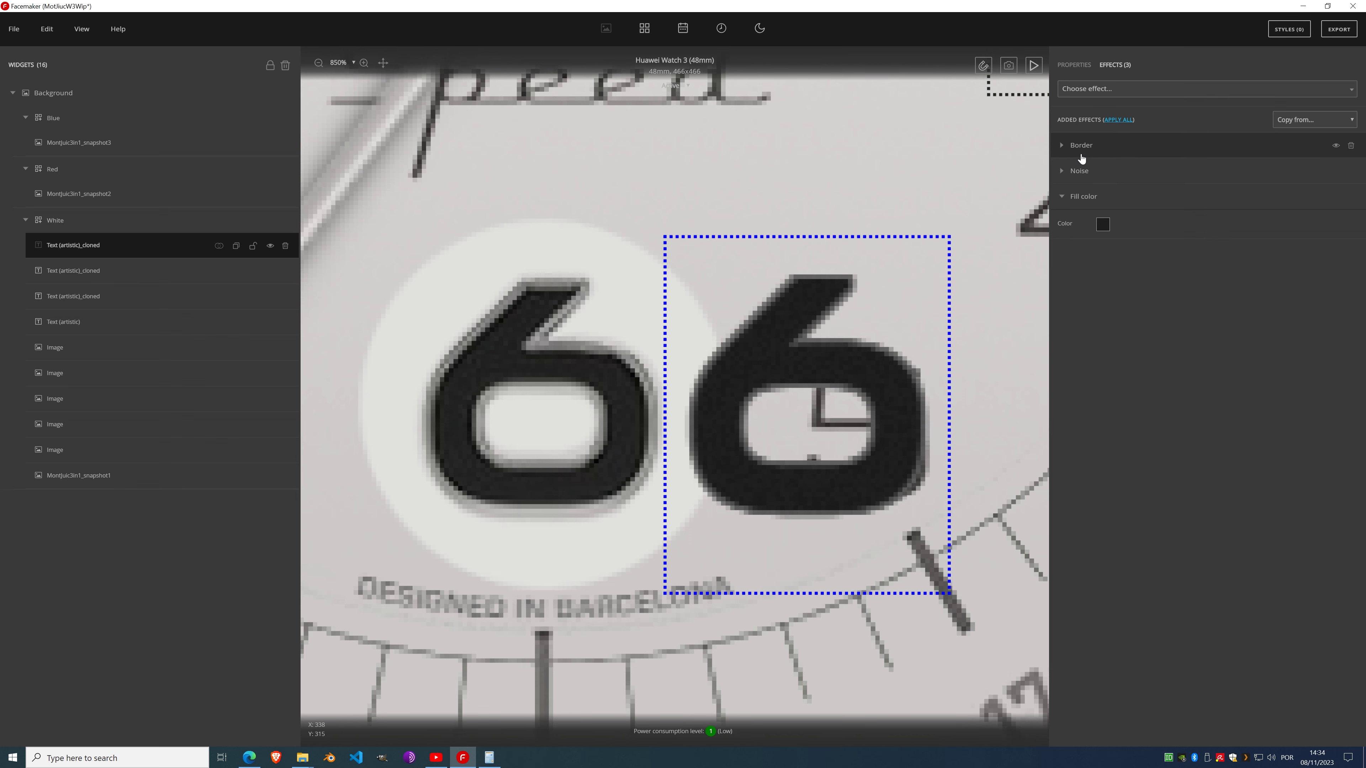
left_click(1062, 146)
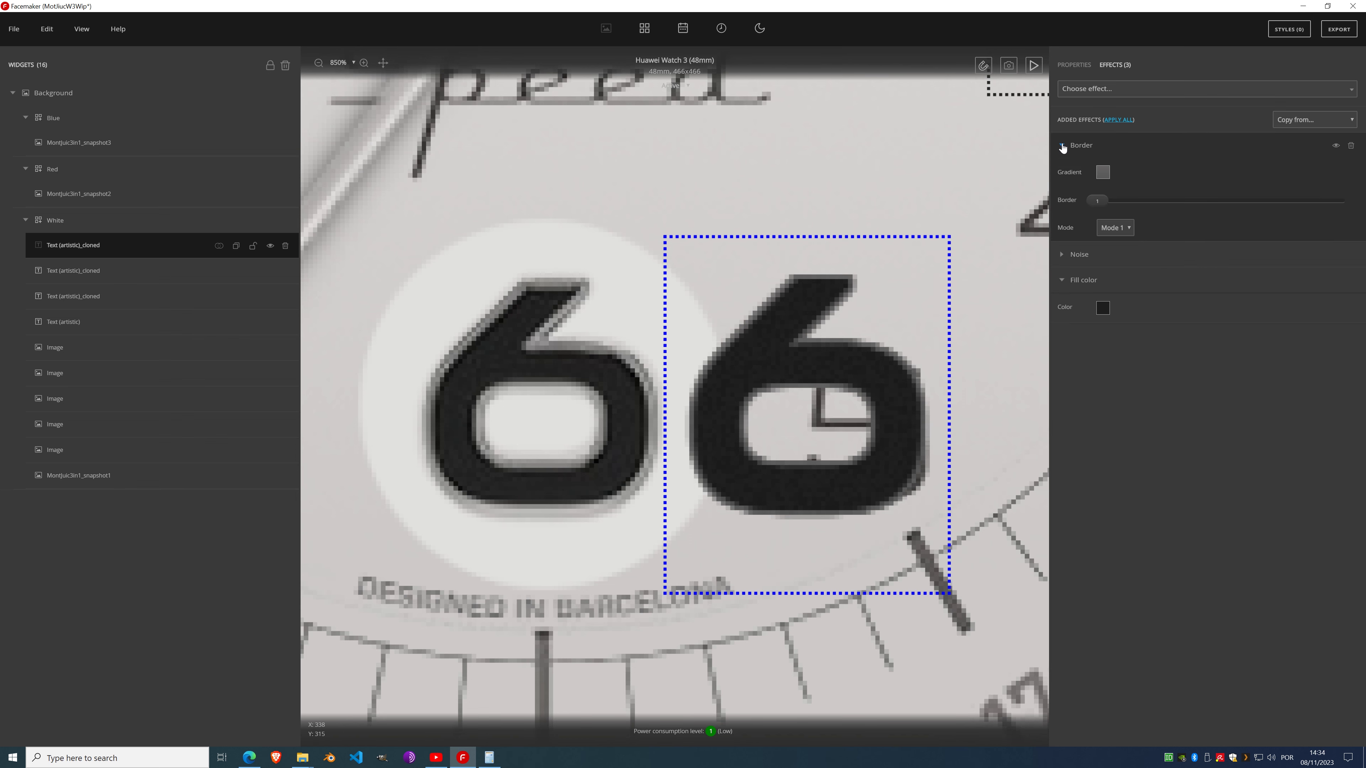
left_click(1109, 173)
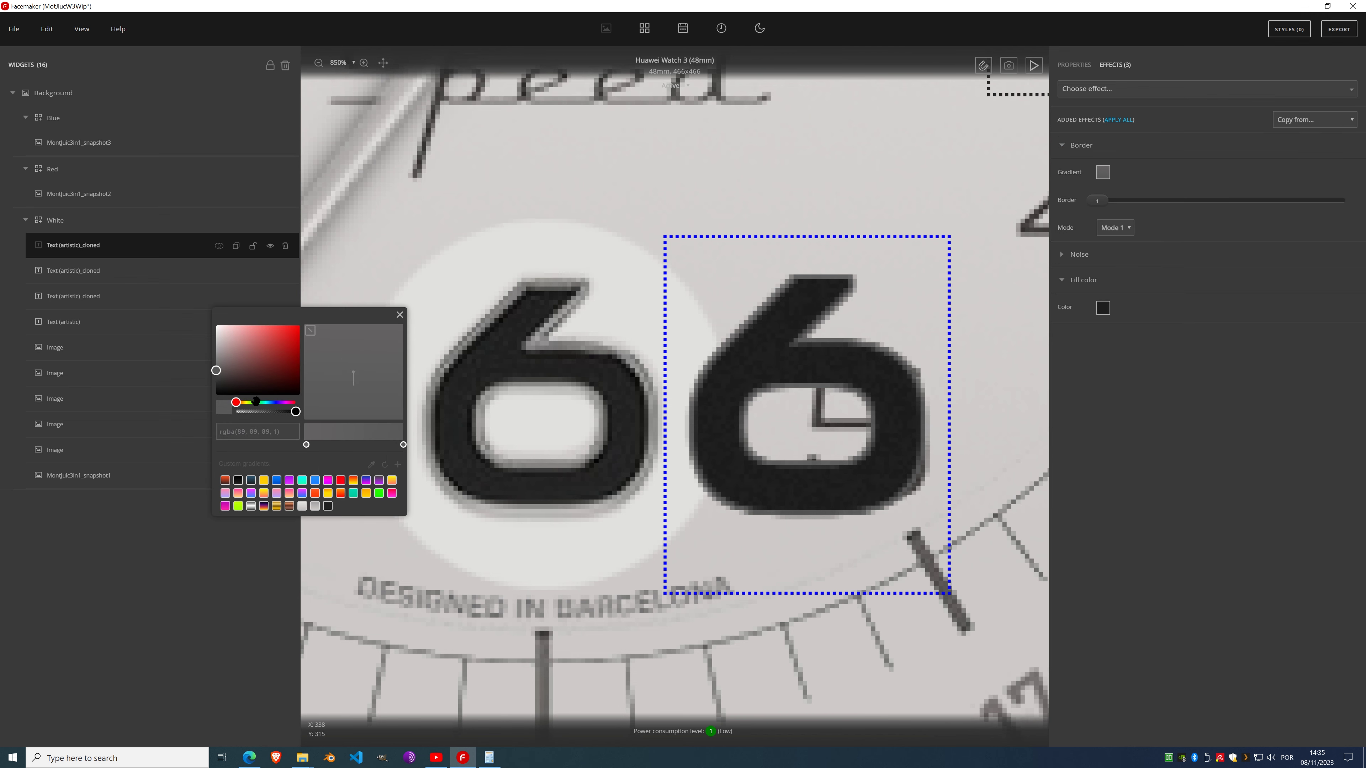
left_click_drag(212, 370, 212, 354)
left_click(306, 444)
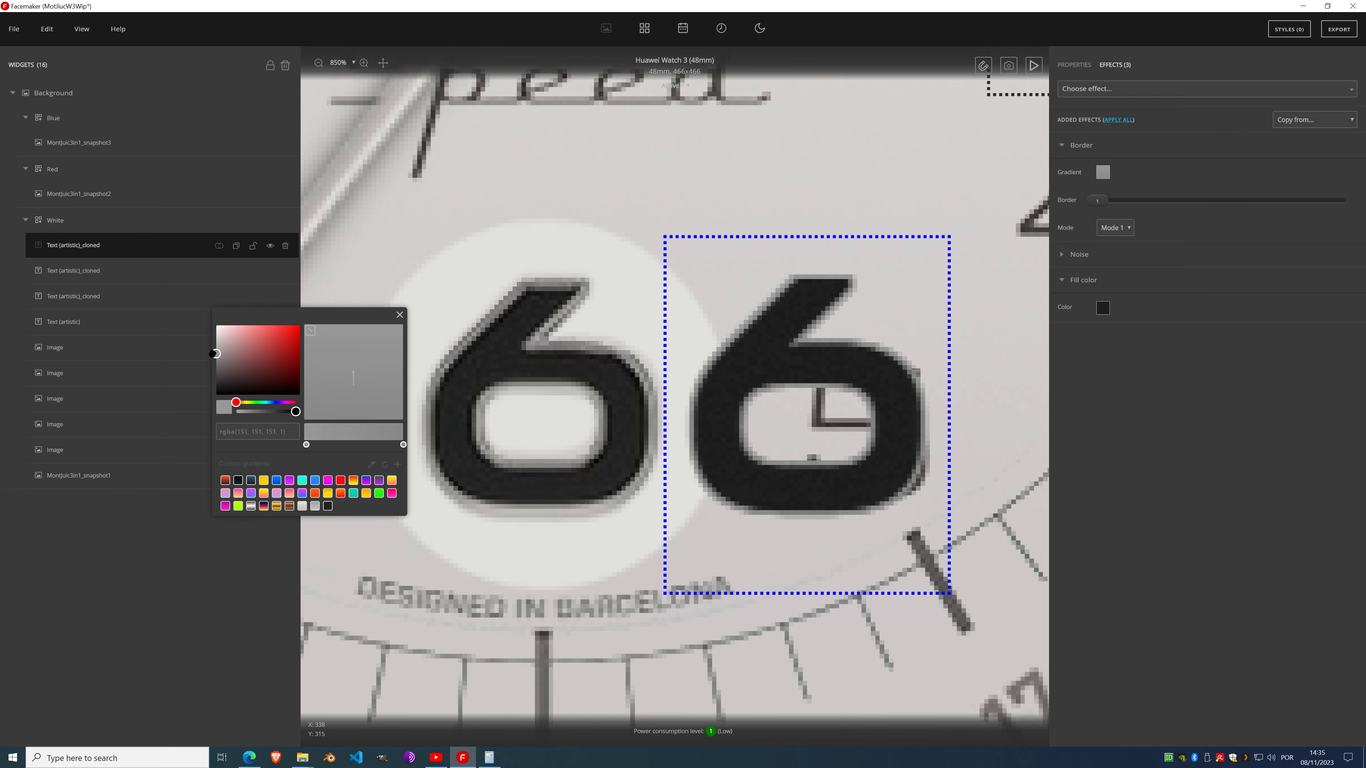
left_click(400, 319)
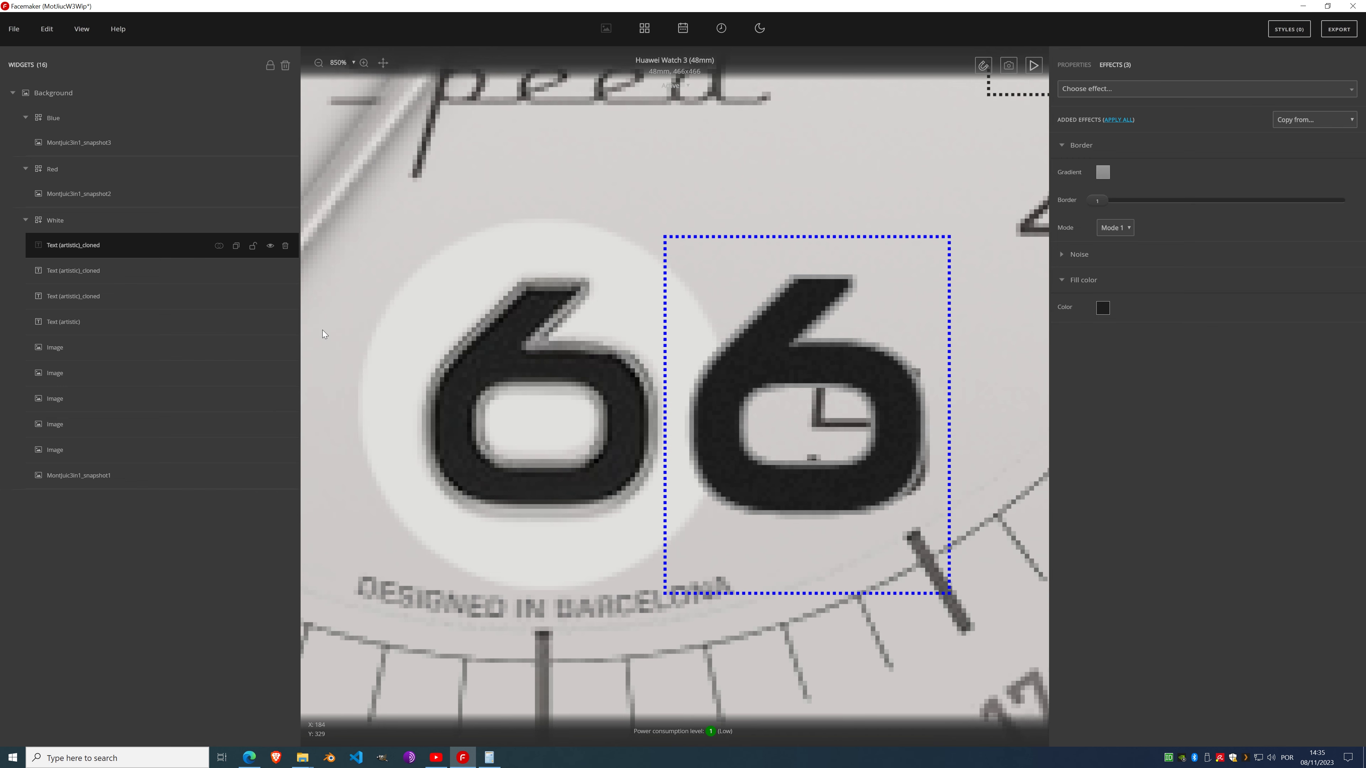
left_click_drag(1097, 200, 1109, 207)
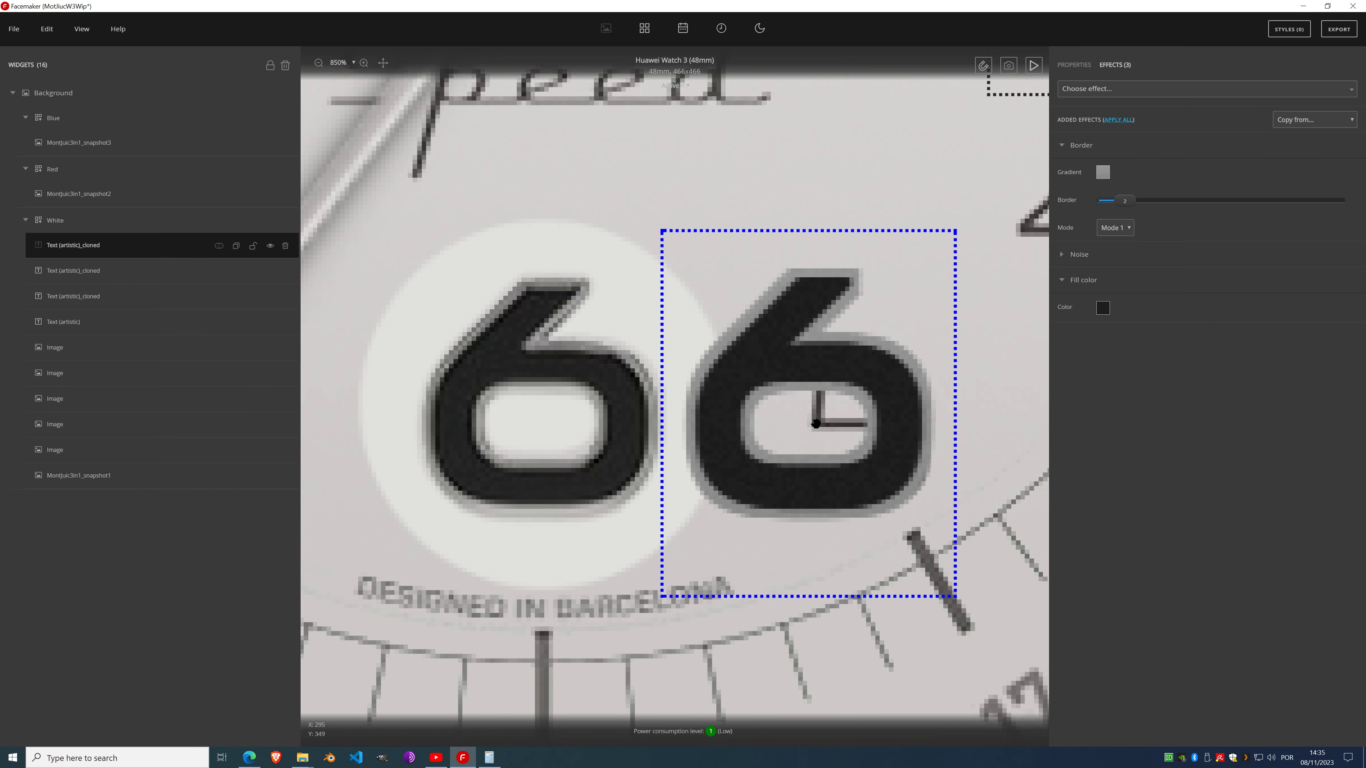
Step: Move the styled 6 onto the dial's original 6 and align it within the pale circle
left_click_drag(816, 424, 553, 429)
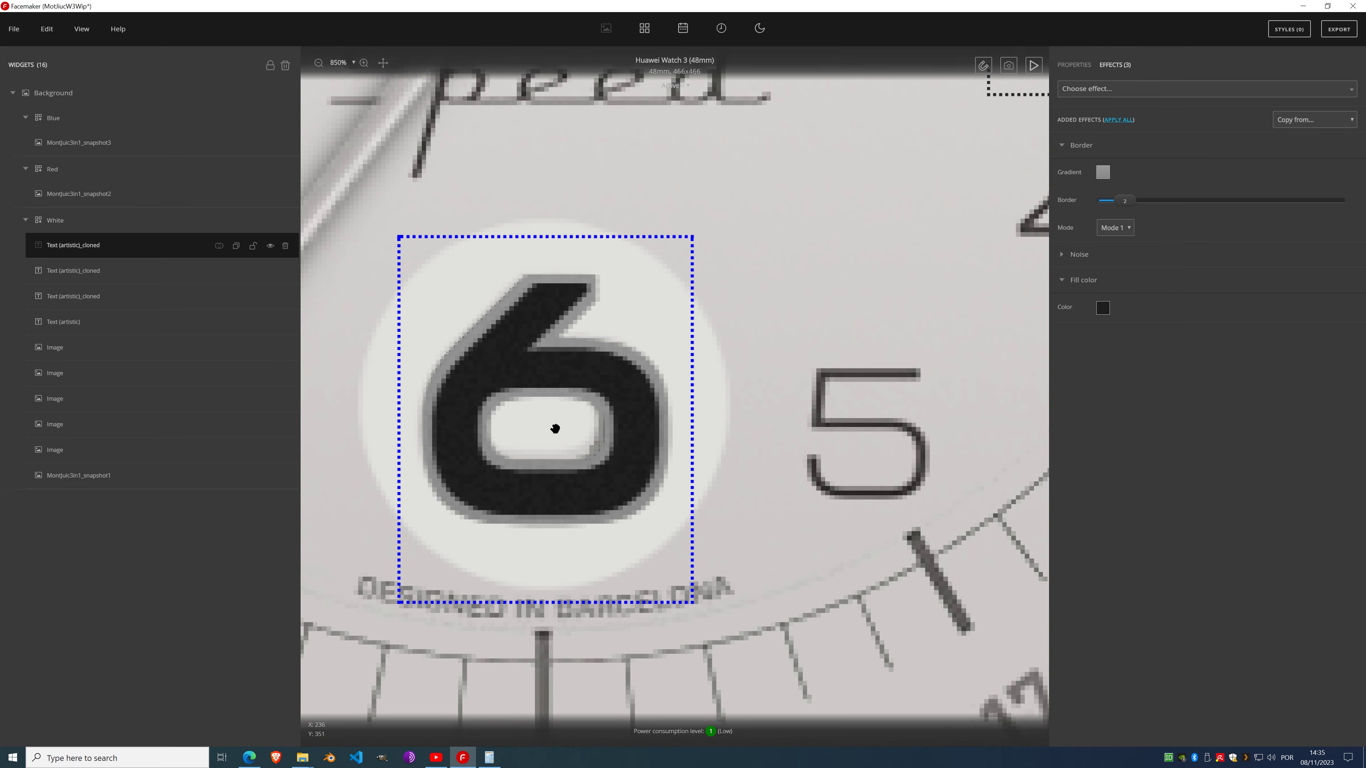
scroll(571, 347, "down", 10)
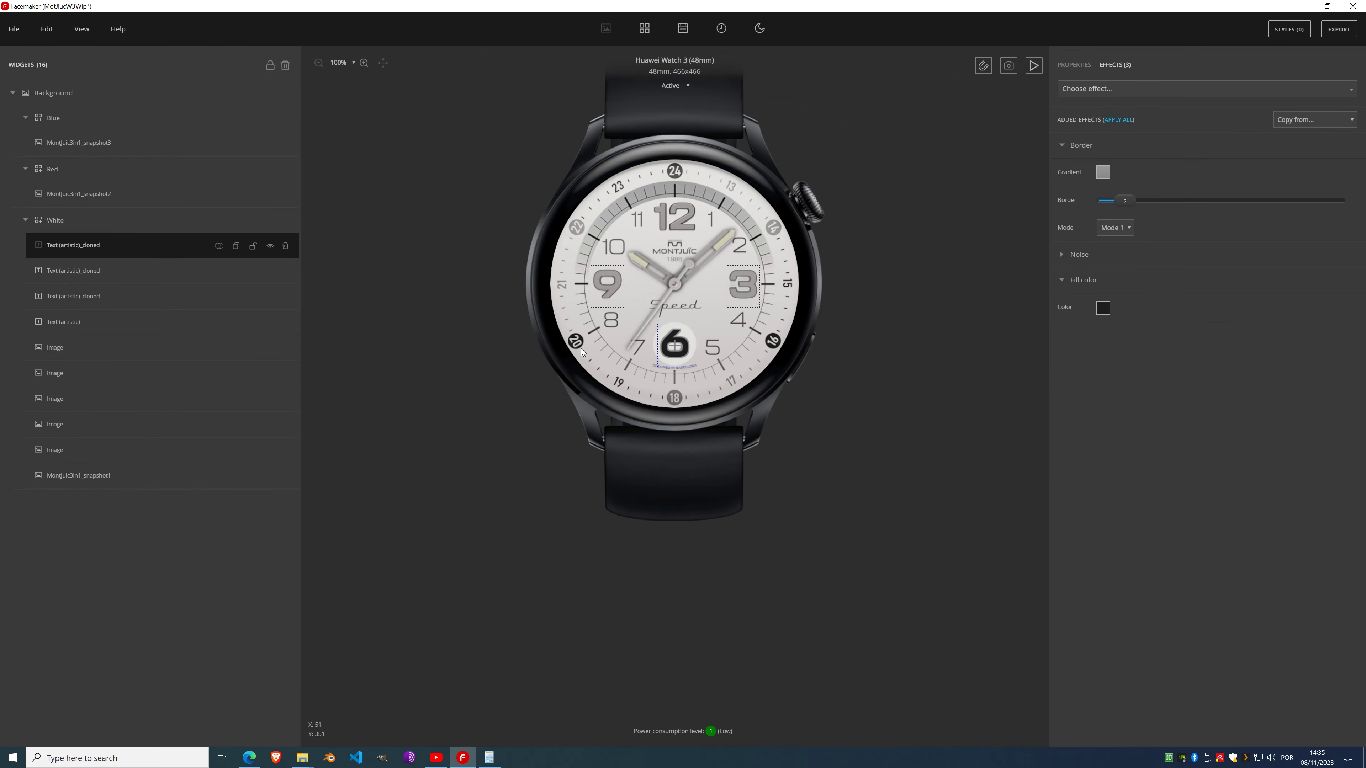
scroll(691, 315, "up", 5)
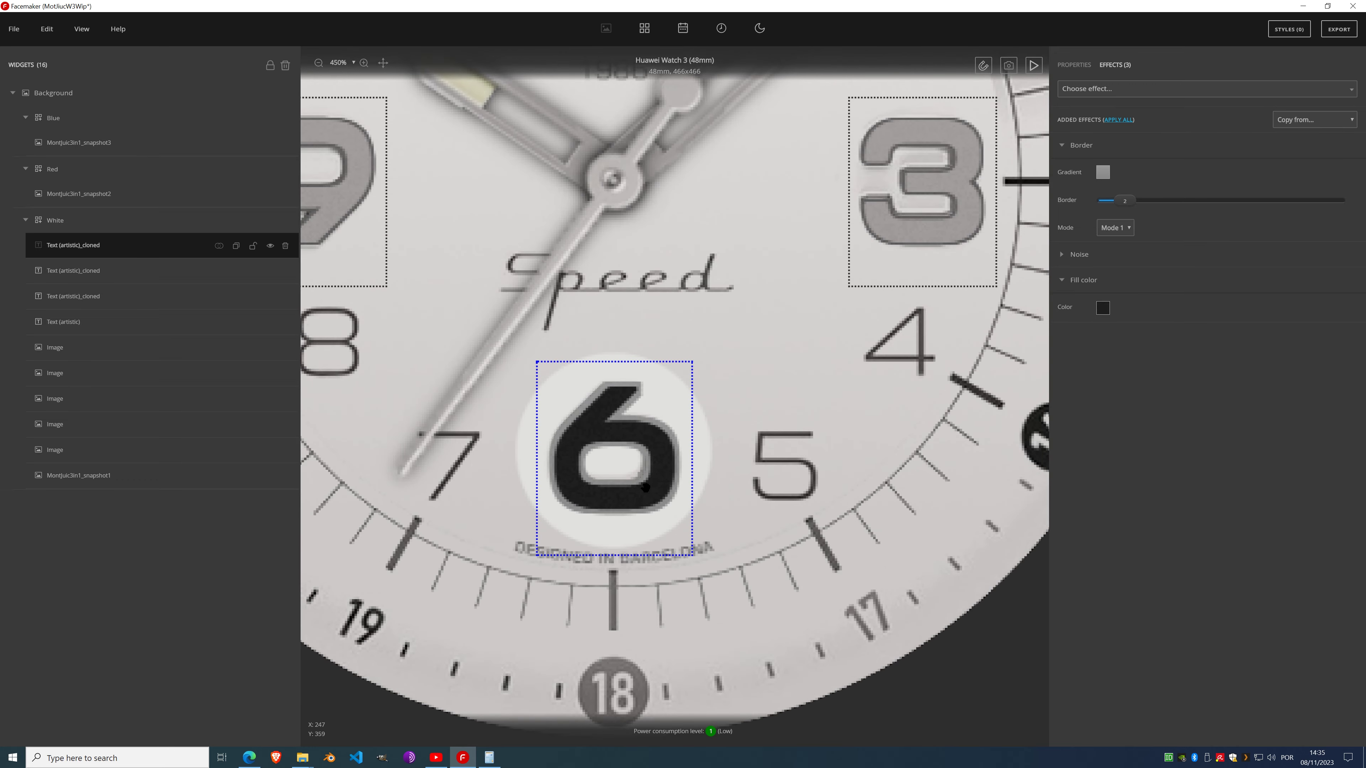
left_click_drag(620, 464, 614, 462)
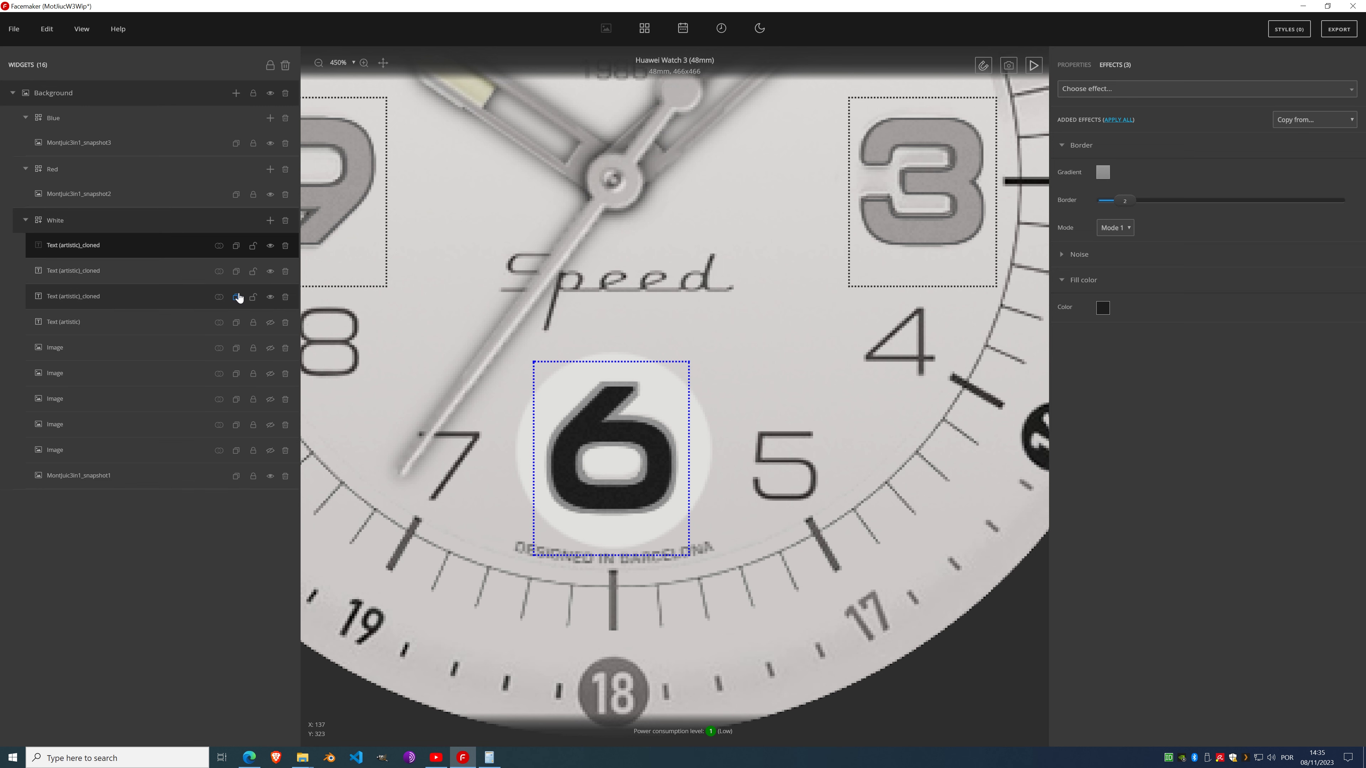
Step: Lock the three cloned text widgets for the 6, 9 and 3 in the White group
left_click(253, 246)
left_click(253, 271)
left_click(253, 298)
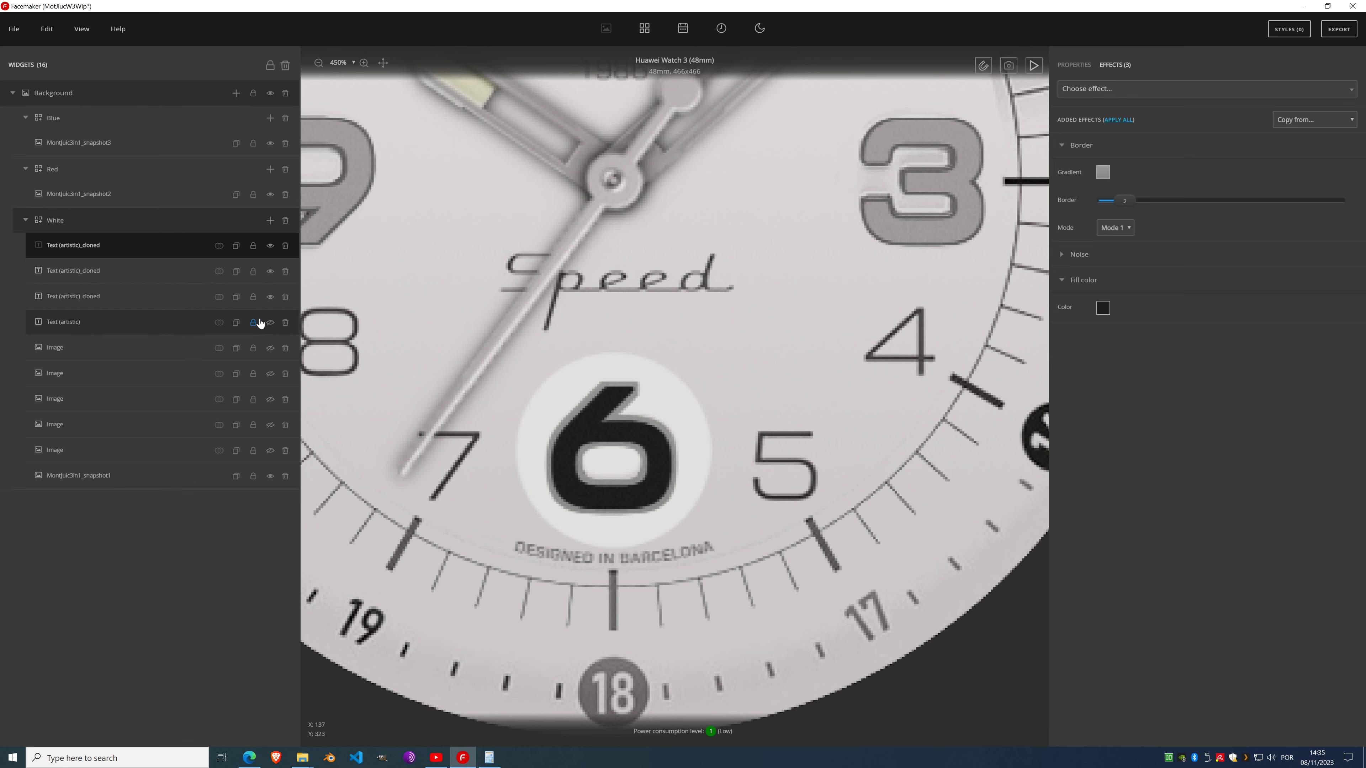
Step: Add an image widget to the White group, generate a gradient for it, and move it beside the 6
left_click(270, 221)
left_click(268, 272)
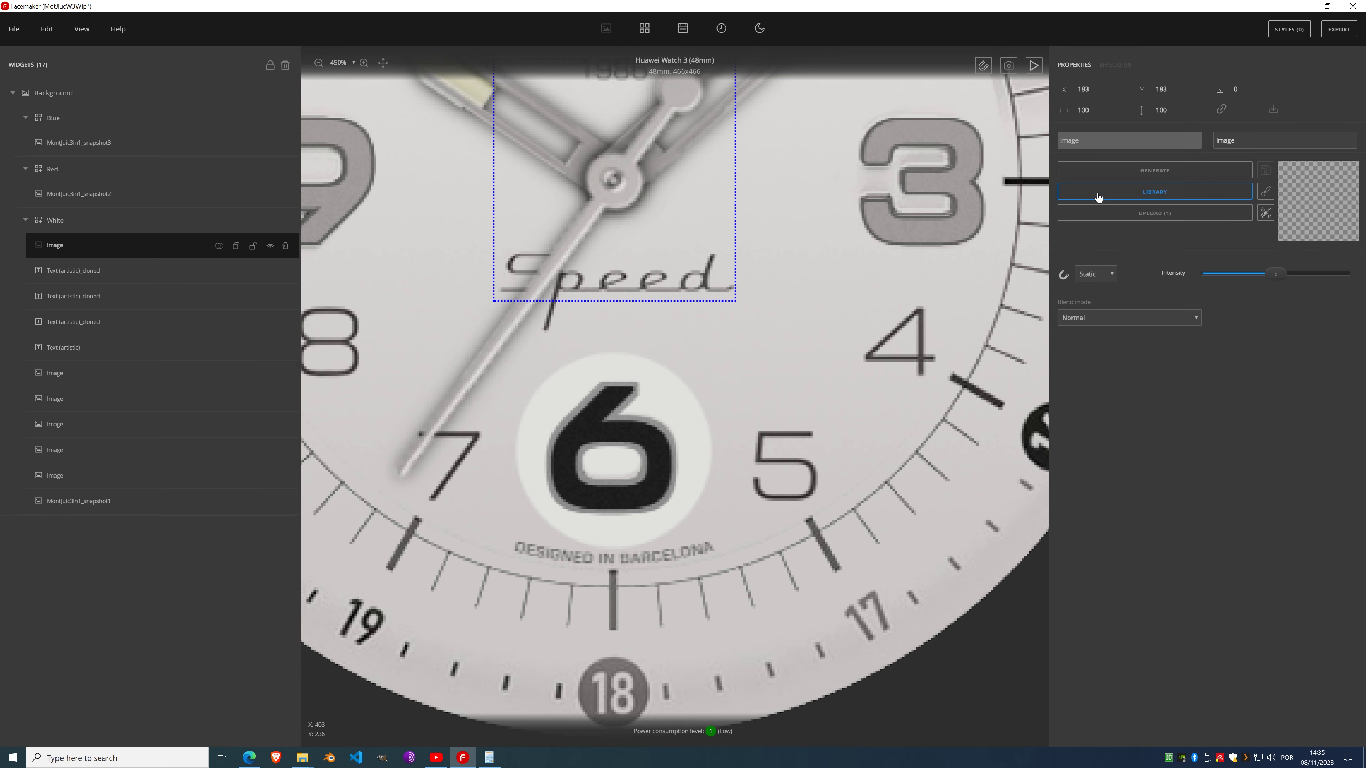
left_click(1146, 176)
left_click_drag(651, 259, 851, 401)
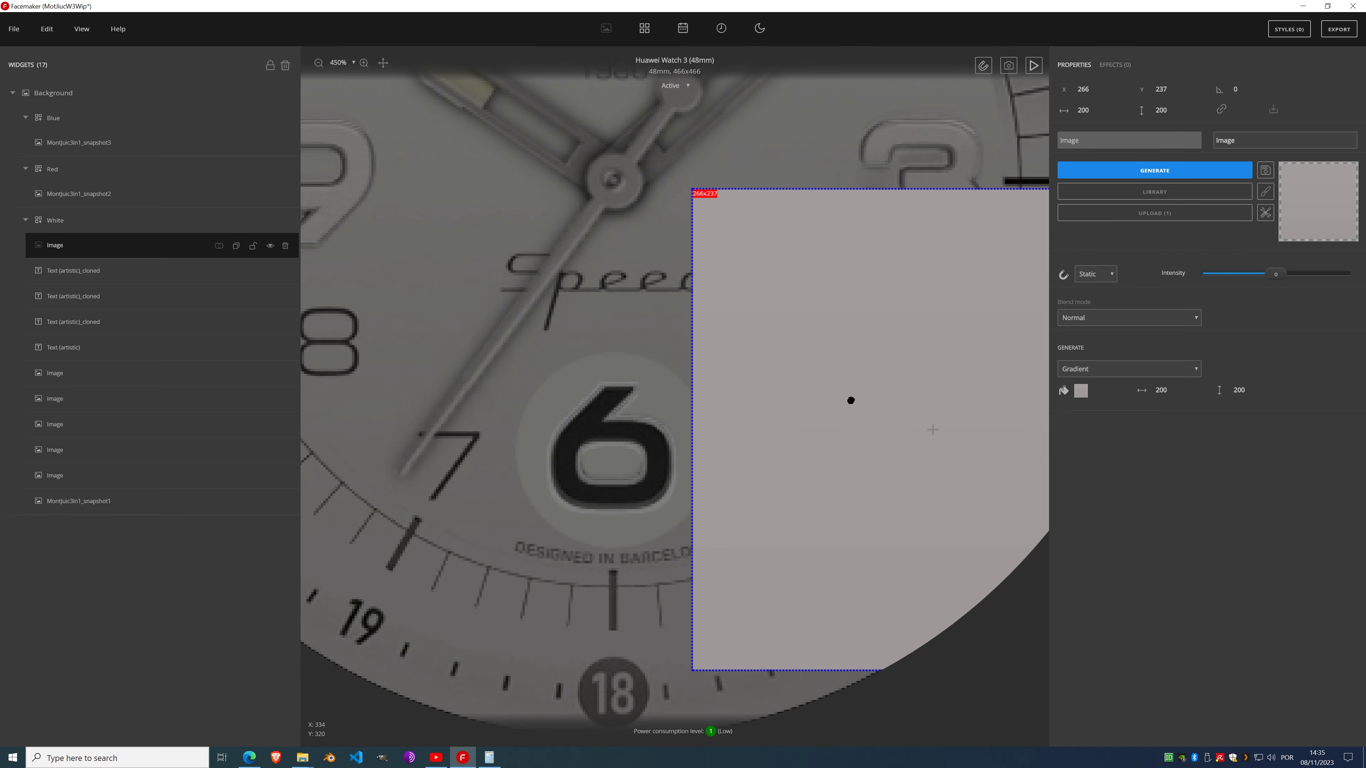
Step: Make both gradient stops of the generated image the pale color sampled from the circle around the 6
left_click(1081, 392)
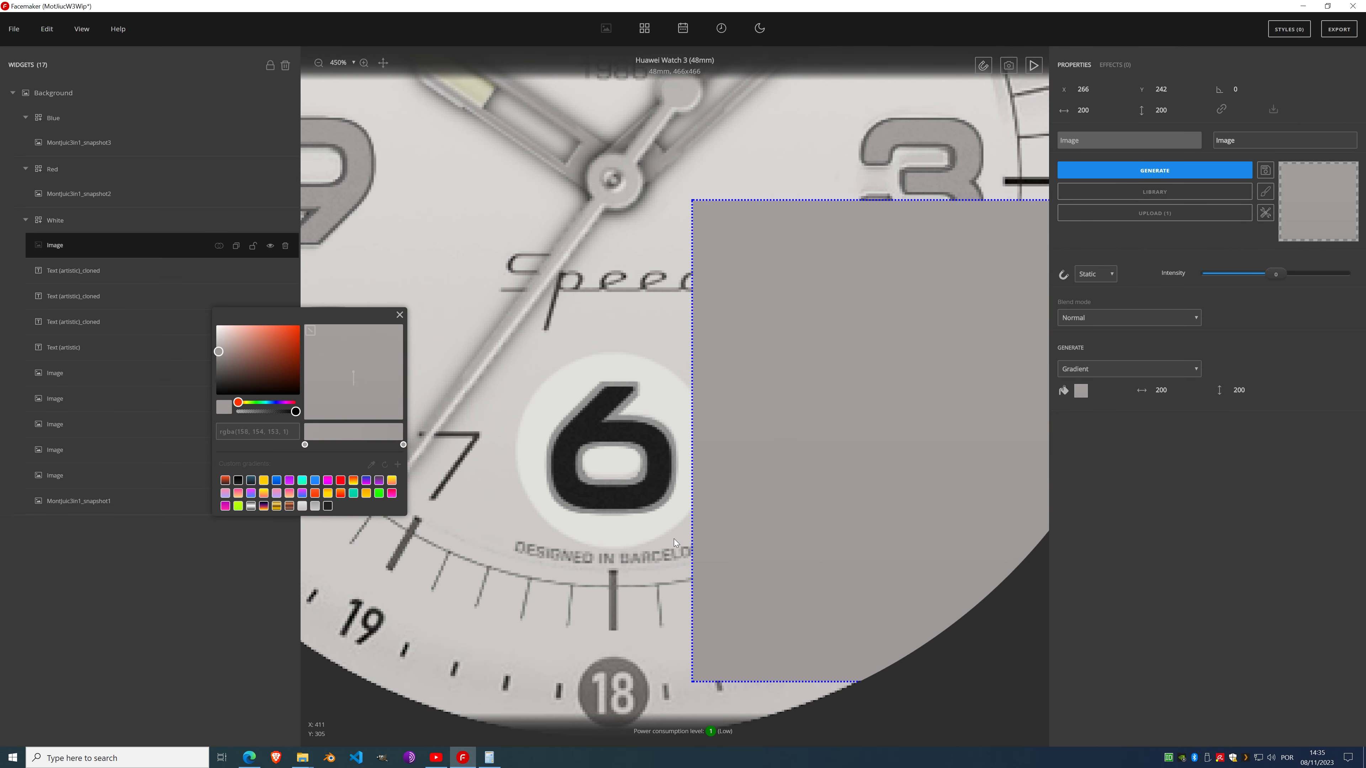
left_click(372, 463)
left_click(561, 407)
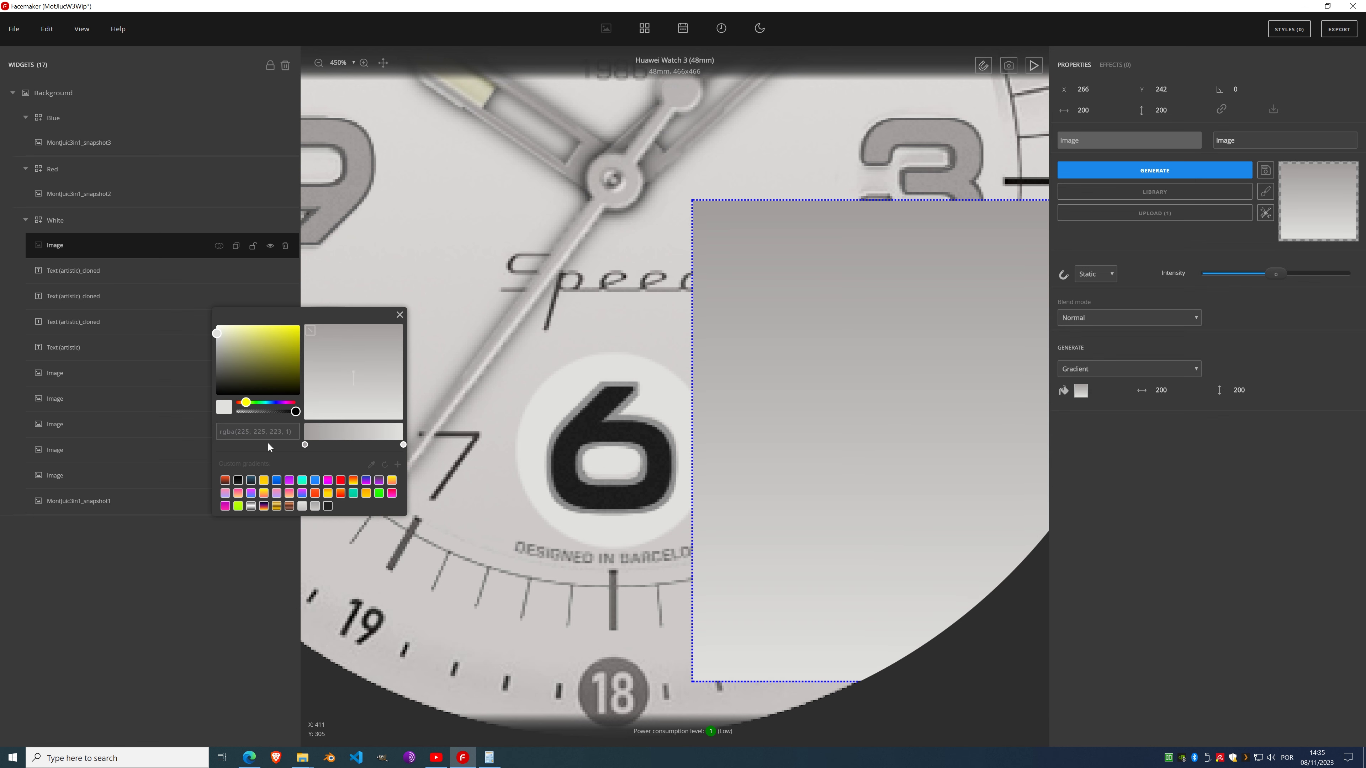
left_click(305, 445)
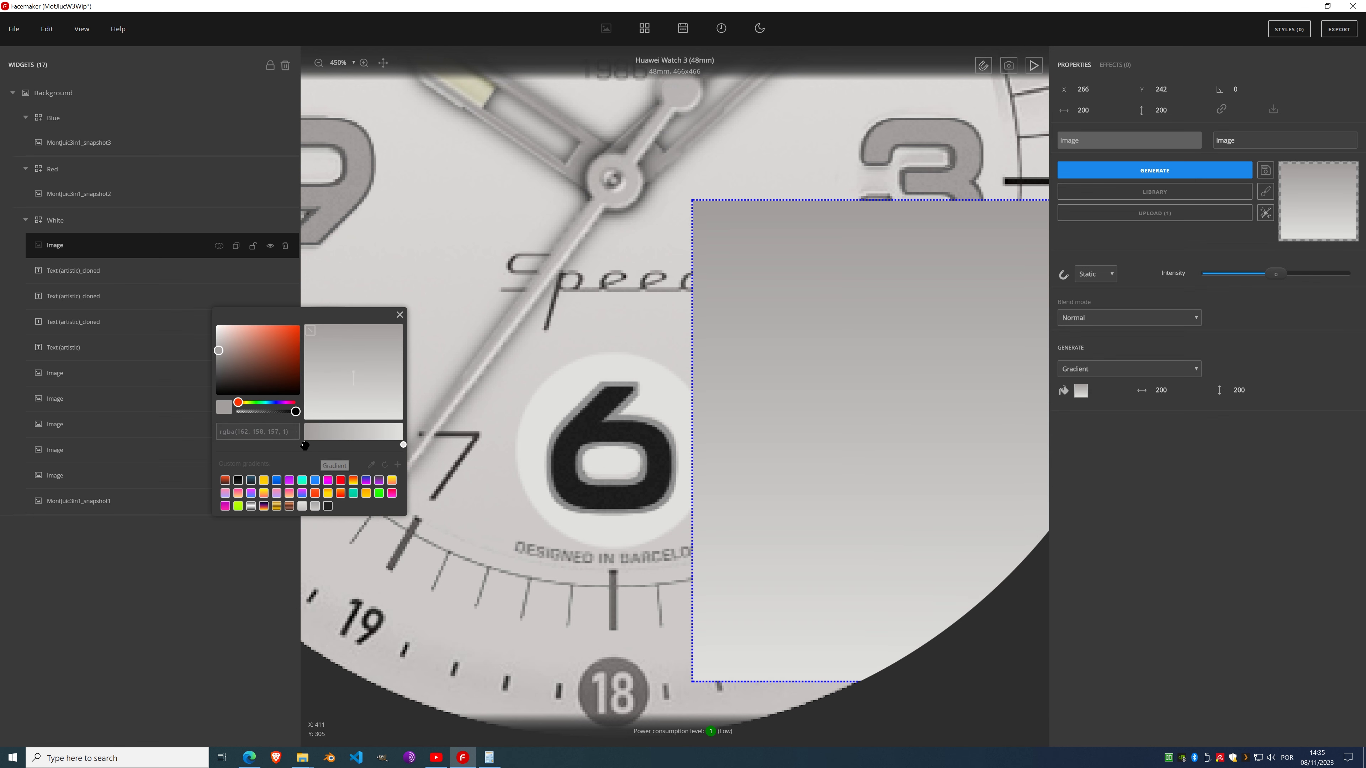
left_click(374, 465)
left_click(664, 394)
left_click(400, 314)
Step: Move the pale generated image towards the 6 and set its width and height to 80
left_click_drag(875, 339, 715, 468)
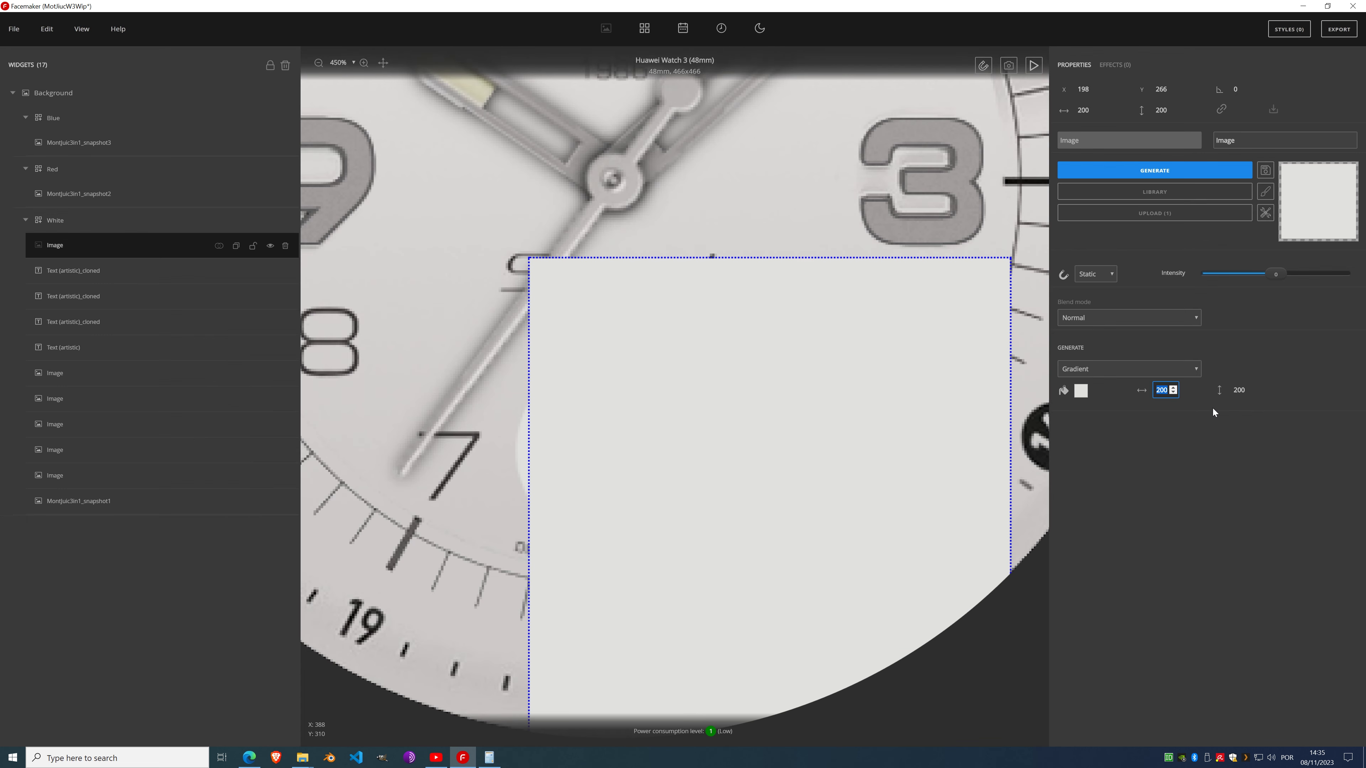
type("80")
key("Tab")
type("80")
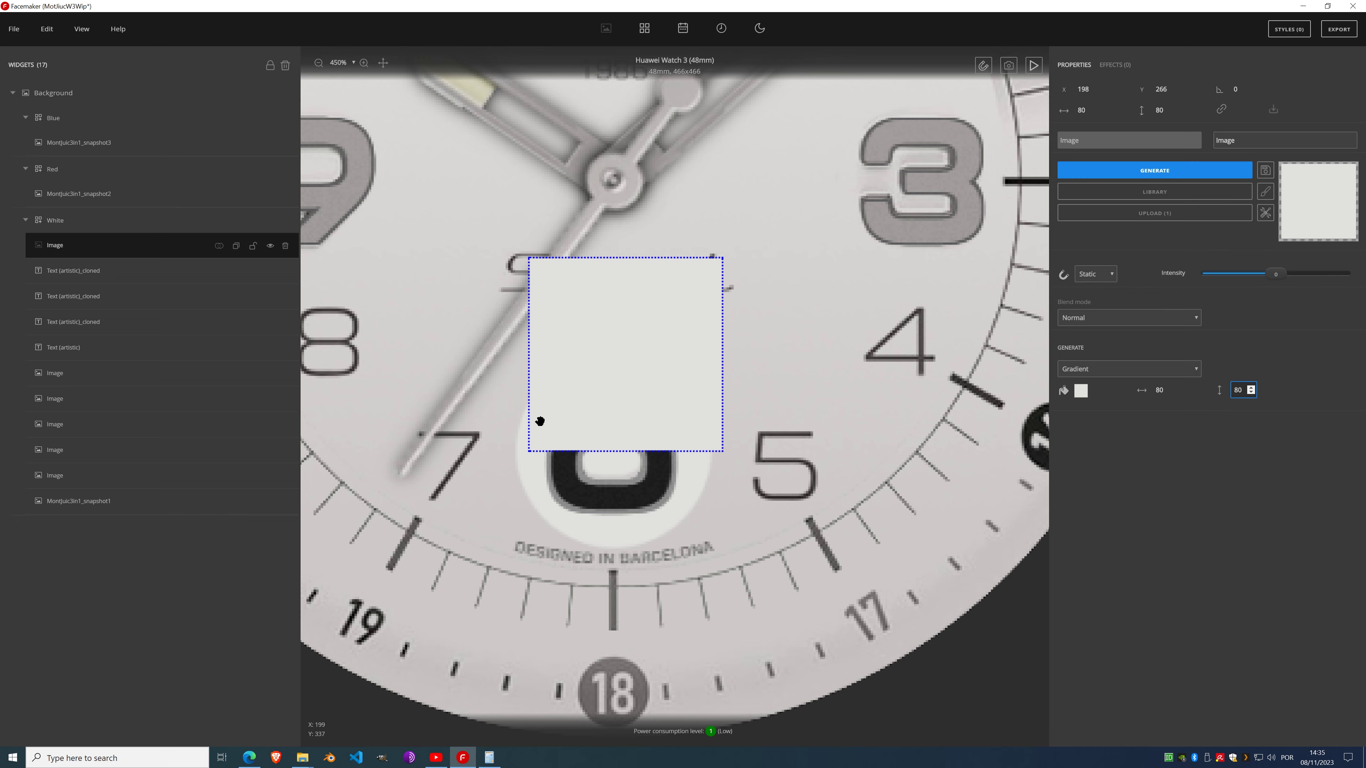
Step: Position the pale square over the circle around the 6 at X 192 and Y 305
left_click_drag(589, 368, 575, 476)
scroll(588, 420, "up", 5)
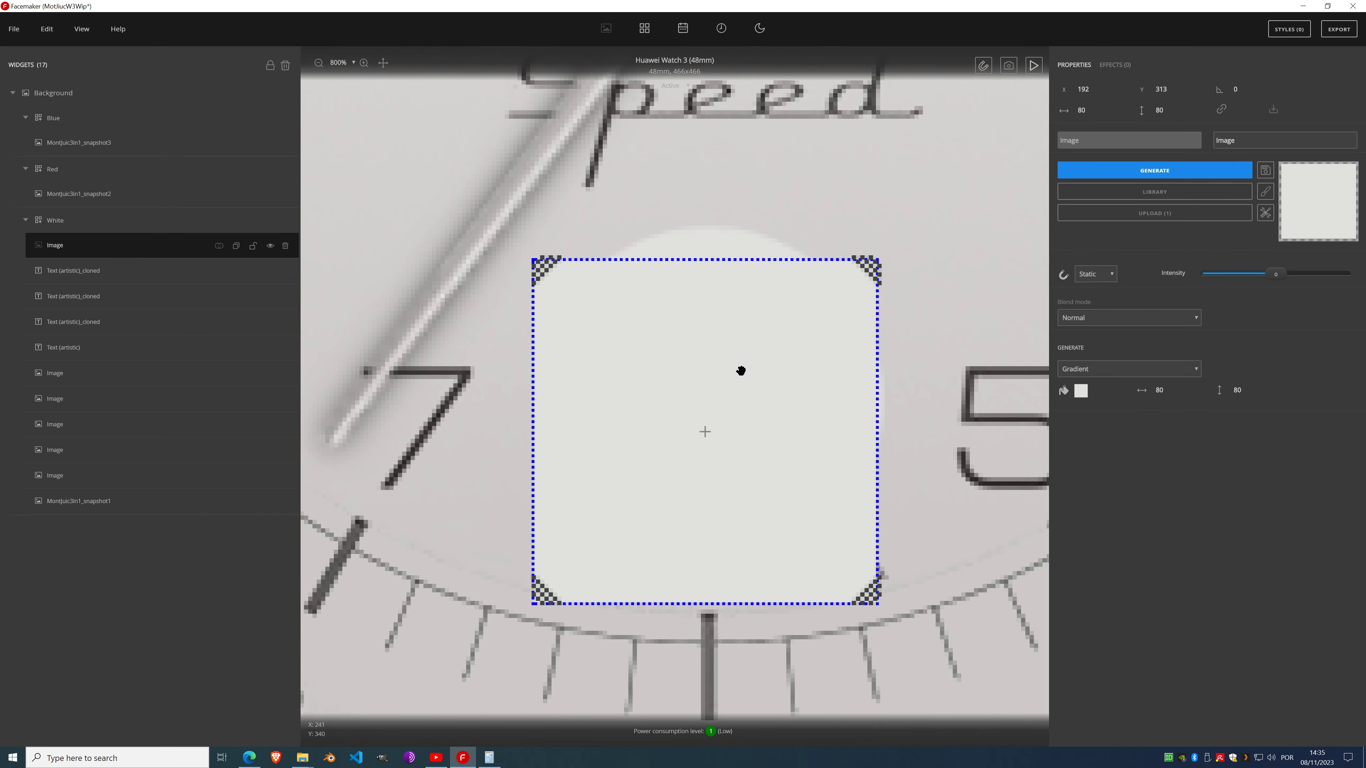
scroll(740, 370, "up", 1)
left_click_drag(740, 371, 546, 253)
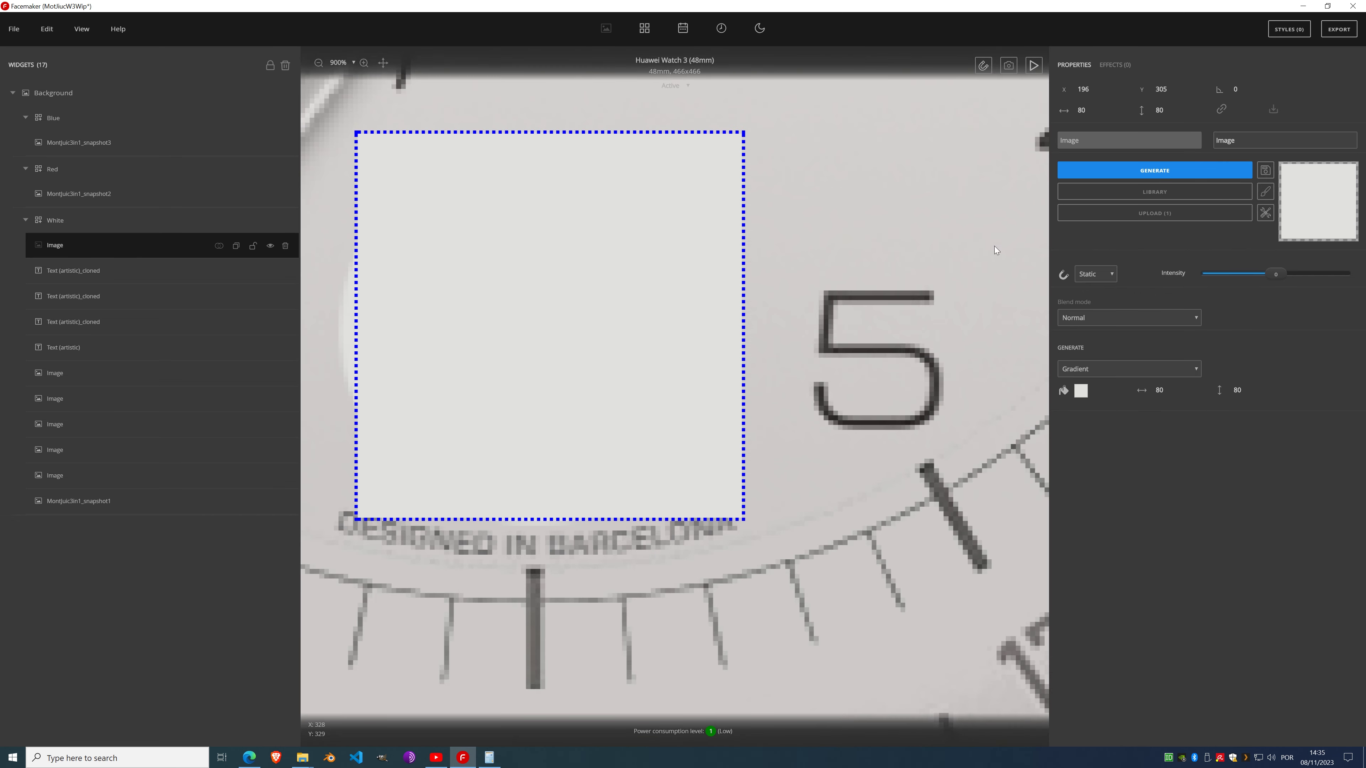
left_click(1097, 91)
left_click(1097, 91)
left_click(1097, 92)
left_click(1097, 91)
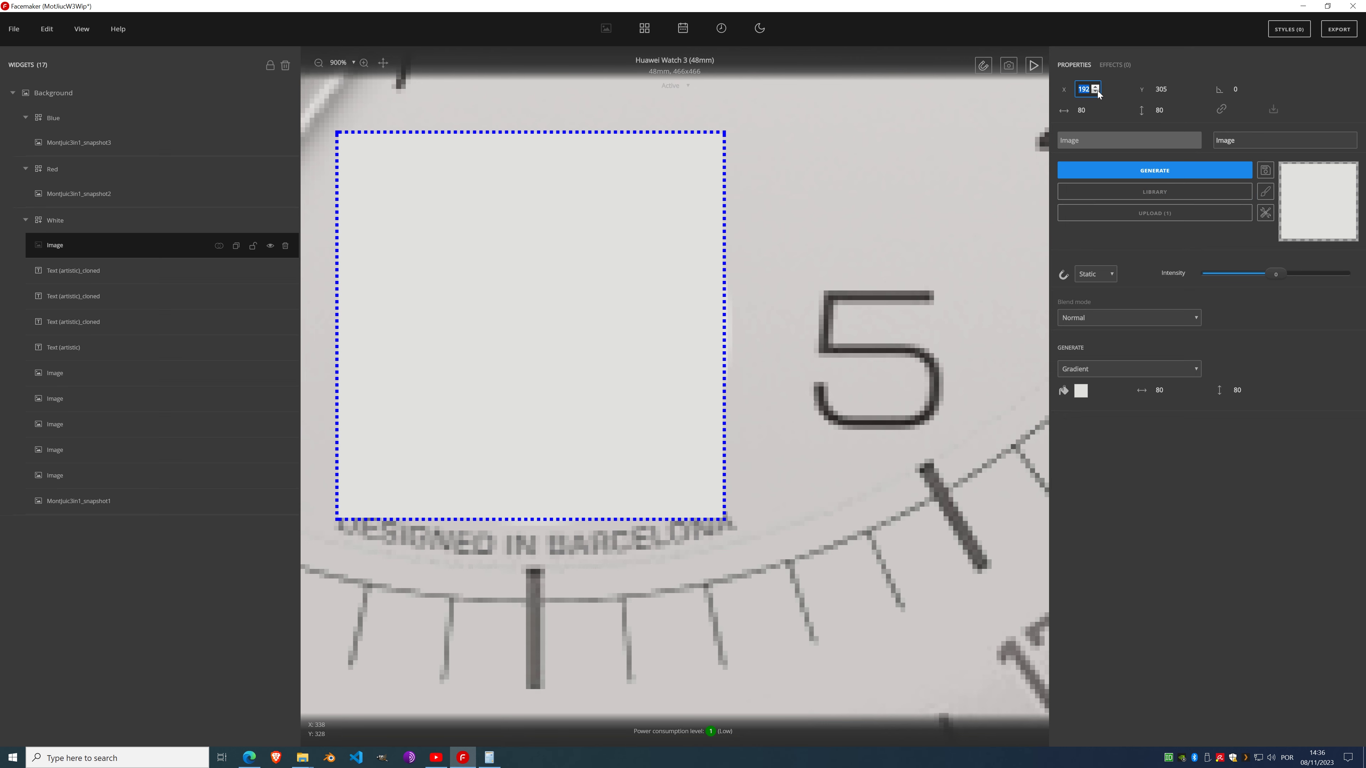
Step: Set the width and height of the pale square over the 6 to 82
left_click(1173, 394)
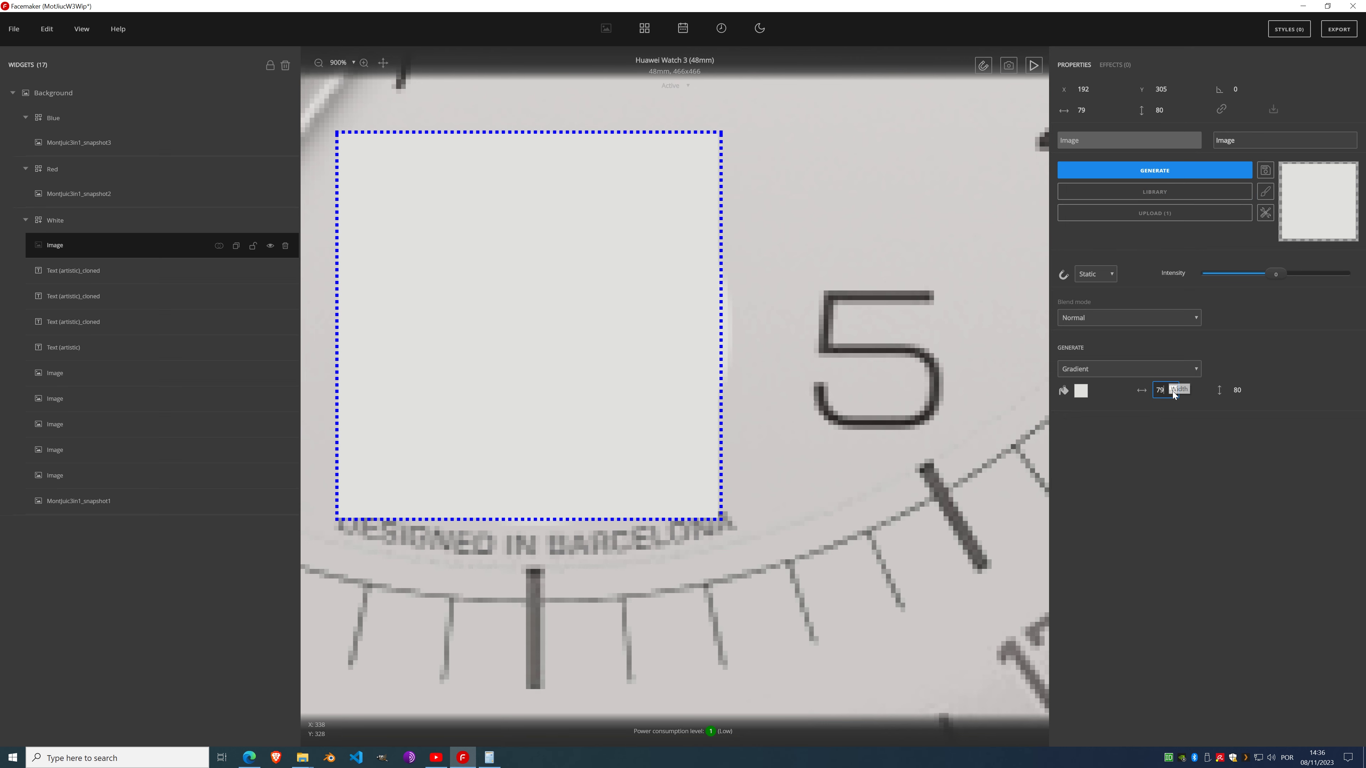
left_click(1174, 394)
scroll(1173, 392, "up", 3)
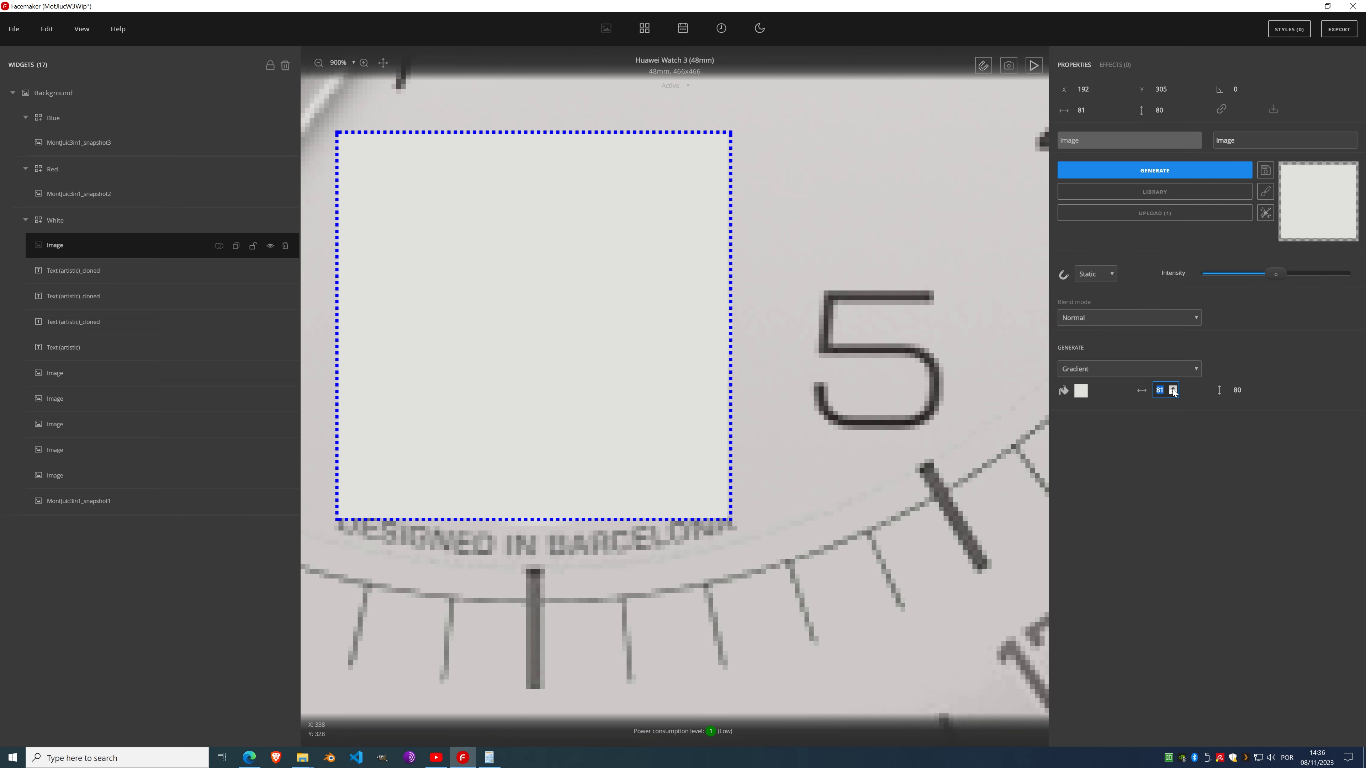
scroll(1174, 392, "up", 1)
left_click(1238, 390)
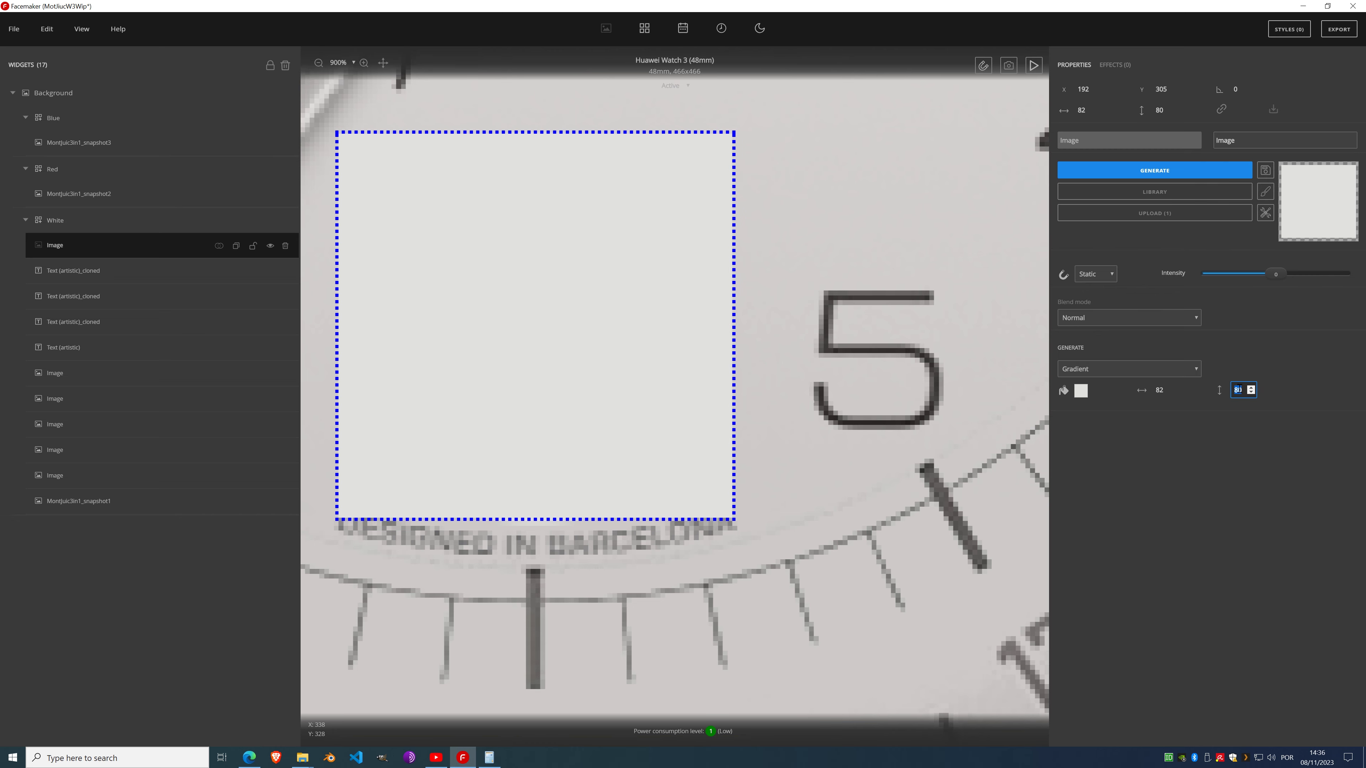
scroll(1253, 391, "up", 2)
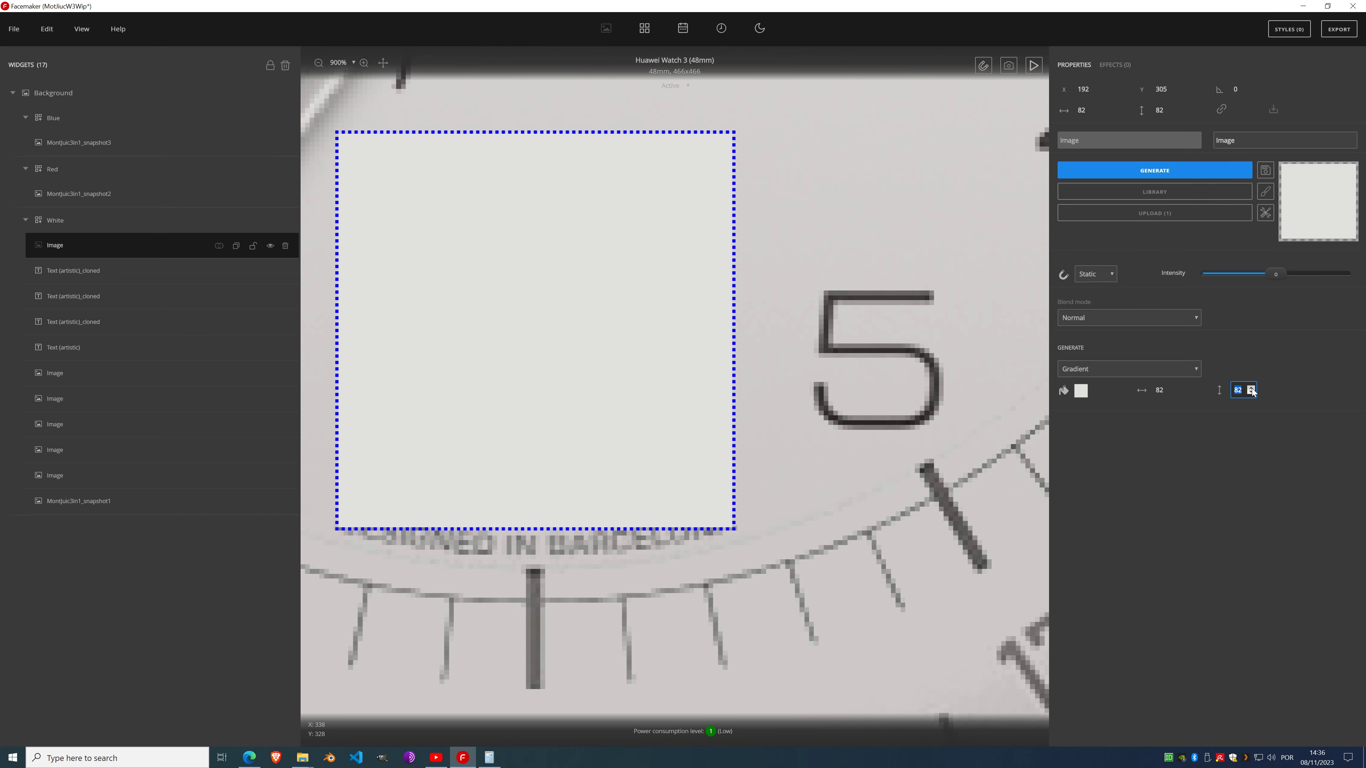
Step: Convert the pale square to a sphere and move its image widget directly beneath the 6 text widget in the White group
scroll(659, 259, "down", 3)
left_click(1263, 212)
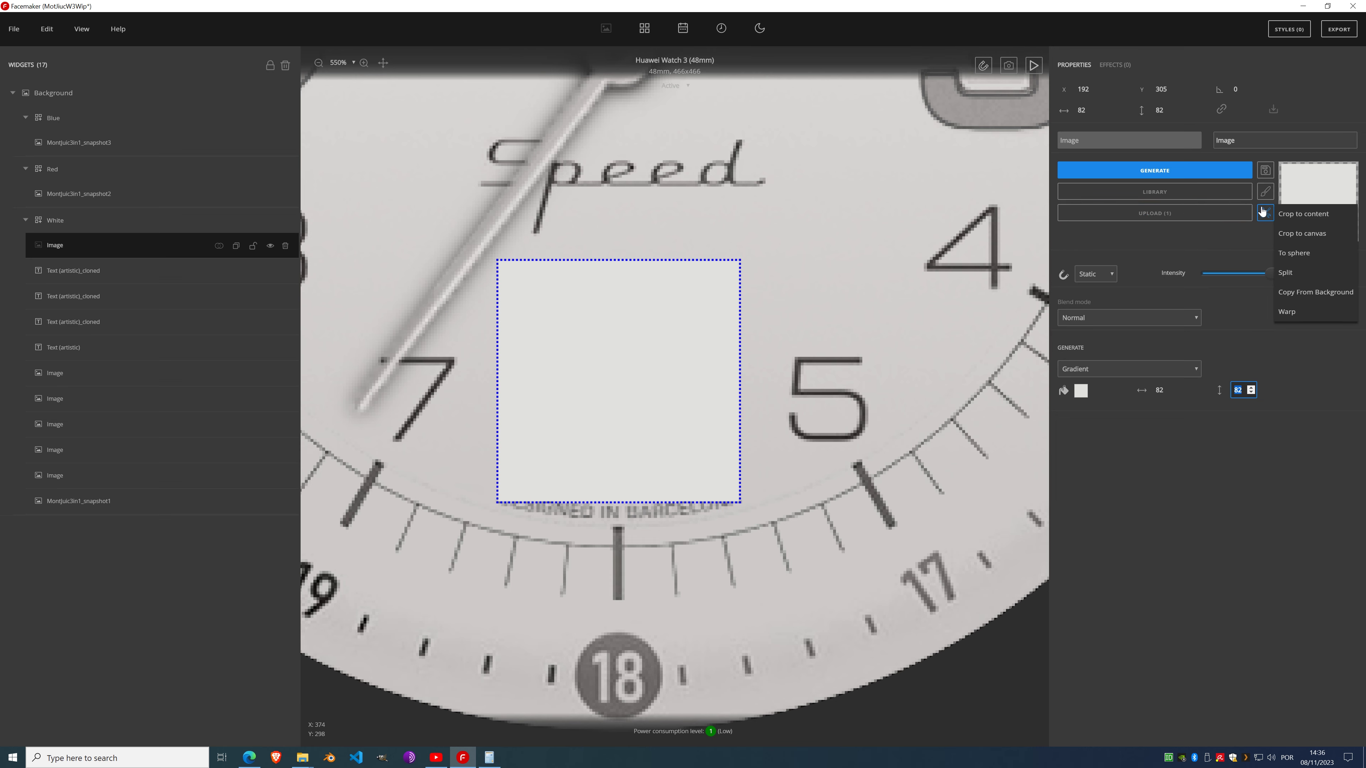
left_click(1306, 256)
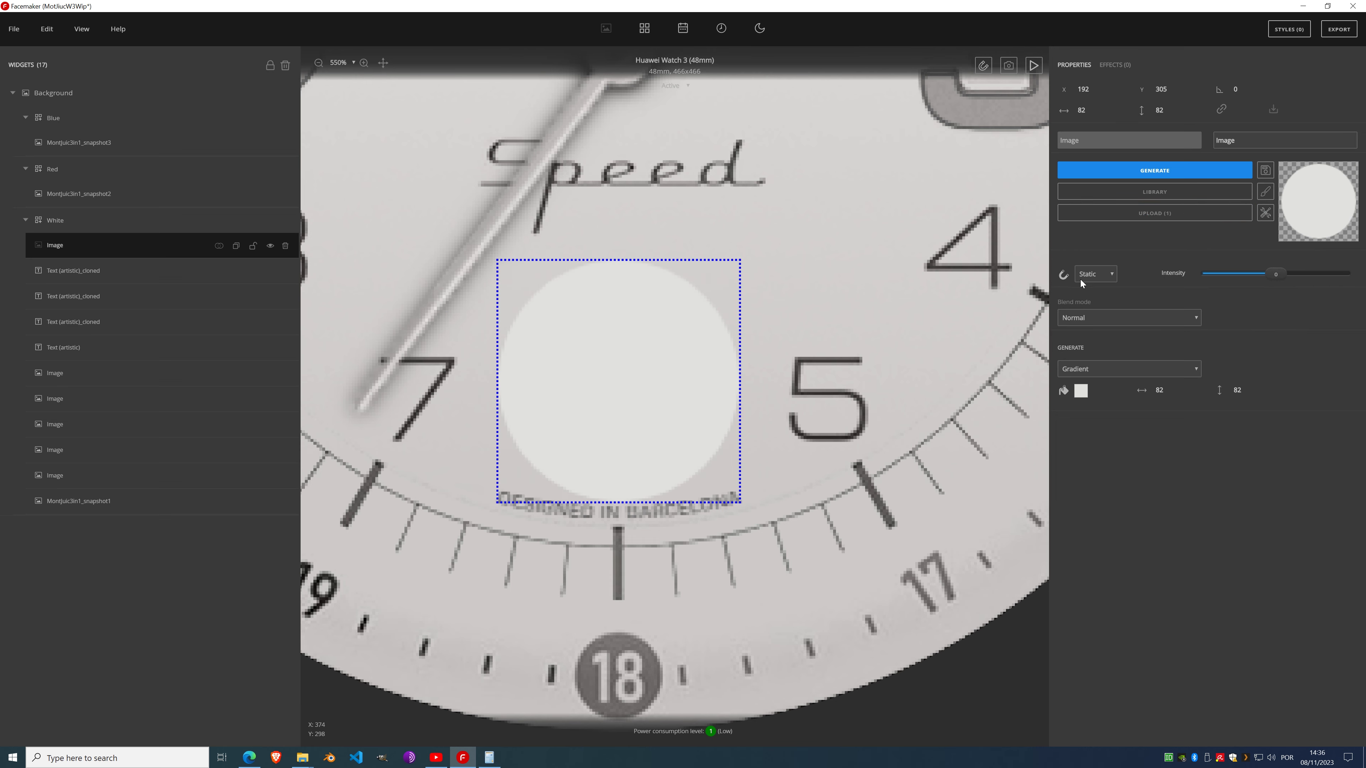
left_click(62, 253)
left_click_drag(77, 246, 78, 274)
Step: Make the five hidden image widgets below the numeral texts in the White group visible
scroll(695, 346, "down", 5)
scroll(695, 346, "down", 2)
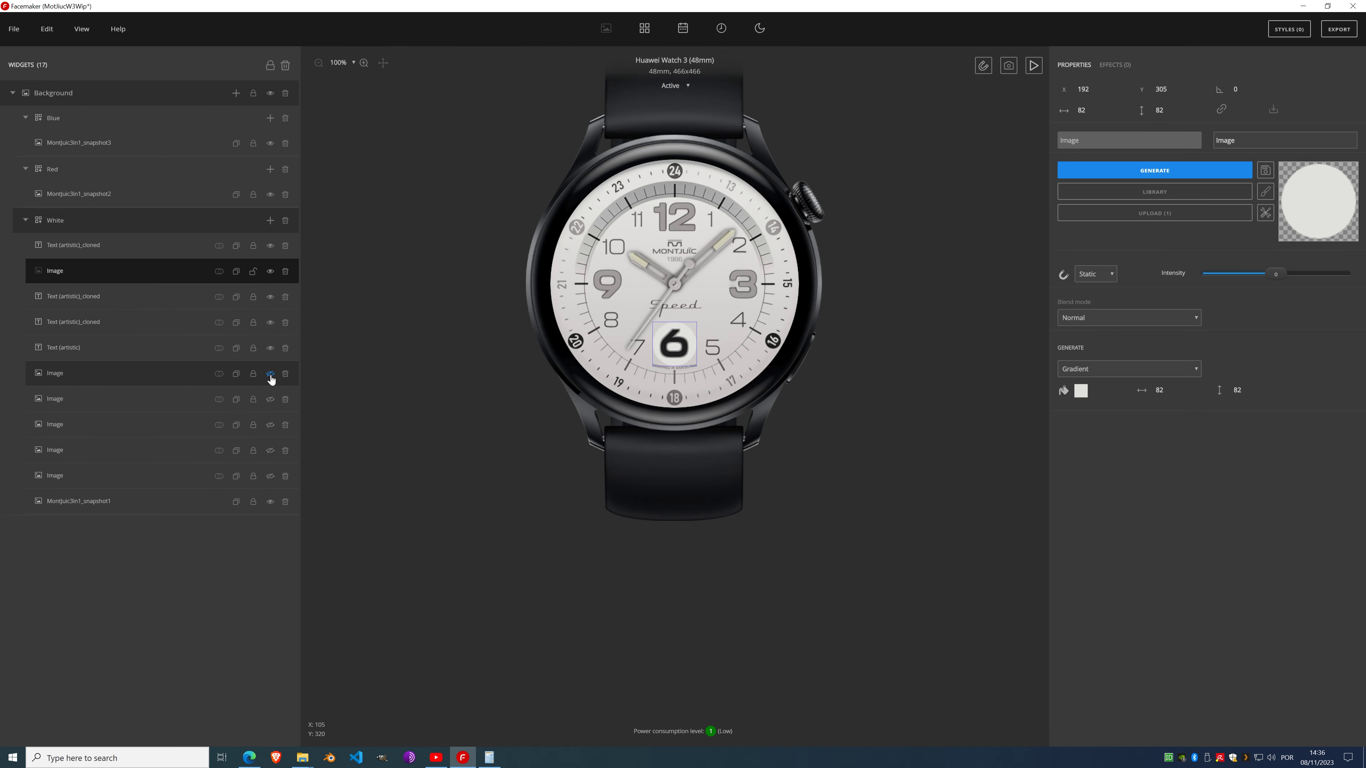
left_click(270, 374)
left_click(270, 399)
left_click(270, 425)
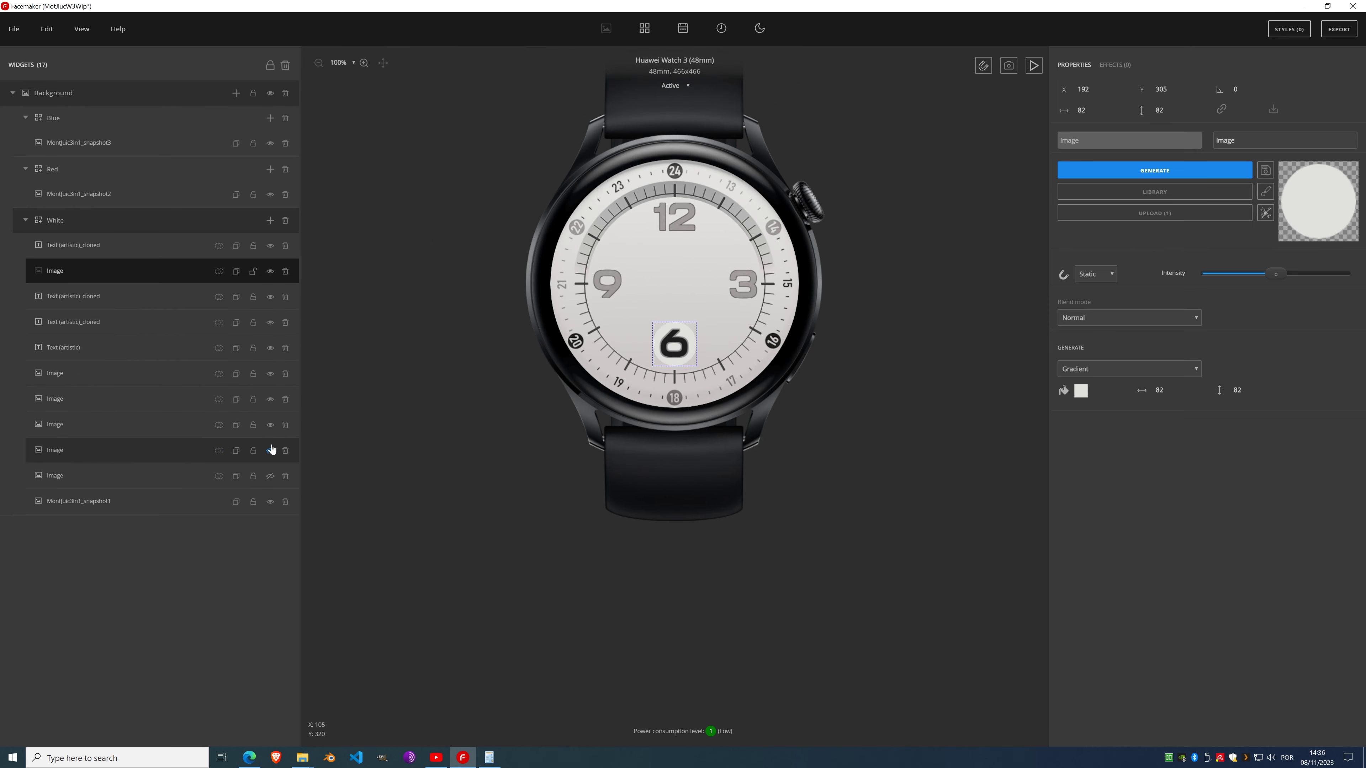
left_click(270, 451)
left_click(270, 476)
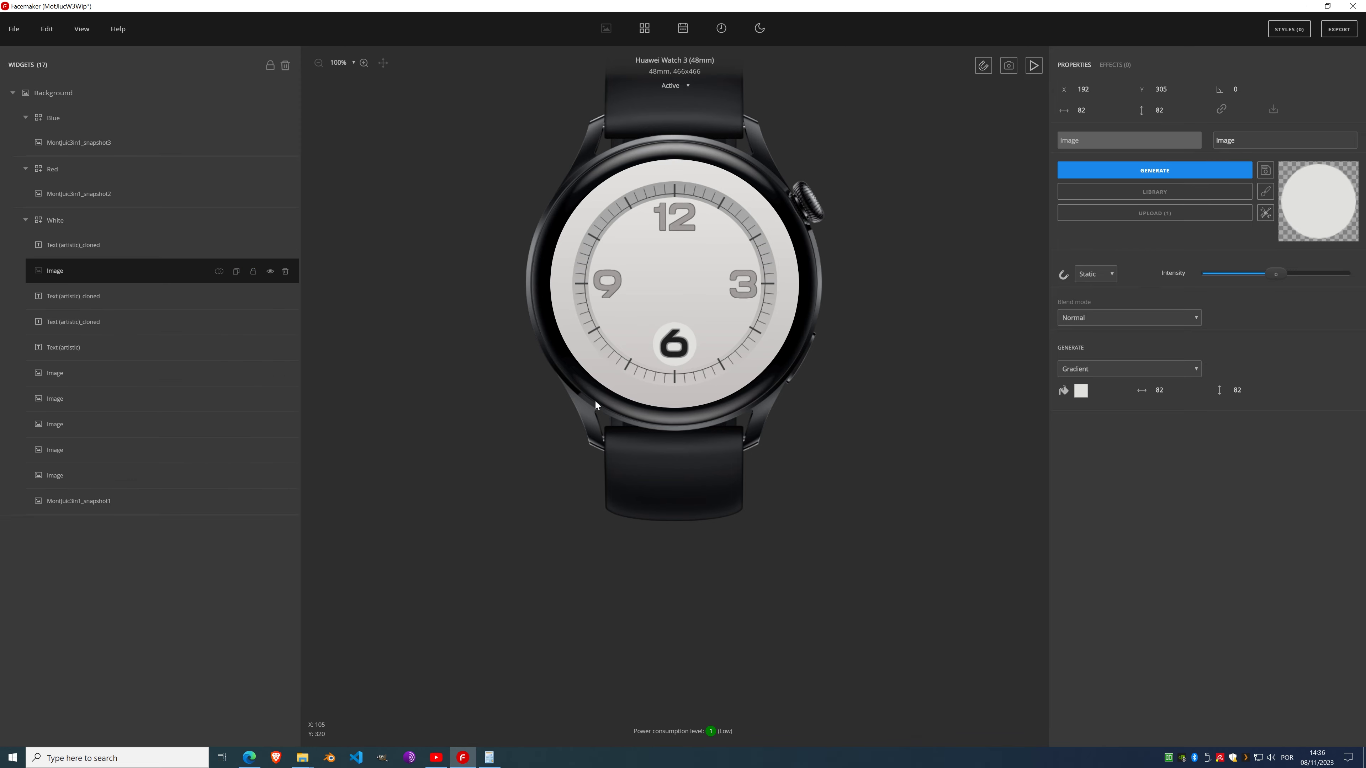
Step: Set the Border effect of the 6 text widget to Mode 2
scroll(673, 260, "up", 5)
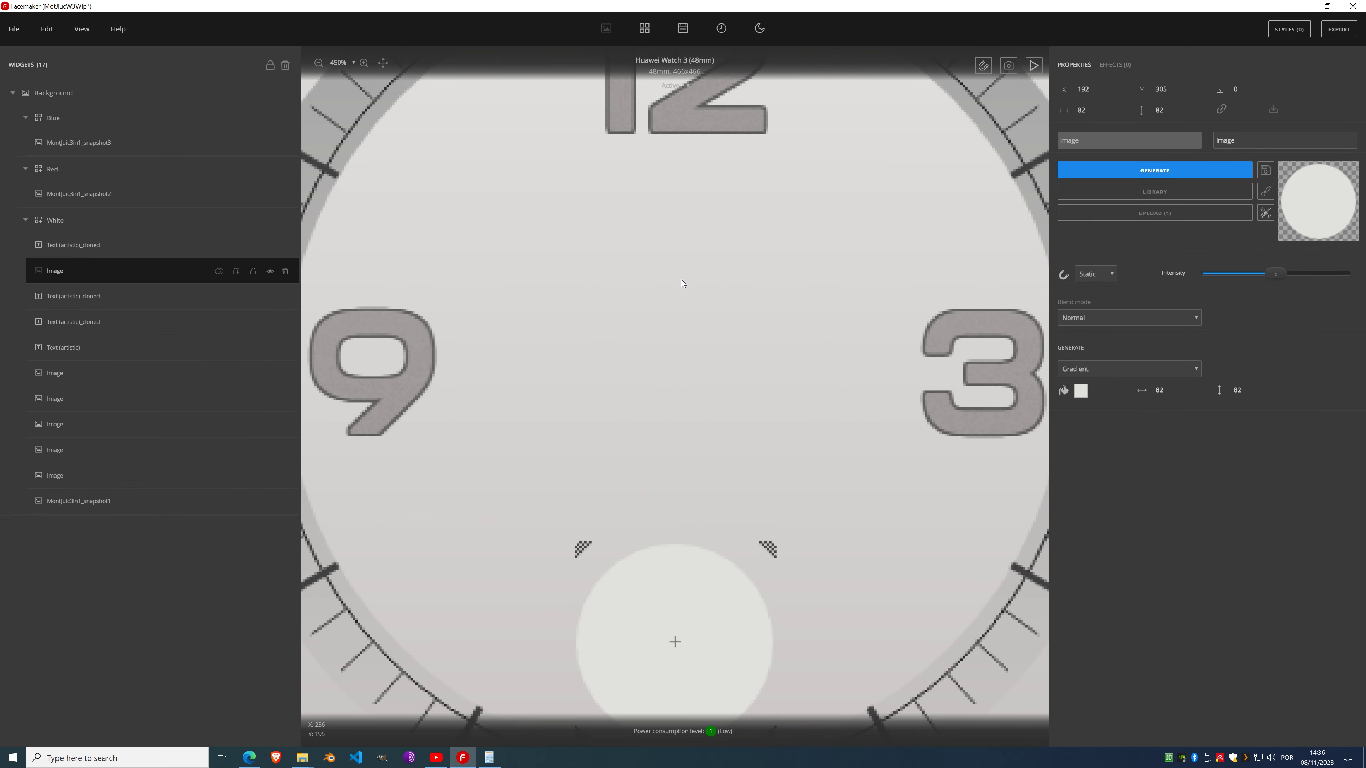
scroll(681, 278, "down", 5)
scroll(717, 236, "up", 5)
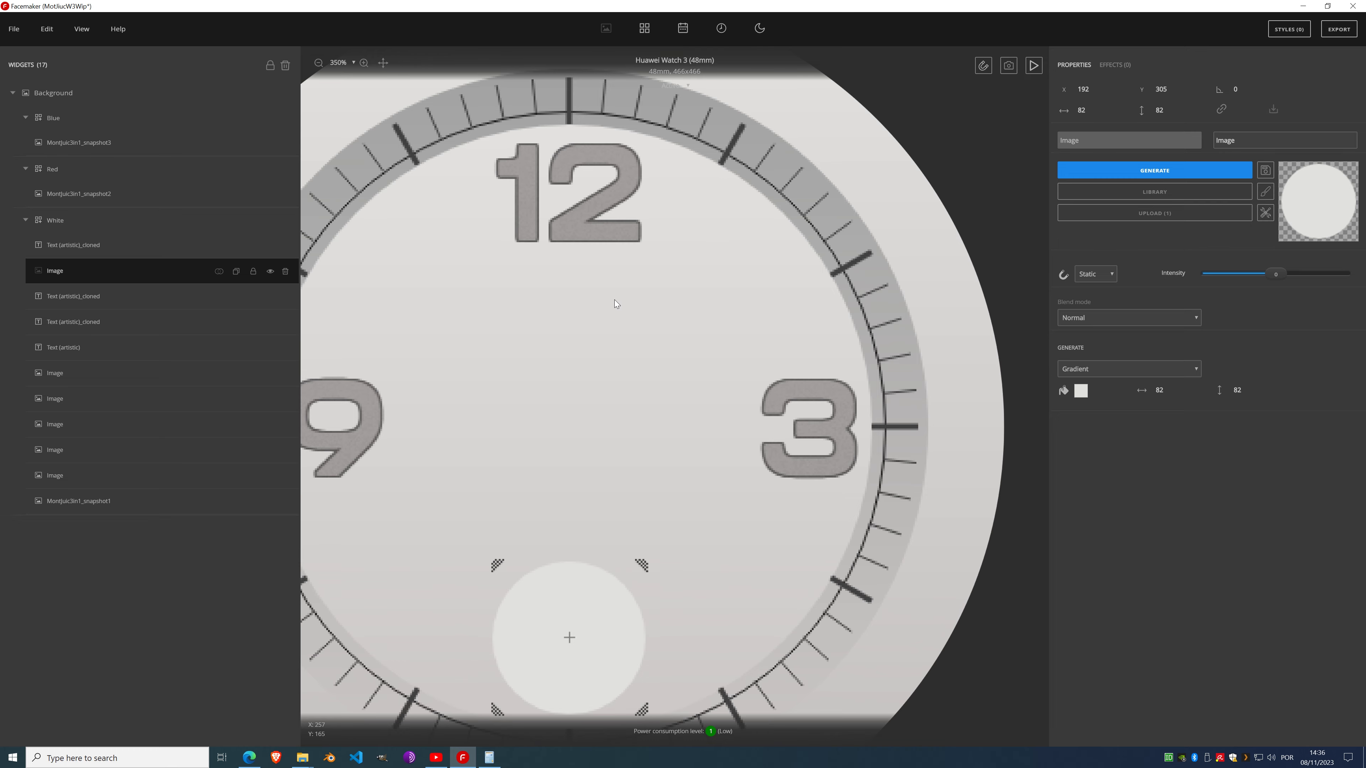
scroll(614, 300, "down", 5)
scroll(683, 259, "up", 5)
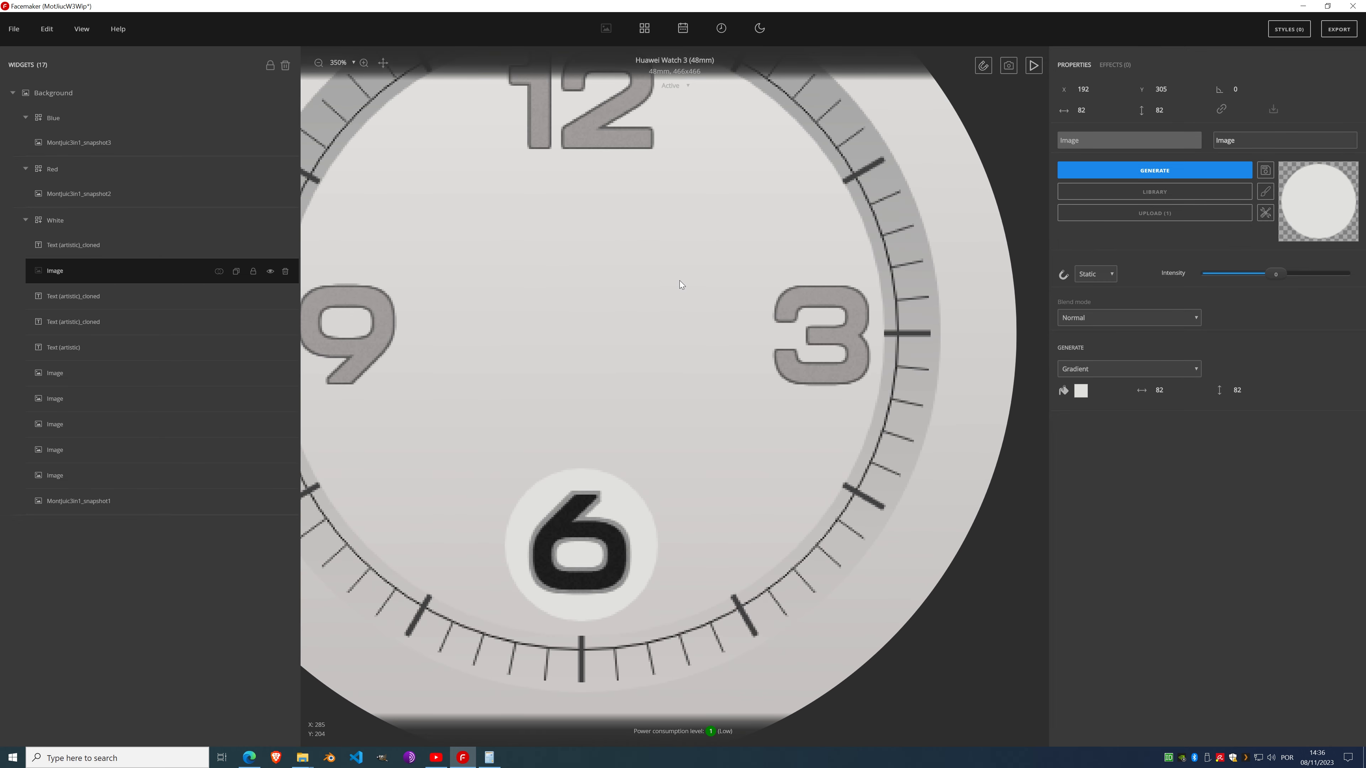
left_click(109, 298)
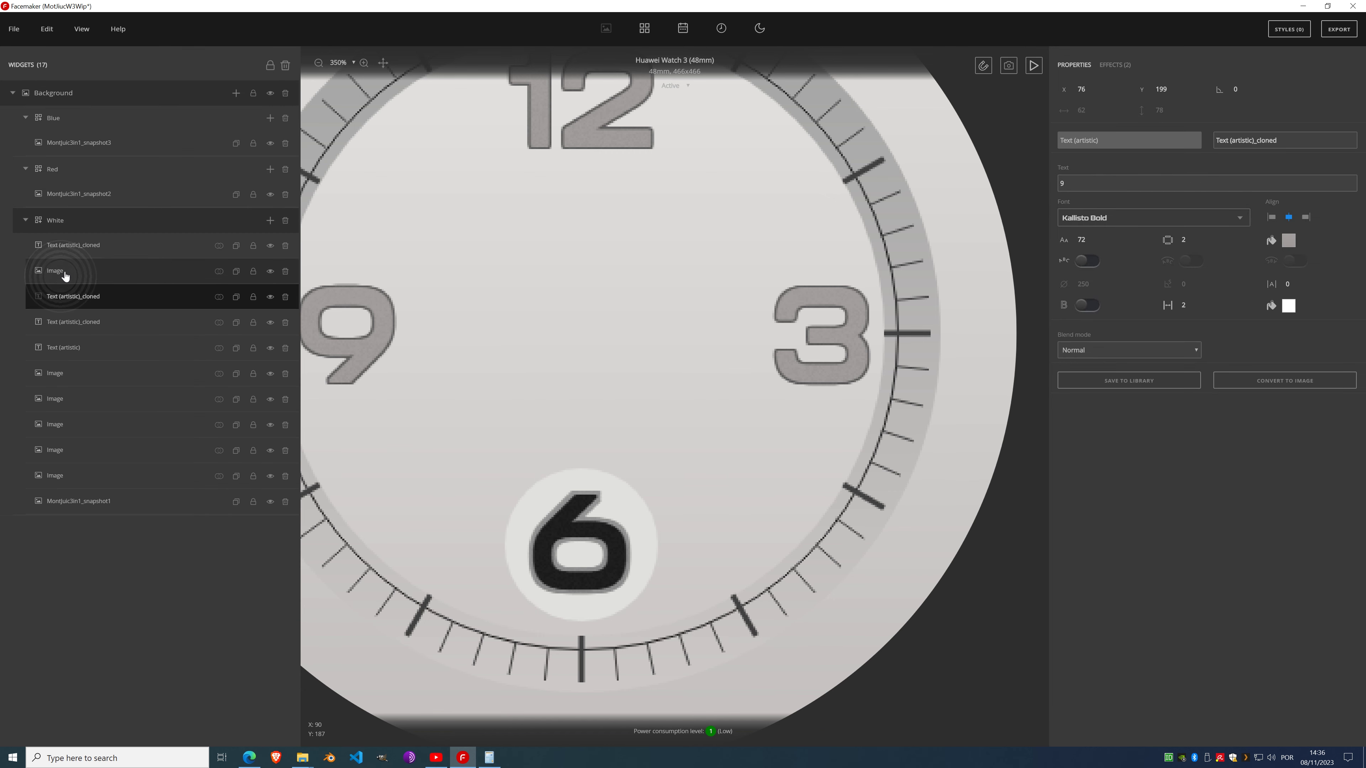
left_click(86, 245)
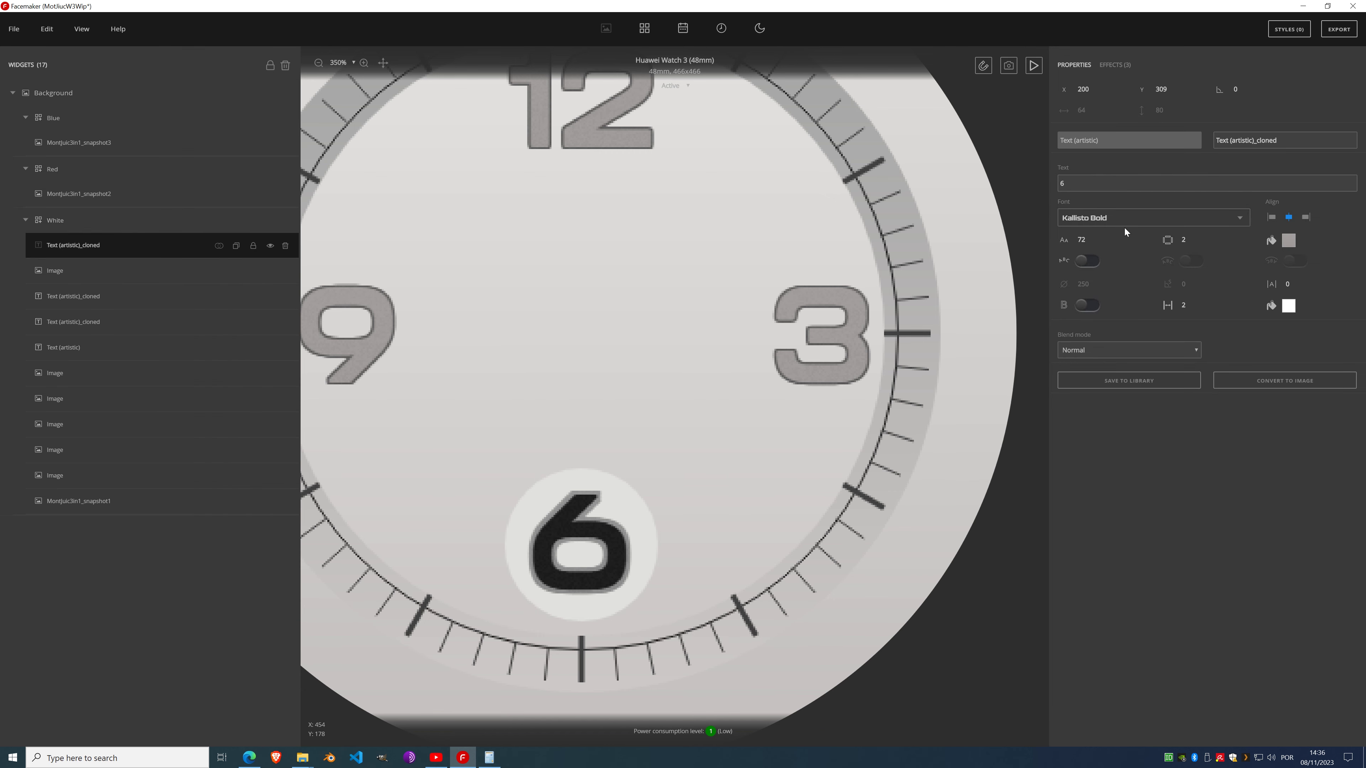
left_click(1108, 66)
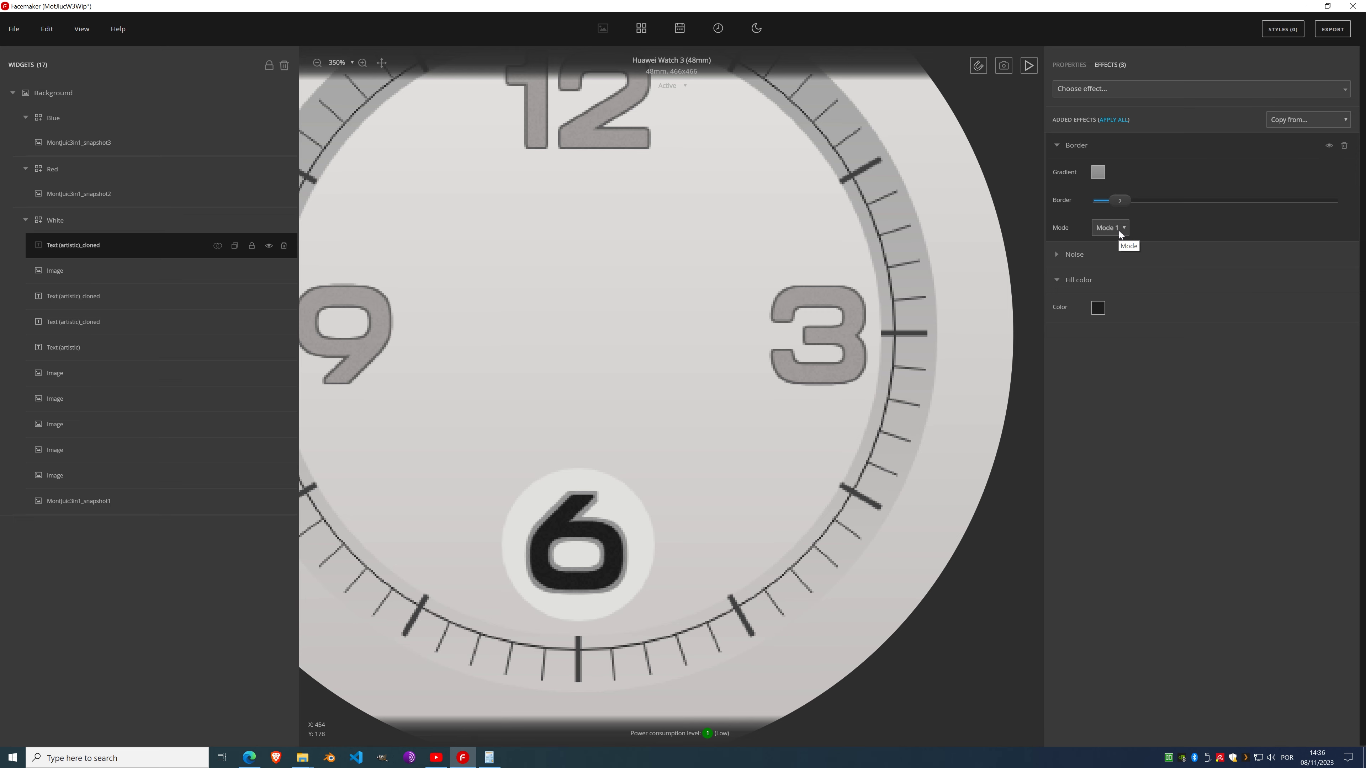
scroll(585, 575, "up", 5)
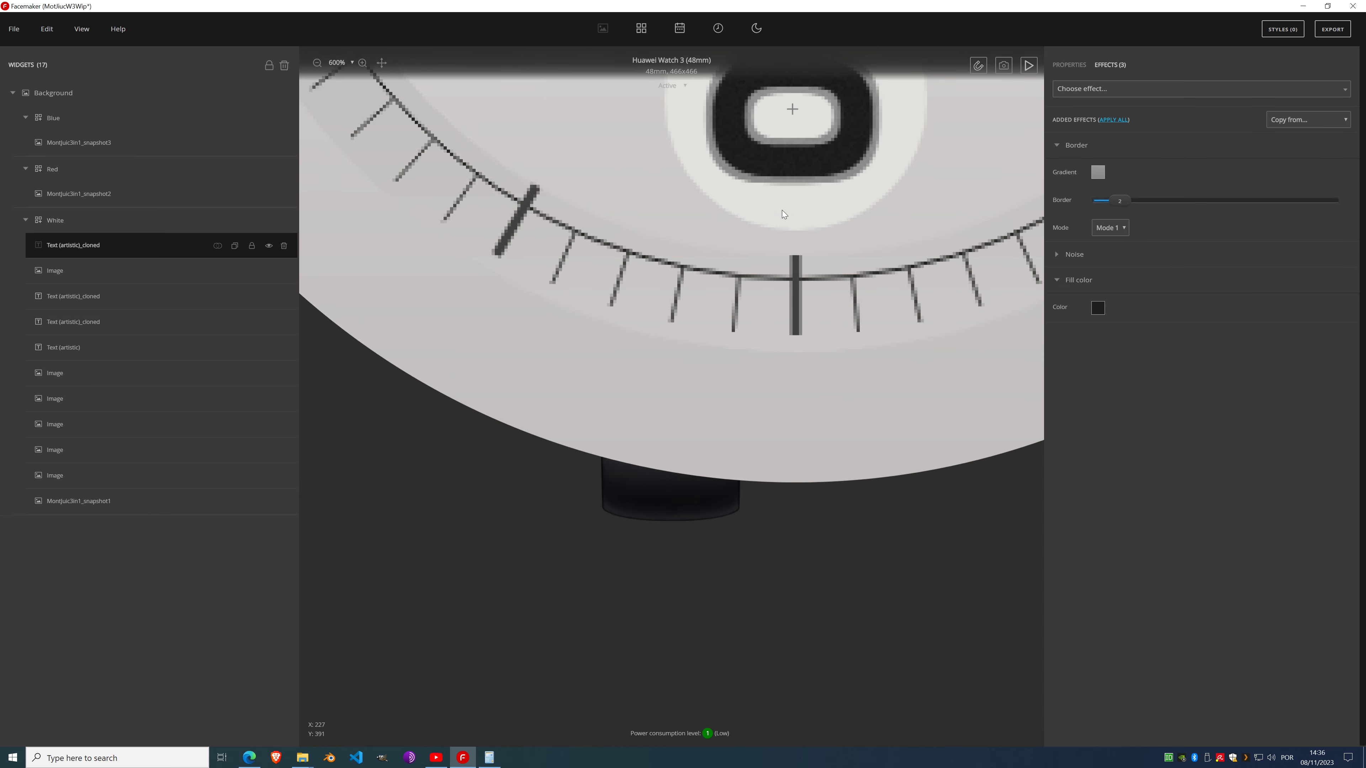
scroll(782, 210, "up", 5)
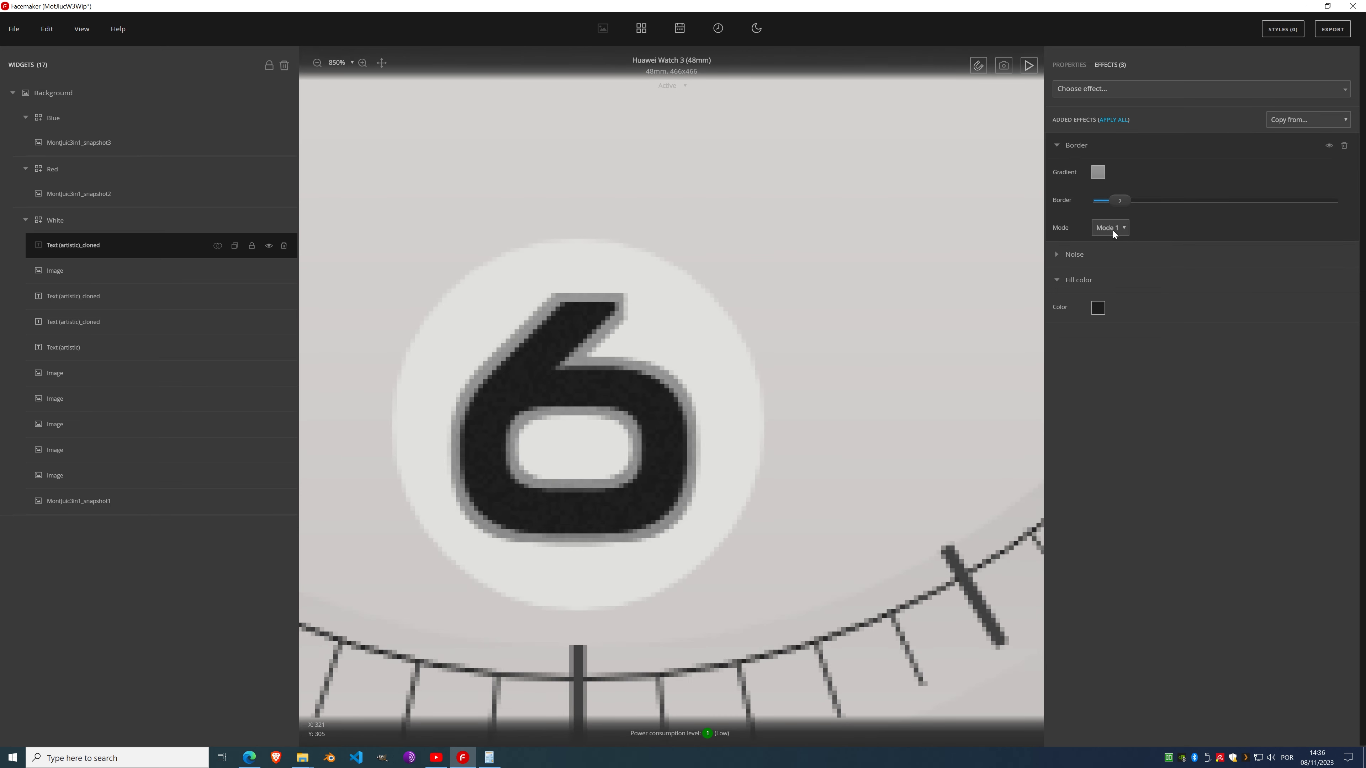
left_click(1114, 233)
left_click(1124, 250)
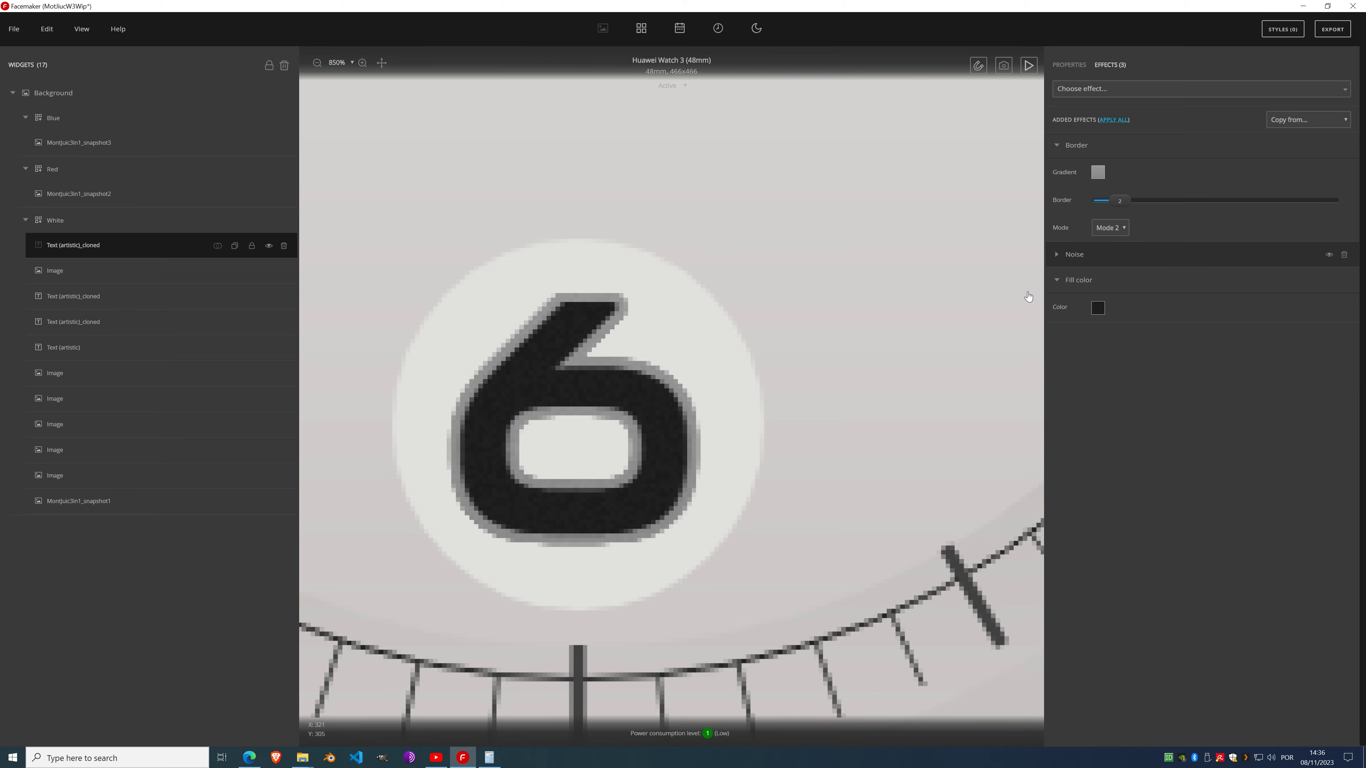
Step: Switch the border of the 6 to Mode 1 and back to Mode 2 to compare the two outlines
scroll(660, 355, "down", 6)
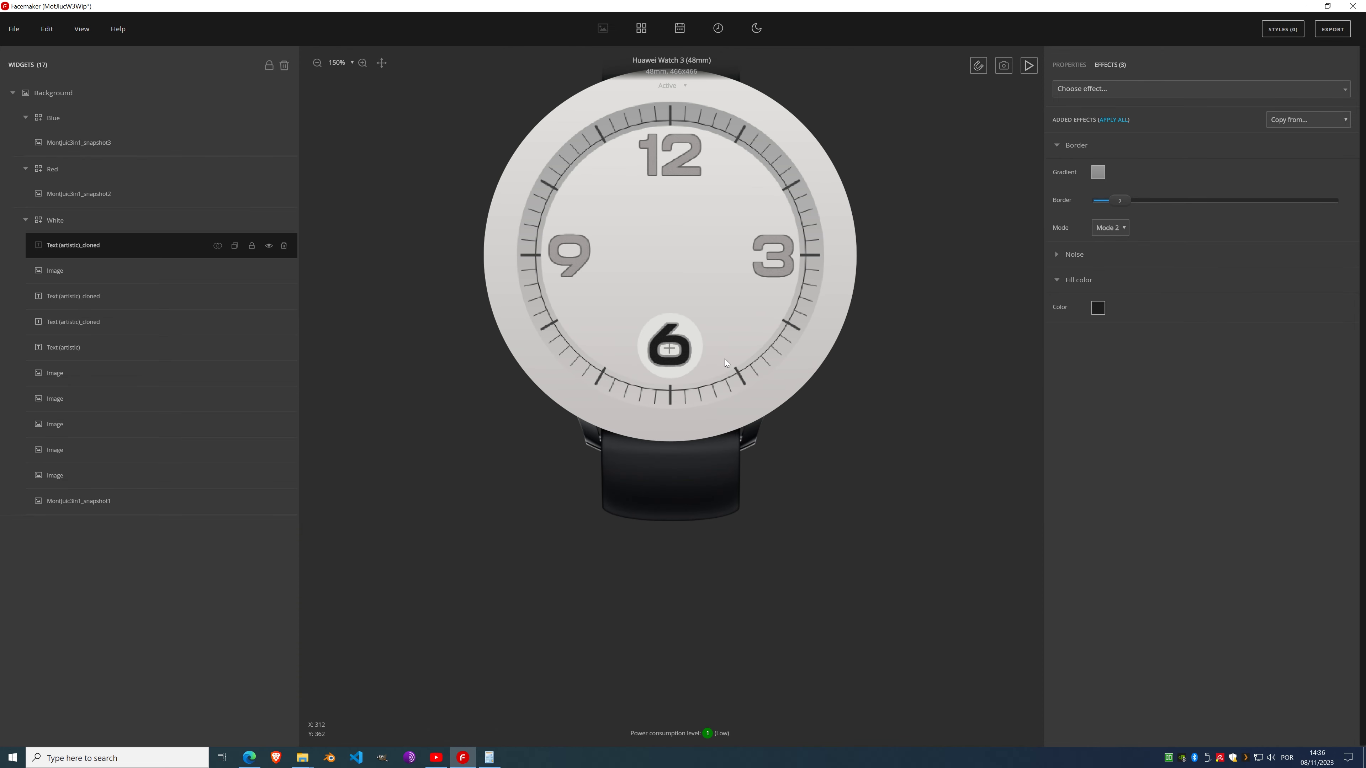
scroll(690, 335, "up", 6)
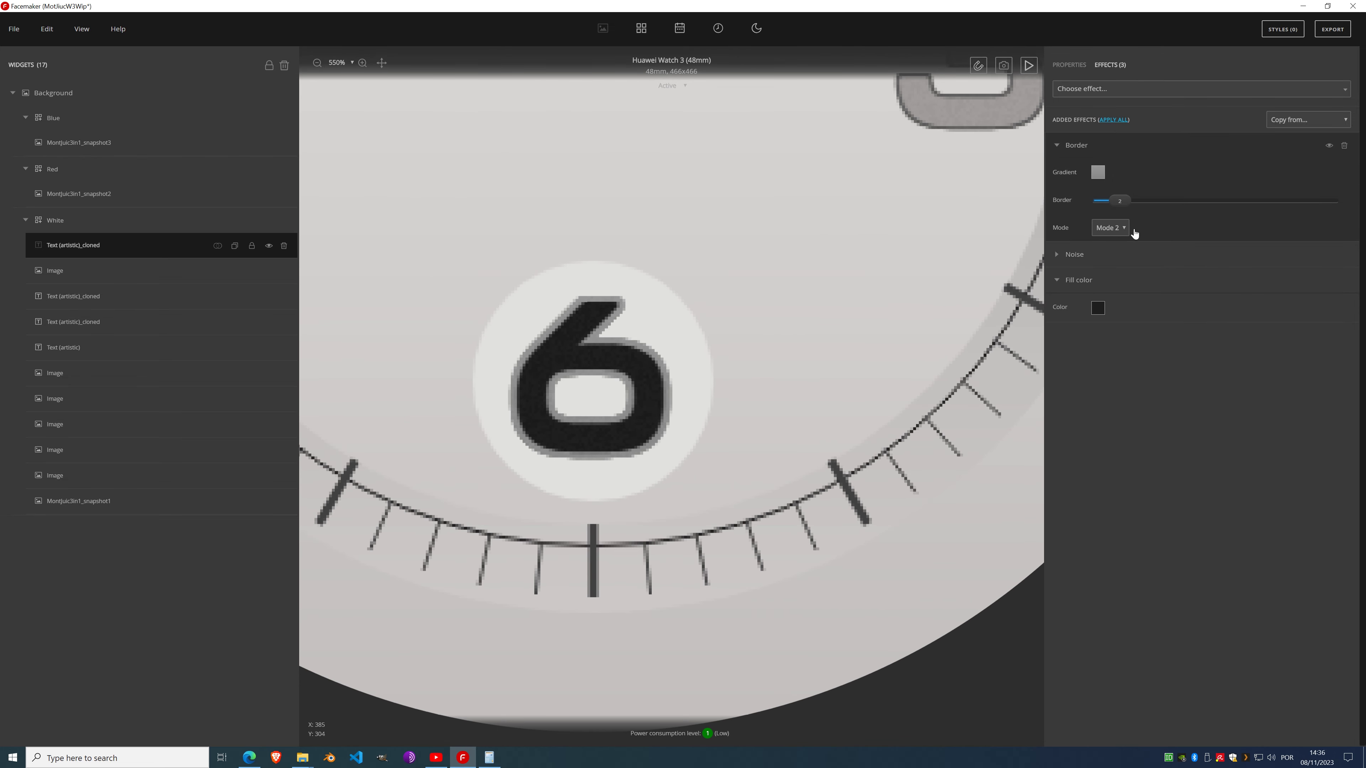
left_click(1111, 231)
left_click(1113, 243)
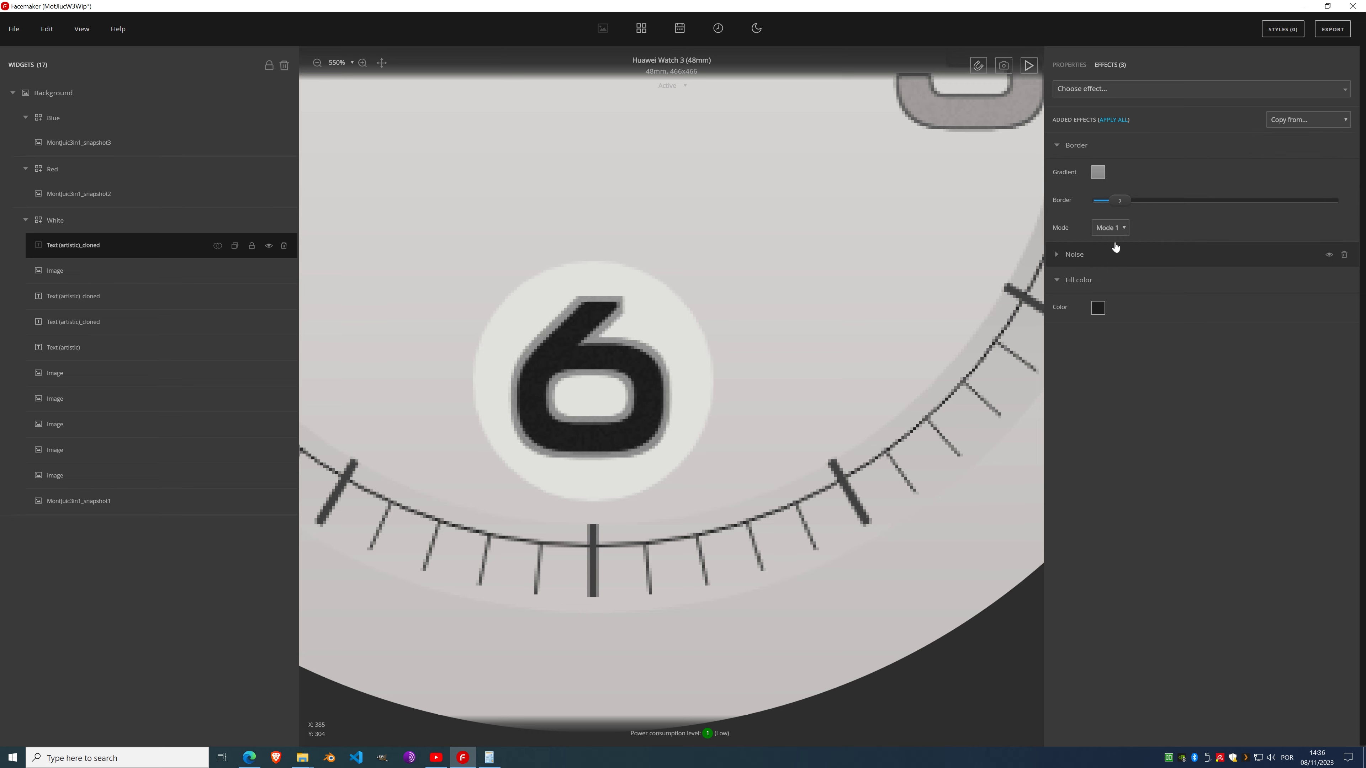
left_click(1111, 228)
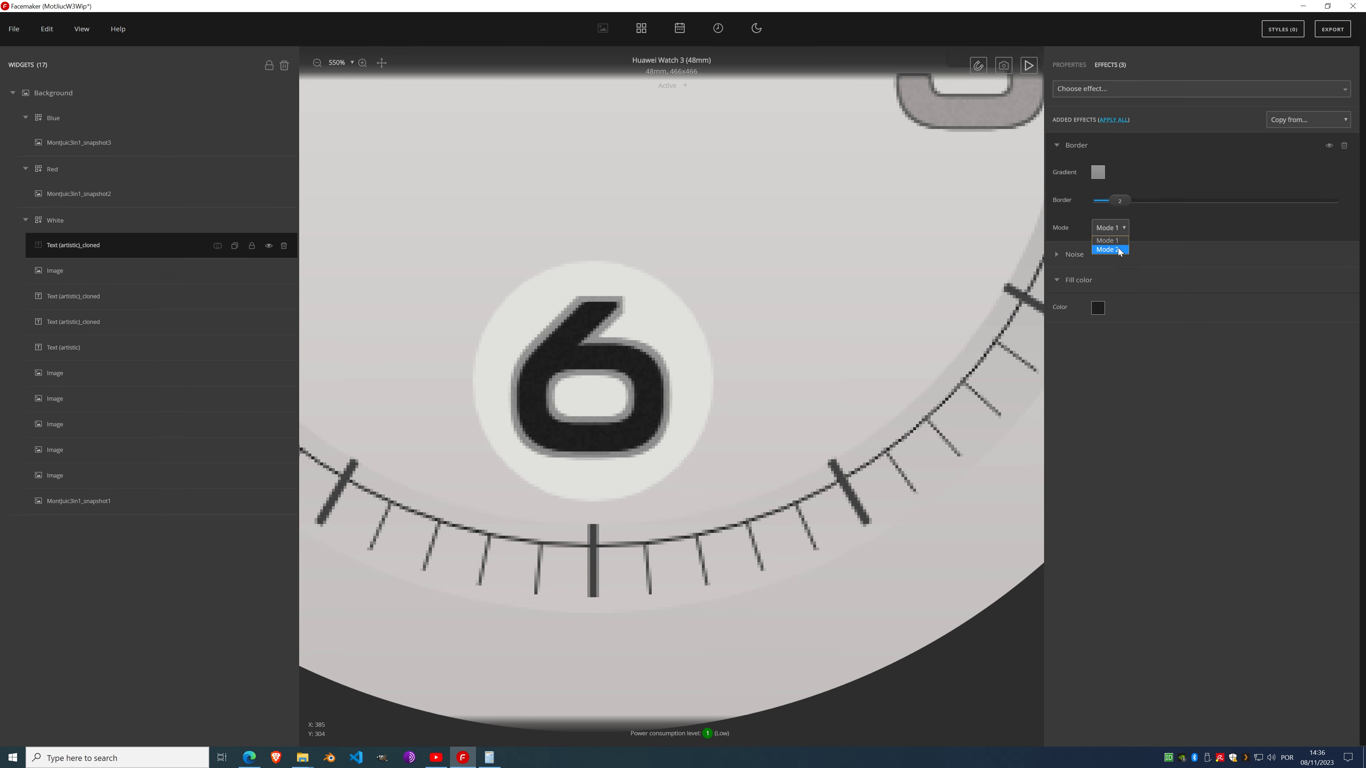
left_click(1119, 251)
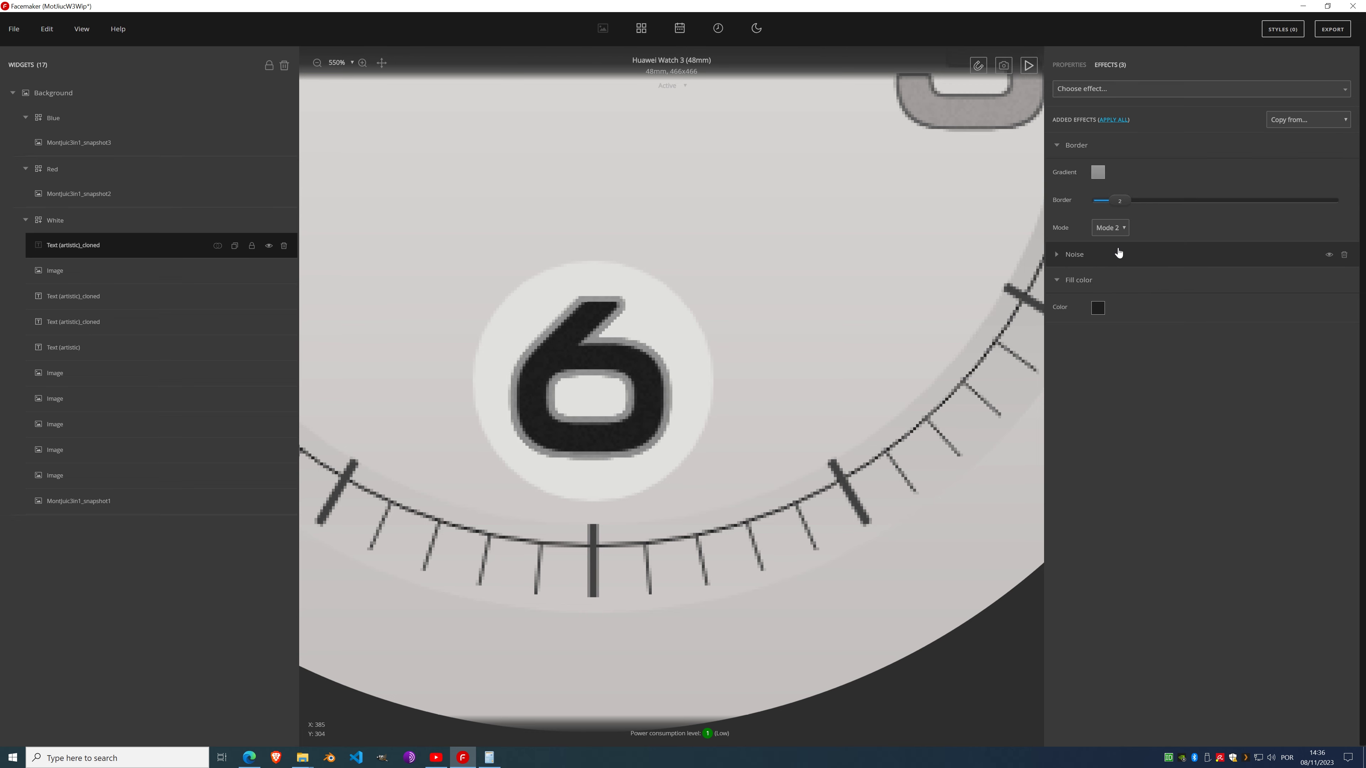
Step: Hide the four numeral texts and all six image widgets in the White group, keeping only the reference snapshot visible
scroll(657, 374, "down", 5)
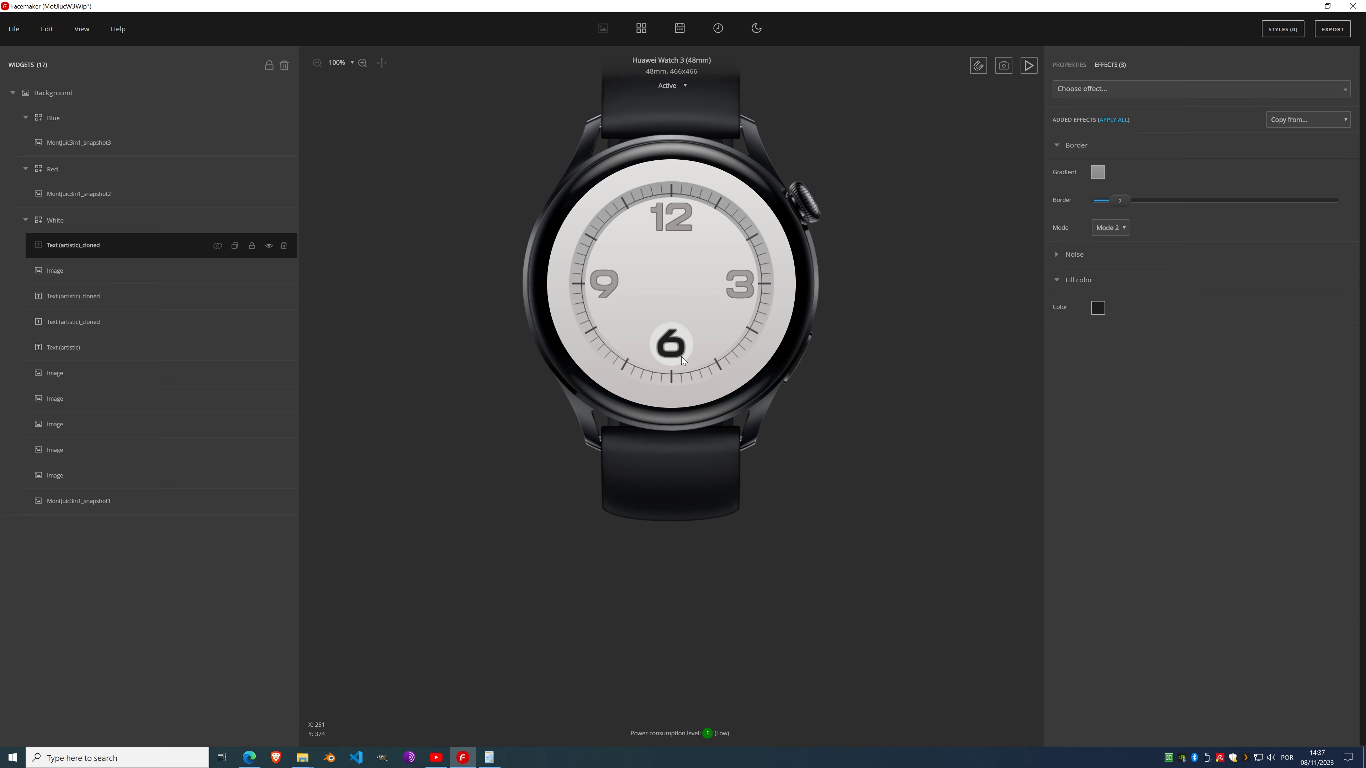
left_click(269, 245)
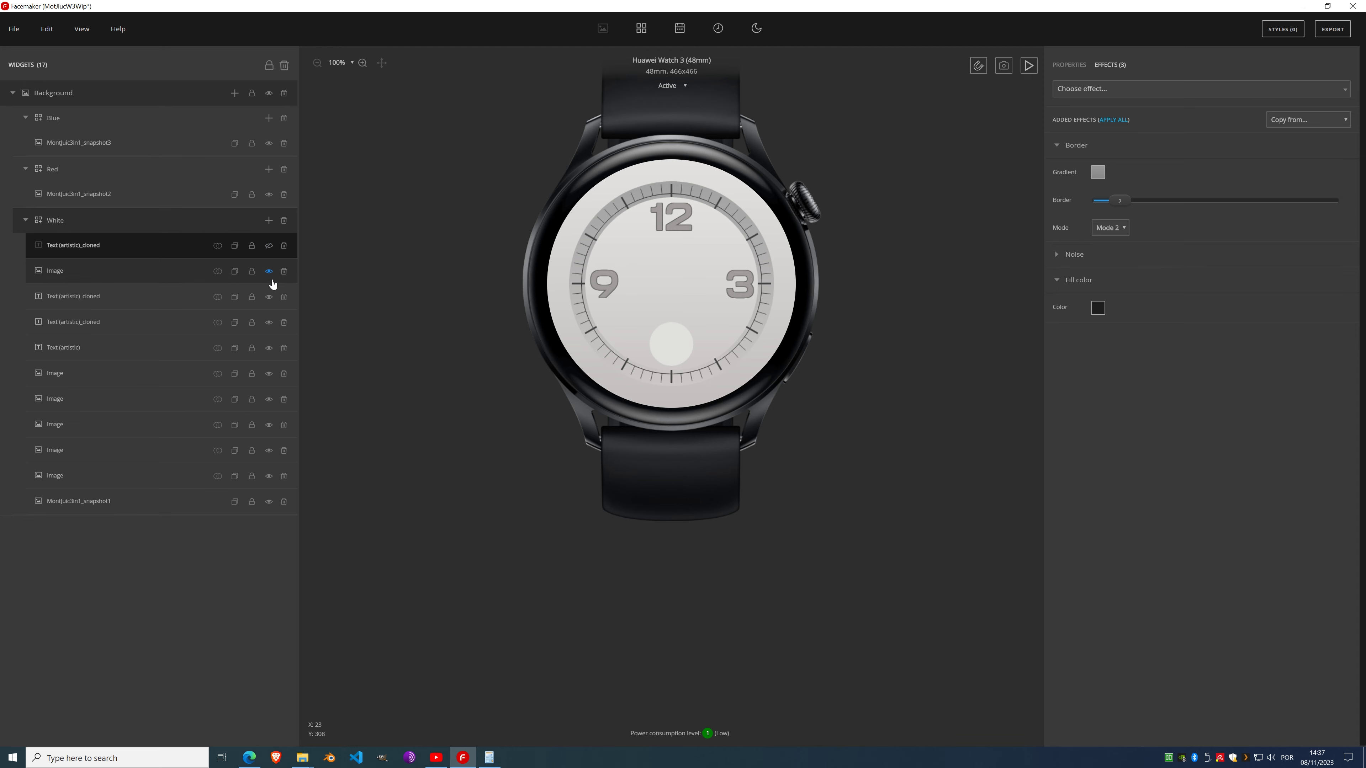
left_click(269, 272)
left_click(269, 297)
left_click(269, 322)
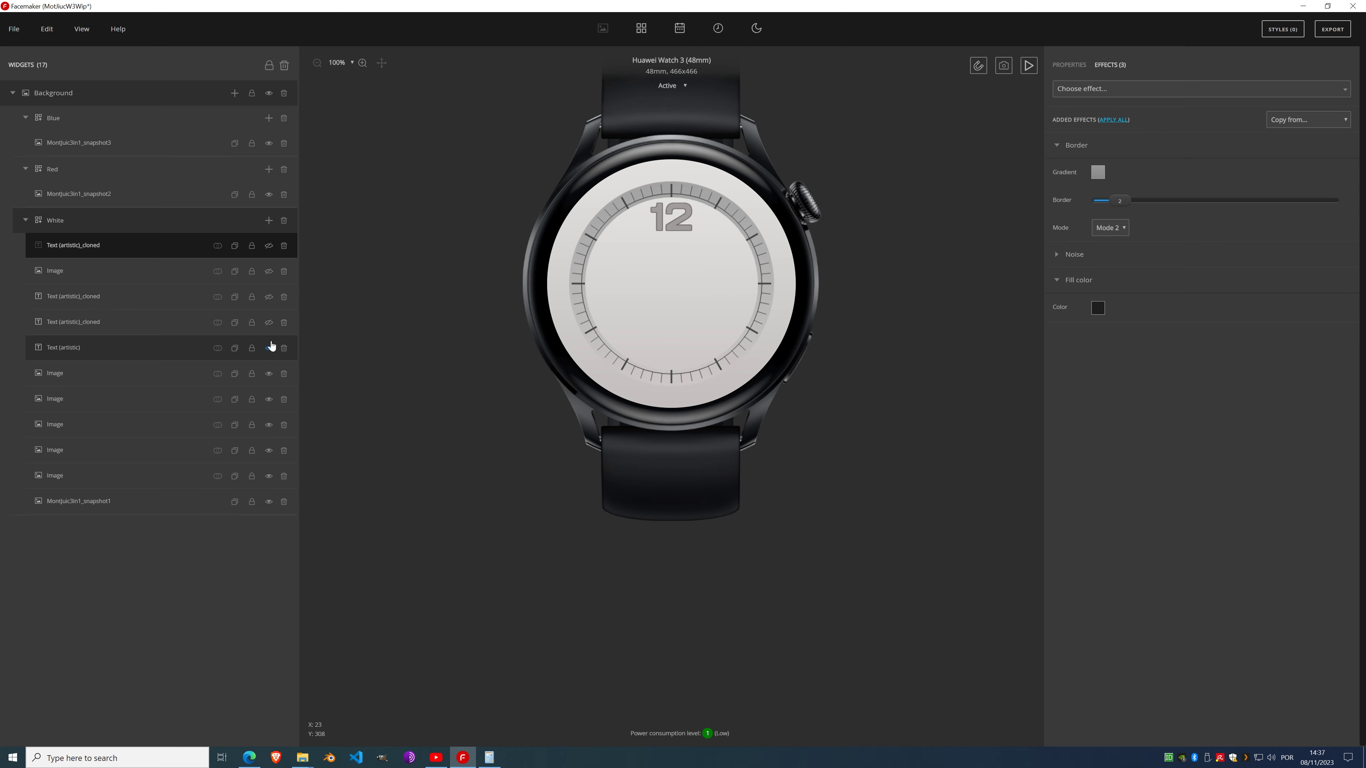
left_click(268, 348)
left_click(269, 374)
left_click(268, 399)
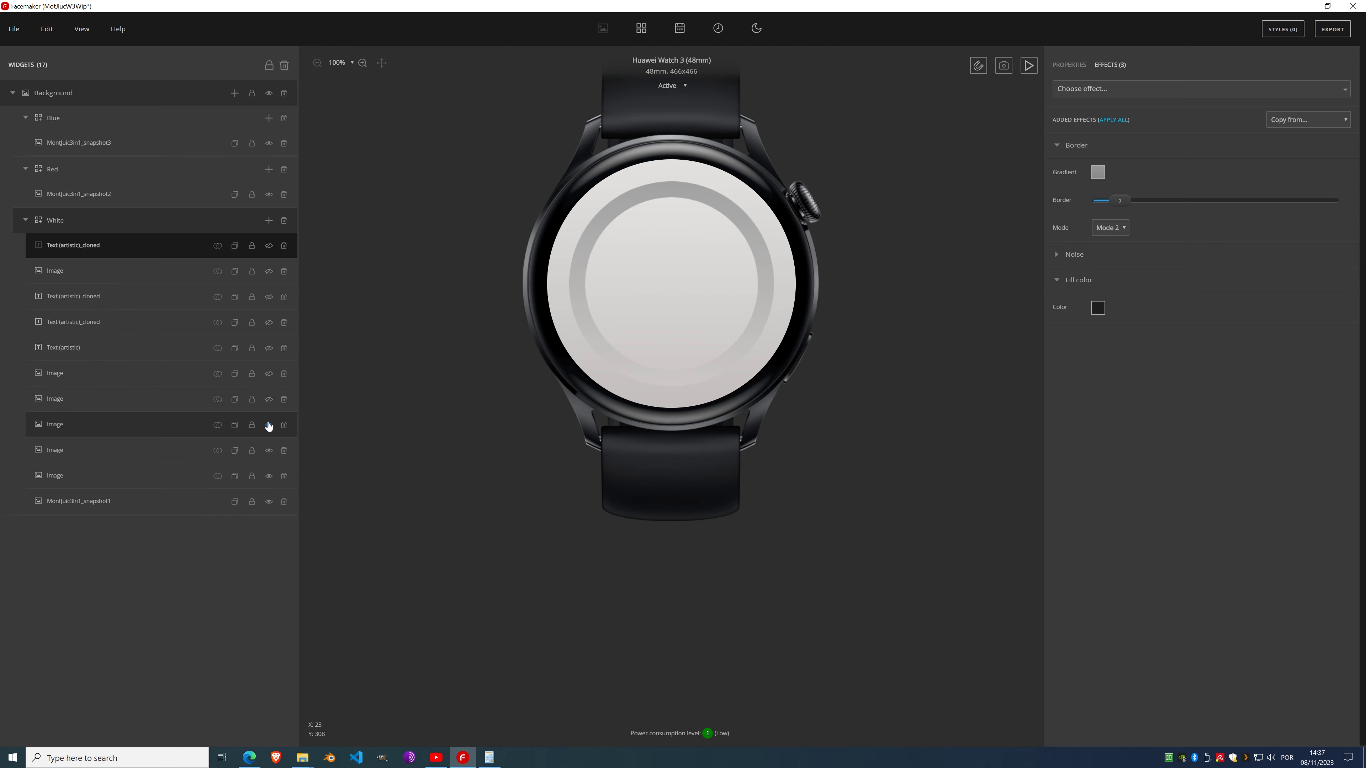
left_click(269, 425)
left_click(269, 450)
left_click(269, 476)
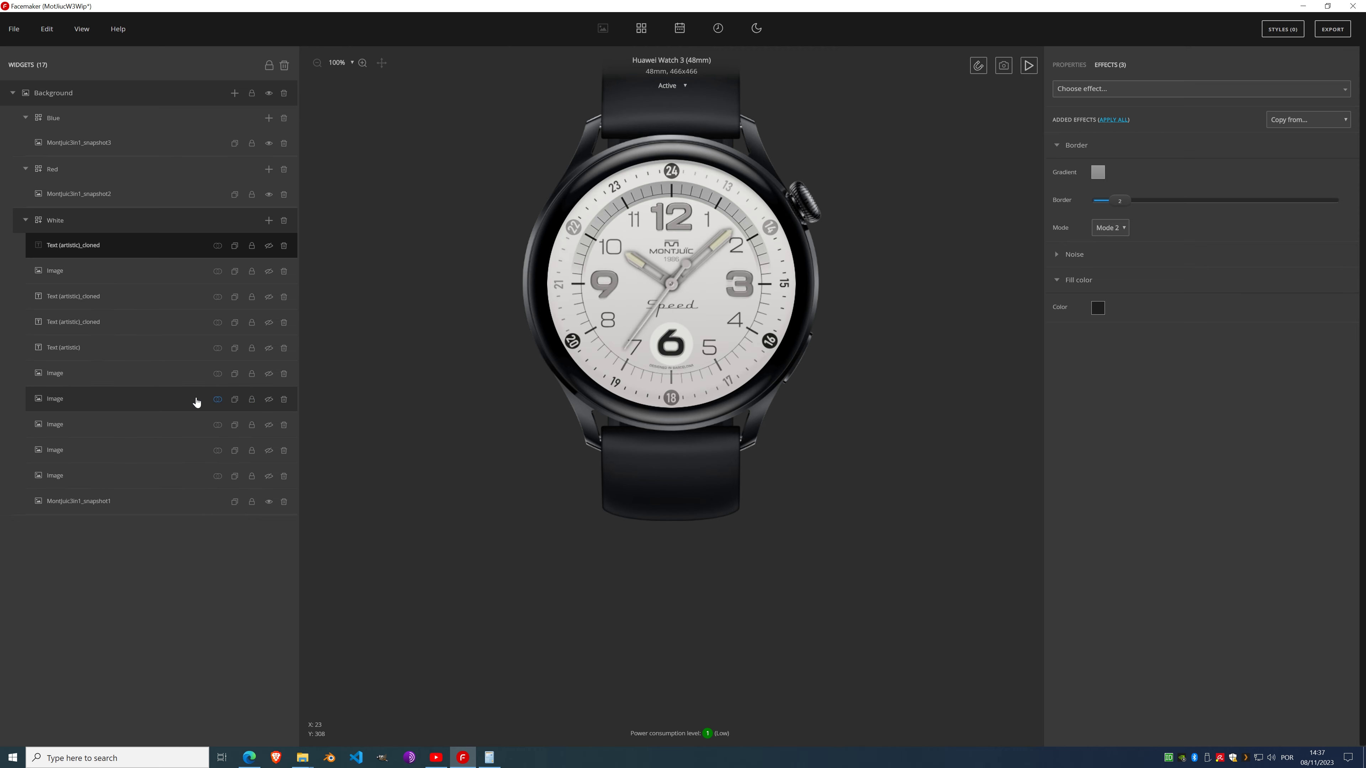
Step: Switch to the Edge browser and search Google in a new tab for "montjuic race logo"
scroll(665, 237, "up", 4)
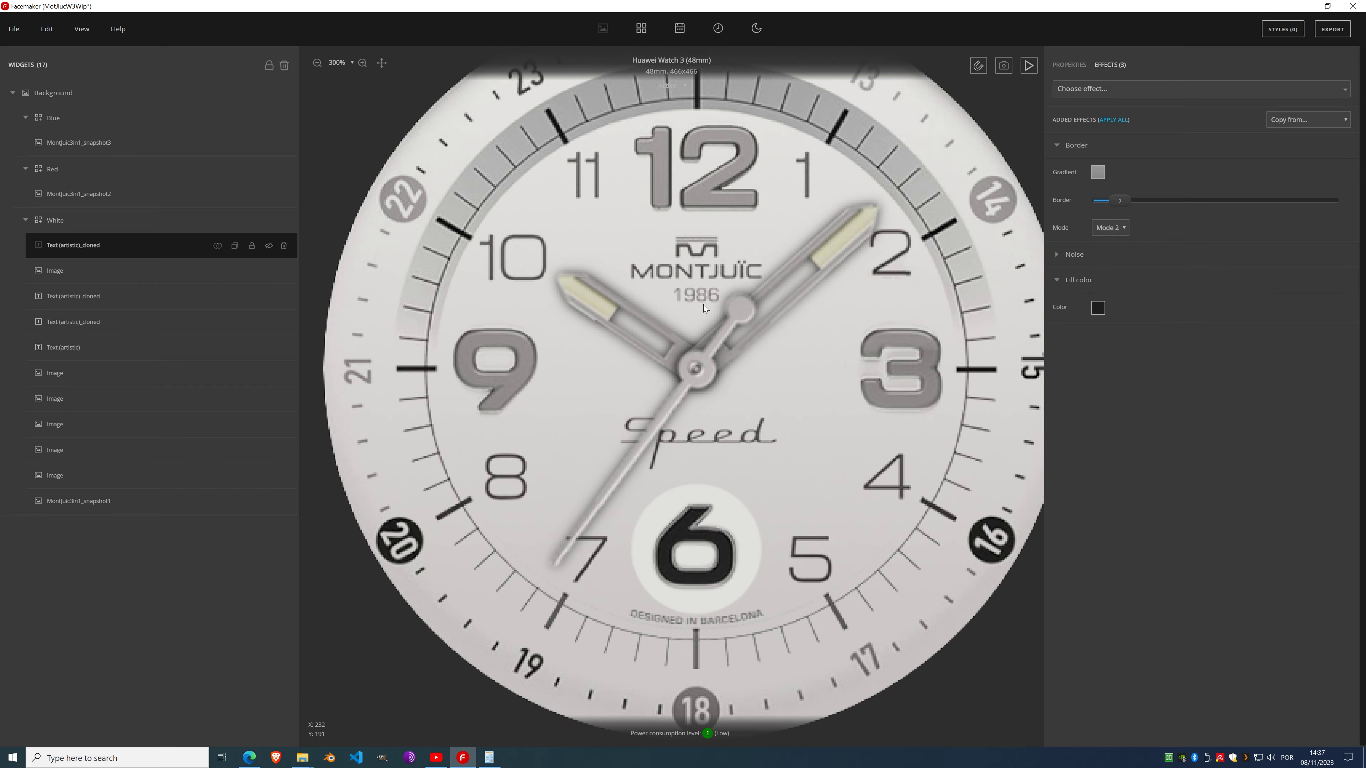
left_click(249, 757)
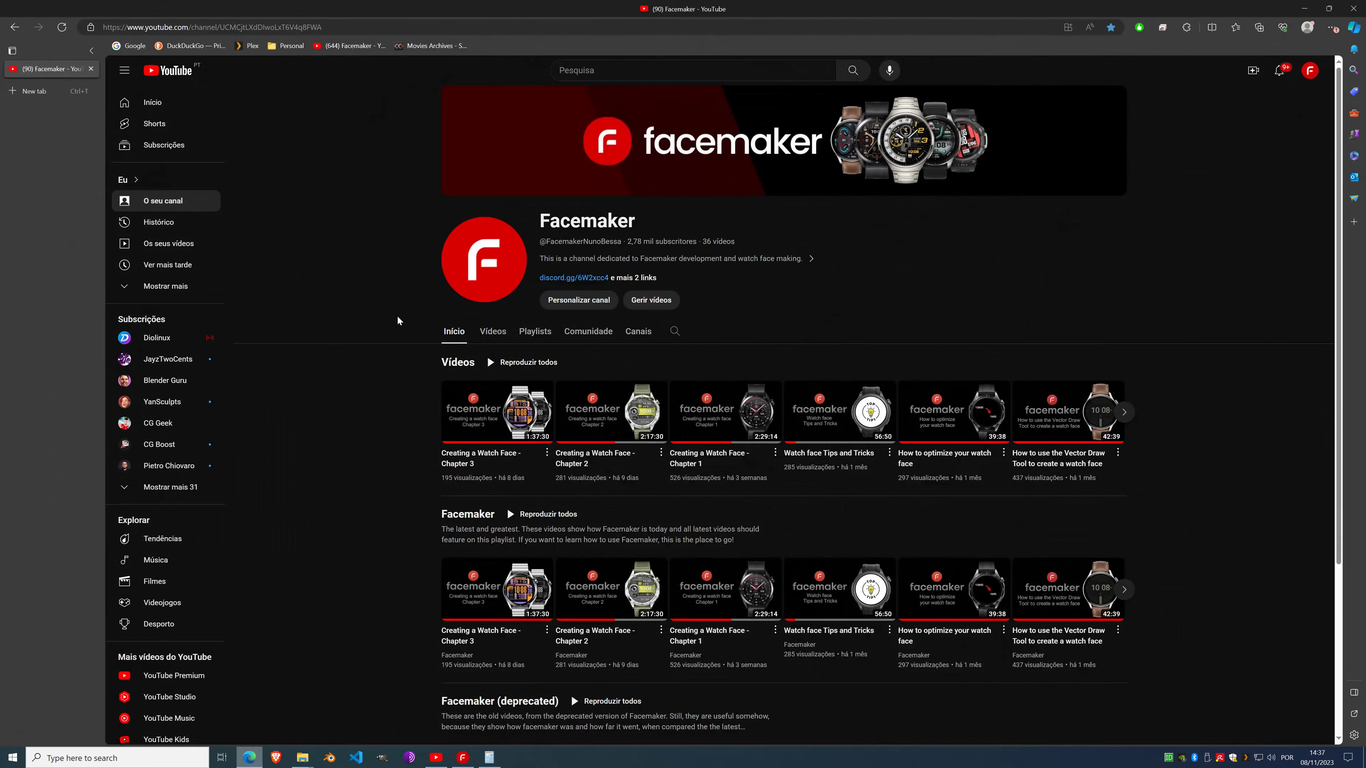
left_click(33, 91)
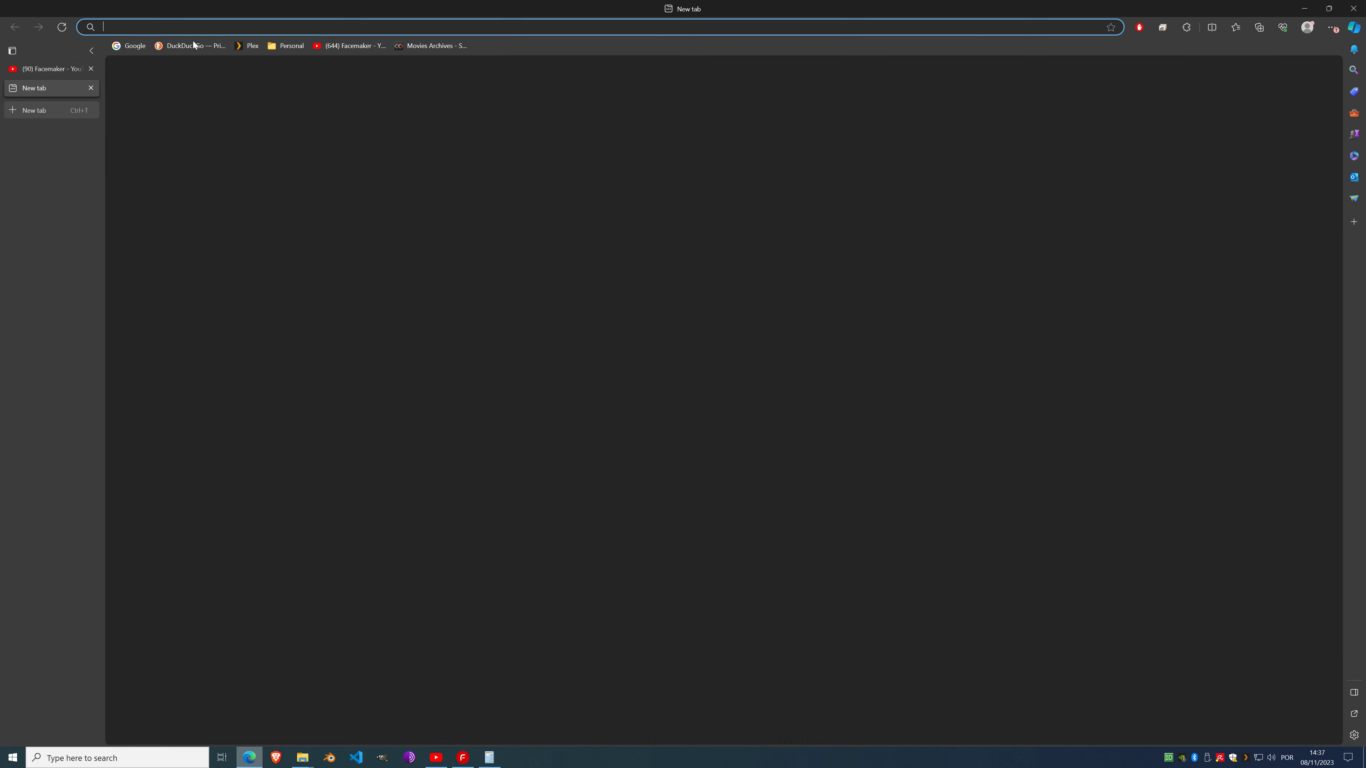
left_click(132, 47)
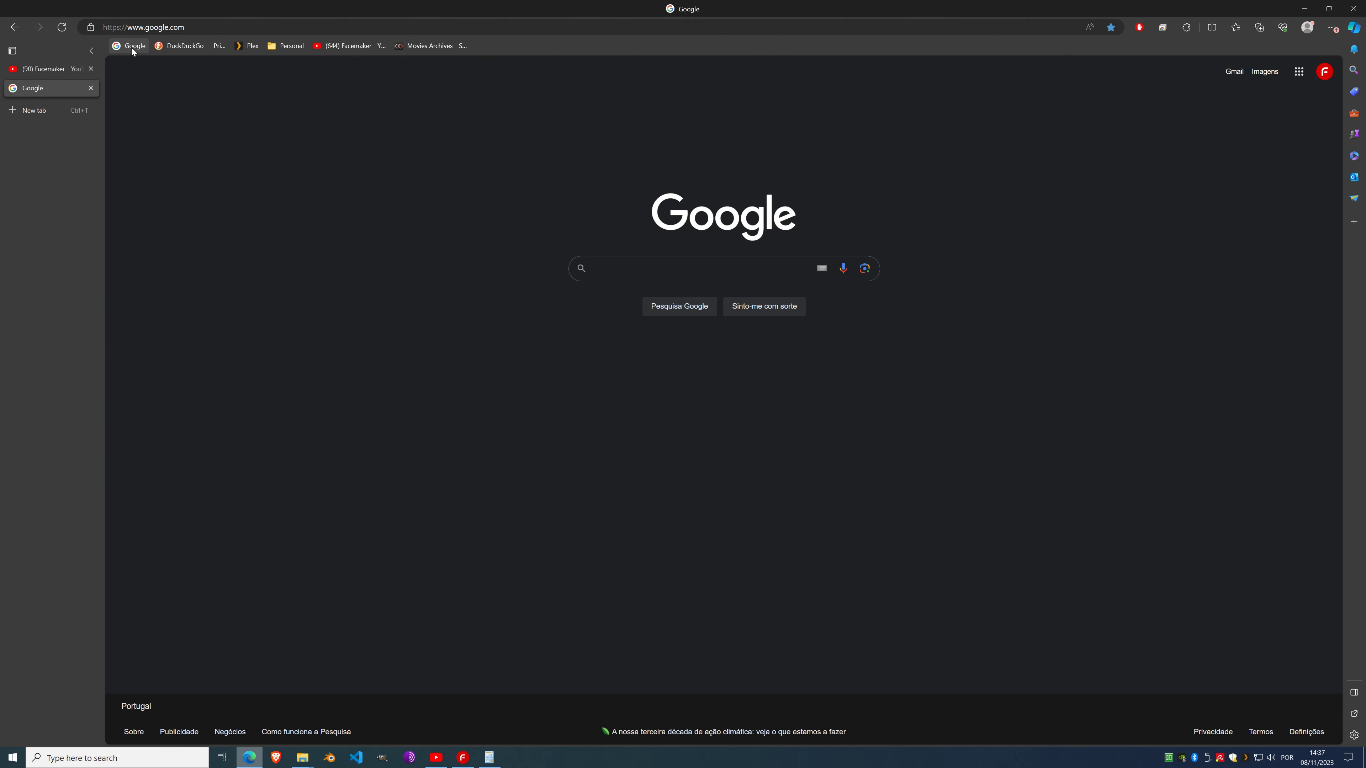
type("montj")
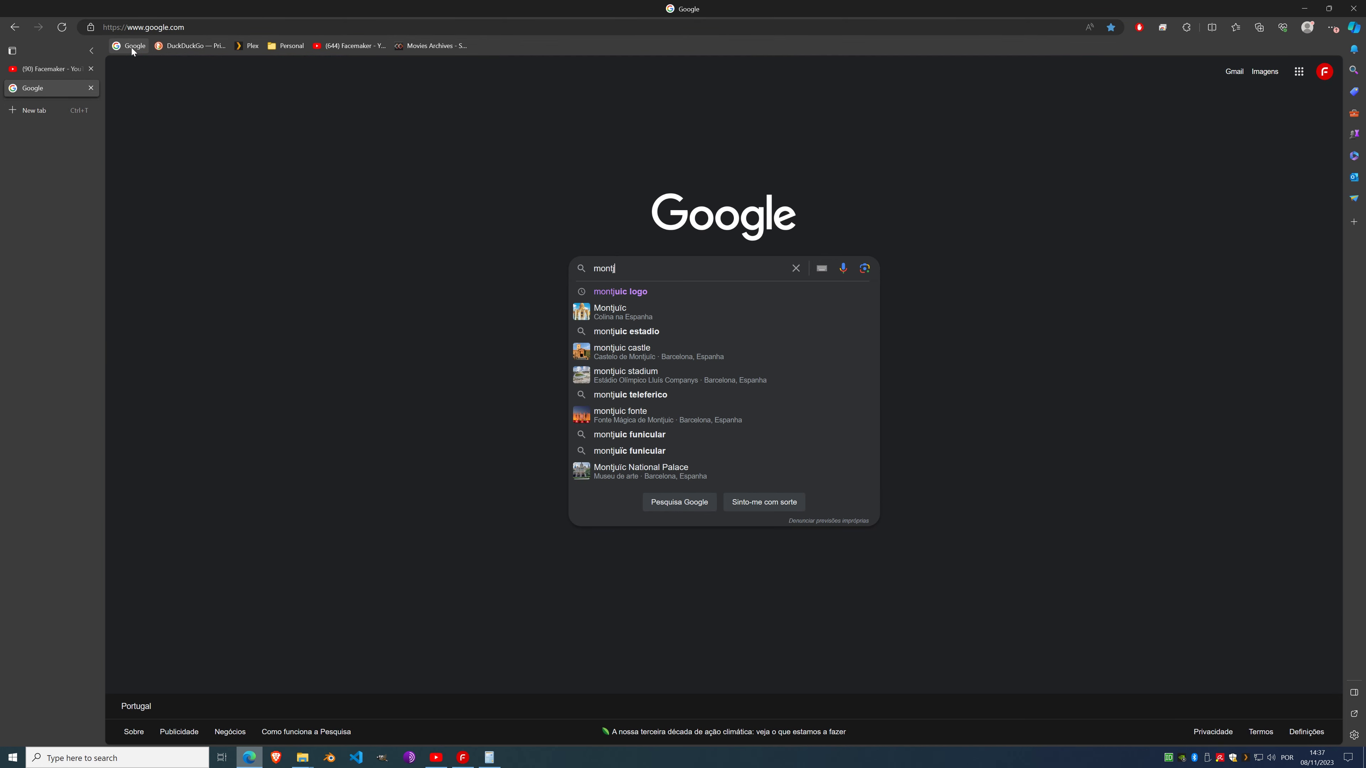
type("uic race ")
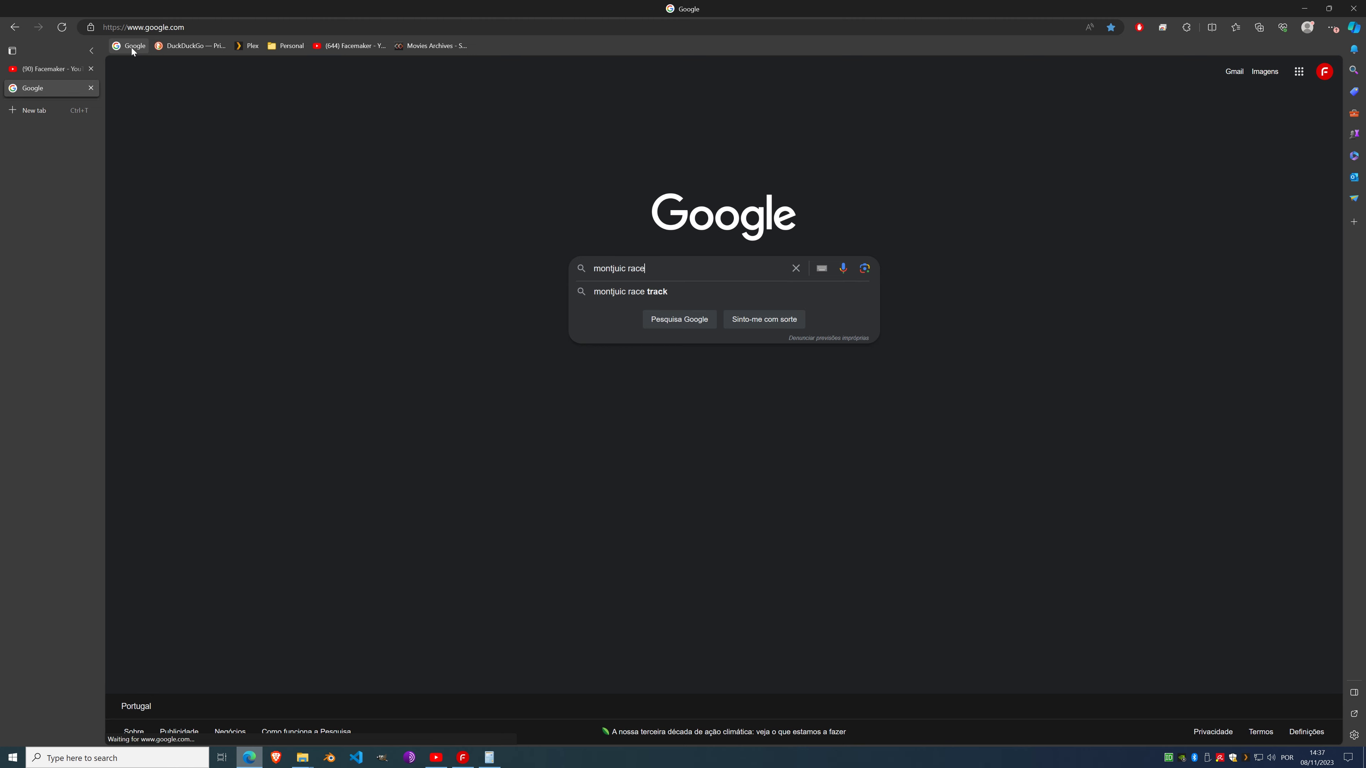
type("logo")
key("Return")
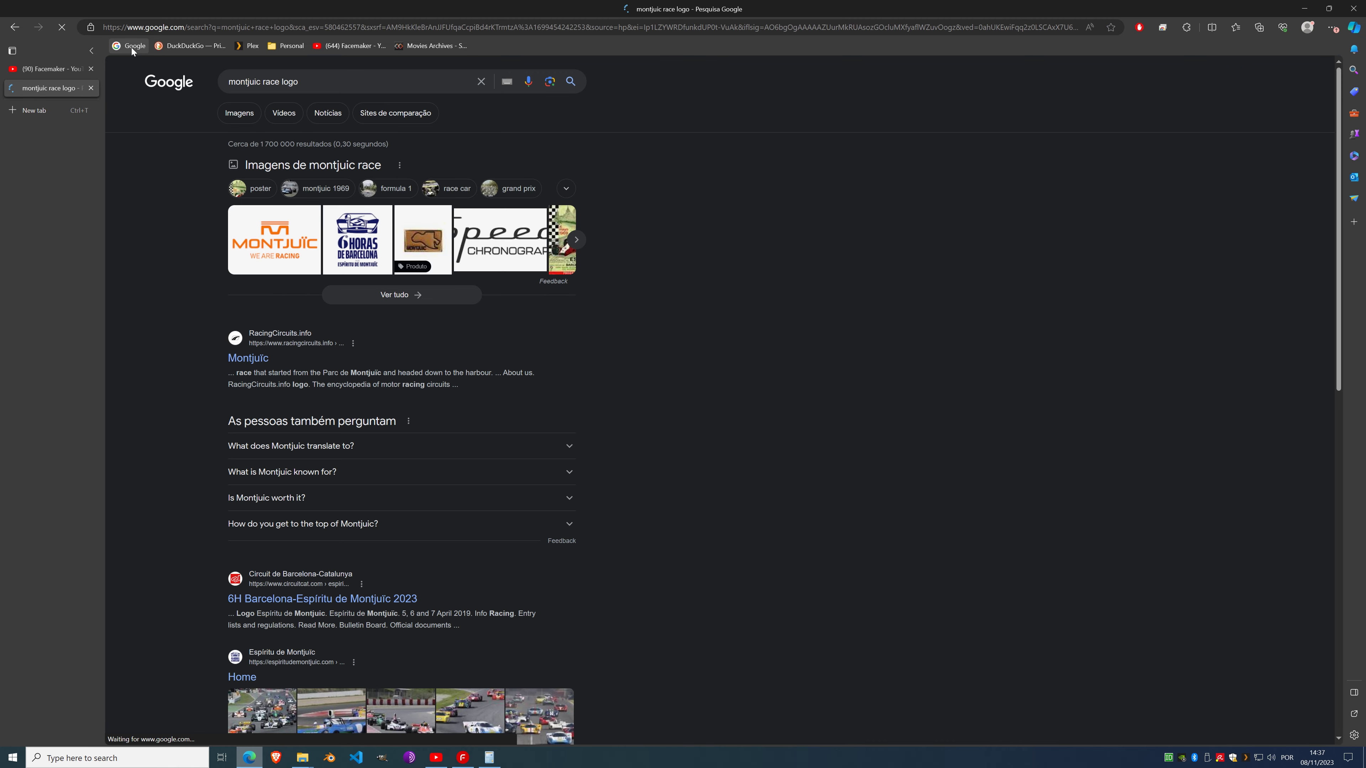
Step: Open the image results of the search and look through them for a usable Montjuïc logo
left_click(244, 113)
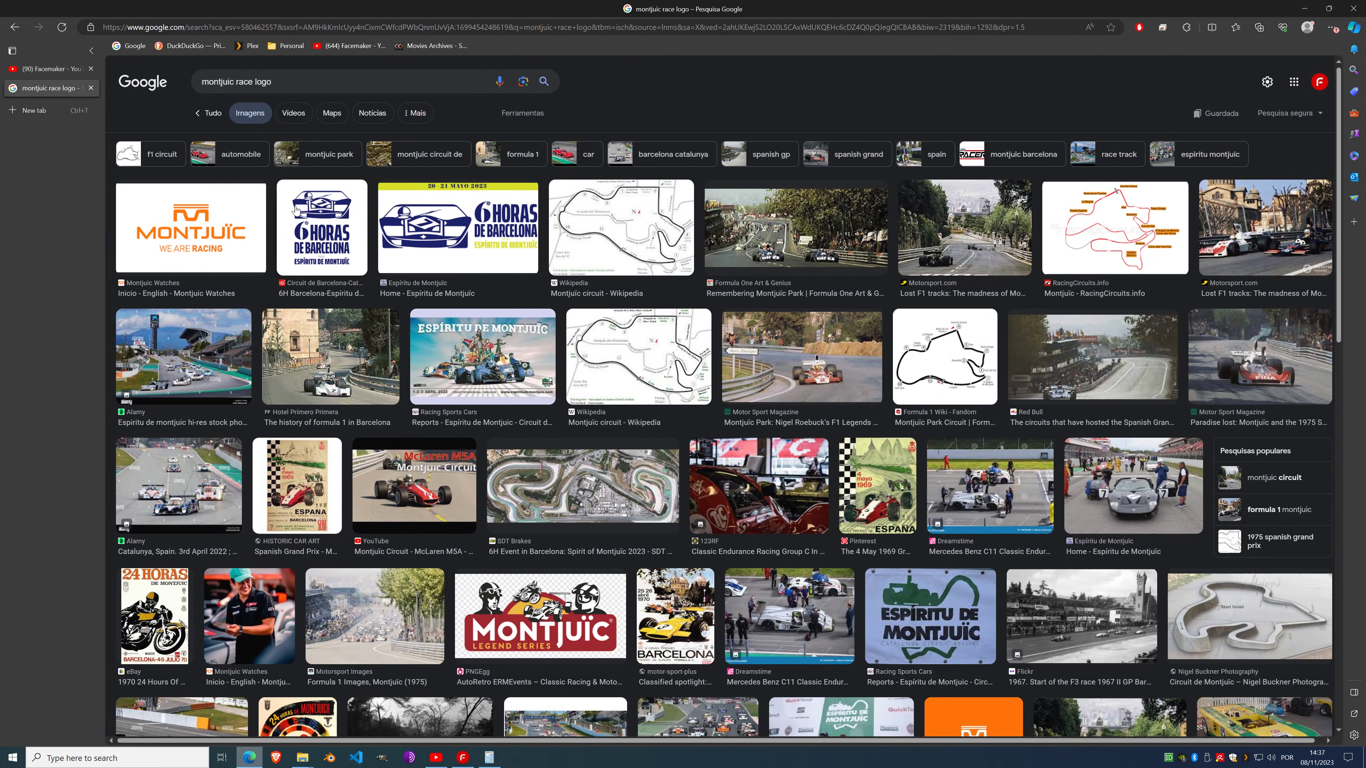
scroll(455, 408, "down", 10)
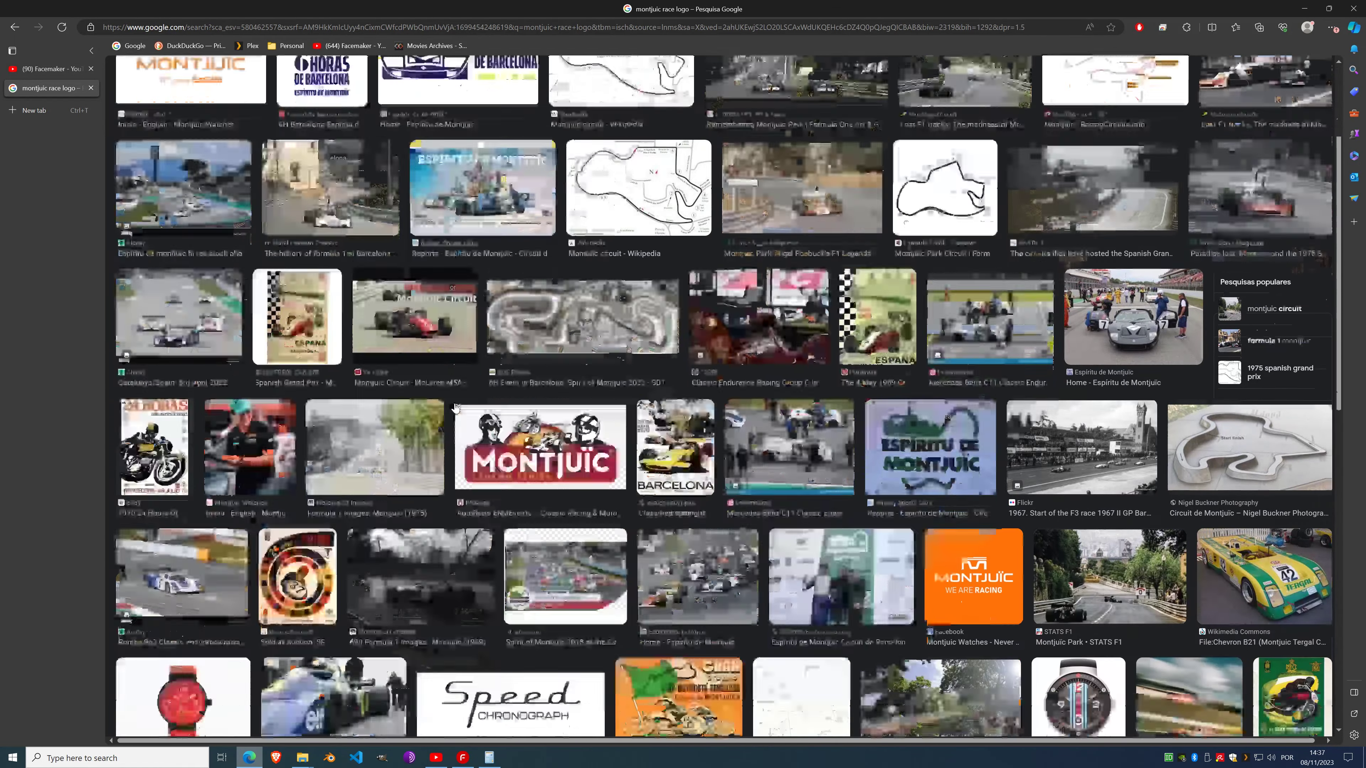
scroll(452, 405, "up", 5)
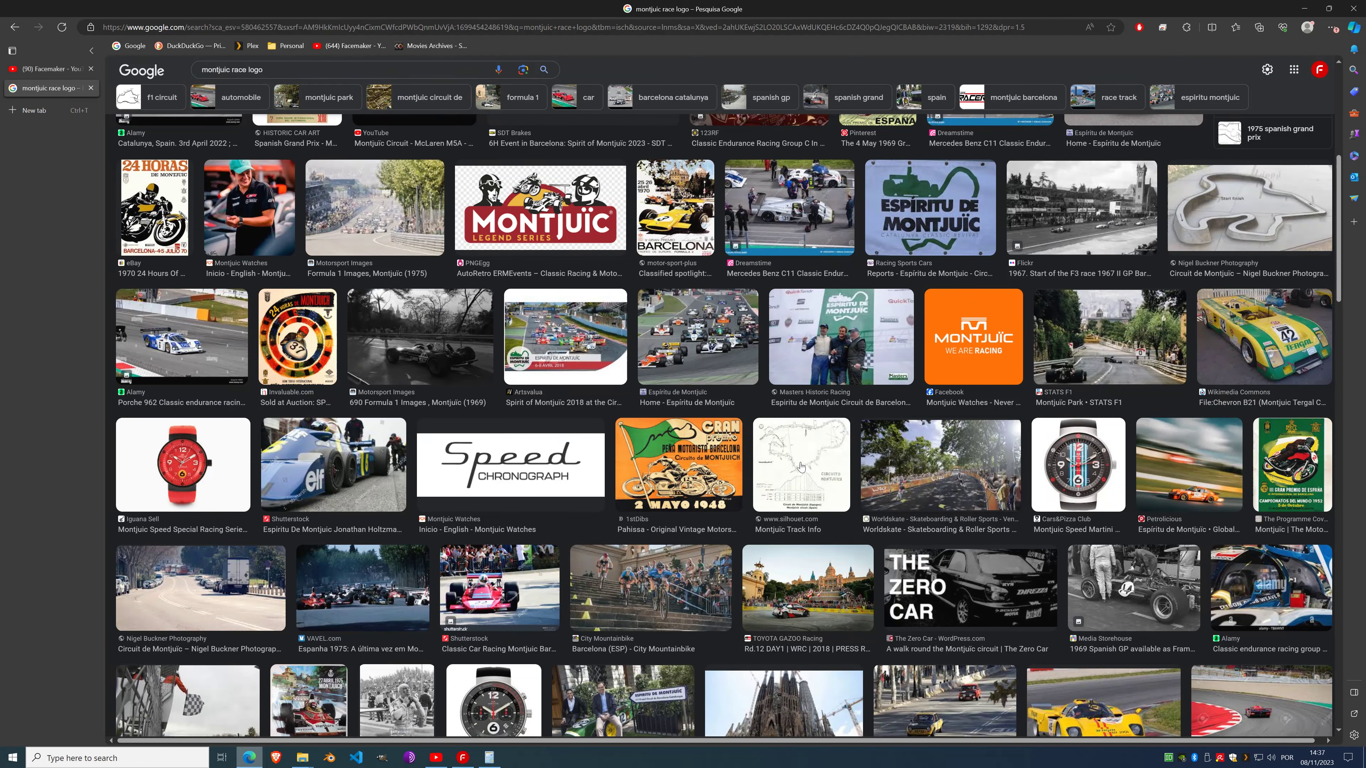
scroll(688, 414, "down", 8)
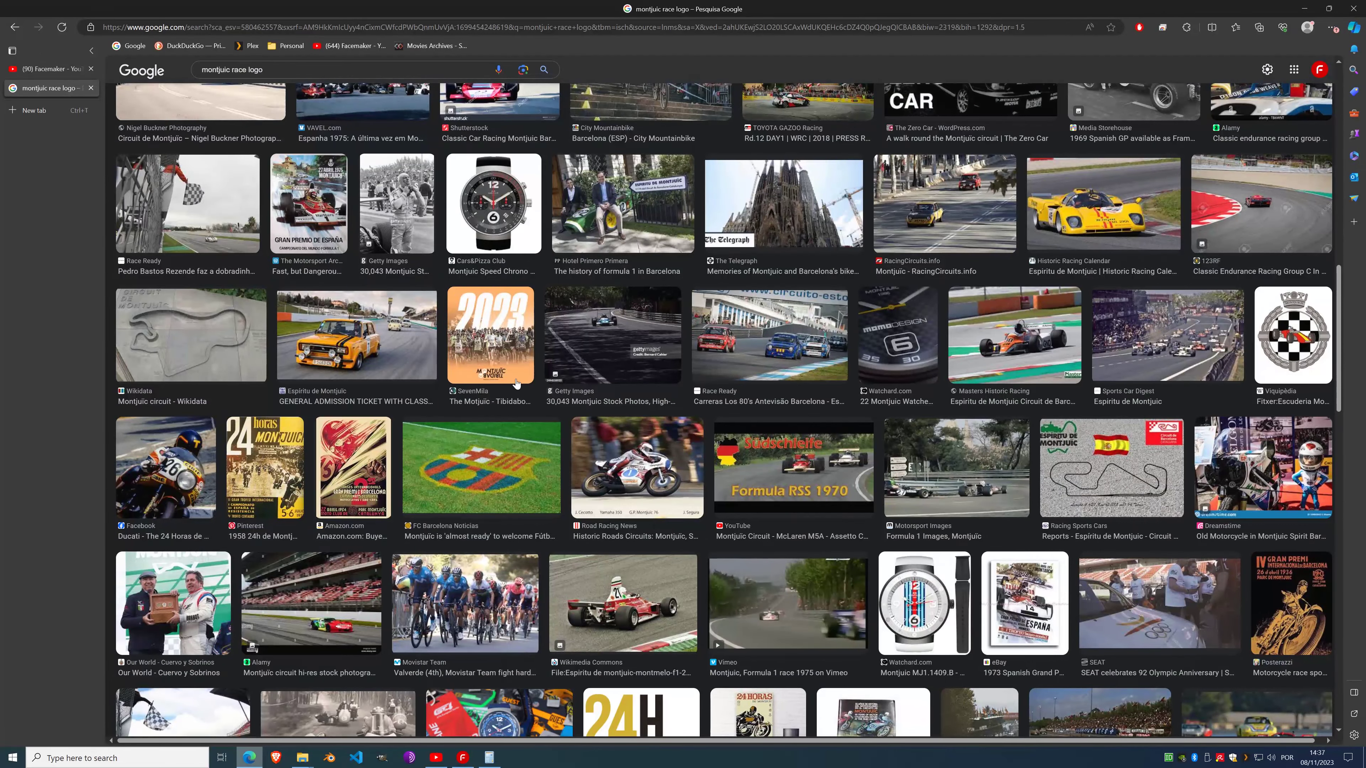
scroll(623, 369, "down", 5)
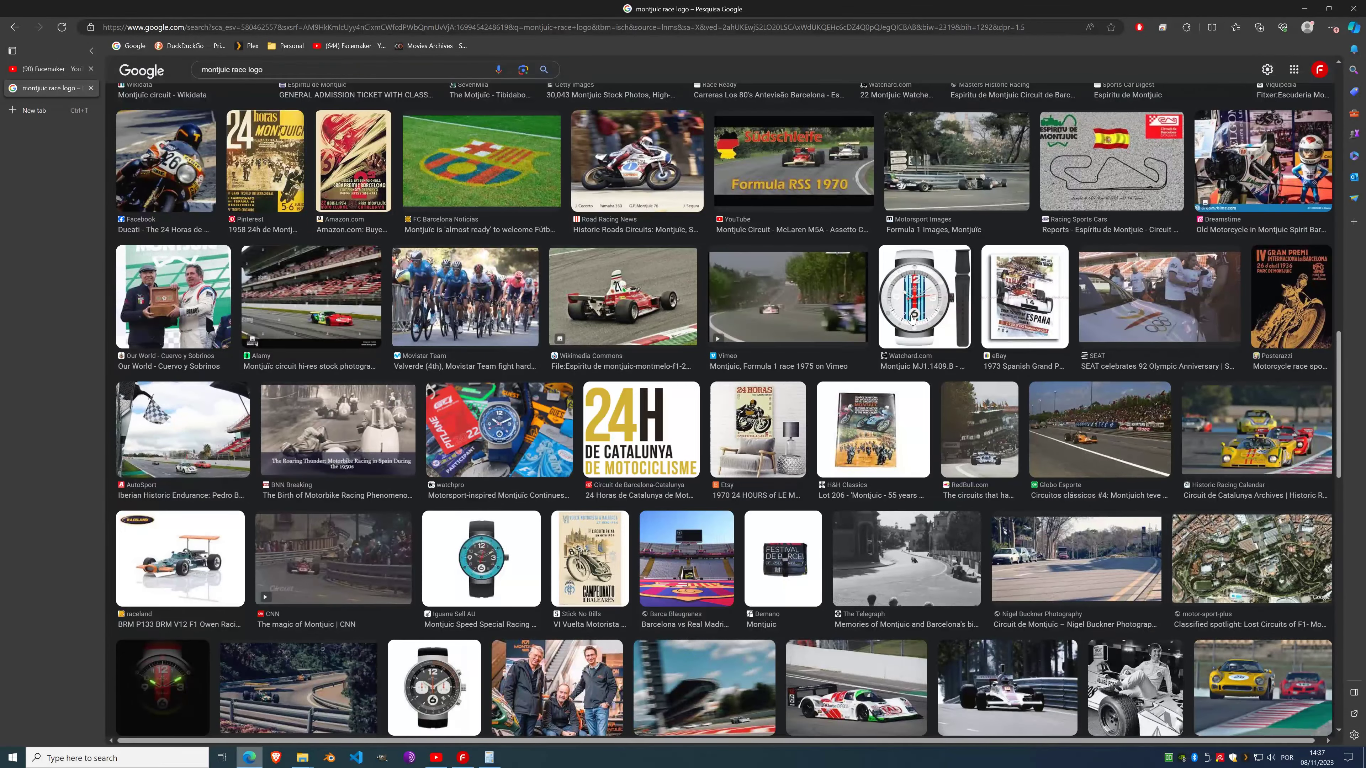
scroll(493, 463, "down", 5)
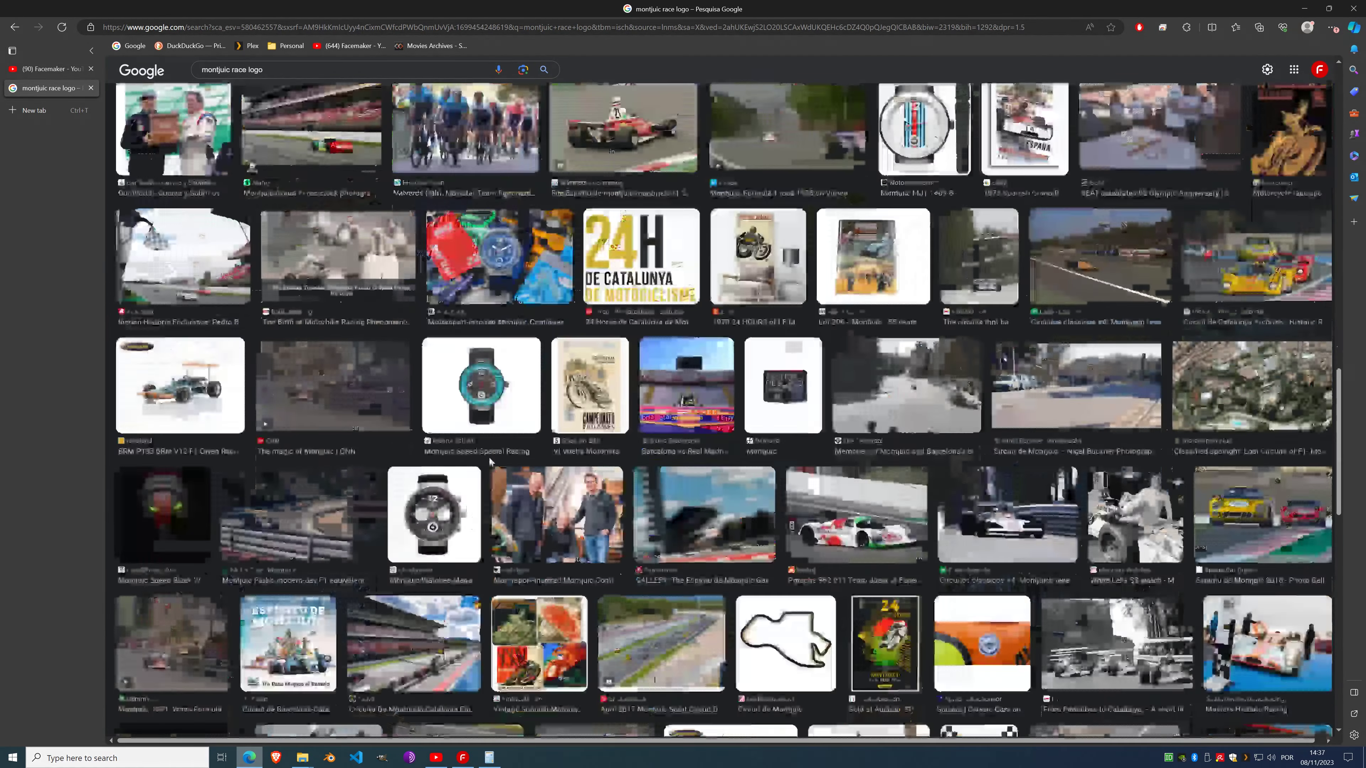
scroll(501, 402, "up", 20)
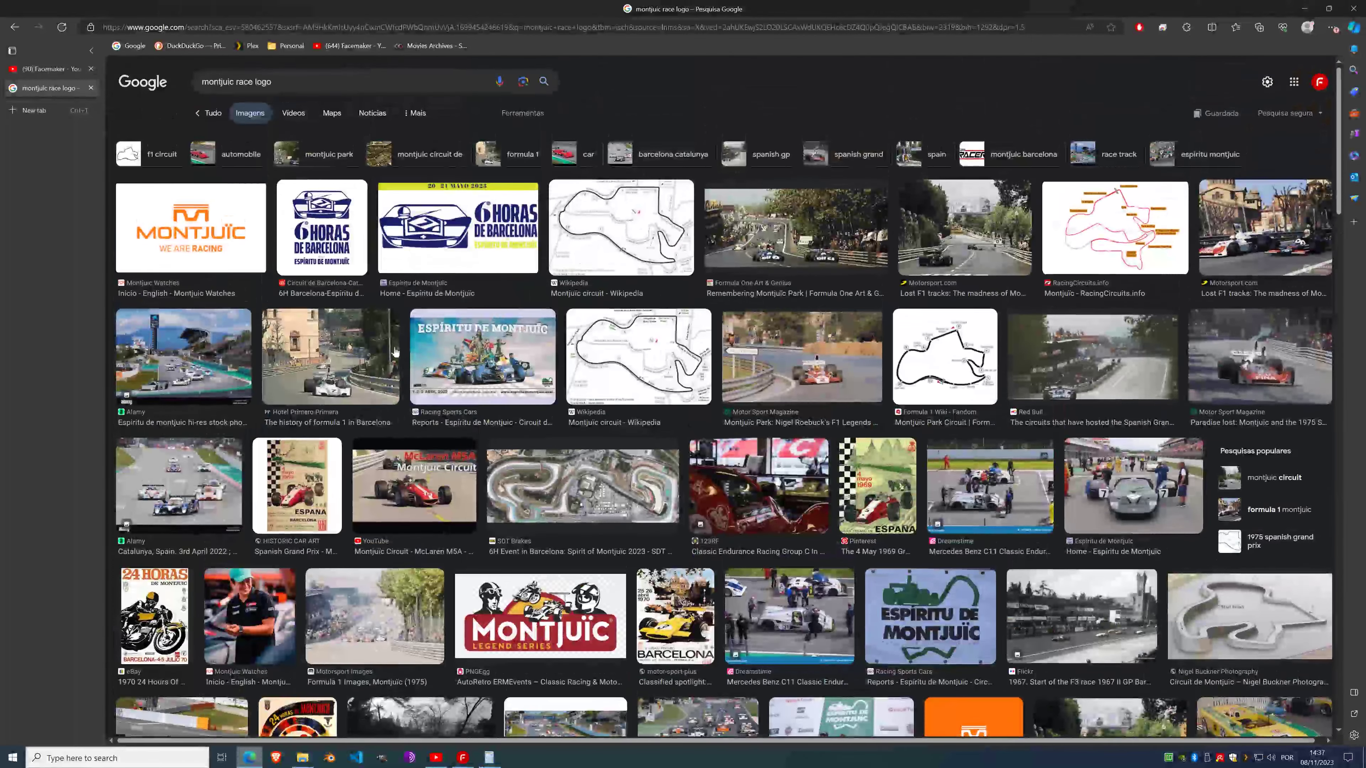
Step: Open the orange Montjuïc Watches logo from the image results and copy the image
left_click(241, 231)
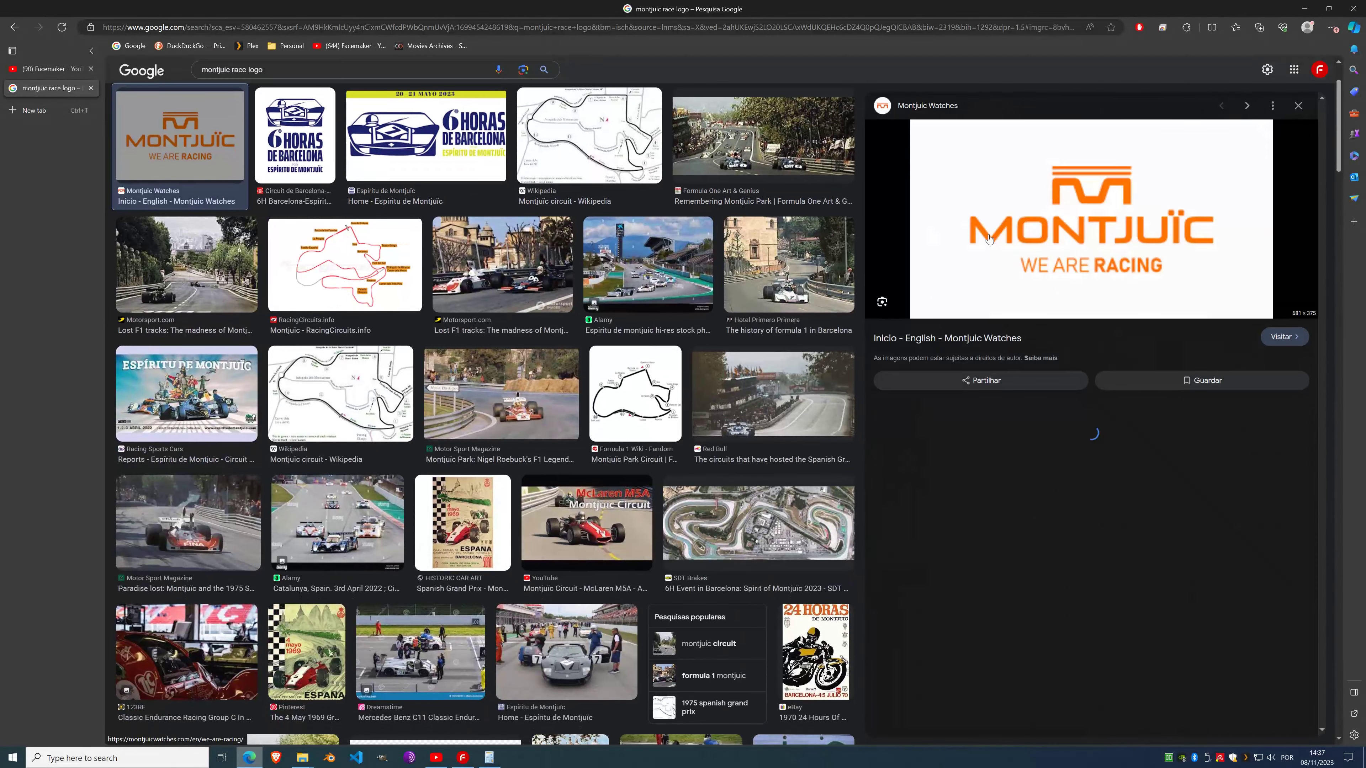
right_click(1084, 204)
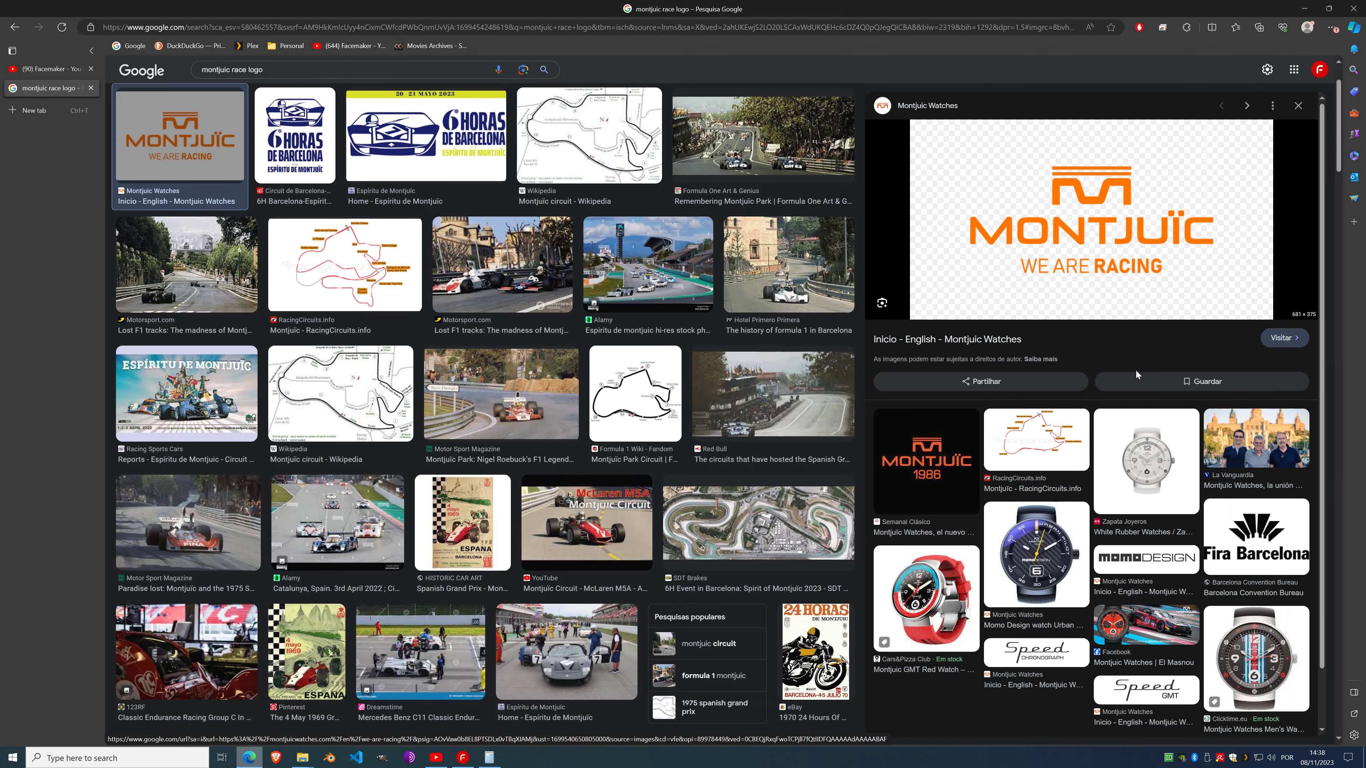
left_click(1122, 371)
Step: Switch to Facemaker and add the copied Montjuïc logo as a new image widget in the White group
left_click(462, 758)
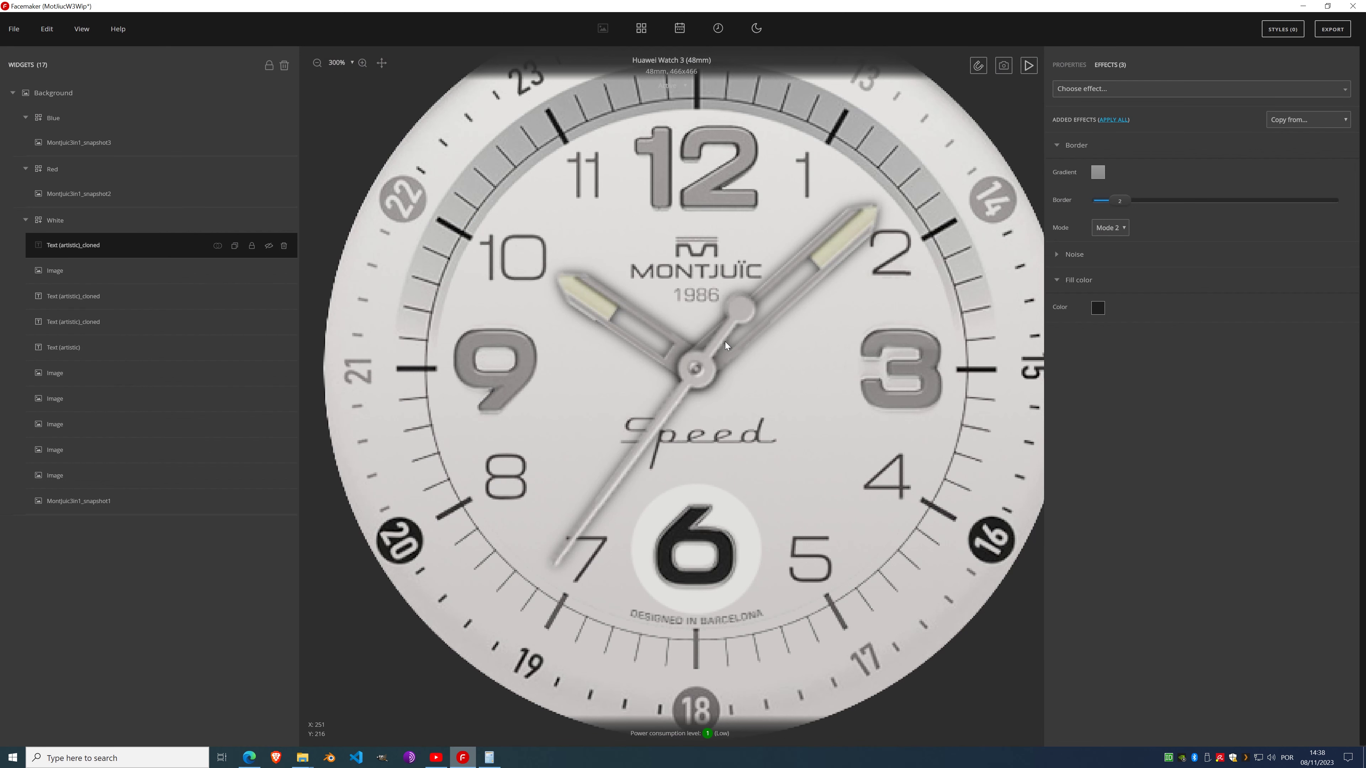
scroll(724, 356, "down", 4)
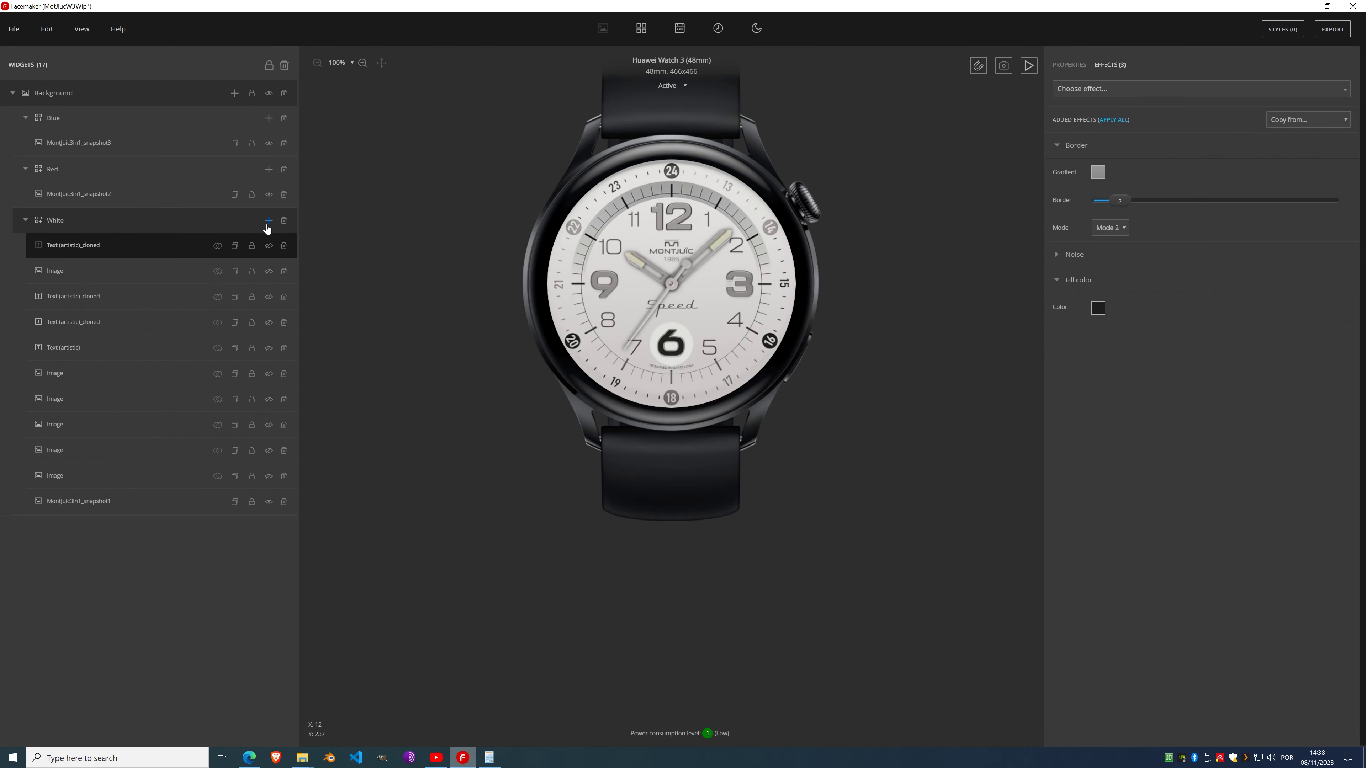
left_click(269, 220)
left_click(251, 271)
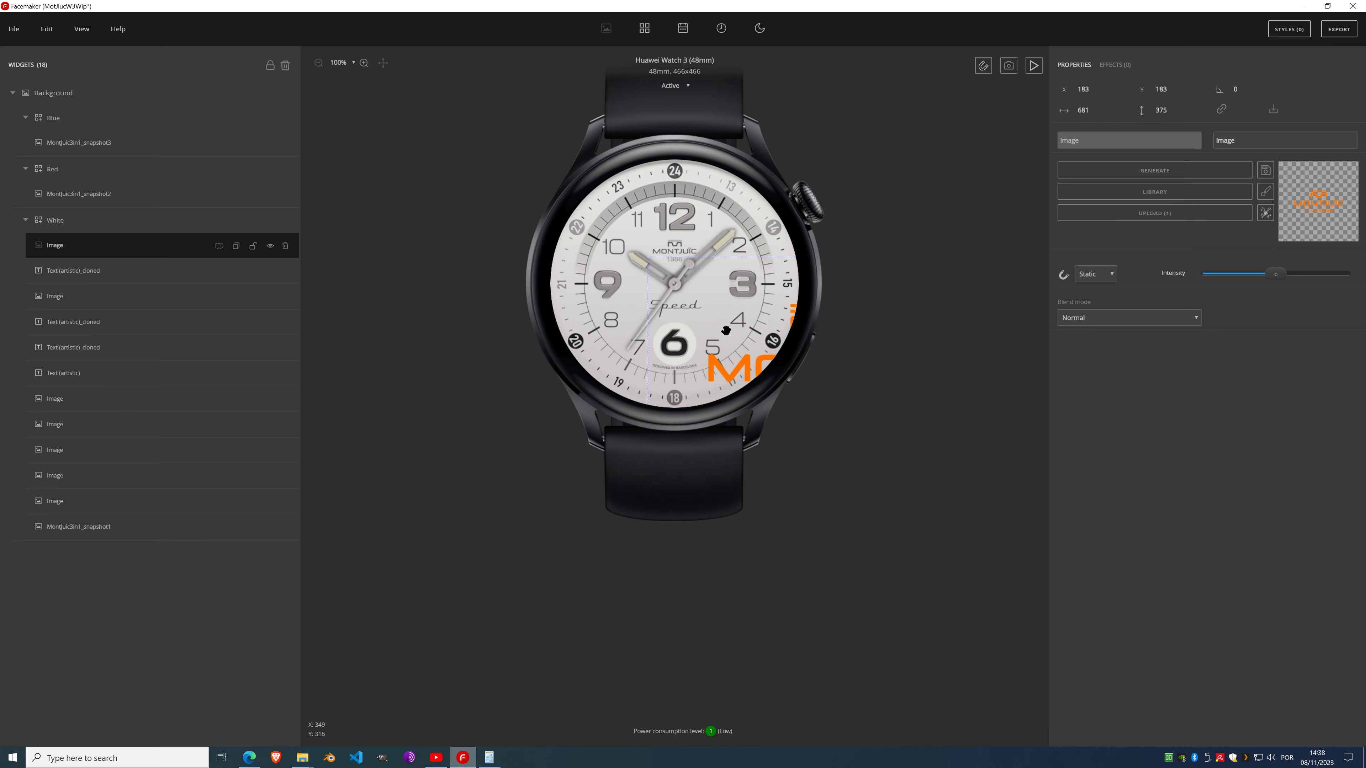
Step: Move the logo image to X 0, Y 49 and crop it to its content
left_click_drag(726, 330, 628, 258)
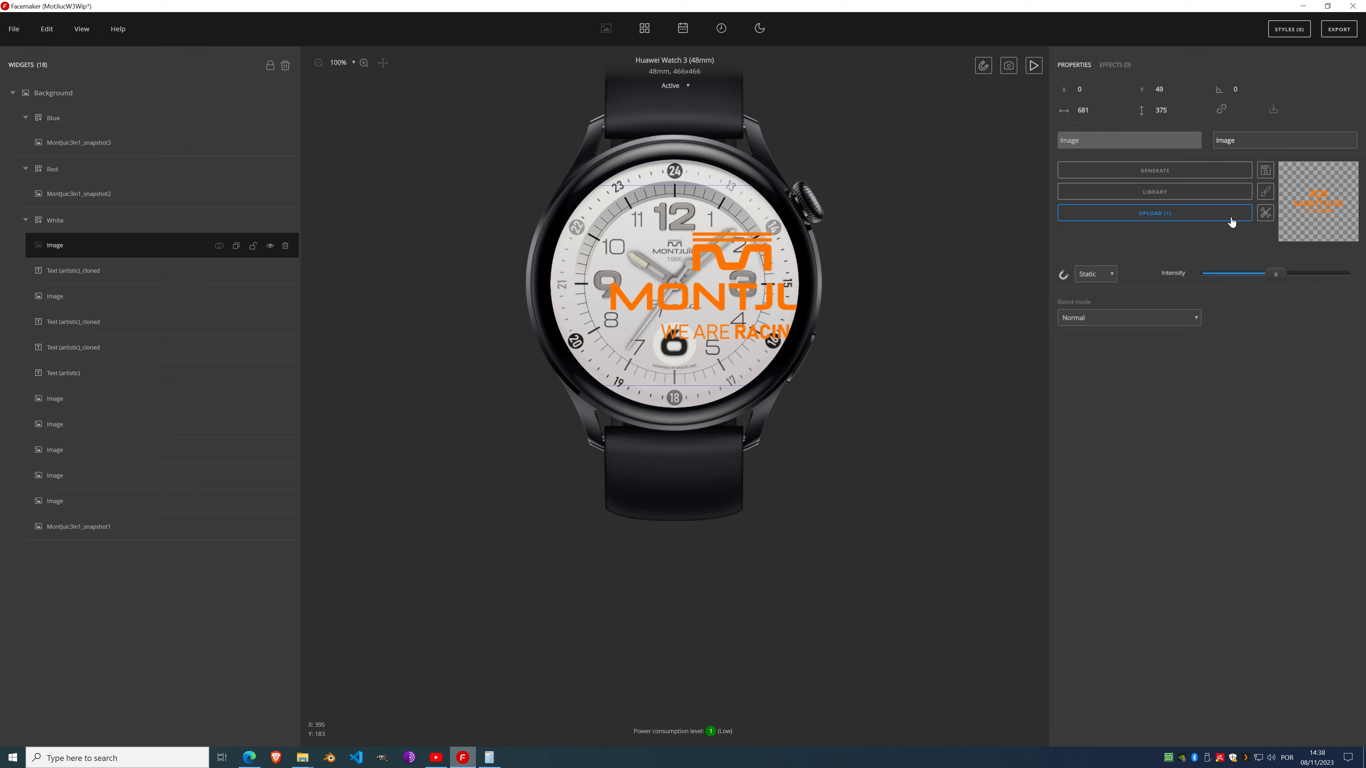
left_click(1270, 213)
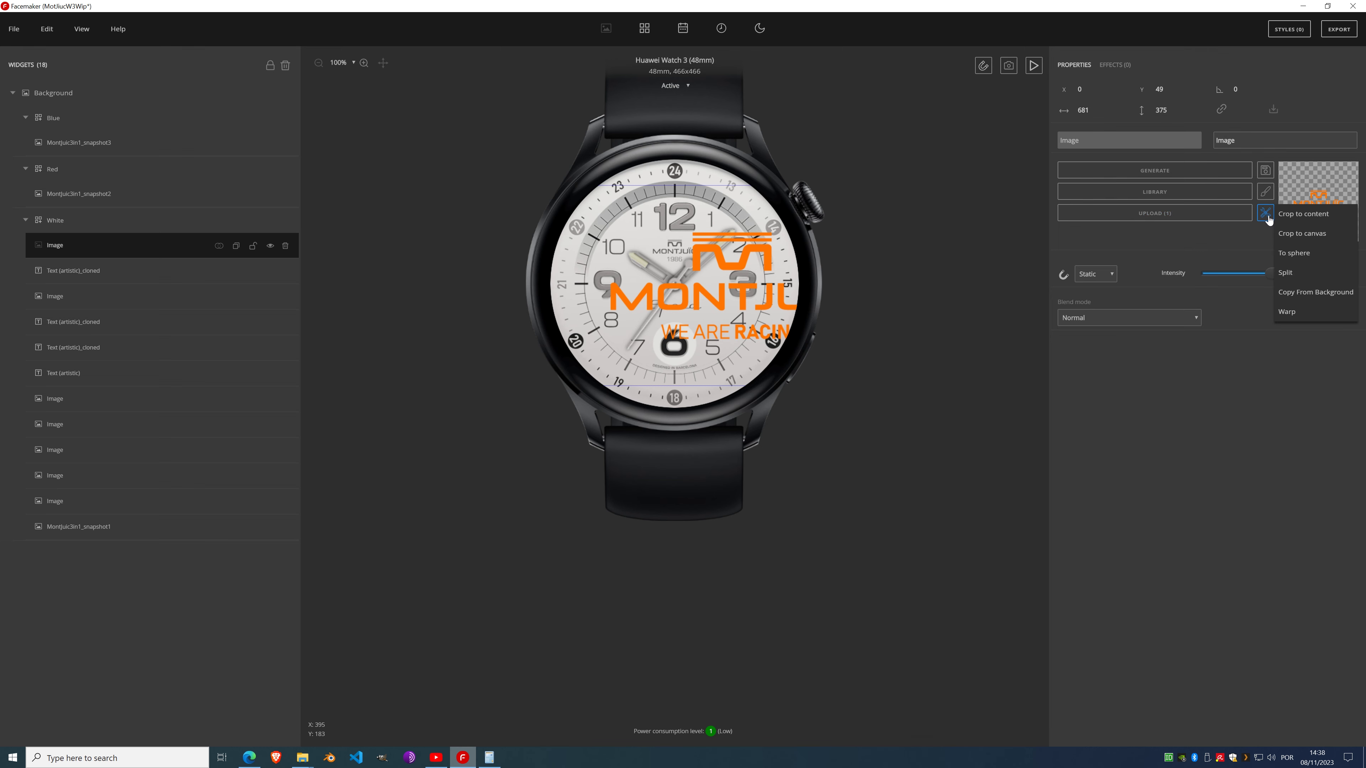
left_click(1295, 216)
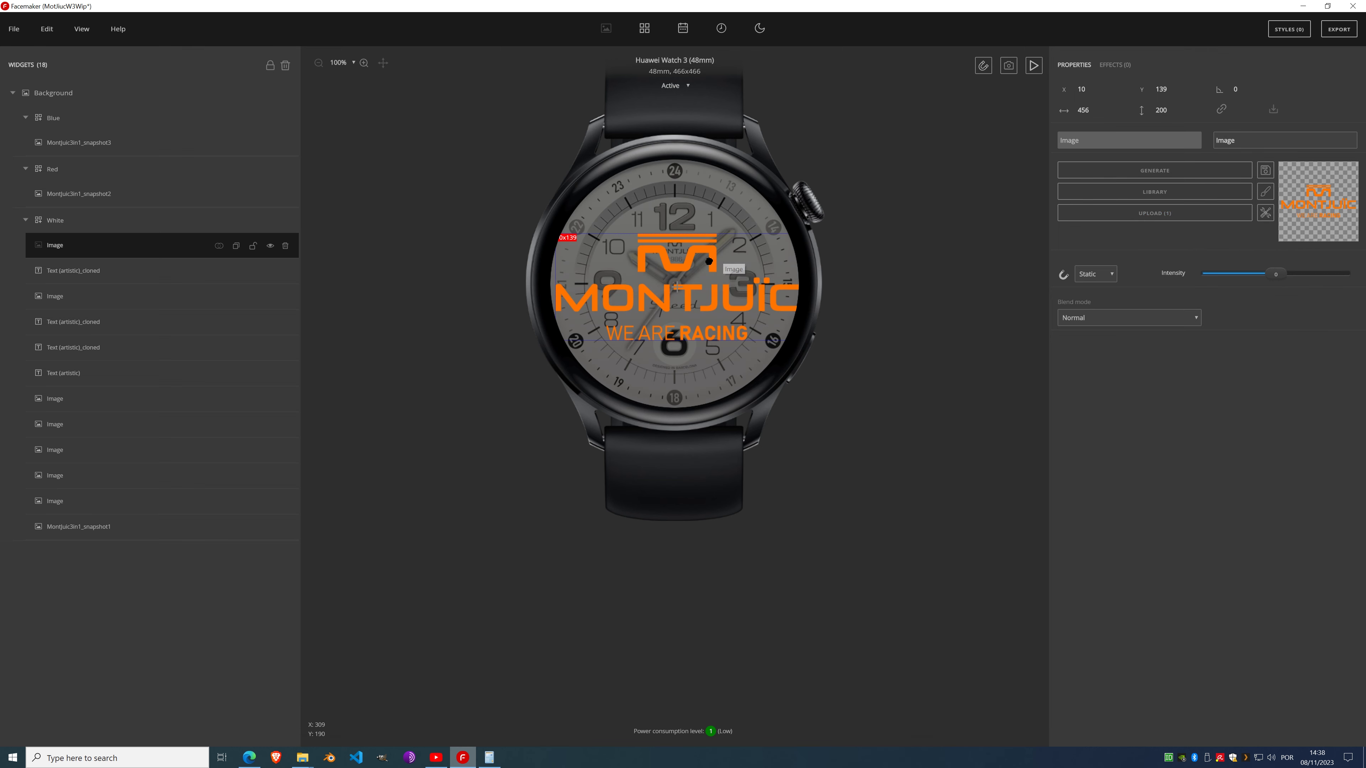
Step: Set the logo's width to 80 and place it over the printed Montjuïc logo below the 12, at X 193, Y 151
left_click_drag(722, 259, 666, 259)
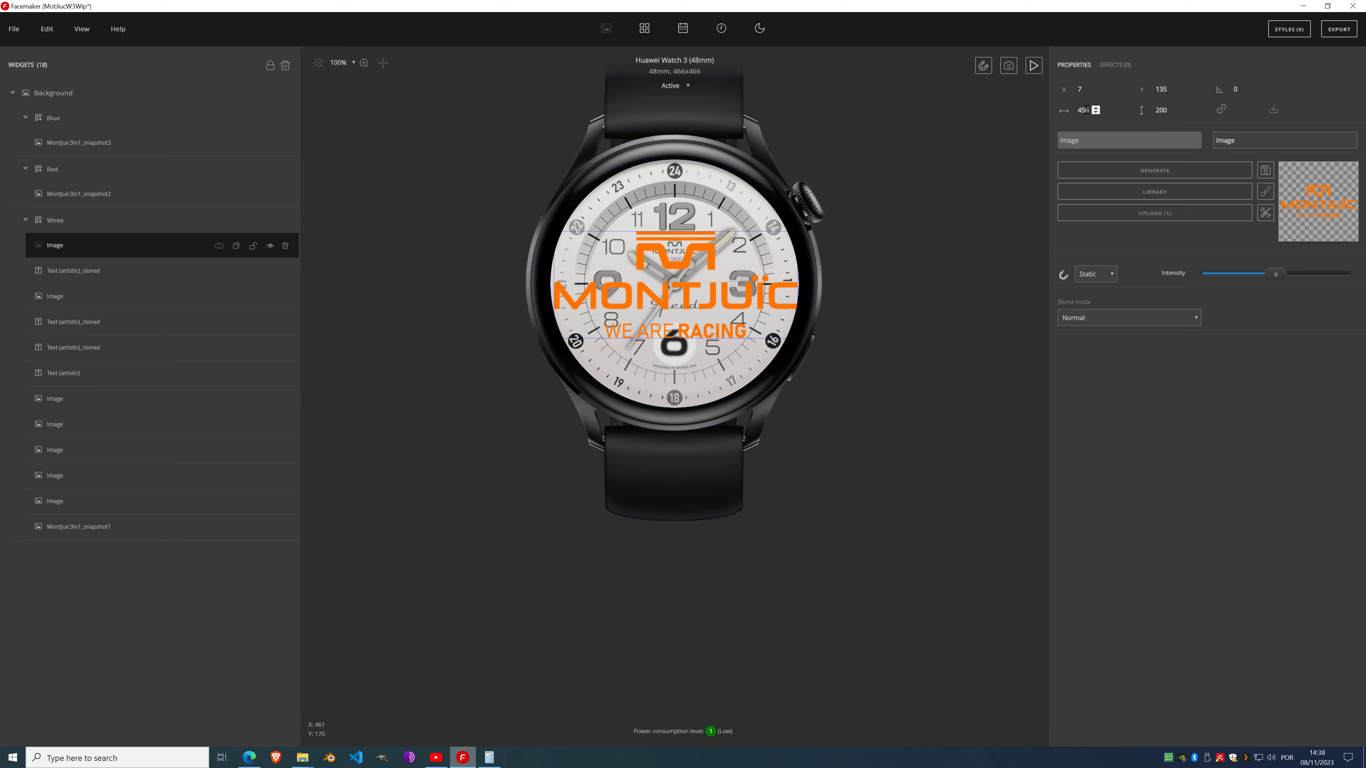
type("80")
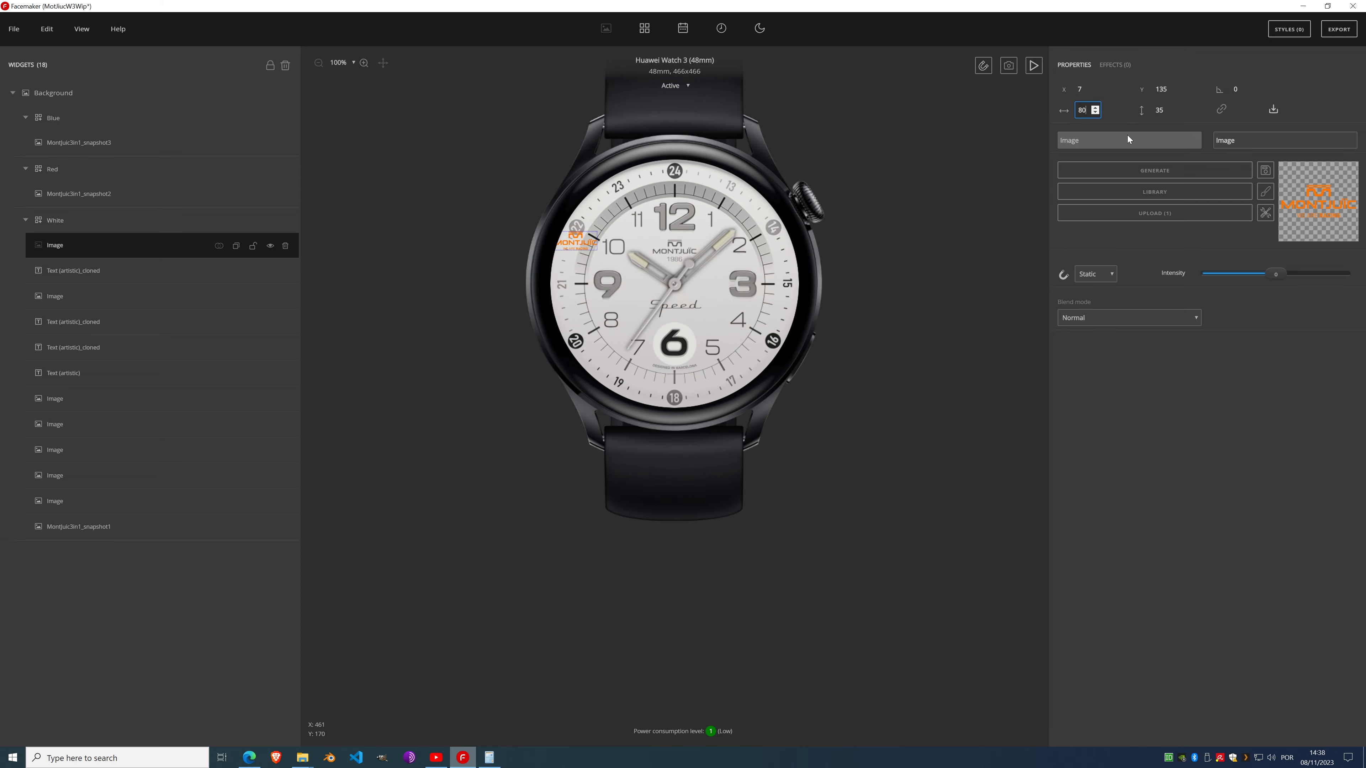
scroll(663, 226, "up", 4)
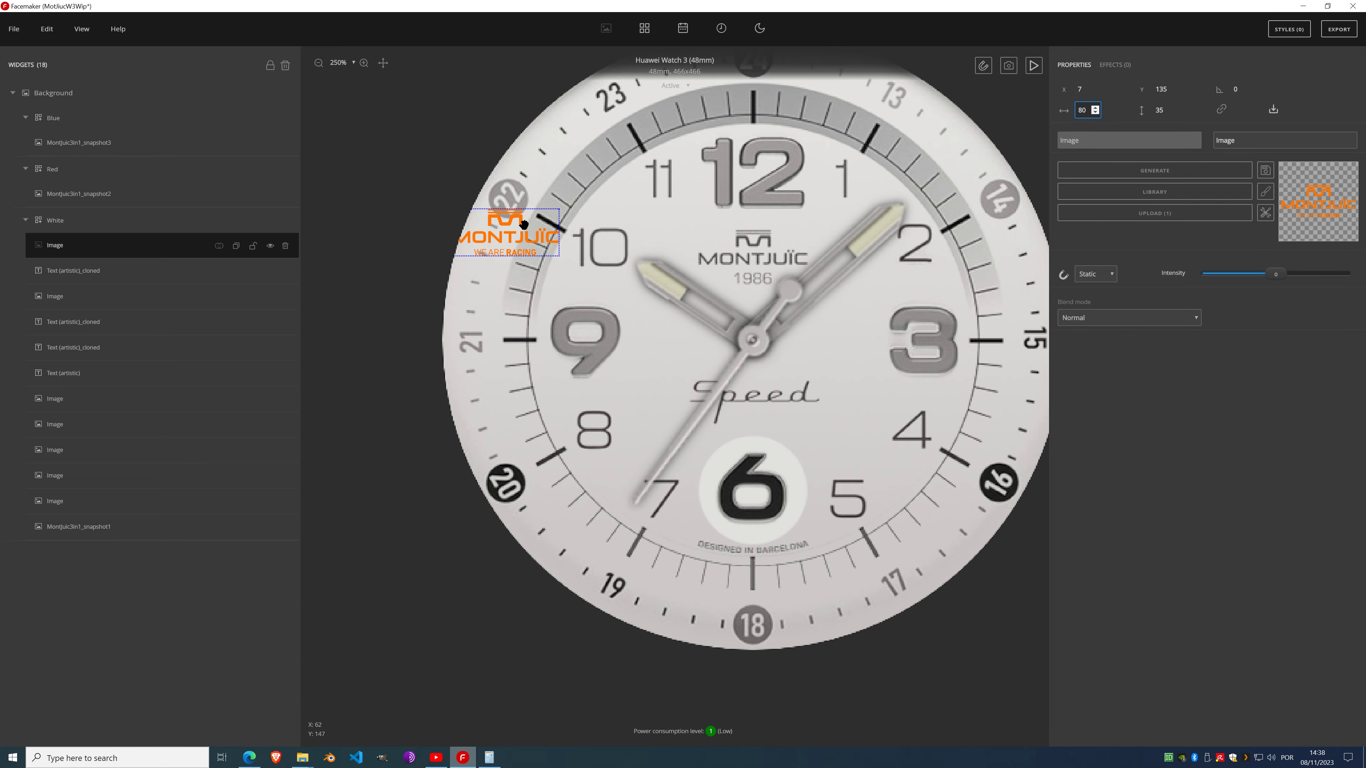
left_click_drag(581, 252, 765, 251)
scroll(760, 244, "up", 5)
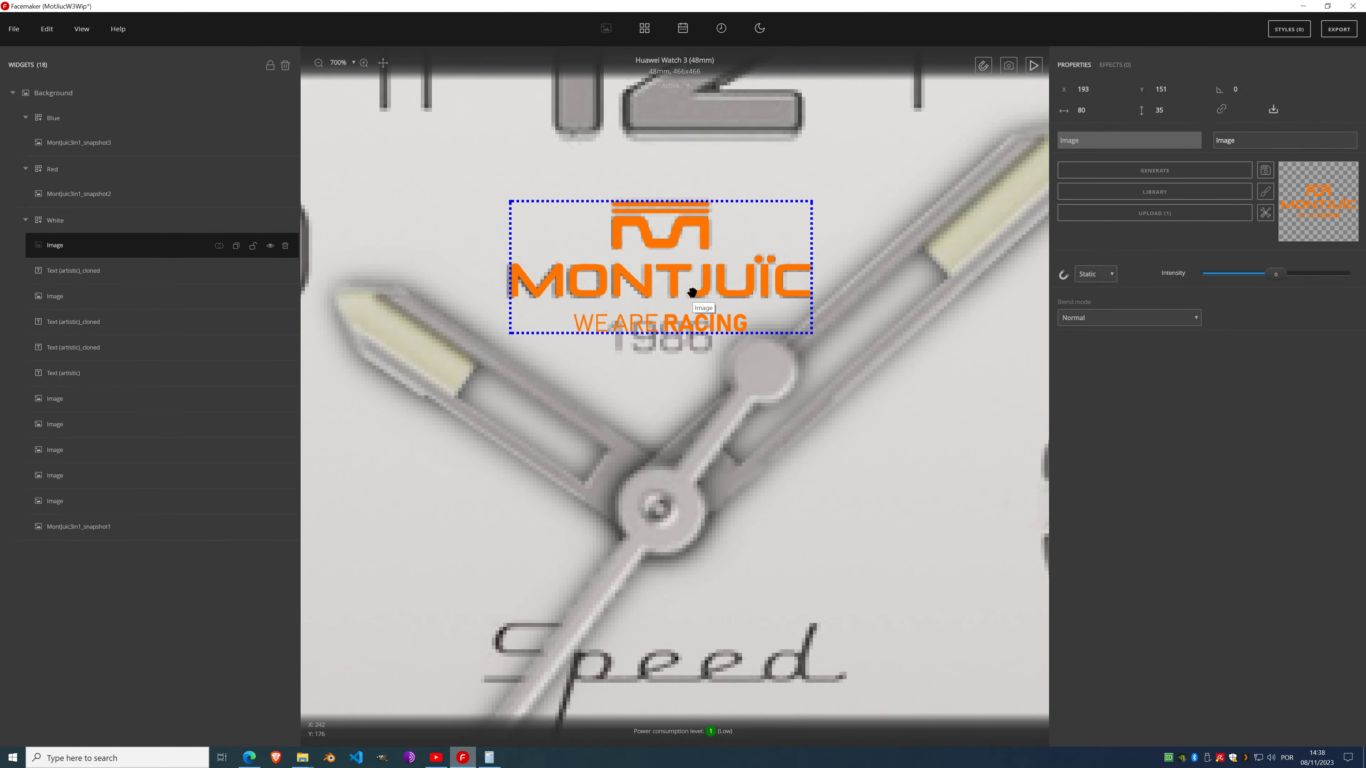
Step: Shift the logo to X 192 and back to X 193 to compare its alignment with the printed logo
scroll(691, 286, "down", 4)
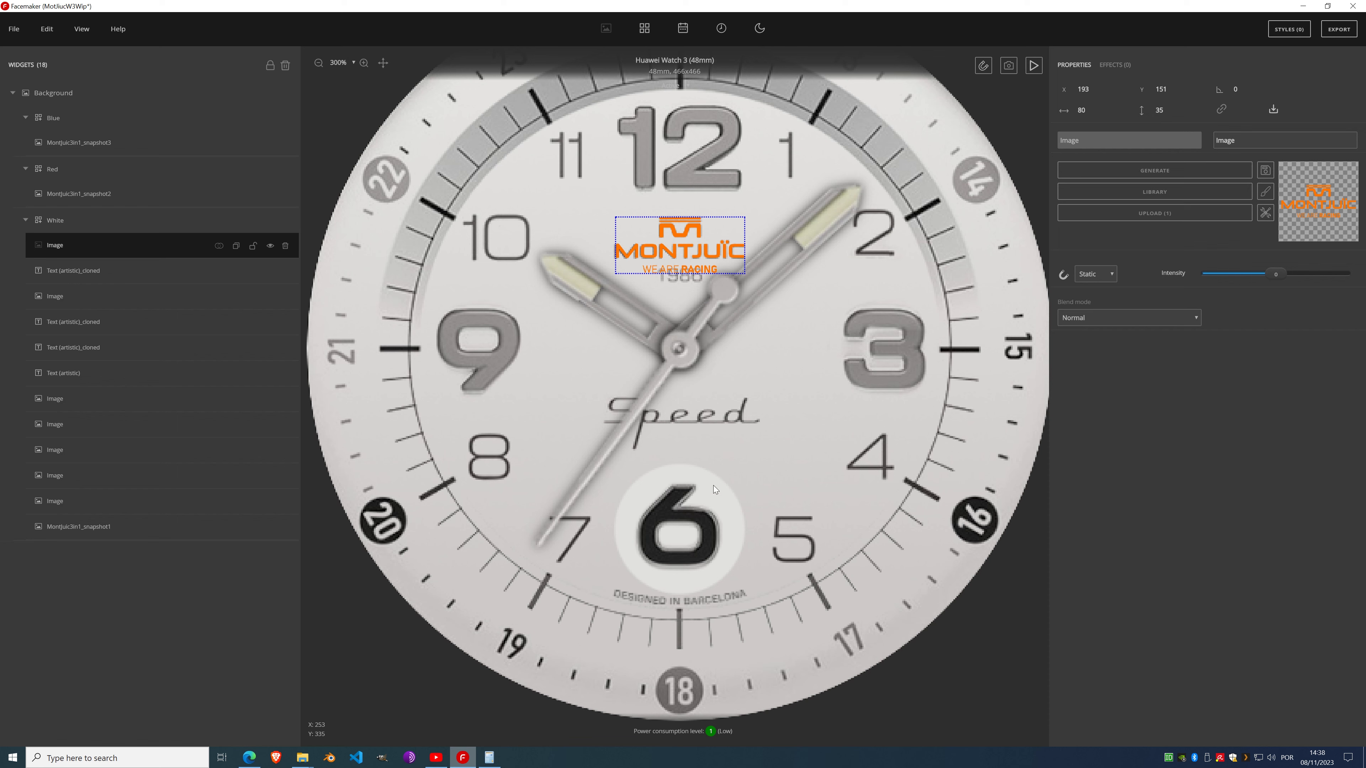
scroll(618, 253, "up", 5)
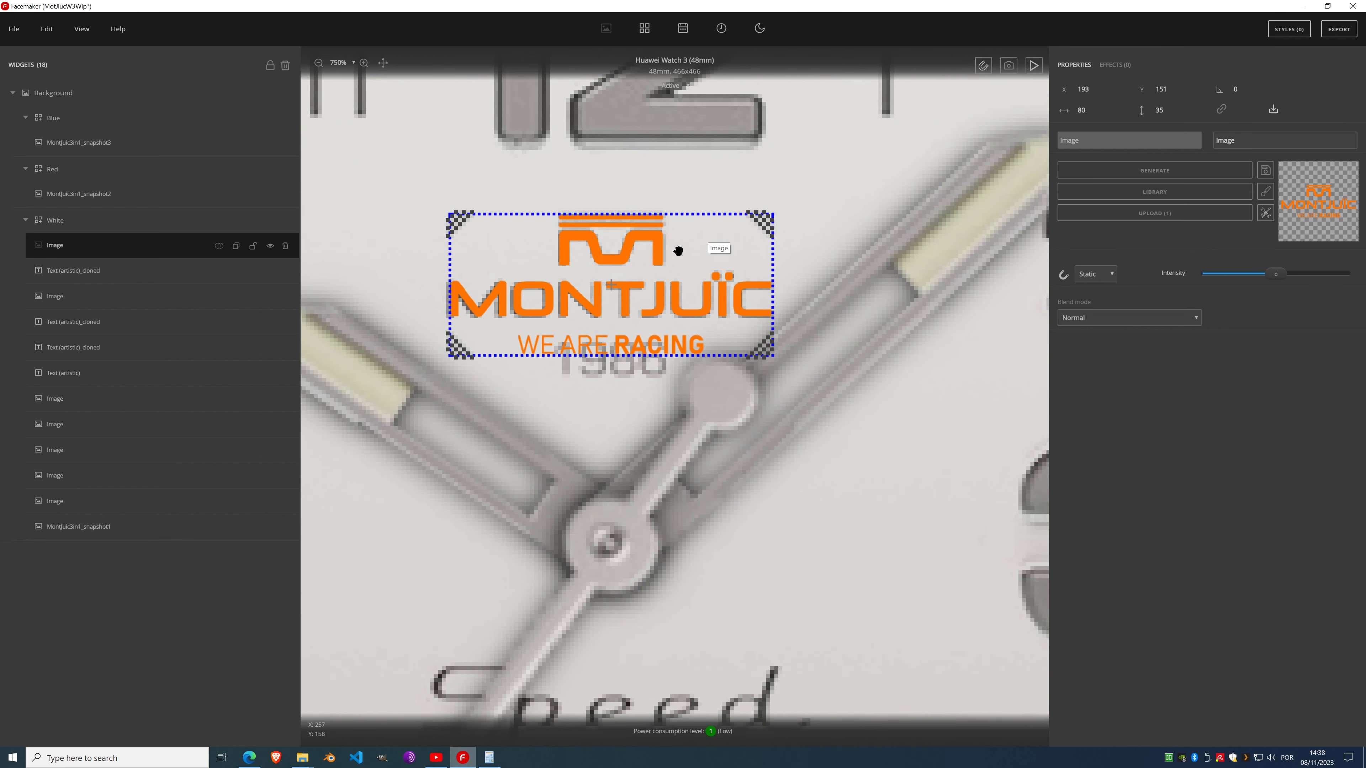
left_click_drag(620, 254, 617, 254)
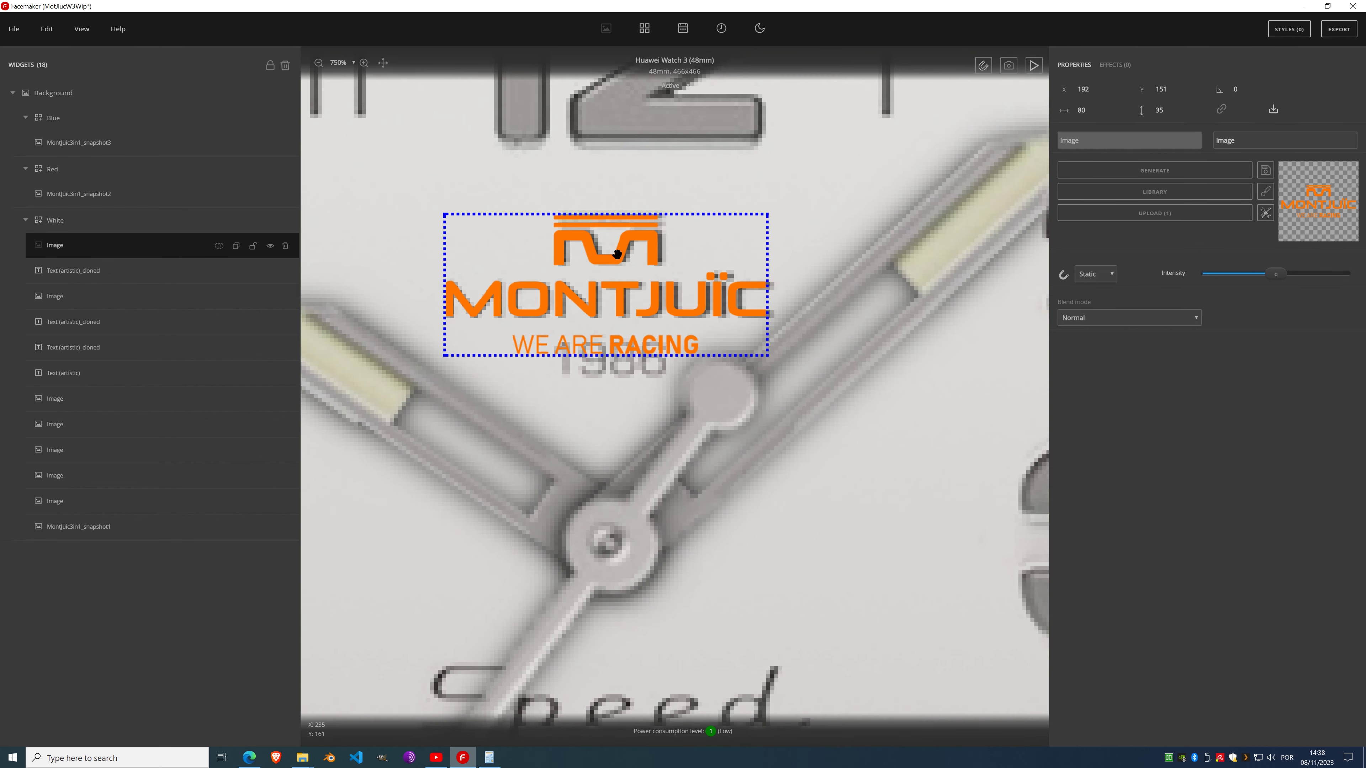
left_click(1096, 88)
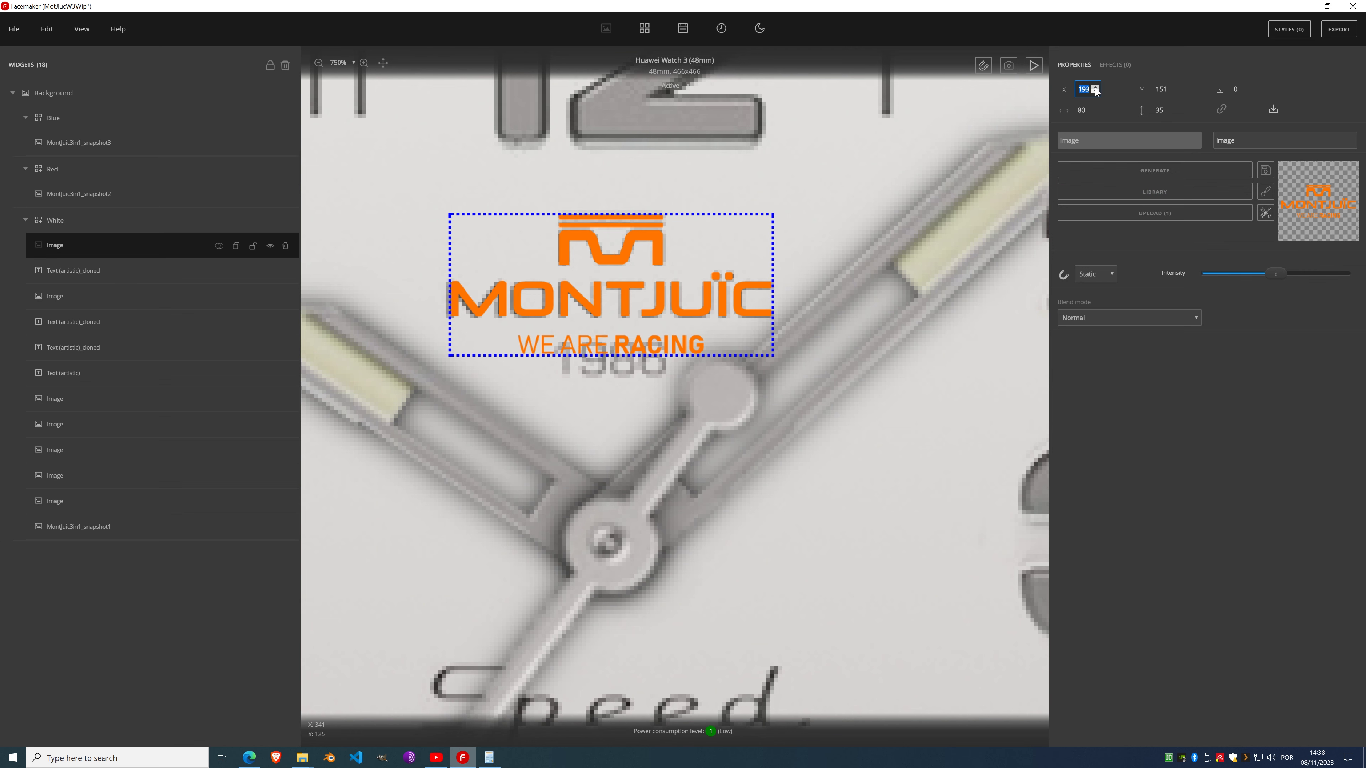
Step: Move the logo down to X 192, Y 201, clear of the printed logo, and add a Fill color effect to it
left_click_drag(607, 272, 601, 472)
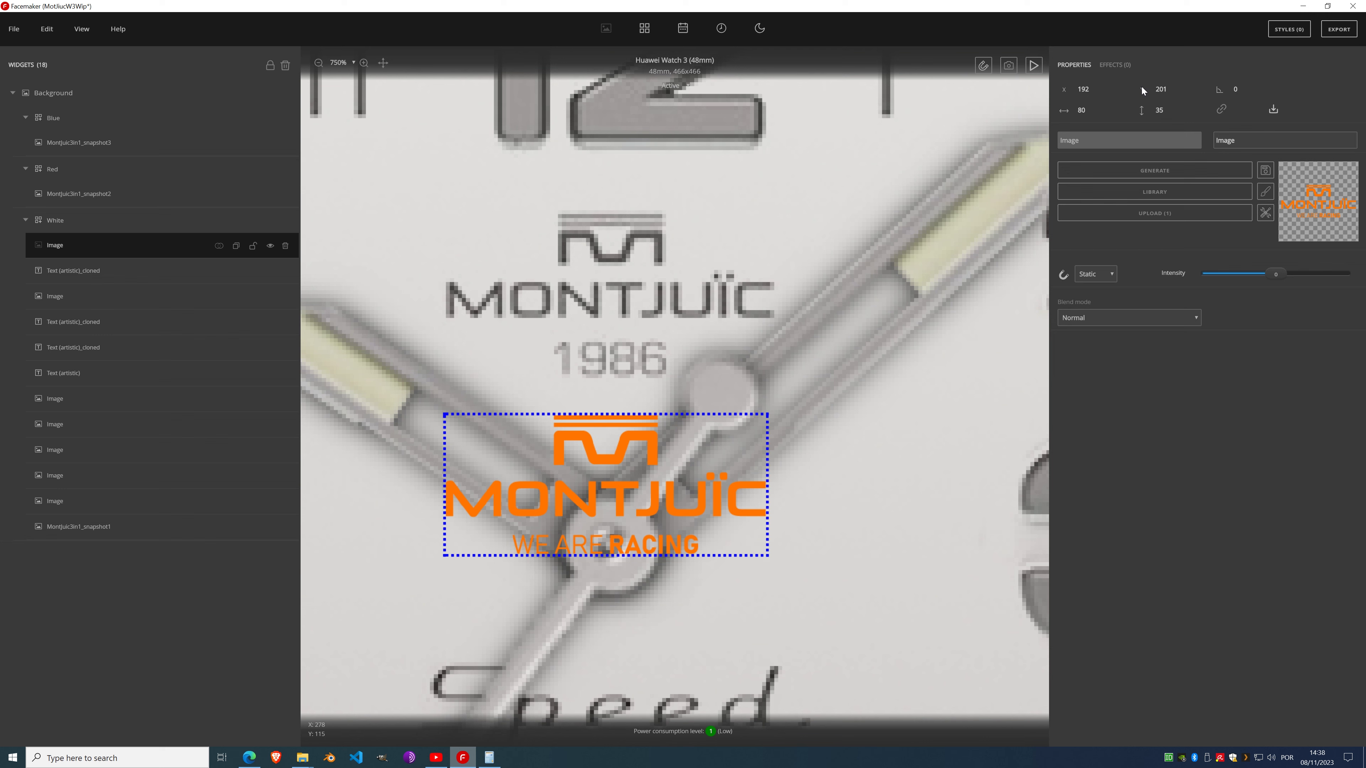
left_click(1125, 65)
left_click(1118, 89)
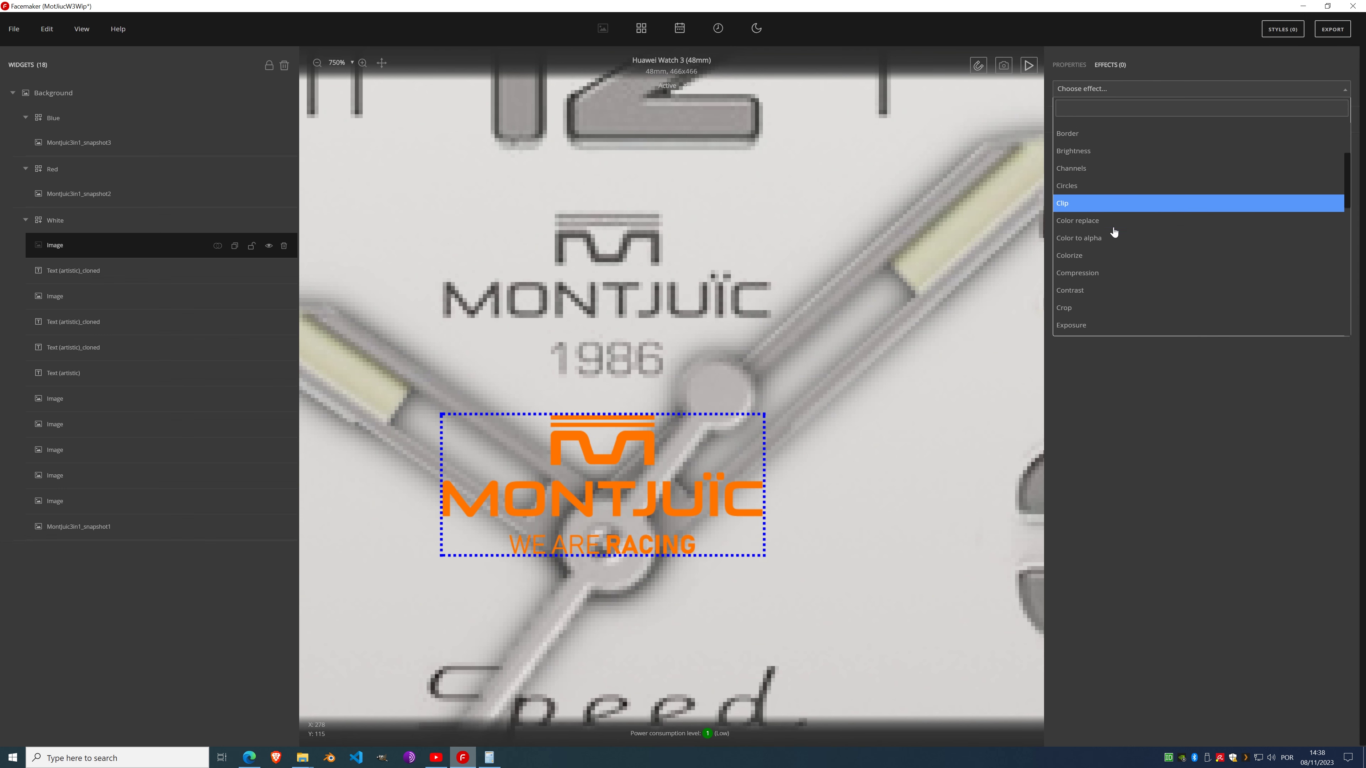
scroll(1096, 220, "down", 2)
left_click(1095, 220)
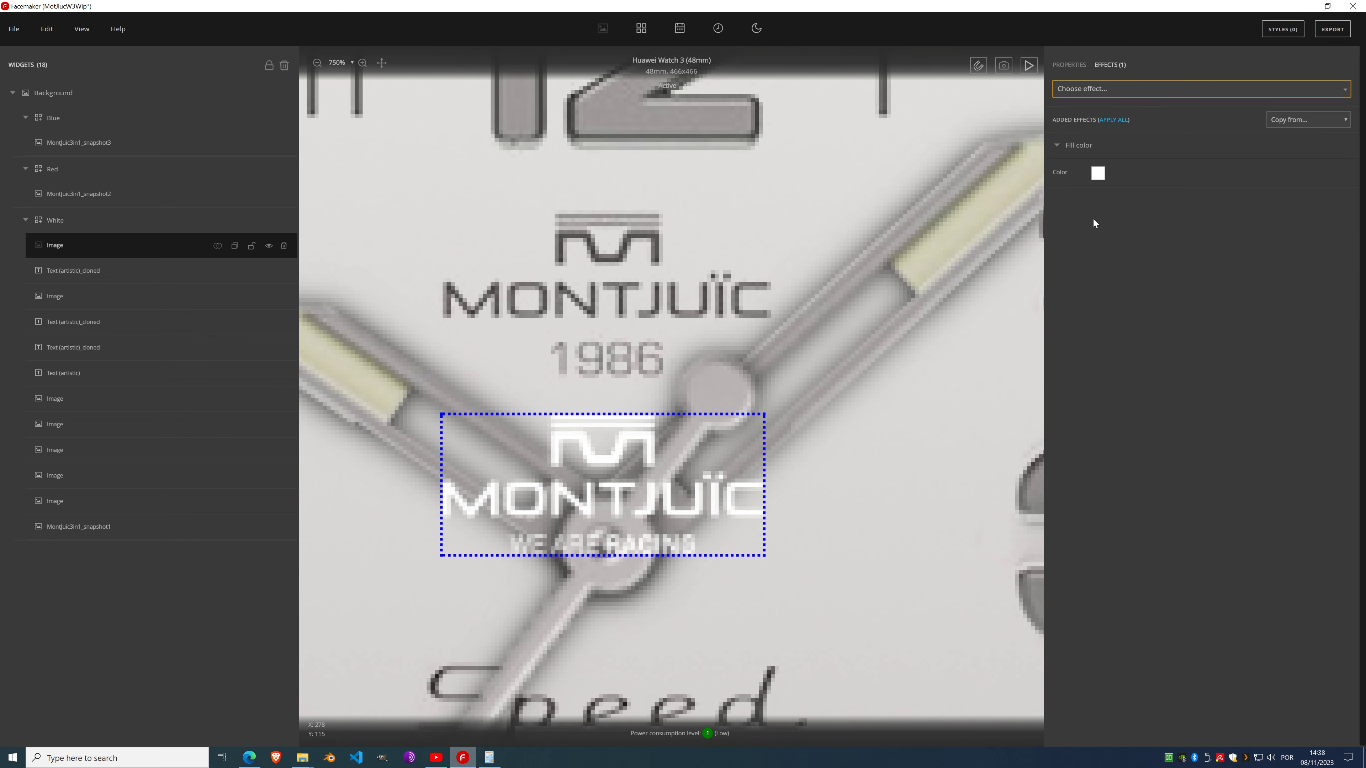
Step: Set the logo's fill color to the dark grey custom color #404040
left_click(1097, 173)
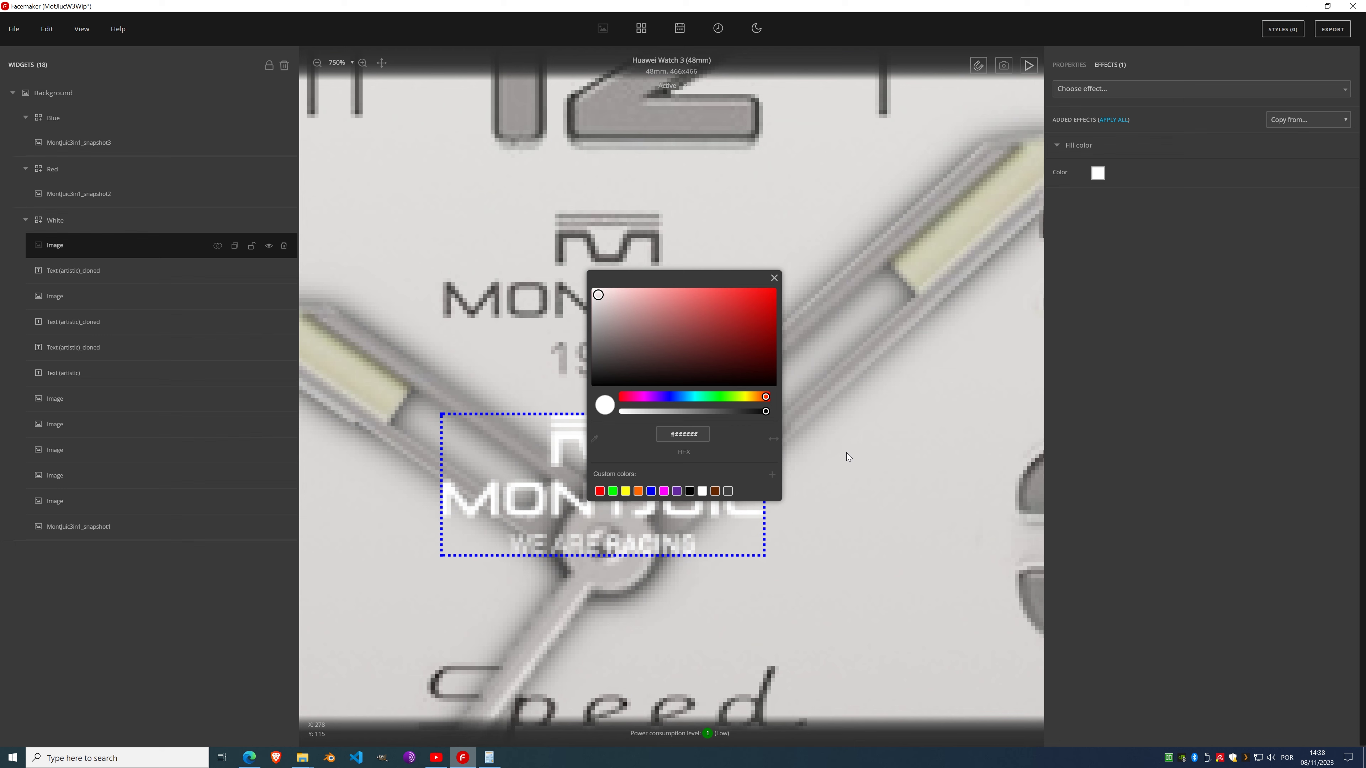
left_click(728, 490)
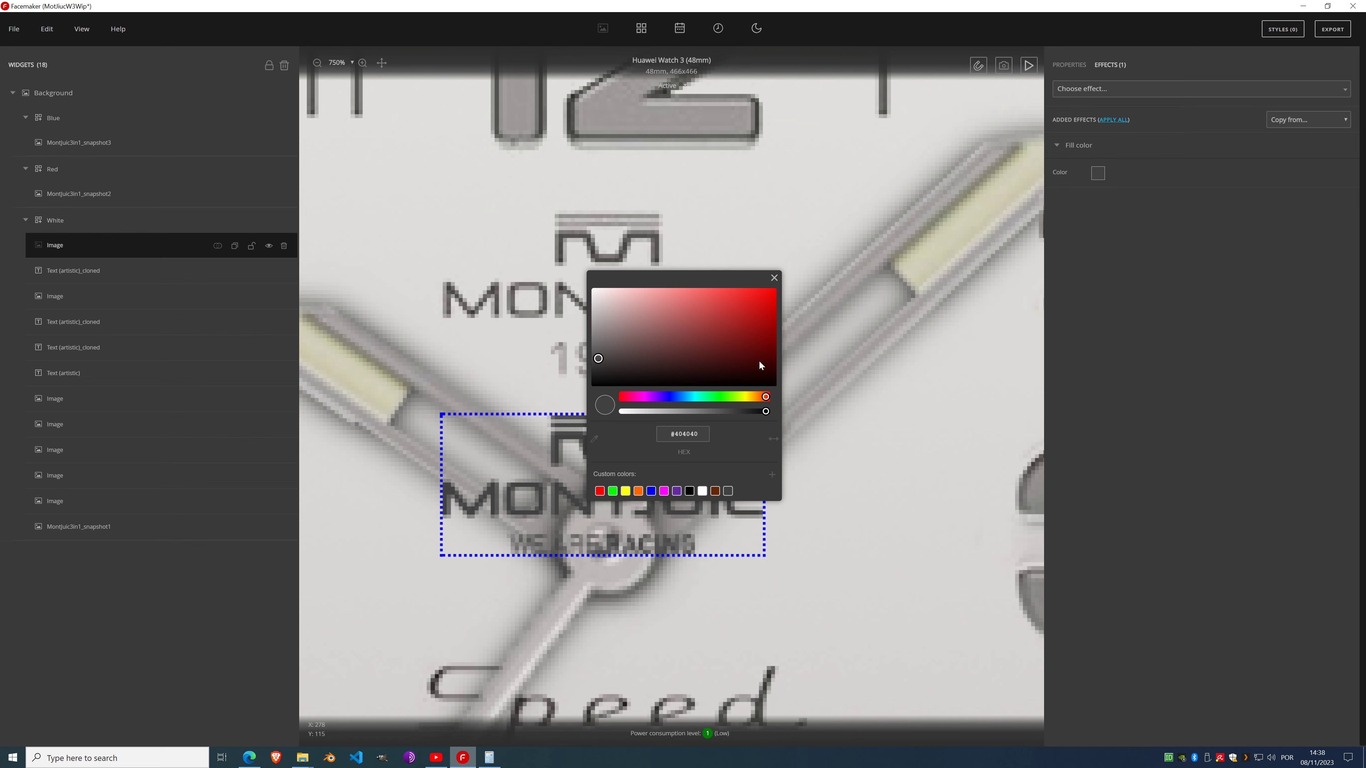
left_click_drag(730, 281, 1060, 391)
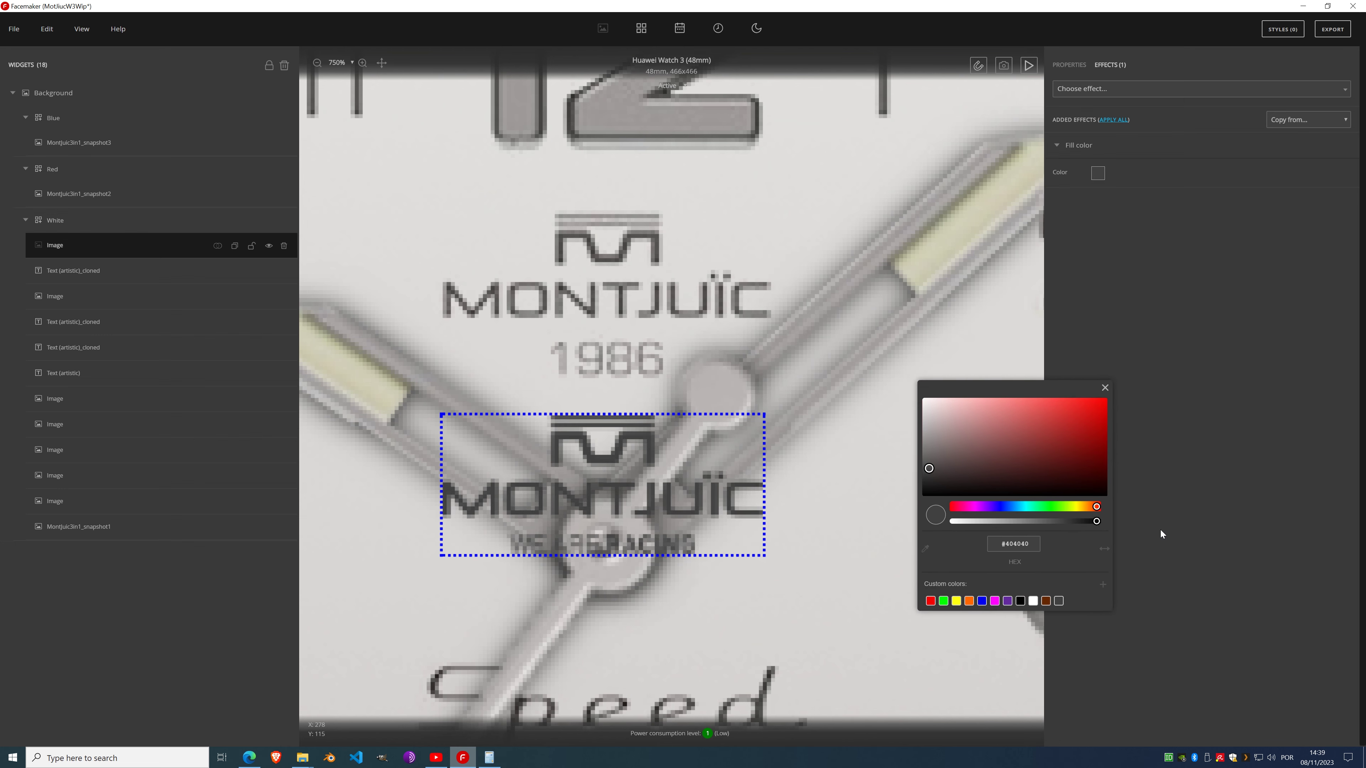
left_click(1104, 388)
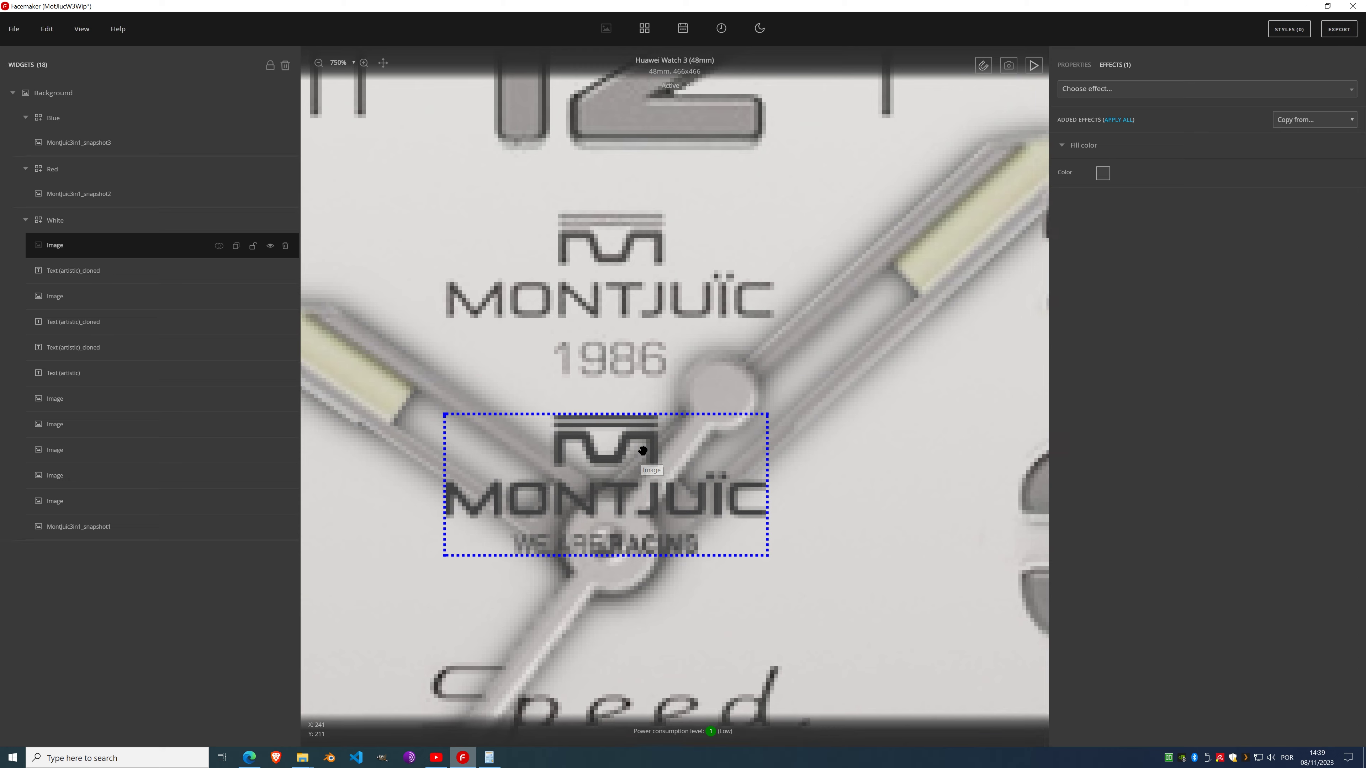
Step: Move the logo back over the printed one to X 193, Y 151 and apply all its effects to the image
left_click_drag(639, 457, 644, 257)
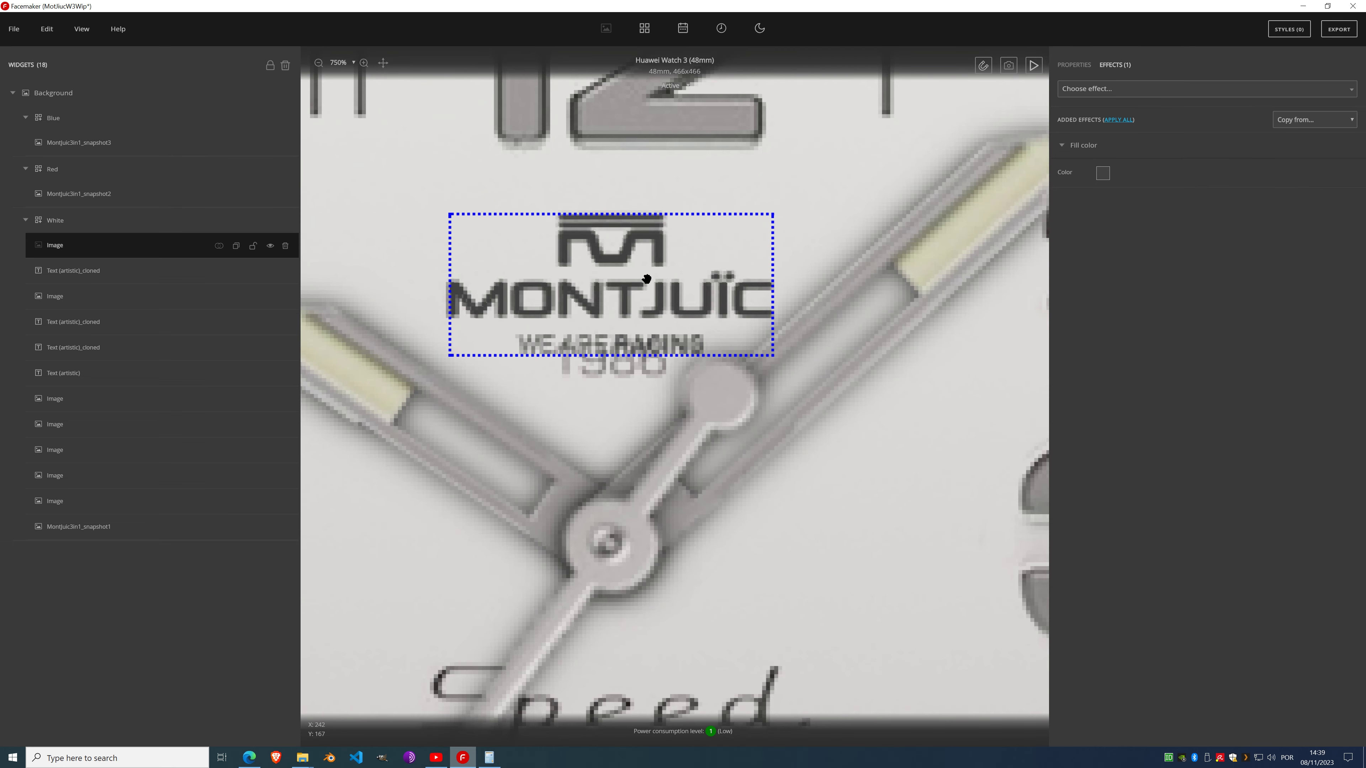
left_click(1108, 141)
left_click(1072, 65)
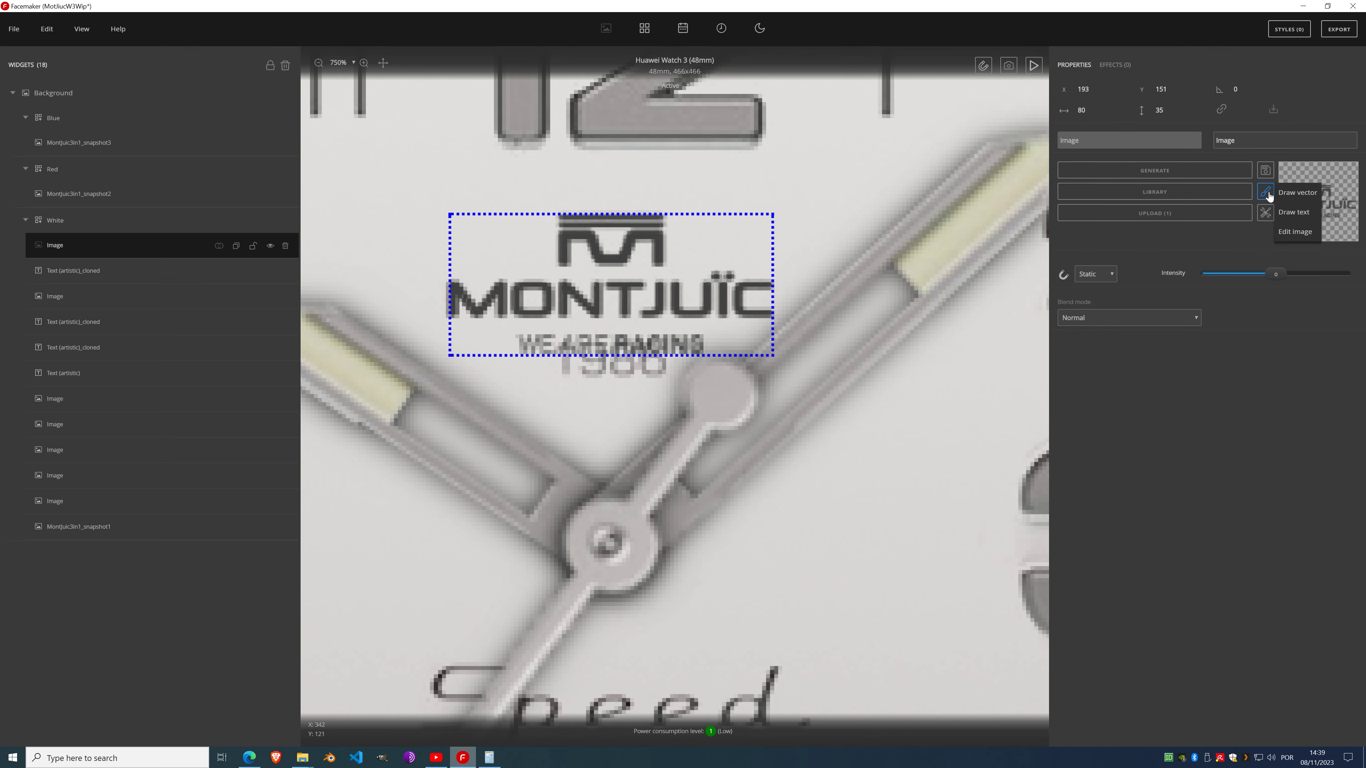
Step: Edit the logo image, erase its WE ARE RACING tagline with brush size 5, and save the result
left_click(1294, 232)
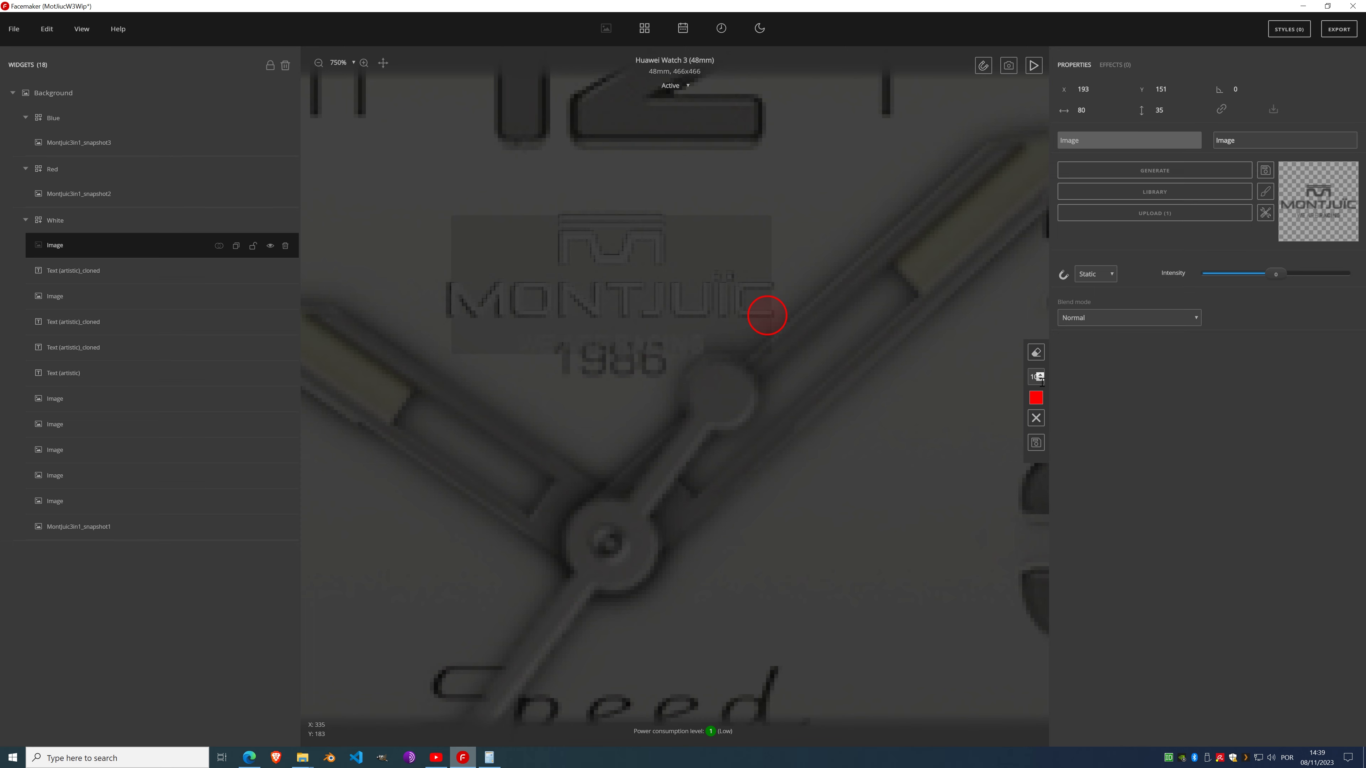
scroll(1041, 380, "down", 4)
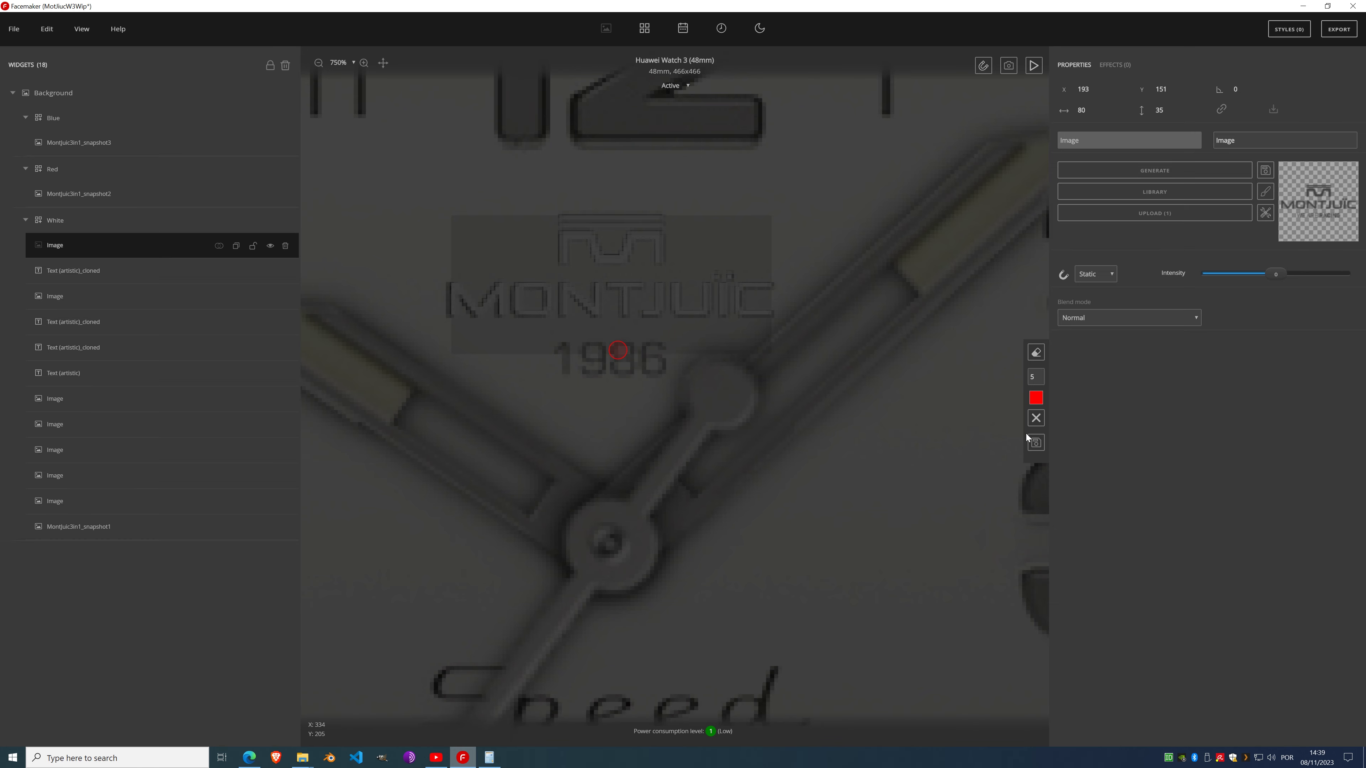
left_click(1037, 442)
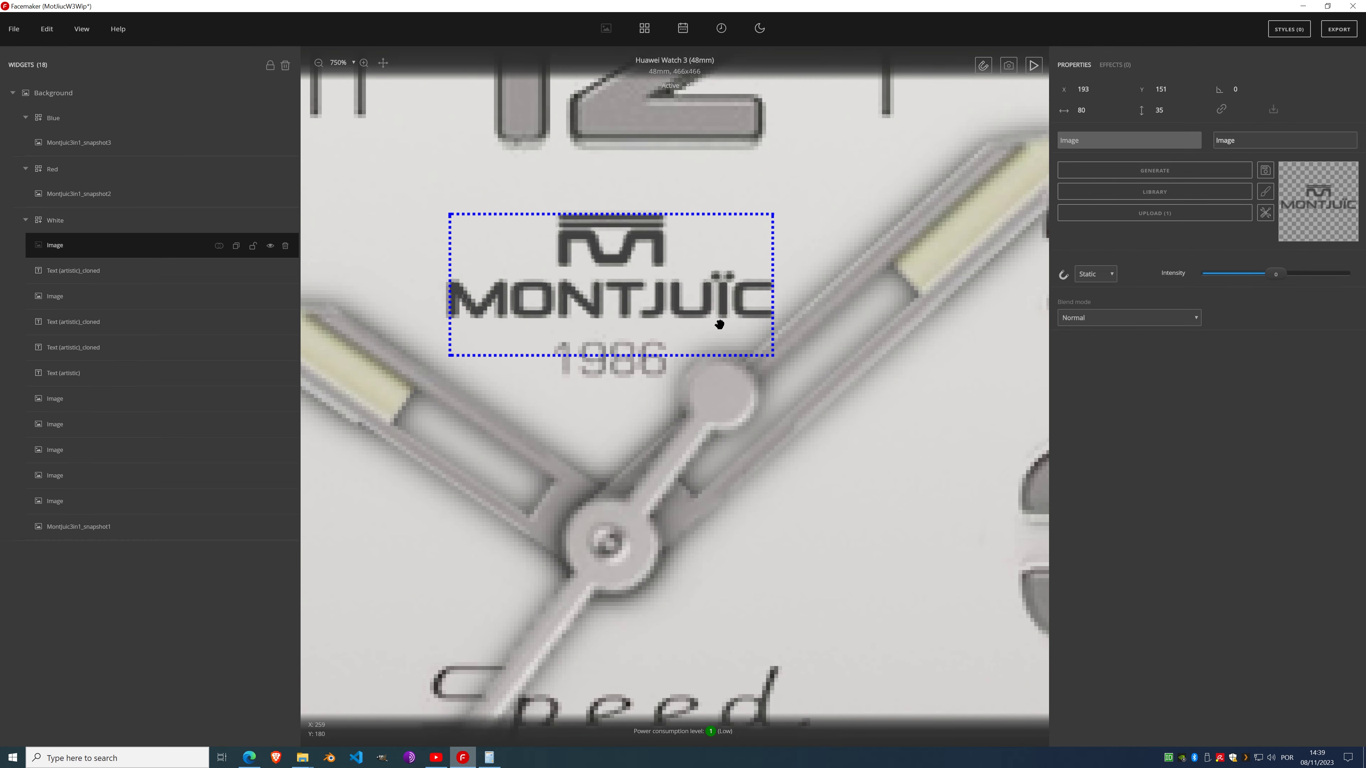
Step: Check the cleaned-up logo on the whole watch face and lock the logo image layer
scroll(643, 296, "down", 10)
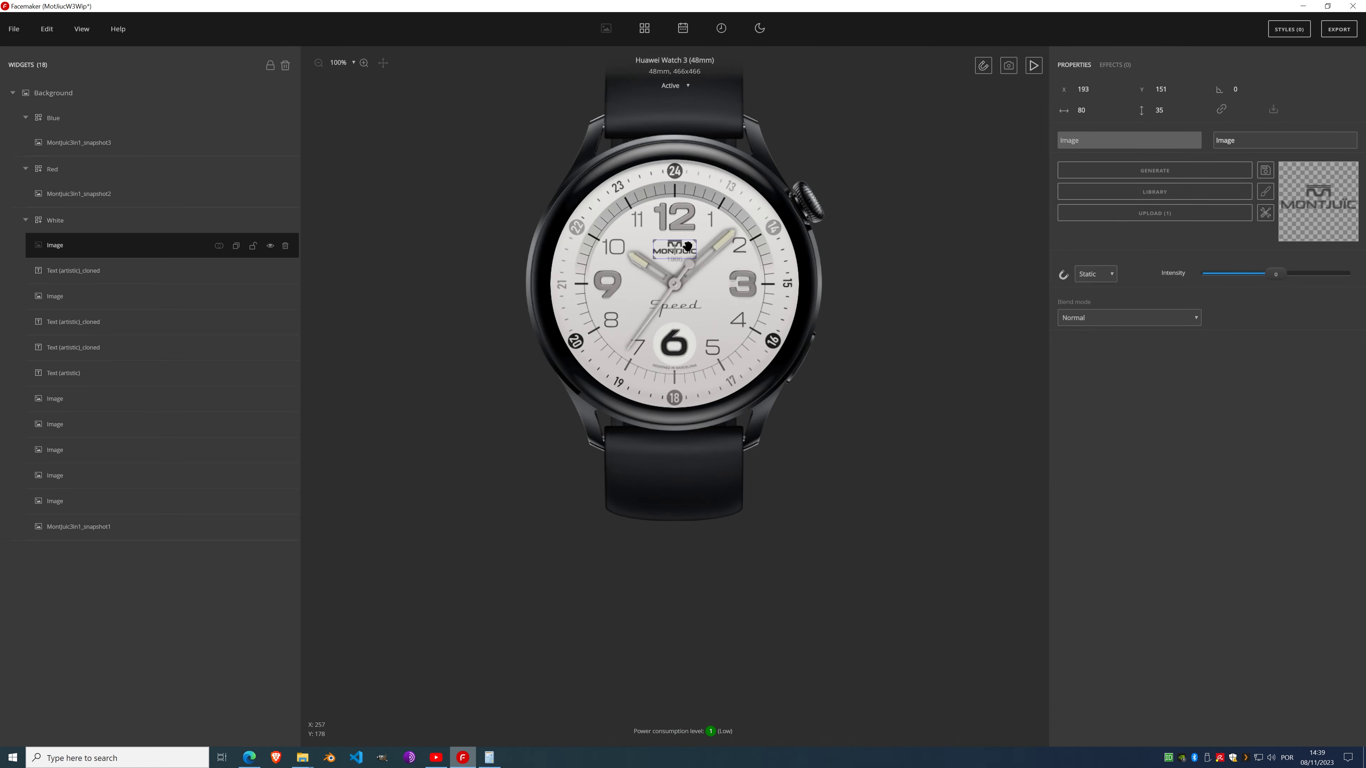
scroll(688, 247, "up", 5)
left_click(252, 246)
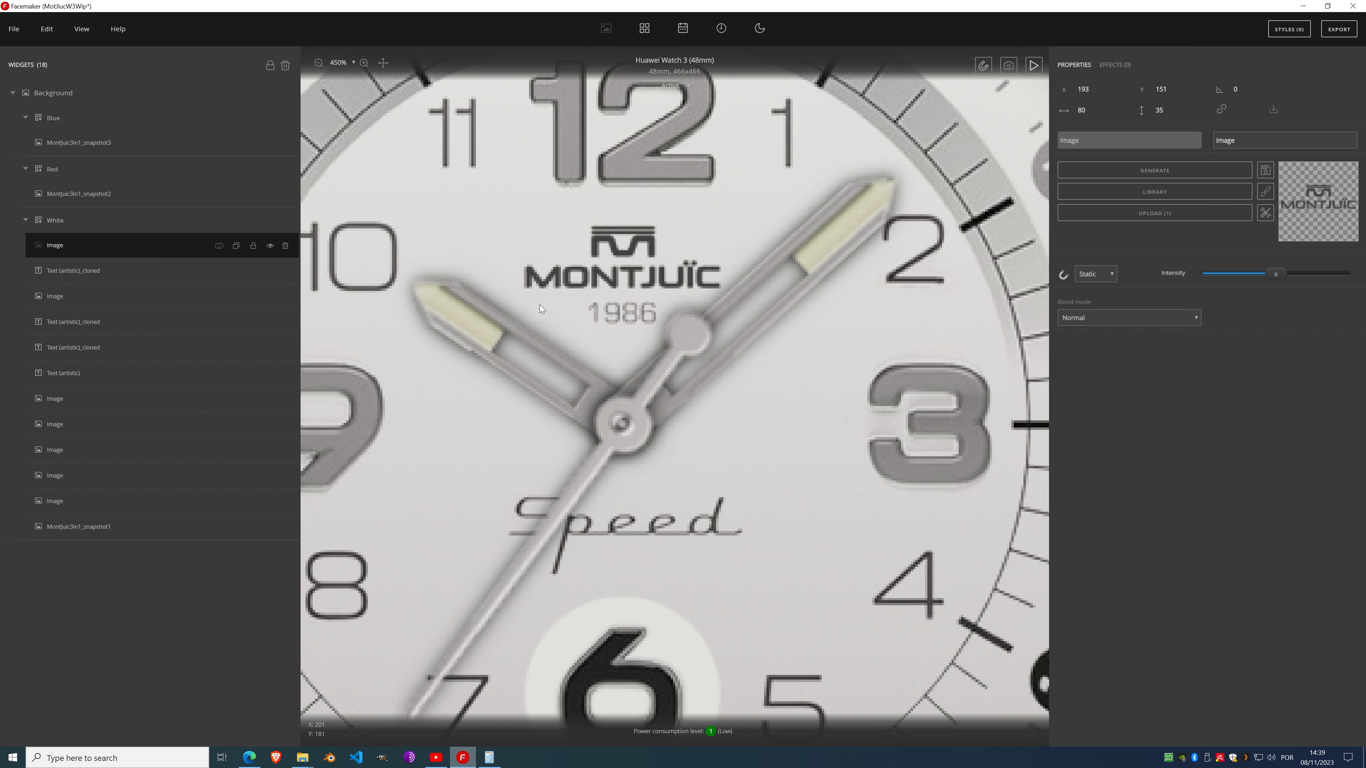
Step: Add an artistic text widget reading 1986 to the White group
left_click(270, 221)
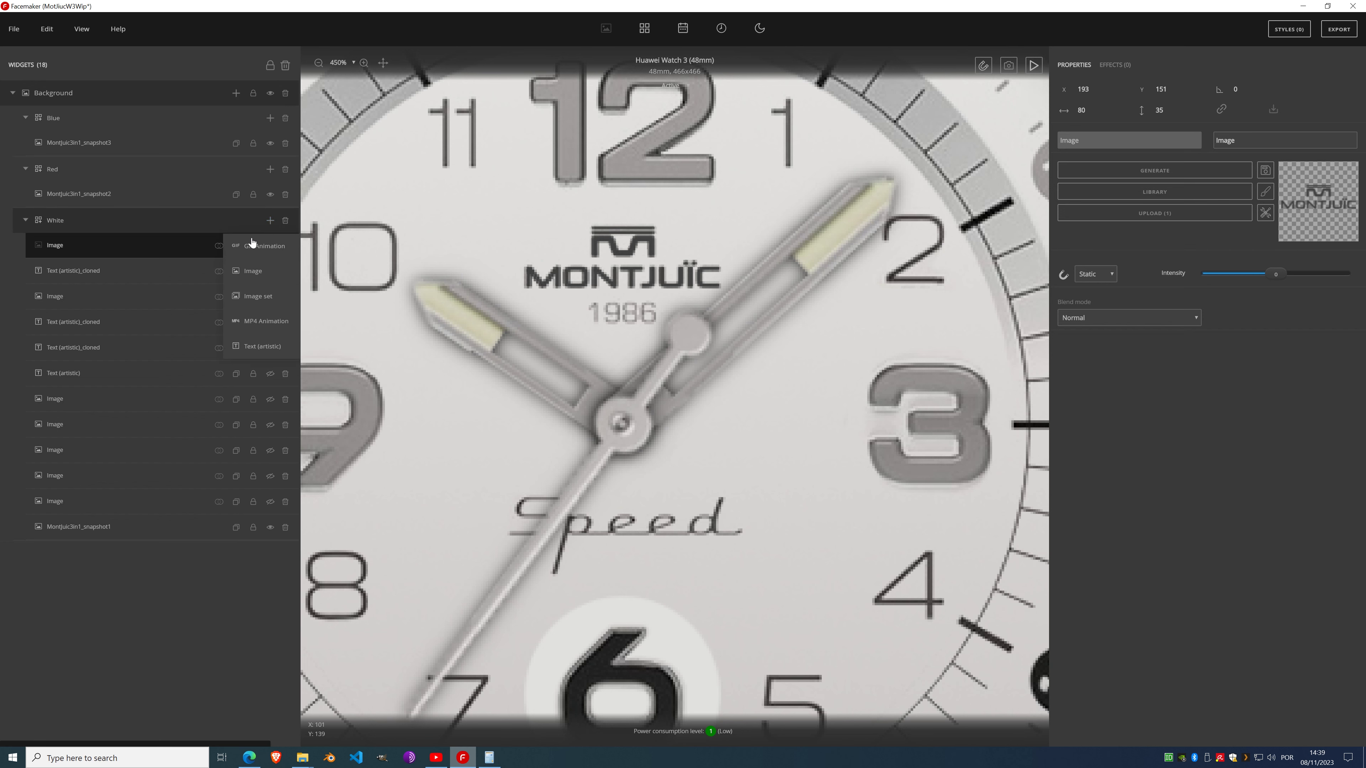
left_click(264, 346)
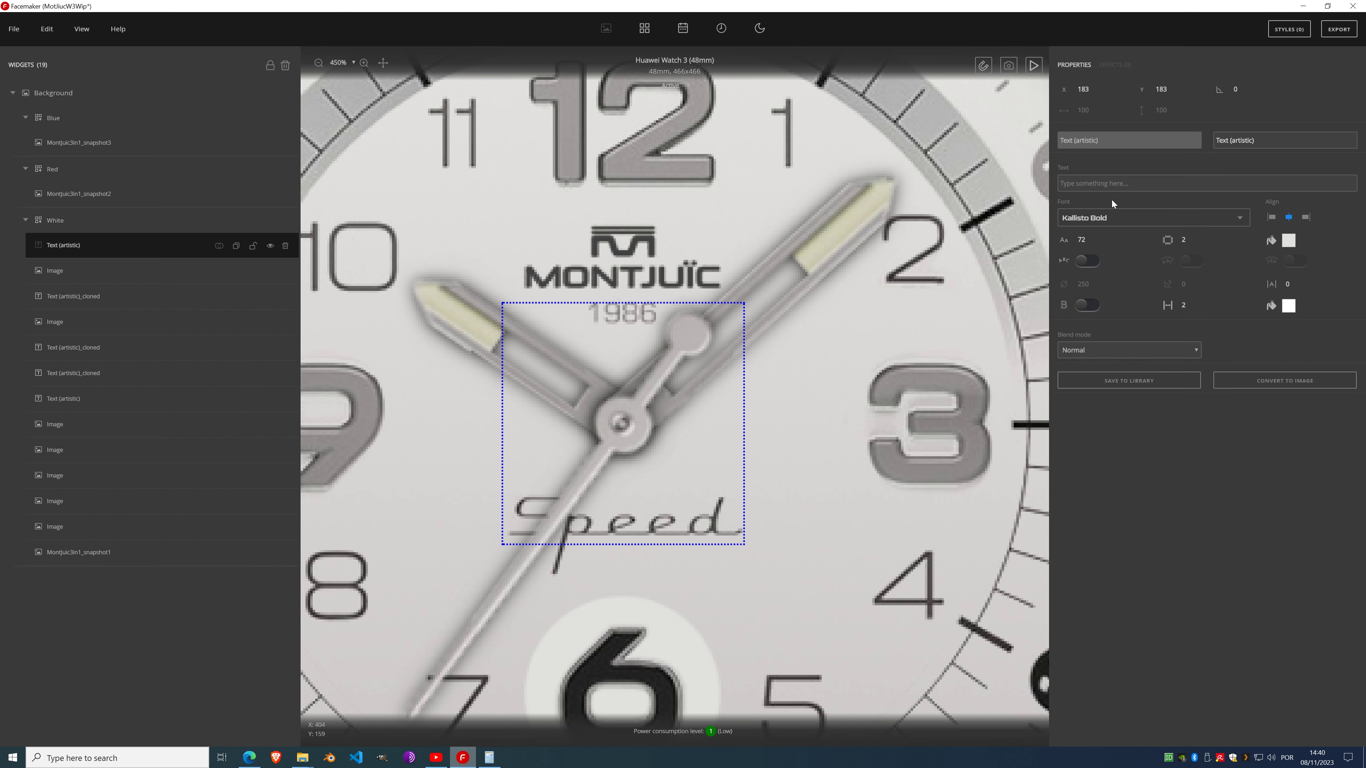
left_click(1109, 183)
type("1")
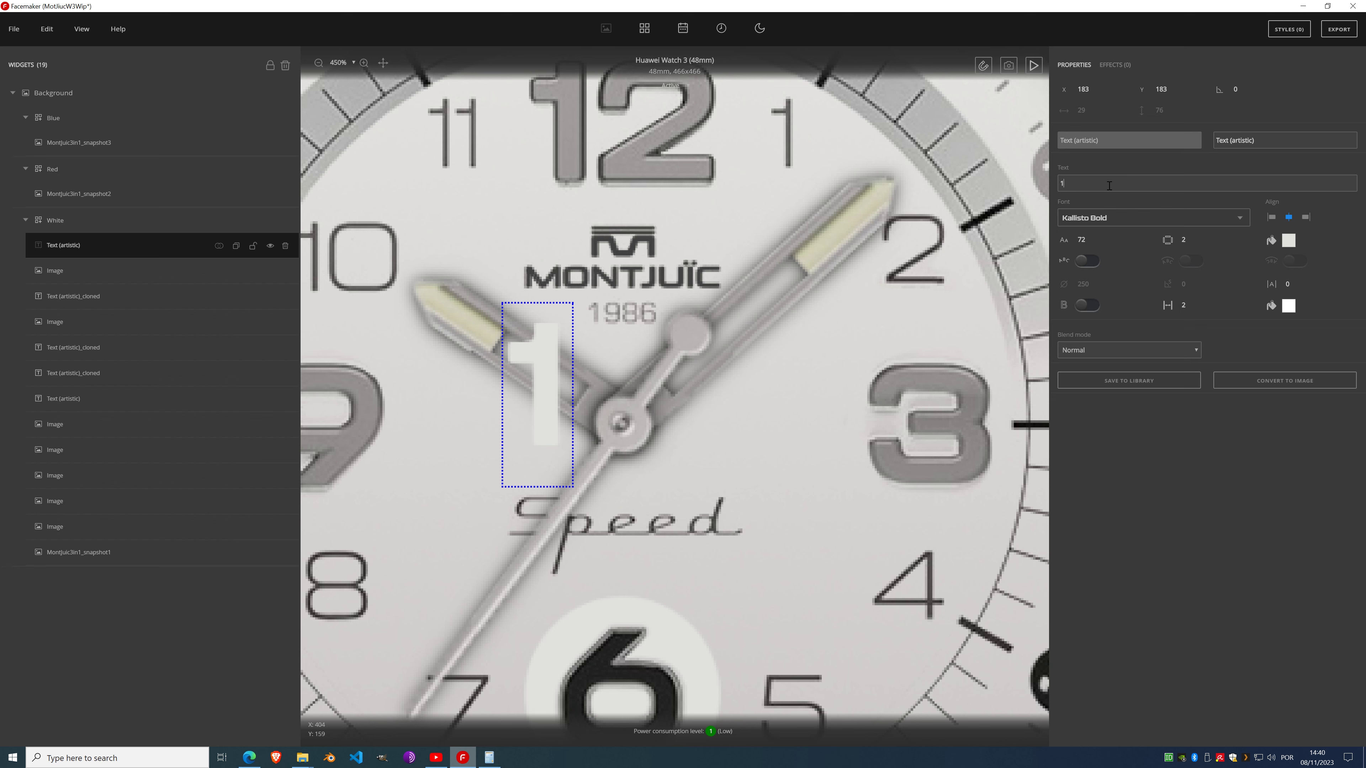
type("986")
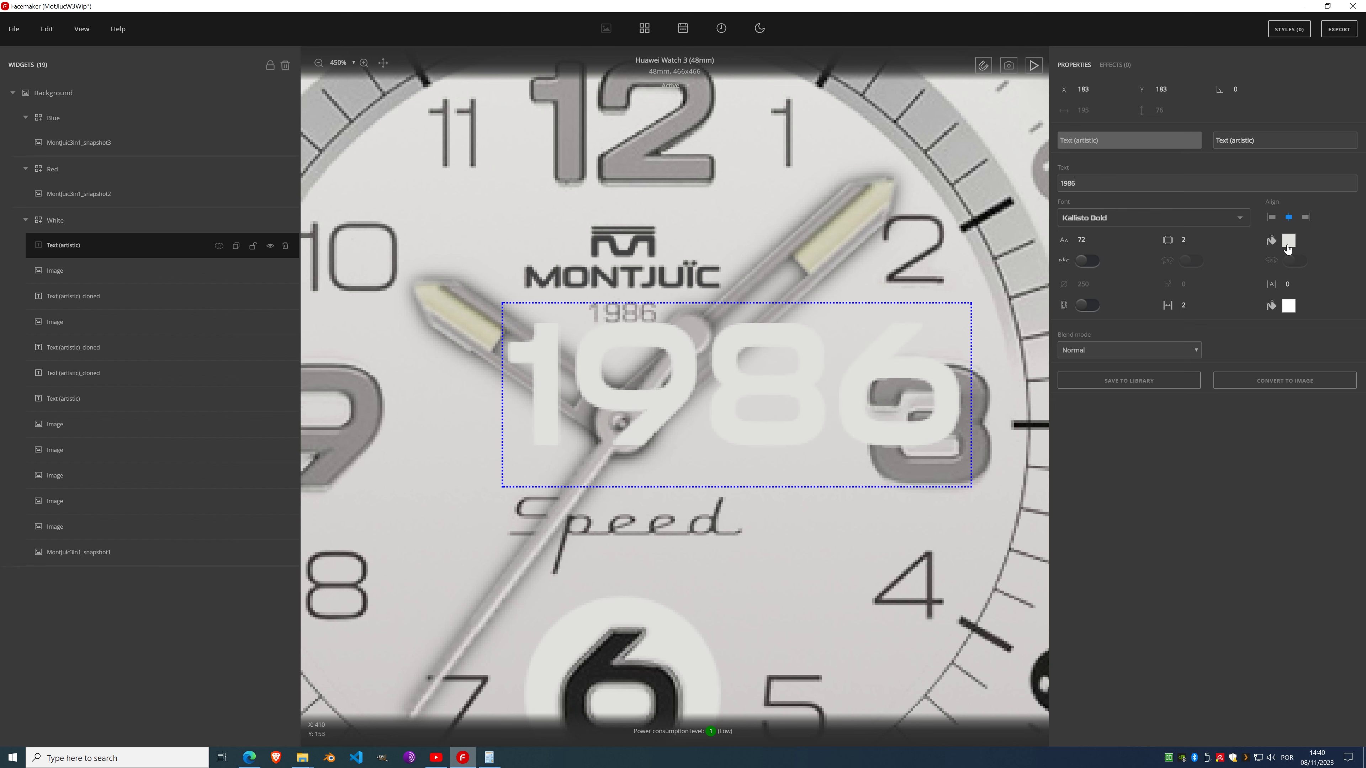
Step: Set the 1986 text's fill color to the saved dark grey swatch, rgba(34, 34, 34, 1)
left_click(1288, 241)
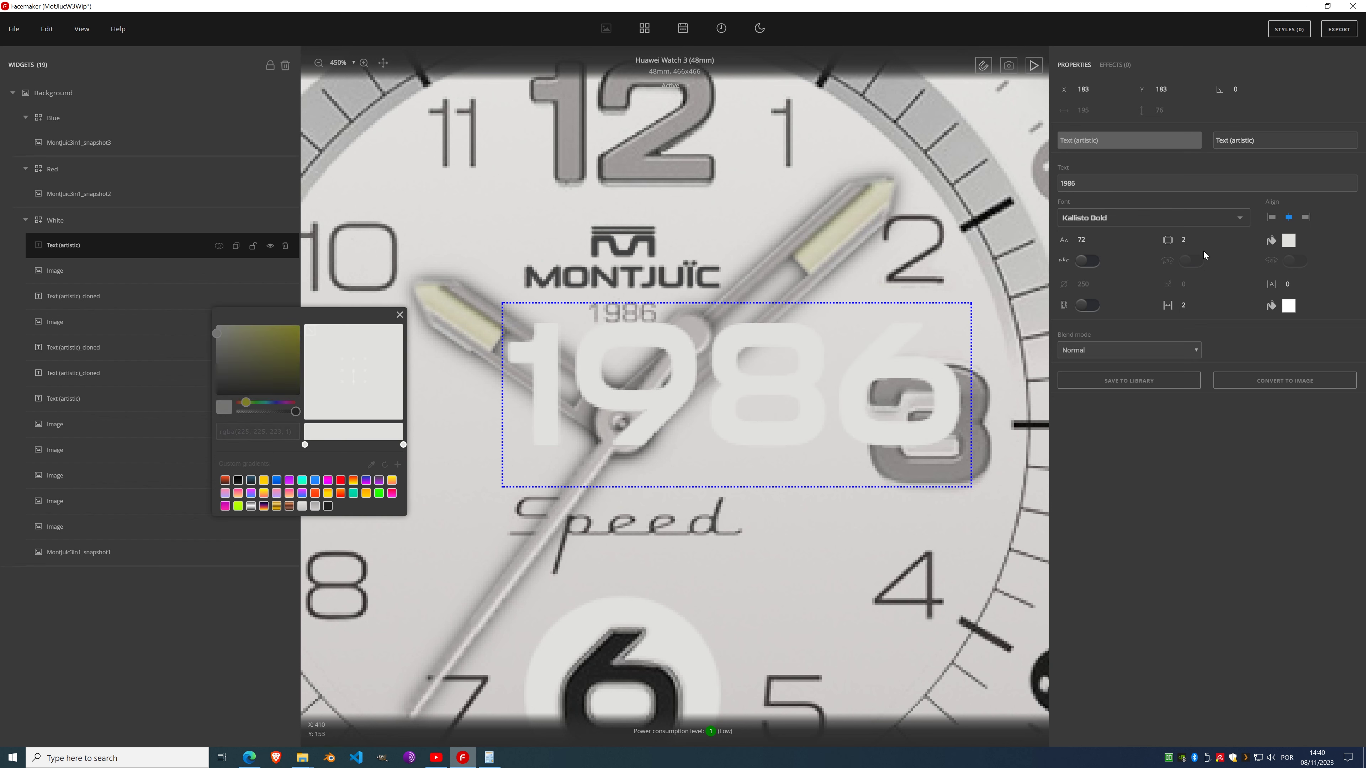
left_click(328, 506)
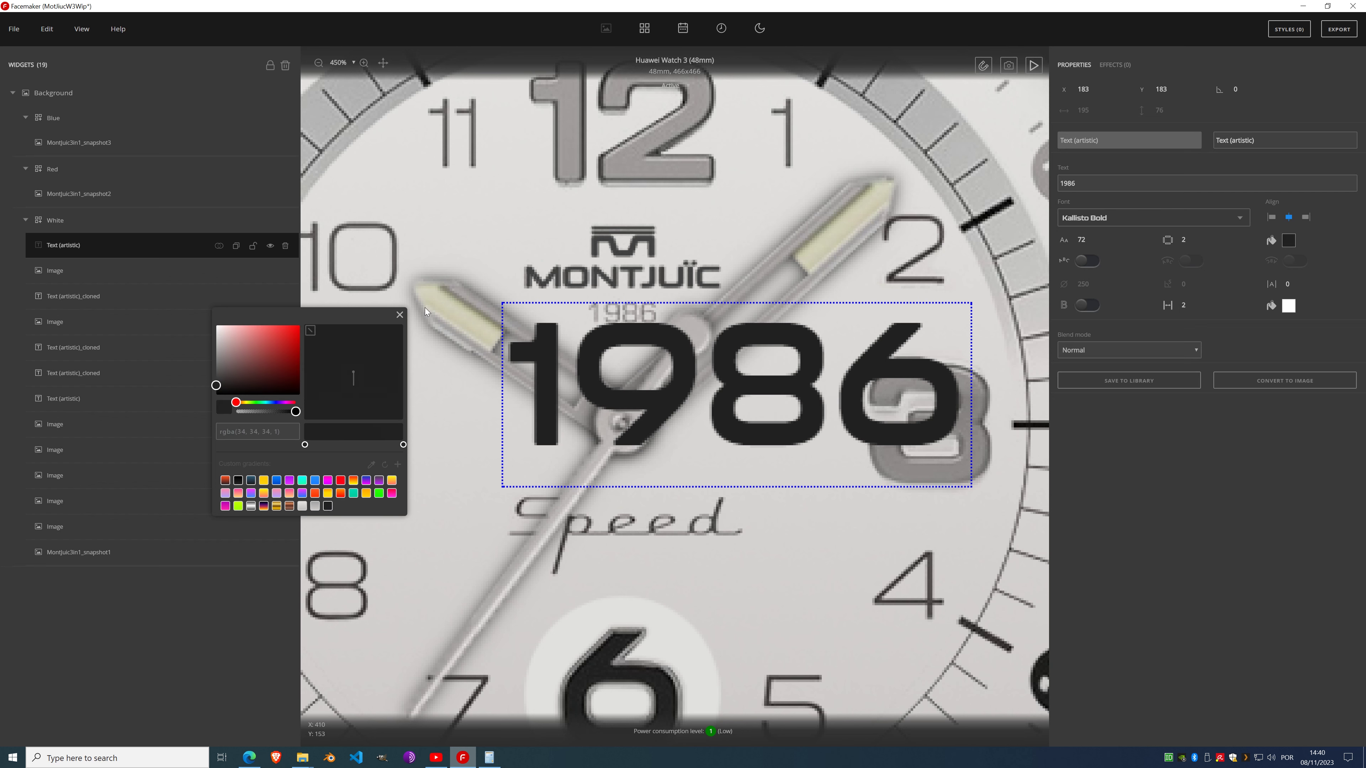
left_click(399, 316)
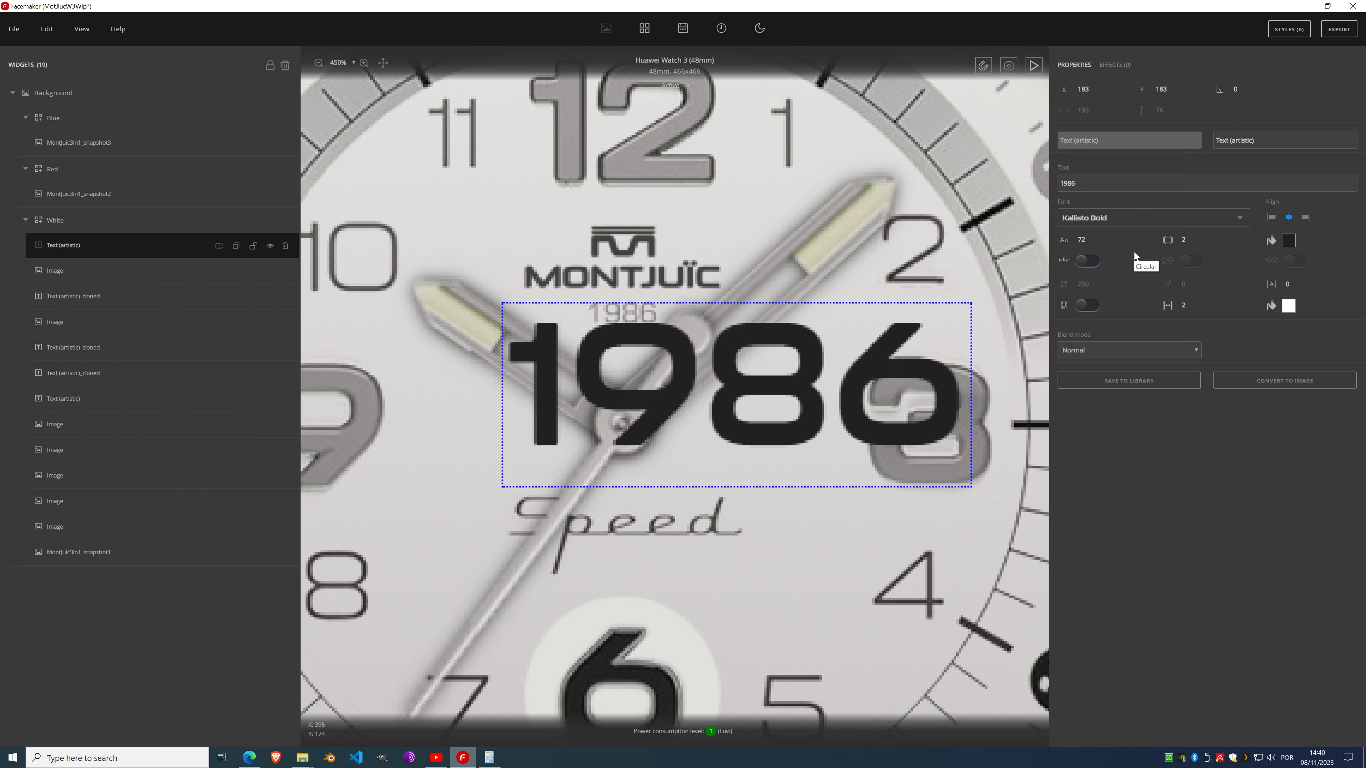
Step: Try the fonts HYQIHEI_60S, ROBOTO_BOLD and ROBOTO_MEDIUM on the 1986 text
left_click(1102, 216)
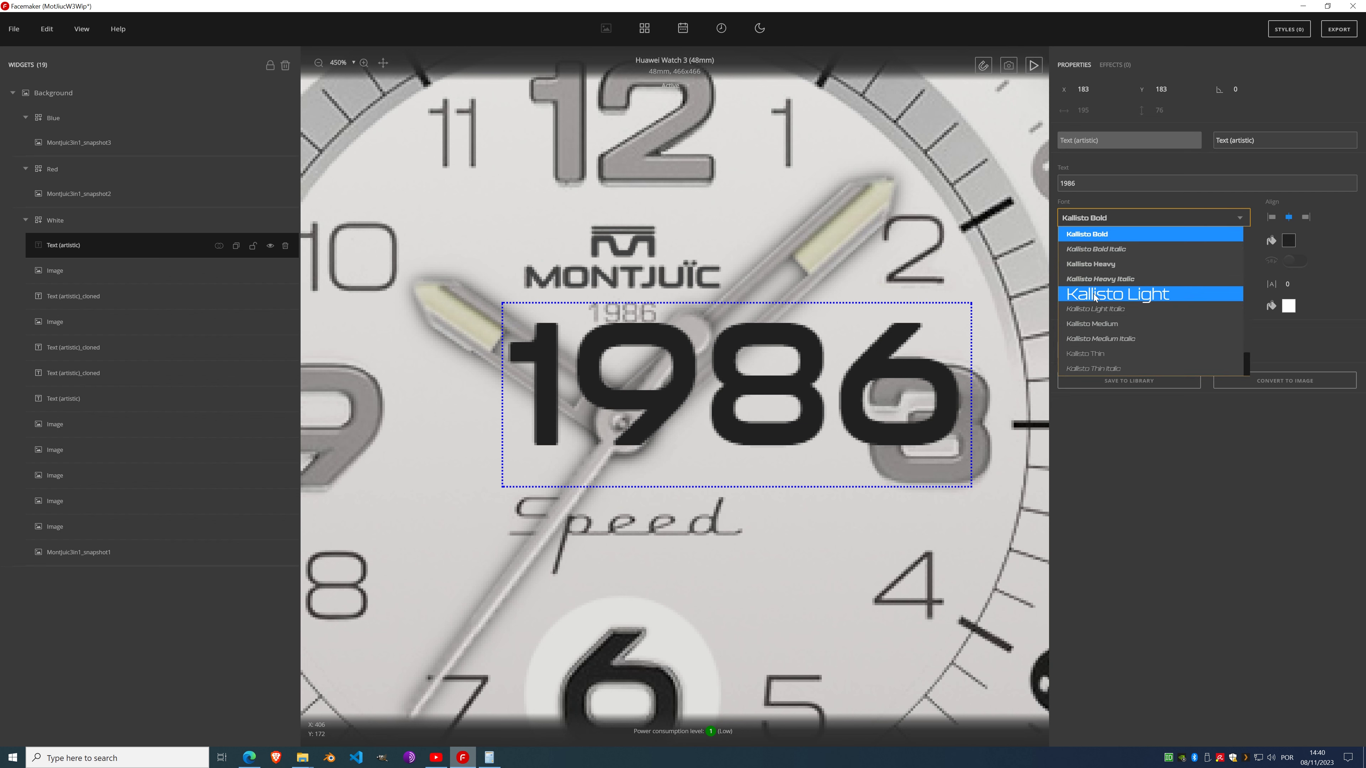
scroll(1154, 280, "up", 8)
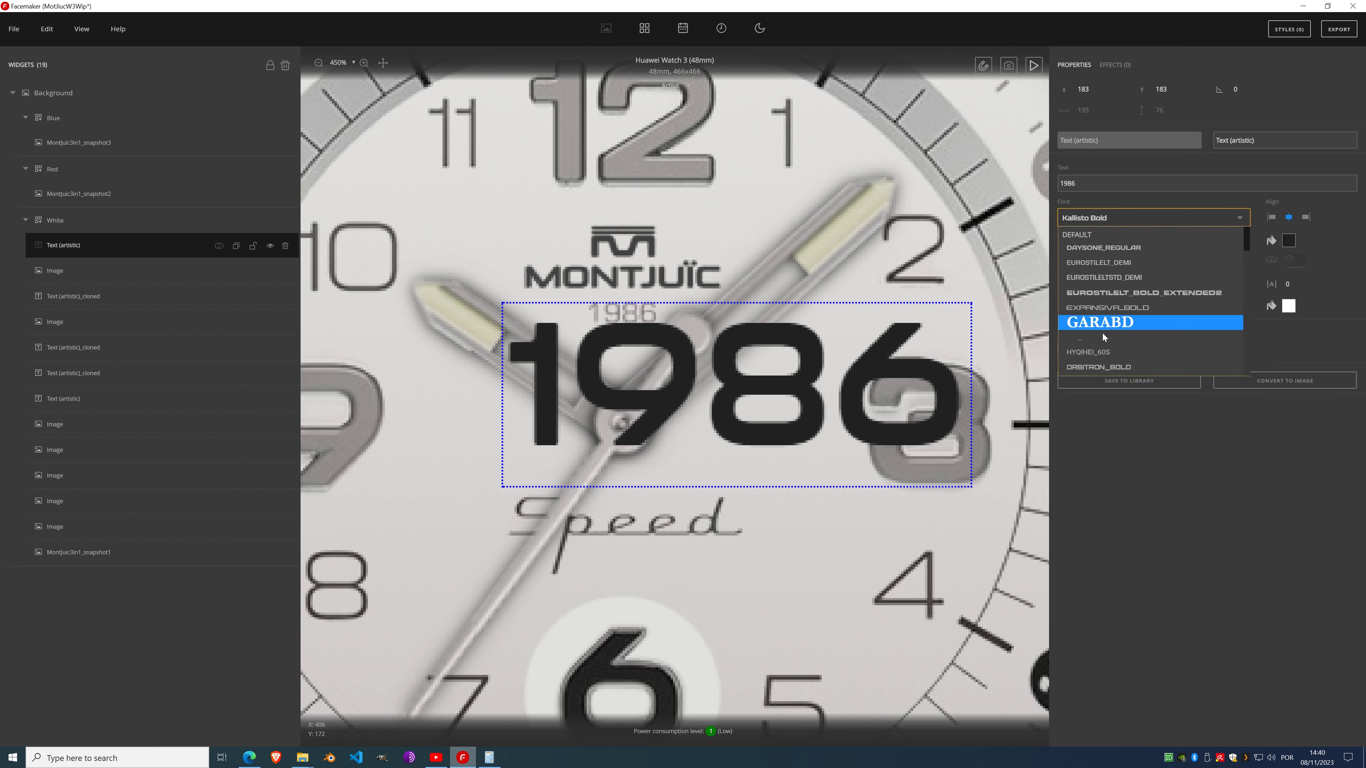
scroll(1130, 323, "down", 1)
left_click(1115, 300)
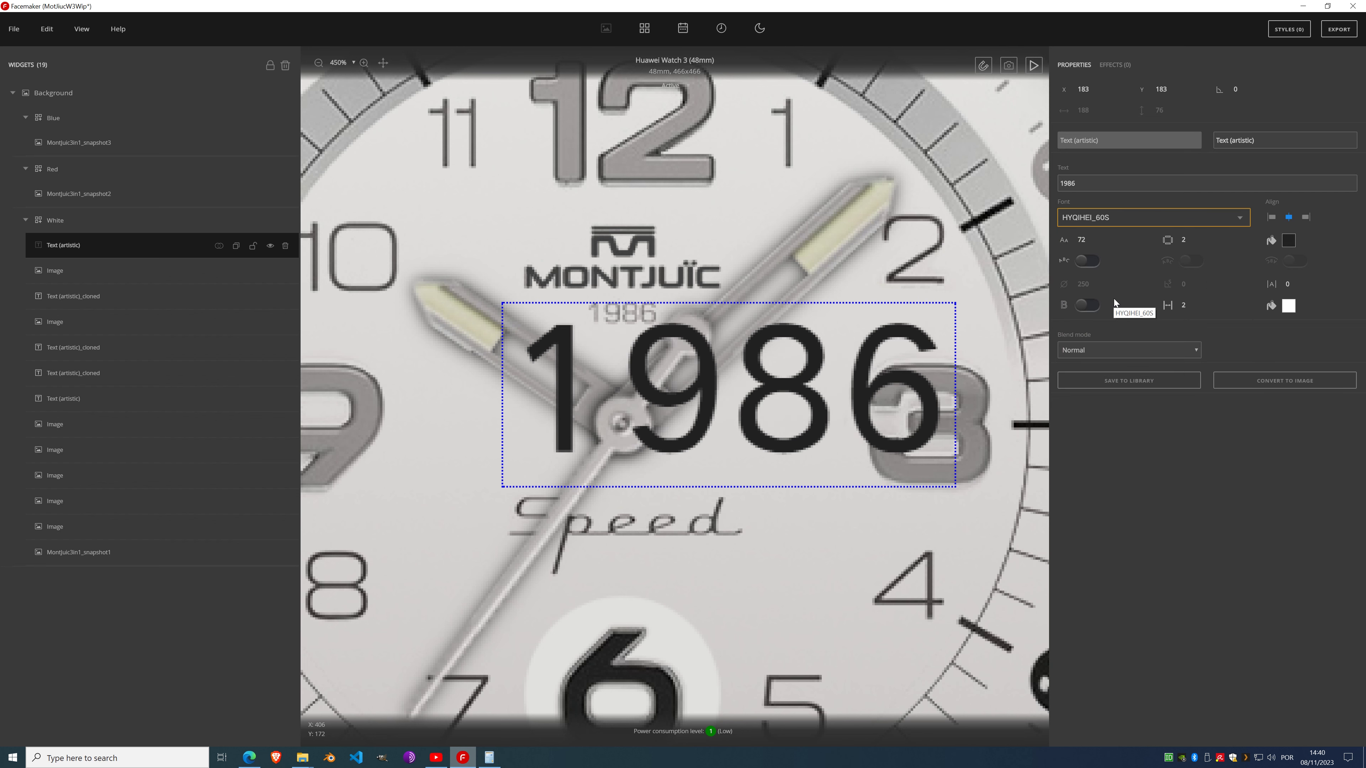
left_click(1123, 223)
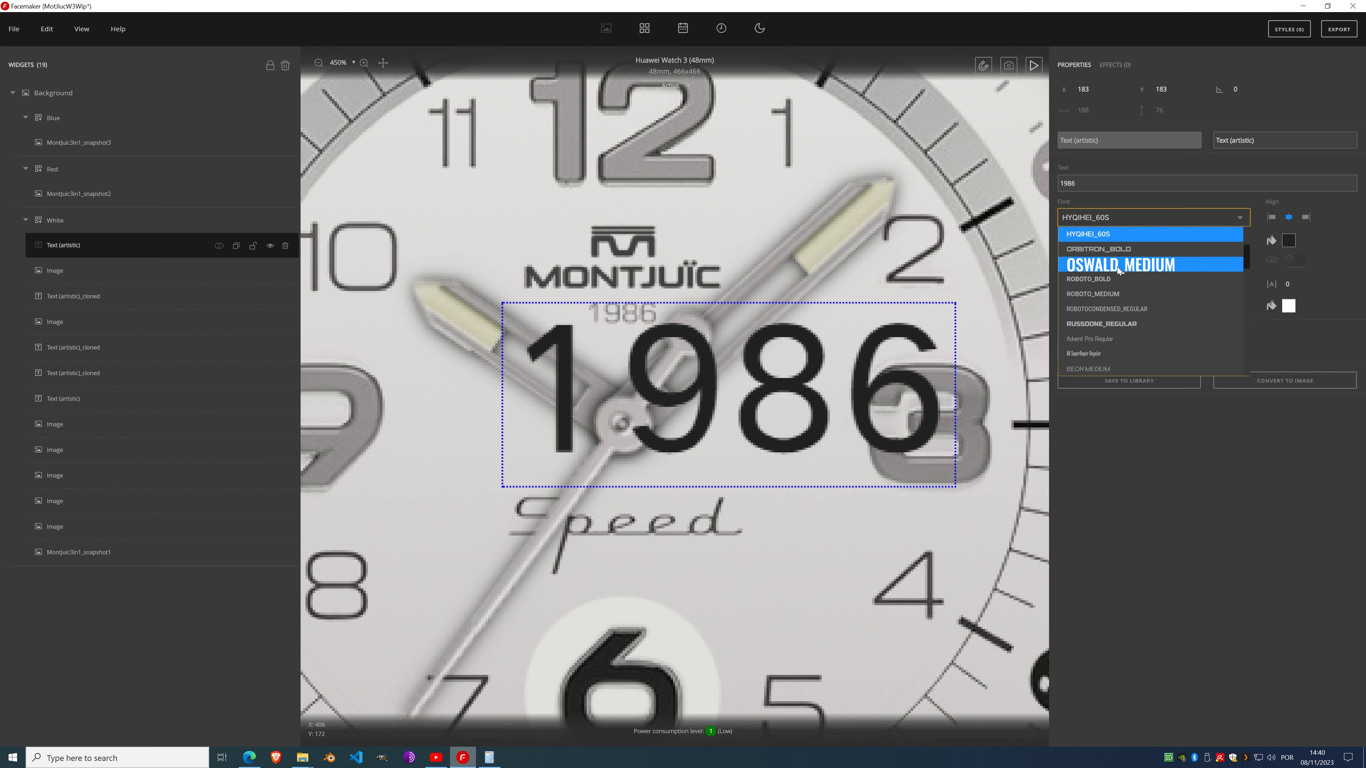
left_click(1121, 280)
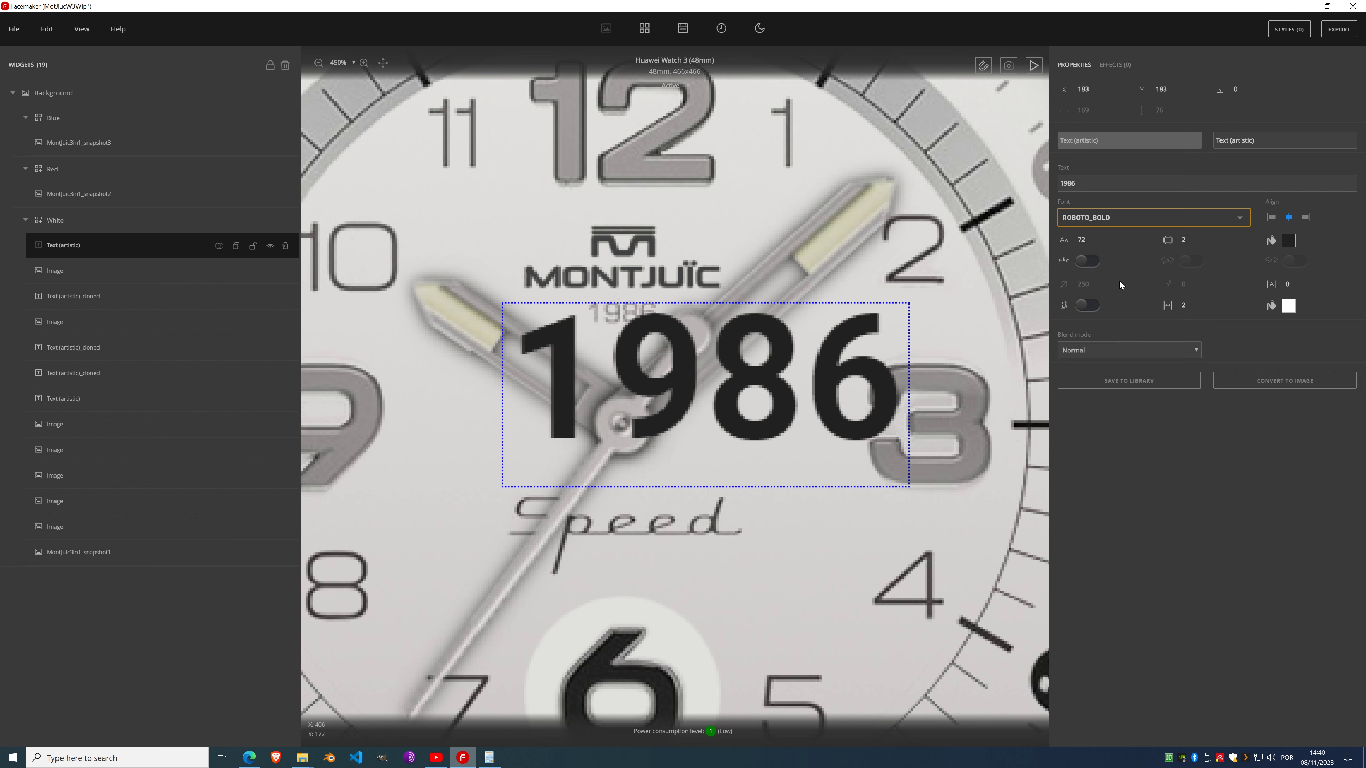
left_click(1143, 215)
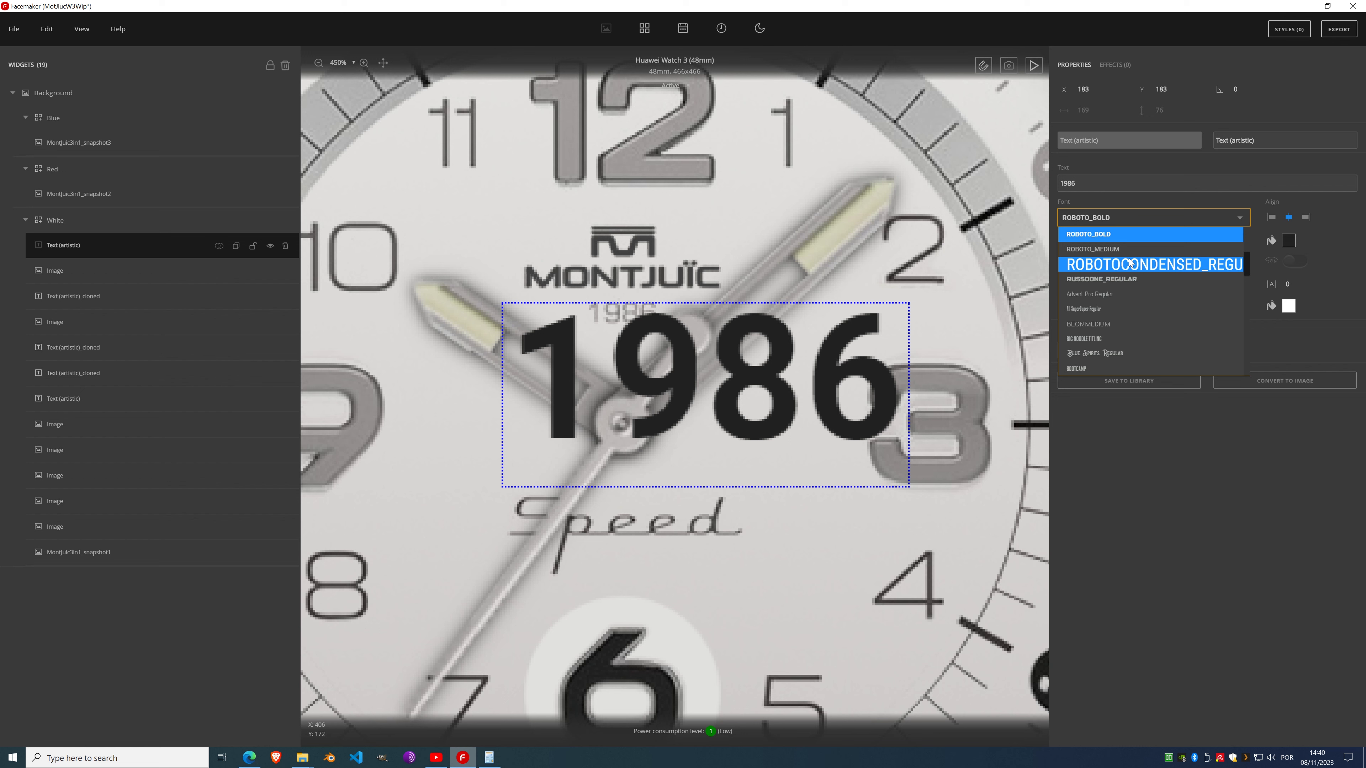
left_click(1130, 251)
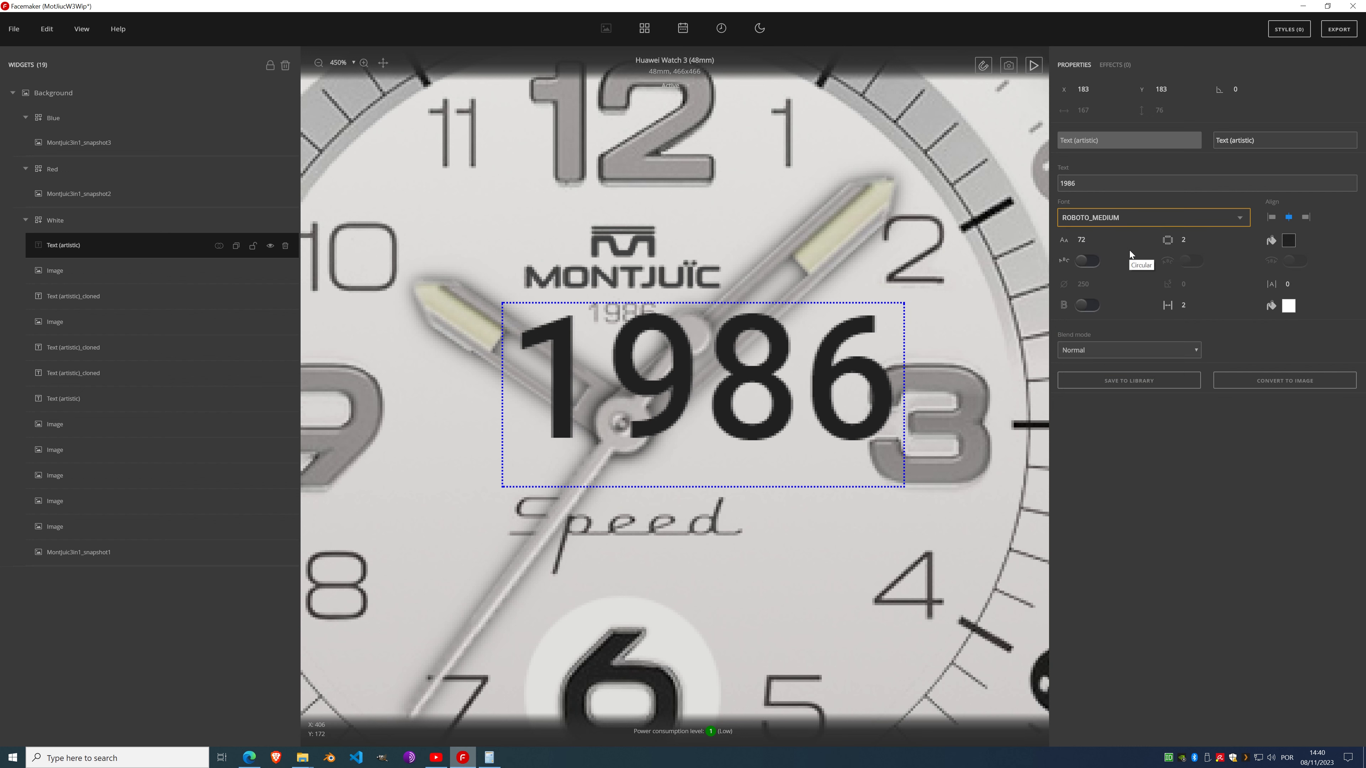
Step: Reduce the 1986 text to font size 14 and place it just below the printed 1986 at X 215, Y 192
left_click(1095, 242)
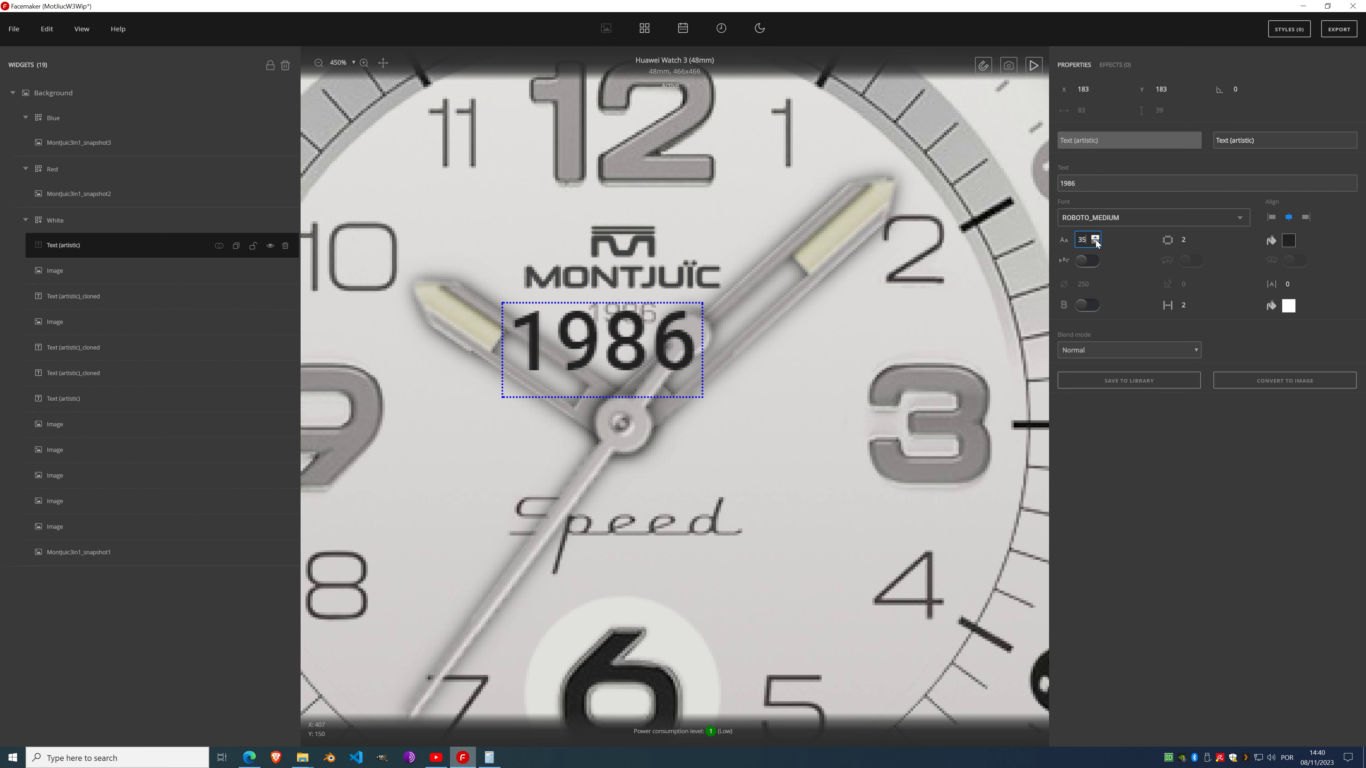
left_click(1096, 243)
left_click(1096, 242)
left_click(1096, 242)
left_click(1096, 243)
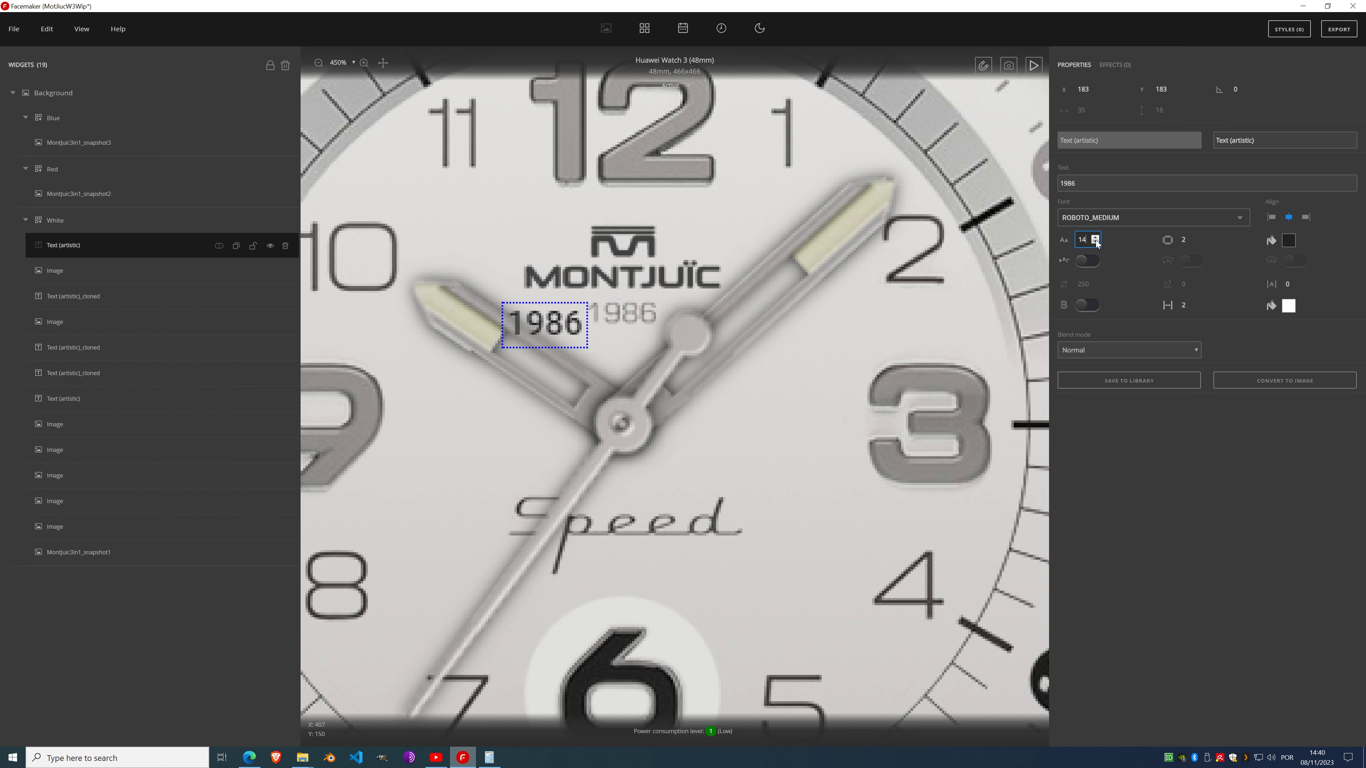
left_click_drag(551, 333, 619, 350)
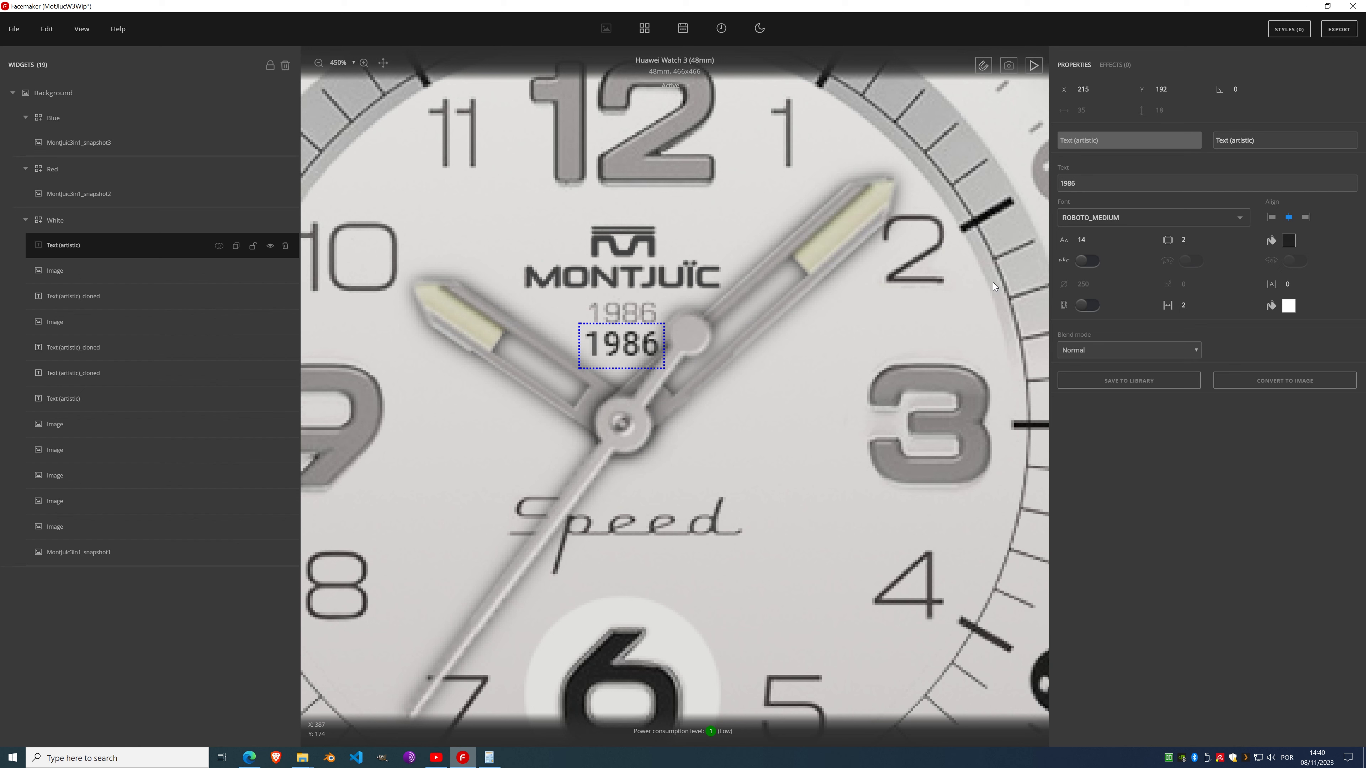
Step: Try the fonts Helvetica and HK Grotesk Regular on the 1986 text for comparison with the printed year
left_click(1098, 218)
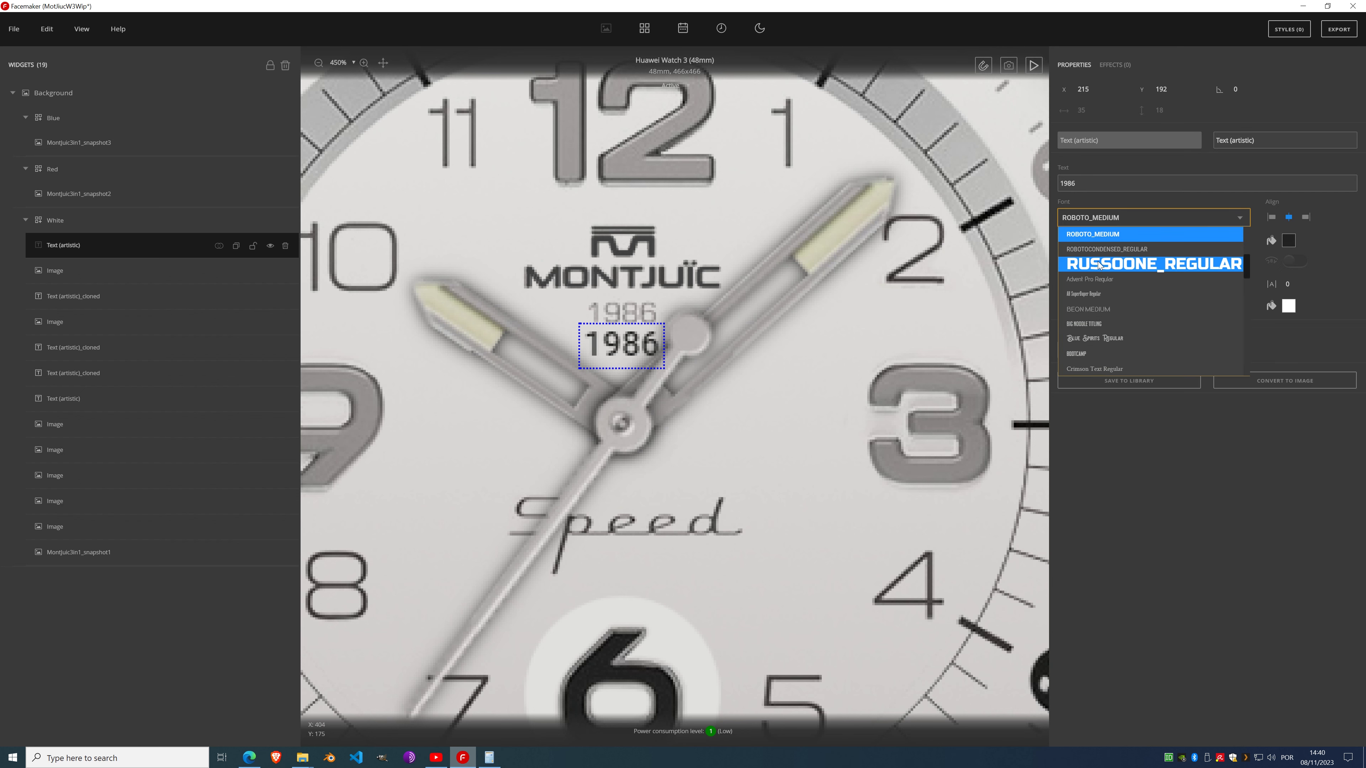
scroll(1110, 316, "down", 3)
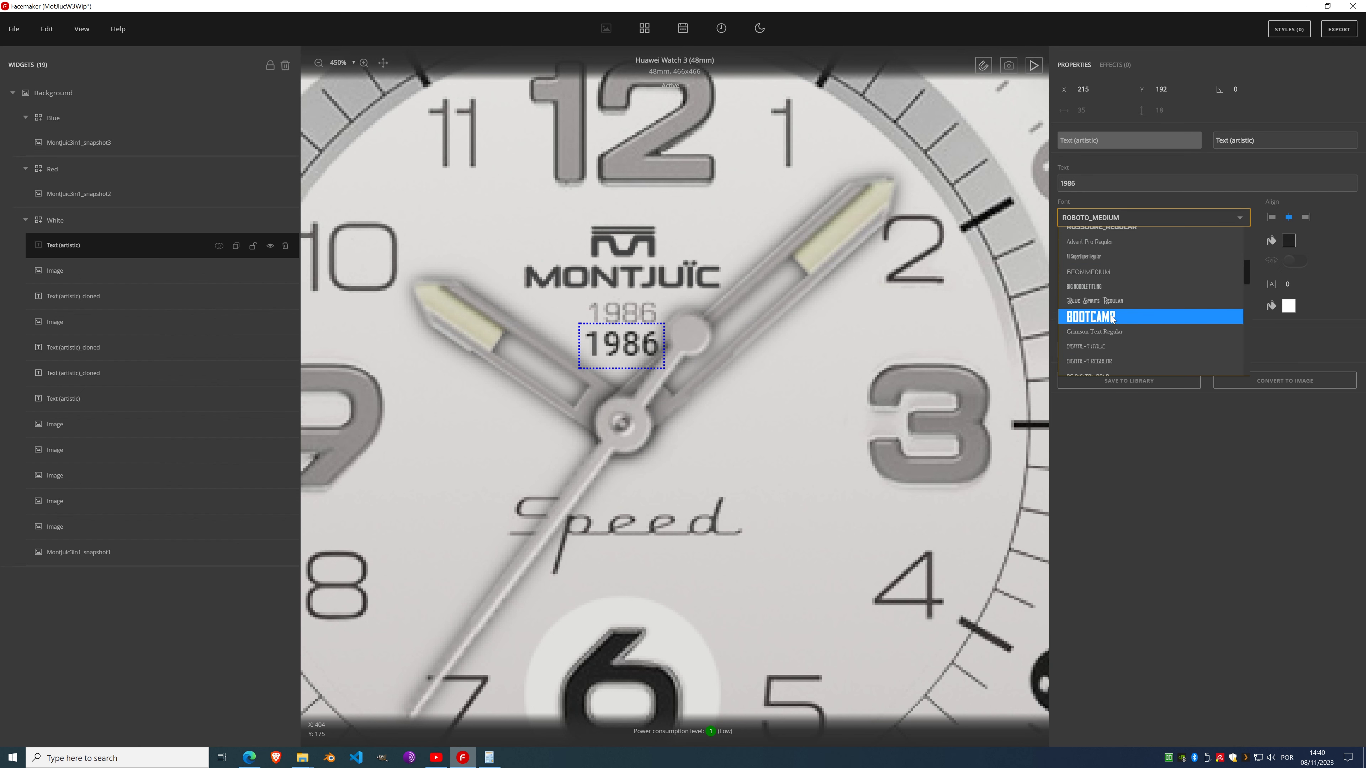
scroll(1108, 317, "down", 1)
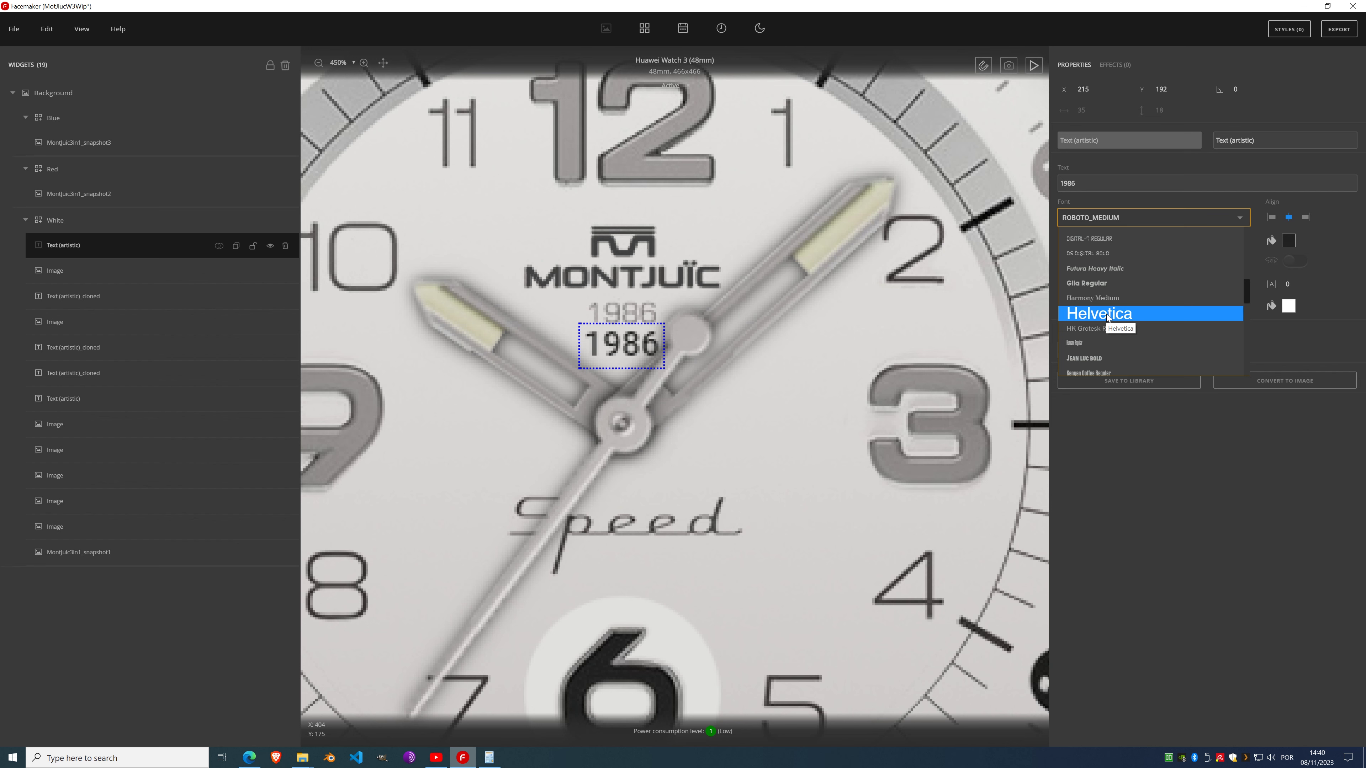
scroll(1107, 317, "down", 1)
scroll(1107, 317, "up", 1)
left_click(1107, 315)
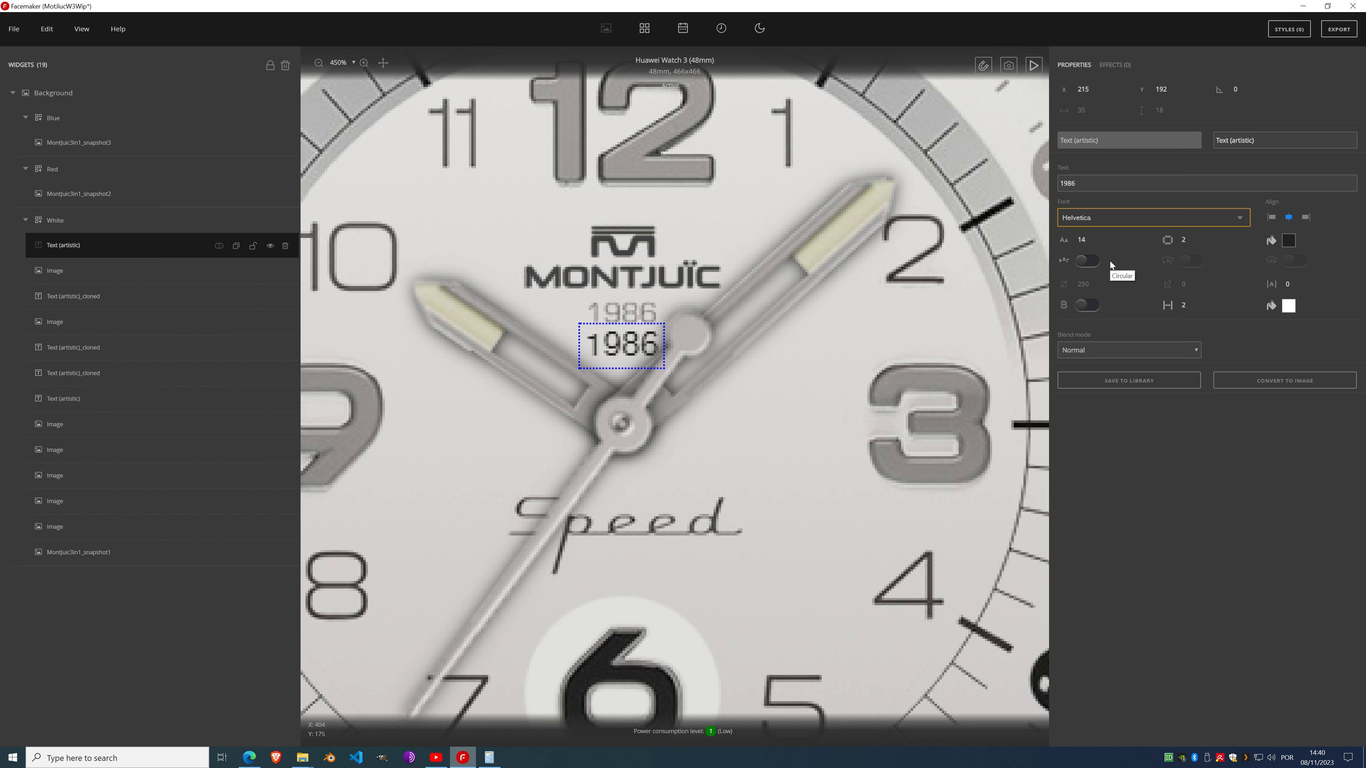
left_click(1113, 217)
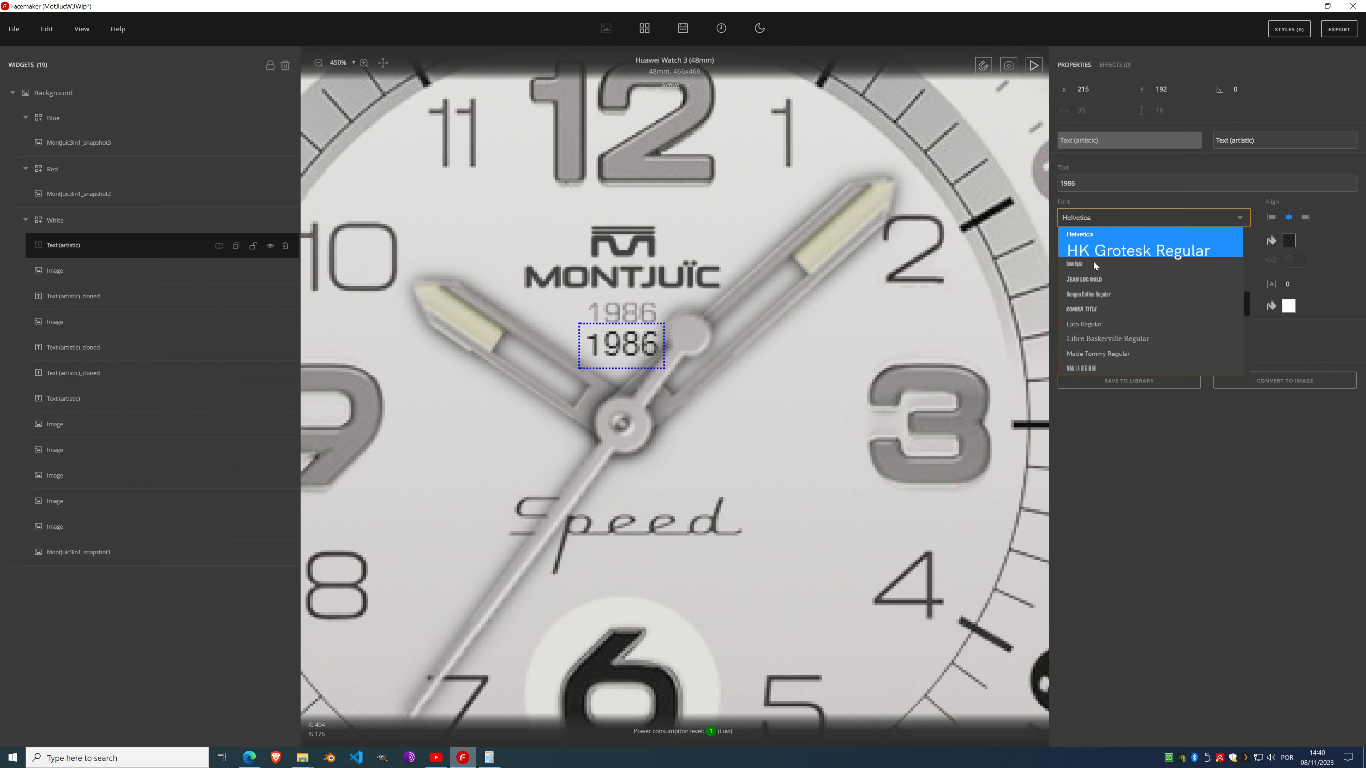
left_click(1113, 251)
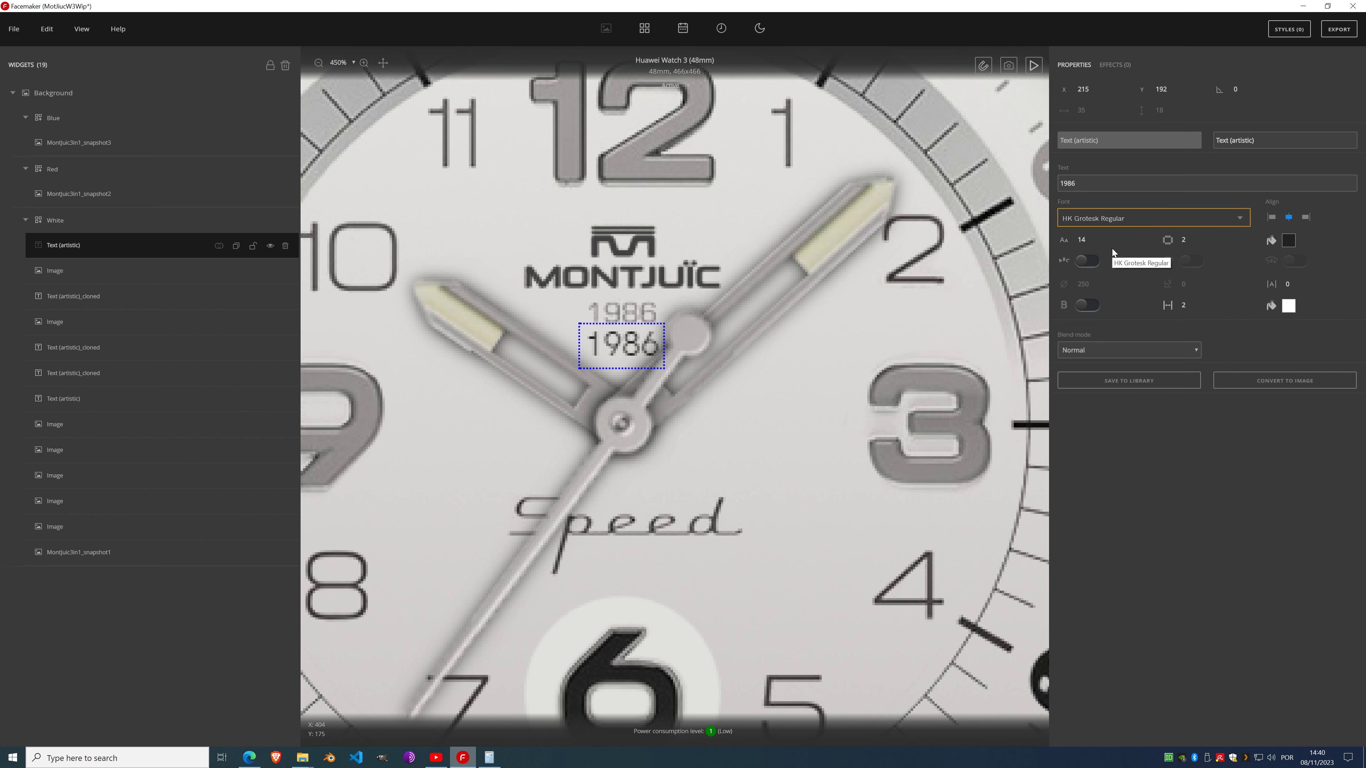
Step: Try the fonts Montserrat Regular and Objectivity Regular on the 1986 text
left_click(1111, 219)
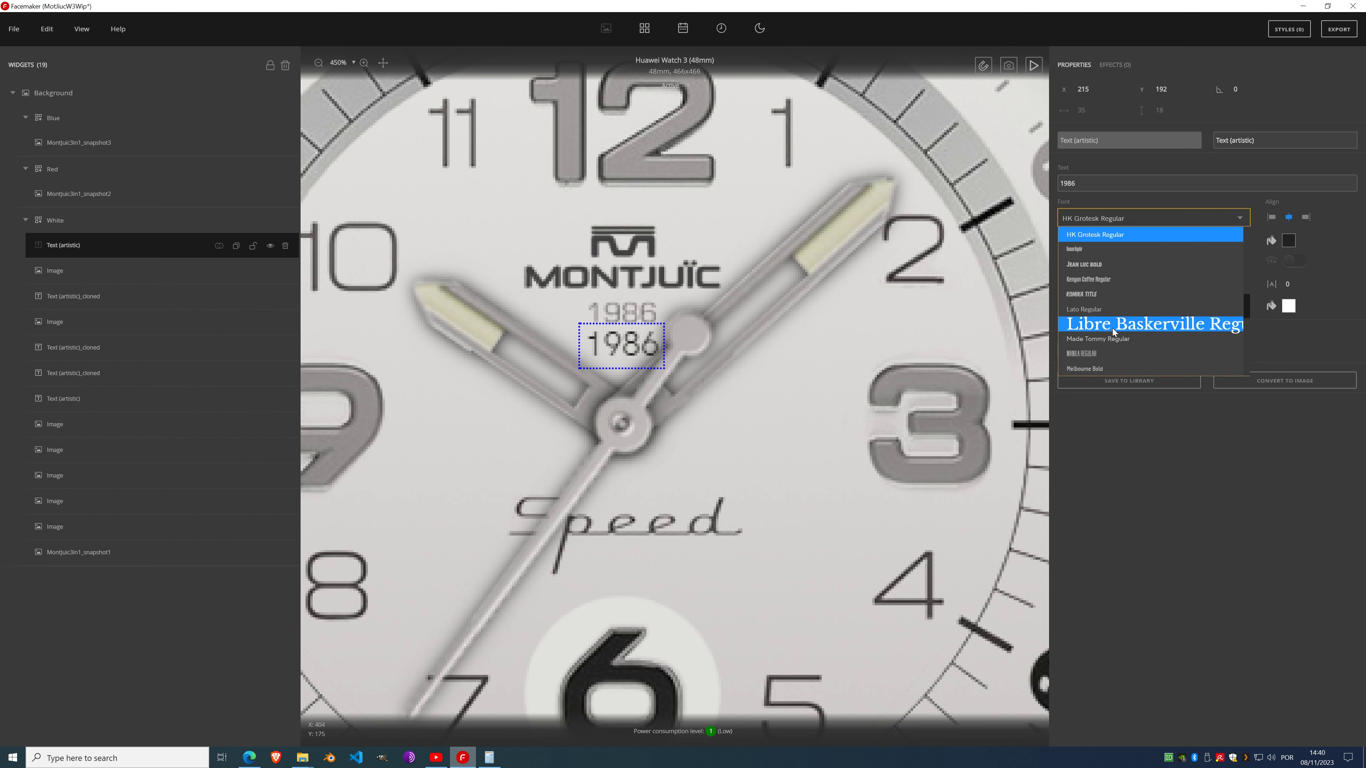
scroll(1119, 301, "down", 2)
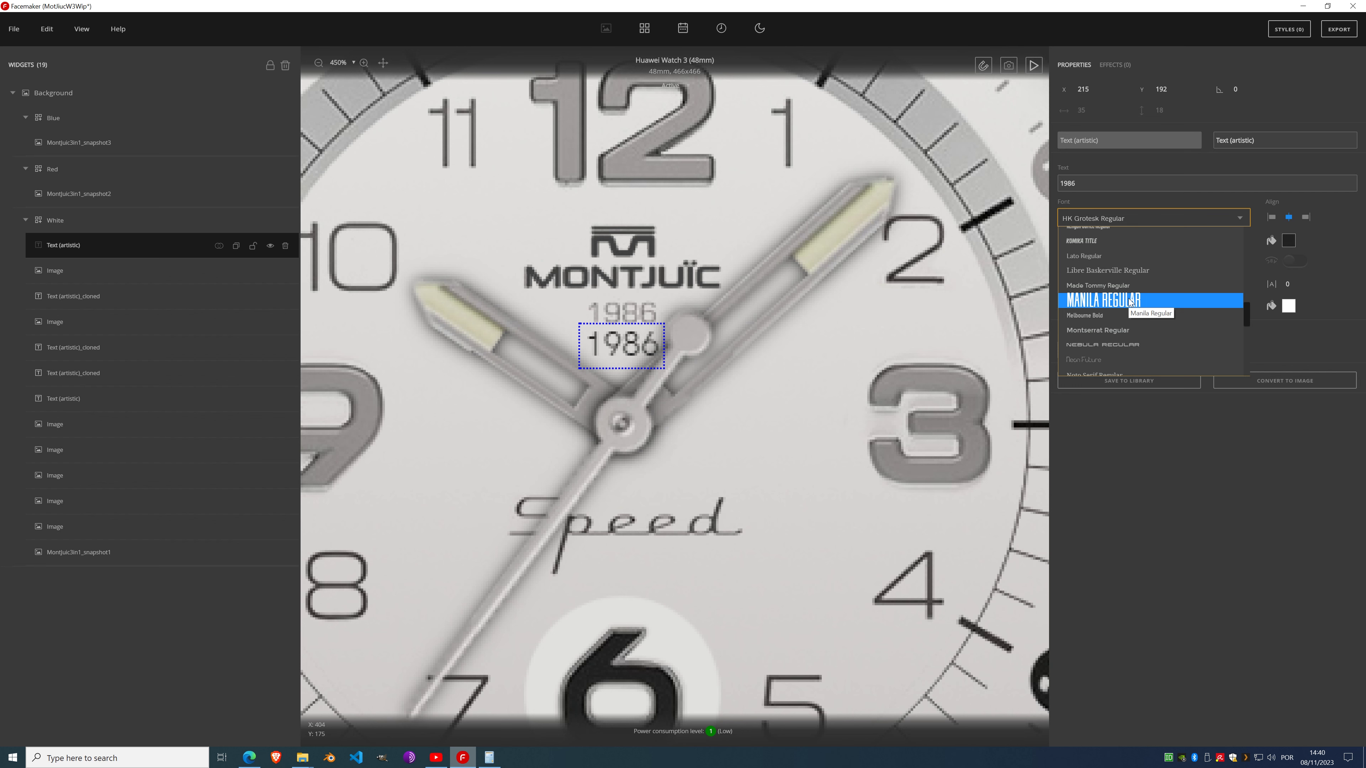
left_click(1128, 330)
left_click(1110, 224)
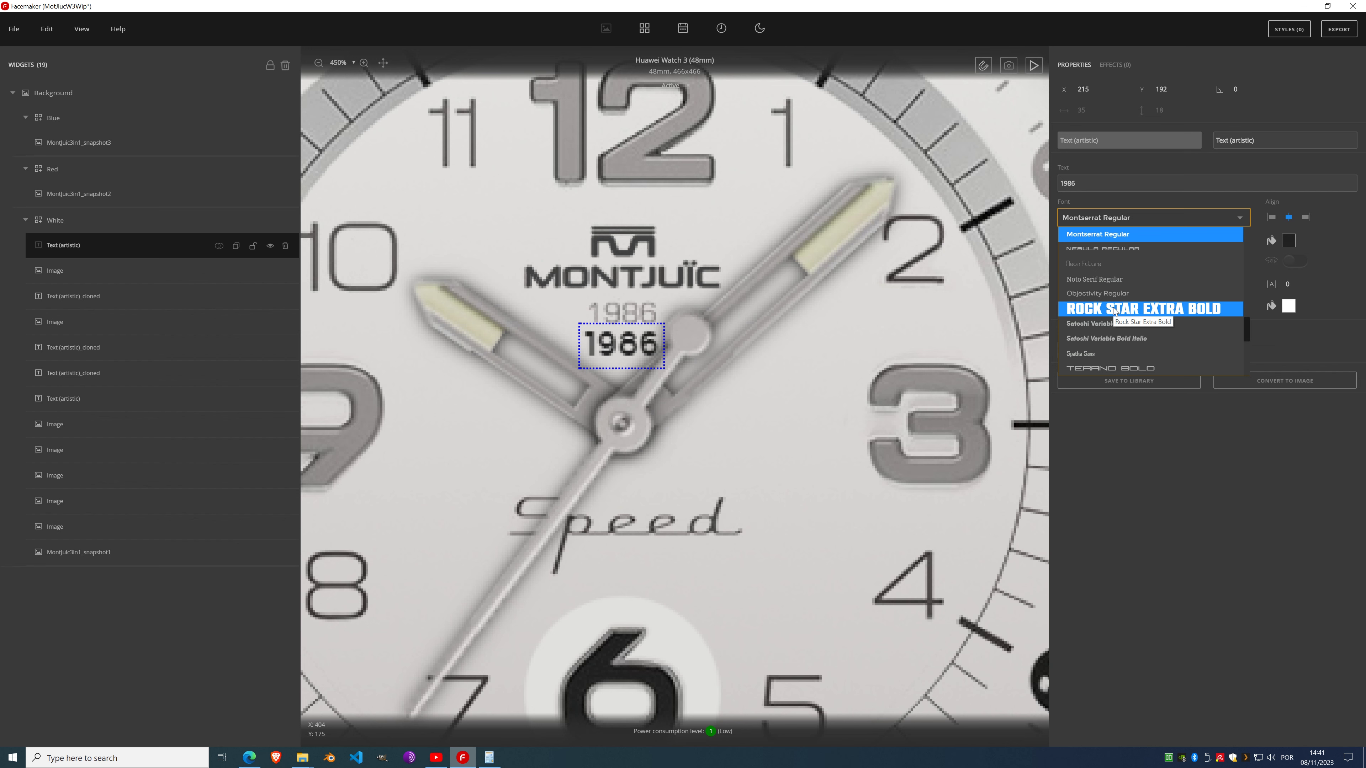
left_click(1114, 294)
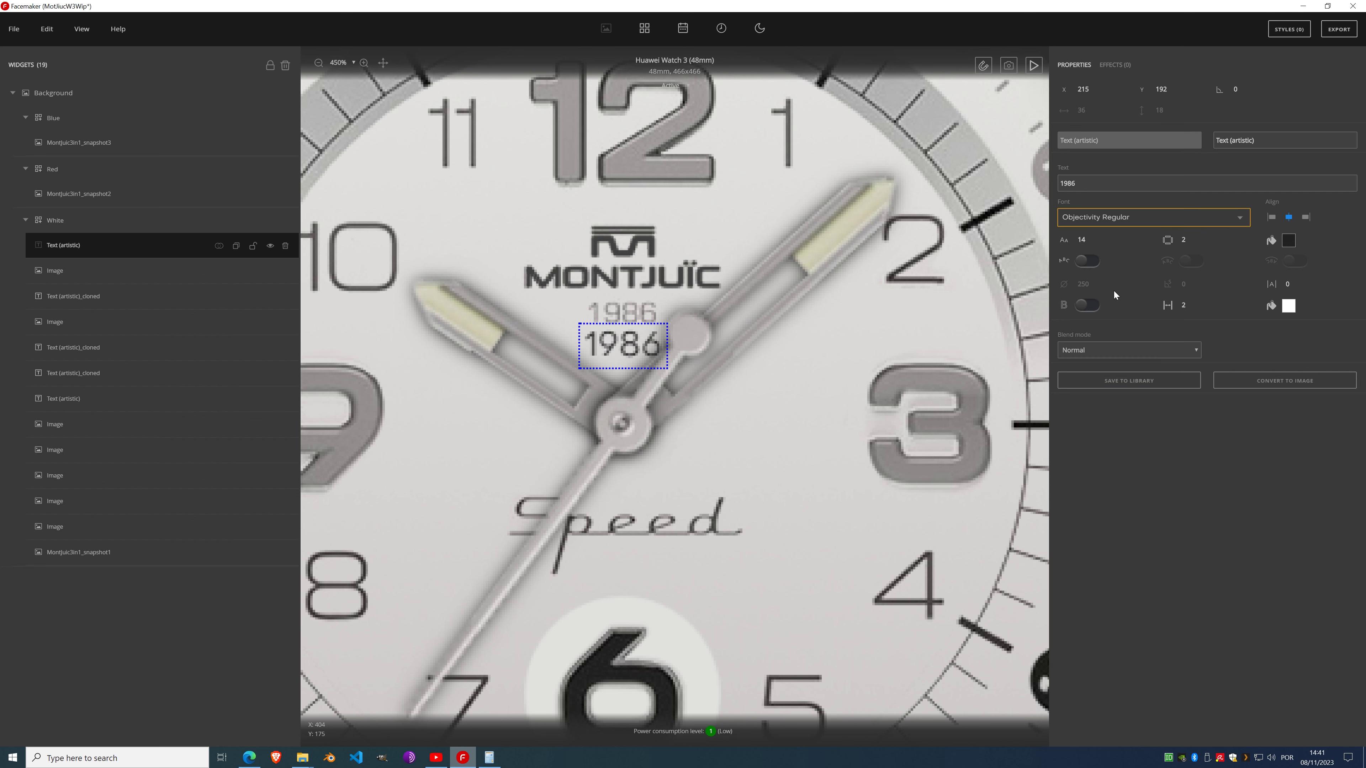
Step: Try EUROSTILELT_DEMI on the 1986 text and set its font to EUROSTILELTSTD_DEMI
left_click(1114, 216)
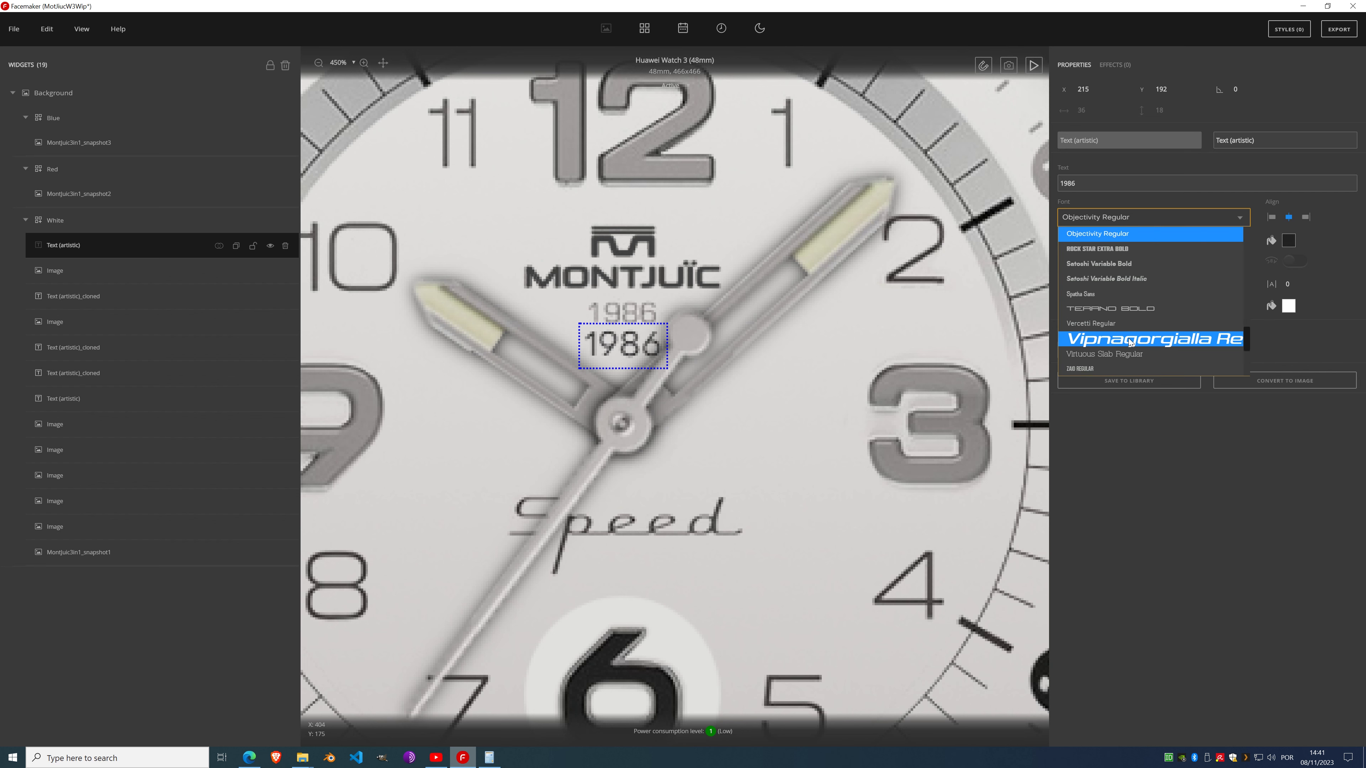
scroll(1112, 304, "down", 3)
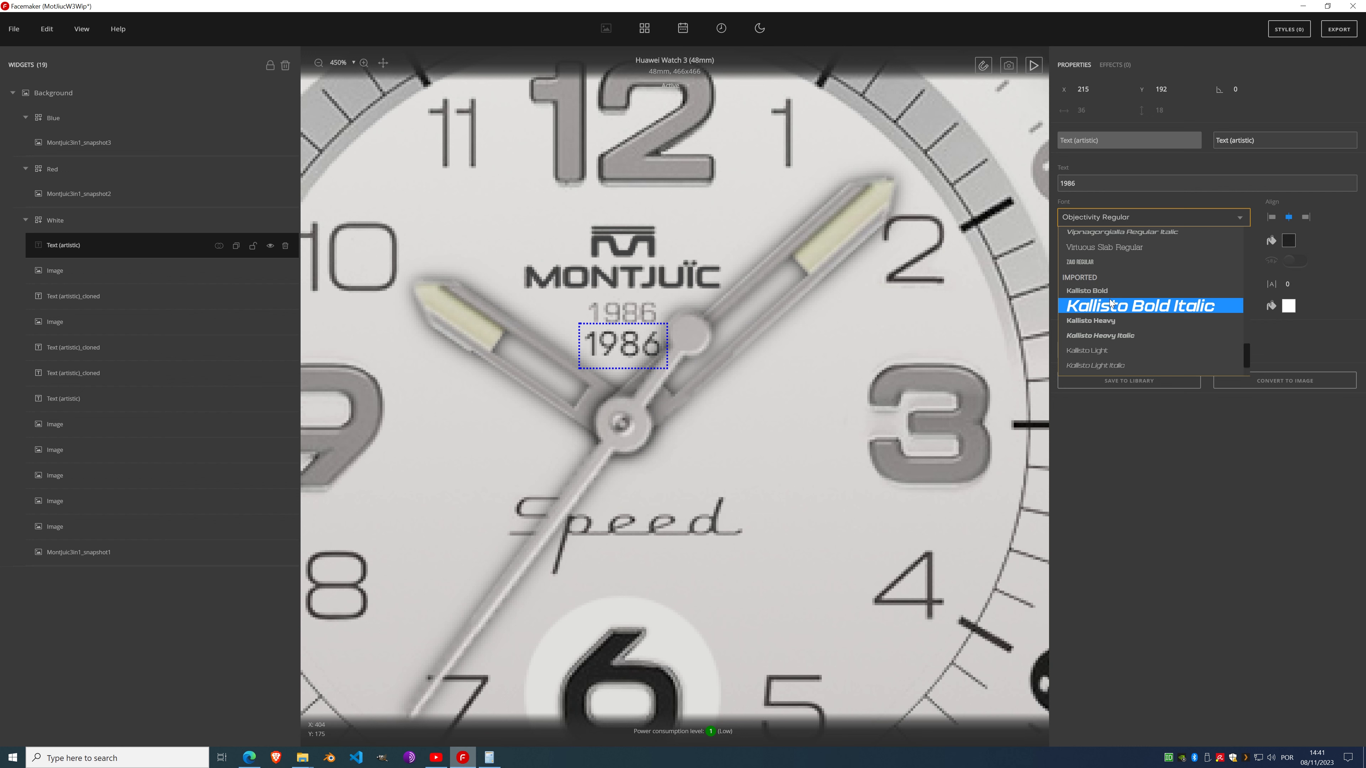
scroll(1111, 303, "up", 10)
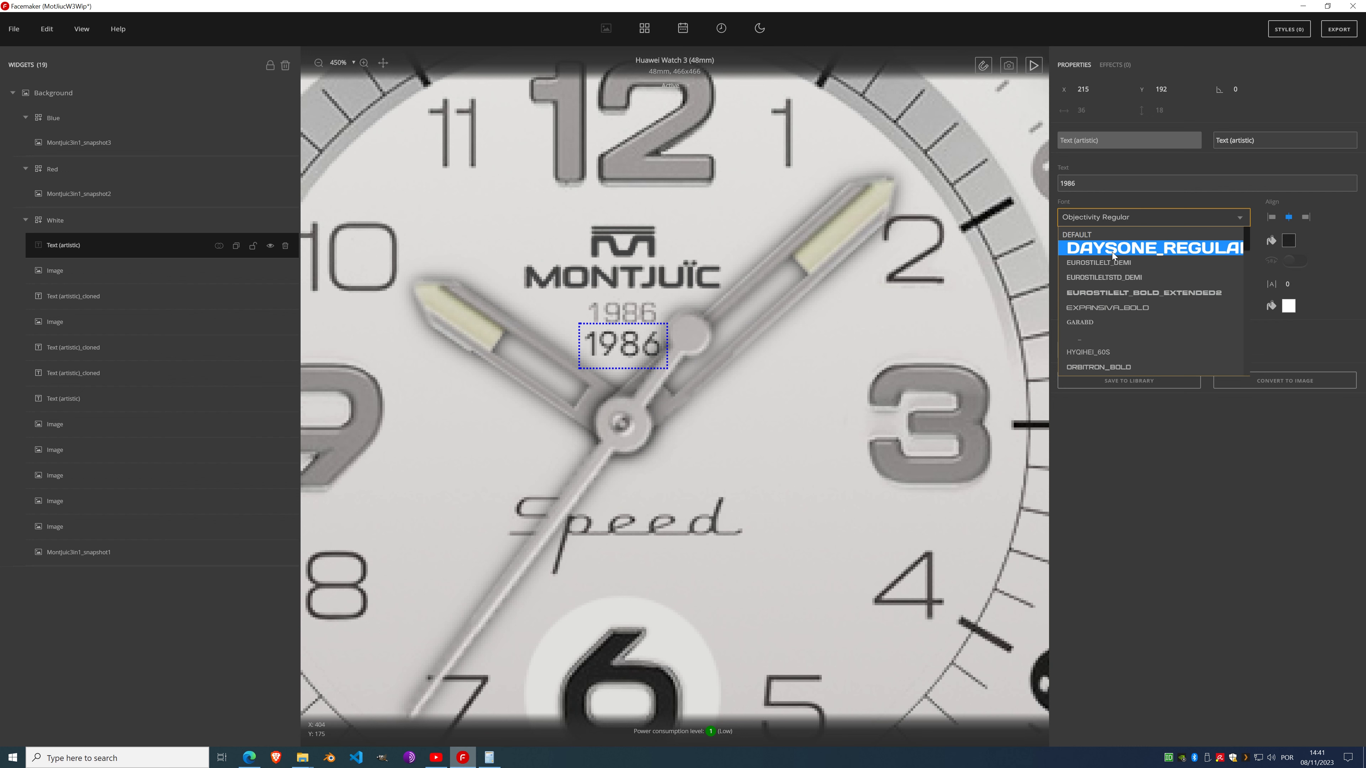
left_click(1115, 263)
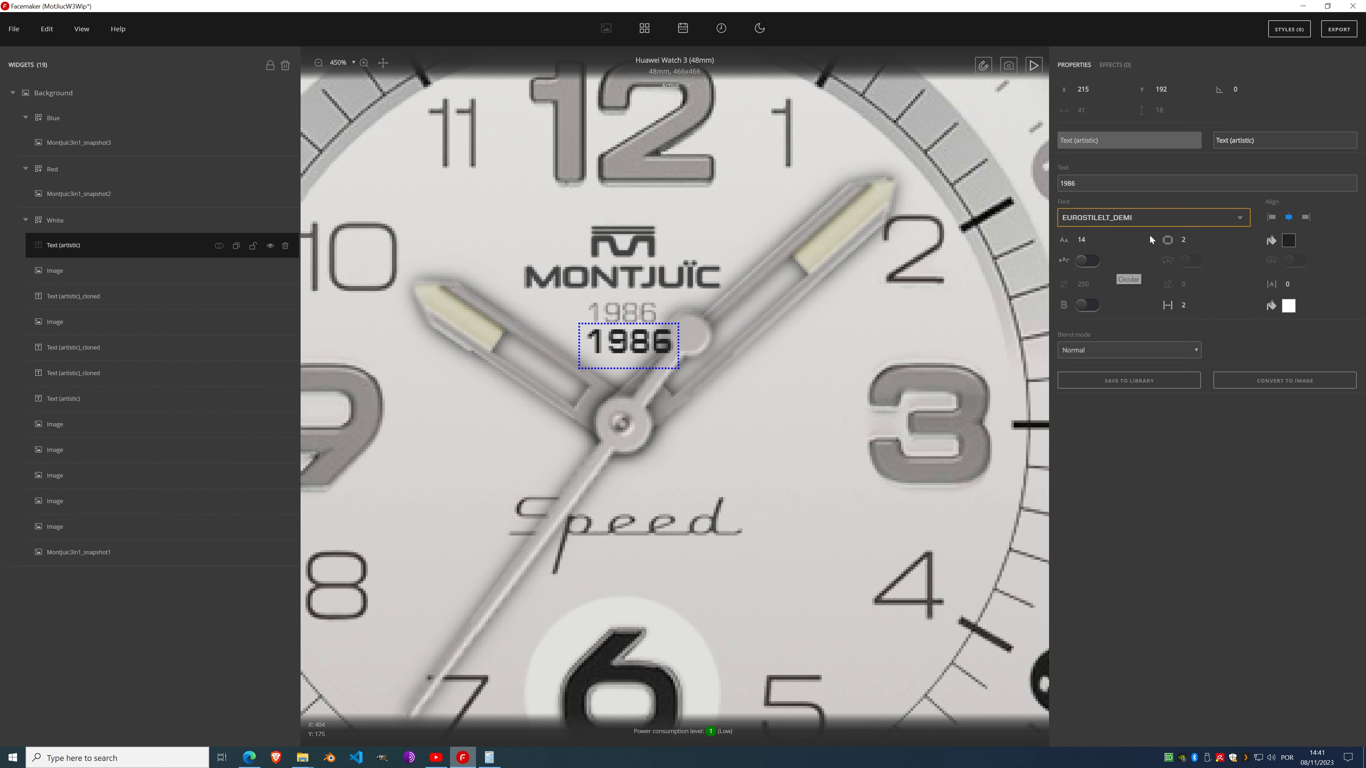
left_click(1145, 218)
left_click(1128, 249)
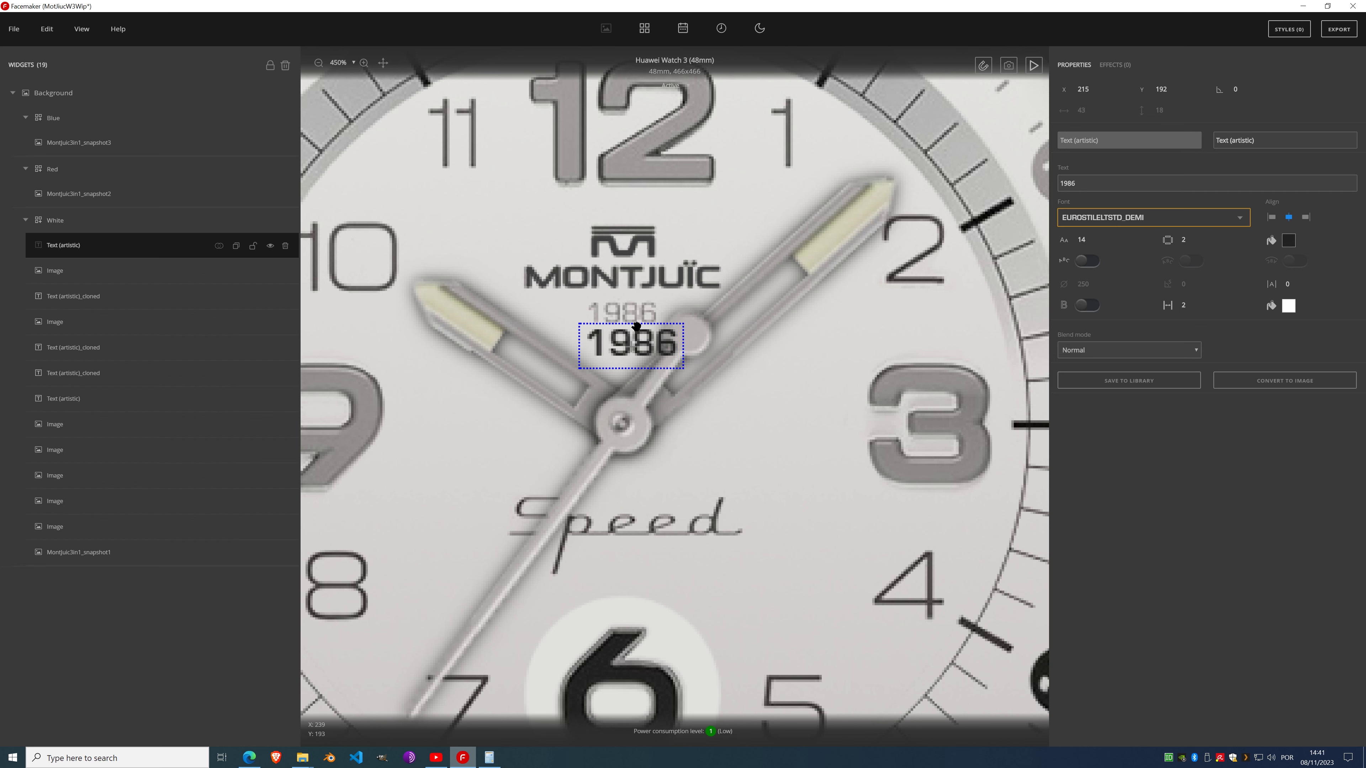
scroll(636, 325, "up", 2)
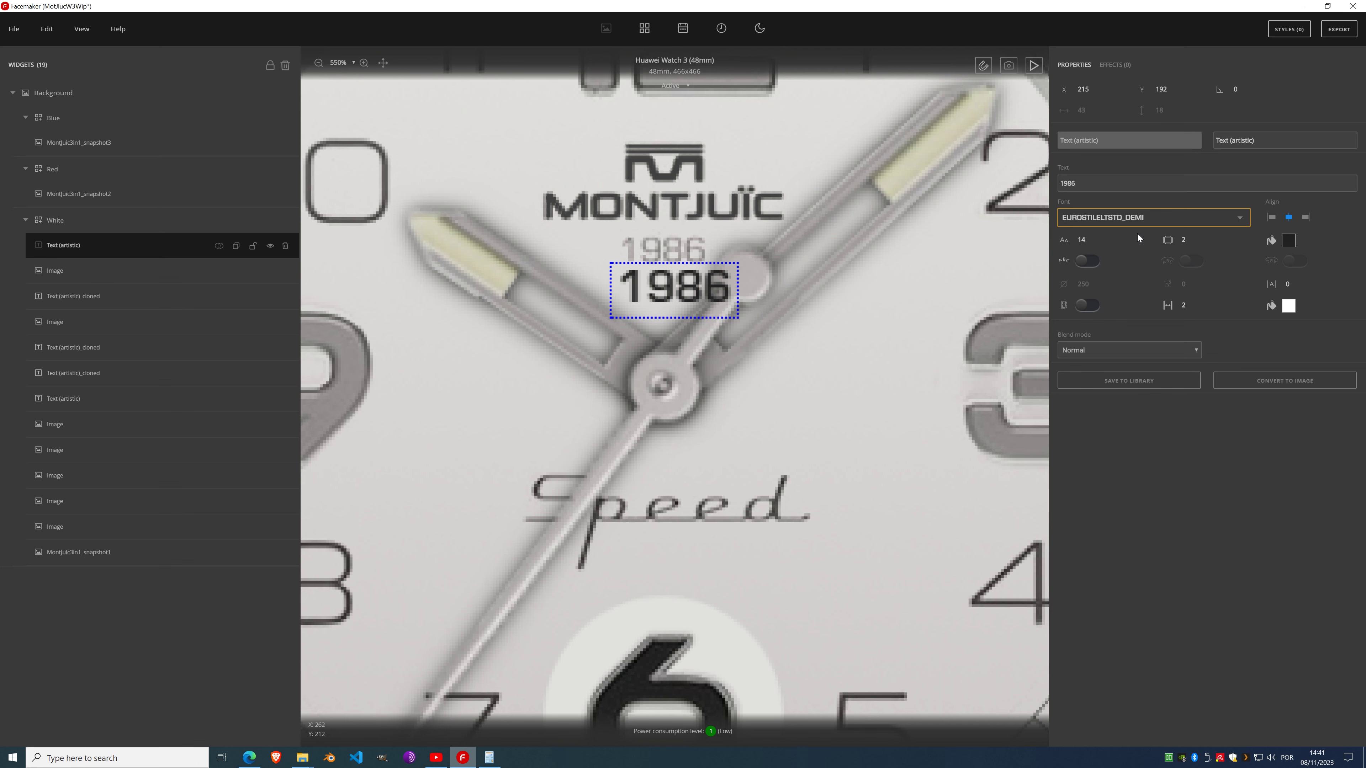
Step: Reduce the 1986 text to font size 11 and move it over the printed 1986 at X 216, Y 181
left_click(1095, 242)
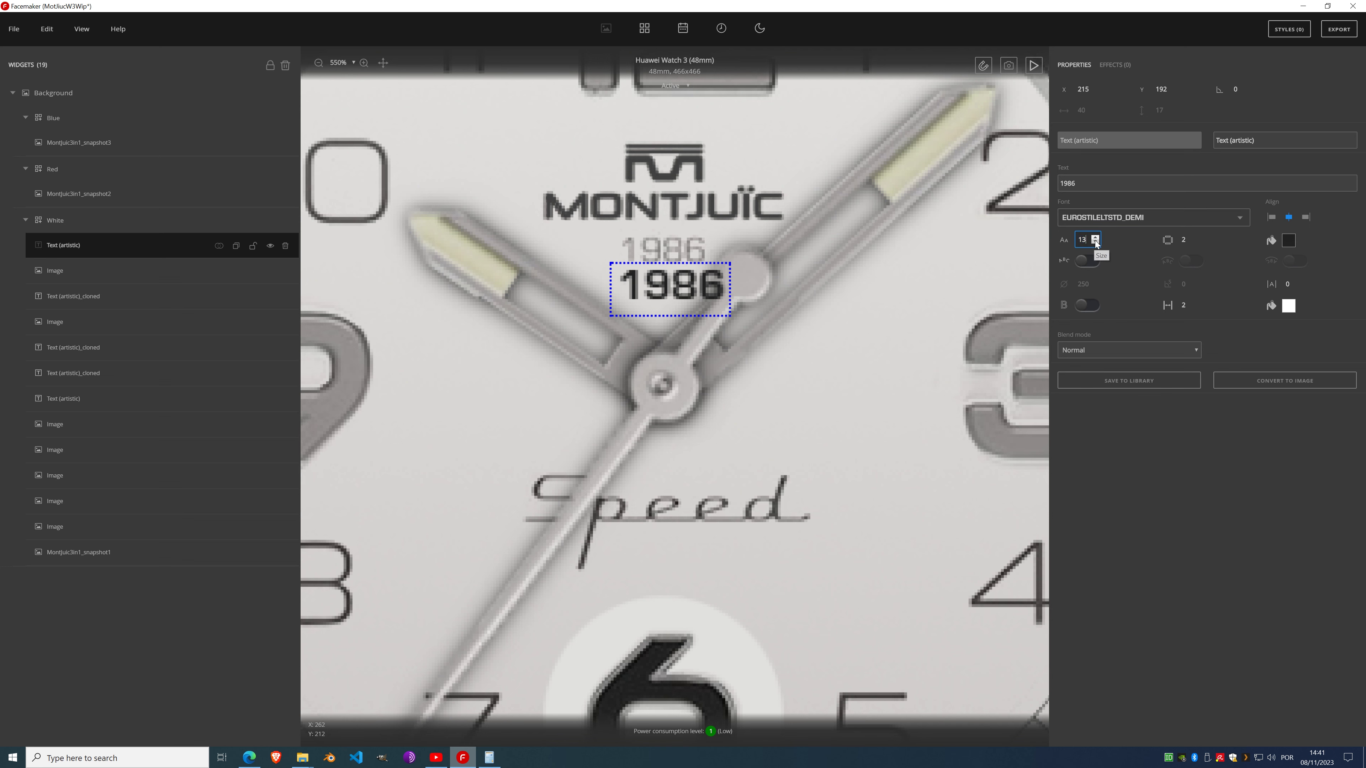
left_click(1096, 243)
left_click(1095, 242)
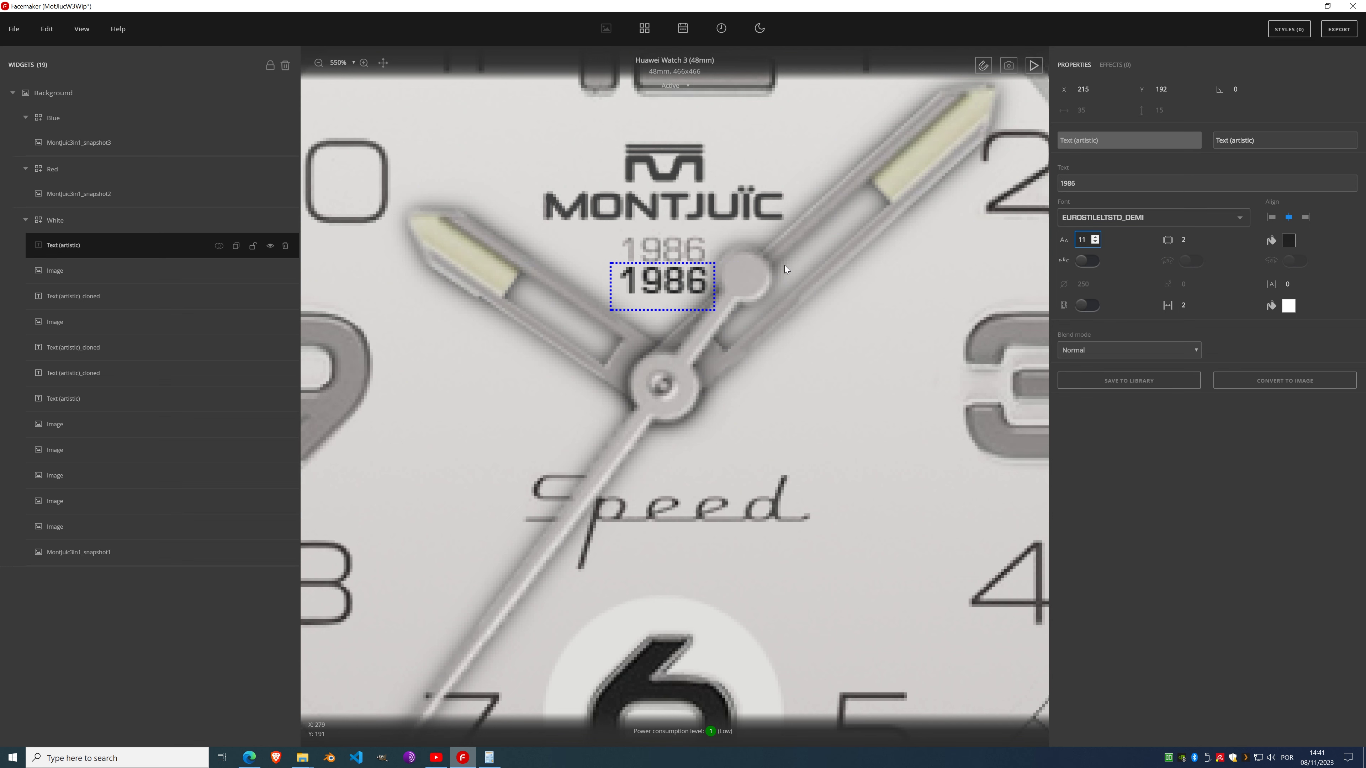
left_click_drag(685, 283, 688, 252)
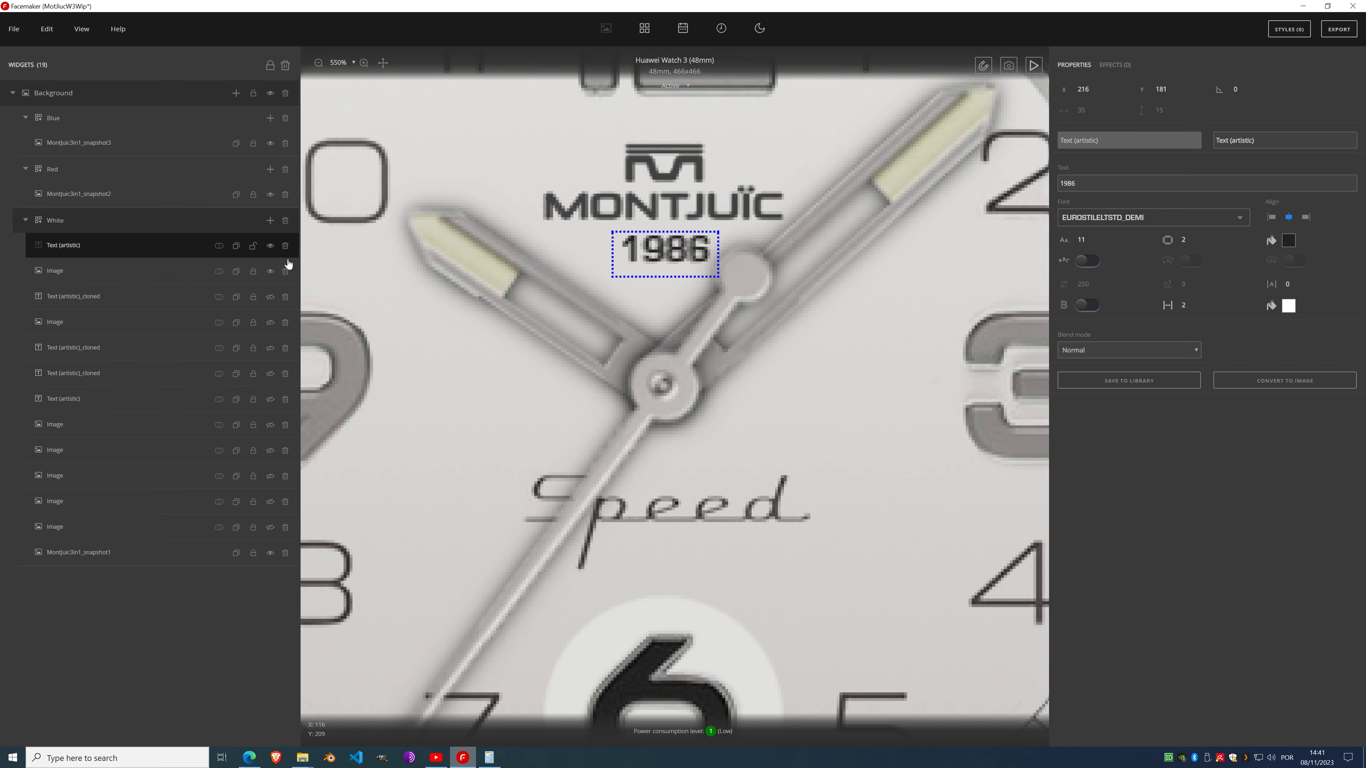
Step: Show all hidden numeral and dial image widgets of the White group and lock the 1986 text
left_click(270, 296)
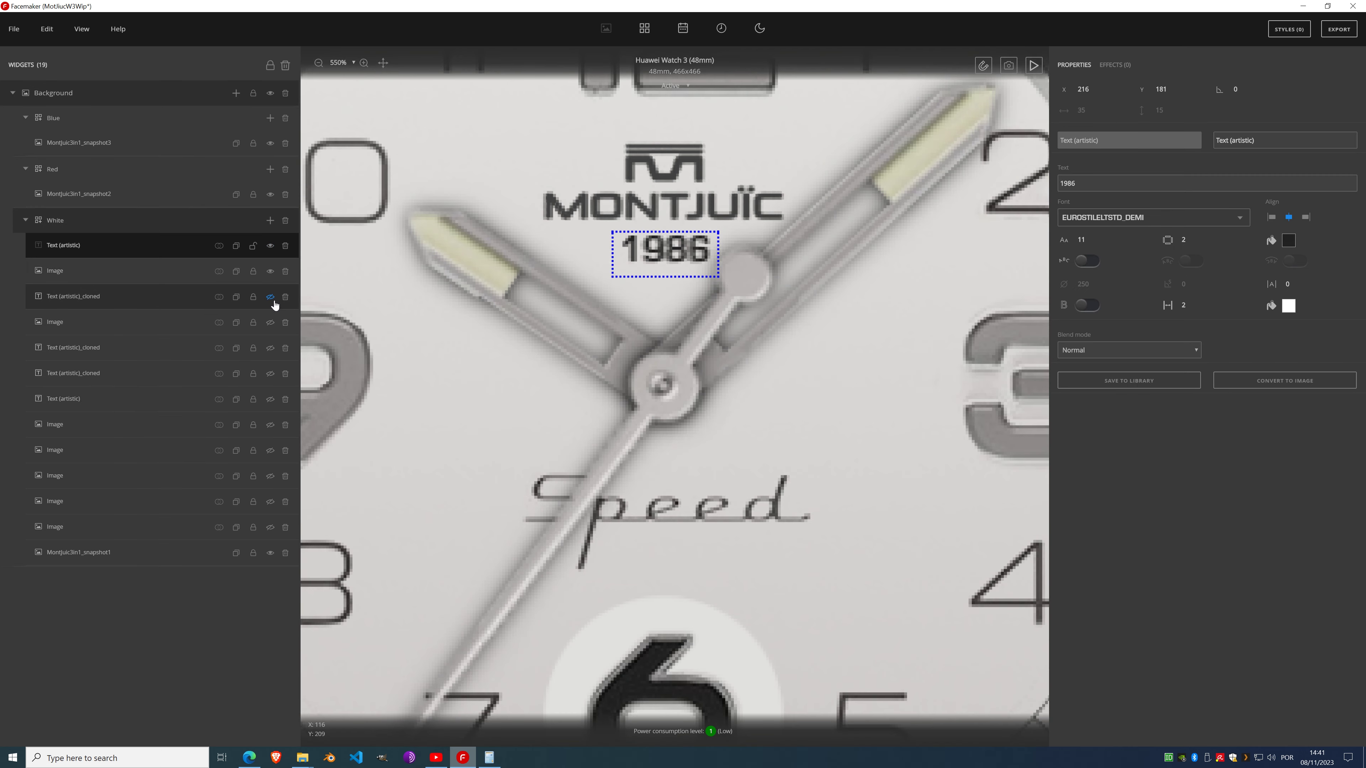
left_click(270, 322)
left_click(270, 347)
left_click(270, 372)
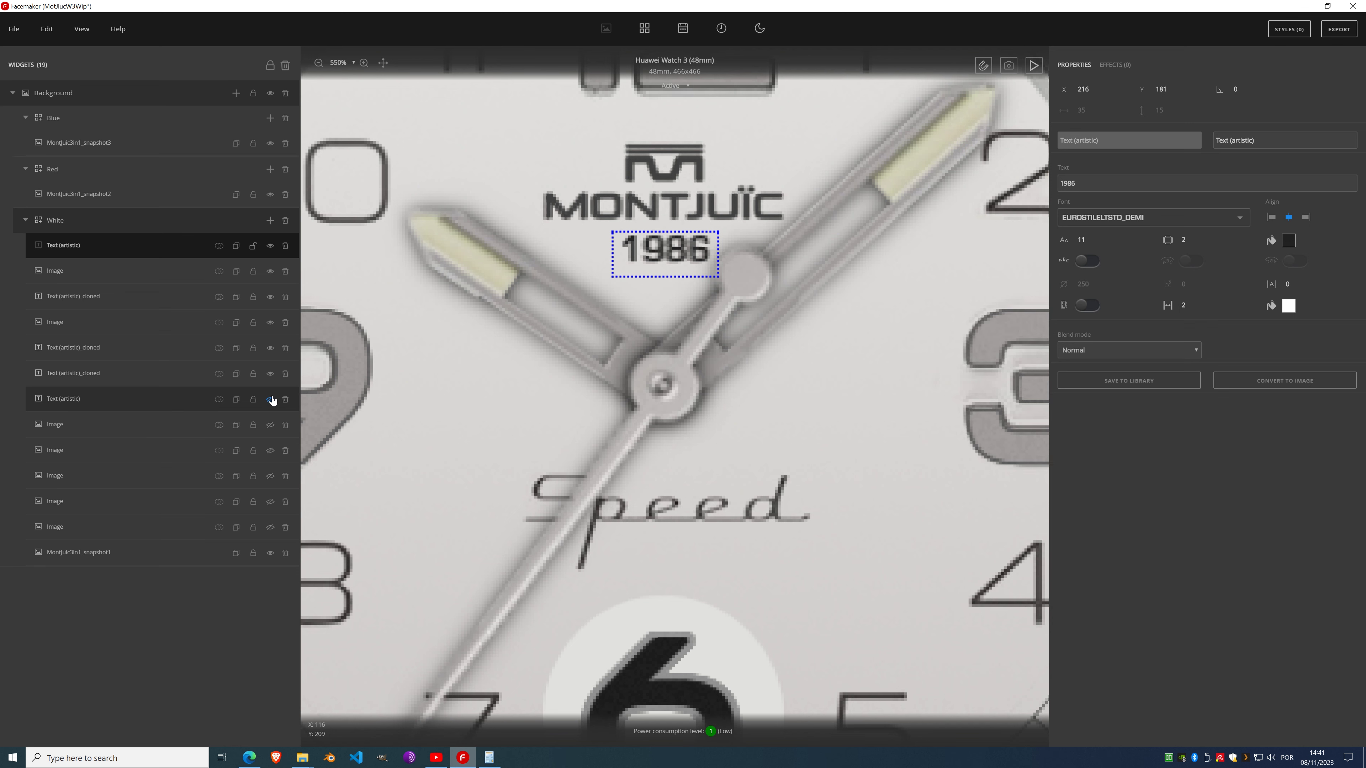
left_click(272, 425)
left_click(270, 451)
left_click(270, 476)
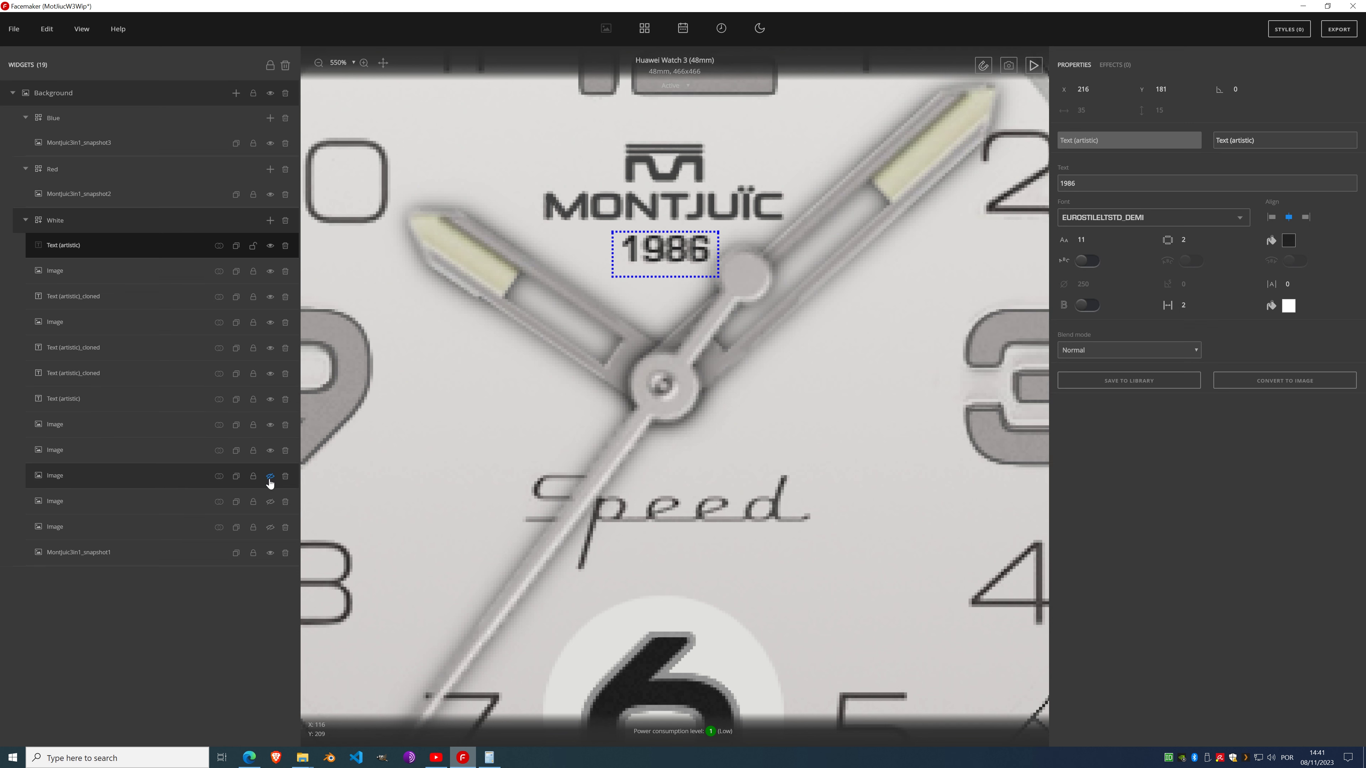
left_click(270, 502)
left_click(270, 527)
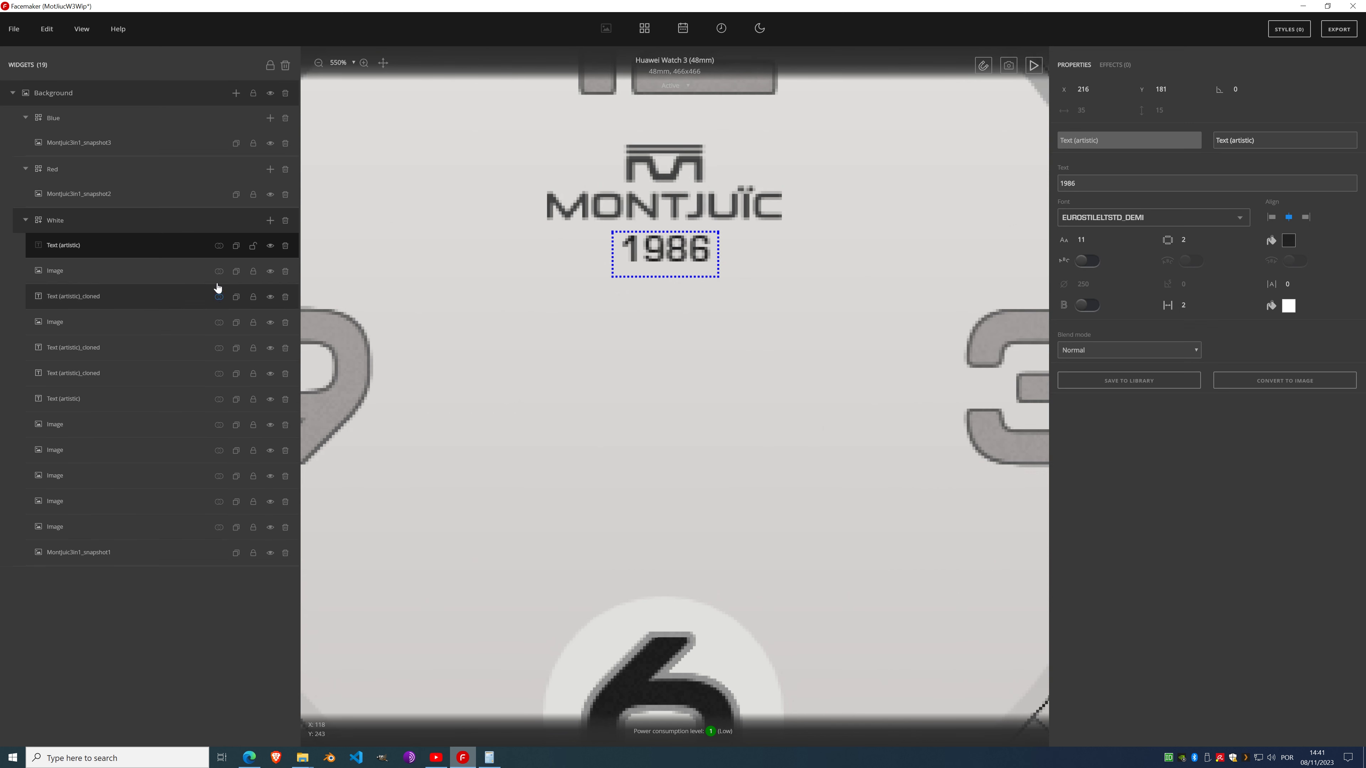
left_click(254, 246)
Step: Lighten both gradient stops of the 1986 text's fill to a medium grey, about rgba(96, 96, 96, 1)
scroll(689, 244, "down", 8)
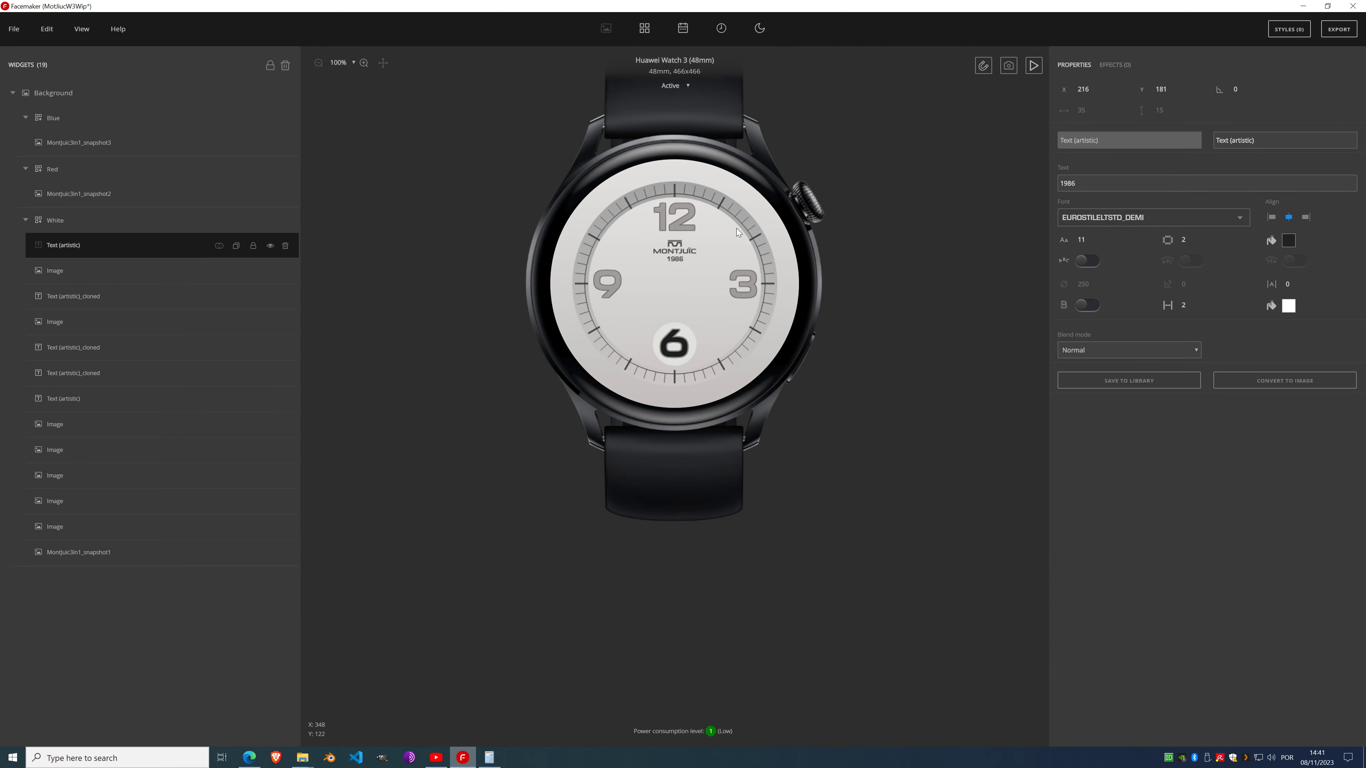
scroll(679, 248, "up", 6)
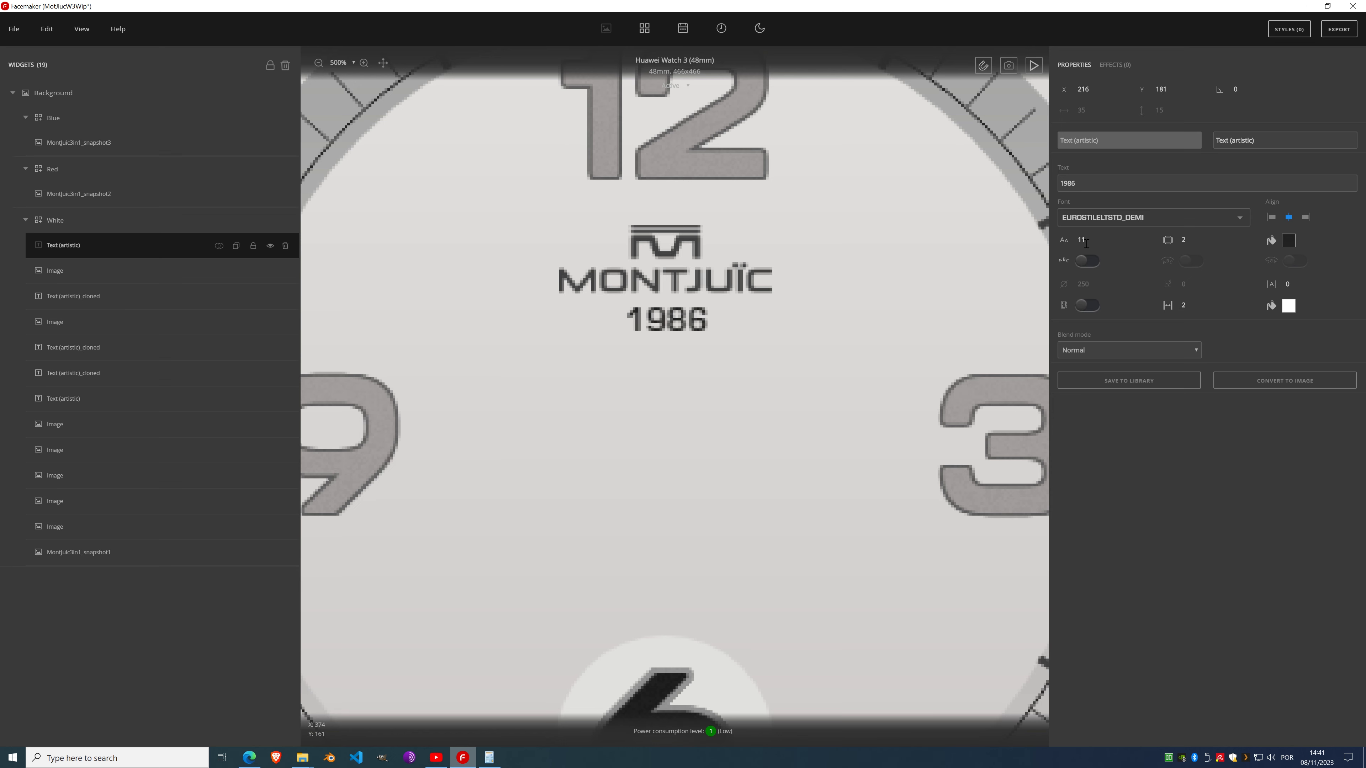
left_click(1287, 242)
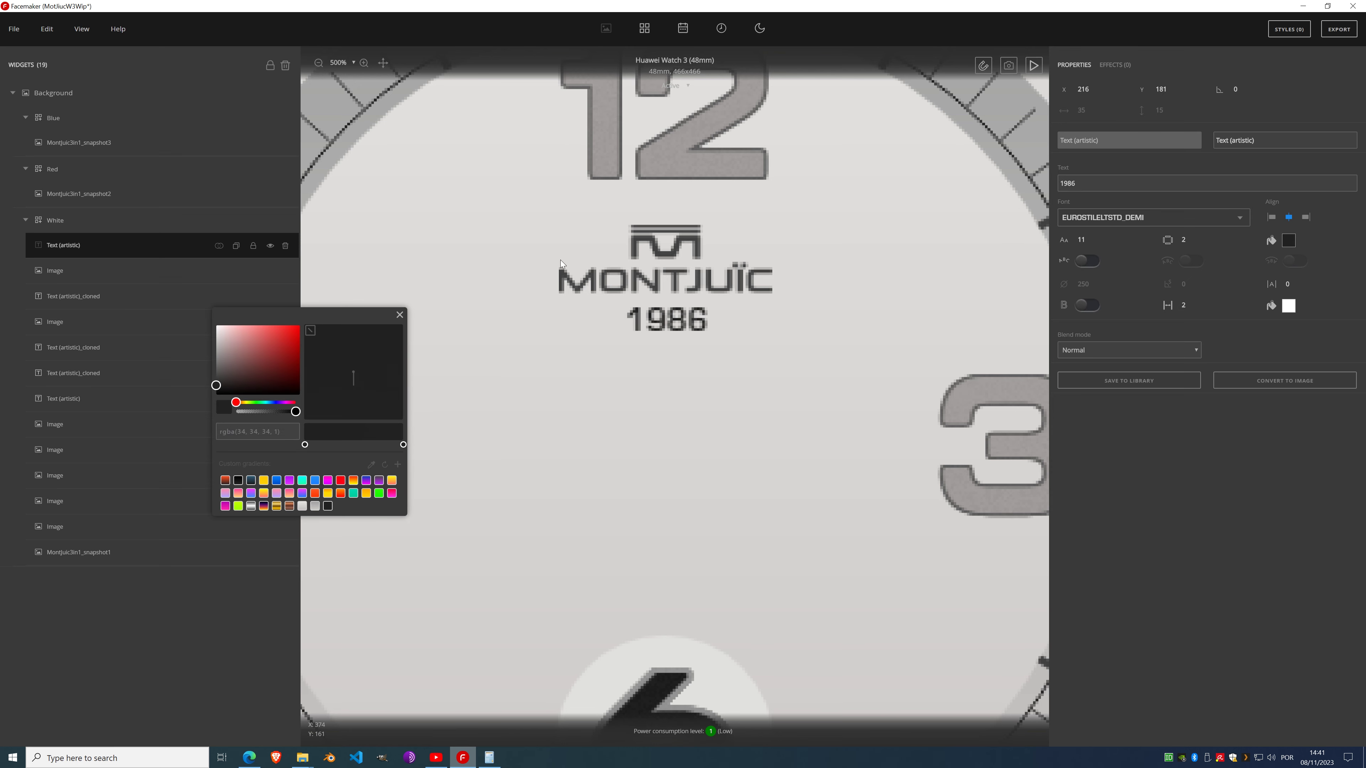
left_click_drag(216, 386, 216, 377)
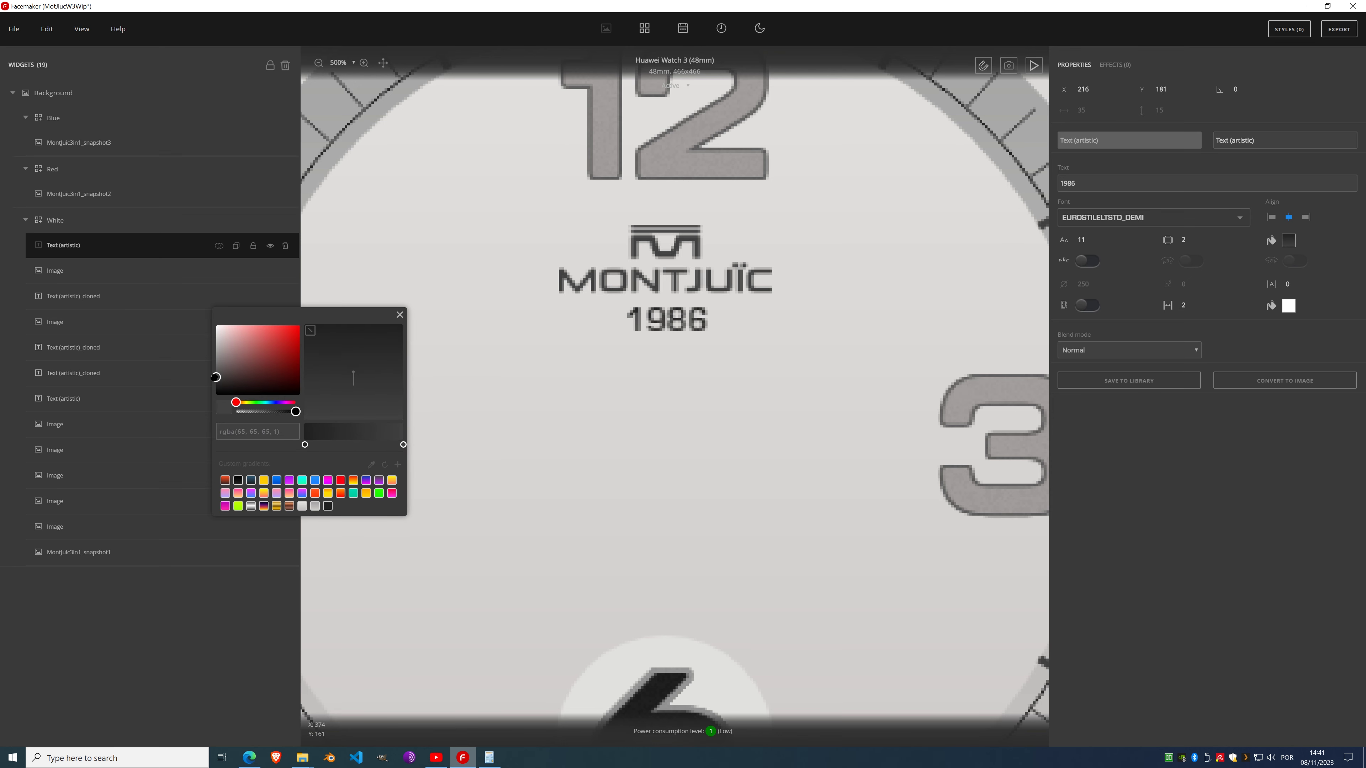
left_click(305, 445)
left_click_drag(215, 385, 214, 372)
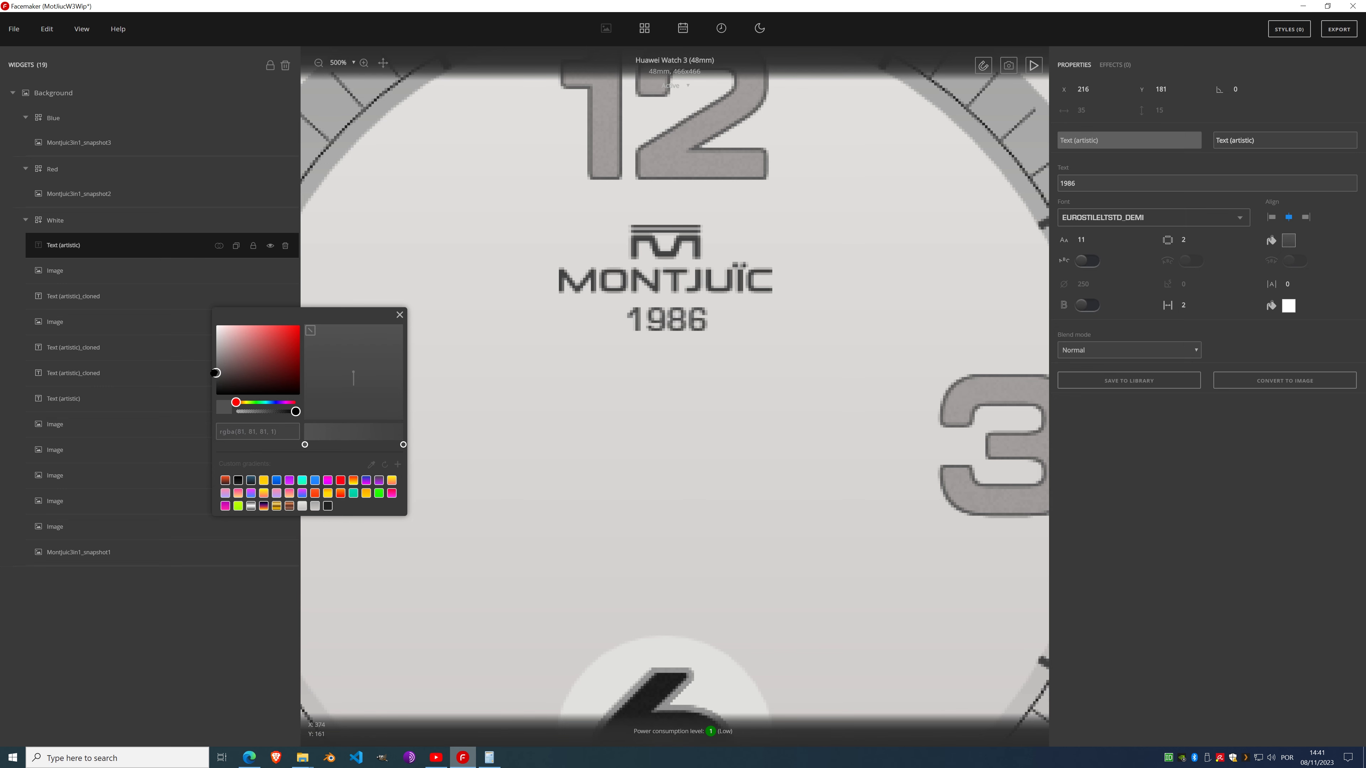
left_click(217, 377)
left_click_drag(217, 376, 216, 368)
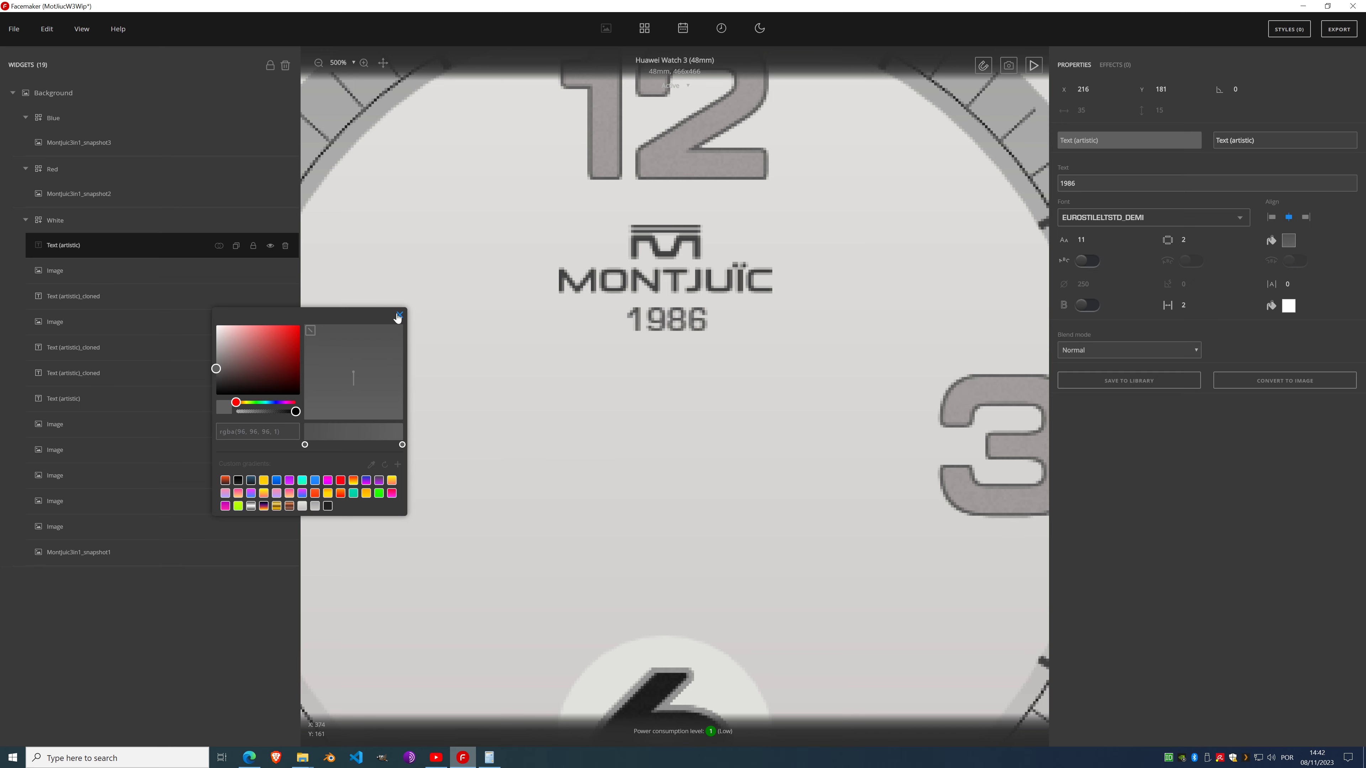
left_click(397, 464)
left_click(399, 315)
Step: Inspect the recoloured 1986 text, and hide every White group widget above the reference snapshot
scroll(427, 302, "down", 5)
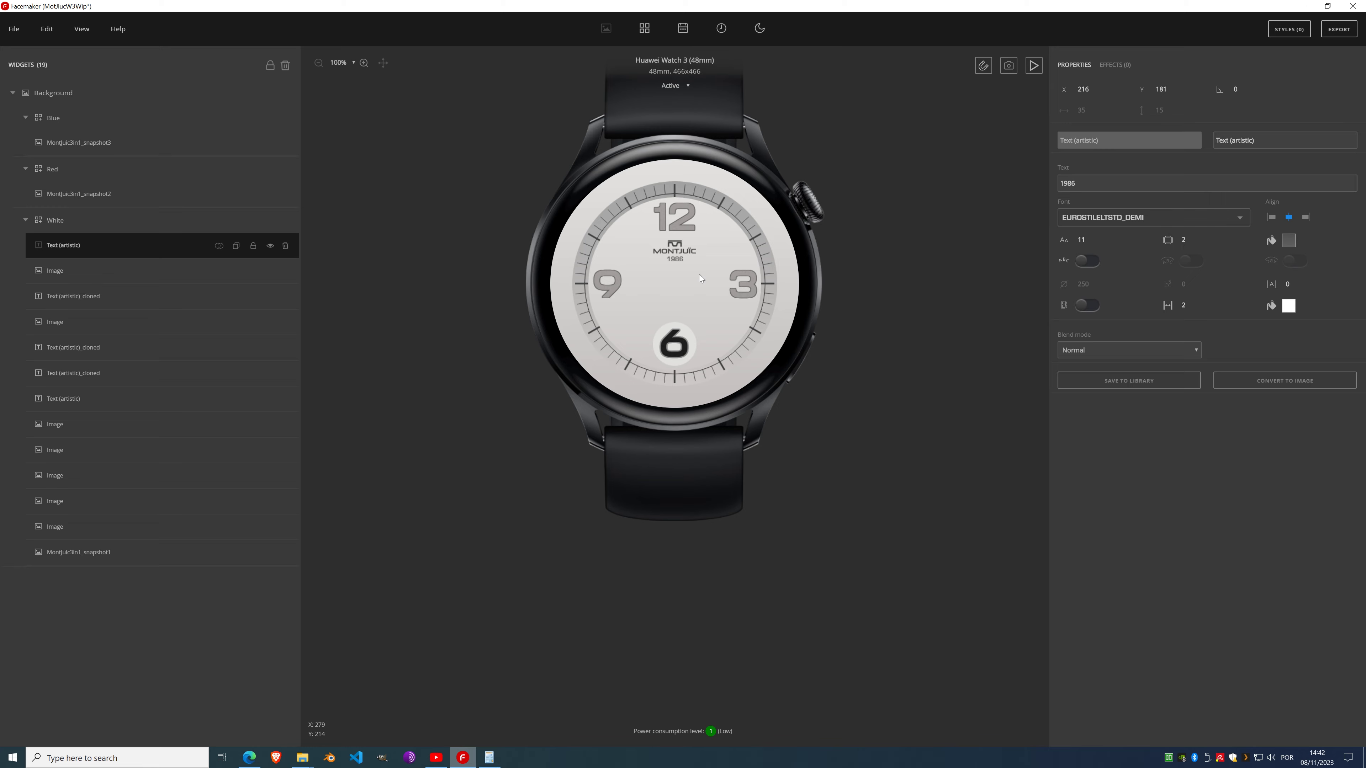
scroll(691, 244, "up", 5)
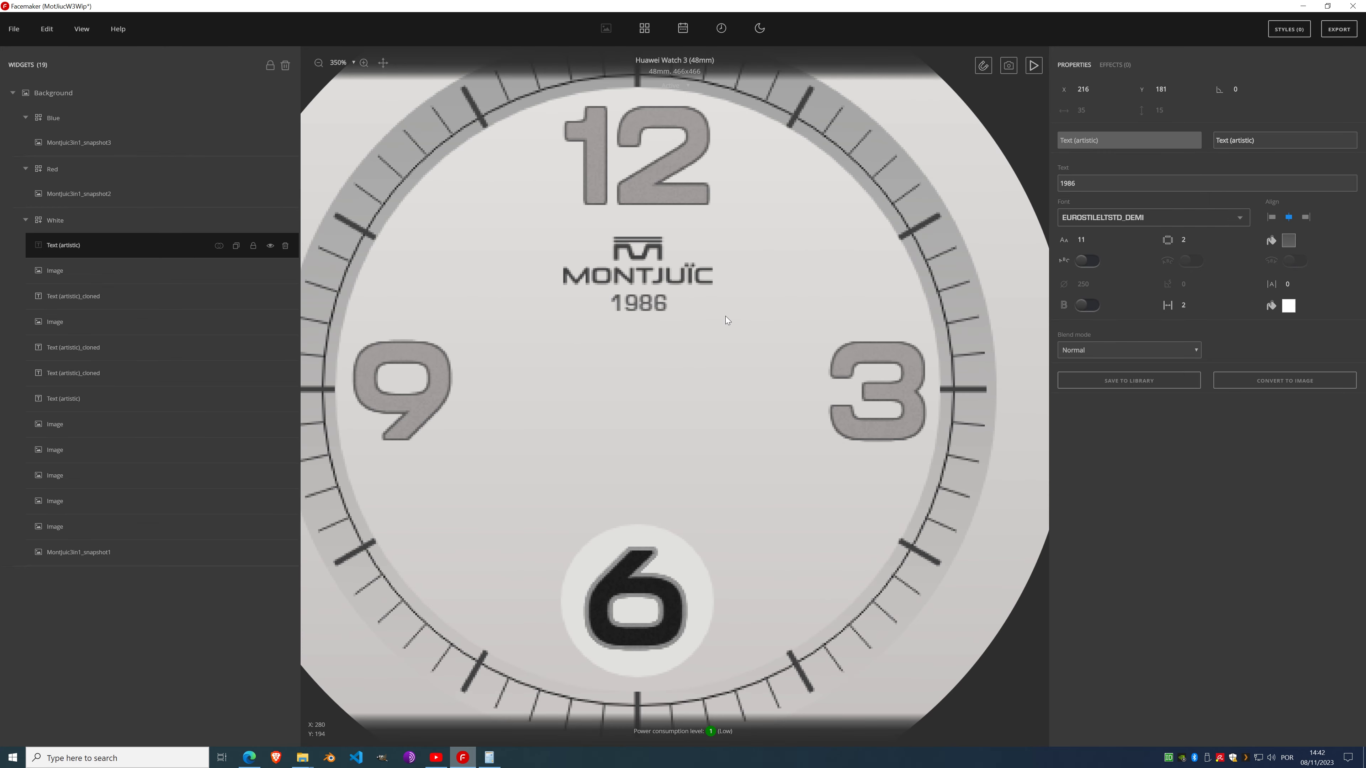
scroll(725, 316, "down", 5)
scroll(698, 276, "up", 5)
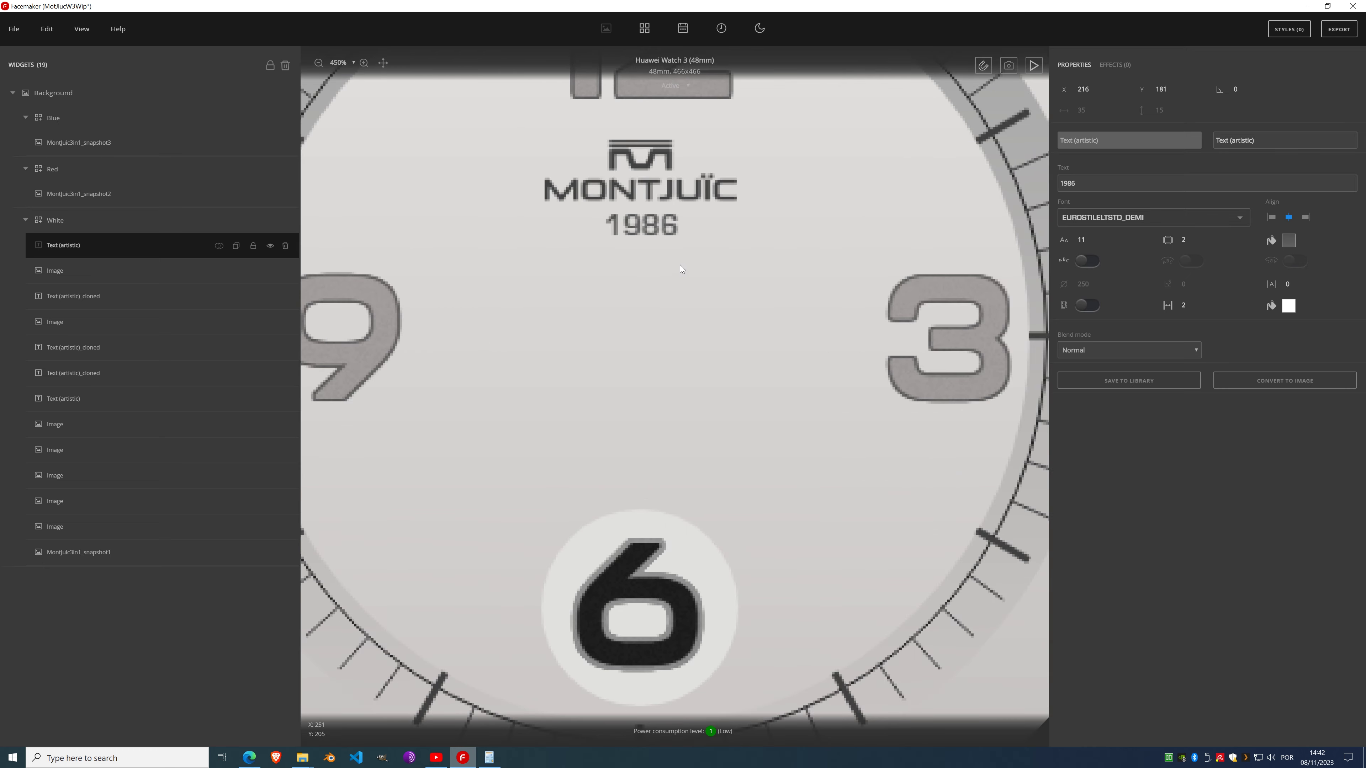
scroll(680, 265, "down", 5)
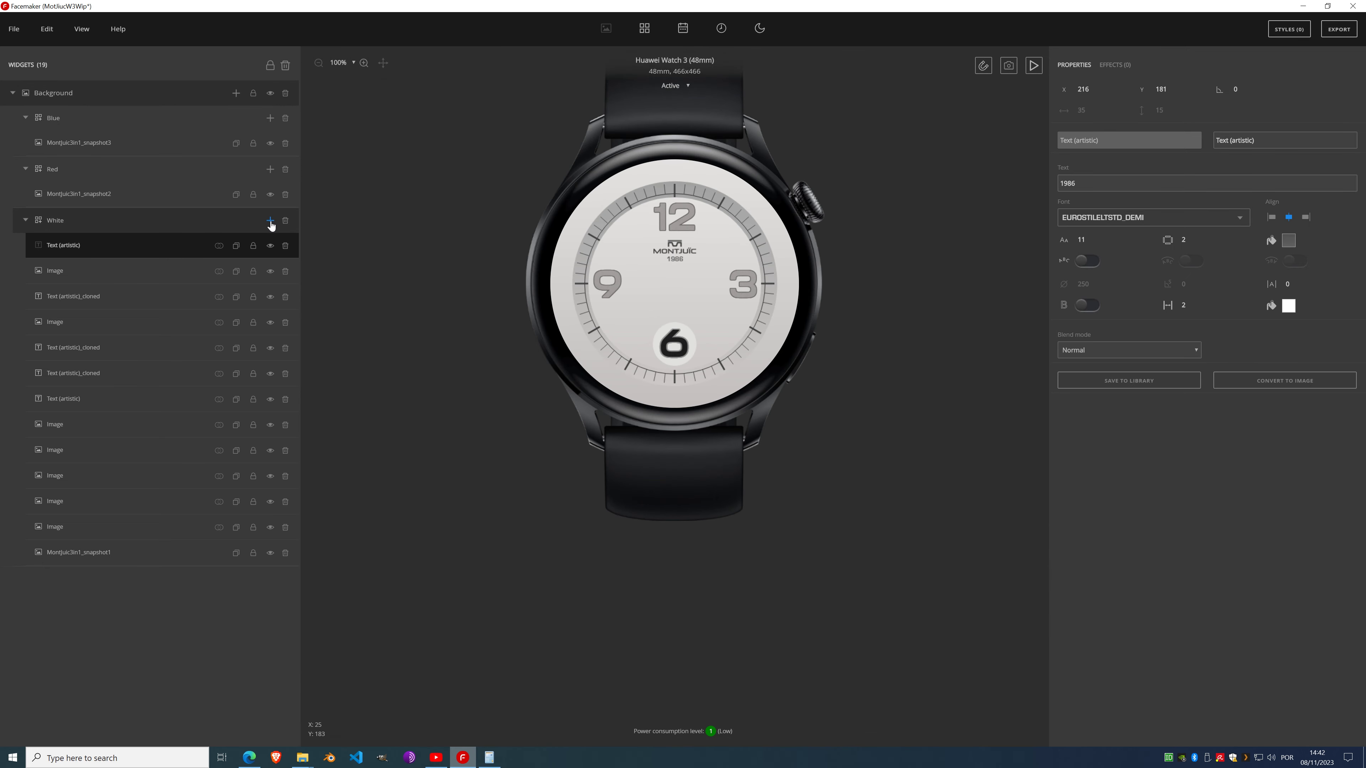
left_click(270, 247)
left_click(273, 274)
left_click(270, 297)
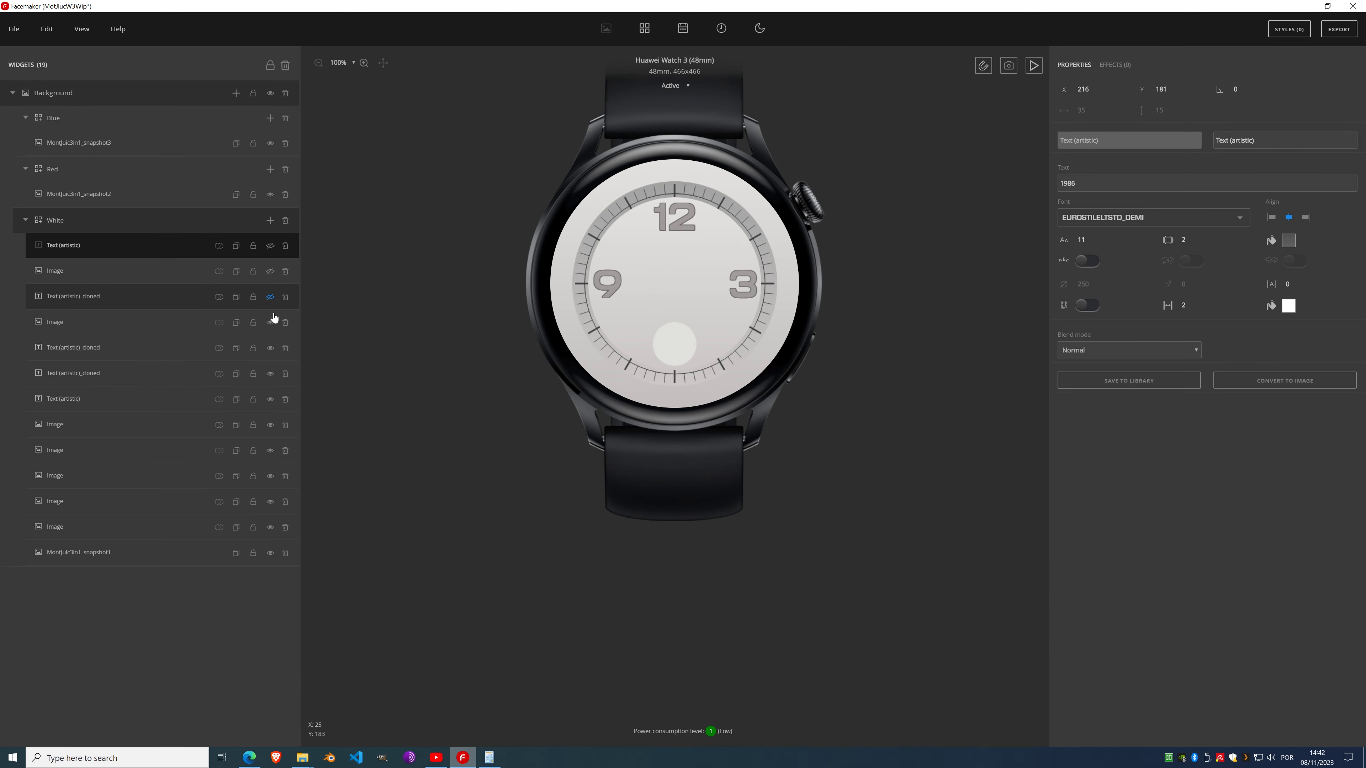
left_click(271, 322)
left_click(270, 348)
left_click(270, 374)
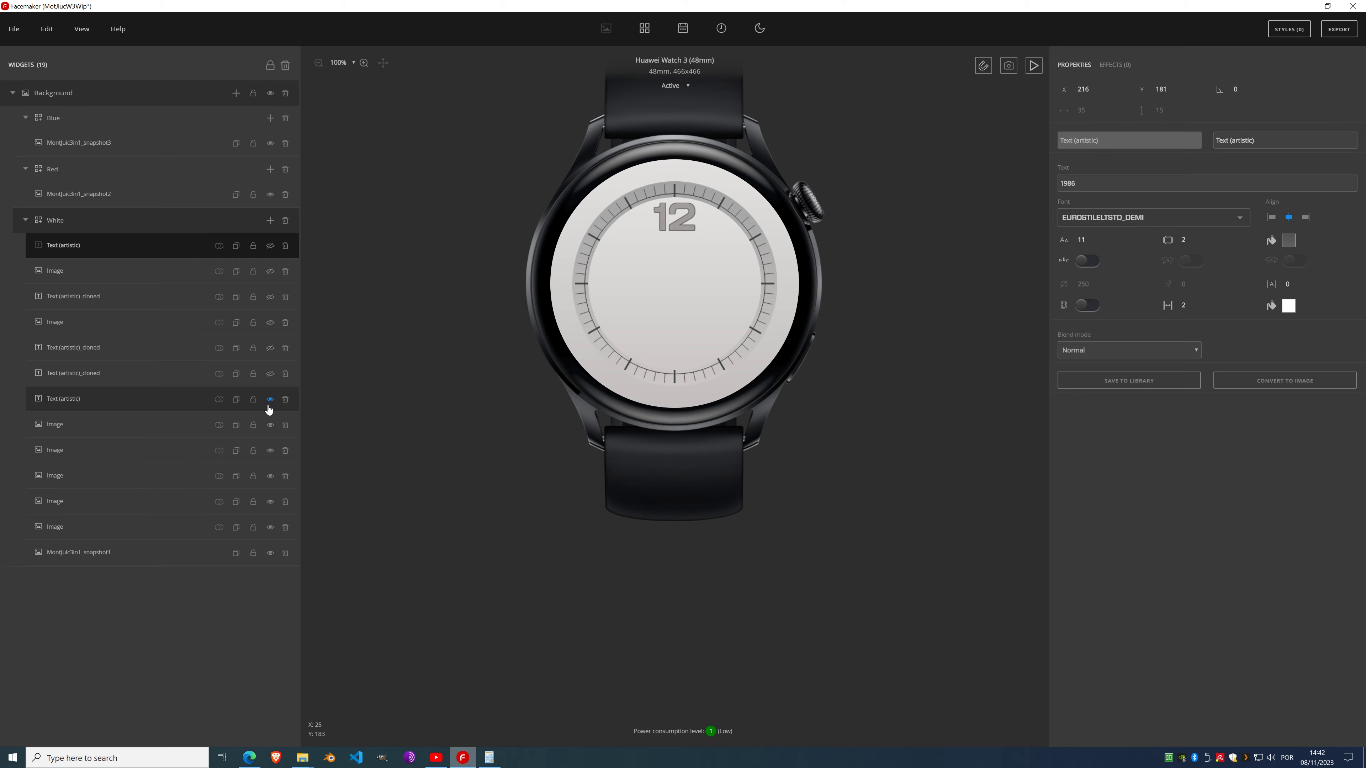
left_click(271, 399)
left_click(270, 425)
left_click(270, 450)
left_click(270, 476)
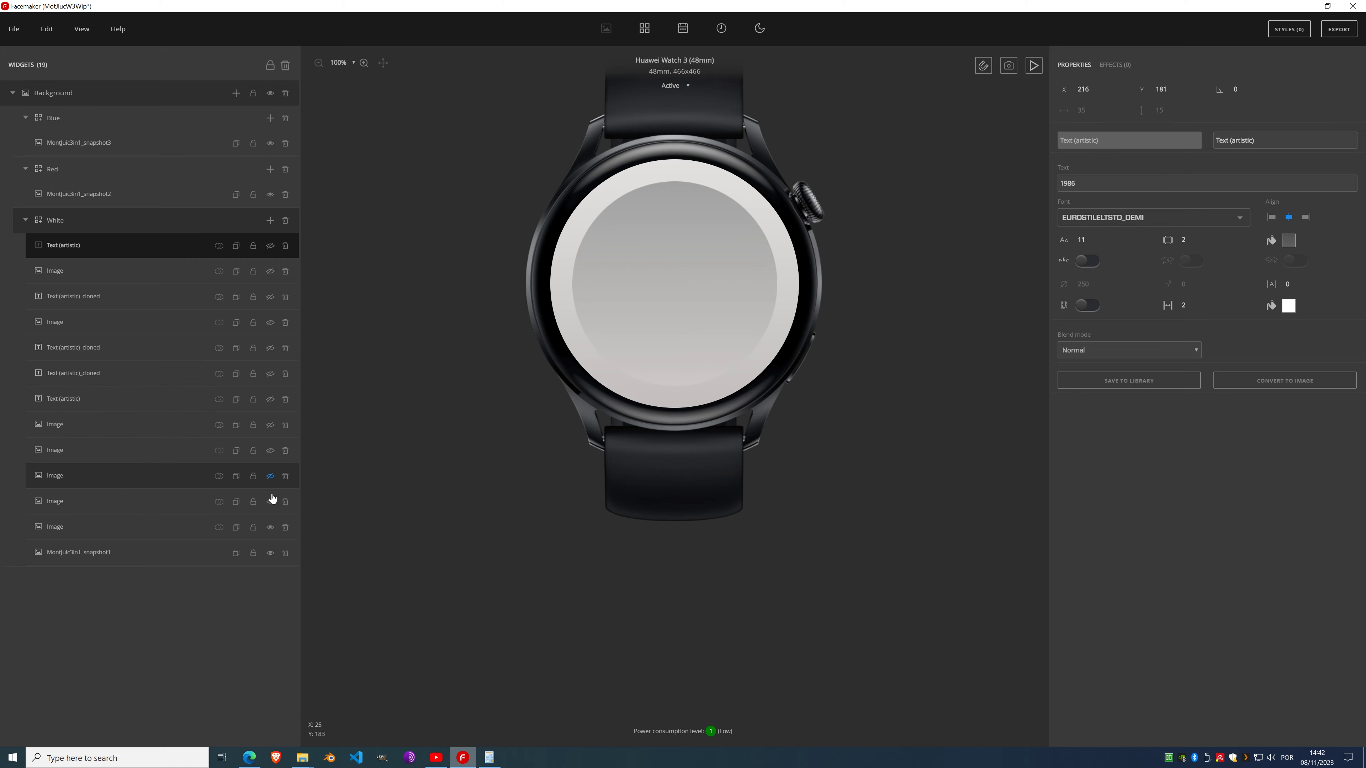
left_click(270, 502)
left_click(271, 527)
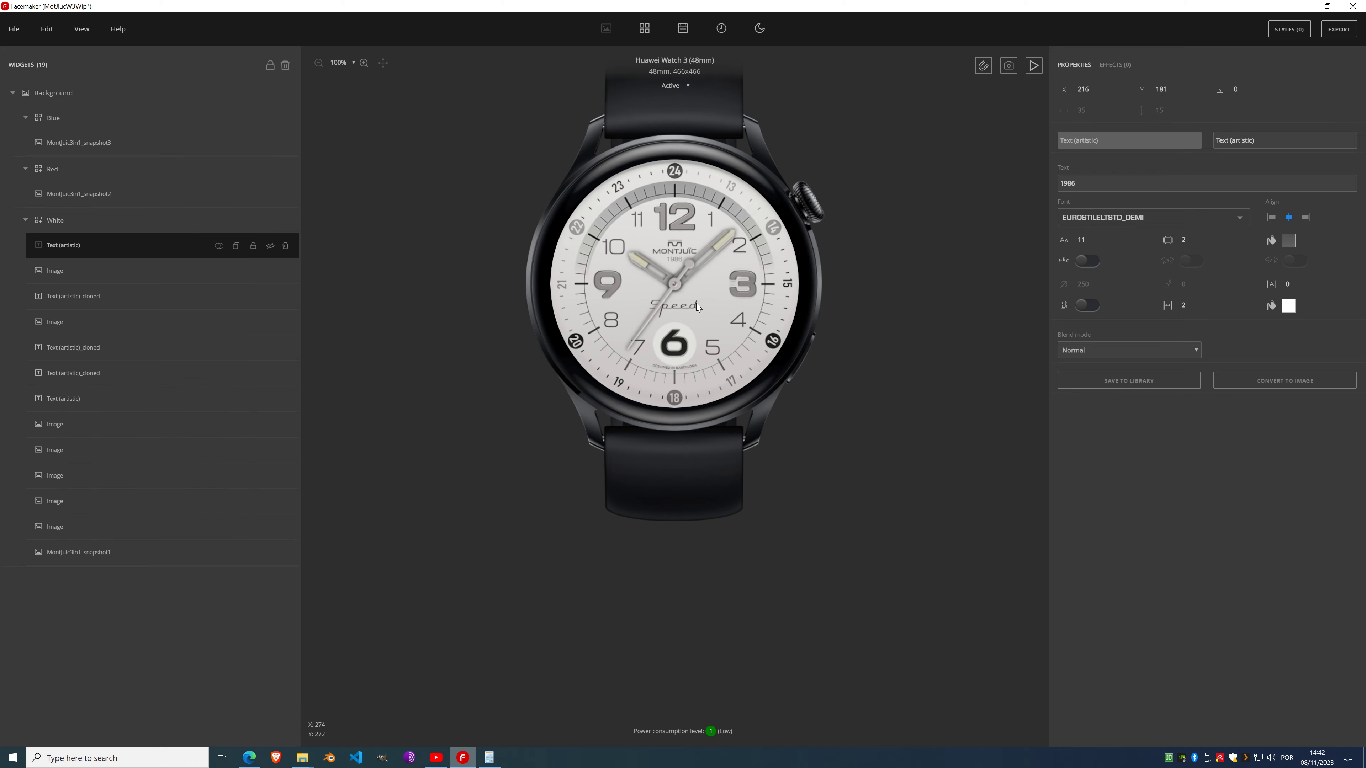
Step: Switch to the Edge browser and copy the Speed Chronograph logo image from the Montjuïc image results
scroll(672, 290, "up", 3)
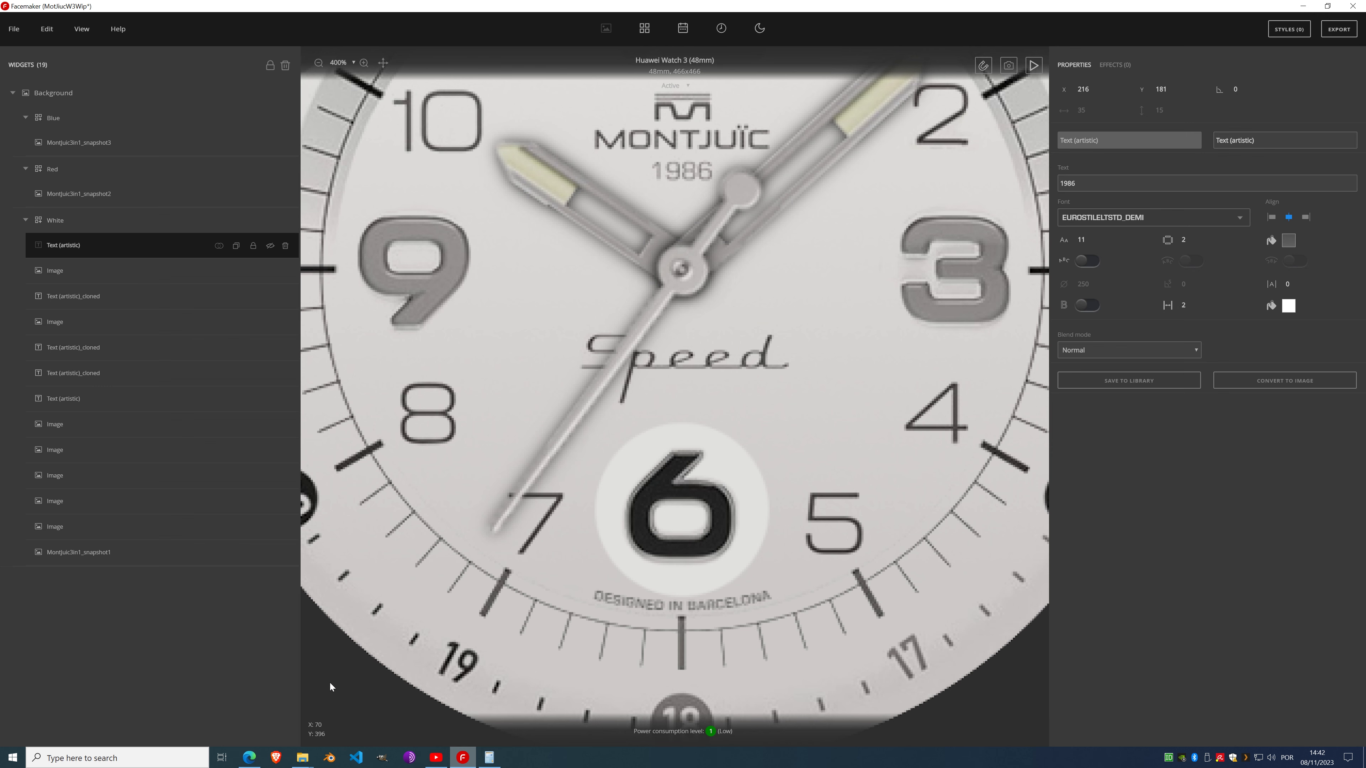
left_click(249, 758)
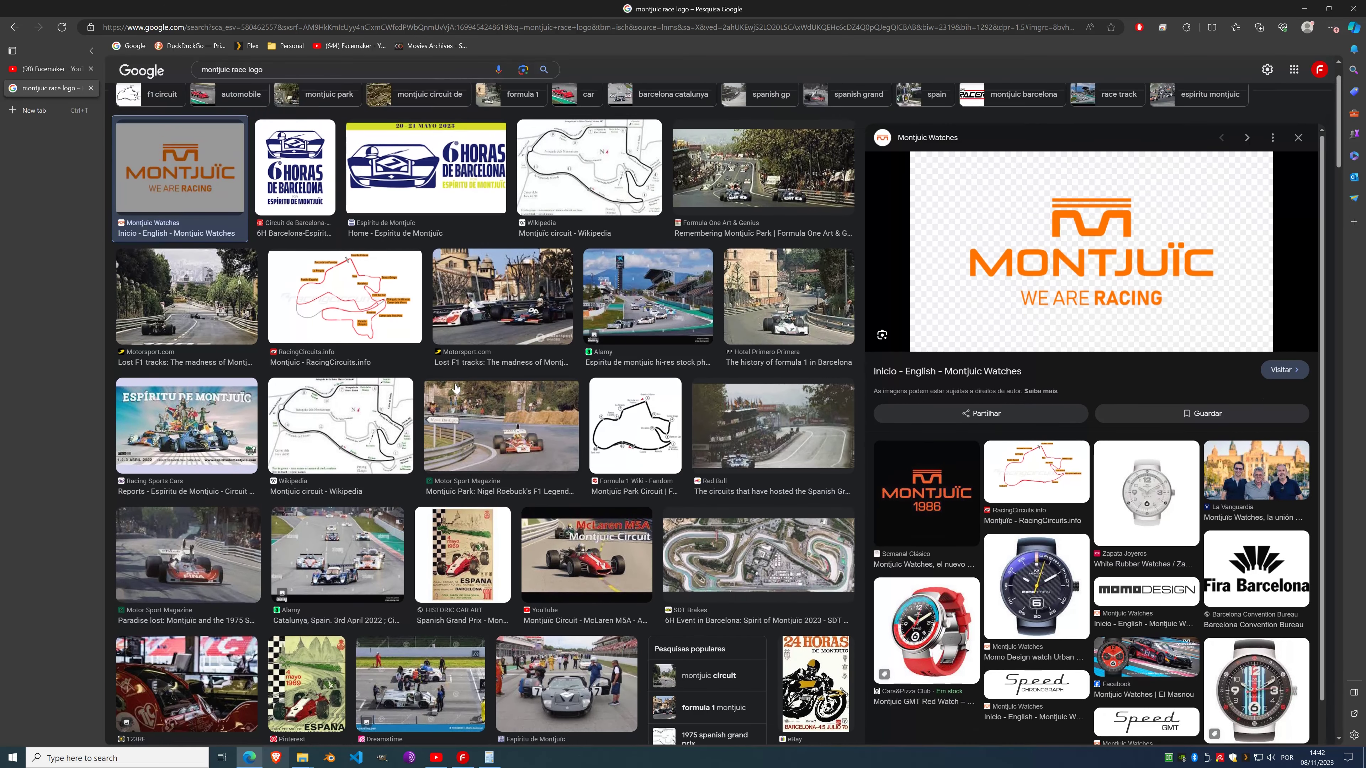
scroll(456, 387, "up", 1)
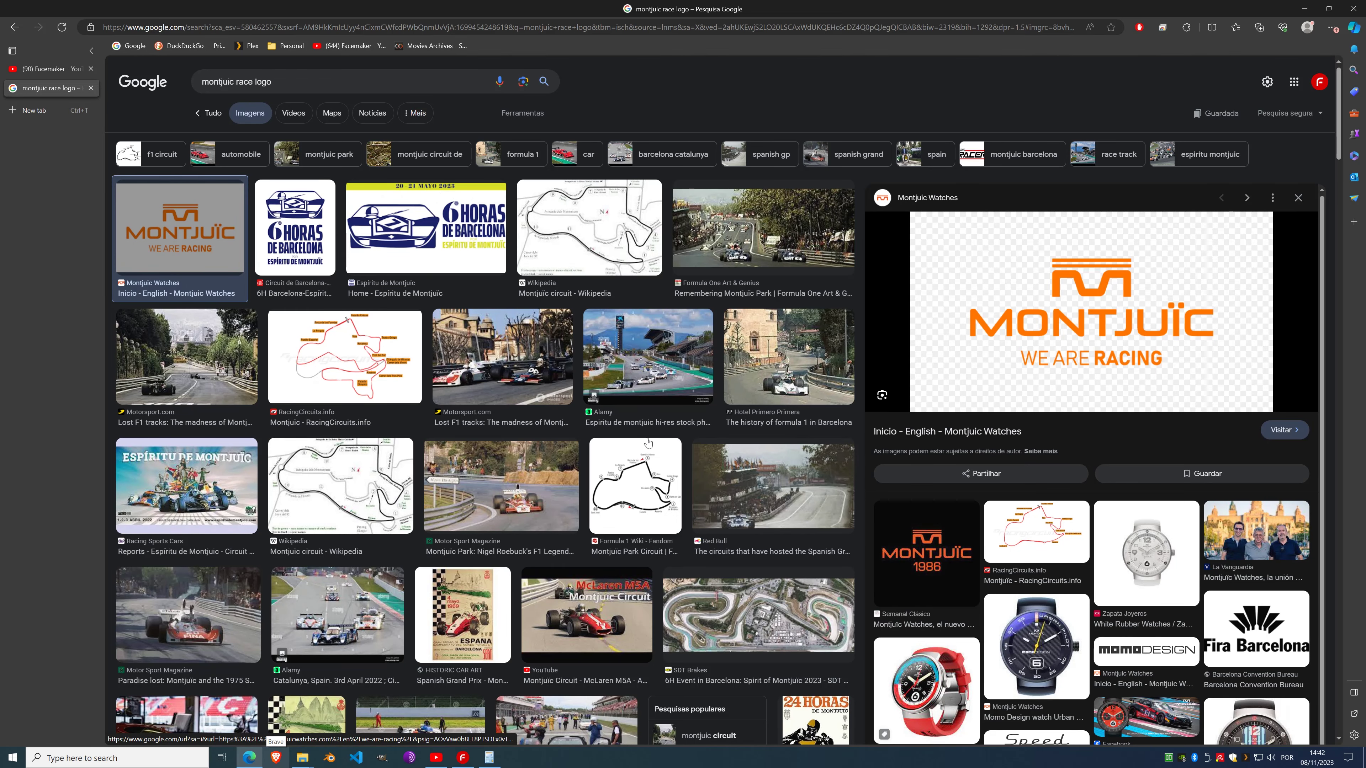
scroll(648, 442, "down", 3)
scroll(595, 397, "down", 8)
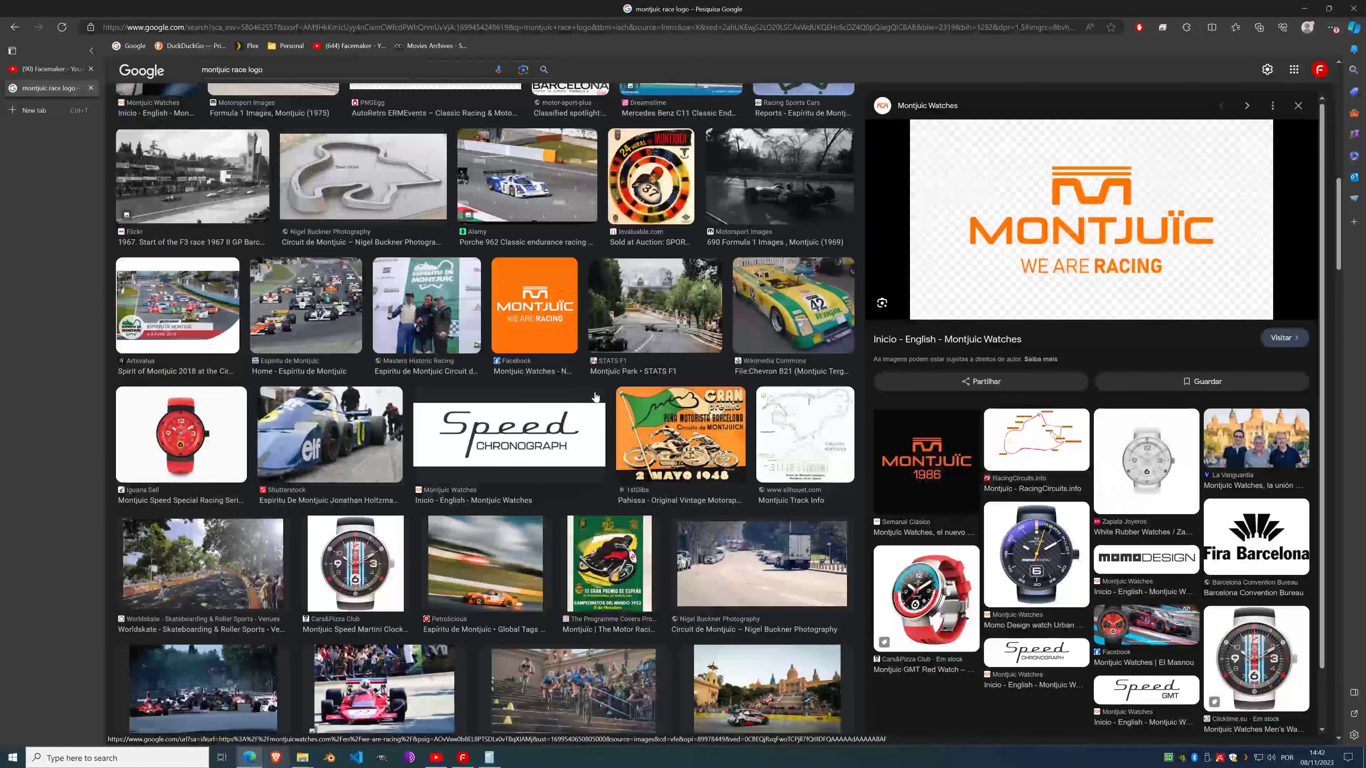
left_click(509, 441)
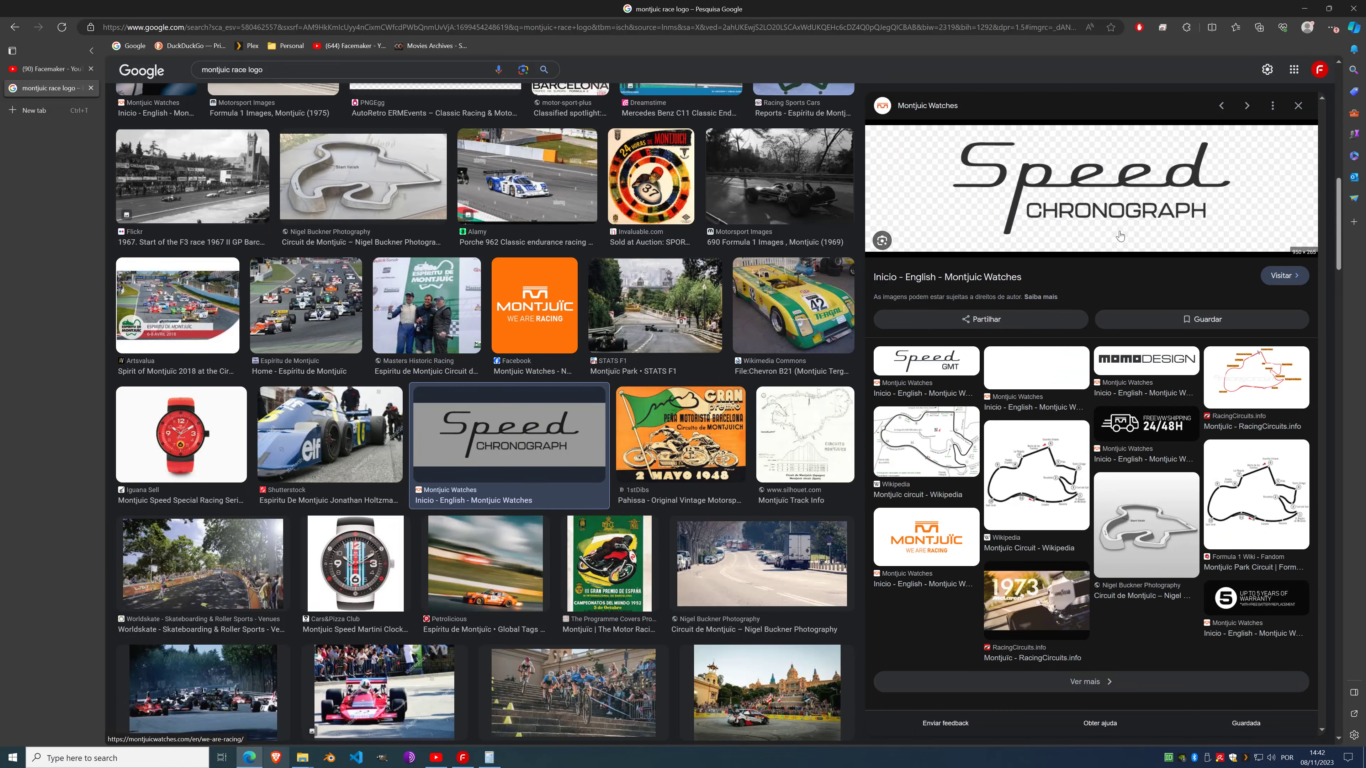
right_click(1112, 177)
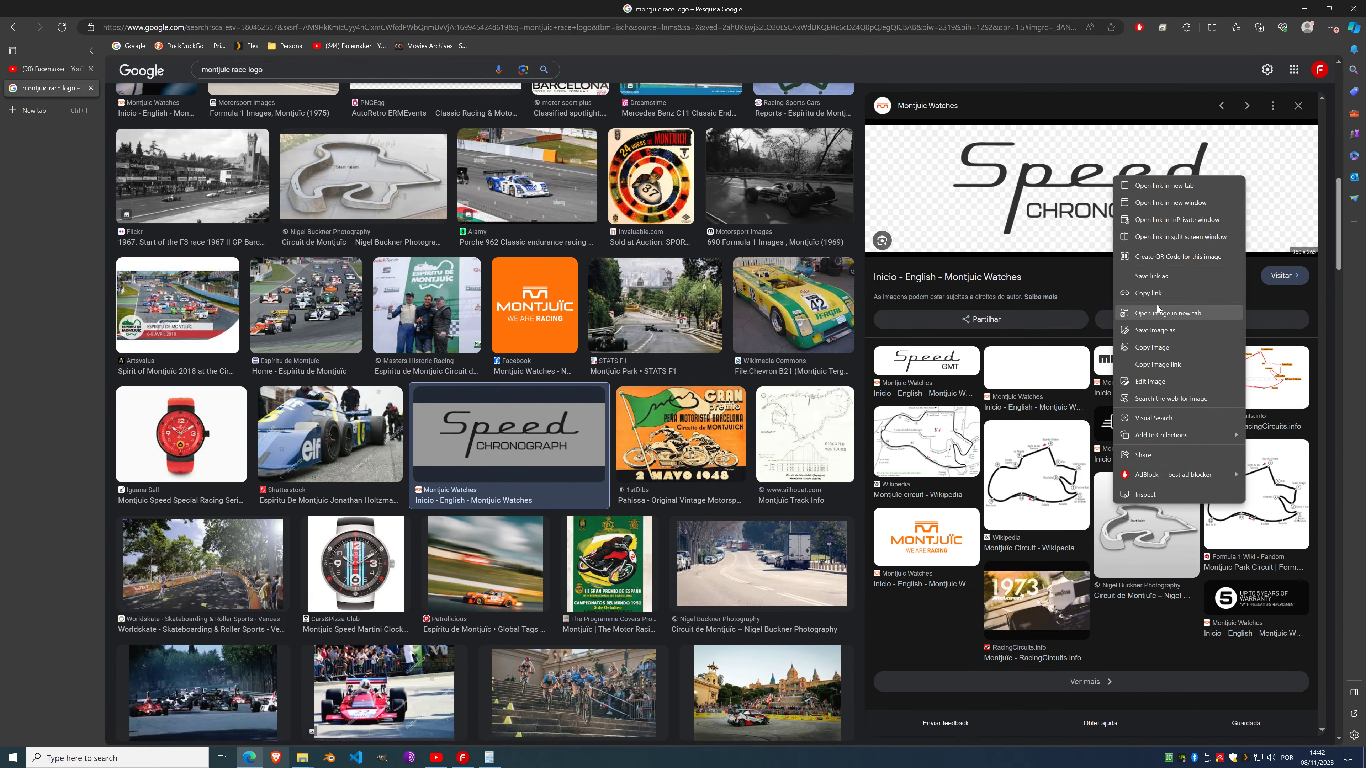
left_click(1164, 349)
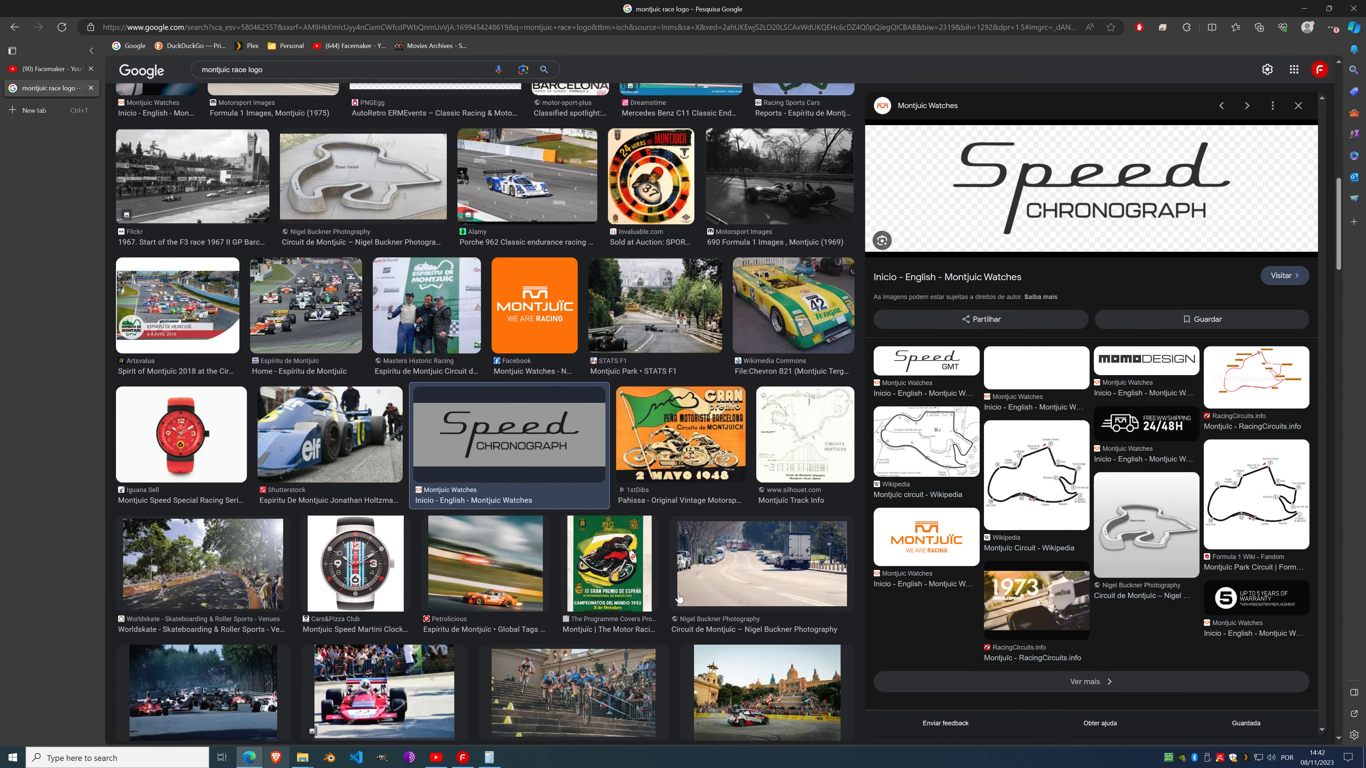
Step: Switch back to Facemaker, add an Image widget to the White group and paste the Speed Chronograph logo into it
left_click(463, 758)
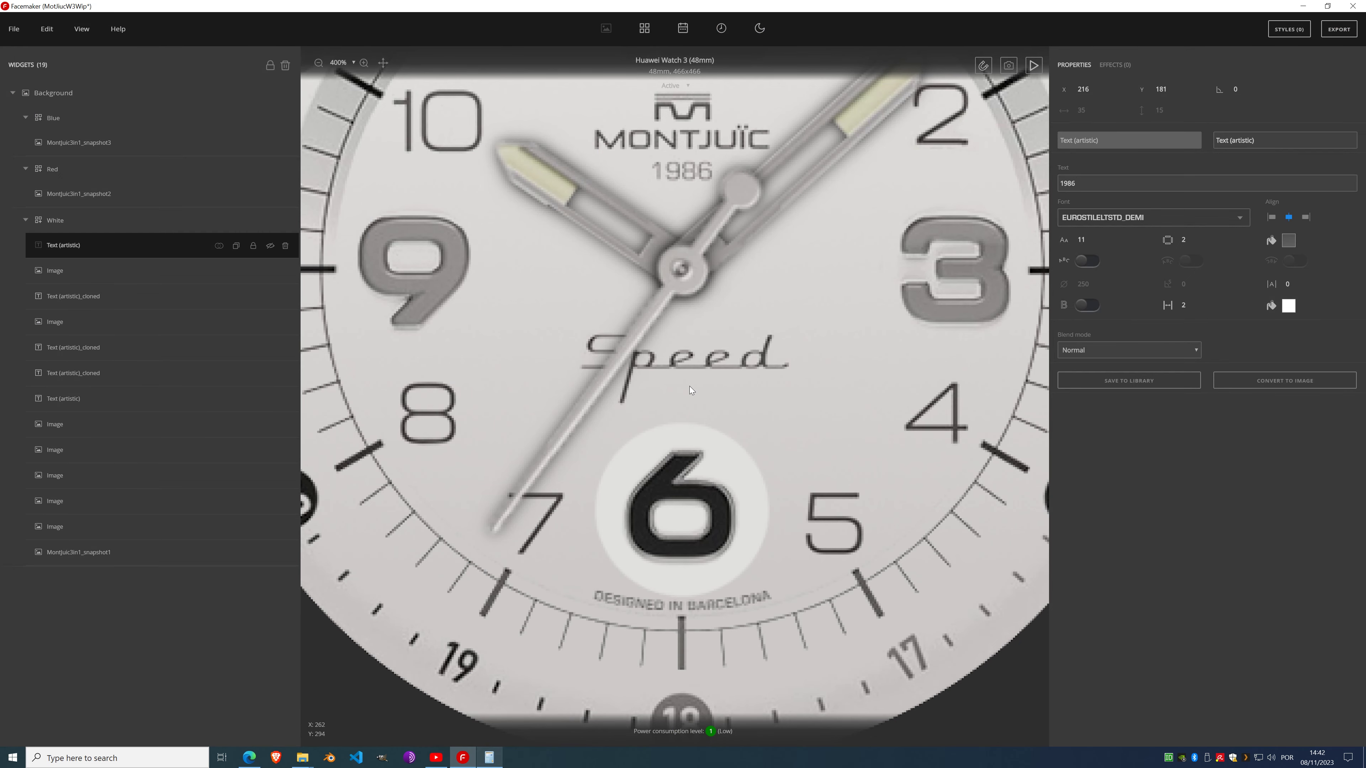
left_click(270, 222)
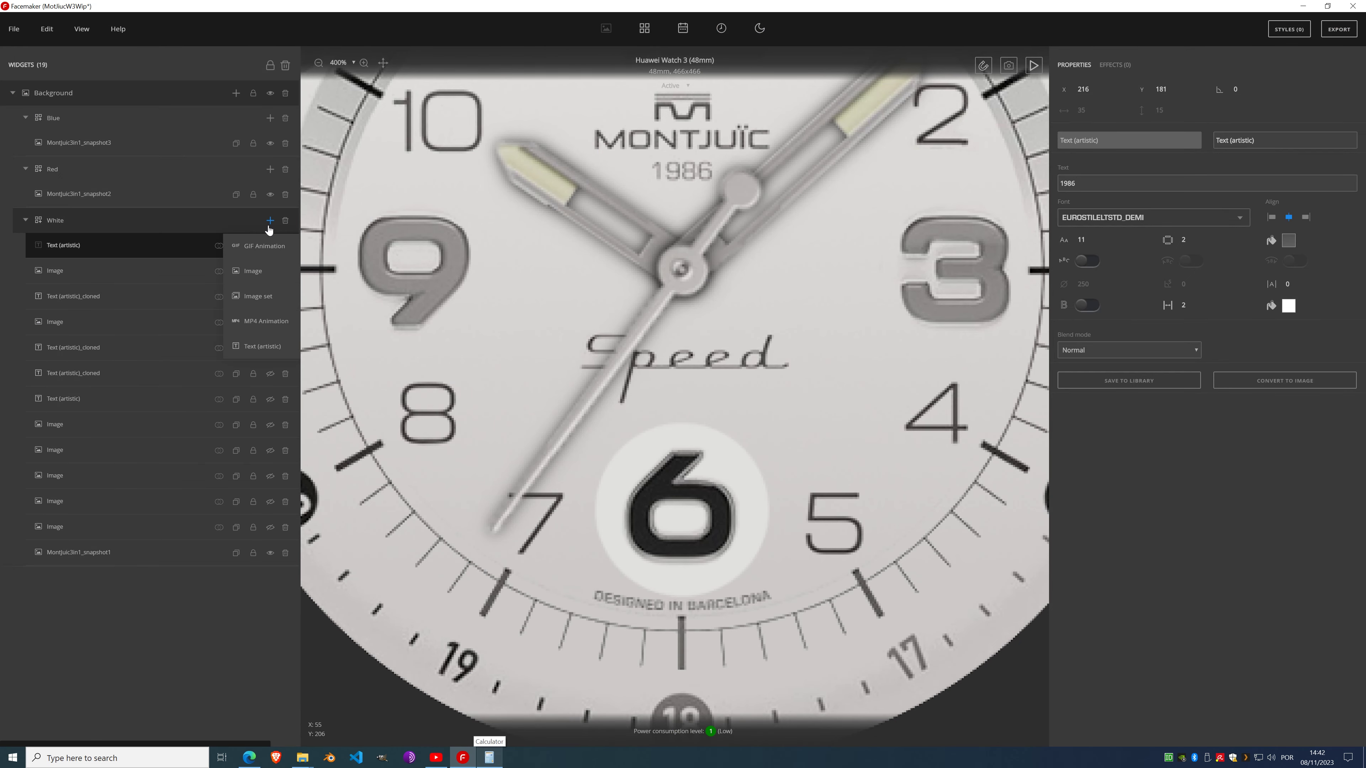
left_click(255, 270)
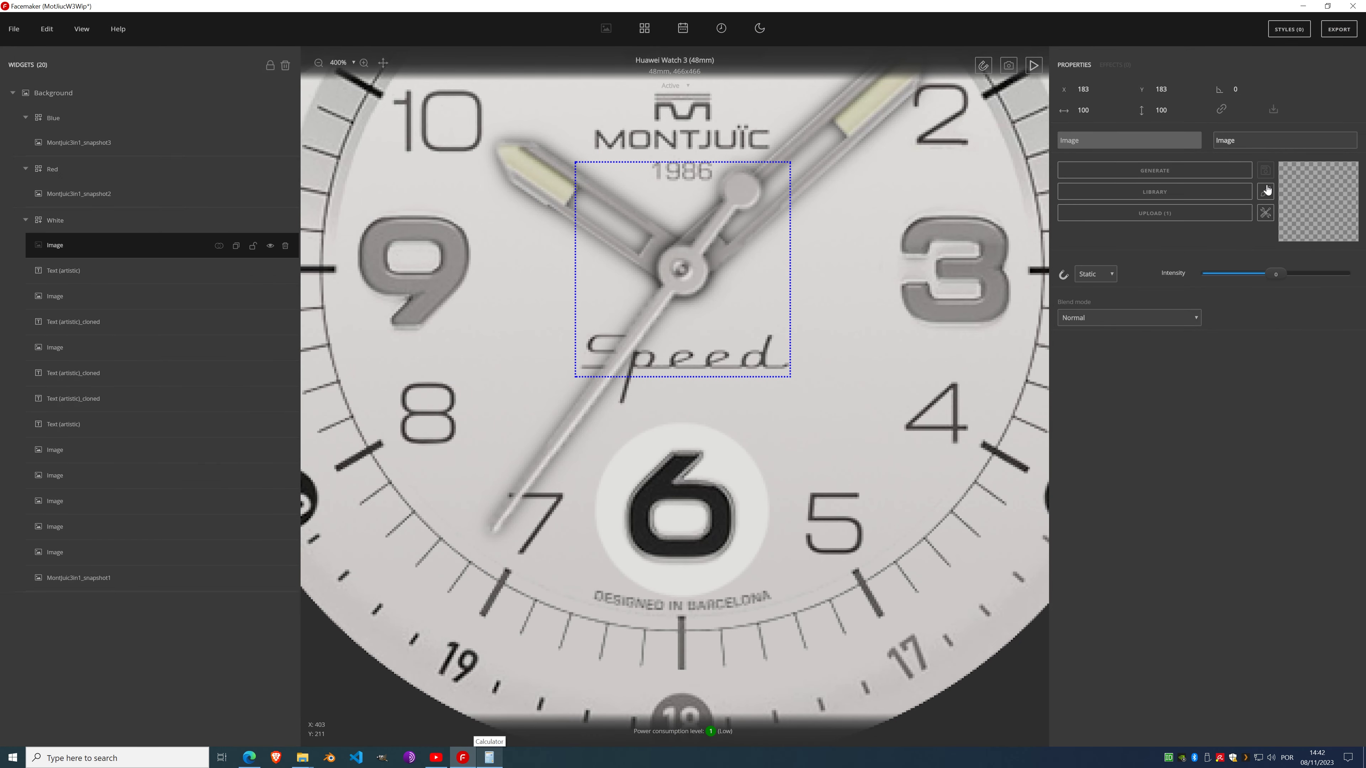
key("ctrl+v")
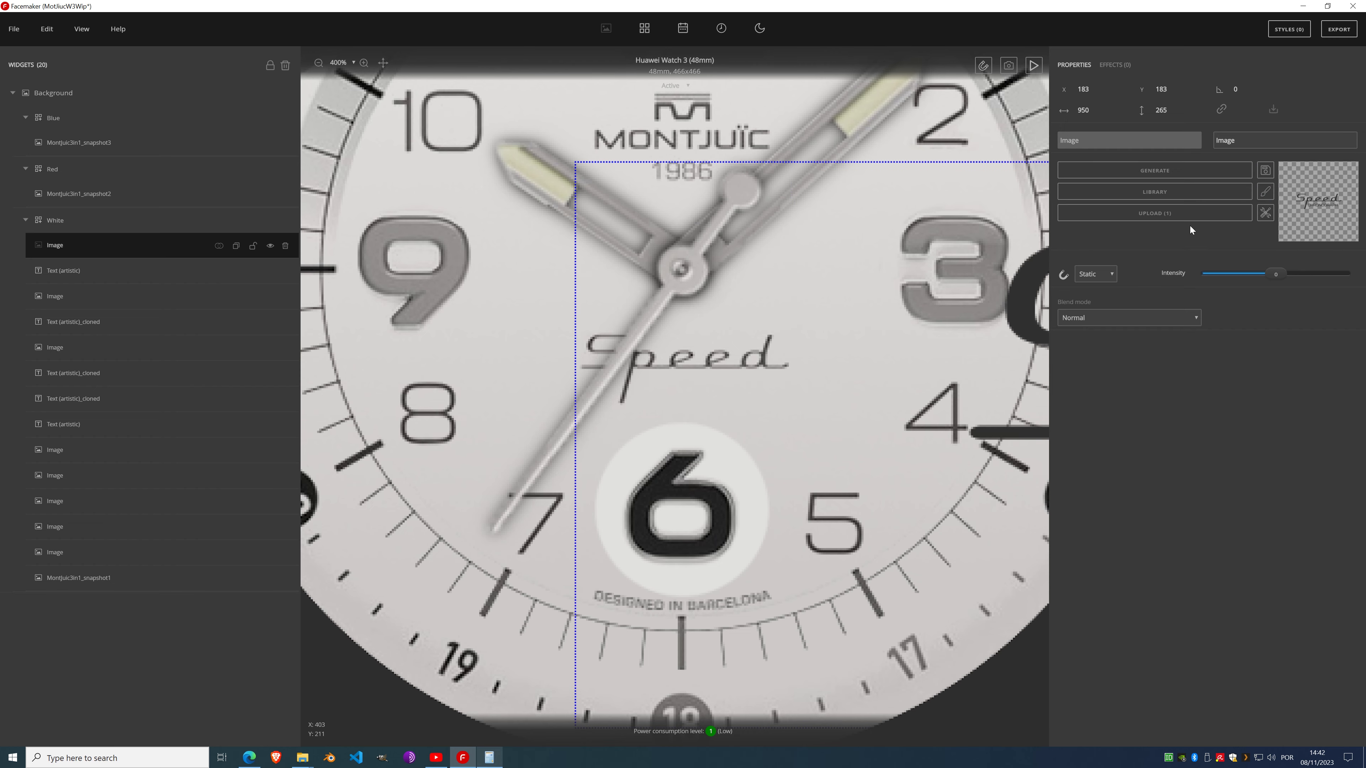
Step: Crop the Speed Chronograph image to its content and move it across the dial to X 0, Y 170
scroll(719, 314, "down", 4)
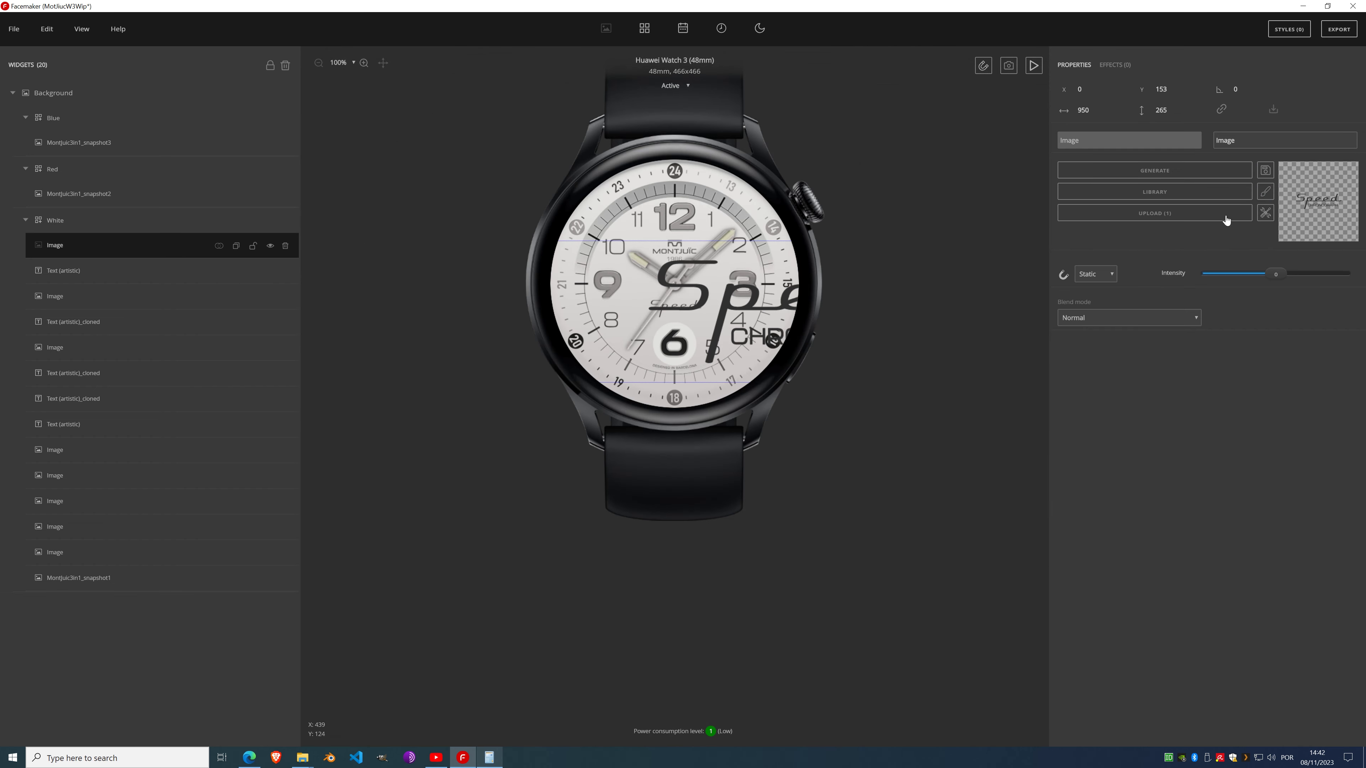
left_click(1265, 212)
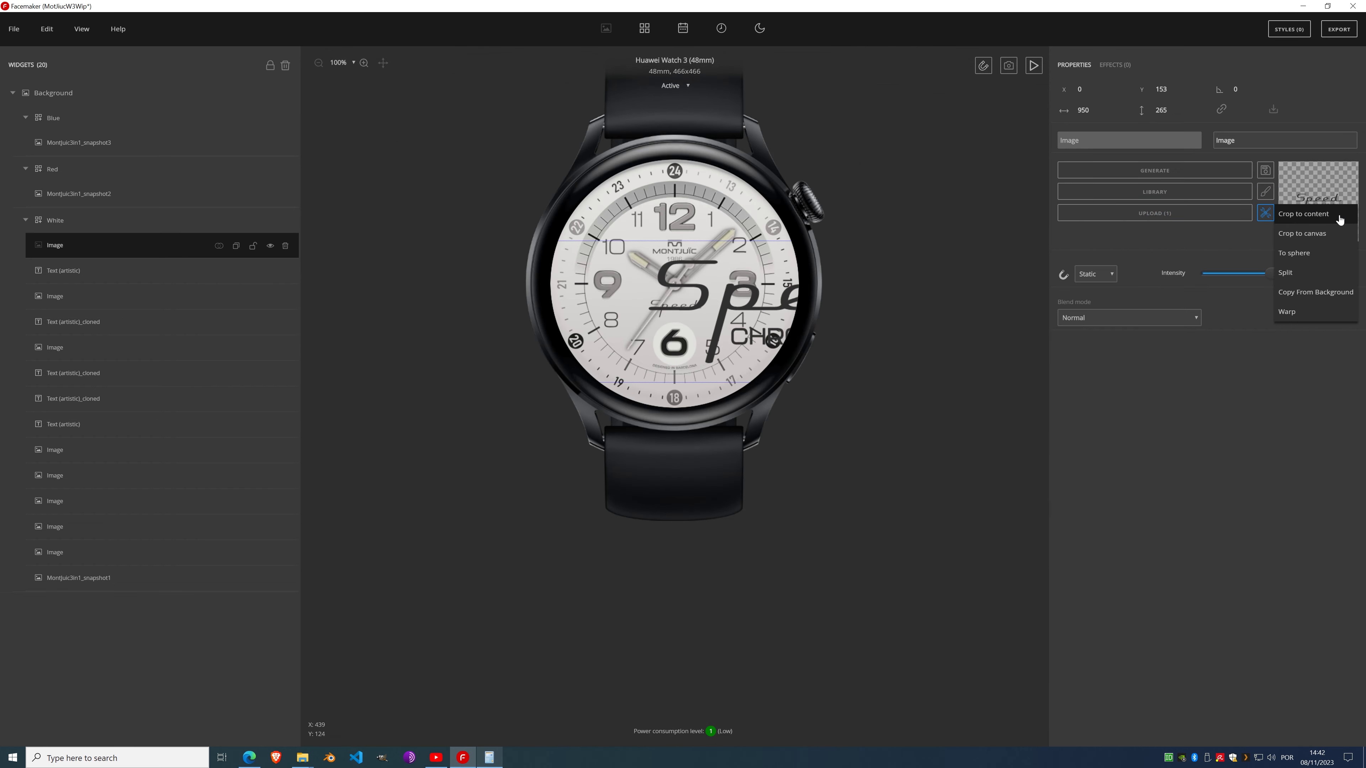
left_click(1290, 225)
left_click_drag(768, 308, 670, 297)
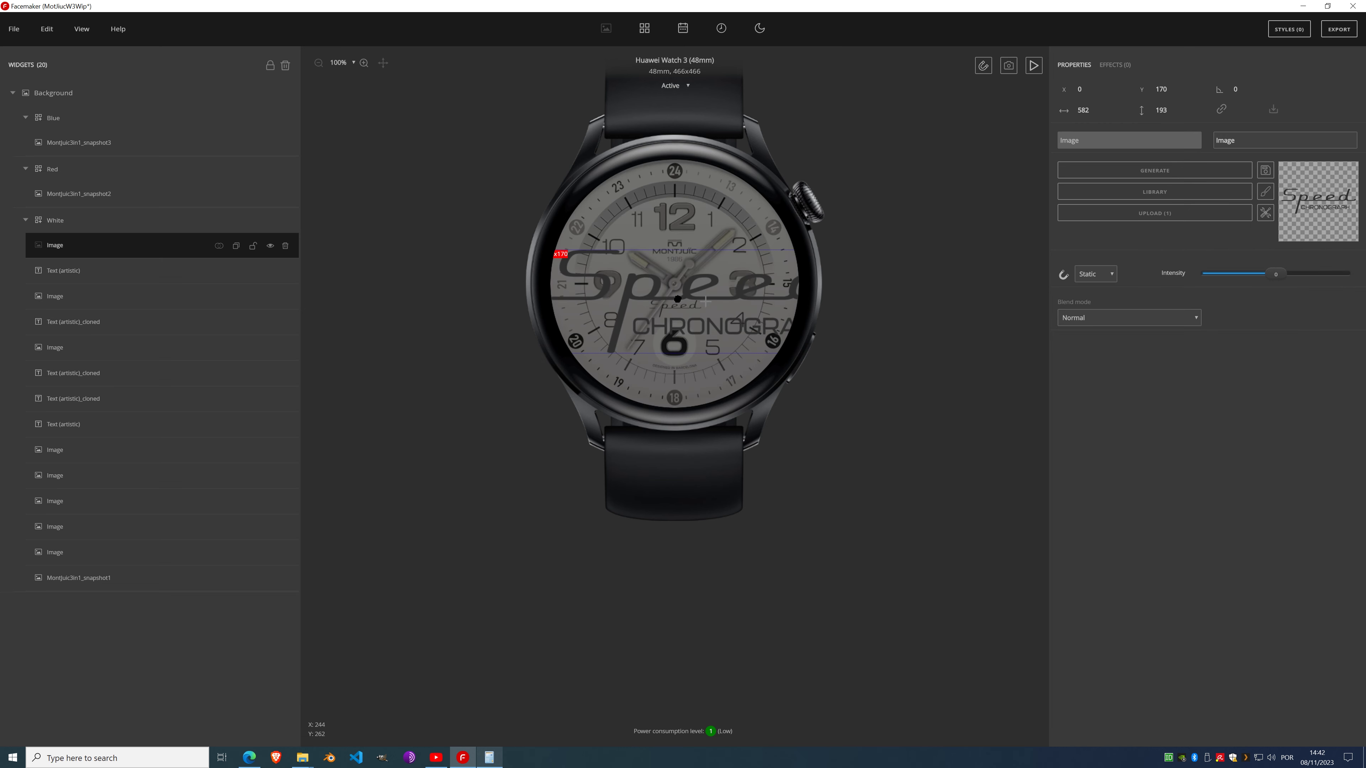
Step: Set the Speed Chronograph image's width to 80 and move it onto the reference Speed lettering at X 186, Y 264
double_click(1082, 110)
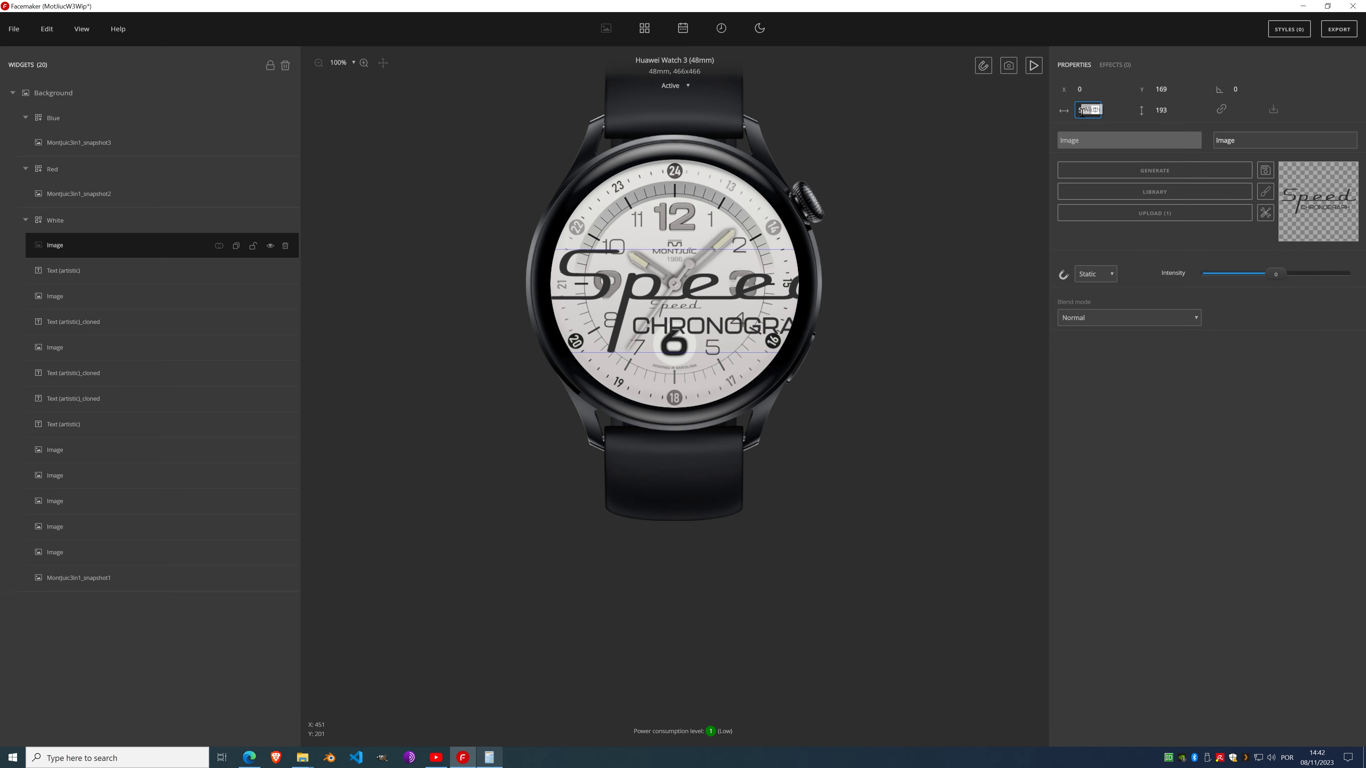
type("80")
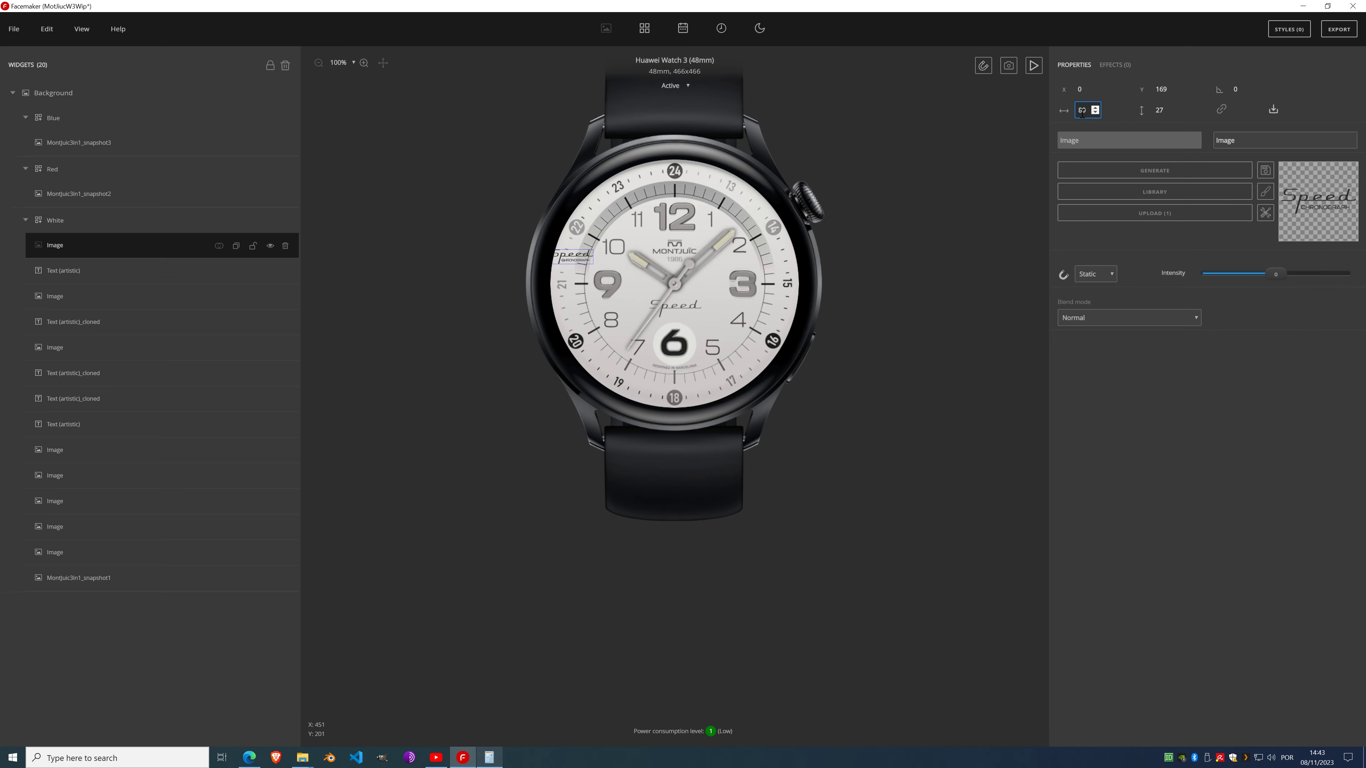
scroll(652, 260, "up", 2)
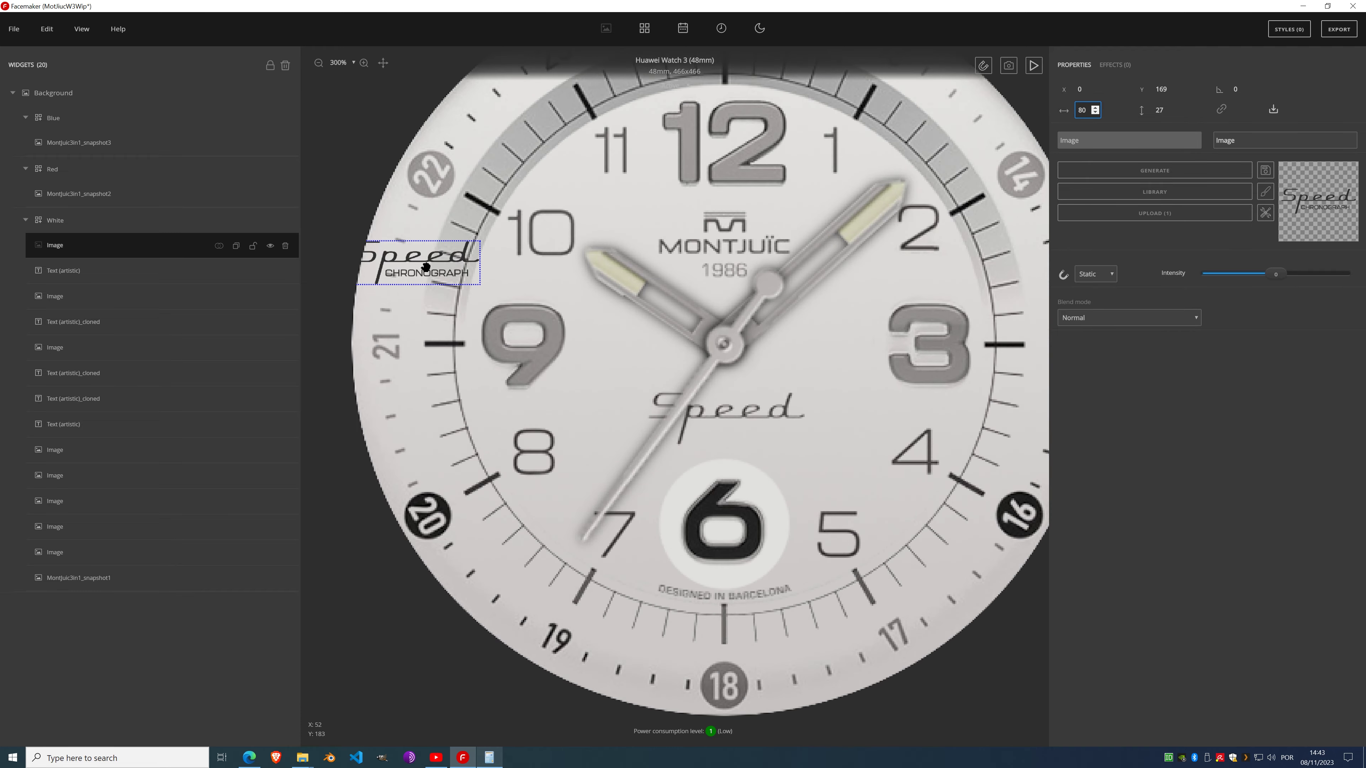
left_click_drag(423, 275, 727, 456)
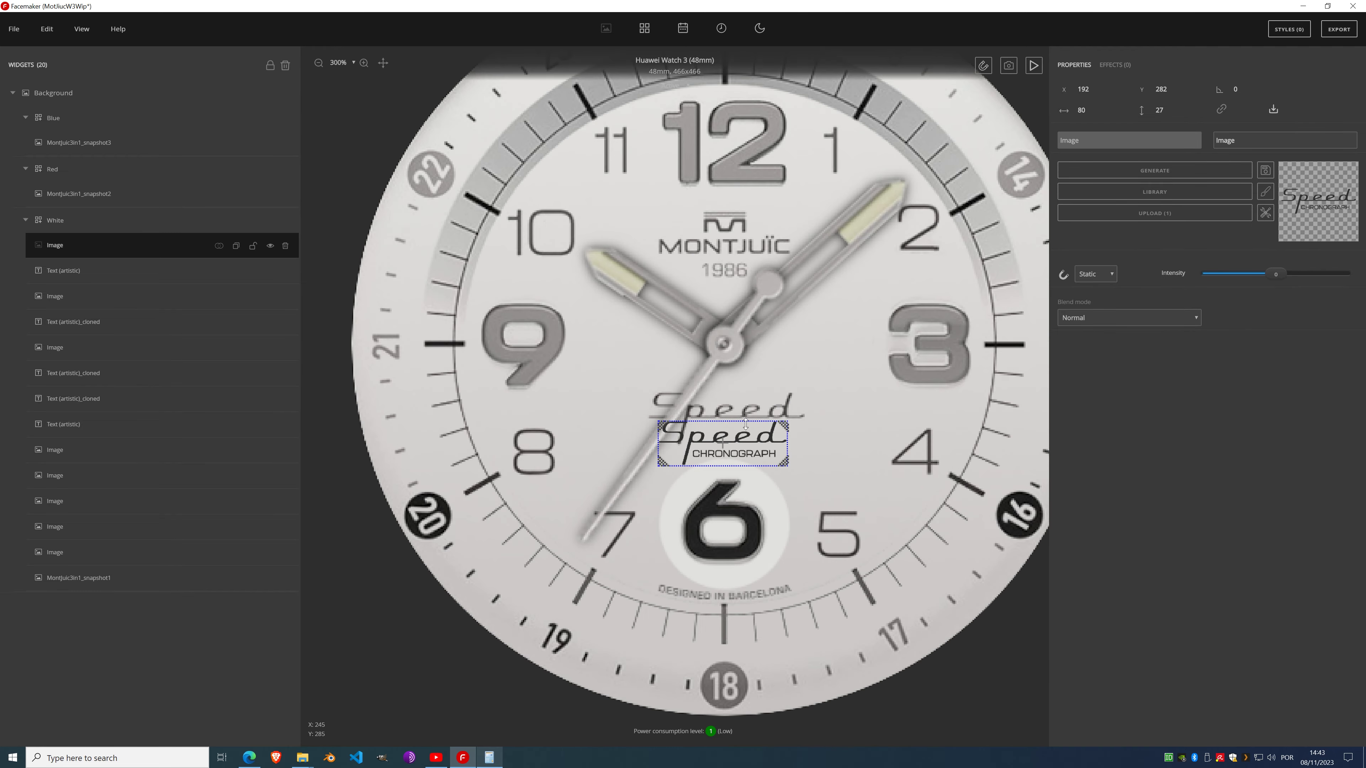
scroll(715, 538, "up", 3)
scroll(519, 202, "up", 1)
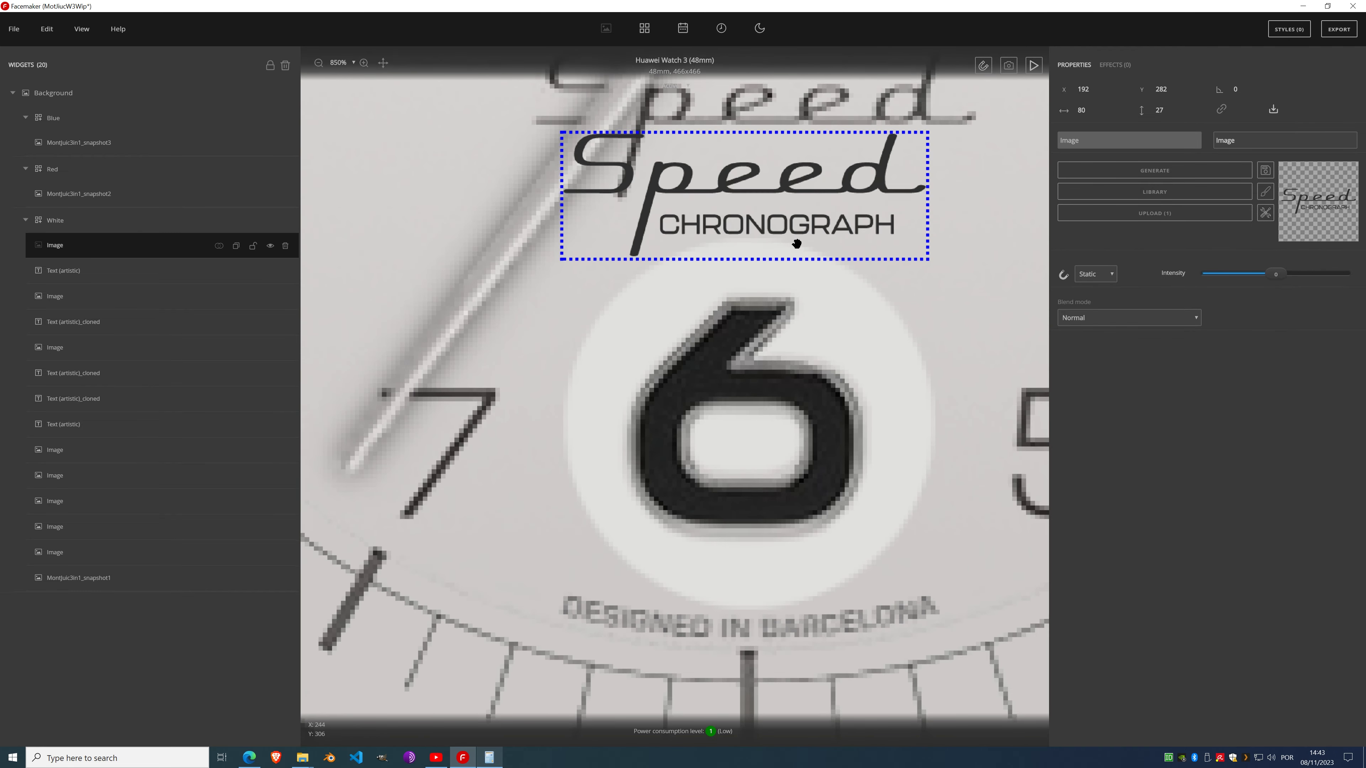
left_click_drag(698, 309, 667, 232)
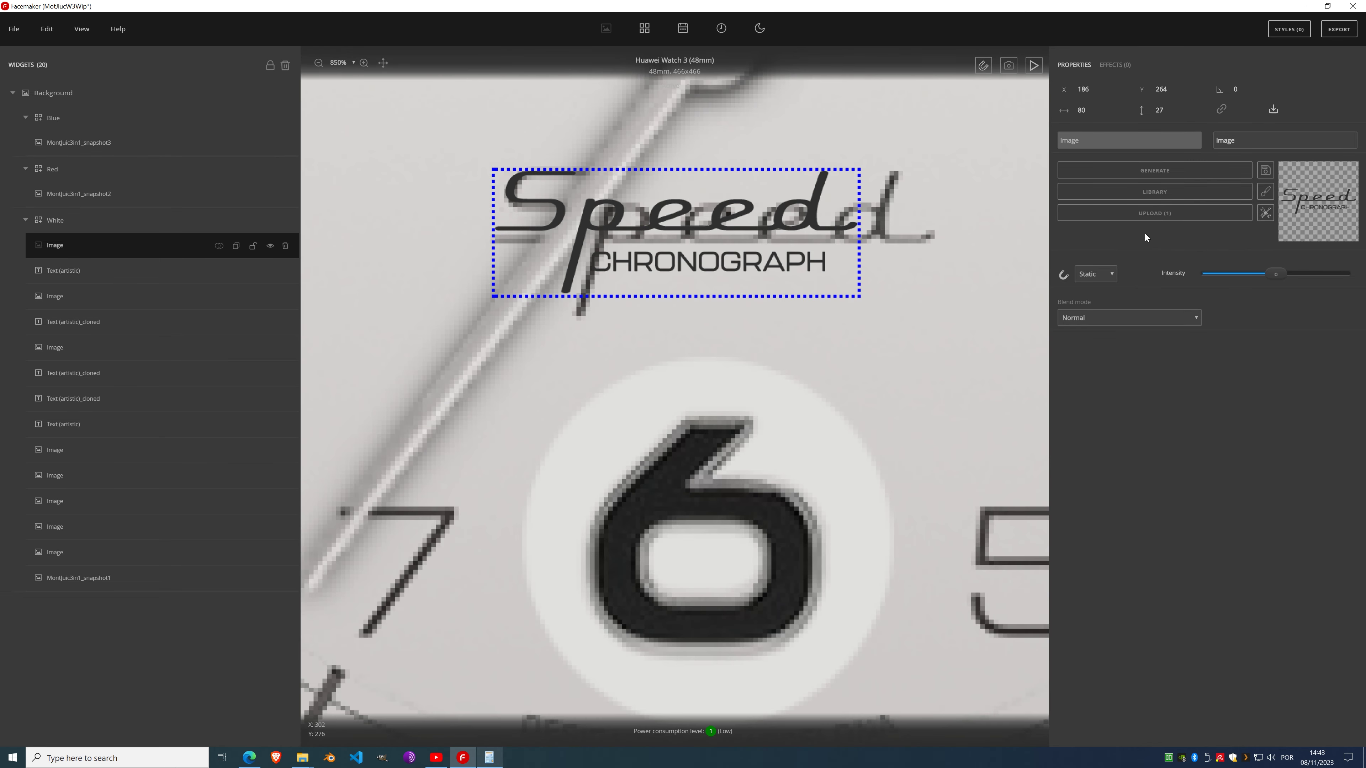
Step: Match the Speed Chronograph image to the reference lettering by setting its width to 98 and X to 185
left_click(1095, 108)
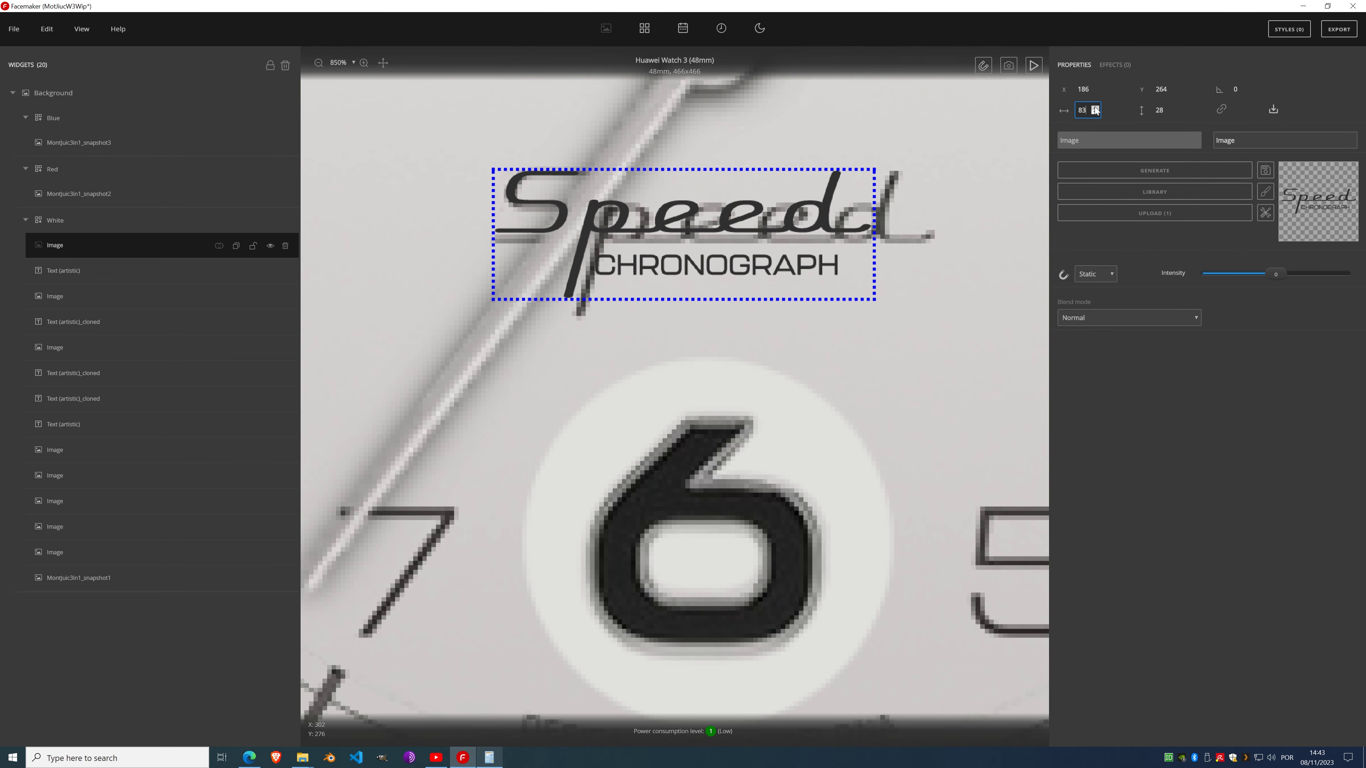
left_click_drag(1095, 110, 1095, 110)
left_click(1095, 110)
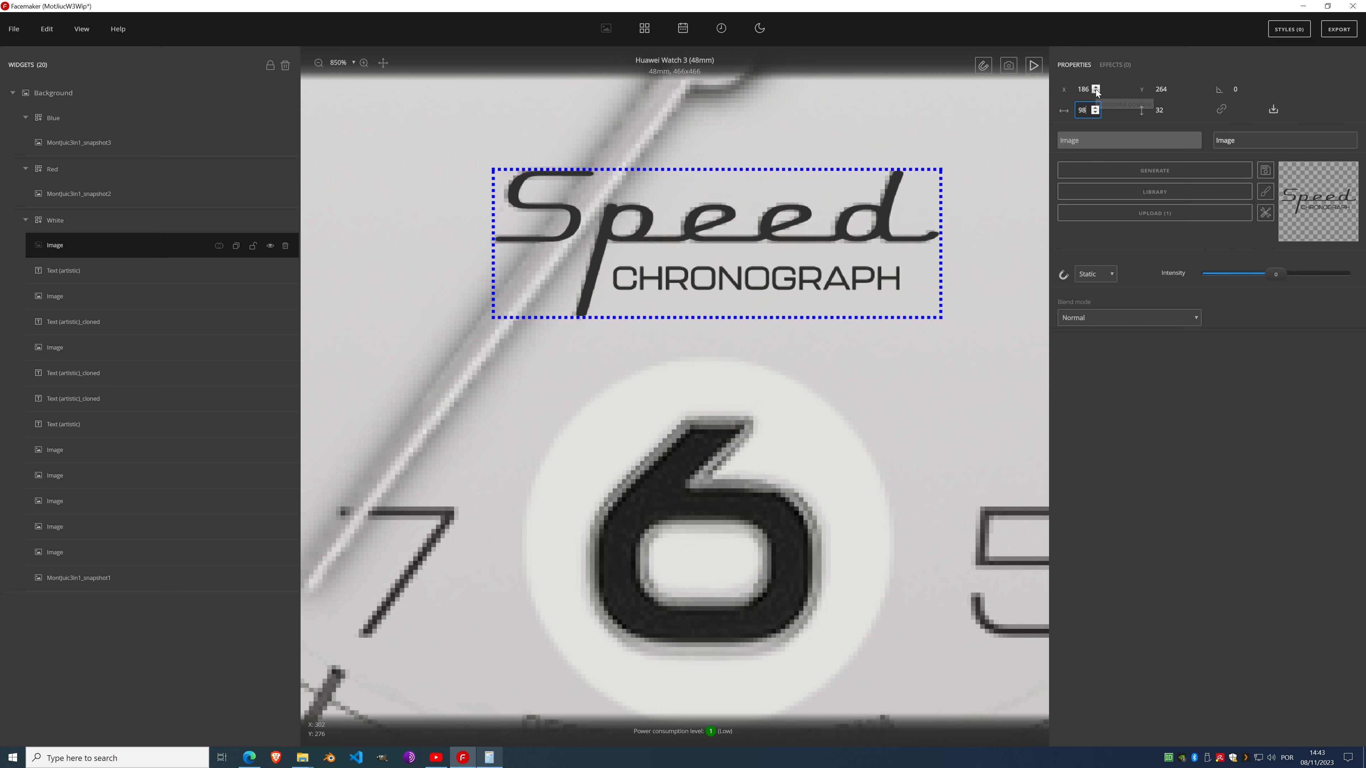
left_click(1096, 92)
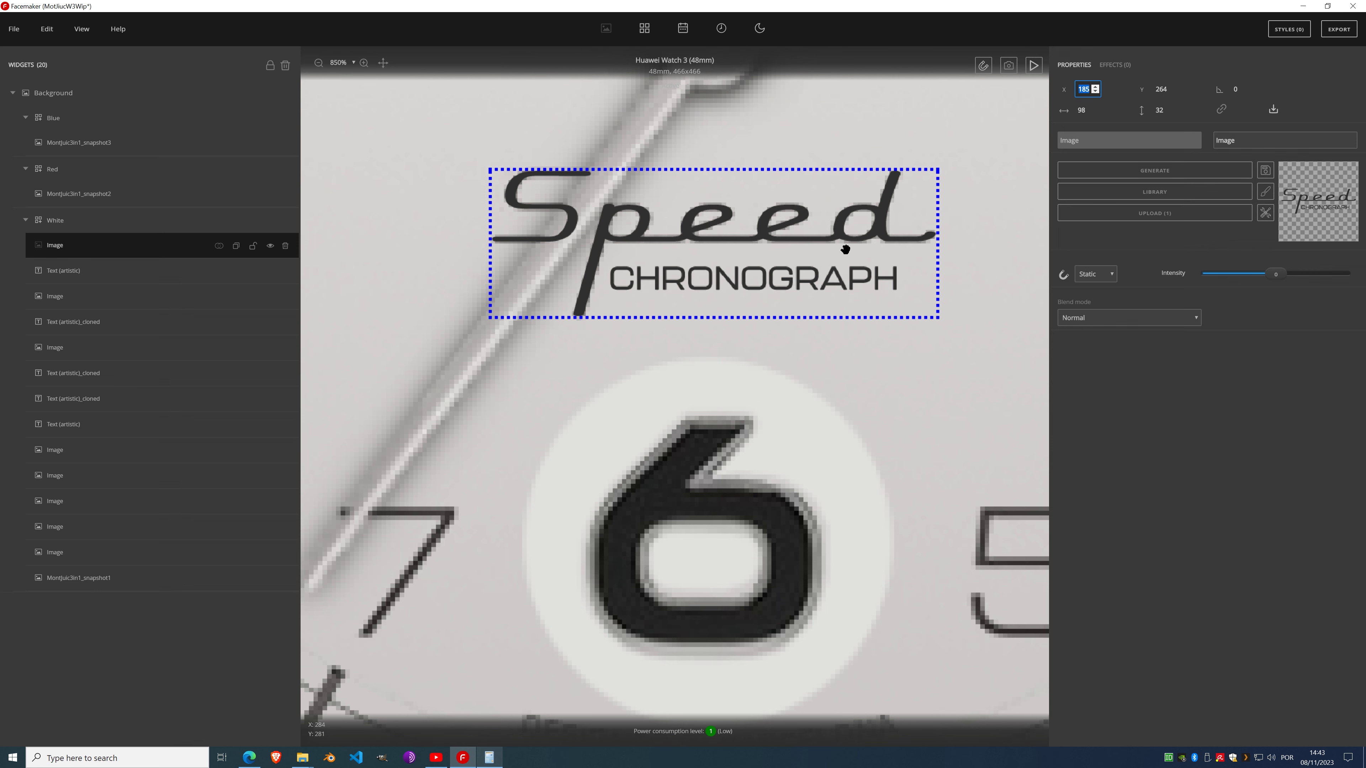
scroll(753, 248, "down", 10)
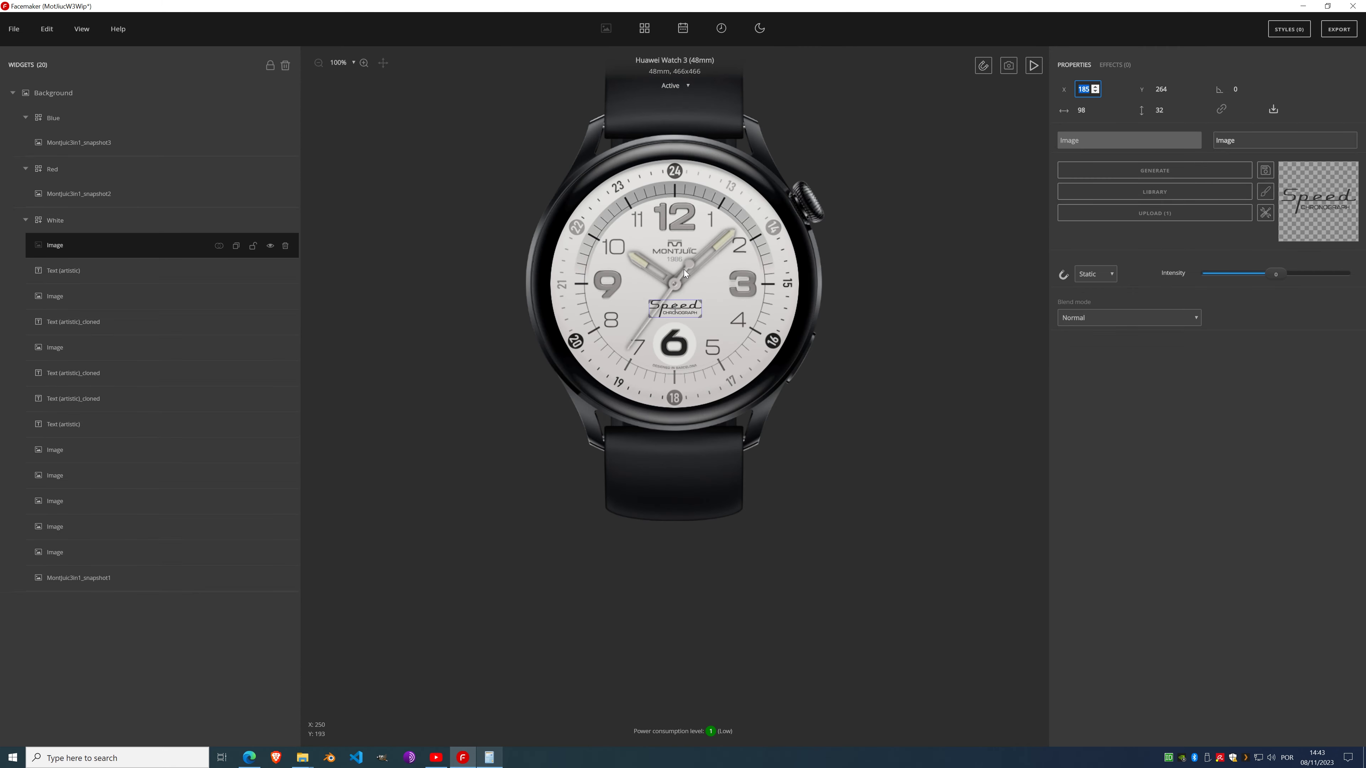
scroll(685, 273, "up", 5)
Step: Apply the image's transformations, erase the word CHRONOGRAPH with the image editor, and save the edited image
left_click(1273, 110)
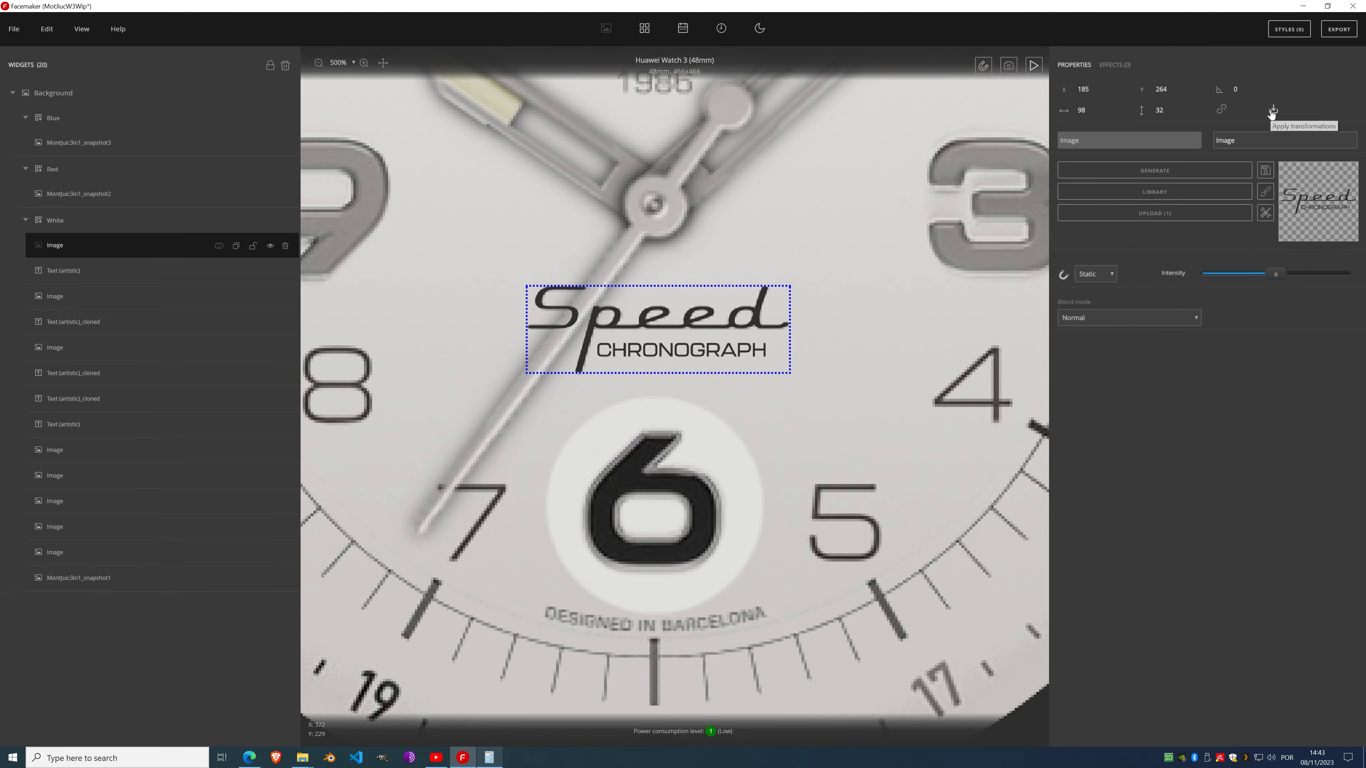
left_click(1265, 192)
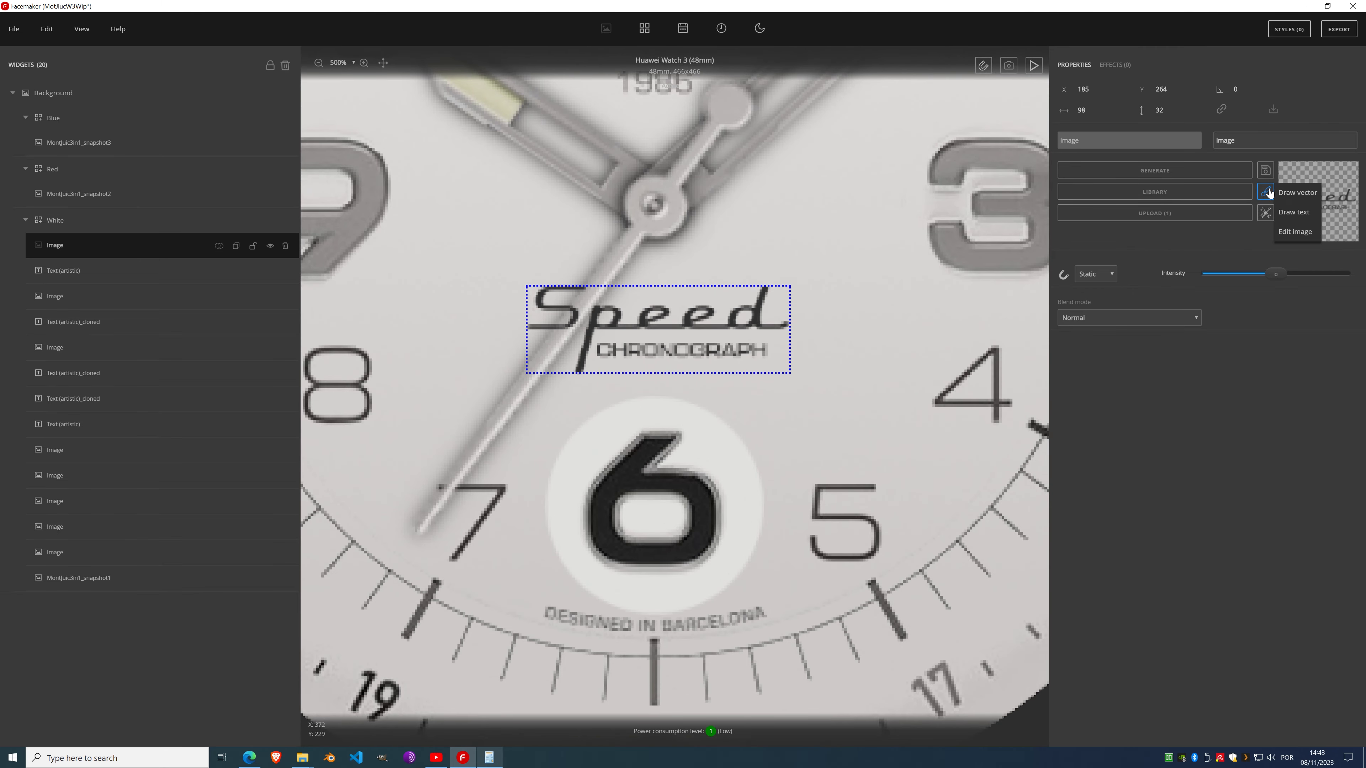
left_click(1295, 232)
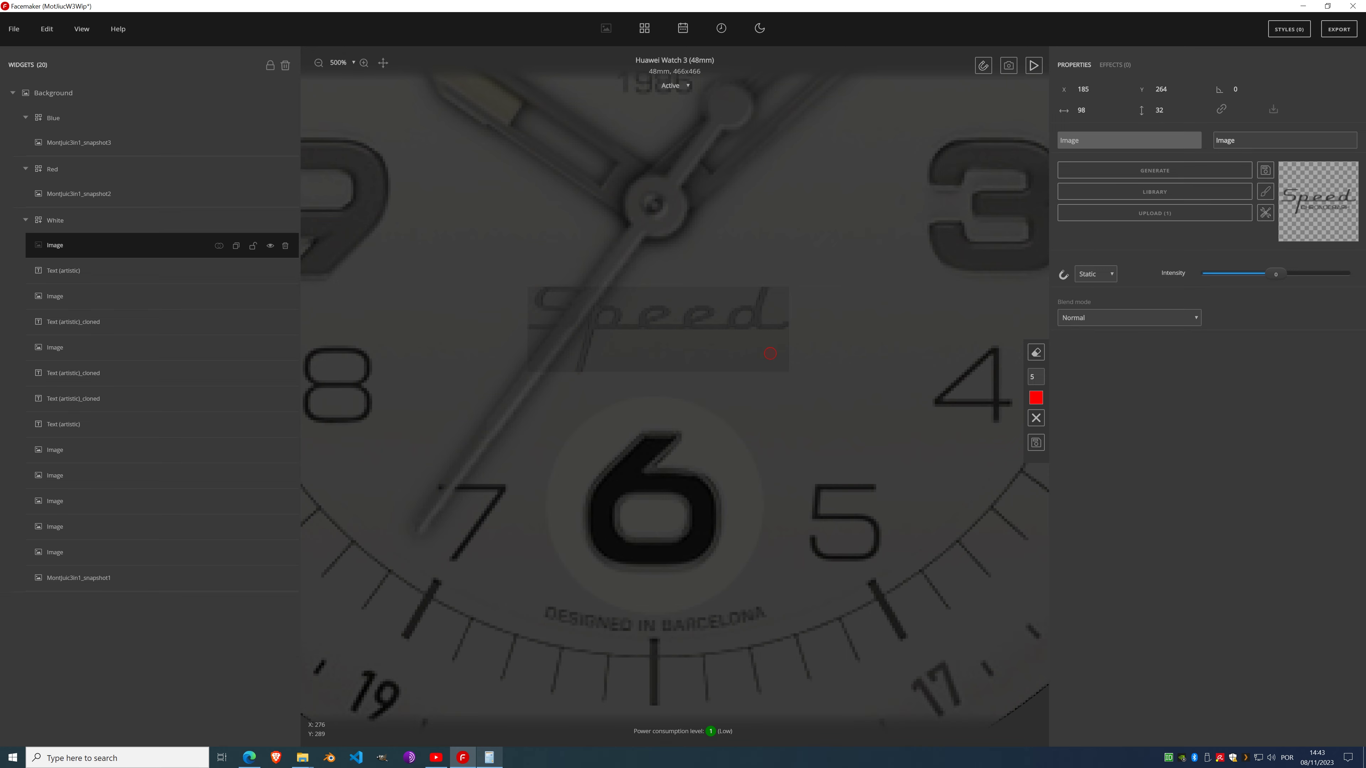
left_click(1036, 443)
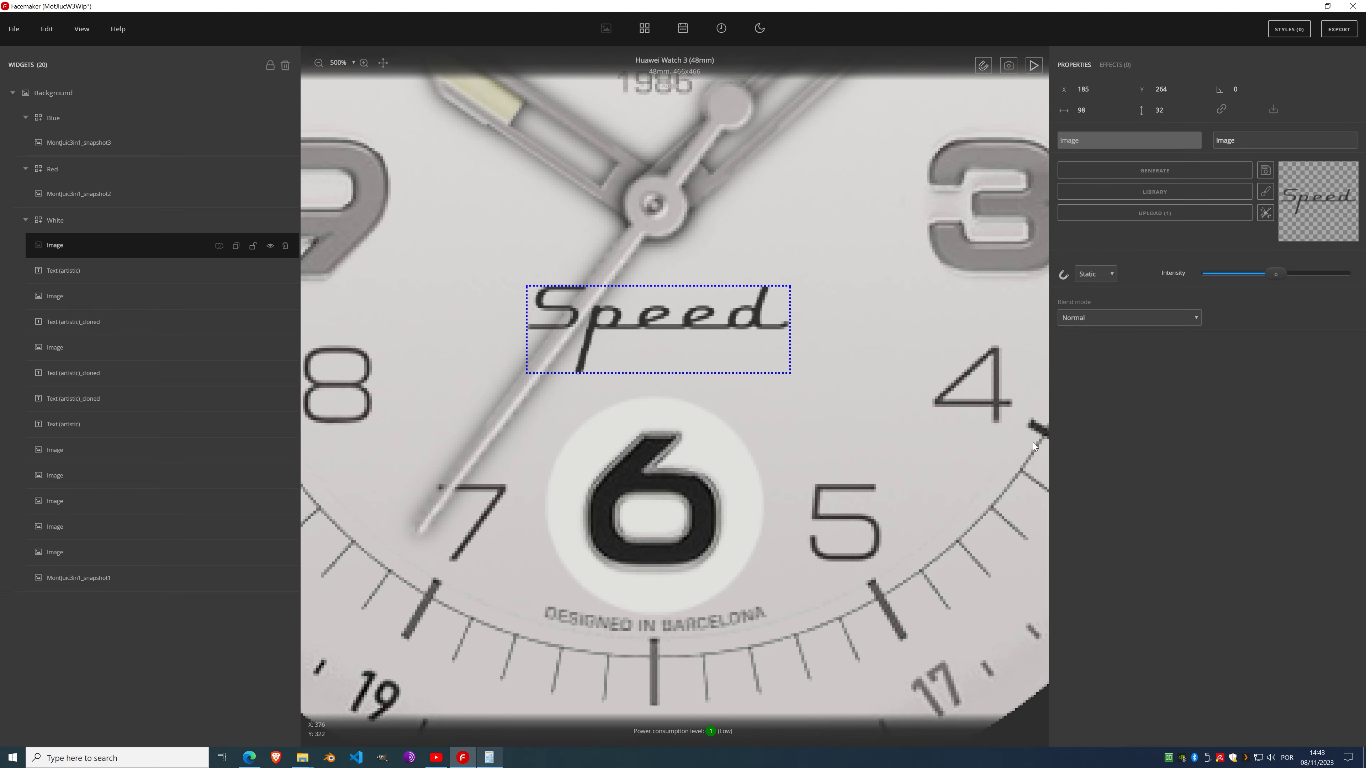
Step: Make all the hidden widgets in the White group visible again, above the reference snapshot
scroll(678, 268, "down", 5)
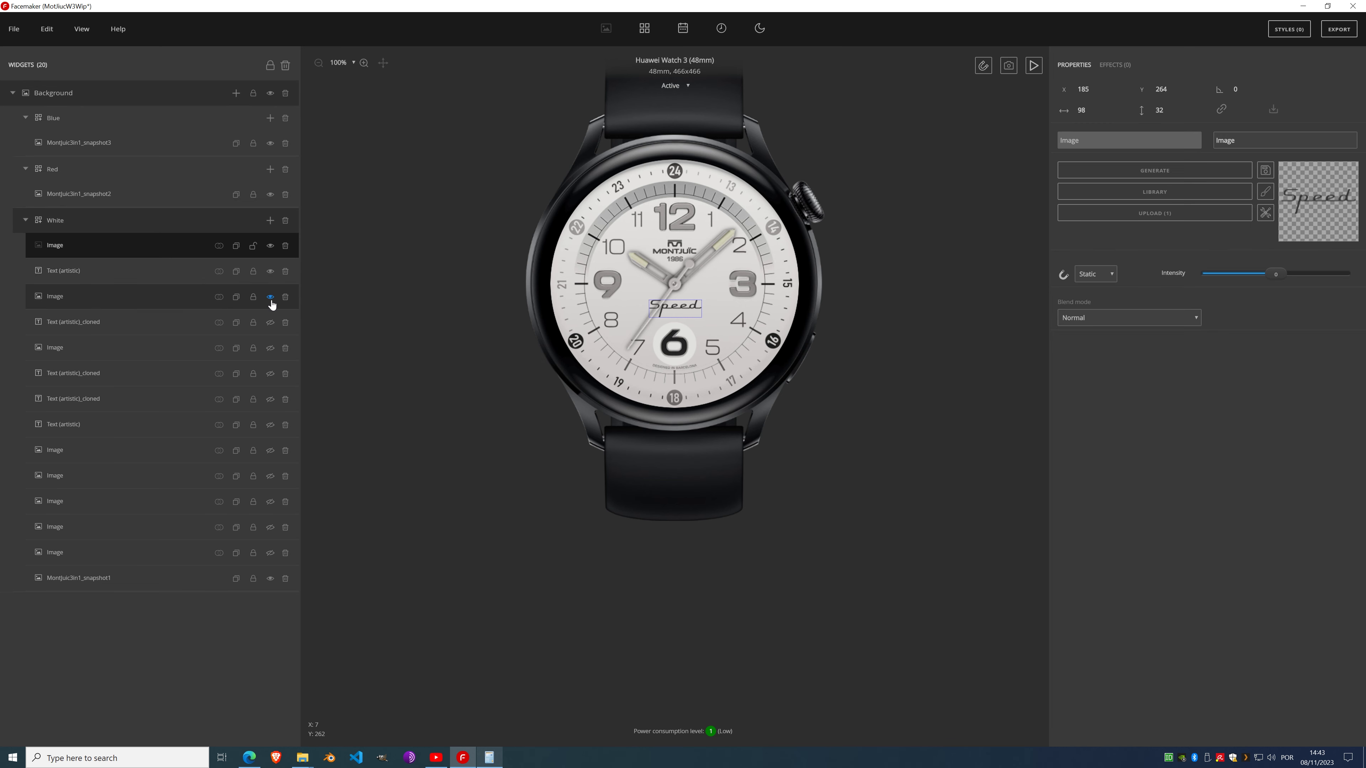
left_click(271, 324)
left_click(270, 374)
left_click(270, 400)
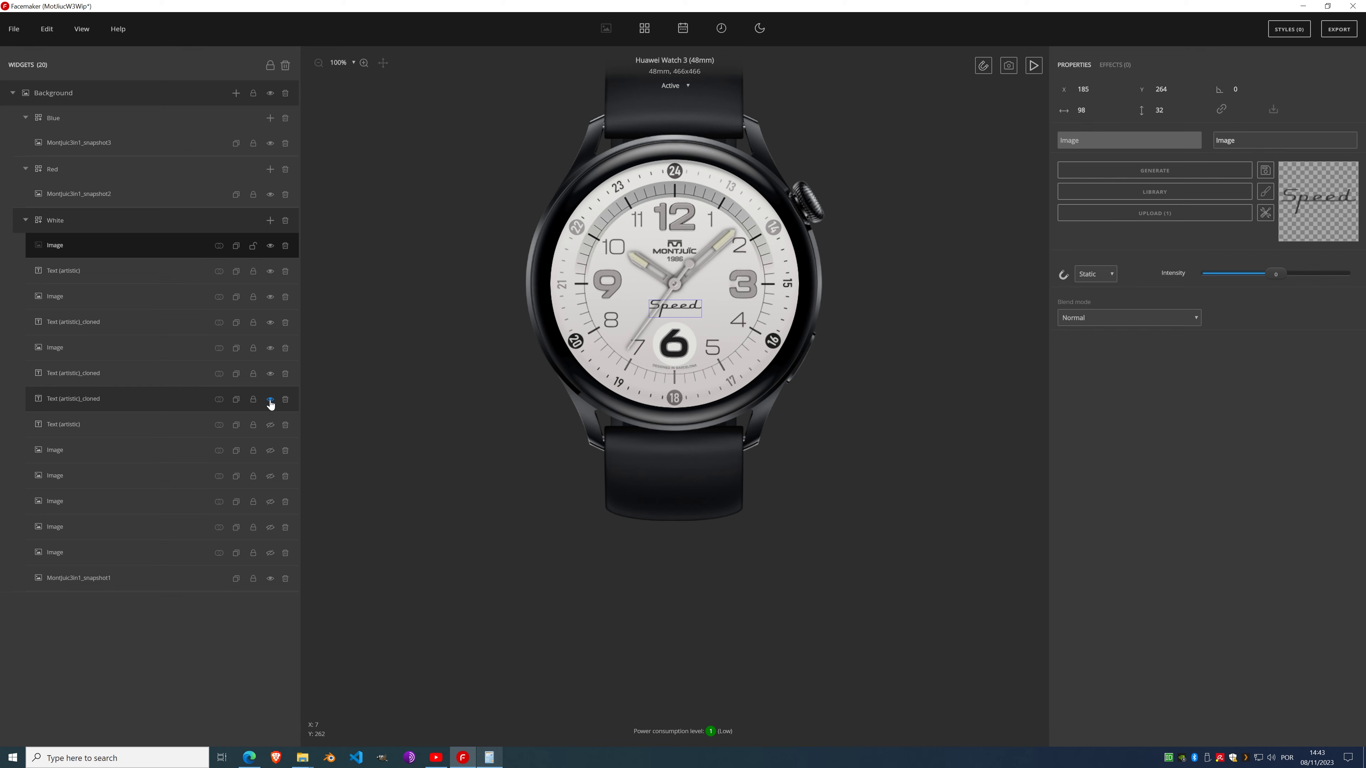
left_click(270, 425)
left_click(271, 451)
left_click(270, 476)
left_click(270, 502)
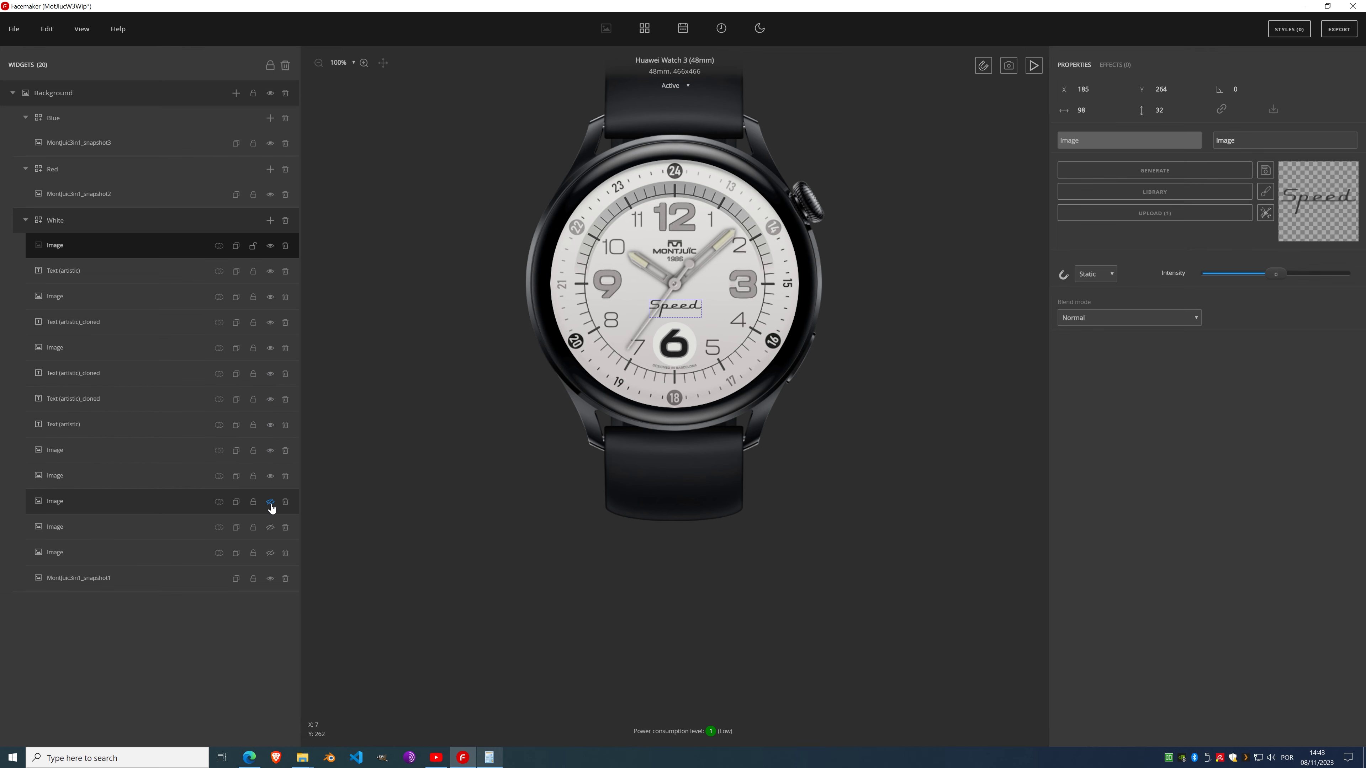
left_click(271, 528)
left_click(269, 554)
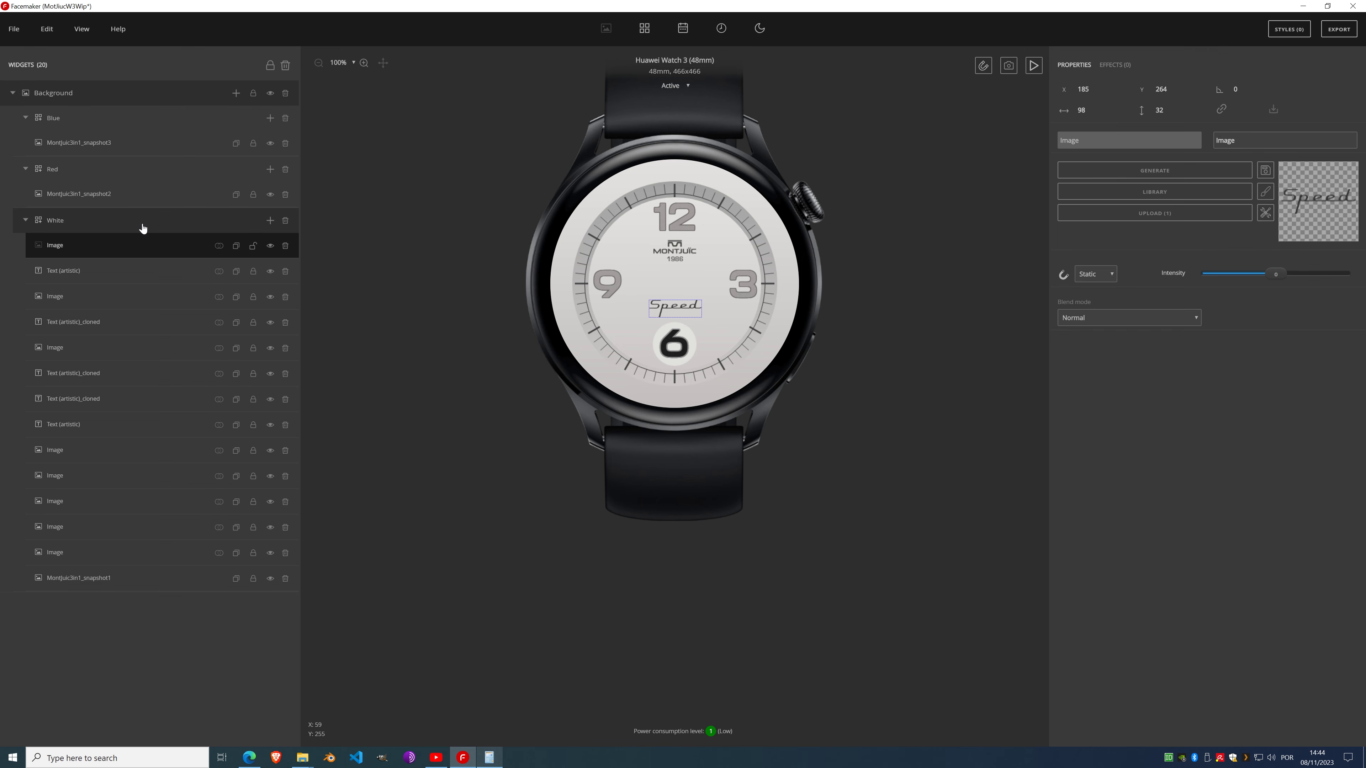
Step: Compare the Red and Blue group snapshots with the rebuilt White dial, and inspect its Speed lettering
left_click(97, 195)
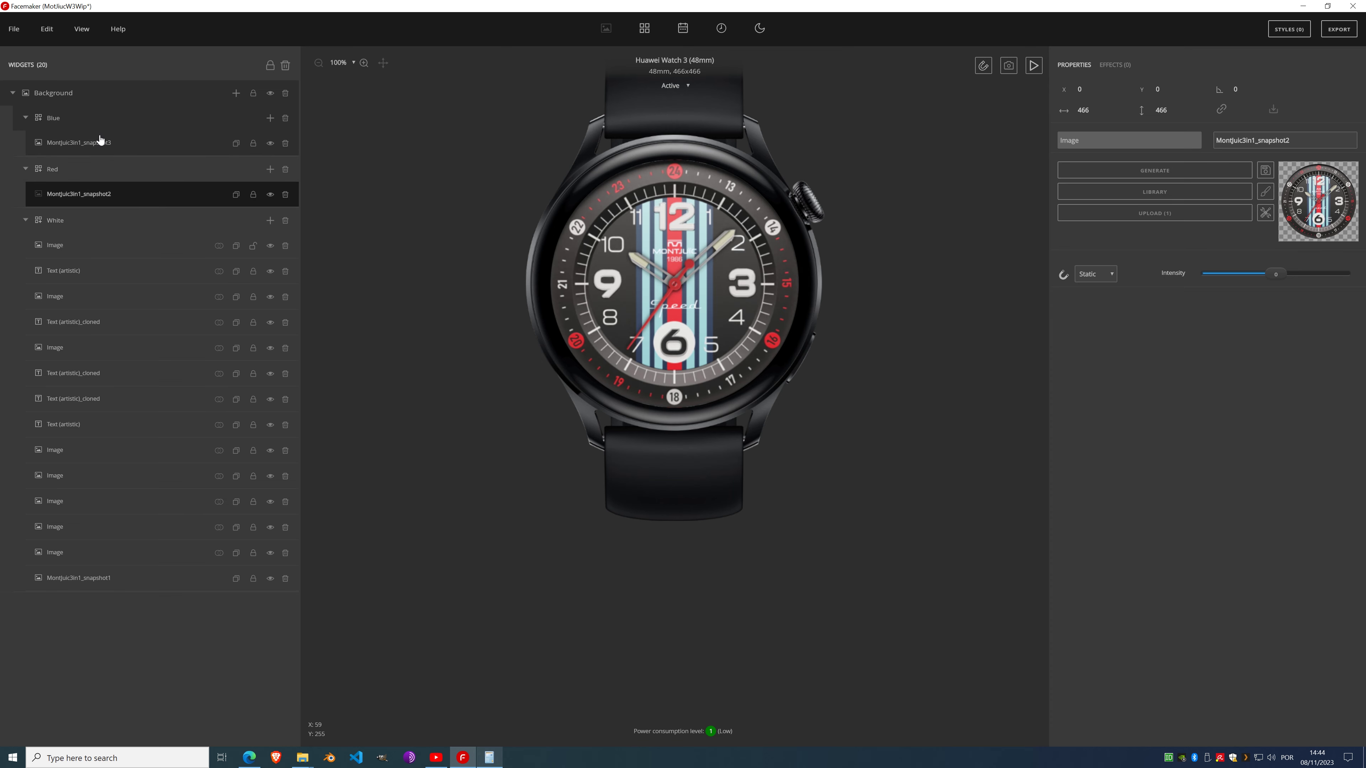
left_click(99, 141)
left_click(96, 194)
left_click(95, 143)
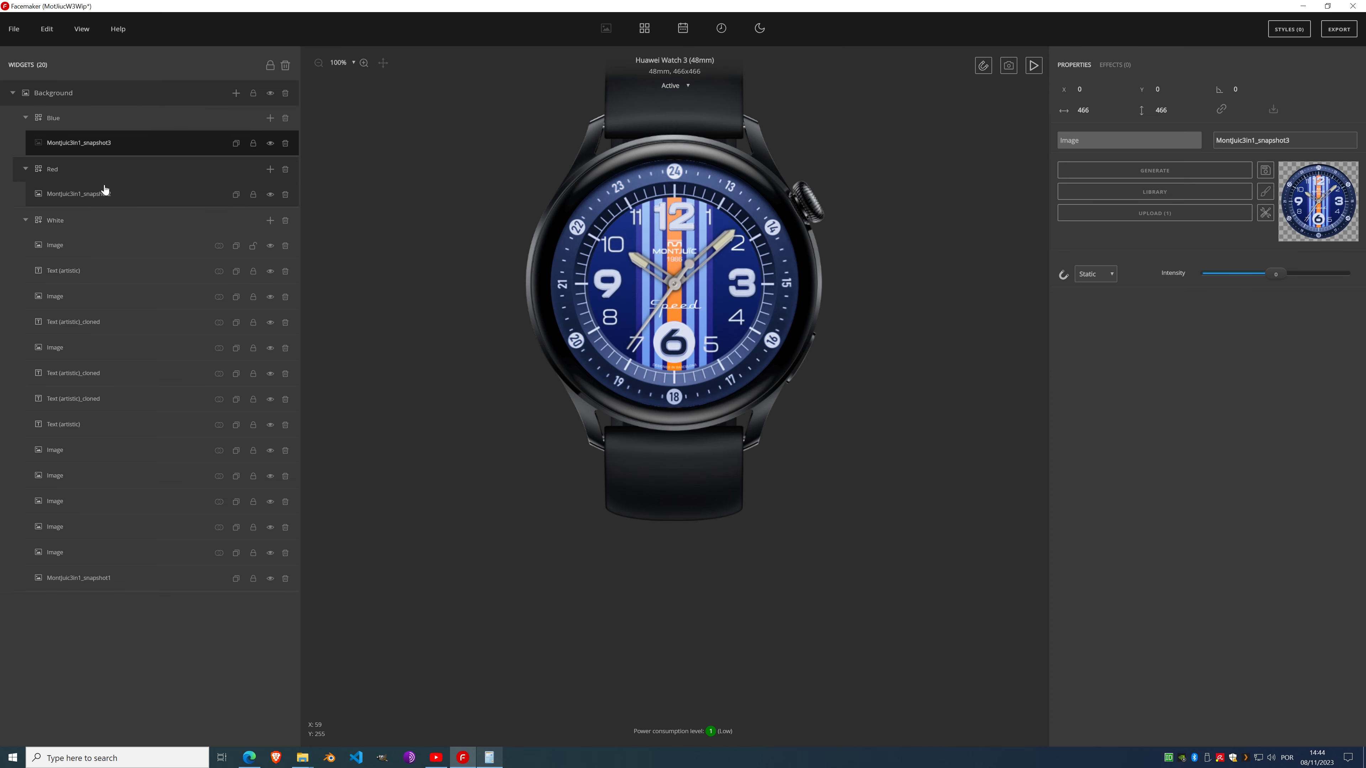
left_click(105, 191)
left_click(96, 142)
left_click(98, 194)
left_click(86, 249)
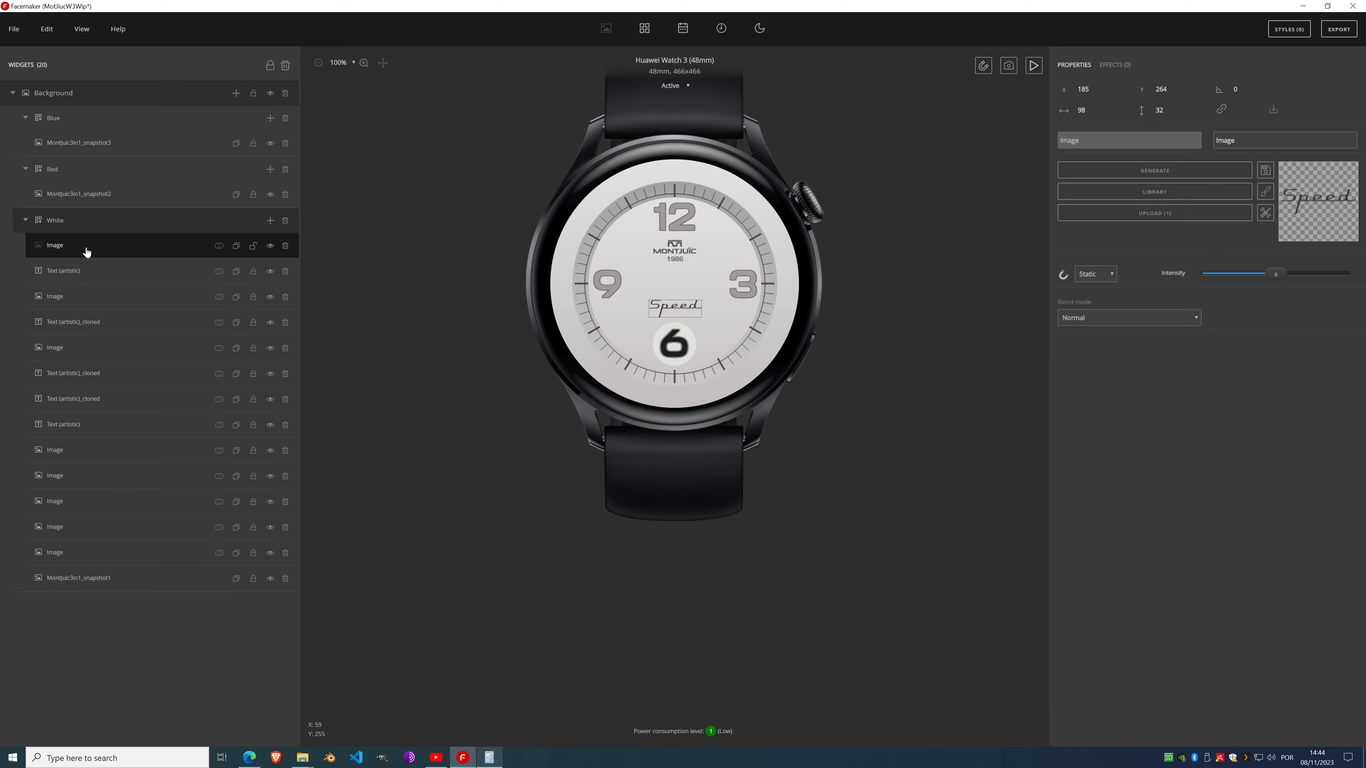
scroll(677, 286, "up", 5)
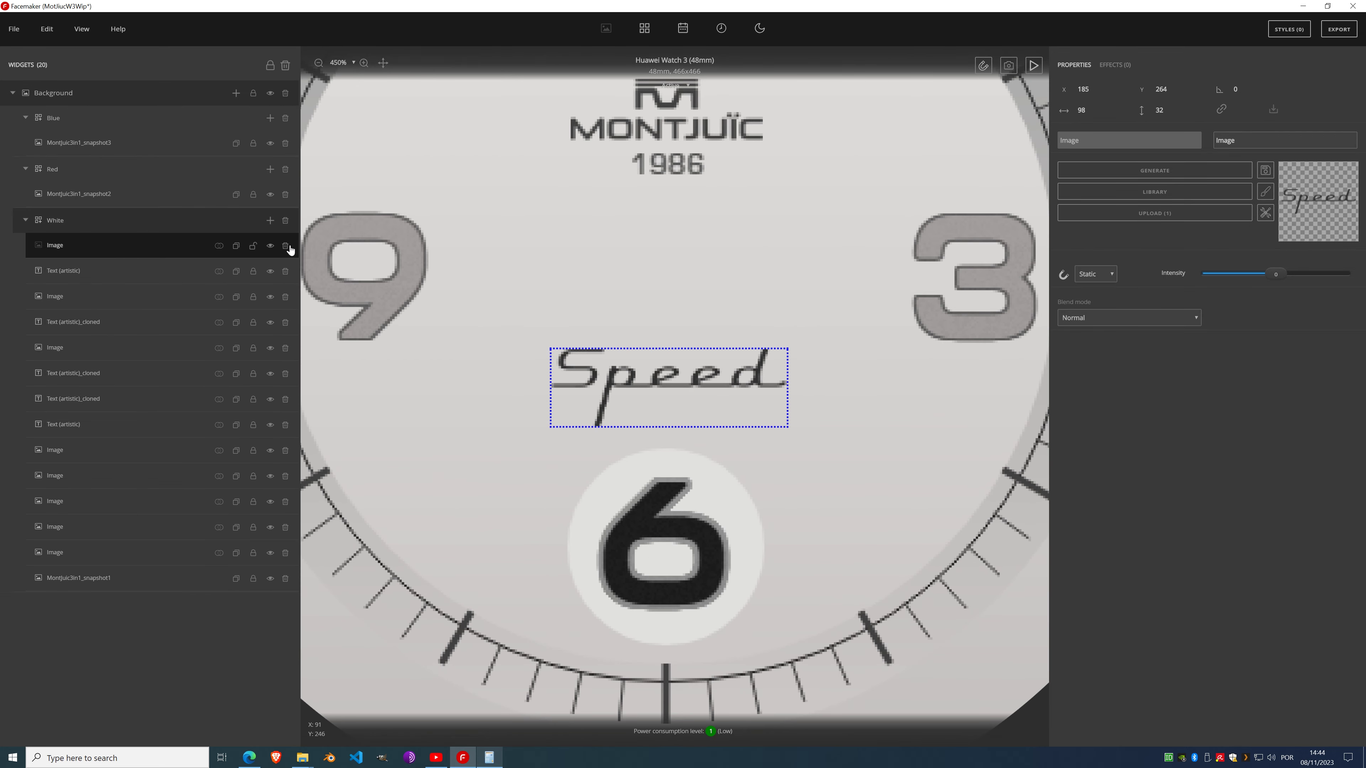
scroll(694, 280, "down", 5)
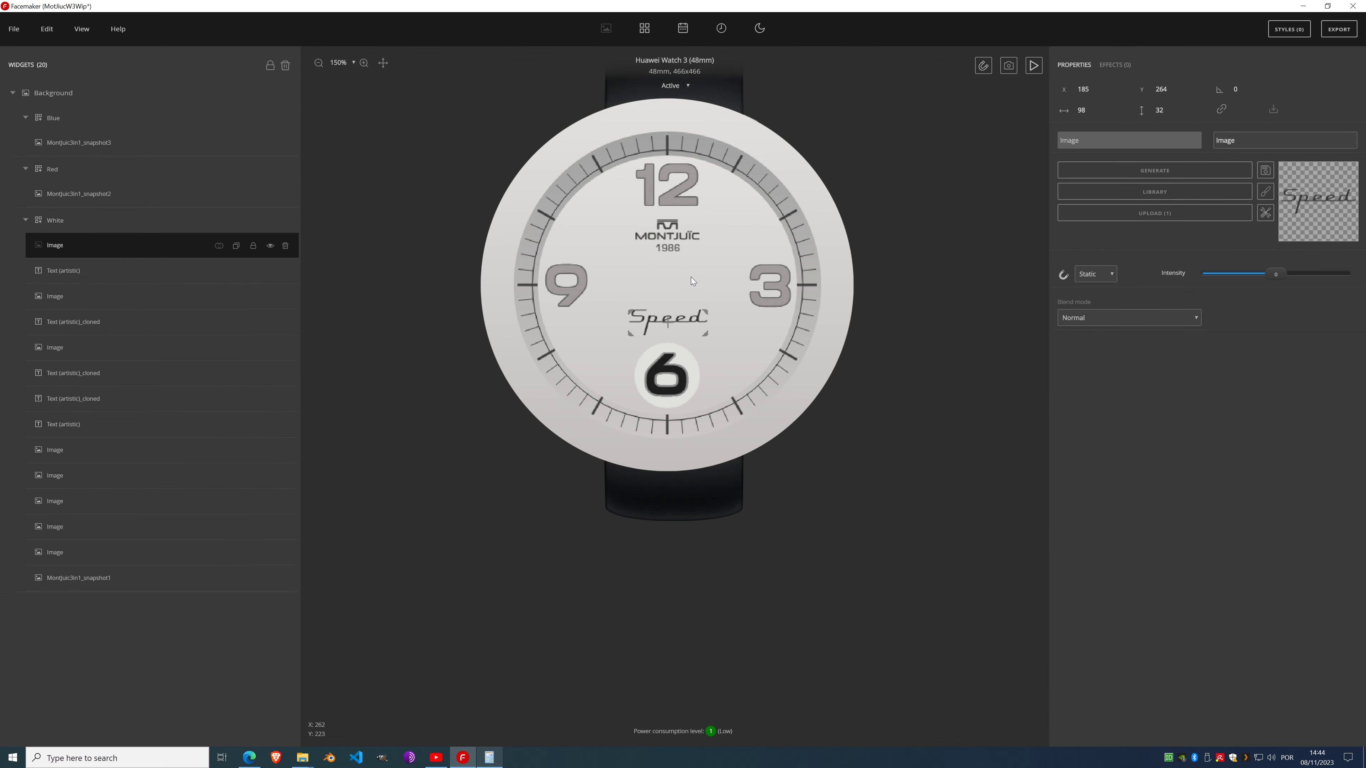
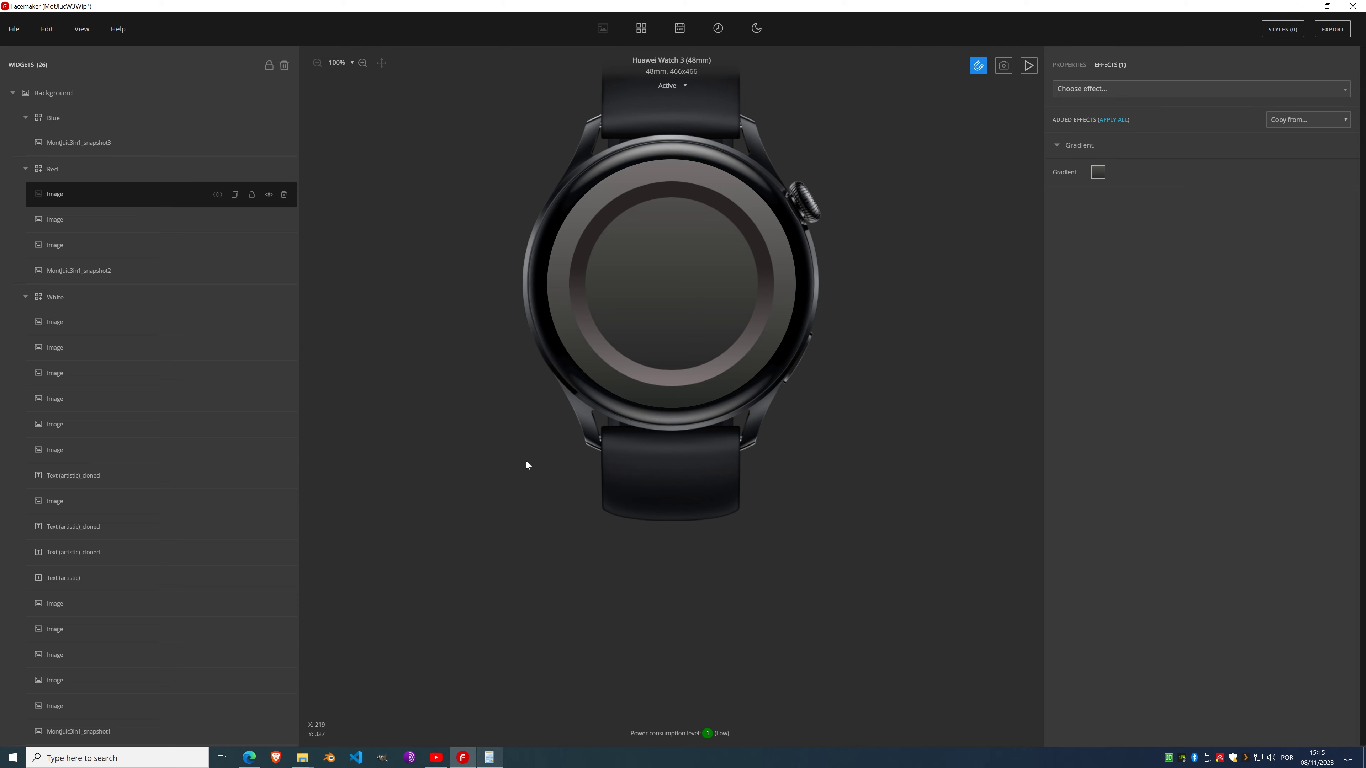
Step: Hide the three Image widgets in the Red group to expose the red reference snapshot
left_click(268, 195)
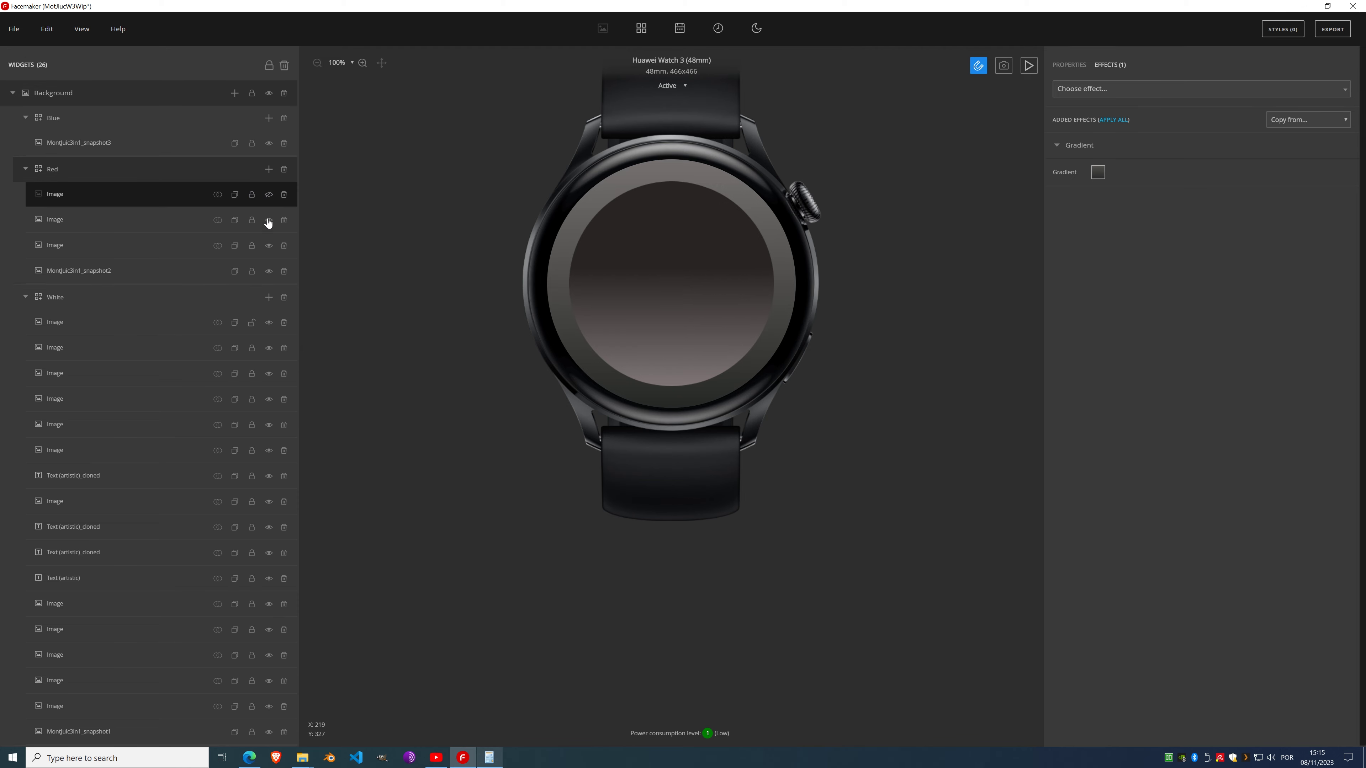
left_click(269, 222)
left_click(269, 246)
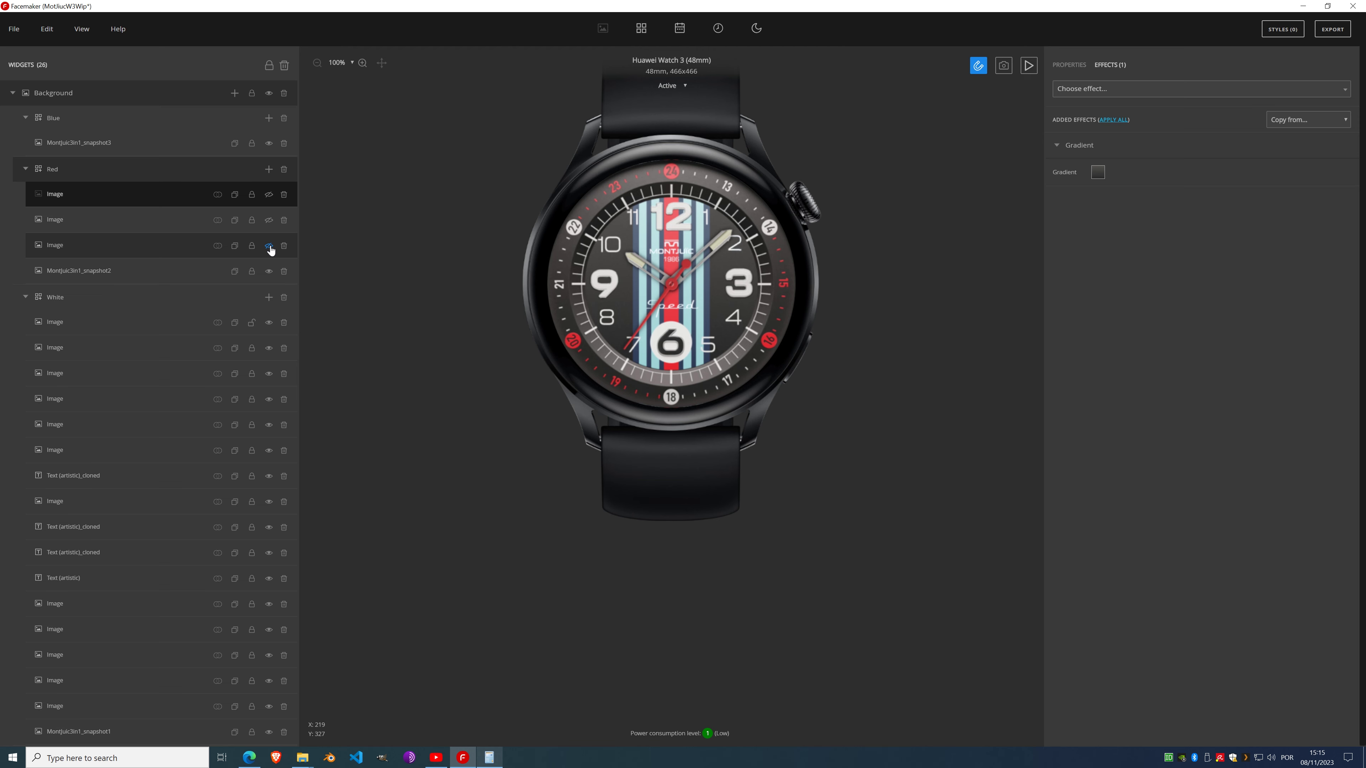
Step: Sample both end colours of the lowest Red group Image's gradient from the lower and upper outer ring of the reference
left_click(181, 247)
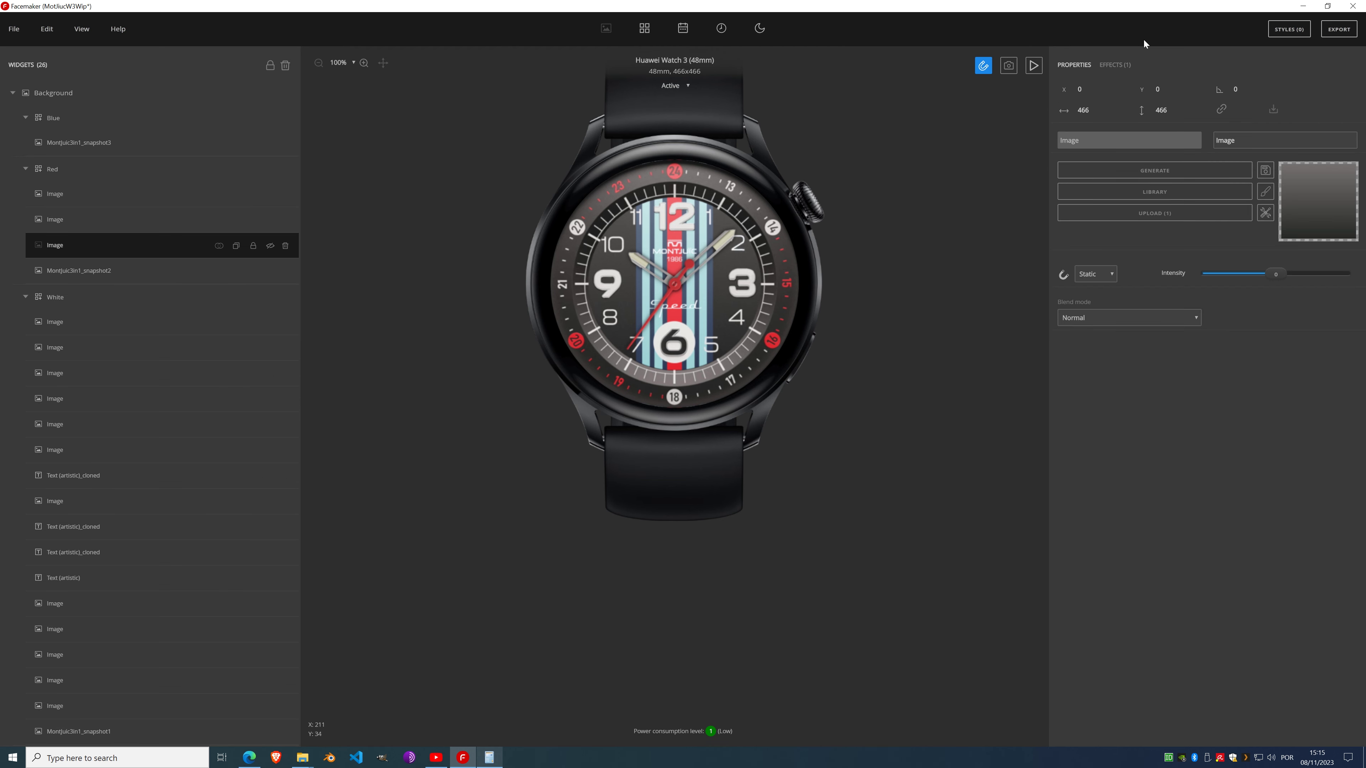
left_click(1114, 65)
left_click(1098, 172)
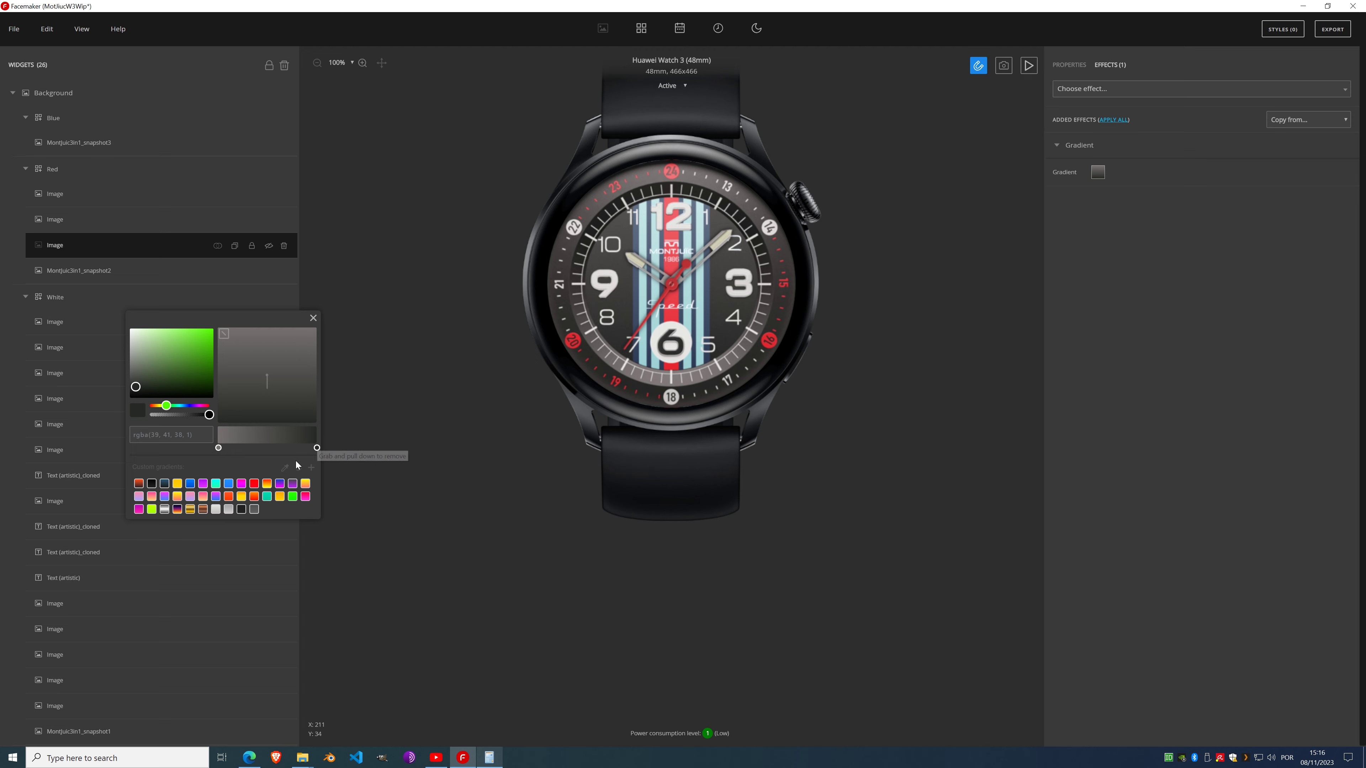
left_click(285, 467)
left_click(690, 397)
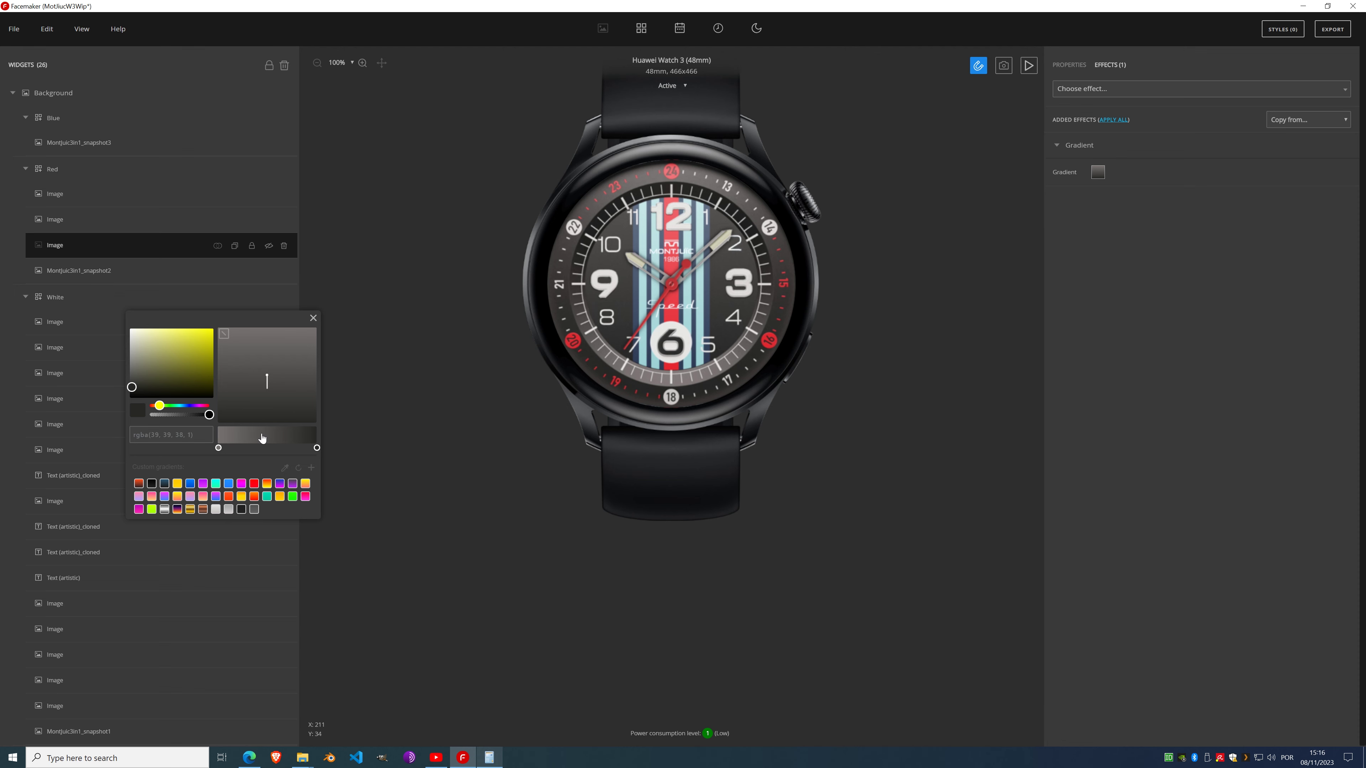
left_click(218, 448)
left_click(285, 465)
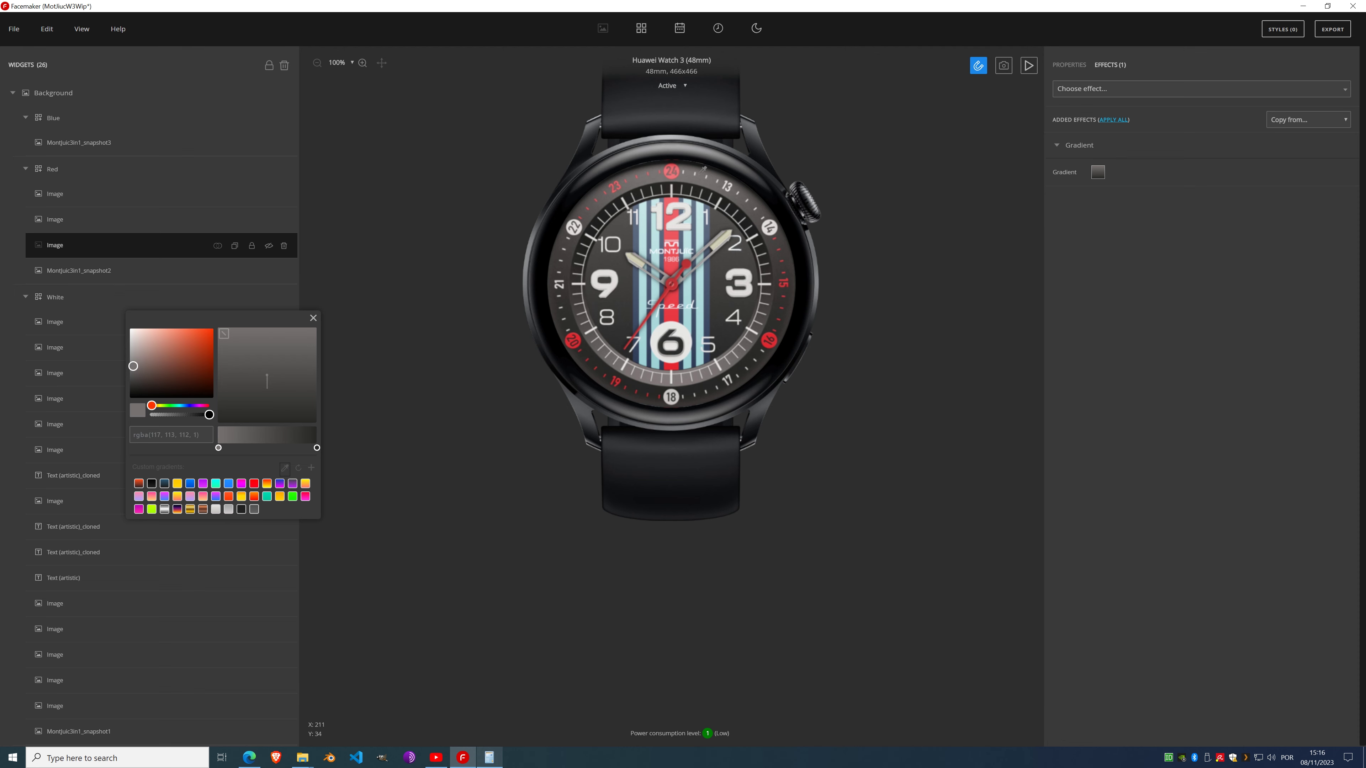
left_click(691, 181)
Step: Move the gradient's dark end stop inward and add a middle stop coloured rgba(57, 57, 57, 1)
left_click_drag(315, 448, 302, 453)
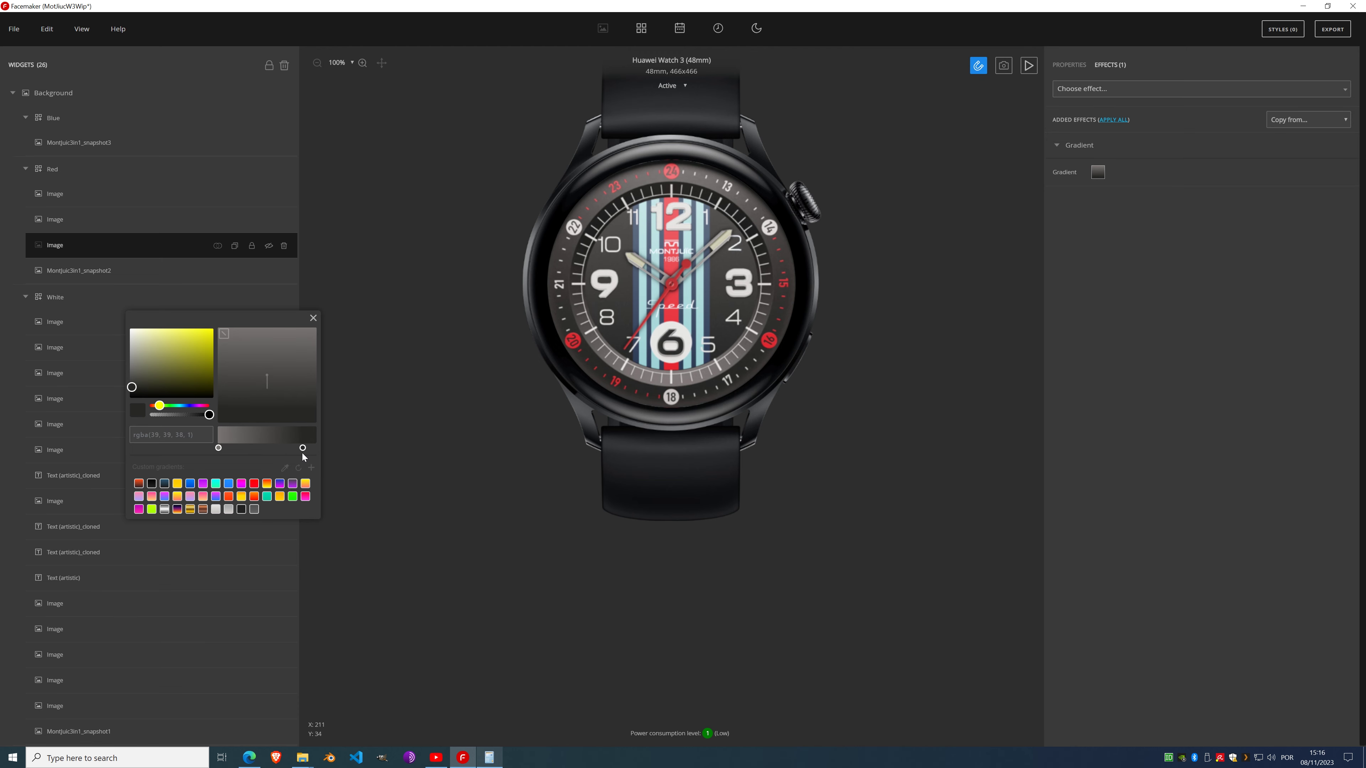
left_click(265, 447)
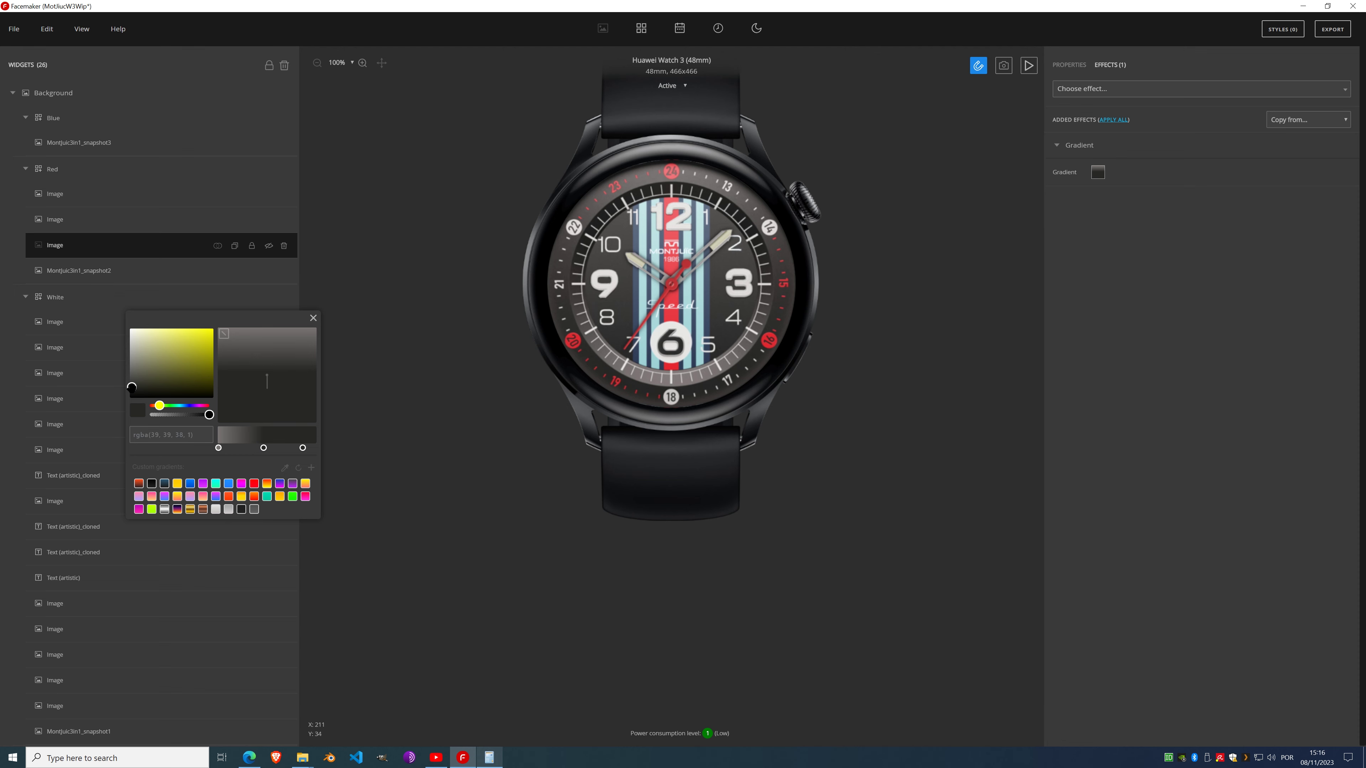
left_click_drag(130, 386, 129, 382)
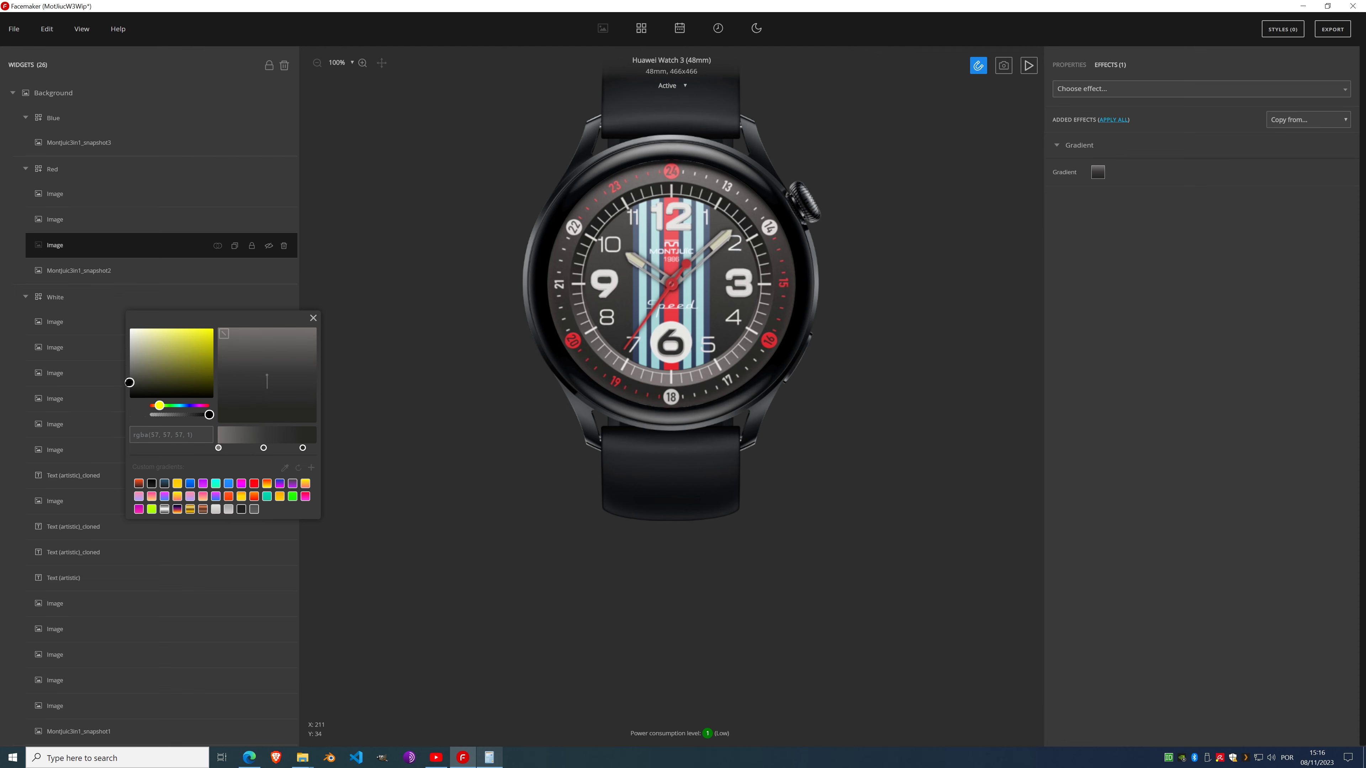
Step: Close the gradient editor, show the Red group's Image widgets again, and hide only the topmost one
left_click(313, 318)
left_click(269, 220)
left_click(269, 194)
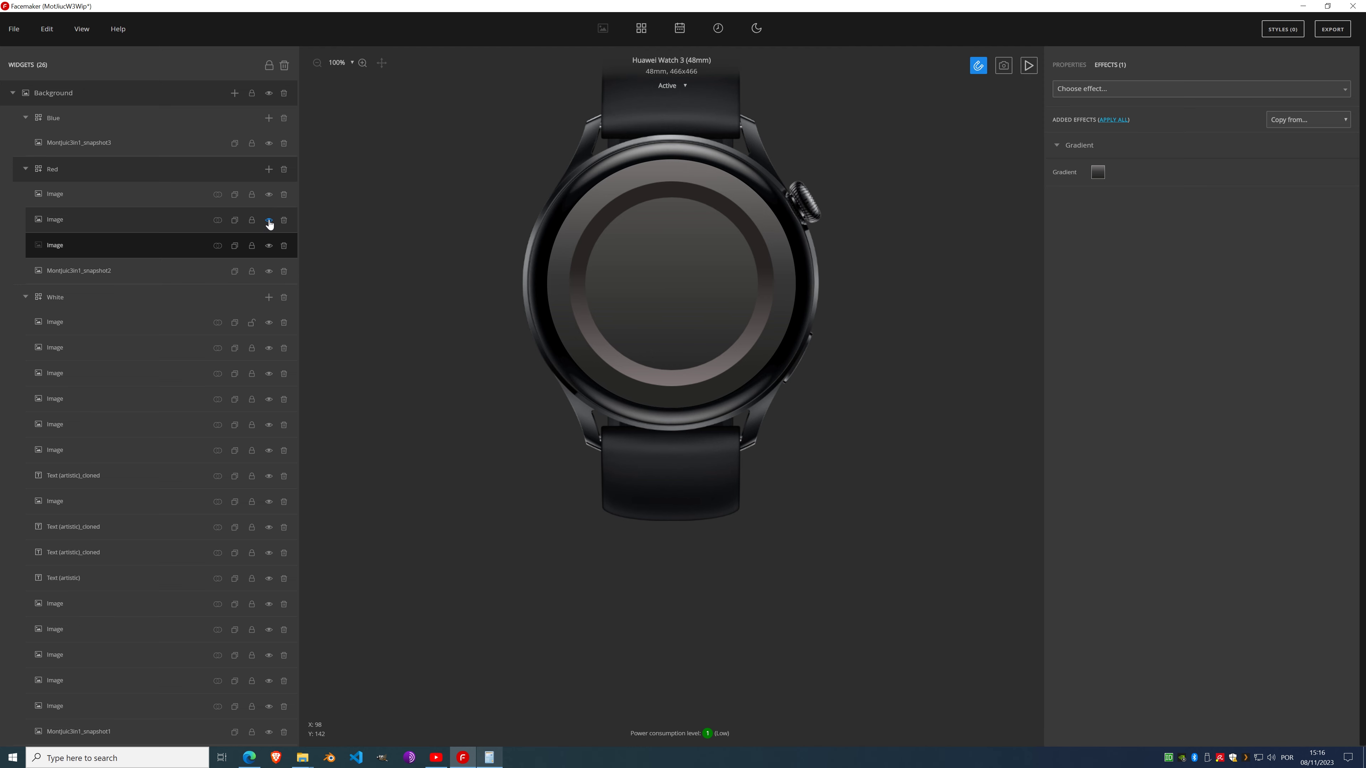
left_click(269, 194)
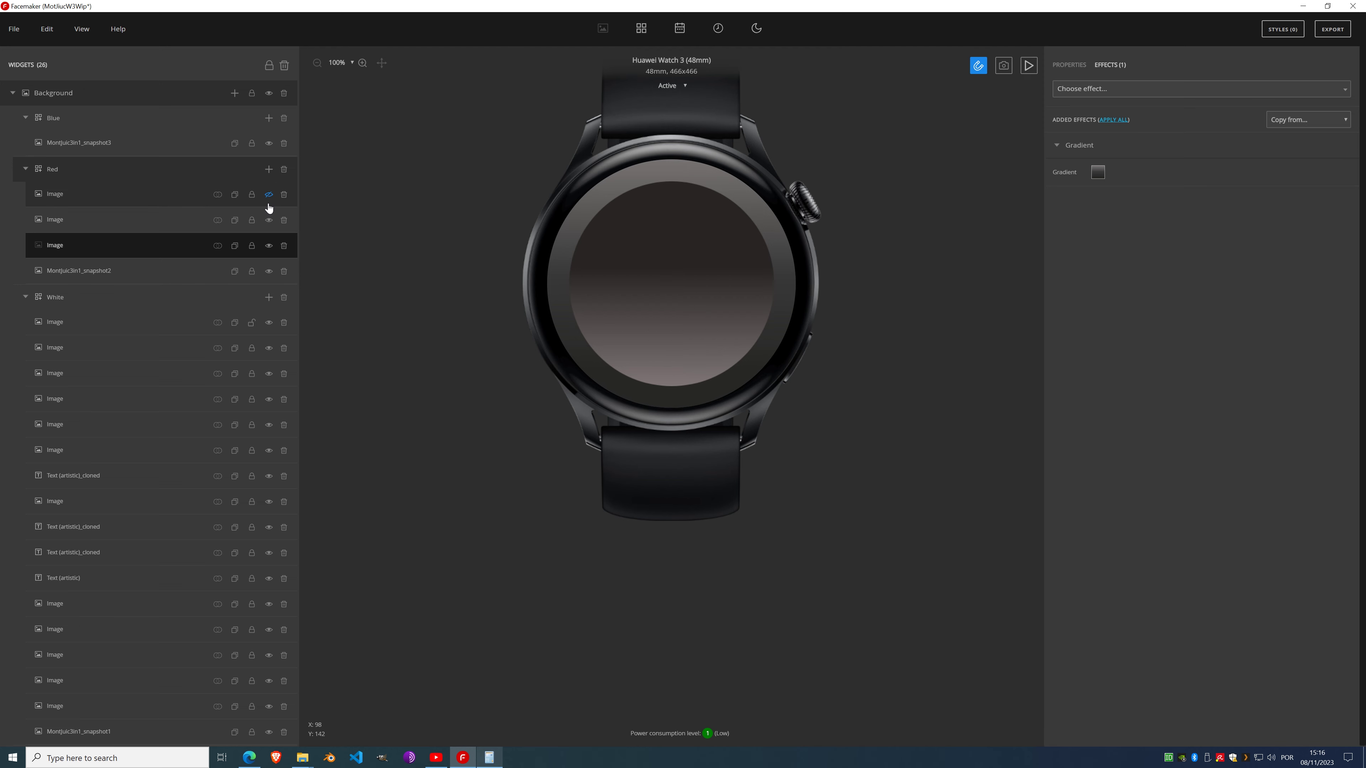
Step: Hide the Red group's two lower Images and sample the middle Image's dark gradient stop from the reference's upper middle ring
left_click(269, 246)
left_click(269, 220)
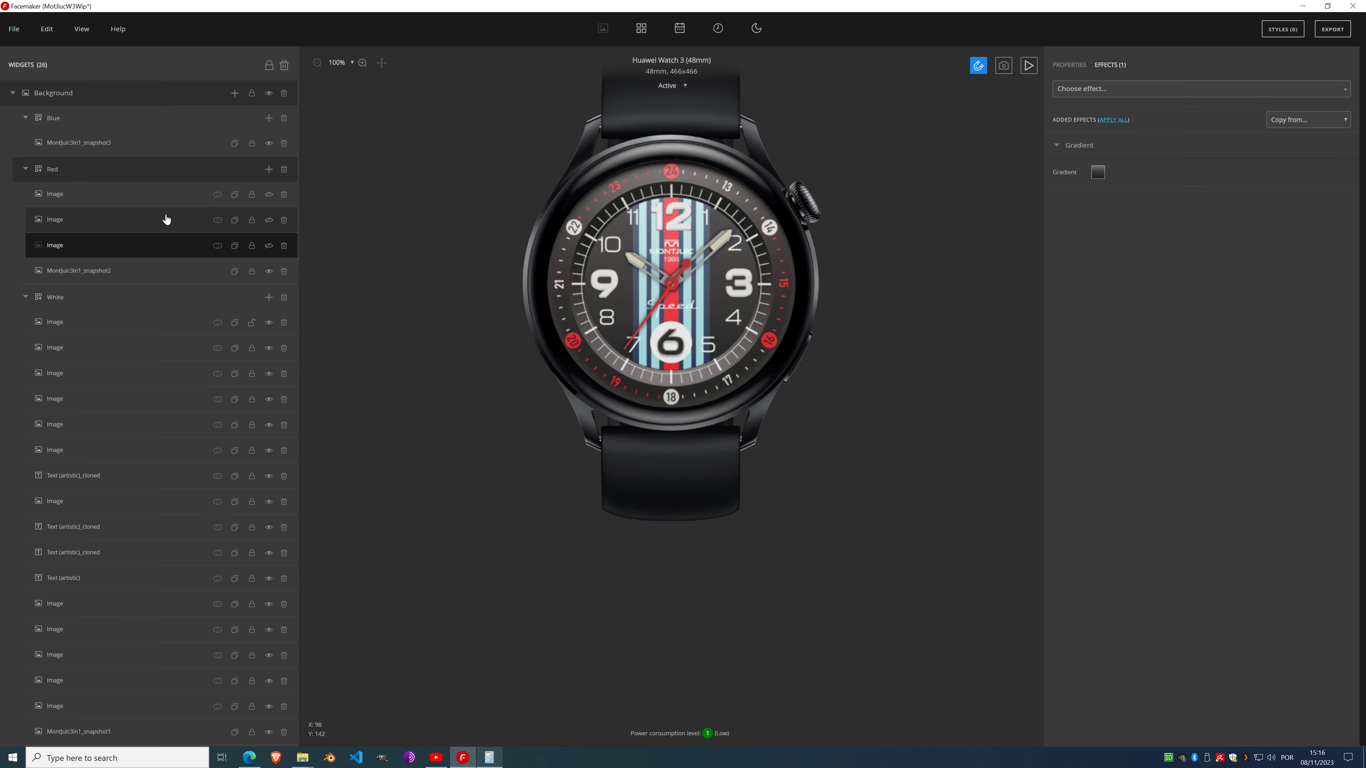
left_click(143, 222)
left_click(1111, 65)
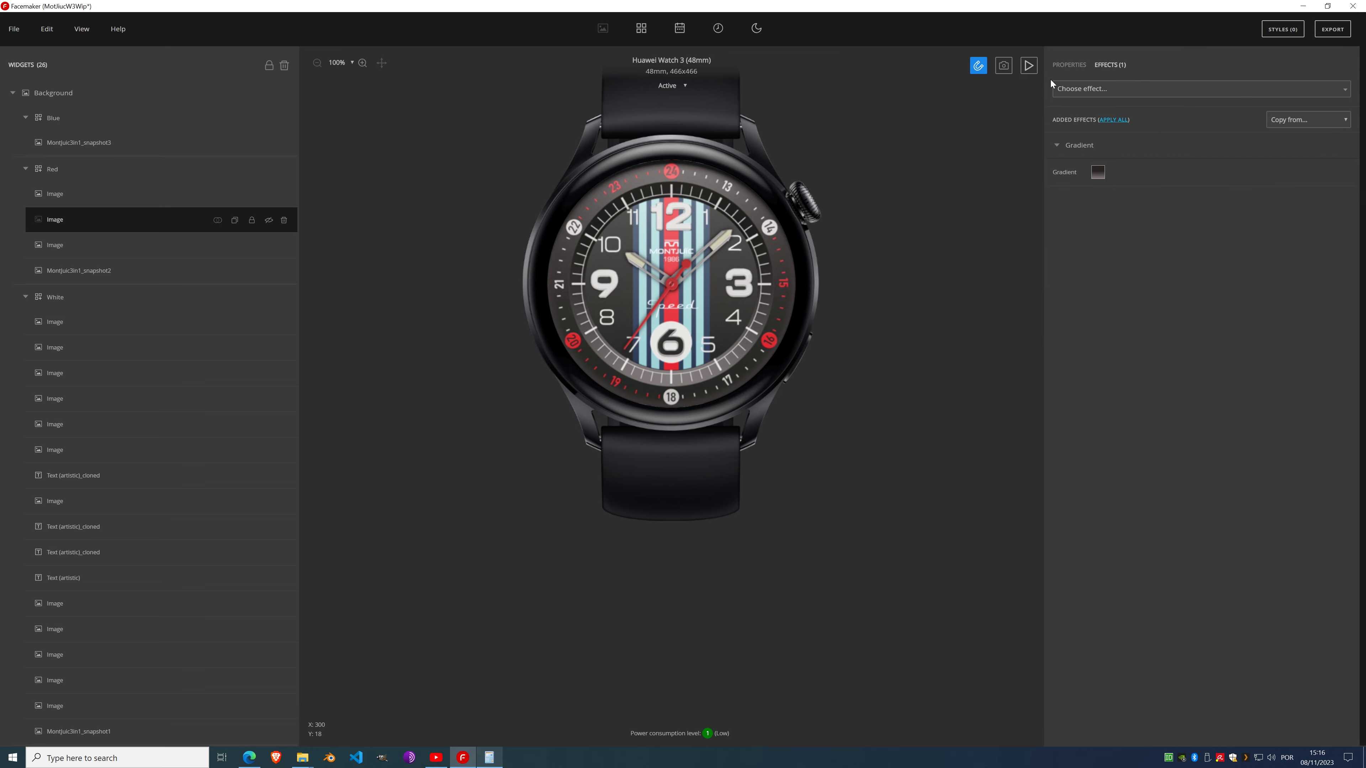
left_click(1098, 172)
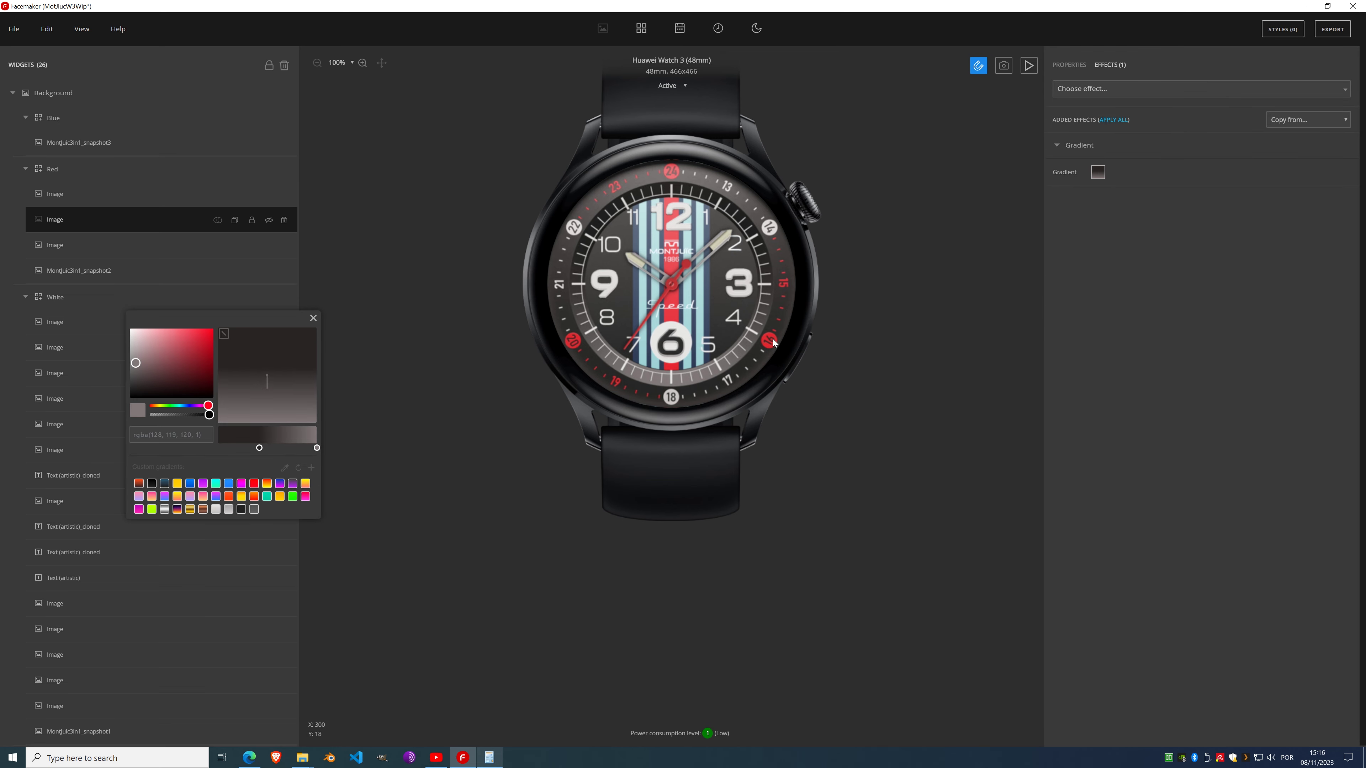
left_click(261, 448)
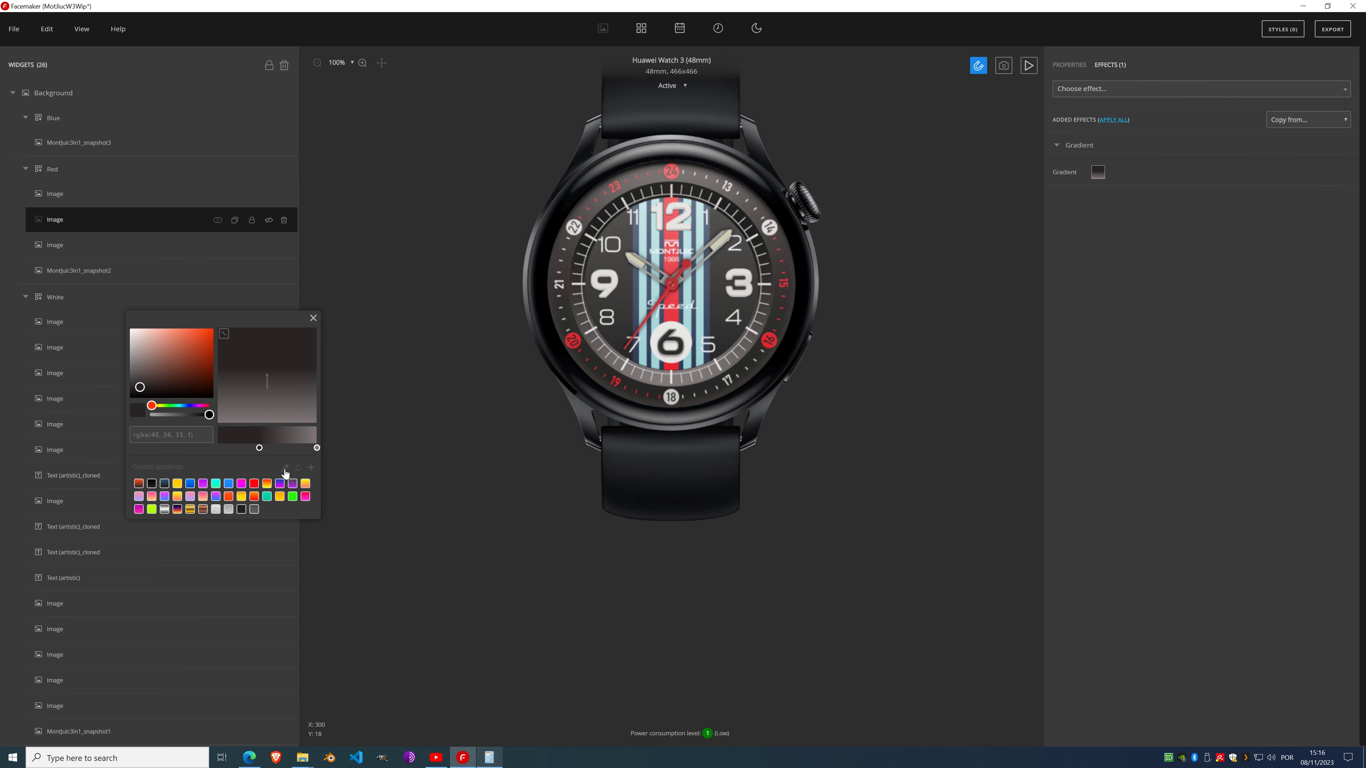
left_click(698, 190)
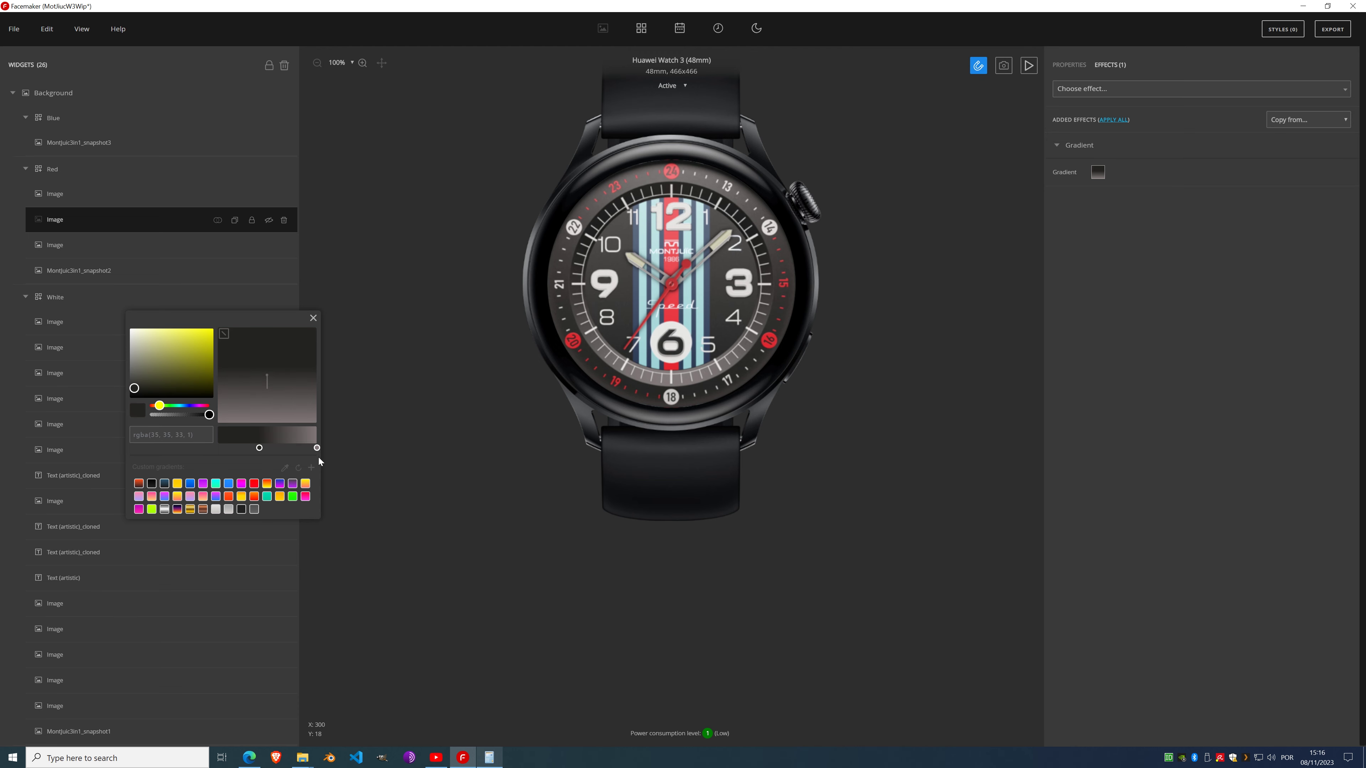
Step: Try sampling the gradient's light end colour from the upper inner dial of the red reference
left_click(316, 449)
left_click(285, 468)
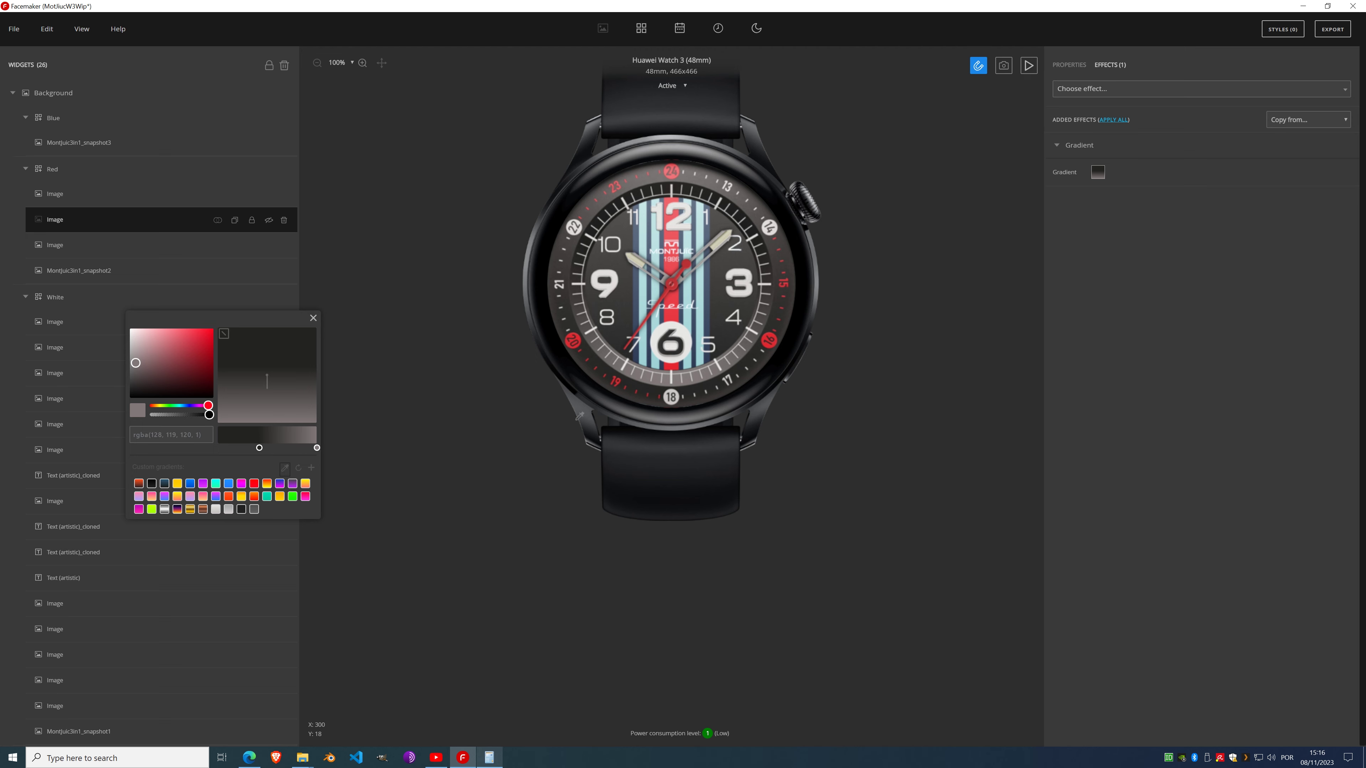
left_click(715, 216)
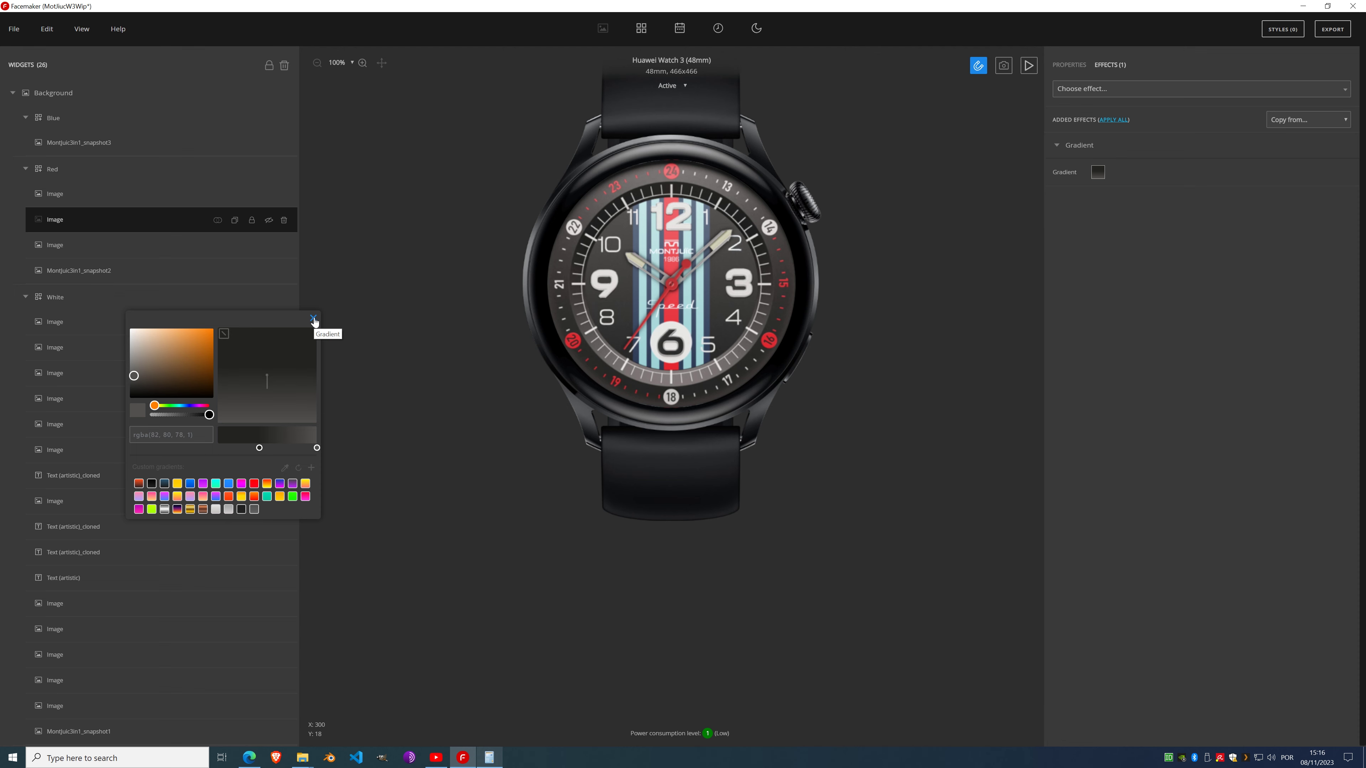
Step: Resample the gradient's dark stop from the reference's upper middle ring and its light stop from the lower middle ring, then close the gradient editor
left_click(258, 448)
left_click(285, 468)
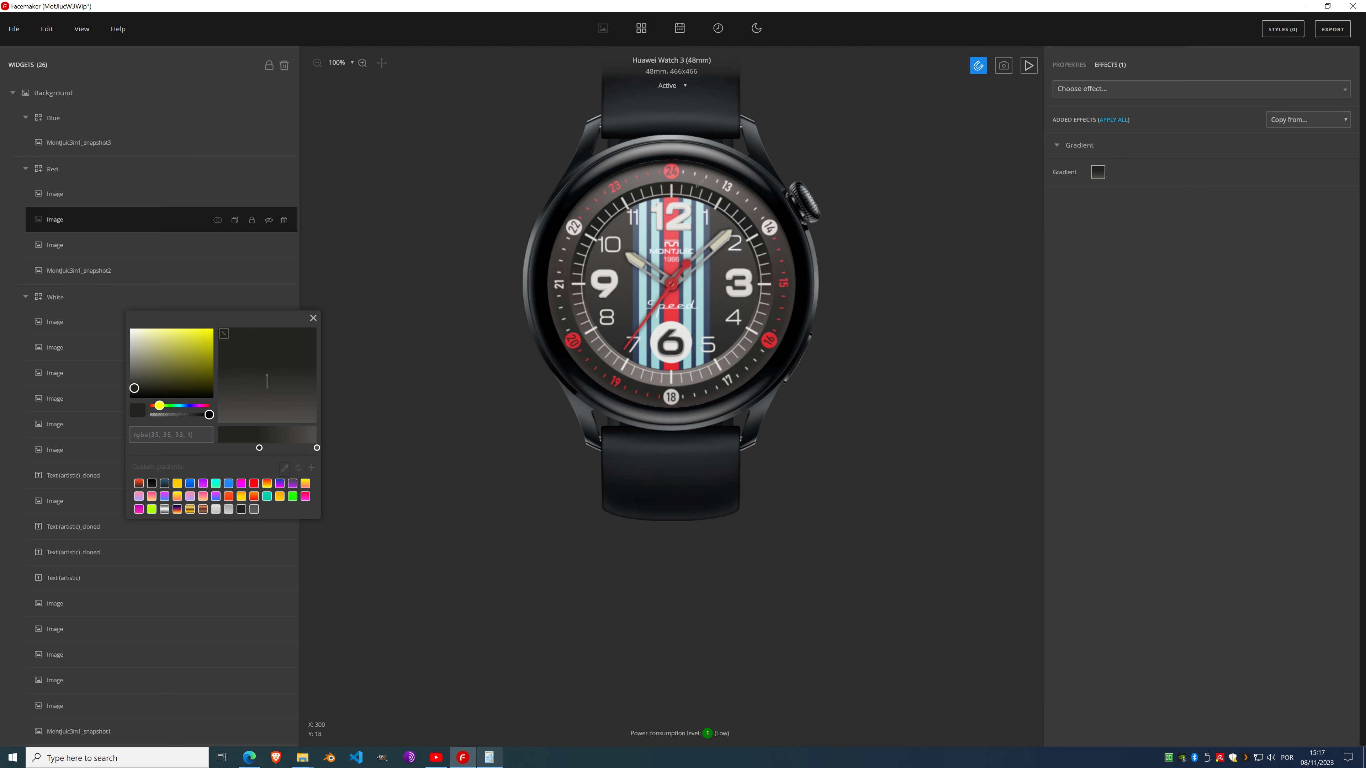
left_click(687, 191)
left_click(316, 448)
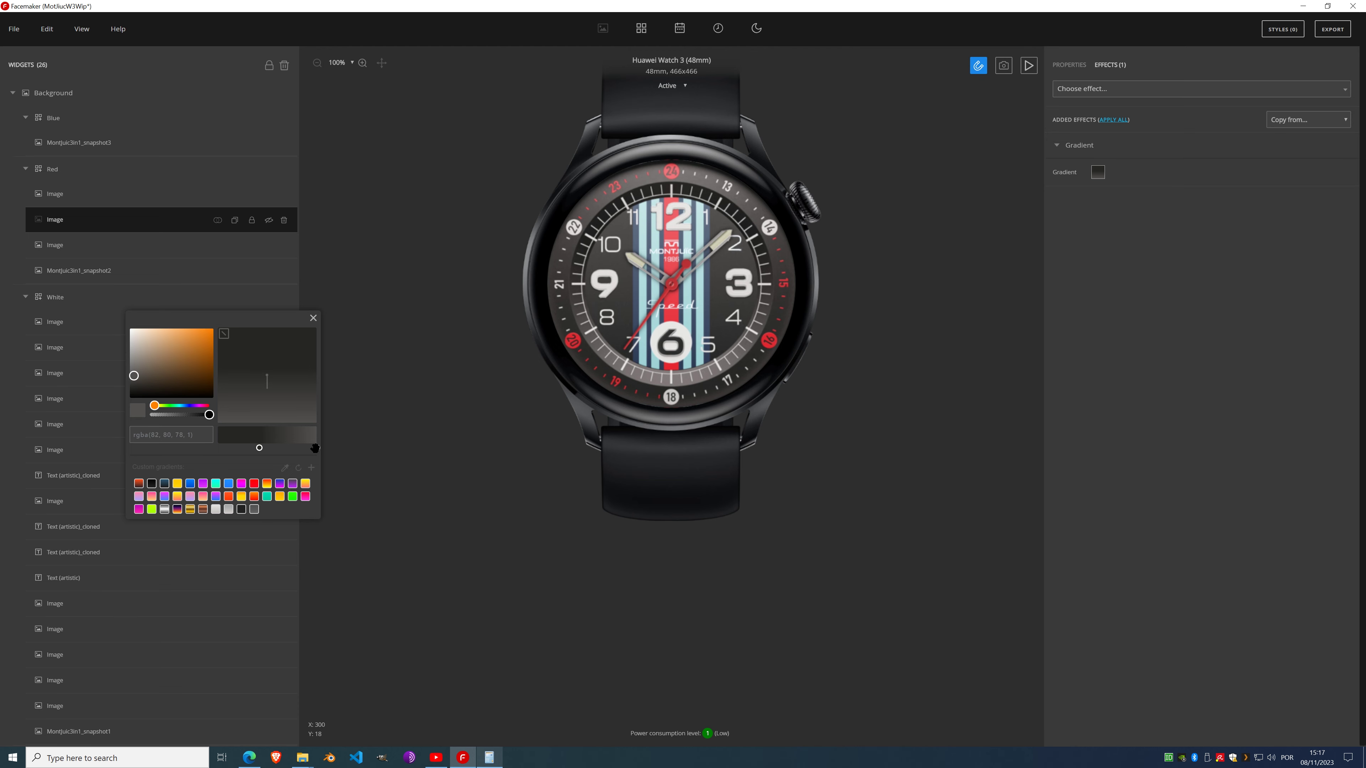
left_click(285, 468)
left_click(689, 381)
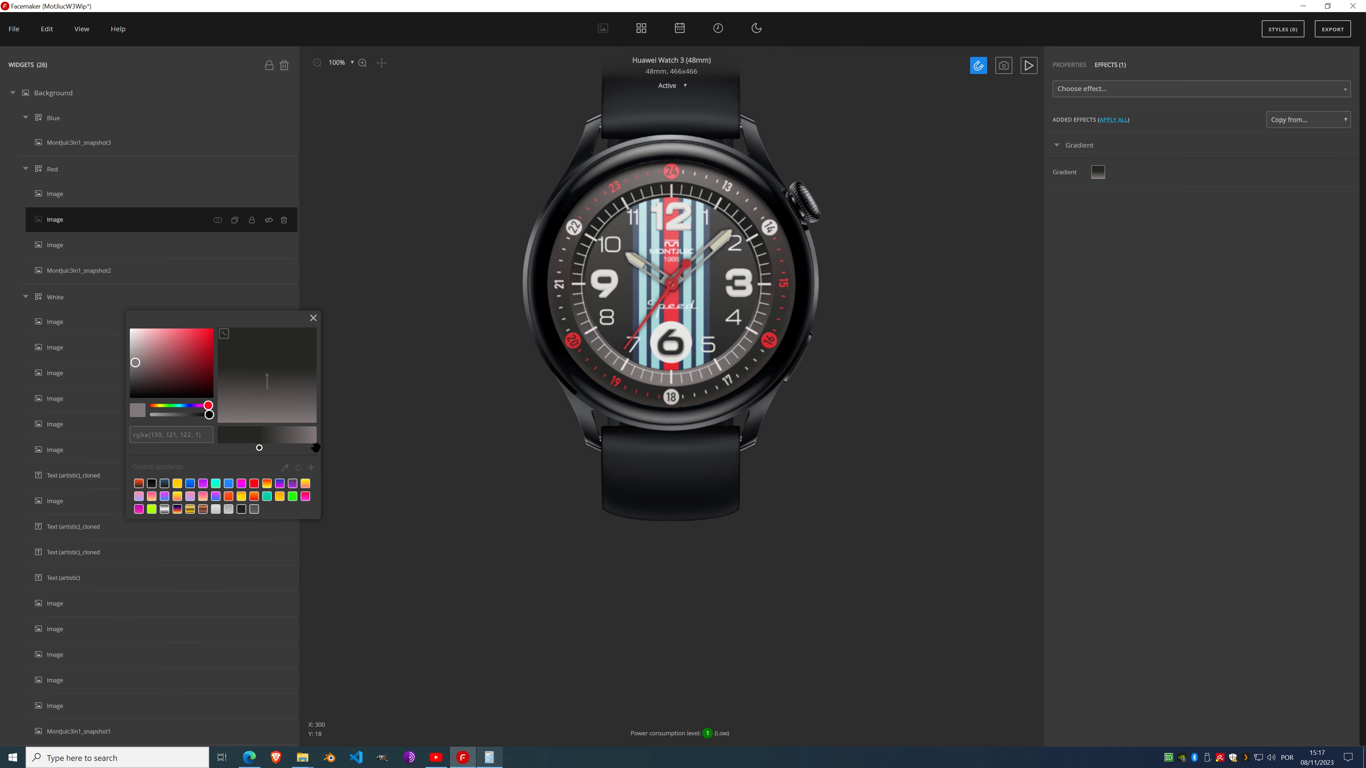
left_click(285, 468)
left_click(313, 319)
Step: Show the Red group's Images to check the nested gradient rings, and hide all three again
left_click(268, 194)
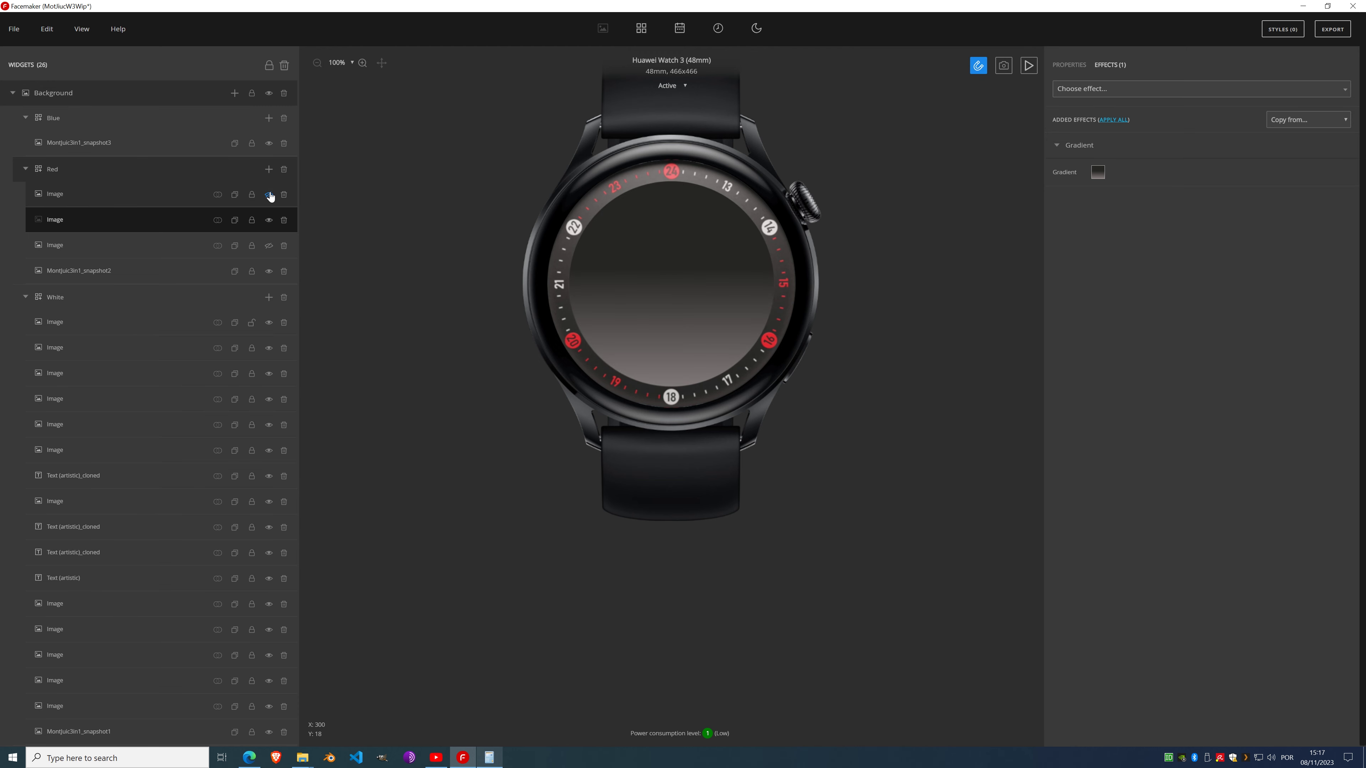
left_click(269, 245)
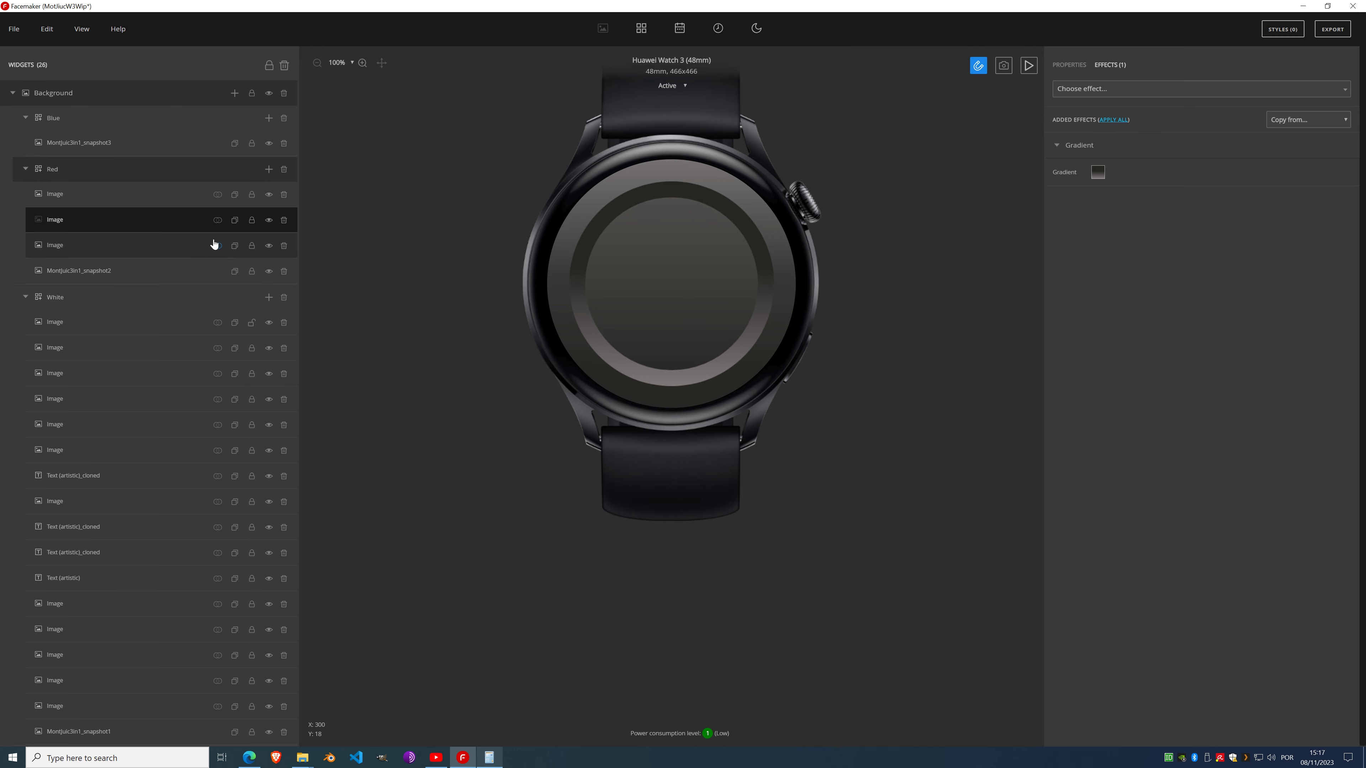
left_click(272, 197)
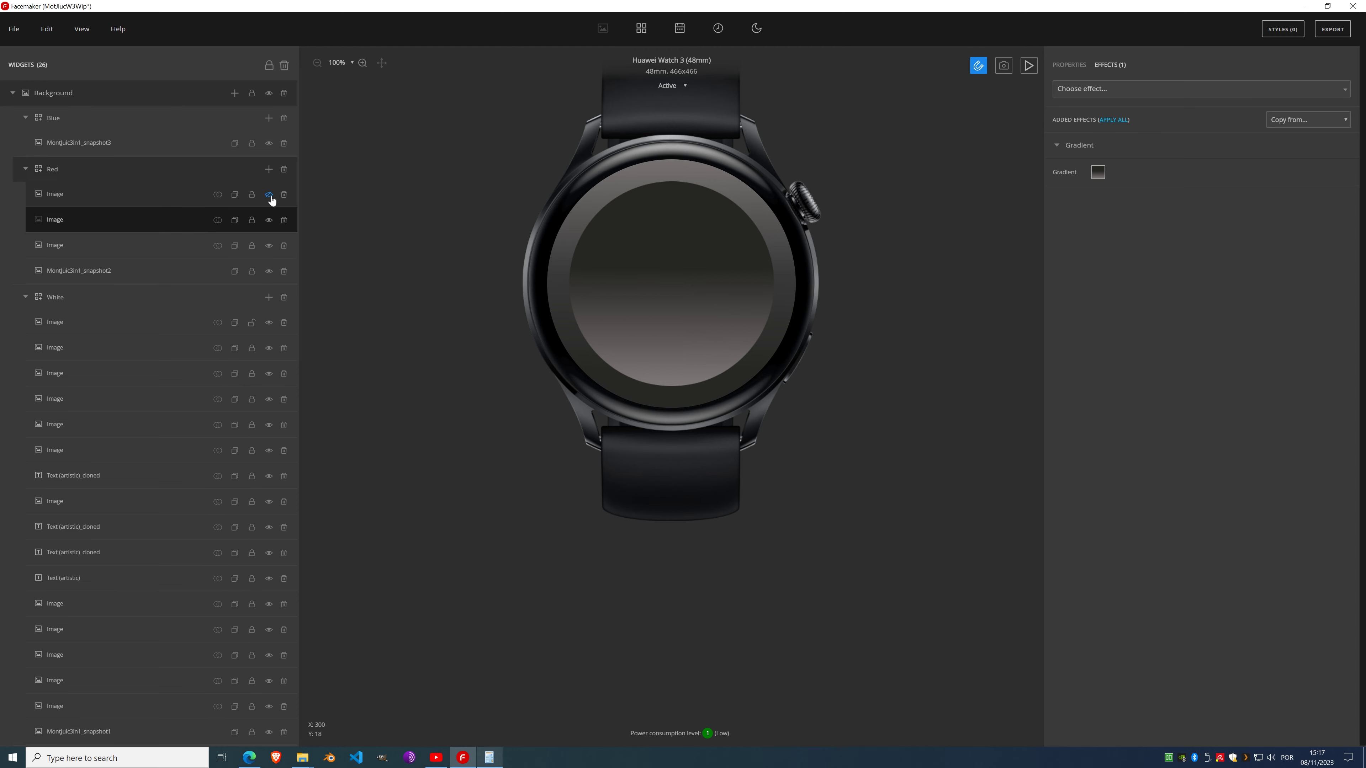
left_click(271, 221)
left_click(269, 246)
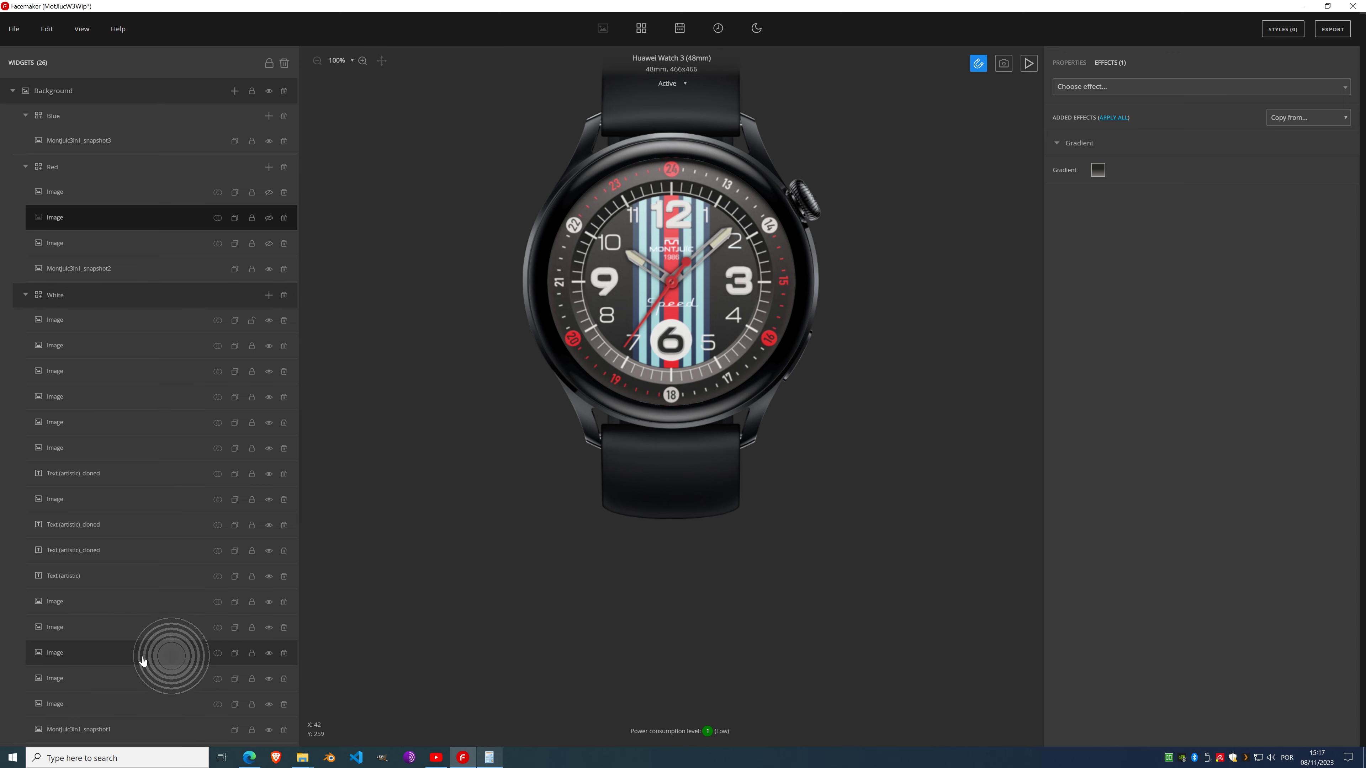
Step: Merge the White group's two tick-mark Images into one widget with the Add operation
left_click(108, 638)
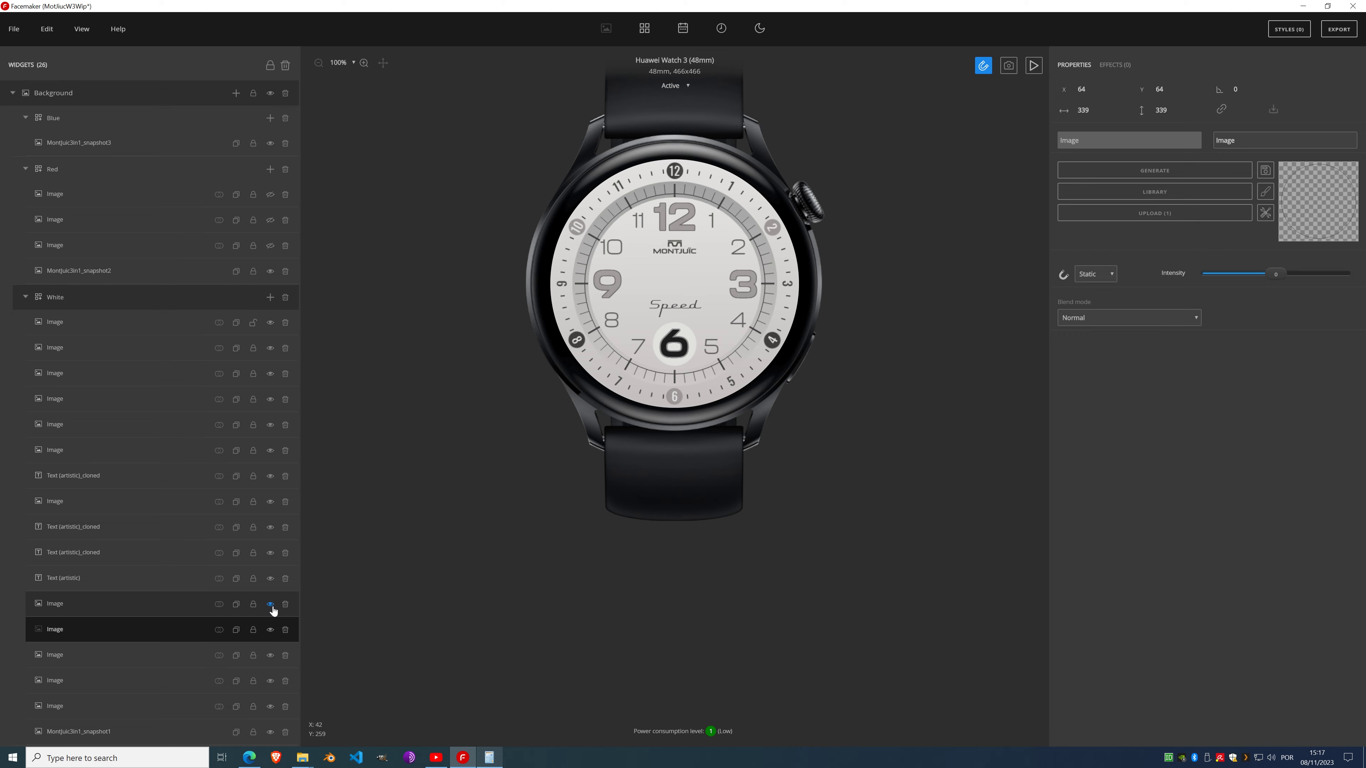
scroll(632, 202, "up", 5)
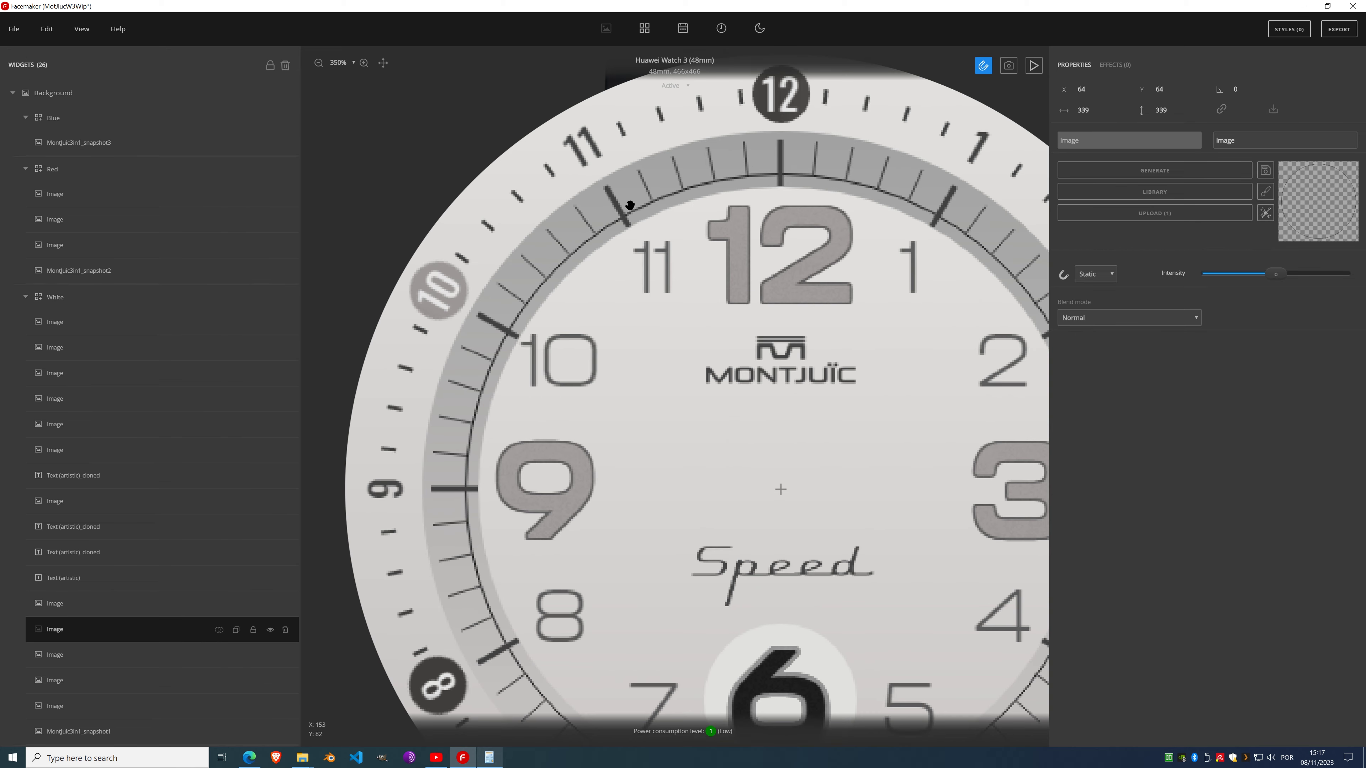
scroll(630, 205, "down", 5)
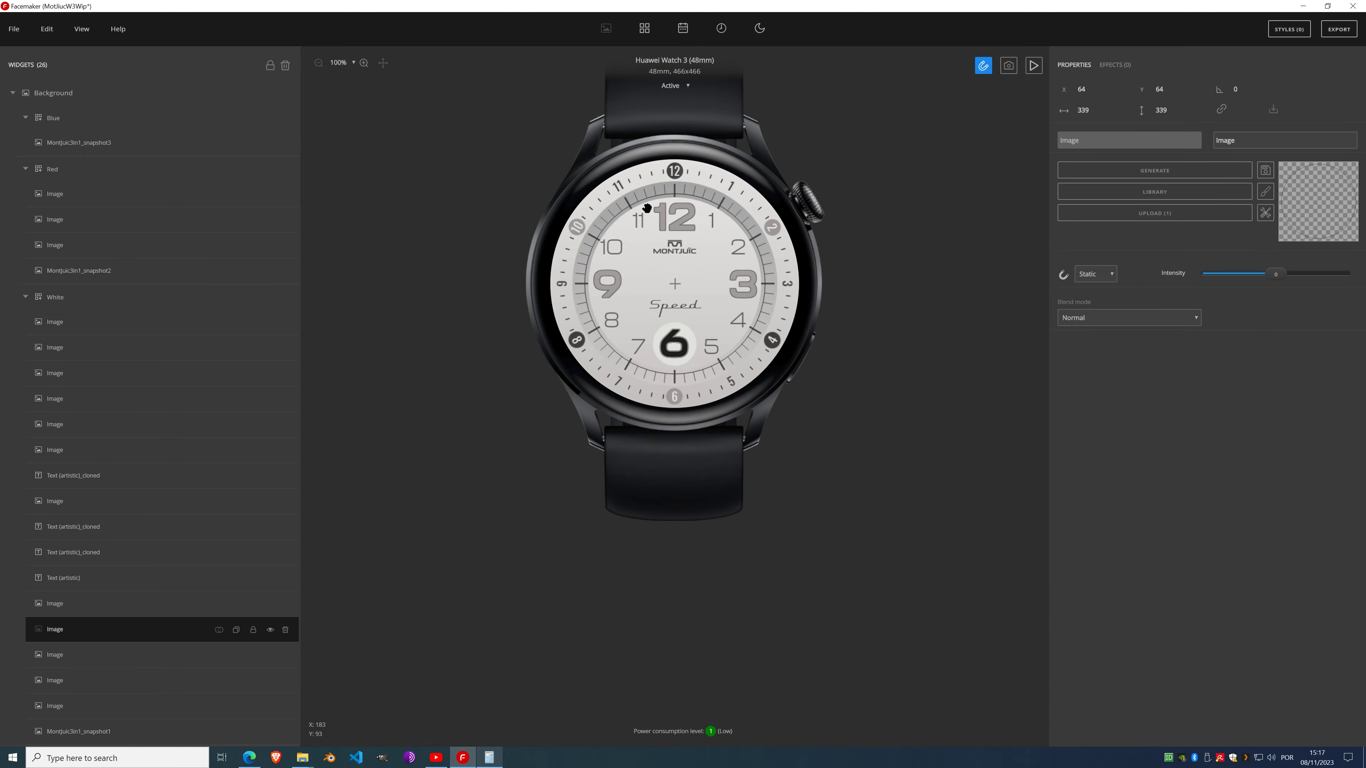
scroll(717, 368, "up", 6)
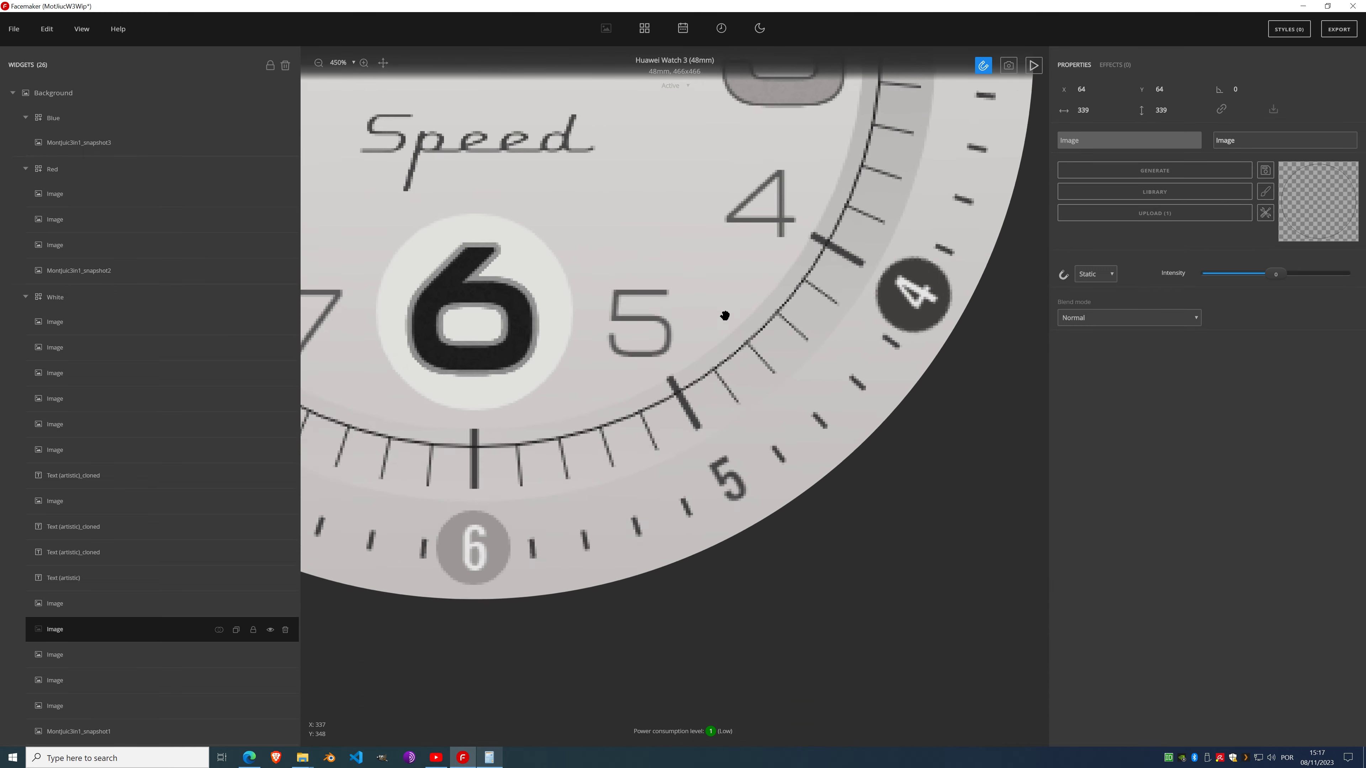
scroll(725, 316, "down", 1)
scroll(725, 316, "down", 5)
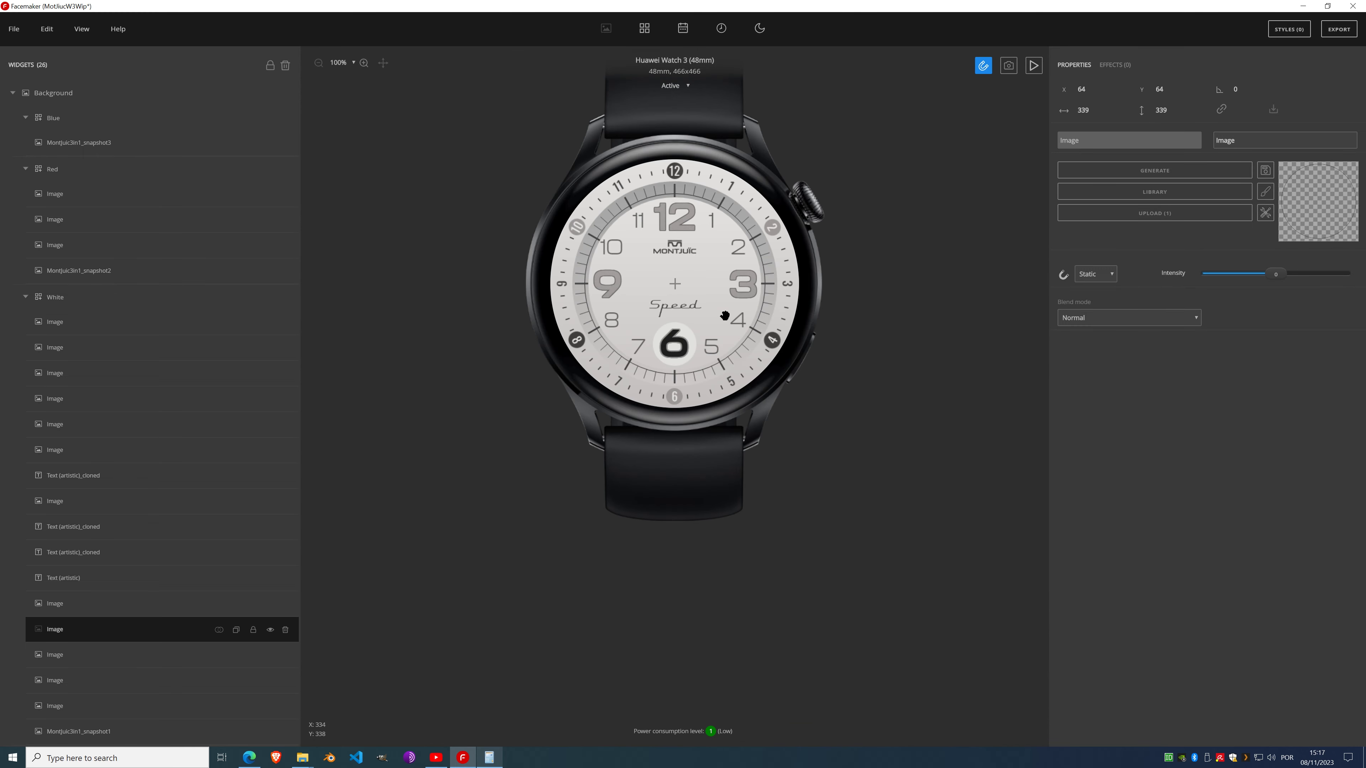
left_click(180, 654)
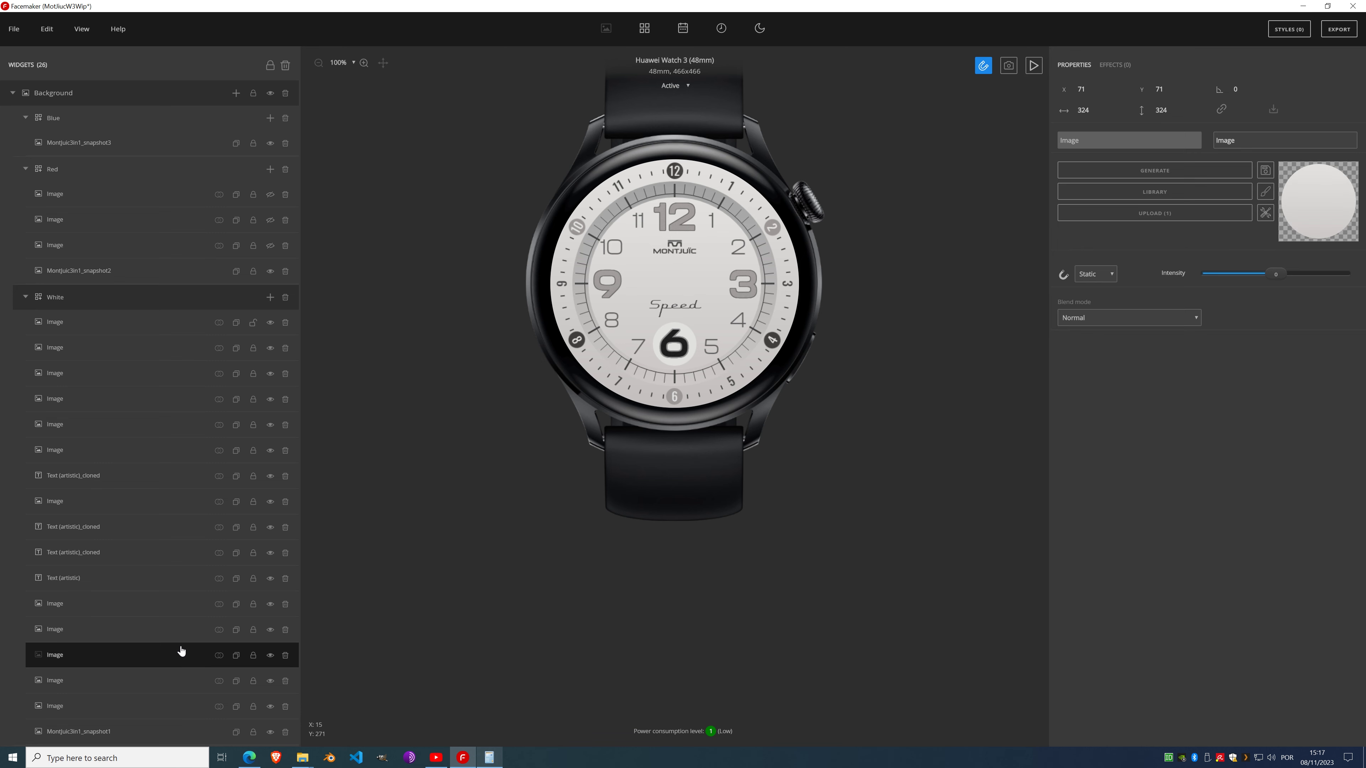
left_click(139, 625)
left_click(142, 616)
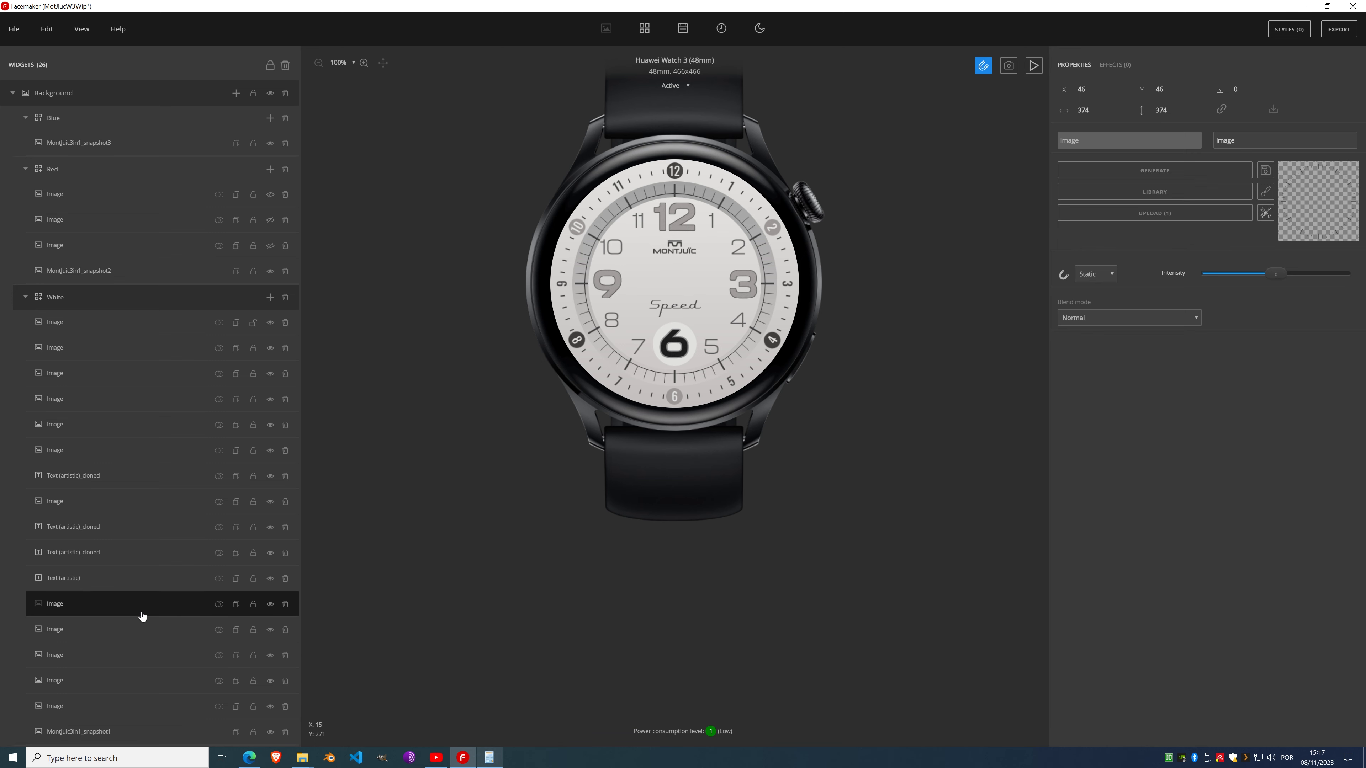
left_click(217, 606)
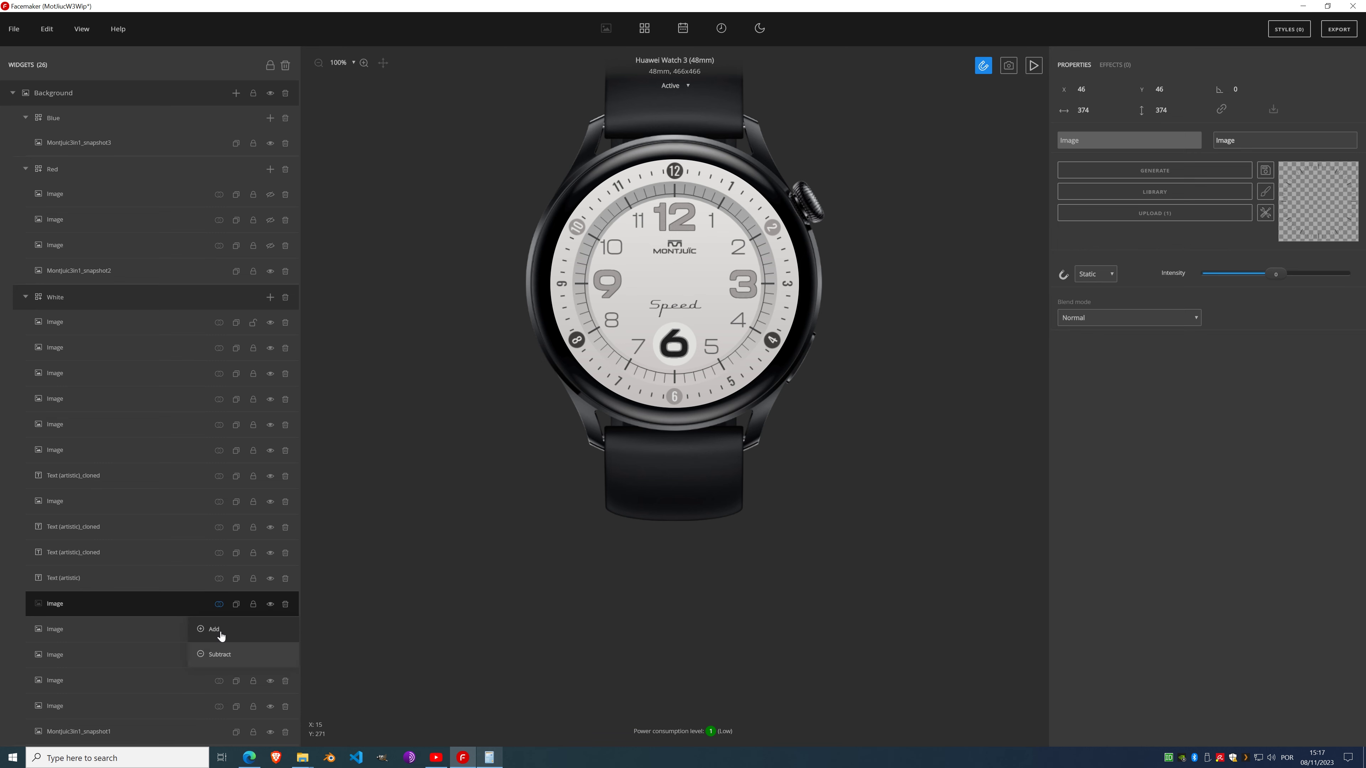
left_click(219, 634)
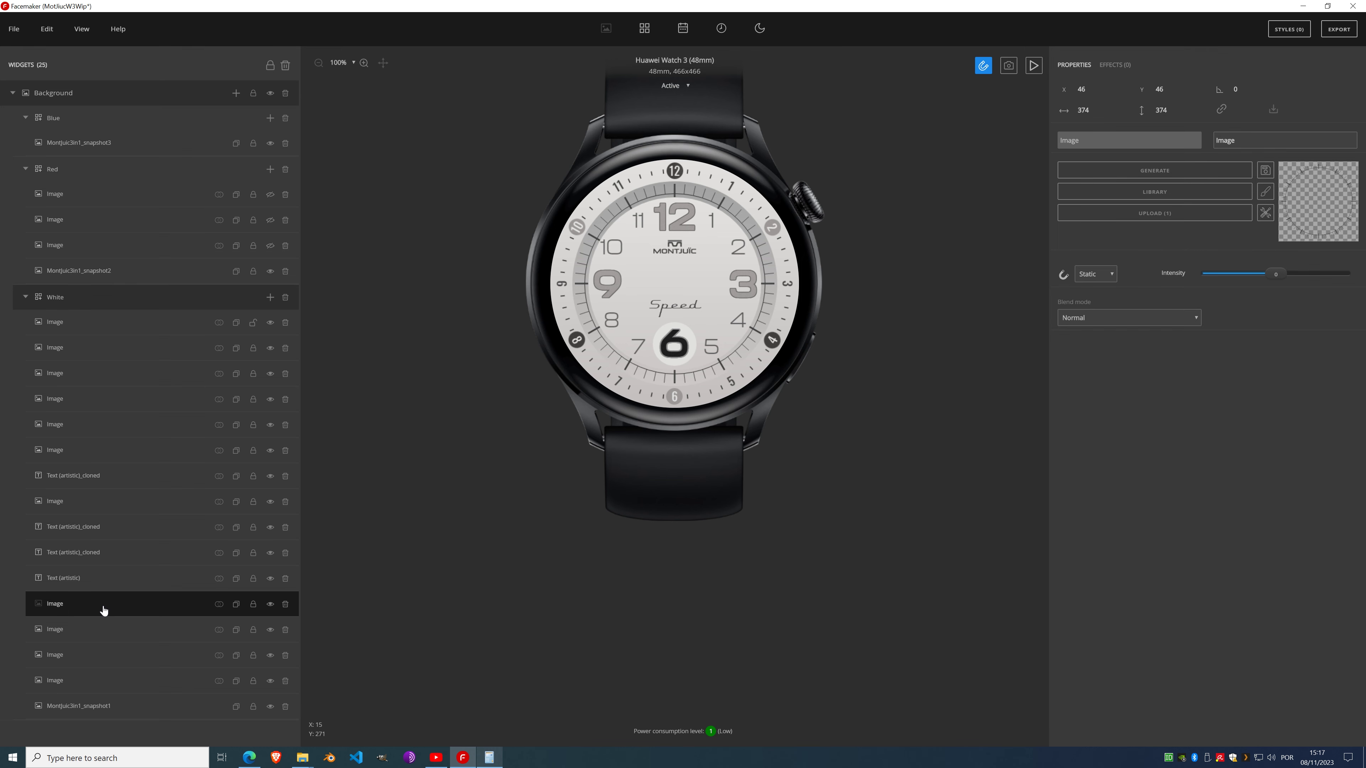
Step: Rename the White group's merged tick Image "marks" and the full-size background Image "bg"
double_click(61, 605)
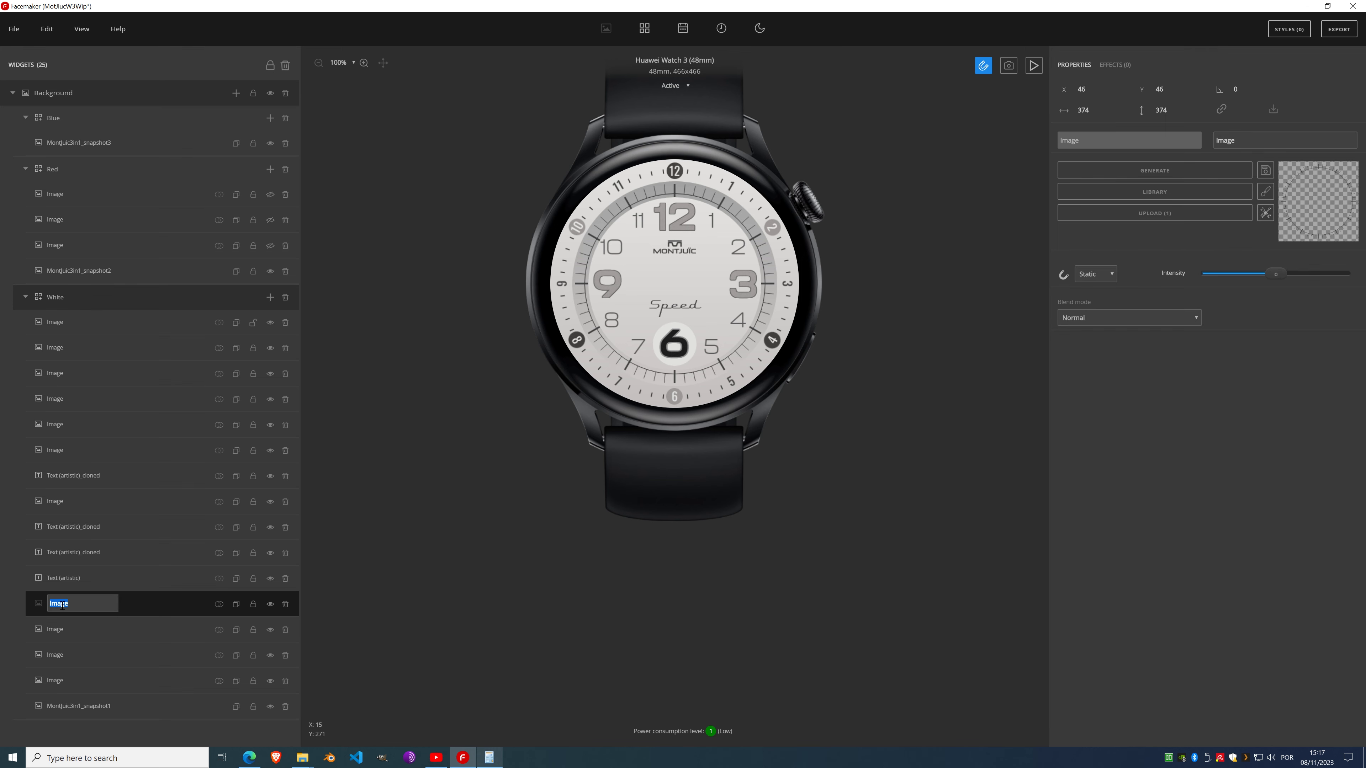
type("man")
key("Return")
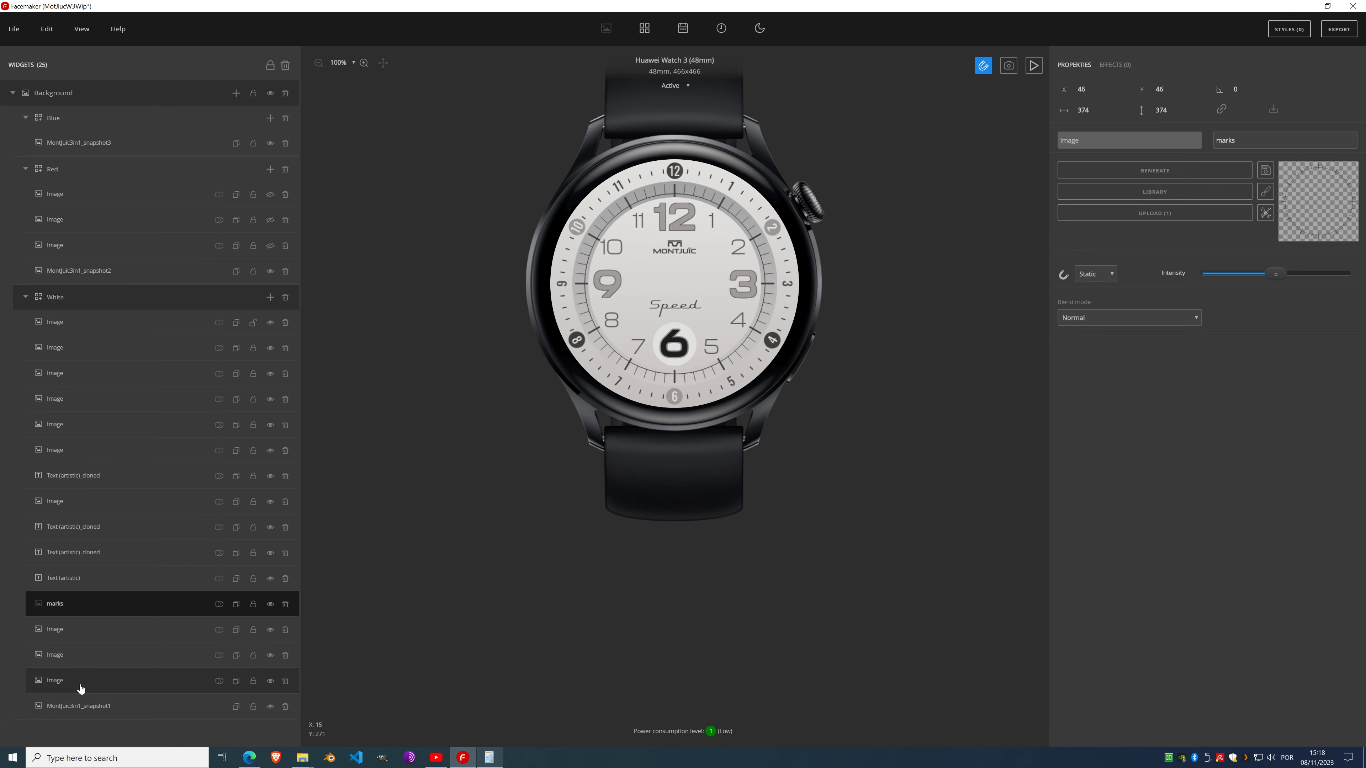
left_click(54, 681)
double_click(54, 681)
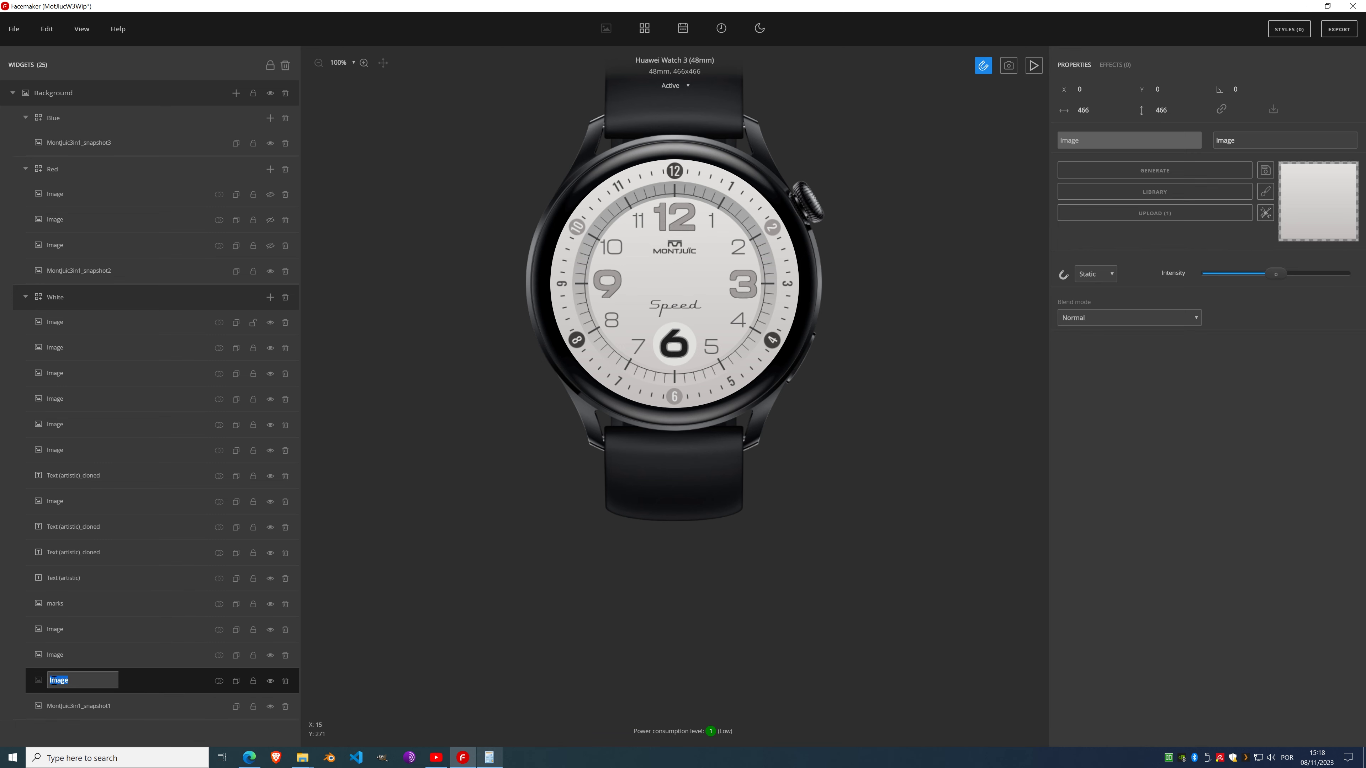
type("bg")
key("Return")
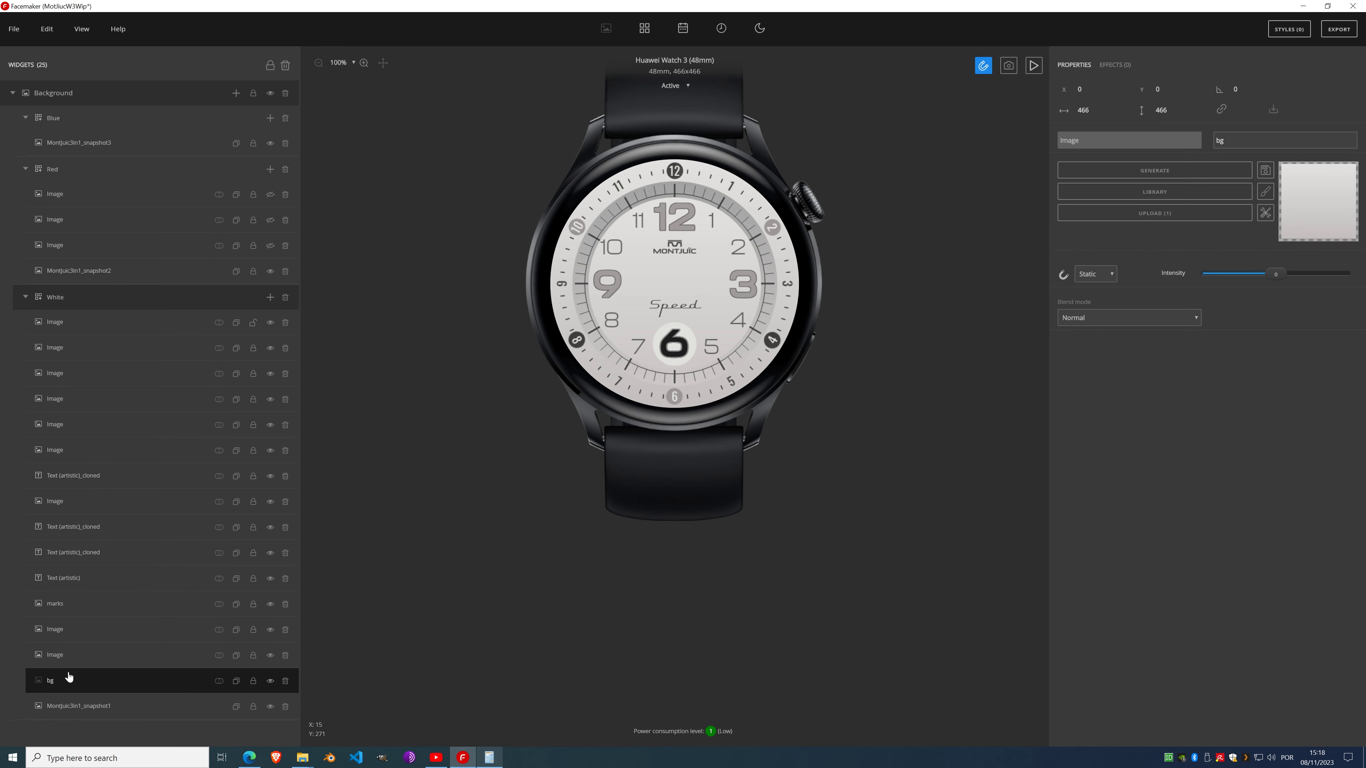
Step: Rename the White group's 384 px circle Image "circle_middle" and the 324 px one "circle_inner"
double_click(61, 655)
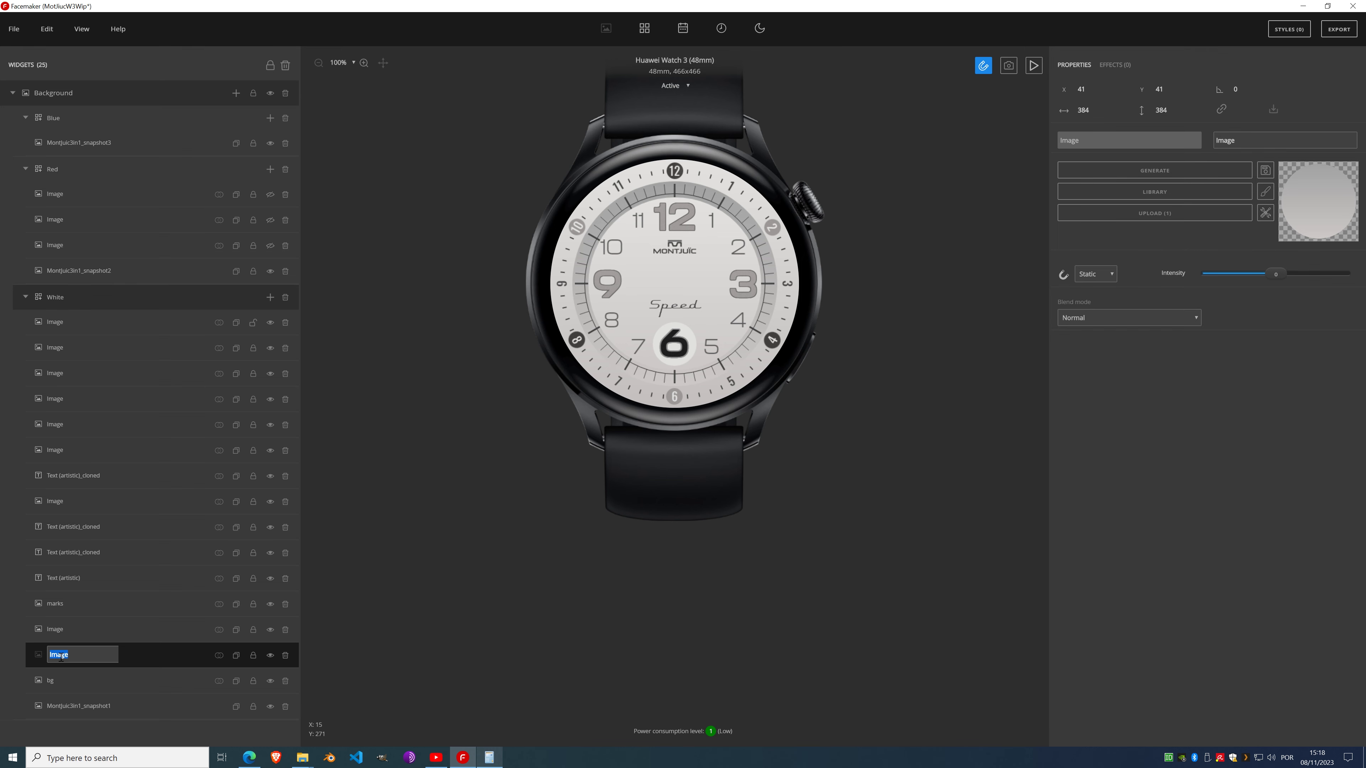
type("circle_middle")
key("Return")
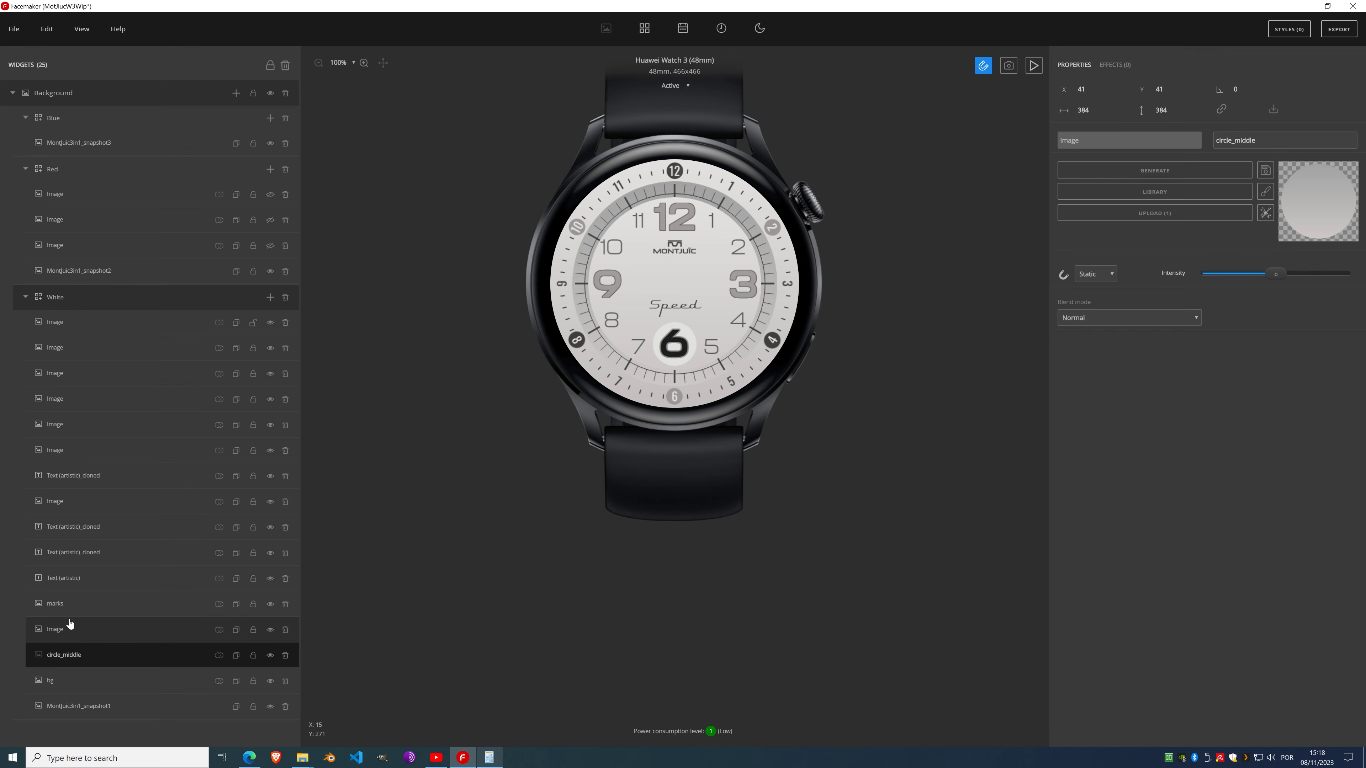
double_click(61, 630)
type("cir")
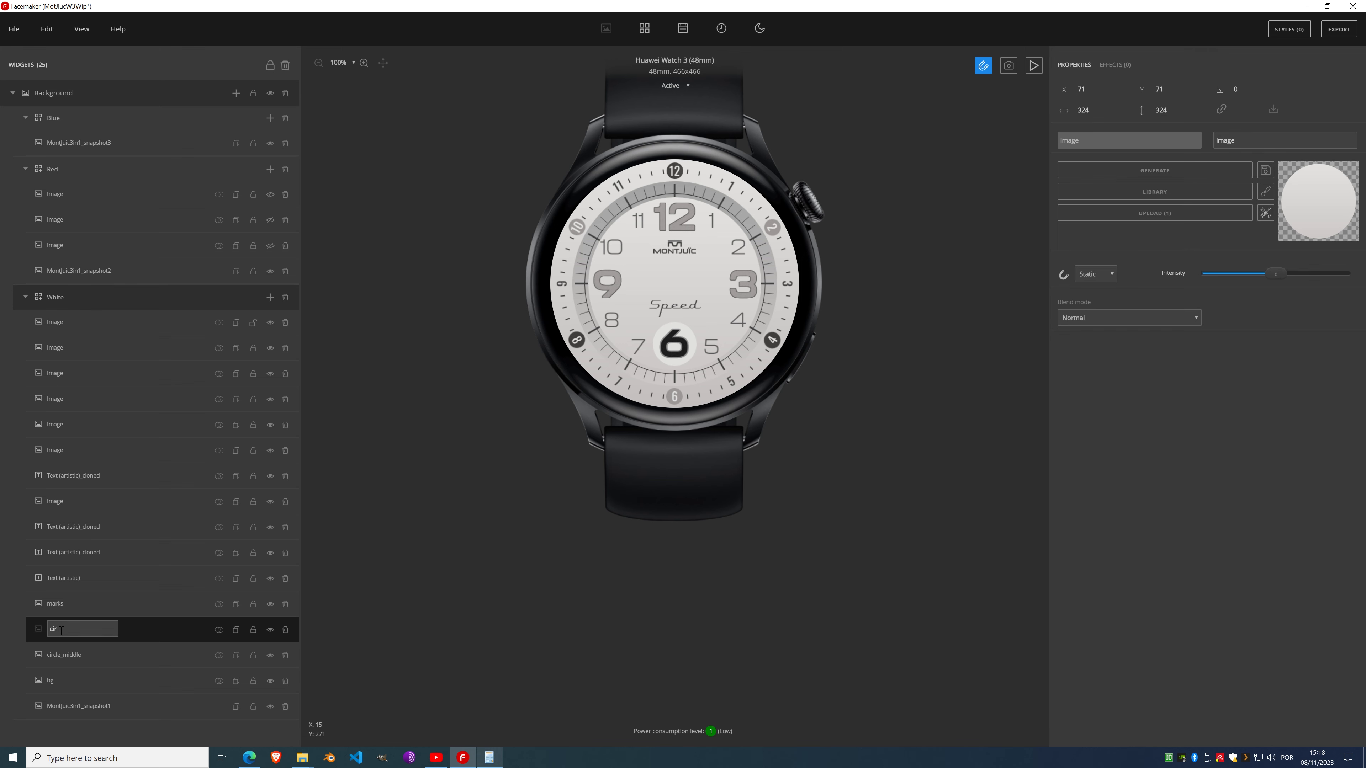
type("cle_inner")
key("Return")
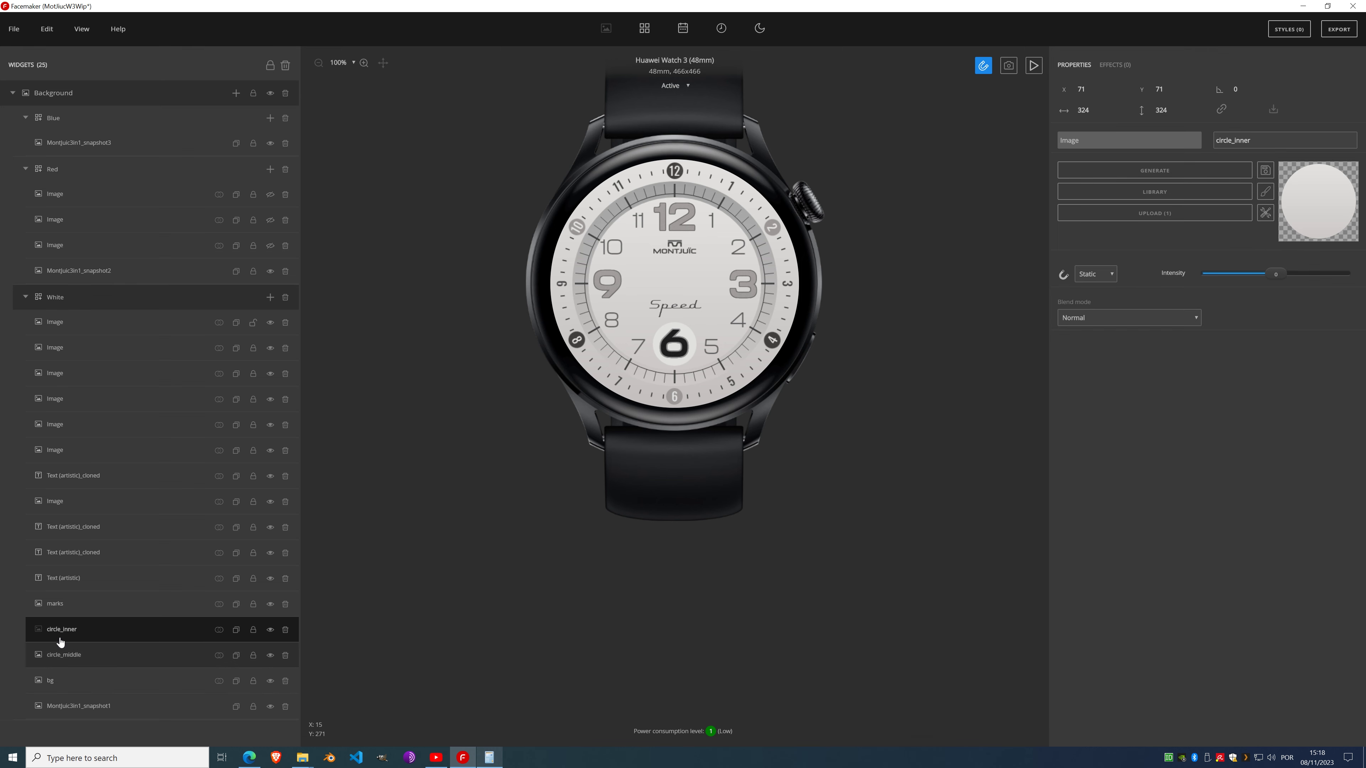
Step: Copy the White group's marks widget into the Red group and check its alignment against the reference ticks
left_click(108, 612)
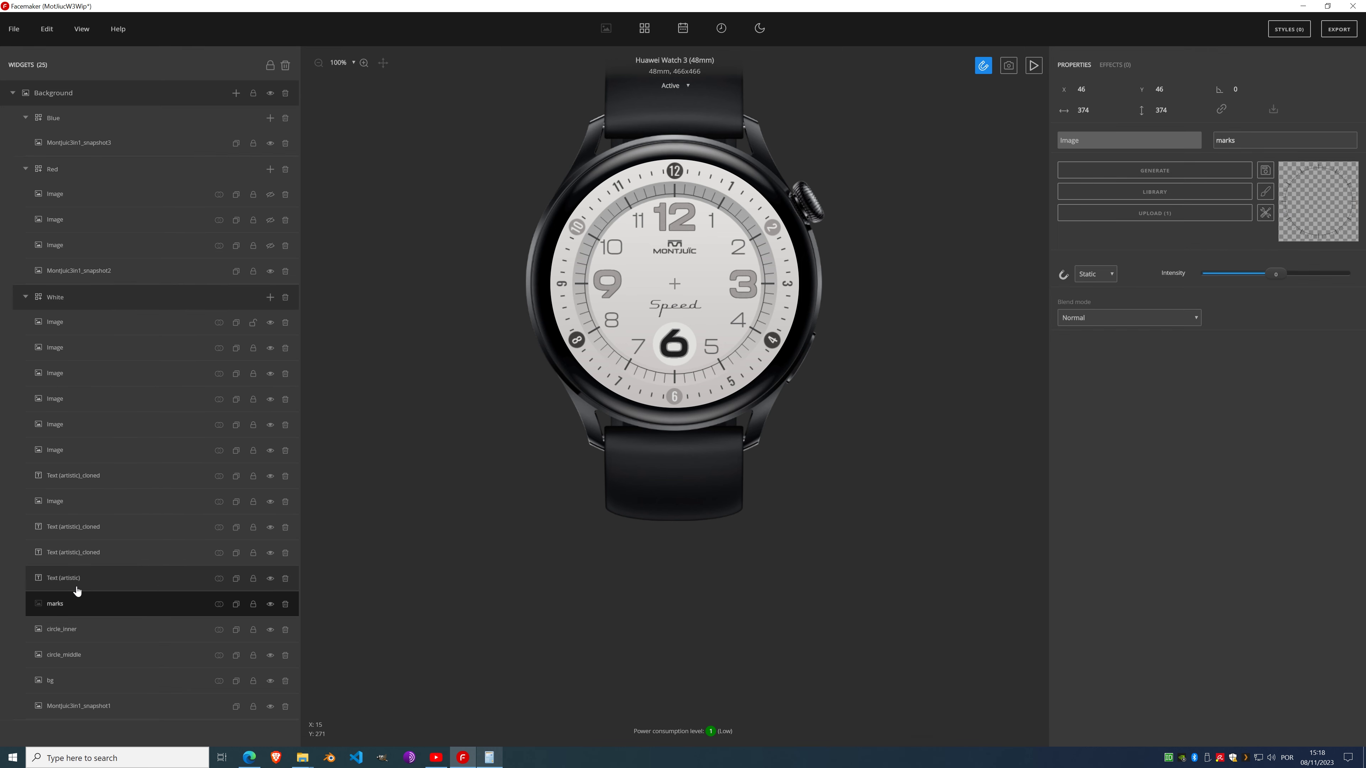
left_click(62, 174)
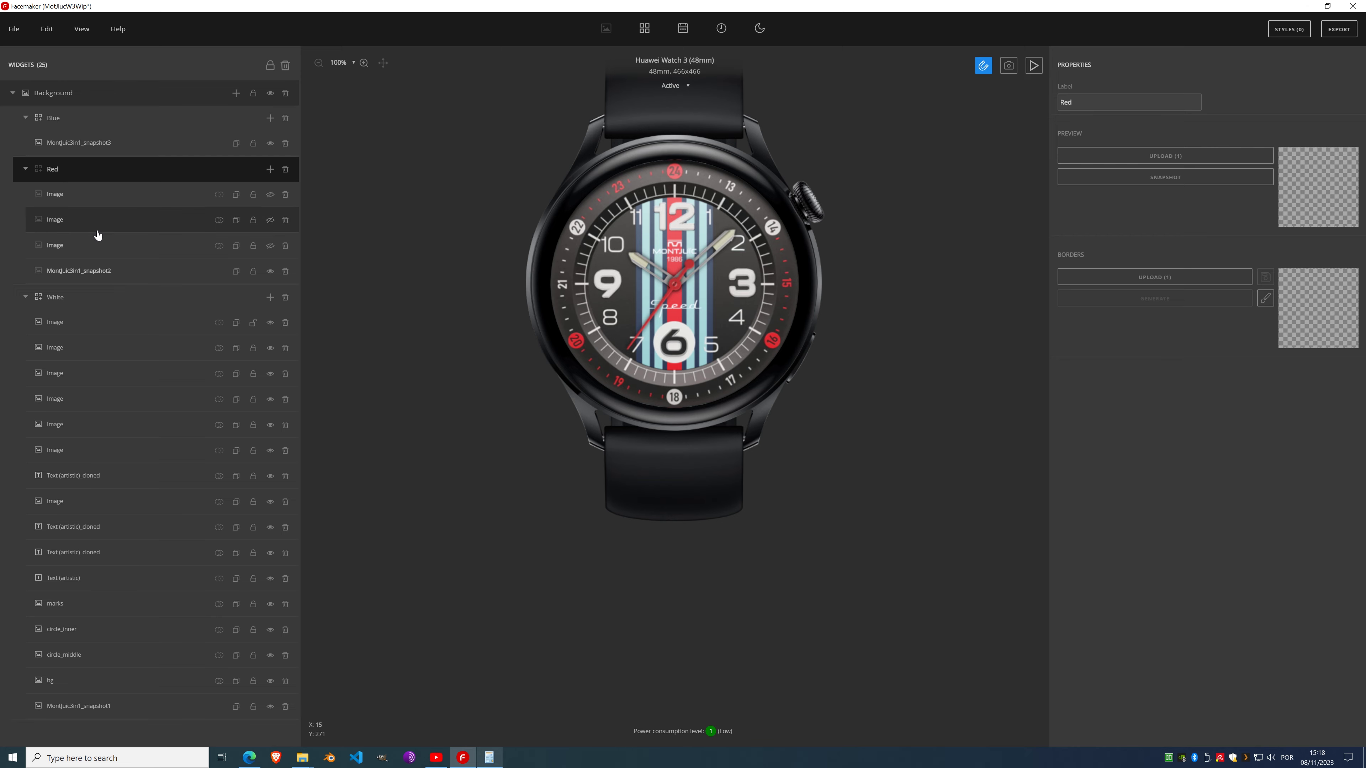
key("ctrl+v")
scroll(623, 200, "up", 4)
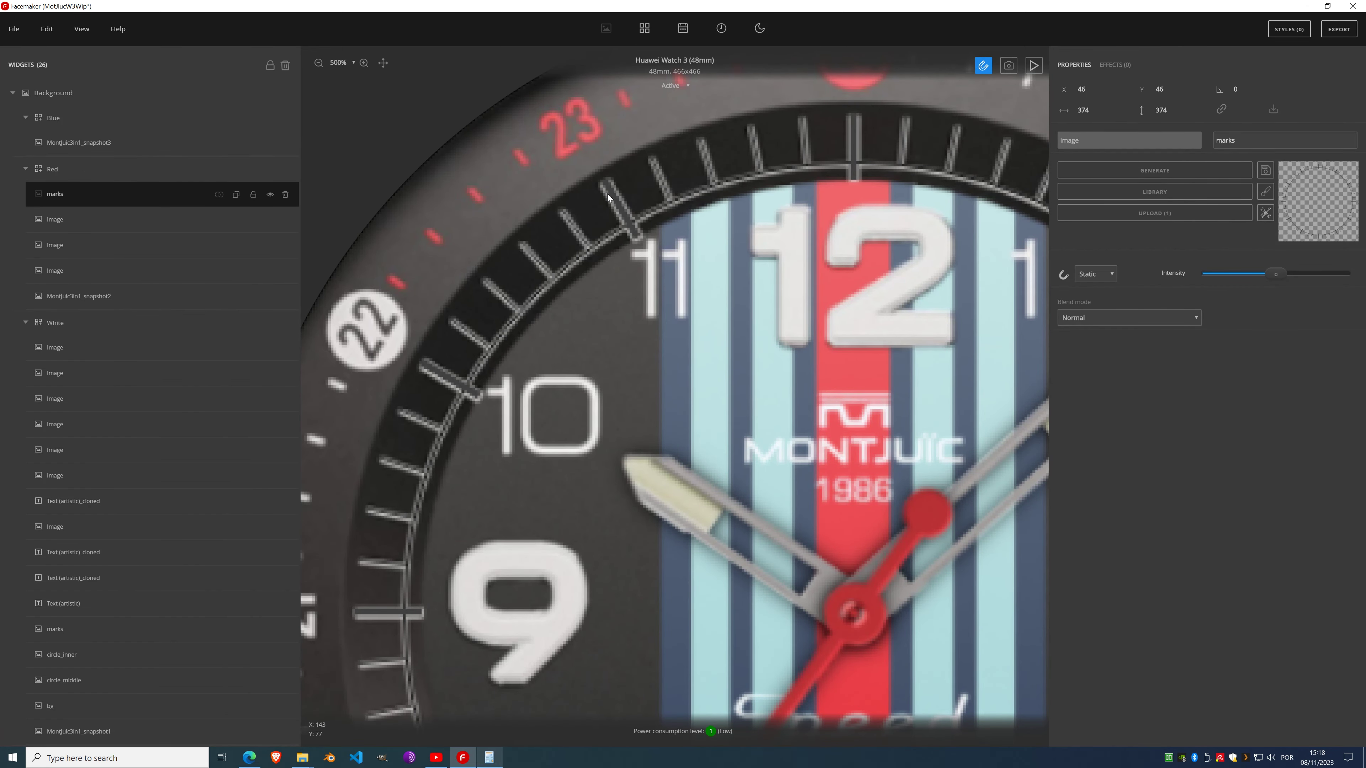
scroll(840, 175, "down", 4)
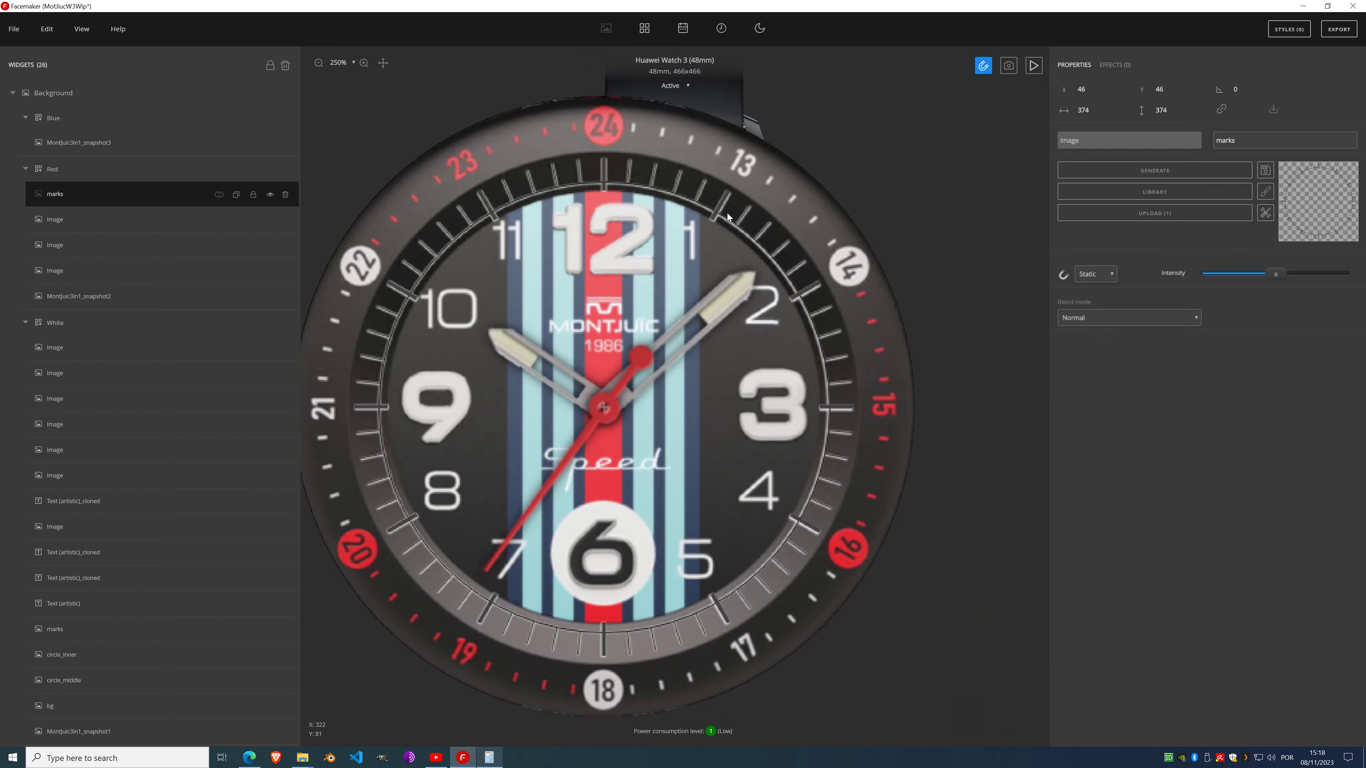
Step: Add an Invert effect to the Red group's marks widget
left_click(1116, 65)
left_click(1117, 89)
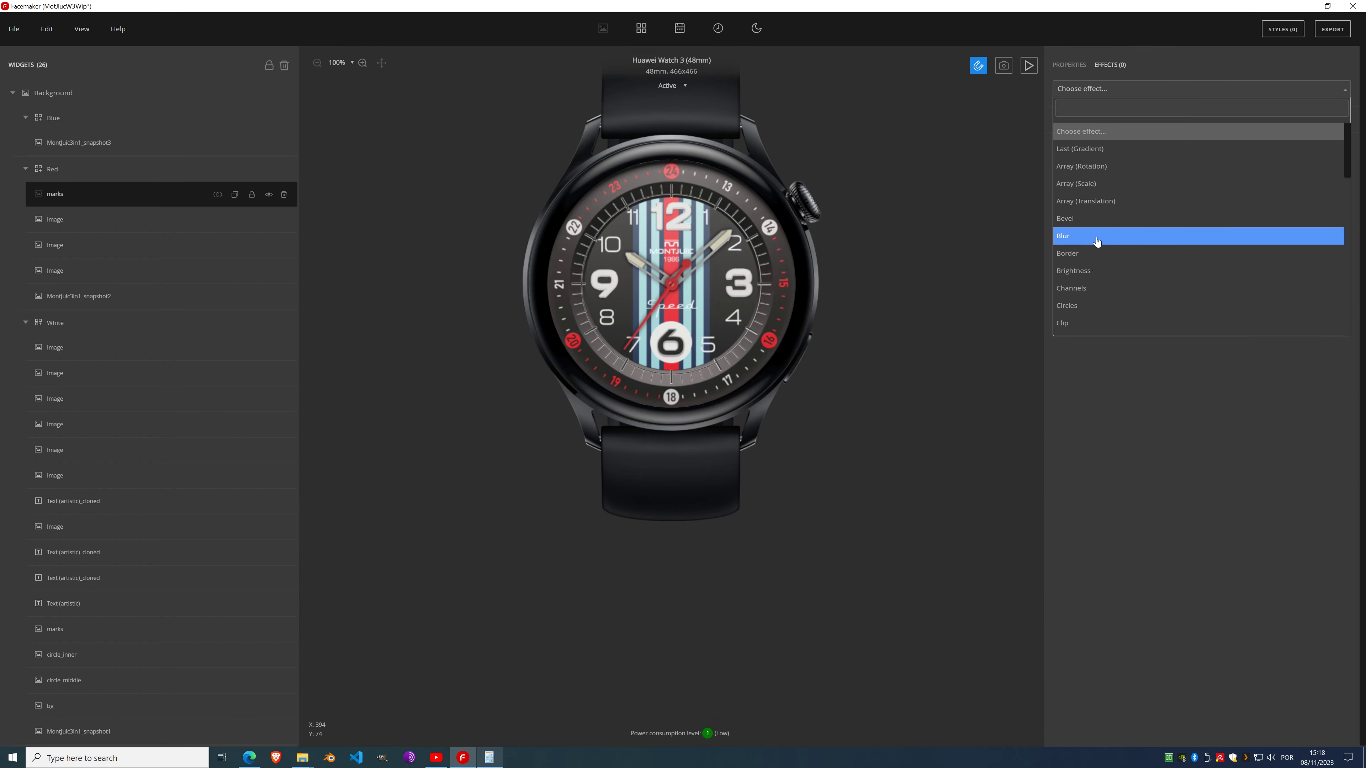
scroll(1100, 231, "down", 5)
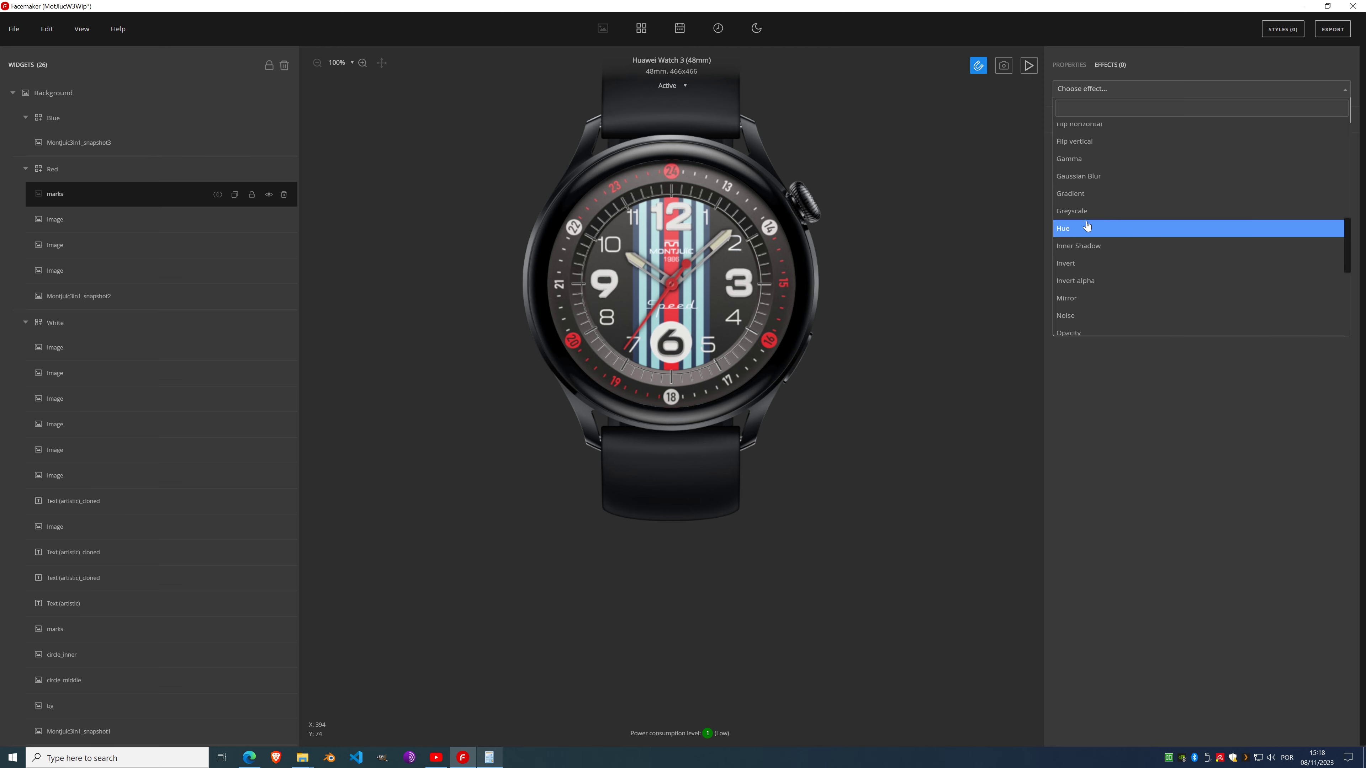
scroll(1092, 269, "down", 1)
left_click(1083, 269)
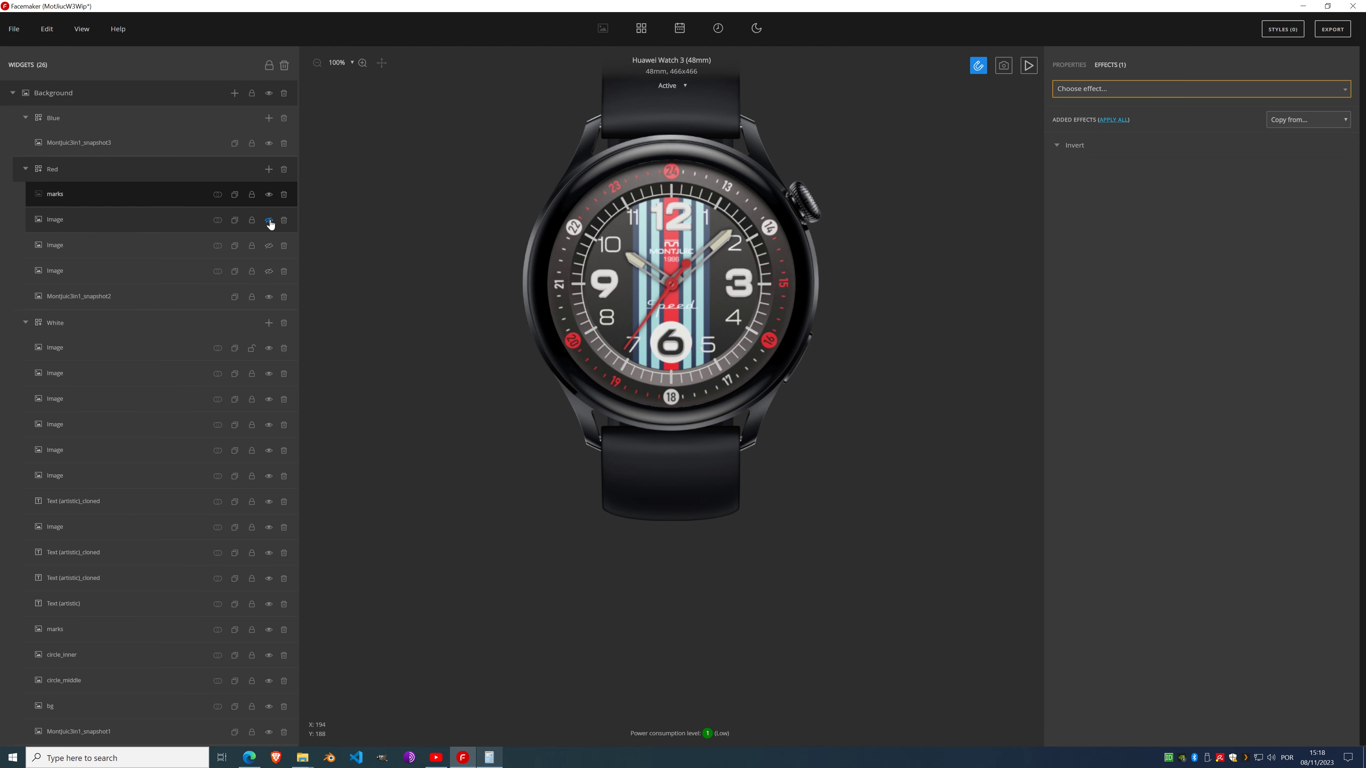
Step: Show the Red group's hidden Images and examine the inverted tick marks against the dark dial
left_click(269, 246)
left_click(268, 271)
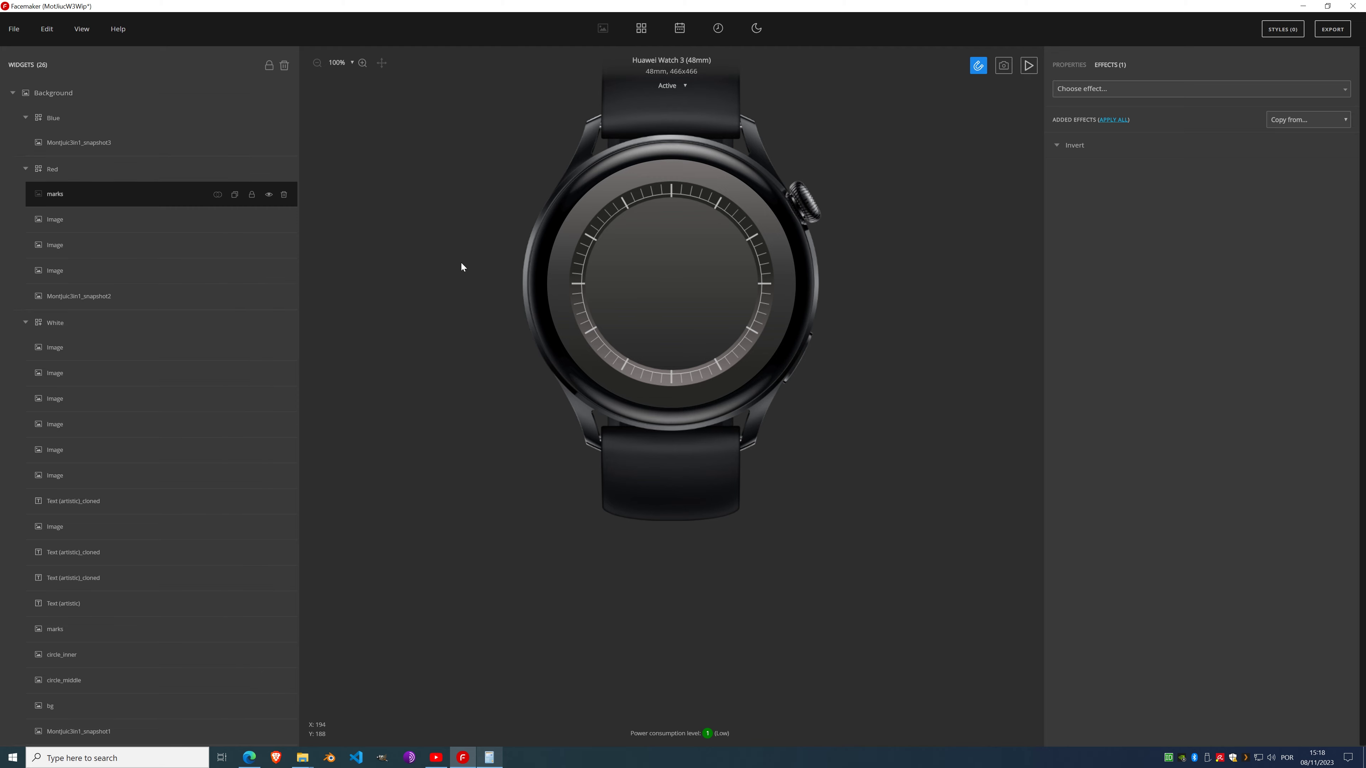
scroll(633, 208, "up", 4)
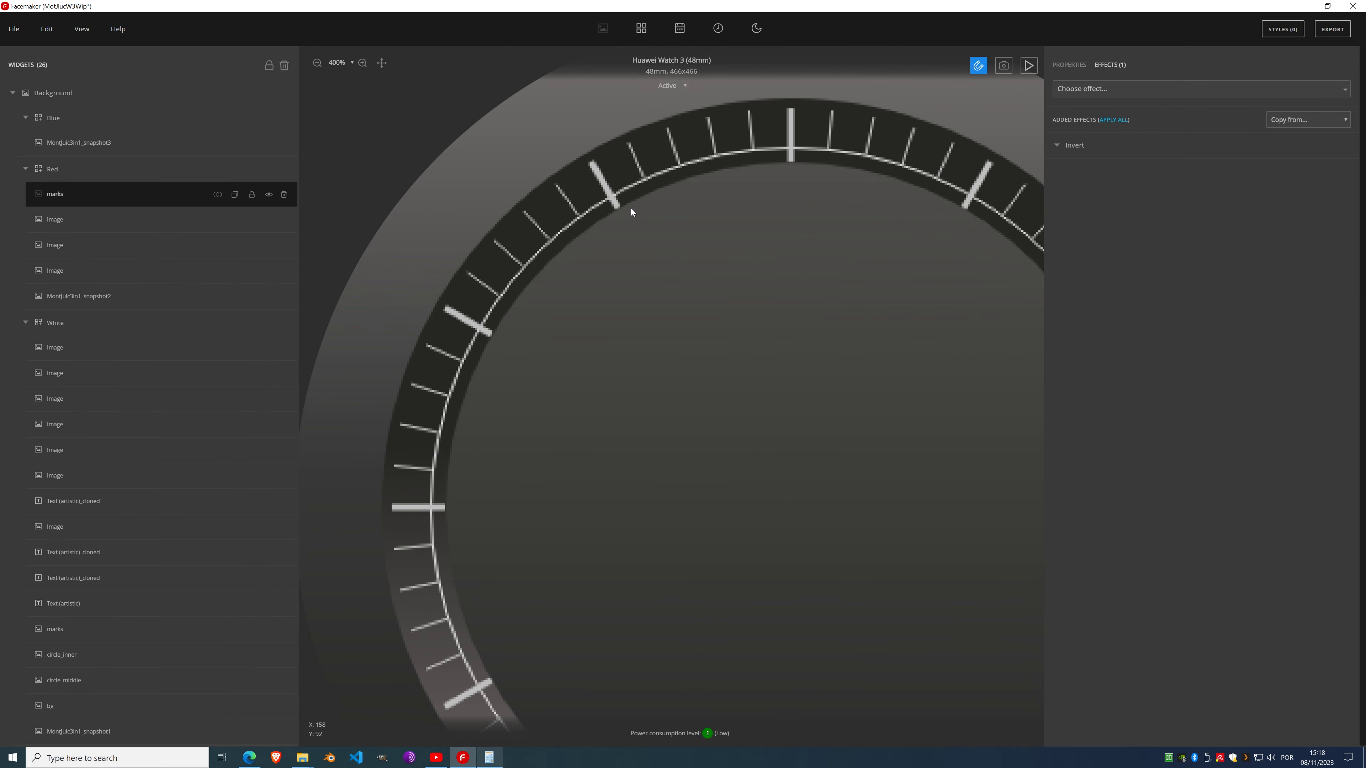
scroll(631, 208, "down", 4)
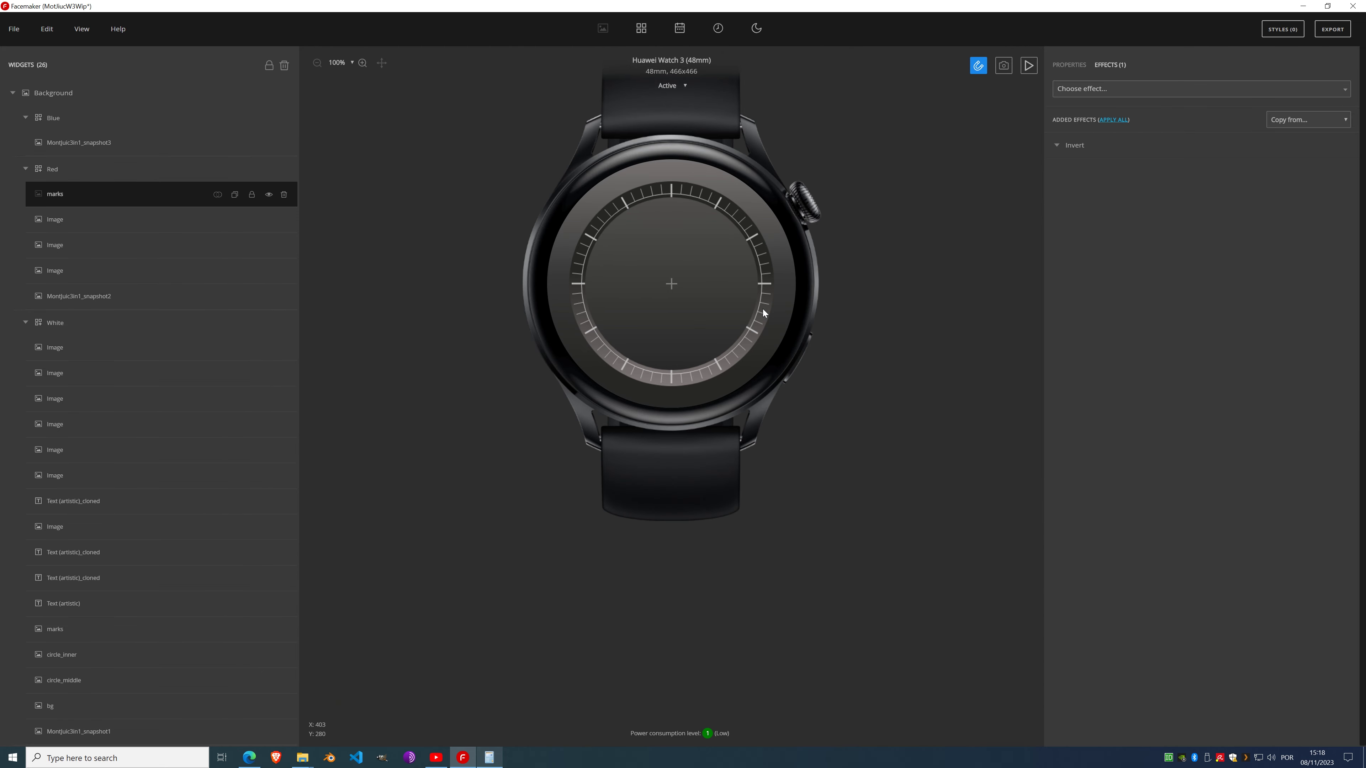
scroll(763, 313, "up", 4)
scroll(741, 311, "down", 4)
scroll(718, 211, "up", 4)
scroll(710, 235, "down", 4)
Step: Hide the Red group's marks widget and its three Images so that only the reference snapshot shows
left_click(269, 194)
left_click(268, 221)
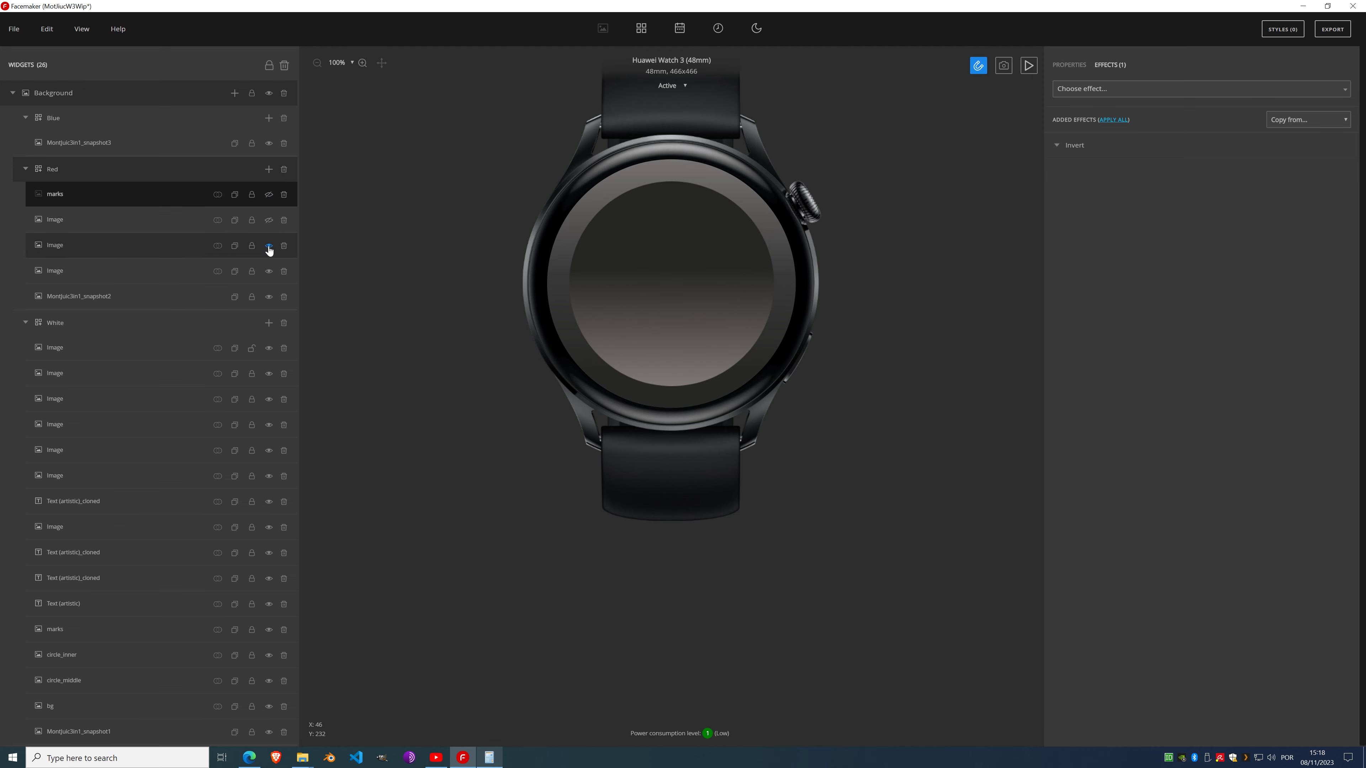
left_click(268, 246)
left_click(268, 271)
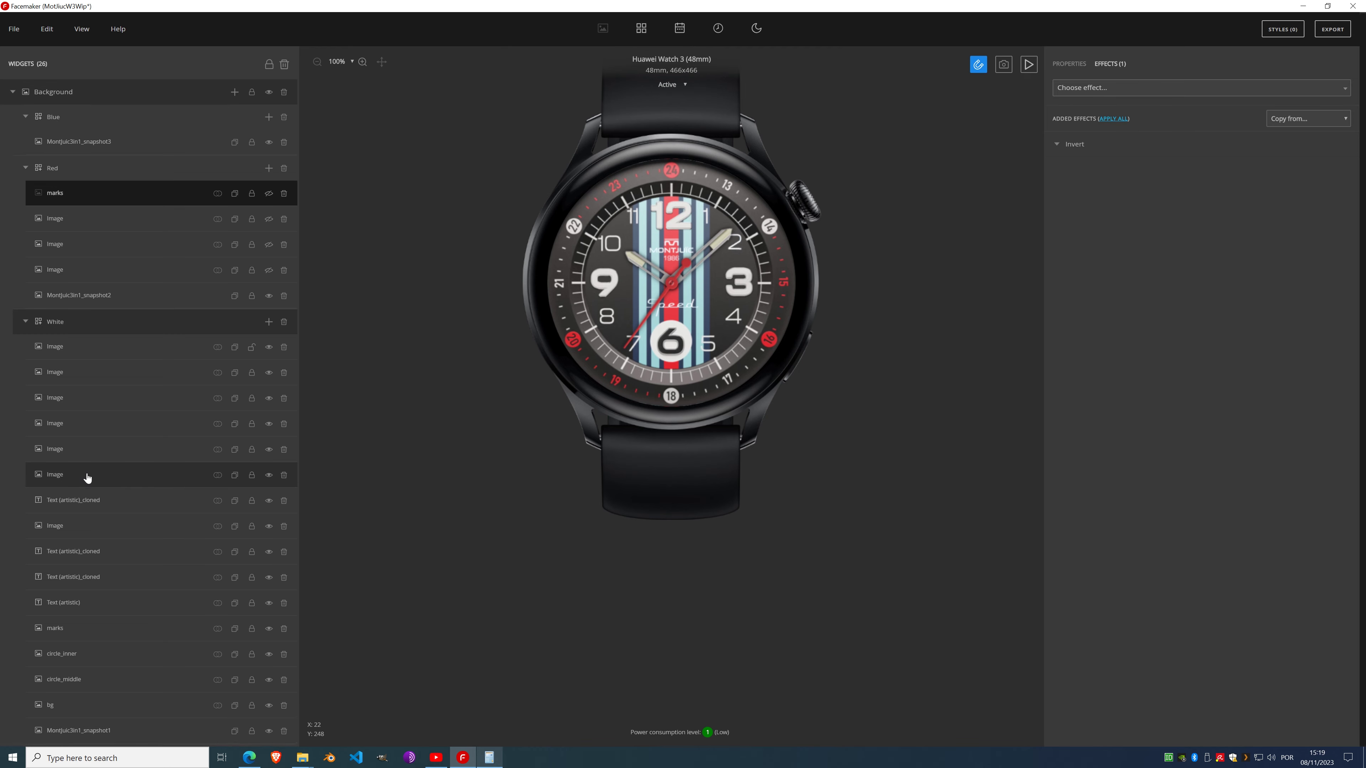
Step: Examine the White group's large numeral texts and the circle Image behind the 6 to identify each widget
left_click(103, 623)
left_click(103, 606)
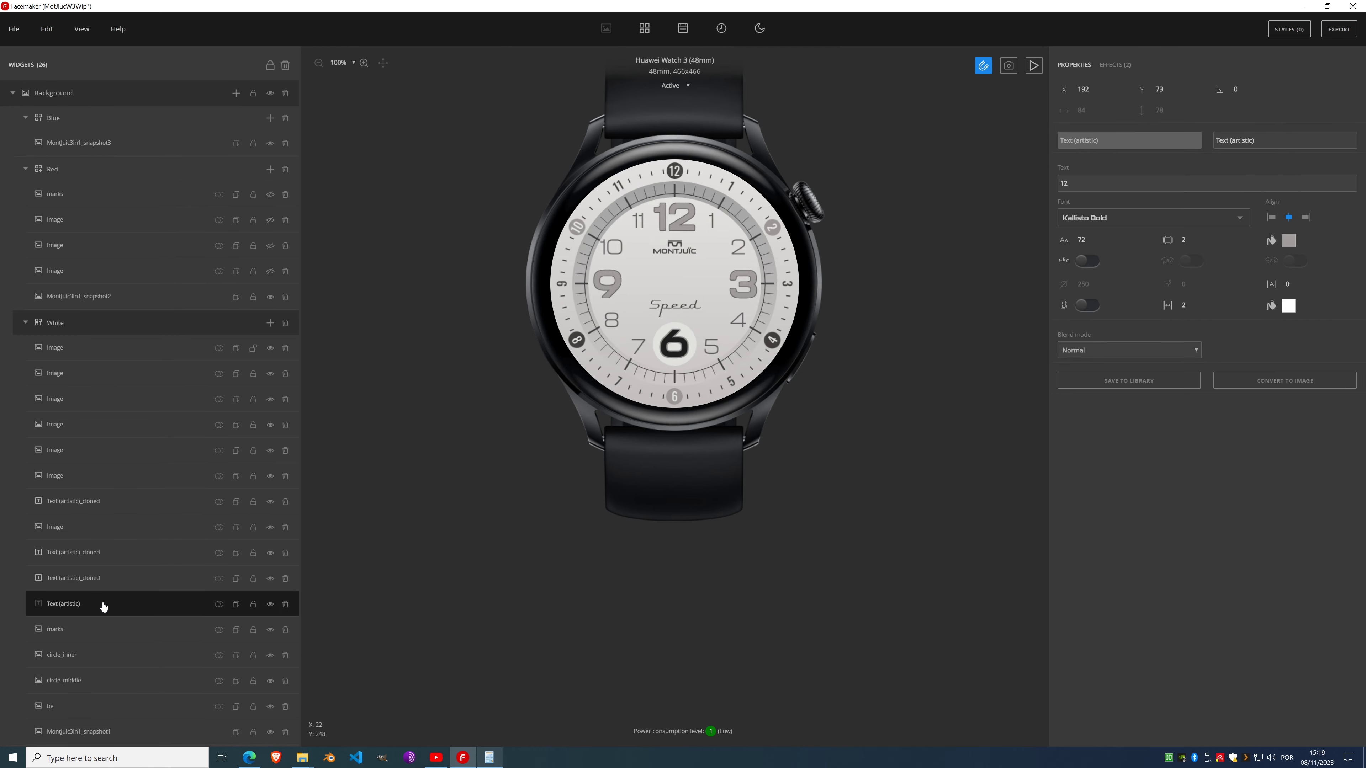
left_click(102, 582)
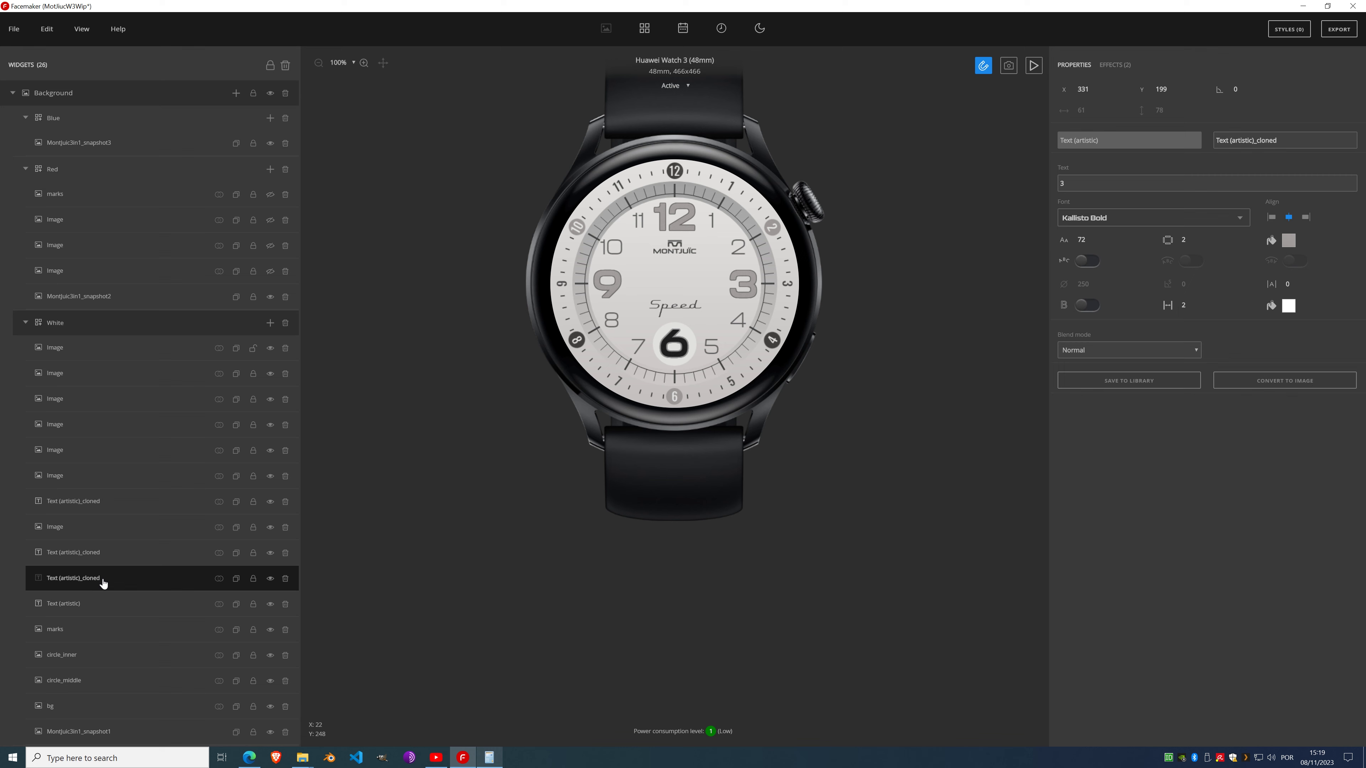
left_click(103, 558)
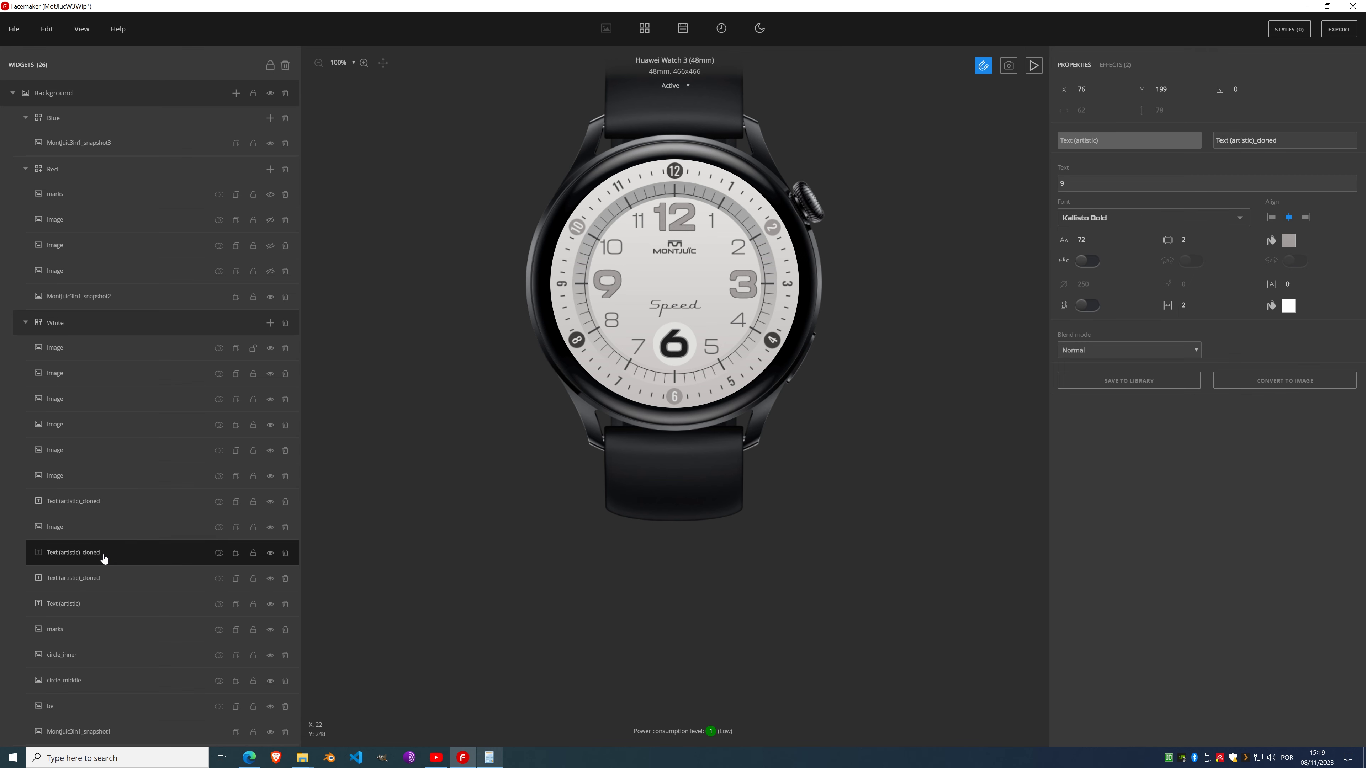
left_click(142, 525)
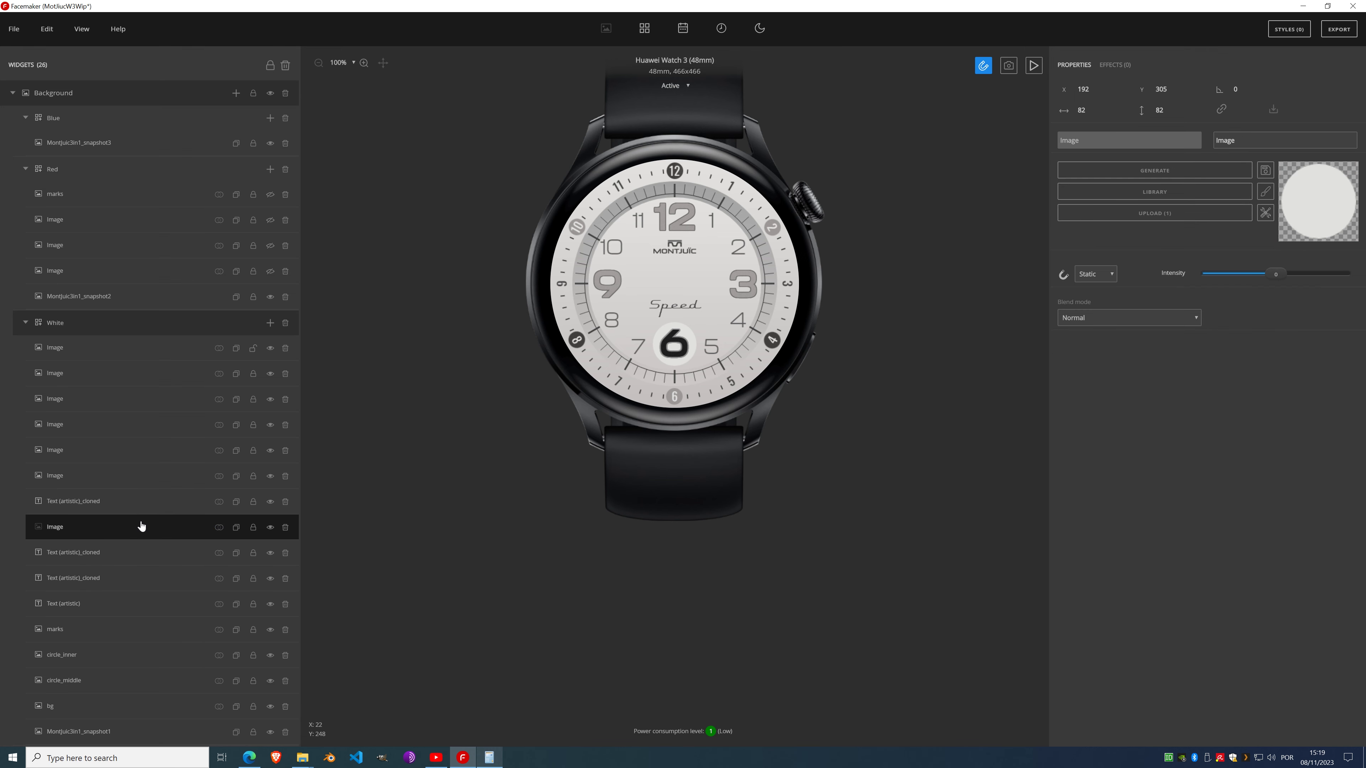
left_click(136, 552)
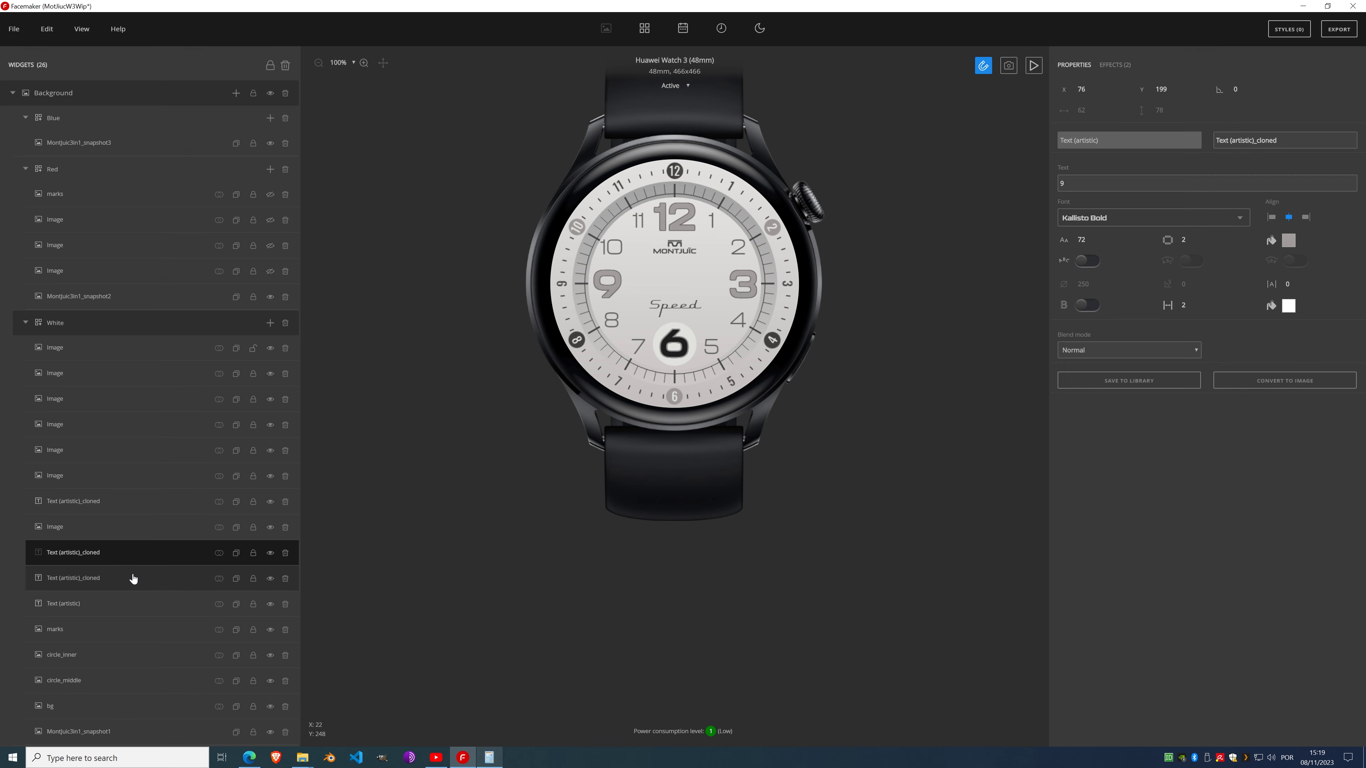
left_click(134, 508)
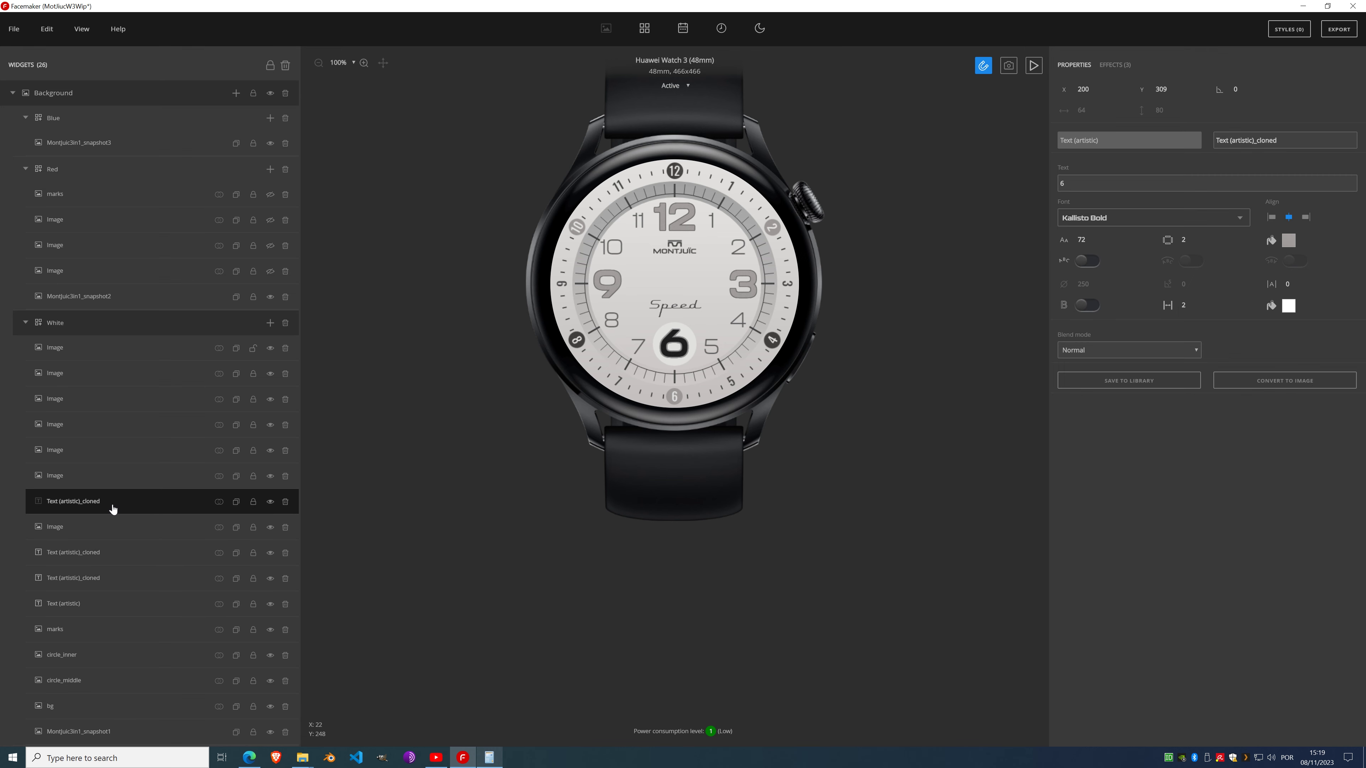
left_click(108, 532)
left_click(112, 561)
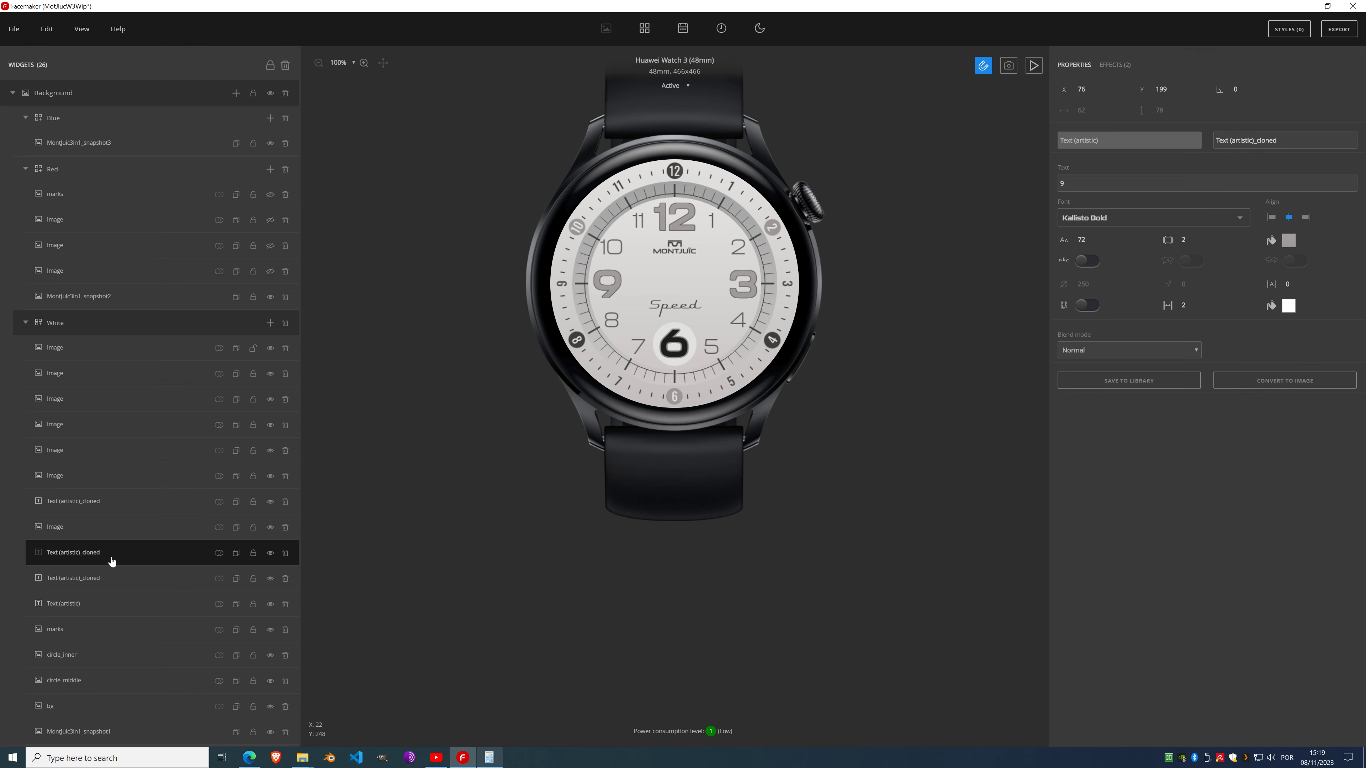
Step: Copy the White group's 12, 3, 9 and 6 numeral texts and the 82 px circle Image into the Red group
left_click(102, 605)
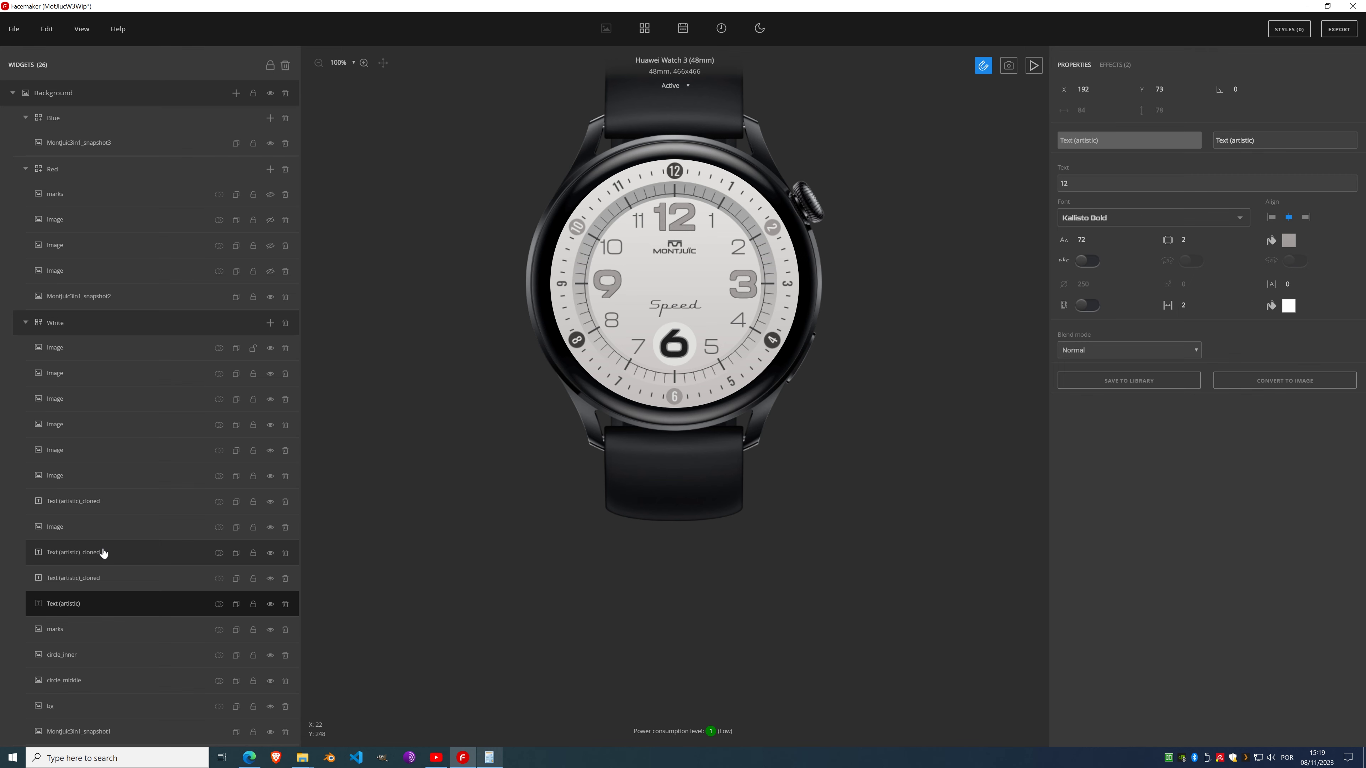
left_click(106, 579)
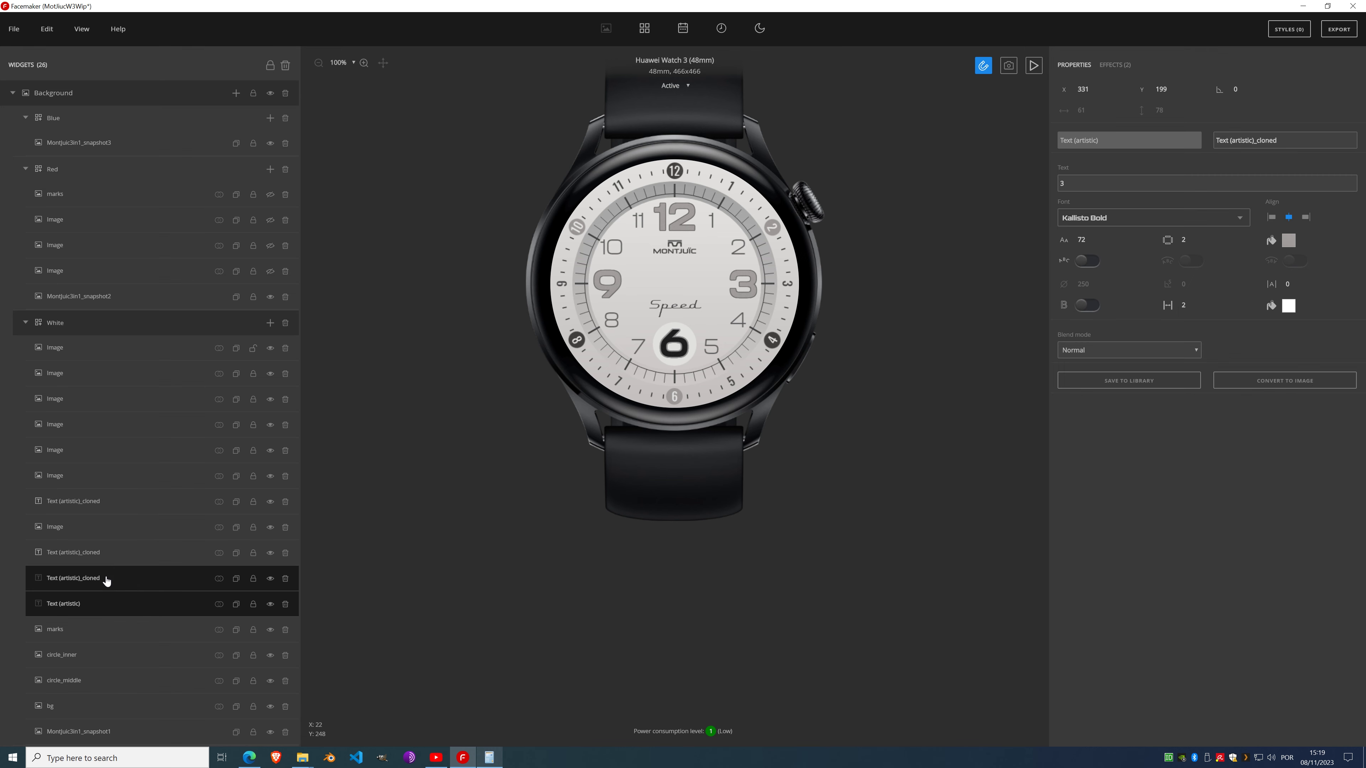
left_click(105, 553, "shift")
left_click(102, 528, "shift")
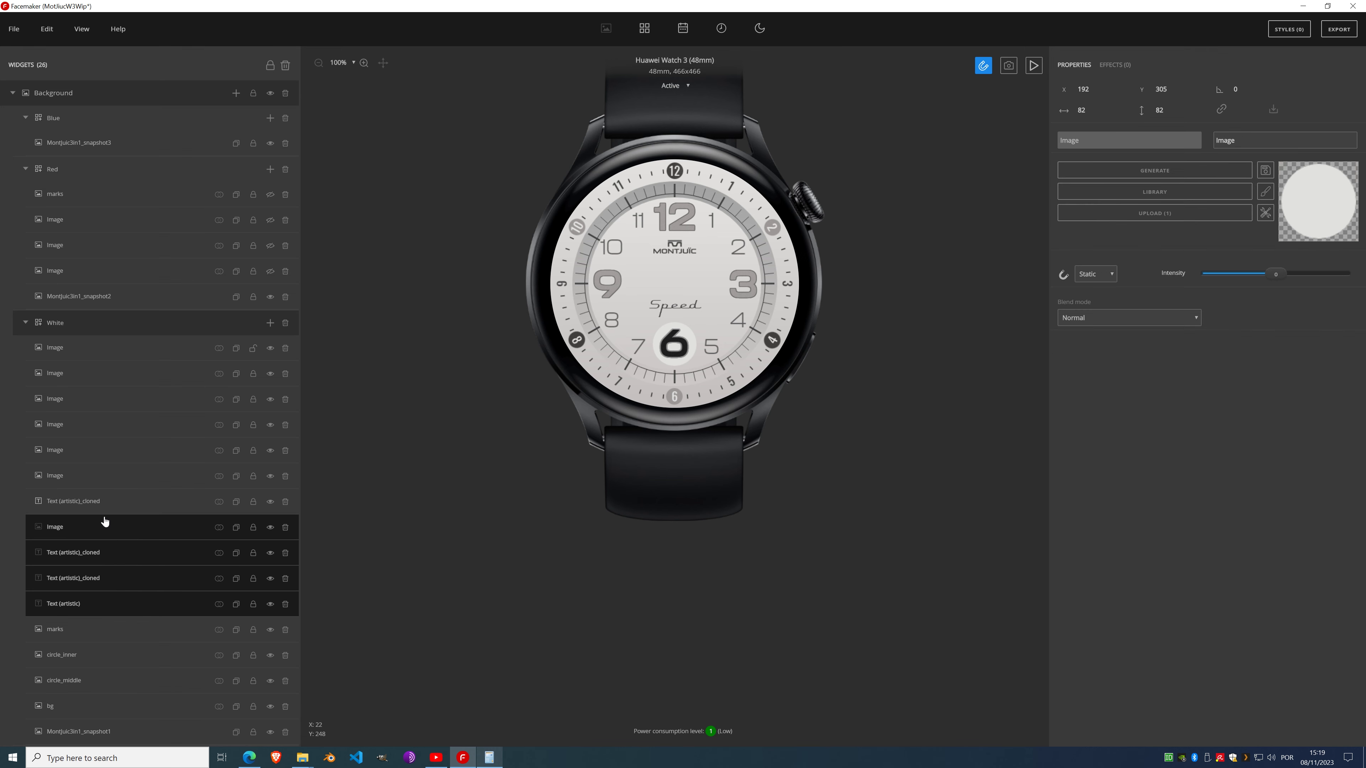
left_click(106, 510, "shift")
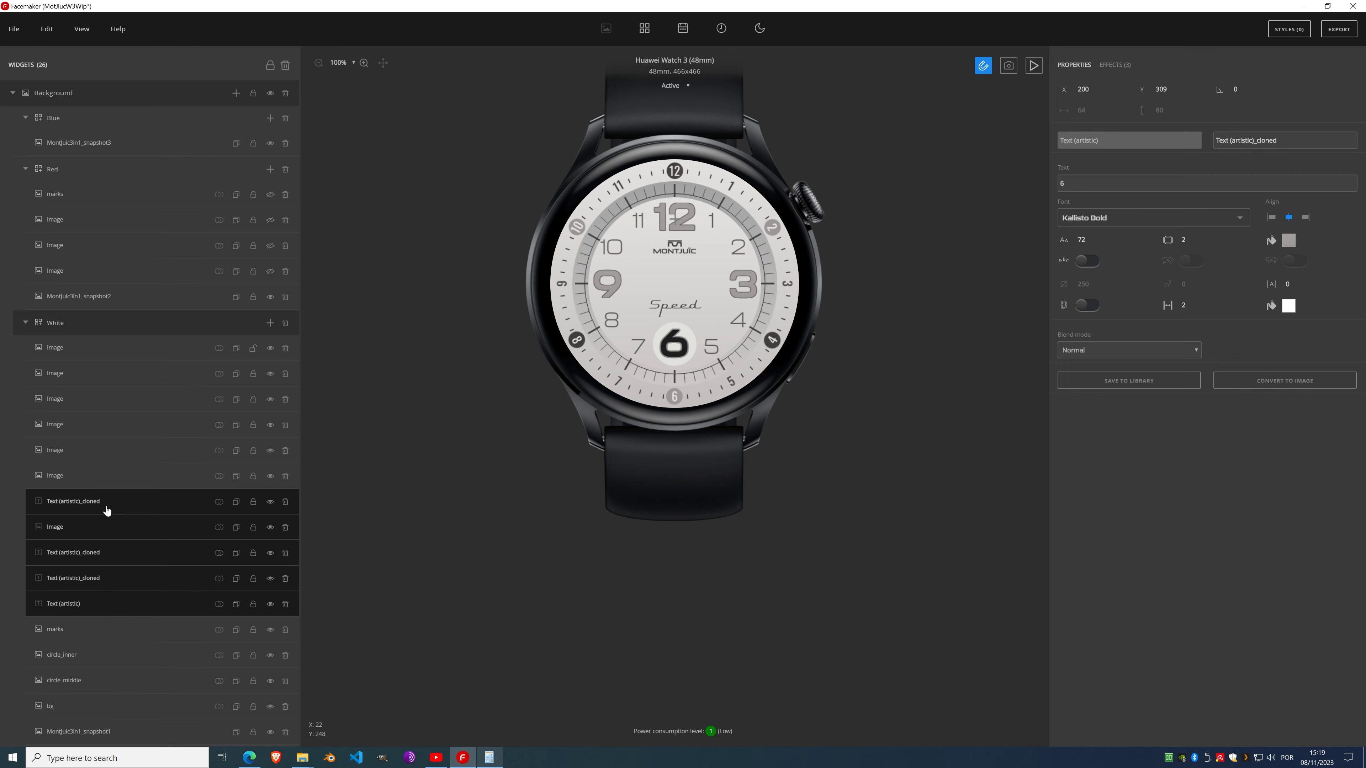
left_click(73, 167)
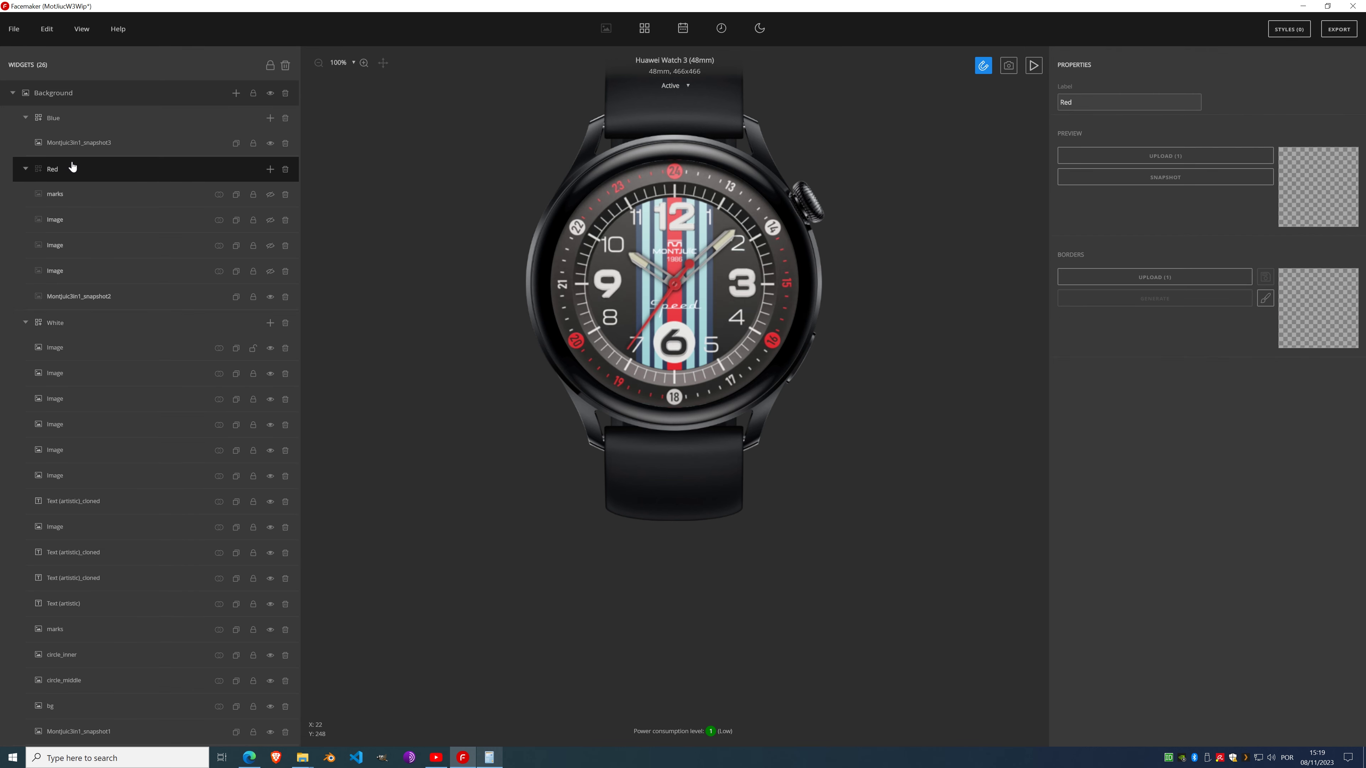
key("ctrl+v")
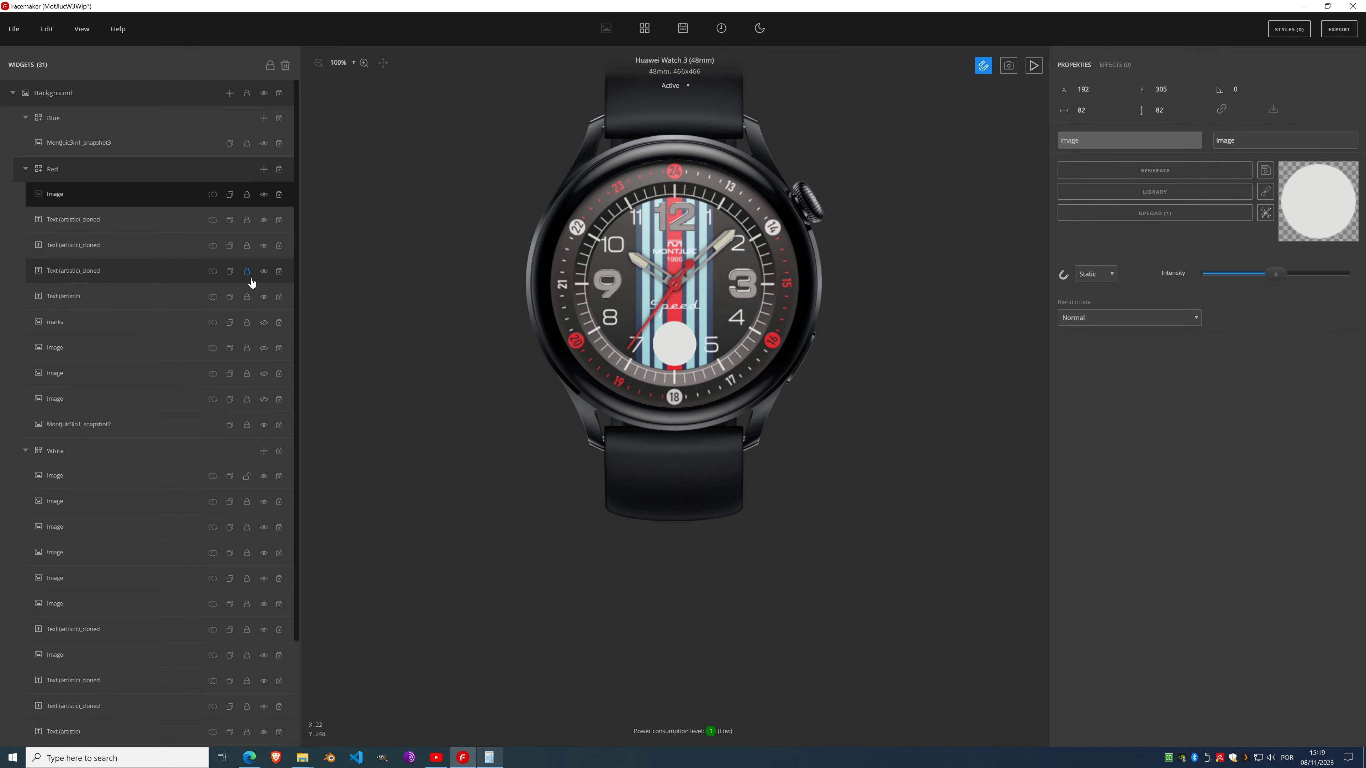
Step: Show the Red group's marks and three dial Images and examine the copied numerals and circle on the dark dial
left_click(263, 322)
left_click(264, 350)
left_click(263, 374)
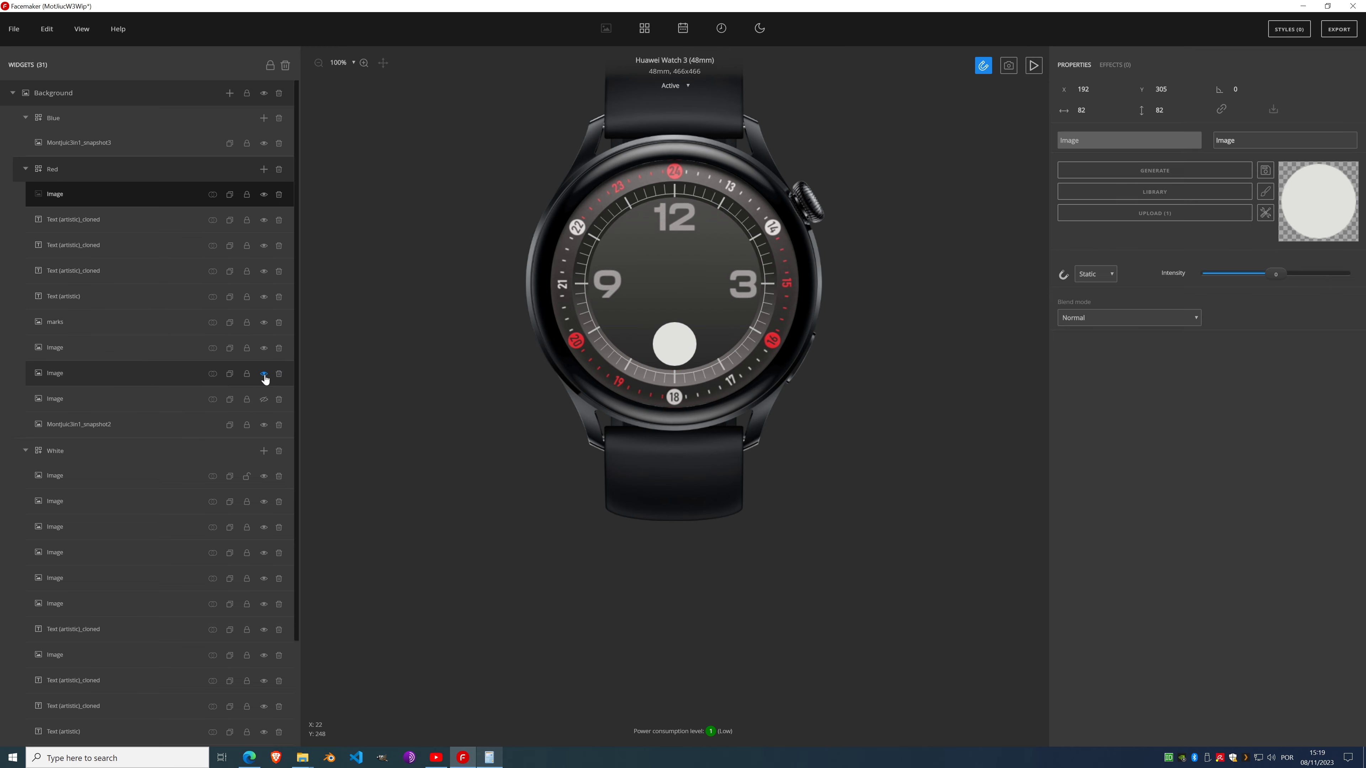
left_click(264, 399)
scroll(667, 255, "up", 5)
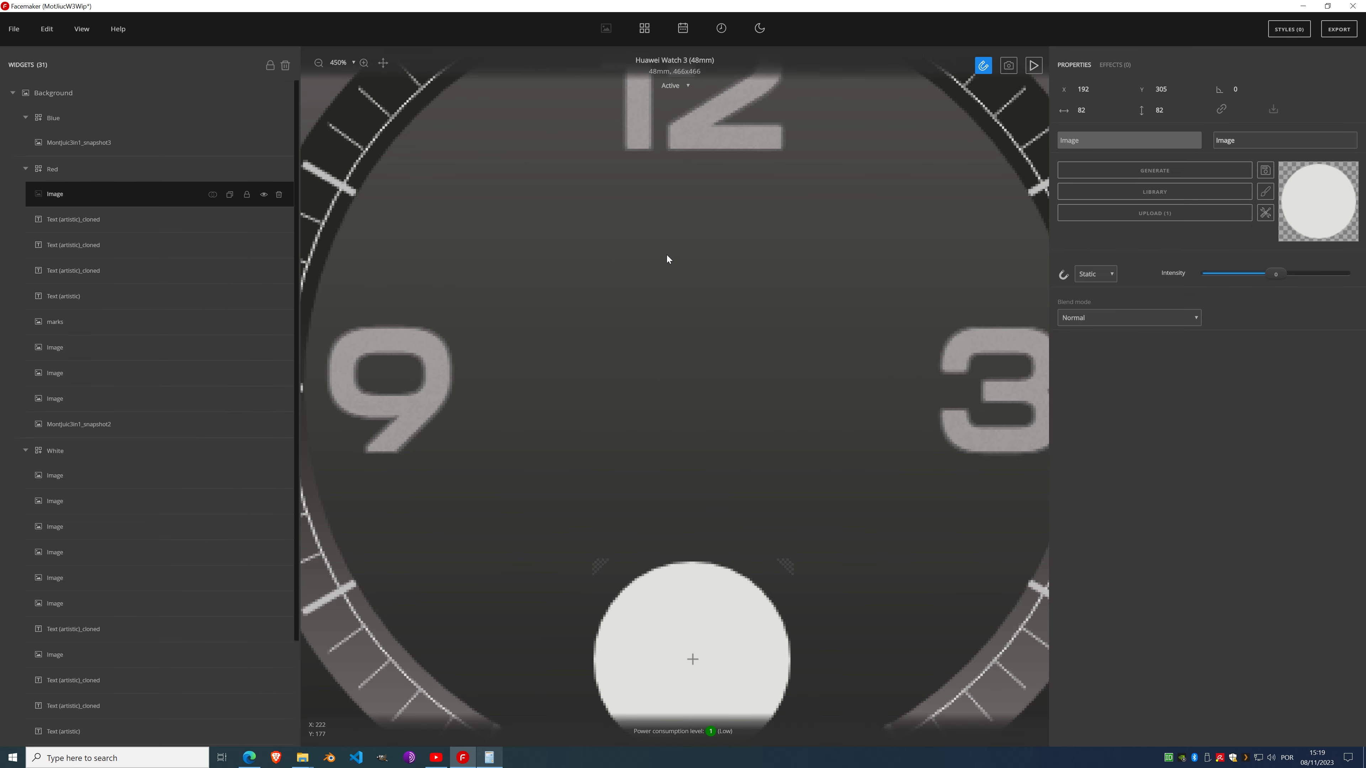
scroll(663, 256, "down", 5)
scroll(687, 274, "up", 4)
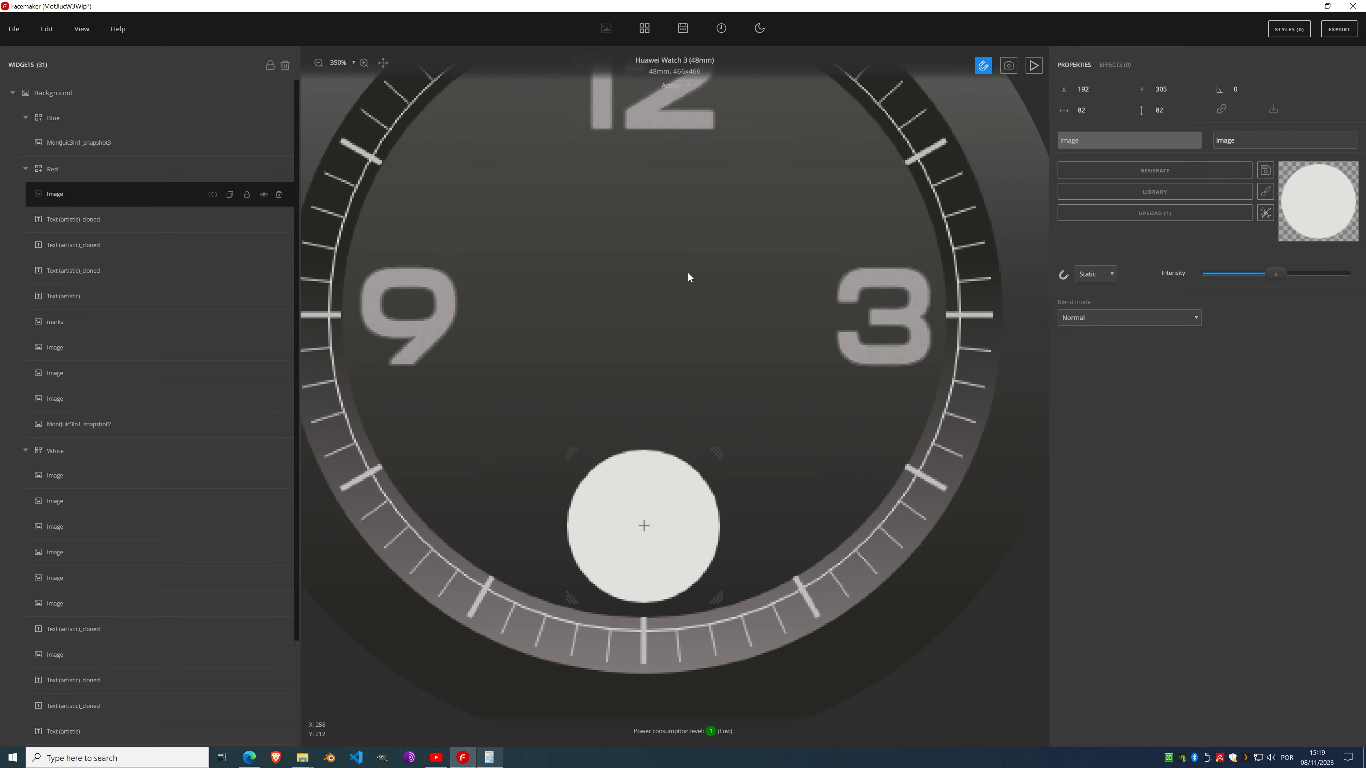
scroll(676, 260, "down", 4)
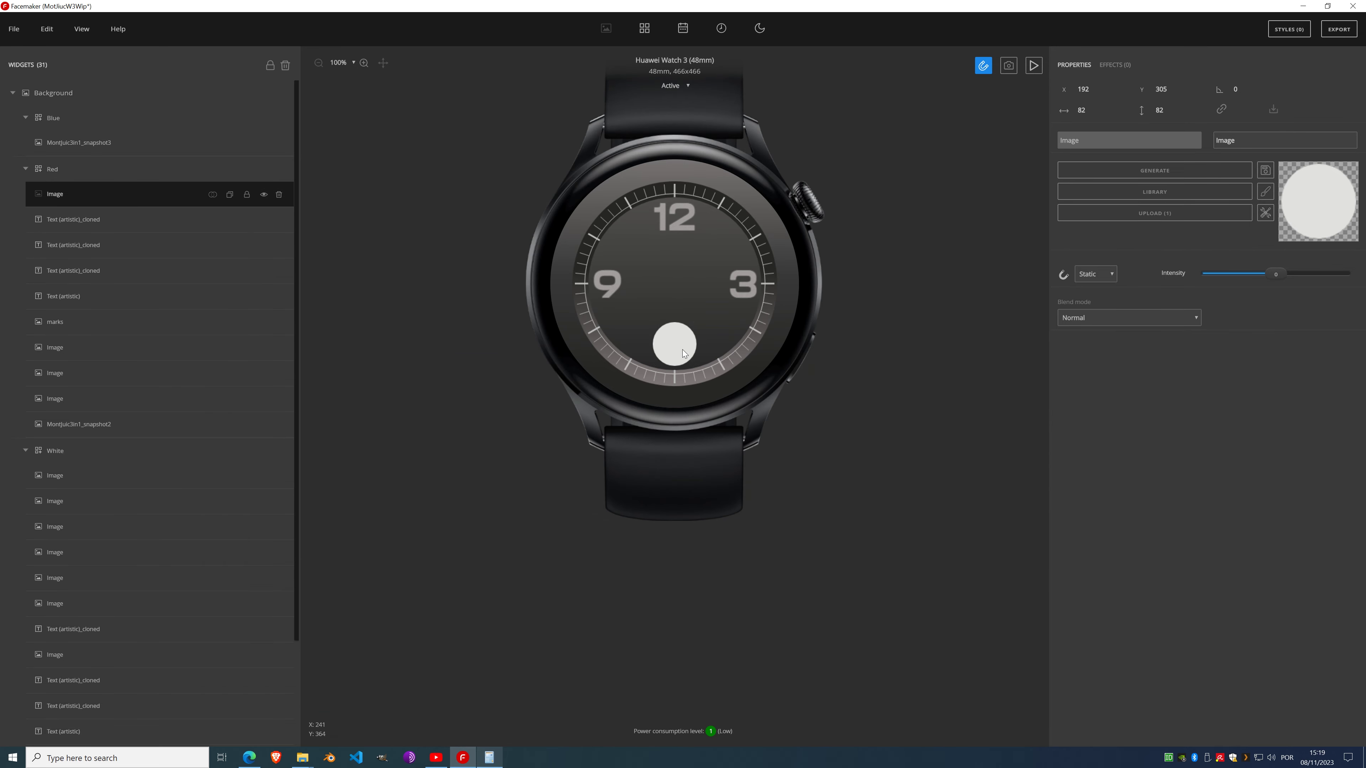
Step: Hide the Red group's circle, numeral texts, marks and dial Images, leaving only the reference snapshot shown
left_click(264, 194)
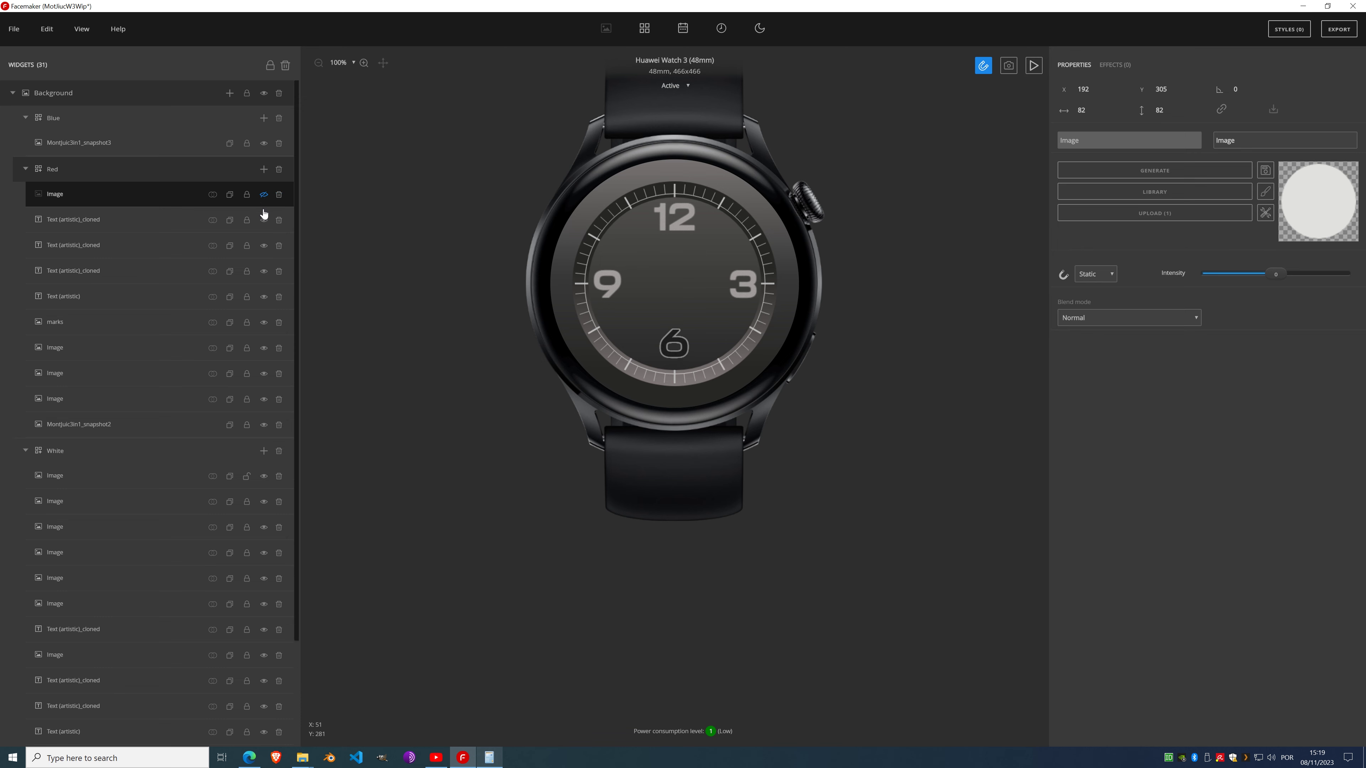
left_click(263, 221)
left_click(263, 246)
left_click(264, 271)
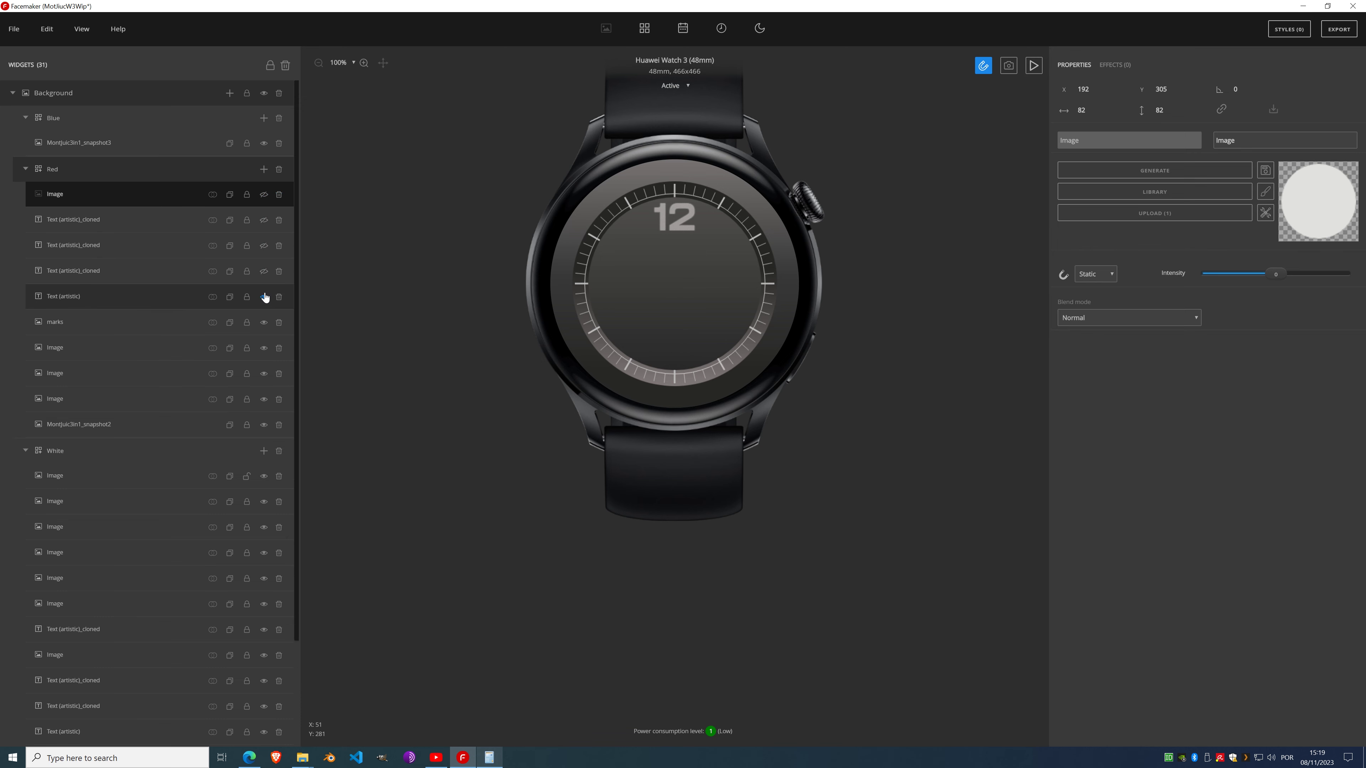
left_click(264, 297)
left_click(264, 322)
left_click(263, 347)
left_click(264, 374)
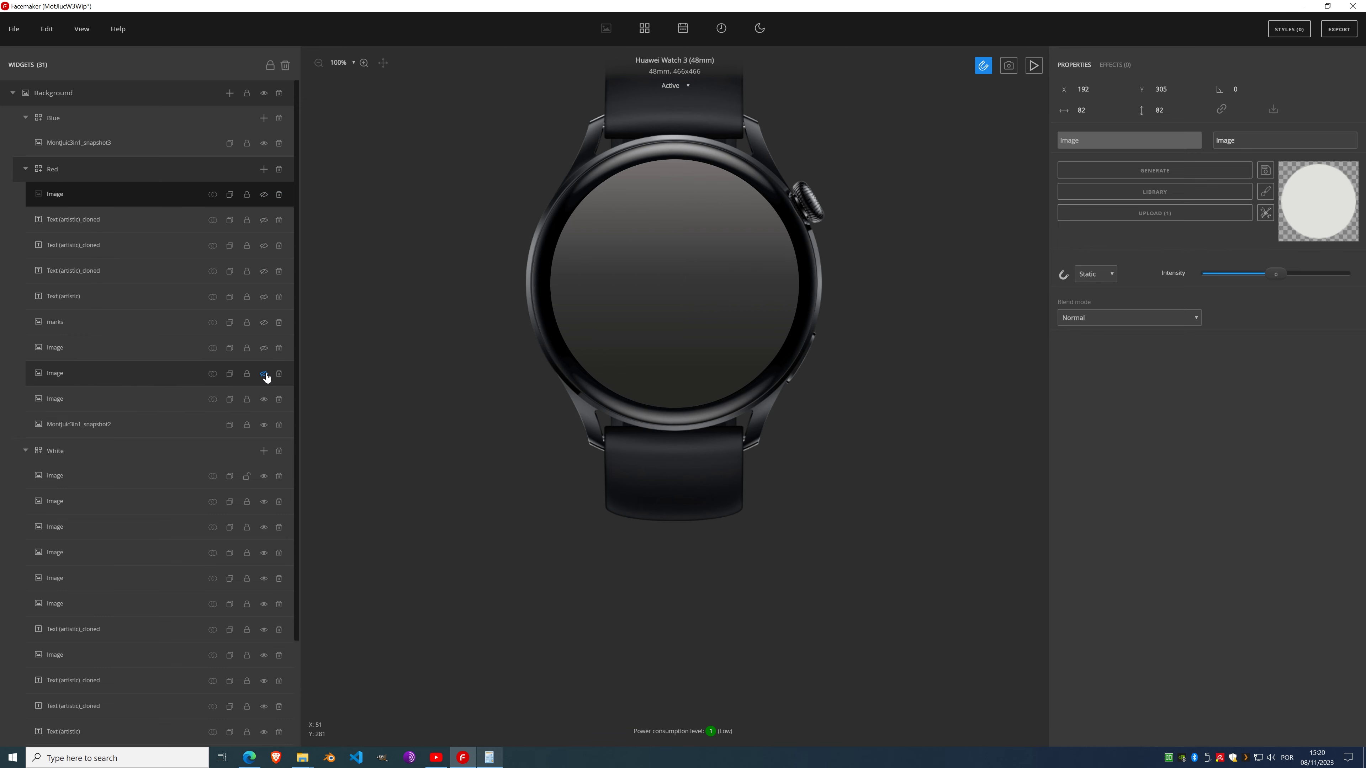
left_click(264, 399)
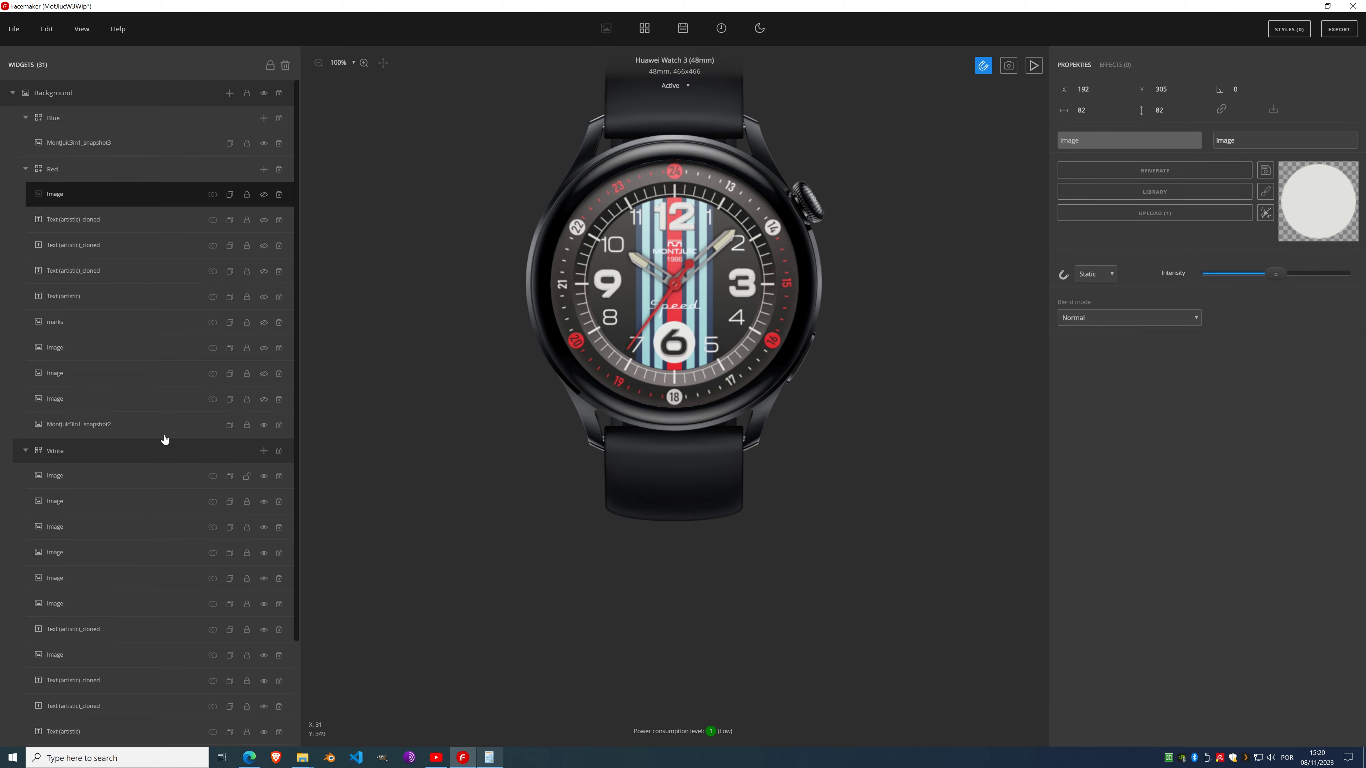
Step: Inspect the reference's 6 o'clock disc and add a Fill color effect to the Red group's 82 px circle Image
left_click(111, 428)
scroll(669, 324, "up", 4)
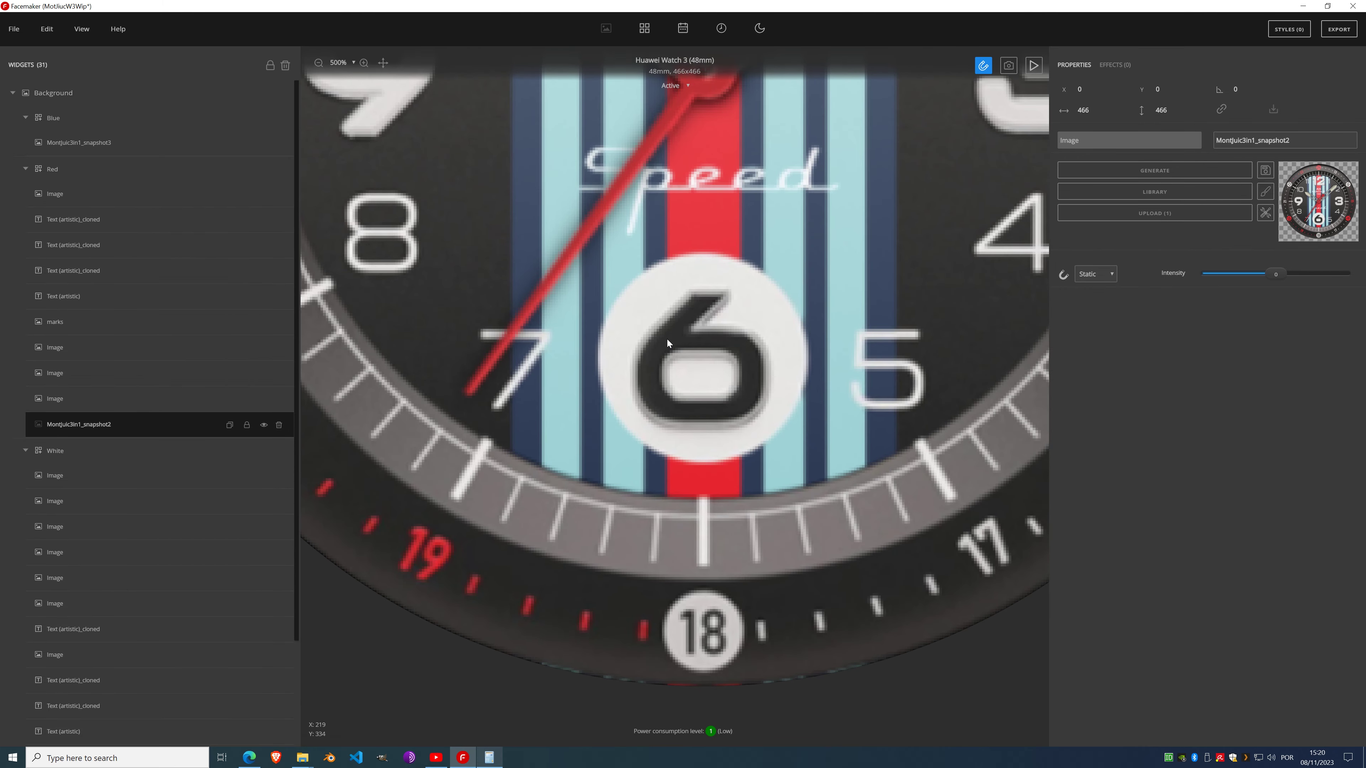
scroll(688, 251, "down", 2)
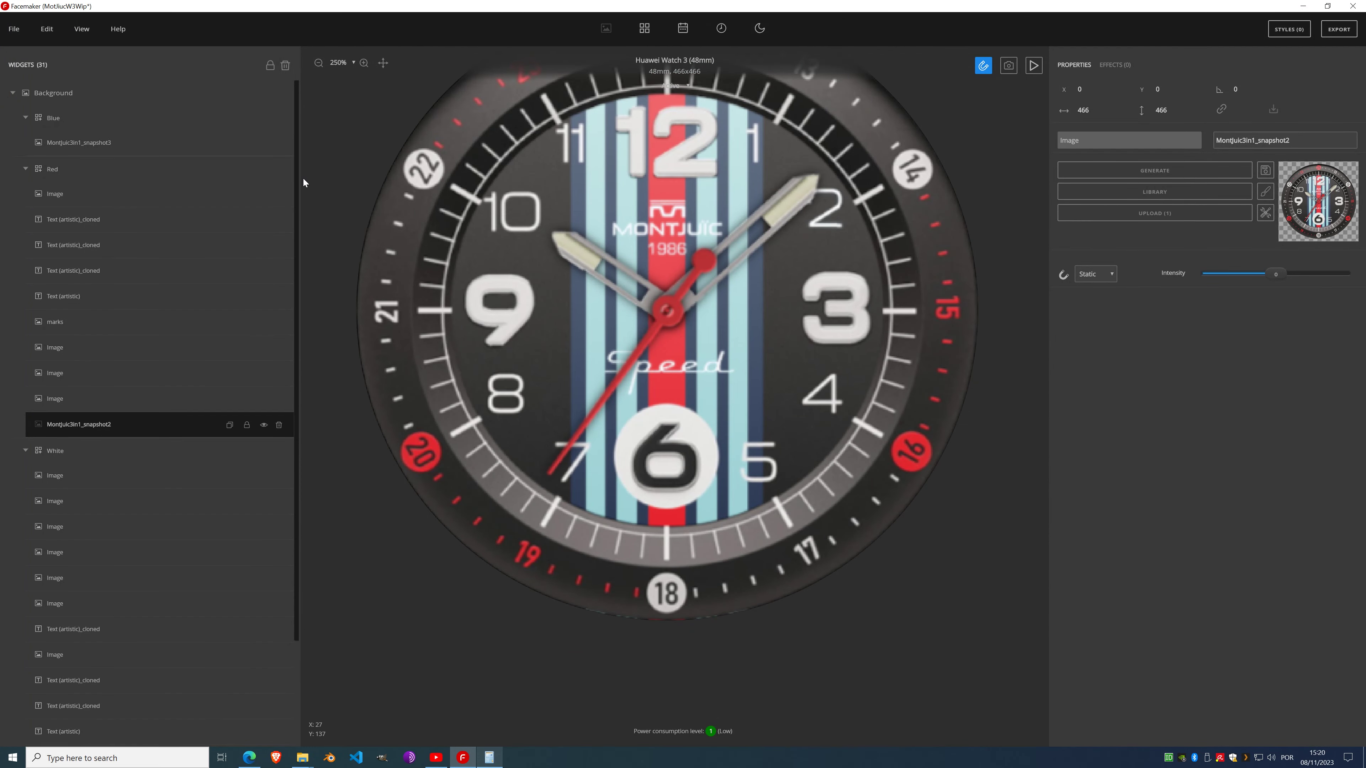
left_click(110, 195)
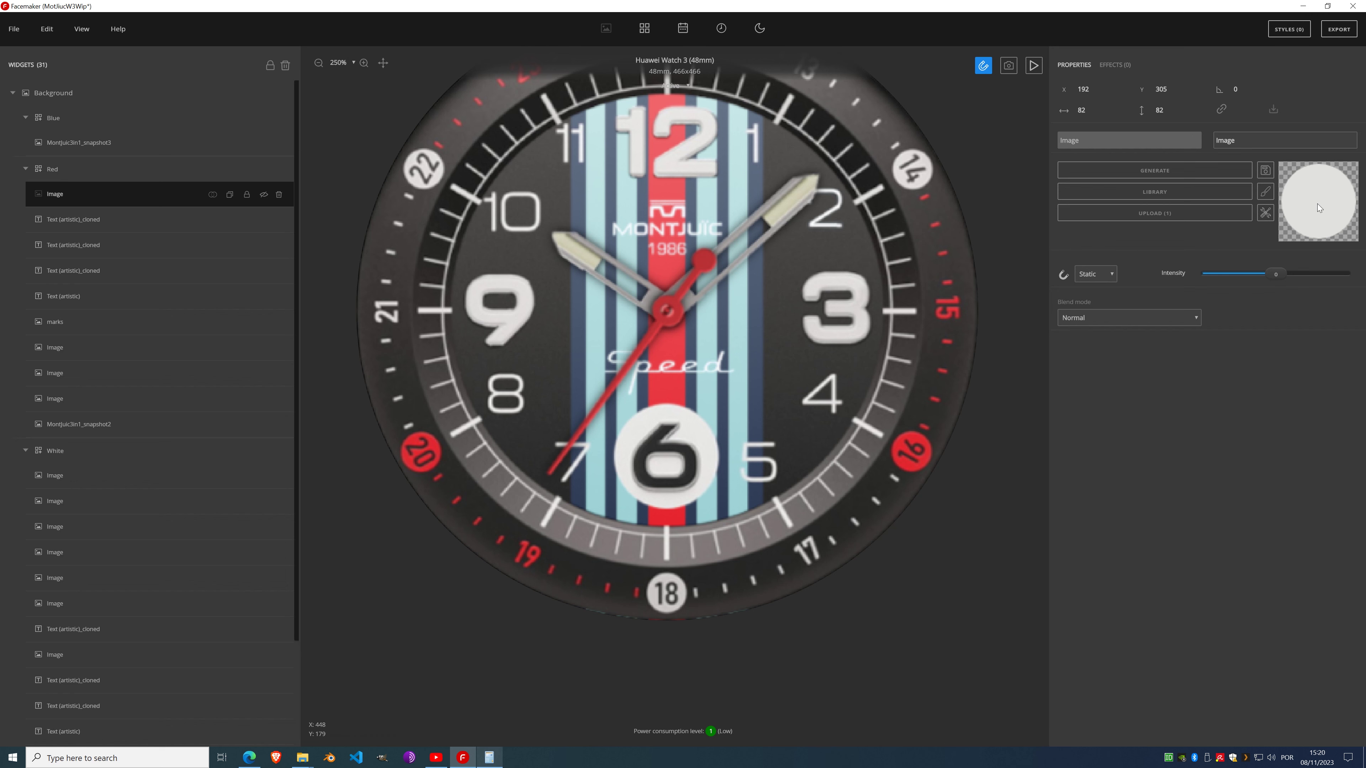
left_click(1123, 66)
left_click(1120, 99)
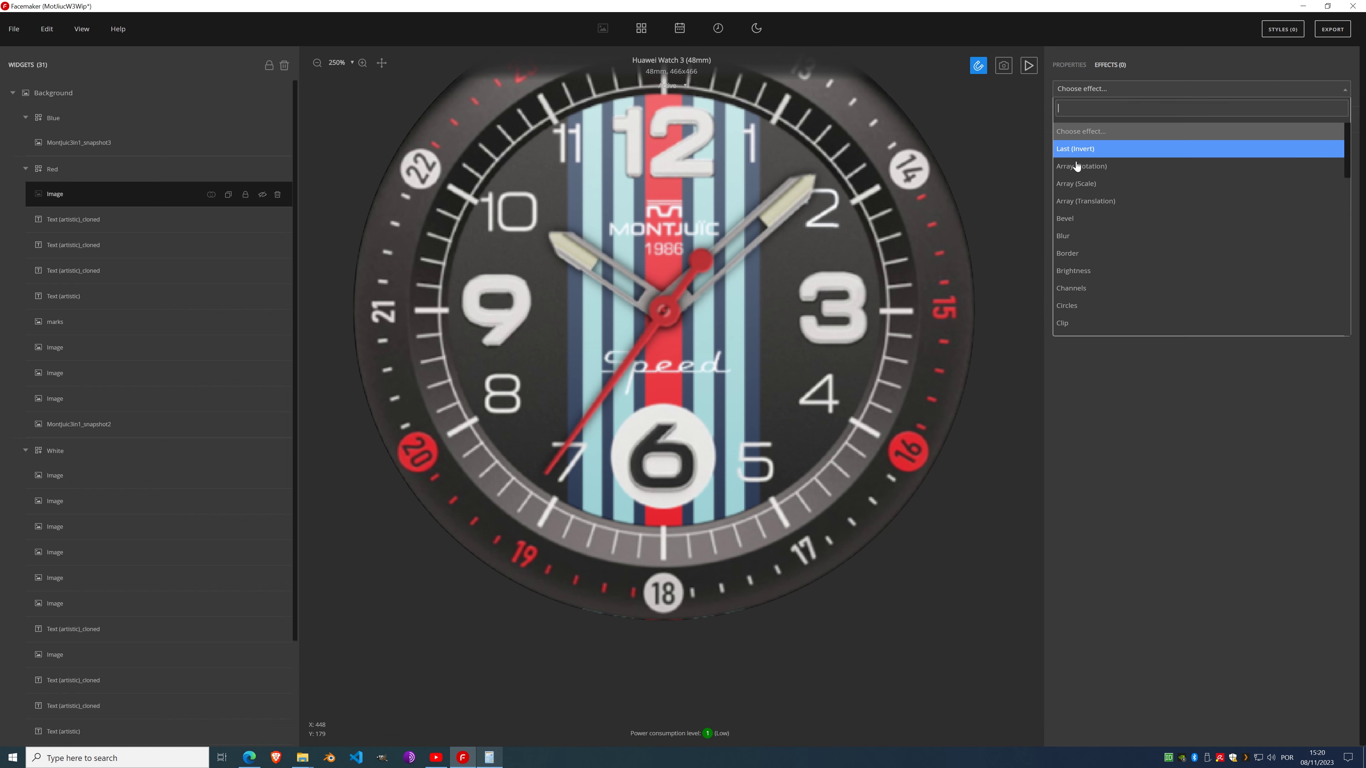
scroll(1108, 204, "down", 1)
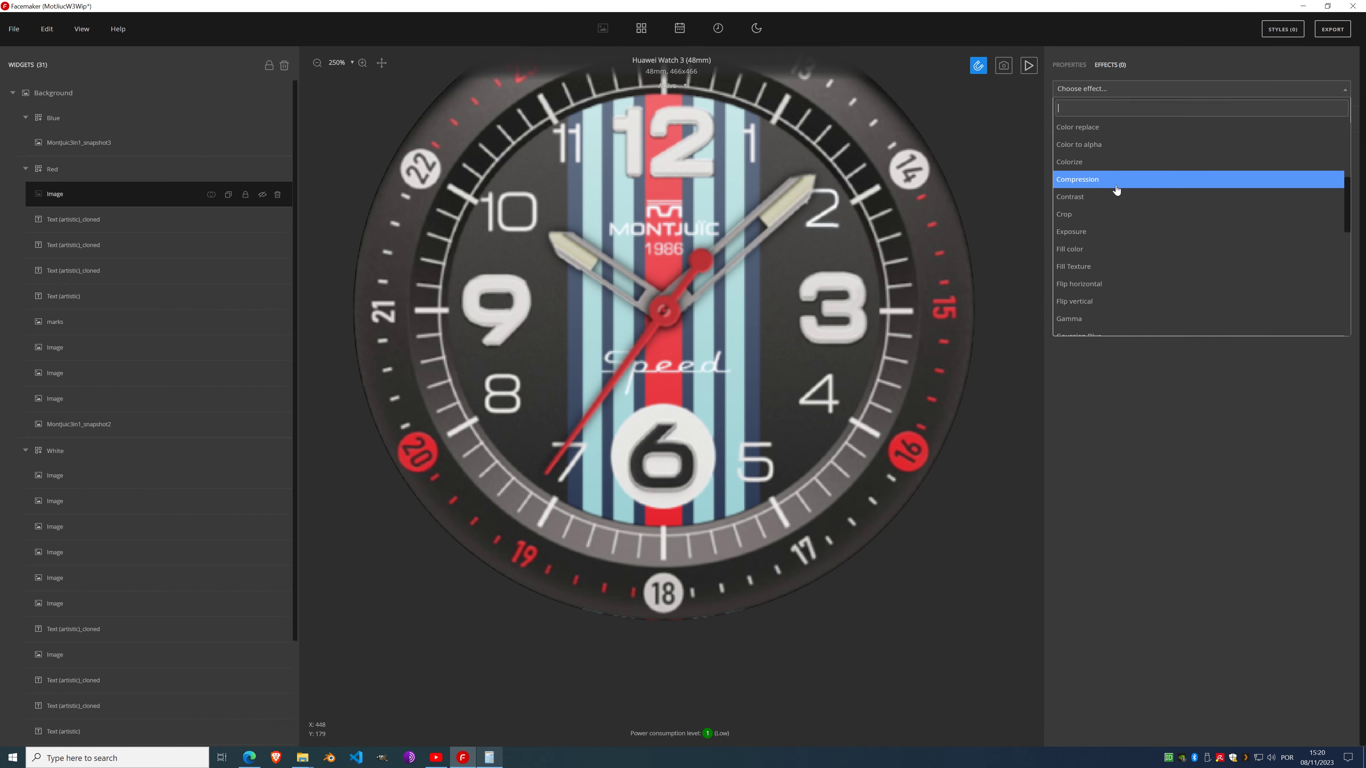
left_click(1103, 196)
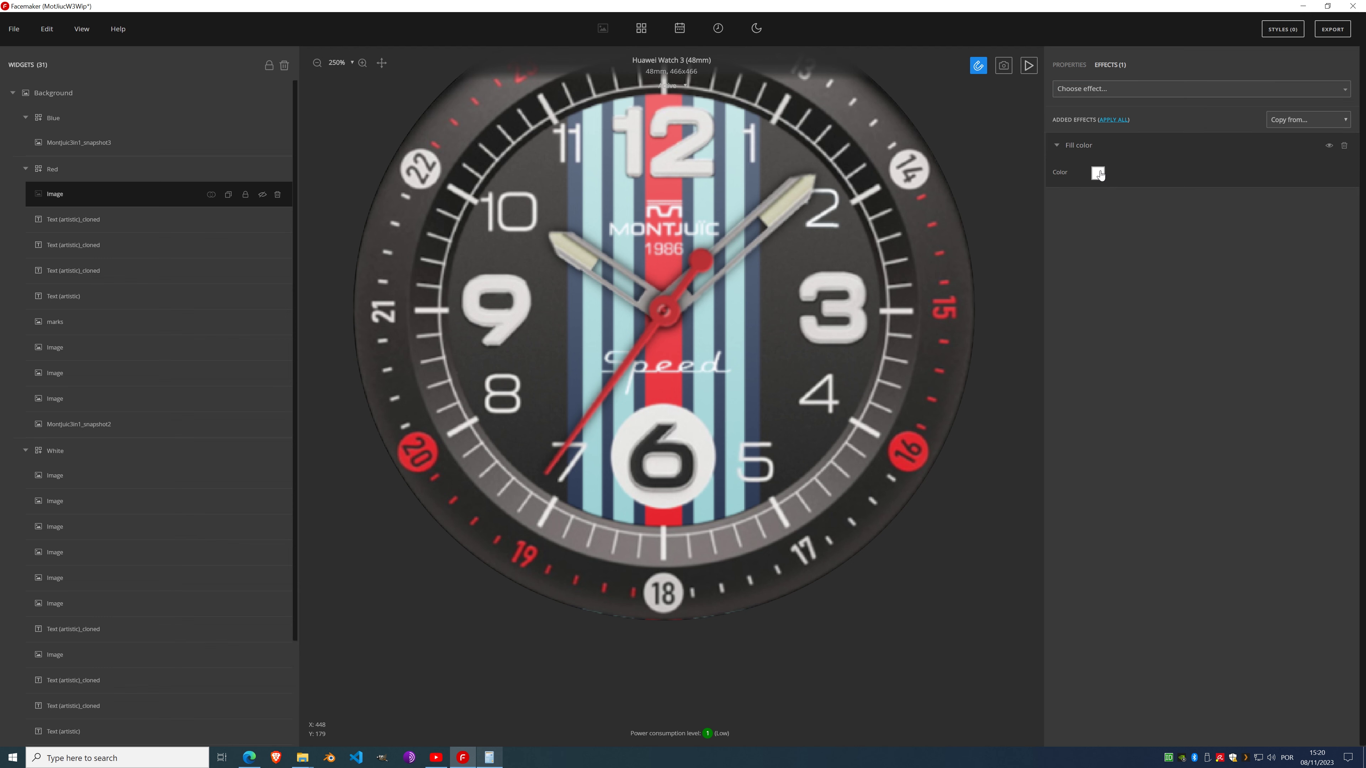
Step: Set the Red circle's fill color by sampling the off-white of the reference's 6 o'clock disc, then check the circle's visibility on the dial
left_click(1098, 173)
left_click(925, 549)
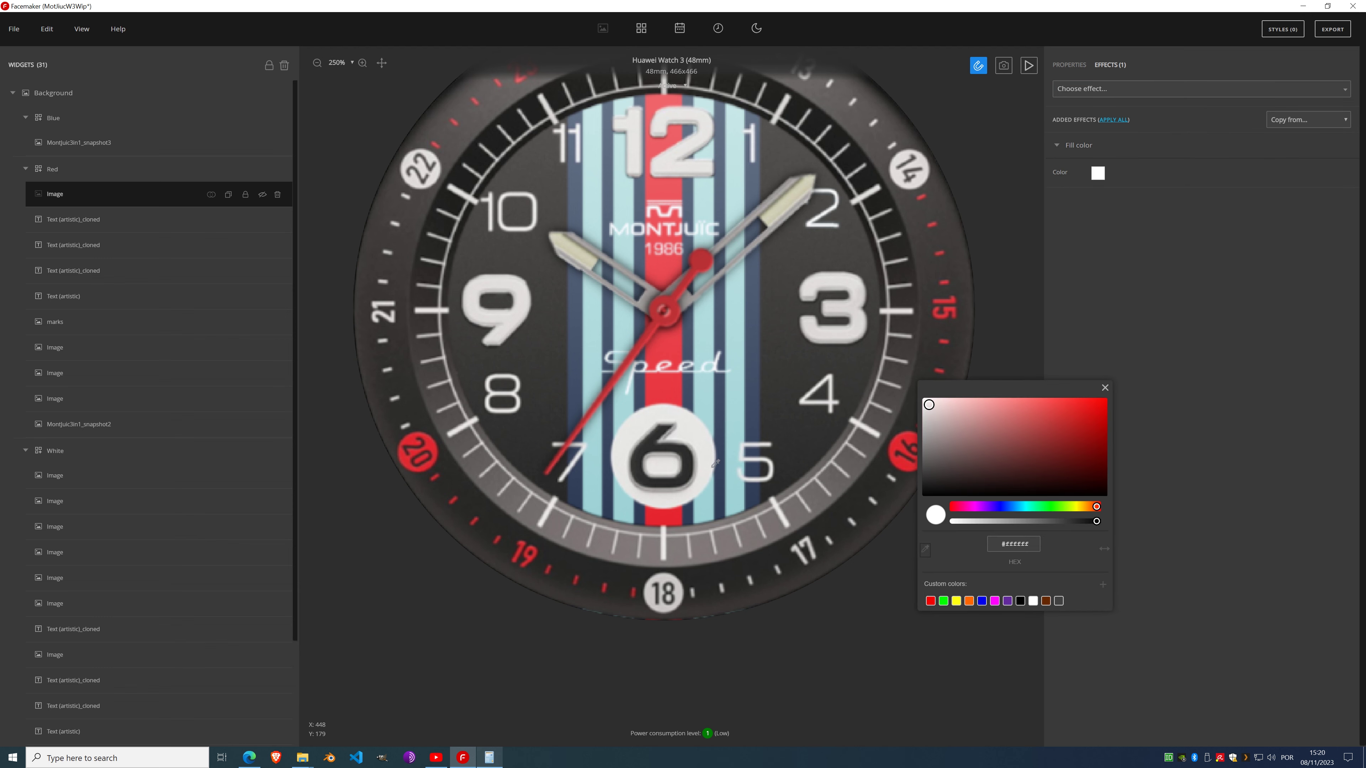
left_click(696, 433)
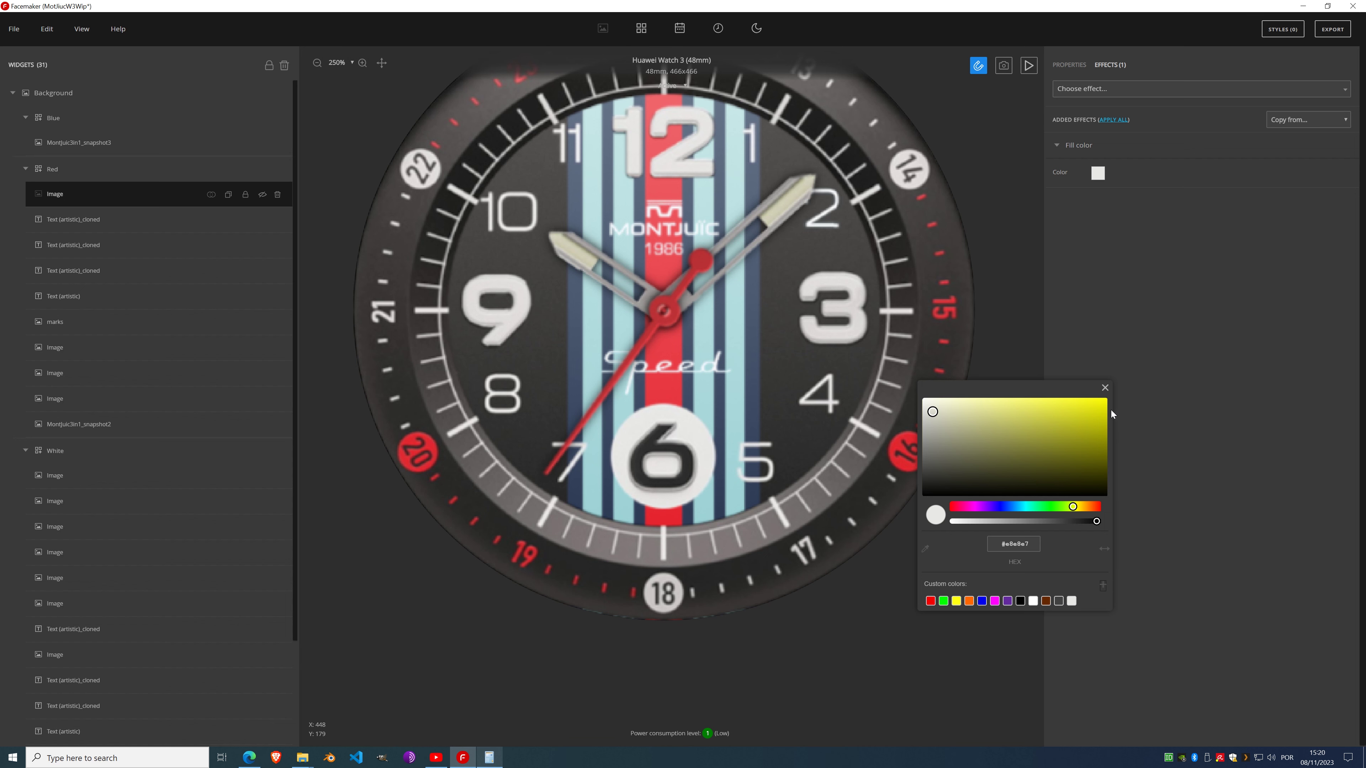
left_click(1104, 388)
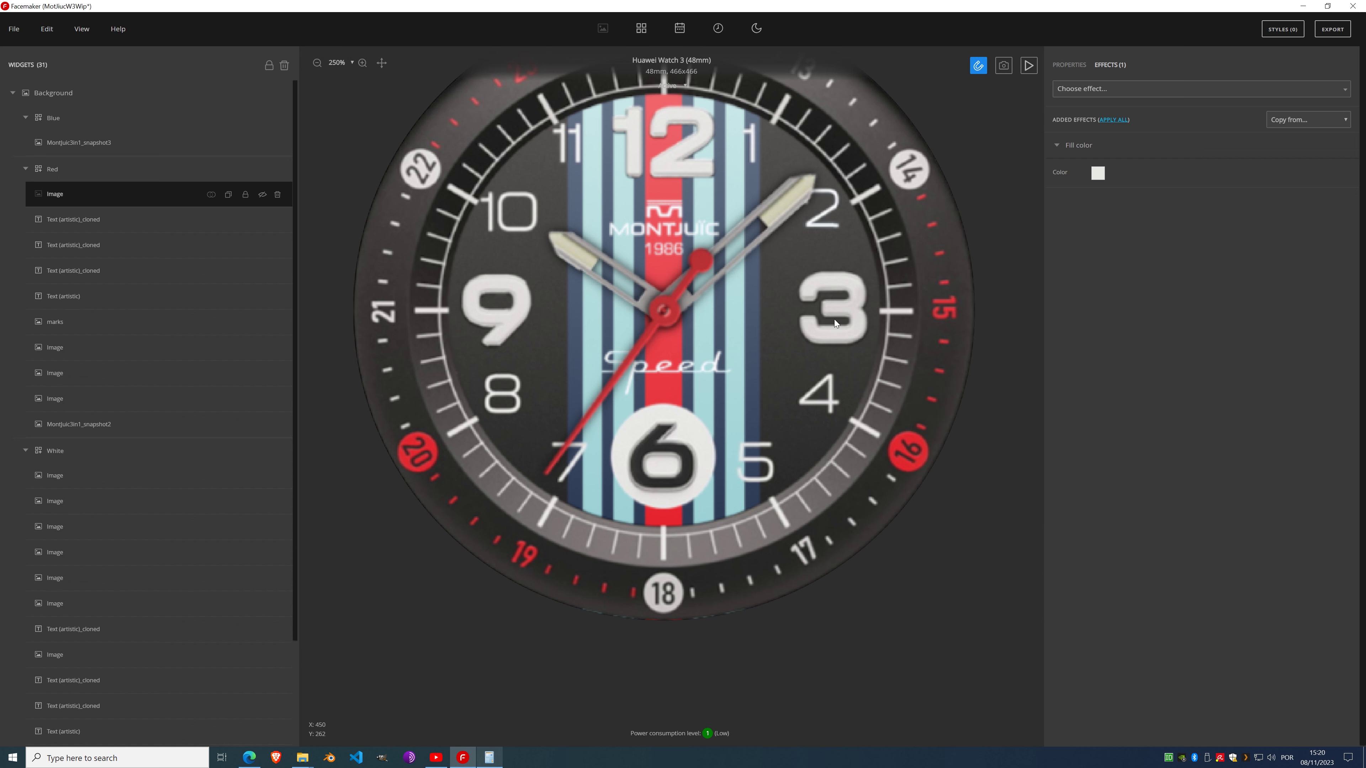
left_click(262, 195)
left_click(263, 196)
Step: Compare the White, Red and Blue faces and add a new Image widget to the Red group
left_click(77, 460)
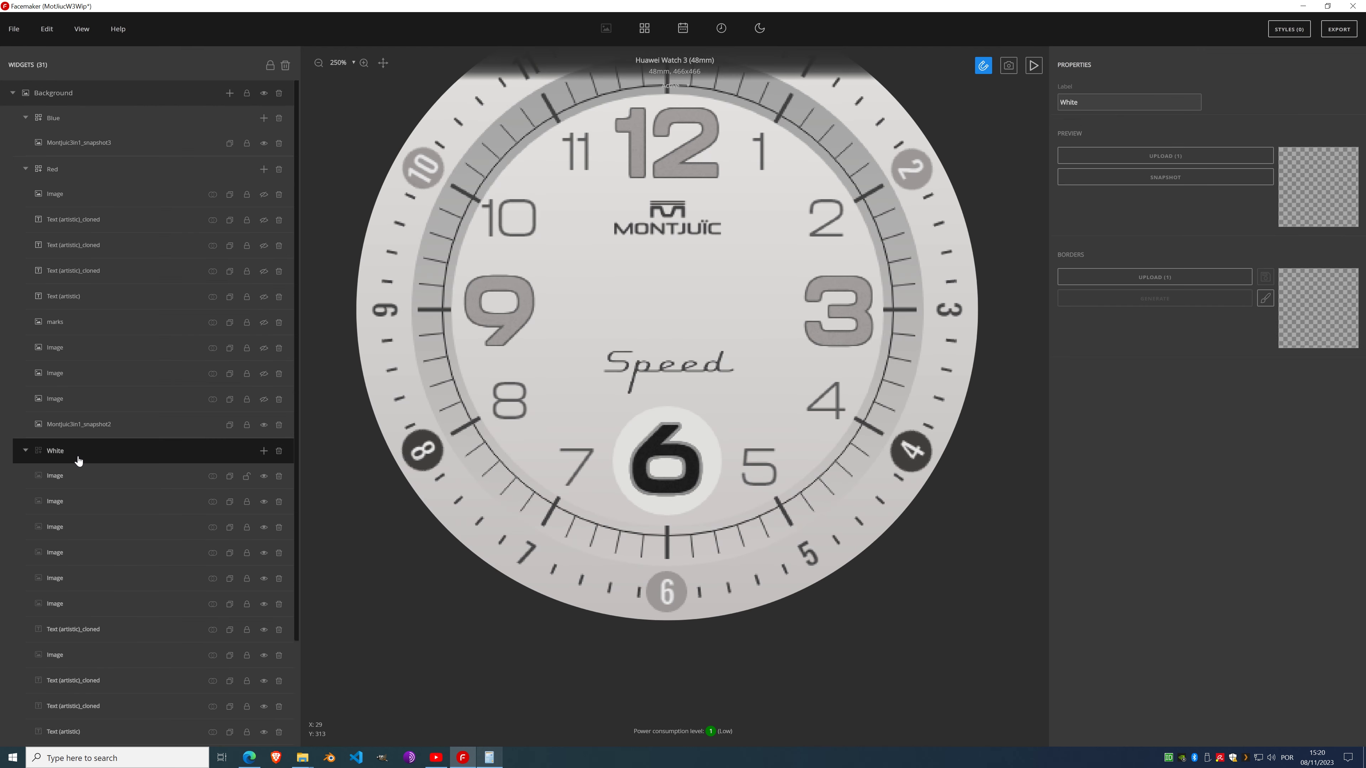
left_click(56, 171)
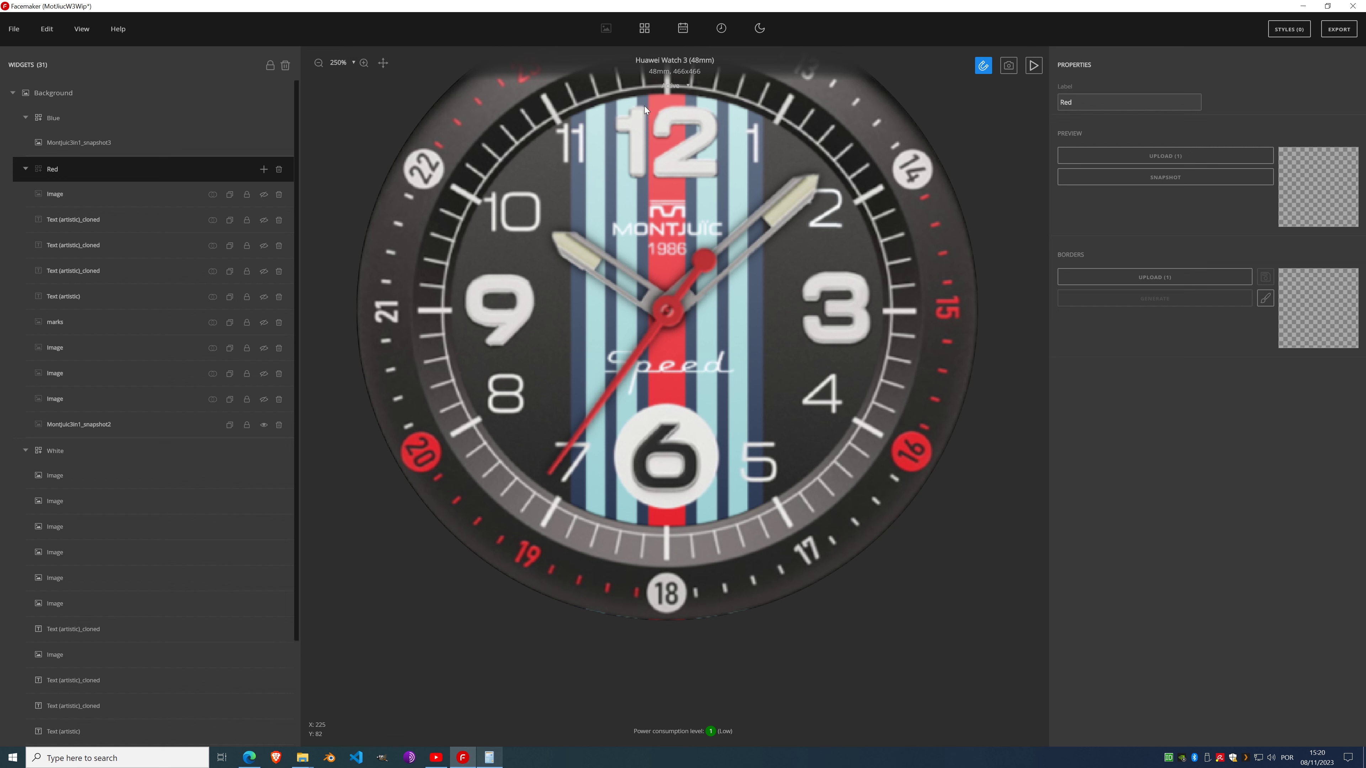
left_click(183, 195)
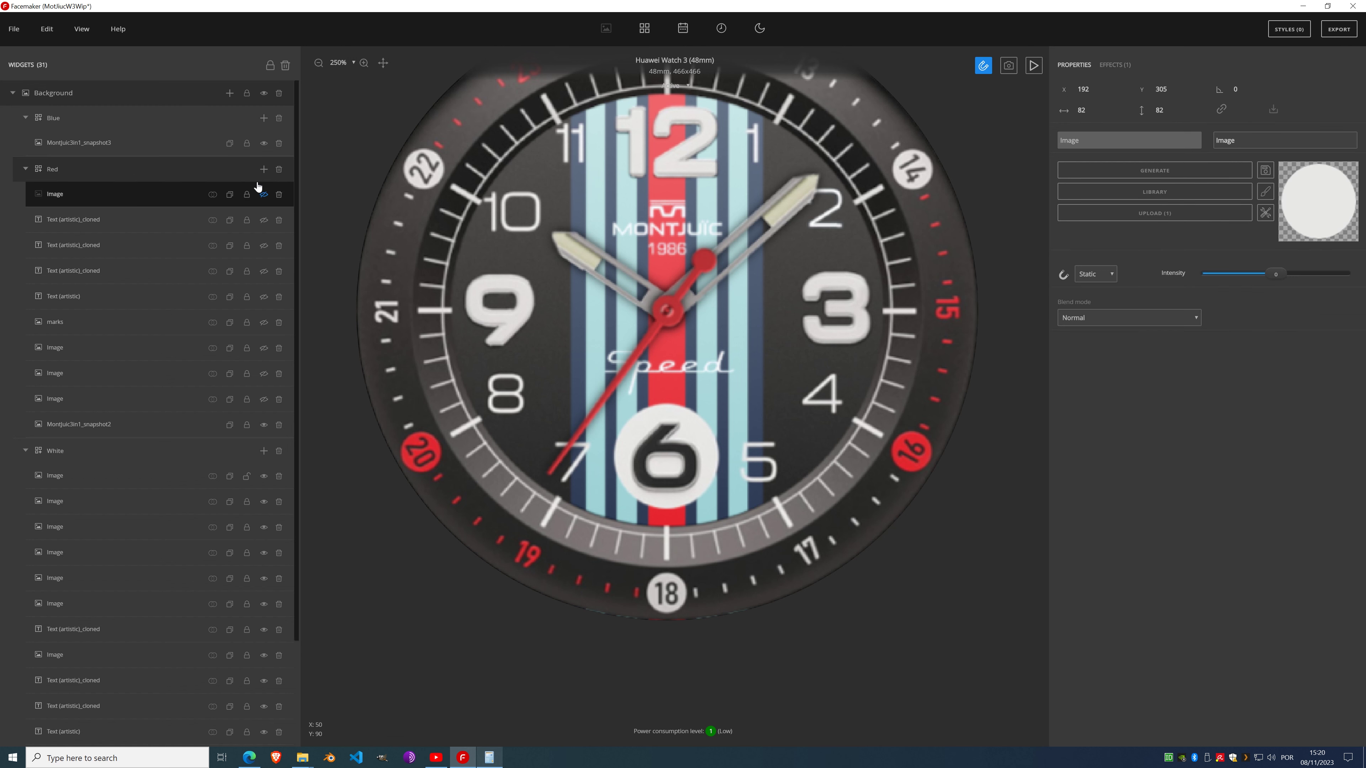
left_click(264, 172)
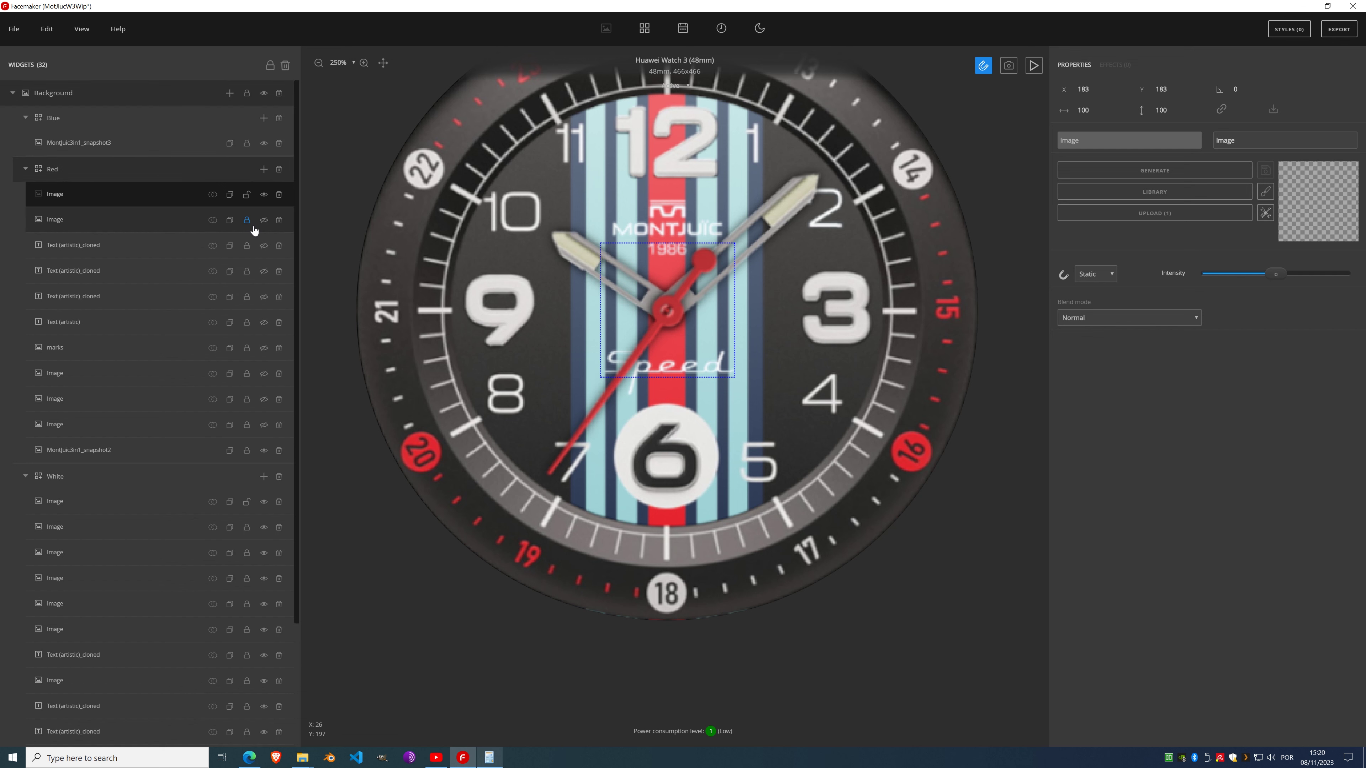
left_click(81, 119)
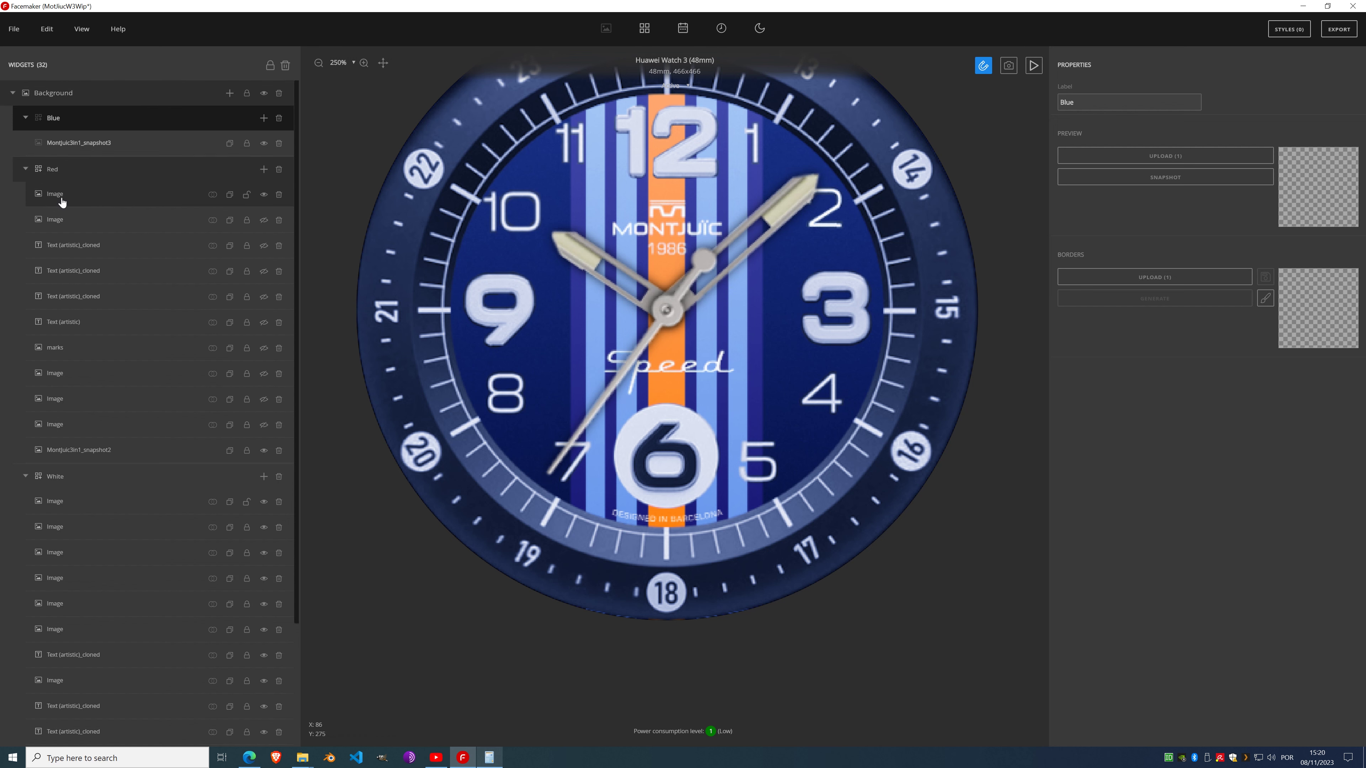
left_click(61, 198)
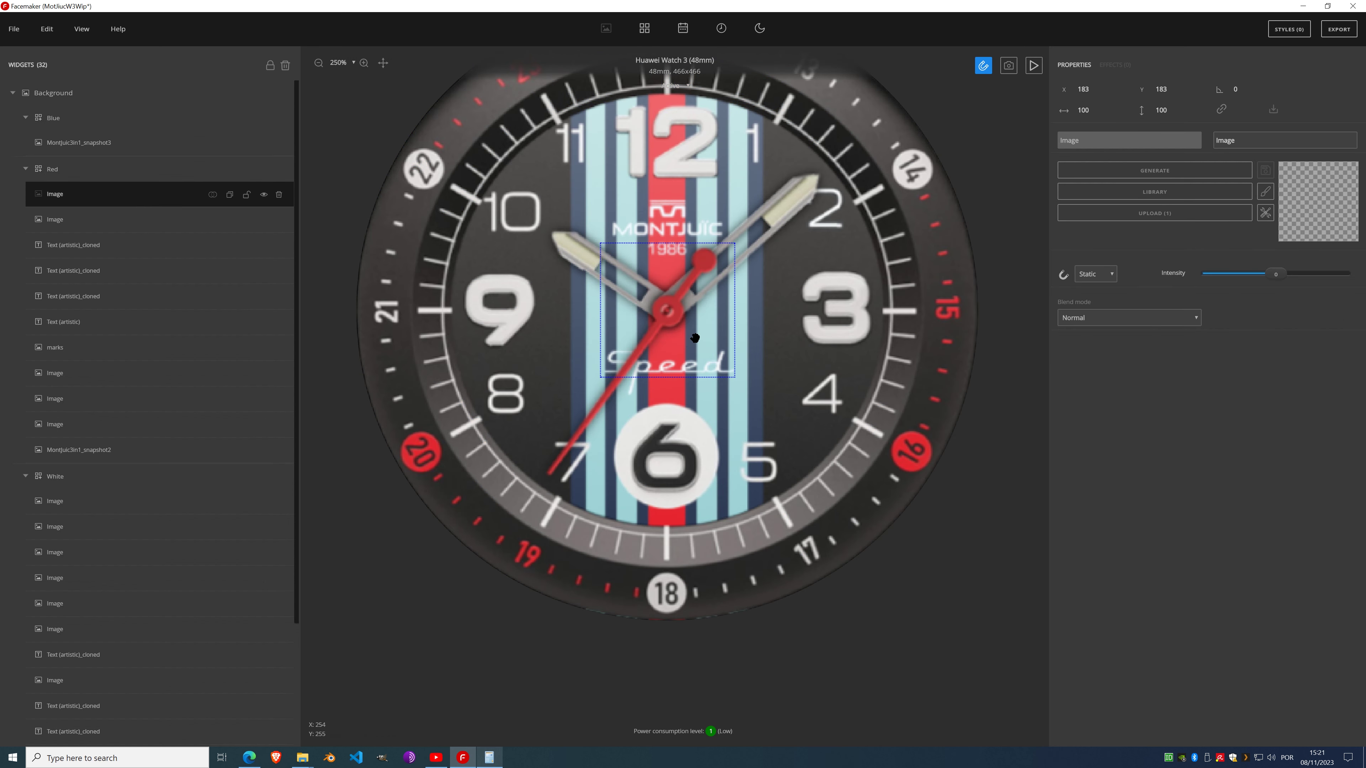
Step: Move the new Image to X 160, Y 60, aligning its edge with the start of the reference's stripe band
left_click_drag(696, 340, 665, 175)
scroll(648, 121, "up", 5)
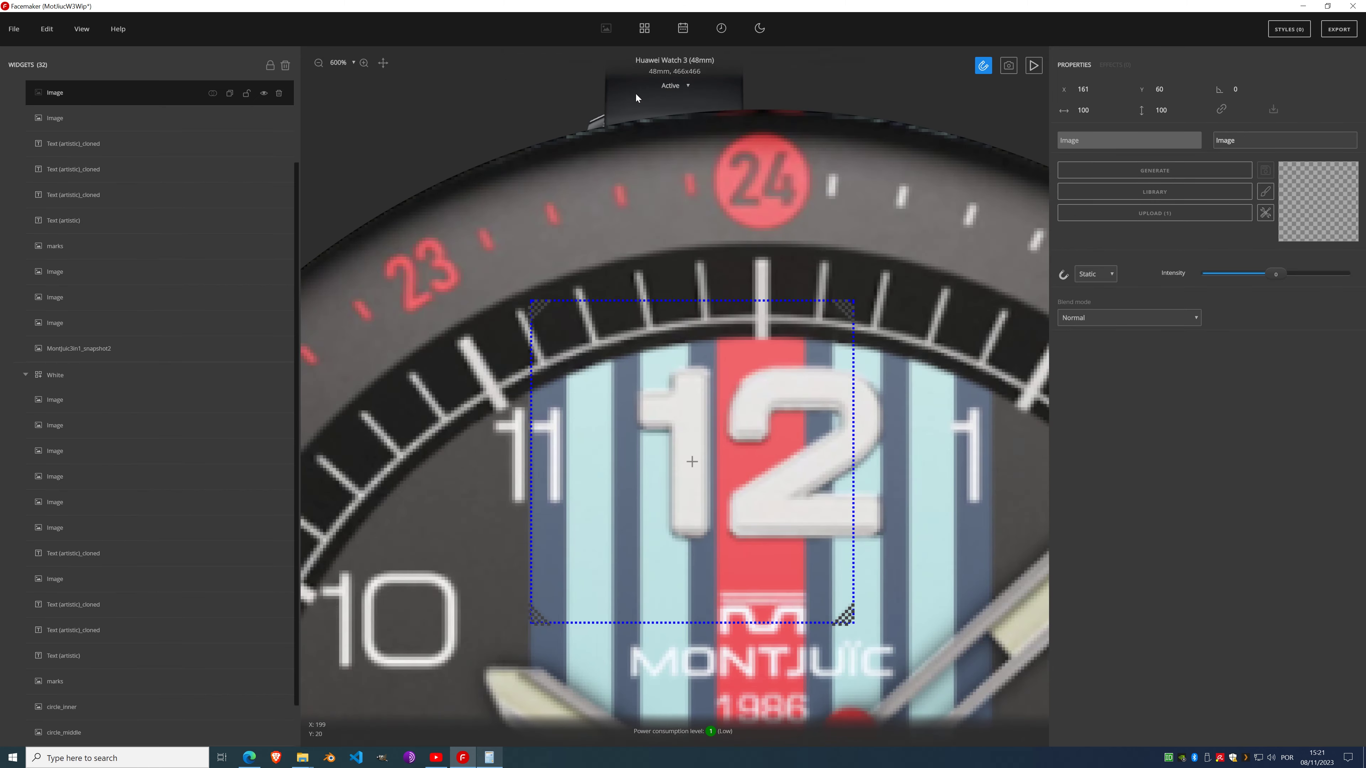
left_click(630, 408)
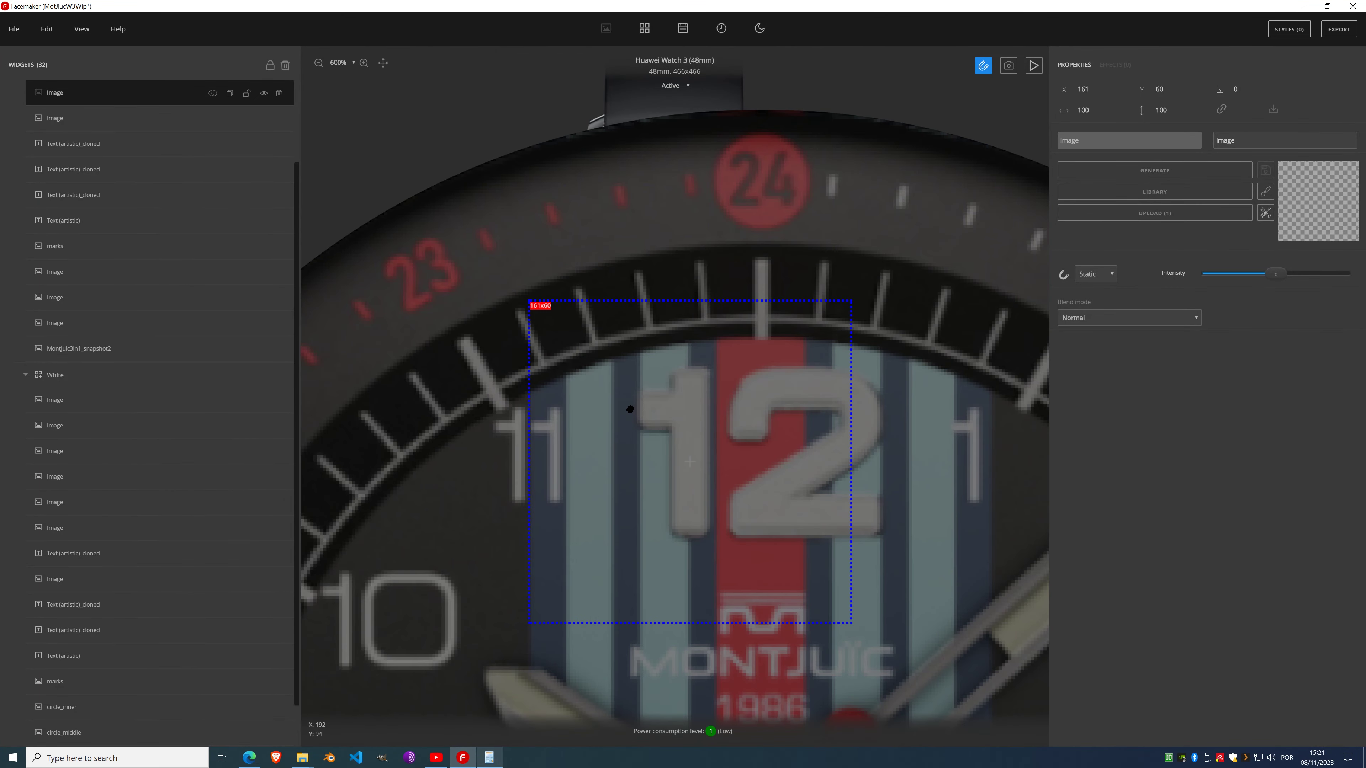
left_click_drag(631, 408, 629, 408)
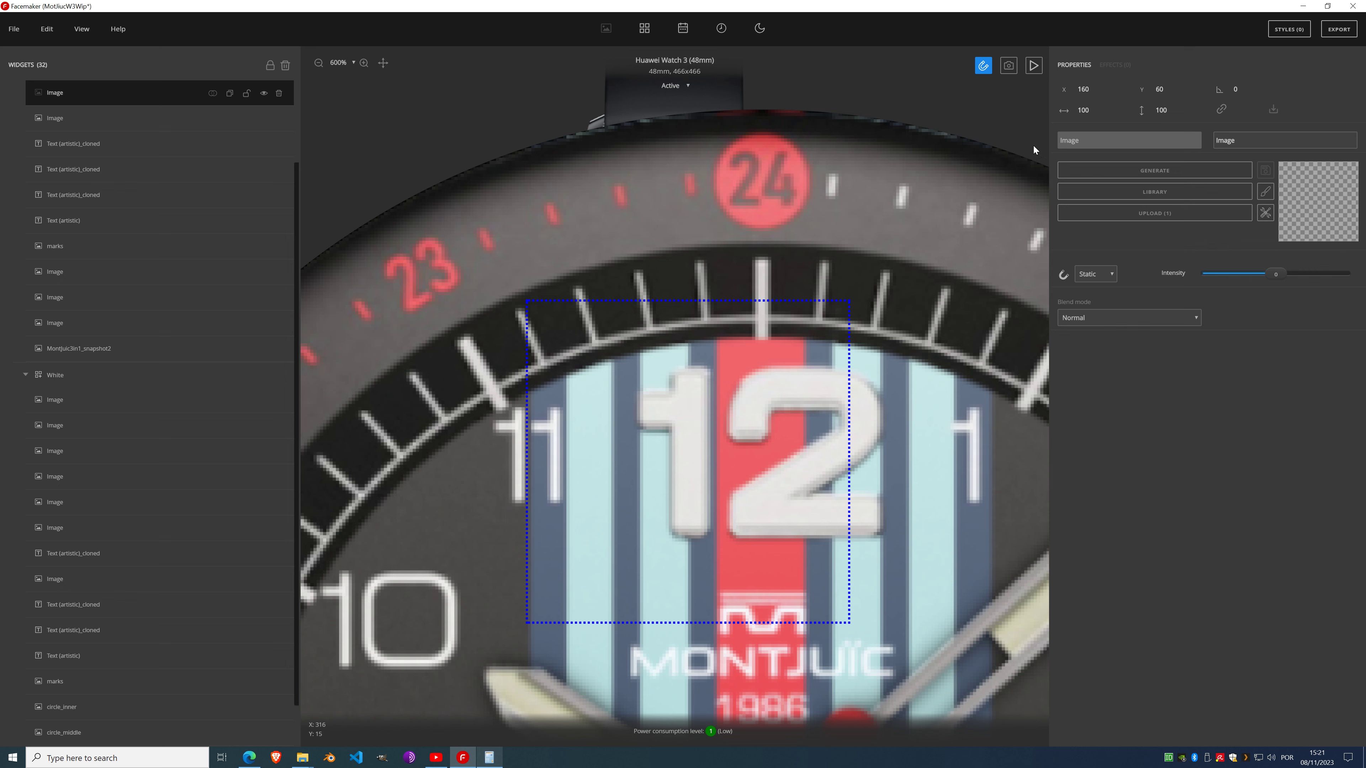
Step: Generate a gradient for the new Image, with both color stops sampled from the reference's navy stripe
left_click(1115, 170)
scroll(685, 237, "down", 3)
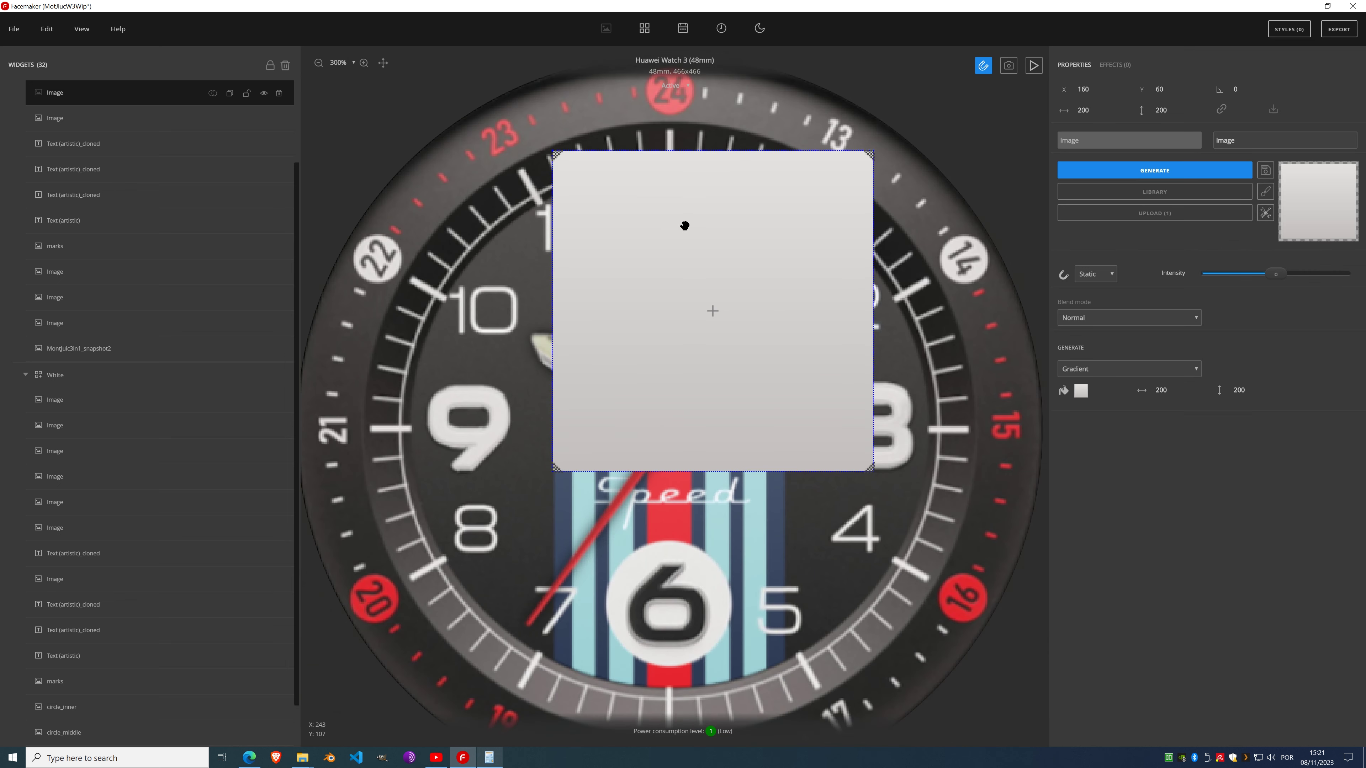
left_click(1081, 391)
left_click(285, 467)
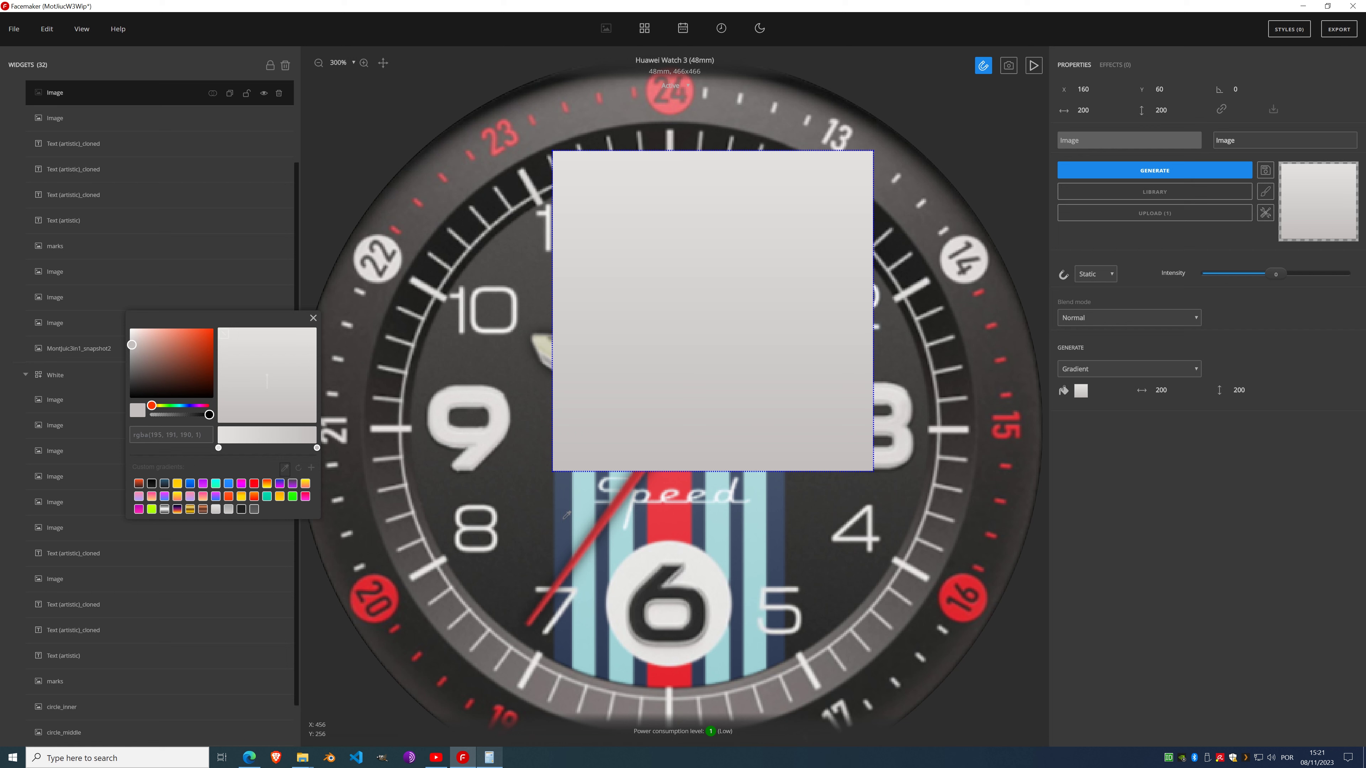
left_click(563, 518)
left_click(219, 447)
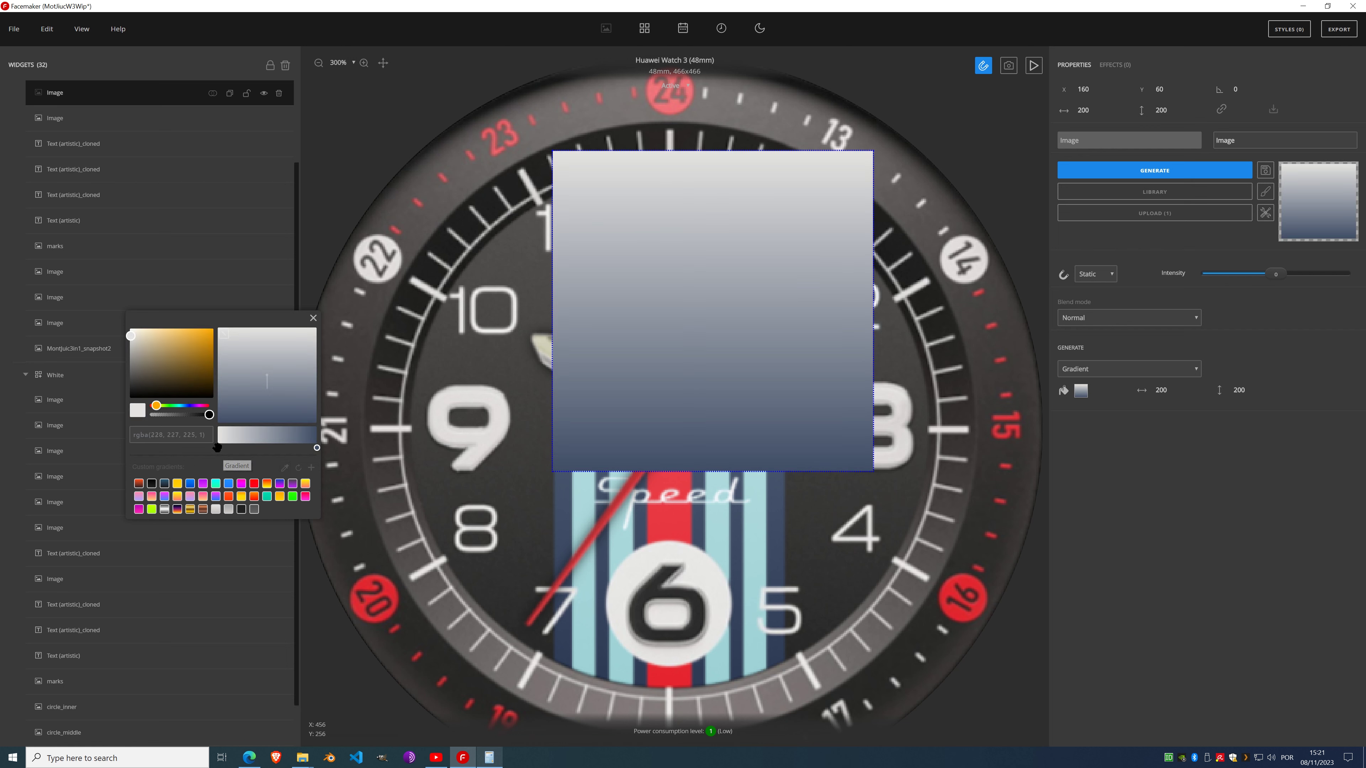
left_click(285, 467)
left_click(568, 519)
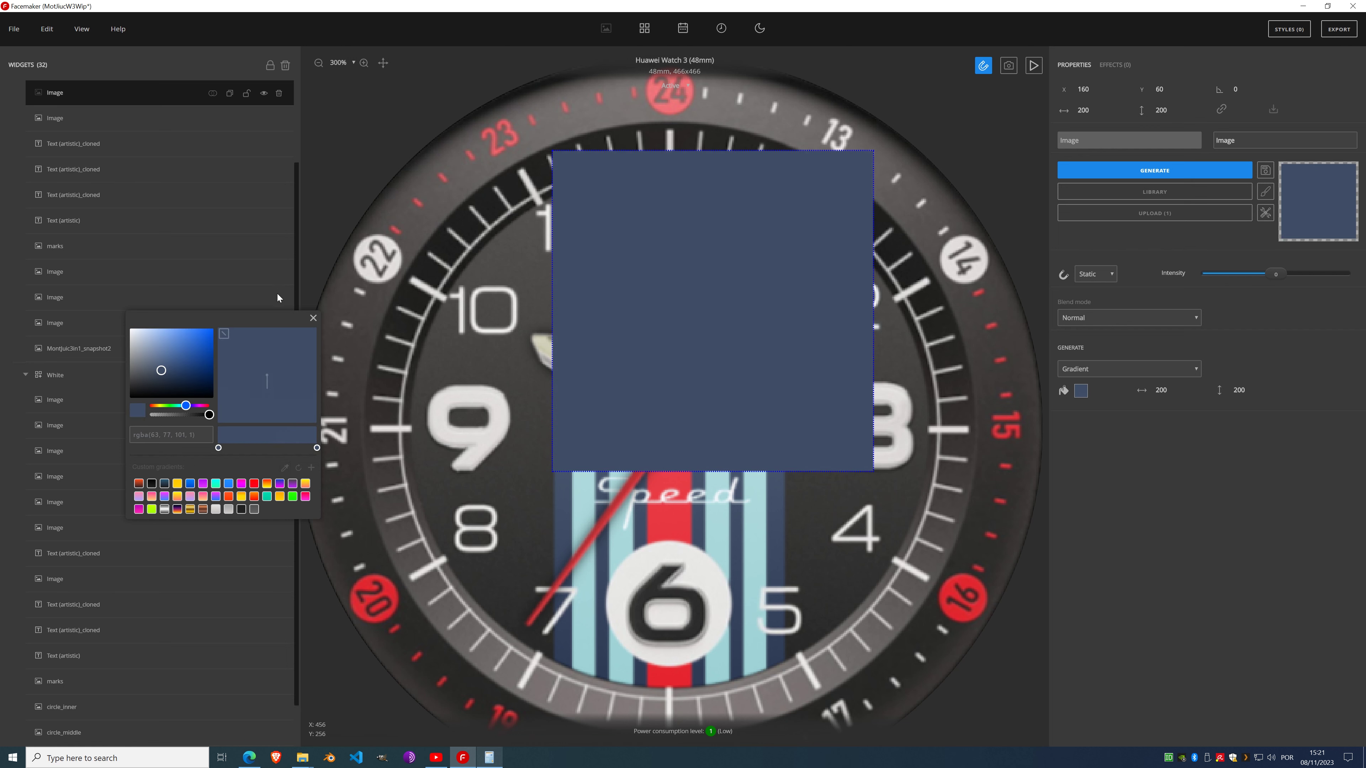
left_click(314, 318)
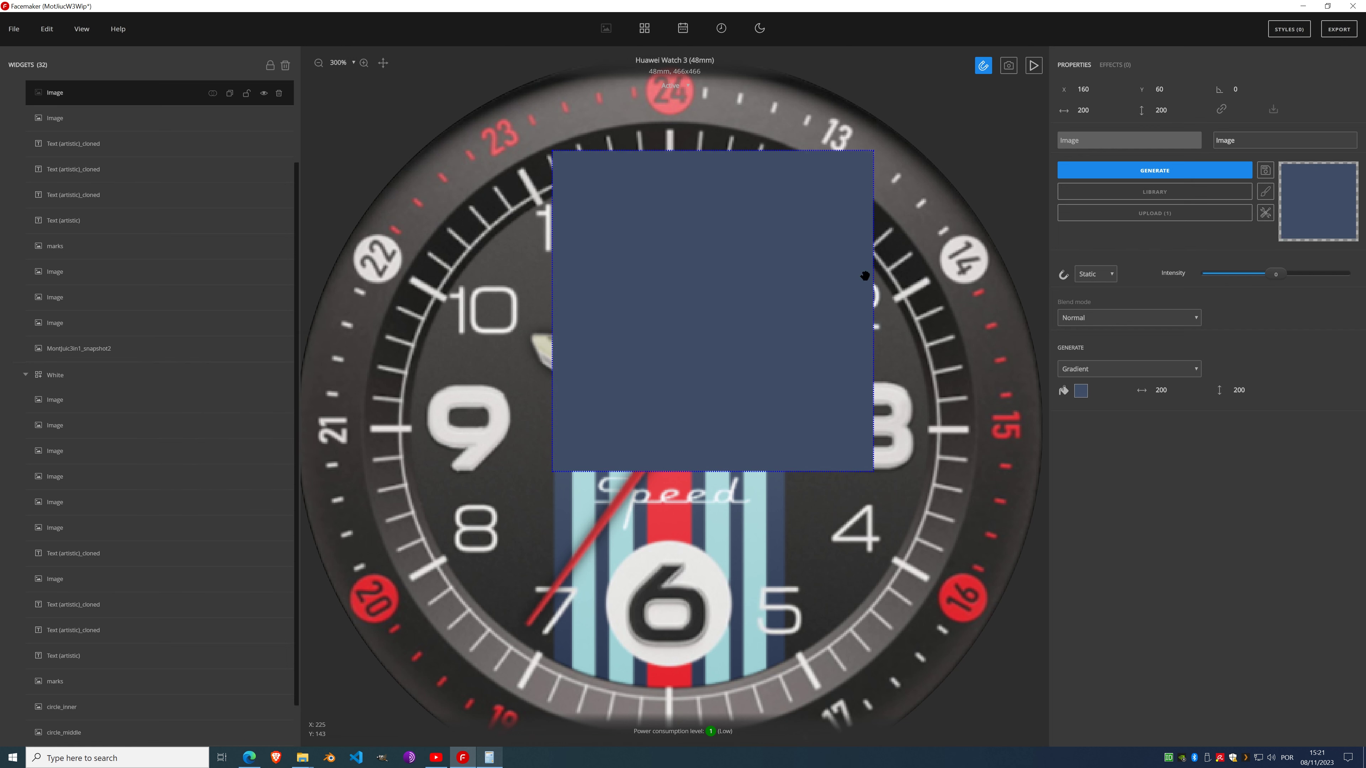
Step: Set the generated navy rectangle's width to 145 px and check its edge against the reference stripe band
left_click(1174, 393)
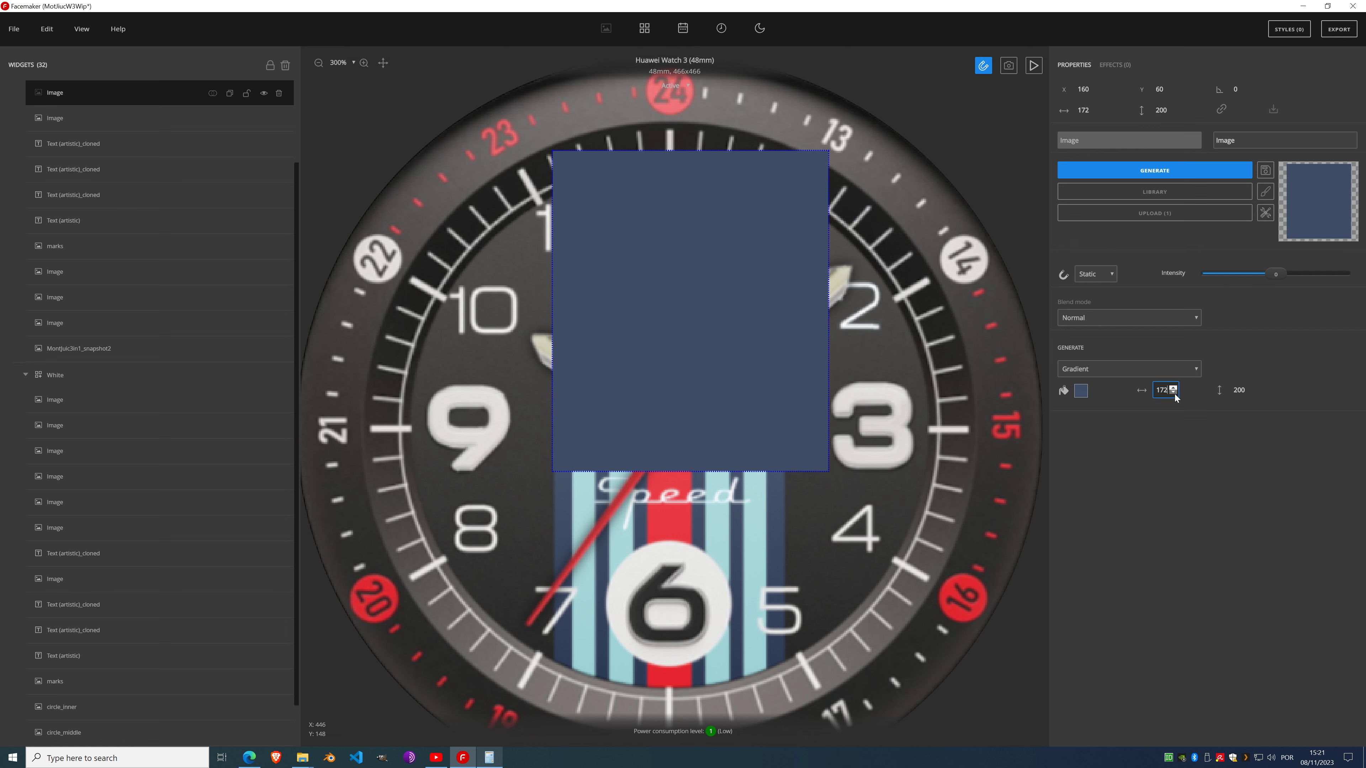
left_click_drag(1175, 395, 1175, 394)
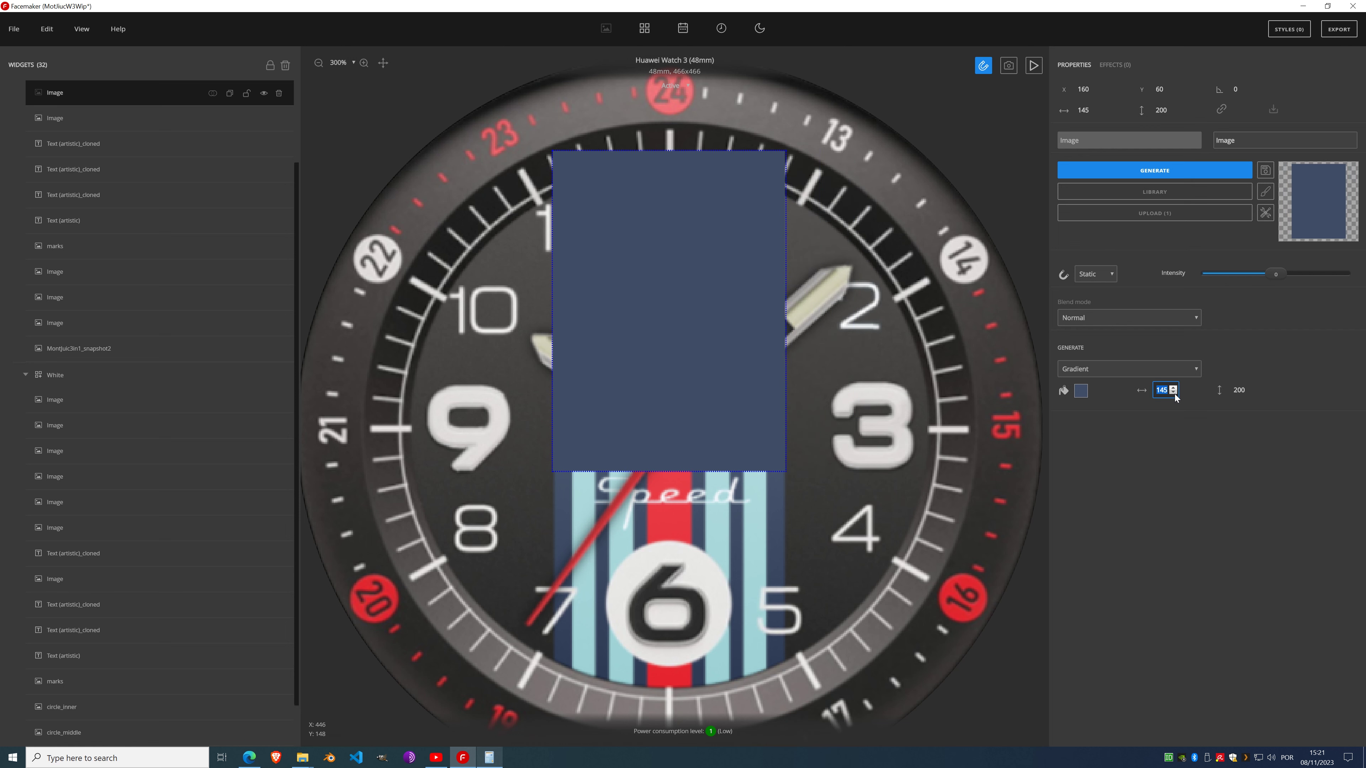
scroll(792, 392, "up", 5)
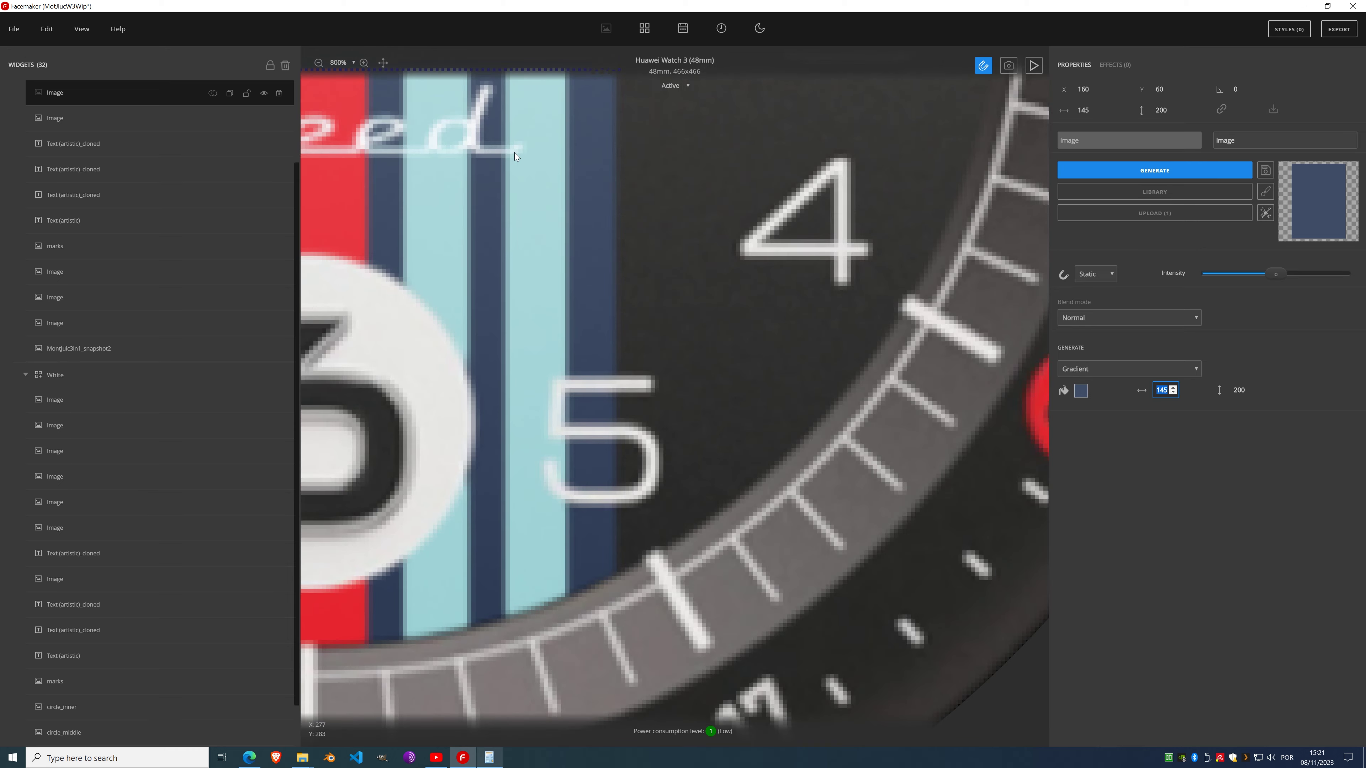
scroll(514, 153, "up", 1)
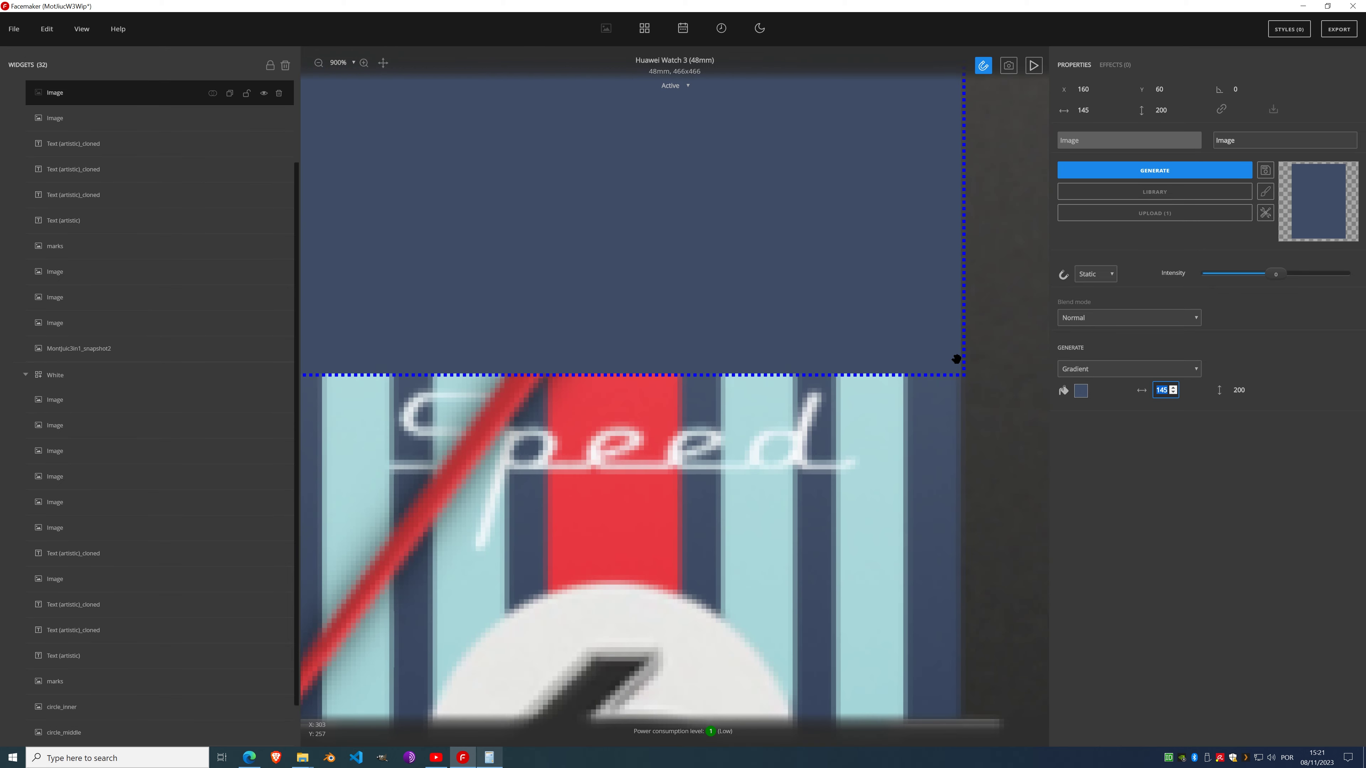
scroll(682, 230, "down", 1)
scroll(682, 230, "down", 6)
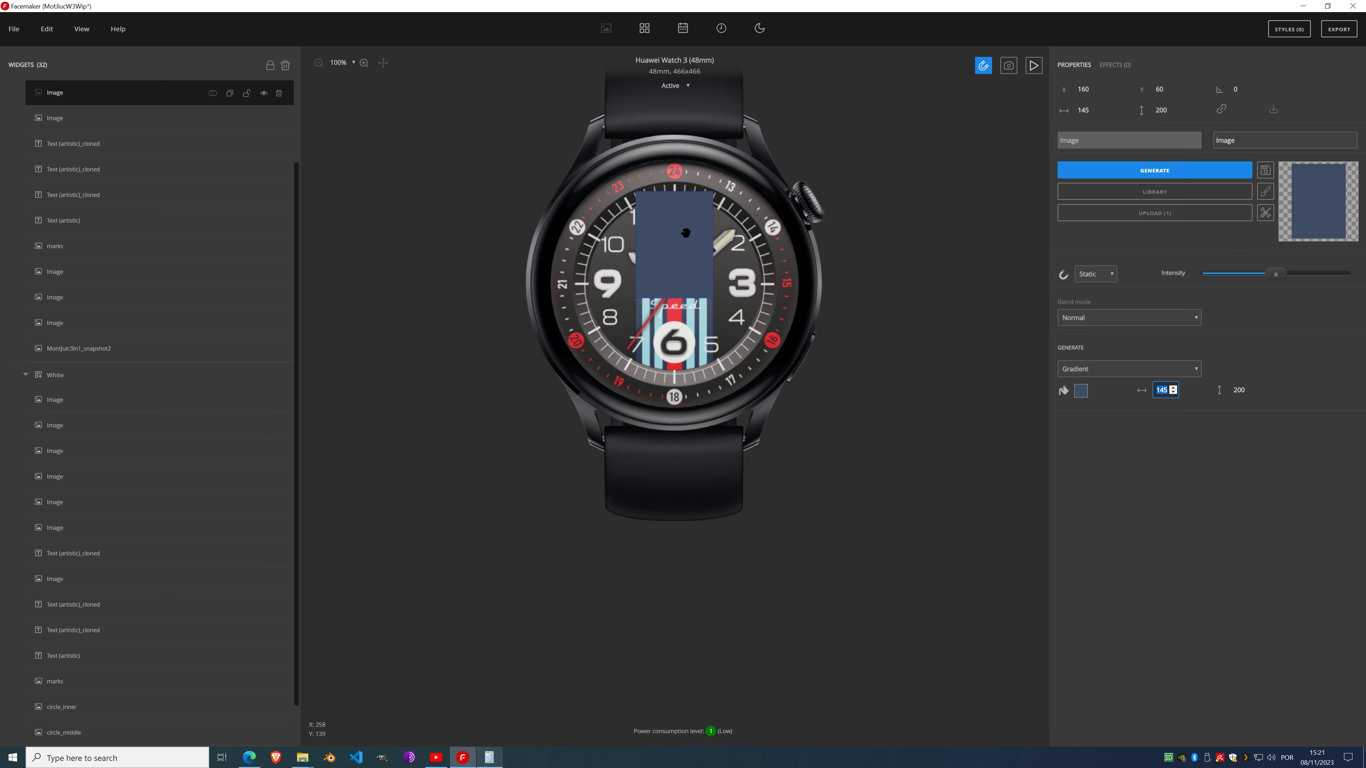
scroll(681, 237, "up", 1)
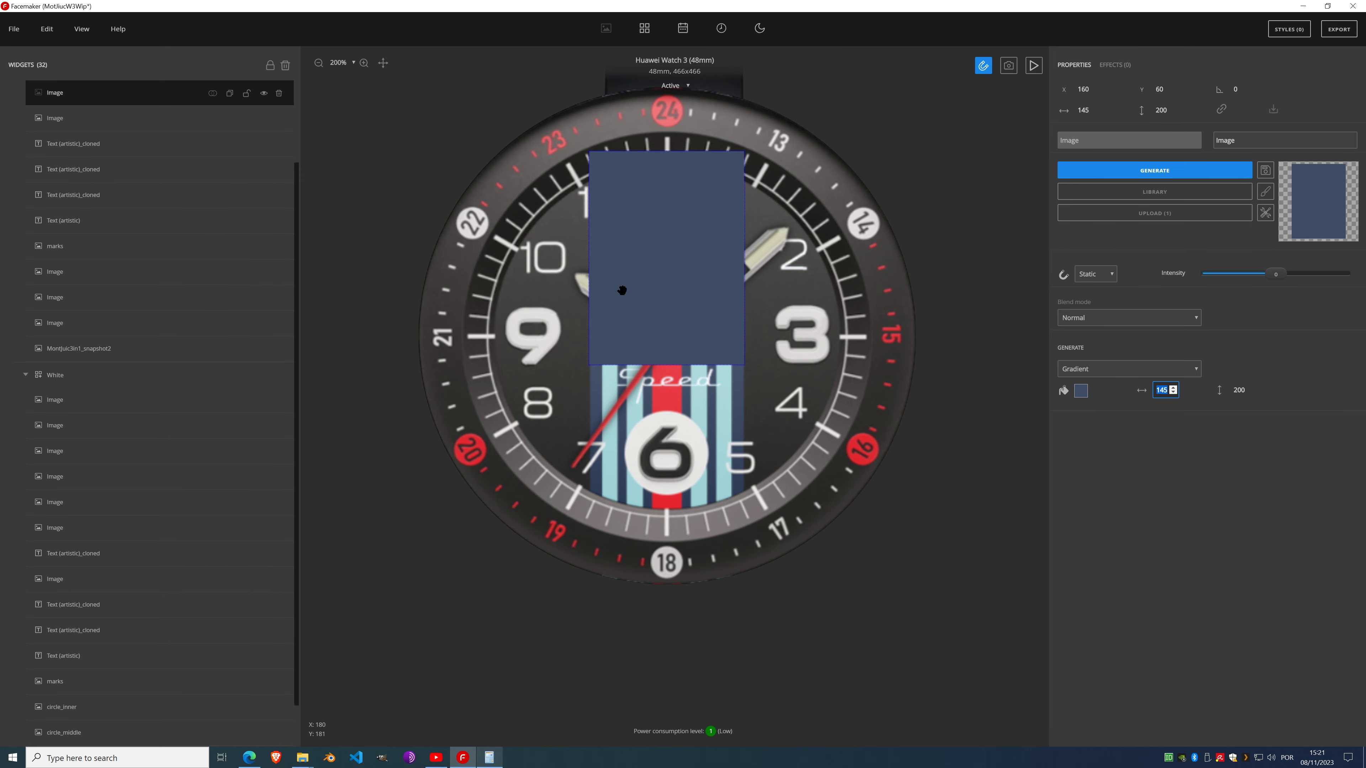
scroll(671, 257, "down", 1)
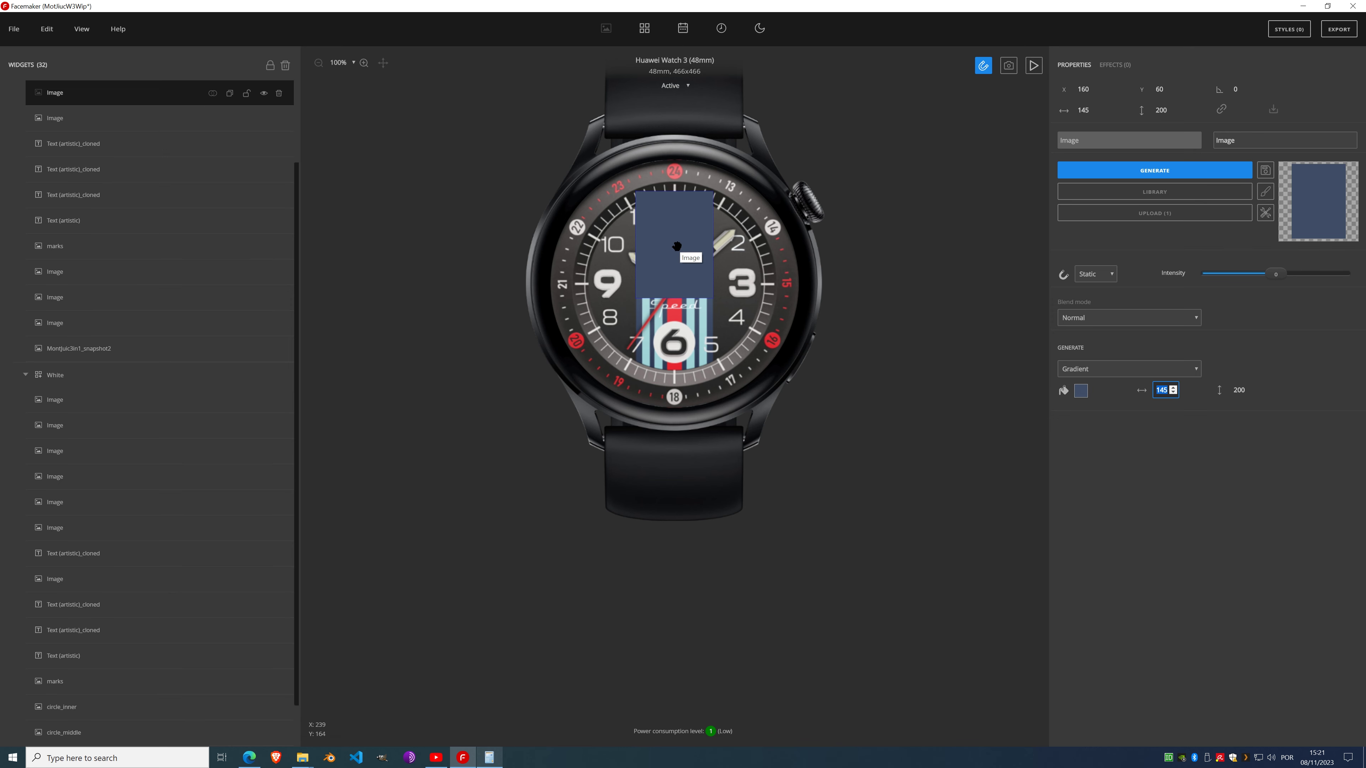
Step: Move the navy rectangle to X 161, Y 0 and set its generated height to 466 px
left_click_drag(674, 245, 675, 199)
scroll(704, 224, "up", 2)
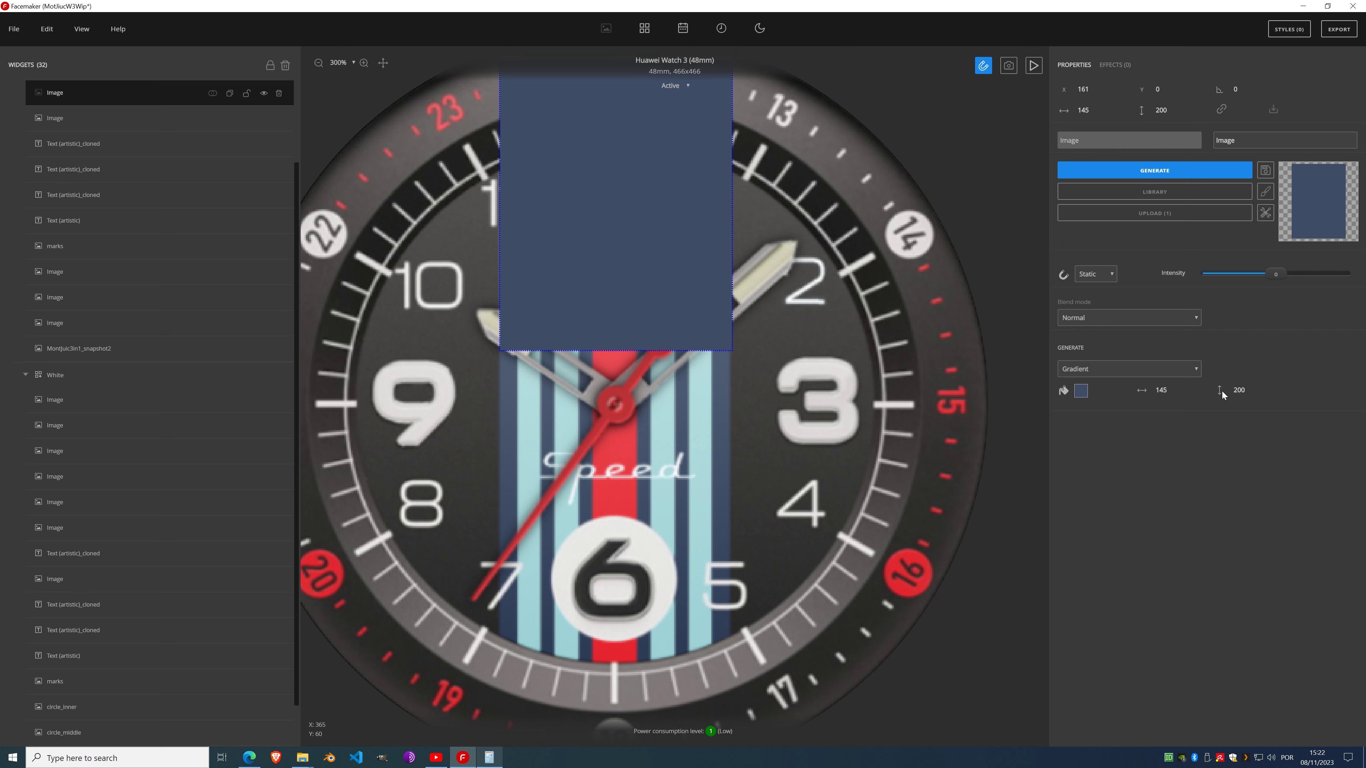
left_click(1237, 392)
type("466")
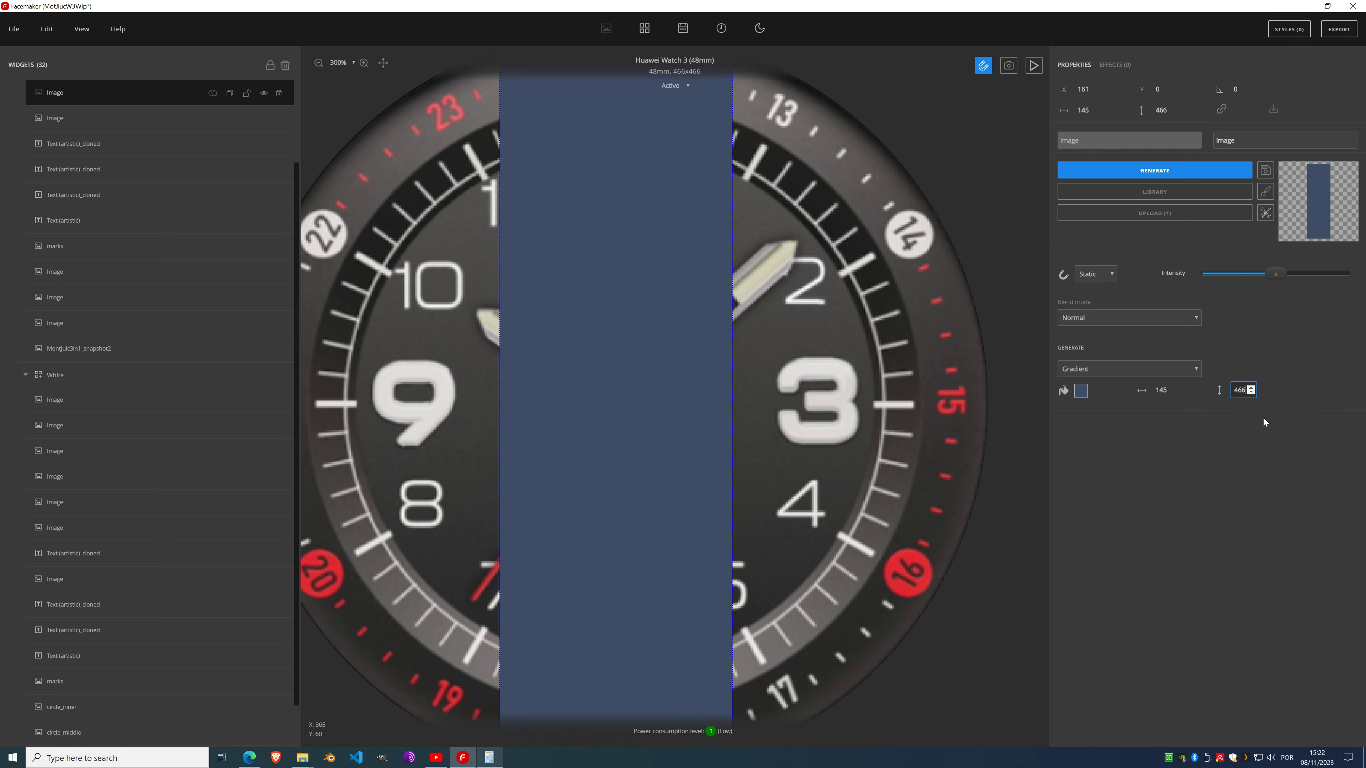
left_click(1199, 476)
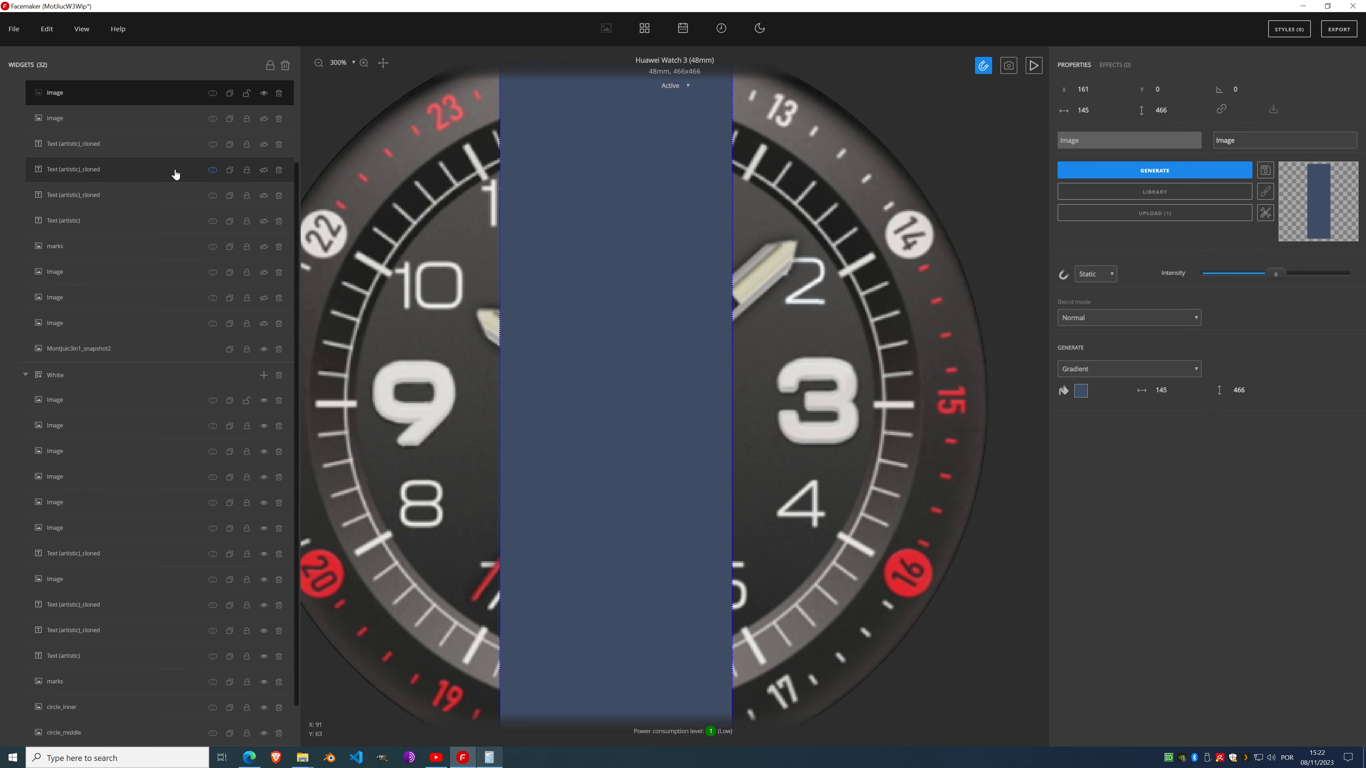
Step: Lock and hide the navy band Image, clone it within the Red group, and show the clone
scroll(161, 174, "up", 2)
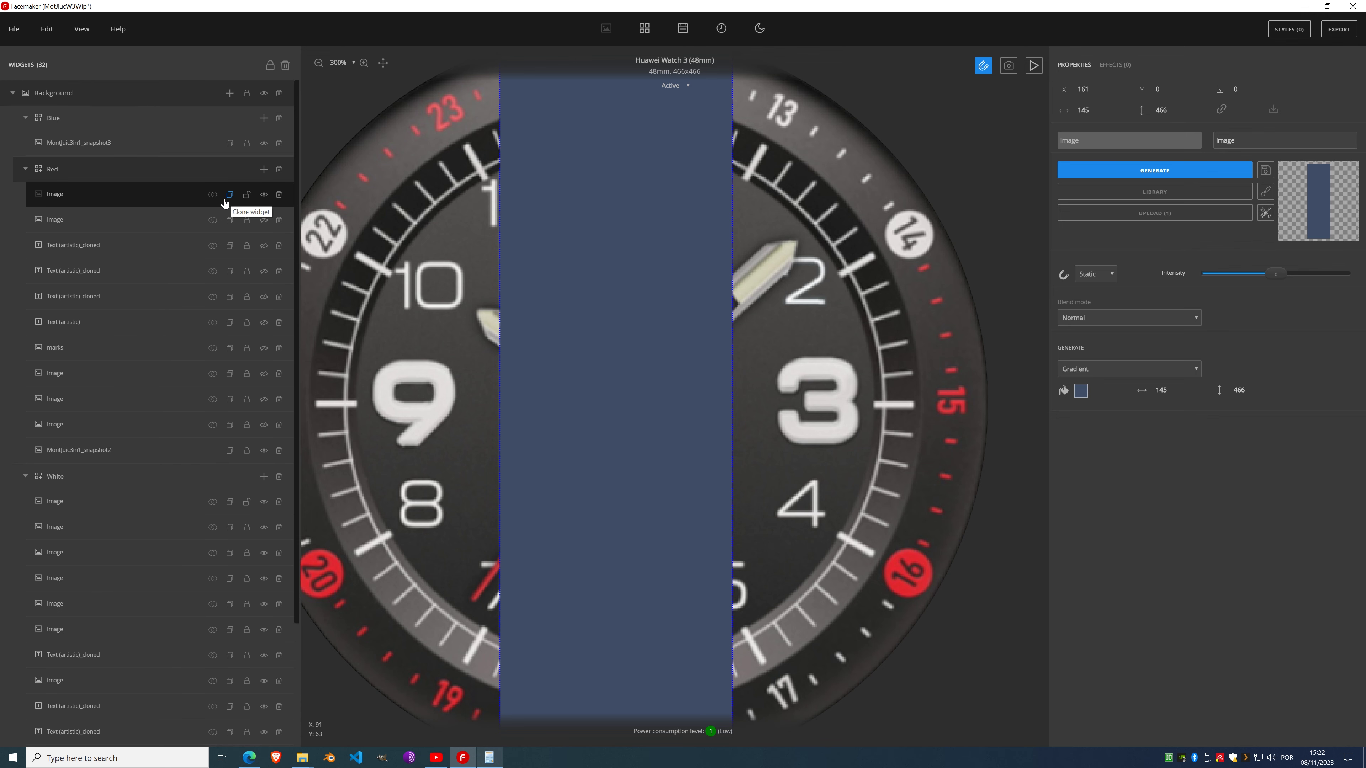
left_click(264, 196)
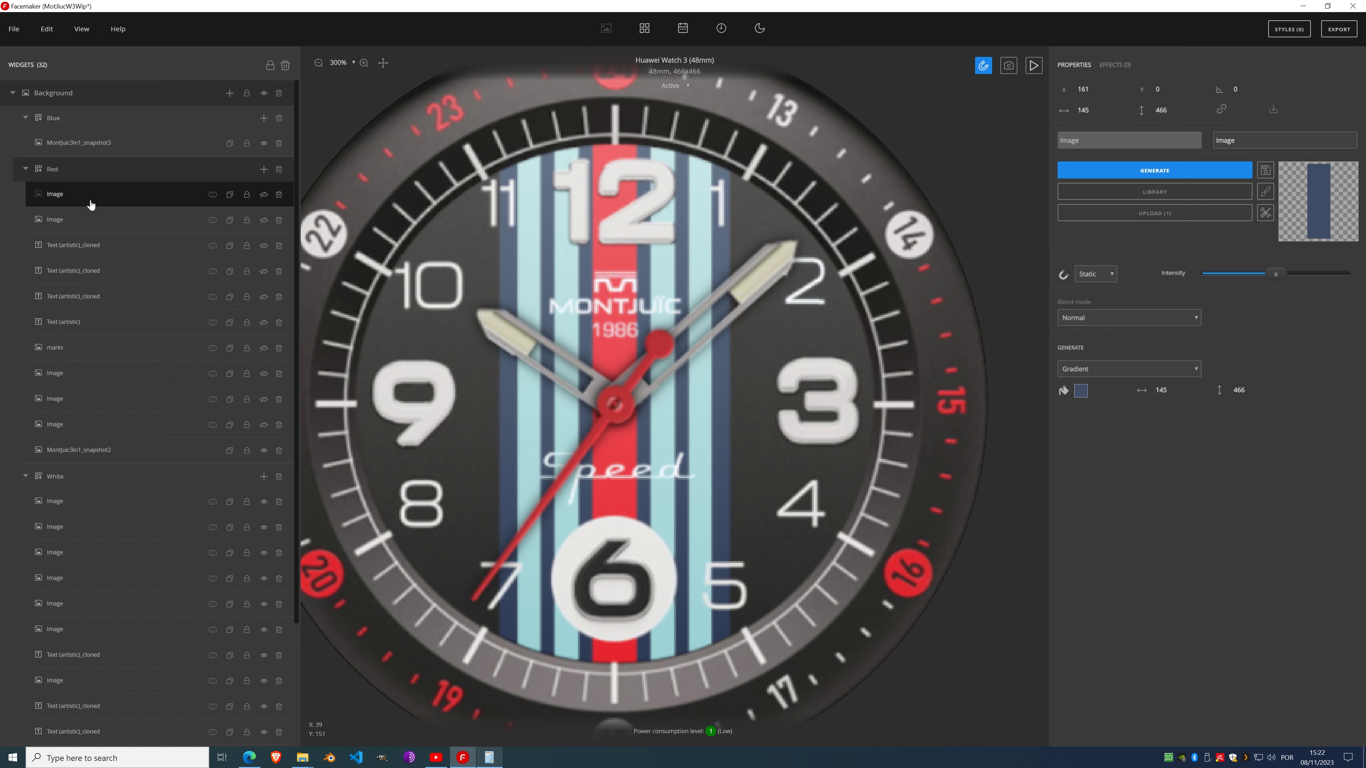
left_click(102, 219)
left_click(103, 203)
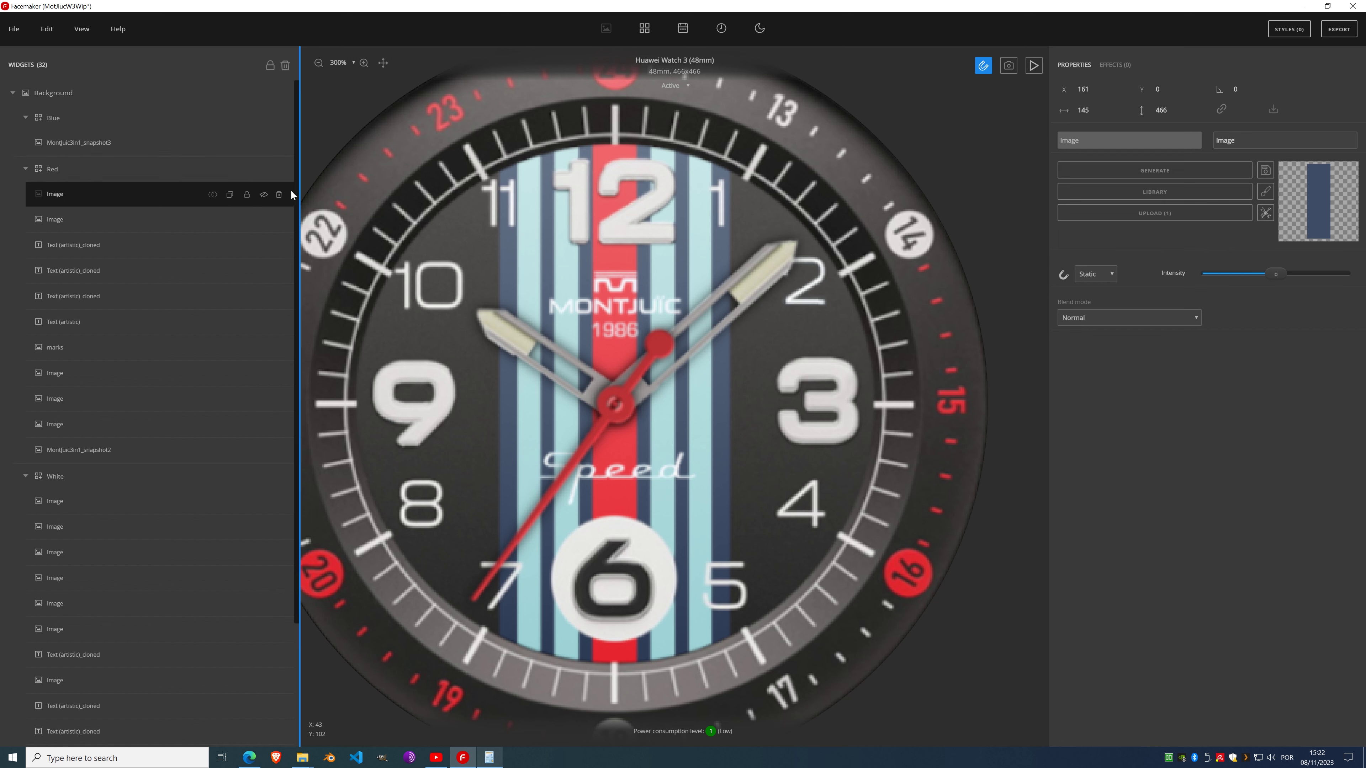
left_click(229, 197)
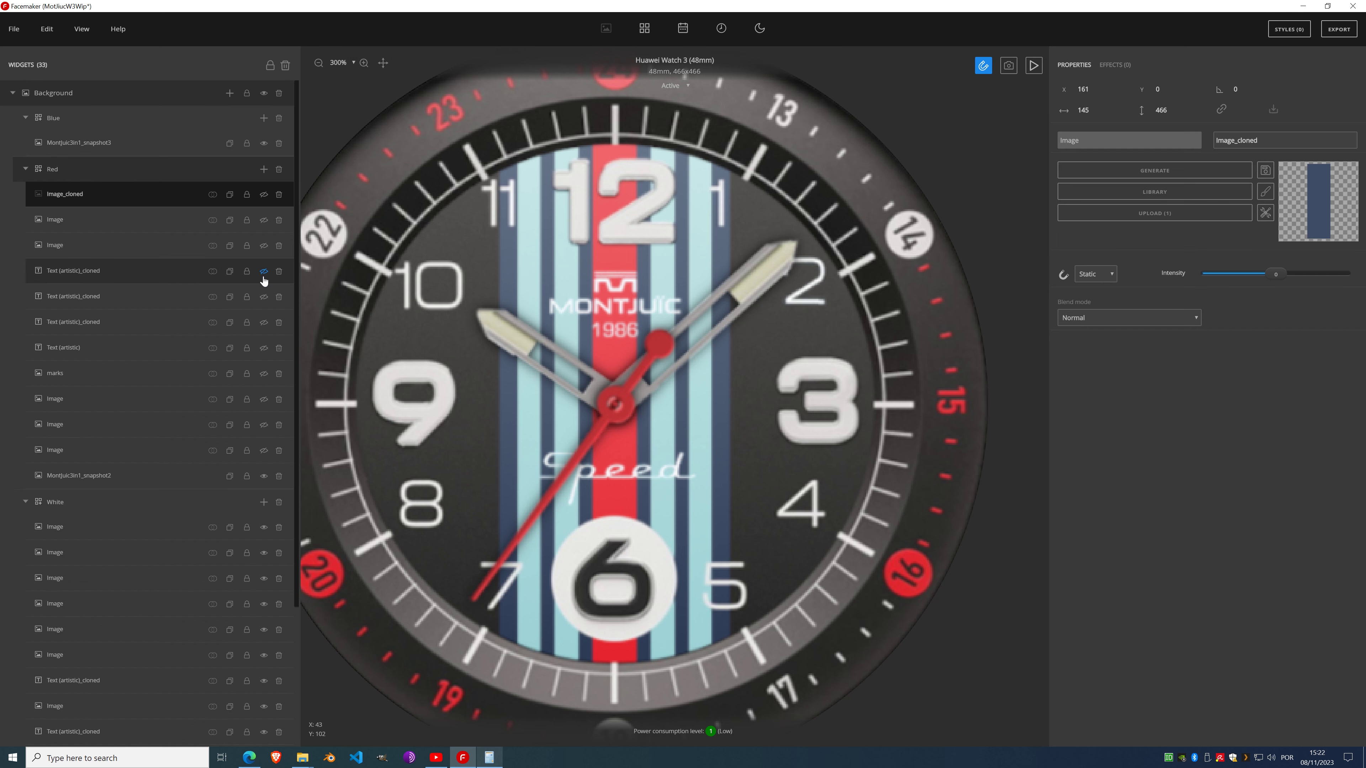
left_click(264, 195)
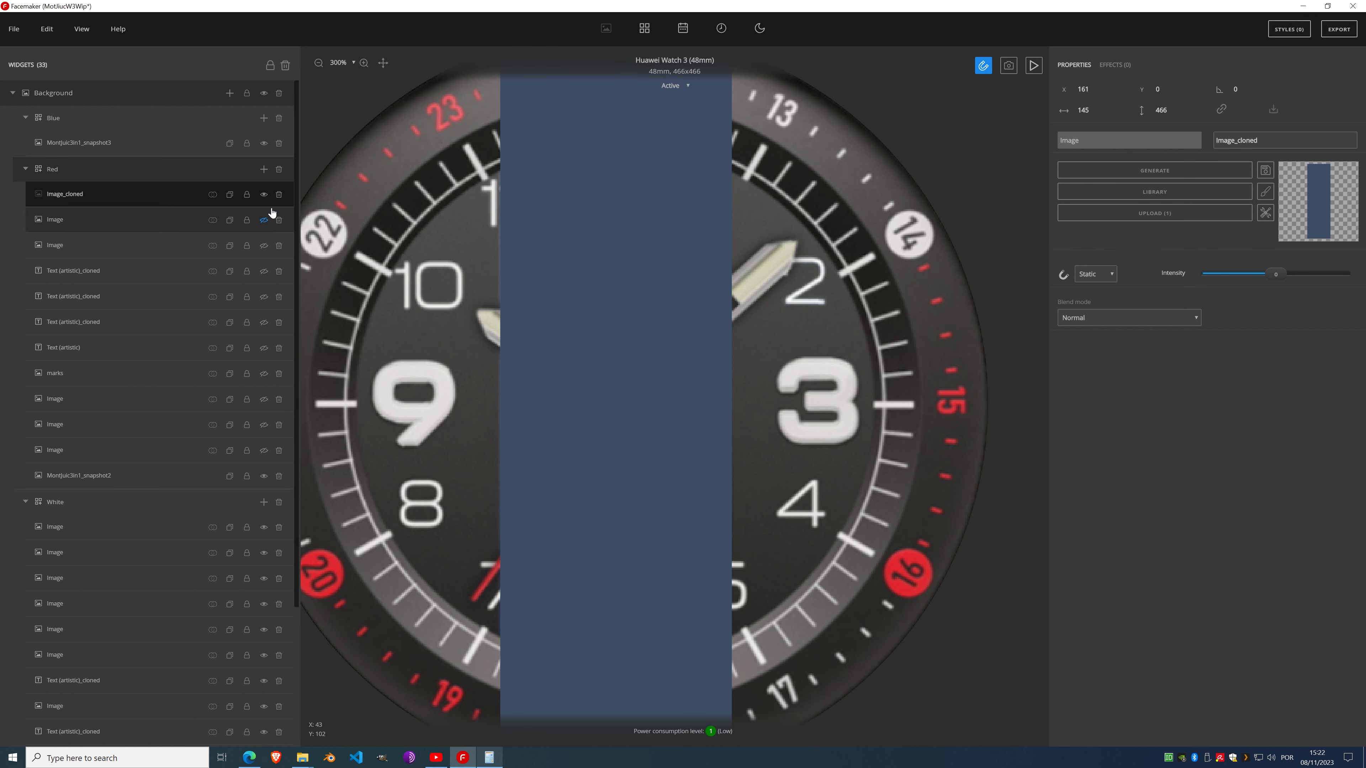
Step: Place the cloned band at X 171 and, with proportions unlinked, reduce its width to 122 px at 466 px height
left_click_drag(1097, 86, 1097, 92)
left_click(1097, 92)
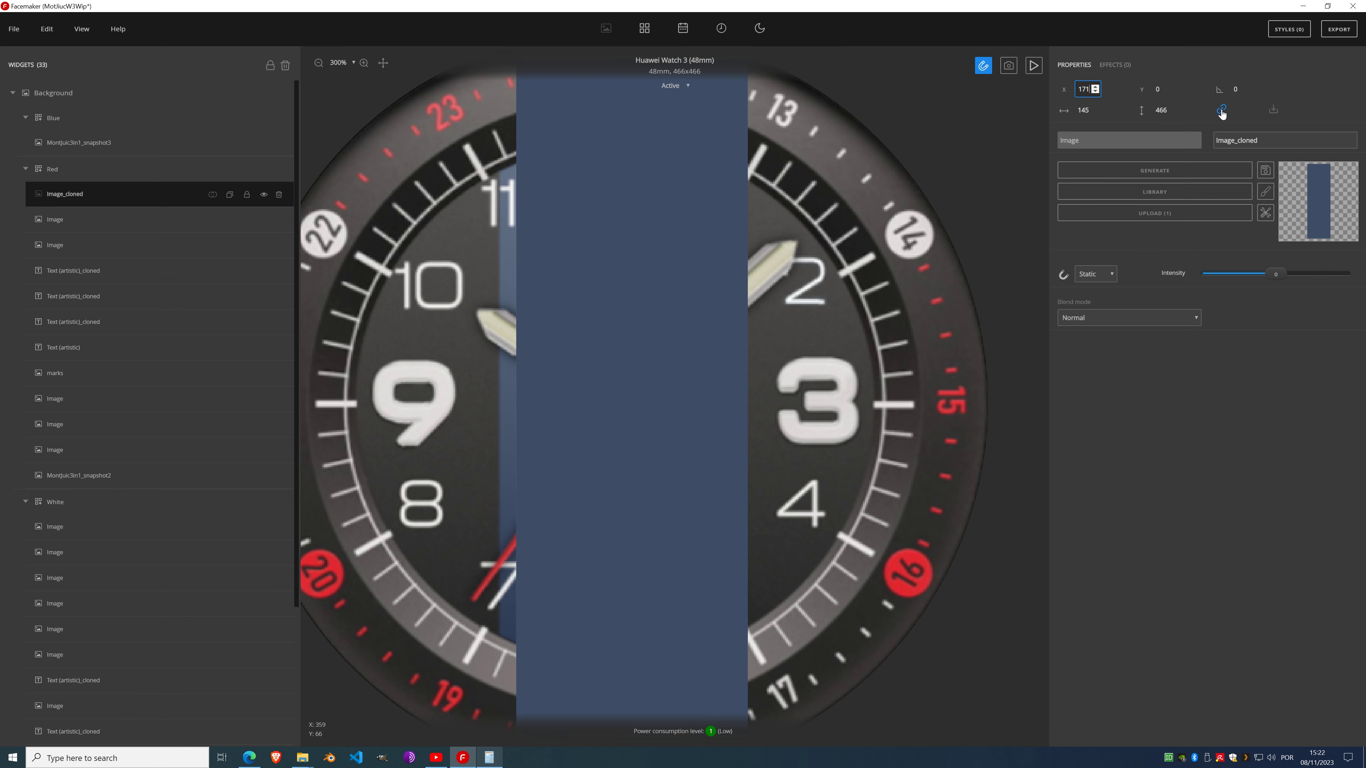
left_click(1096, 113)
left_click(1097, 113)
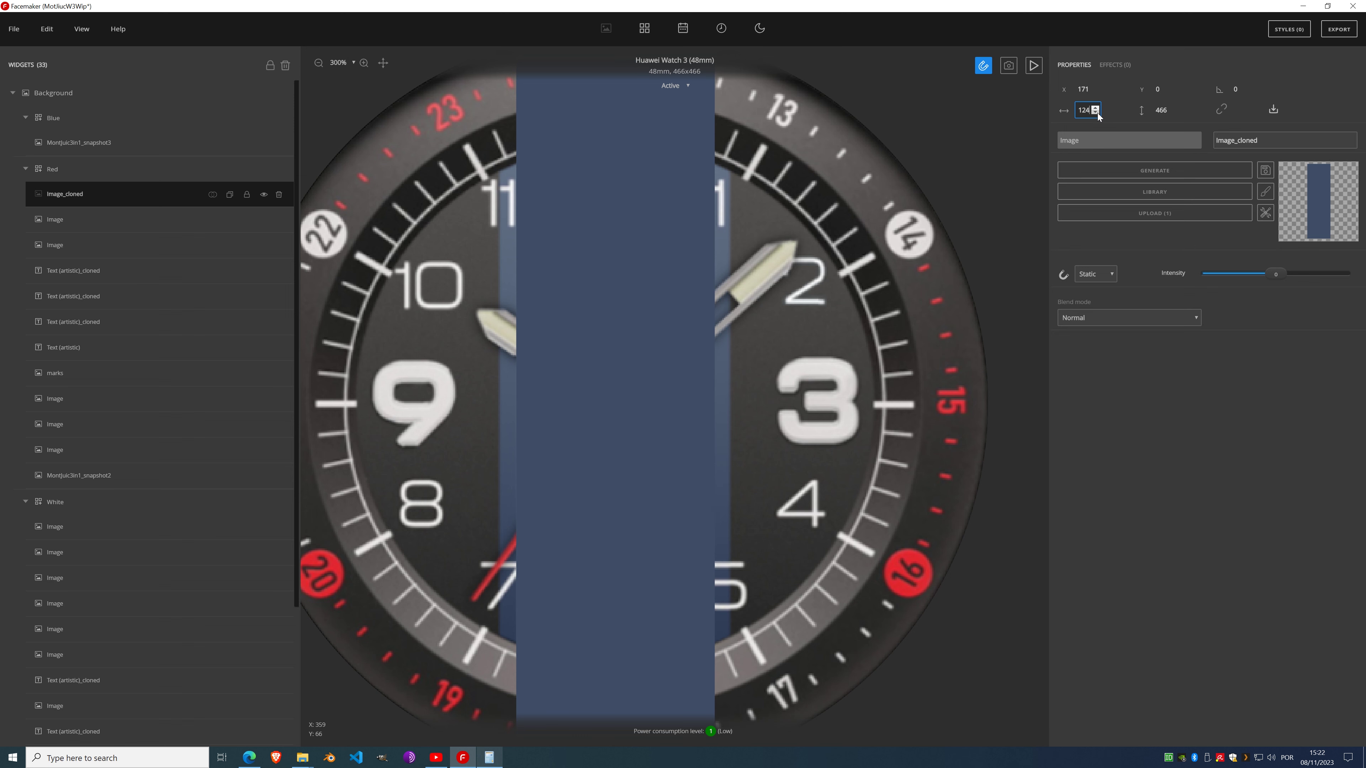
left_click(1097, 113)
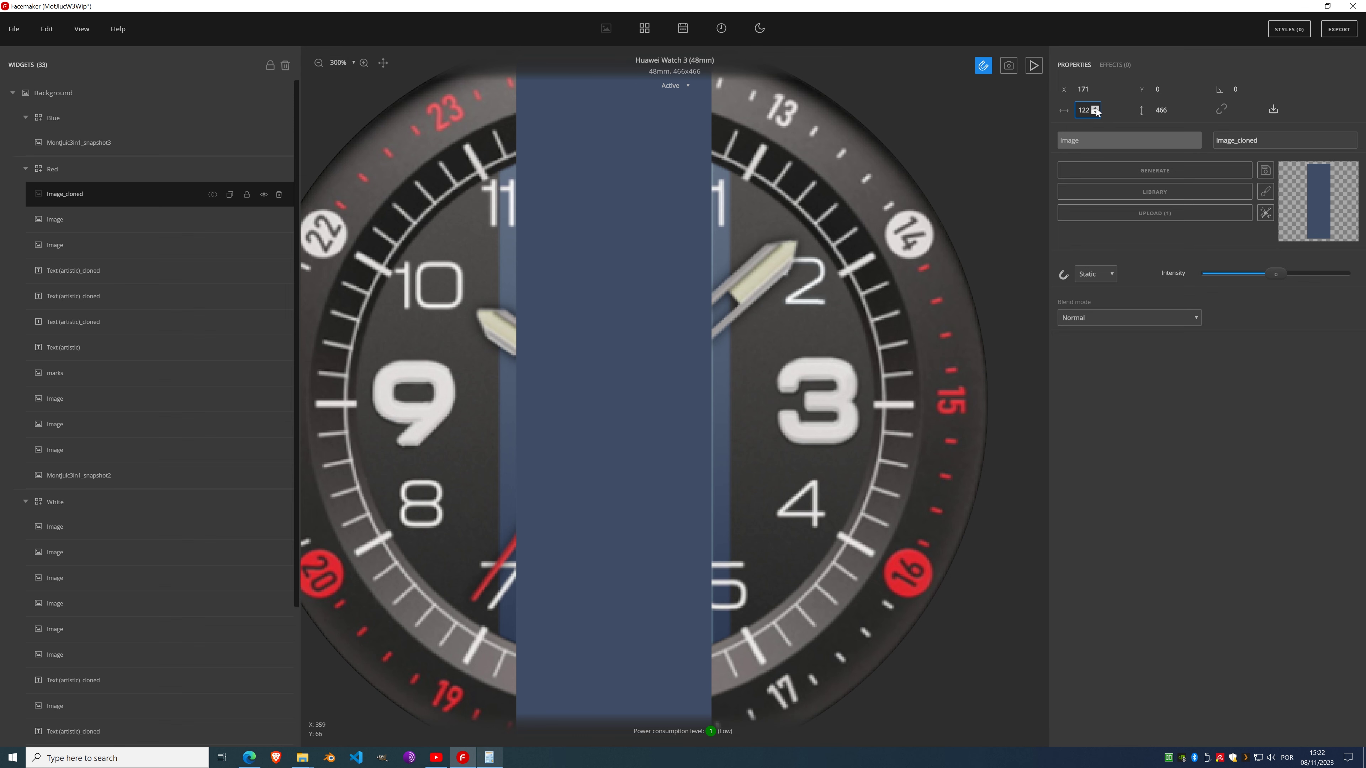
Step: Set the cloned band's width to 123 px and hide the band
left_click(1097, 109)
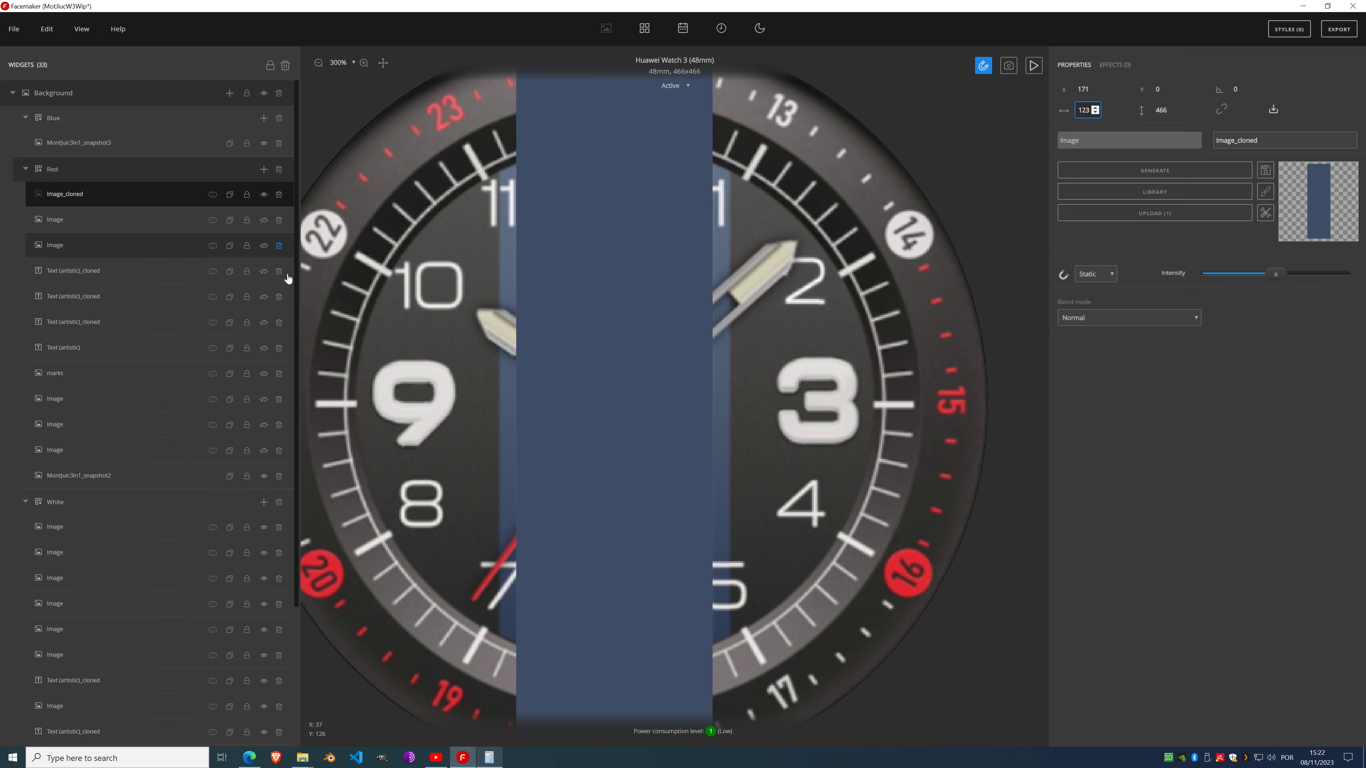
left_click(264, 195)
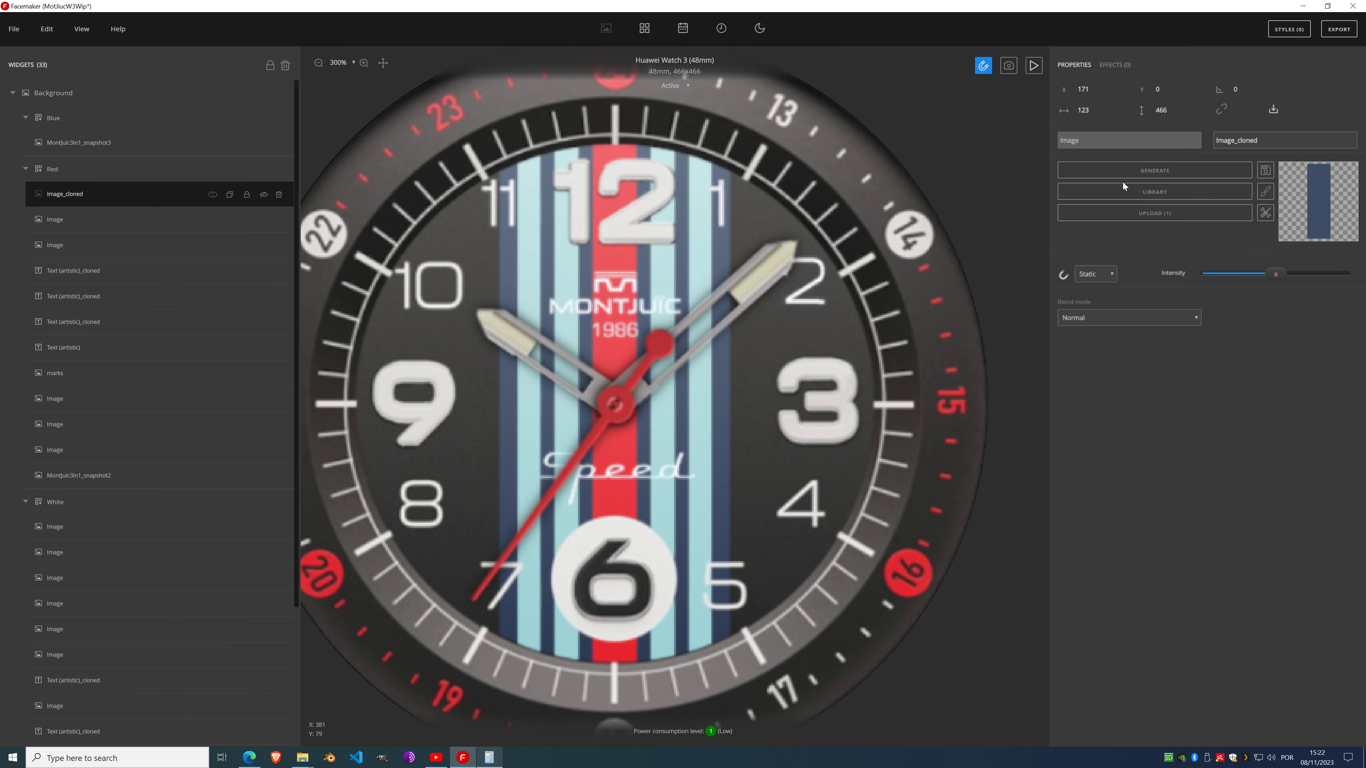
Step: Add a Fill color effect to the cloned band, sampling light blue from the reference stripes and saving it as a custom color
left_click(1115, 65)
left_click(1129, 90)
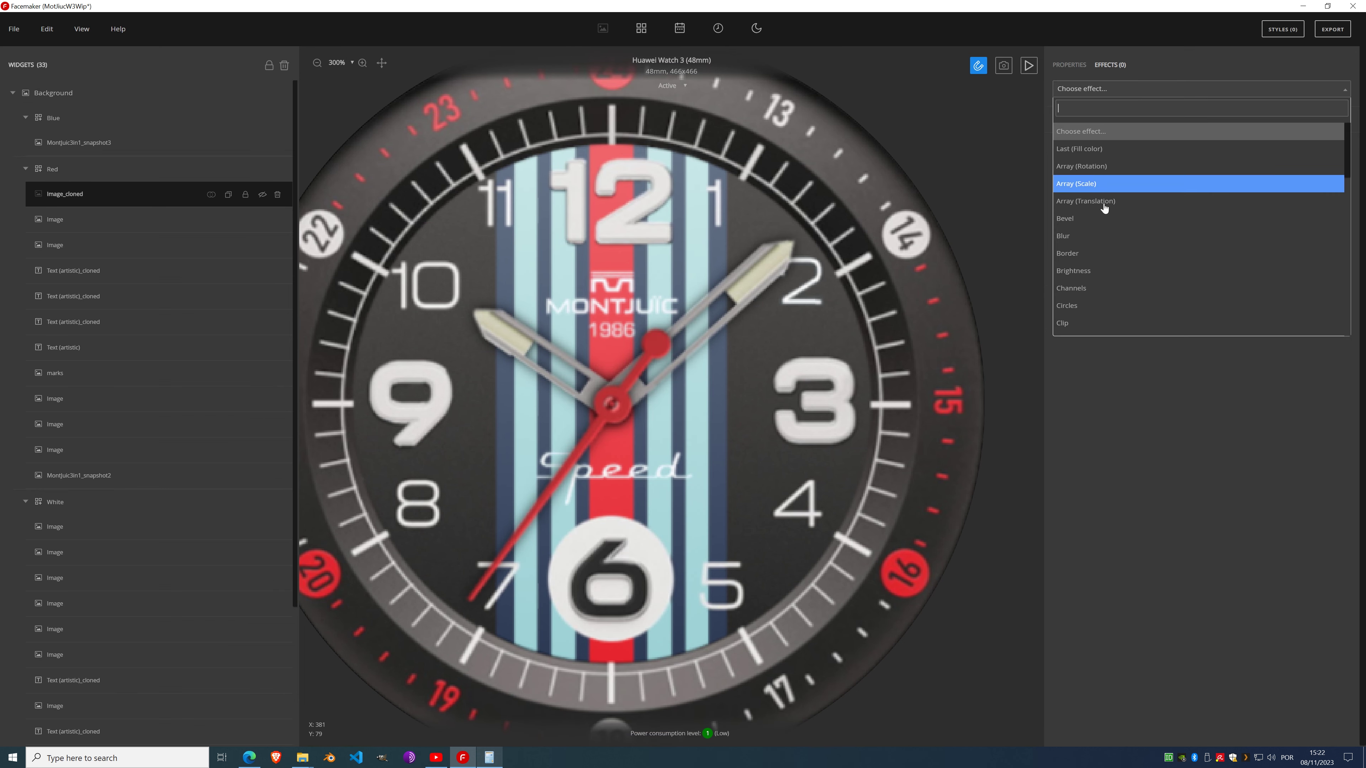
scroll(1100, 252, "down", 3)
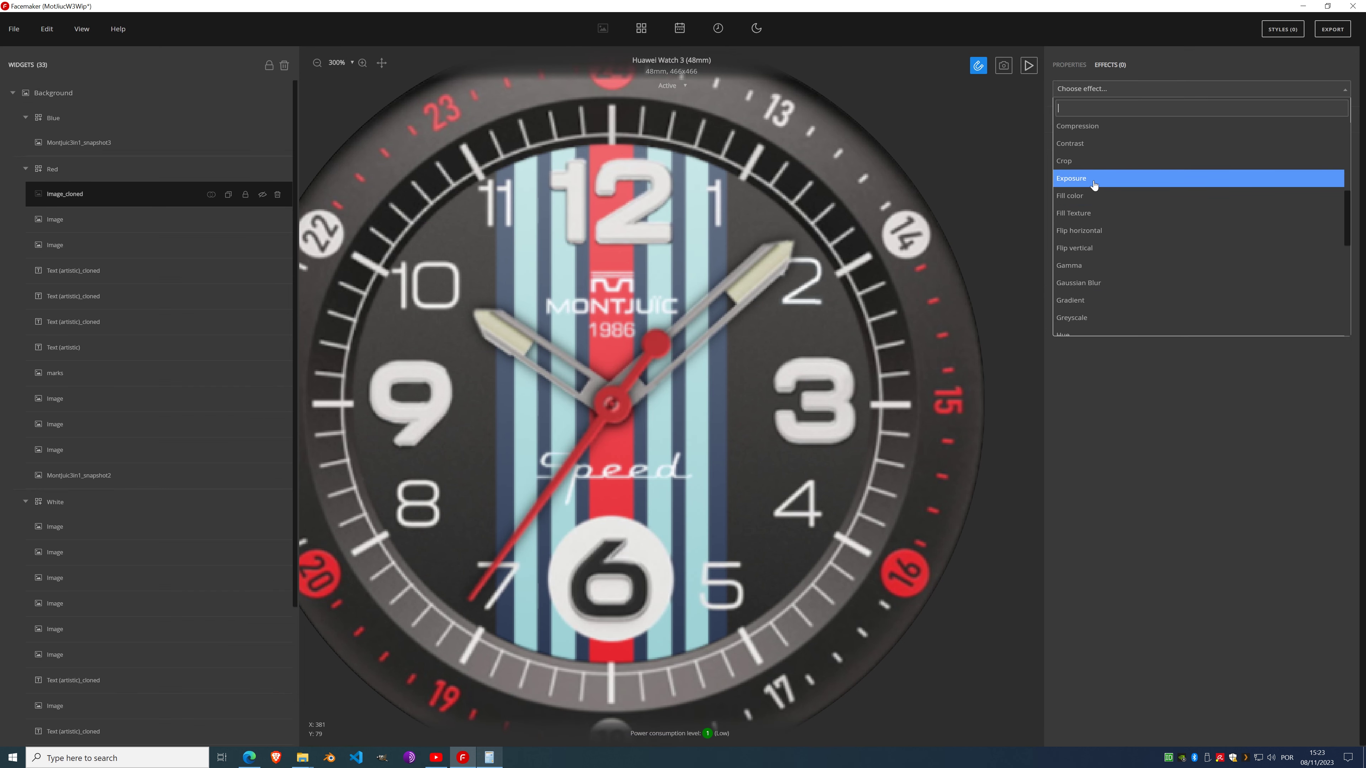
left_click(1085, 196)
left_click(1097, 172)
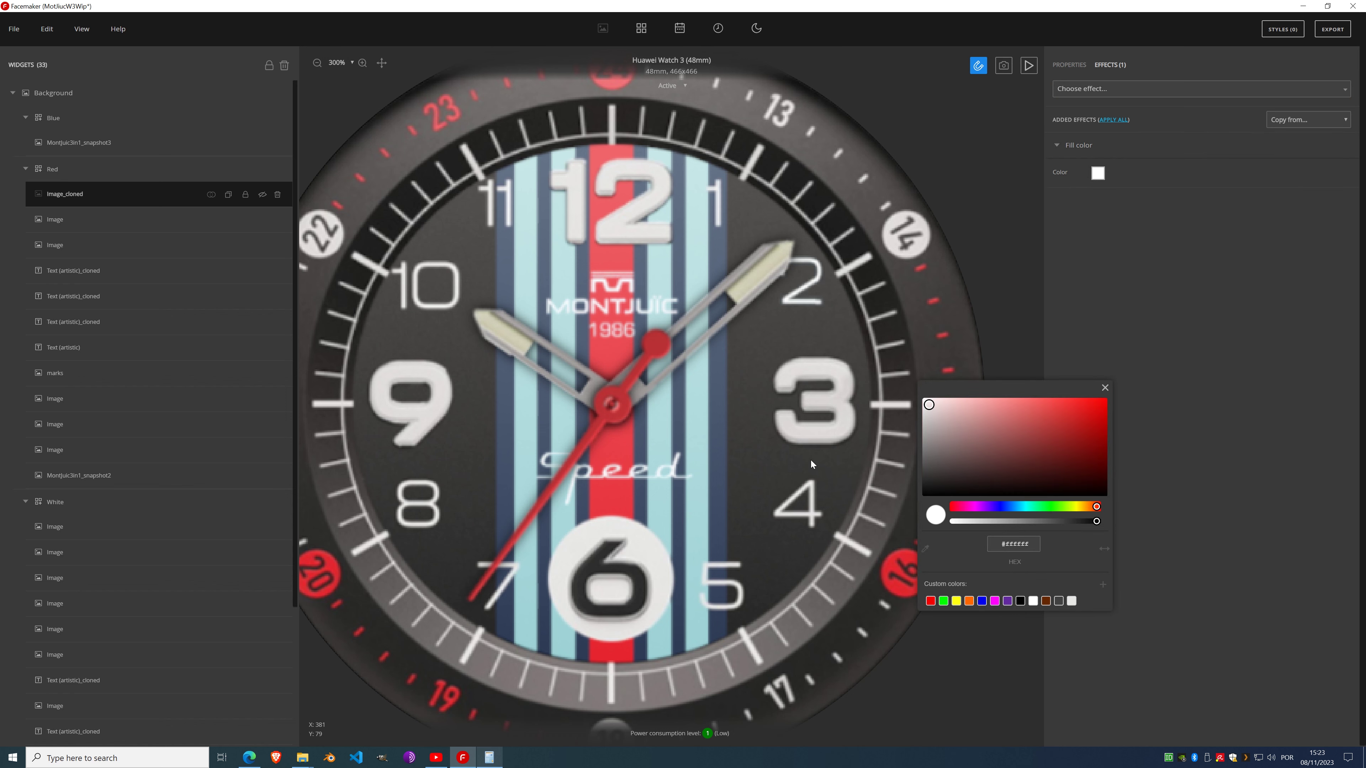
left_click(926, 551)
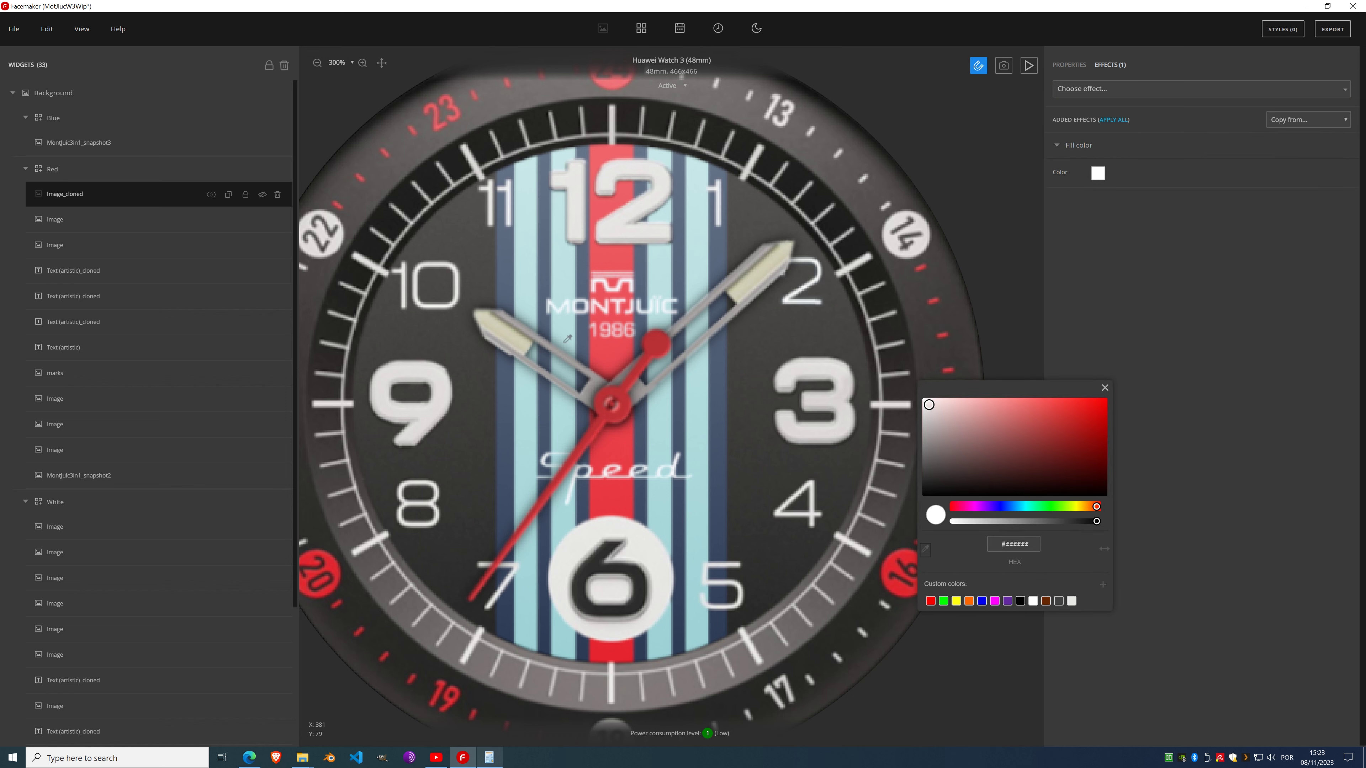
left_click(532, 270)
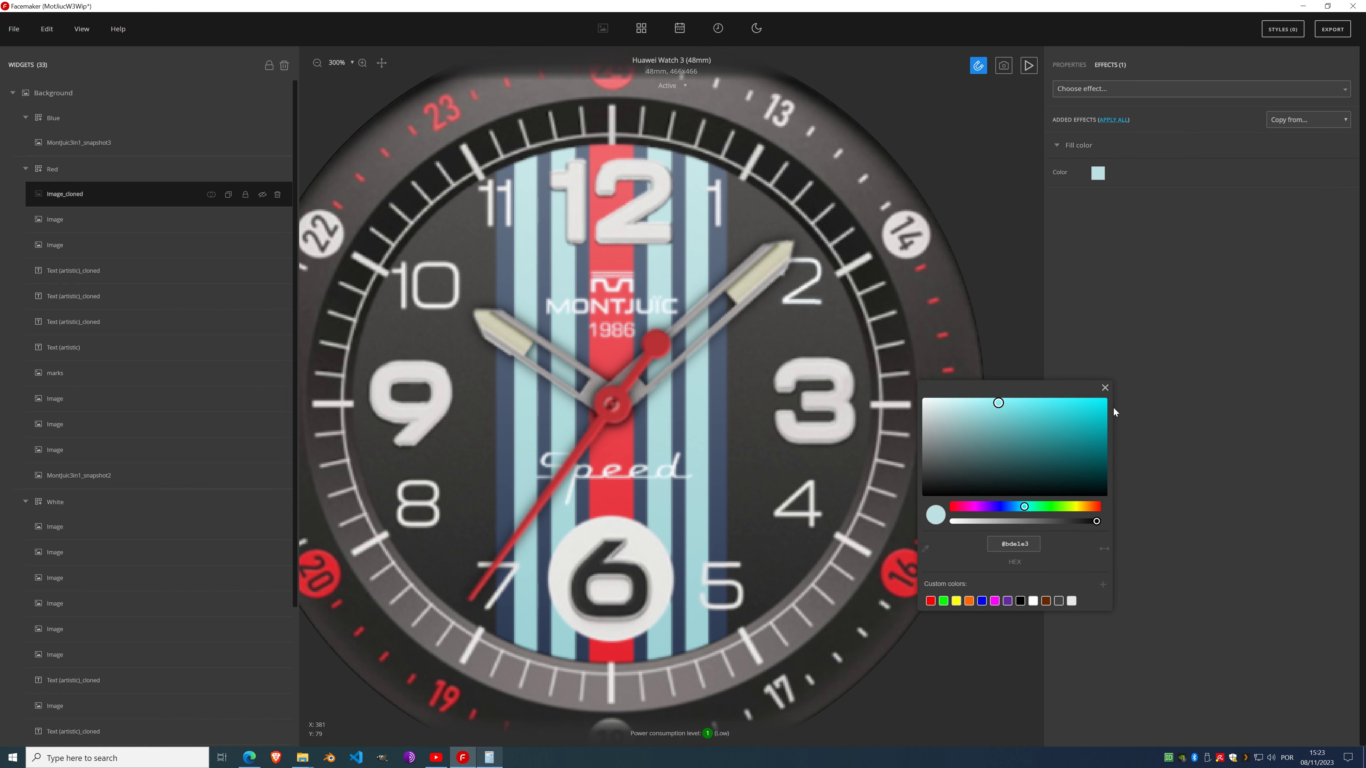
left_click(1101, 586)
left_click(1105, 388)
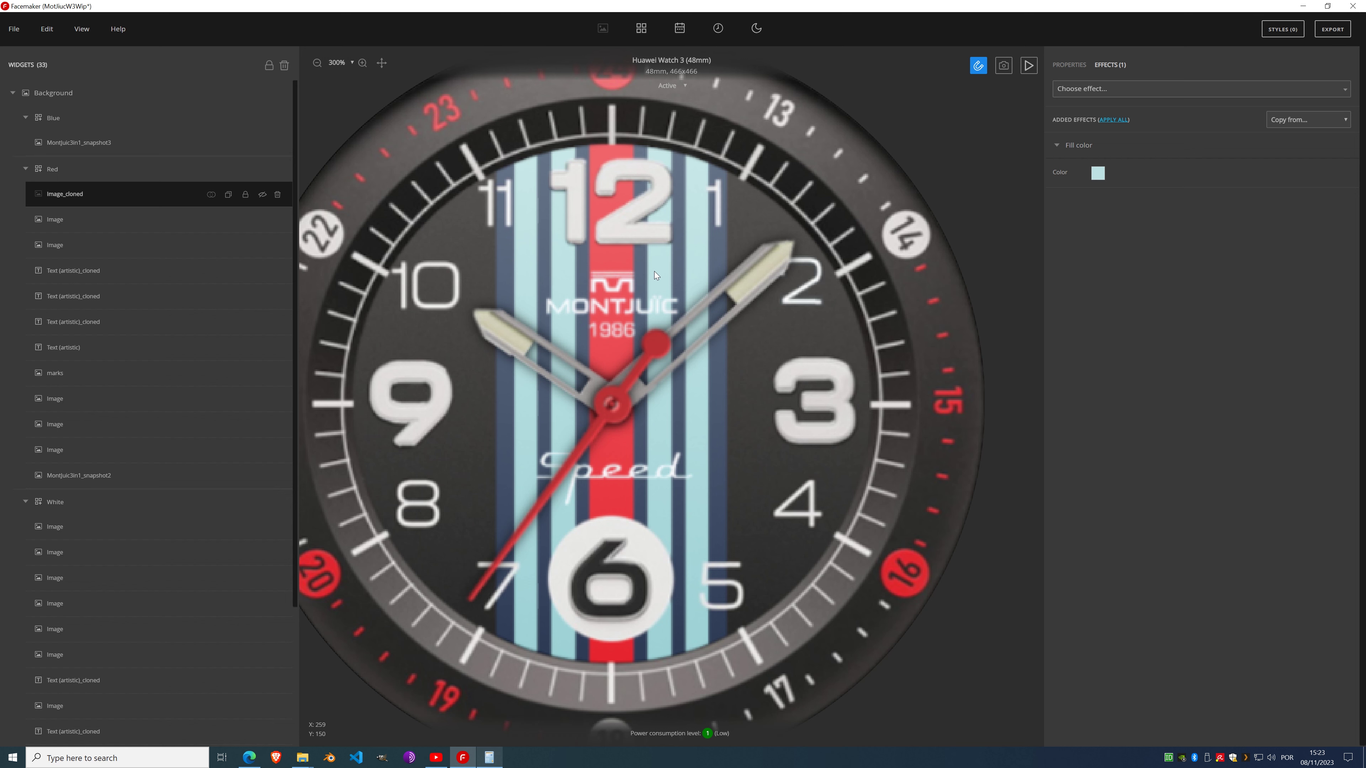
Step: Clone the light blue band, show the clone, and move it to X 186 against the inner navy stripe's edge
left_click(229, 195)
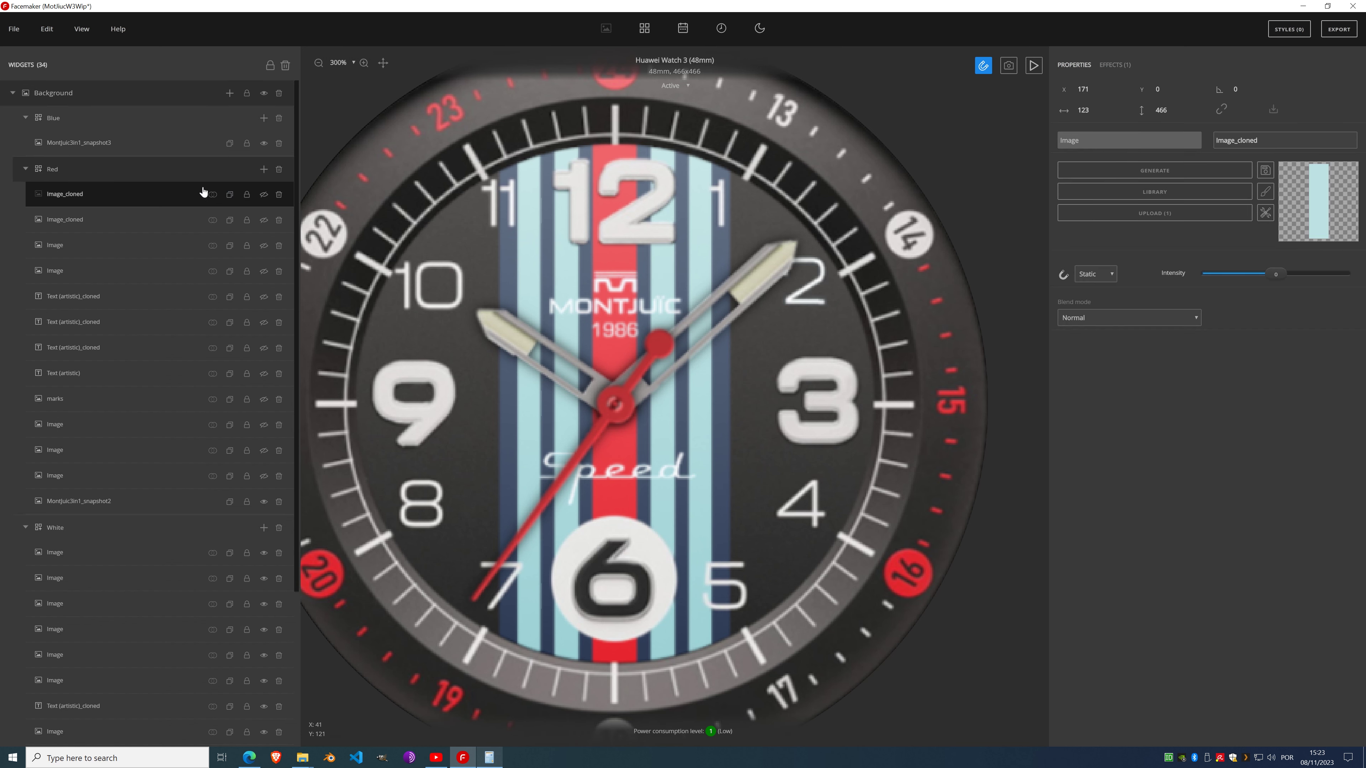
left_click(263, 194)
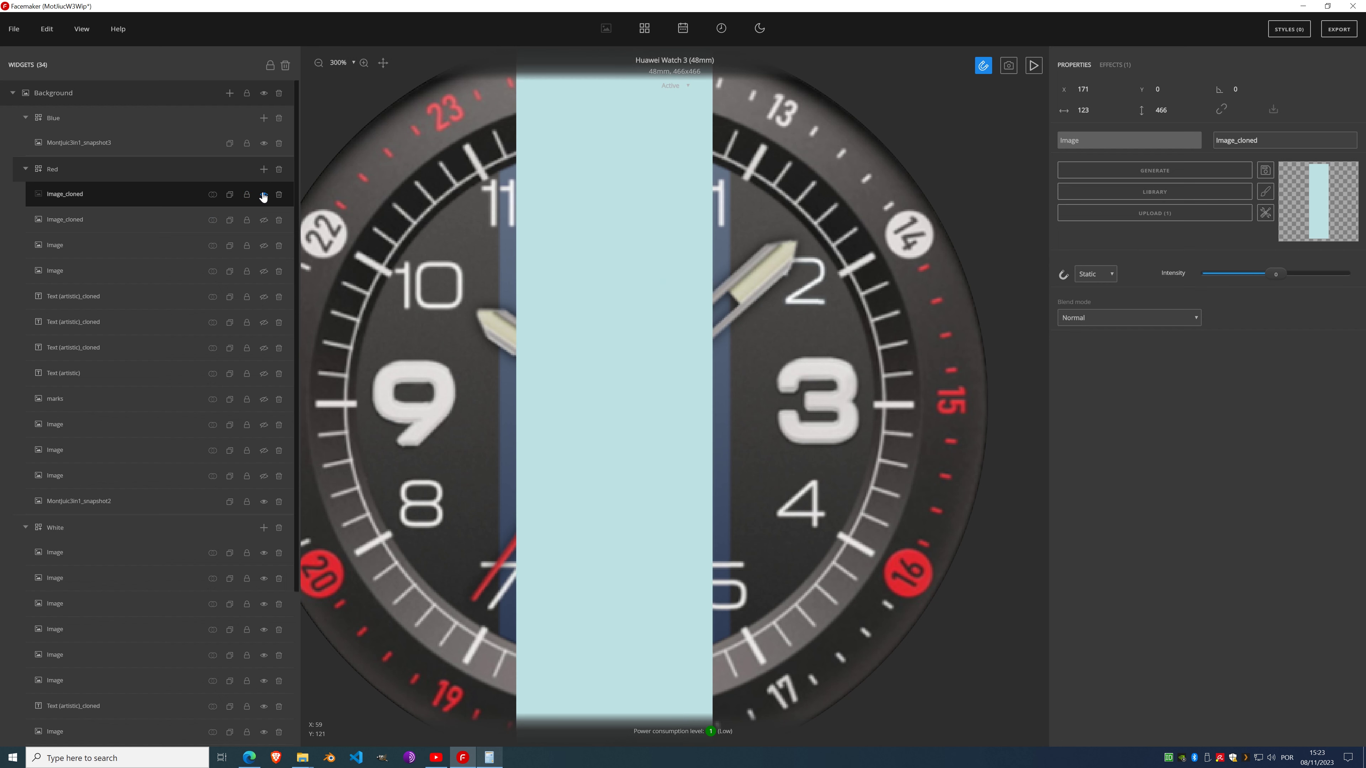
left_click(1095, 87)
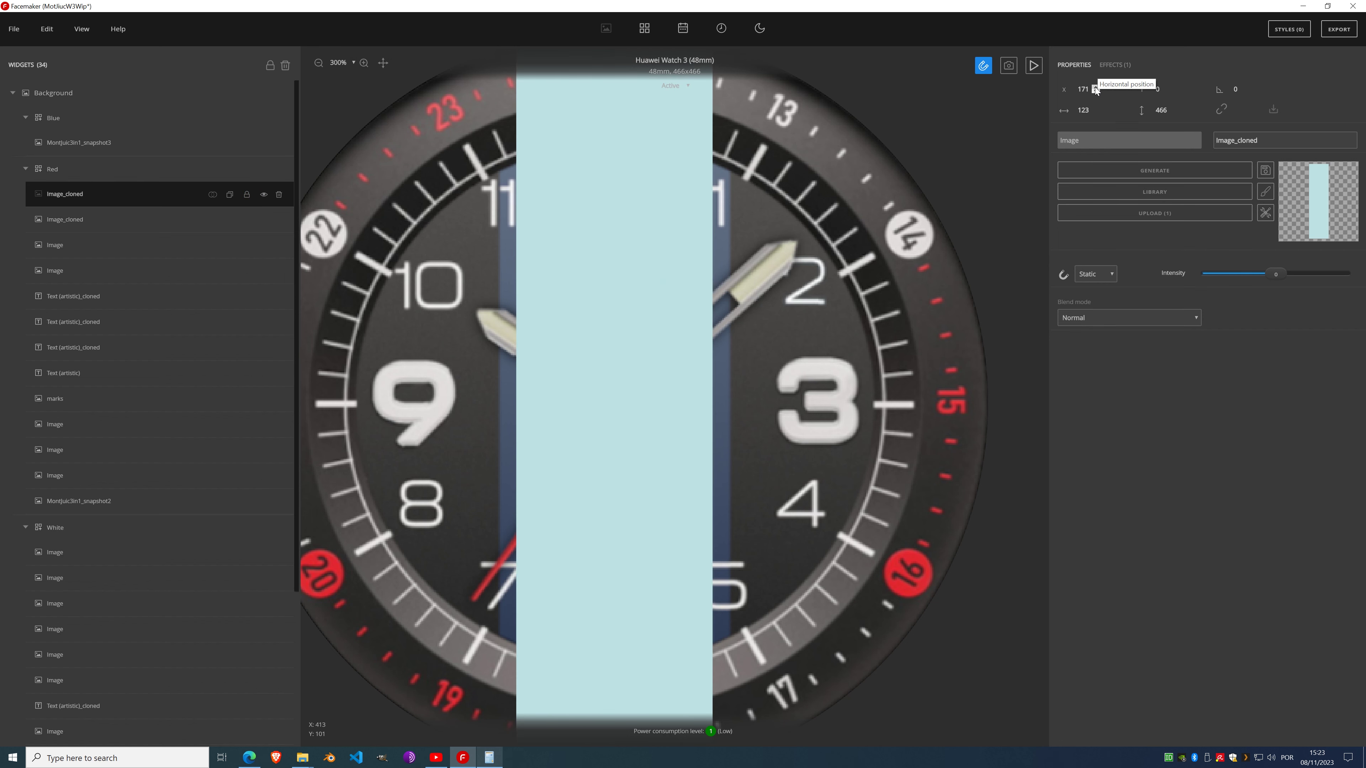
scroll(1094, 89, "up", 8)
scroll(1095, 89, "up", 3)
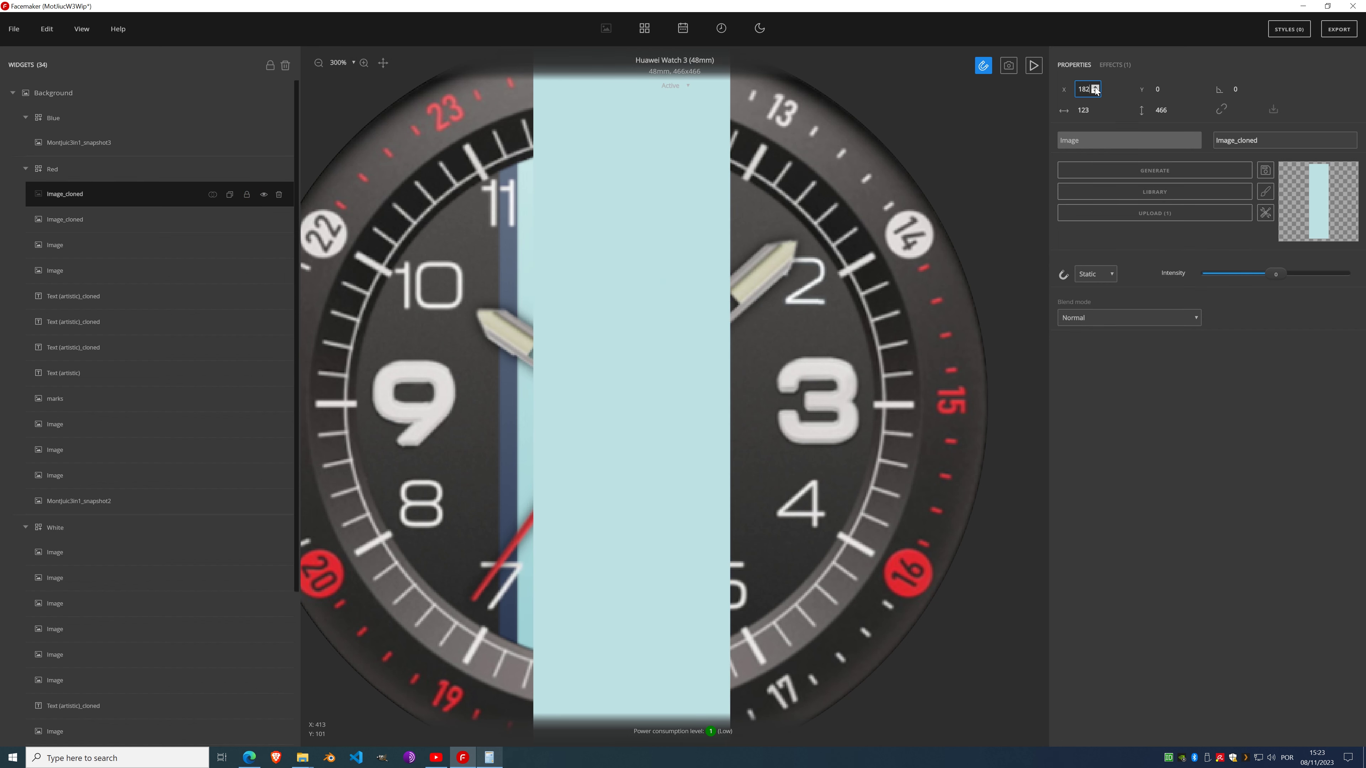
scroll(1095, 89, "up", 4)
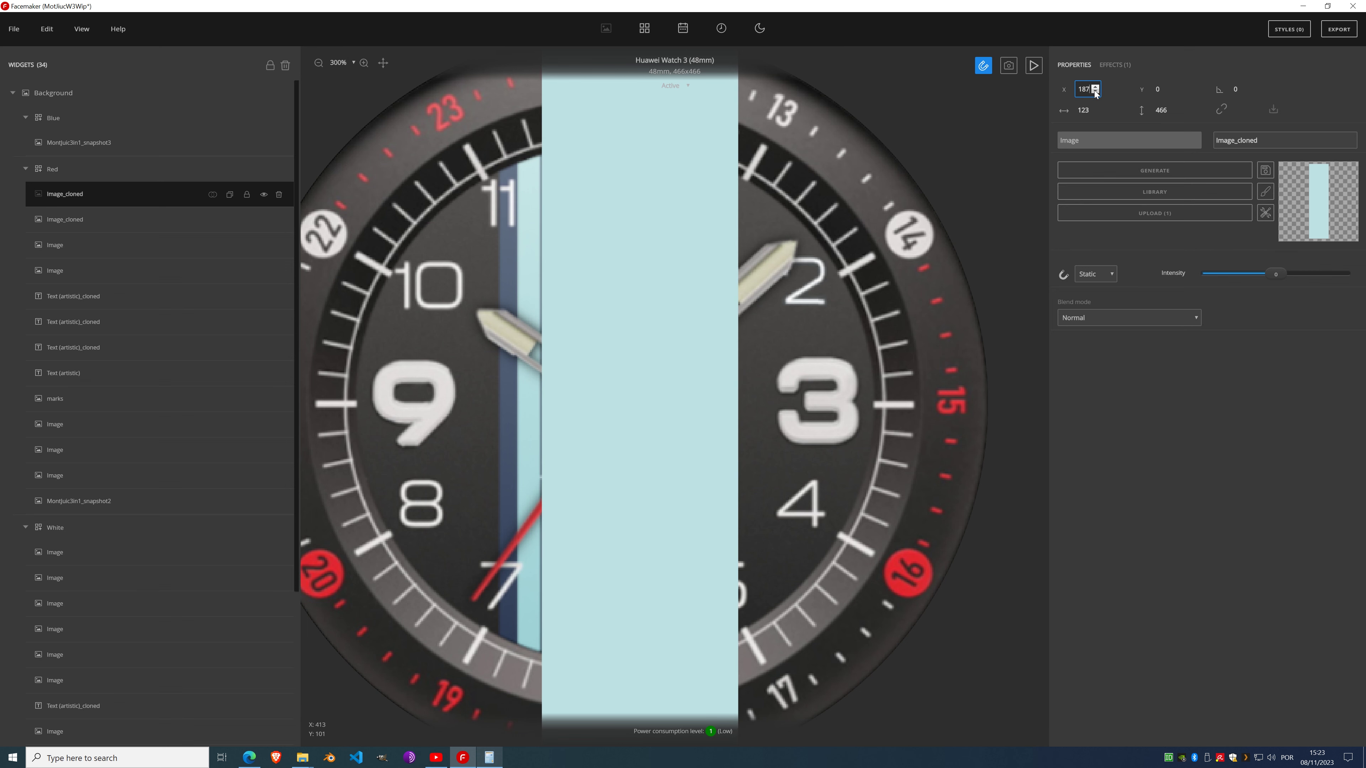
scroll(1095, 92, "down", 1)
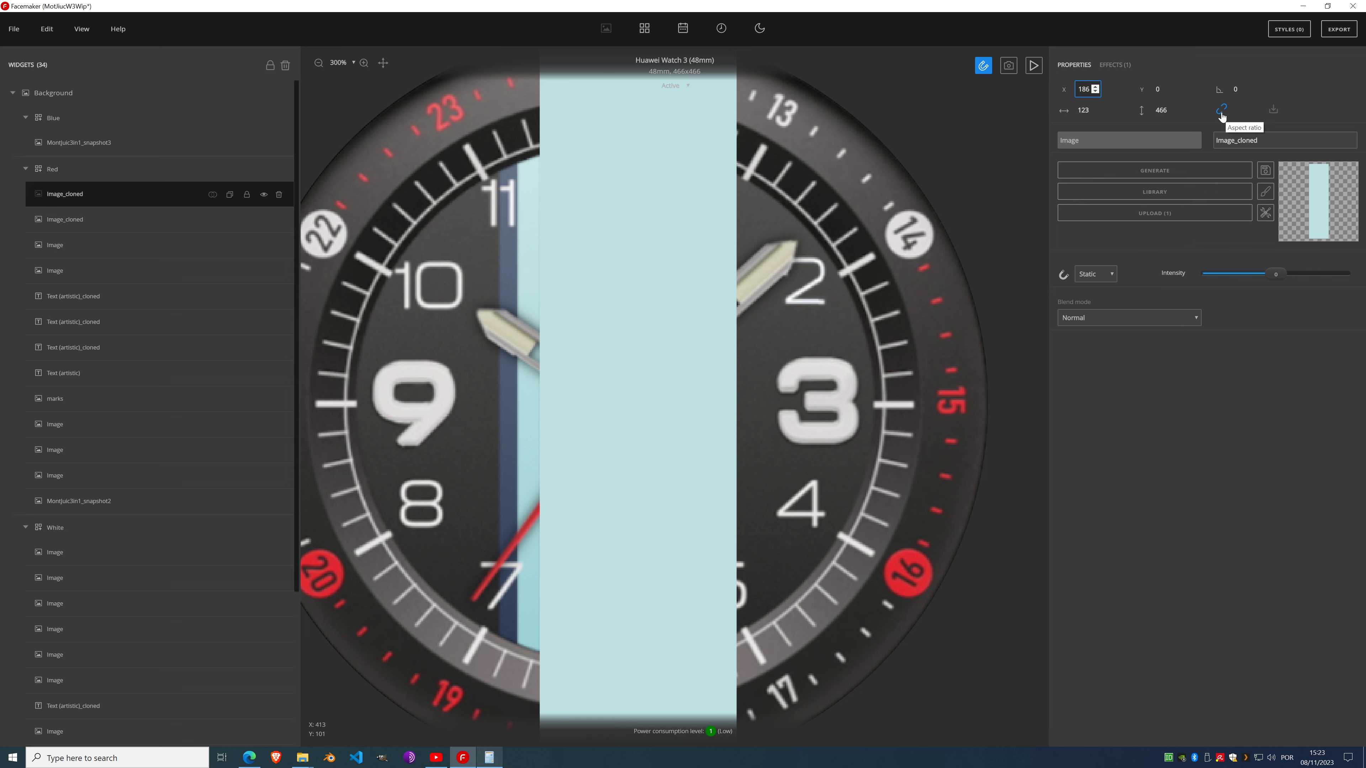
Step: Reduce the new clone's width to 94 px and show the hidden light blue and navy bands beneath it
scroll(1096, 113, "down", 20)
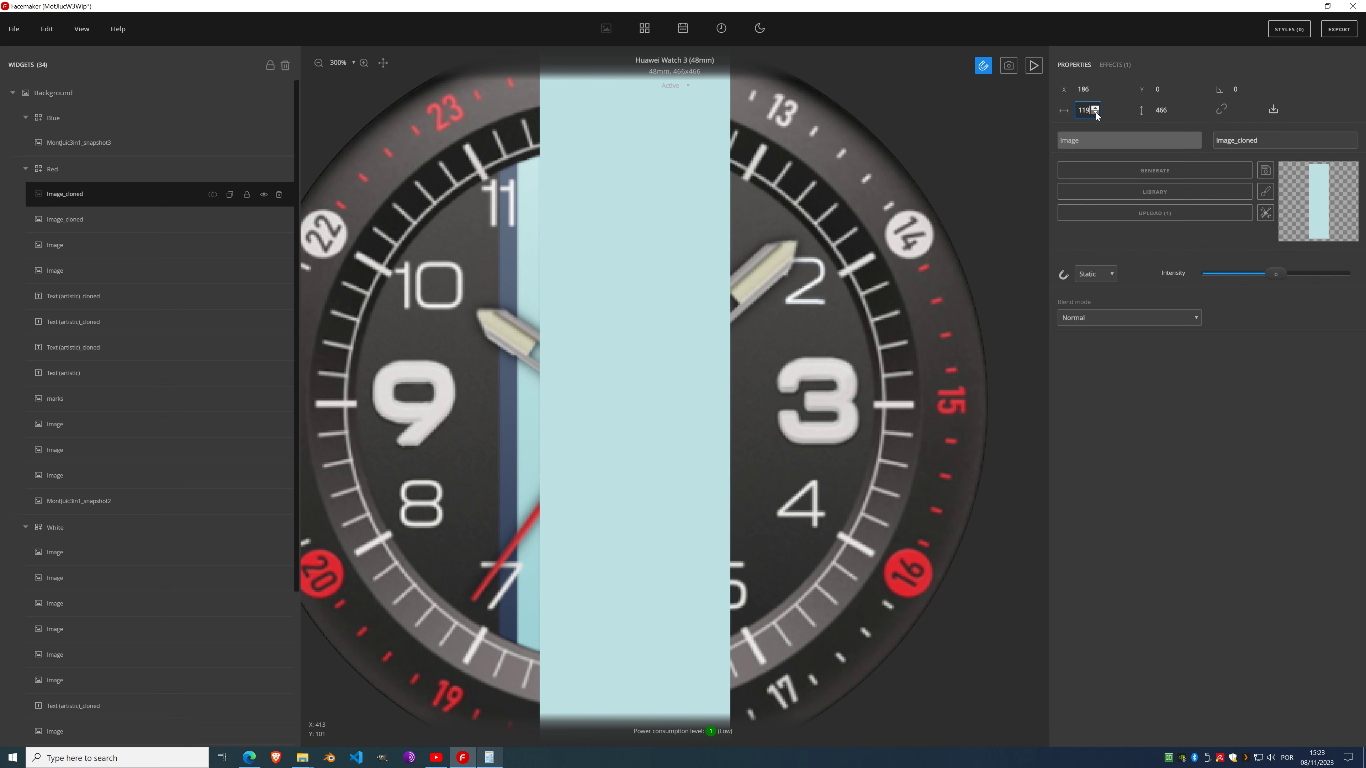
scroll(1096, 113, "down", 5)
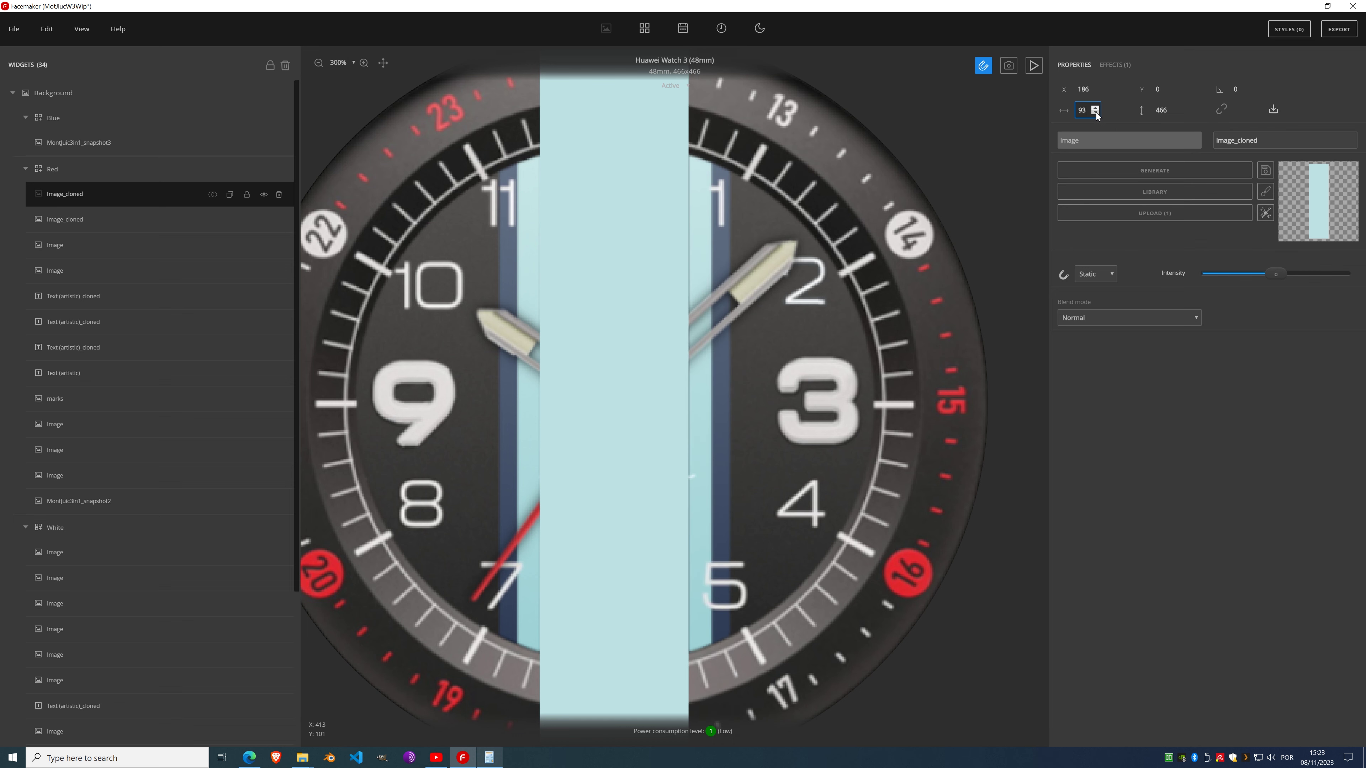
scroll(1097, 114, "up", 1)
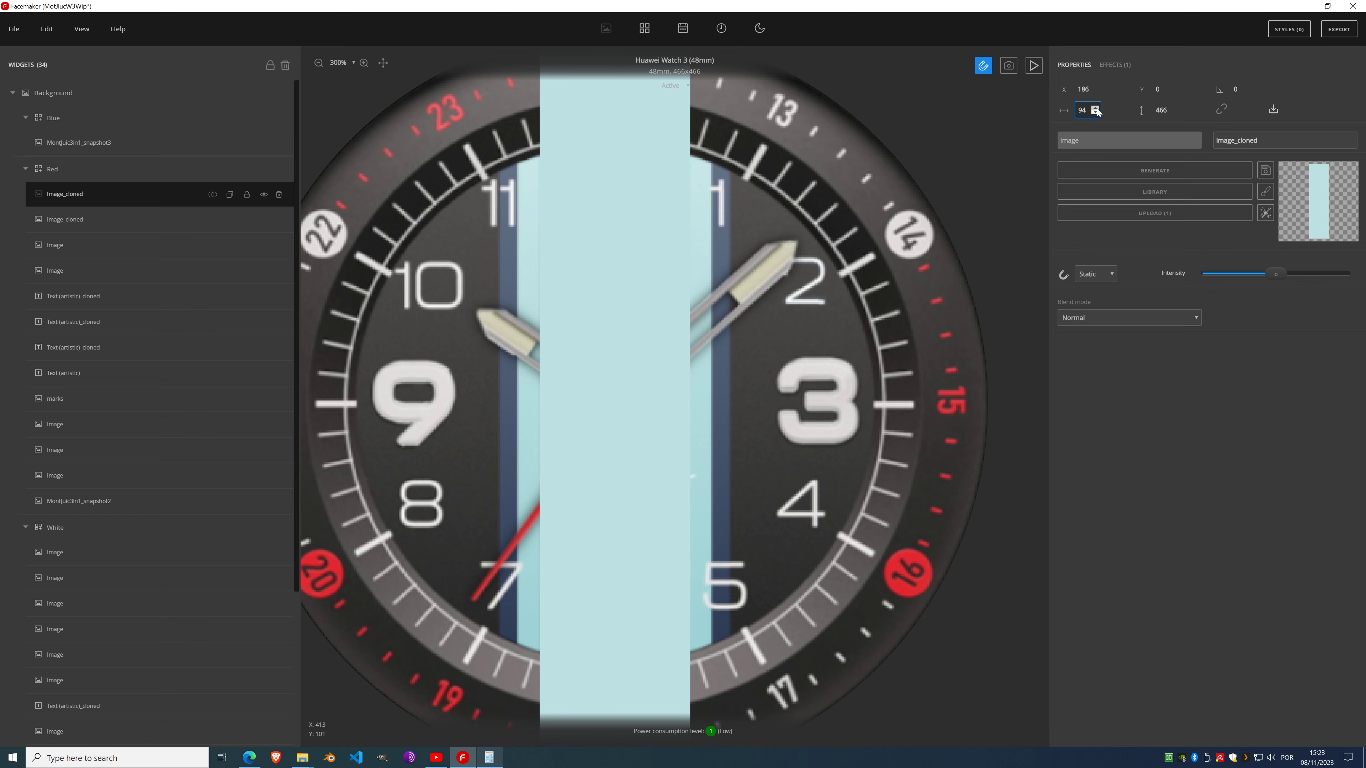
scroll(1097, 113, "down", 1)
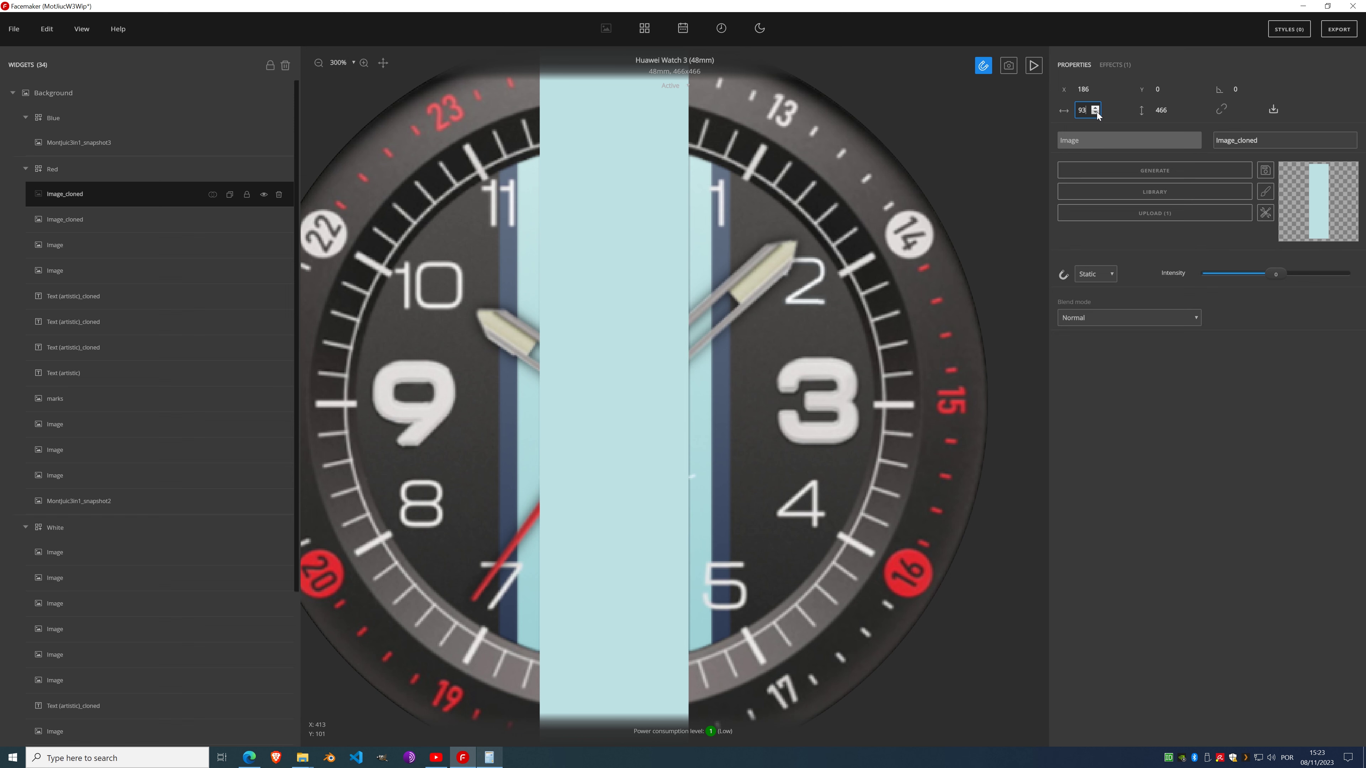
left_click(1136, 439)
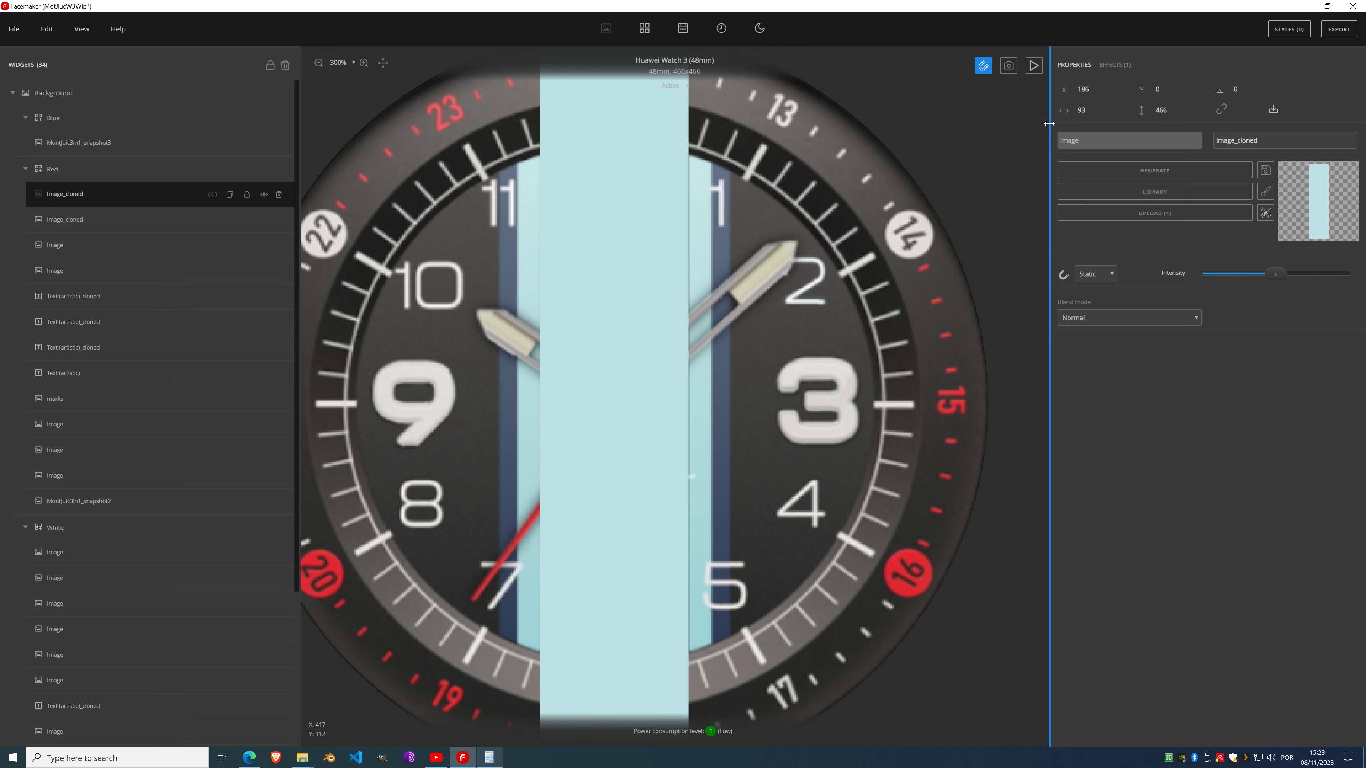
left_click(1084, 110)
scroll(1094, 110, "up", 1)
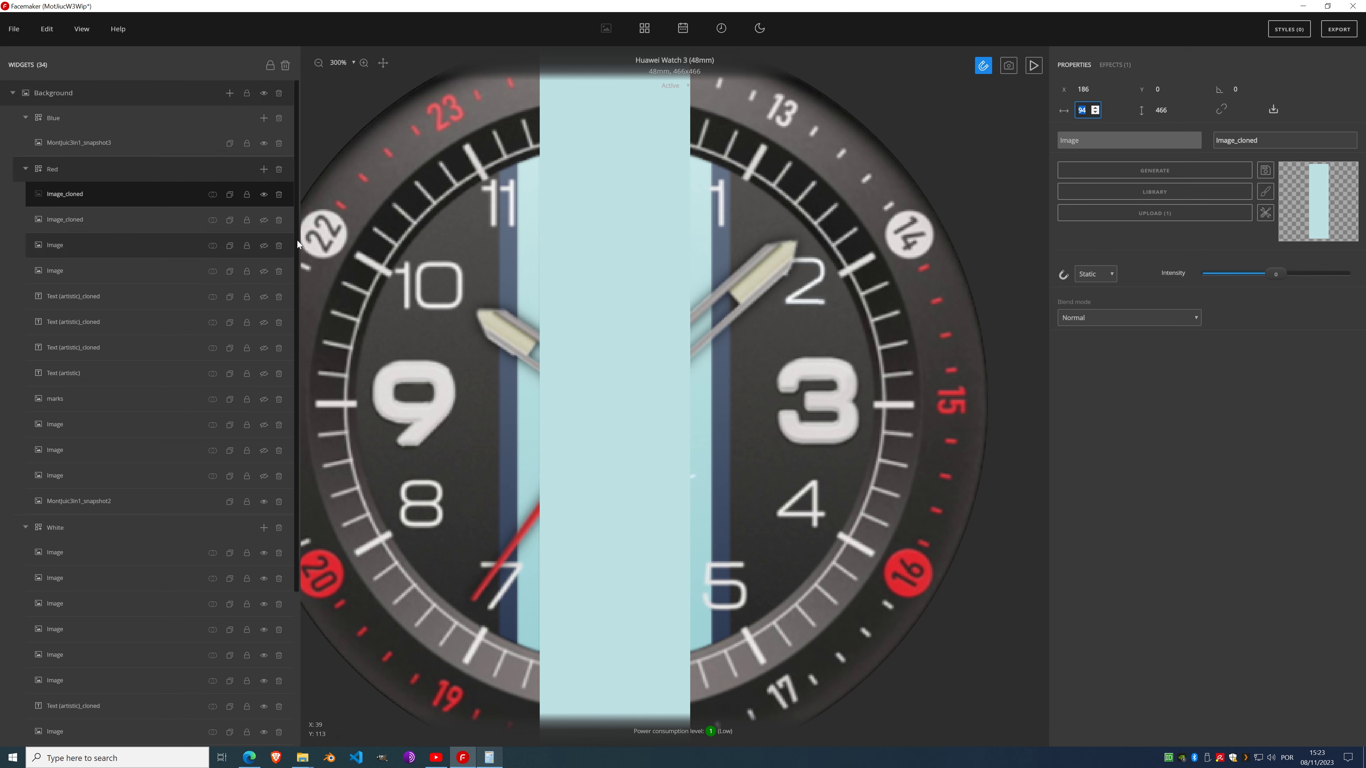
left_click(264, 245)
left_click(266, 247)
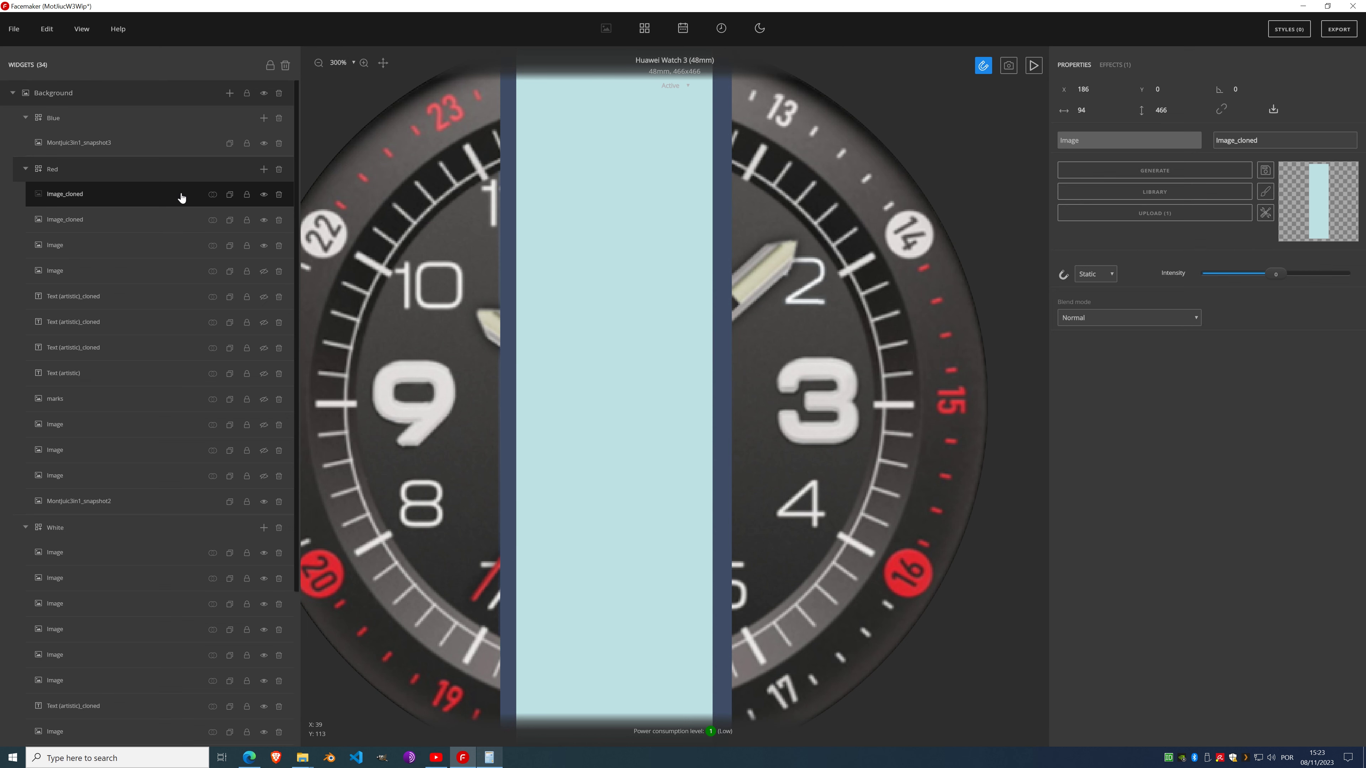
Step: Change the top band's fill color to navy sampled from the outer band and save it as a custom color
left_click(1116, 71)
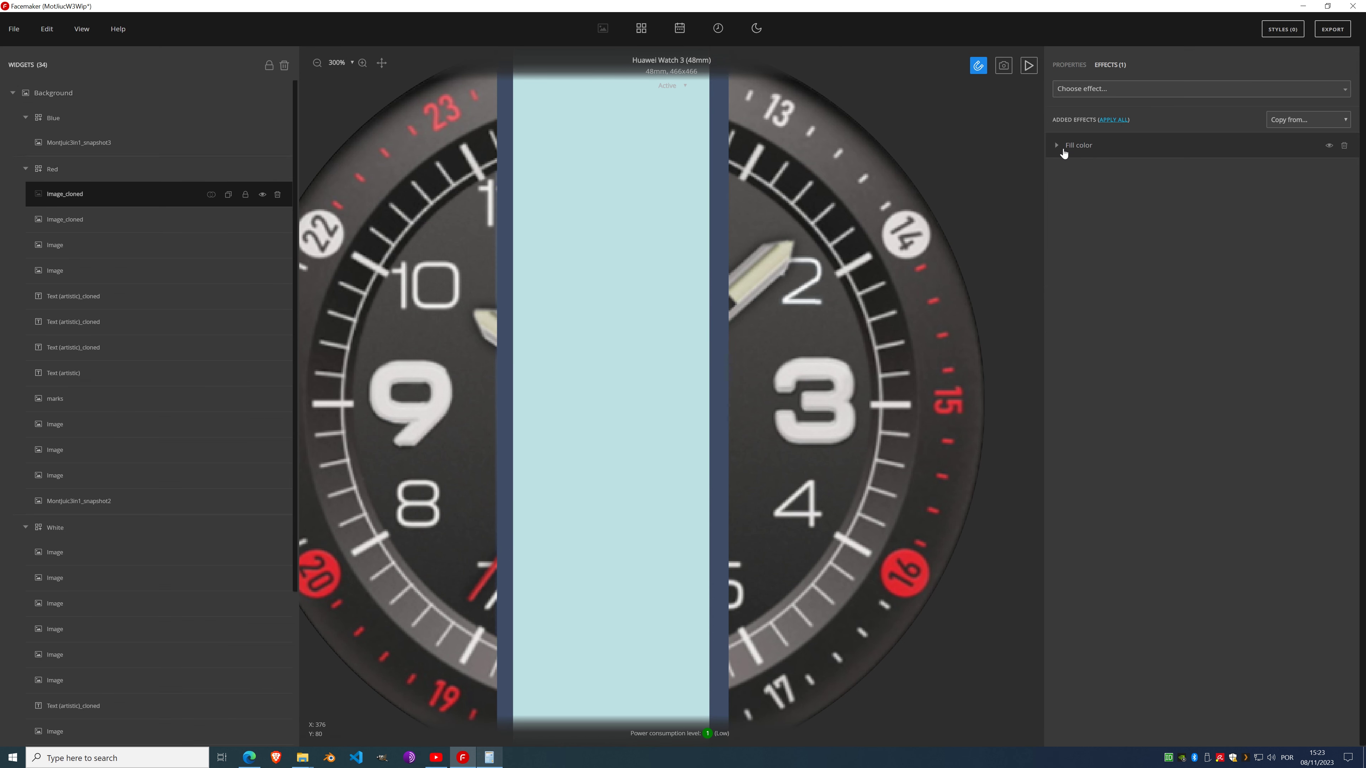
left_click(1057, 146)
left_click(1099, 173)
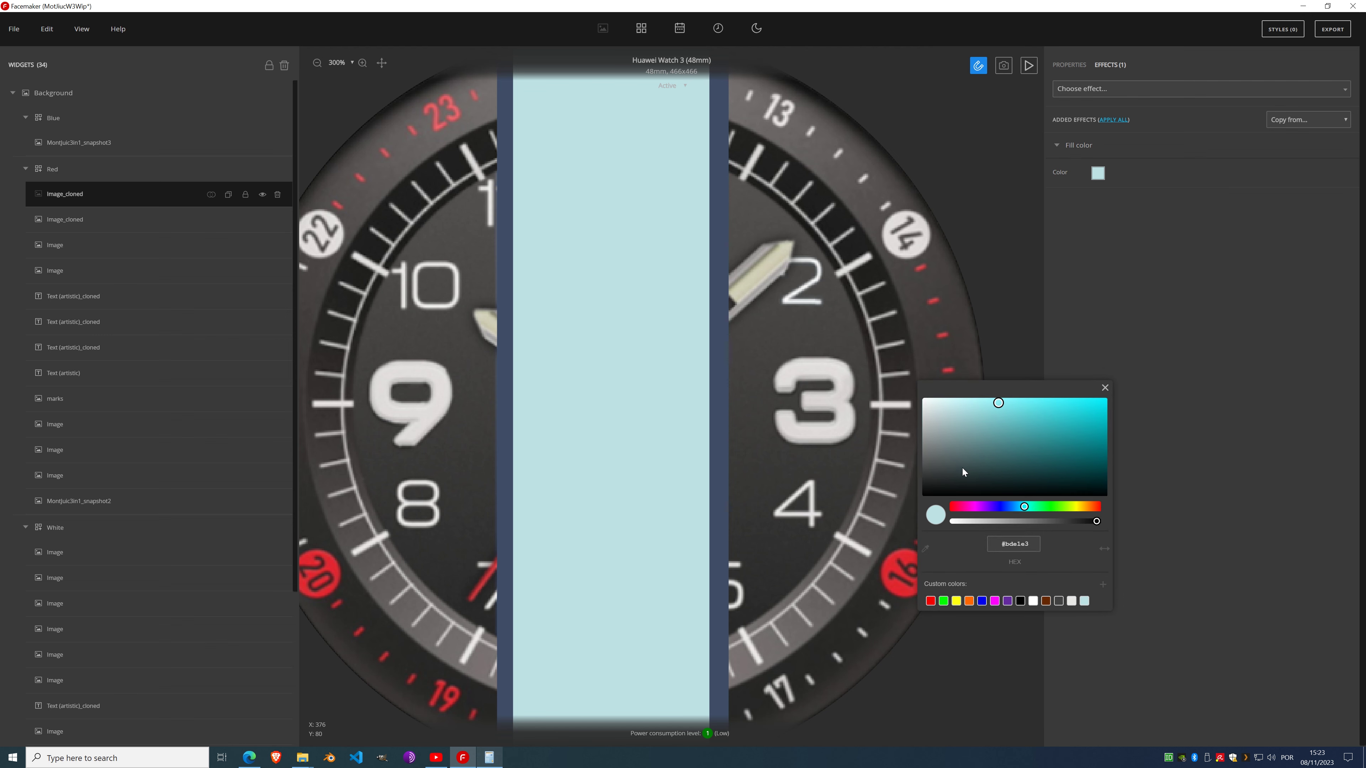
left_click(925, 549)
left_click(721, 372)
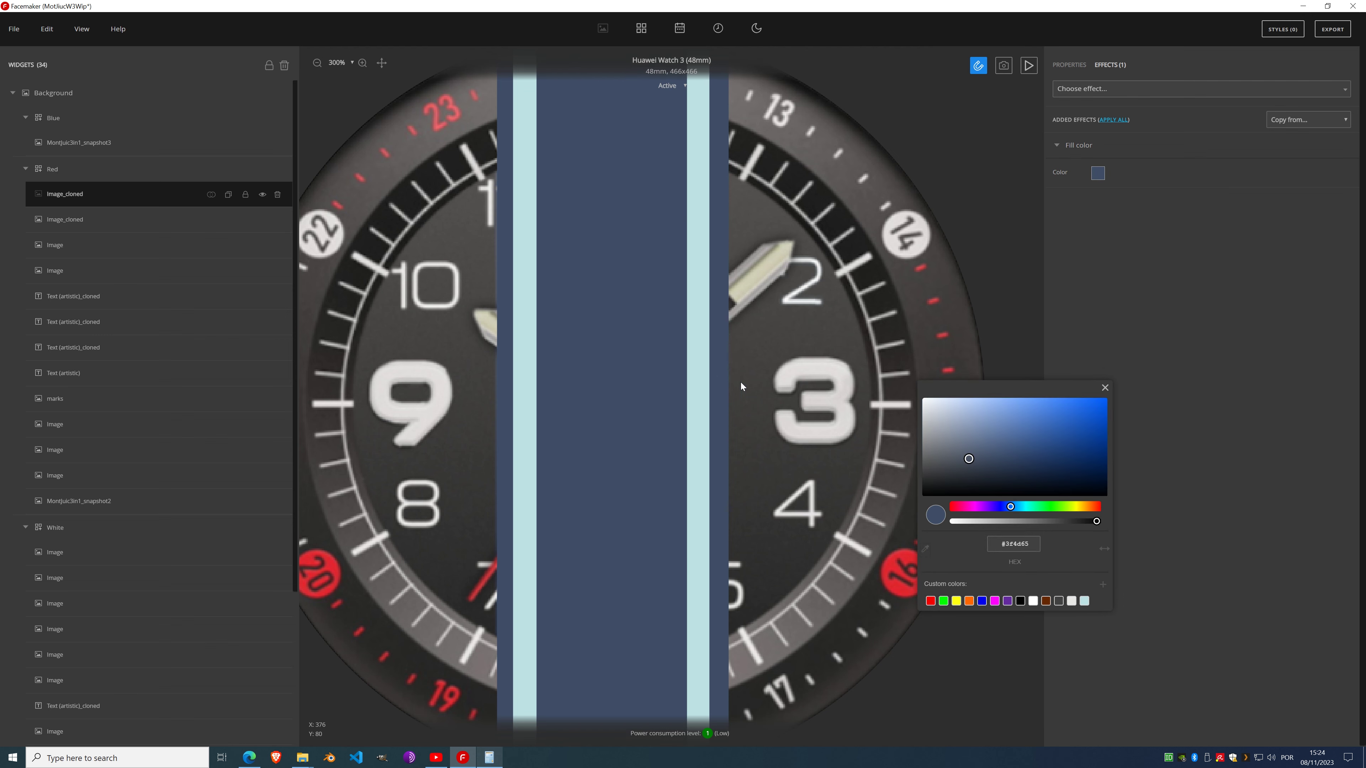
left_click(1101, 587)
left_click(1105, 389)
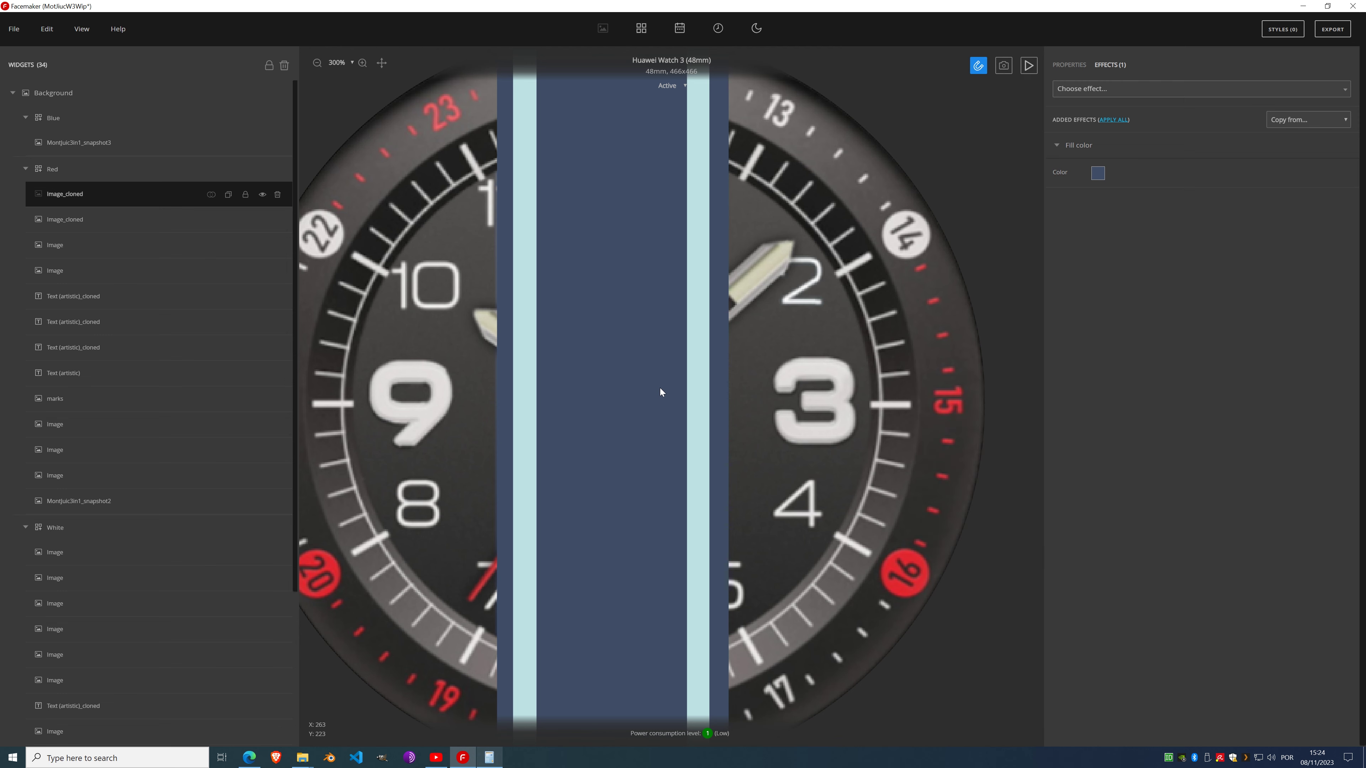
Step: Set the top navy band's width to 93 px and check the light blue stripes on both sides for even width
scroll(646, 352, "up", 4)
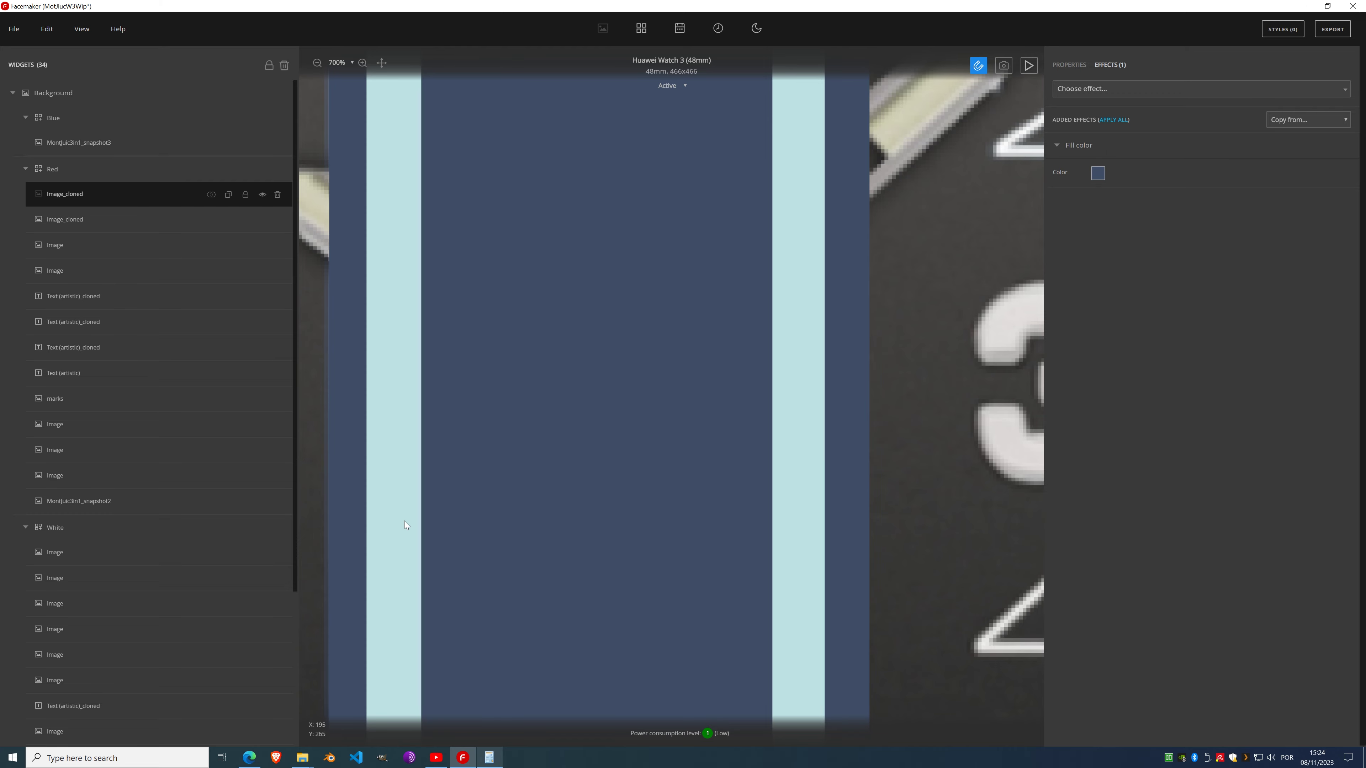
left_click(1067, 65)
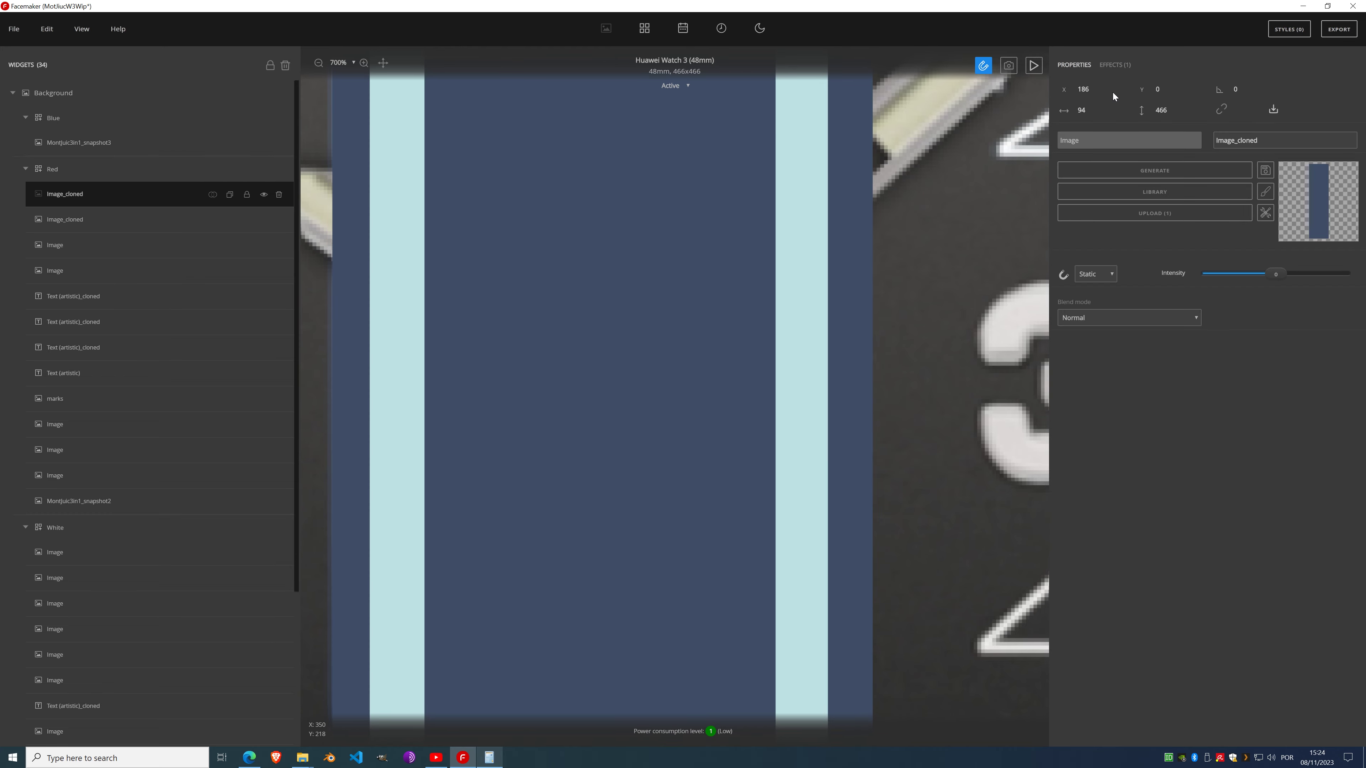
left_click(1096, 113)
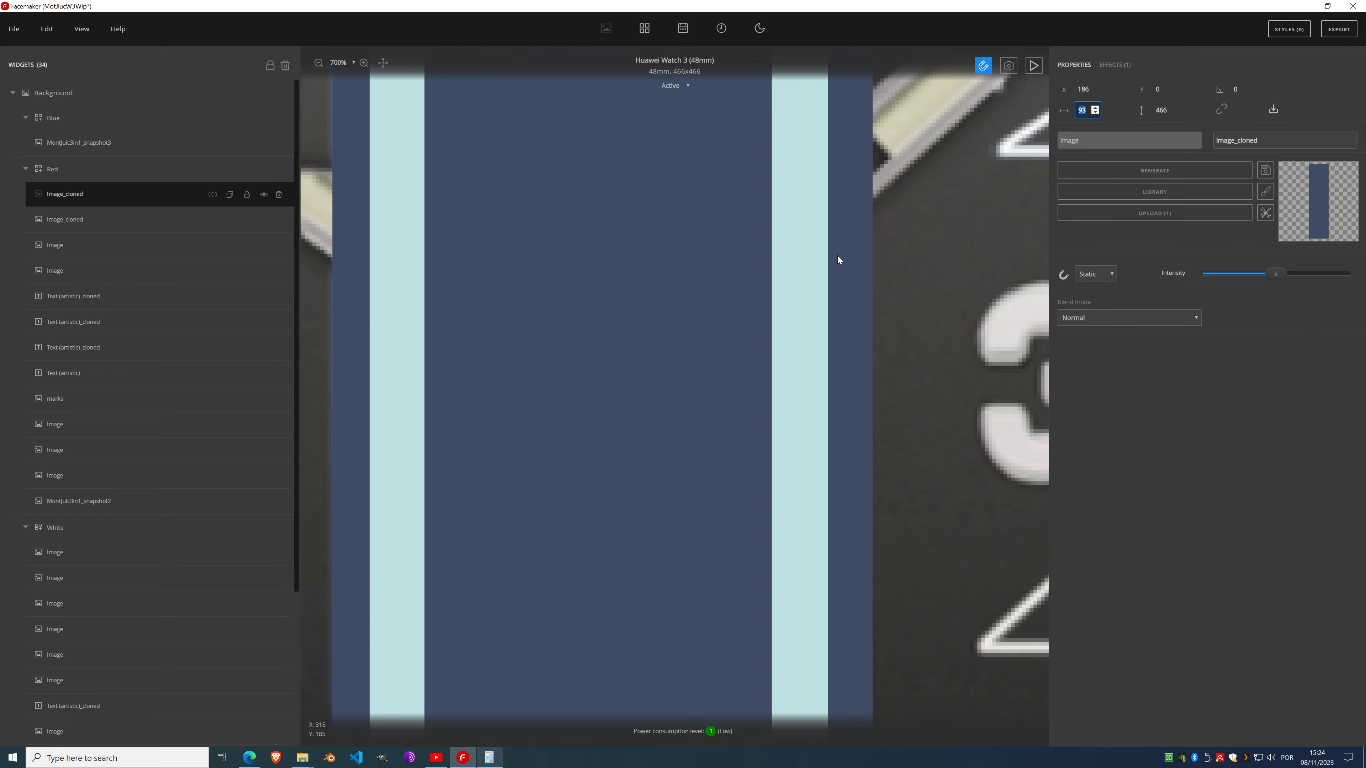
scroll(665, 380, "down", 4)
scroll(663, 371, "down", 2)
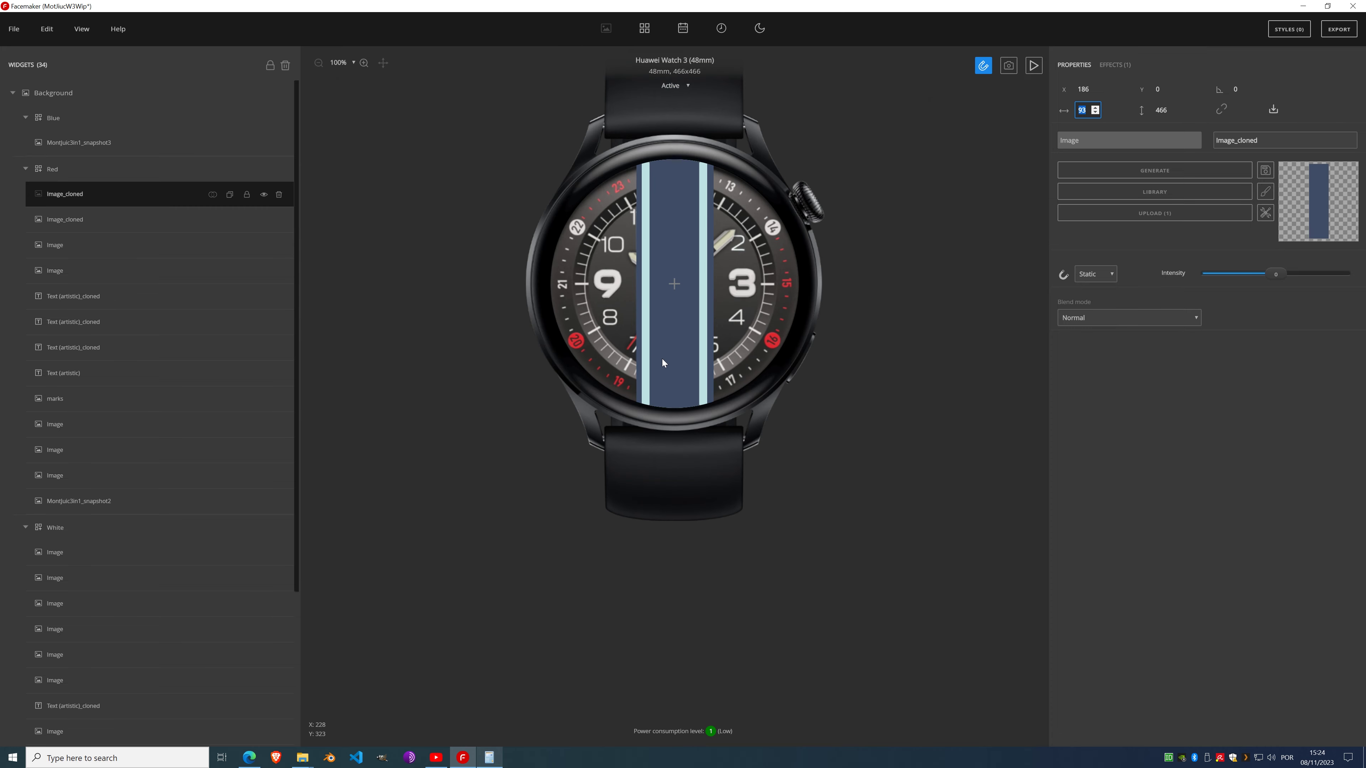
scroll(670, 325, "up", 4)
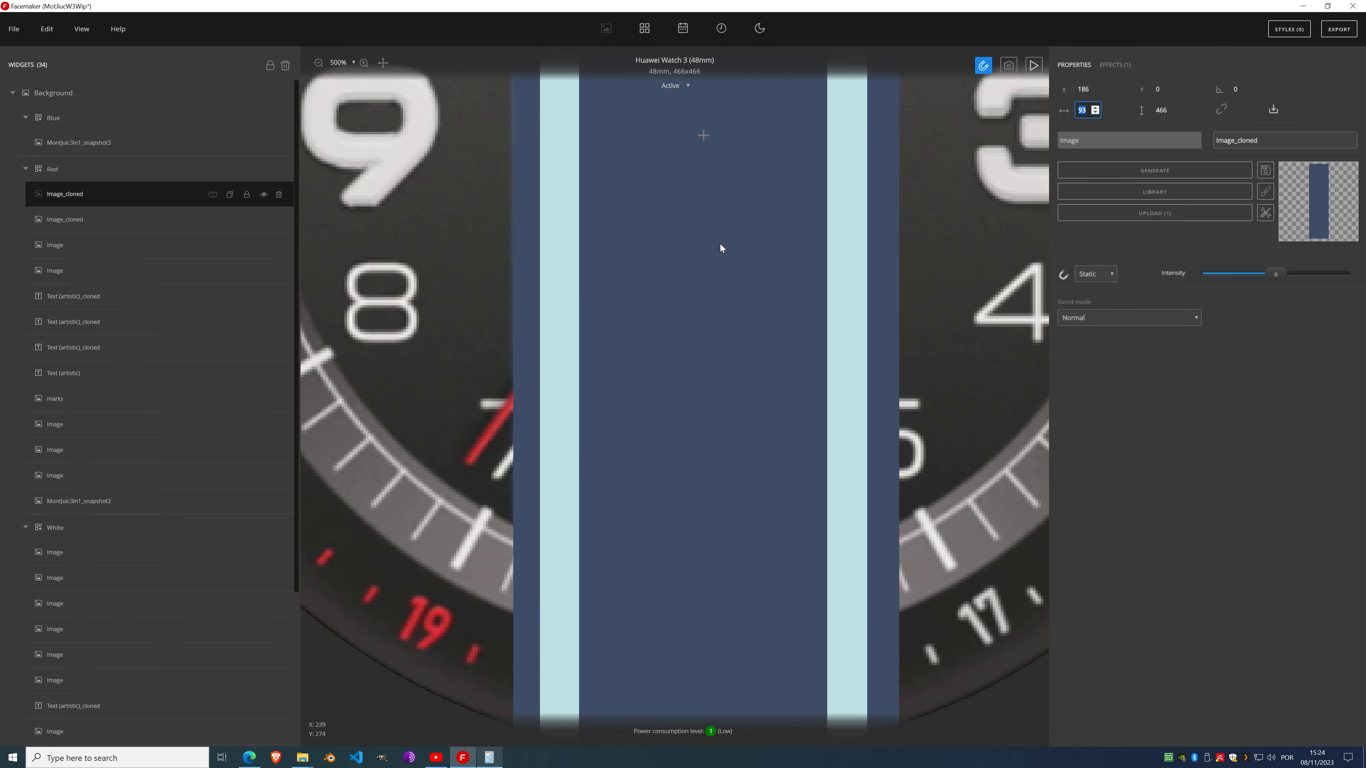
scroll(720, 243, "down", 3)
scroll(677, 201, "up", 3)
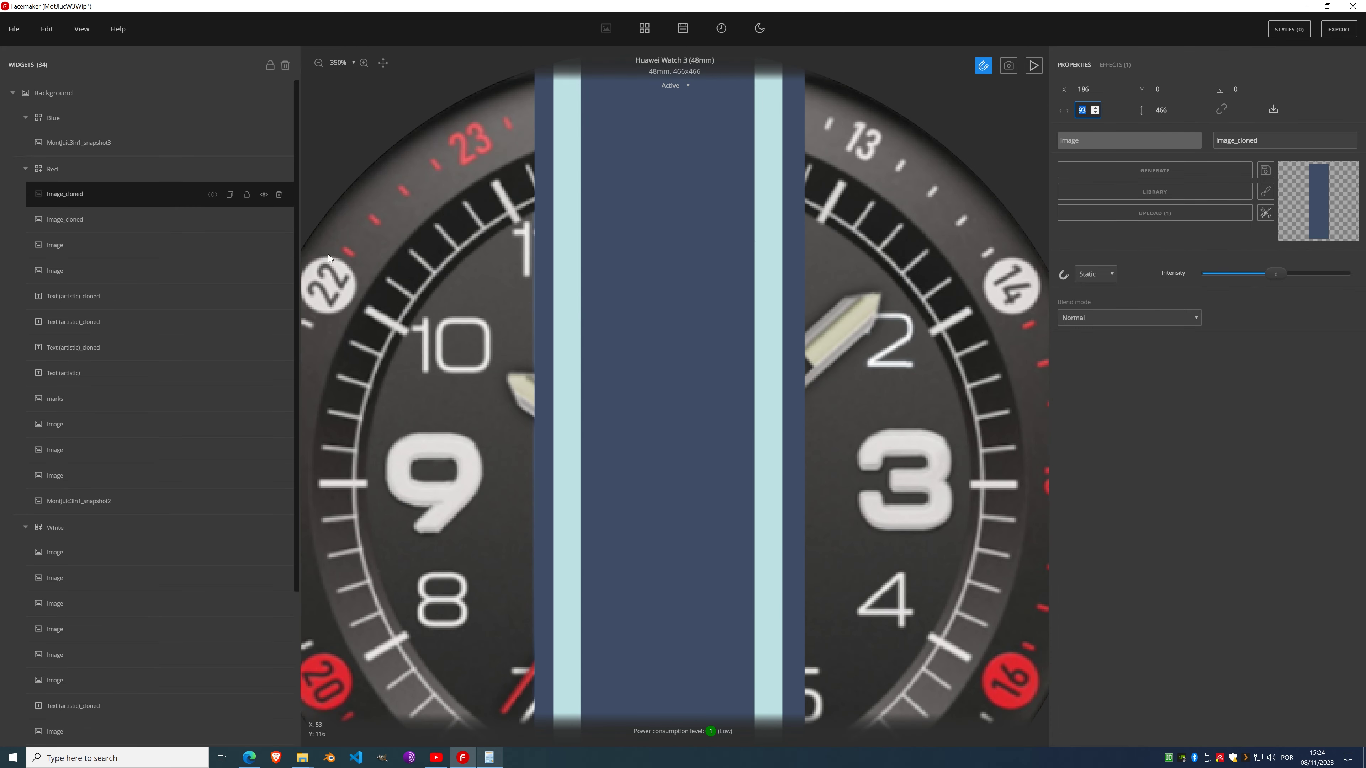
Step: Hide the light blue band and the outer navy band, and clone the inner navy band within the Red group
left_click(263, 222)
left_click(263, 247)
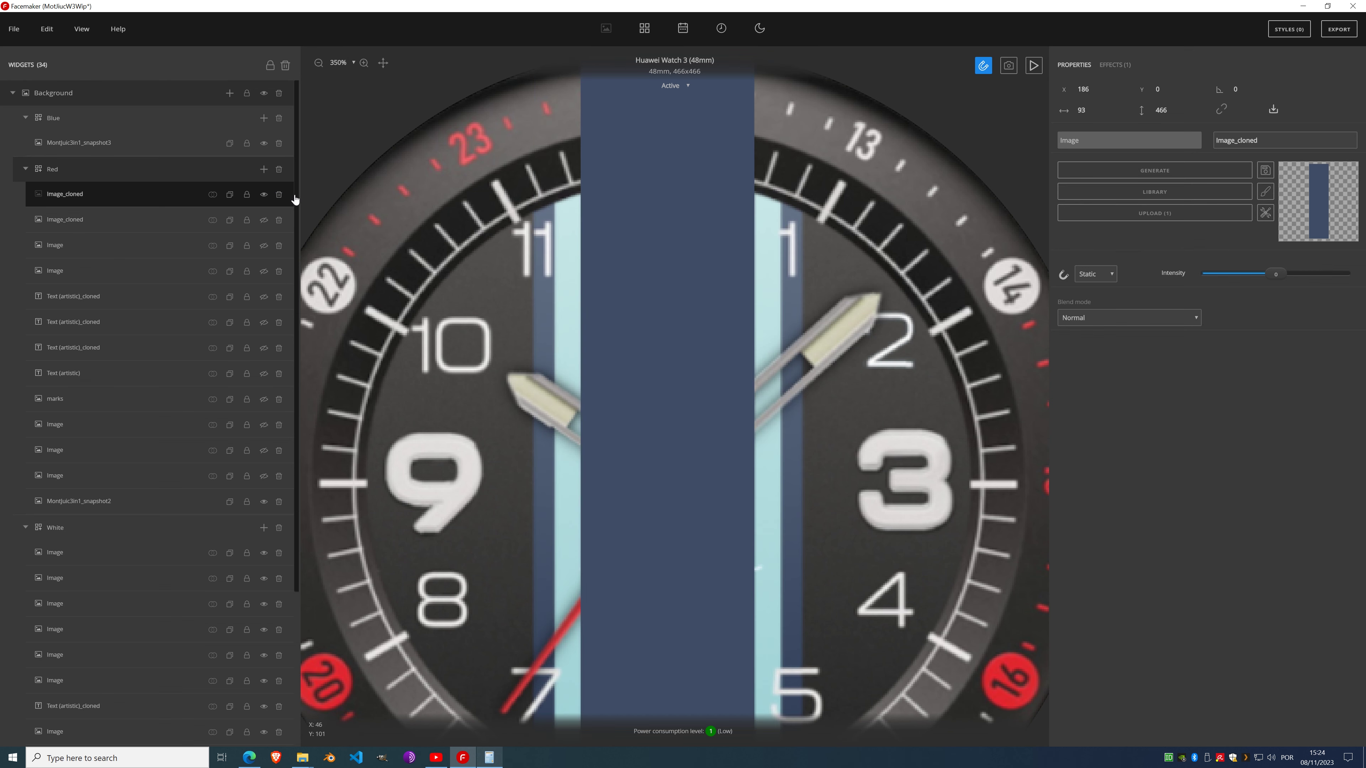
left_click(230, 195)
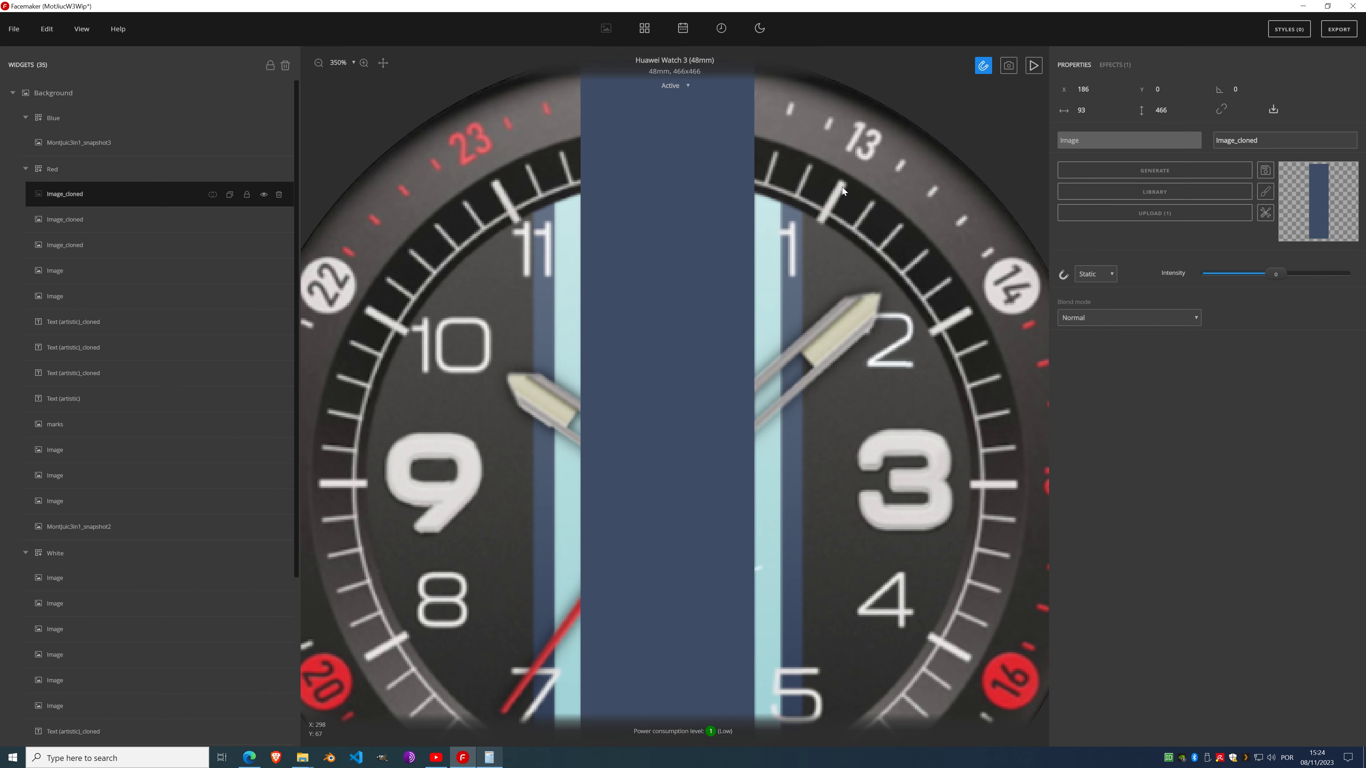
Step: Move the newest clone to X 195 and hide the inner navy band it was cloned from
left_click(1097, 90)
key("Up")
key("Up")
key("Up")
key("Up")
key("Up")
key("Up")
key("Up")
key("Up")
key("Up")
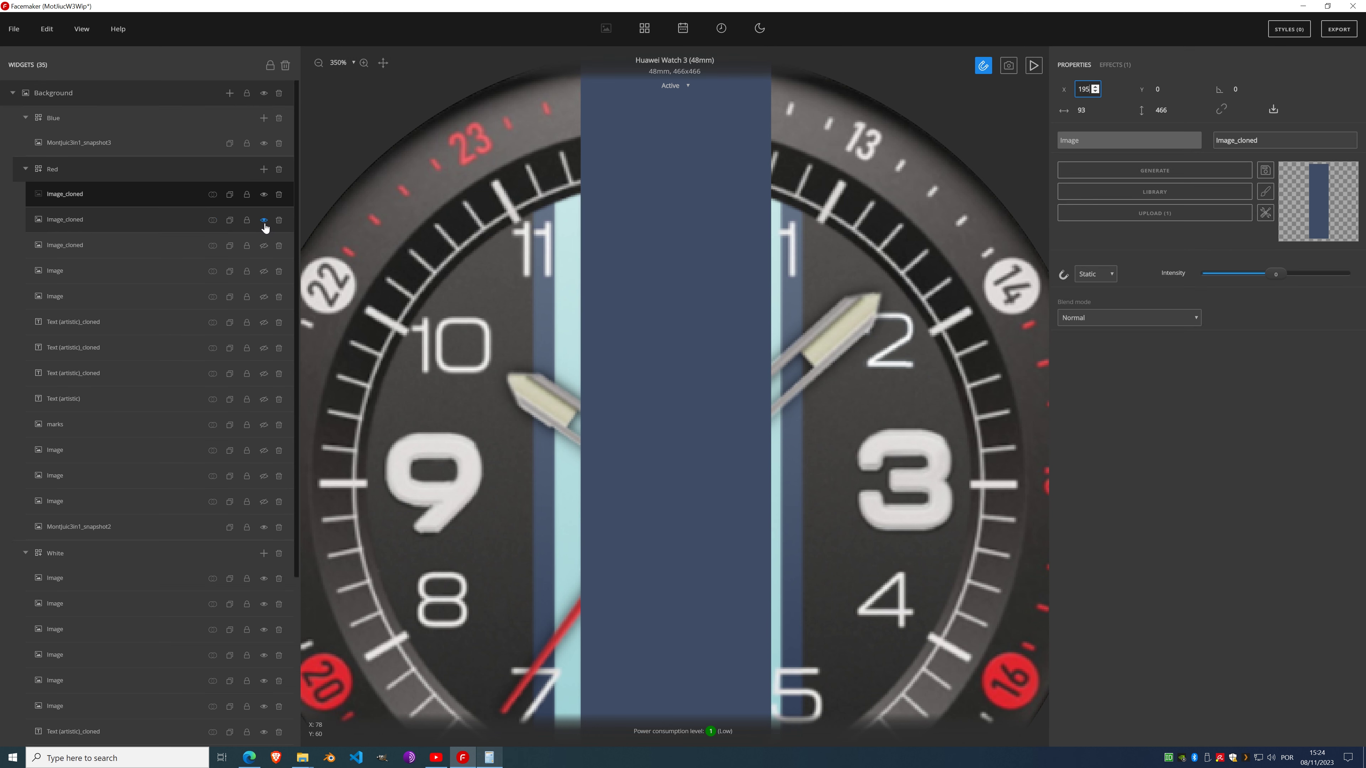
key("Return")
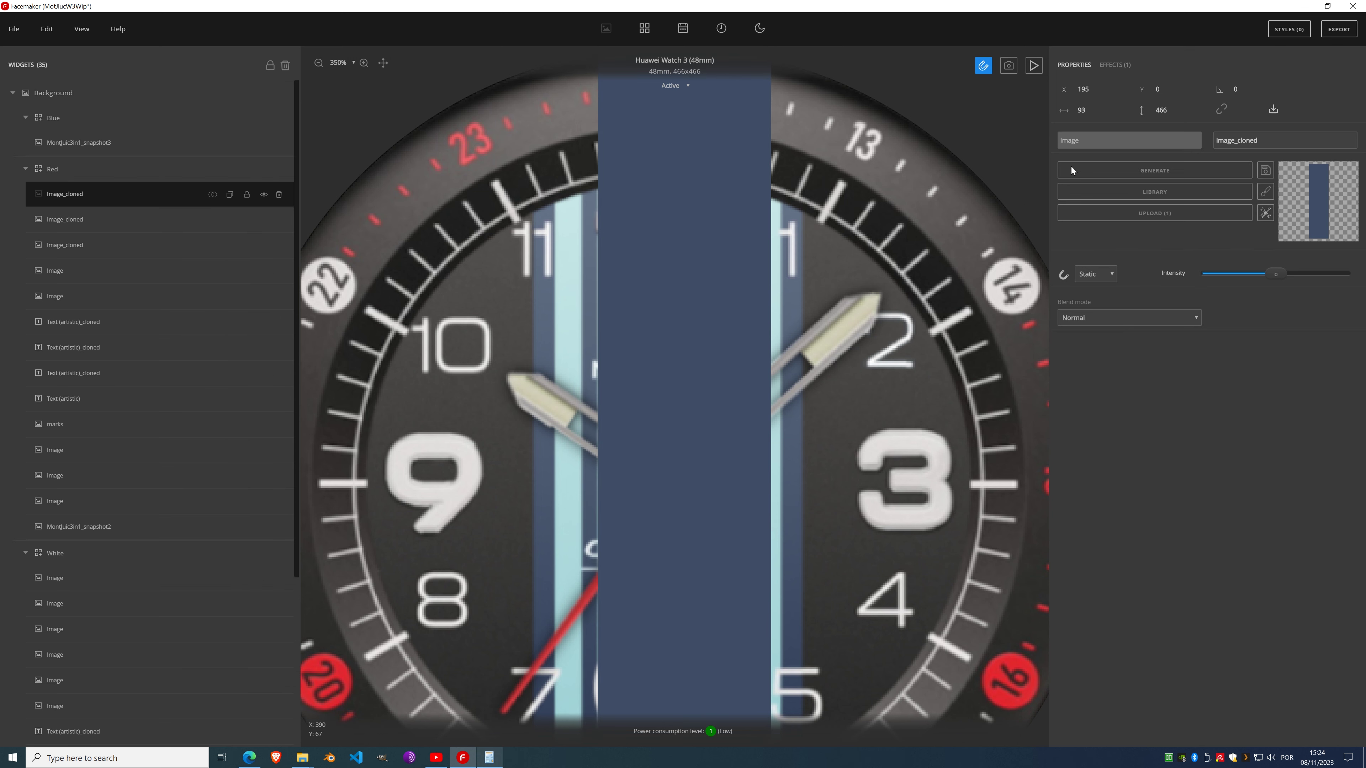
Step: Set the newest navy clone's X position to 194 and its width to 77 px to line up with the inner stripe edges
left_click(1096, 93)
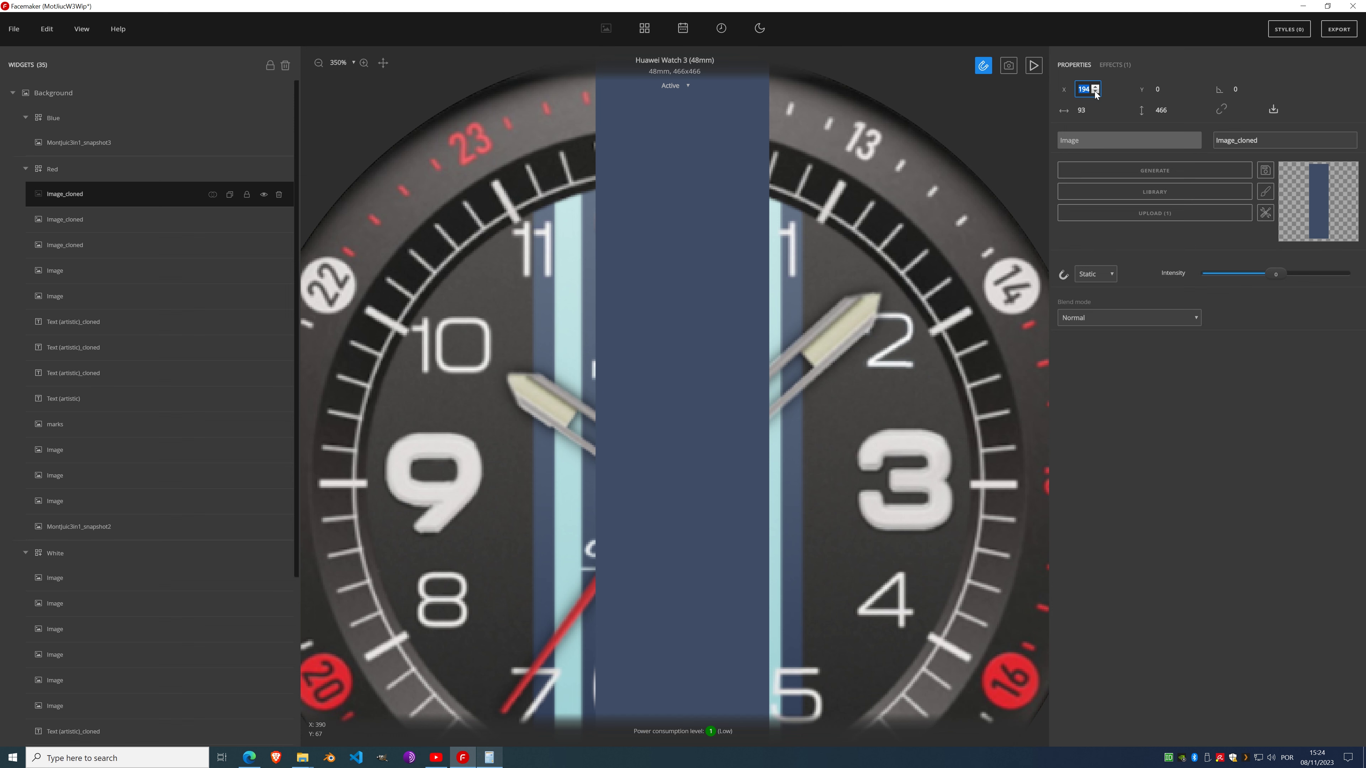
left_click(1096, 88)
left_click(1096, 88)
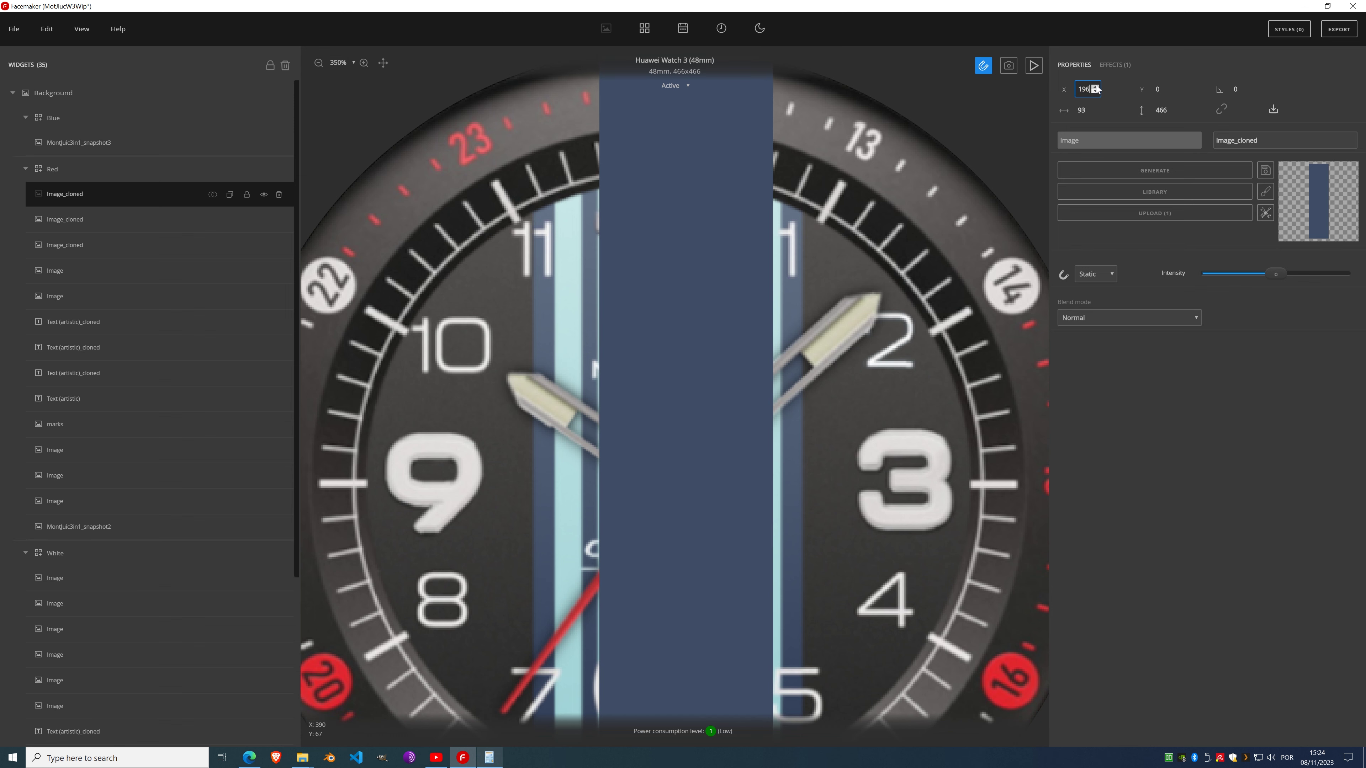
left_click(1096, 92)
left_click(1096, 93)
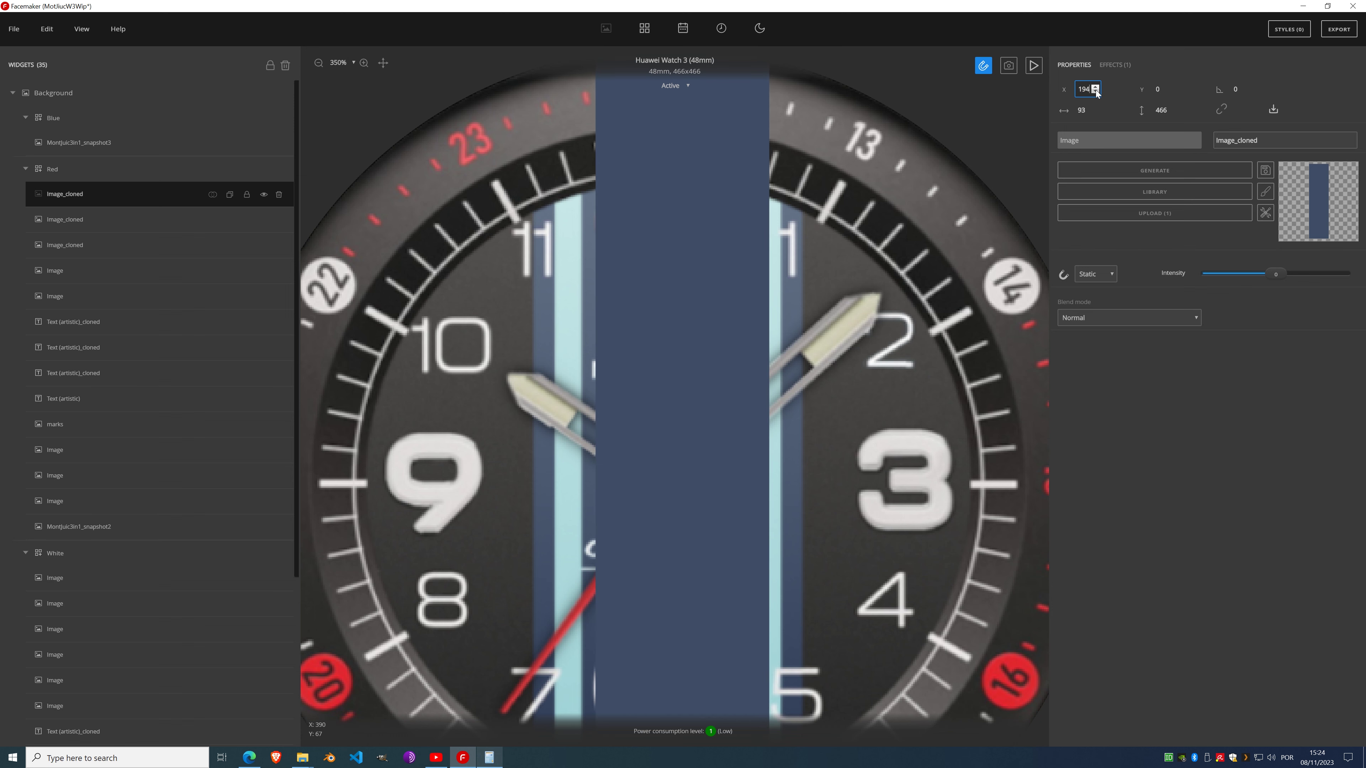
left_click(1096, 113)
scroll(1095, 113, "down", 16)
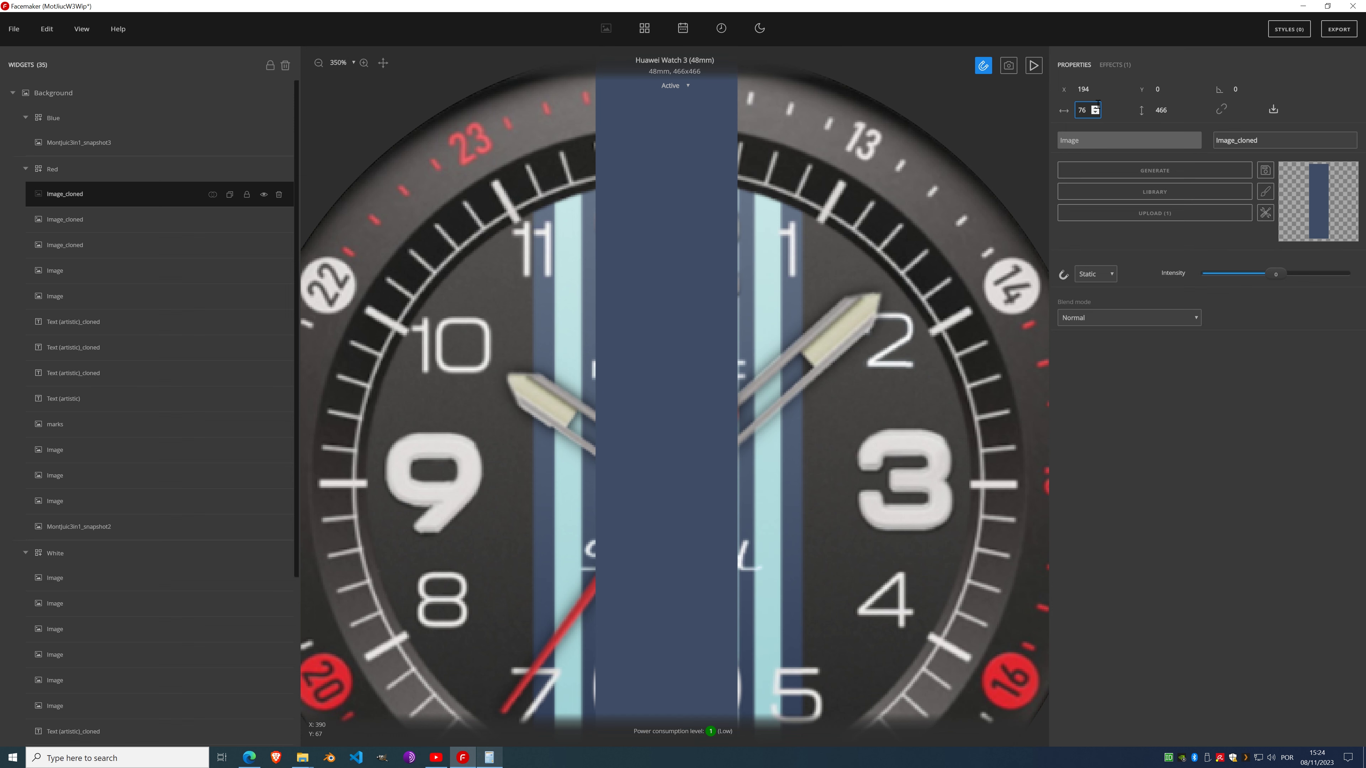
scroll(1096, 113, "up", 1)
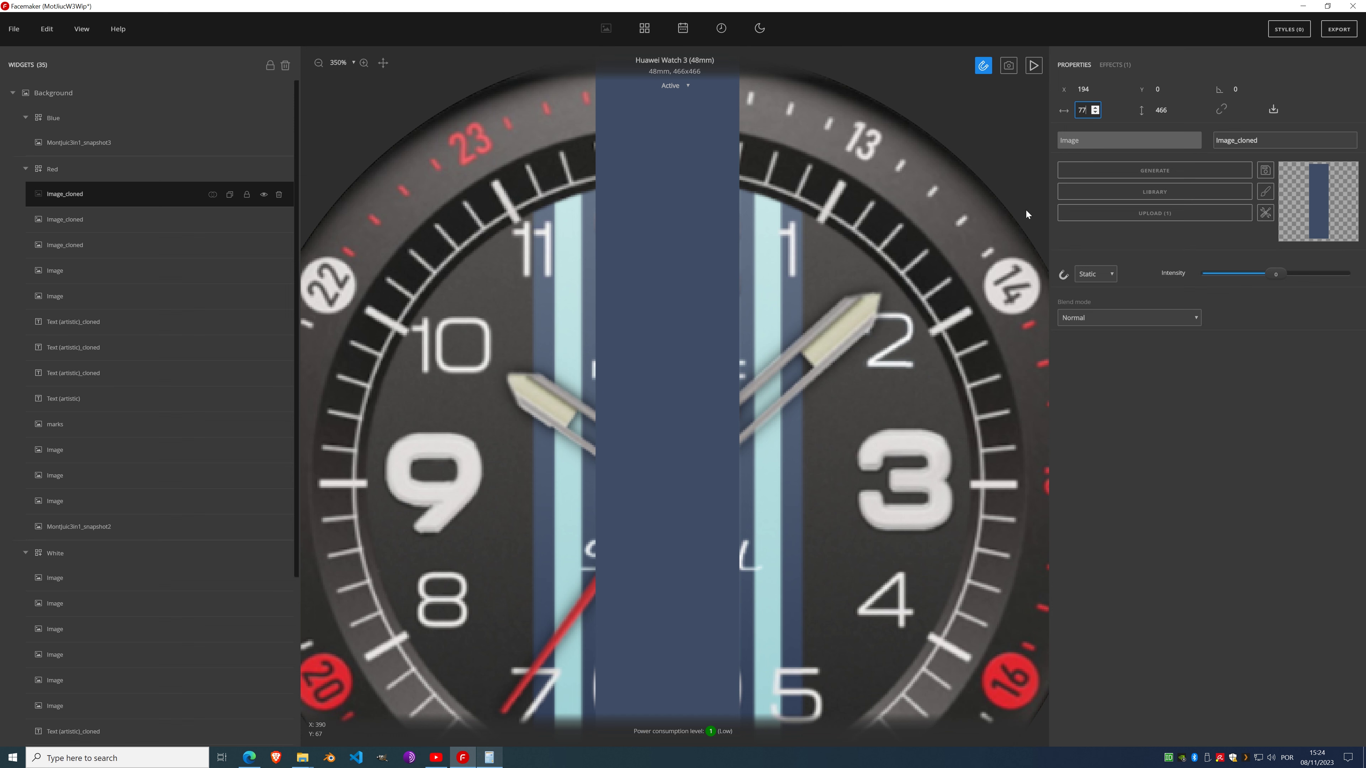
Step: Change the 77 px band's fill color to the saved light blue custom color #bde1e3
left_click(1112, 66)
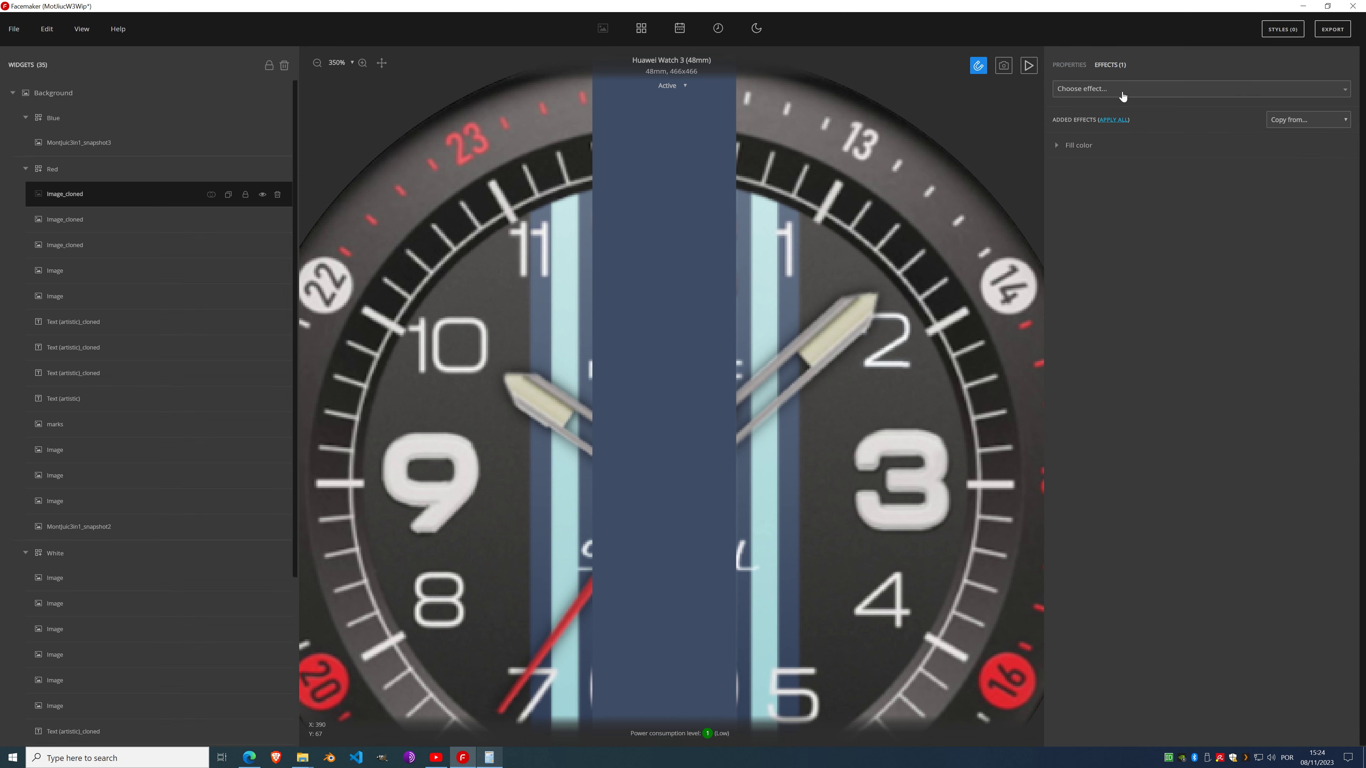
left_click(1059, 146)
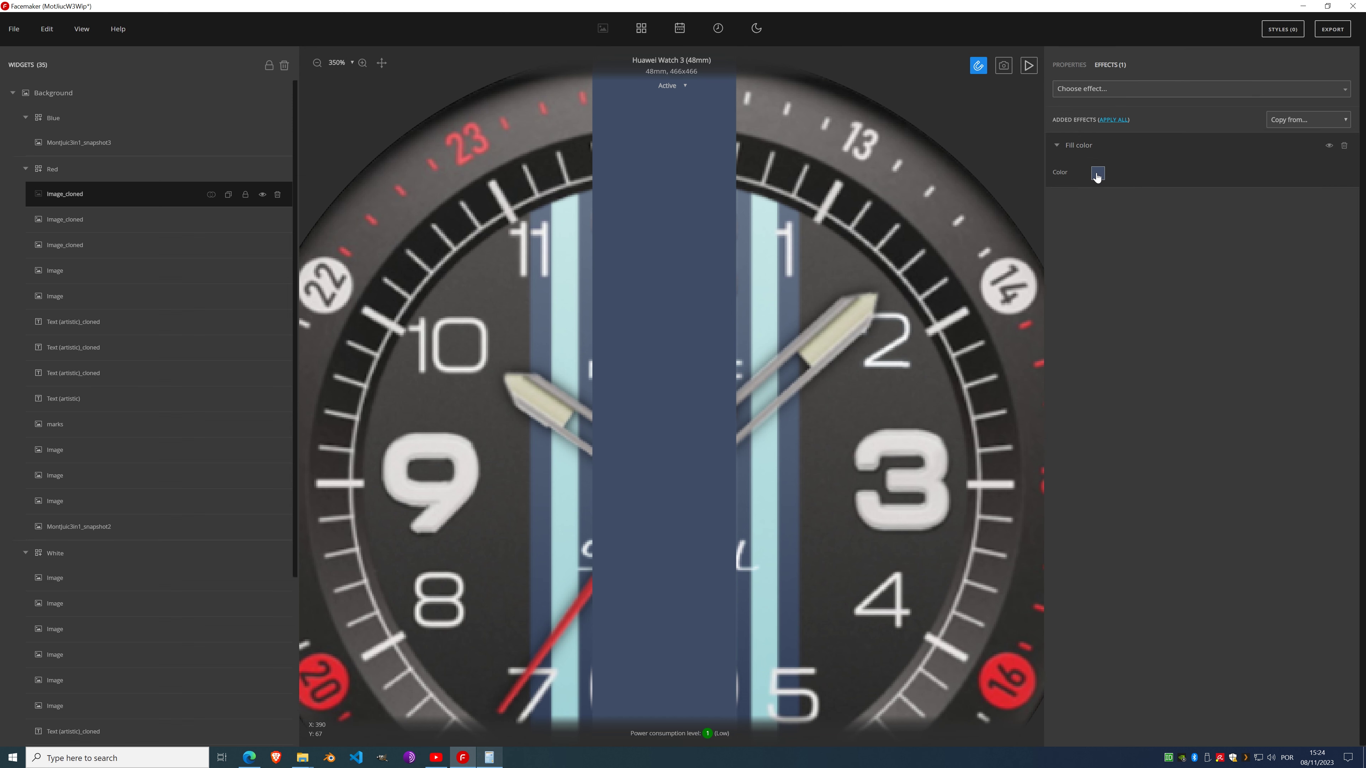
left_click(1098, 173)
left_click(1084, 602)
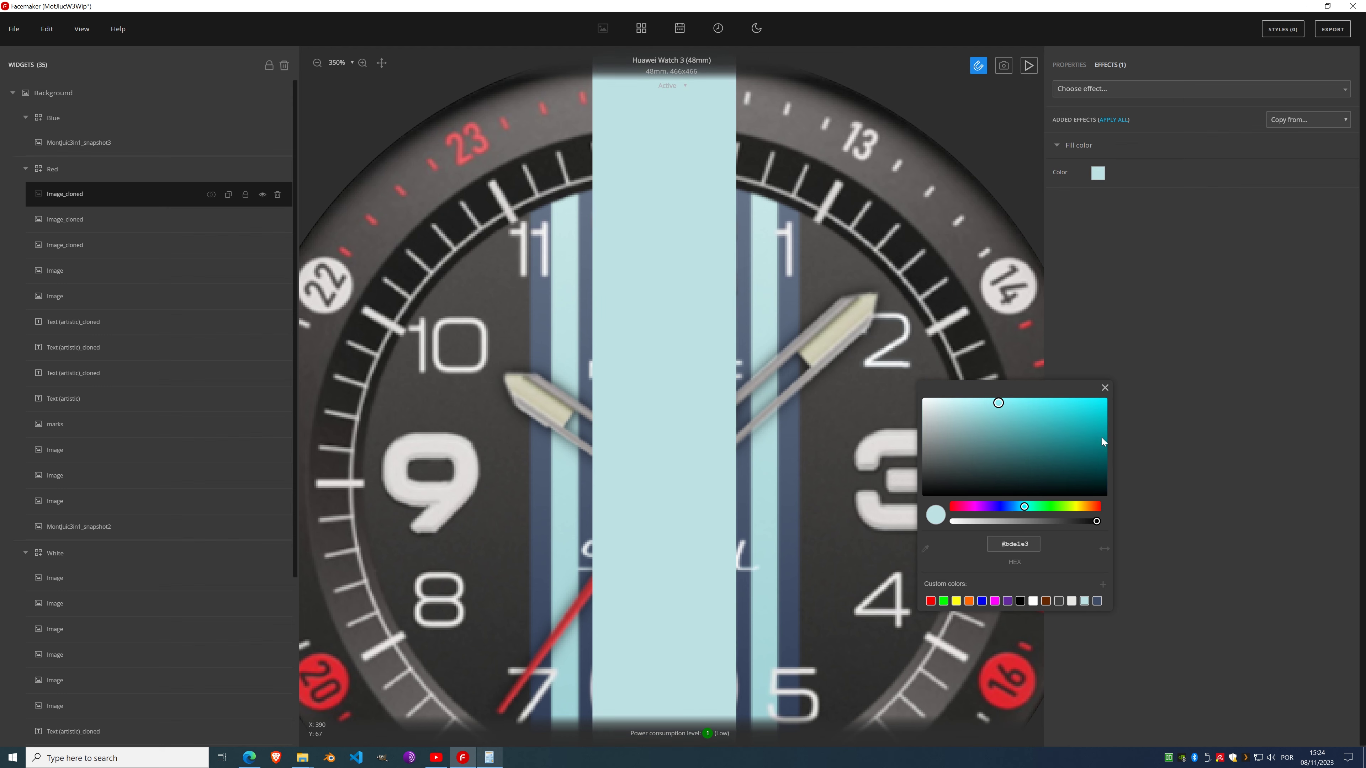
left_click(1104, 388)
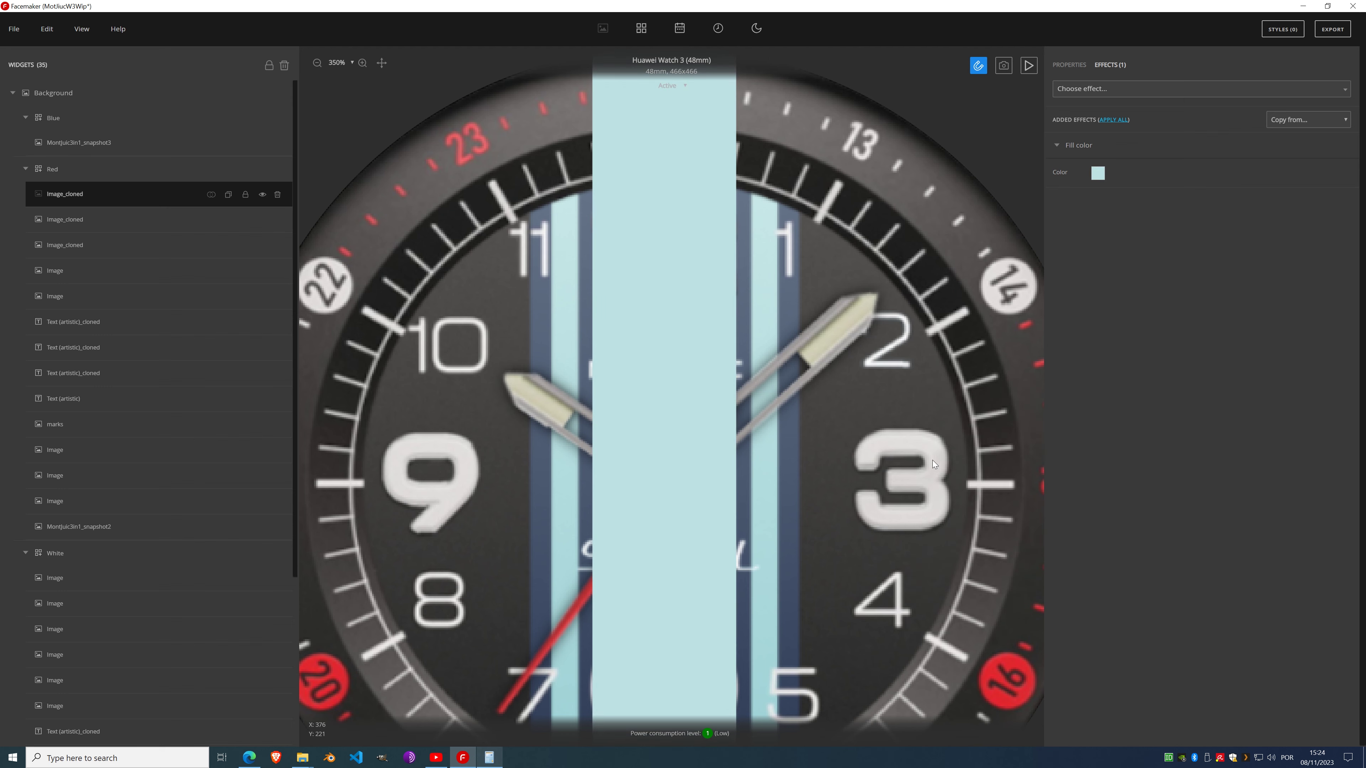
Step: Clone the 77 px light blue band, keeping only the clone visible, and move the clone to X 210
left_click(262, 195)
left_click(228, 195)
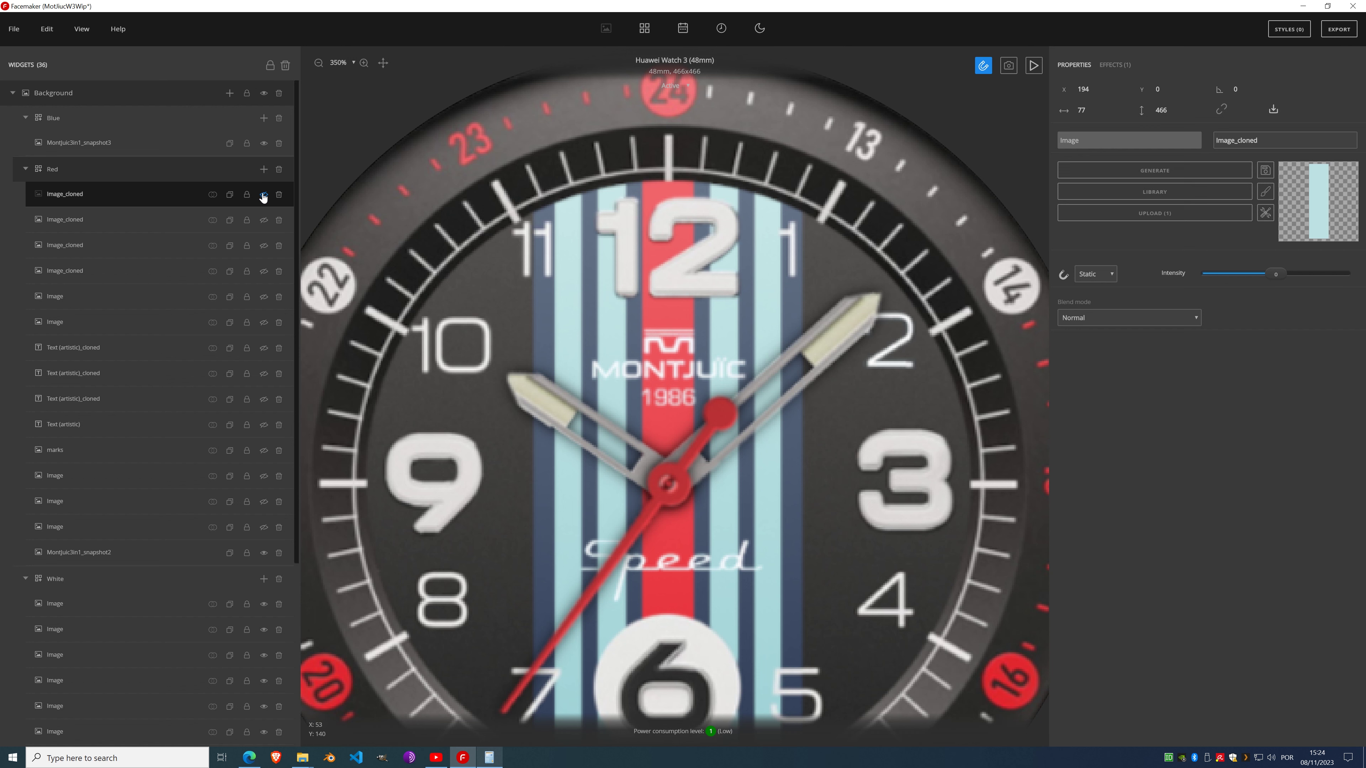
left_click(264, 195)
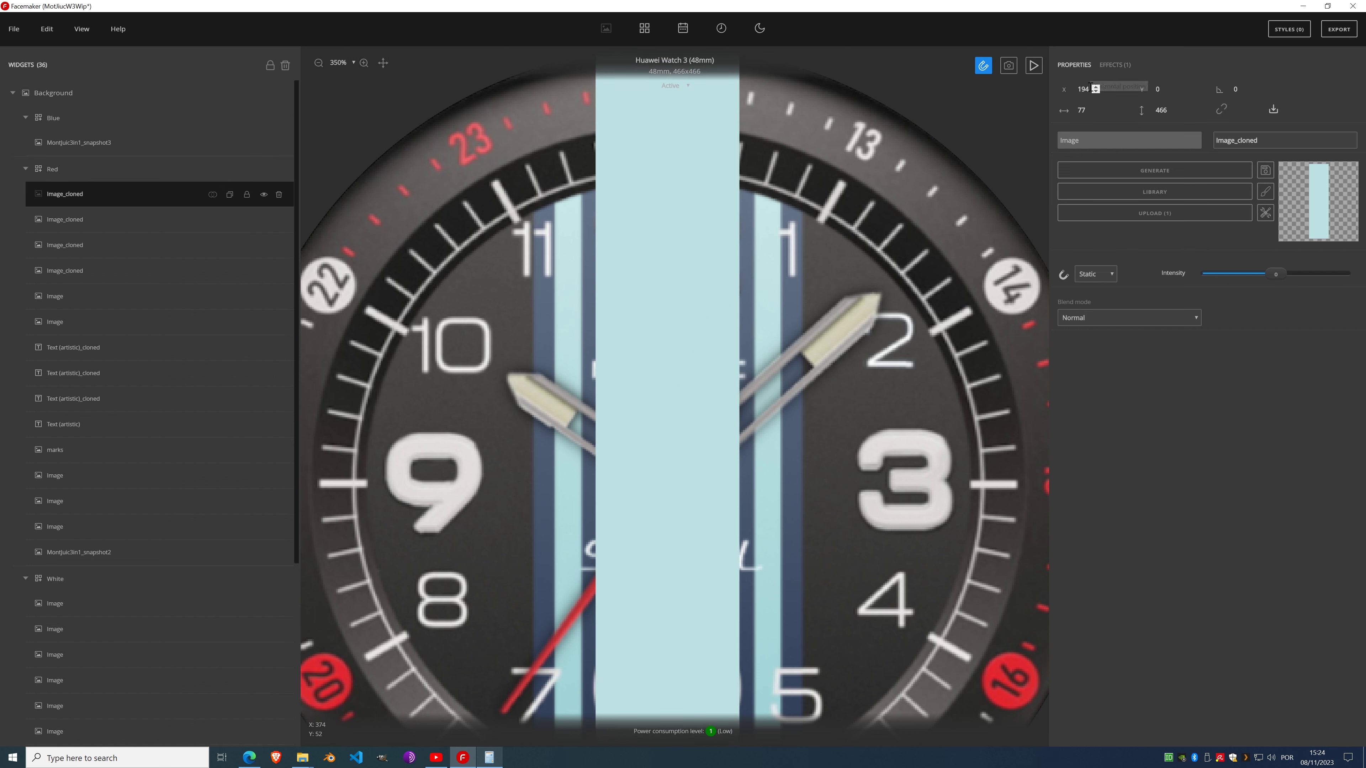
scroll(1095, 89, "up", 5)
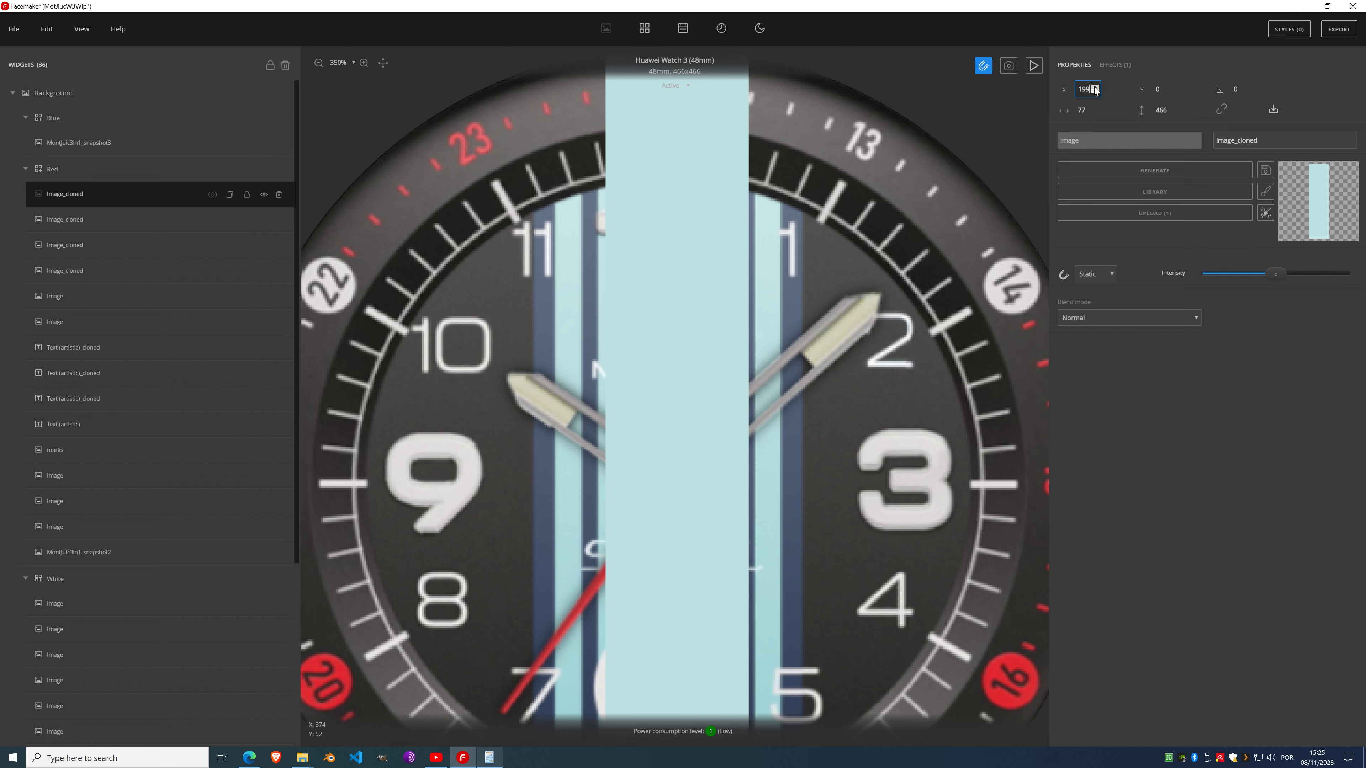
scroll(1095, 88, "up", 4)
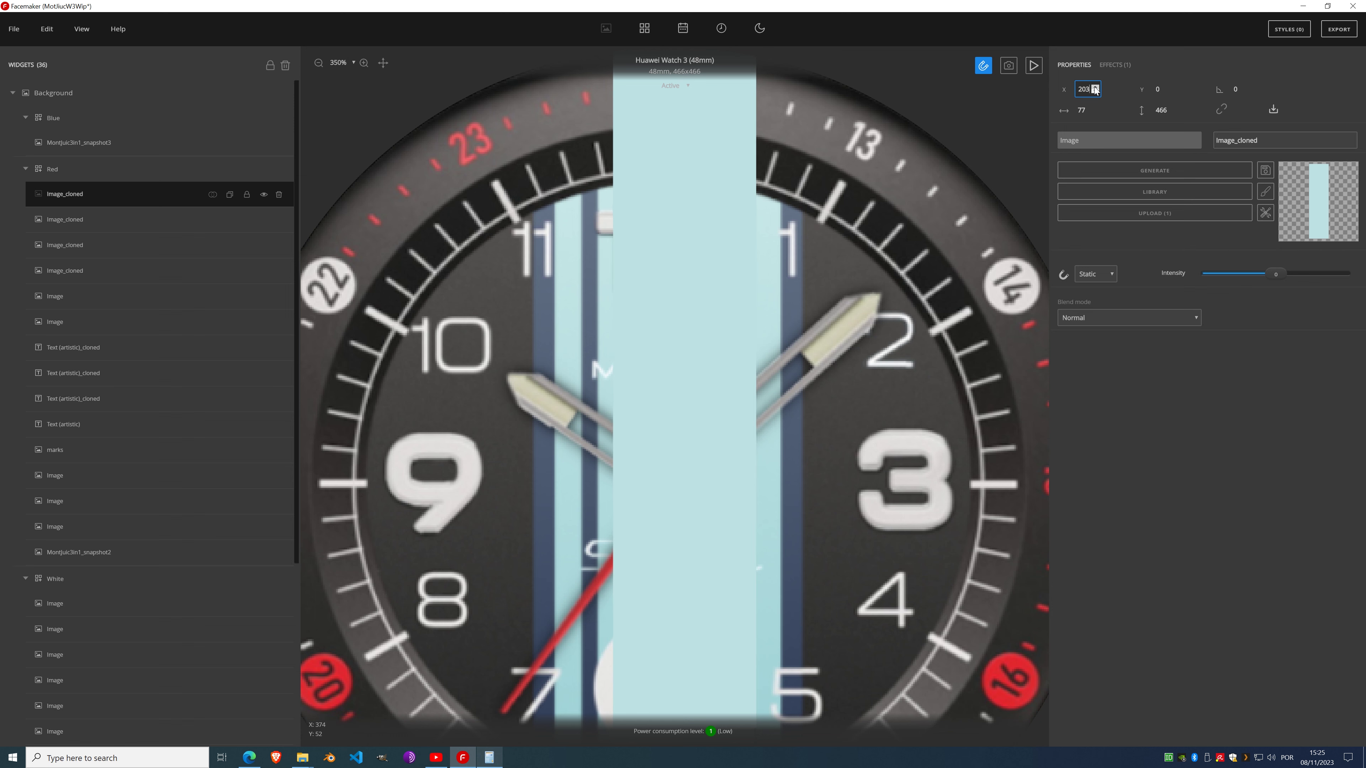
scroll(1095, 89, "up", 2)
scroll(1095, 89, "up", 6)
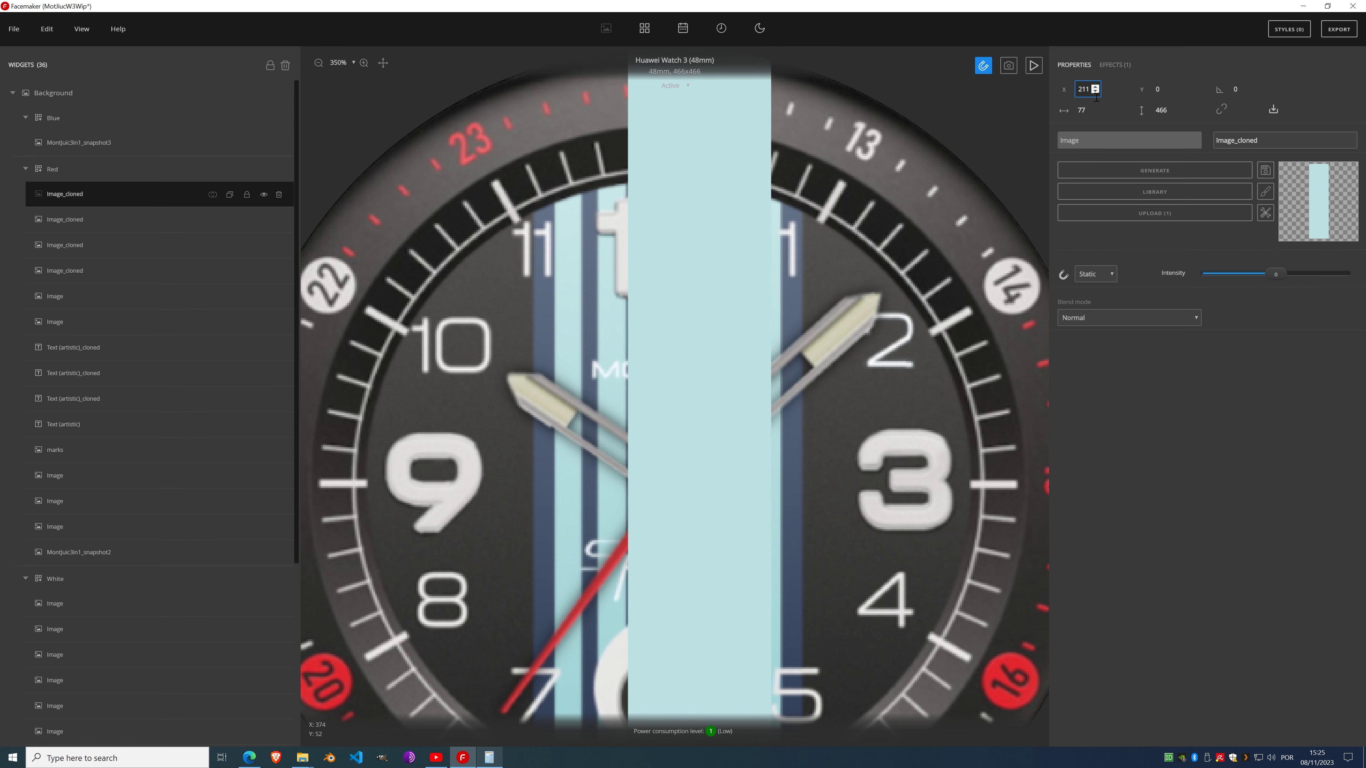
left_click(1097, 93)
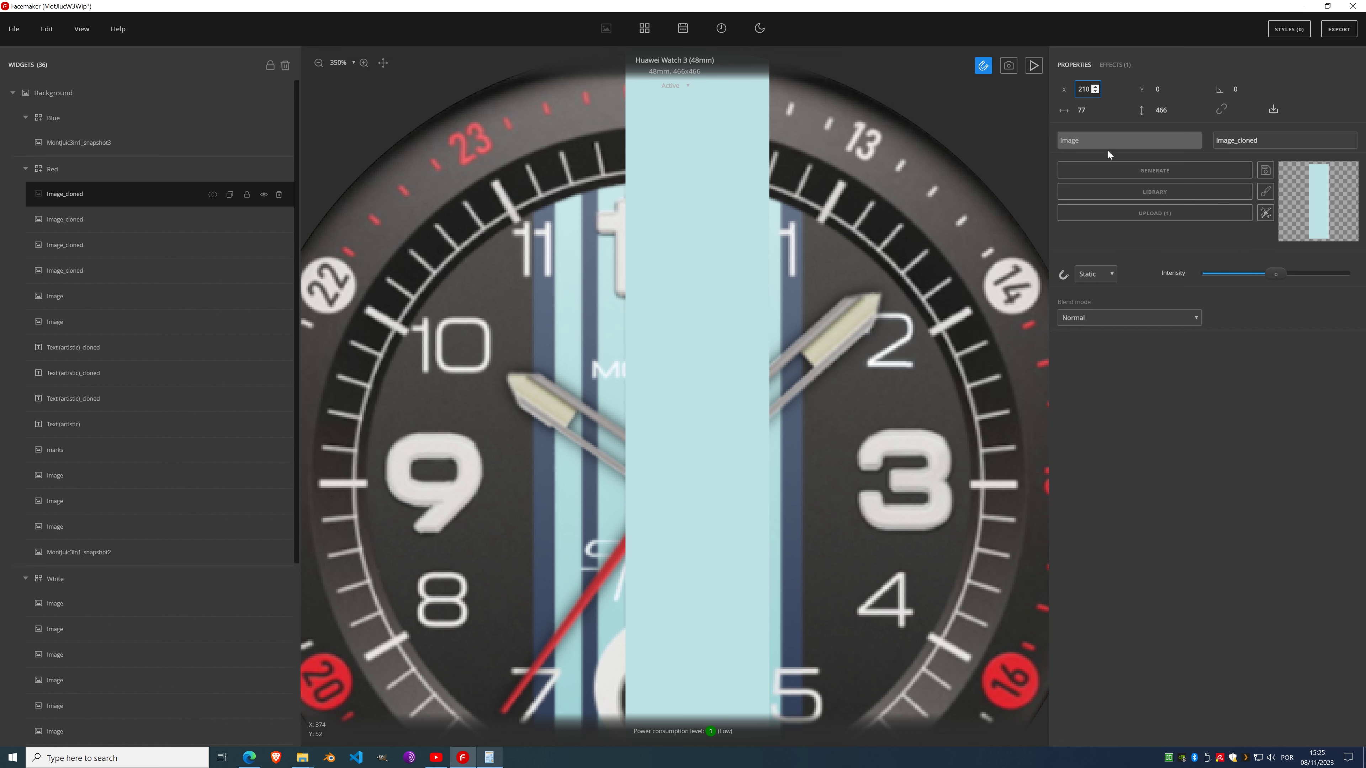
Step: Set the newest light blue clone's width to 45 px so it ends at the outer edge of the inner navy stripe
scroll(1097, 114, "down", 20)
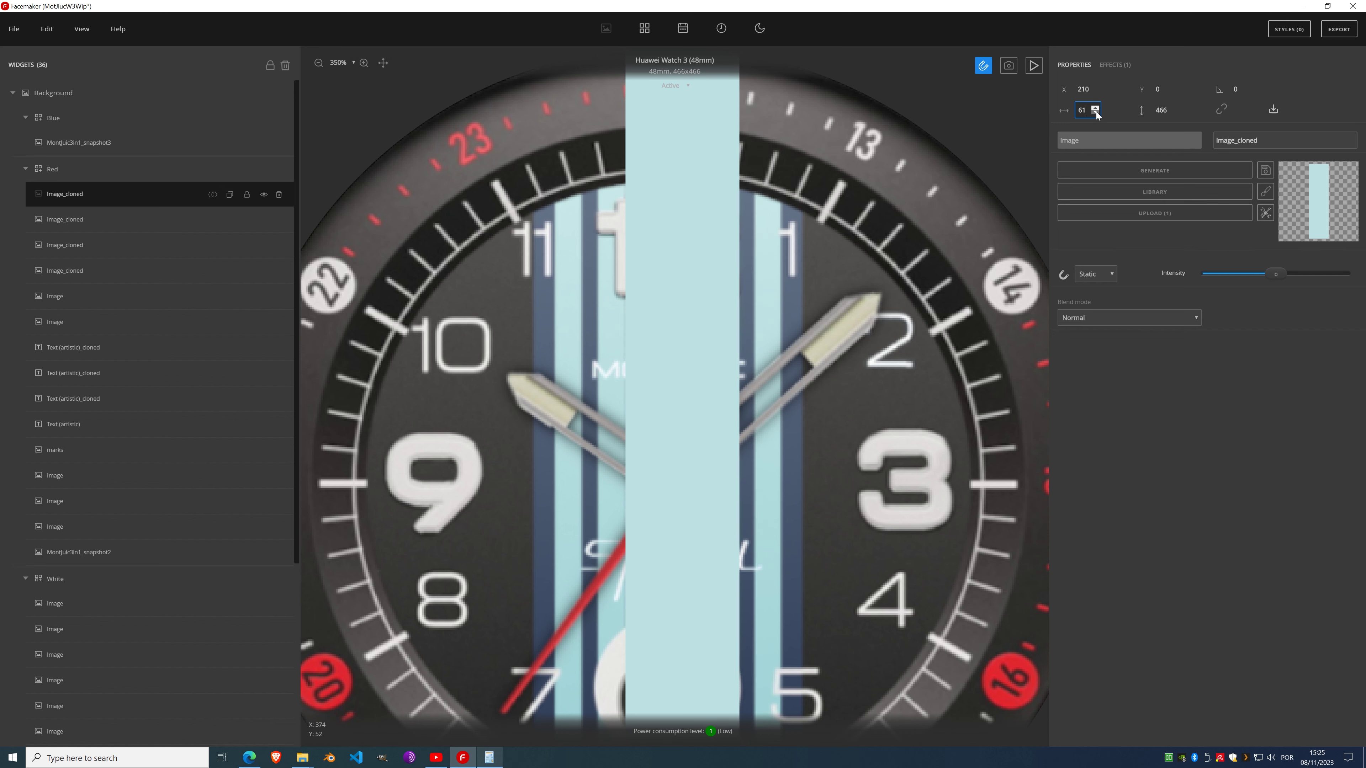
scroll(1097, 114, "down", 12)
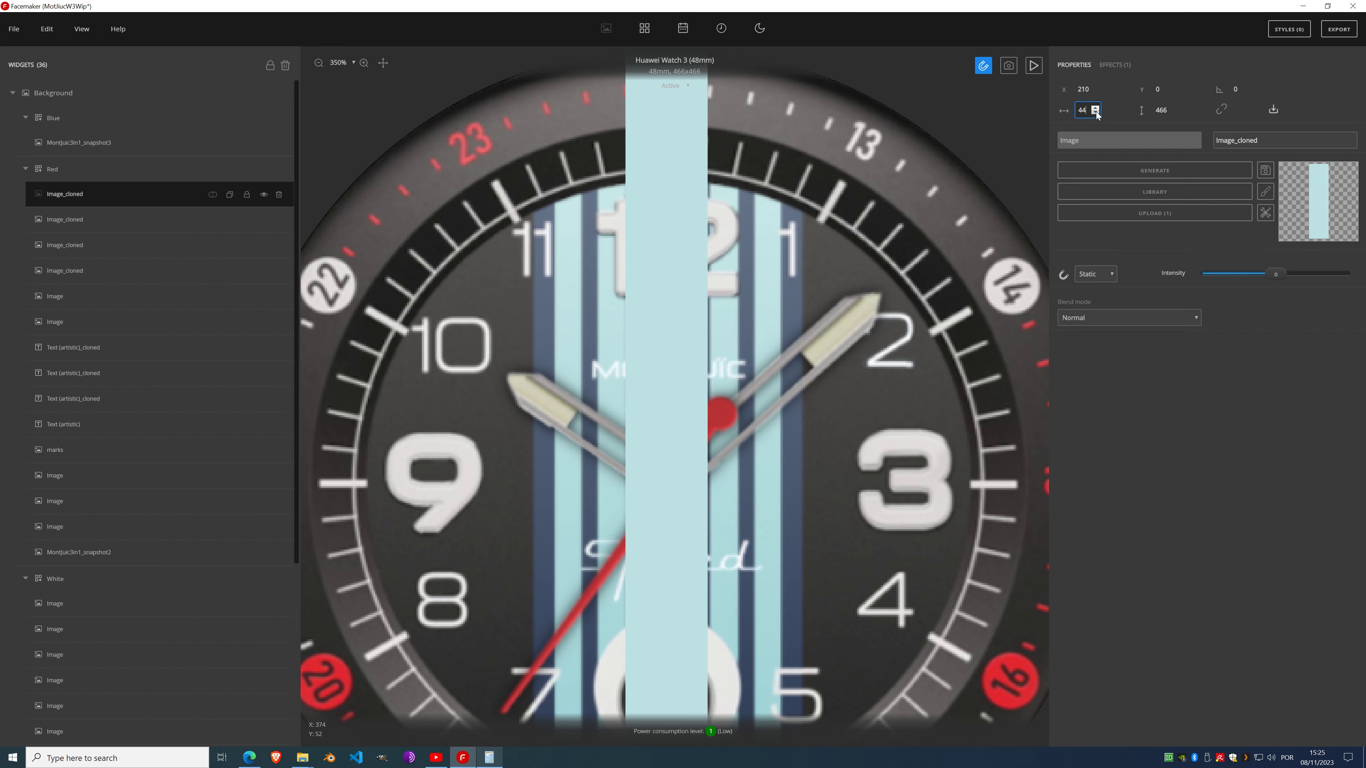
scroll(1096, 114, "down", 16)
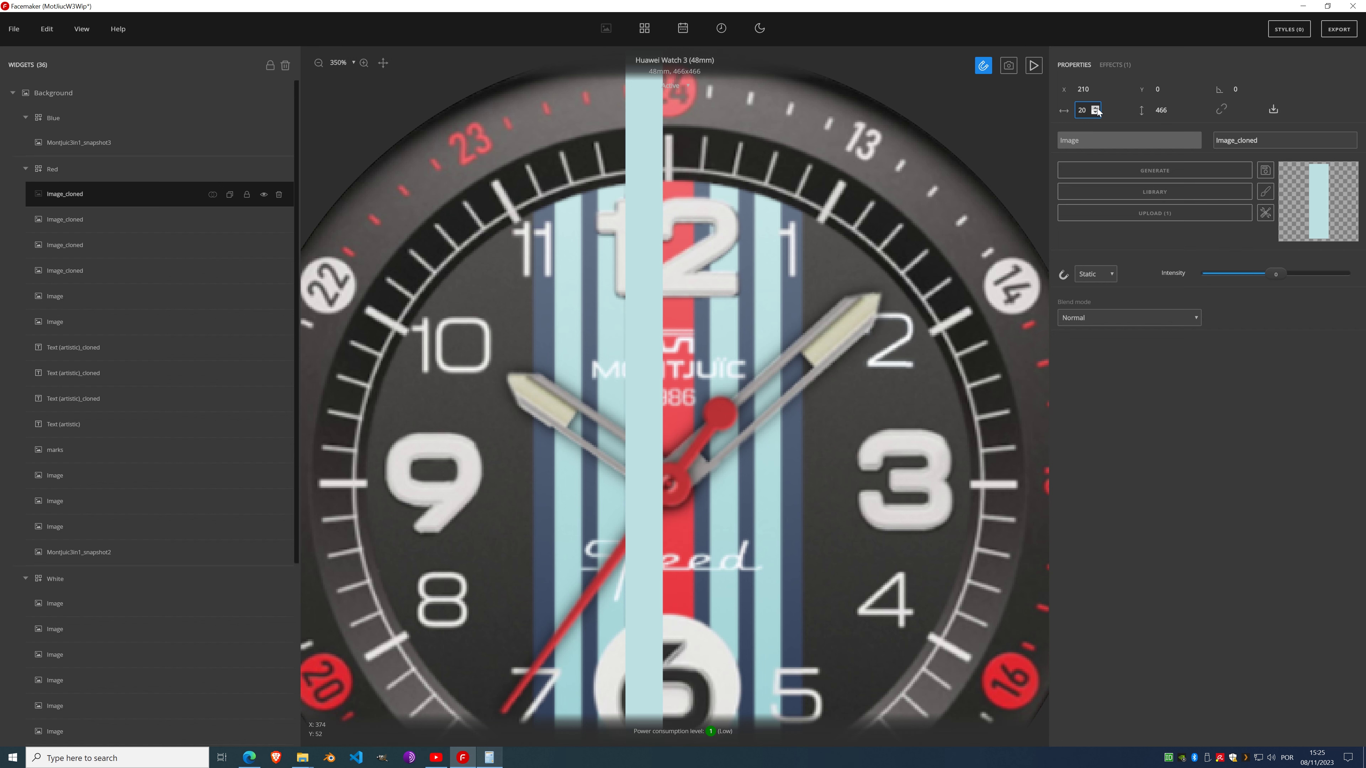
scroll(1097, 110, "up", 20)
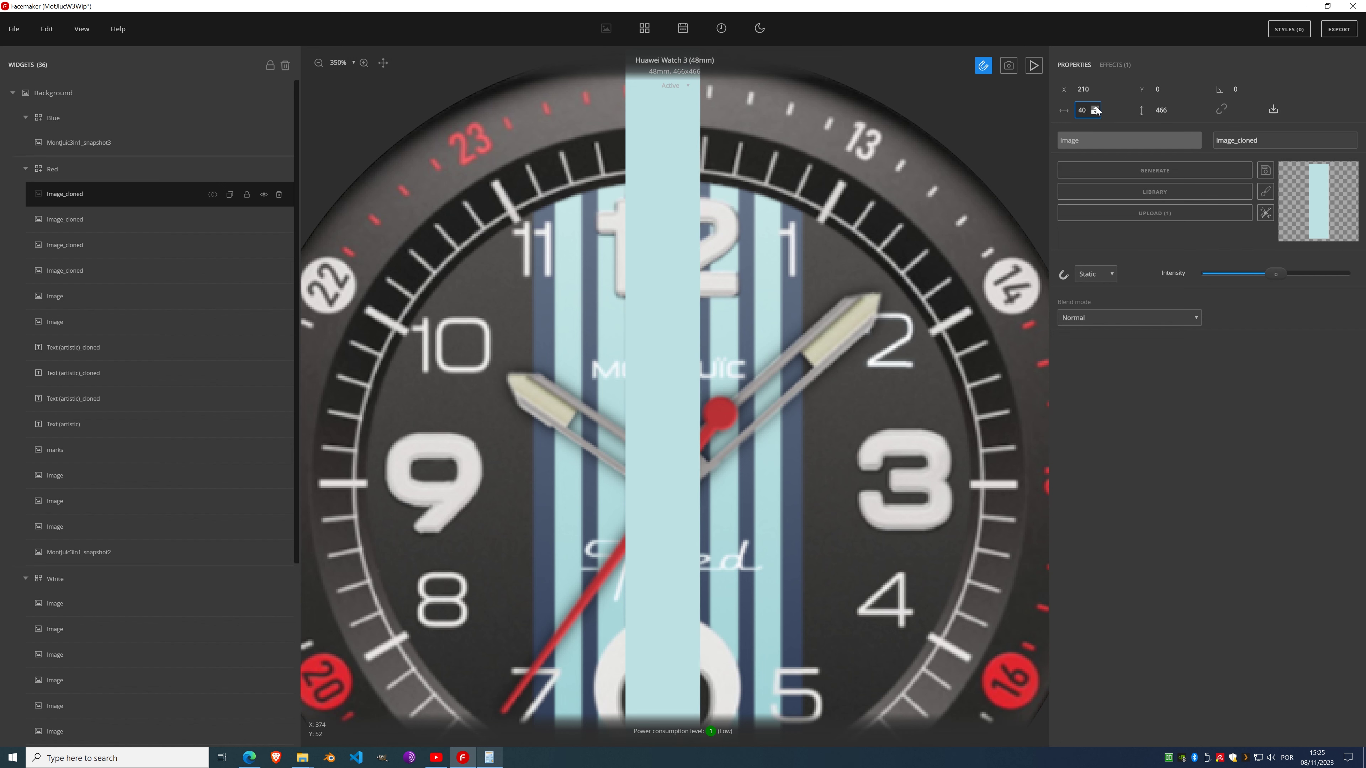
scroll(1097, 110, "up", 1)
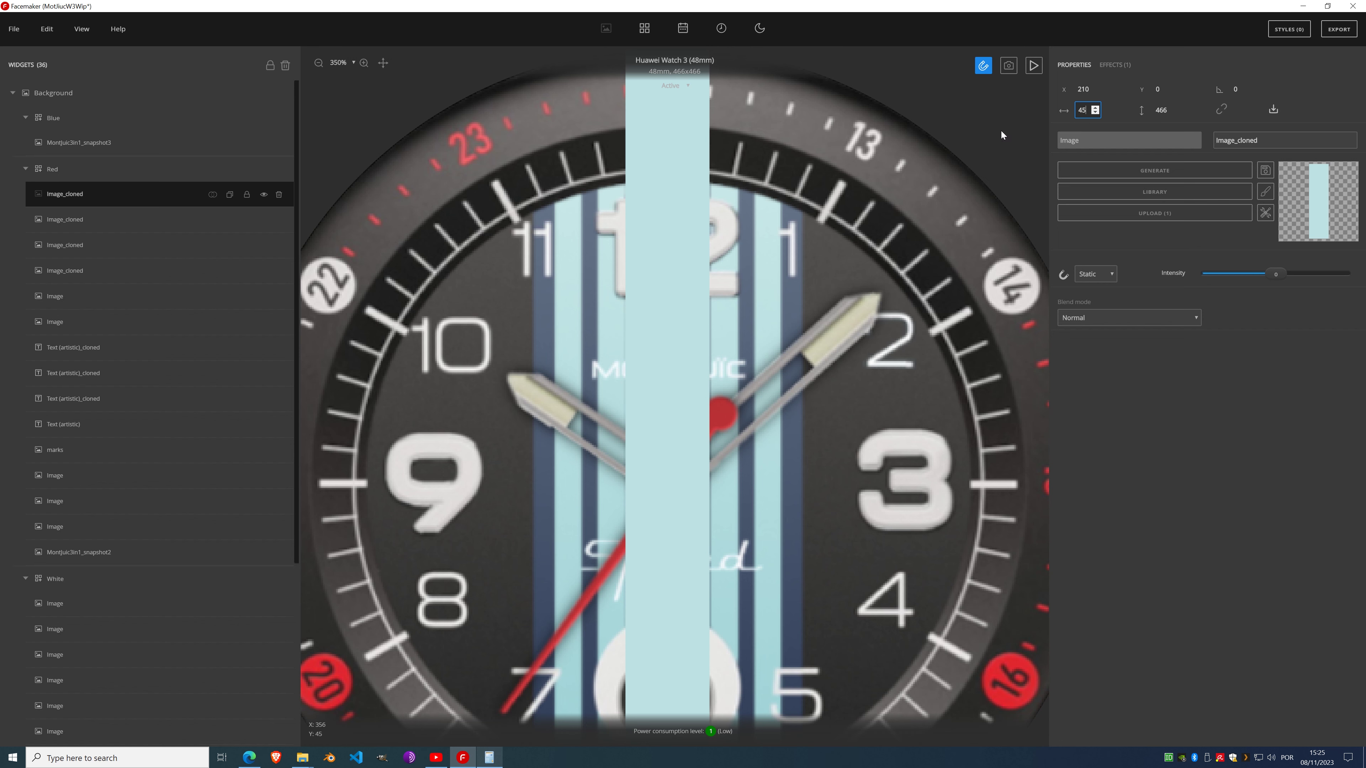
Step: Change the 45 px band's fill color to the saved navy custom color
left_click(1113, 65)
left_click(1106, 91)
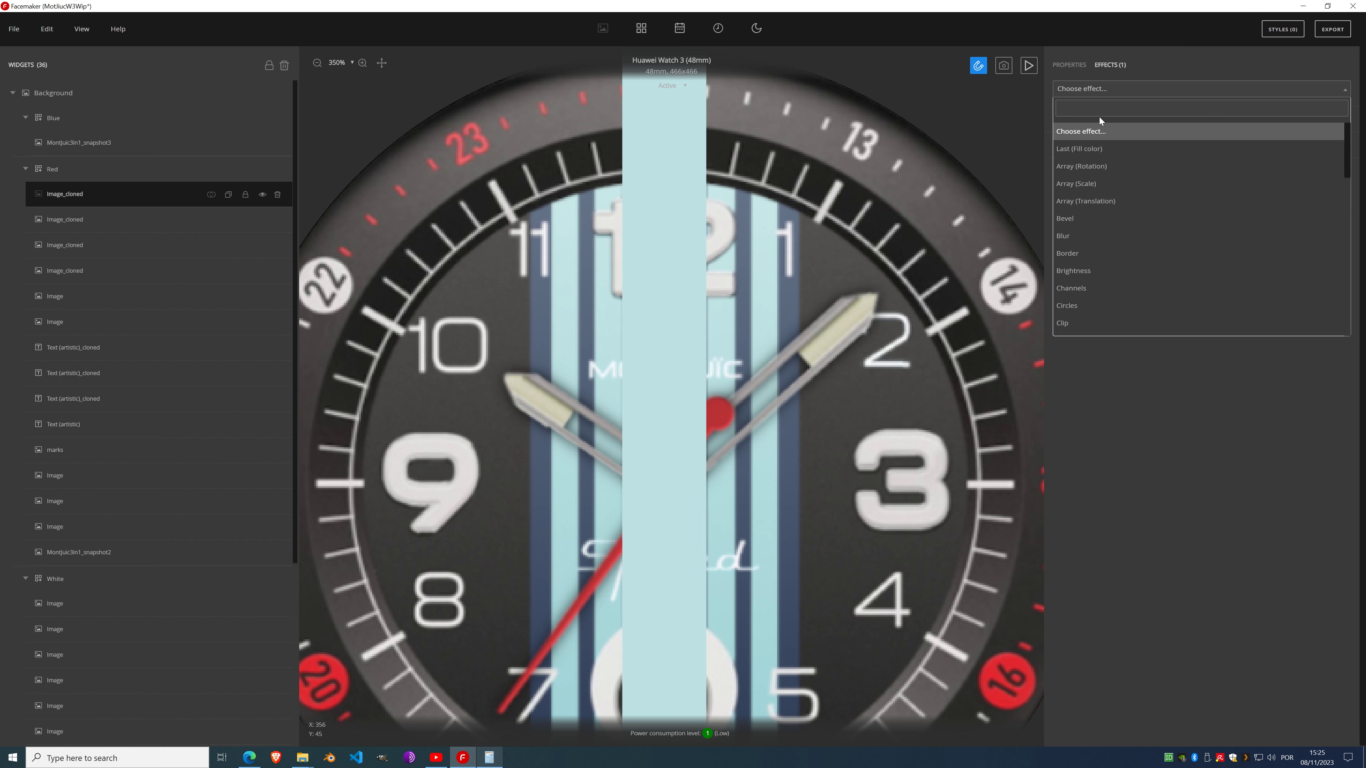
left_click(1078, 148)
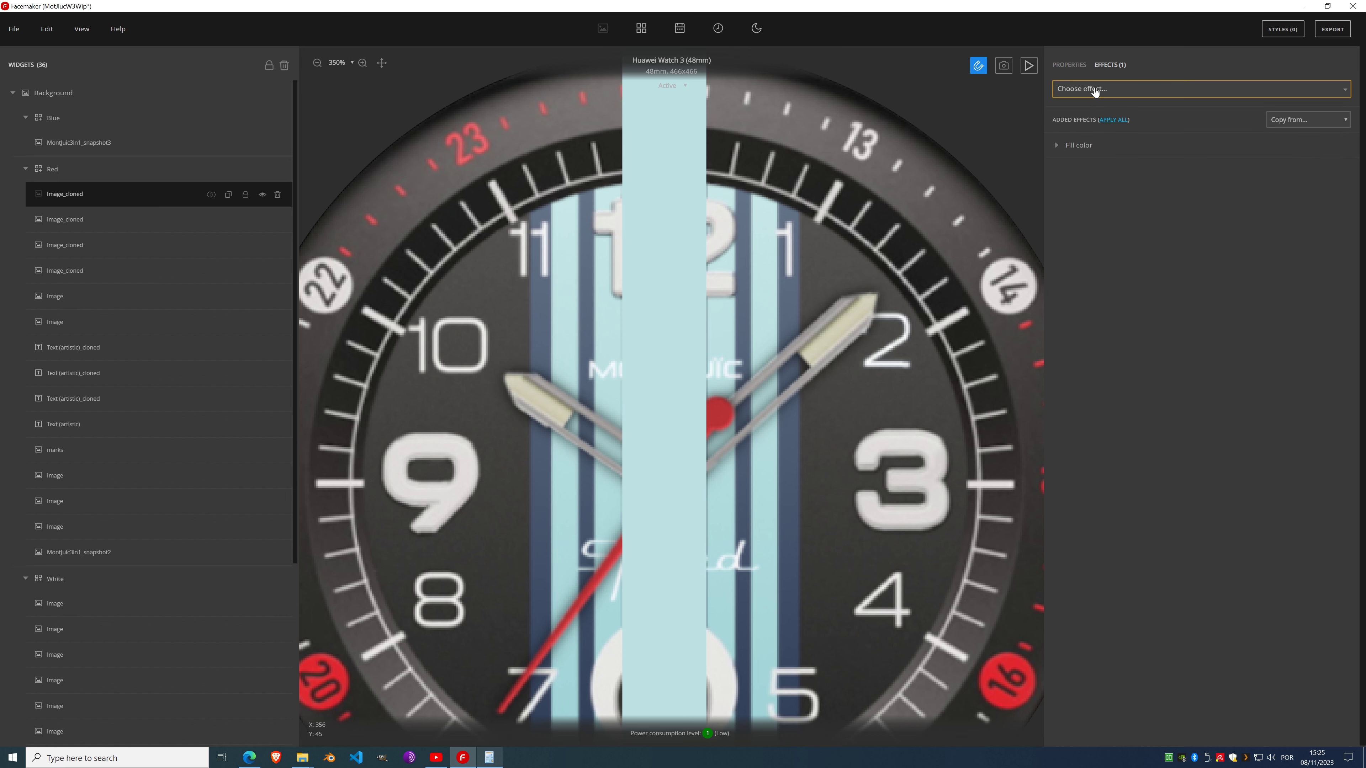
left_click(1058, 150)
left_click(1098, 173)
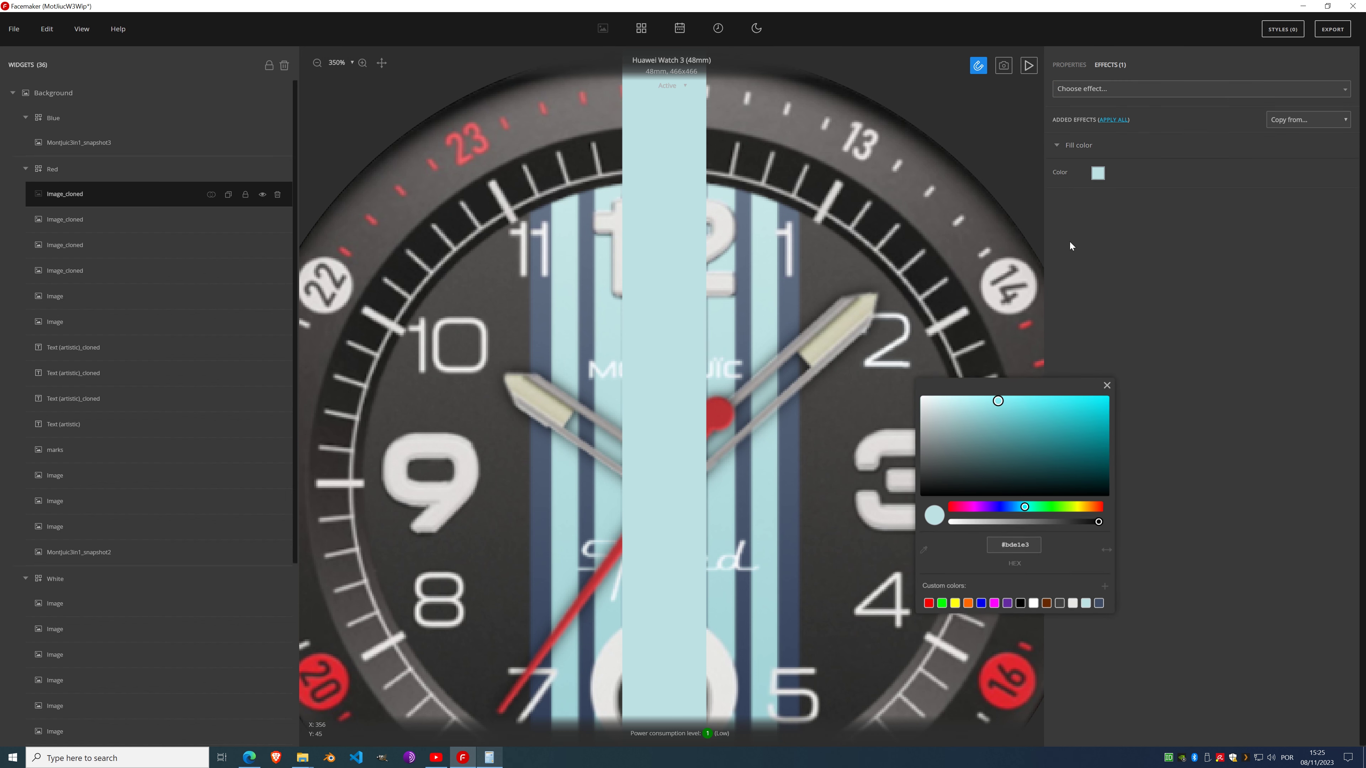
left_click(1098, 601)
left_click(1104, 388)
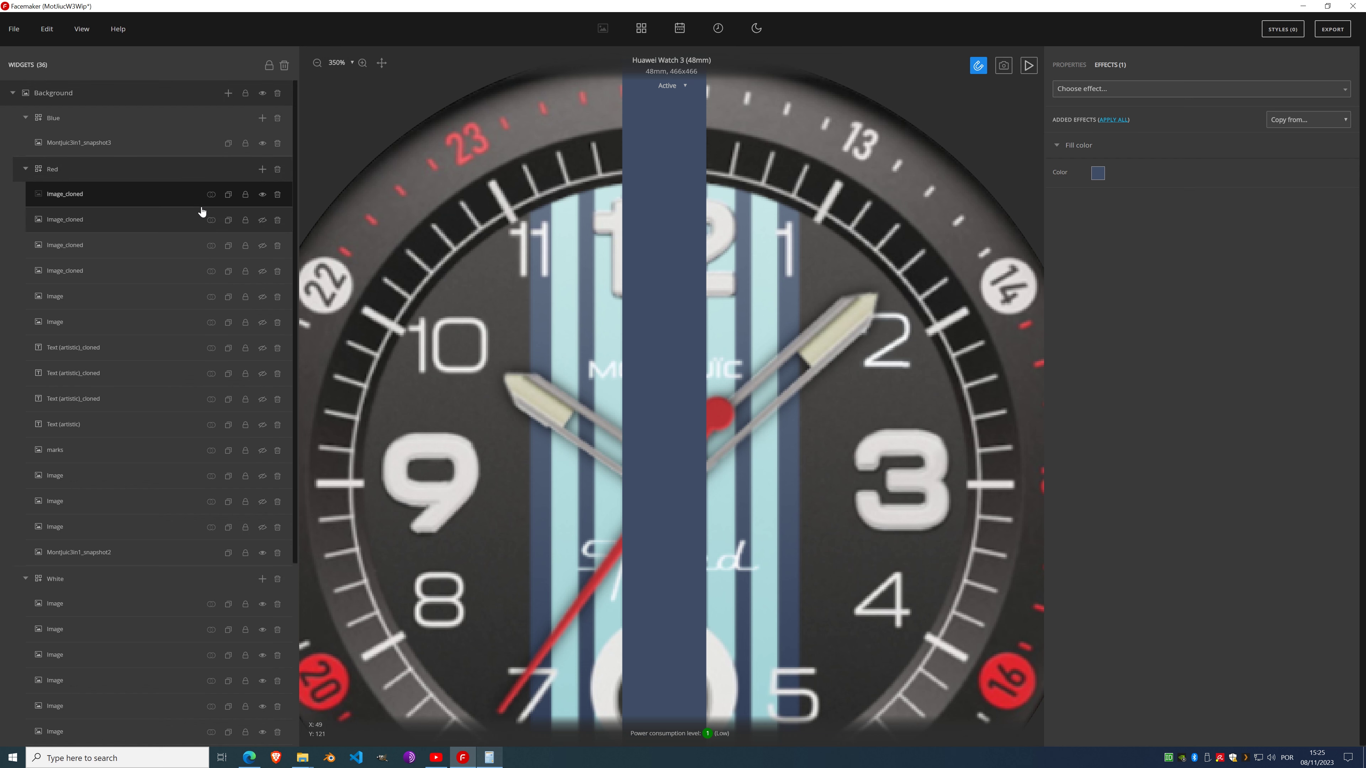
Step: Clone the 45 px navy band, then set the clone to X 218 and width 29 px over the central red stripe
left_click(228, 194)
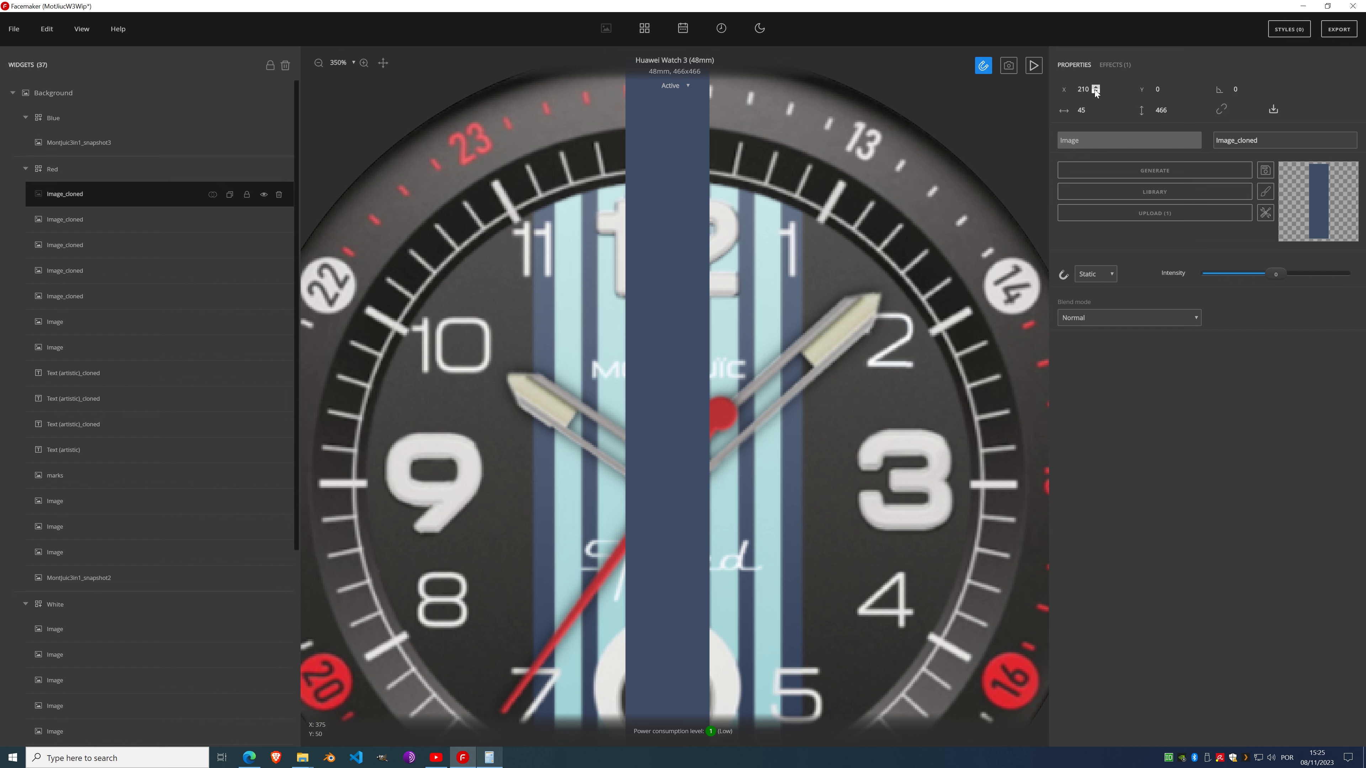
scroll(1094, 89, "up", 7)
scroll(1095, 89, "up", 2)
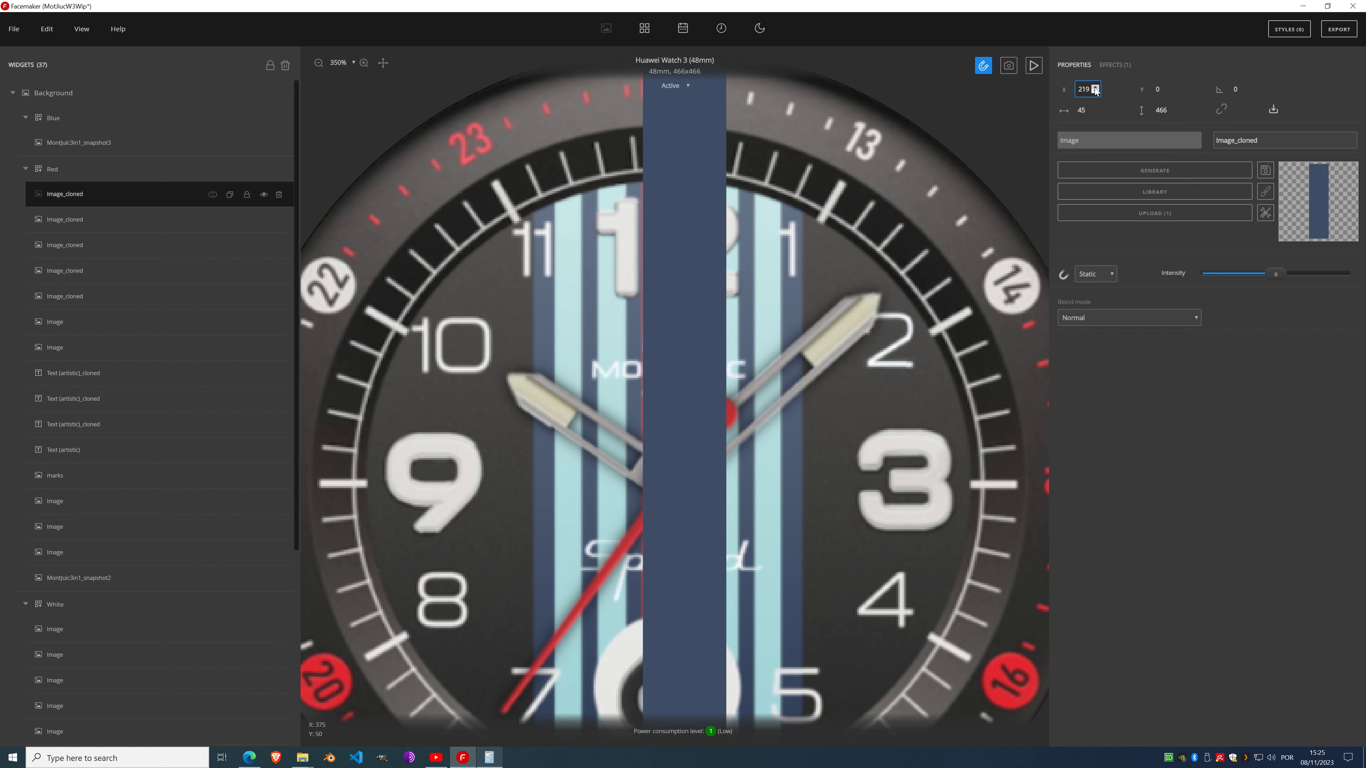
scroll(1095, 90, "down", 1)
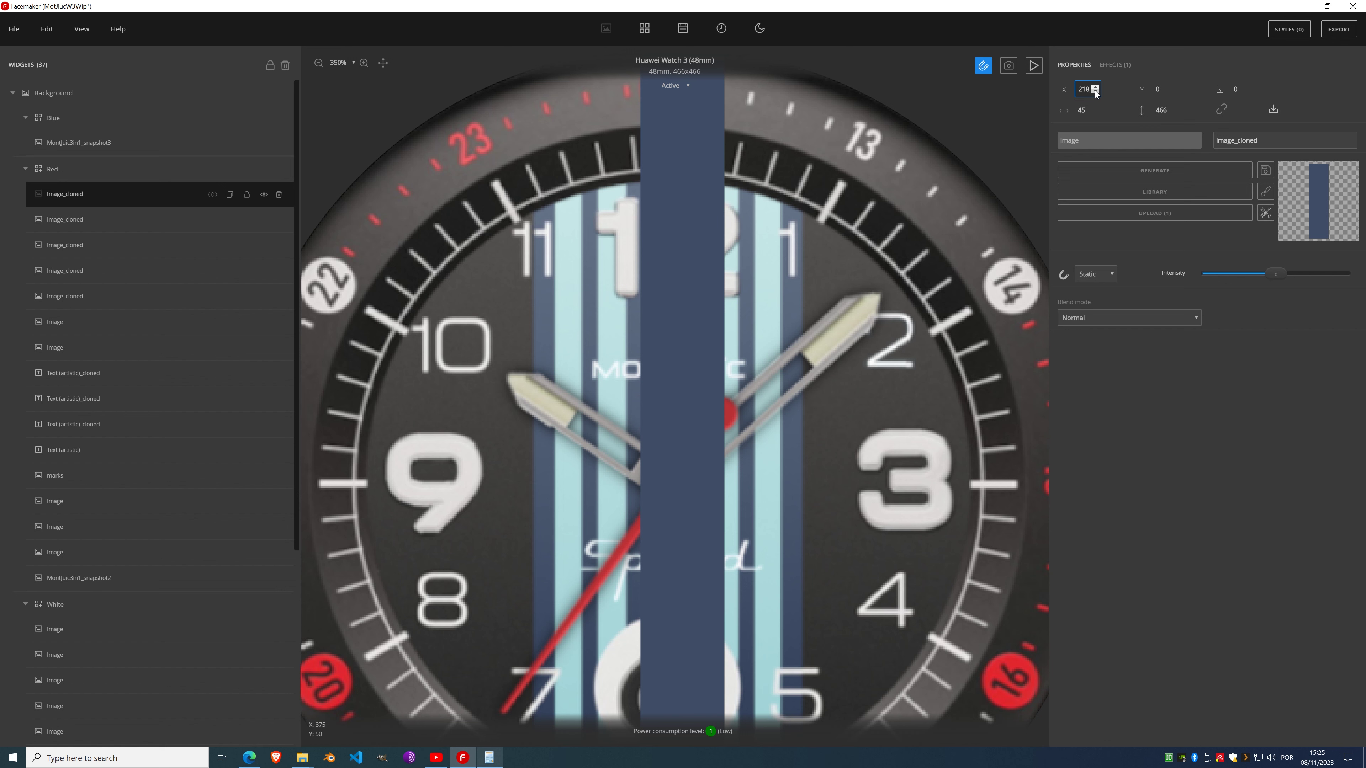
scroll(1095, 111, "down", 5)
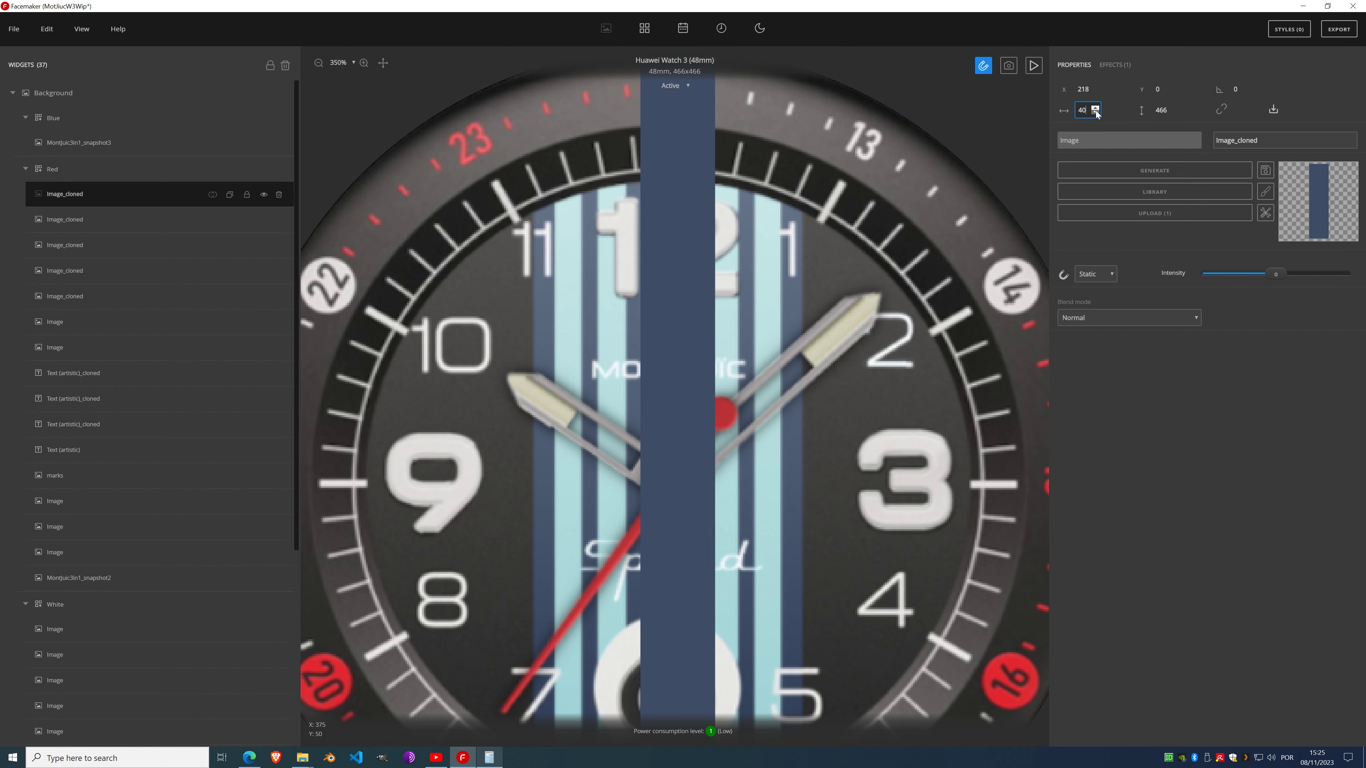
scroll(1095, 111, "down", 12)
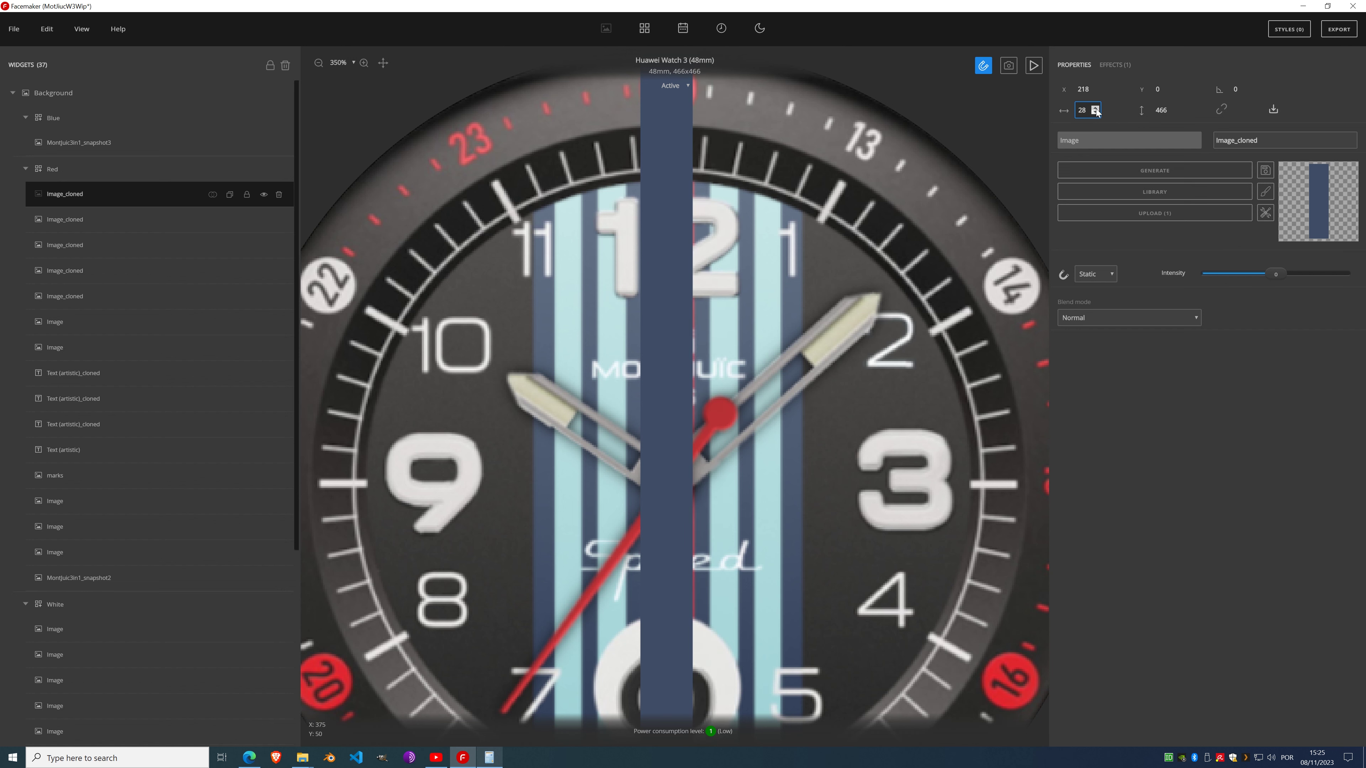
scroll(1096, 111, "up", 1)
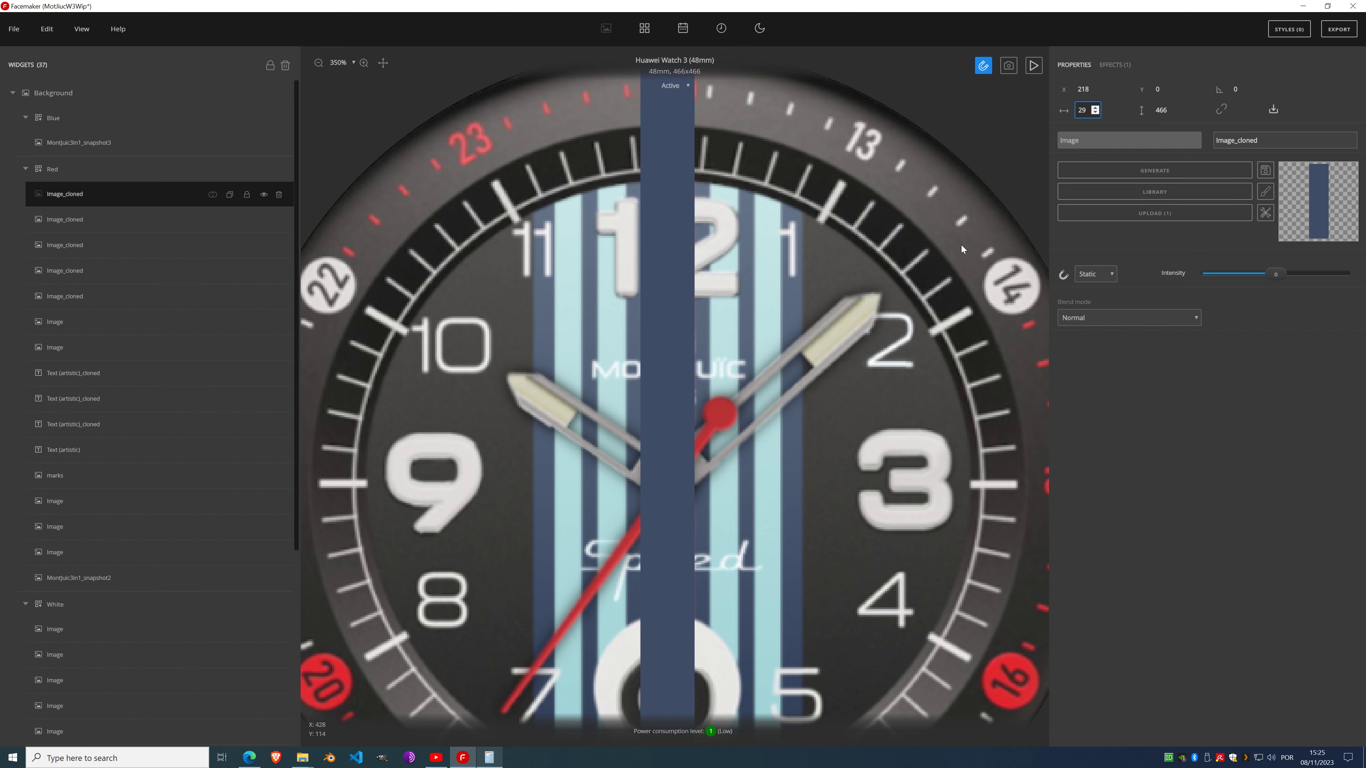
Step: Hide the 29 px clone and examine the central red stripe on the reference watch image
left_click(264, 195)
left_click(1115, 66)
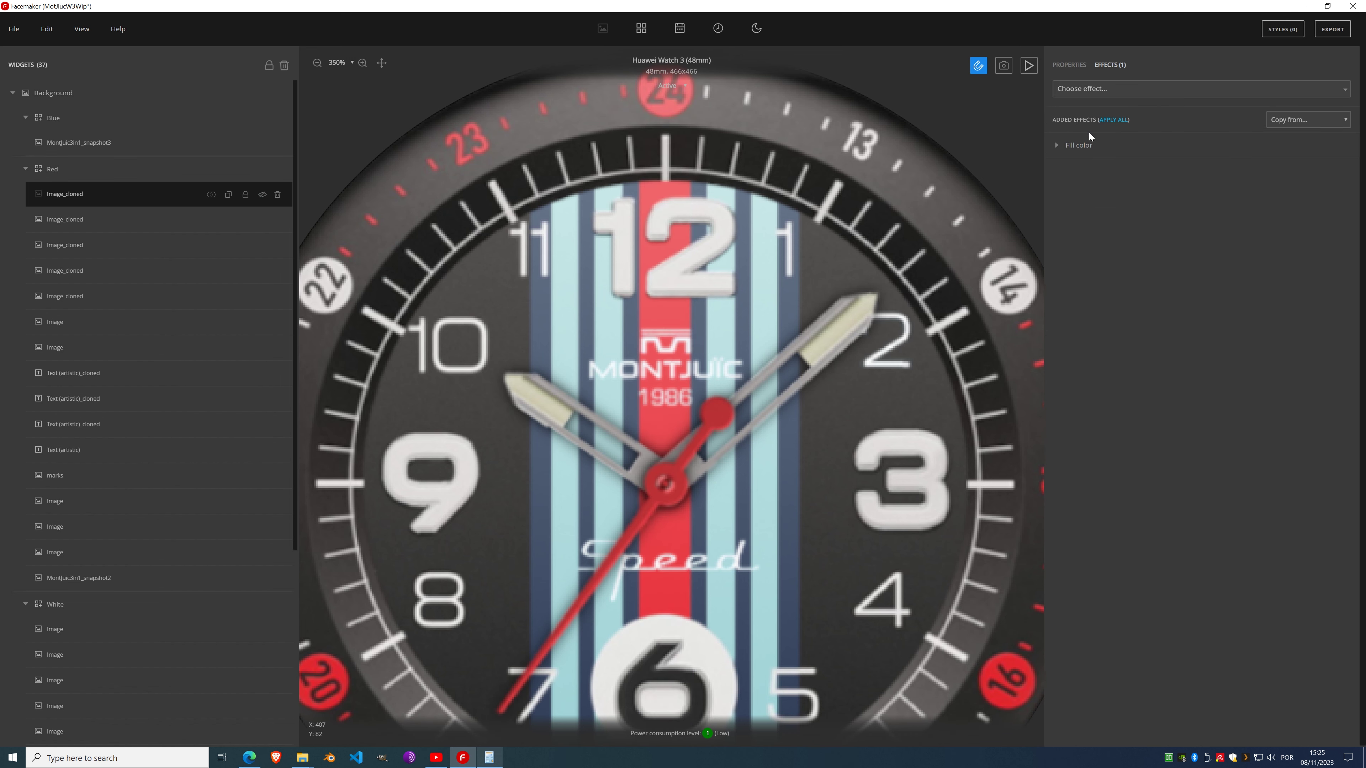
scroll(694, 365, "down", 5)
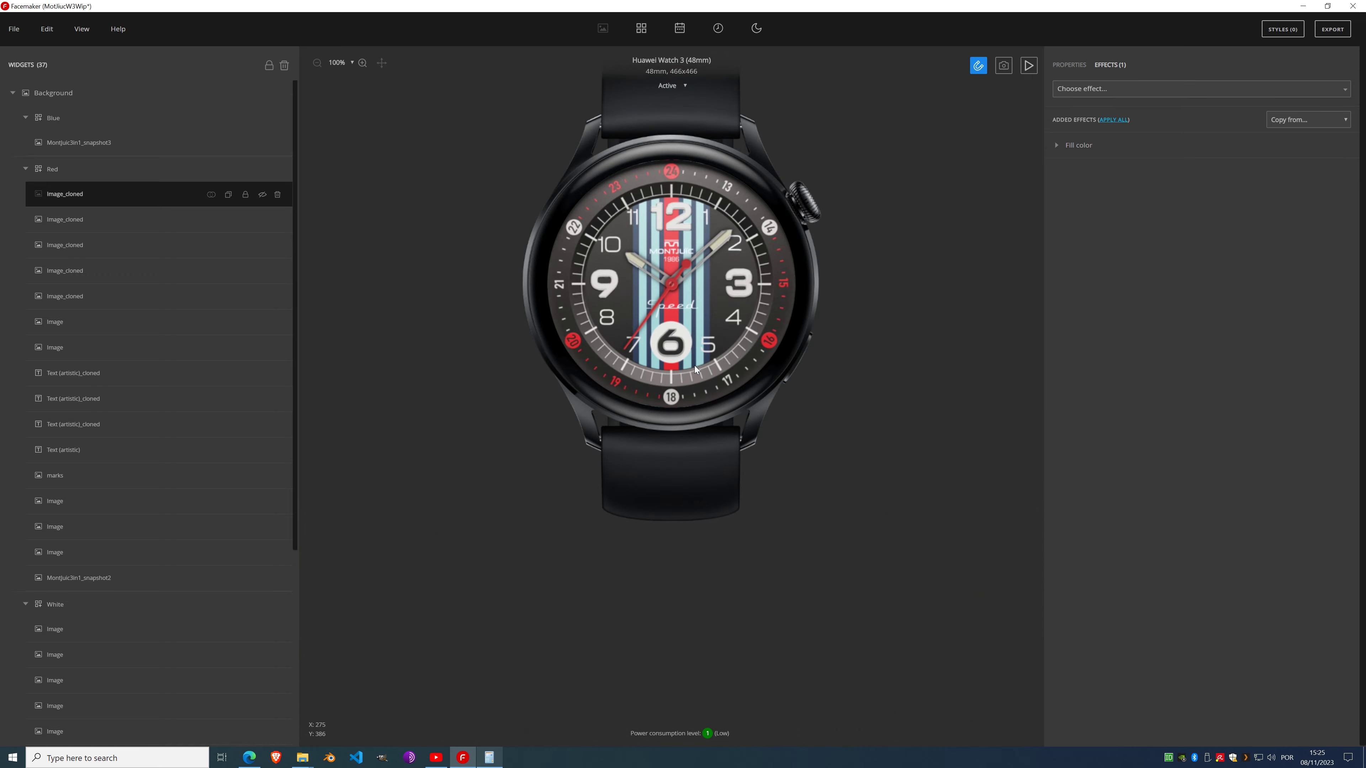
scroll(670, 285, "up", 5)
scroll(676, 280, "down", 1)
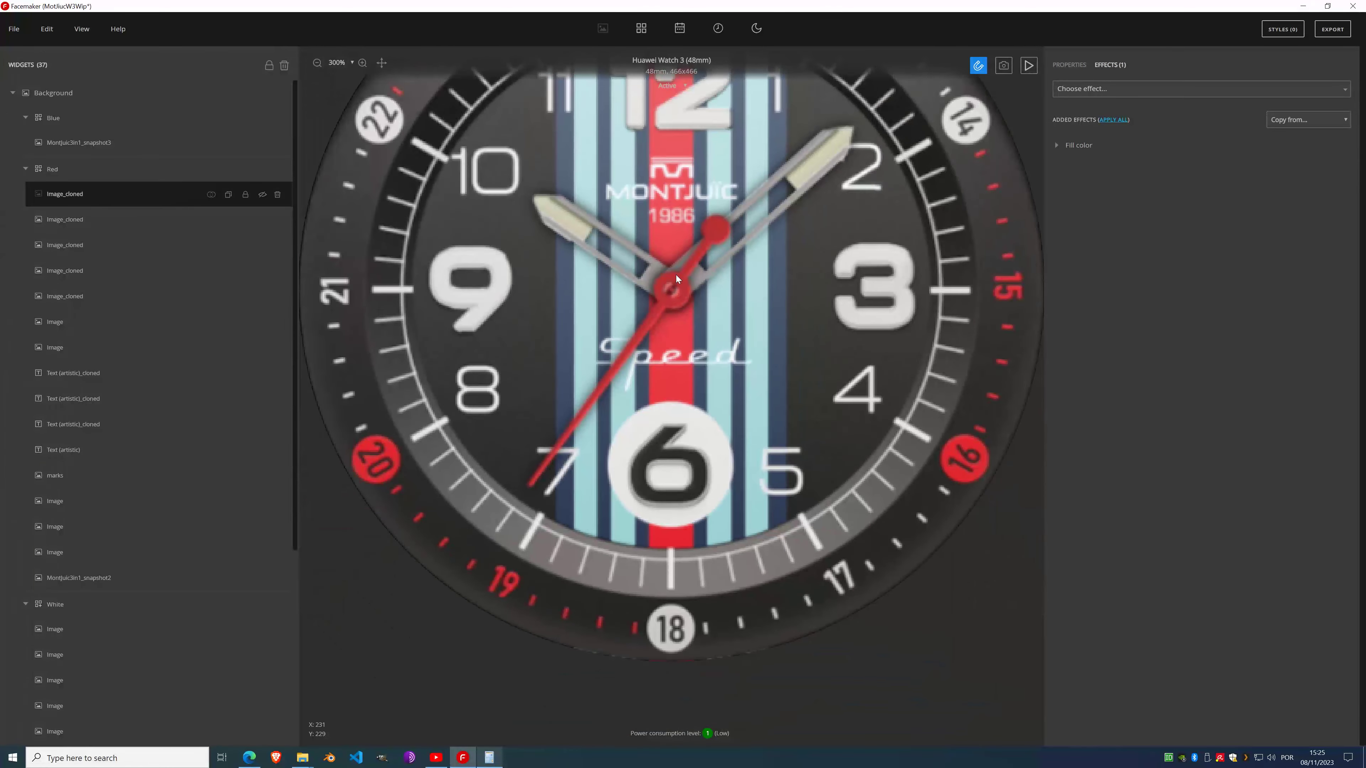
left_click_drag(764, 268, 743, 371)
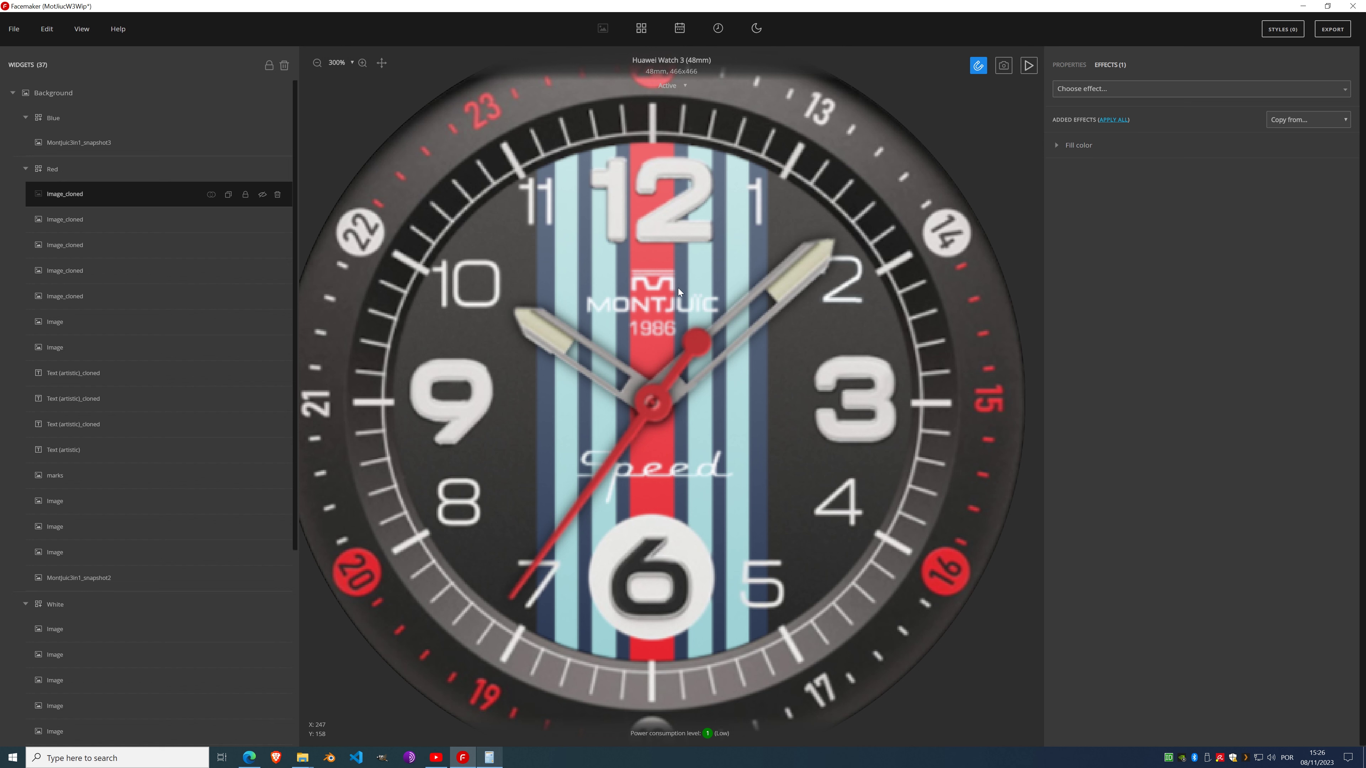
Step: Replace the Fill color effect on the 29 px clone with a Gradient effect
left_click(1338, 146)
left_click(1091, 94)
scroll(1089, 216, "down", 4)
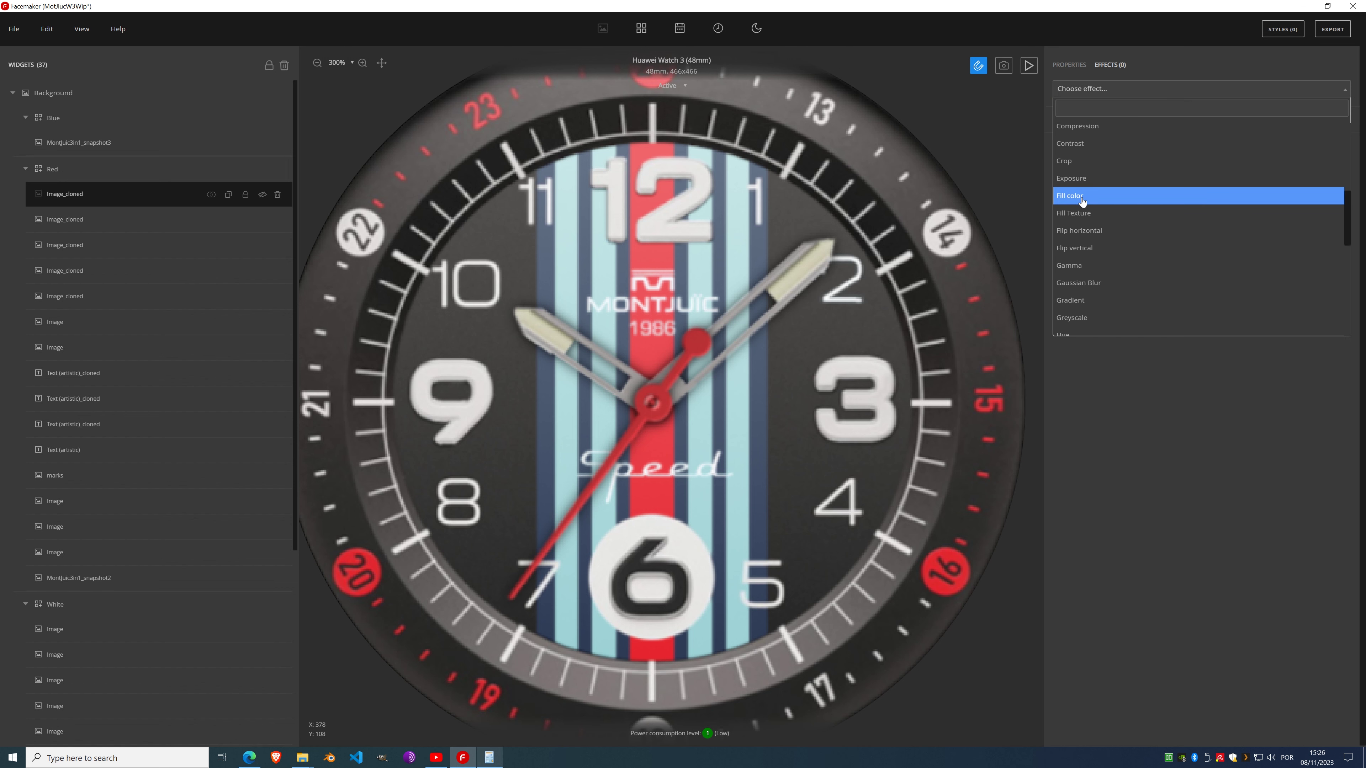
left_click(1089, 299)
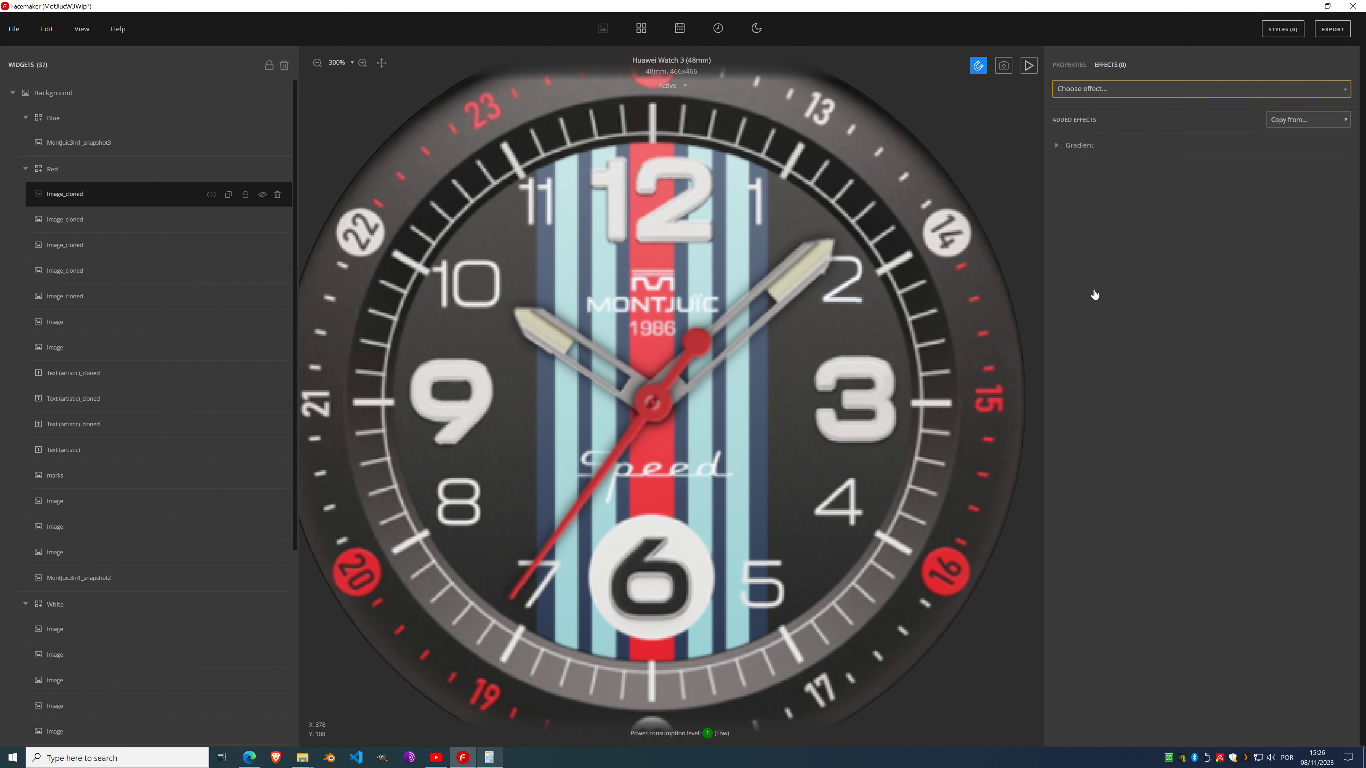
Step: Set the gradient from lighter red at the top to deeper red at the bottom, sampling both colors from the reference's central stripe
left_click(1098, 173)
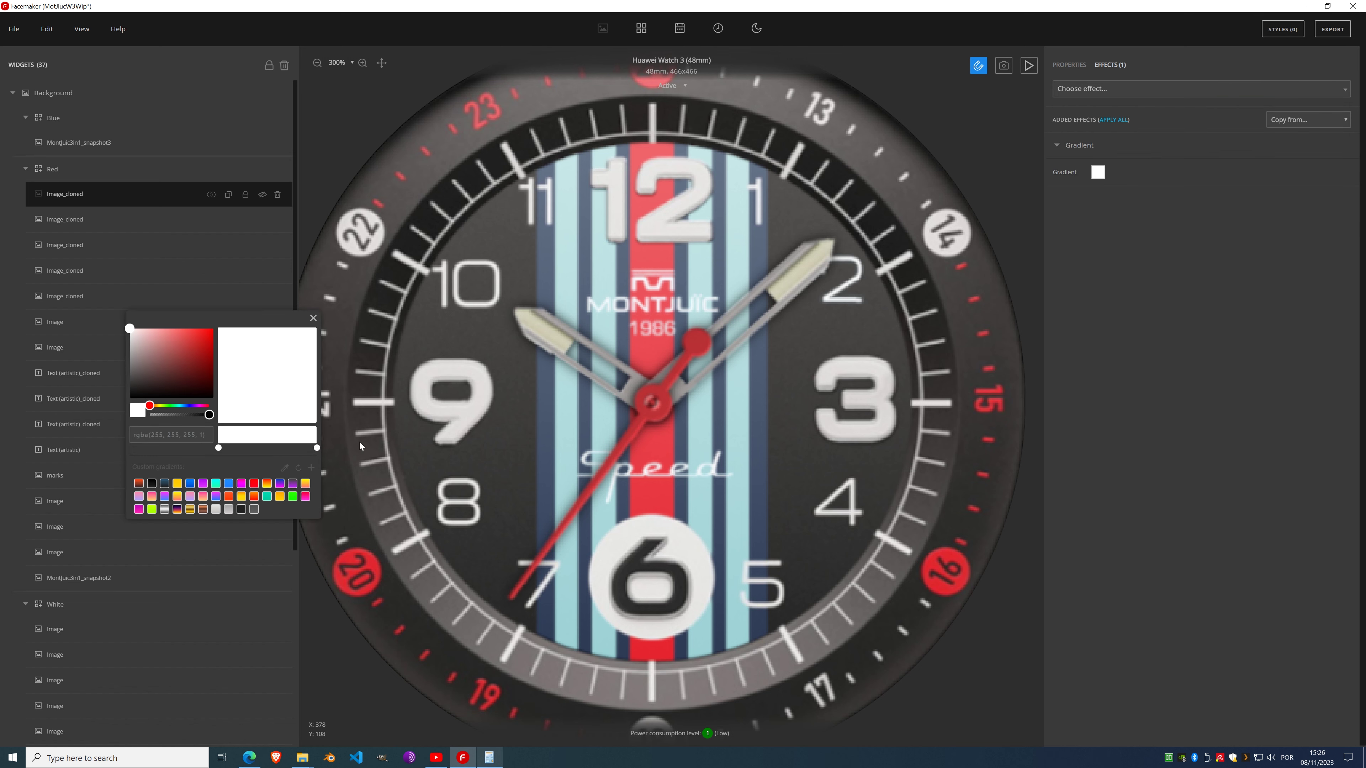
left_click(284, 467)
left_click(663, 652)
left_click(218, 447)
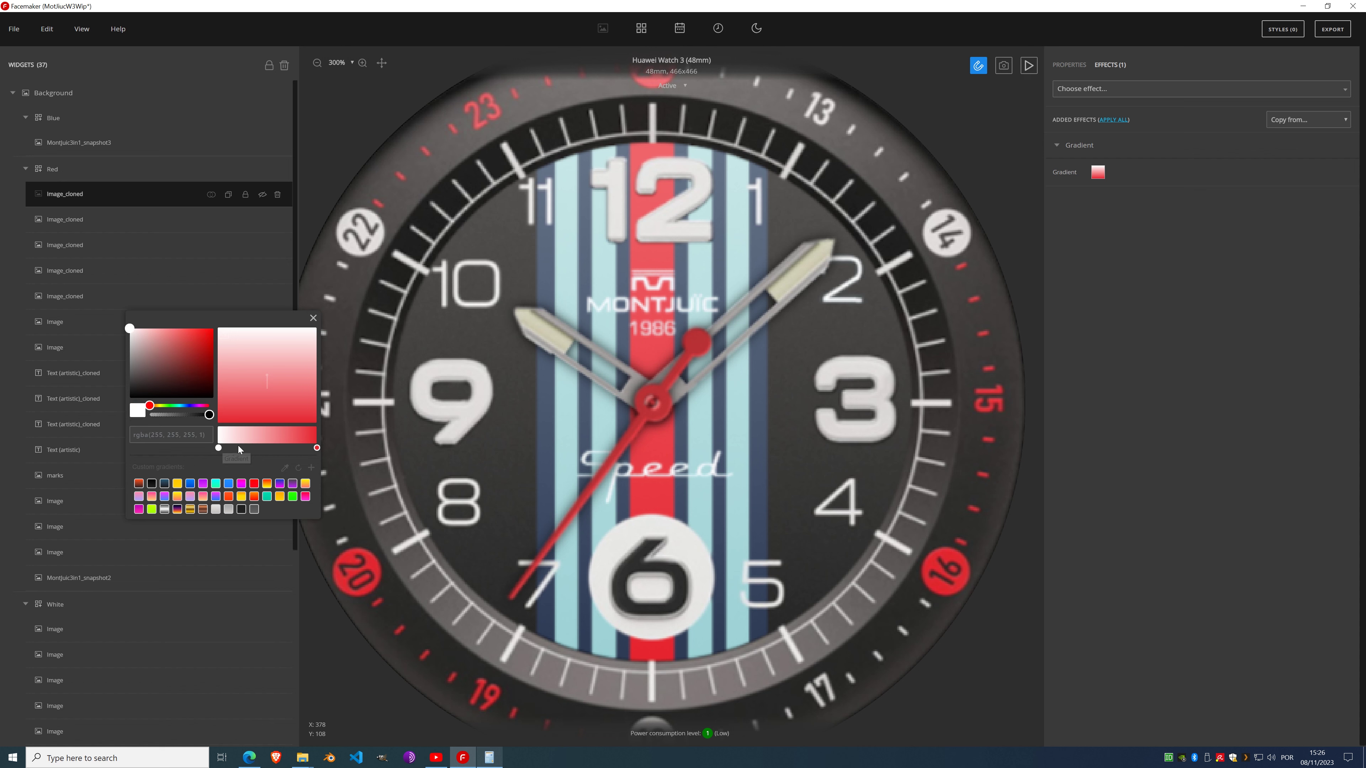
left_click(283, 468)
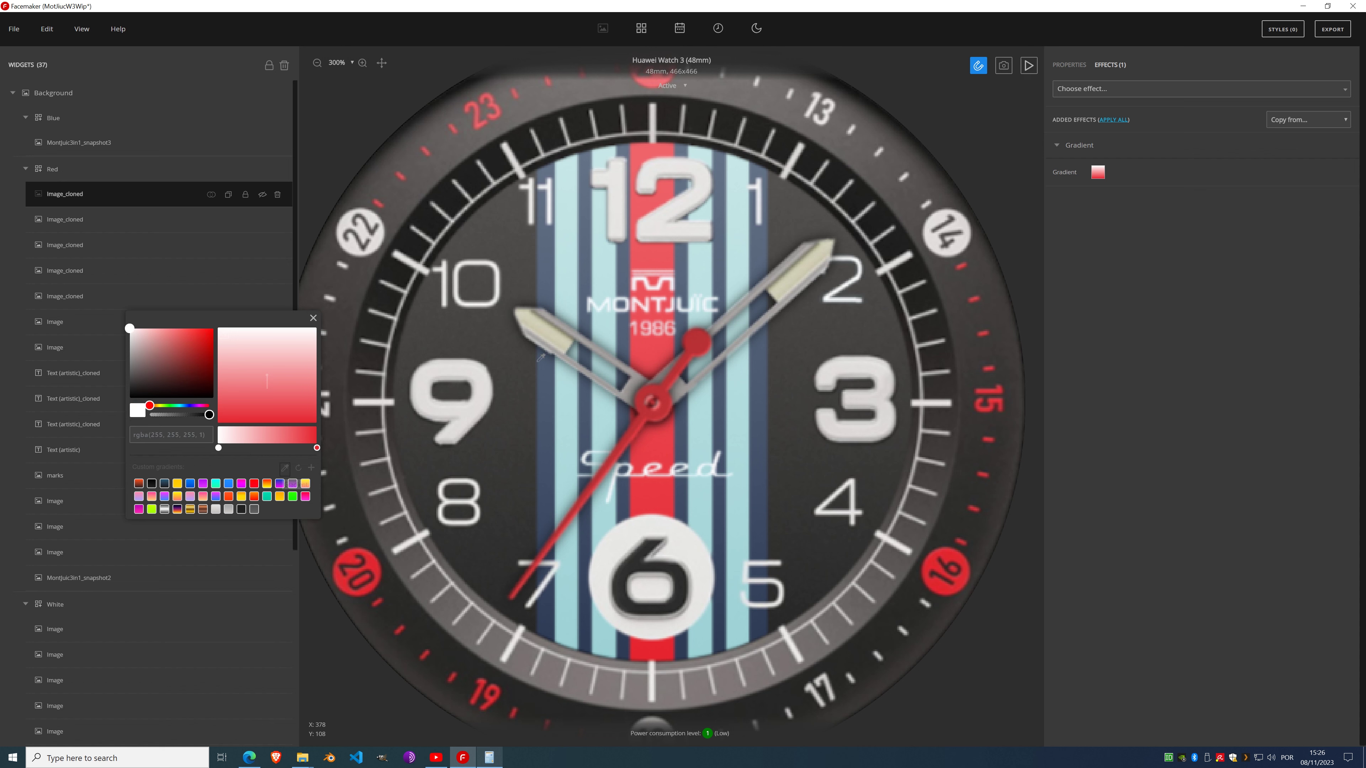
left_click(664, 154)
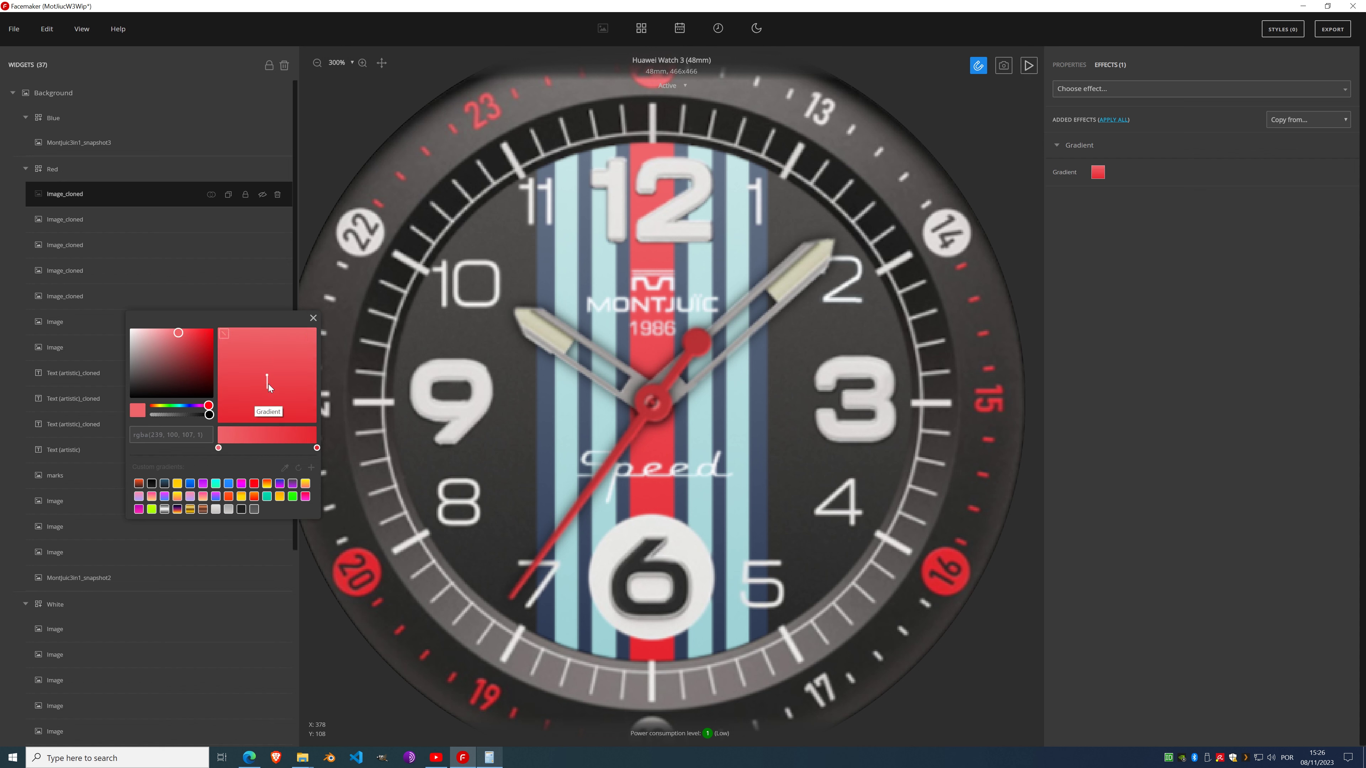
mouse_move(267, 386)
left_mouse_down()
mouse_move(272, 351)
mouse_move(255, 399)
mouse_move(284, 377)
mouse_move(268, 371)
mouse_move(253, 402)
left_mouse_up()
left_click(314, 319)
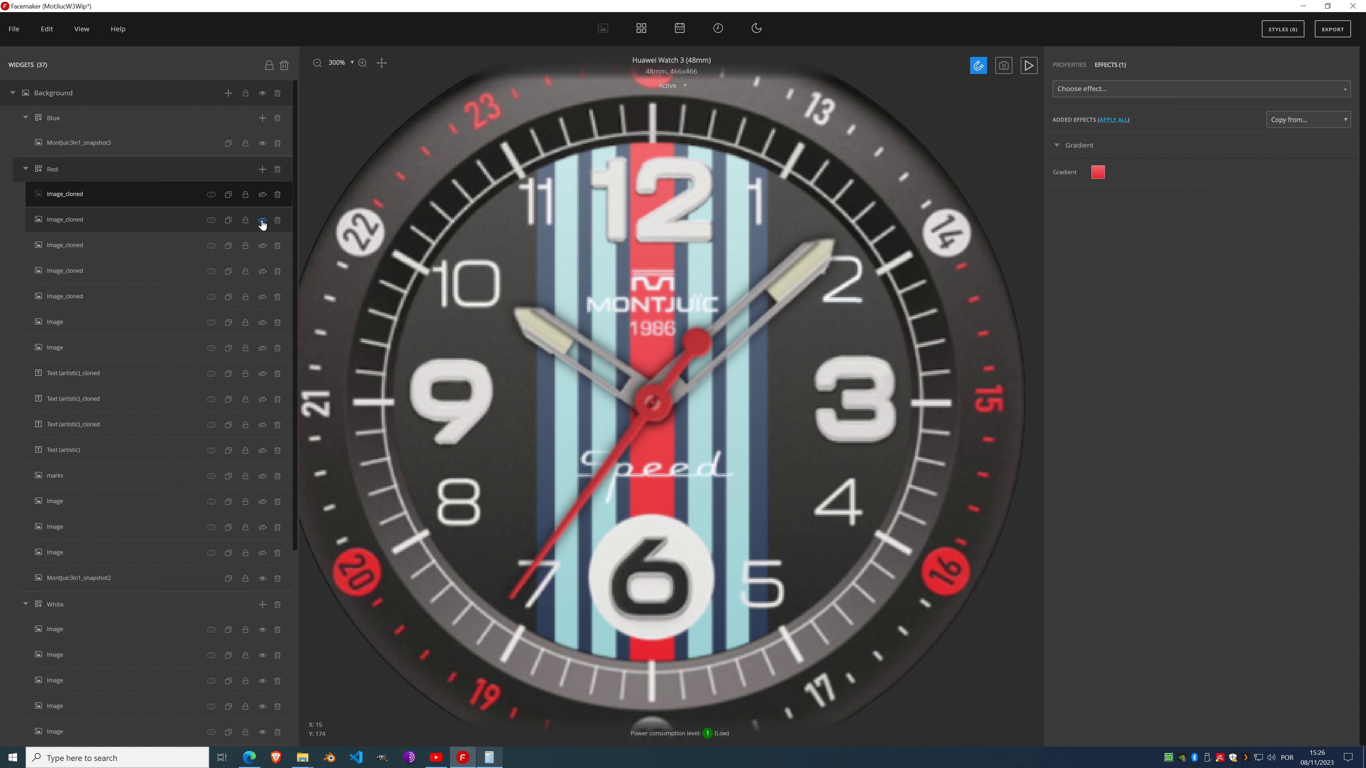
Step: Make the red gradient clone and the navy band directly beneath it visible again
left_click(262, 199)
left_click(262, 200)
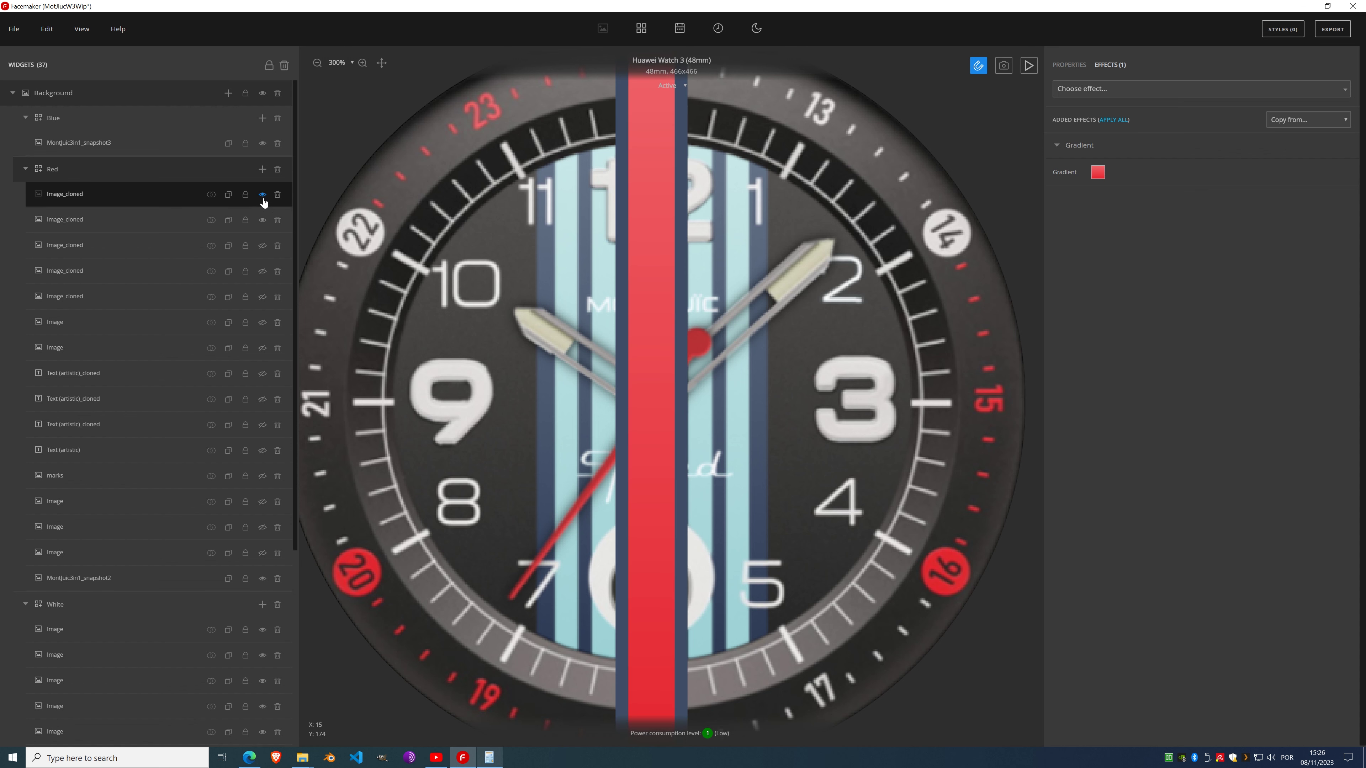
Step: Show the four hidden stripe layers below the two visible ones in the Red group
left_click(263, 245)
left_click(263, 270)
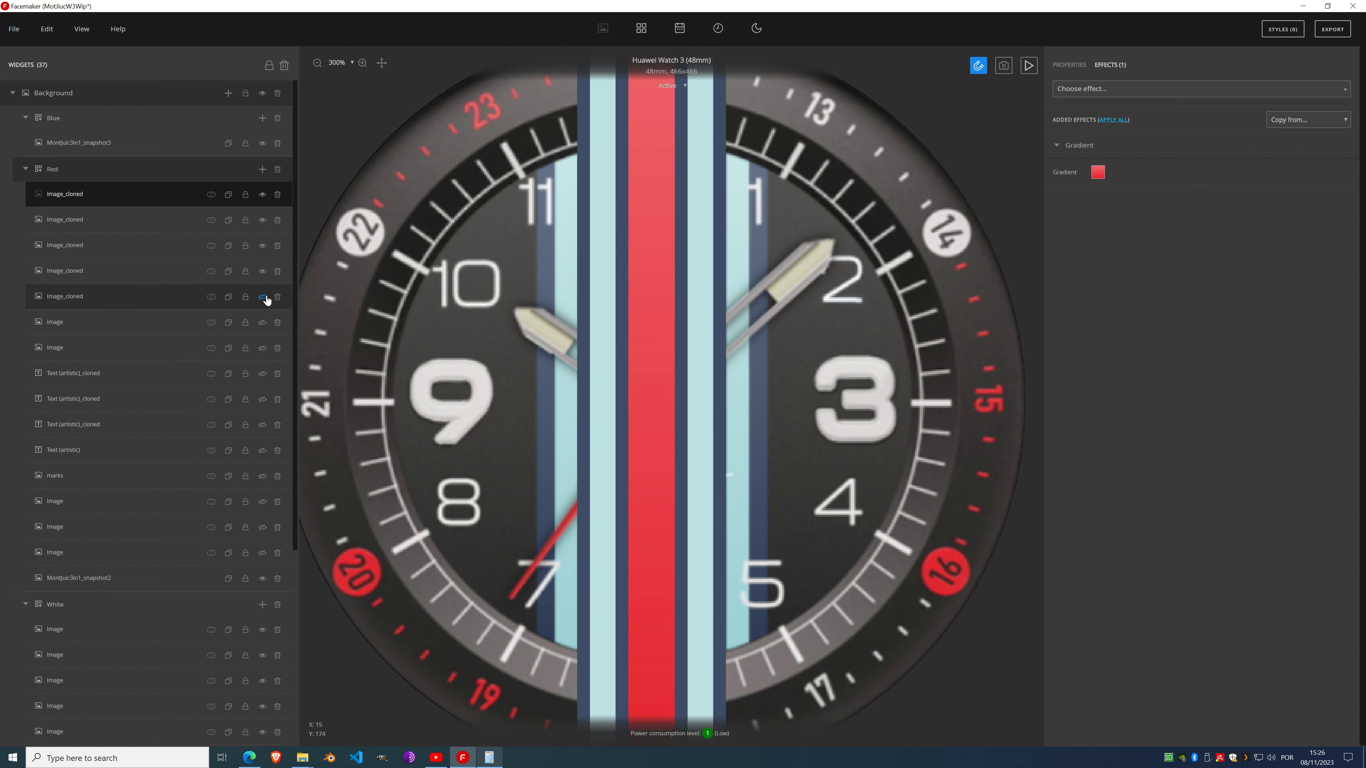
left_click(262, 296)
left_click(262, 323)
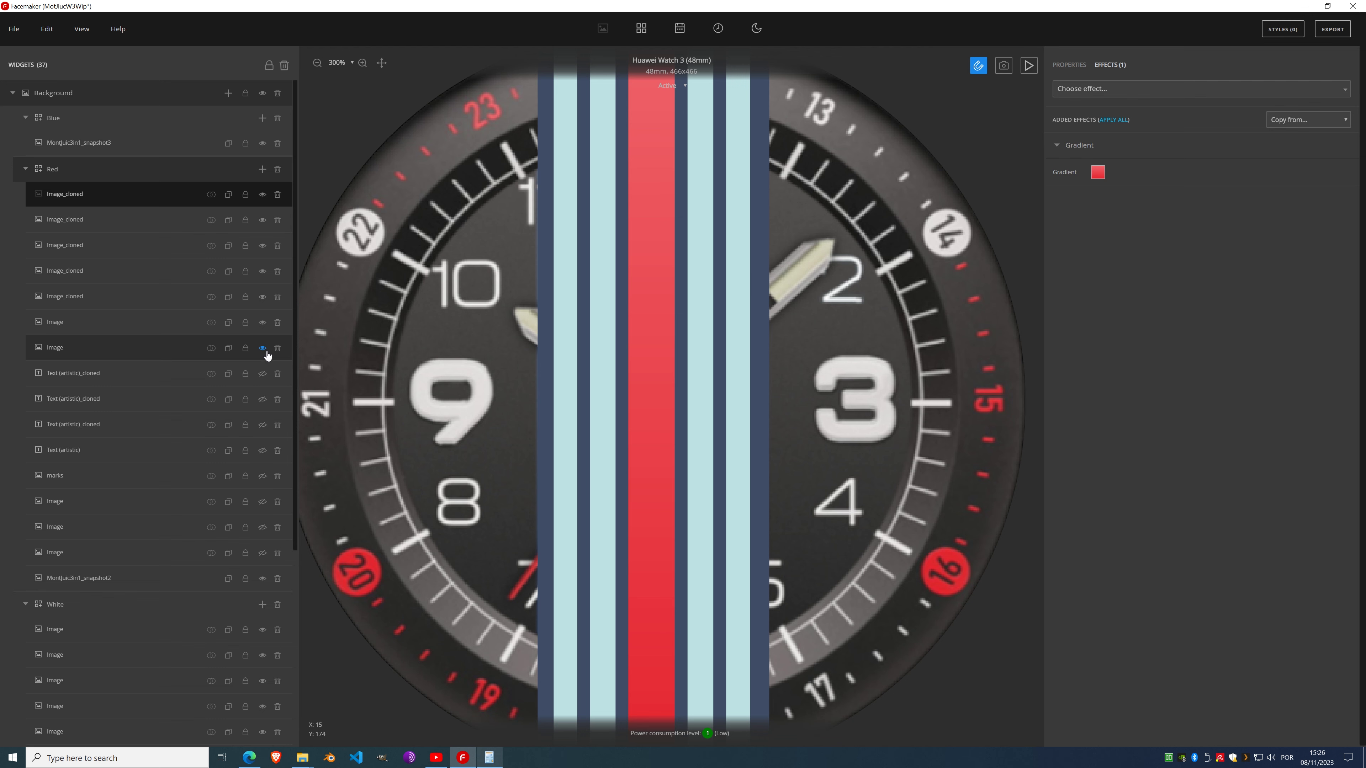
Step: Move the 82 × 82 white circle image above the stripe layers, to the top of the Red group, and hide it
left_click(189, 348)
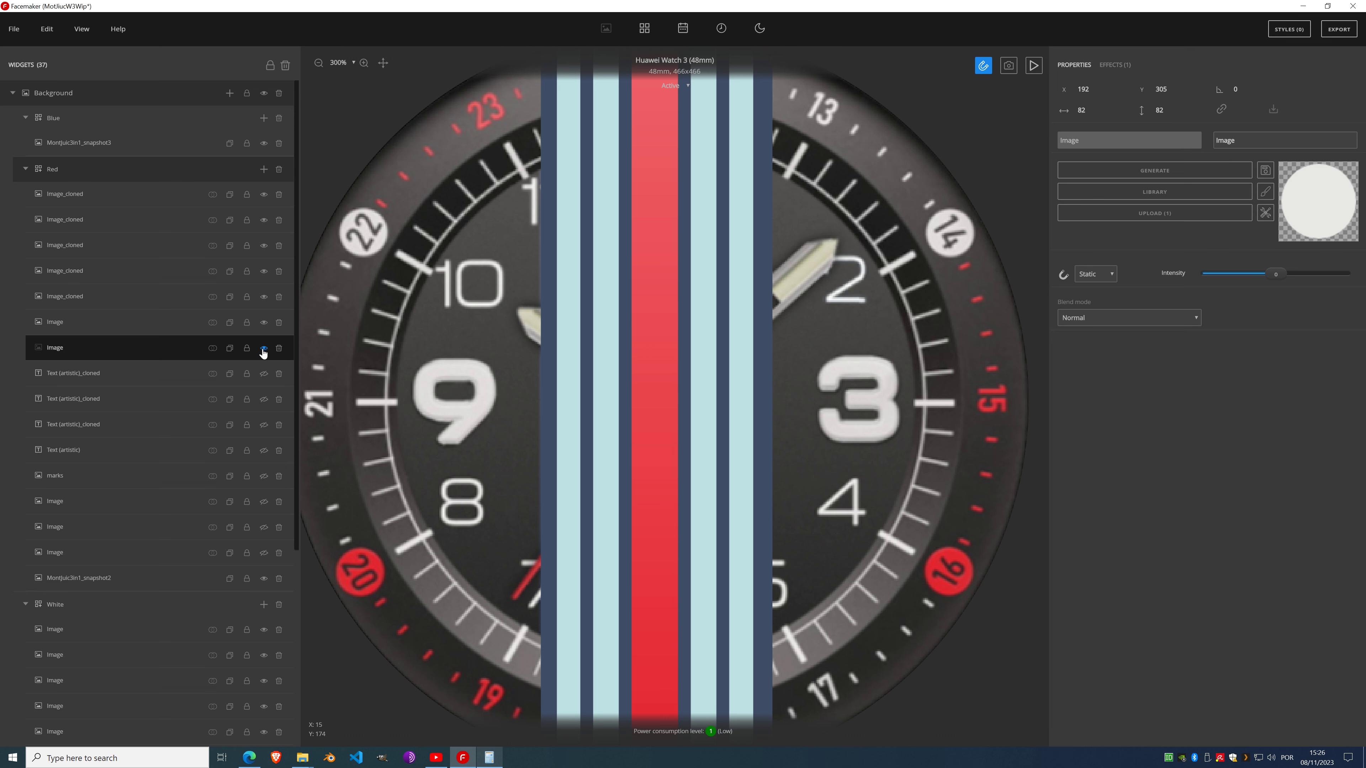
left_click_drag(152, 351, 140, 199)
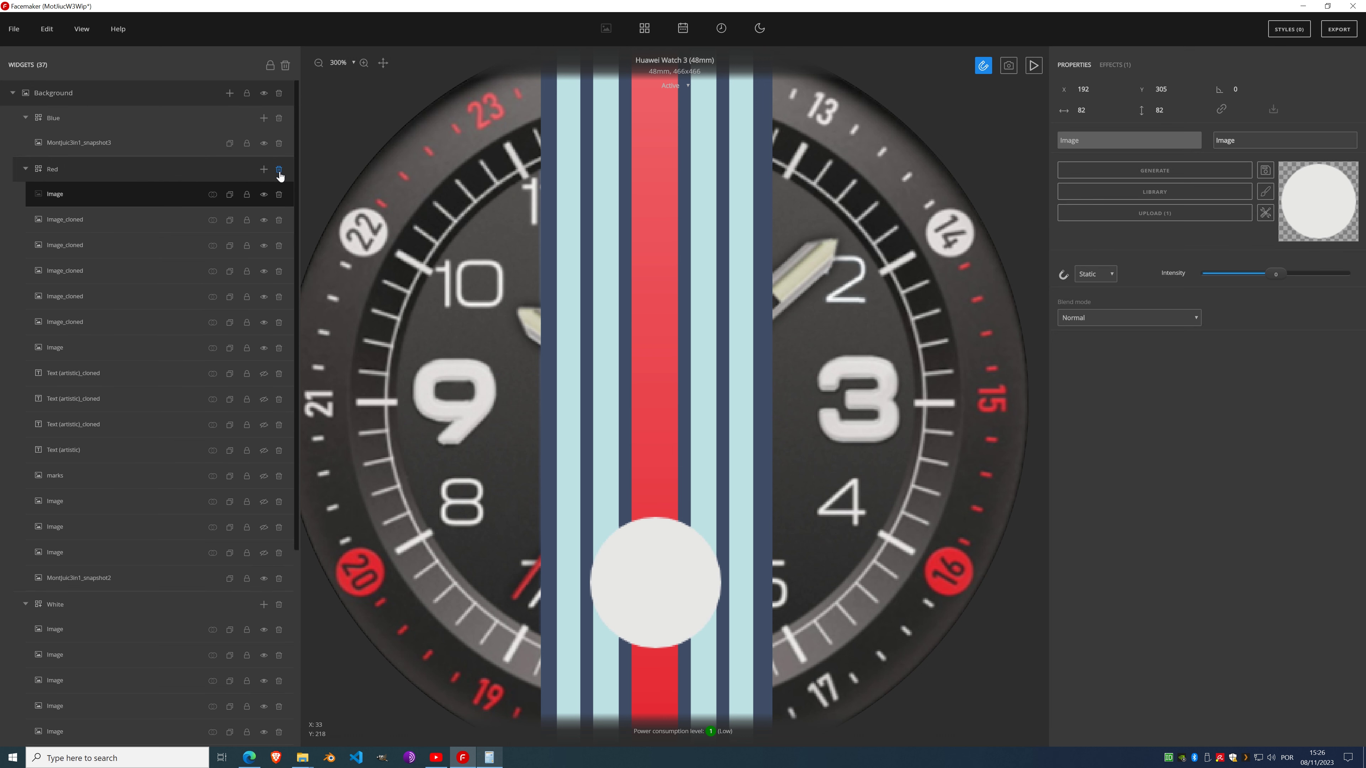
left_click(265, 198)
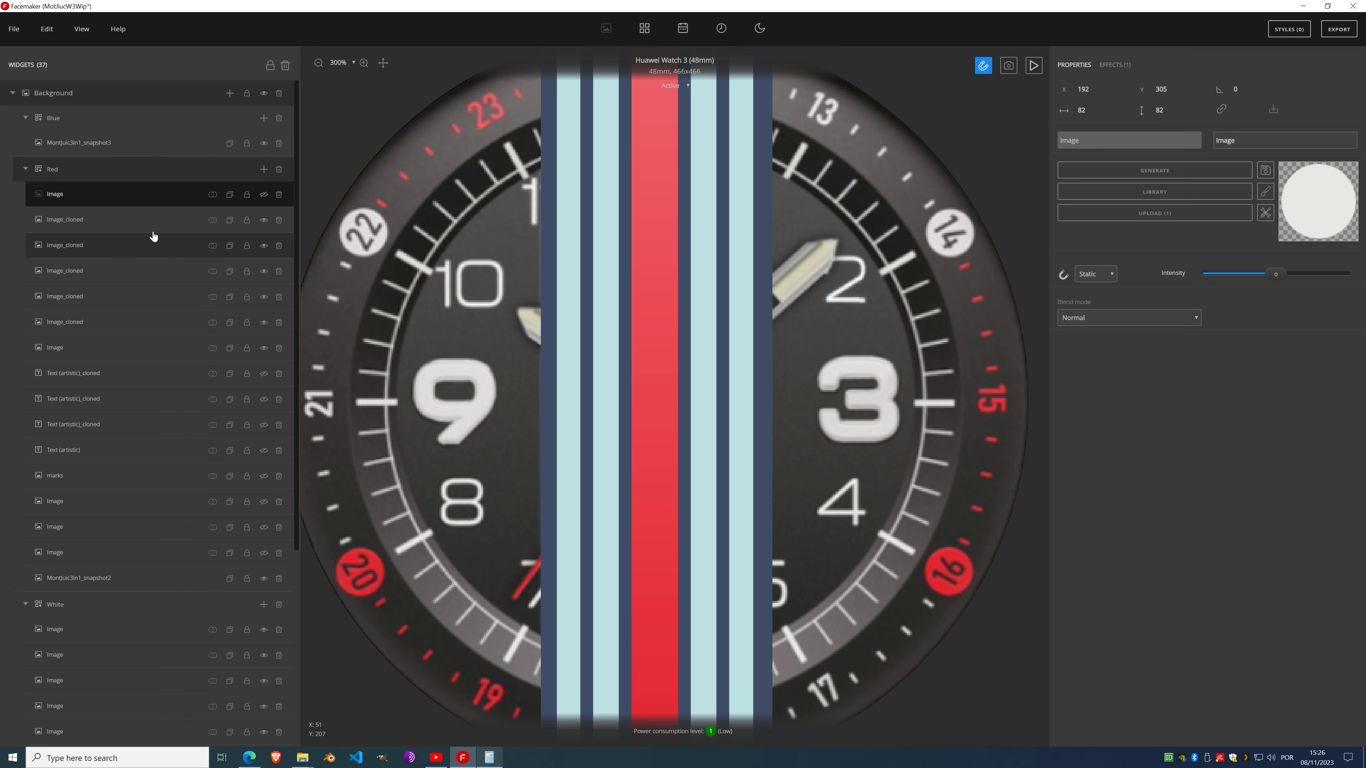
Step: Hide all six stripe layers in the Red group to uncover the reference watch photo
left_click(263, 219)
left_click(264, 245)
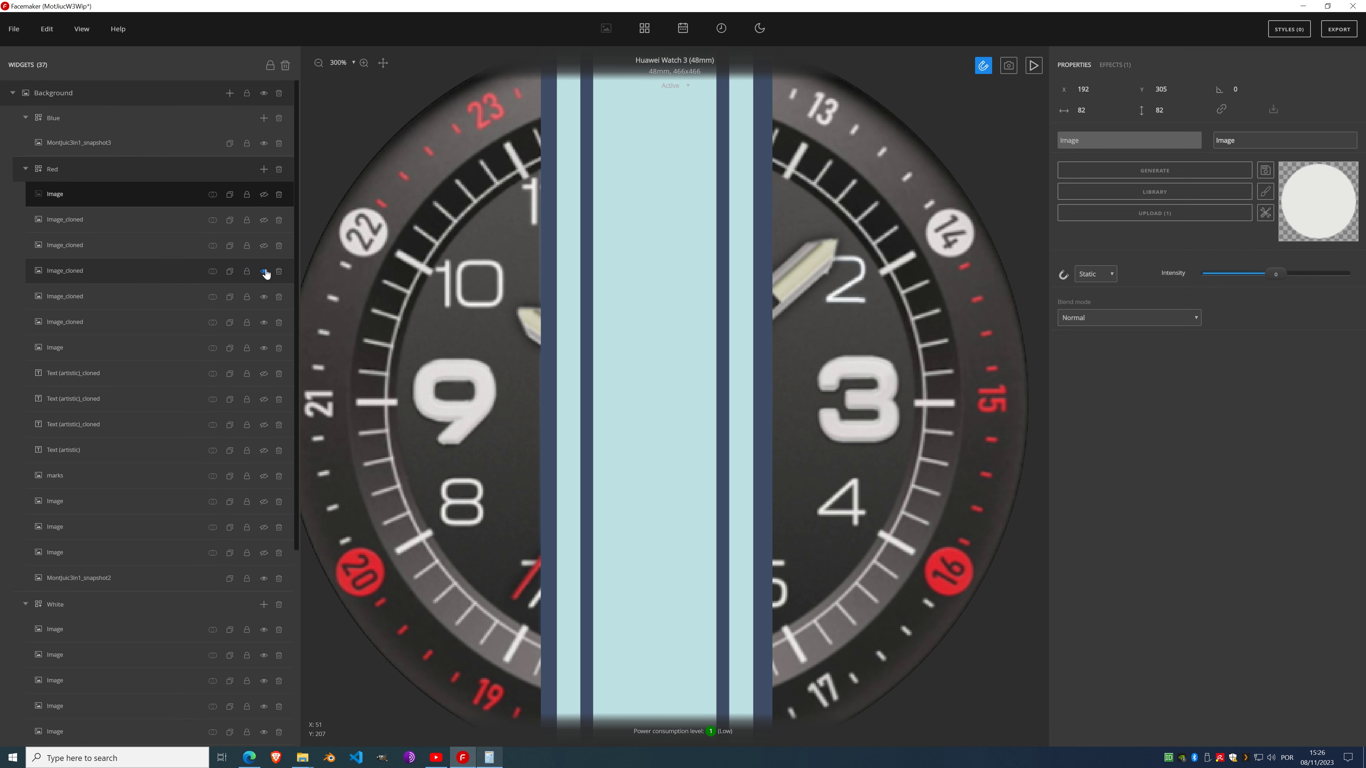
left_click(264, 271)
left_click(265, 296)
left_click(264, 322)
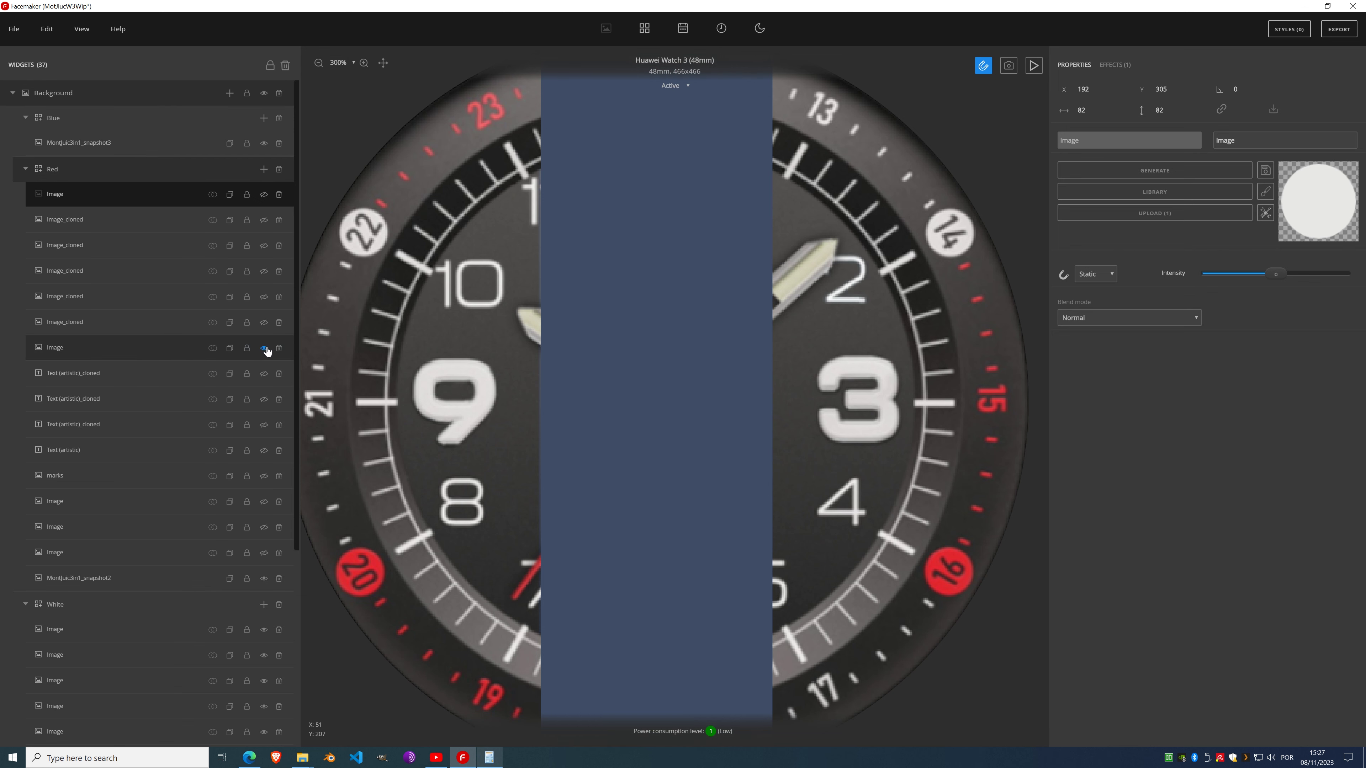
left_click(265, 348)
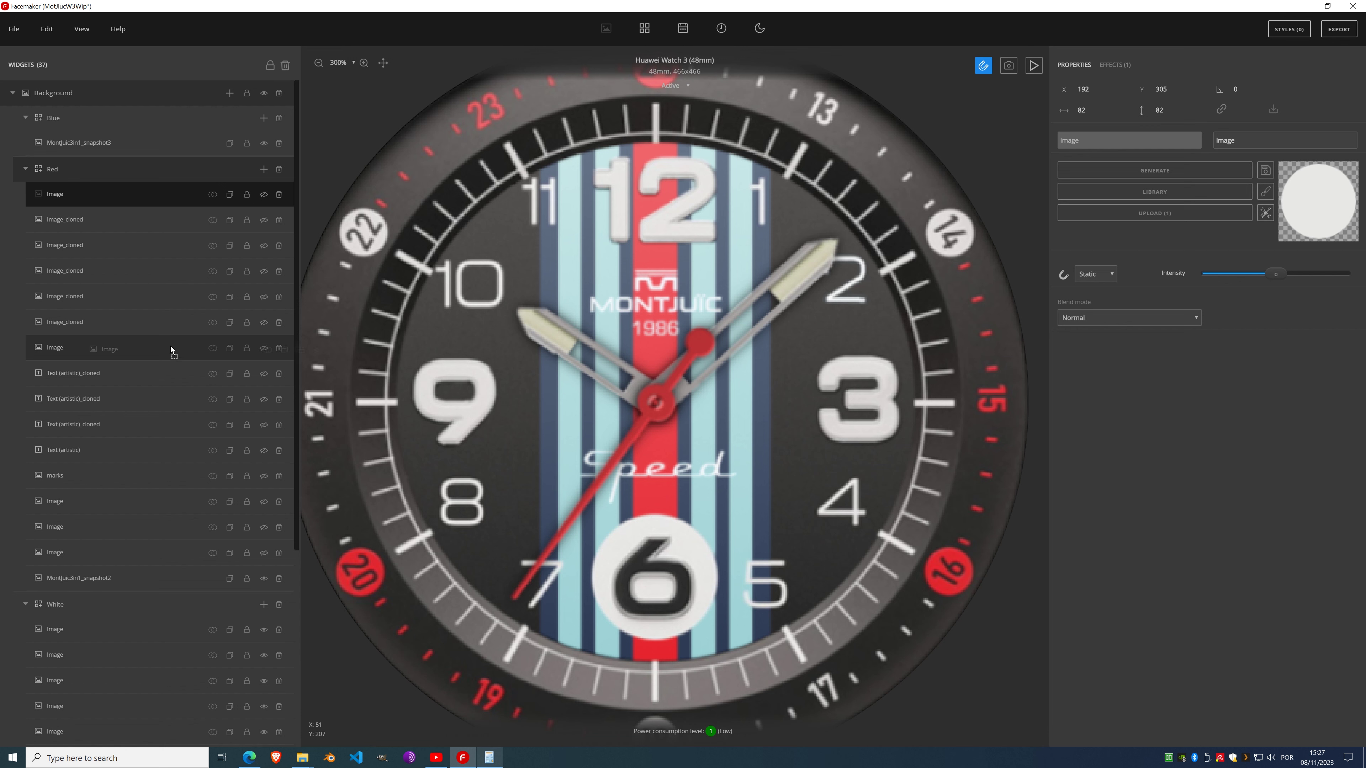
Step: Add a Gradient effect to the 145-wide dark blue stripe image in the Red group
left_click_drag(171, 346, 119, 330)
left_click(125, 327)
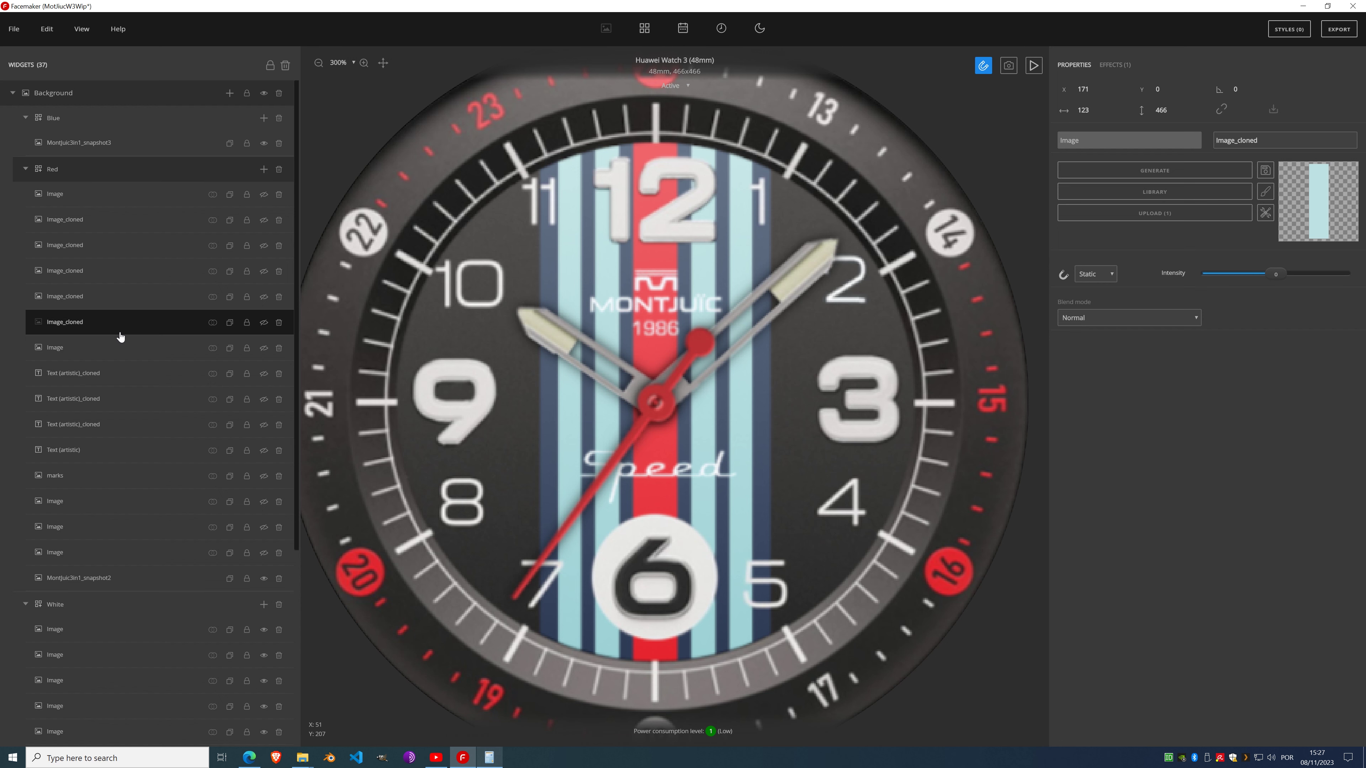
left_click(119, 348)
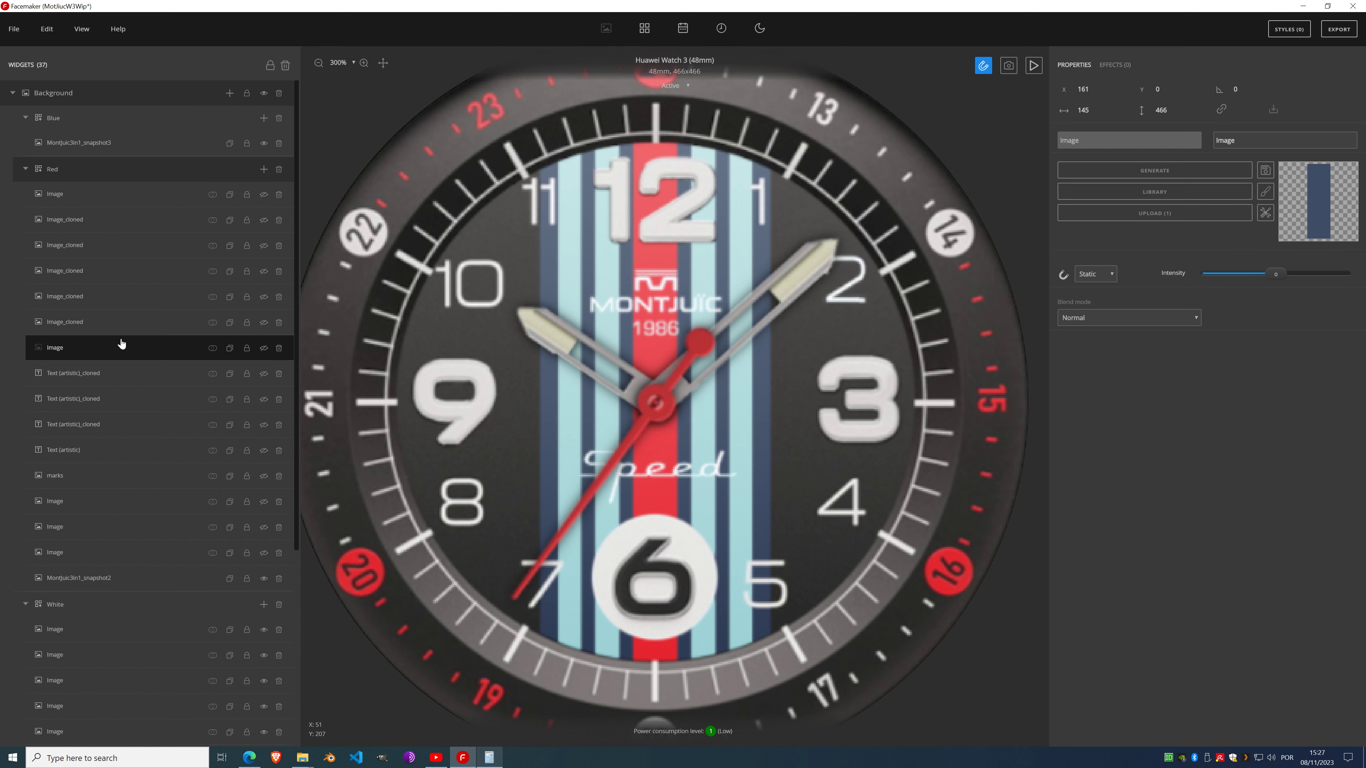
left_click(1127, 63)
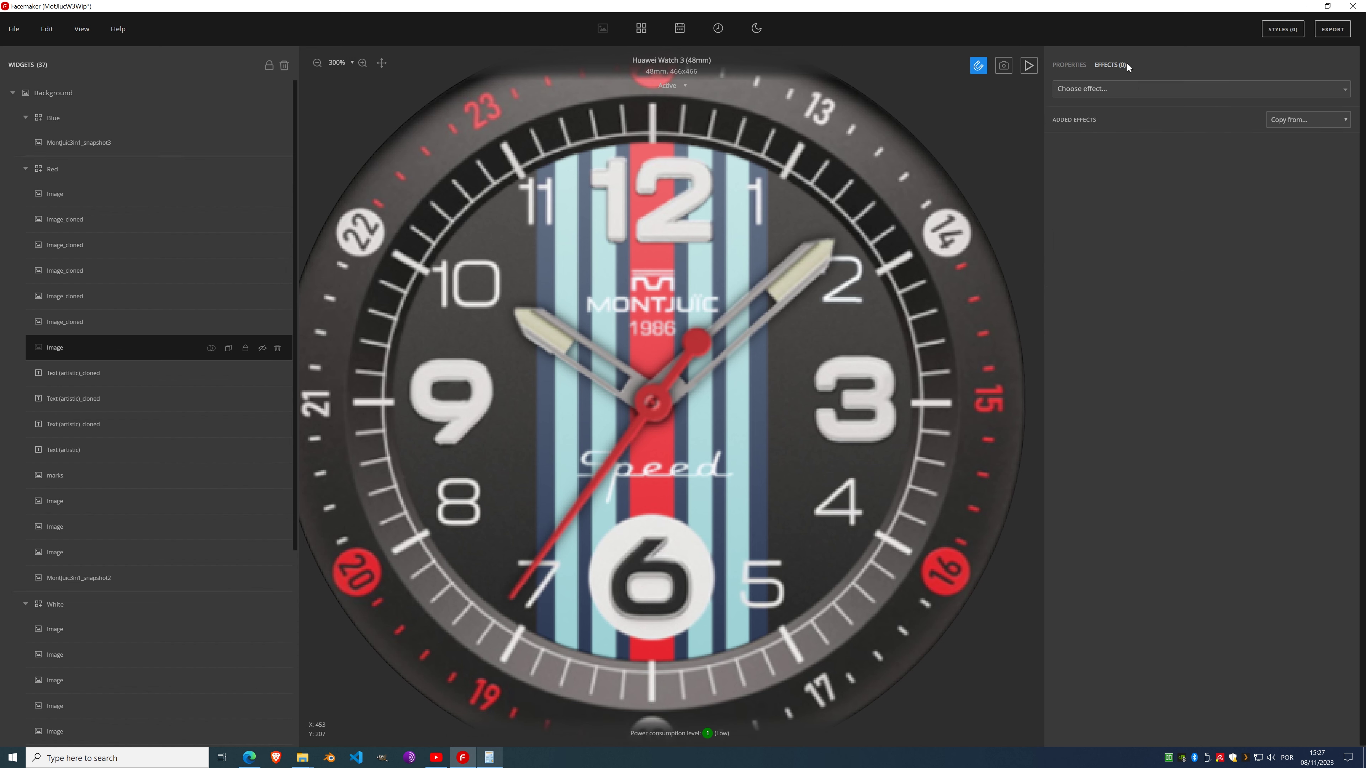
left_click(1133, 88)
scroll(1129, 259, "down", 6)
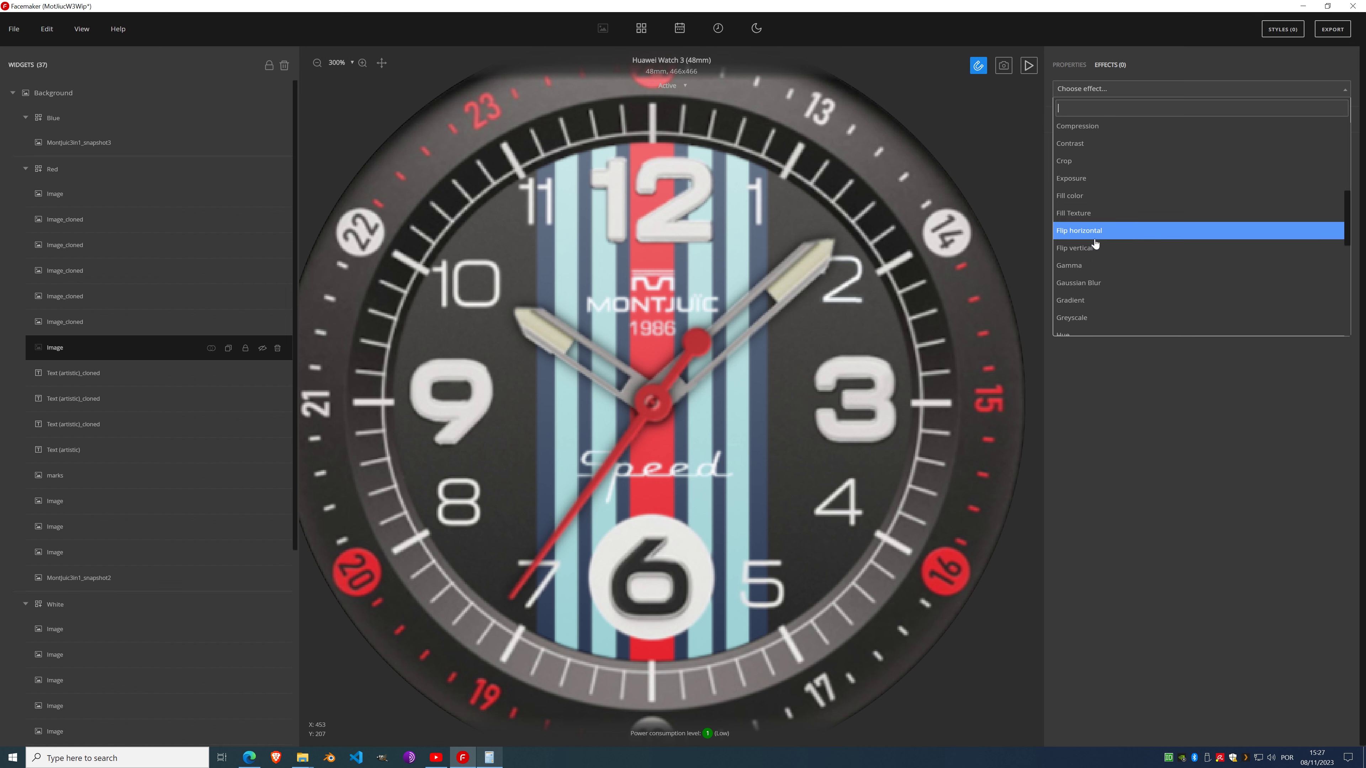
left_click(1071, 193)
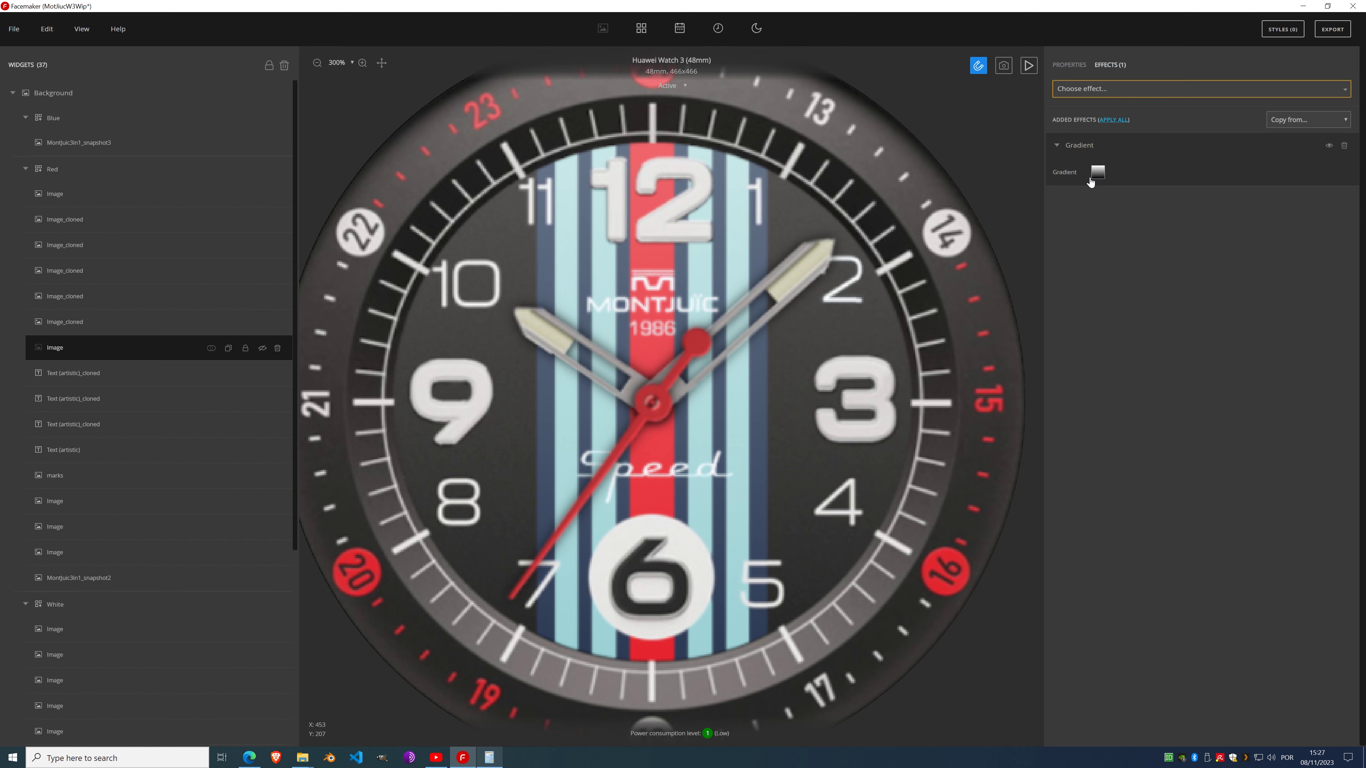
Step: Set the gradient from the photo's outer dark blue stripe, sampling its upper and lower ends, save it as a preset and preview the layer
left_click(1098, 171)
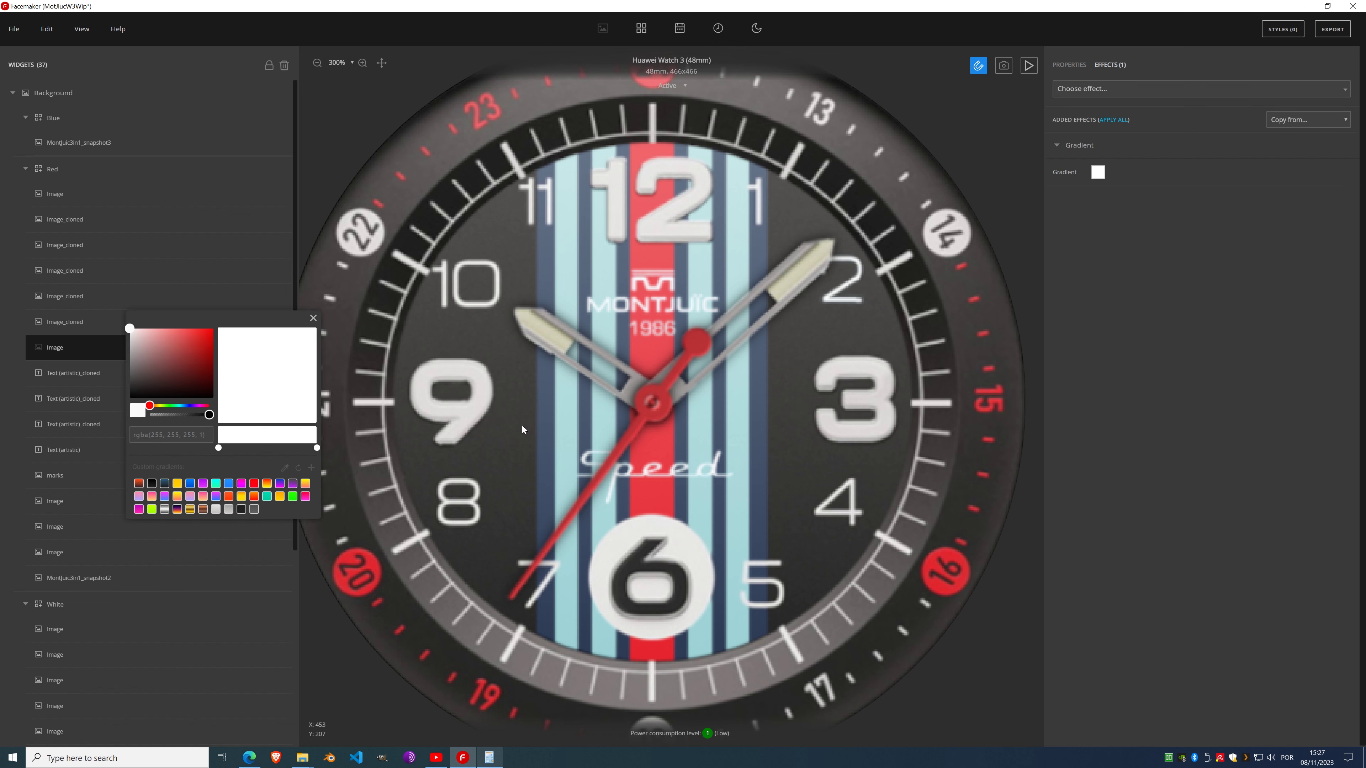
left_click(284, 467)
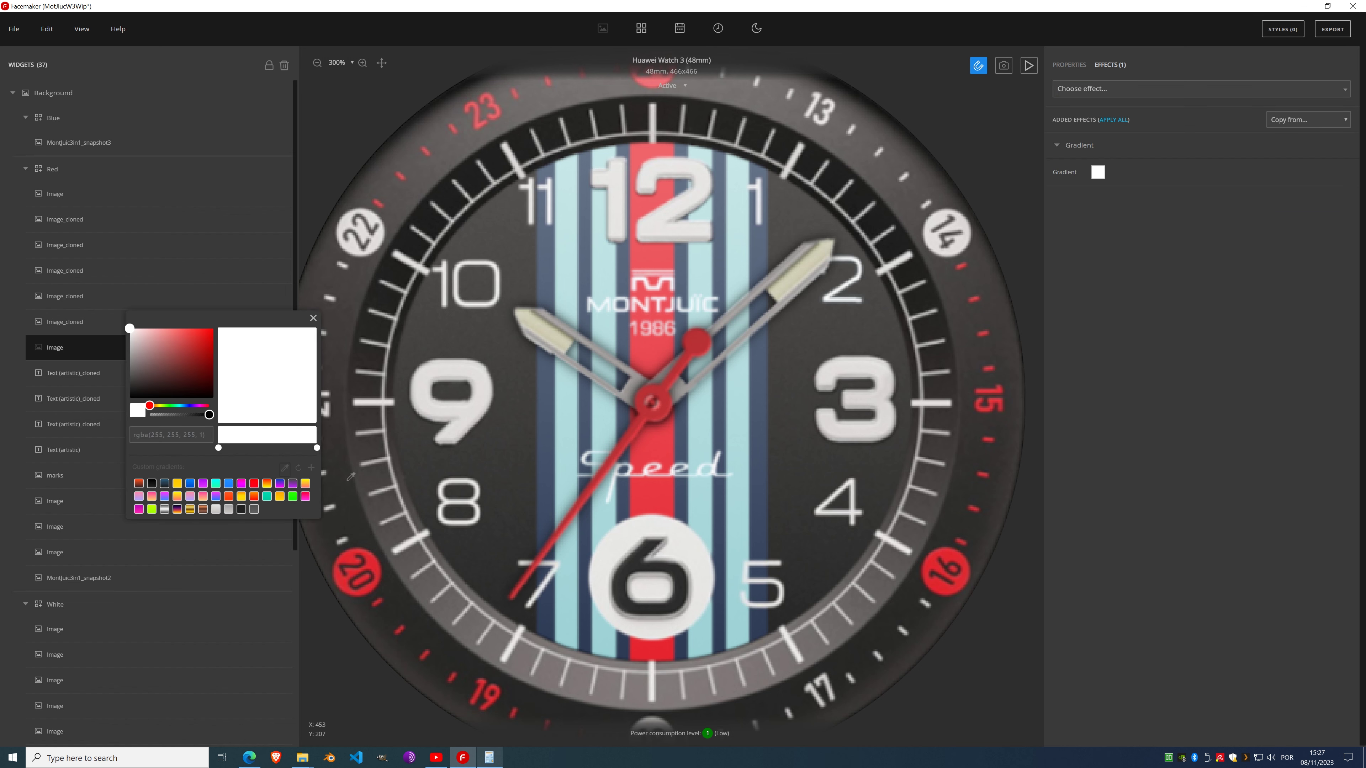
left_click(551, 638)
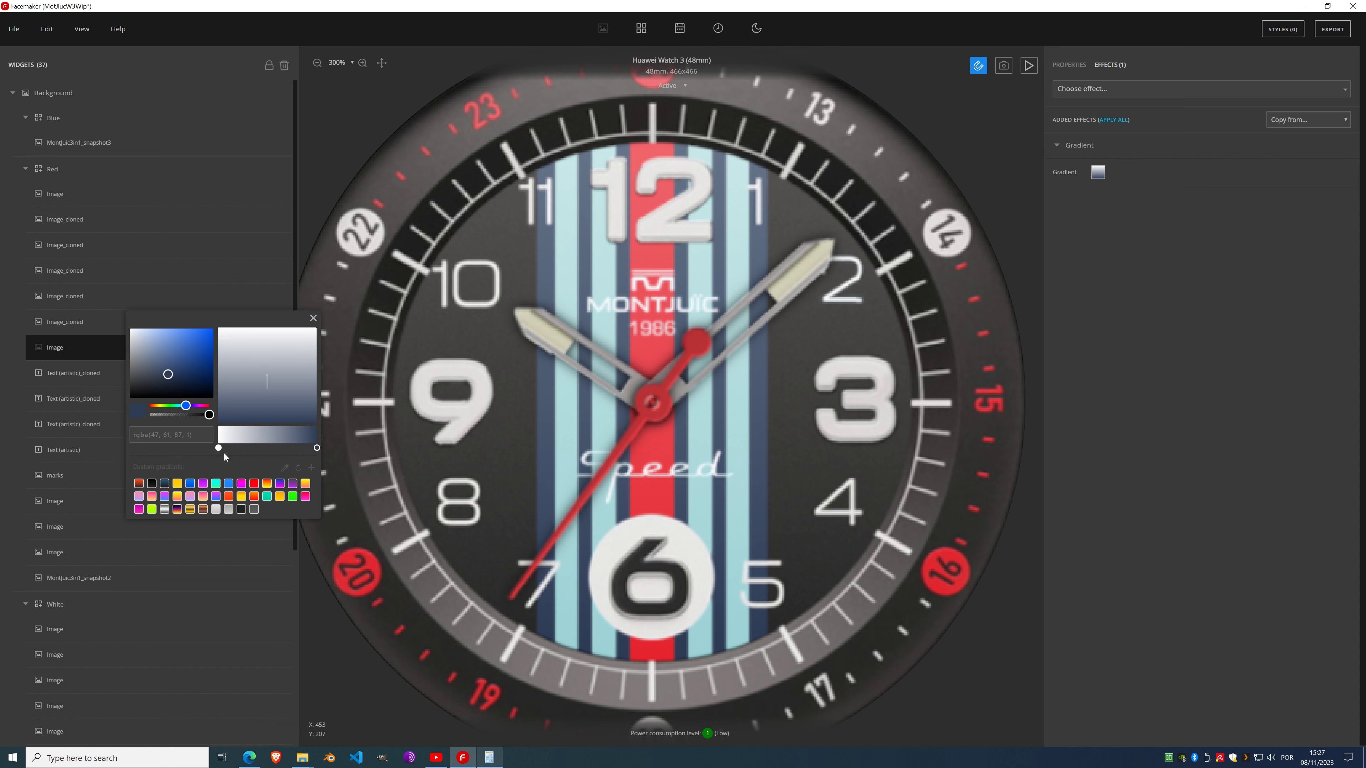
left_click(218, 448)
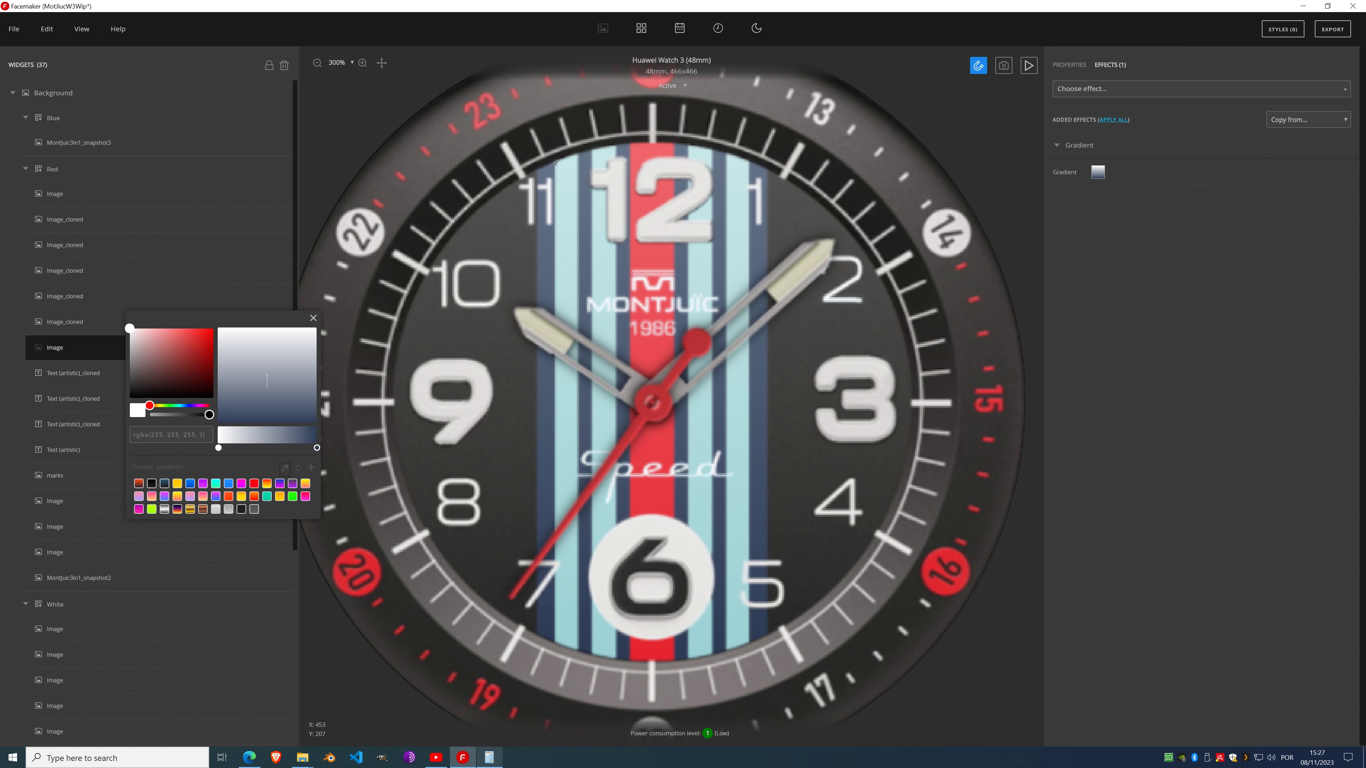
left_click(550, 172)
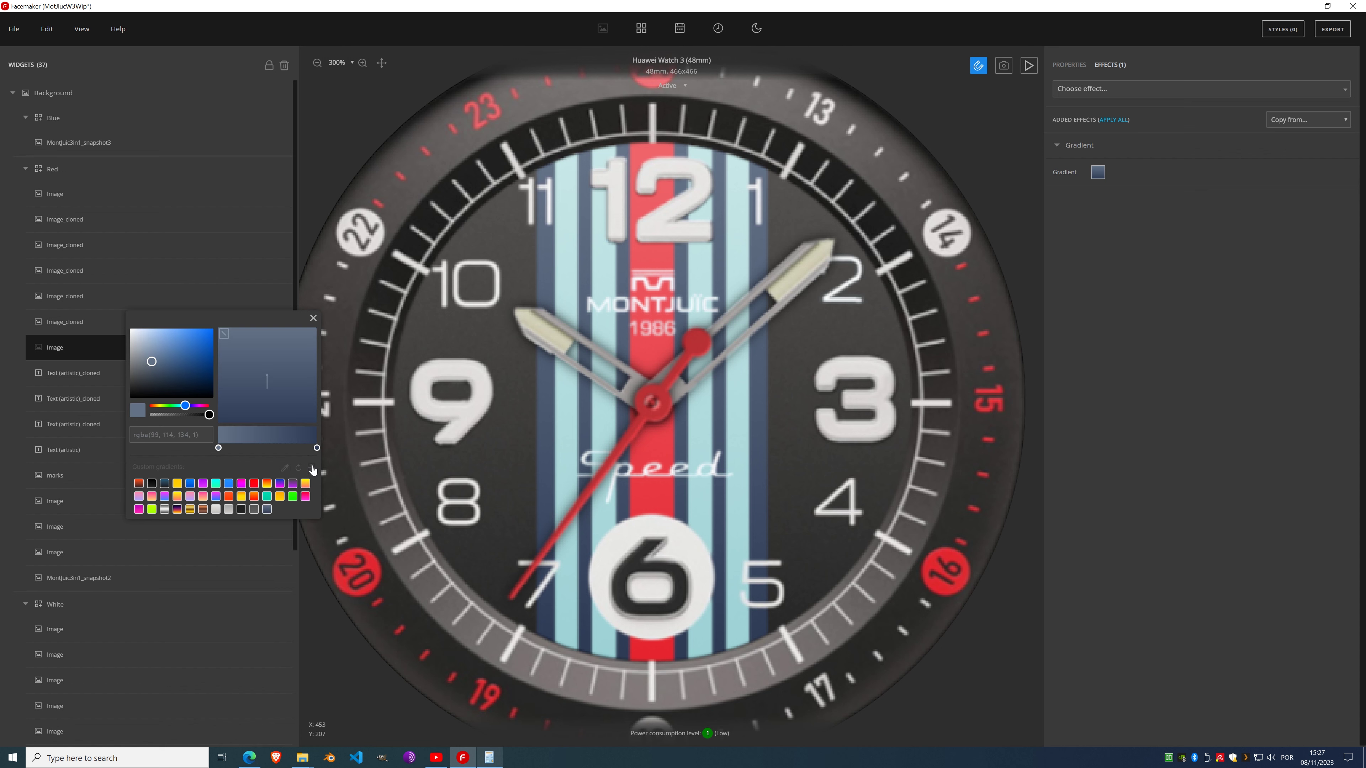
left_click(313, 318)
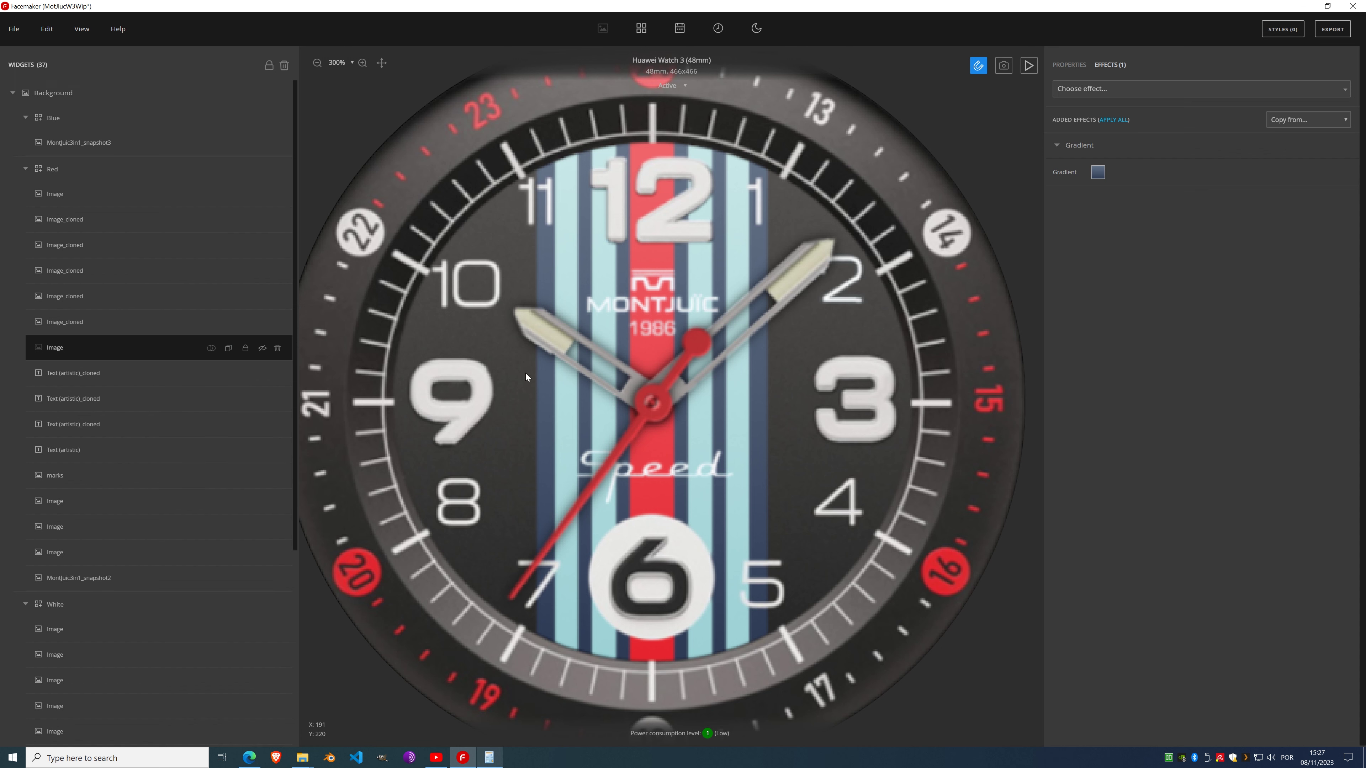
left_click(262, 348)
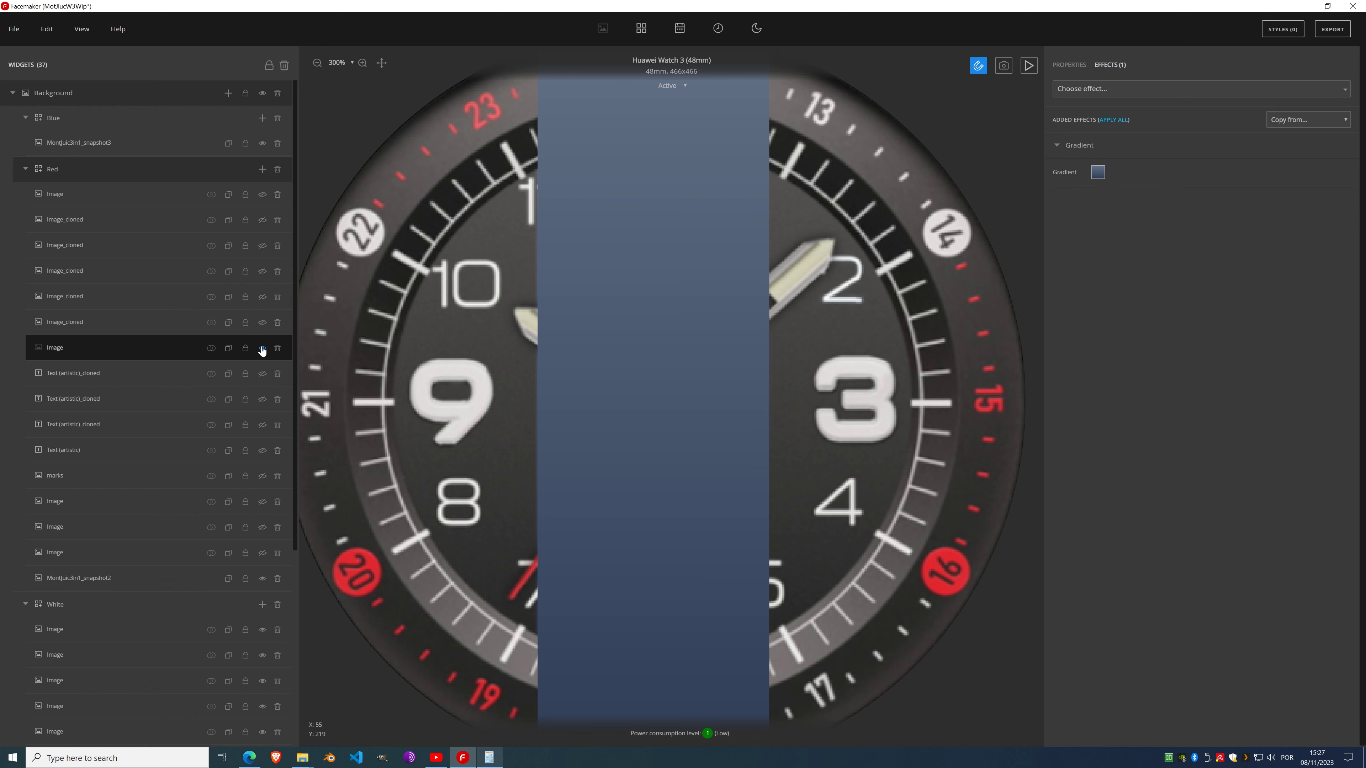
left_click(262, 349)
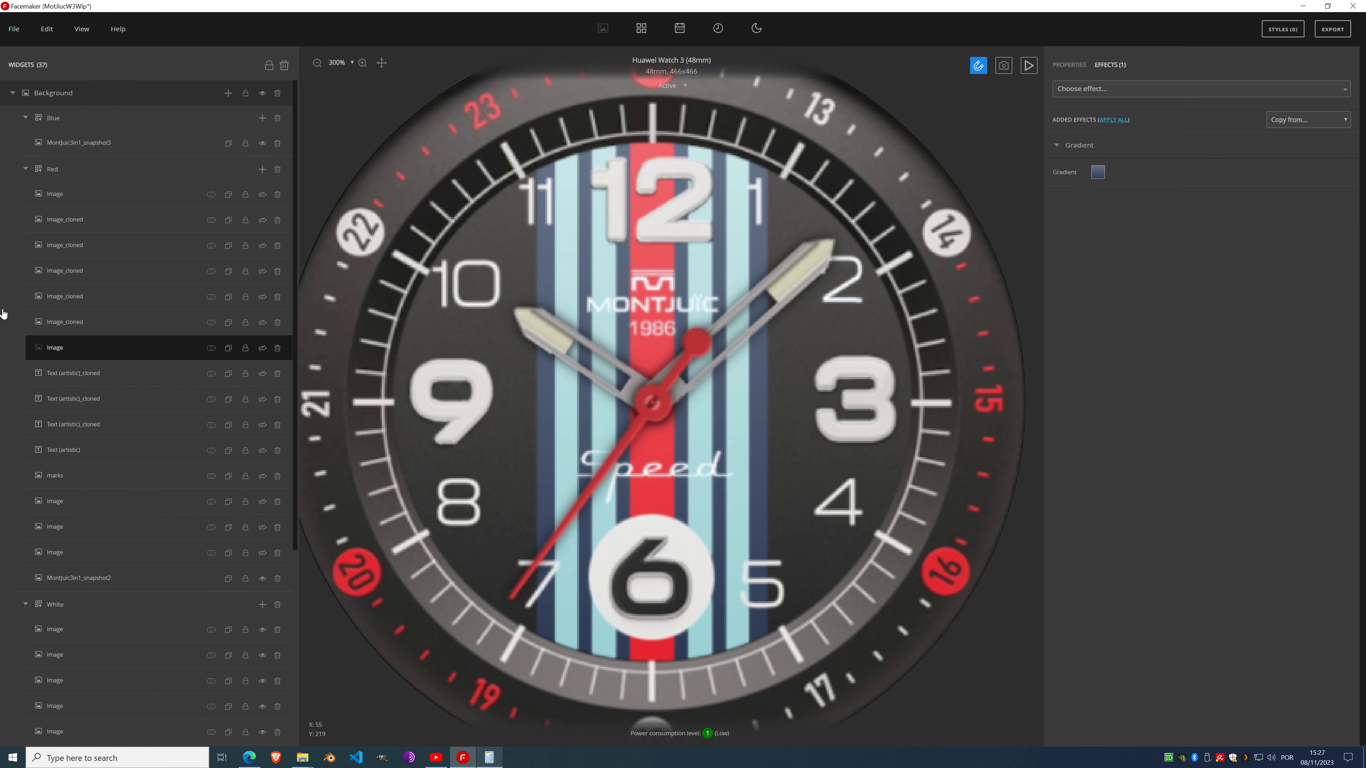
Step: Replace the Fill color effect on the 123-wide light blue stripe layer with a Gradient effect
left_click(122, 325)
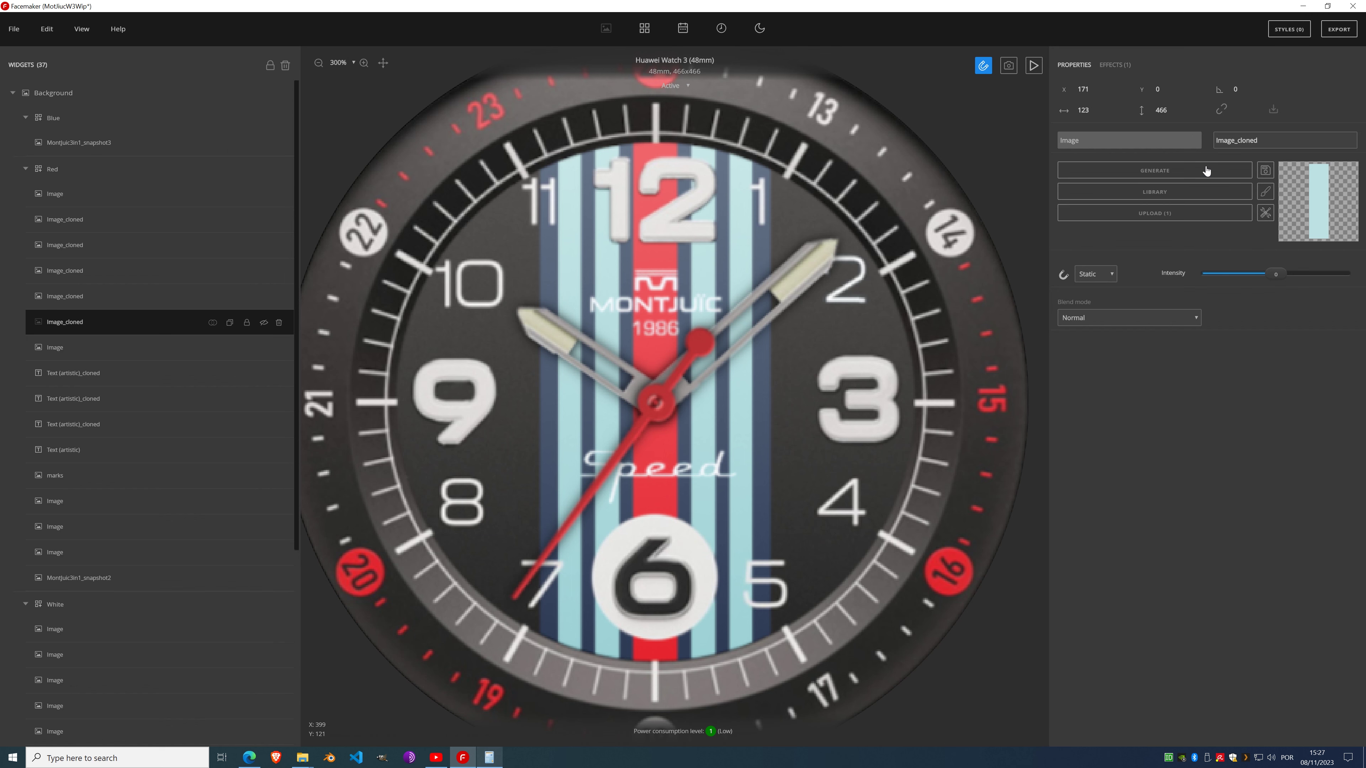
left_click(1115, 65)
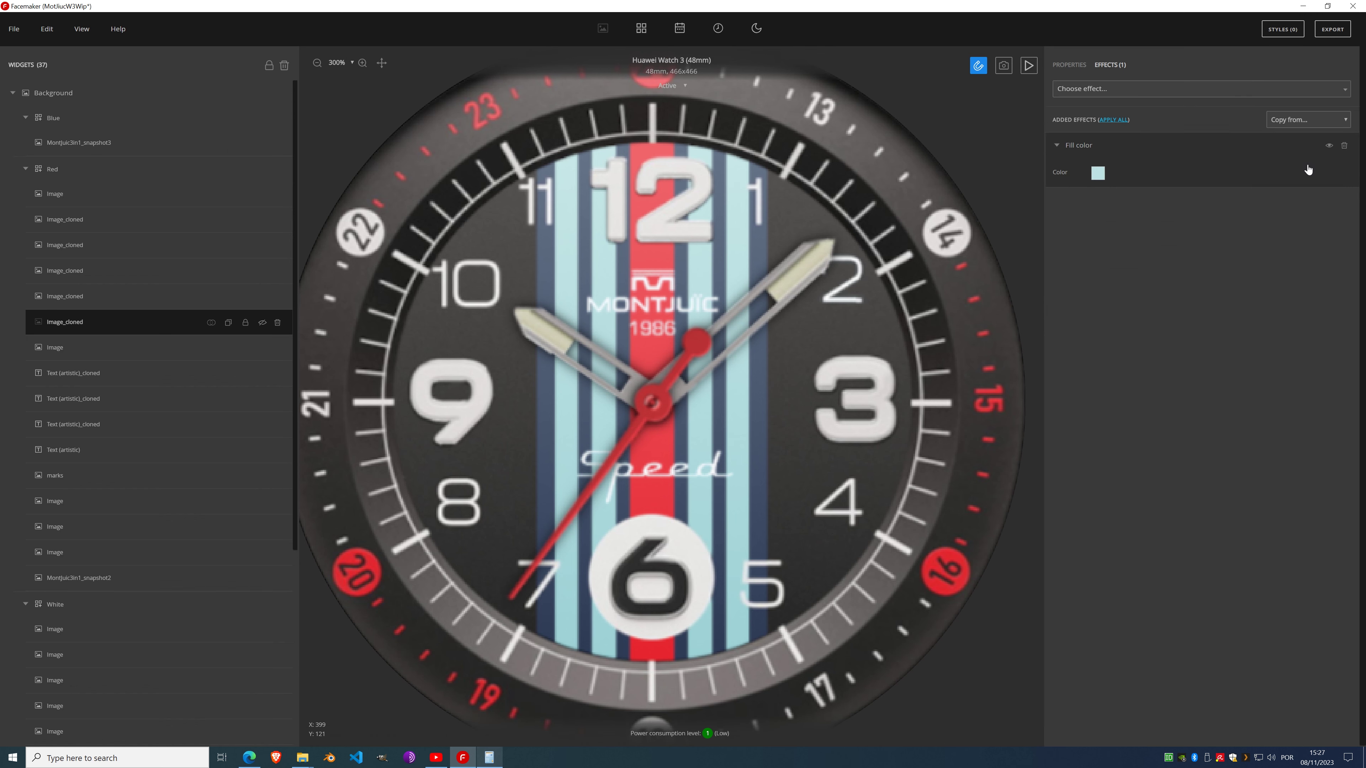
left_click(1346, 149)
left_click(1118, 89)
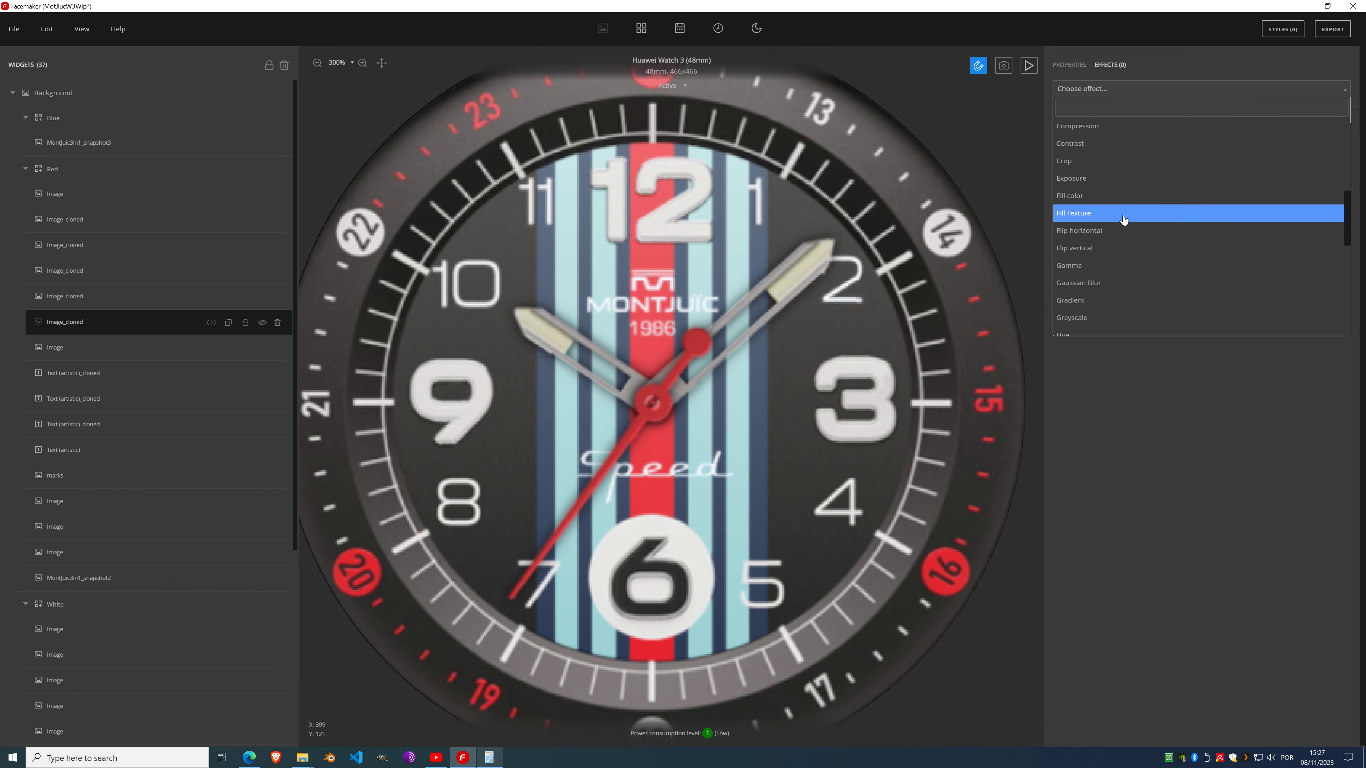
left_click(1101, 301)
Step: Set the gradient to the light blues sampled at the lower and upper ends of the photo's light blue stripe, and save it as a preset
left_click(1098, 171)
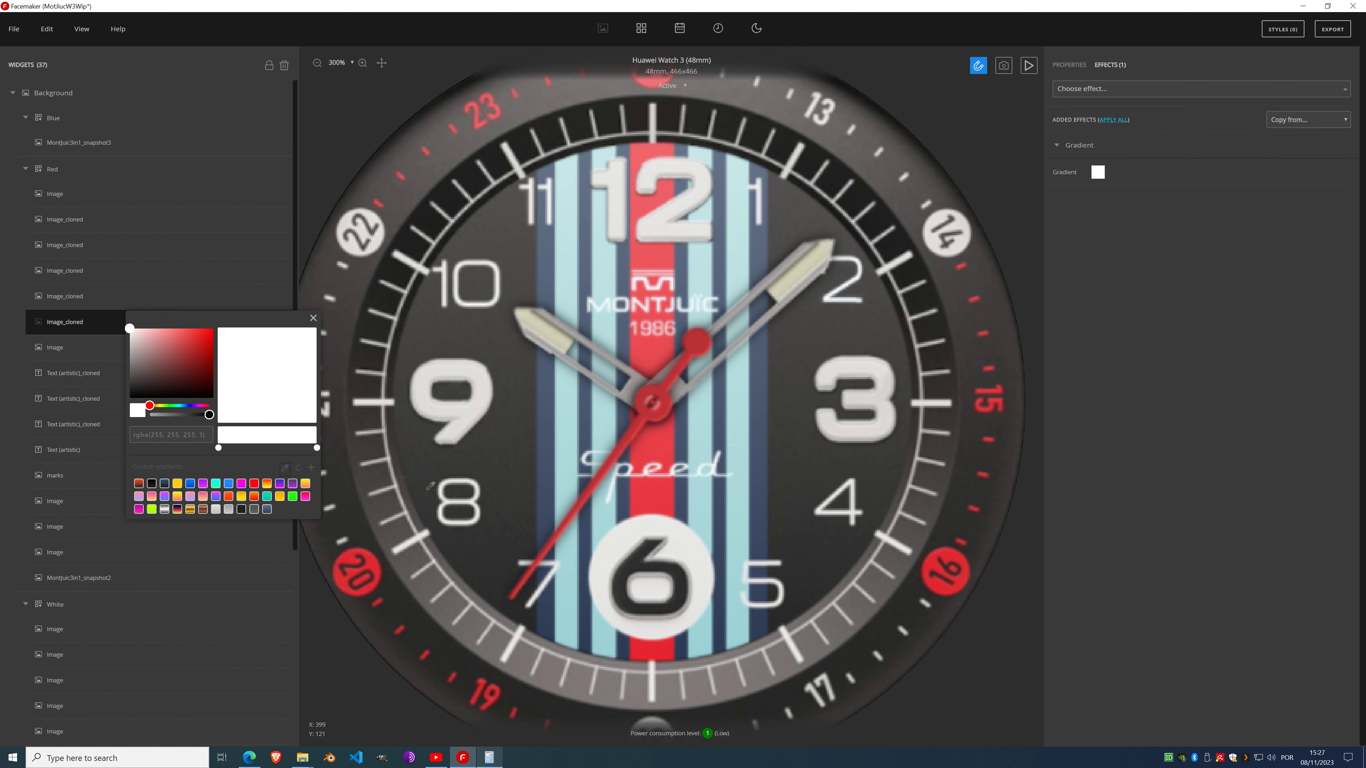
left_click(569, 638)
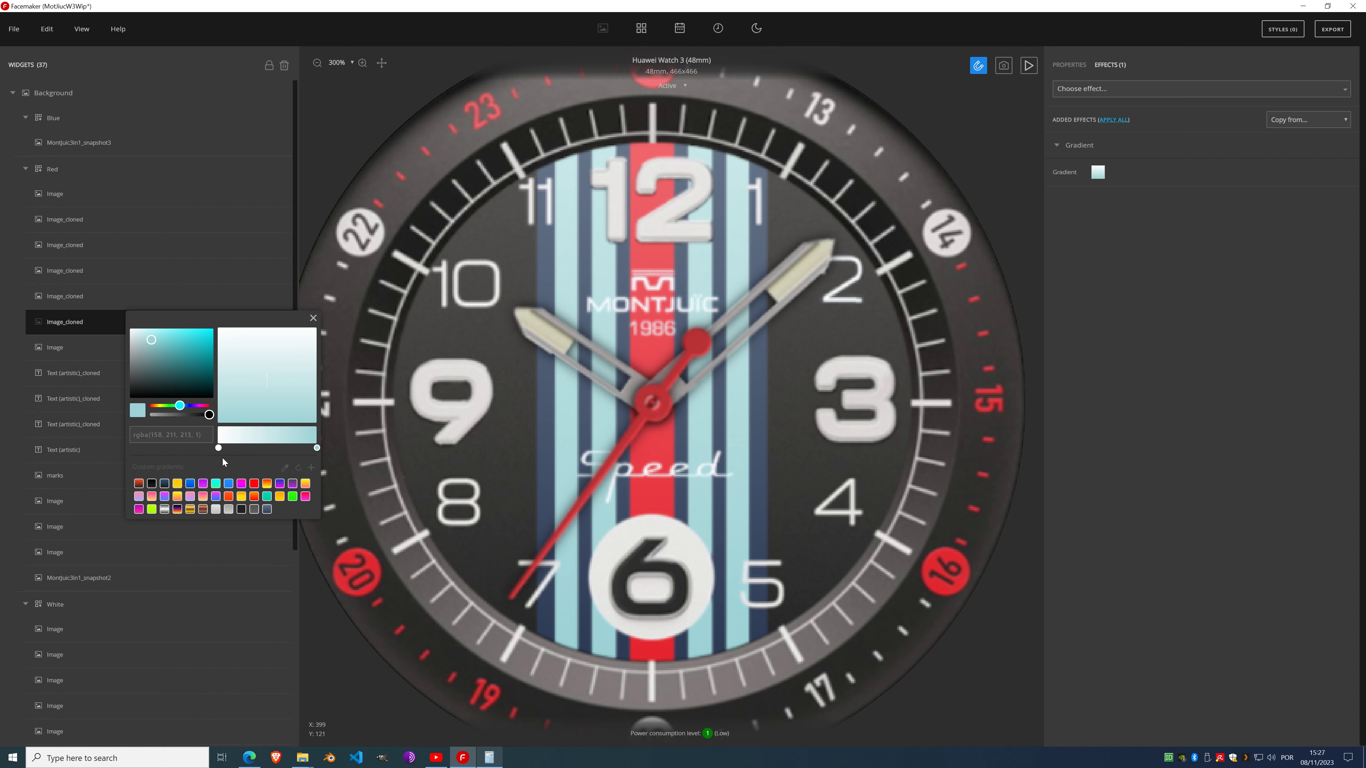
left_click(218, 447)
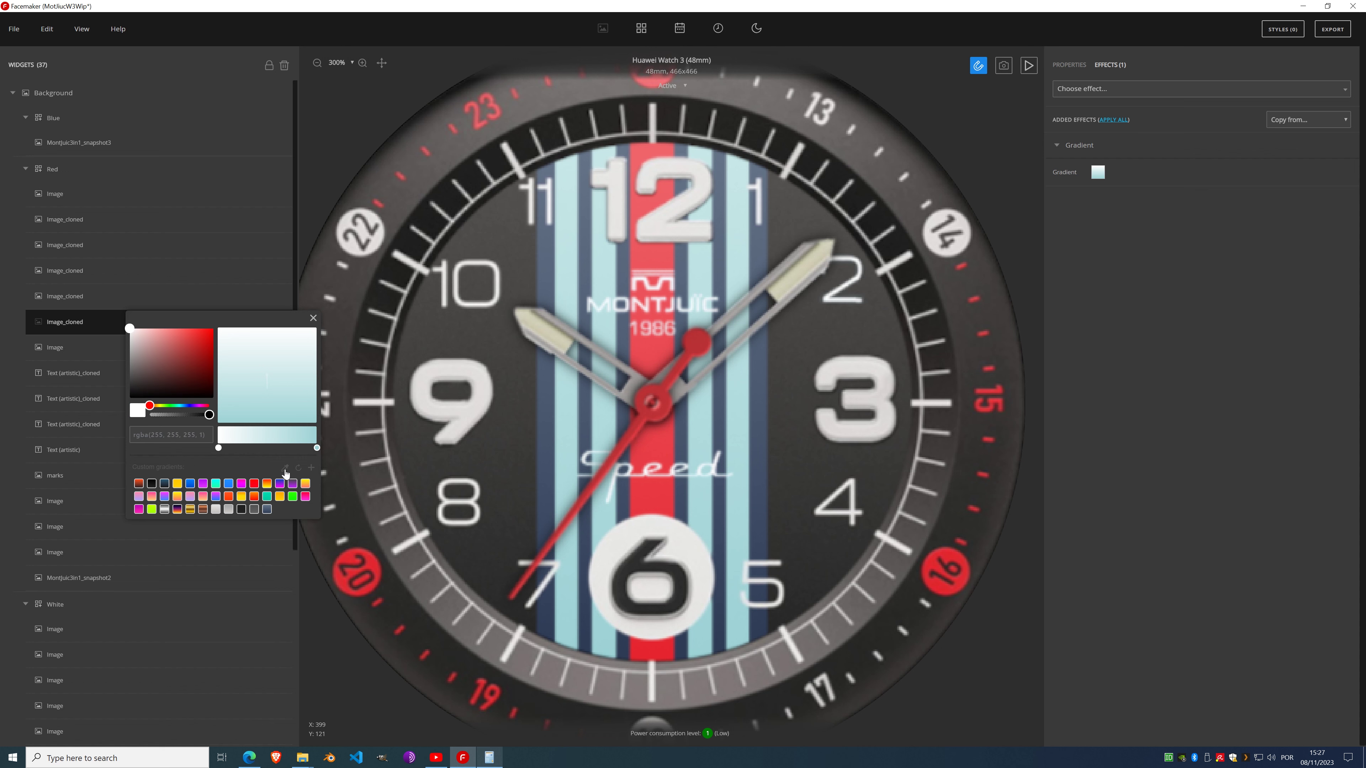
left_click(573, 159)
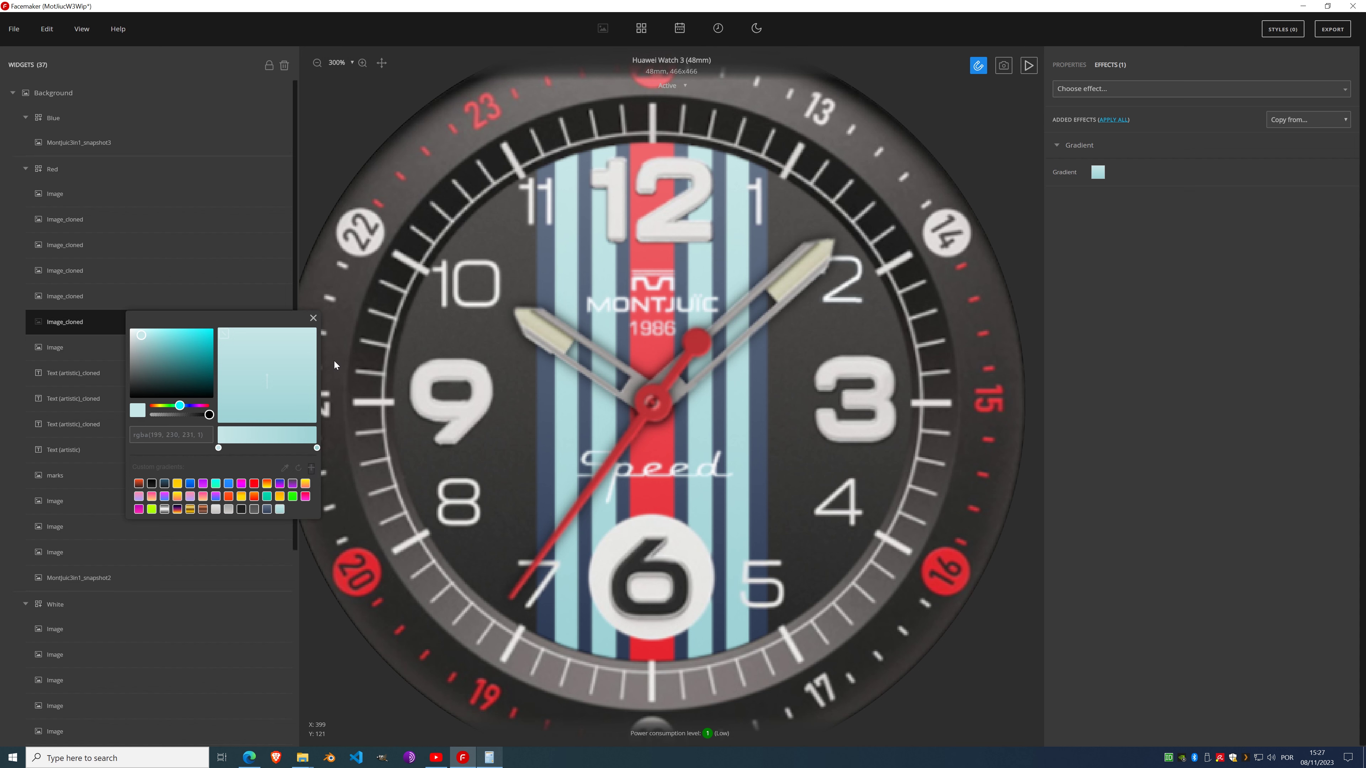
left_click(313, 318)
Step: Replace Fill color on the dark blue stripe layer directly above the 123-wide one with a Gradient using the saved dark blue preset
left_click(81, 296)
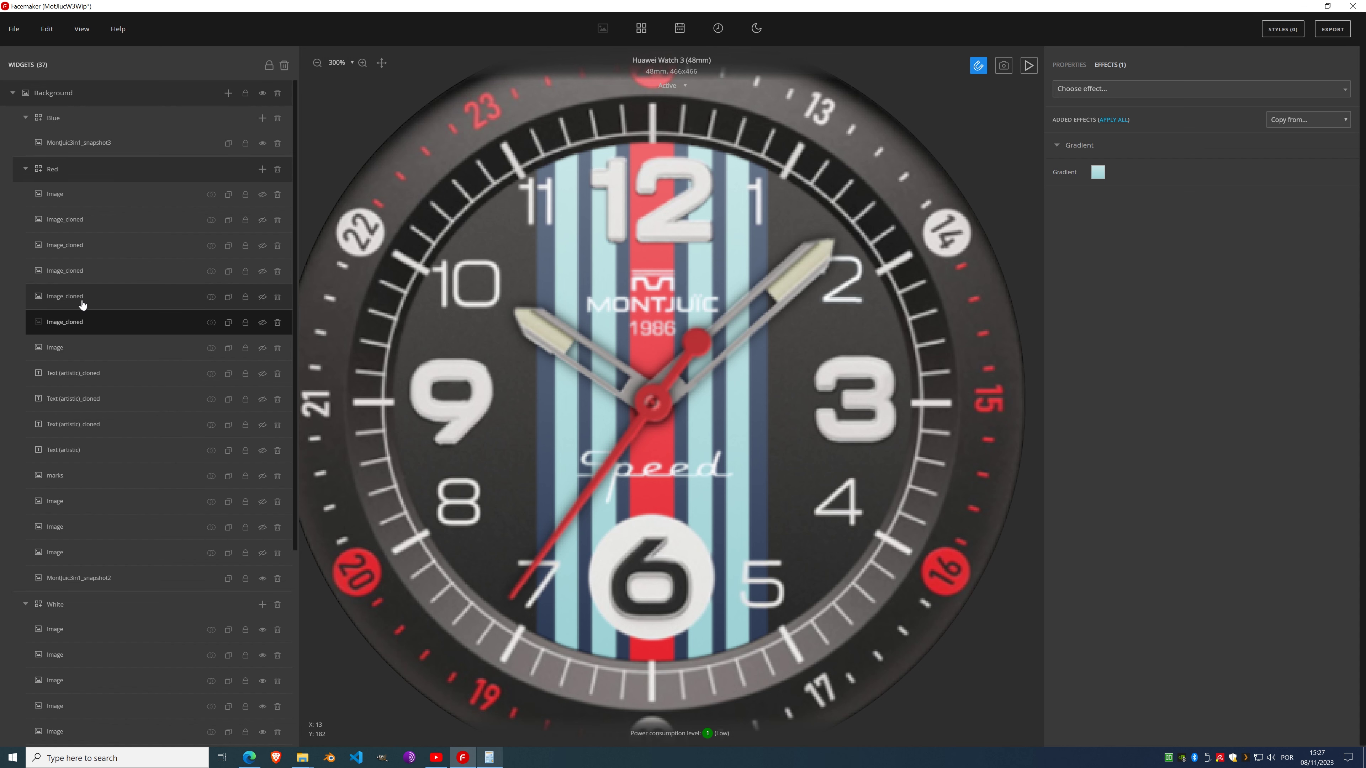
left_click(1113, 66)
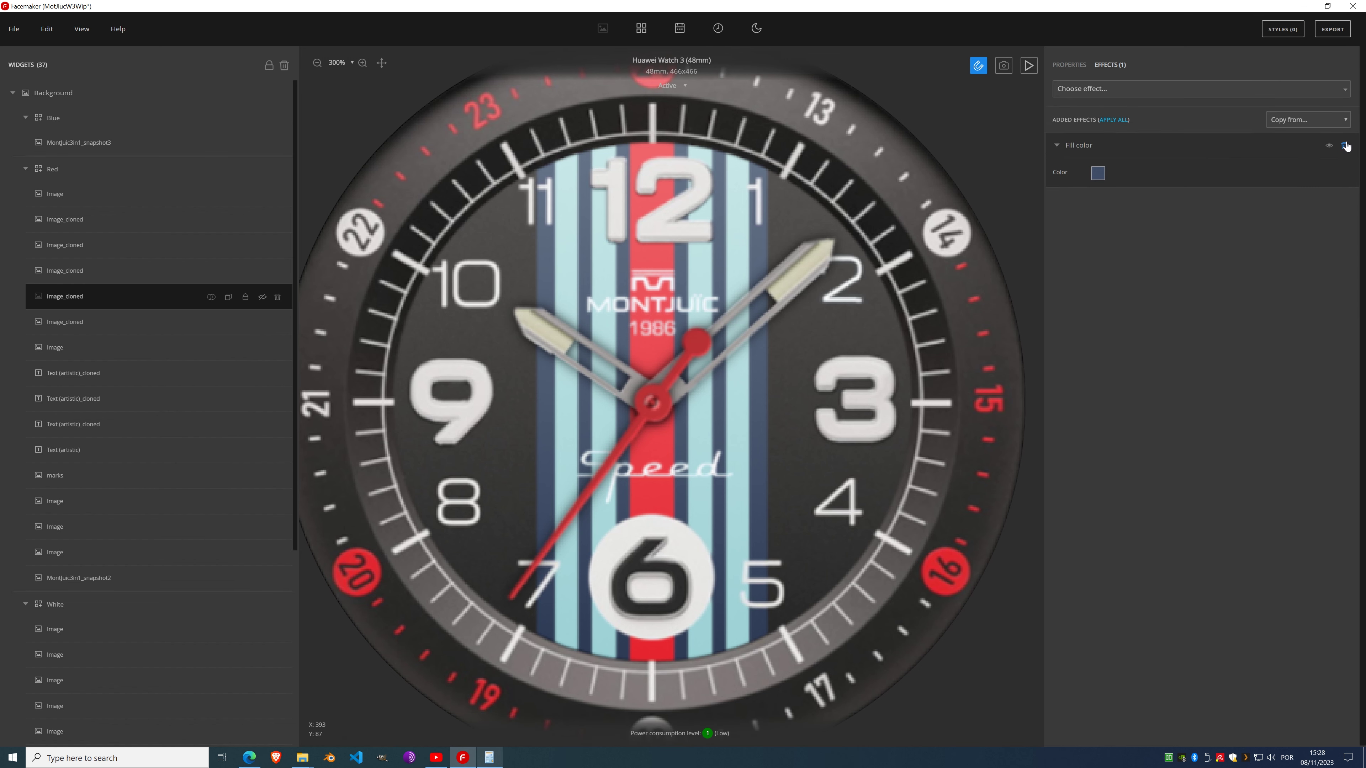
left_click(1348, 149)
left_click(1146, 89)
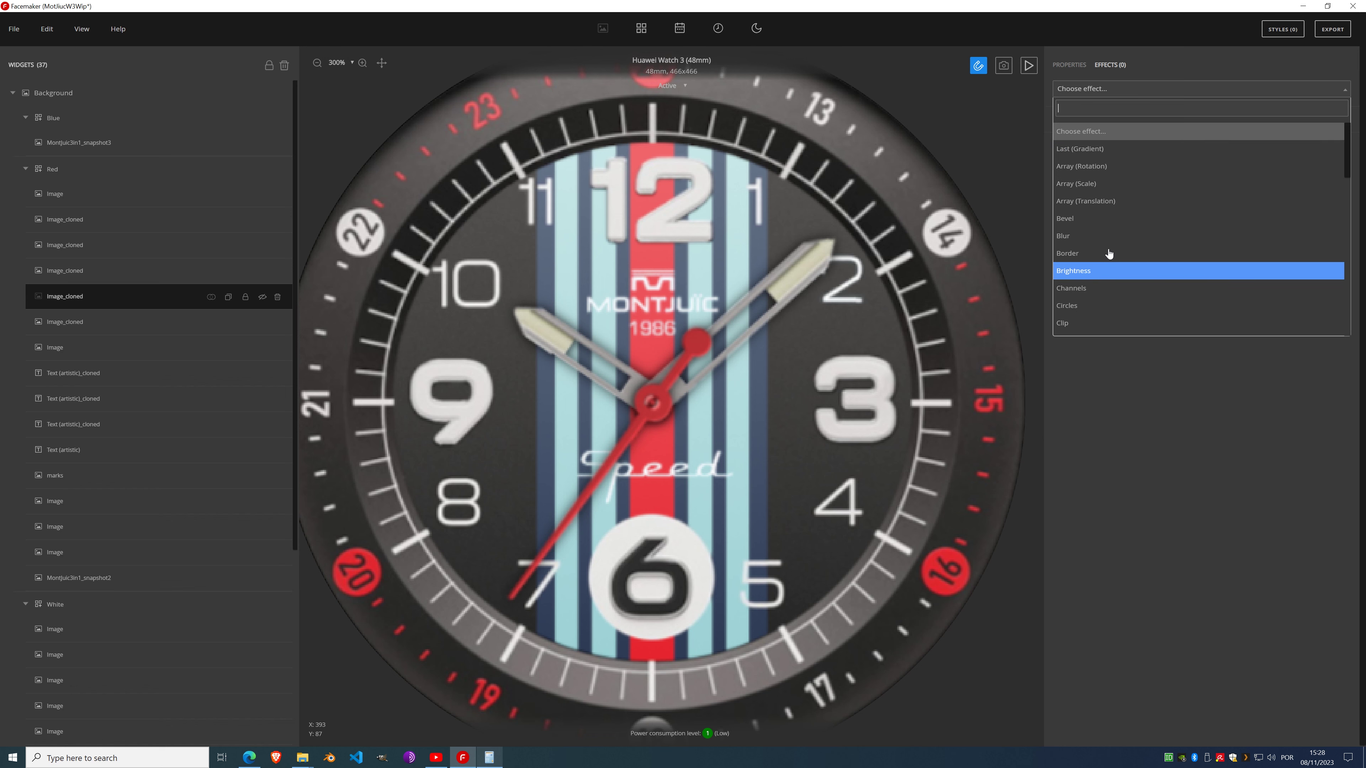
left_click(1109, 157)
left_click(1098, 172)
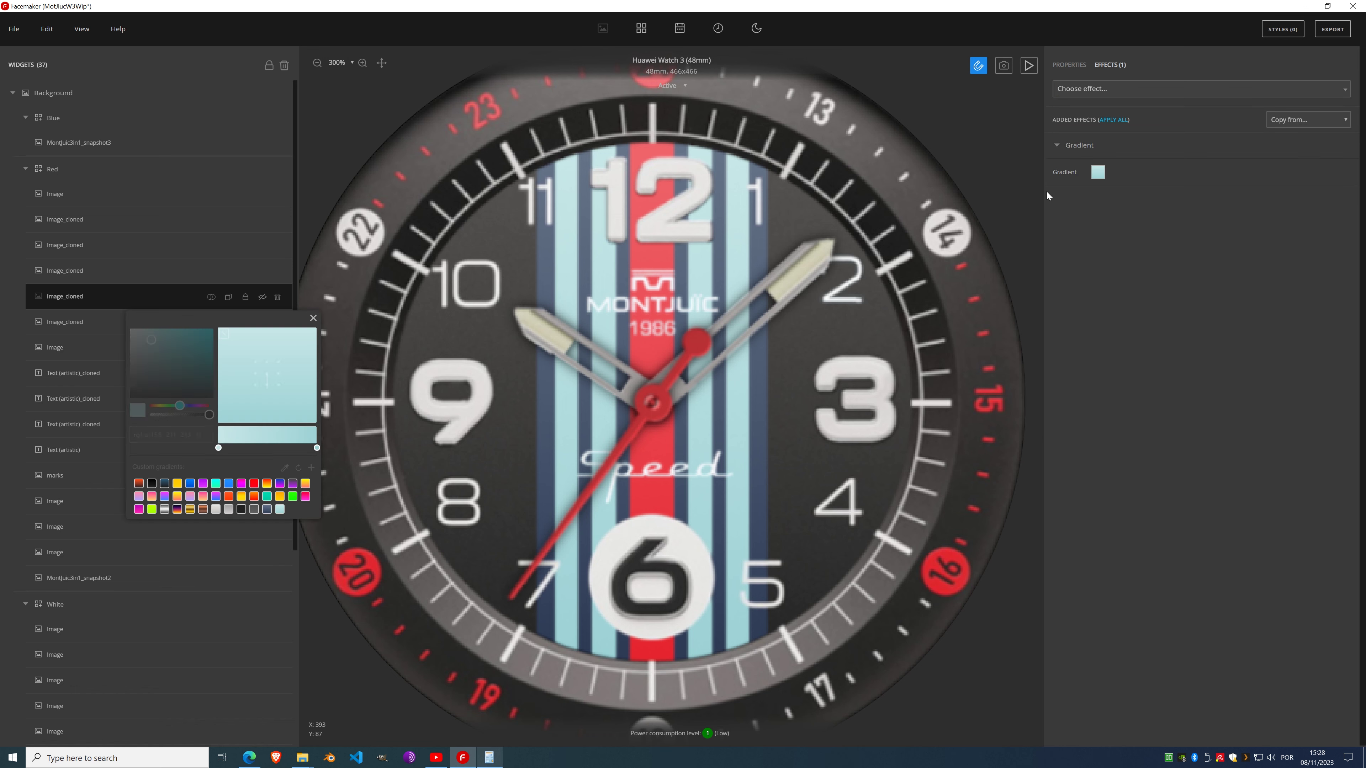
left_click(266, 510)
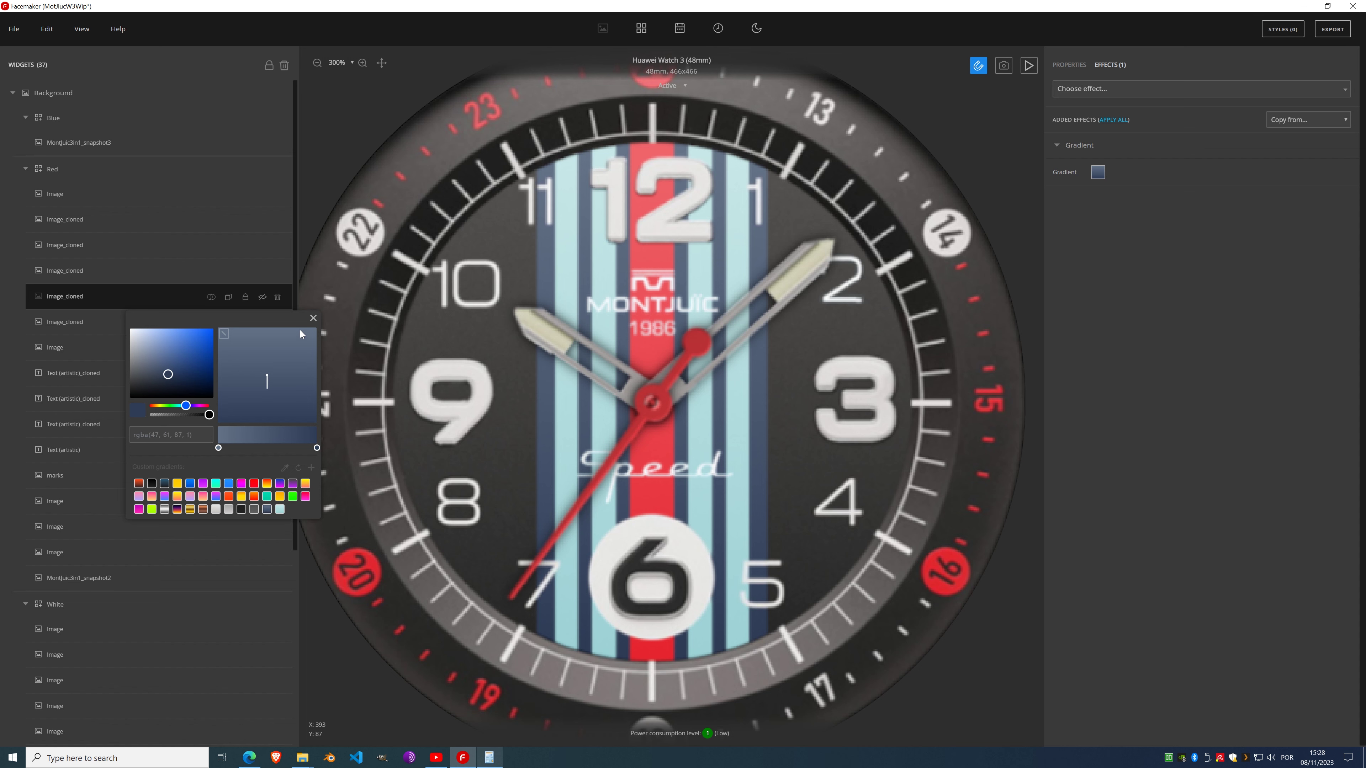
left_click(313, 318)
Step: Replace Fill color on the 77-wide light blue stripe layer with a Gradient effect using the saved light blue preset
left_click(110, 273)
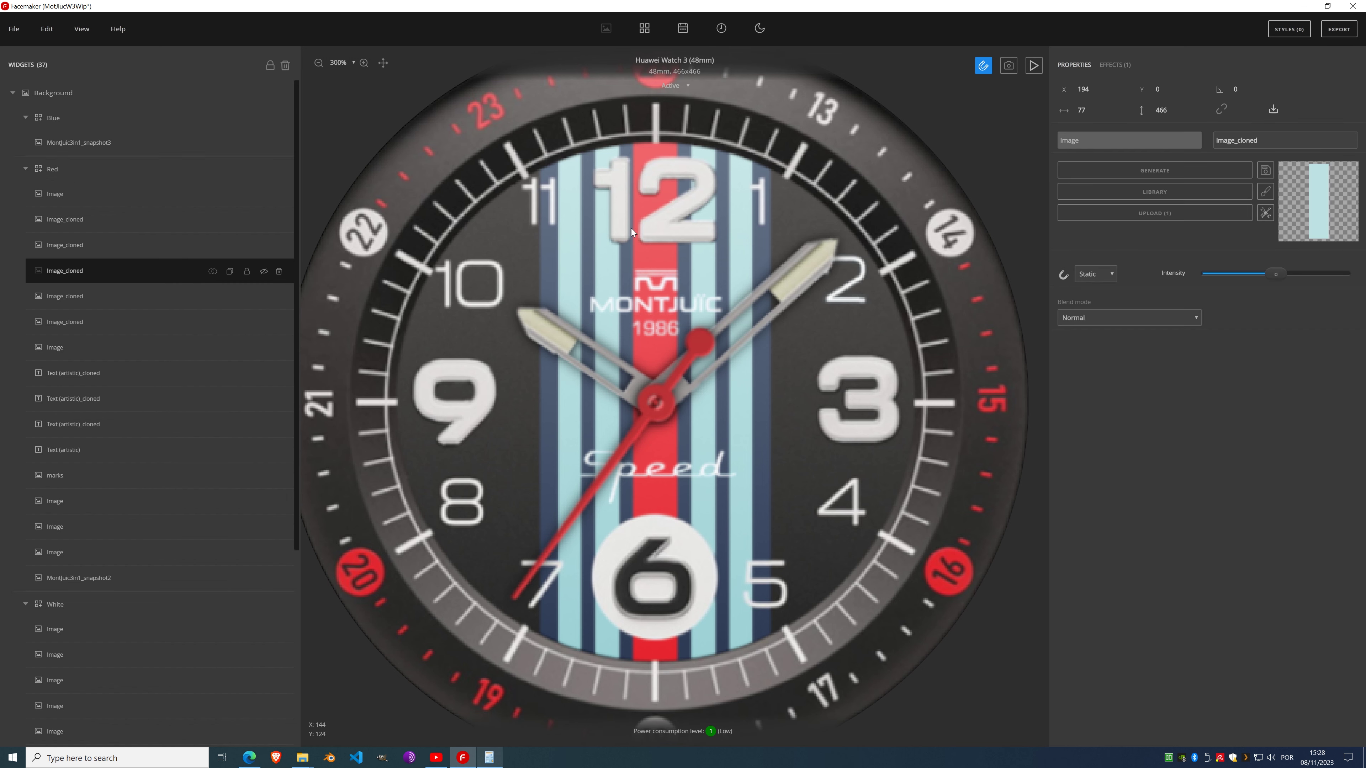
left_click(1117, 65)
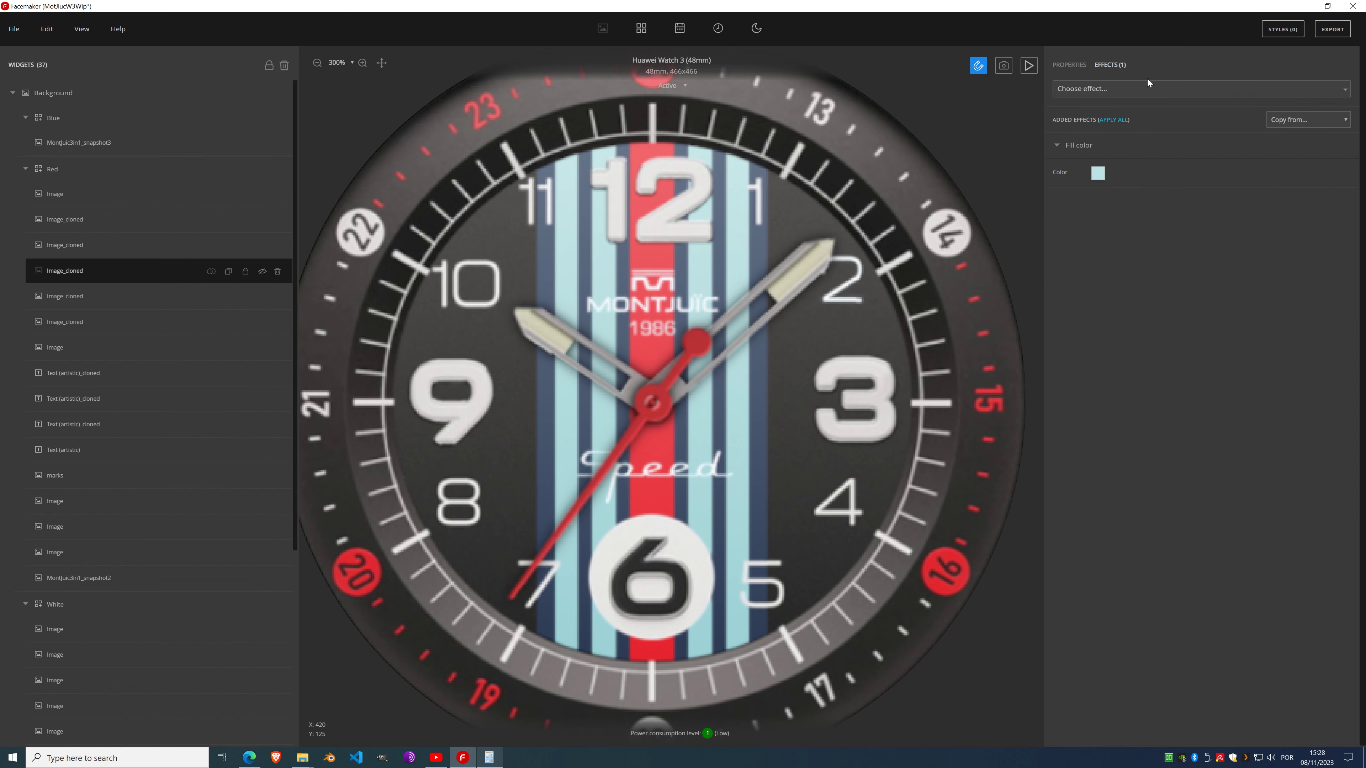
left_click(1139, 95)
left_click(1122, 160)
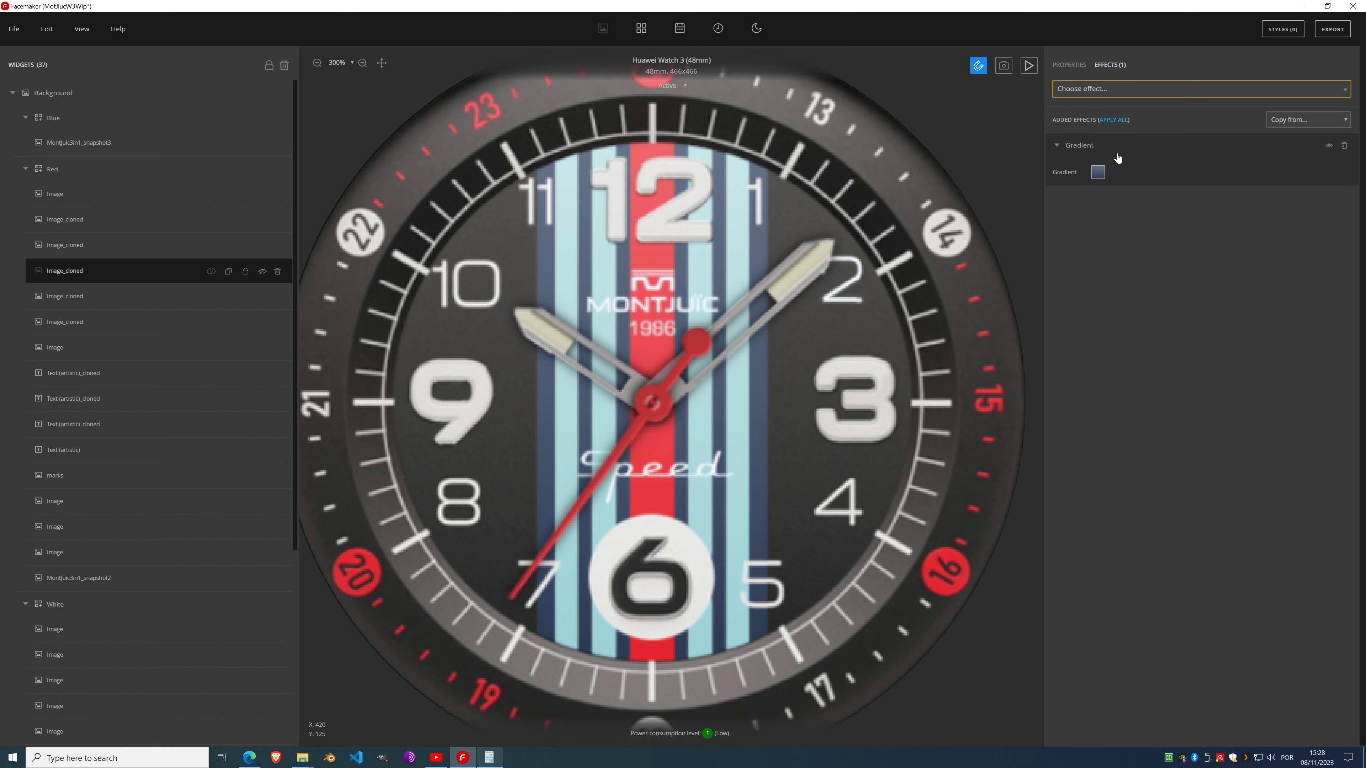
left_click(1099, 172)
left_click(280, 509)
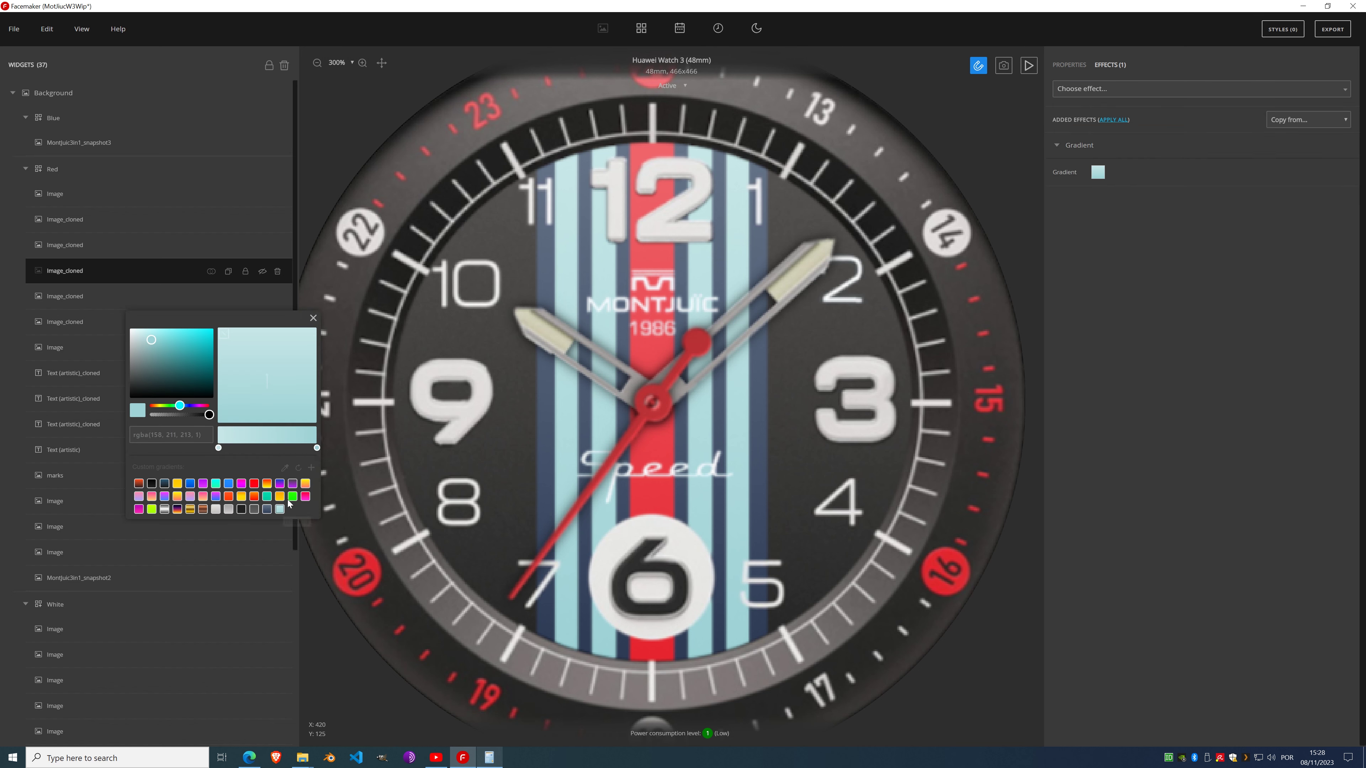
left_click(313, 318)
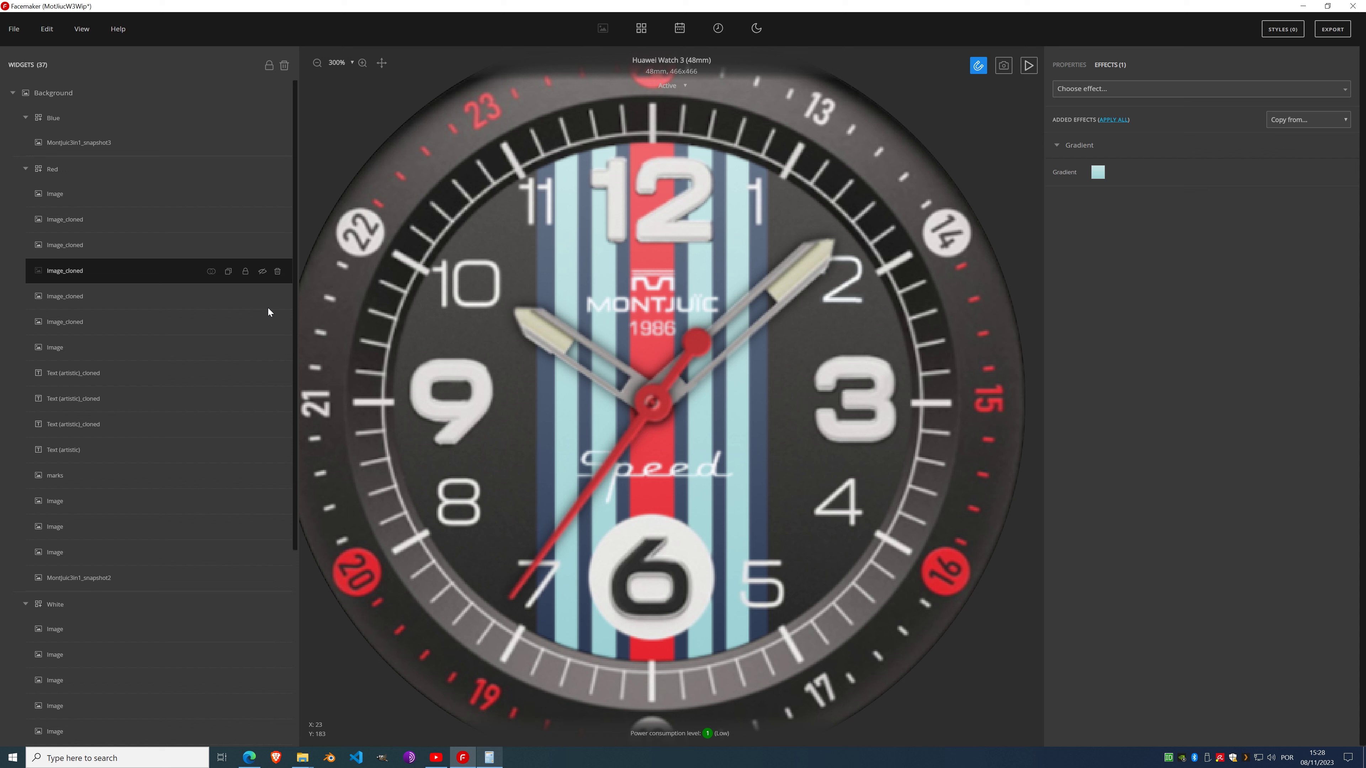
Step: Replace Fill color on the dark blue stripe layer directly above the 77-wide one with a Gradient using the saved dark blue preset
left_click(138, 249)
left_click(1112, 66)
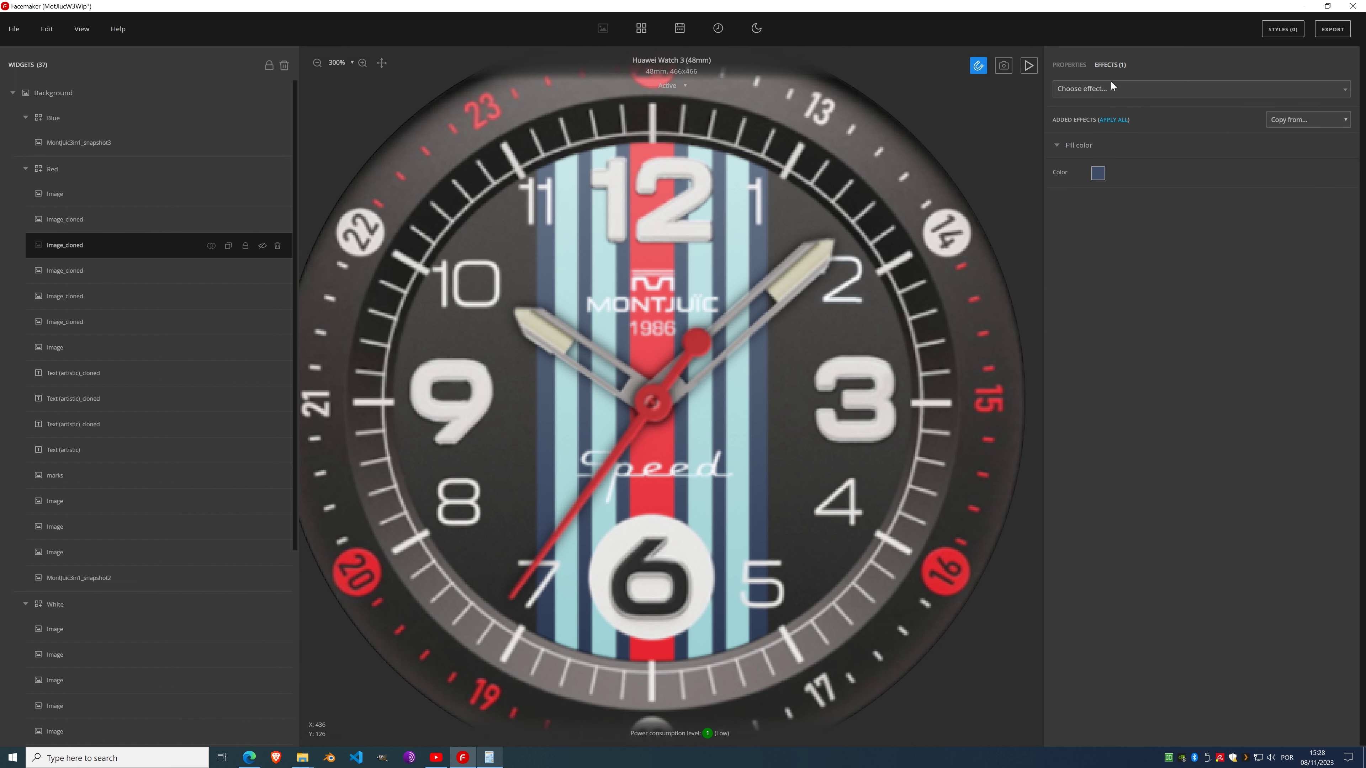
mouse_move(1108, 151)
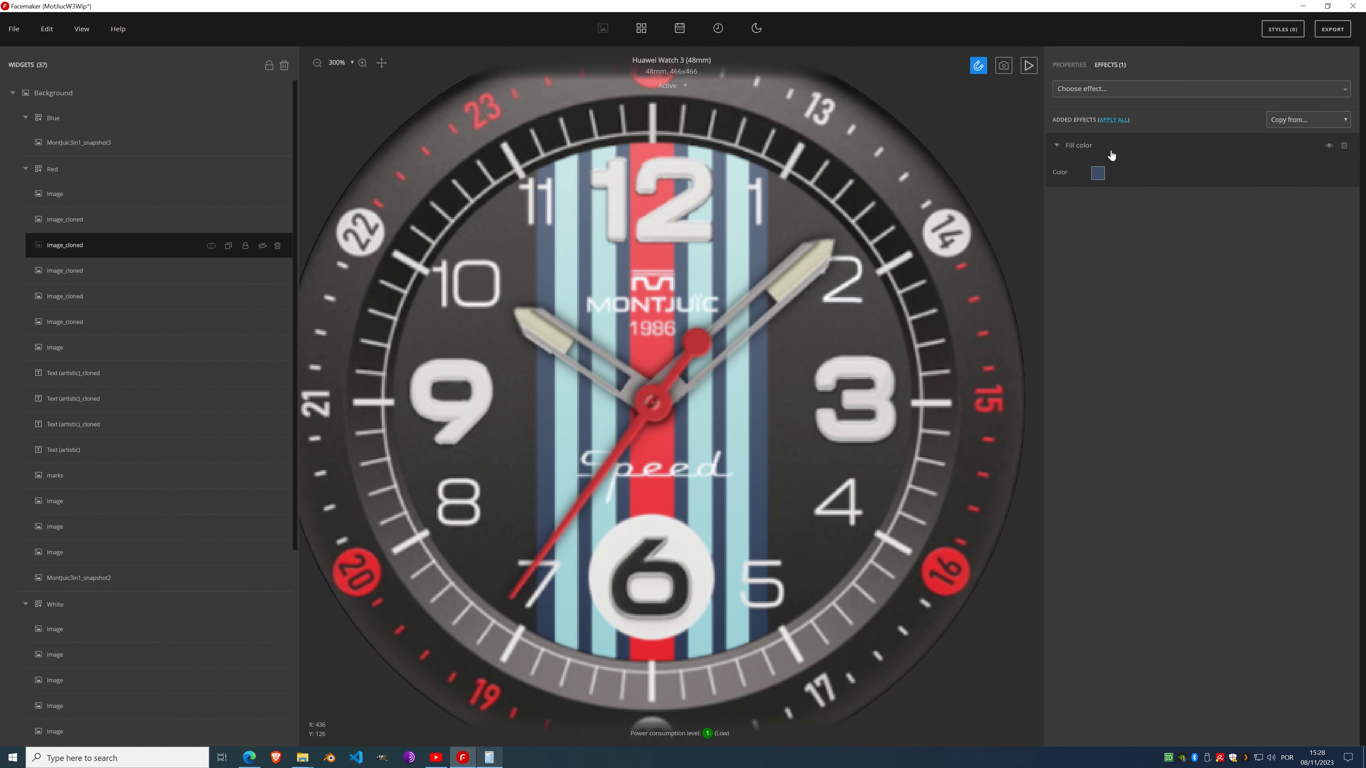
left_click(1343, 152)
left_click(1132, 89)
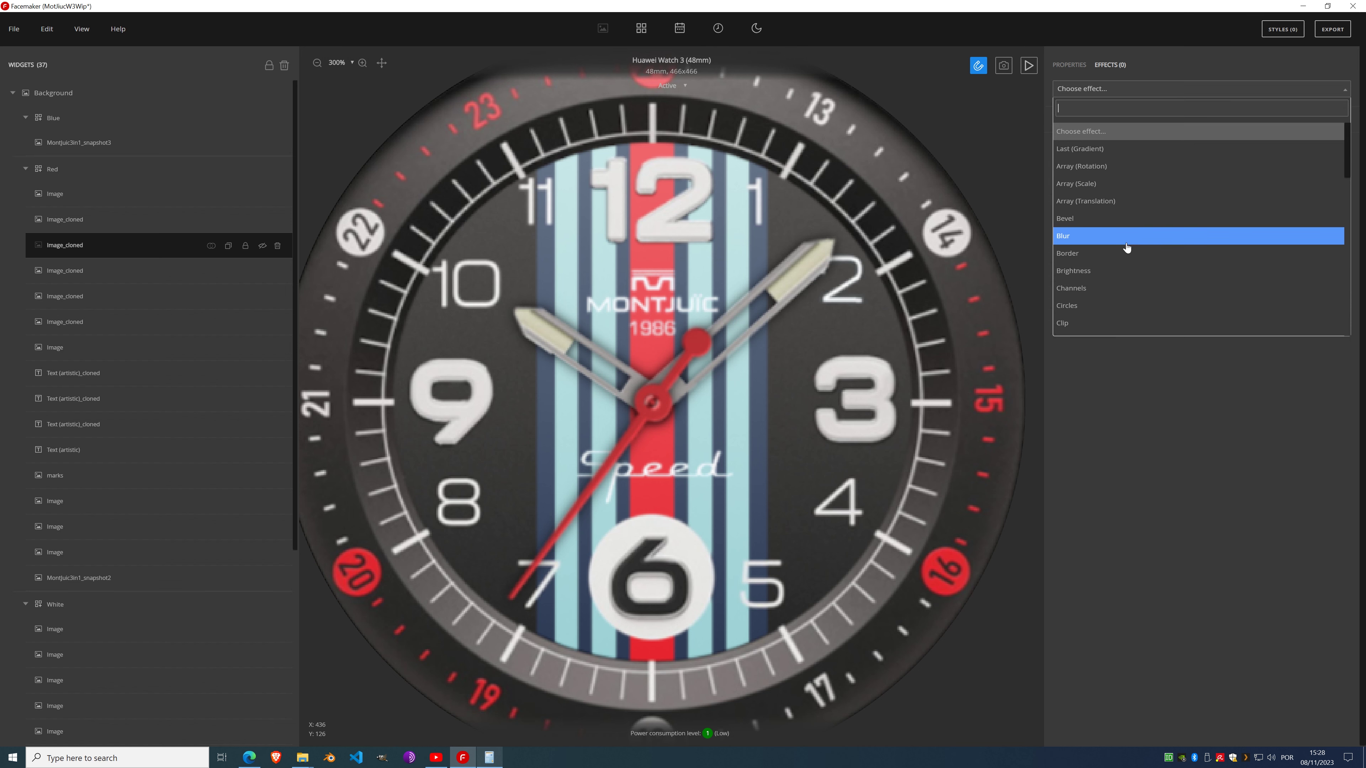
scroll(1110, 235, "down", 1)
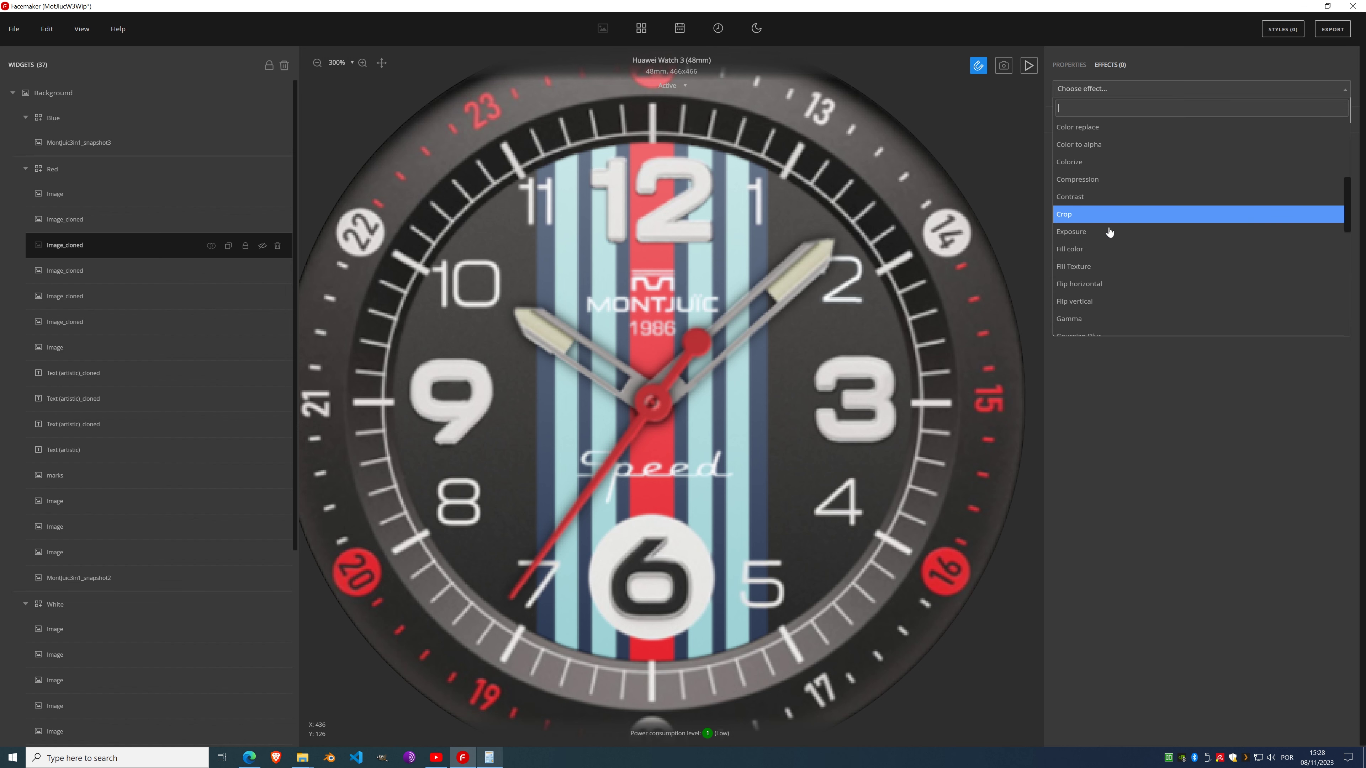
left_click(1097, 300)
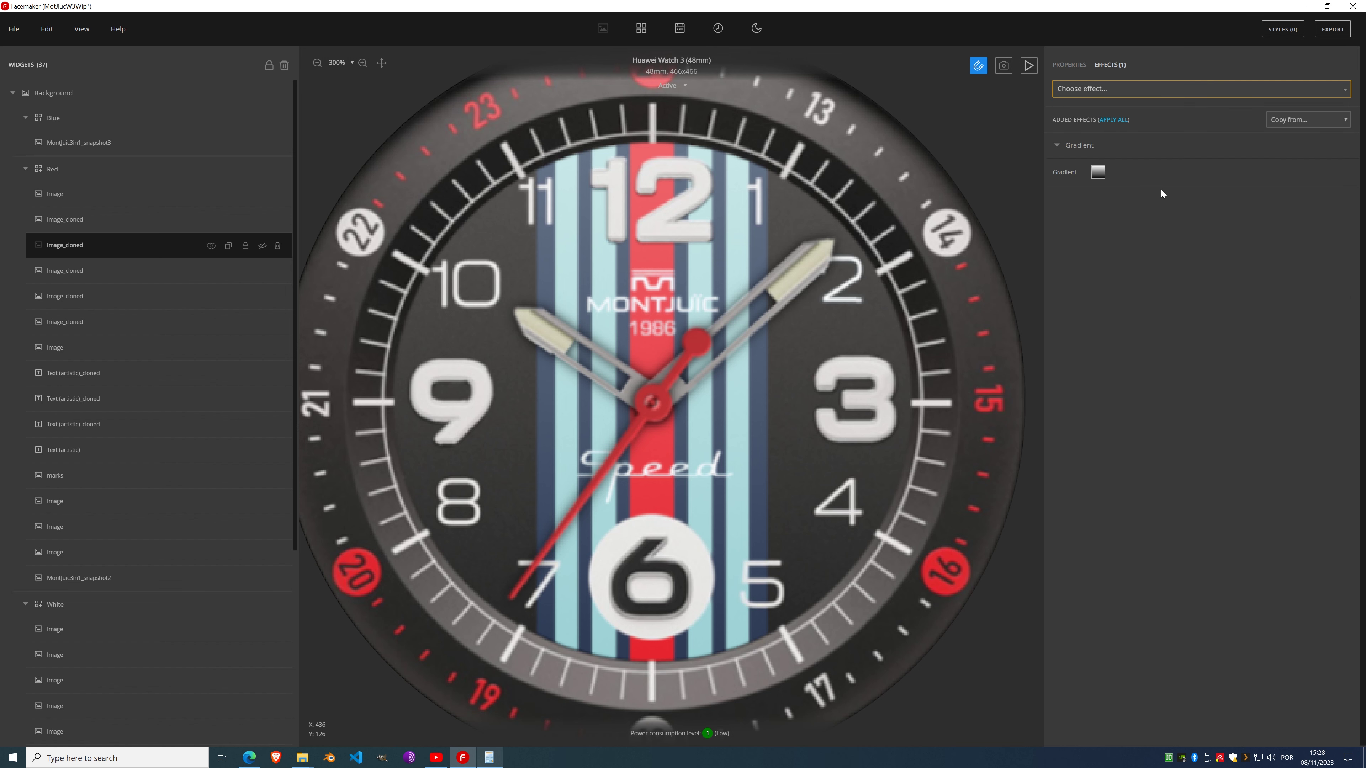
left_click(1099, 172)
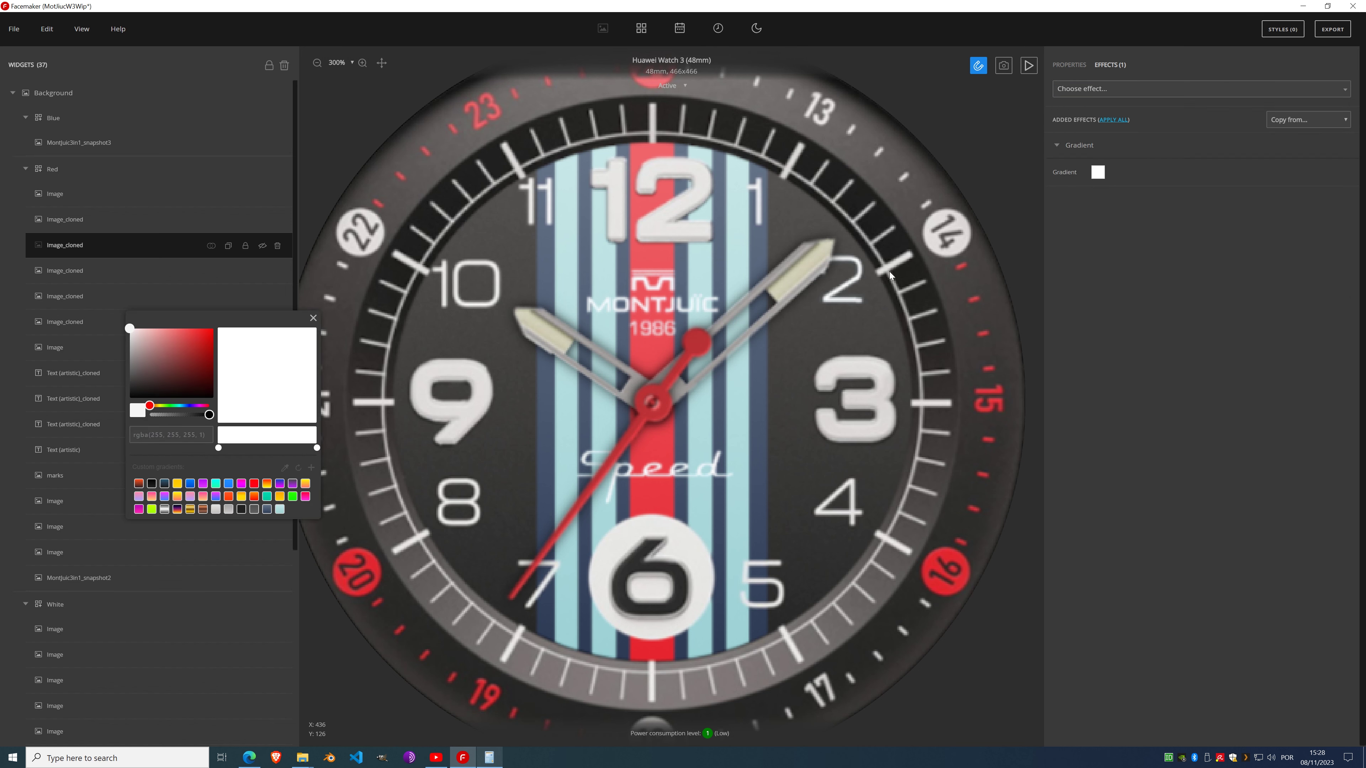
left_click(267, 509)
left_click(313, 317)
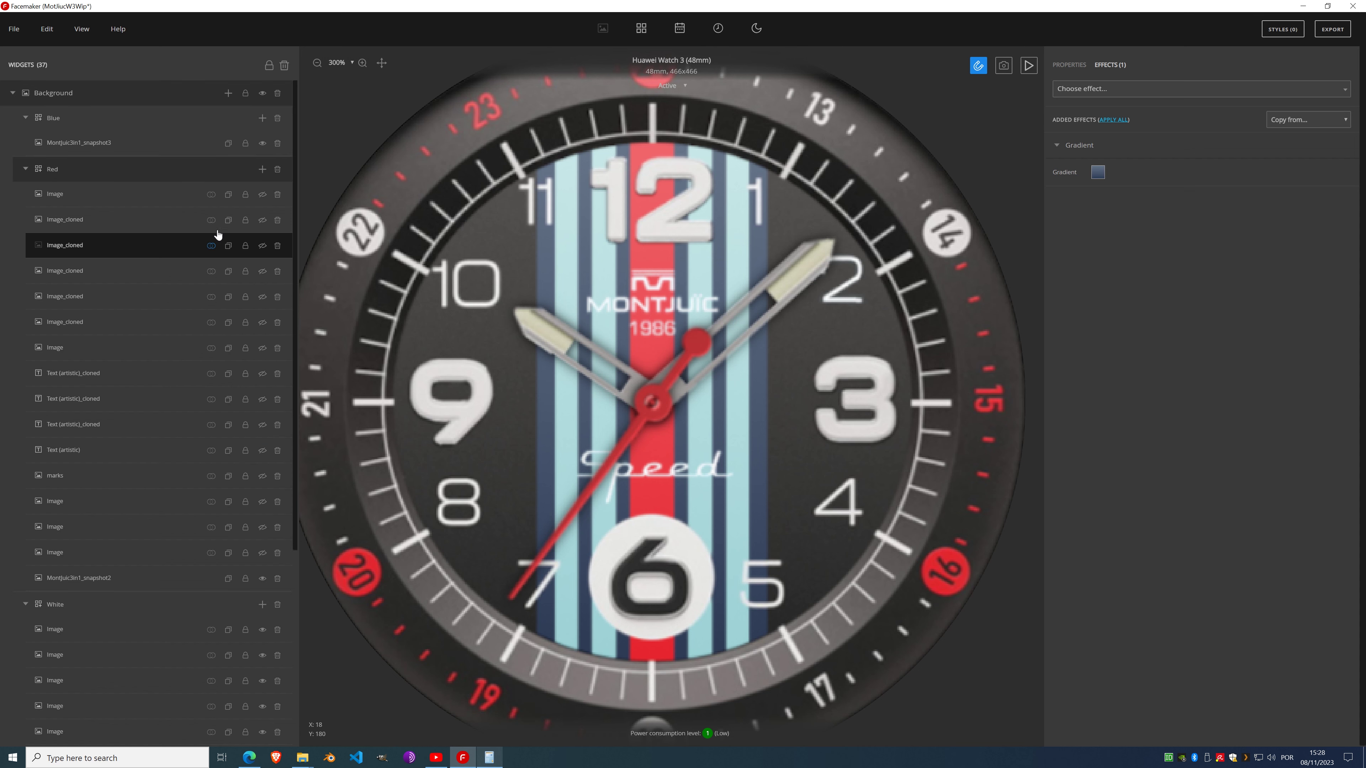
Step: Show the six stripe layers and the three cloned numeral text layers (3, 6 and 9) in the Red group
left_click(218, 221)
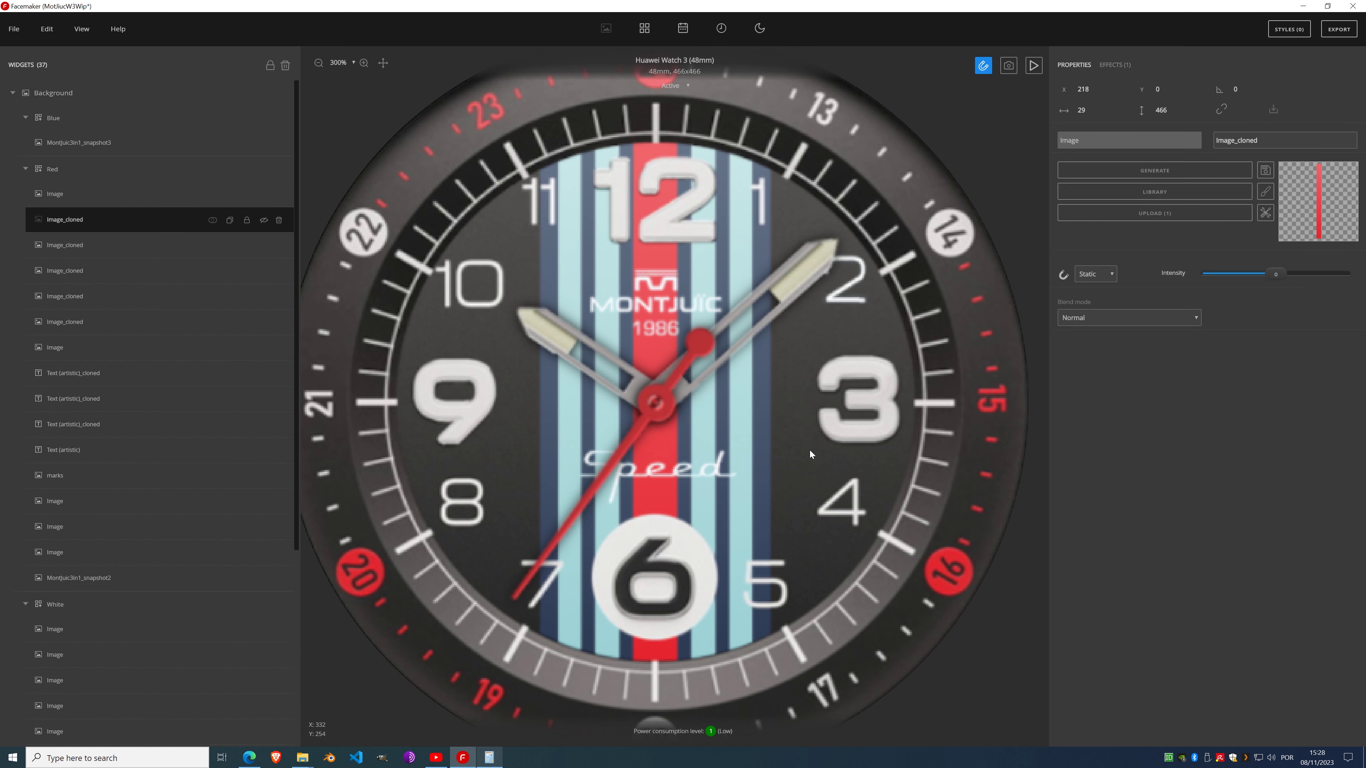
left_click(263, 220)
left_click(264, 246)
left_click(263, 271)
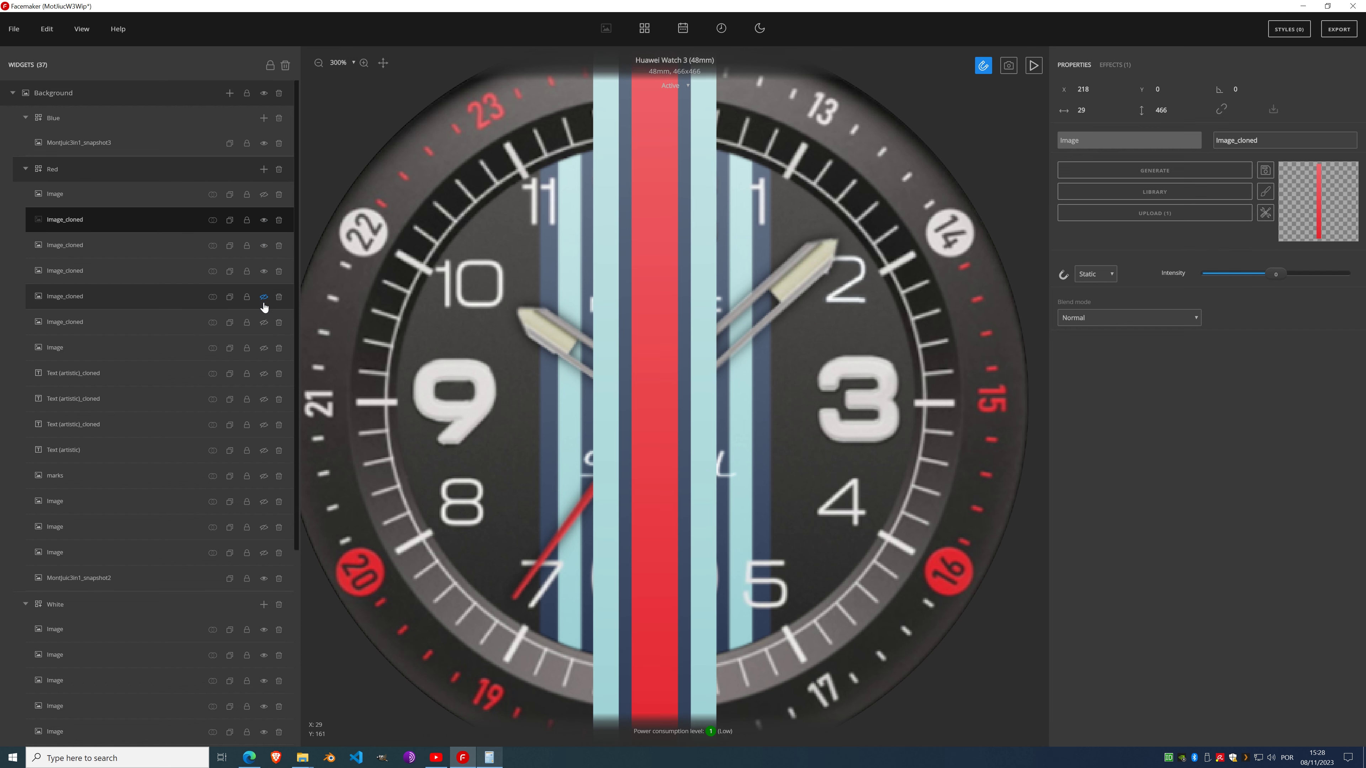
left_click(263, 297)
left_click(264, 322)
left_click(264, 348)
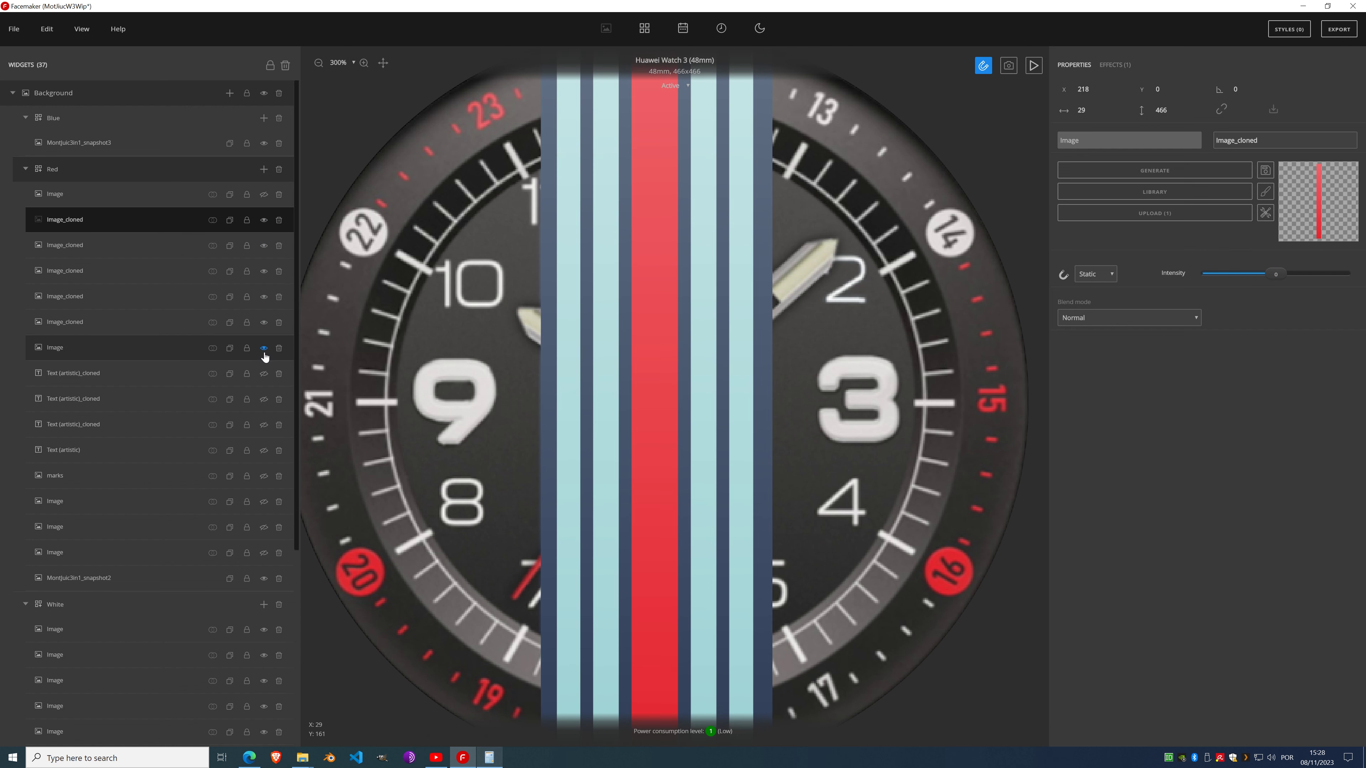
left_click(263, 374)
left_click(263, 399)
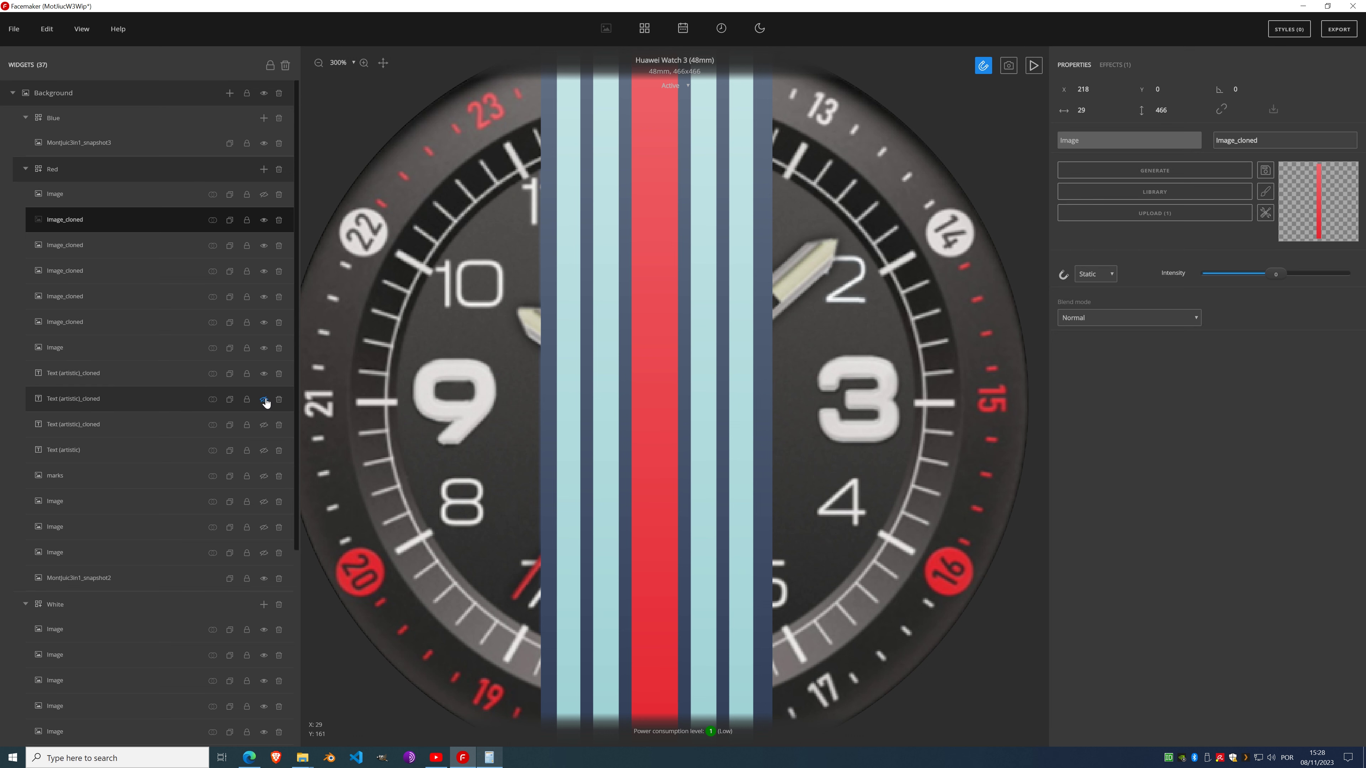
left_click(264, 425)
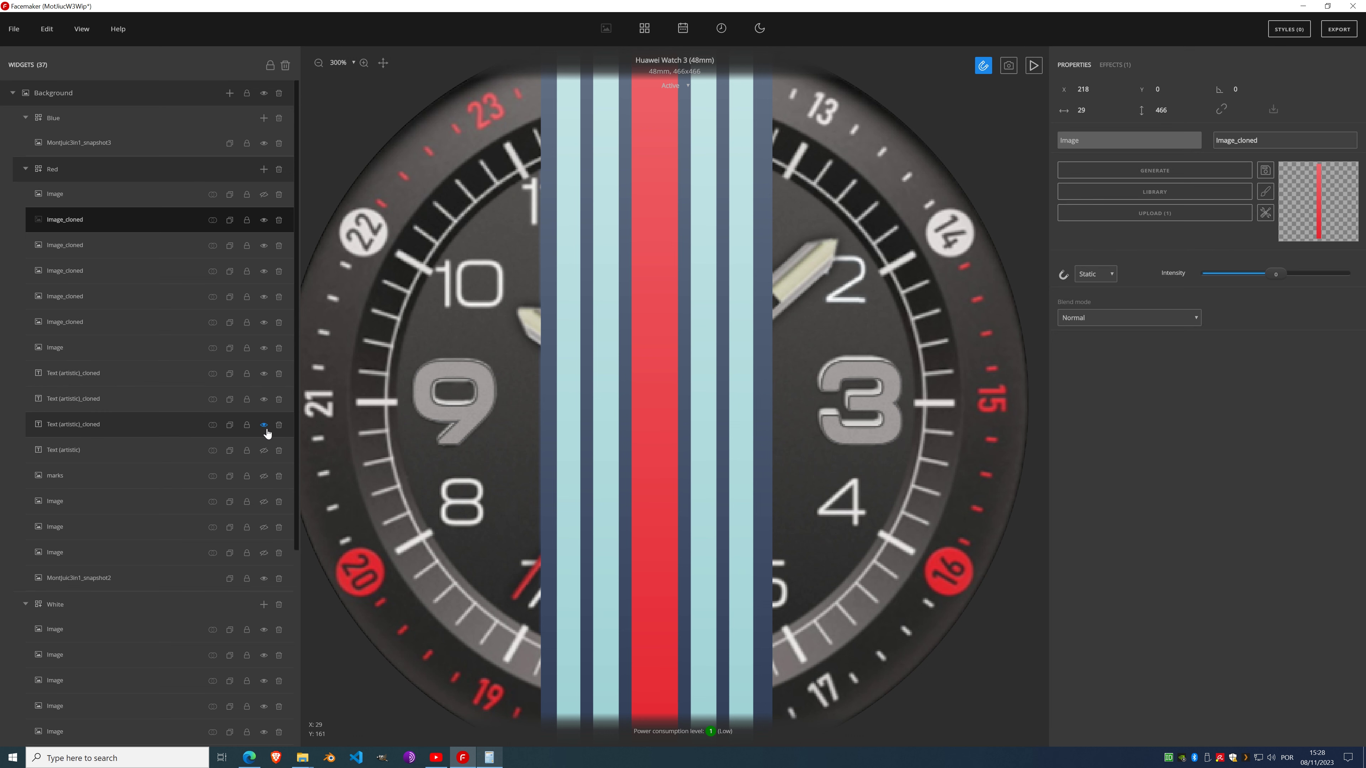
Step: Move the 6 numeral layer to the front of the Red group and show the white disc layer behind it
left_click(85, 350)
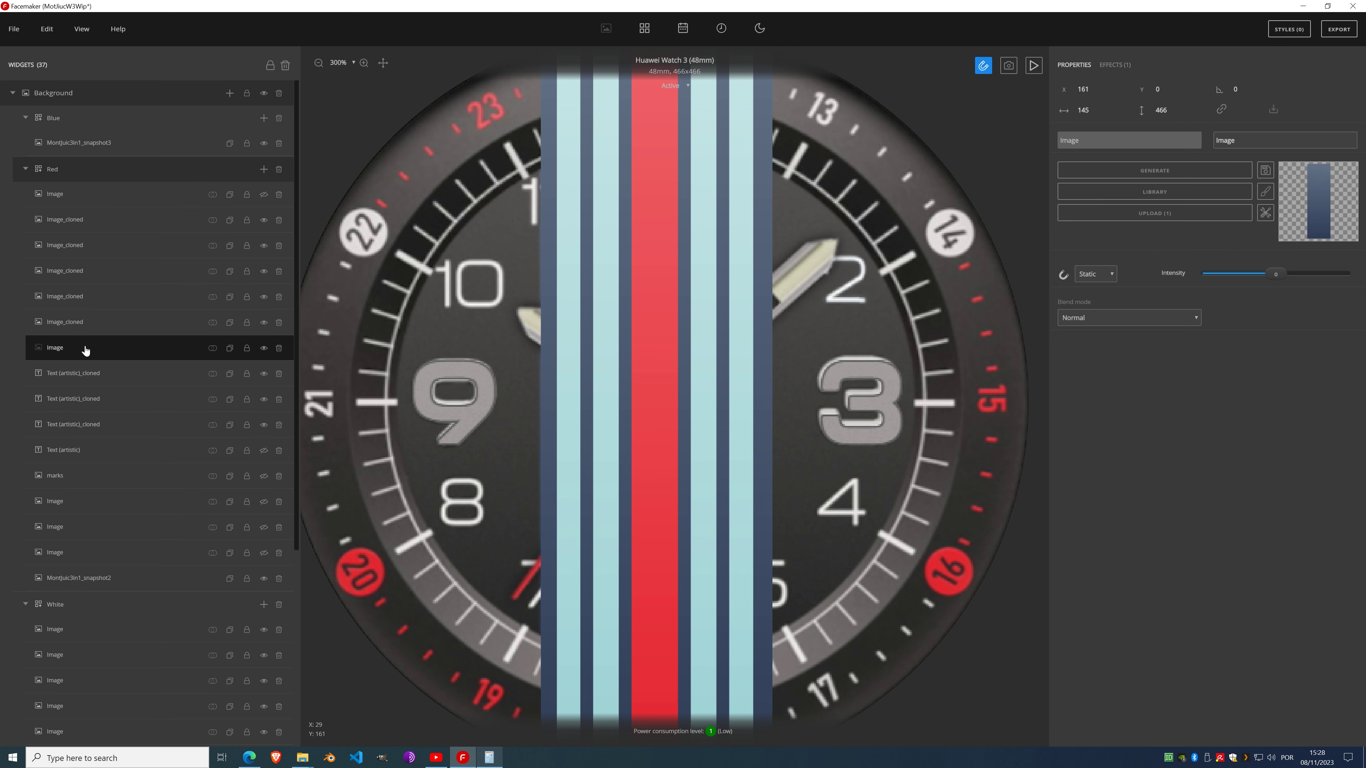
left_click(97, 372)
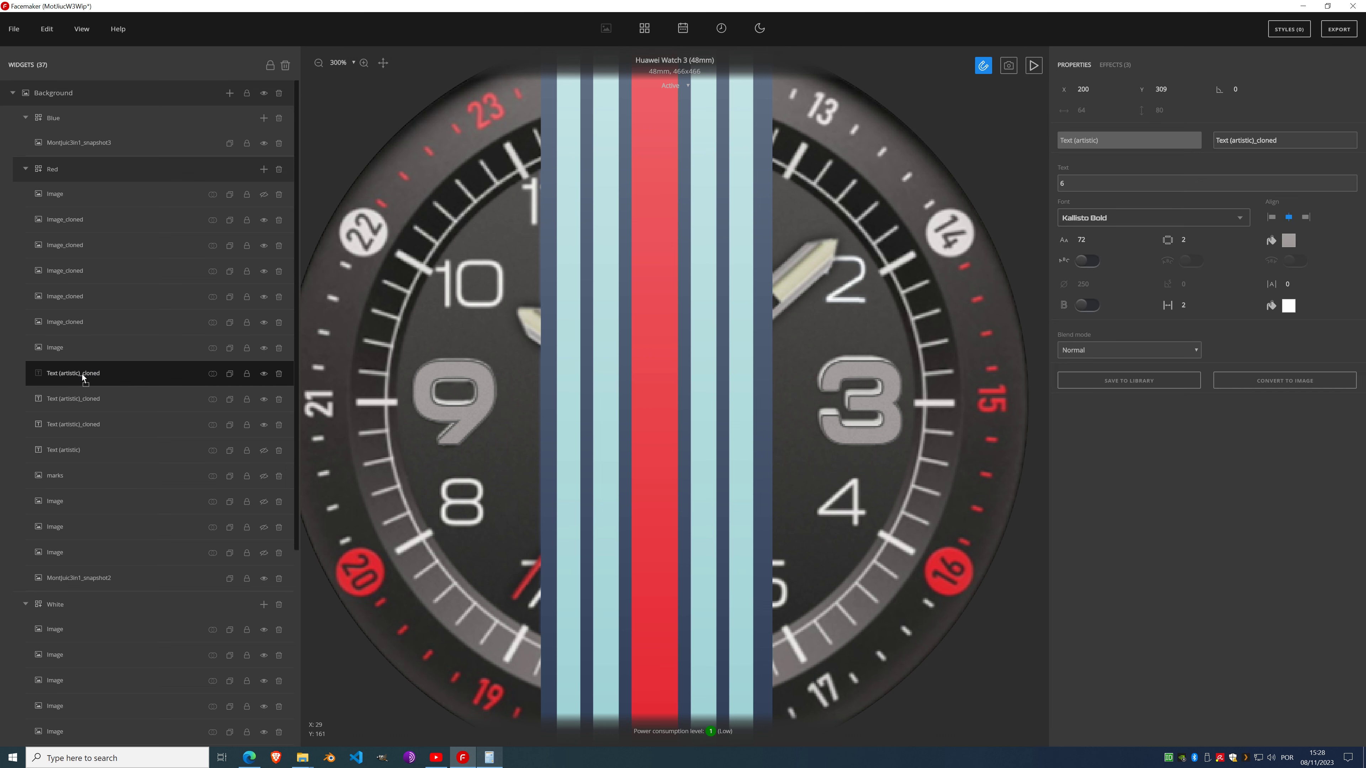
left_click_drag(82, 374, 88, 195)
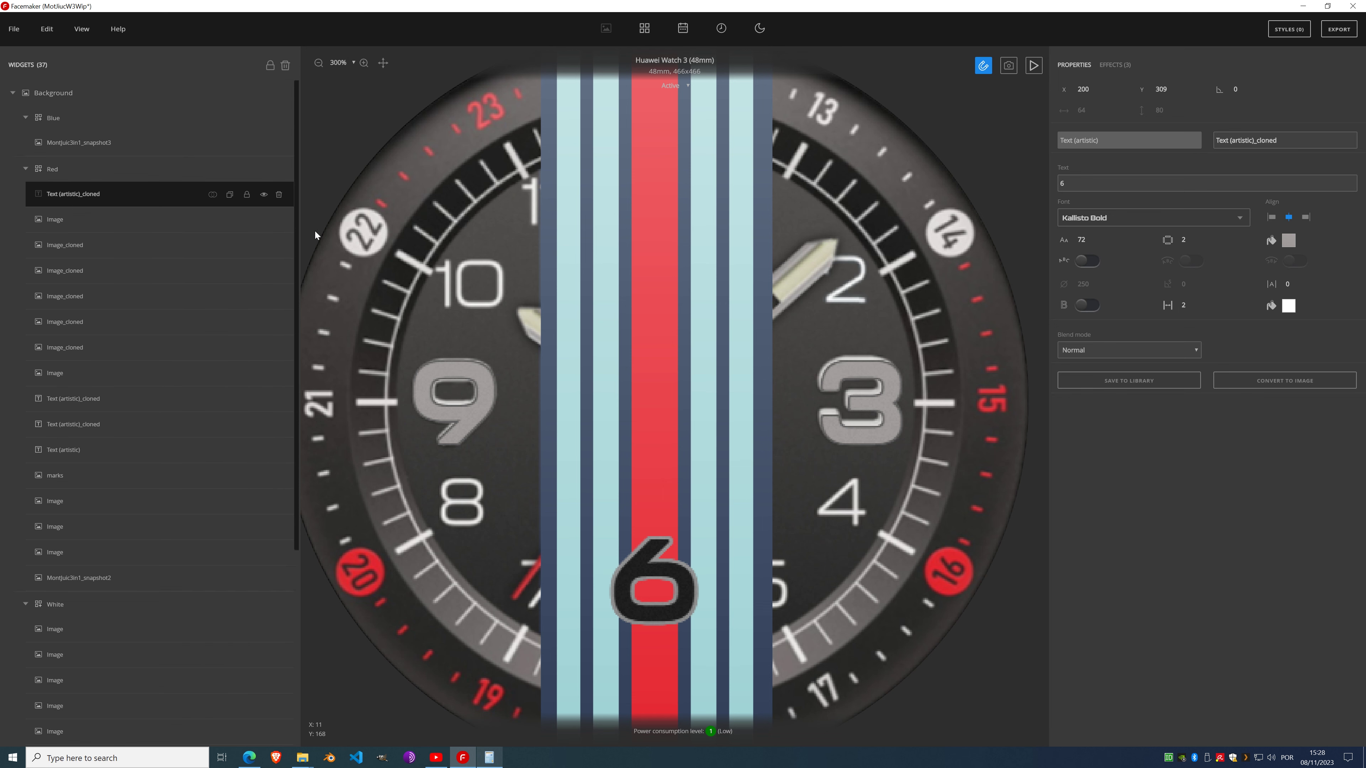
left_click(264, 221)
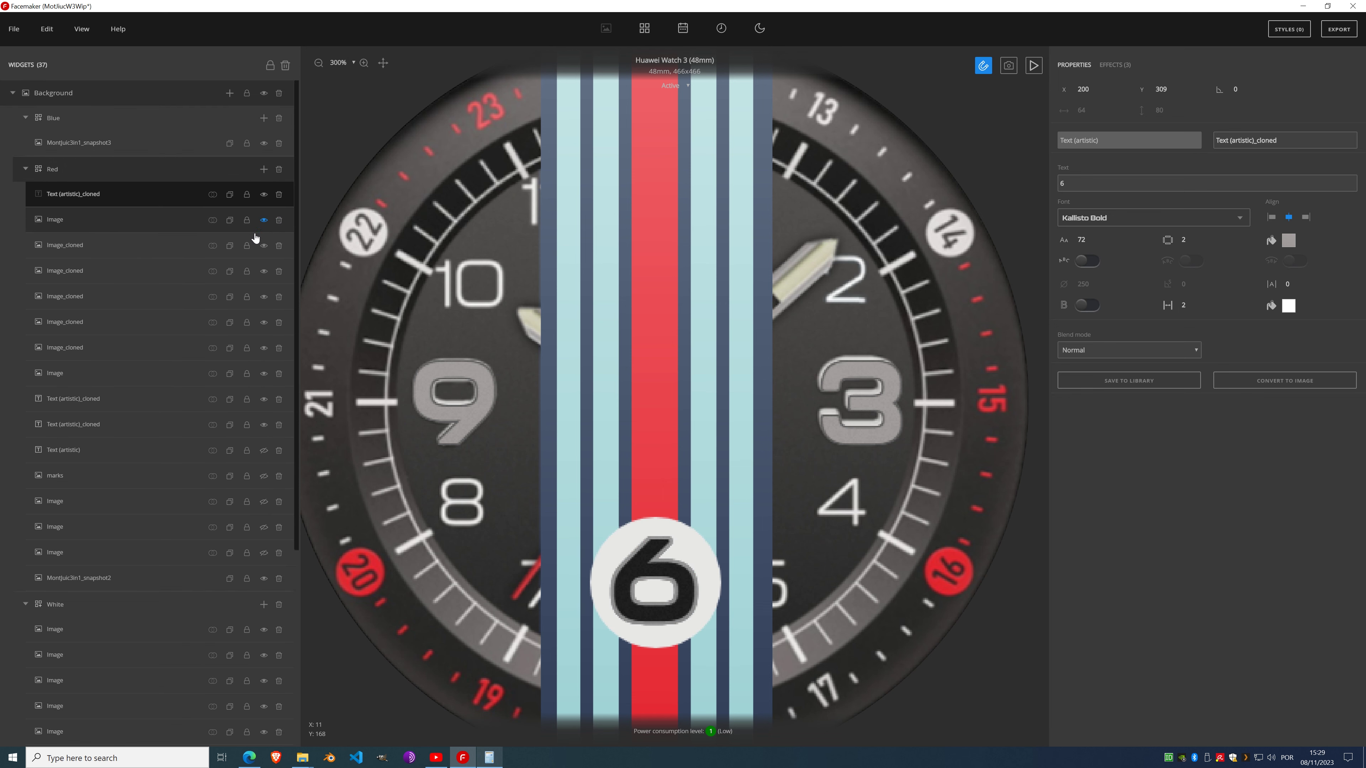
Step: Move the 9, 3 and 12 numeral layers to the front of the Red group and show the 12
left_click(87, 403)
left_click_drag(91, 404, 84, 195)
left_click_drag(91, 430, 79, 189)
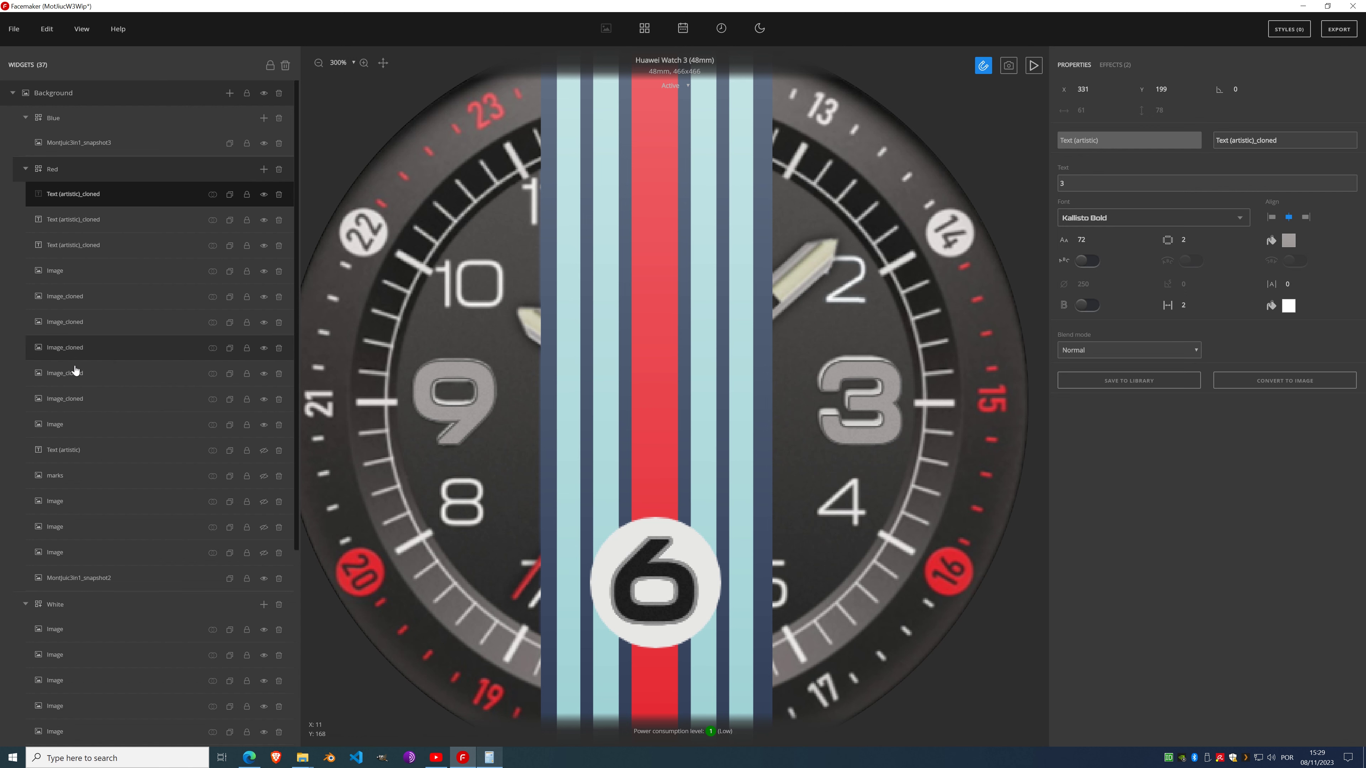
left_click(78, 451)
left_click_drag(78, 451, 78, 194)
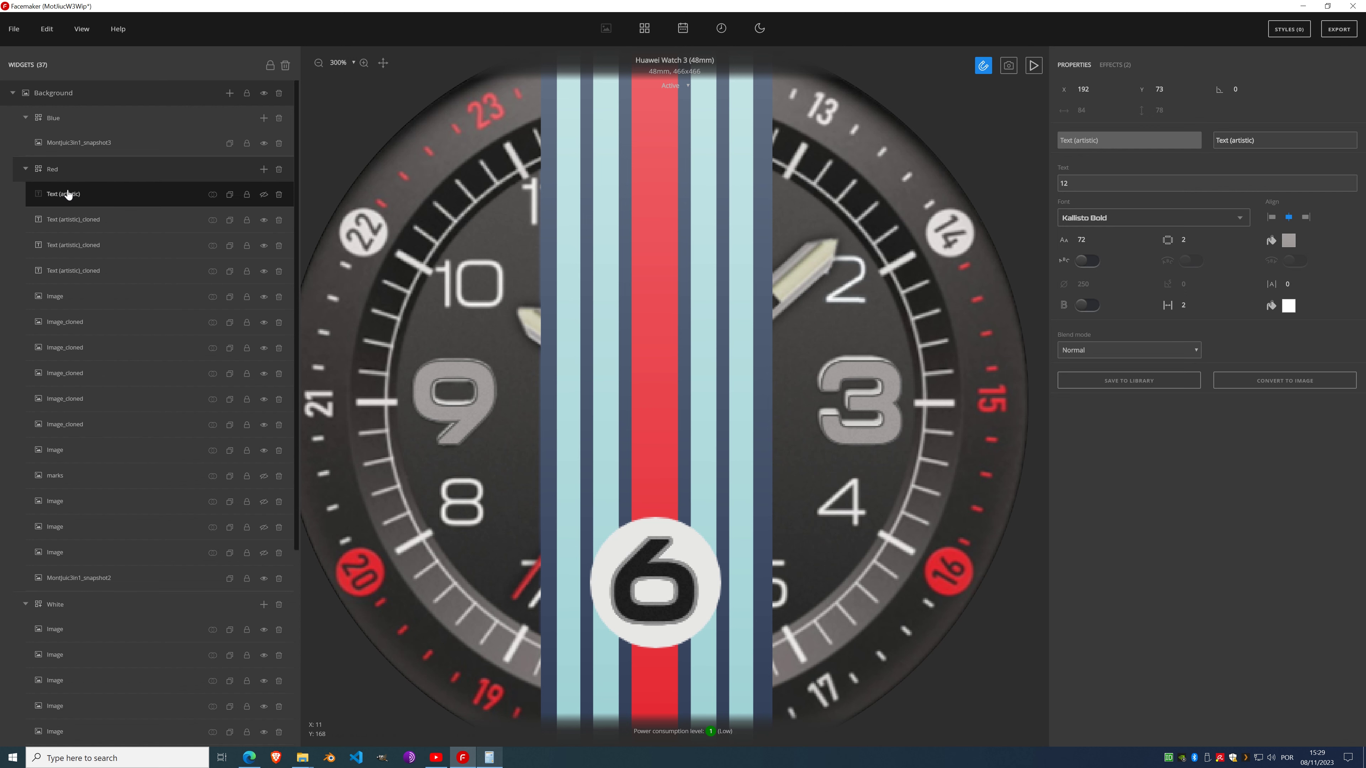
left_click(264, 194)
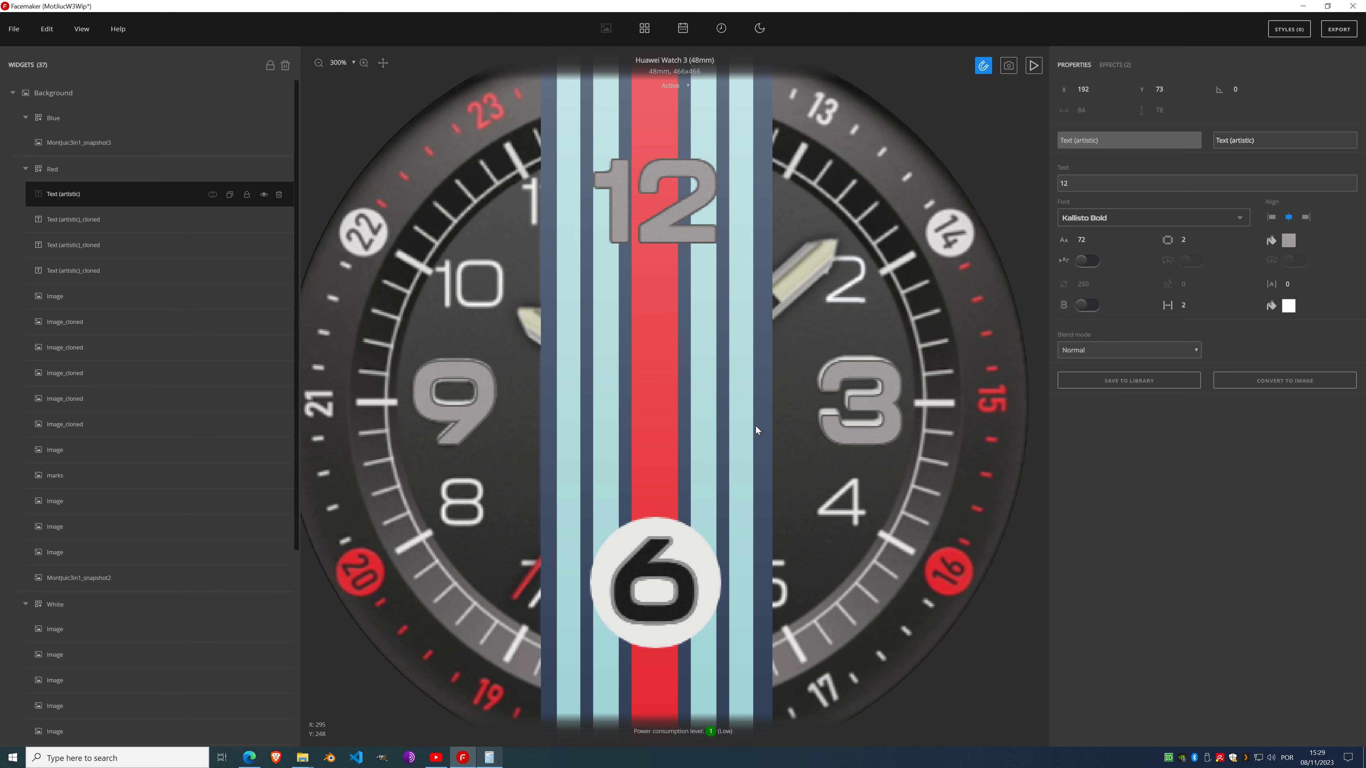
Step: Show the marks layer and the three background Image layers beneath it in the Red group
scroll(679, 435, "down", 2)
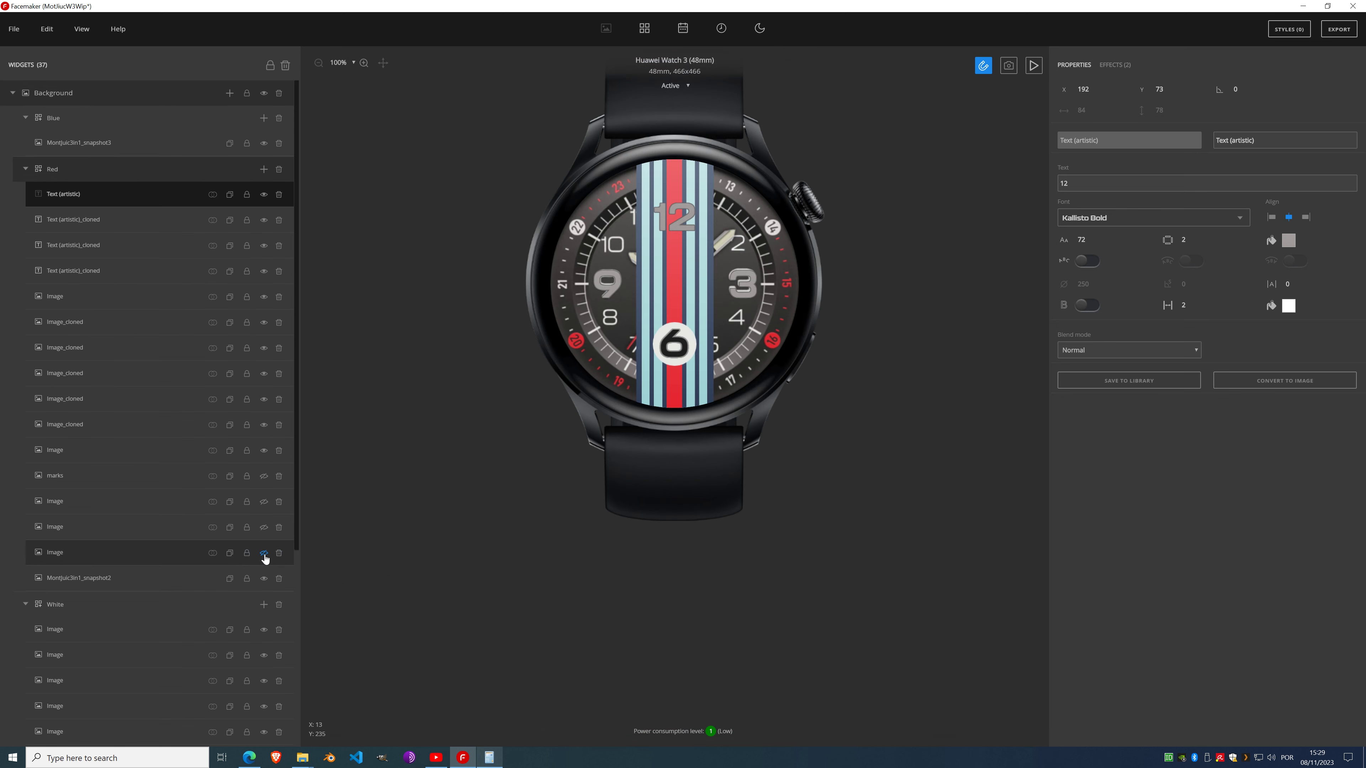
left_click(264, 554)
left_click(264, 529)
left_click(263, 502)
left_click(264, 478)
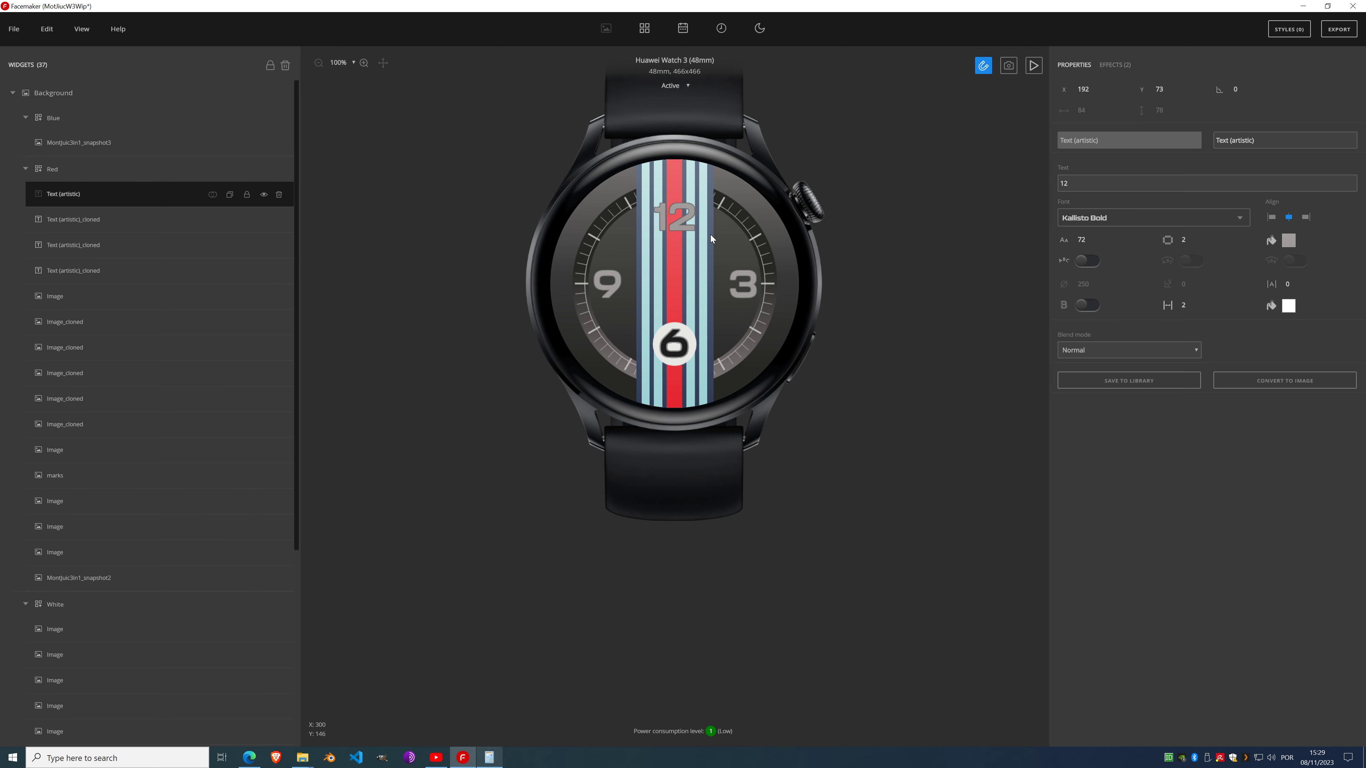
scroll(699, 258, "up", 2)
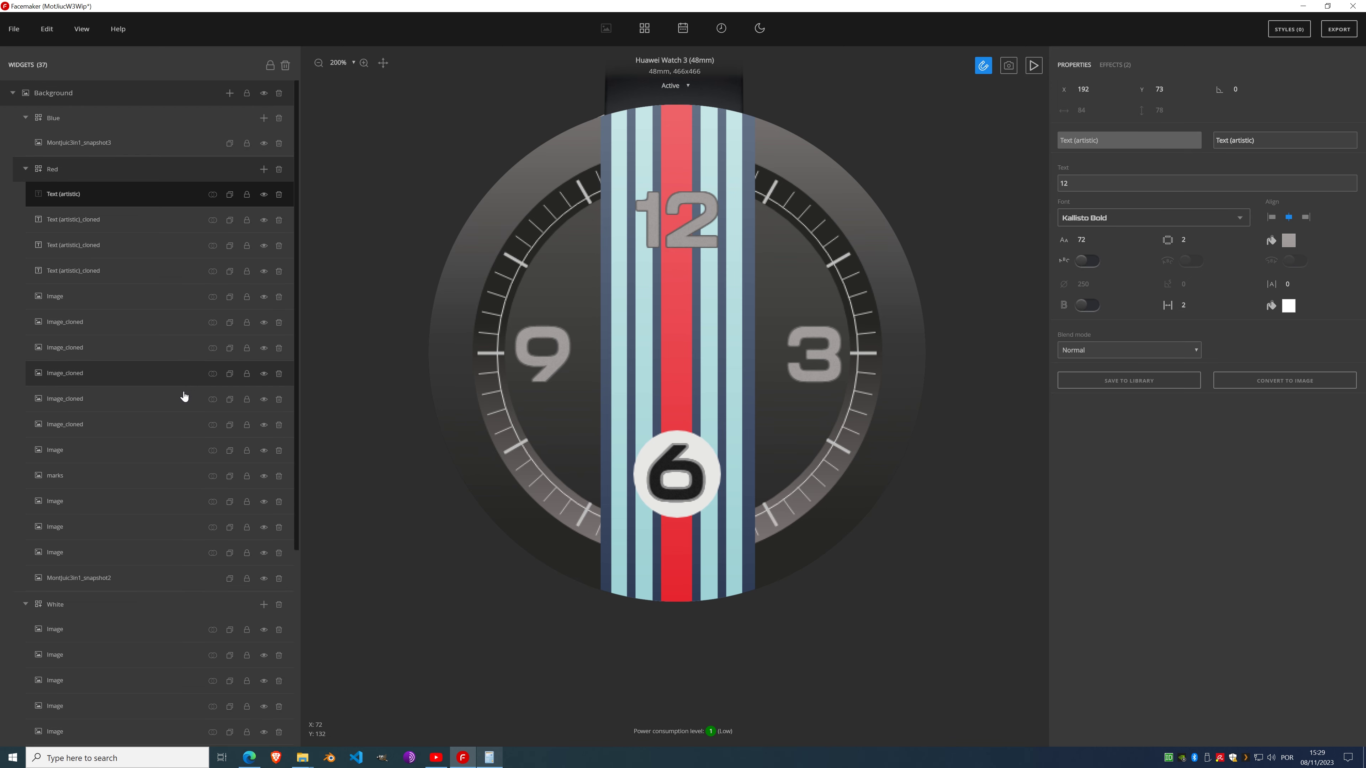
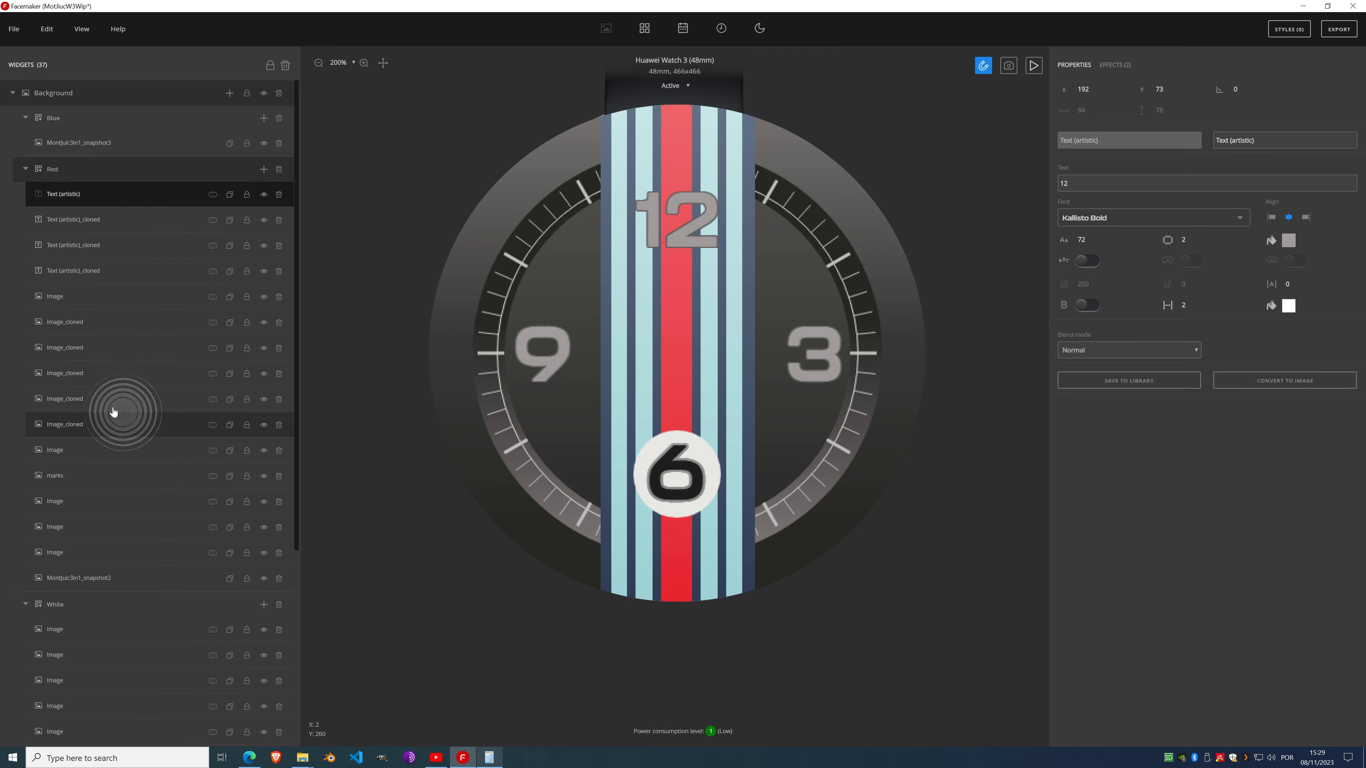
Step: Copy the Red group's six stripe layers, from the red centre stripe to the widest dark blue one, into the Blue group
left_click(79, 299)
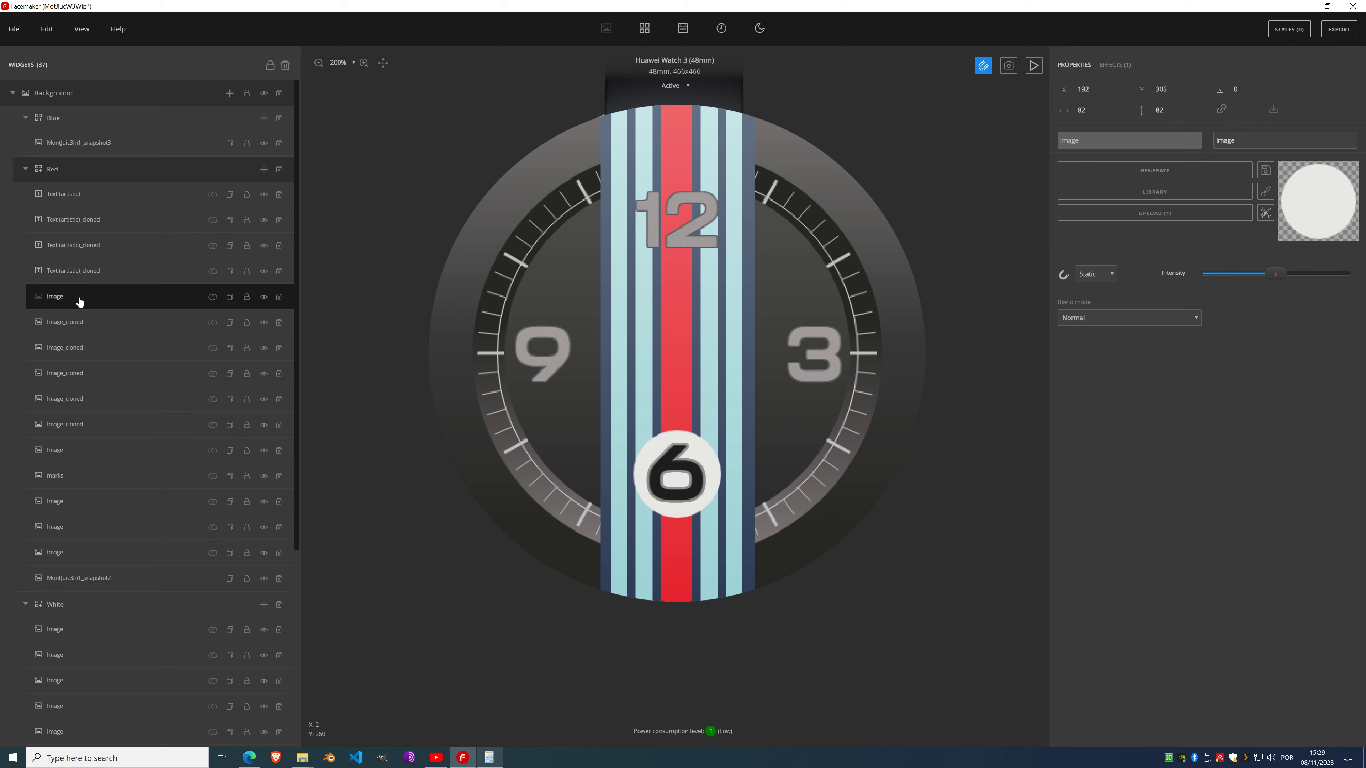
left_click(82, 327)
left_click(87, 354)
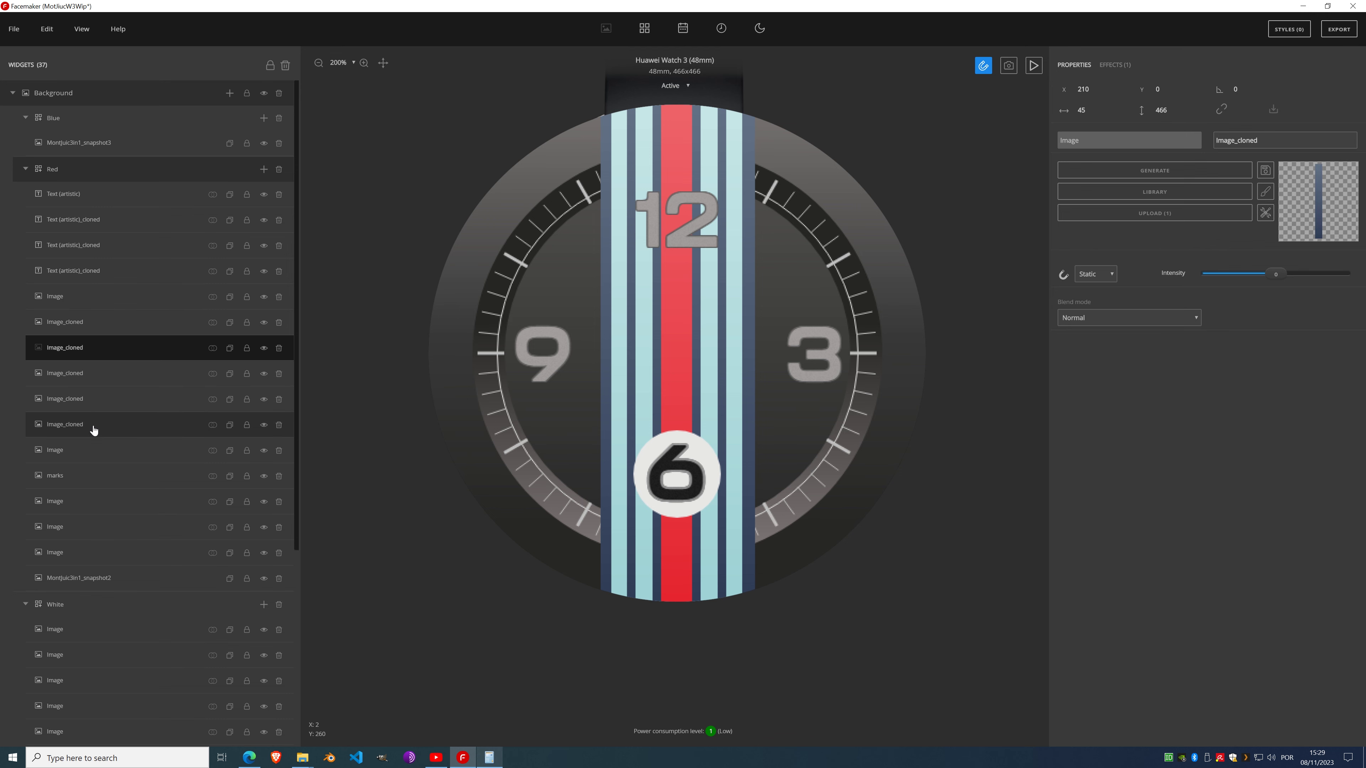
left_click(92, 454)
left_click_drag(92, 454, 88, 330)
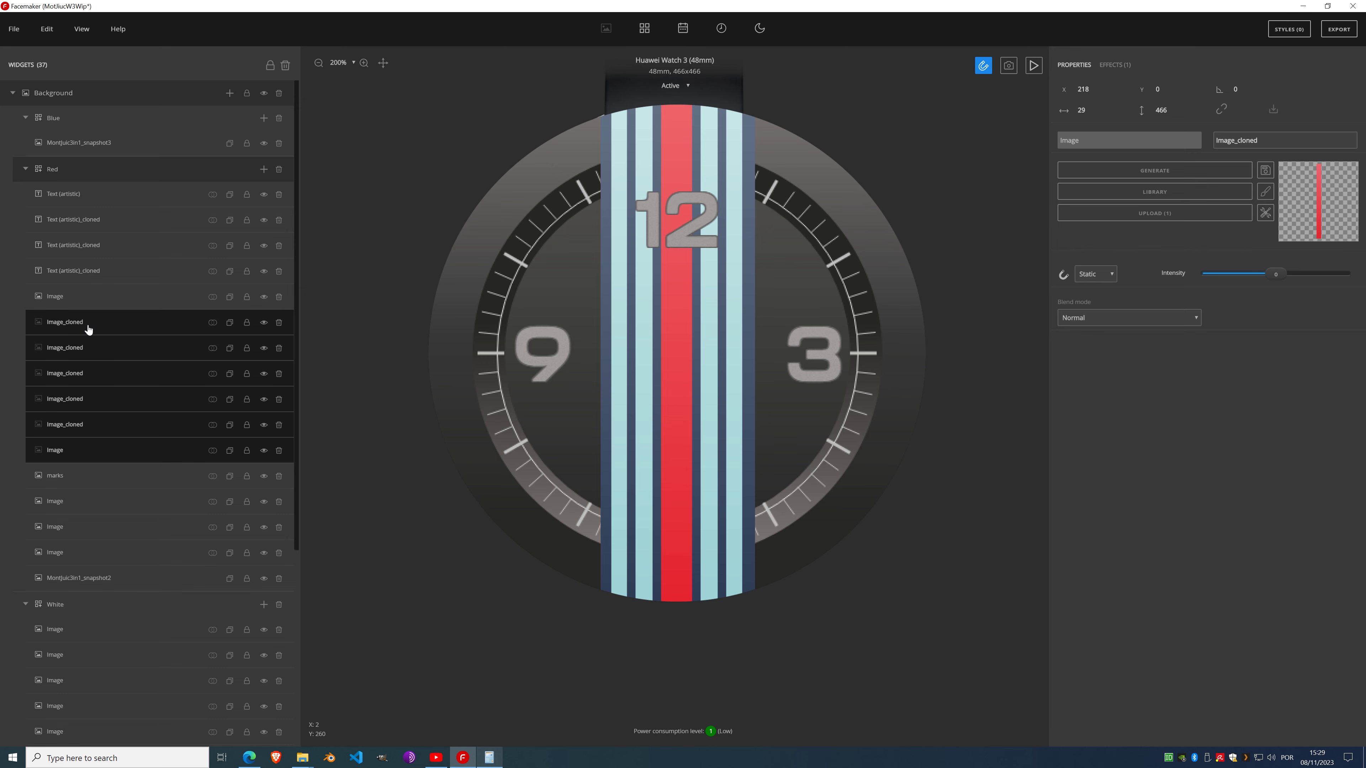
left_click(90, 123)
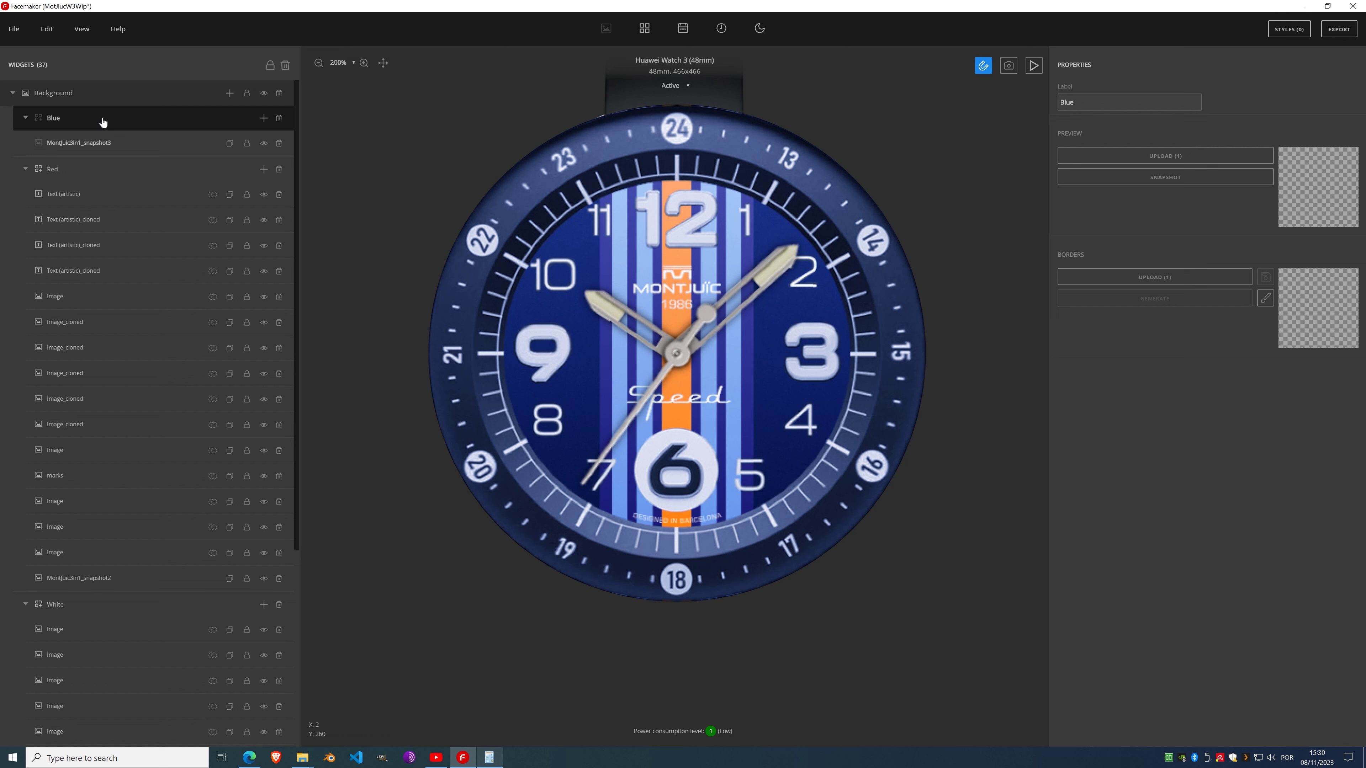
key("ctrl+v")
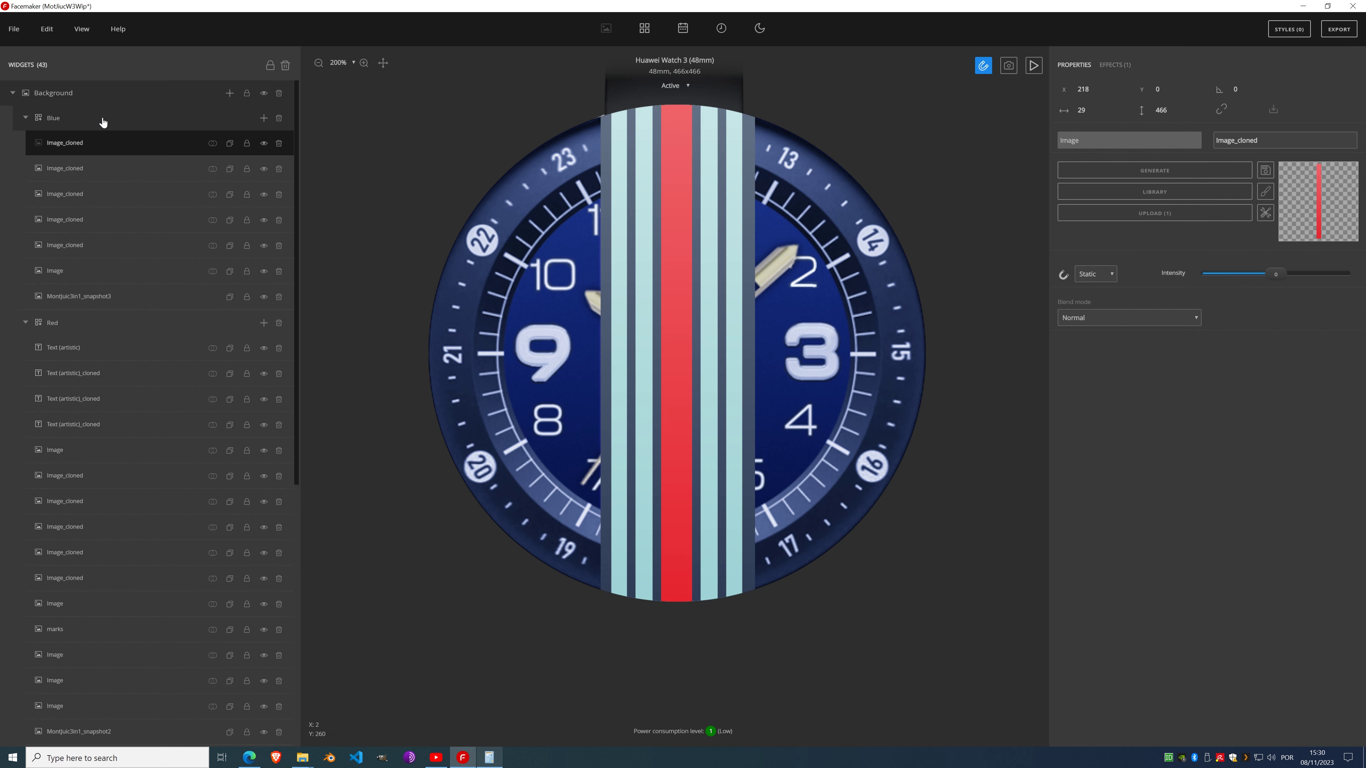
Step: Hide the six pasted stripe layers in the Blue group to expose the reference photo, and select the widest dark blue stripe
left_click(263, 142)
left_click(264, 168)
left_click(264, 195)
left_click(264, 220)
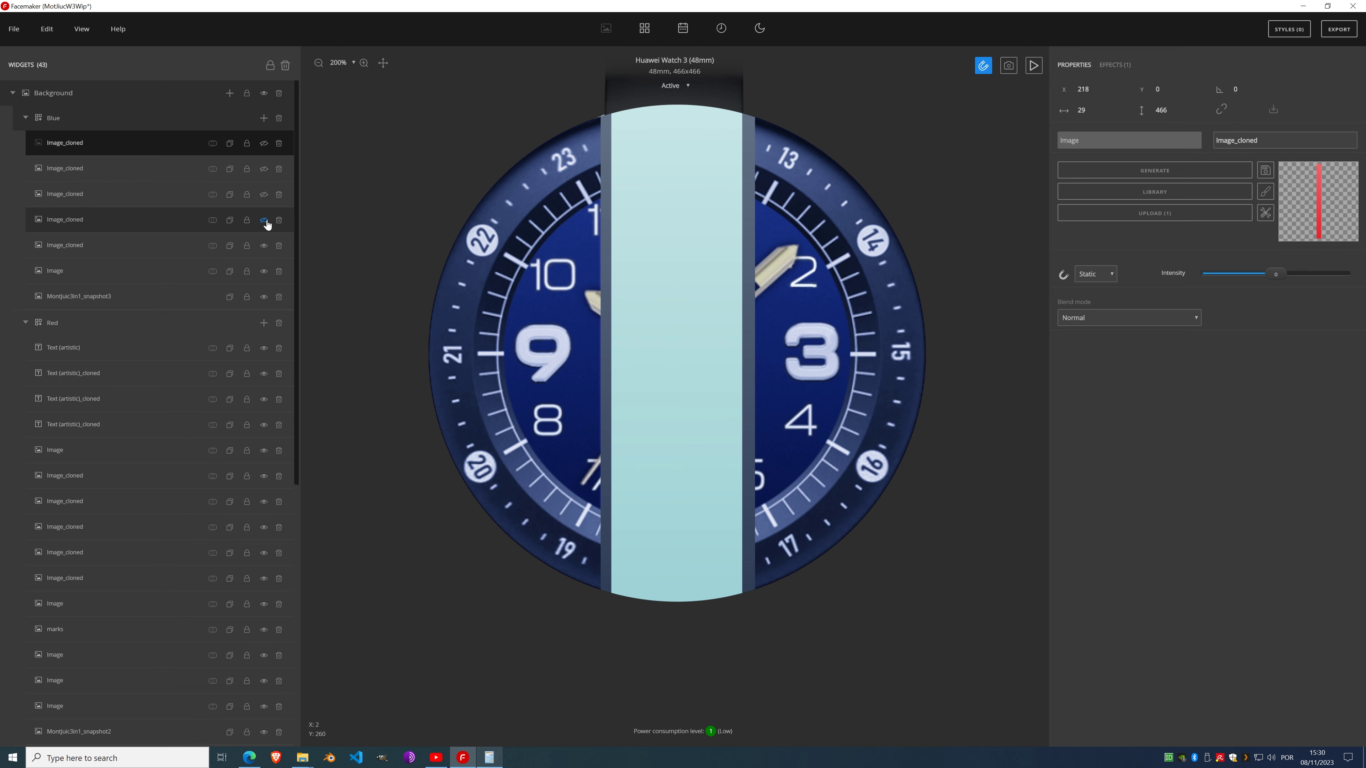
left_click(263, 246)
left_click(263, 271)
left_click(133, 273)
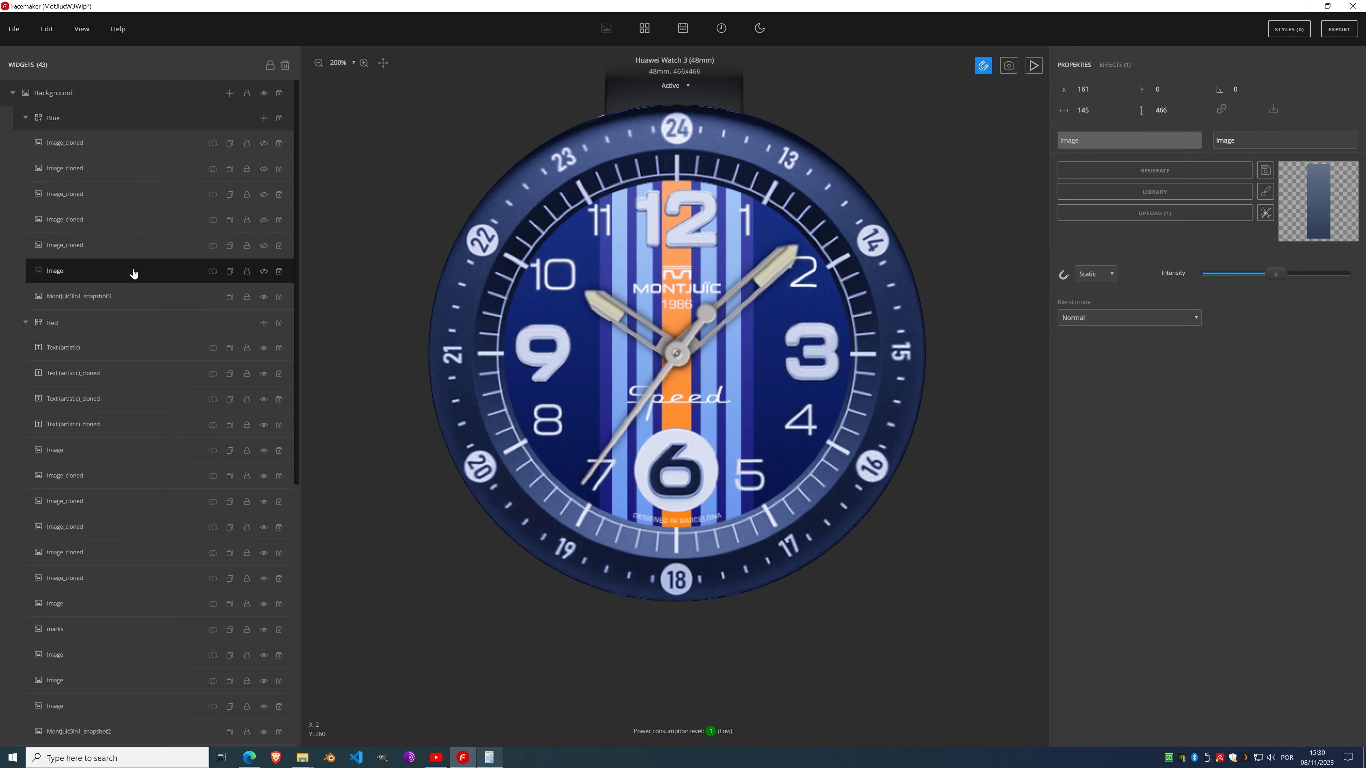
Step: Recolour the widest Blue stripe's gradient with dark blues sampled from the lower and upper ends of the reference stripe, and save it as a preset
left_click(1112, 66)
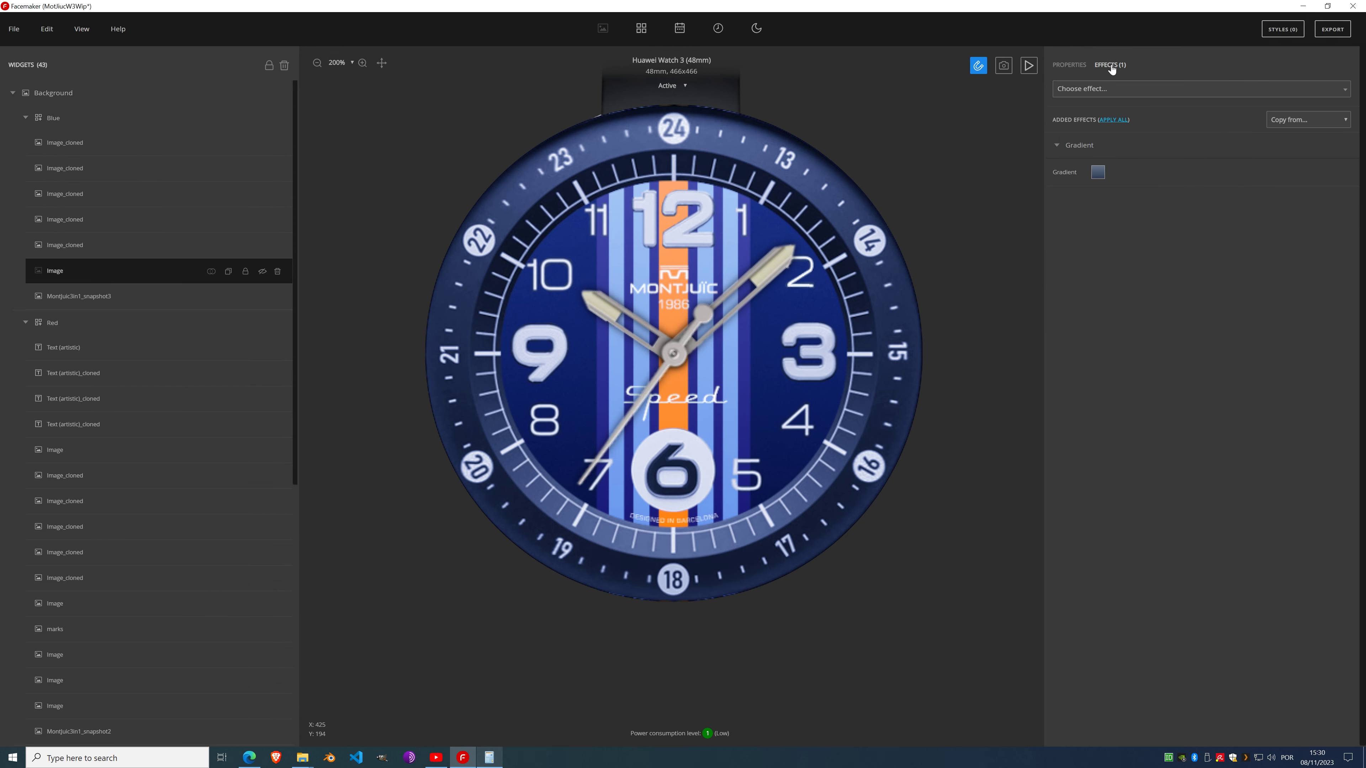
left_click(1097, 173)
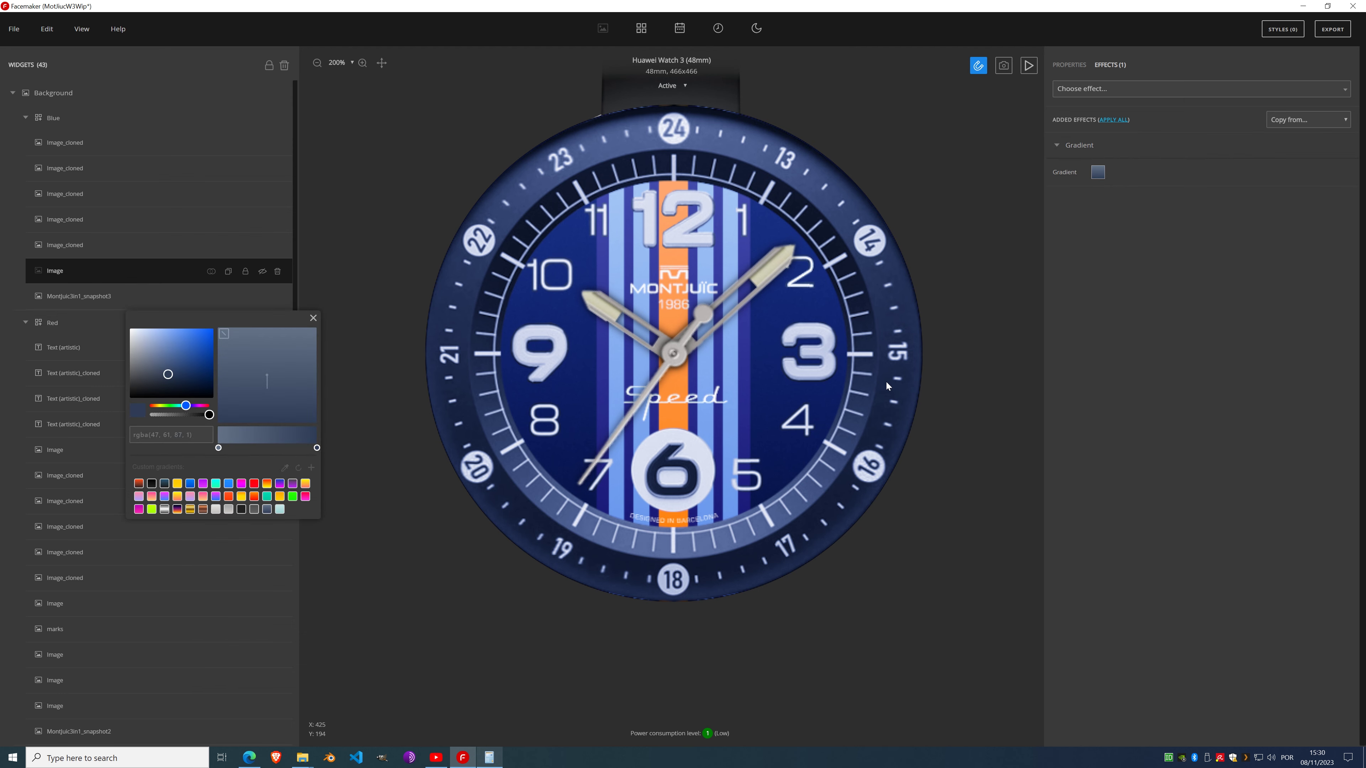
left_click(285, 467)
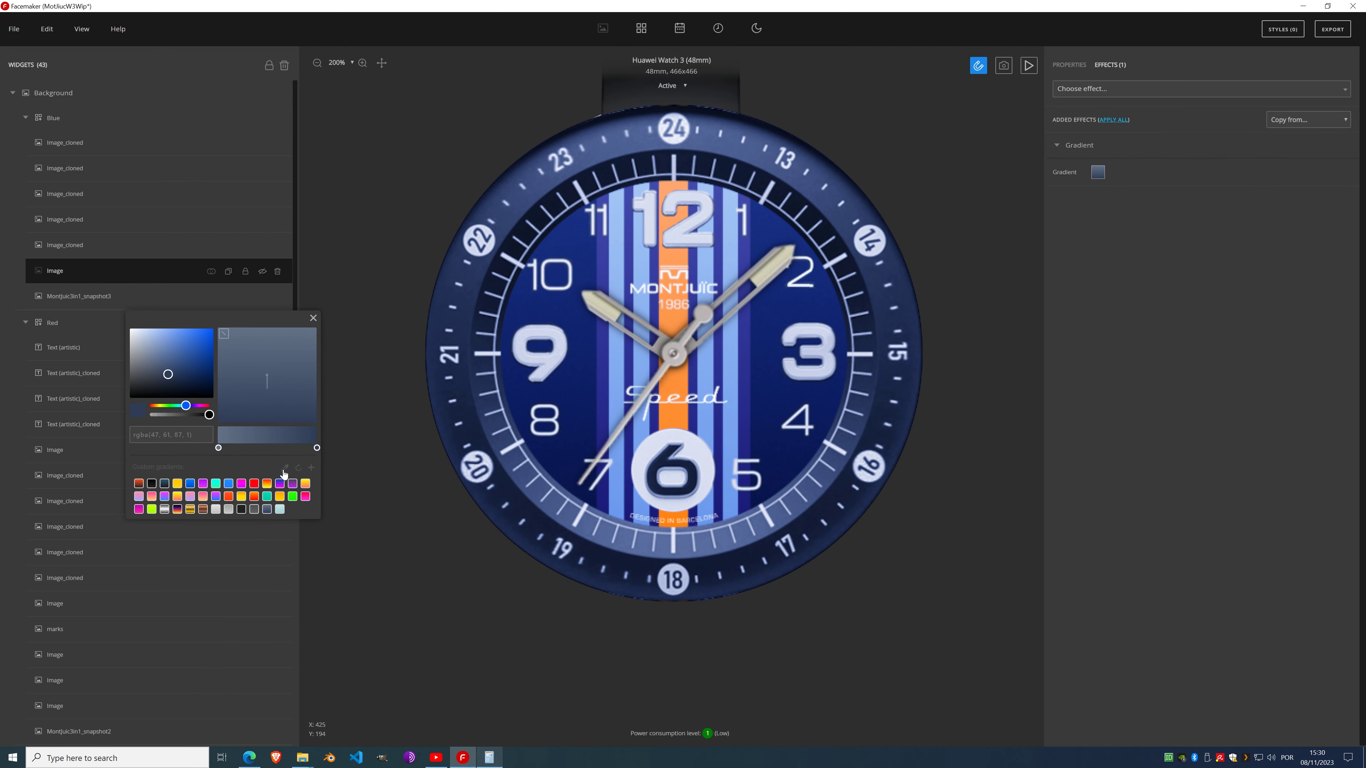
left_click(631, 507)
left_click(218, 447)
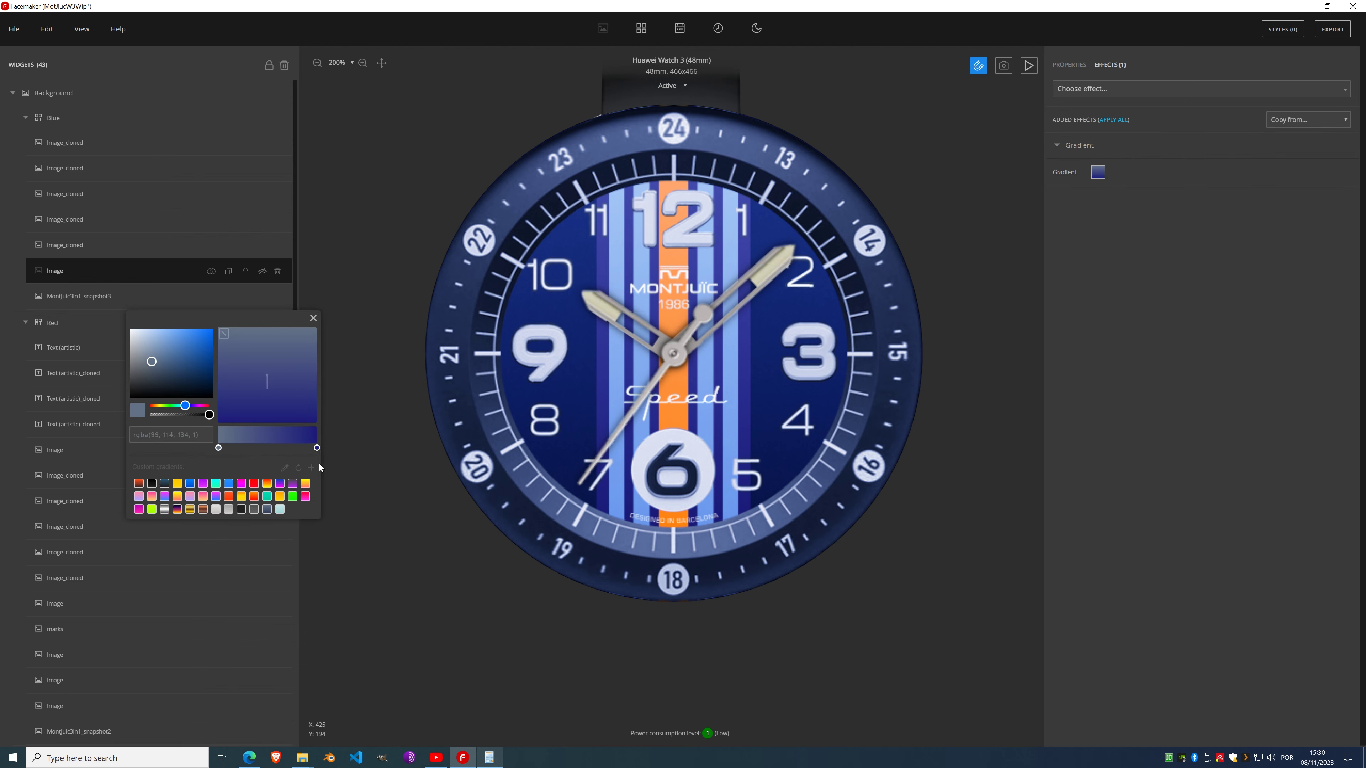
left_click(285, 469)
left_click(632, 197)
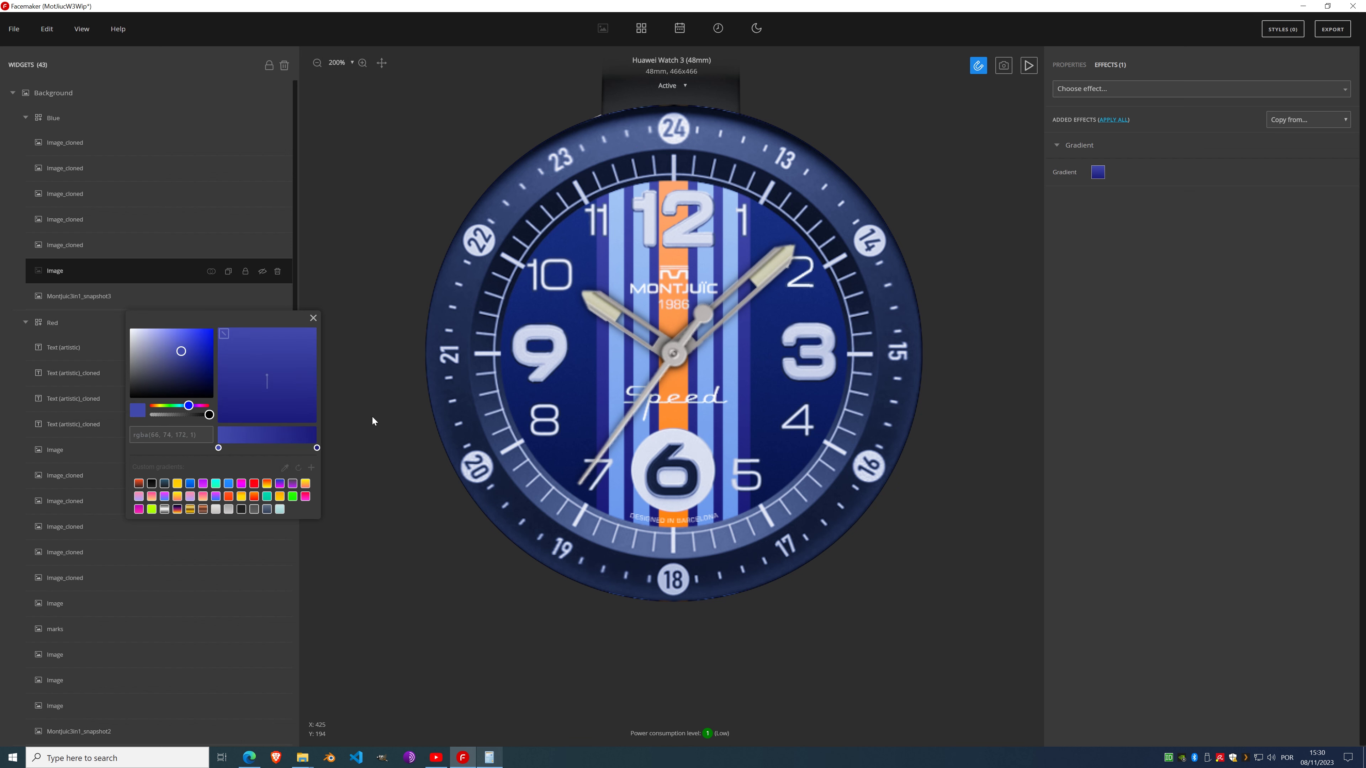
left_click(311, 468)
left_click(313, 318)
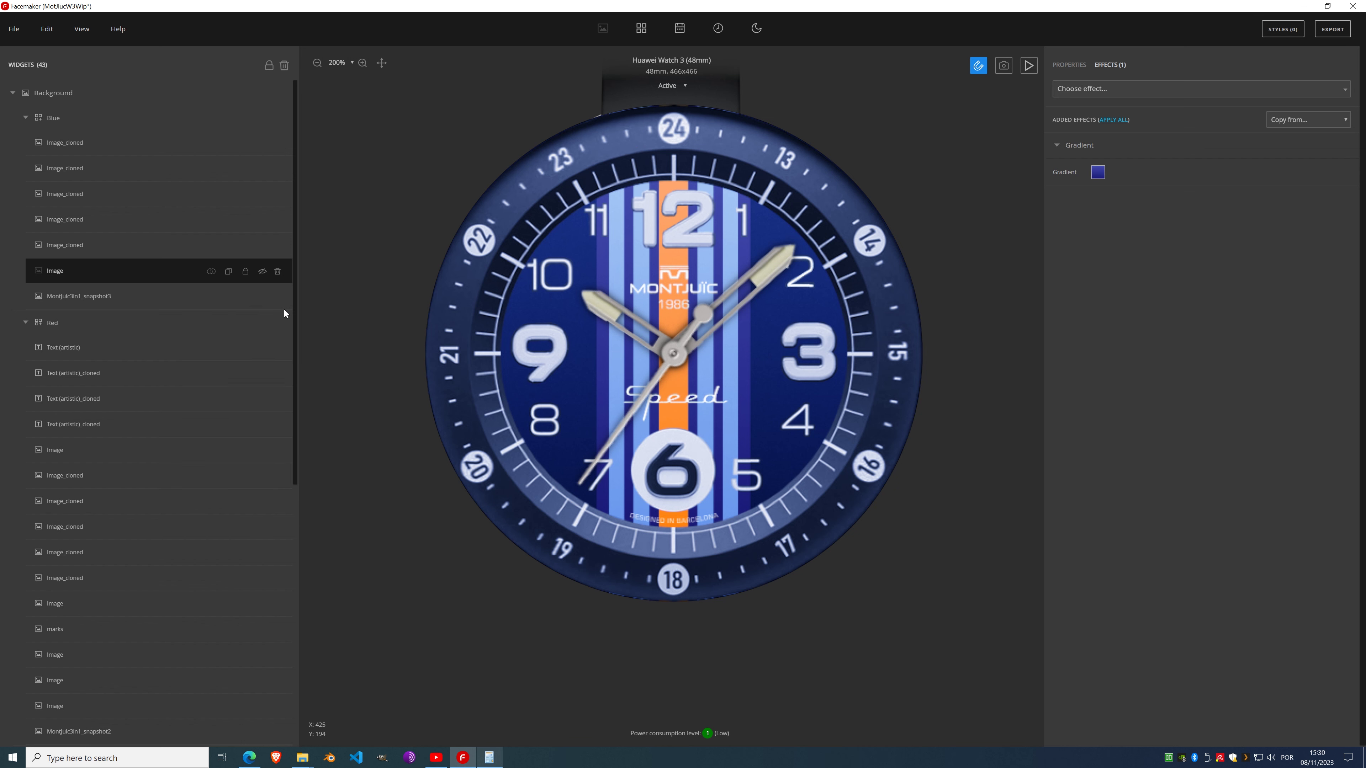
Step: Recolour the 123-wide stripe's gradient with light blues sampled from both ends of the reference stripe, and save it as a preset
left_click(109, 253)
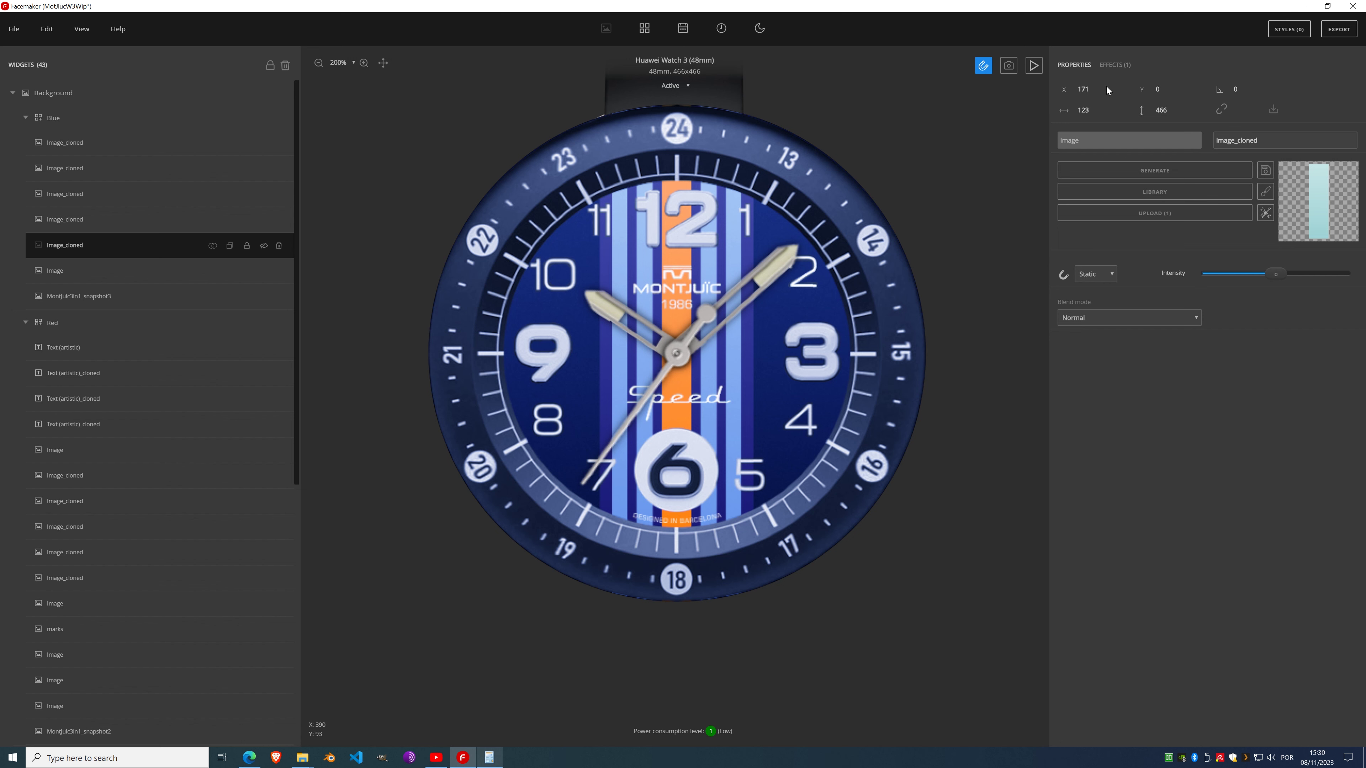
left_click(1112, 66)
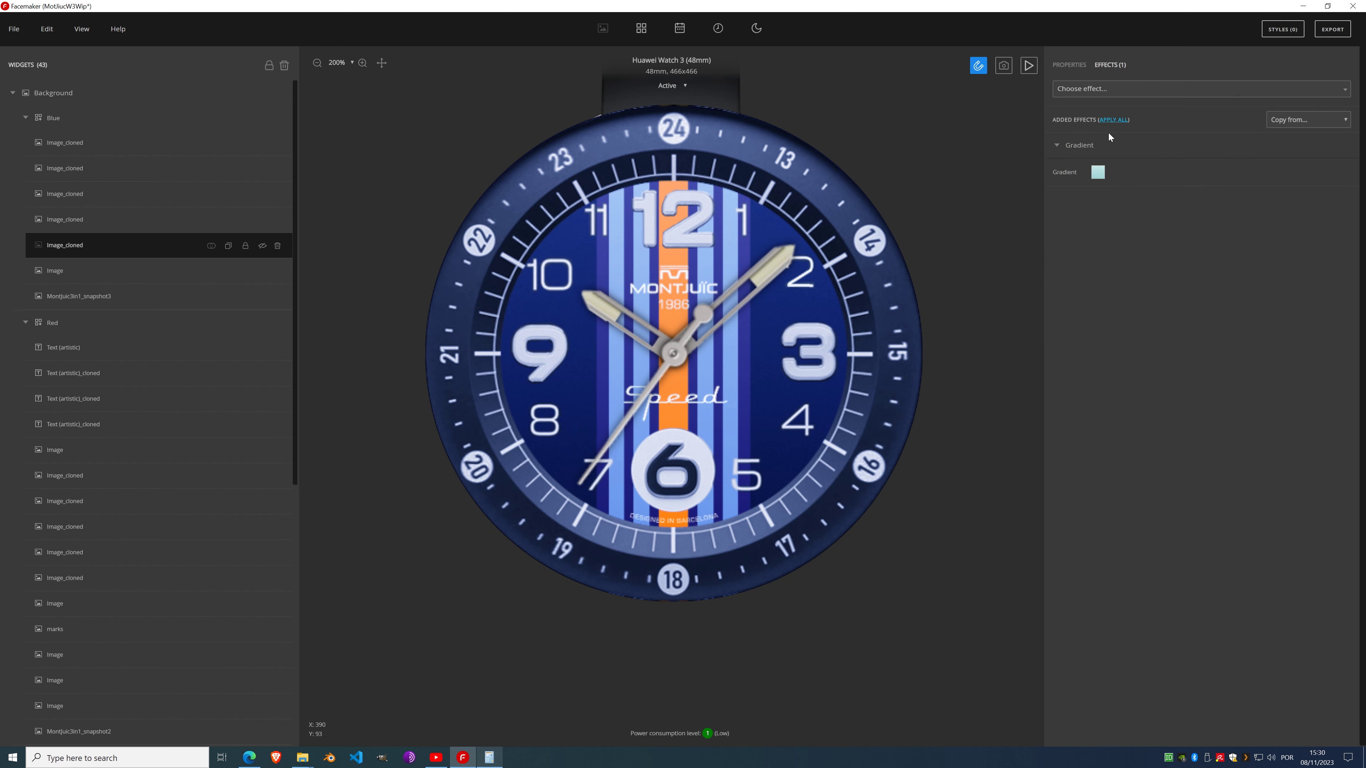
left_click(1098, 173)
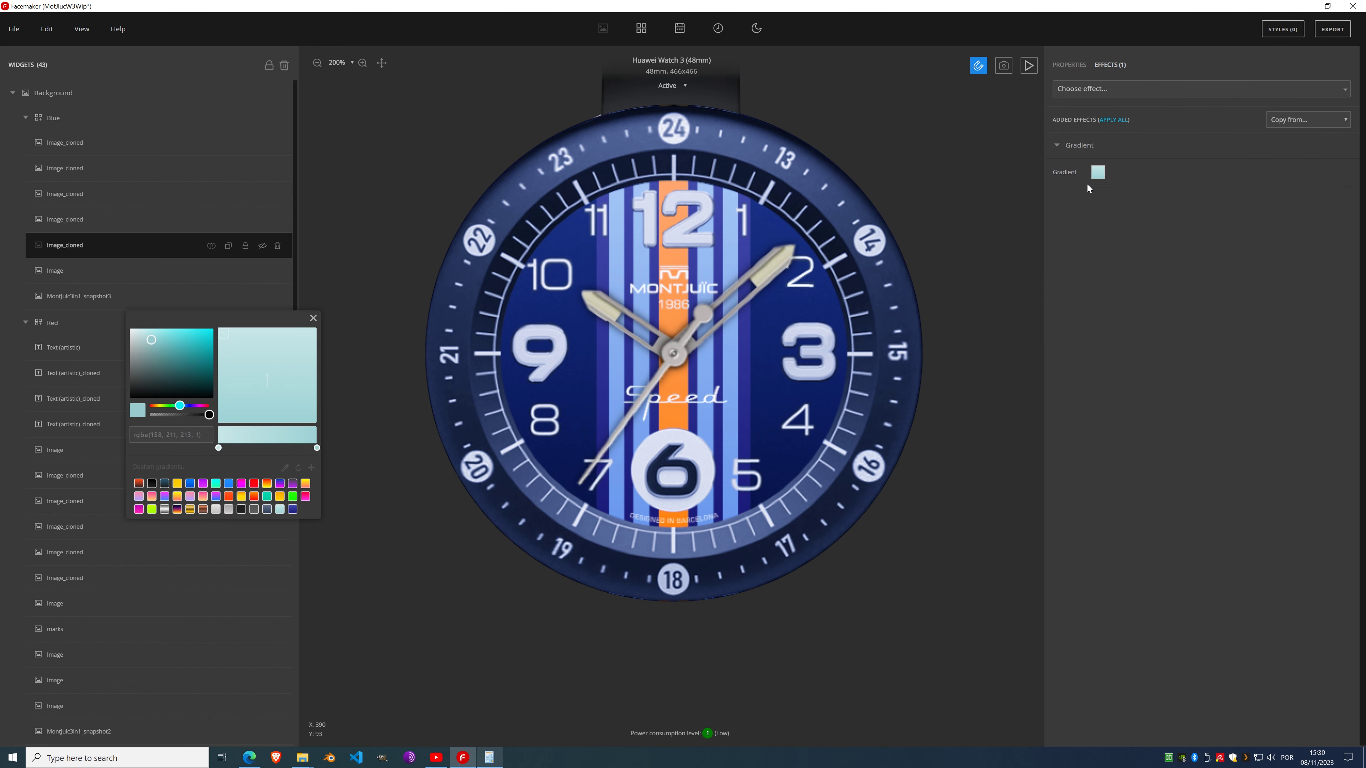
left_click(285, 467)
left_click(618, 514)
left_click(218, 448)
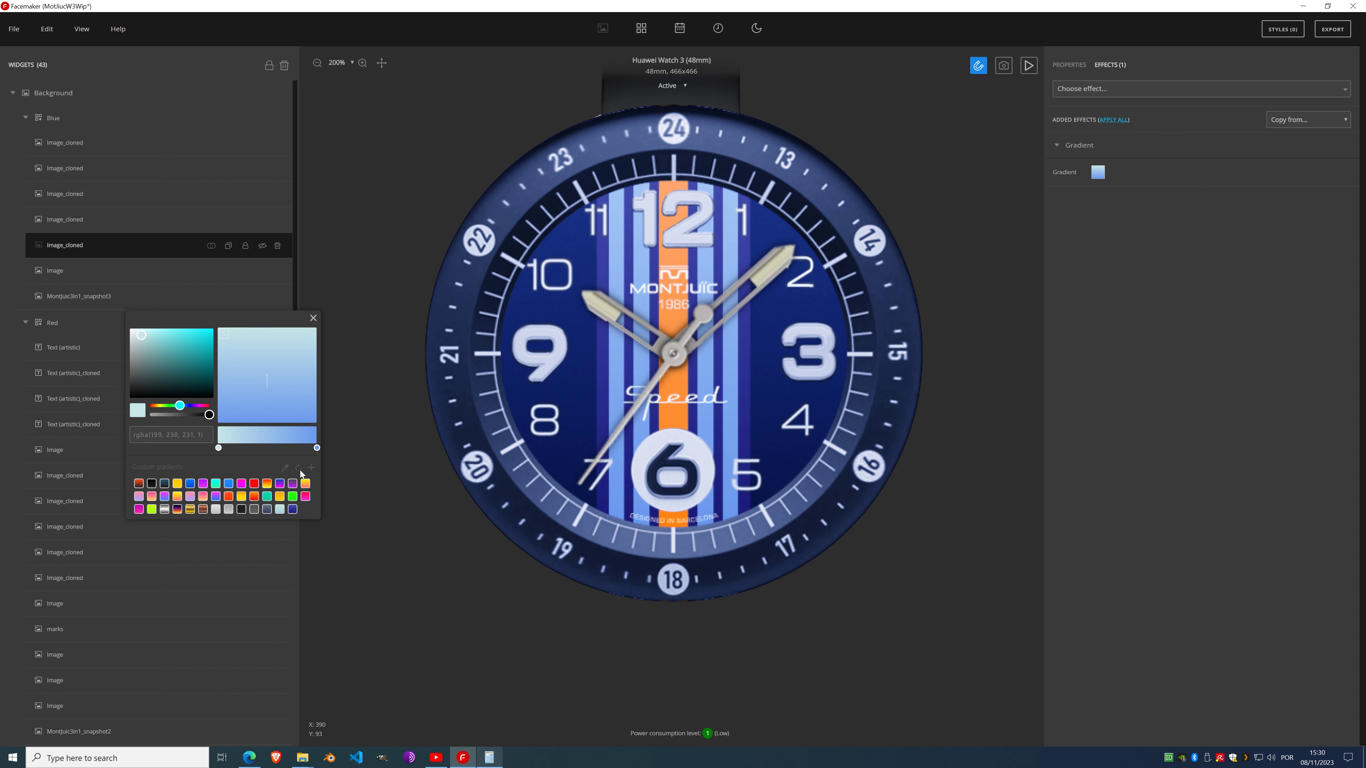
left_click(285, 467)
left_click(618, 198)
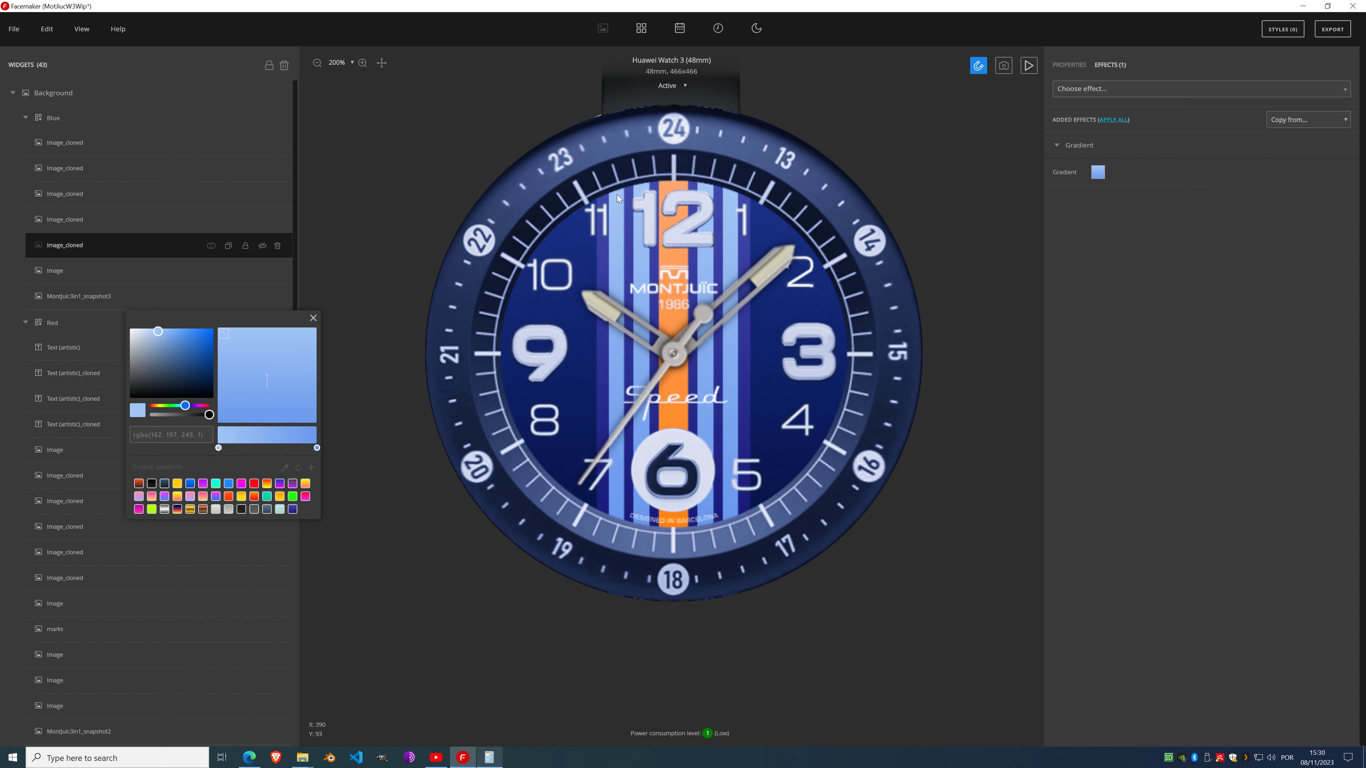
left_click(311, 467)
left_click(313, 318)
Step: Apply the saved dark blue gradient preset to the 93-wide stripe in the Blue group
left_click(104, 219)
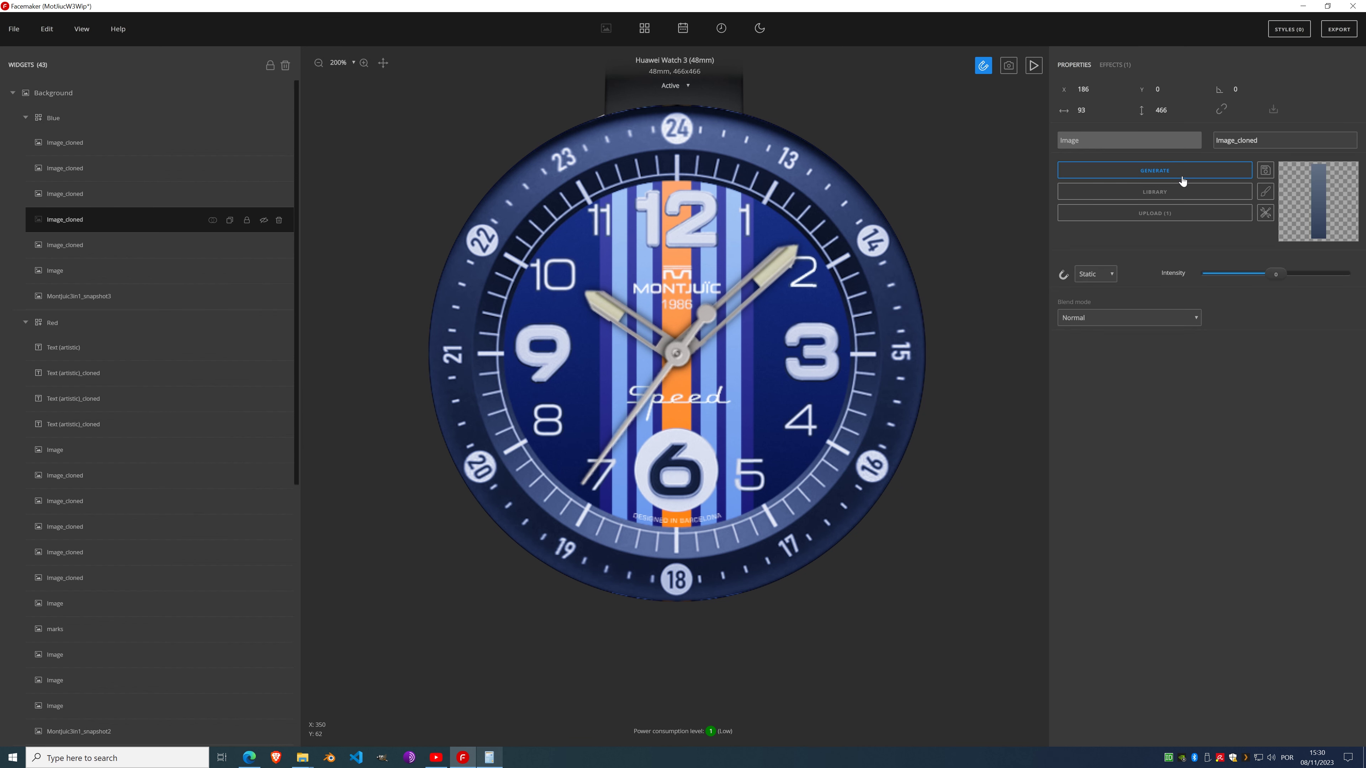
left_click(1121, 65)
left_click(1098, 172)
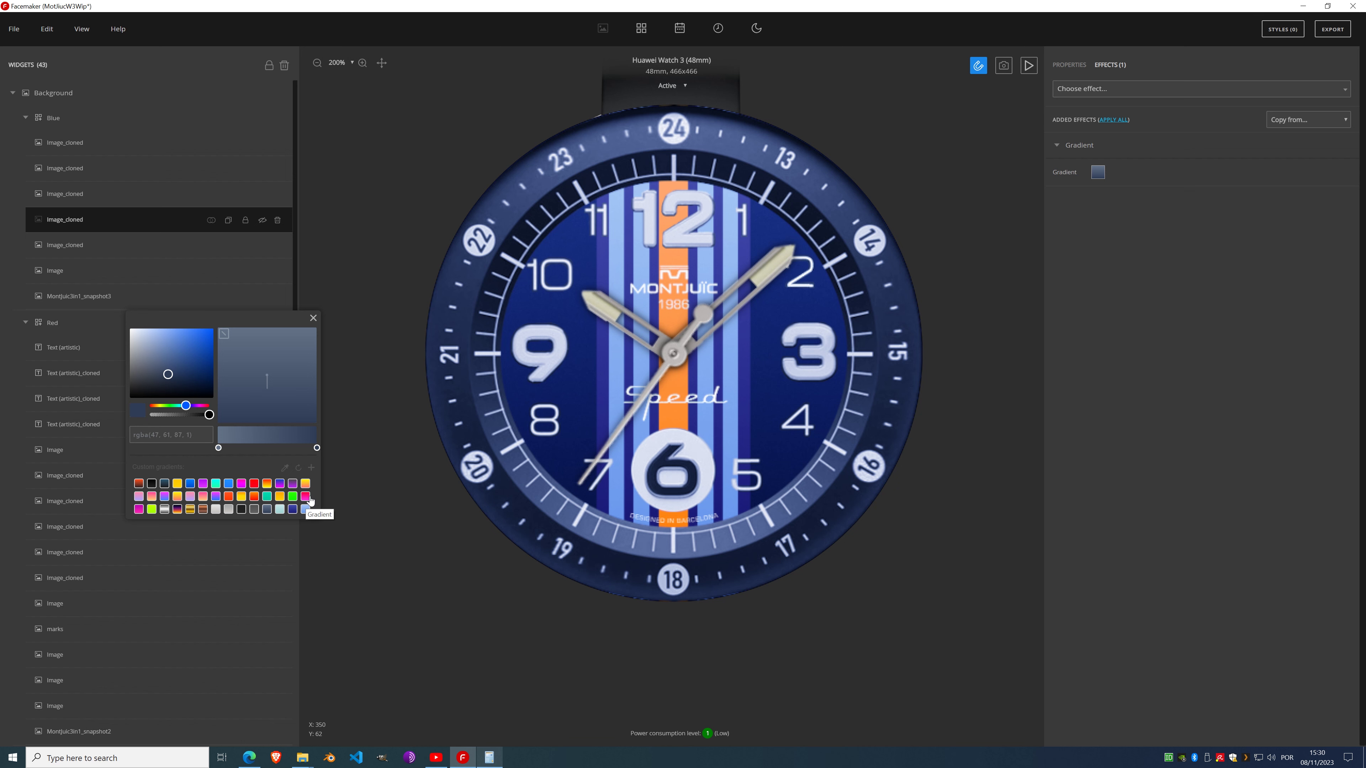
left_click(292, 509)
left_click(313, 318)
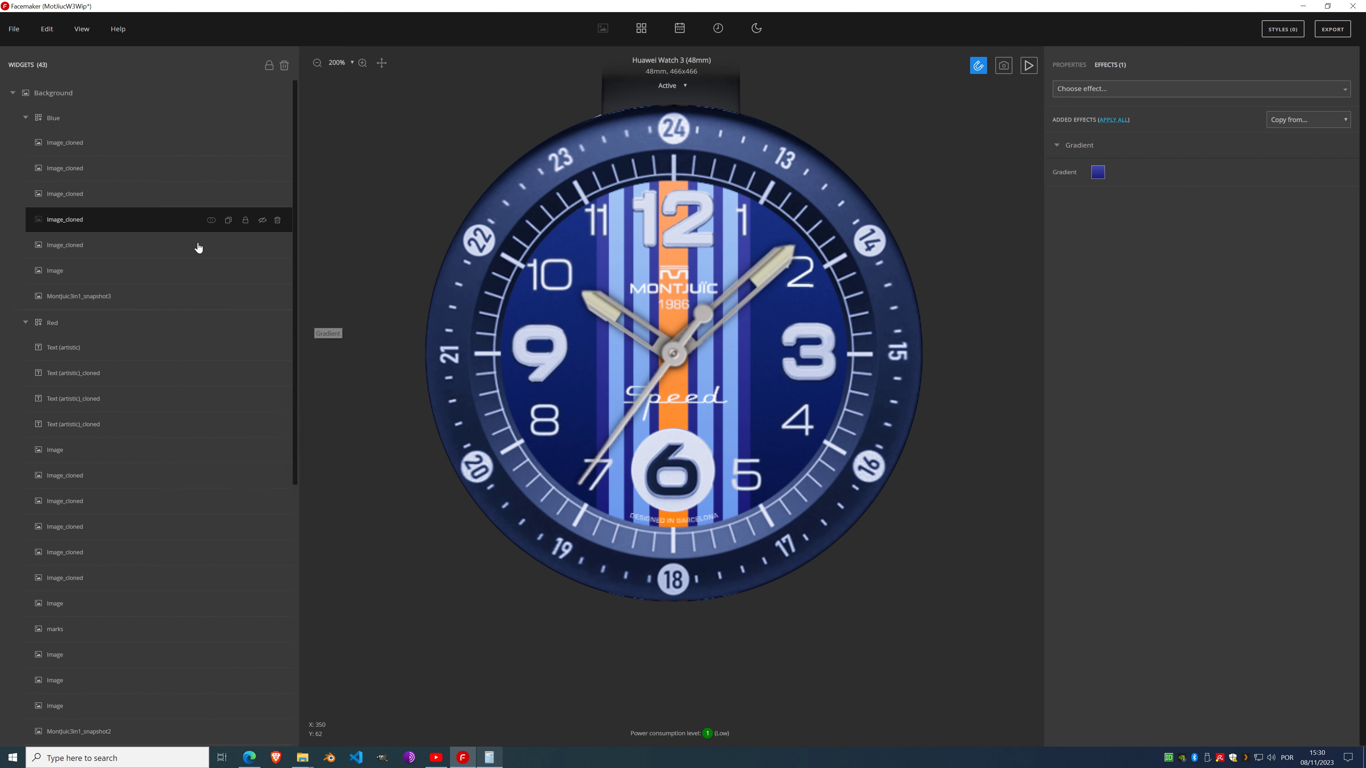
Step: Apply the saved light blue gradient preset to the third stripe layer in the Blue group
left_click(85, 194)
left_click(1122, 65)
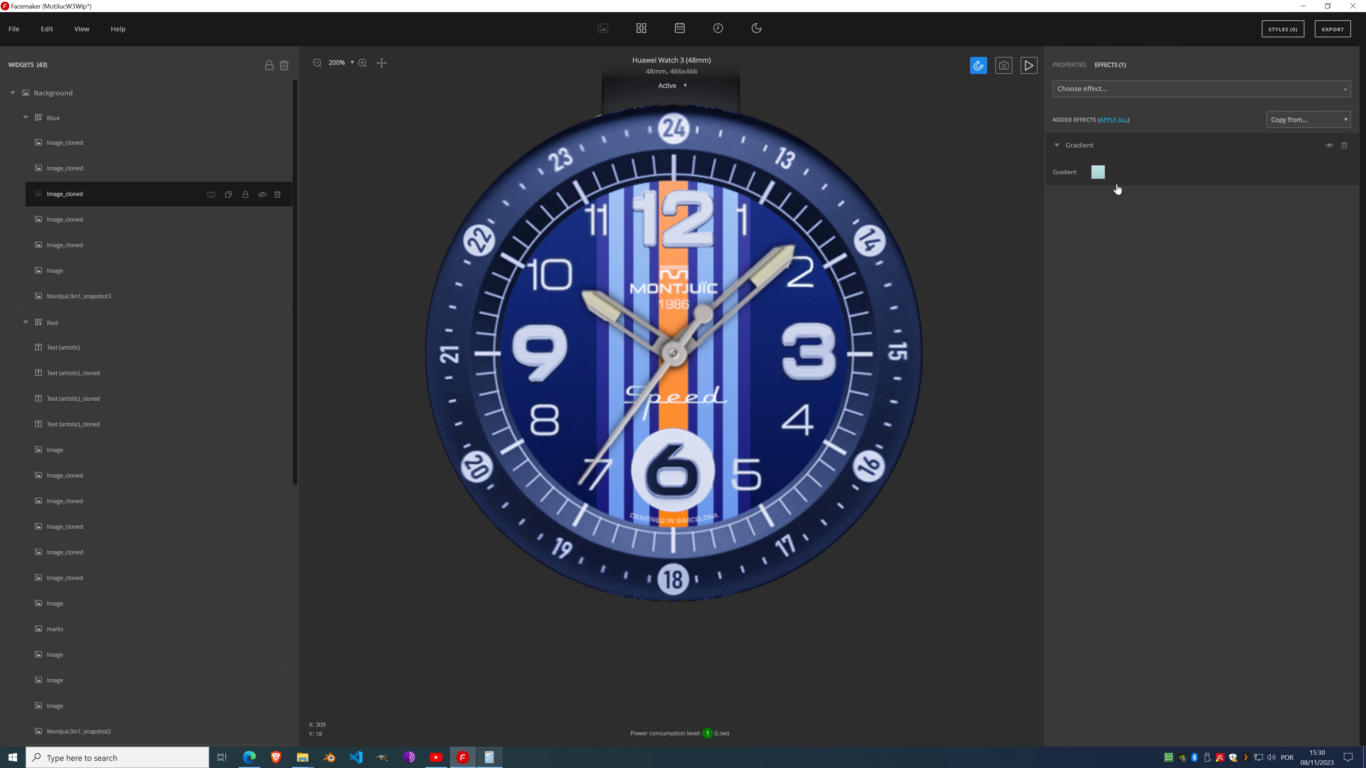
left_click(1098, 172)
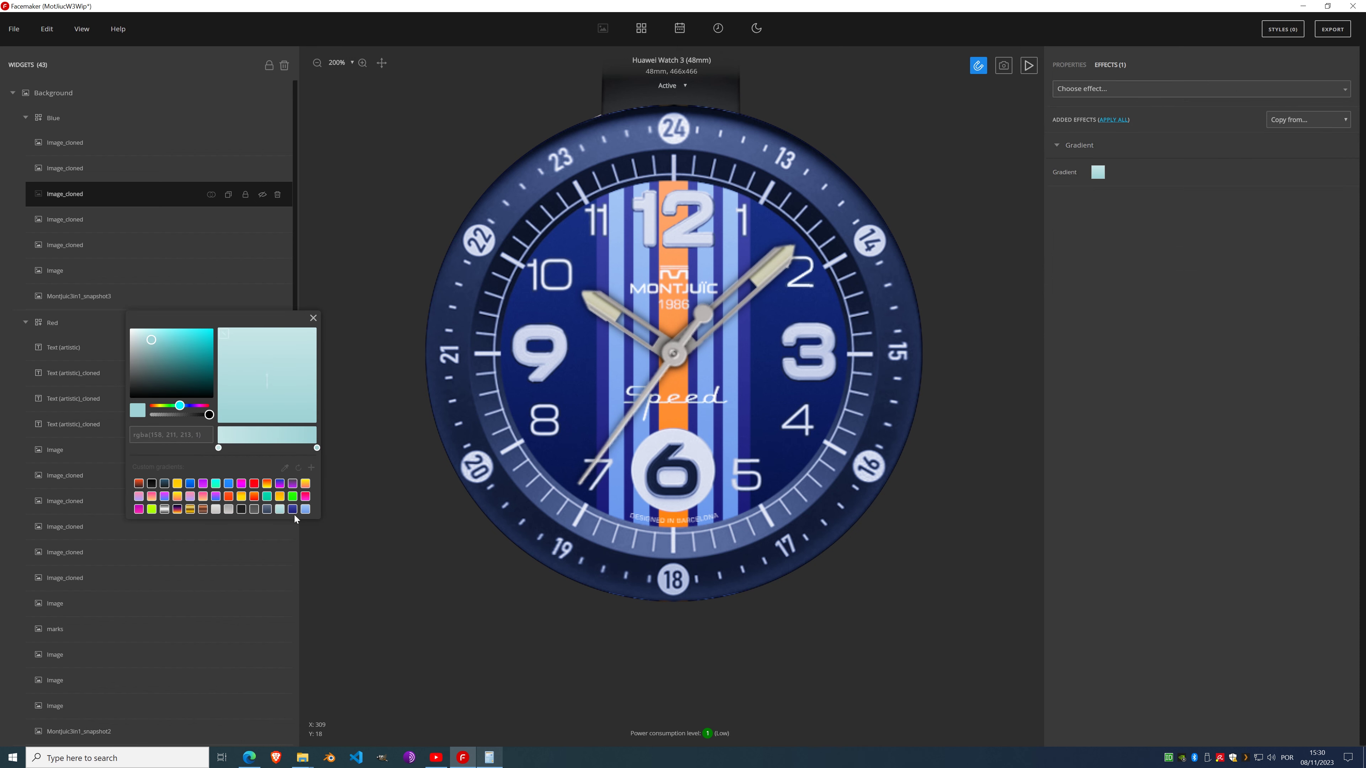
left_click(305, 509)
left_click(311, 318)
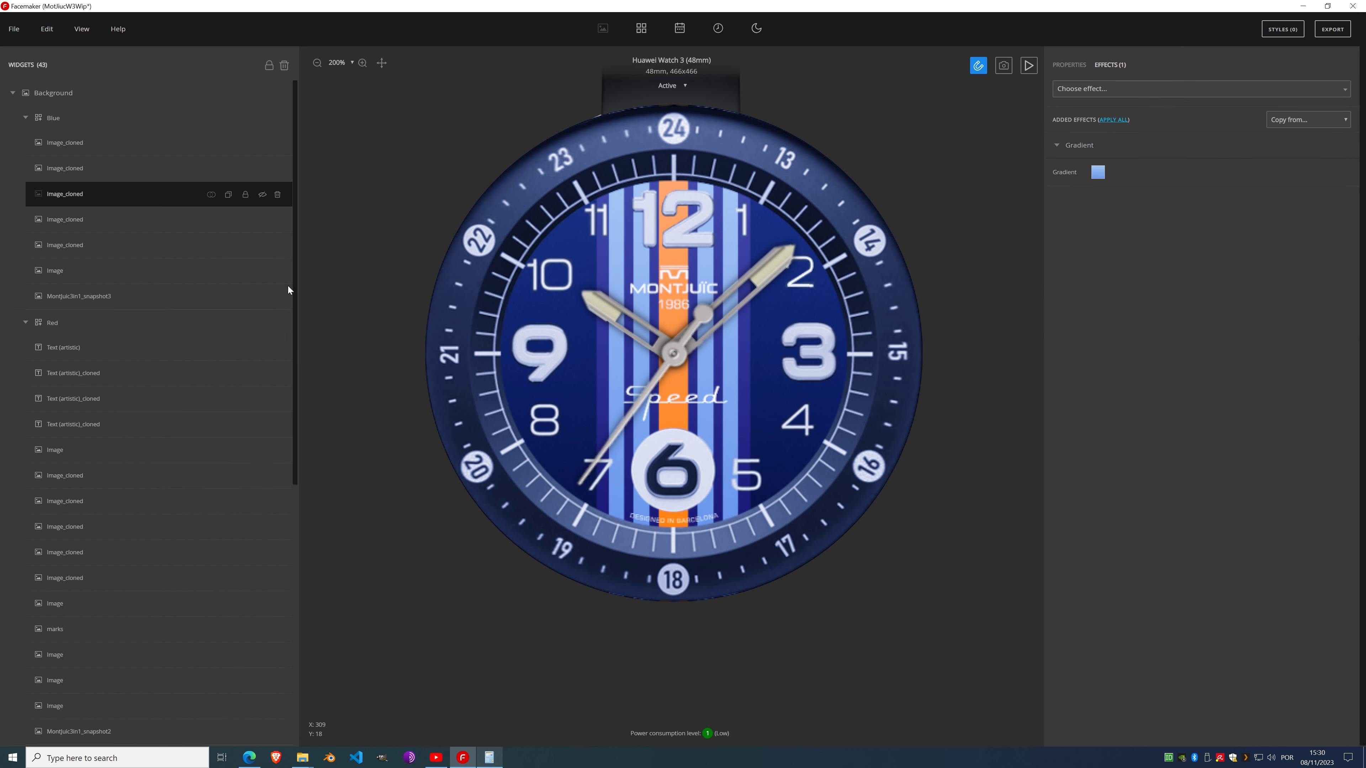
Step: Apply the saved dark blue gradient preset to the 45-wide stripe around the centre stripe in the Blue group
left_click(105, 170)
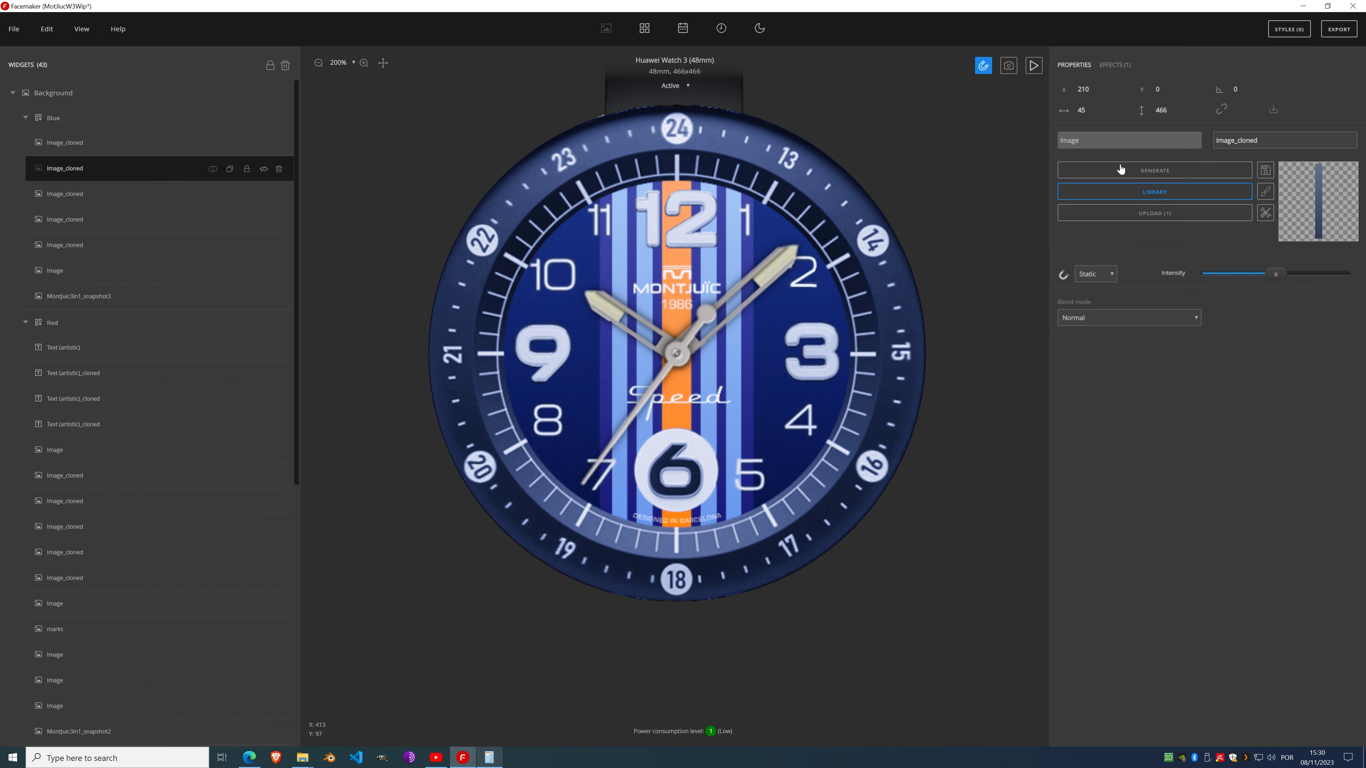
left_click(1112, 64)
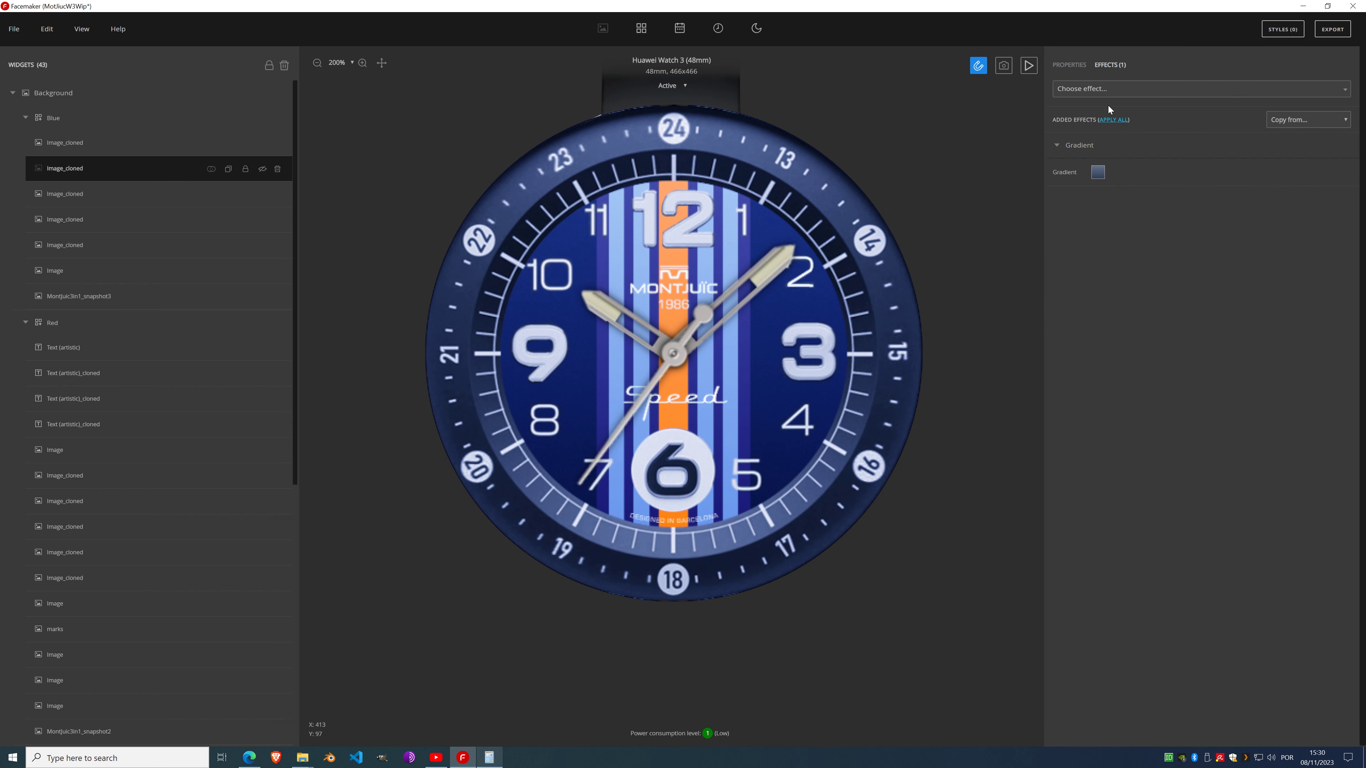
left_click(1098, 173)
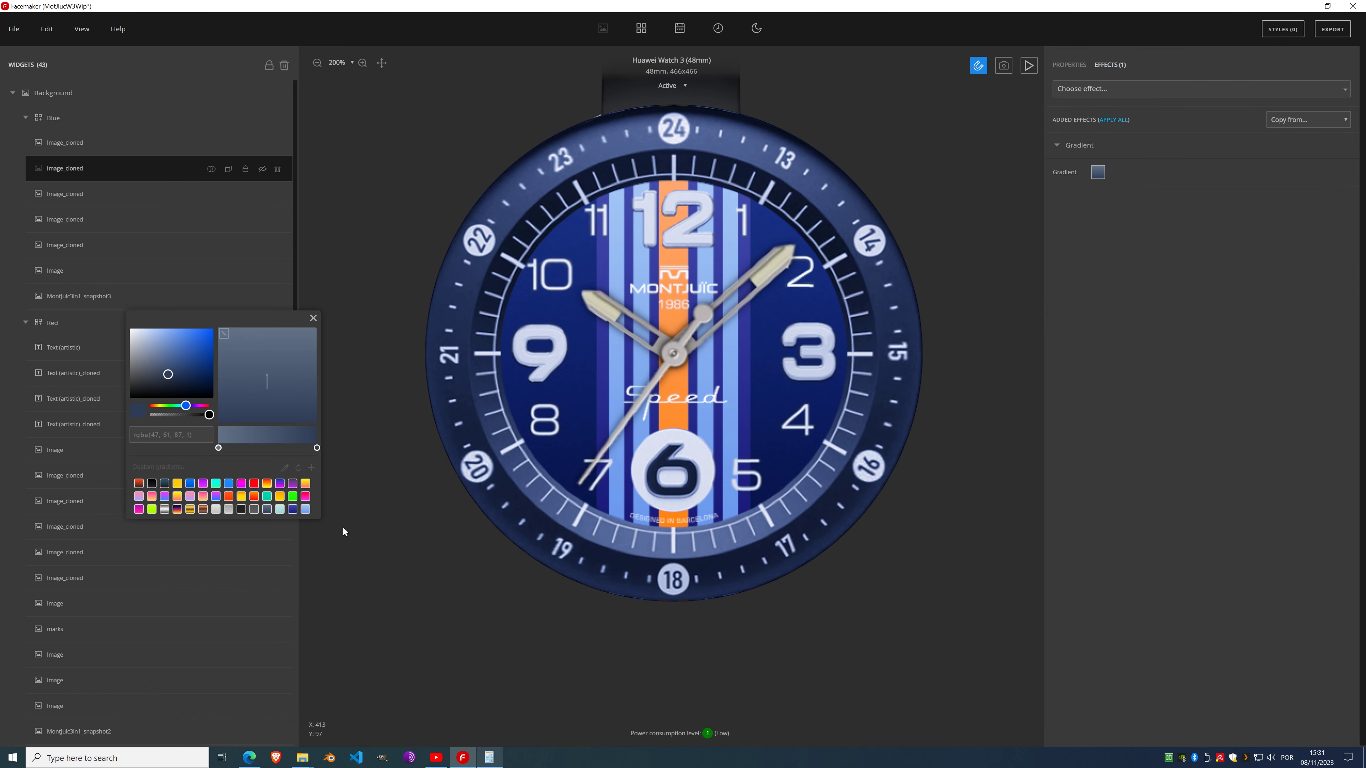
left_click(292, 509)
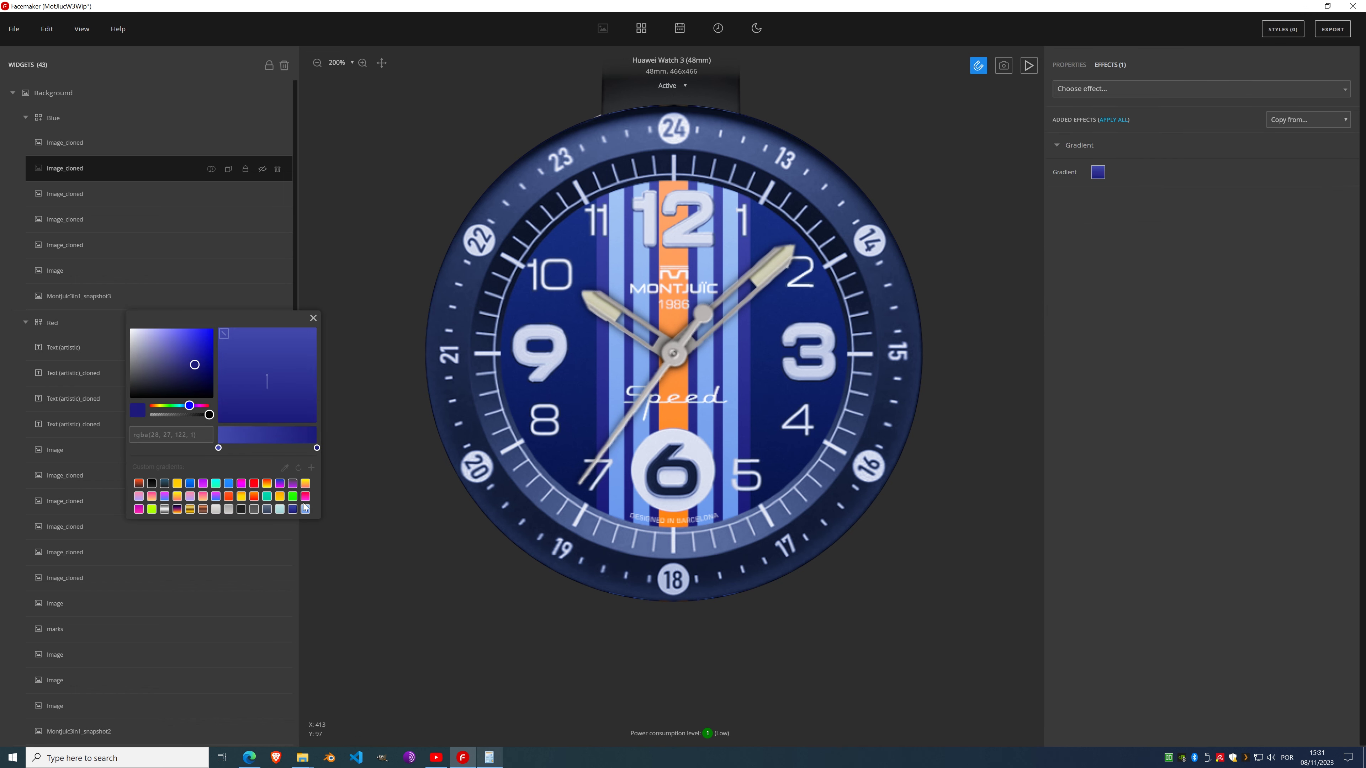
left_click(312, 319)
Step: Recolour the red centre stripe's gradient in the Blue group with oranges sampled from the lower and upper ends of the reference's centre stripe
left_click(70, 151)
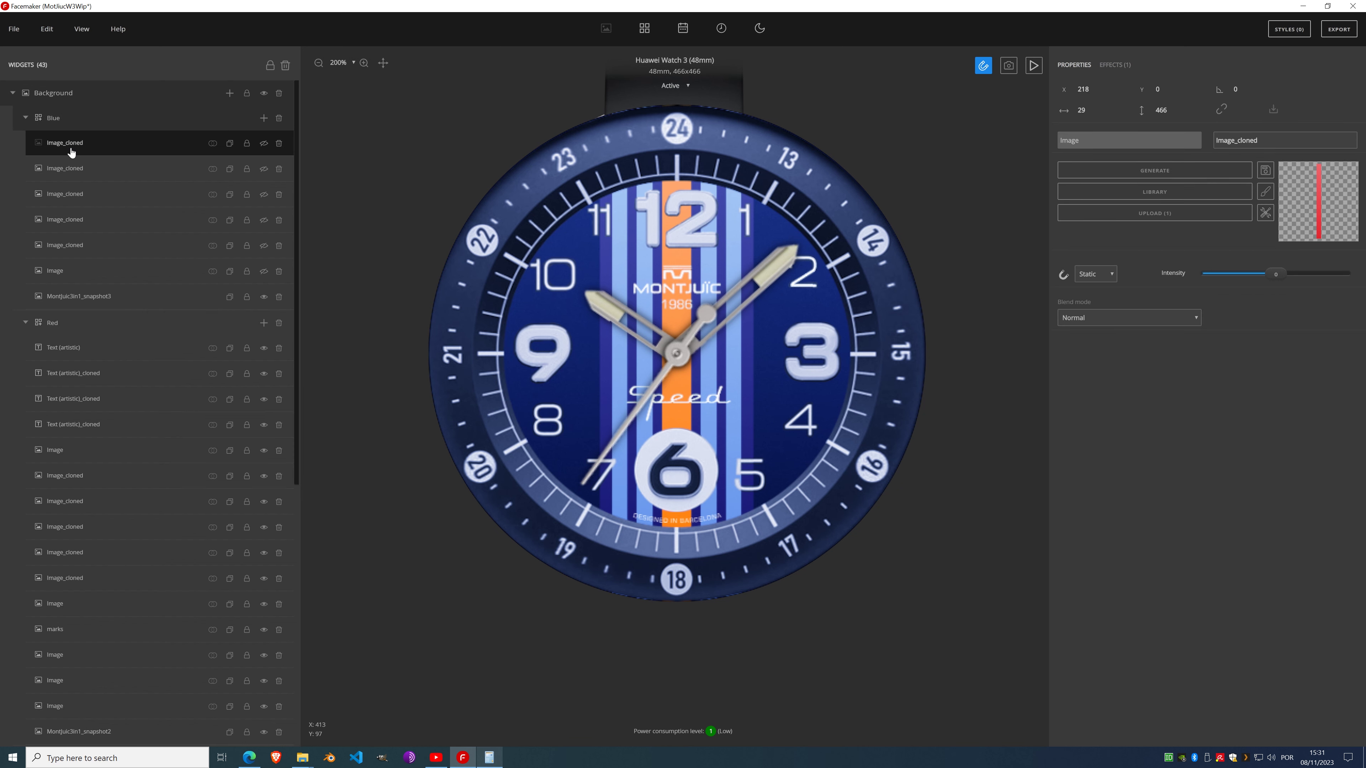
left_click(1115, 65)
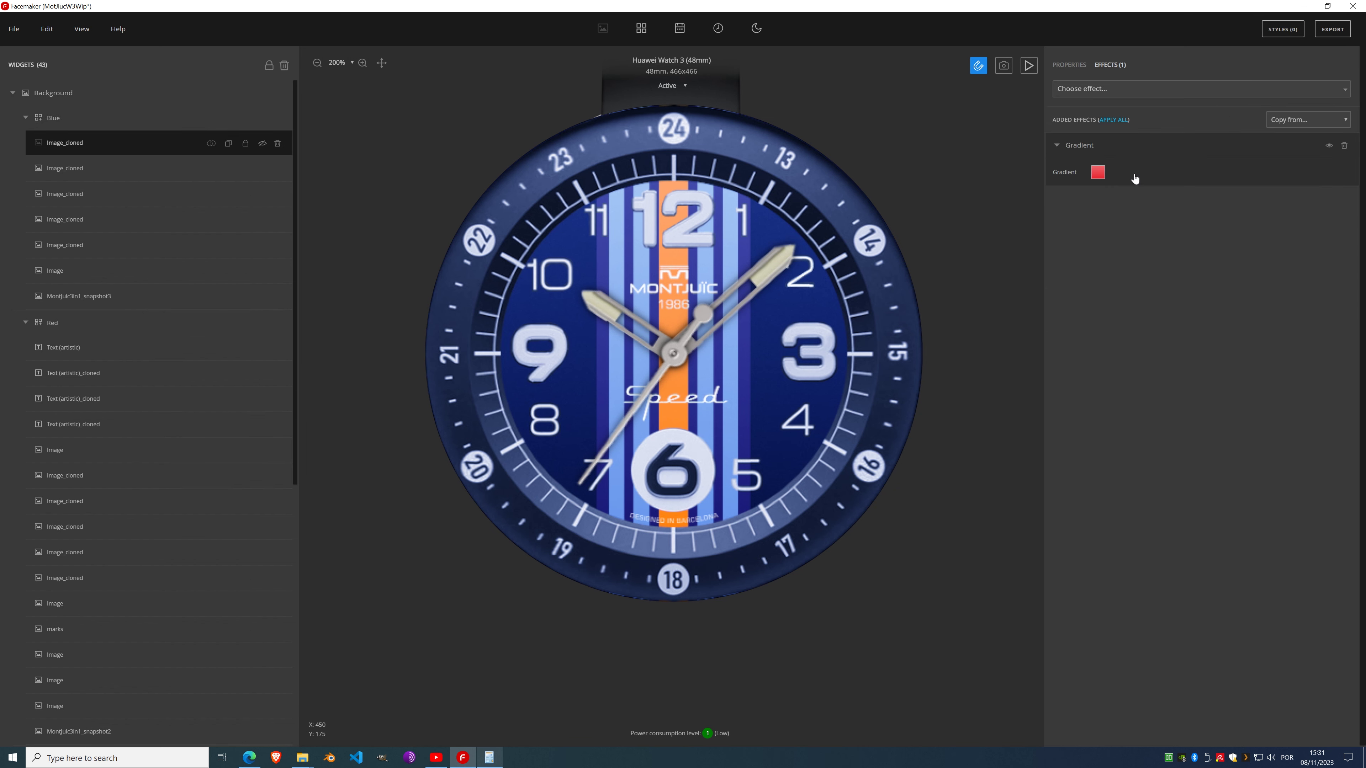
left_click(1097, 173)
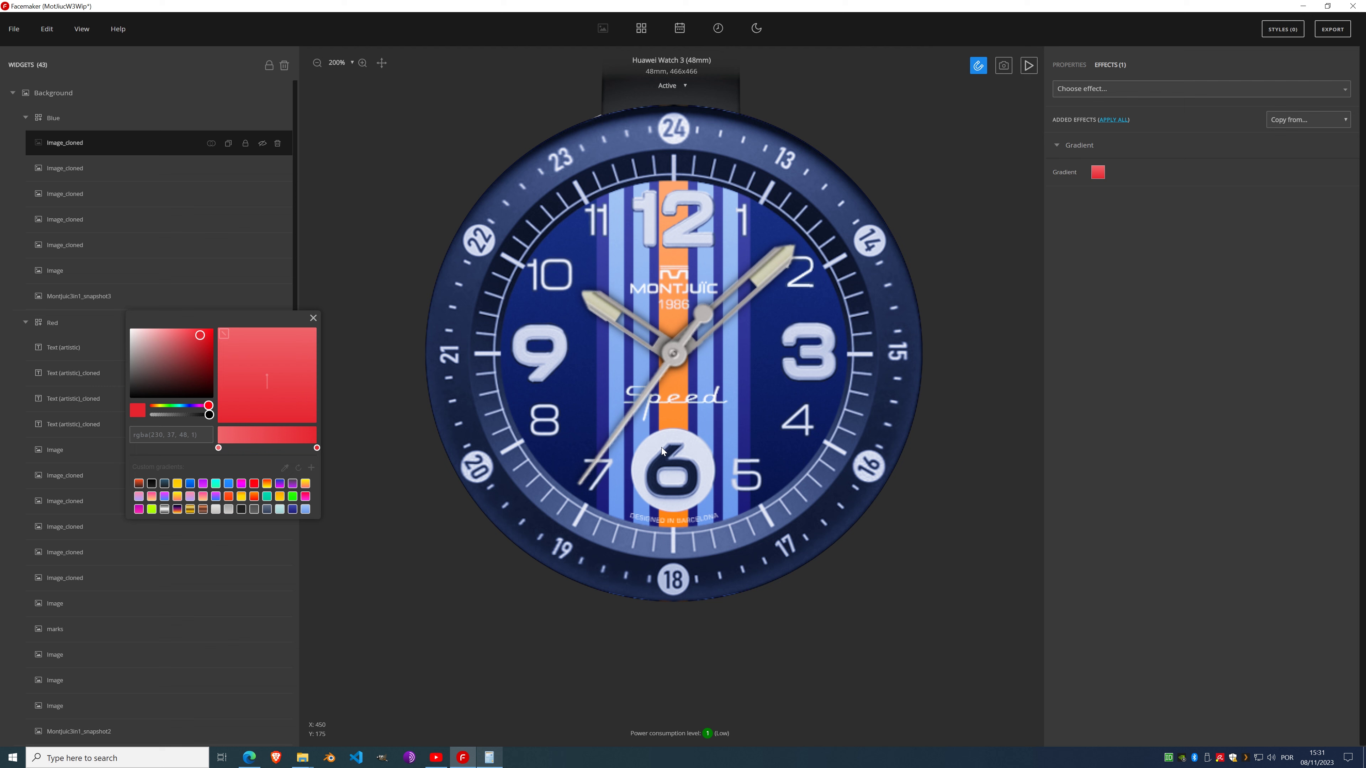
left_click(286, 469)
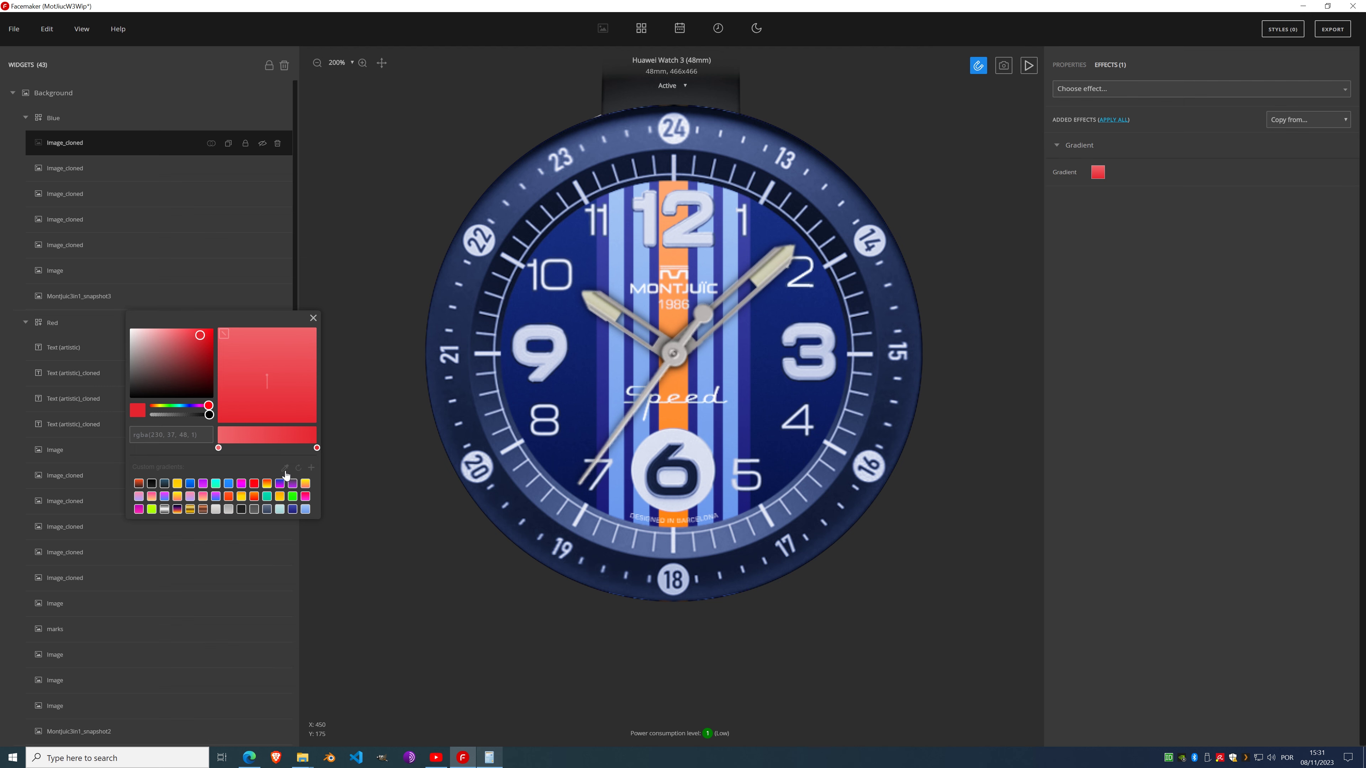
left_click(688, 510)
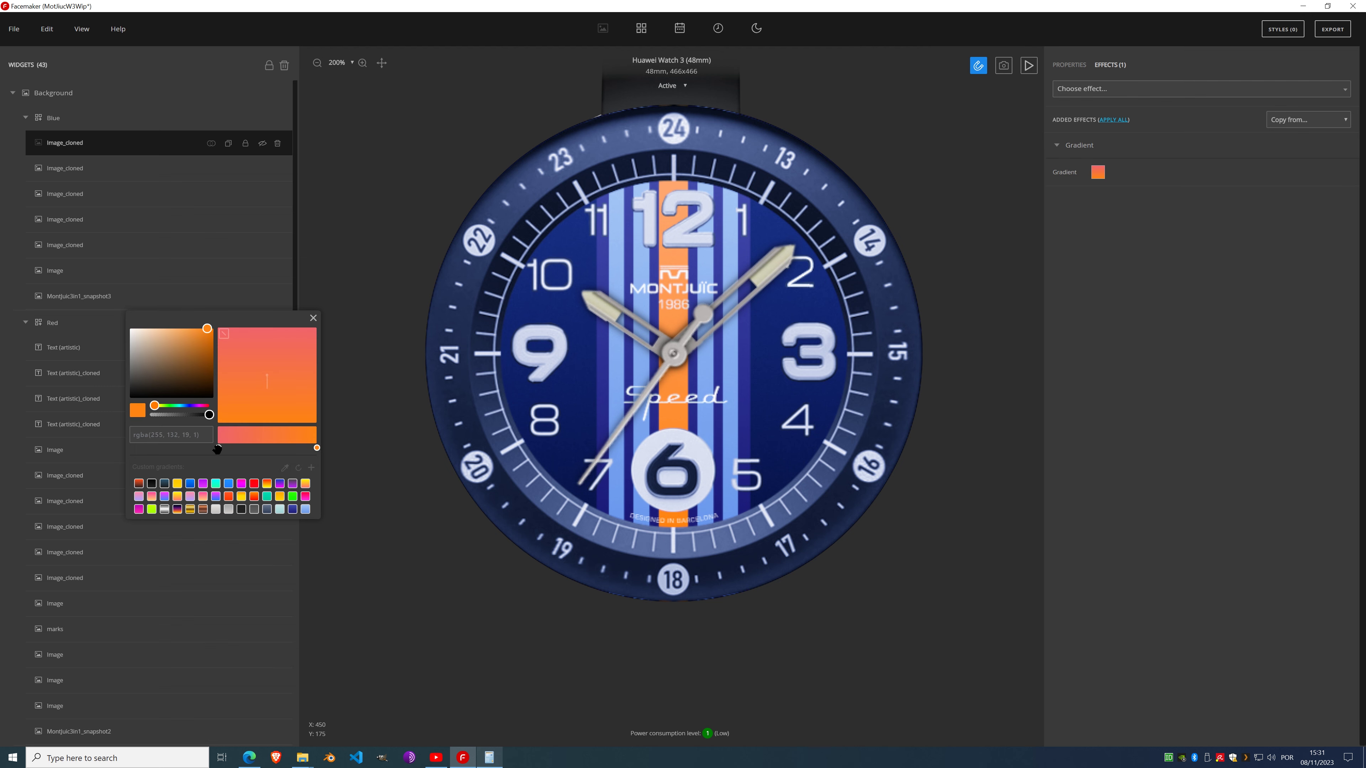
left_click(218, 448)
left_click(286, 469)
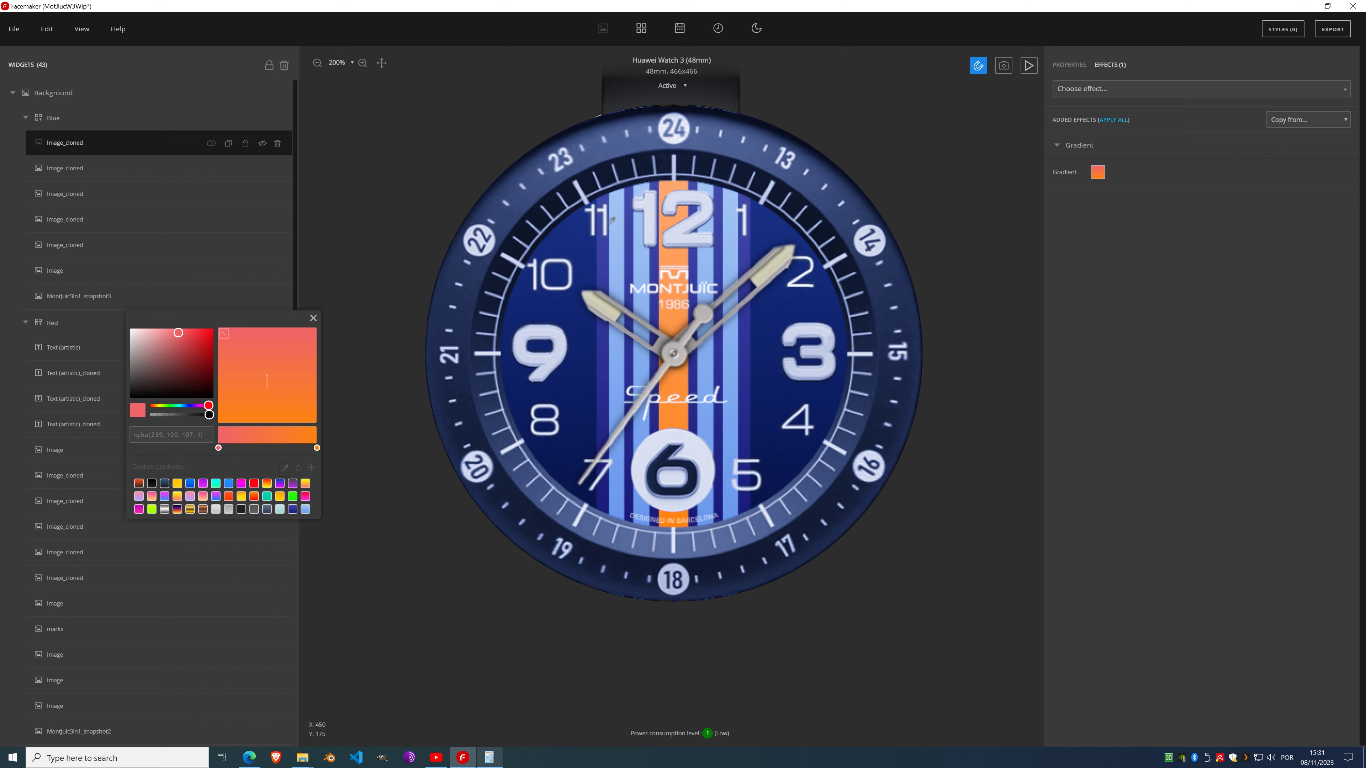
left_click(668, 185)
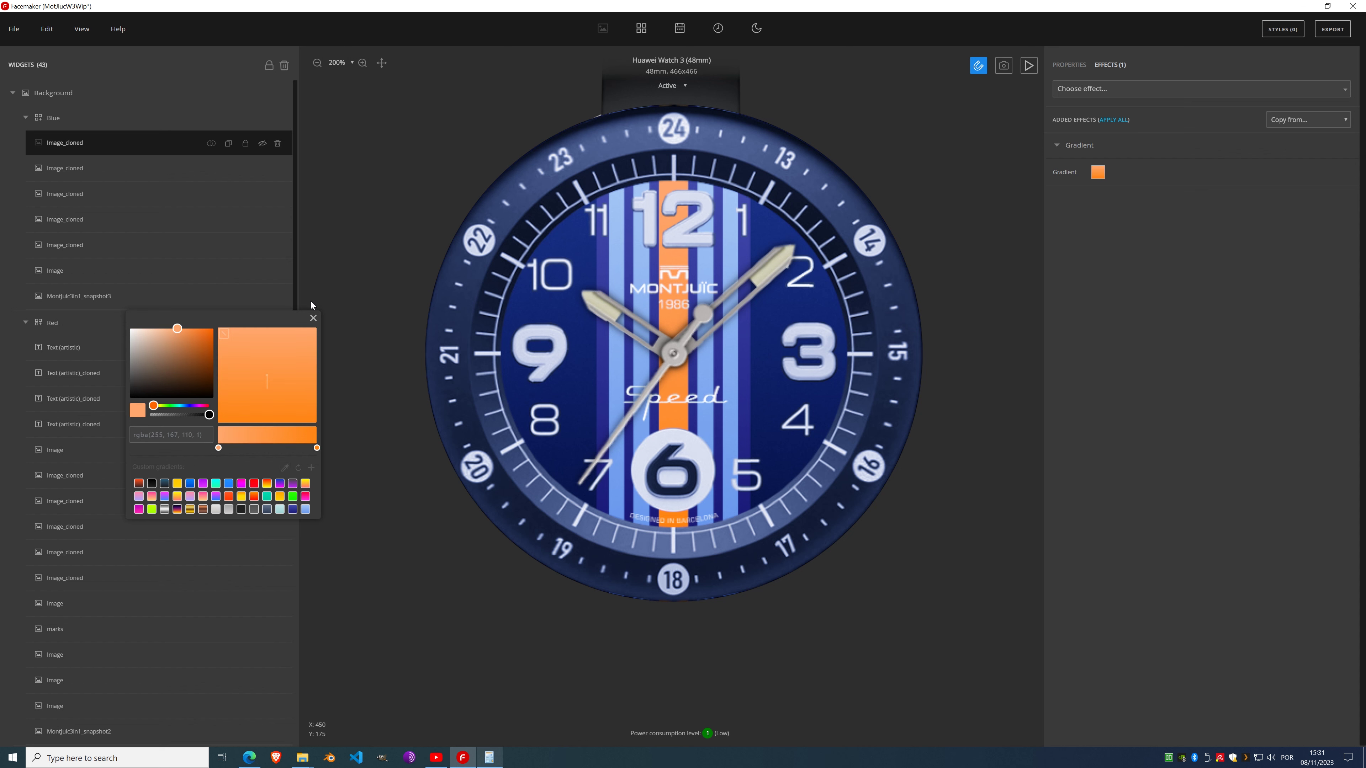
left_click(313, 321)
Step: Show all six stripe layers in the Blue group, from the orange centre stripe to the widest dark blue one
left_click(262, 143)
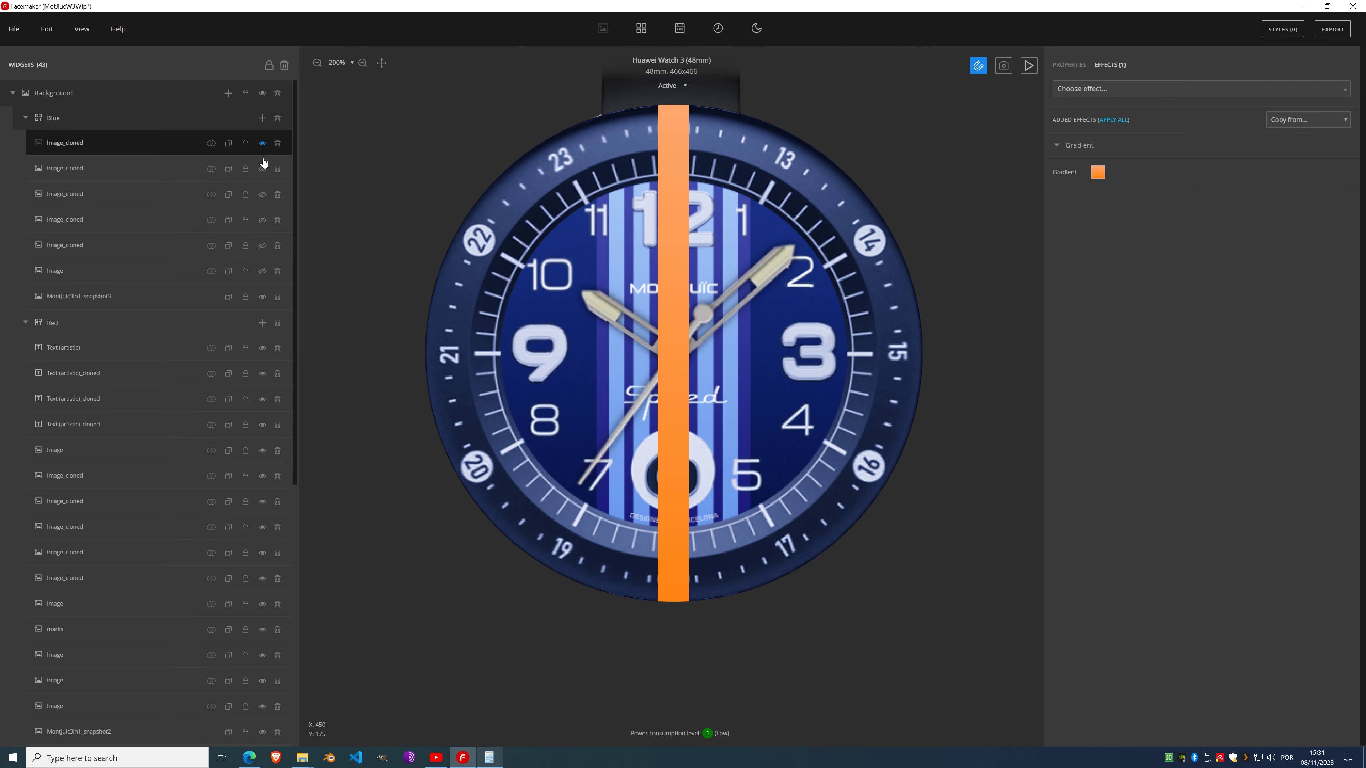
left_click(262, 169)
left_click(263, 194)
left_click(263, 220)
left_click(263, 246)
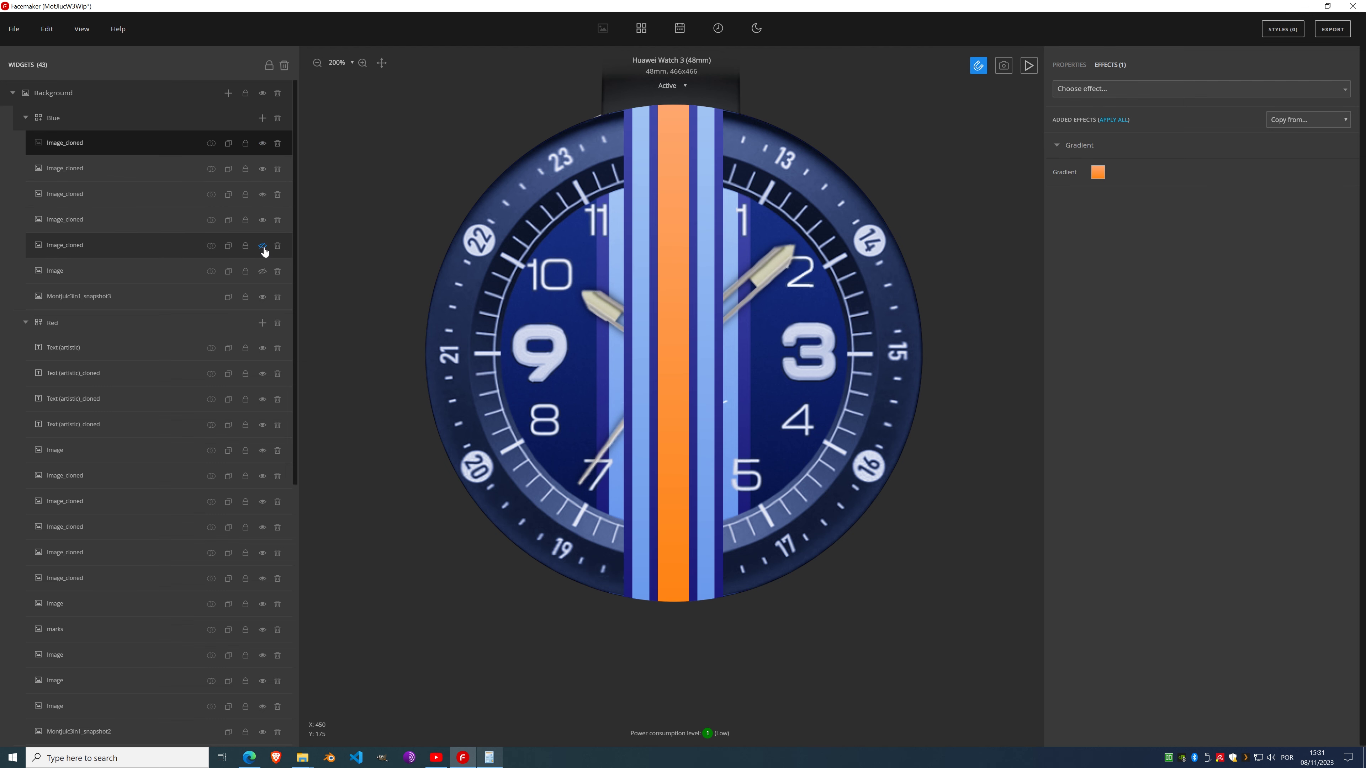
left_click(262, 271)
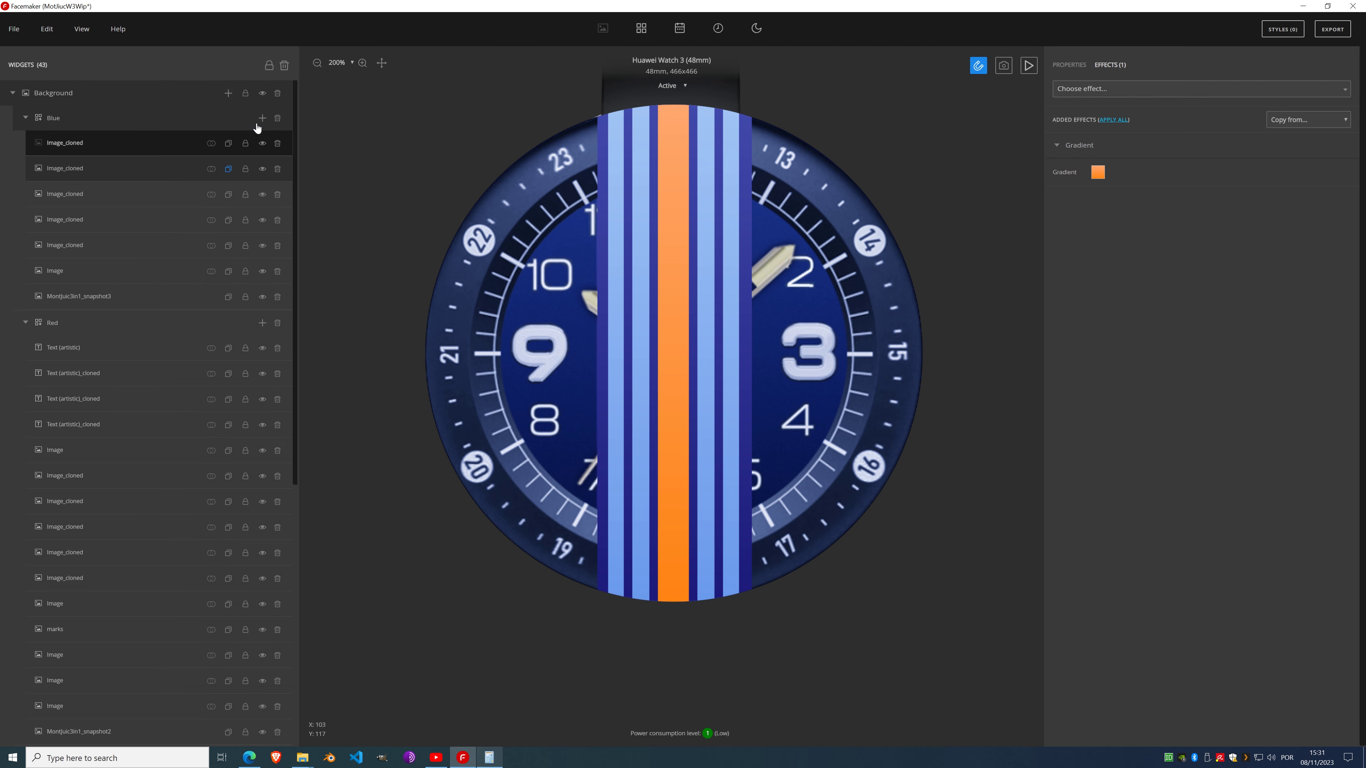
Step: Hide the six Blue stripe layers and show them again to compare the stripes with the reference photo
left_click(262, 143)
left_click(261, 169)
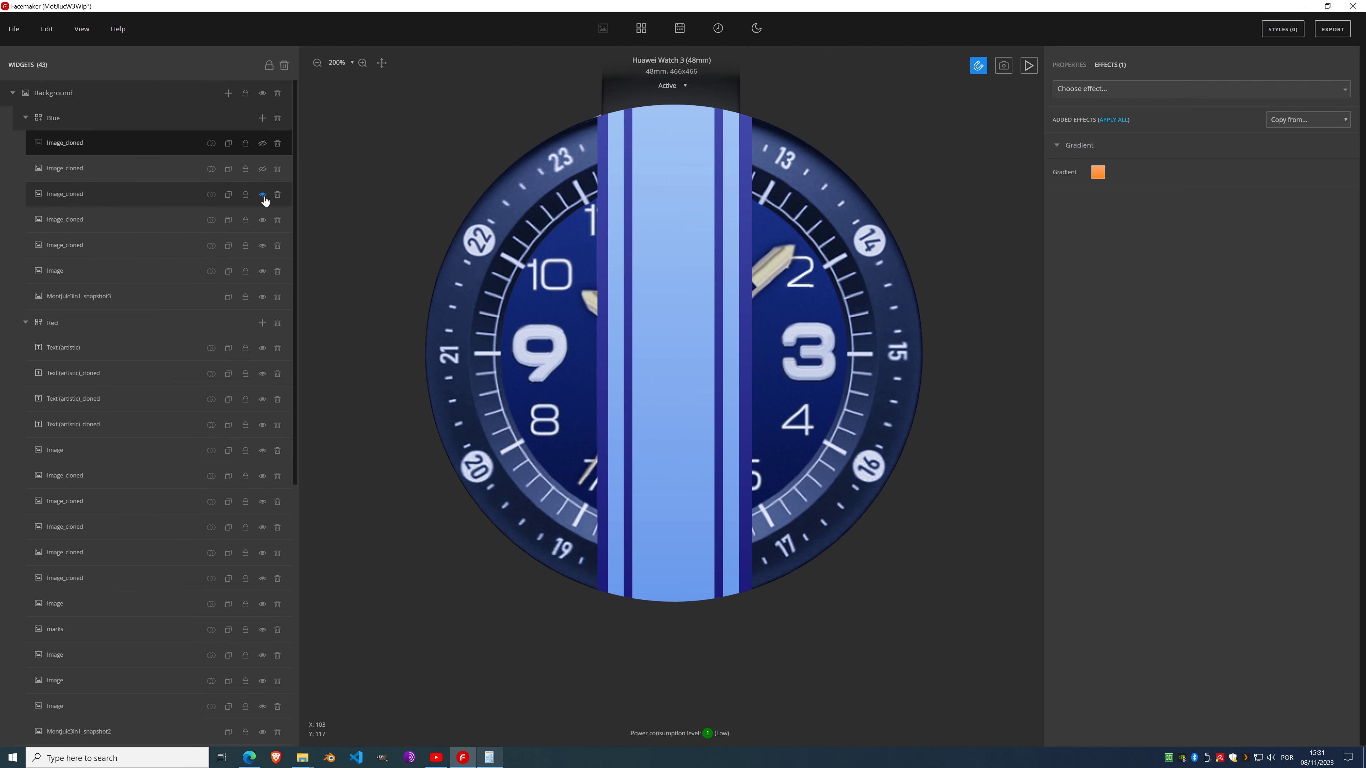
left_click(262, 194)
left_click(262, 221)
left_click(261, 246)
left_click(262, 271)
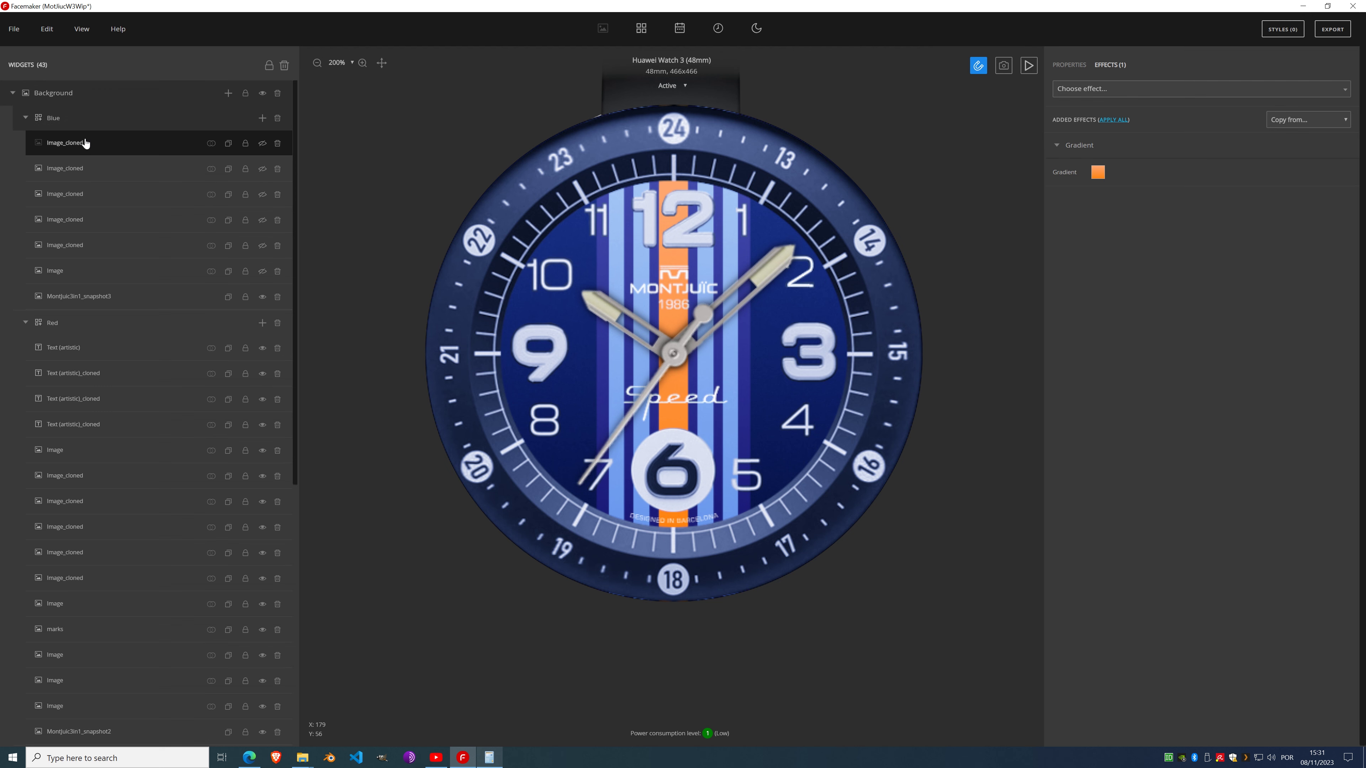
left_click(262, 143)
left_click(262, 169)
left_click(263, 194)
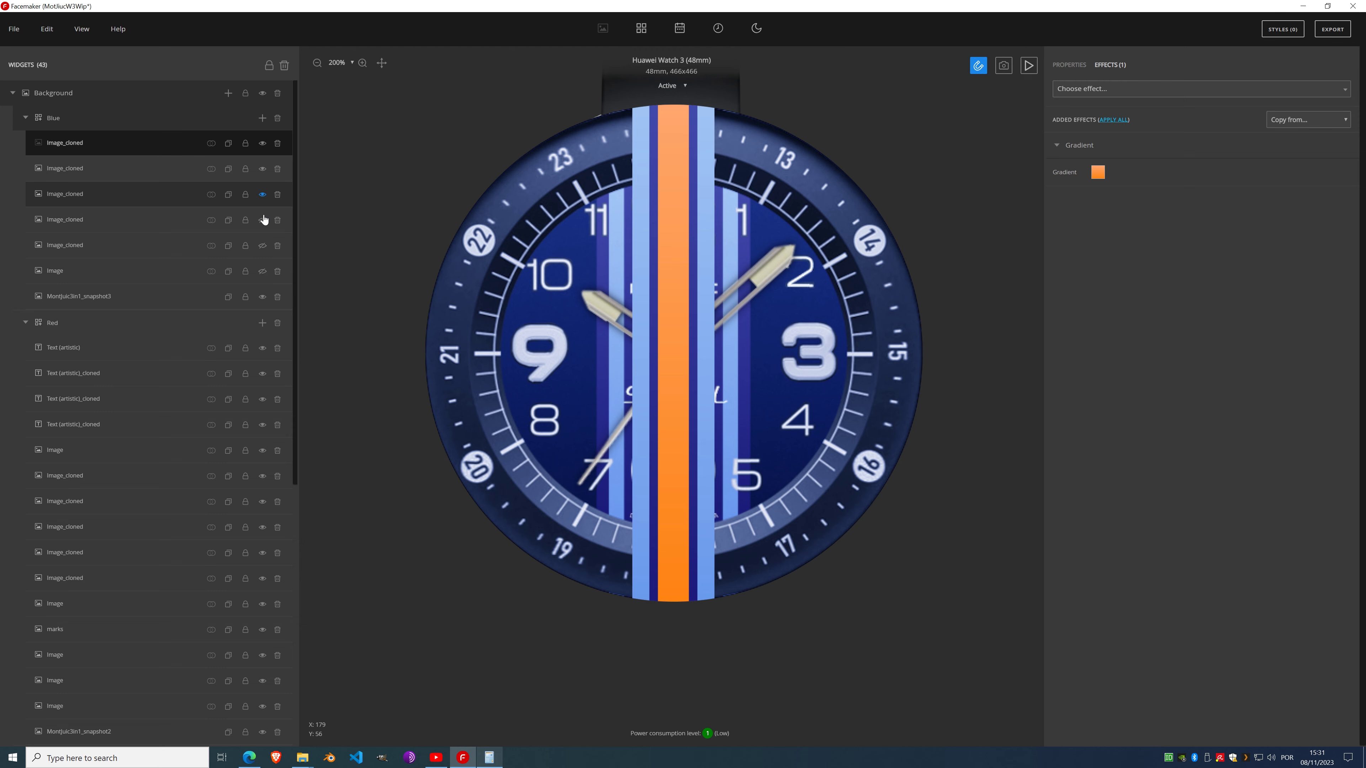
left_click(263, 220)
left_click(263, 245)
left_click(262, 271)
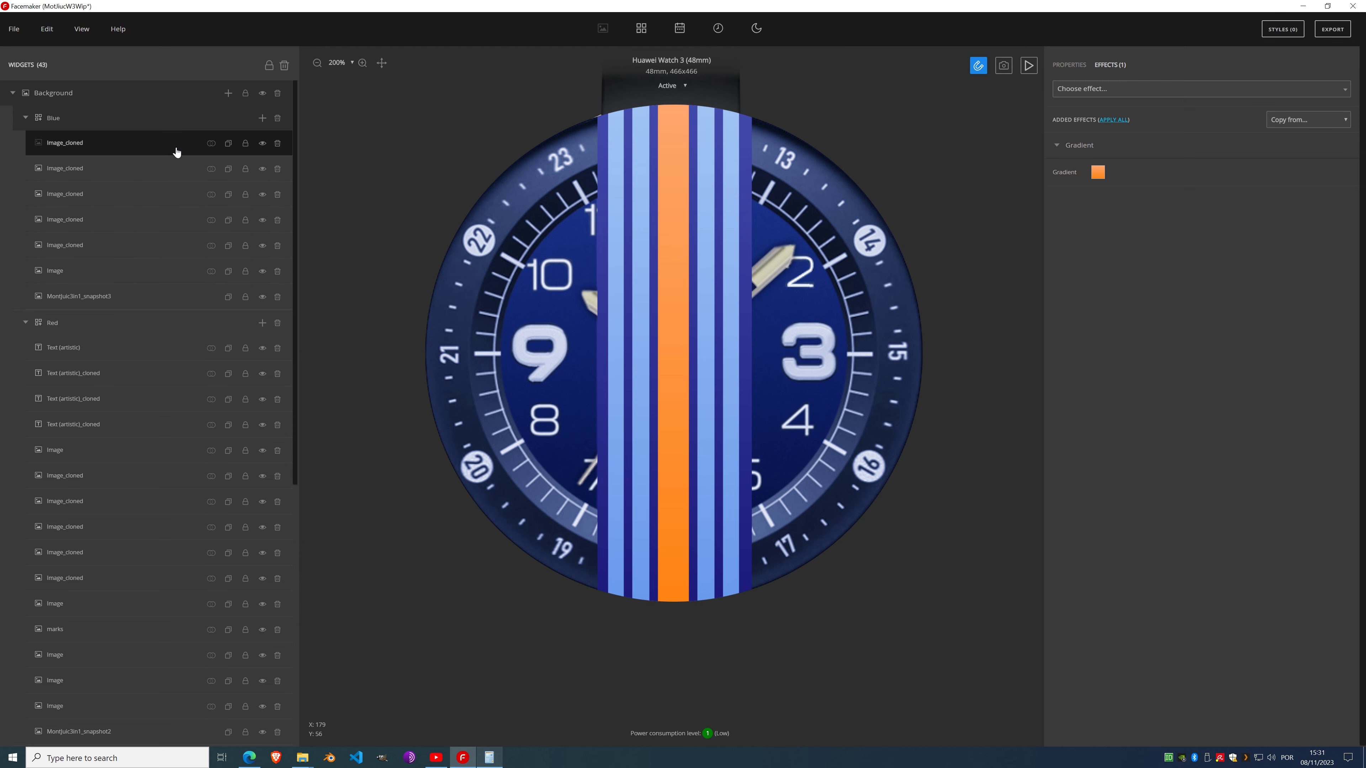
Step: Merge the six Blue stripe layers into one image by adding each stripe to the one below it
left_click(212, 144)
left_click(210, 168)
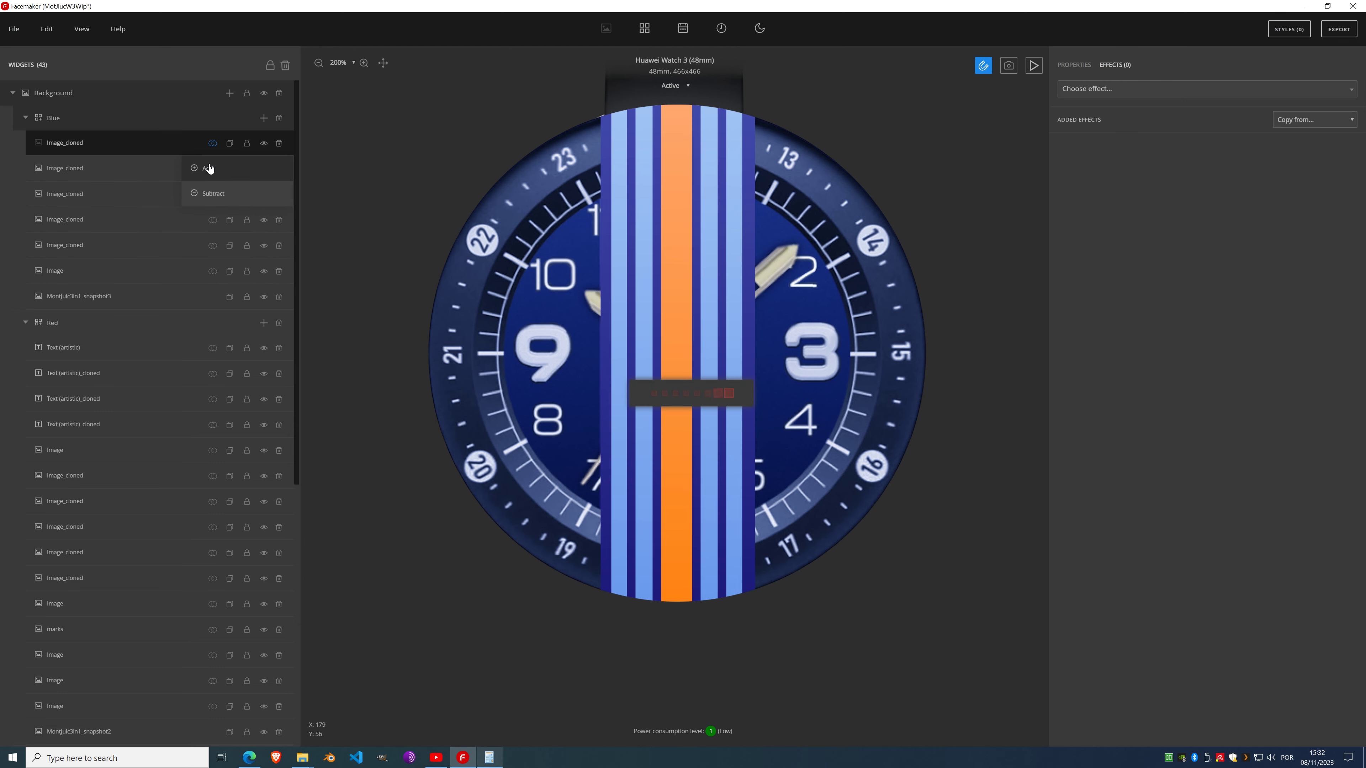
left_click(212, 144)
left_click(218, 167)
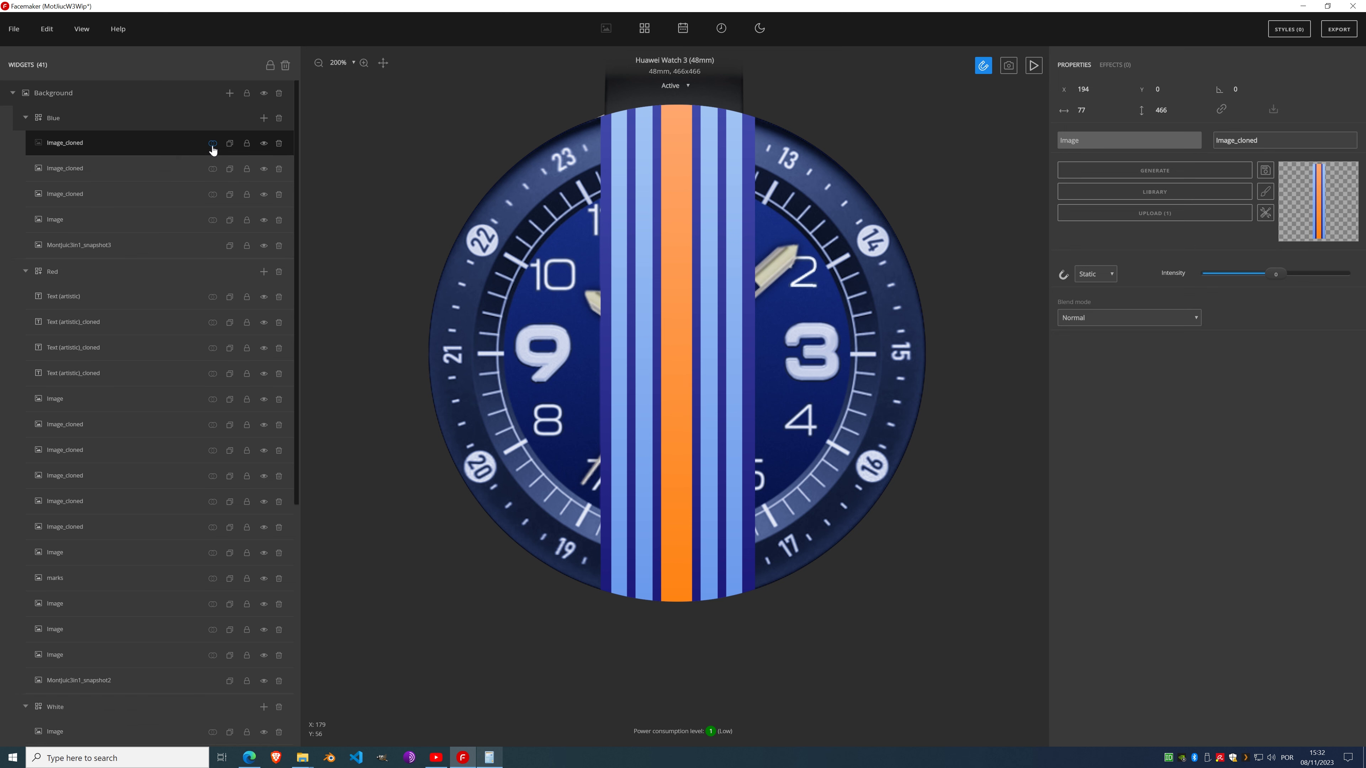
left_click(212, 144)
left_click(209, 167)
left_click(213, 146)
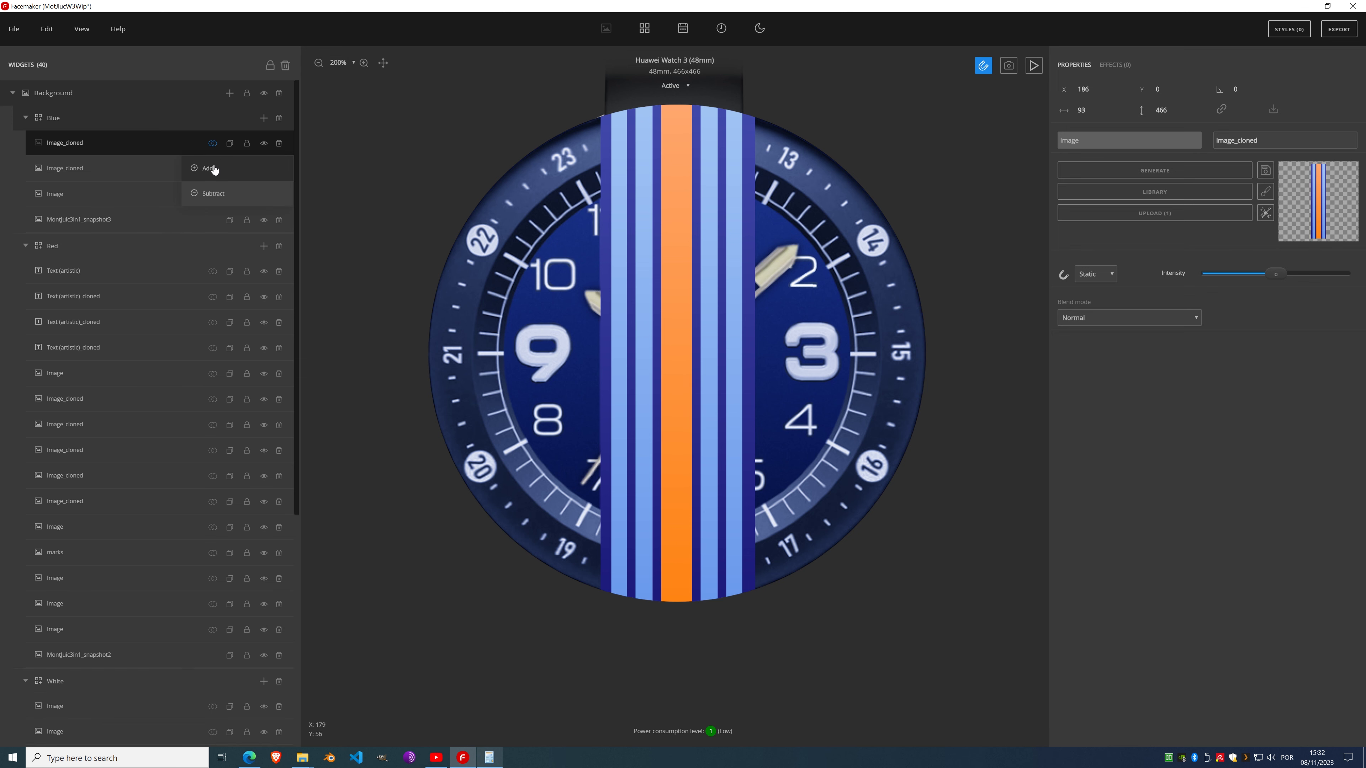
left_click(213, 169)
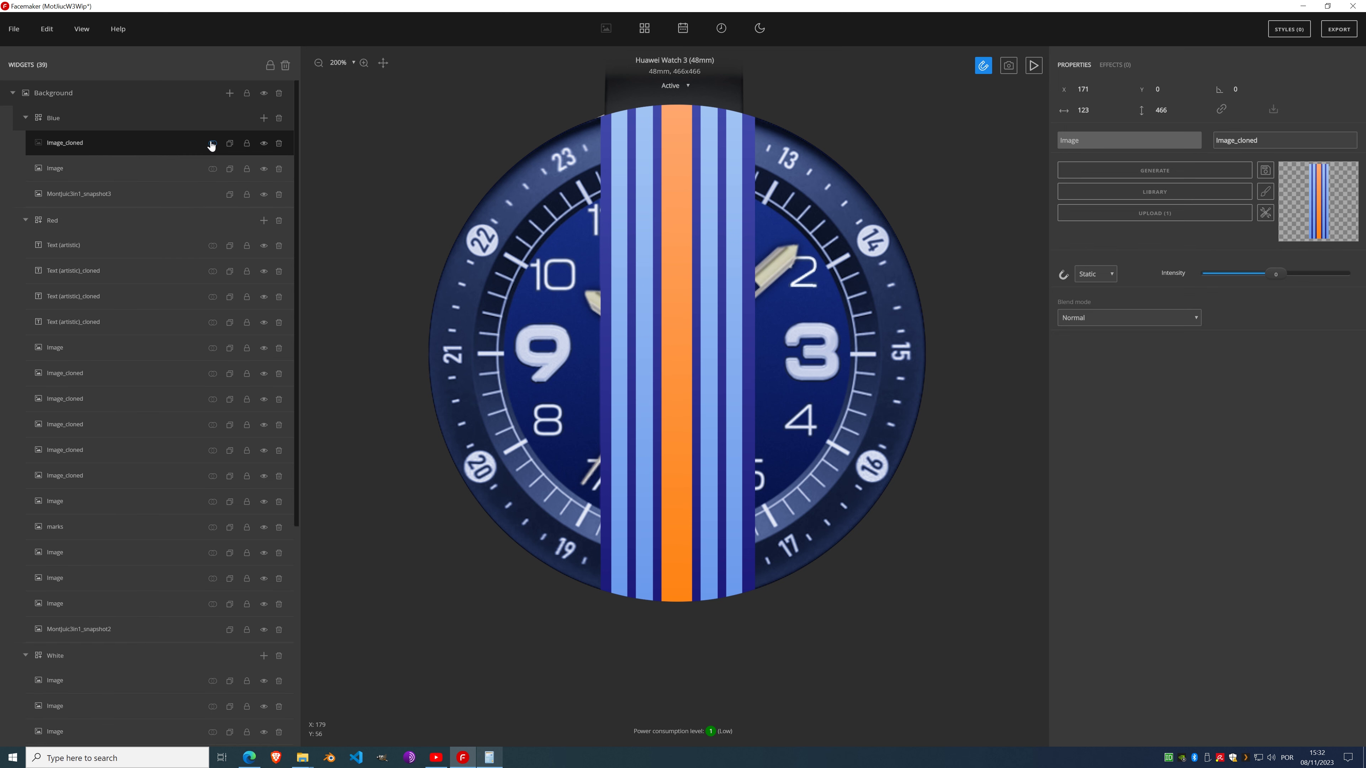
left_click(212, 144)
left_click(214, 171)
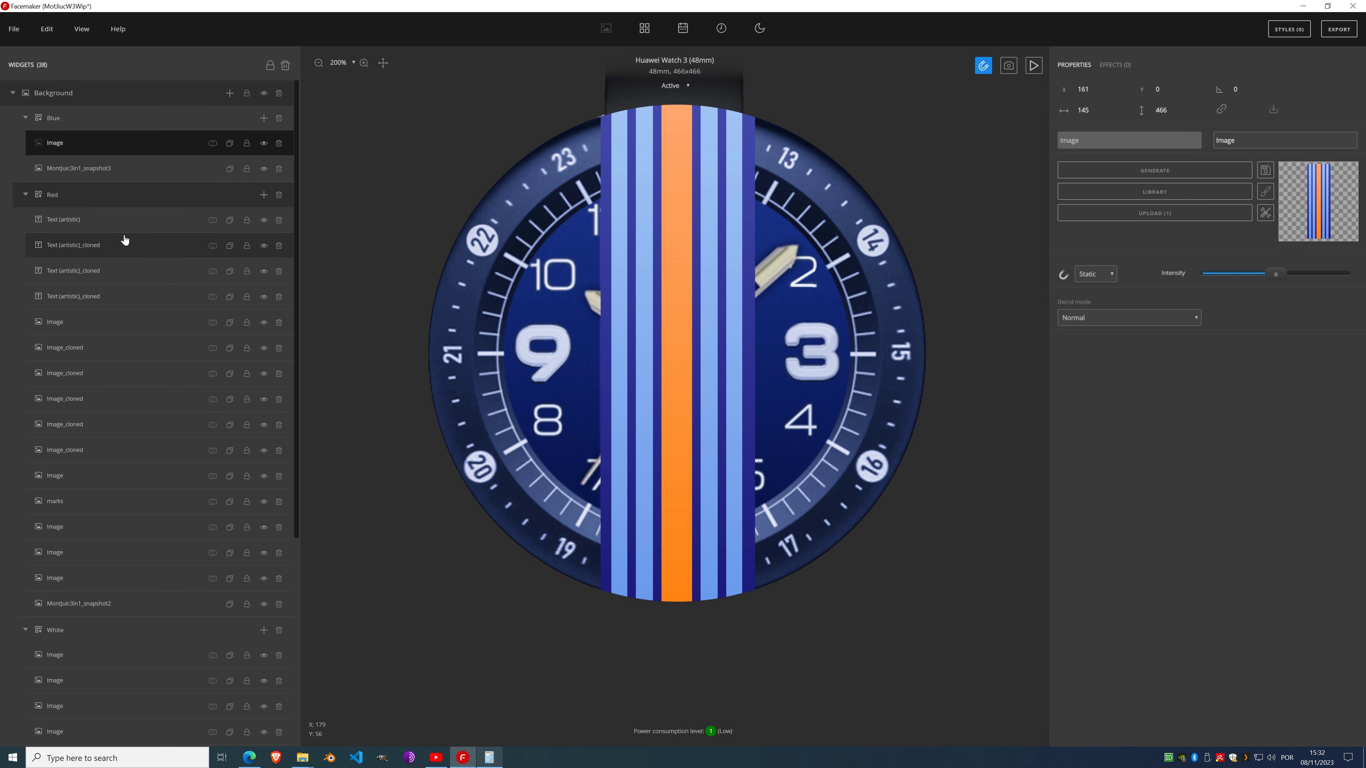
Step: Merge the six Red stripe layers into one image by adding each to the one below, from the 29-wide centre stripe down
left_click(113, 326)
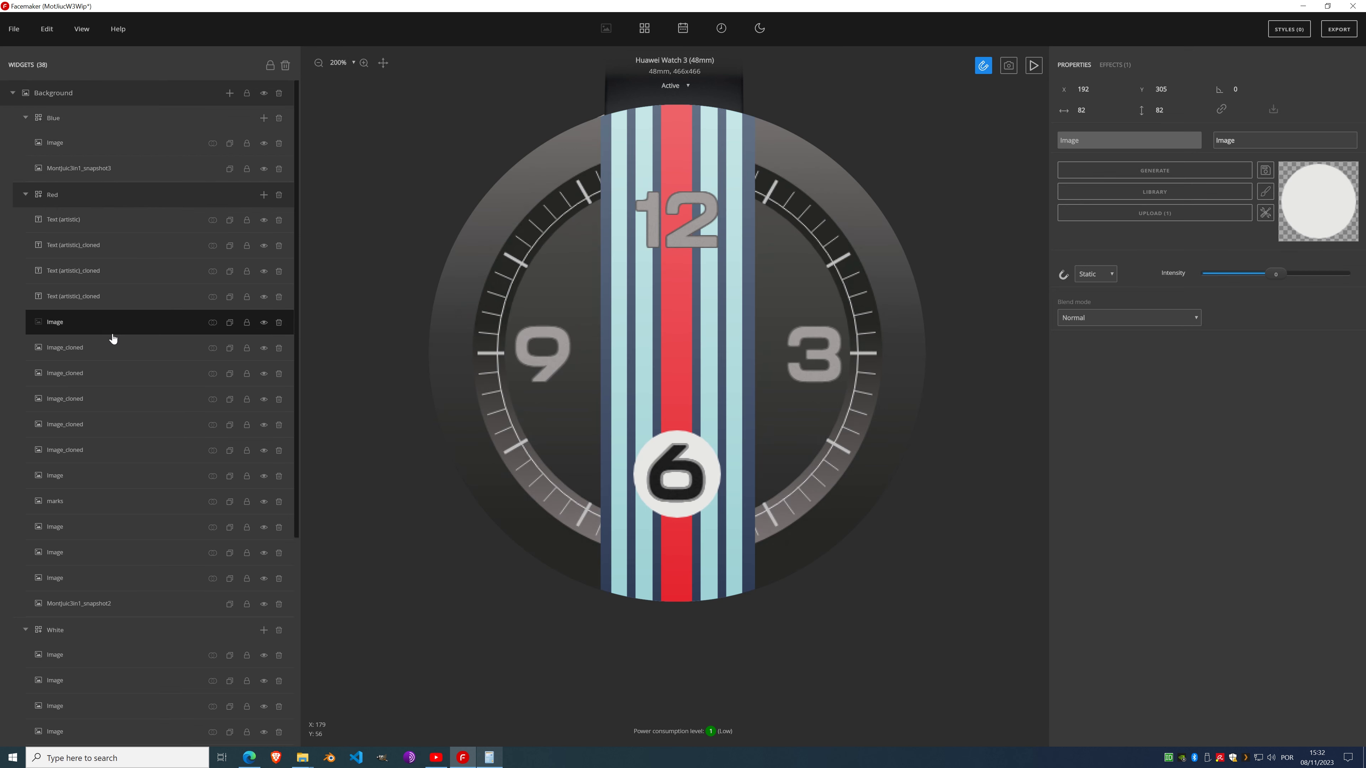
left_click(113, 353)
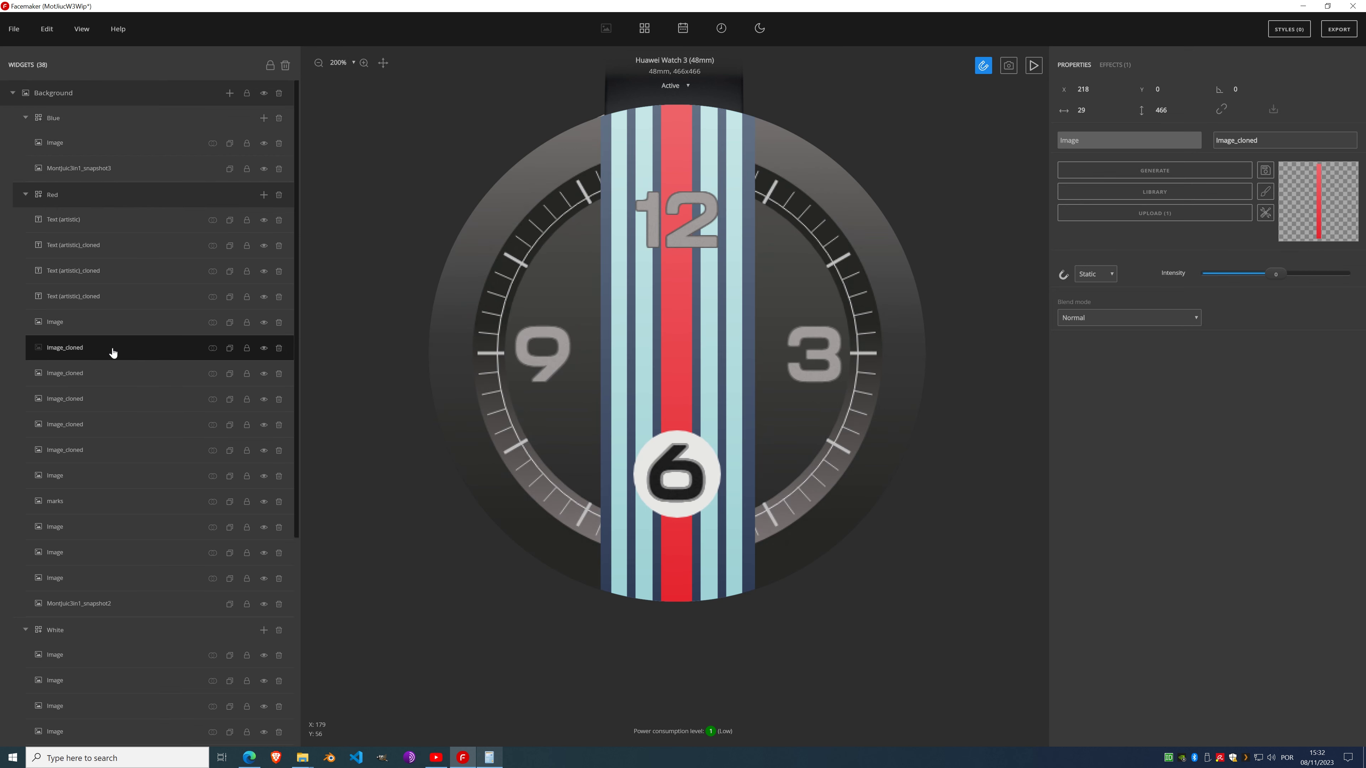
left_click(212, 349)
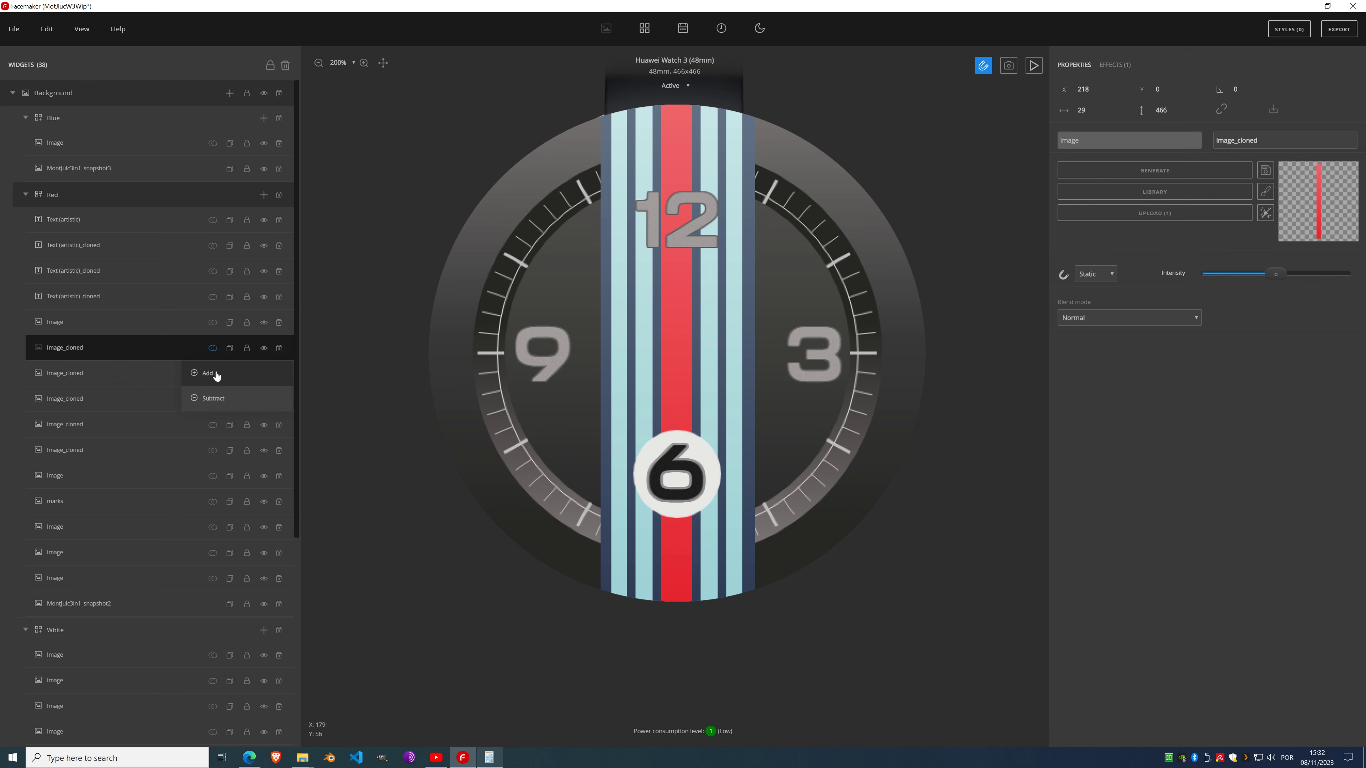
left_click(212, 350)
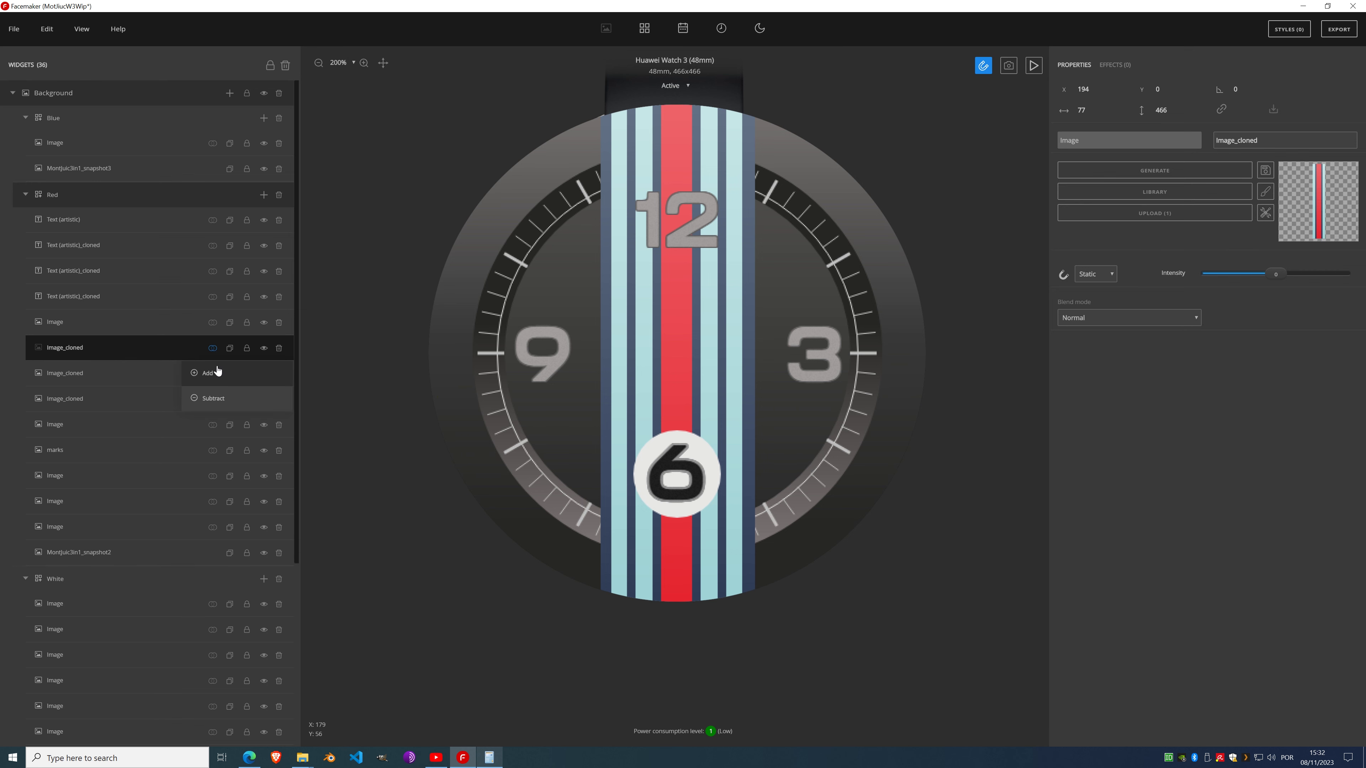
left_click(207, 372)
left_click(210, 372)
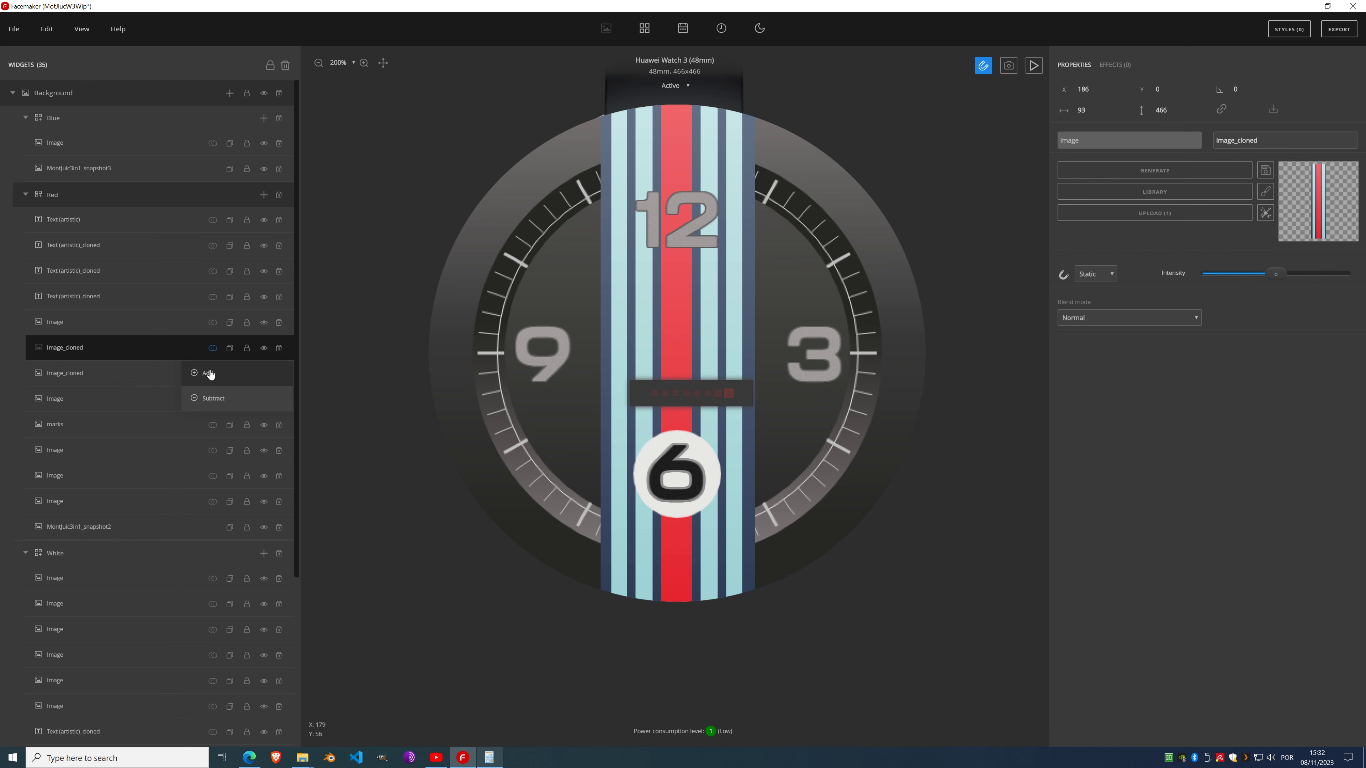
left_click(159, 378)
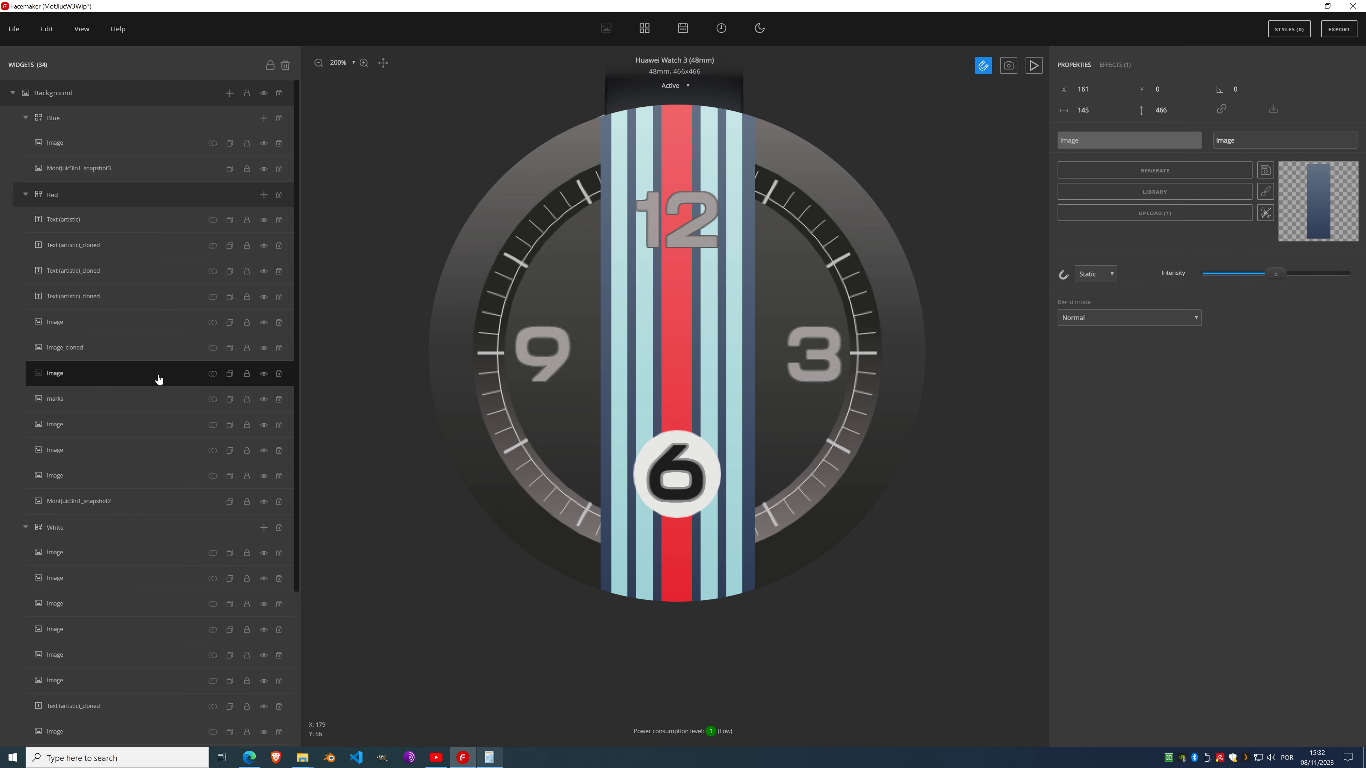
left_click(160, 399)
left_click(159, 378)
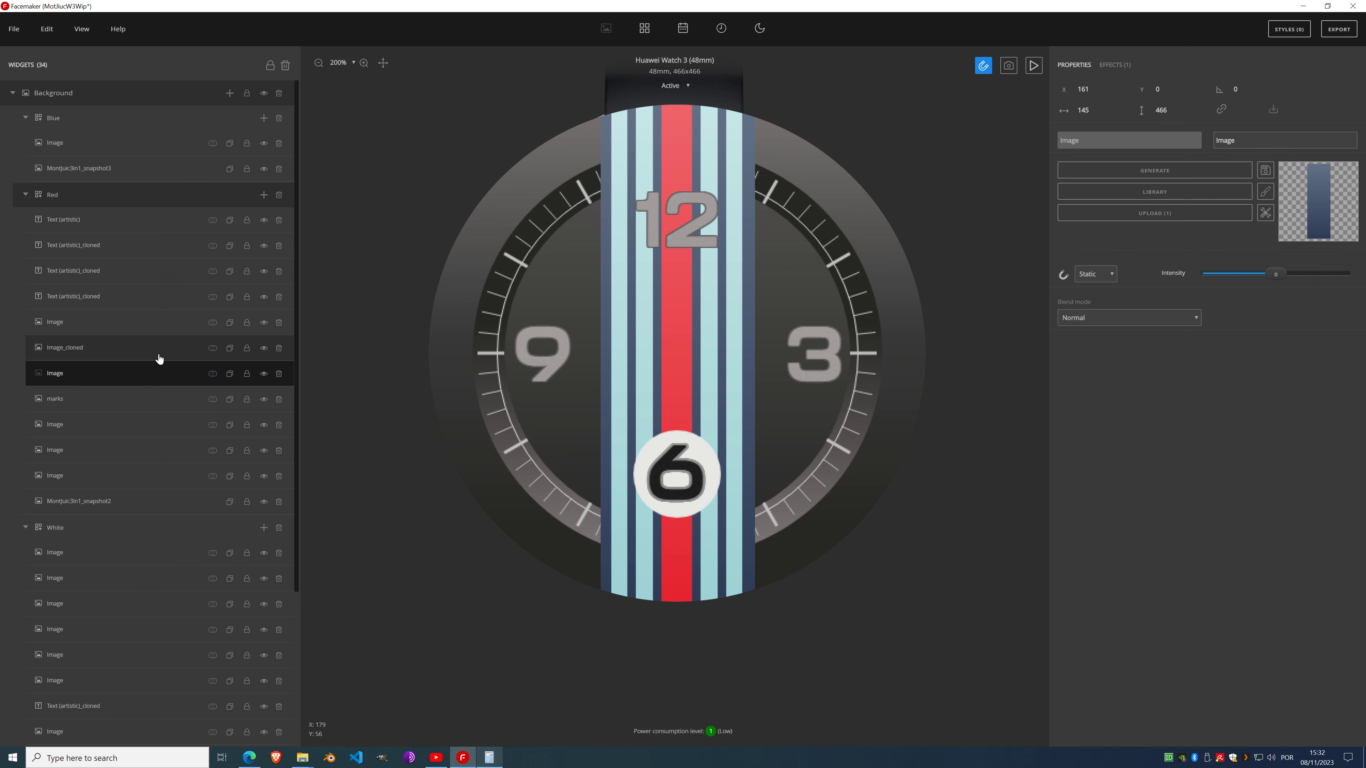
left_click(164, 357)
left_click(213, 348)
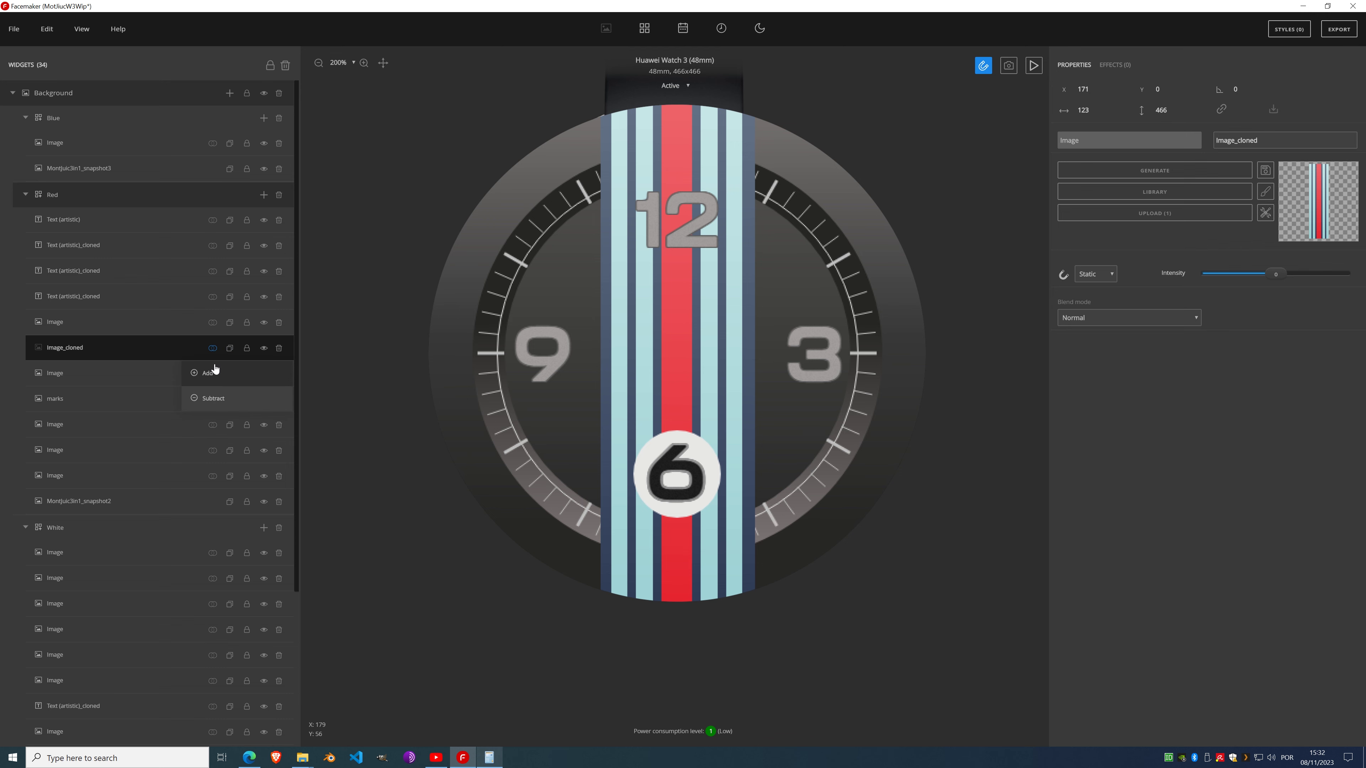
left_click(213, 374)
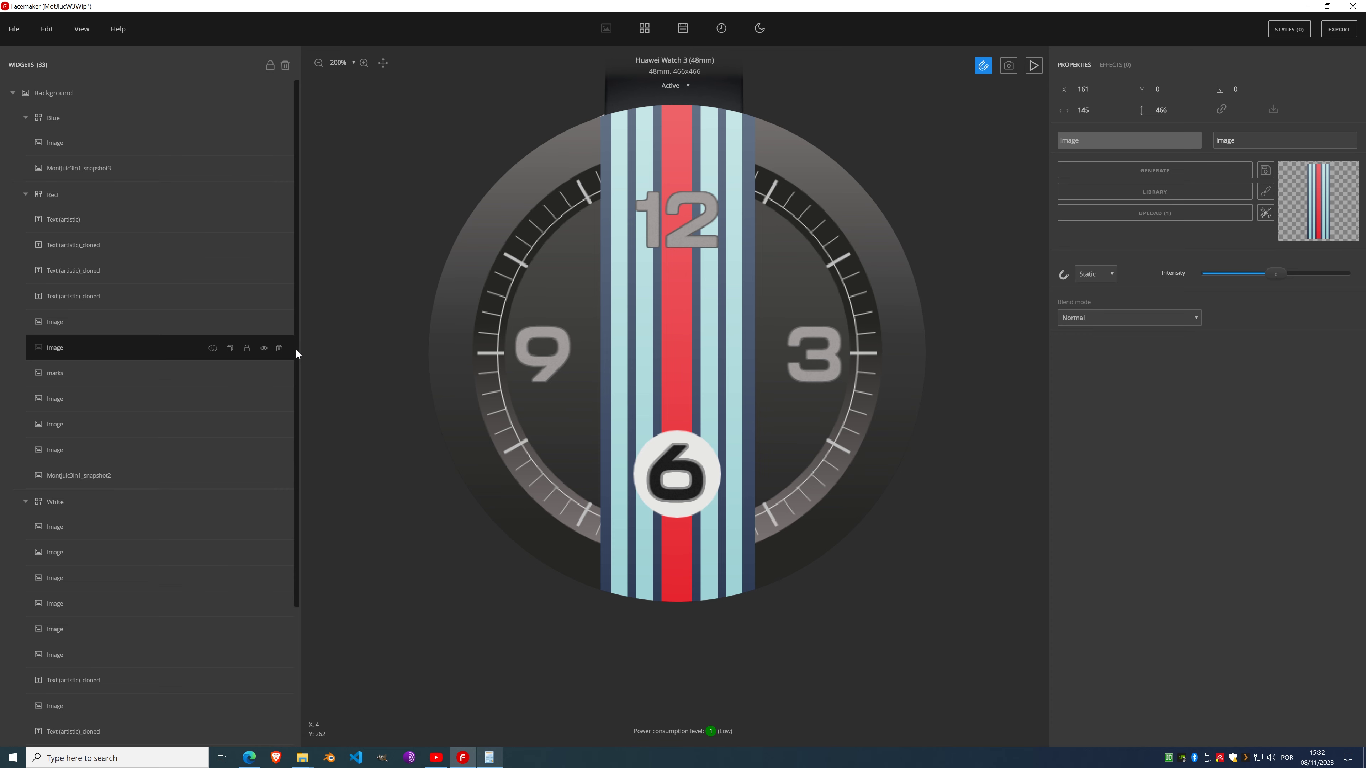
Step: Hide the merged Red stripes and toggle the visibility of the 384-wide circle to identify it on the dial
left_click(264, 348)
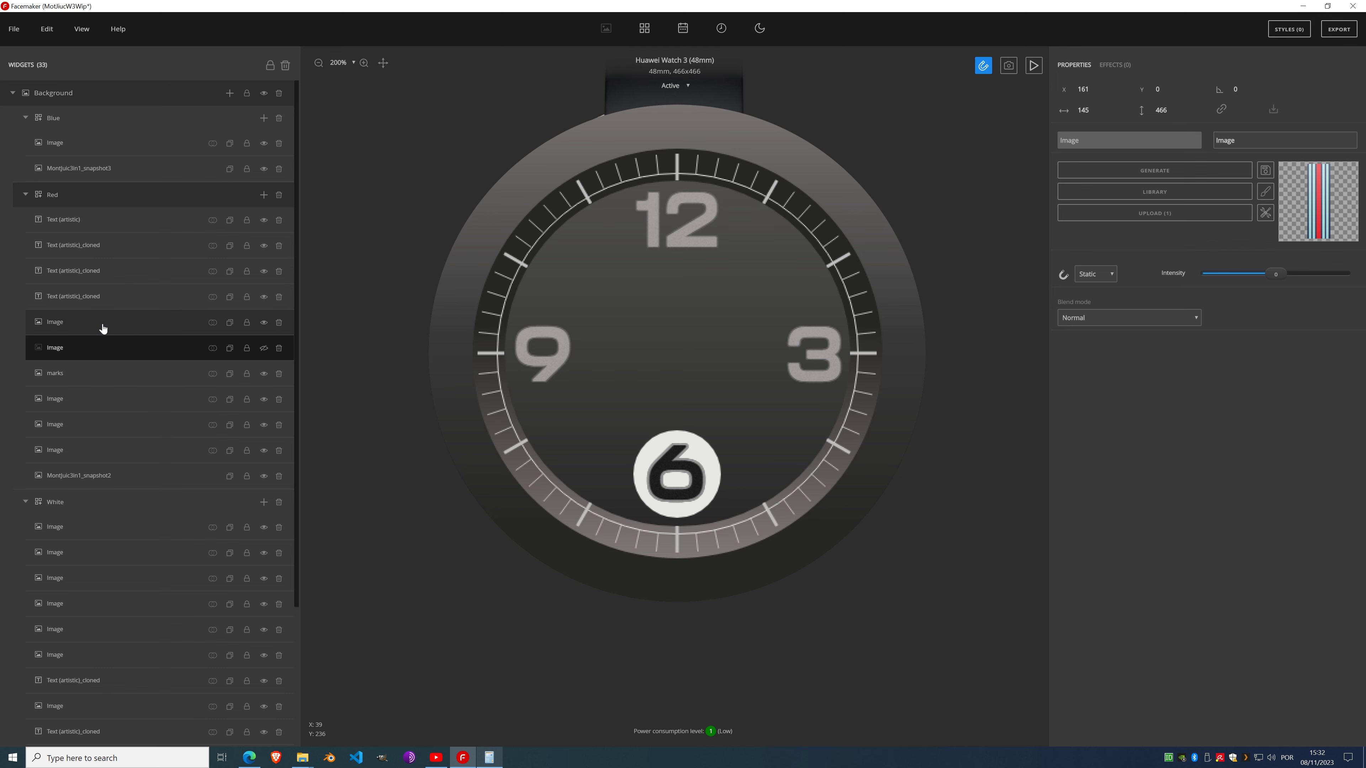
left_click(95, 423)
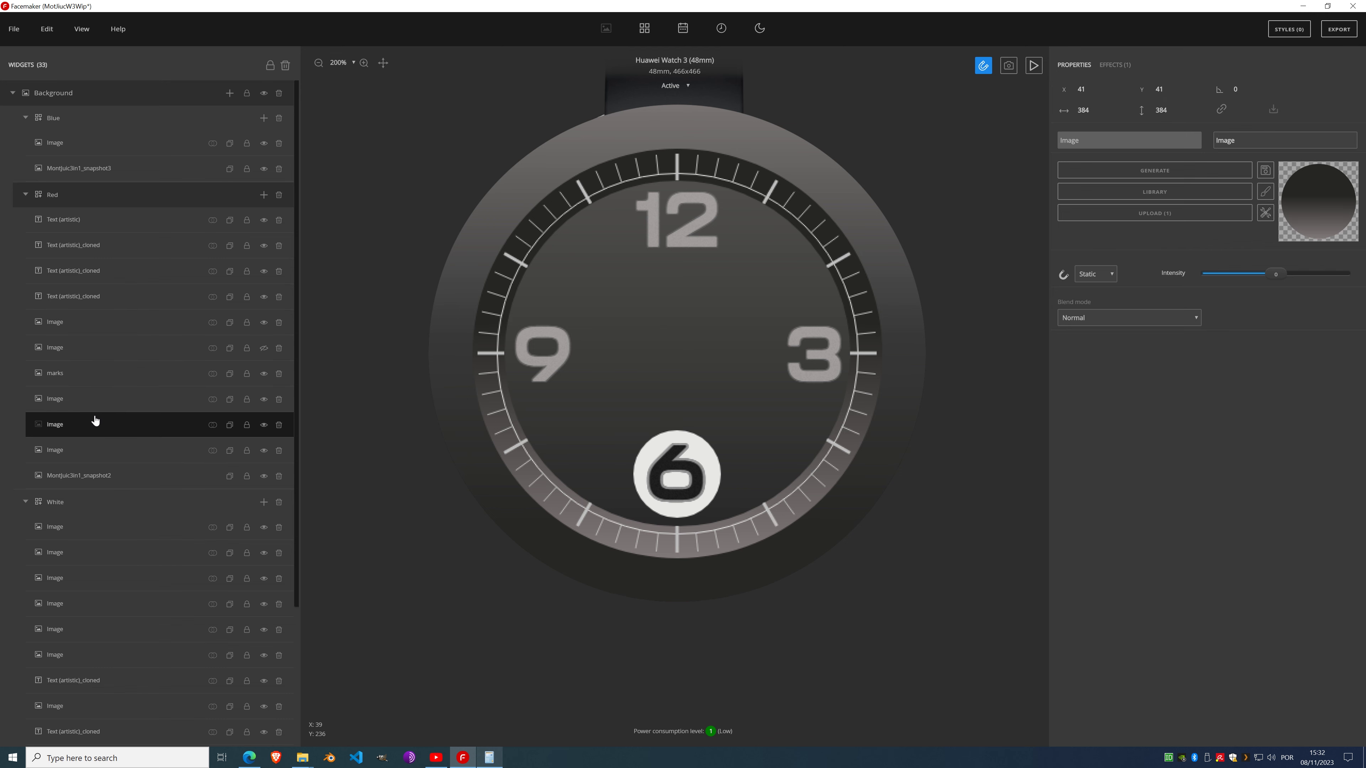
left_click(265, 425)
left_click(265, 425)
left_click(265, 425)
left_click(265, 425)
Step: Rename the 324-wide circle image below the marks in the Red group as circle_inner
left_click(119, 402)
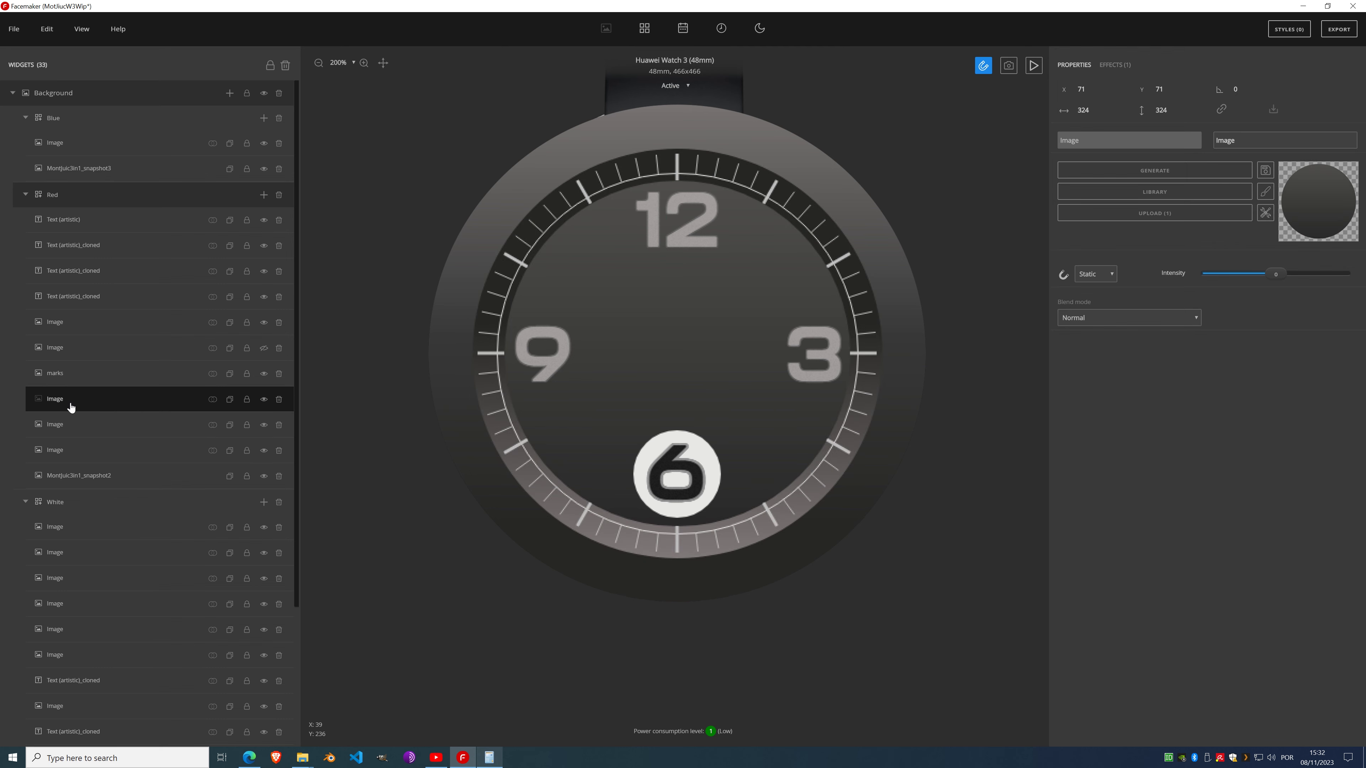
double_click(53, 401)
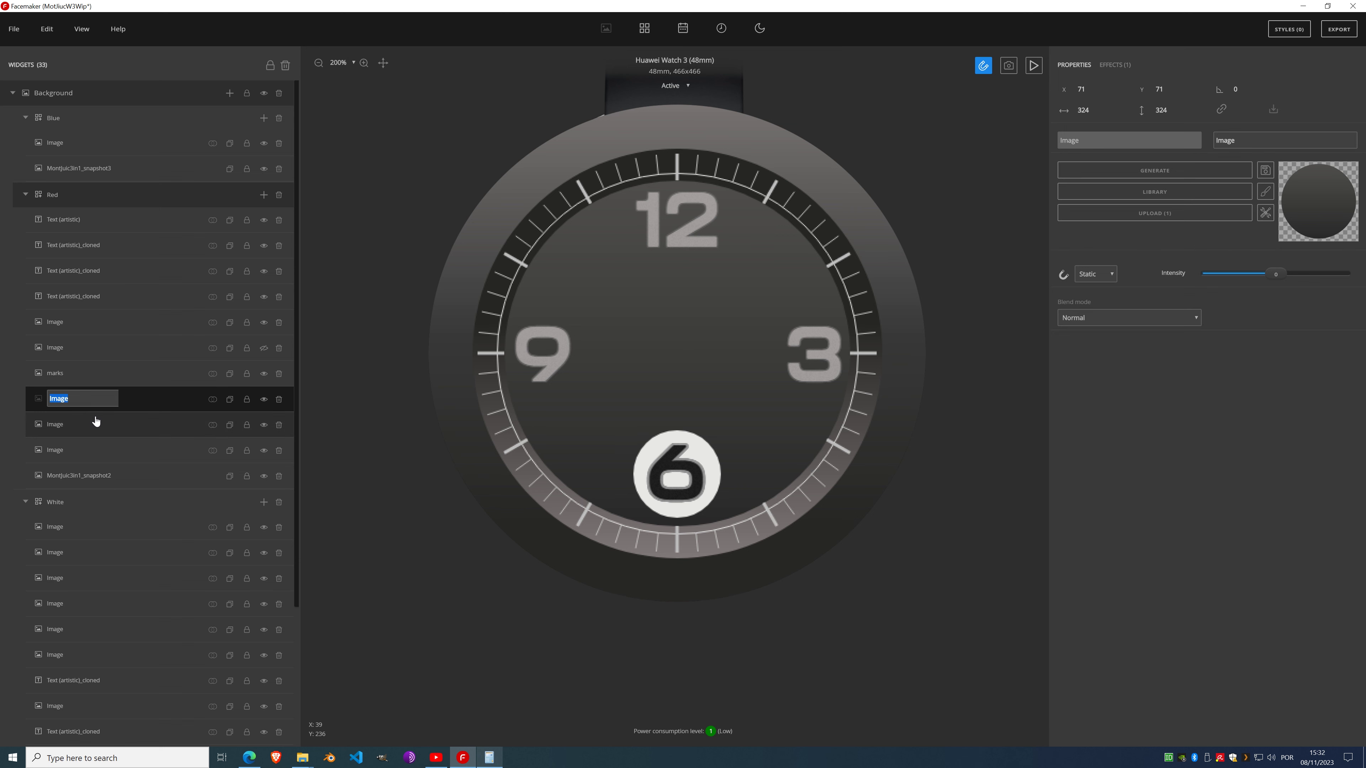
type("circle_inner")
key("Return")
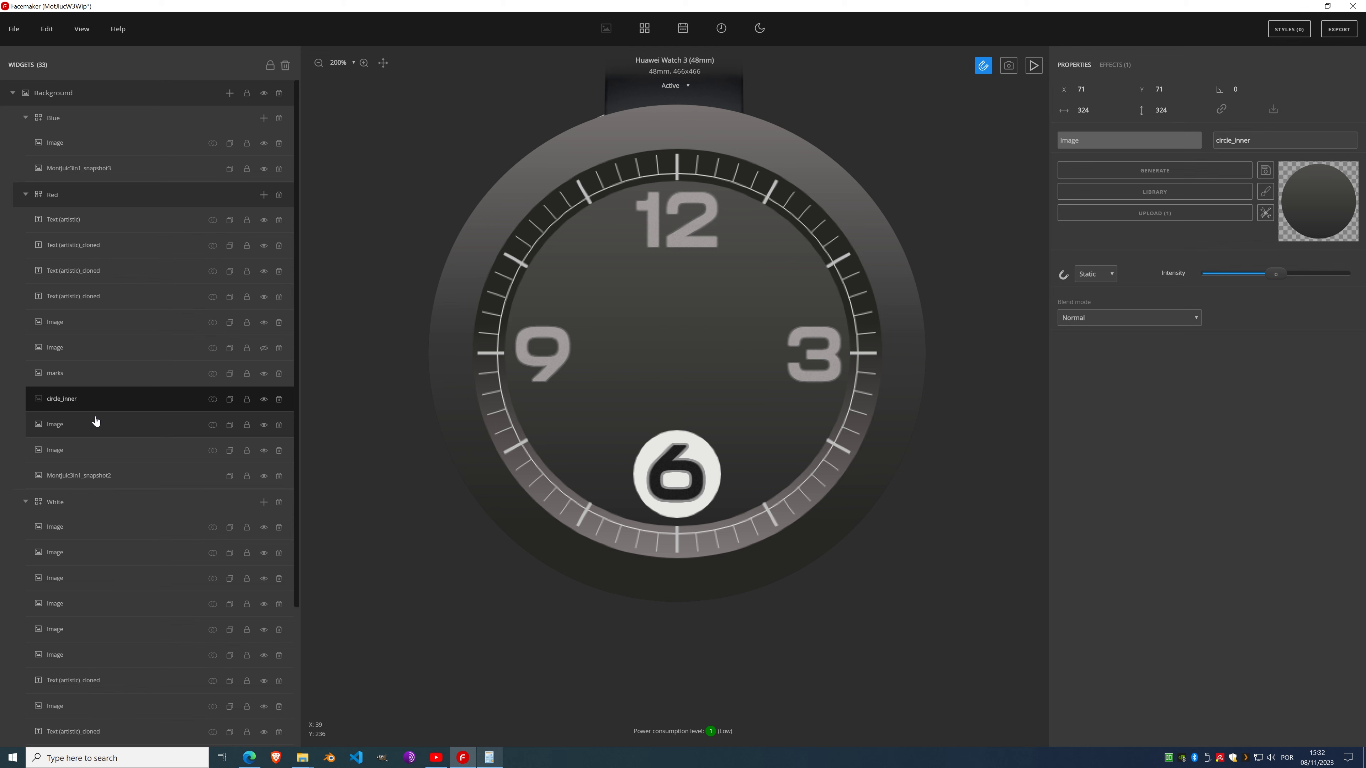
Step: Rename the 384-wide circle image in the Red group as circle_middle
left_click(63, 427)
double_click(61, 427)
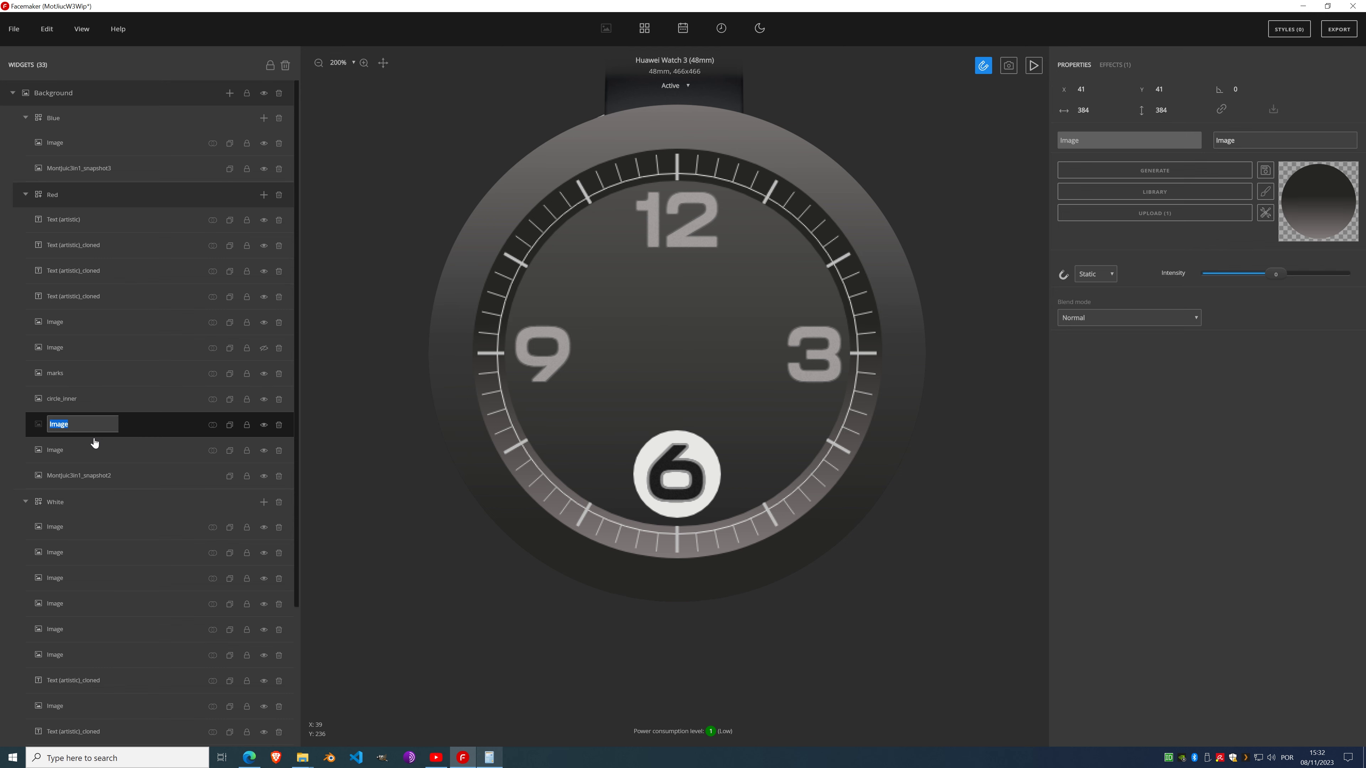
type("circle")
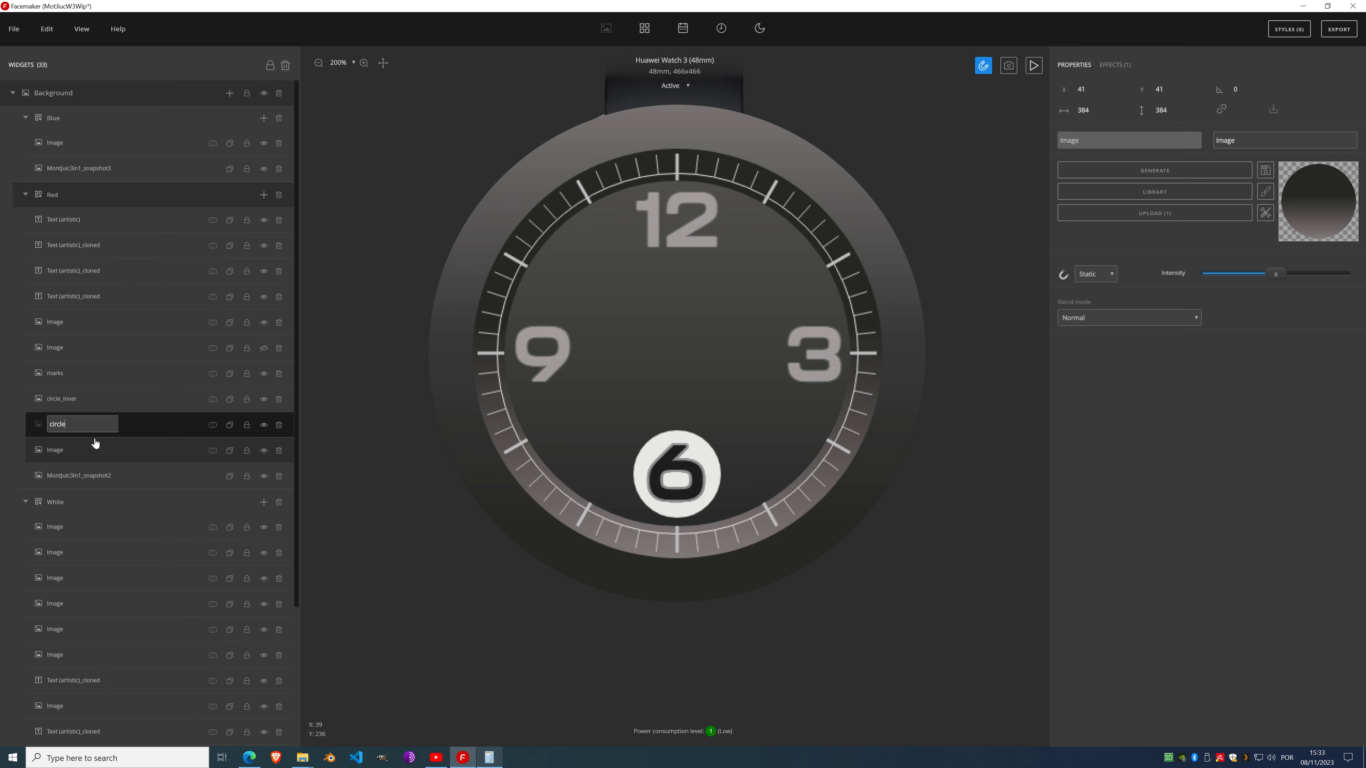
type("_middle")
key("Return")
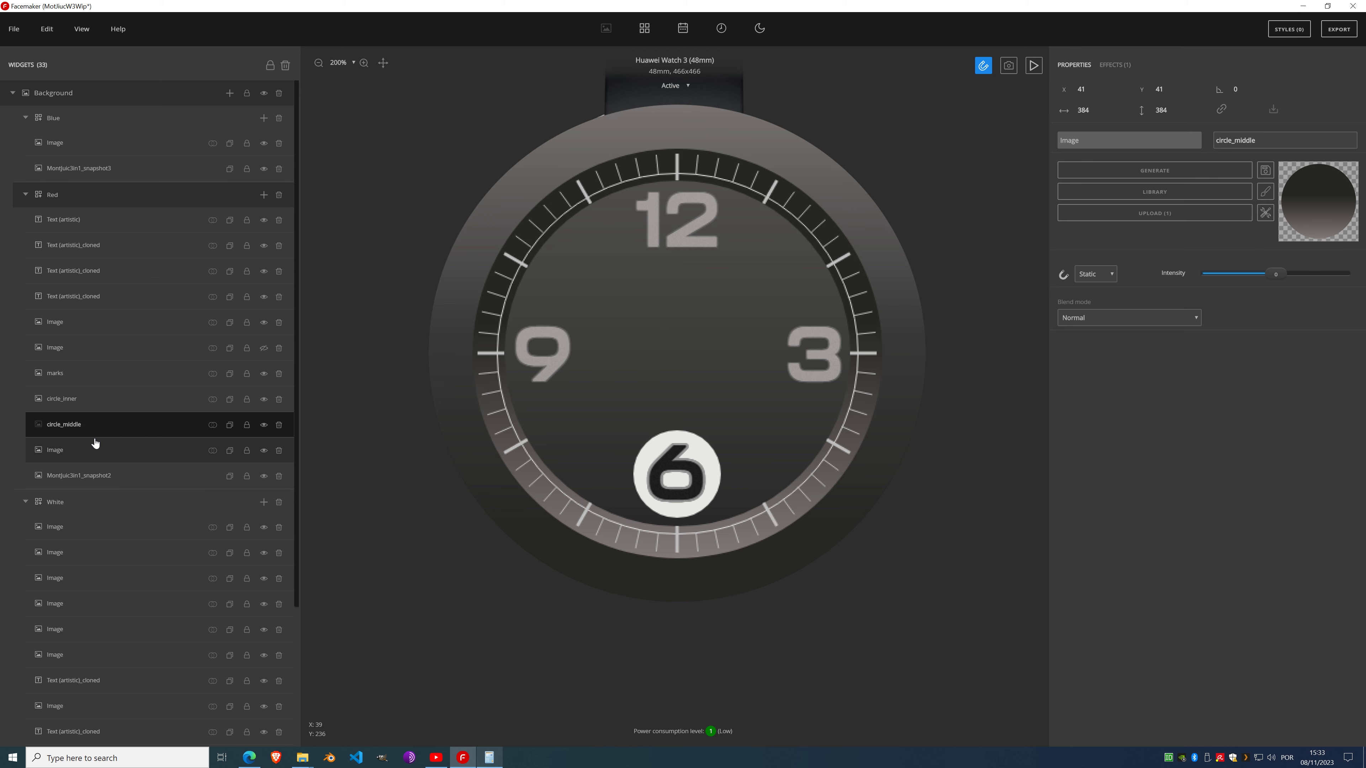
Step: Rename the full-size 466 × 466 gradient image in the Red group as bg
left_click(60, 456)
double_click(60, 455)
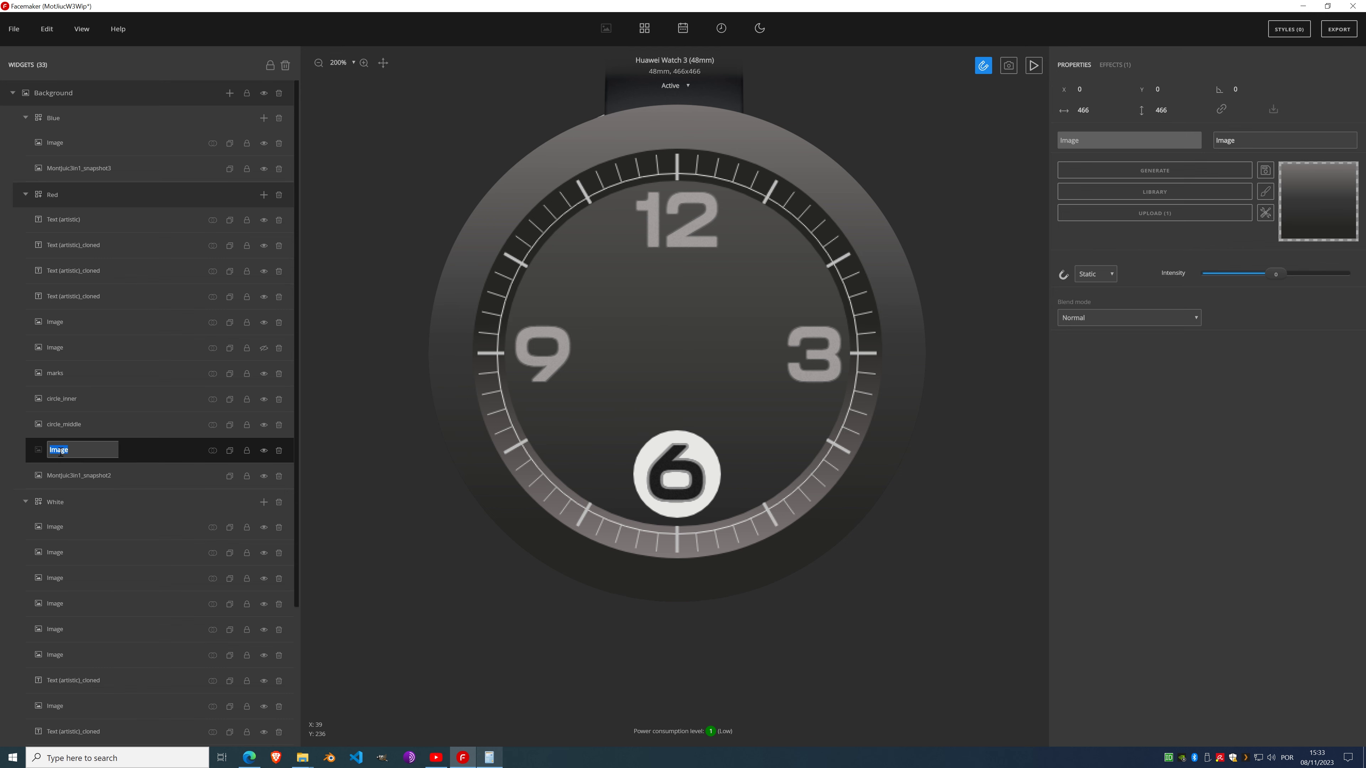
type("bg")
key("Return")
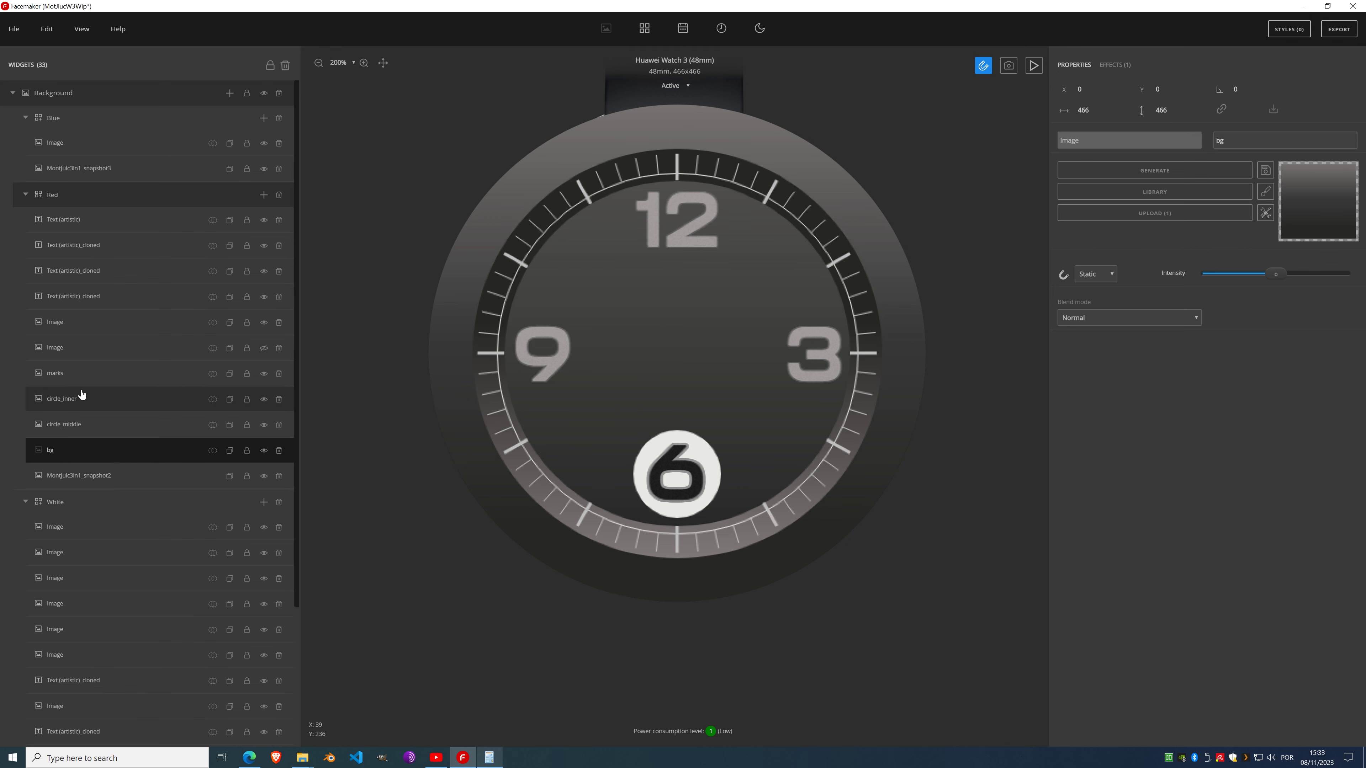
Step: Clone the circle_inner layer in the Red group
left_click(87, 428)
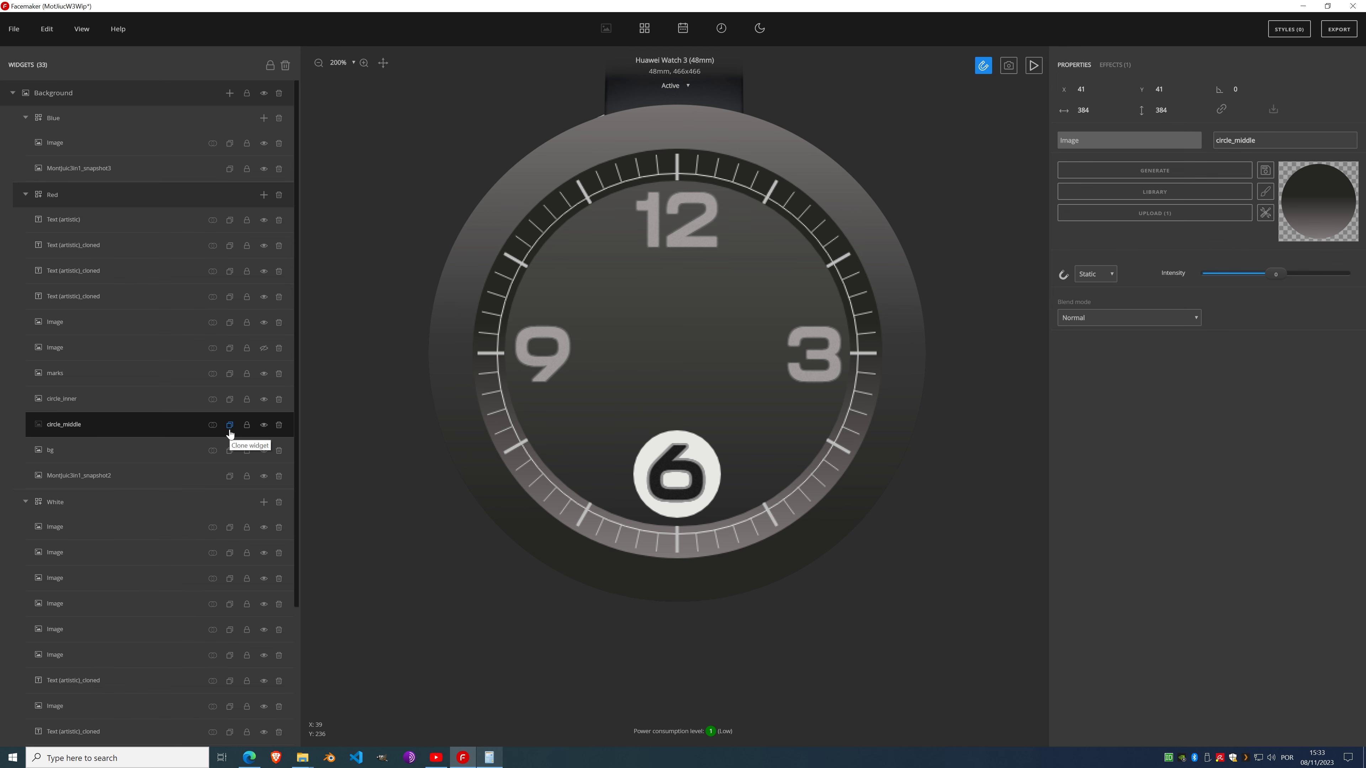
left_click(100, 408)
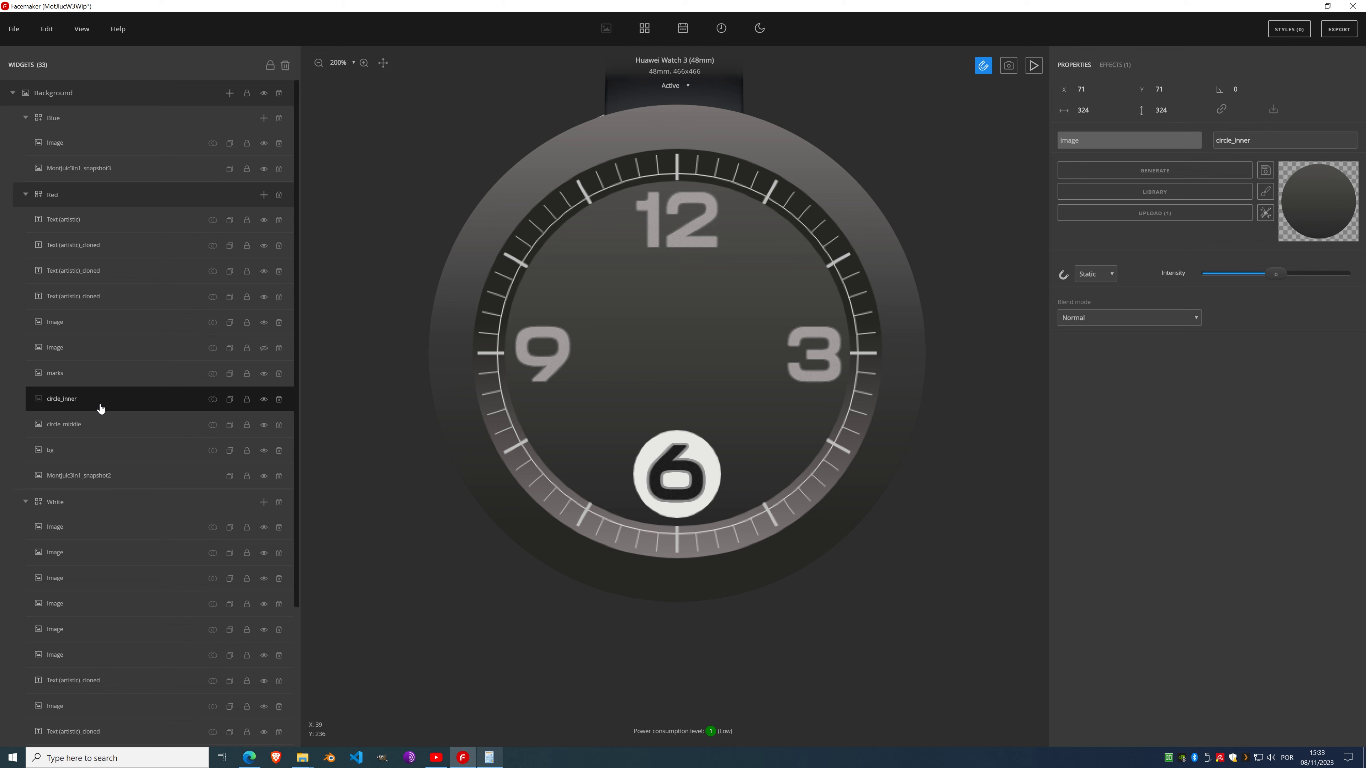
left_click(230, 404)
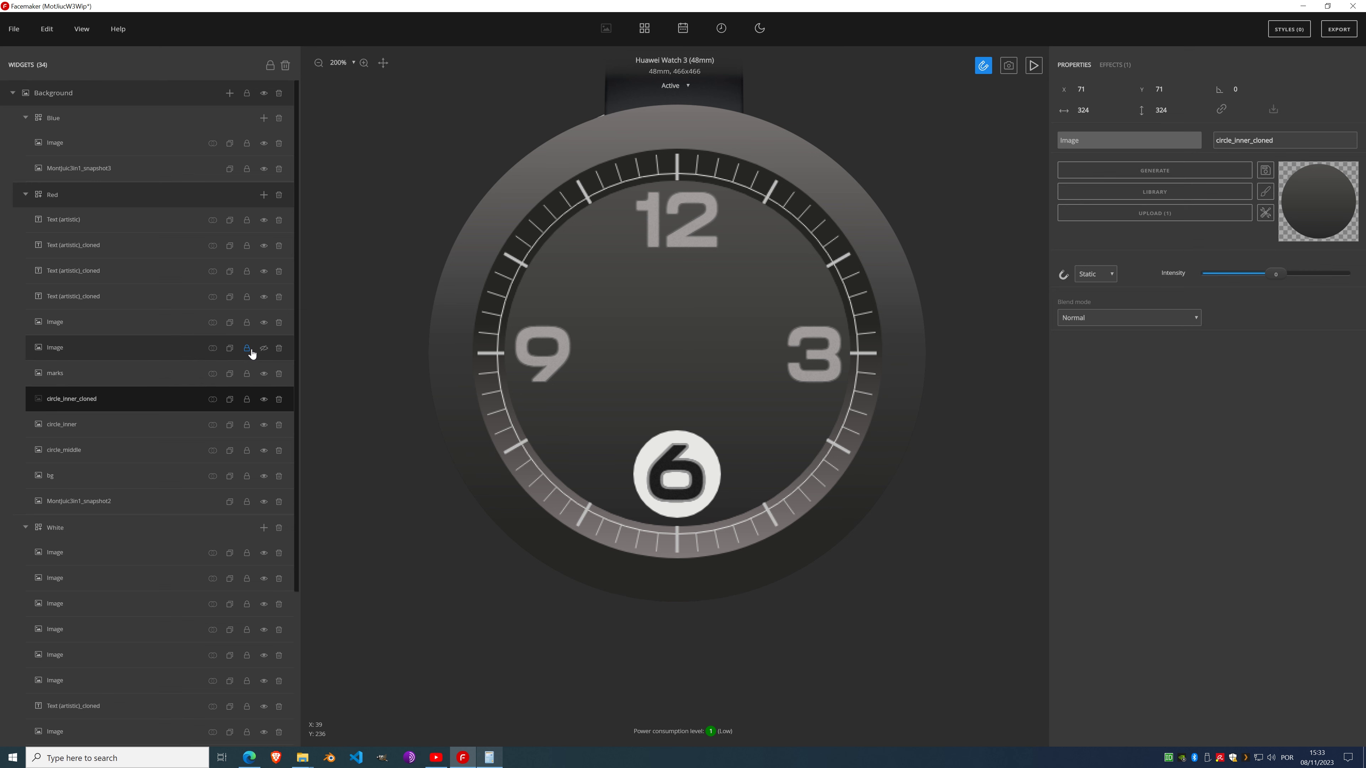
Step: Show the merged stripe image in the Red group again and rename it as stripes
left_click(264, 349)
double_click(56, 348)
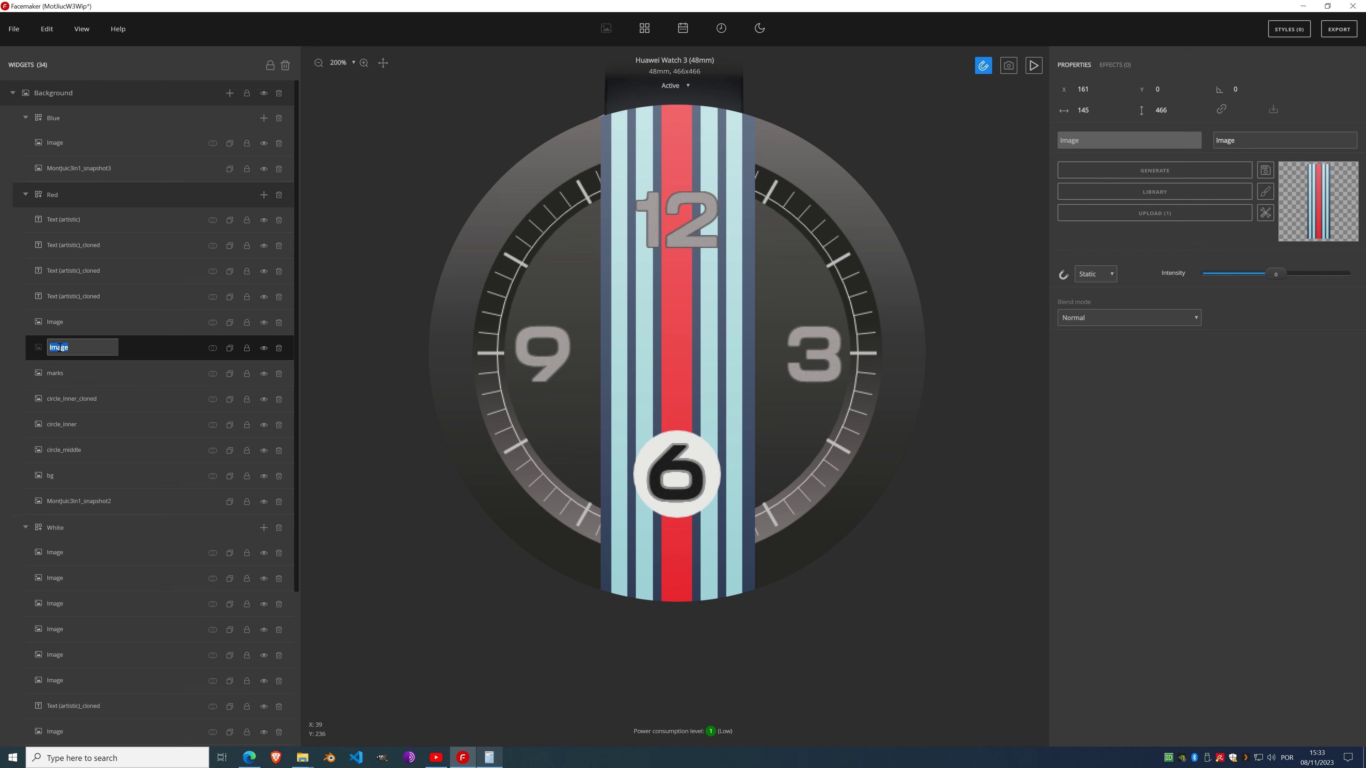
type("stripes")
key("Return")
Step: Move the cloned inner circle directly above the stripes layer and crop its image to the canvas
left_click(67, 404)
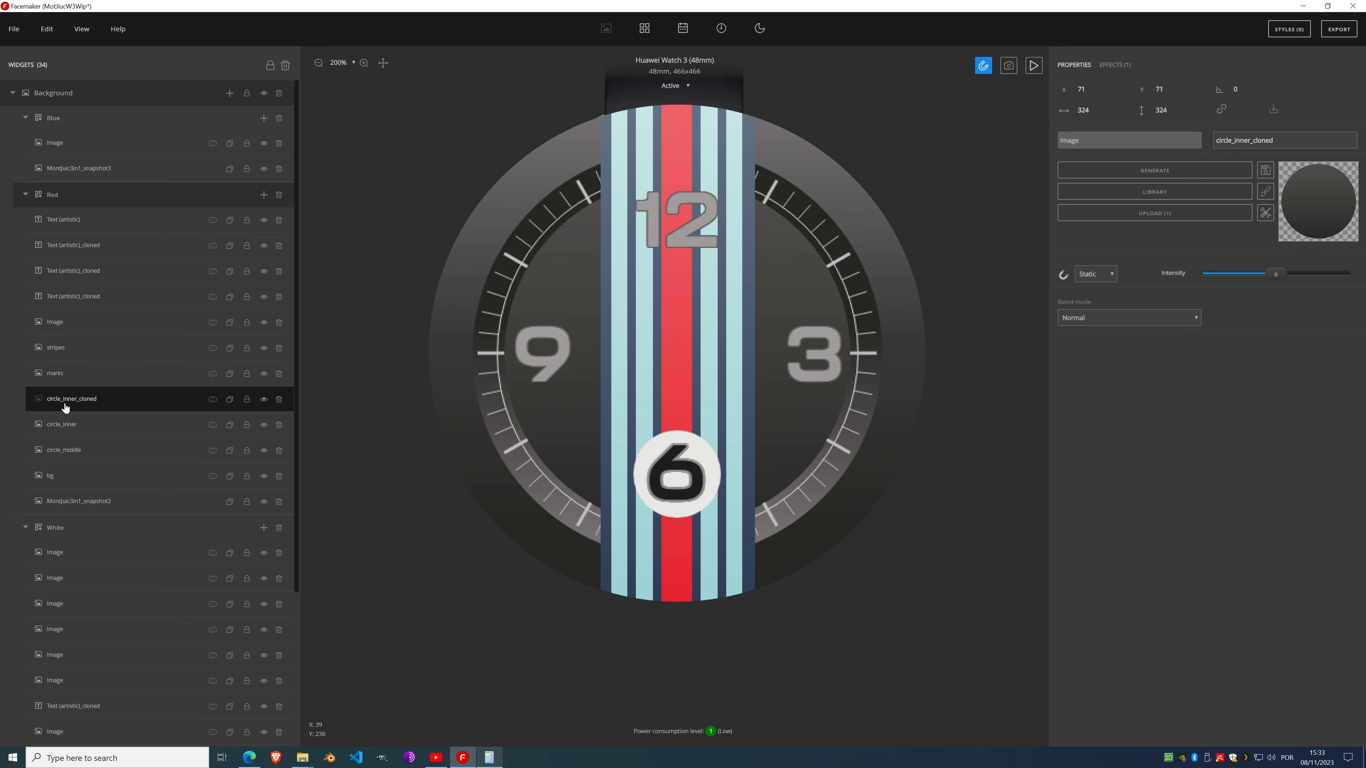
left_click_drag(61, 399, 69, 347)
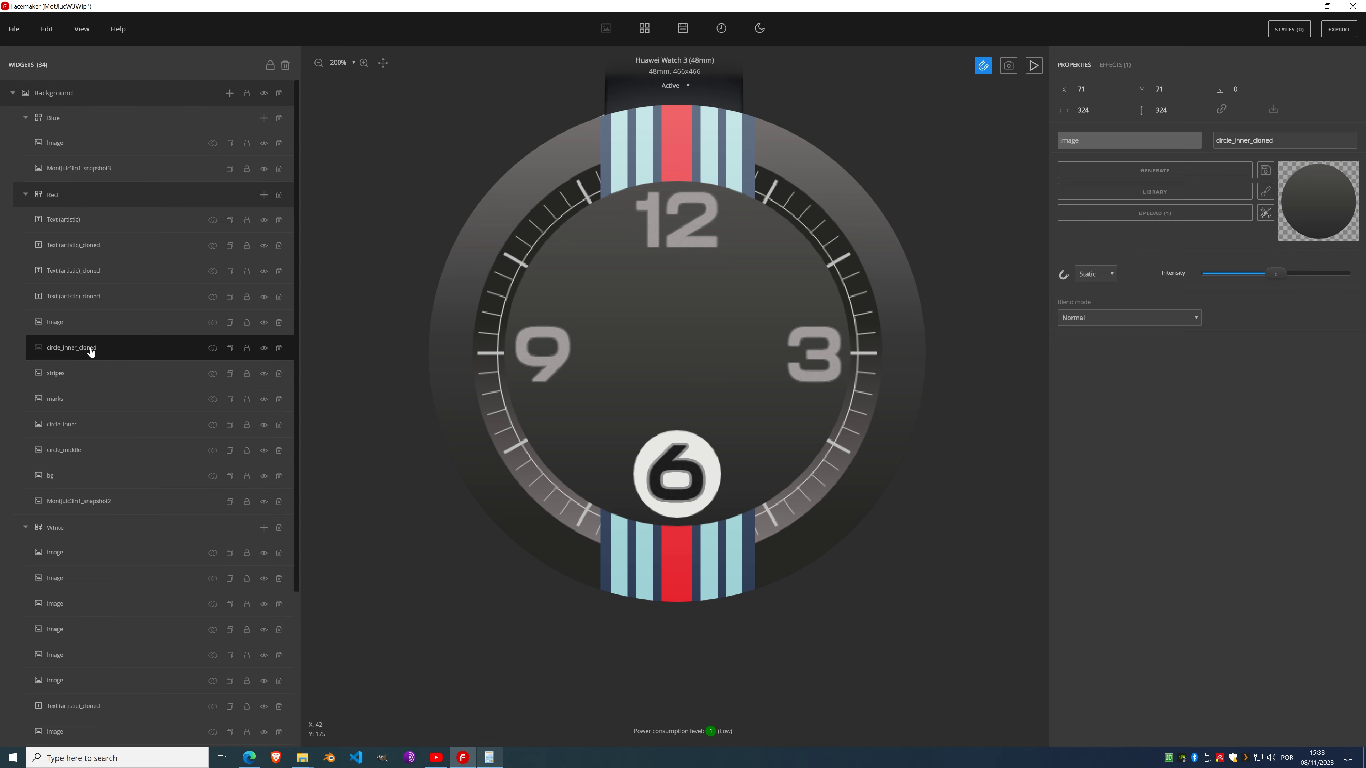
left_click(1265, 213)
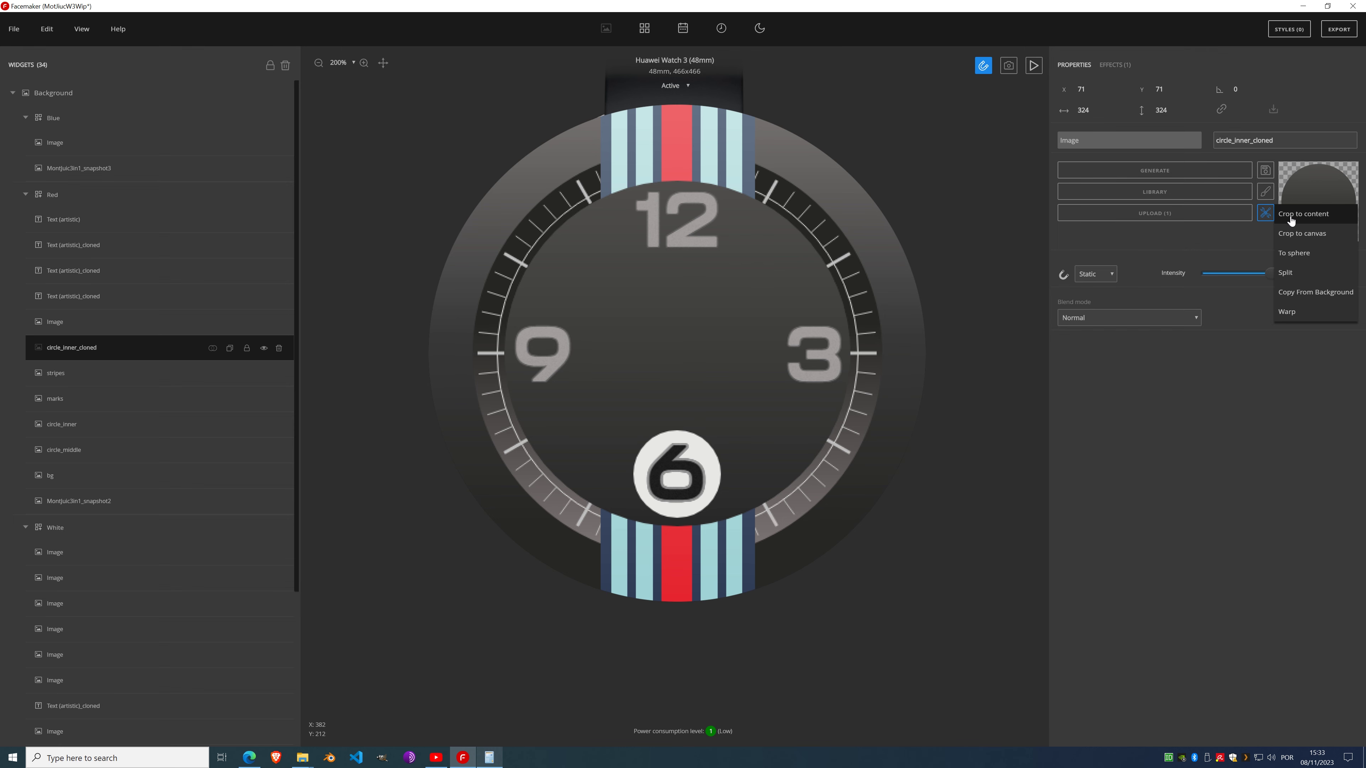
left_click(1300, 237)
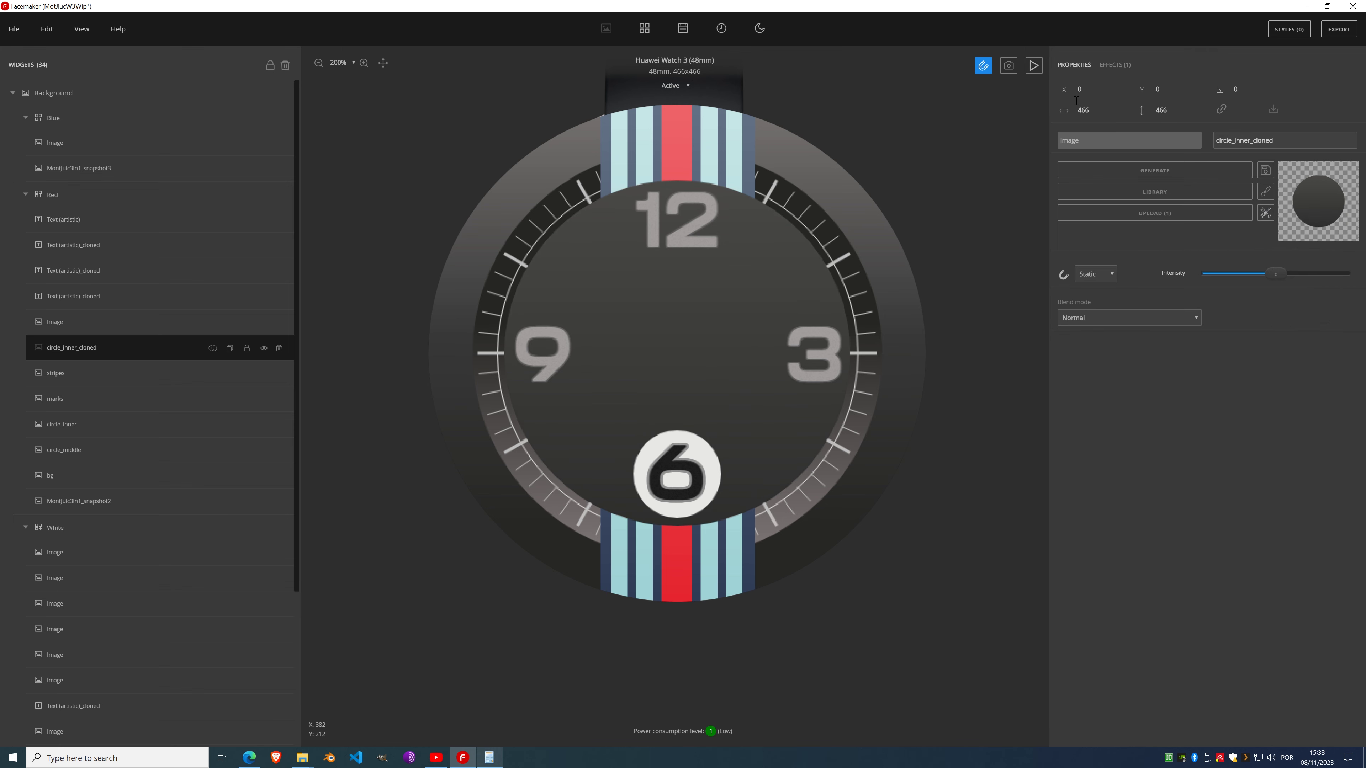
Step: Apply the gradient effect of the cloned inner circle permanently and add an Invert alpha effect to it
left_click(1113, 66)
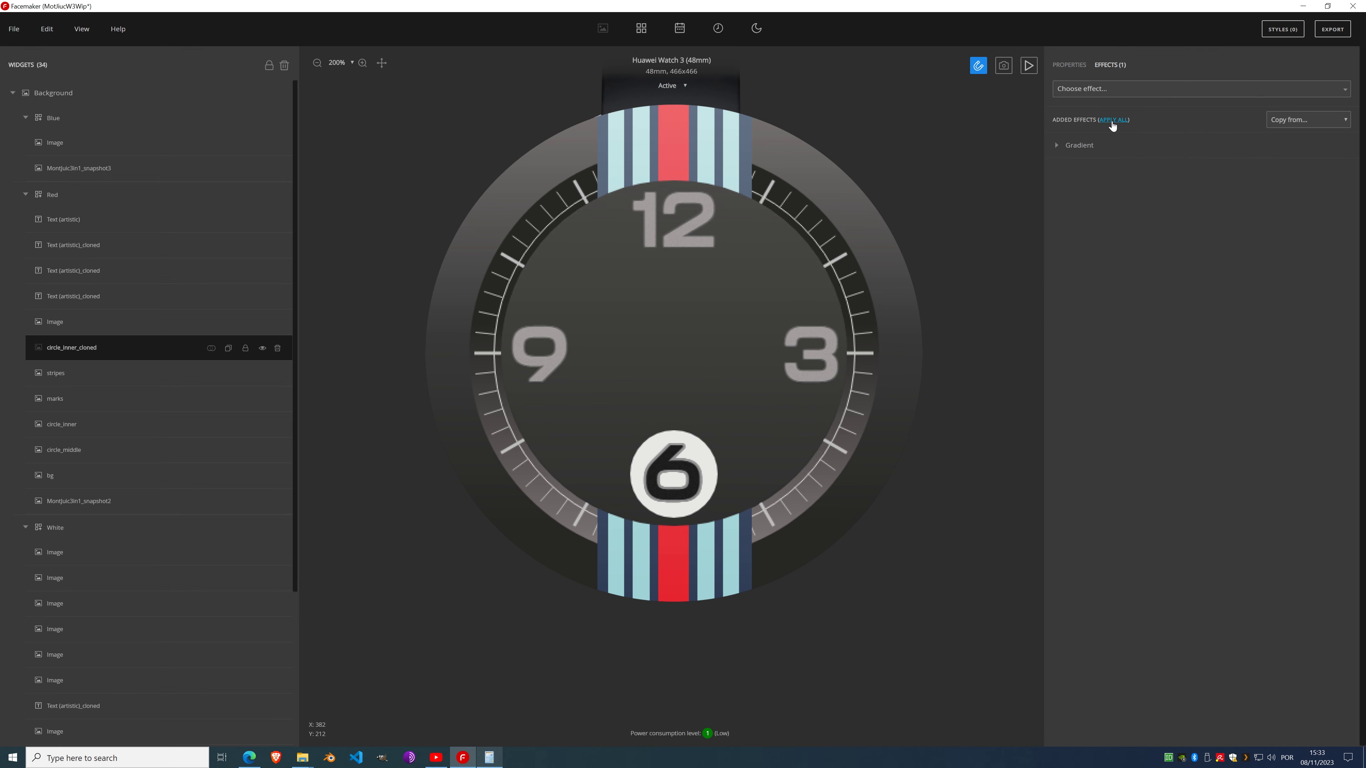
left_click(1092, 89)
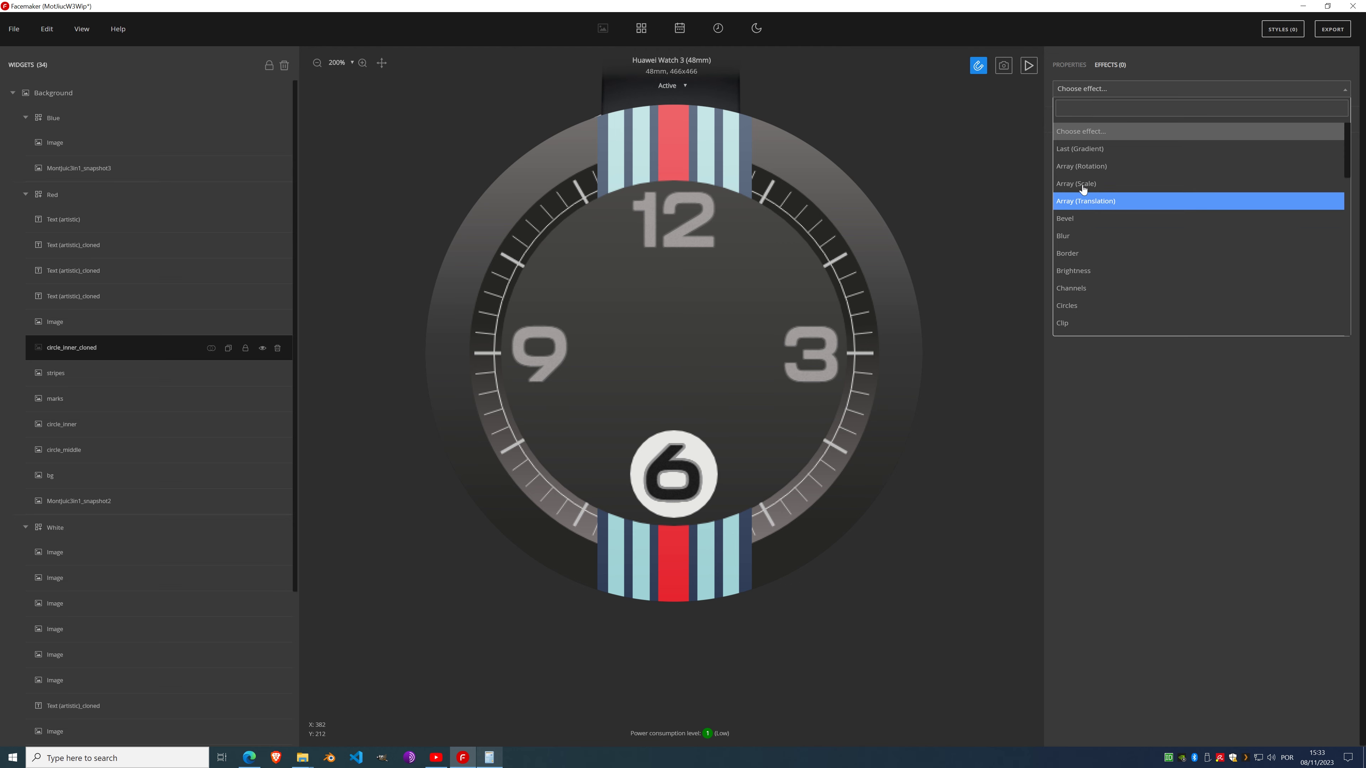
scroll(1100, 218, "down", 3)
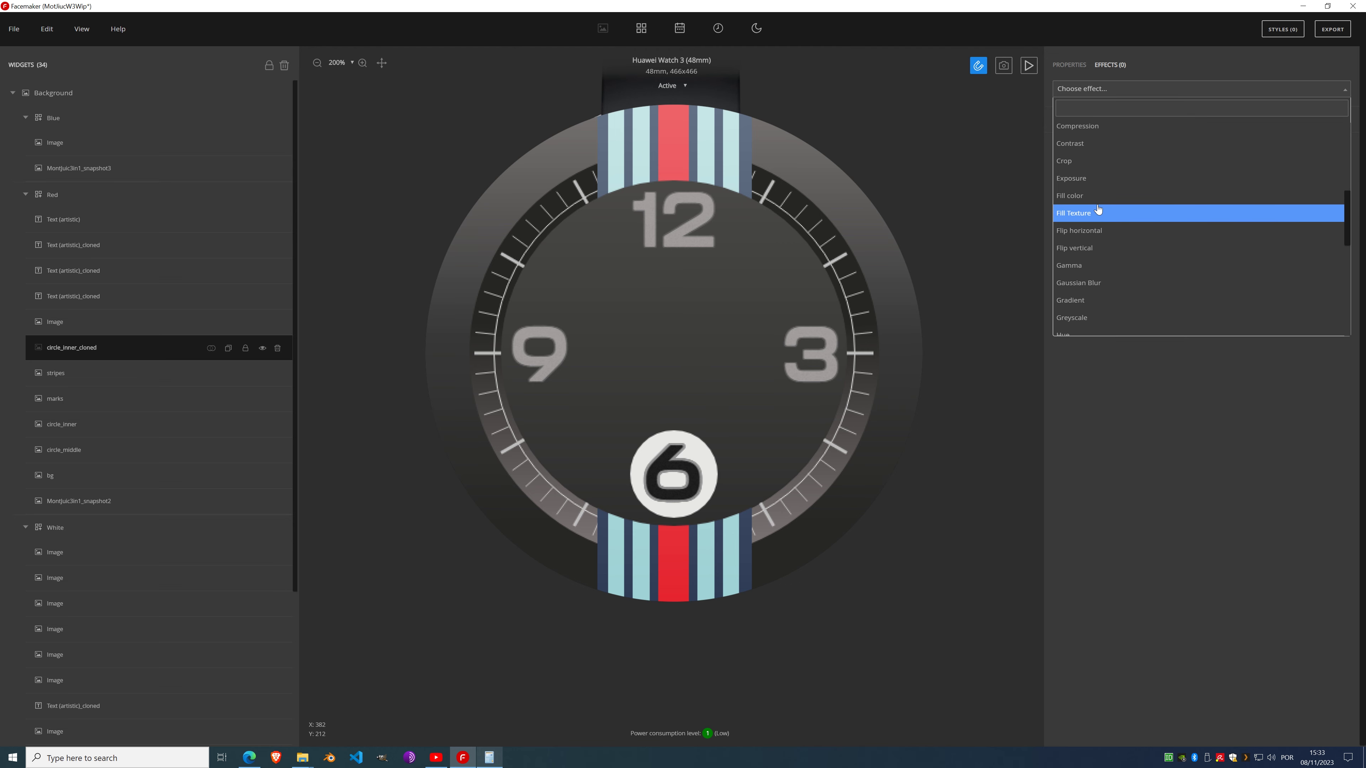
scroll(1098, 209, "down", 3)
scroll(1097, 209, "down", 2)
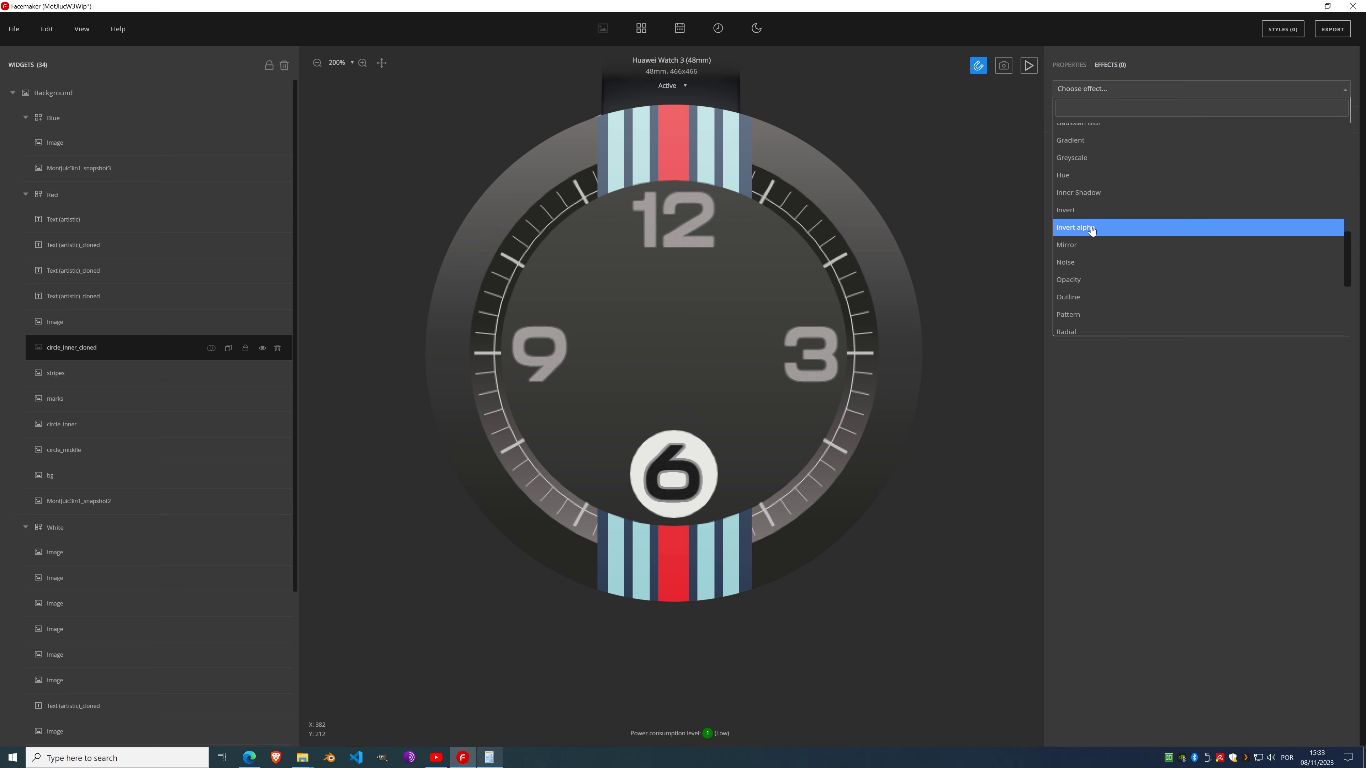
left_click(1091, 228)
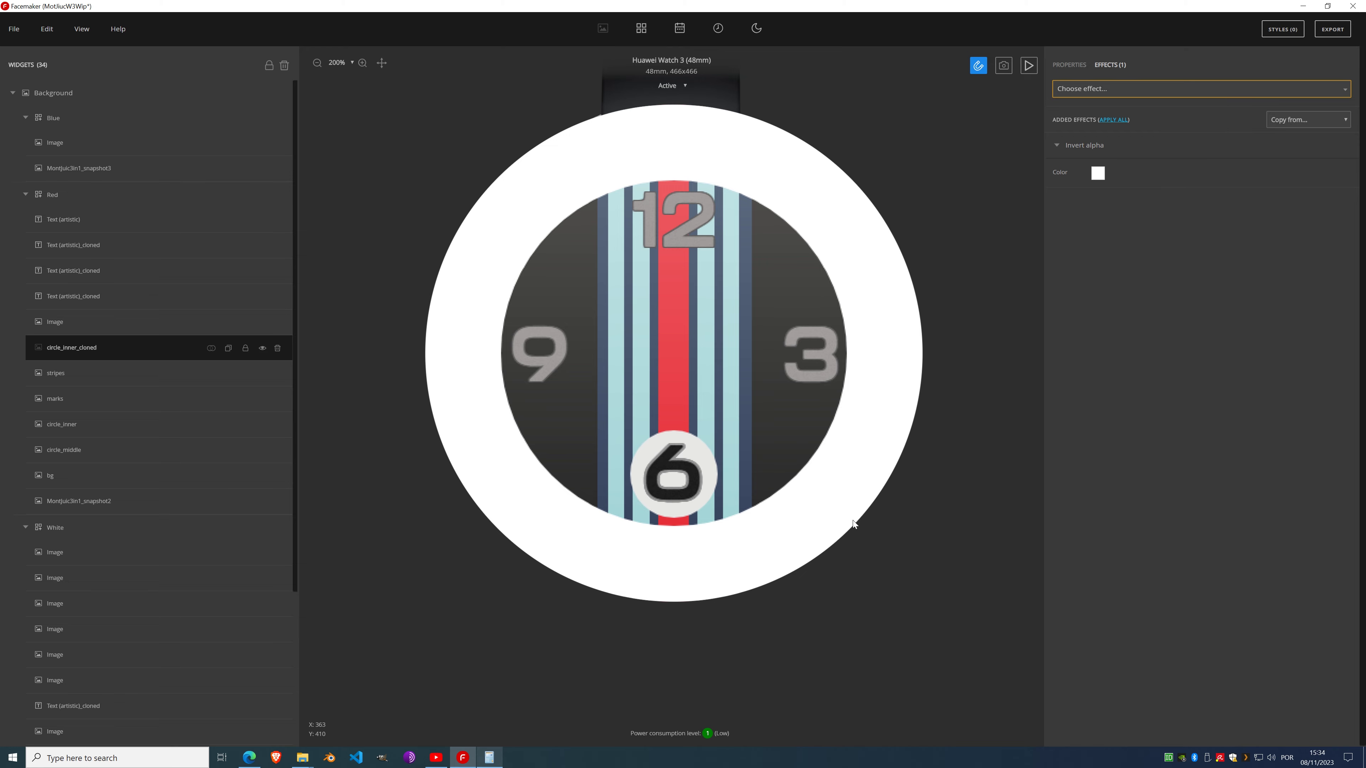
Step: Use the inverted inner-circle clone to cut the Red group's stripes layer down to the inner circle, and inspect the cut edges
left_click(105, 375)
left_click(105, 353)
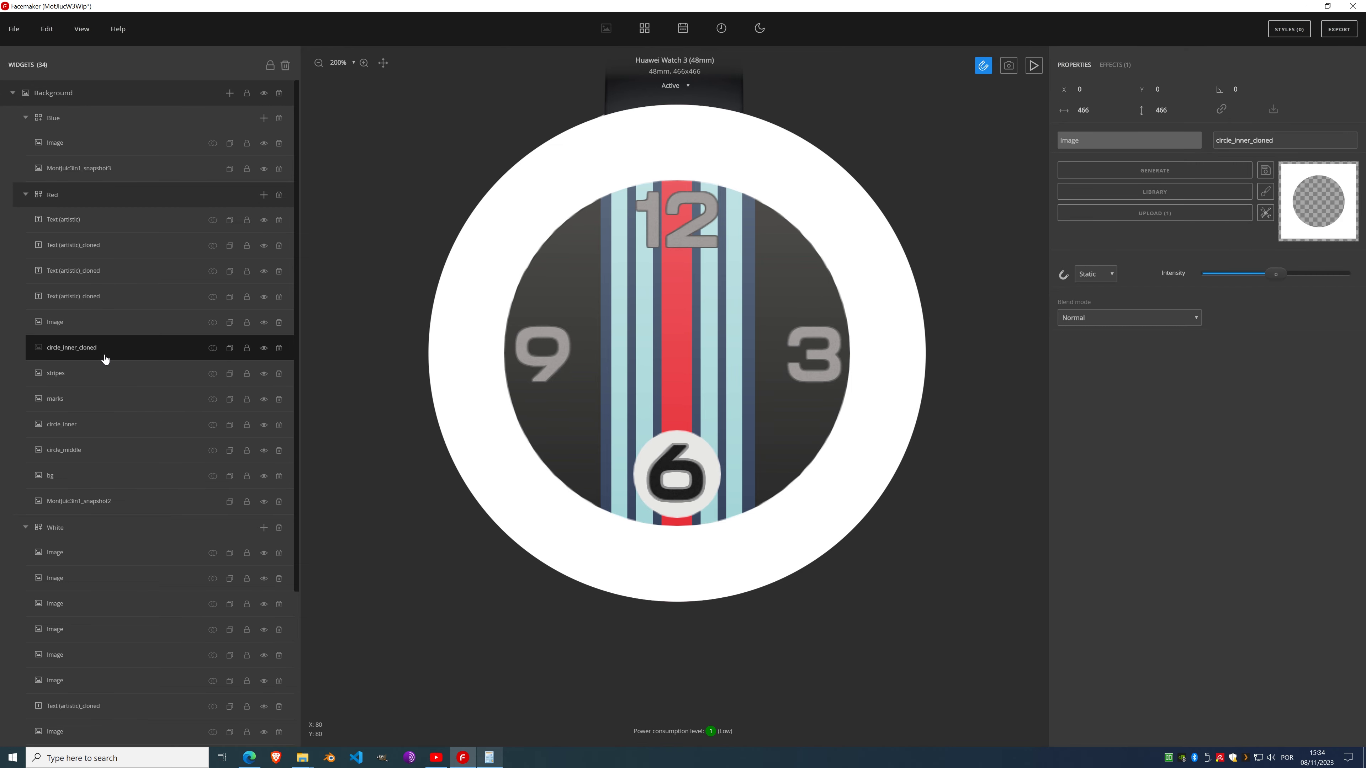
left_click(213, 353)
left_click(220, 398)
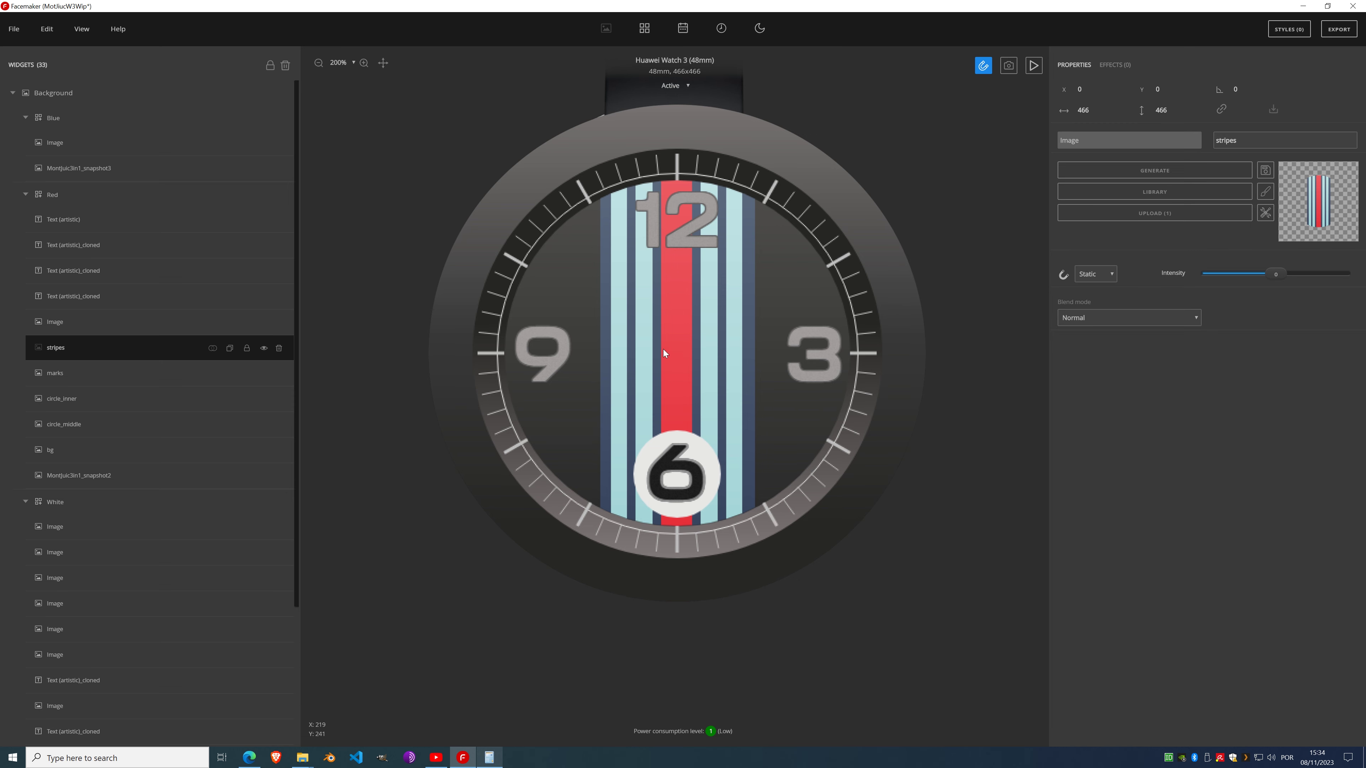
scroll(656, 323, "down", 2)
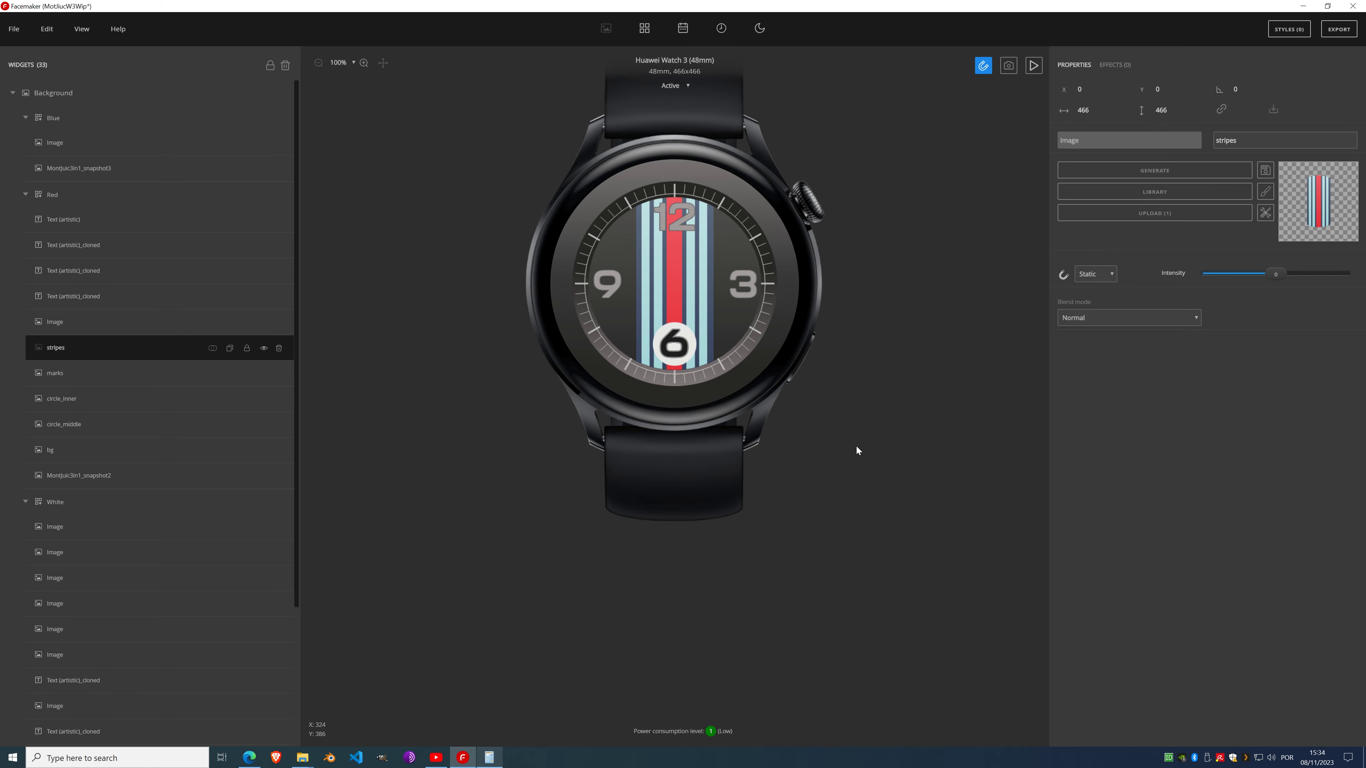
scroll(680, 214, "up", 3)
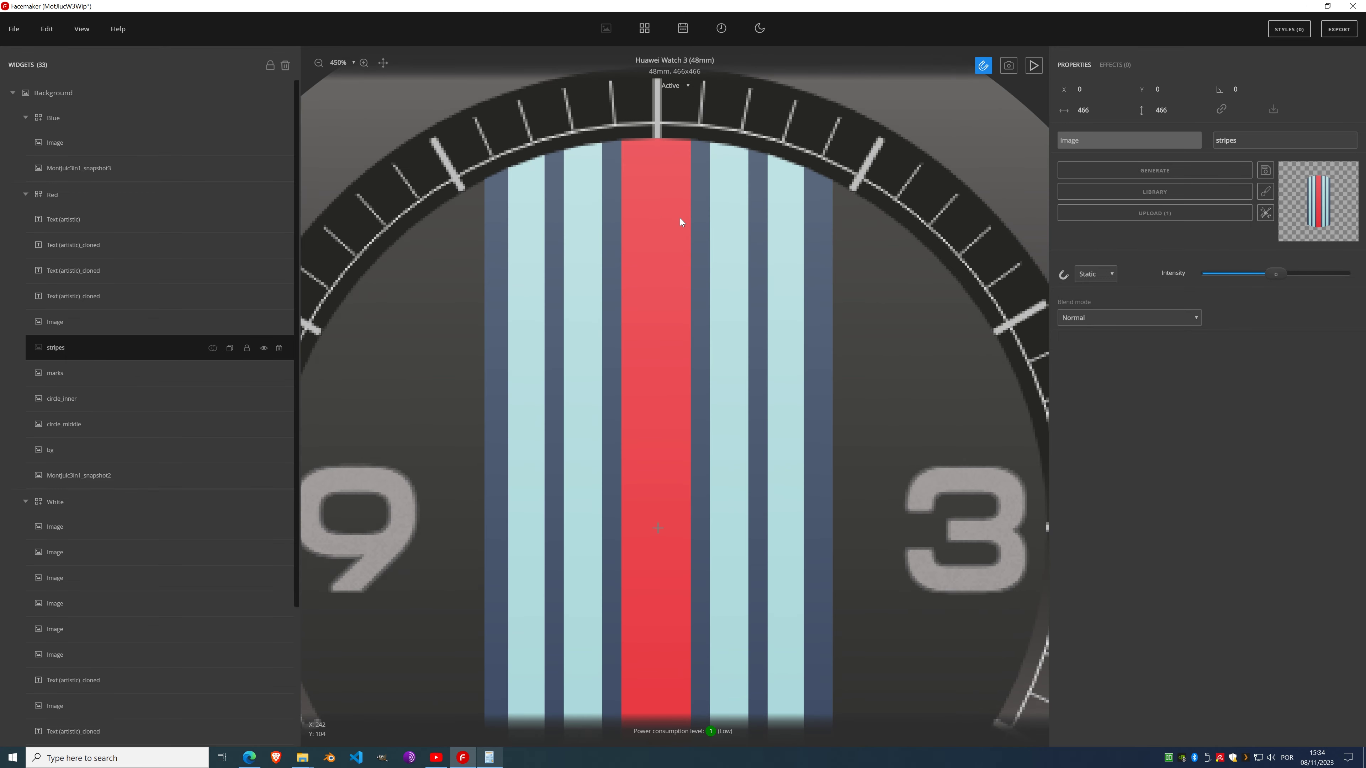
scroll(679, 218, "down", 3)
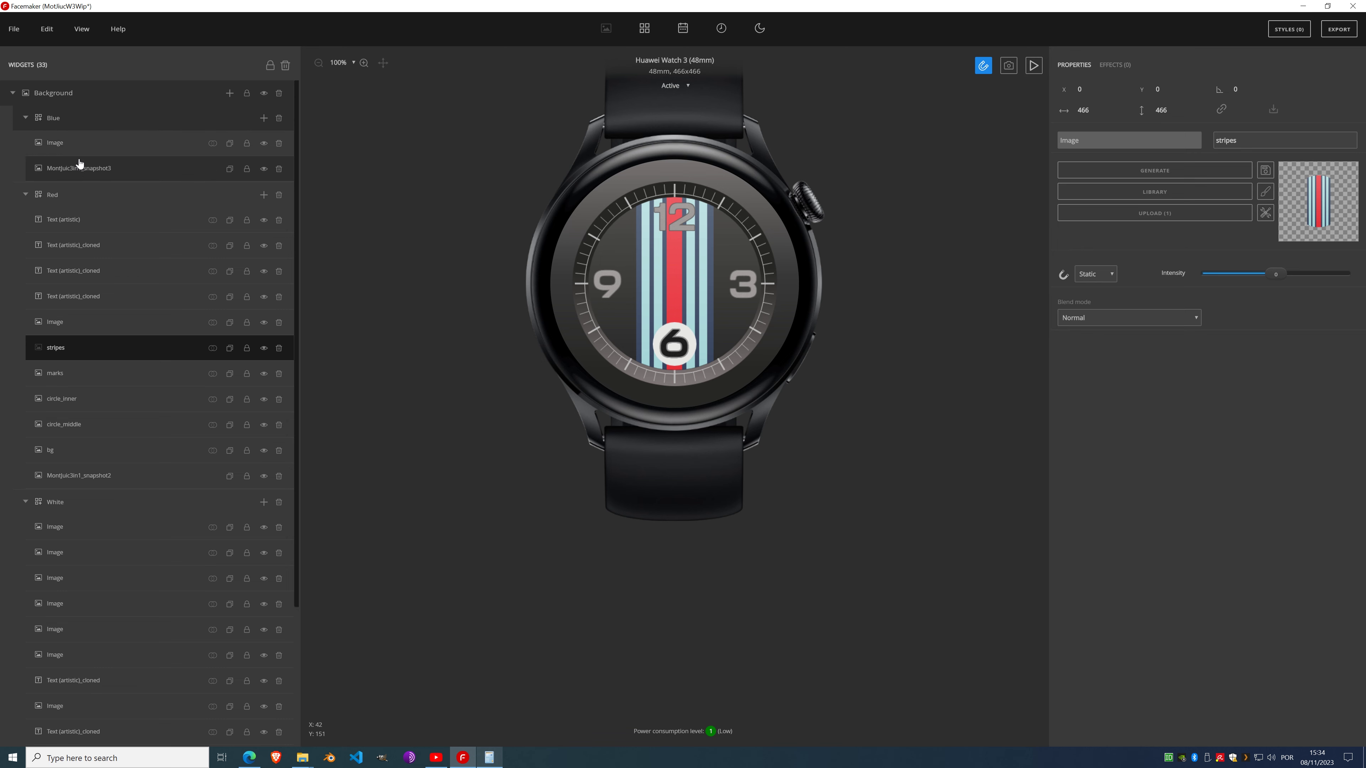
Step: Copy the bg, circle_middle, circle_inner and marks layers from the Red group into the Blue group
left_click(70, 451)
left_click(97, 427, "ctrl")
left_click(101, 403, "ctrl")
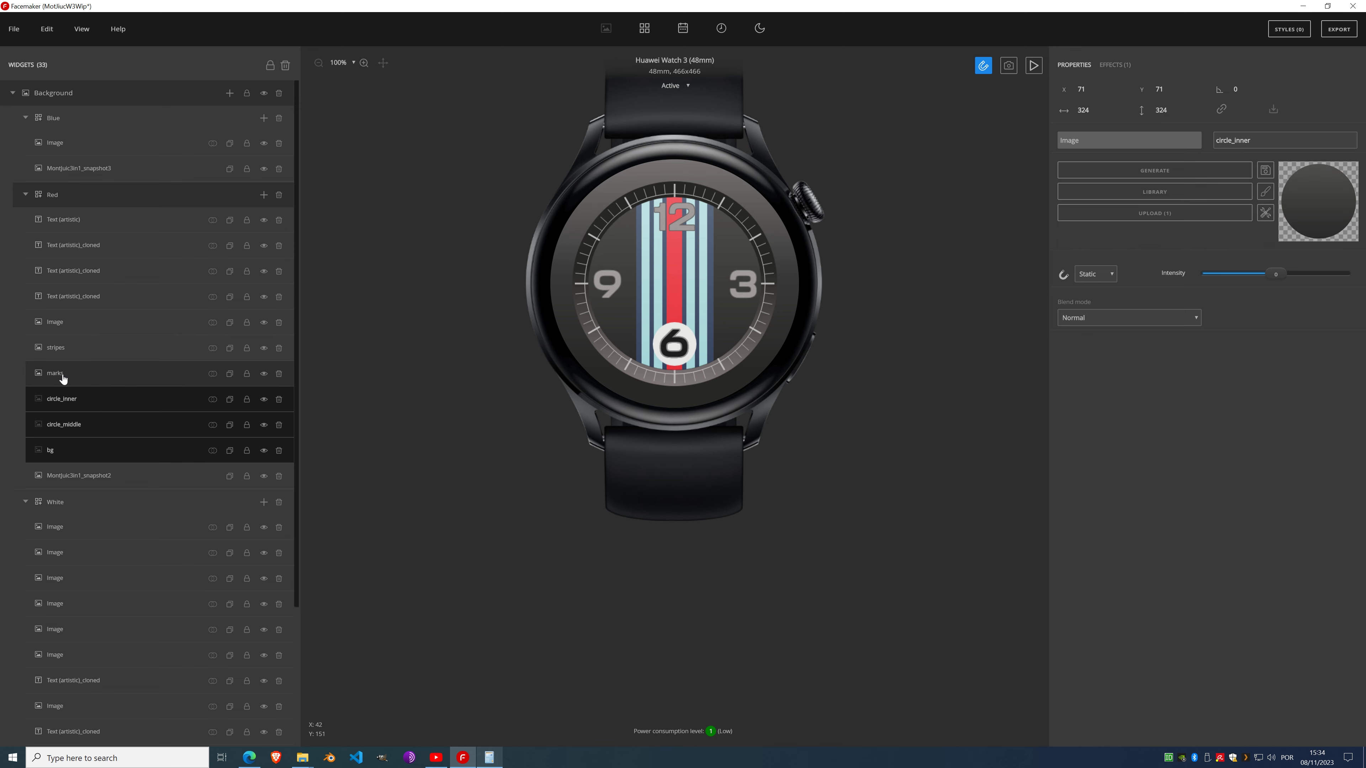
left_click(82, 376, "ctrl")
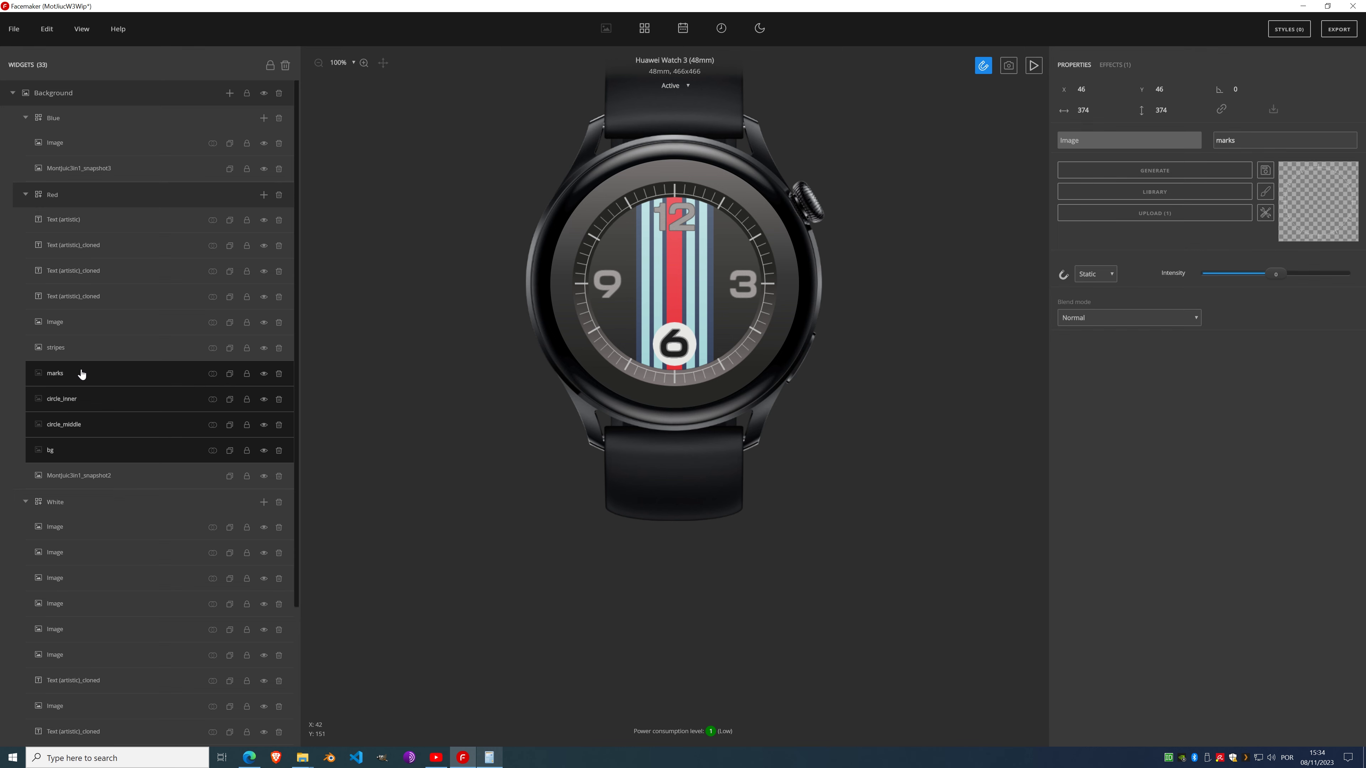
left_click(103, 120)
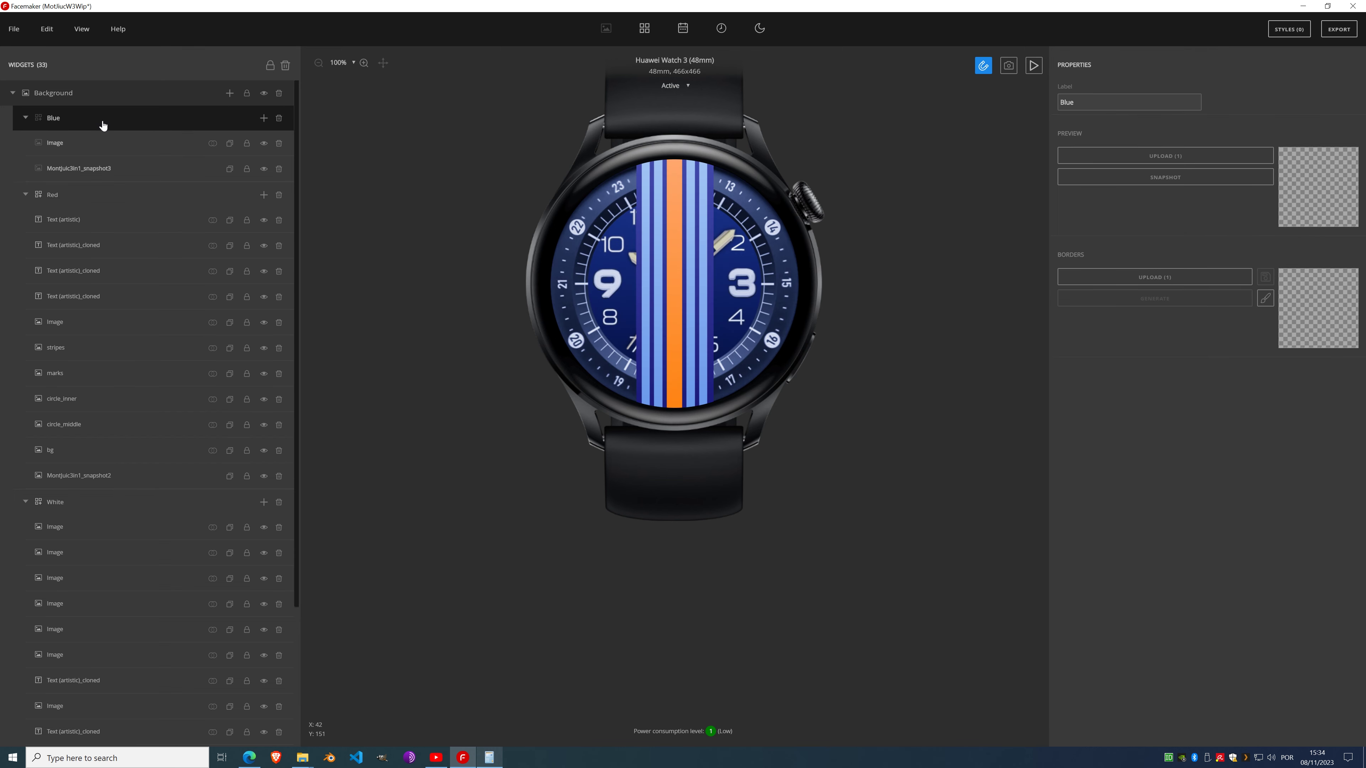
key("ctrl+v")
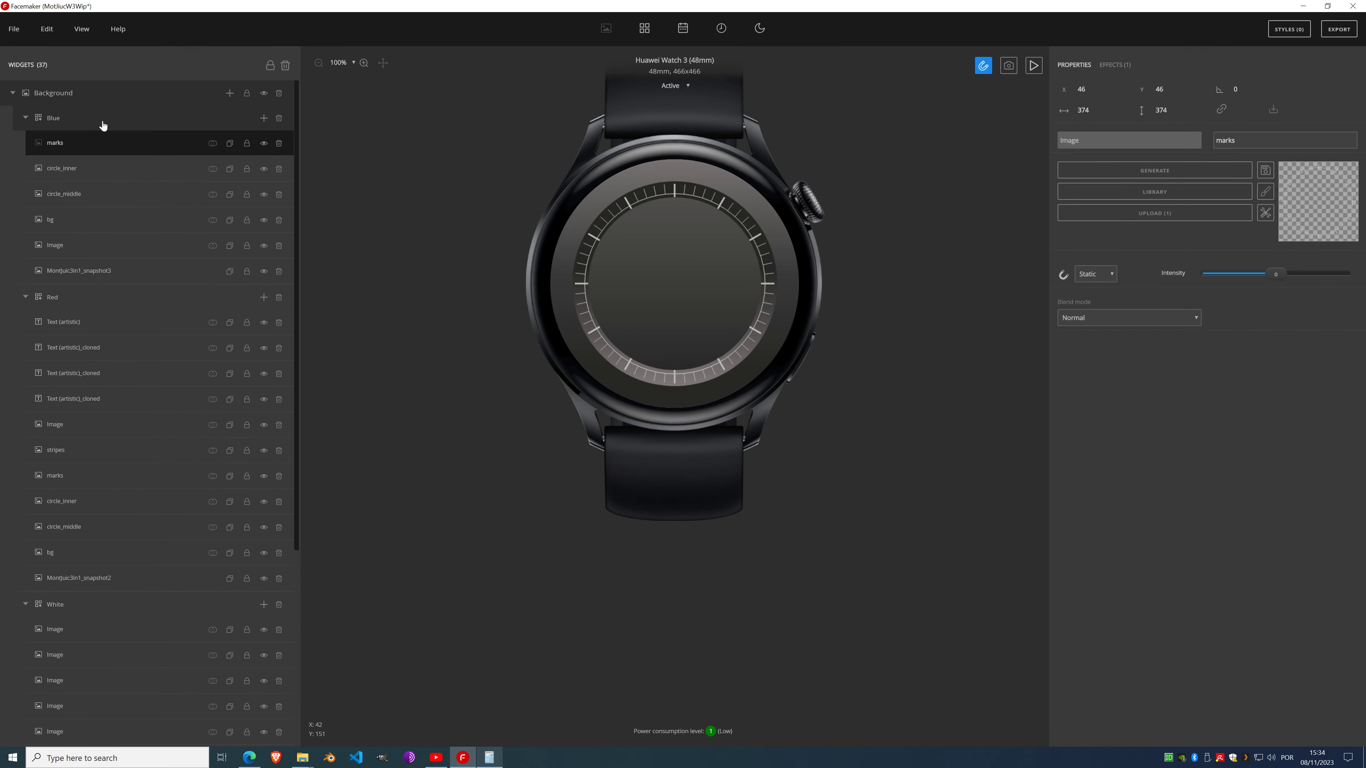
Step: Rename the Blue group's stripe image as stripes and move it above the marks layer
left_click(81, 241)
double_click(55, 247)
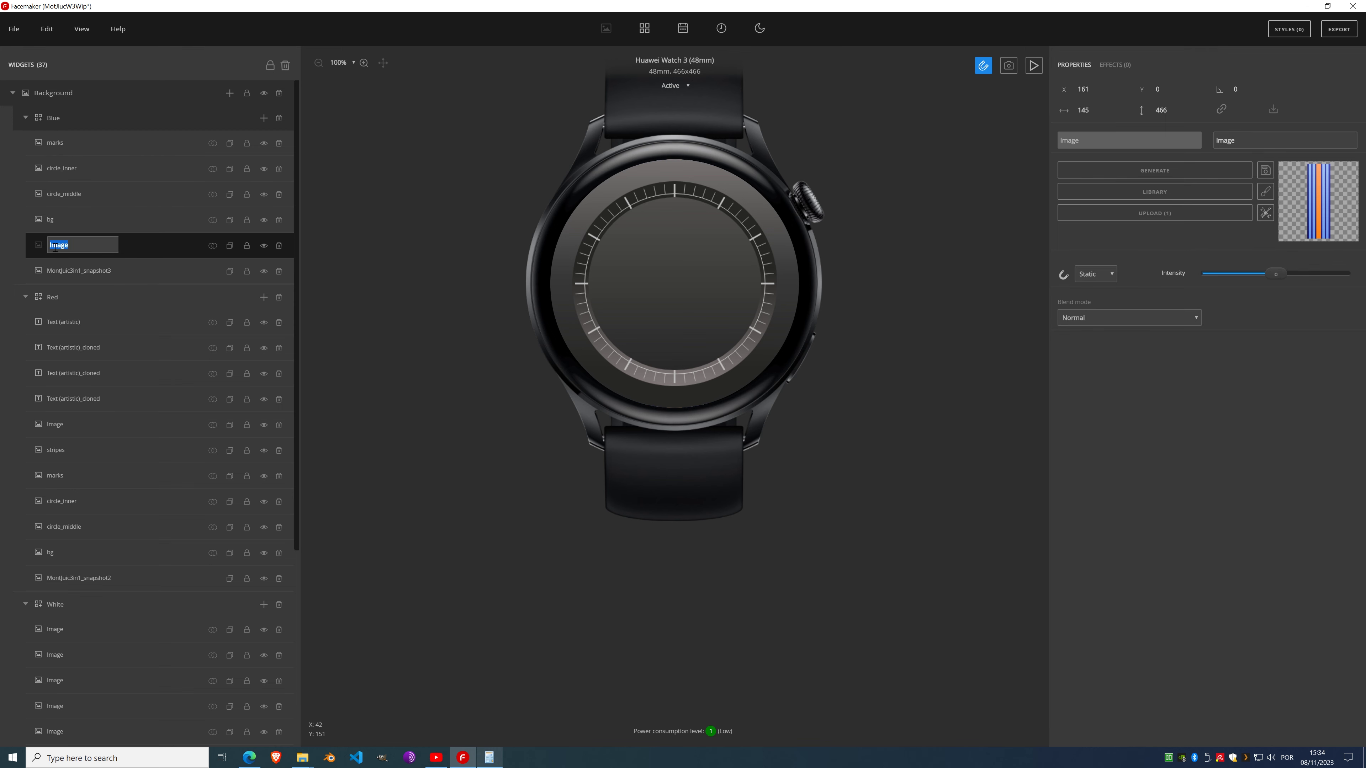
type("stripes")
key("Return")
left_click_drag(55, 246, 68, 154)
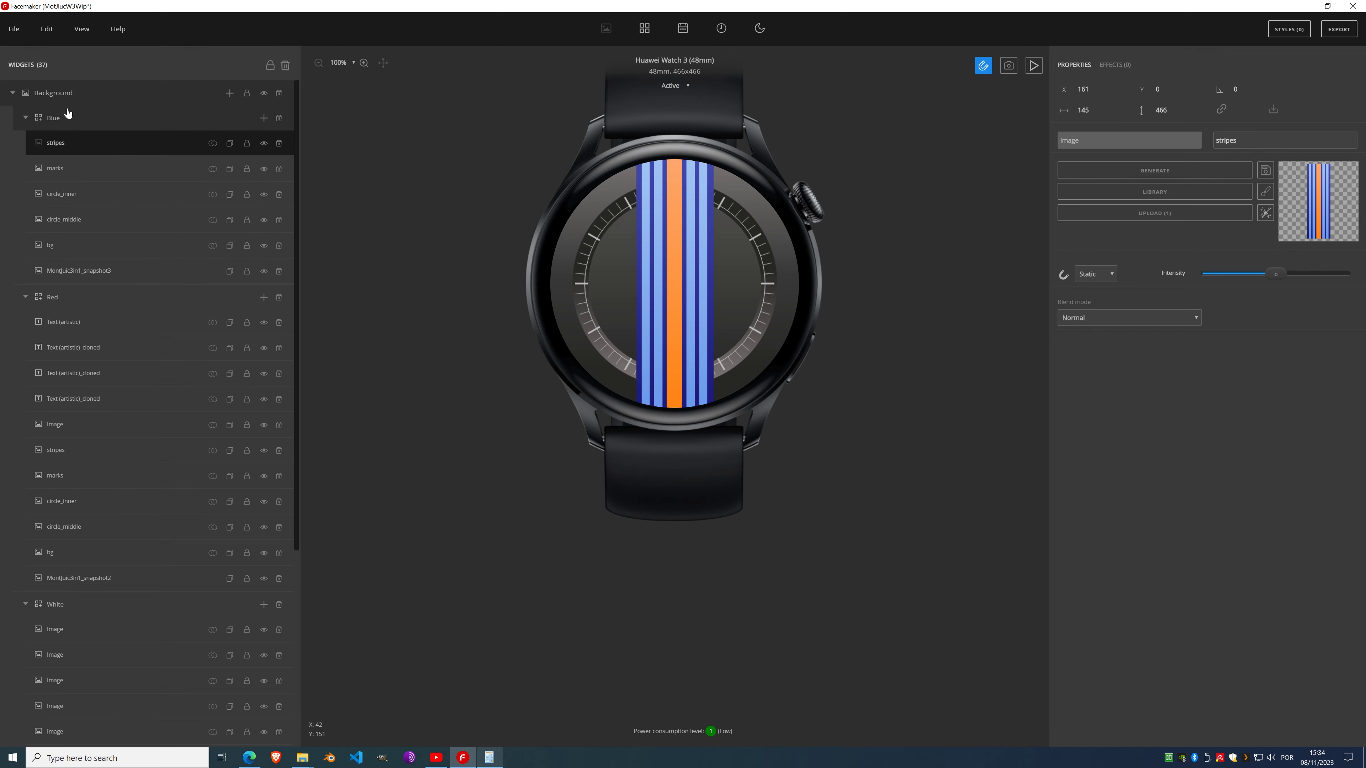
Step: Hide the stripes, marks, circle_inner, circle_middle and bg layers in the Blue group to reveal the reference snapshot
left_click(264, 143)
left_click(264, 168)
left_click(263, 195)
left_click(264, 219)
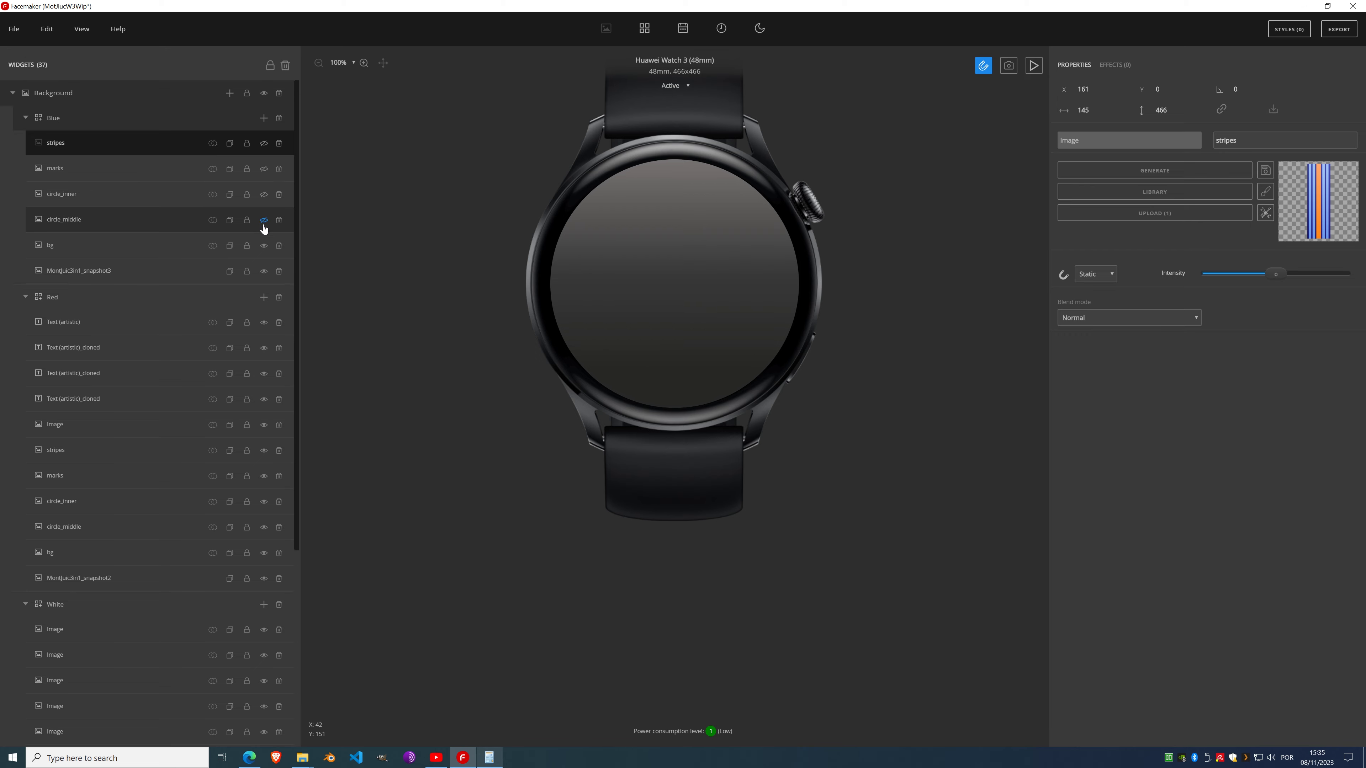
left_click(264, 245)
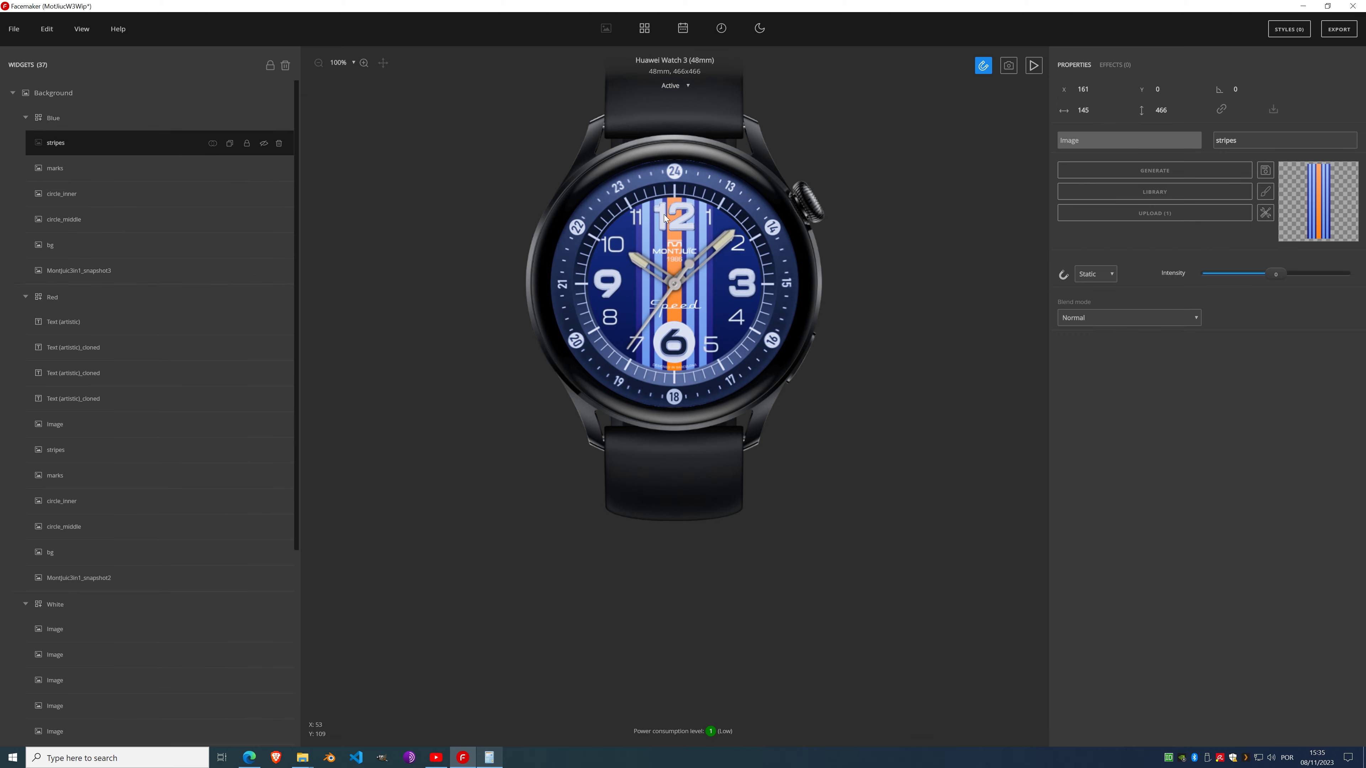
Step: Recolour all three gradient stops of the Blue group's bg layer with blues sampled from the reference dial's outer ring
left_click(108, 249)
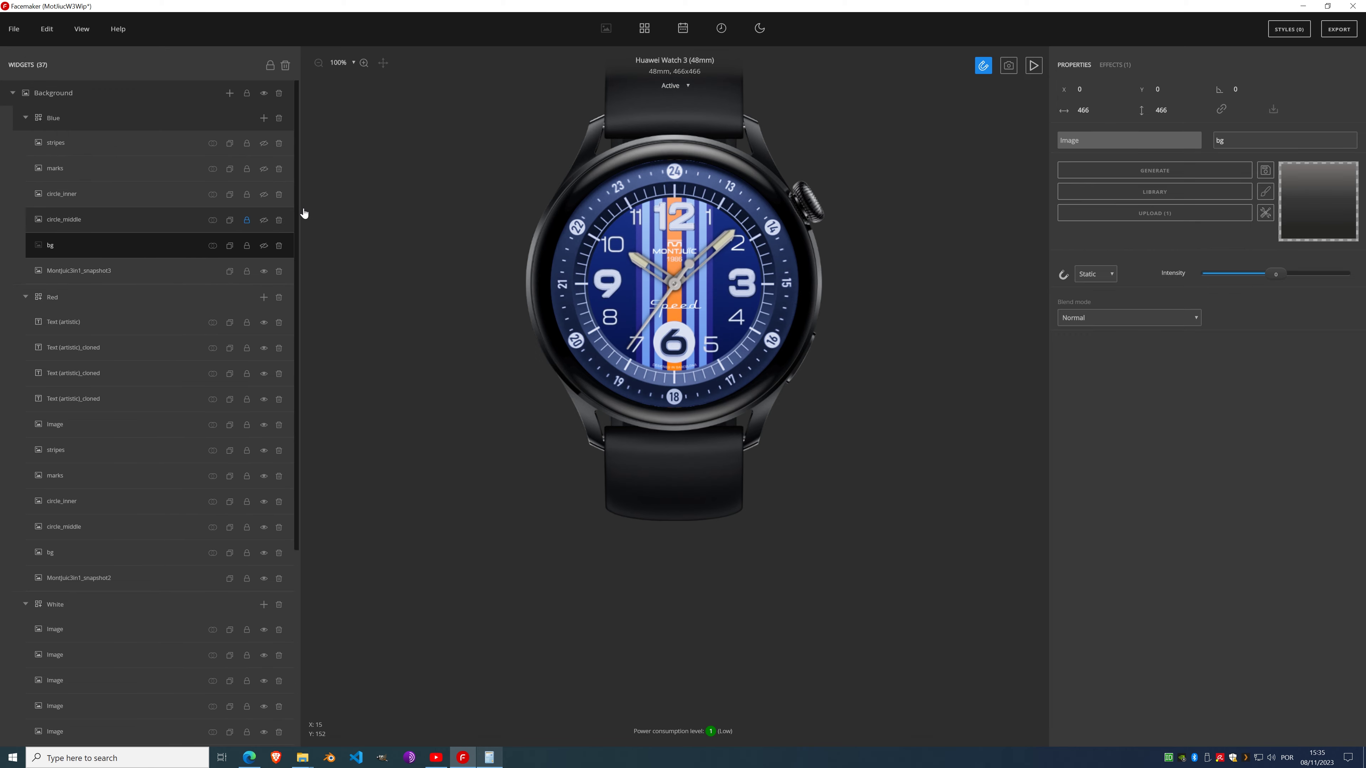
scroll(664, 192, "up", 5)
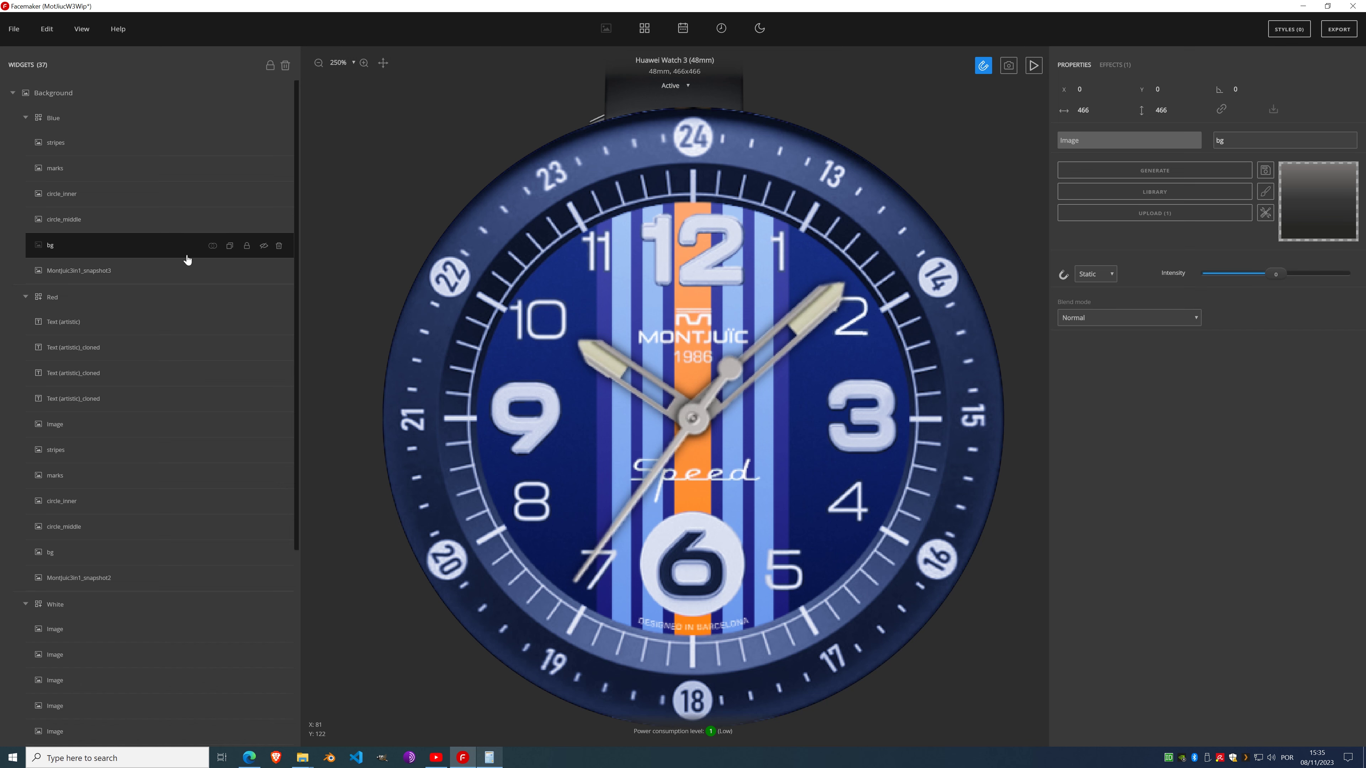
left_click(1122, 66)
left_click(1098, 171)
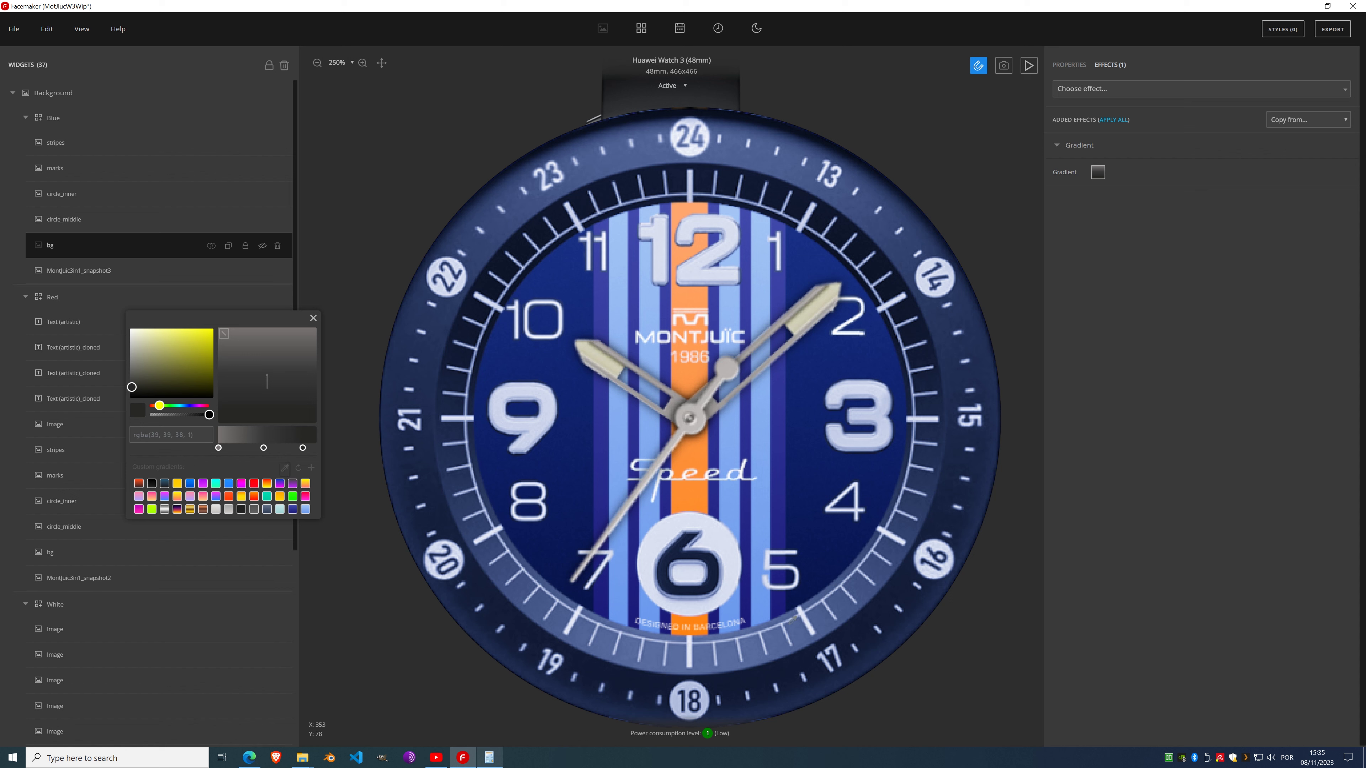
left_click(764, 679)
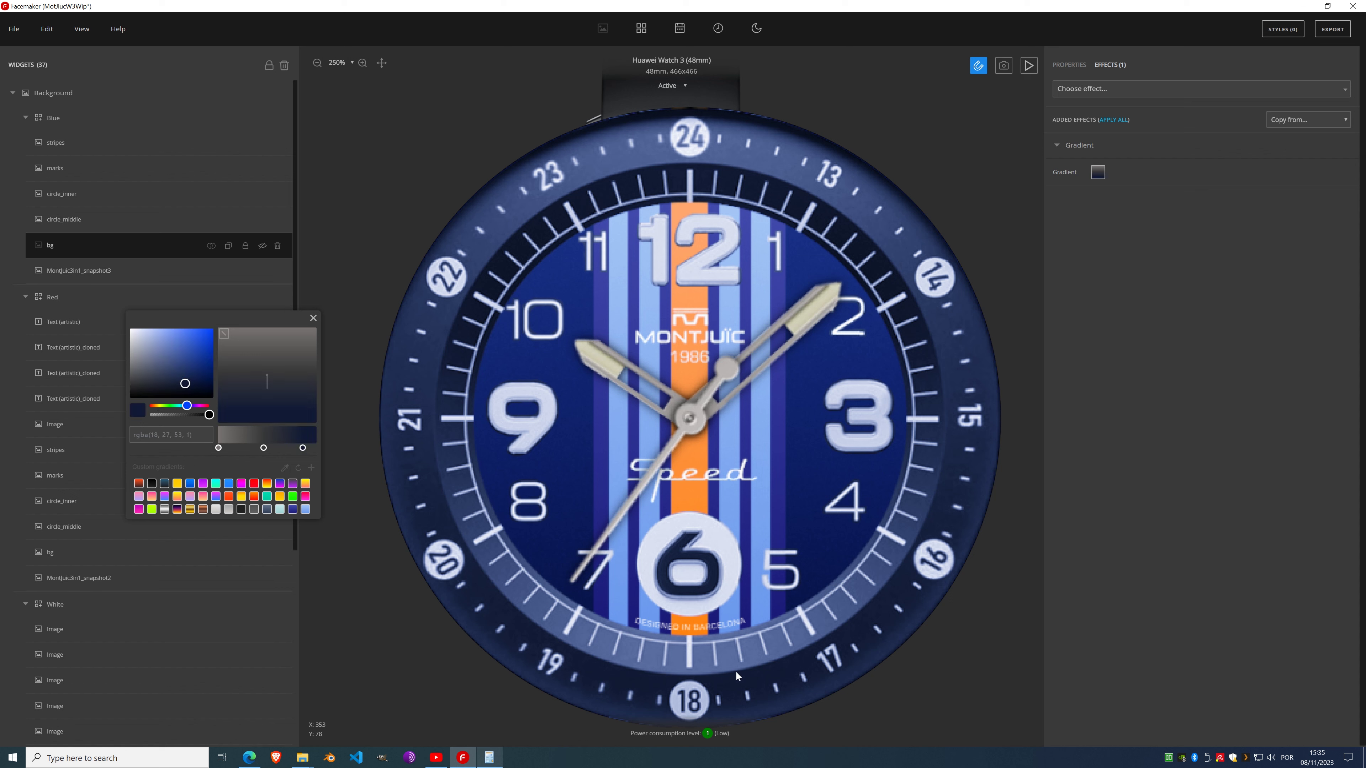
left_click(264, 447)
left_click(284, 468)
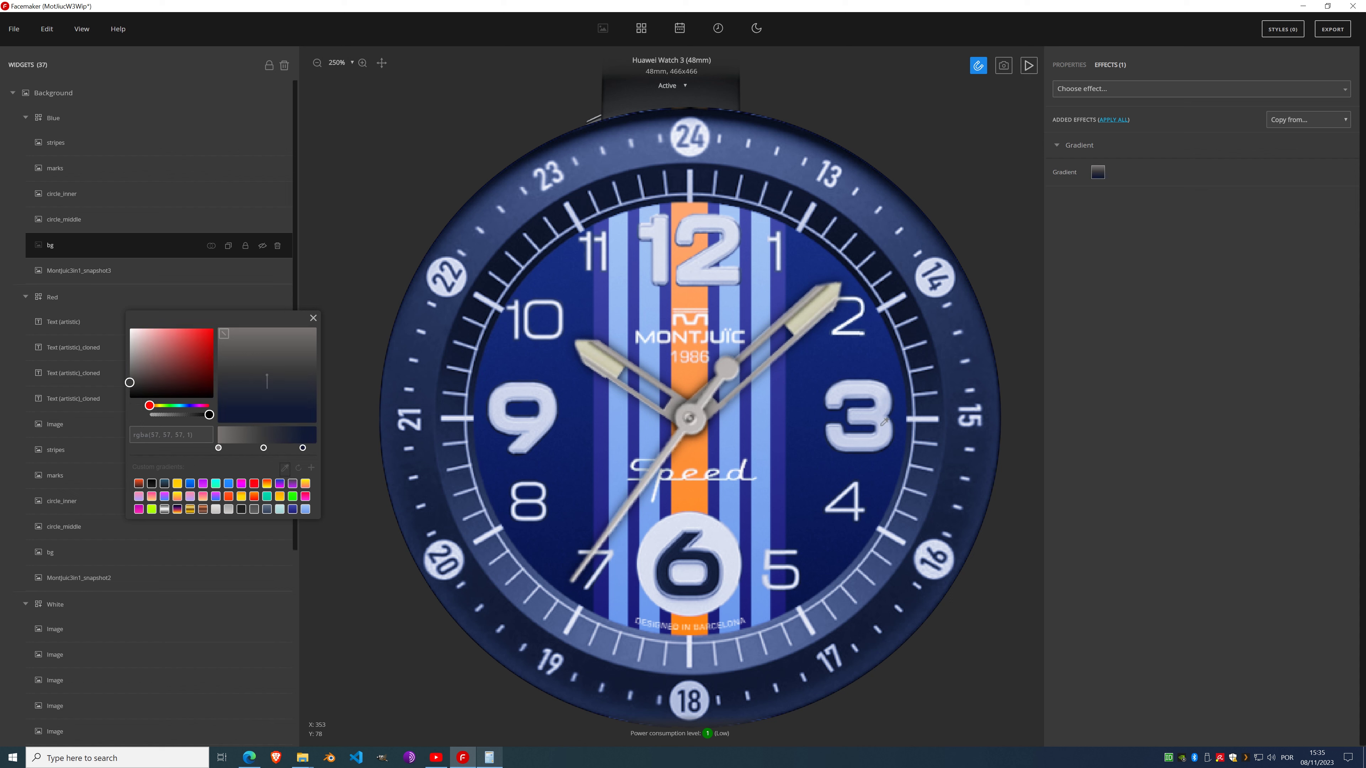
left_click(973, 396)
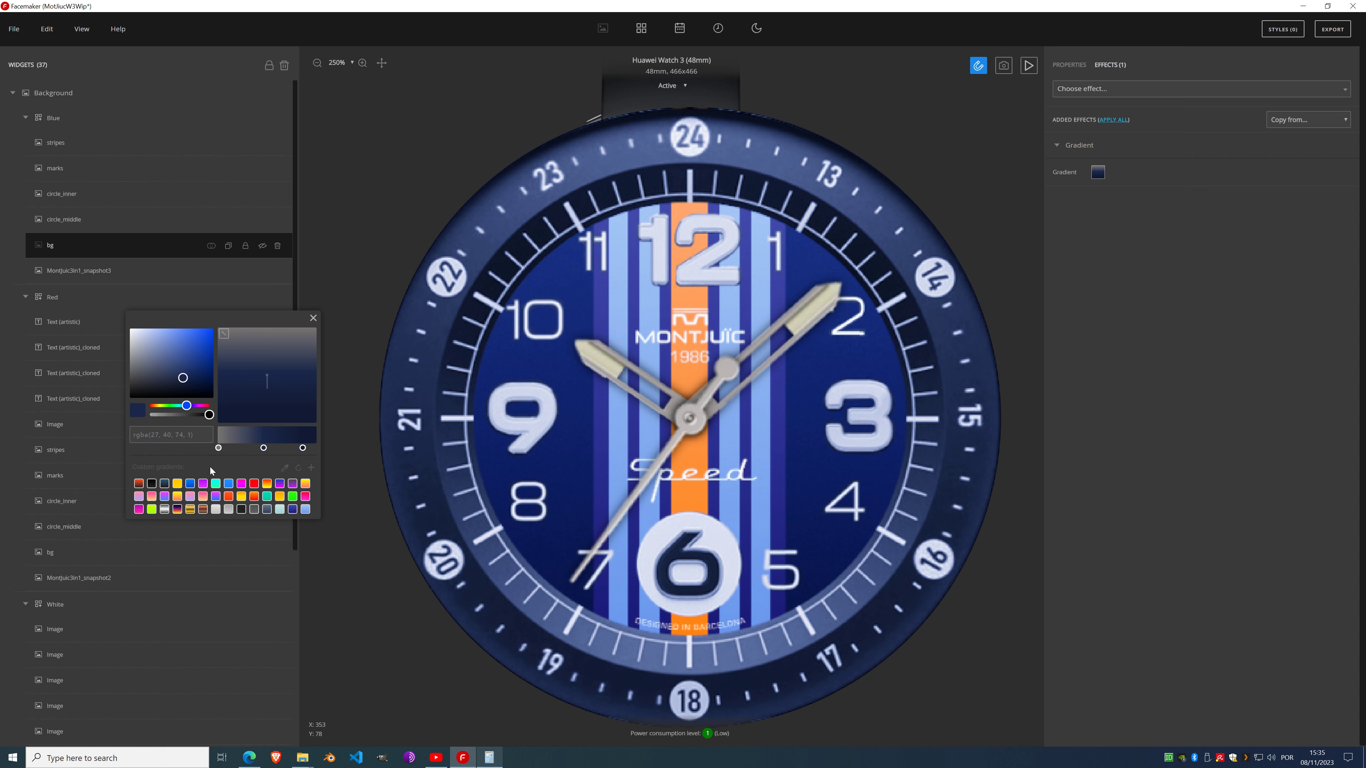
left_click(218, 448)
left_click(284, 468)
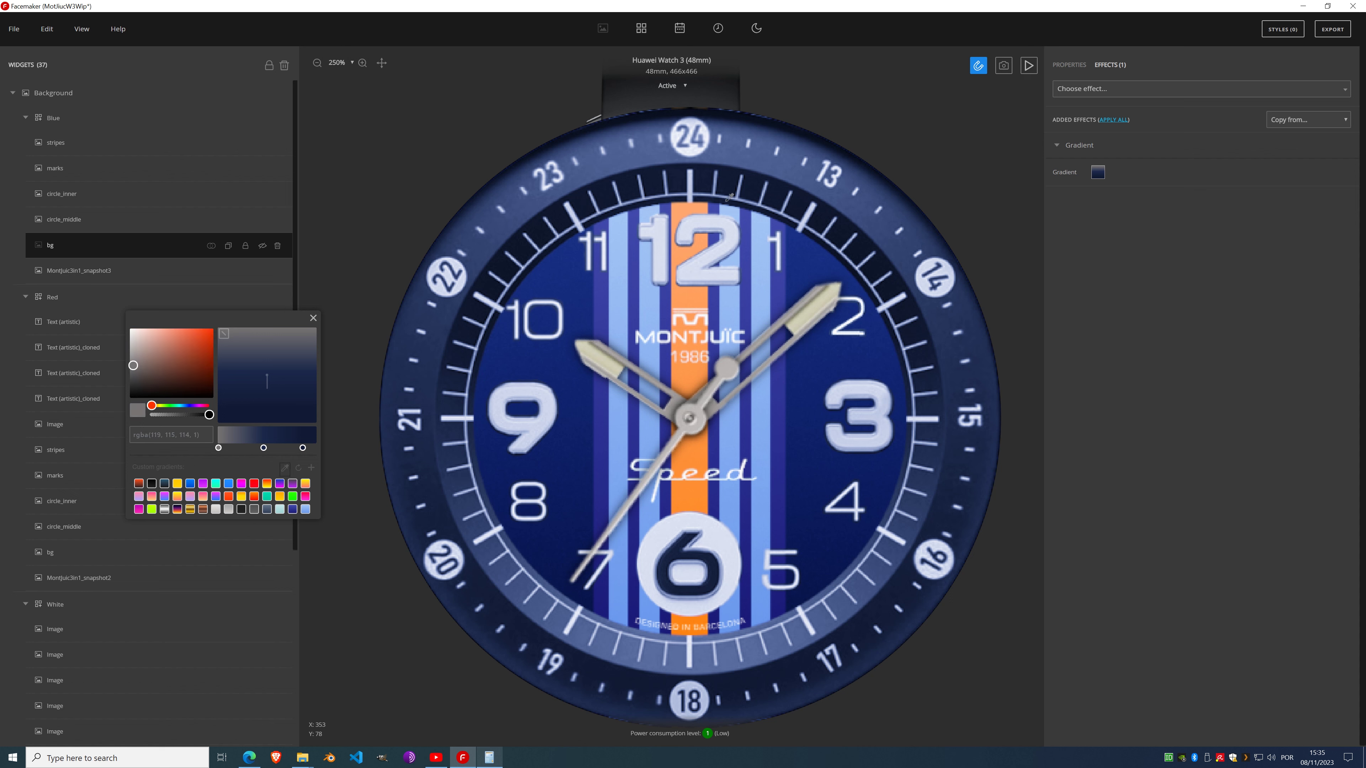
left_click(648, 133)
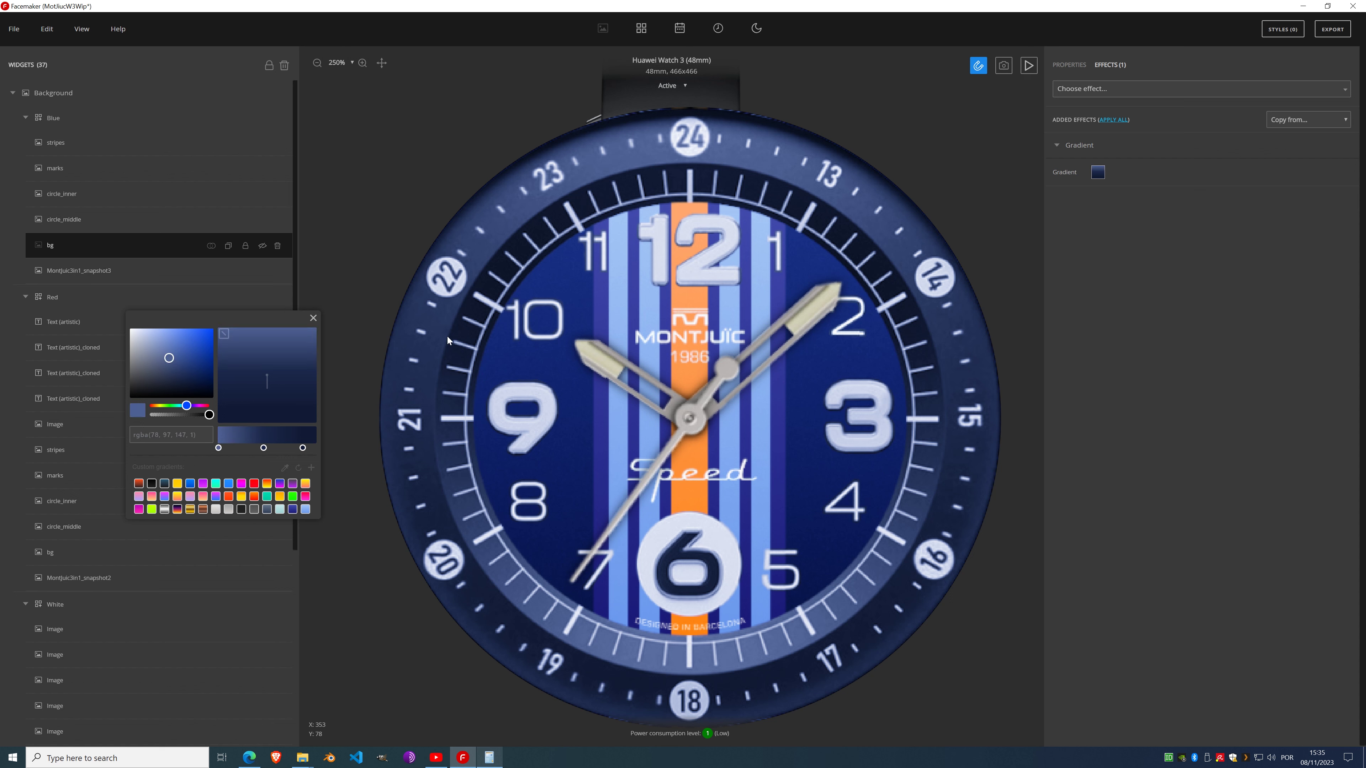
left_click(313, 318)
Step: Recolour both gradient stops of the Blue group's circle_middle layer with light and dark blues sampled from the reference's minute ring
left_click(81, 219)
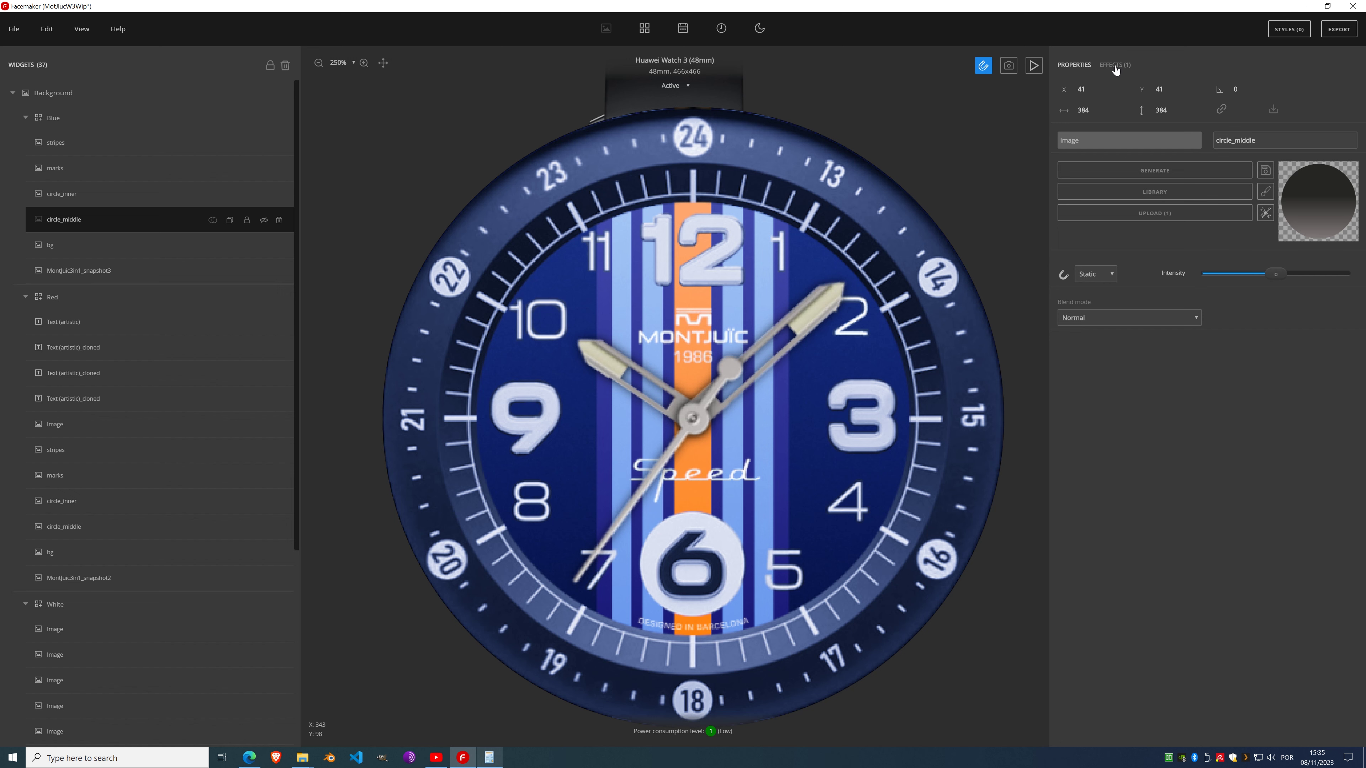
left_click(1110, 65)
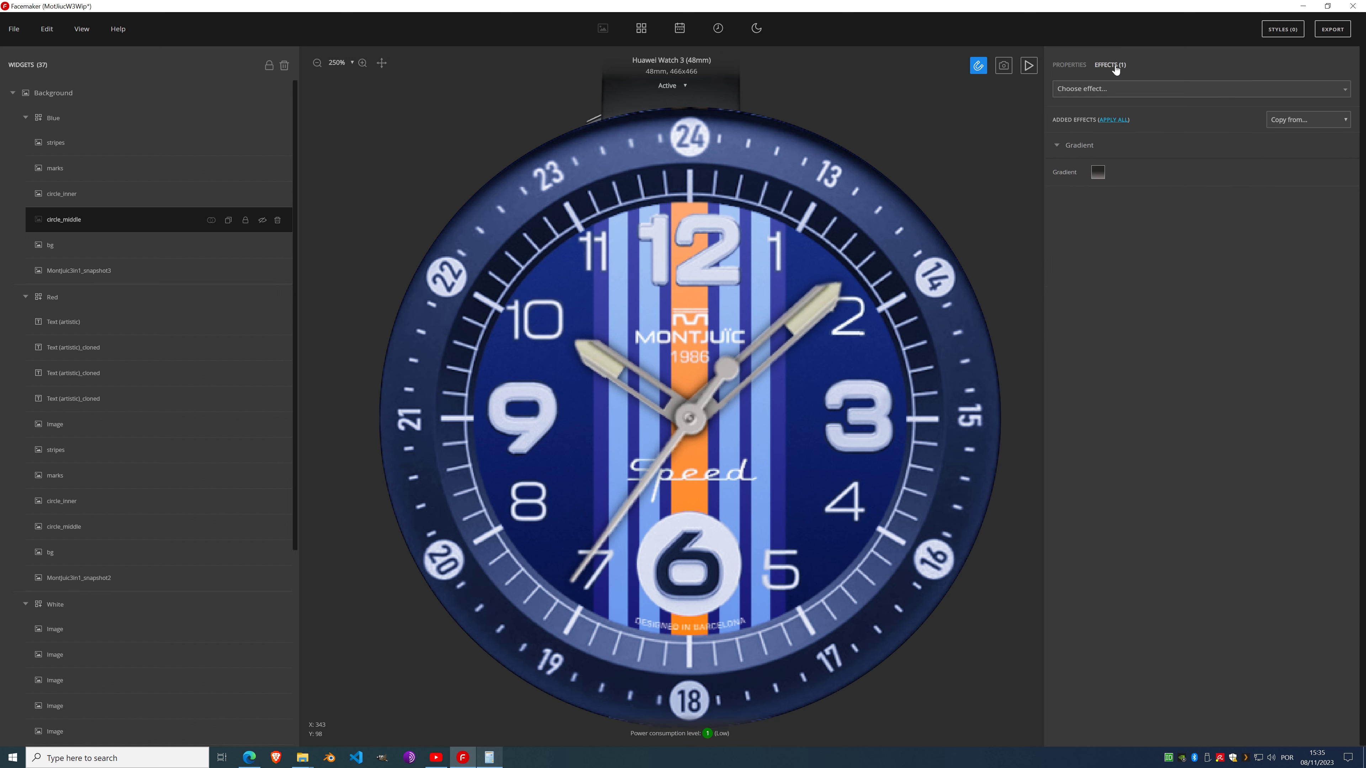
left_click(1099, 174)
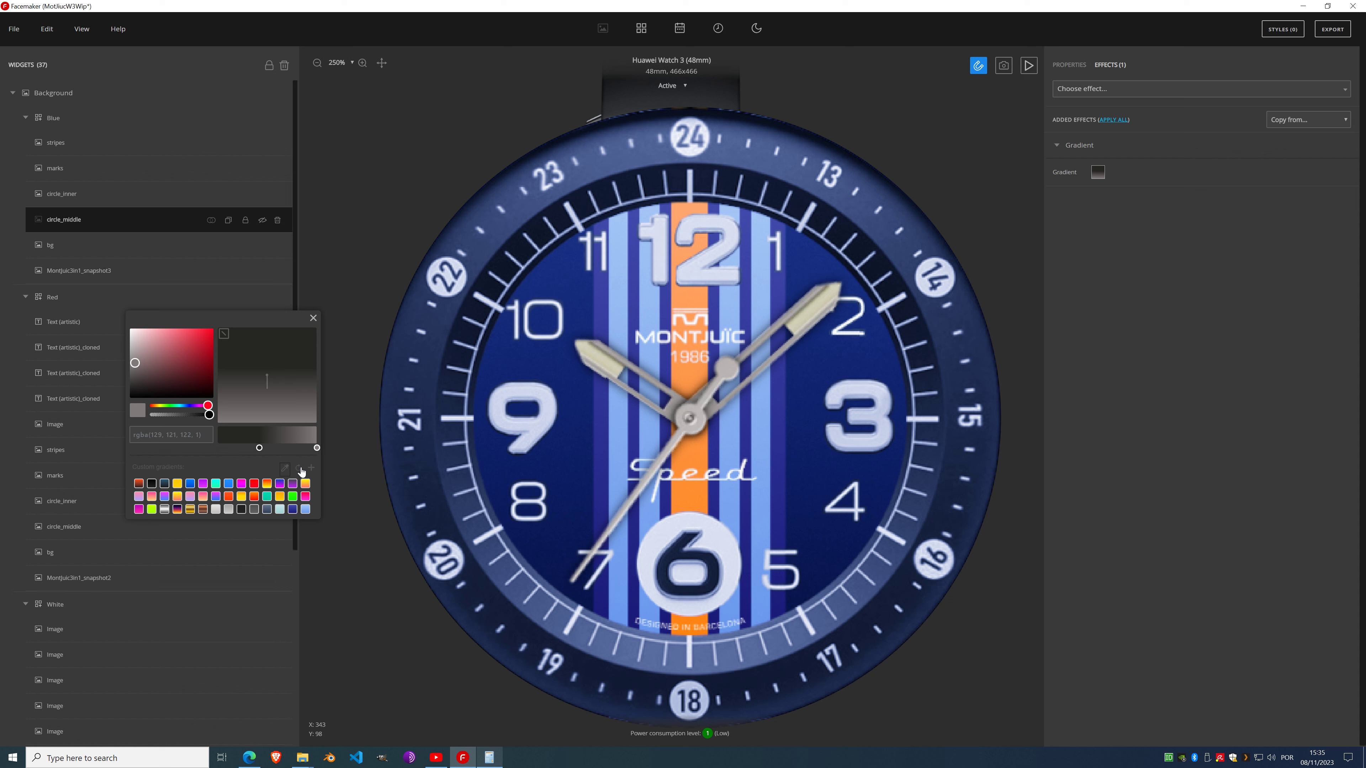
left_click(652, 656)
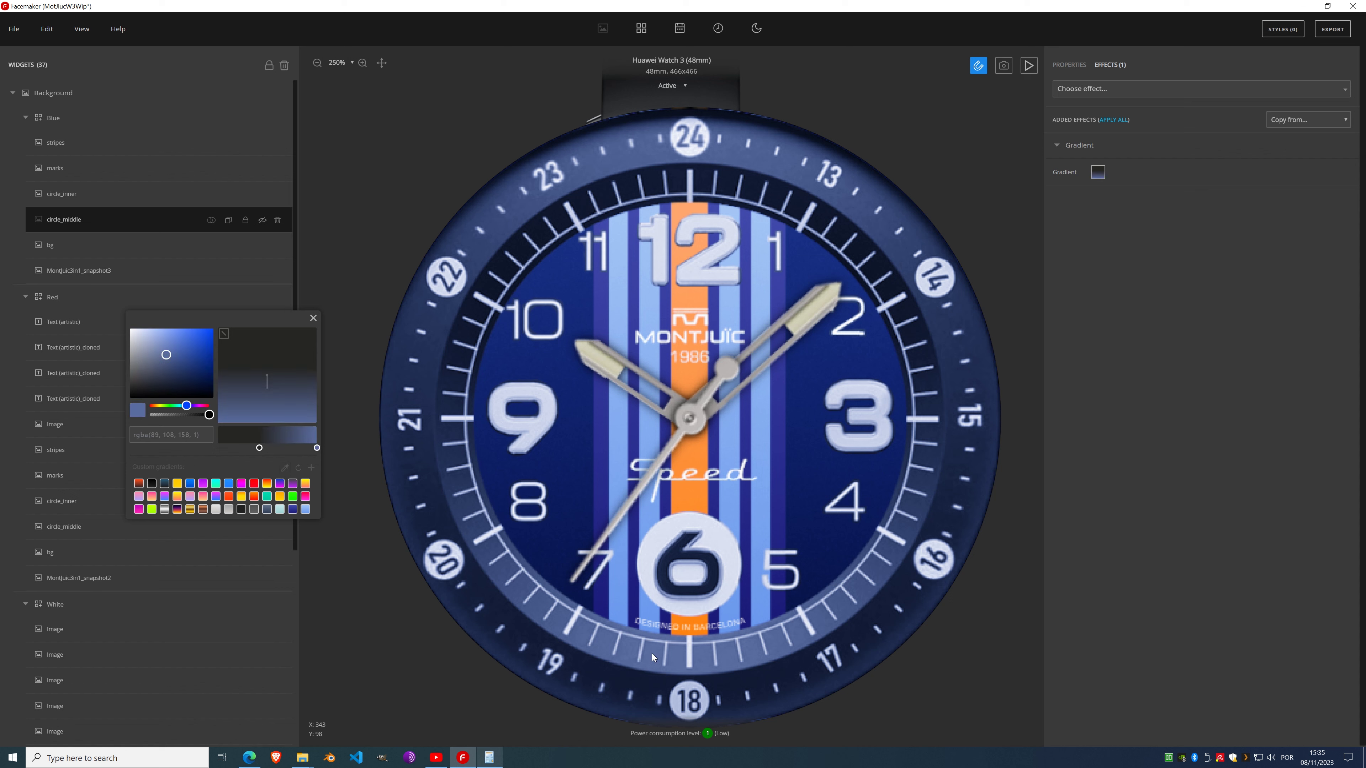
left_click(259, 447)
left_click(284, 468)
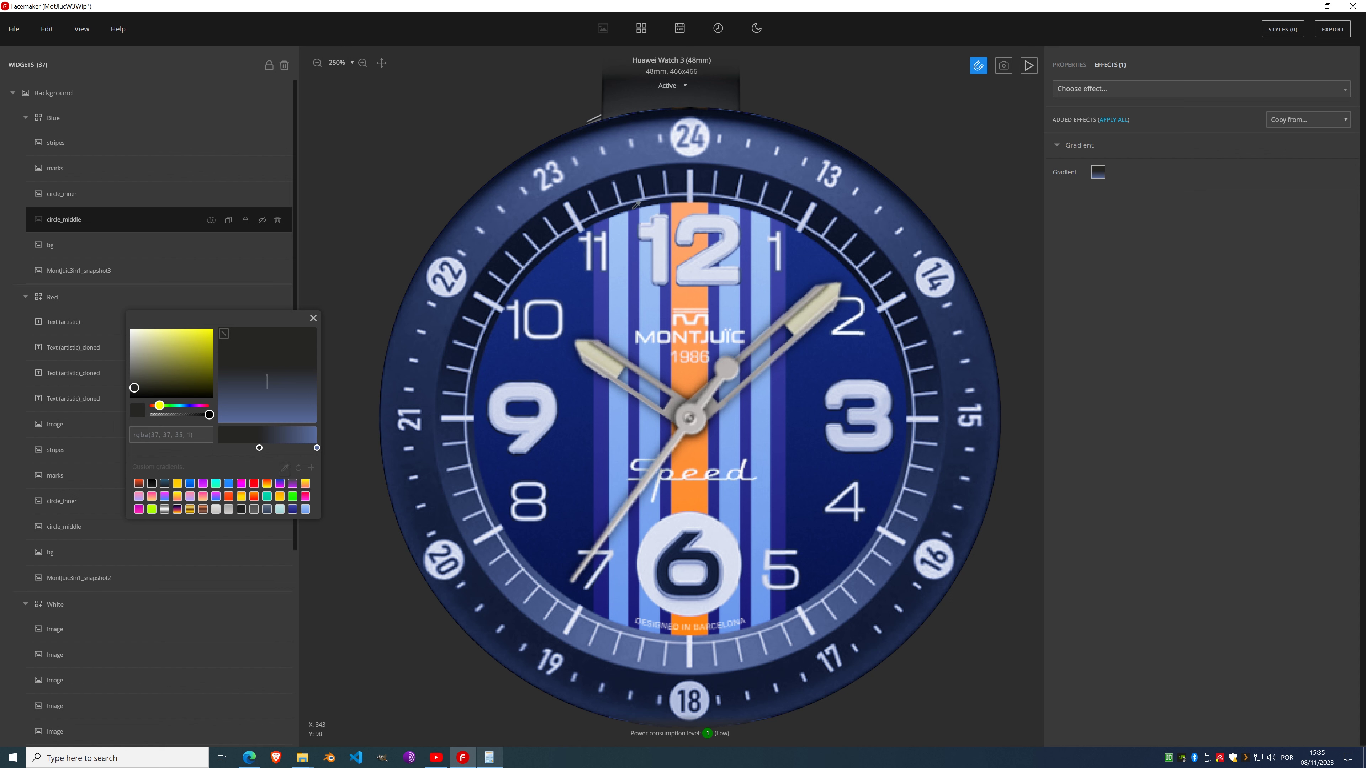
left_click(675, 177)
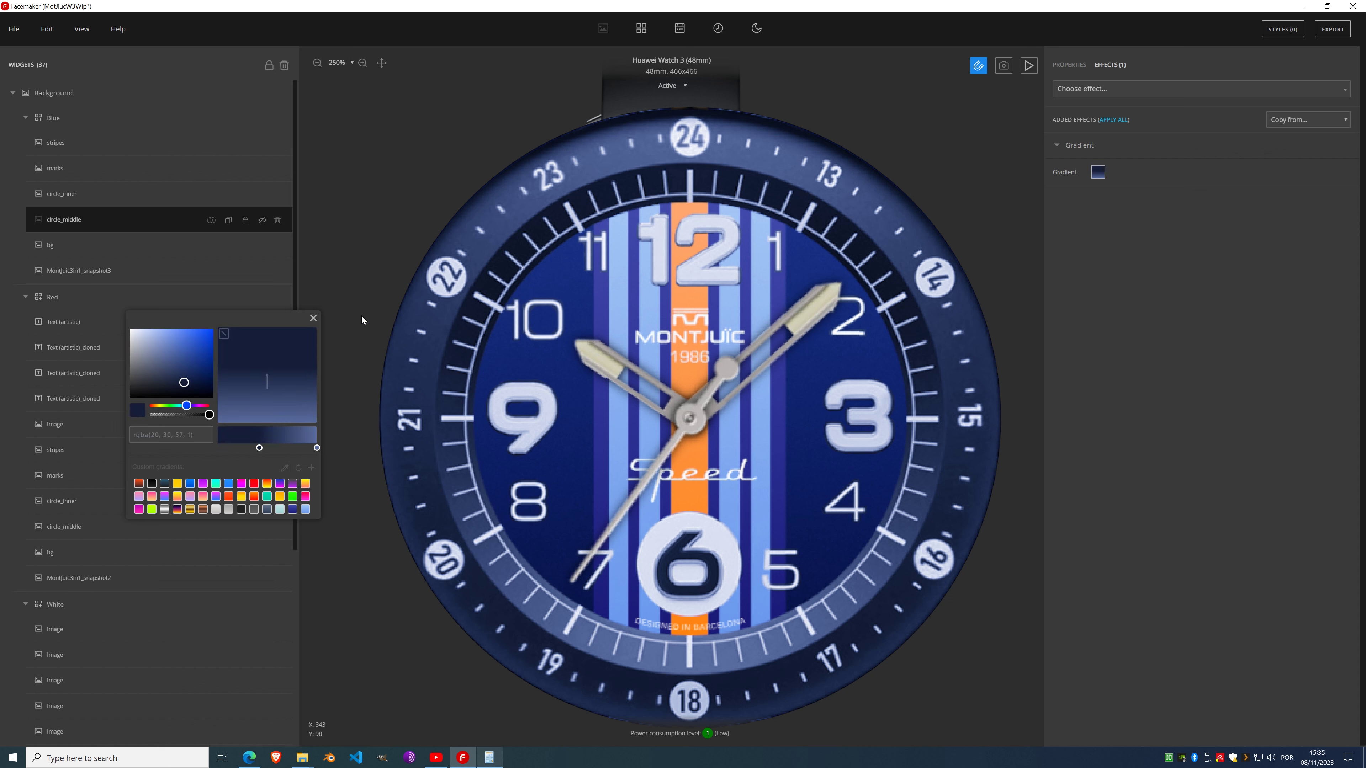
left_click(313, 318)
Step: Show the Blue group's circle_middle and bg layers to check their gradients, and hide both again
left_click(262, 221)
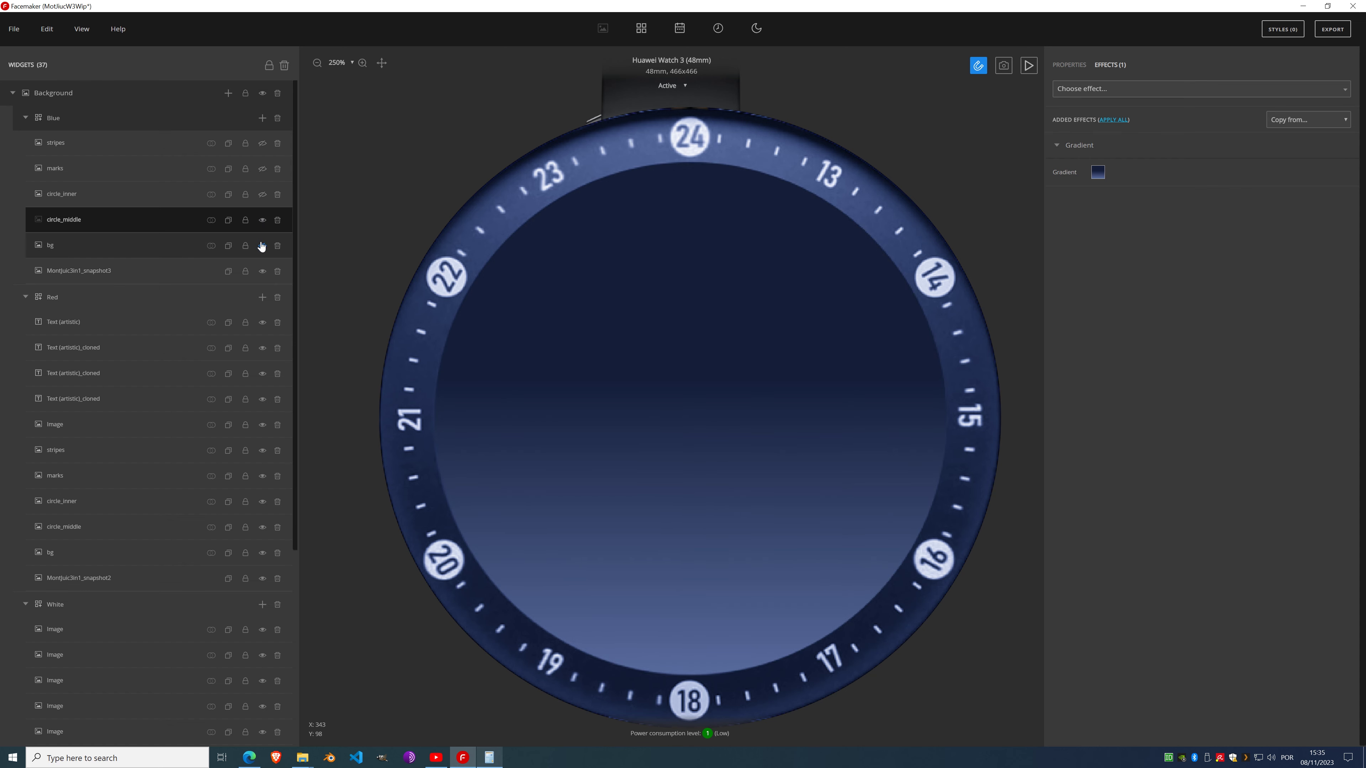
left_click(262, 246)
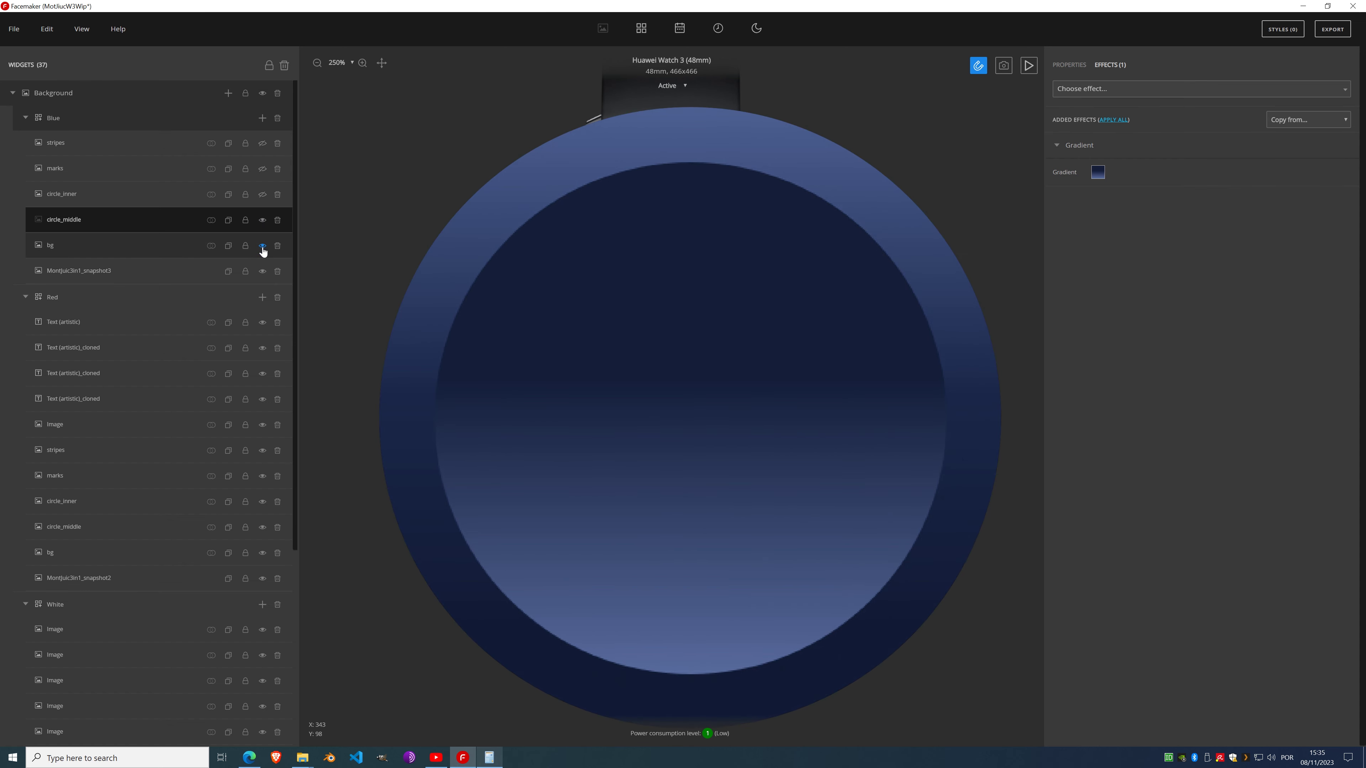
left_click(263, 246)
left_click(262, 220)
Step: Recolour both gradient stops of the Blue group's circle_inner layer with dark and lighter blues sampled from the reference's inner dial
left_click(132, 199)
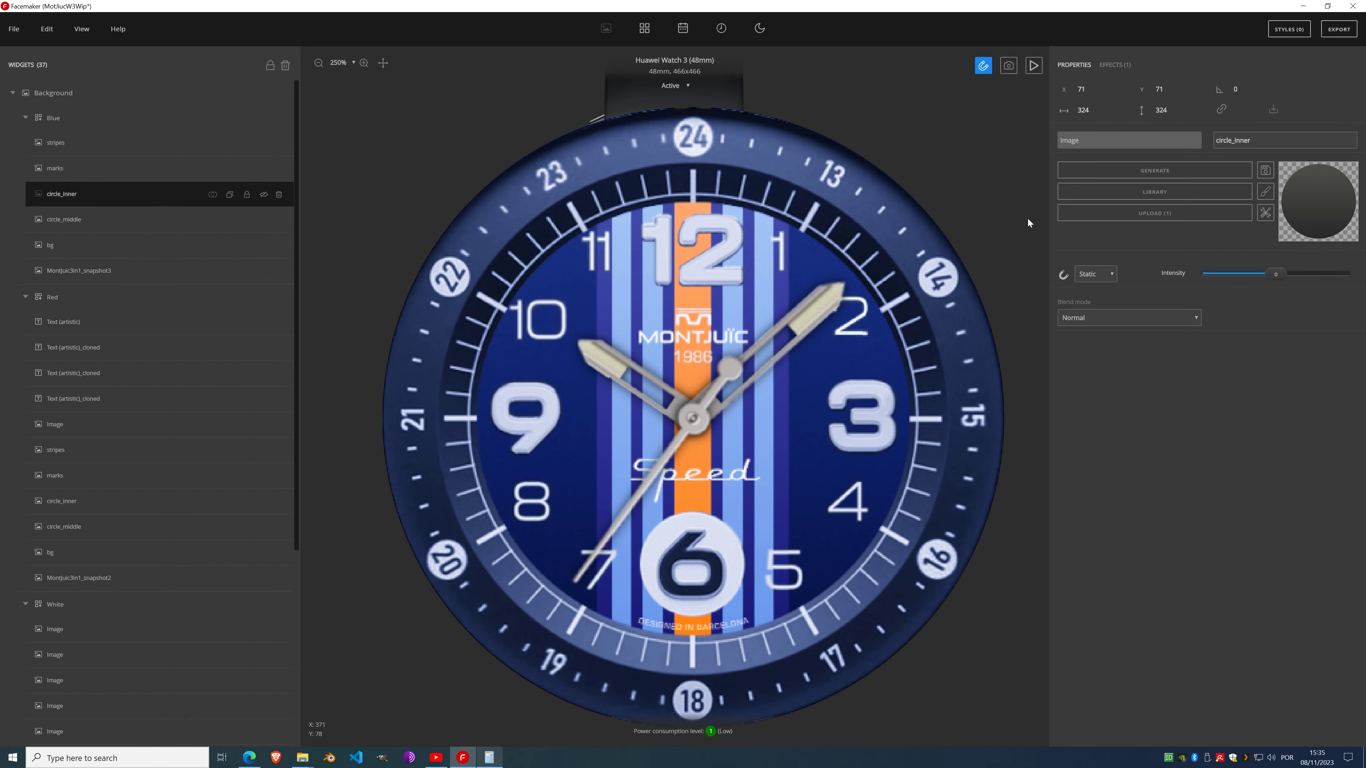
left_click(1117, 66)
left_click(1098, 173)
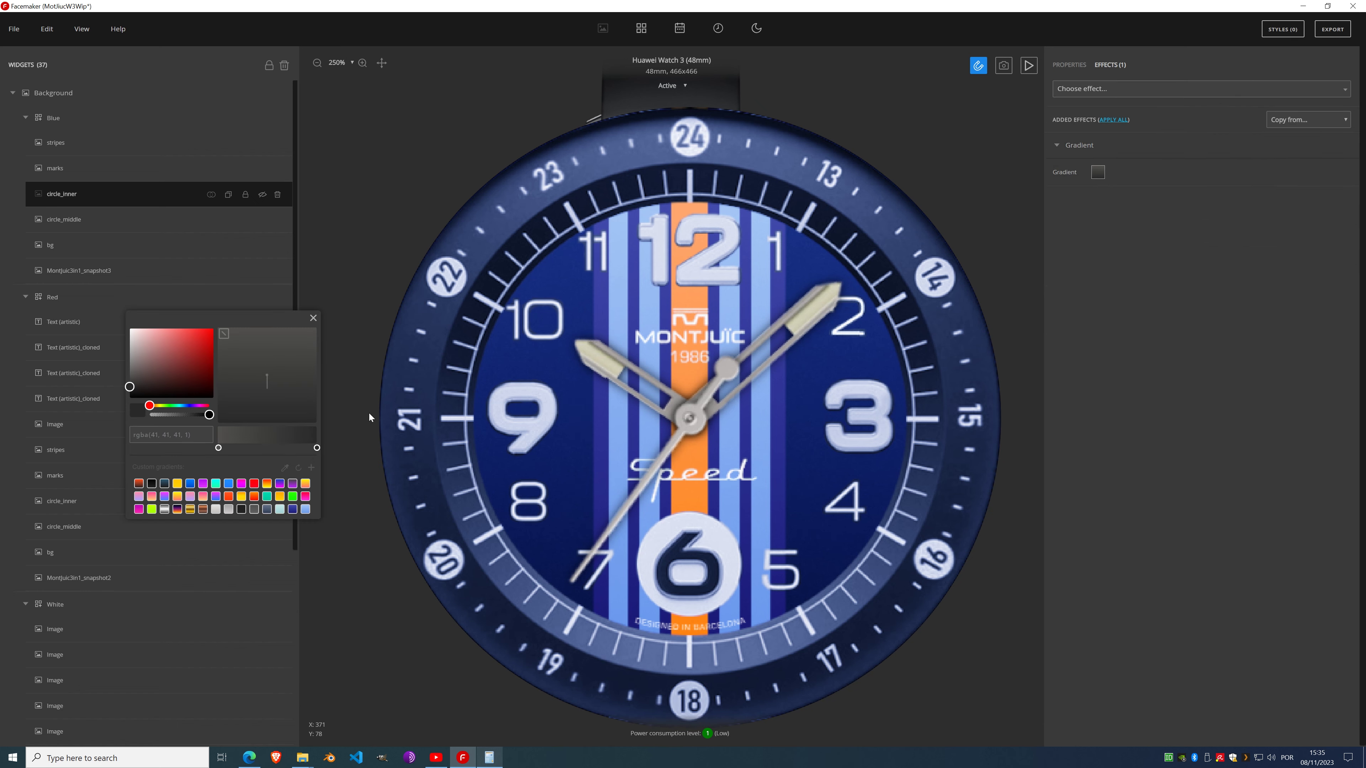
left_click(285, 468)
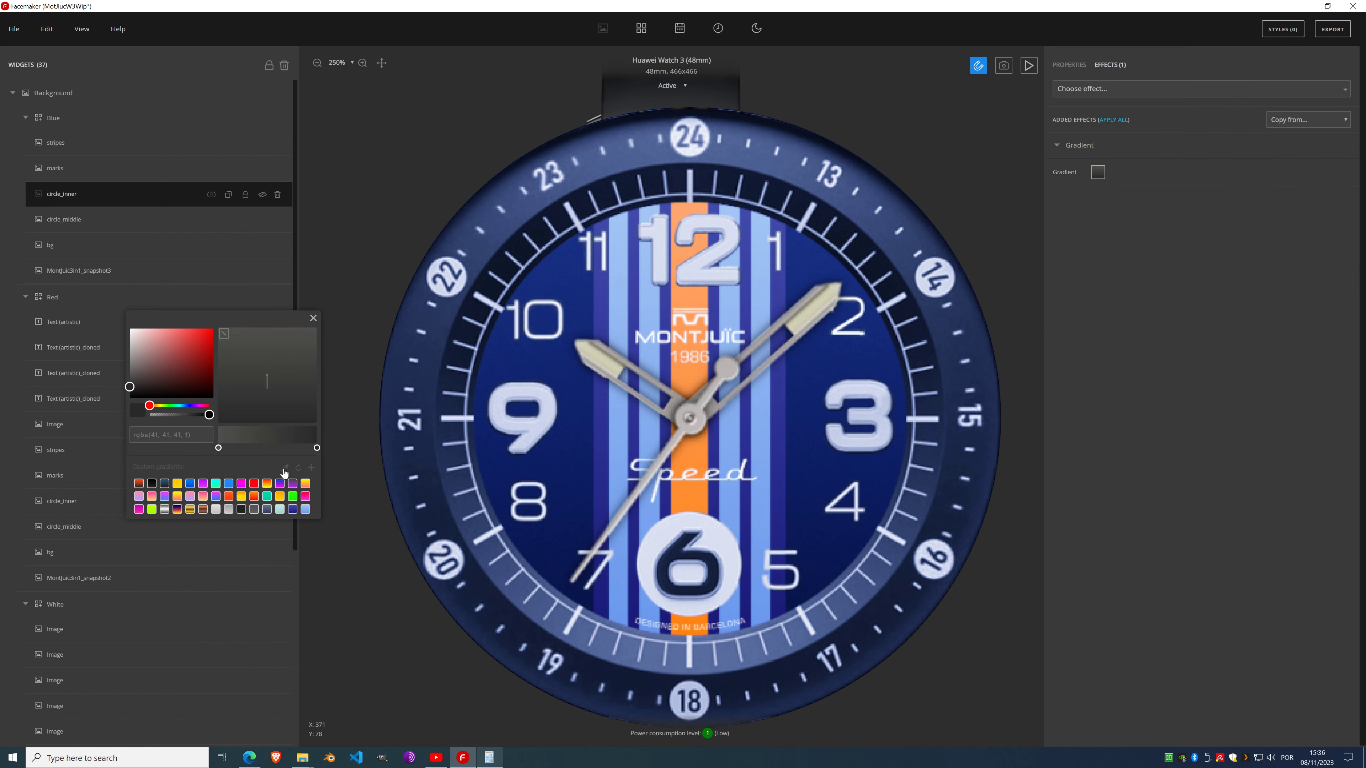
left_click(801, 599)
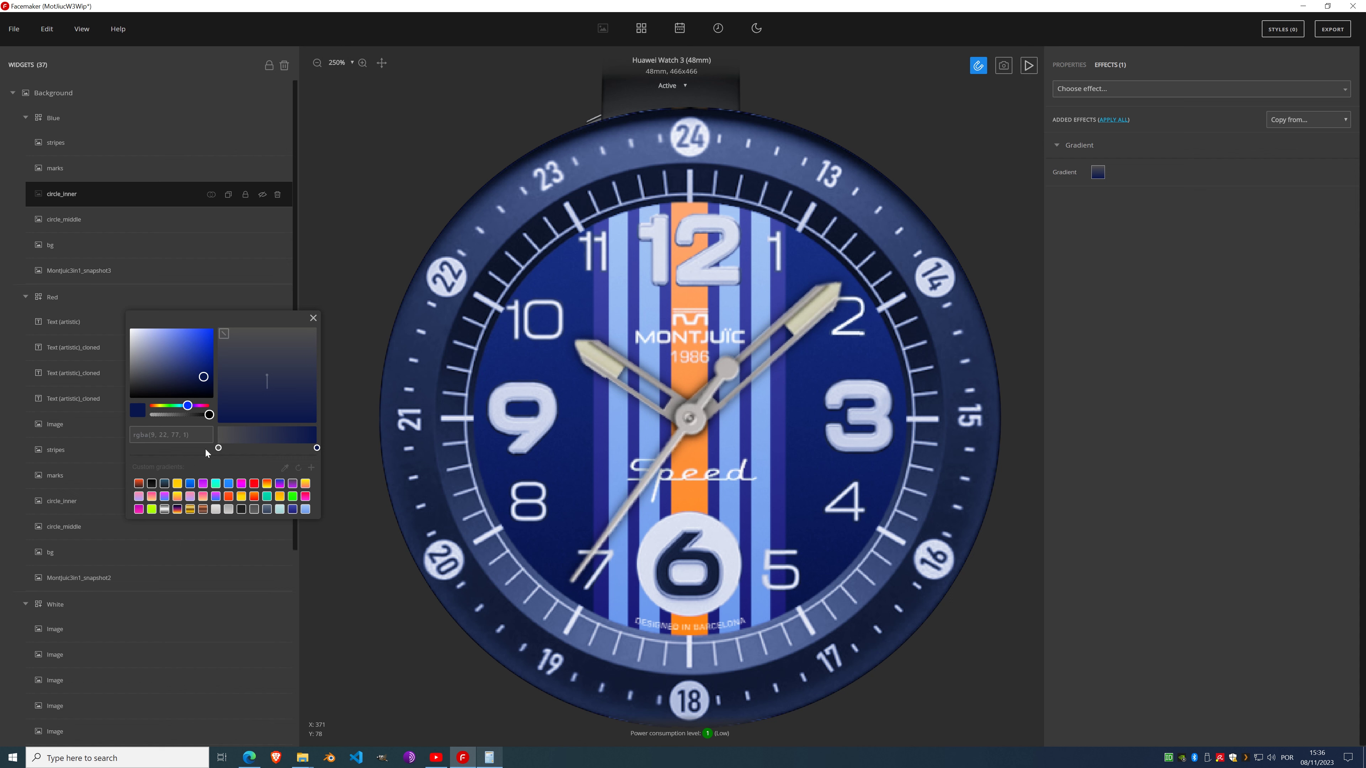
left_click(219, 447)
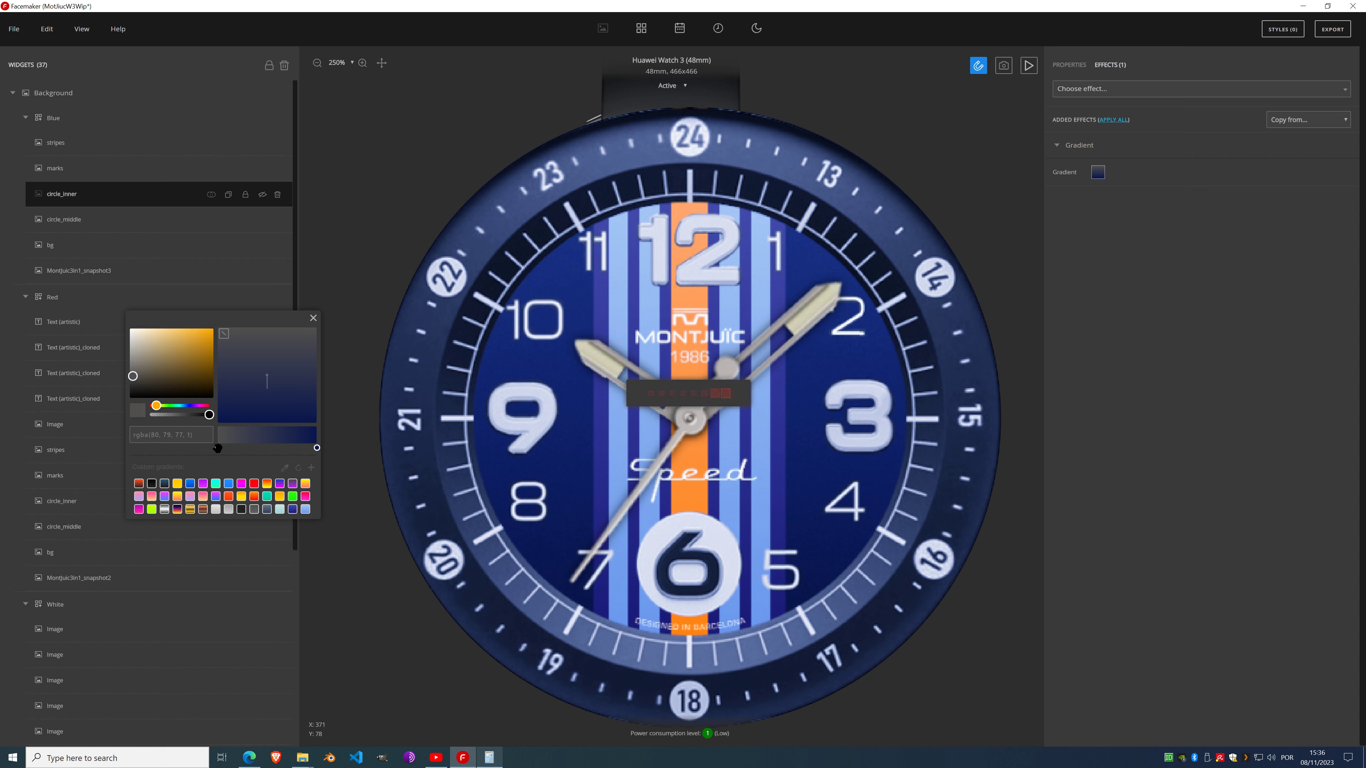
left_click(285, 470)
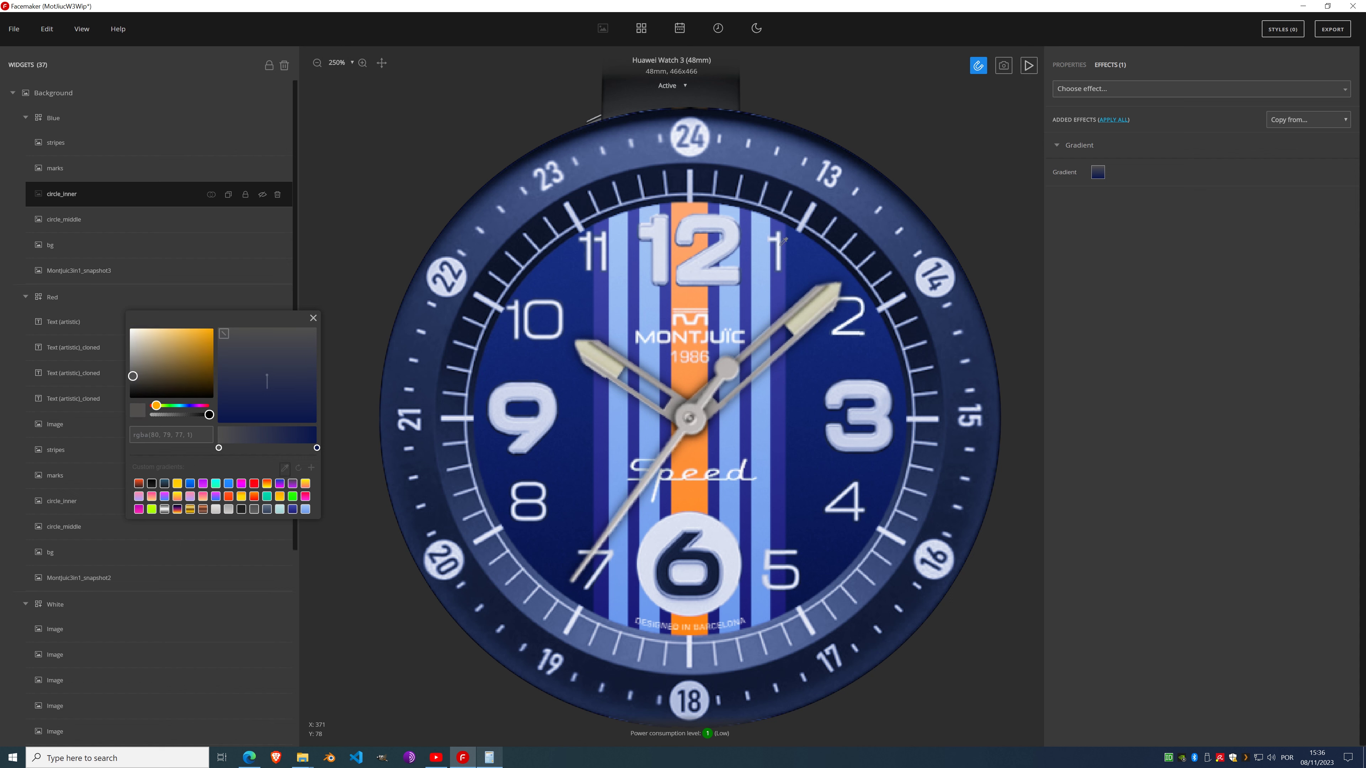
left_click(796, 234)
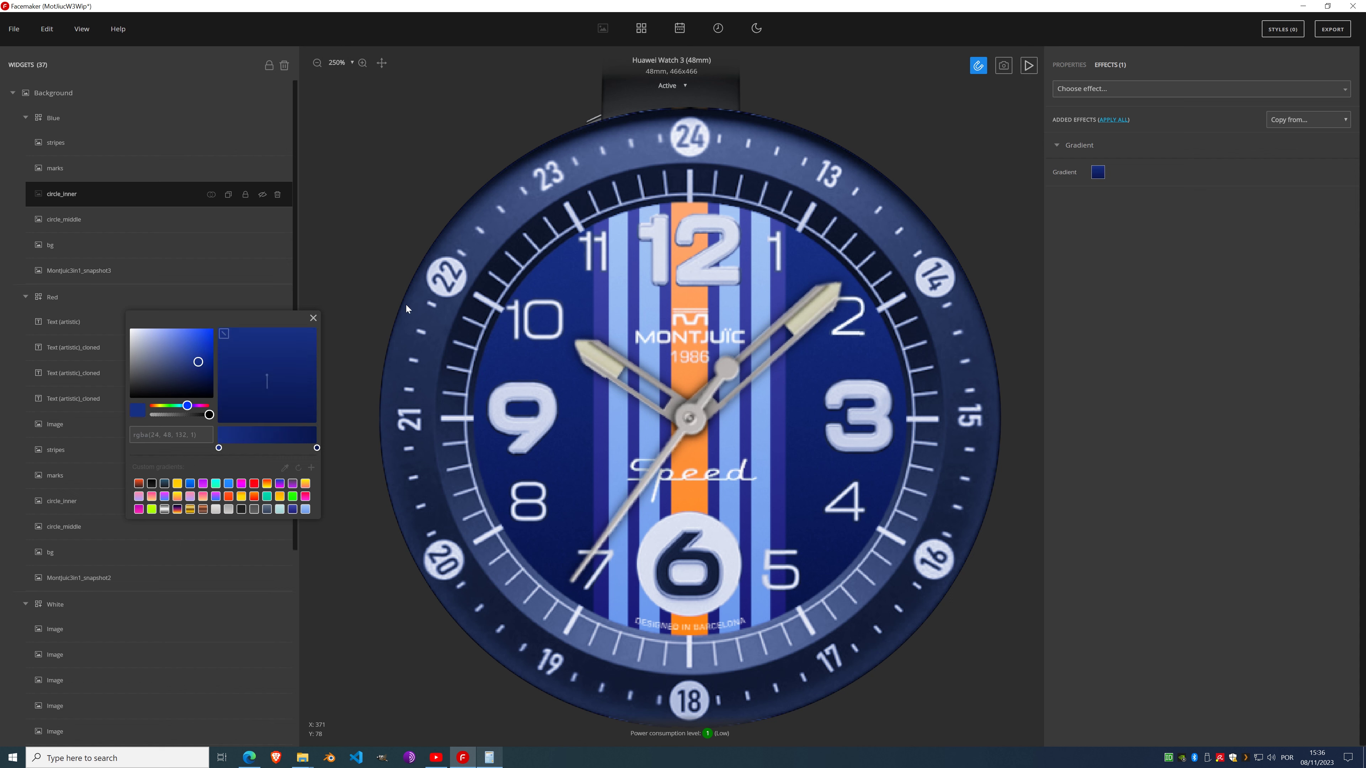
left_click(314, 318)
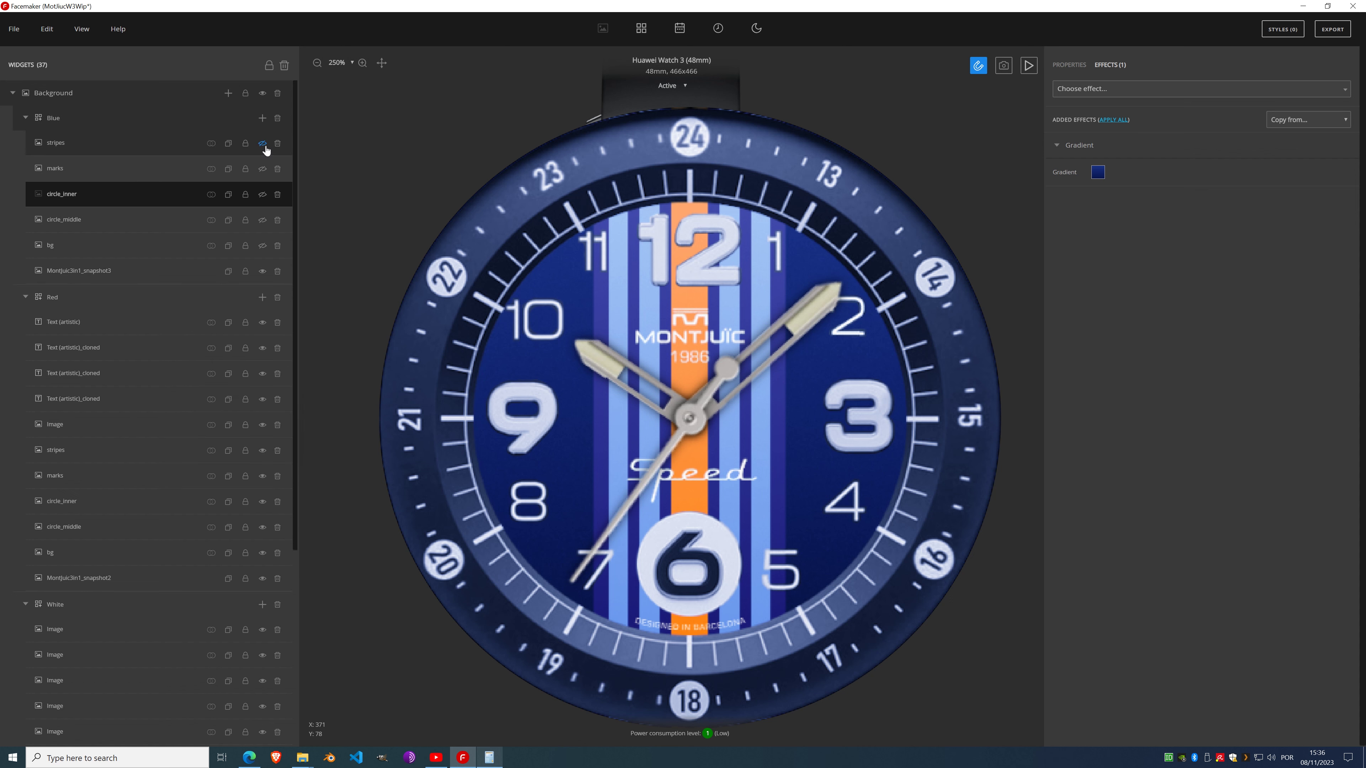
Step: Show the Blue group's stripes, marks, circle_inner, circle_middle and bg layers
left_click(262, 143)
left_click(262, 169)
left_click(263, 194)
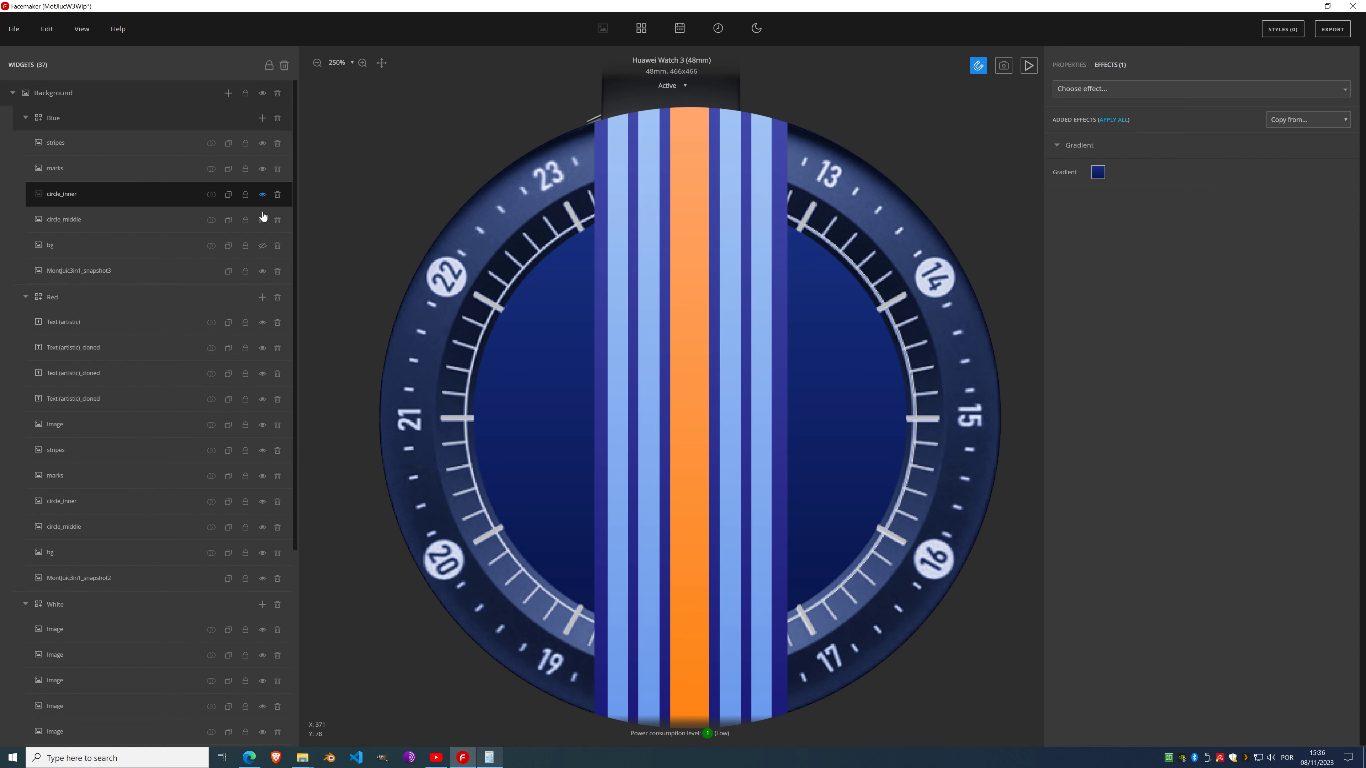
left_click(262, 220)
left_click(262, 246)
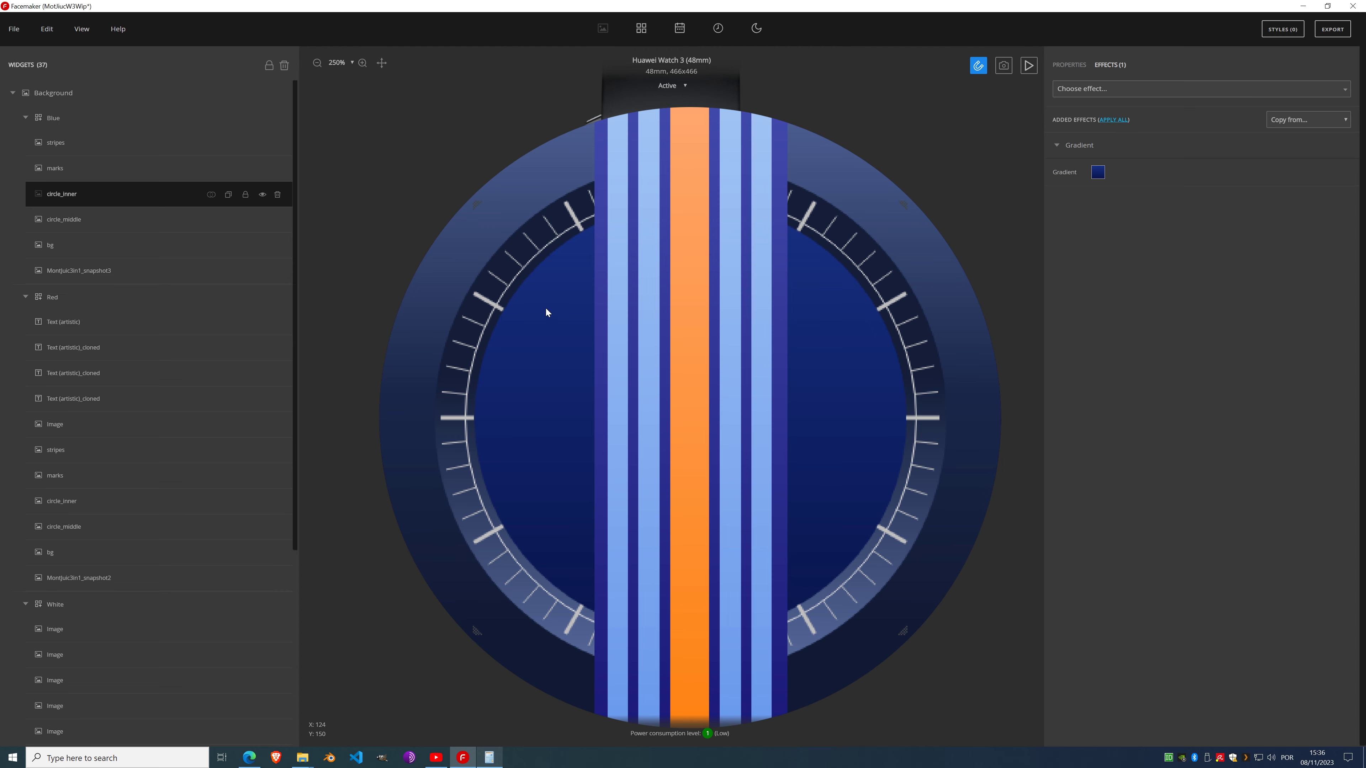
Step: Duplicate the Blue group's circle_inner layer, place the copy above stripes, and crop it to the canvas
key("ctrl+0")
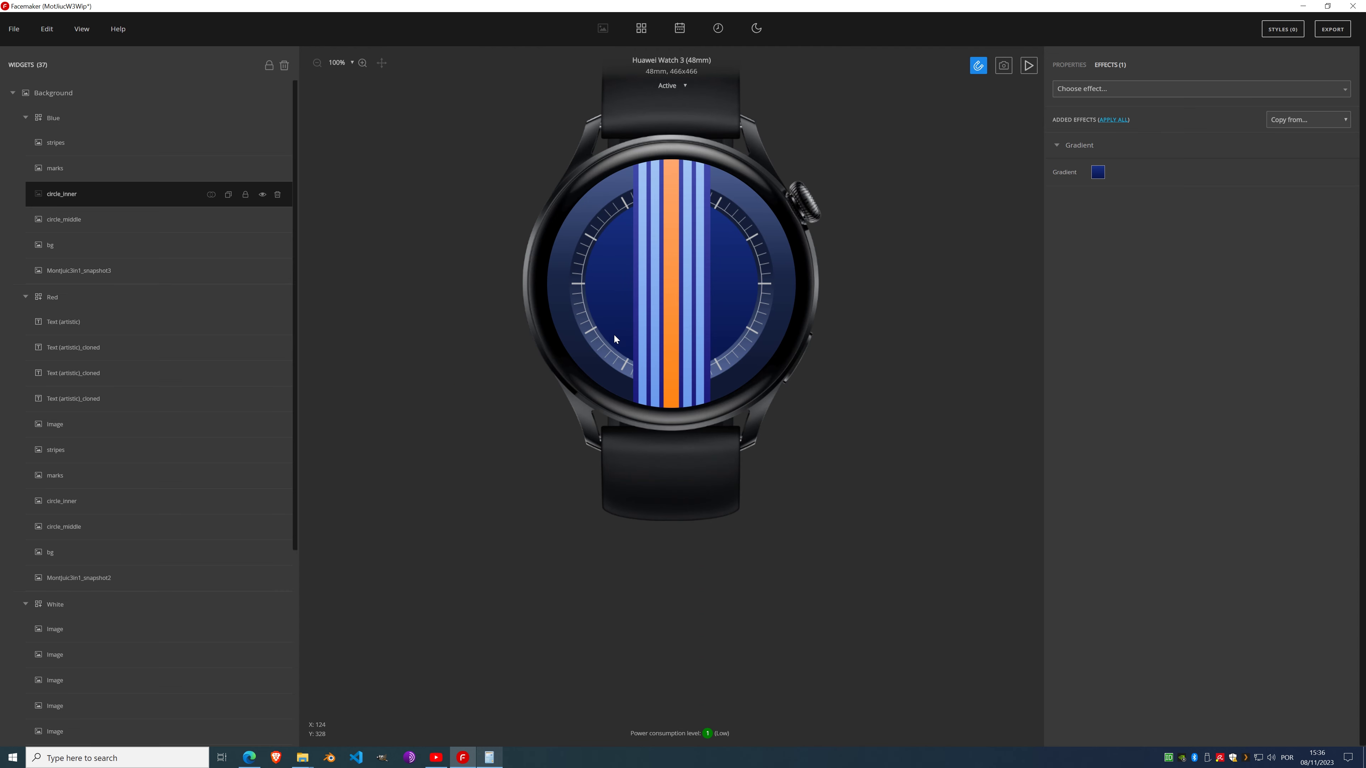
scroll(680, 239, "up", 2)
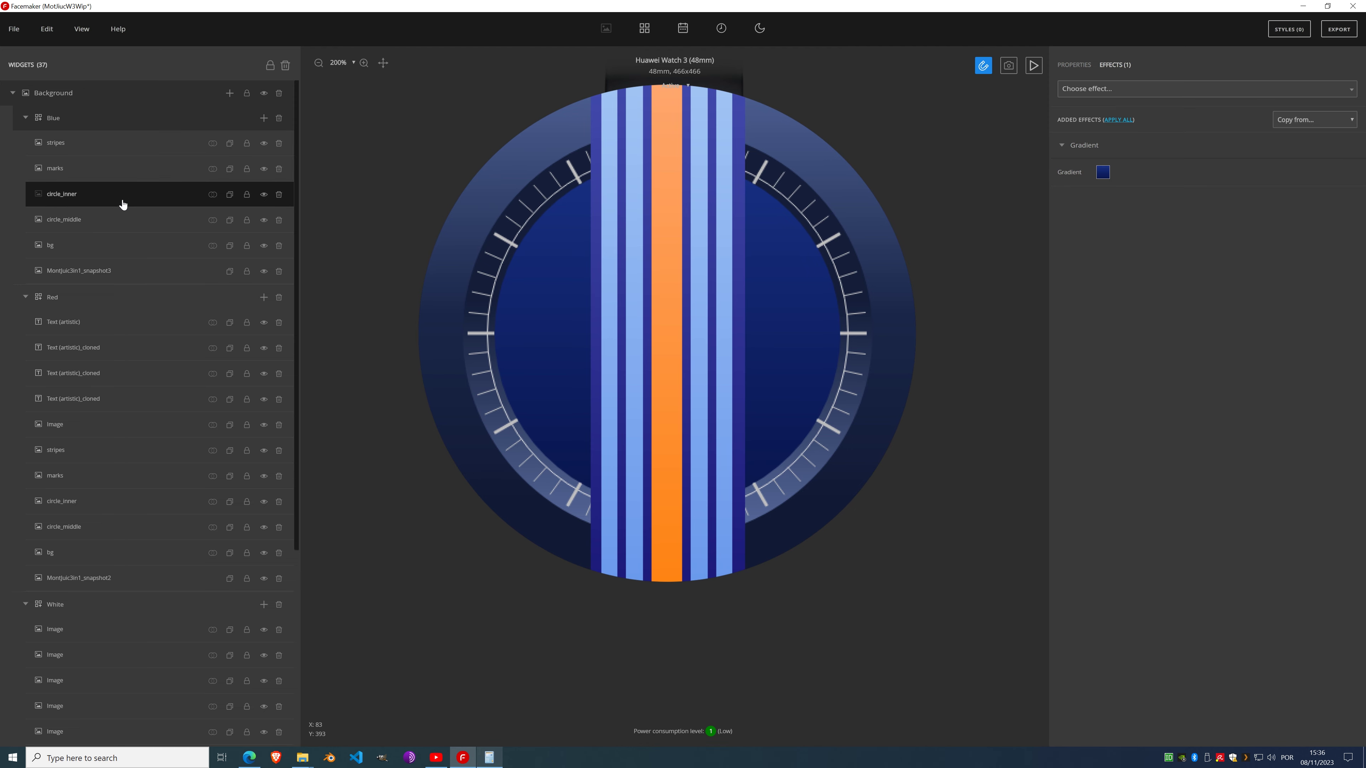
left_click(229, 197)
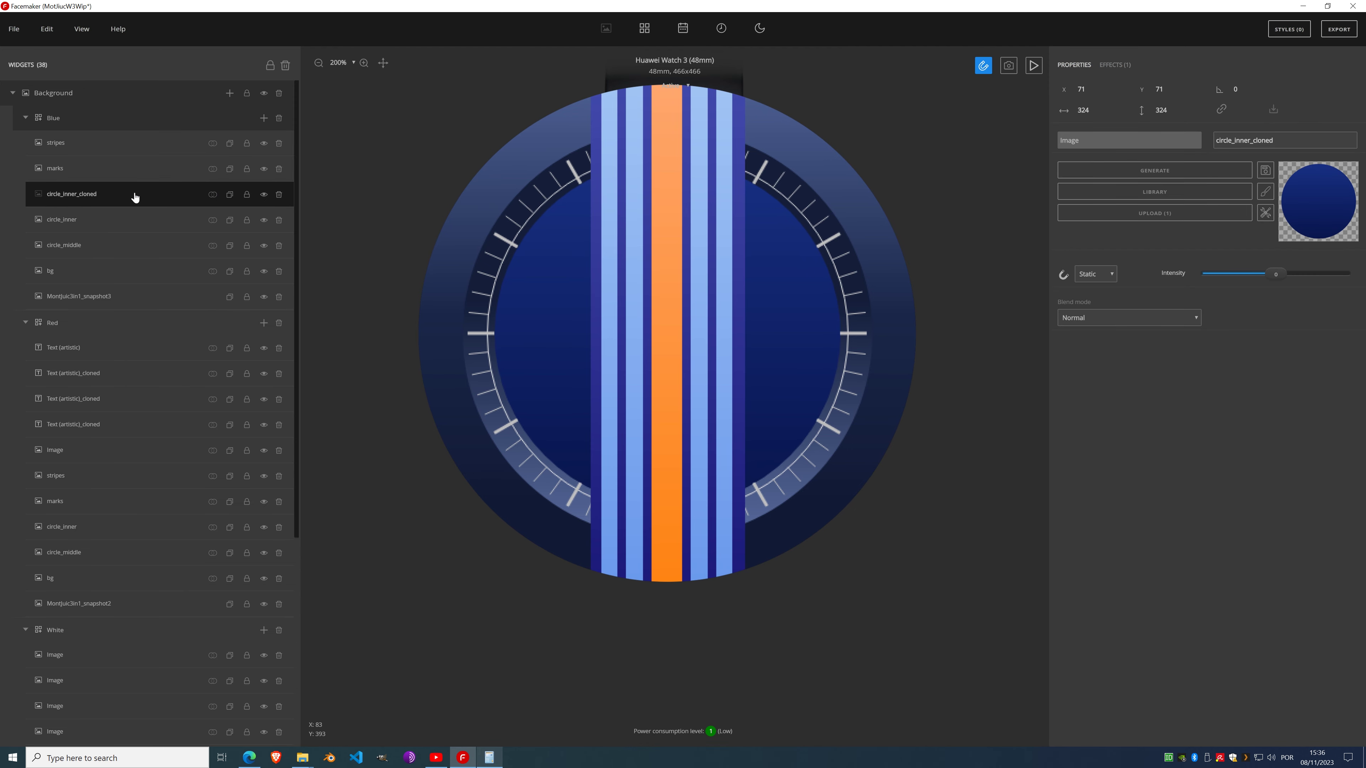
mouse_move(134, 195)
left_mouse_down()
mouse_move(95, 195)
mouse_move(102, 142)
left_mouse_up()
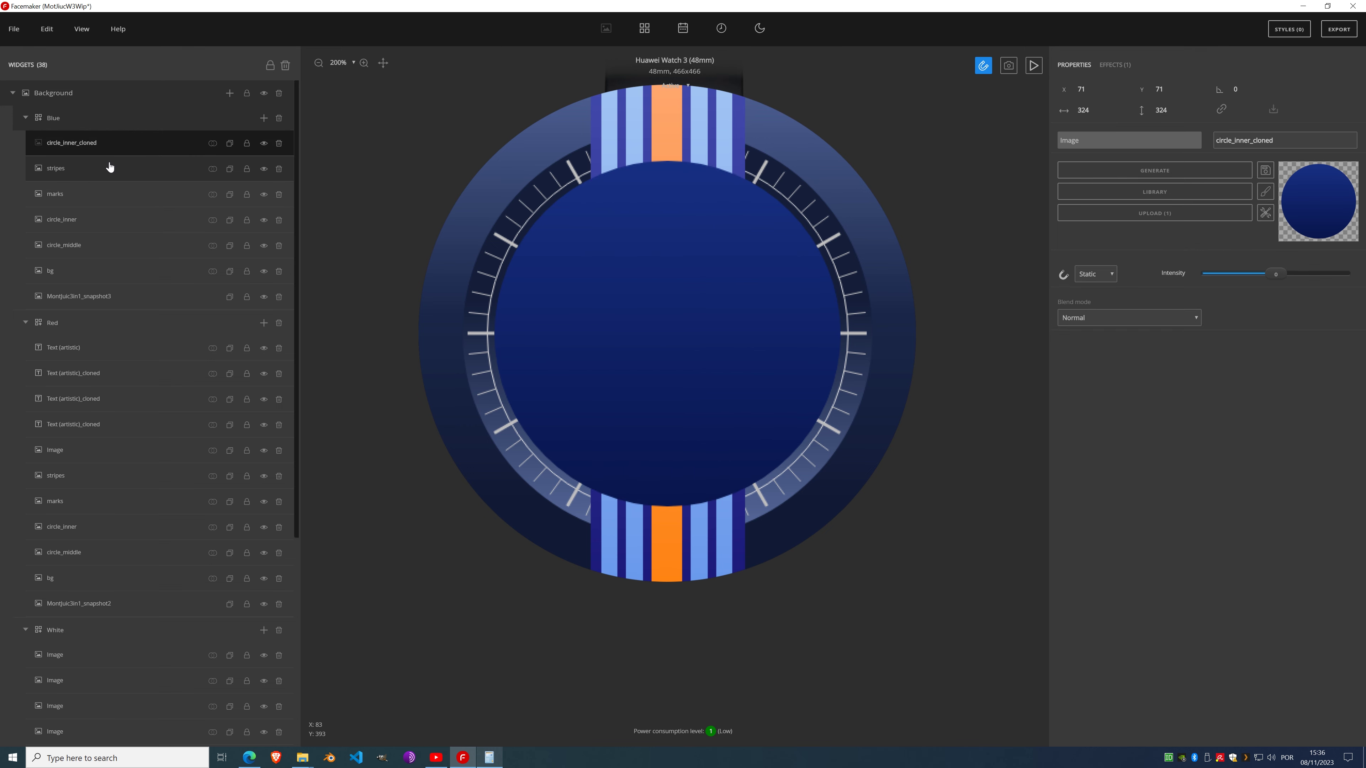
left_click(1265, 213)
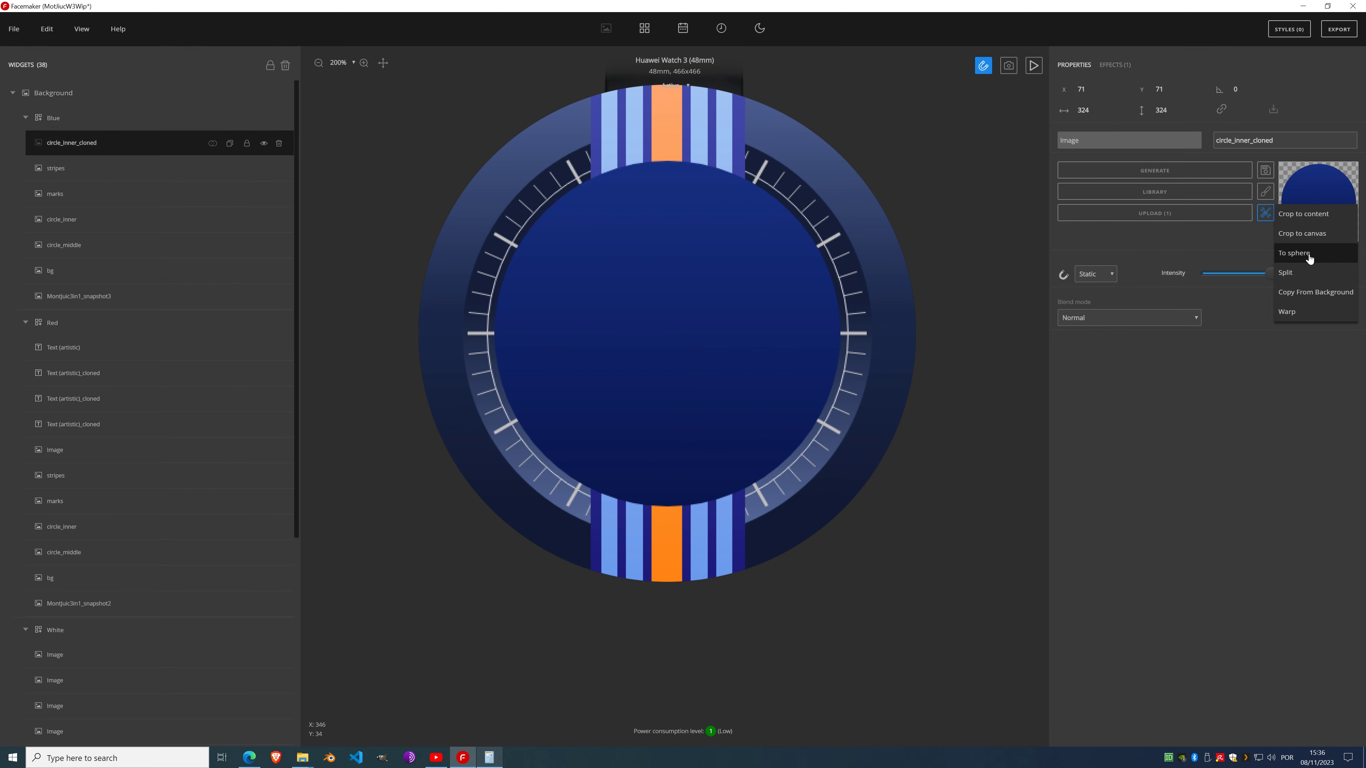
left_click(1317, 237)
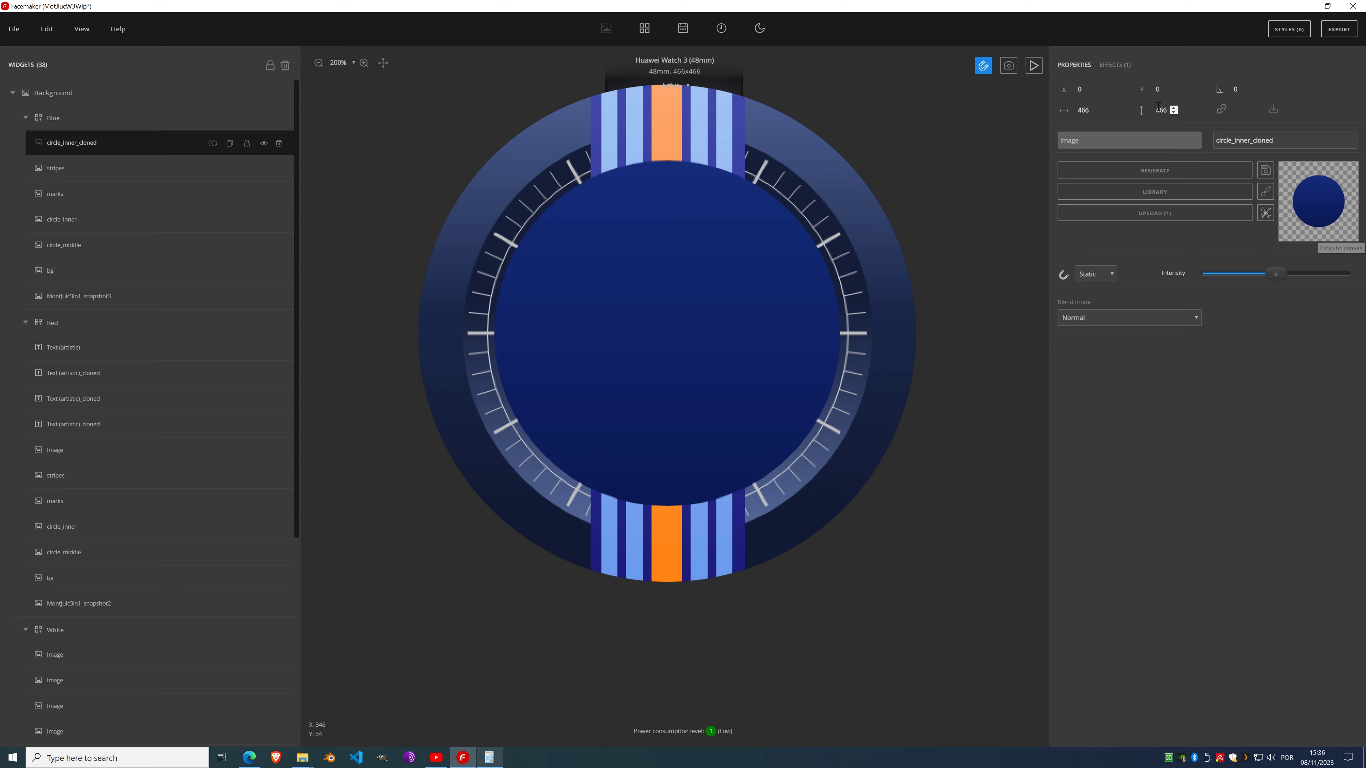
Step: Apply the cloned inner circle's gradient permanently and add an Invert alpha effect to the clone
left_click(1117, 66)
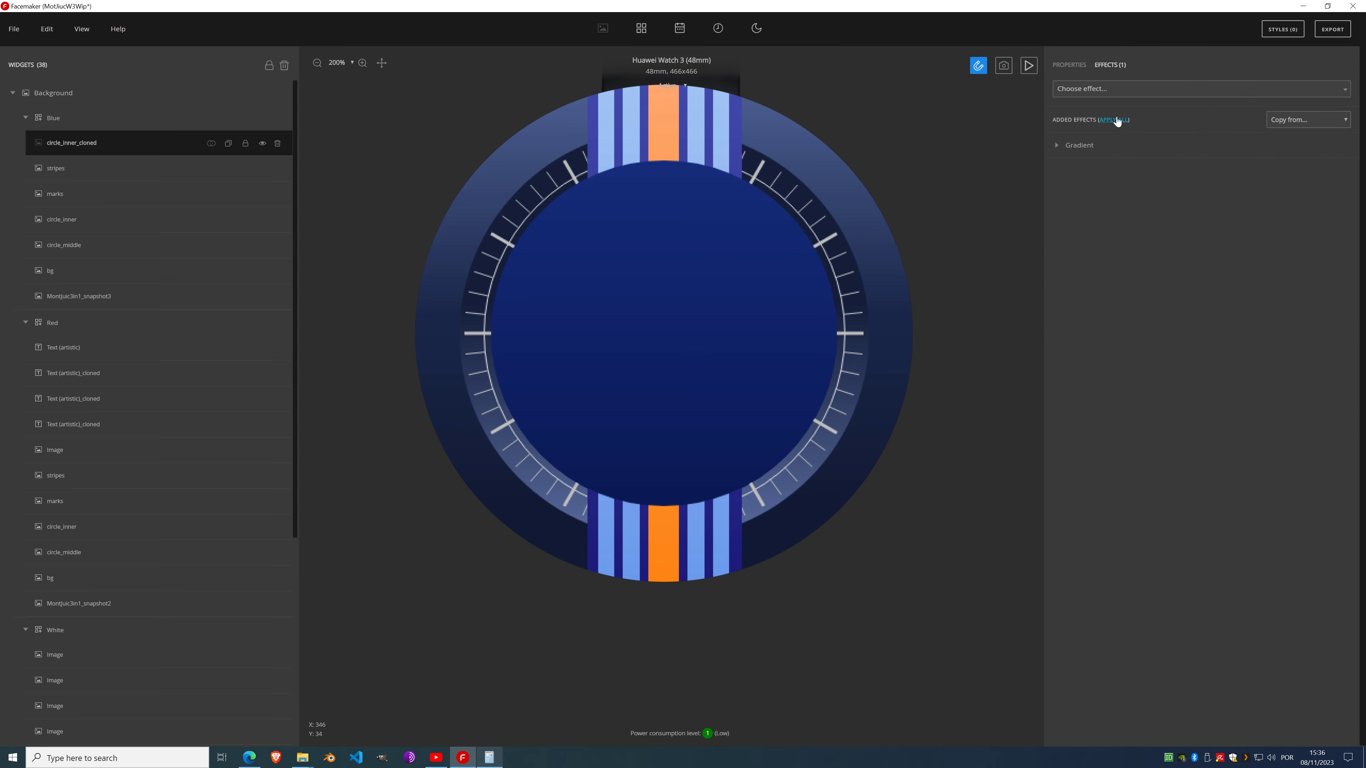
left_click(1078, 88)
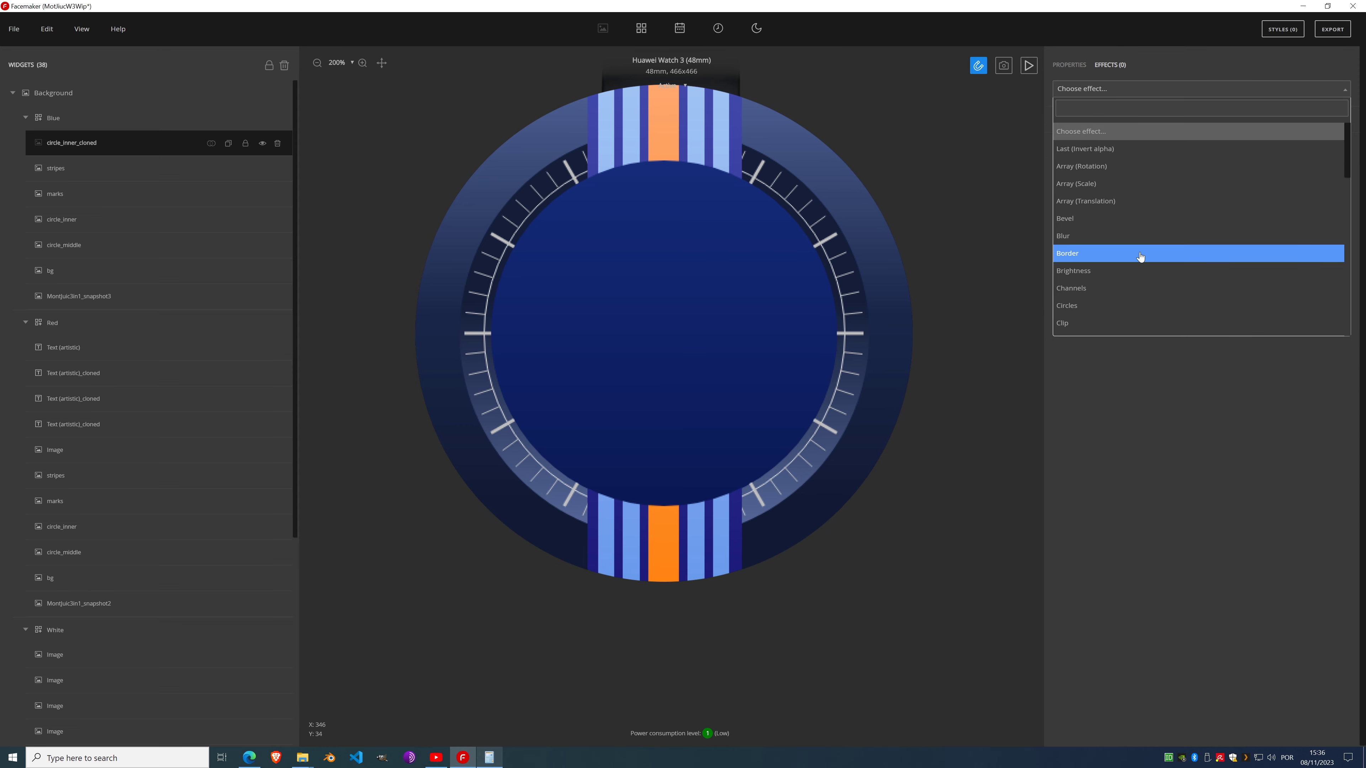
scroll(1137, 256, "down", 3)
scroll(1120, 238, "down", 3)
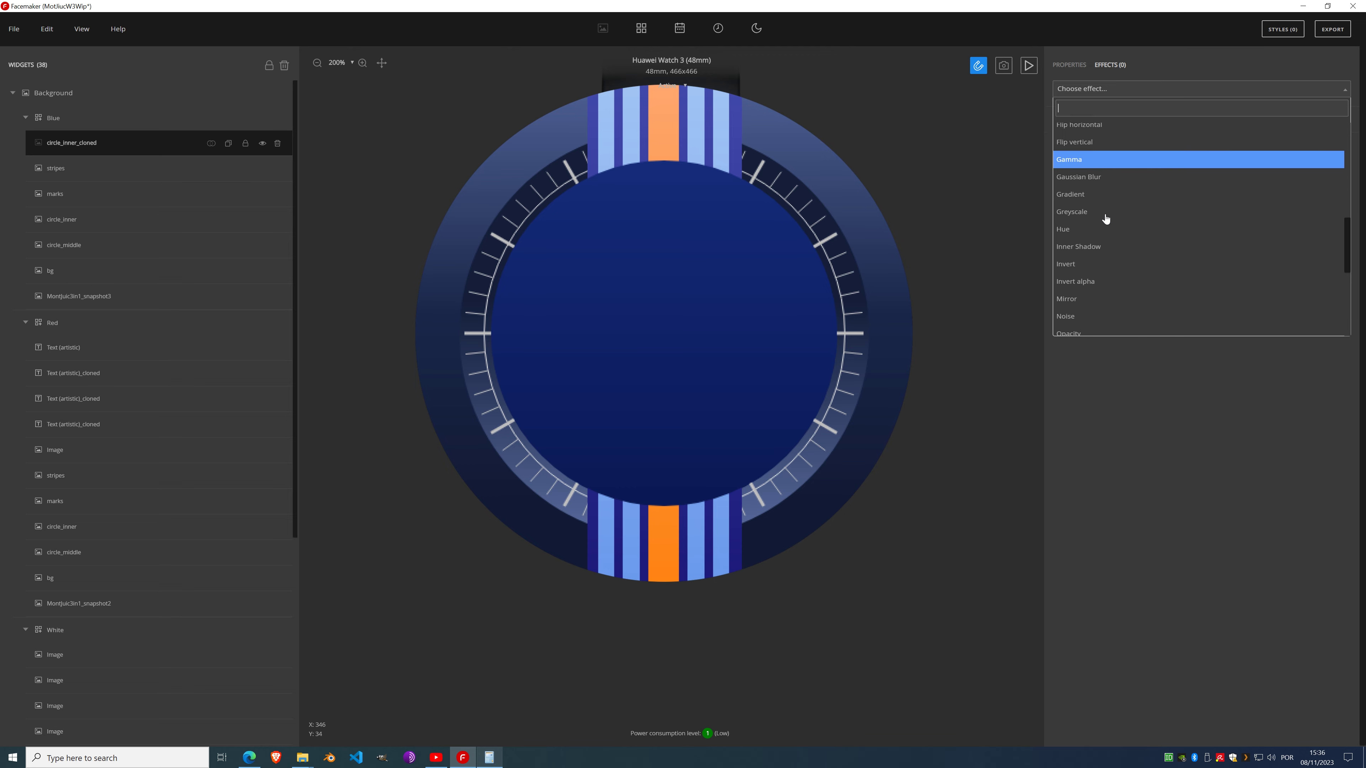
left_click(1094, 228)
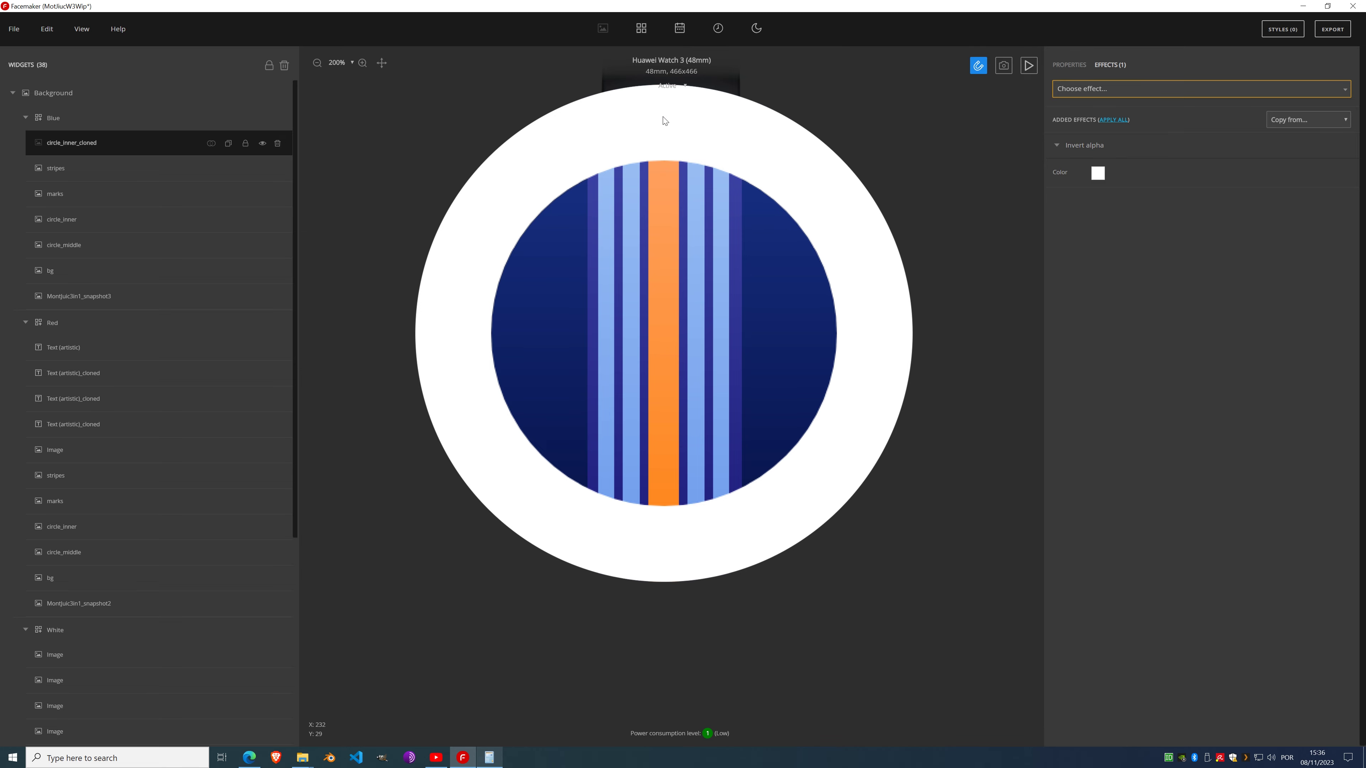
Step: Apply the clone's inverted alpha and subtract the clone from the Blue group's stripes to trim them to the inner circle
left_click(211, 143)
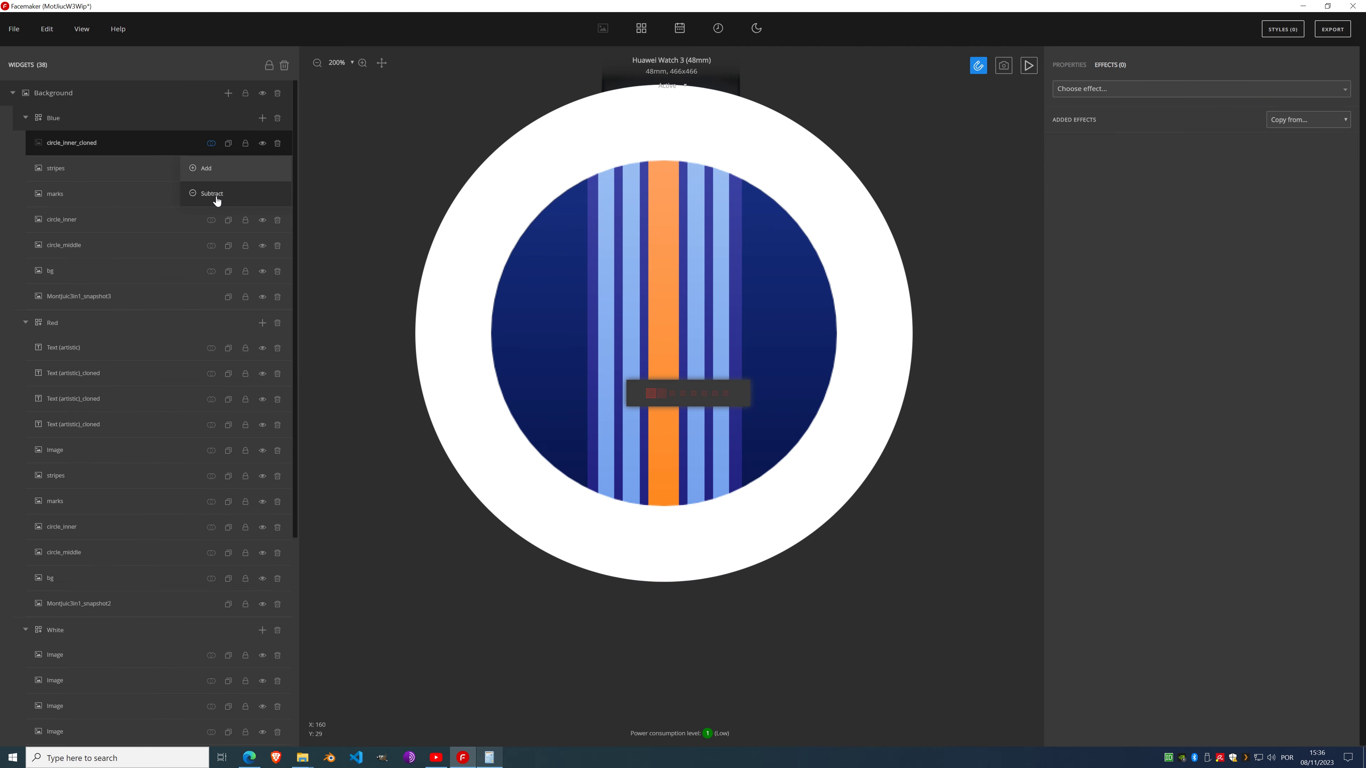
left_click(217, 199)
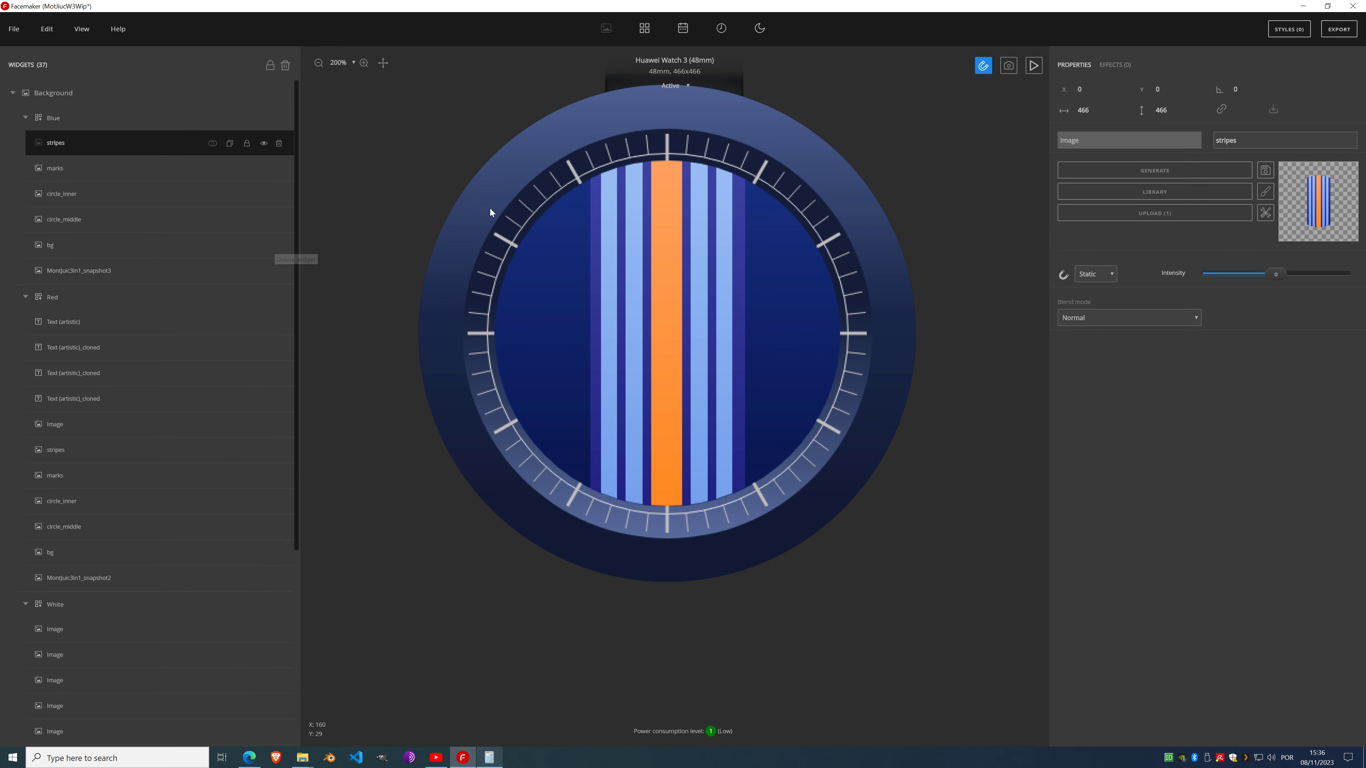
scroll(745, 314, "down", 2)
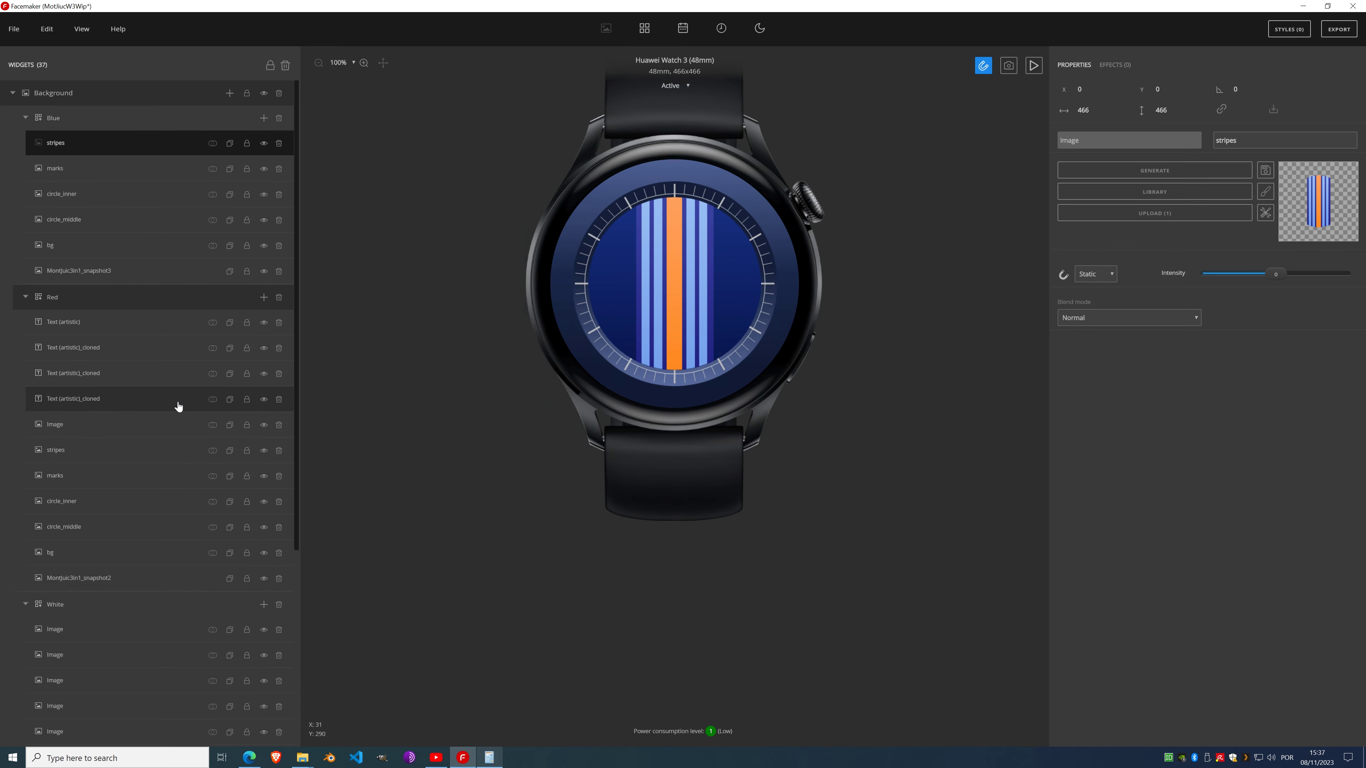
left_click(111, 410)
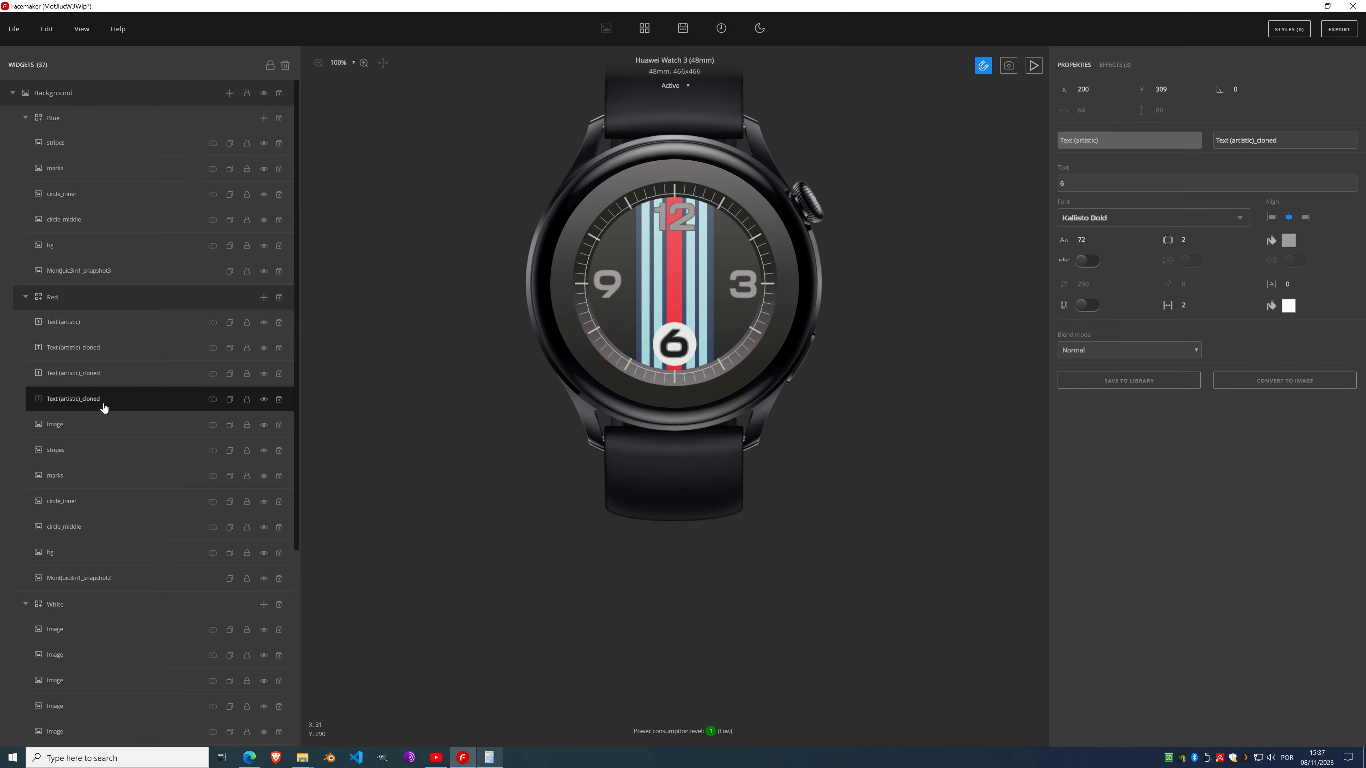
left_click(86, 424)
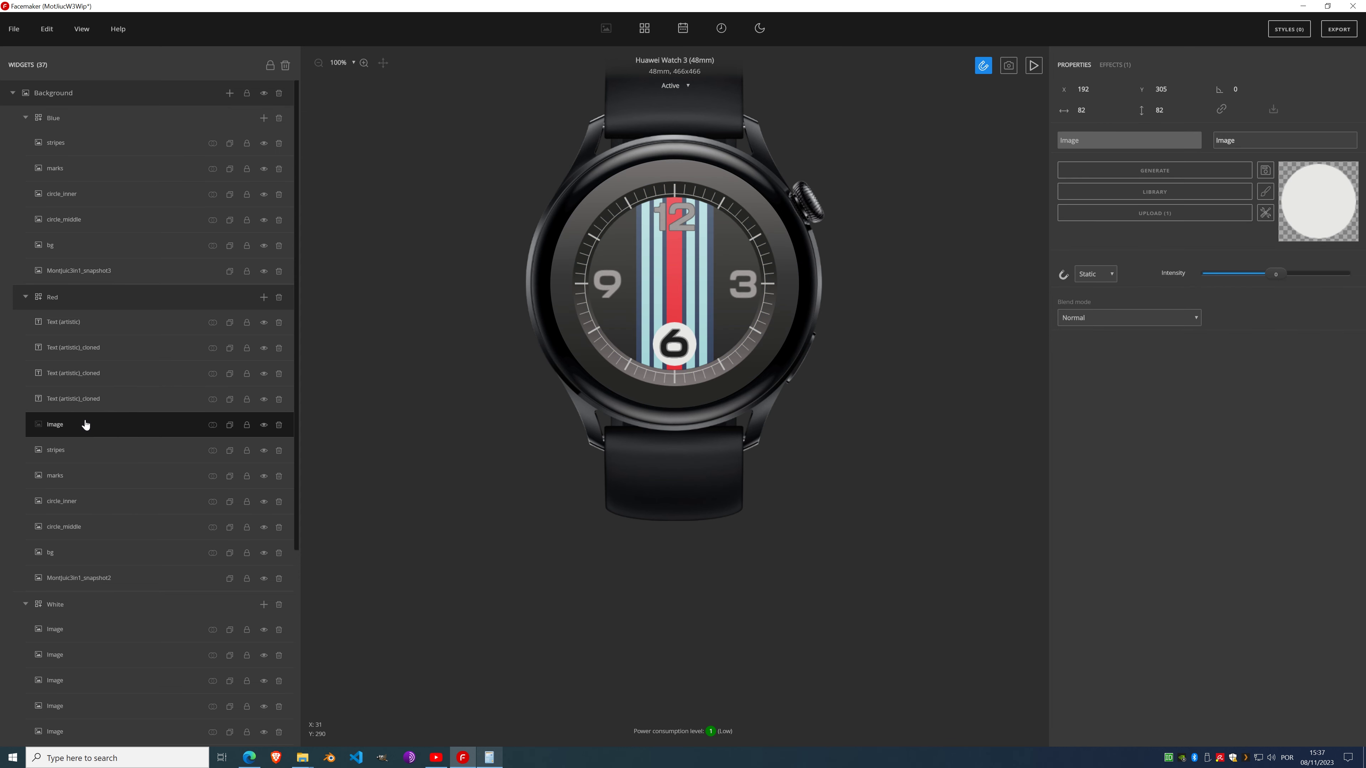
left_click(85, 399, "ctrl")
left_click(85, 373, "ctrl")
left_click(87, 347, "ctrl")
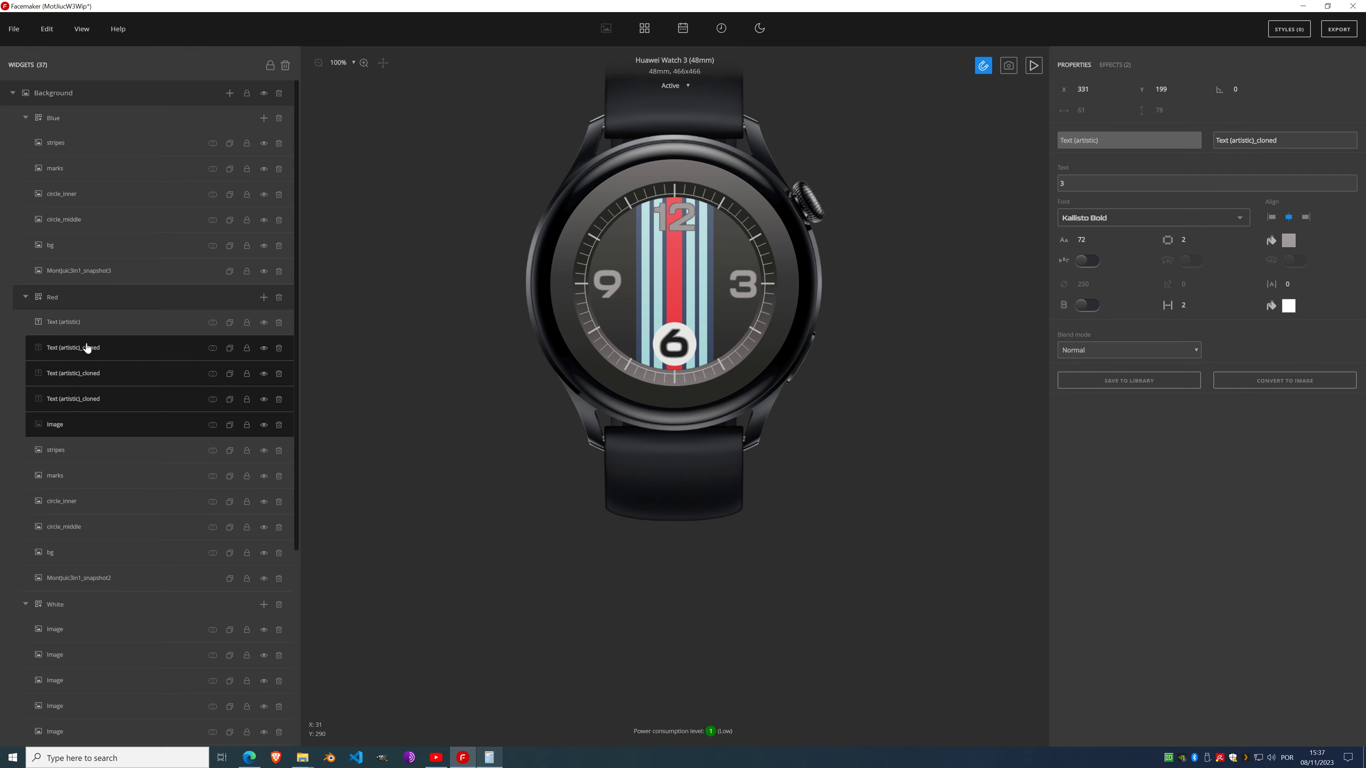
left_click(83, 323)
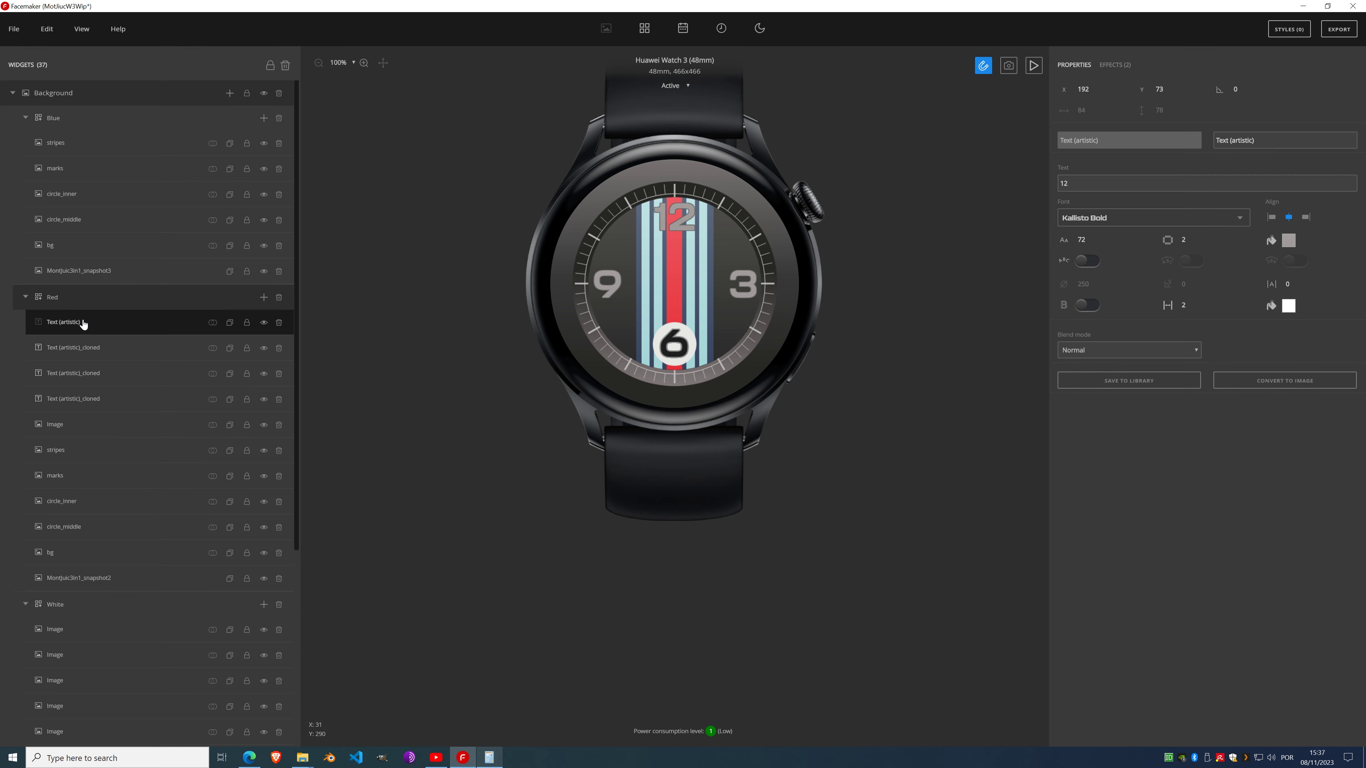
left_click(81, 353)
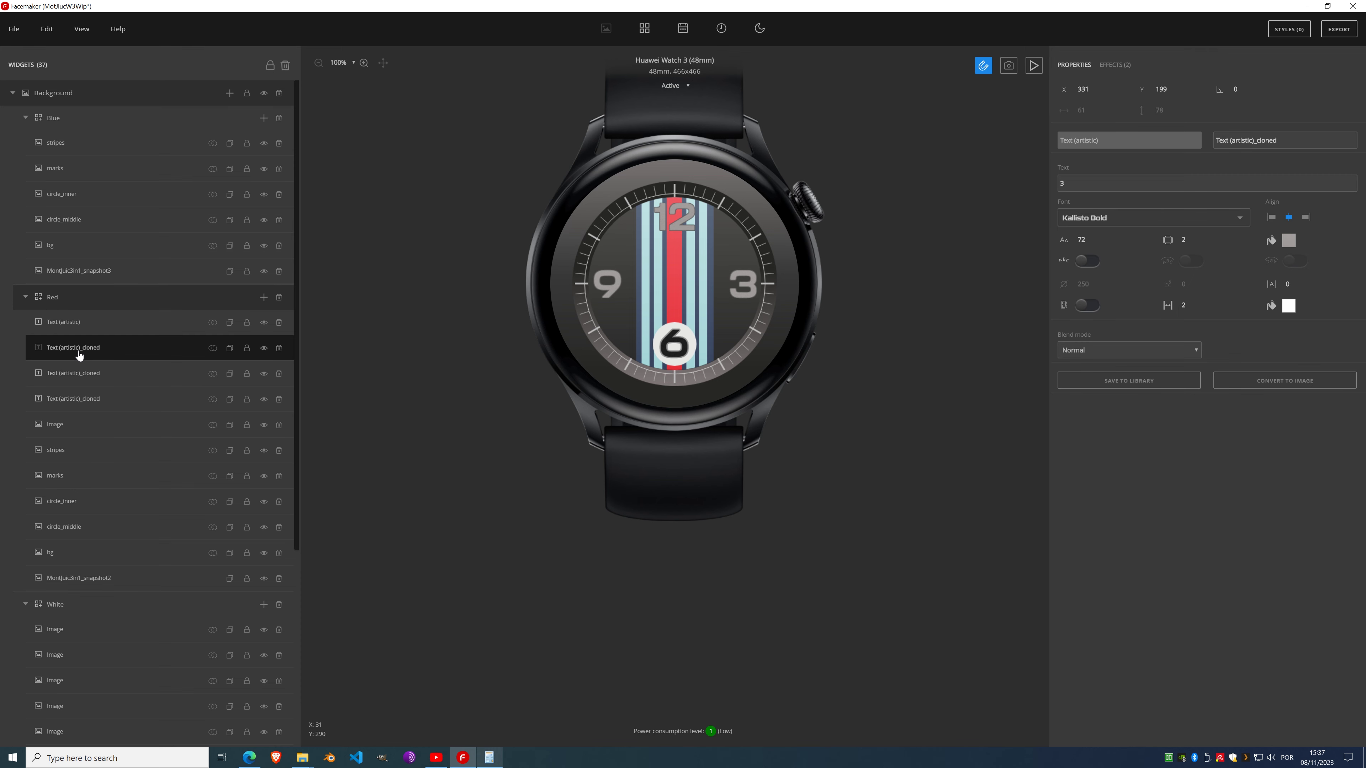
left_click(83, 381)
left_click(83, 396)
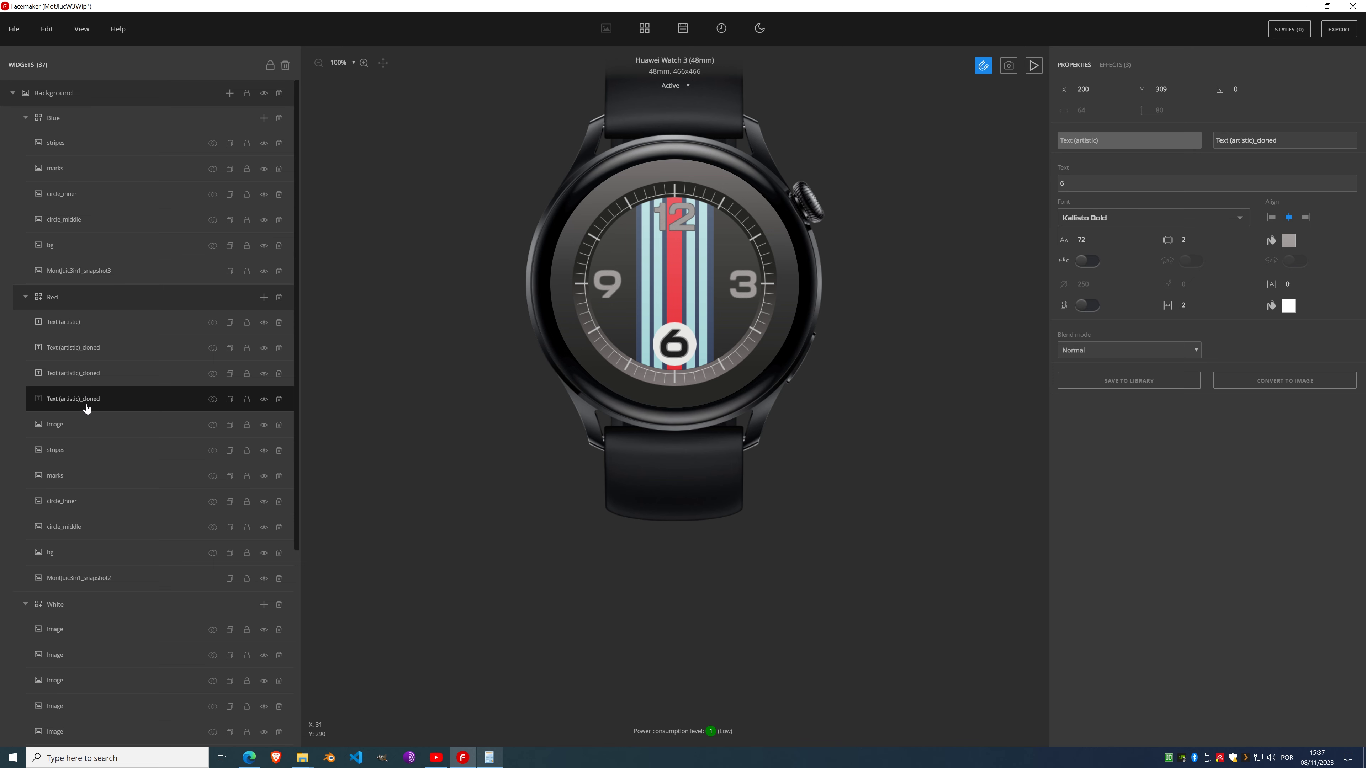
Step: Copy the Red group's white circle image and its 12, 3, 9 and 6 numerals into the Blue group, and place the circle beneath the 6
left_click(84, 420)
left_click(85, 396, "shift")
left_click(89, 370, "shift")
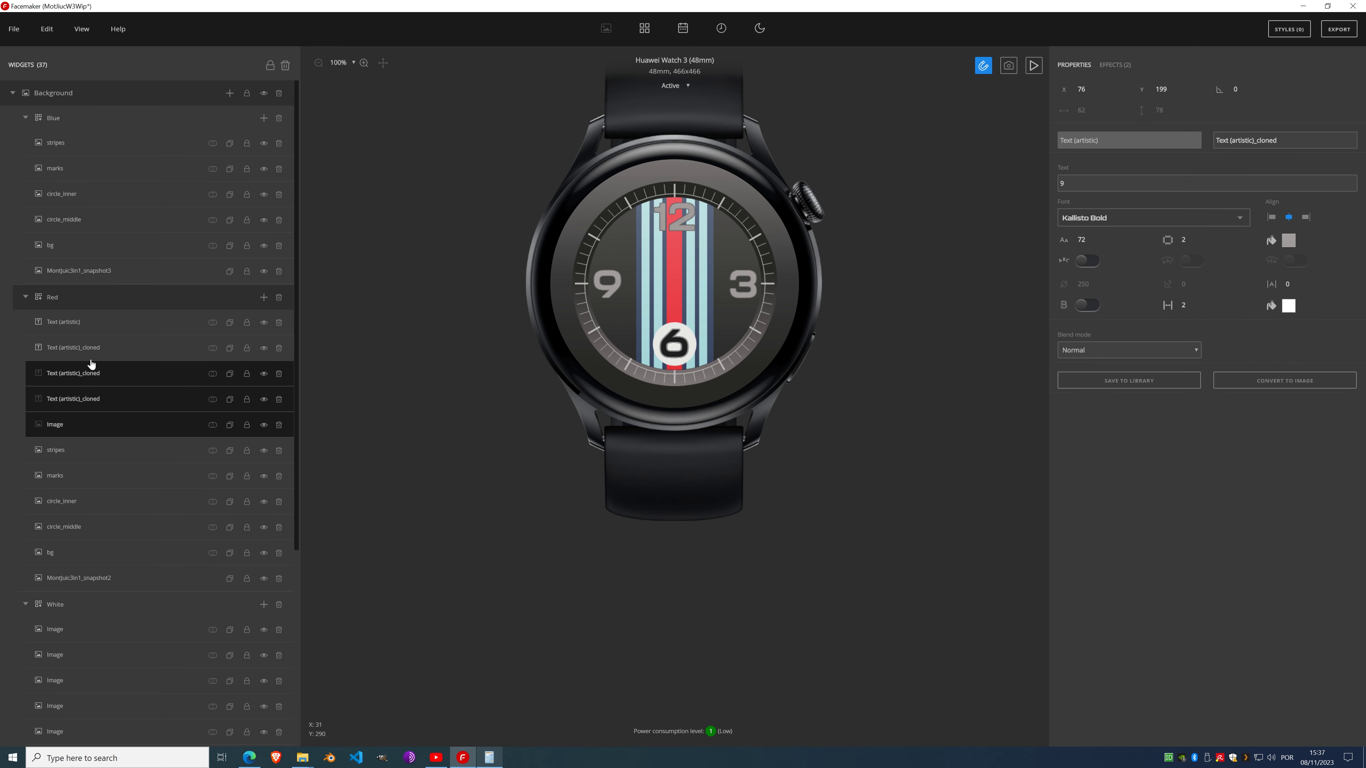
left_click(90, 344, "shift")
left_click(93, 329, "shift")
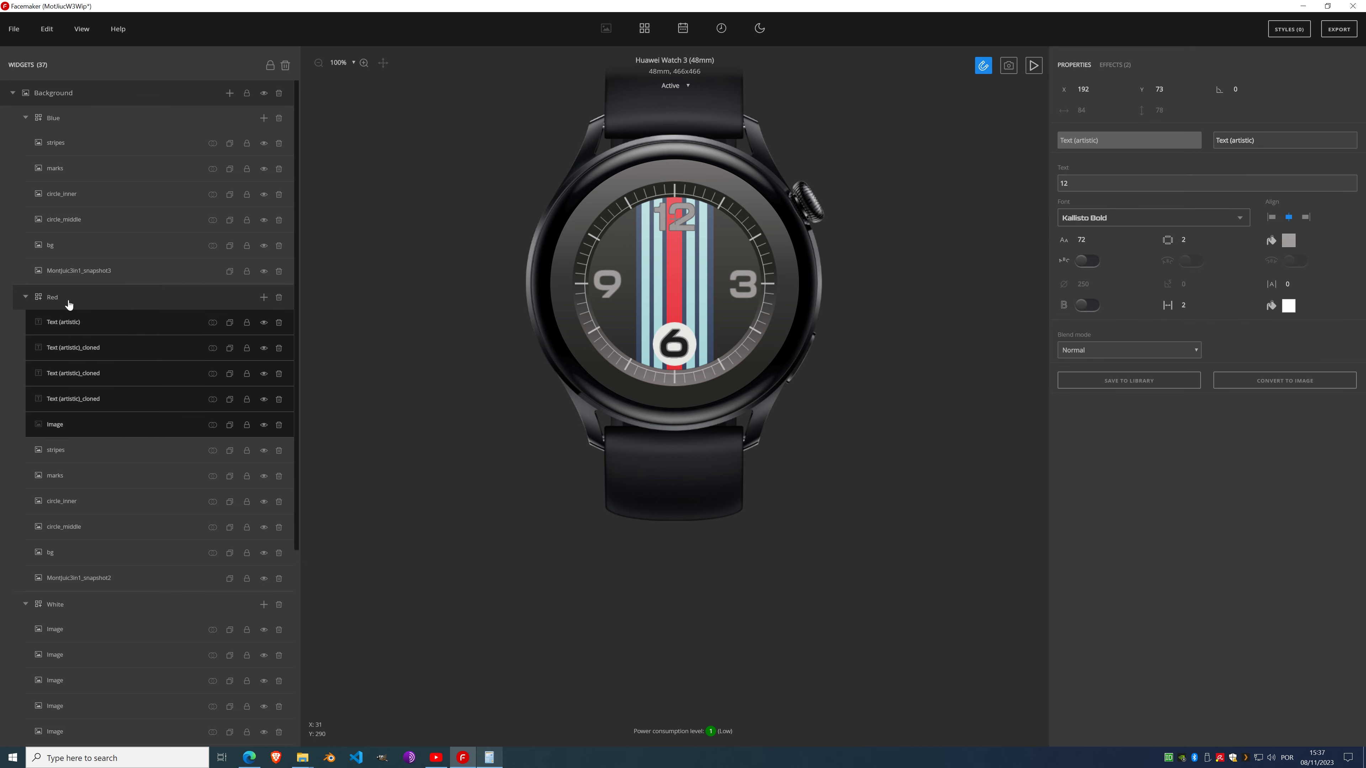
left_click(77, 126)
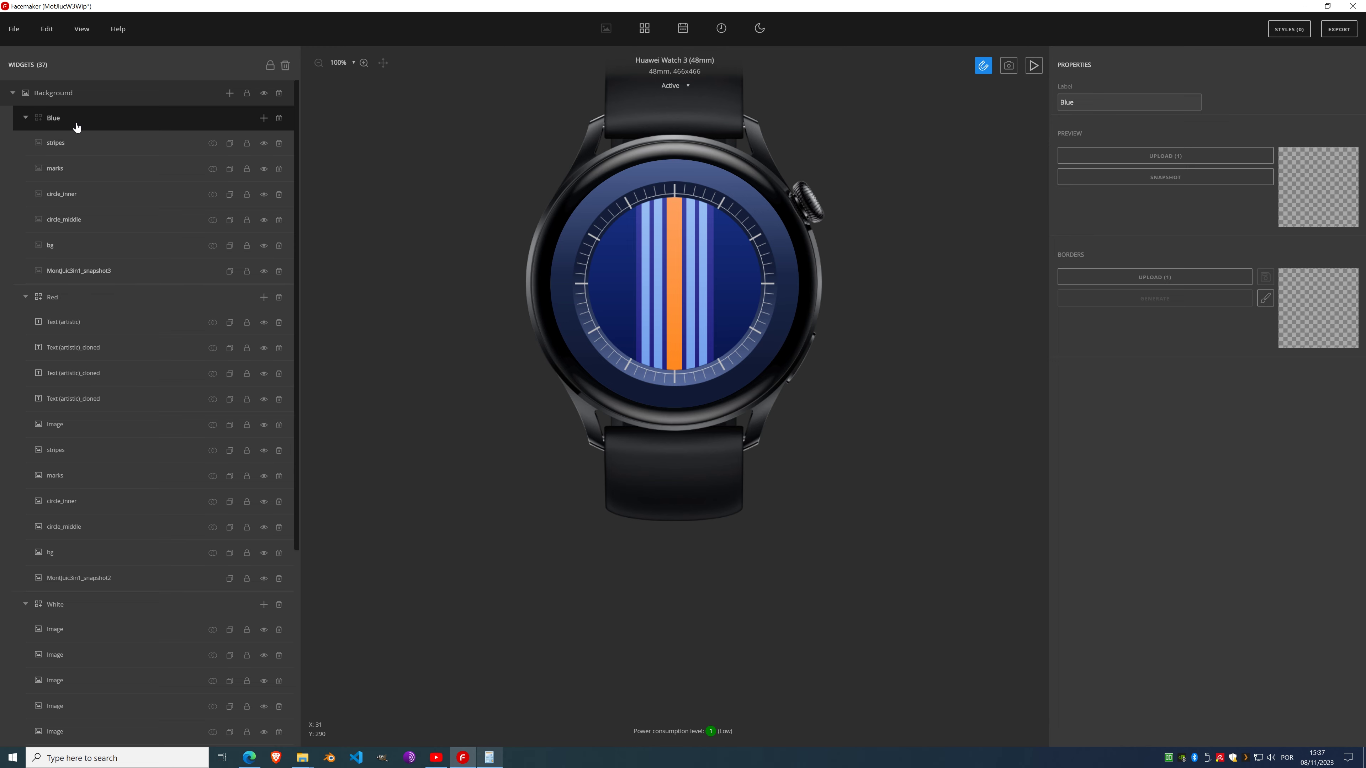
key("ctrl+v")
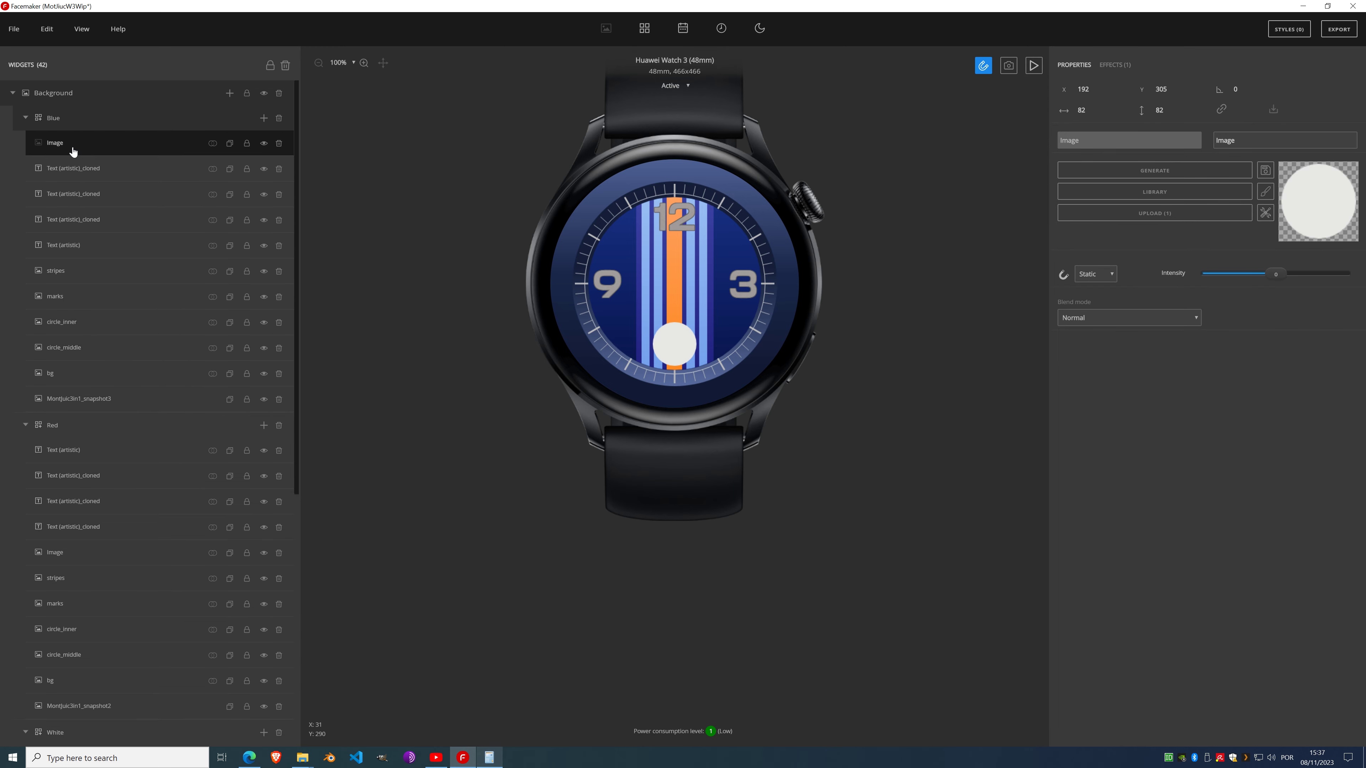
left_click_drag(73, 151, 77, 167)
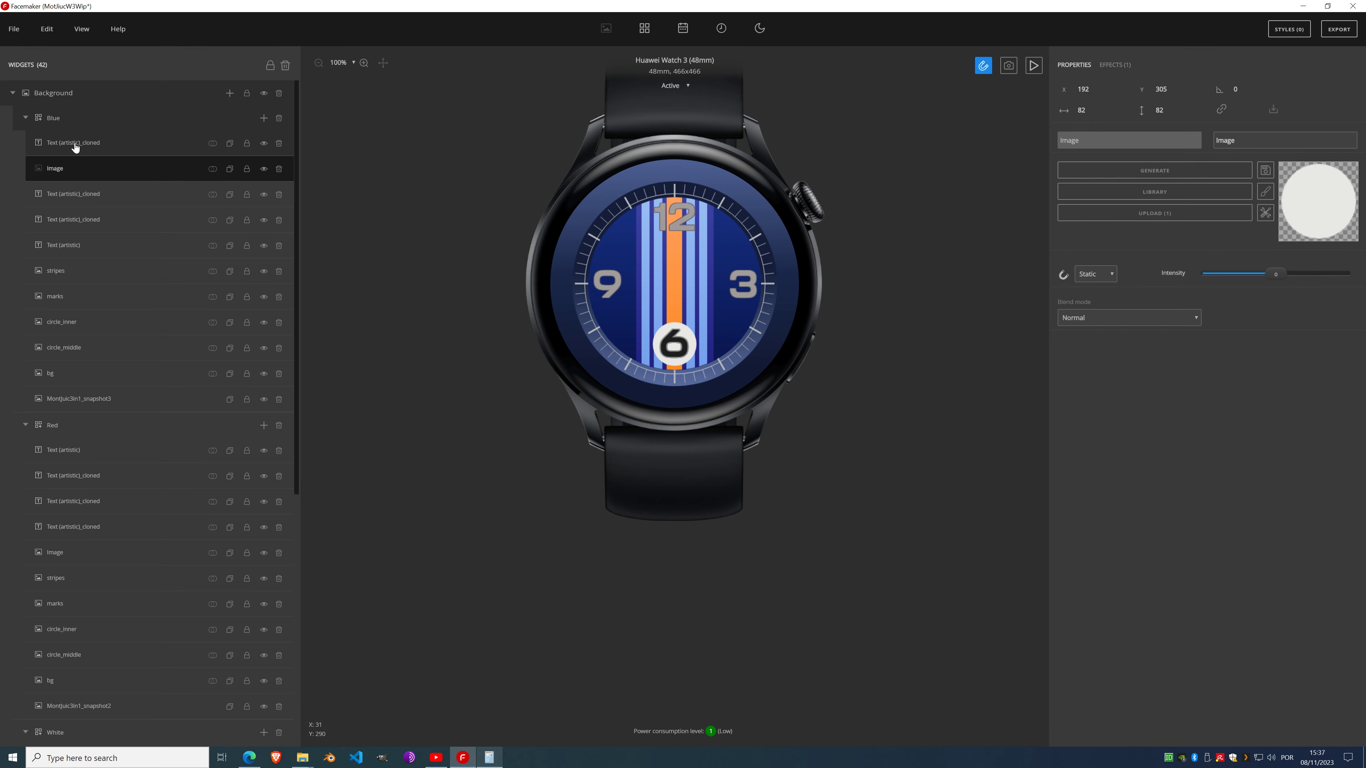
left_click(76, 147)
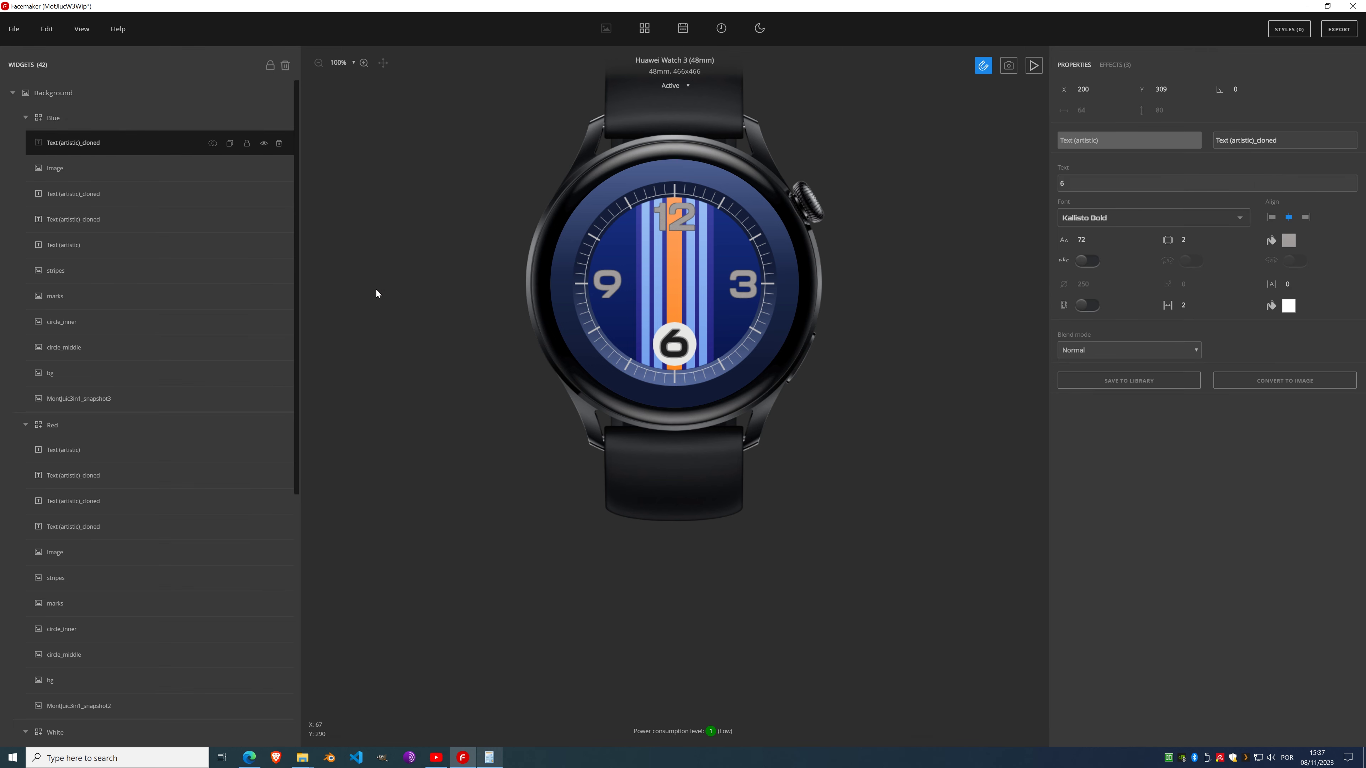
Step: Hide the Blue group's numerals, white circle, stripes, marks, circles and bg layers to examine the reference dial snapshot
left_click(264, 144)
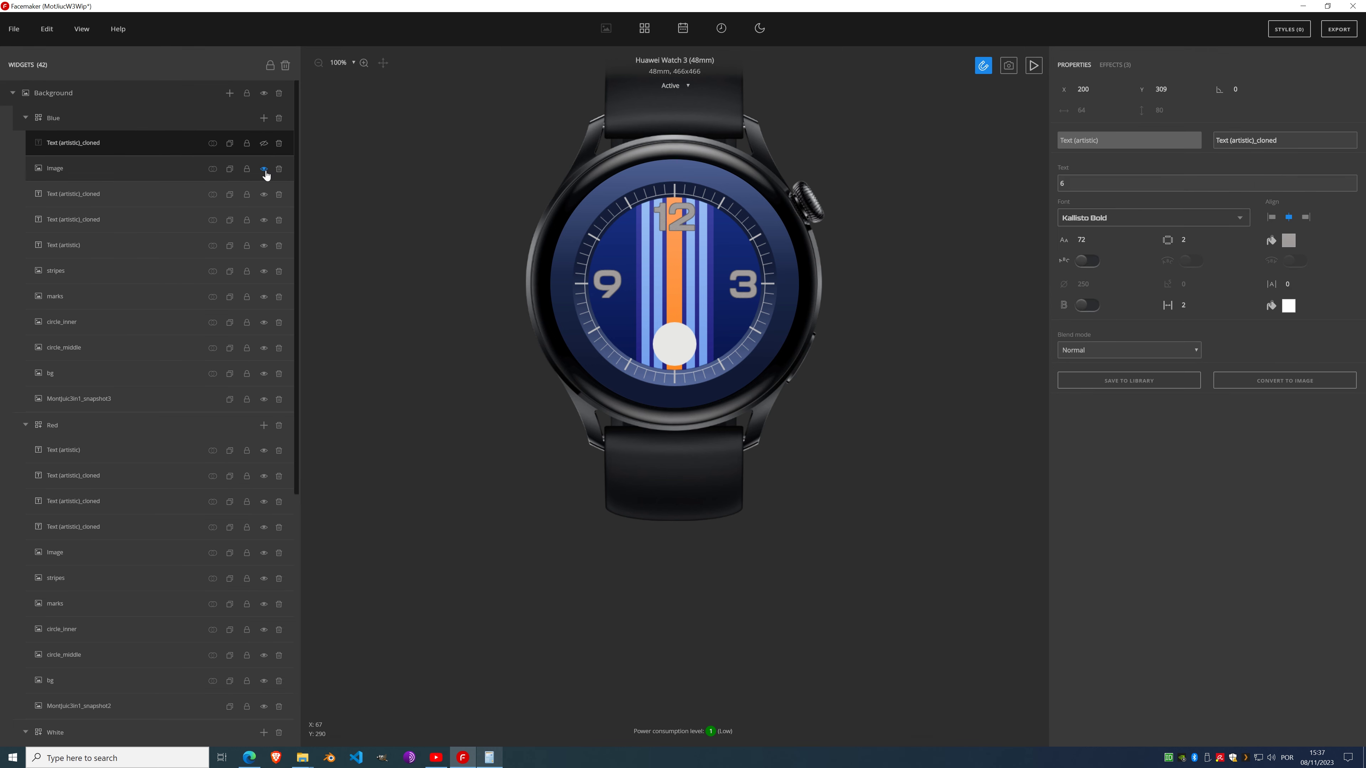
left_click(264, 169)
left_click(264, 194)
left_click(263, 220)
left_click(263, 245)
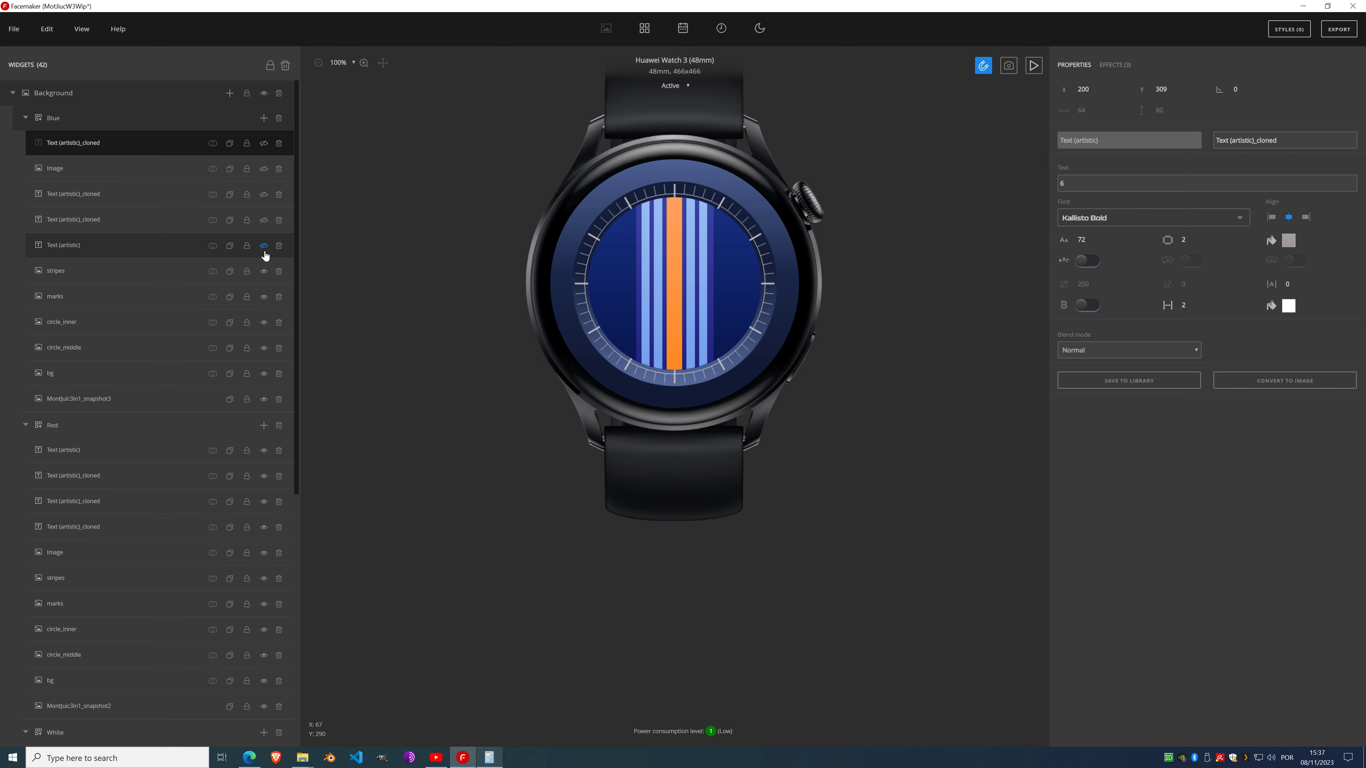
left_click(264, 271)
left_click(263, 296)
left_click(263, 322)
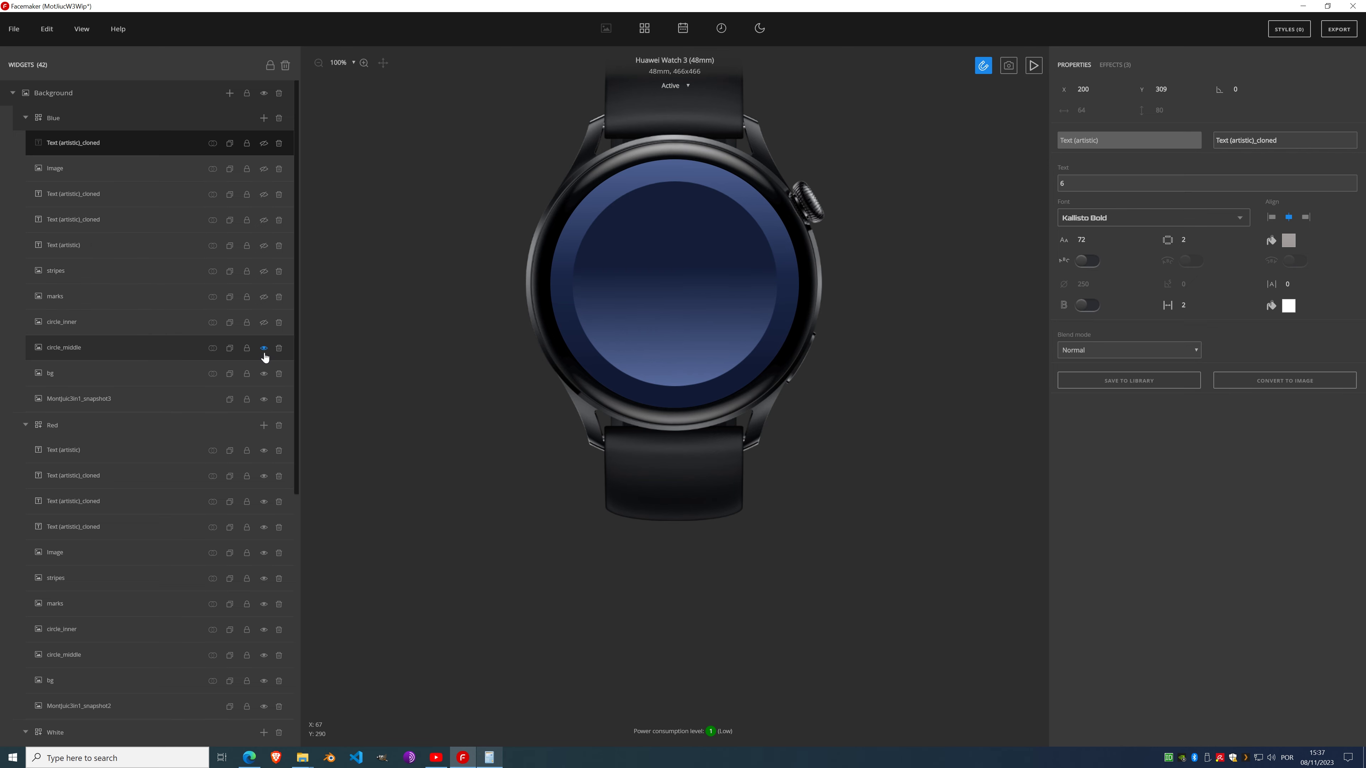
left_click(264, 348)
left_click(264, 373)
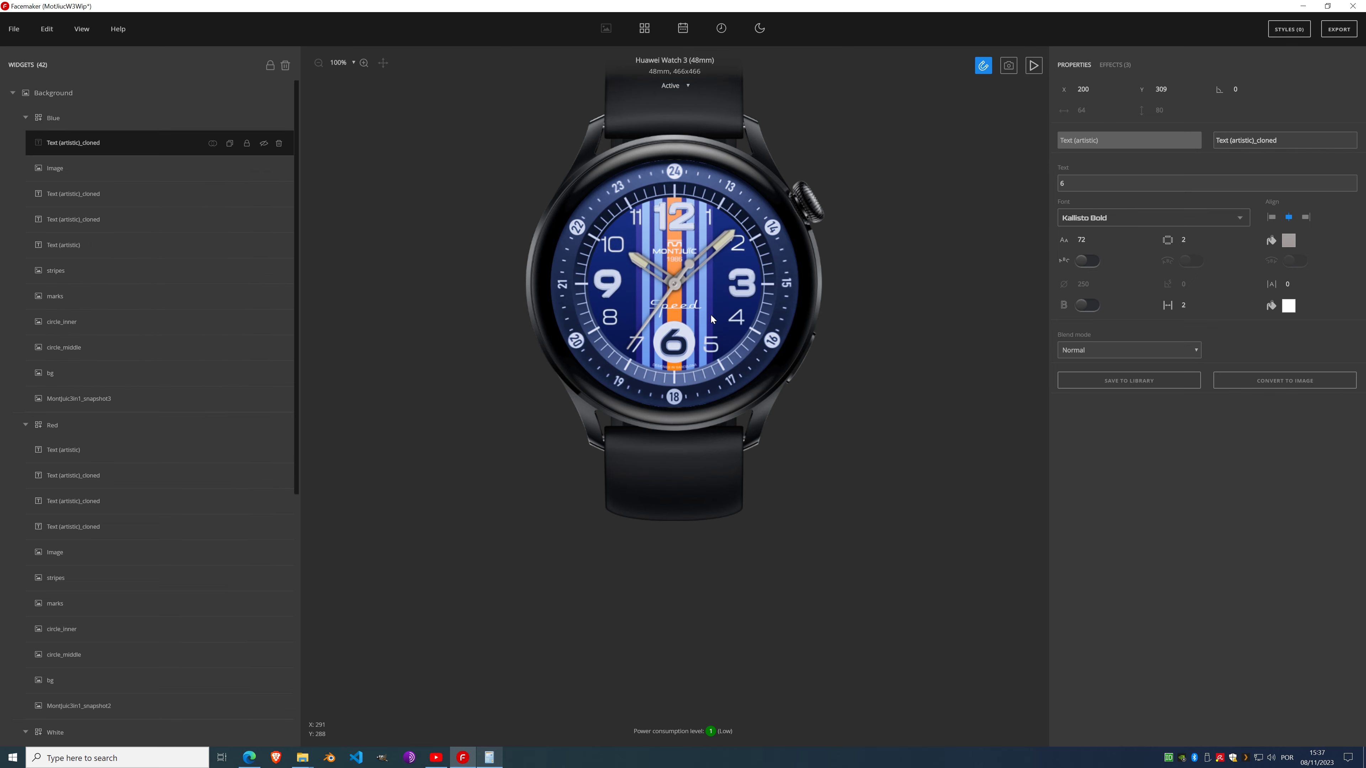
scroll(679, 258, "up", 2)
scroll(674, 260, "down", 2)
Step: Show the Blue group's numerals, white circle, stripes, marks, circles and bg layers again over the snapshot
left_click(264, 143)
left_click(263, 194)
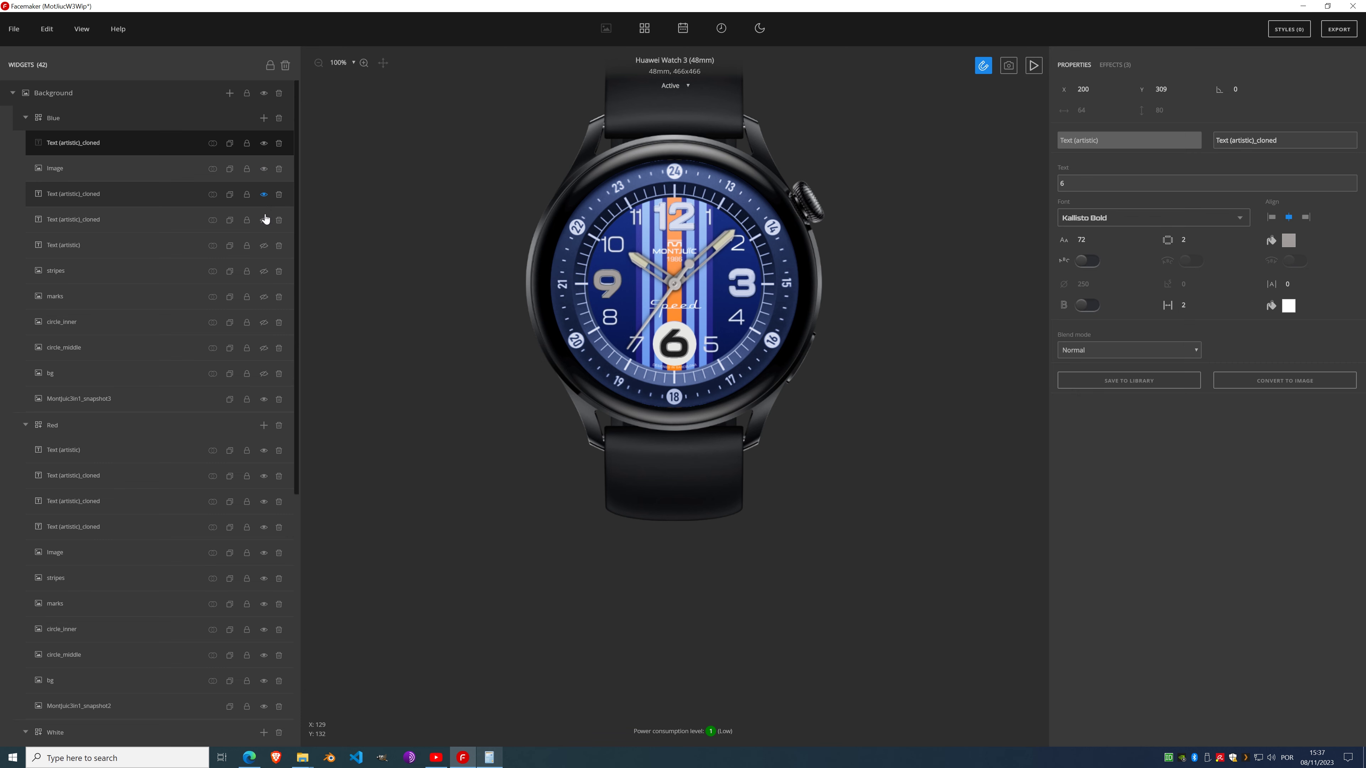
left_click(264, 220)
left_click(263, 246)
left_click(264, 271)
left_click(264, 297)
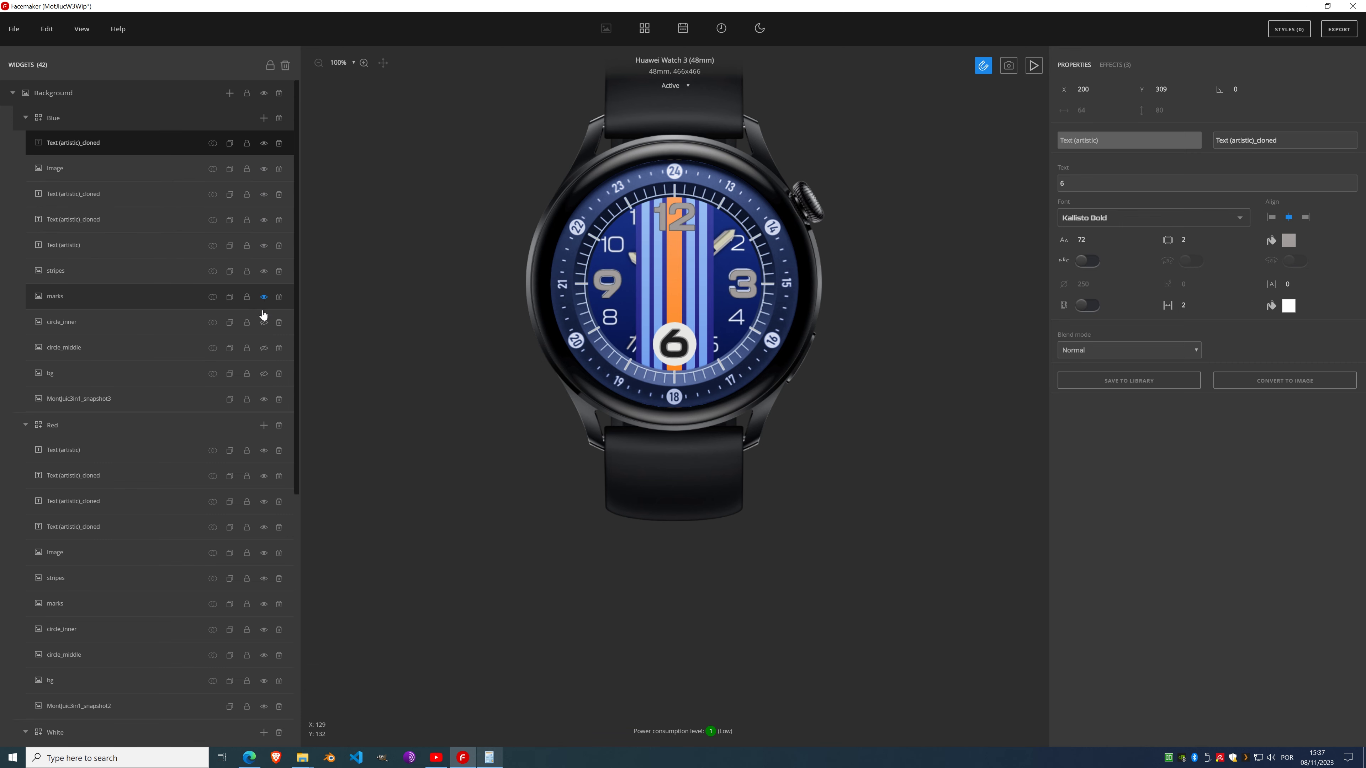
left_click(263, 322)
left_click(265, 349)
left_click(263, 374)
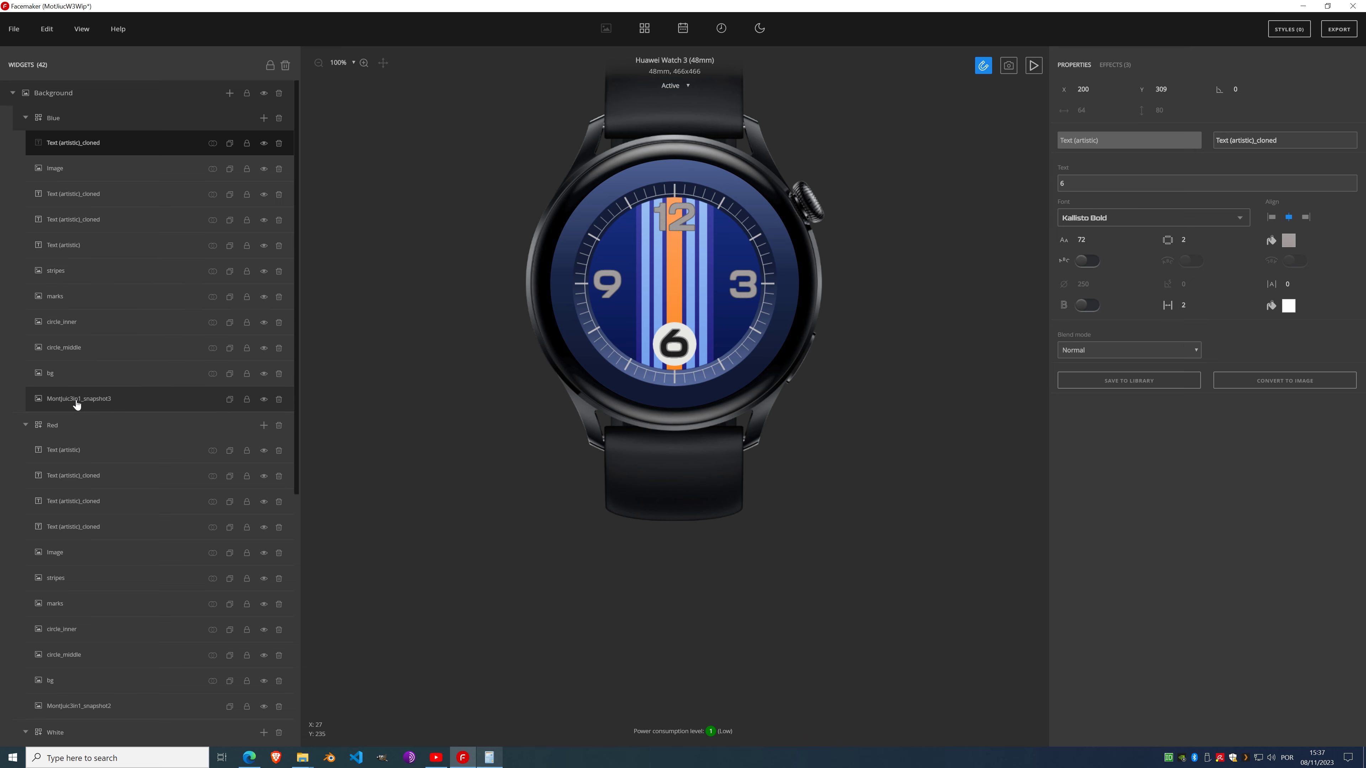
Step: Add a Fill color effect to the Blue group's 12 numeral and place it below Noise in the effect order
left_click(86, 245)
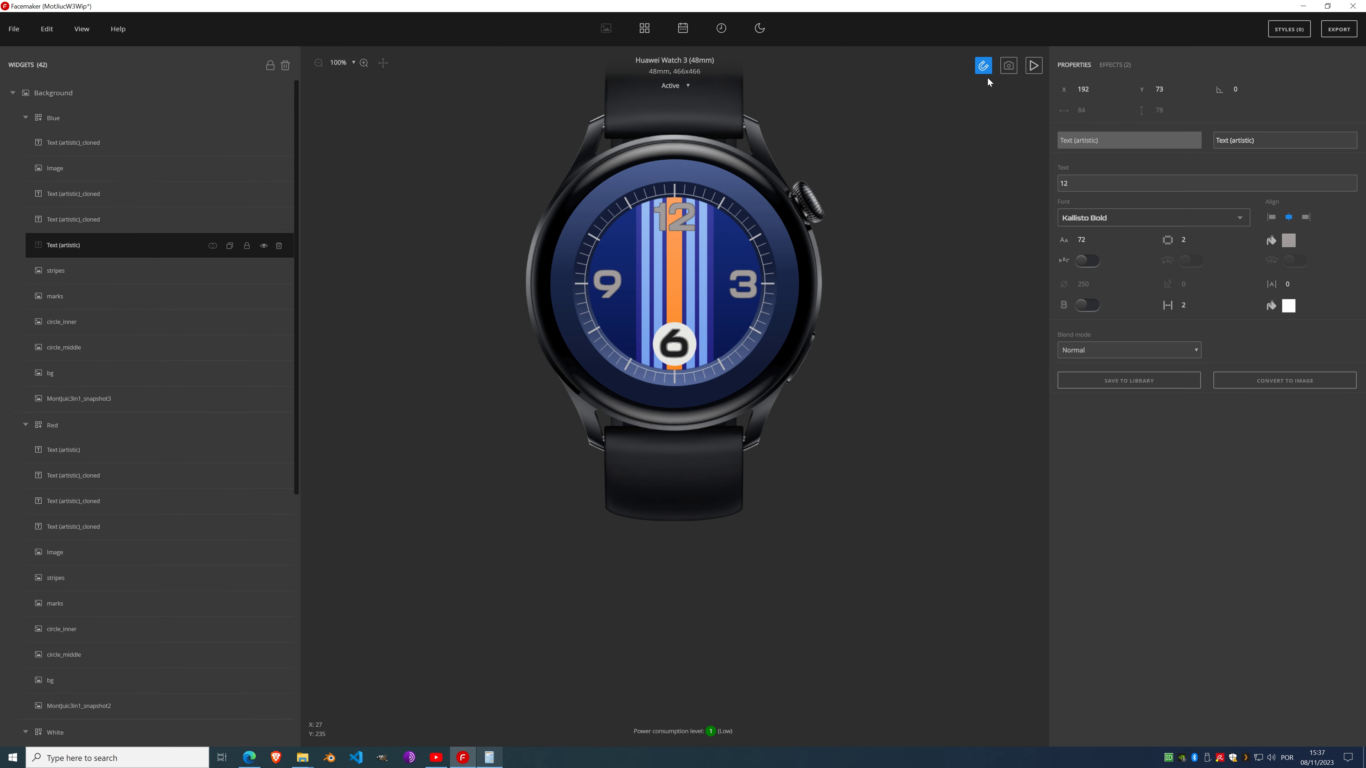
left_click(1112, 71)
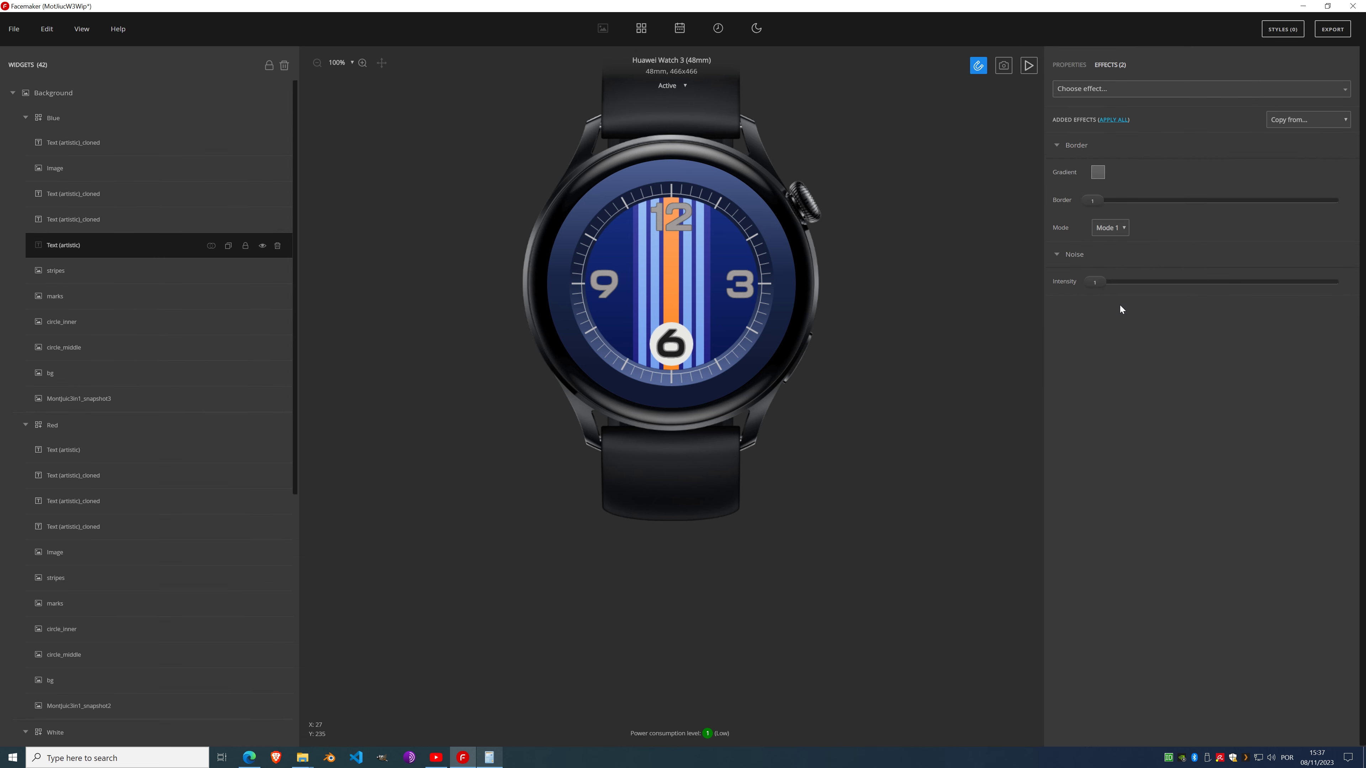
left_click(1057, 254)
left_click(1058, 147)
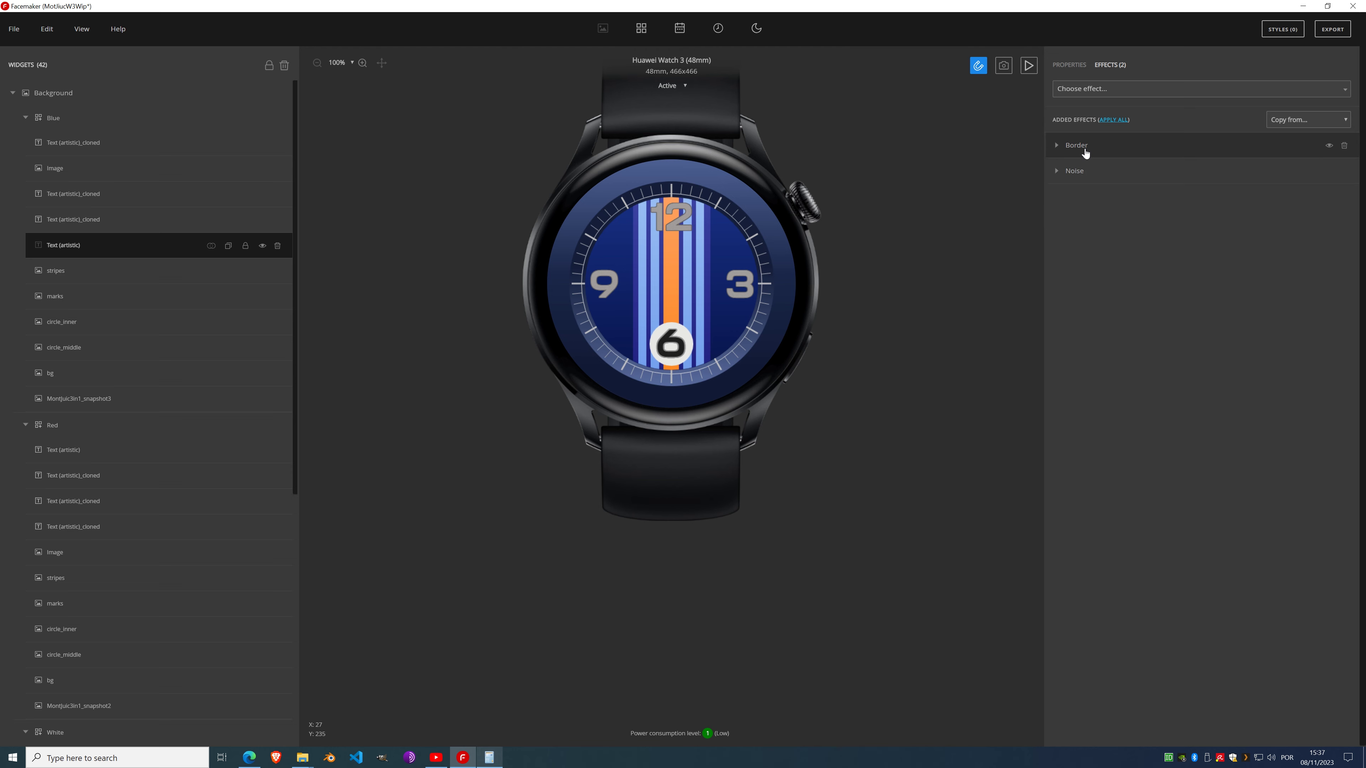
left_click(1092, 90)
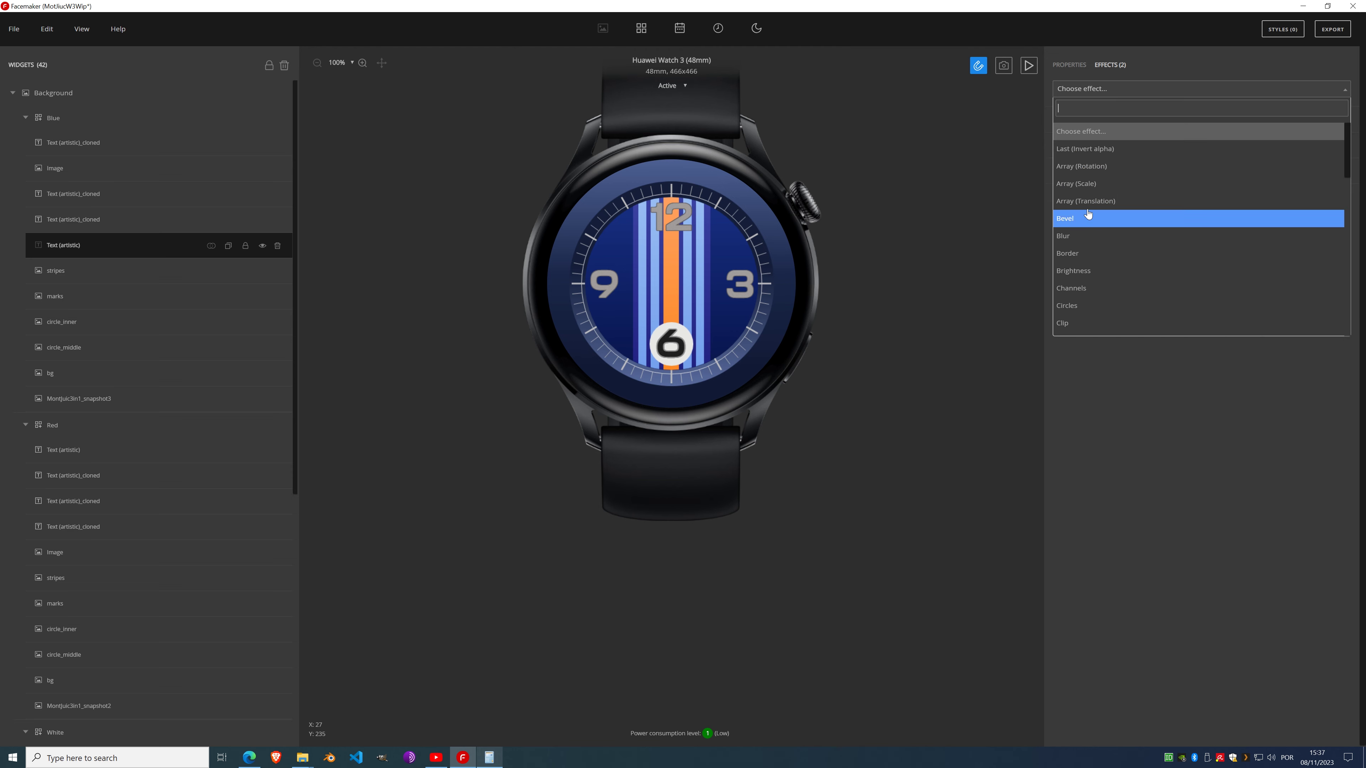
scroll(1089, 214, "down", 5)
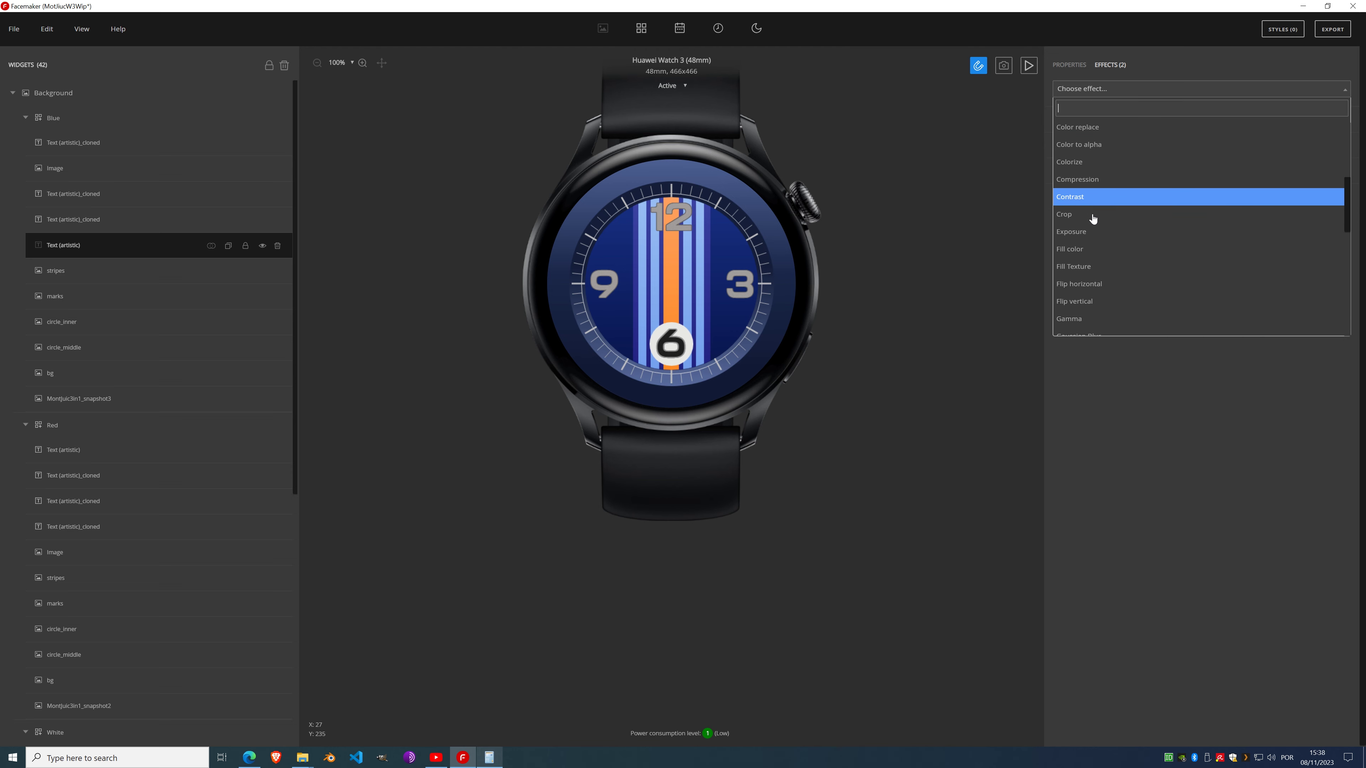
left_click(1095, 248)
left_click_drag(1071, 173, 1095, 229)
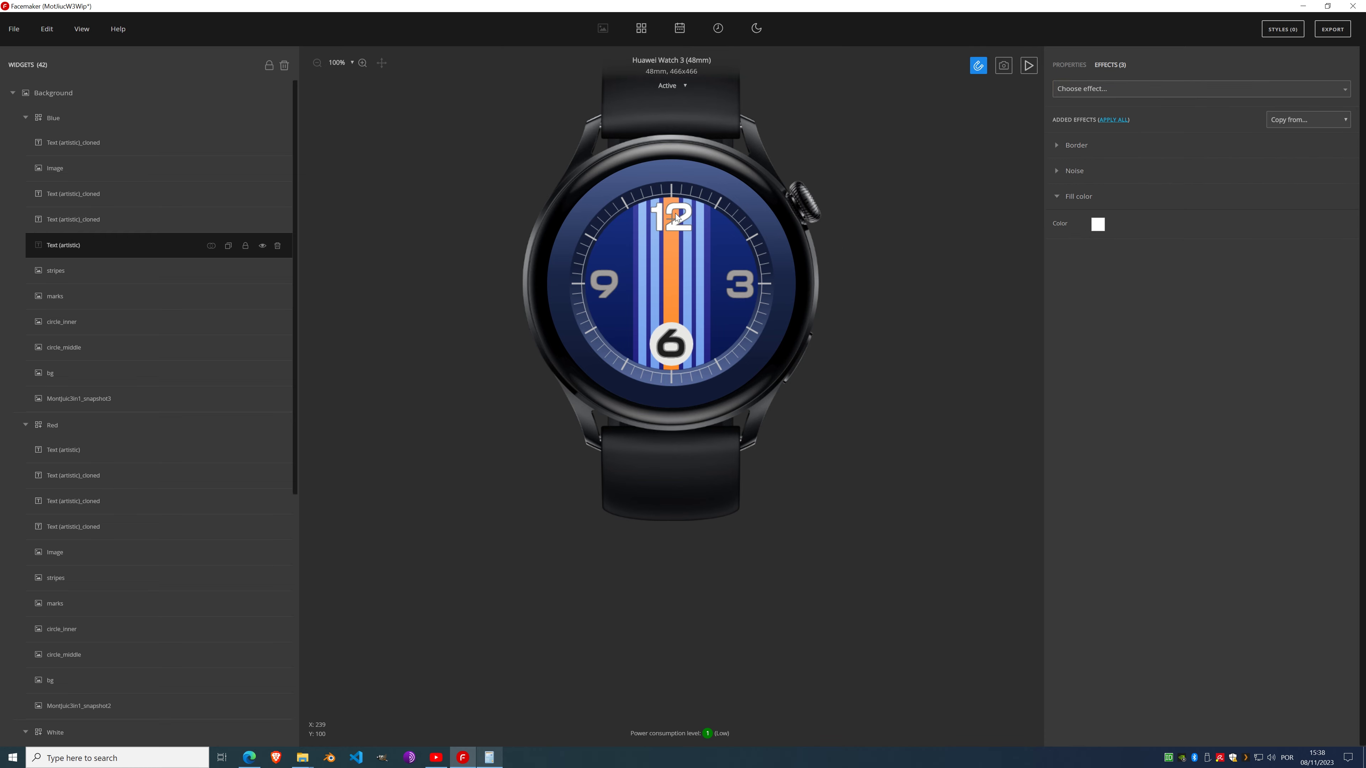
Step: Set the 12 numeral's fill color to light grey #dbdbdb
scroll(676, 214, "up", 5)
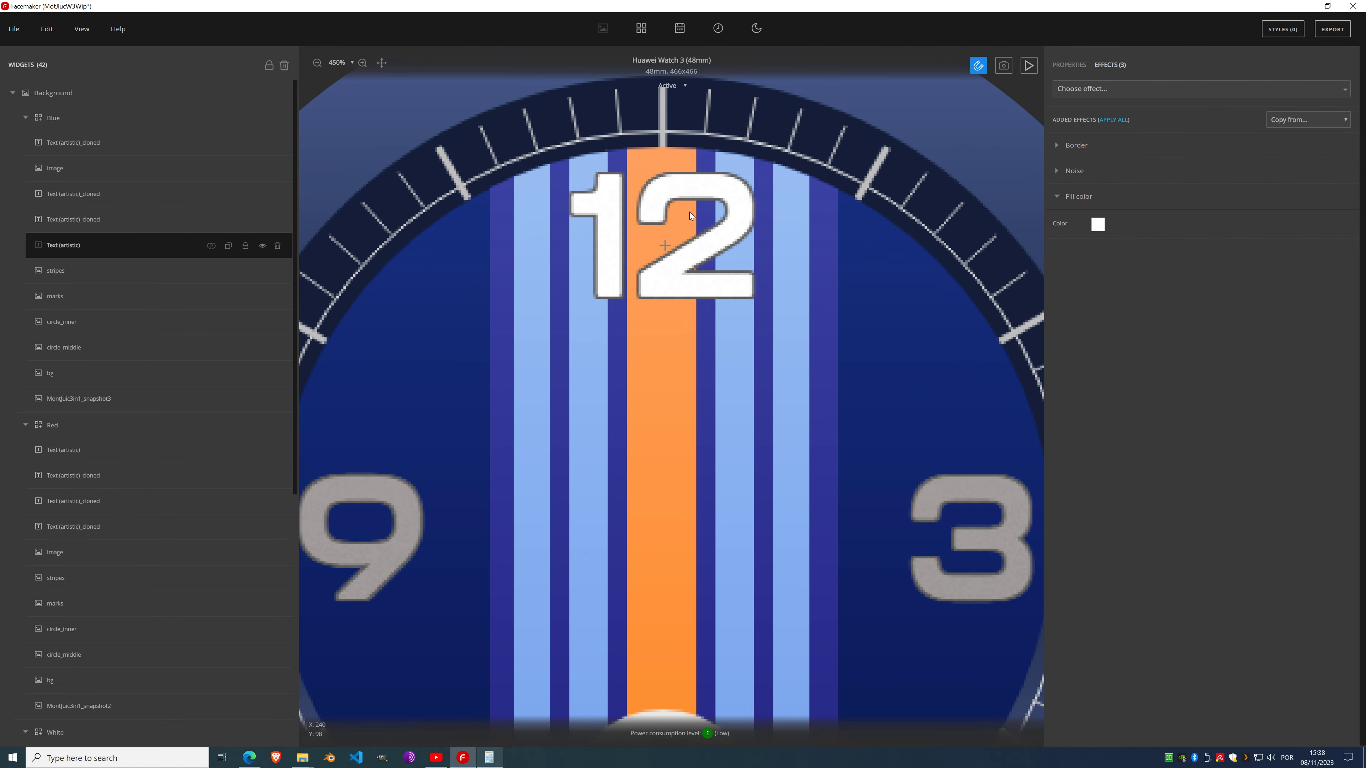
left_click(1096, 226)
left_click_drag(930, 405, 925, 419)
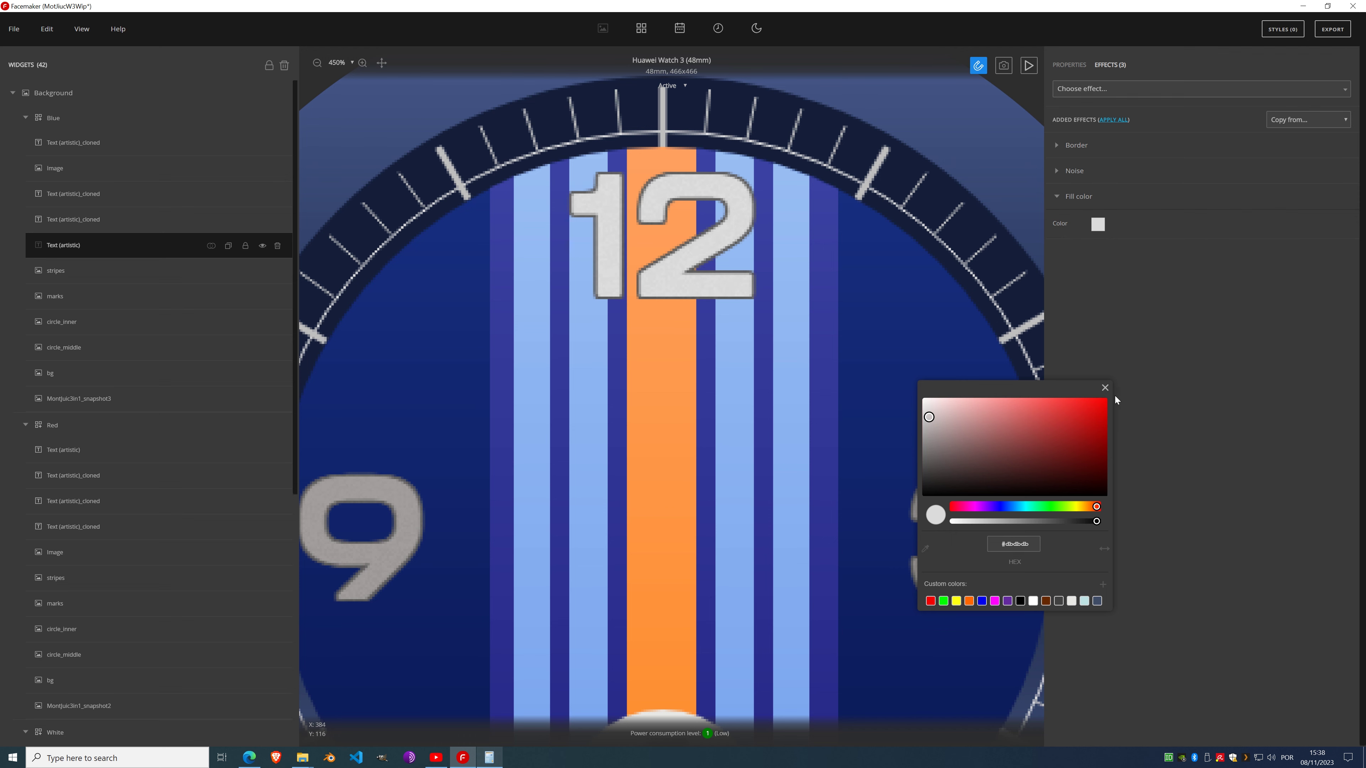
left_click(1104, 388)
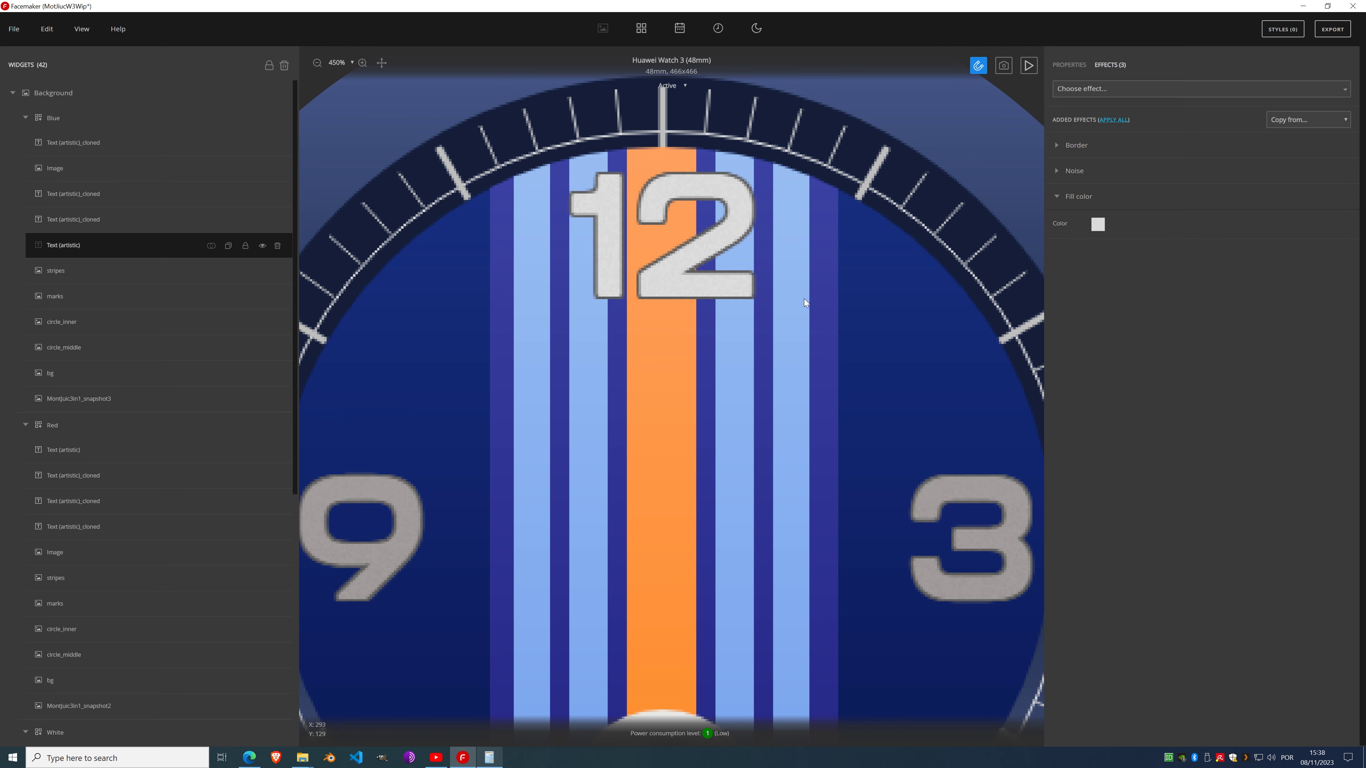
scroll(759, 306, "down", 7)
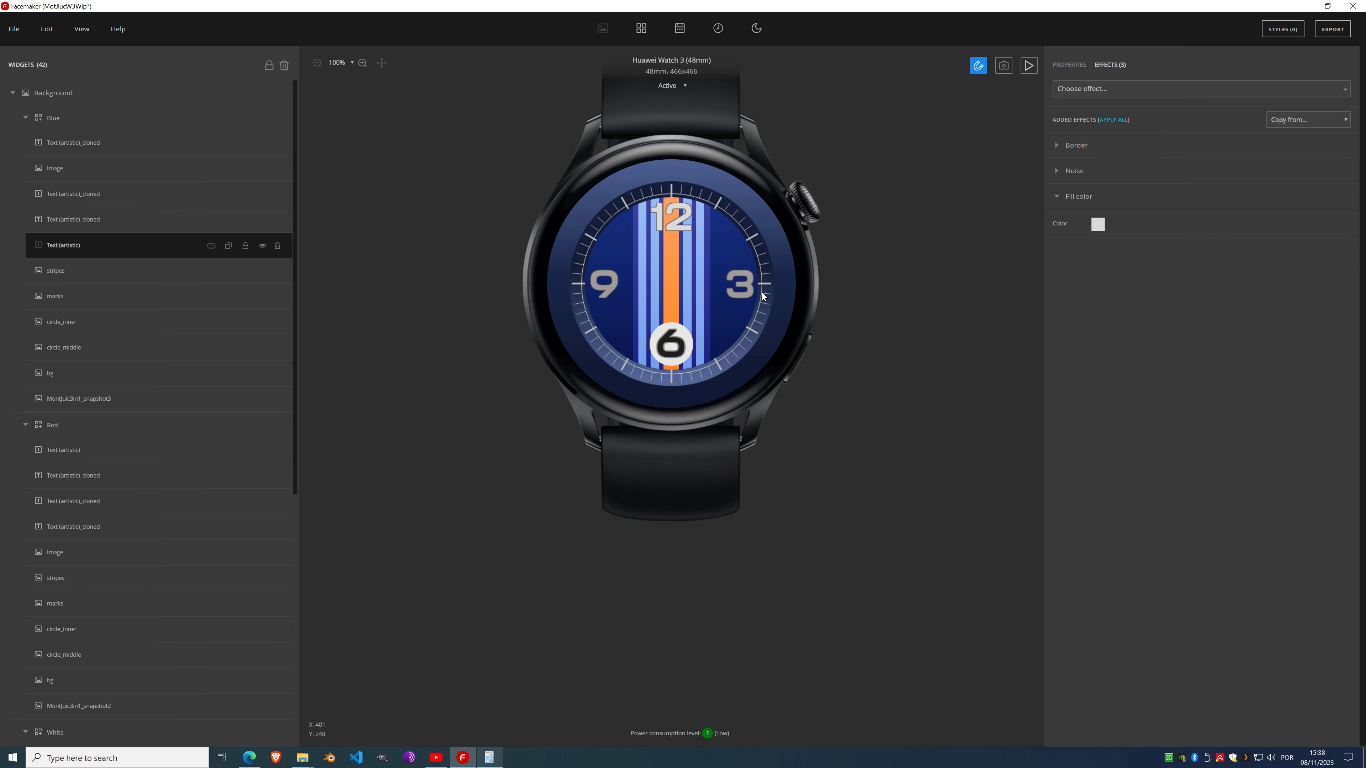
Step: Add the same light grey Fill color effect to the Blue group's 3 numeral and place it below Noise
left_click(122, 221)
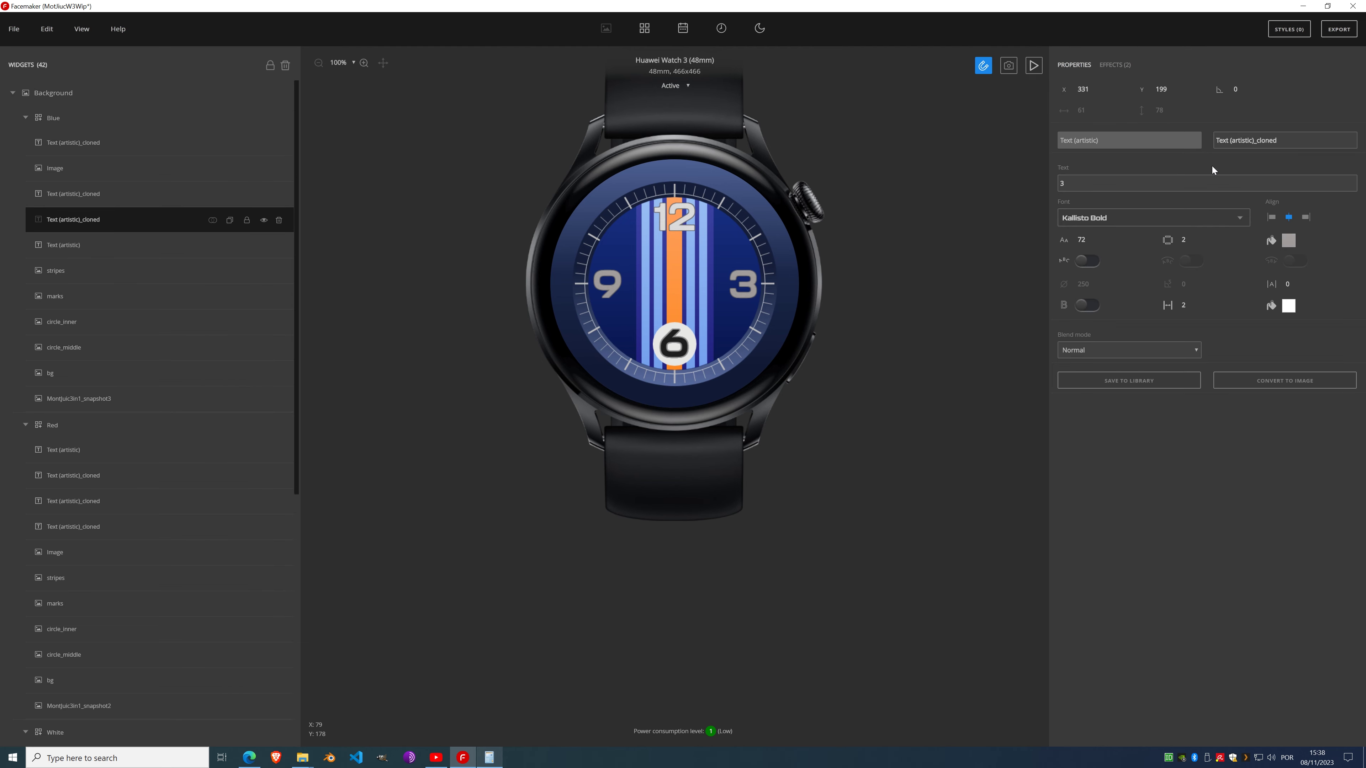
left_click(1116, 67)
left_click(1097, 89)
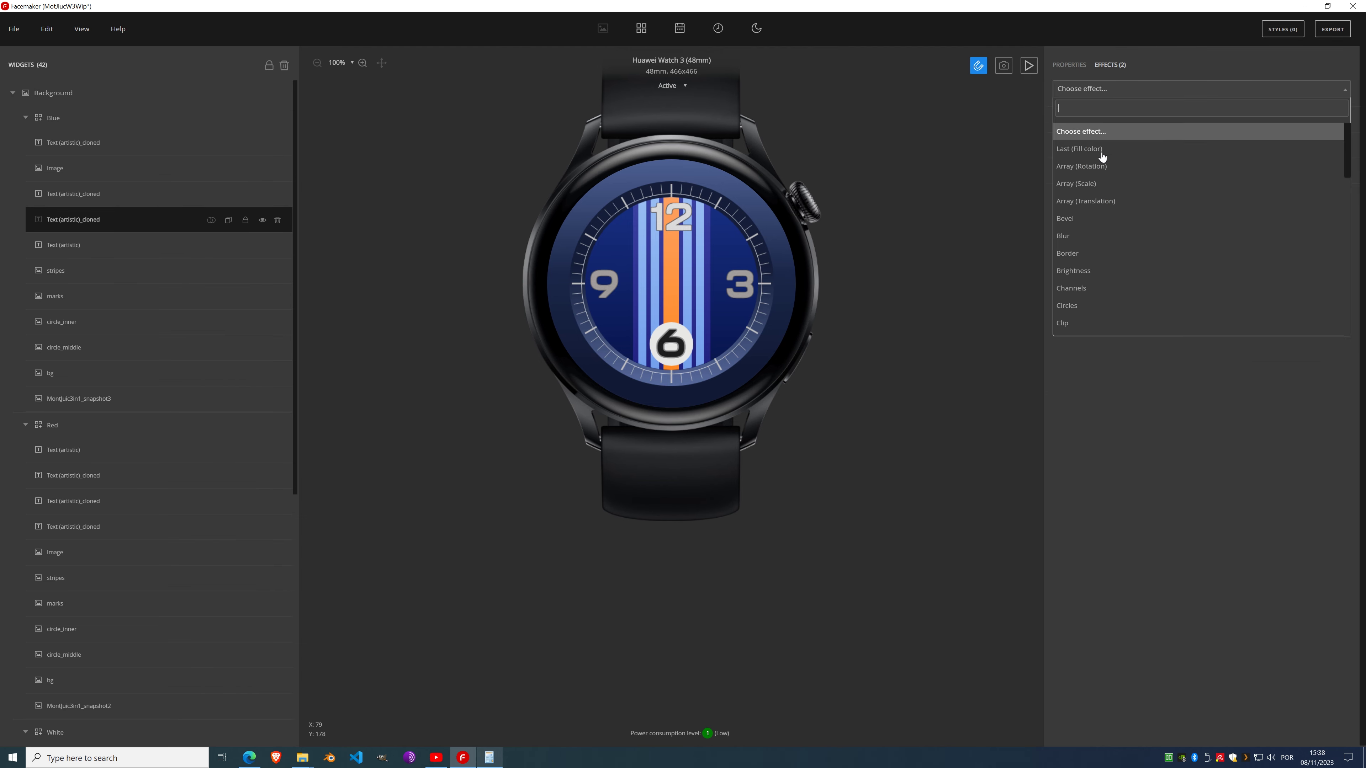
left_click(1089, 152)
left_click_drag(1074, 146, 1067, 200)
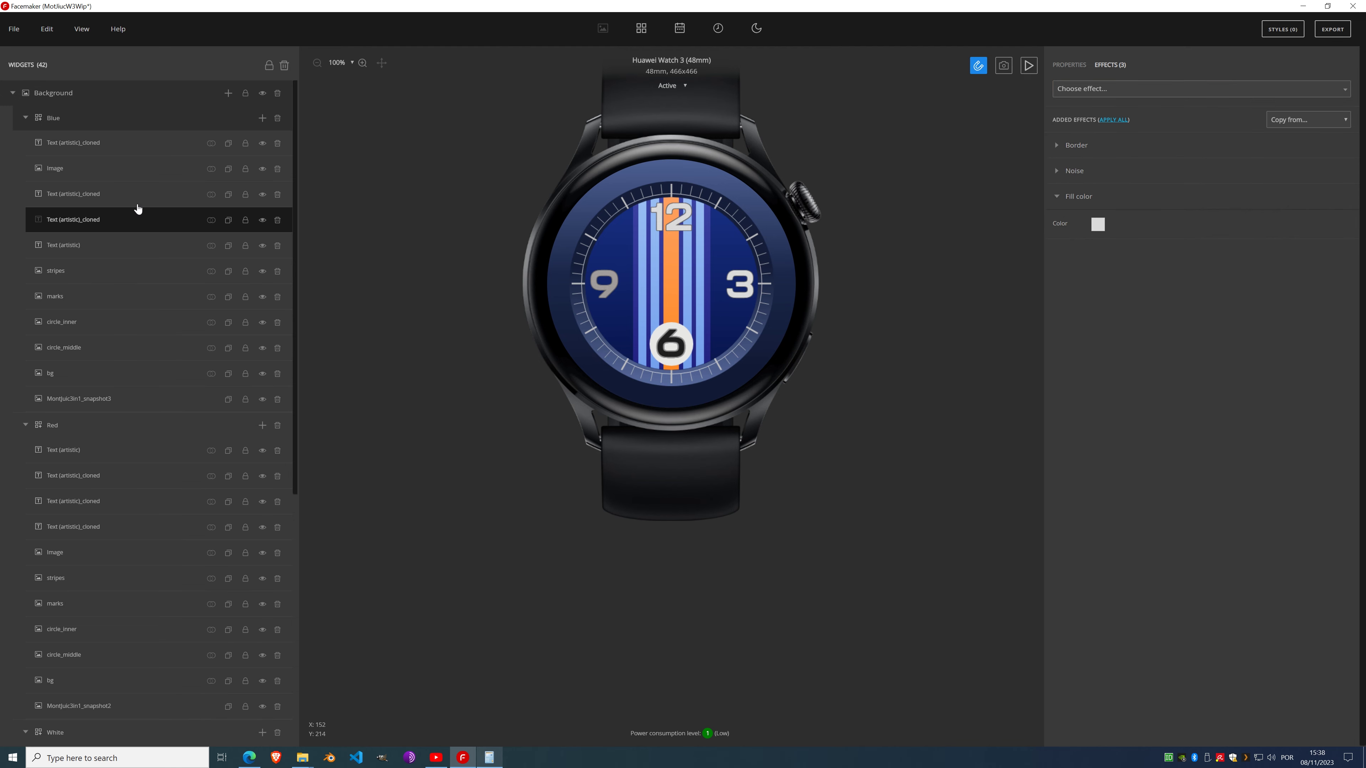
Step: Add the same light grey Fill color effect to the Blue group's 9 numeral, ordered after Noise
left_click(91, 195)
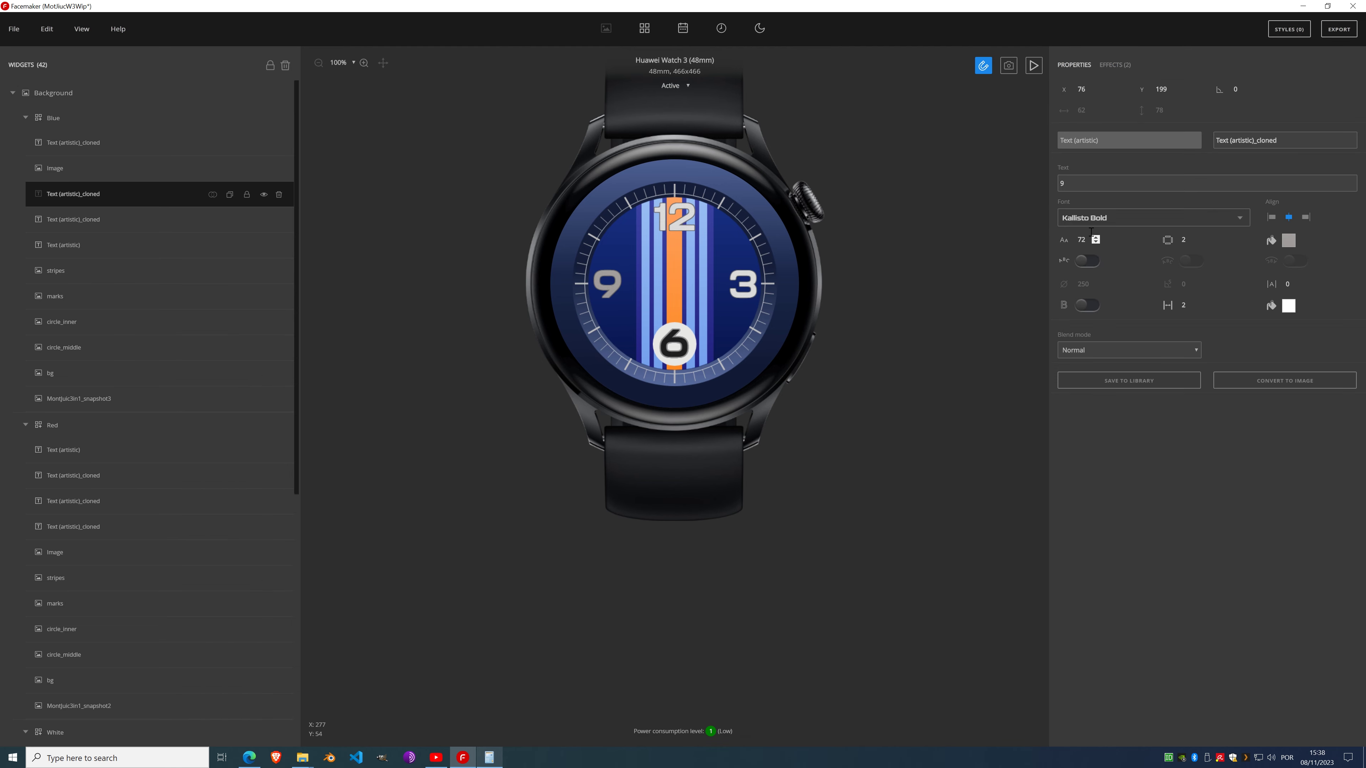
left_click(1112, 65)
left_click(1100, 95)
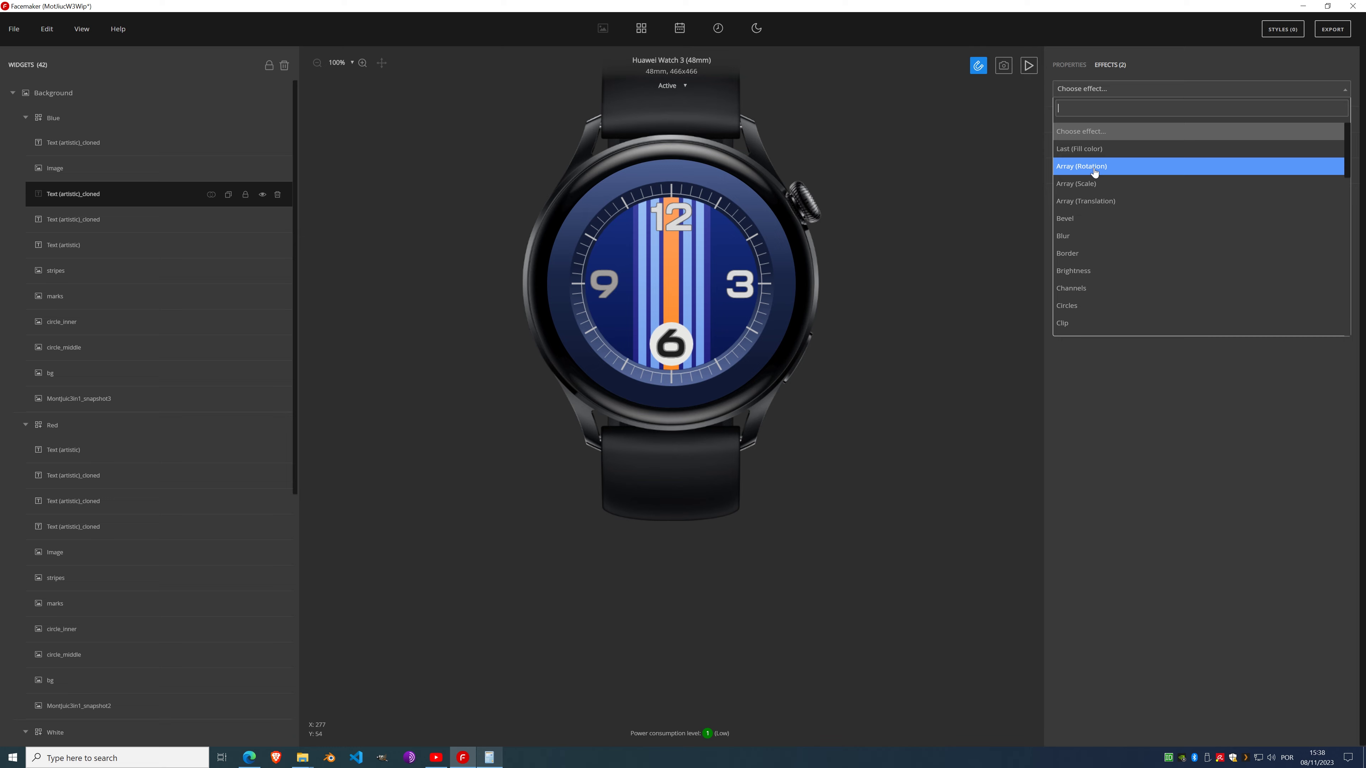
left_click(1093, 146)
left_click_drag(1079, 147, 1065, 201)
scroll(655, 238, "up", 3)
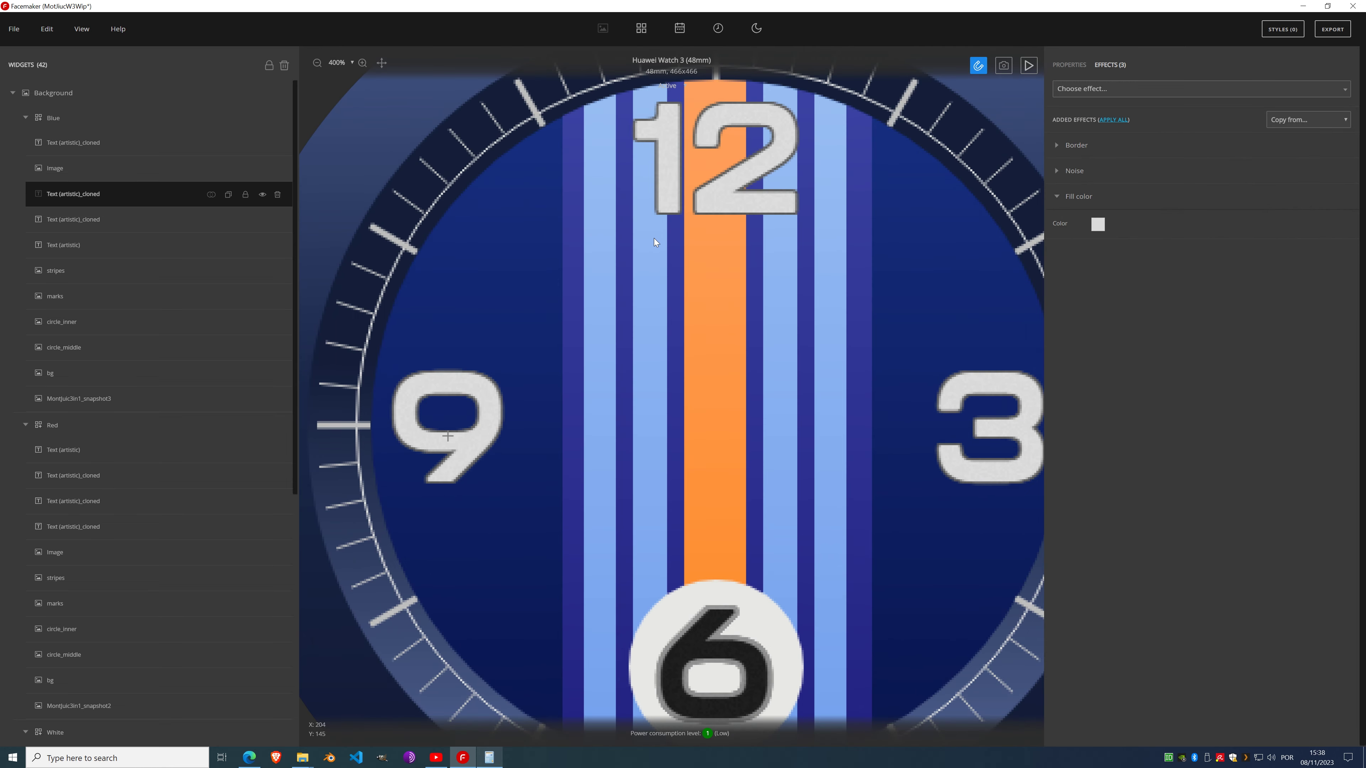
scroll(651, 241, "down", 3)
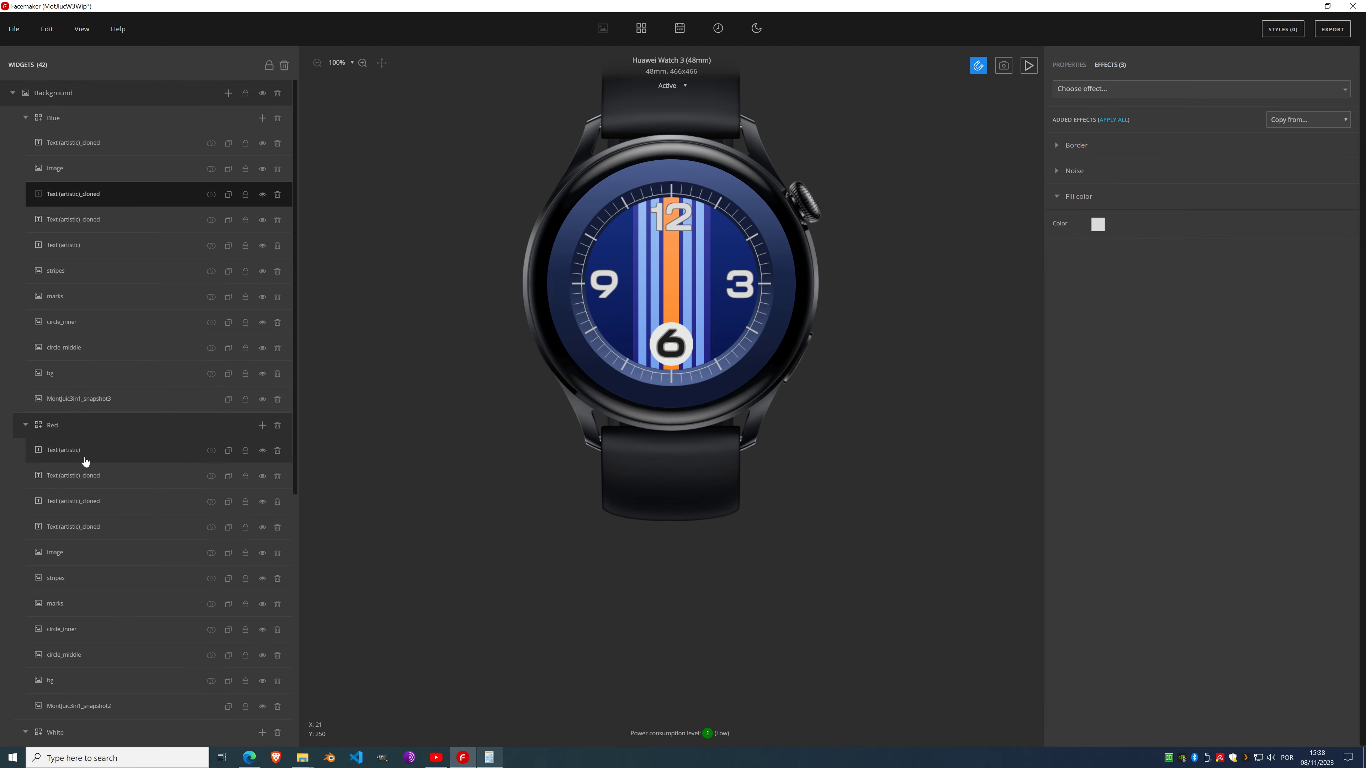
Step: Display the Red group's dial and check the White group's top three image layers to identify what each contains
left_click(77, 428)
scroll(77, 409, "down", 3)
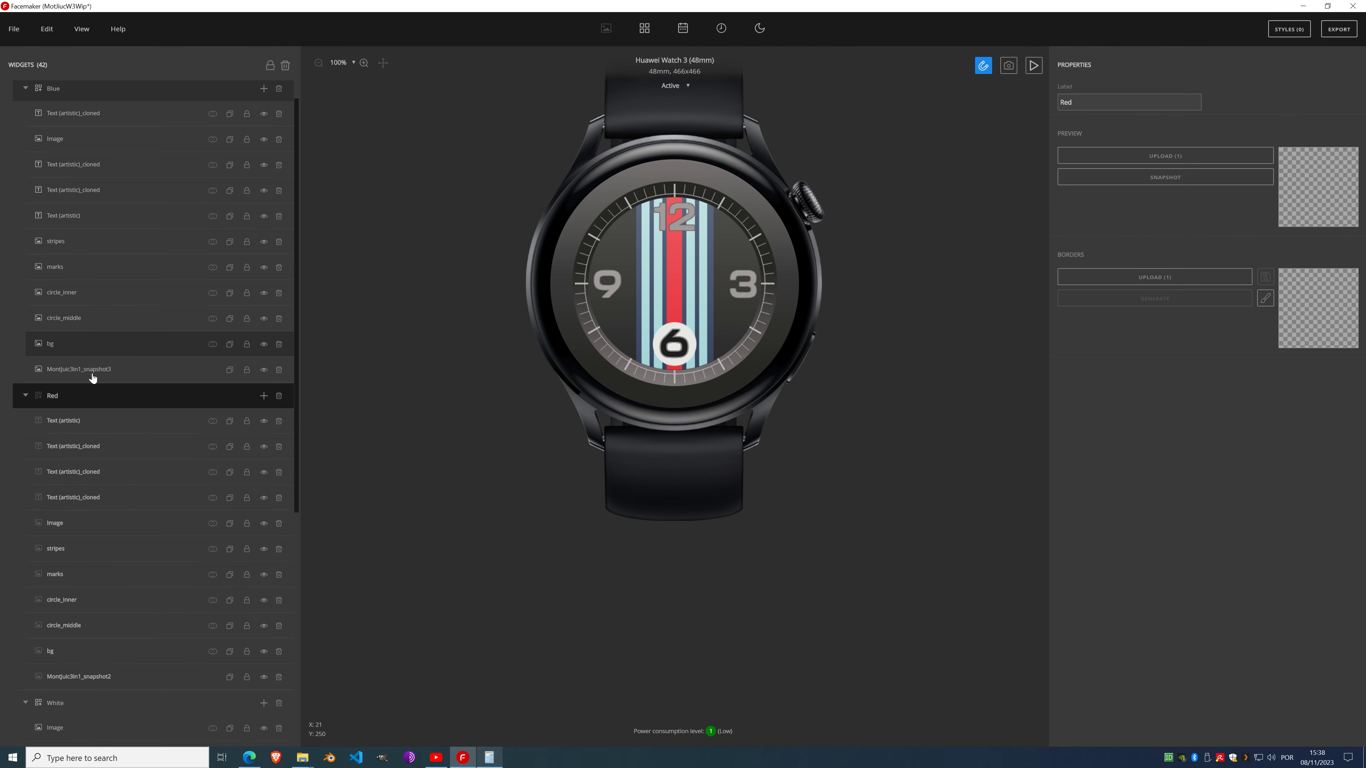
scroll(54, 377, "down", 4)
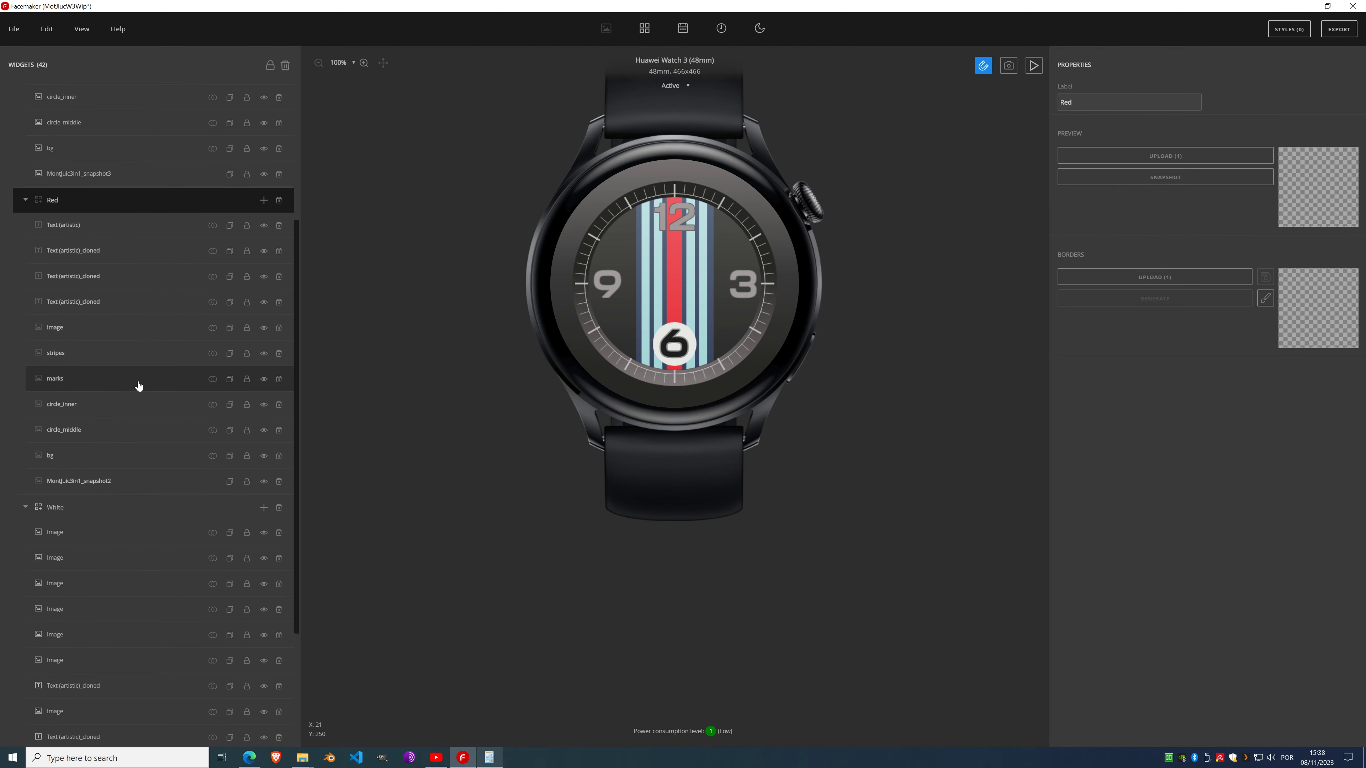
left_click(71, 393)
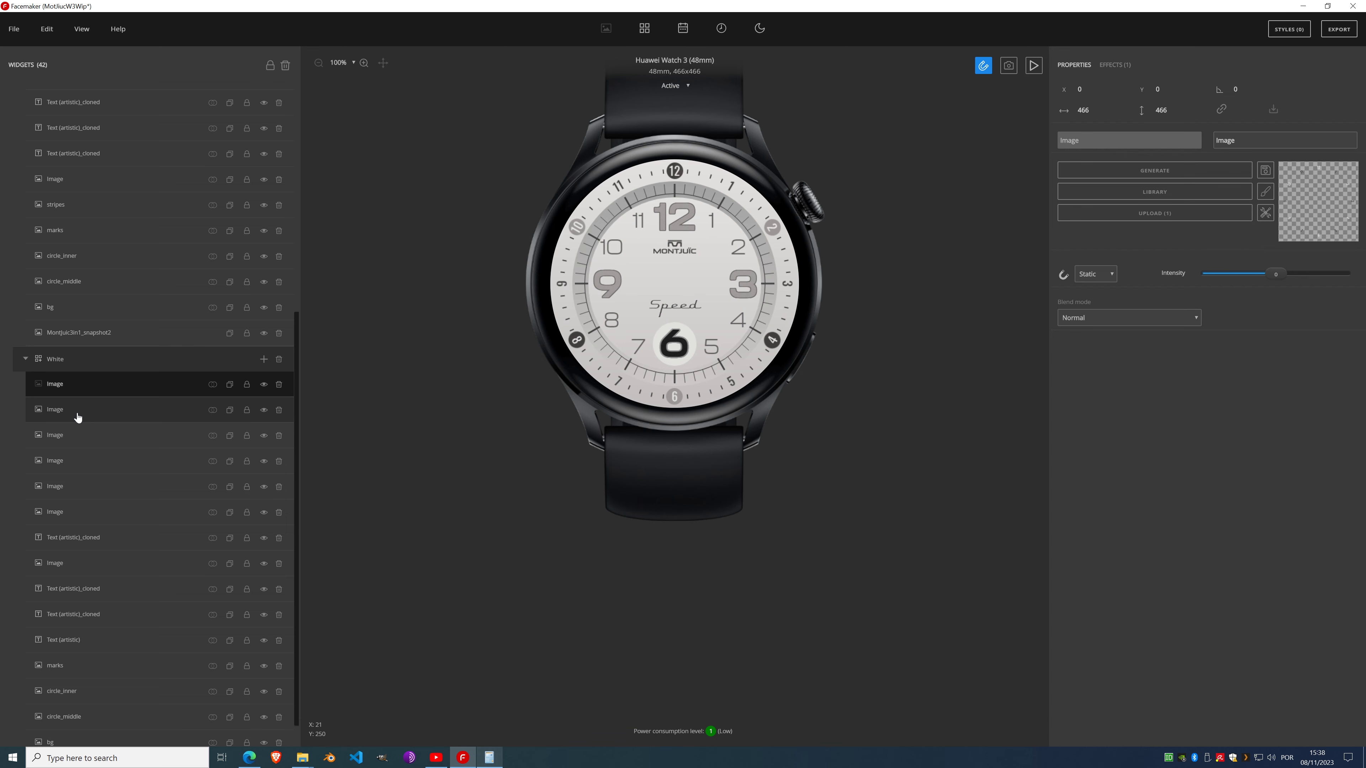
left_click(78, 417)
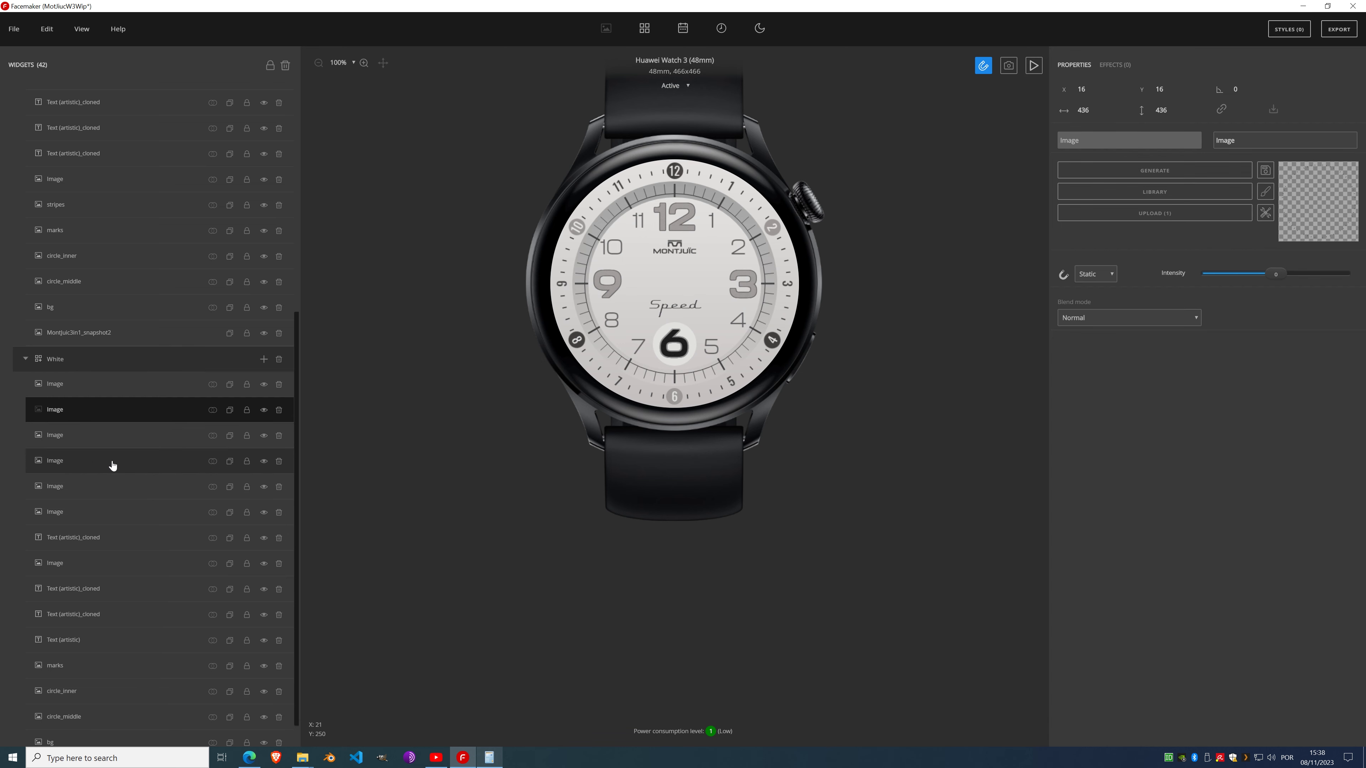
left_click(99, 436)
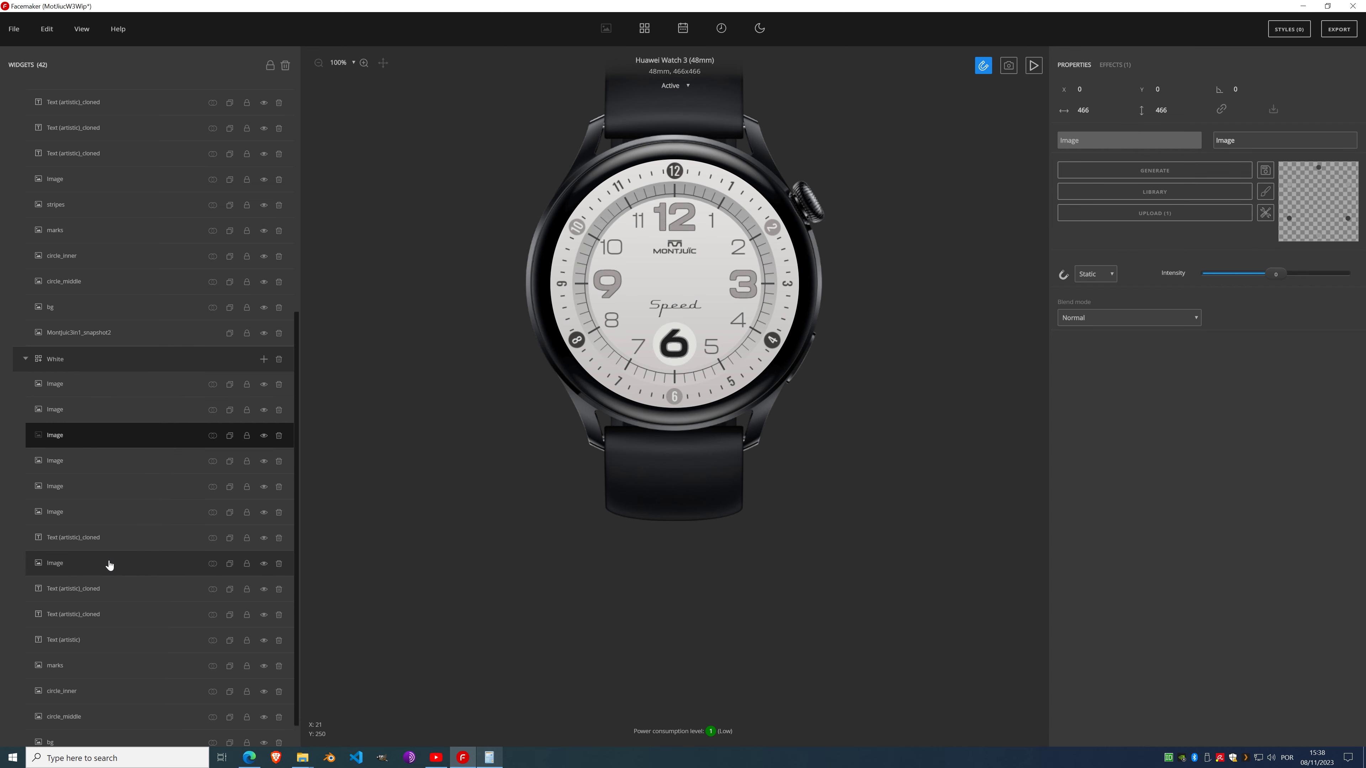
Step: Enable Show layer highlight in the interface preferences and save the change
left_click(47, 29)
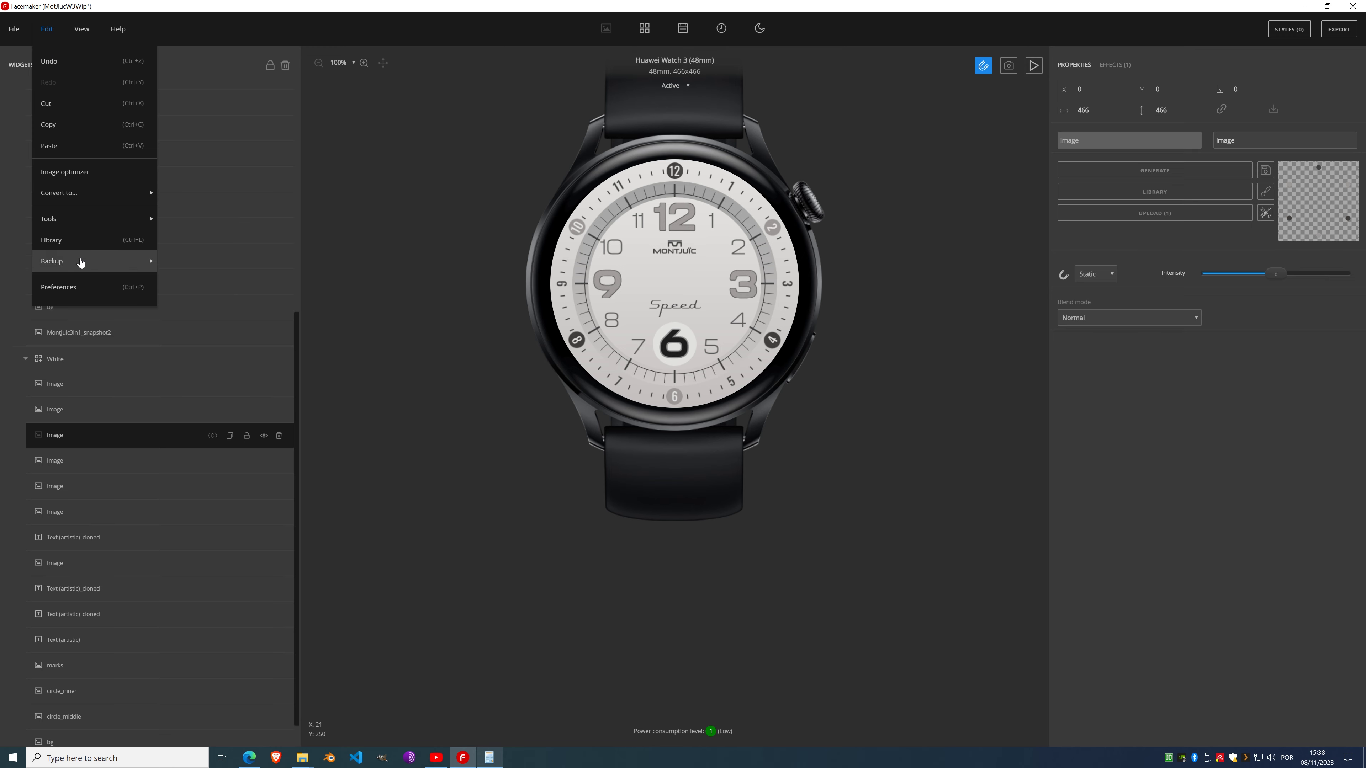
left_click(80, 286)
left_click(471, 285)
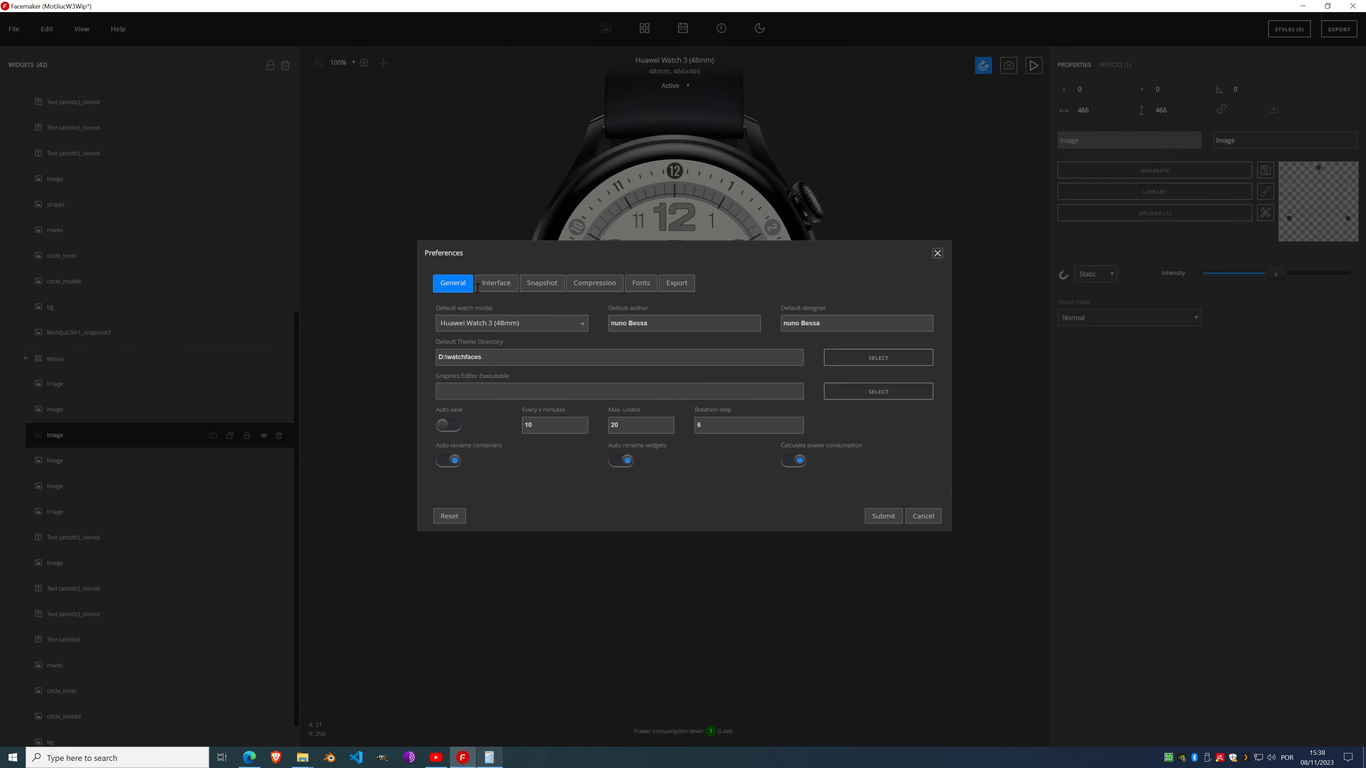
left_click(495, 283)
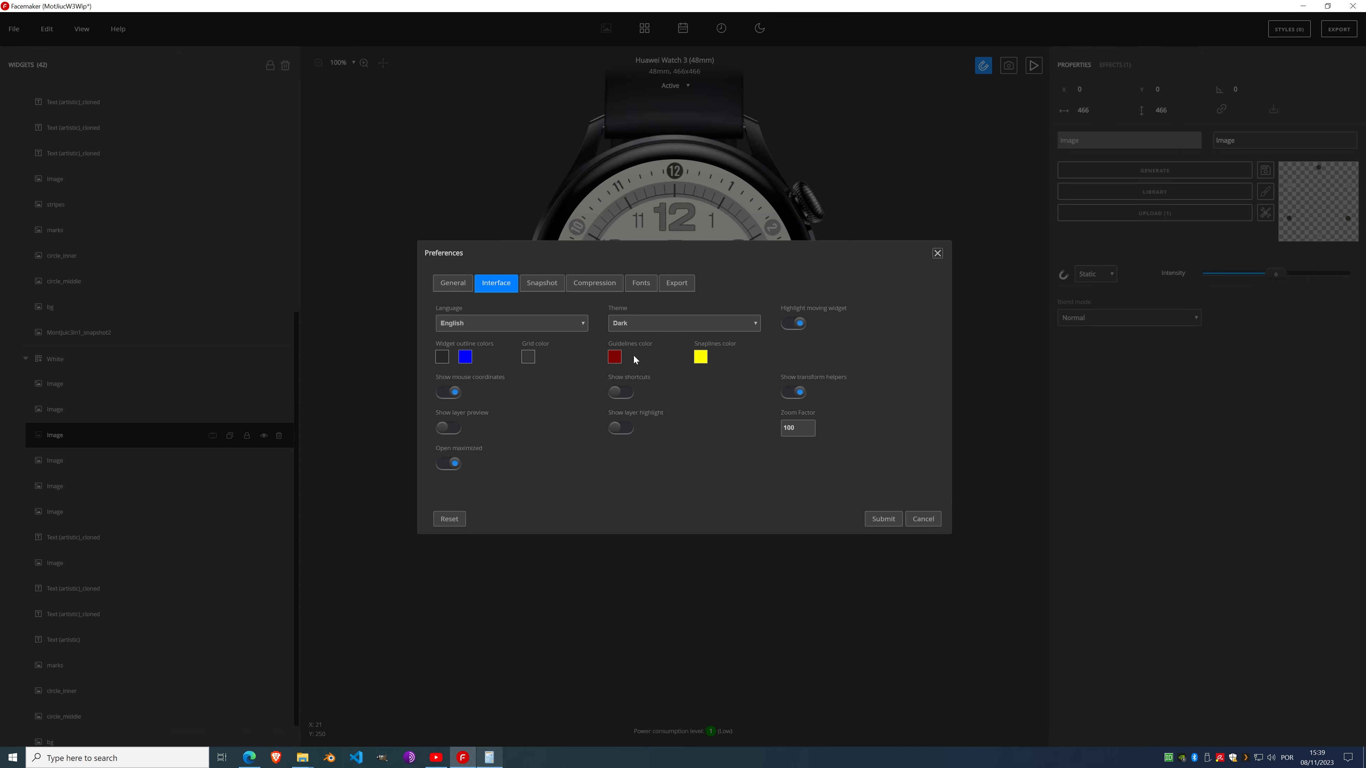
left_click(628, 433)
left_click(884, 520)
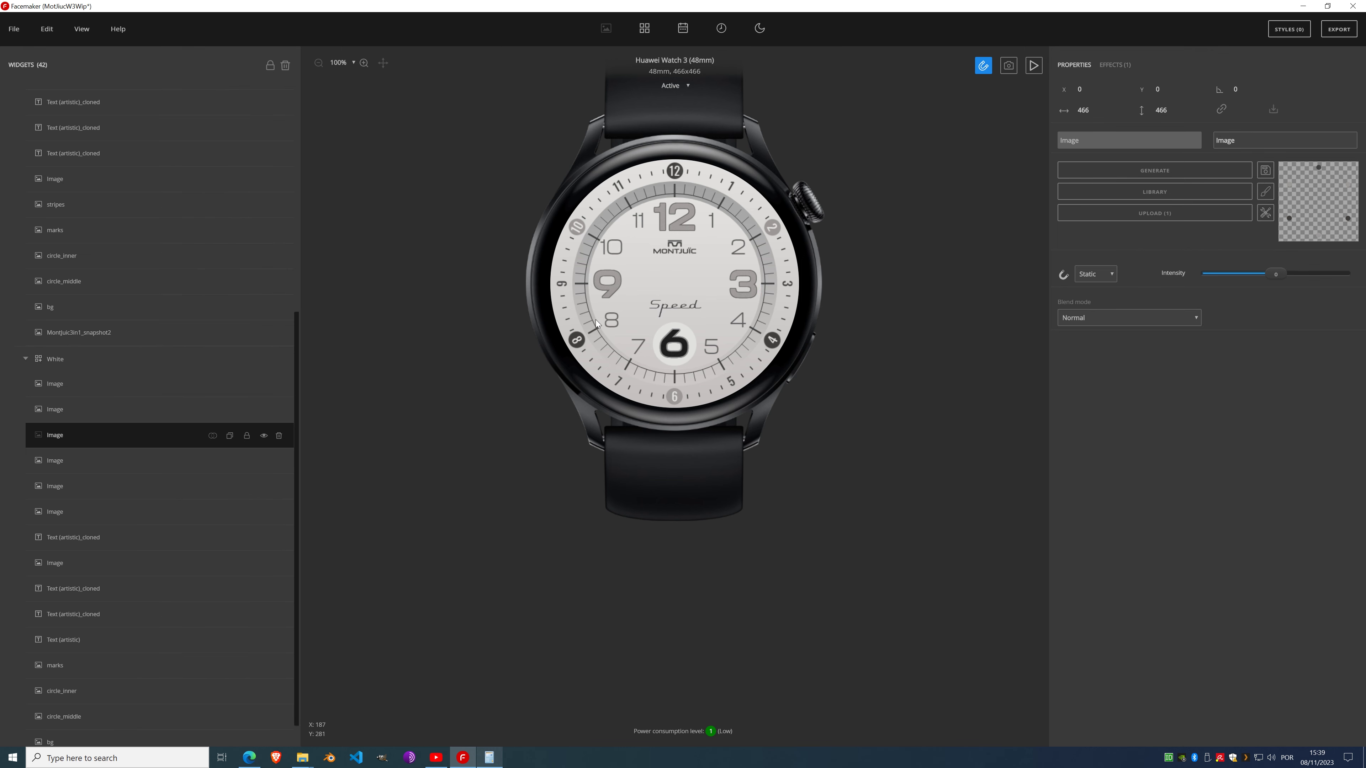
Step: Rename the White group's fourth image layer, the one with the inner hour numerals, as marks2
left_click(77, 472)
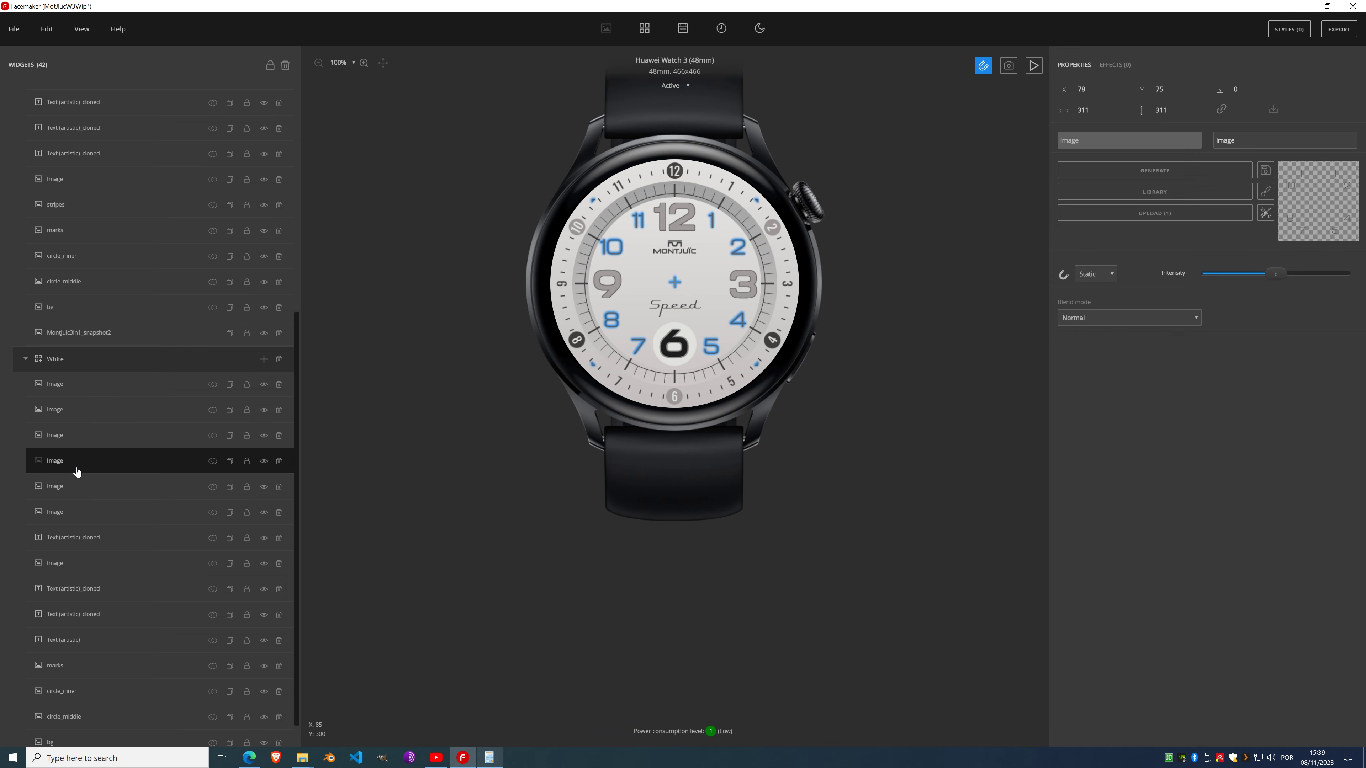
double_click(59, 461)
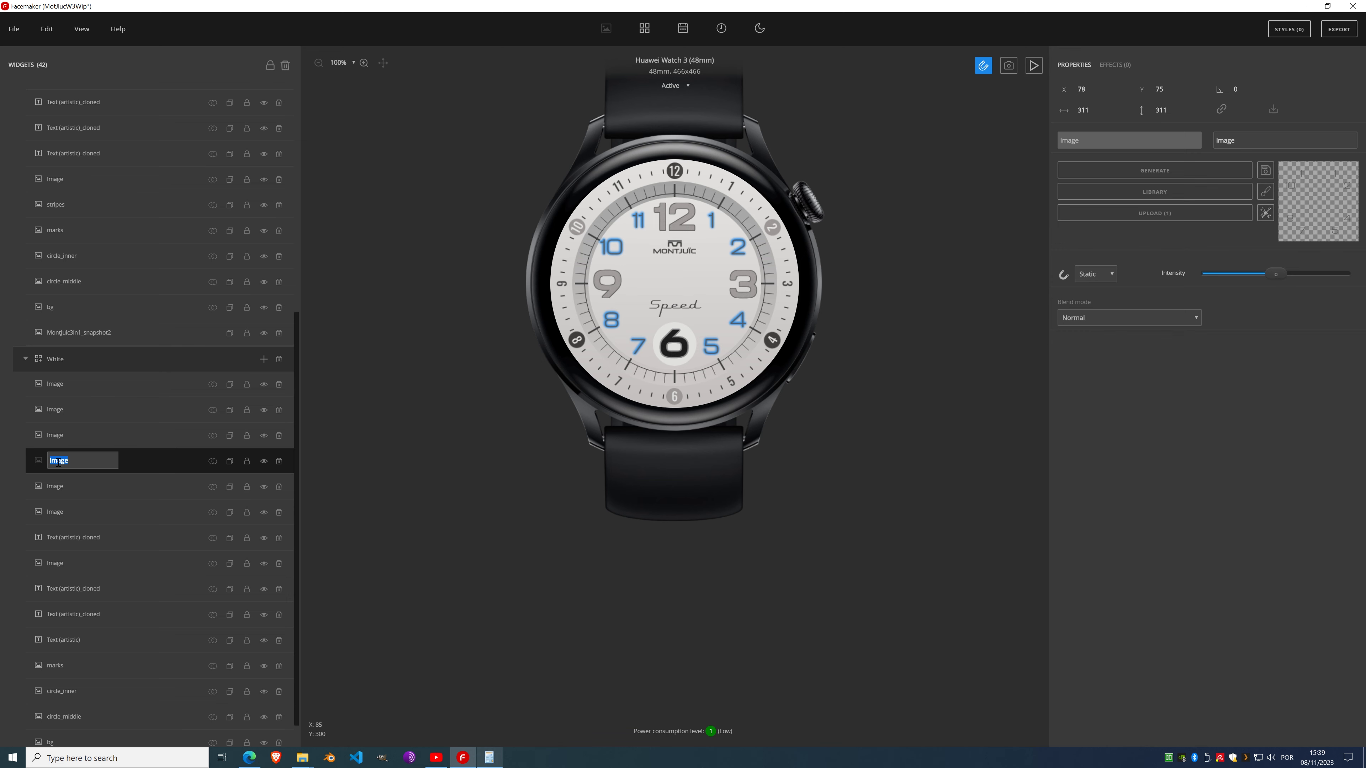
type("marks2")
key("Return")
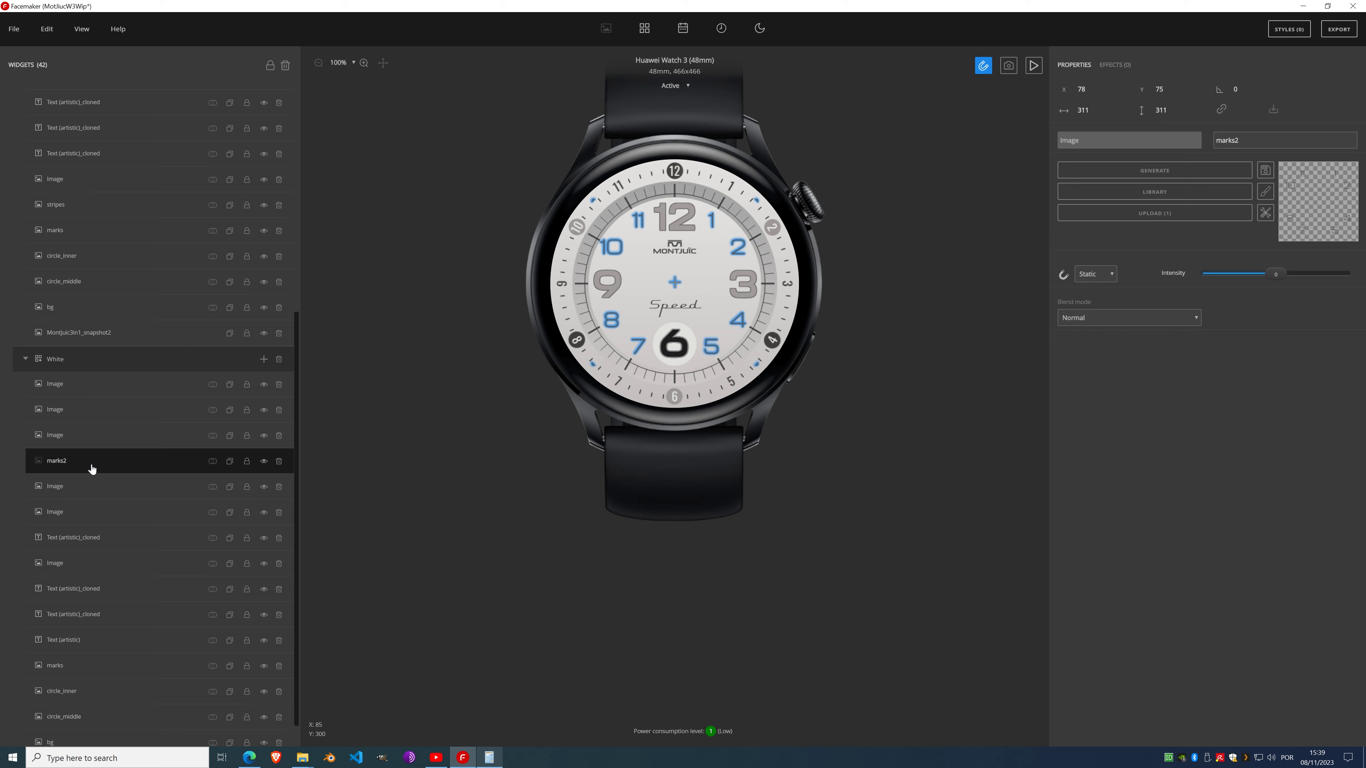
Step: Paste a copy of the White group's marks2 layer into both the Red and the Blue groups
scroll(132, 335, "up", 5)
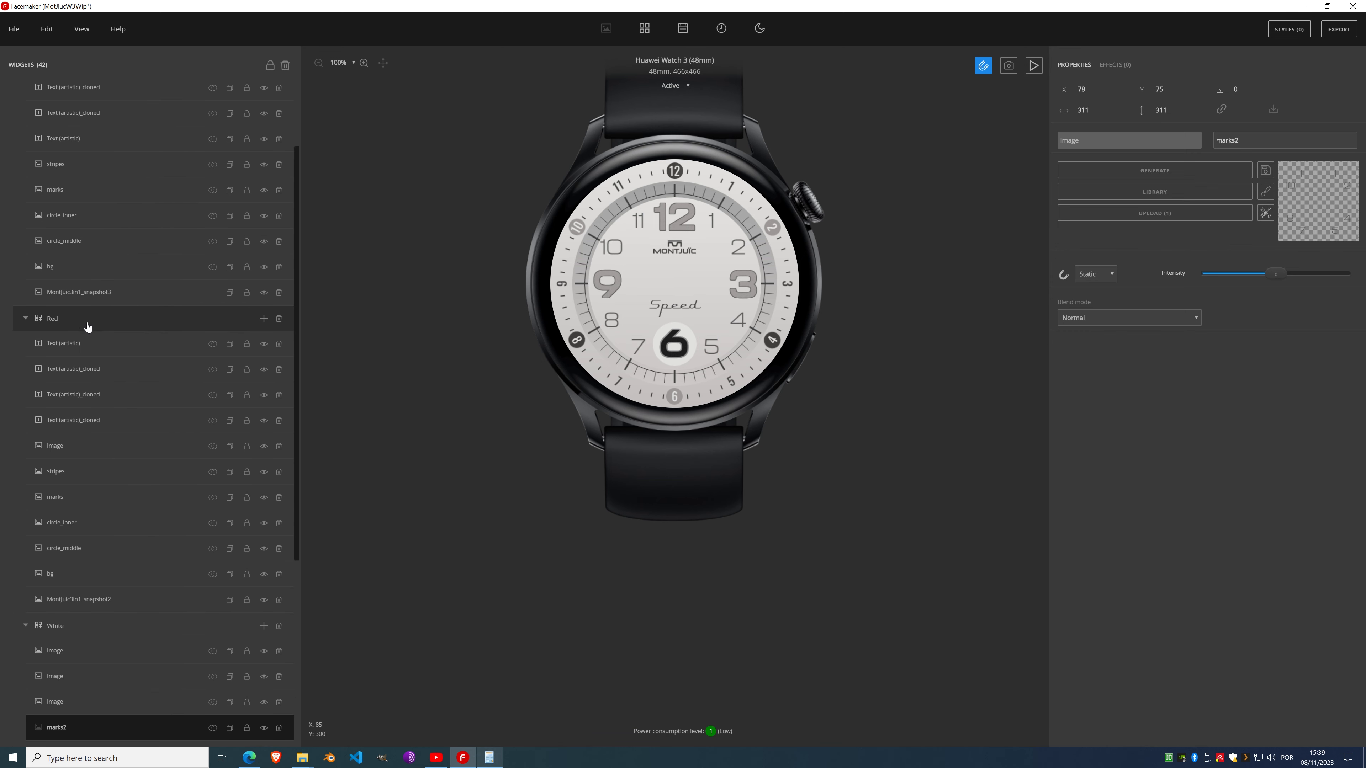
left_click(82, 320)
key("ctrl+v")
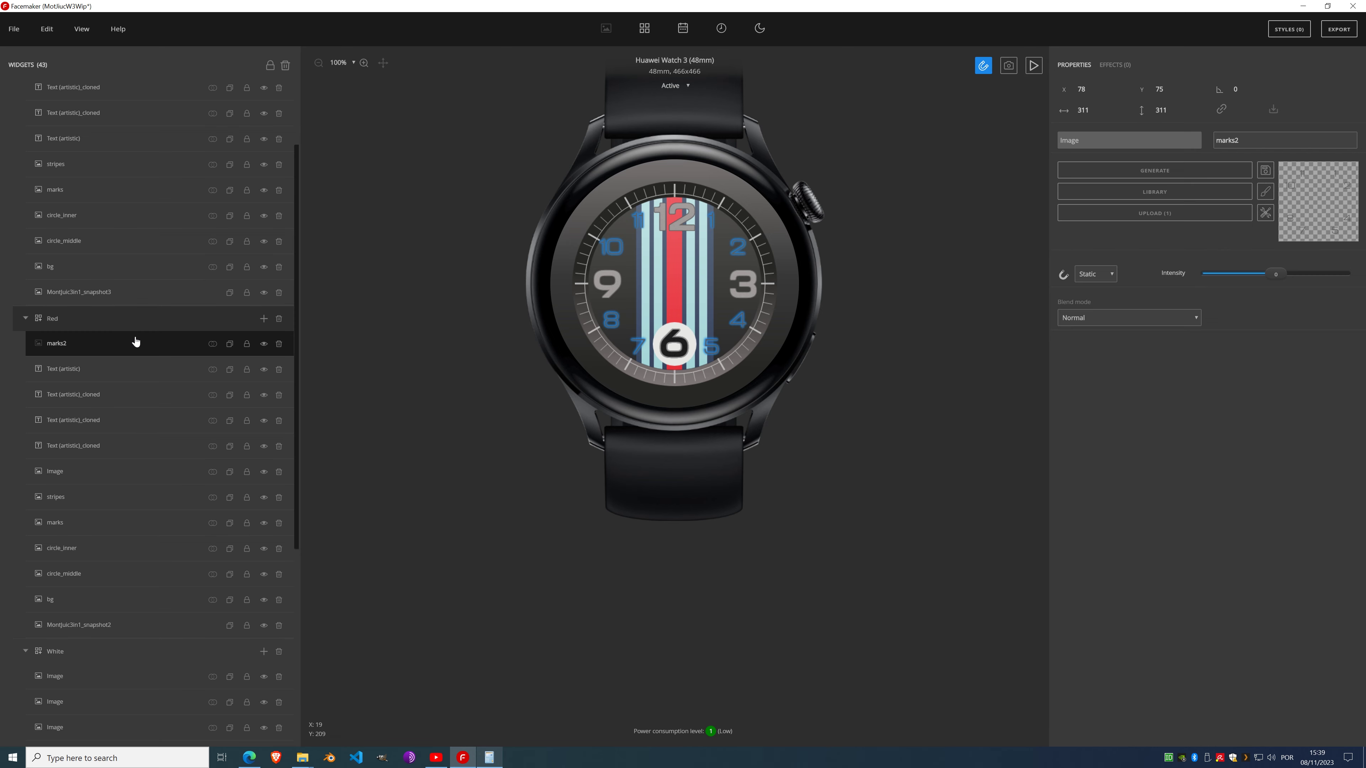
scroll(129, 349, "up", 2)
left_click(89, 119)
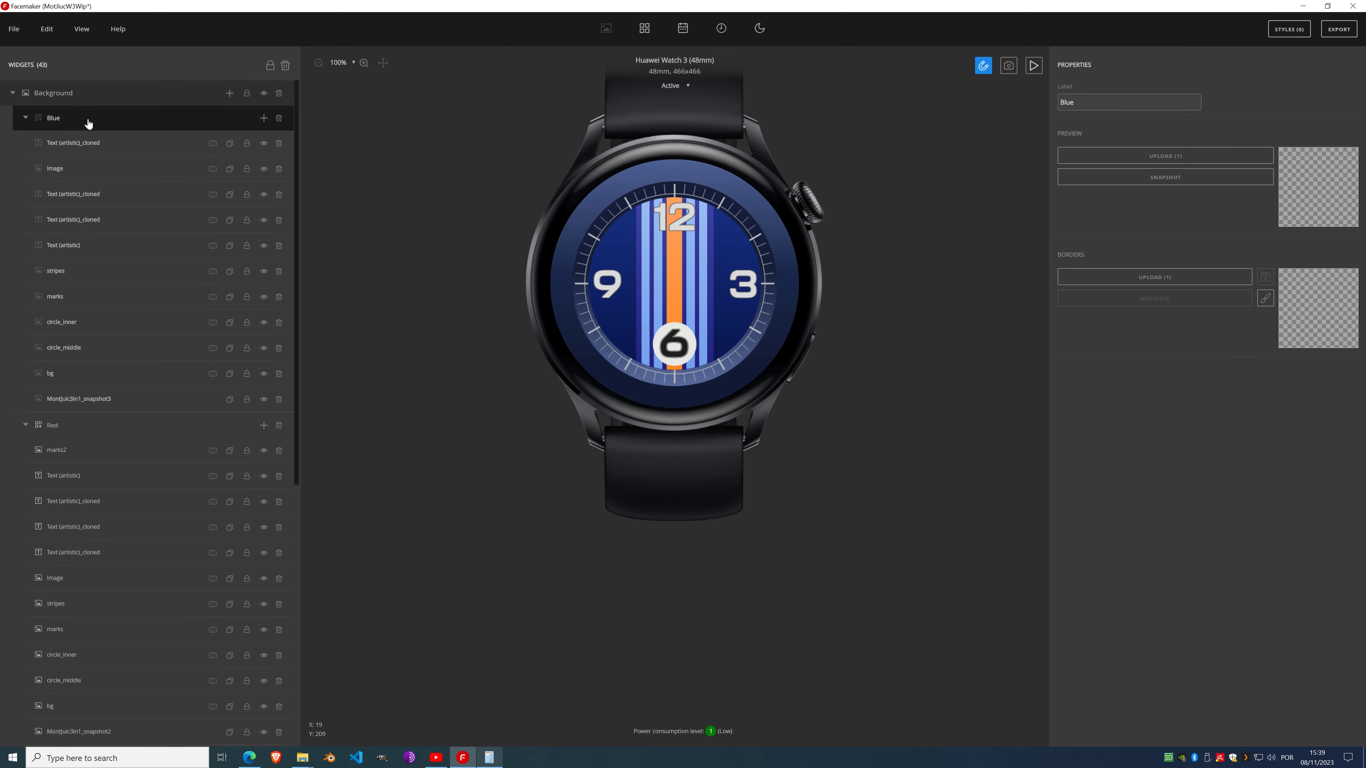
key("ctrl+v")
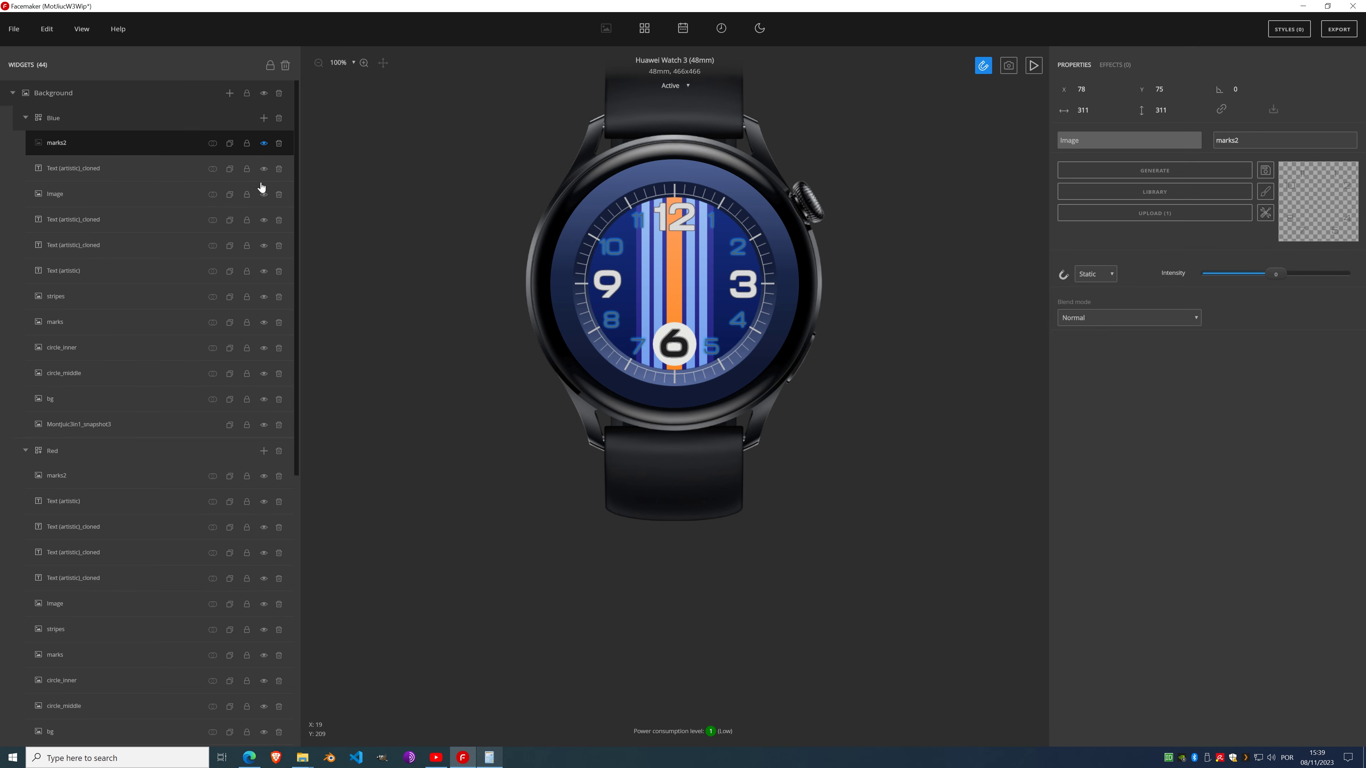
Step: Add the Invert effect to the Blue group's marks2 layer after checking the reference snapshots in the montjuic folder
left_click(304, 759)
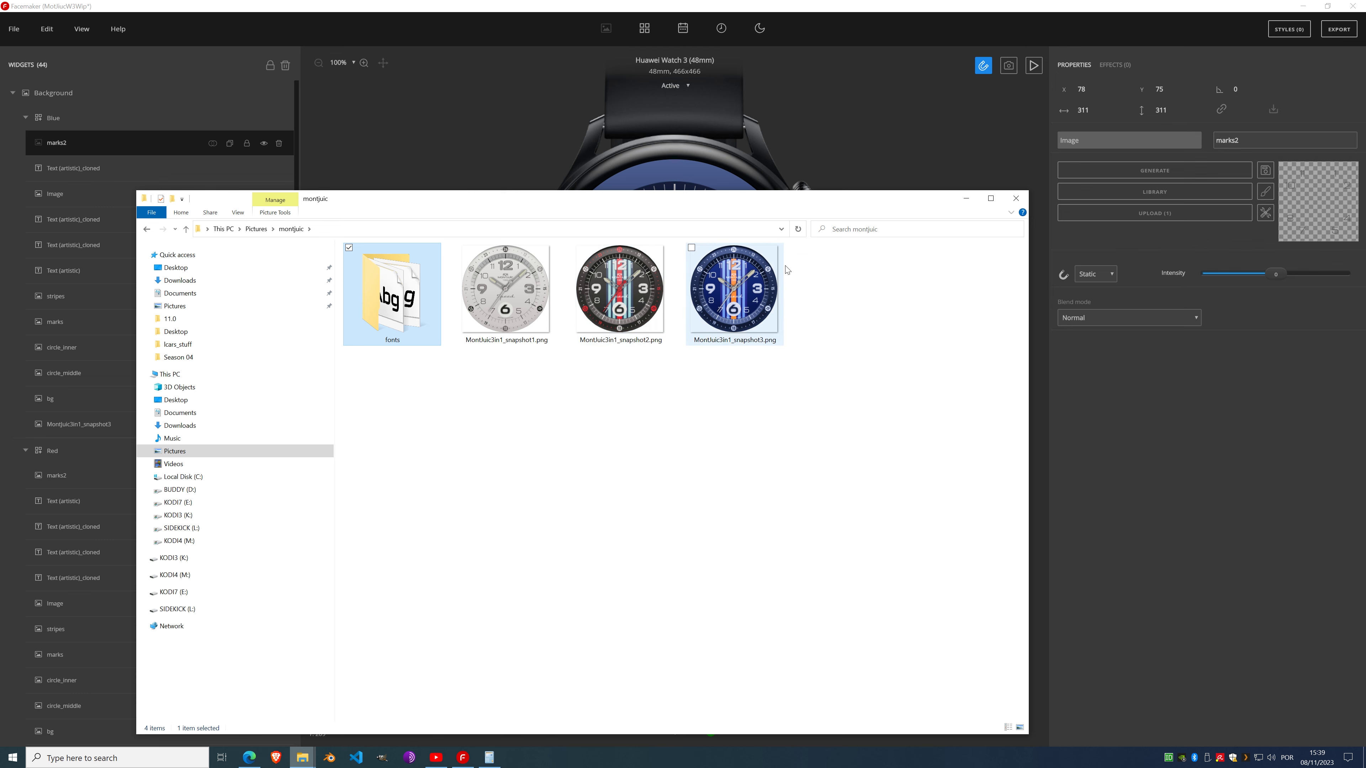
left_click(966, 199)
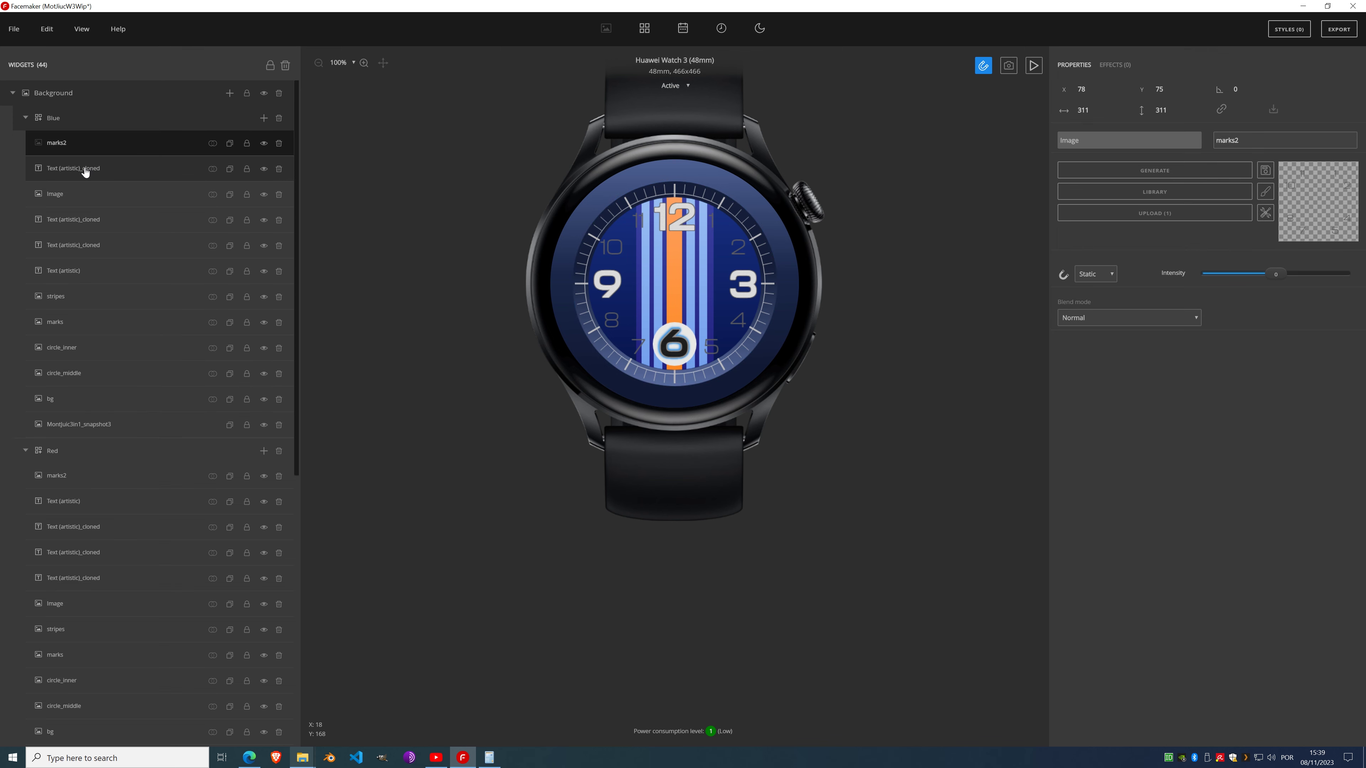
left_click(1124, 69)
left_click(1119, 88)
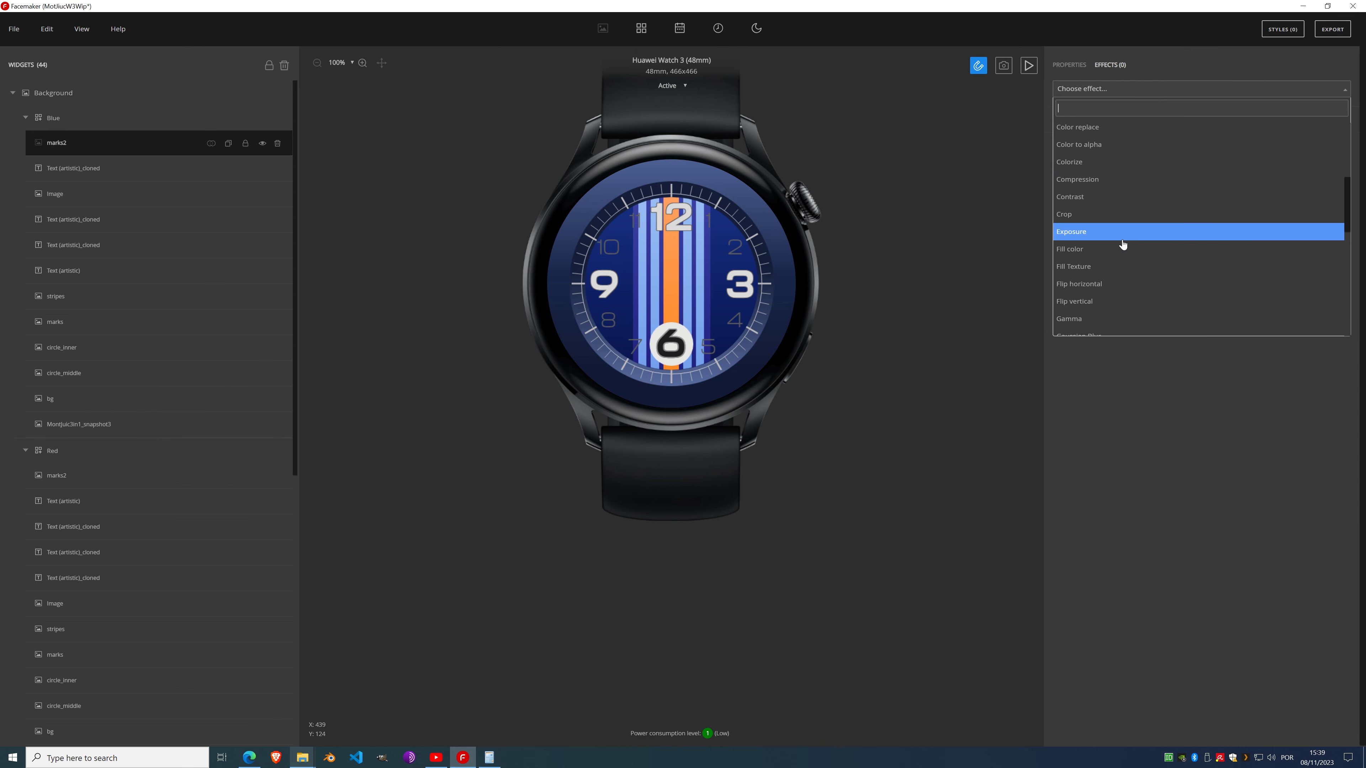
scroll(1121, 243, "down", 4)
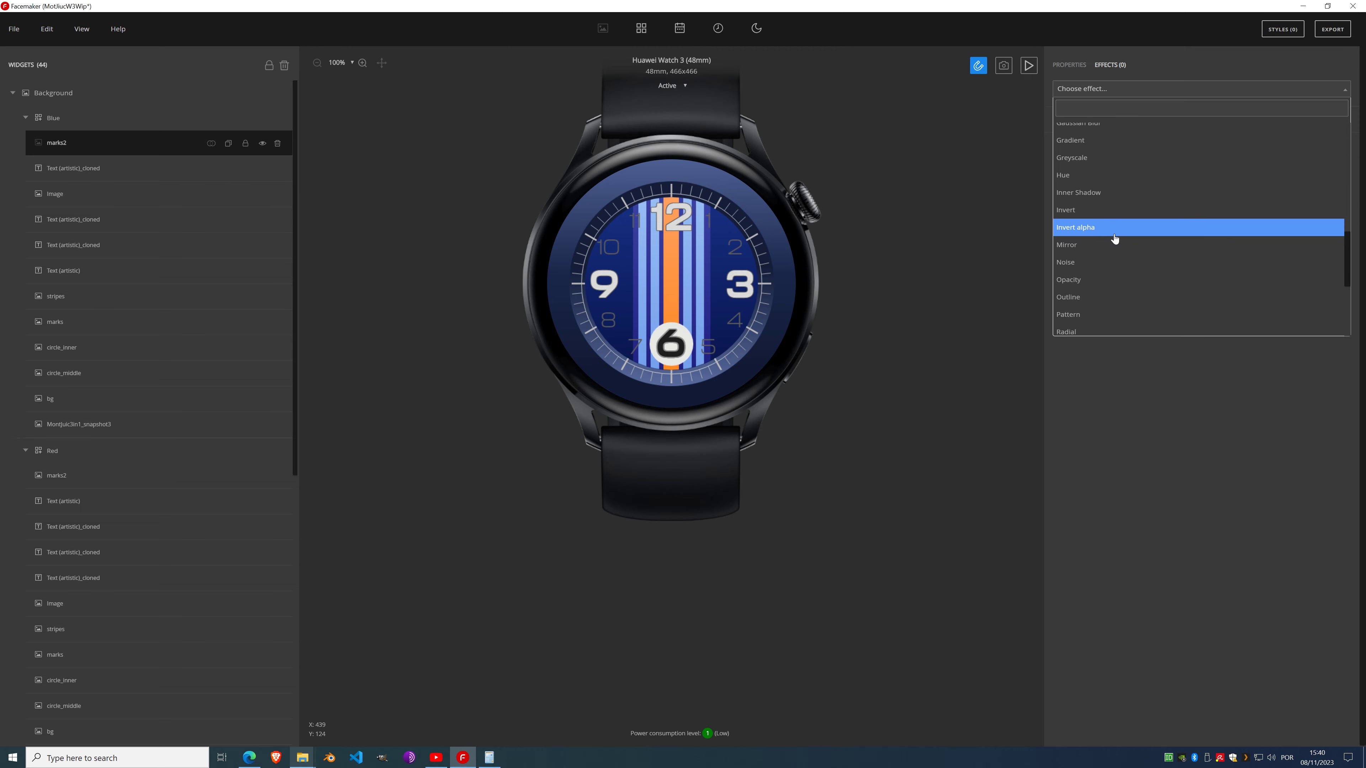
left_click(1082, 212)
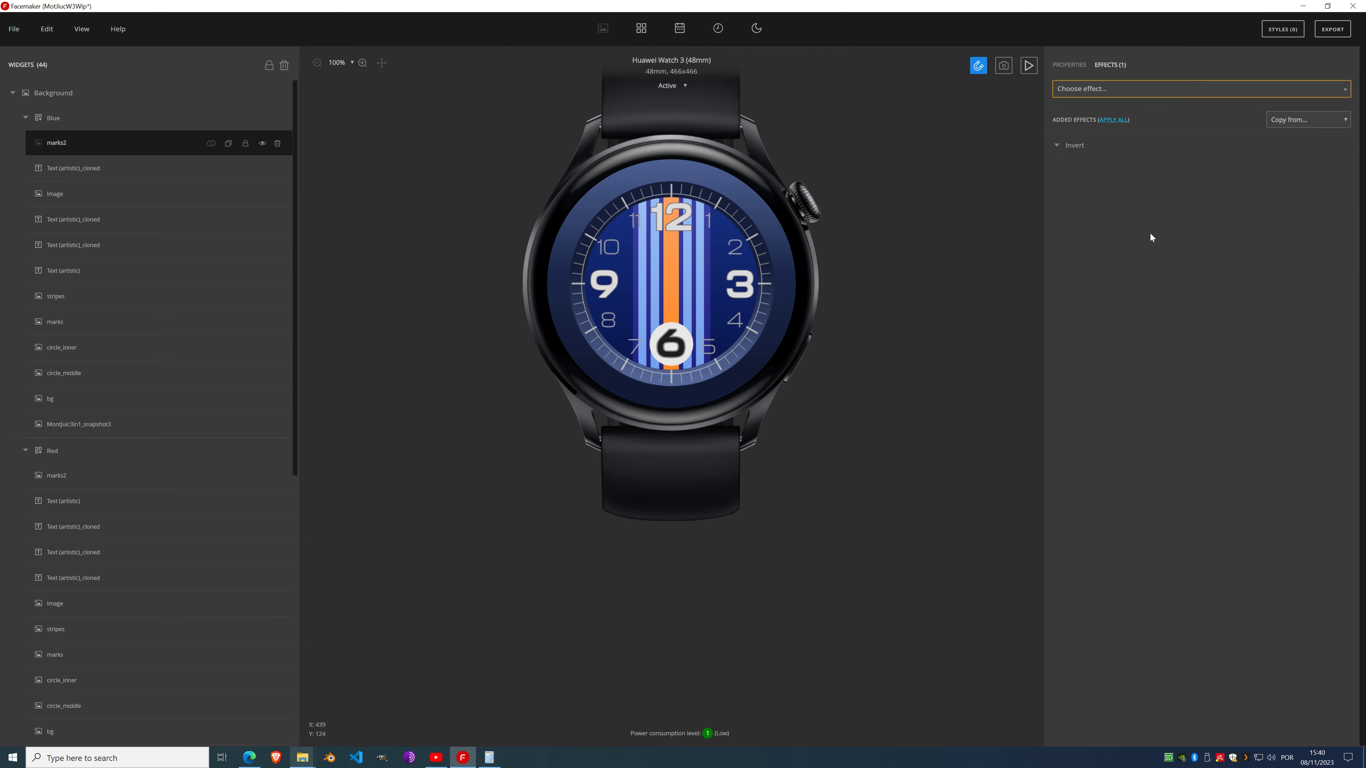
Step: Add the Invert effect to the Red group's marks2 layer and inspect its numerals up close
left_click(84, 480)
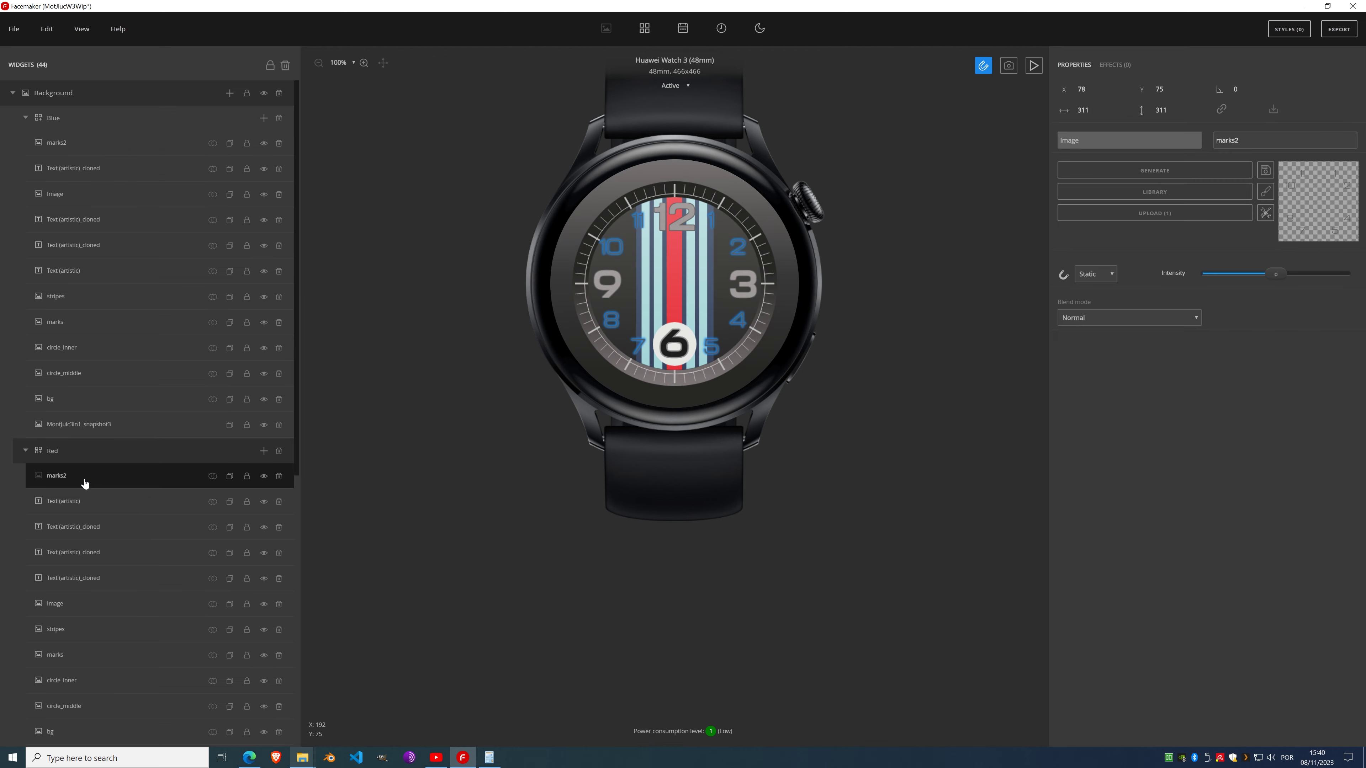
left_click(1116, 66)
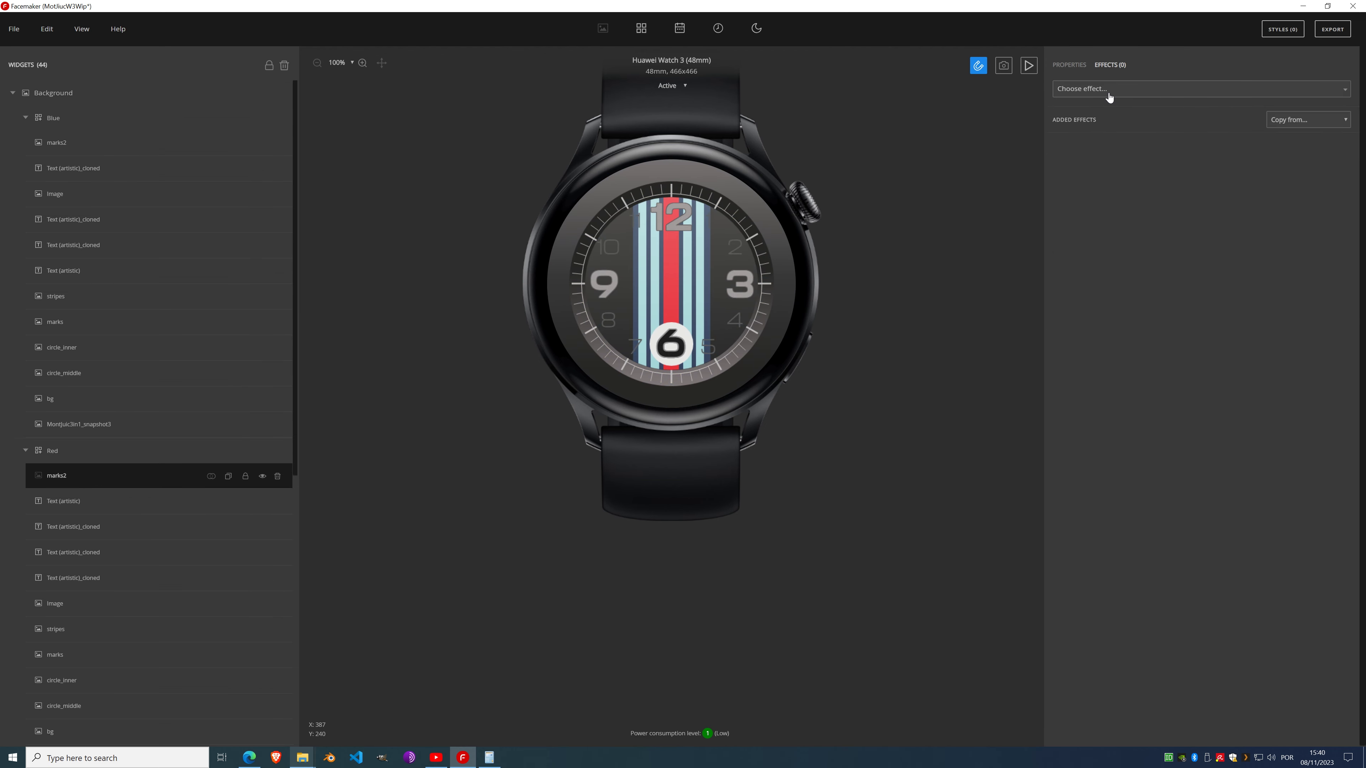
left_click(1109, 95)
left_click(1094, 150)
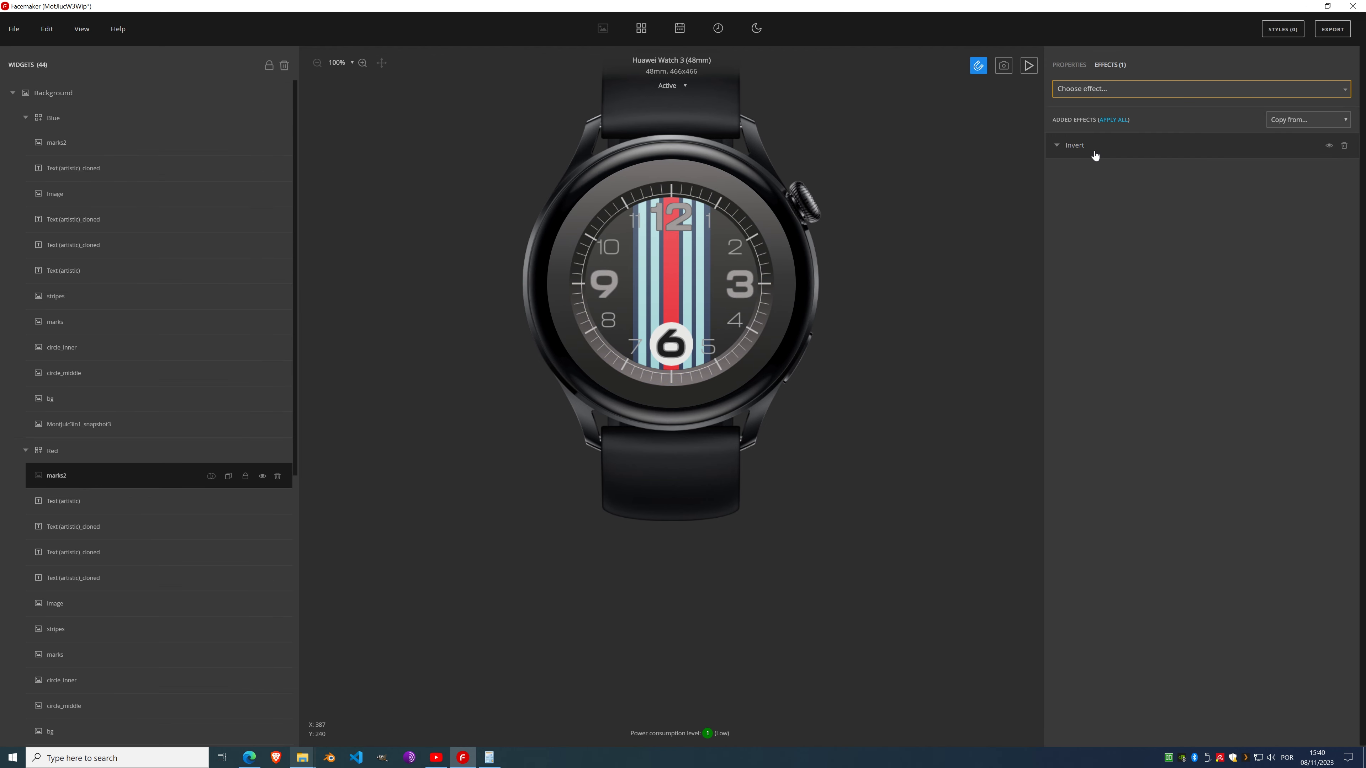
scroll(699, 282, "up", 4)
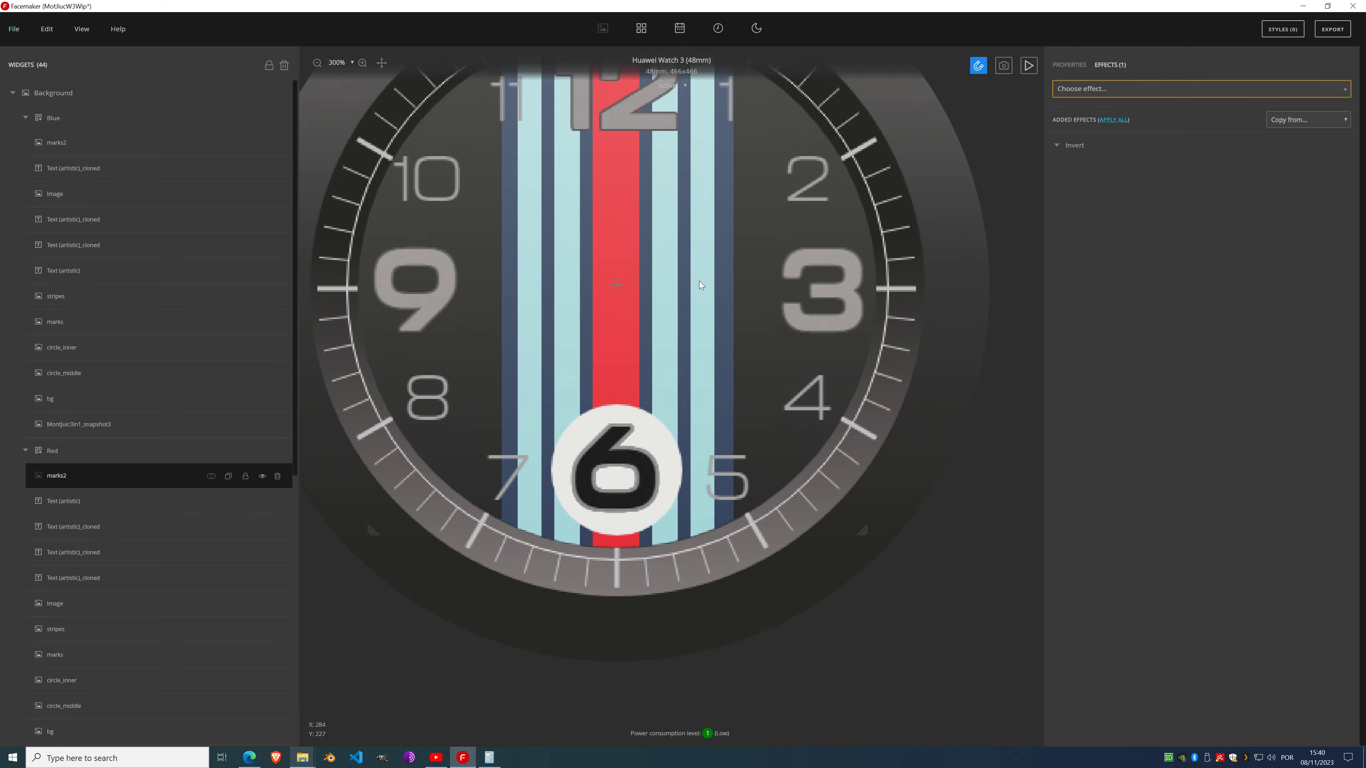
scroll(698, 281, "down", 4)
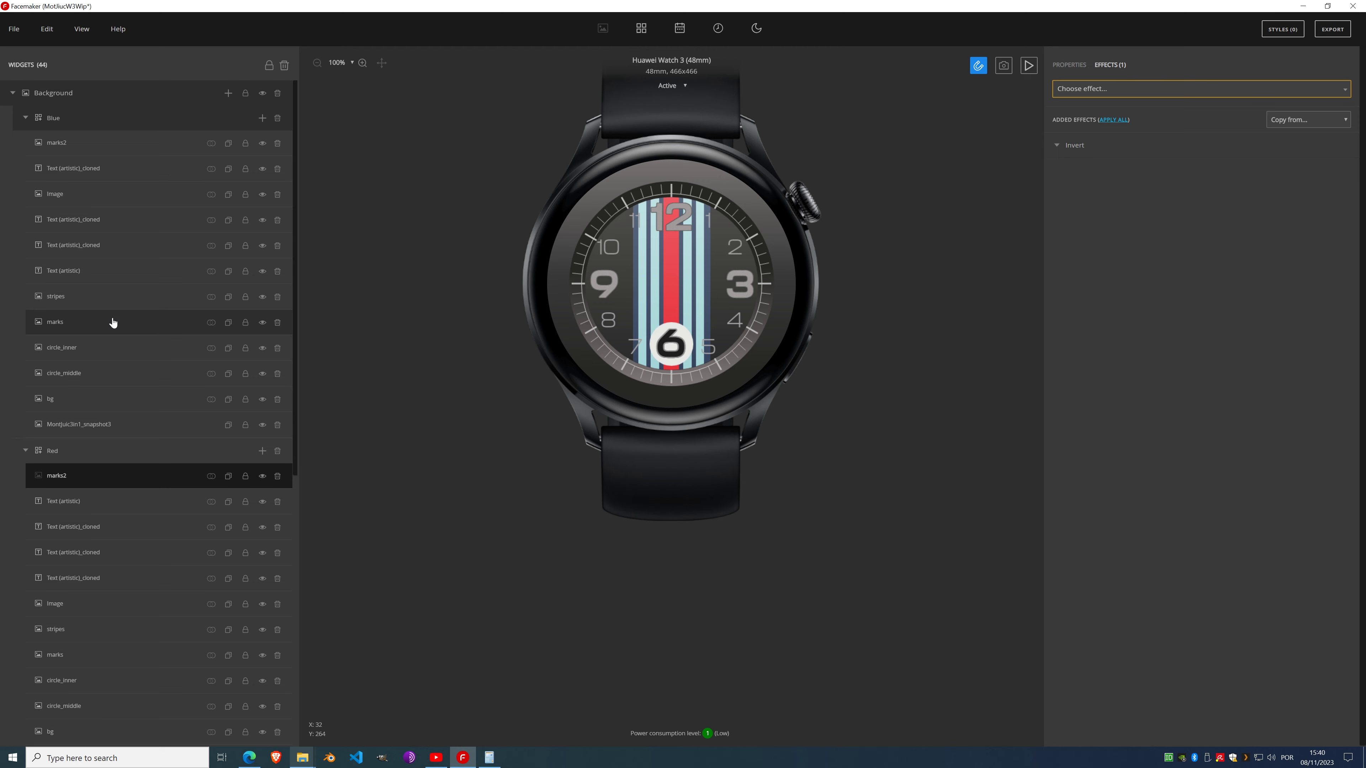
Step: Copy the White group's top three image layers, the outer ring's numerals and marks, into the Red group
scroll(110, 339, "down", 8)
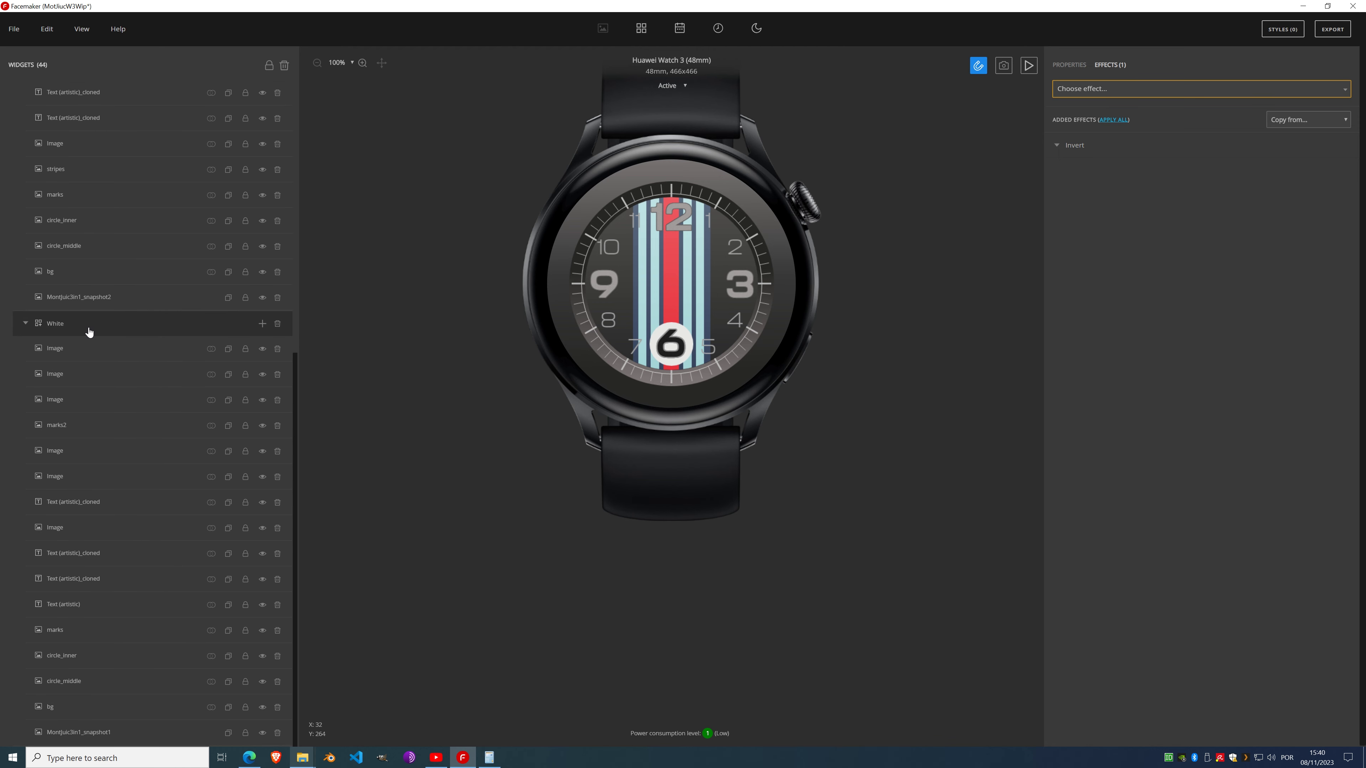
left_click(87, 330)
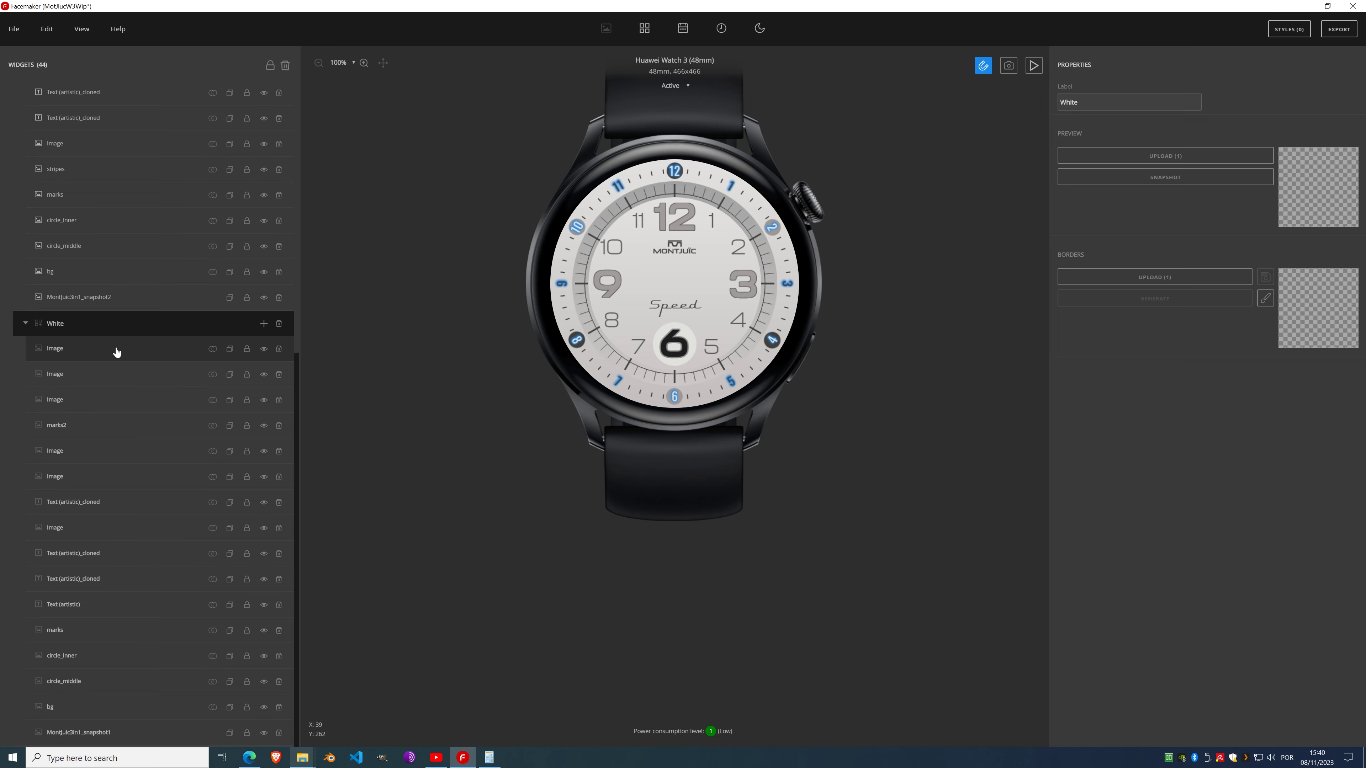
left_click(121, 416)
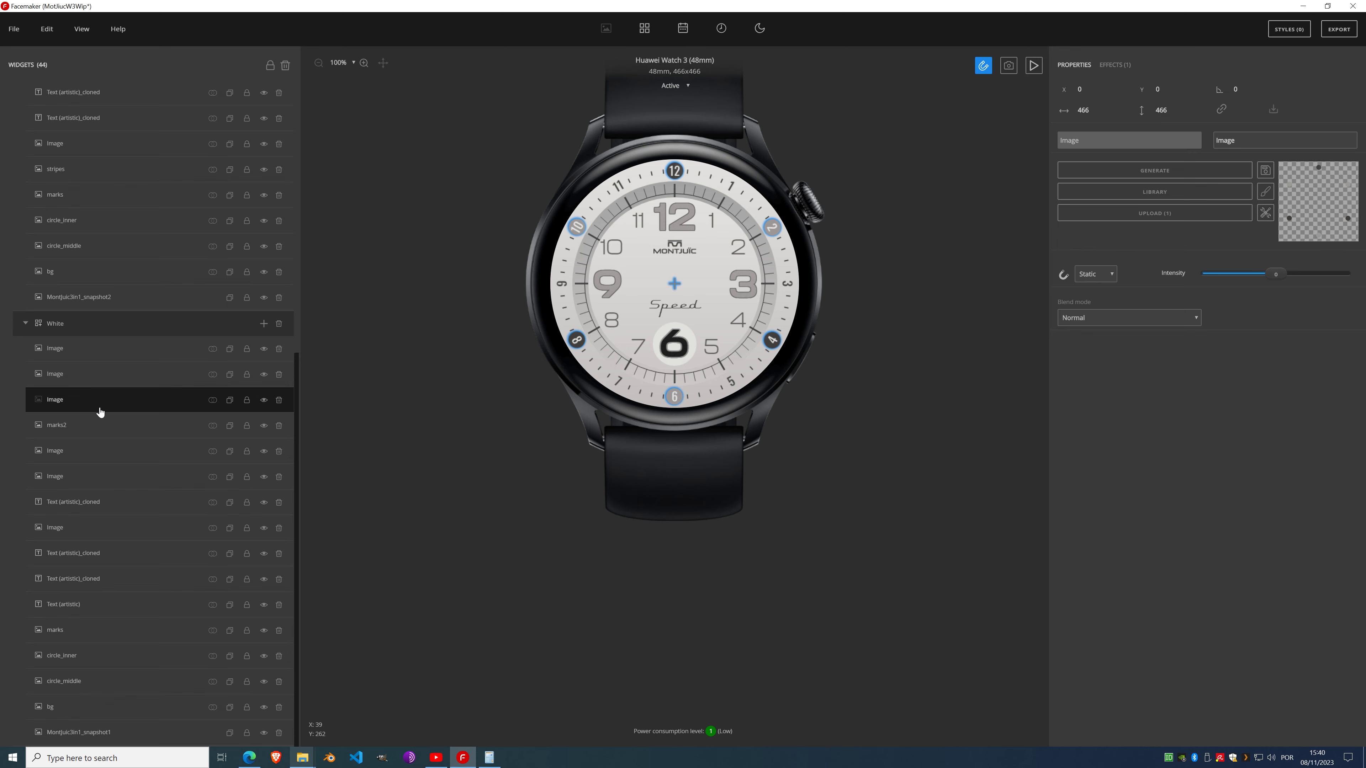
left_click(91, 375, "ctrl")
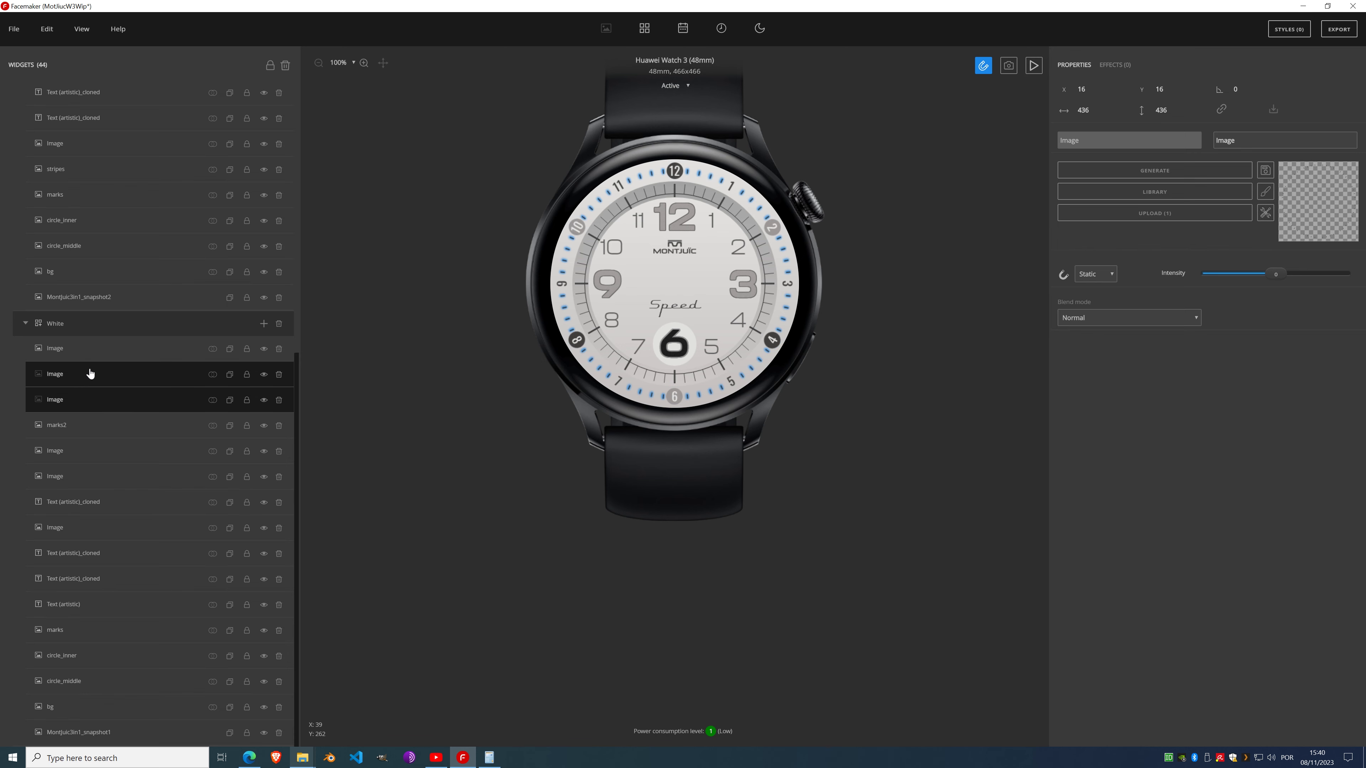
left_click(94, 355, "ctrl")
scroll(94, 344, "up", 5)
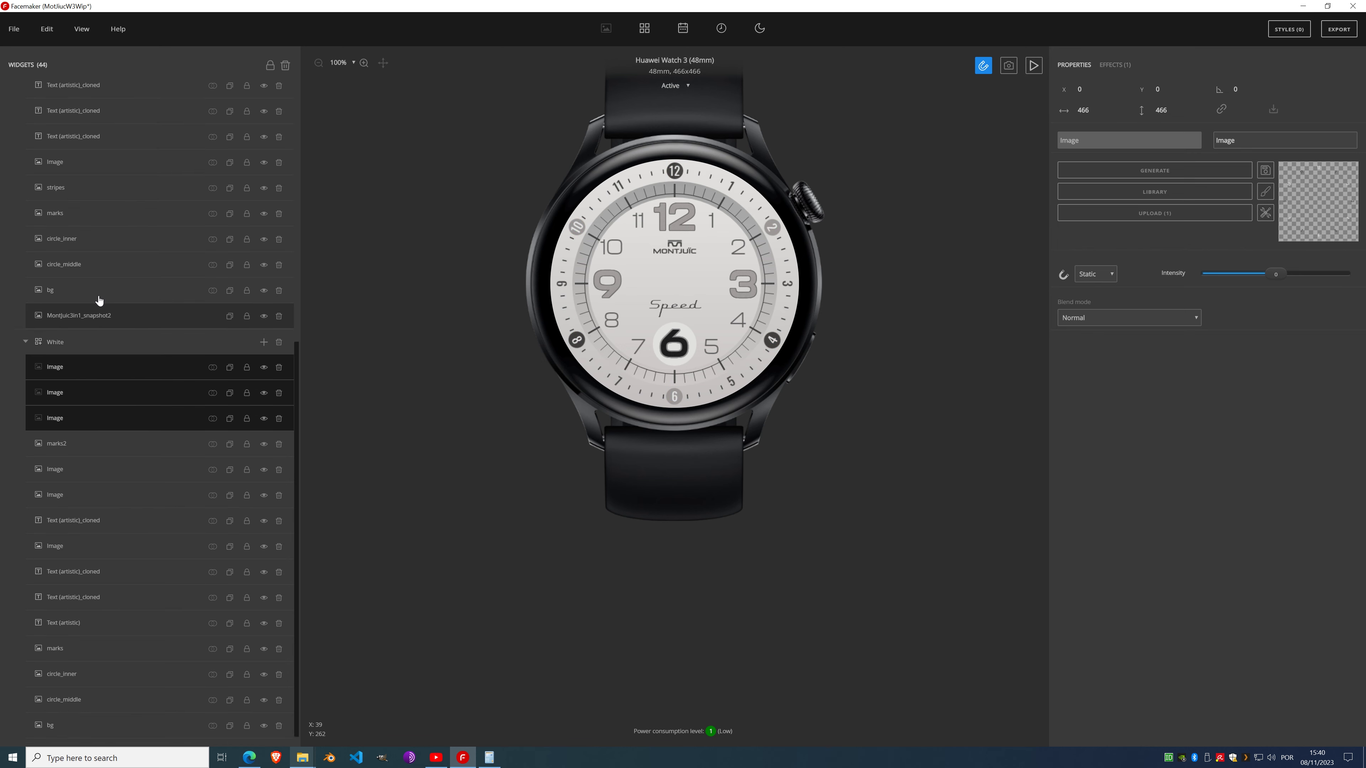
left_click(81, 316)
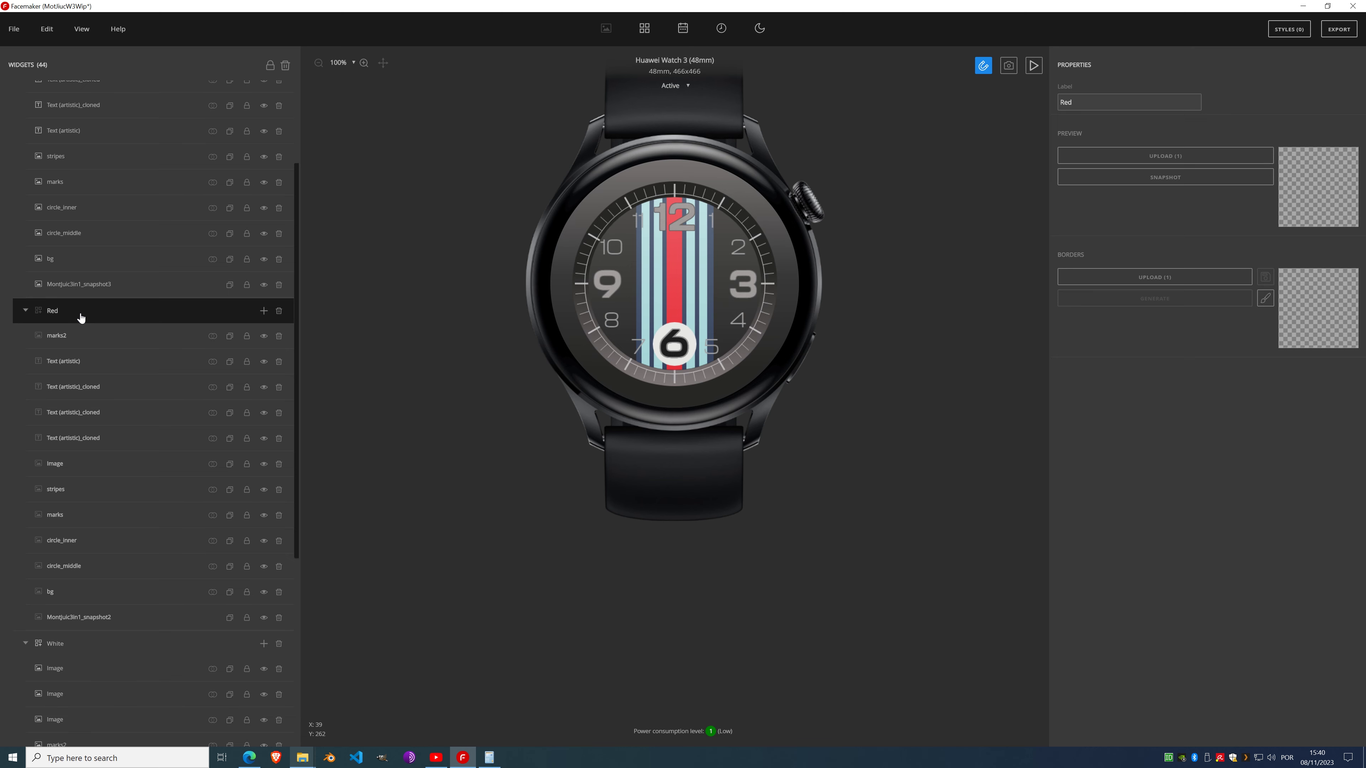
key("ctrl+v")
Step: Copy the Red group's top three outer-ring image layers into the Blue group
scroll(91, 301, "up", 3)
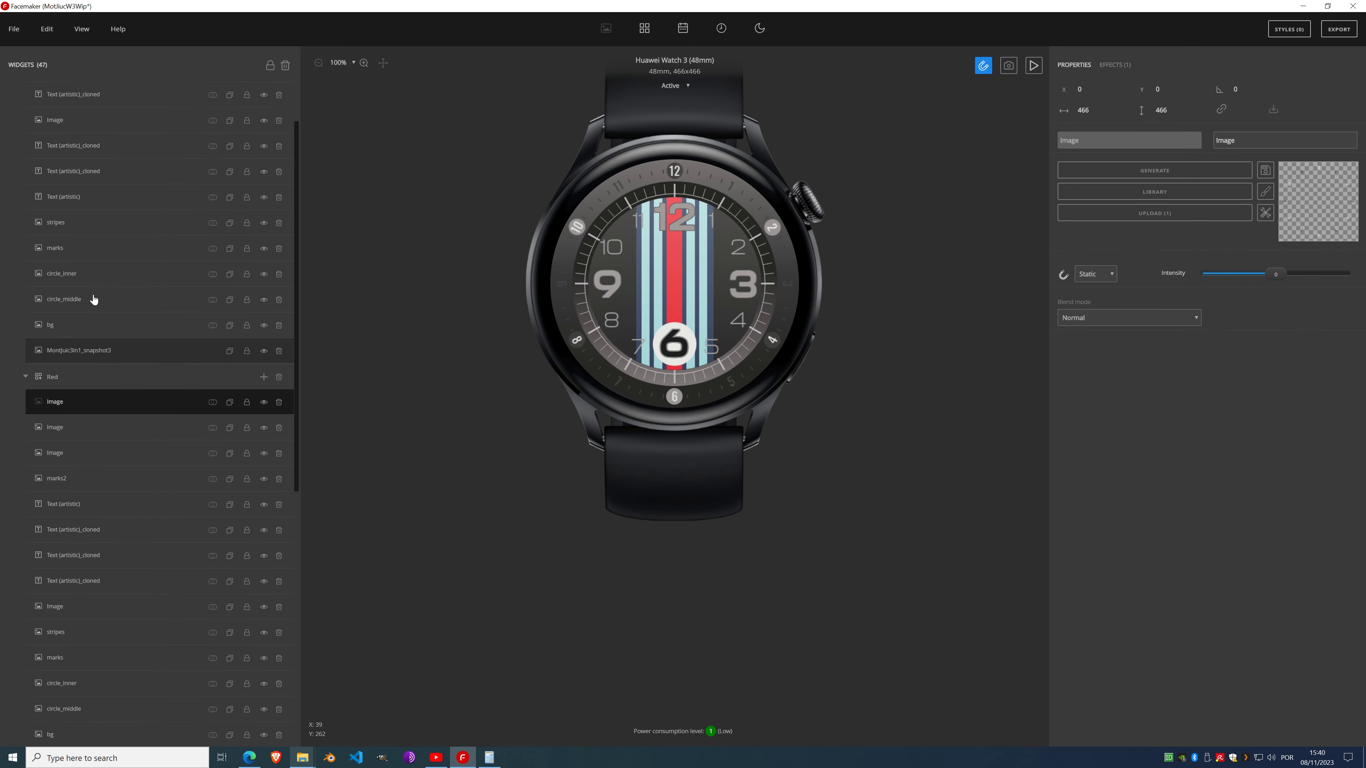
left_click(86, 122)
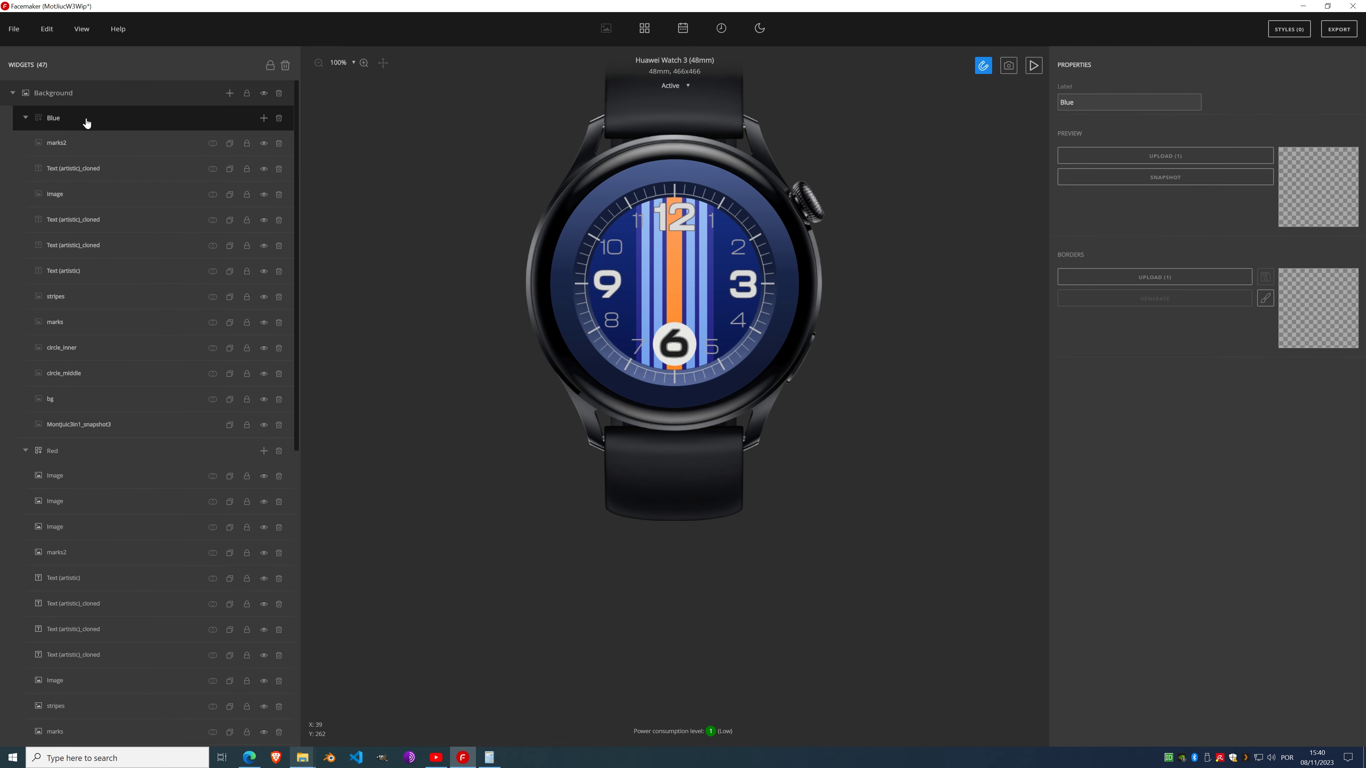
left_click(82, 474)
left_click(79, 502, "ctrl")
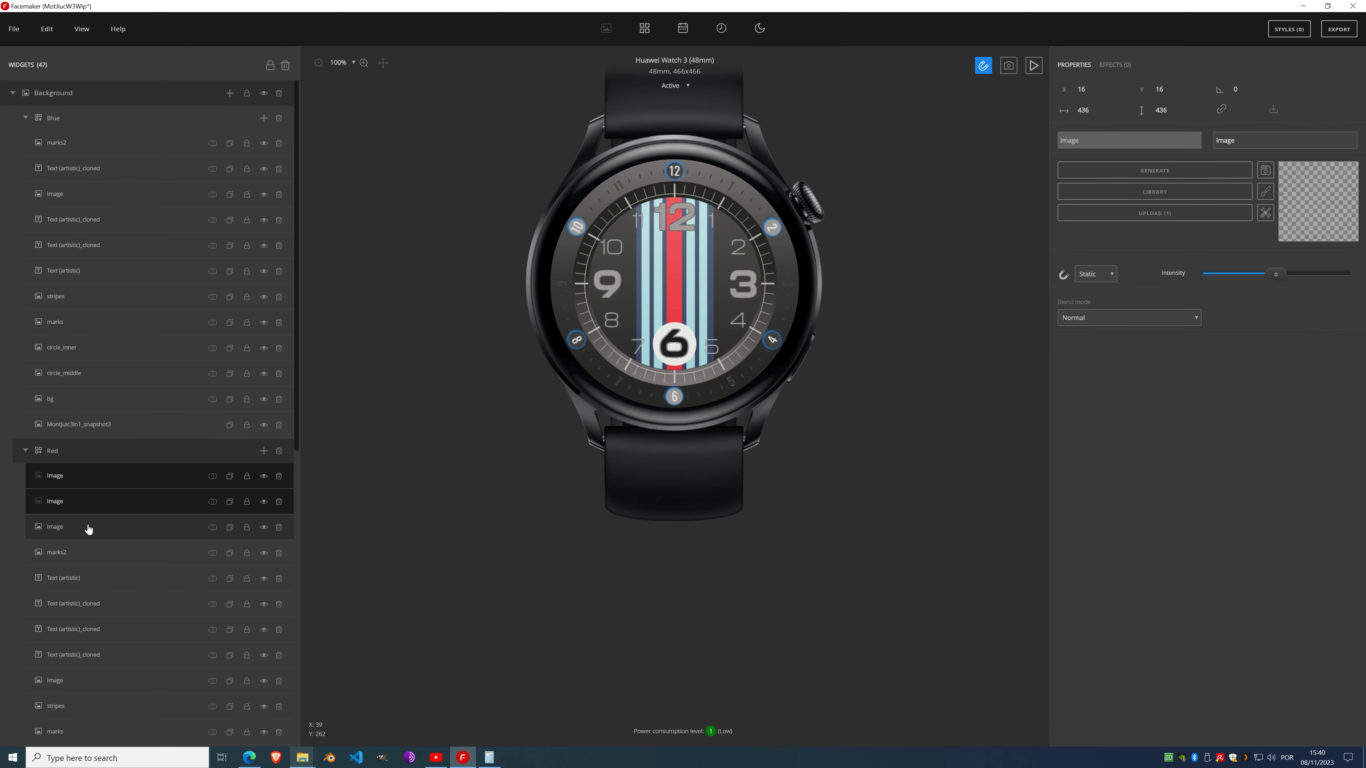
left_click(89, 529, "ctrl")
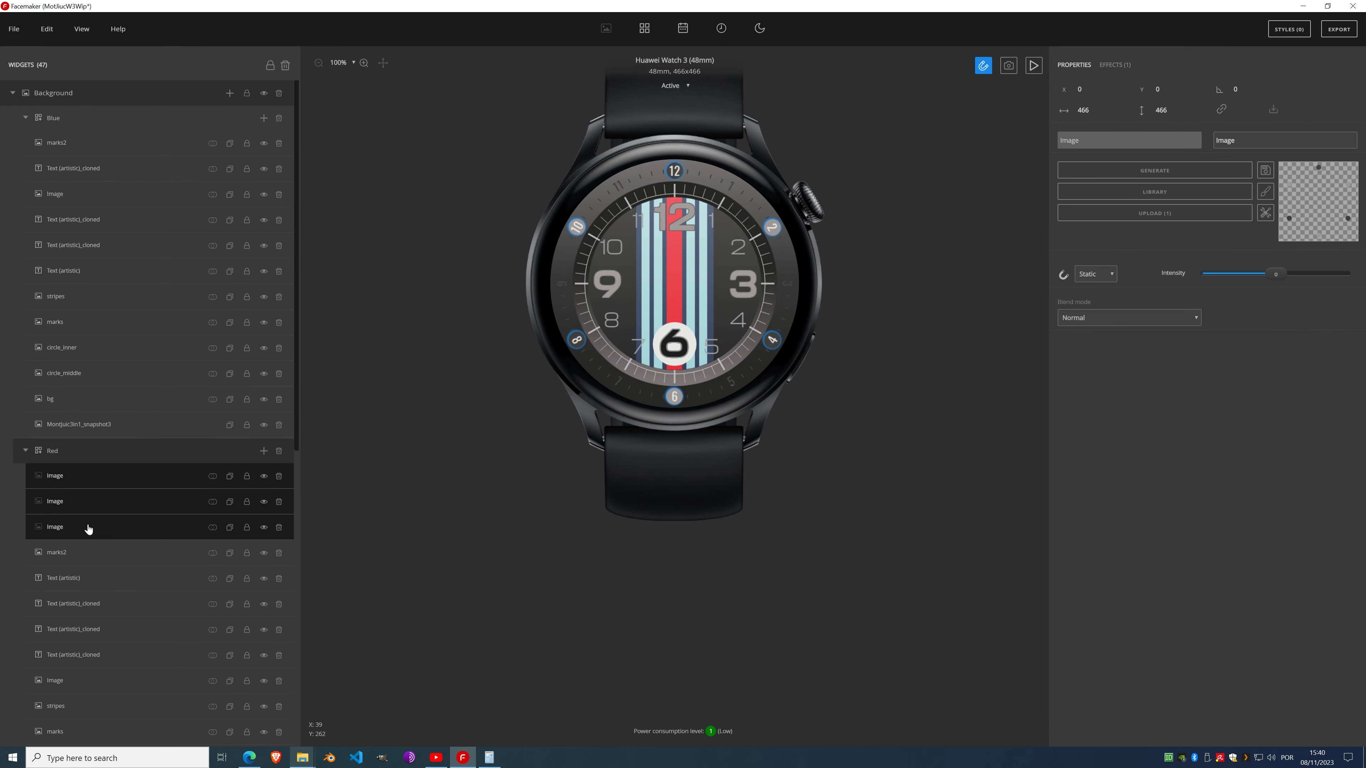
left_click(94, 121)
key("ctrl+v")
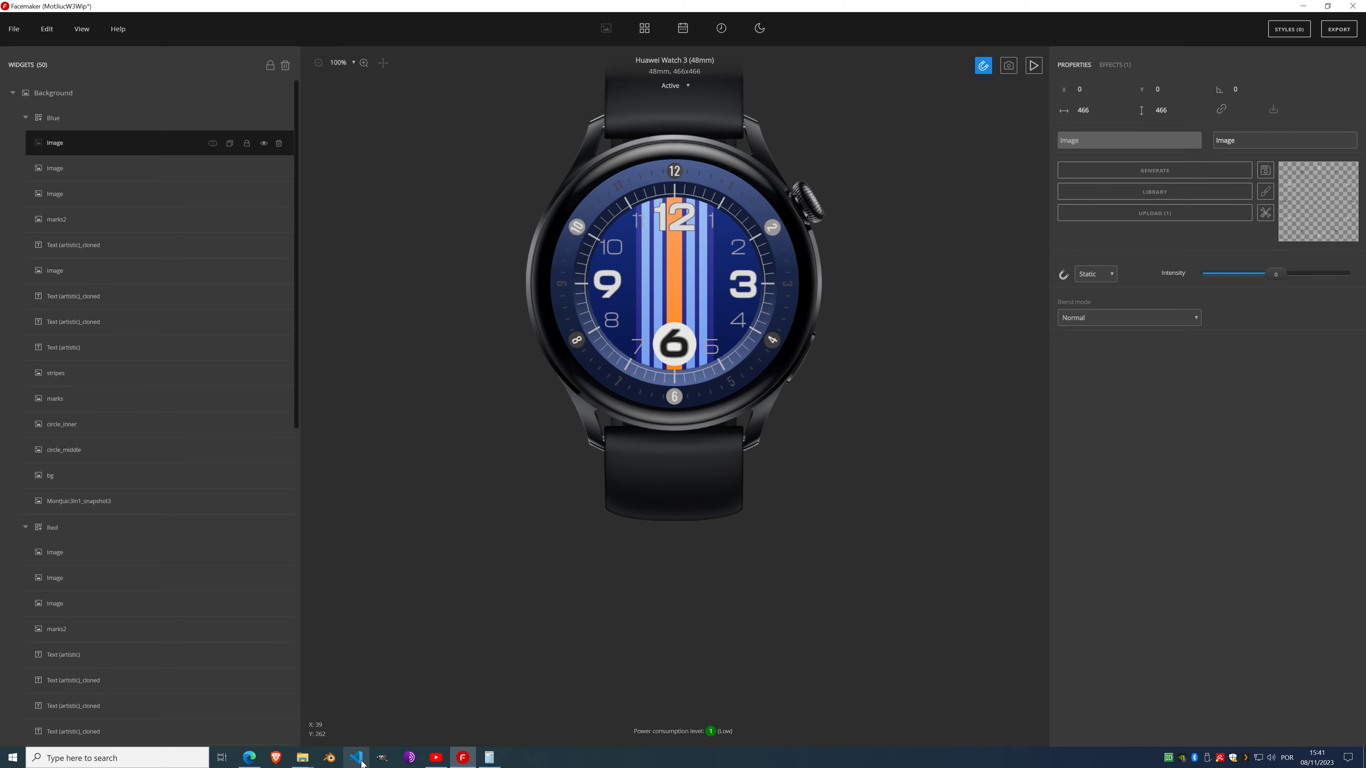
Step: Open the reference images MontJuic3in1_snapshot2.png and MontJuic3in1_snapshot3.png from the montjuic folder in GIMP
left_click(303, 758)
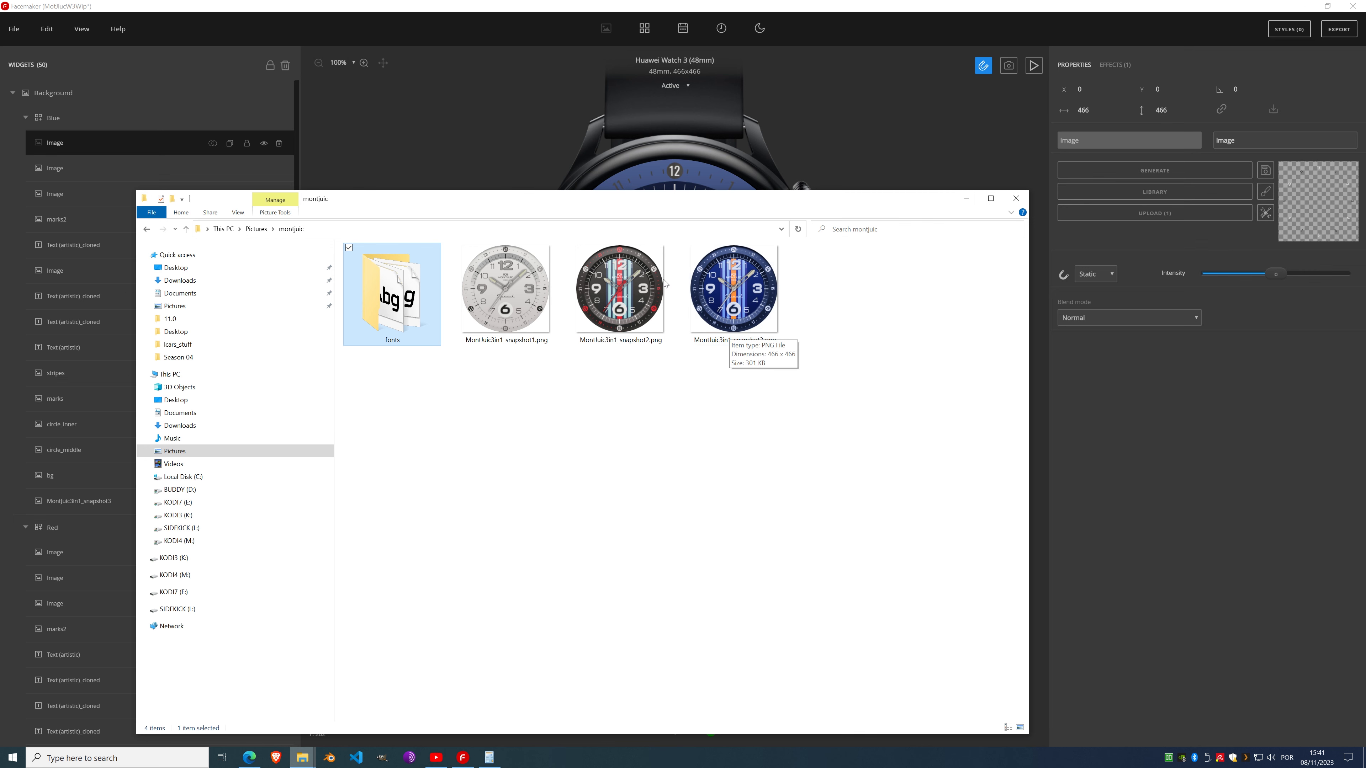
right_click(633, 287)
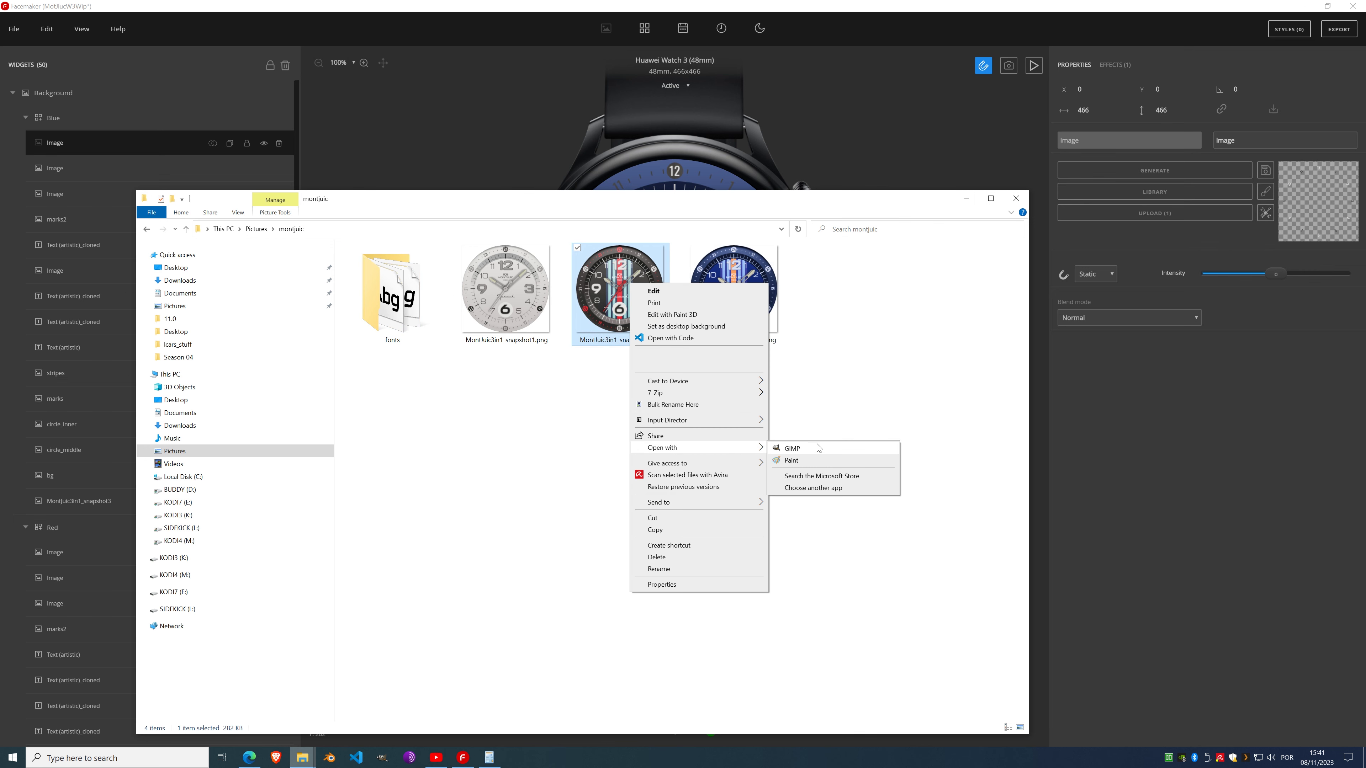
left_click(733, 309)
right_click(732, 309)
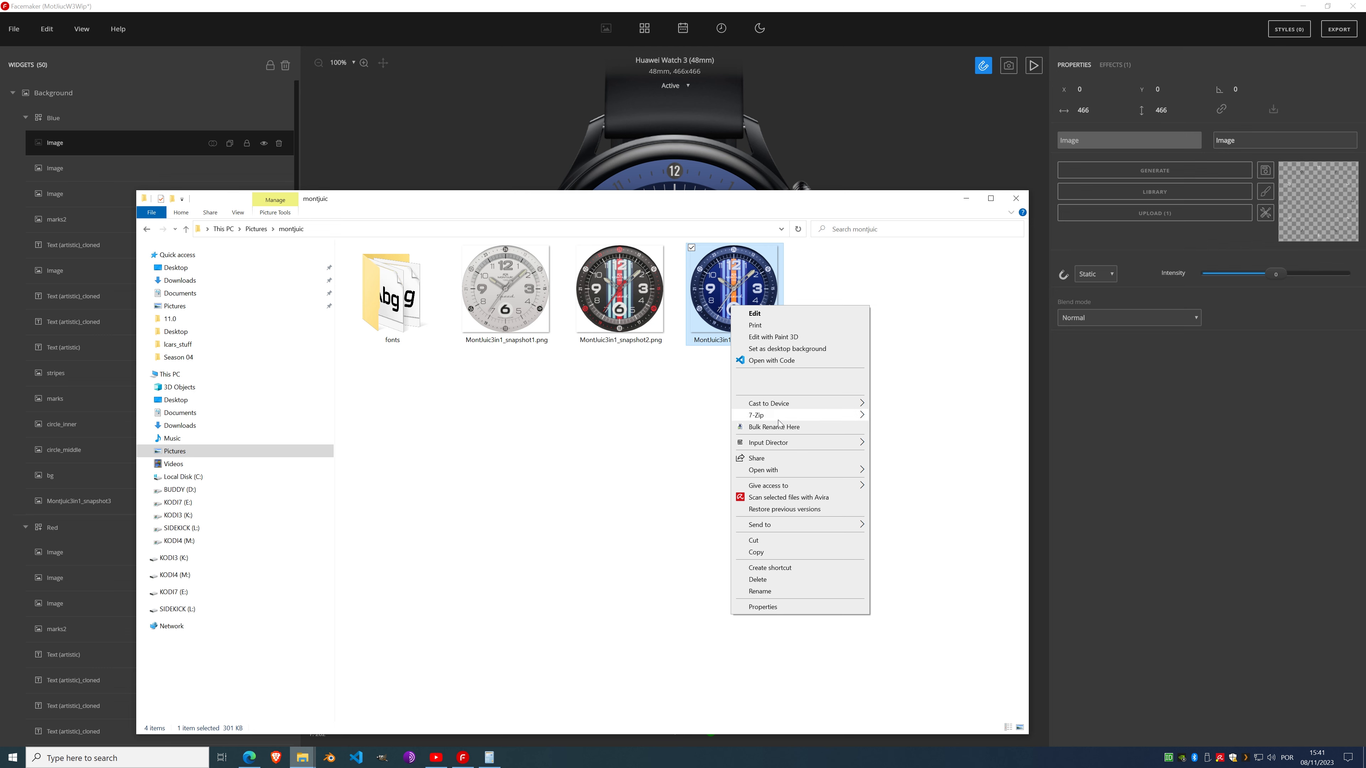
mouse_move(779, 420)
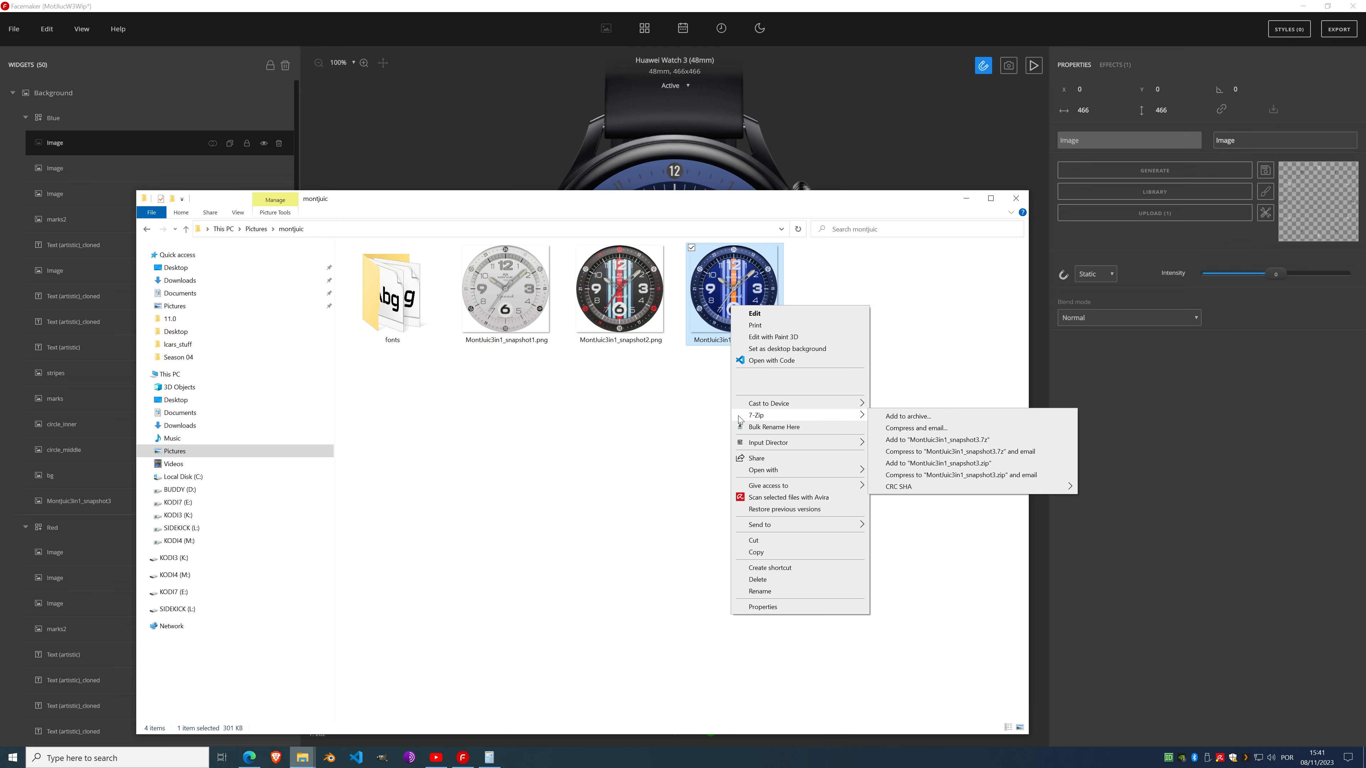
left_click(699, 421)
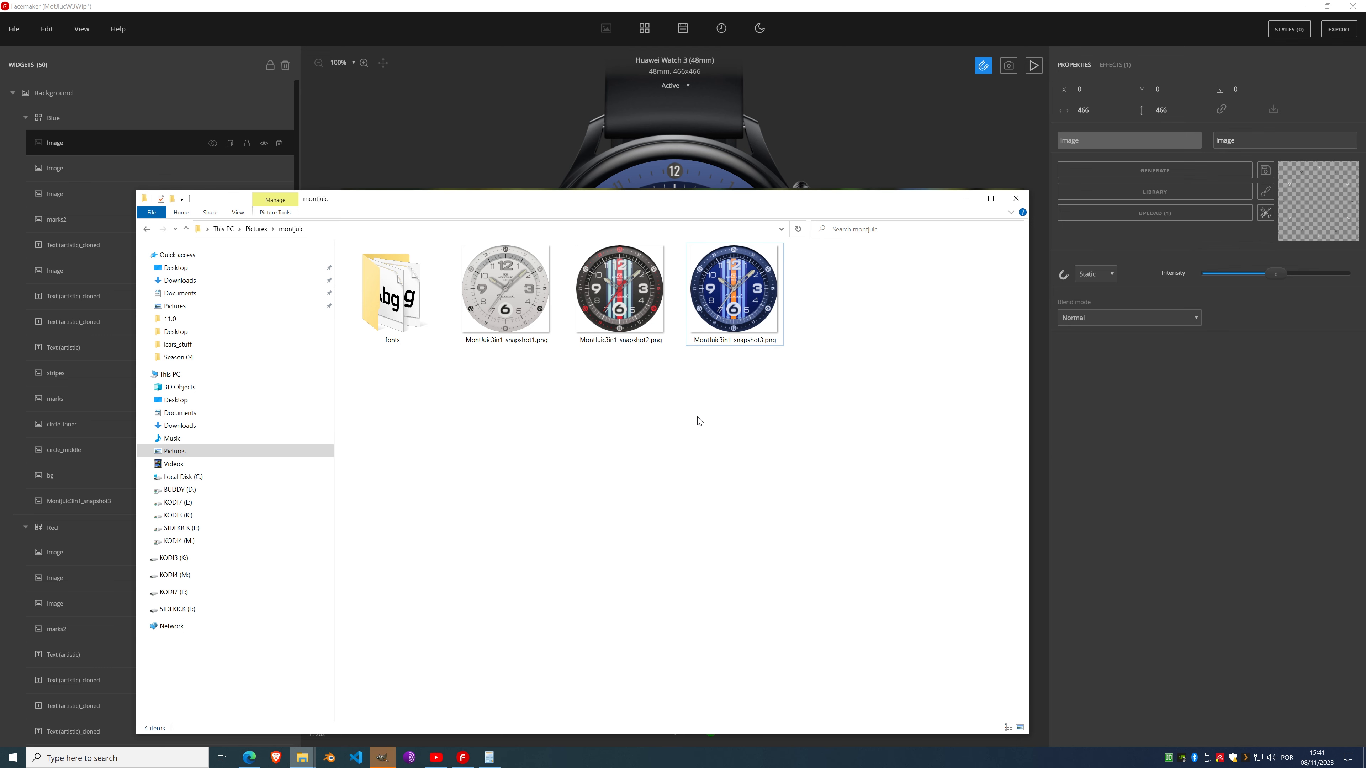
left_click(743, 297)
right_click(748, 262)
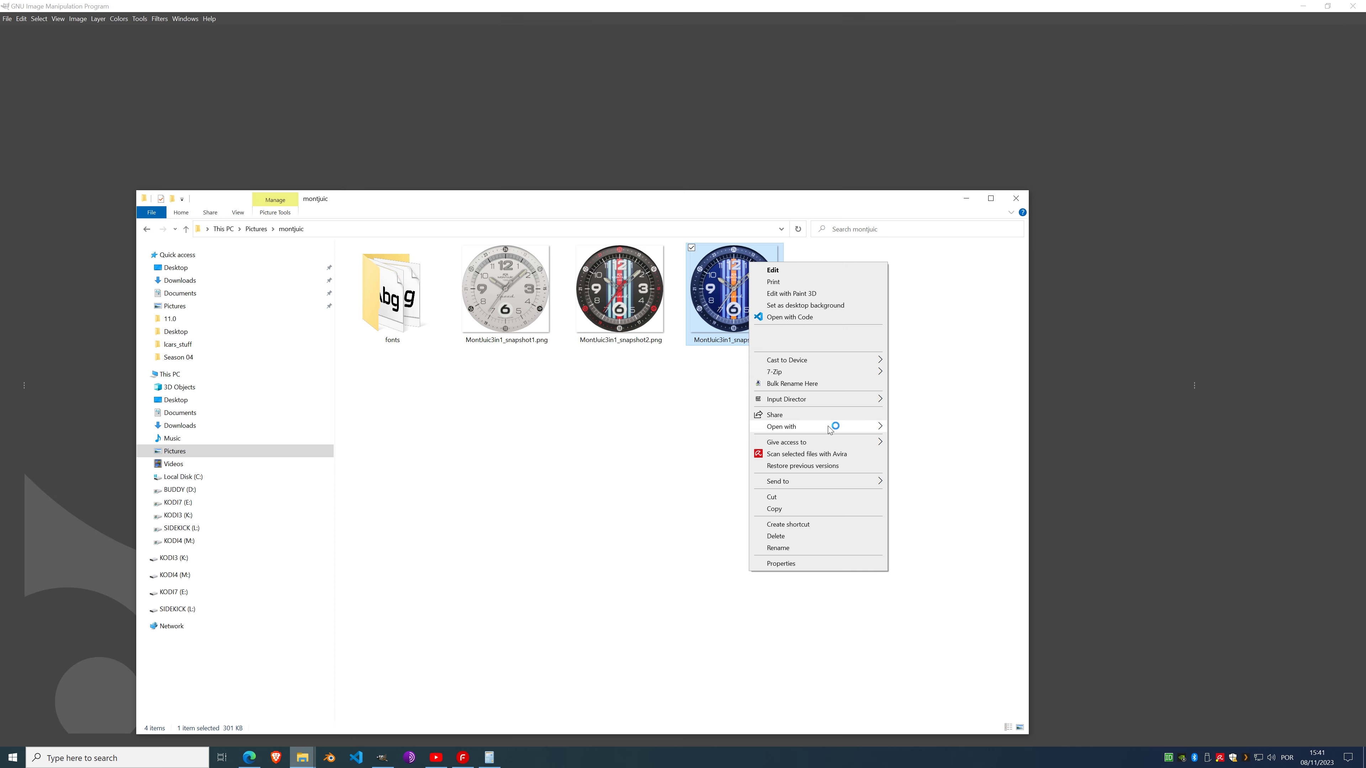
mouse_move(833, 426)
left_click(924, 429)
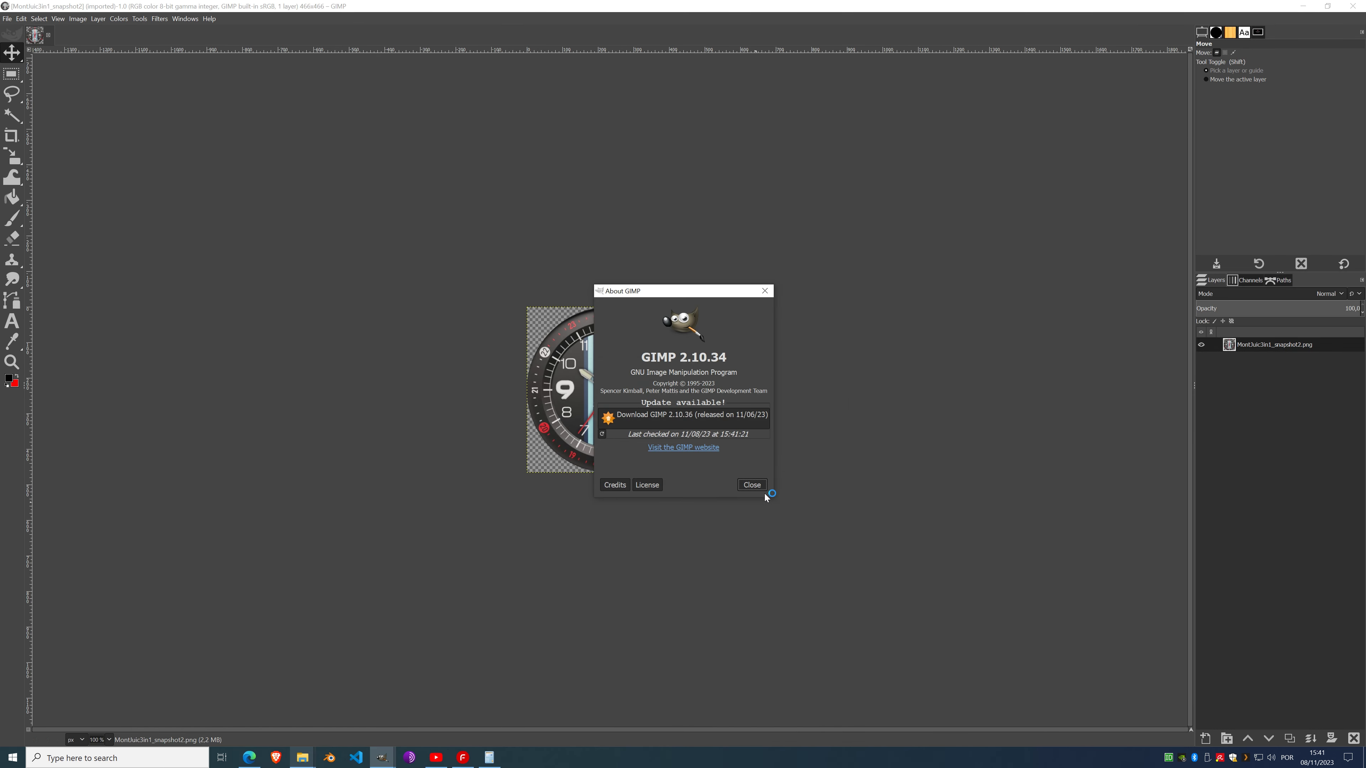
Step: Dismiss the About GIMP window and examine the blue dial in MontJuic3in1_snapshot3.png, including its 3 numeral and neighbouring minute marks up close
left_click(752, 485)
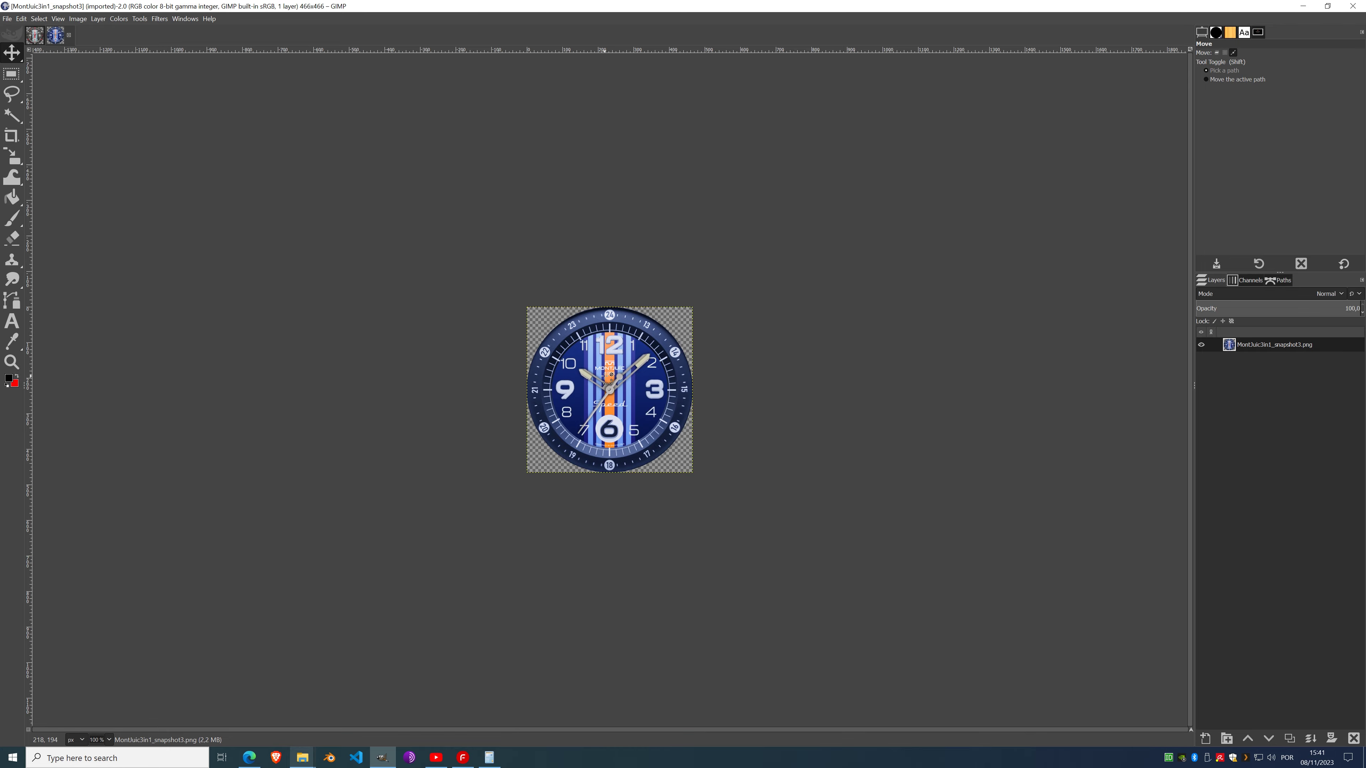
scroll(606, 379, "up", 5)
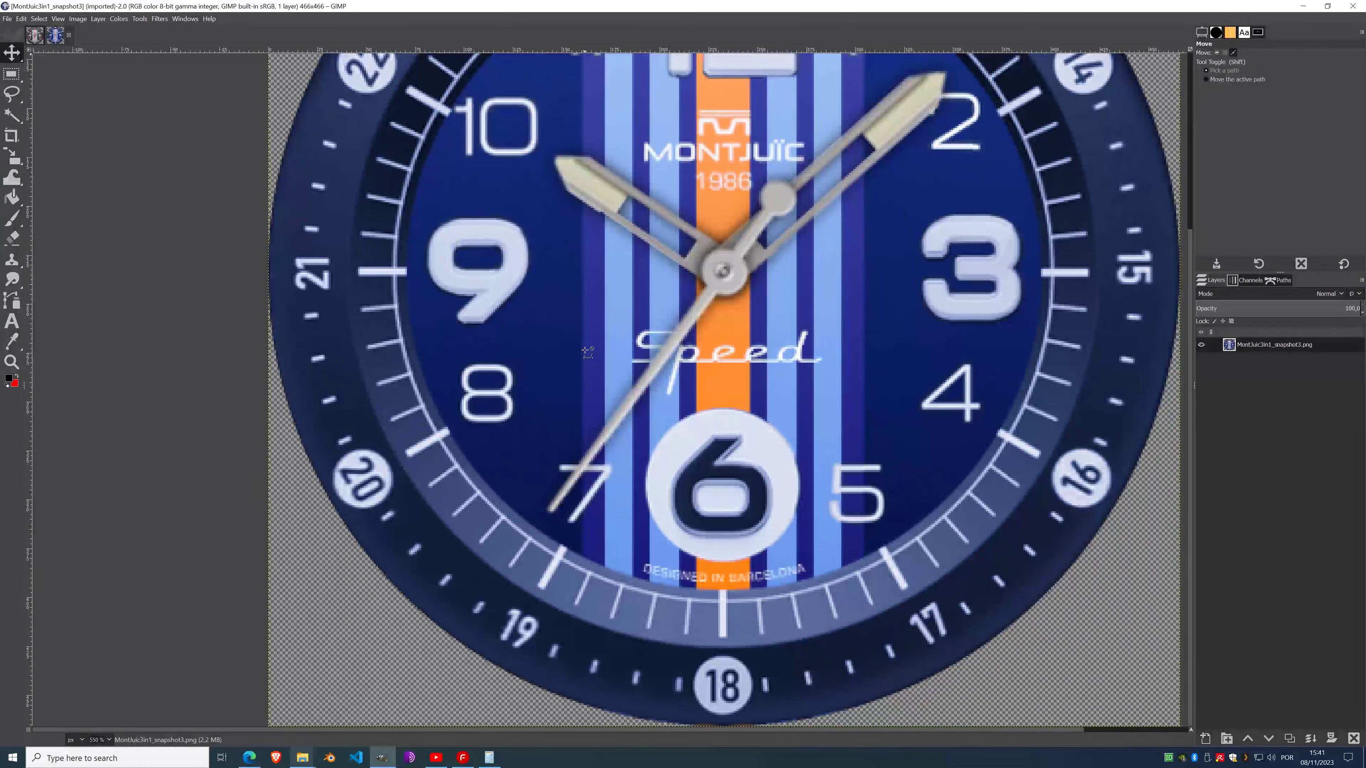
scroll(588, 352, "down", 3)
key("shift")
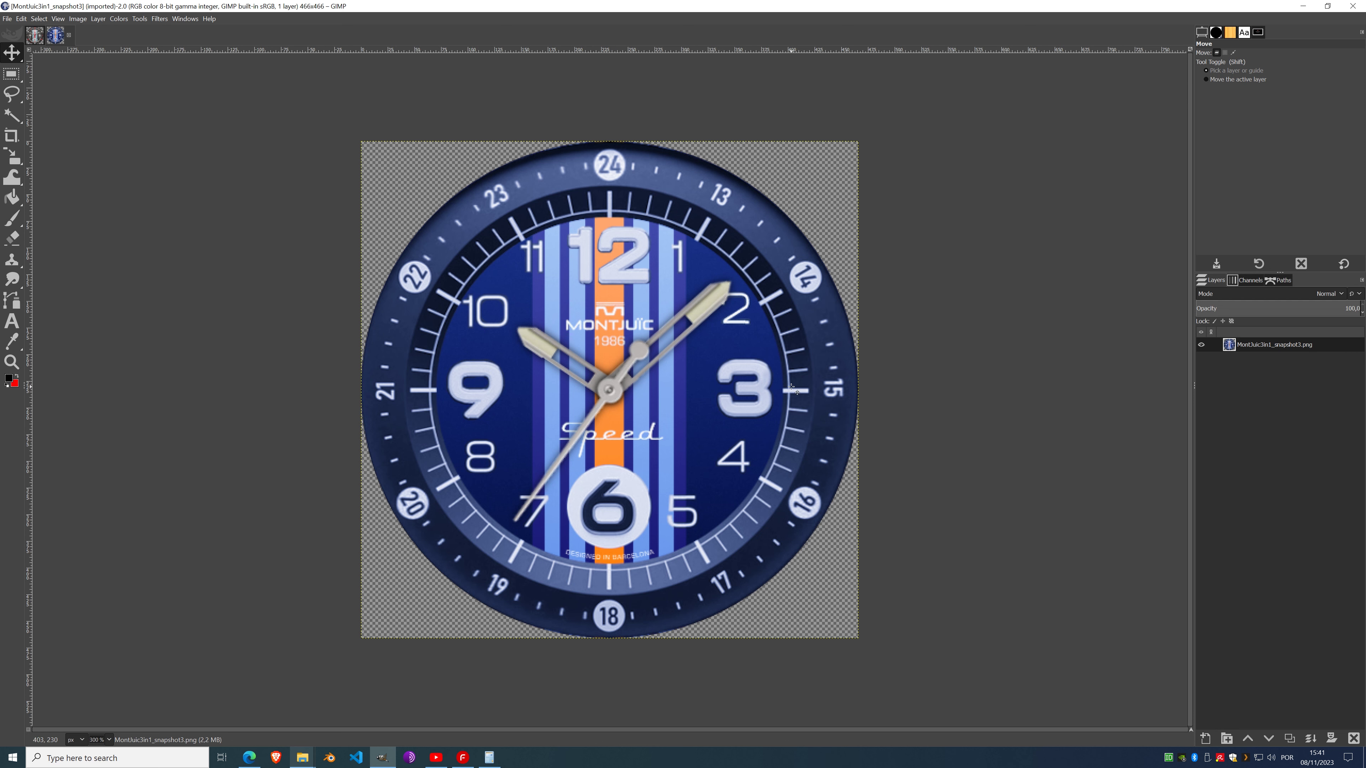
scroll(792, 387, "up", 7)
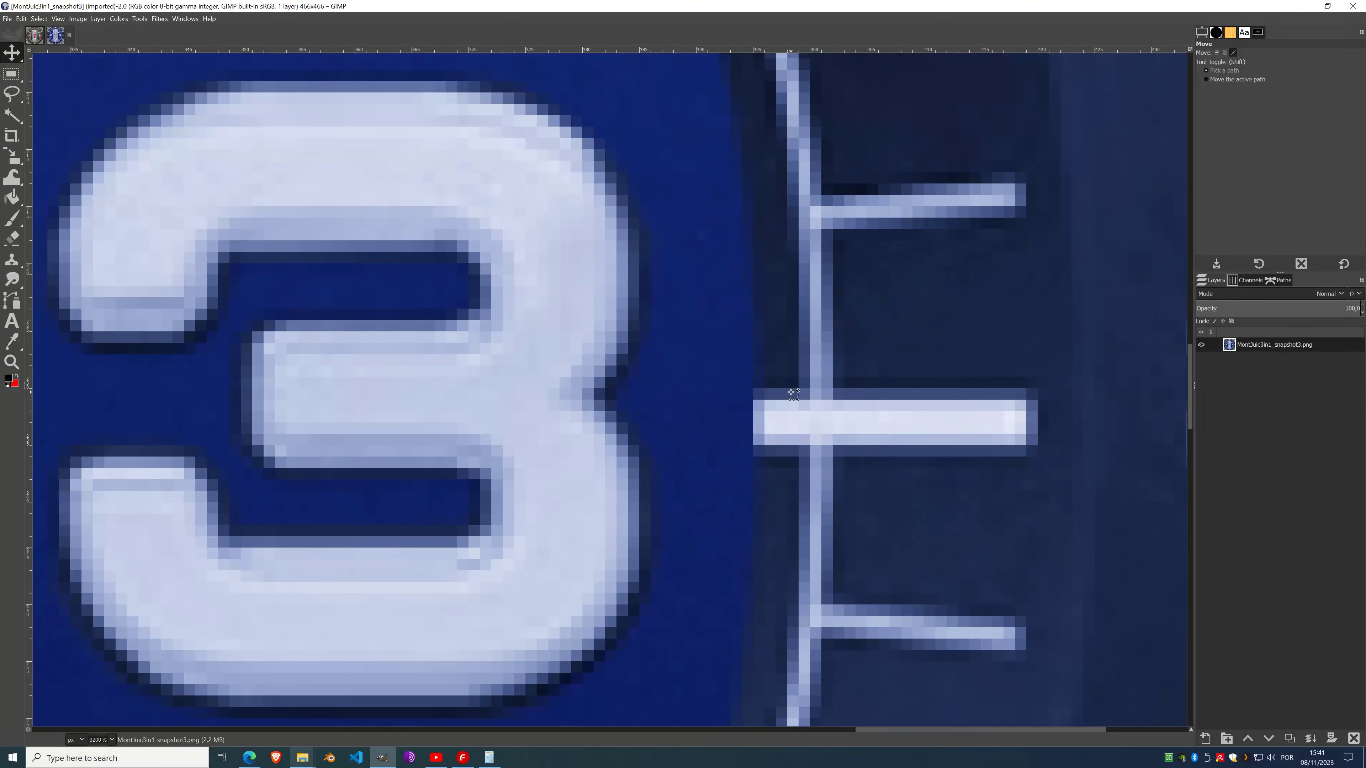
scroll(790, 390, "down", 6)
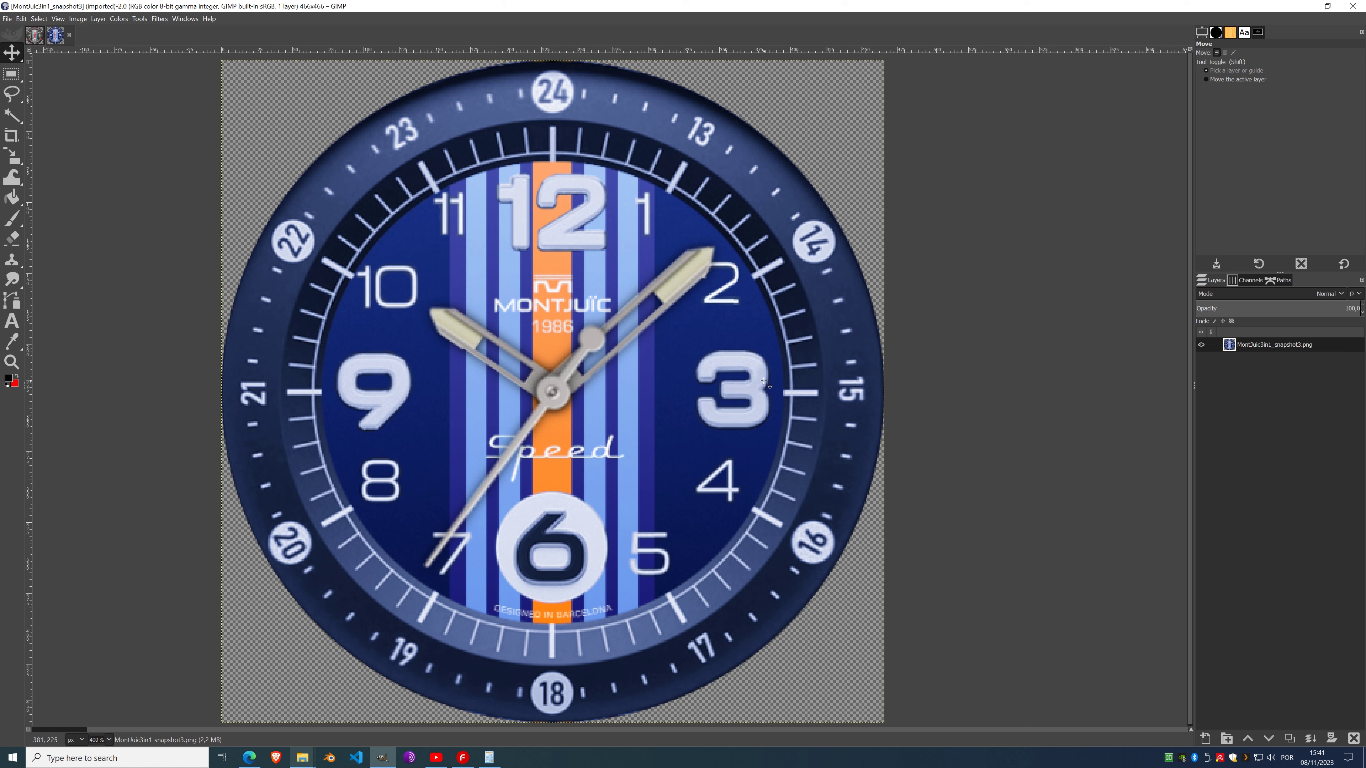
Step: Back in Facemaker, merge the White group's Speed image down onto its Montjuïc image with Add, and rename the merged layer logo
key("alt+Tab")
scroll(124, 484, "down", 3)
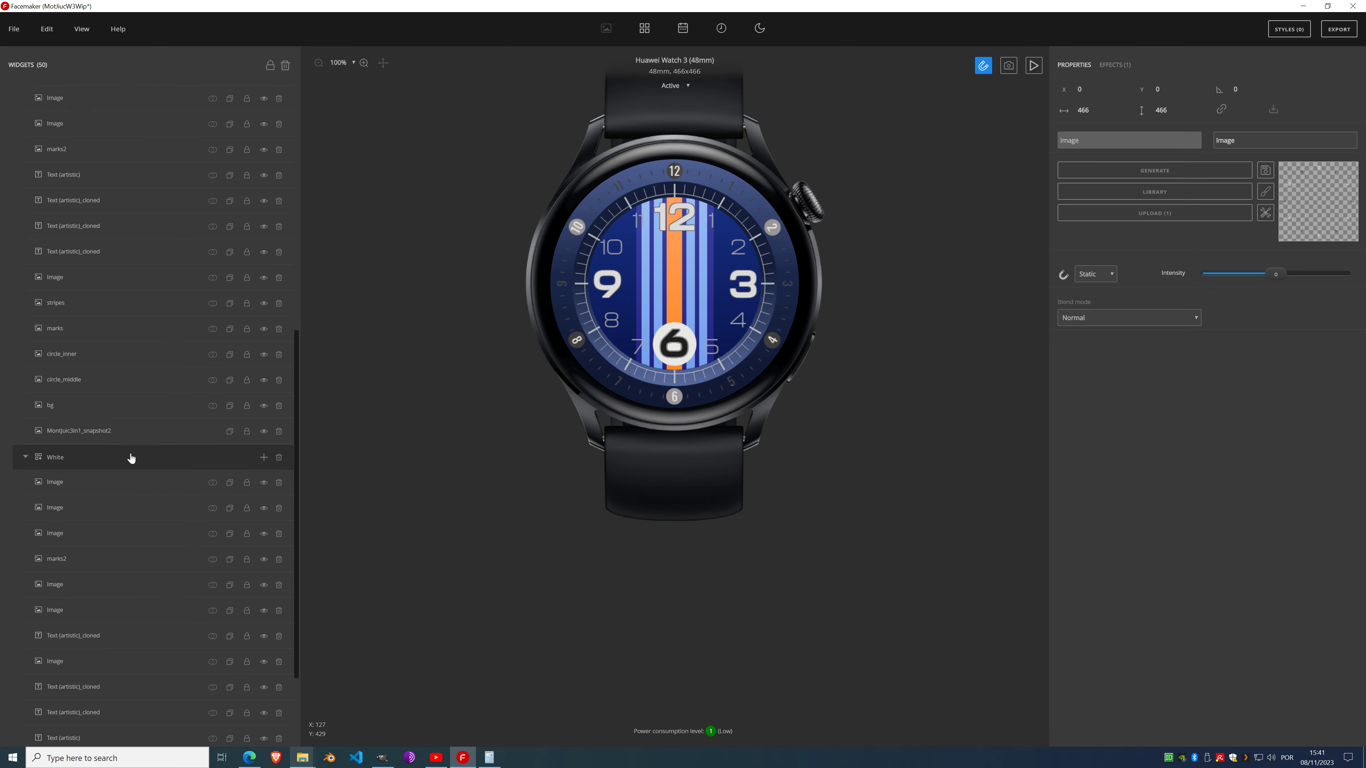
left_click(81, 482)
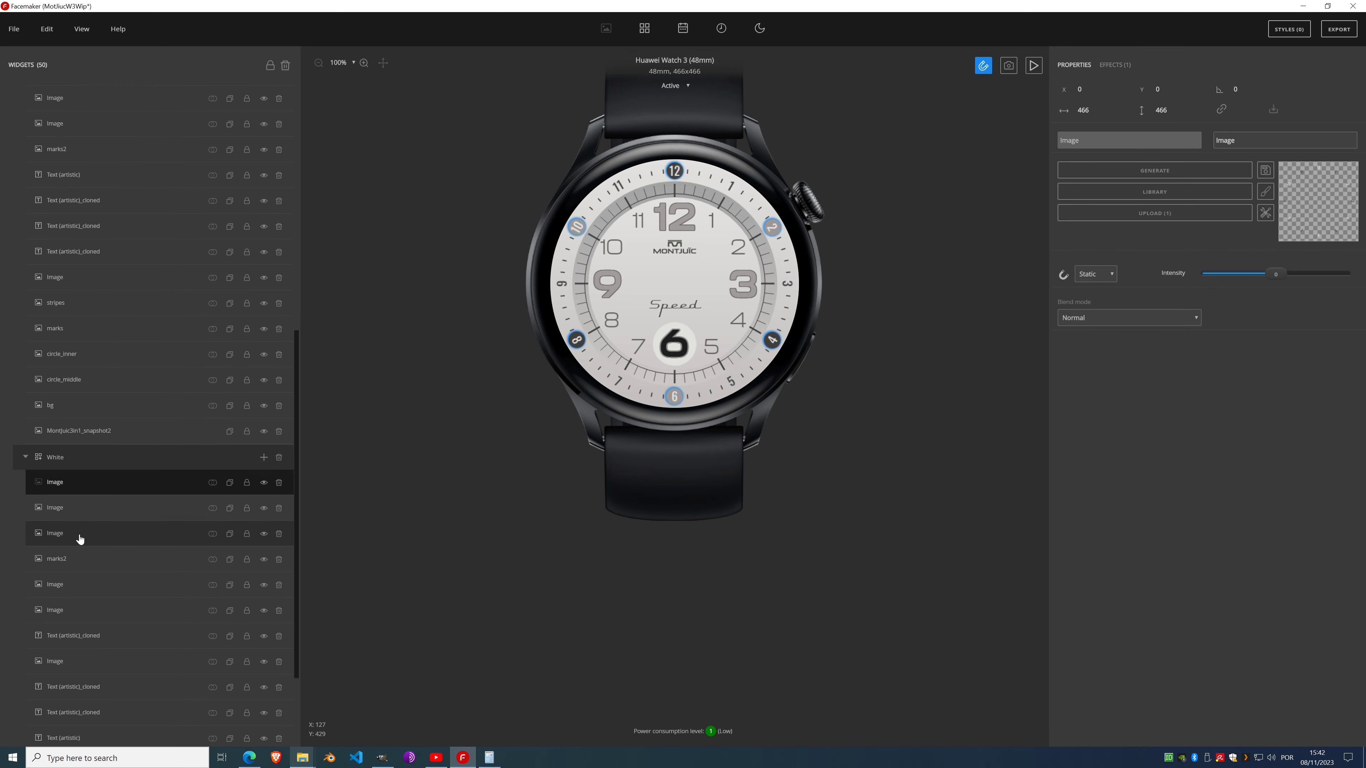
left_click(78, 609)
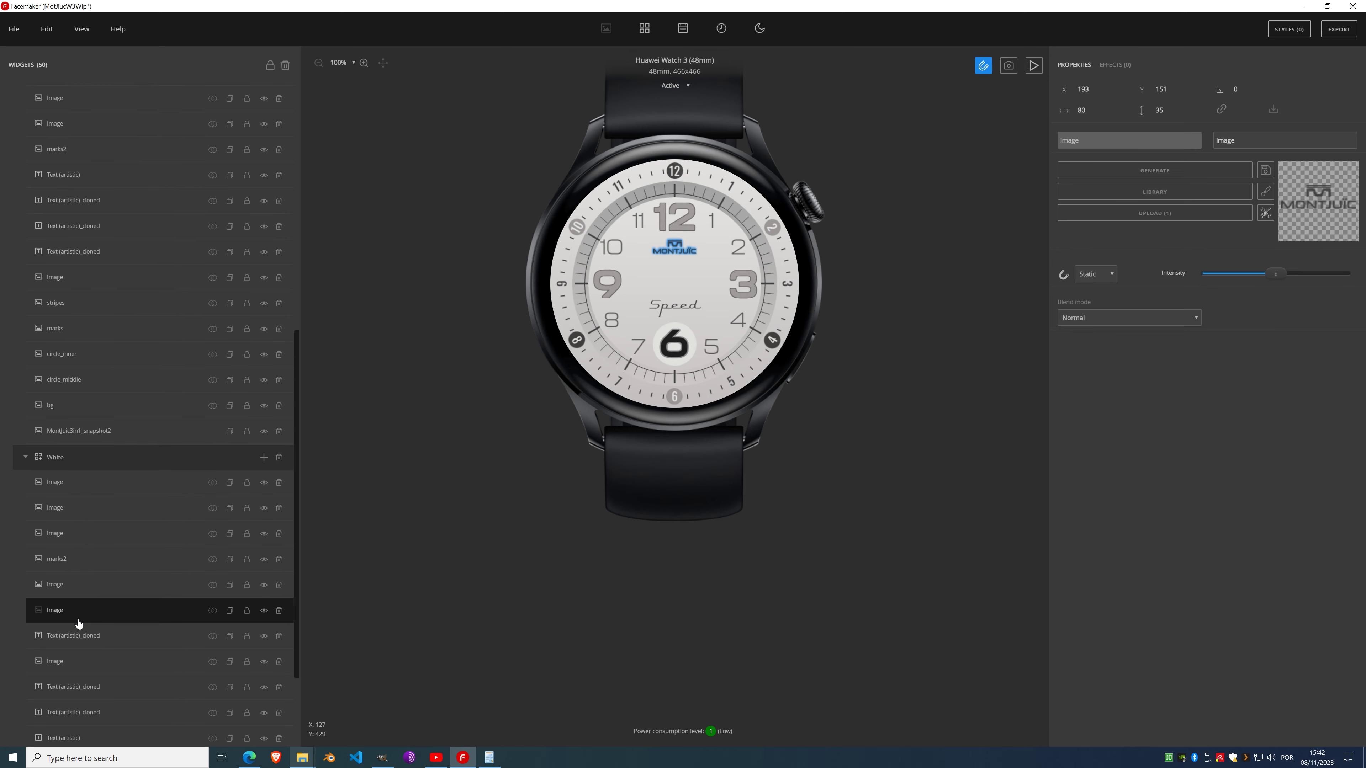
left_click(82, 586)
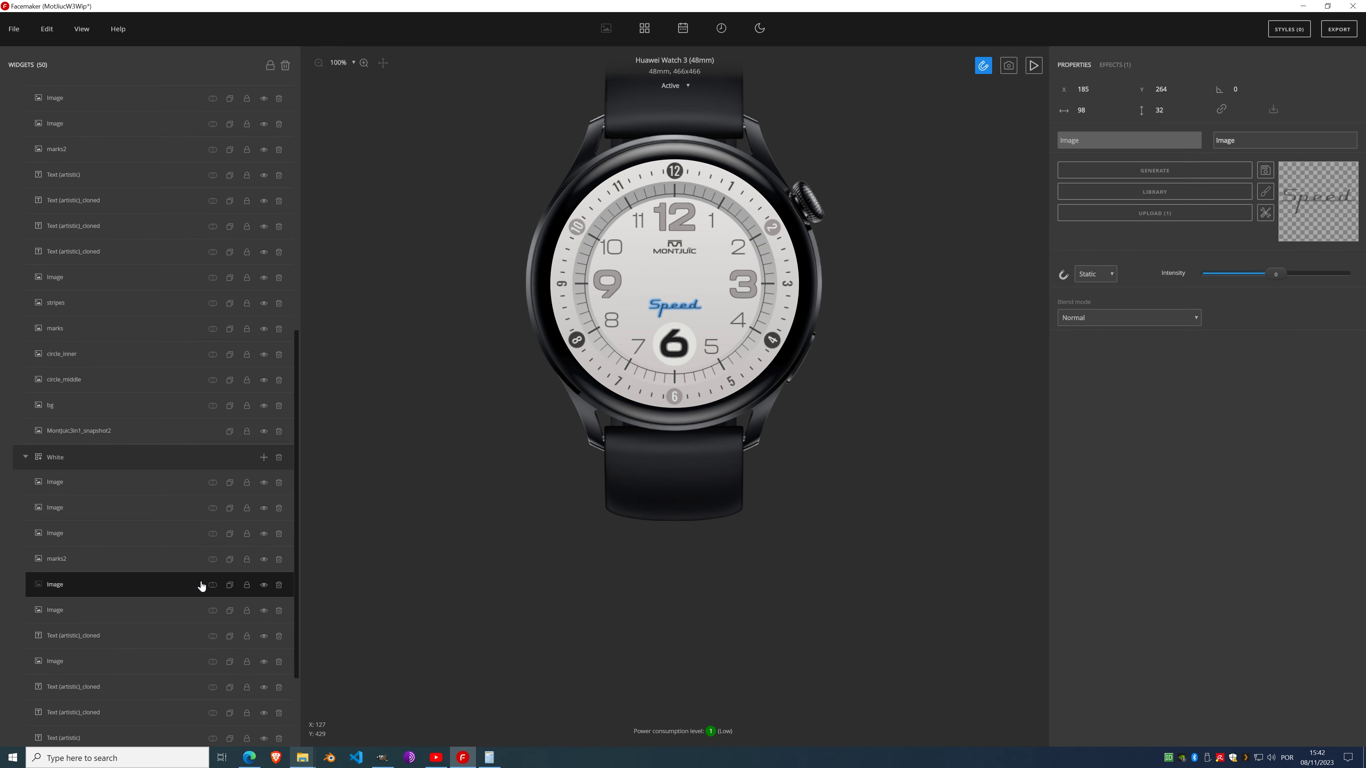
left_click(214, 586)
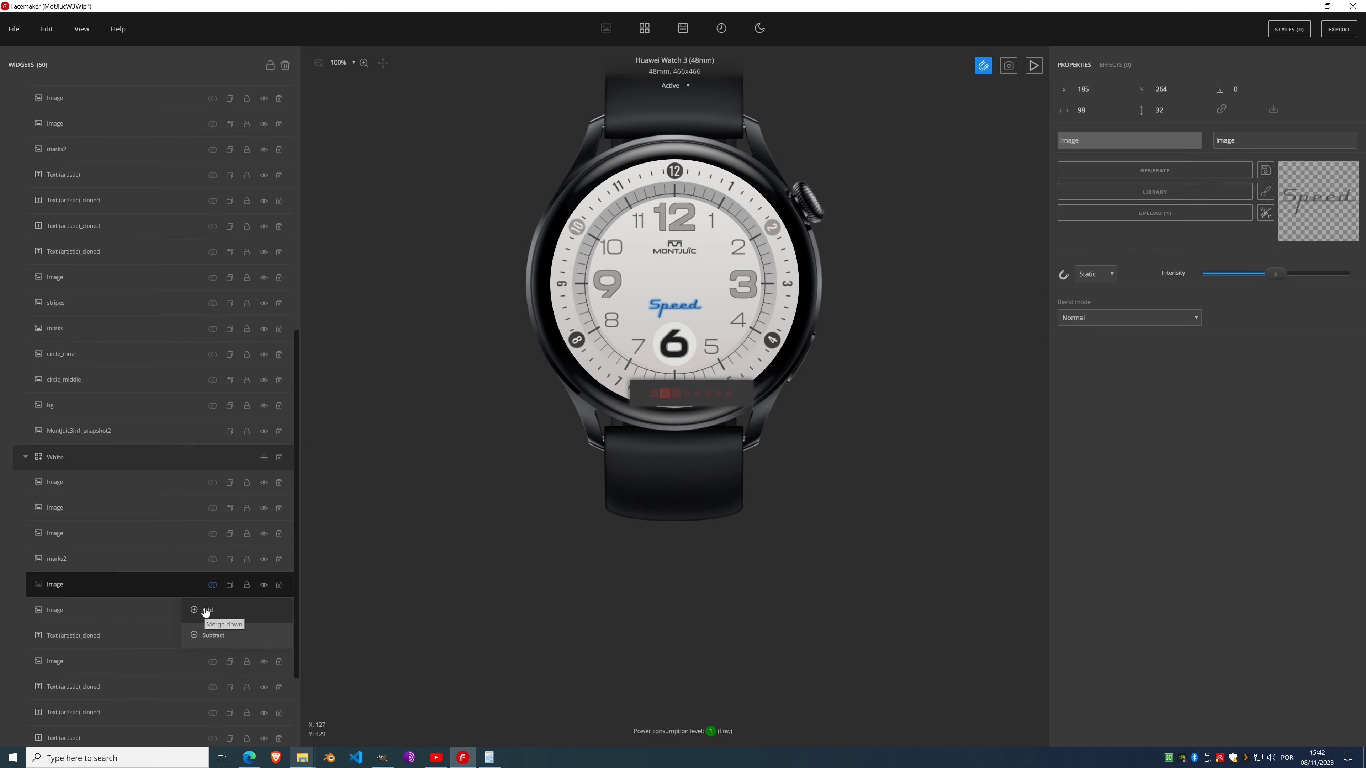
double_click(55, 585)
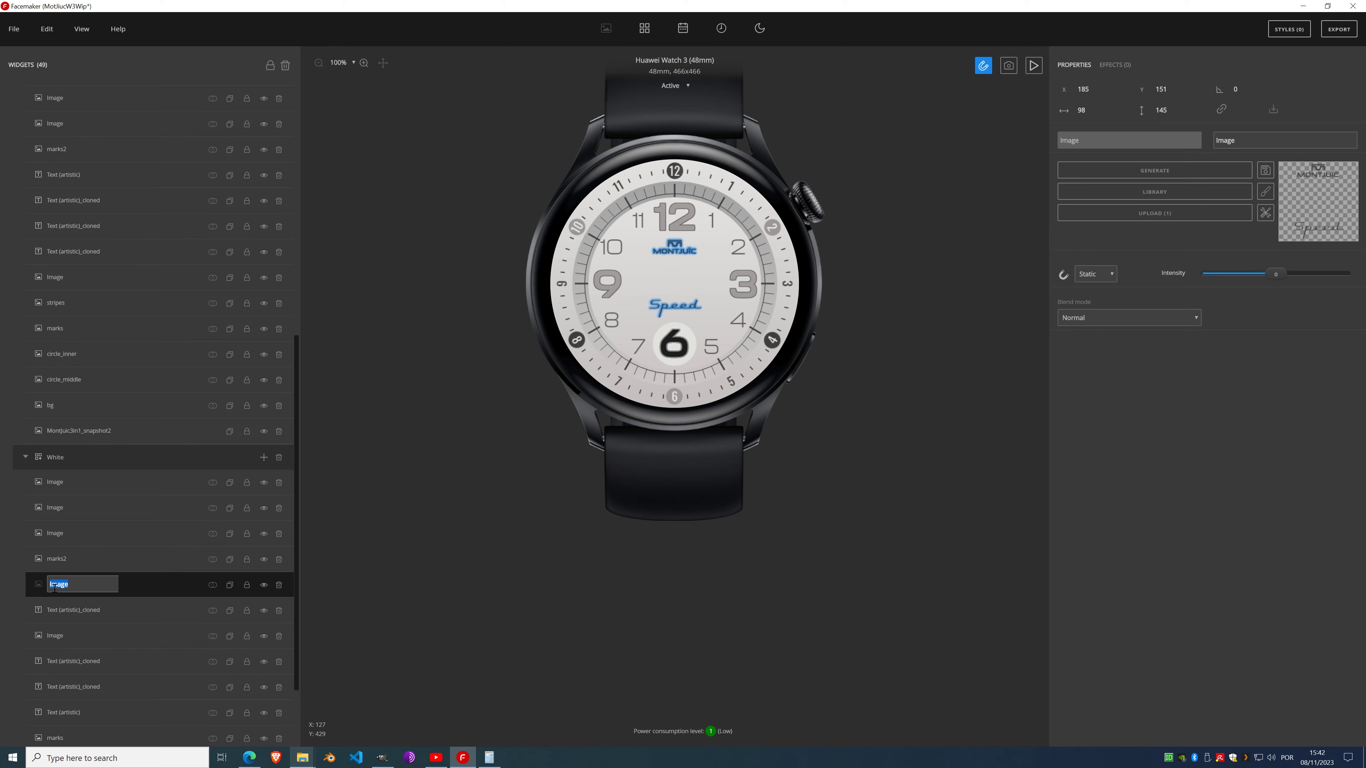
key("BackSpace")
key("Return")
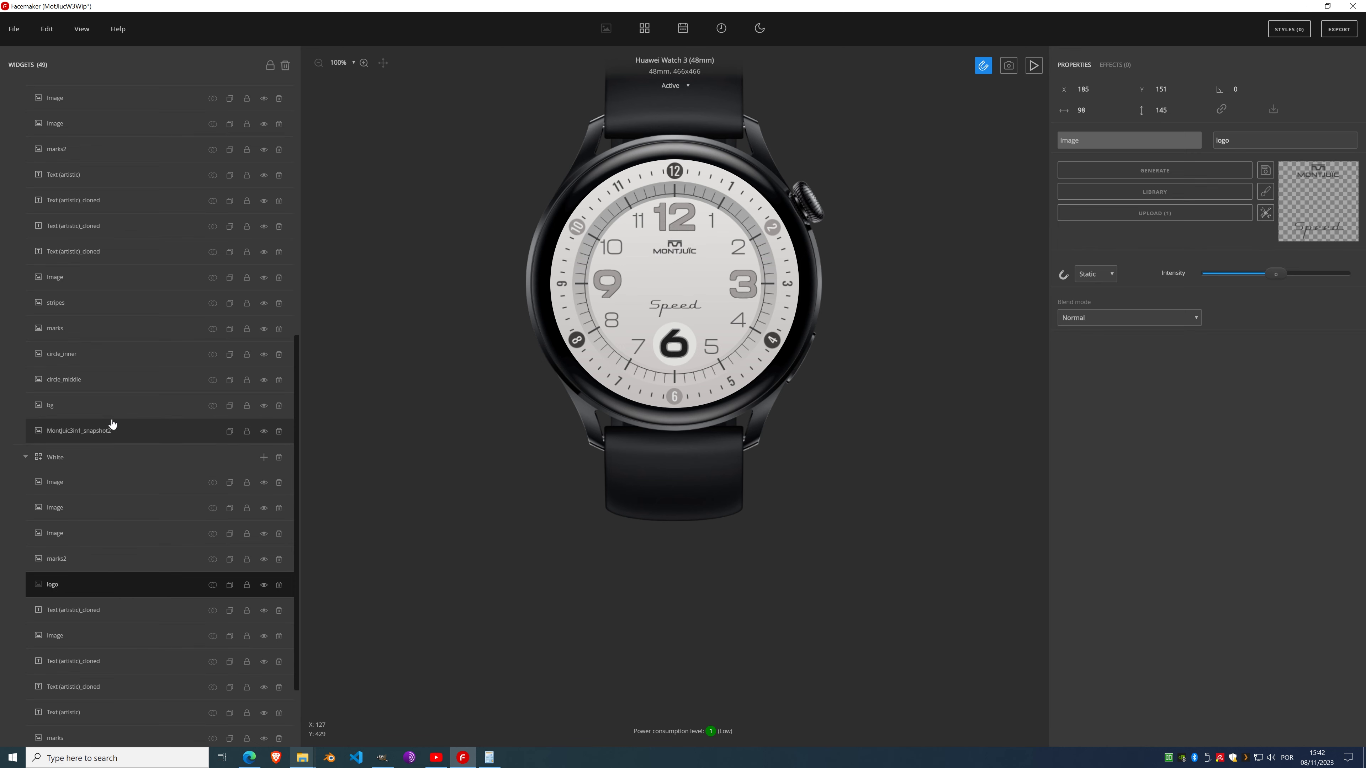
Step: Copy the White group's logo layer into the Red group
left_click(68, 583)
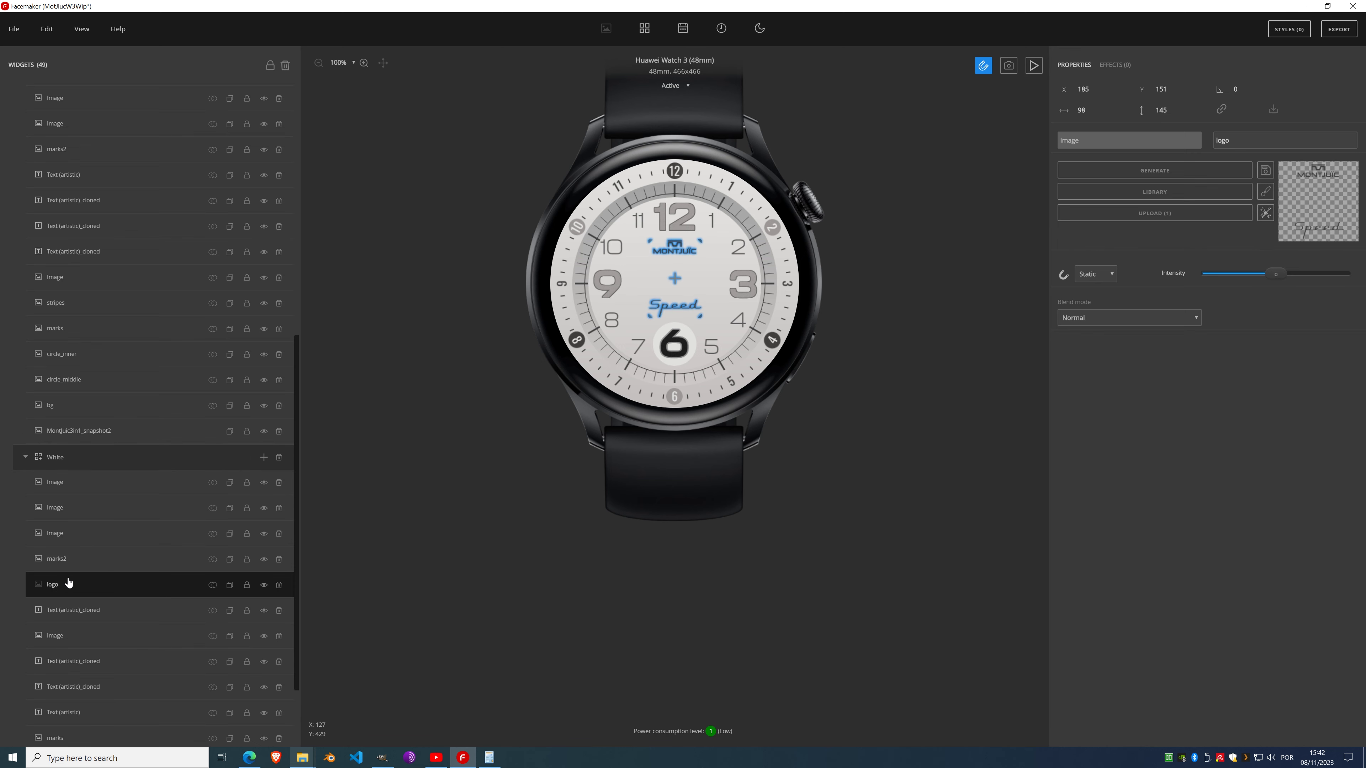
scroll(80, 462, "up", 5)
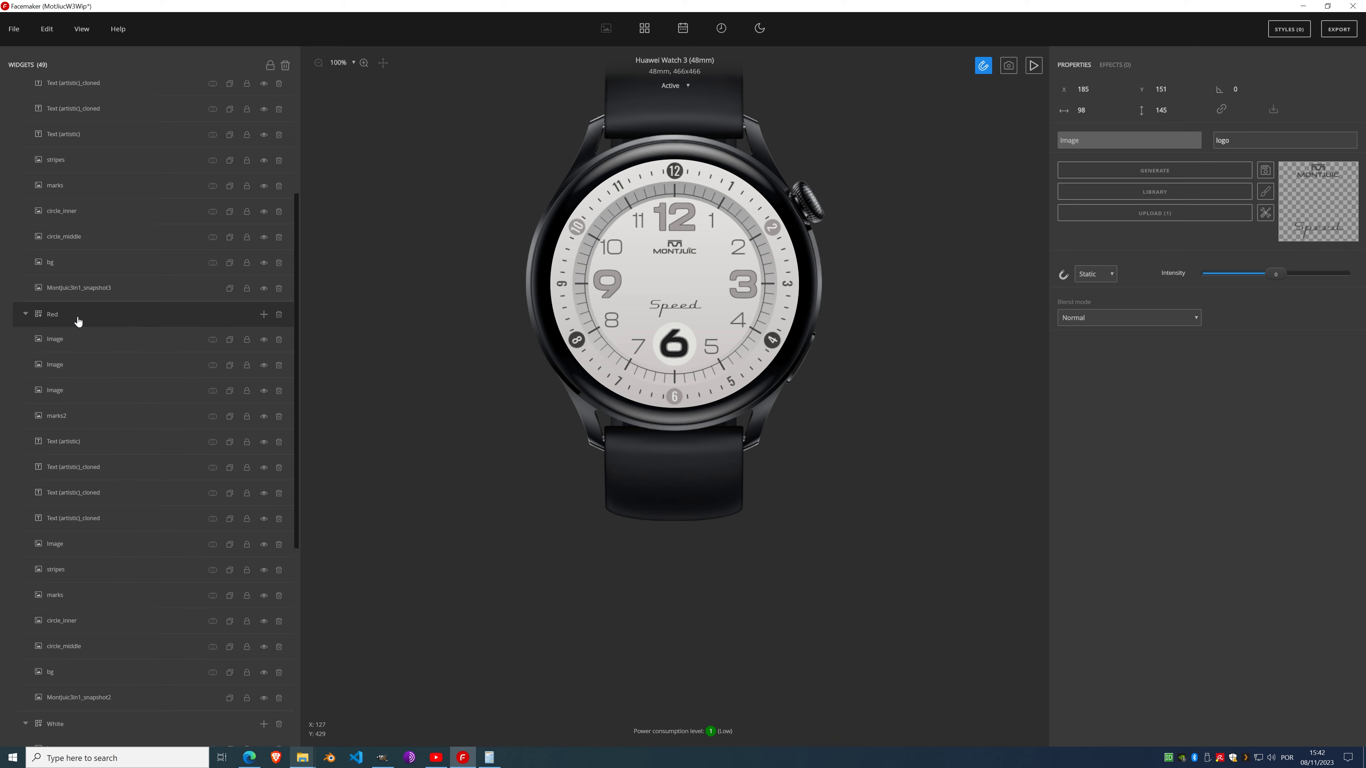
left_click(78, 322)
key("ctrl+v")
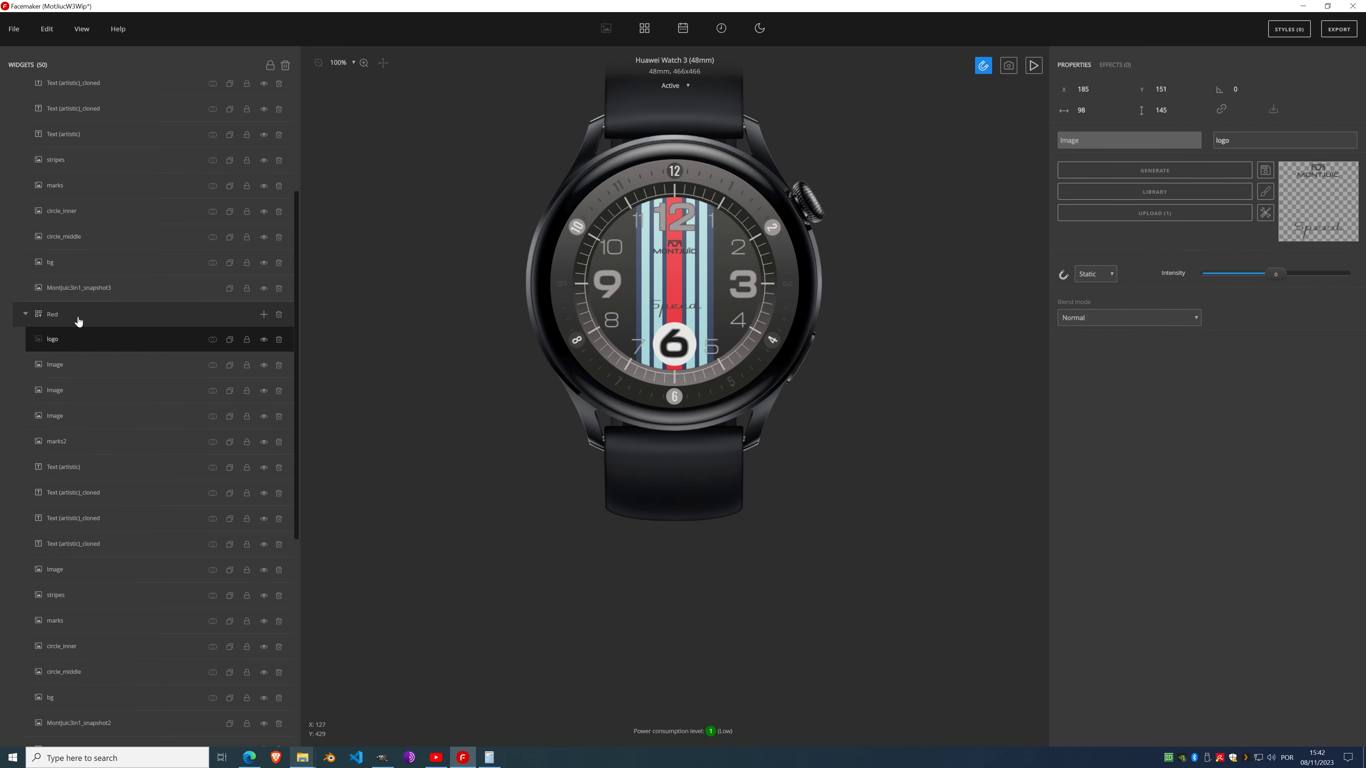
Step: Add the Invert effect to the Red group's logo layer
scroll(116, 375, "up", 3)
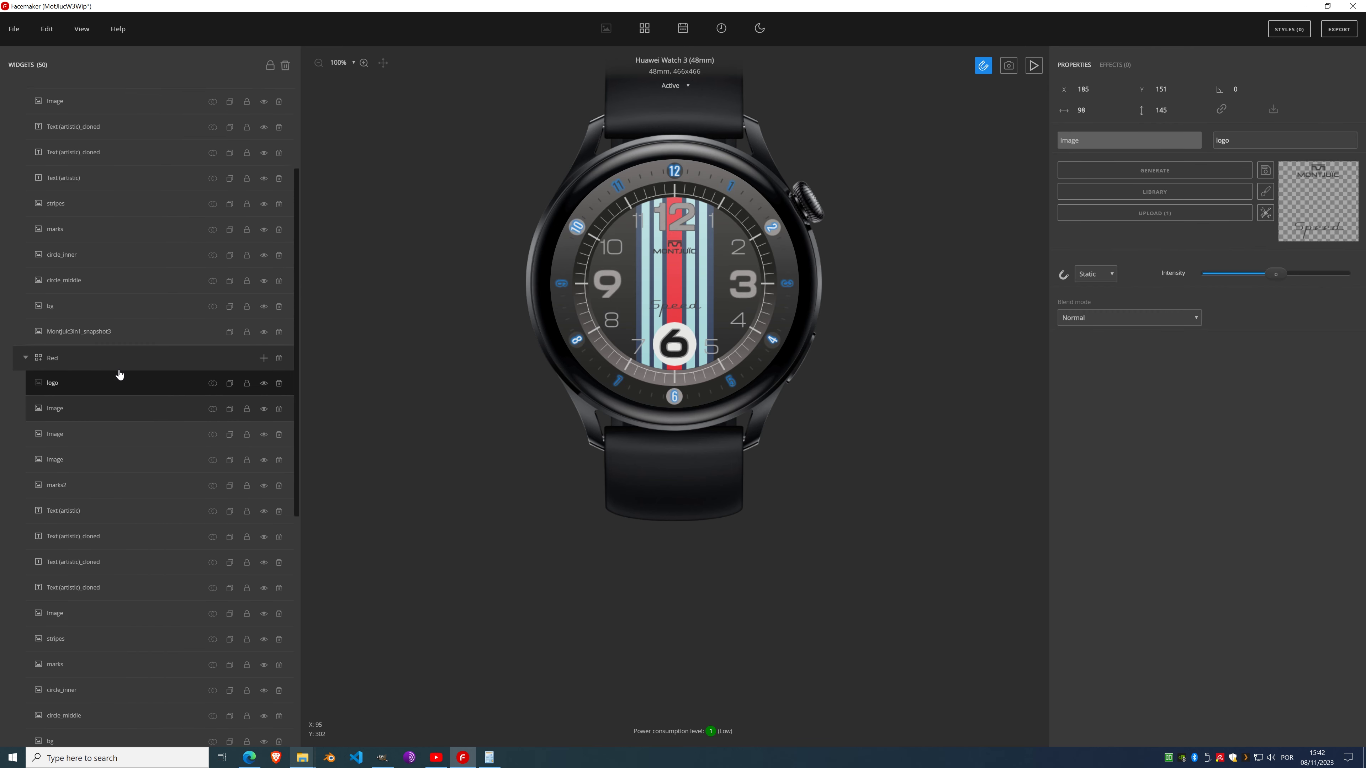
left_click(1120, 69)
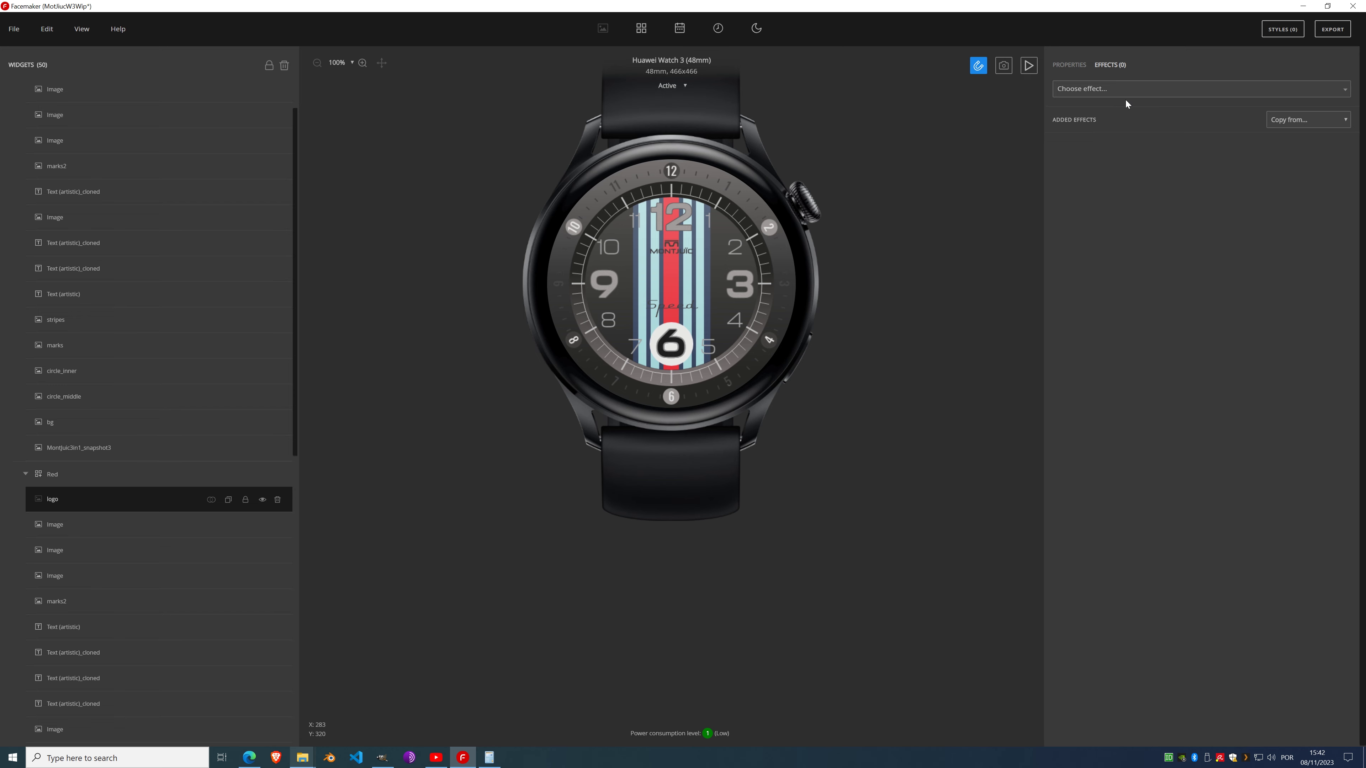
left_click(1124, 92)
scroll(1098, 225, "down", 2)
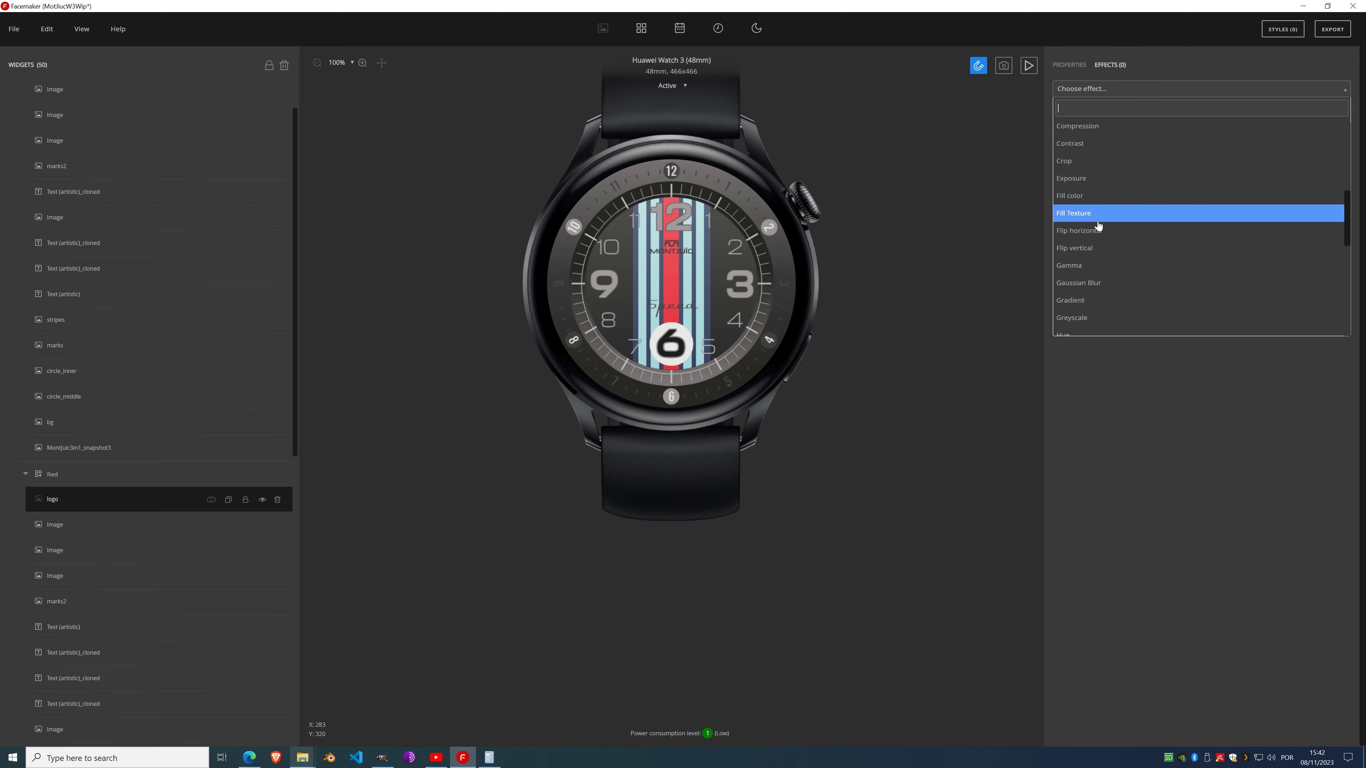
scroll(1097, 239, "down", 2)
left_click(1092, 264)
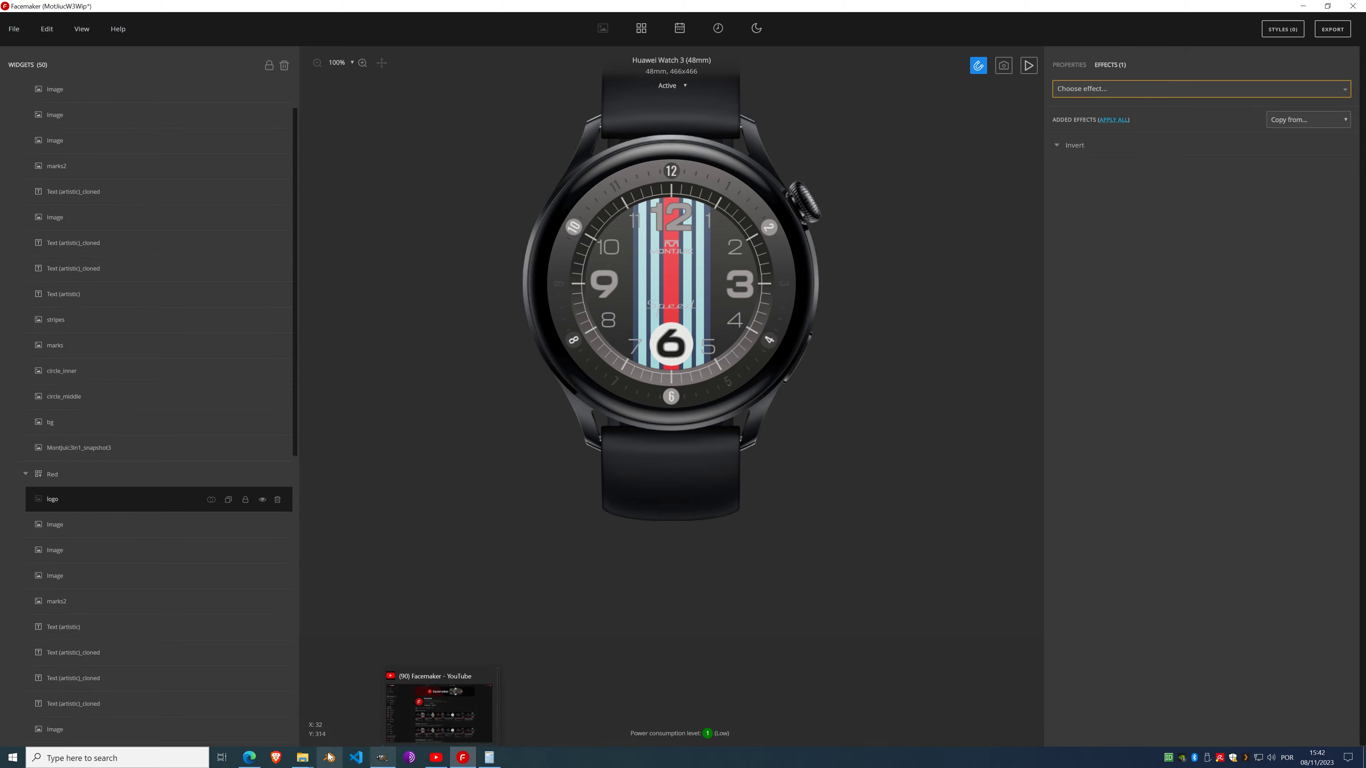
Step: Check the lettering on the red reference snapshot in GIMP, and brighten the Red group's logo in Facemaker with a Brightness effect of 64
left_click(381, 758)
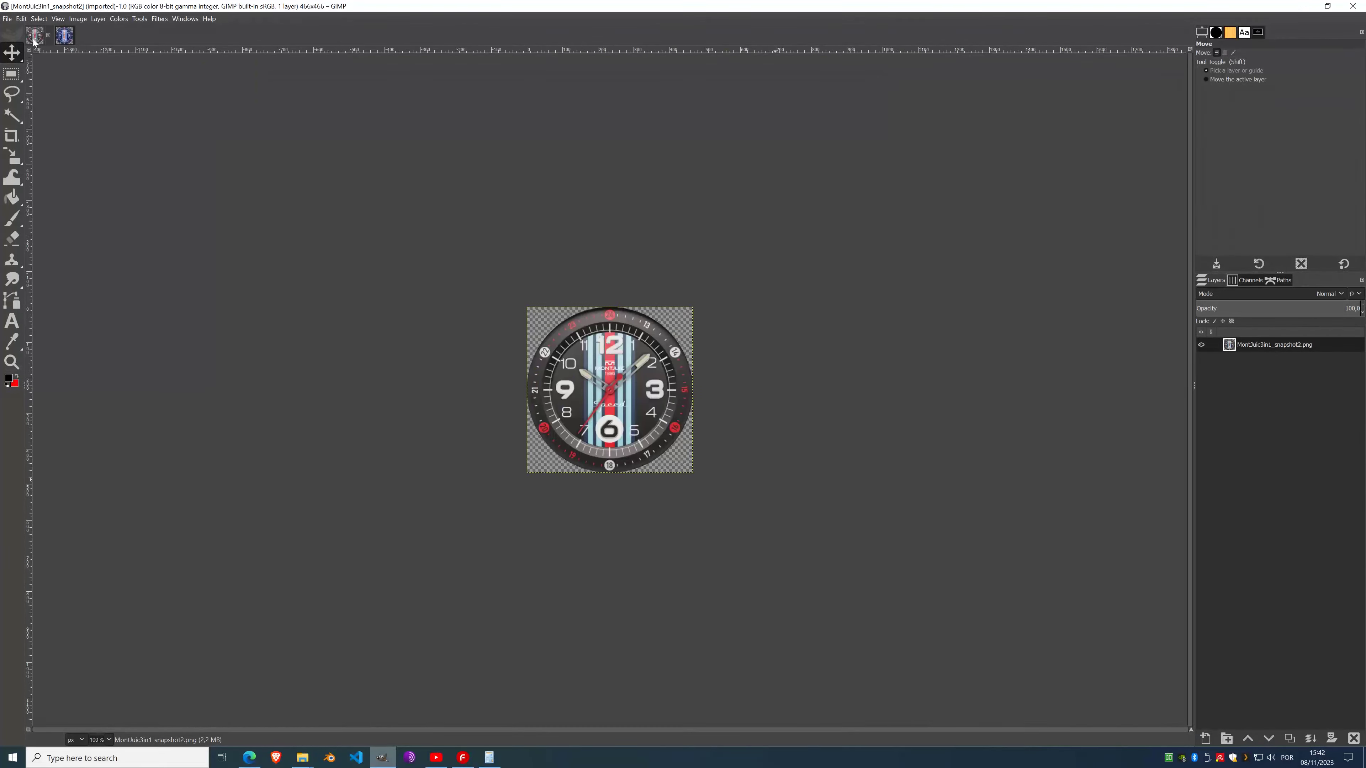
left_click(35, 35)
scroll(616, 393, "up", 6)
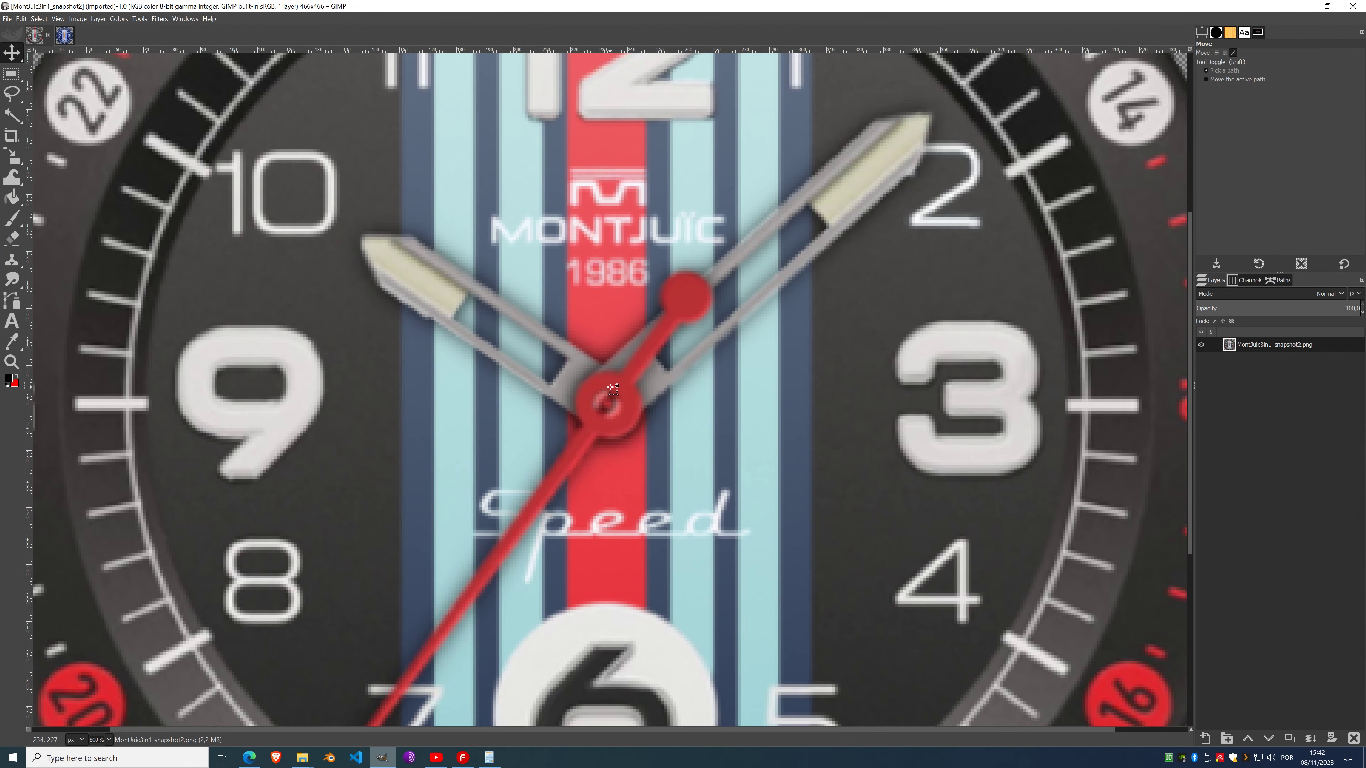
scroll(616, 393, "down", 7)
left_click(1303, 6)
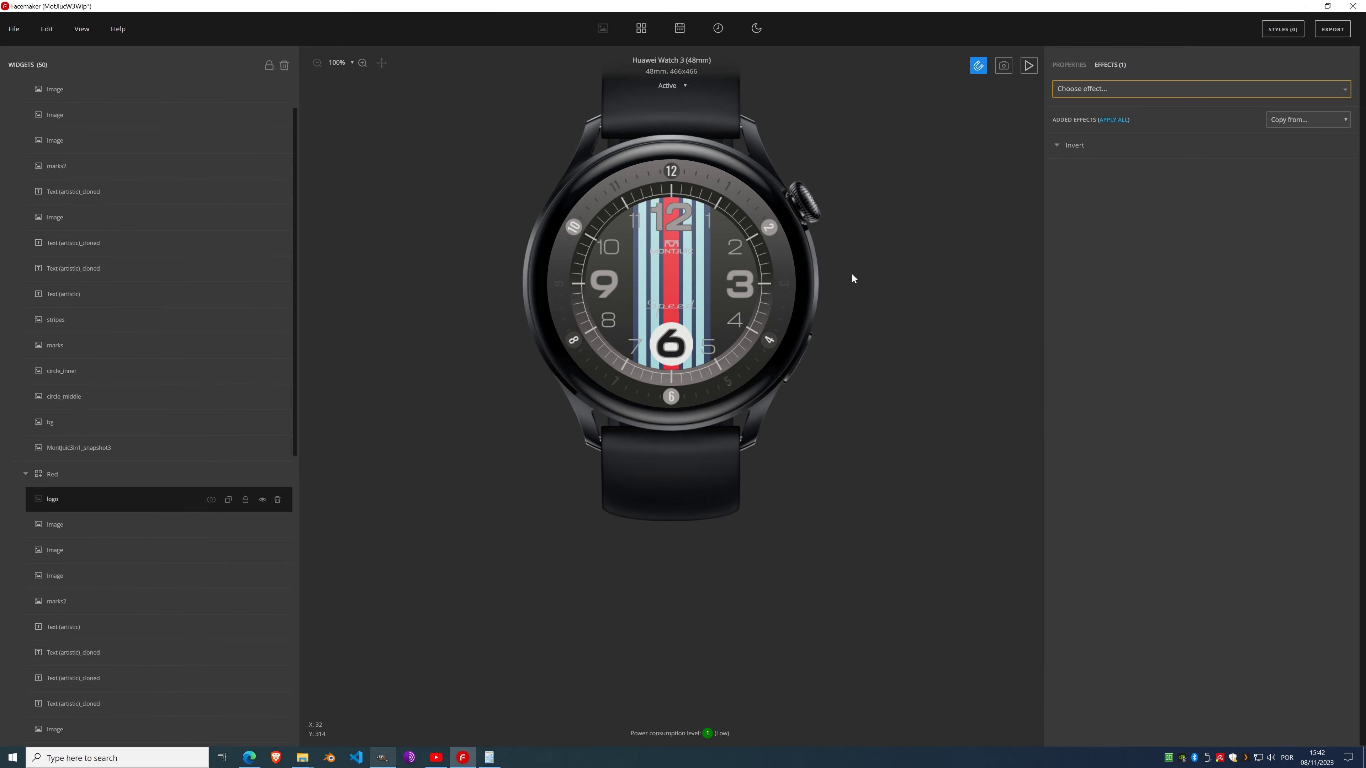
scroll(669, 256, "up", 2)
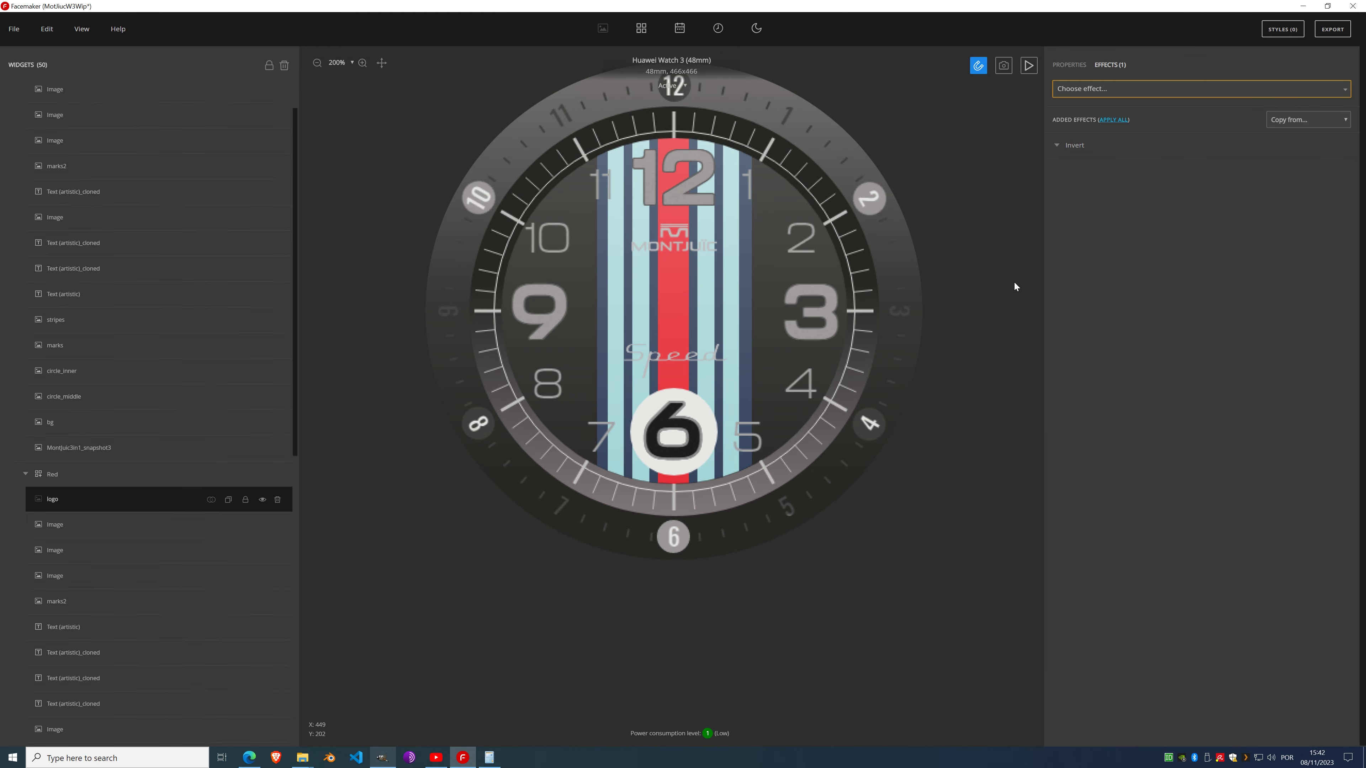
left_click(1109, 93)
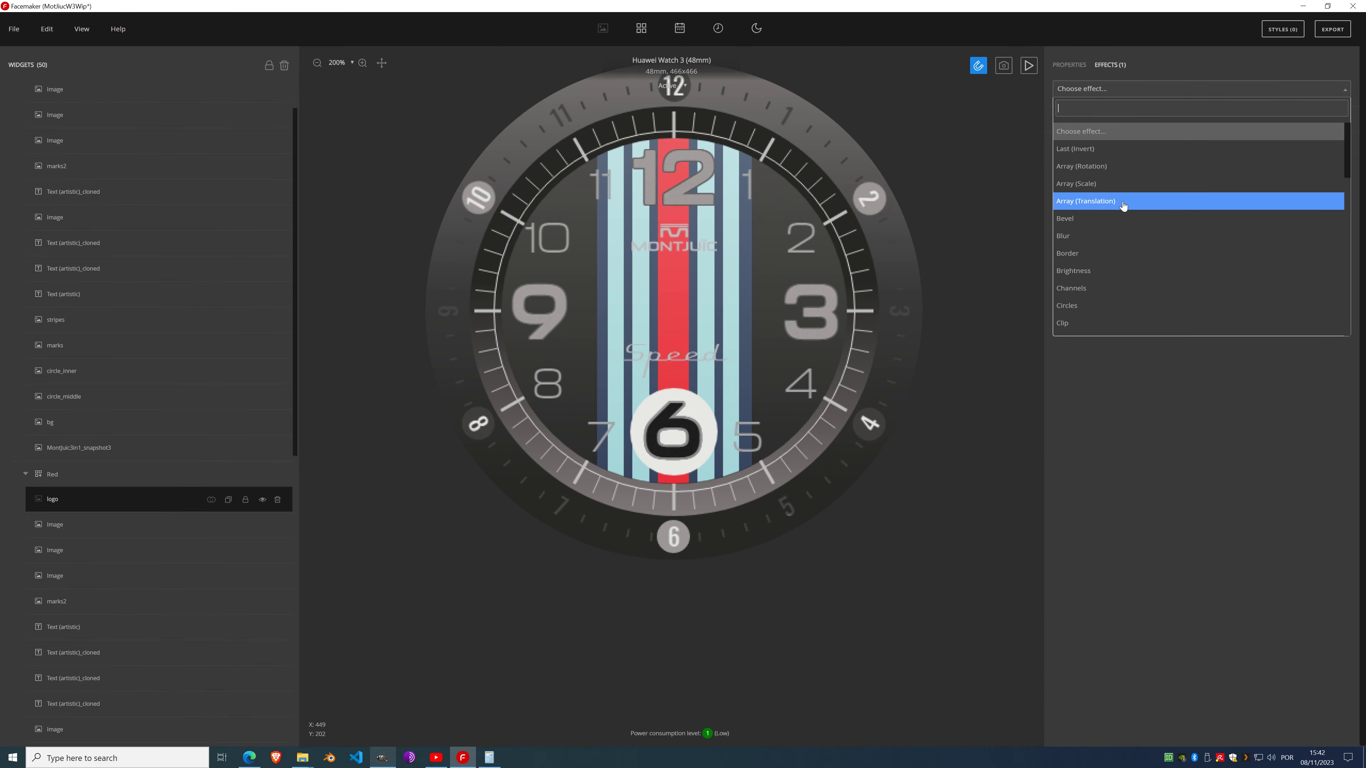
scroll(1091, 294, "down", 1)
left_click(1102, 220)
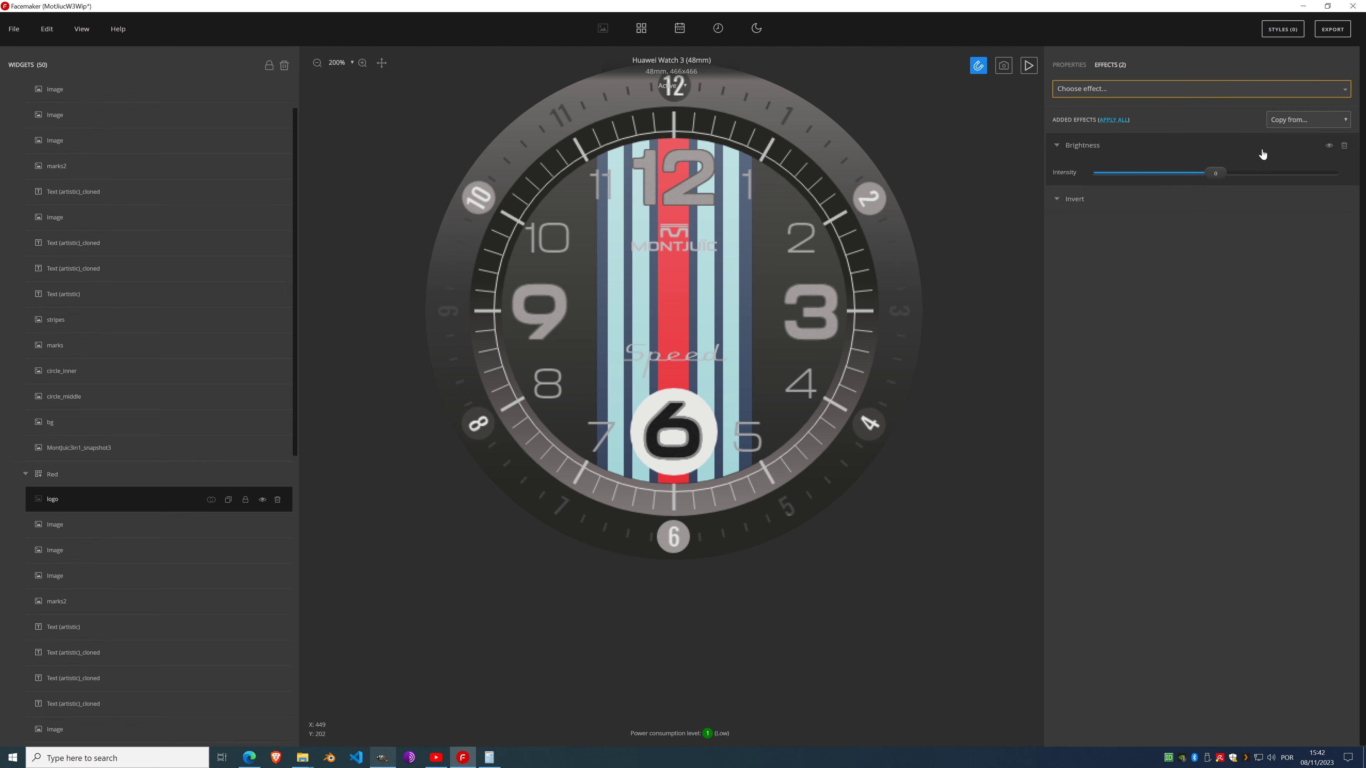
left_click_drag(1234, 173, 1238, 171)
left_click_drag(1255, 175, 1291, 172)
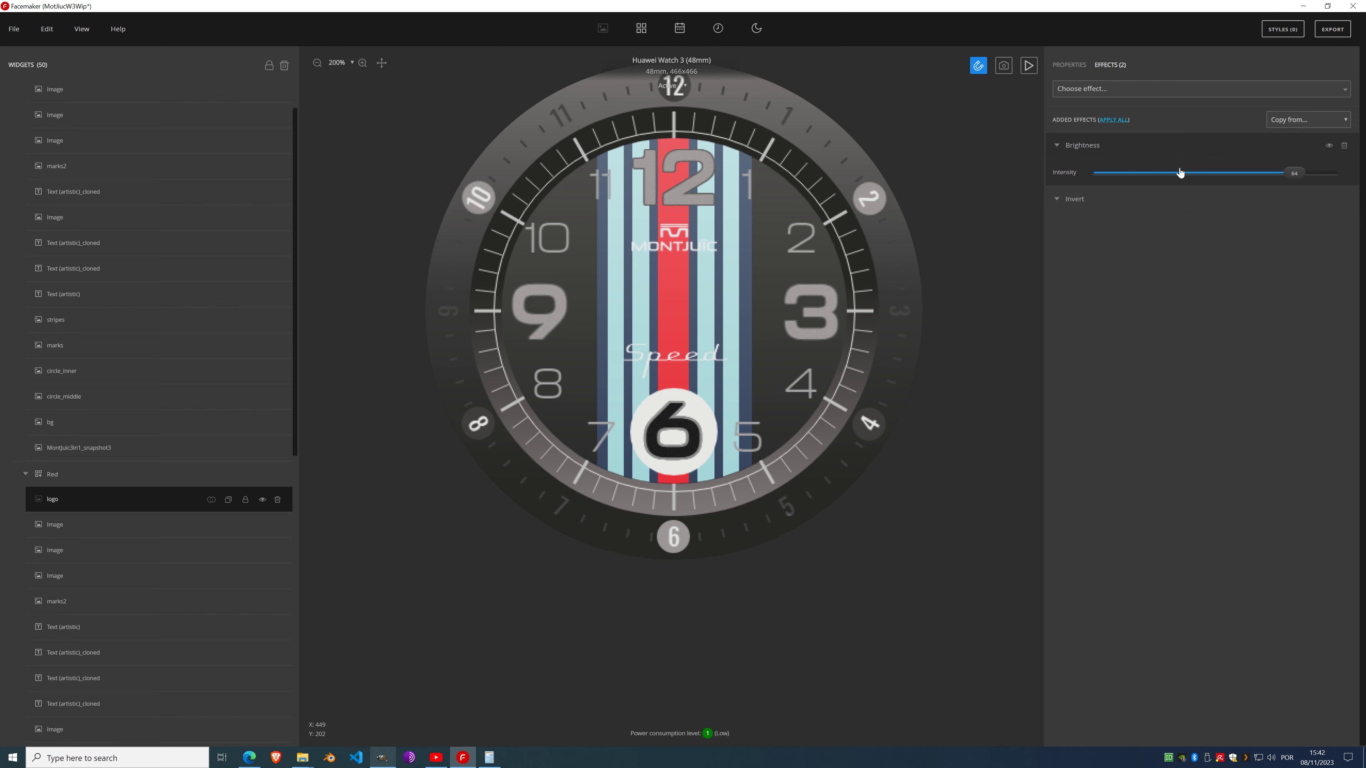
Step: Add a black Shadow effect to the Red group's logo layer with strength 1 and blur 2
left_click(1100, 92)
scroll(1118, 230, "down", 10)
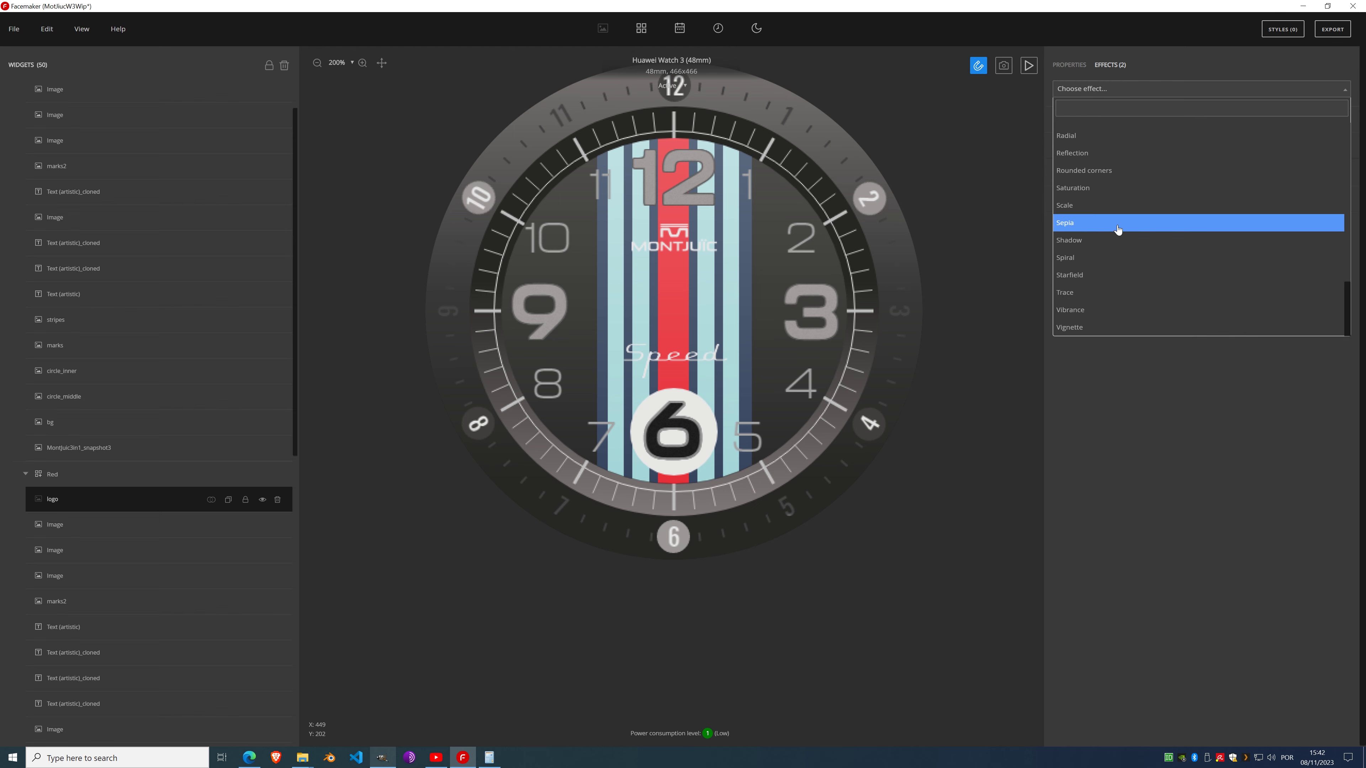
left_click(1103, 240)
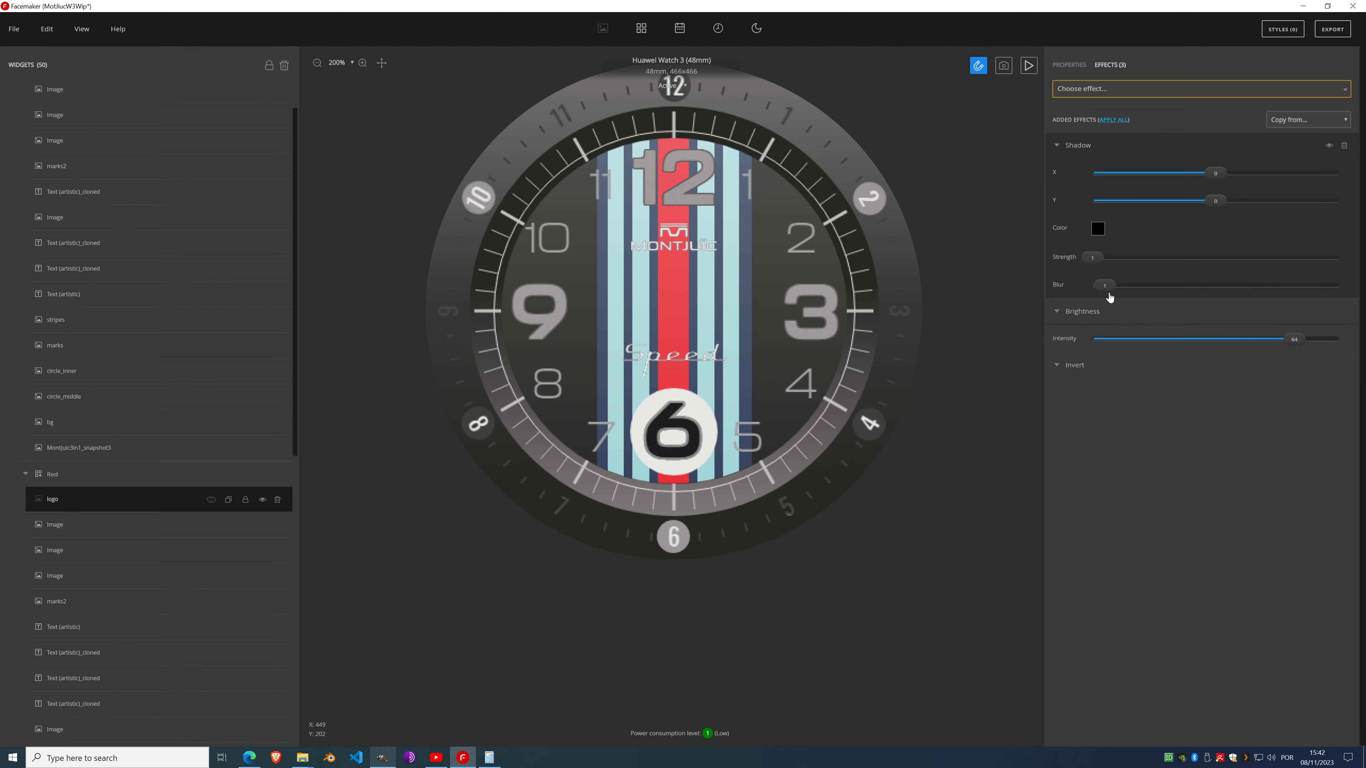
mouse_move(1095, 258)
left_mouse_down()
mouse_move(1131, 262)
mouse_move(1107, 285)
mouse_move(1141, 285)
mouse_move(1110, 286)
mouse_move(1129, 261)
mouse_move(1113, 260)
left_mouse_up()
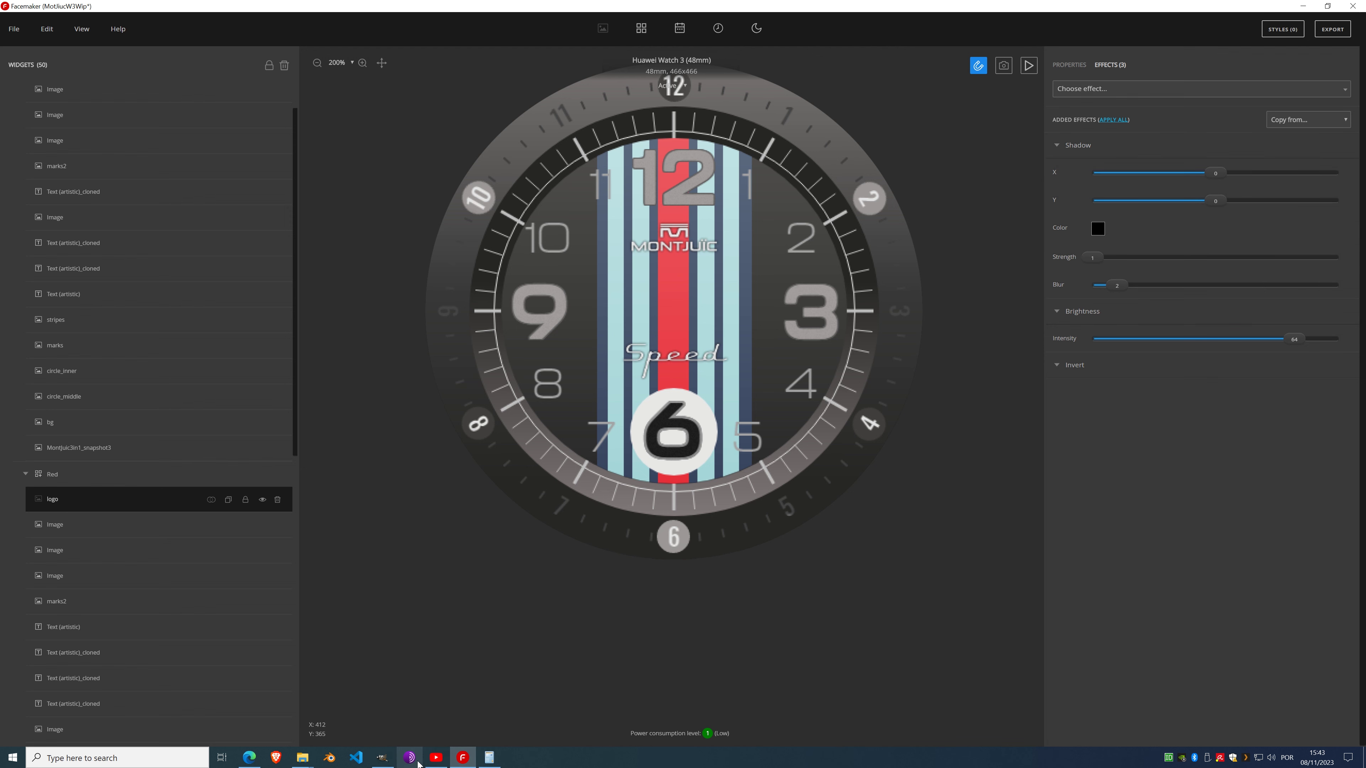
Step: Compare the logo with the red snapshot in GIMP, and set its shadow blur to 1 in Facemaker after trying 0
left_click(382, 759)
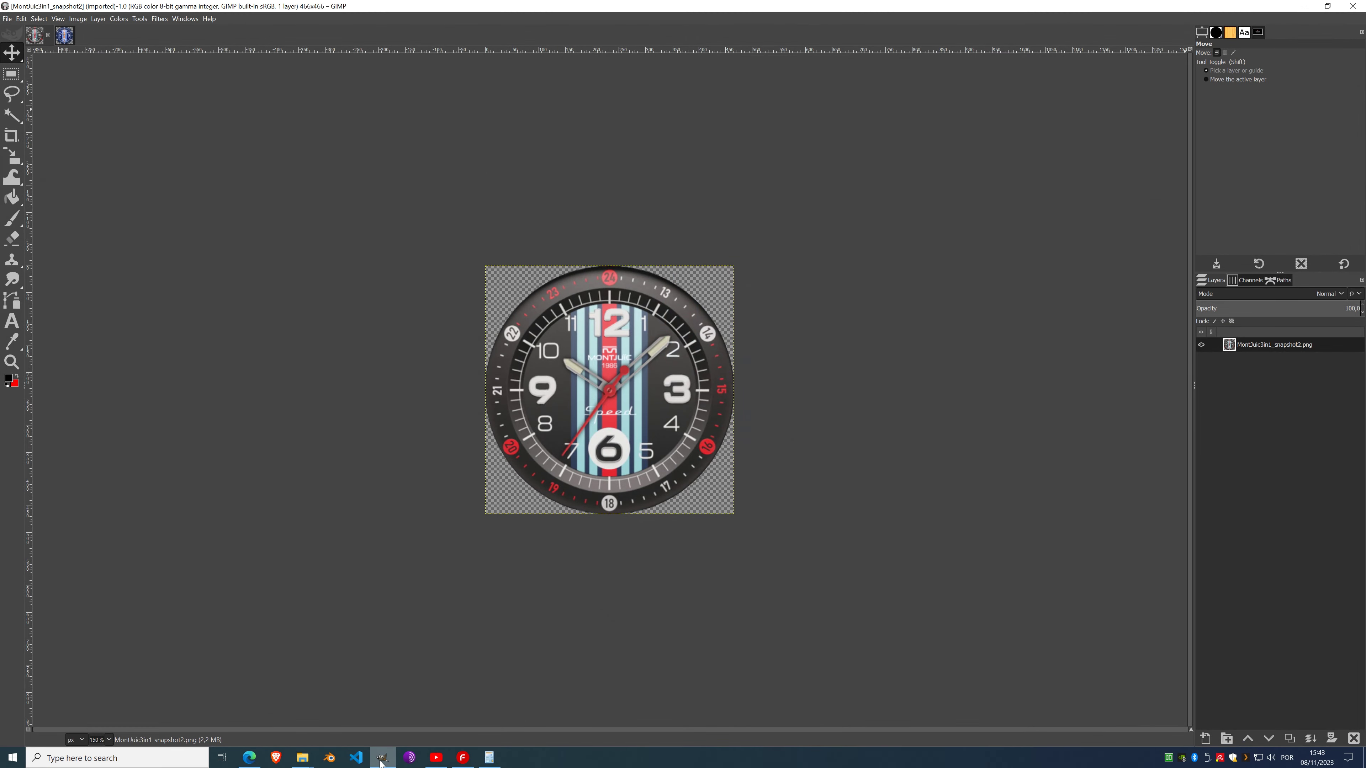
scroll(598, 388, "up", 4)
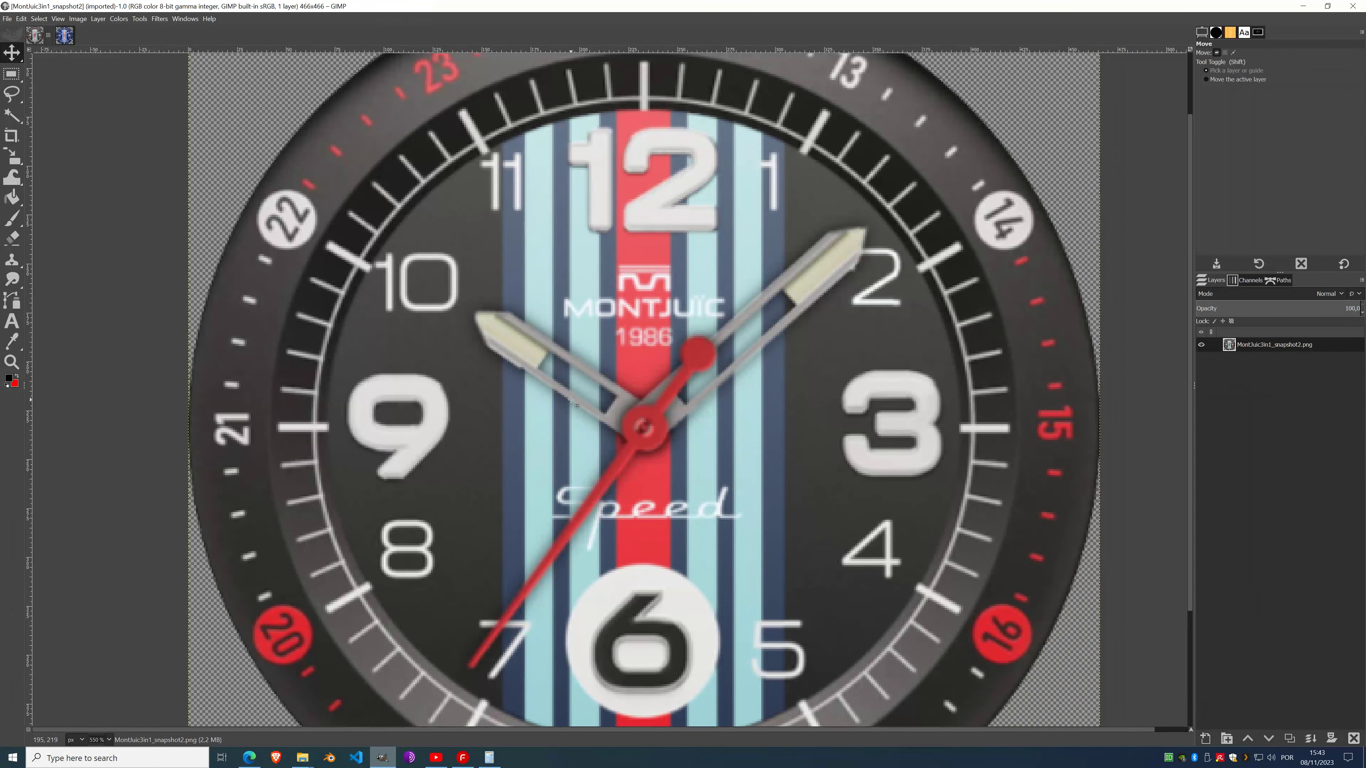
left_click(1301, 8)
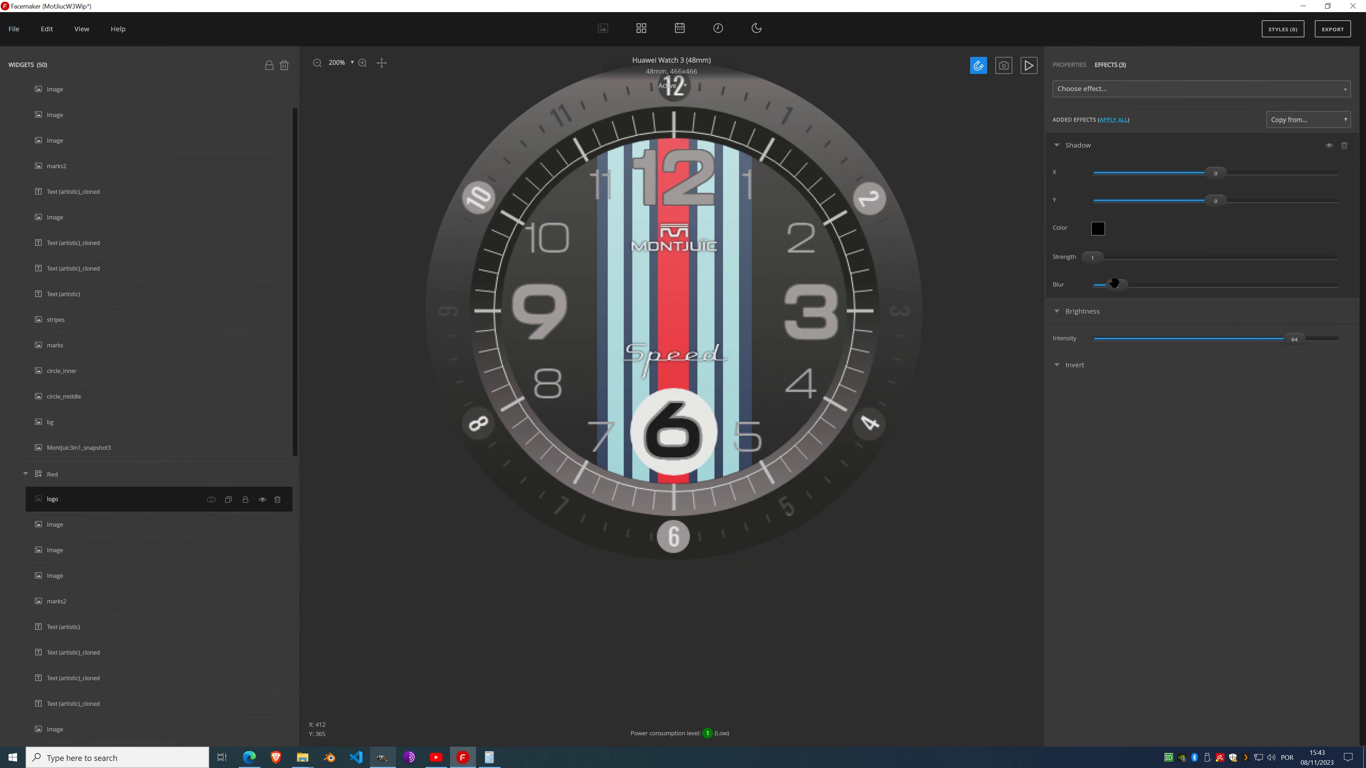
left_click_drag(1116, 284, 1089, 282)
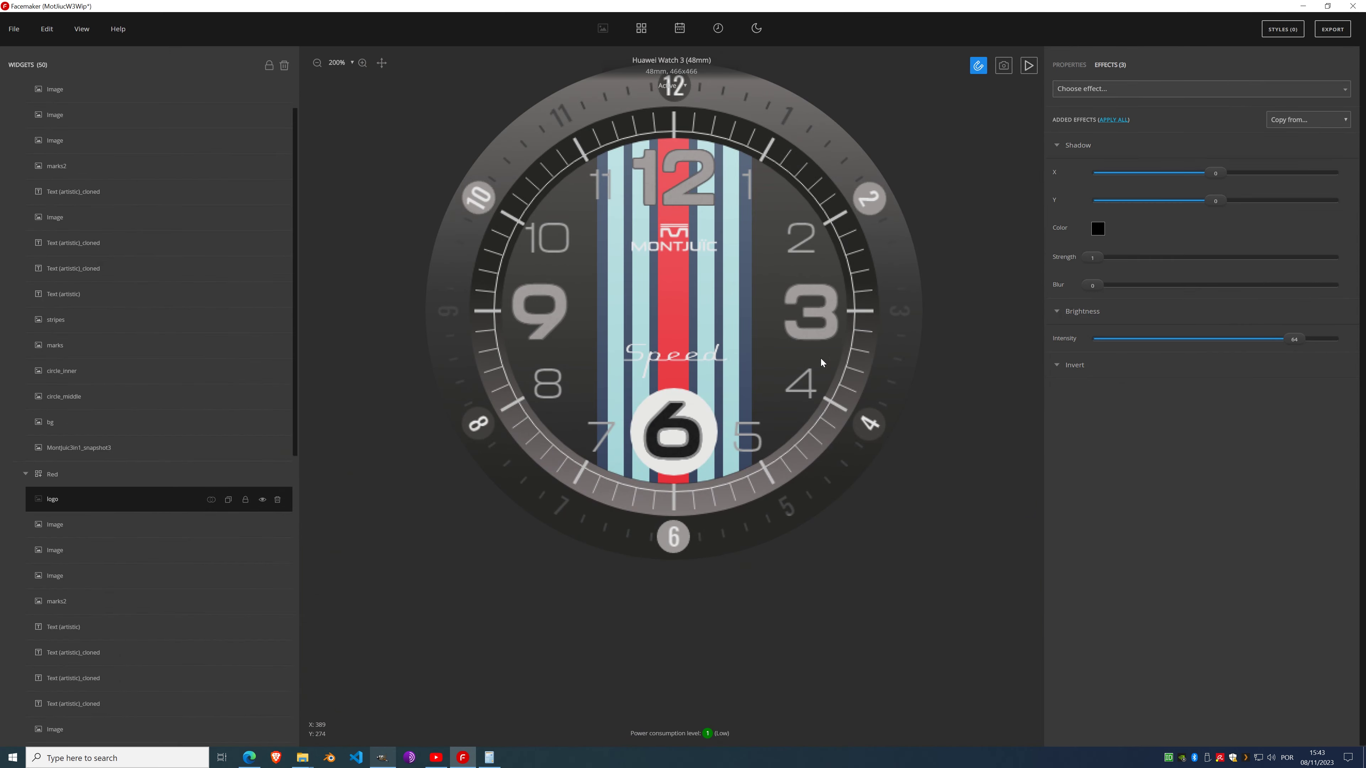
scroll(707, 412, "up", 4)
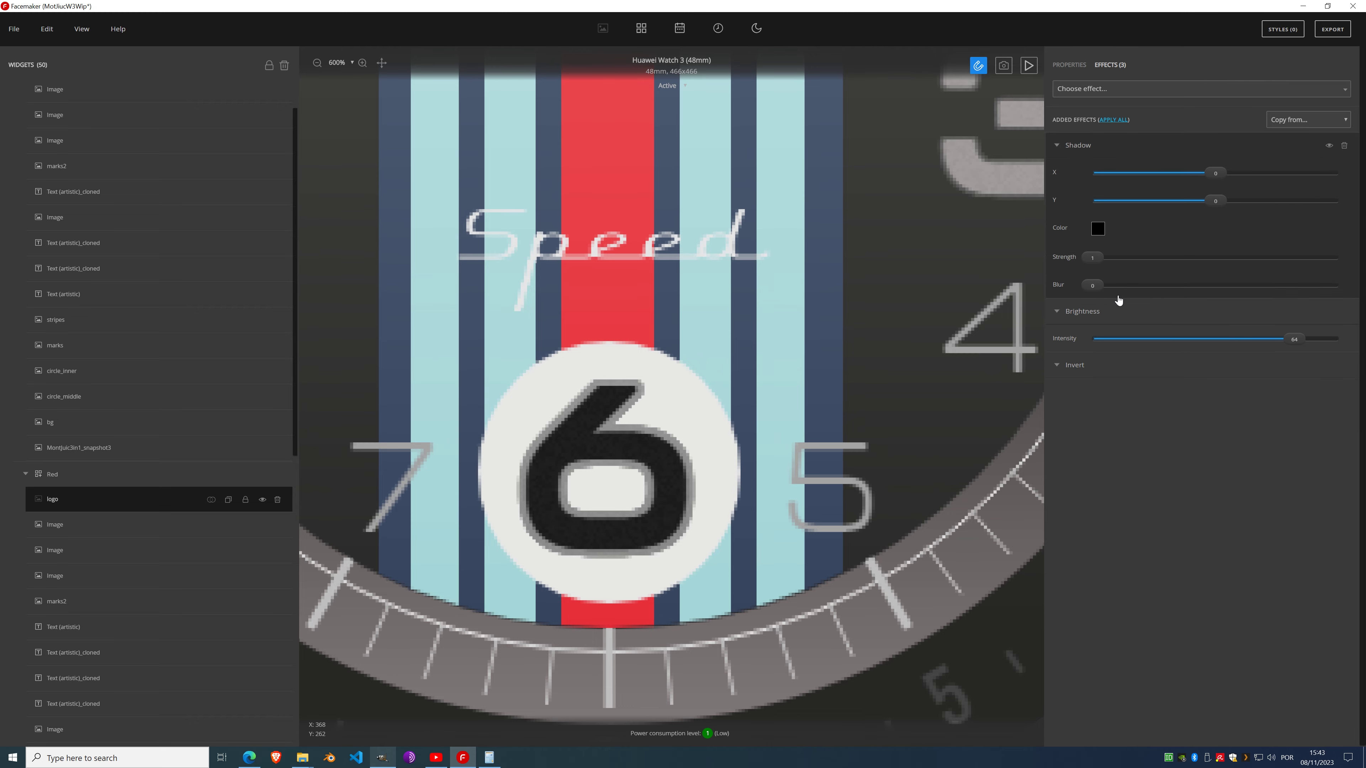
left_click_drag(1092, 284, 1105, 285)
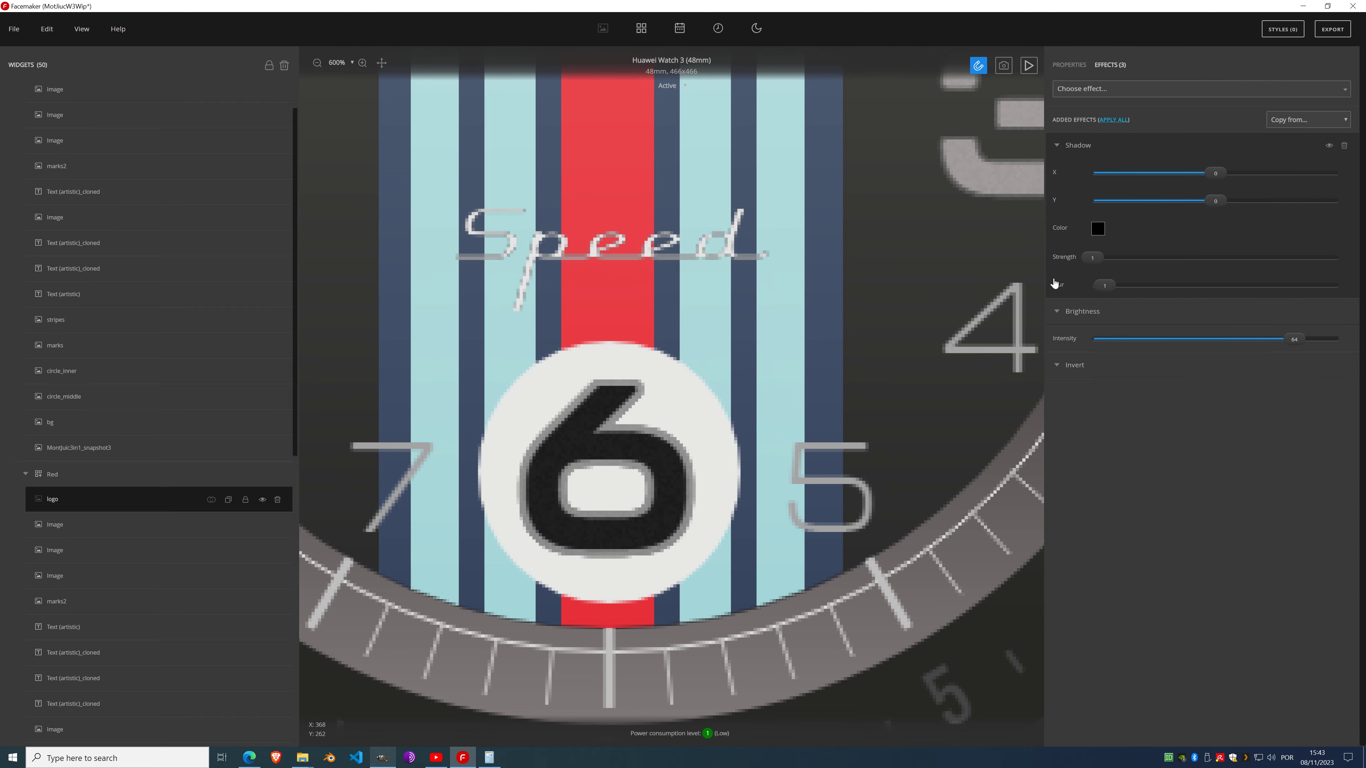
Step: Copy the Red group's logo layer with its effects and paste it into the Blue group
scroll(710, 215, "down", 5)
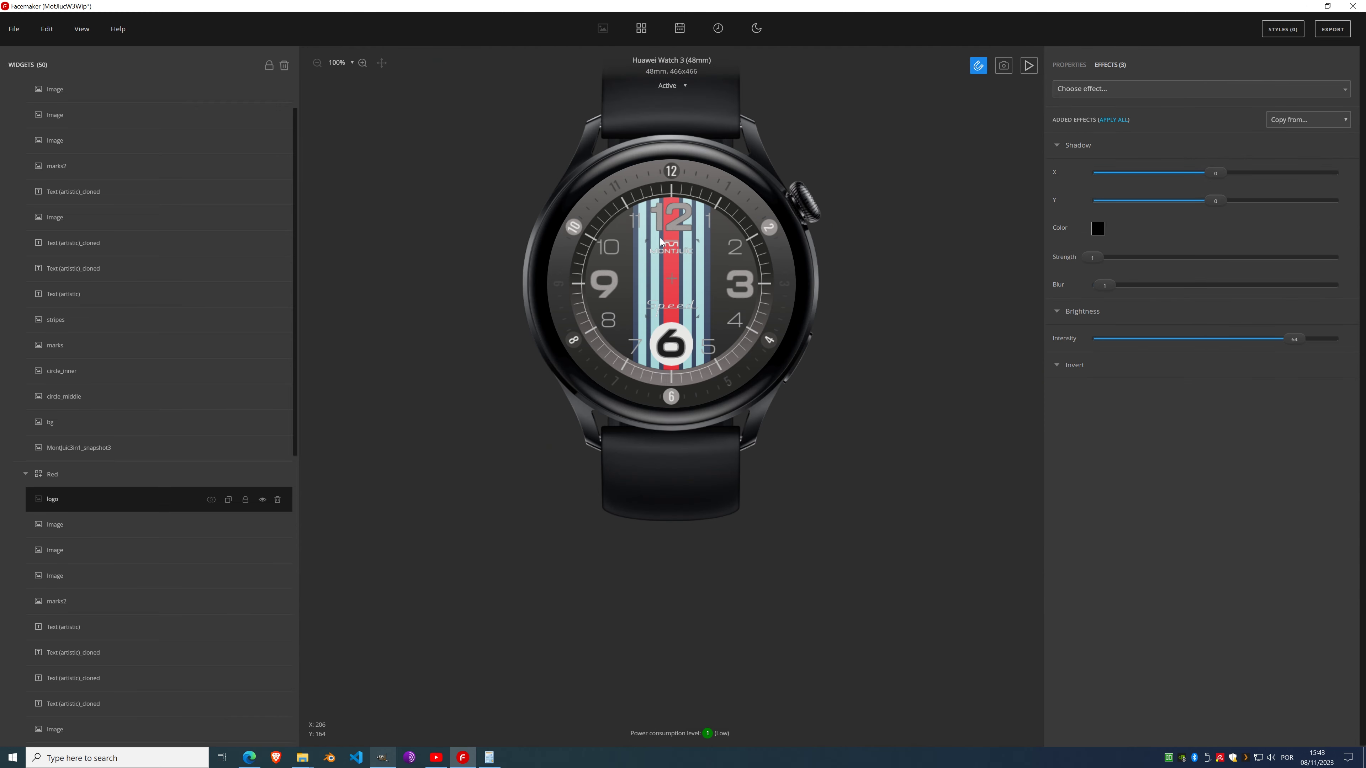
scroll(665, 237, "up", 3)
scroll(733, 288, "down", 3)
left_click(91, 500)
scroll(94, 212, "up", 1)
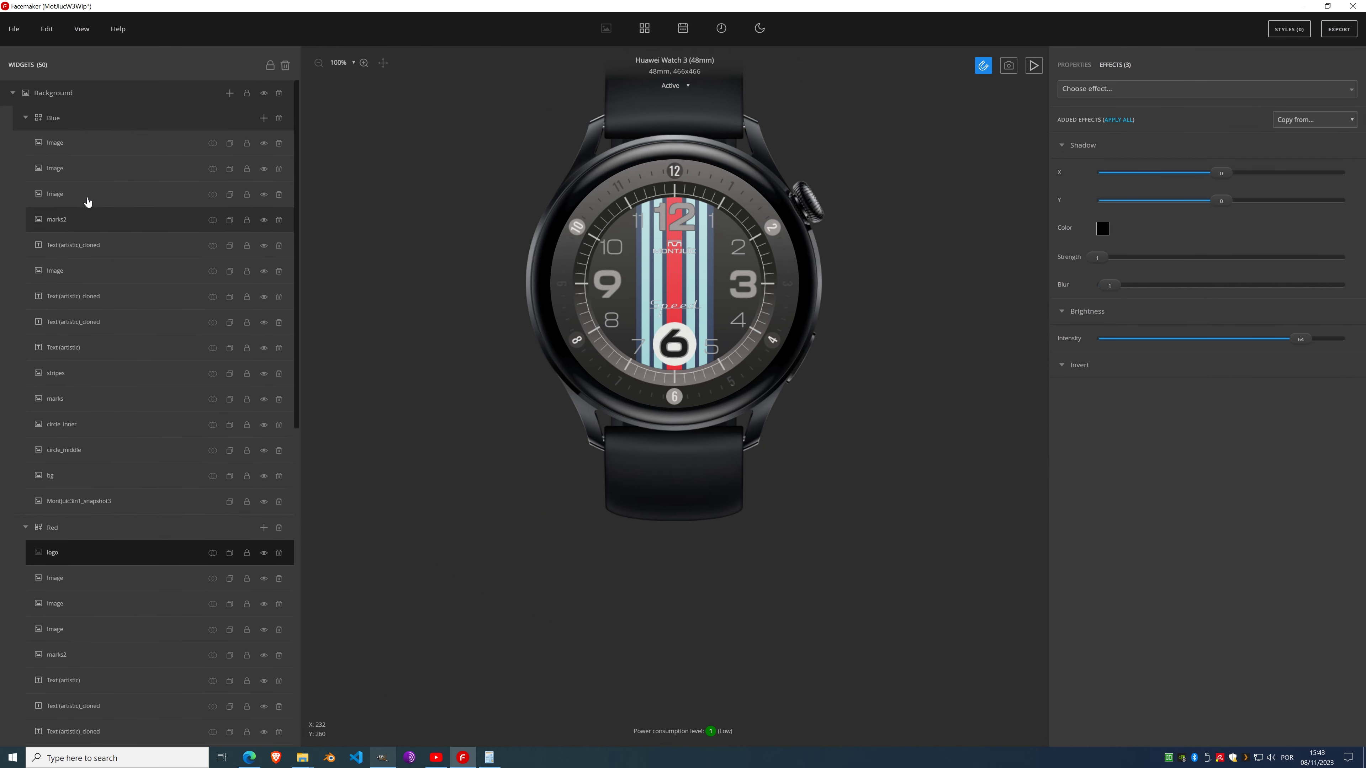
left_click(83, 121)
key("ctrl+v")
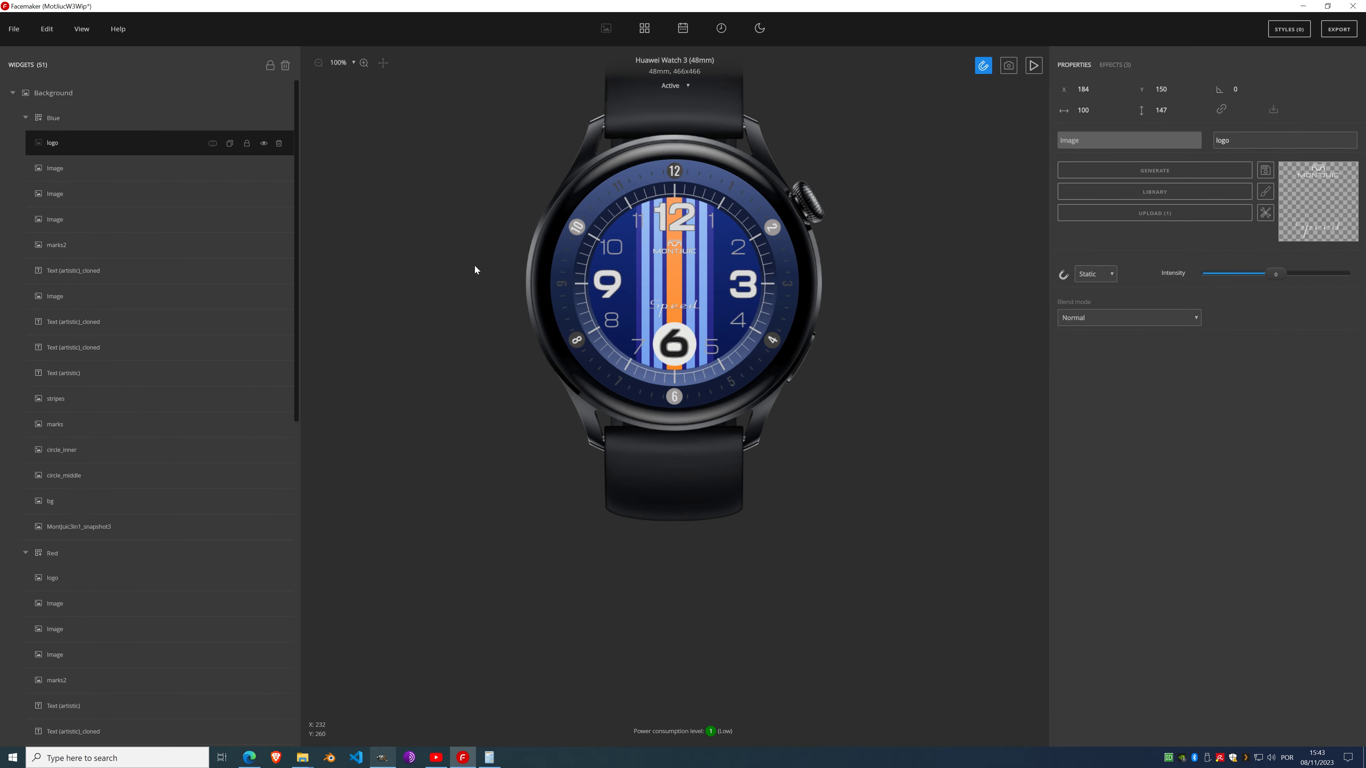
Step: Remove the Shadow effect from the Blue group's logo layer
scroll(690, 269, "up", 5)
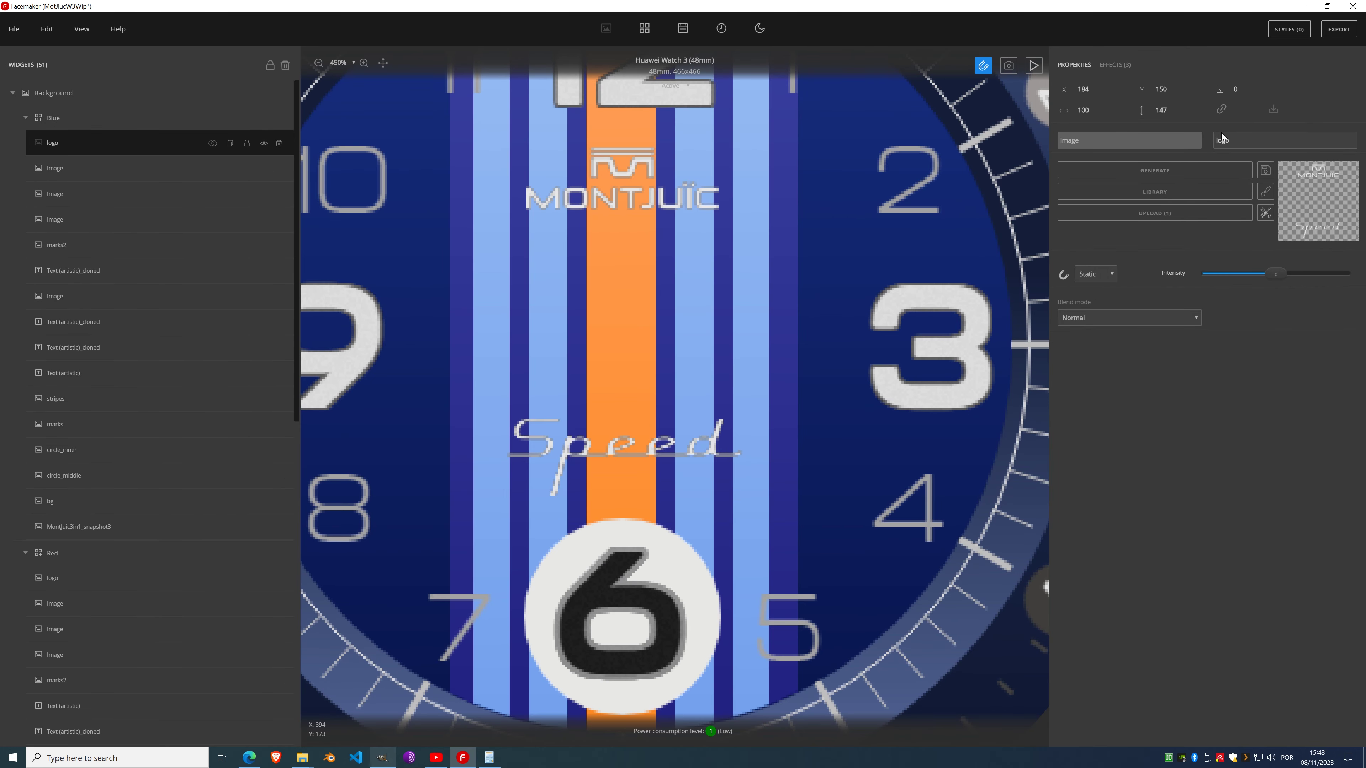
left_click(1117, 65)
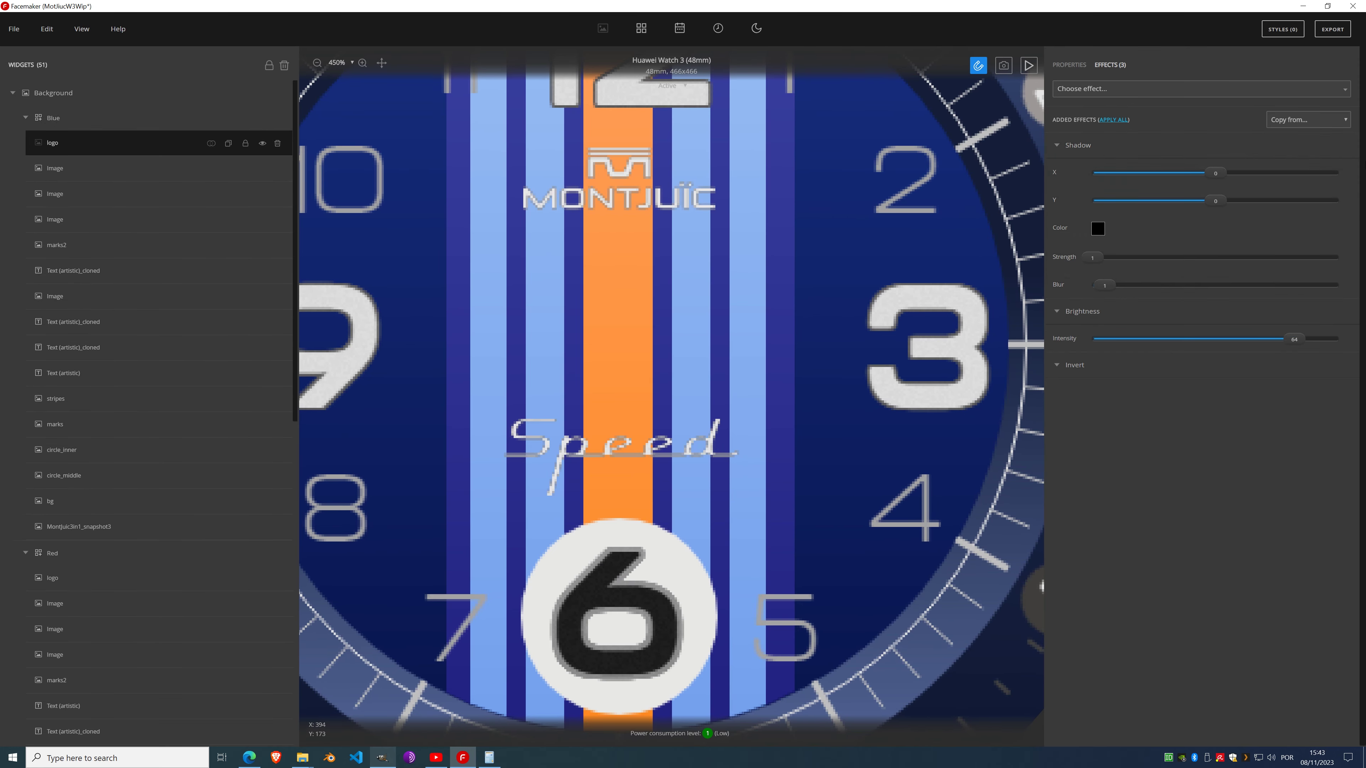
left_click(1345, 146)
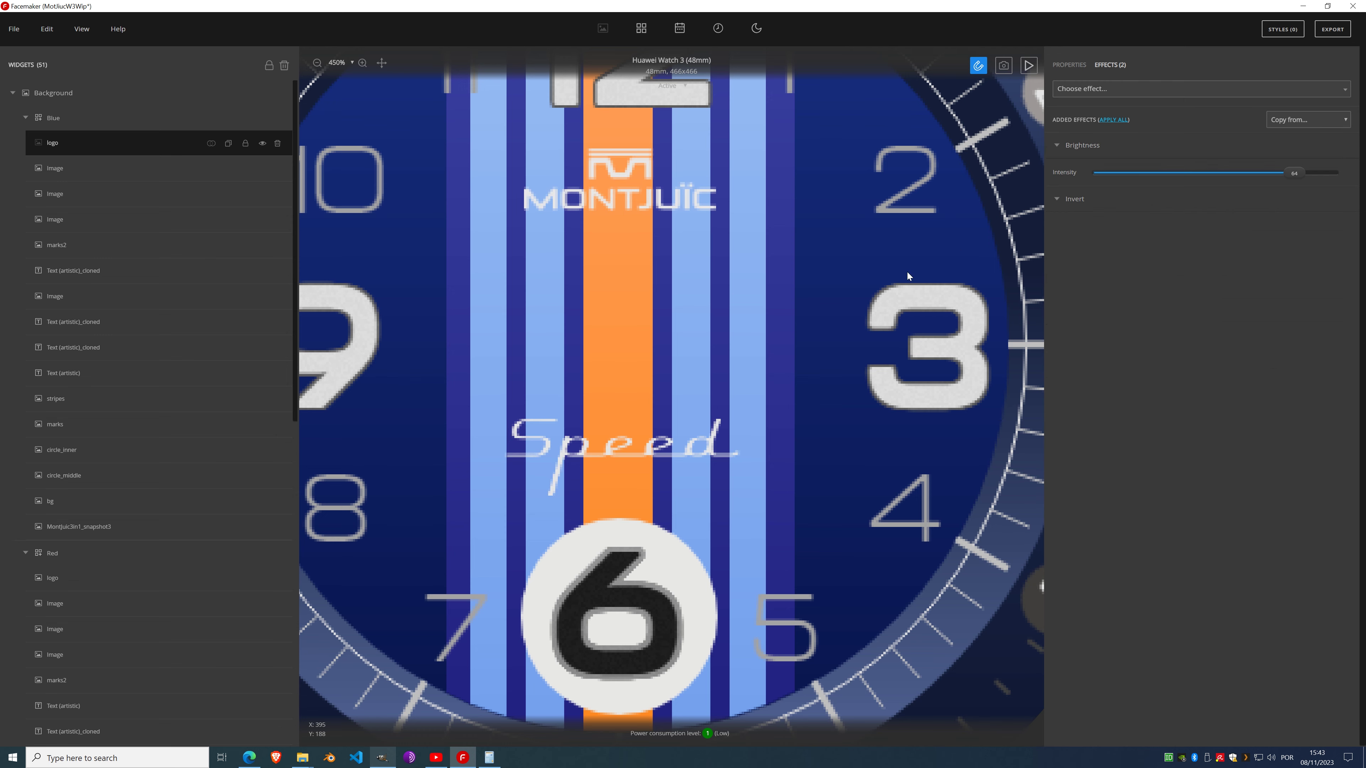
scroll(647, 319, "down", 5)
scroll(648, 319, "down", 1)
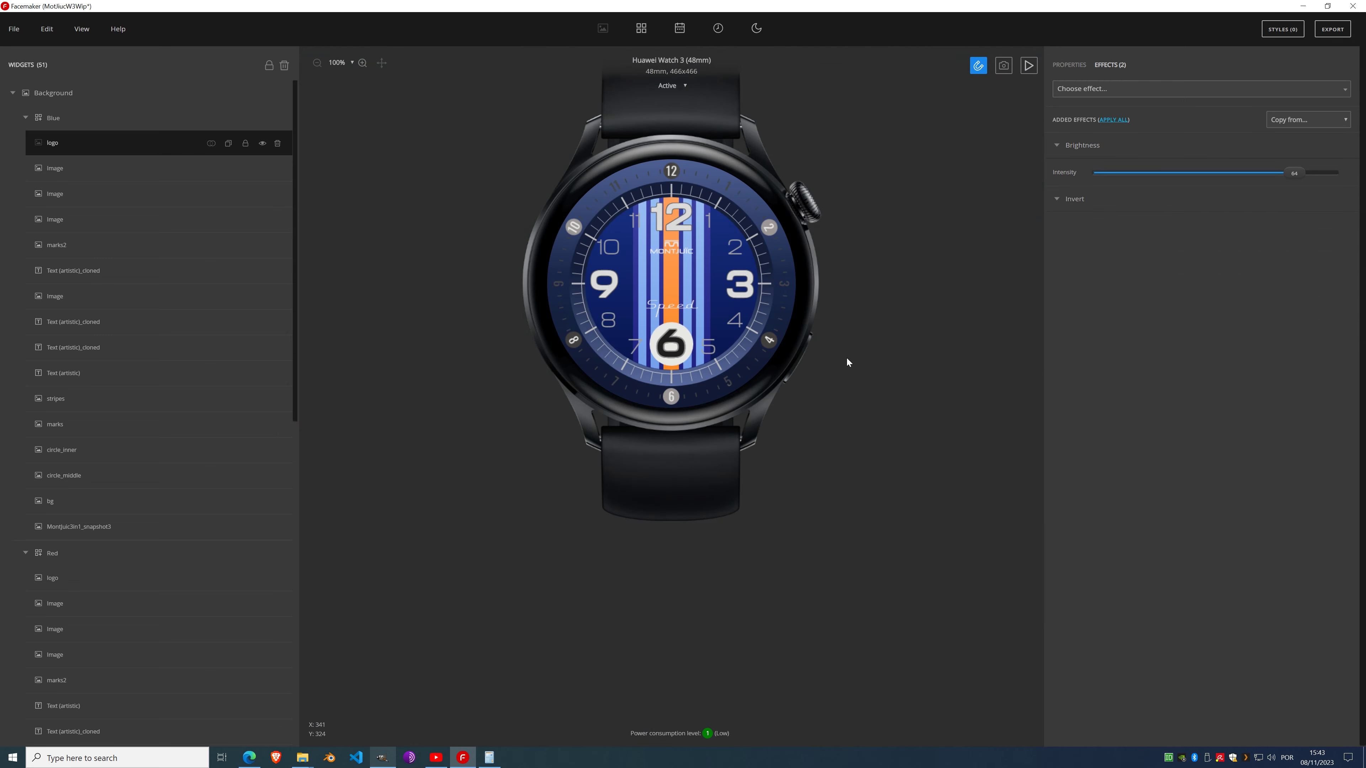
Step: Remove the Shadow effect from the Red group's logo layer
left_click(107, 574)
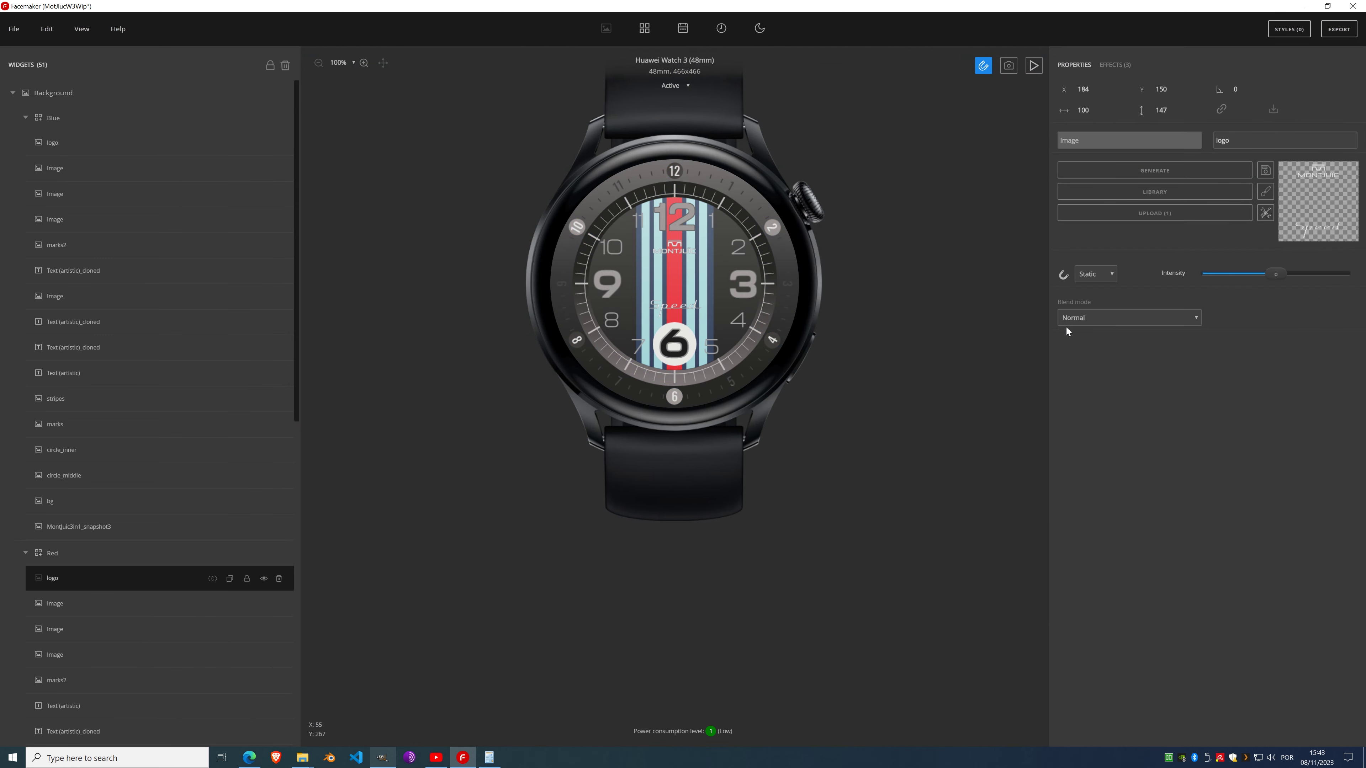
left_click(1124, 66)
left_click(1344, 146)
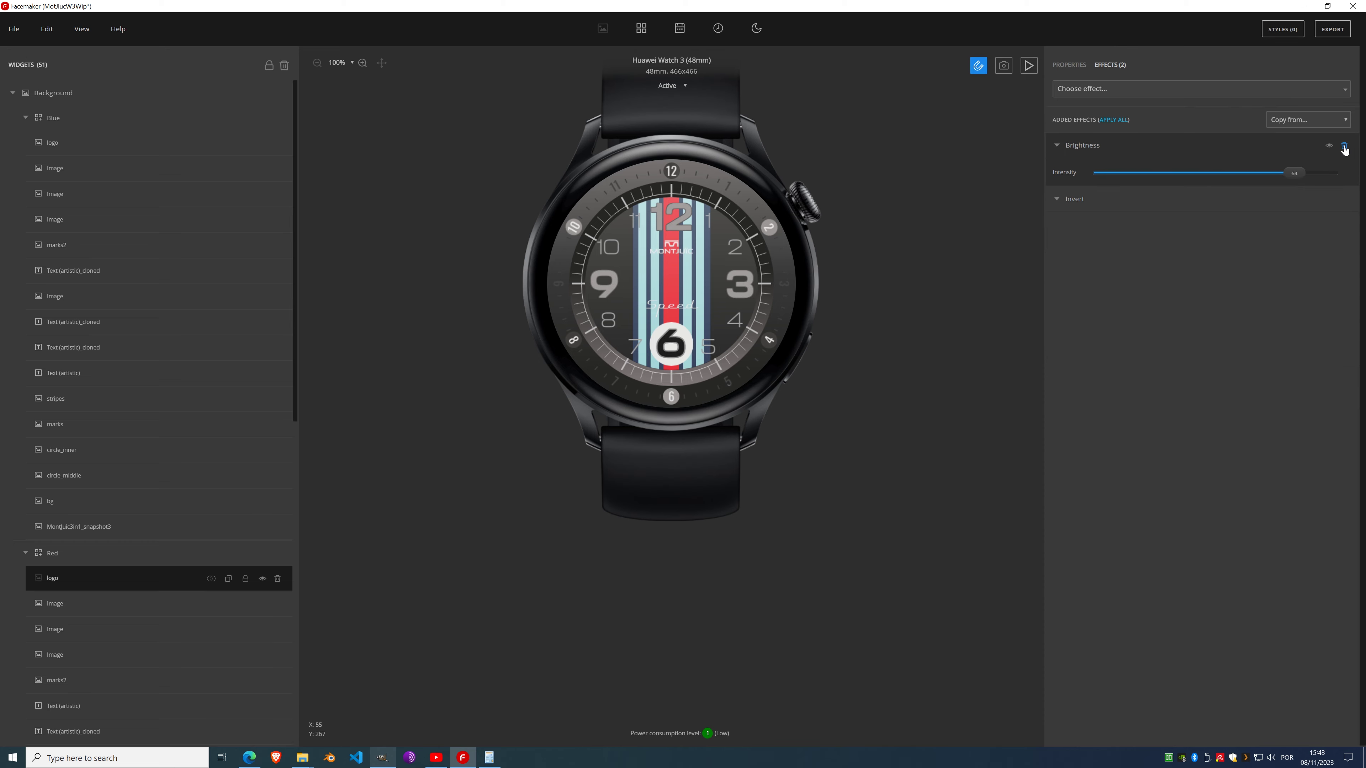
scroll(666, 262, "up", 5)
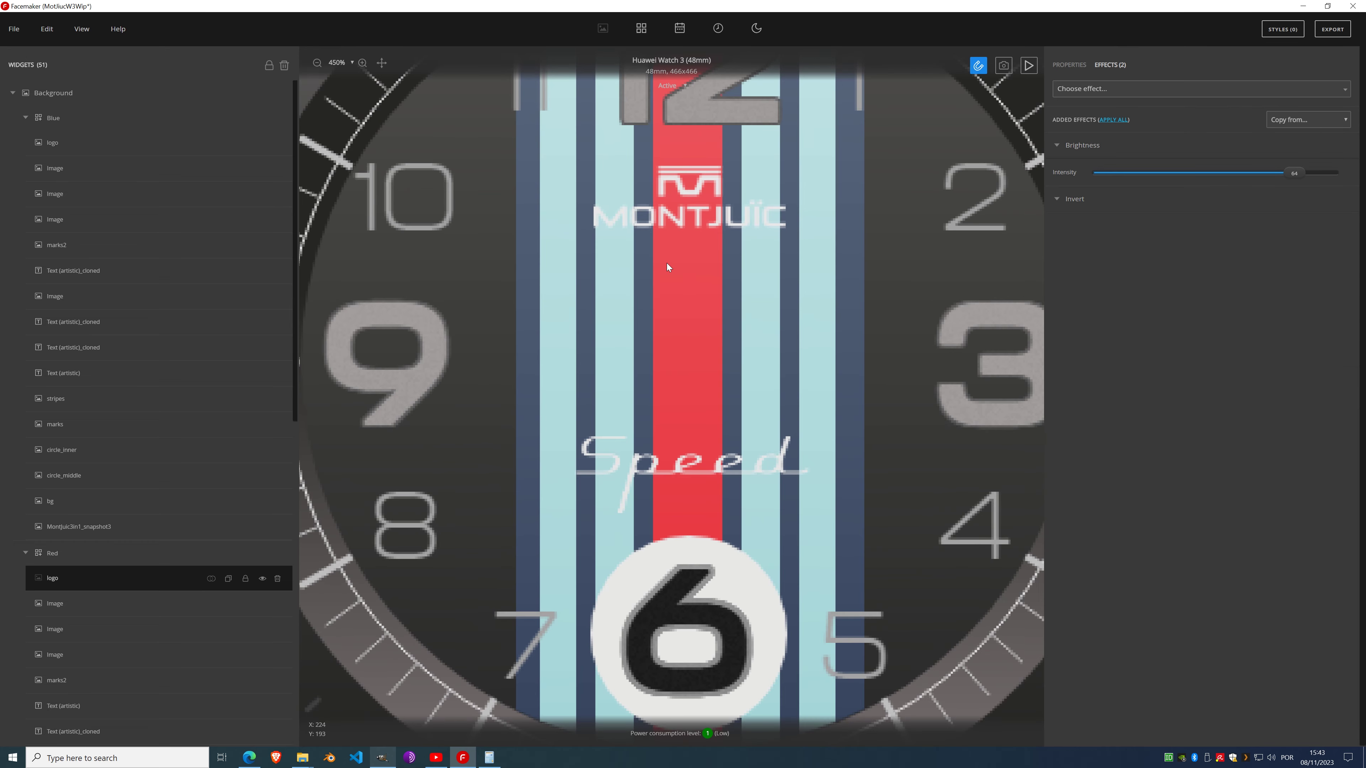
scroll(667, 266, "down", 5)
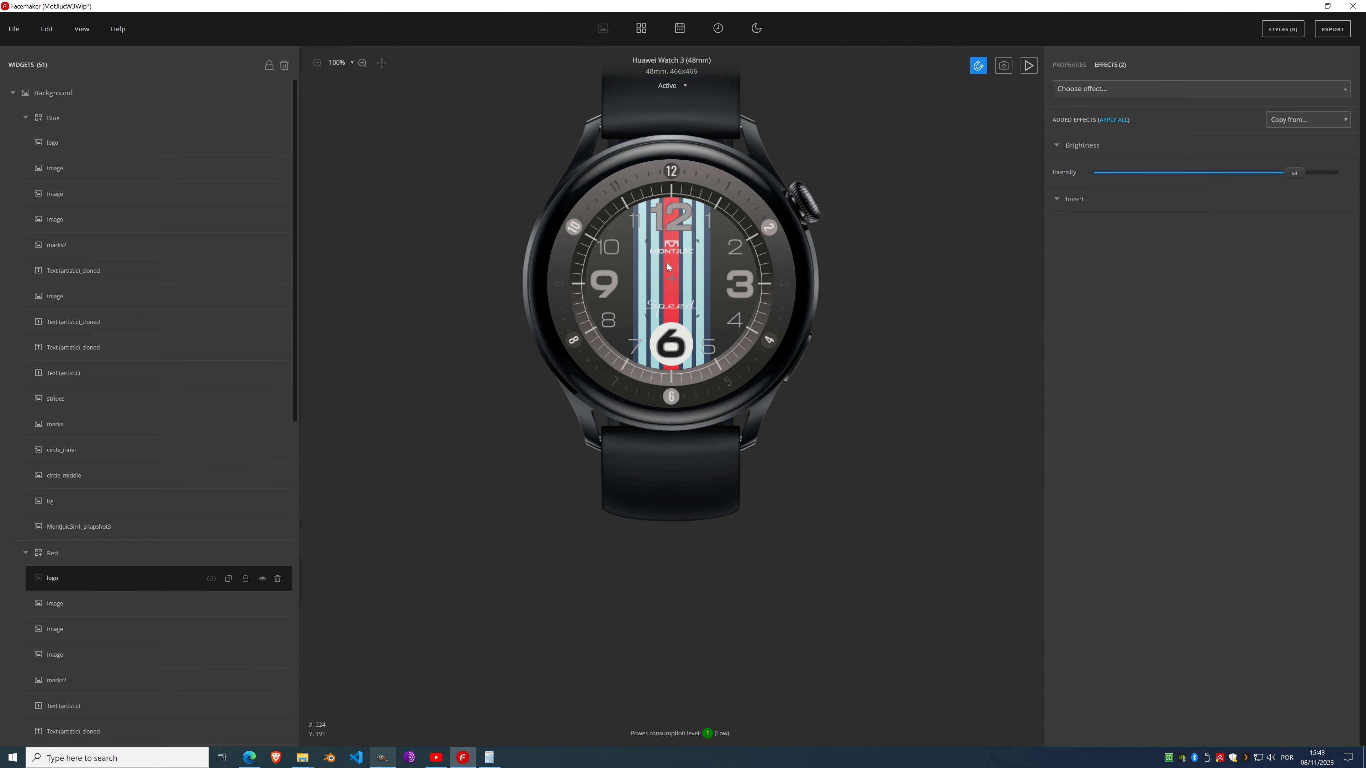
Step: Duplicate the Red group's logo layer, compare the dial with the copy hidden and shown, and merge the copy into the original logo
left_click(228, 578)
scroll(681, 293, "up", 5)
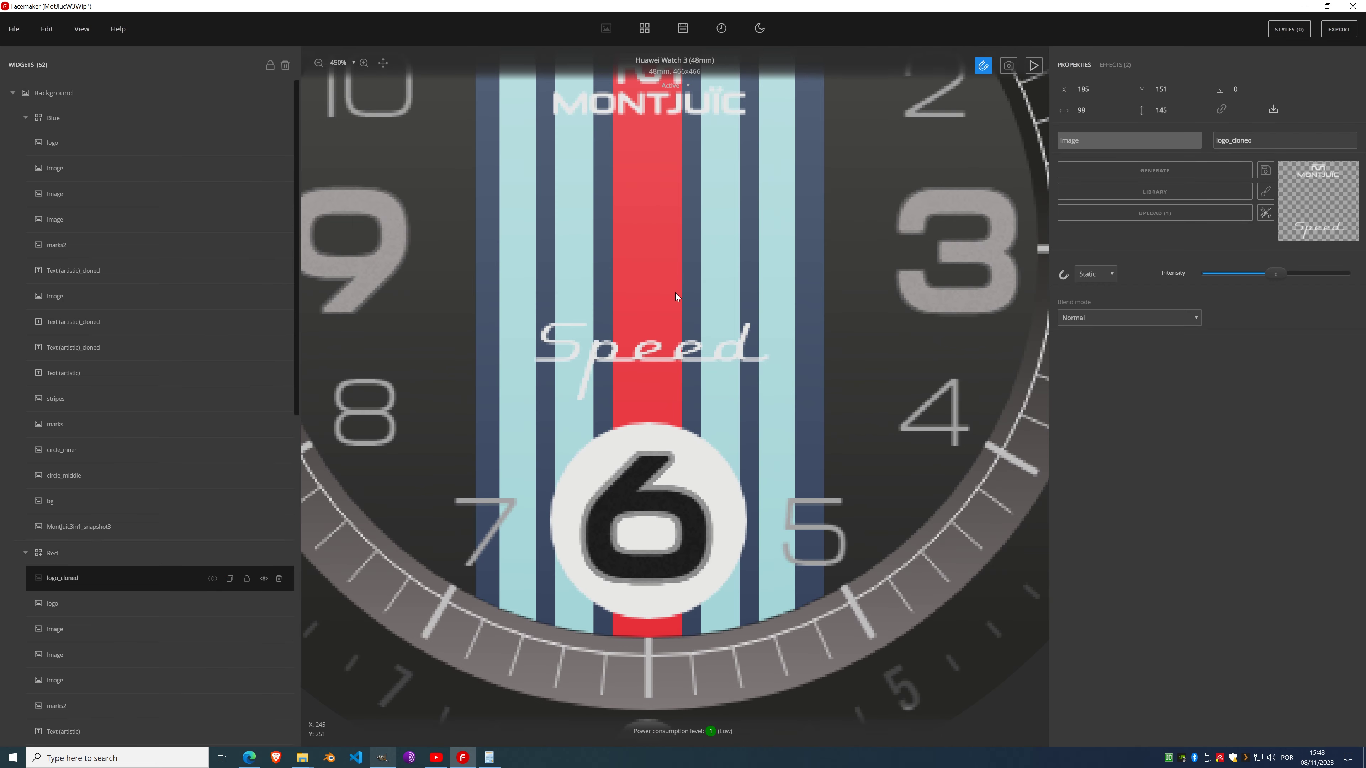
left_click(263, 579)
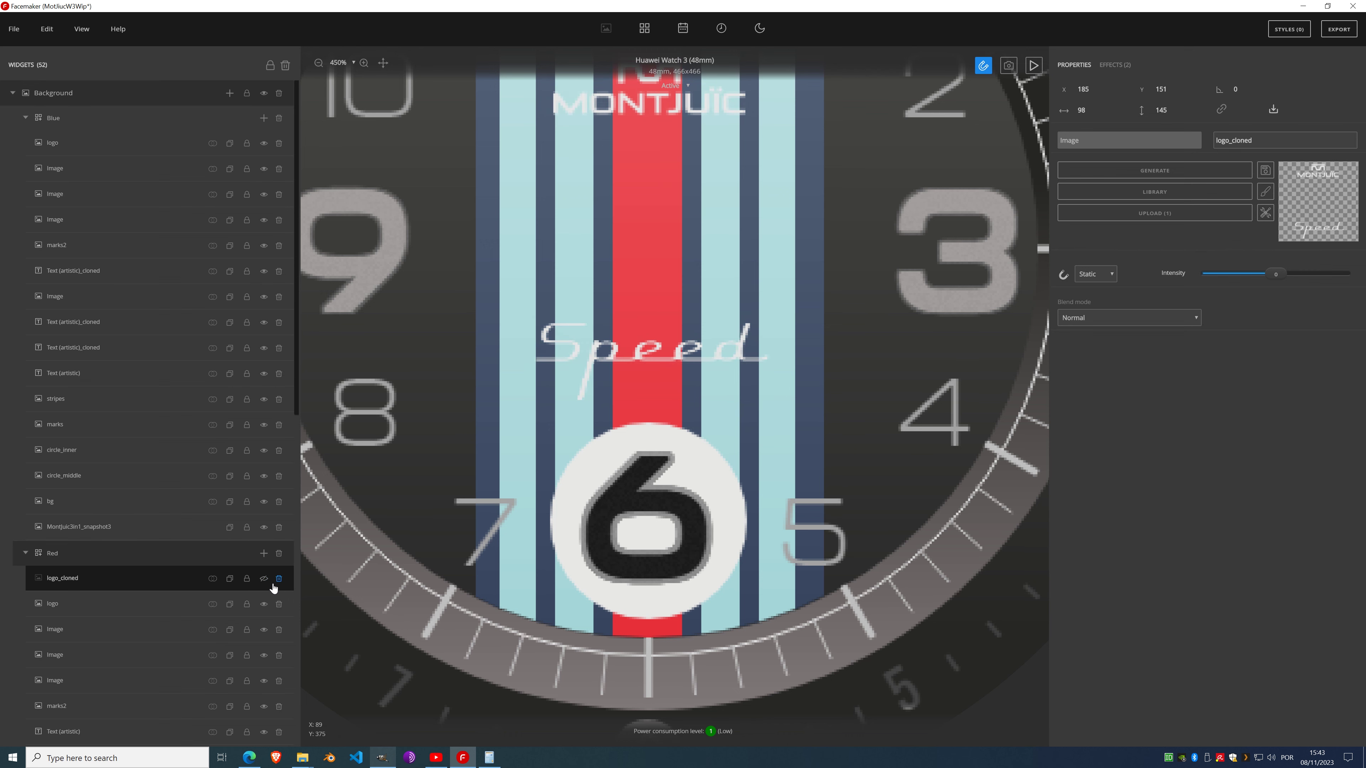
left_click(263, 578)
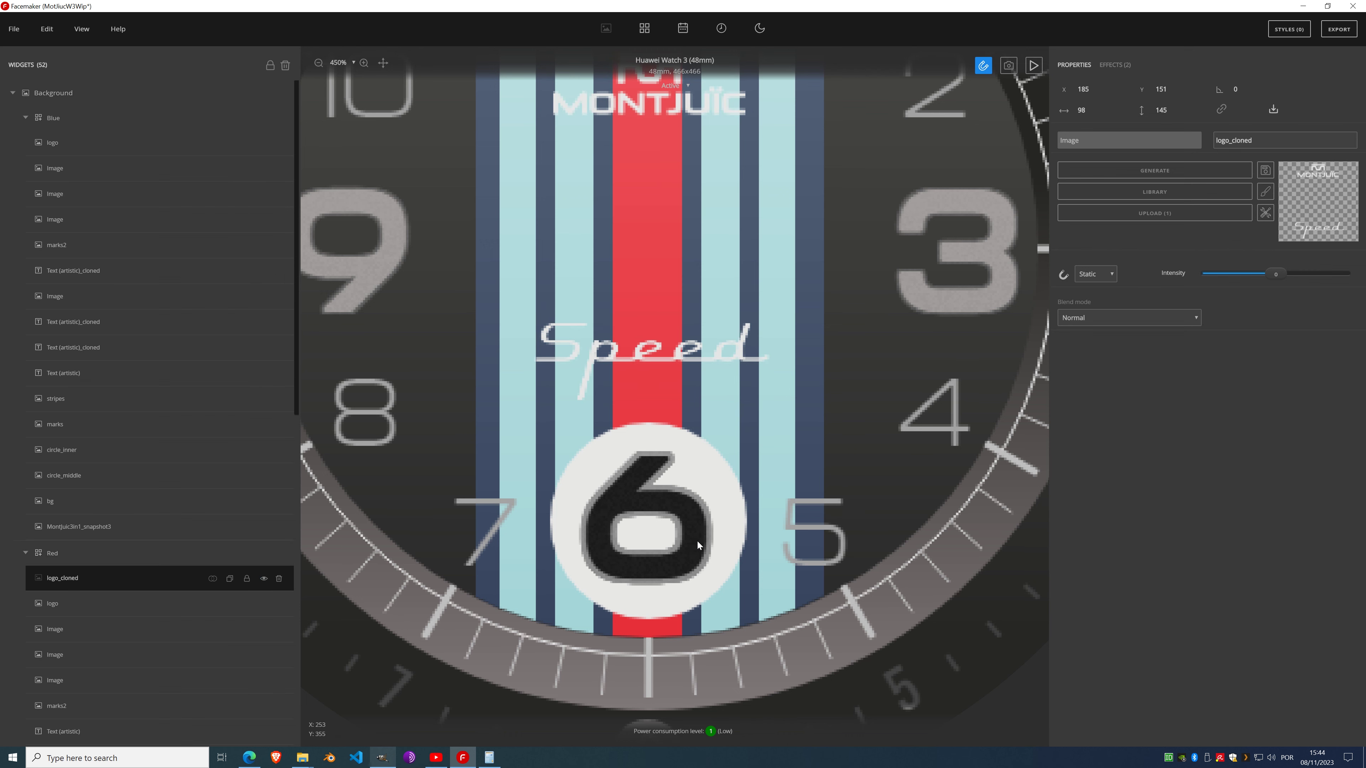
scroll(683, 312, "down", 5)
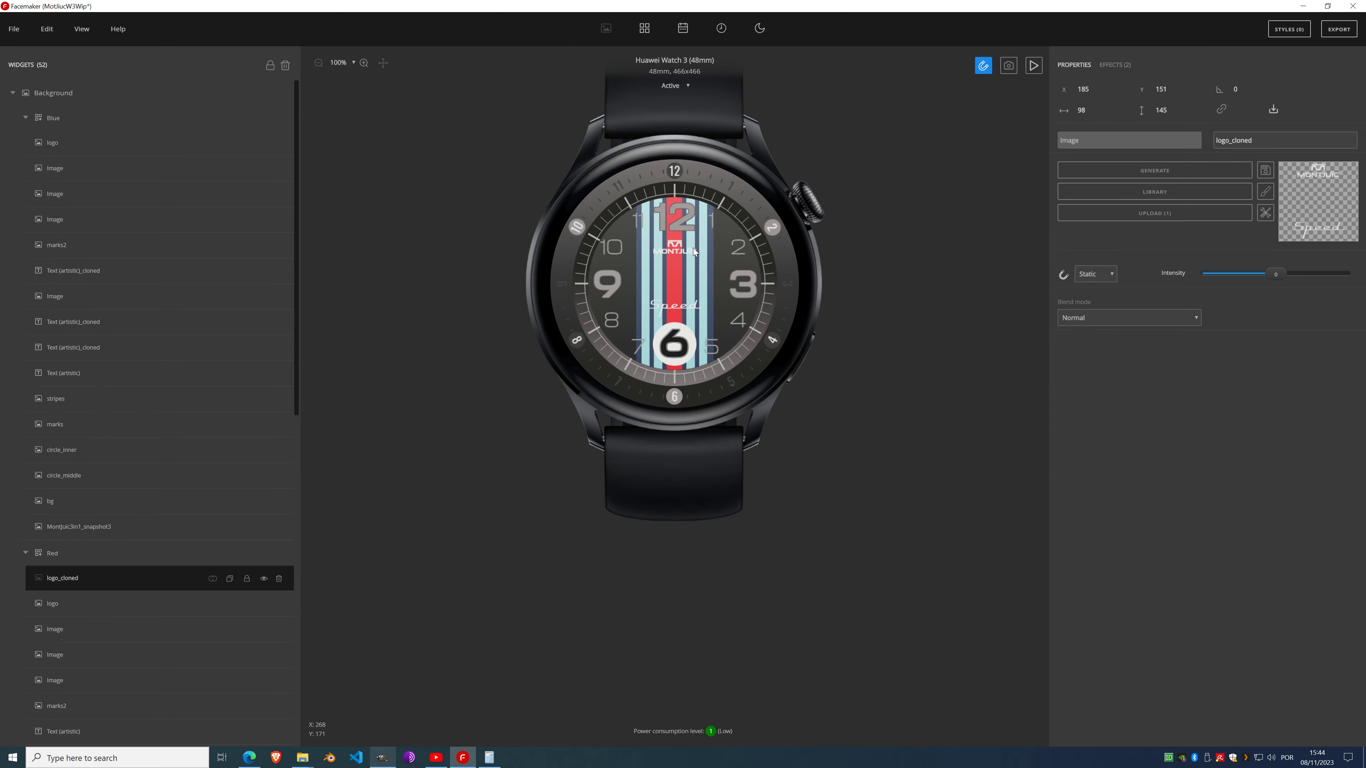
scroll(693, 251, "up", 5)
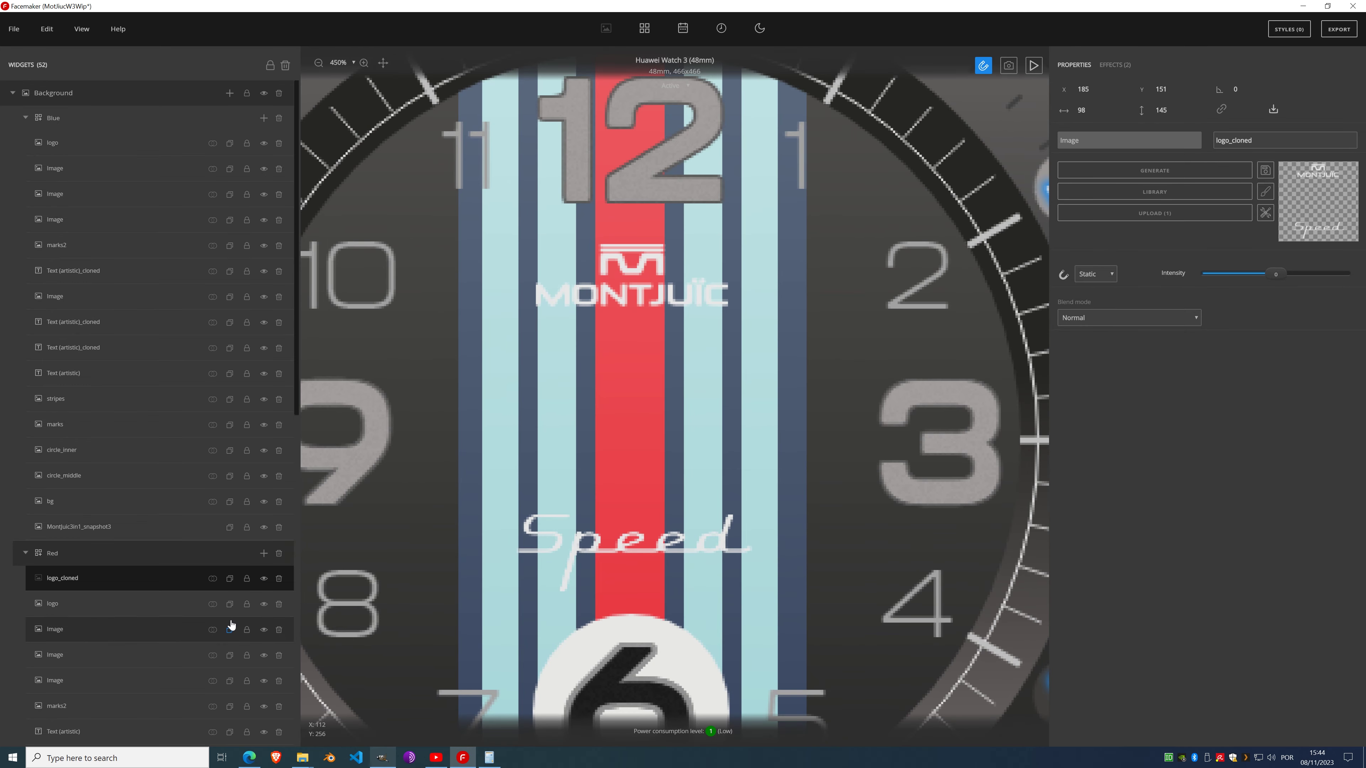
left_click(212, 581)
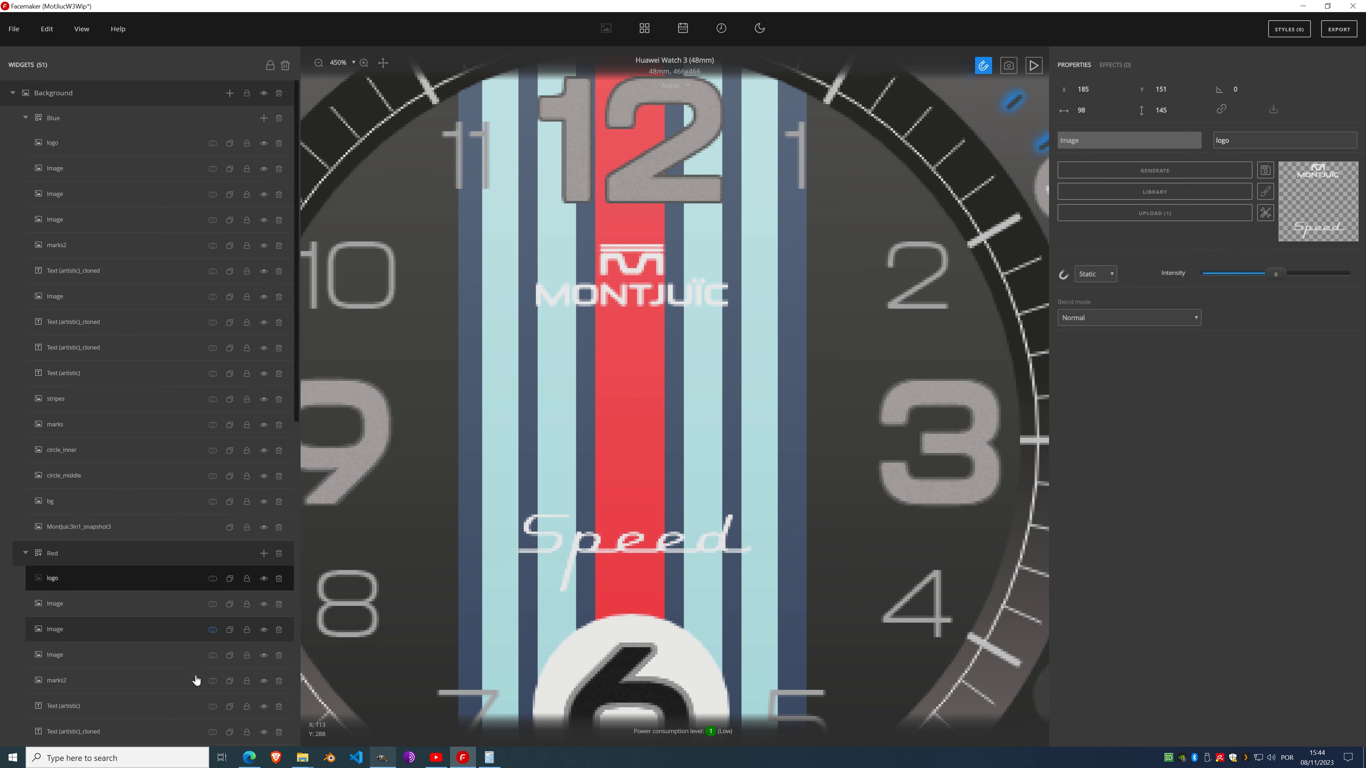
scroll(605, 420, "down", 5)
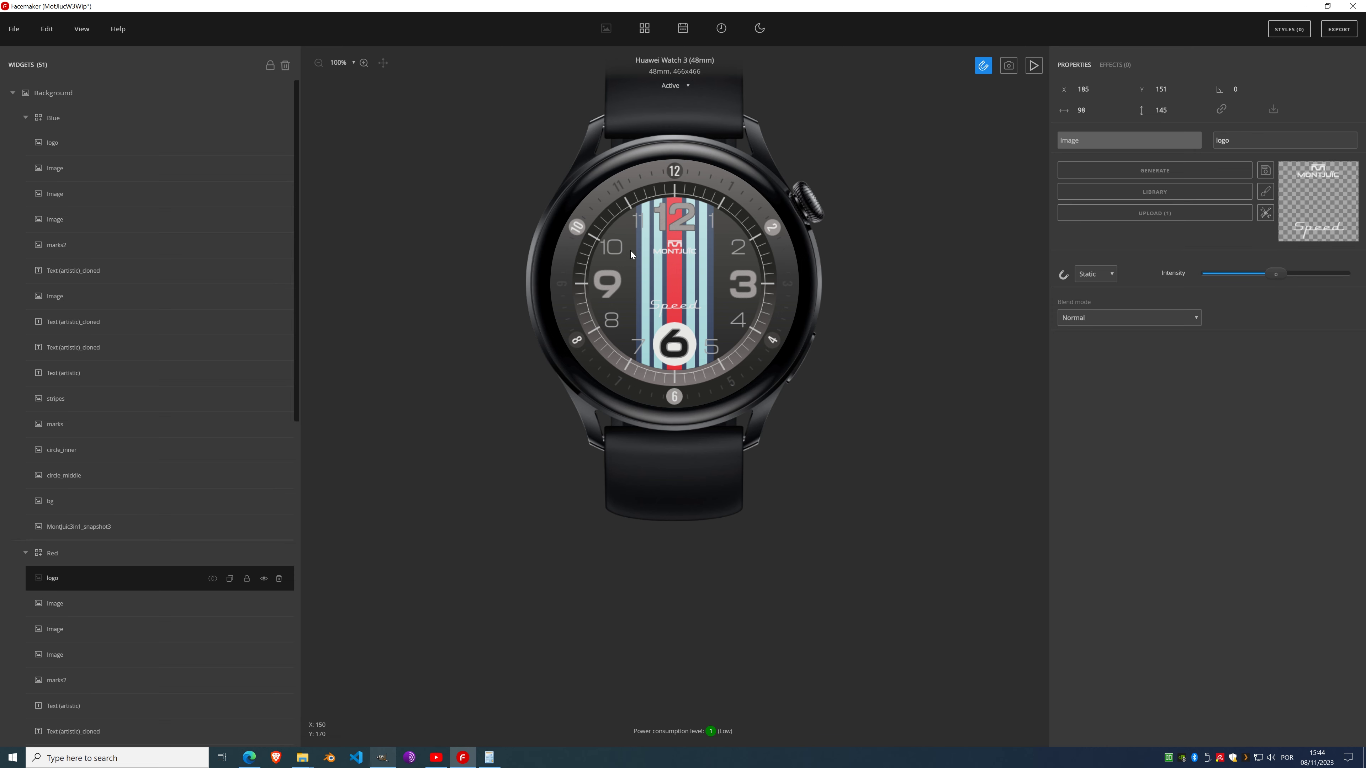
Step: Add the Invert effect to the Red group's image layer that holds the outer bezel tick marks
scroll(661, 229, "up", 4)
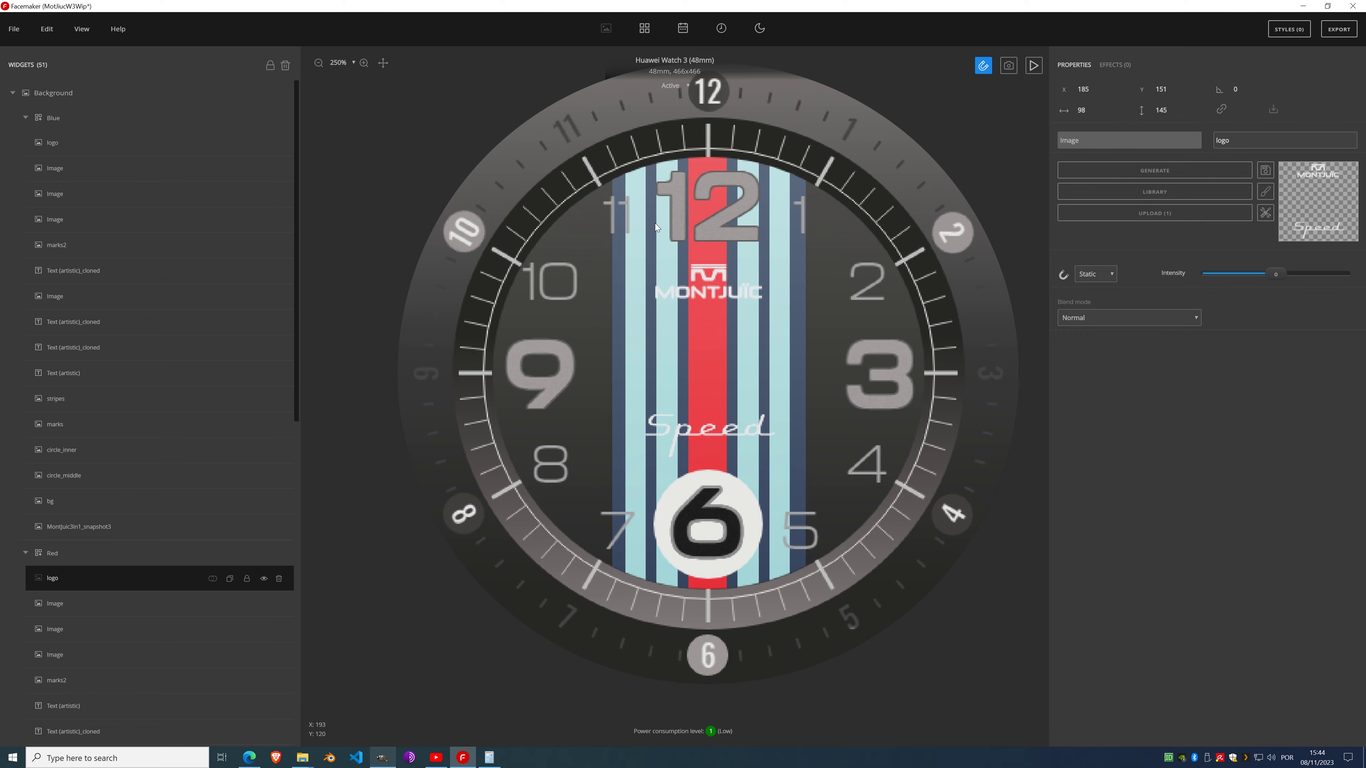
scroll(655, 224, "down", 2)
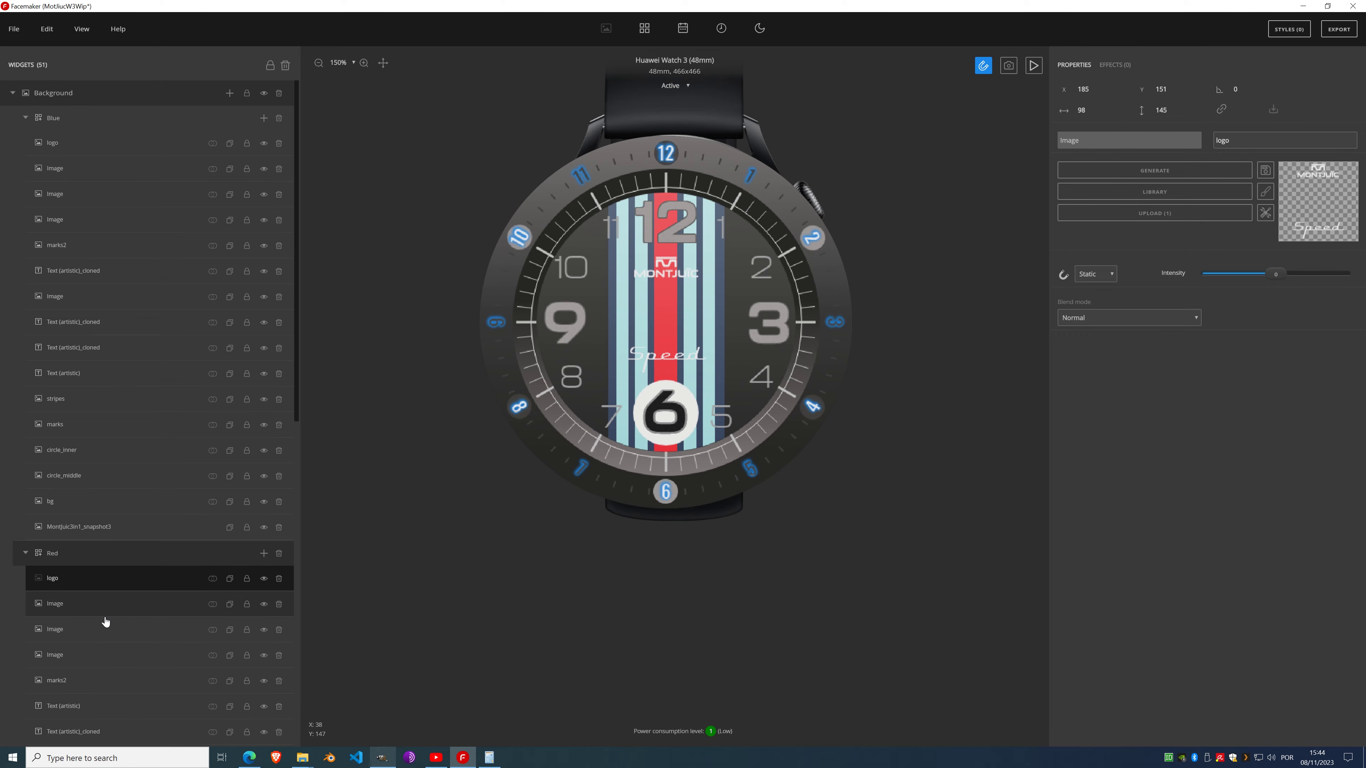
left_click(75, 687)
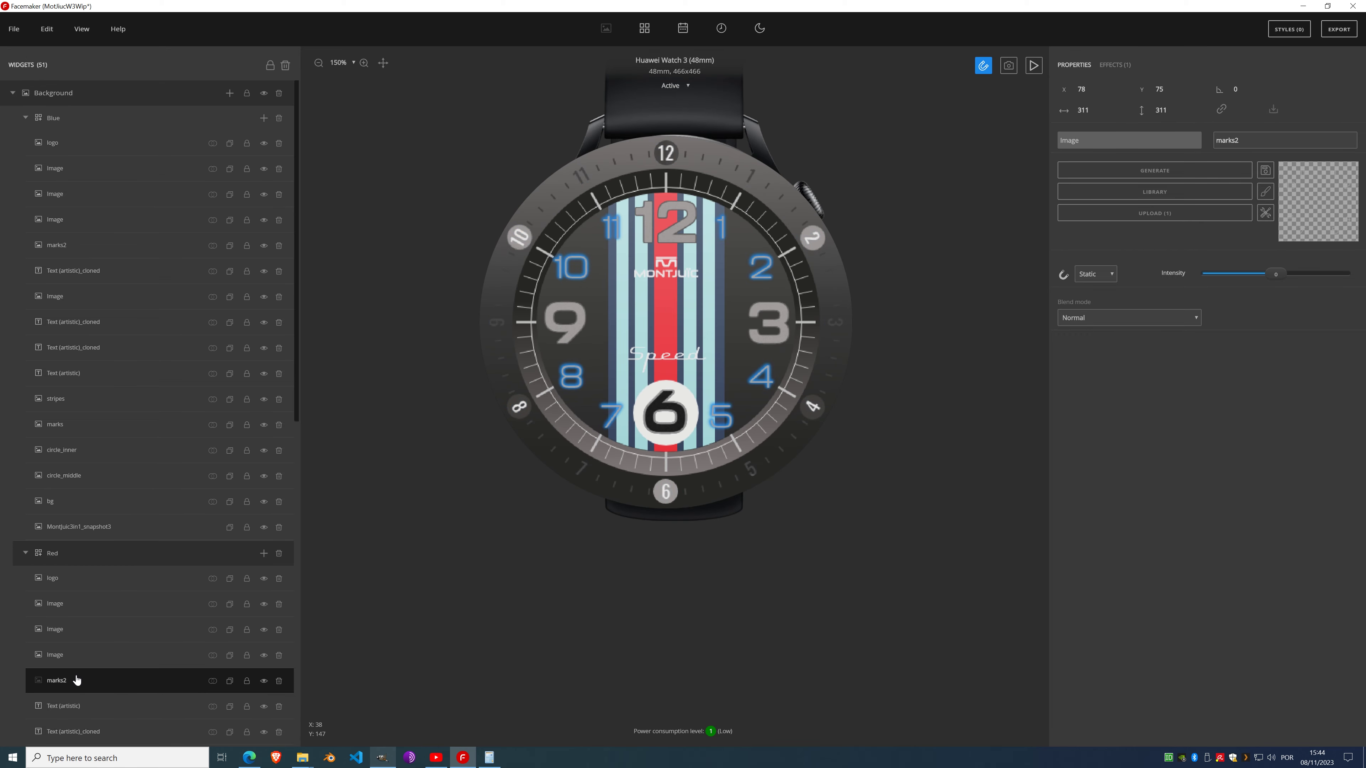
left_click(77, 657)
left_click(83, 636)
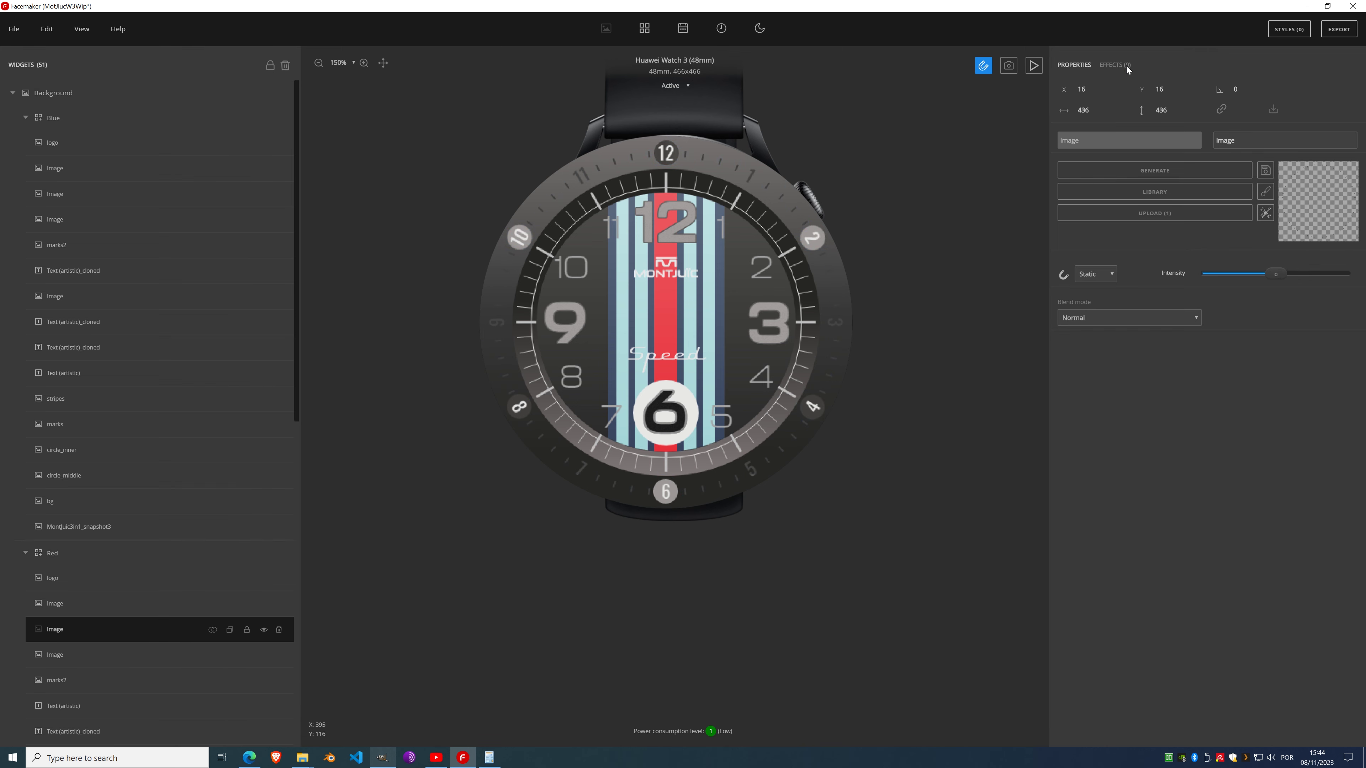
left_click(1113, 64)
left_click(1103, 89)
scroll(1076, 263, "down", 2)
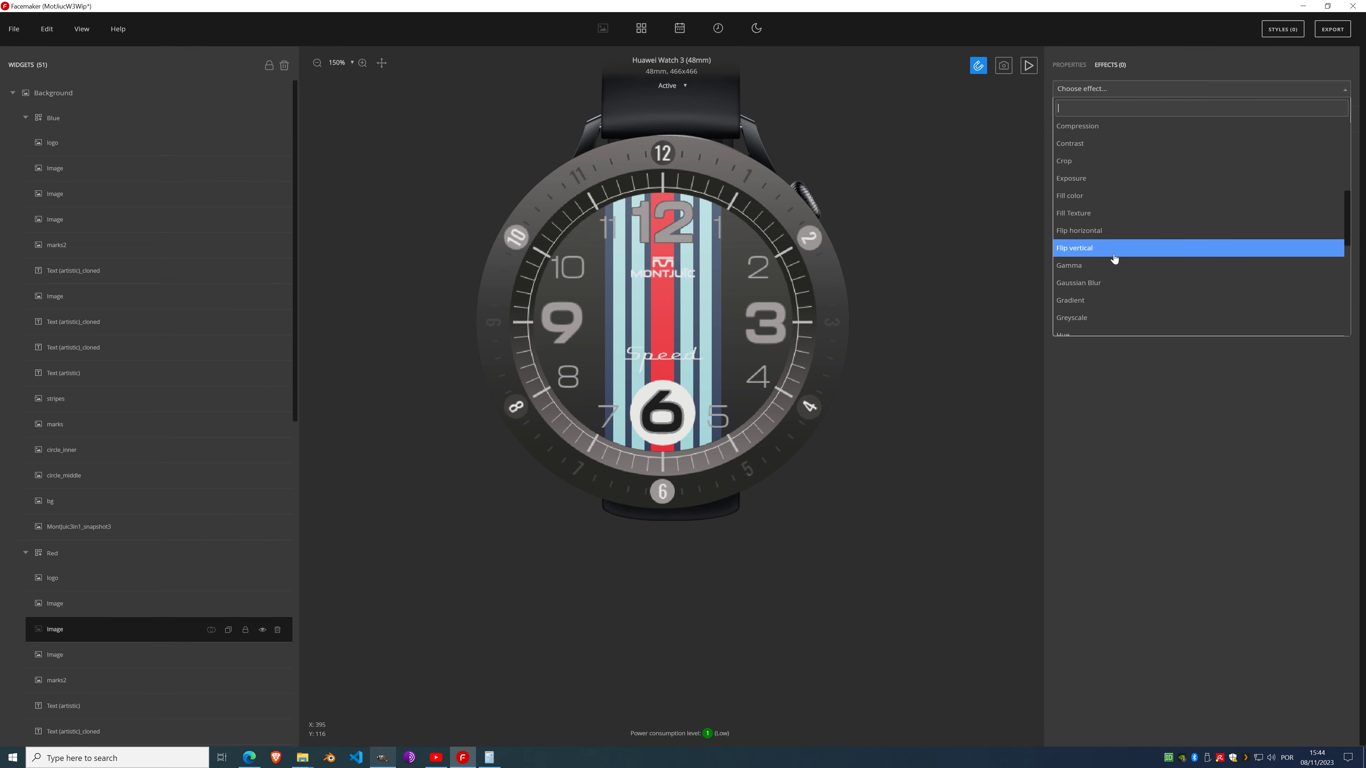
scroll(1108, 253, "down", 2)
left_click(1098, 218)
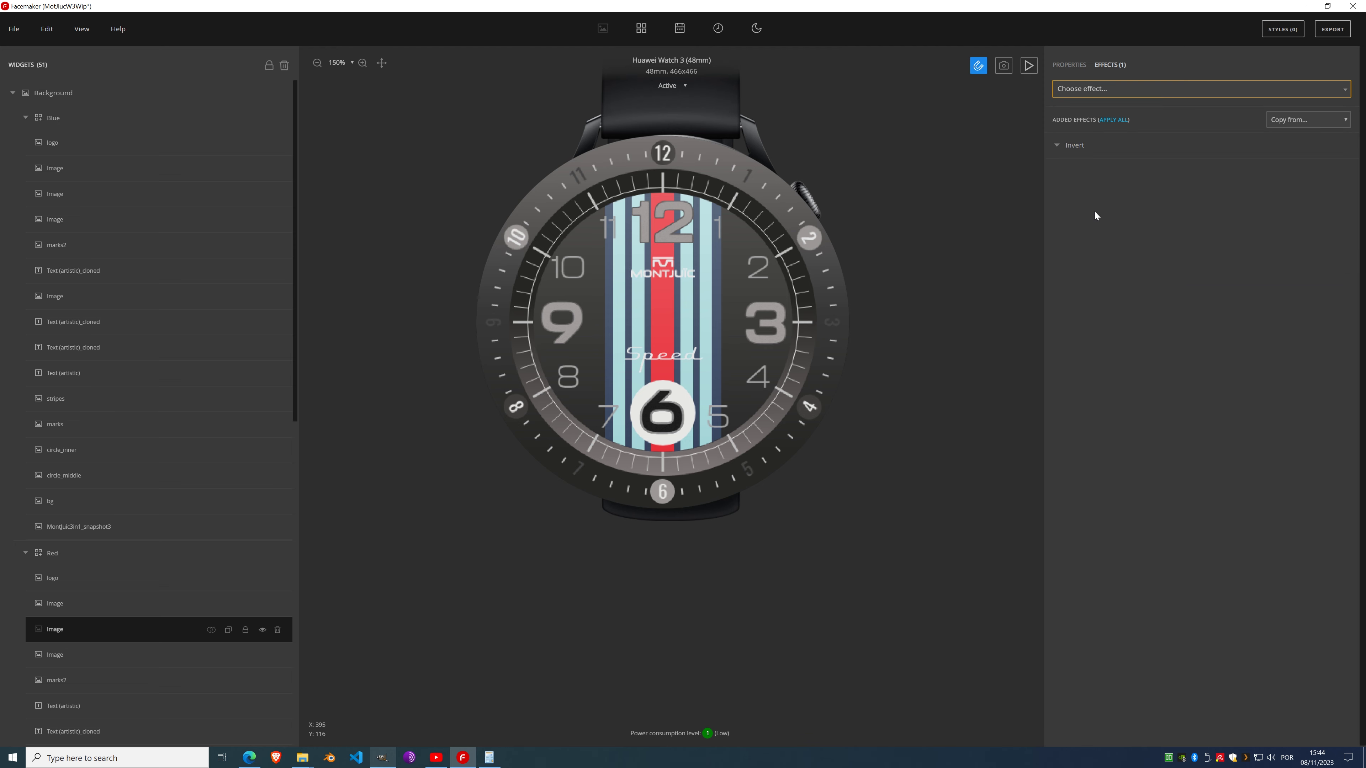
Step: Add the Invert effect to the Blue group's image layer that holds the outer bezel tick marks
left_click(70, 224)
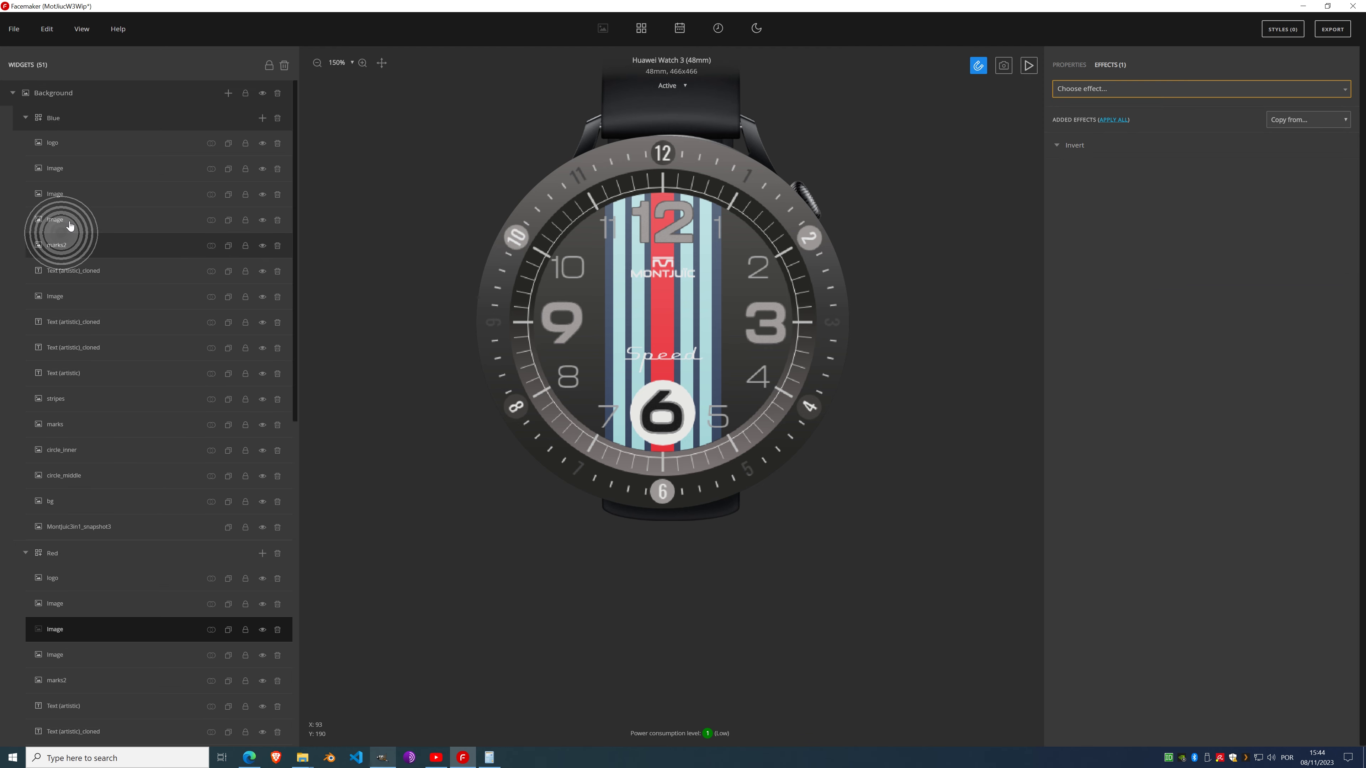
left_click(85, 179)
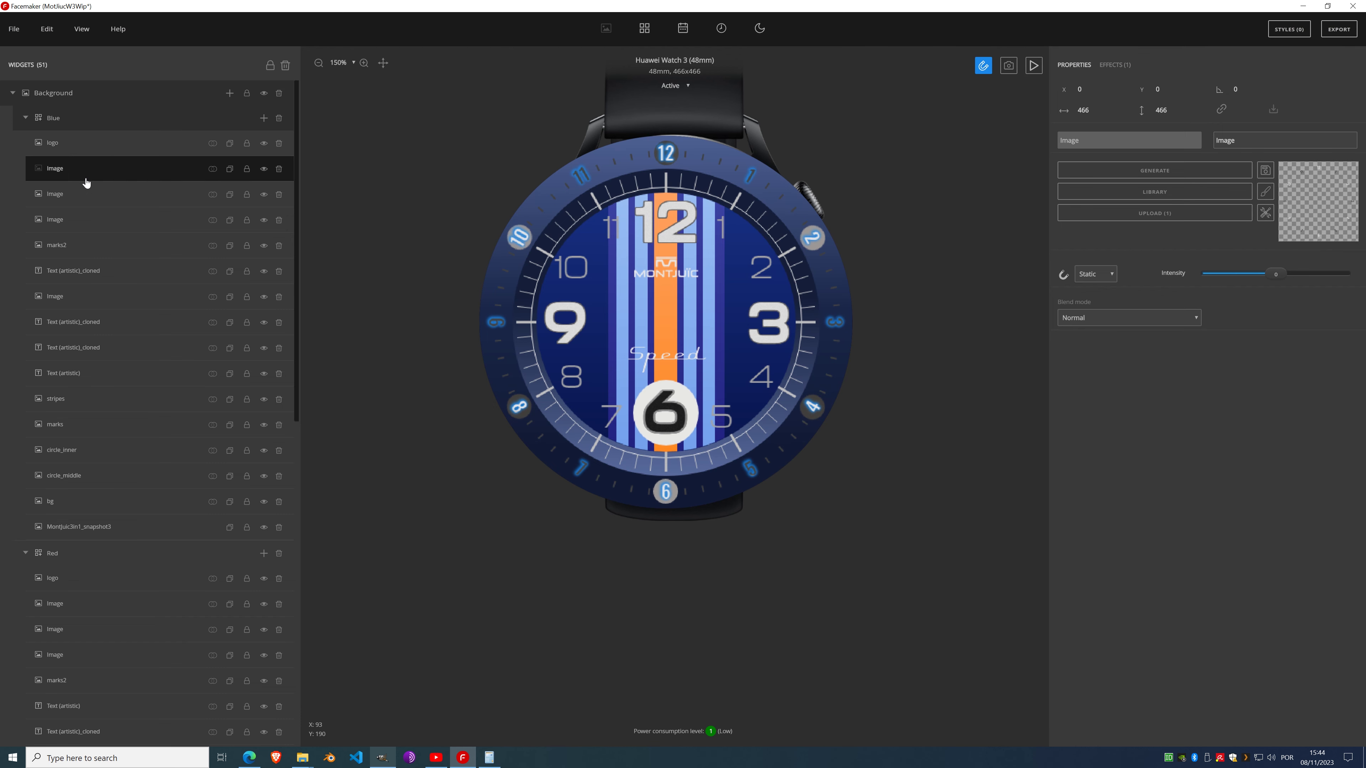
left_click(85, 199)
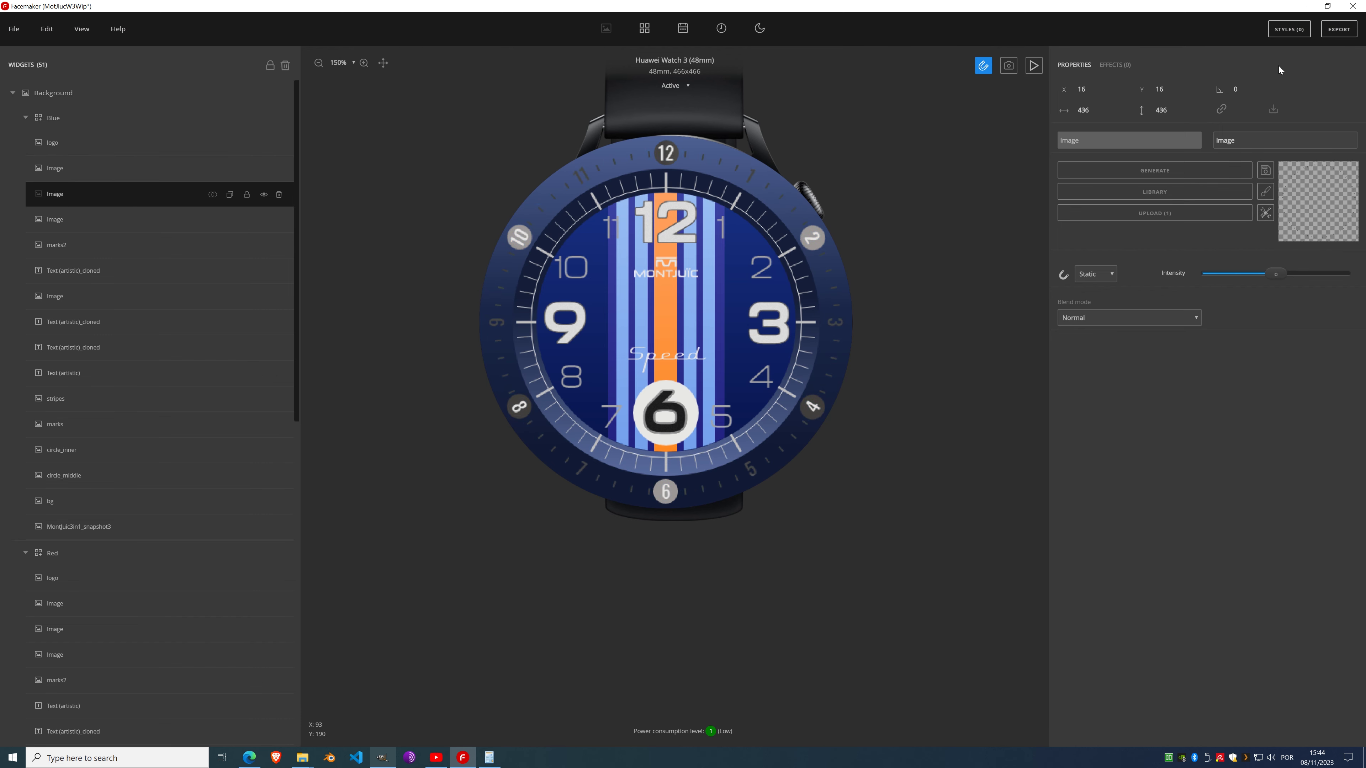
left_click(1120, 63)
left_click(1114, 89)
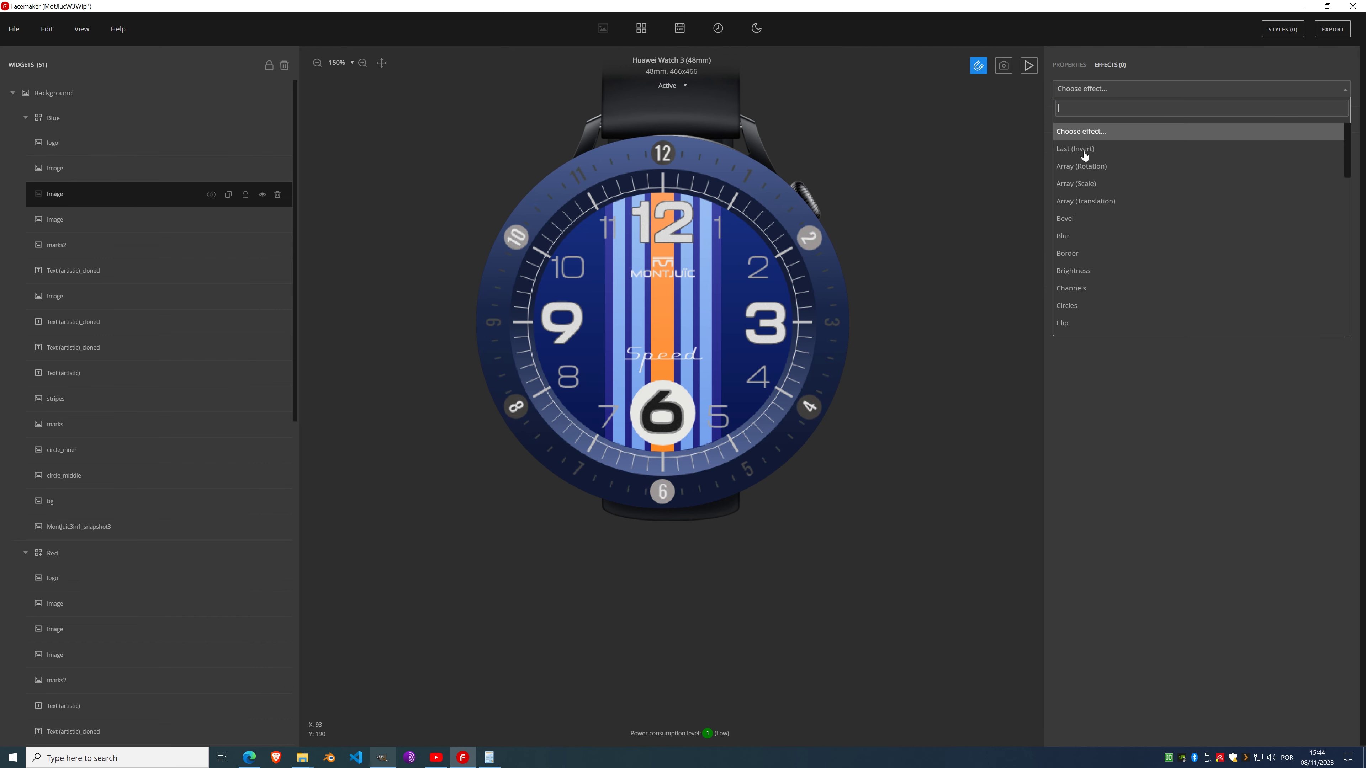
scroll(1091, 269, "down", 6)
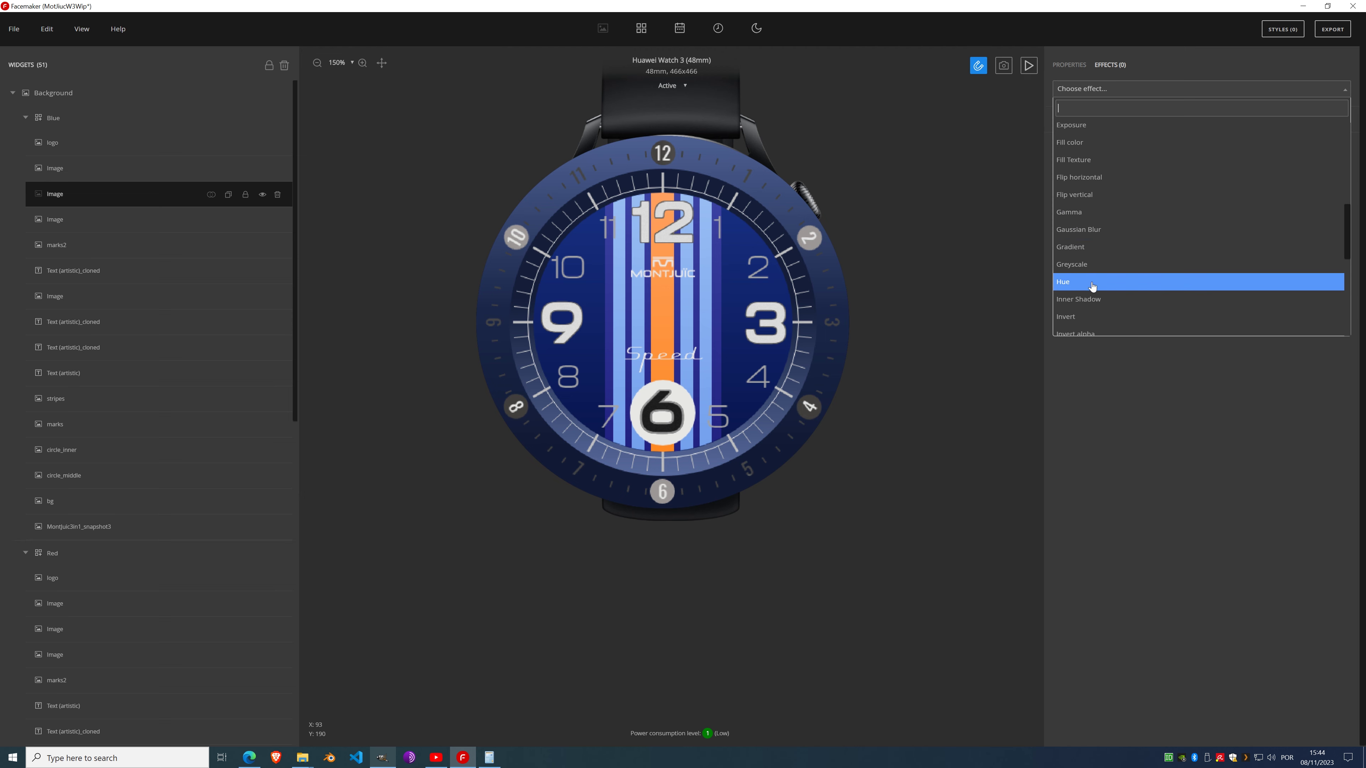
left_click(1097, 265)
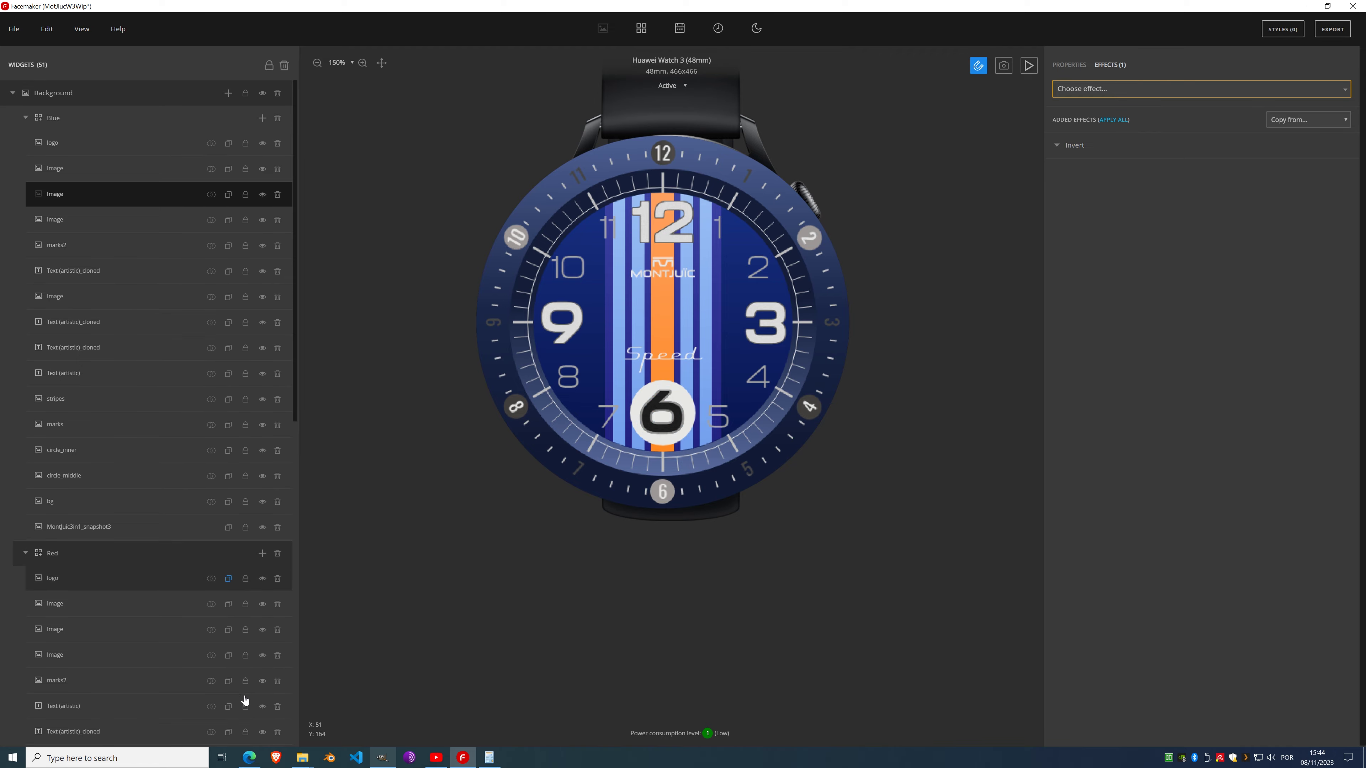
Step: Examine the blue reference snapshot MontJuic3in1_snapshot3 in GIMP and compare it with the Blue dial in Facemaker
left_click(382, 758)
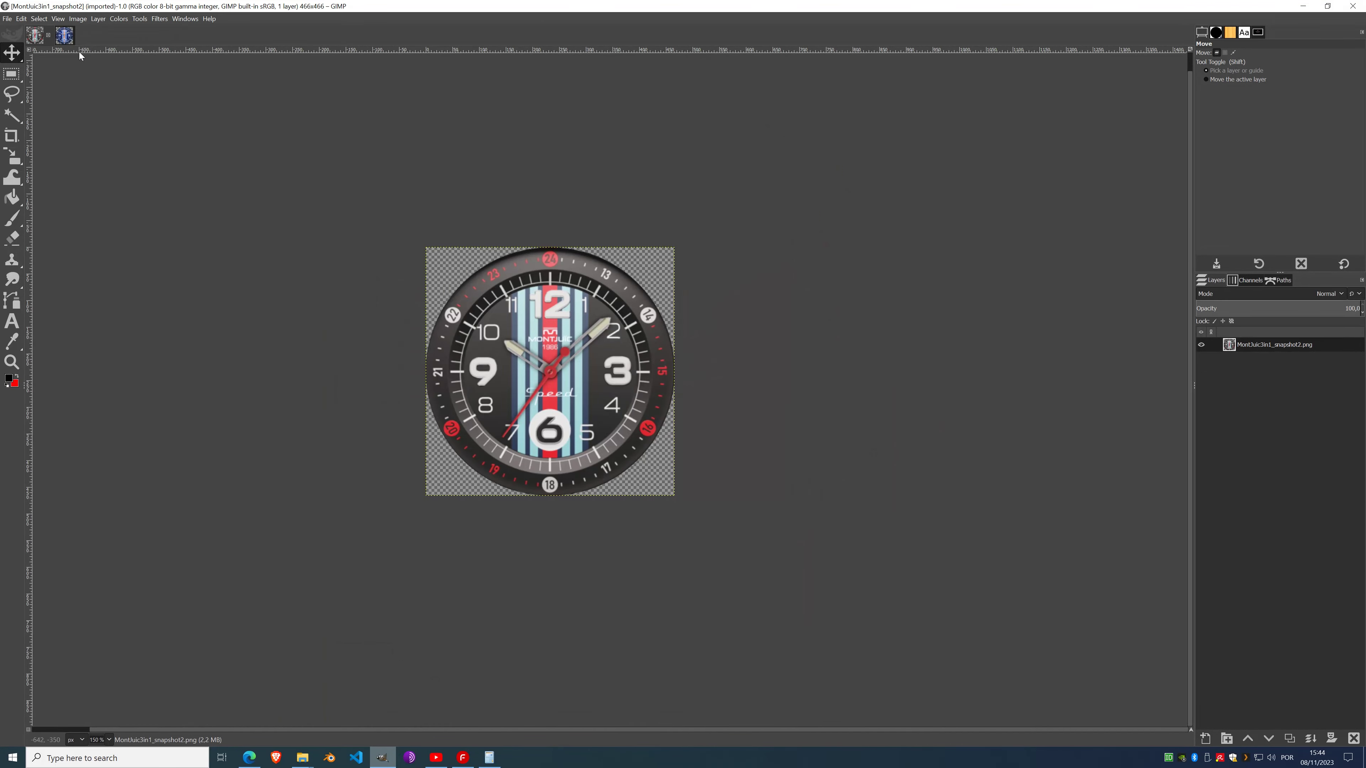
left_click(64, 35)
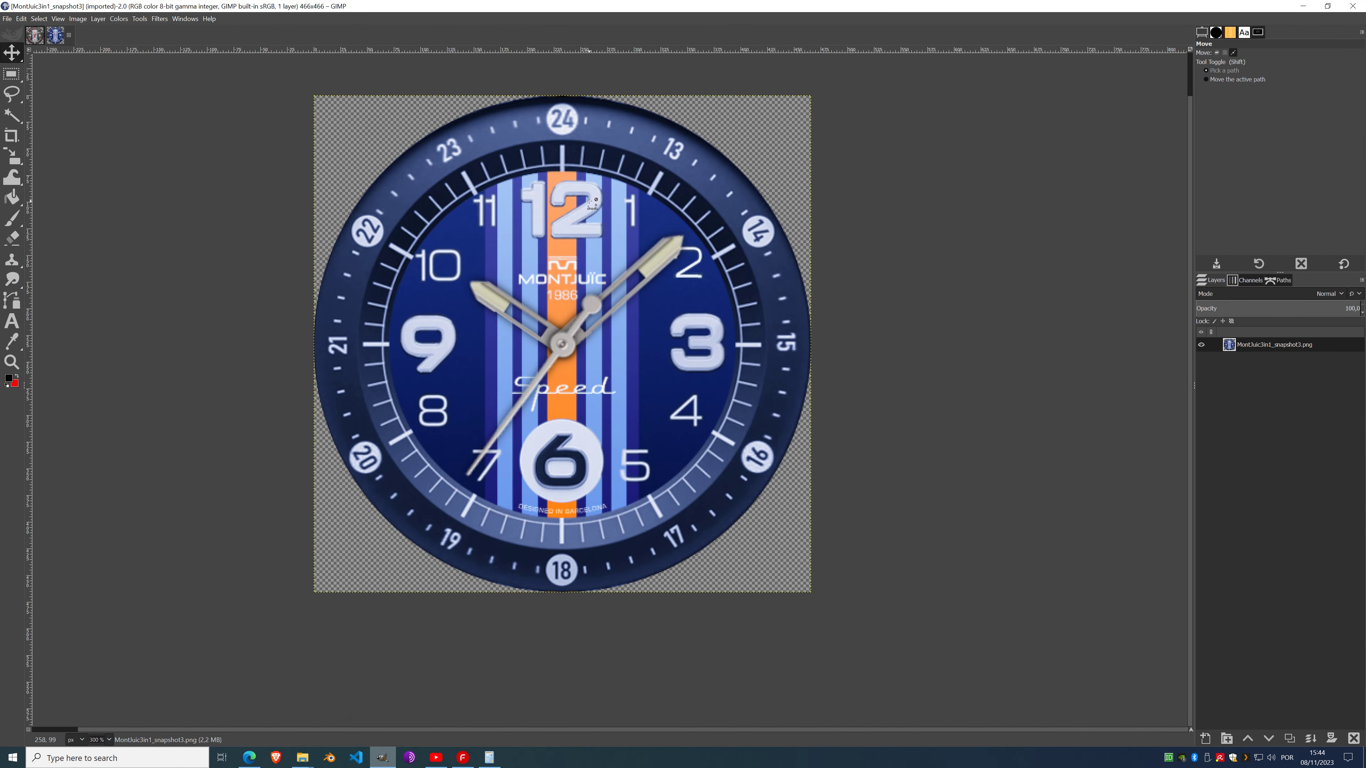
key("m")
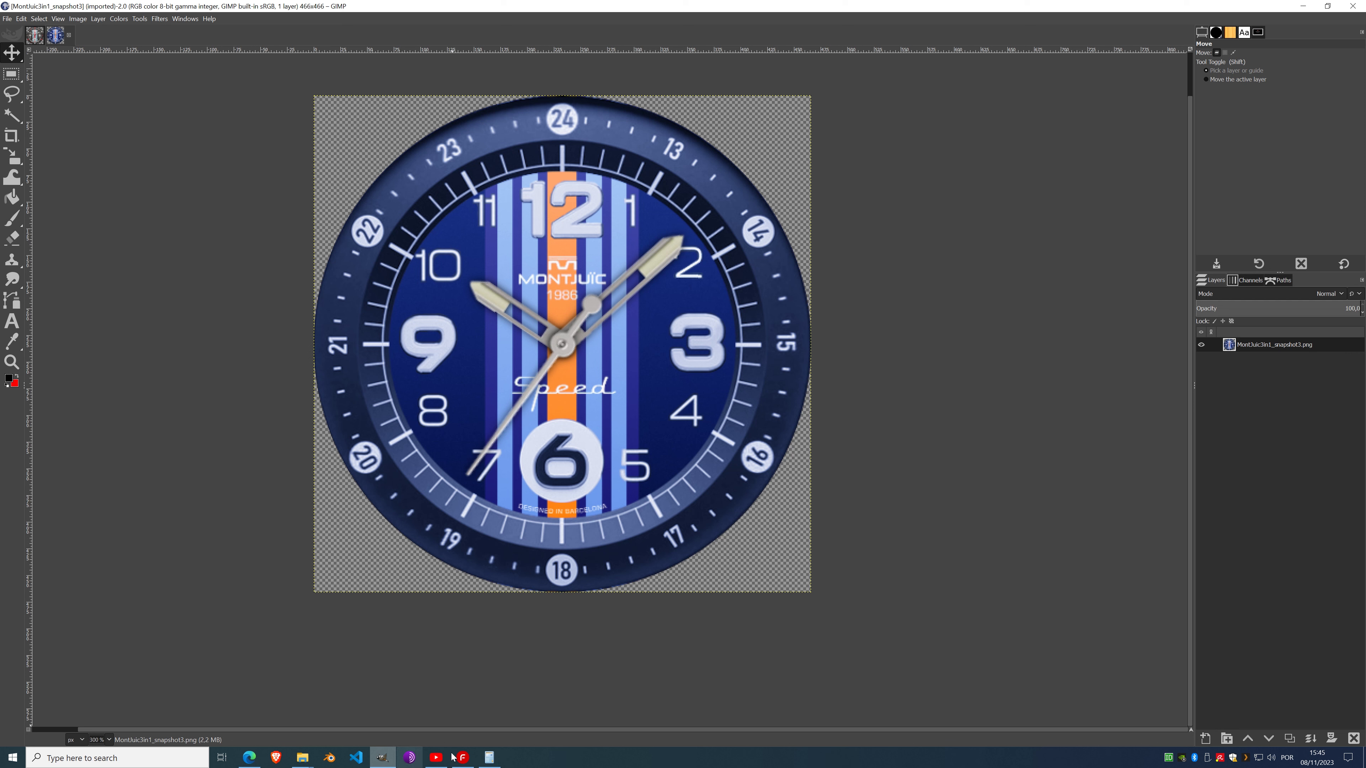
left_click(470, 752)
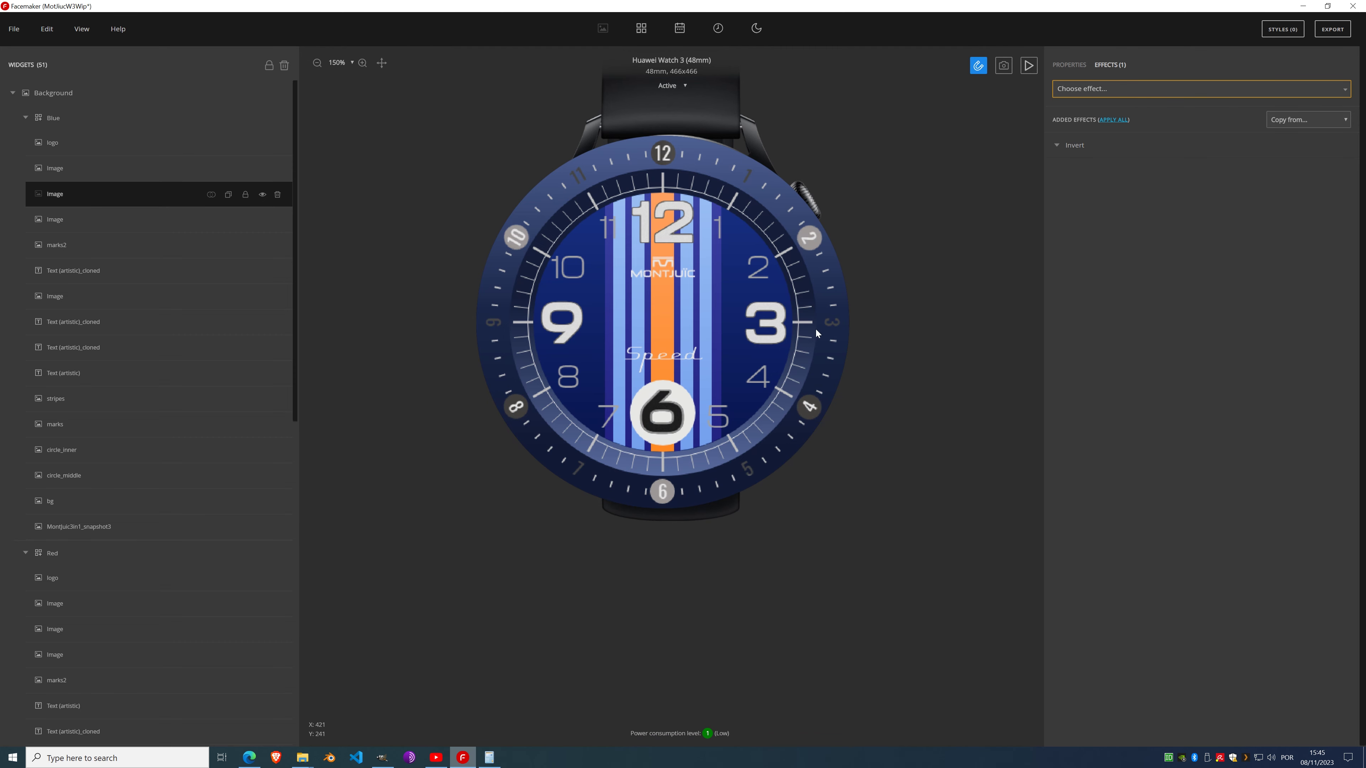
scroll(663, 189, "up", 4)
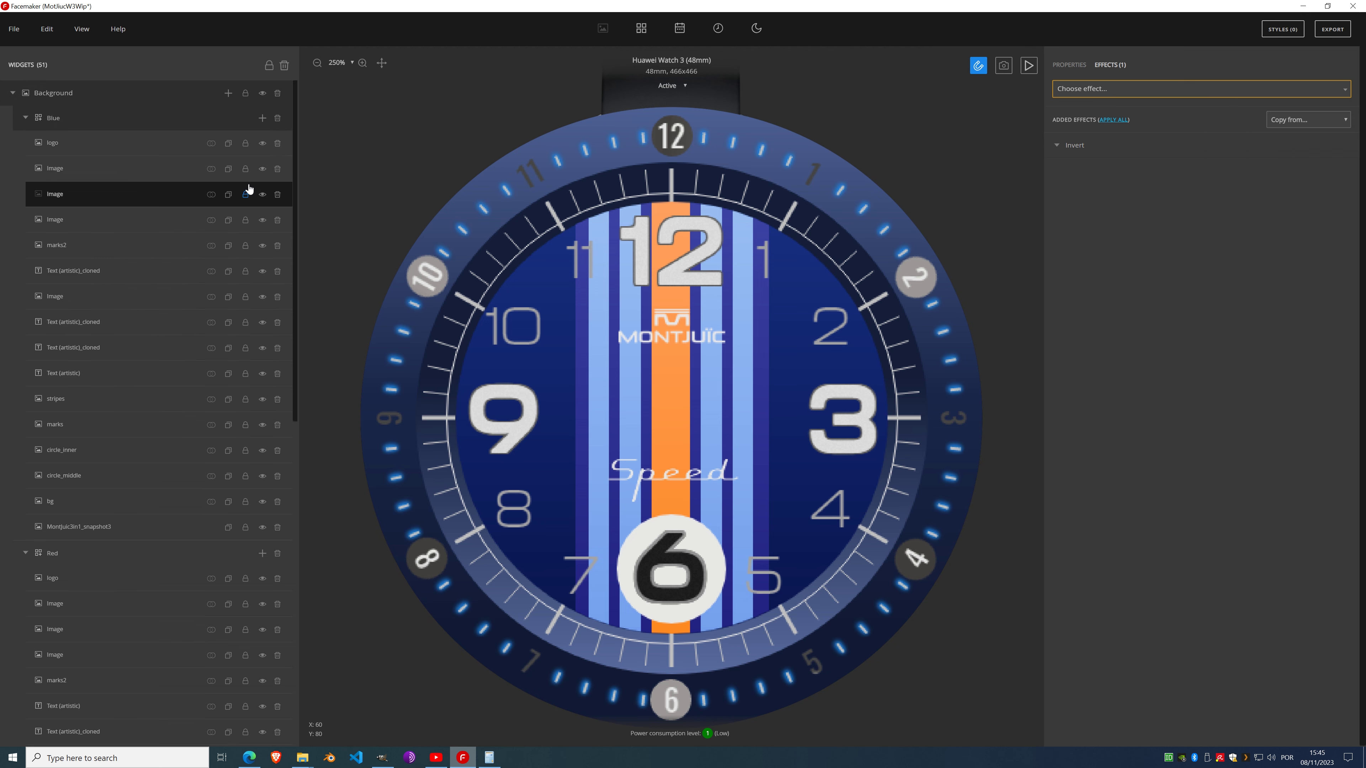
Step: Hide every Blue group layer from logo down to bg, leaving only the MontJuic3in1_snapshot3 reference
left_click(263, 143)
left_click(263, 169)
left_click(263, 194)
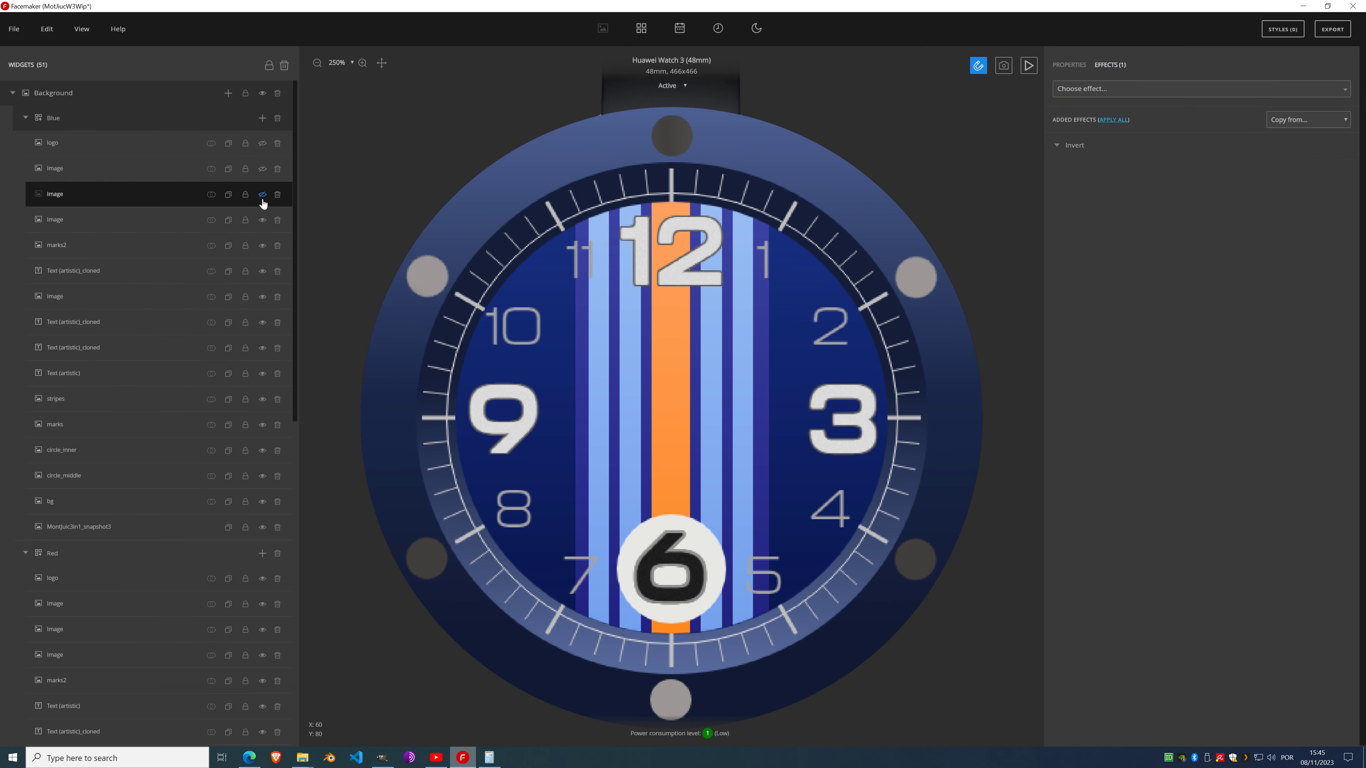
left_click(262, 221)
left_click(263, 246)
left_click(262, 271)
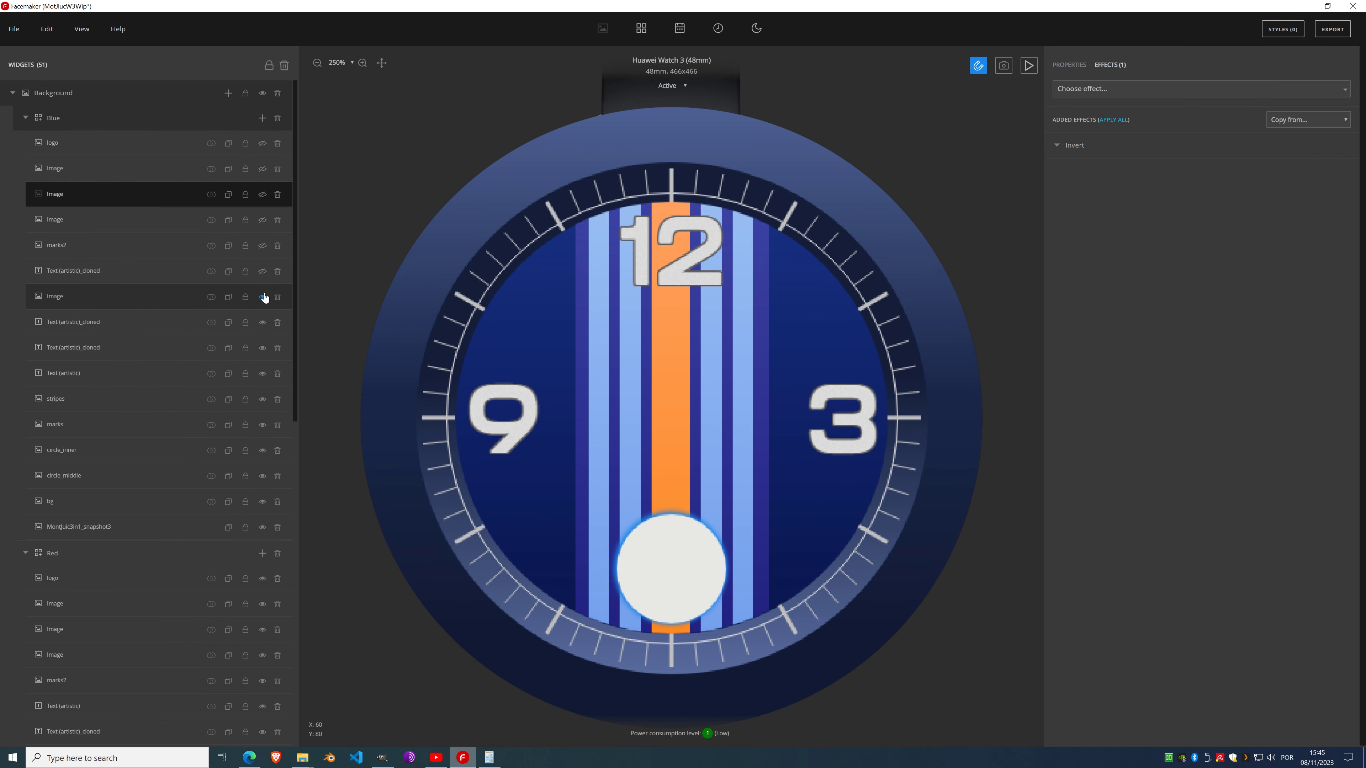
left_click(263, 297)
left_click(263, 322)
left_click(262, 348)
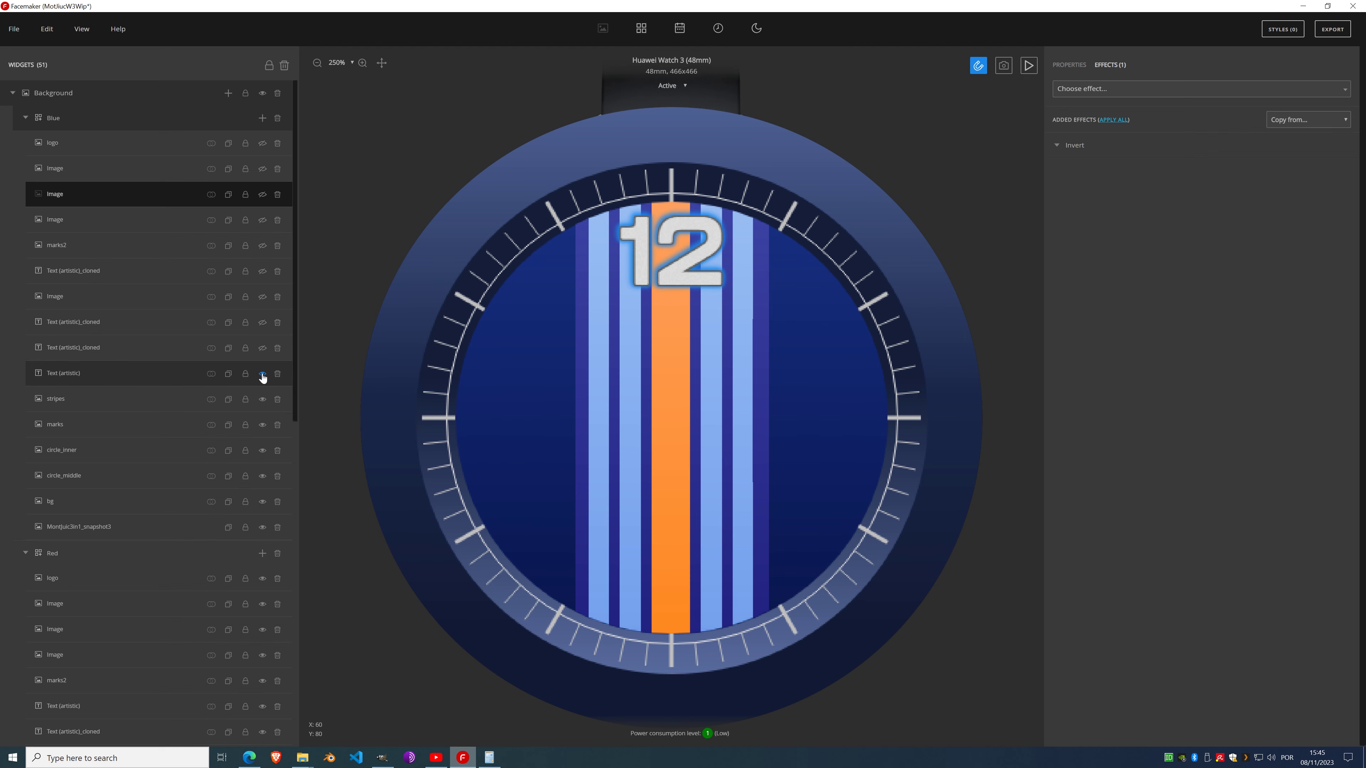
left_click(262, 374)
left_click(262, 399)
left_click(263, 425)
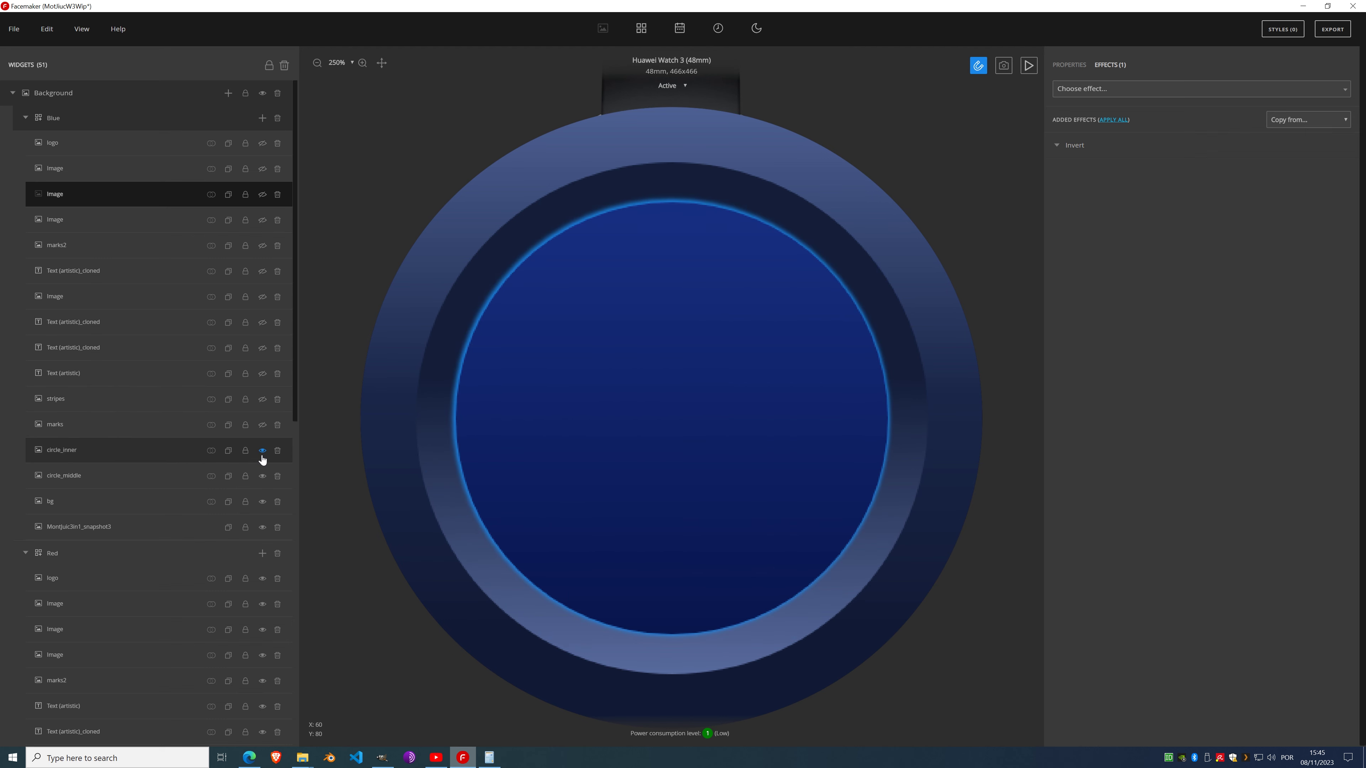
left_click(262, 451)
left_click(263, 476)
left_click(262, 501)
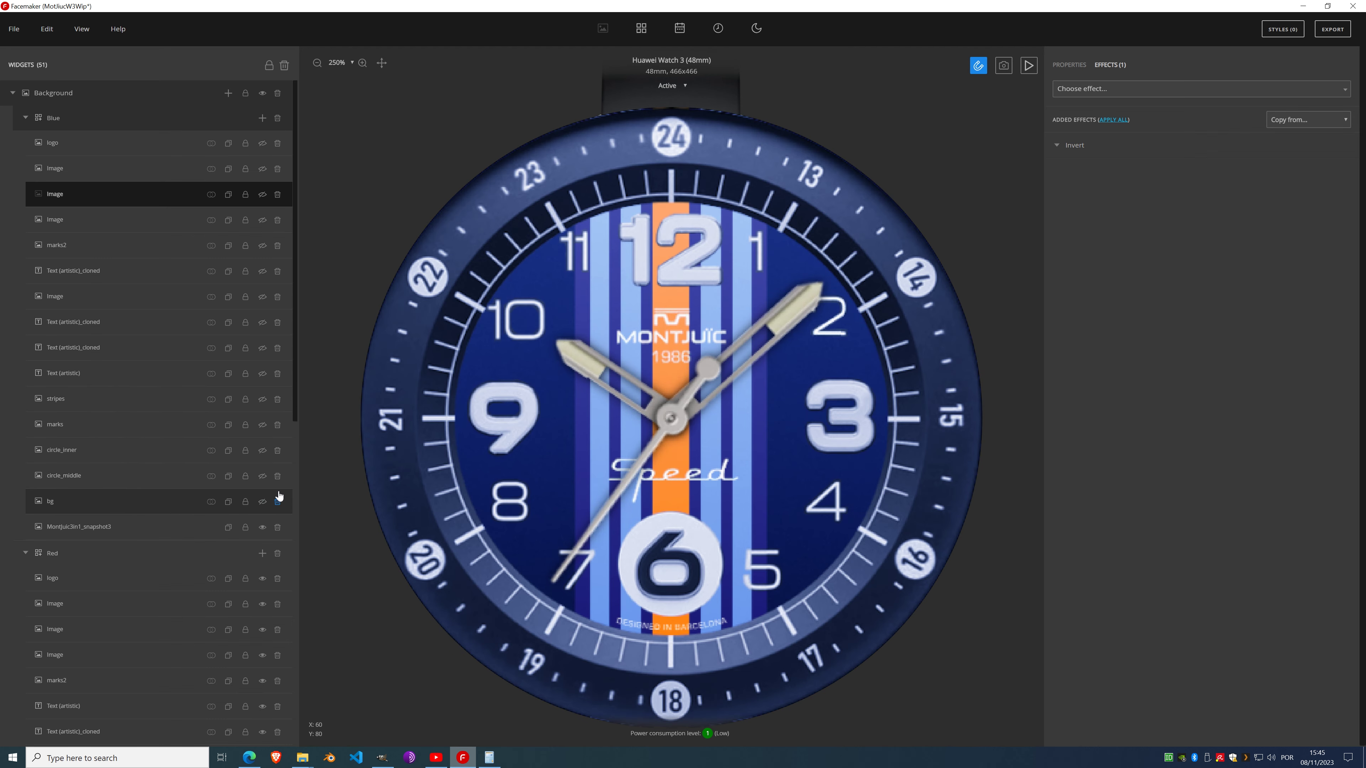
Step: Find the Blue group's image layer with the round bezel badges and delete its Gradient effect
left_click(178, 526)
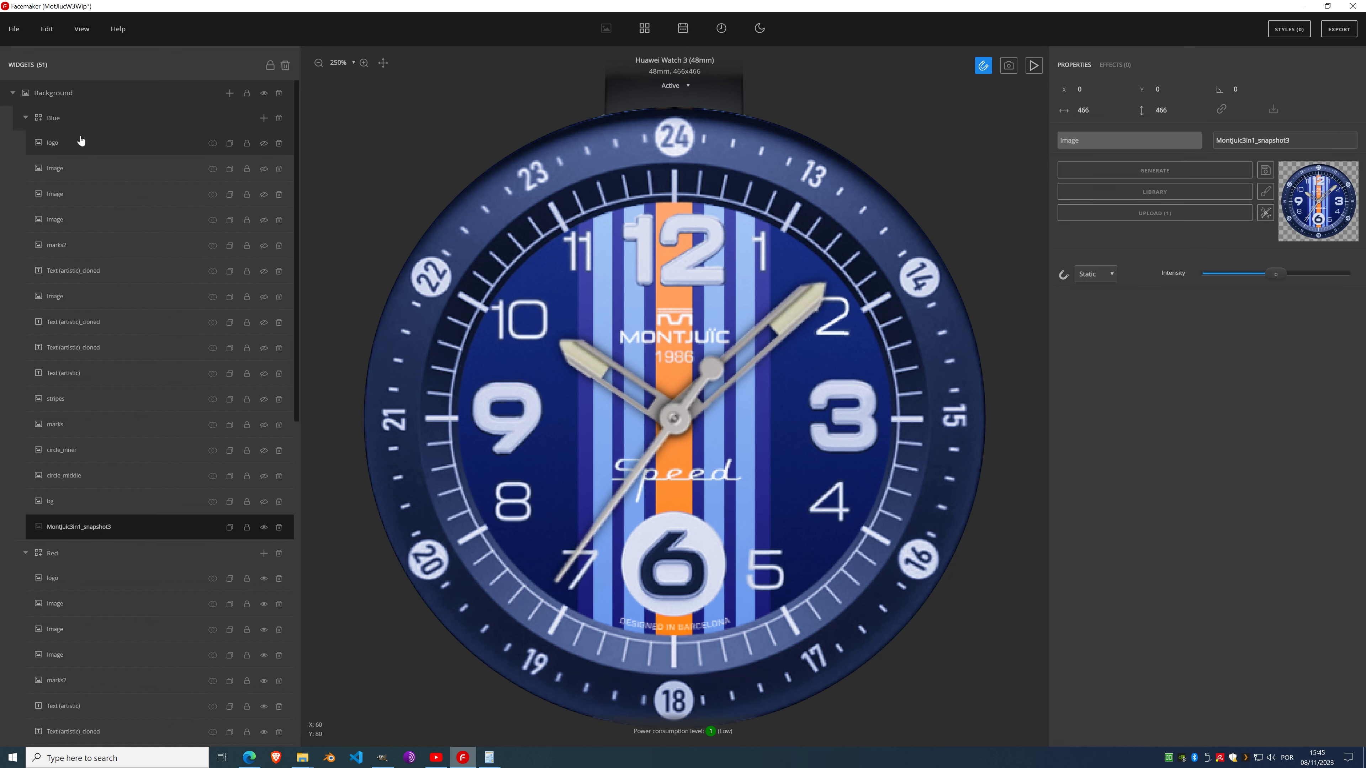
left_click(64, 163)
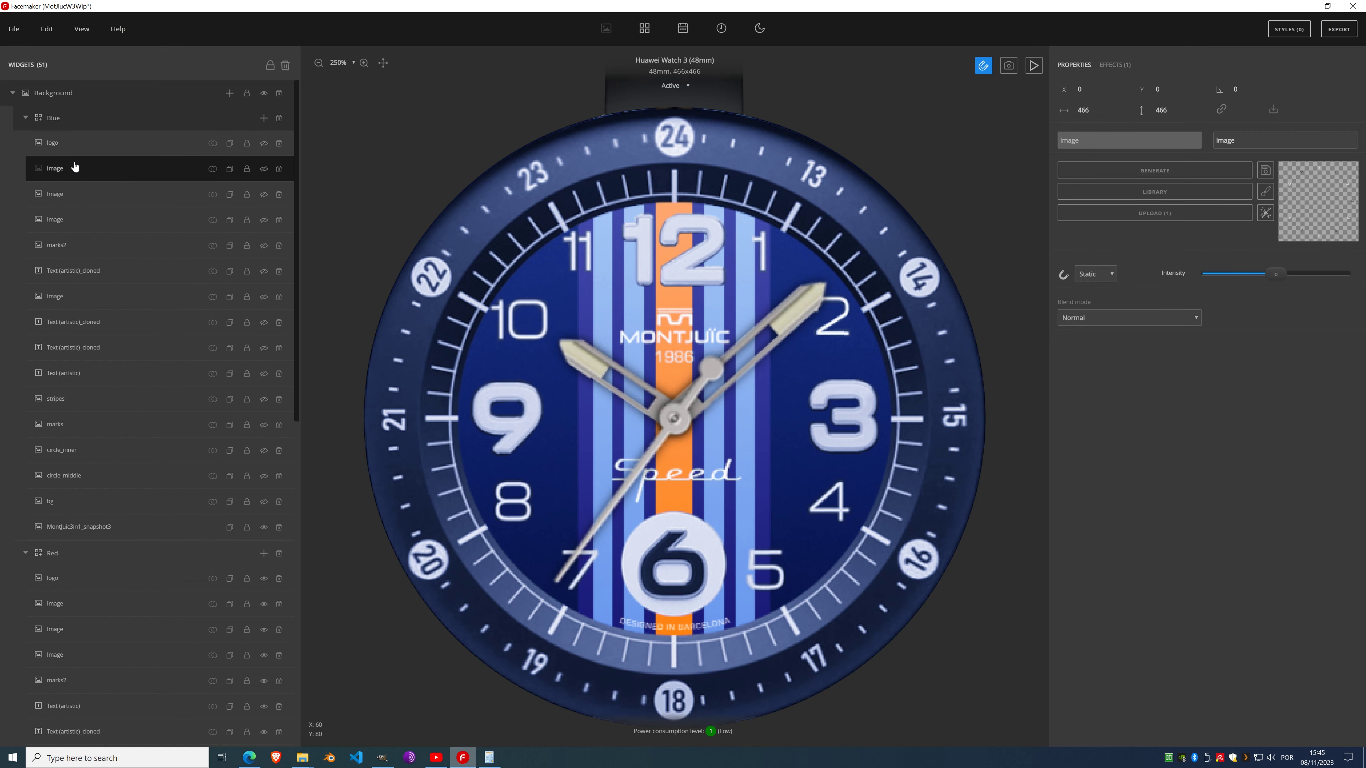
left_click(64, 191)
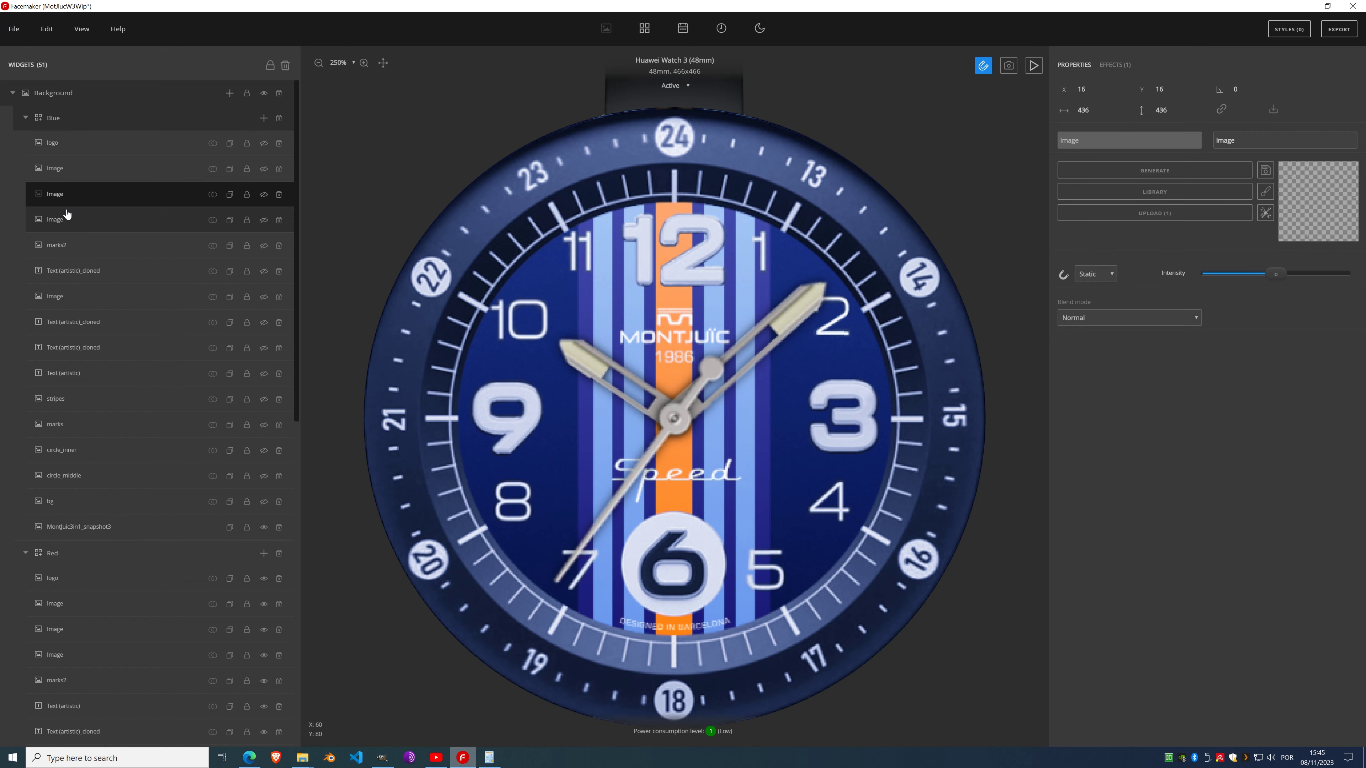
left_click(68, 221)
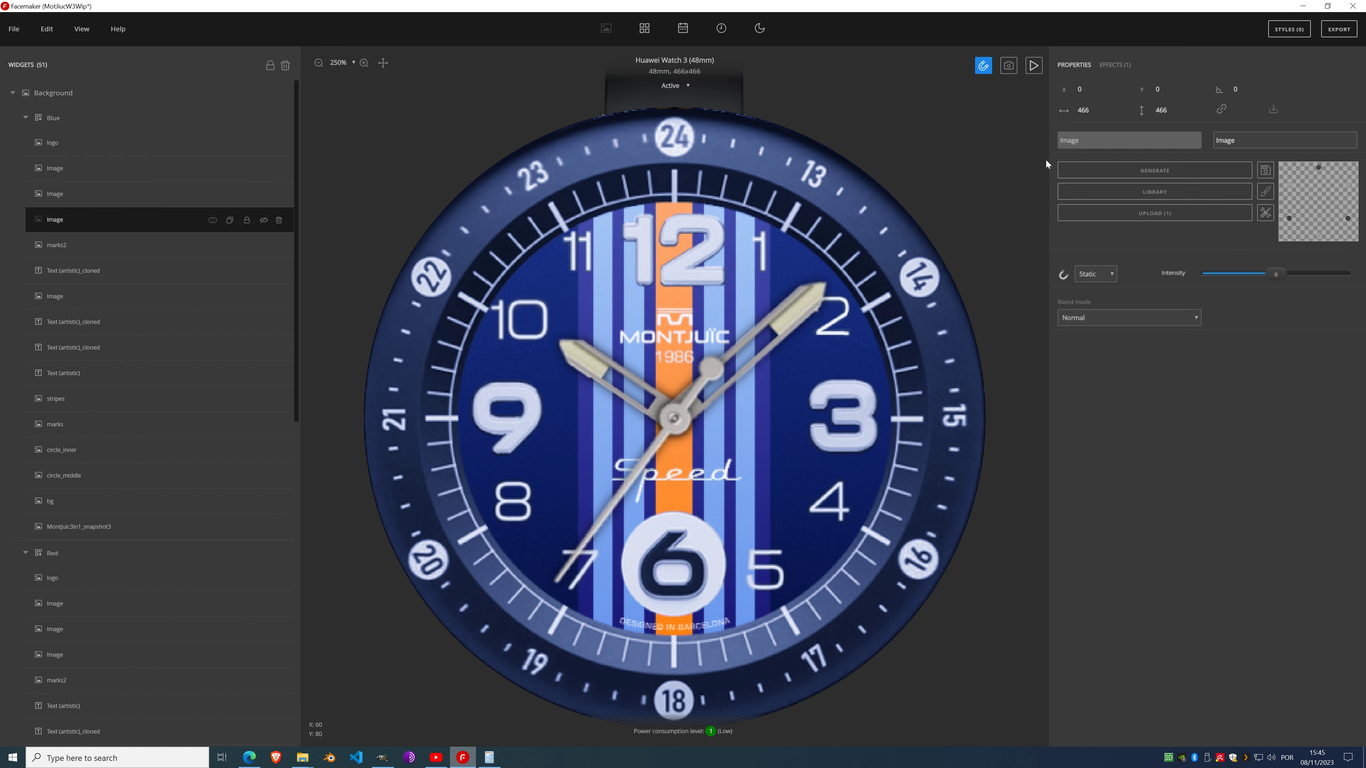
left_click(1128, 65)
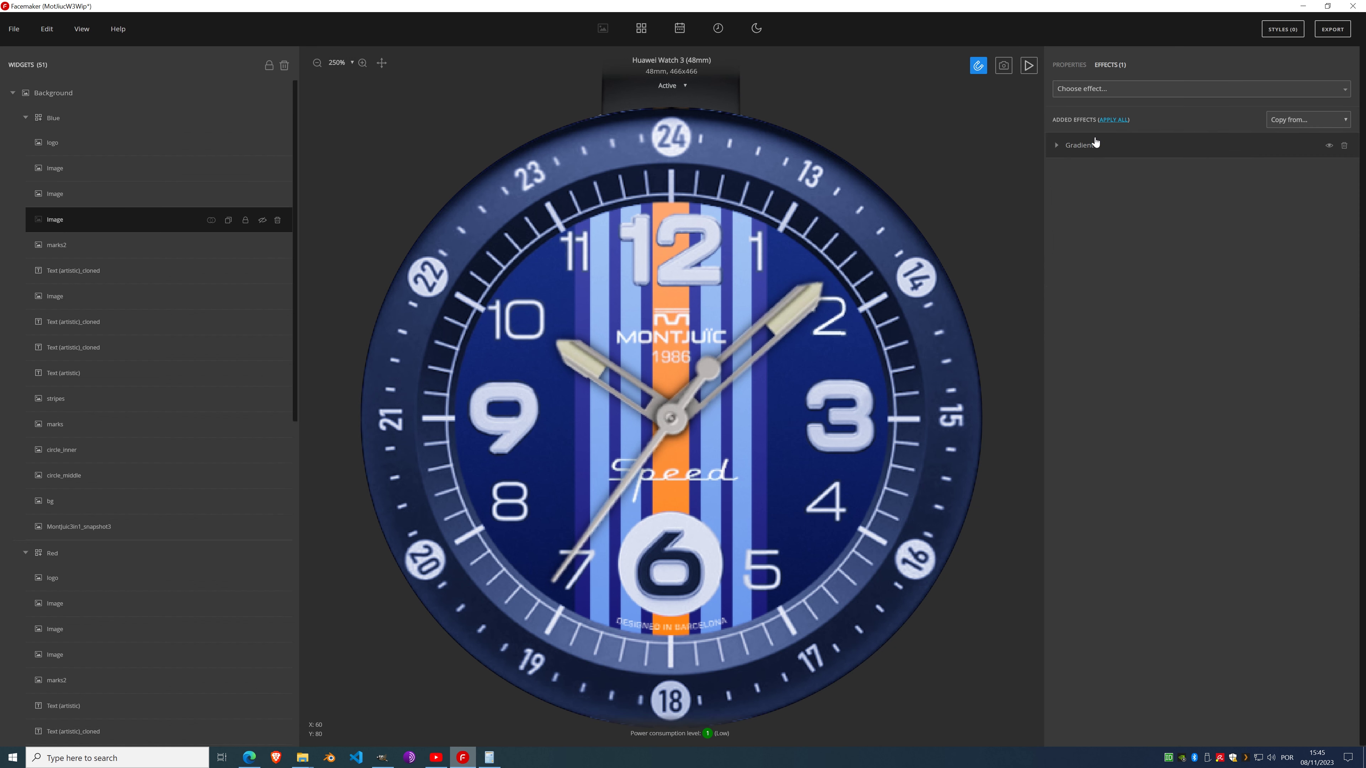
left_click(1344, 145)
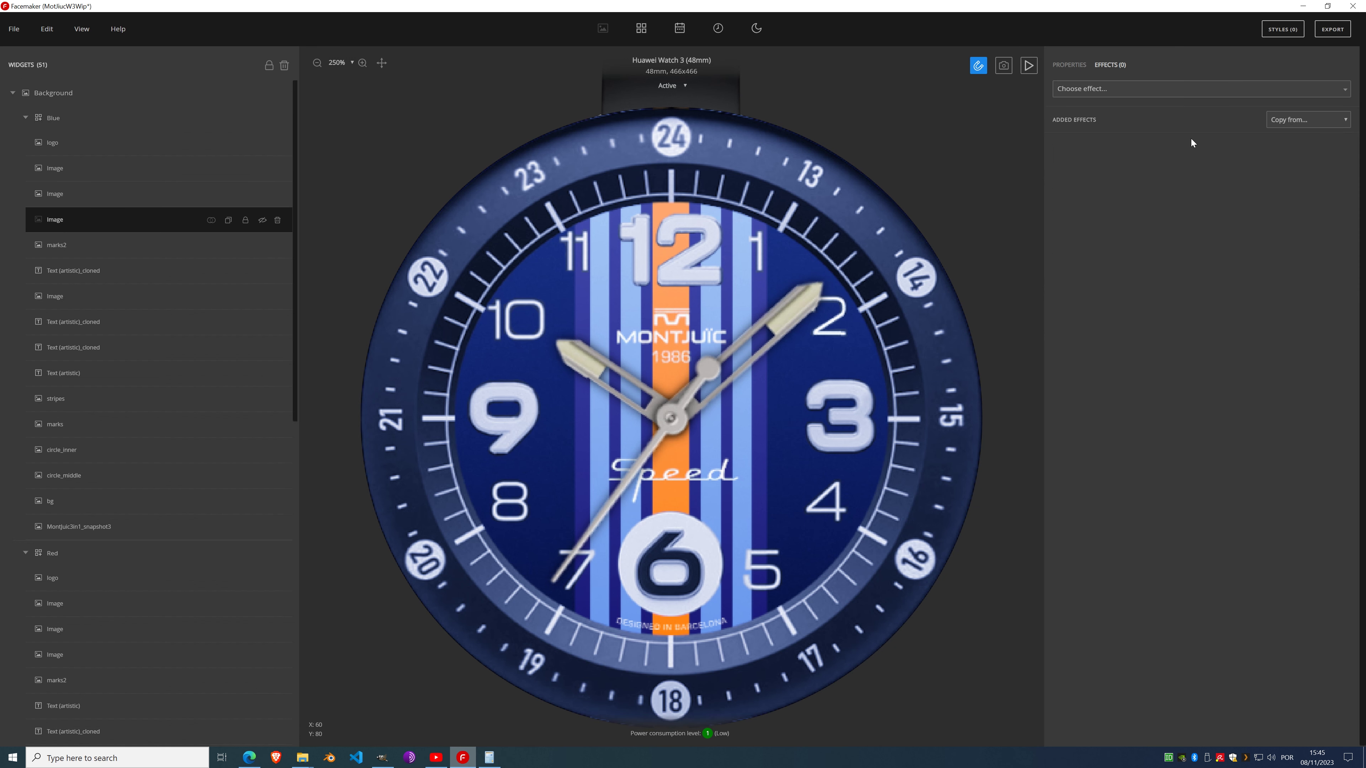
left_click(1114, 91)
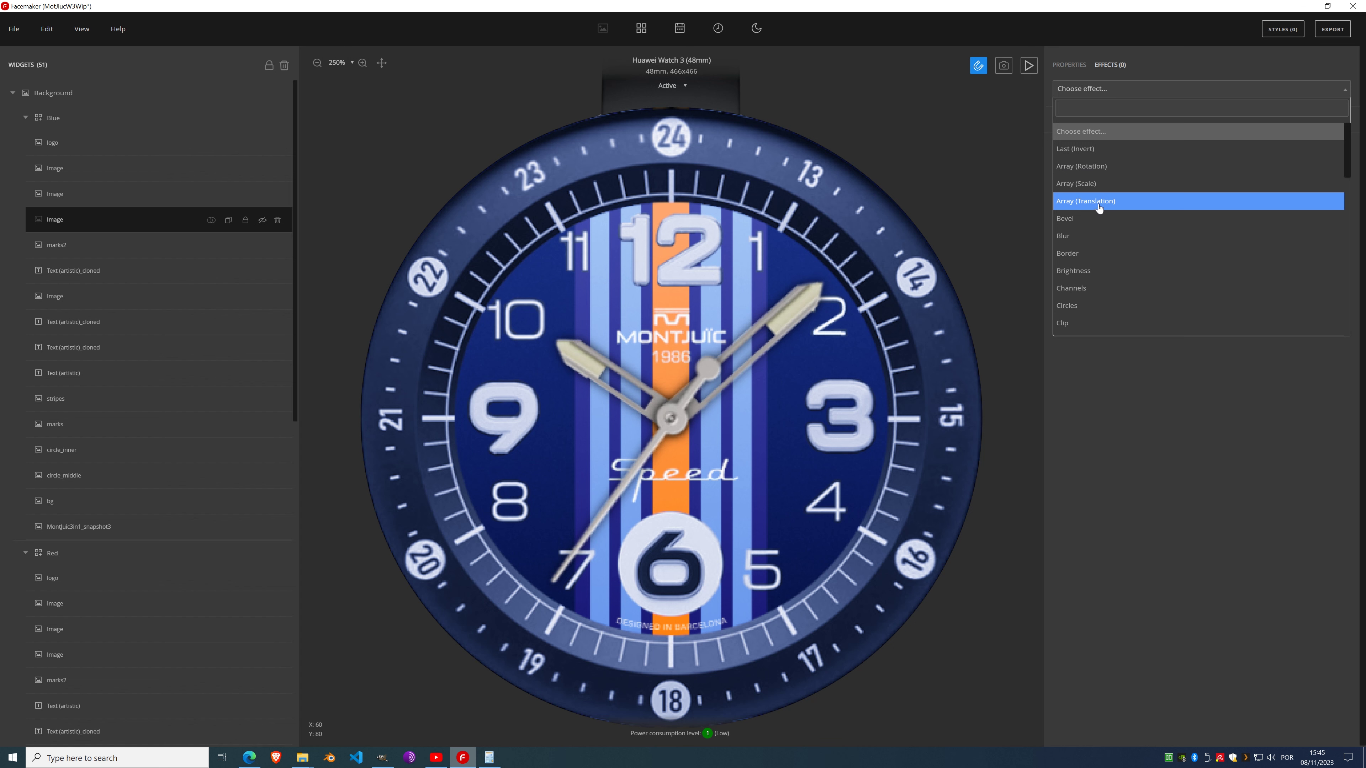
scroll(1099, 208, "down", 3)
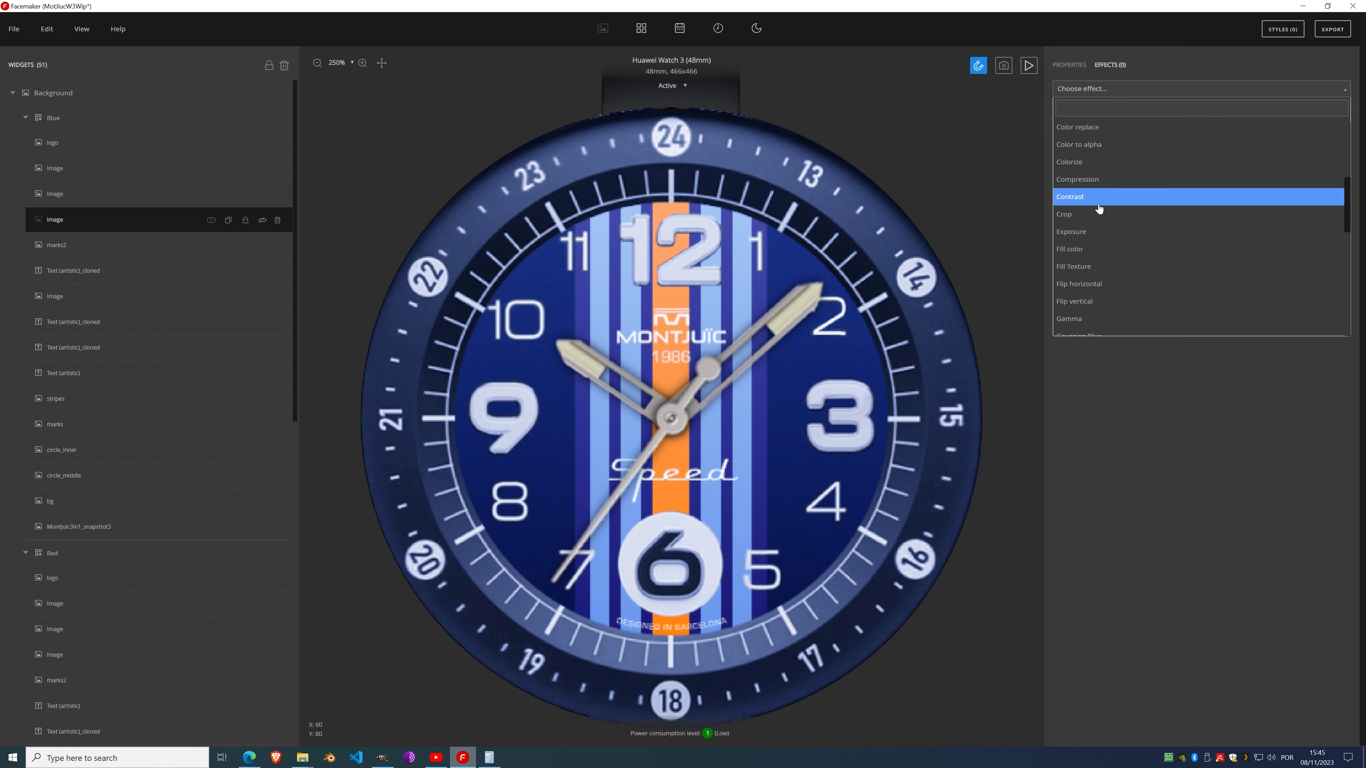
left_click(1081, 266)
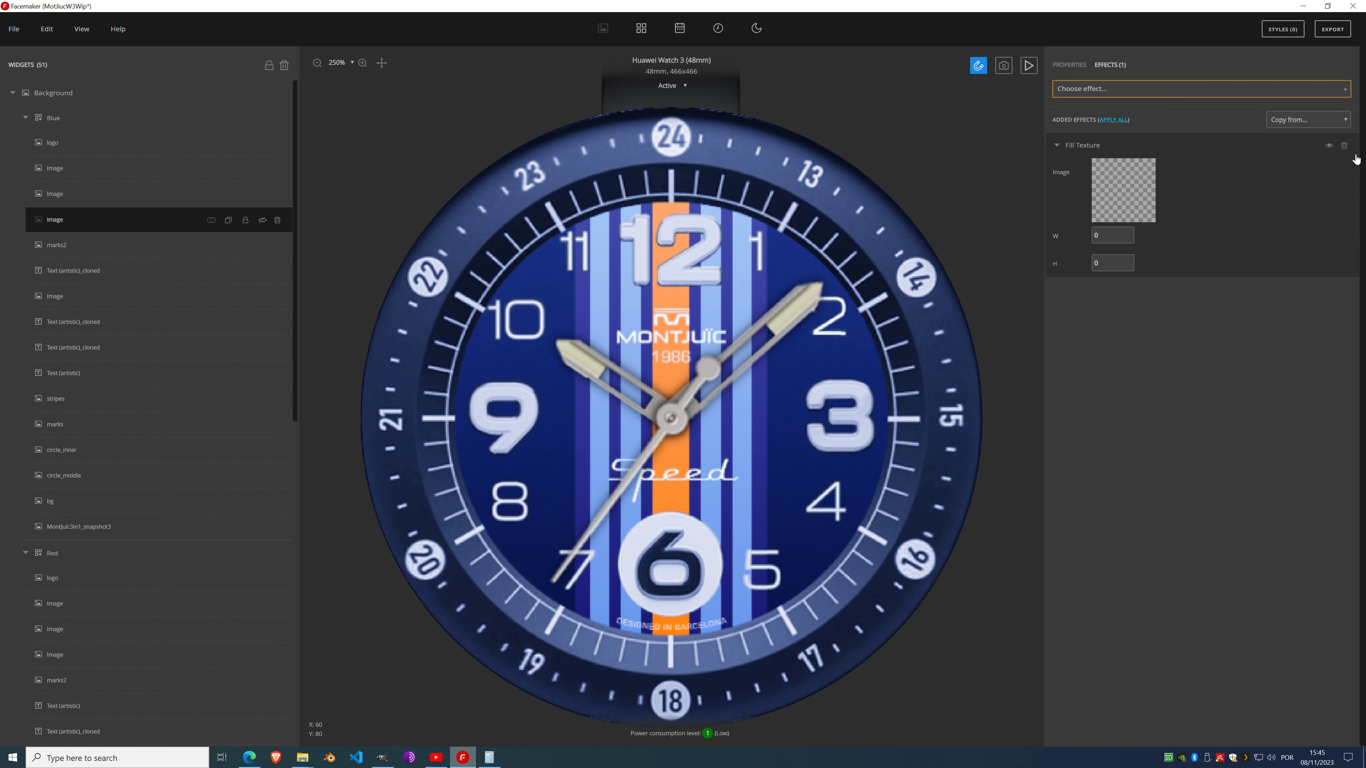
left_click(1344, 145)
Step: Add a Fill color effect to the bezel badges with #c9d2ea sampled from the reference, save it as a custom colour, and compare the layer shown and hidden
left_click(1095, 90)
scroll(1085, 243, "down", 3)
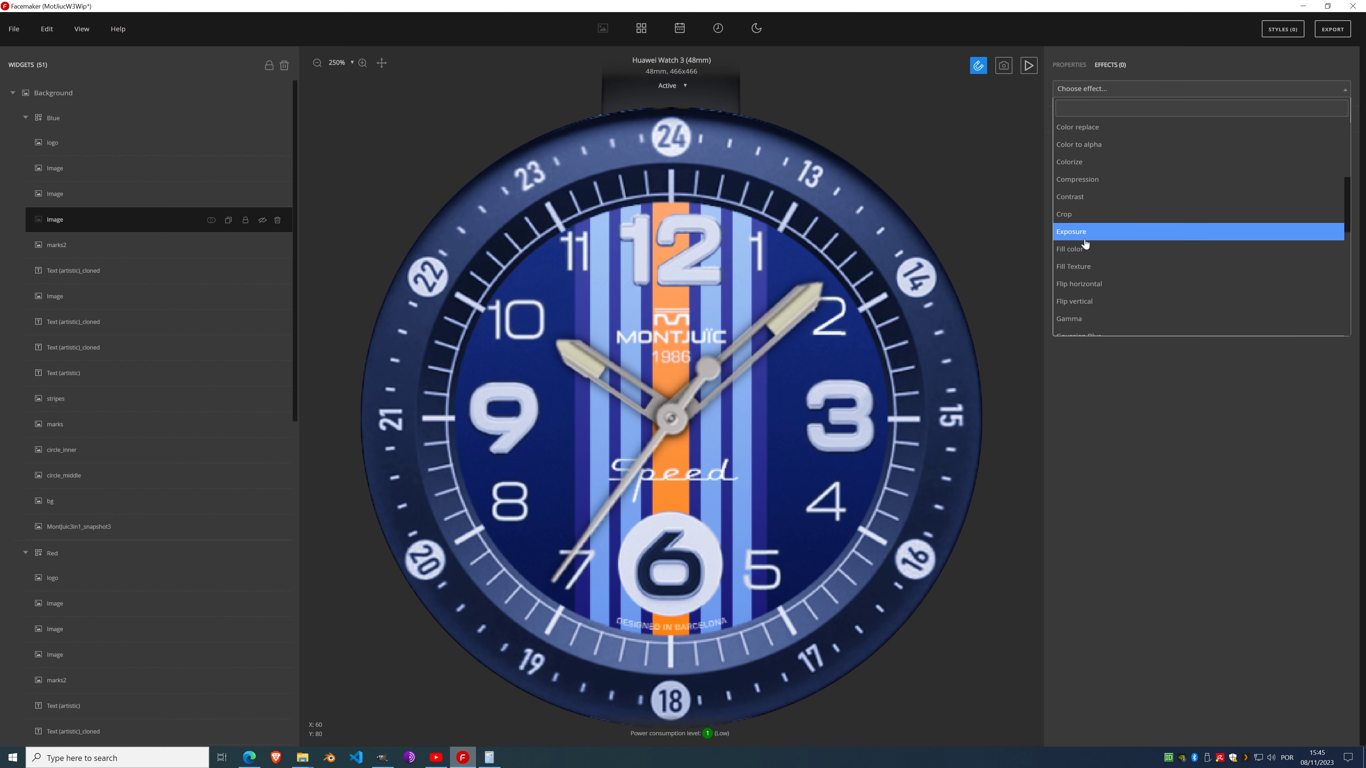
left_click(1085, 249)
left_click(1097, 173)
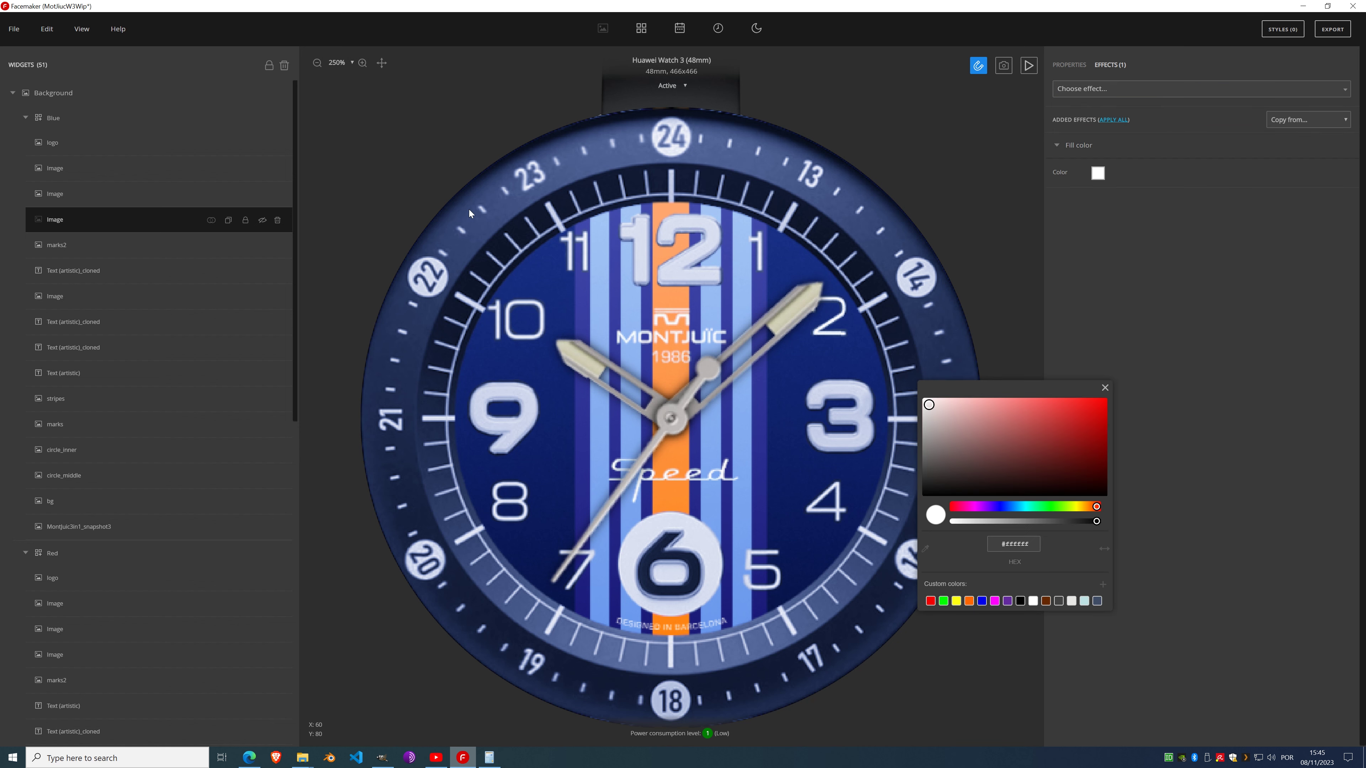
left_click(926, 550)
left_click(929, 274)
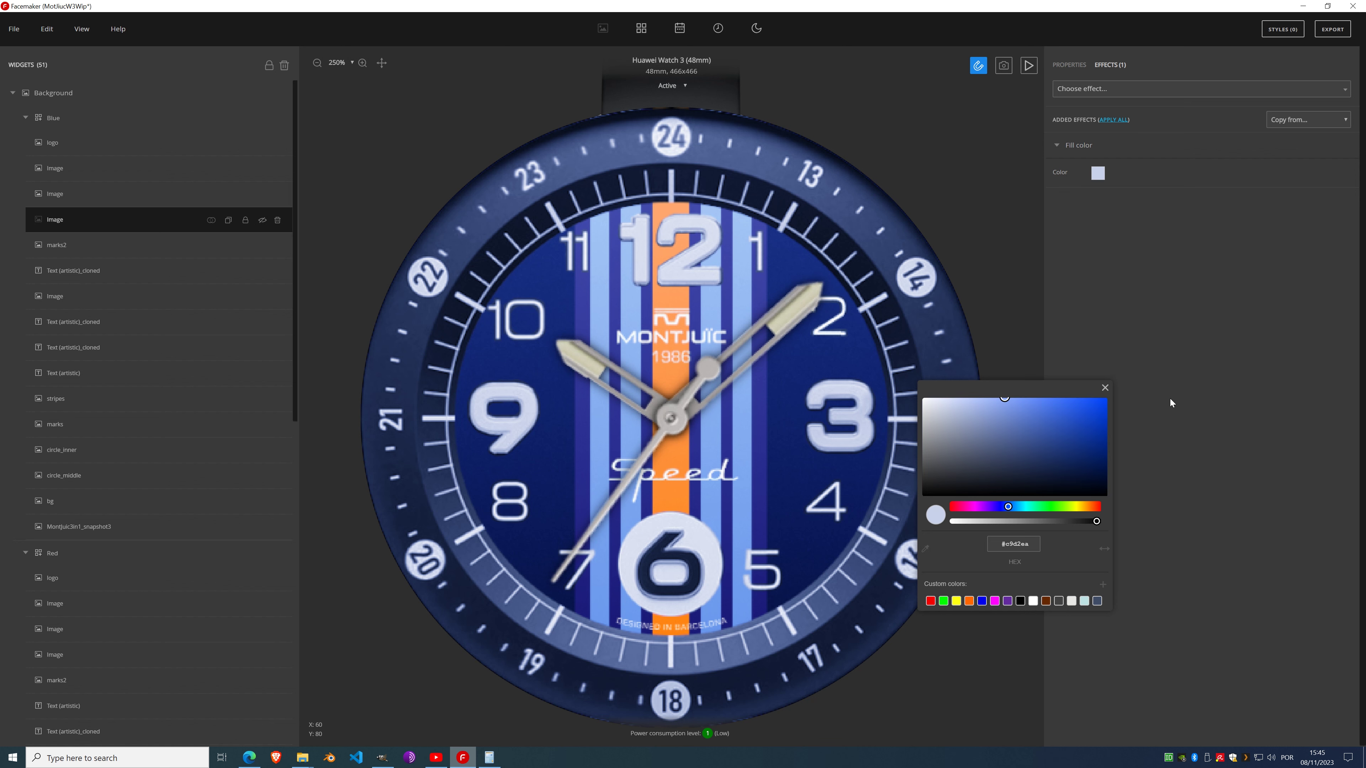
left_click(1102, 584)
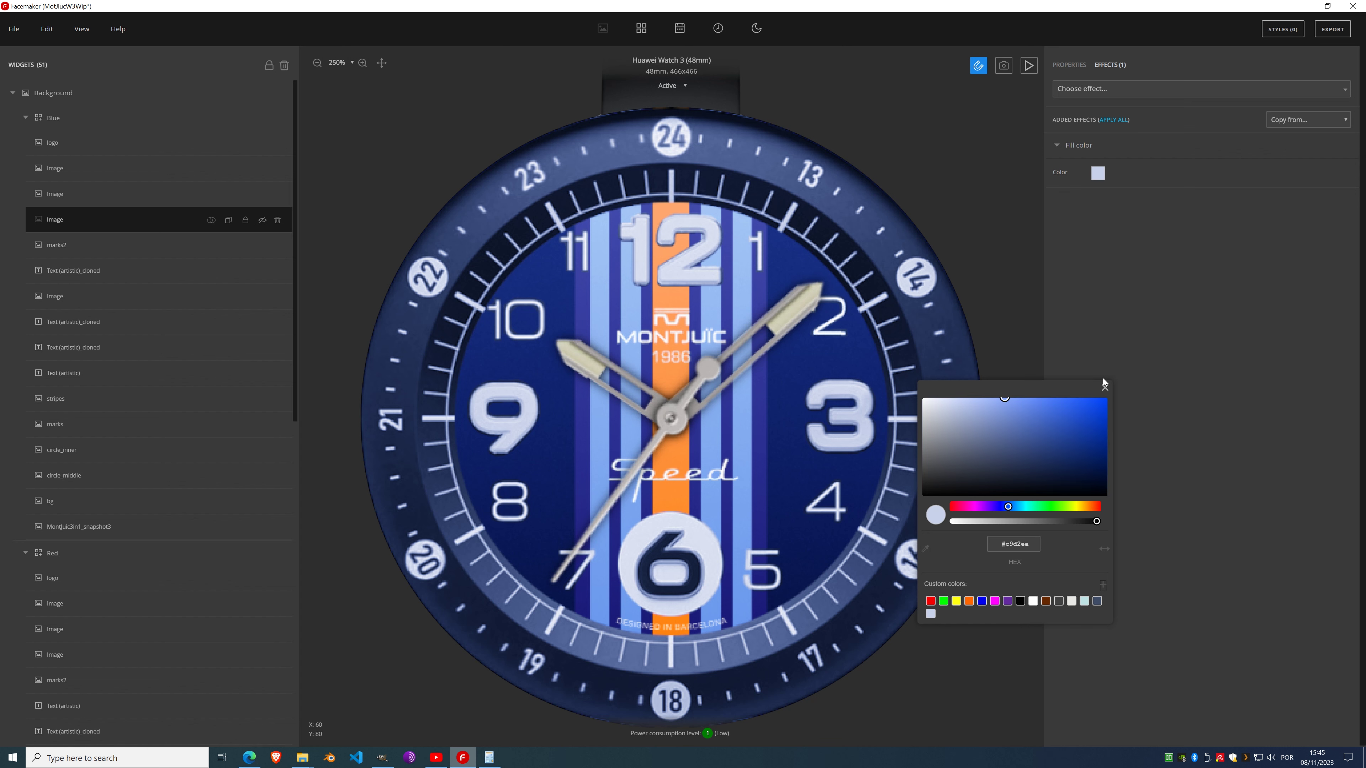
left_click(1105, 389)
left_click(263, 221)
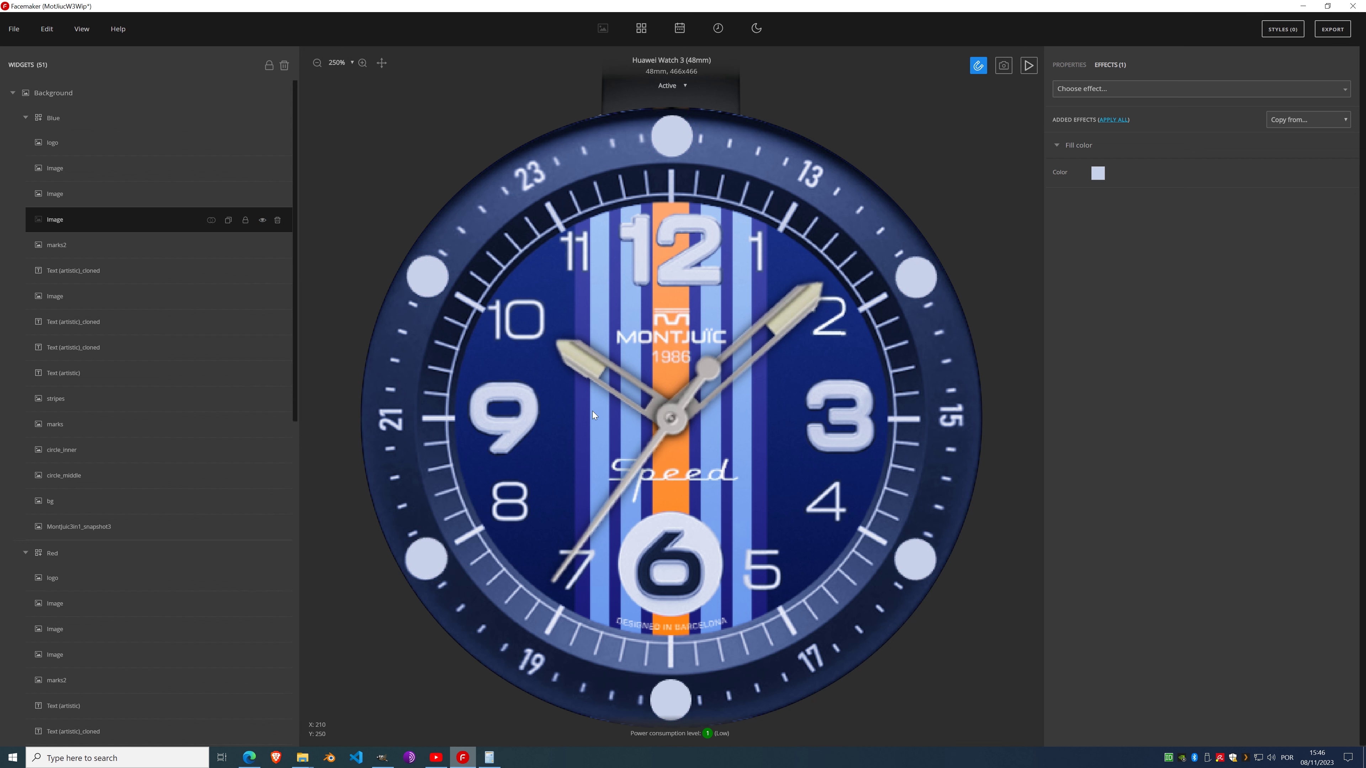
left_click(262, 220)
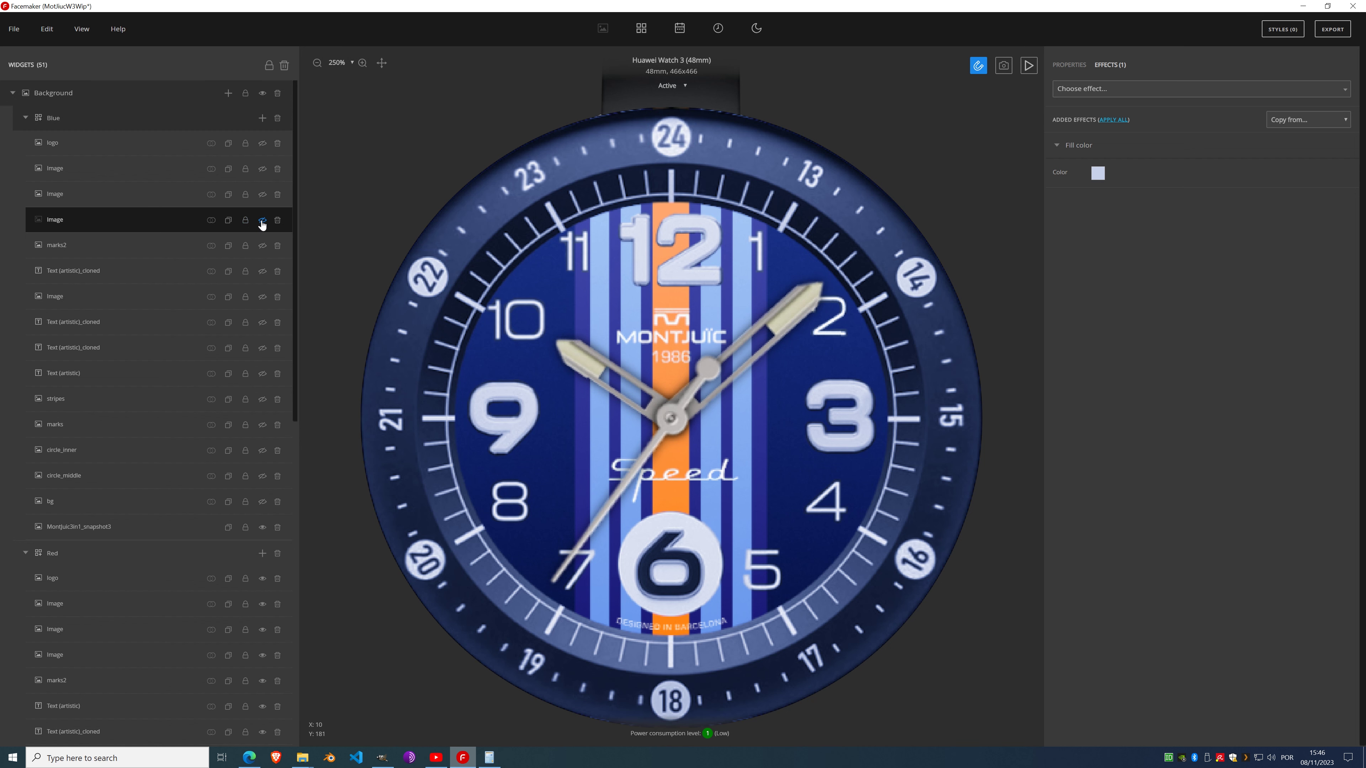
Step: Show the Blue group's bezel tick marks layer and replace its Invert effect with the last-used Fill color effect
left_click(116, 197)
left_click(262, 195)
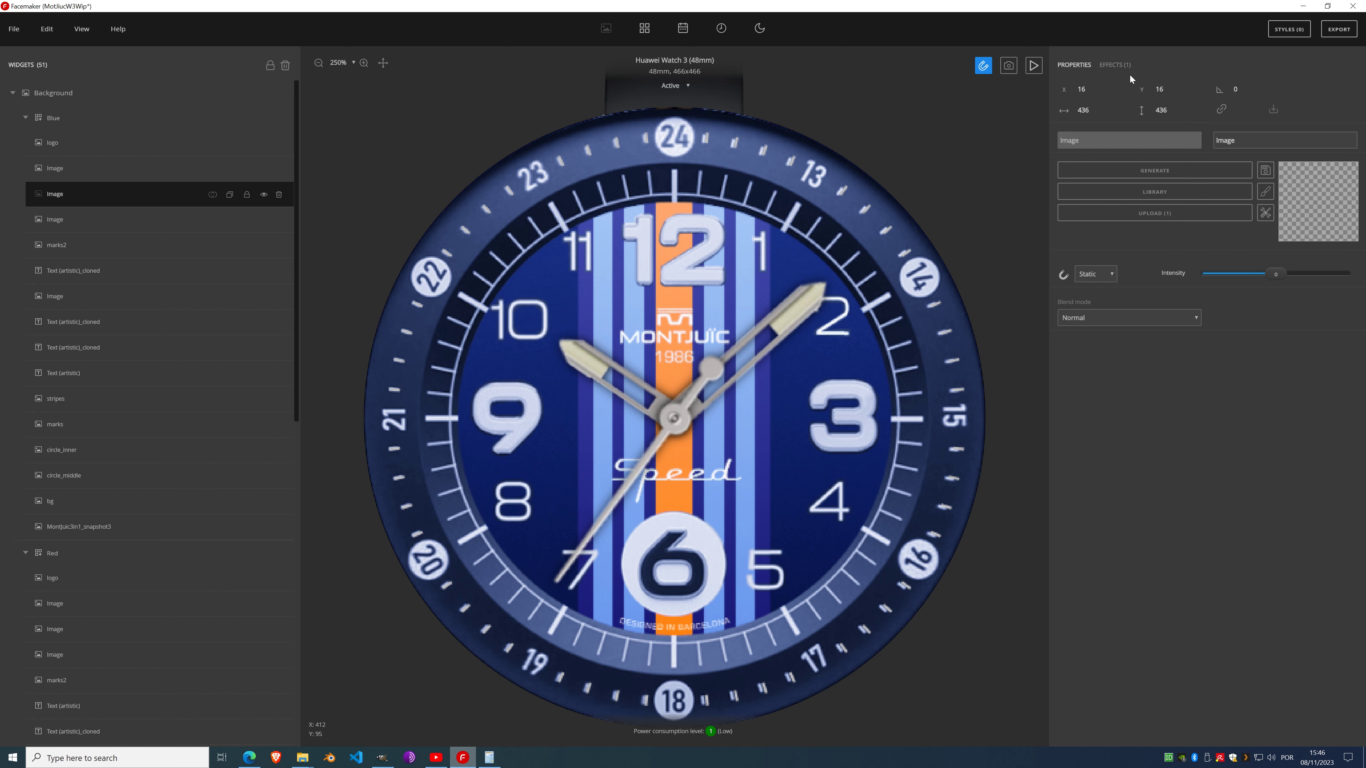
left_click(1123, 65)
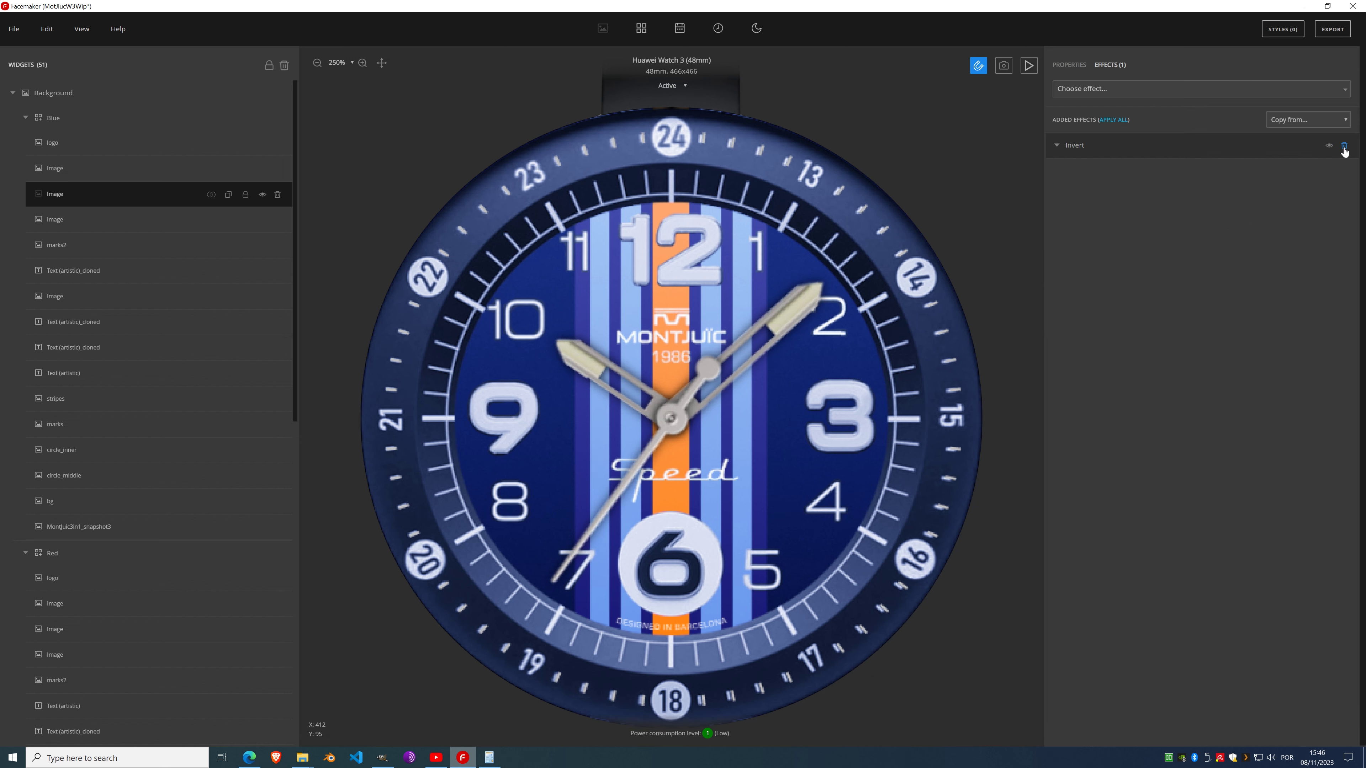
left_click(1341, 145)
left_click(1102, 90)
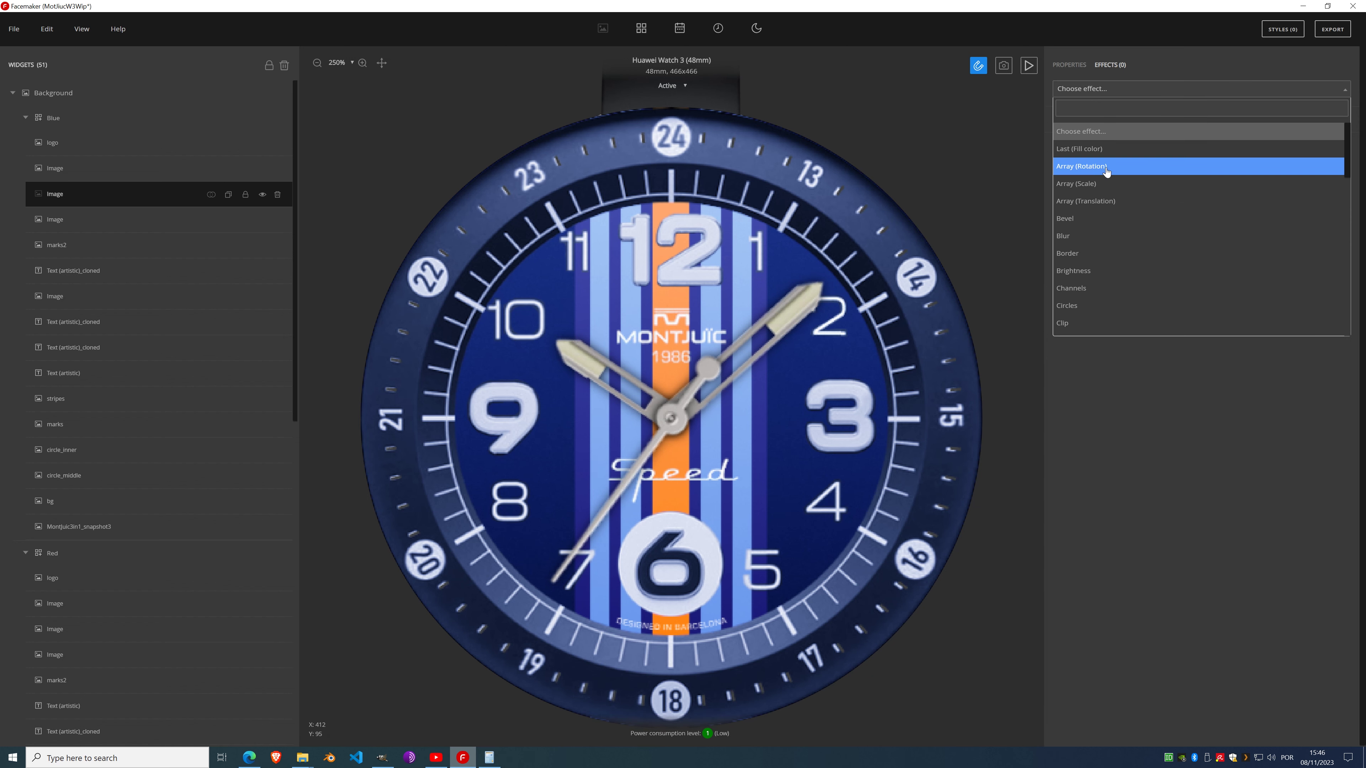
left_click(1105, 152)
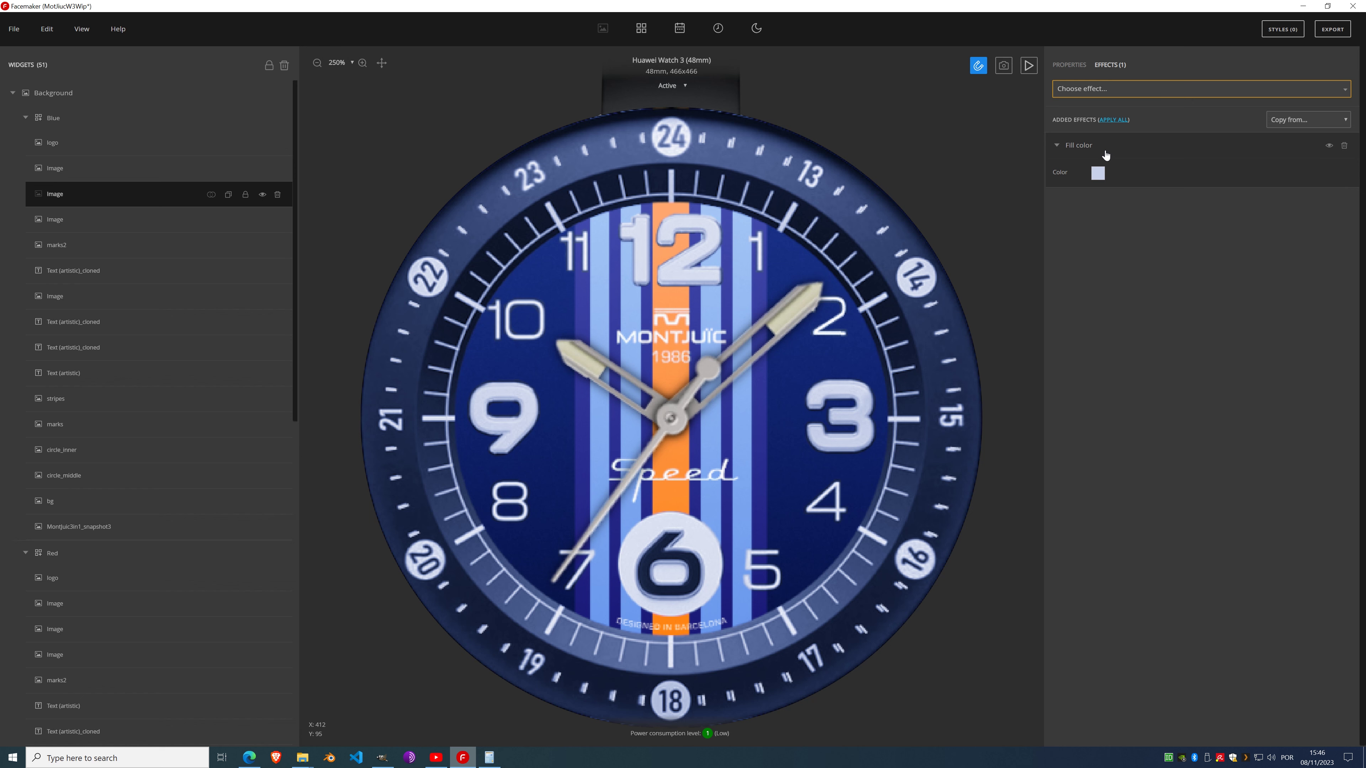
Step: Show the Blue group's bezel numerals image layer and apply the dark blue preset to its Gradient effect
left_click(132, 171)
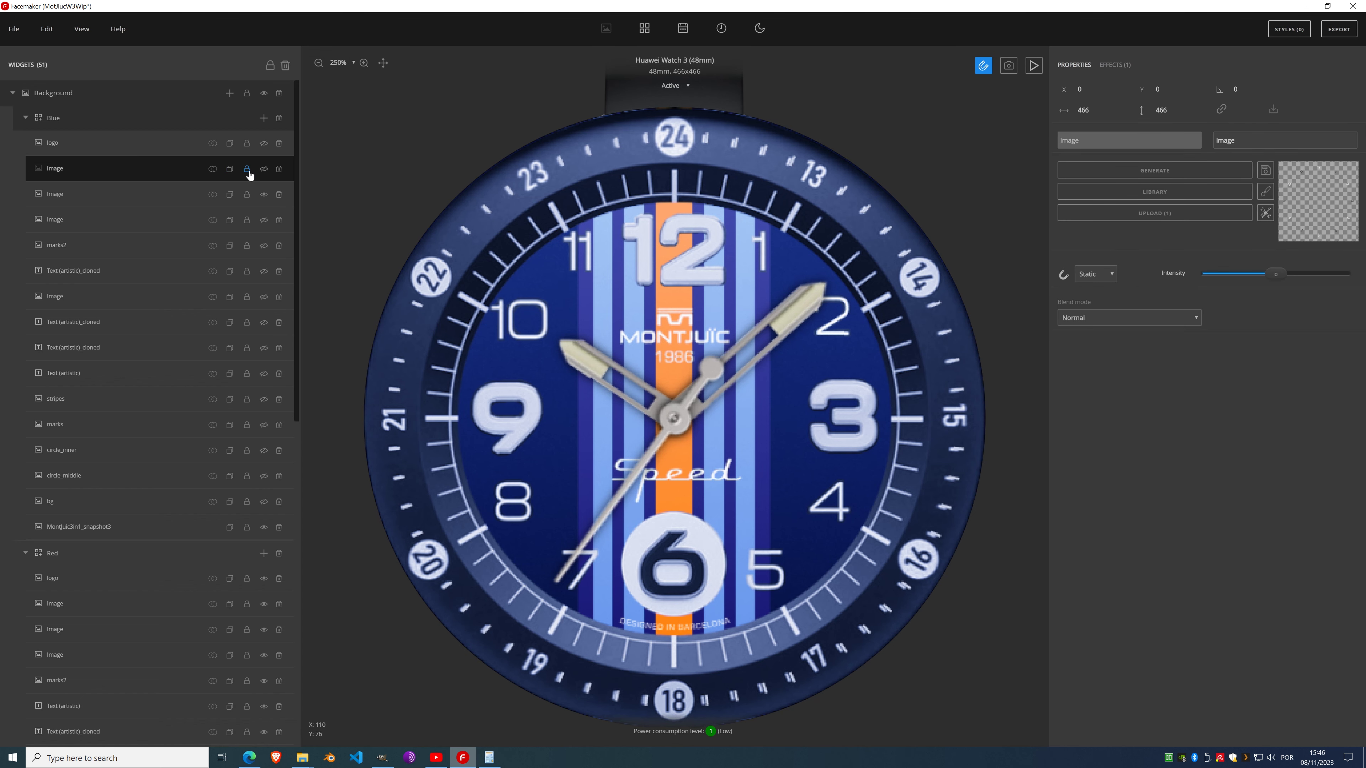
left_click(264, 171)
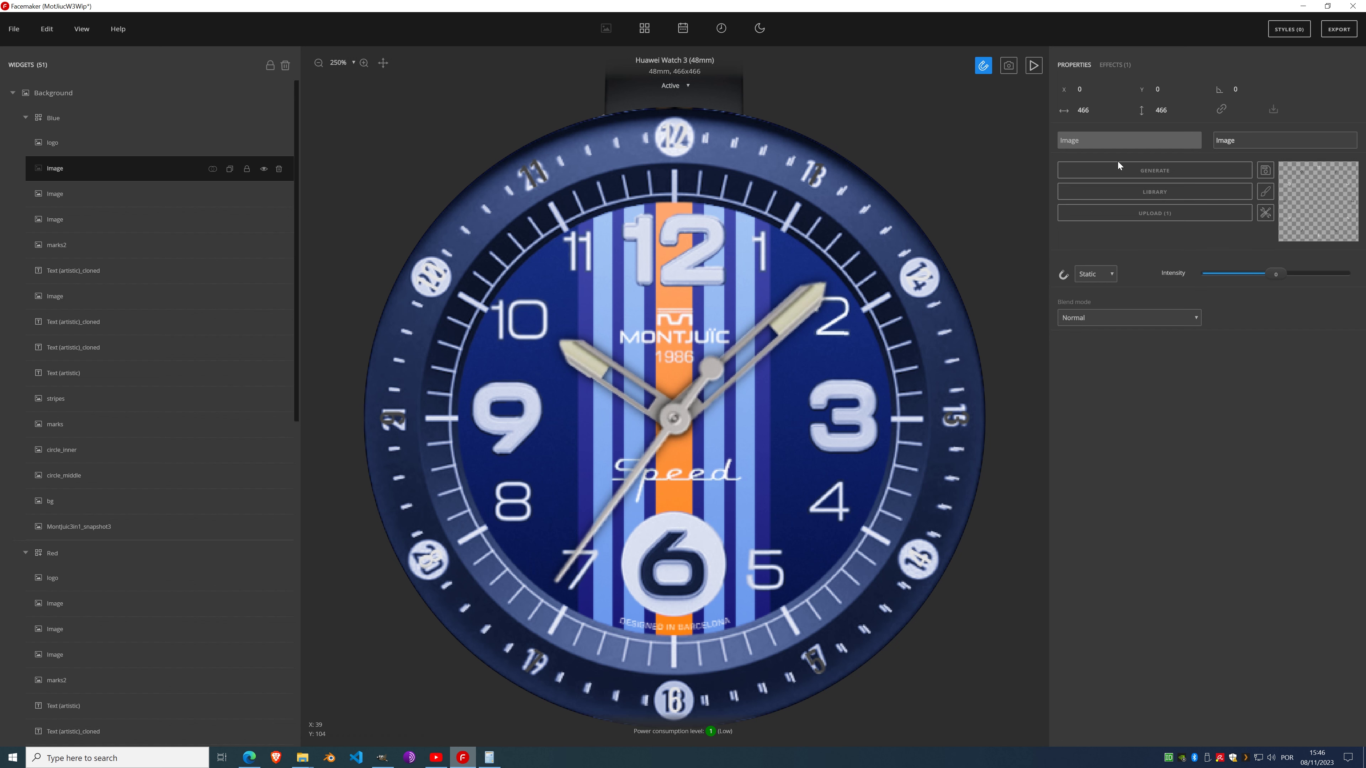
left_click(1121, 69)
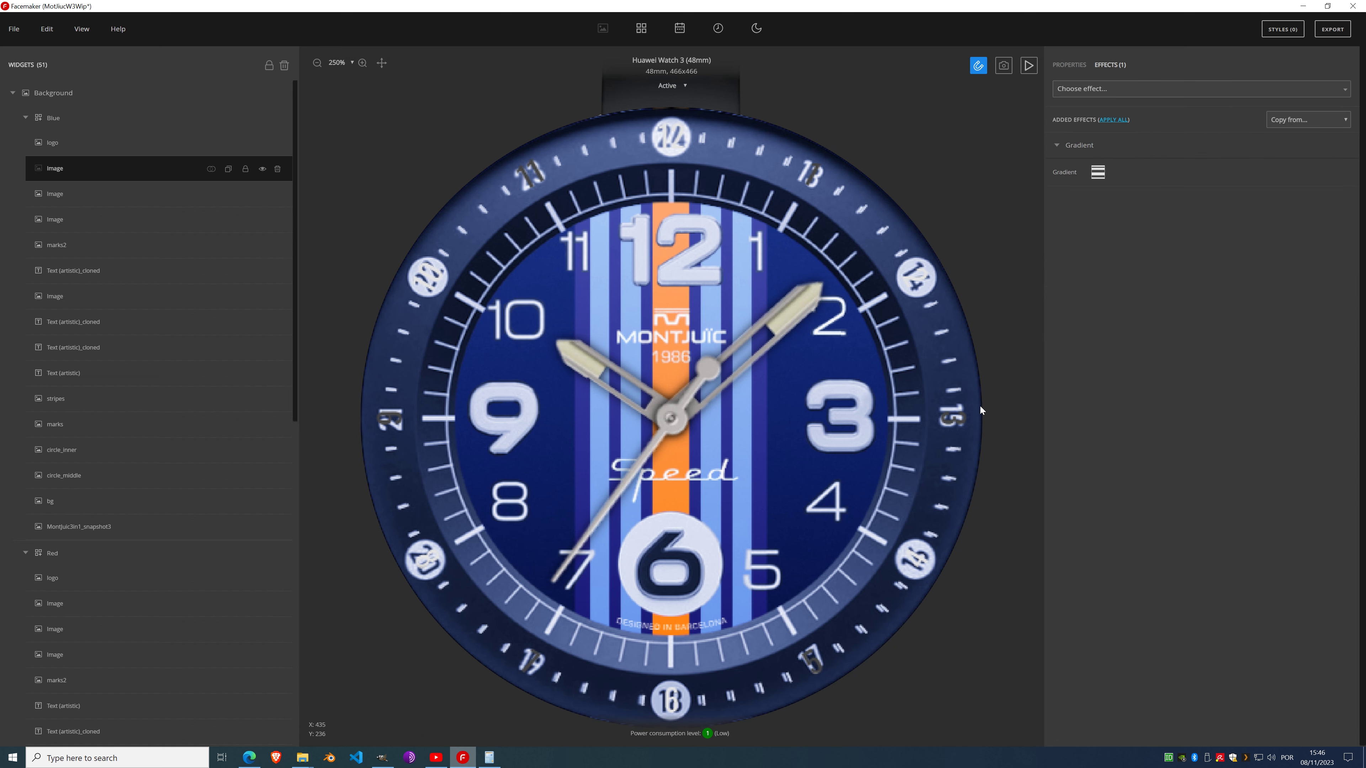
left_click(1097, 172)
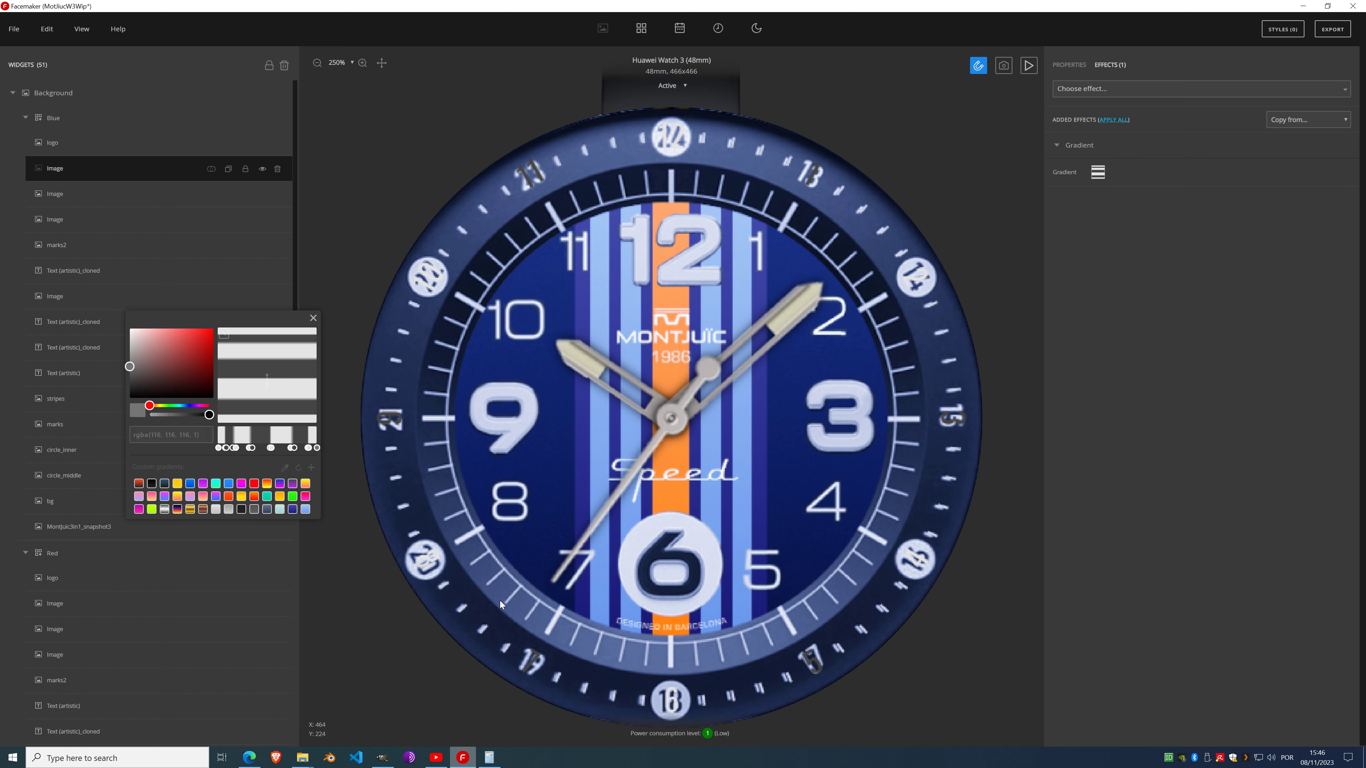
left_click(293, 510)
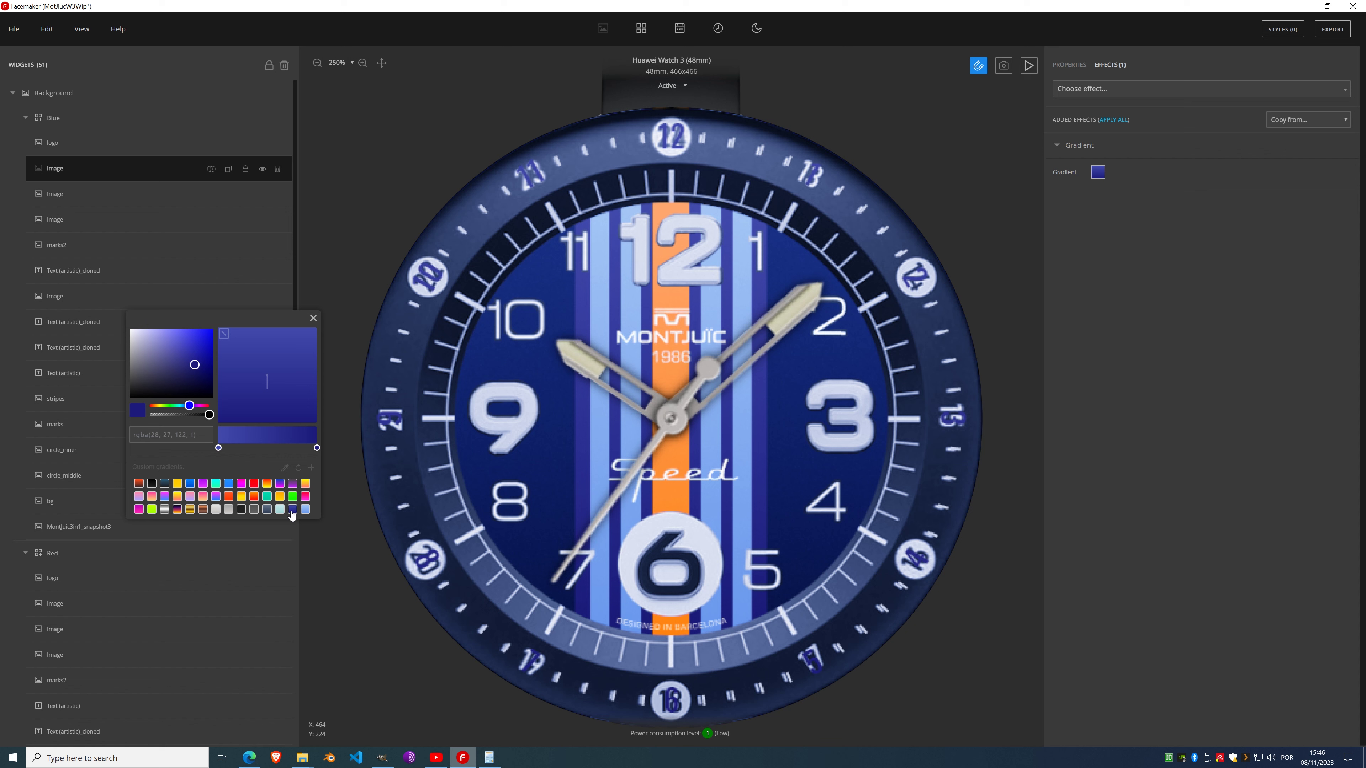
Step: Recolour the numerals' gradient by sampling its end stop from the reference's dark lower bezel and its start stop from the lighter upper bezel
left_click(286, 468)
left_click(695, 698)
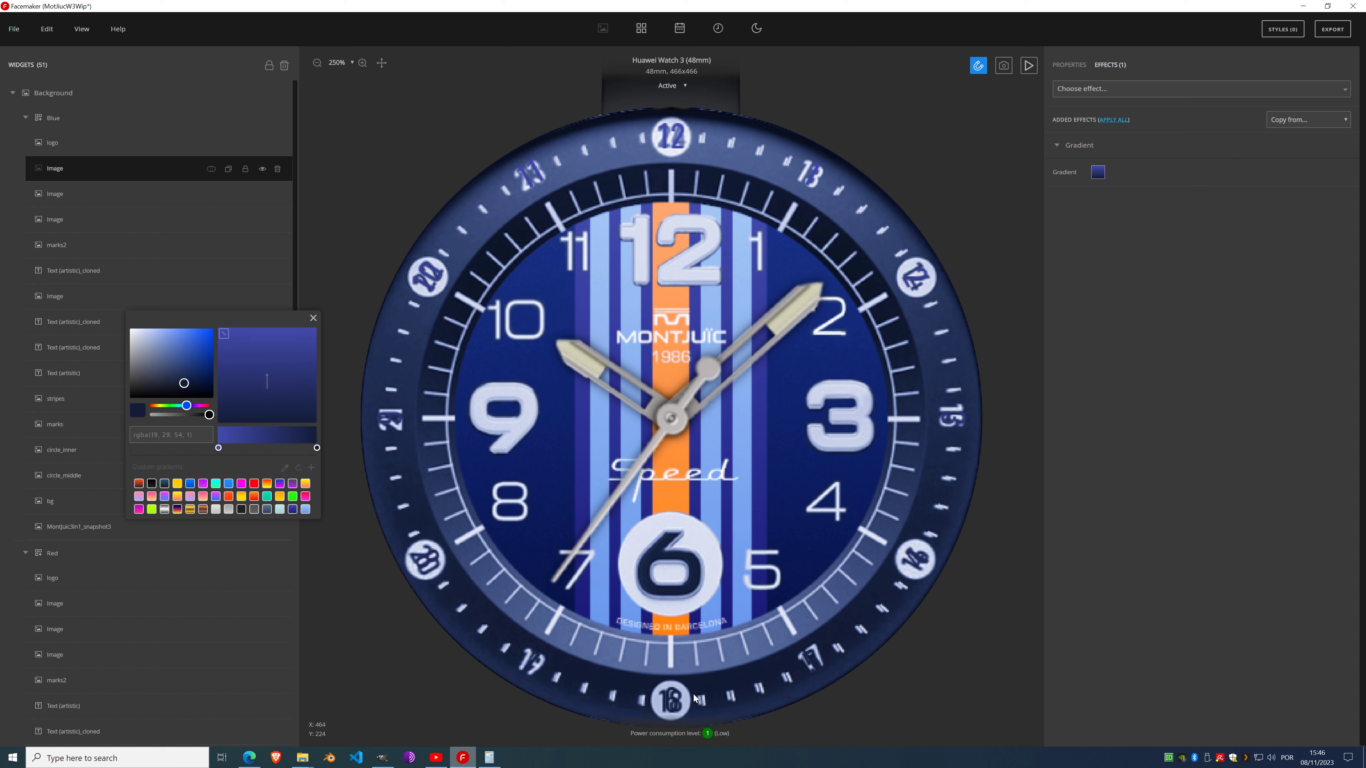
left_click(218, 448)
left_click(286, 468)
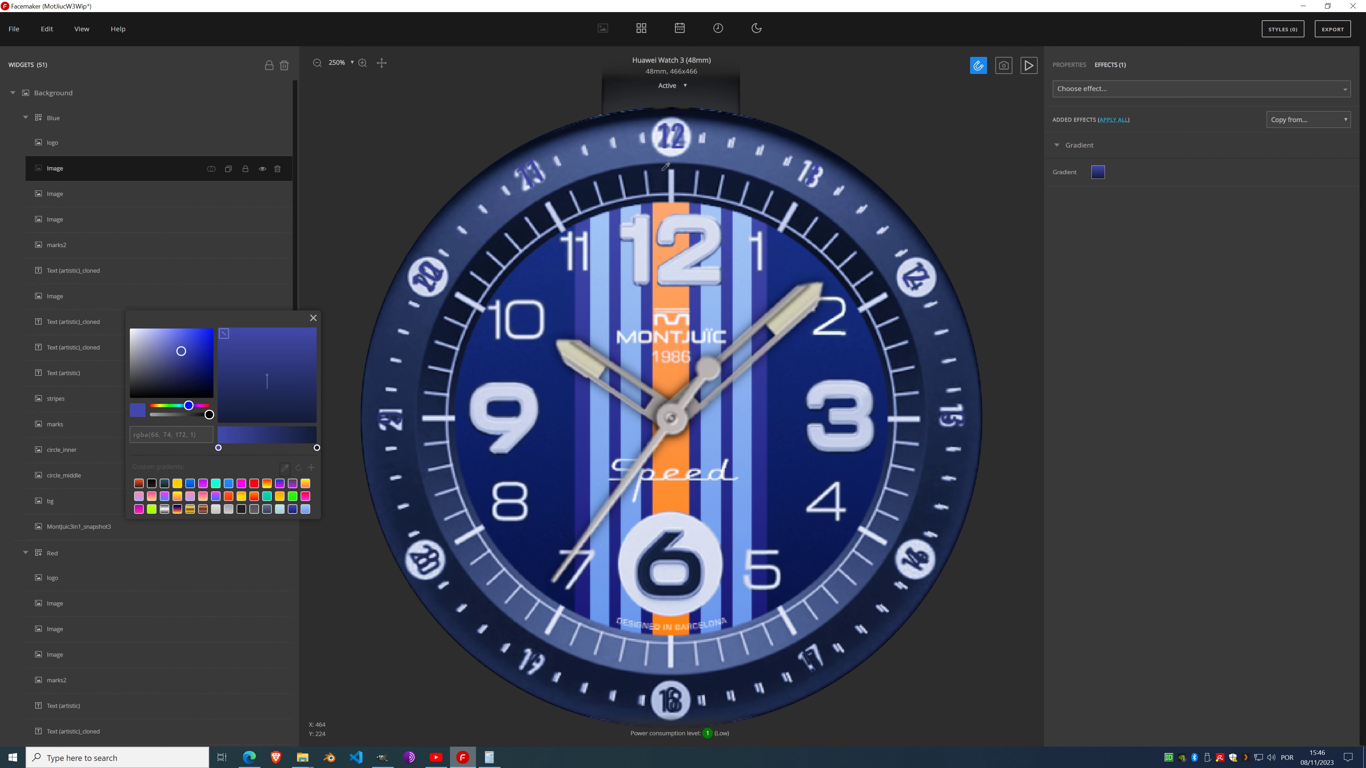
left_click(694, 155)
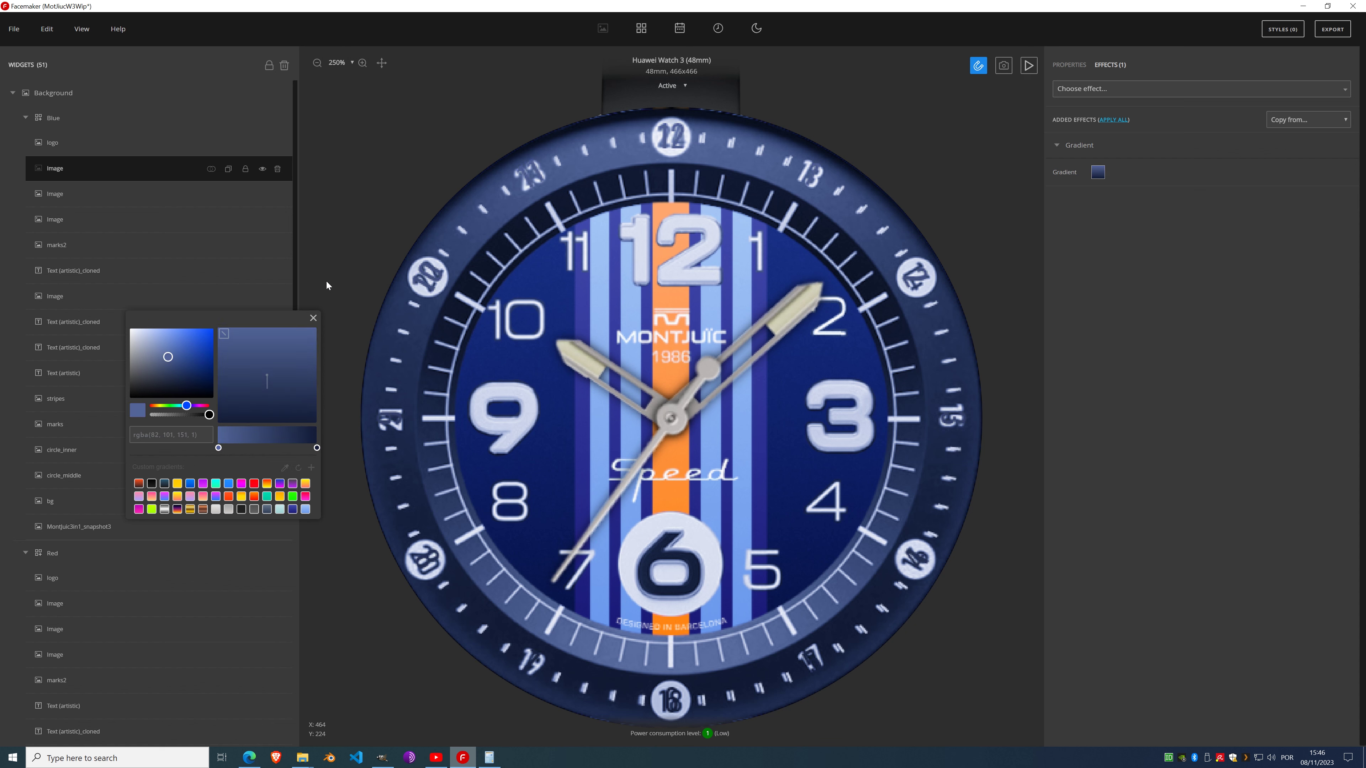
left_click(313, 319)
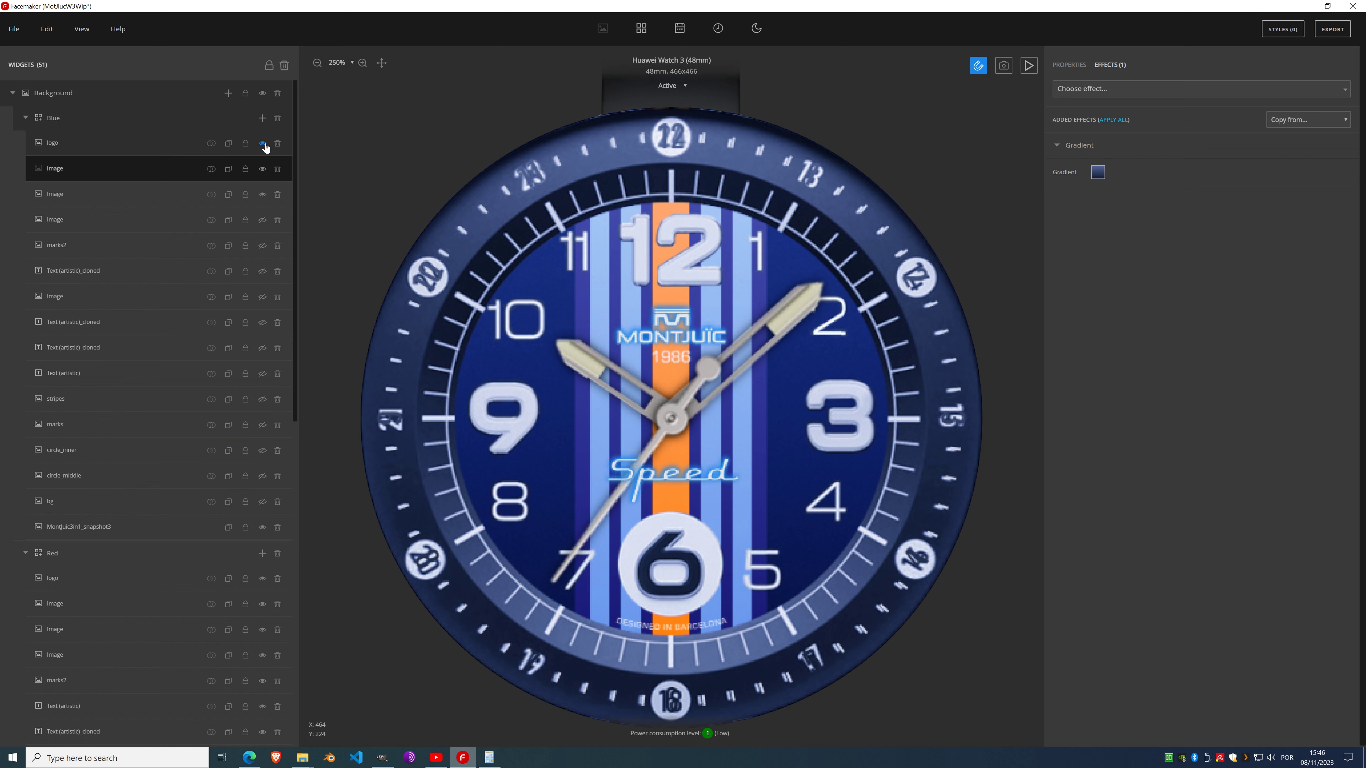
Step: Show the Blue group's hidden image, marks2 and text layers that sit above the stripes layer
left_click(263, 195)
left_click(263, 220)
left_click(263, 246)
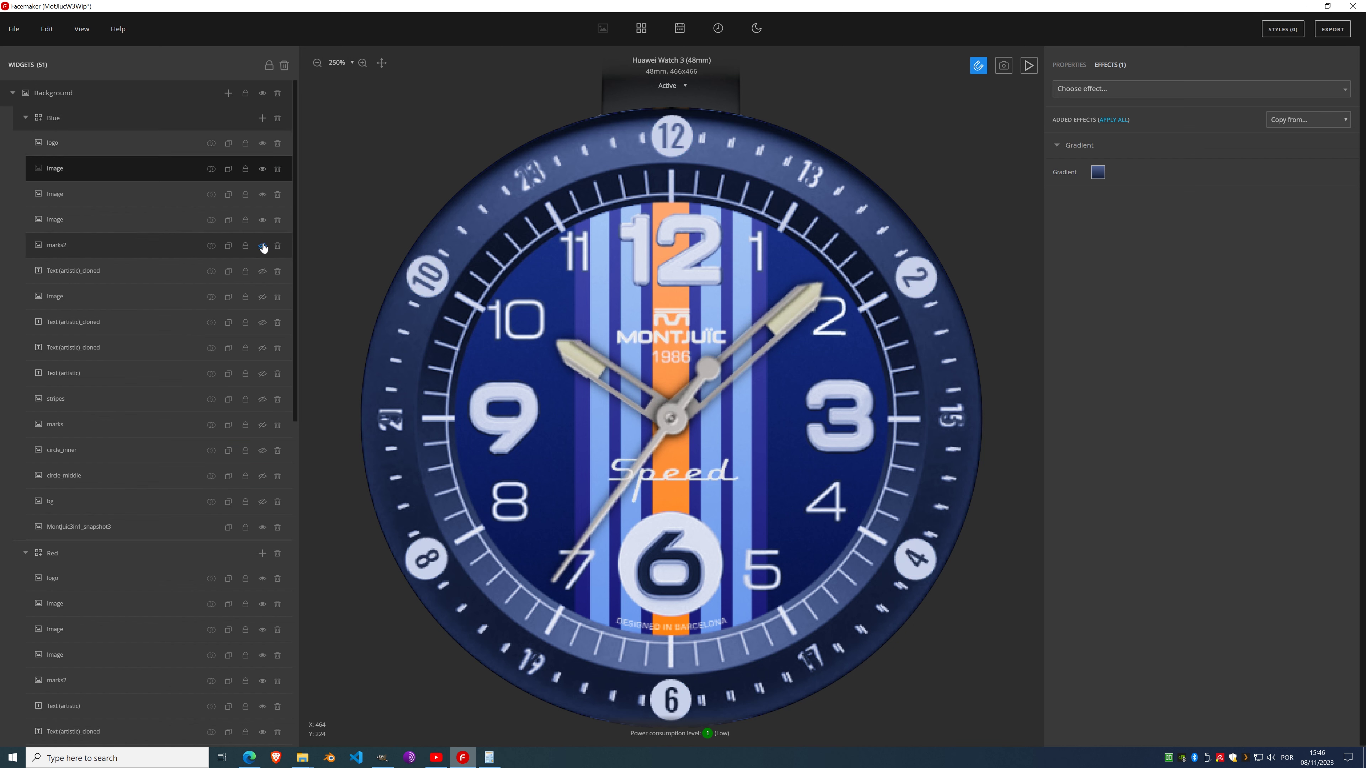
left_click(262, 271)
left_click(263, 297)
left_click(263, 323)
left_click(263, 348)
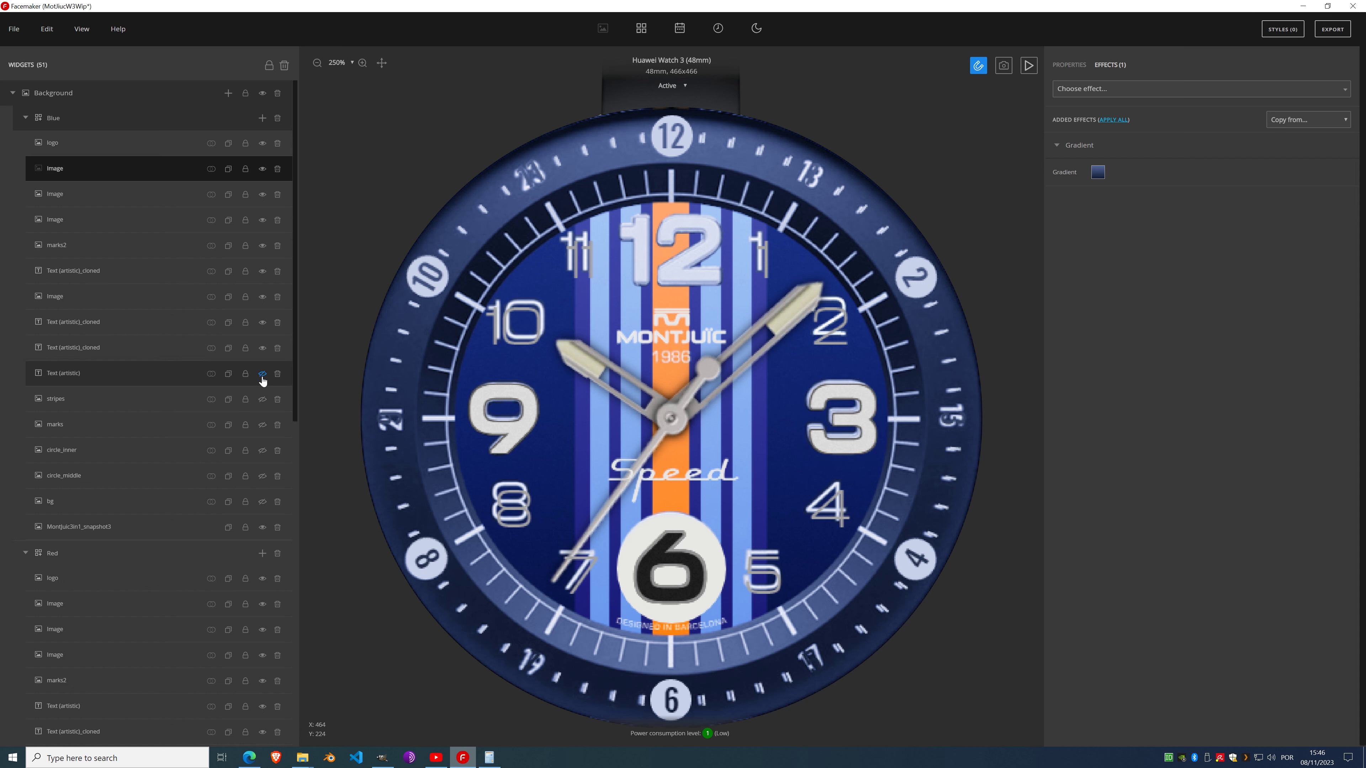
left_click(263, 377)
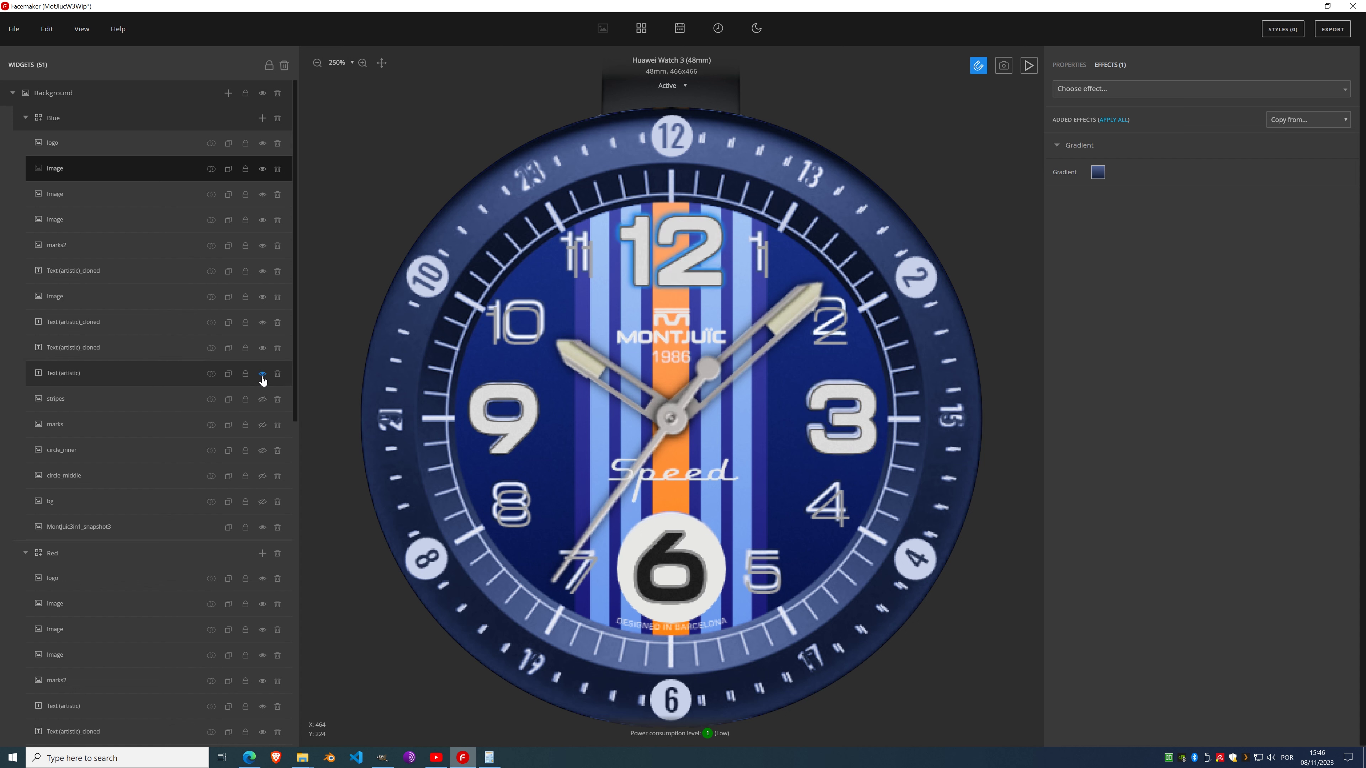
Step: Show the Blue group's stripes, marks, circle_inner, circle_middle and bg layers
left_click(264, 405)
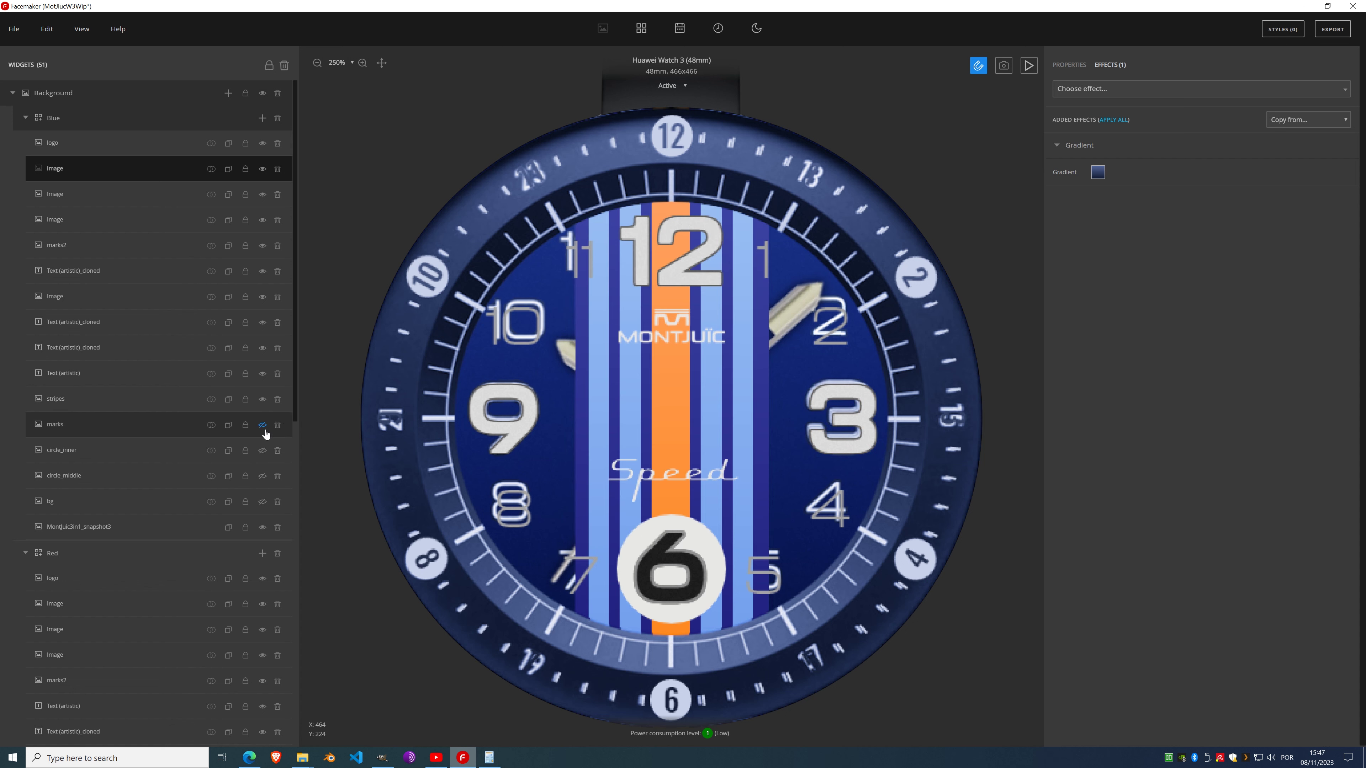
left_click(264, 427)
left_click(263, 450)
left_click(263, 476)
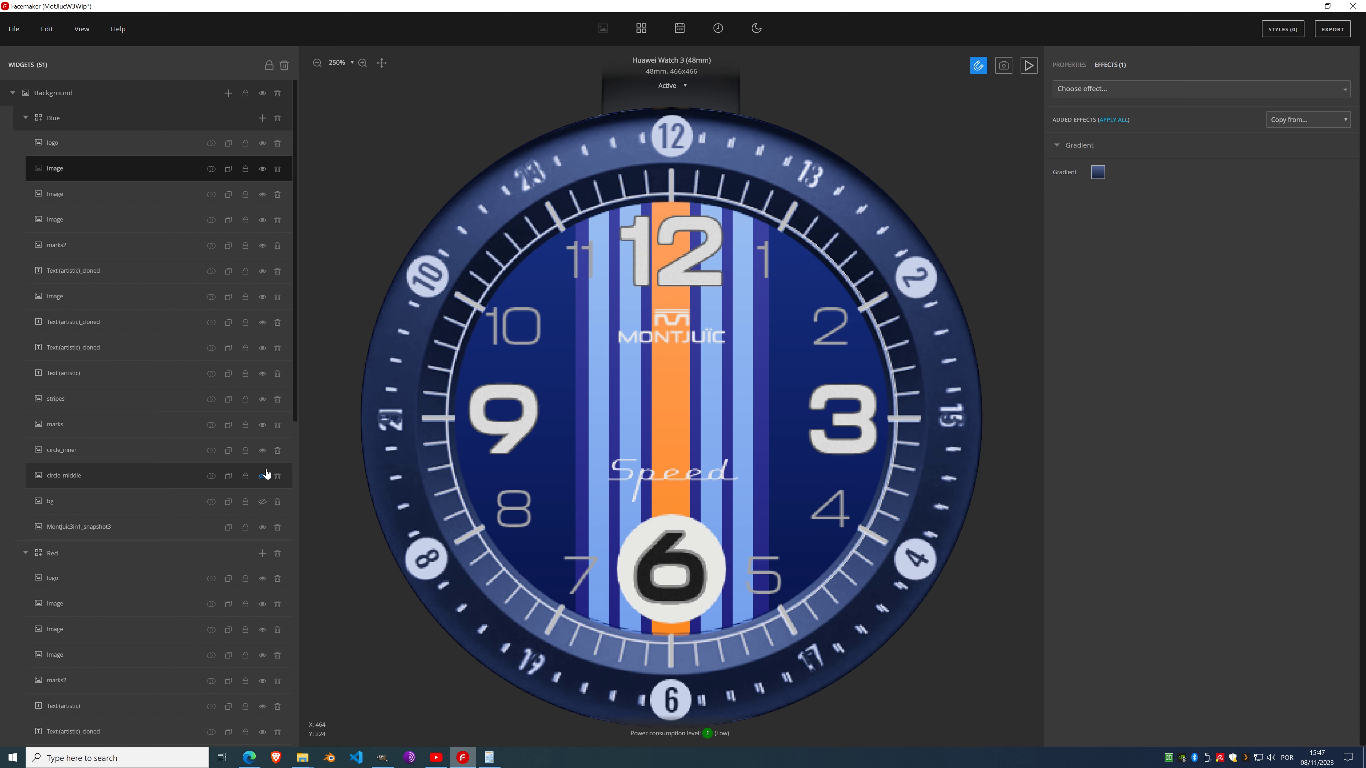
left_click(263, 502)
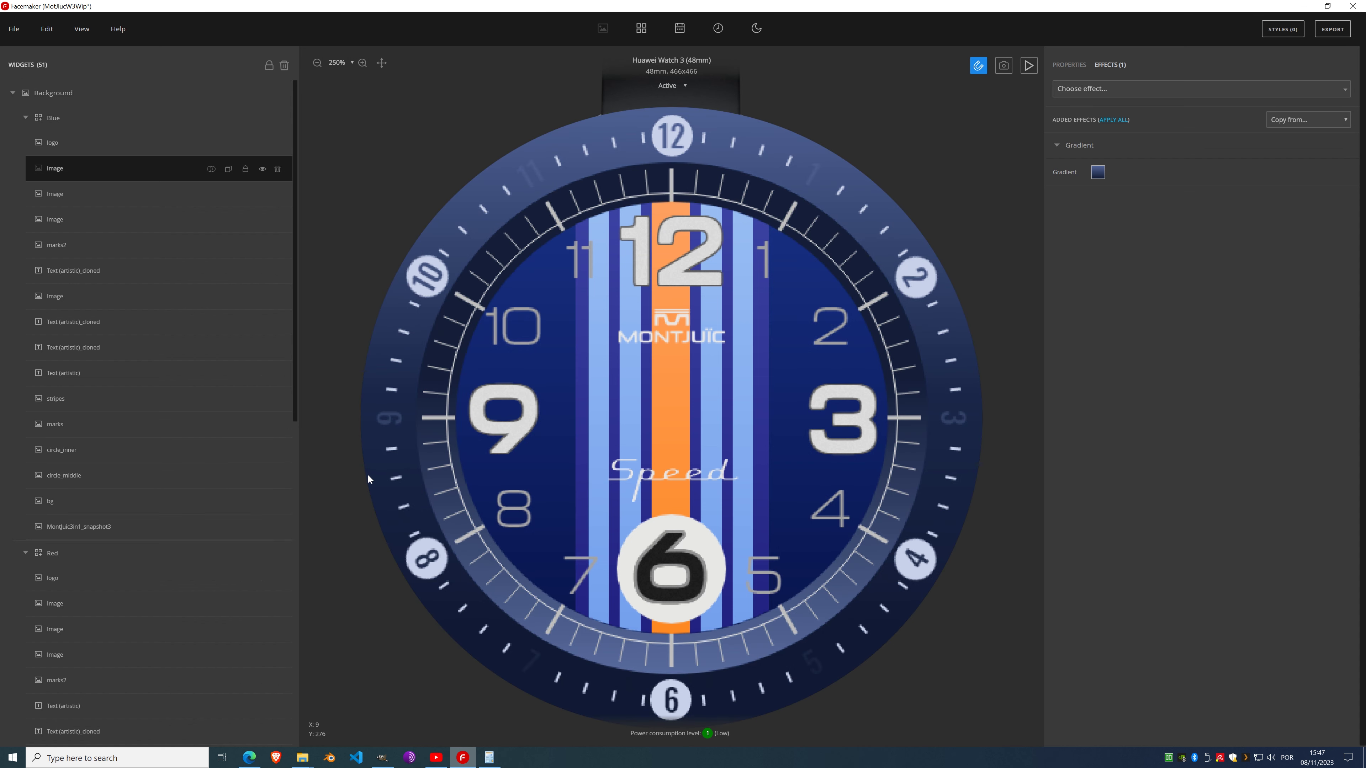
Step: Examine the whole rebuilt Blue dial and compare its bezel numerals with the reference snapshot open in GIMP
scroll(602, 351, "down", 3)
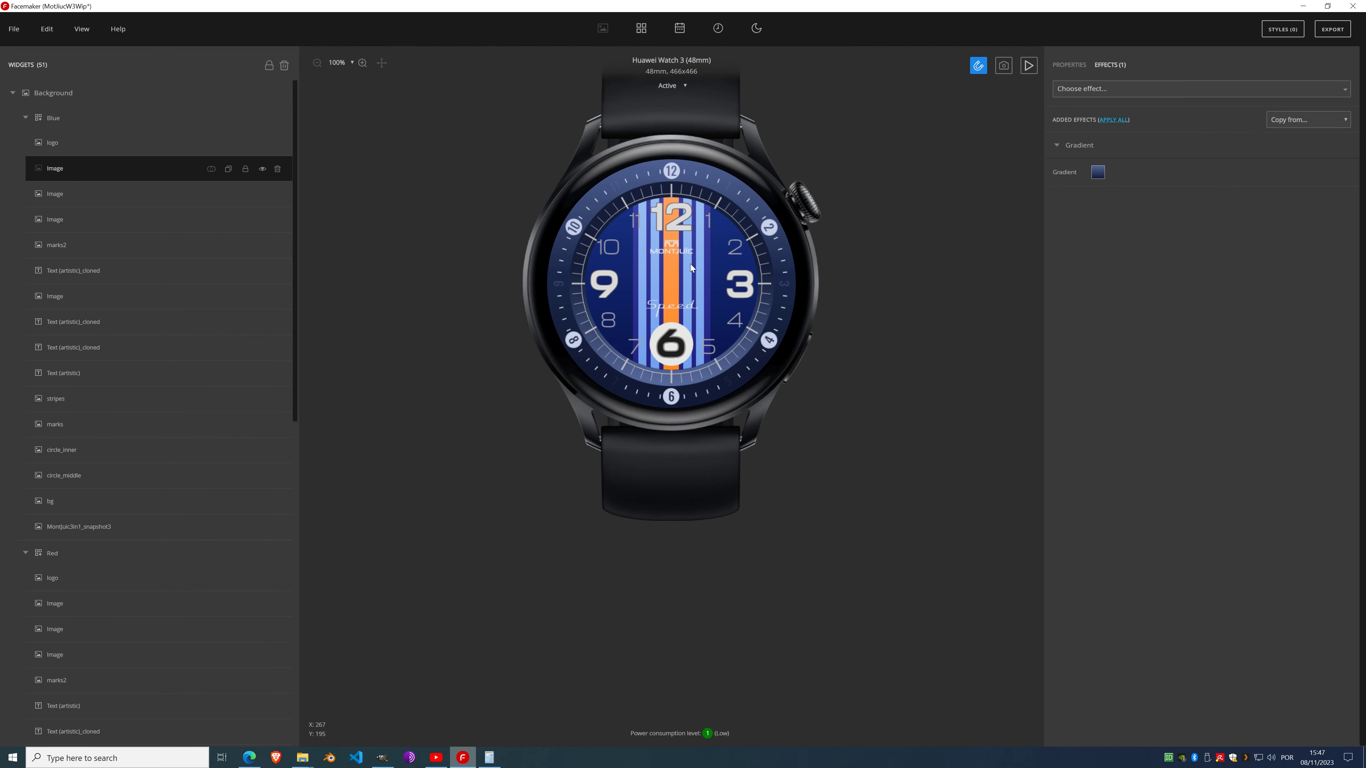
scroll(680, 225, "up", 3)
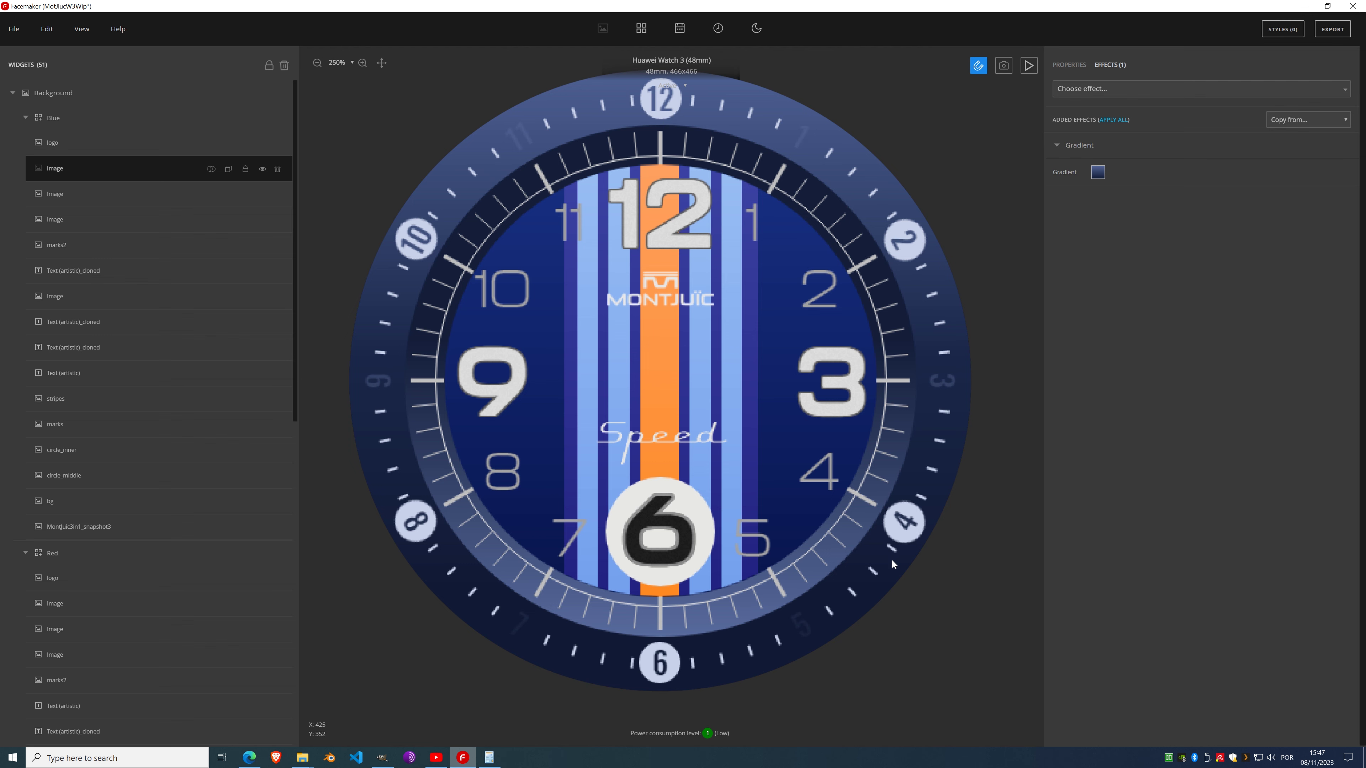
left_click(383, 758)
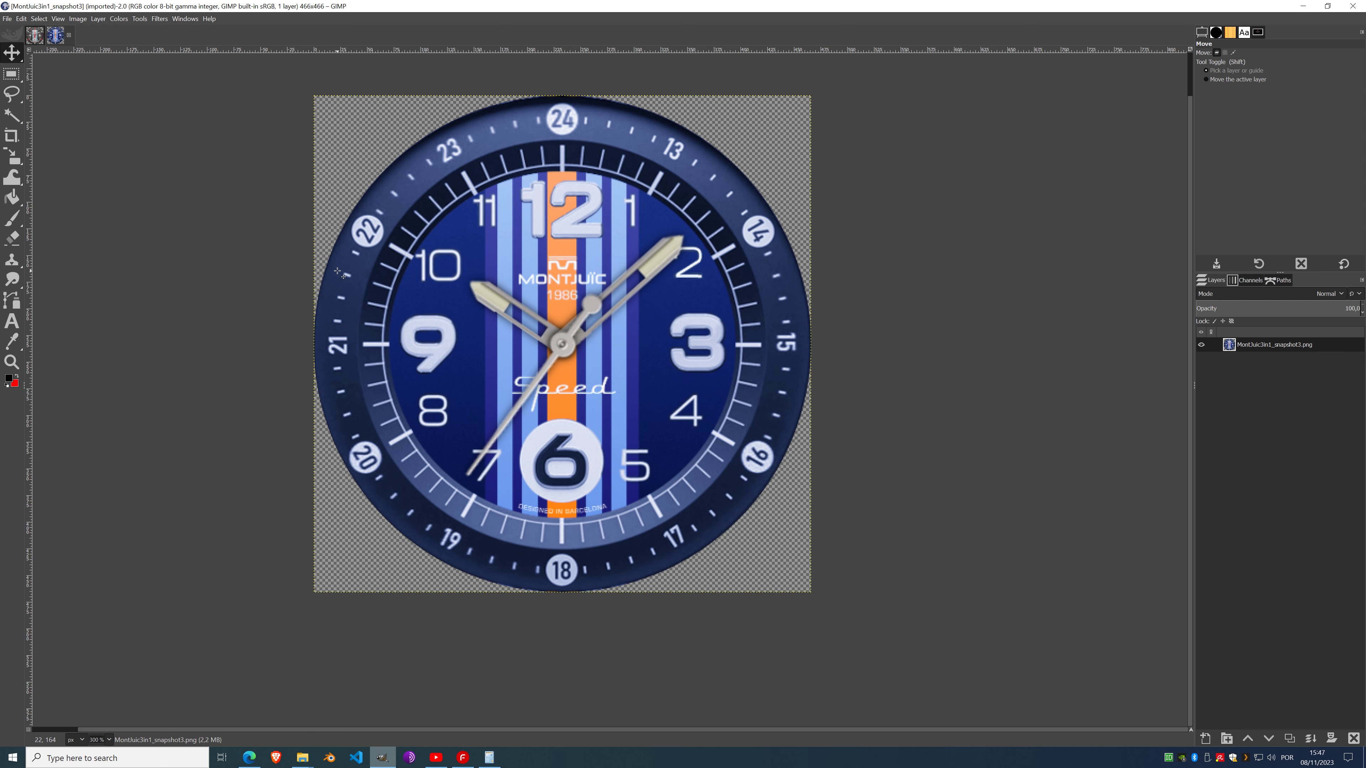
left_click(1303, 7)
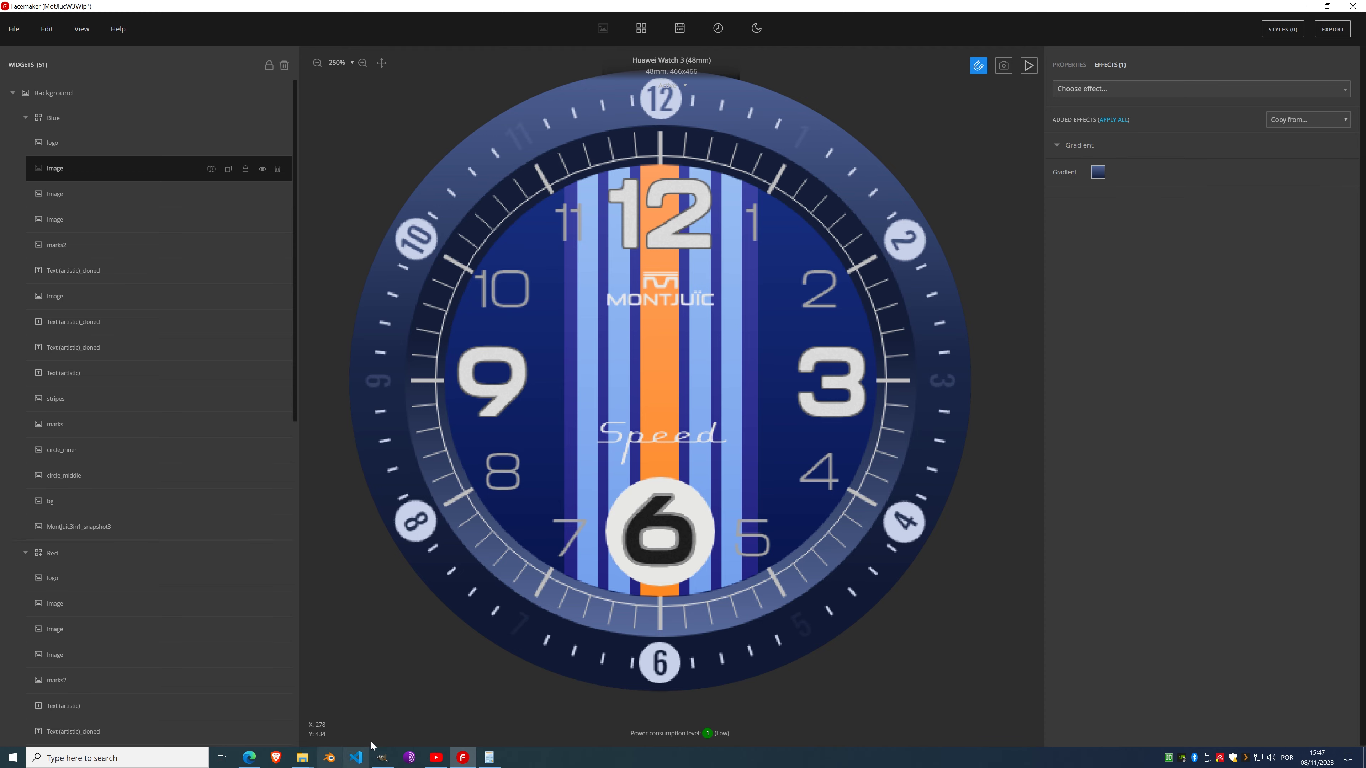
left_click(386, 757)
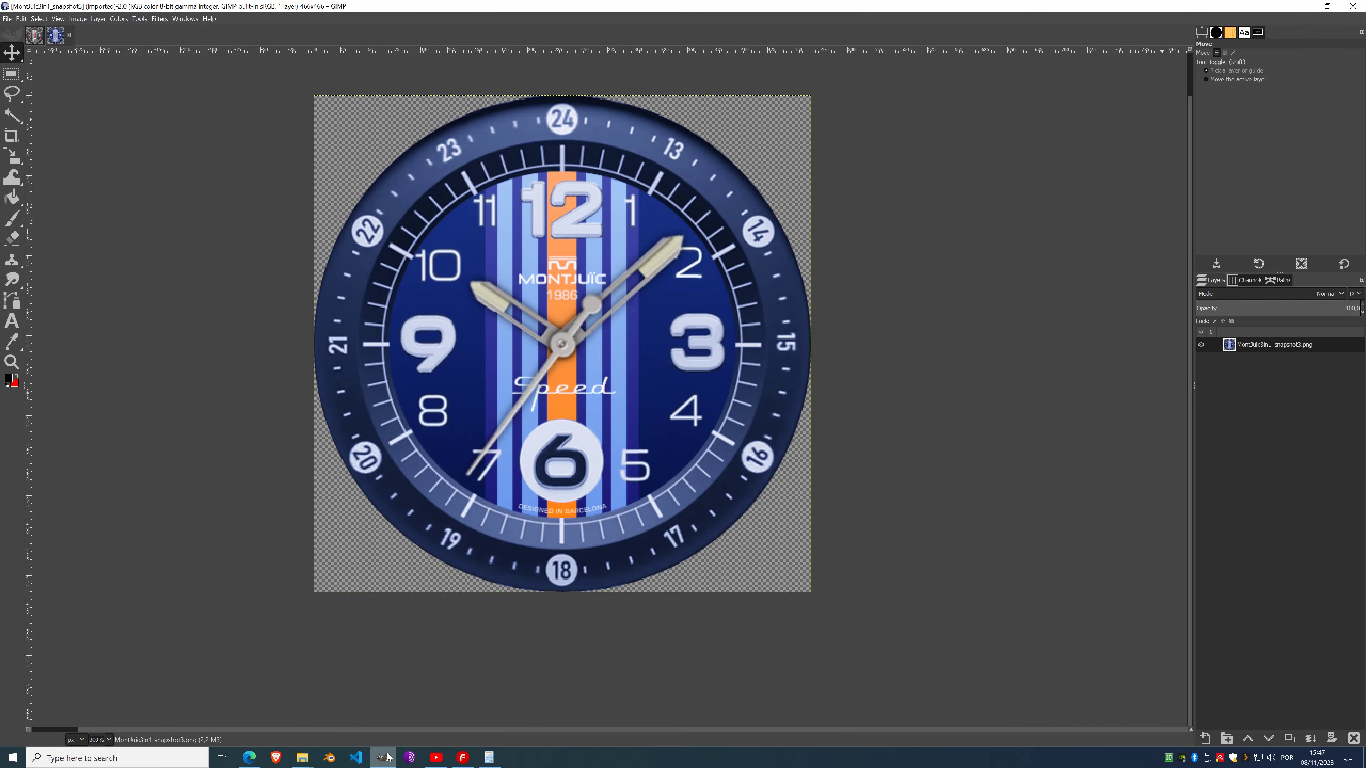
left_click(387, 757)
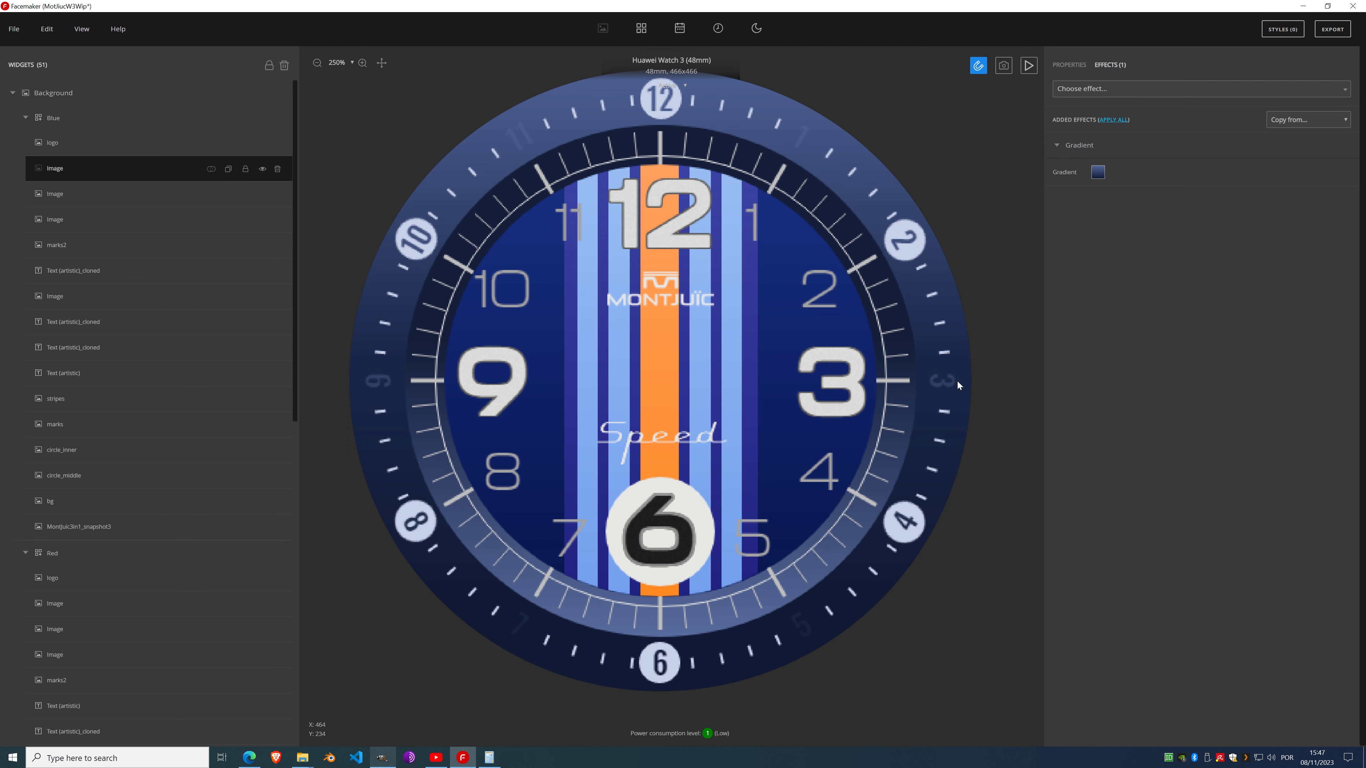
Step: Apply all effects to the Blue bezel numerals image, then duplicate the layer and hide the original
left_click(1119, 121)
left_click(1119, 123)
left_click(228, 170)
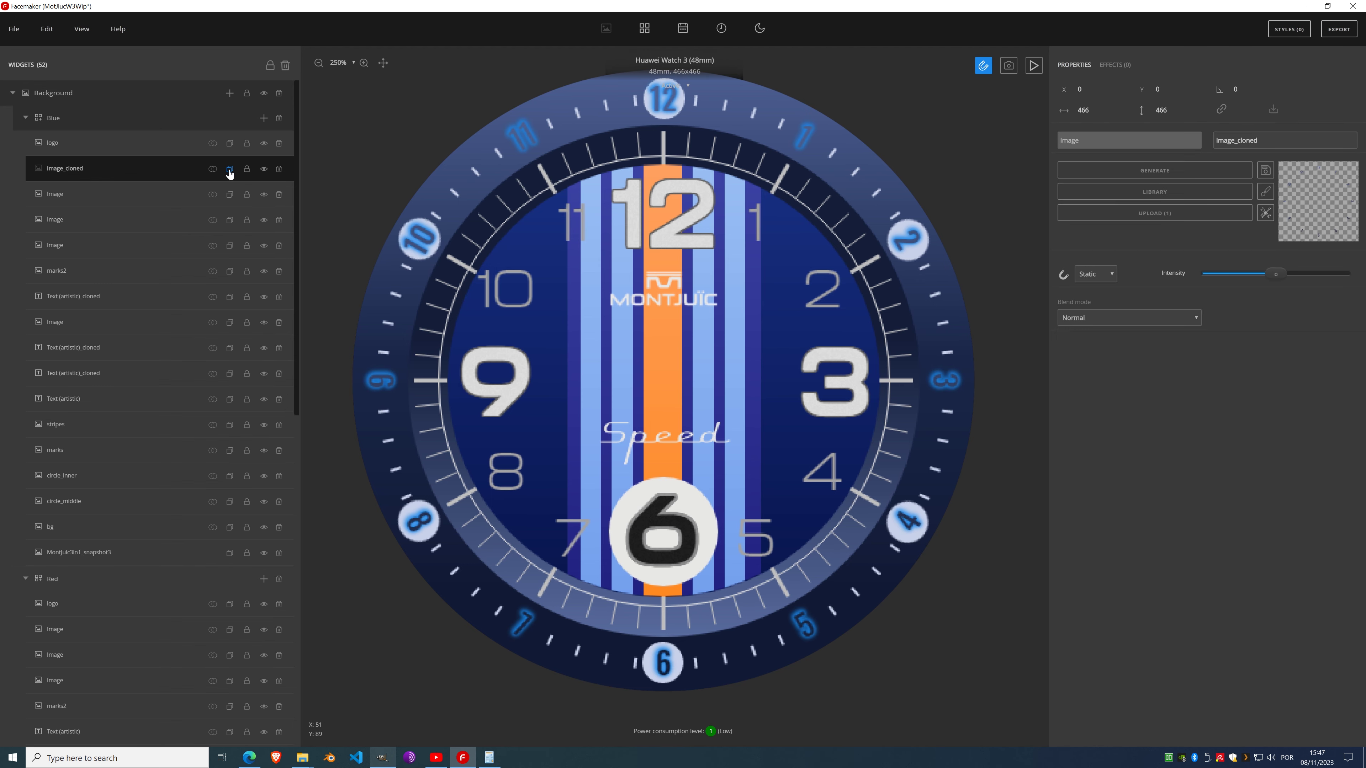
left_click(264, 194)
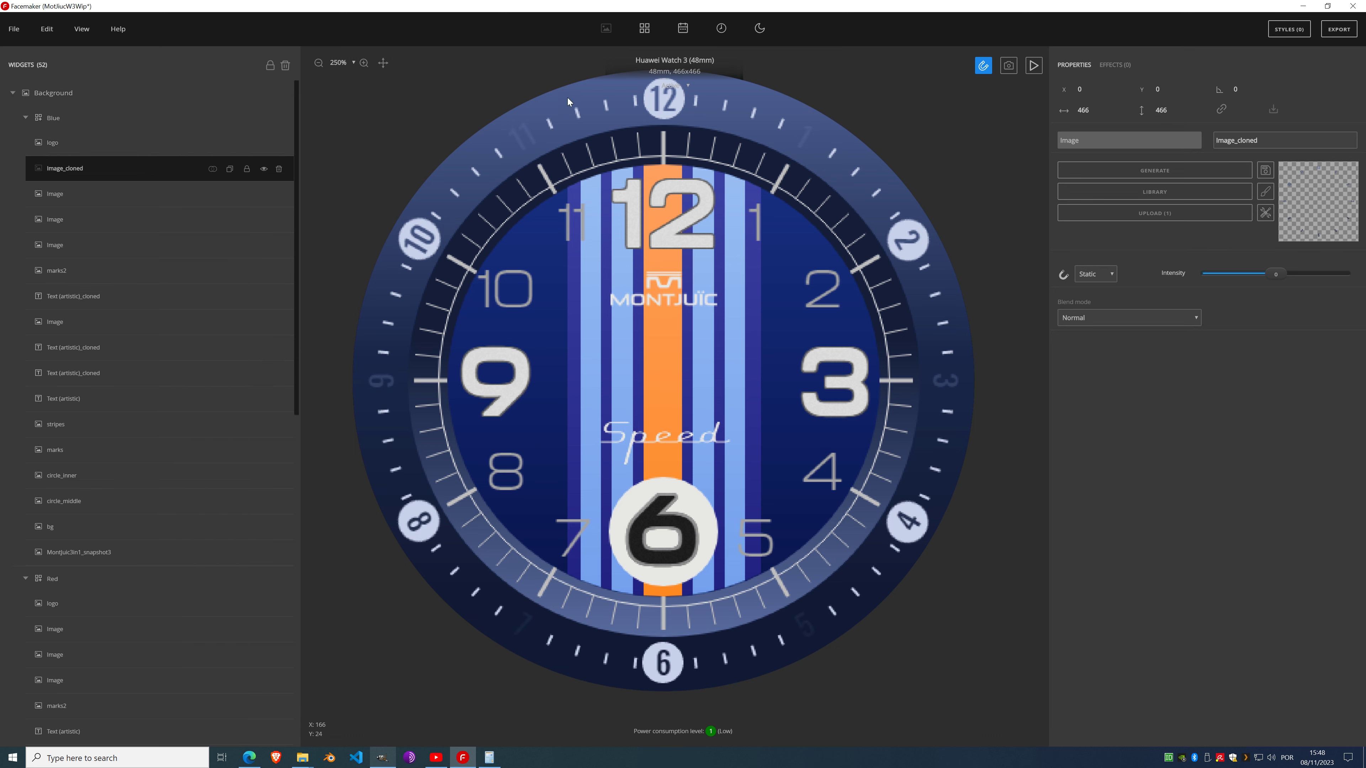
Step: Erase the circled even numerals 2, 4, 6, 8, 10 and 12 from the bezel layer Image_cloned and save the edited image
left_click(1265, 193)
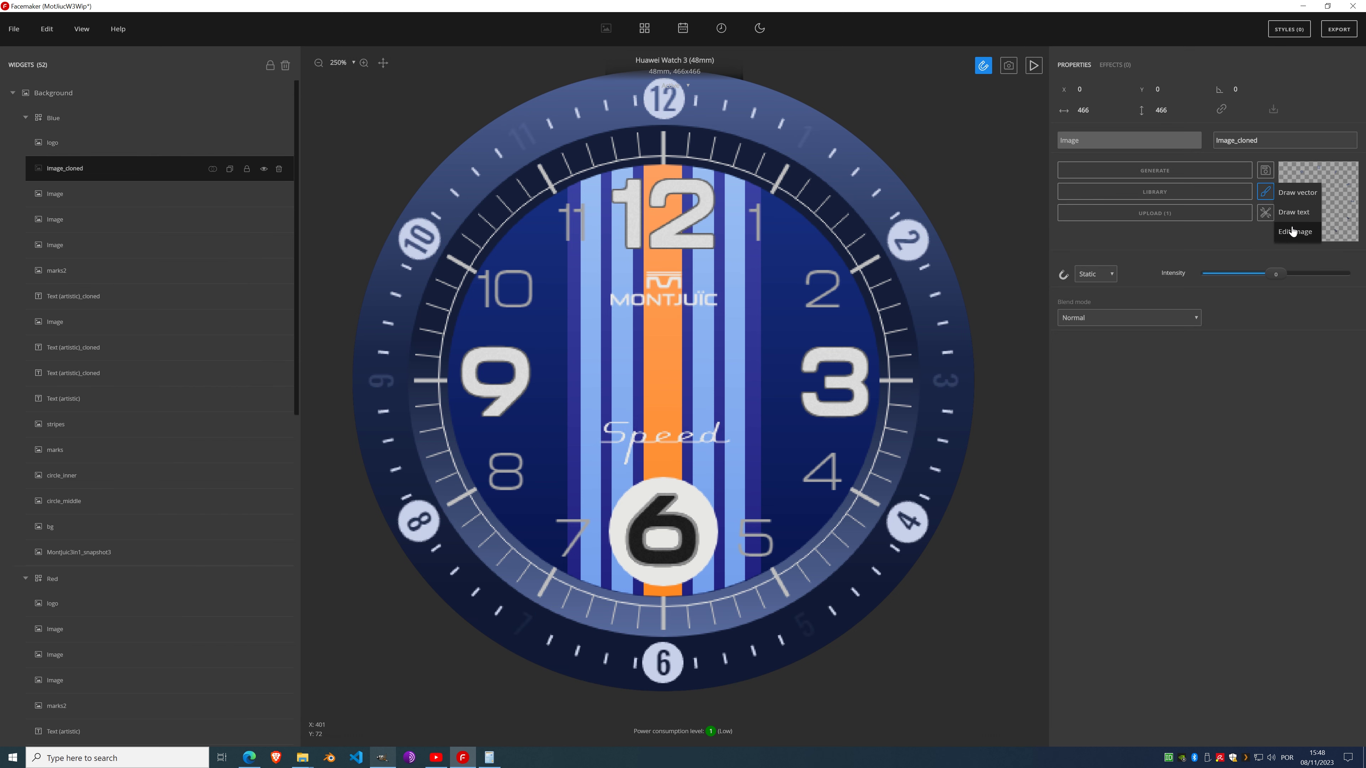
left_click(1293, 215)
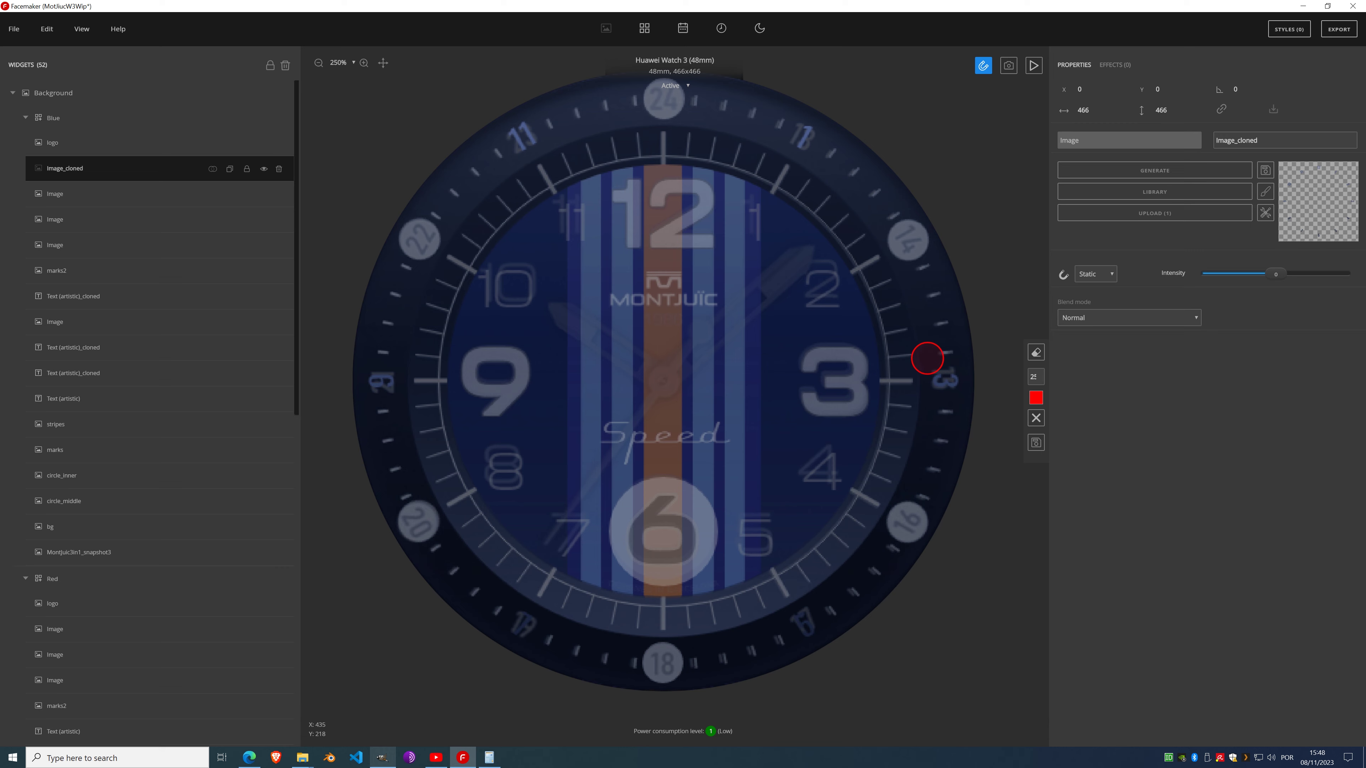
left_click(1035, 443)
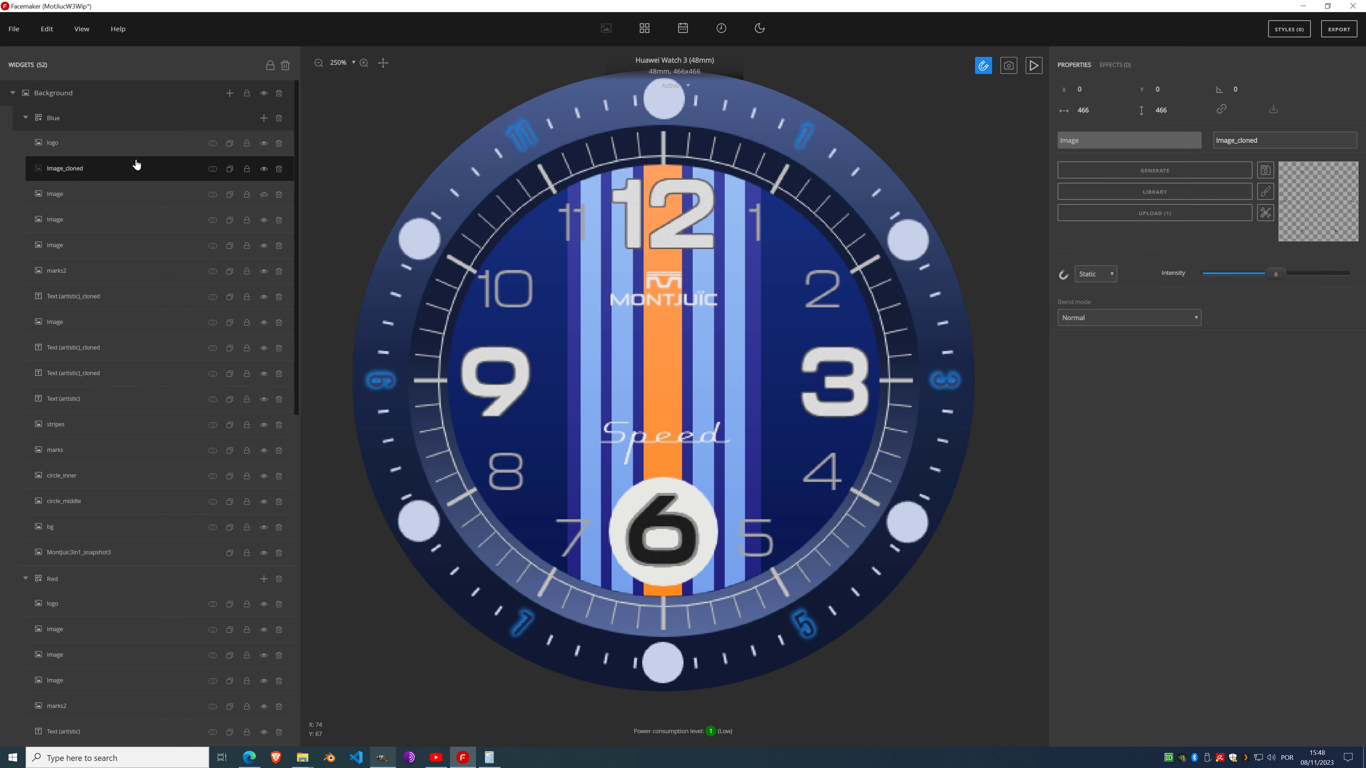
Step: Add a Fill color effect to Image_cloned using the light blue custom colour for its odd bezel numerals
left_click(1129, 69)
left_click(1113, 89)
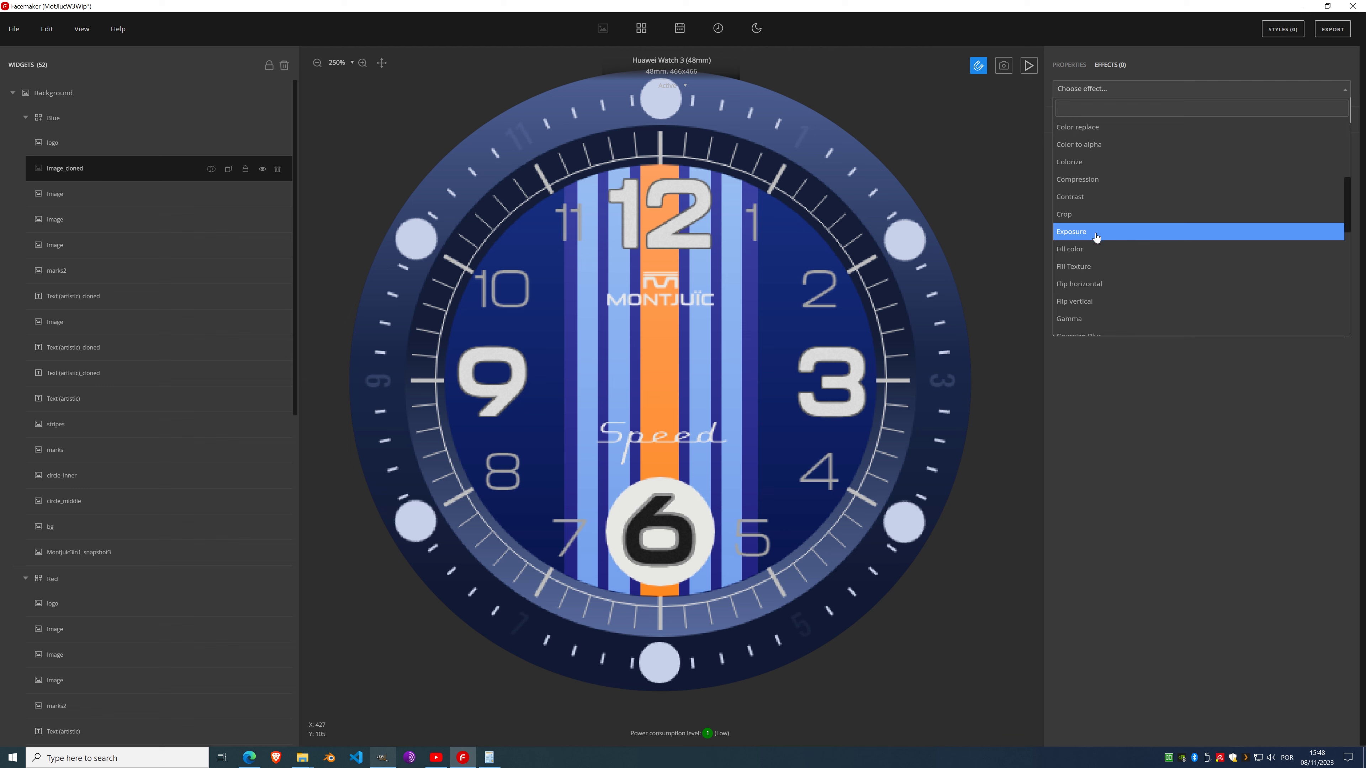
left_click(1103, 248)
left_click(1098, 173)
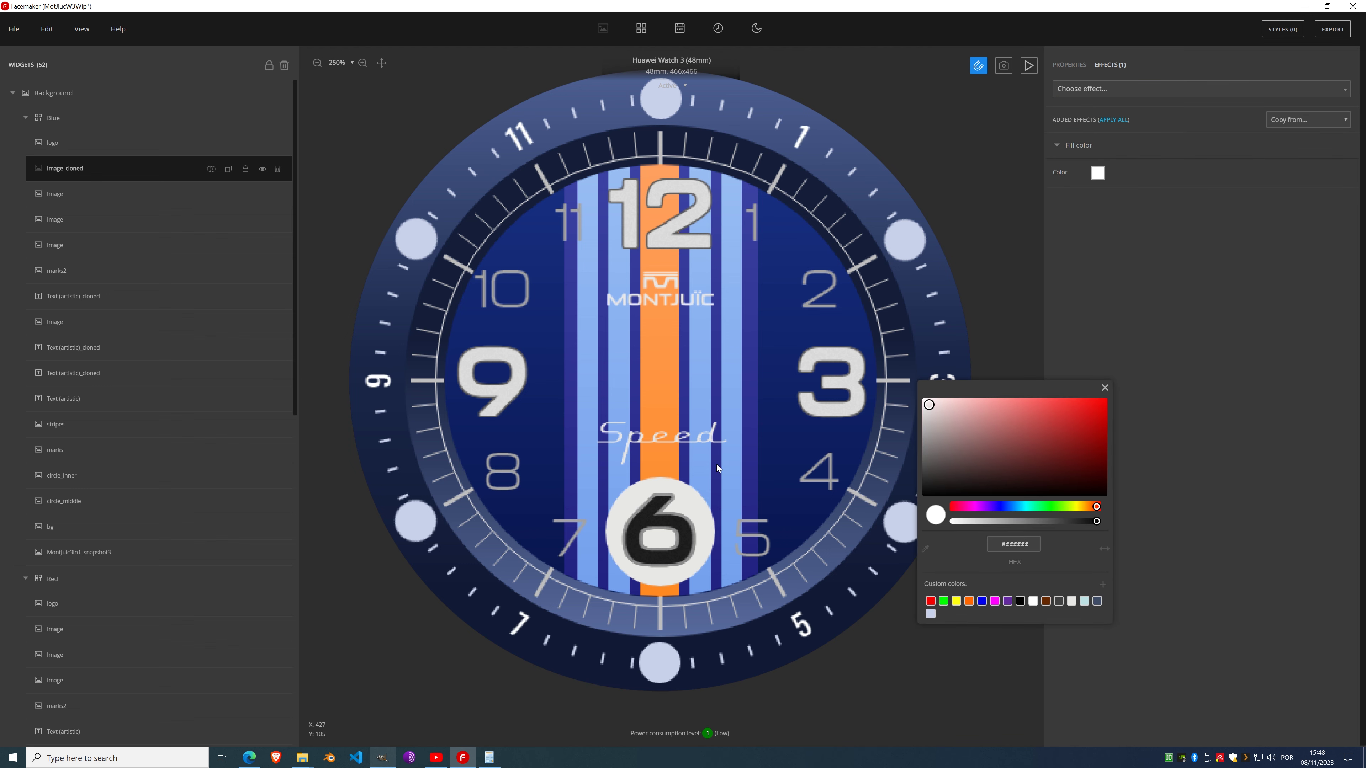
left_click(930, 614)
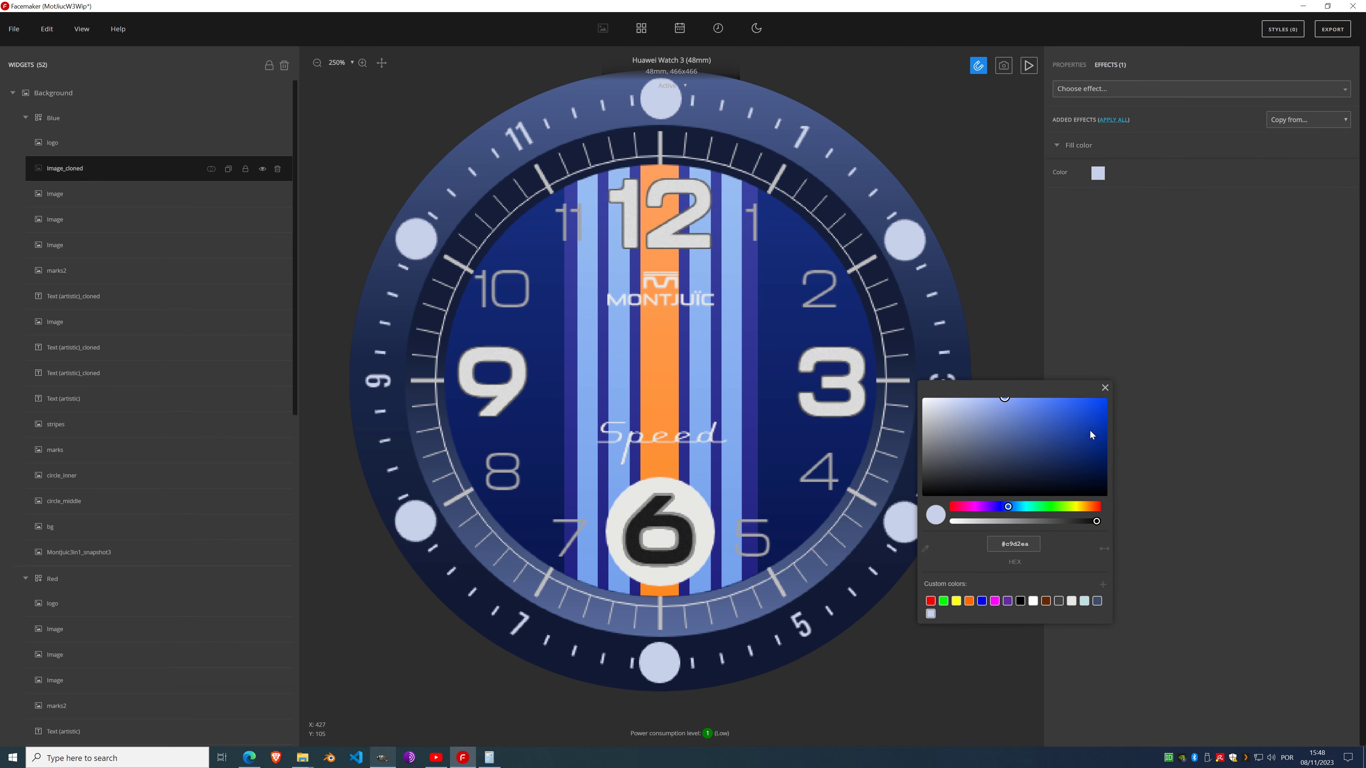
left_click(1104, 388)
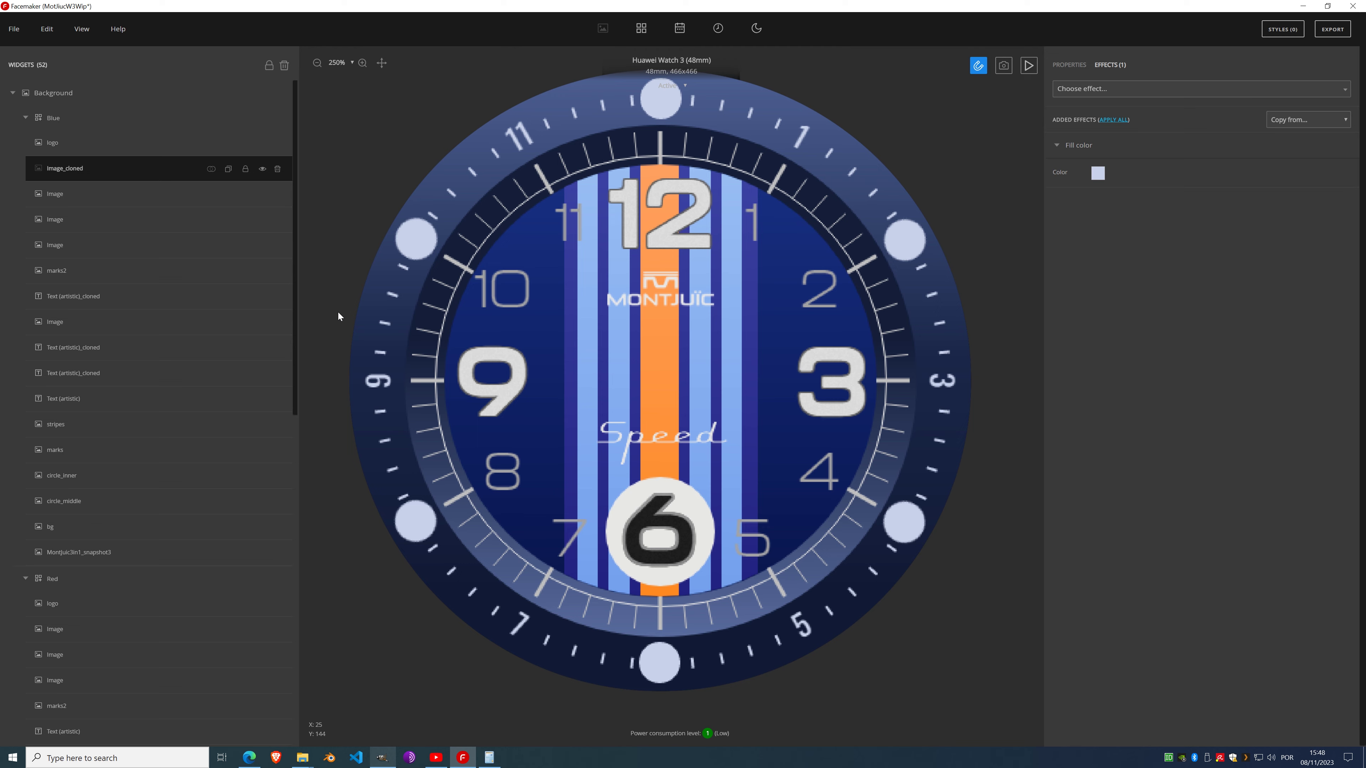
Step: Show the original bezel numeral Image layer in the Blue group, select it, and hide Image_cloned
scroll(131, 558, "down", 10)
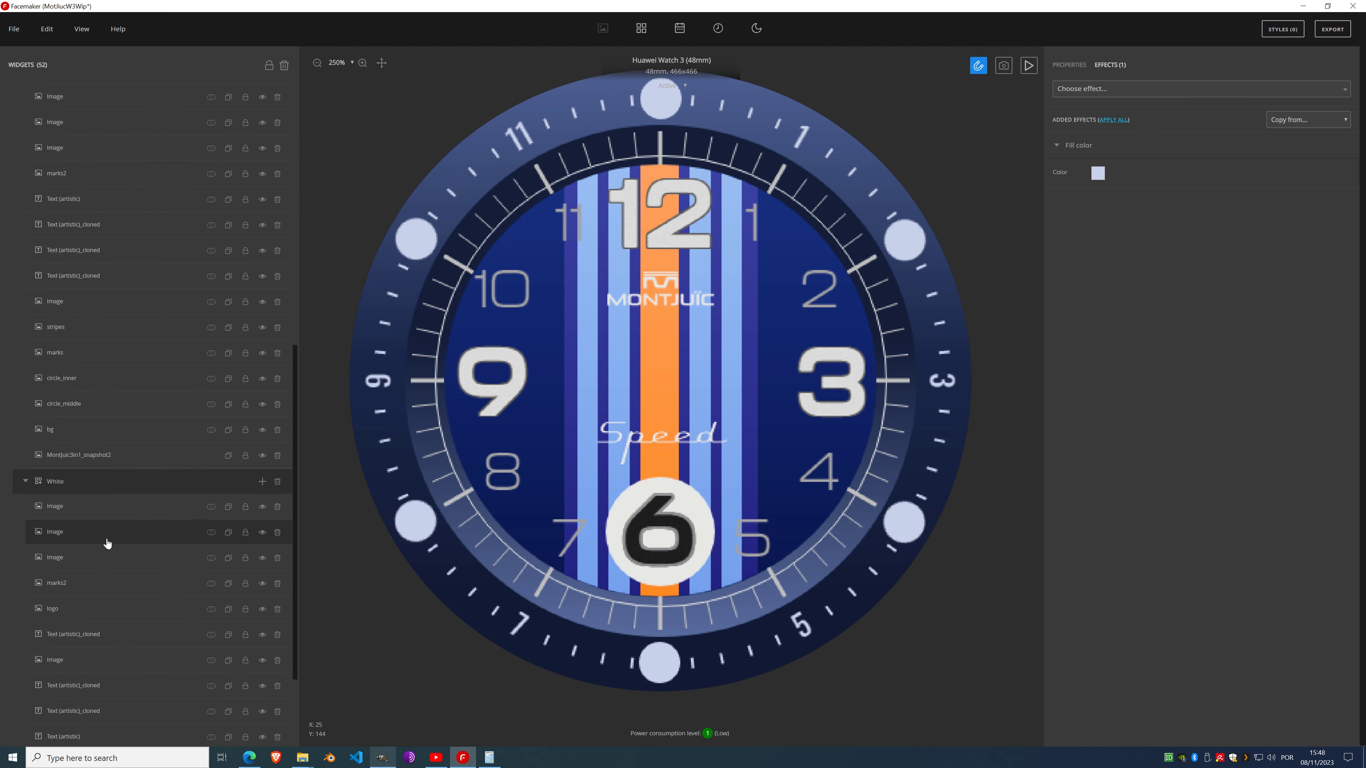
scroll(186, 467, "up", 6)
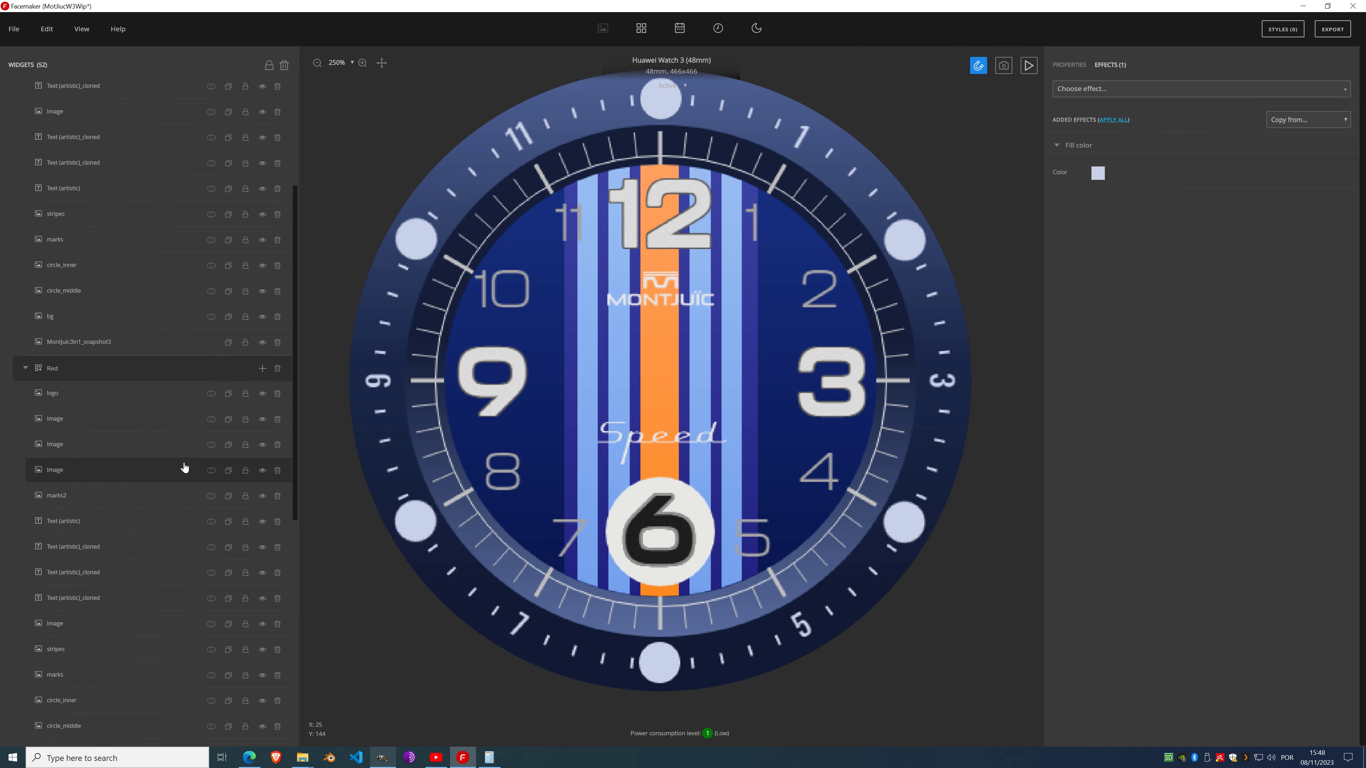
scroll(184, 468, "up", 4)
left_click(123, 324)
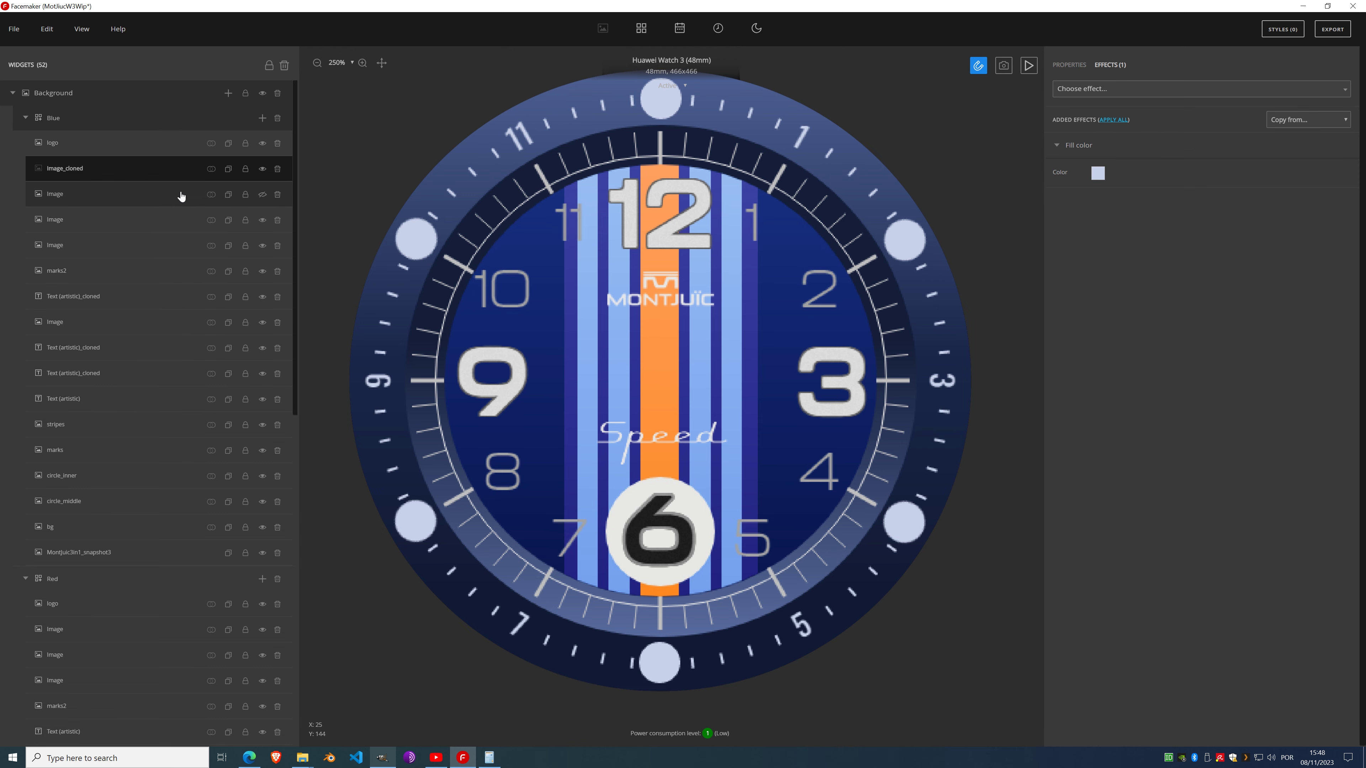
left_click(262, 195)
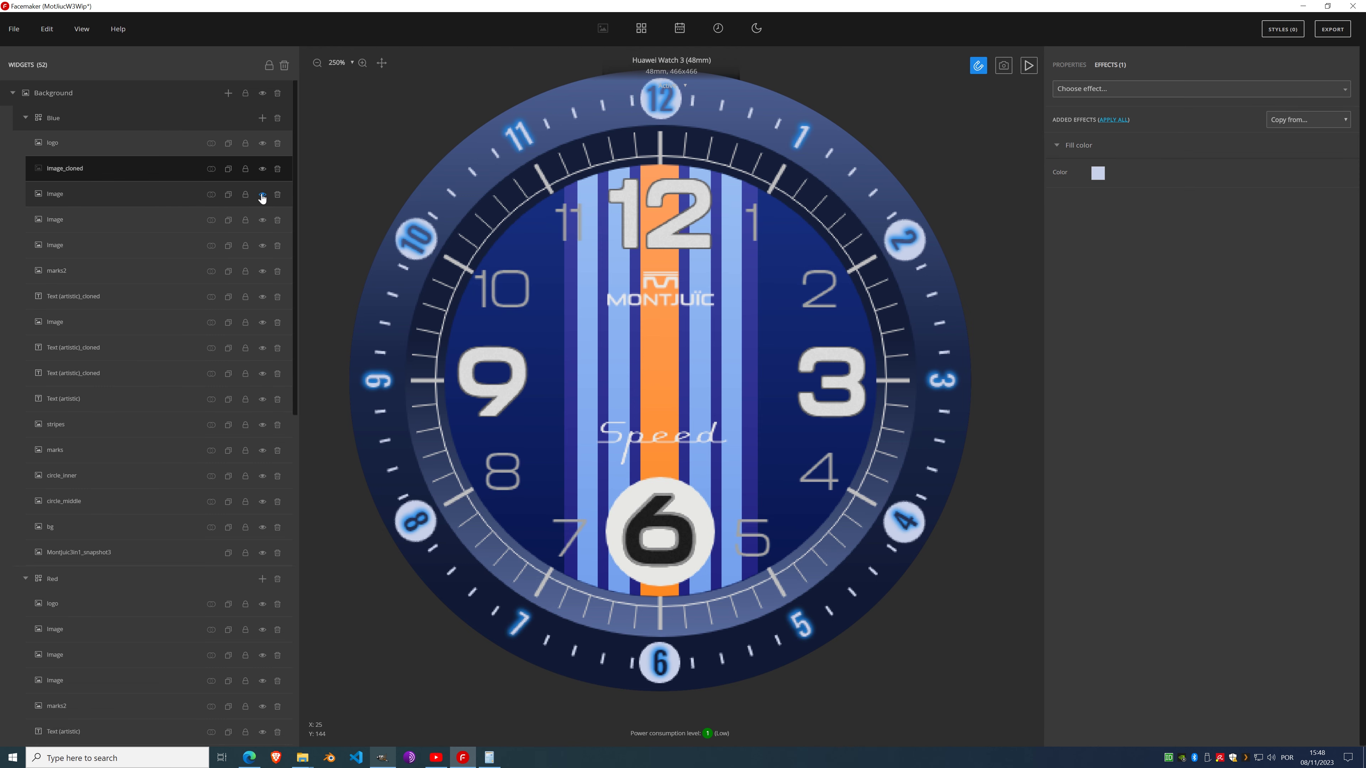
left_click(162, 201)
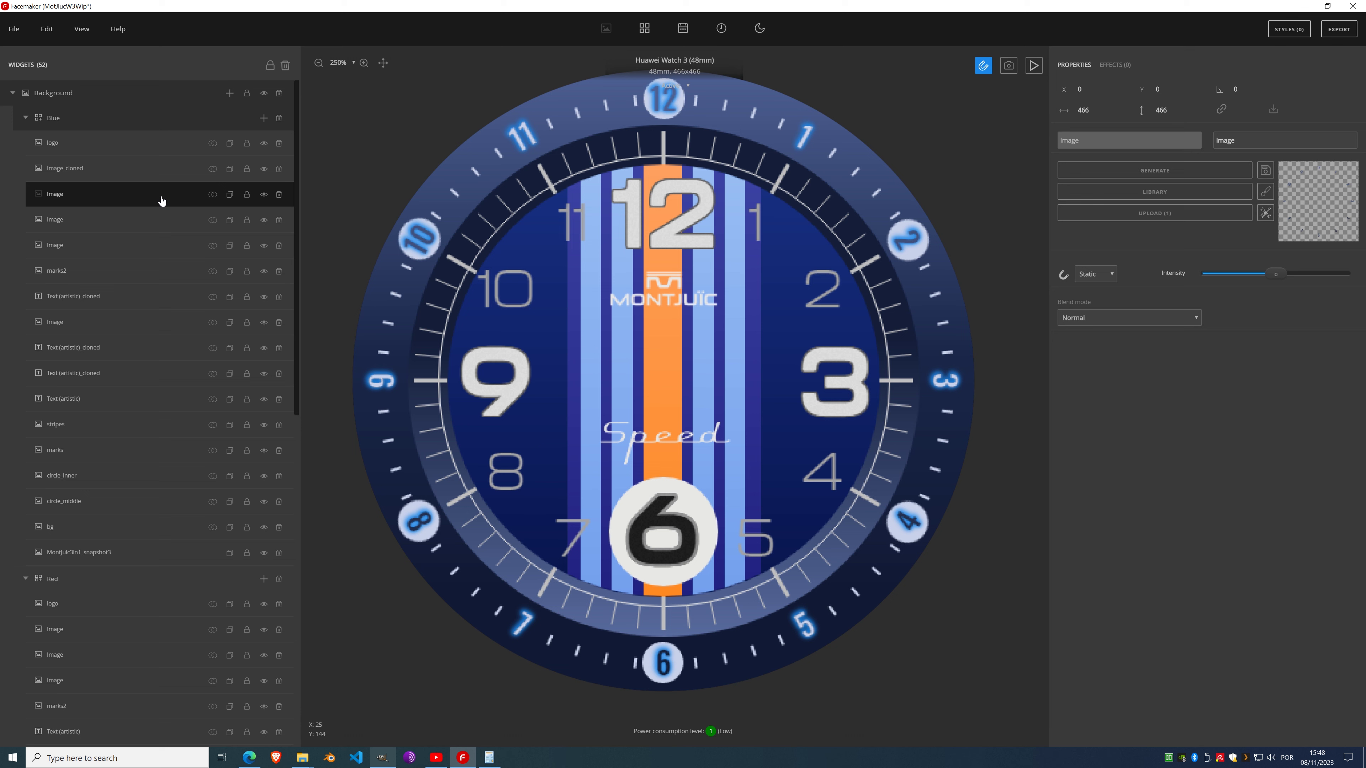
left_click(264, 169)
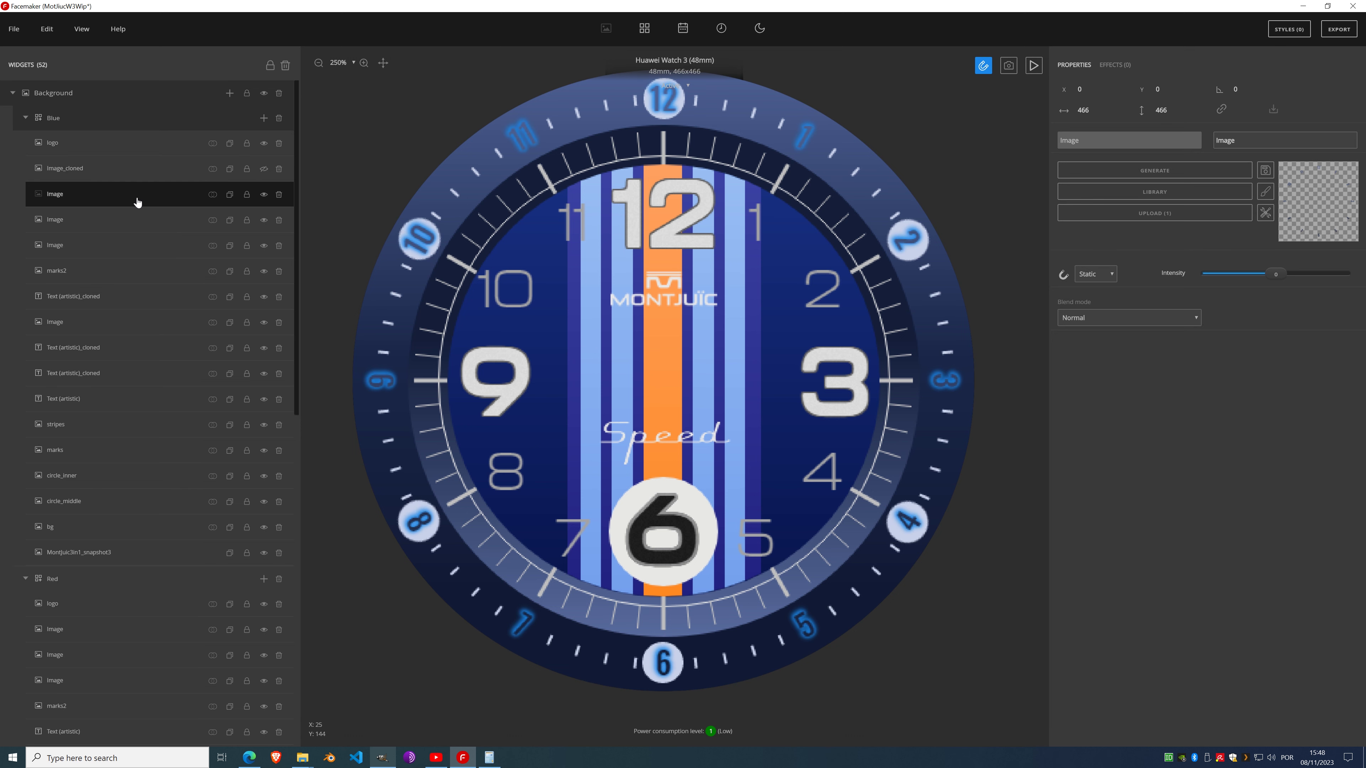
Step: Erase the odd numerals 1, 3, 5, 7, 9 and 11 from the original Image layer, save the edit, and show Image_cloned again
left_click(1265, 191)
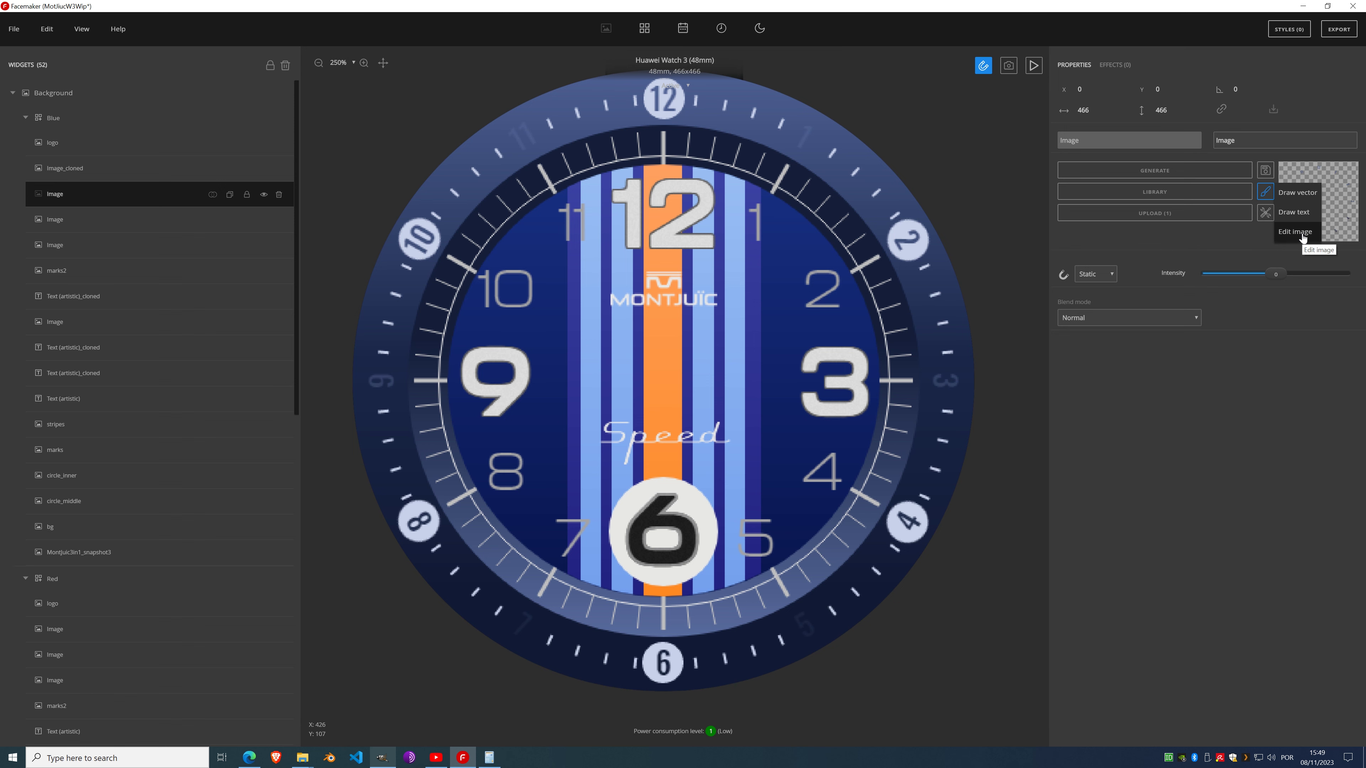
left_click(1304, 198)
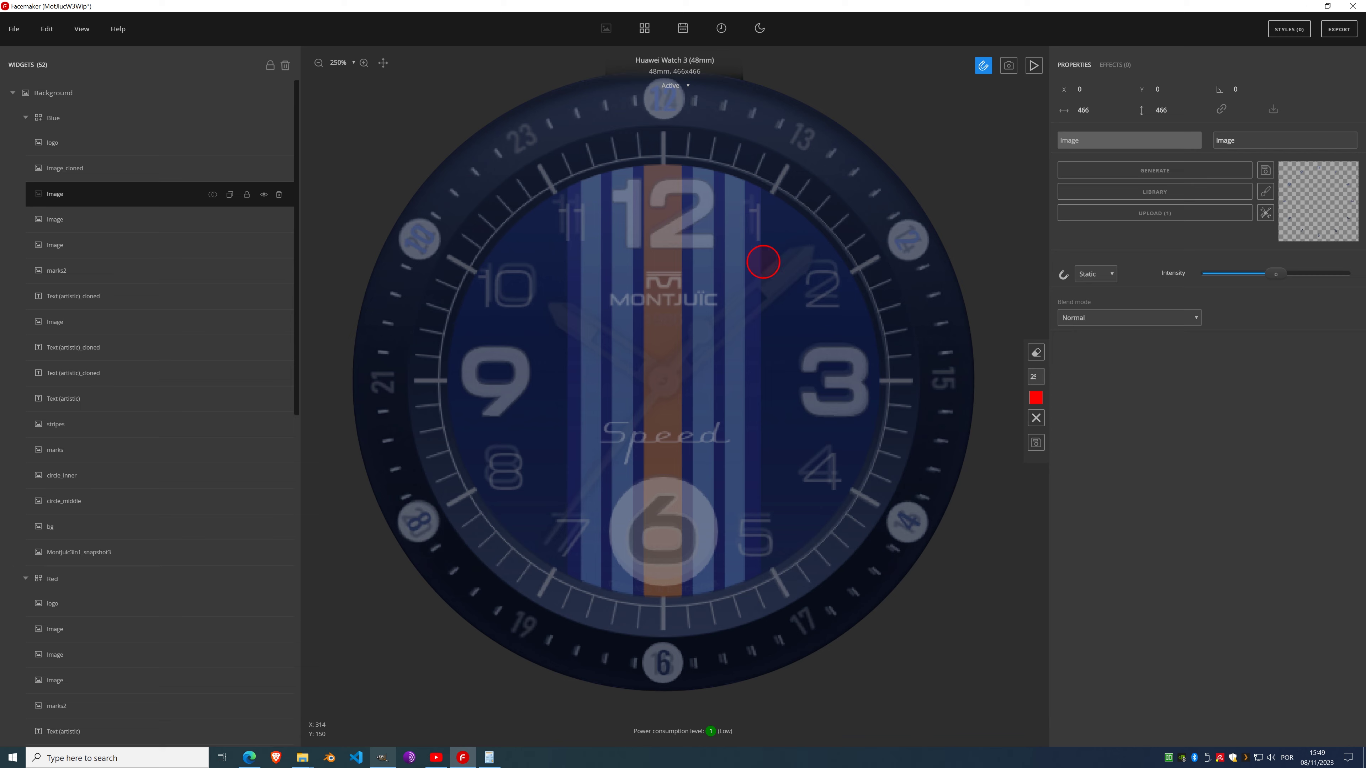
left_click(1035, 446)
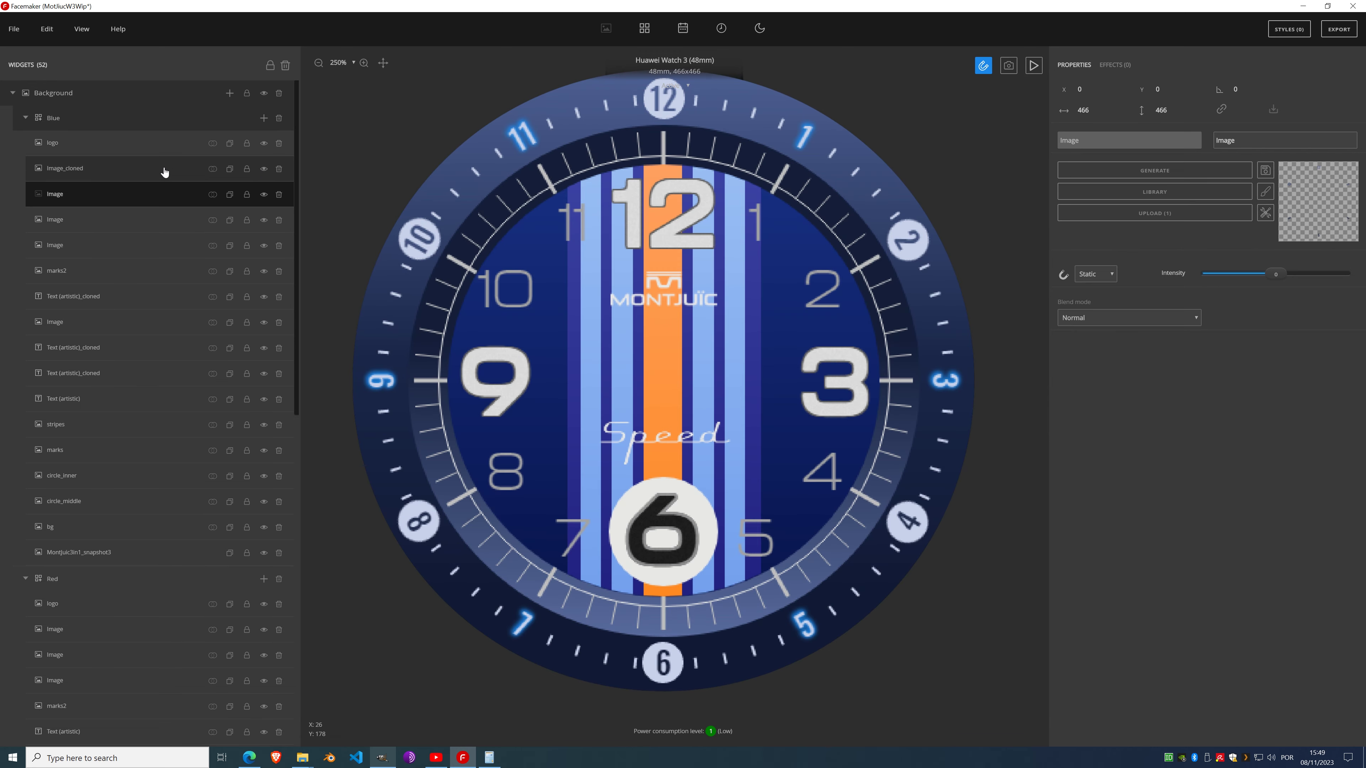
left_click(124, 169)
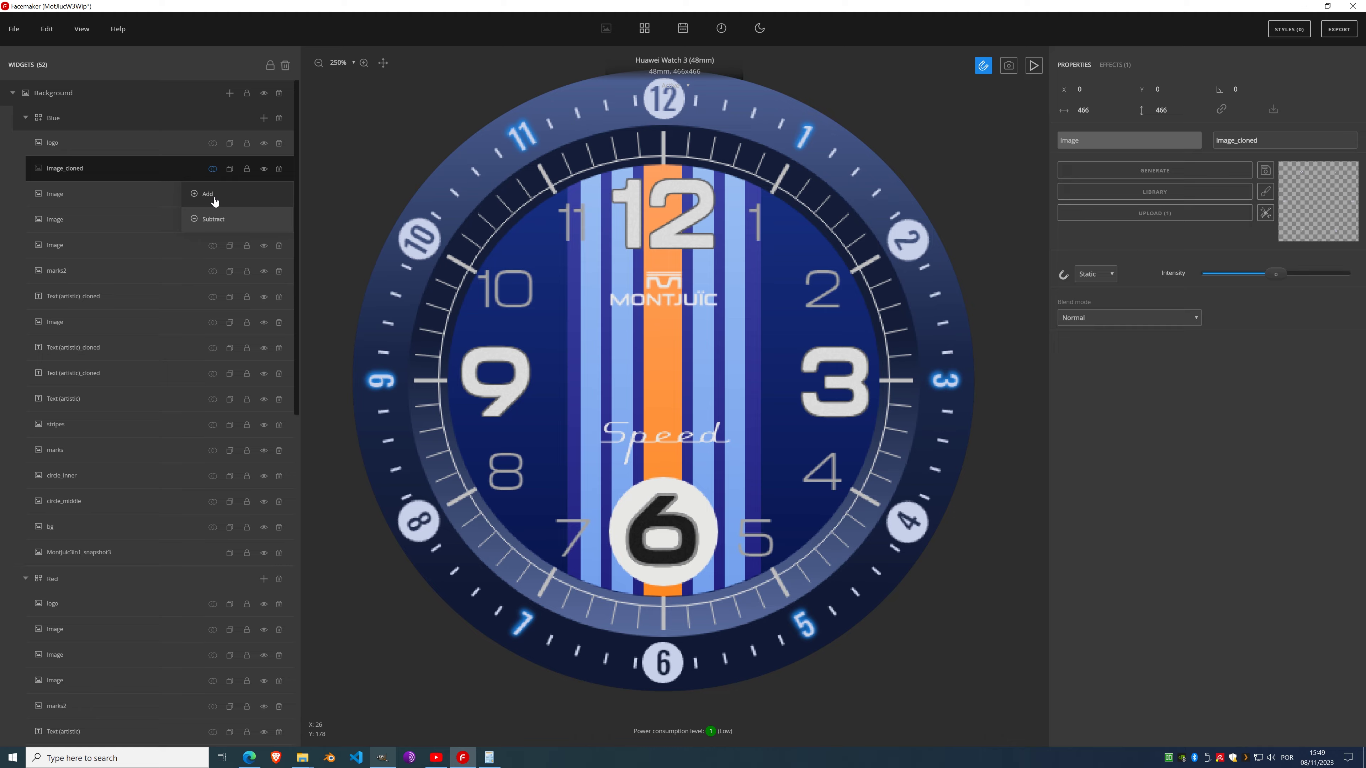
left_click(93, 197)
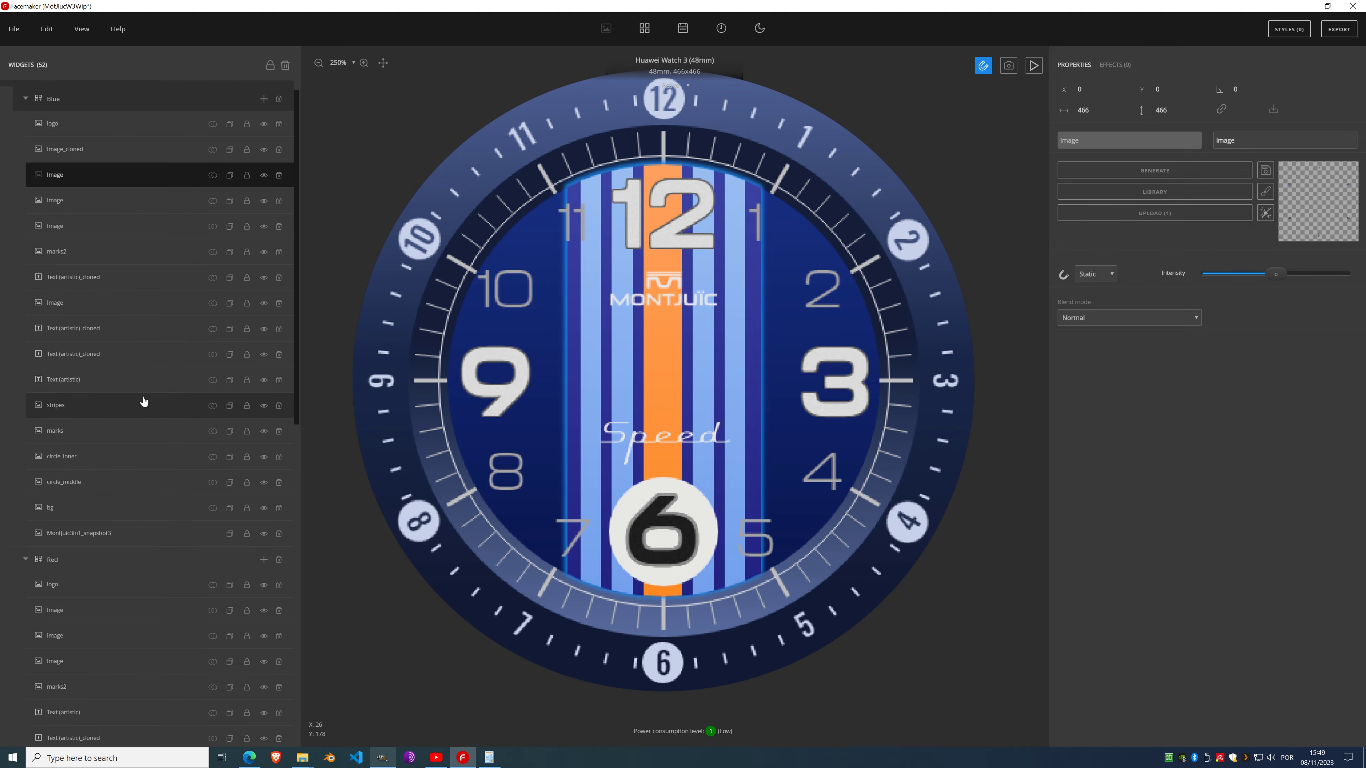
Step: Switch to GIMP and examine the bezel numeral colours on the red dial reference MontJuic3in1_snapshot2.png
scroll(148, 409, "down", 3)
left_click(379, 759)
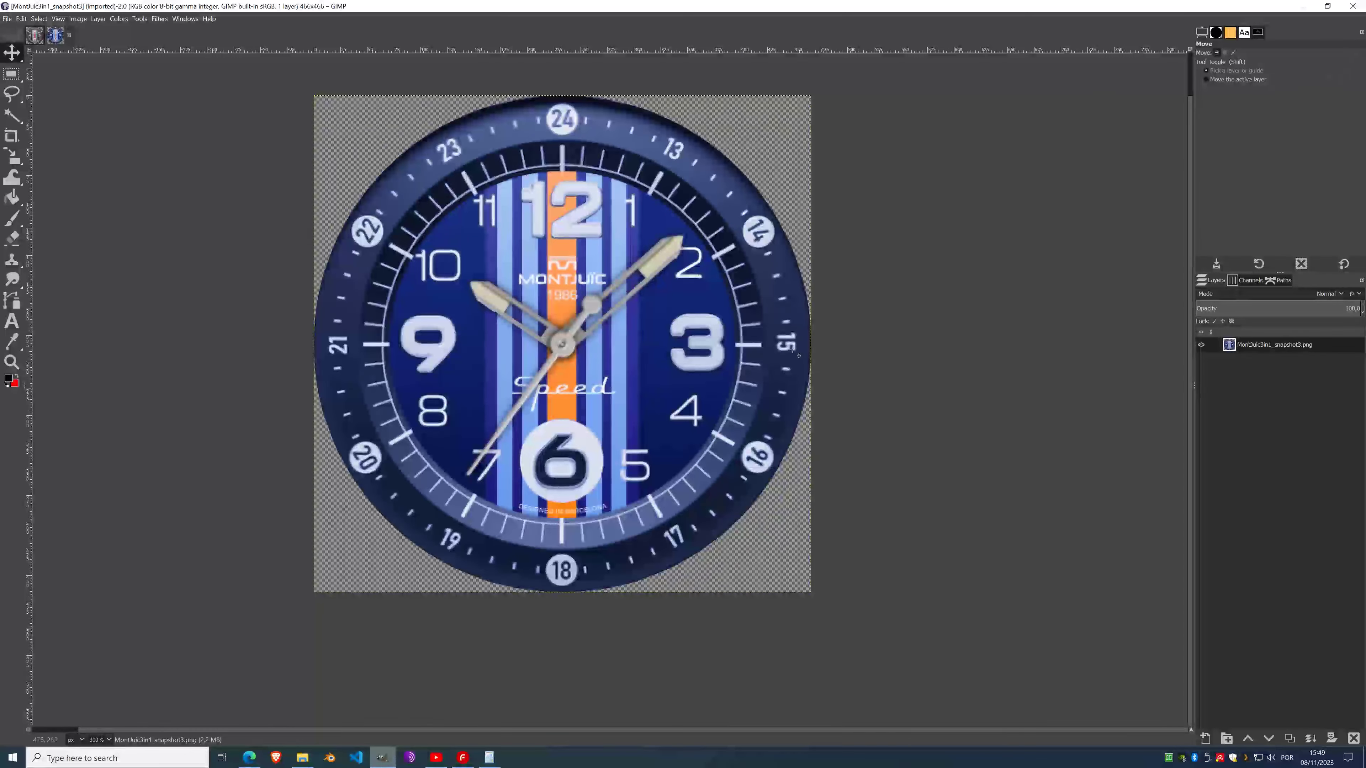
key("alt+1")
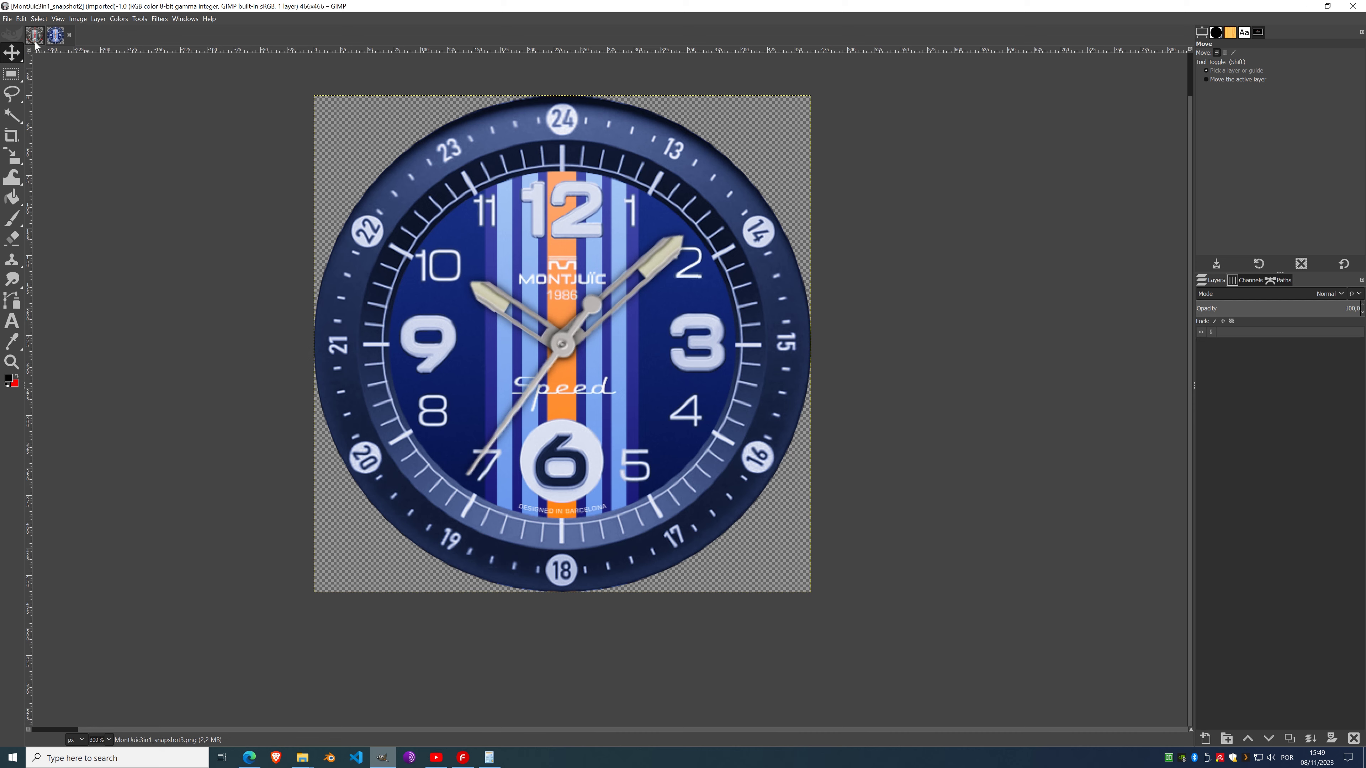
scroll(583, 290, "up", 3)
scroll(583, 289, "down", 1)
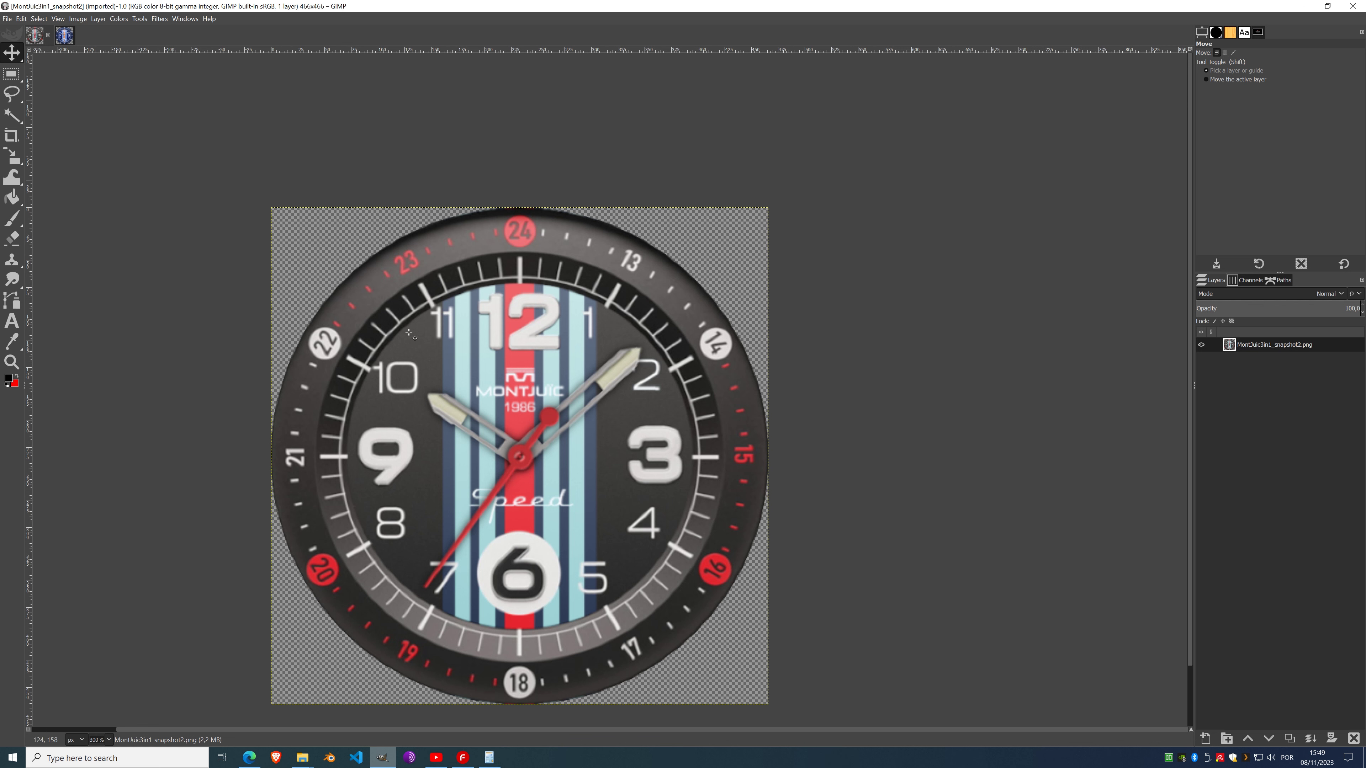
right_click(418, 607)
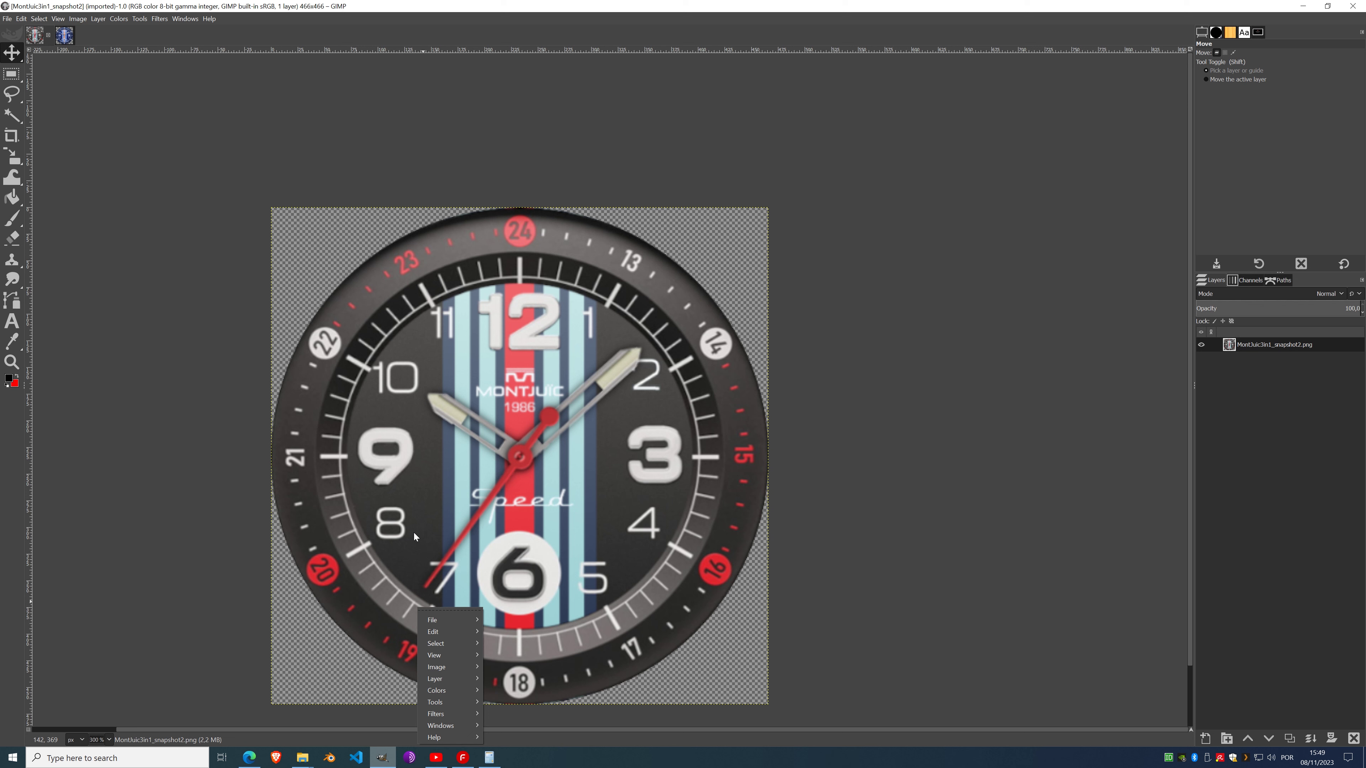
left_click(367, 625)
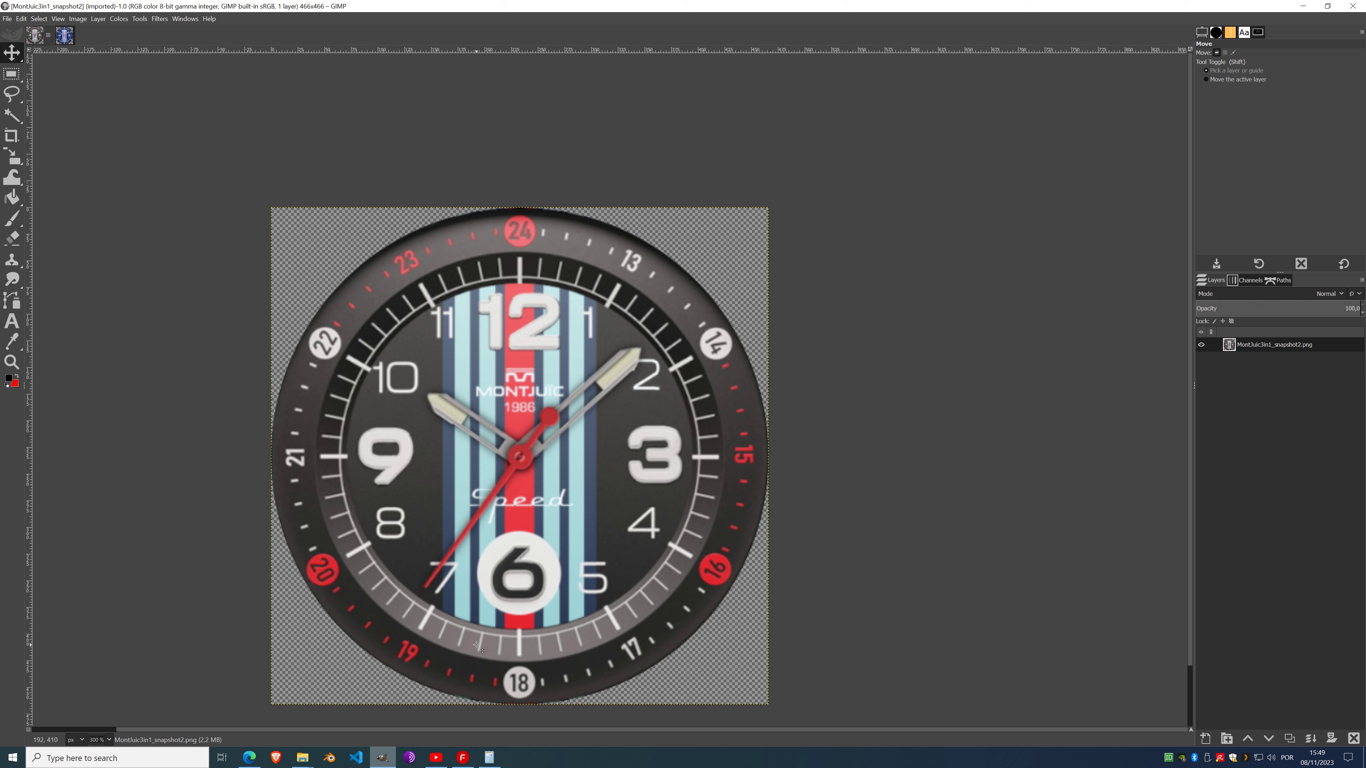
Step: Return to Facemaker and add a Brightness effect with intensity 25 to the marks2 layer in the Blue group
left_click(473, 763)
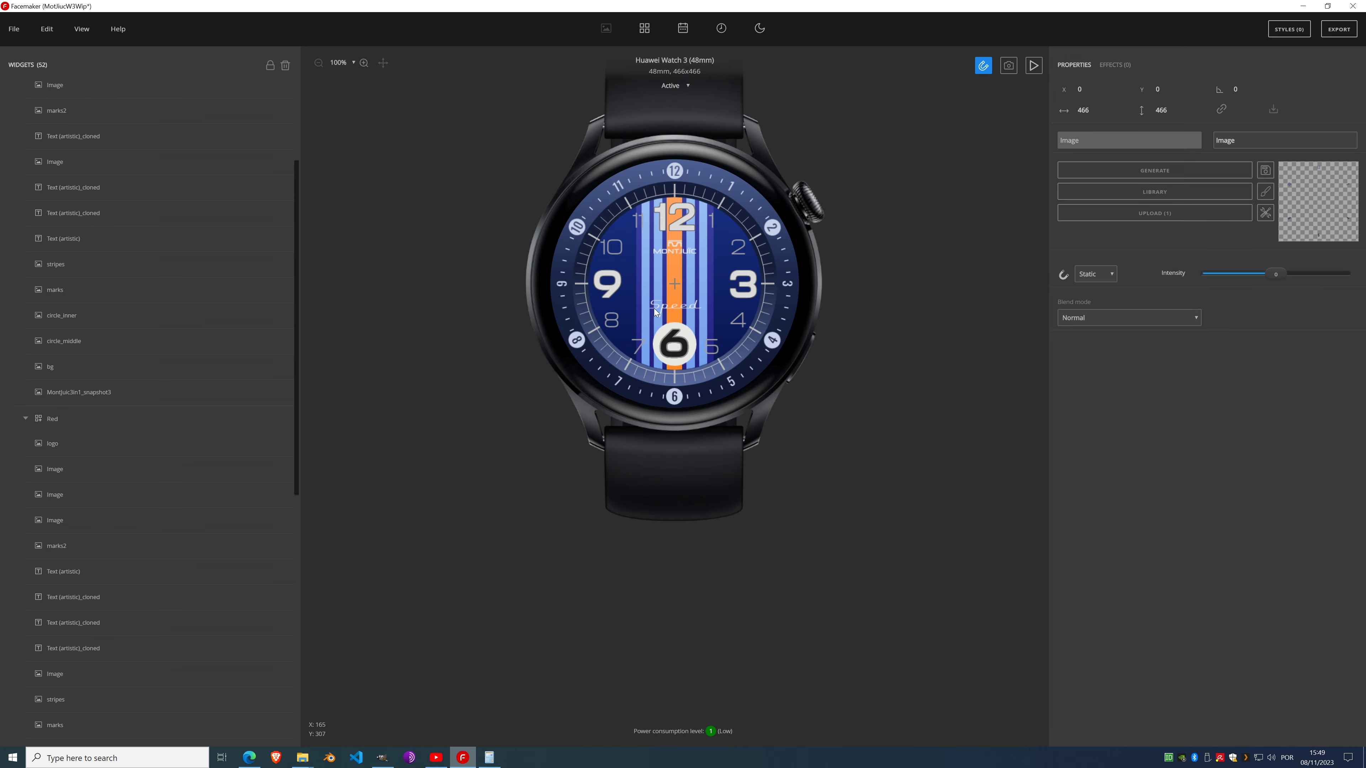
scroll(683, 286, "up", 3)
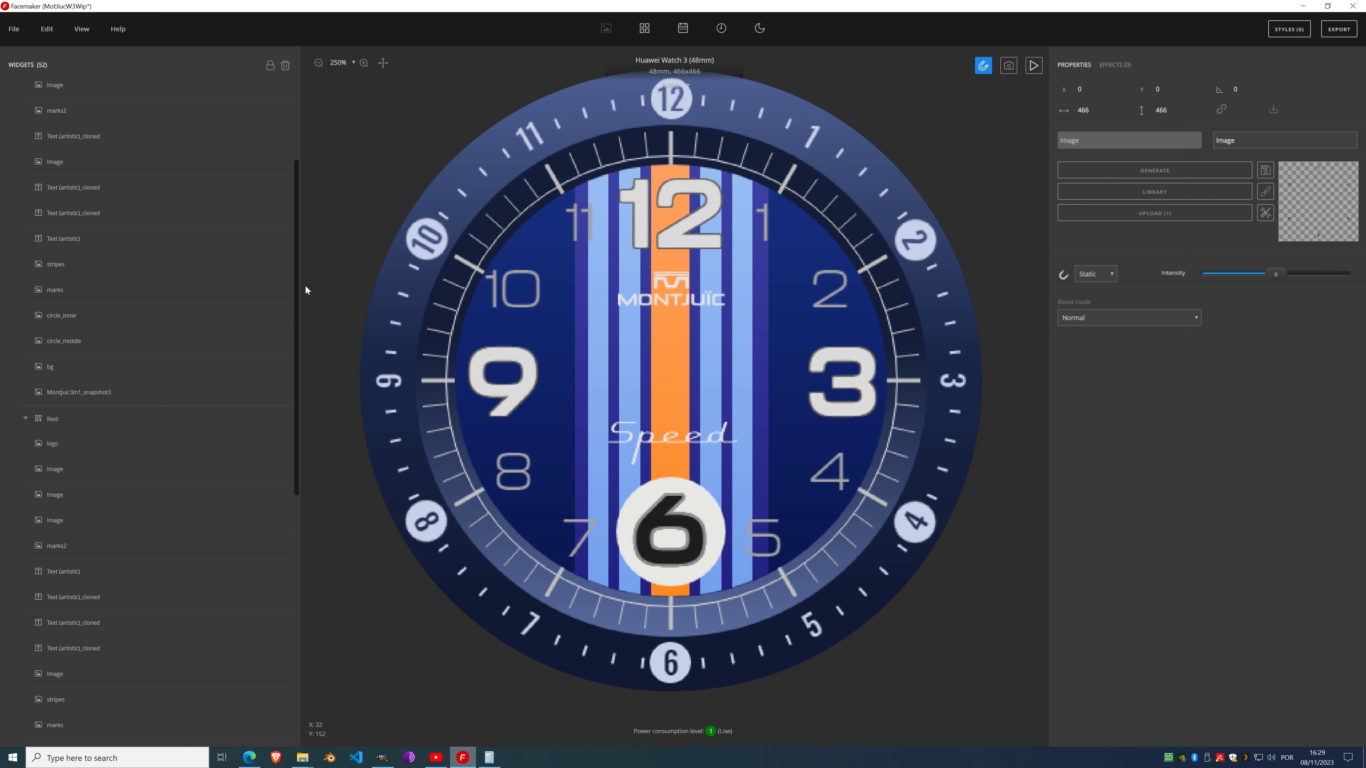
scroll(190, 291, "up", 3)
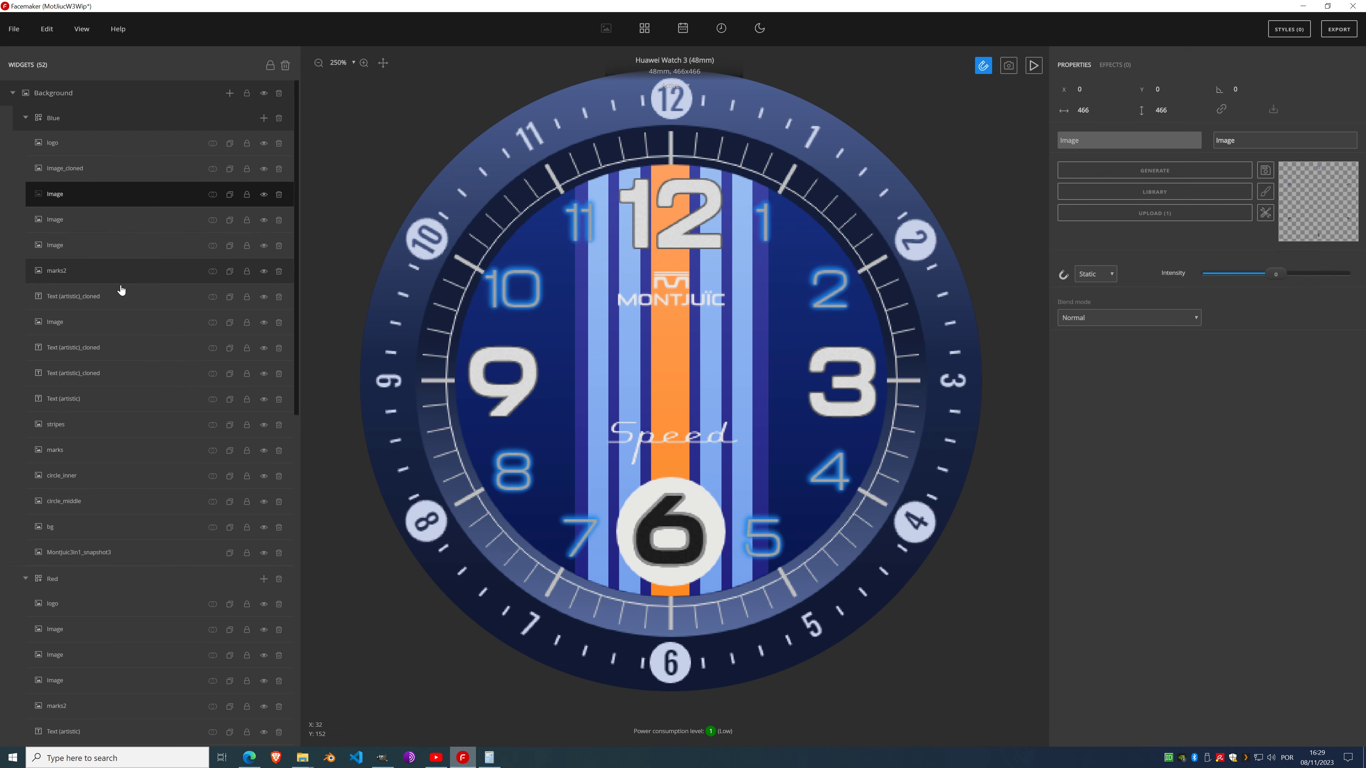
left_click(122, 270)
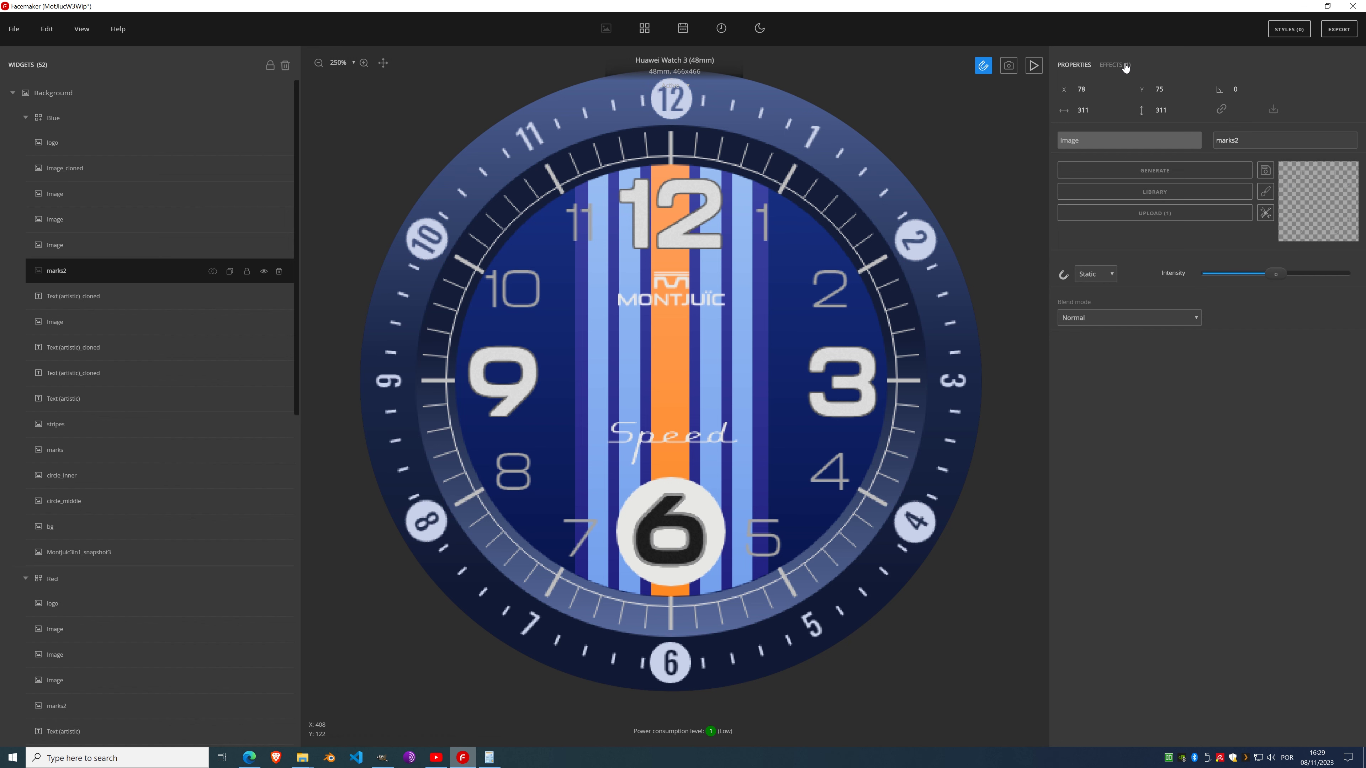
left_click(1115, 65)
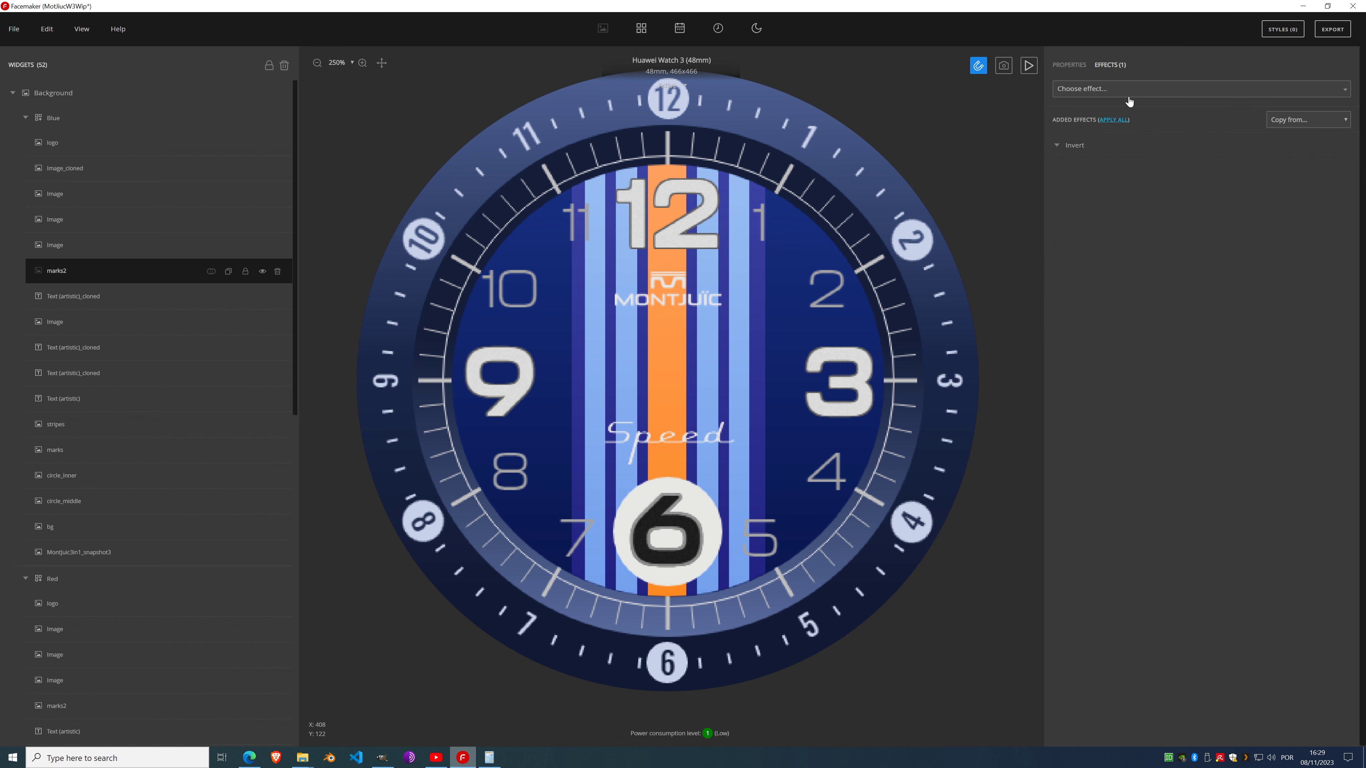
left_click(1111, 92)
scroll(1100, 226, "down", 2)
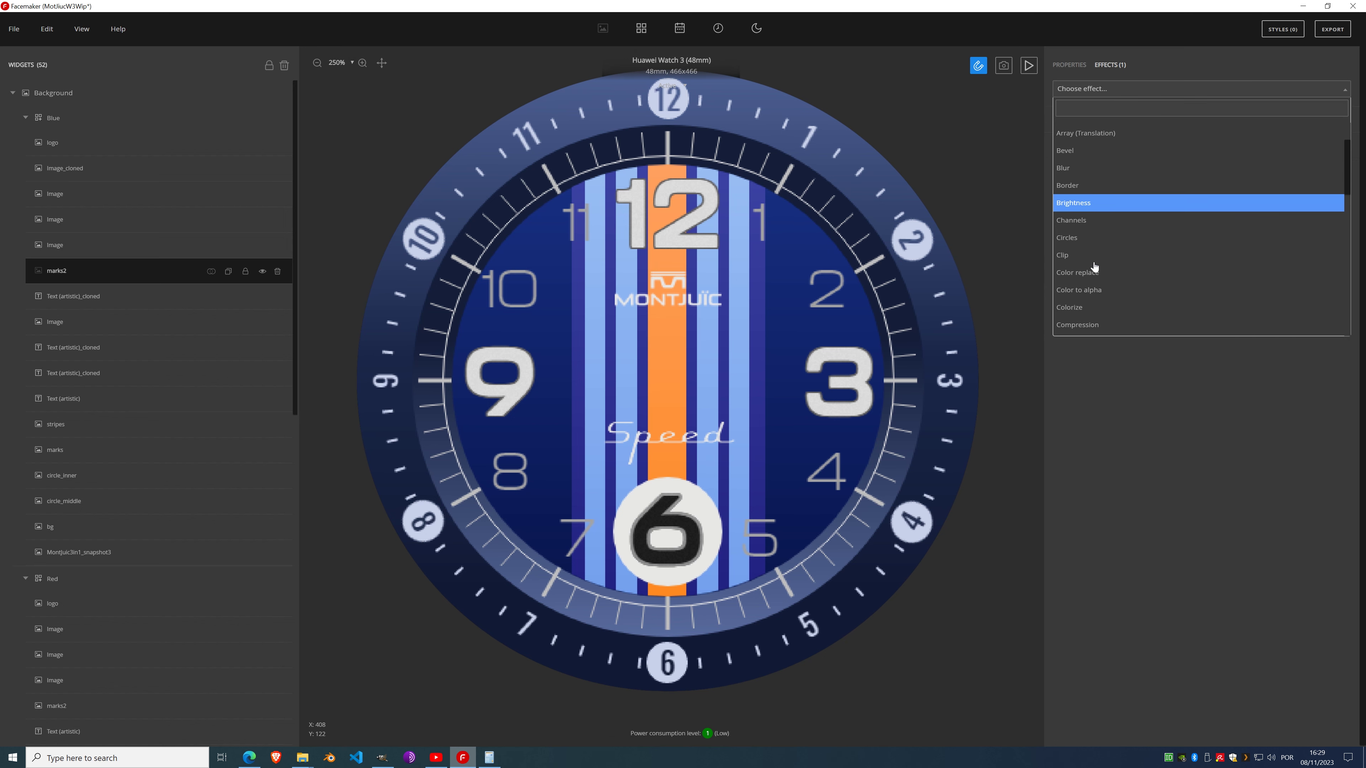
left_click(1107, 173)
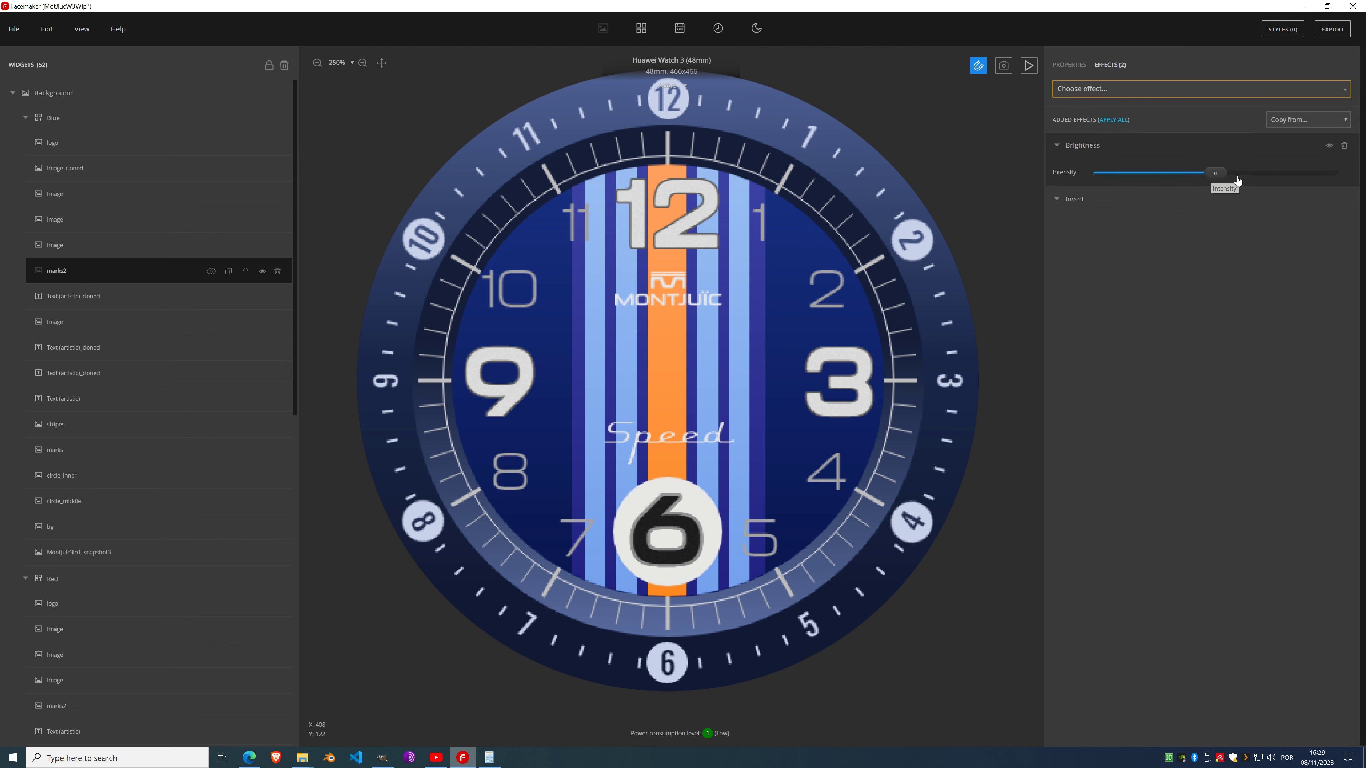
left_click(1262, 180)
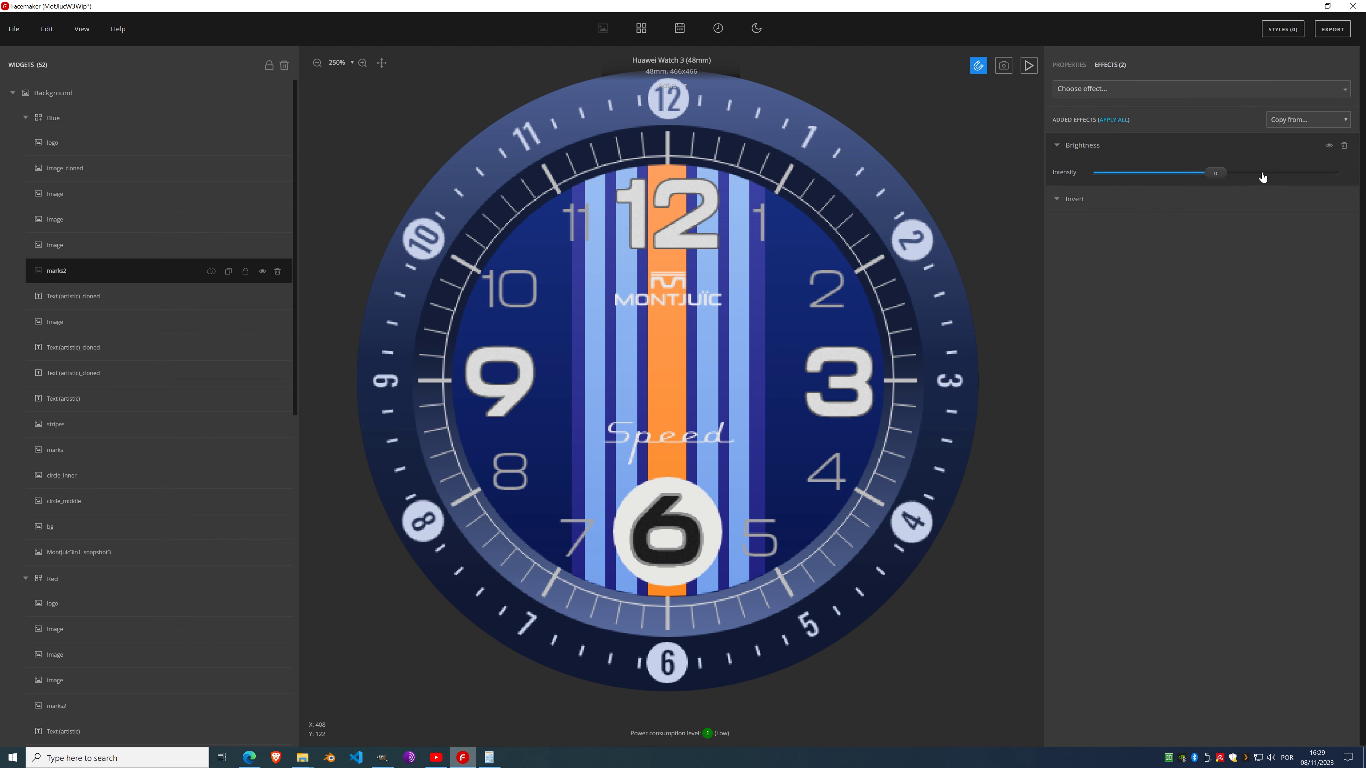
left_click(1246, 171)
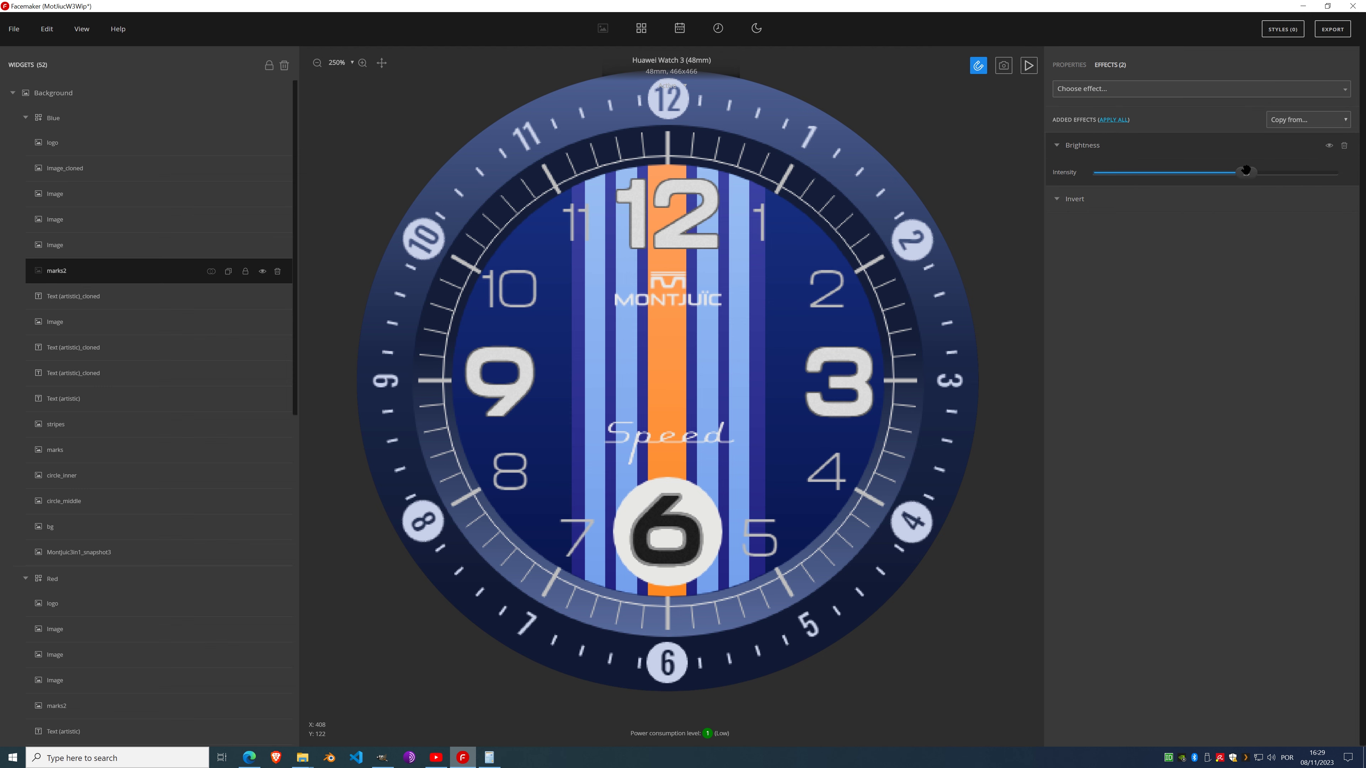
scroll(661, 301, "down", 3)
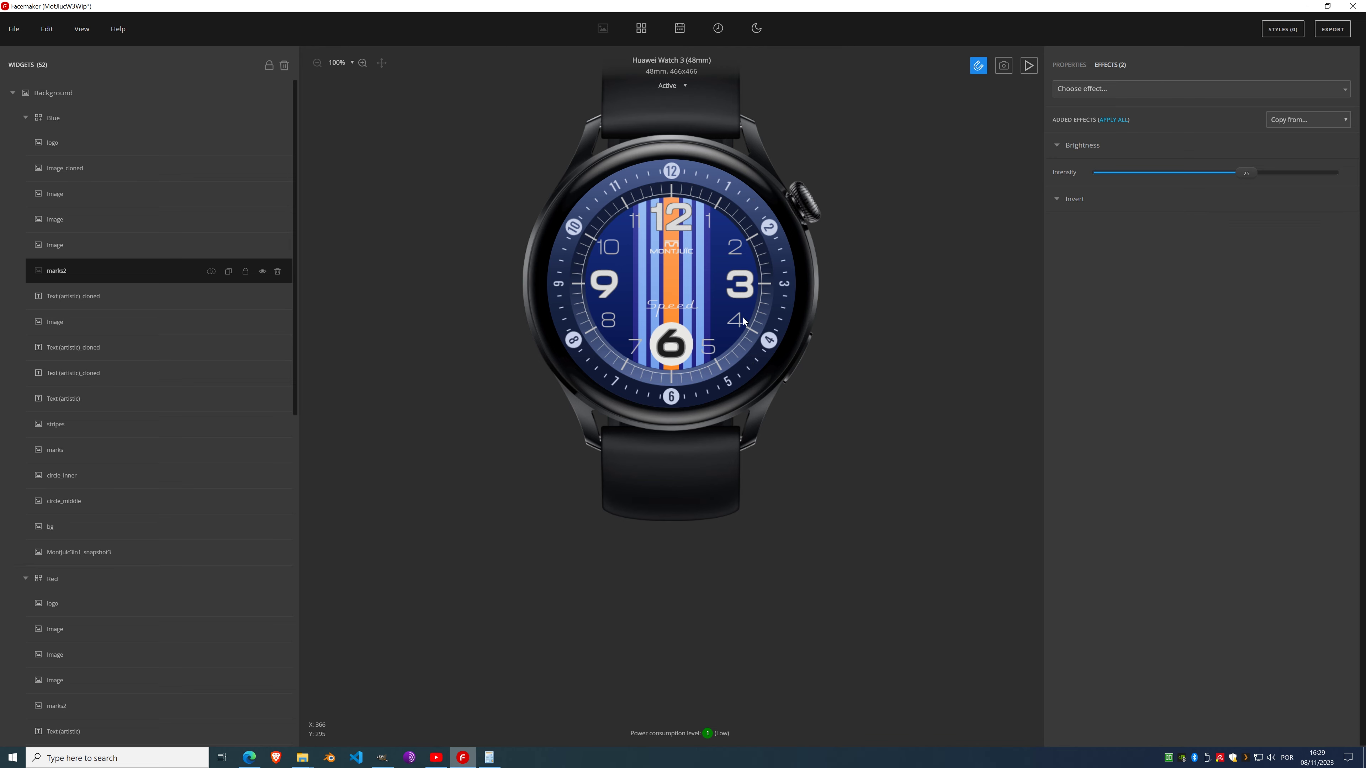
Step: Select the Red group and compare its dial and bezel numerals with the MontJuic3in1_snapshot2.png reference in GIMP
scroll(92, 448, "down", 5)
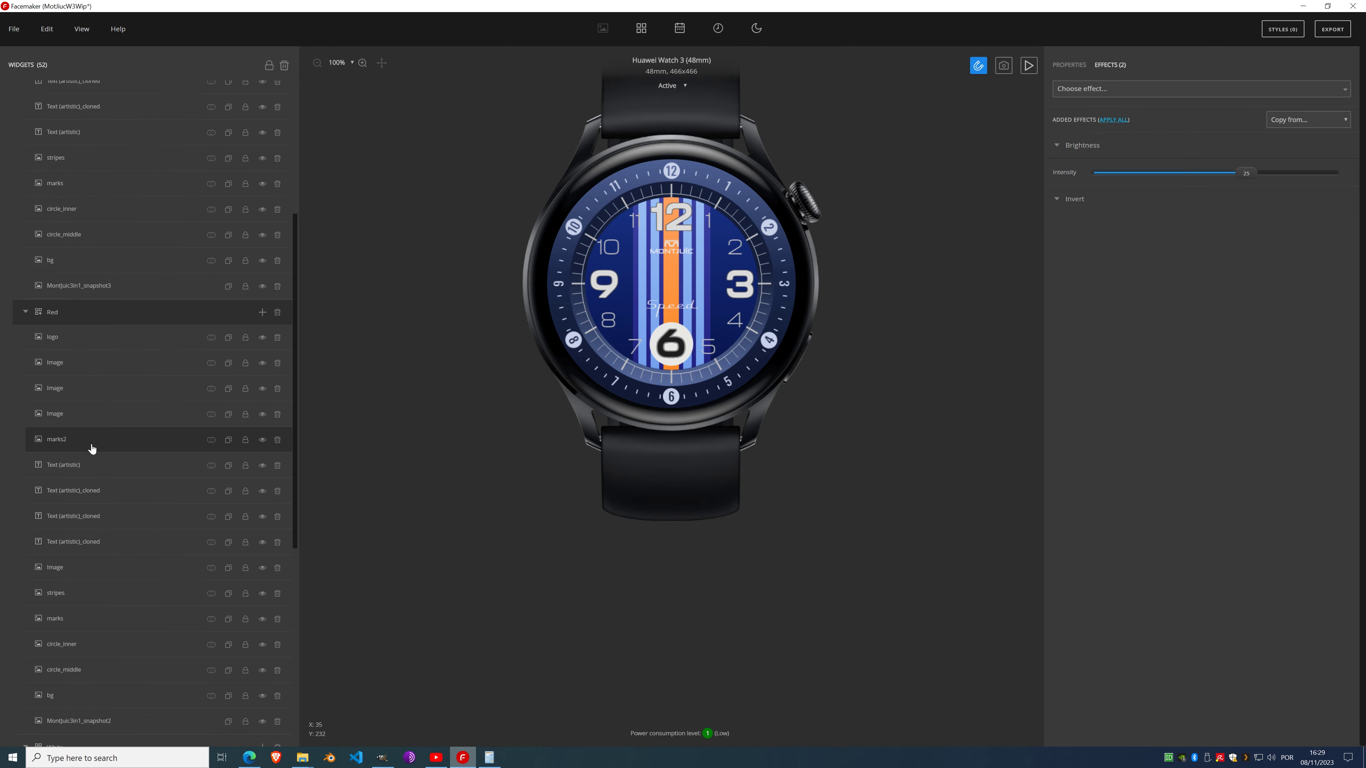
left_click(87, 316)
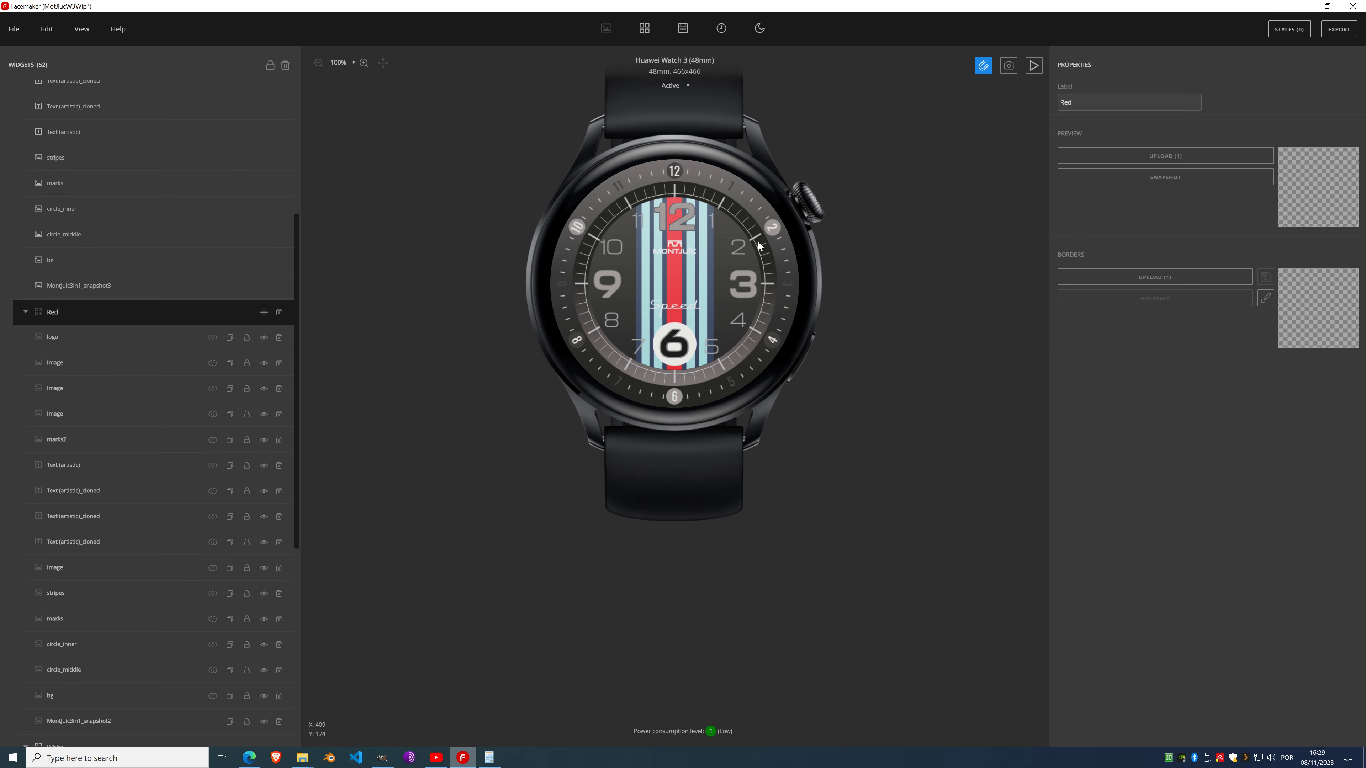
left_click(382, 757)
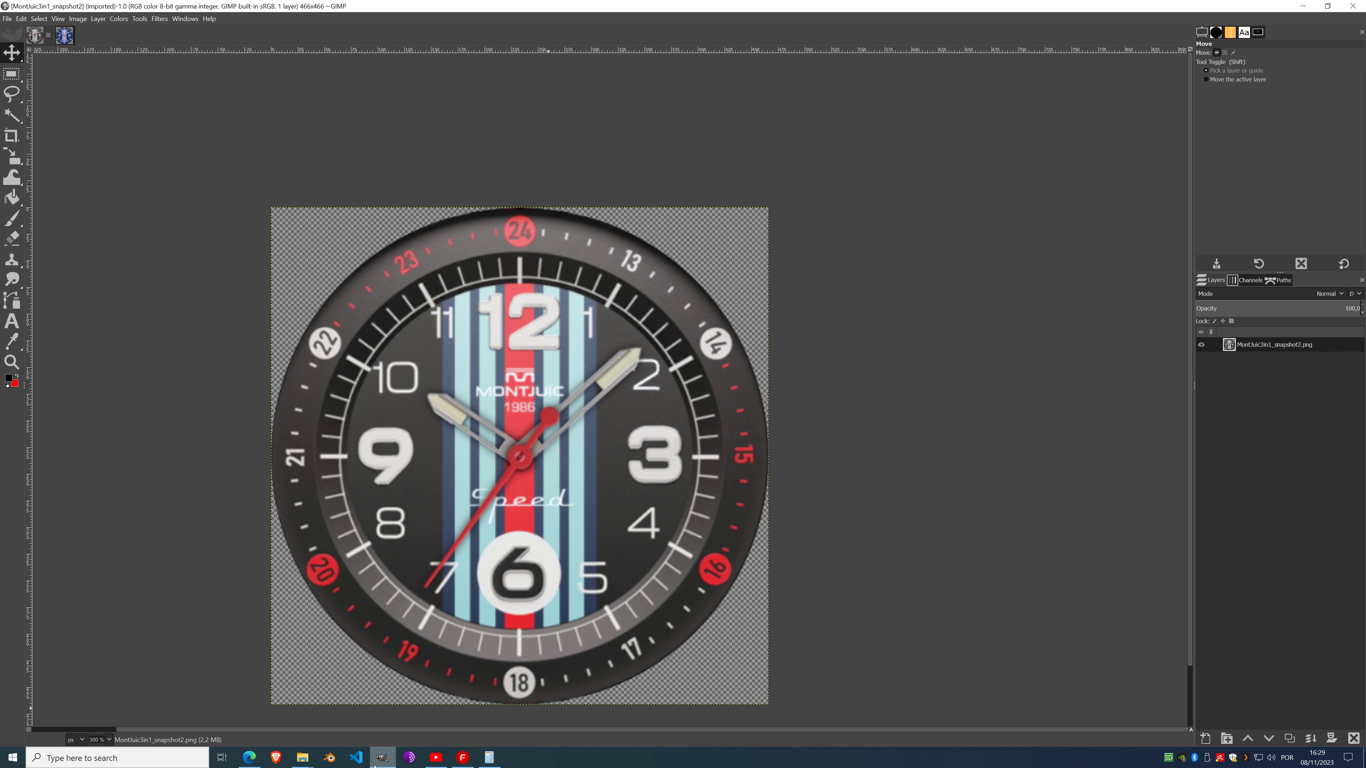
scroll(591, 237, "down", 2)
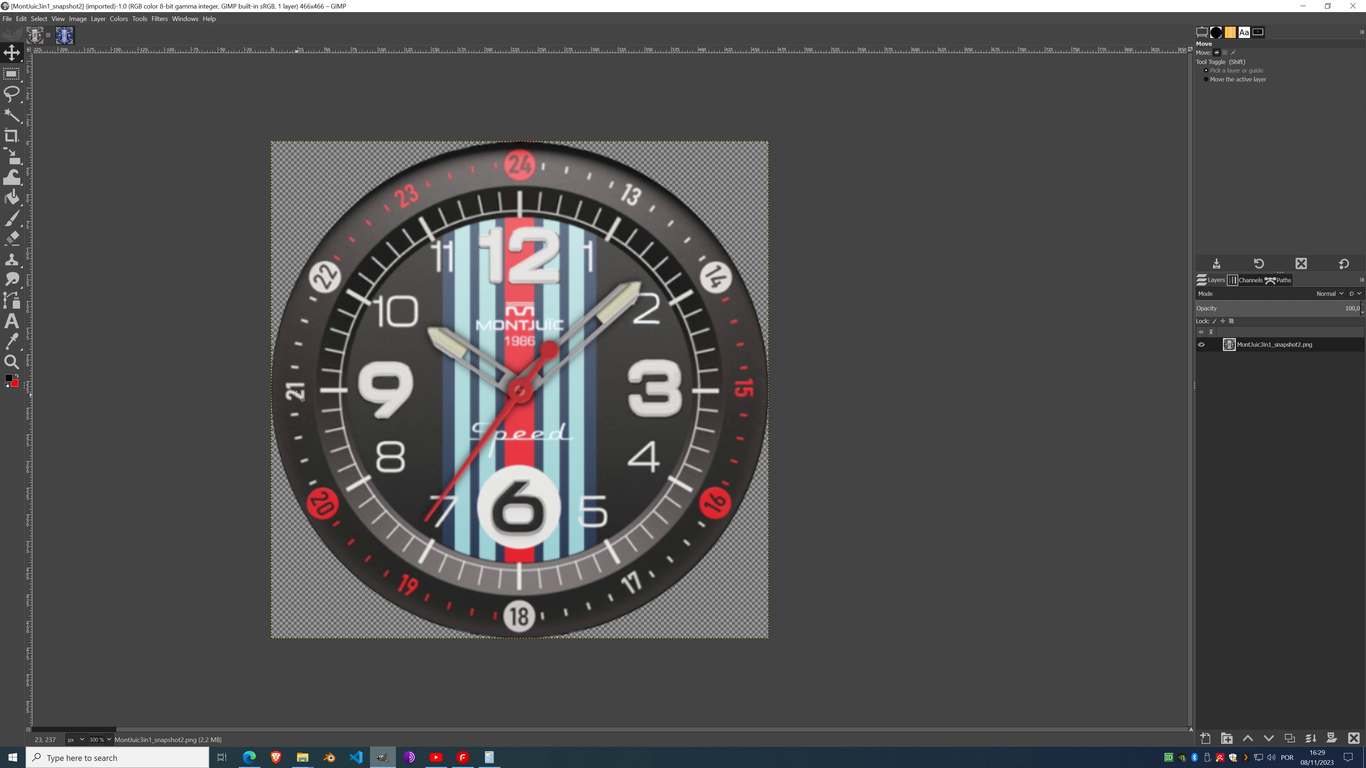
left_click(1303, 6)
scroll(791, 208, "up", 3)
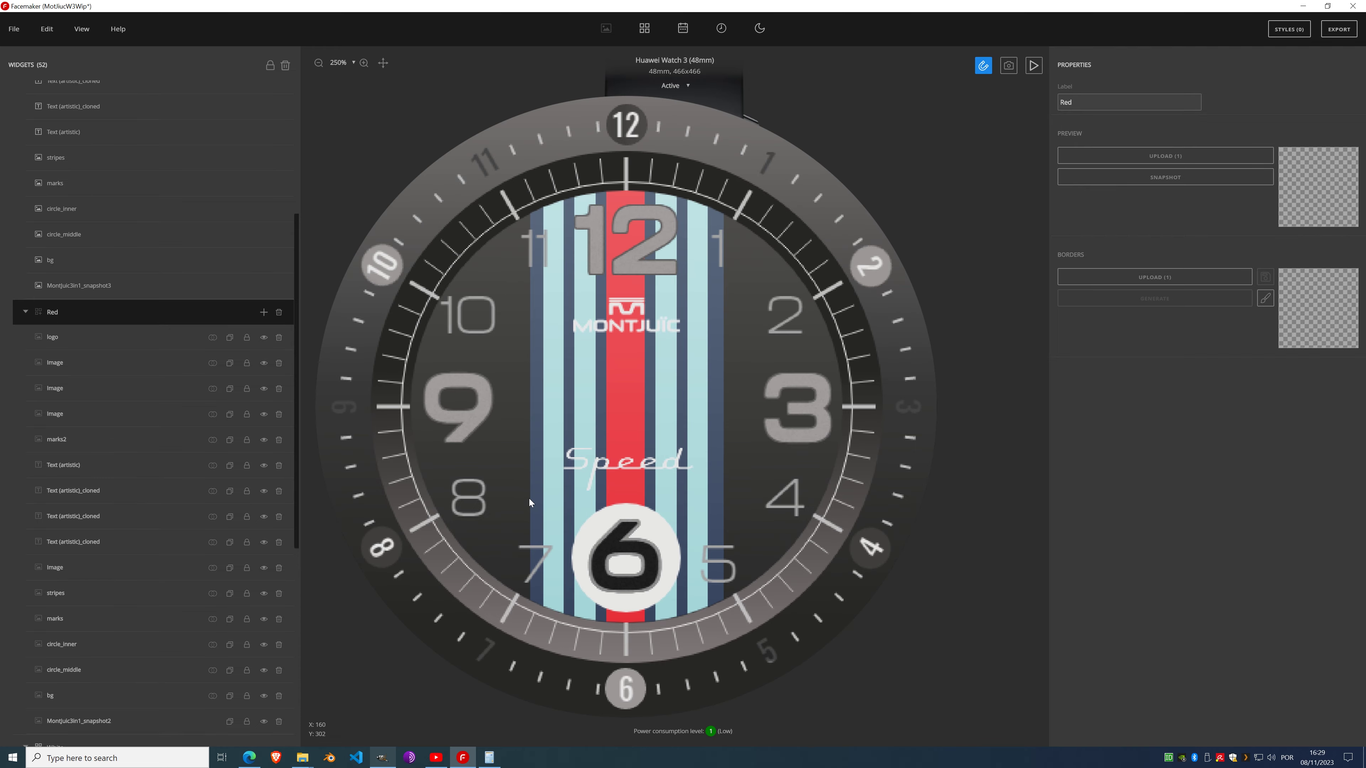
left_click(389, 760)
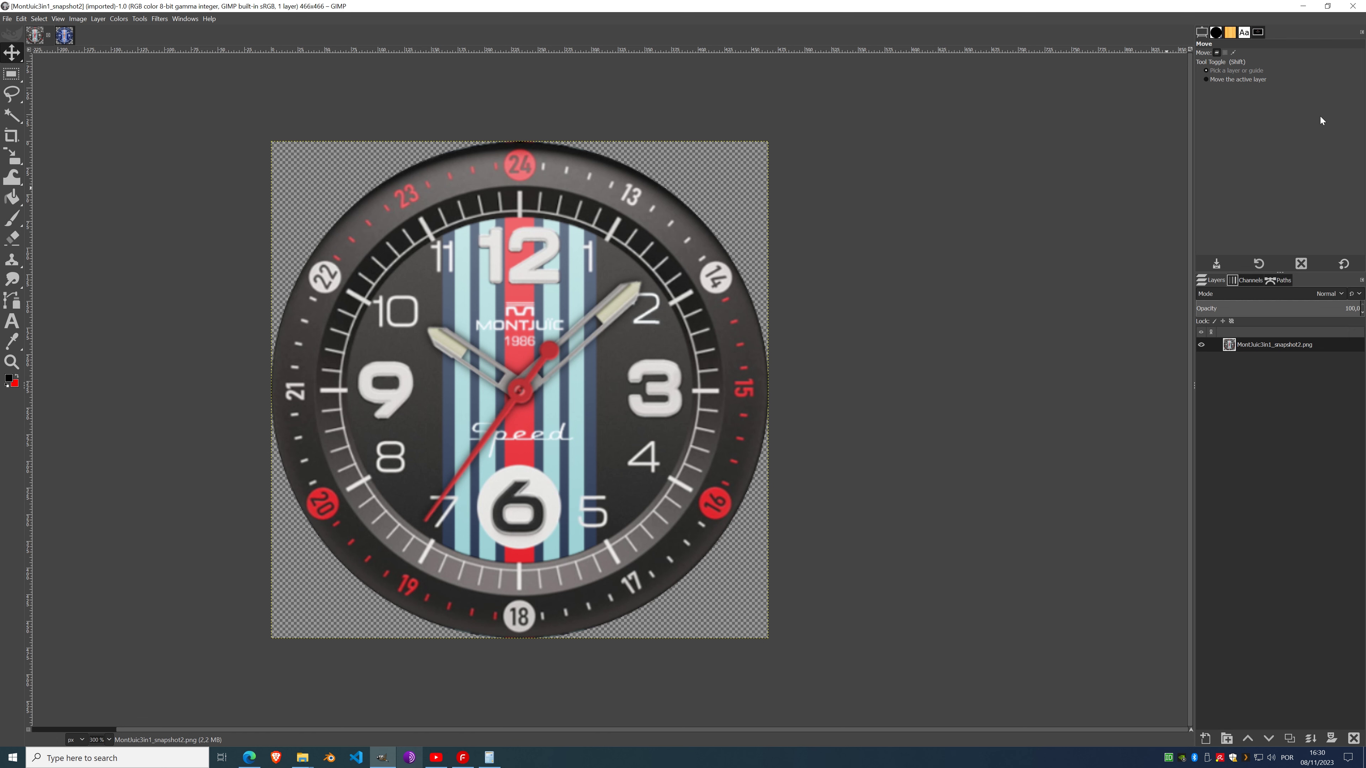
left_click(1307, 11)
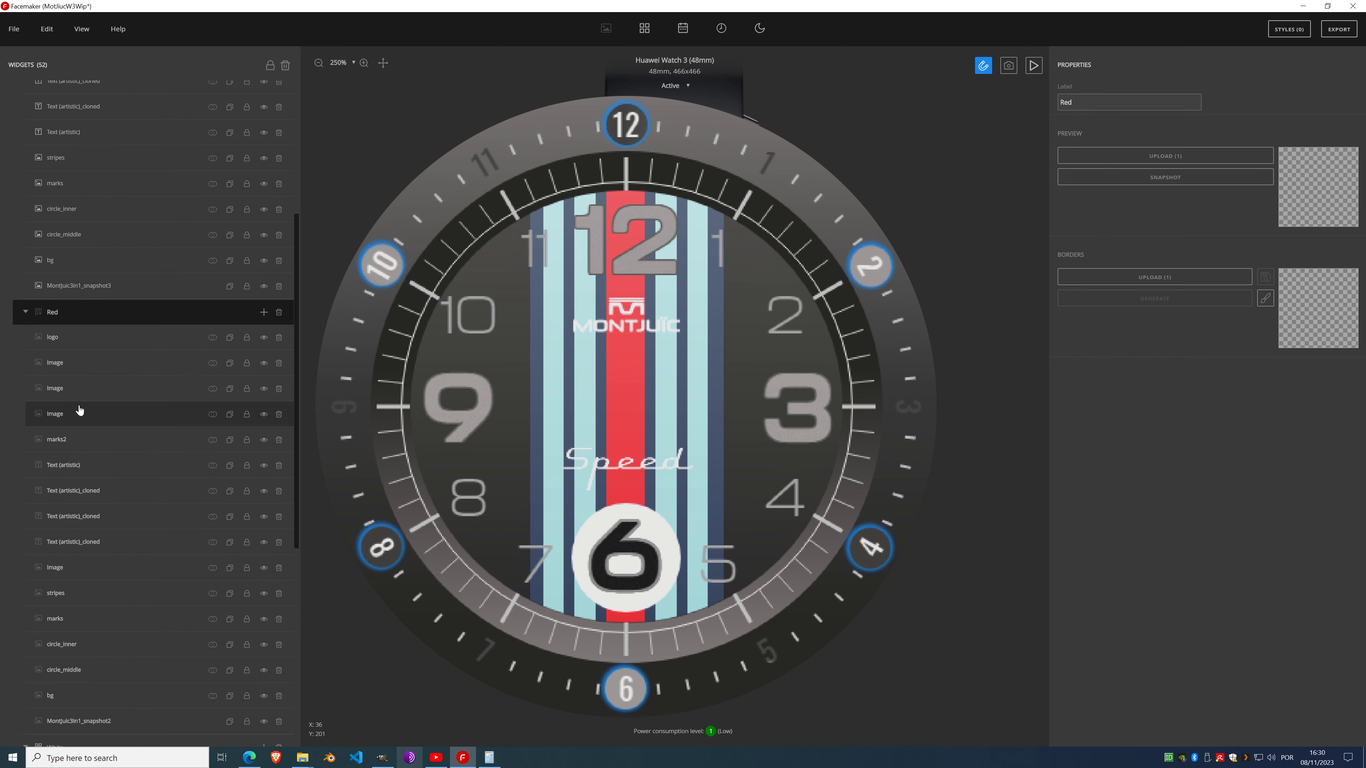
Step: Rename the Red group's Image layer holding the bezel numeral circles as circles
left_click(79, 411)
left_click(60, 397)
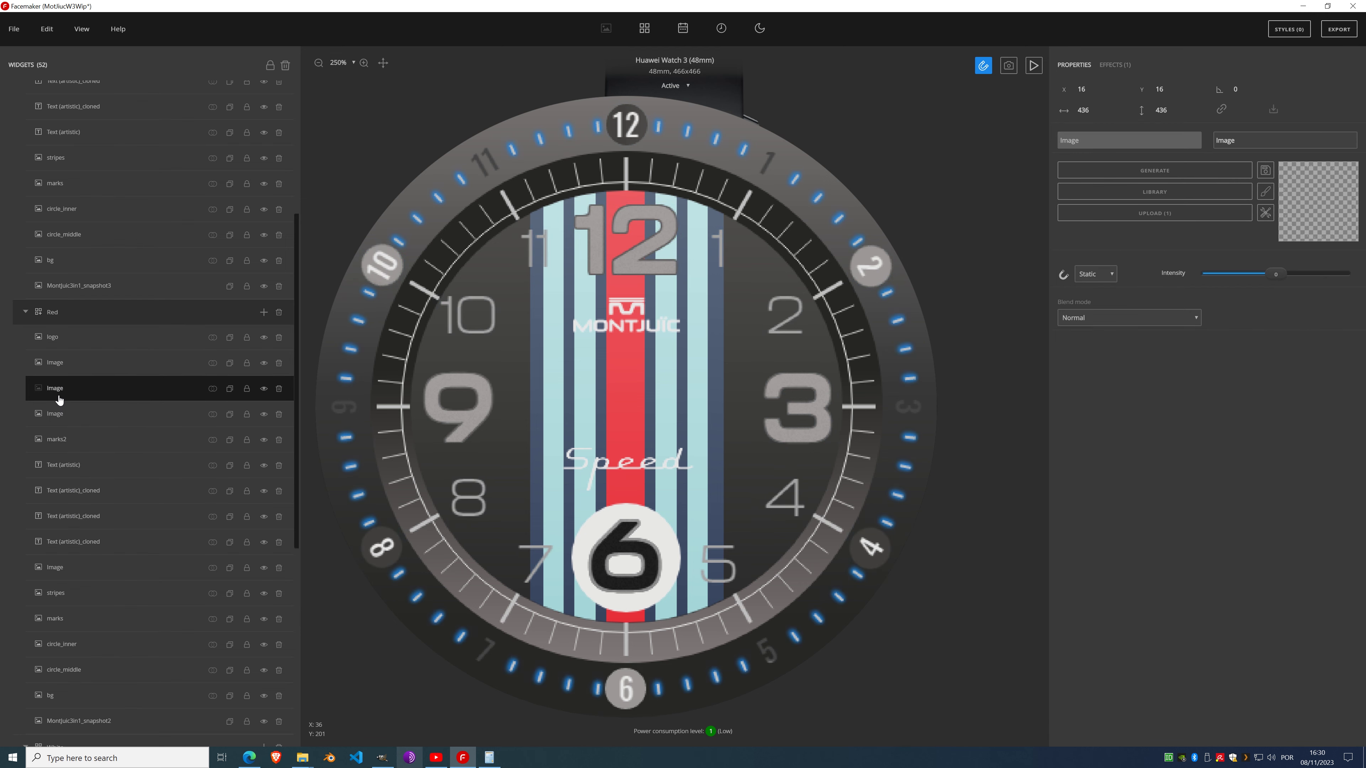
left_click(56, 414)
left_click(55, 415)
type("c")
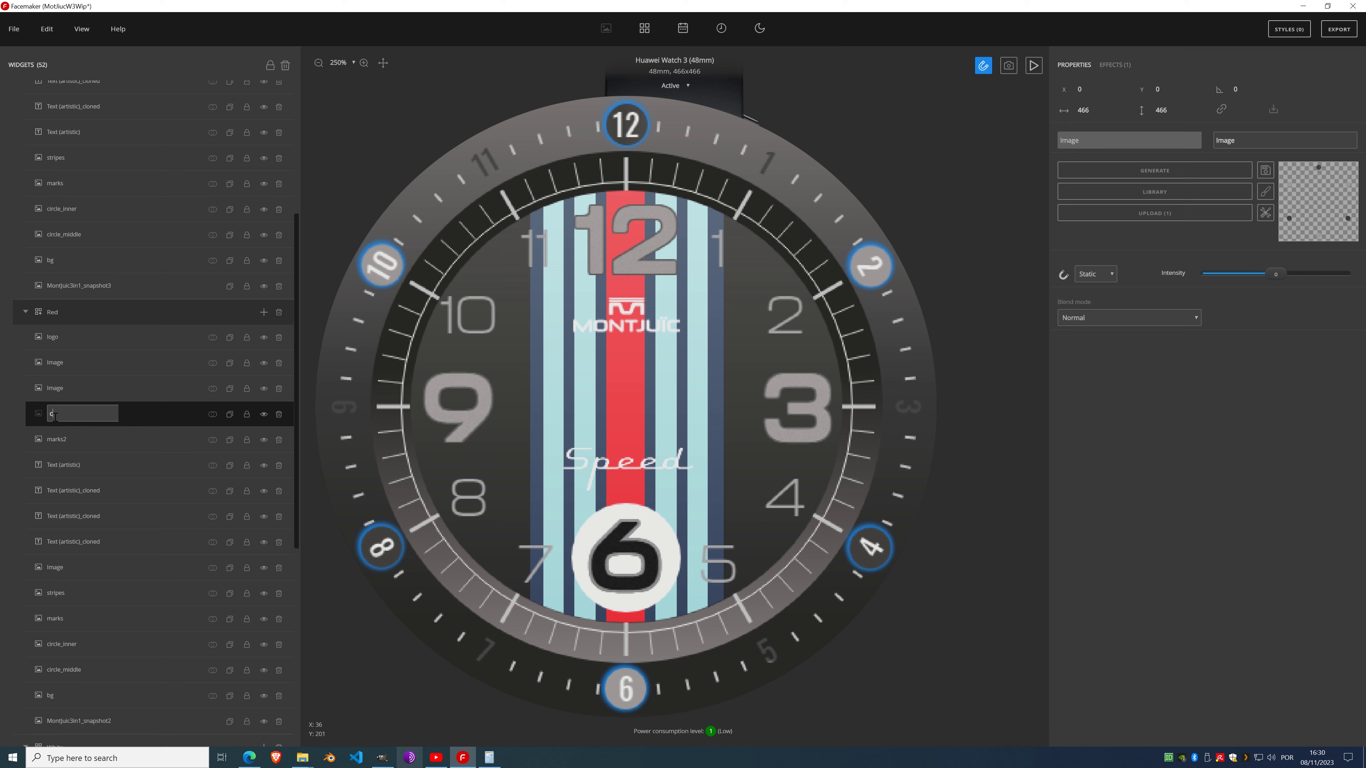
type("ircles")
key("Return")
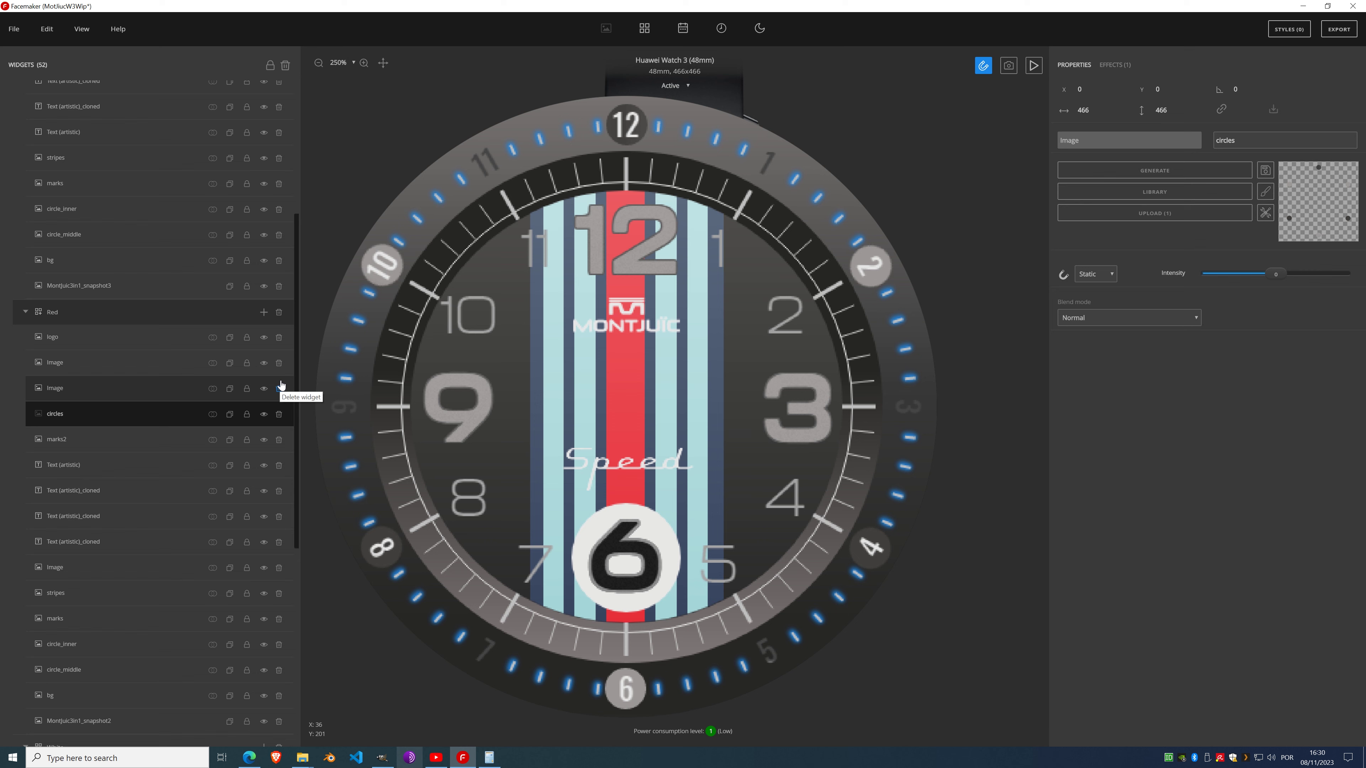
Step: Duplicate the circles layer, hide the original, and check the bezel circles against the reference in GIMP
left_click(230, 419)
left_click(264, 440)
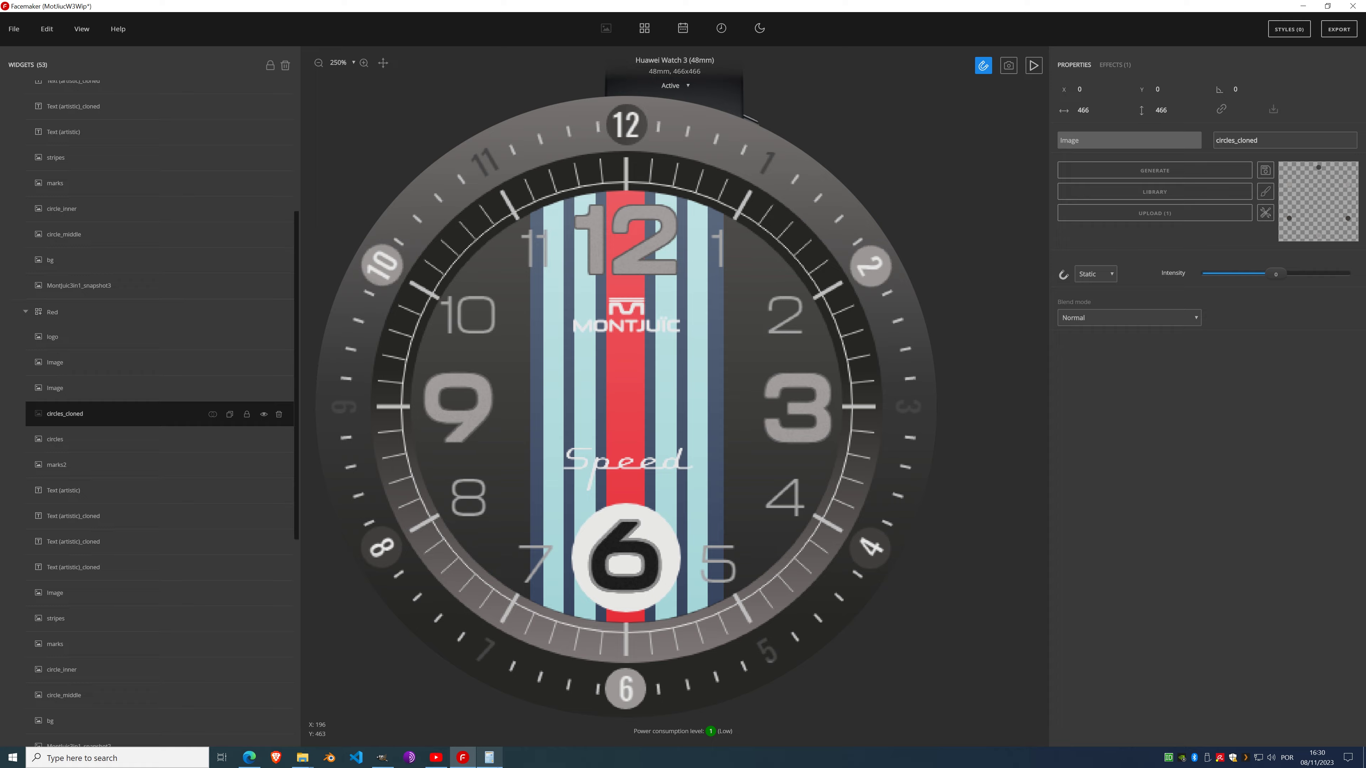
left_click(383, 758)
left_click(385, 759)
Step: Erase the circles behind numerals 2, 6 and 10 from the circles_cloned image and save the edit
left_click(1266, 191)
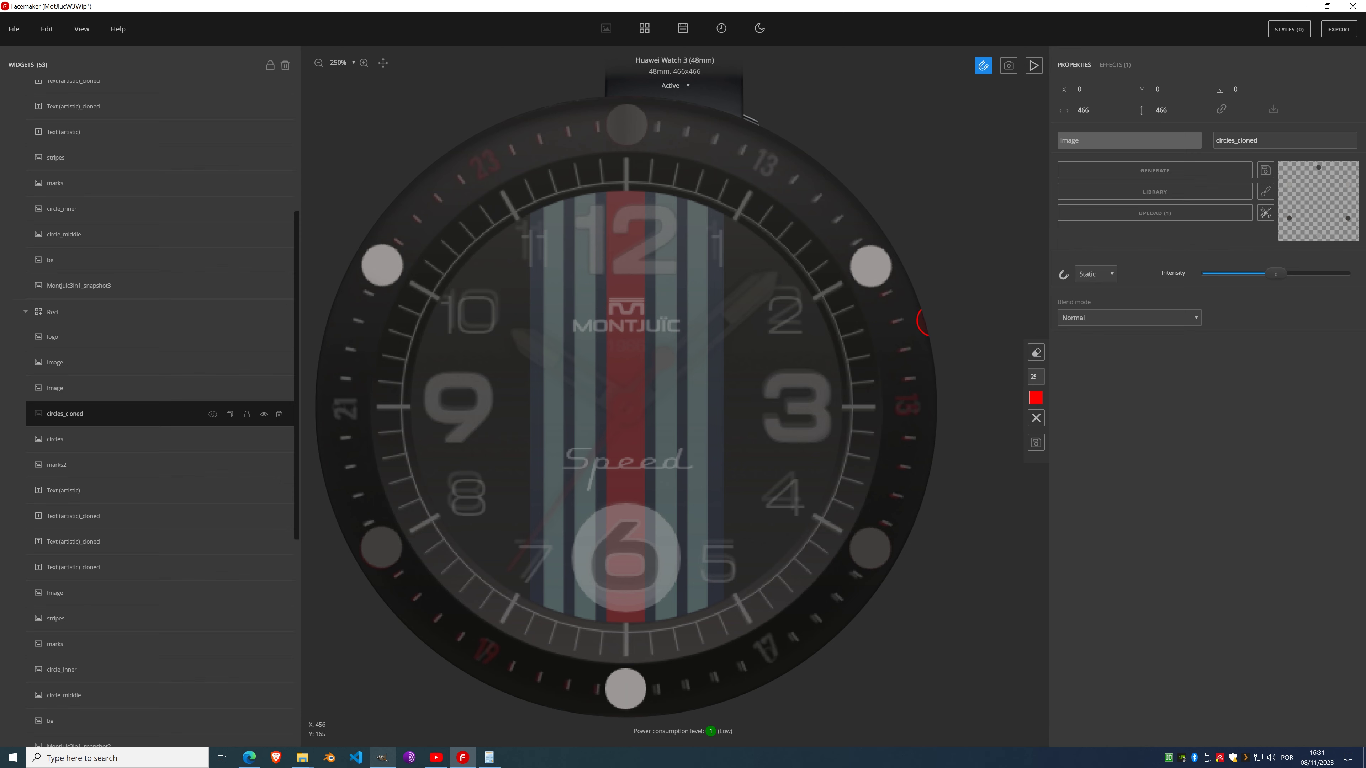
mouse_move(924, 322)
left_mouse_down()
mouse_move(872, 288)
mouse_move(887, 267)
mouse_move(862, 259)
mouse_move(839, 278)
left_mouse_up()
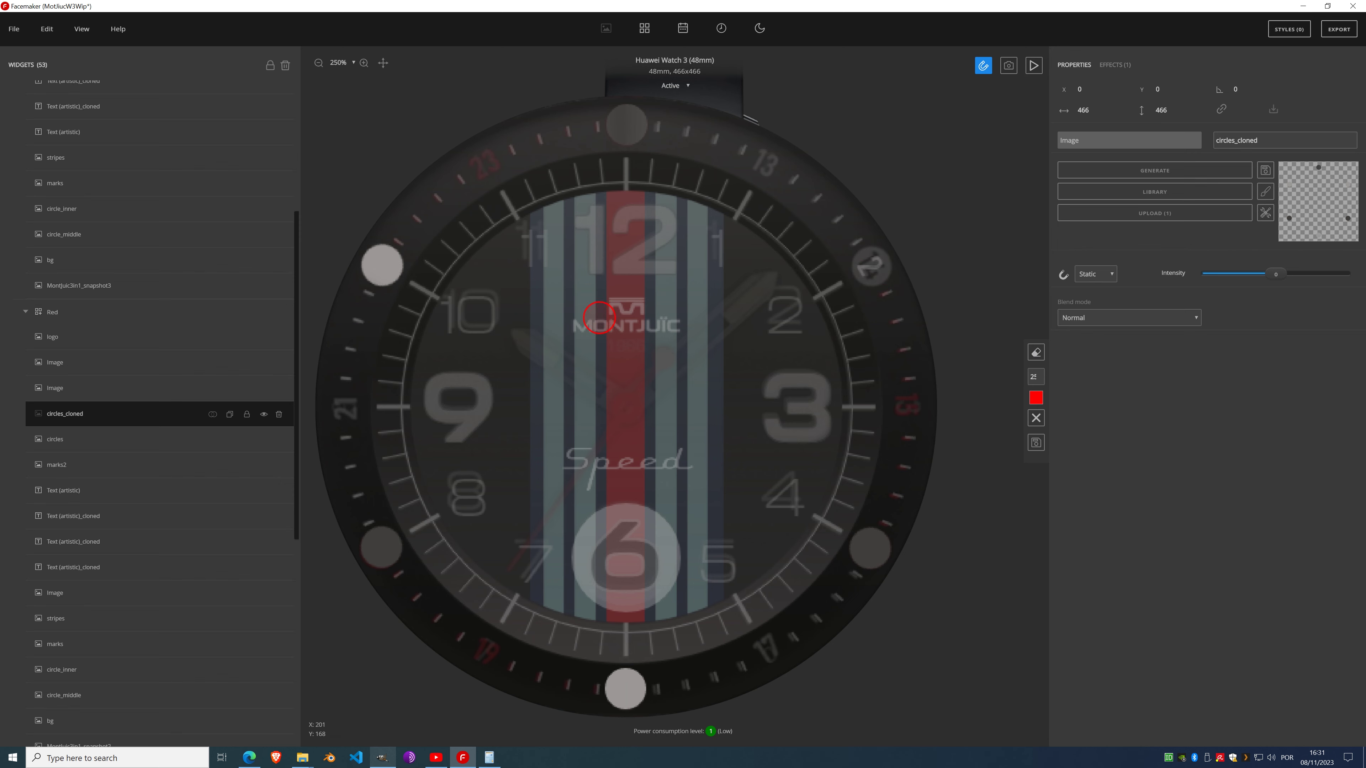
mouse_move(418, 272)
left_mouse_down()
mouse_move(371, 248)
mouse_move(398, 281)
mouse_move(363, 281)
left_mouse_up()
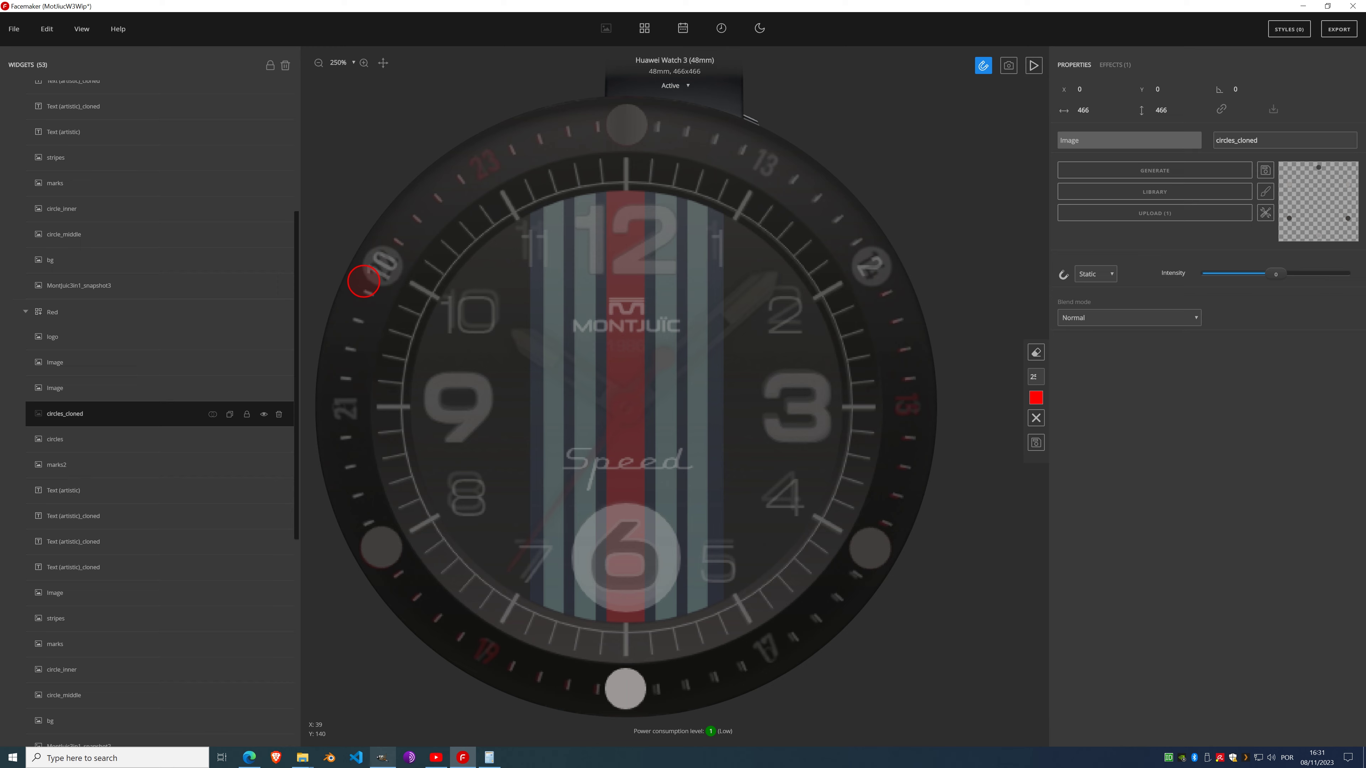
left_click_drag(644, 681, 611, 692)
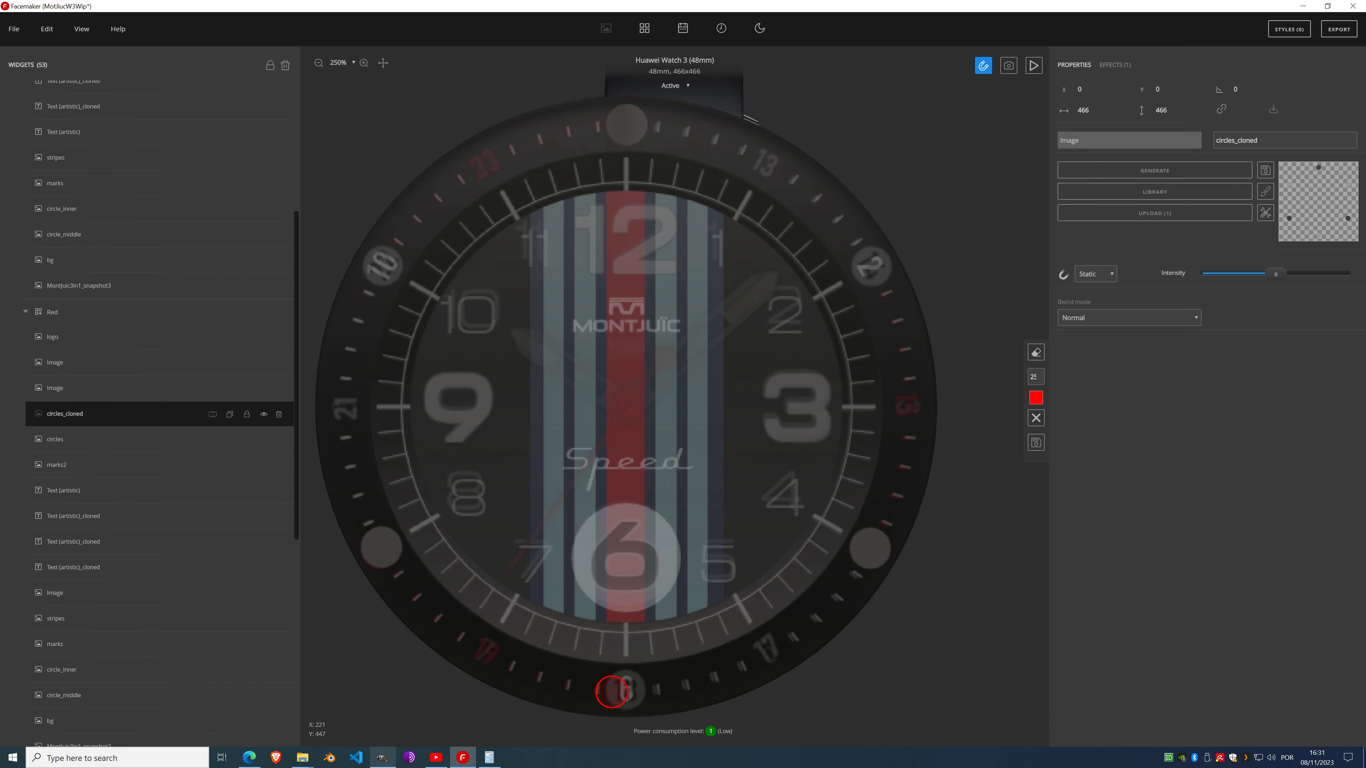
left_click(1036, 443)
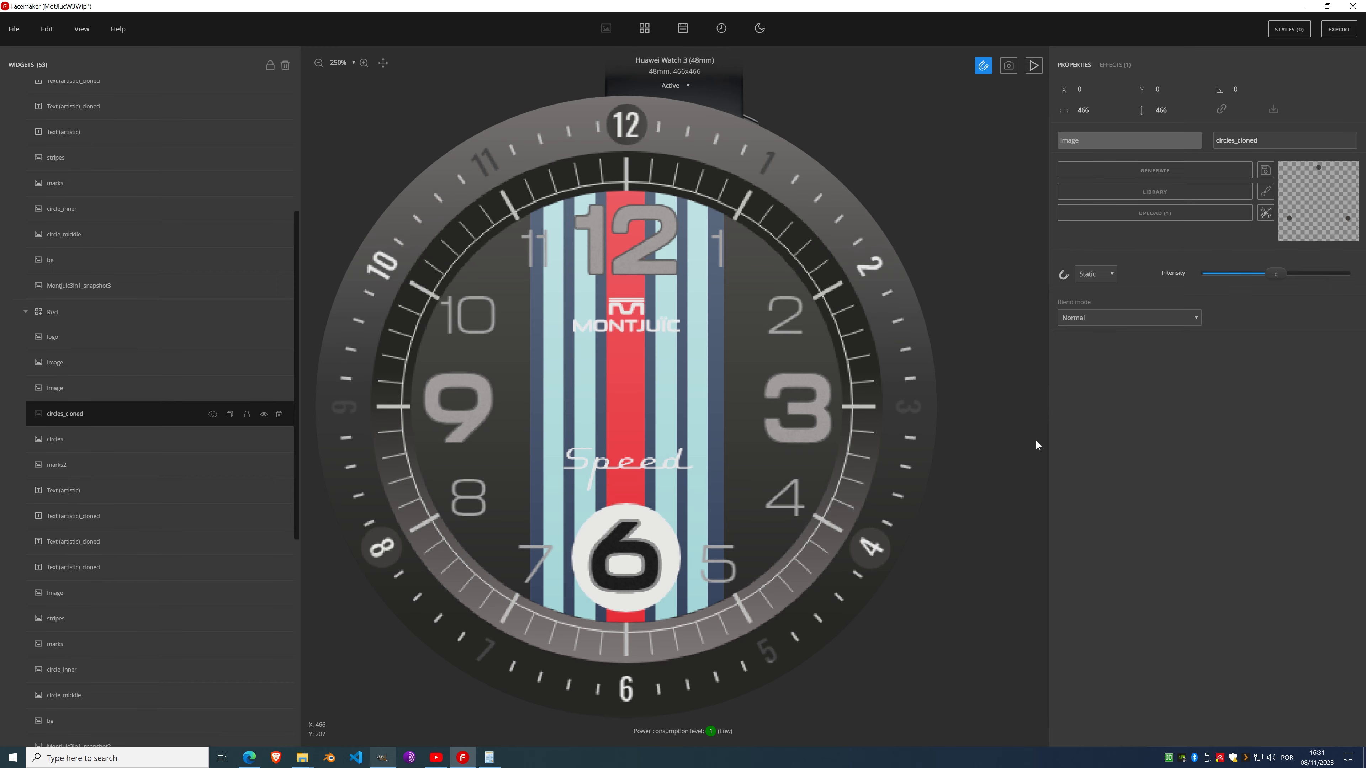
Step: Hide circles_cloned, show the original circles layer, and check the reference's circle colours in GIMP
left_click(263, 415)
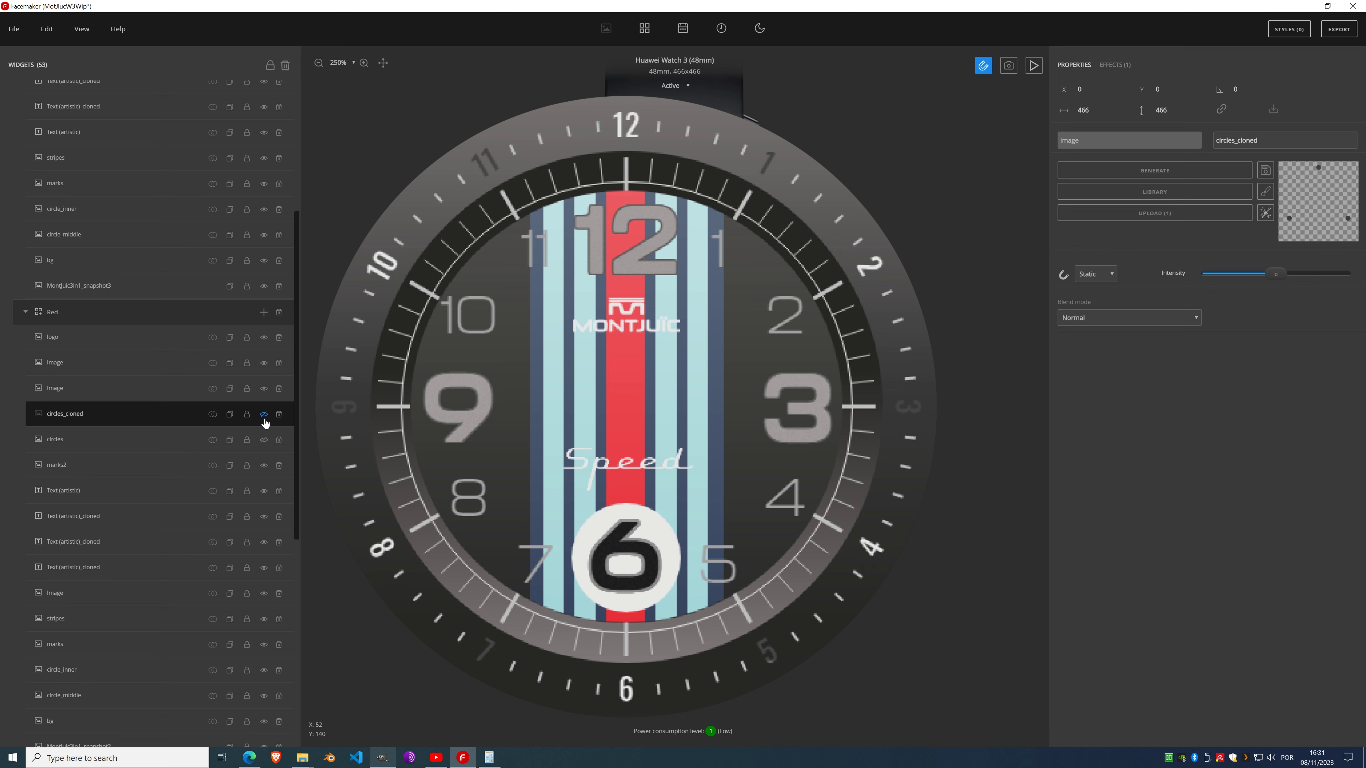
left_click(264, 440)
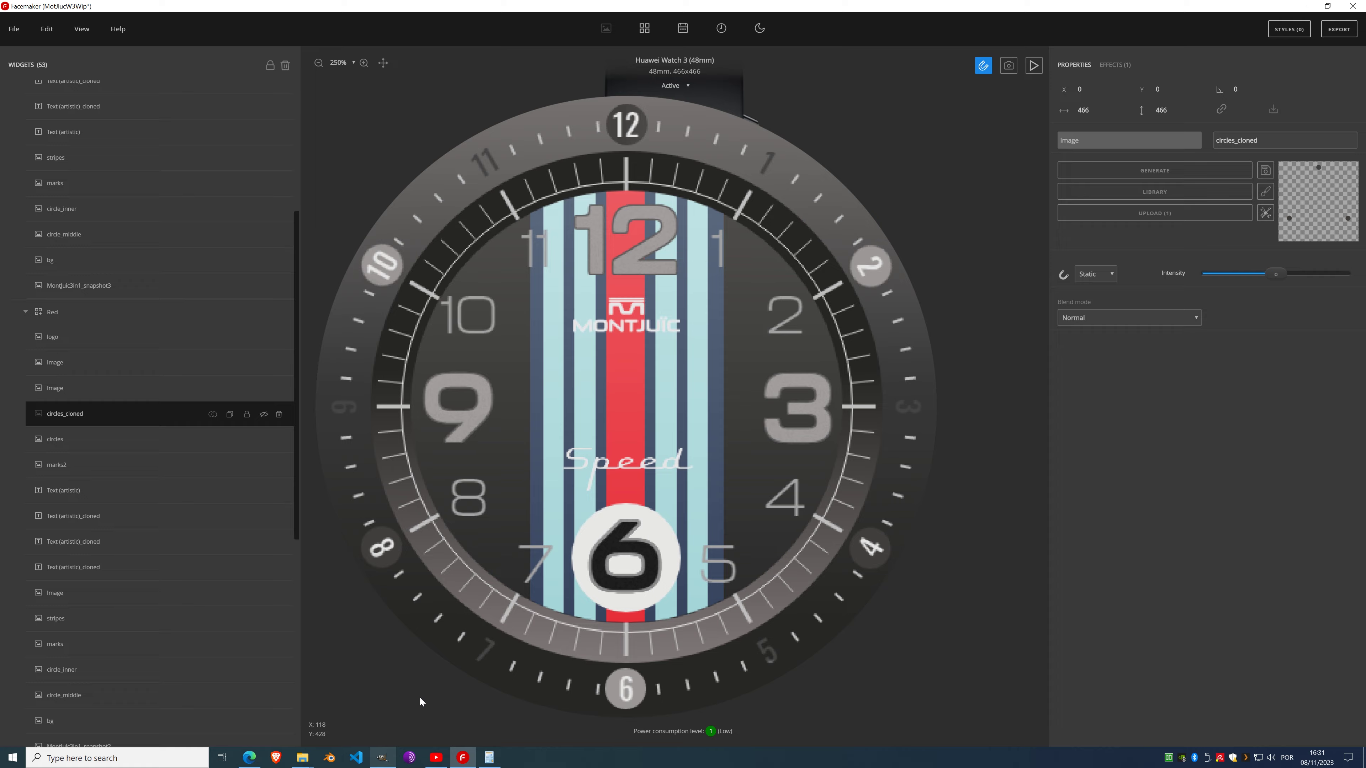
left_click(381, 758)
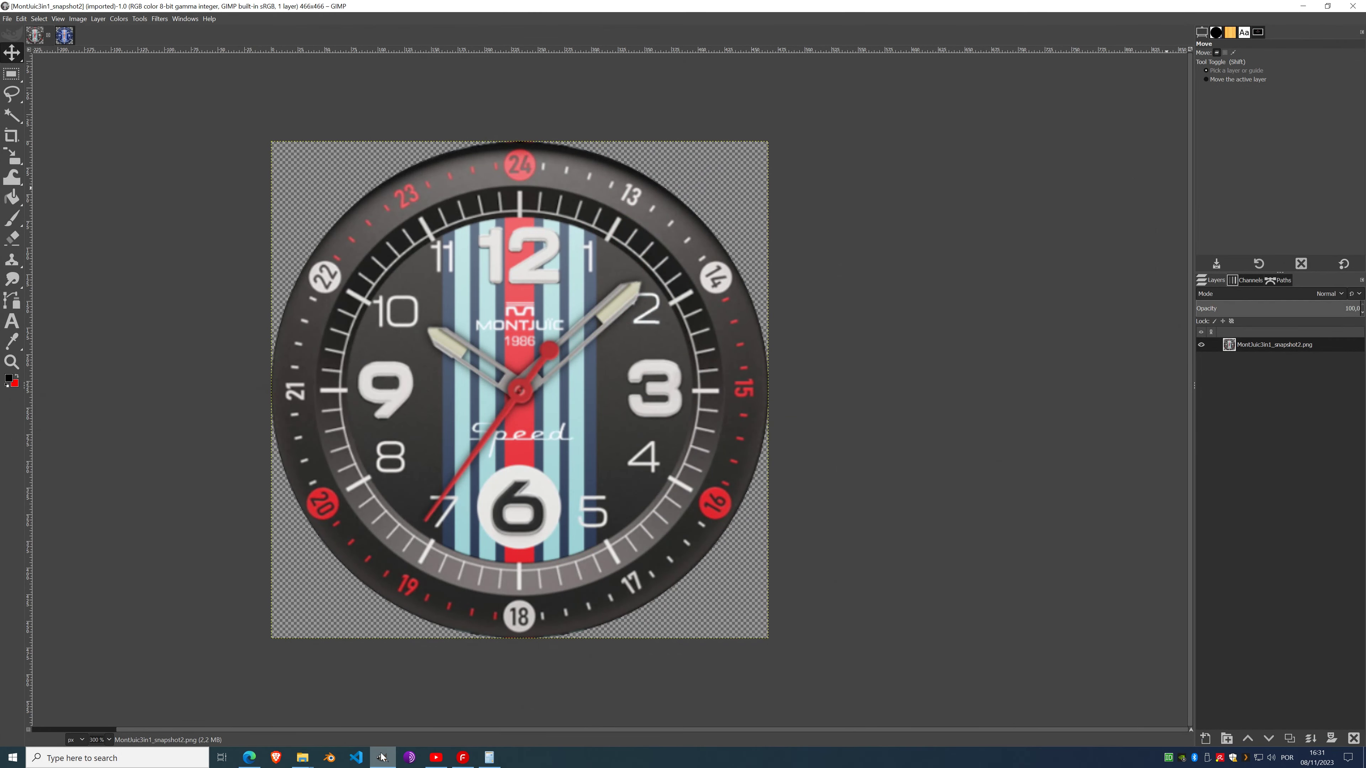
left_click(381, 757)
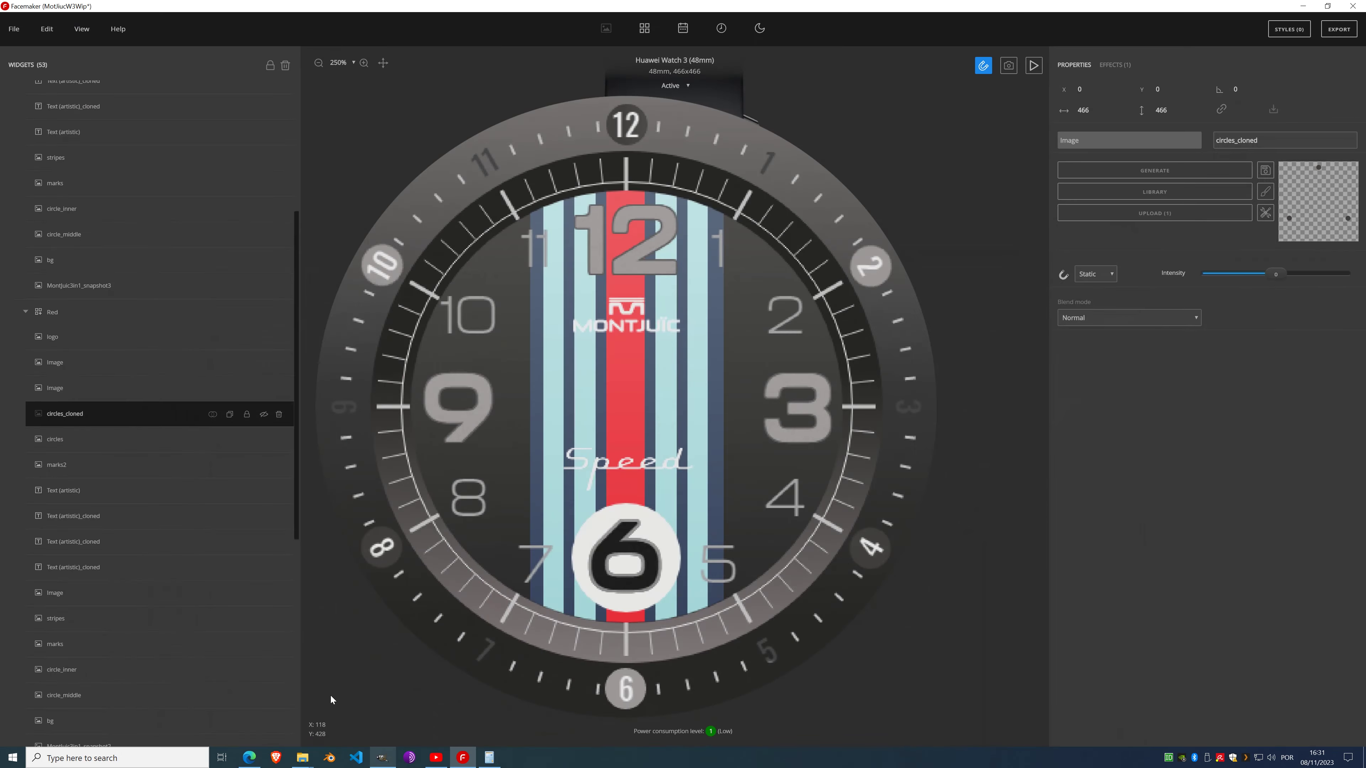
Step: Compare the circles and circles_cloned layers by alternately showing and hiding them
left_click(263, 415)
left_click(264, 440)
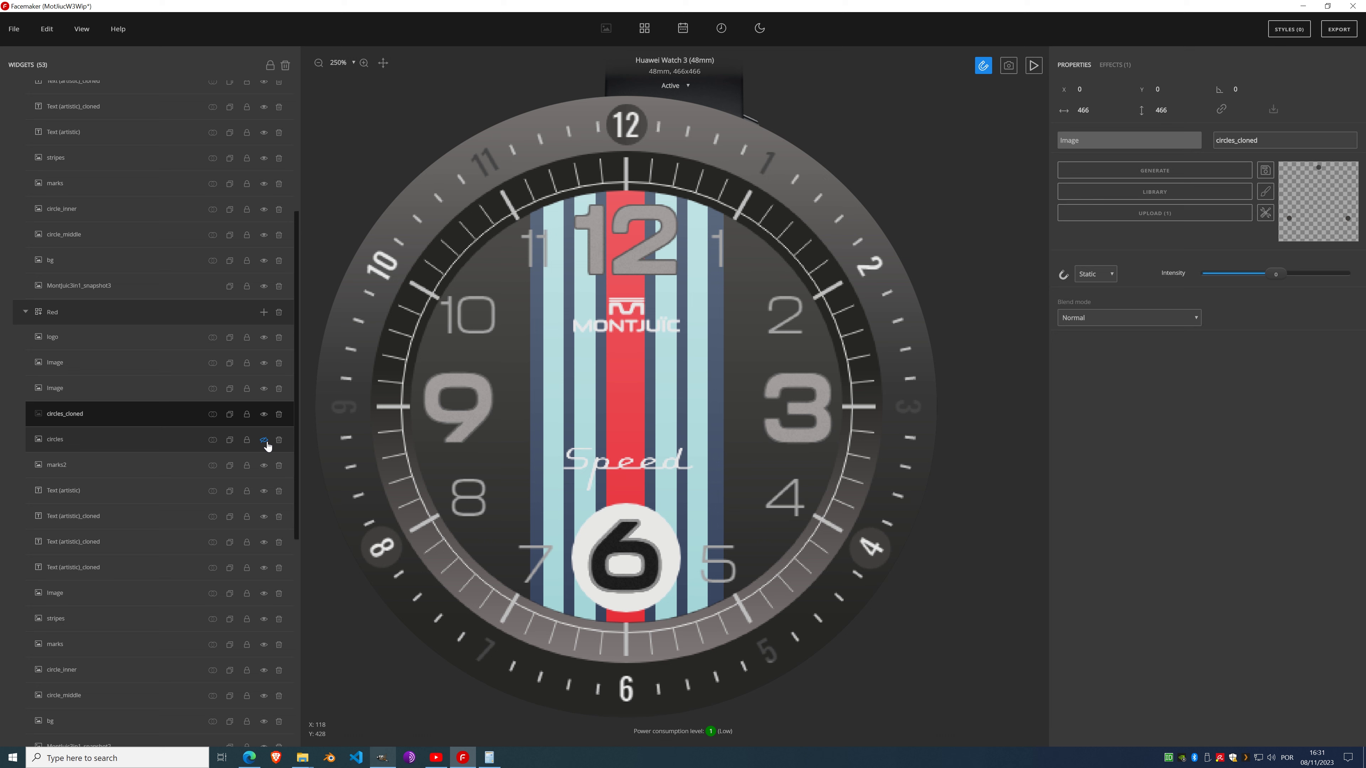
left_click(264, 440)
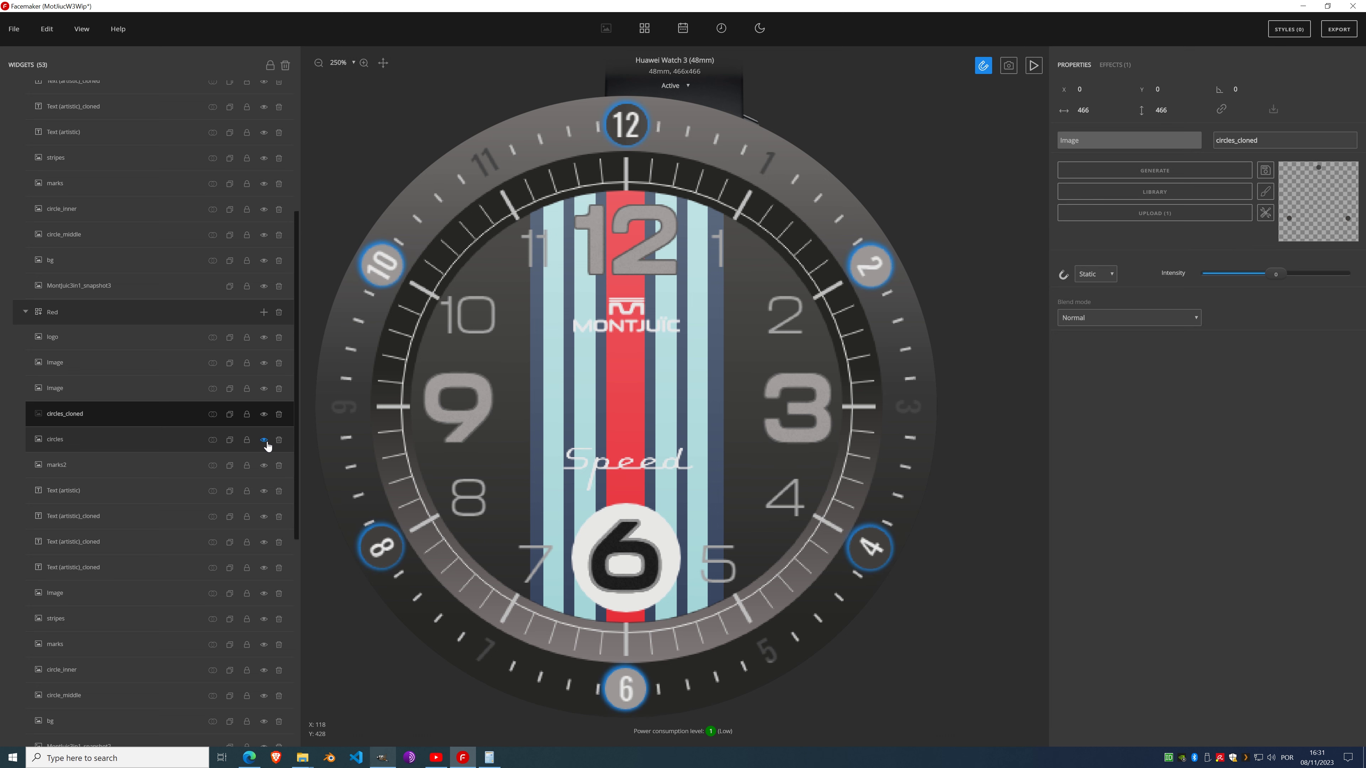
left_click(264, 440)
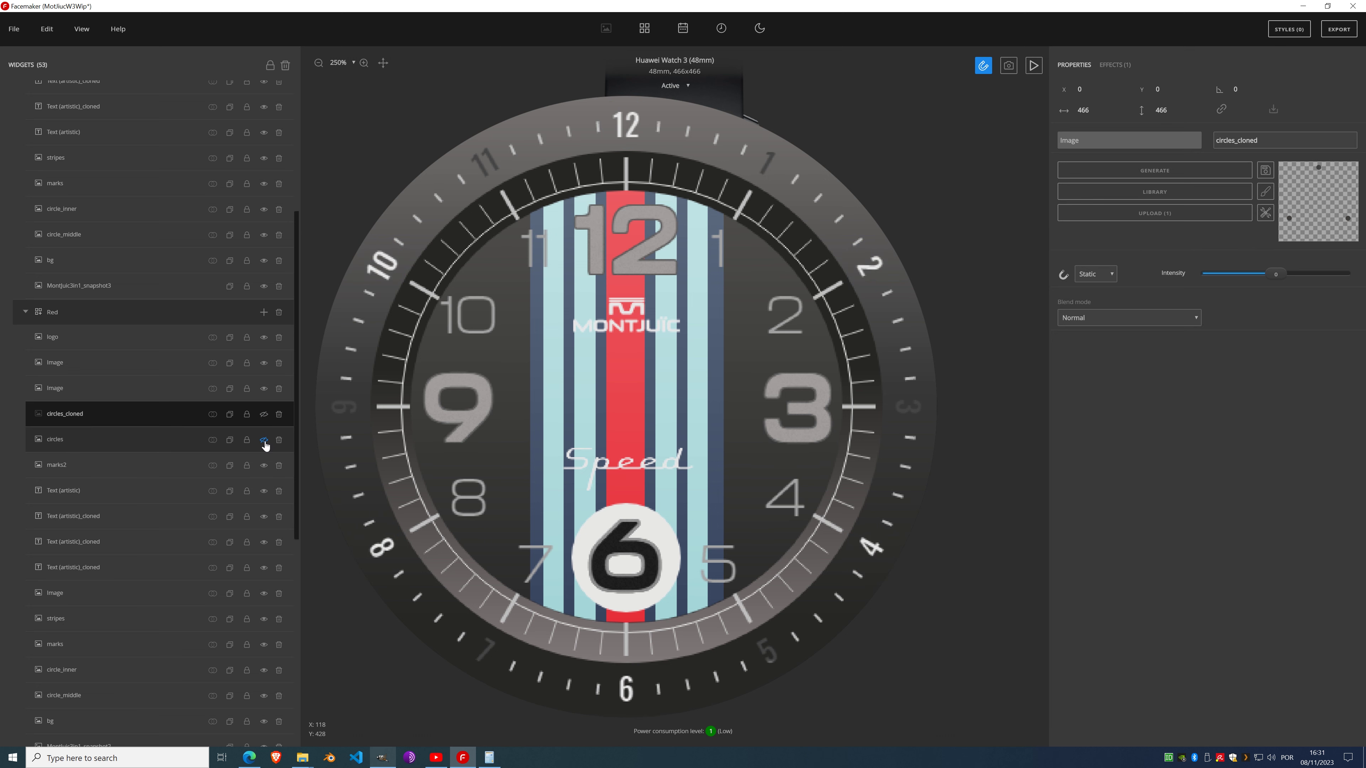
left_click(264, 440)
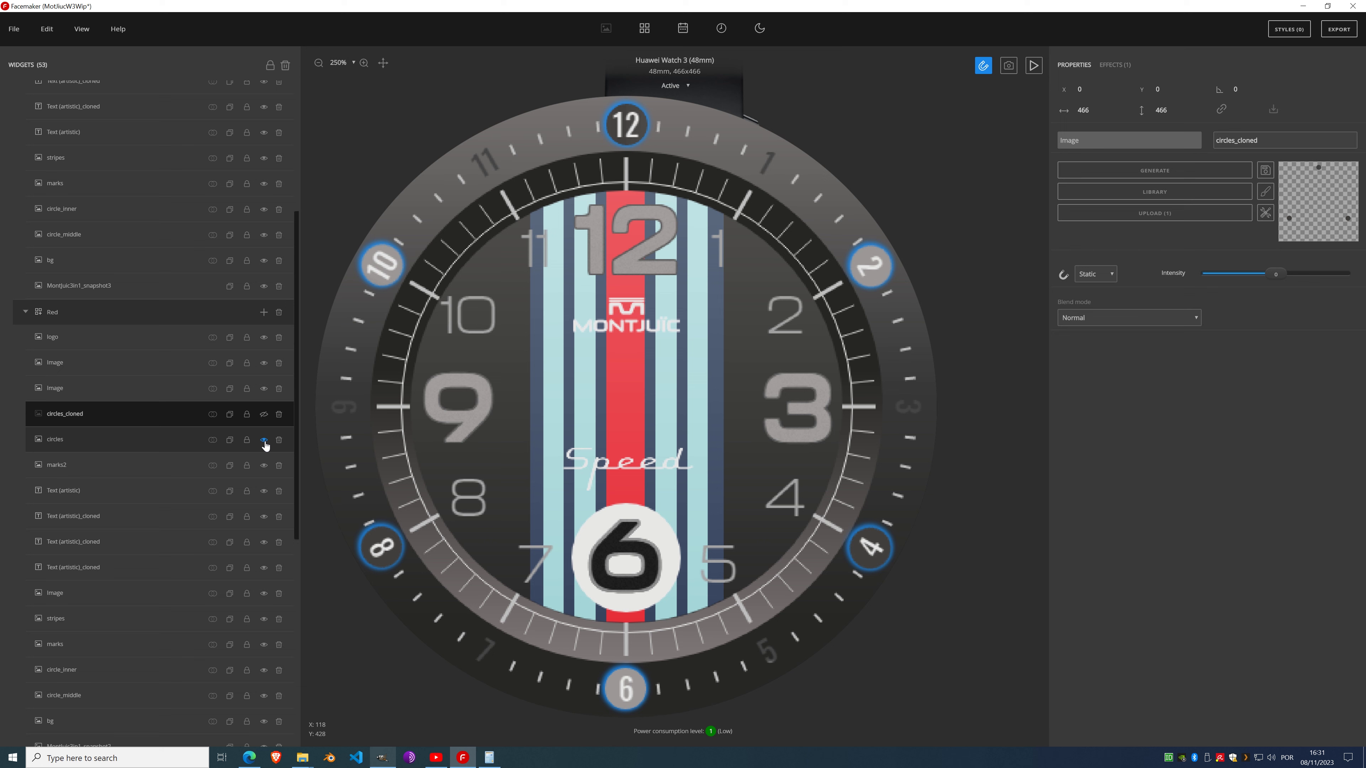
left_click(264, 440)
left_click(264, 415)
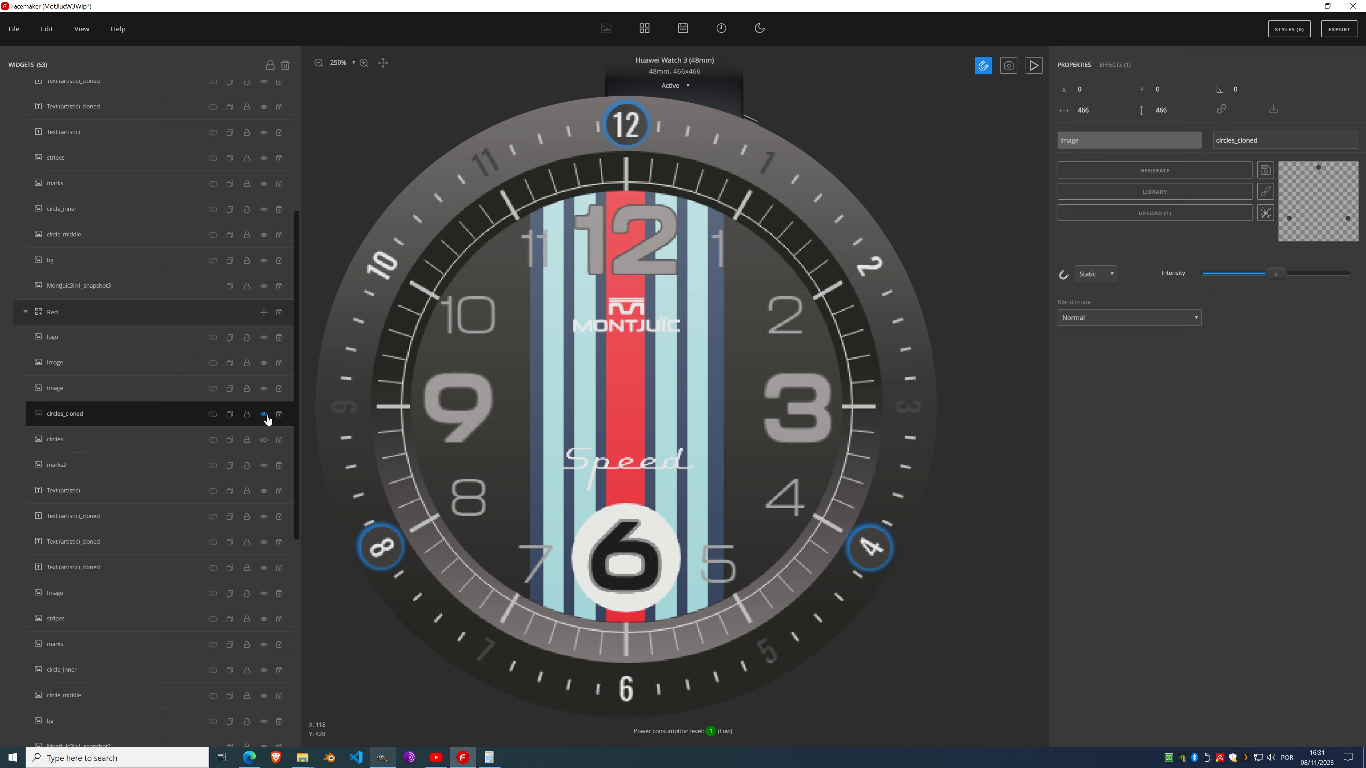
left_click(264, 440)
Step: Erase the circles behind numerals 12, 4 and 8 from the original circles layer's image and save the edit
left_click(206, 434)
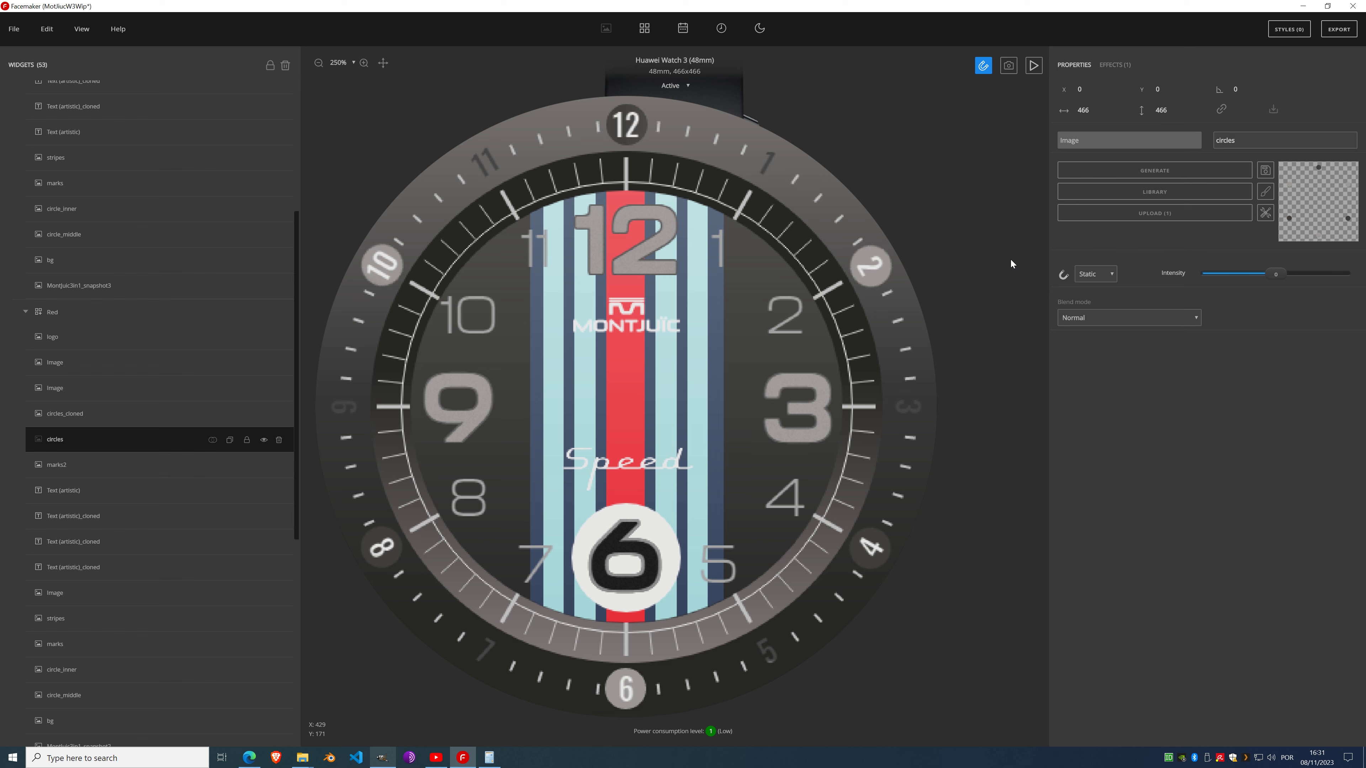
left_click(1265, 191)
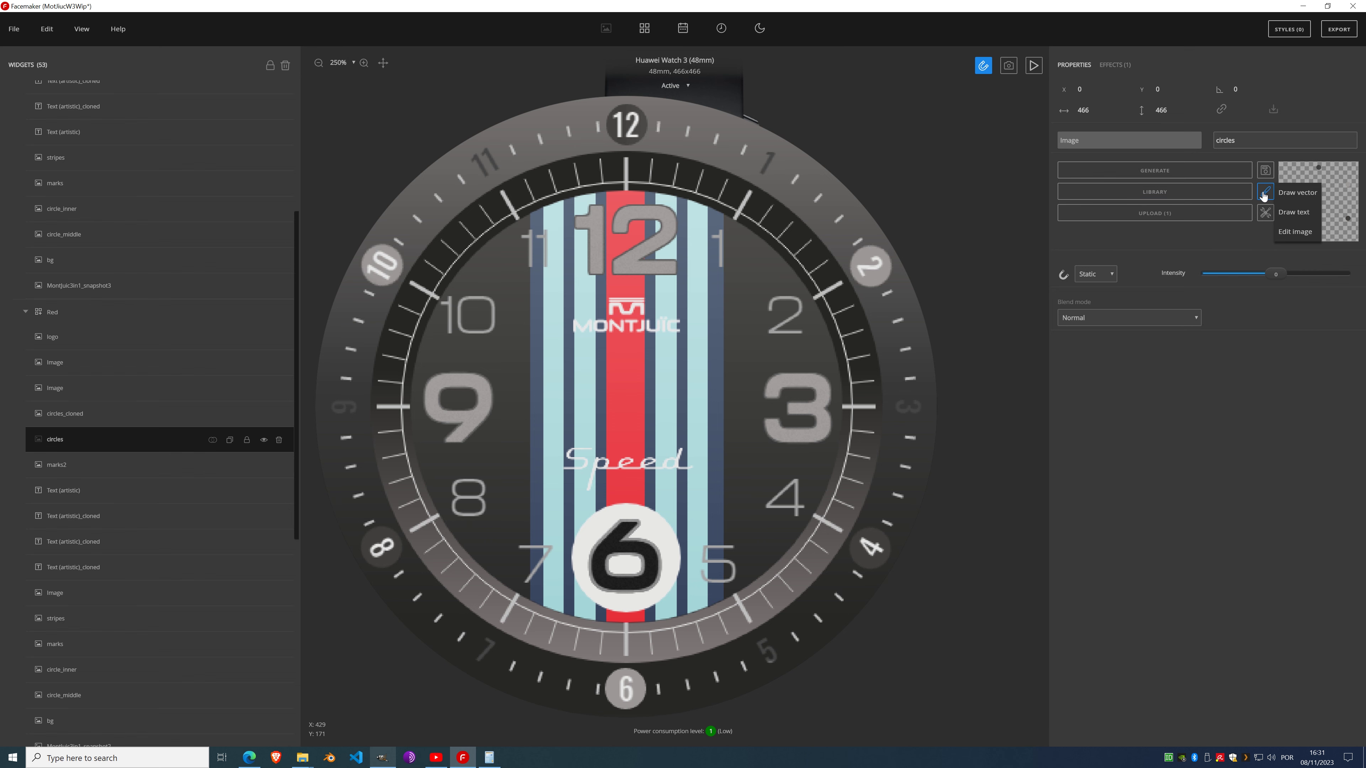
left_click(1294, 236)
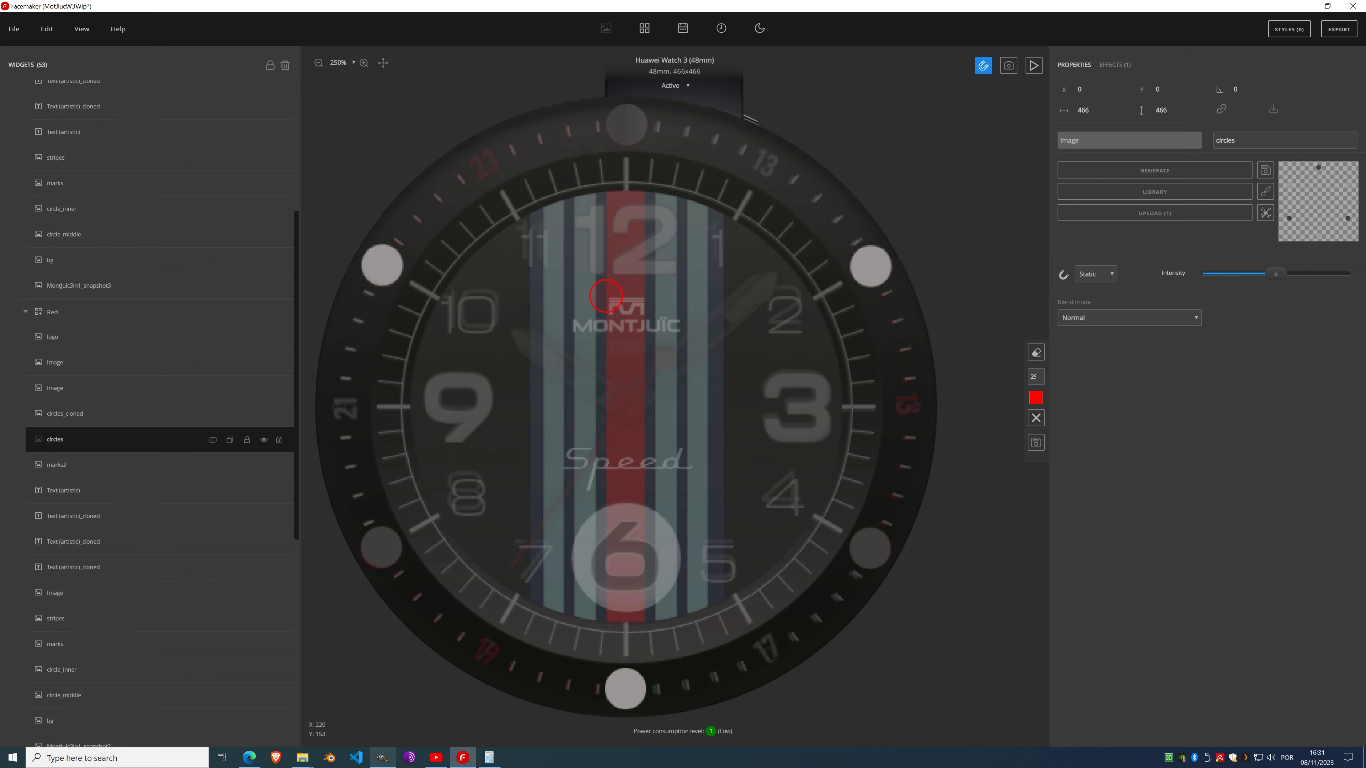
mouse_move(613, 143)
left_mouse_down()
mouse_move(625, 110)
mouse_move(640, 144)
left_mouse_up()
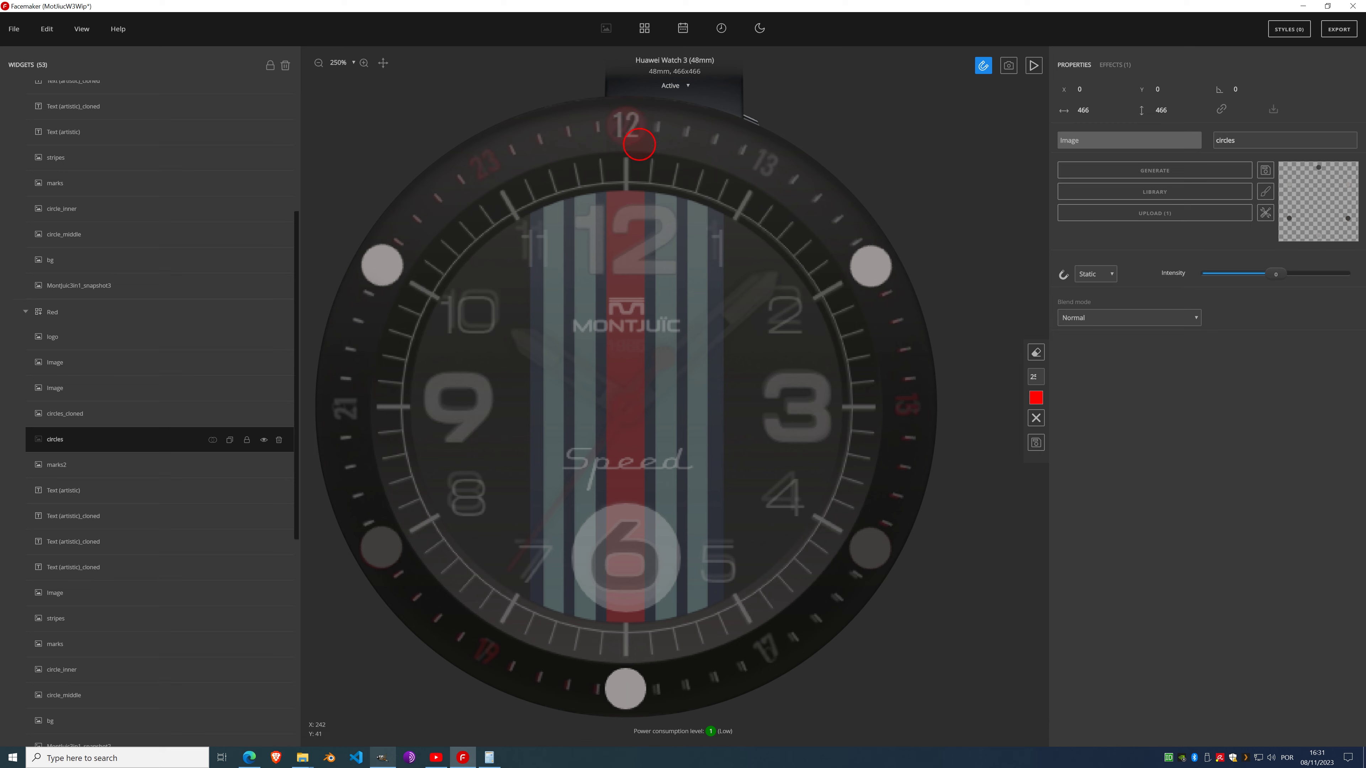
mouse_move(857, 521)
left_mouse_down()
mouse_move(874, 542)
mouse_move(851, 557)
mouse_move(888, 541)
left_mouse_up()
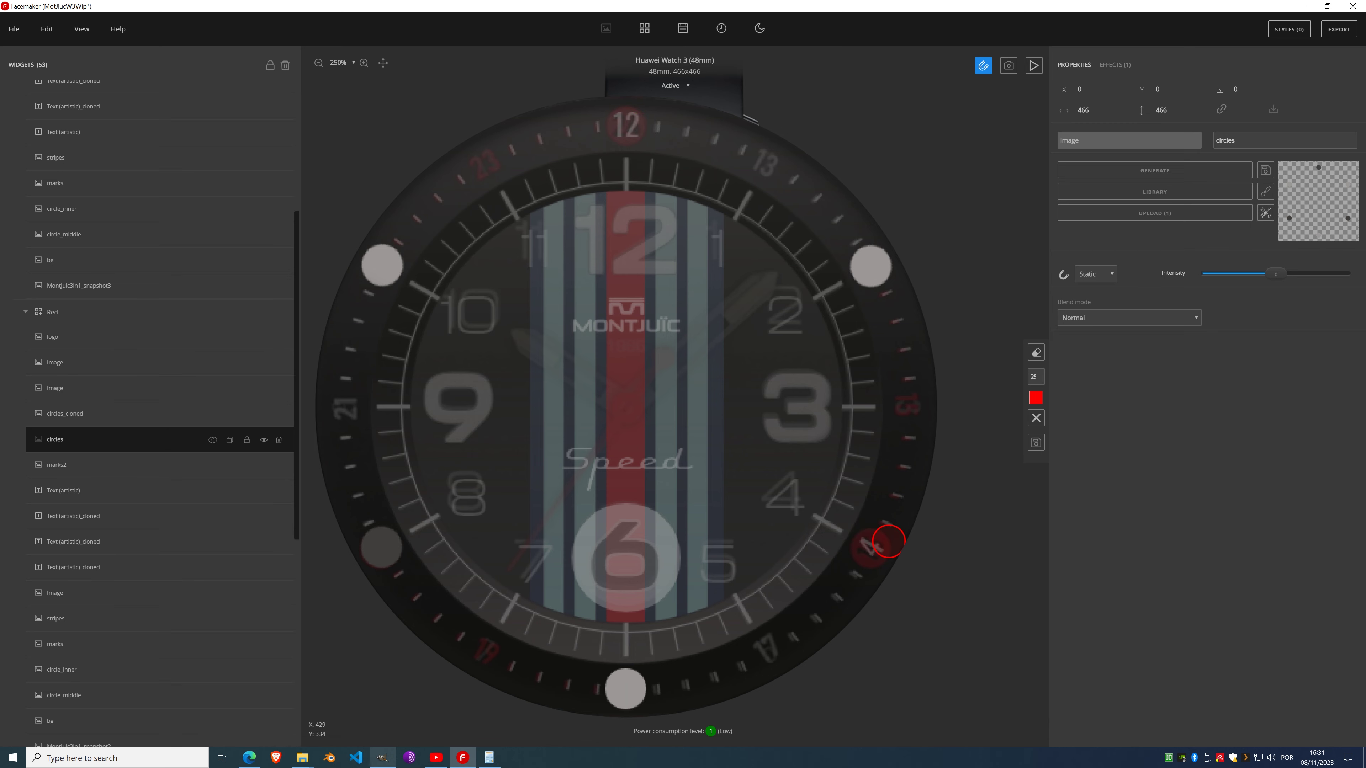
mouse_move(425, 535)
left_mouse_down()
mouse_move(379, 557)
mouse_move(351, 543)
left_mouse_up()
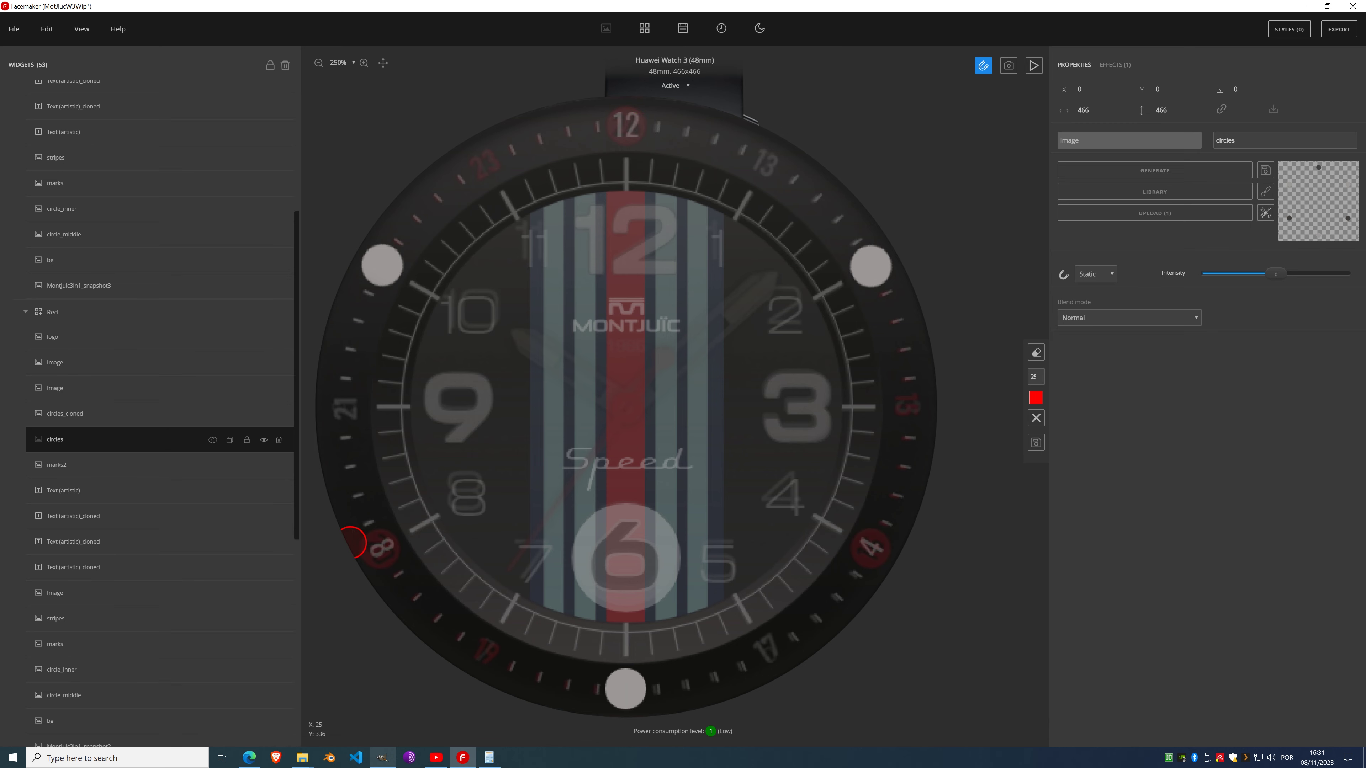
left_click(1031, 443)
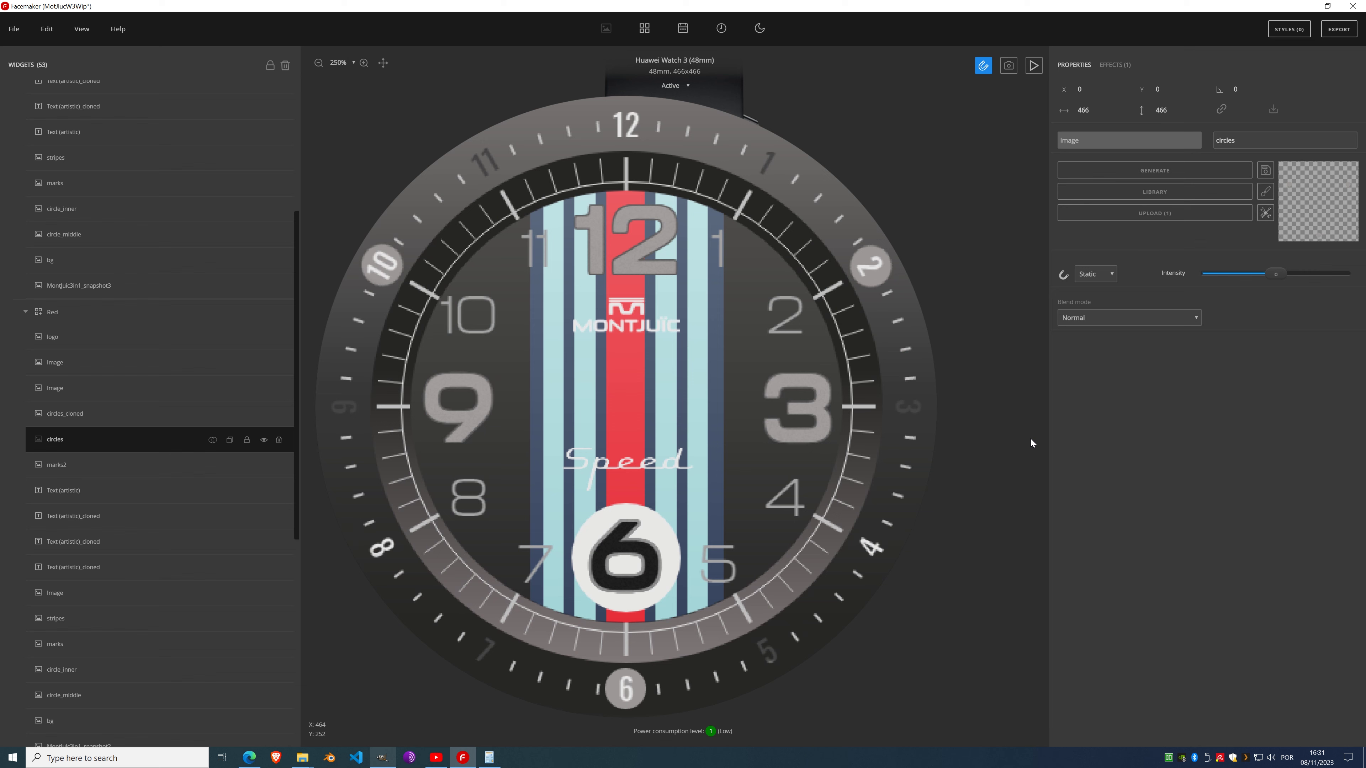
Step: Hide the original circles layer in the Red group, leaving both bezel circle layers hidden
left_click(264, 440)
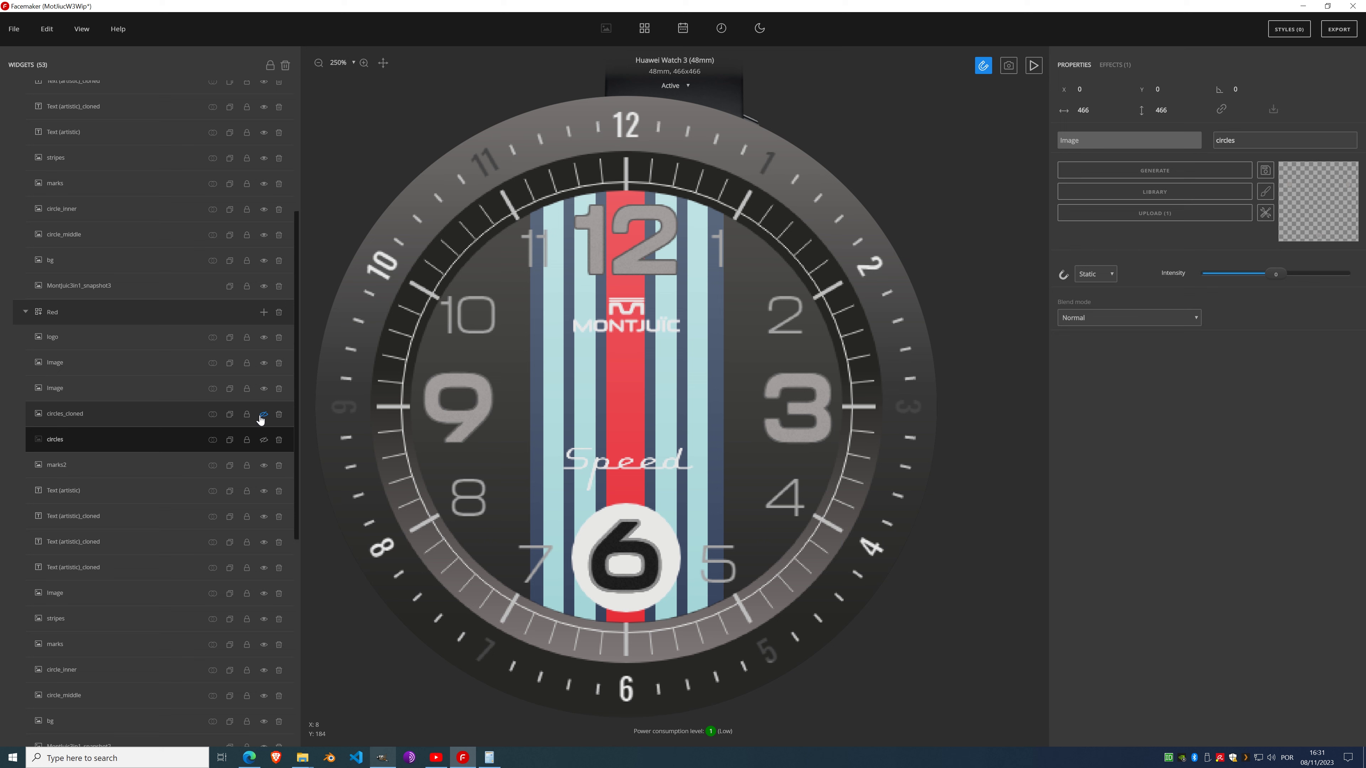
left_click(264, 413)
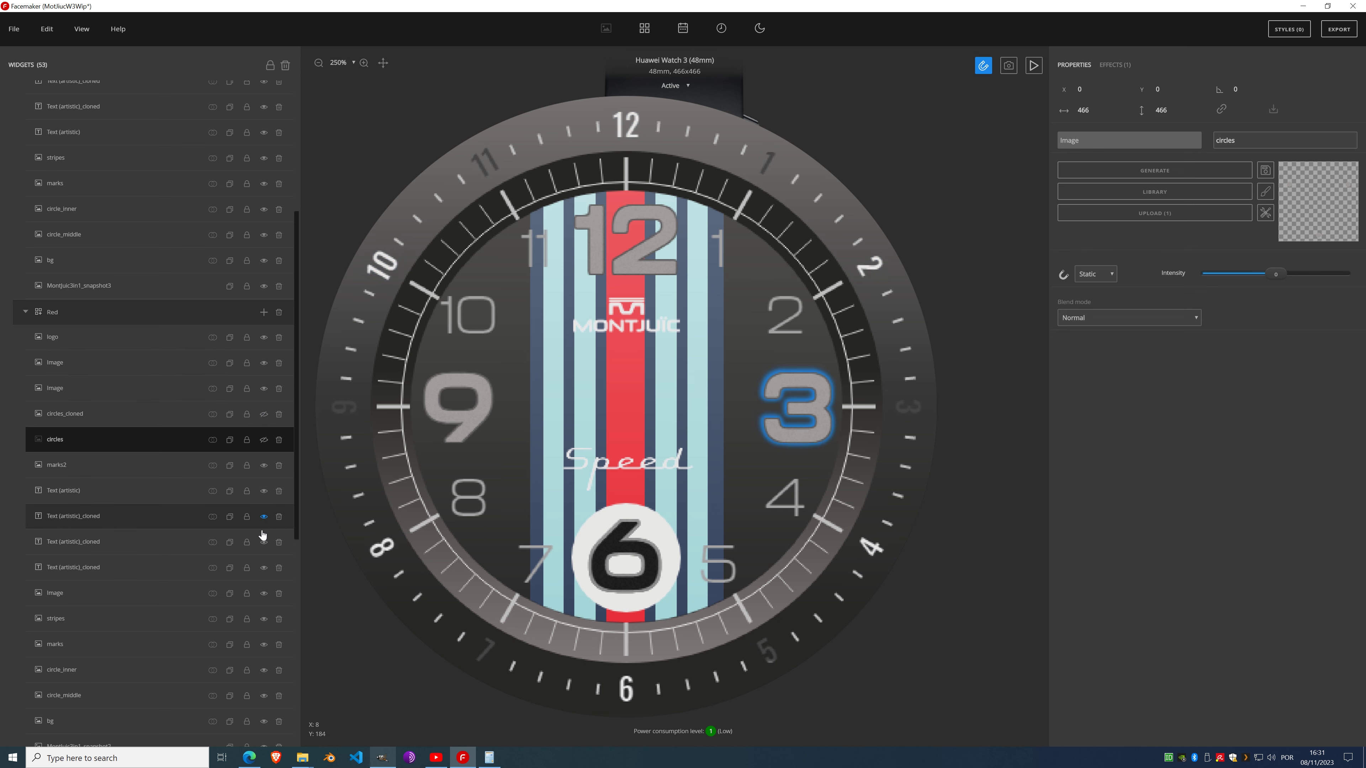
scroll(200, 521, "down", 2)
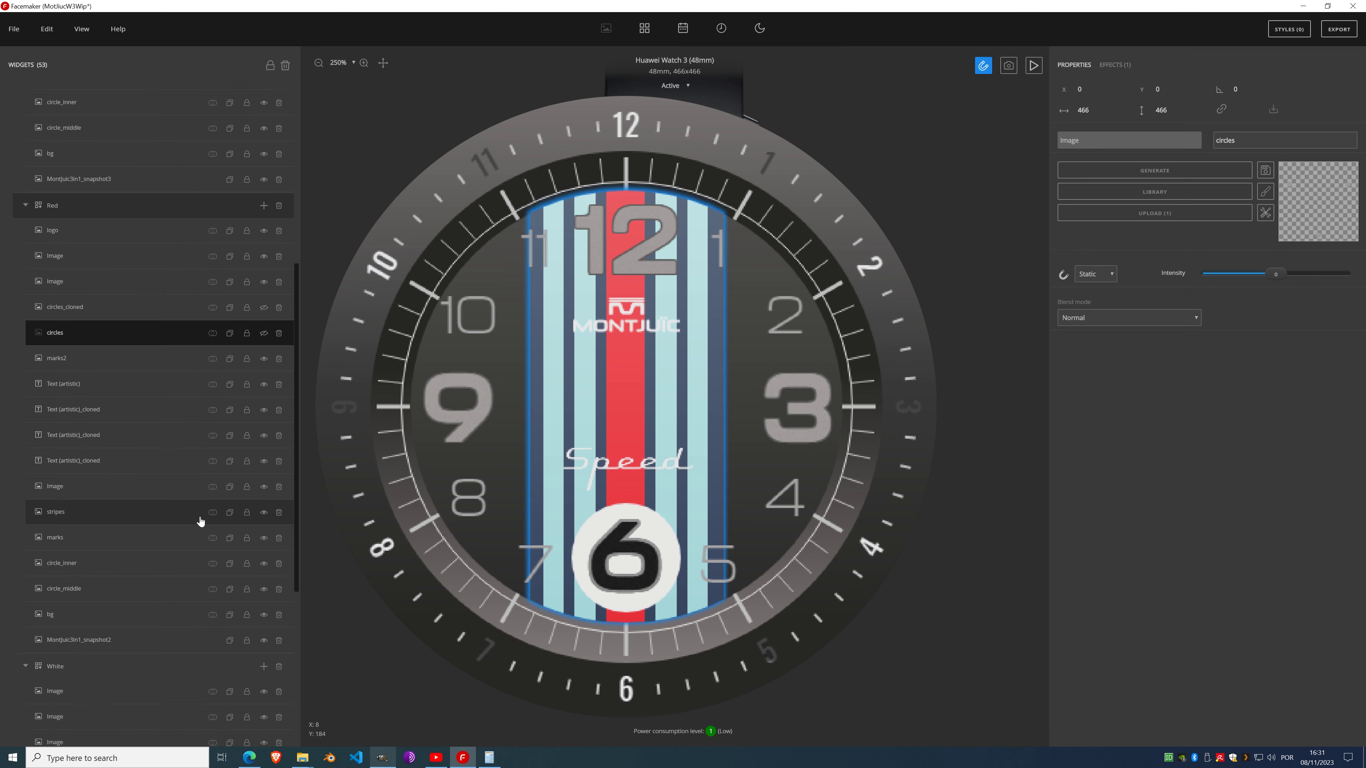
Step: Hide the Red group's bg, circle_middle and circle_inner layers to expose the reference snapshot beneath the bezel and dial
left_click(264, 614)
left_click(264, 589)
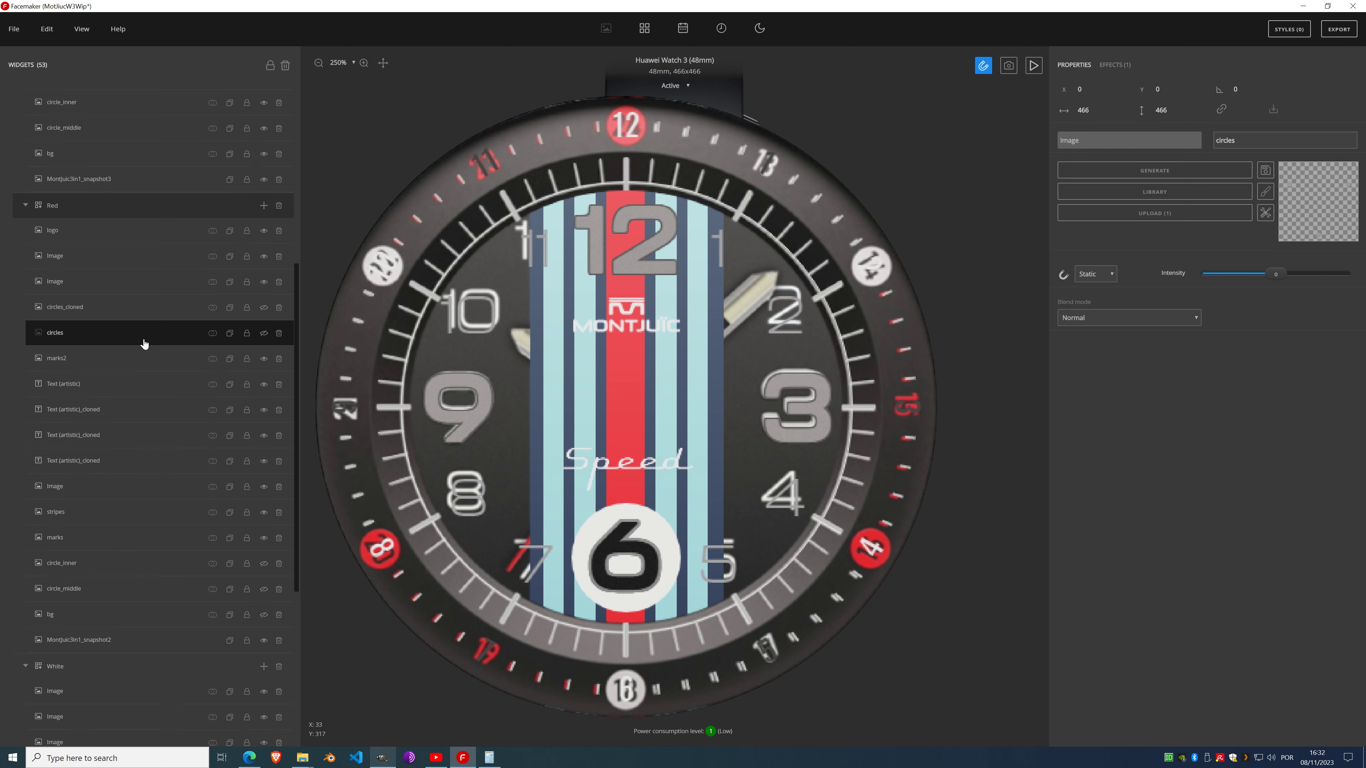
left_click(263, 334)
Step: Remove the Gradient effect from the circles_cloned layer in the Red group
left_click(143, 309)
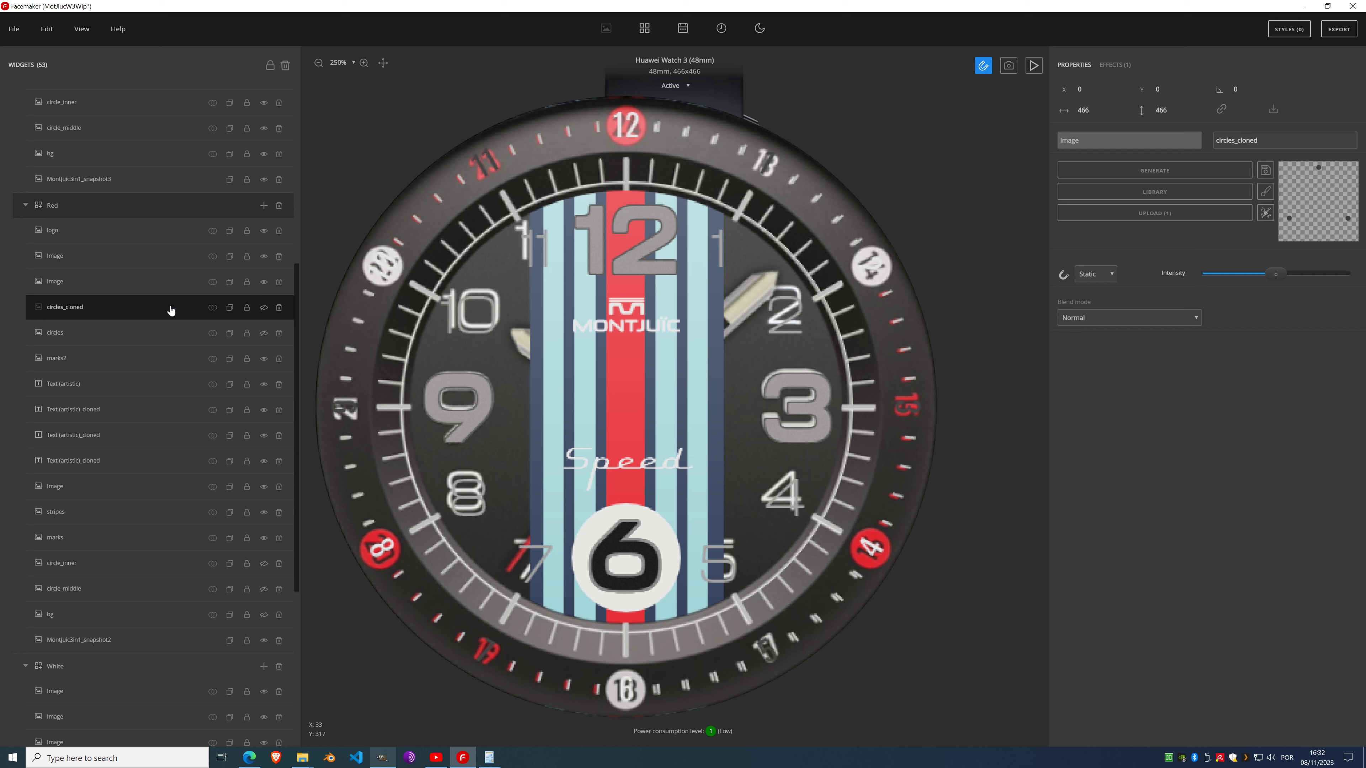
left_click(263, 308)
left_click(1114, 65)
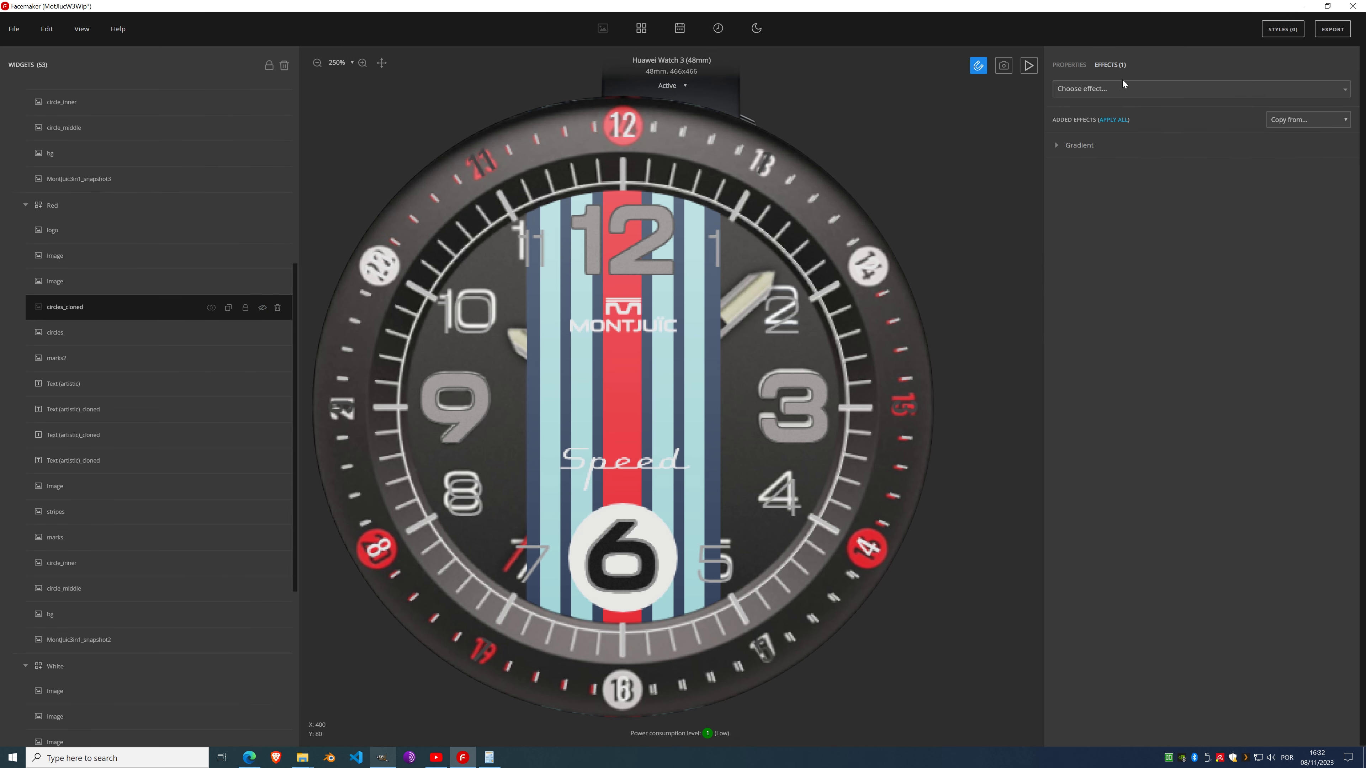
left_click(1119, 89)
left_click(1119, 88)
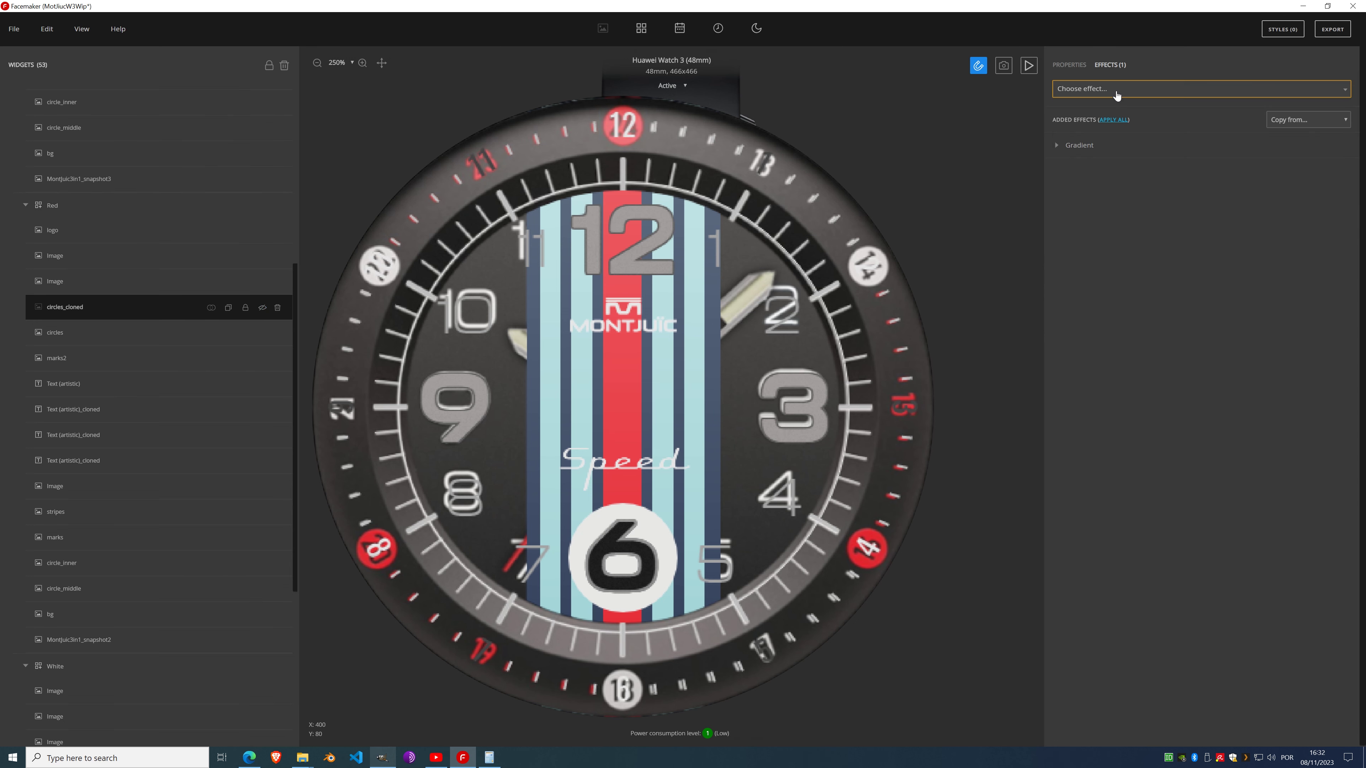
left_click(1056, 146)
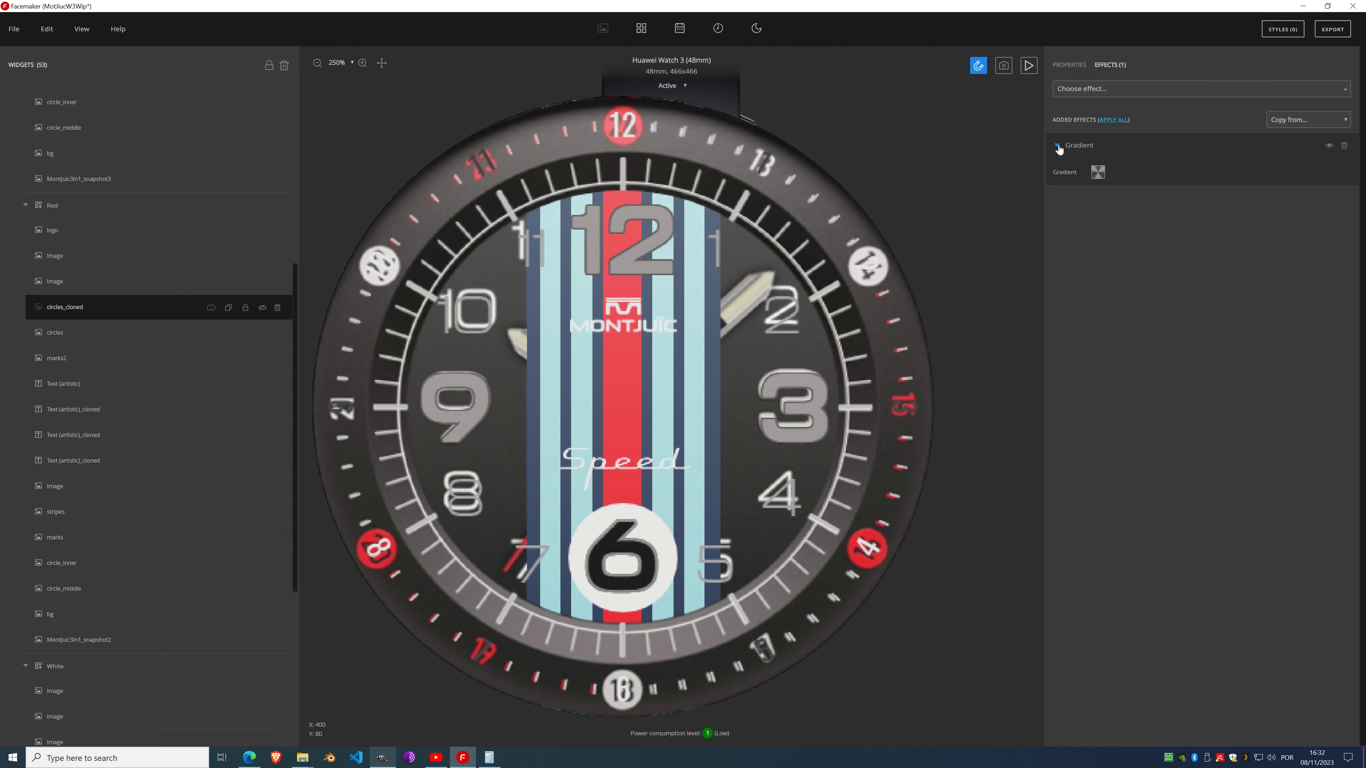
left_click(1343, 144)
Step: Add a Fill color effect to circles_cloned using red #e3252f sampled from the reference's circle around numeral 4, and preview the layer
left_click(1118, 95)
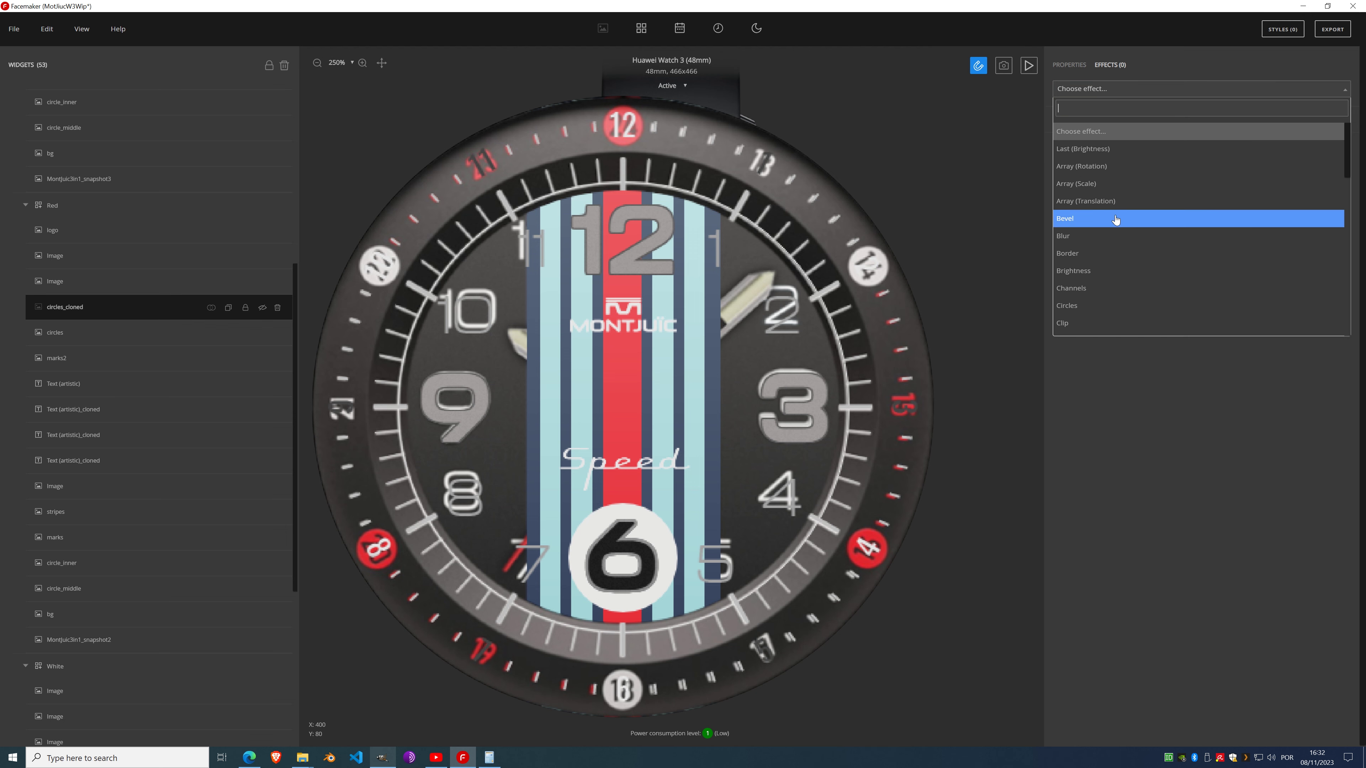
scroll(1113, 218, "down", 5)
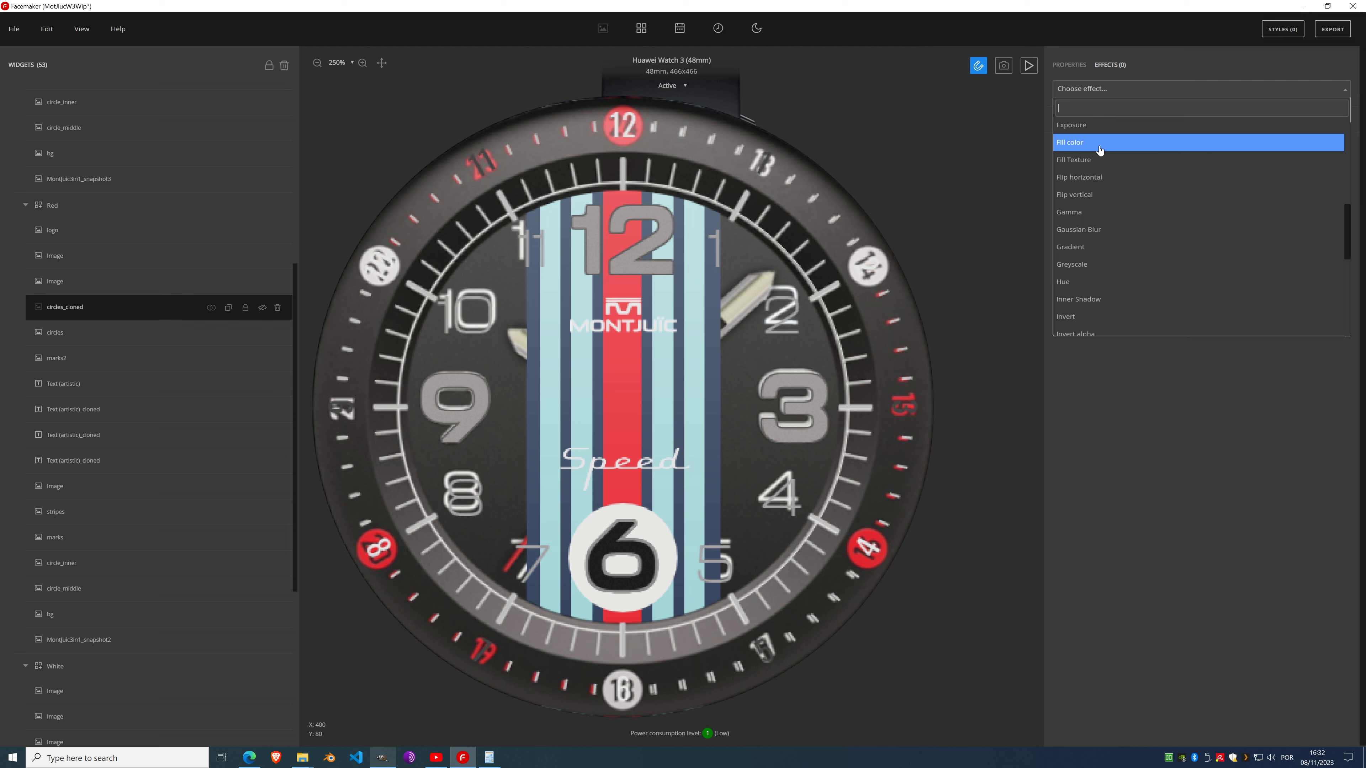
left_click(1099, 143)
left_click(1098, 172)
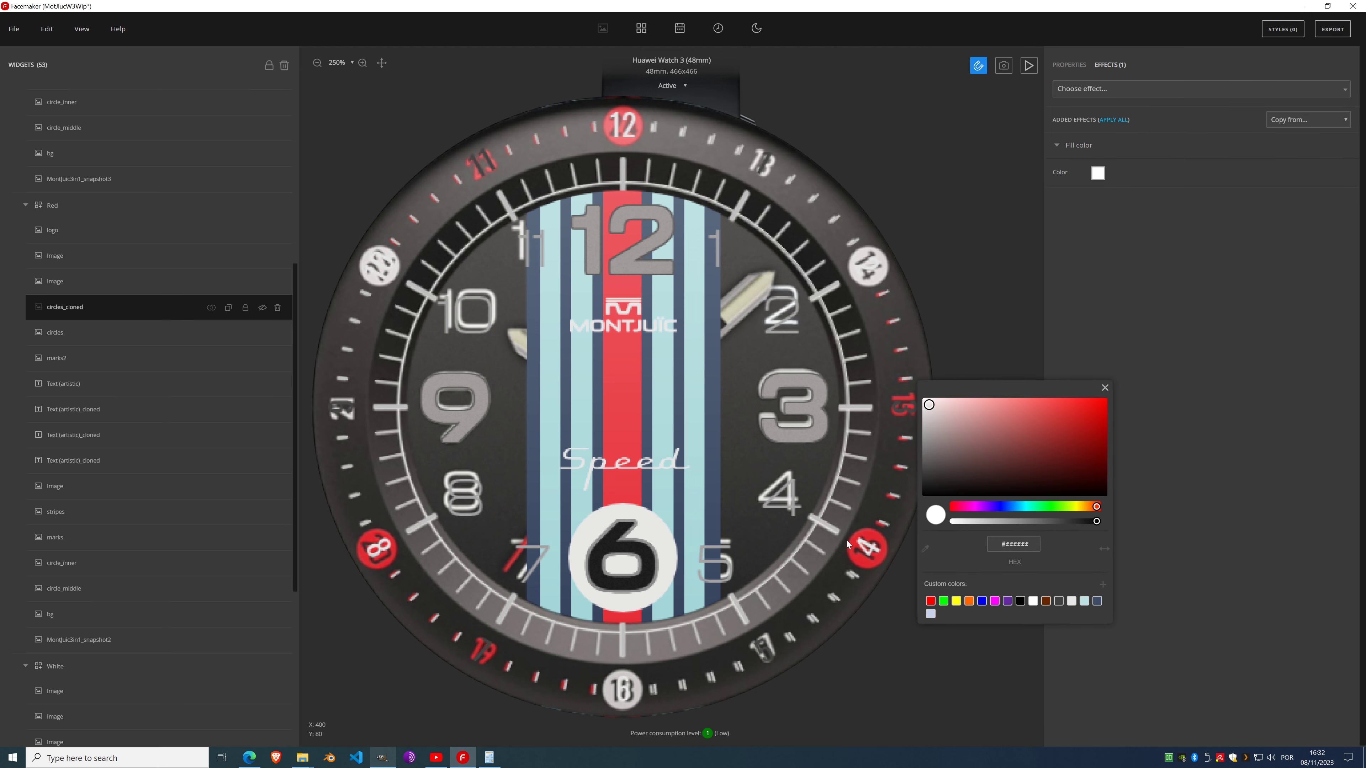
left_click(927, 552)
left_click(864, 558)
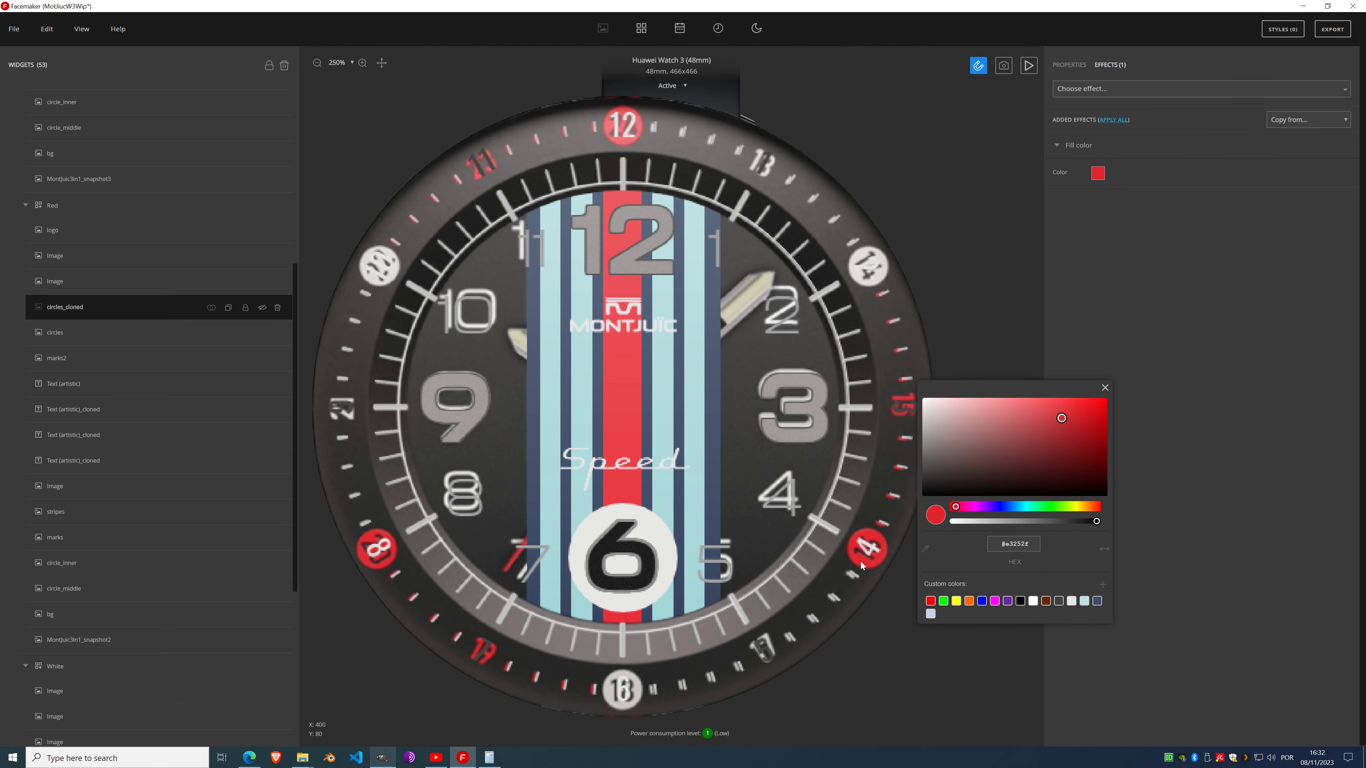
left_click(1106, 389)
left_click(263, 307)
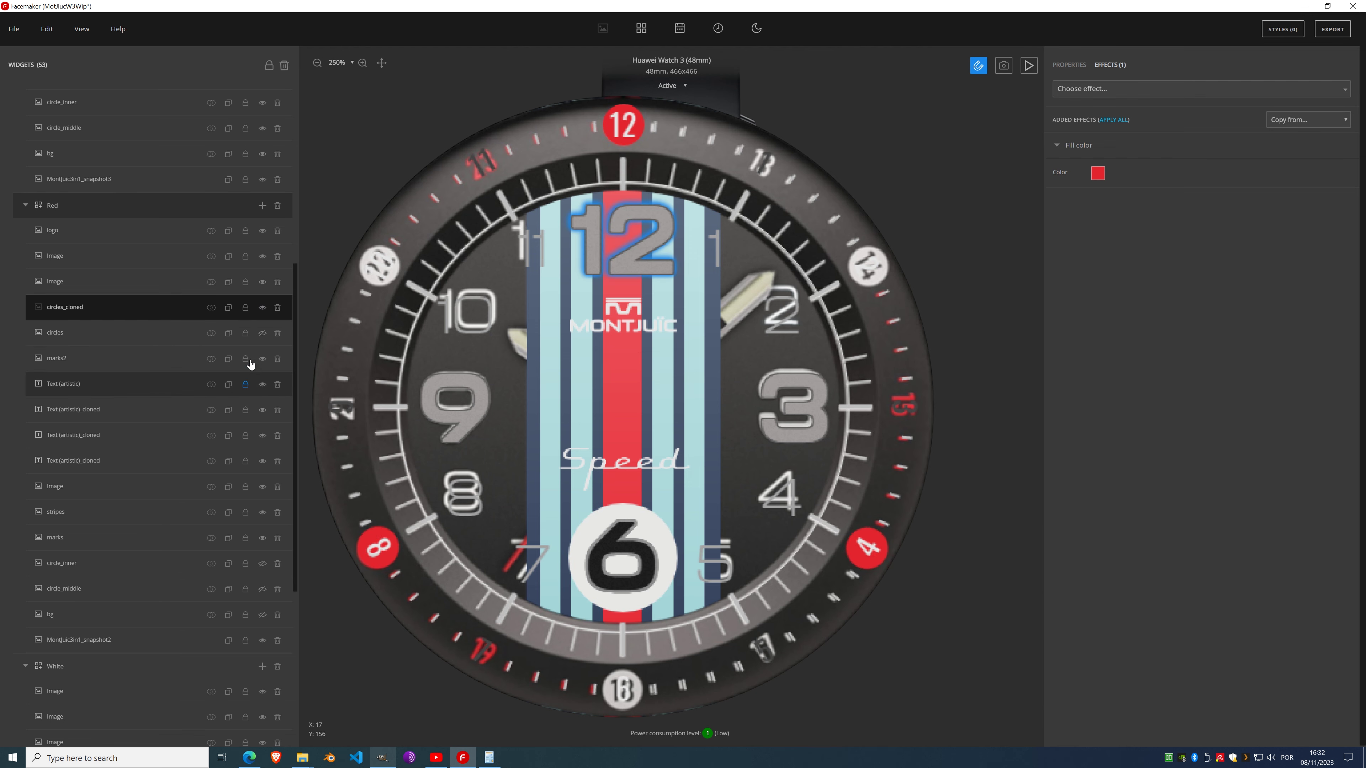
left_click(262, 309)
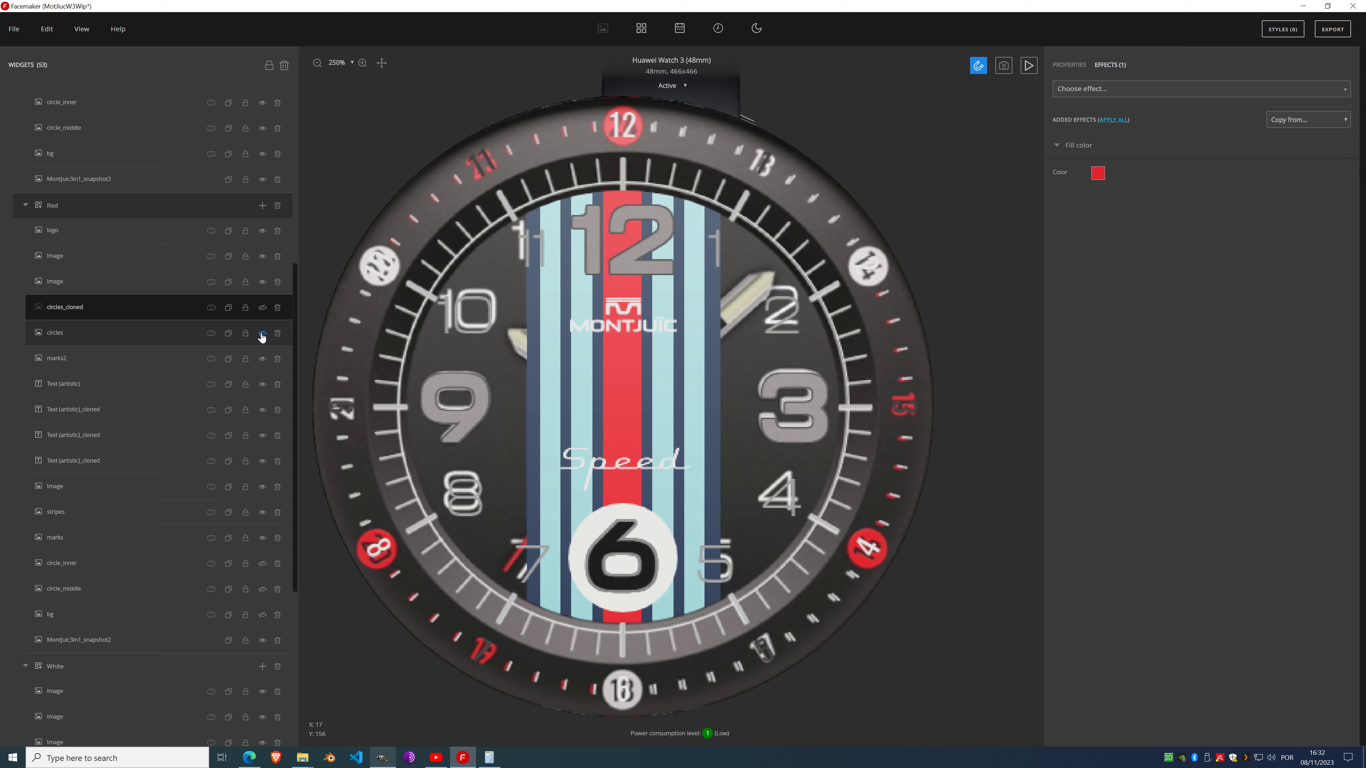
Step: Replace the circles layer's Gradient effect with Fill color, using the off-white #e3dedd sampled from the reference's circle around numeral 14
left_click(184, 341)
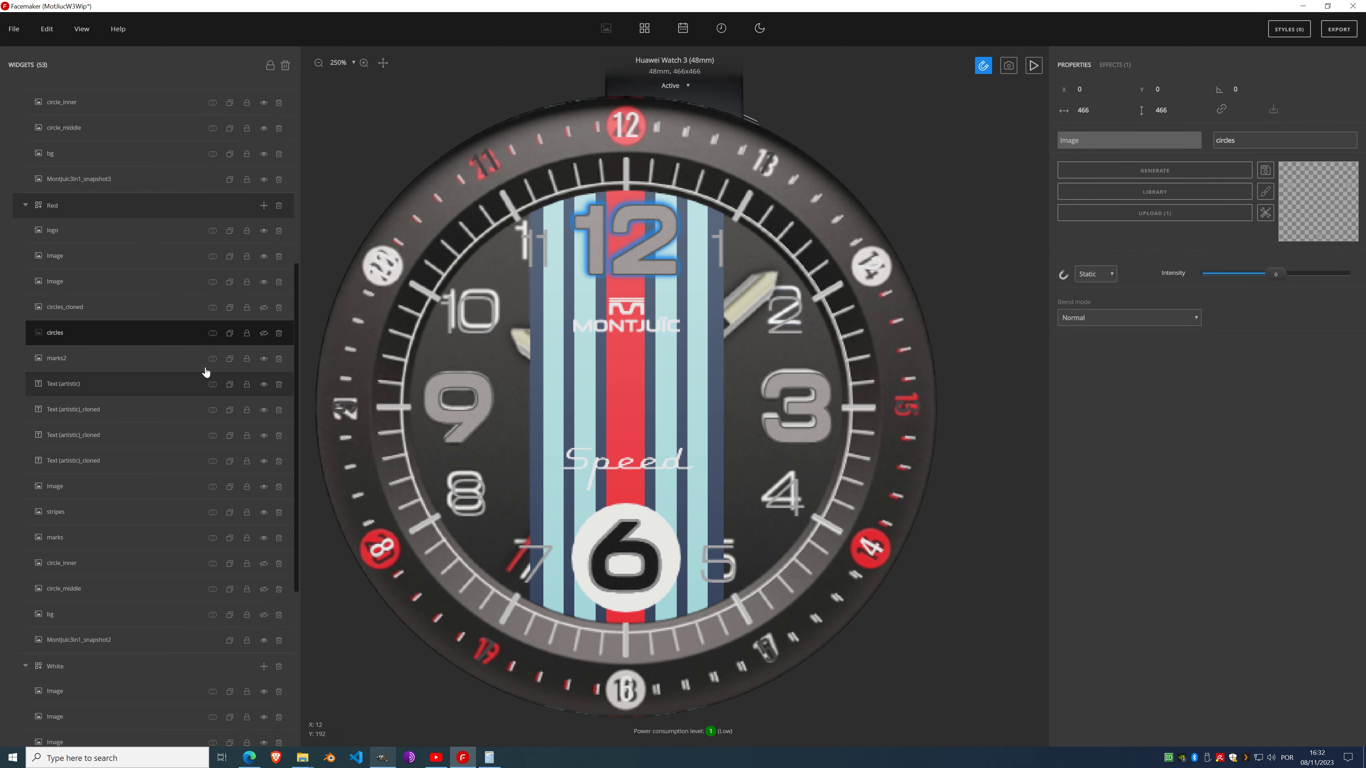
left_click(1113, 65)
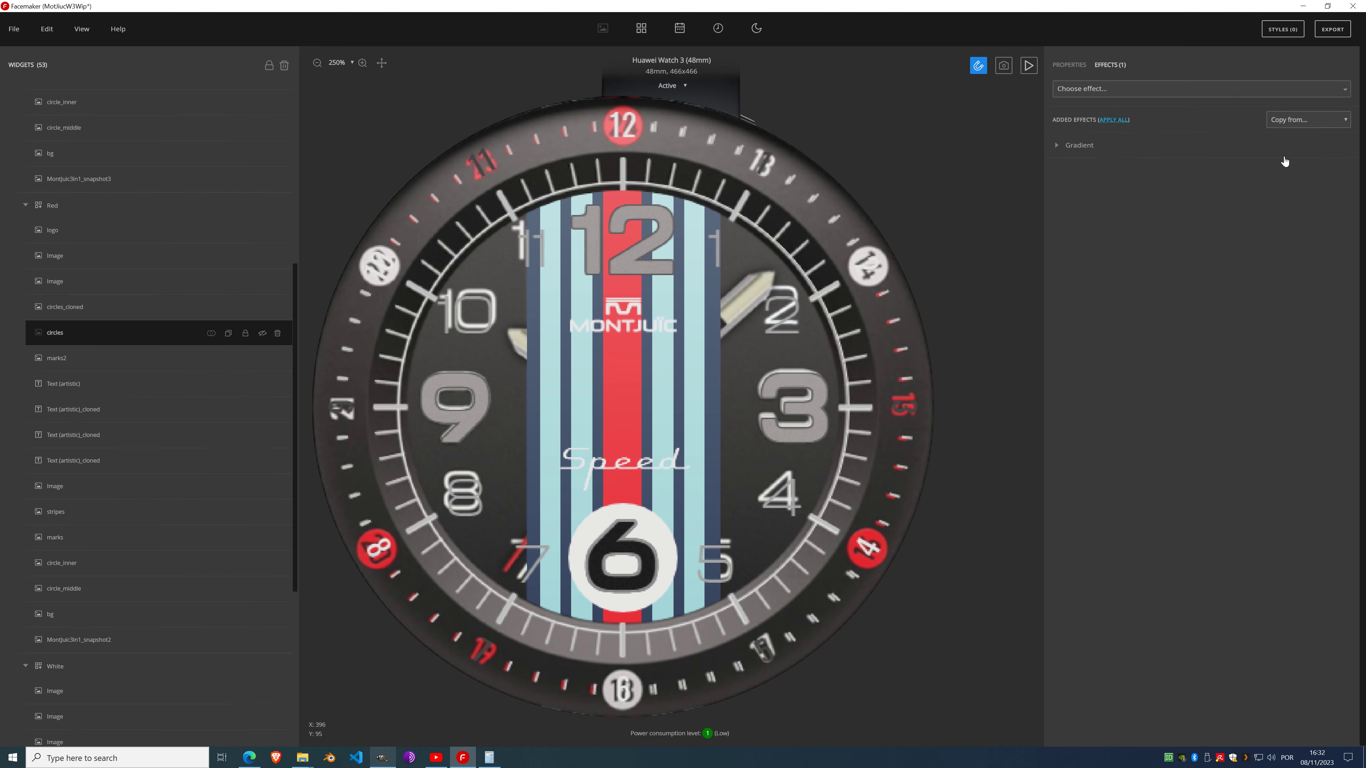
left_click(1344, 150)
left_click(1174, 93)
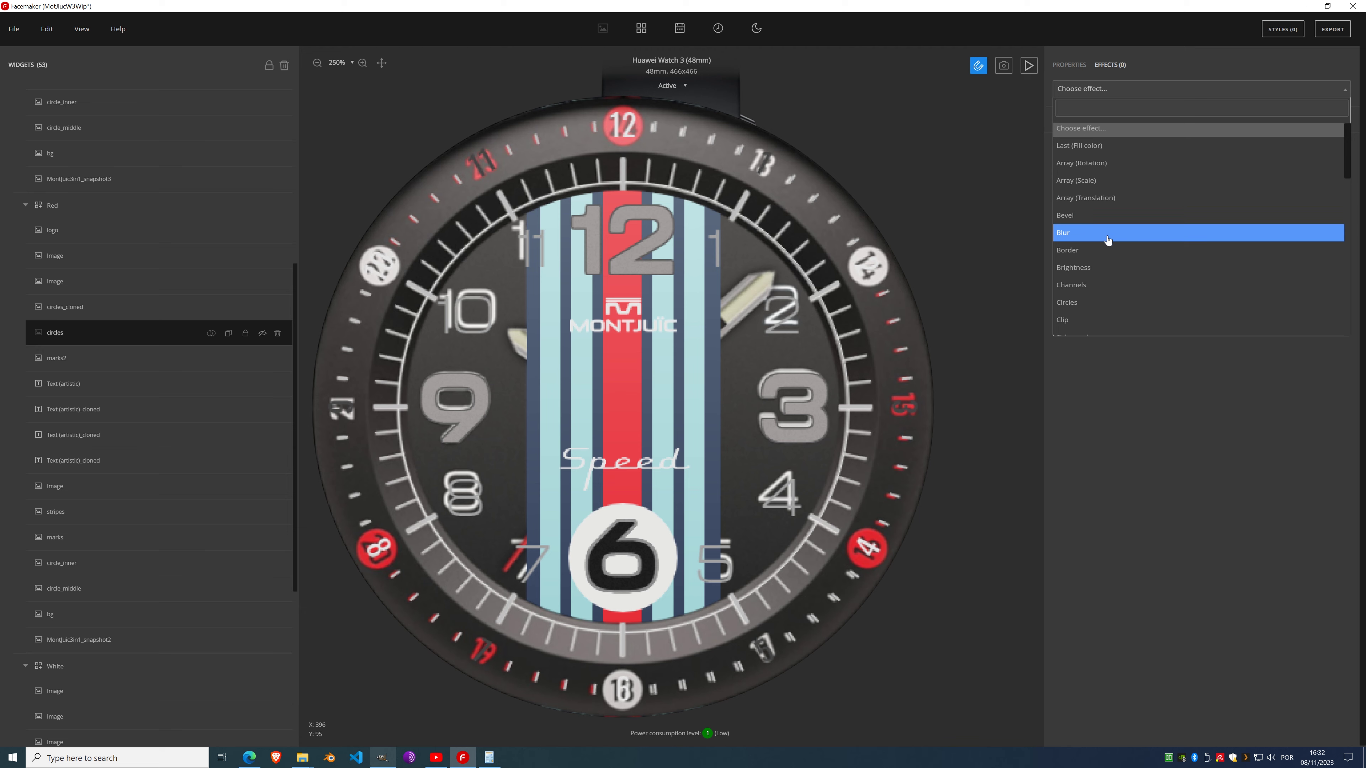
scroll(1108, 237, "down", 3)
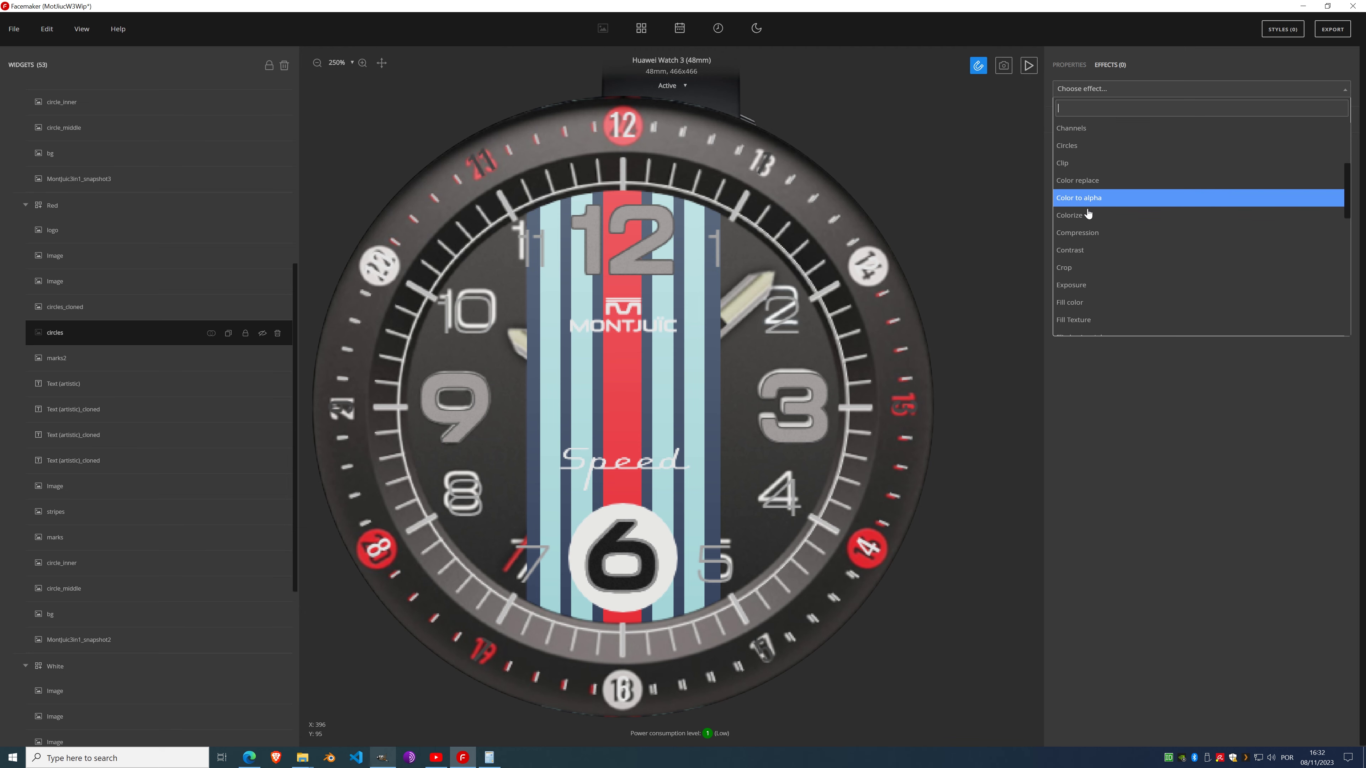
scroll(1089, 241, "down", 1)
left_click(1089, 241)
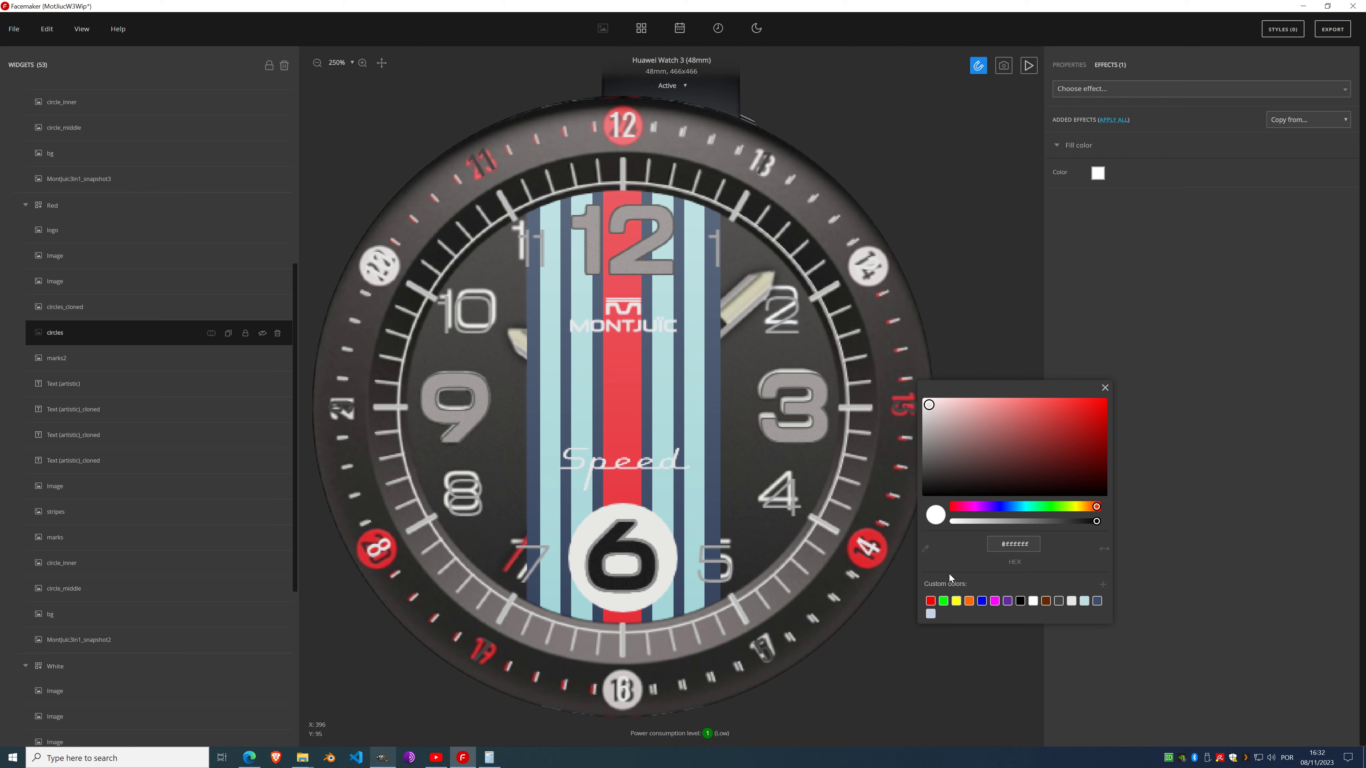
left_click(925, 549)
left_click(859, 278)
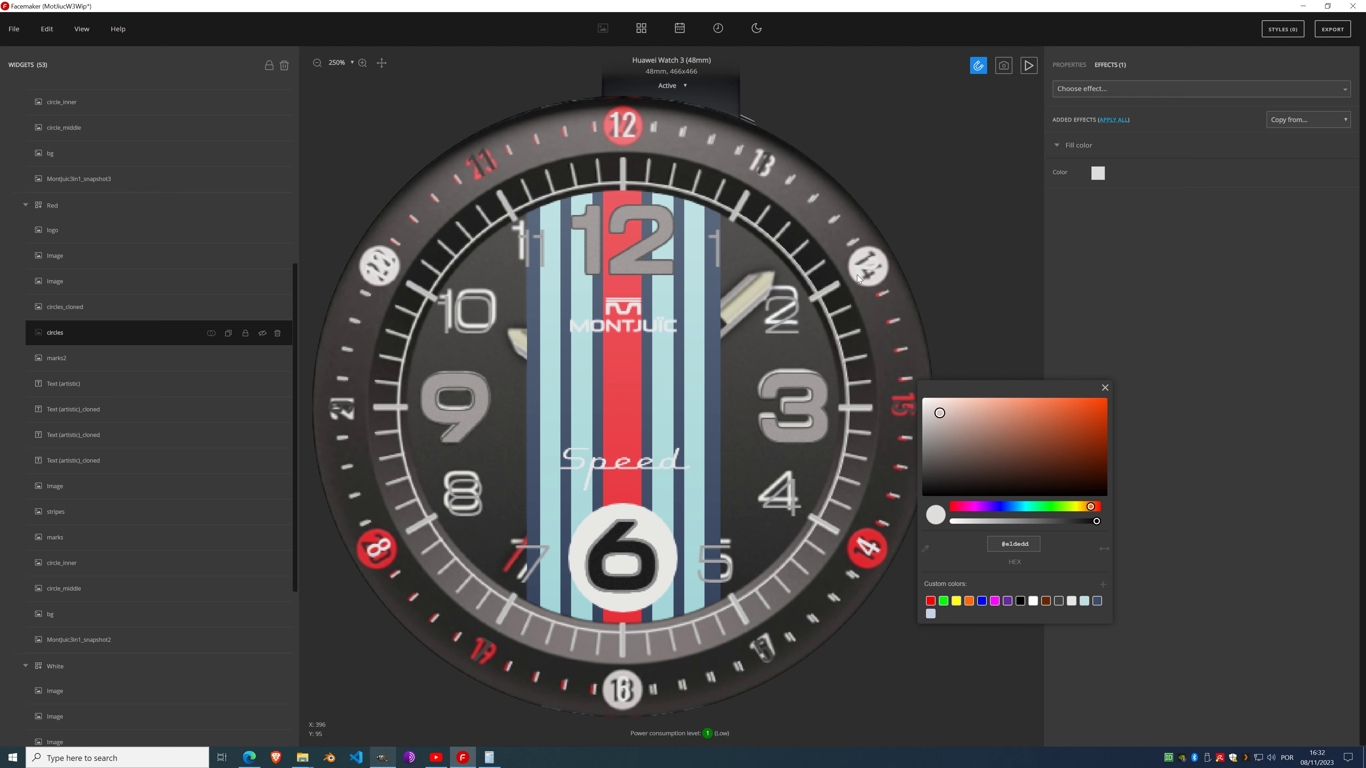
left_click(1104, 388)
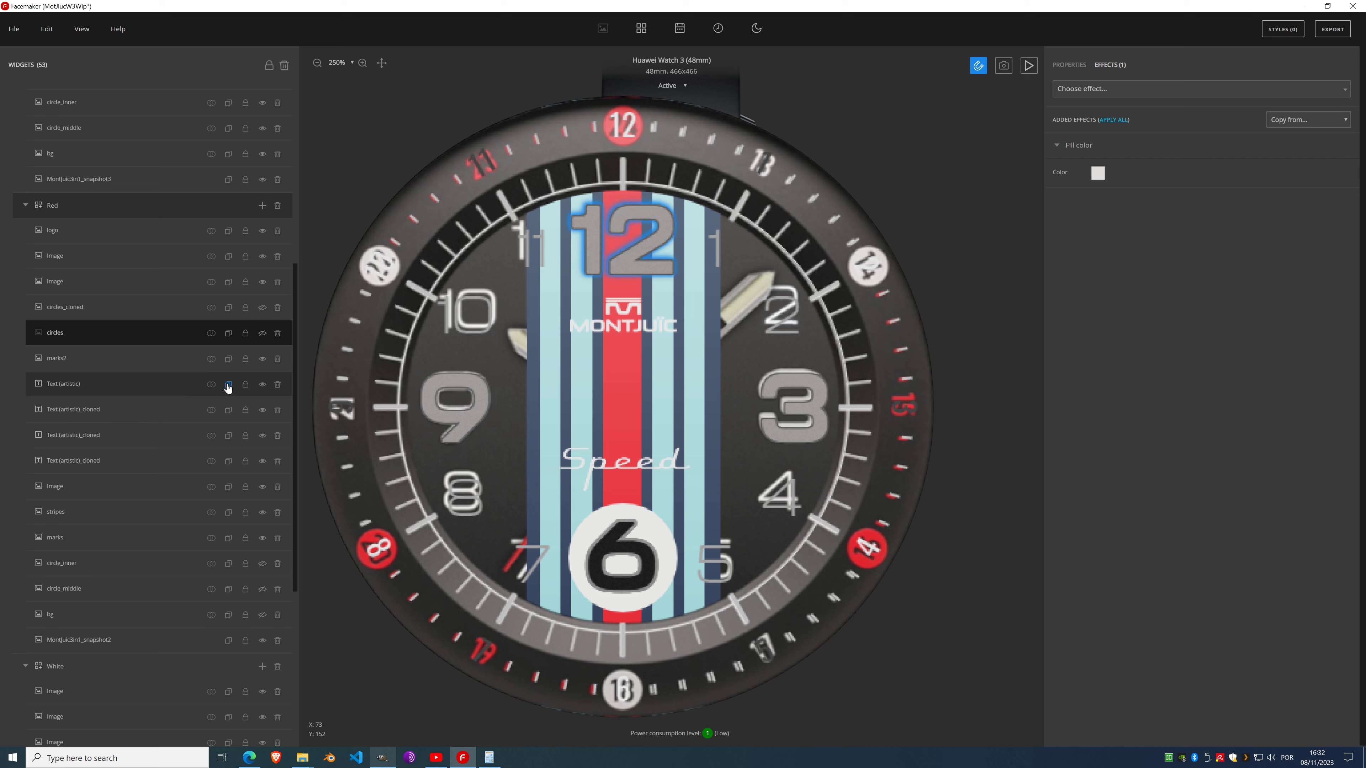
Step: Show the Red group's circles, circles_cloned, bg, circle_middle and circle_inner layers again
left_click(263, 334)
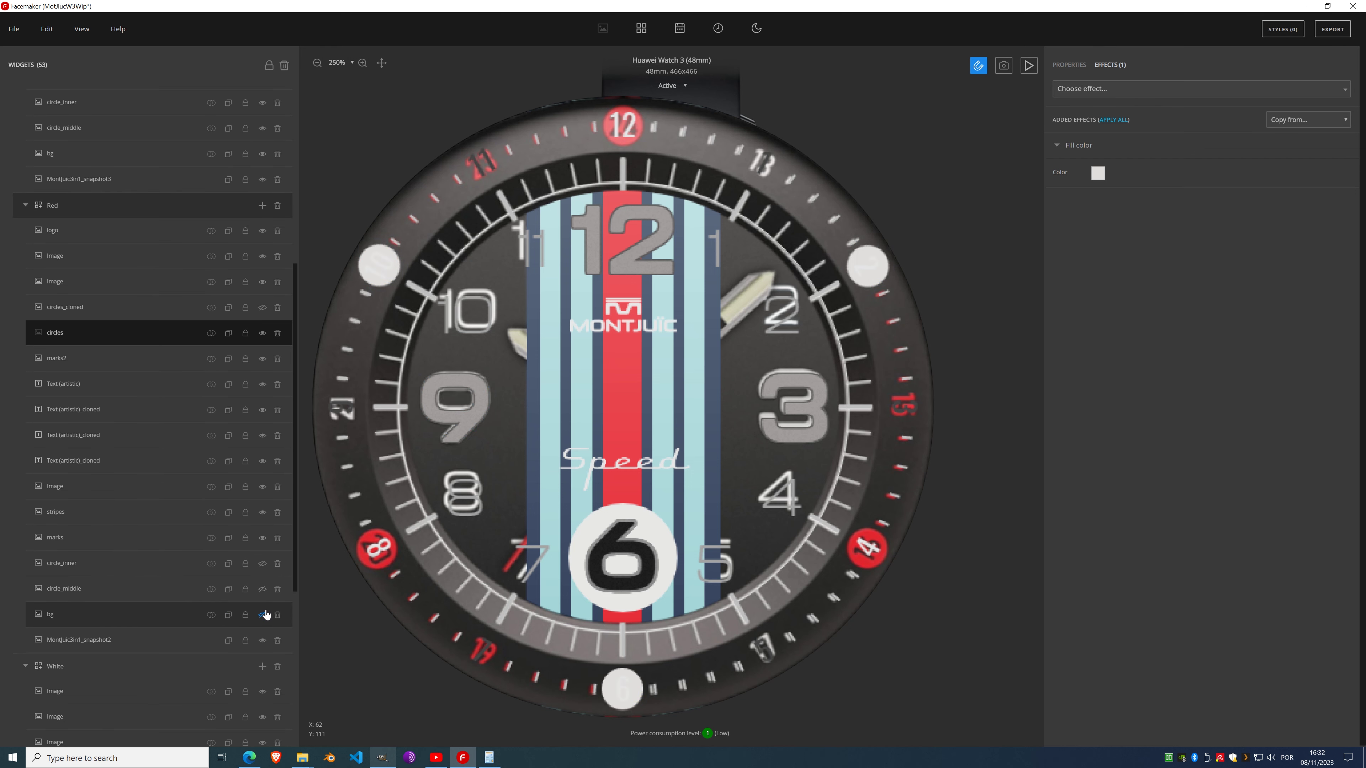
left_click(263, 613)
left_click(263, 565)
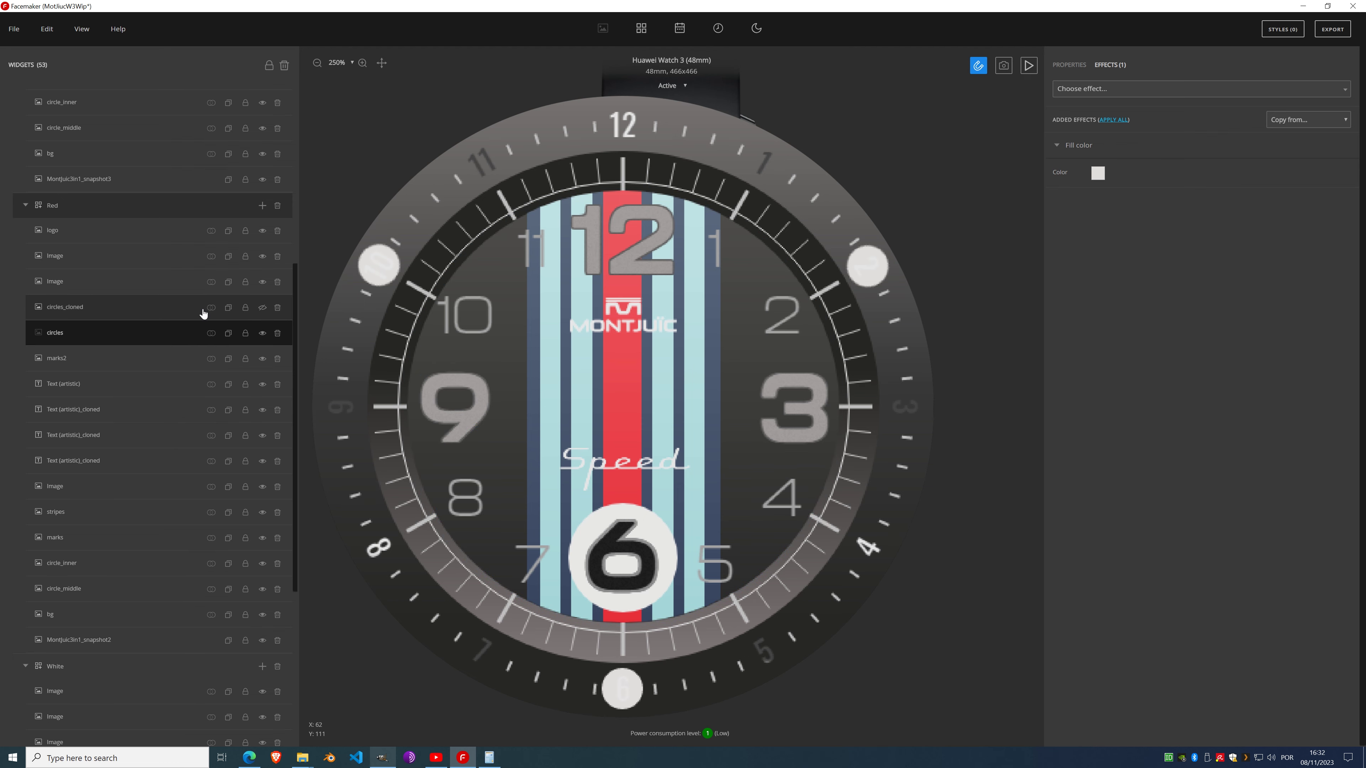
left_click(262, 308)
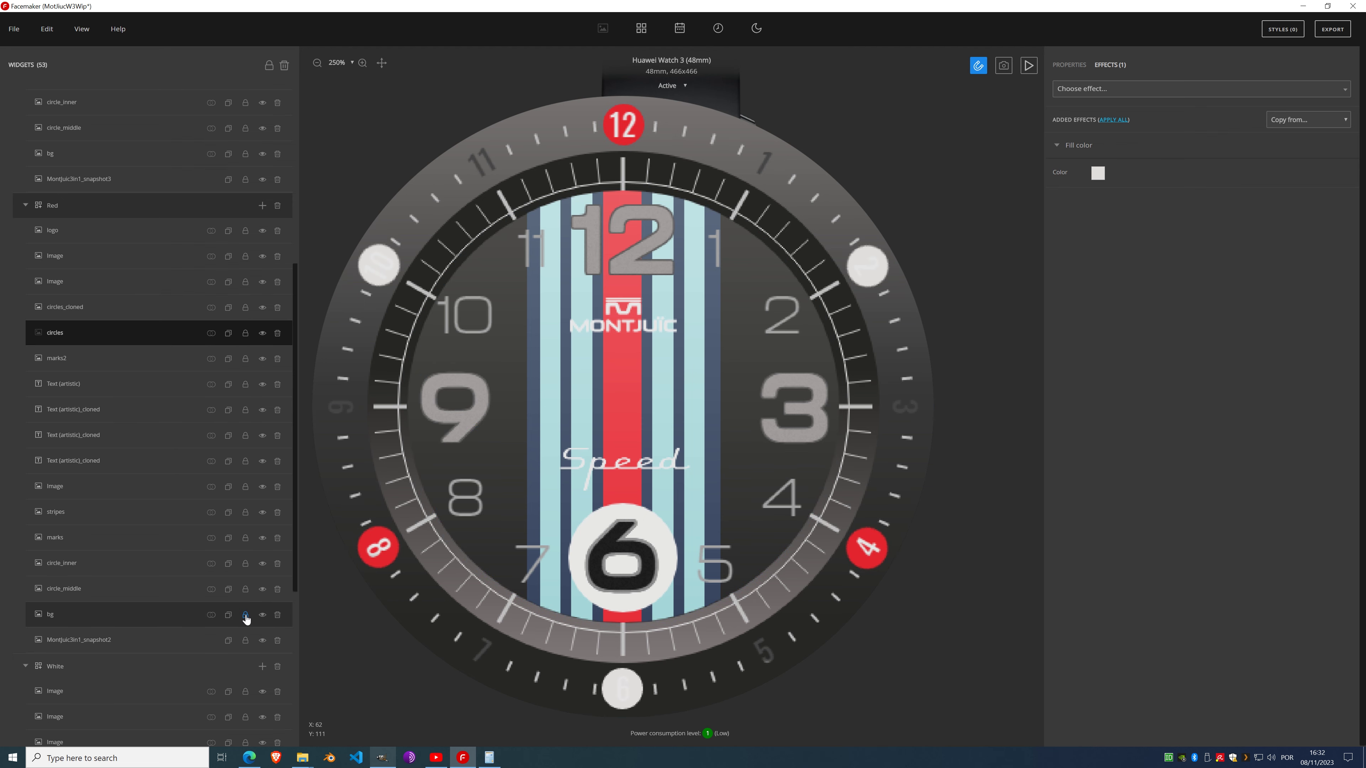
Step: Merge circles_cloned down into the circles layer in the Red group
scroll(538, 402, "down", 3)
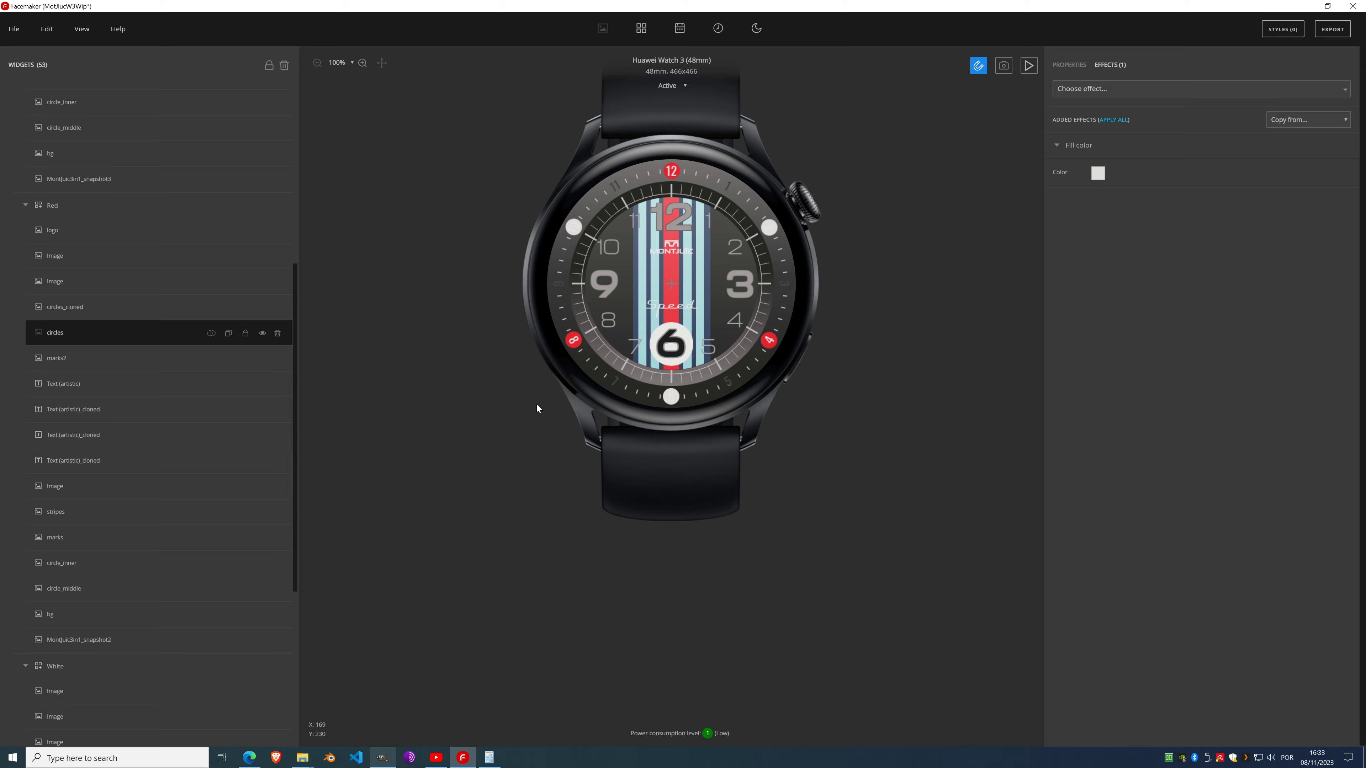
scroll(686, 227, "up", 4)
scroll(680, 232, "down", 2)
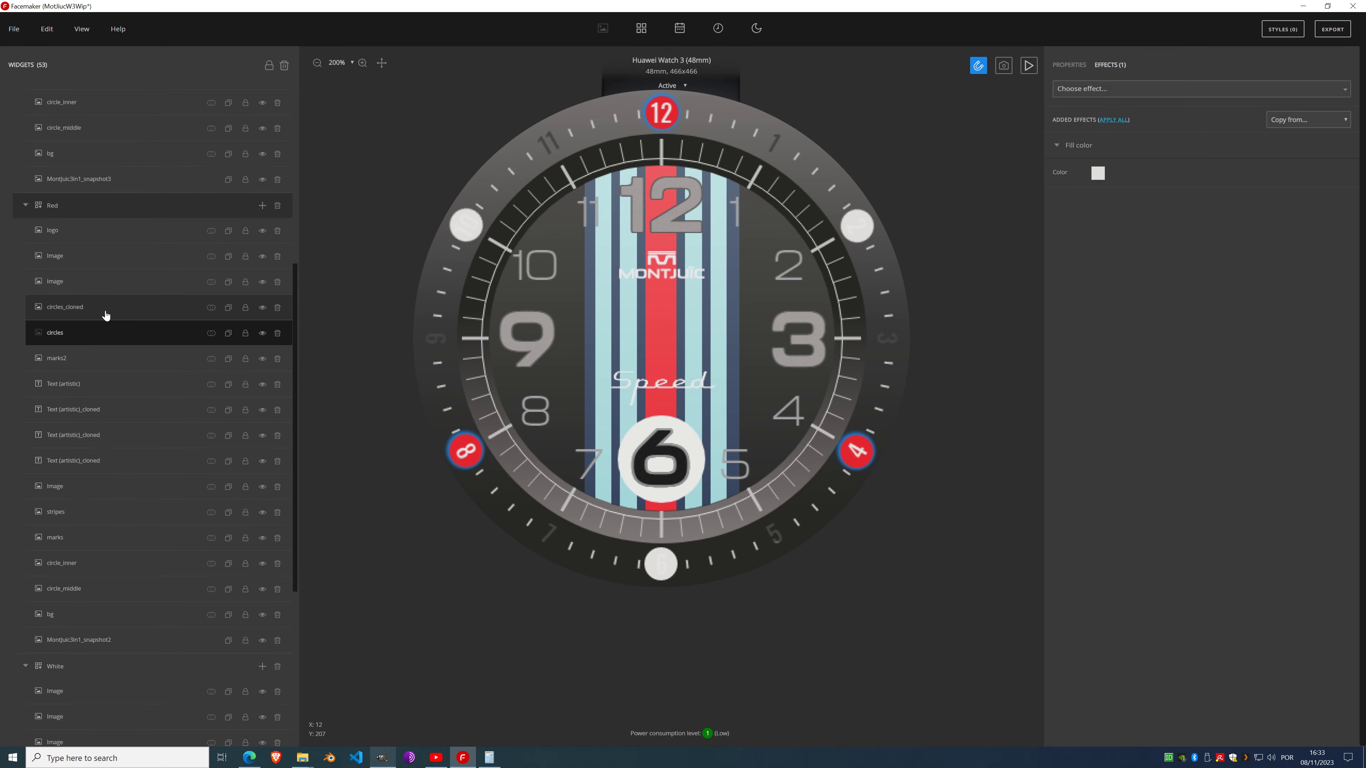
left_click(203, 307)
right_click(203, 307)
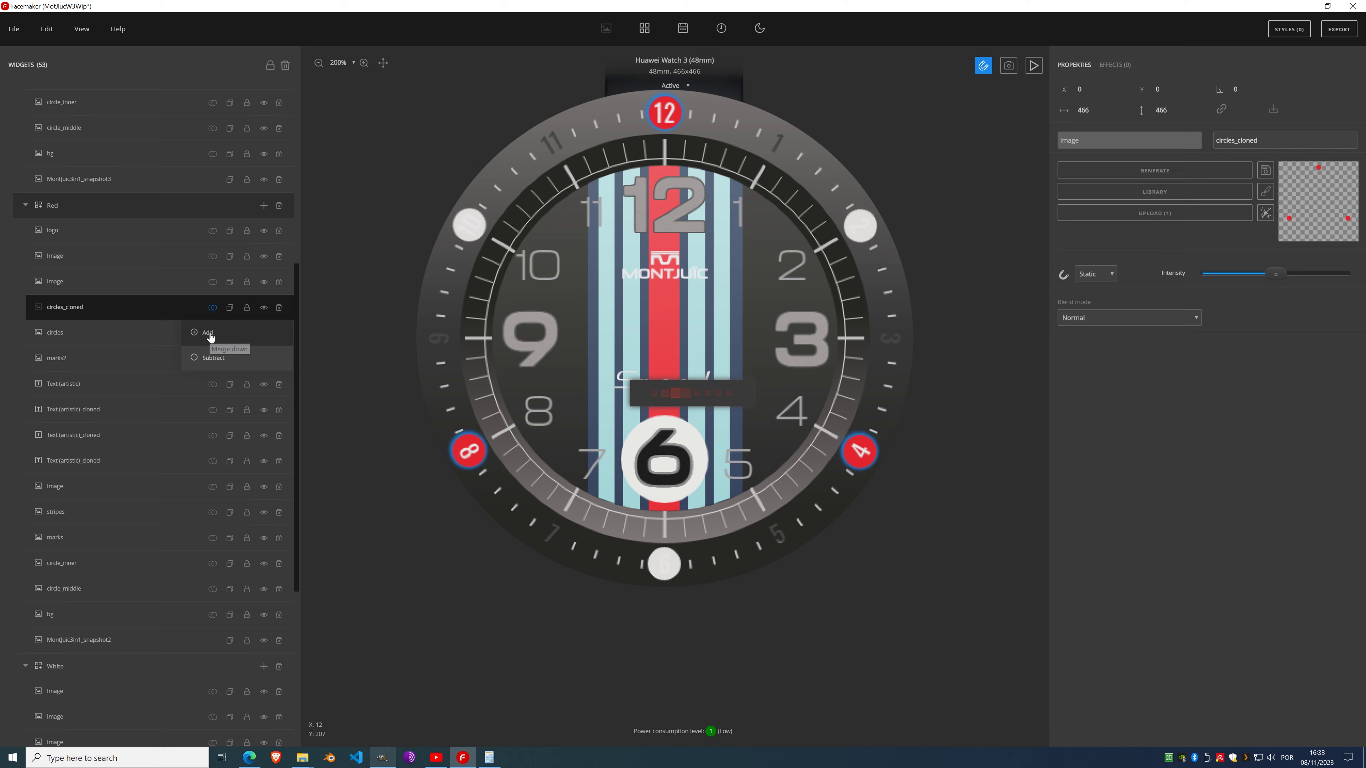
left_click(207, 348)
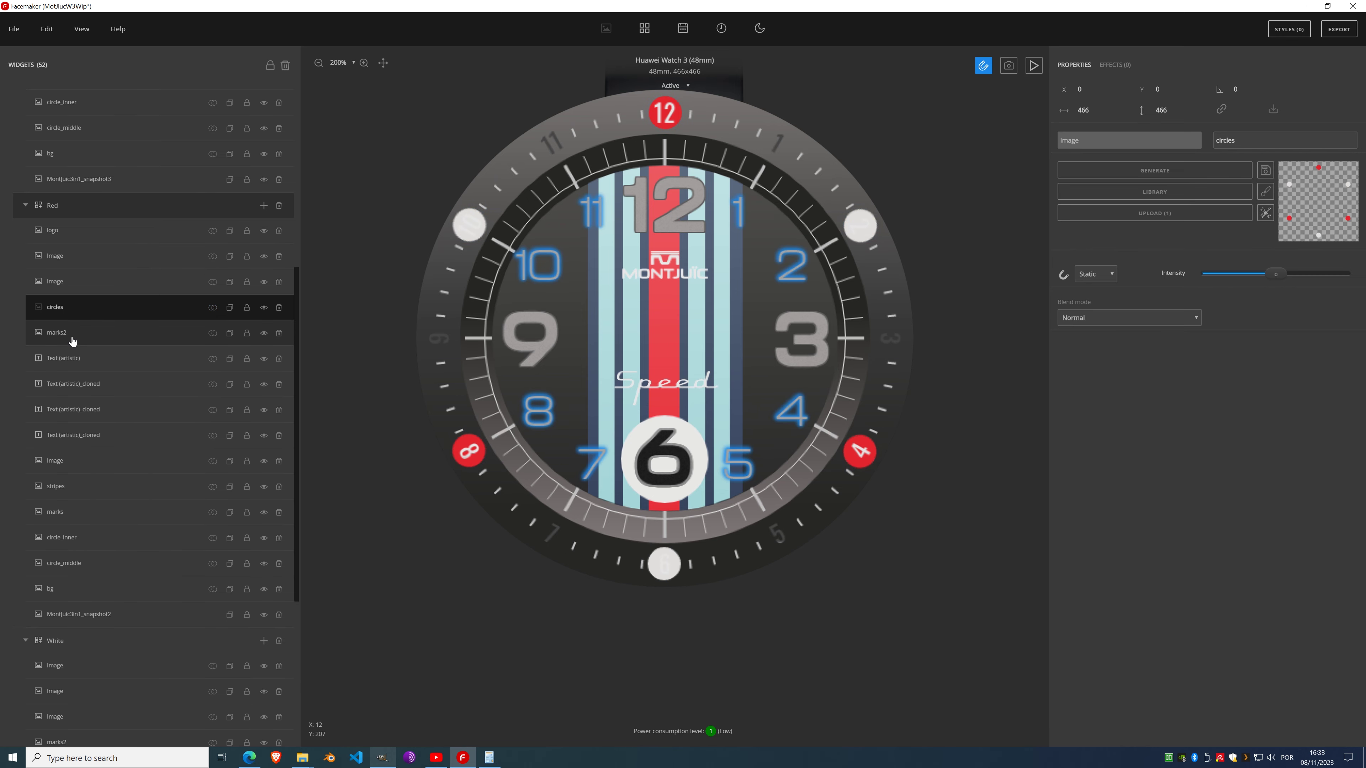
Step: Hide the Red group's bg, circle_middle and merged circles layers to expose the reference bezel
scroll(70, 330, "up", 5)
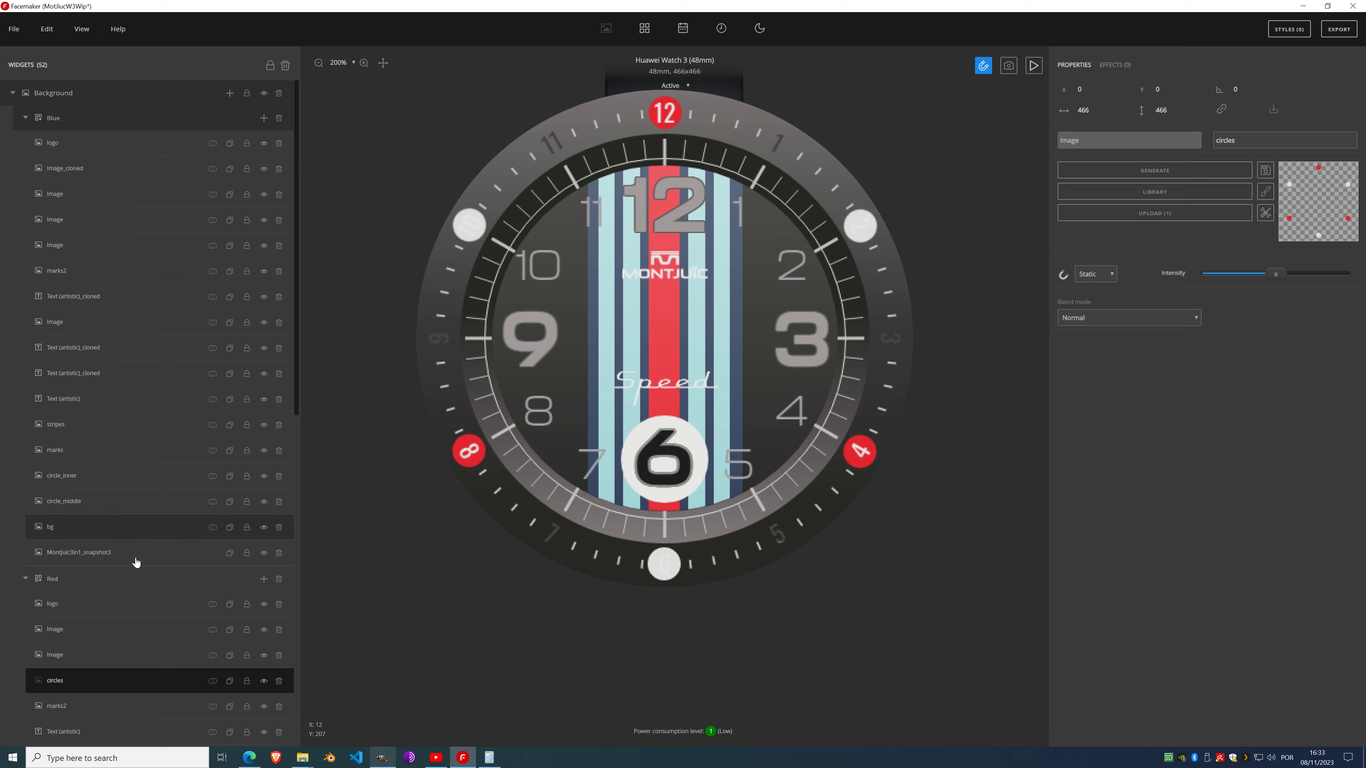
scroll(93, 446, "down", 5)
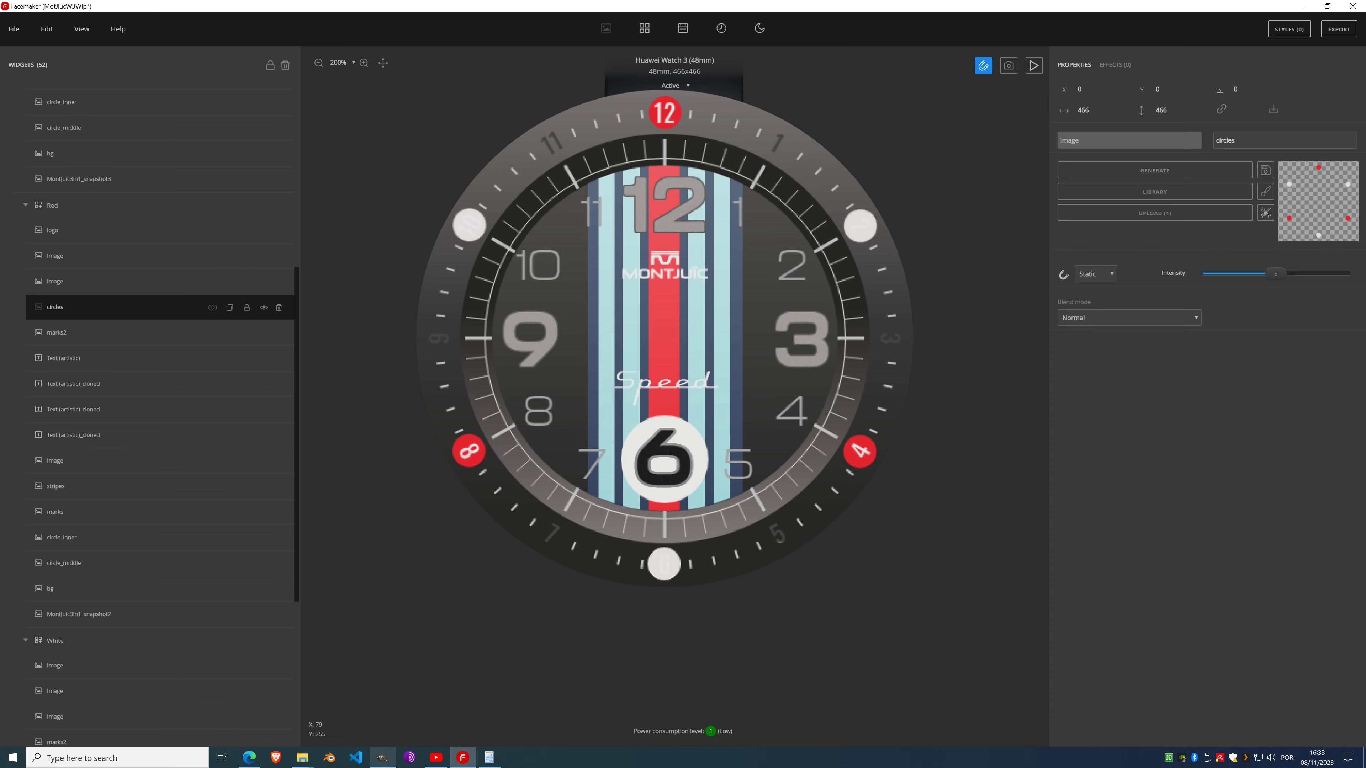
left_click(264, 589)
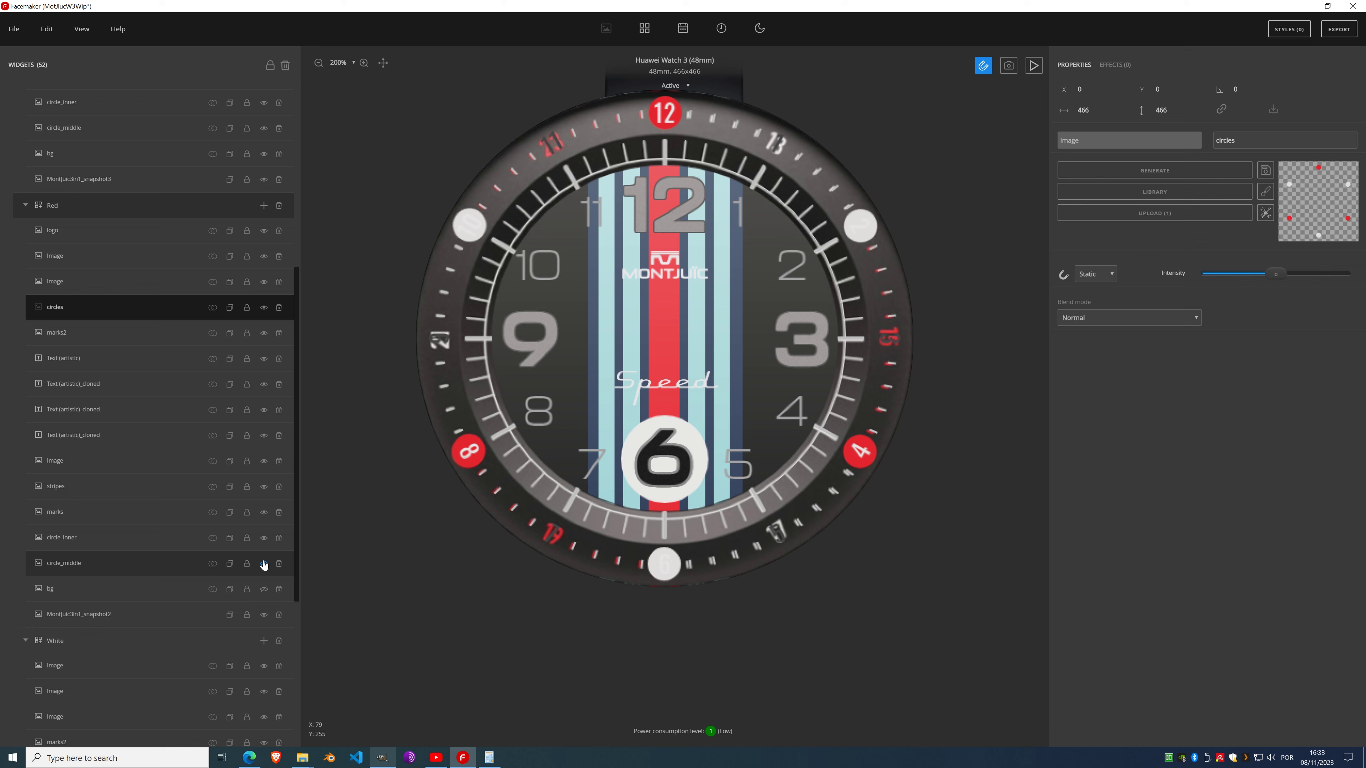
left_click(264, 563)
left_click(264, 308)
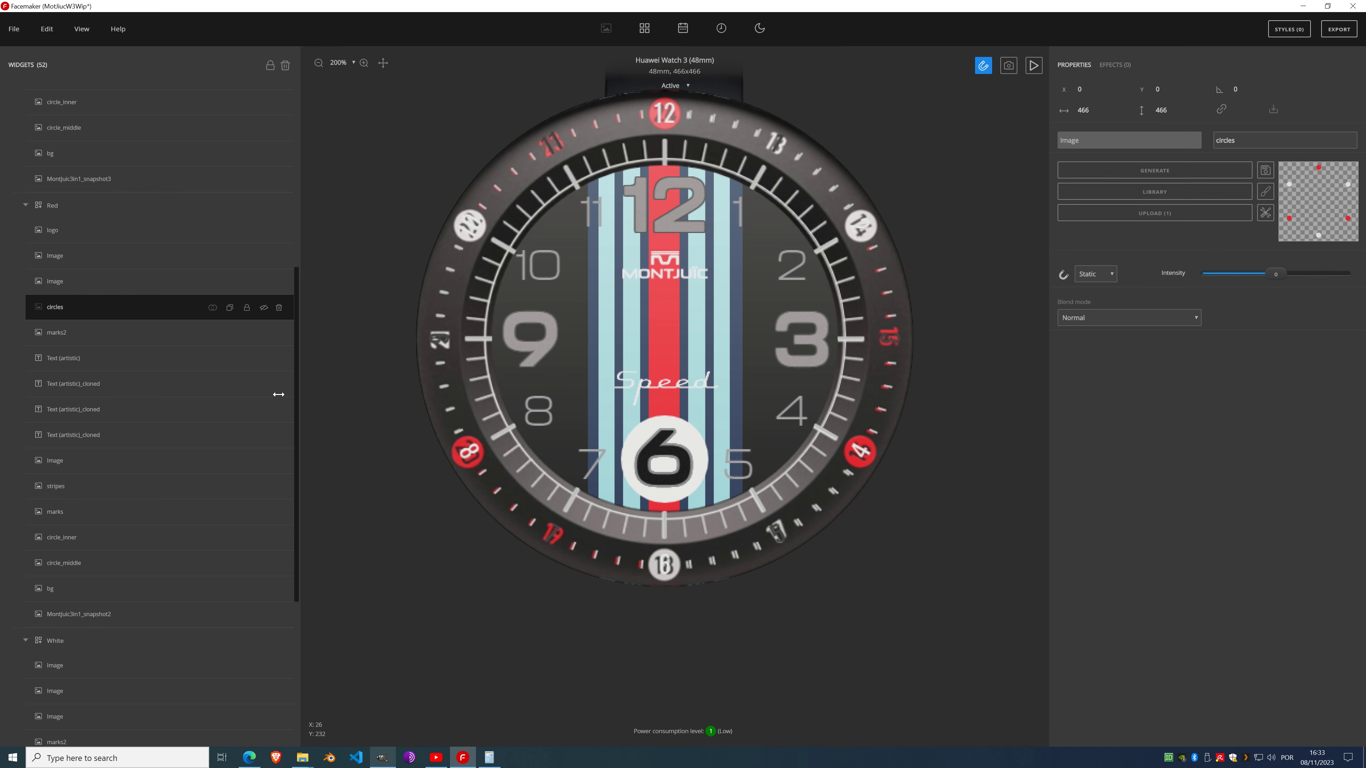
Step: Compare the Red group's upper Image layers and the circles layer with the reference bezel by toggling their visibility
left_click(263, 283)
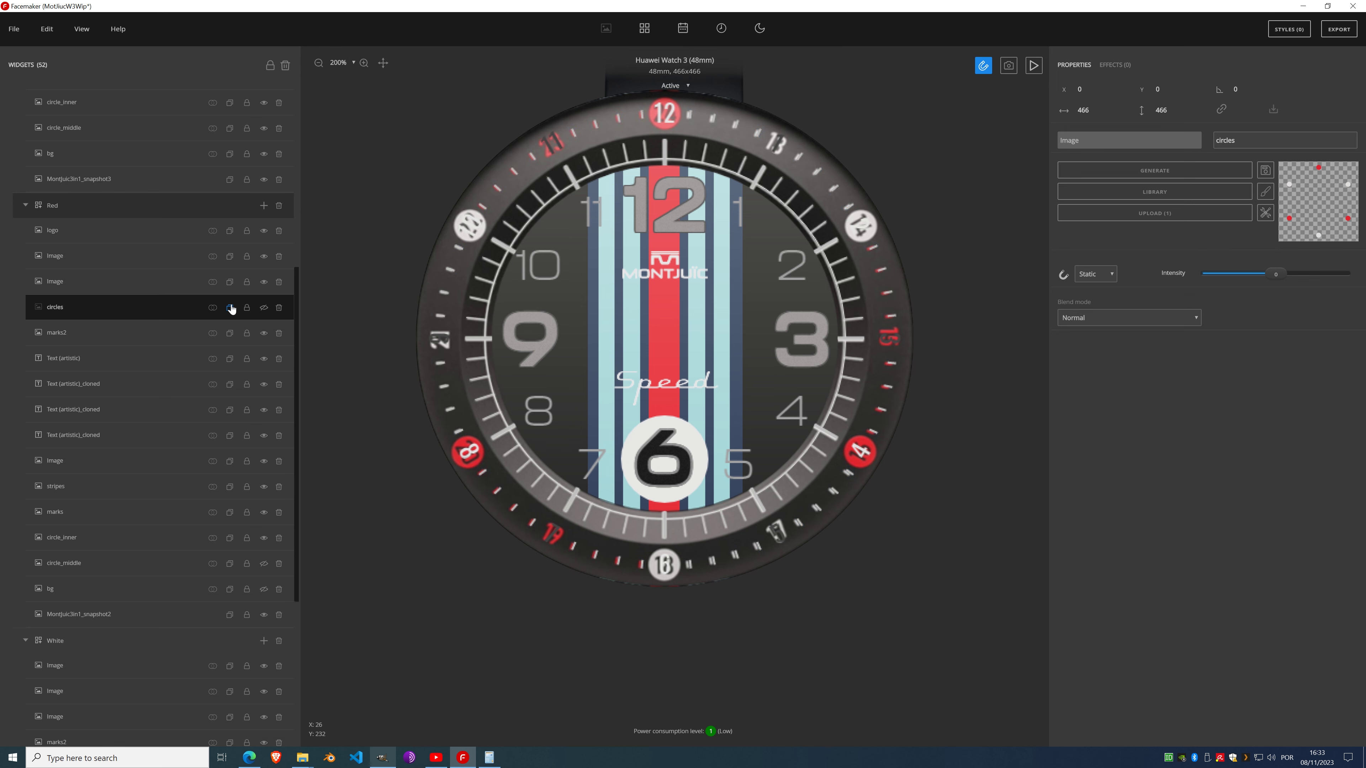
left_click(169, 263)
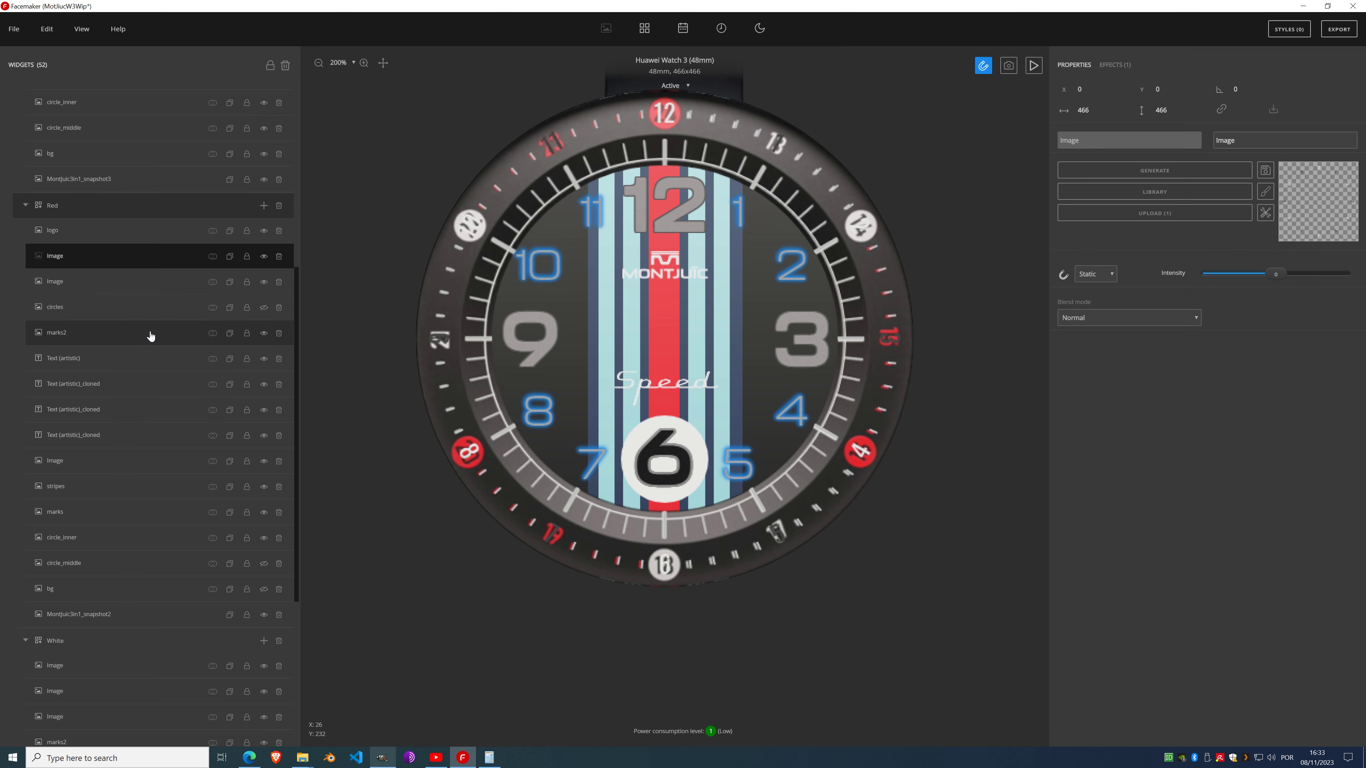
left_click(263, 311)
left_click(264, 311)
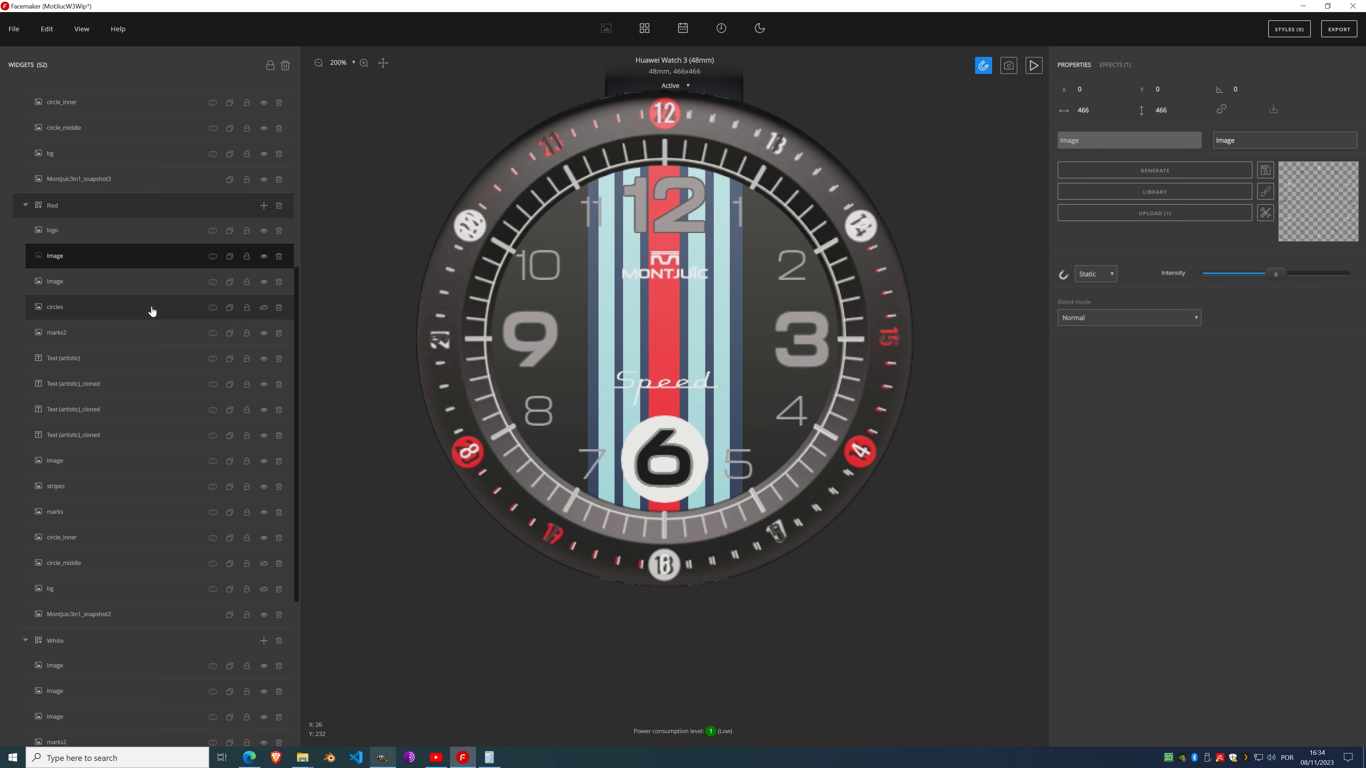
Step: Hide the Image layer holding the bezel tick marks and the marks2 layer in the Red group
left_click(142, 290)
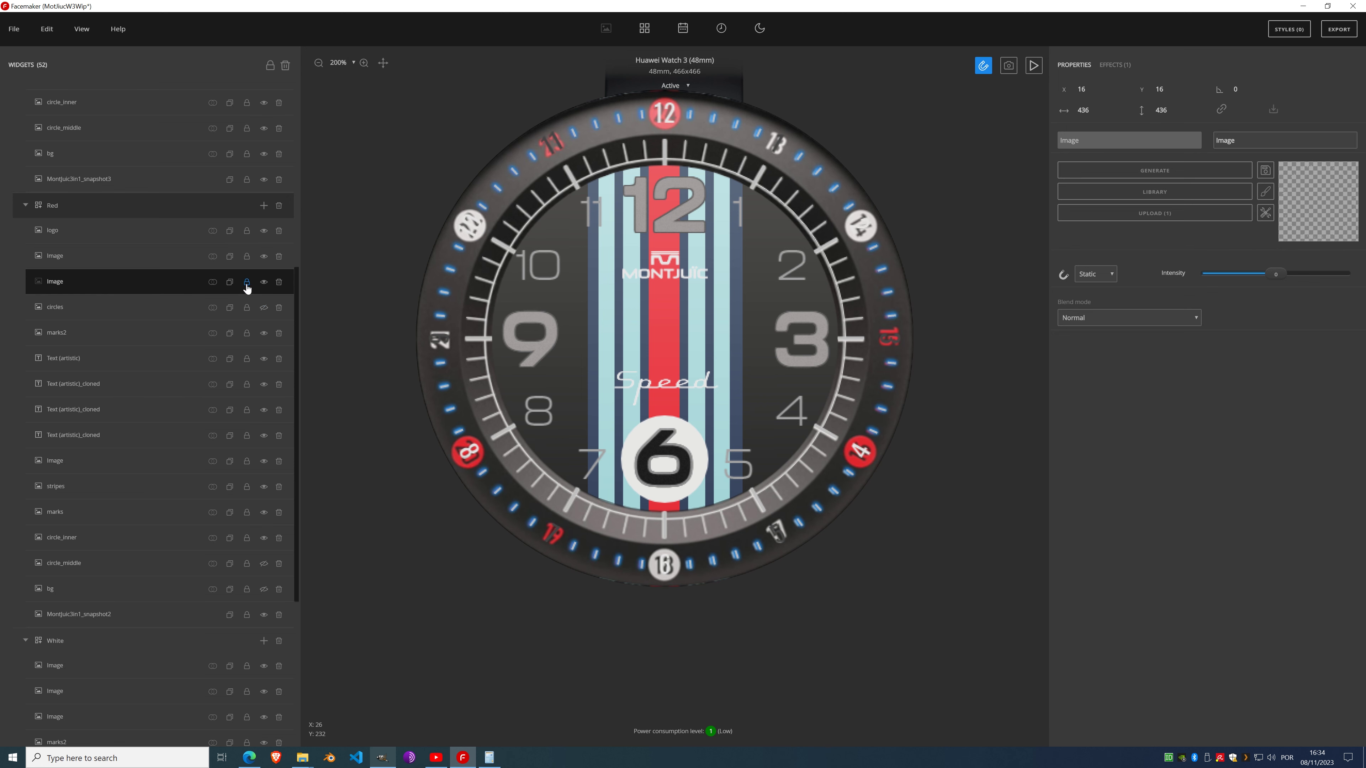
left_click(264, 283)
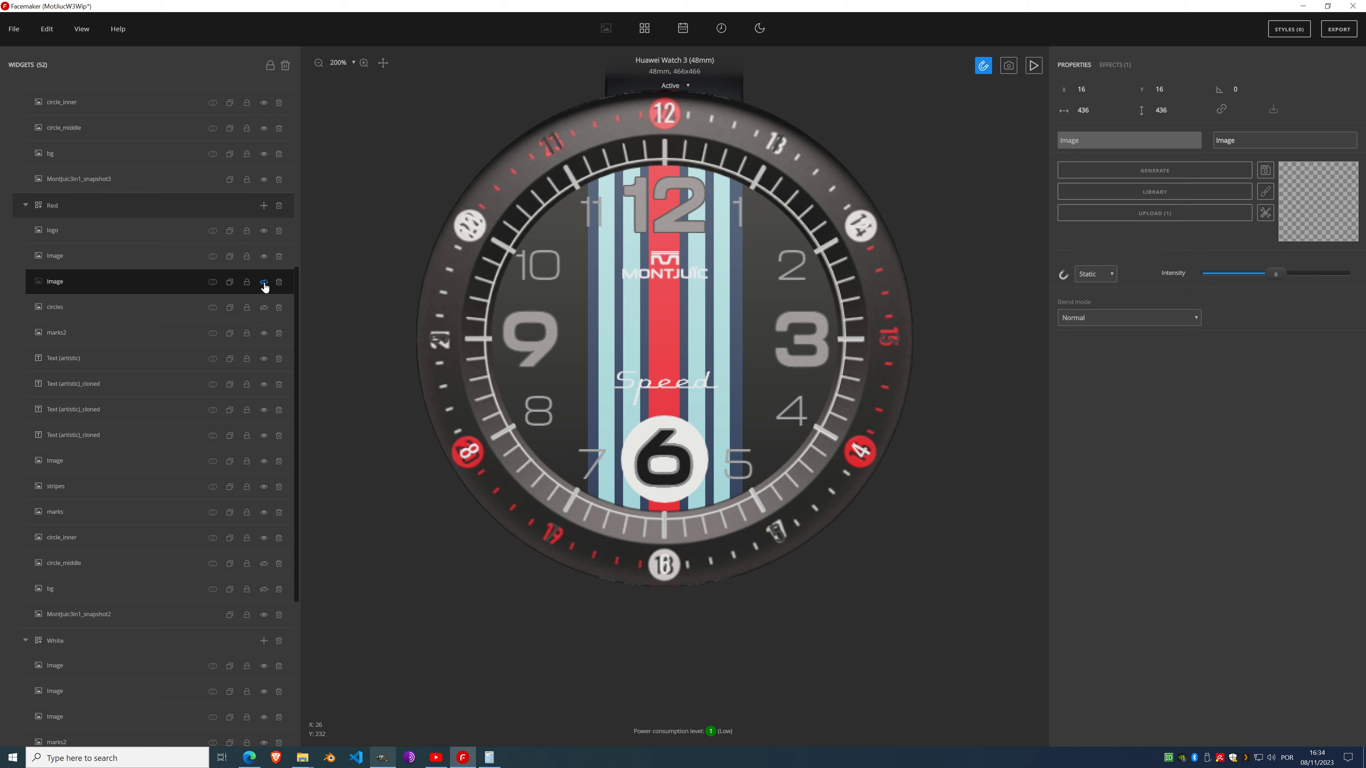
left_click(264, 334)
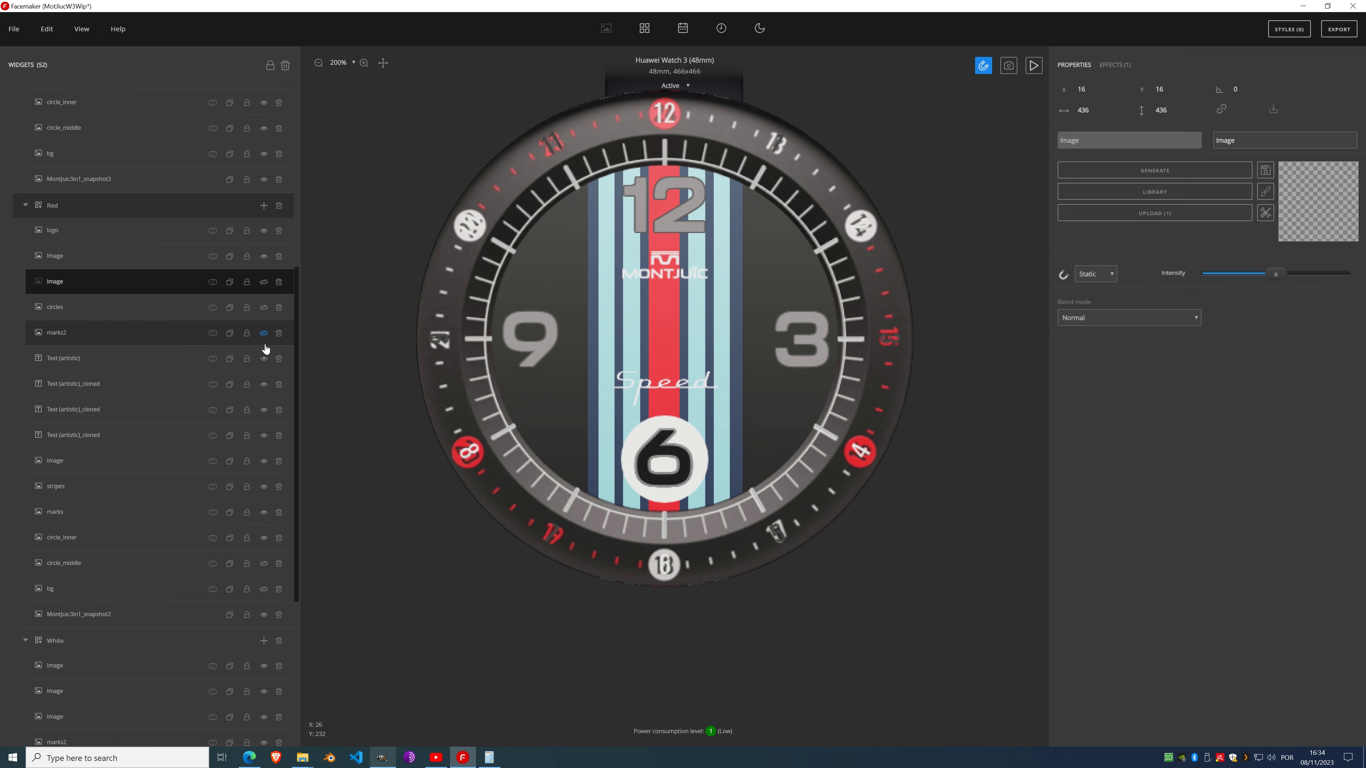
Step: Hide the Red group's four artistic text numerals and its lower Image, stripes, marks and circle_inner layers
left_click(264, 358)
left_click(264, 384)
left_click(264, 410)
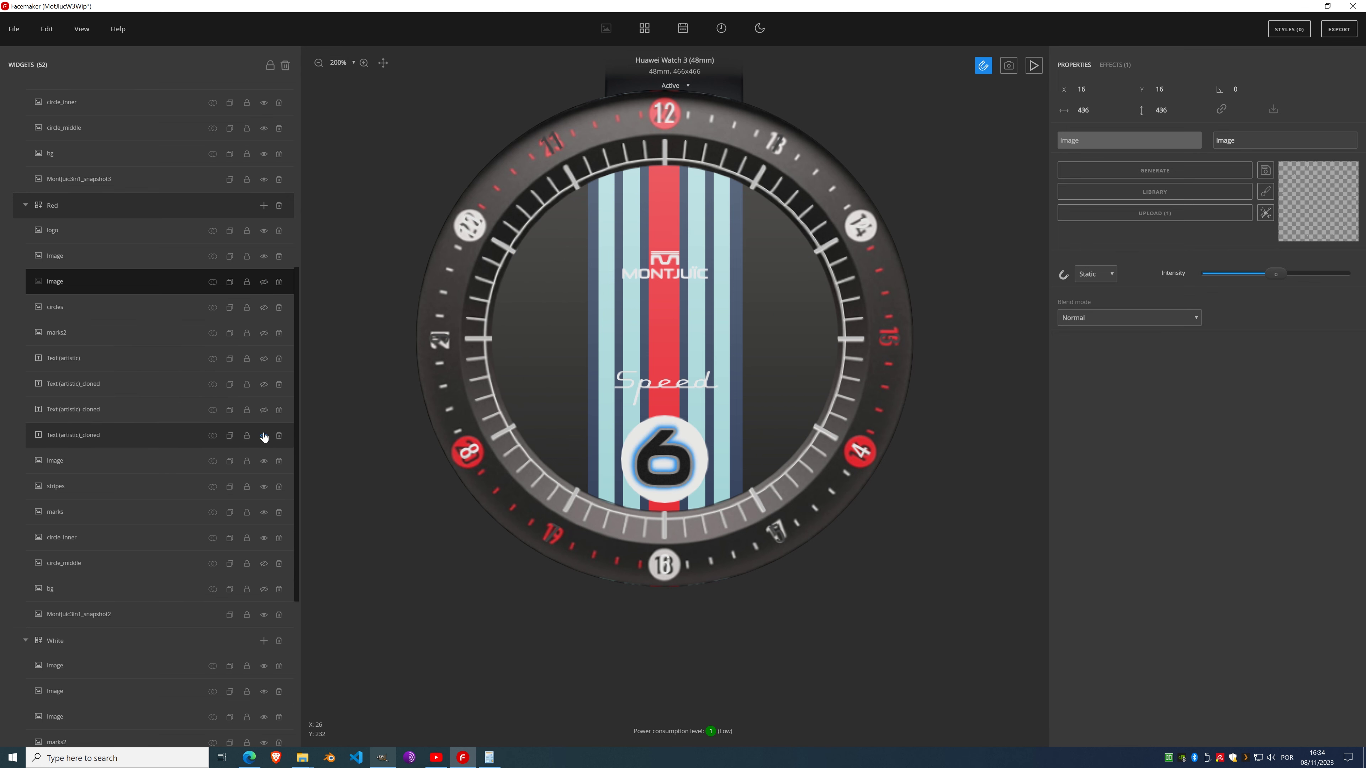
left_click(264, 435)
left_click(264, 461)
left_click(264, 486)
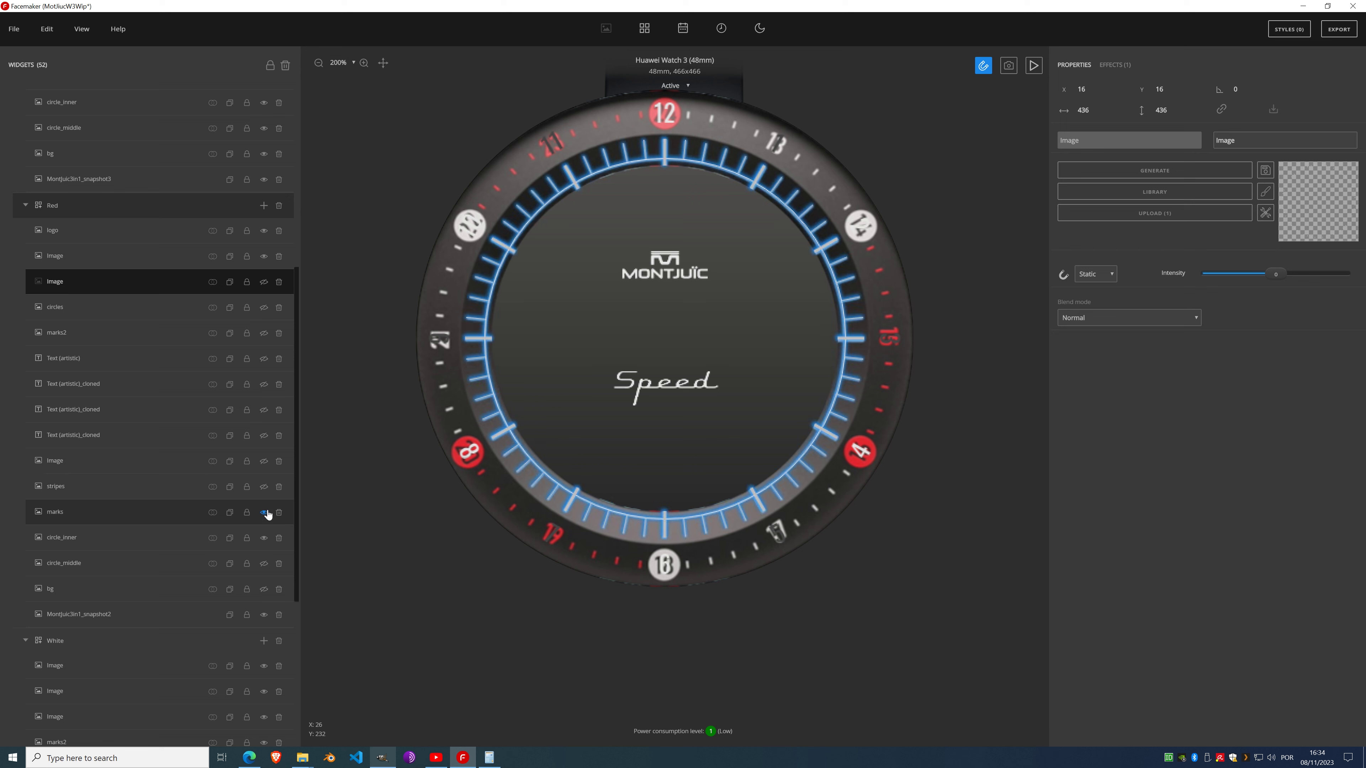
left_click(263, 512)
left_click(264, 537)
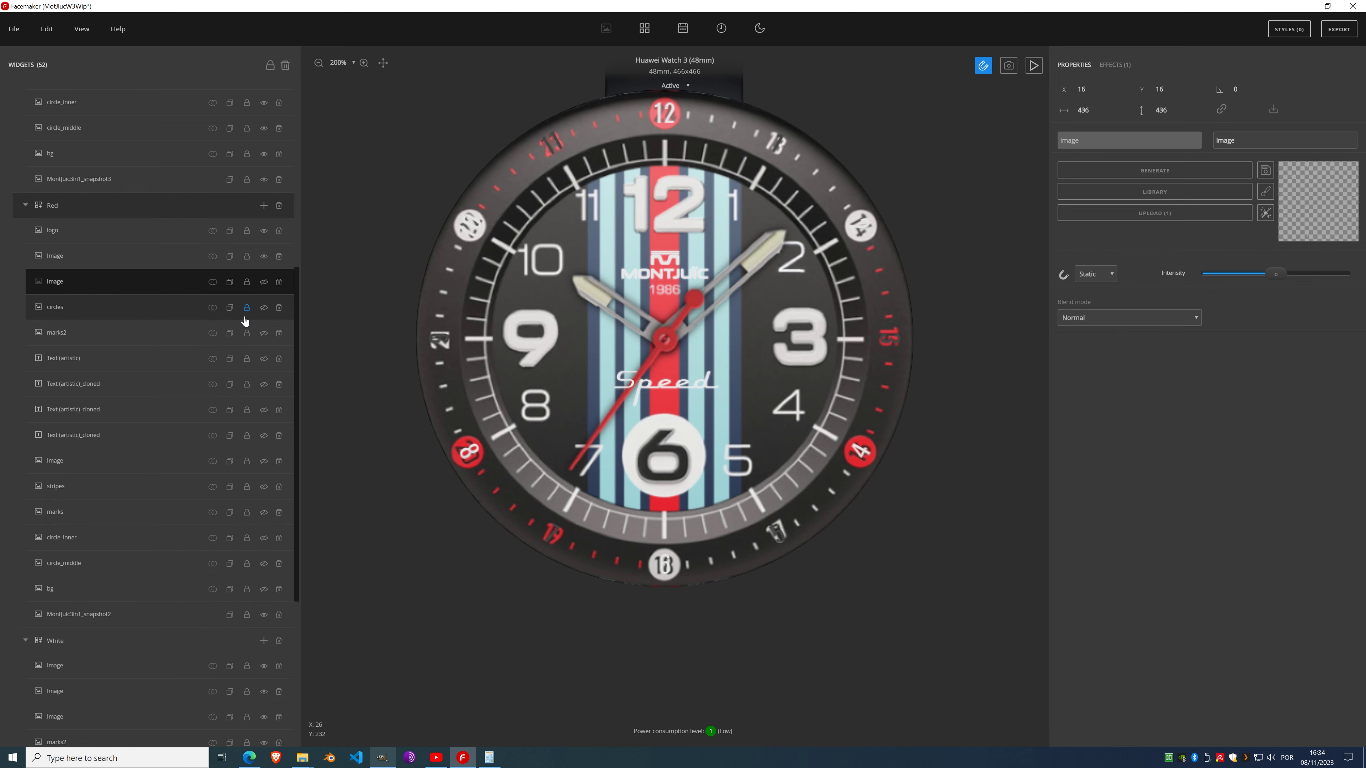
Step: Hide the Red group's logo layer and the Image layer holding the bezel numerals to expose the reference
left_click(264, 230)
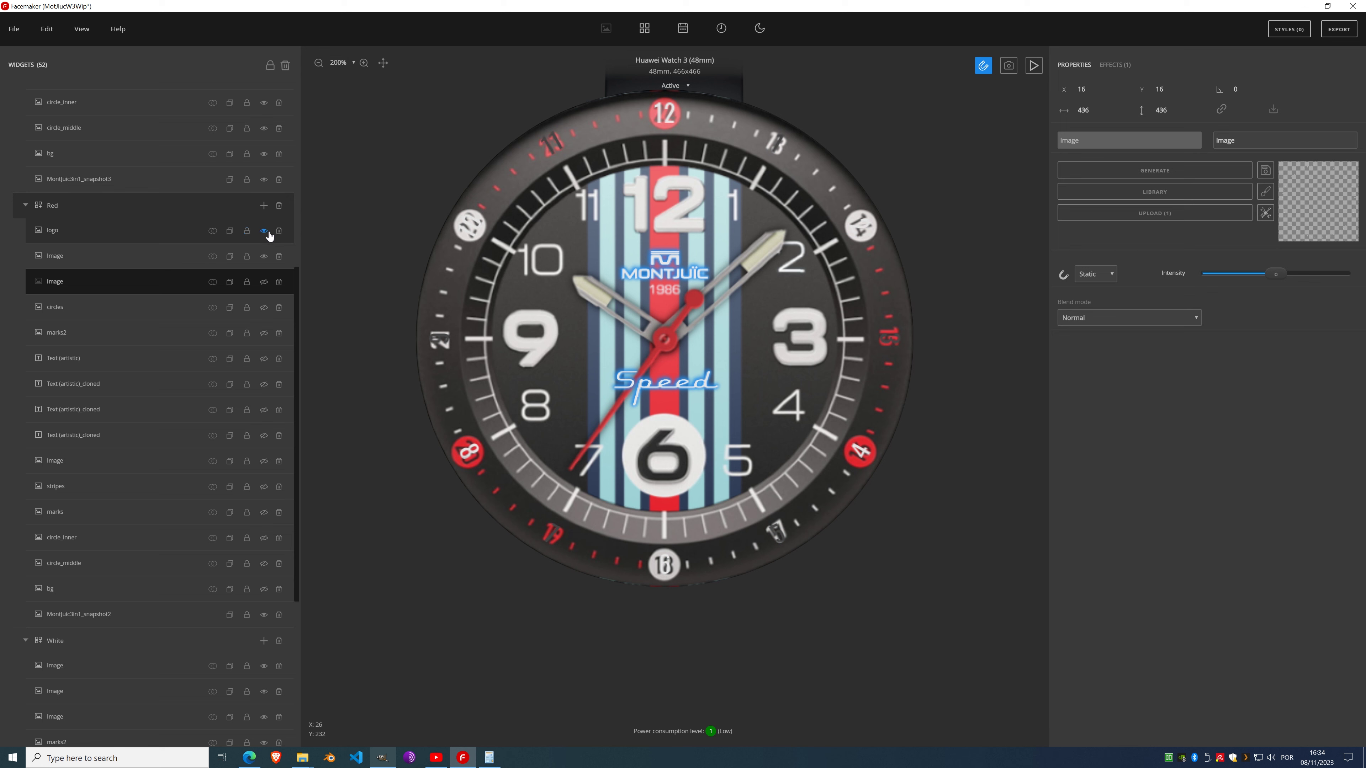
left_click(264, 232)
left_click(264, 231)
left_click(262, 232)
left_click(82, 258)
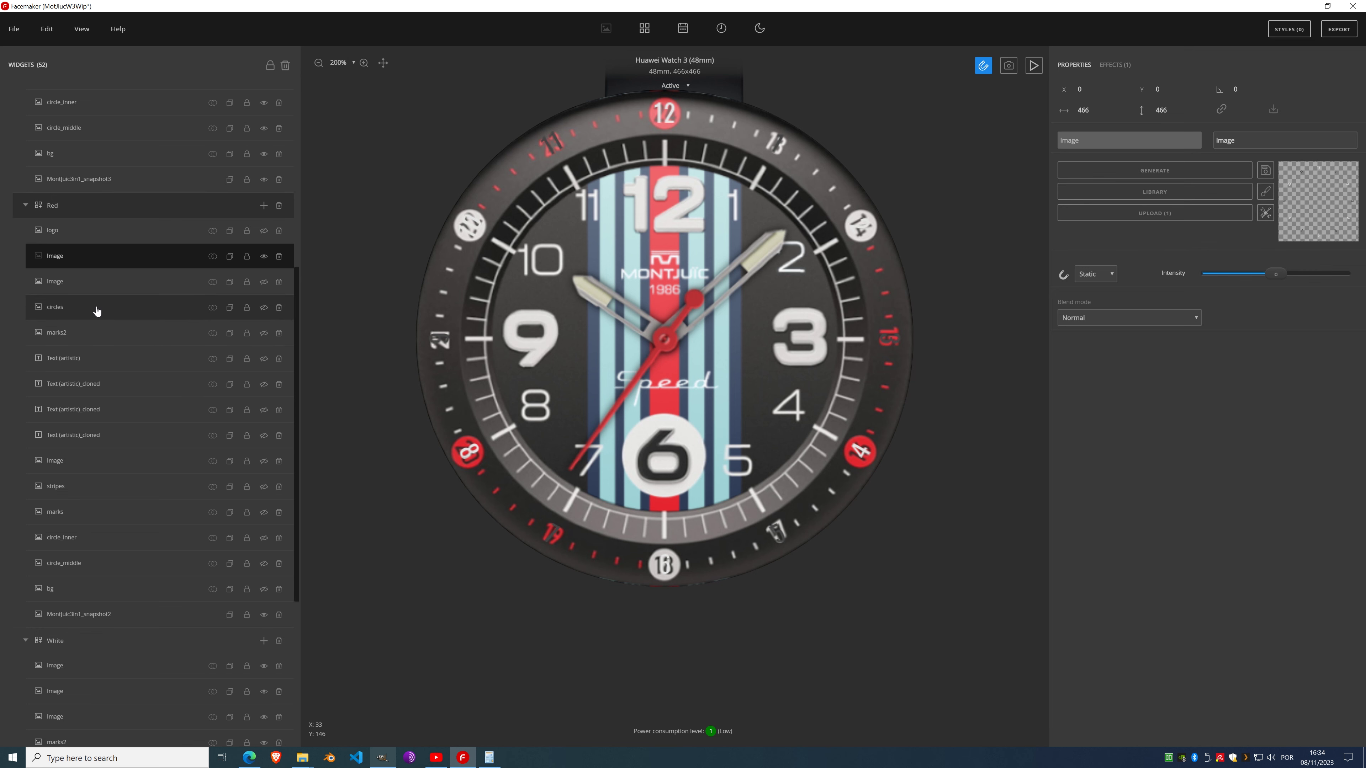
left_click(98, 282)
left_click(101, 268)
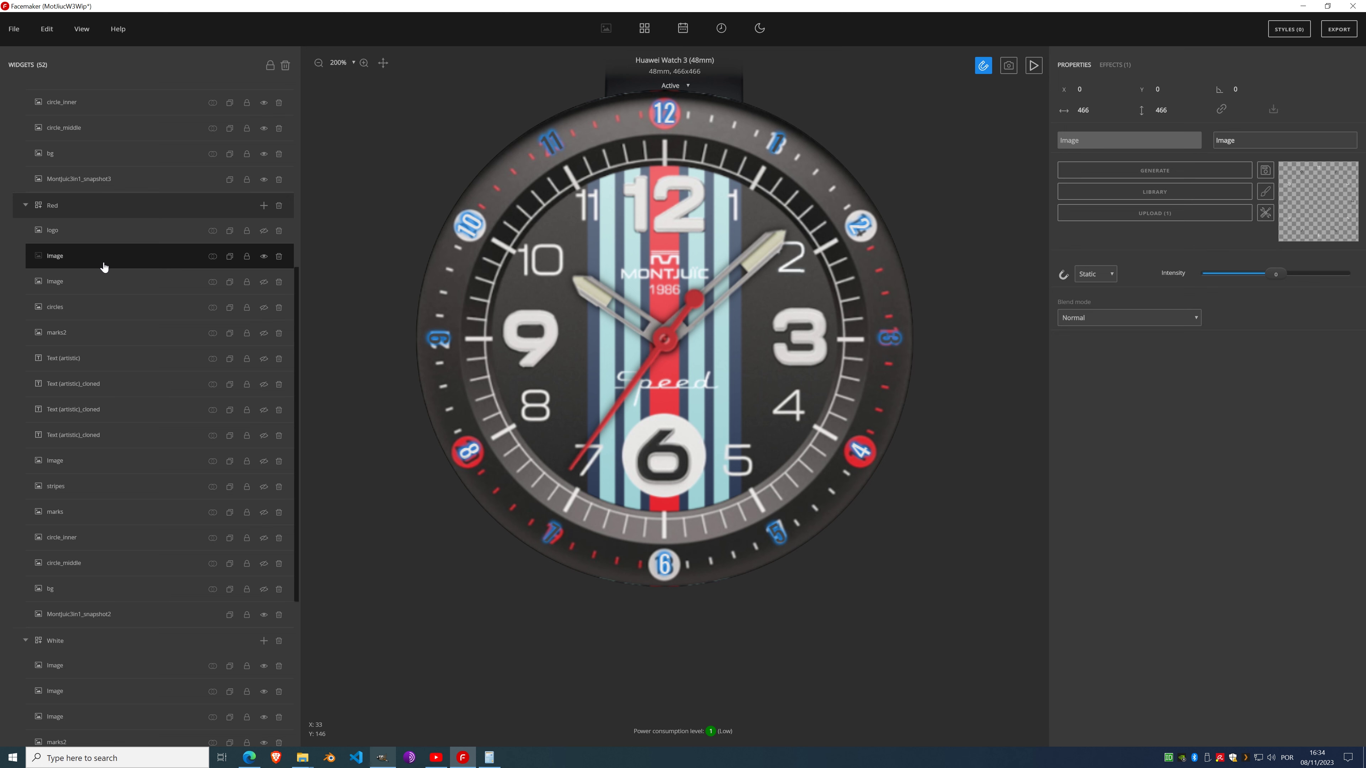
left_click(263, 256)
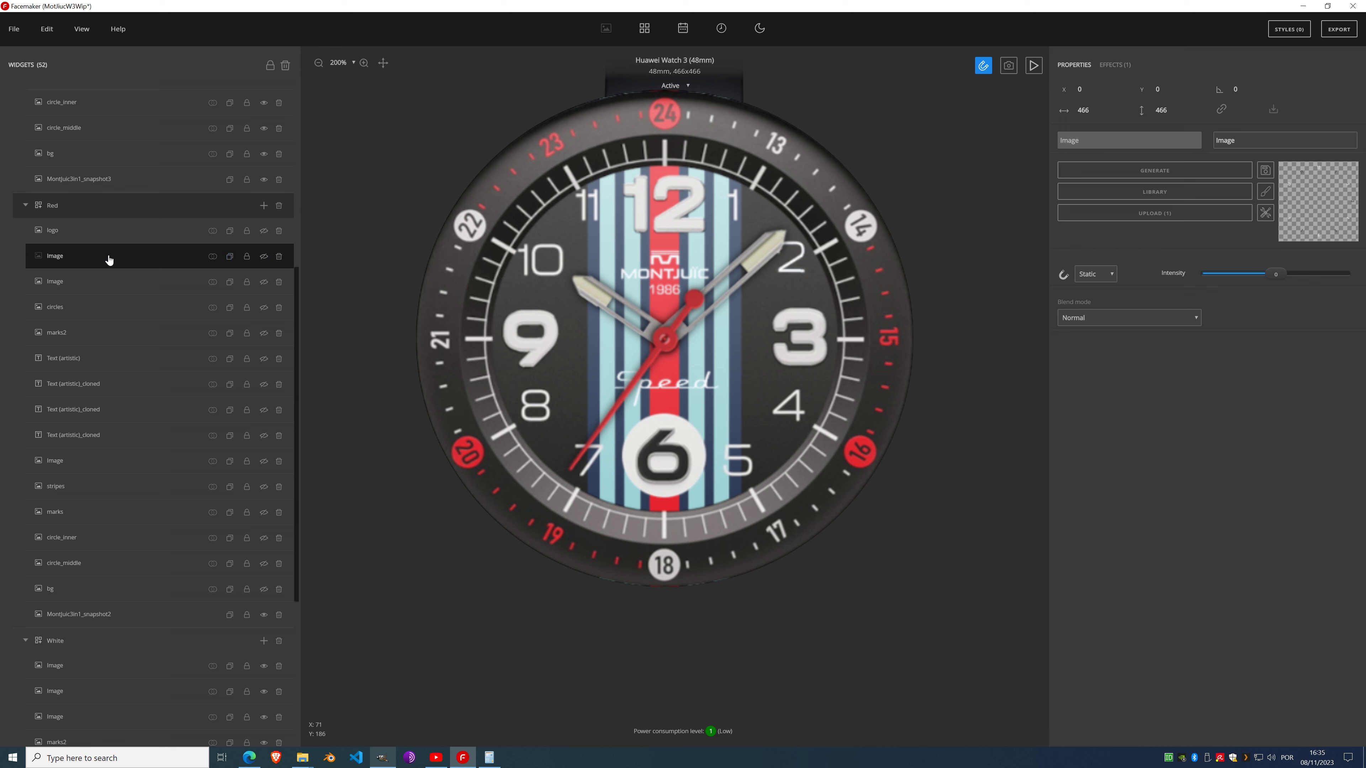
Step: Rename the Image layer holding the Red group's bezel numerals as "numbers"
double_click(58, 258)
type("n")
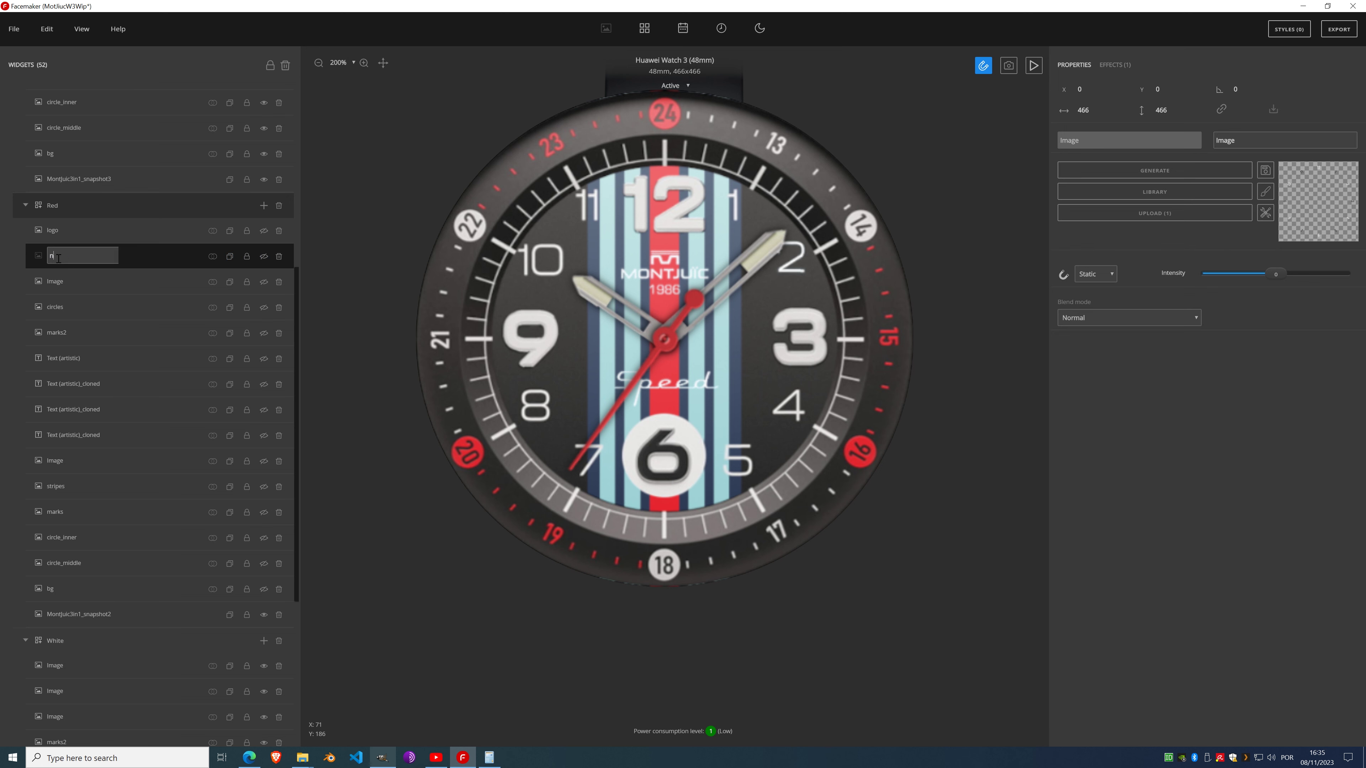
type("umbers")
key("Return")
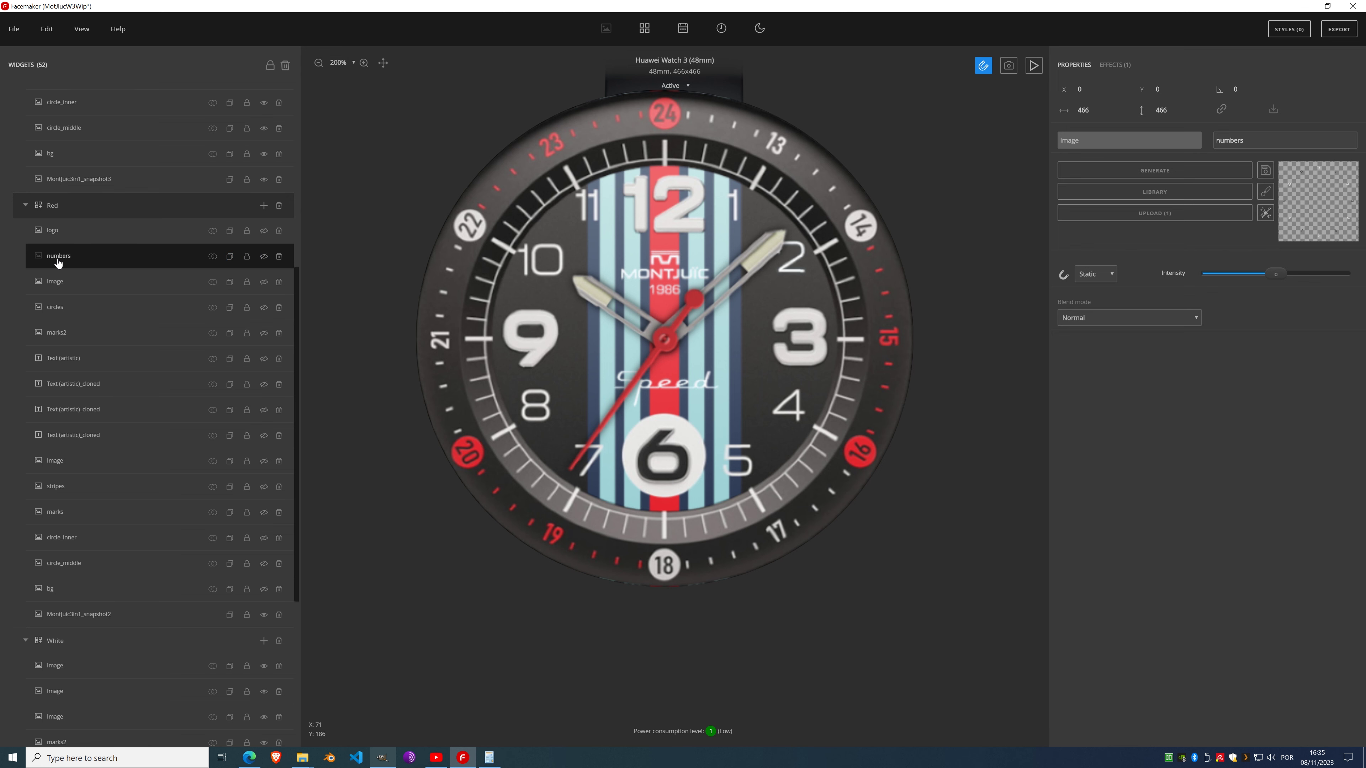
Step: Duplicate the numbers layer twice and rename the uppermost copy as "numbers red"
left_click(229, 262)
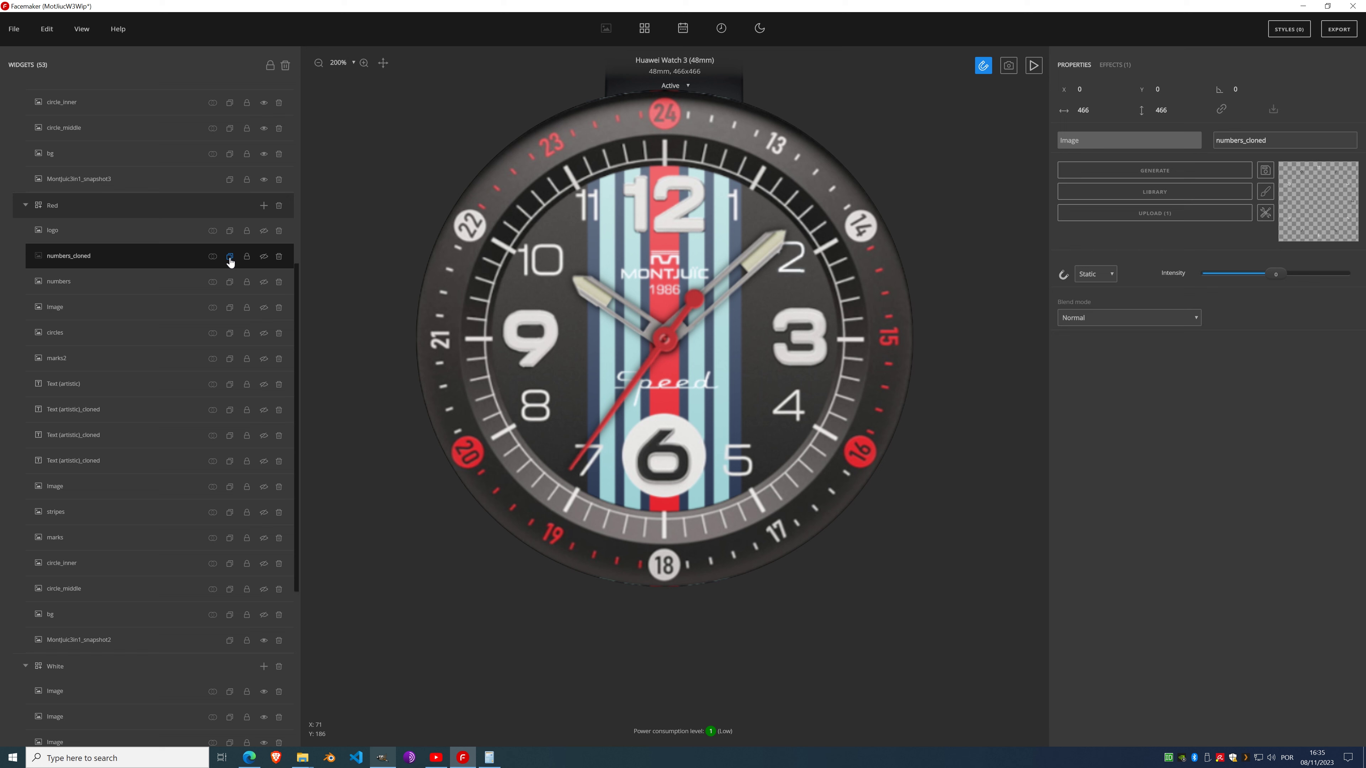
left_click(229, 262)
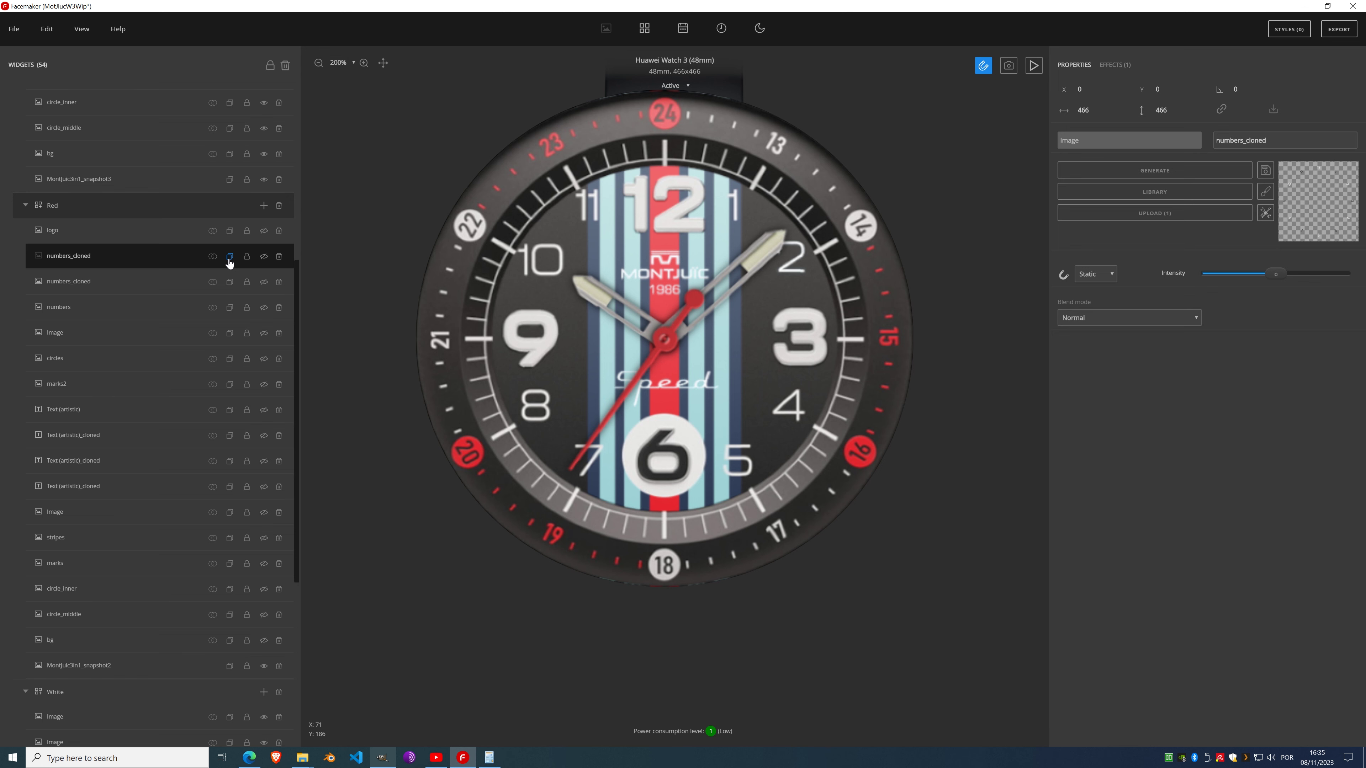
double_click(63, 255)
type("numbers red")
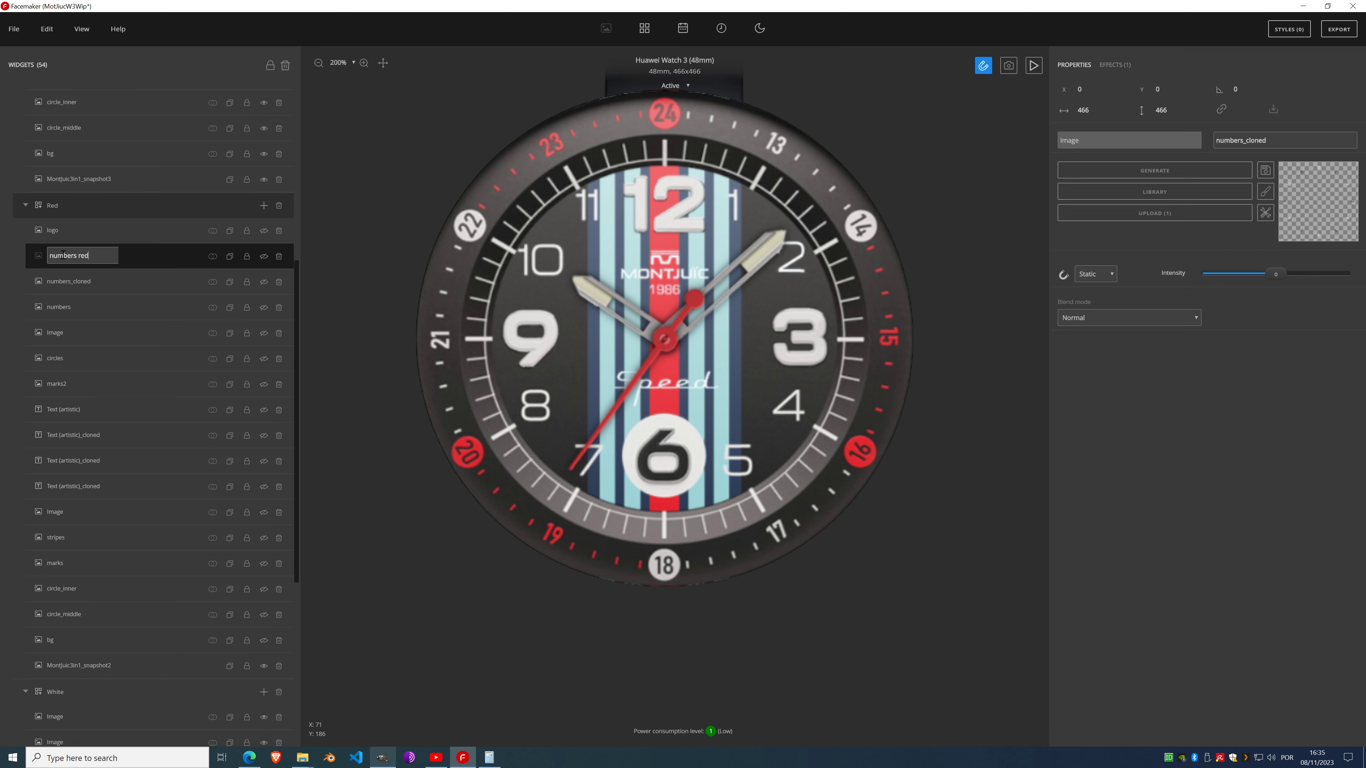
key("Return")
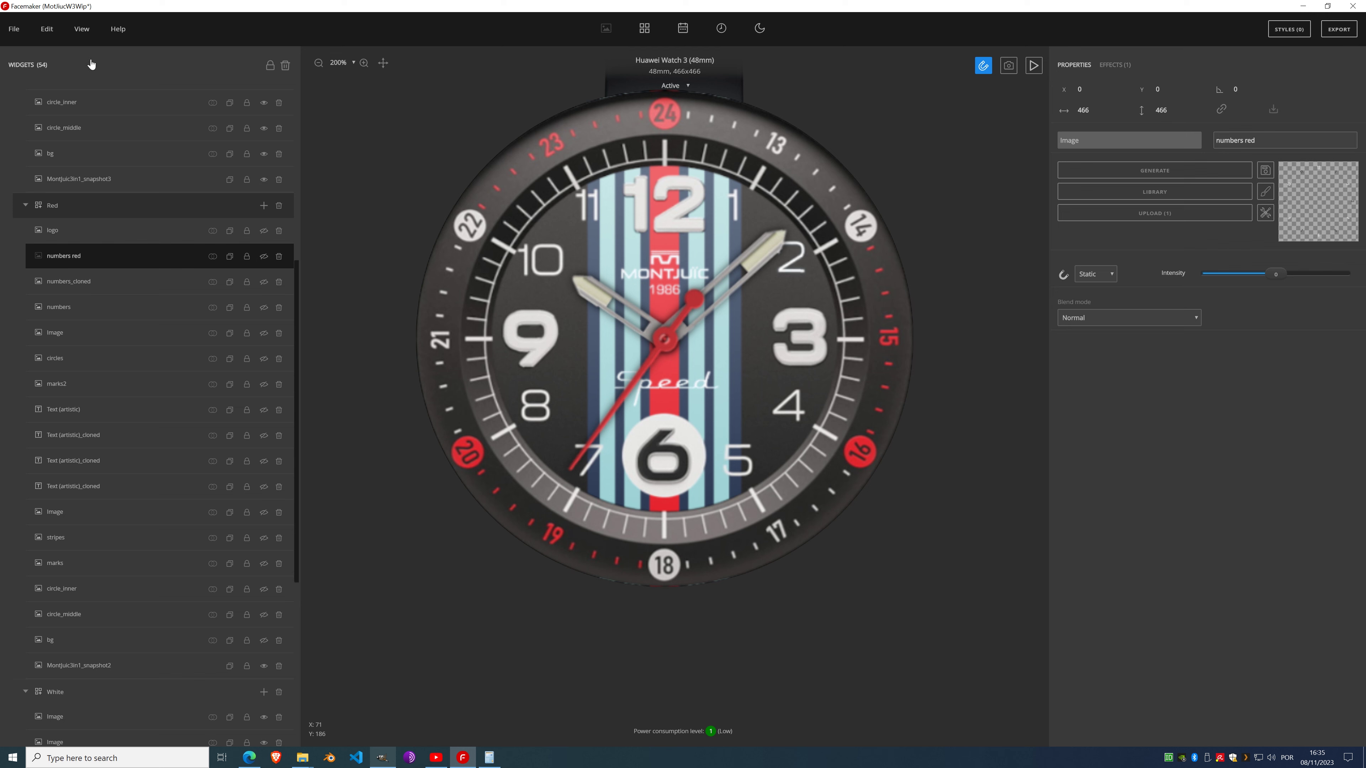
Step: Rename the remaining copy as "numbers dark" and the original numbers layer as "numbers light"
left_click(75, 284)
double_click(74, 284)
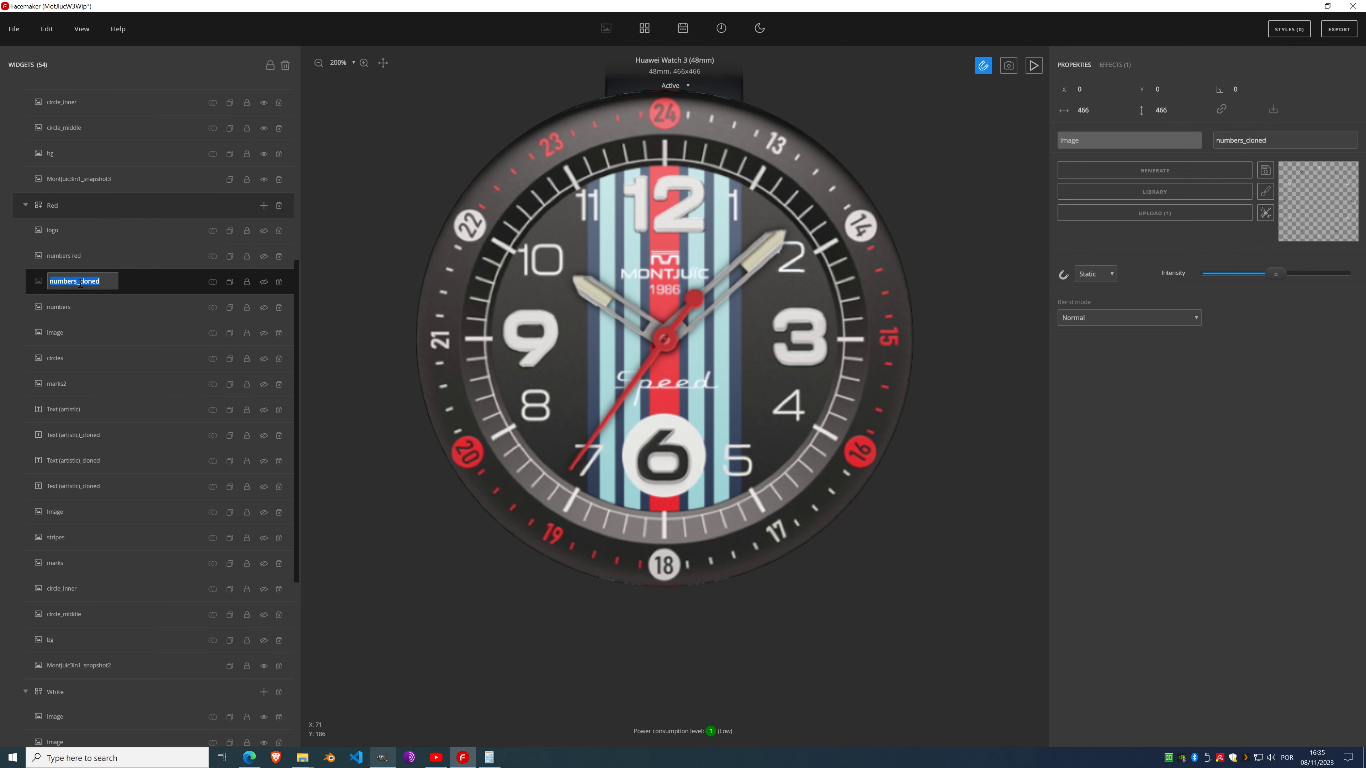
type("numbers dark")
key("Return")
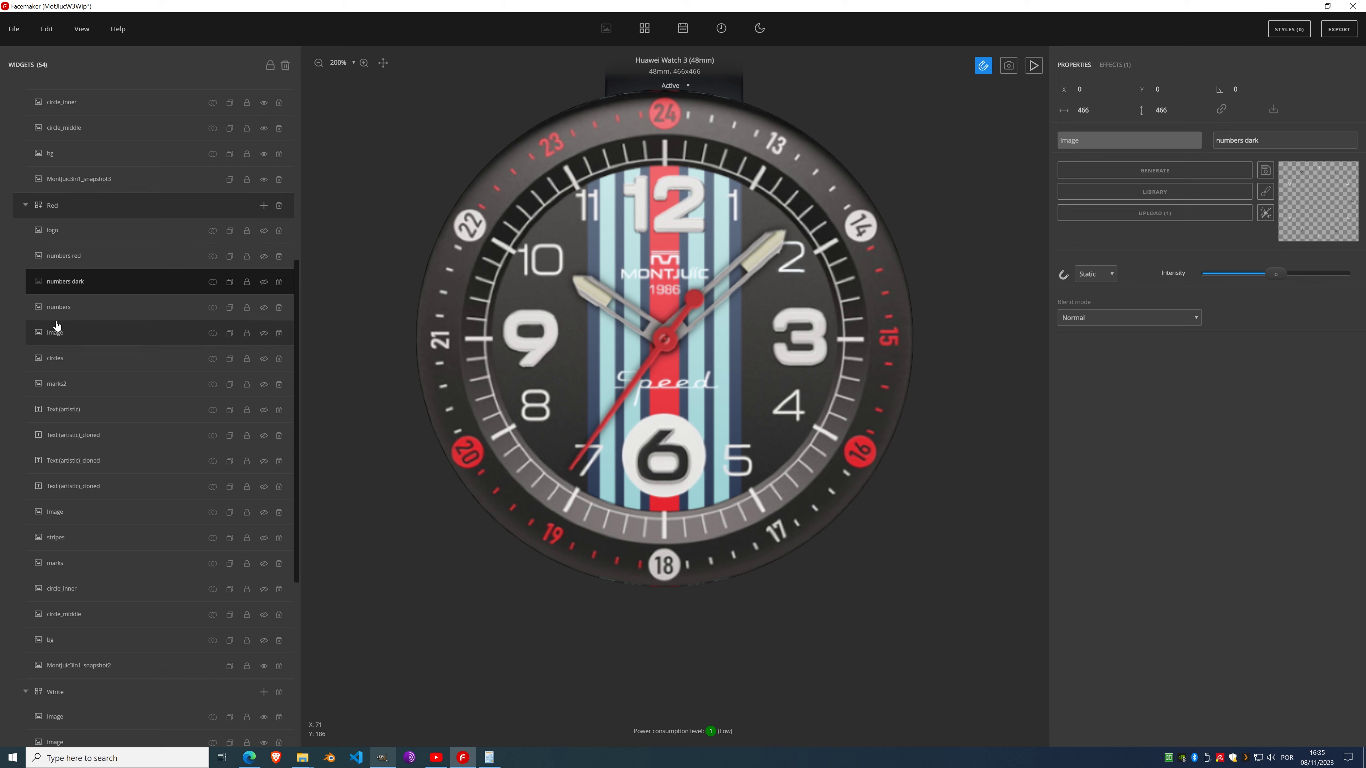
double_click(83, 306)
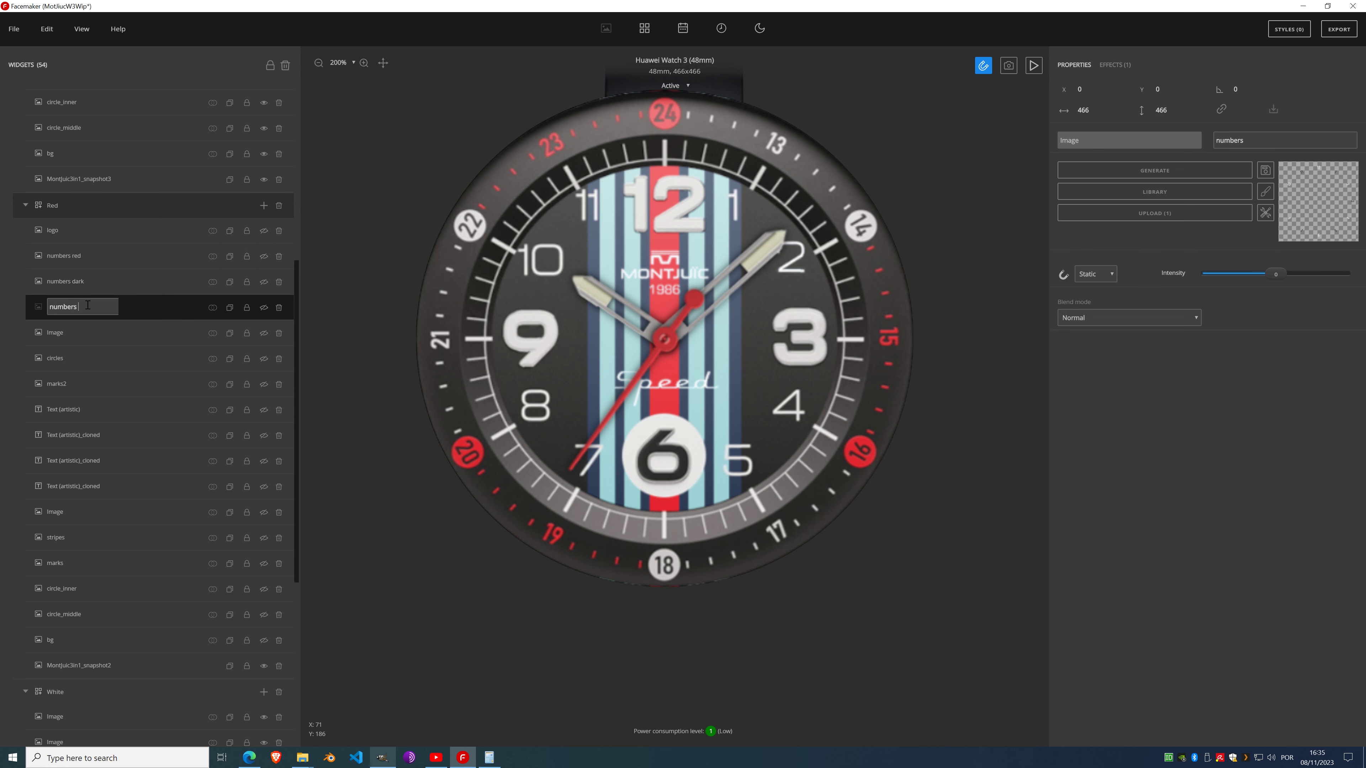
key("Return")
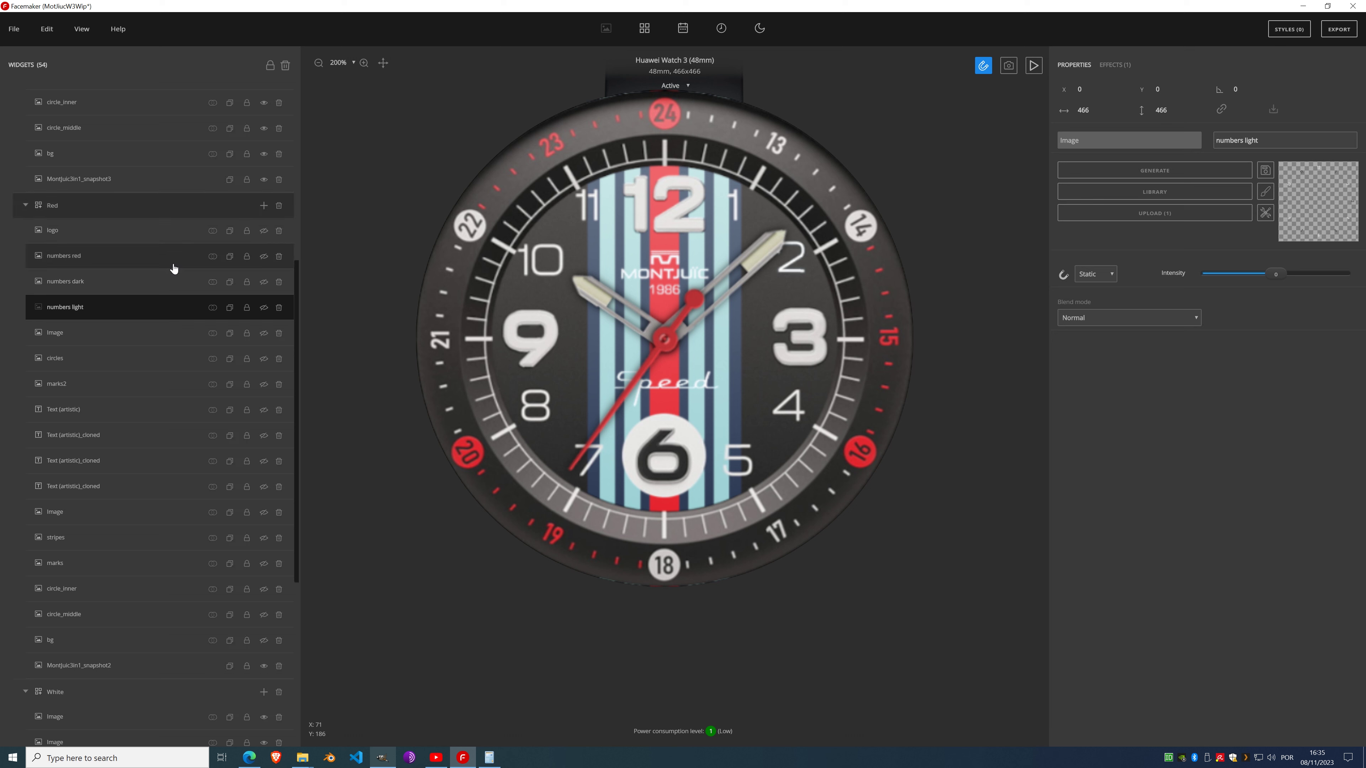
Step: Show the numbers red layer and remove its Gradient effect
left_click(153, 259)
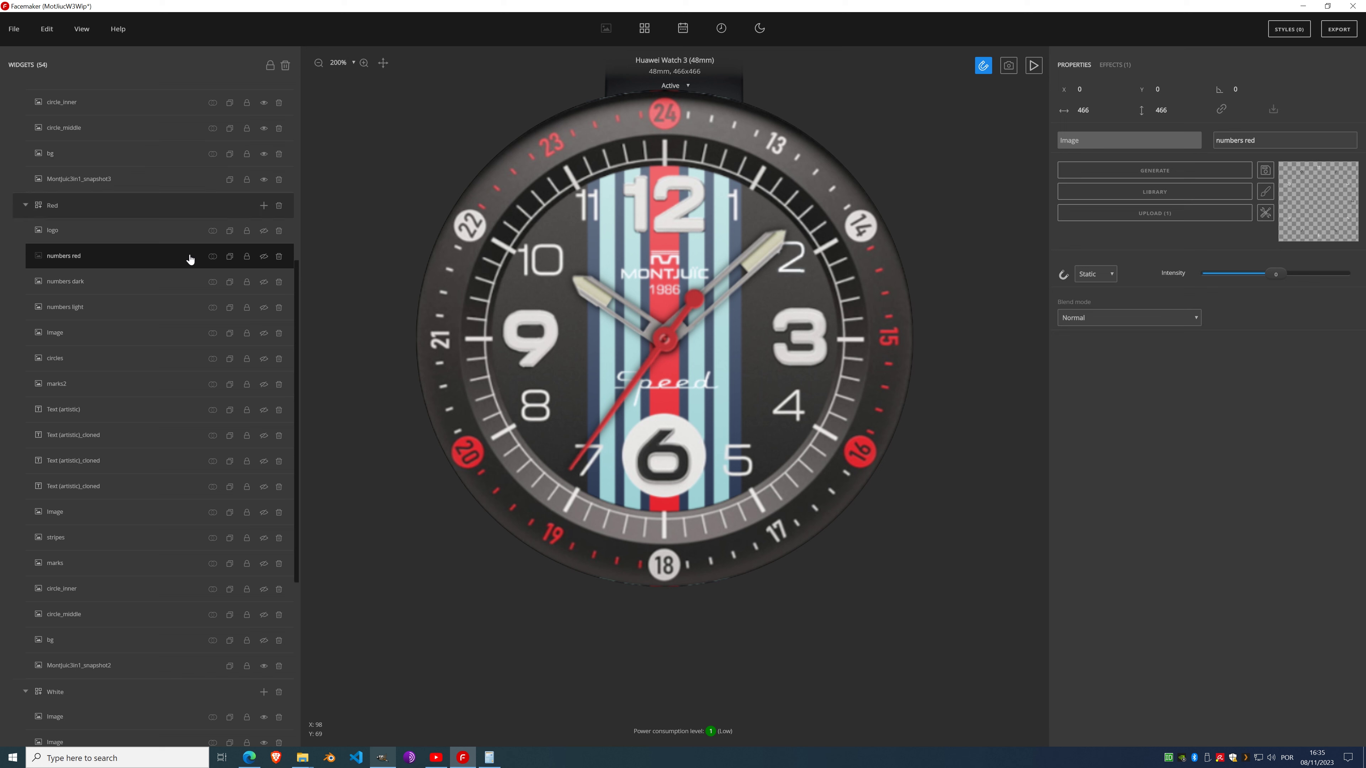
left_click(264, 257)
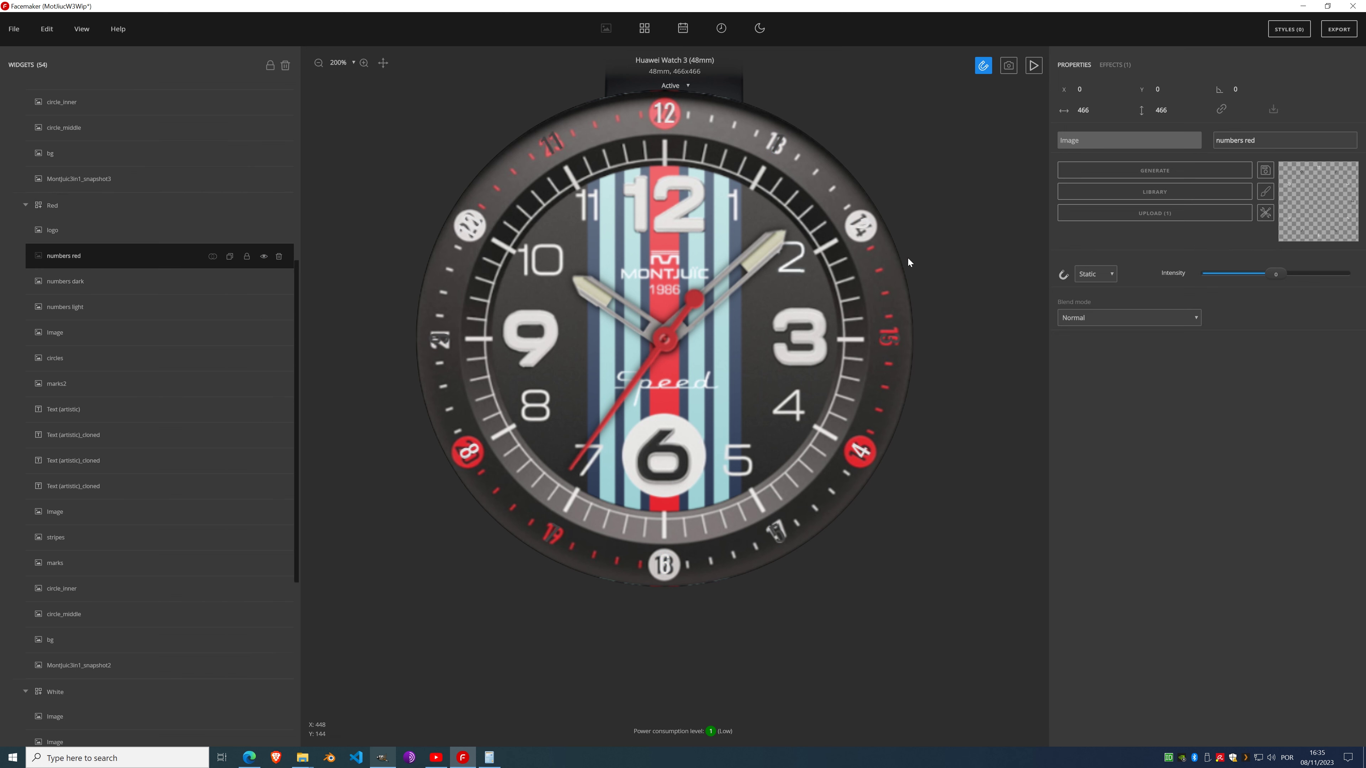
left_click(1109, 66)
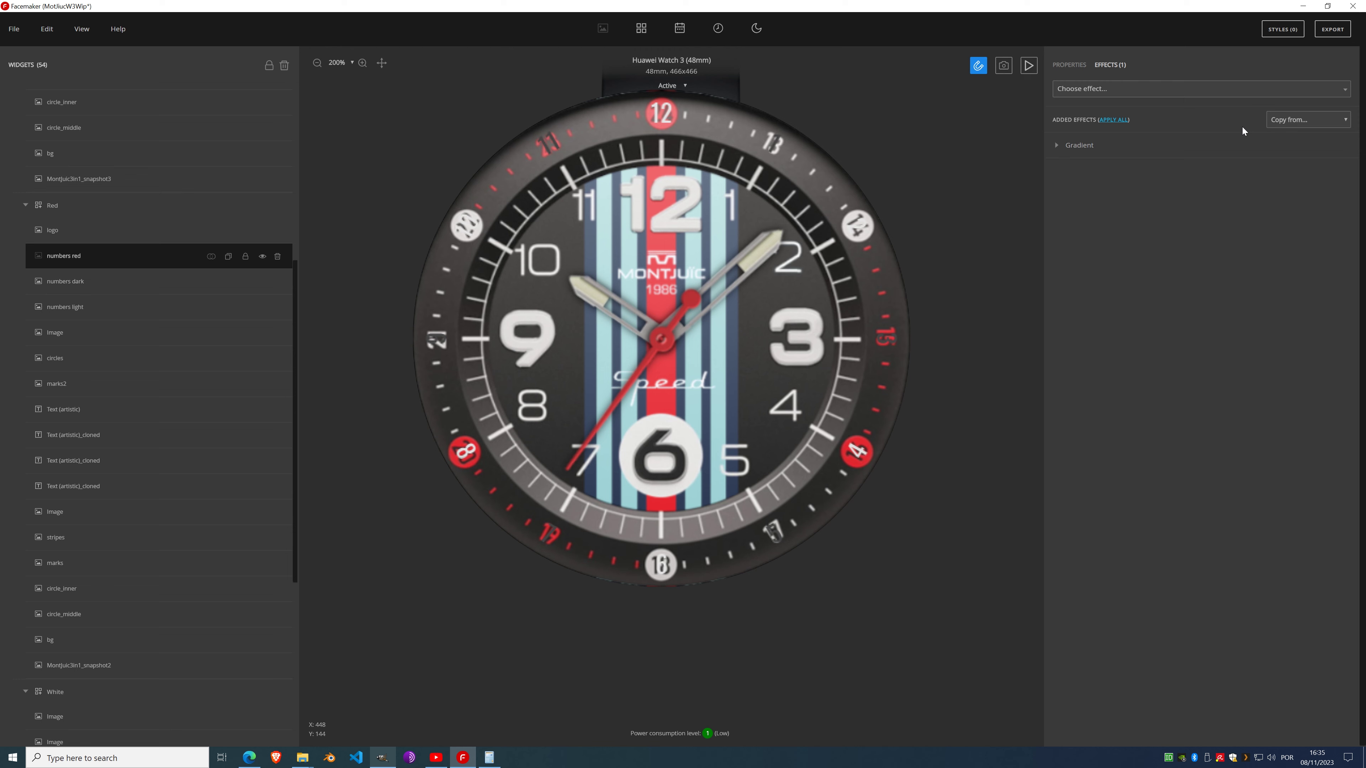
left_click(1347, 152)
left_click(1076, 65)
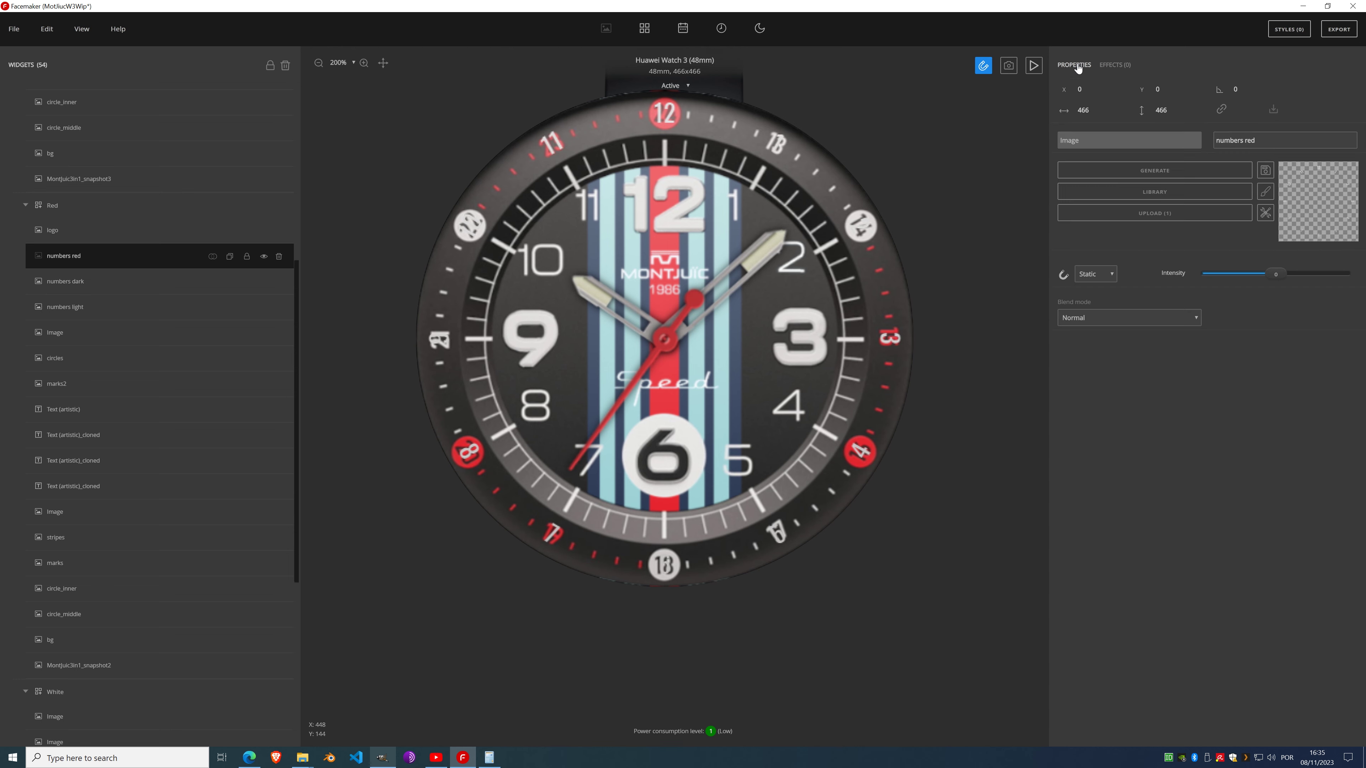
Step: Erase the unwanted bezel numerals, including 12, 2, 6 and 10, from the numbers red image and save the edit
left_click(1266, 193)
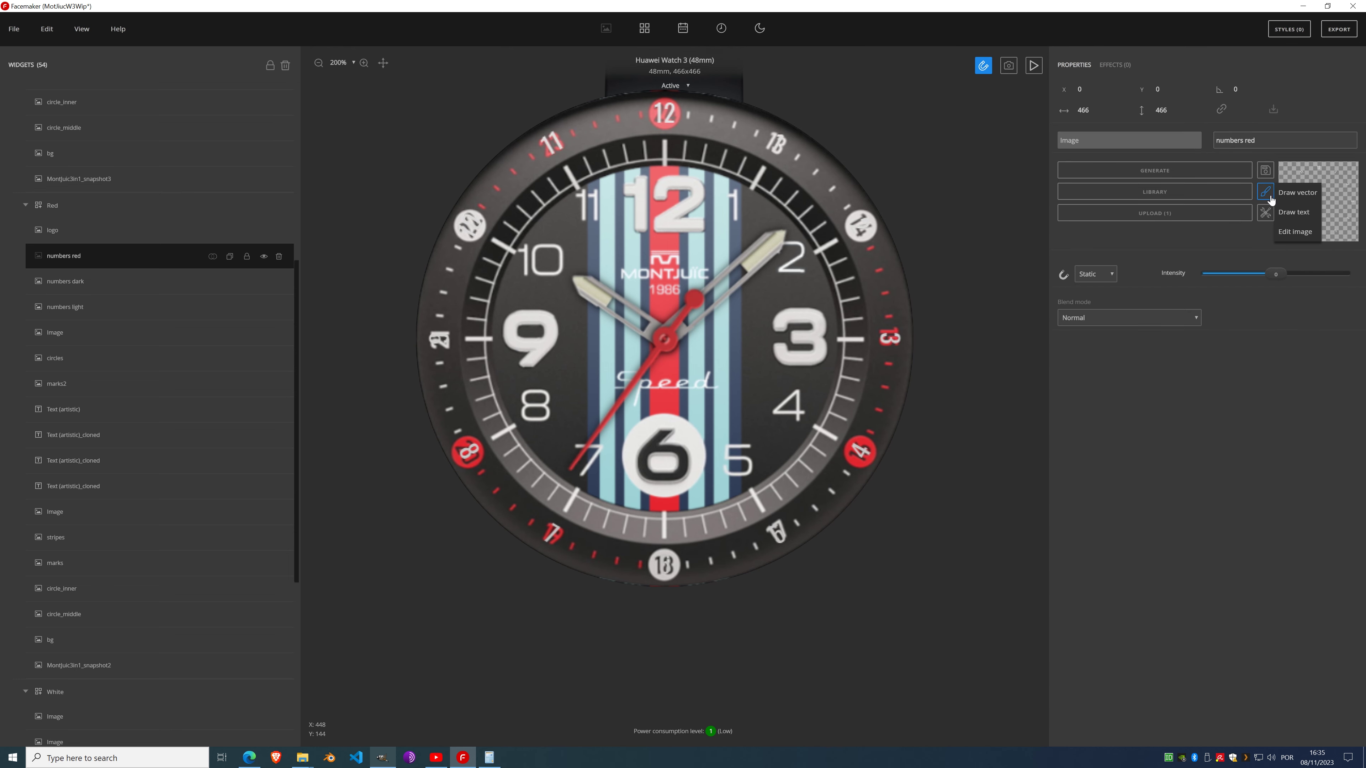
left_click(1298, 233)
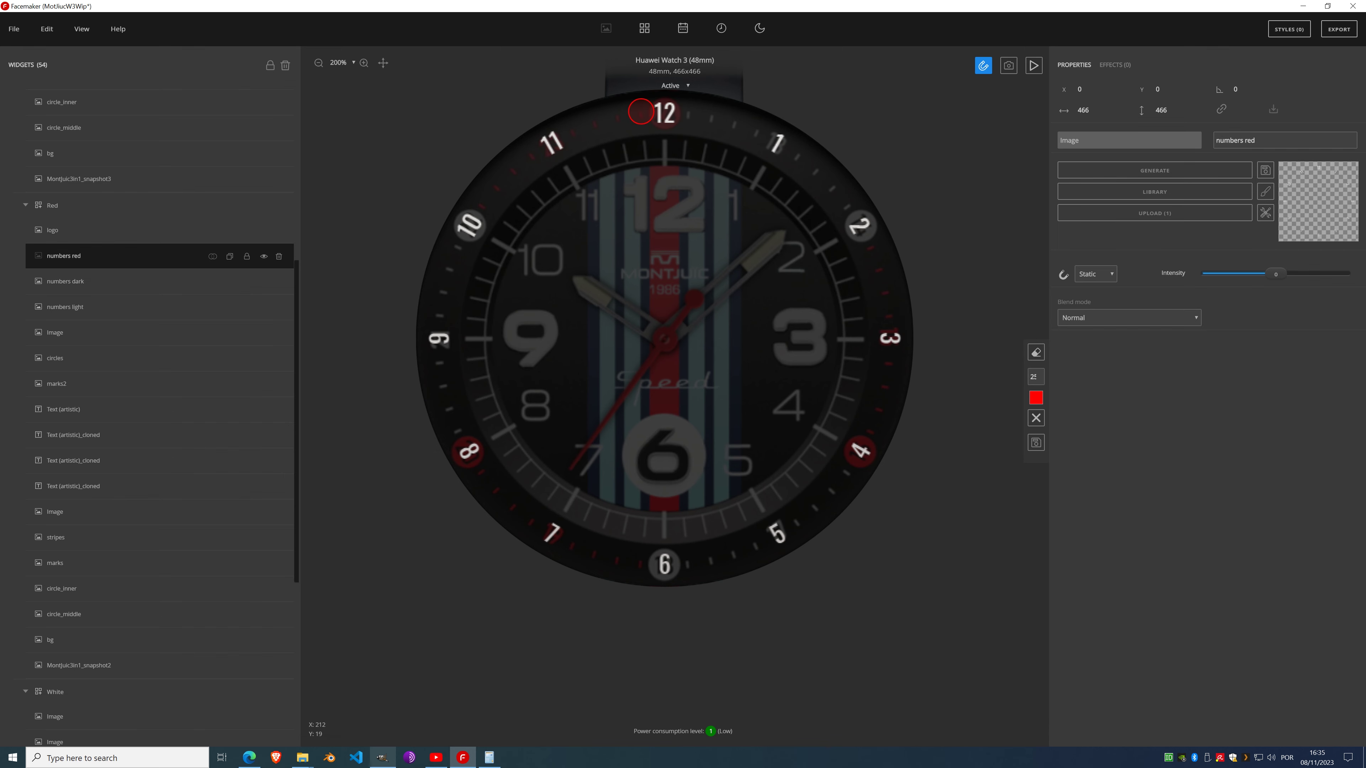
mouse_move(663, 123)
left_mouse_down()
mouse_move(801, 139)
mouse_move(753, 162)
mouse_move(866, 216)
mouse_move(836, 234)
mouse_move(898, 323)
left_mouse_up()
left_click(1037, 423)
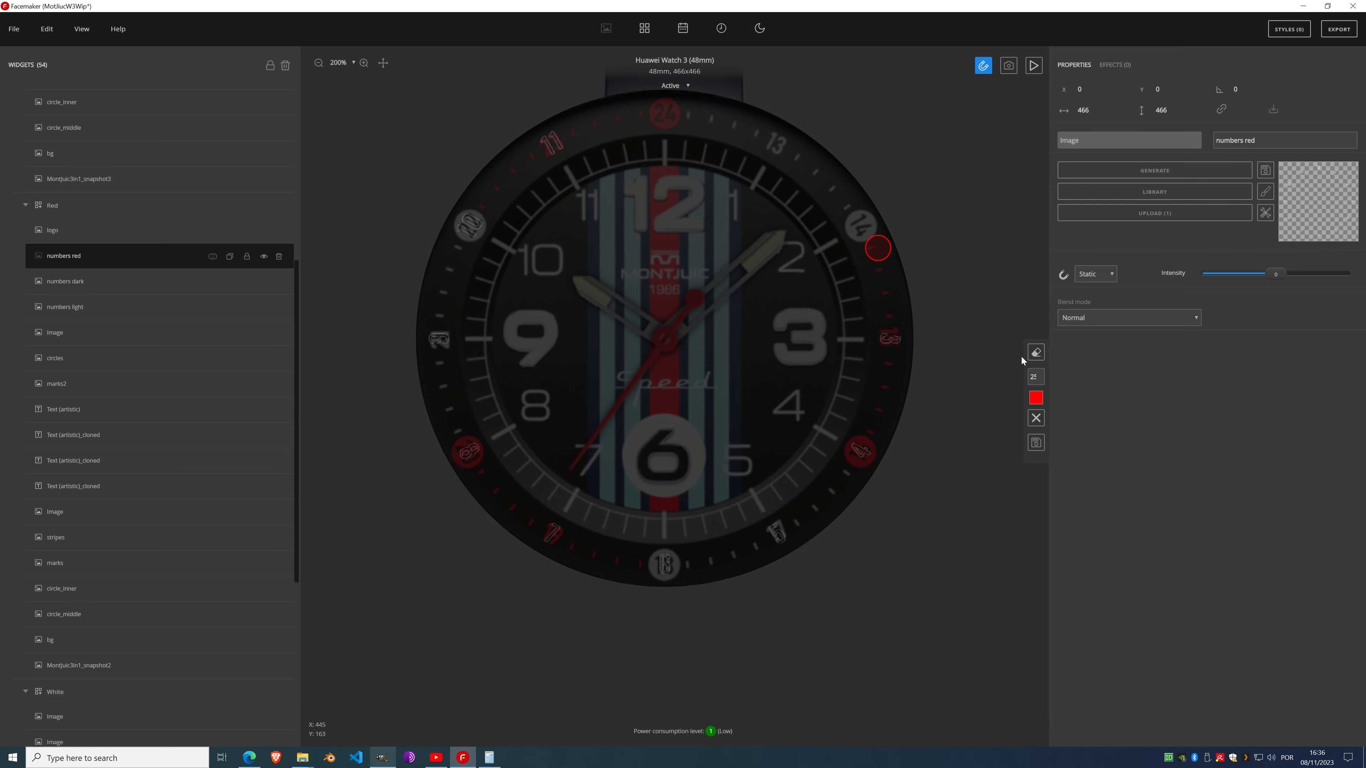
left_click(1036, 443)
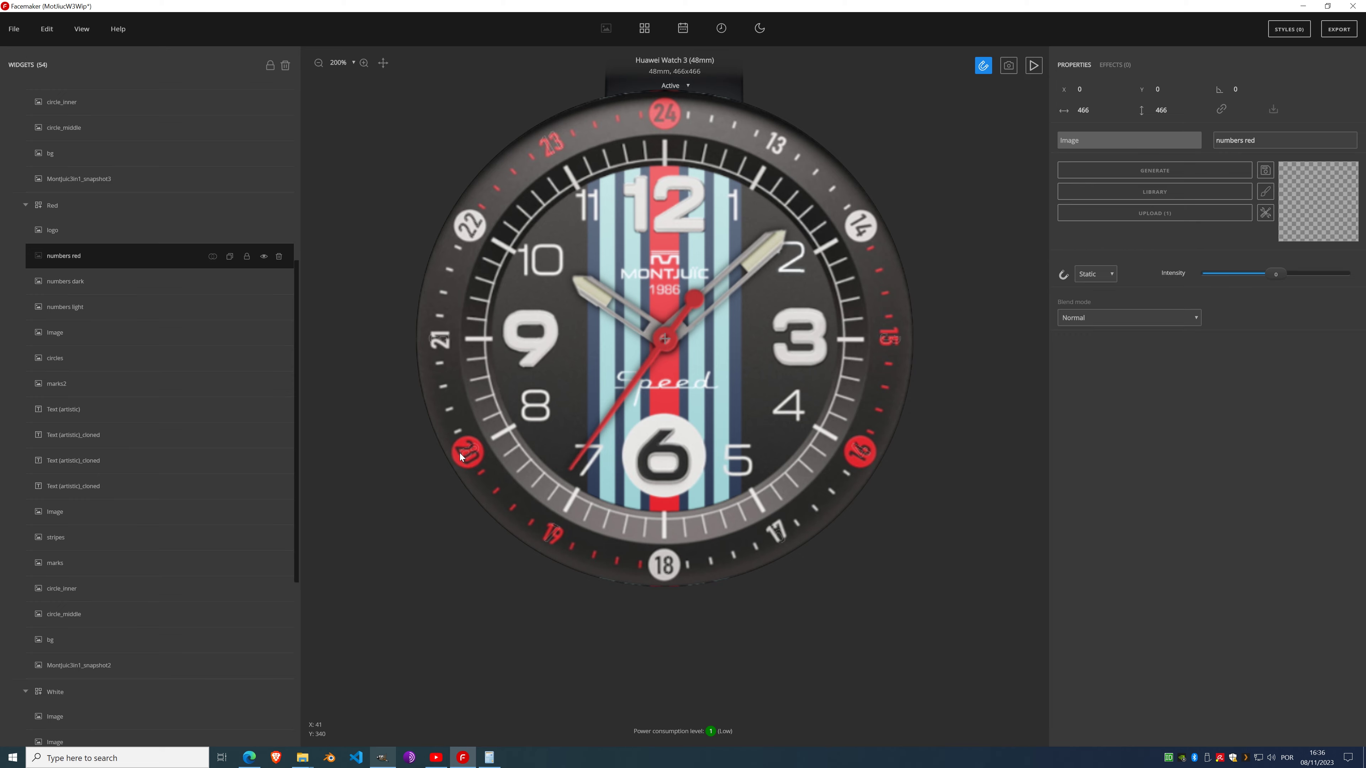
Step: Inspect the remaining bezel numerals up close and delete the edited numbers red layer
scroll(461, 456, "up", 6)
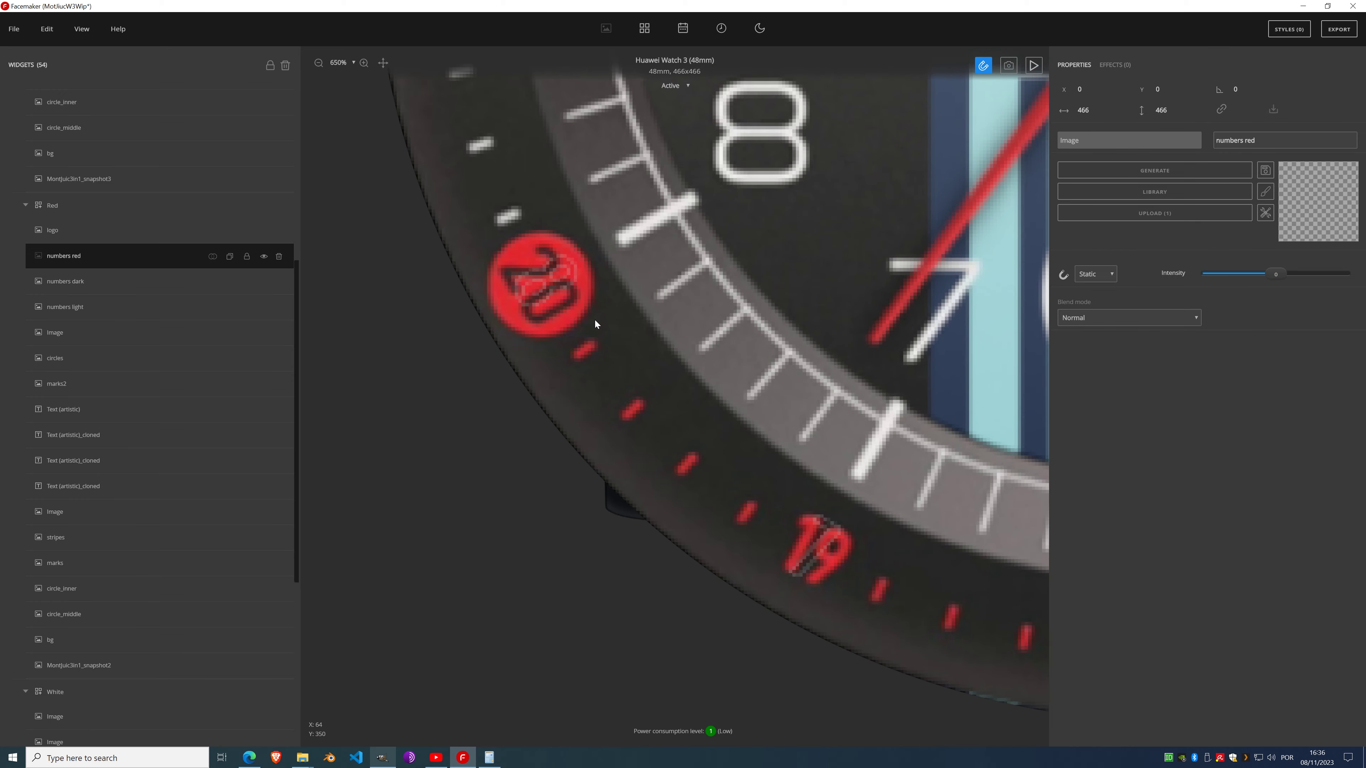
scroll(594, 319, "down", 9)
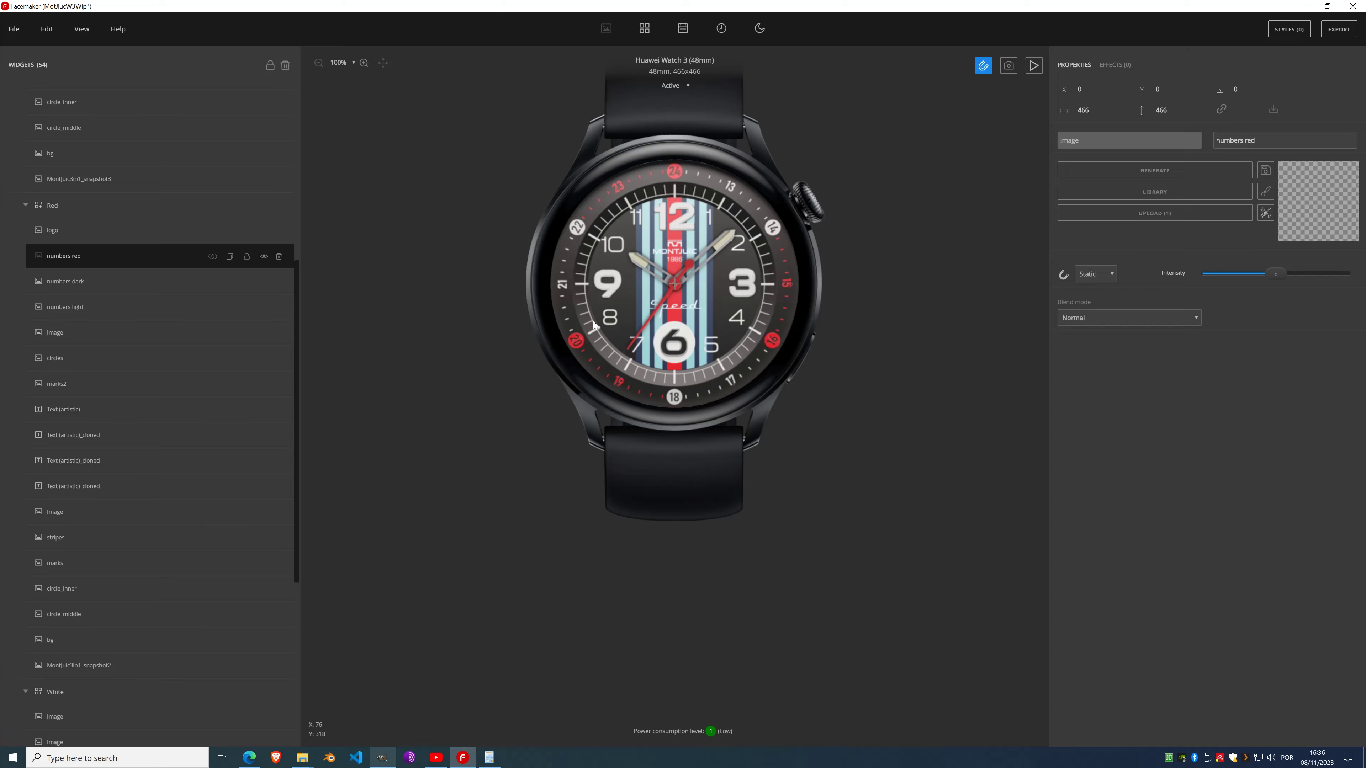
scroll(719, 267, "up", 3)
scroll(694, 279, "down", 3)
left_click(279, 257)
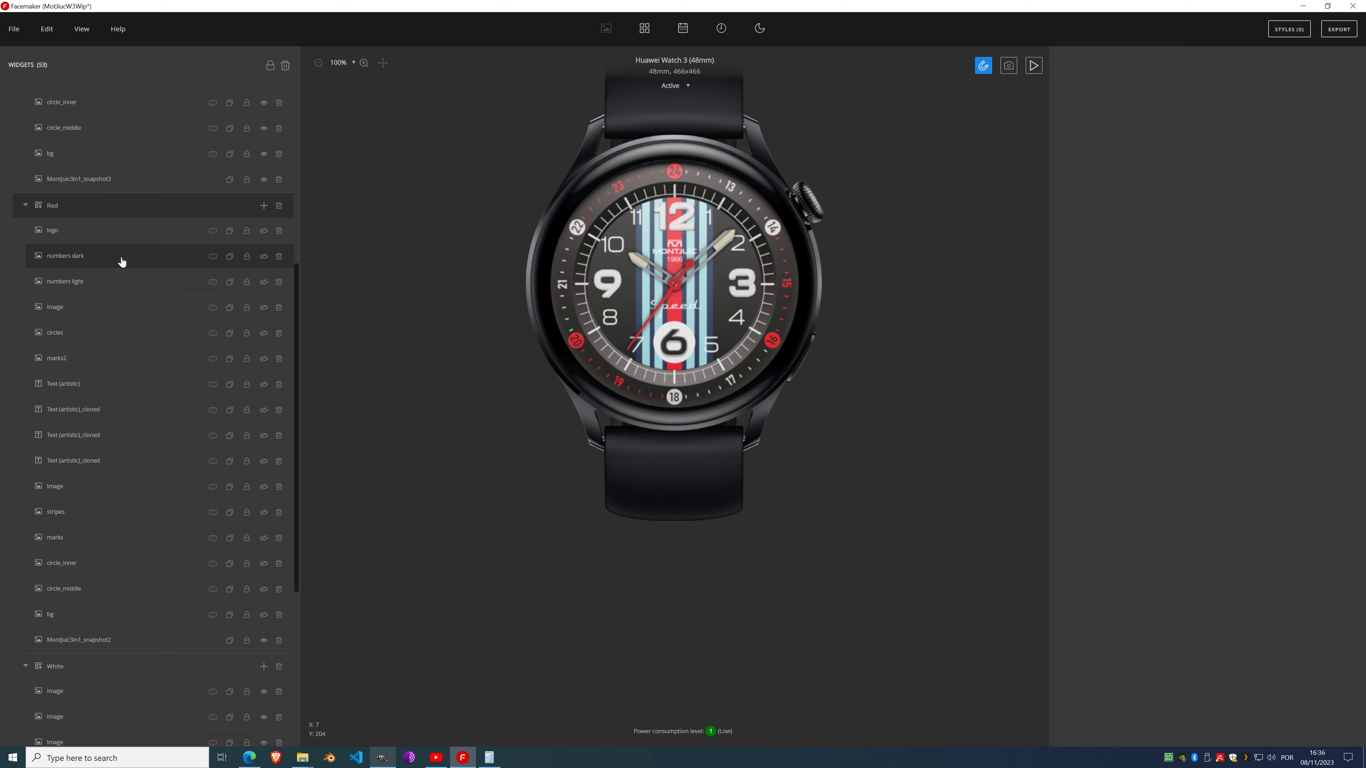
Step: Duplicate the numbers dark layer in the Red group and rename the copy as "numbers red"
left_click(105, 261)
left_click(230, 257)
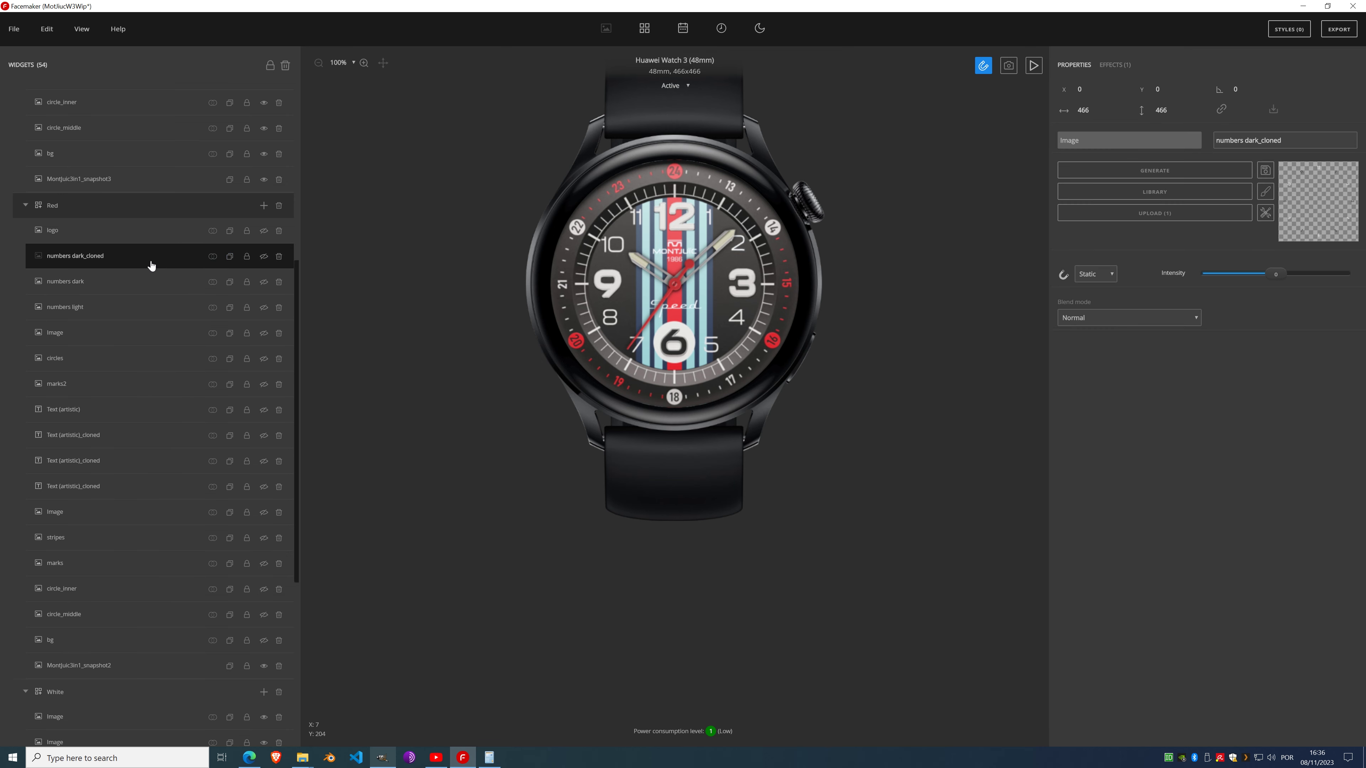
double_click(87, 264)
left_click_drag(77, 258, 190, 256)
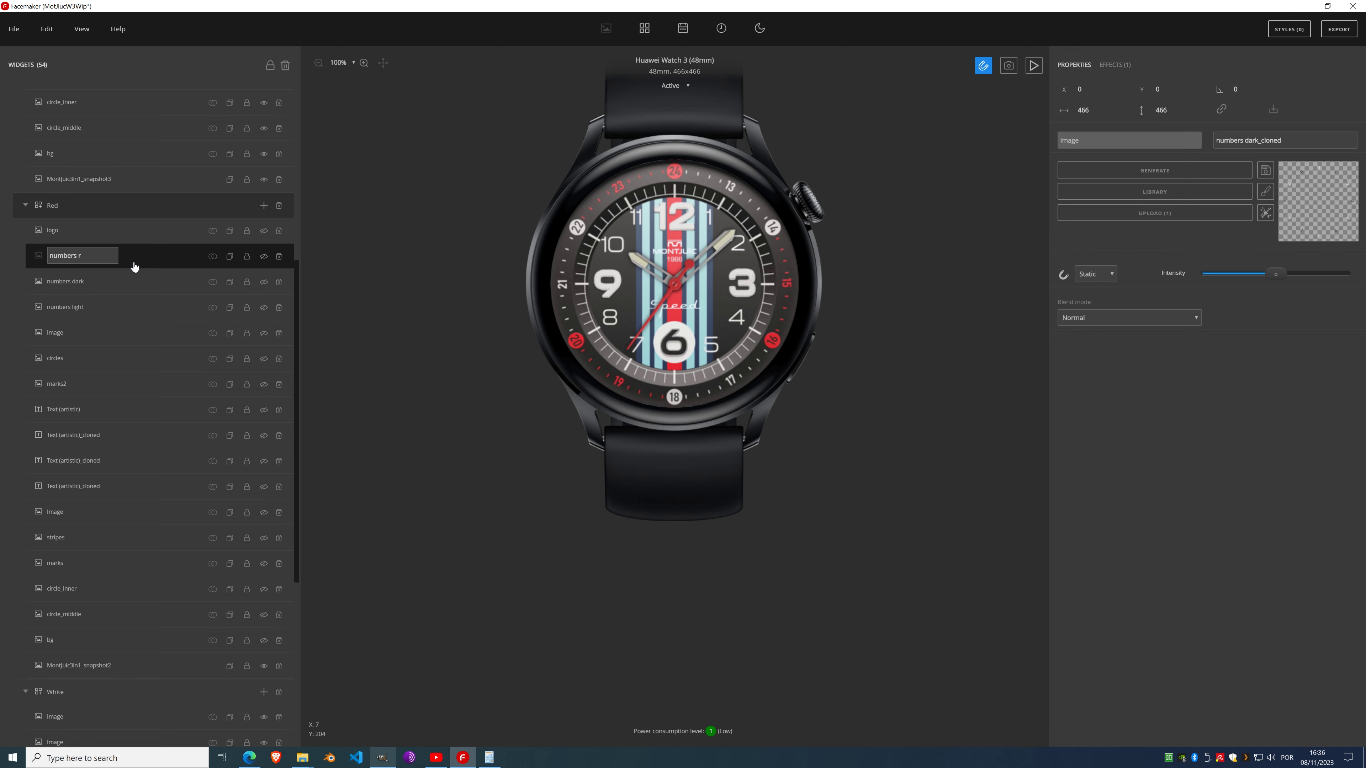
key("Return")
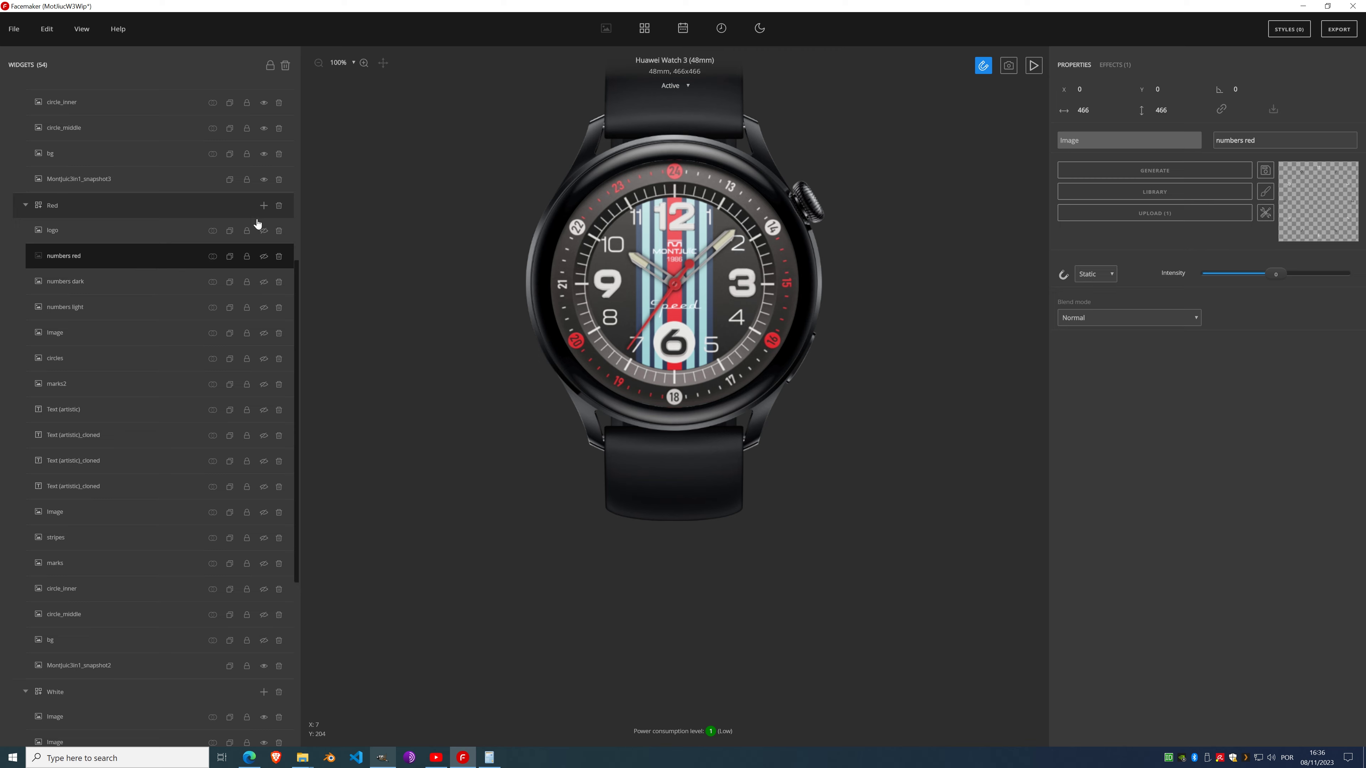
Step: Erase every bezel numeral except 3, 7 and 11 from the numbers red image and save the edit
scroll(678, 259, "up", 3)
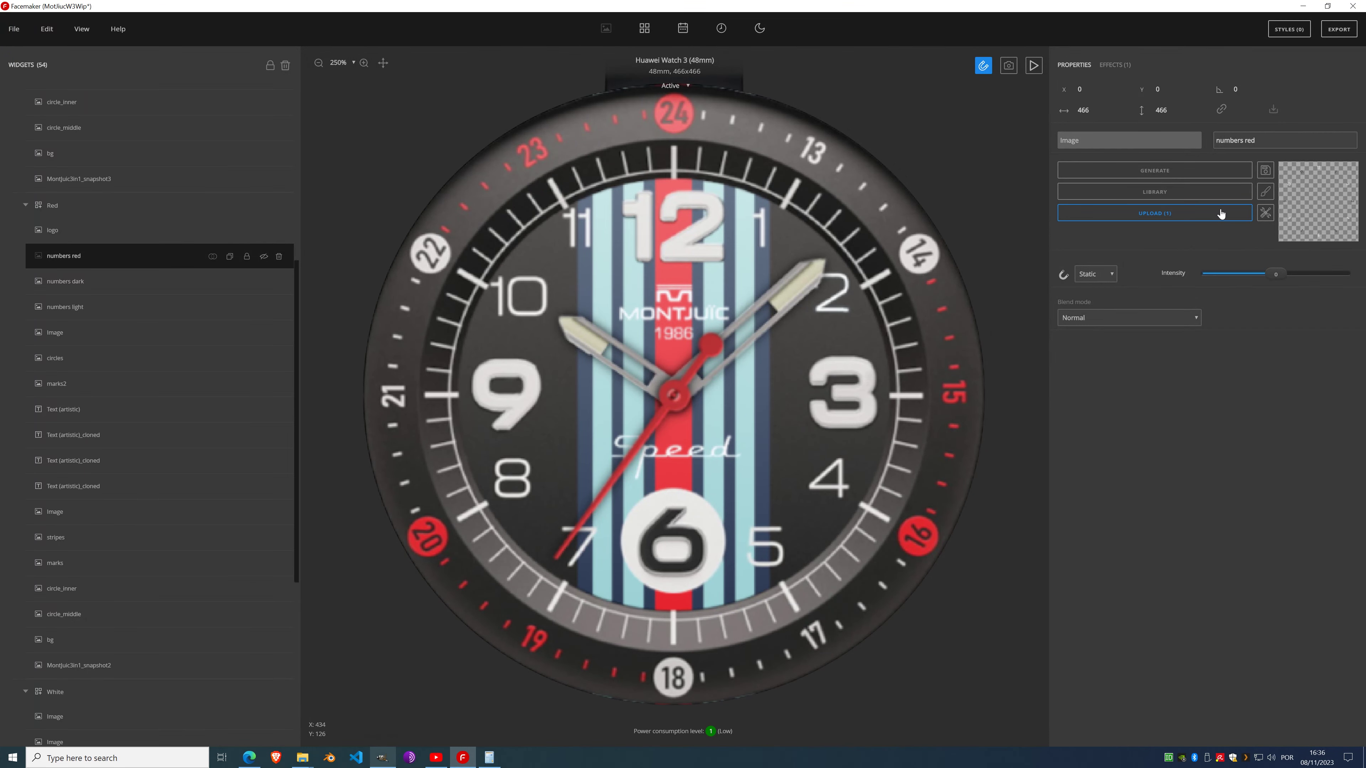
left_click(1265, 192)
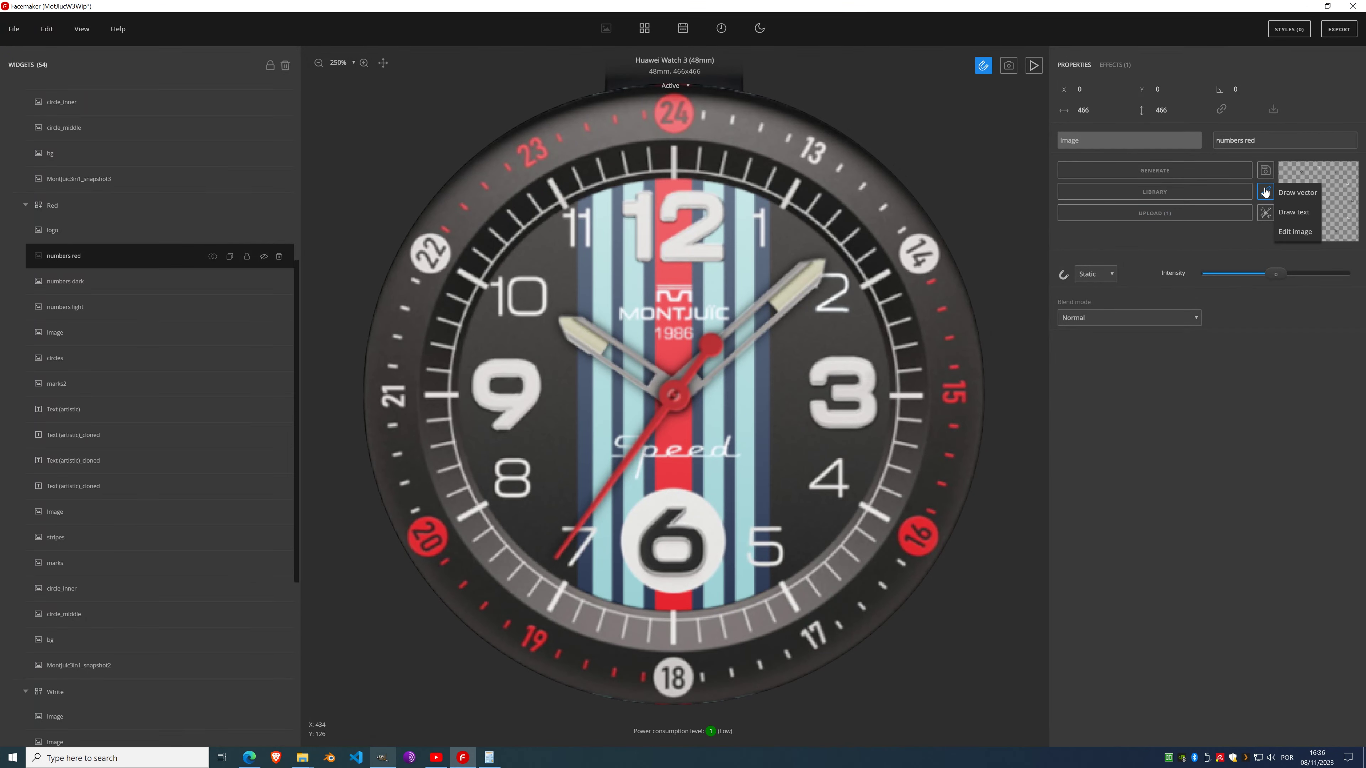
left_click(1297, 232)
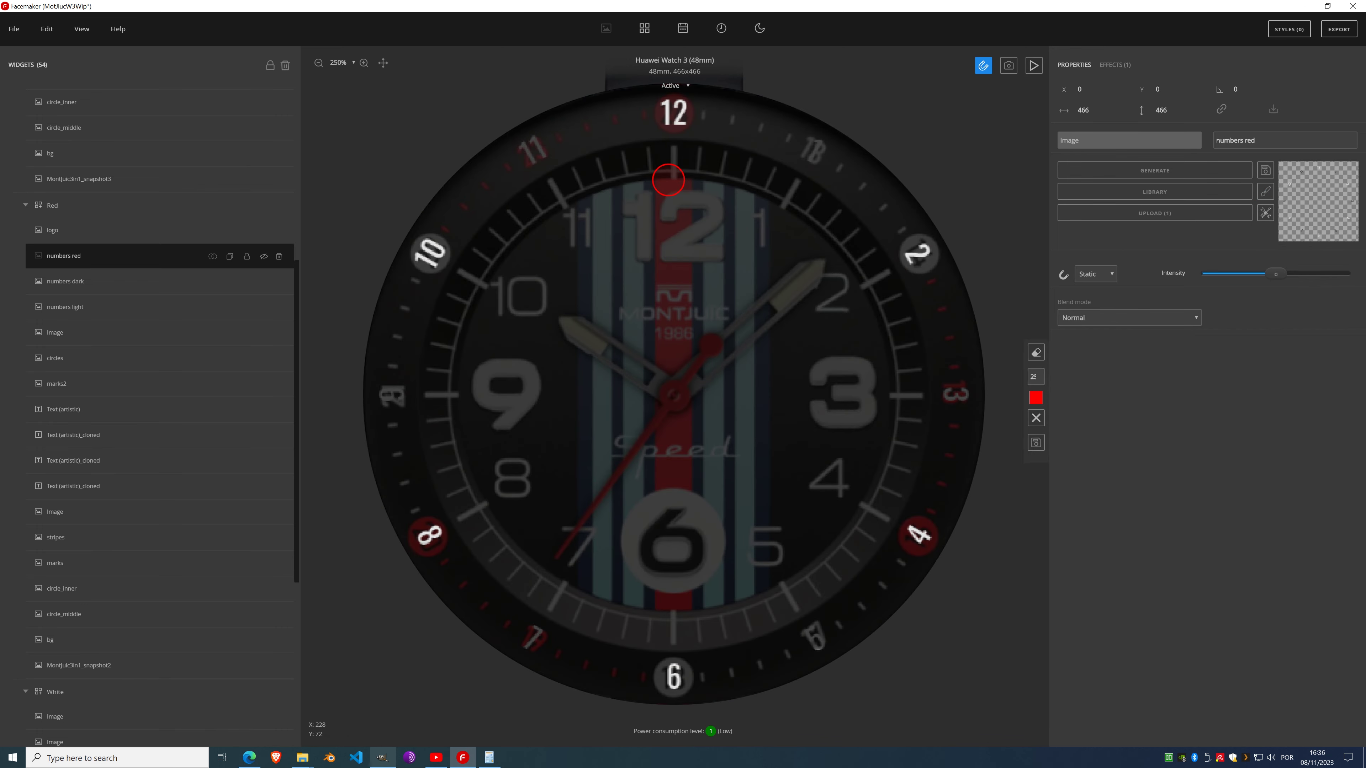
mouse_move(667, 137)
left_mouse_down()
mouse_move(676, 107)
mouse_move(681, 144)
left_mouse_up()
mouse_move(833, 151)
left_mouse_down()
mouse_move(801, 178)
mouse_move(885, 259)
mouse_move(928, 247)
left_mouse_up()
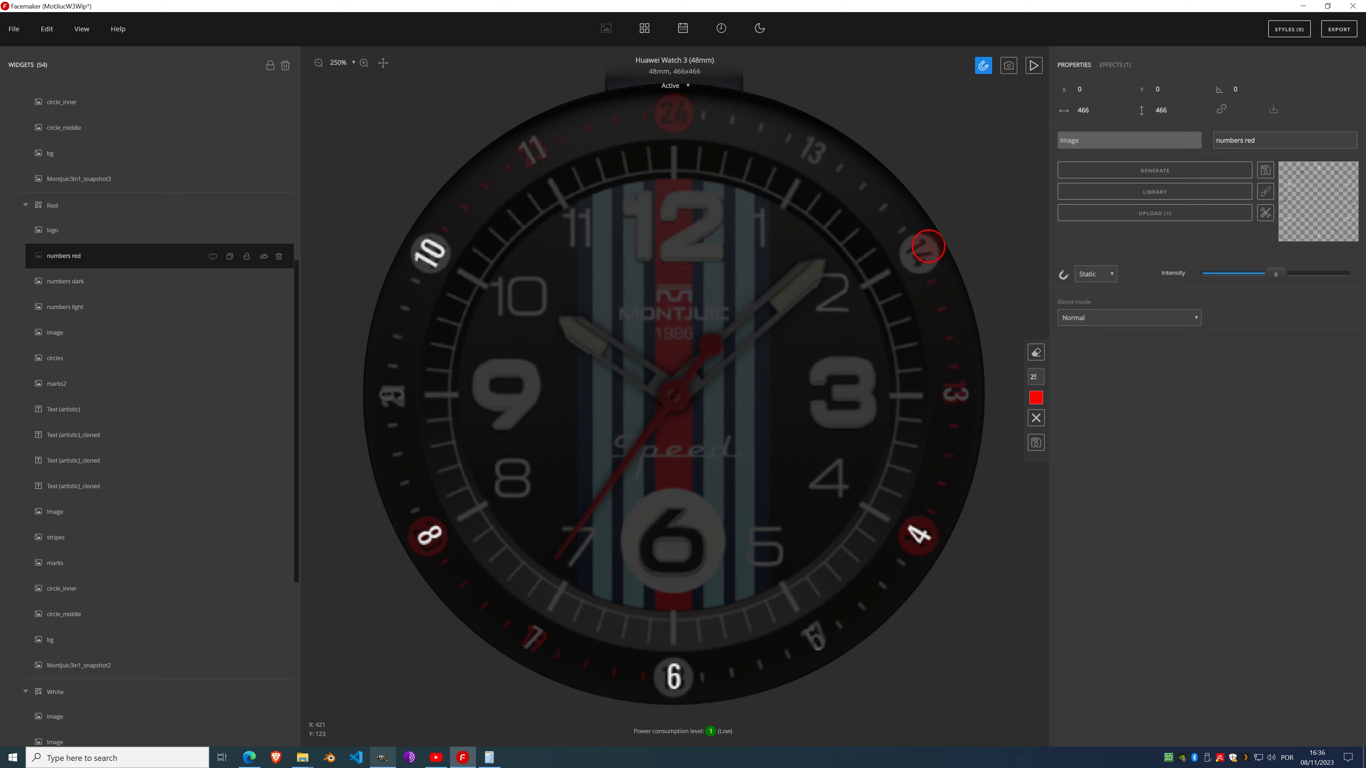
left_click_drag(886, 513, 921, 555)
mouse_move(807, 619)
left_mouse_down()
mouse_move(823, 681)
mouse_move(743, 652)
mouse_move(686, 656)
mouse_move(669, 659)
mouse_move(672, 709)
left_mouse_up()
mouse_move(473, 539)
left_mouse_down()
mouse_move(406, 544)
mouse_move(443, 449)
mouse_move(410, 398)
mouse_move(365, 385)
mouse_move(481, 324)
mouse_move(414, 245)
mouse_move(471, 267)
left_mouse_up()
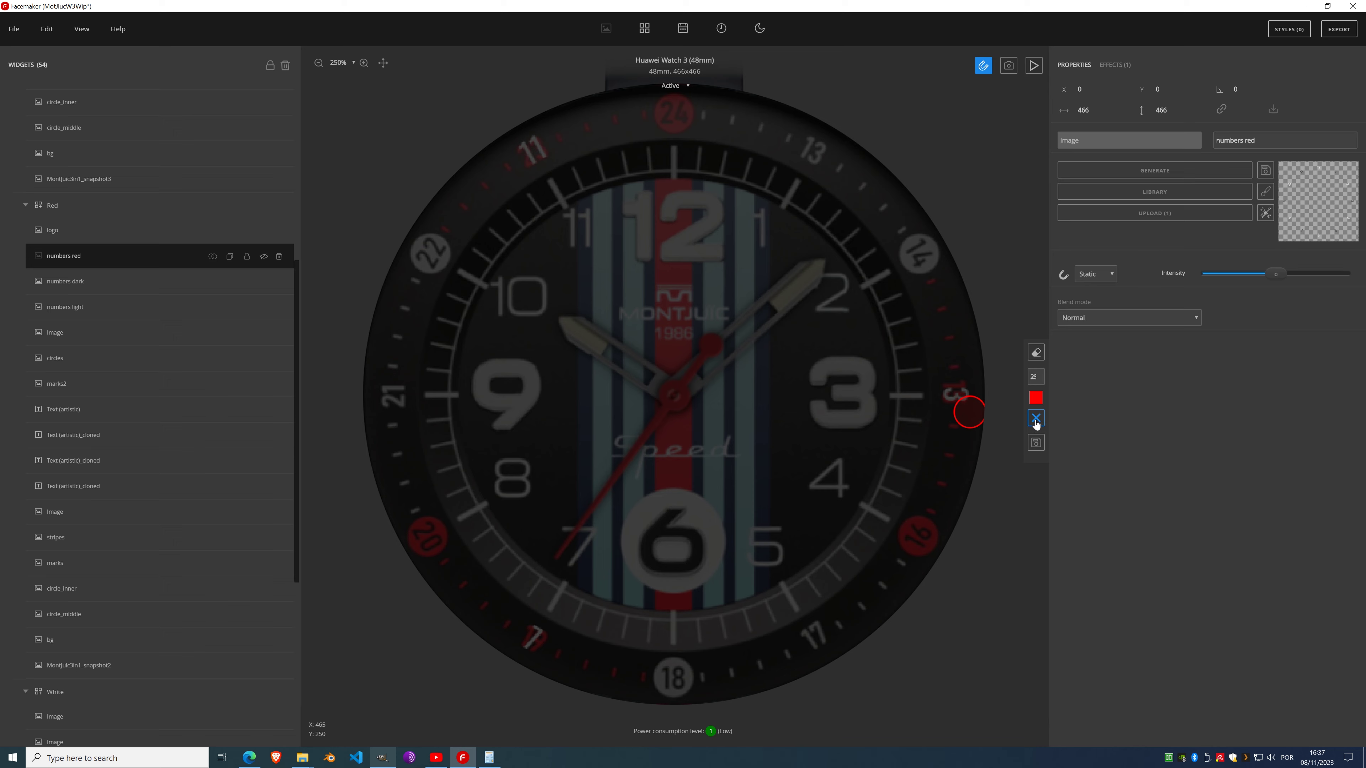
left_click(1036, 442)
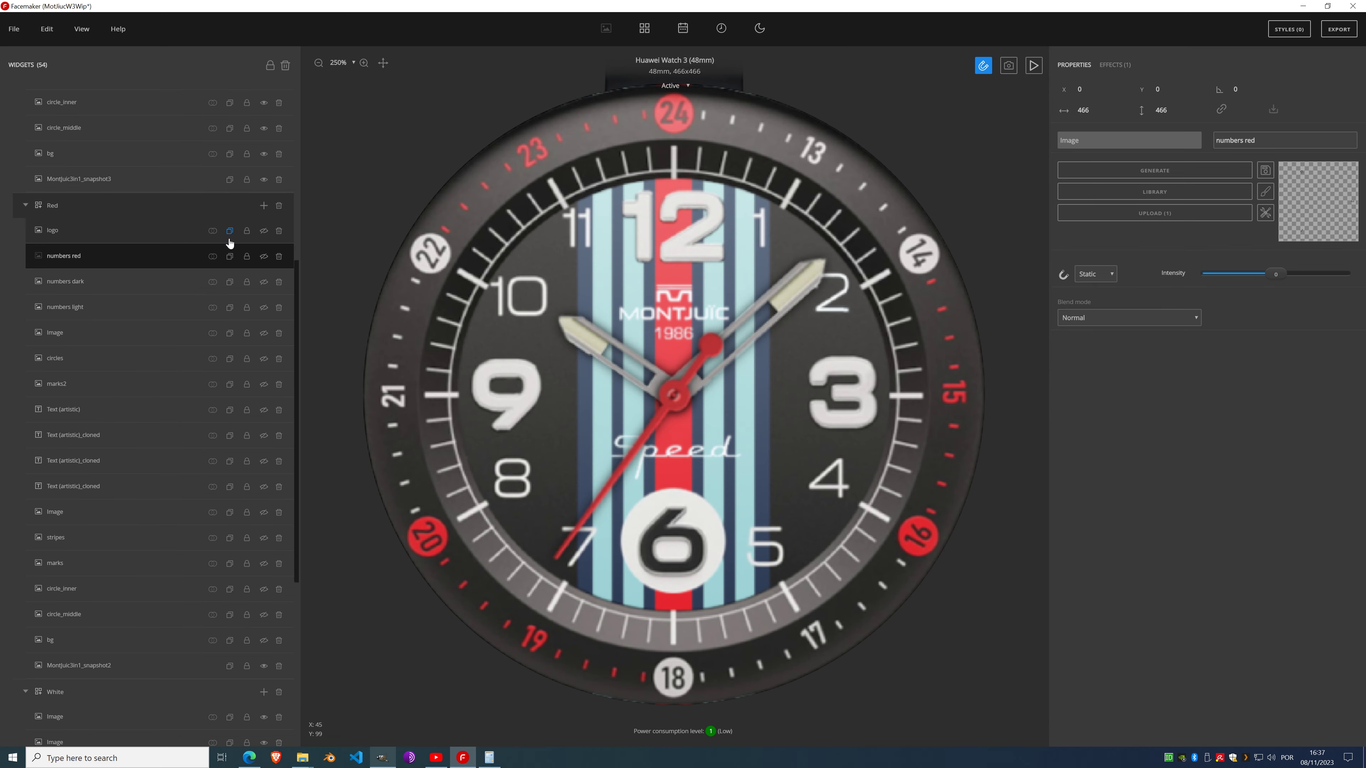
Step: Show the numbers red layer and replace its Gradient effect with a Fill color of #dd2733 sampled from the watch face
left_click(263, 257)
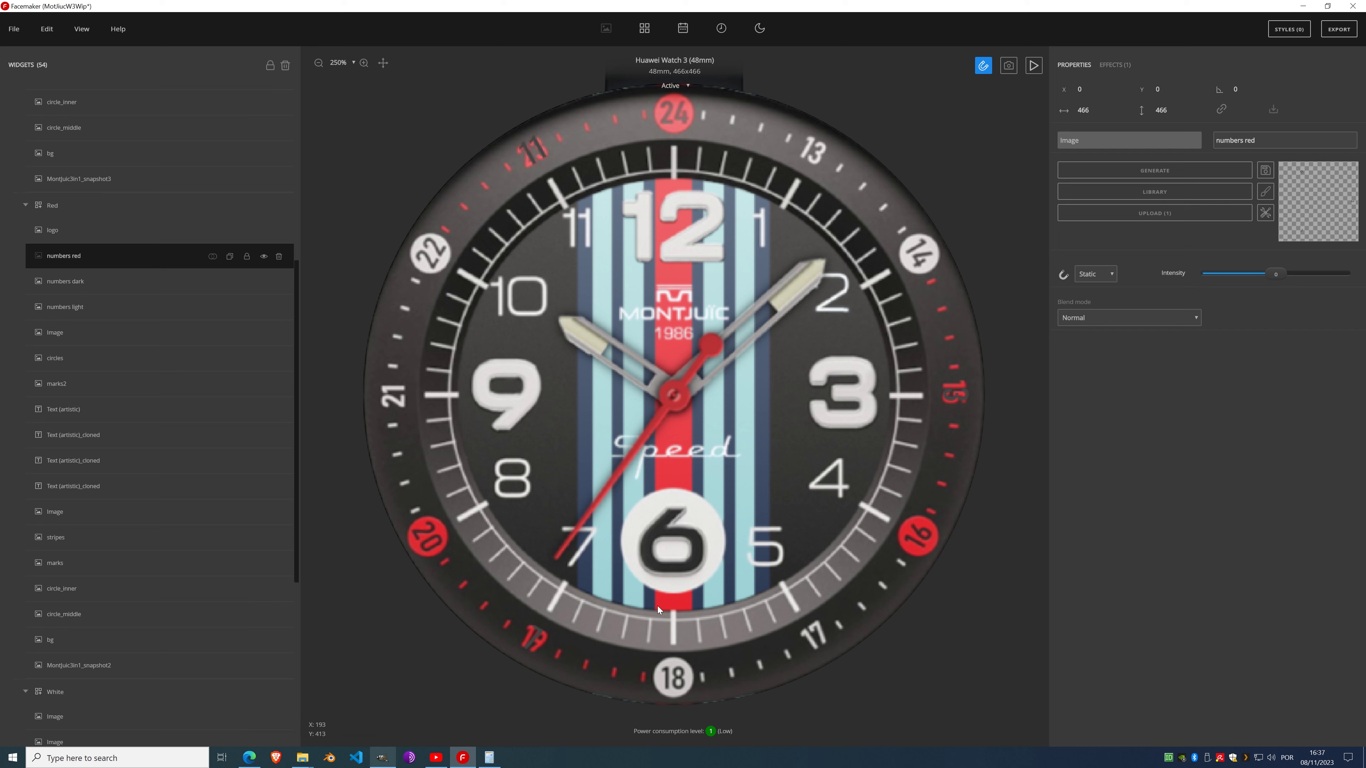
left_click(1114, 68)
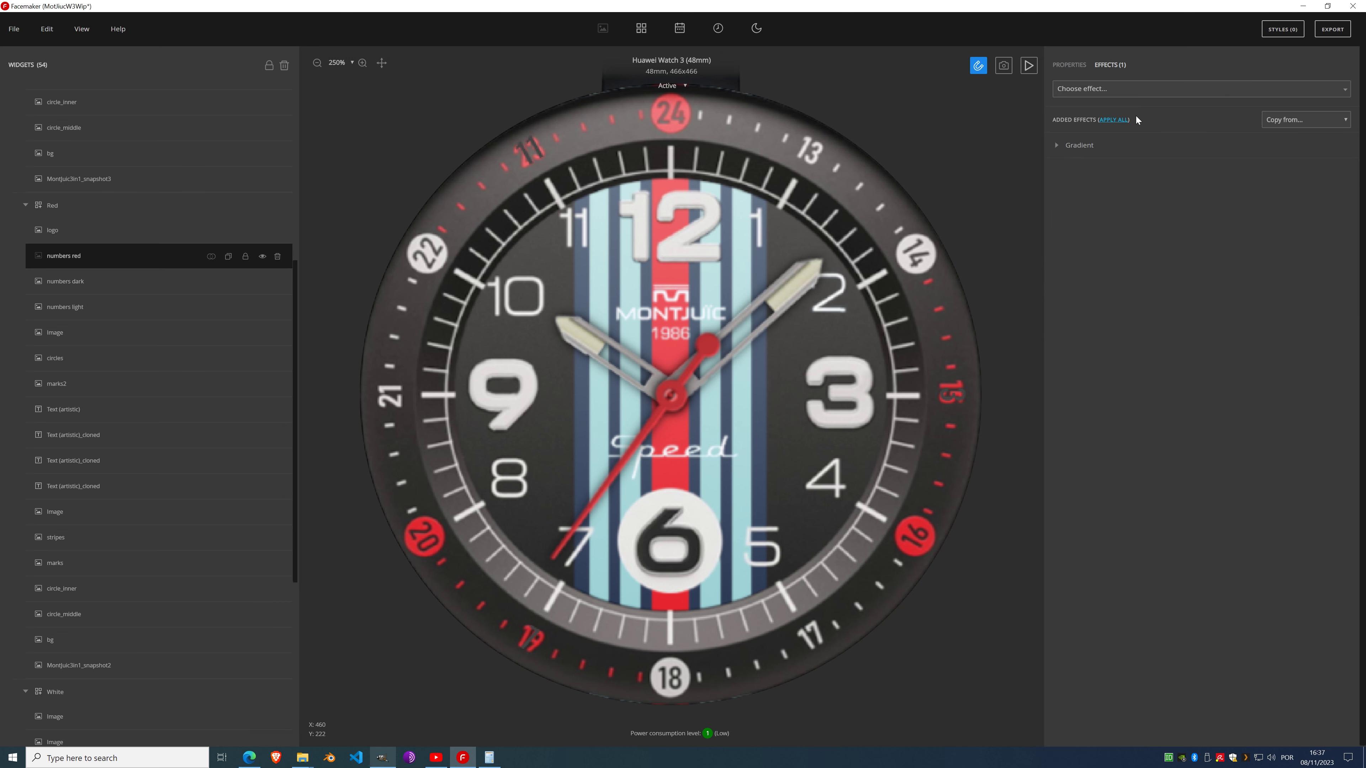
left_click(1344, 146)
left_click(1088, 90)
scroll(1120, 252, "up", 1)
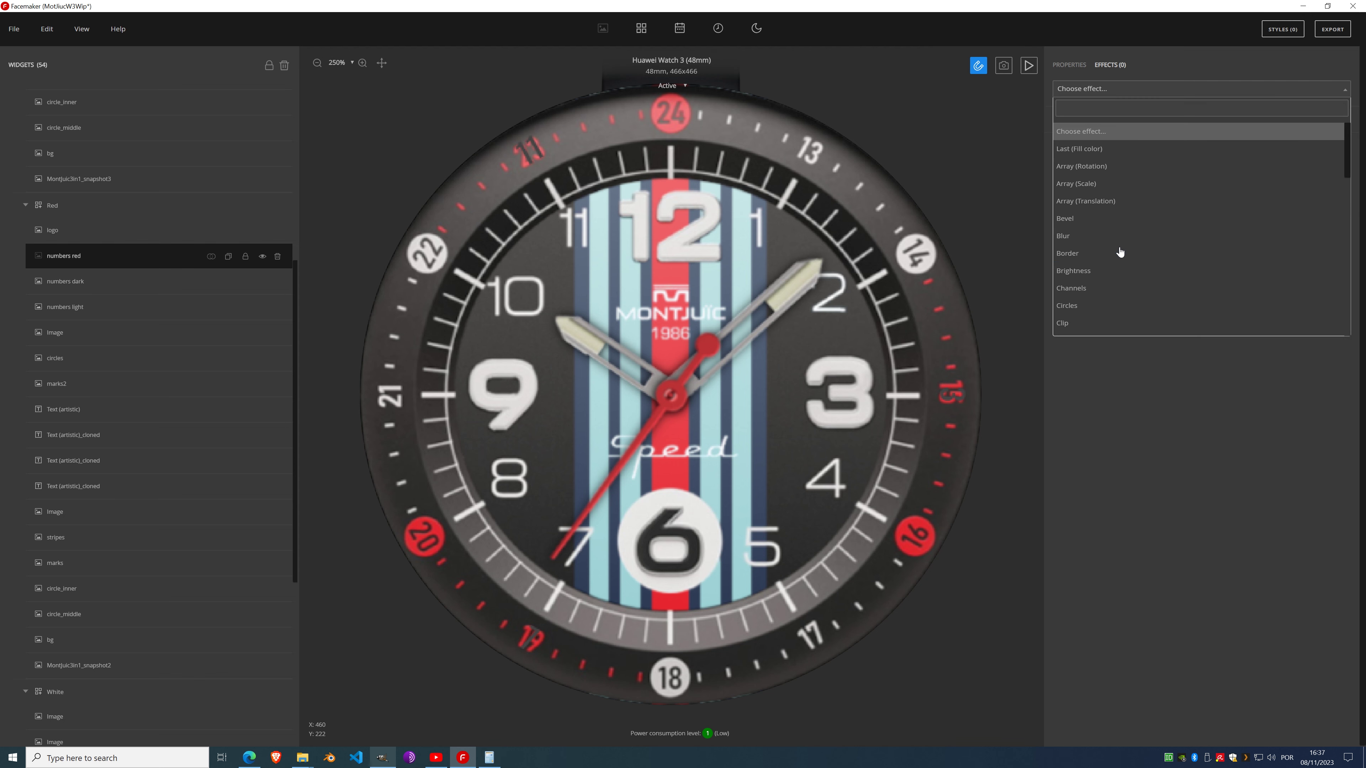
left_click(1090, 151)
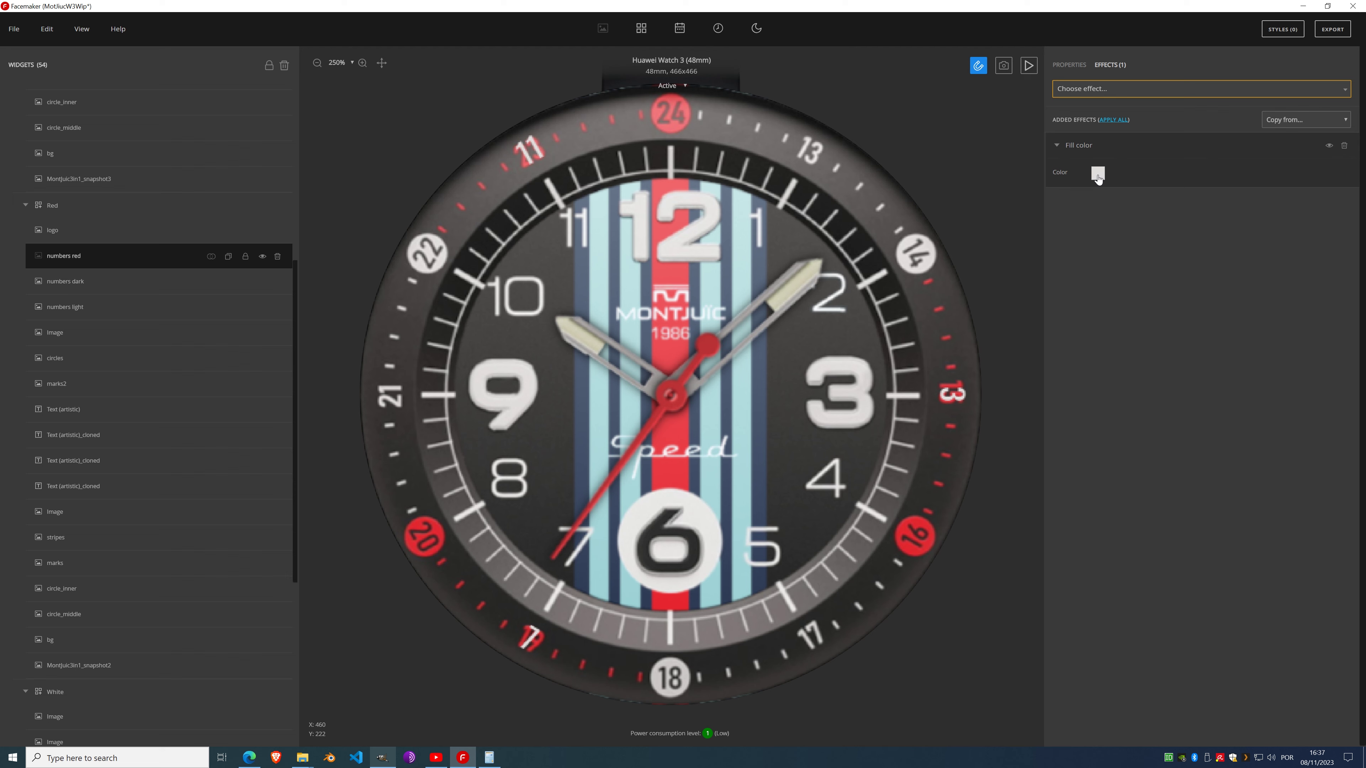
left_click(1098, 173)
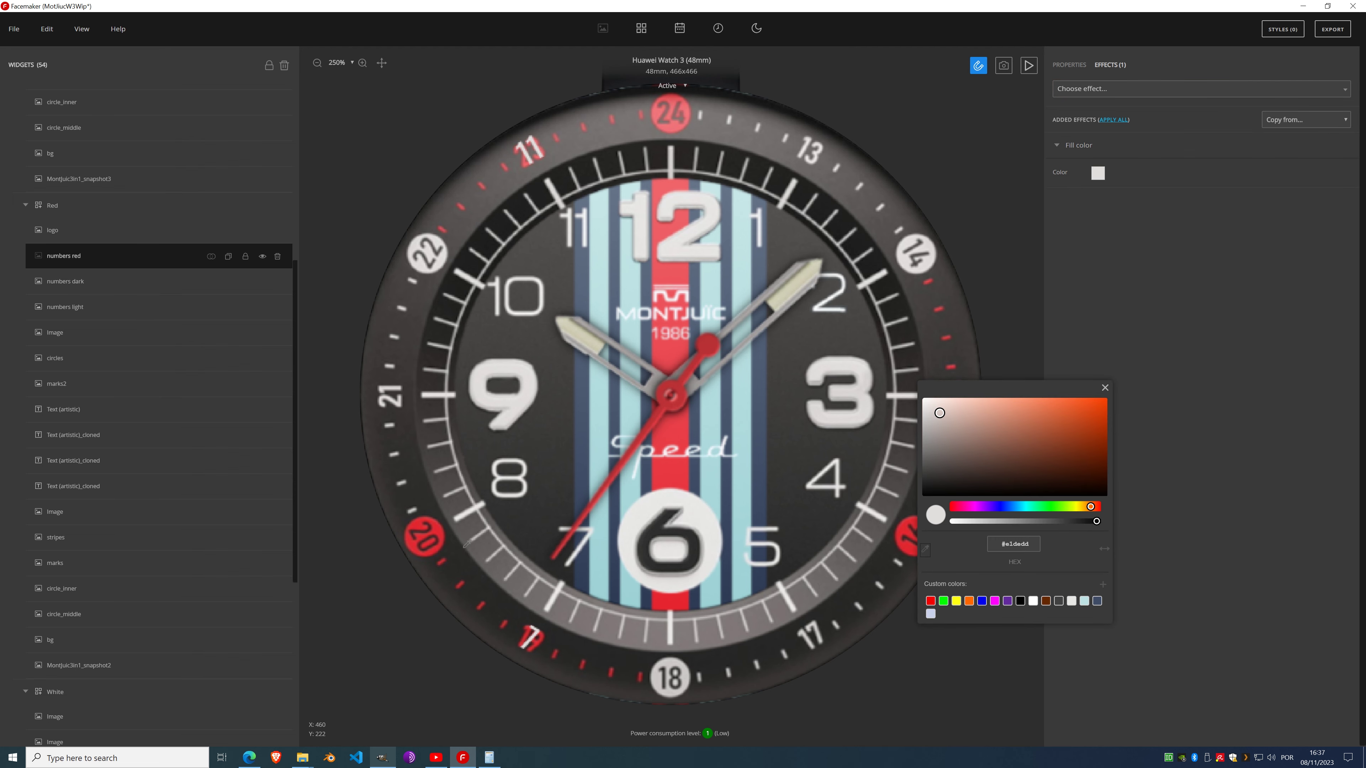
left_click(594, 493)
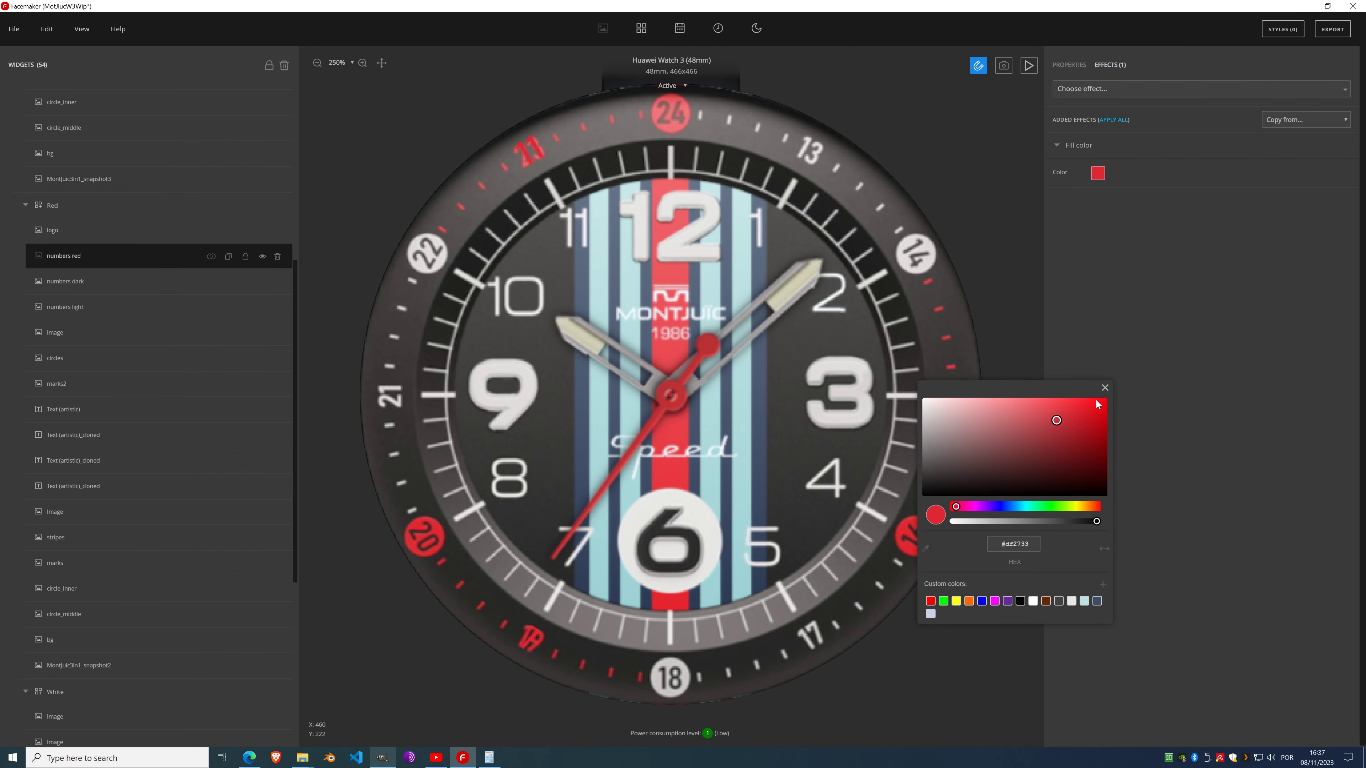
left_click(1105, 388)
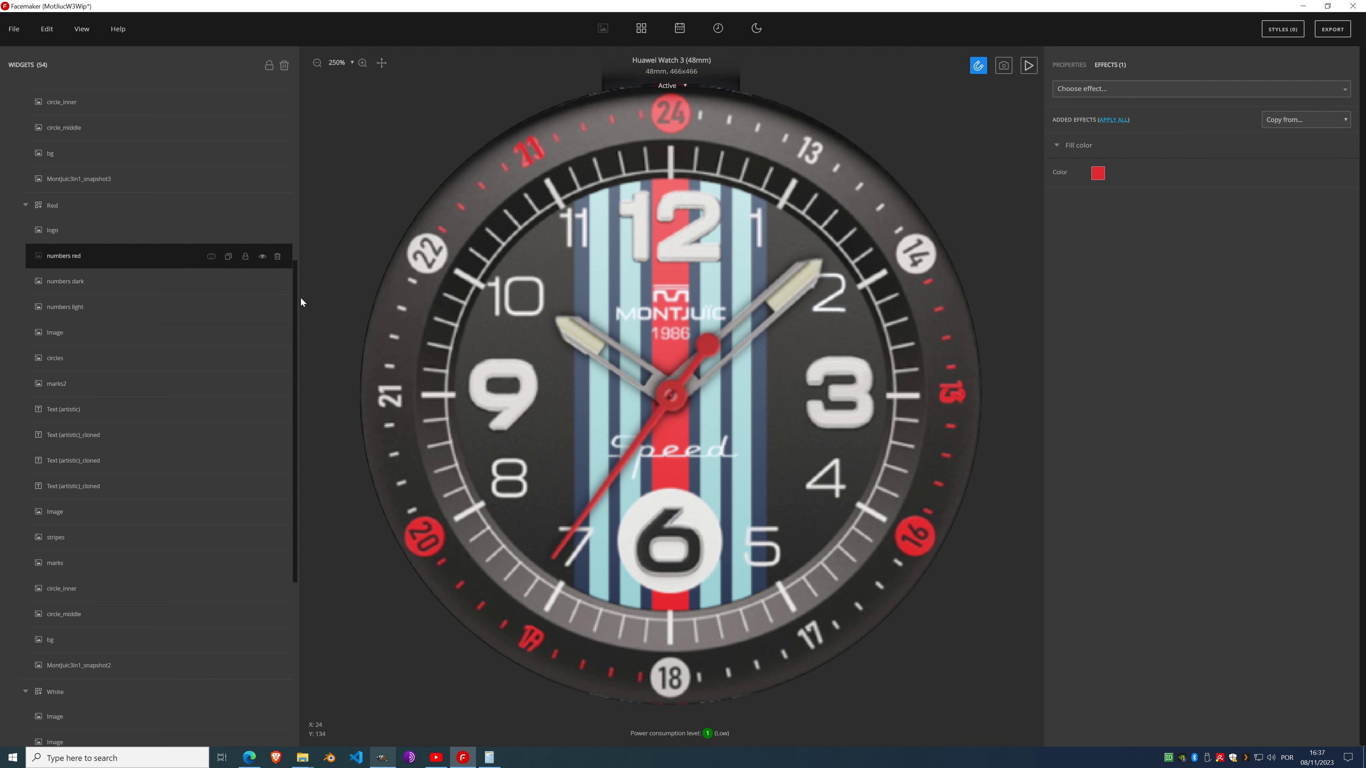
Step: Erase the odd bezel numerals 1, 3, 5, 7, 9 and 11 from the numbers dark image and save the edit
left_click(157, 282)
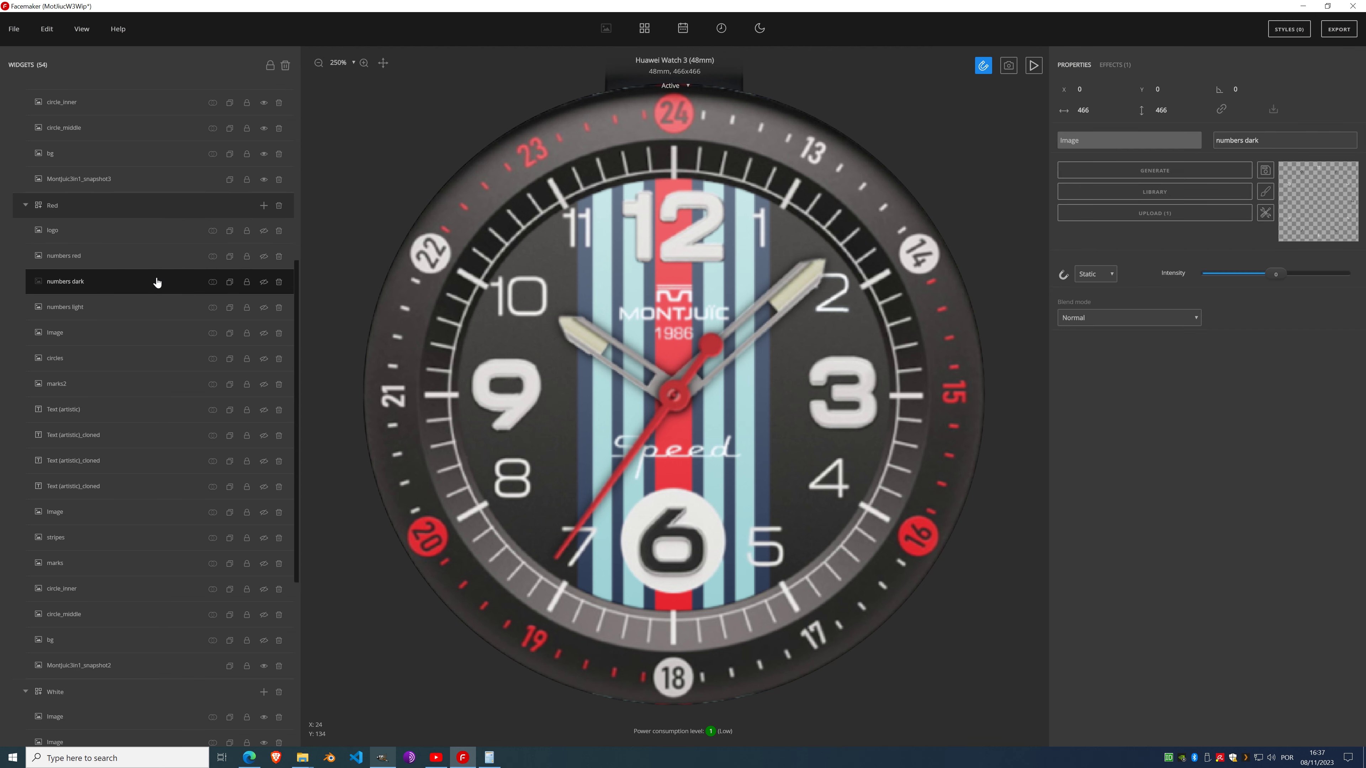
left_click(263, 277)
left_click(264, 283)
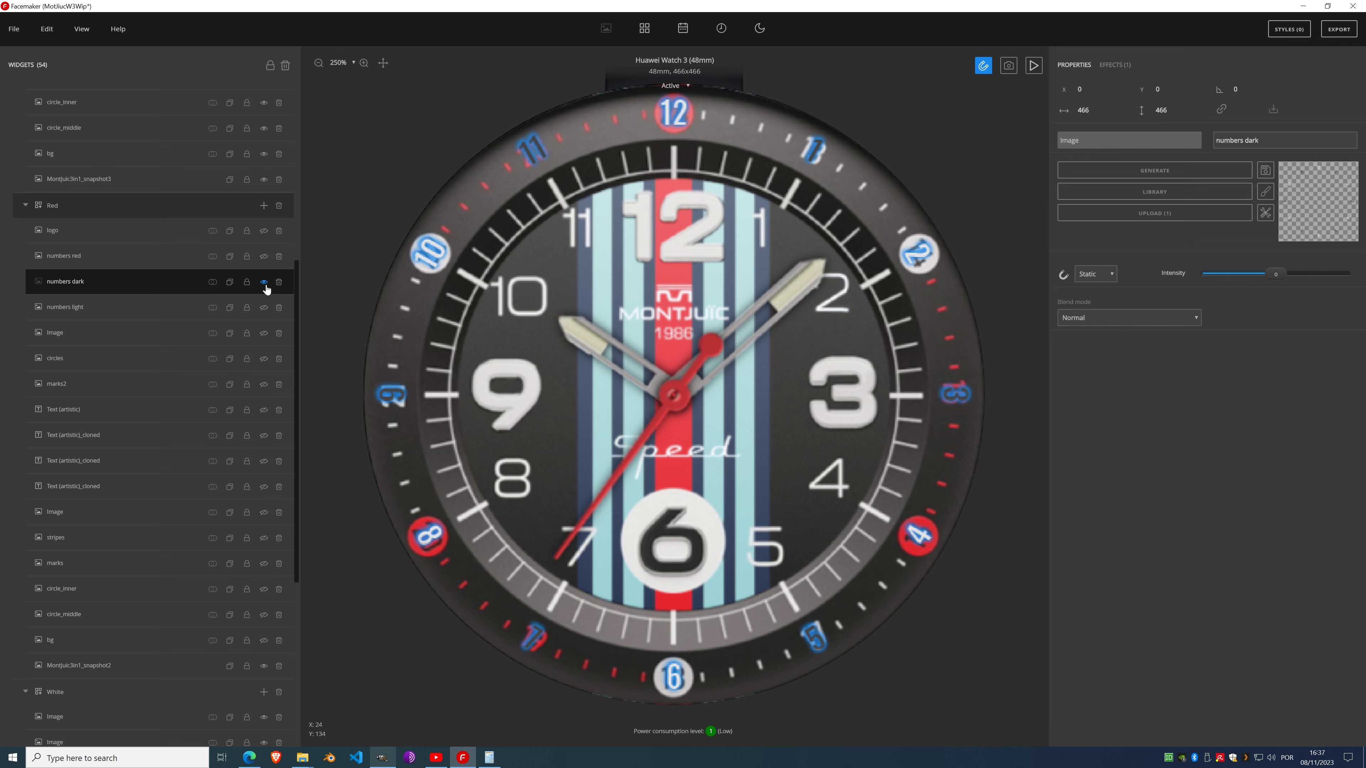
left_click(265, 284)
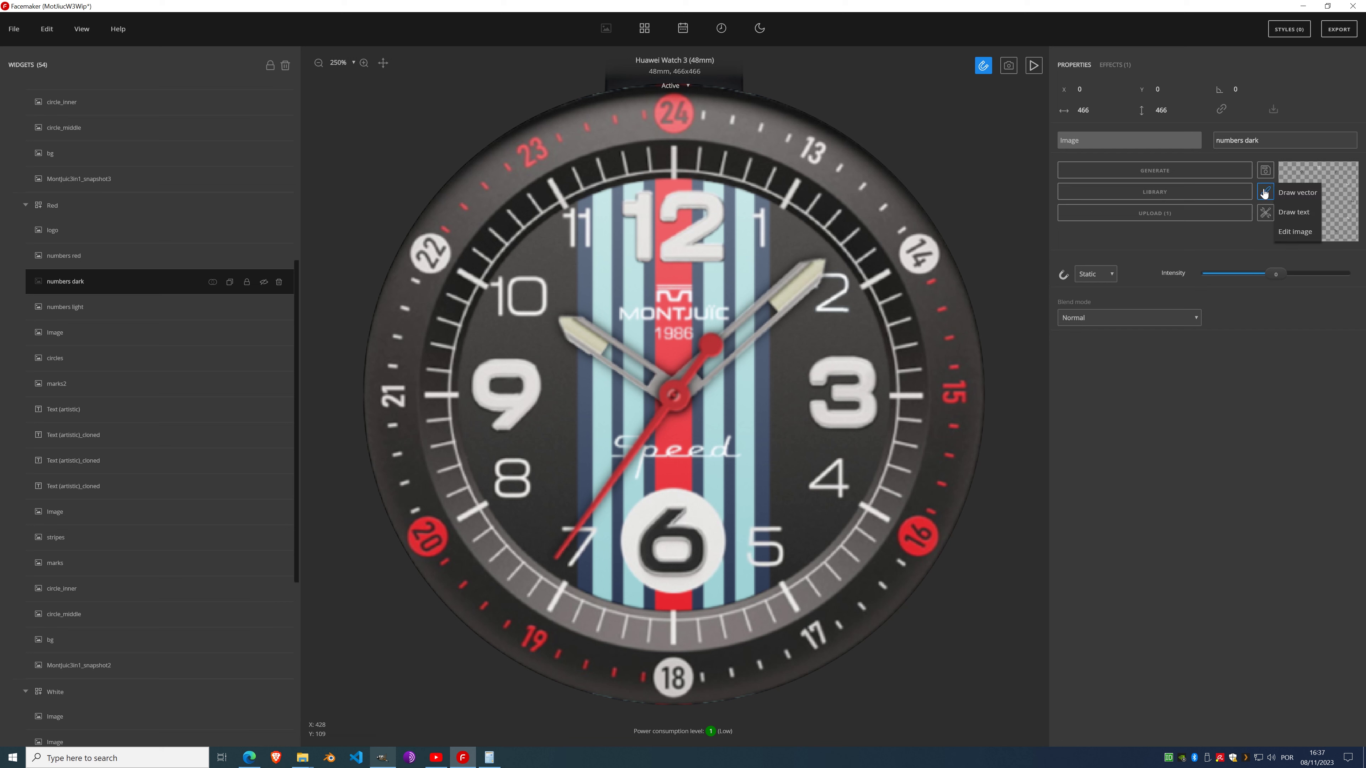
mouse_move(1266, 191)
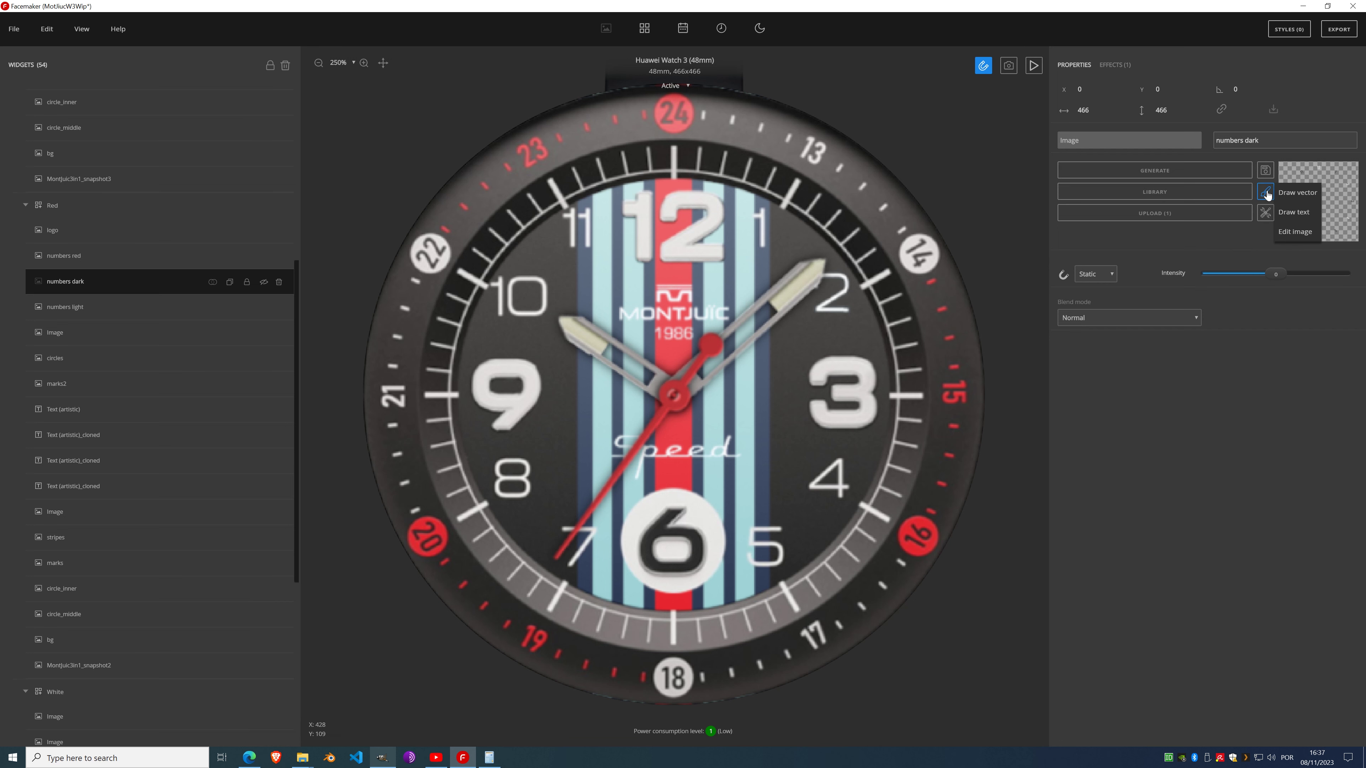
left_click(1294, 237)
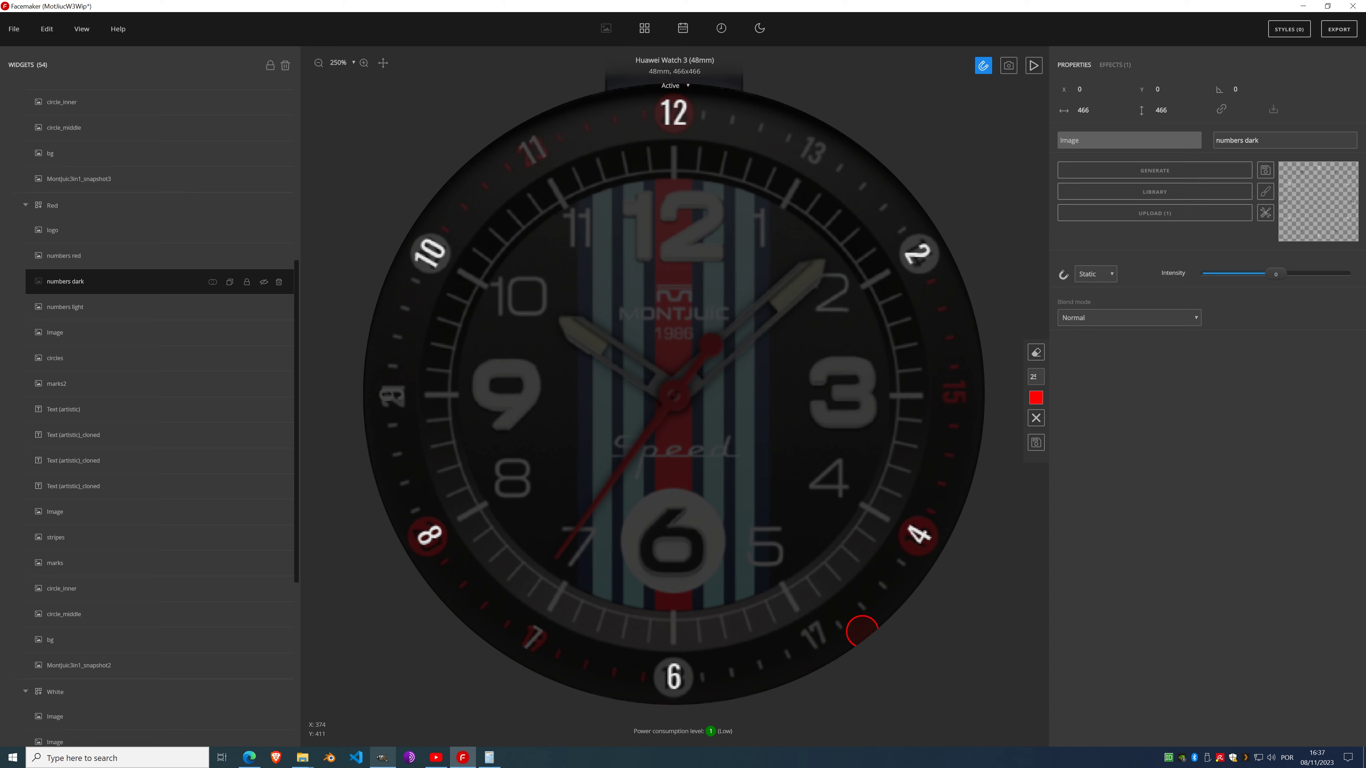
left_click(526, 645)
left_click(388, 396)
left_click(535, 148)
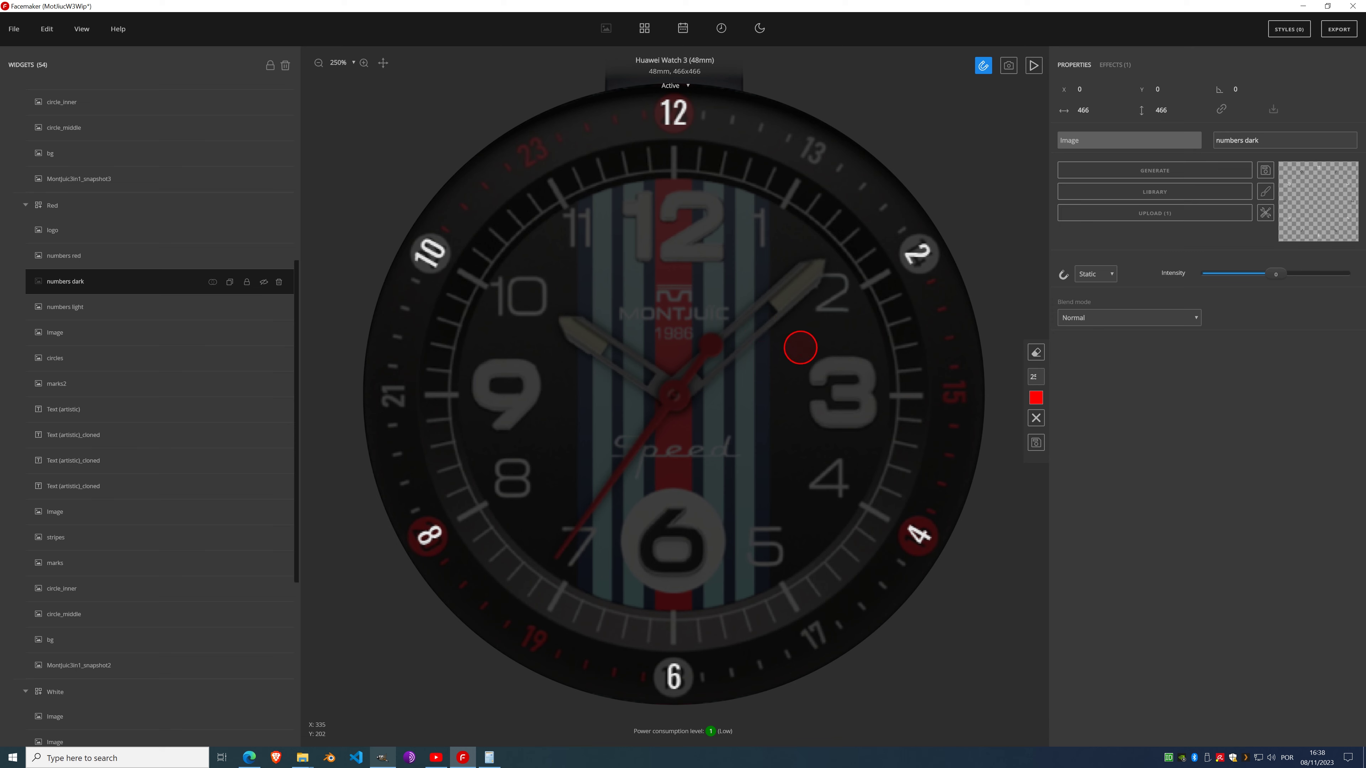
left_click(1036, 444)
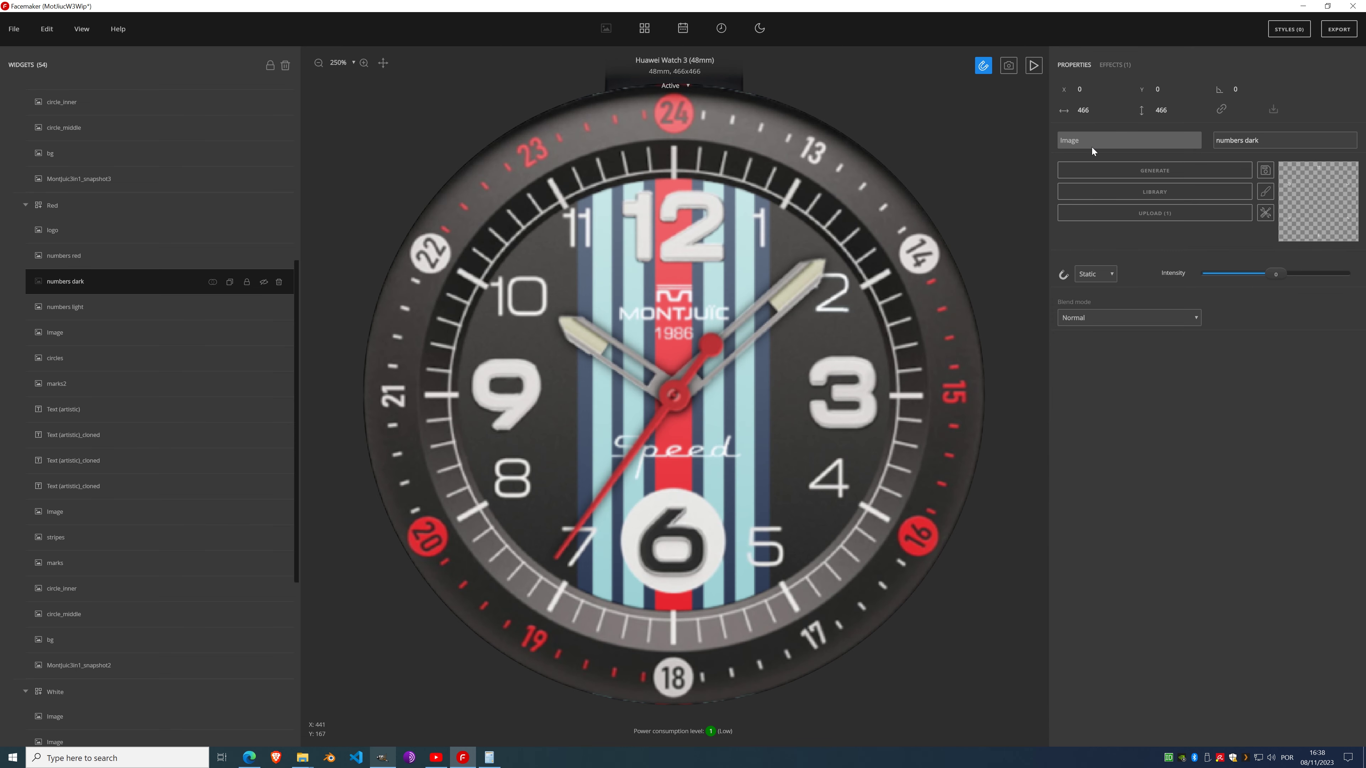
Step: Replace the numbers dark layer's Gradient effect with a Fill color of #393534 sampled from the watch face, and briefly preview the layer
left_click(1111, 66)
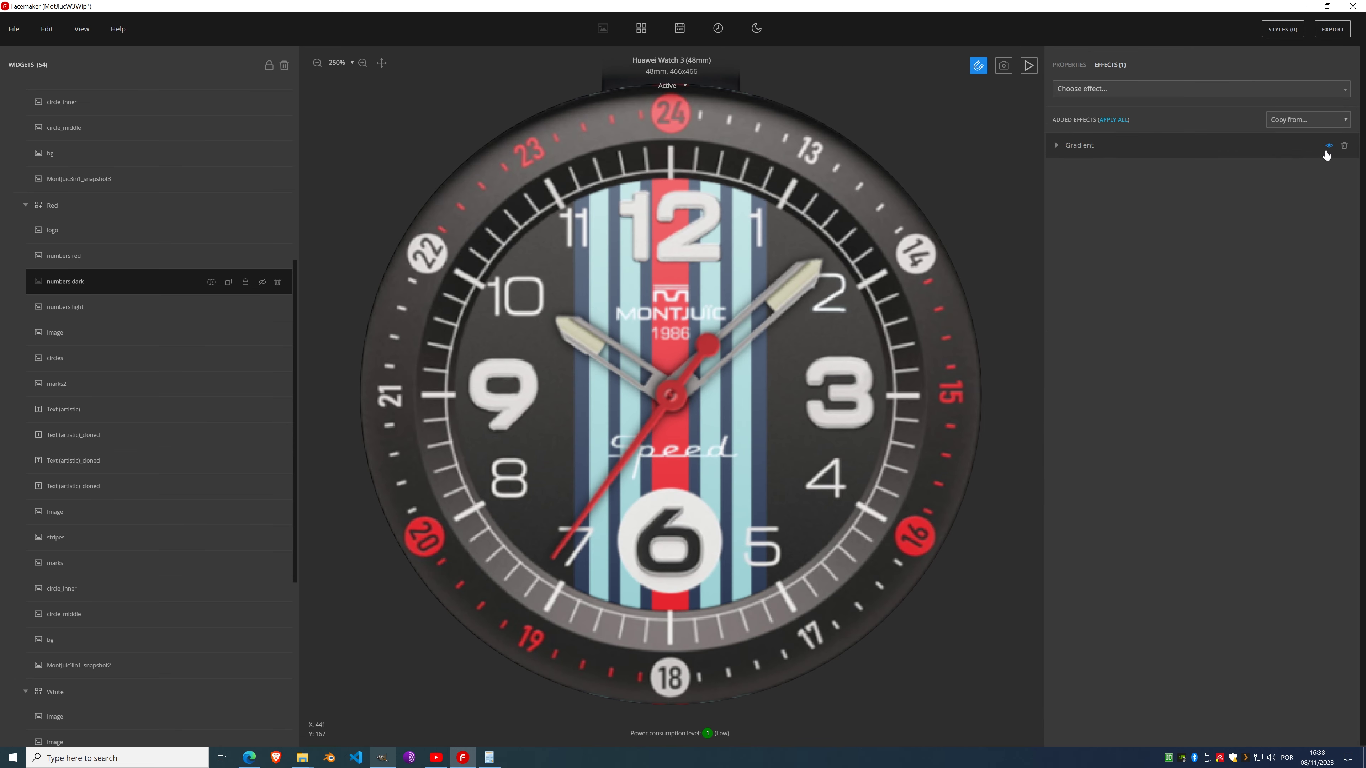
left_click(1341, 154)
left_click(1142, 90)
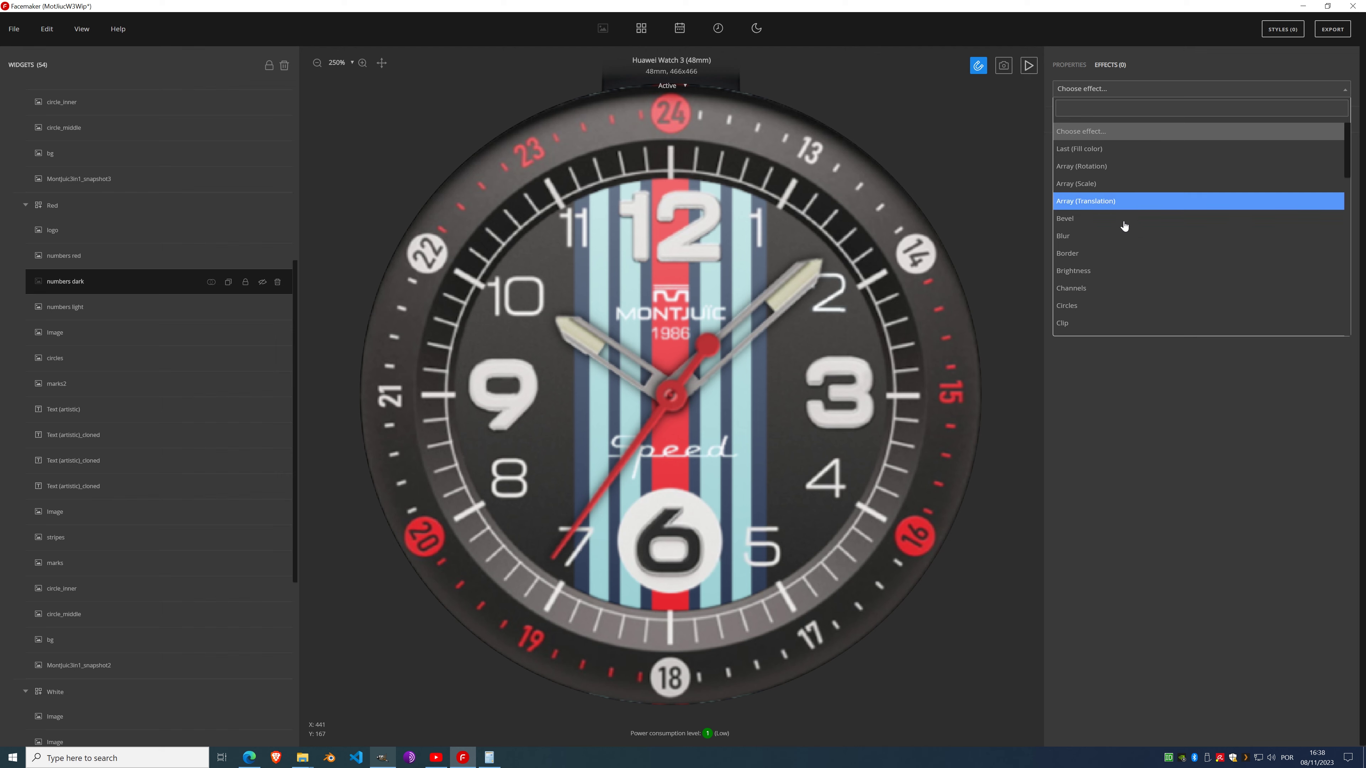
scroll(1106, 239, "down", 3)
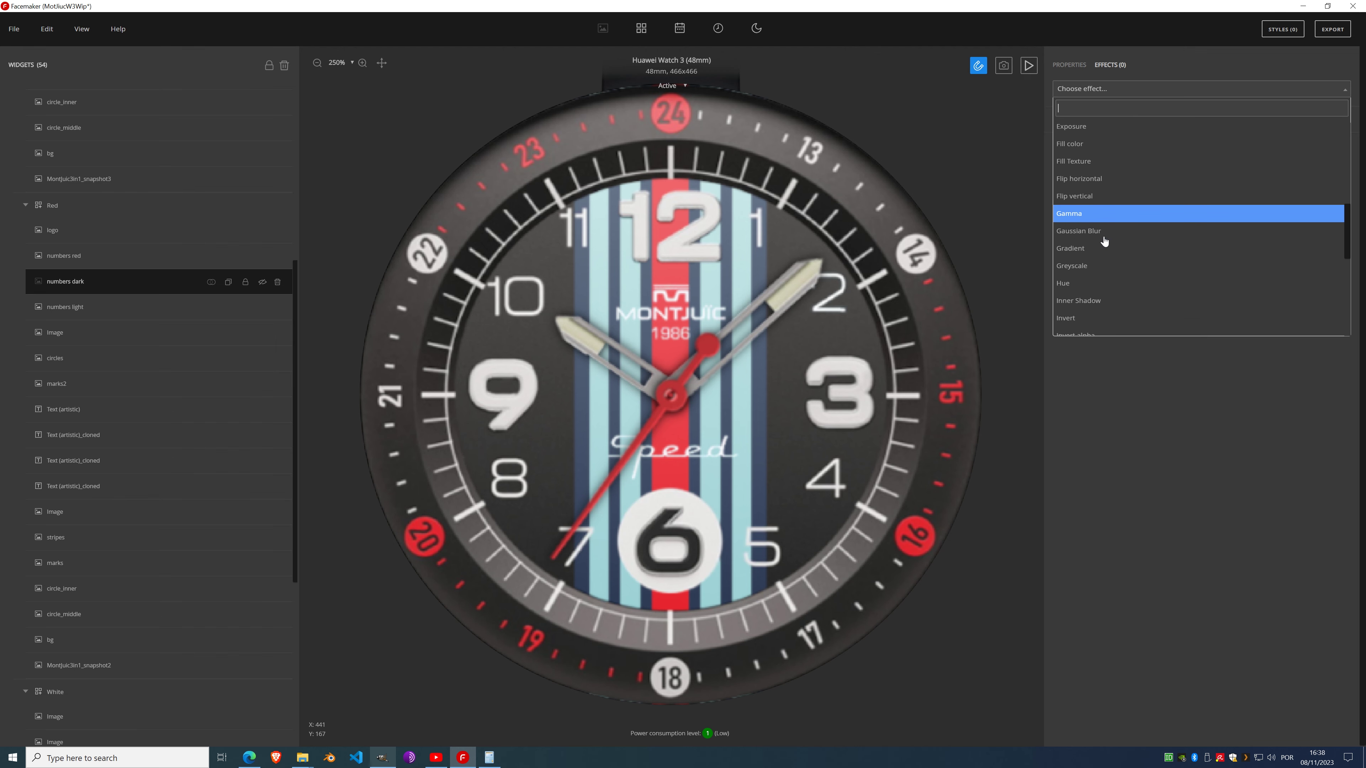
left_click(1090, 146)
left_click(1097, 173)
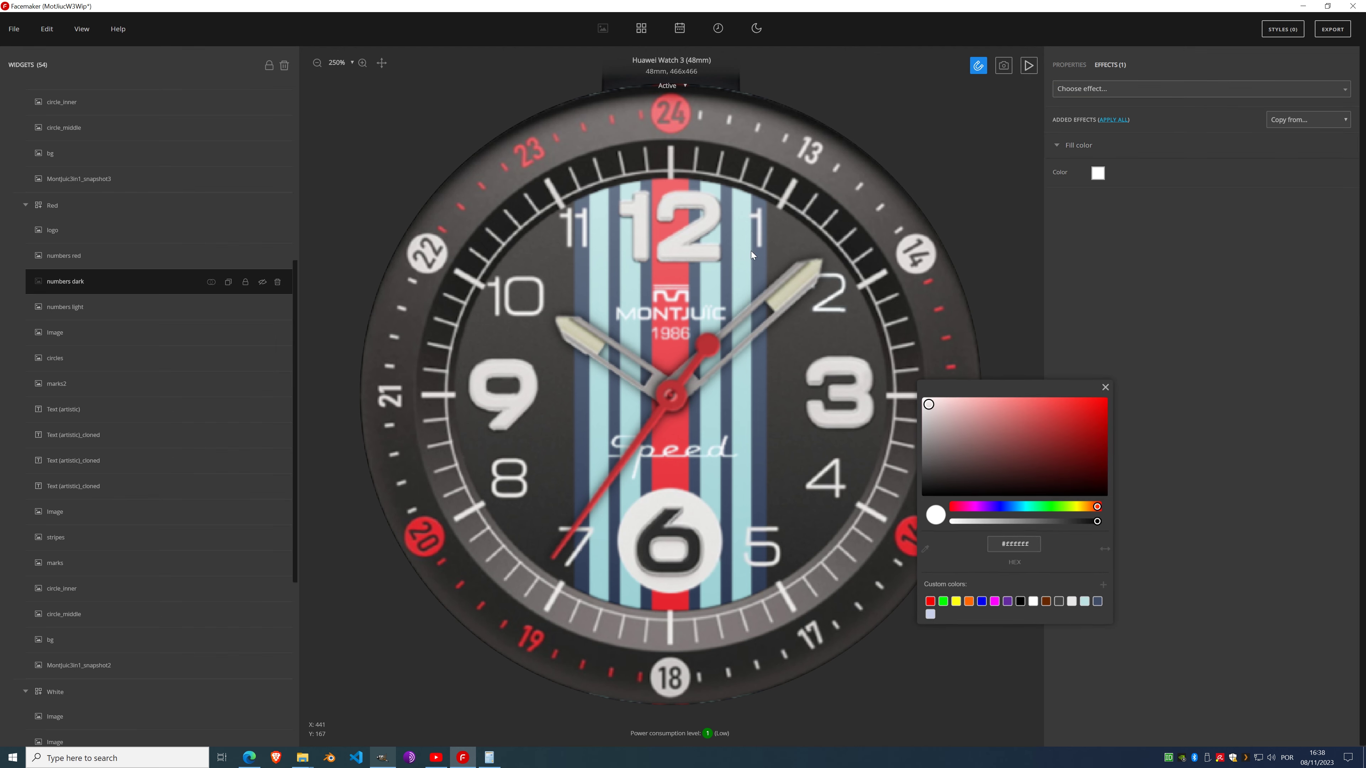
left_click(926, 551)
left_click(408, 397)
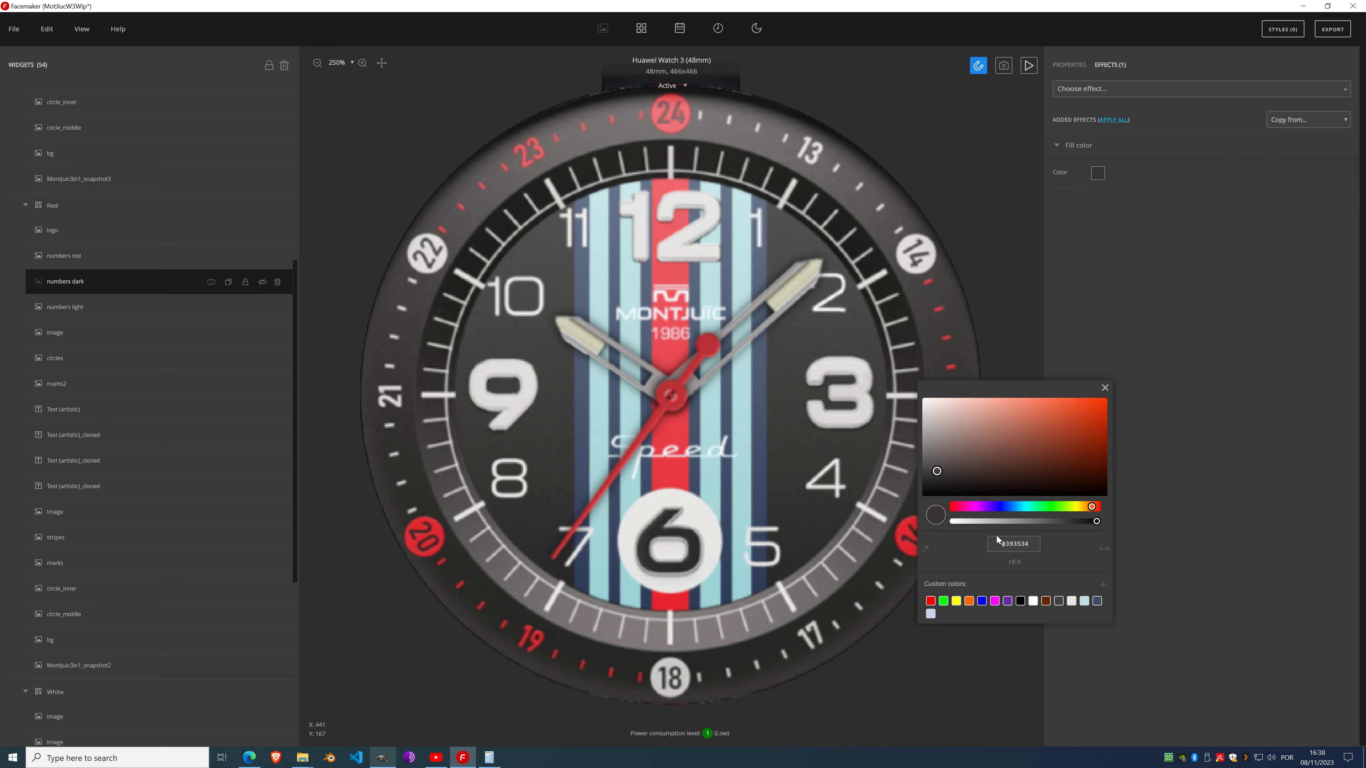
left_click(1105, 388)
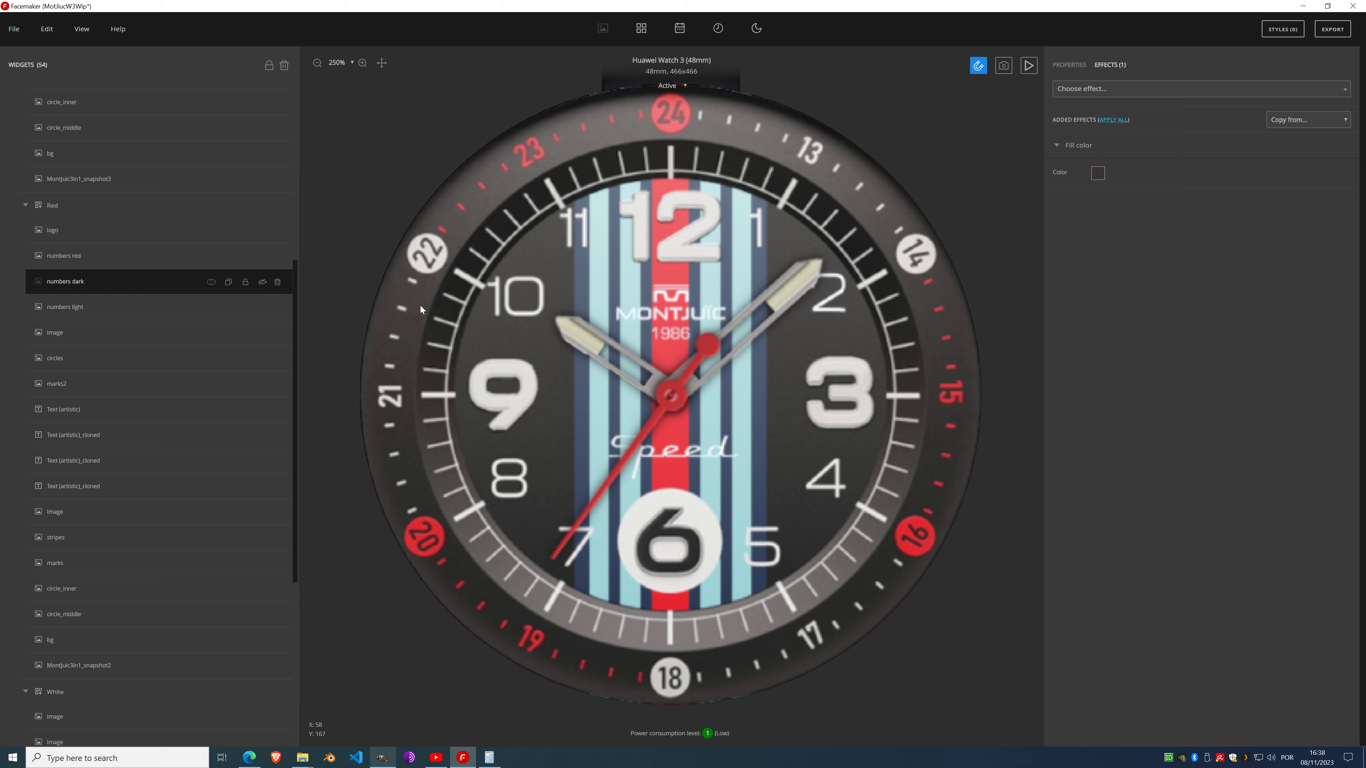
left_click(263, 283)
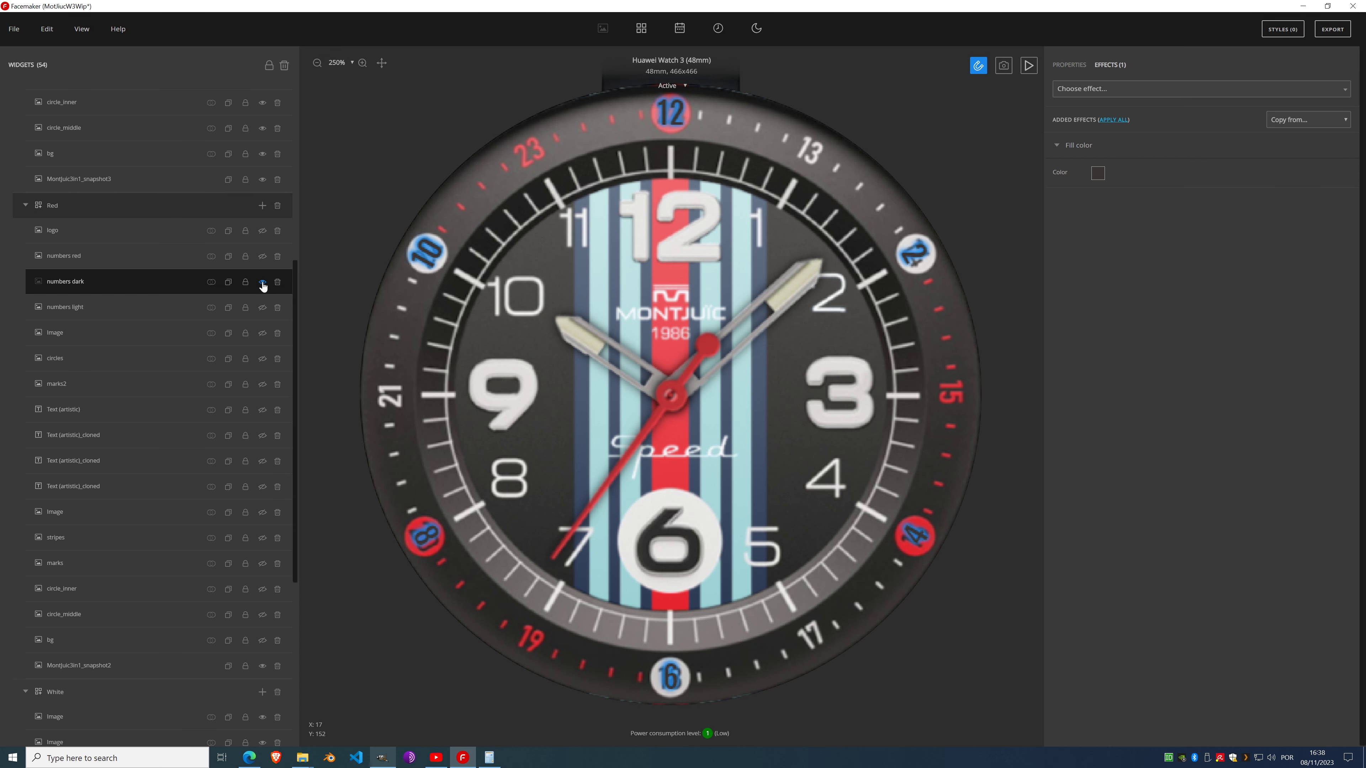
left_click(262, 283)
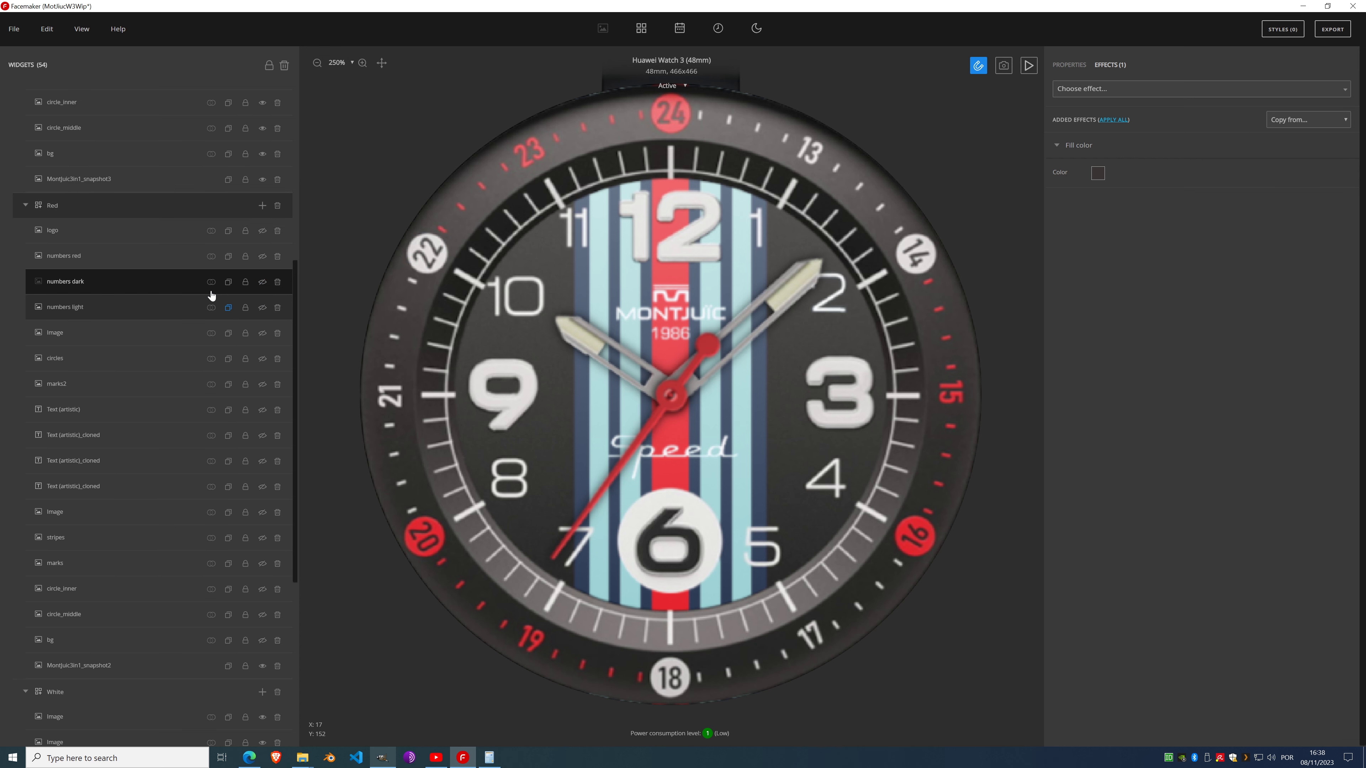
Step: Erase every bezel numeral except 1, 5 and 9 from the numbers light image and save the edit
left_click(136, 307)
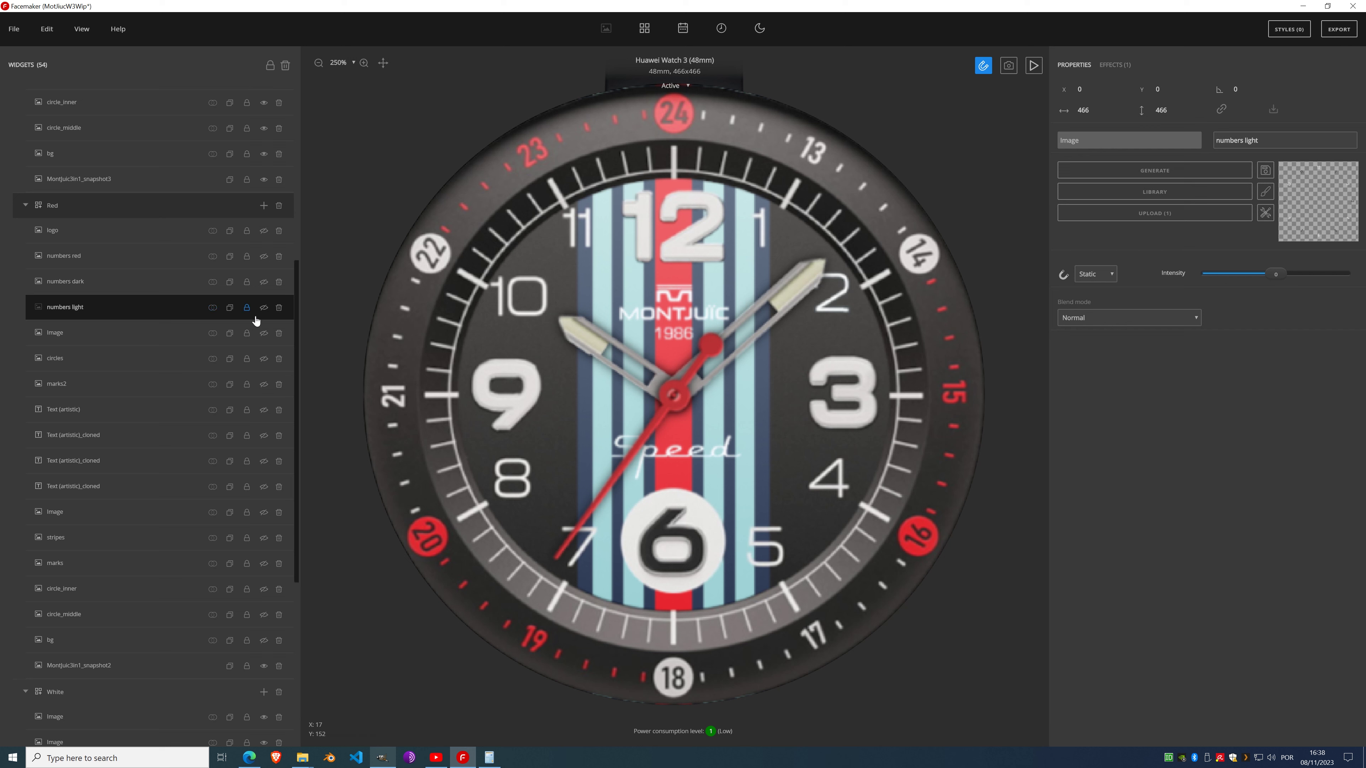
left_click(263, 307)
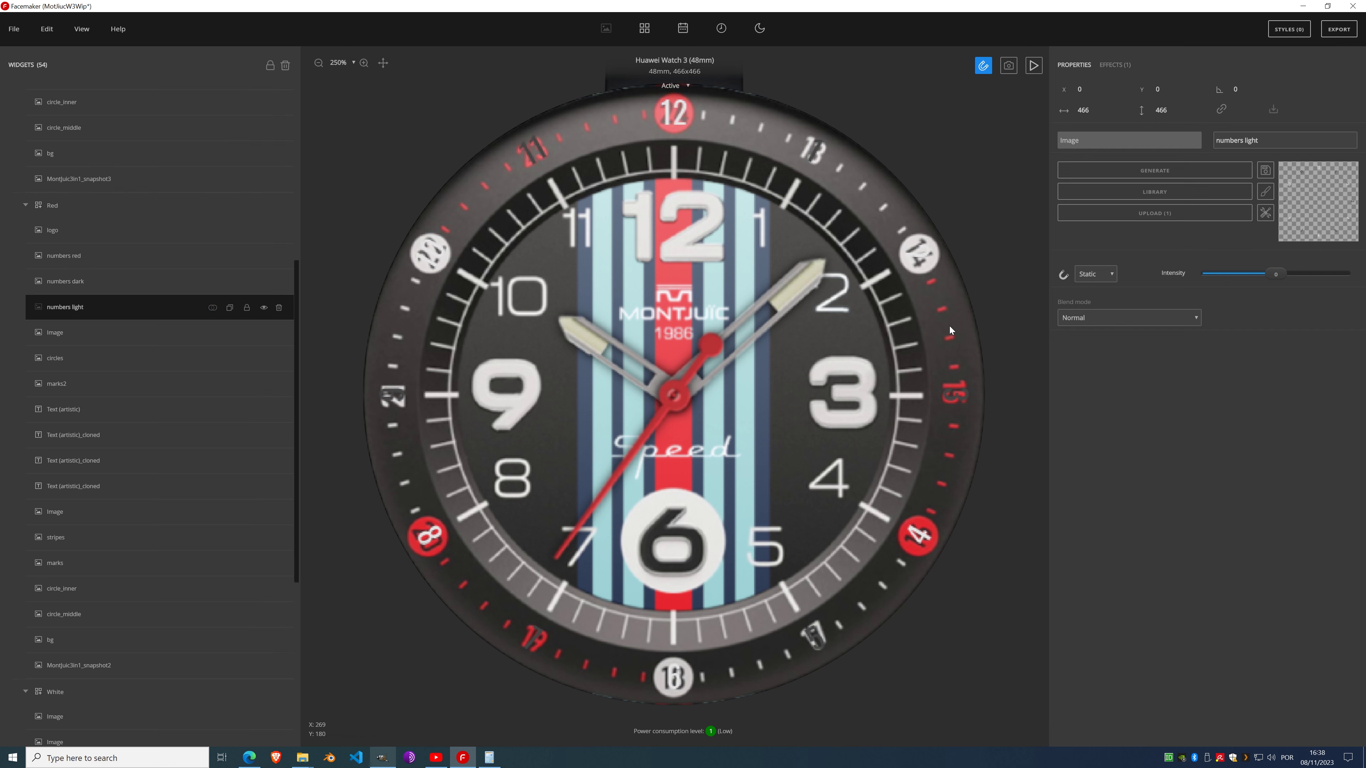
left_click(264, 308)
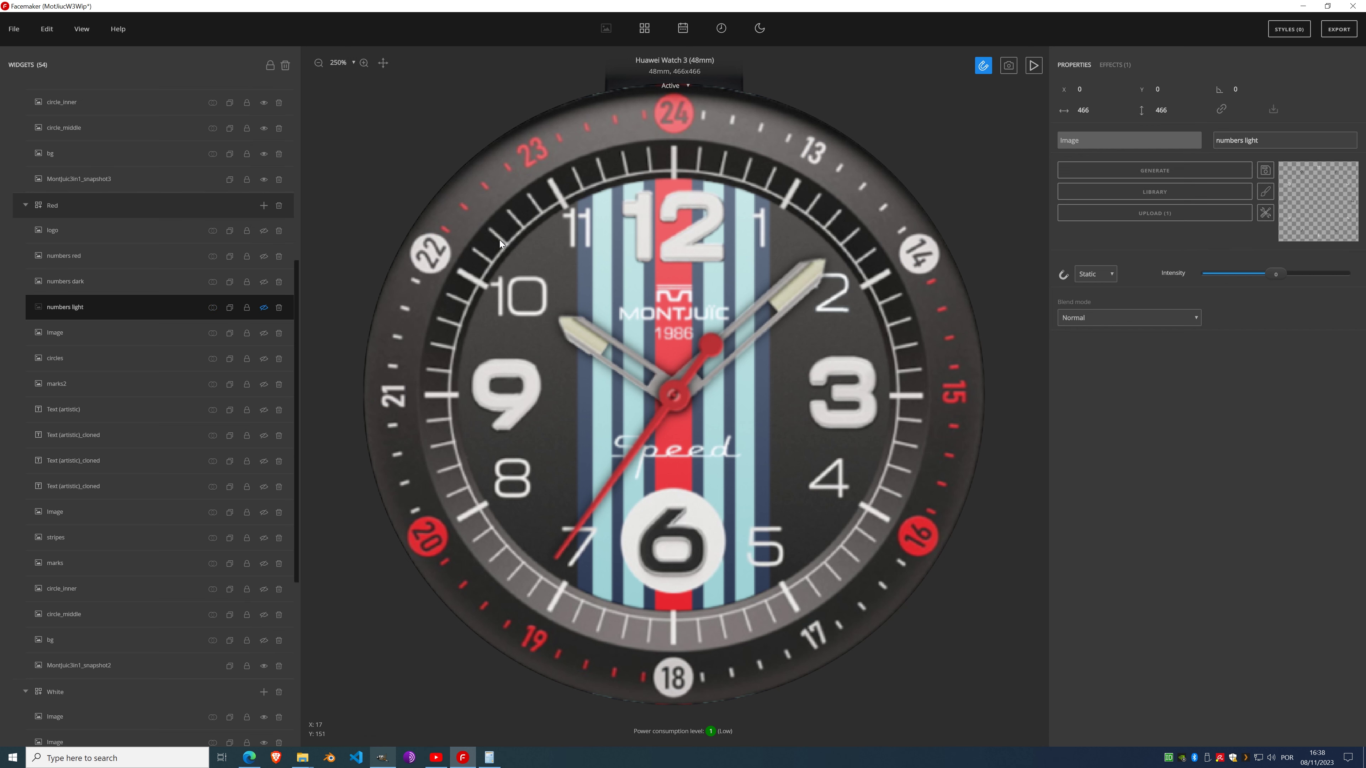
left_click(1265, 194)
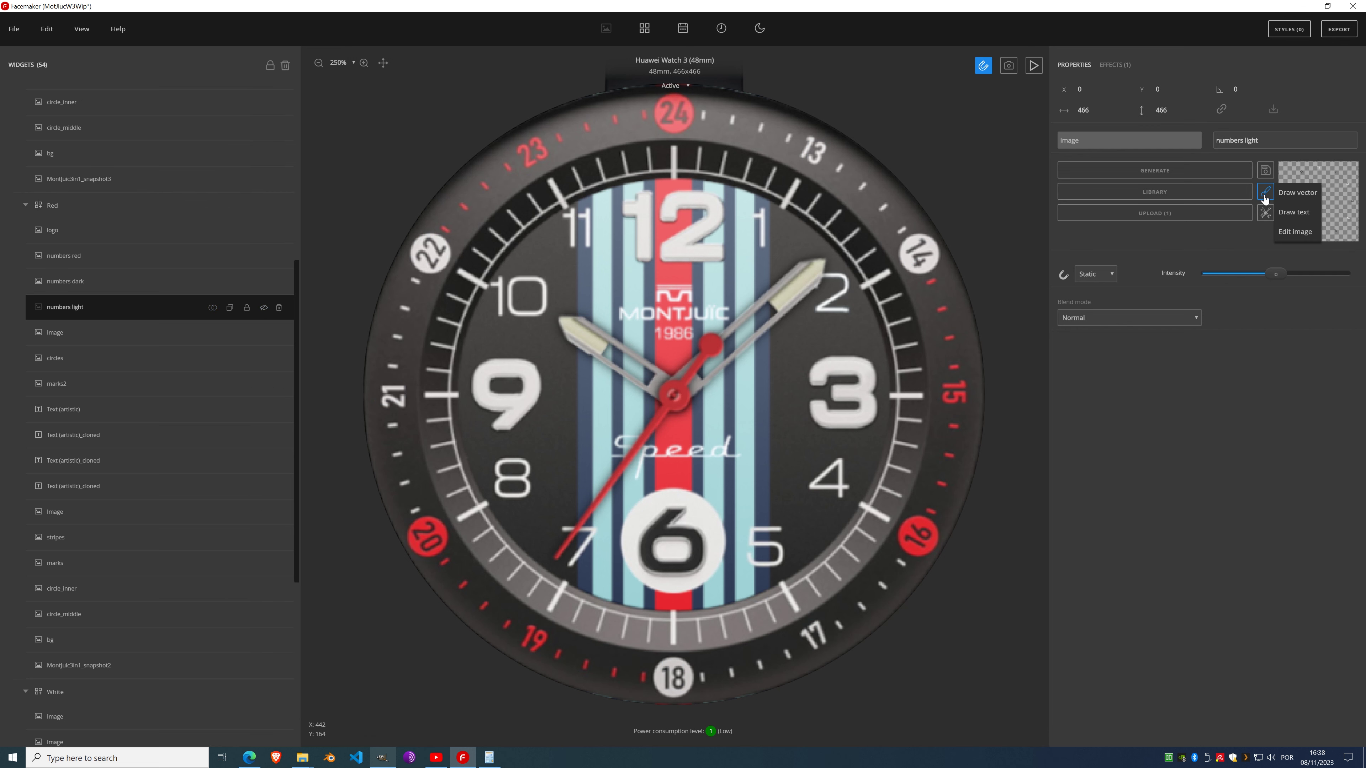
left_click(1295, 232)
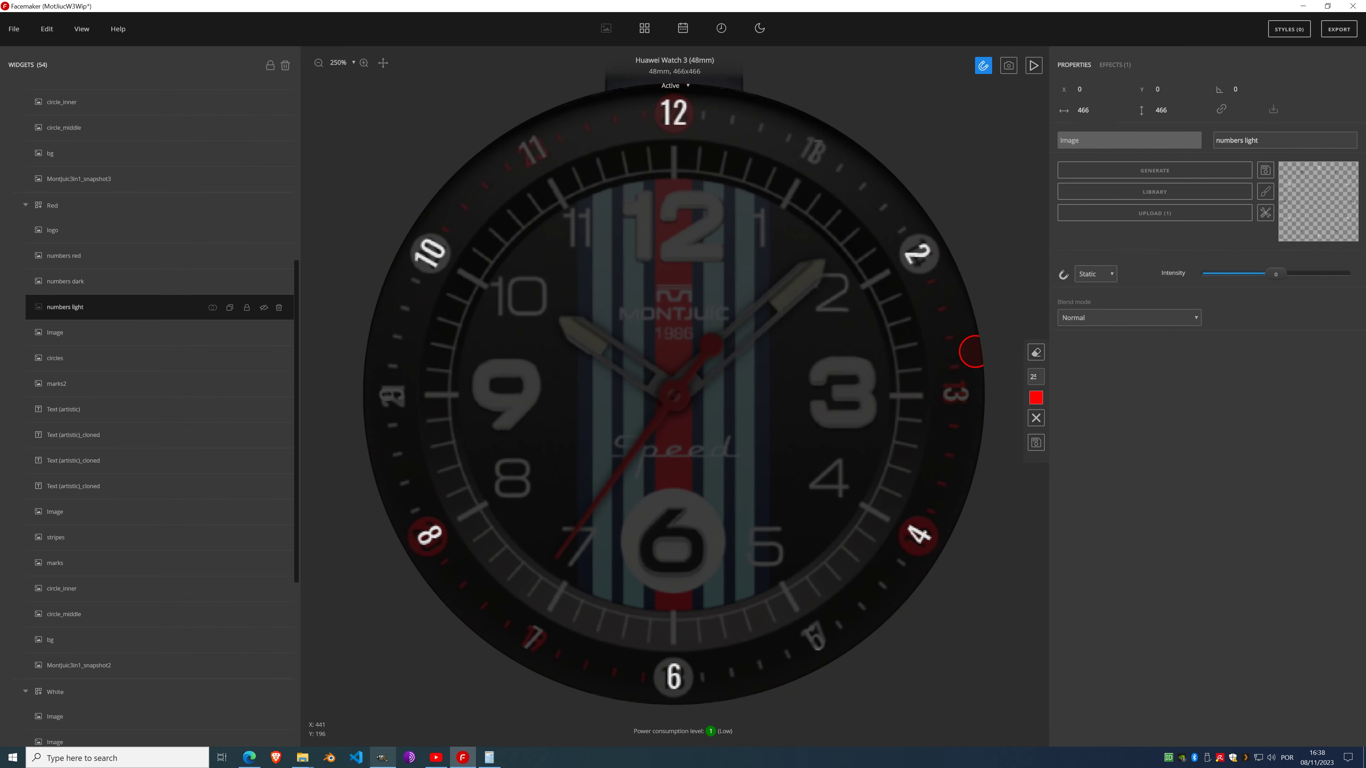
mouse_move(668, 136)
left_mouse_down()
mouse_move(684, 104)
mouse_move(691, 156)
left_mouse_up()
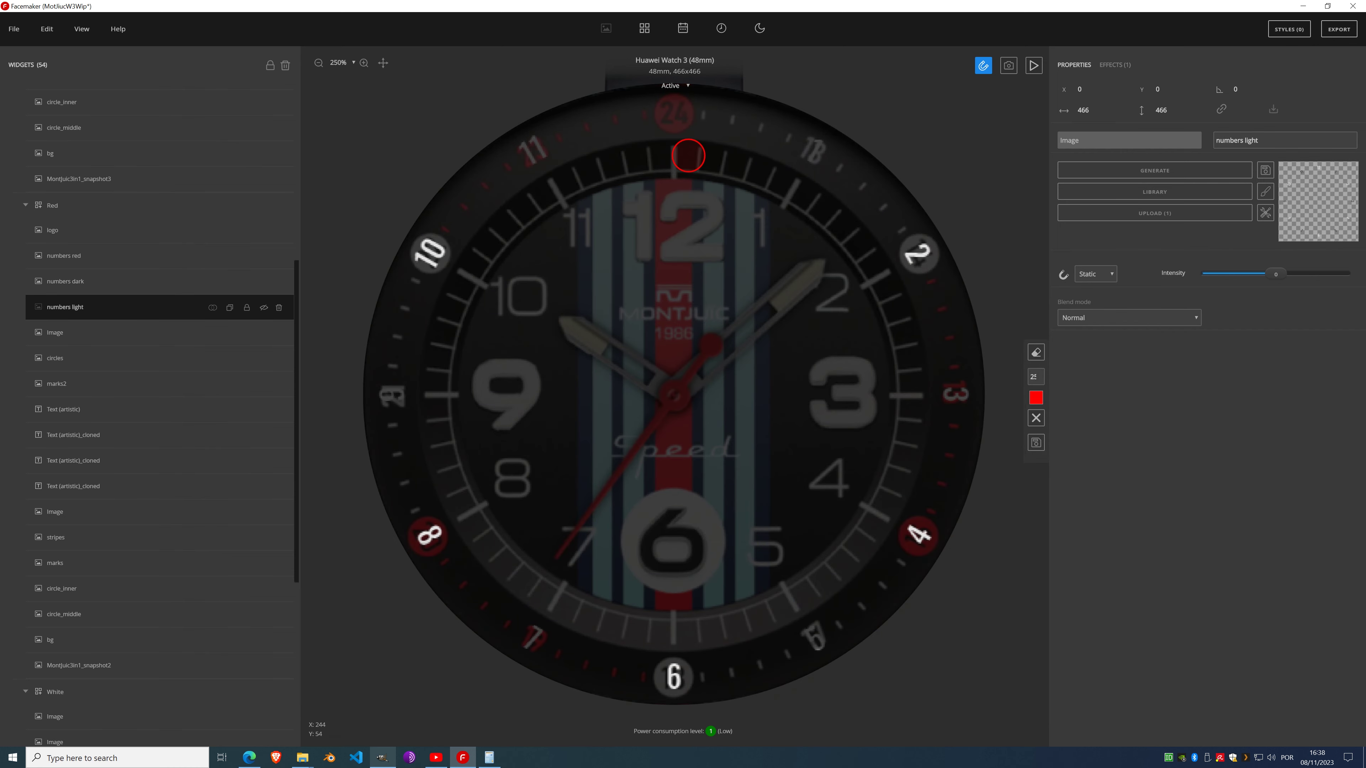
left_click_drag(895, 261, 938, 250)
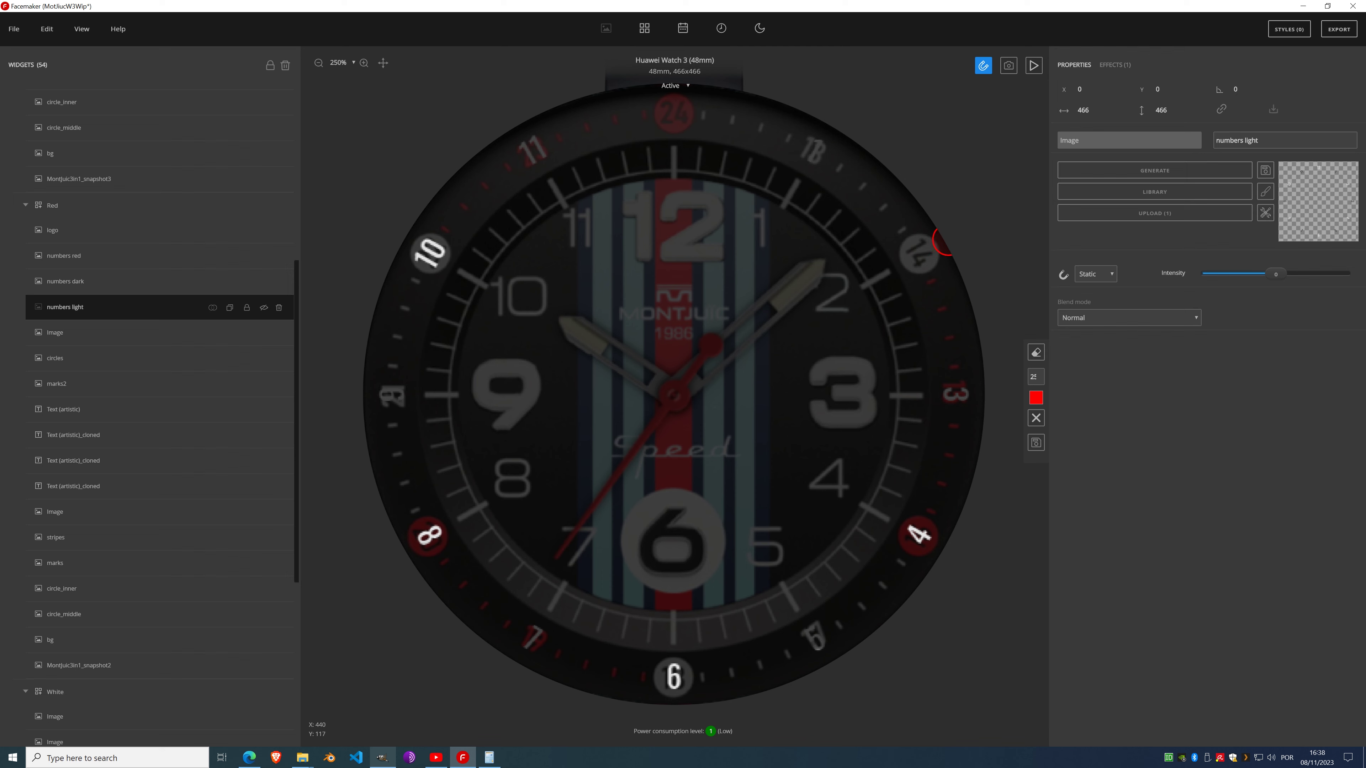
mouse_move(942, 406)
left_mouse_down()
mouse_move(974, 397)
mouse_move(940, 396)
mouse_move(919, 423)
mouse_move(925, 500)
mouse_move(910, 508)
mouse_move(949, 554)
left_mouse_up()
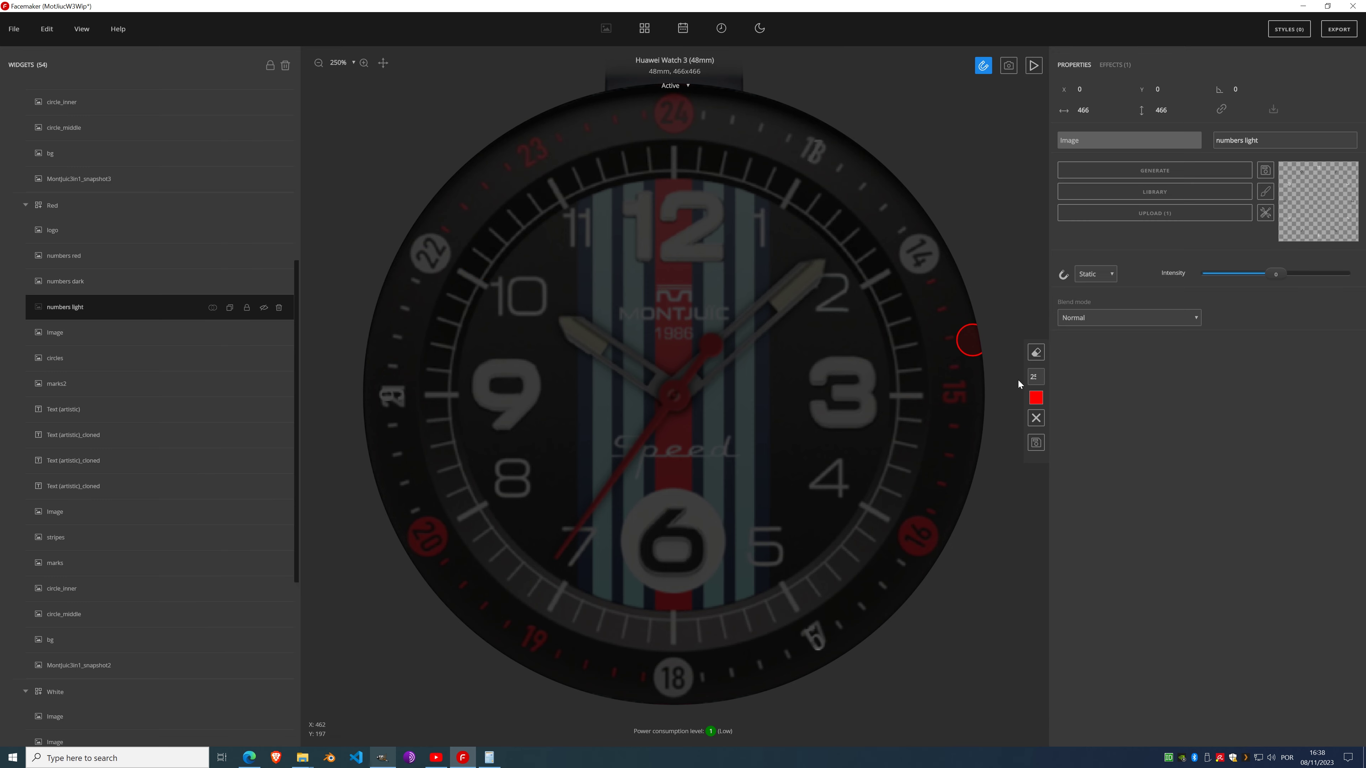
left_click(1042, 425)
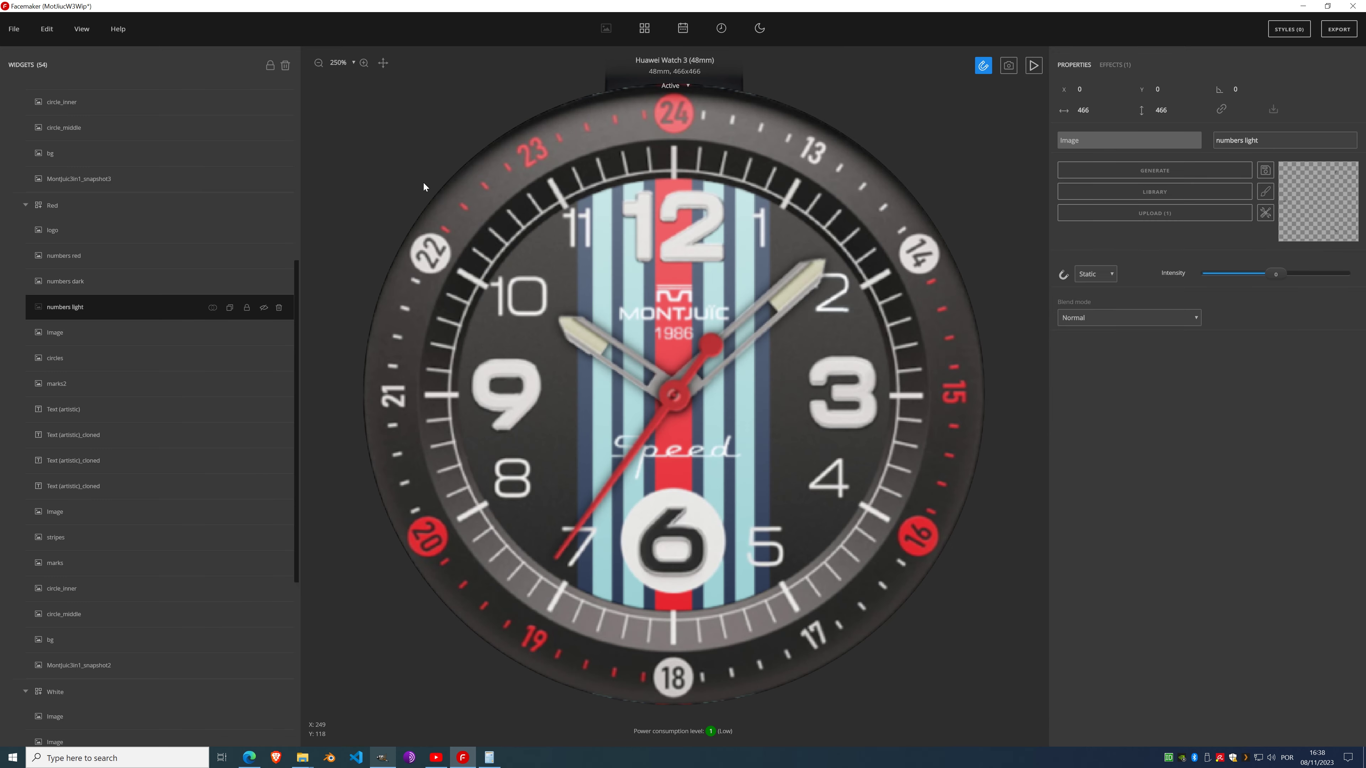
Step: Show the numbers light layer and replace its Gradient effect with a light Fill color sampled from the watch face's 13 numeral
left_click(263, 308)
left_click(1113, 65)
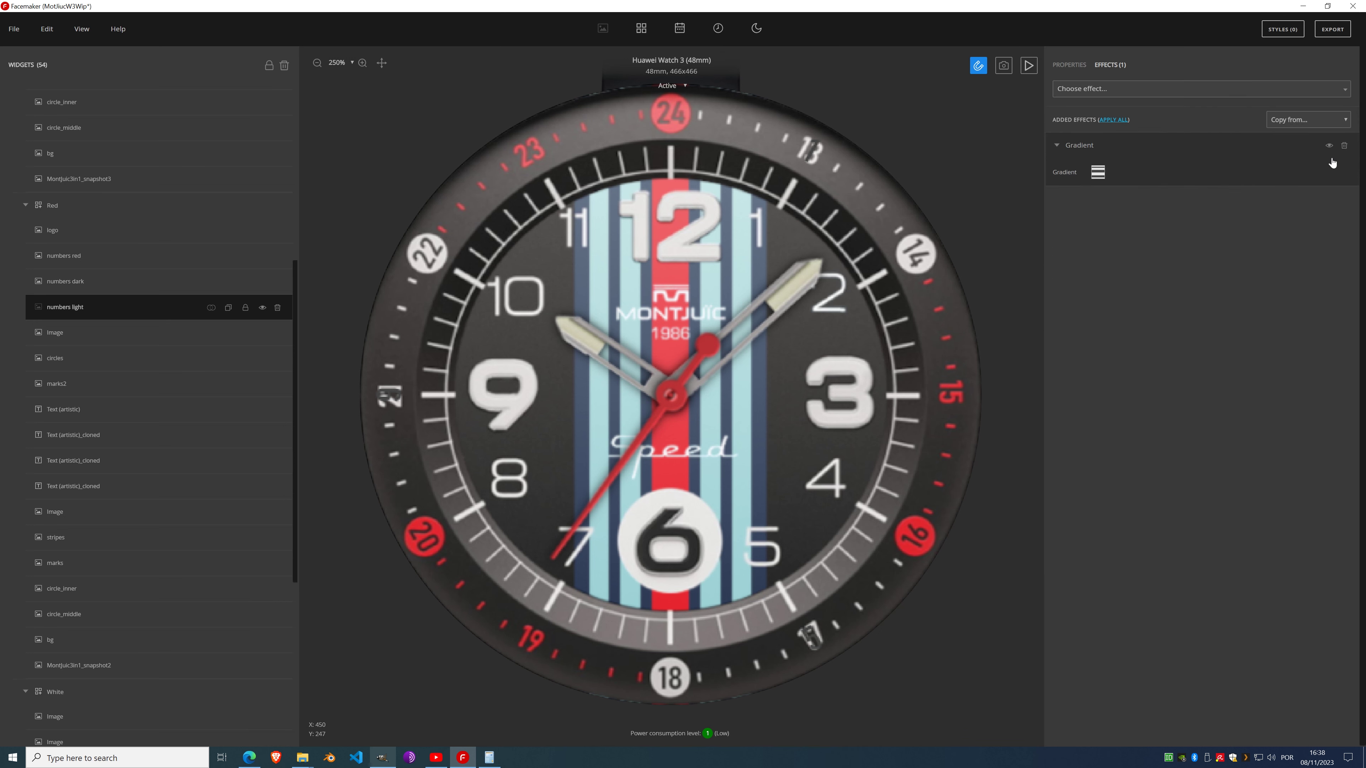
left_click(1109, 91)
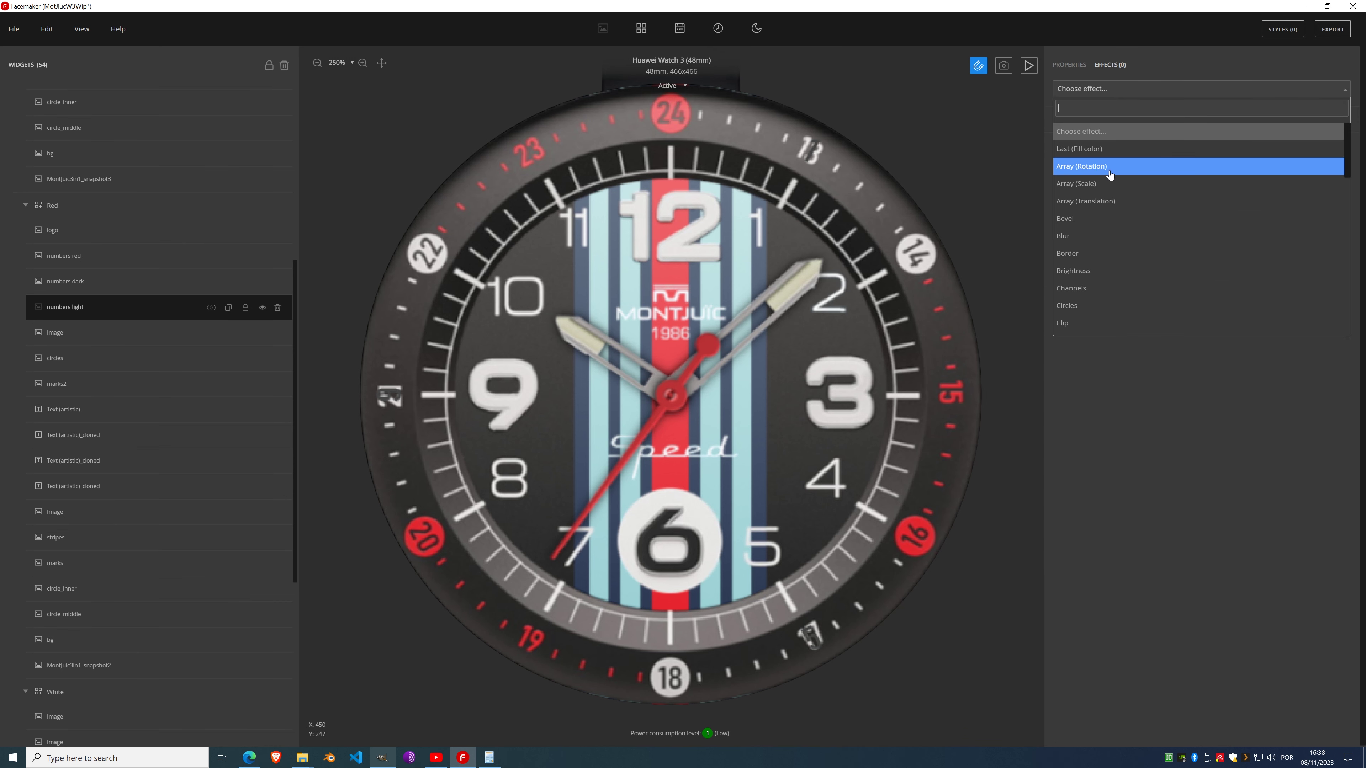
left_click(1108, 171)
left_click(1100, 173)
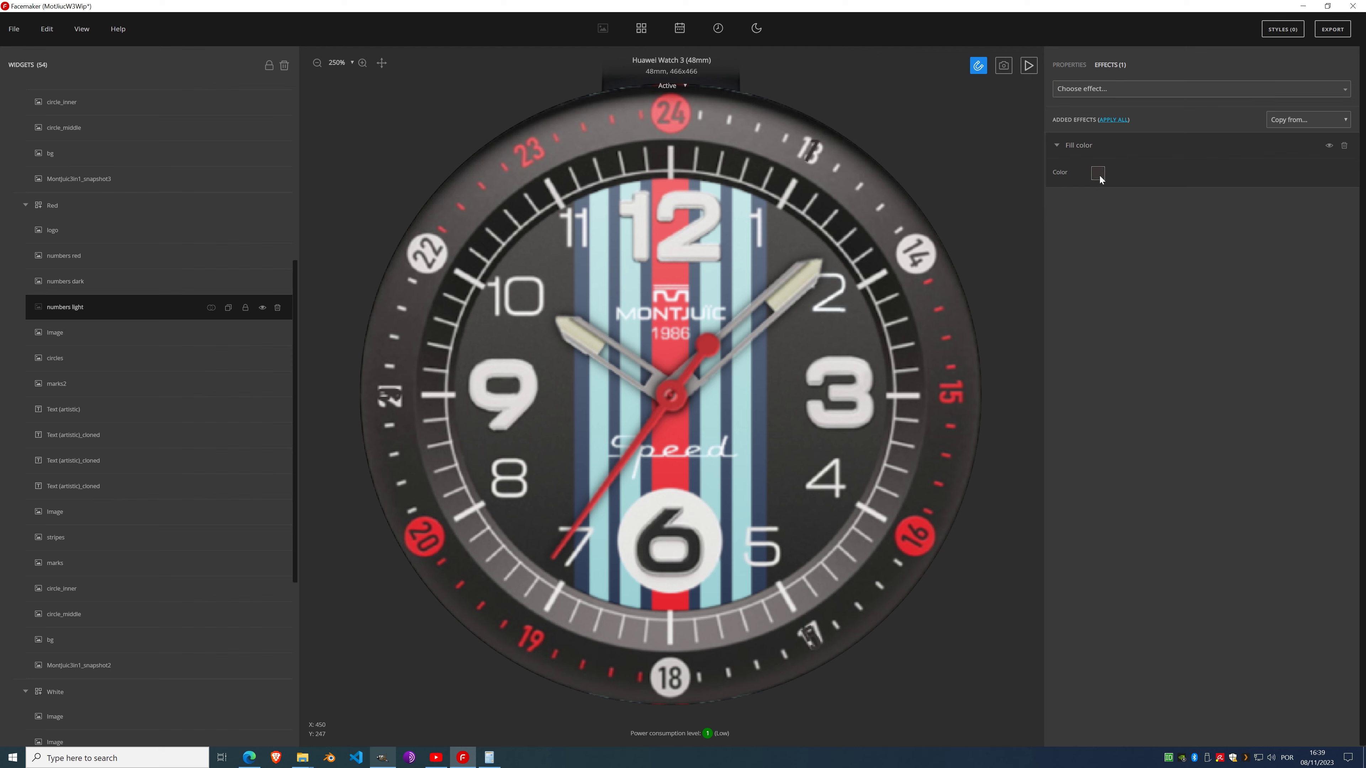
left_click(925, 549)
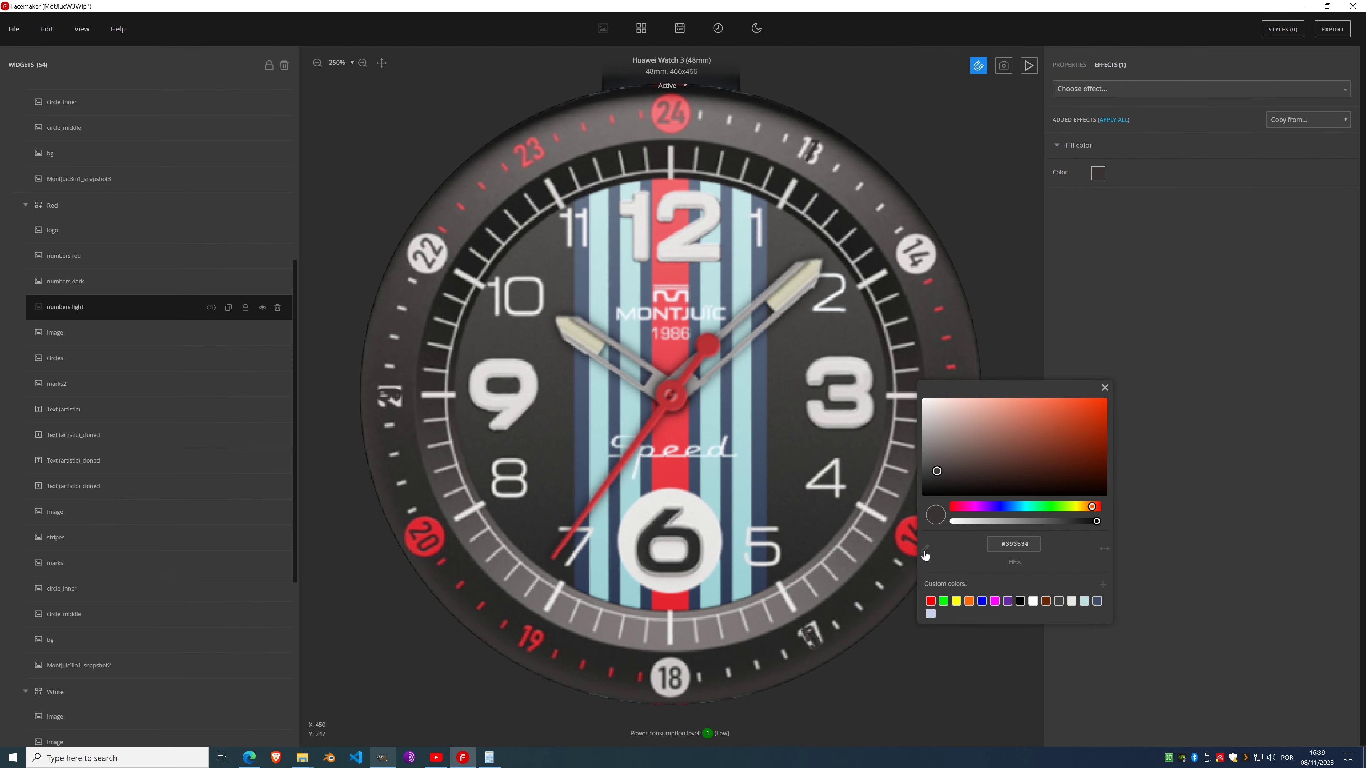
left_click(806, 155)
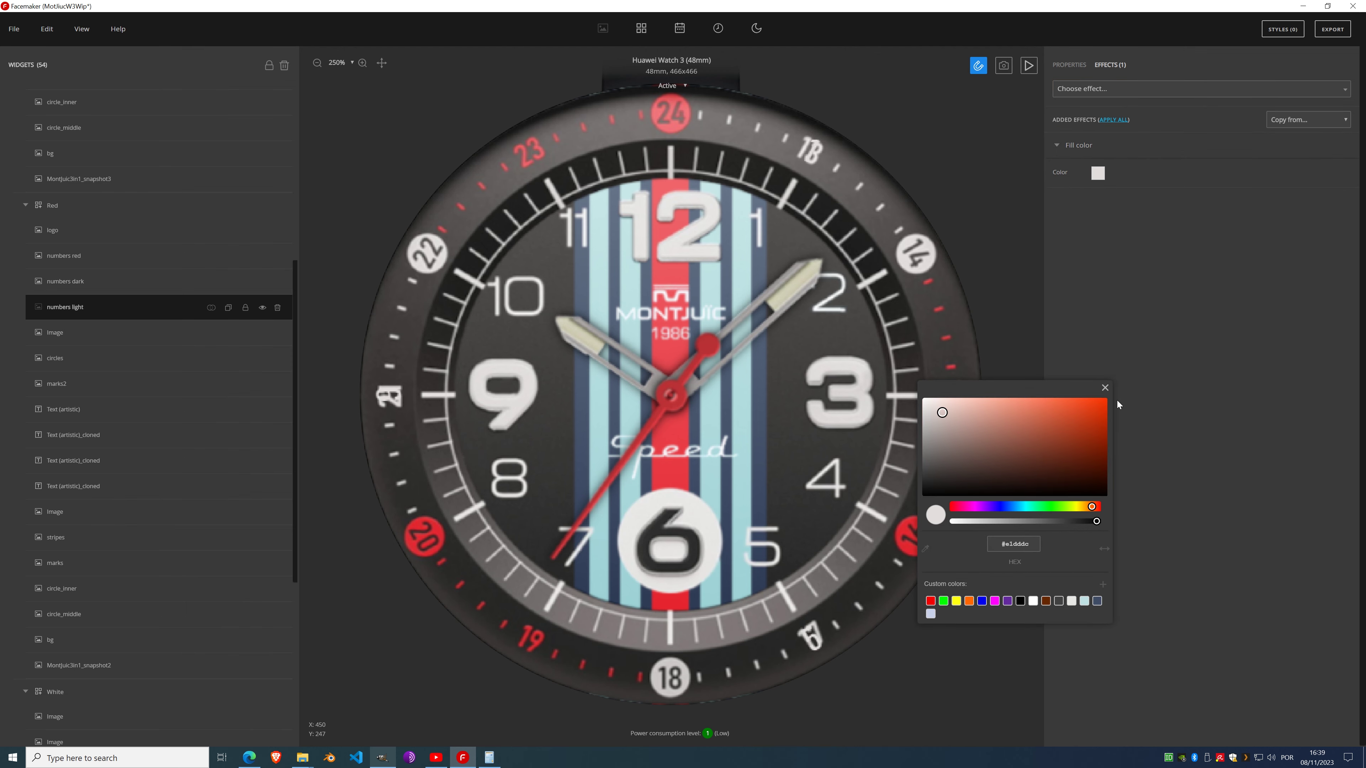
left_click(1105, 388)
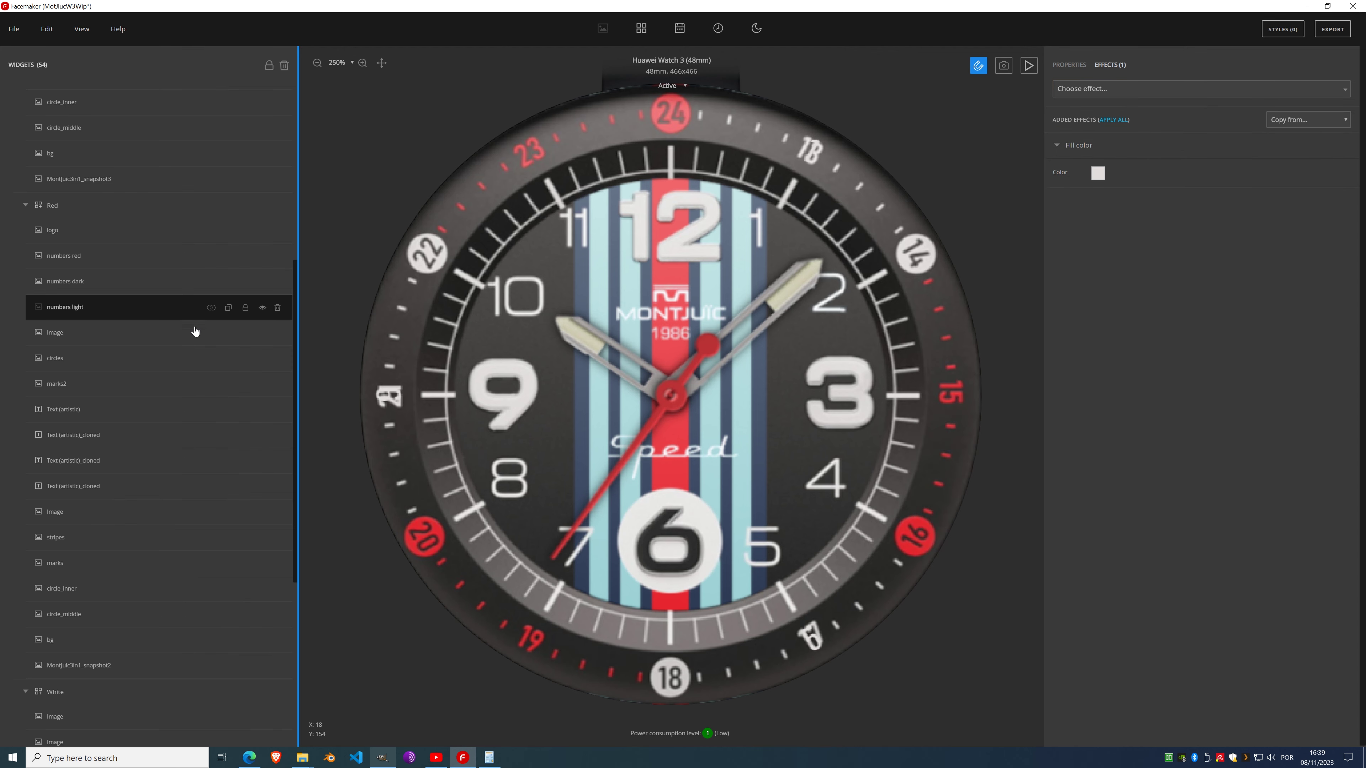
Step: Merge the numbers red, numbers dark and numbers light layers of the Red style into one layer with Add
left_click(90, 258)
left_click(213, 257)
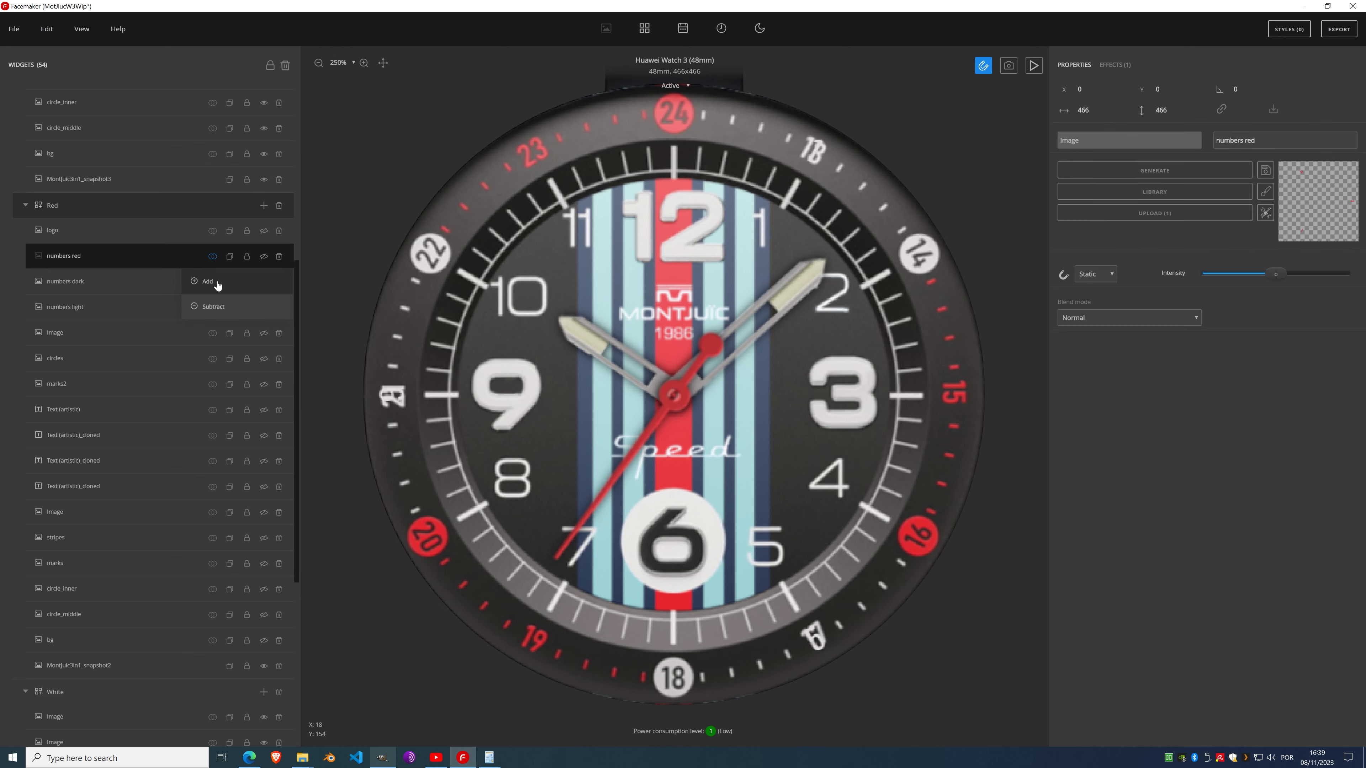
left_click(207, 282)
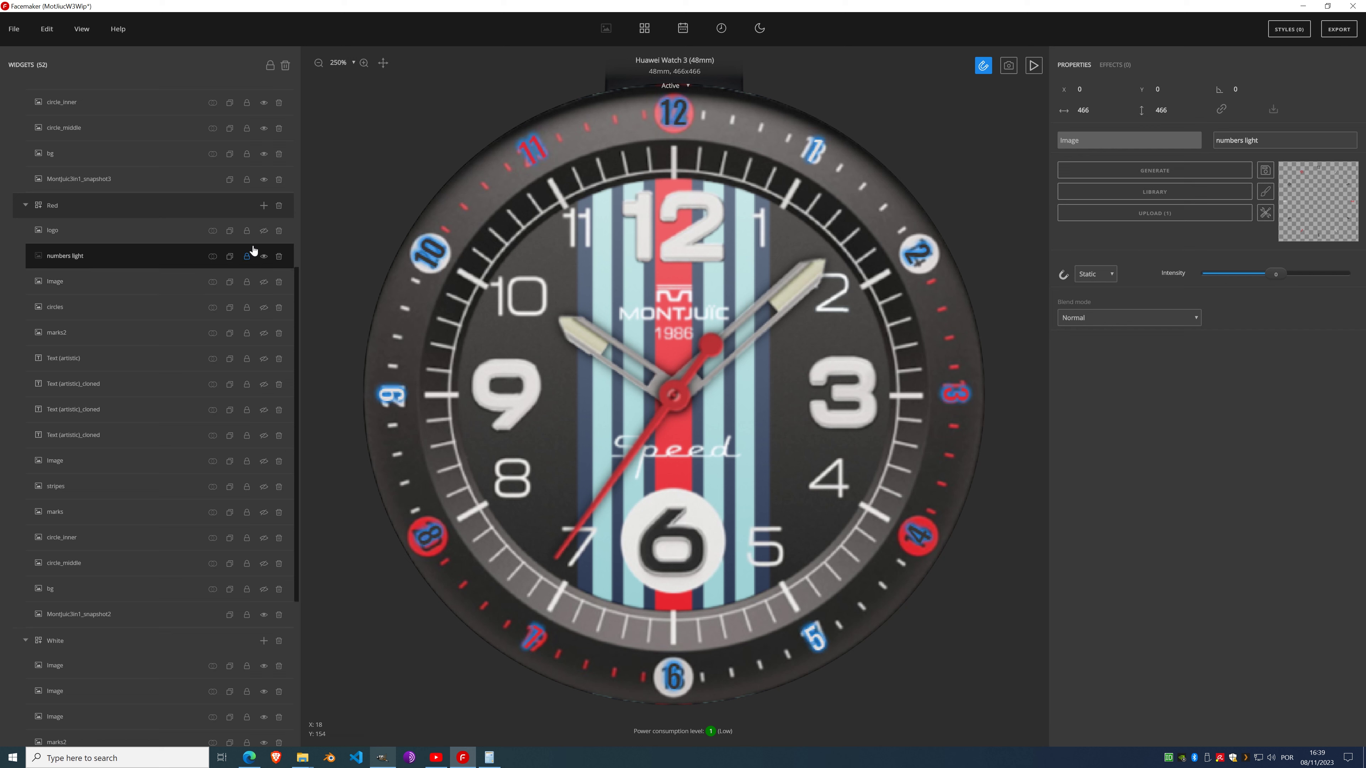
Step: Show the Red style's remaining layers down to bg and preview the assembled watch face at 100% zoom
left_click(264, 282)
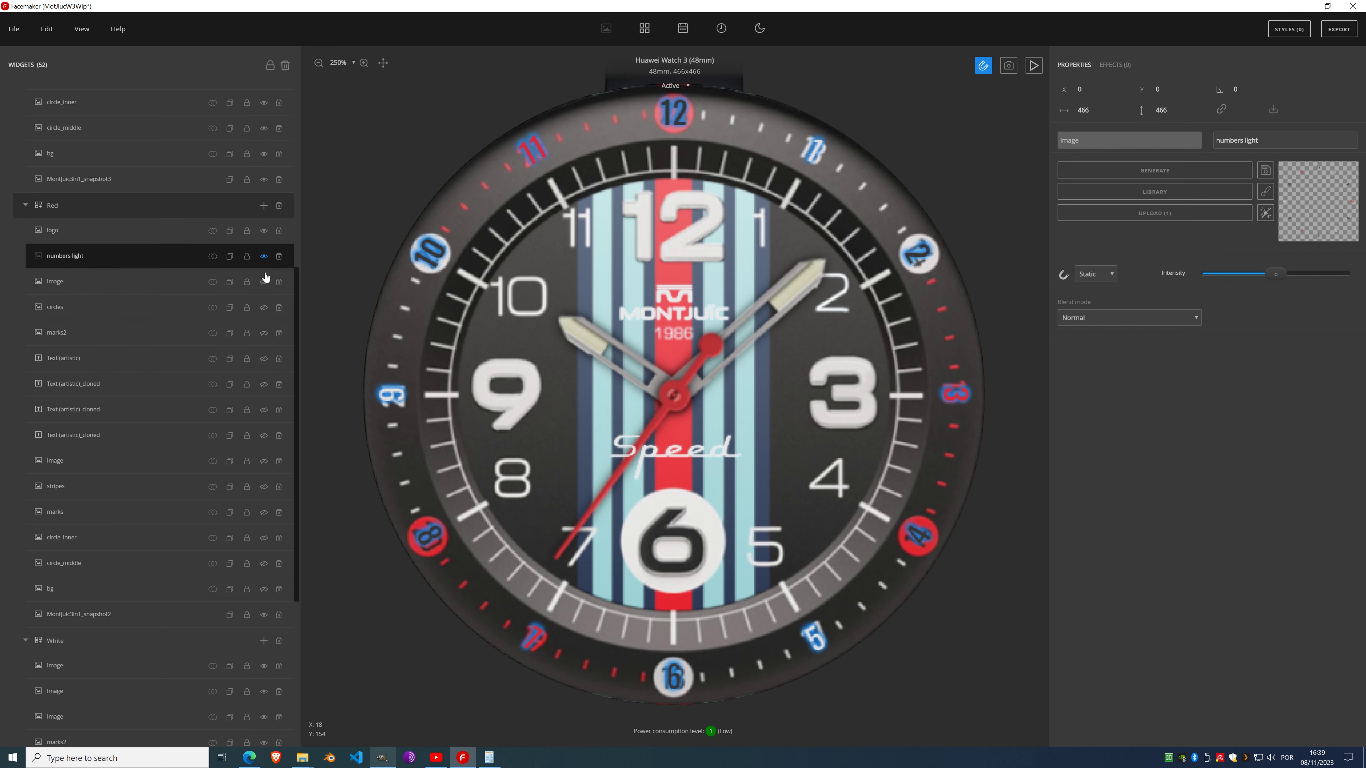
left_click(264, 308)
left_click(264, 333)
left_click(264, 358)
left_click(264, 384)
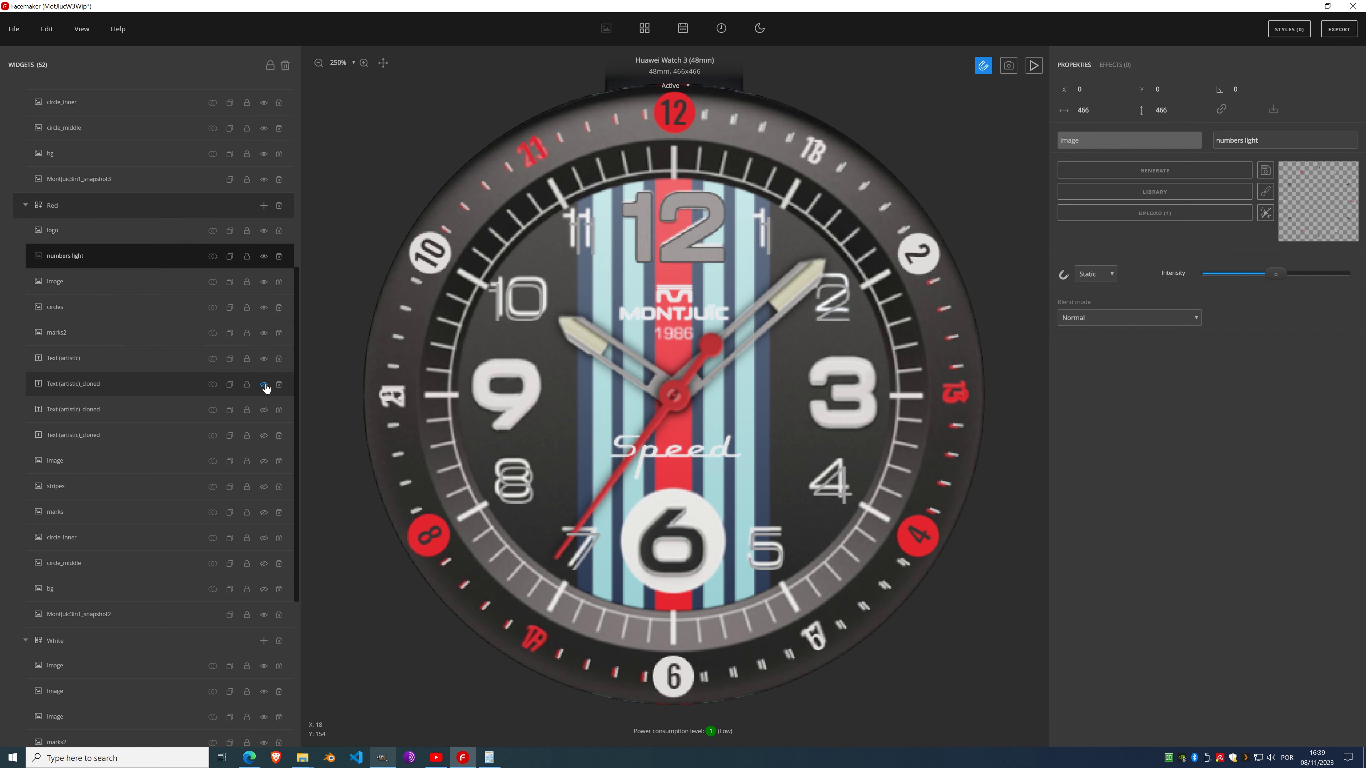
left_click(263, 410)
left_click(264, 436)
left_click(264, 461)
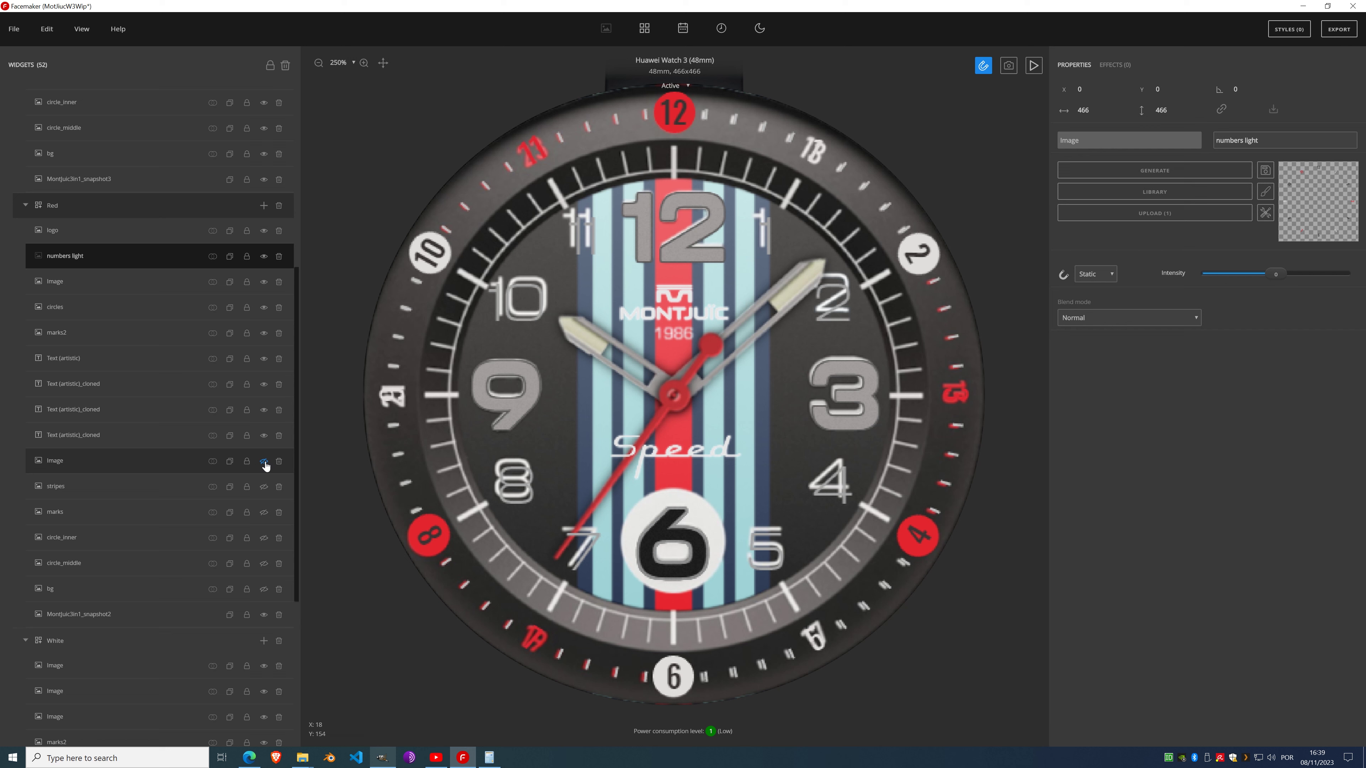
left_click(264, 487)
left_click(264, 512)
left_click(264, 538)
left_click(264, 563)
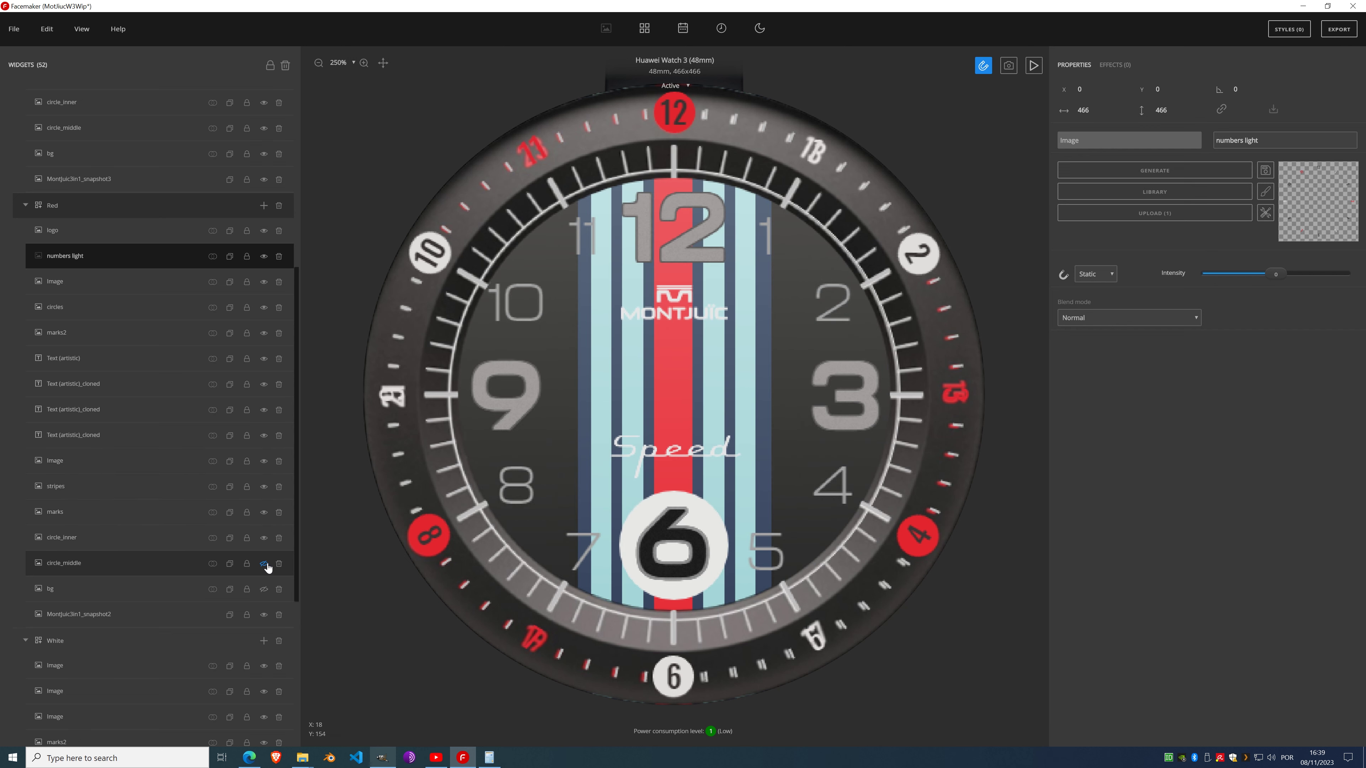
left_click(264, 589)
scroll(706, 403, "down", 3)
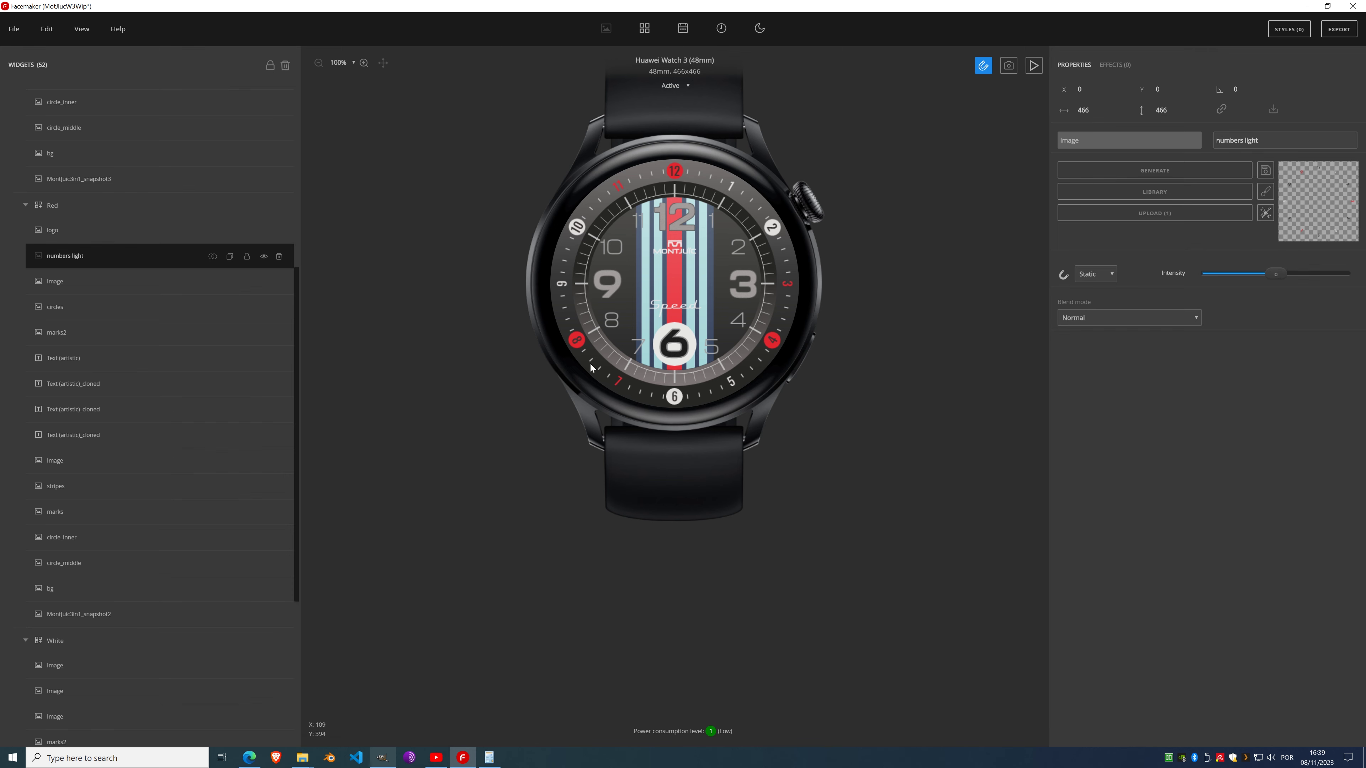
Step: Hide all Red style layers from logo down to bg to compare against the reference snapshot
left_click(263, 230)
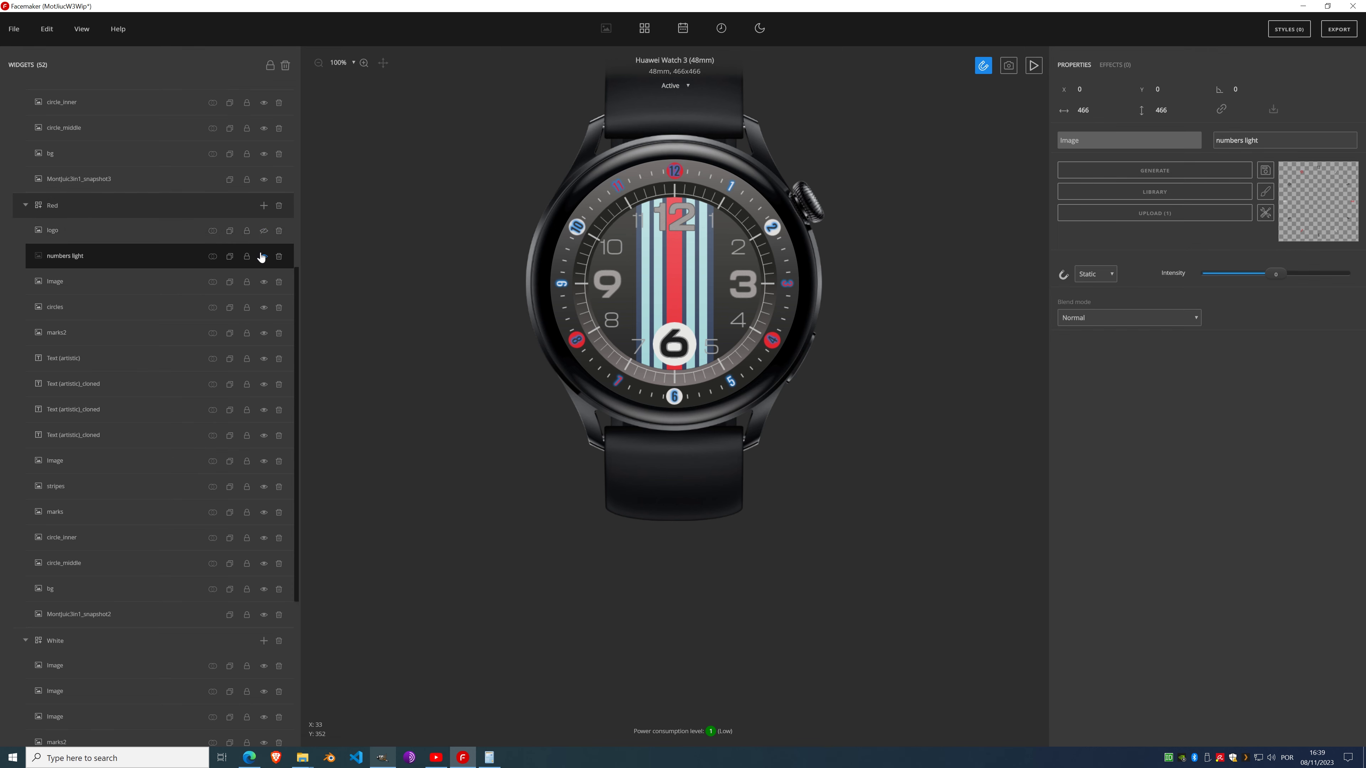
left_click(264, 256)
left_click(263, 282)
left_click(264, 308)
left_click(263, 333)
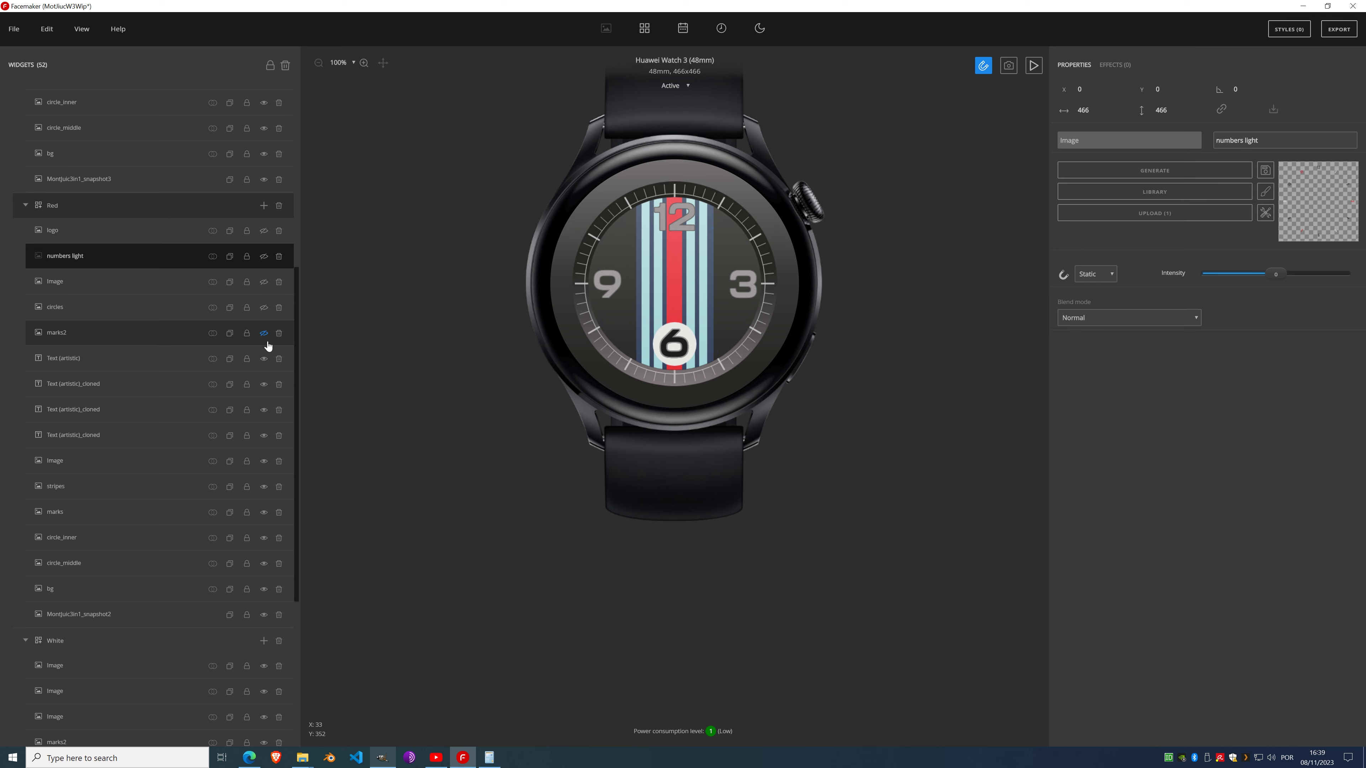
left_click(263, 358)
left_click(264, 385)
left_click(264, 409)
left_click(264, 436)
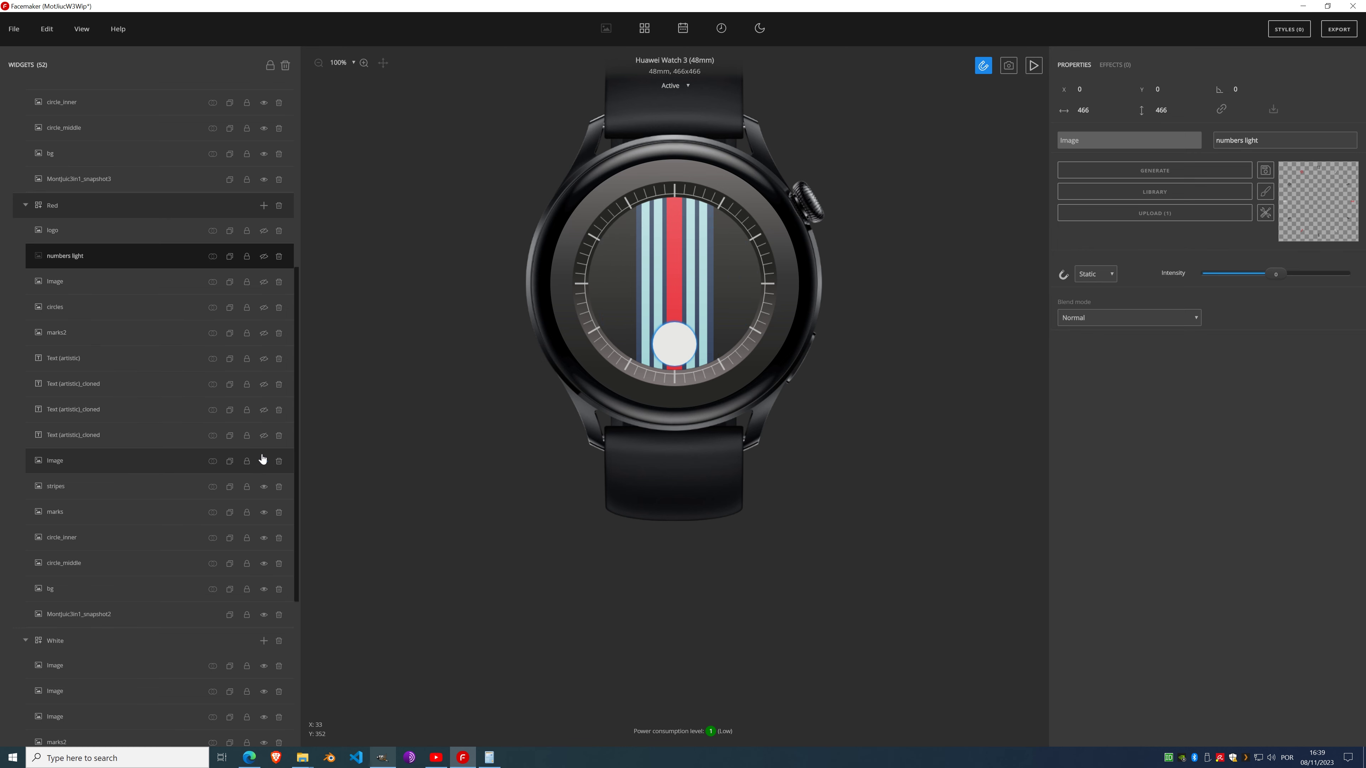
left_click(263, 461)
left_click(263, 486)
left_click(263, 512)
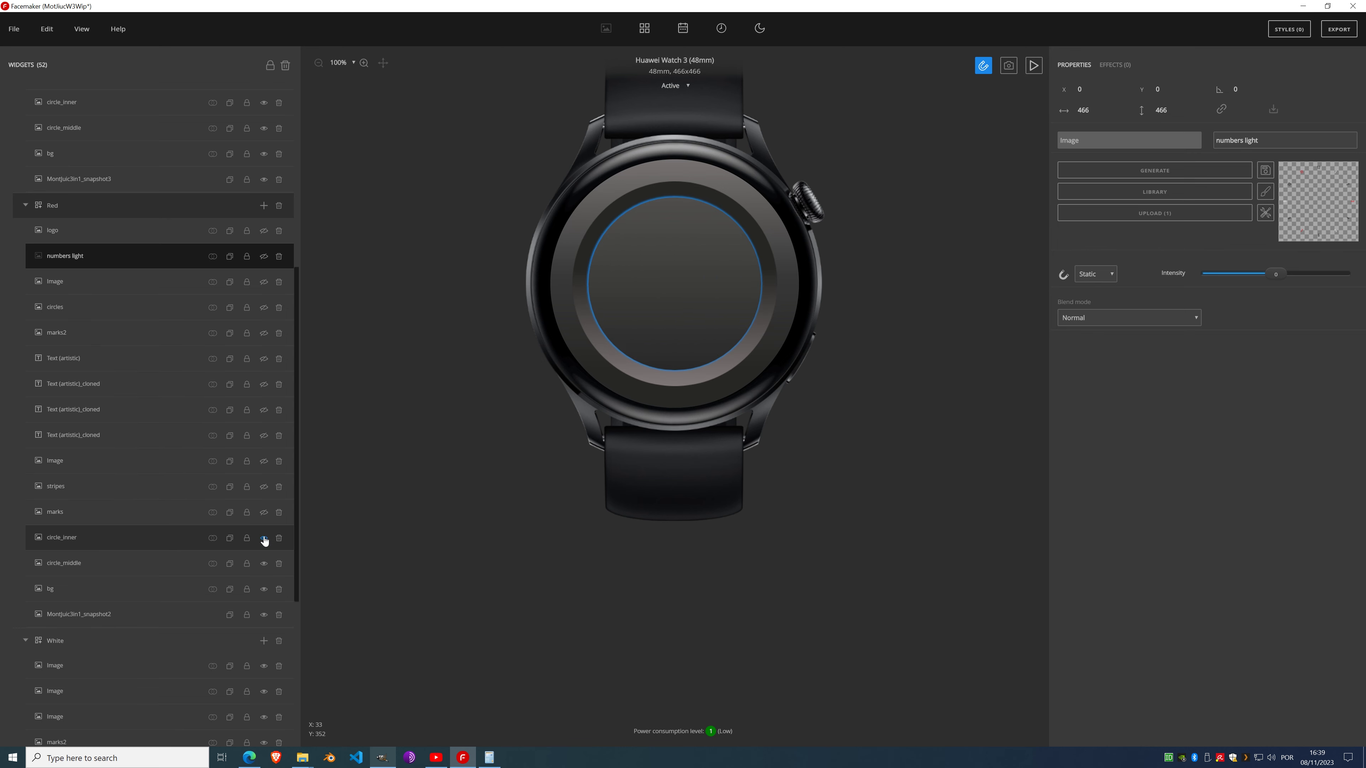
left_click(264, 538)
left_click(264, 563)
left_click(264, 589)
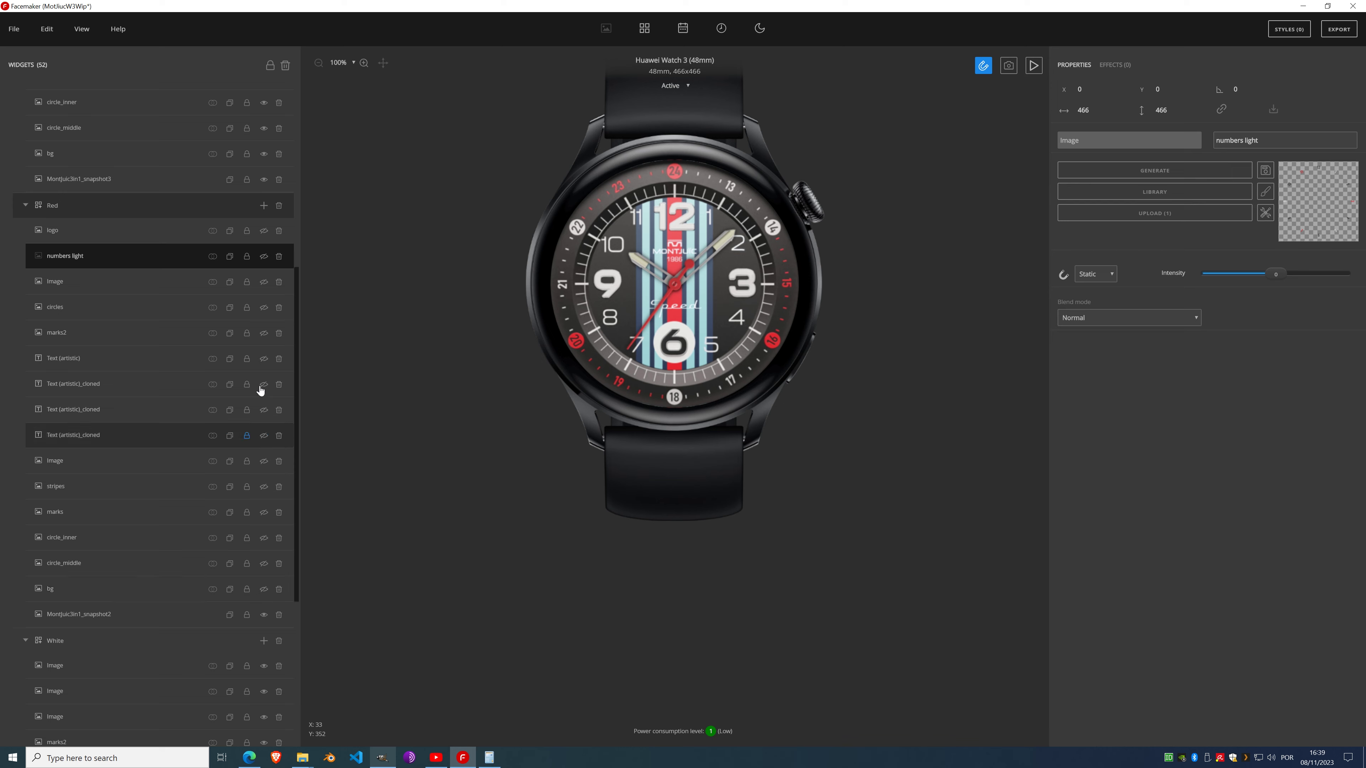
Step: Show the Red style's bezel tick marks Image layer below numbers light and remove its Invert effect
scroll(650, 204, "up", 3)
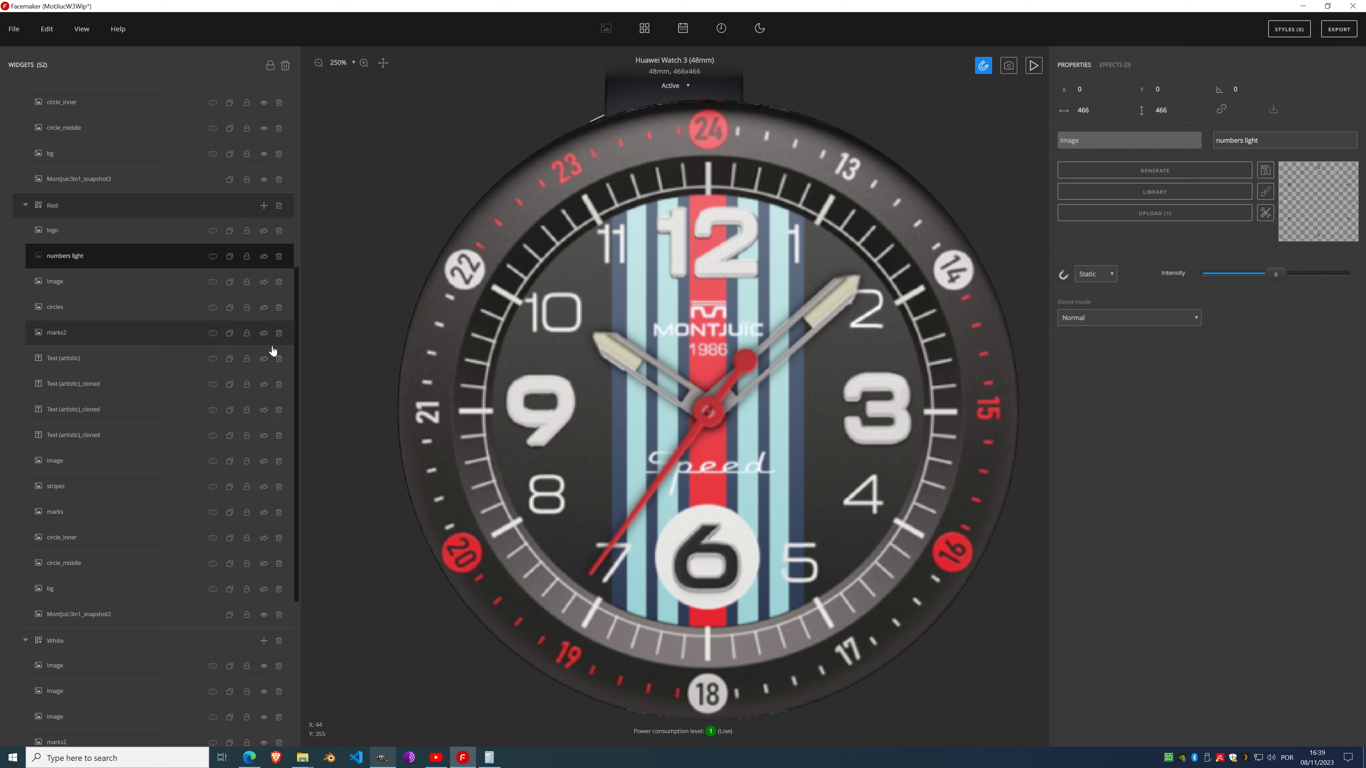
left_click(150, 288)
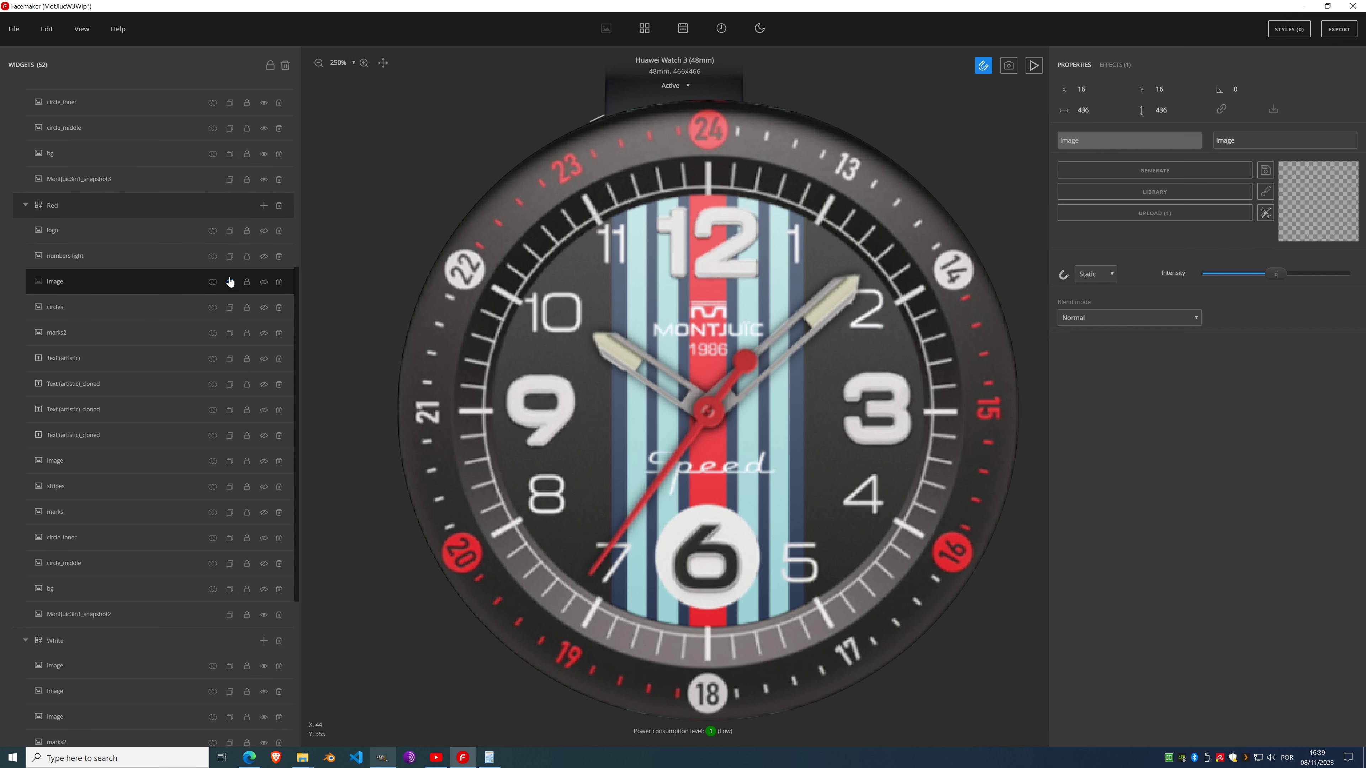
left_click(264, 282)
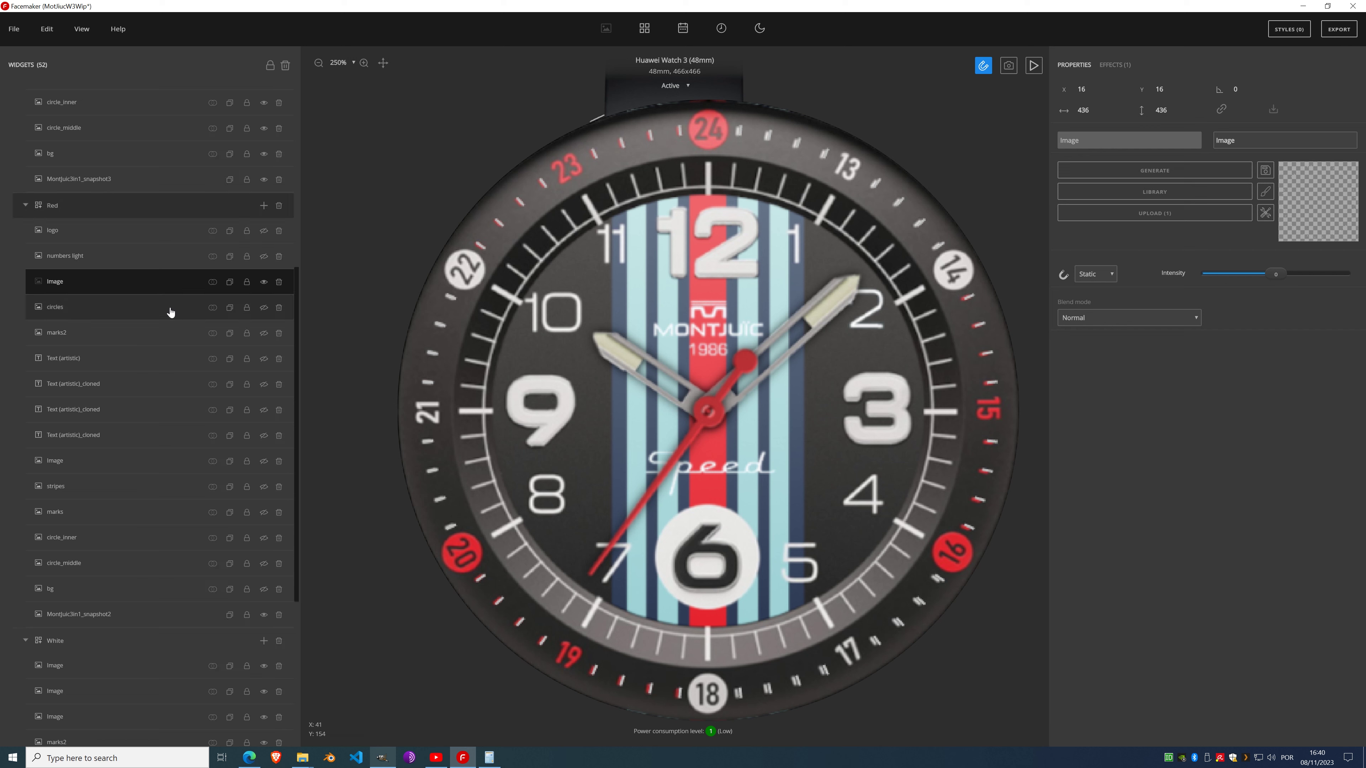
left_click(1115, 65)
mouse_move(1300, 152)
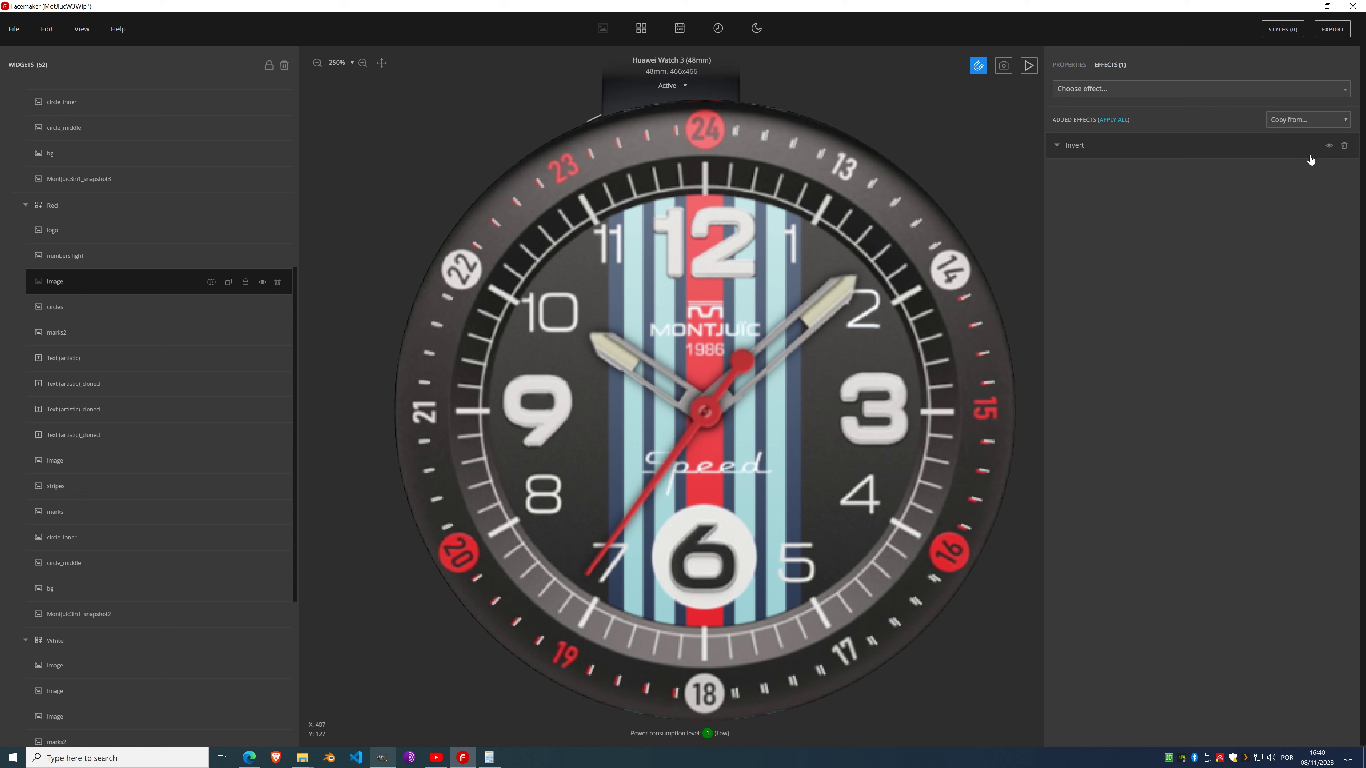
left_click(1344, 145)
Step: Add a Gradient effect to the Red style's bezel tick marks Image and sample the bezel's red circle color for its first stop
left_click(1185, 90)
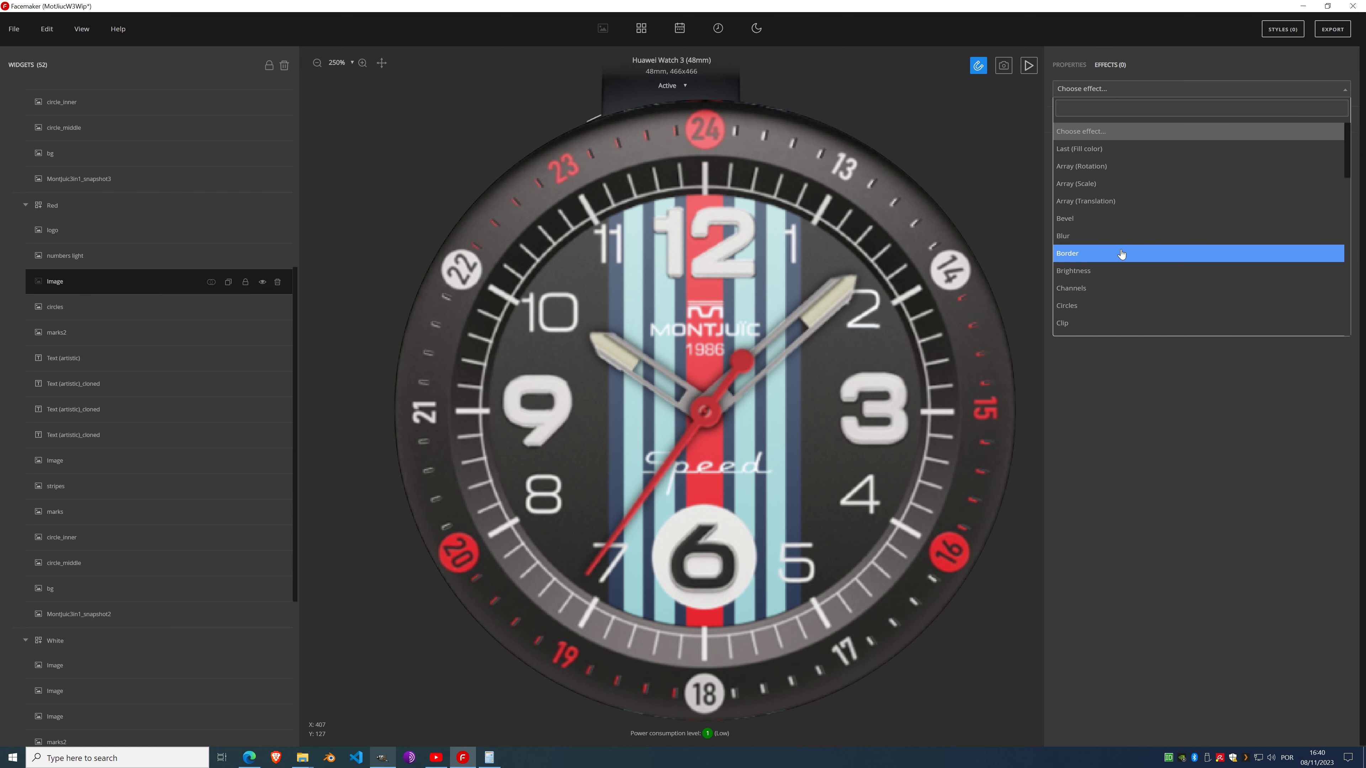
scroll(1101, 209, "down", 3)
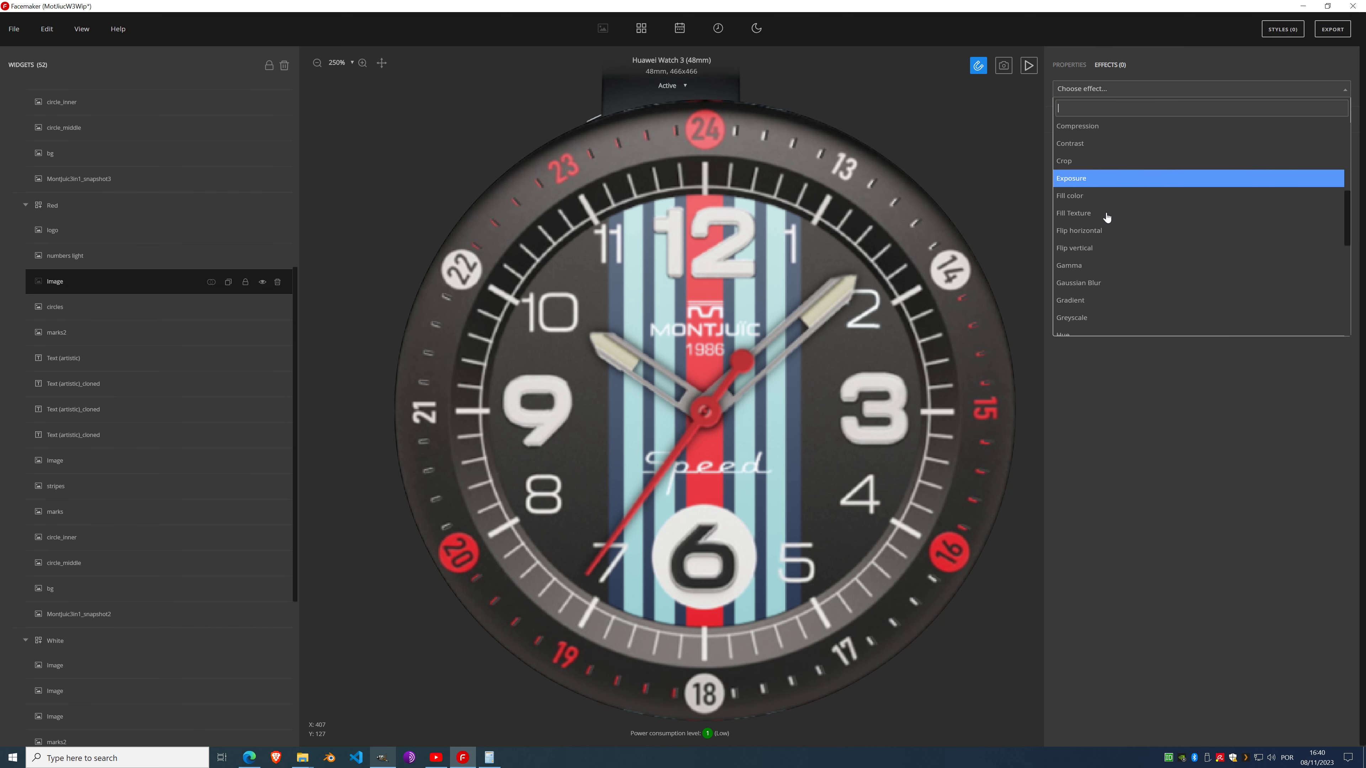
left_click(1095, 302)
left_click(1098, 172)
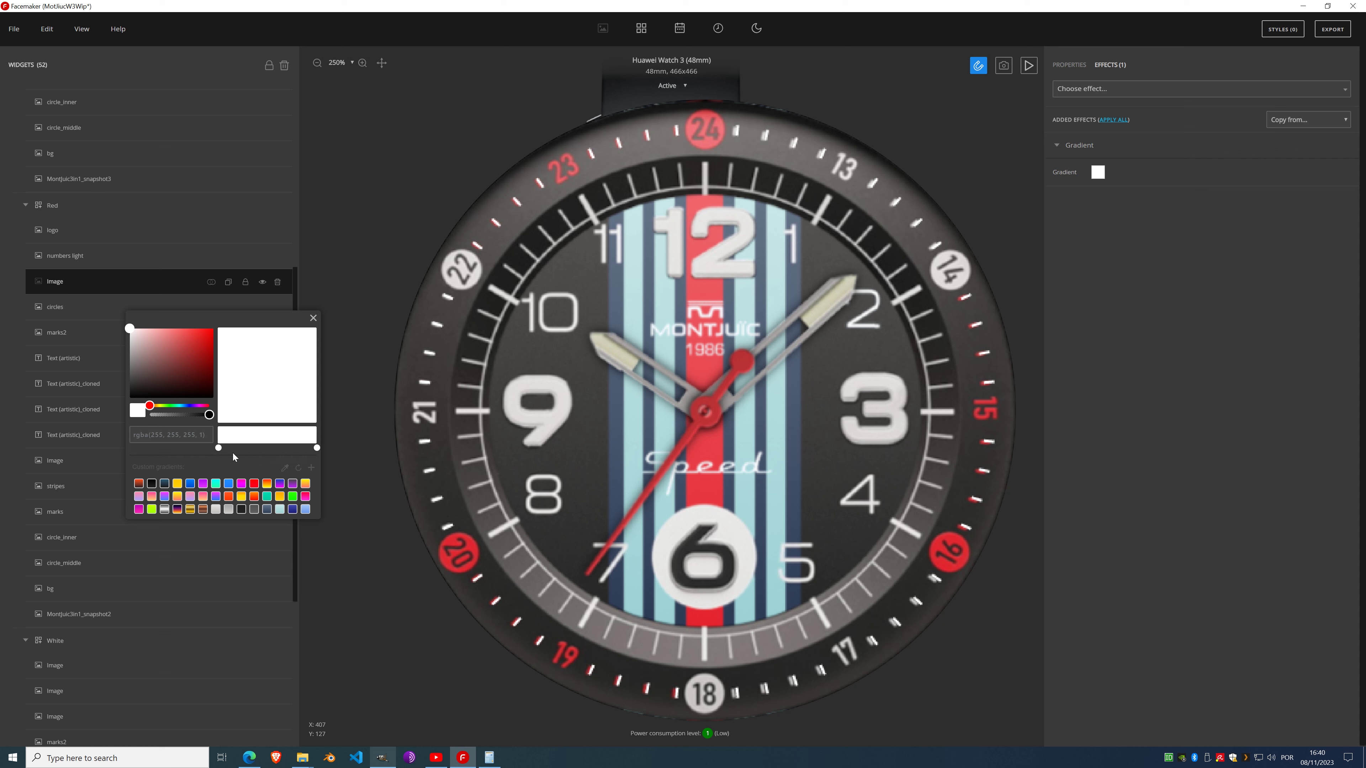
left_click(285, 468)
left_click(473, 547)
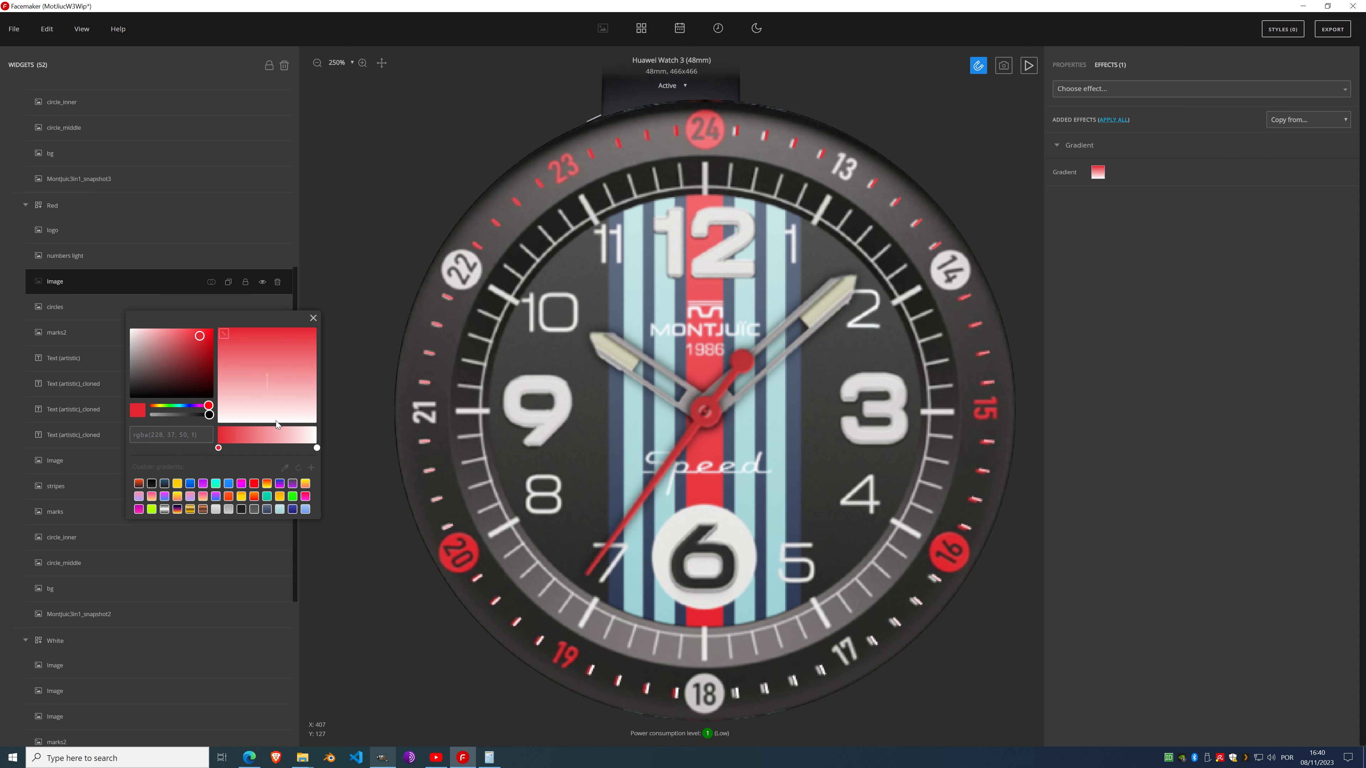
Step: Make the tick marks gradient conic, place the red stop at its end and set its start stop to light grey
left_click(225, 336)
left_click(225, 335)
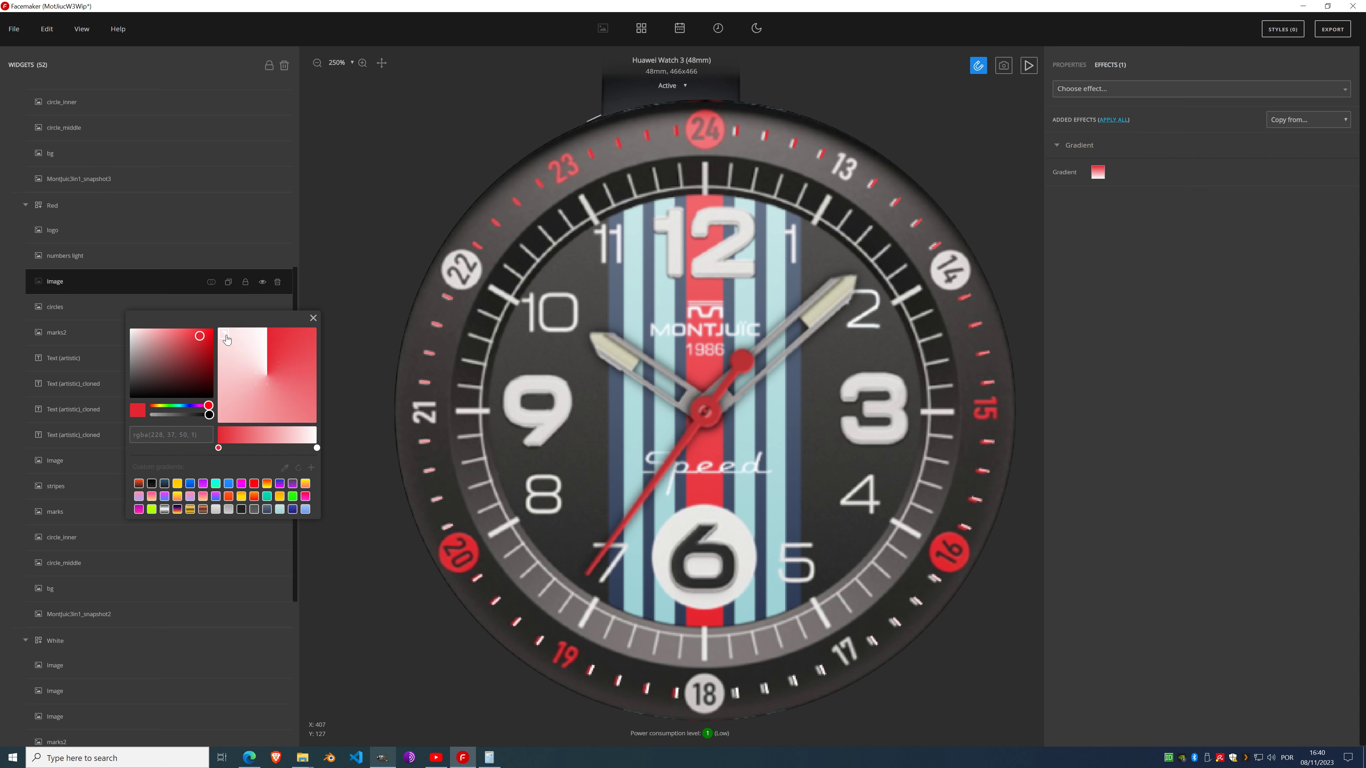
left_click_drag(219, 448, 322, 448)
left_click(318, 447)
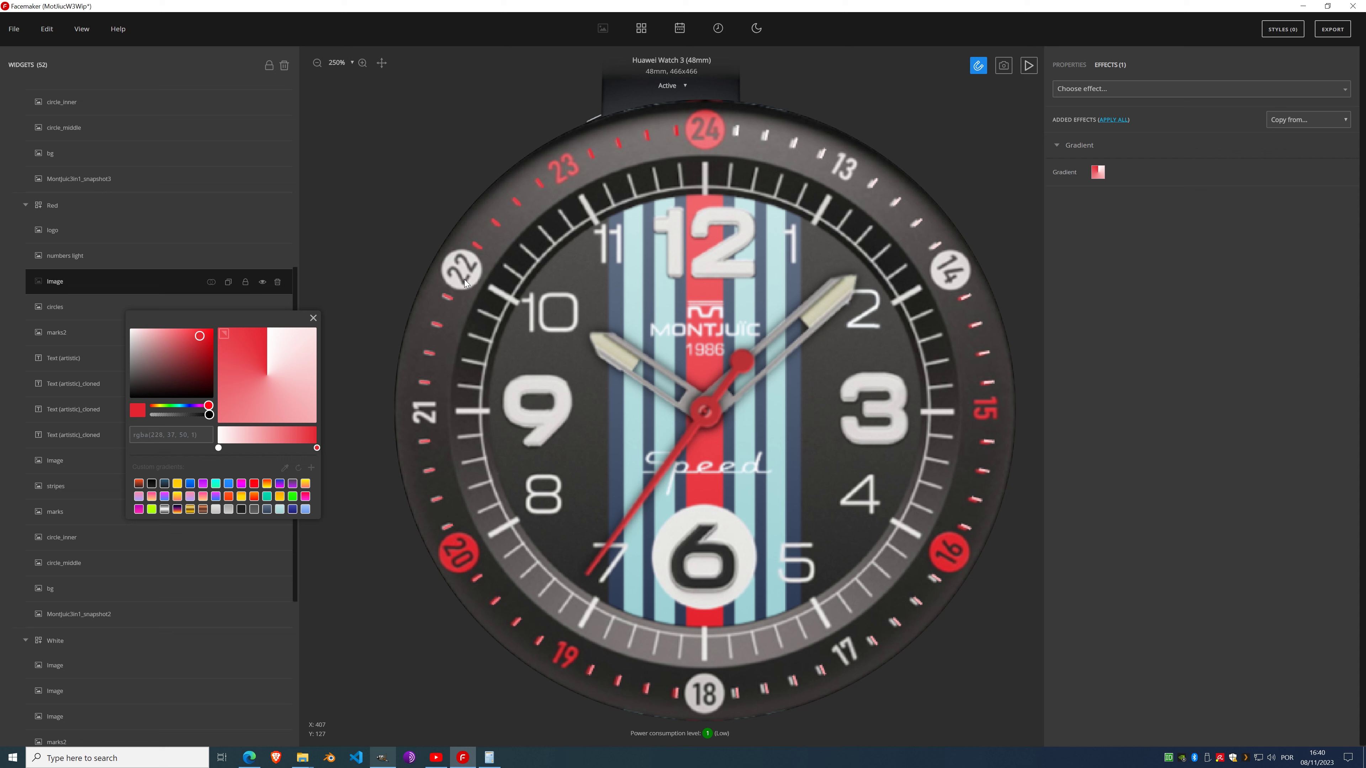
left_click(218, 447)
left_click_drag(138, 339, 126, 338)
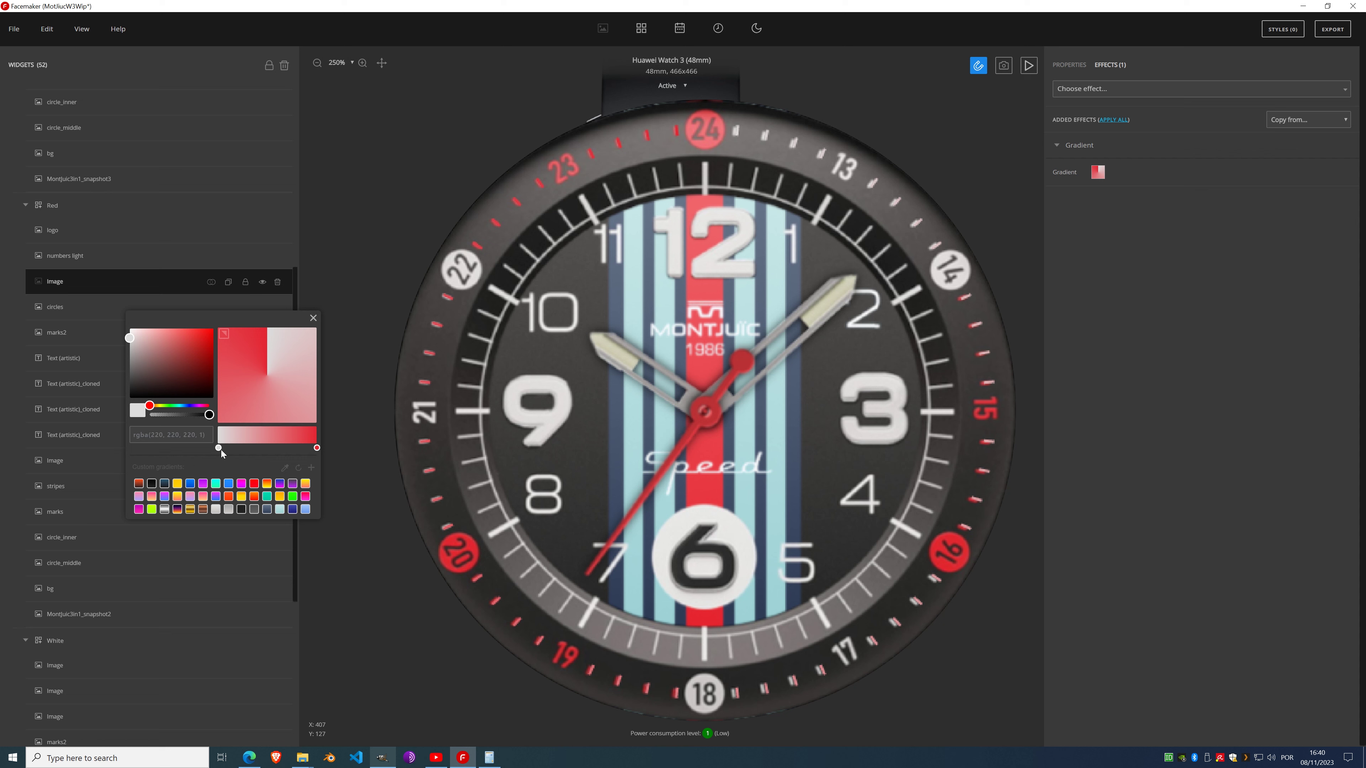
Step: Add adjacent light grey and red gradient stops to form a sharp color change at the bezel's 22 marker
left_click(284, 437)
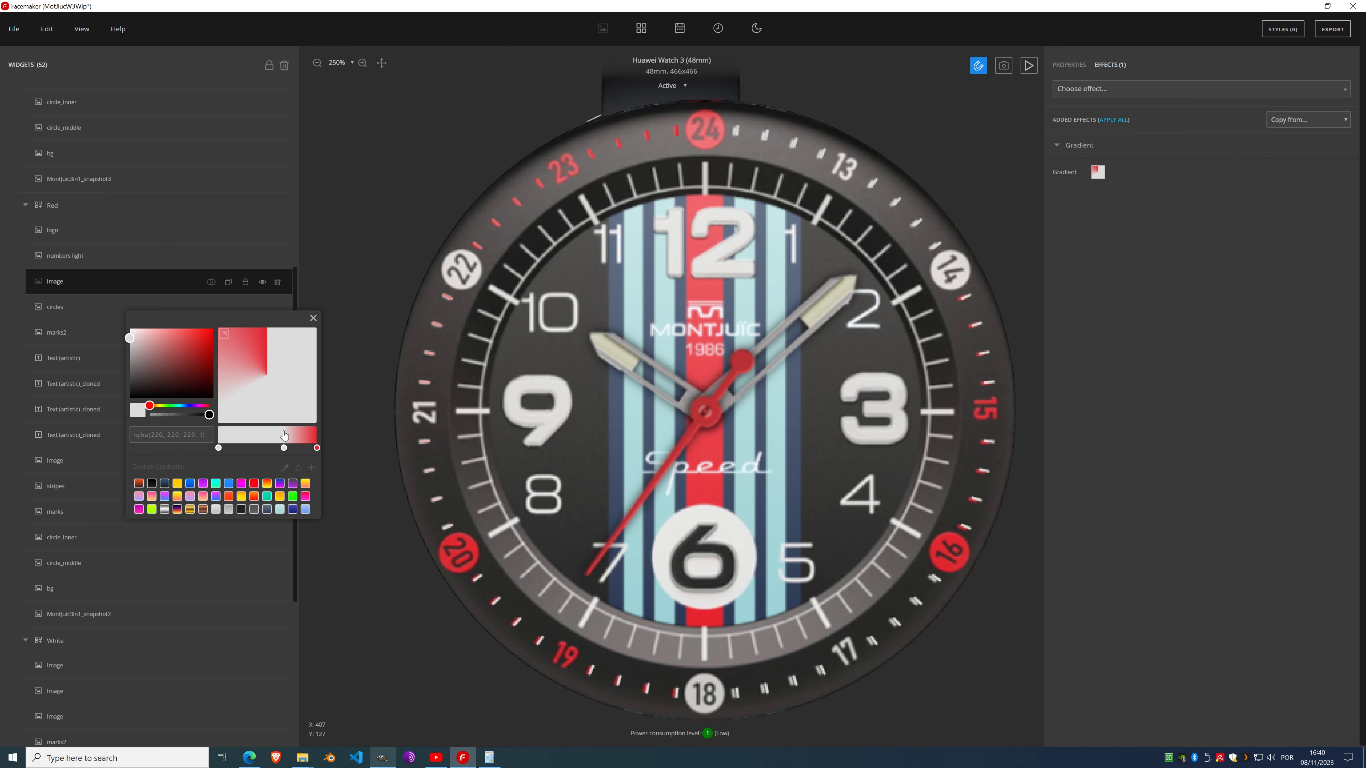
left_click(312, 448)
left_click(295, 440)
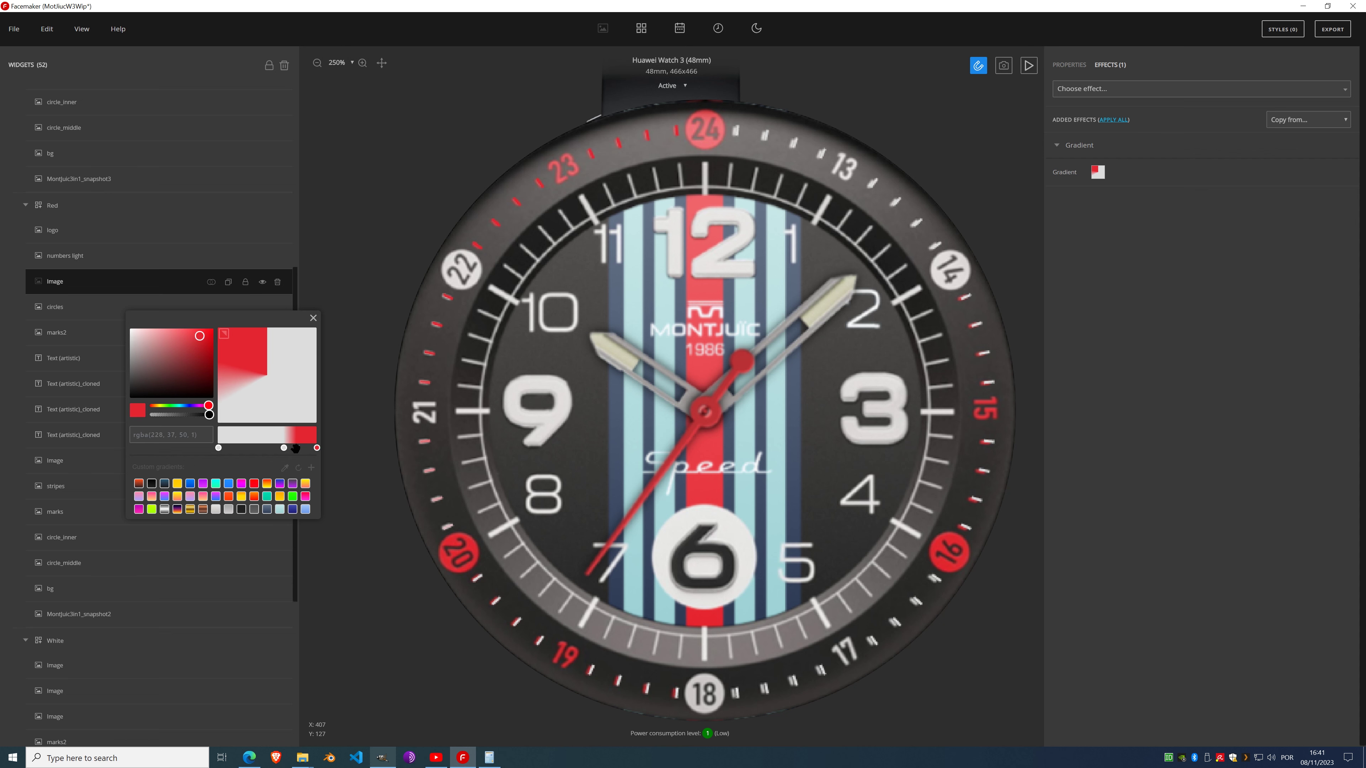
left_click_drag(294, 448, 304, 448)
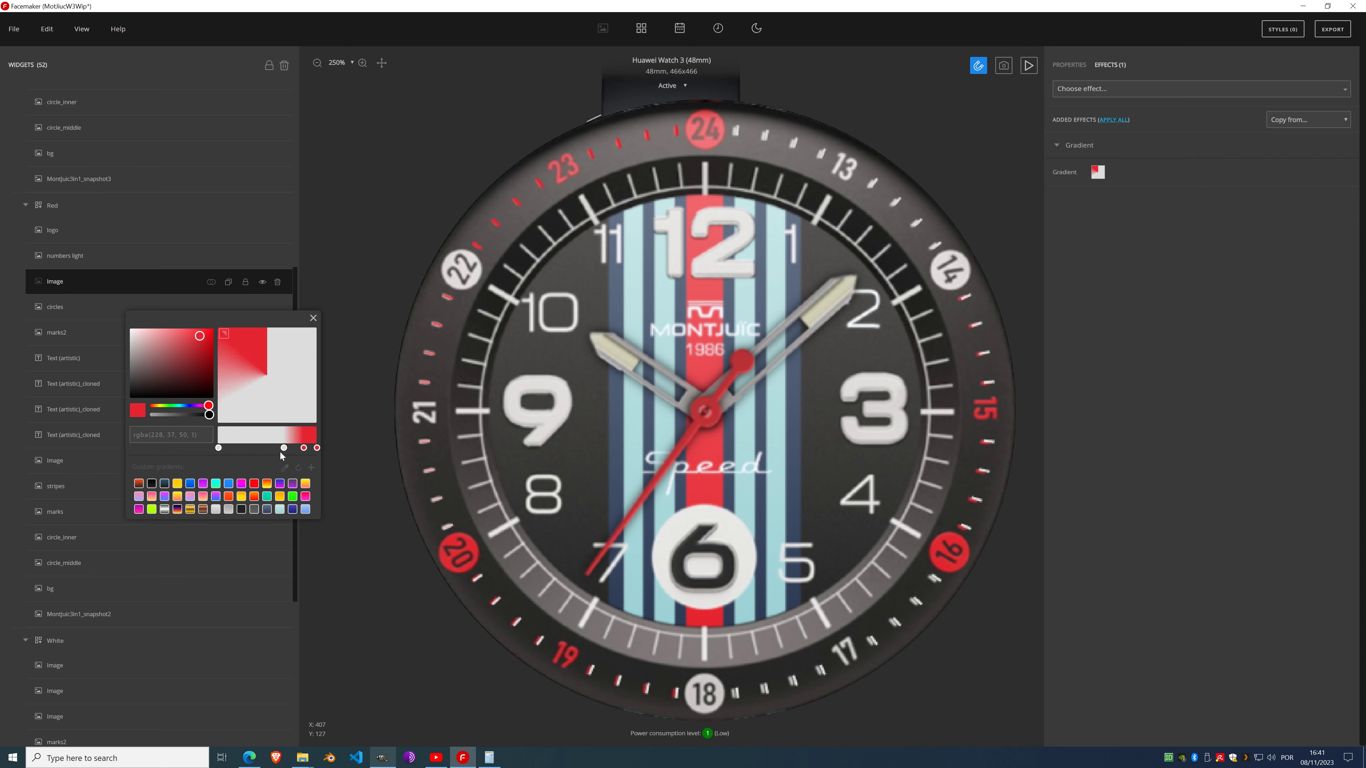
left_click(283, 447)
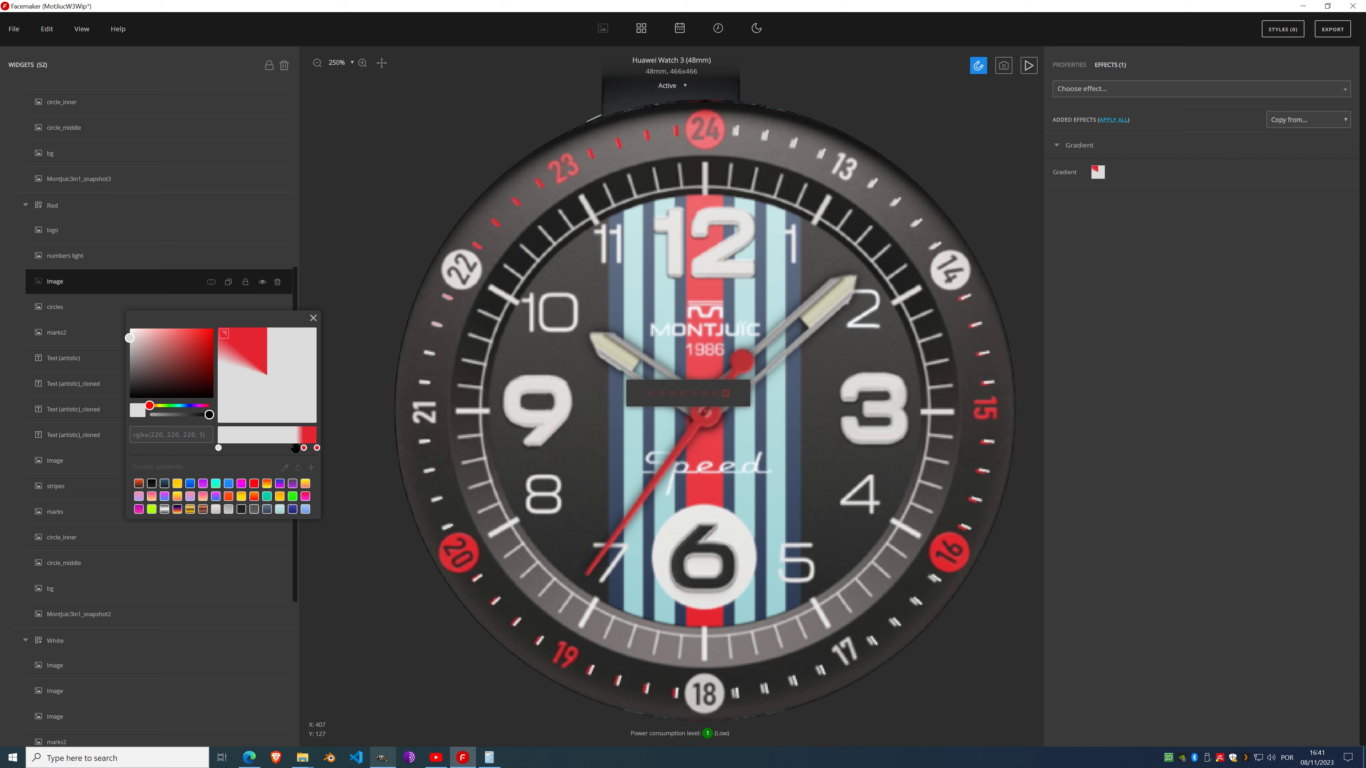
left_click_drag(283, 447, 297, 449)
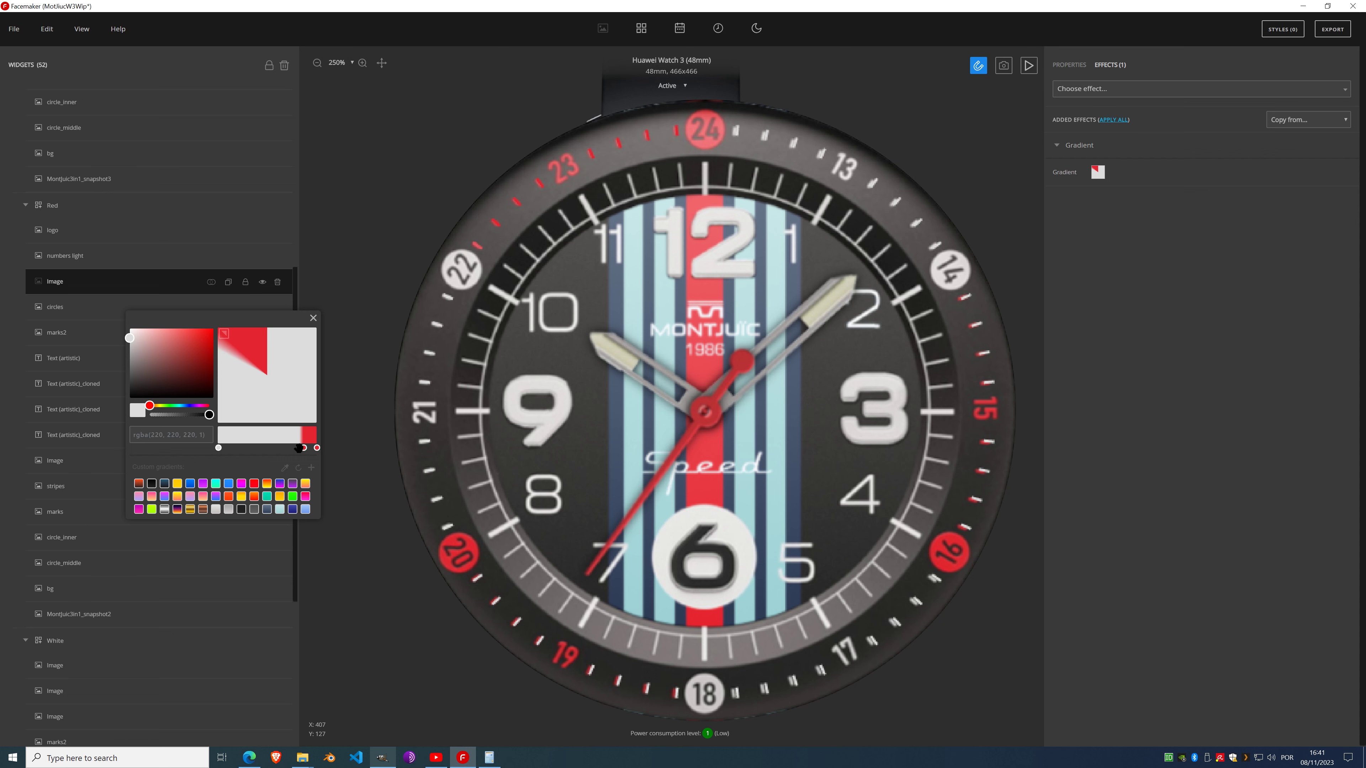
left_click(302, 450)
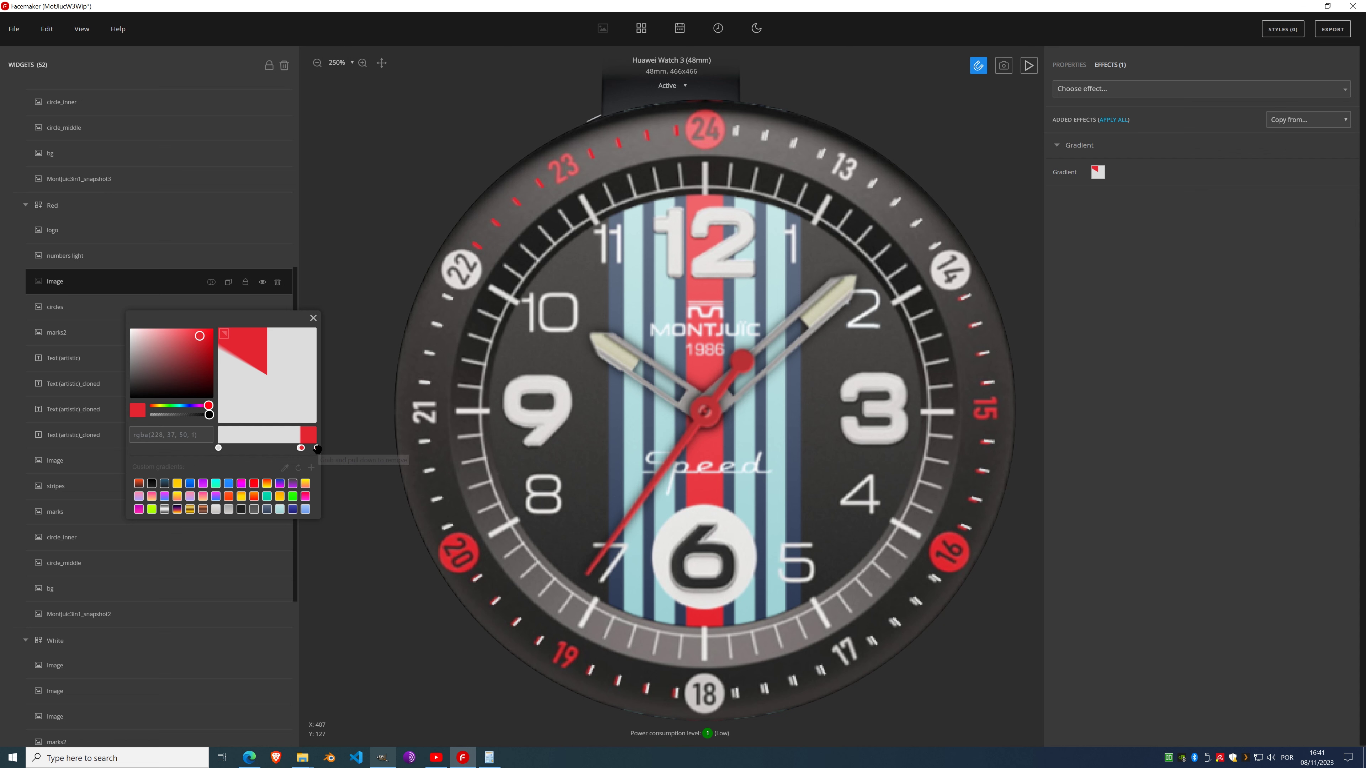
Step: Add adjacent red and light grey gradient stops so the tick marks change color sharply at the bezel's 20 marker
left_click(251, 442)
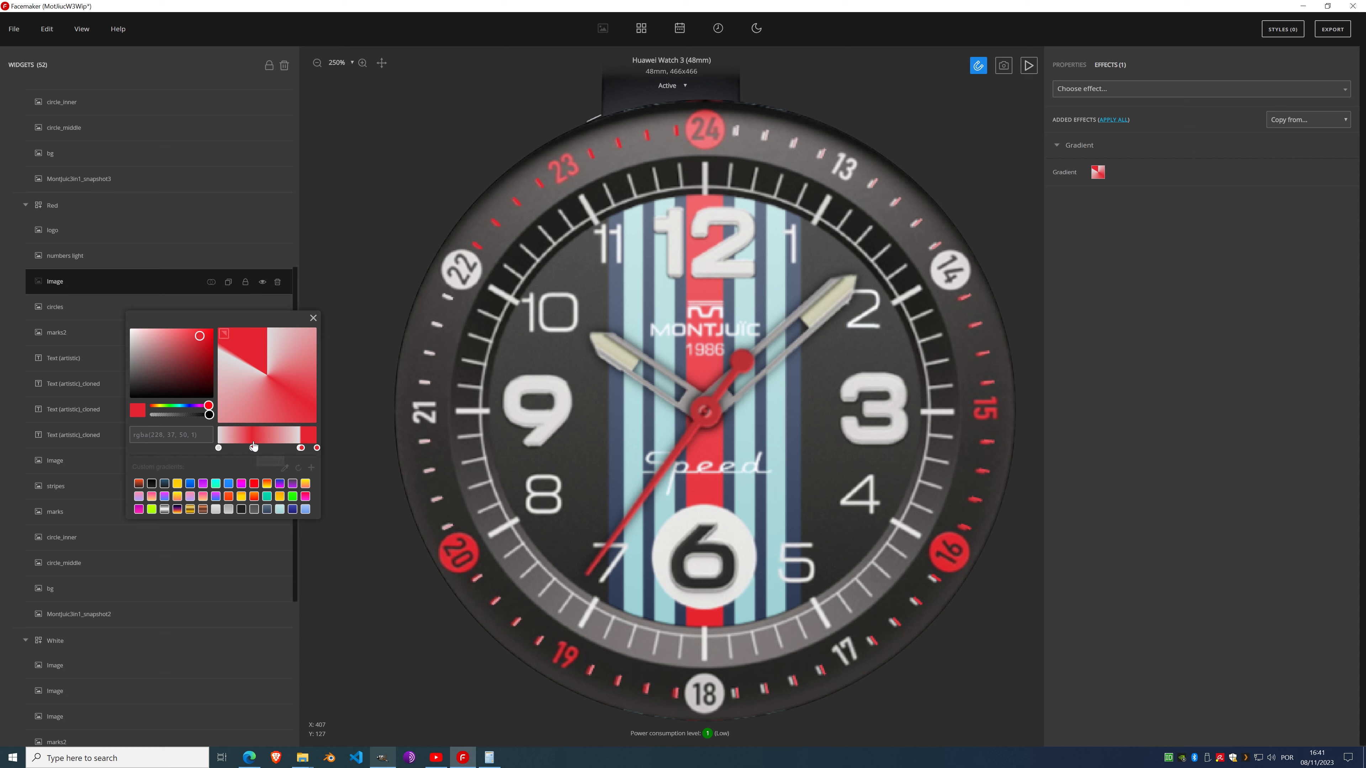
left_click_drag(252, 448, 272, 450)
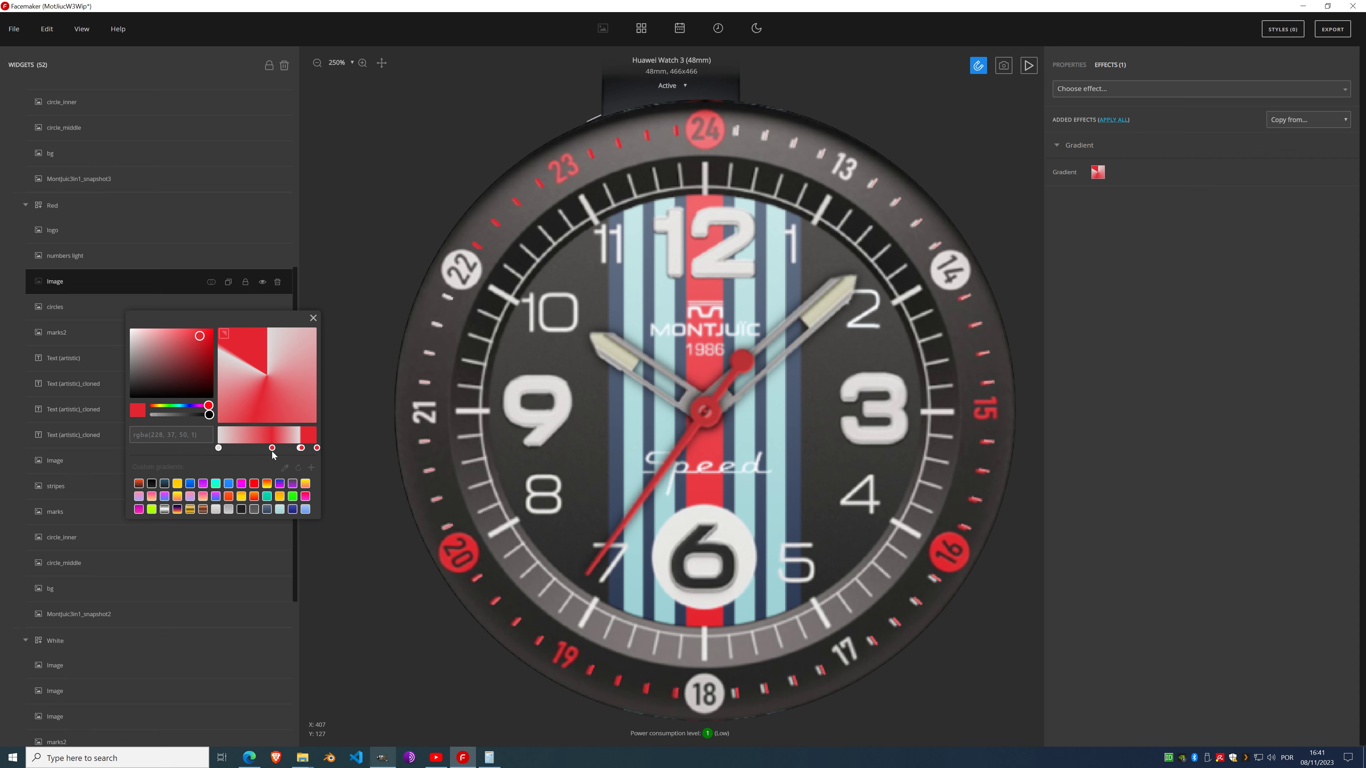
left_click(216, 447)
left_click(277, 448)
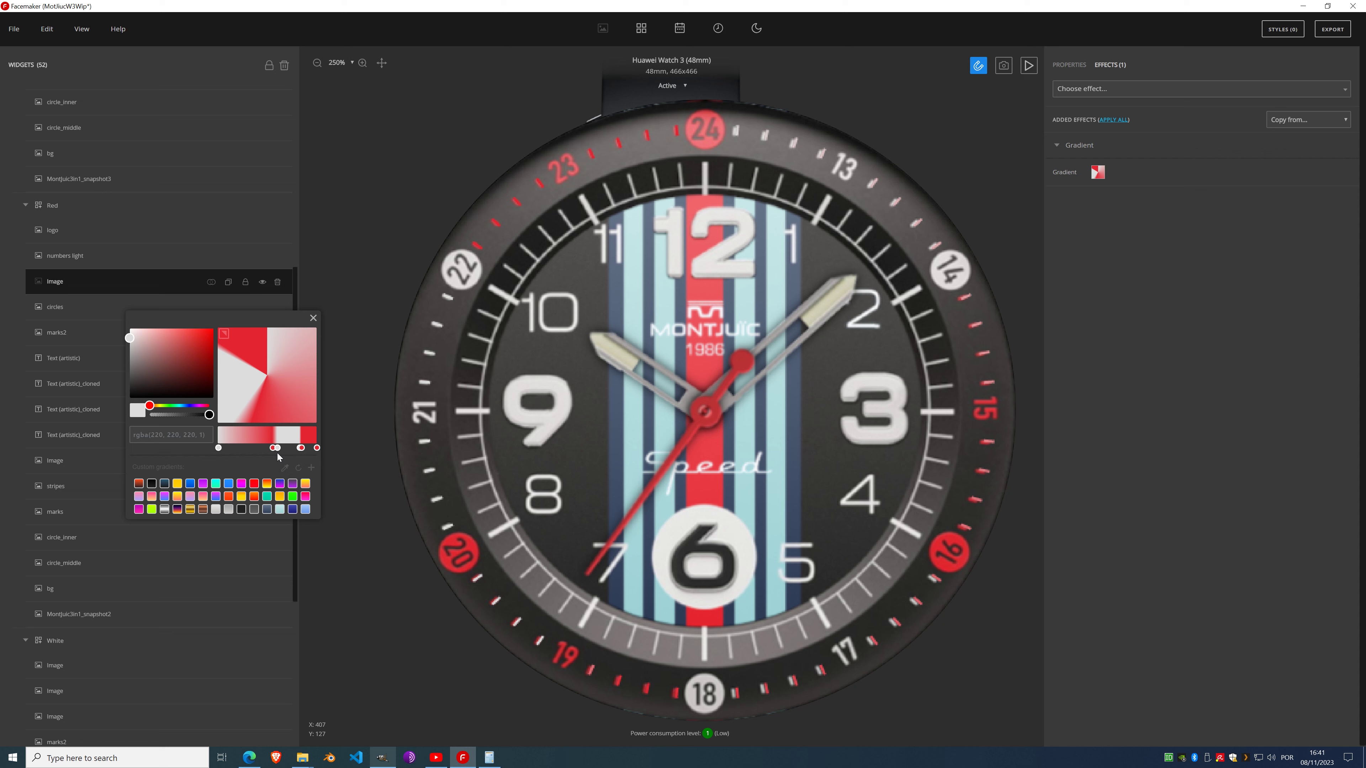
left_click_drag(277, 448, 286, 449)
left_click(279, 448)
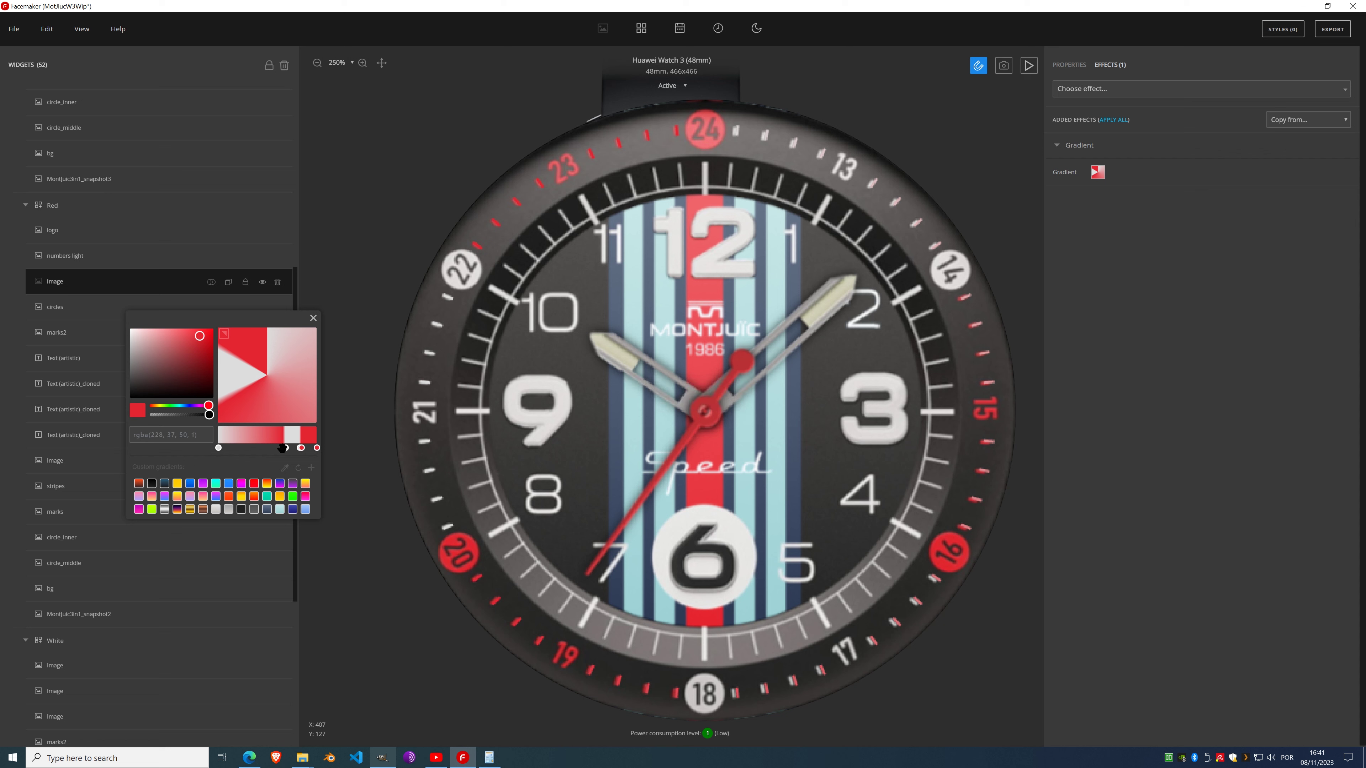
Step: Add adjacent light grey and red gradient stops so red tick marks begin sharply at the bezel's 18 marker
left_click(265, 441)
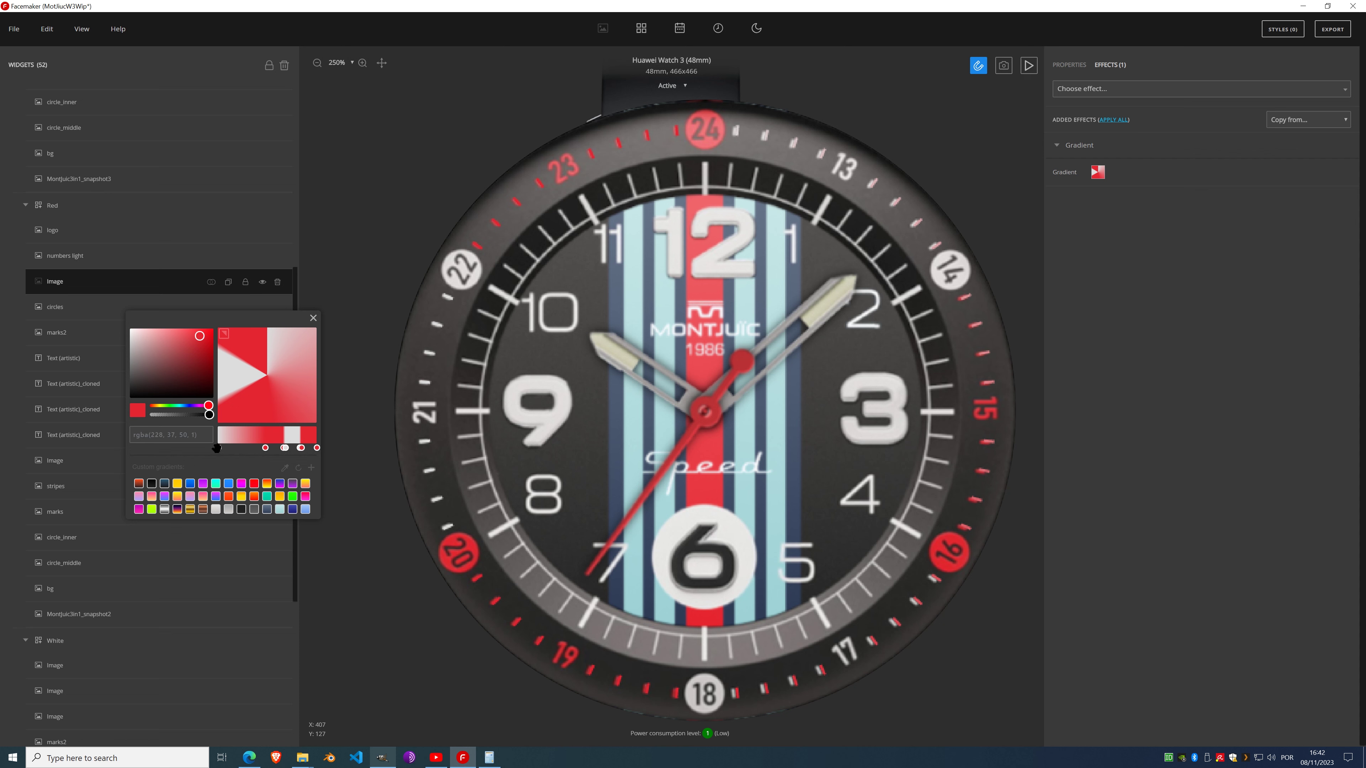
left_click(219, 448)
left_click(260, 443)
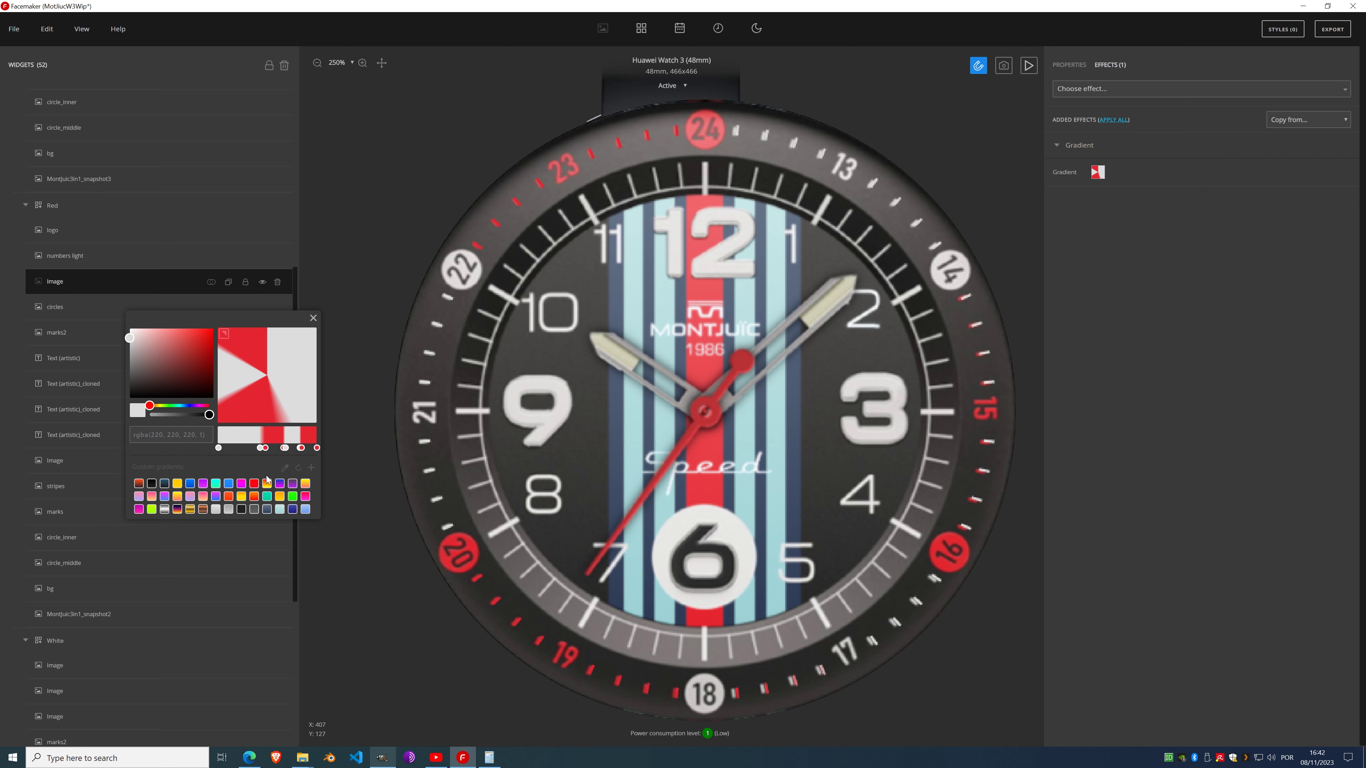
left_click(264, 449)
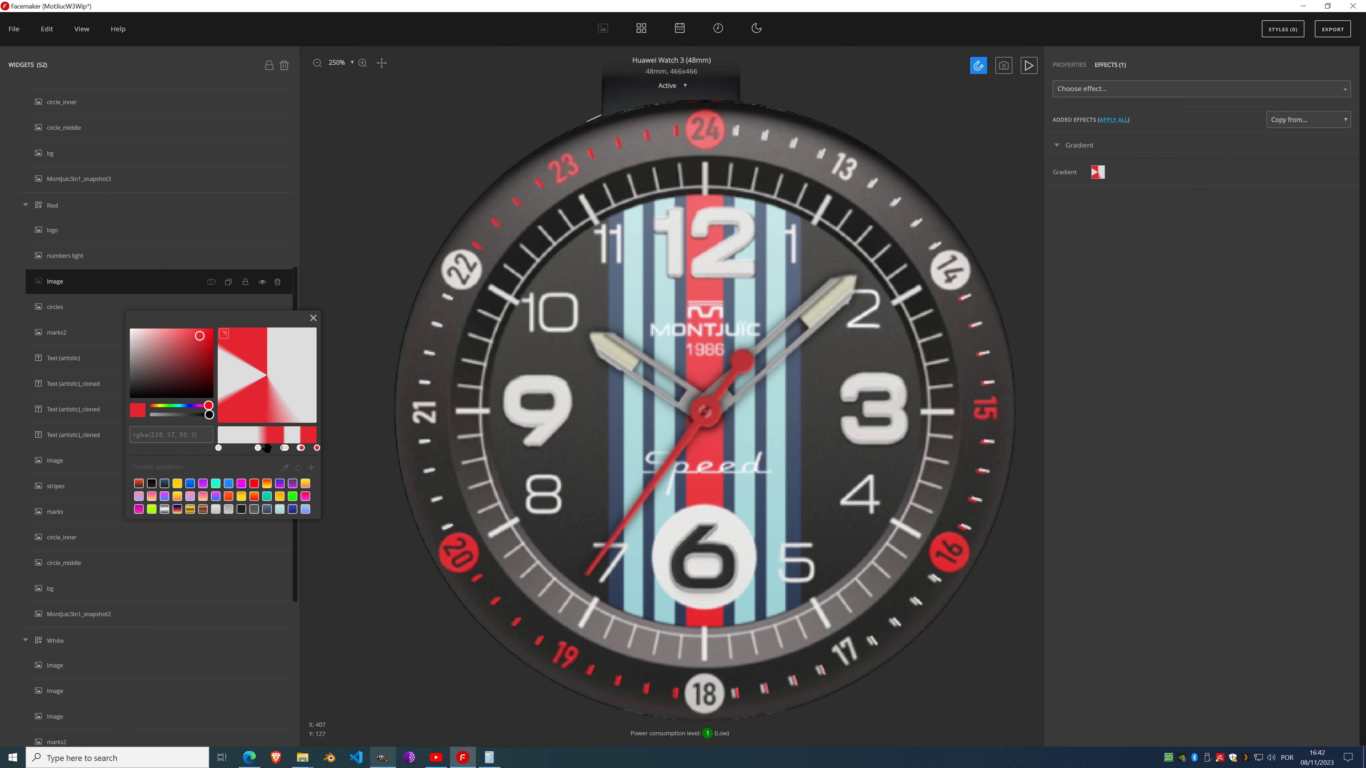
left_click_drag(258, 448, 267, 448)
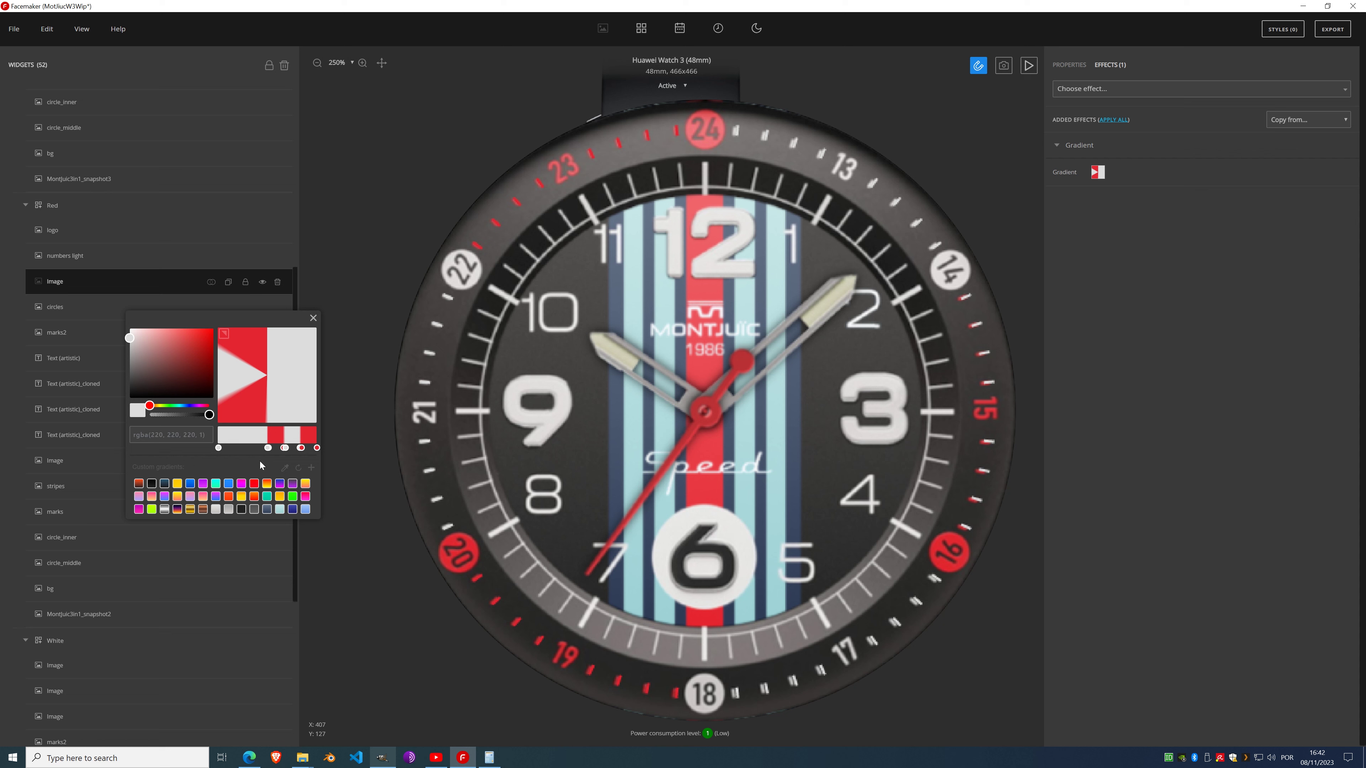
Step: Add adjacent light grey and red gradient stops to end a red section sharply at the bezel's 16 marker
left_click(250, 448)
left_click(317, 448)
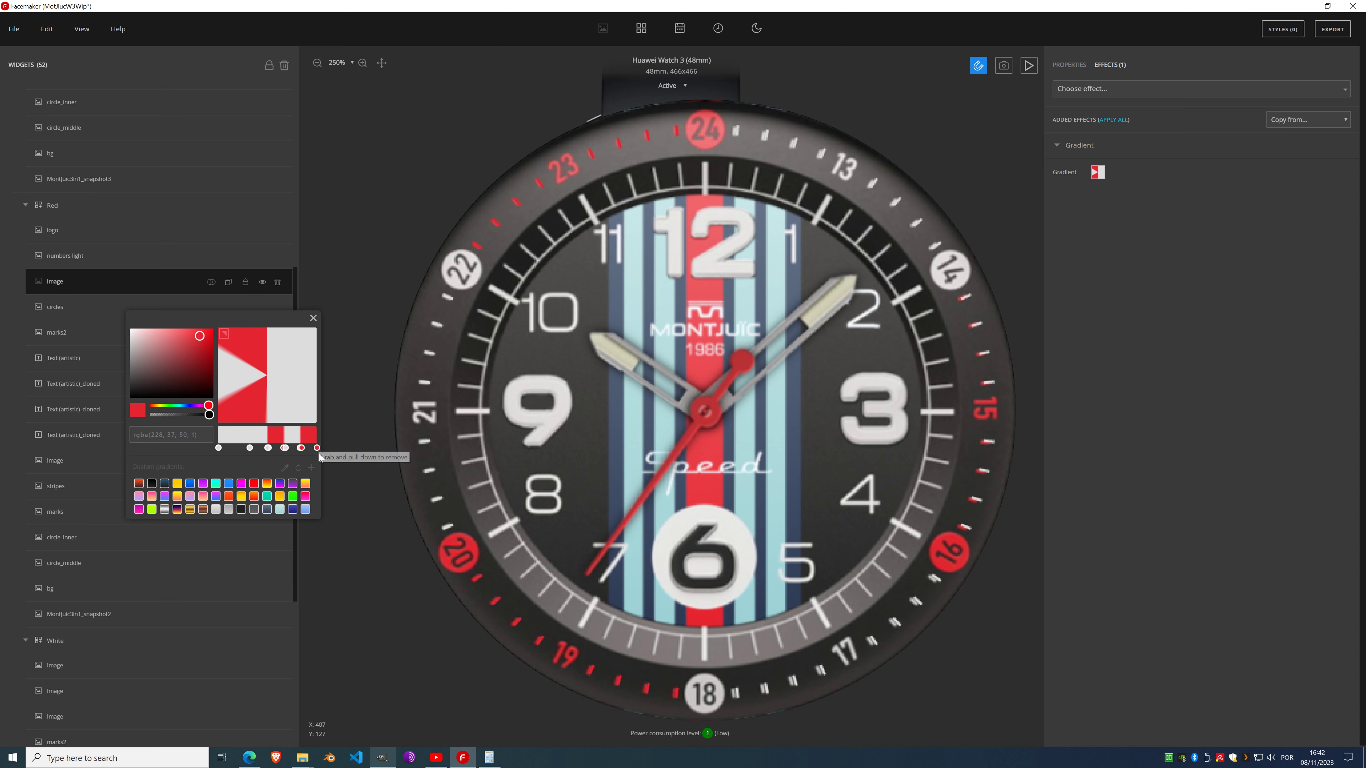
left_click(245, 443)
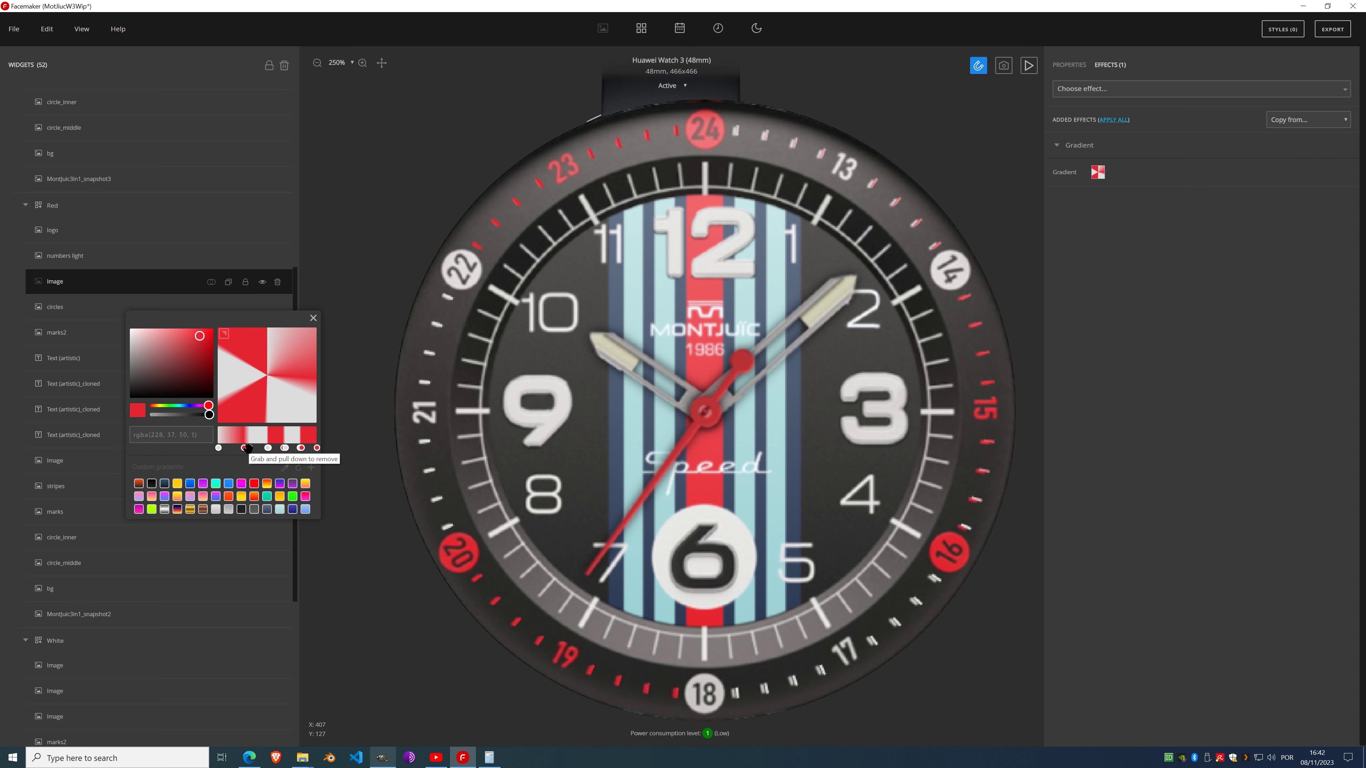
left_click_drag(246, 448, 250, 448)
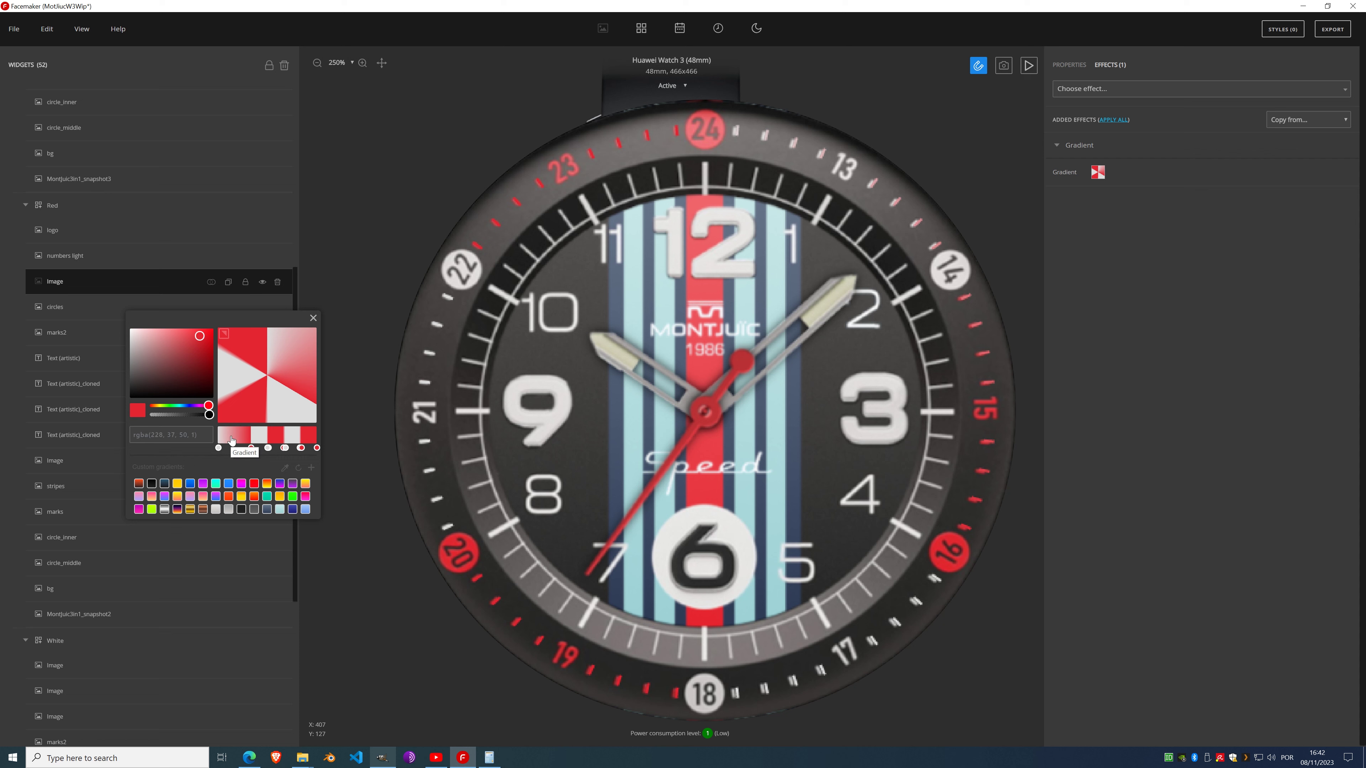
Step: Add adjacent red and light grey gradient stops for a sharp change at the bezel's 14 marker, and close the gradient editor
left_click(234, 445)
left_click(217, 448)
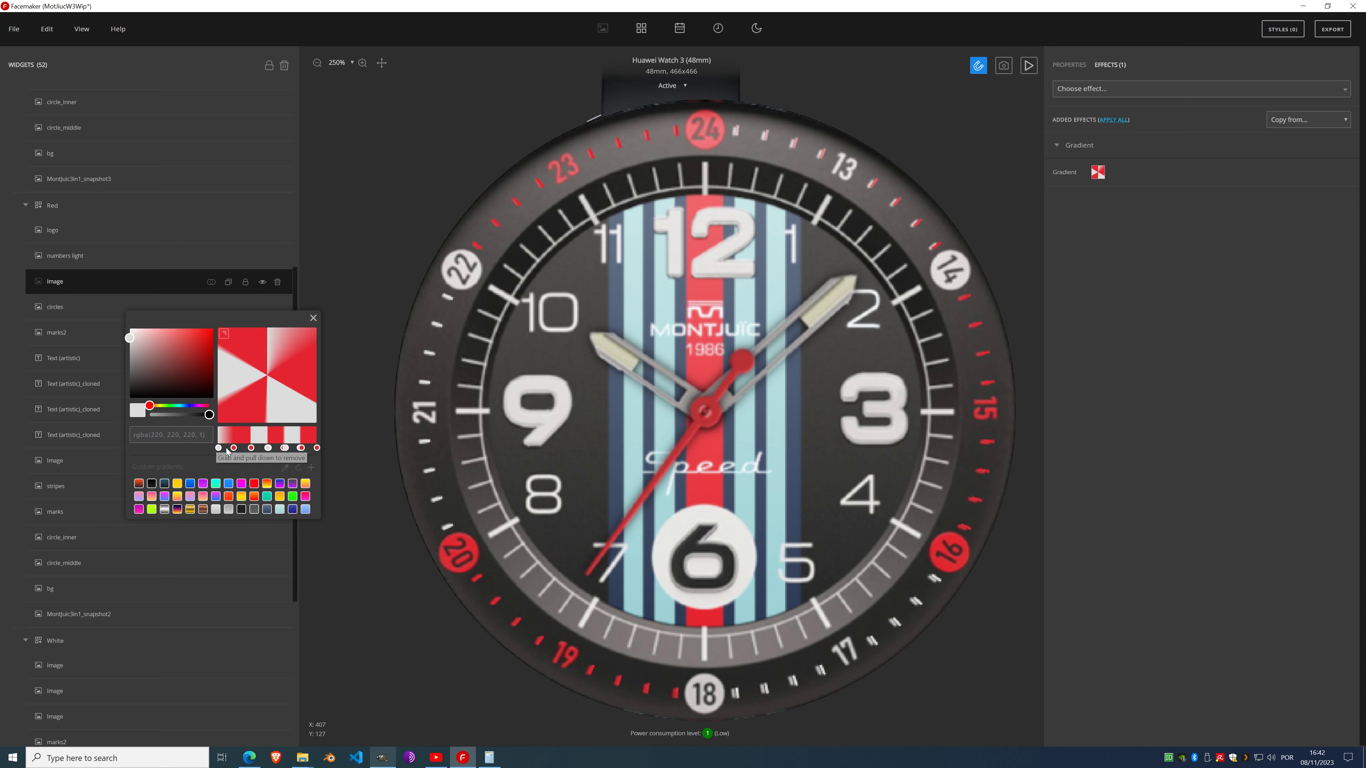
left_click(230, 446)
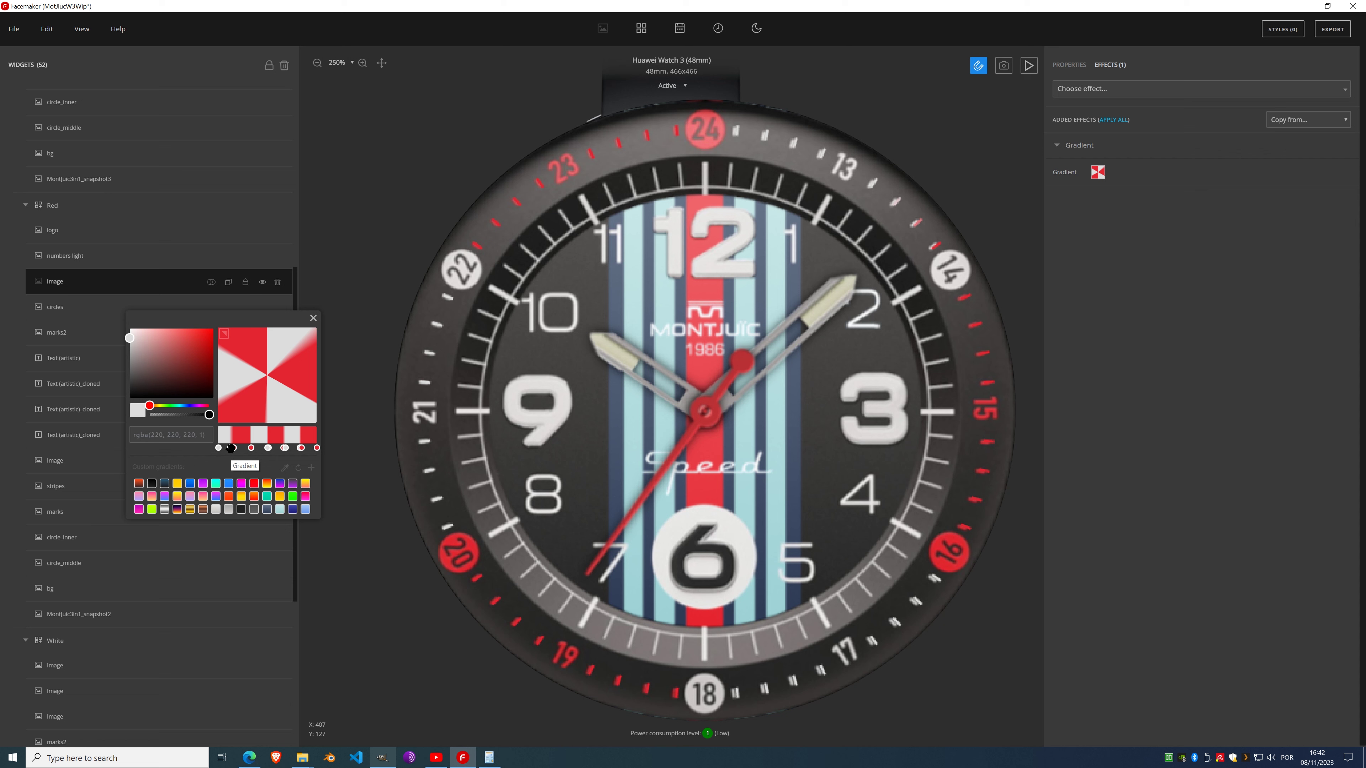
left_click_drag(232, 448, 233, 450)
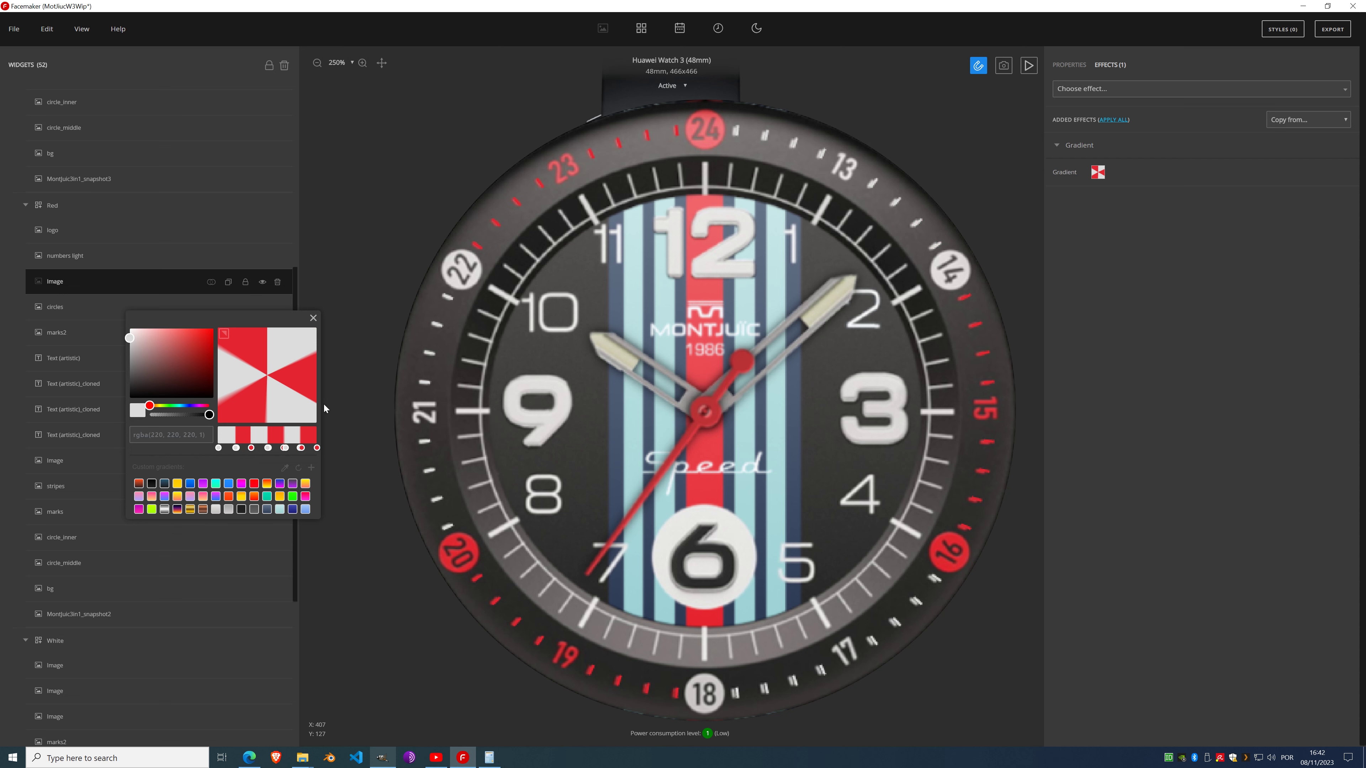
left_click(312, 319)
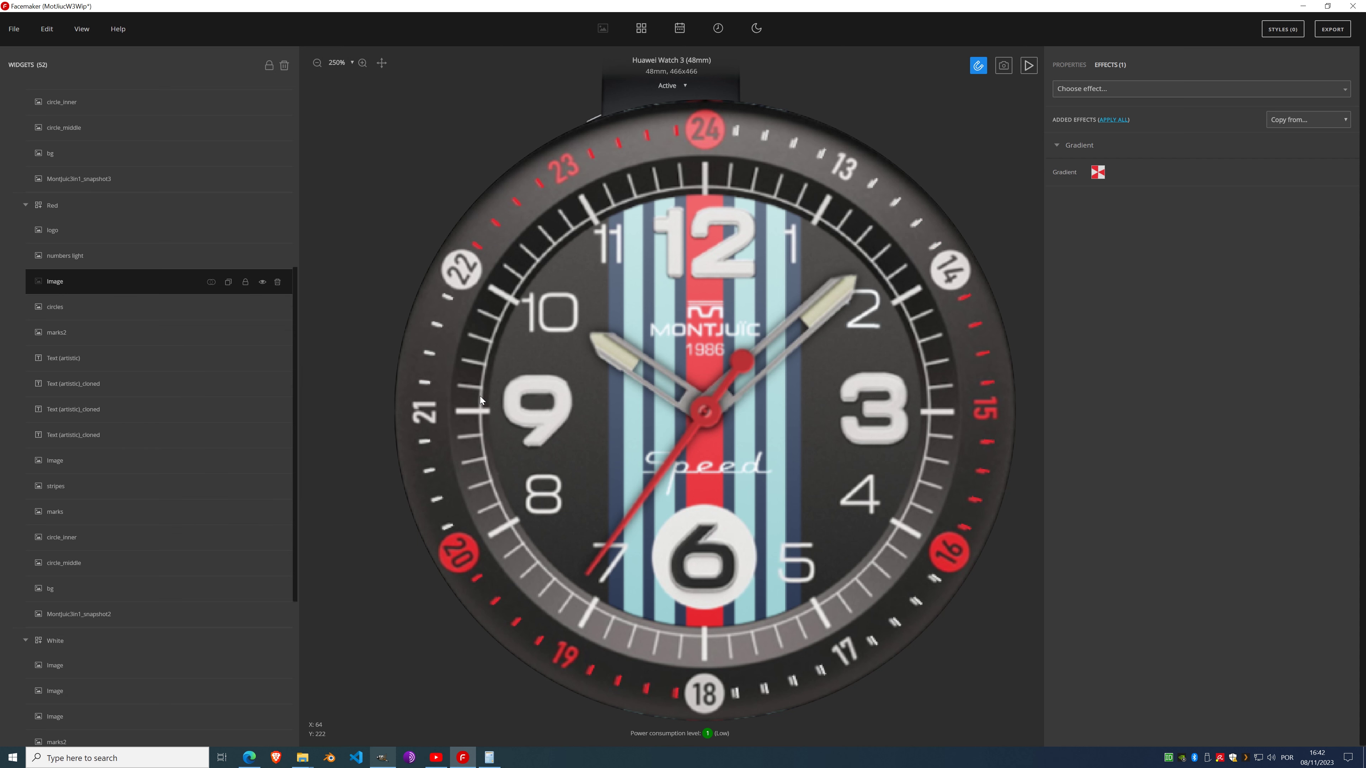
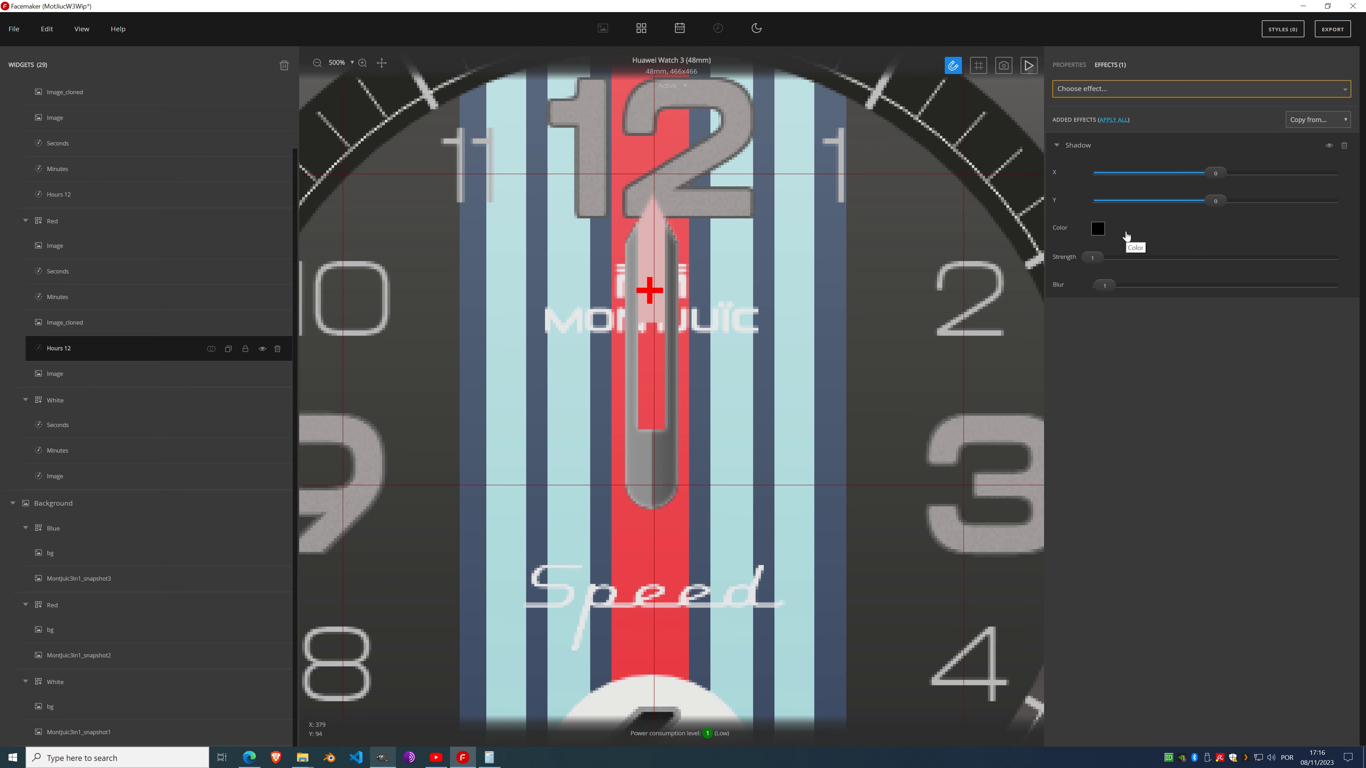
Step: Set the Red style's Hours 12 shadow blur to 4 and merge Hours 12 with the Image layer below it
left_click_drag(1105, 285, 1142, 286)
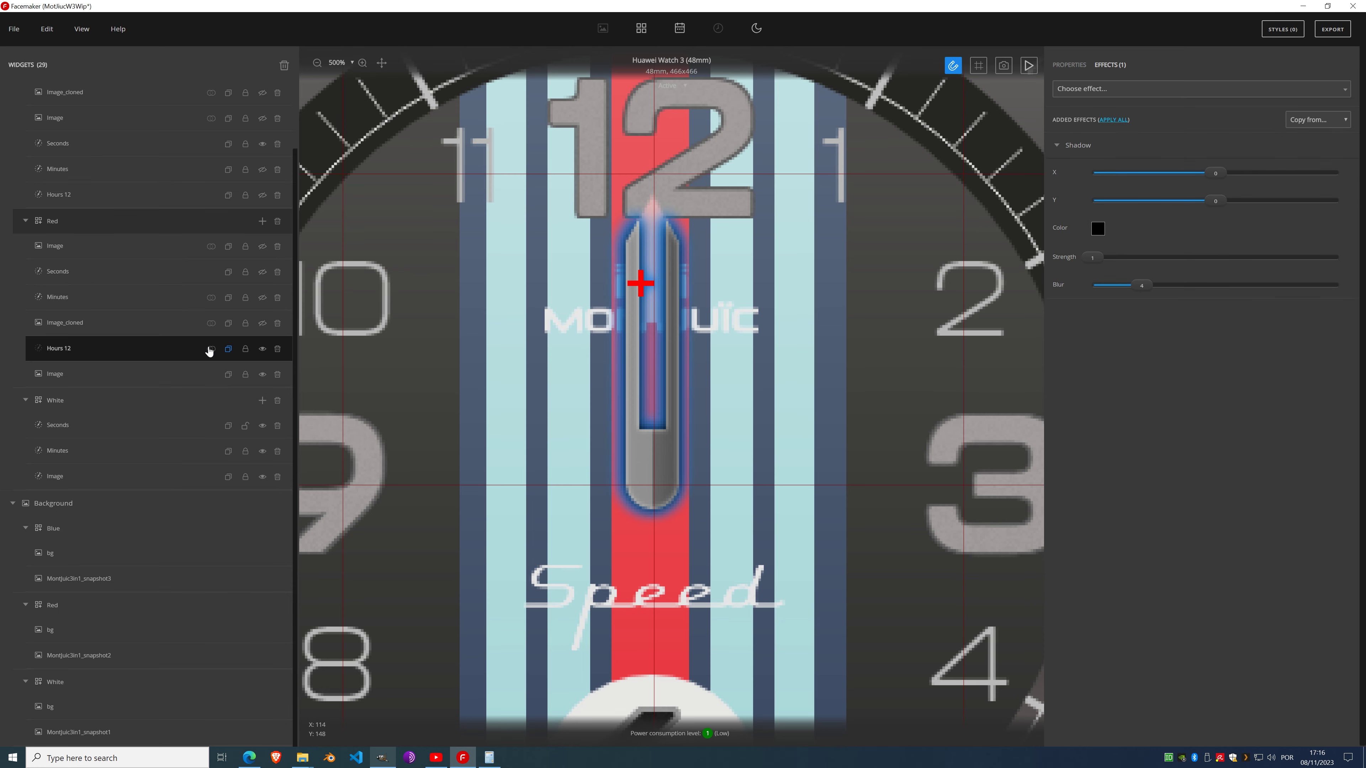
left_click(150, 377)
left_click(153, 350)
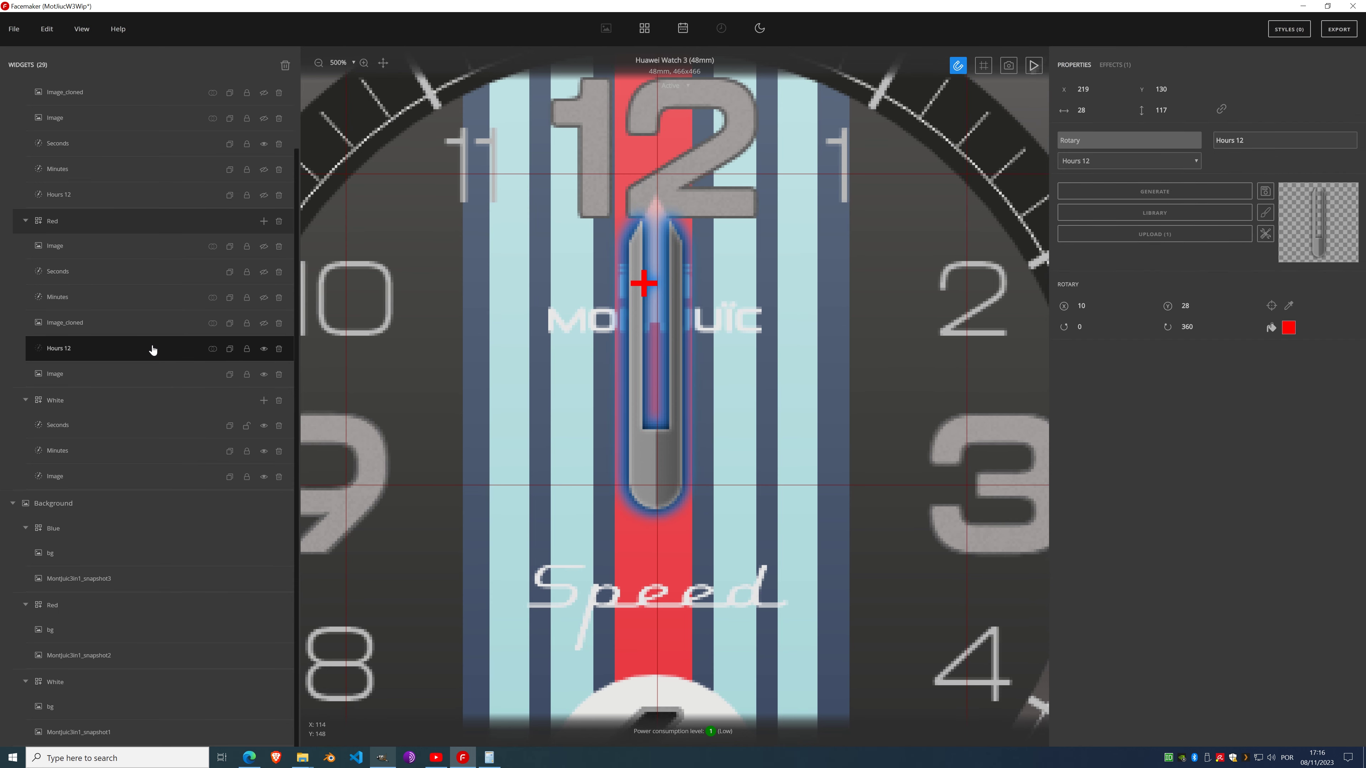
left_click(212, 349)
left_click(215, 373)
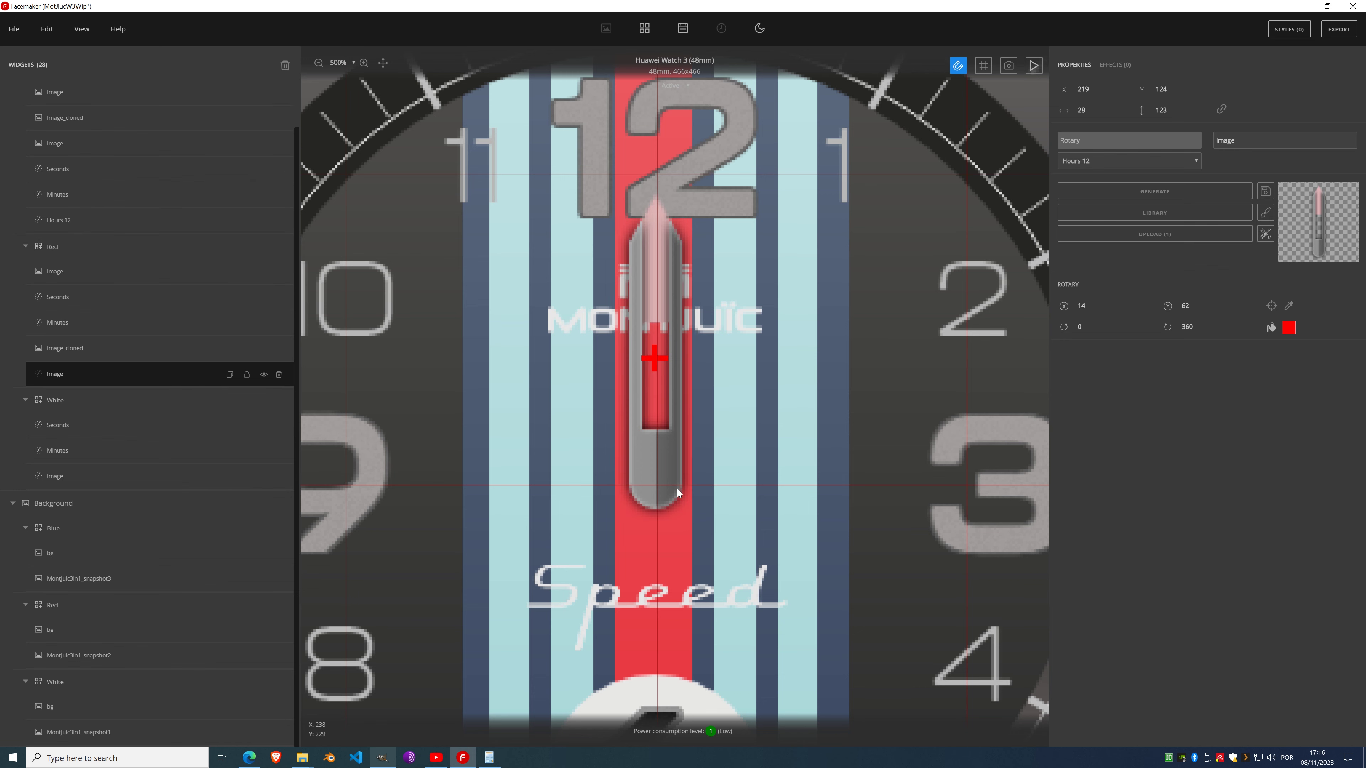
Step: Hide the Red style's merged hour hand Image, show the Image_cloned and Minutes layers, and open the Minutes layer's effects
left_click(100, 325)
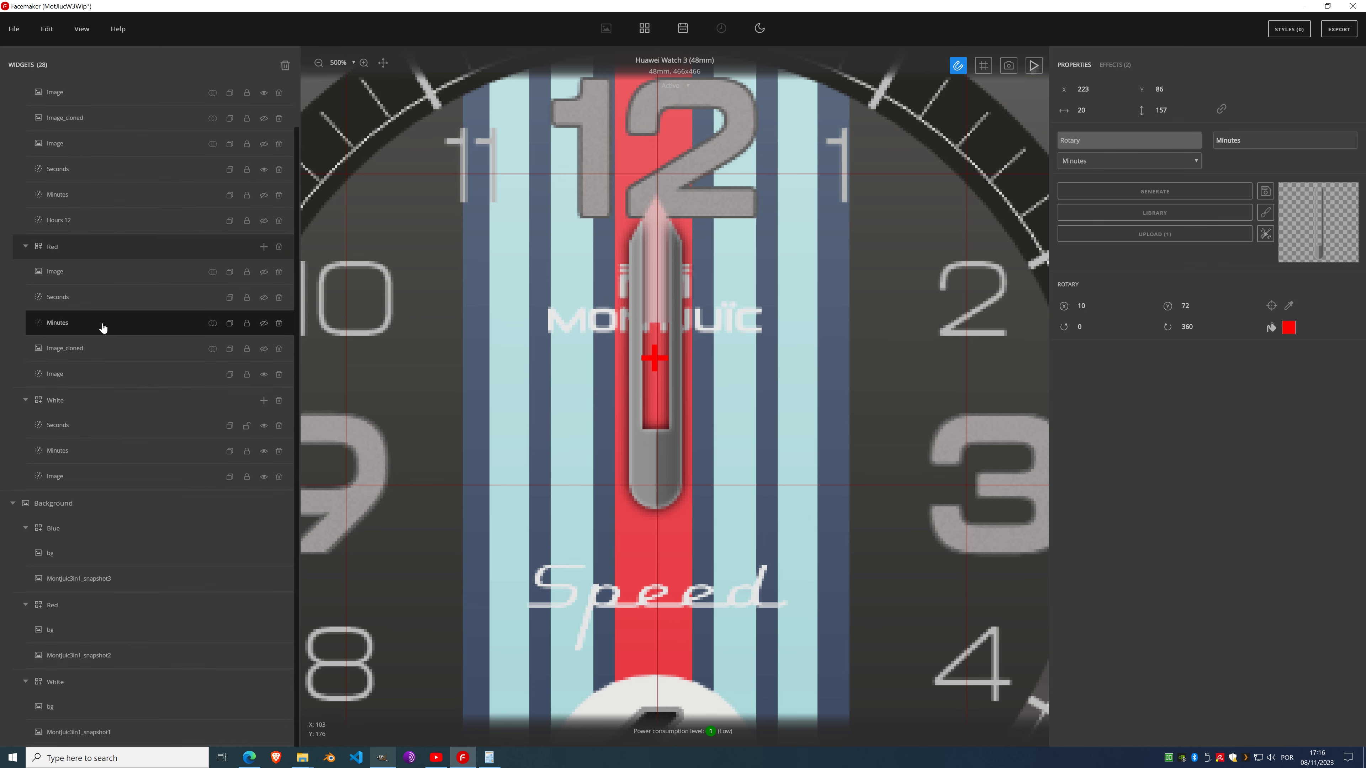
left_click(264, 375)
left_click(263, 348)
left_click(264, 323)
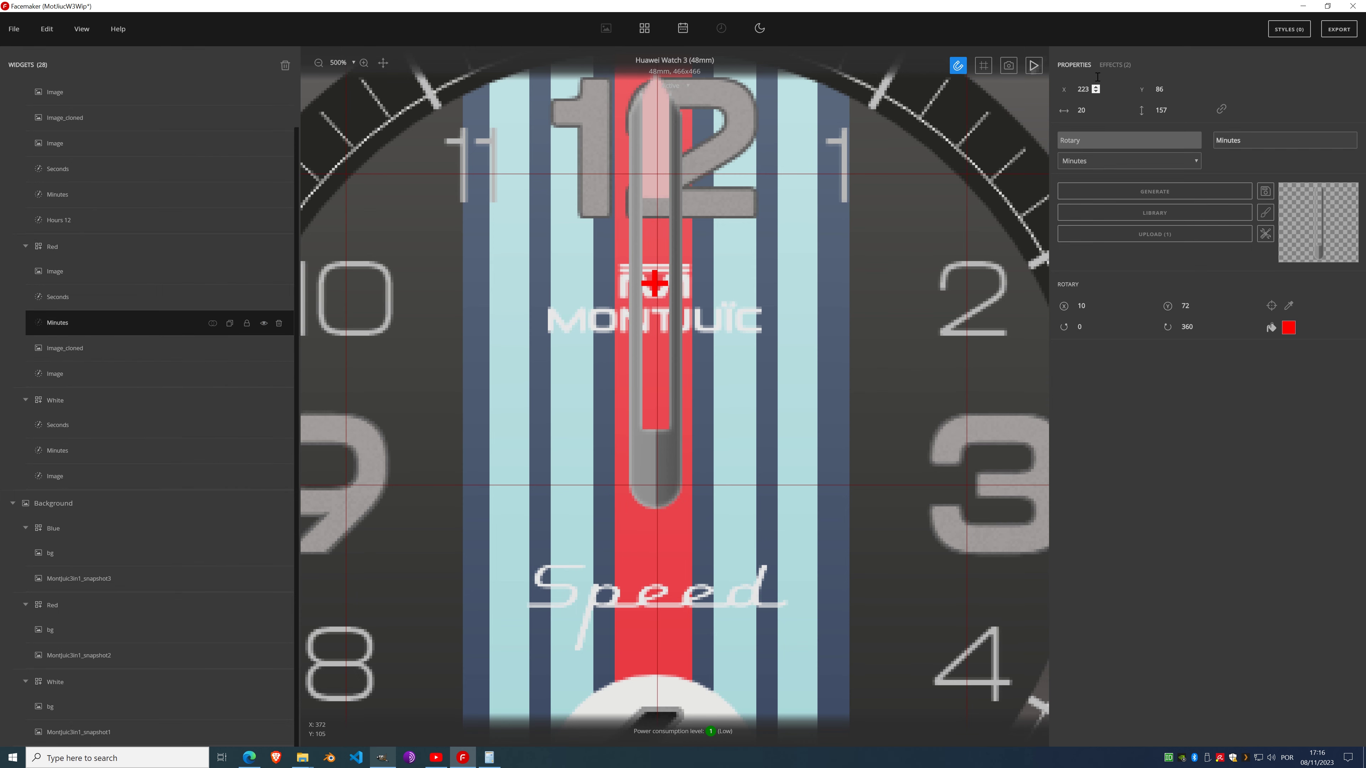
left_click(1115, 66)
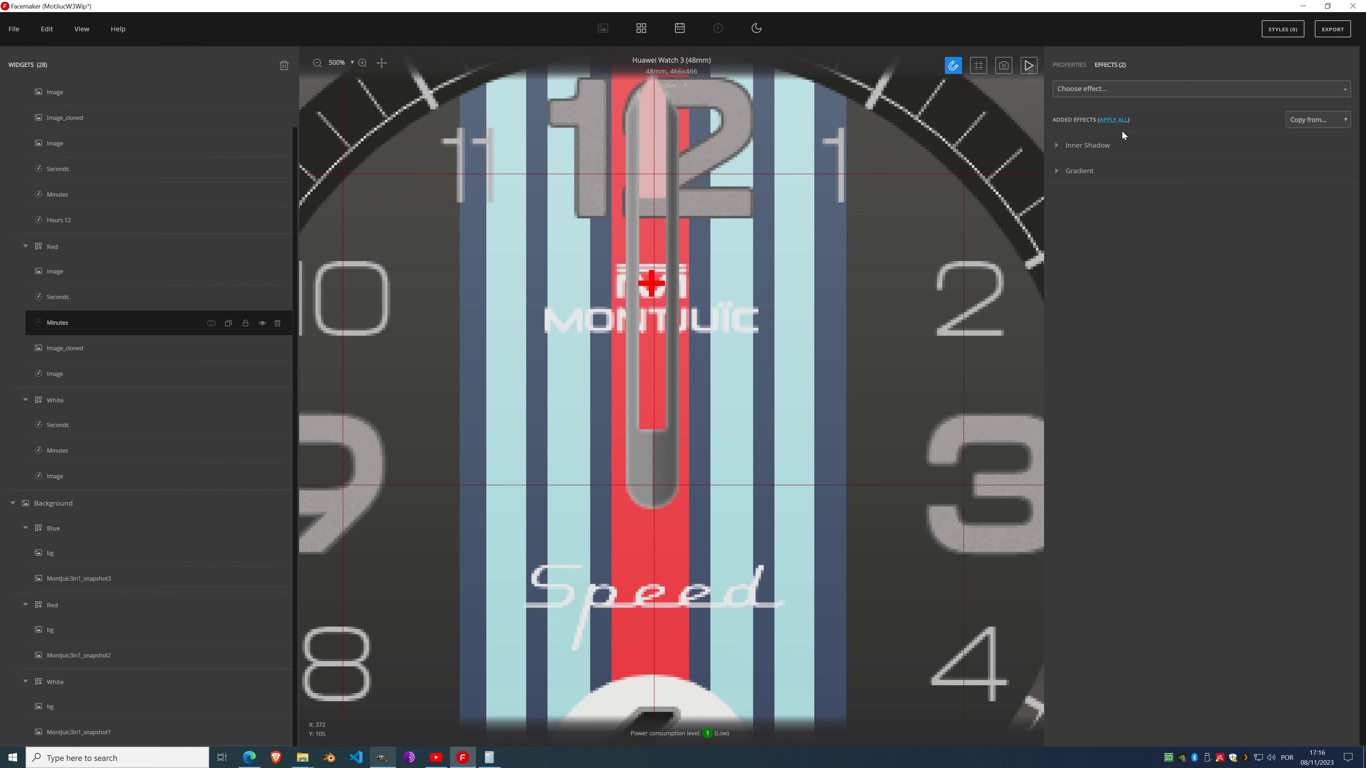
Step: Add a shadow with blur 4 to the Red style's Minutes layer and merge it with the Image_cloned layer below it
left_click(1122, 89)
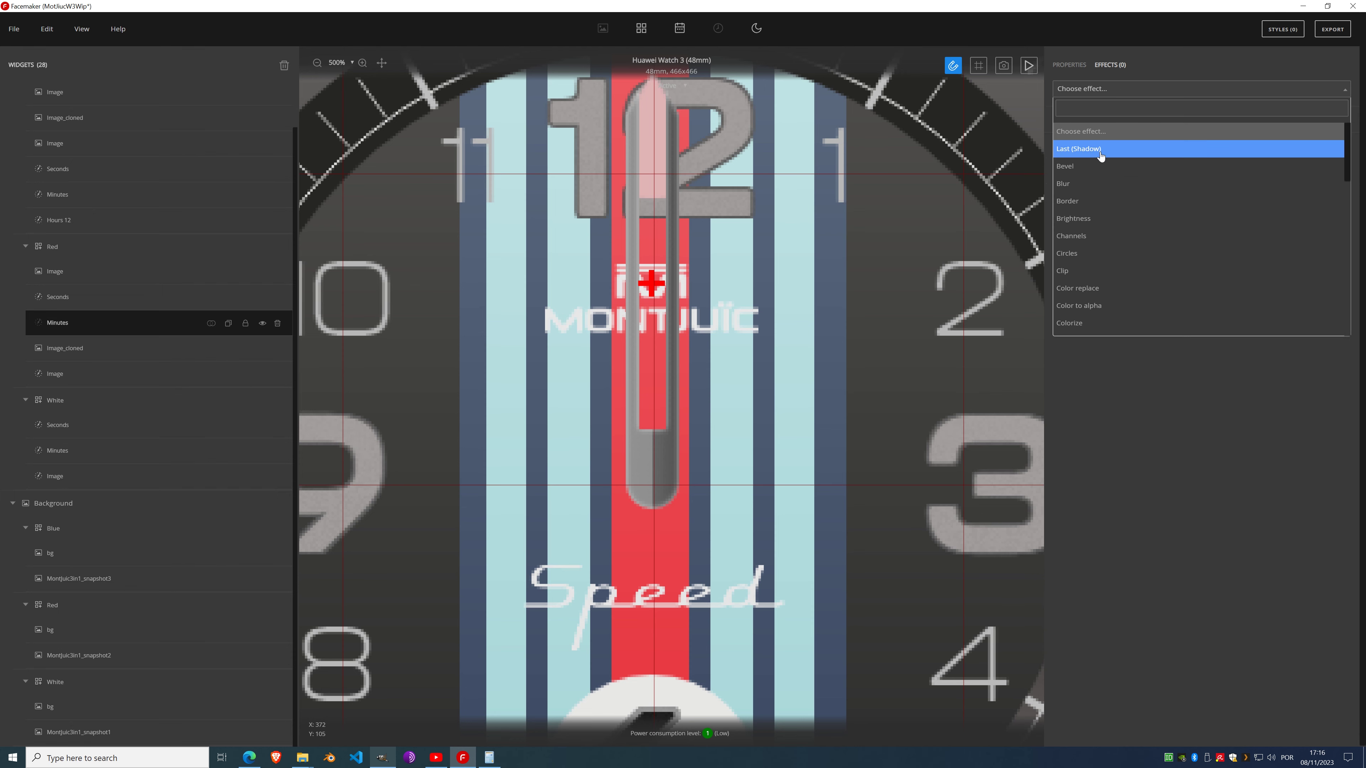
left_click(1101, 155)
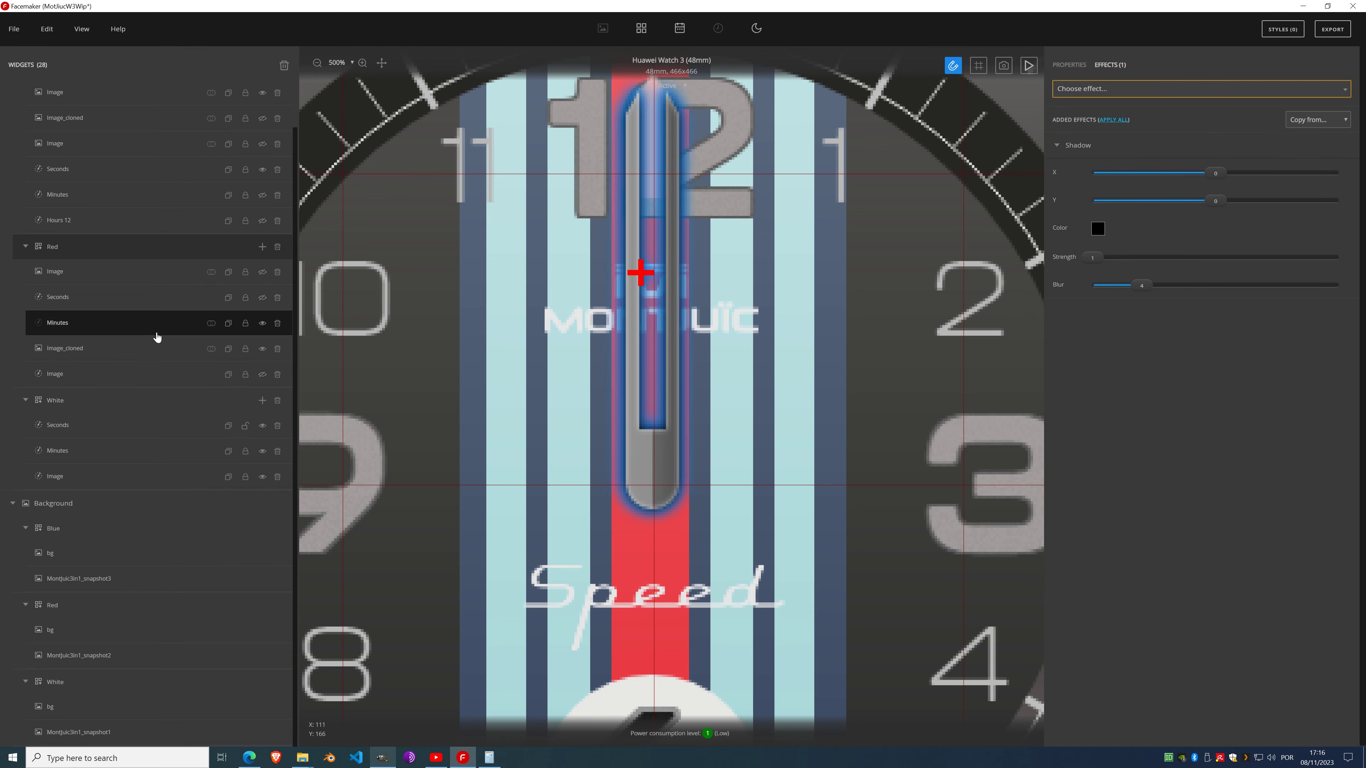
left_click(211, 323)
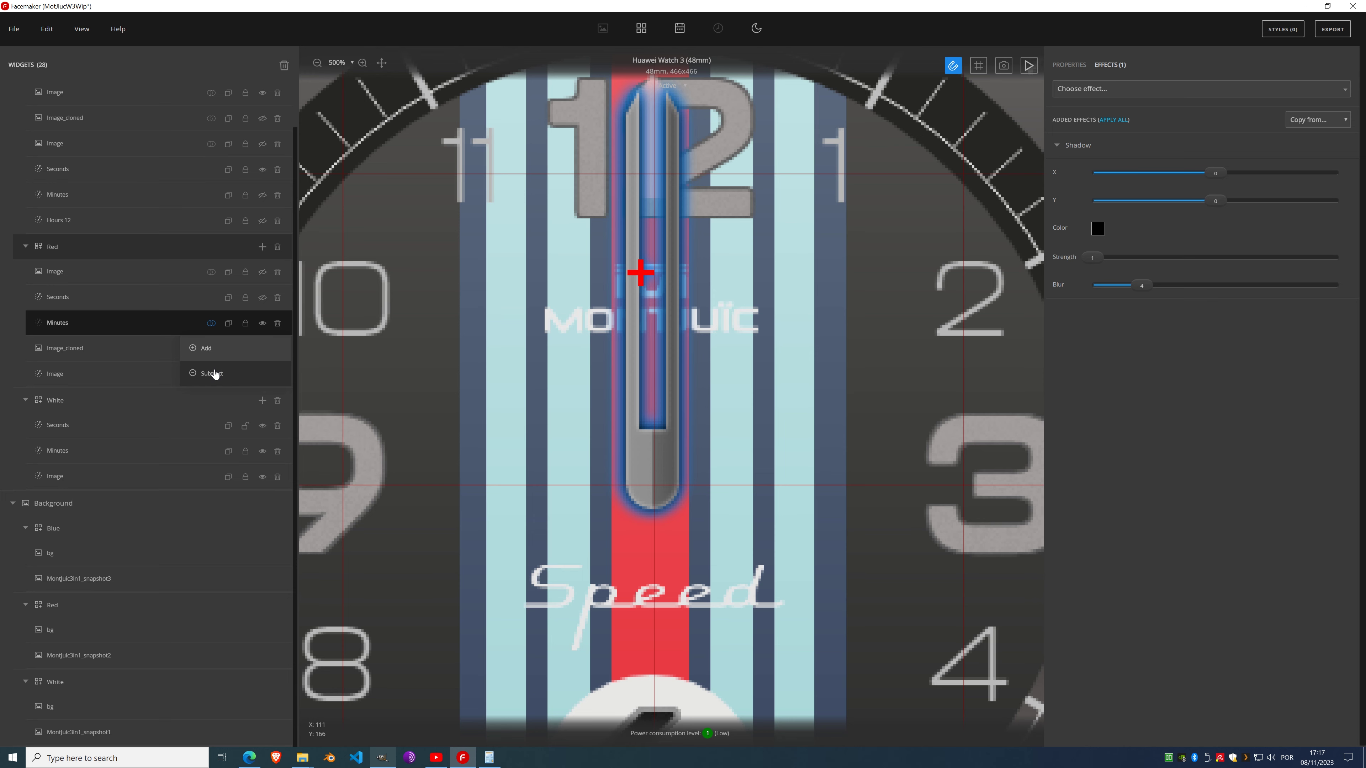
left_click(217, 358)
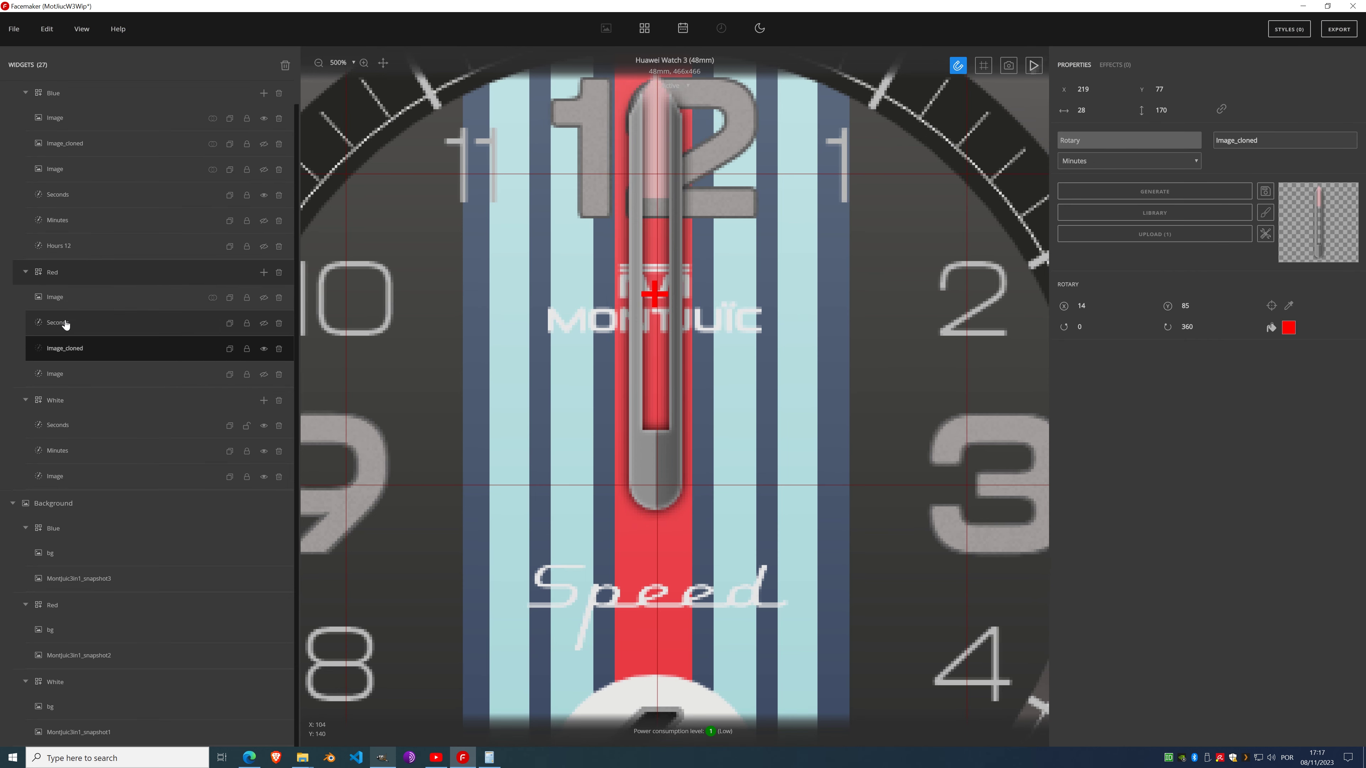
Step: Show the Red style's Seconds layer and add a Gradient effect to it
left_click(82, 302)
left_click(83, 325)
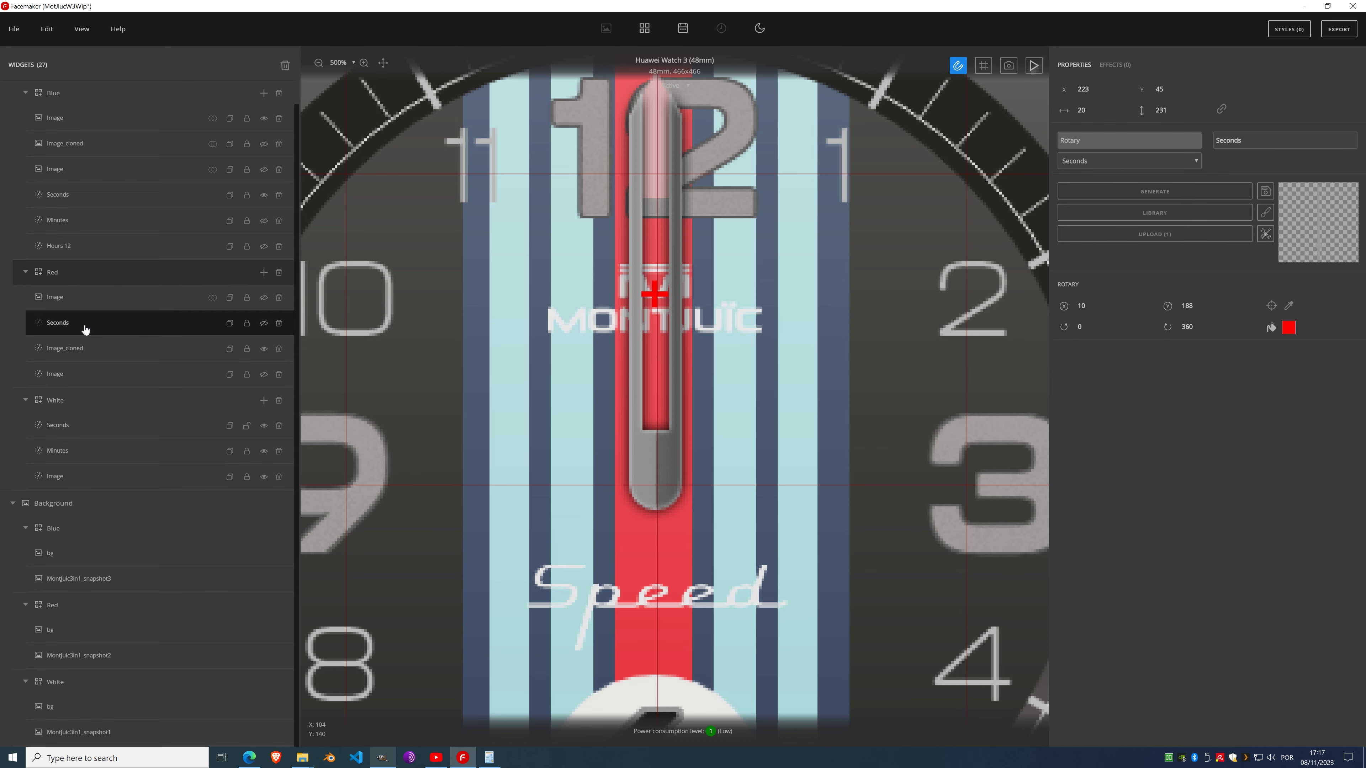
left_click(264, 323)
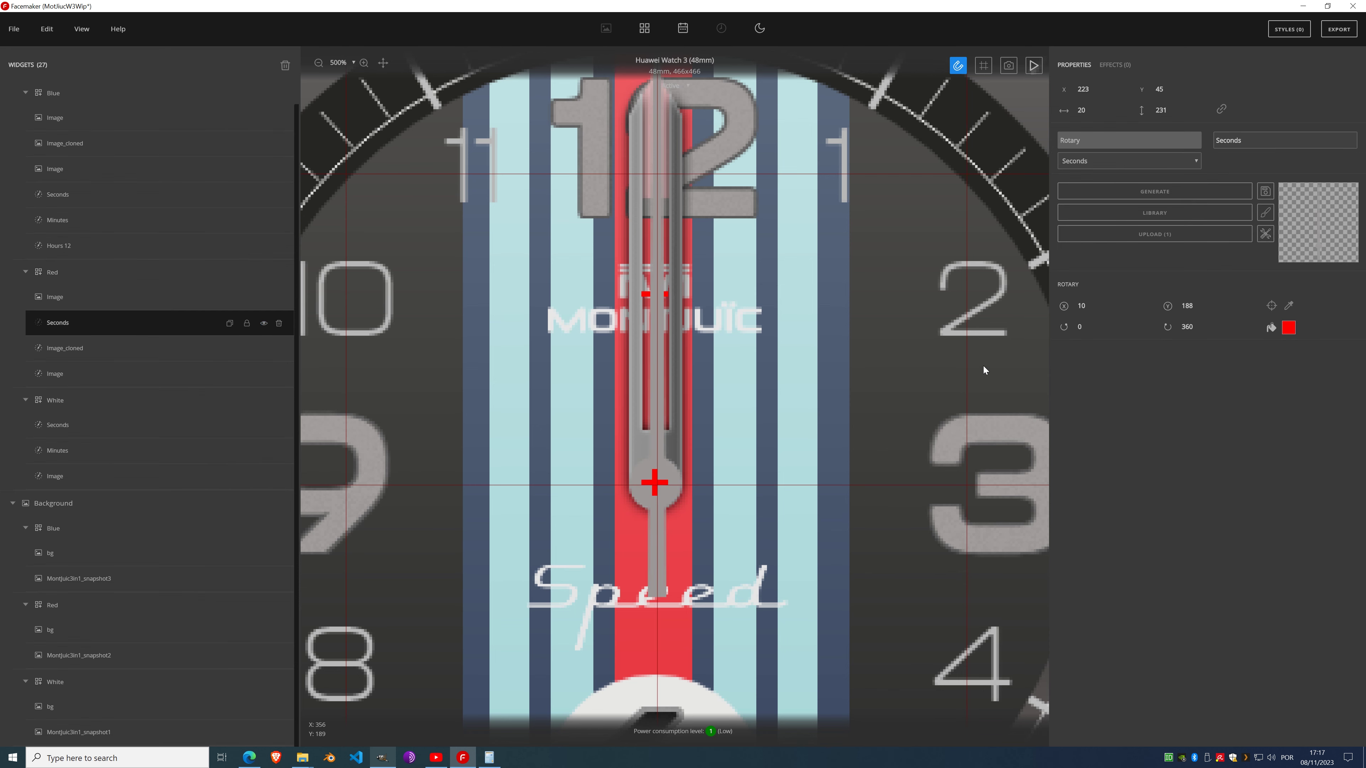
left_click(1123, 72)
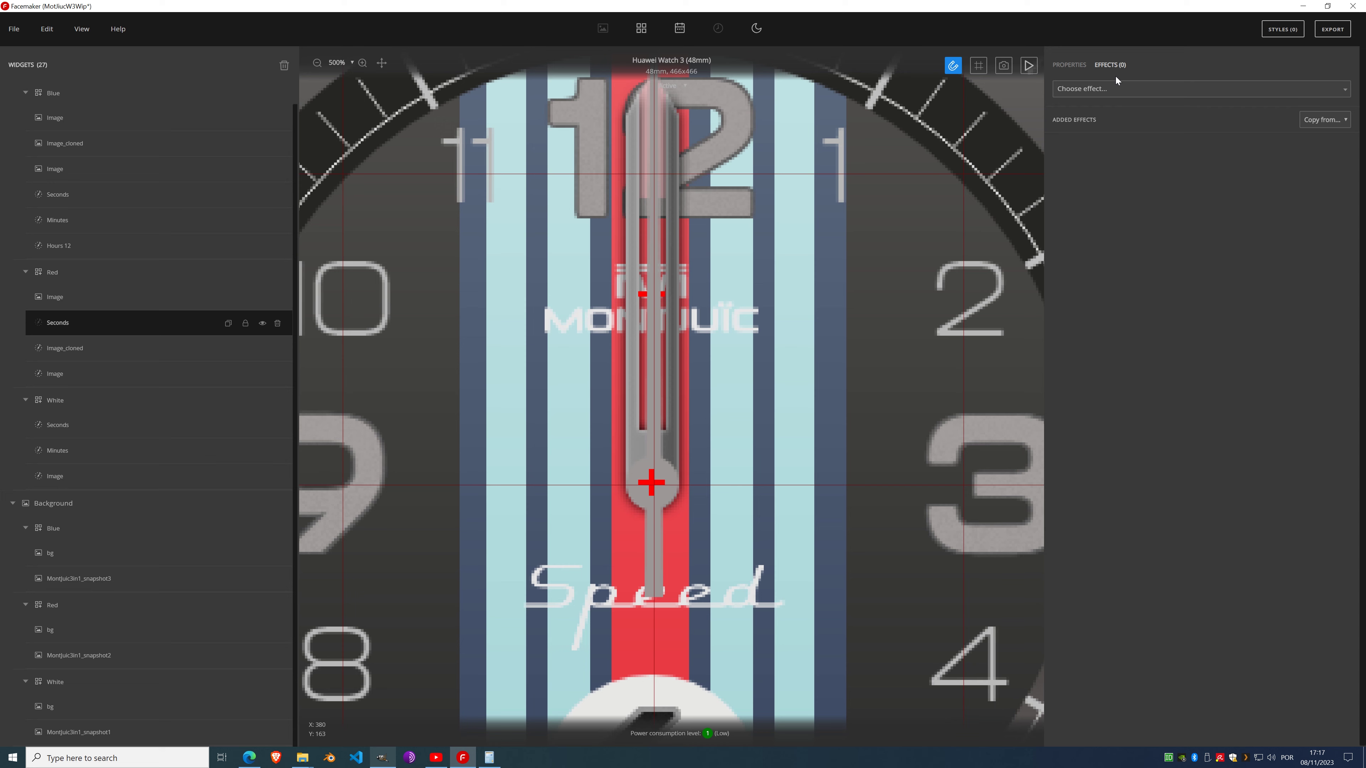
left_click(1106, 94)
scroll(1110, 253, "down", 5)
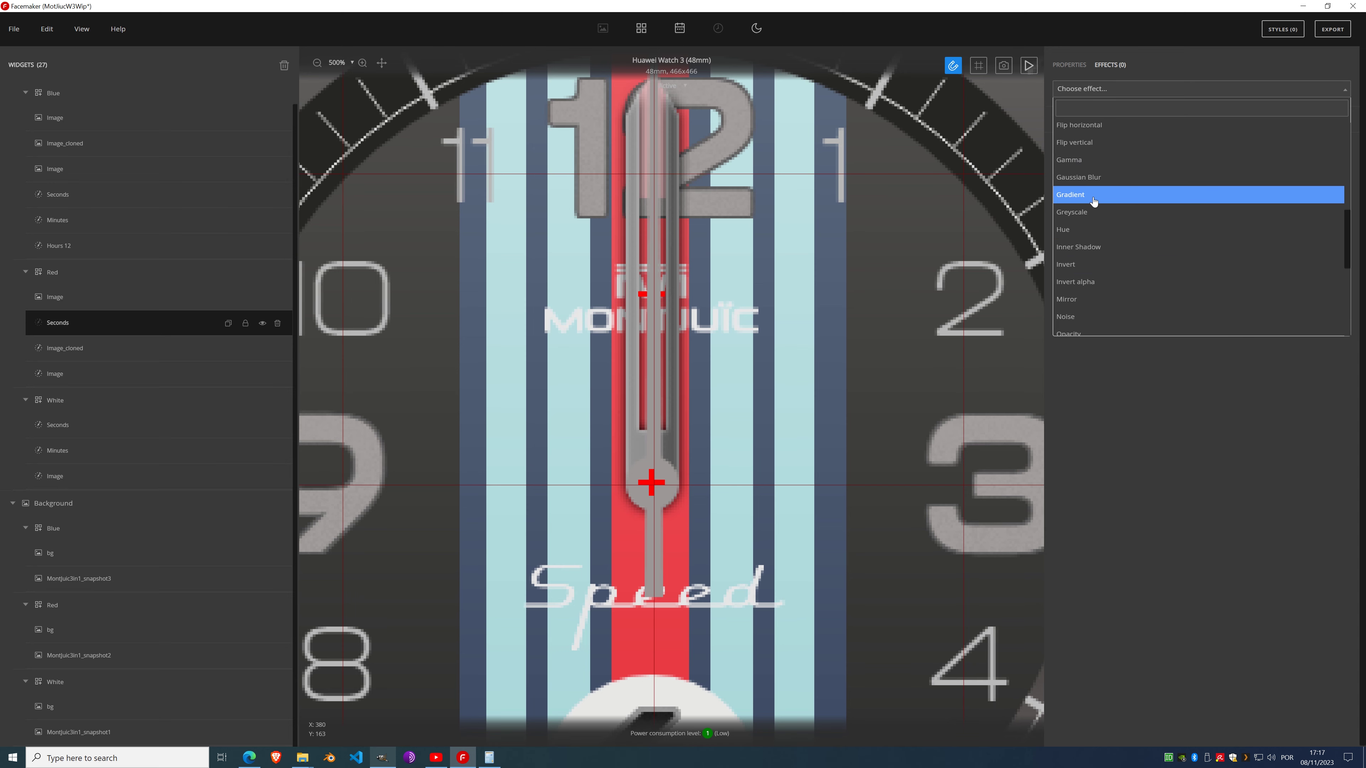
left_click(1092, 197)
Step: Set both stops of the Seconds gradient to the red sampled from the dial's central stripe
left_click(1098, 171)
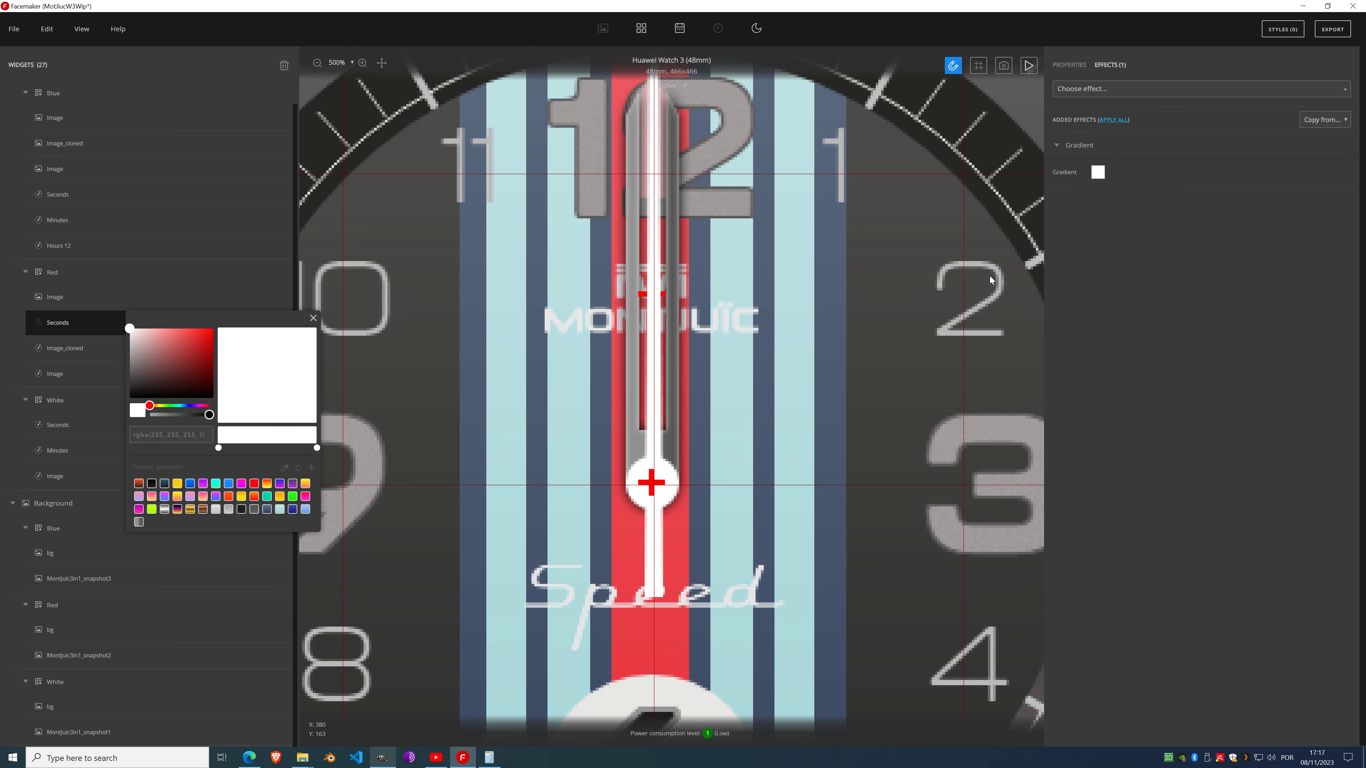
left_click(285, 467)
left_click(686, 551)
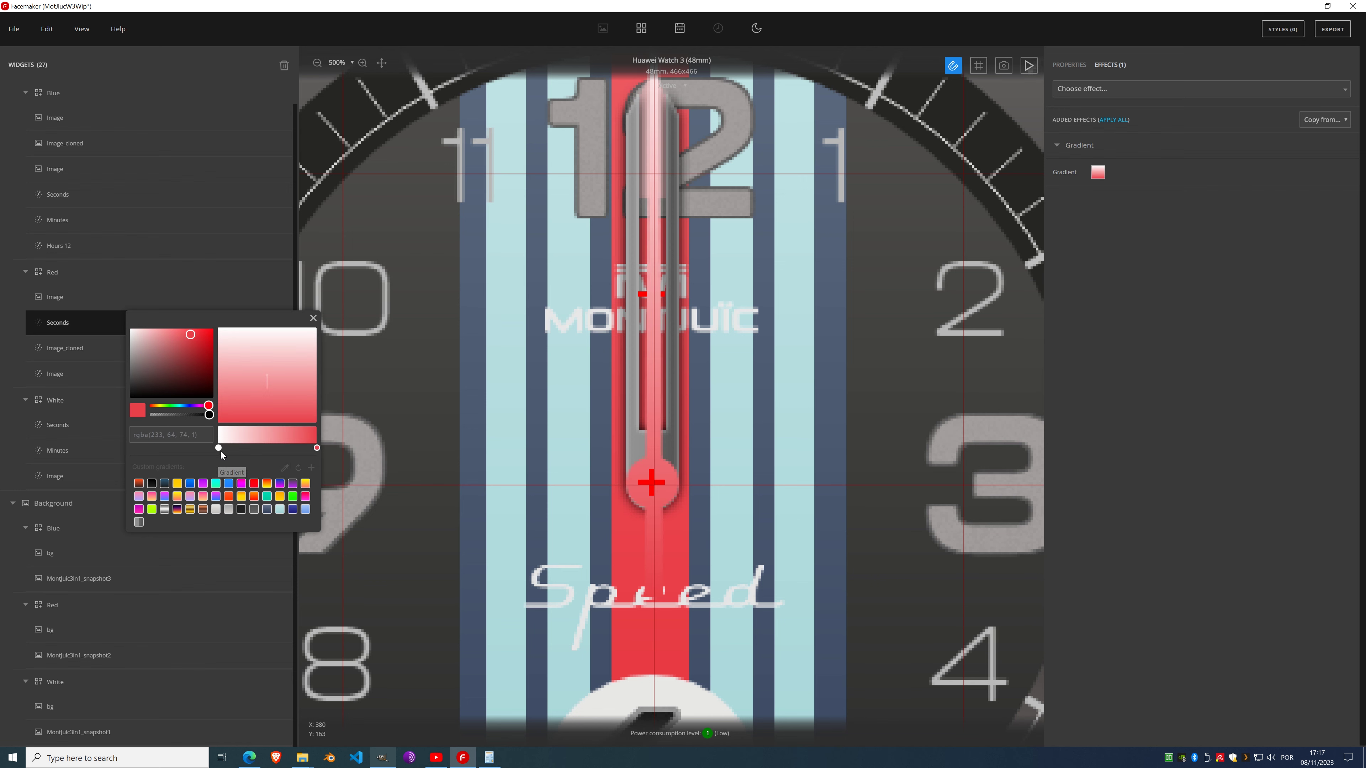
left_click(218, 448)
left_click(284, 467)
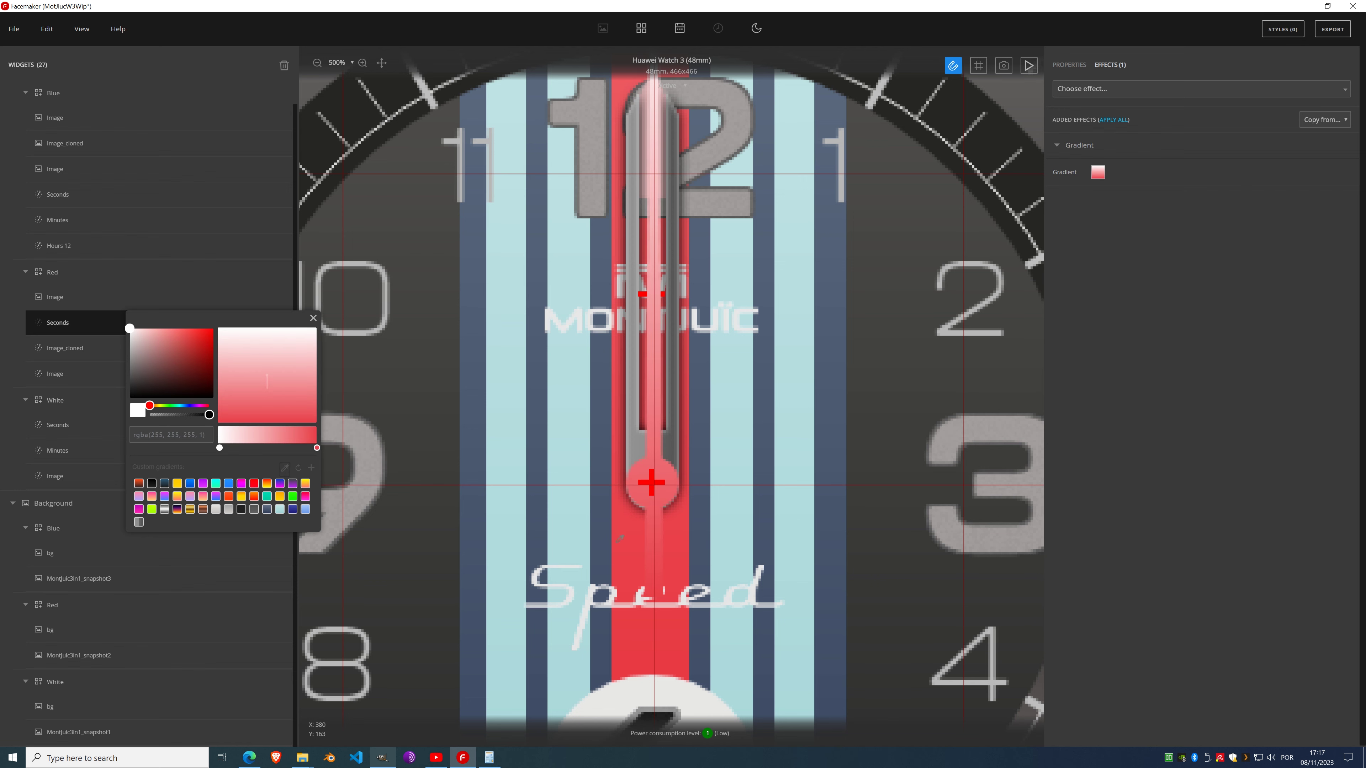
left_click(673, 537)
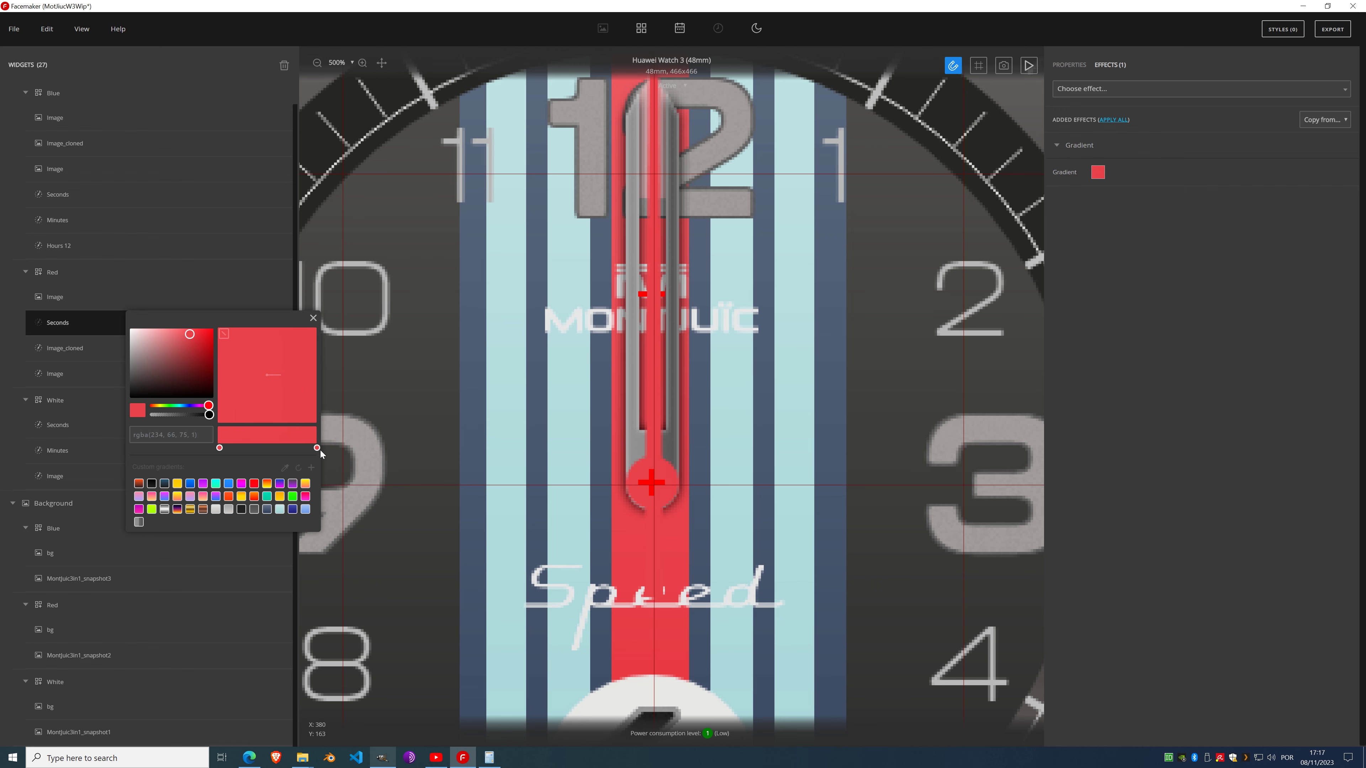
Step: Darken the horizontal gradient's end stop to deep red and add adjacent red and dark red middle stops for a sharp split
left_click(316, 448)
left_click_drag(194, 343, 191, 369)
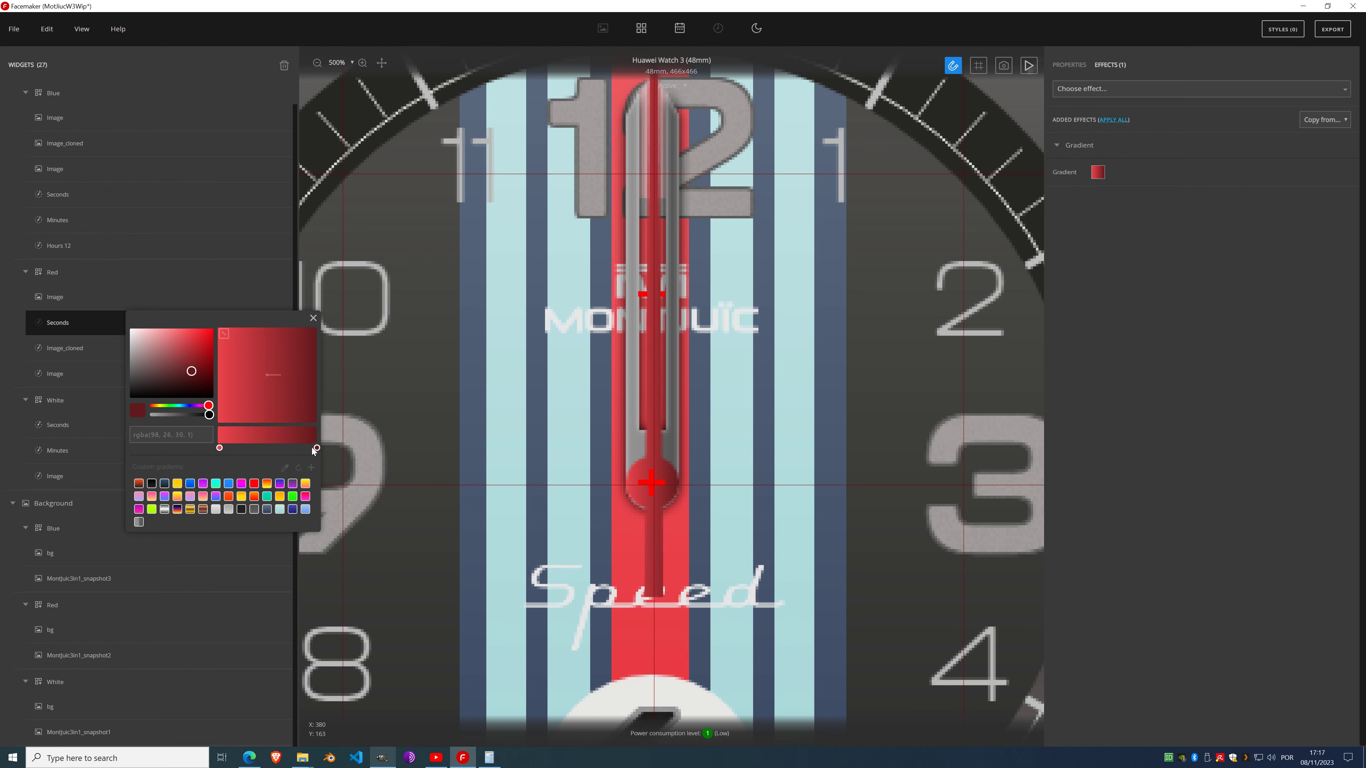
left_click(269, 447)
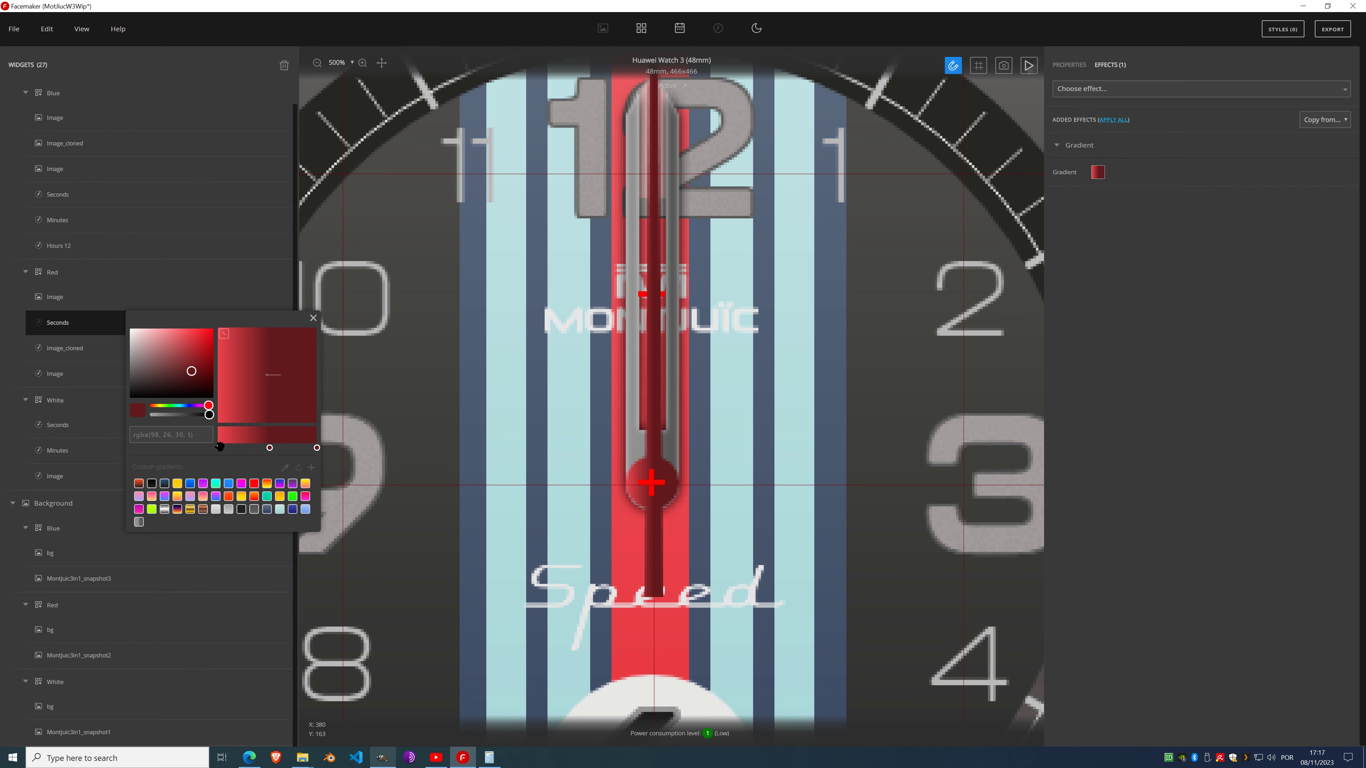
left_click(220, 447)
left_click(265, 448)
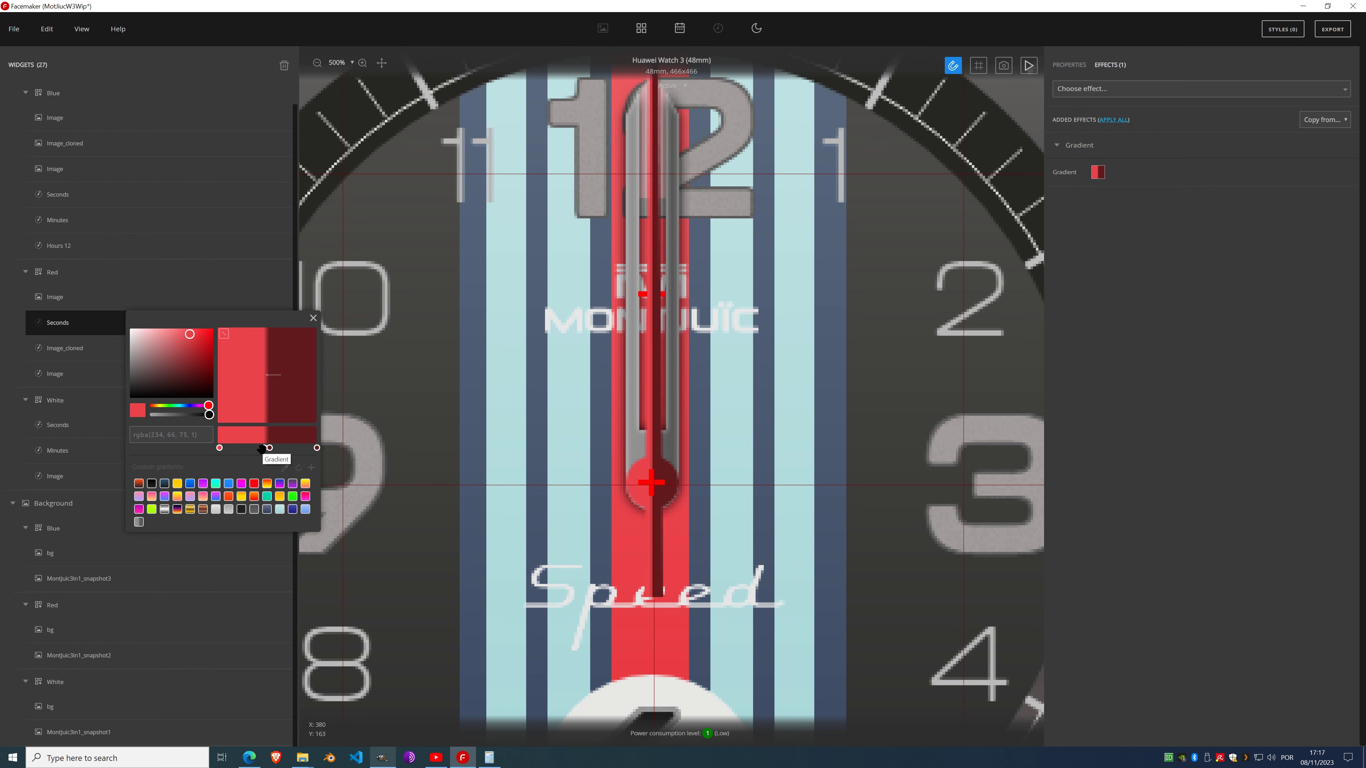
left_click(268, 447)
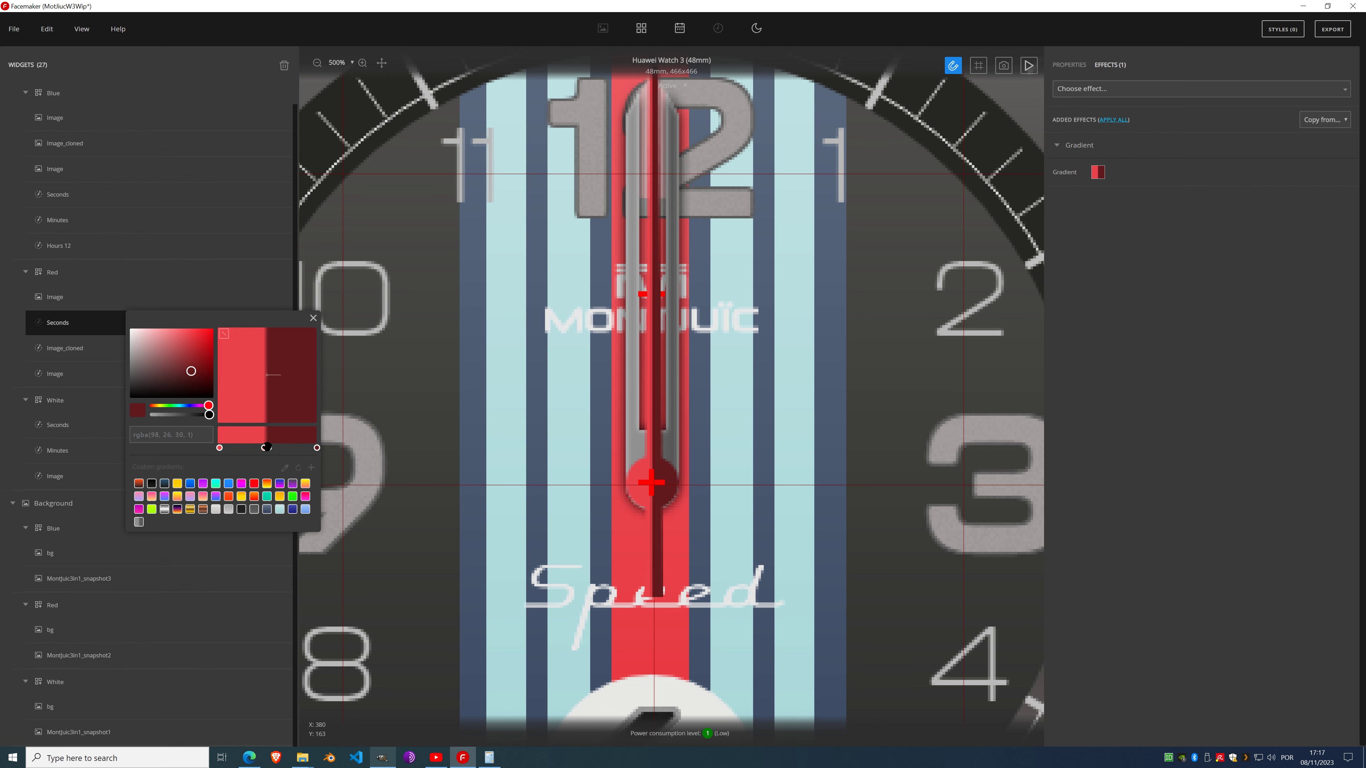
left_click_drag(264, 447, 266, 447)
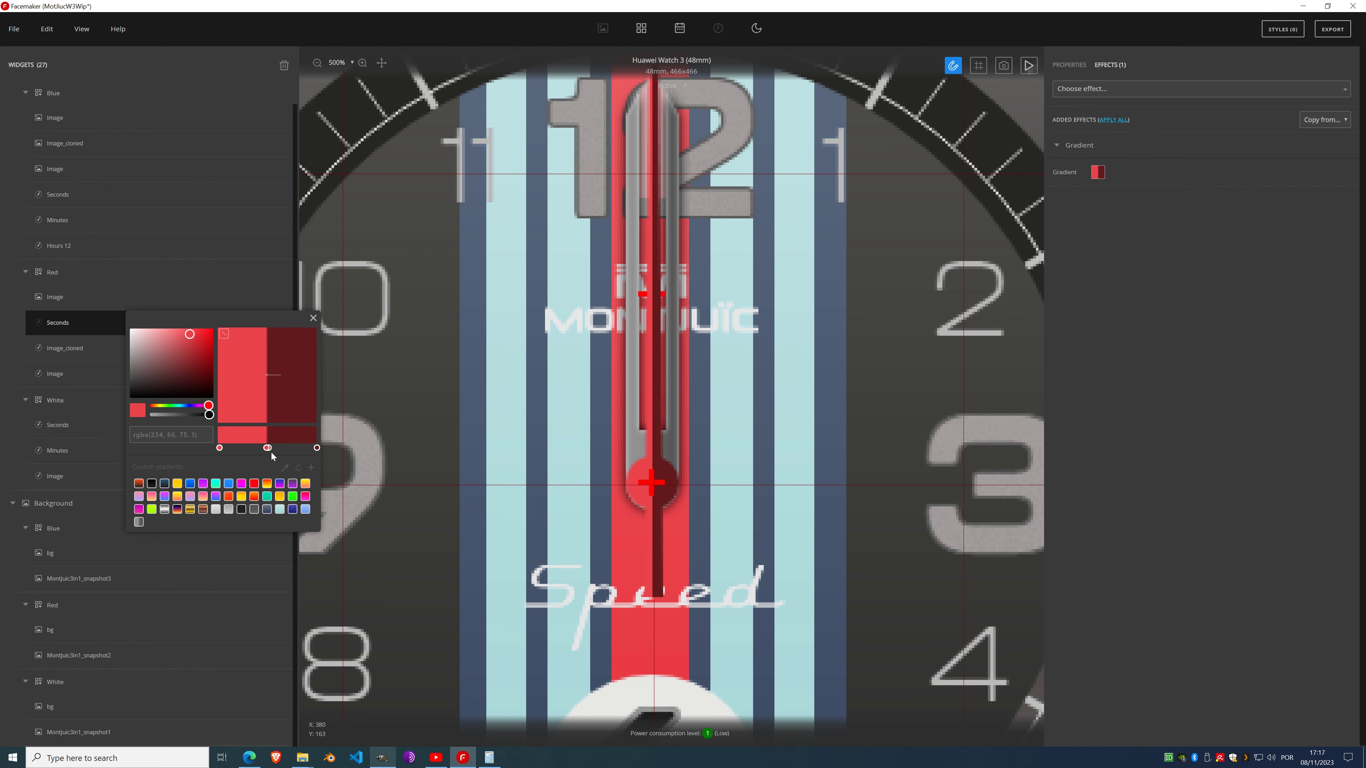
Step: Lighten the gradient's dark middle stop to a medium red and close the gradient editor
left_click(268, 448)
left_click_drag(191, 373, 191, 350)
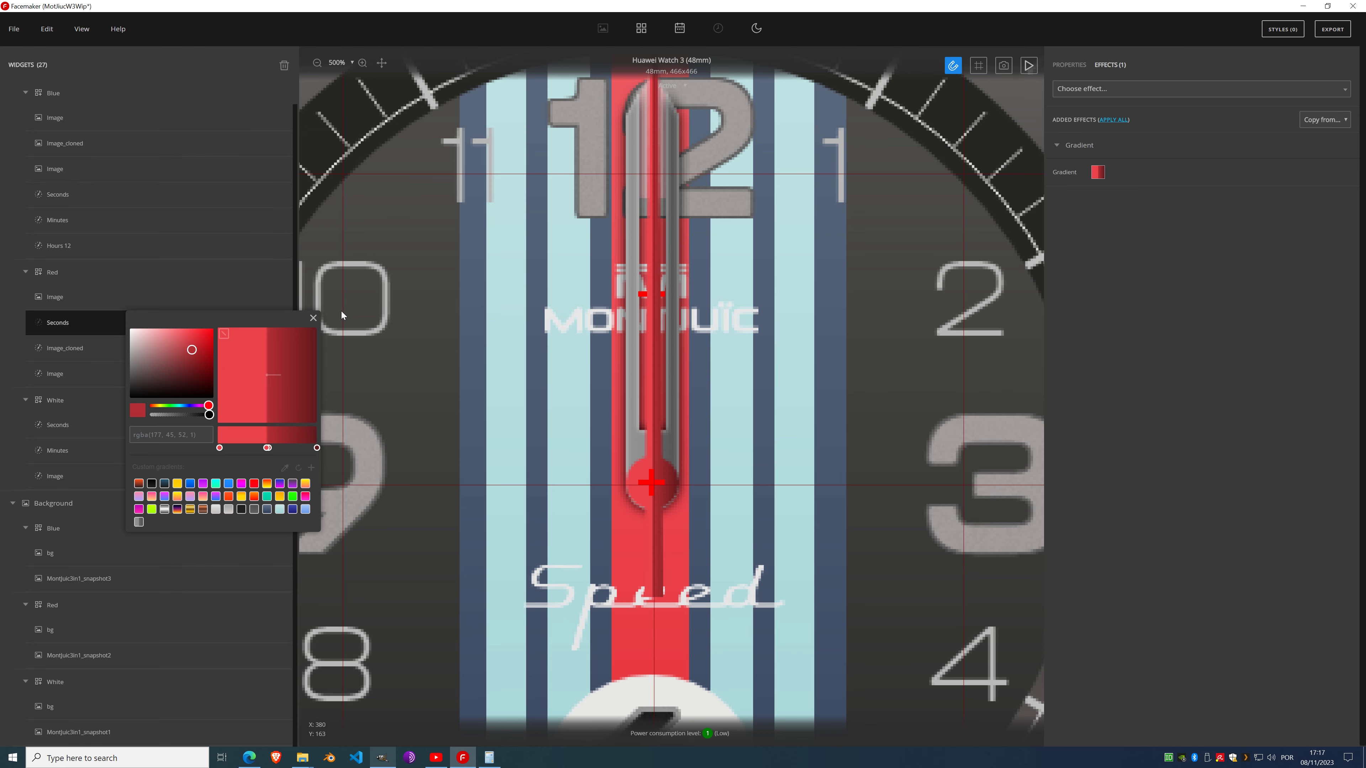
left_click(313, 319)
Step: Show the Red style's center pin Image and merge it with the Seconds layer below it
left_click(90, 306)
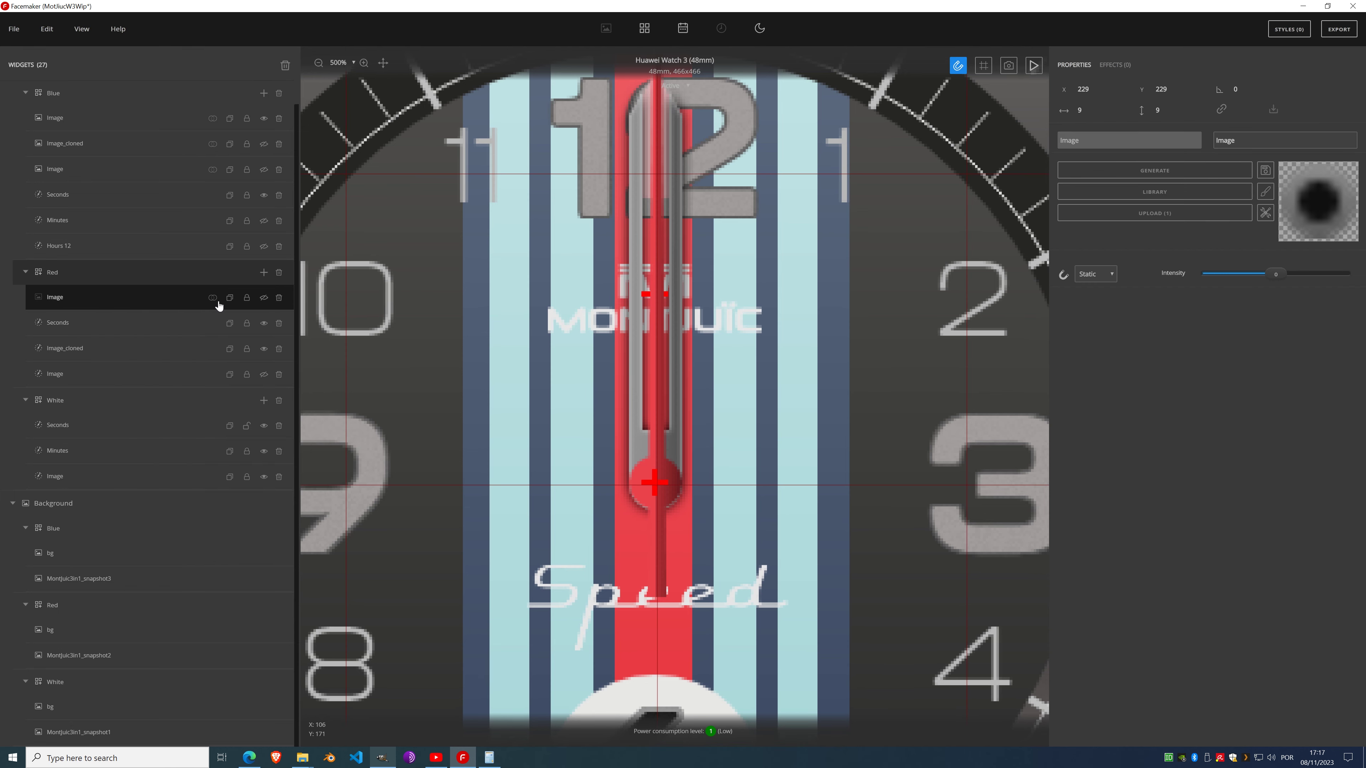
left_click(263, 297)
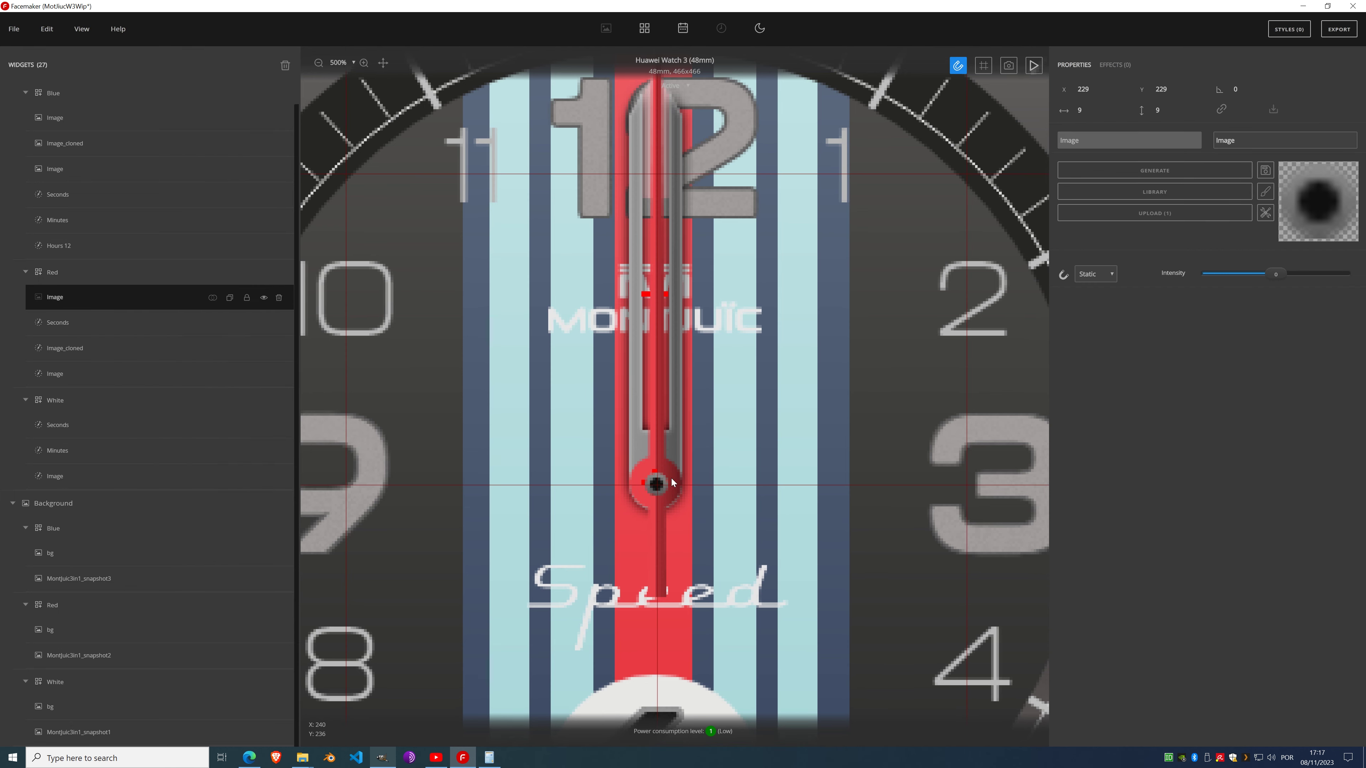
left_click(213, 299)
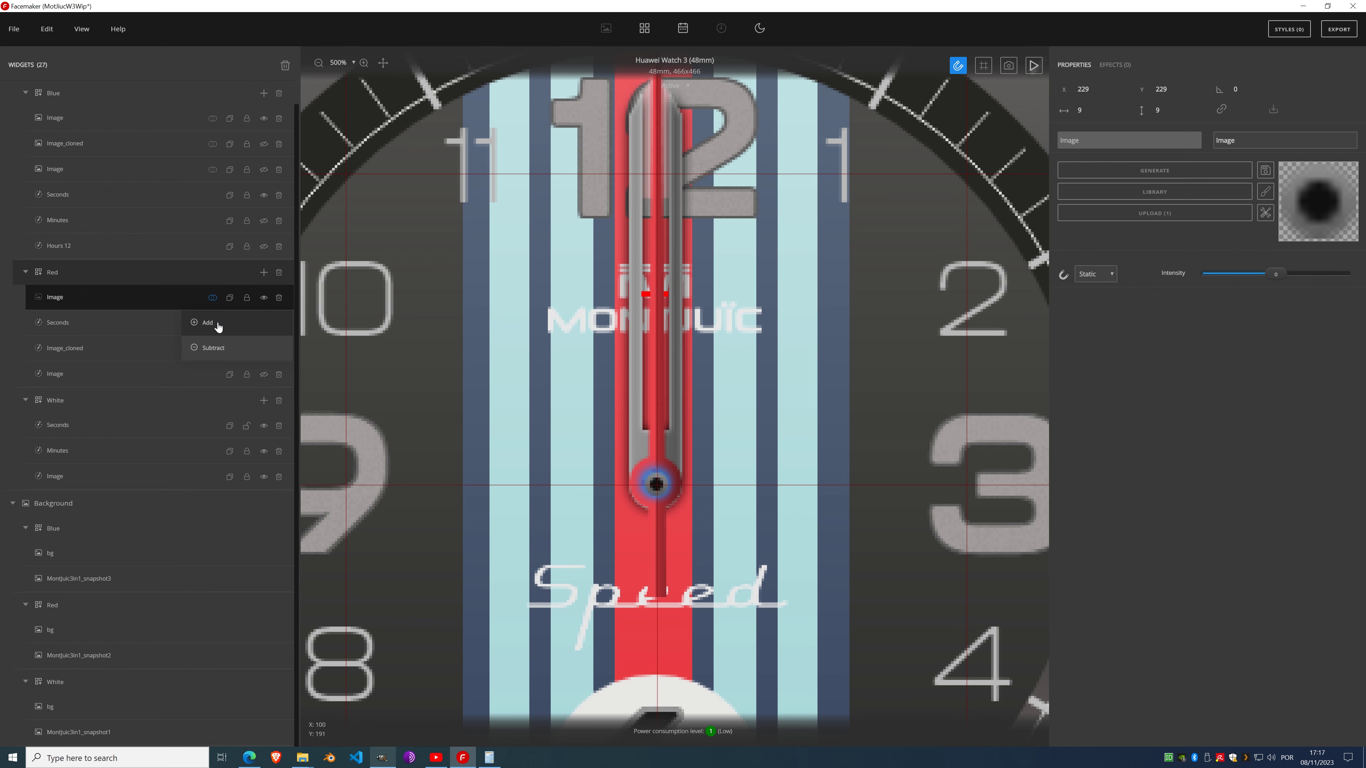
left_click(219, 327)
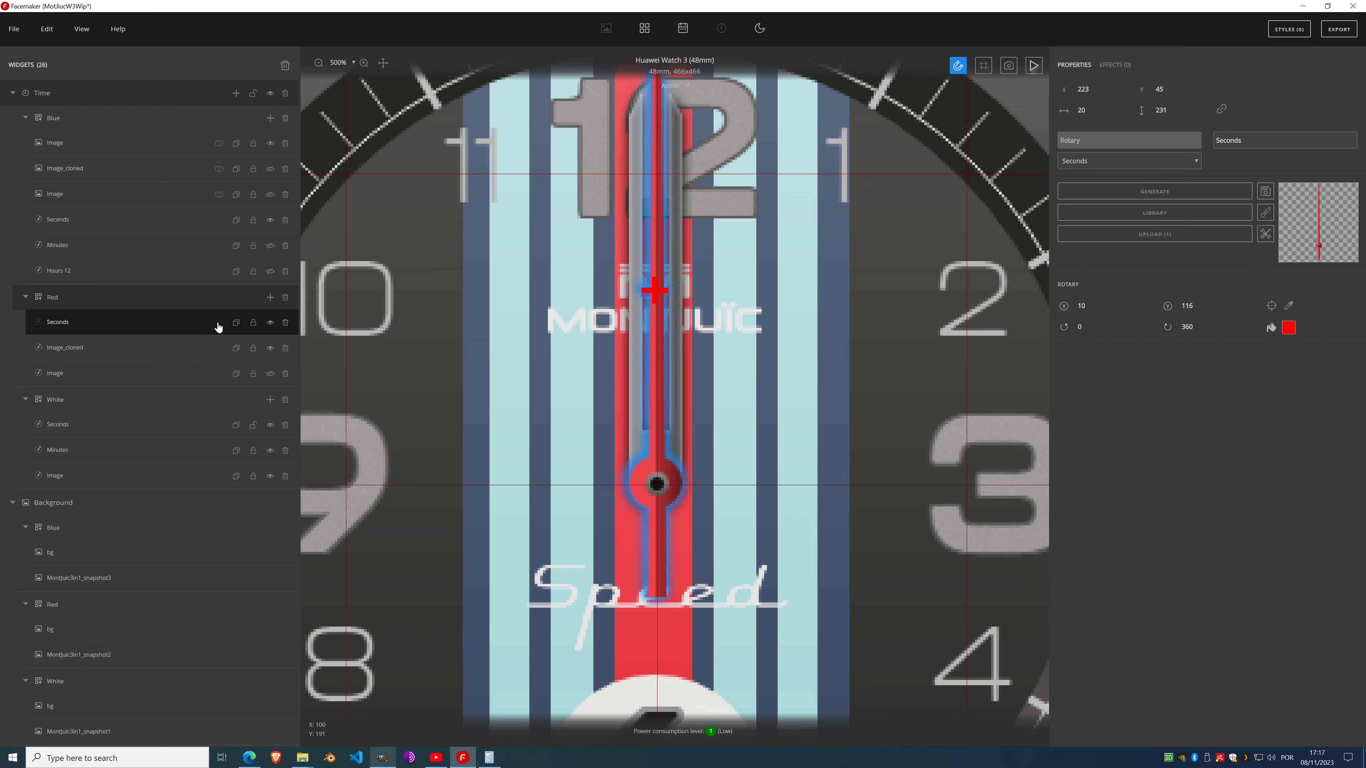
Step: Add a Shadow effect with blur 4 to the merged Seconds hand and apply all its effects
left_click(1105, 67)
left_click(1109, 91)
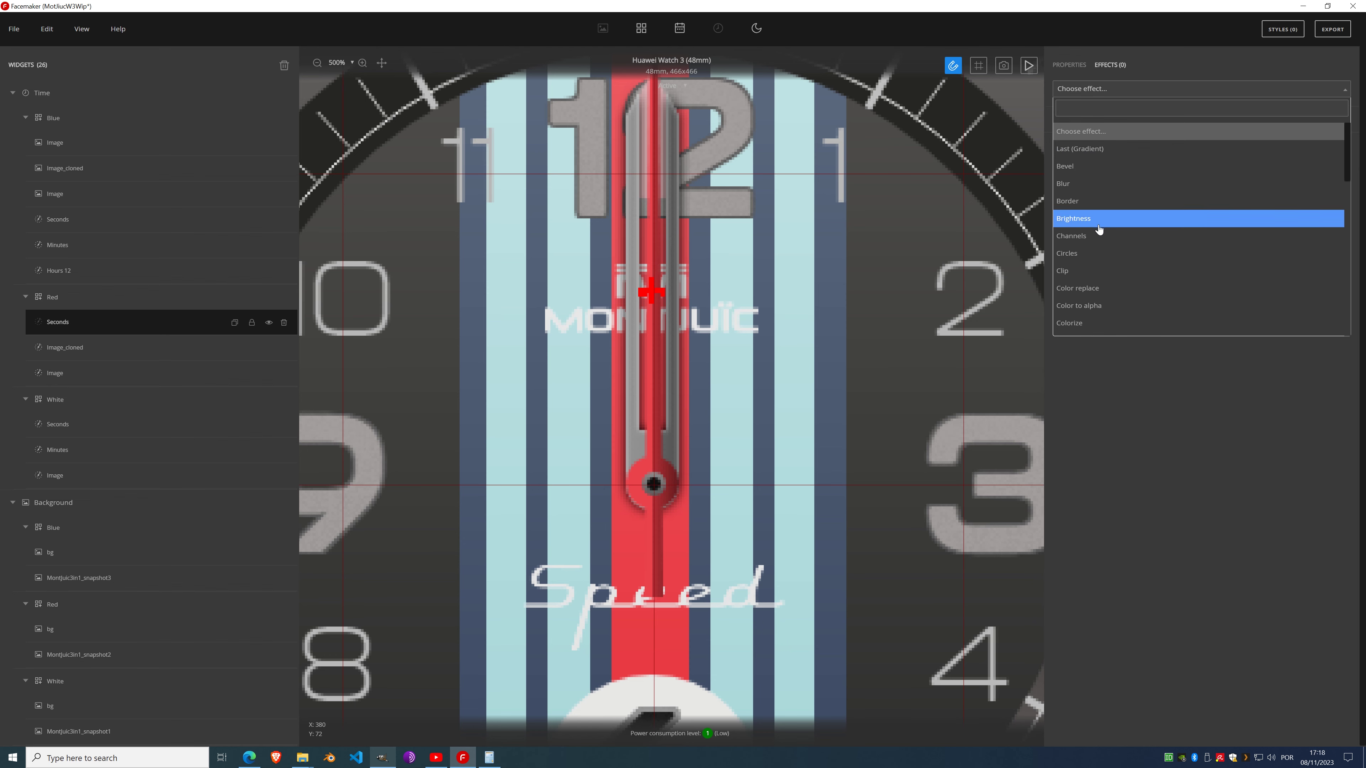
scroll(1096, 240, "down", 3)
scroll(1096, 248, "down", 3)
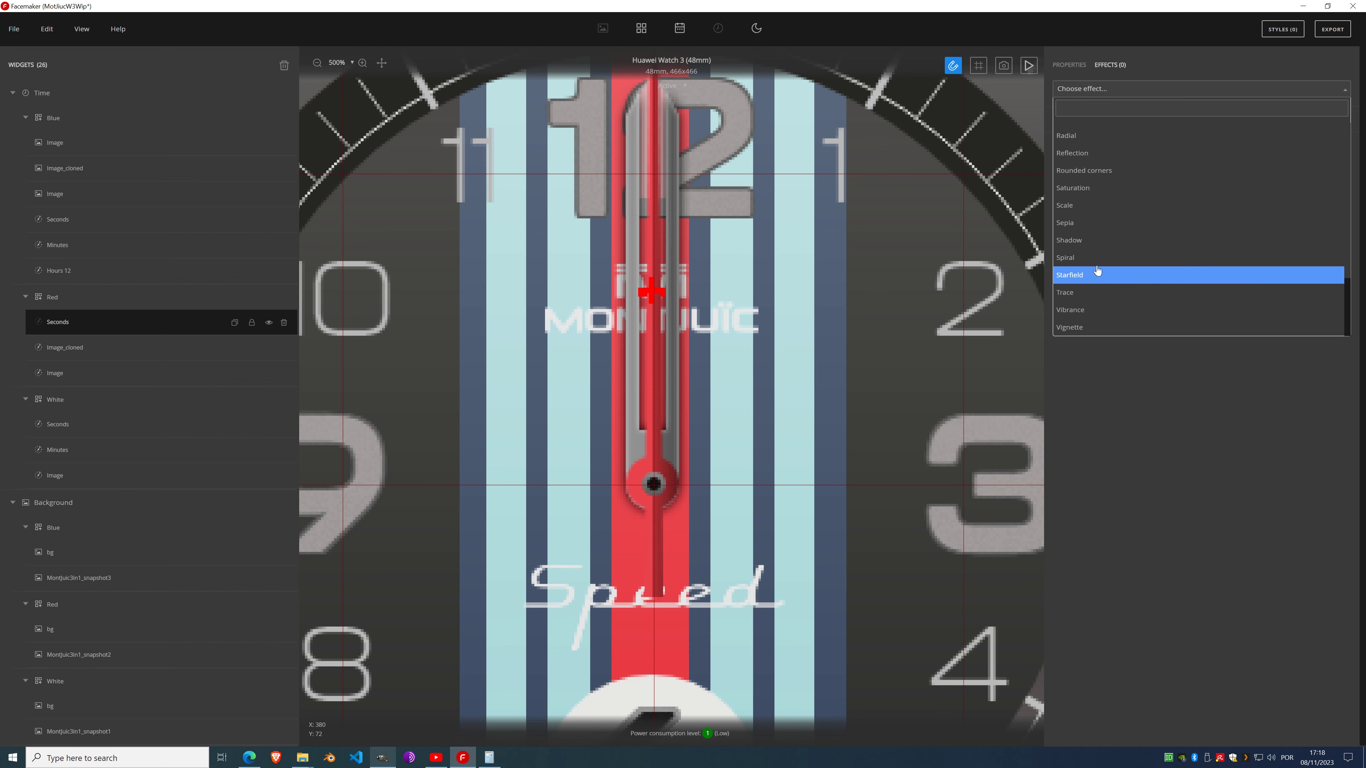
left_click(1092, 243)
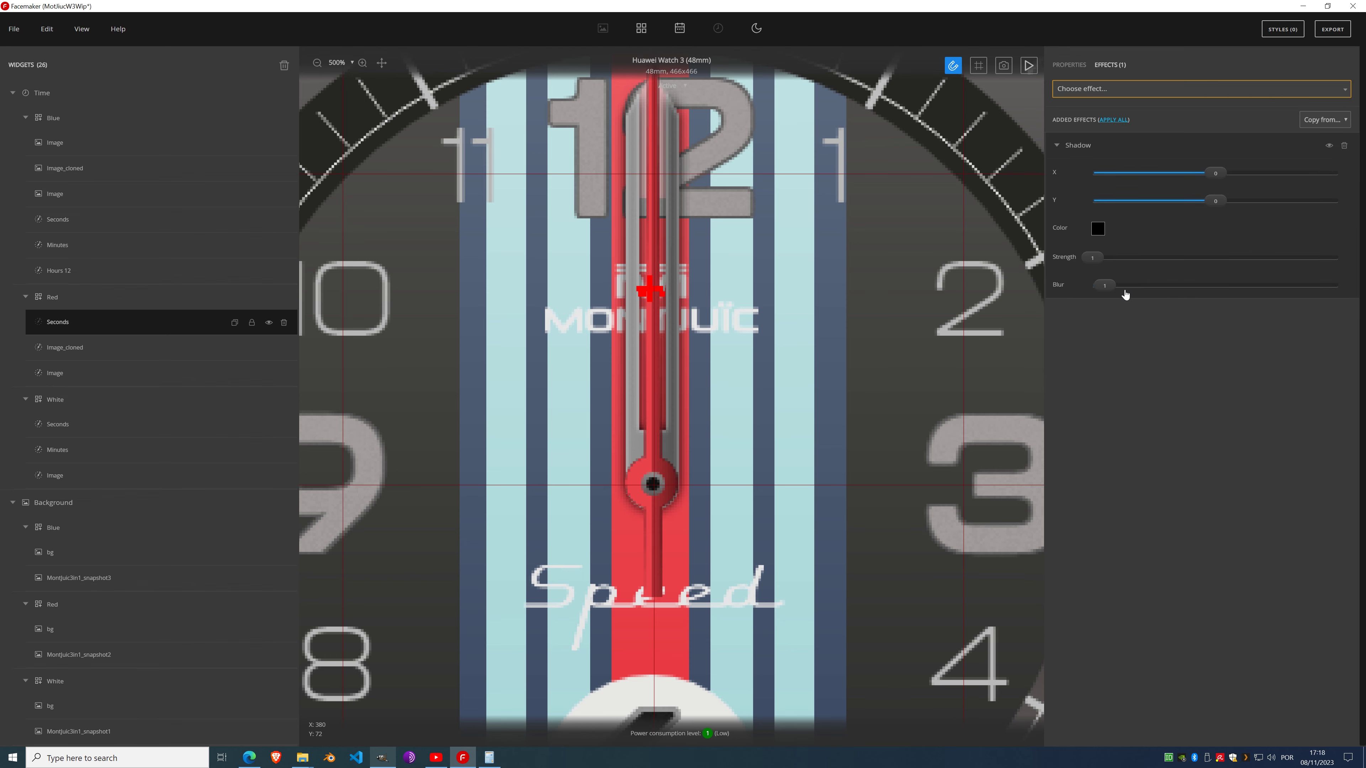
left_click_drag(1123, 294, 1149, 300)
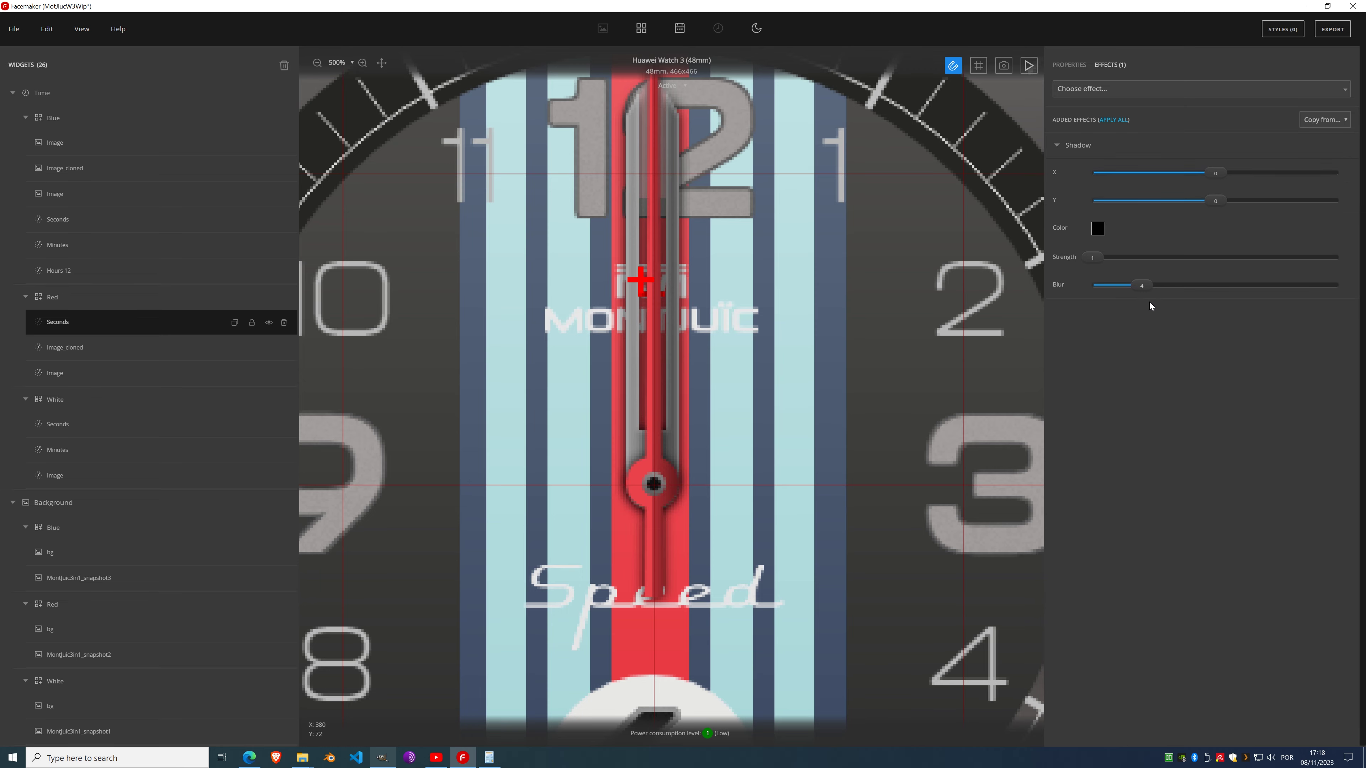
left_click(1118, 124)
Step: Crop the Seconds hand to the canvas, set its rotation center to 233, 233, and crop it back to its content
scroll(605, 353, "down", 4)
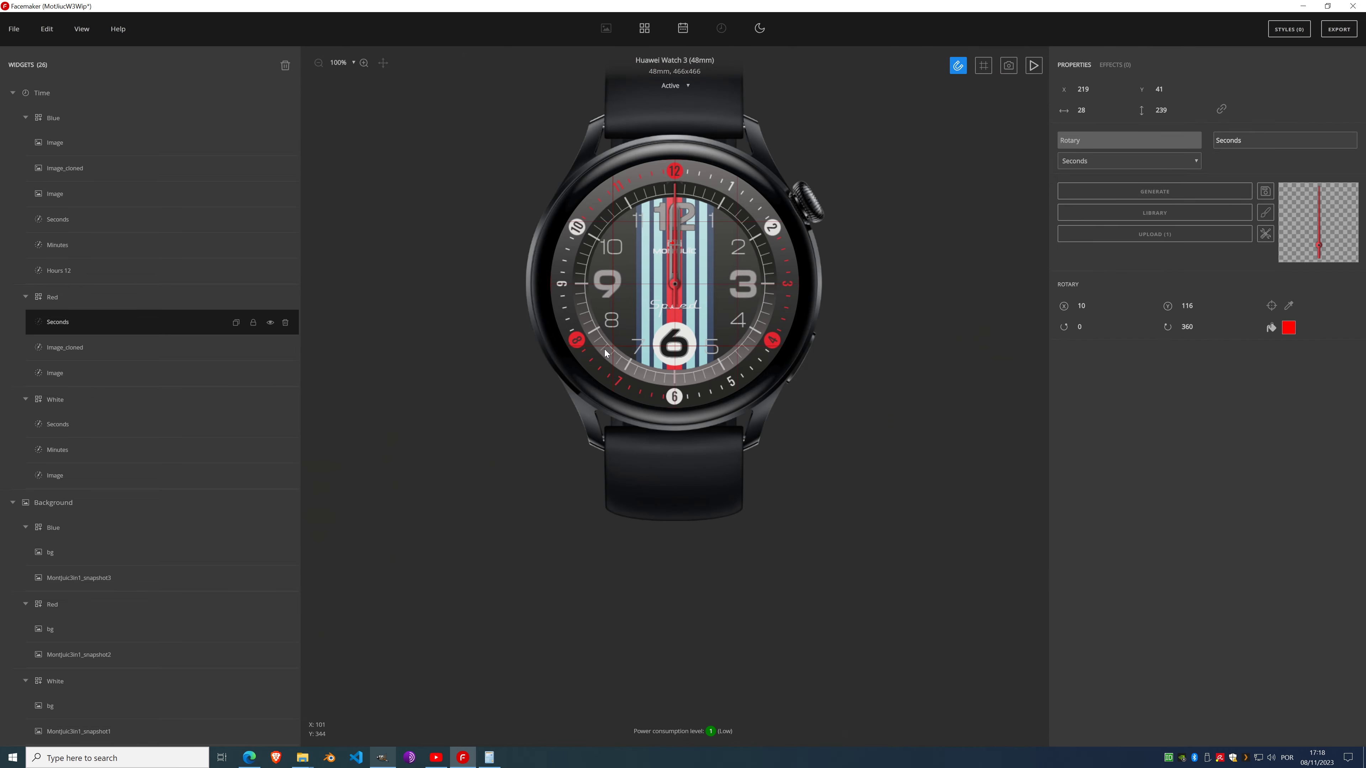
scroll(690, 269, "up", 4)
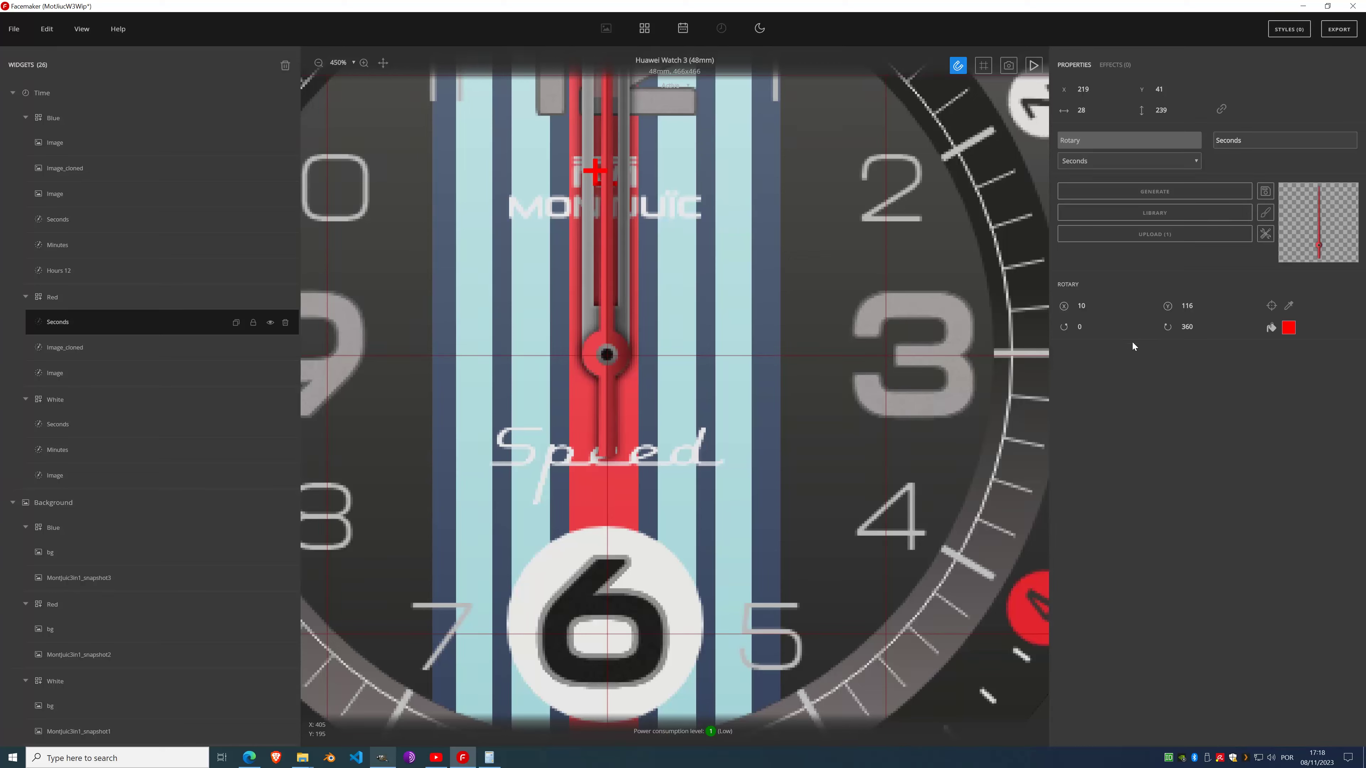
left_click(1265, 233)
left_click(1306, 264)
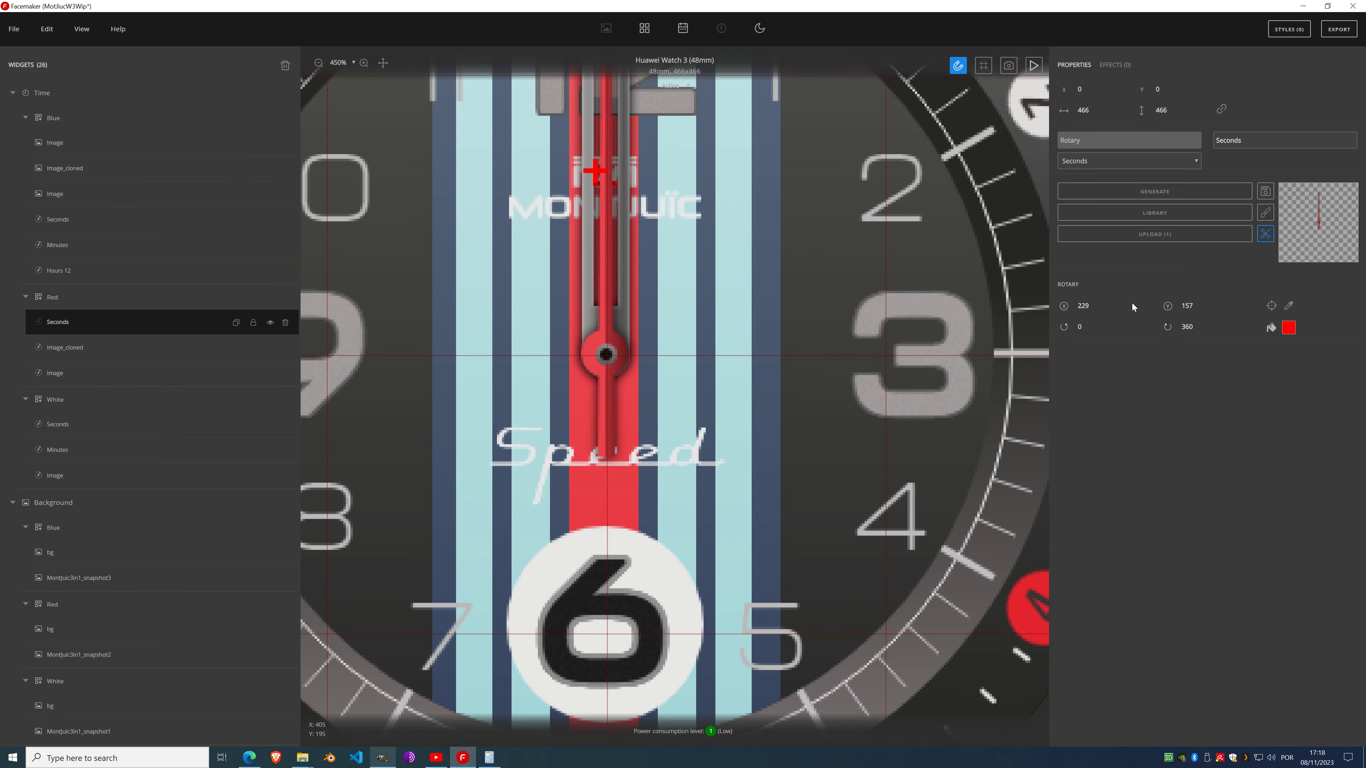
left_click(1084, 305)
type("2")
key("Tab")
type("233")
left_click(1265, 234)
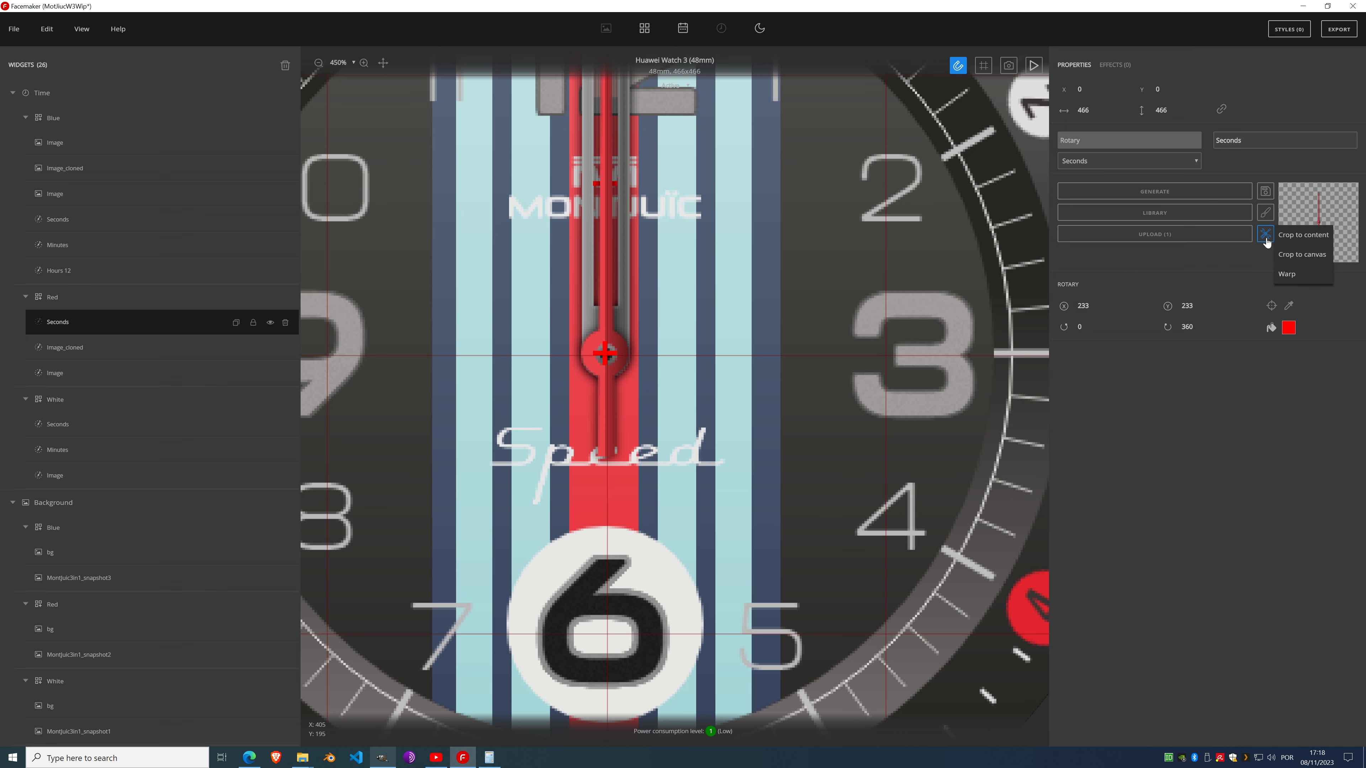
left_click(1303, 234)
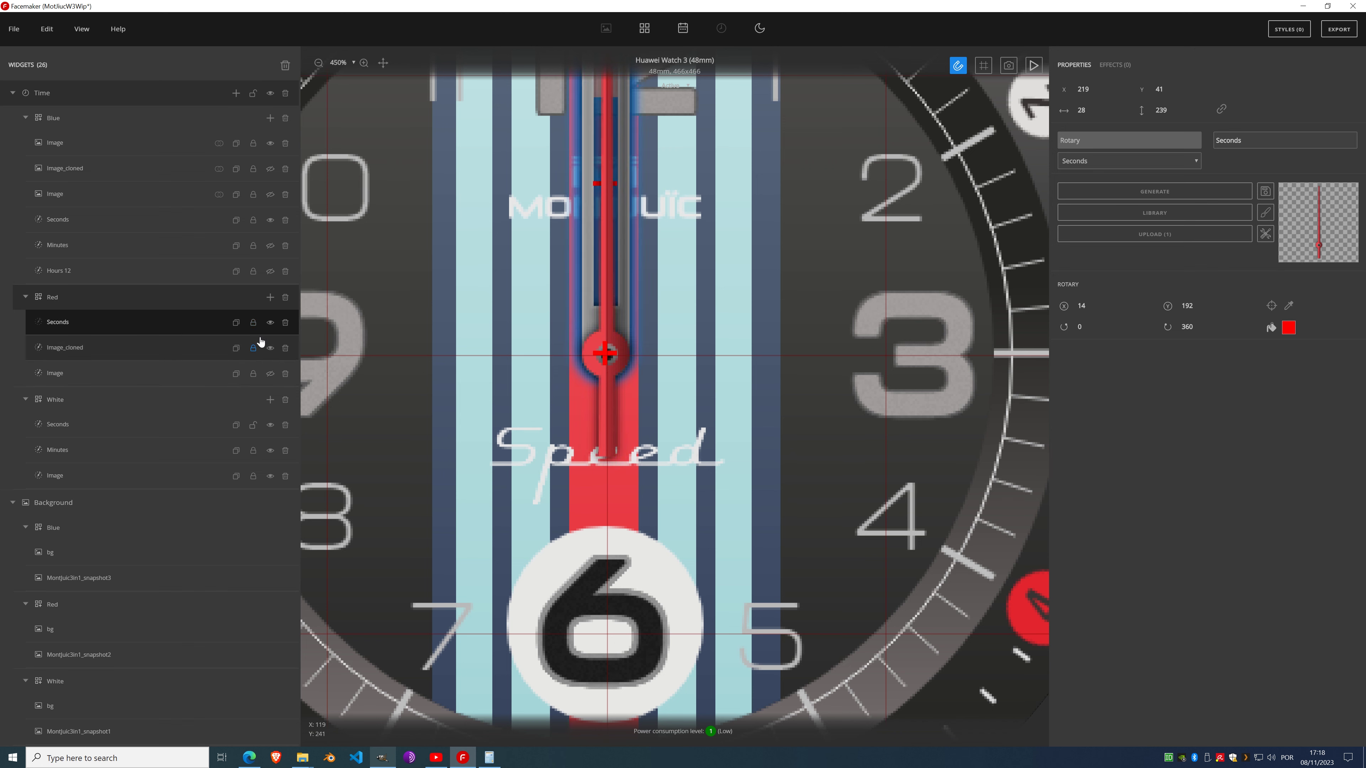
Step: Hide the Red style's Seconds layer and rename its Image_cloned layer as Minutes
left_click(270, 322)
left_click(76, 348)
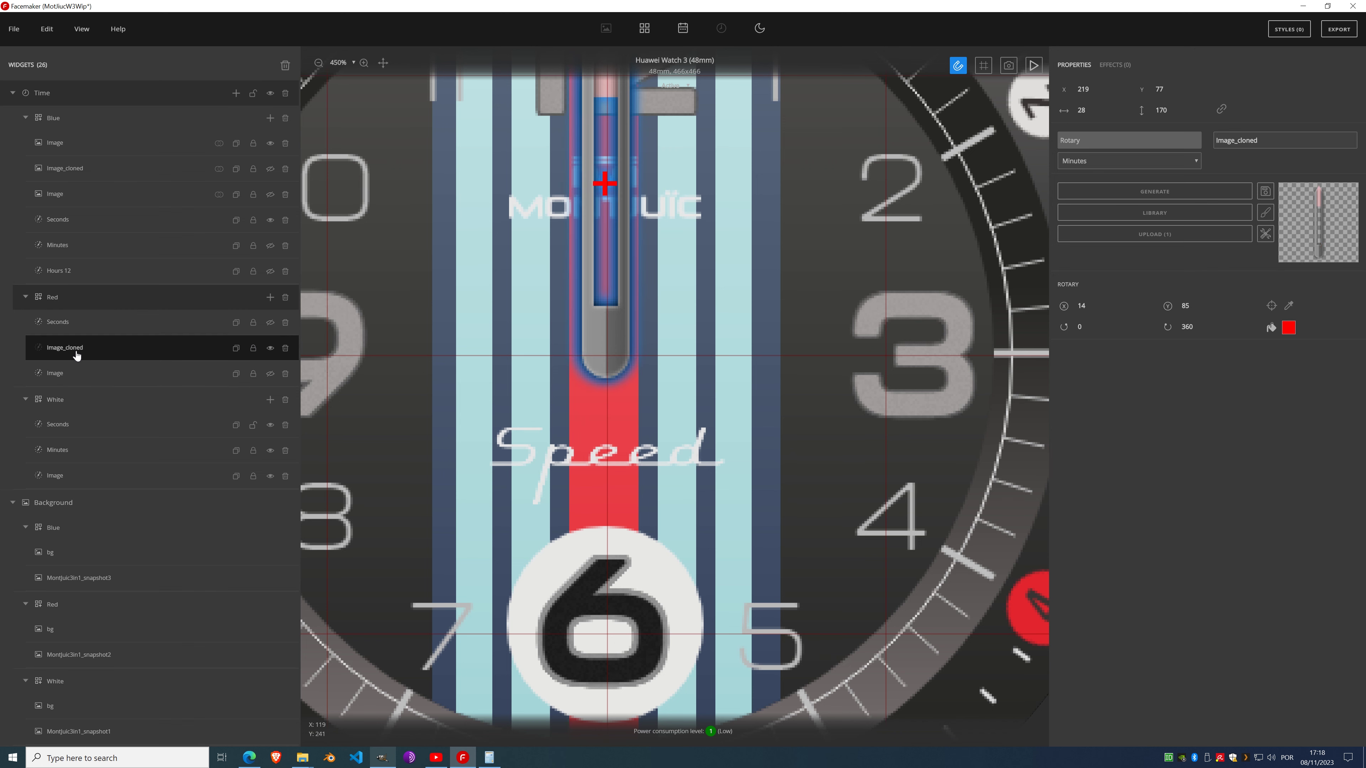
left_click(77, 350)
type("Minut")
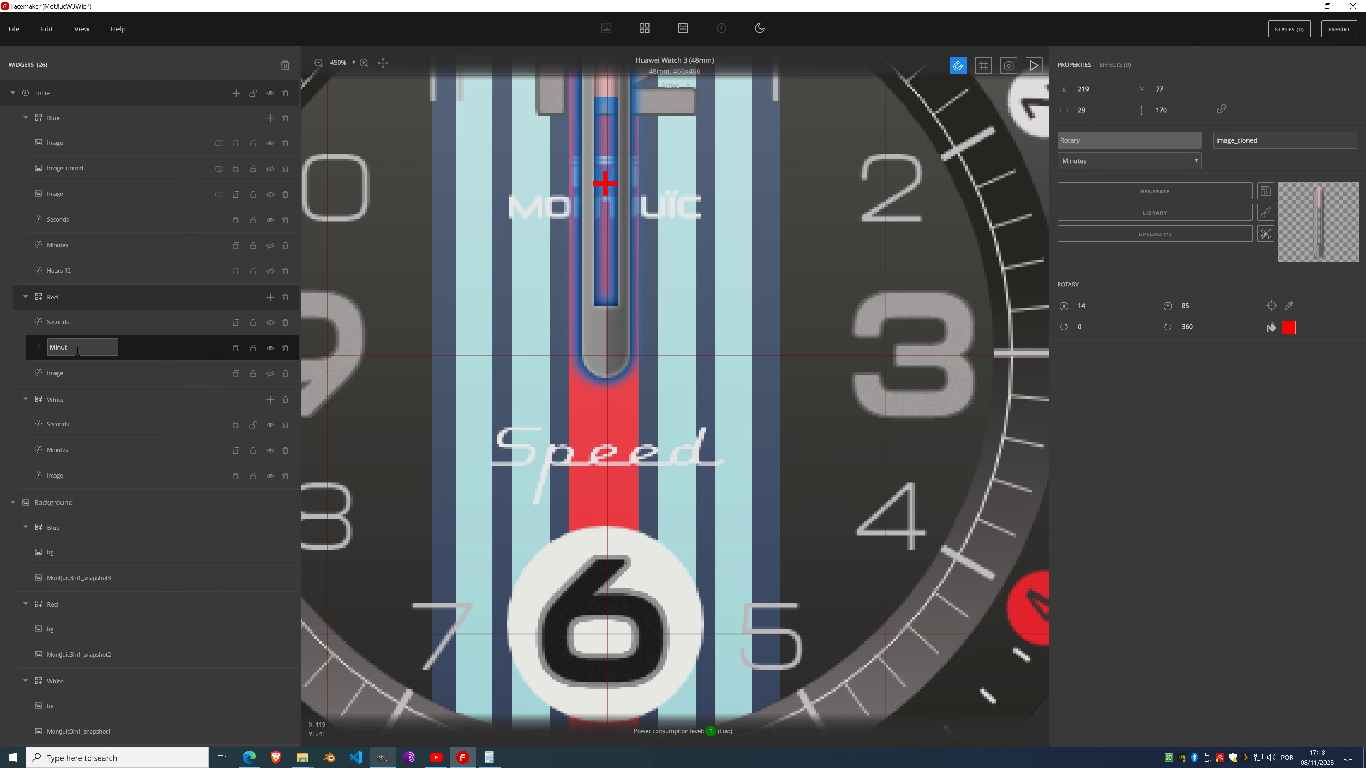
type("es")
key("Return")
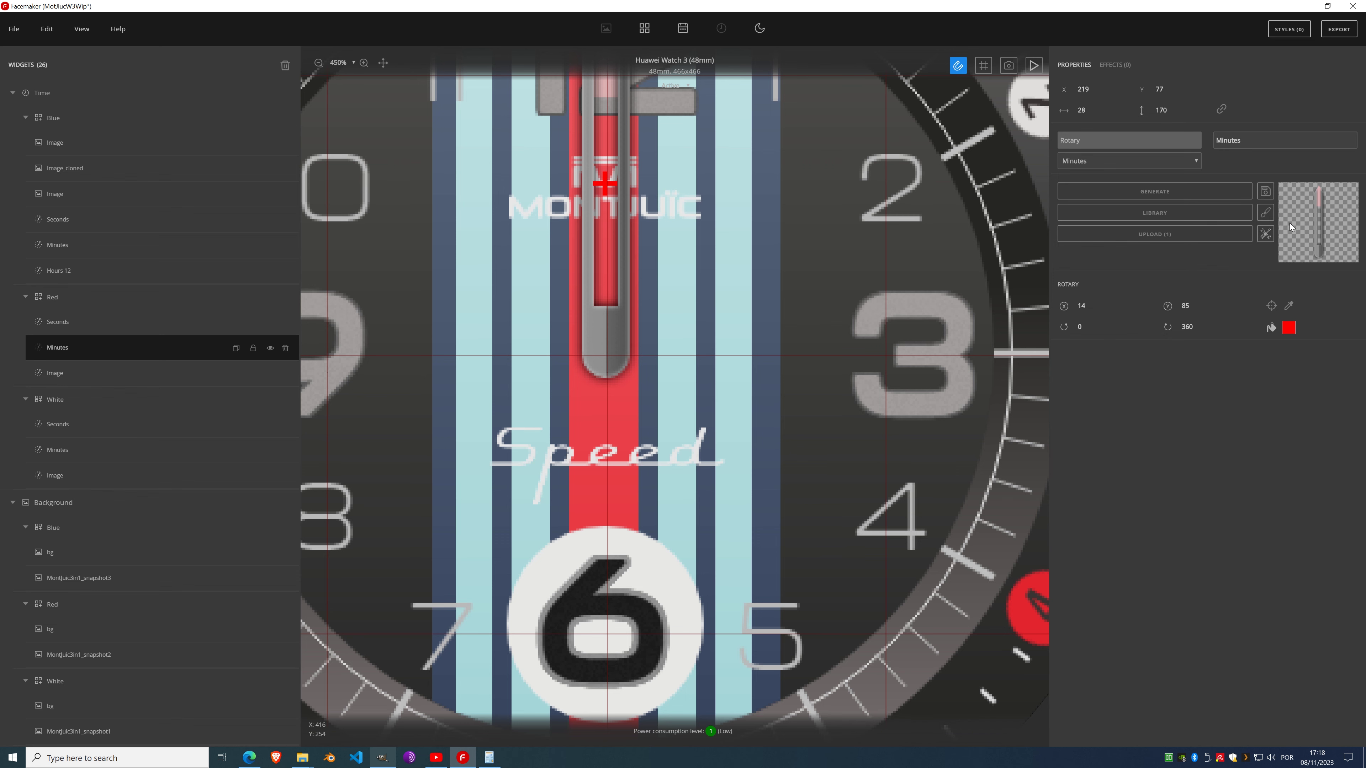
Step: Crop the Red style's Minutes hand to the canvas, set its vertical rotation center to 233, and crop it back to its content
left_click(1266, 233)
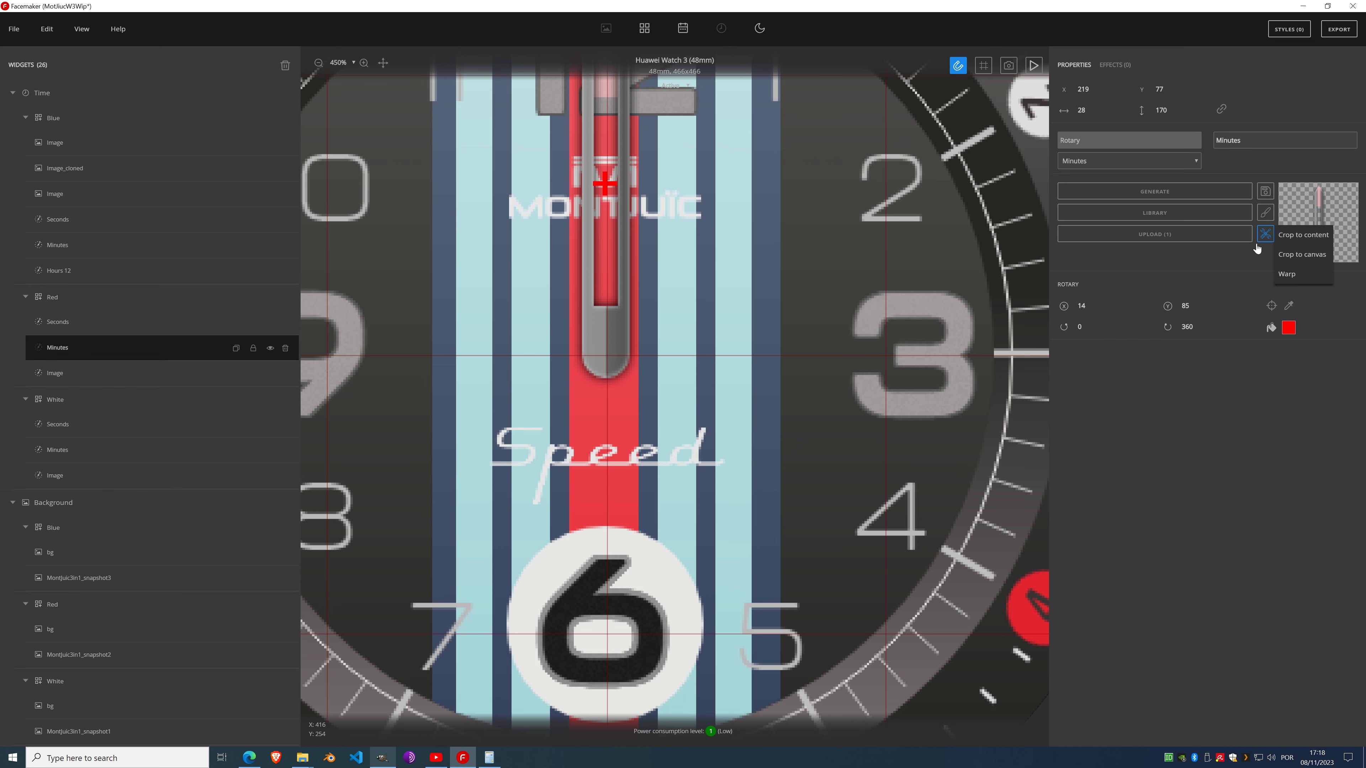
left_click(1306, 253)
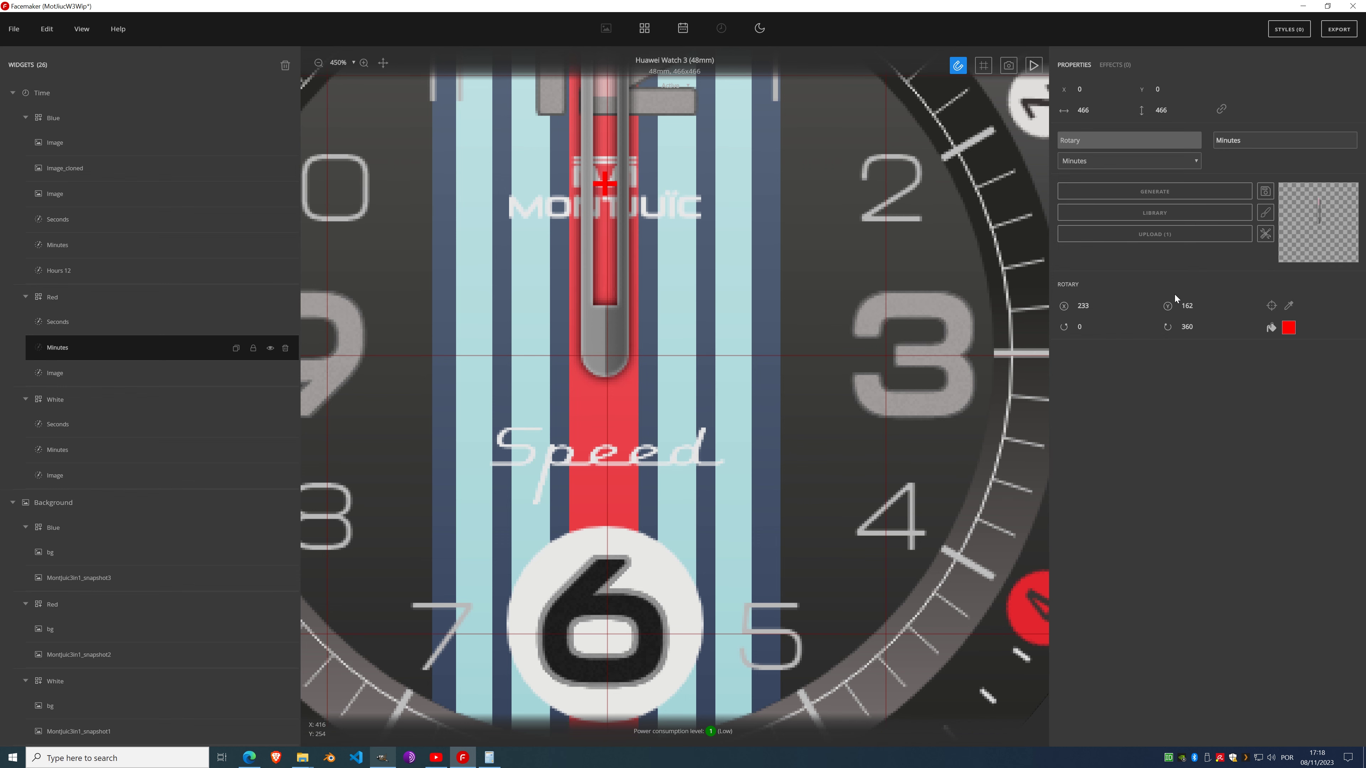
left_click(1188, 306)
type("233")
left_click(1144, 499)
left_click(1266, 234)
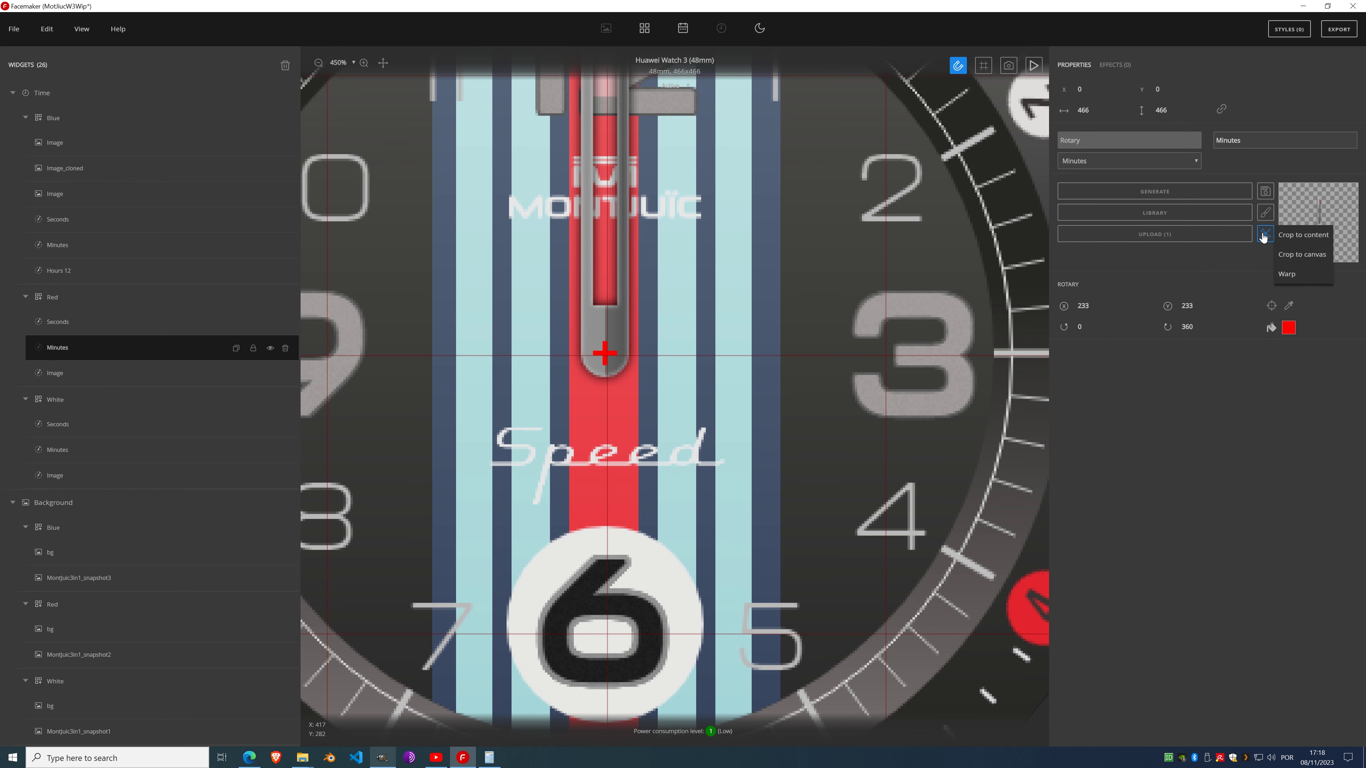
left_click(1300, 235)
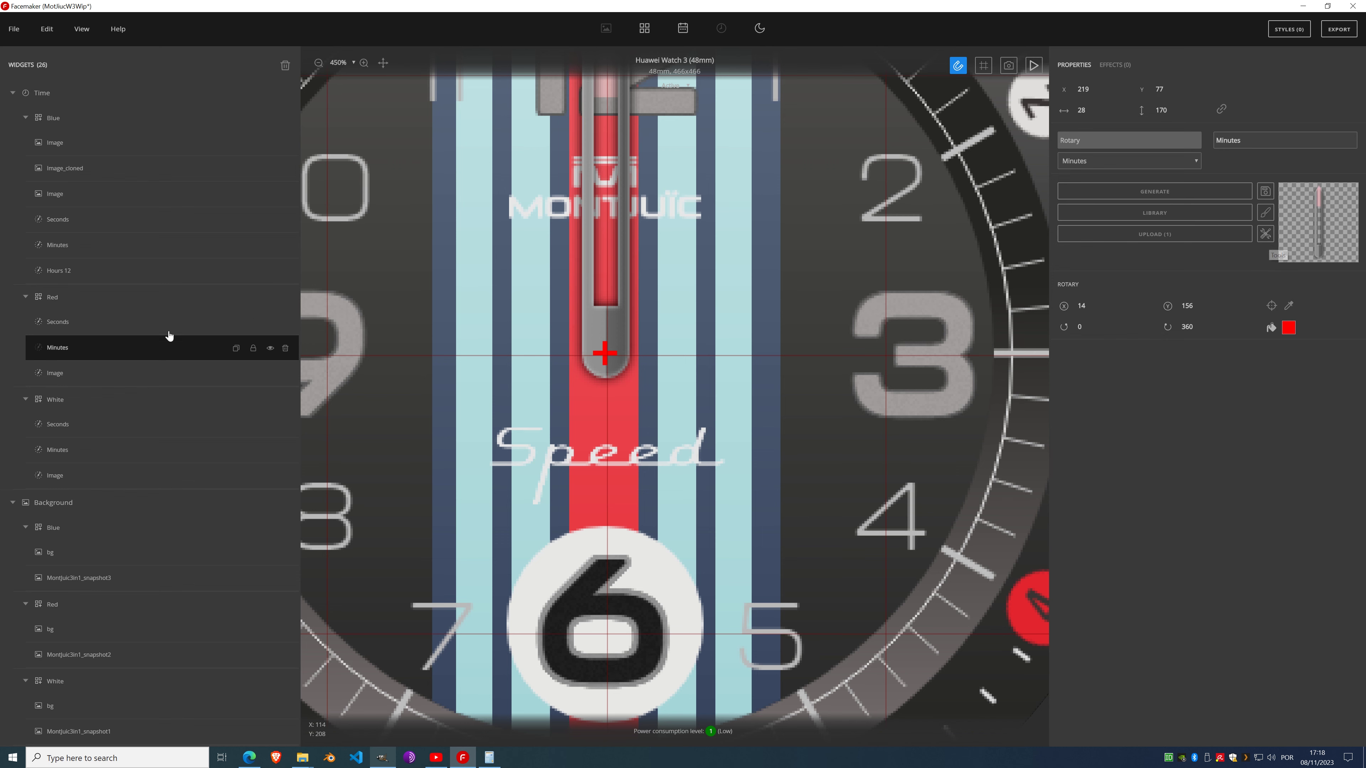
Step: Hide the Red style's Minutes layer and rename its Image layer as Hours
left_click(270, 347)
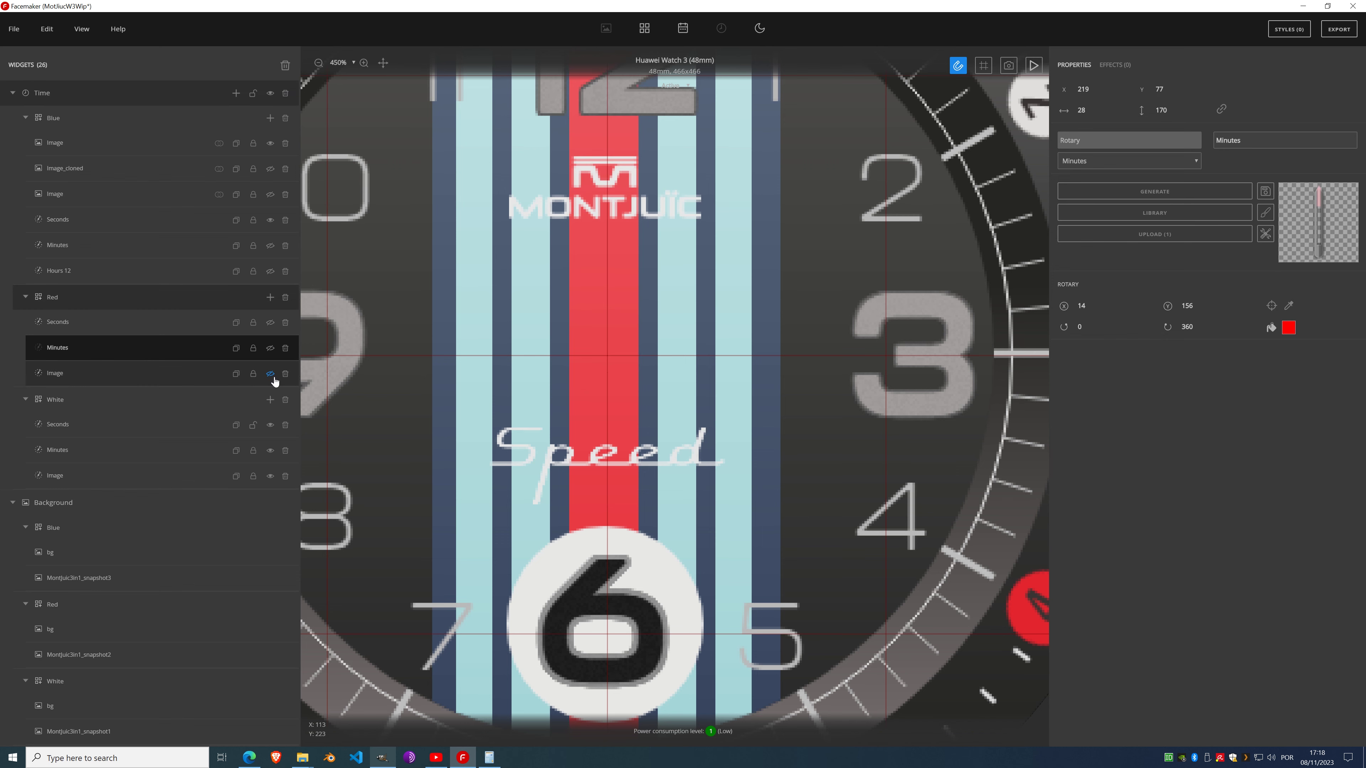
left_click(106, 384)
left_click(59, 373)
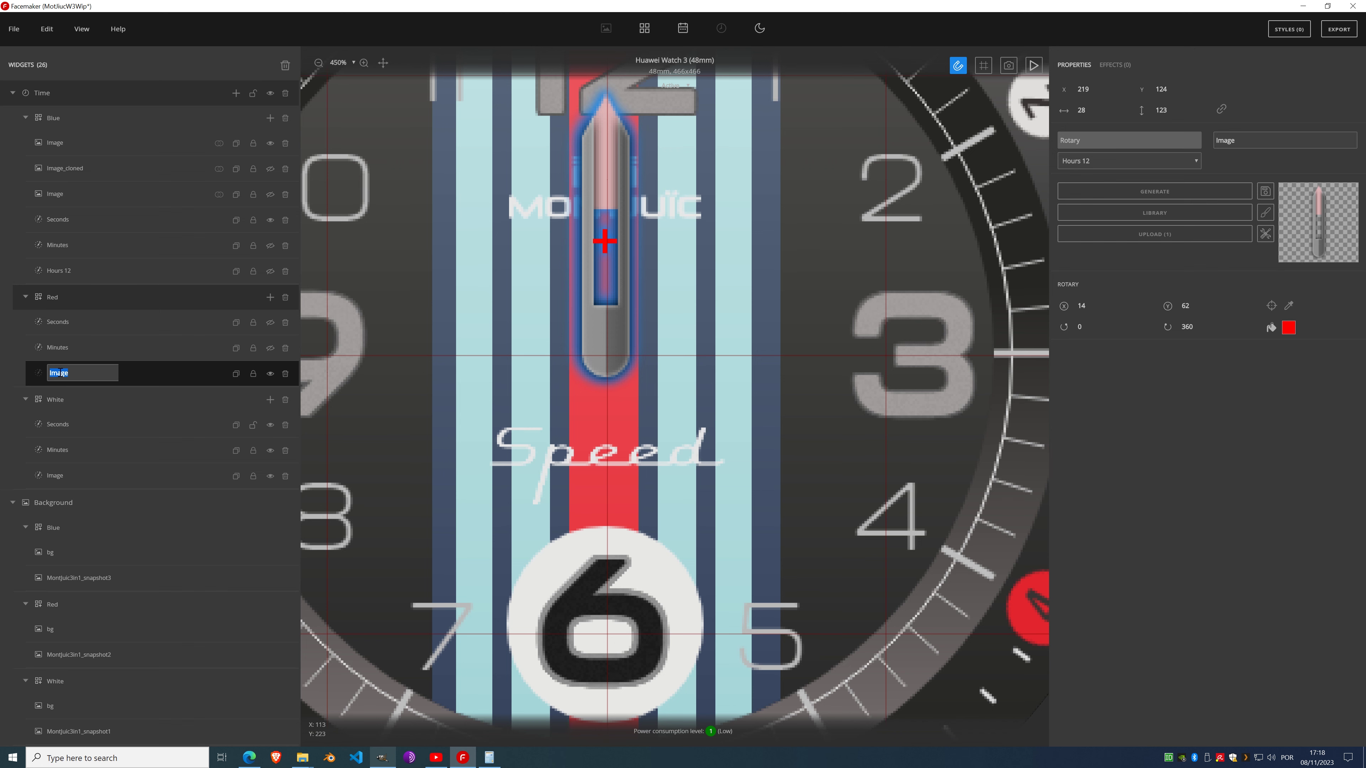
type("Hours")
key("Return")
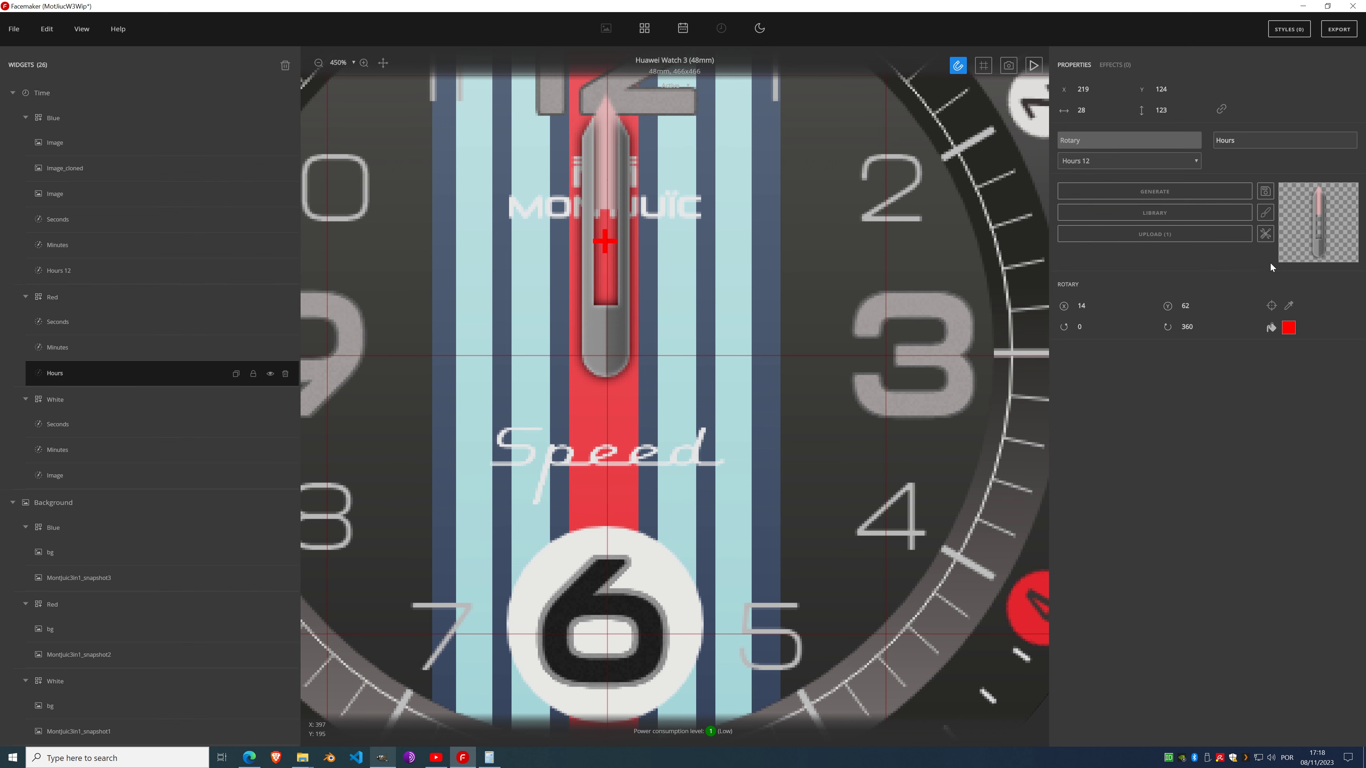
Step: Crop the Red style's Hours hand to the canvas, set its vertical rotation center to 233, and crop it back to its content
left_click(1265, 234)
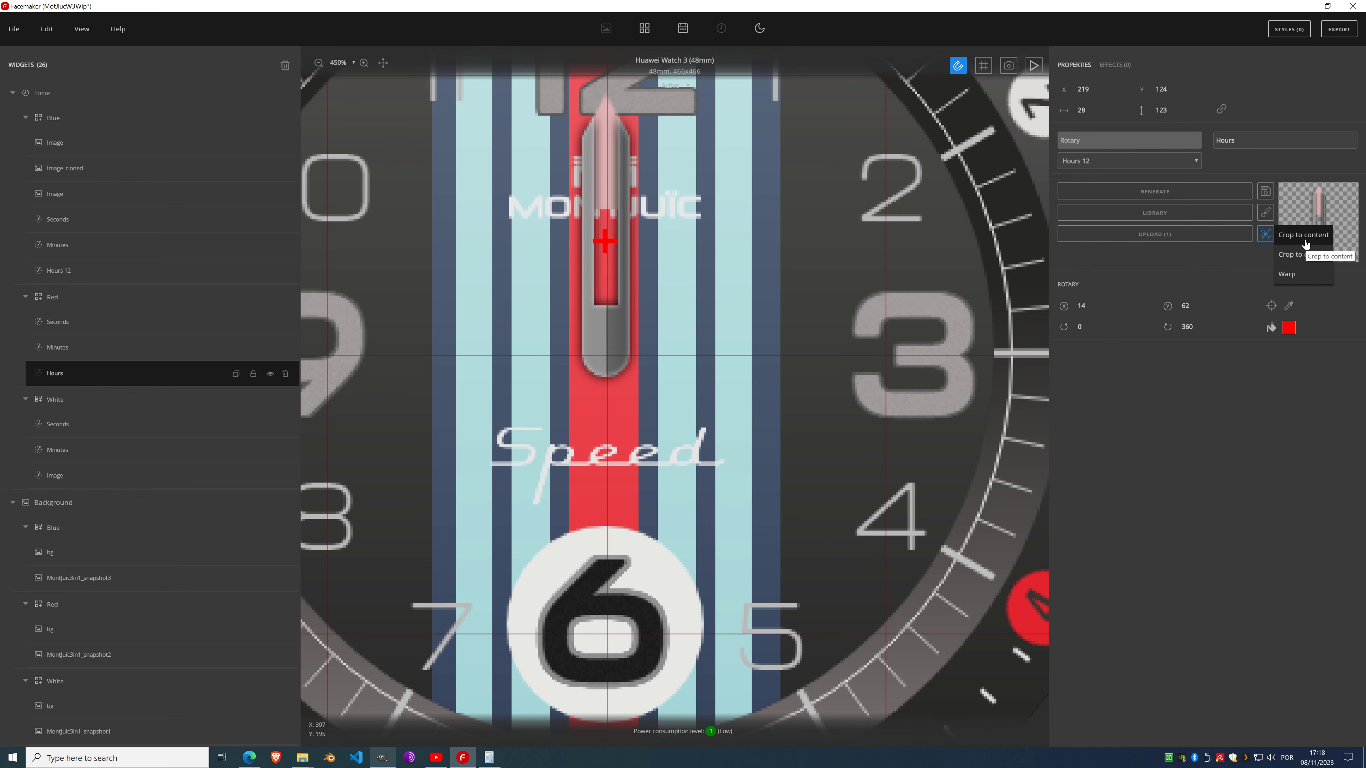
left_click(1306, 253)
left_click(1267, 237)
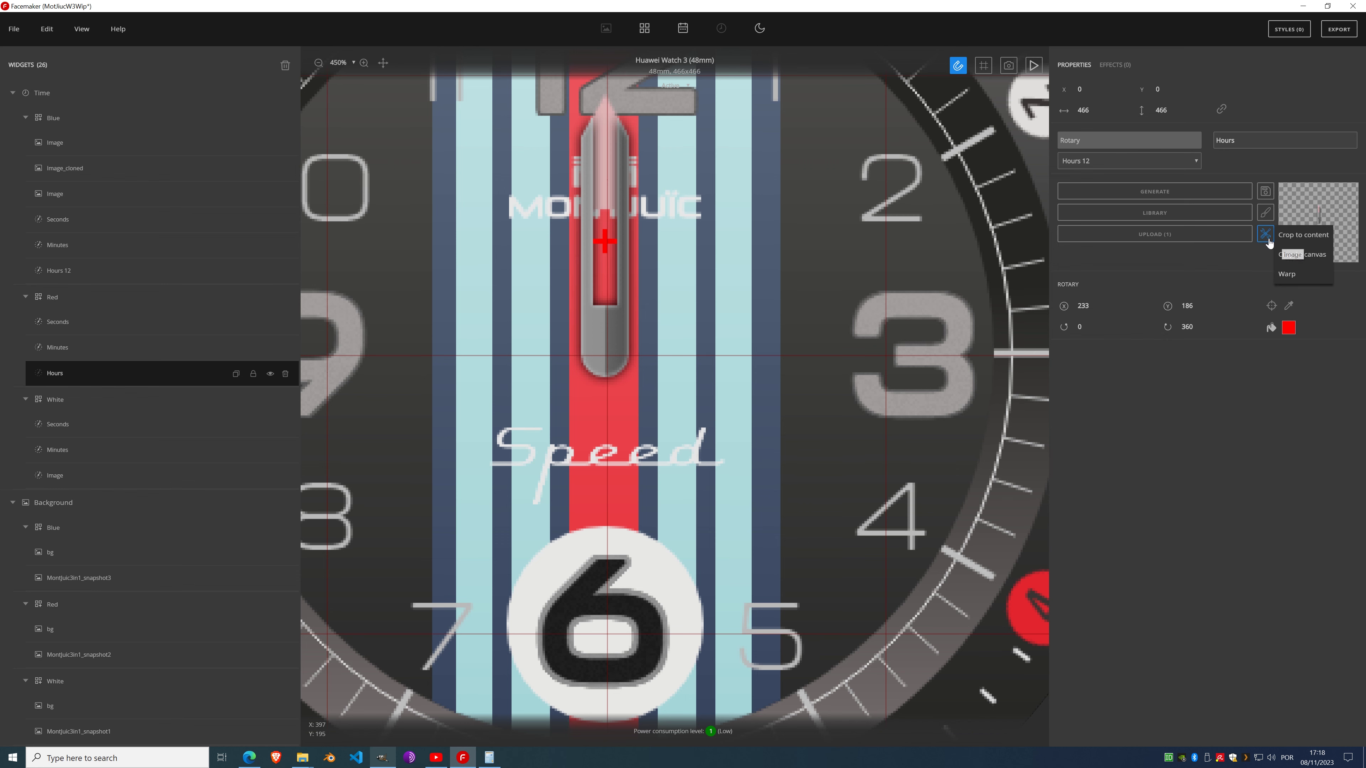
left_click(905, 300)
left_click(1180, 307)
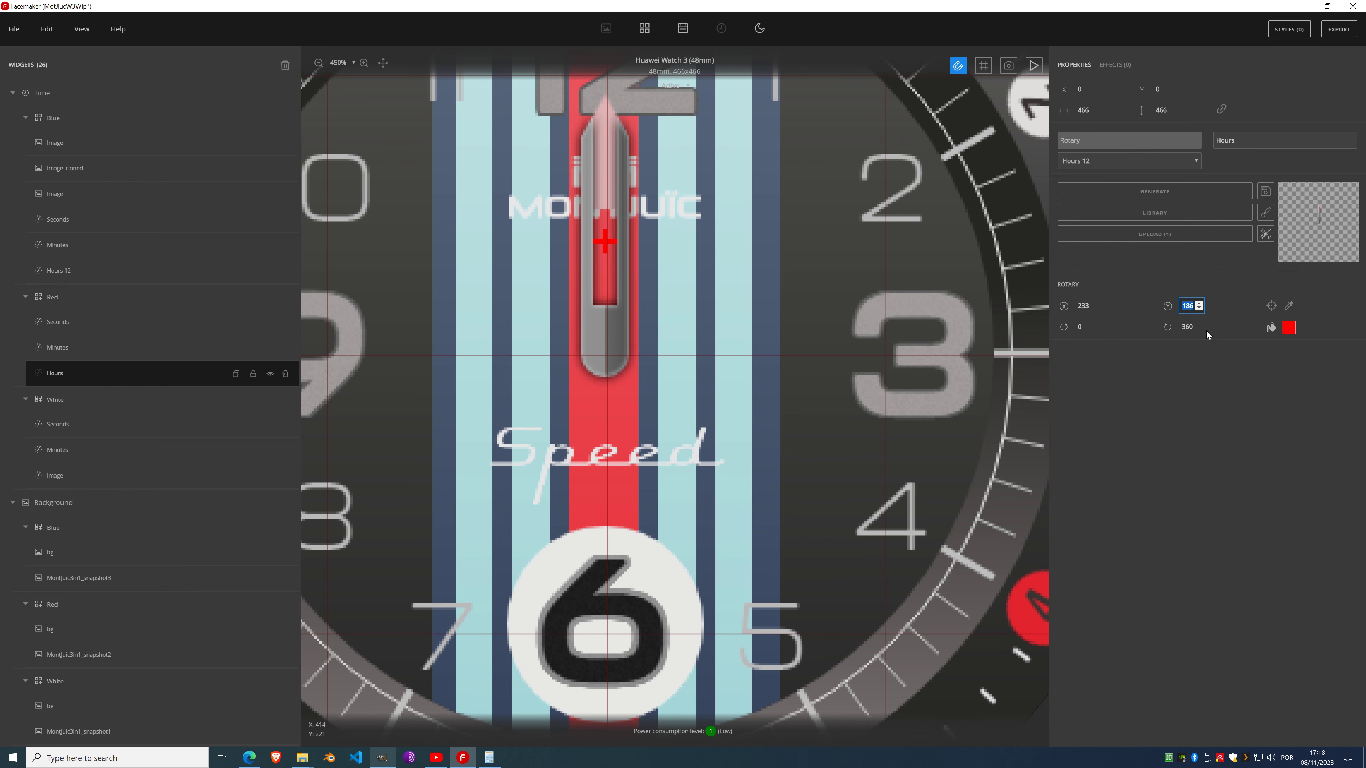
type("233")
left_click(1264, 235)
left_click(1295, 241)
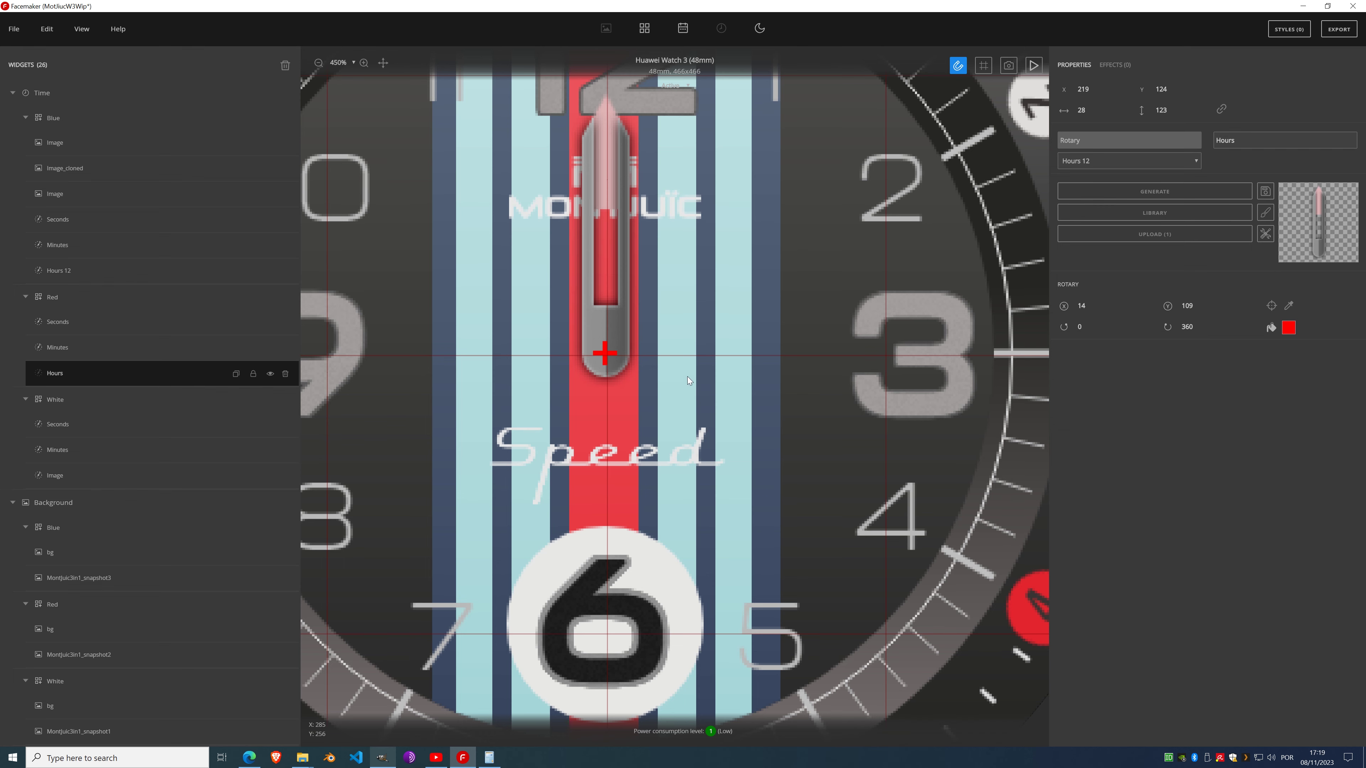
Step: Start the live preview of the Red style's hands on the whole watch and turn off the guidelines
key("ctrl+0")
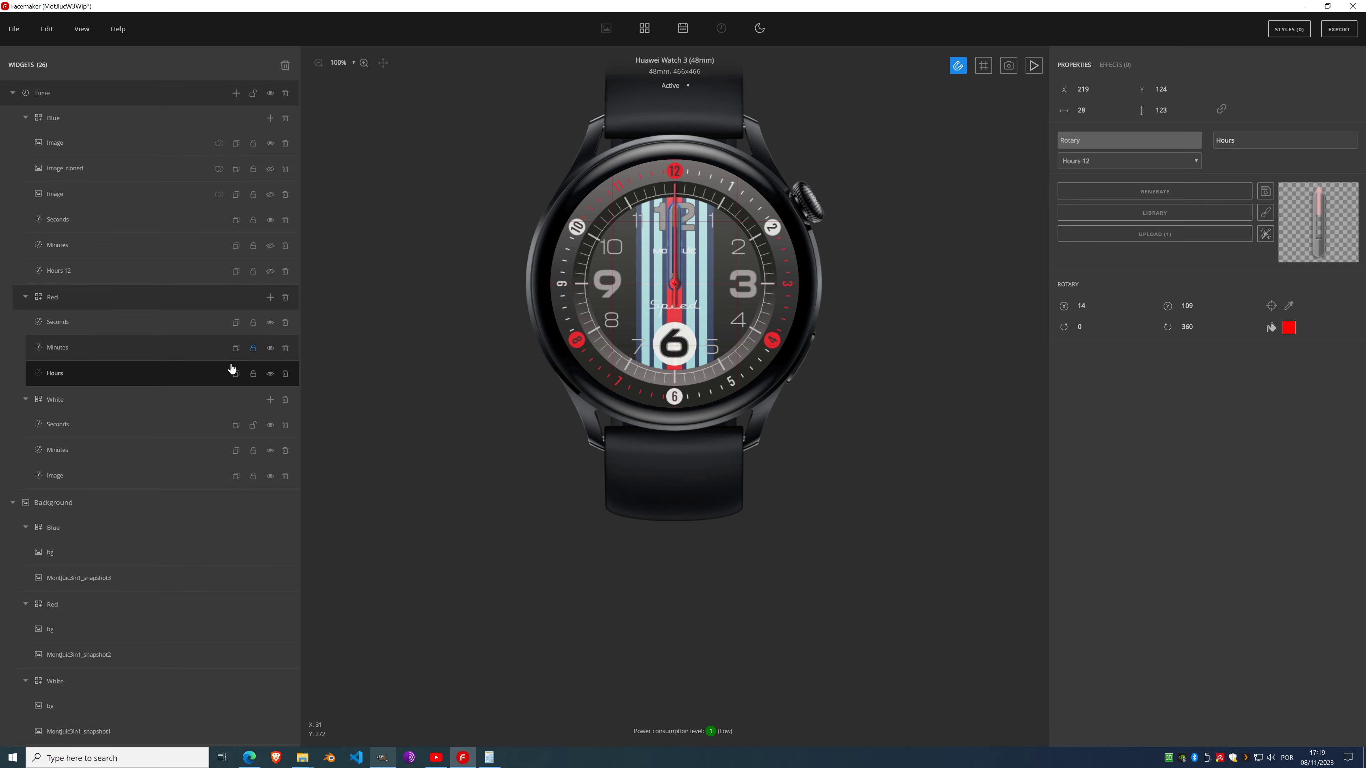
left_click(1033, 66)
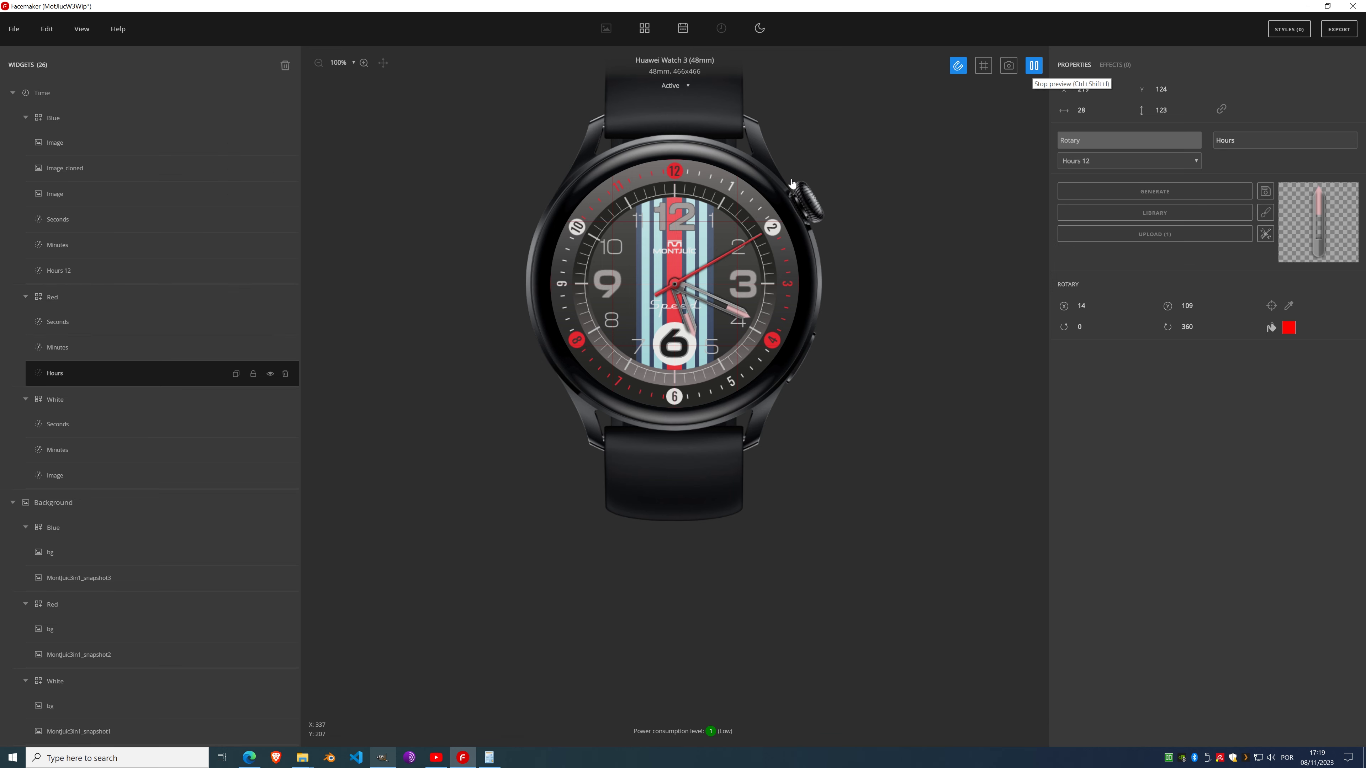
scroll(692, 308, "up", 2)
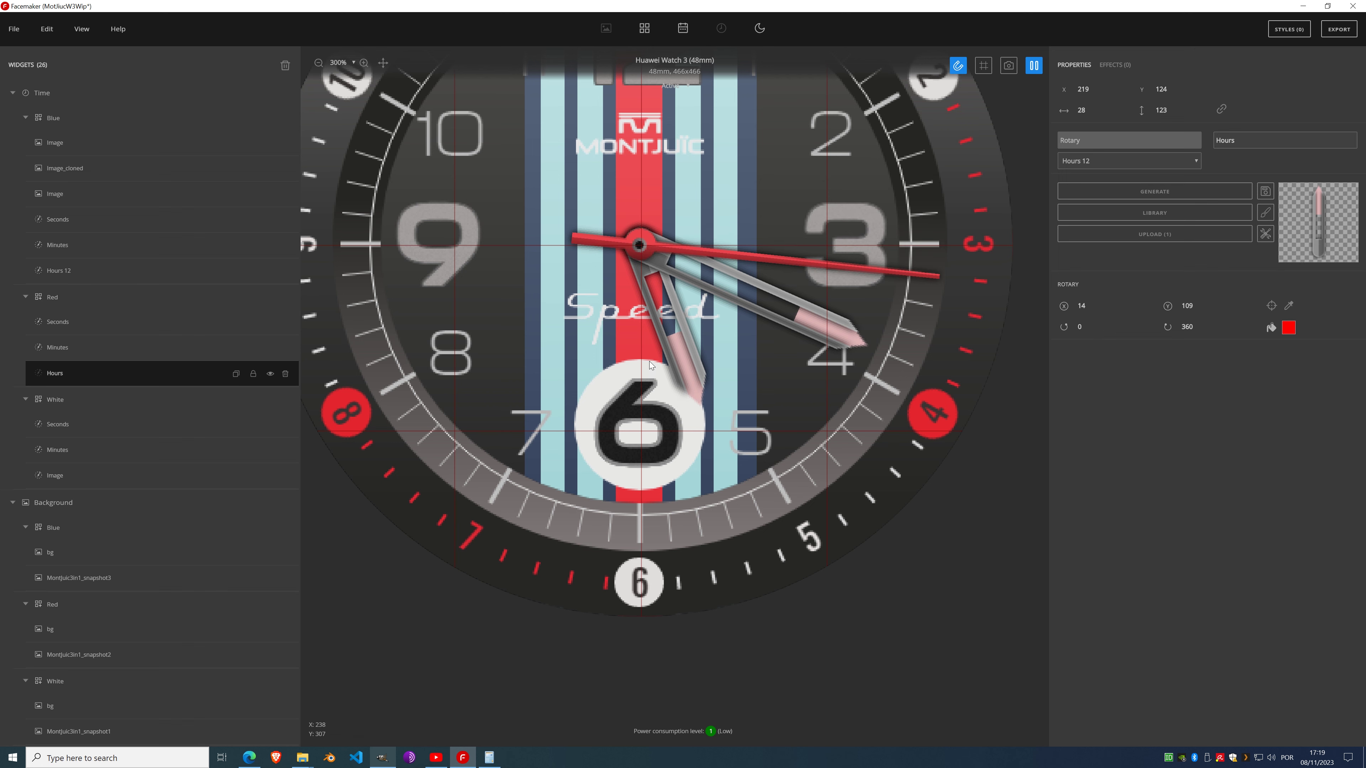
scroll(674, 353, "down", 2)
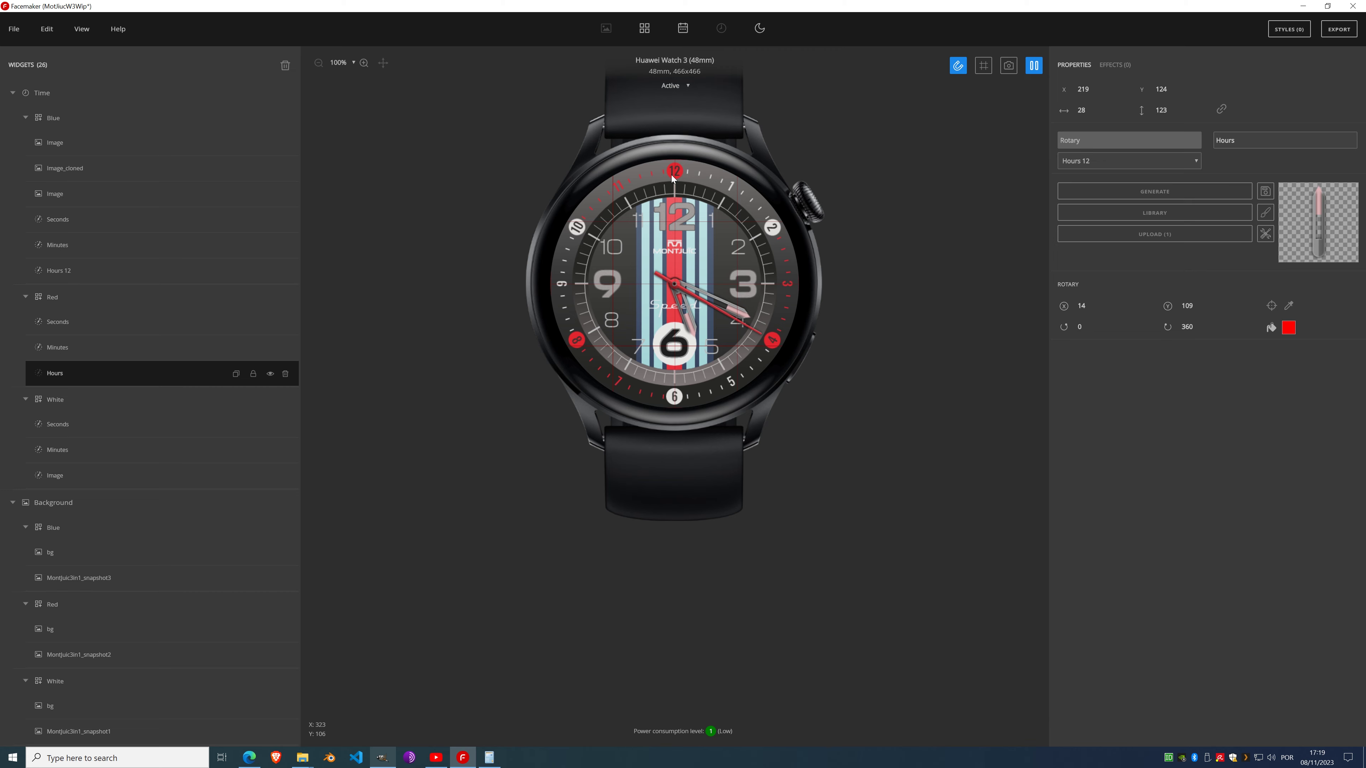
left_click(80, 31)
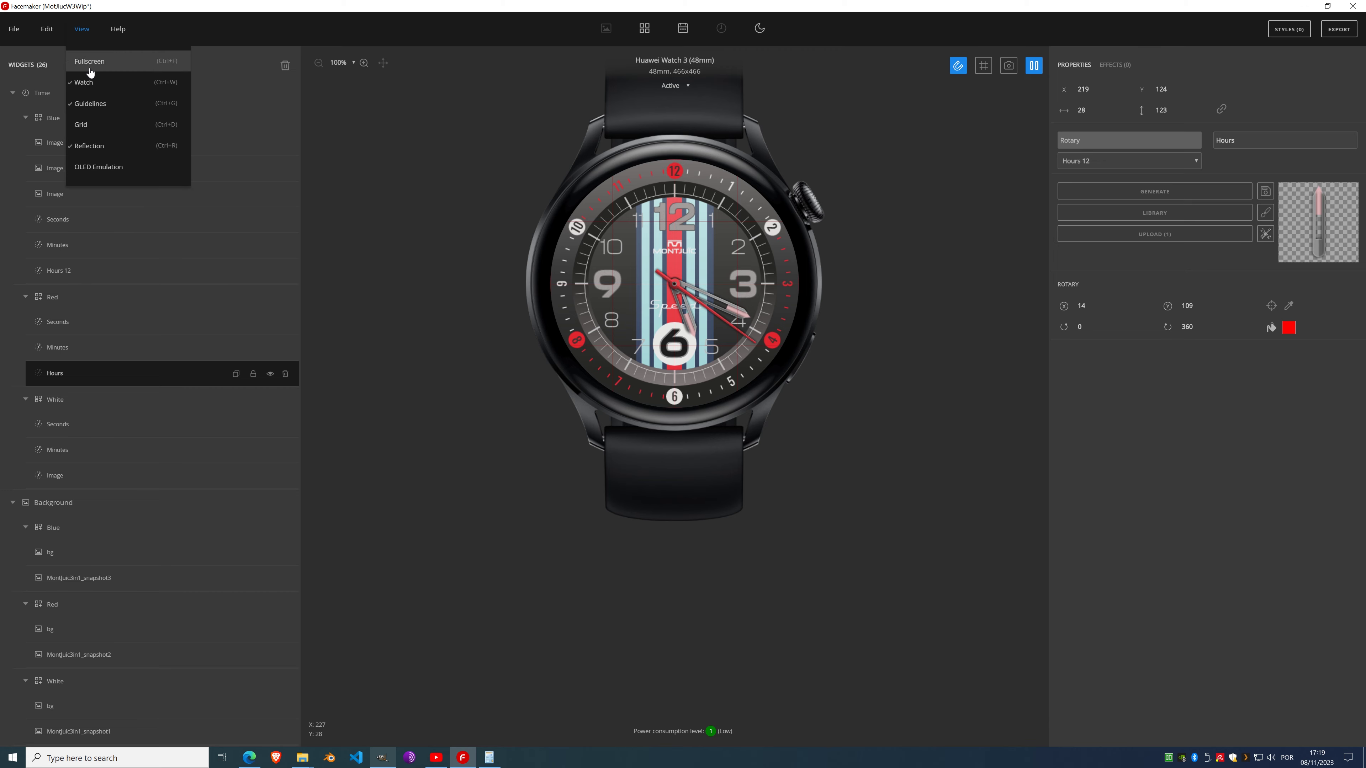
left_click(91, 103)
Step: Examine the Red style's moving hands and their shadows up close, and stop the preview
scroll(681, 244, "up", 3)
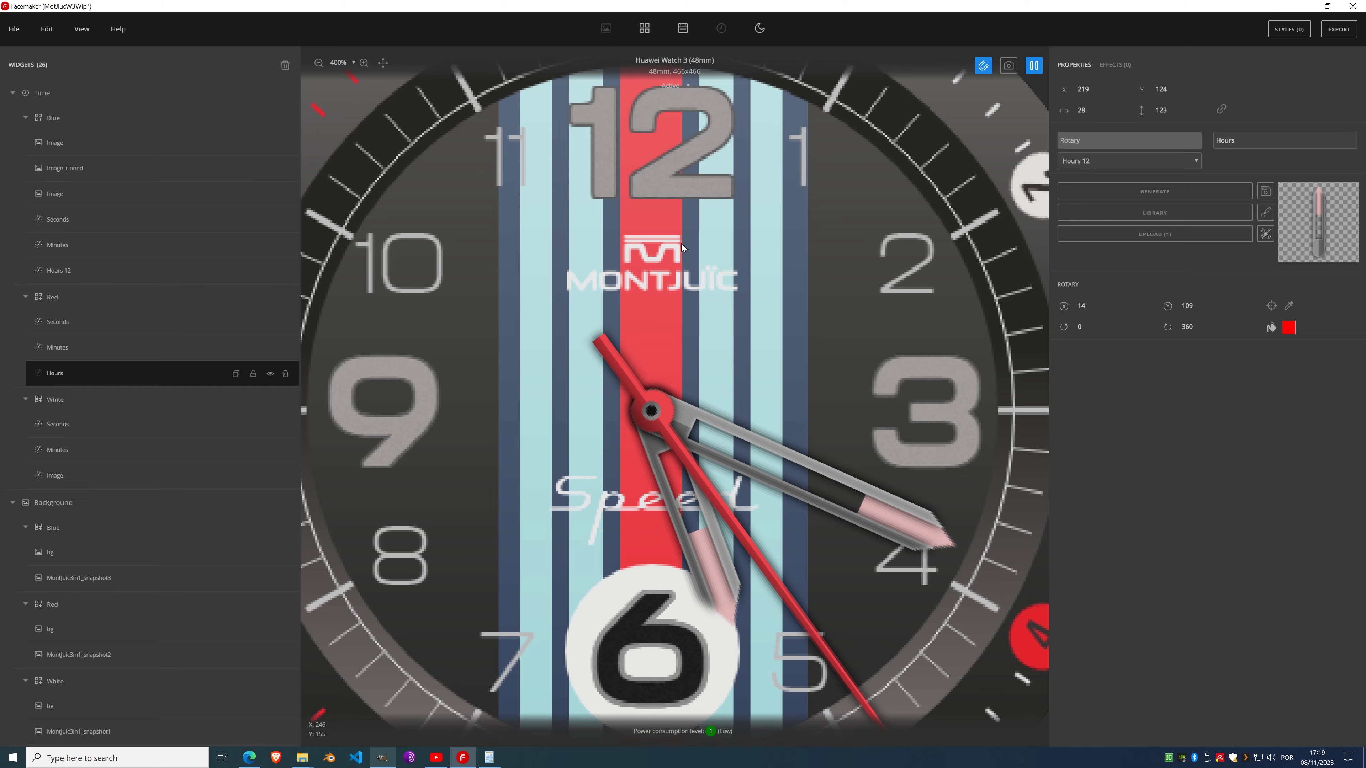
scroll(681, 243, "down", 3)
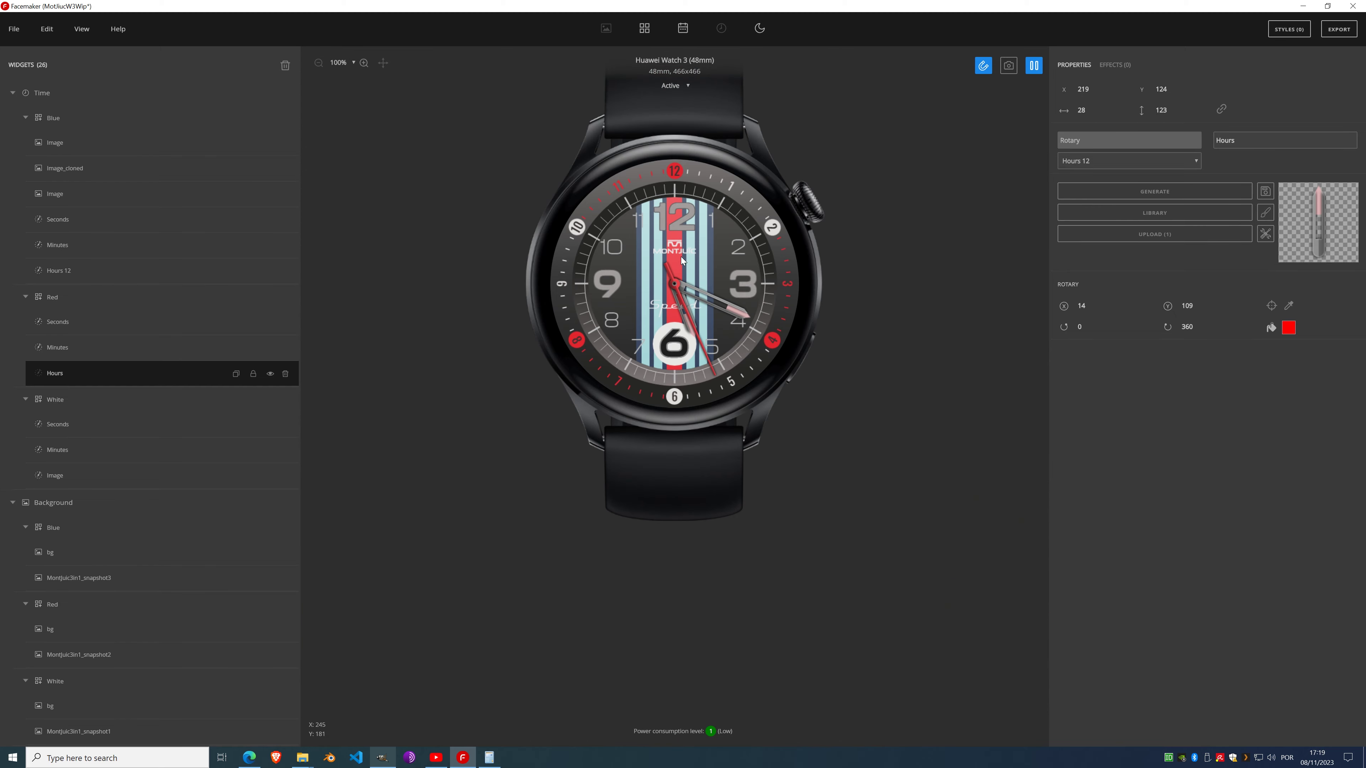
scroll(681, 256, "up", 5)
scroll(682, 275, "down", 3)
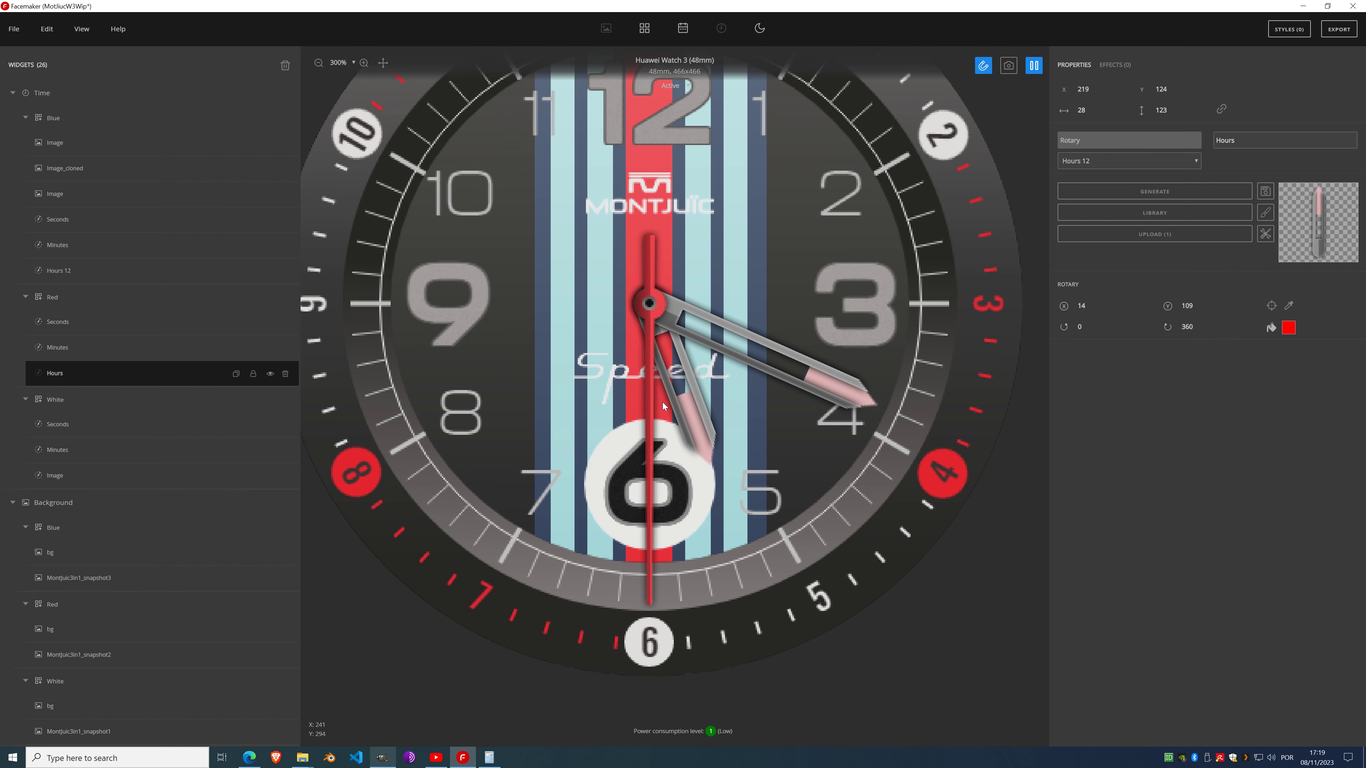
scroll(653, 393, "down", 3)
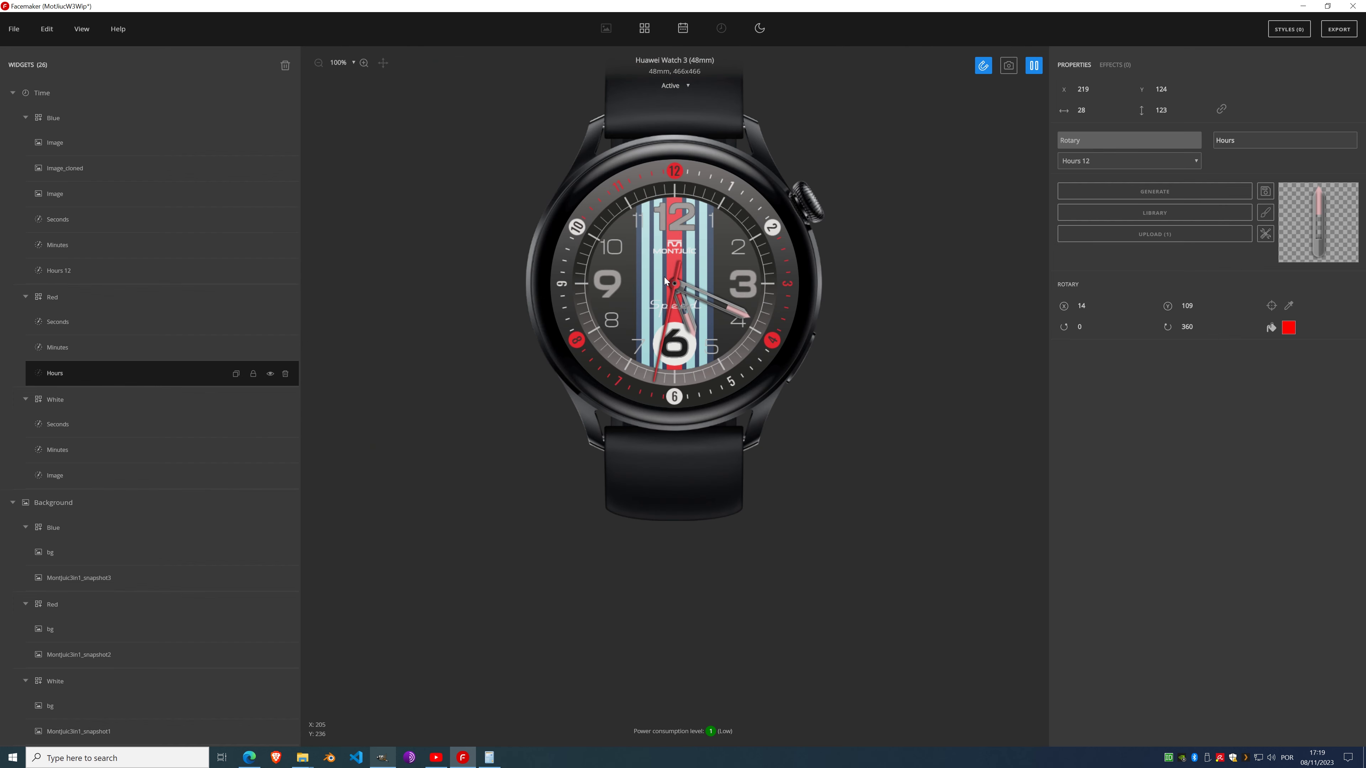
scroll(664, 286, "up", 3)
scroll(696, 285, "down", 3)
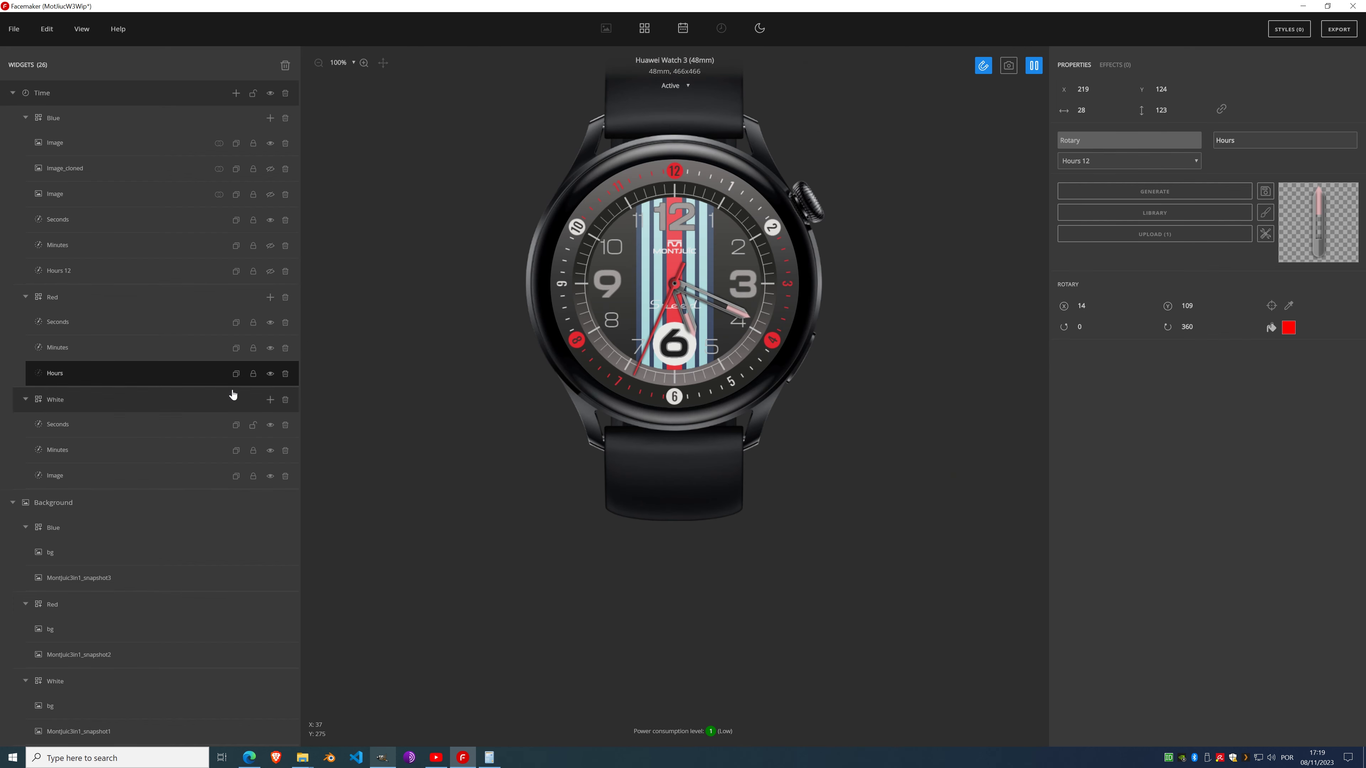
left_click(1033, 66)
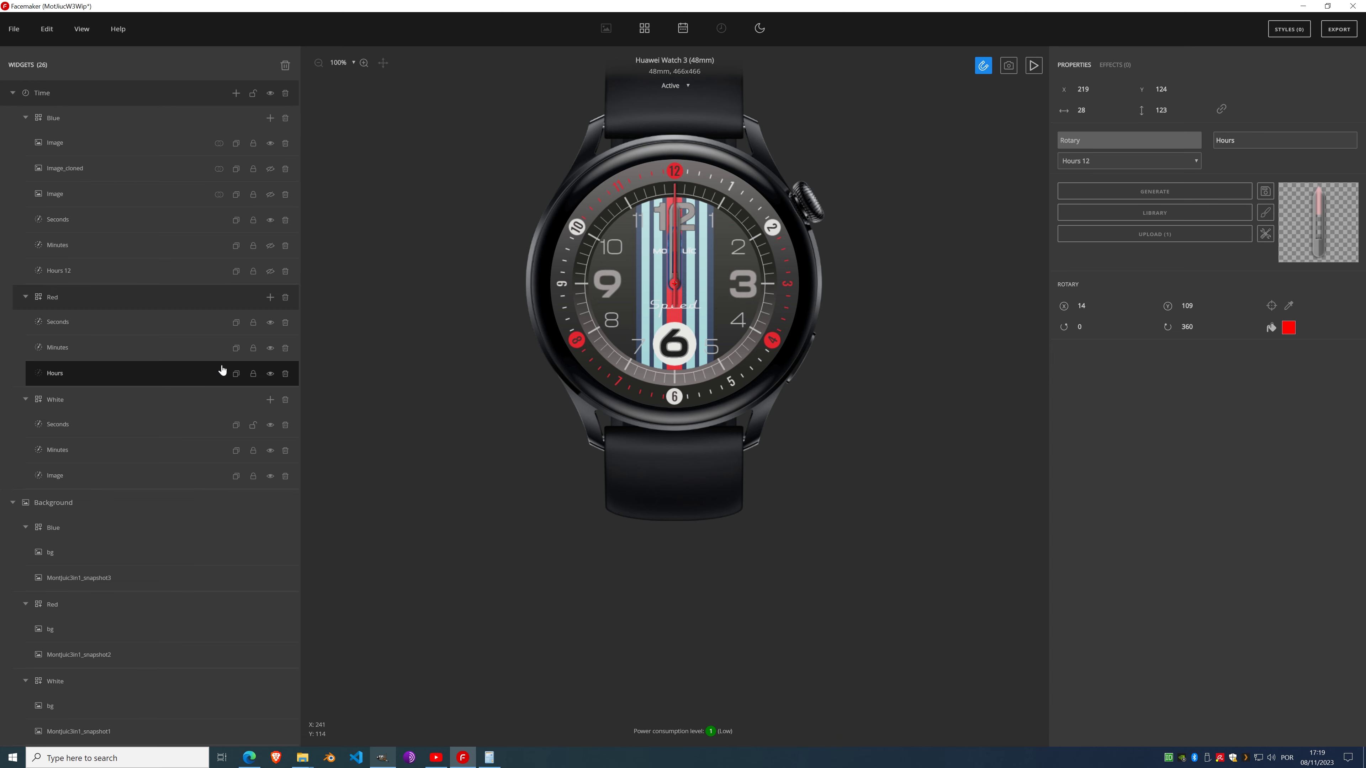
Step: Set the default style of both the Time and Background groups to Blue
left_click(77, 92)
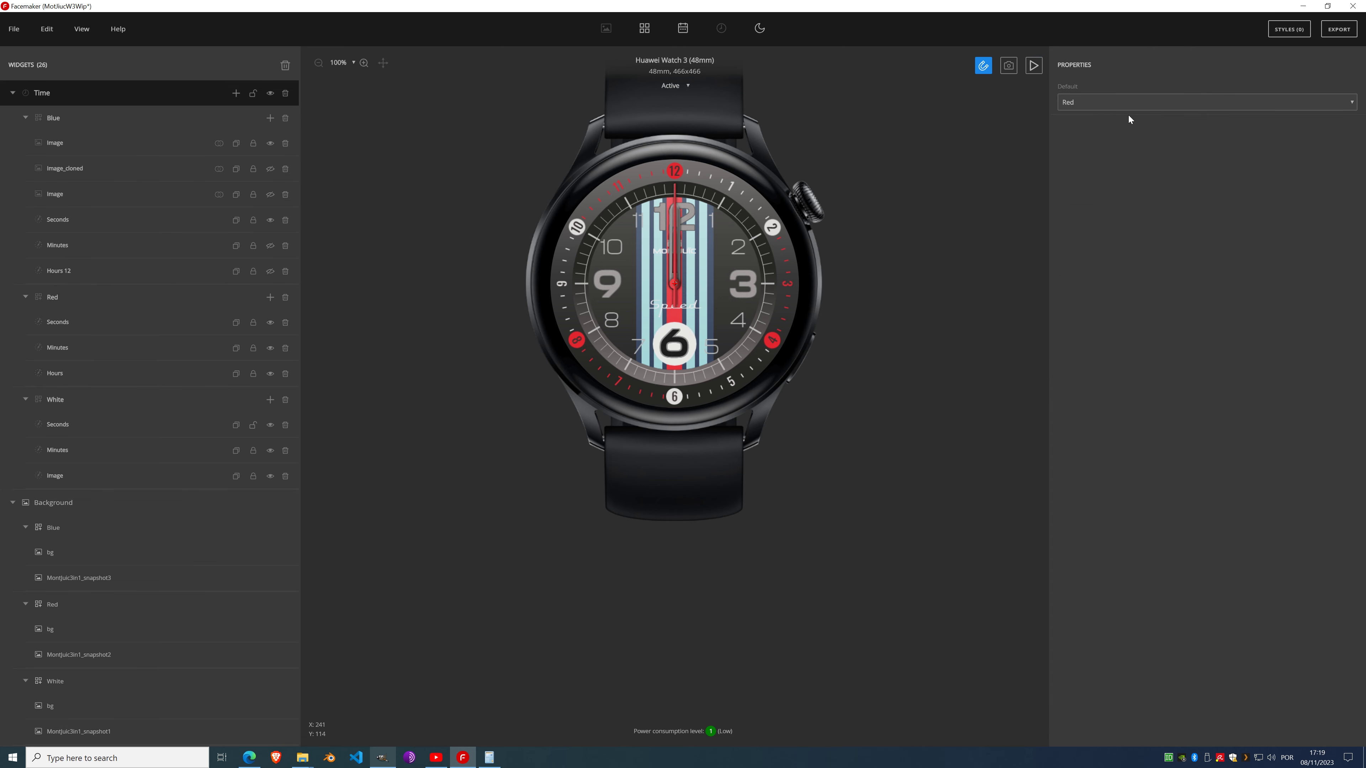
left_click(1108, 104)
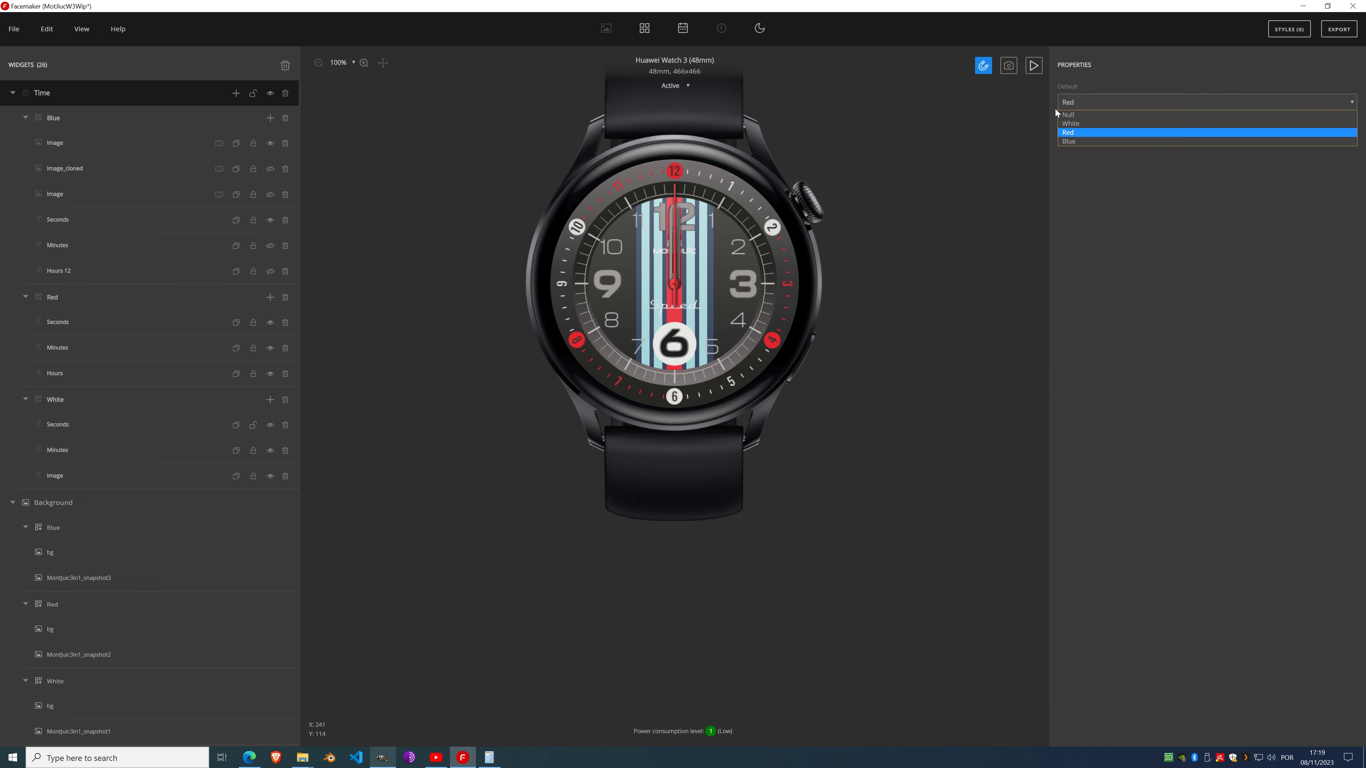
left_click(1077, 141)
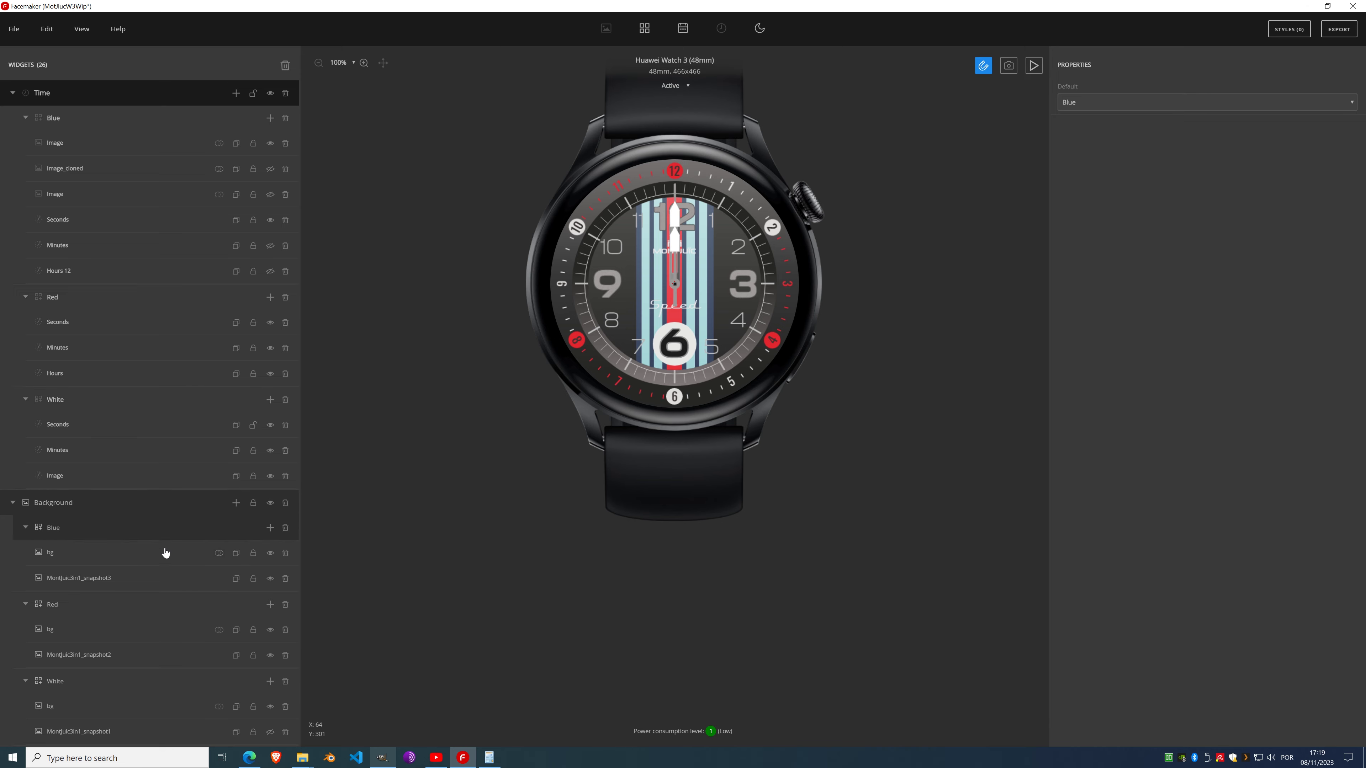
left_click(85, 504)
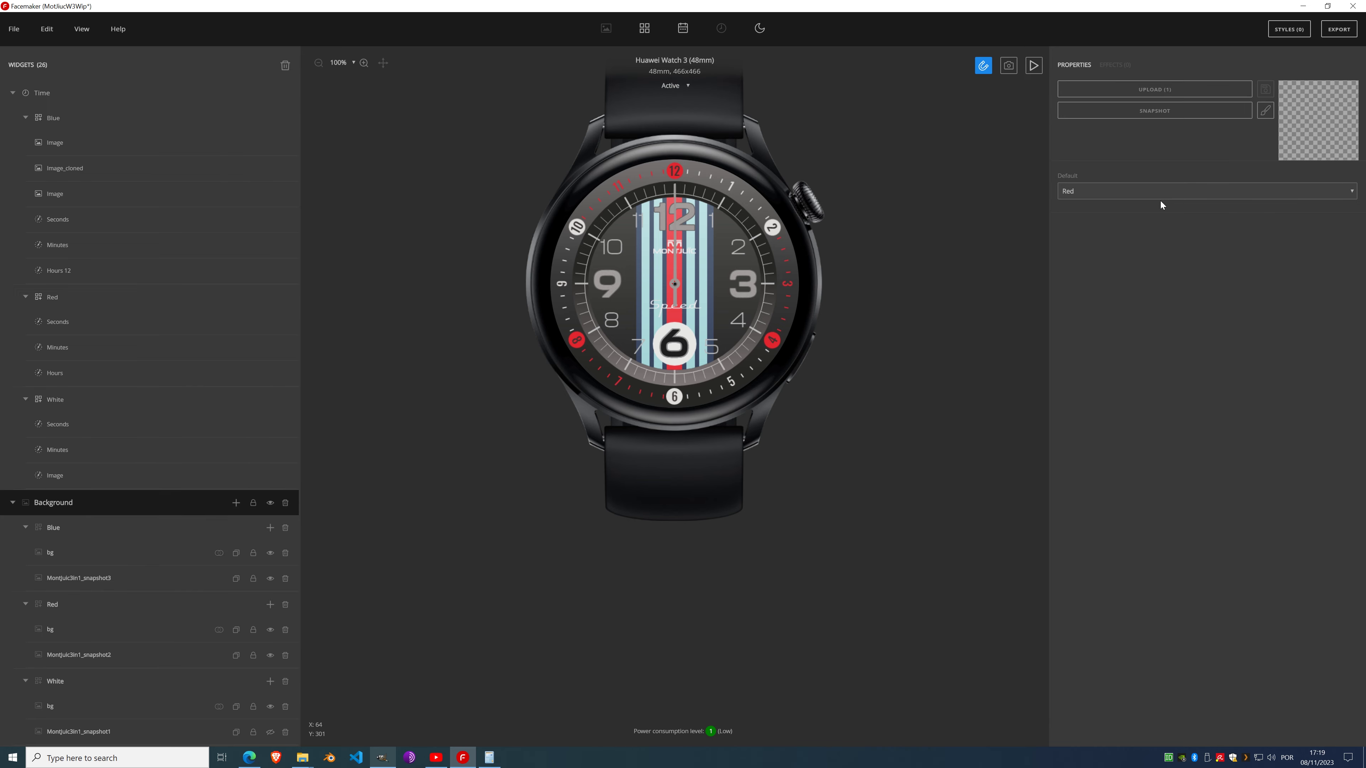
left_click(1157, 191)
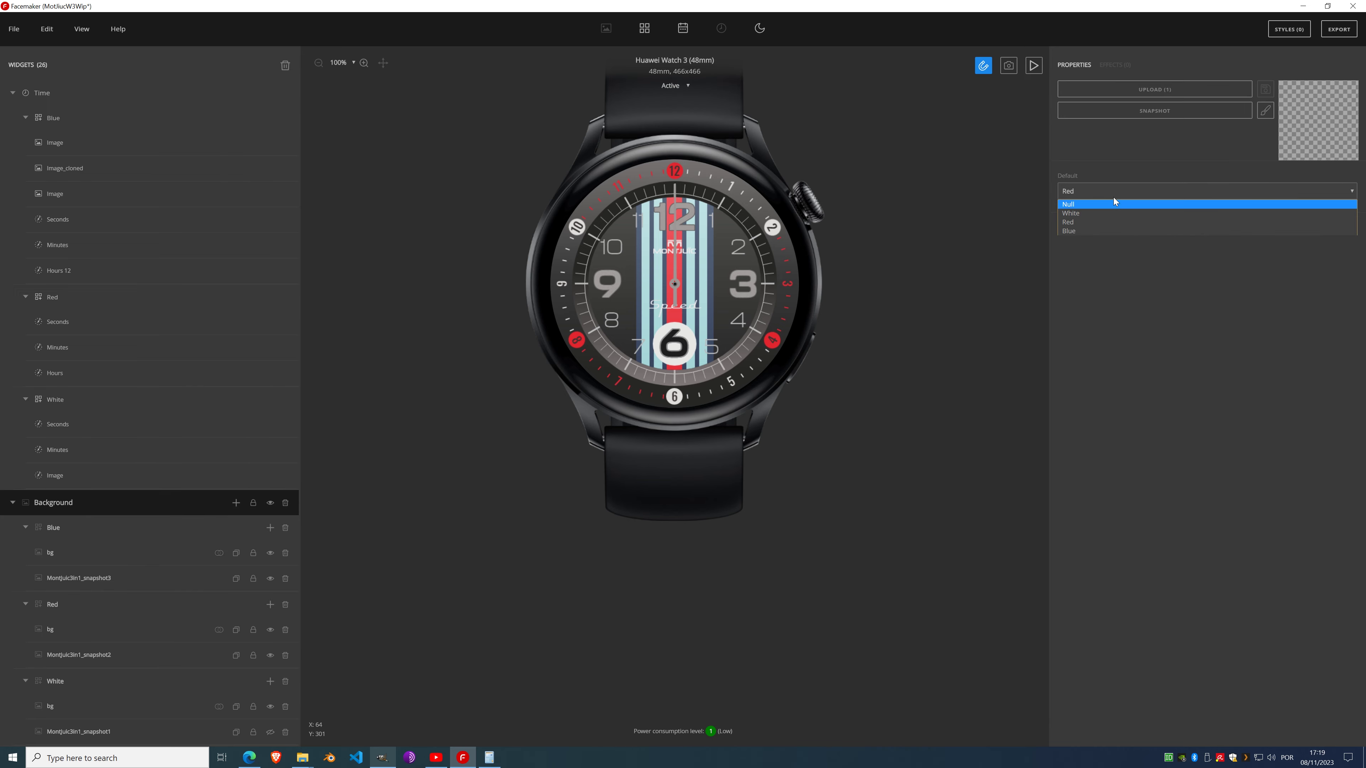
left_click(1093, 231)
Step: Show the Blue style's lower Image and Hours 12 layers, and move that Image below Hours 12
scroll(667, 252, "up", 3)
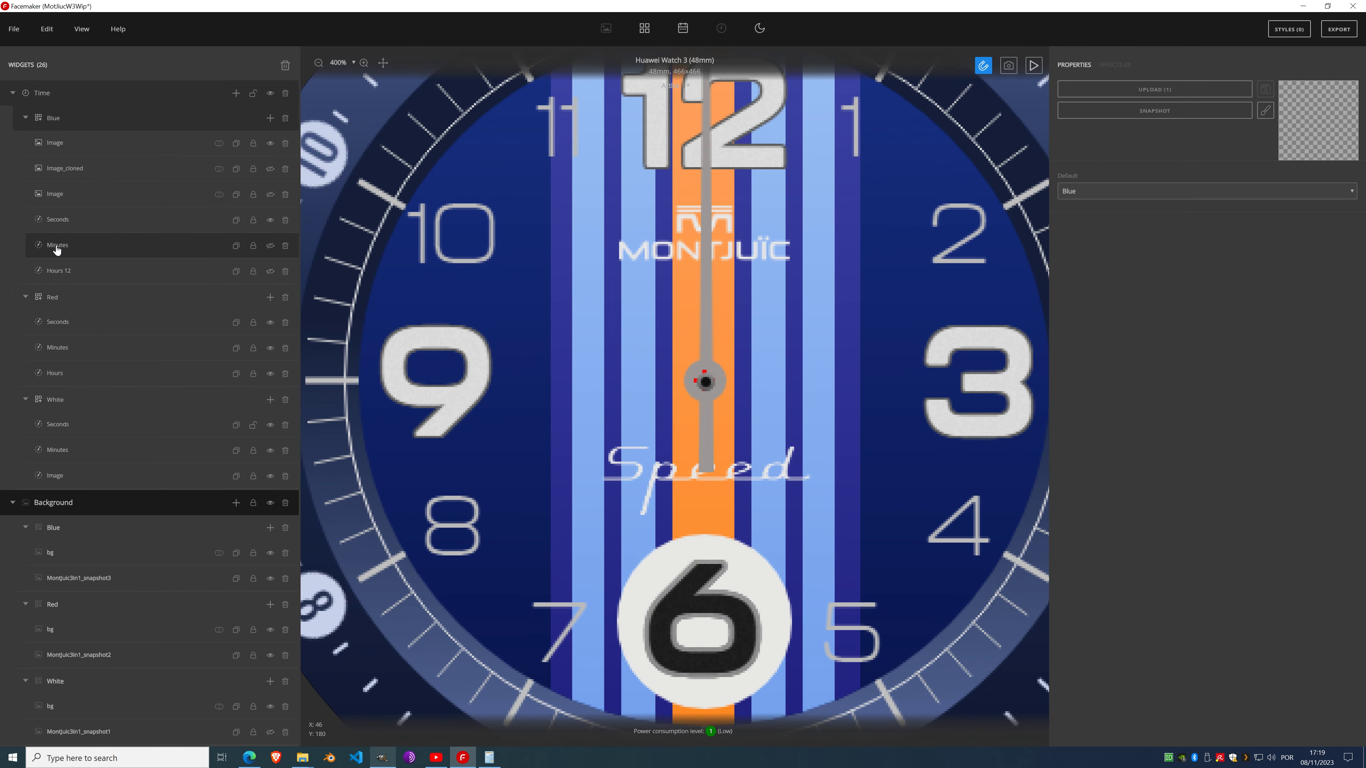
left_click(76, 201)
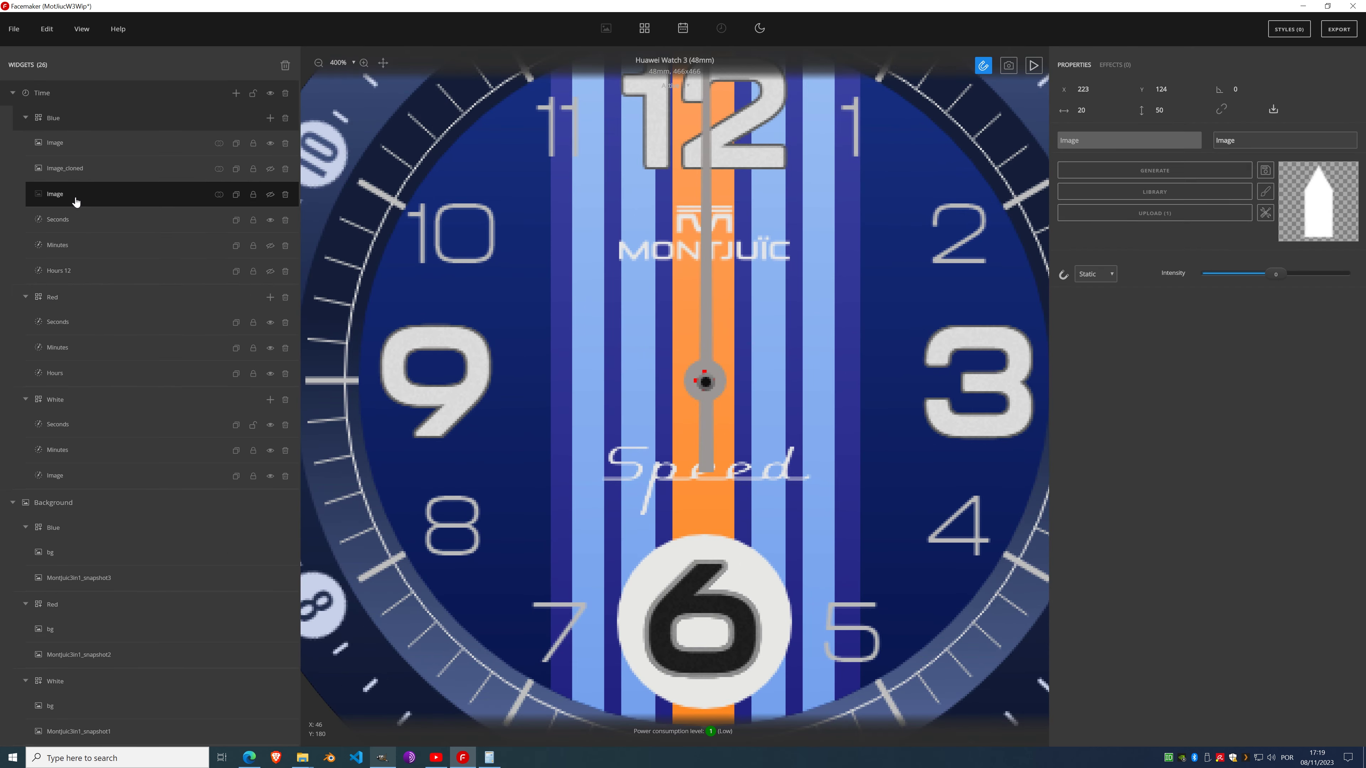
left_click(271, 195)
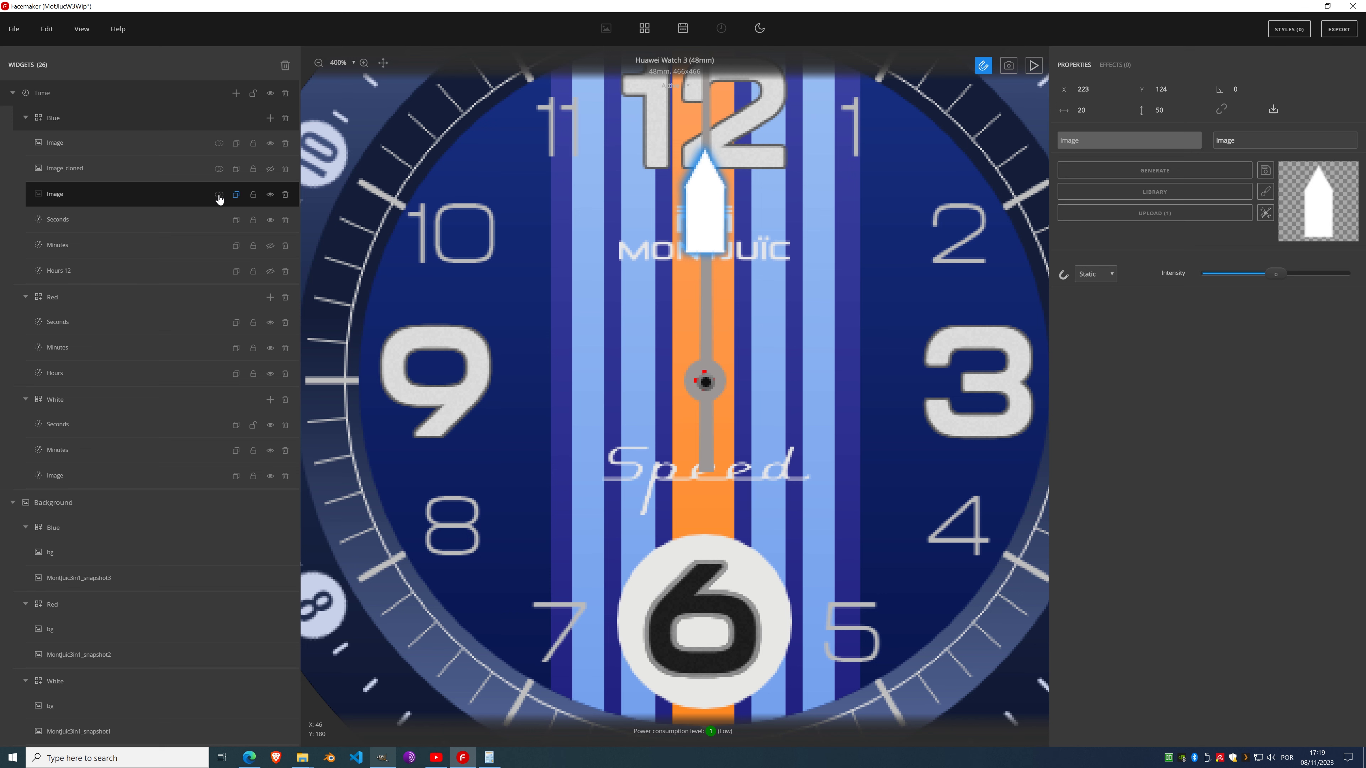
left_click(270, 272)
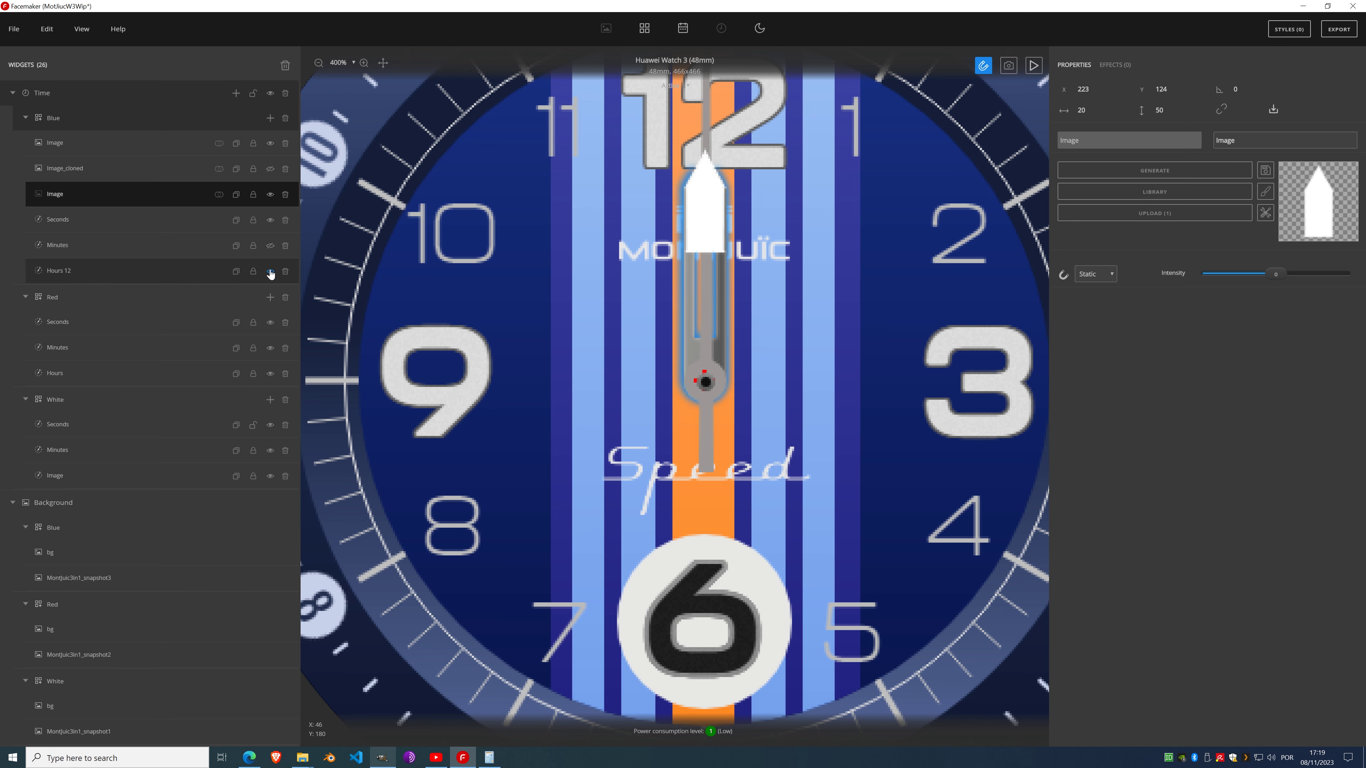
left_click(57, 200)
left_click_drag(58, 201, 57, 274)
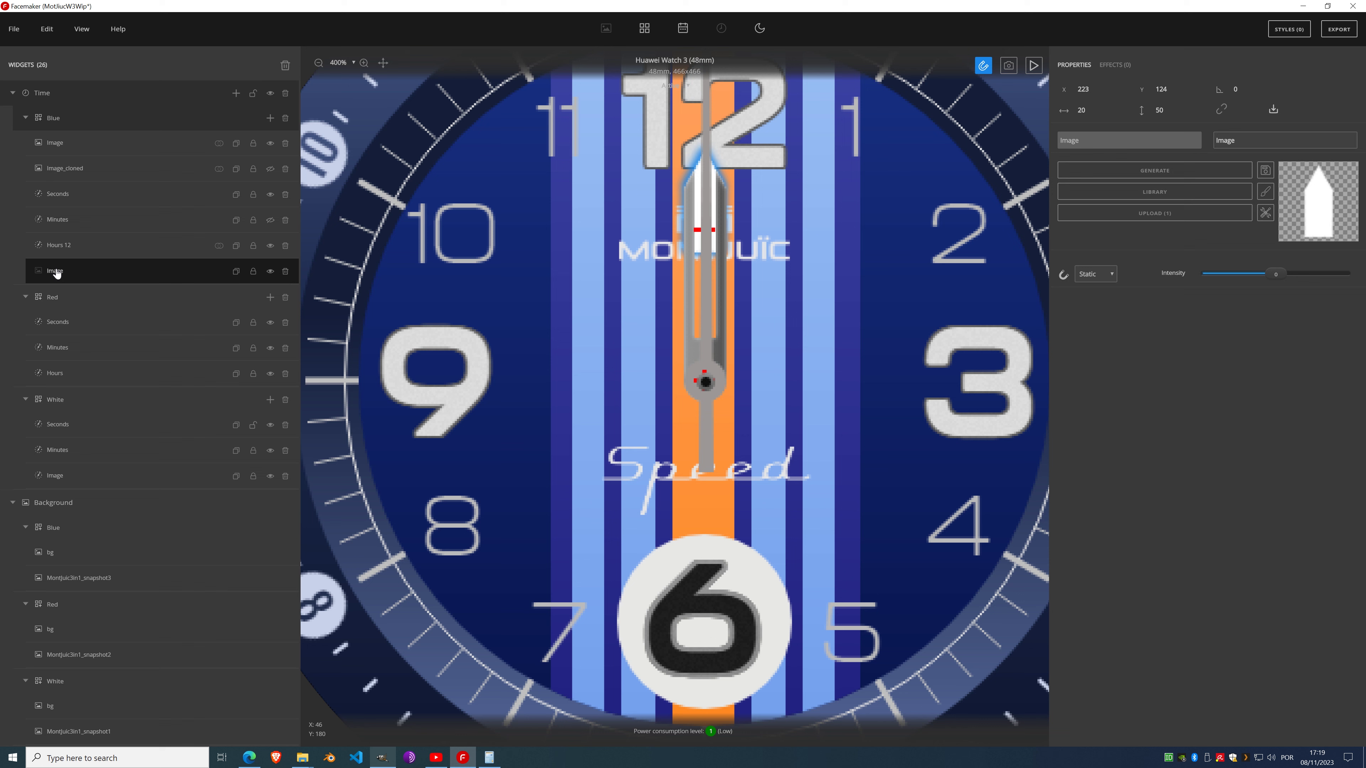
left_click(67, 245)
left_click(69, 276)
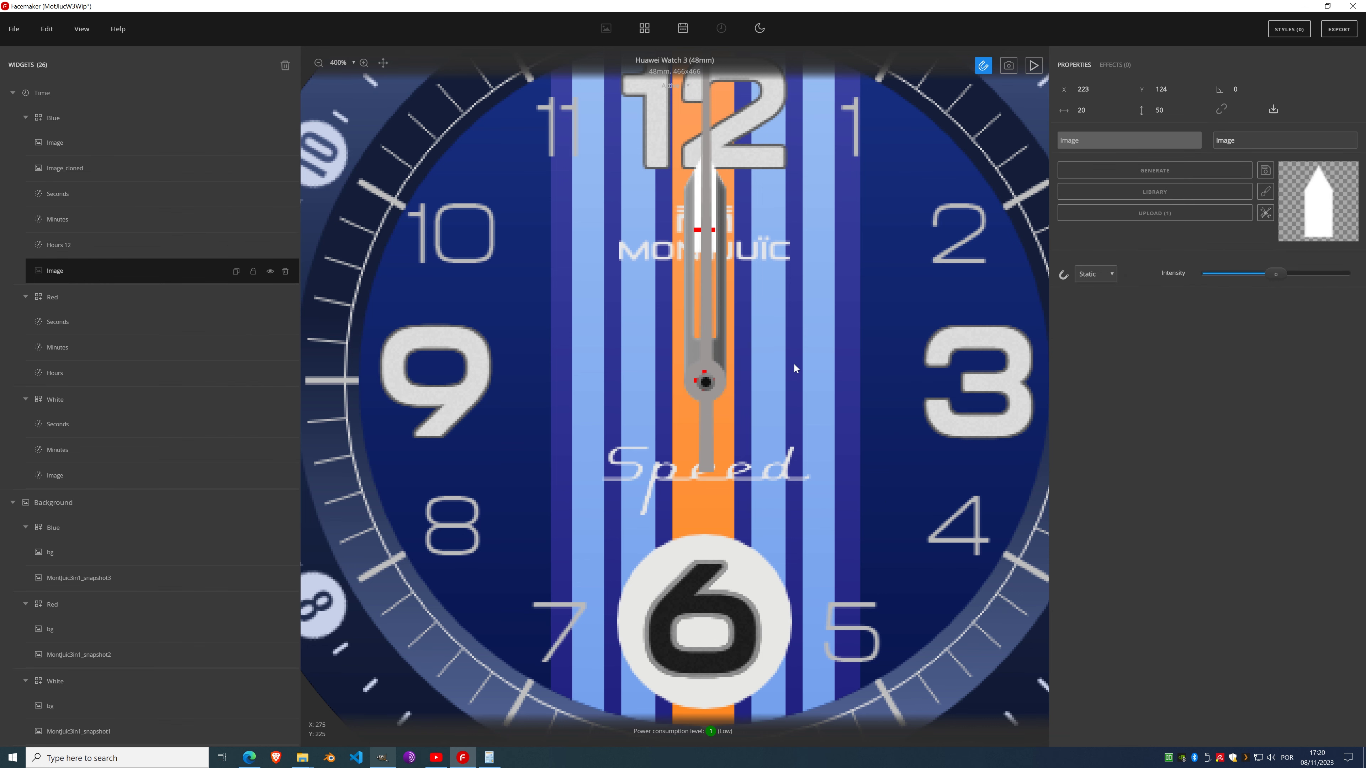
Step: Add a Fill color effect to the Blue style's Image layer below Hours 12, using the saved pale blue custom colour #c9d2ea
left_click(1120, 65)
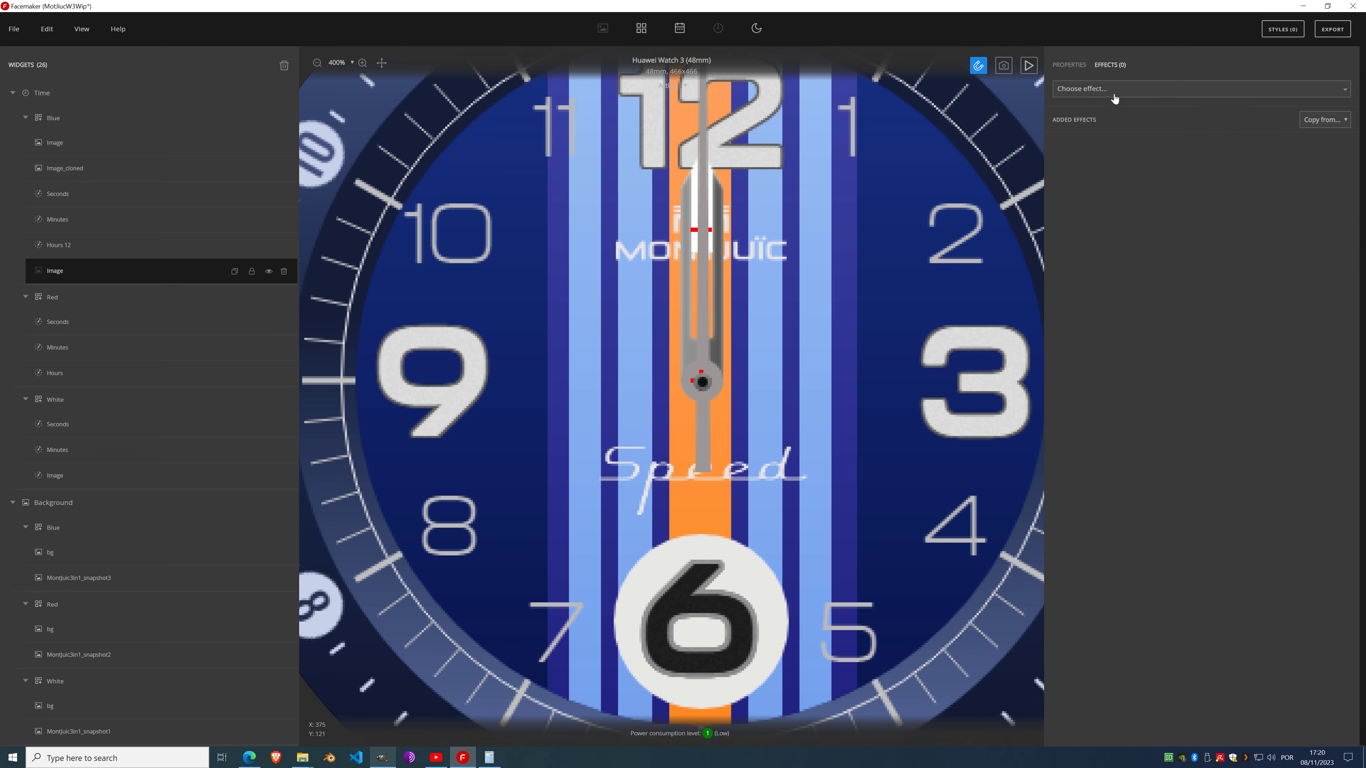
left_click(1113, 90)
scroll(1089, 260, "down", 1)
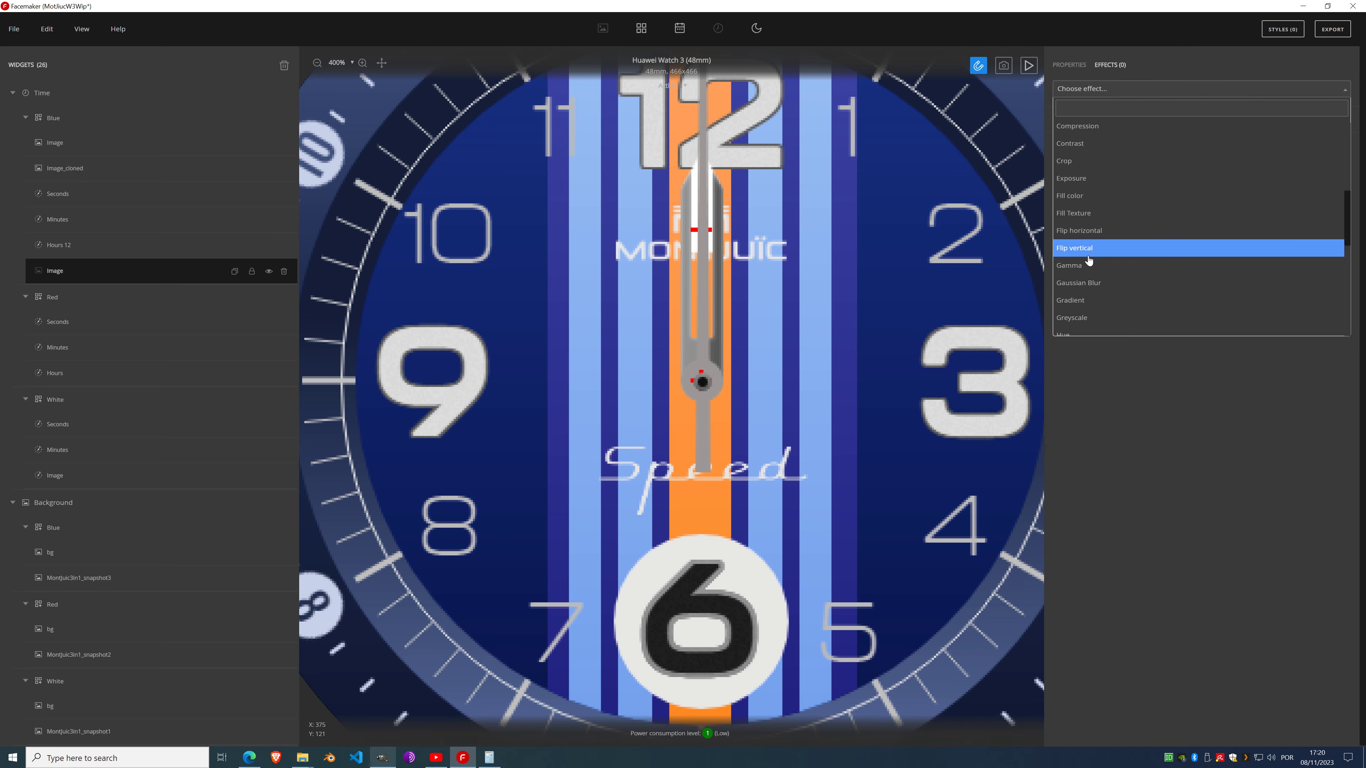
left_click(1097, 195)
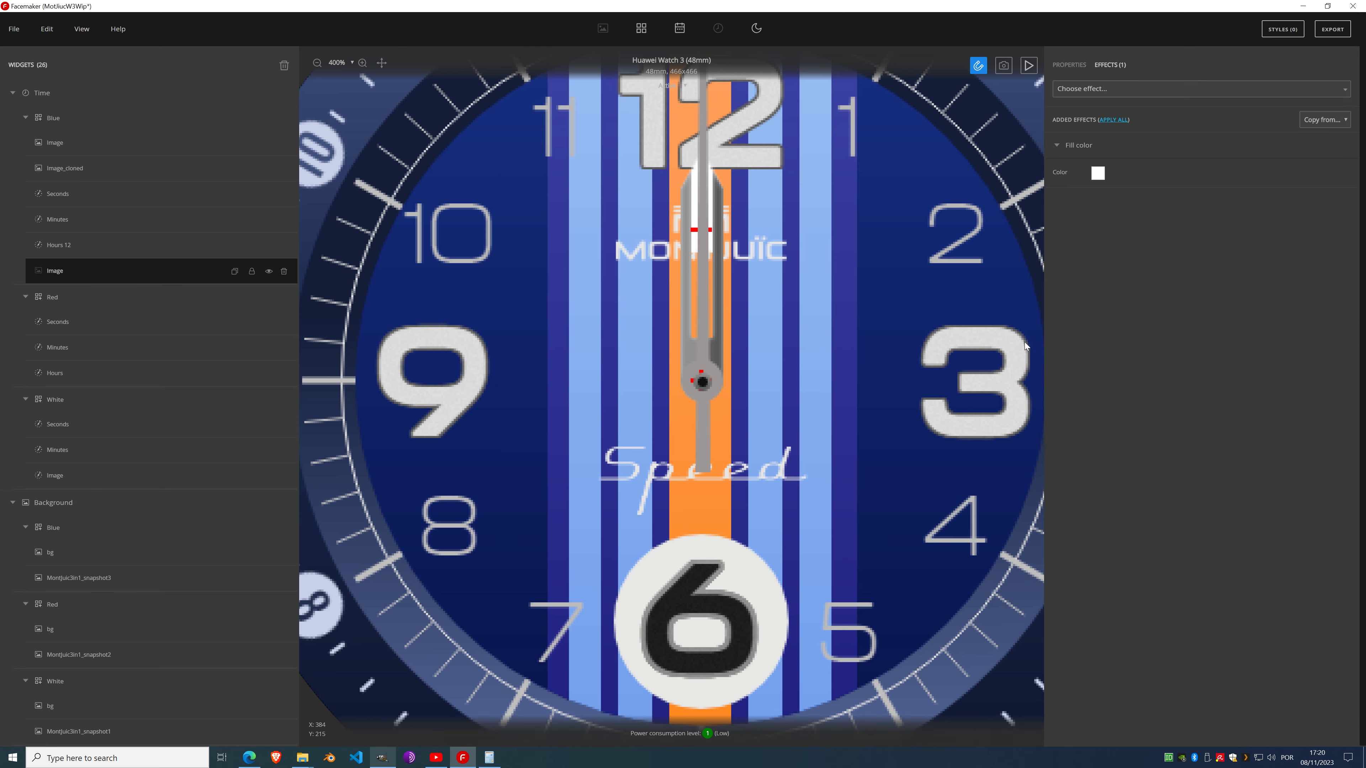
left_click(1097, 173)
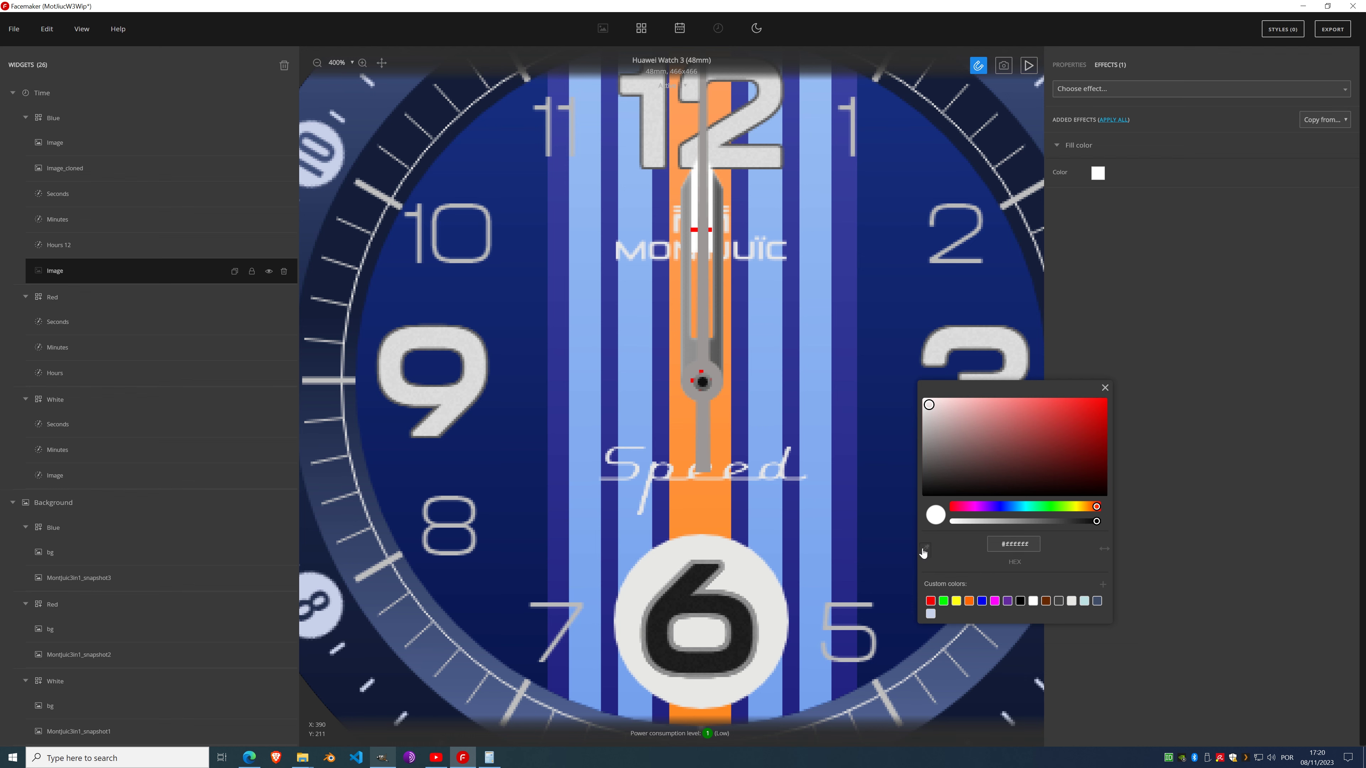
left_click(771, 342)
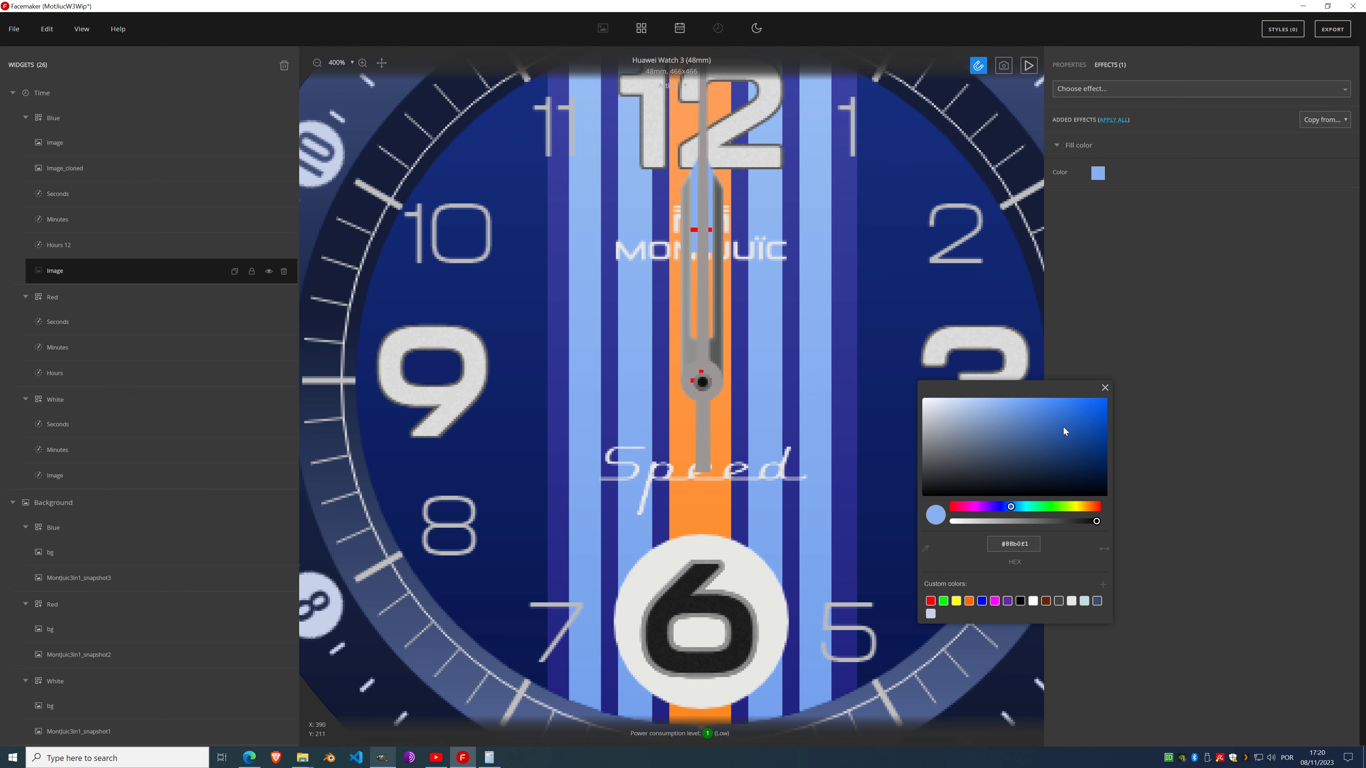
mouse_move(1027, 413)
left_mouse_down()
mouse_move(1042, 409)
mouse_move(970, 403)
mouse_move(984, 394)
left_mouse_up()
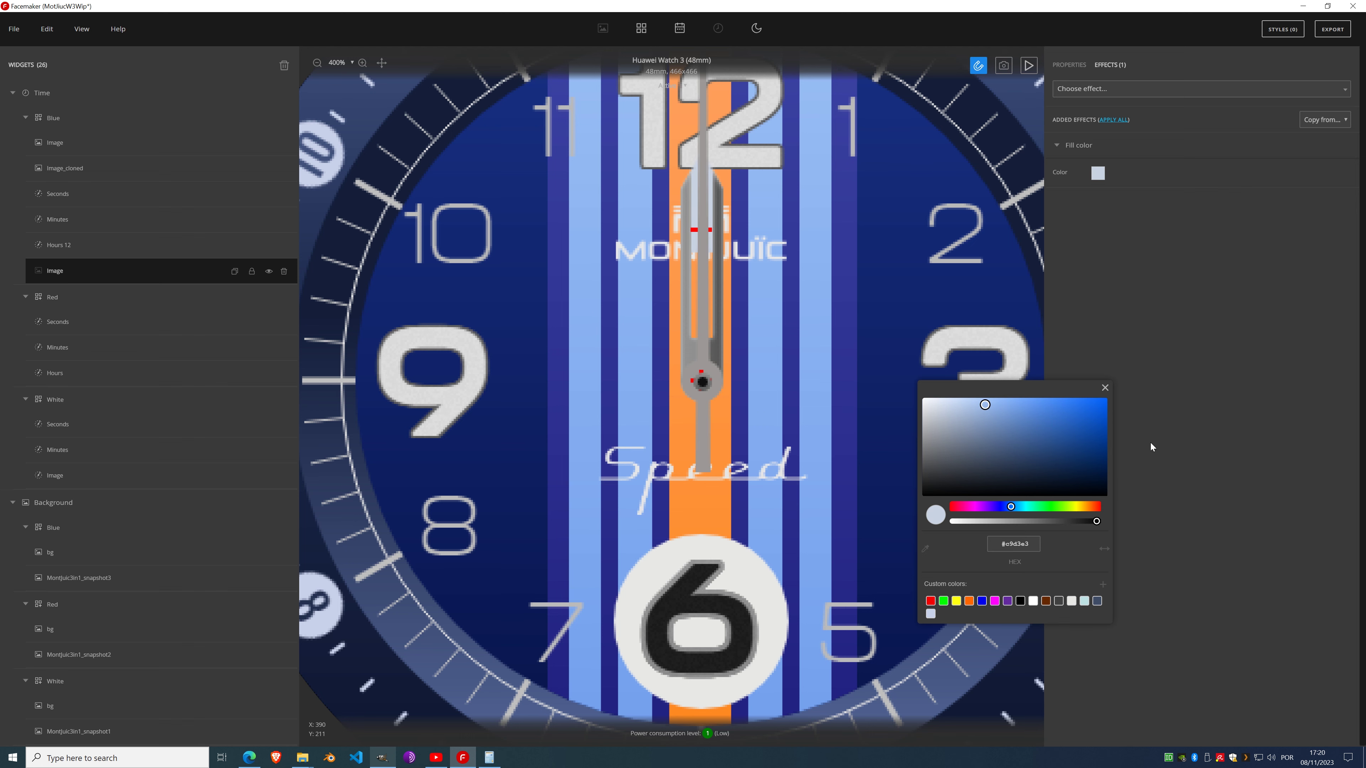
left_click(1084, 602)
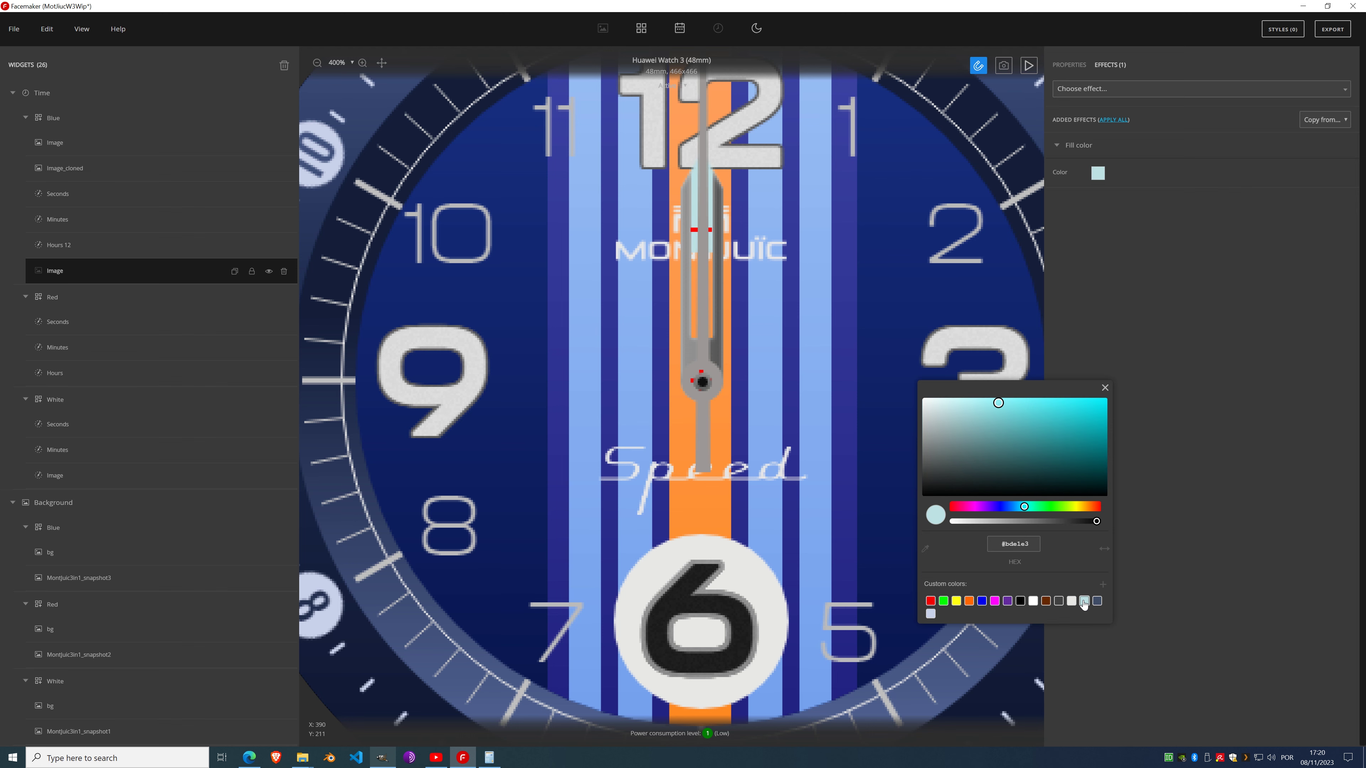
left_click(930, 613)
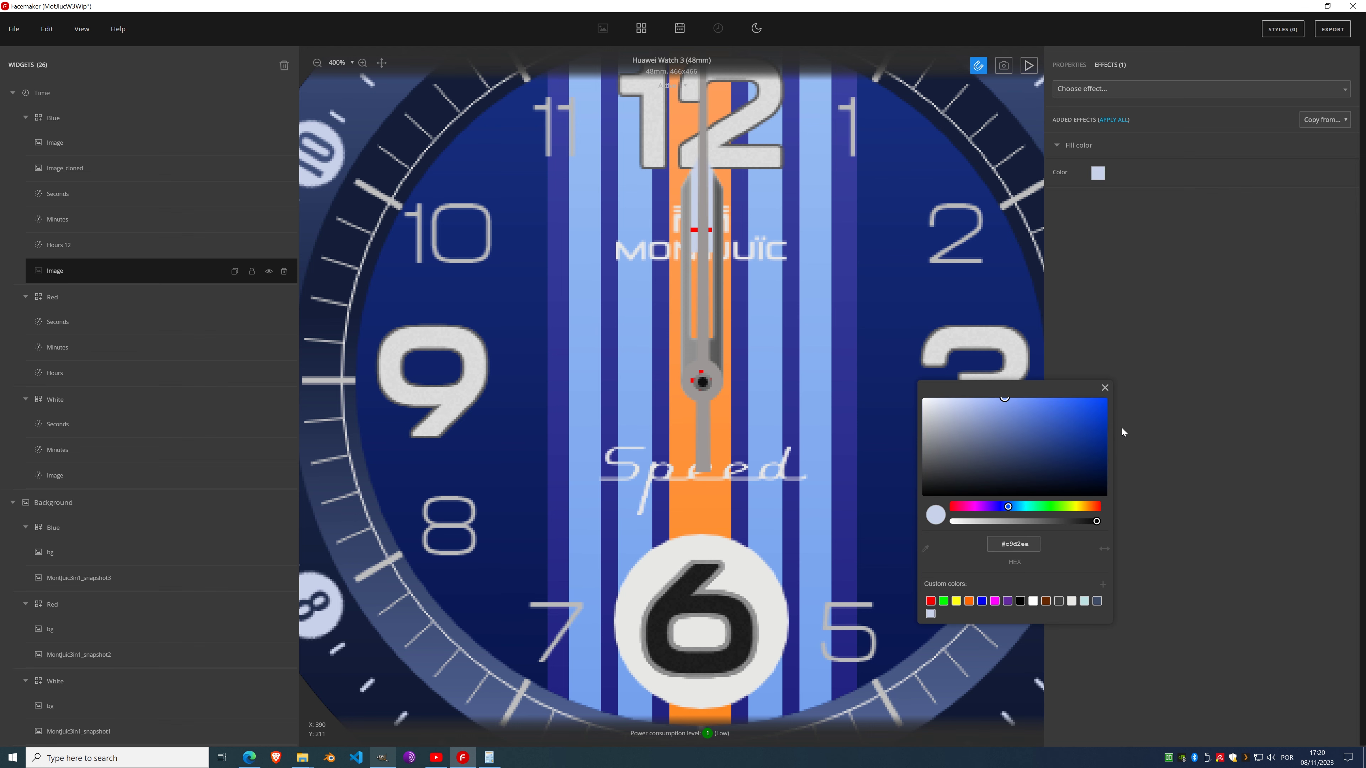
left_click(1105, 387)
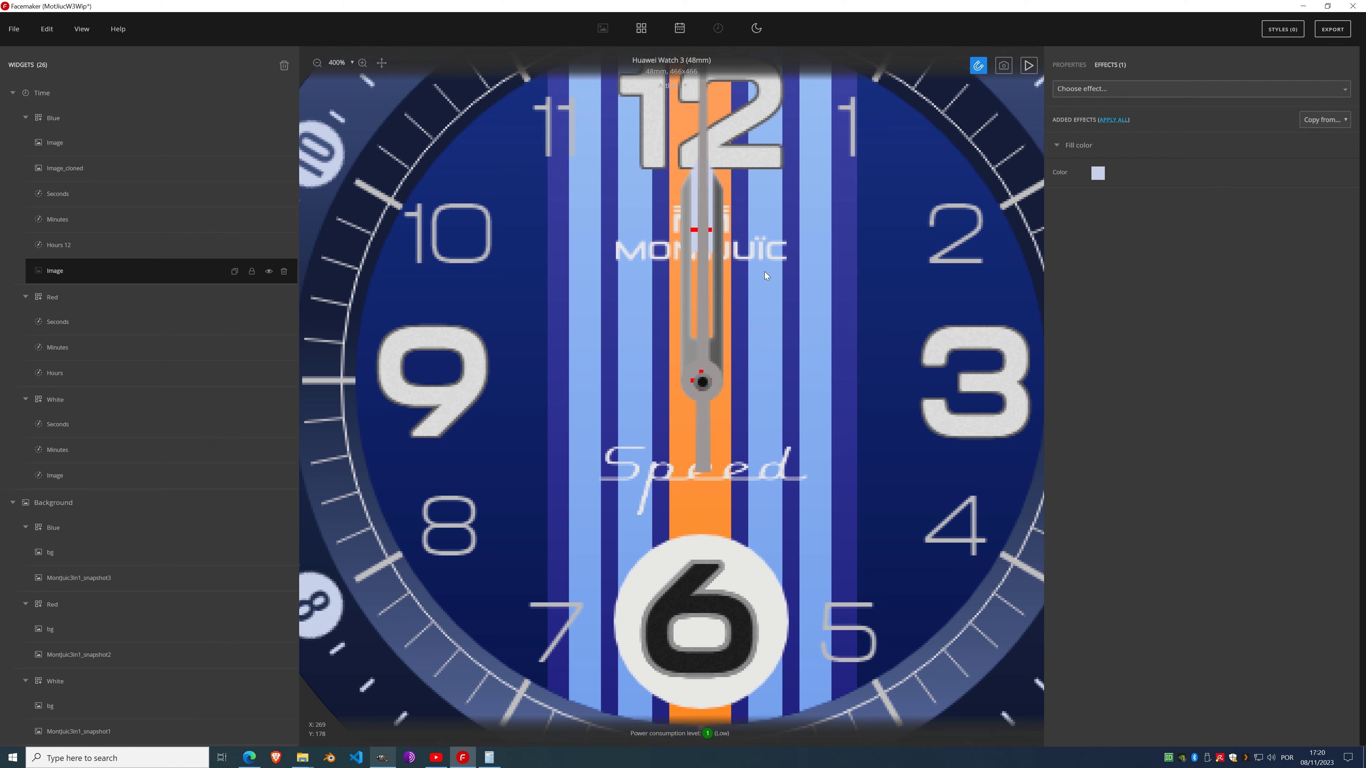
Step: Add the same pale blue Fill color effect to the Blue style's Image_cloned layer and apply it permanently
left_click(64, 169)
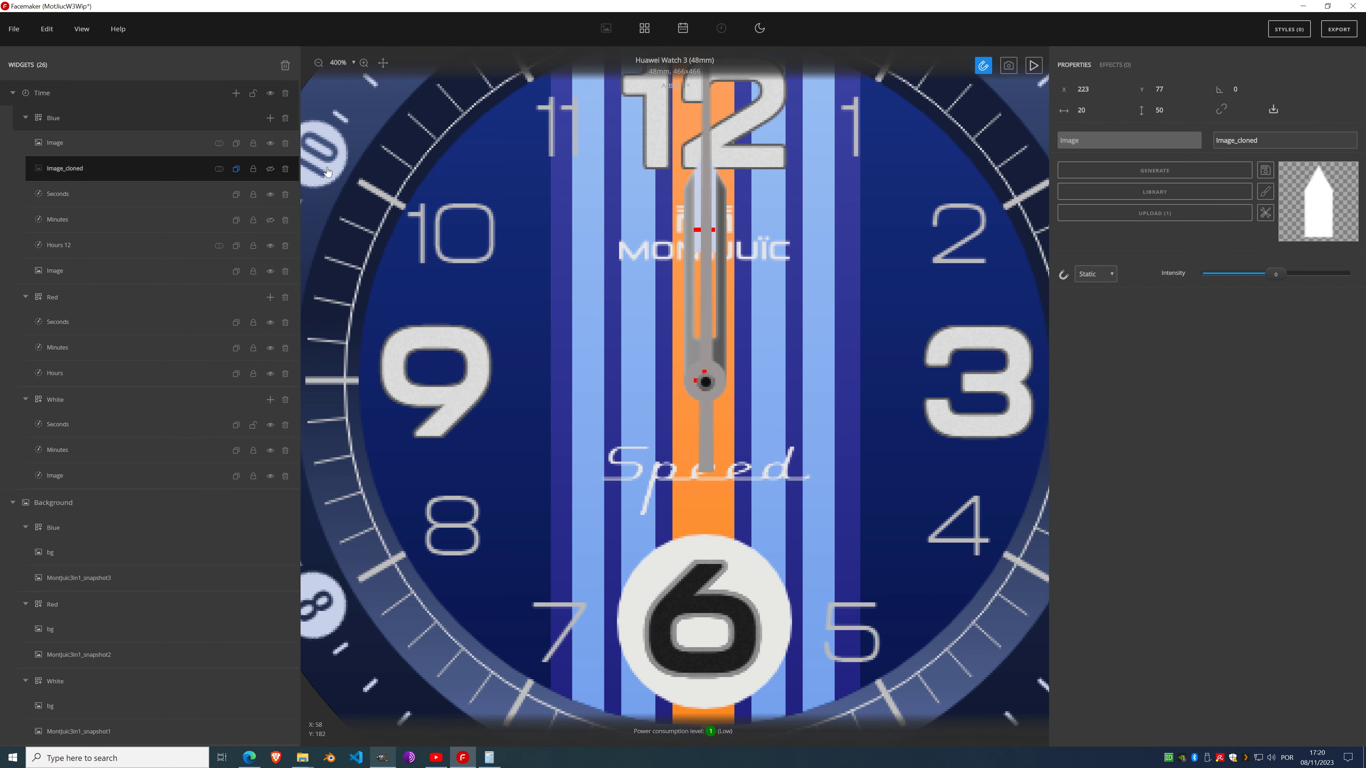
left_click(1119, 65)
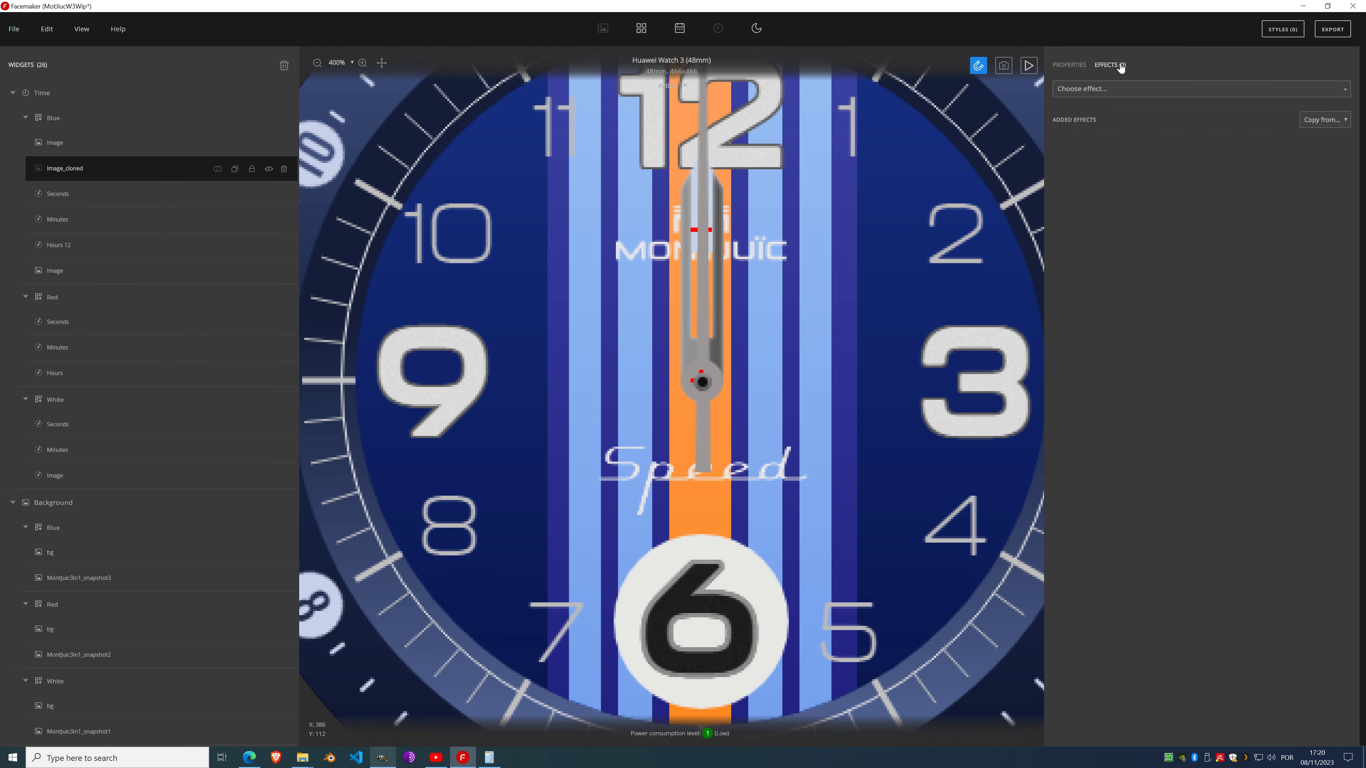
left_click(1104, 95)
left_click(1108, 155)
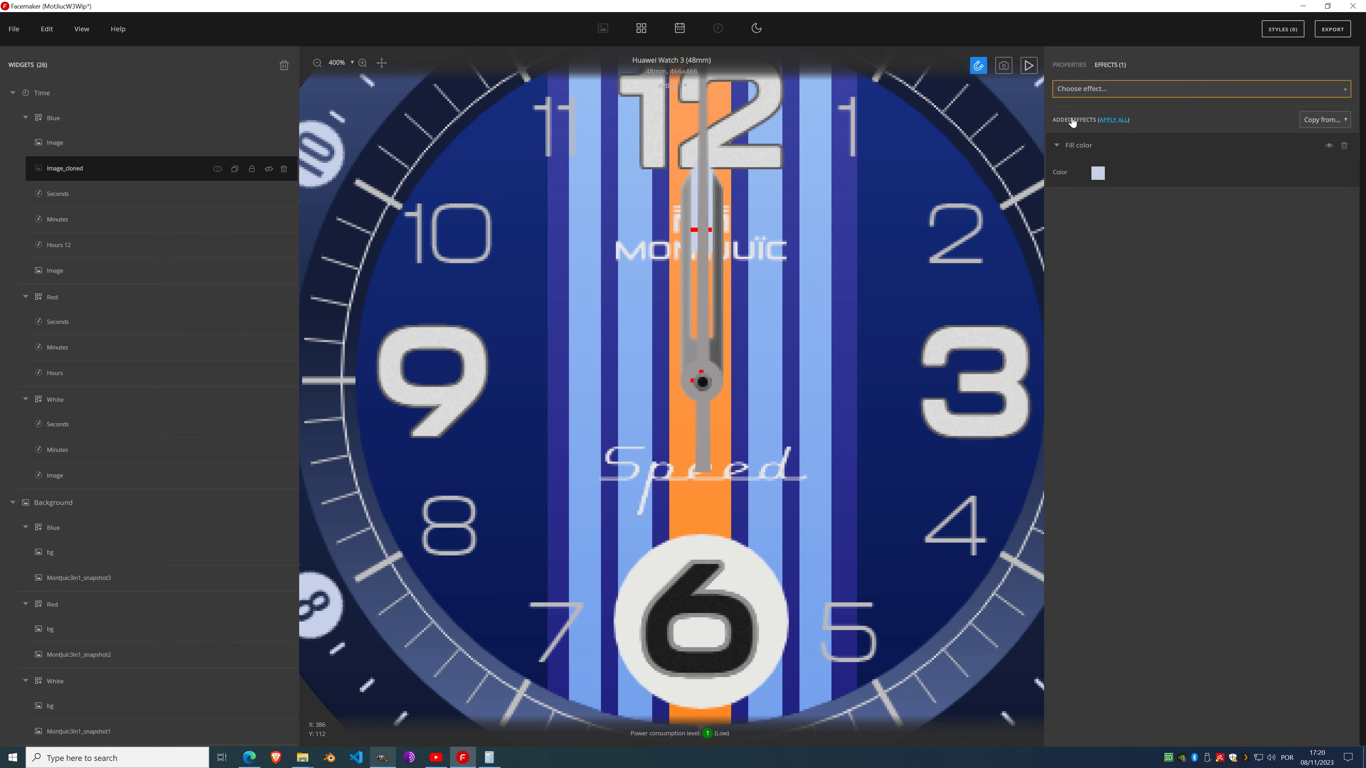
left_click(1119, 120)
Step: Apply the Hours 12 hand's existing effects permanently and add a black Shadow effect with blur 4
left_click(182, 247)
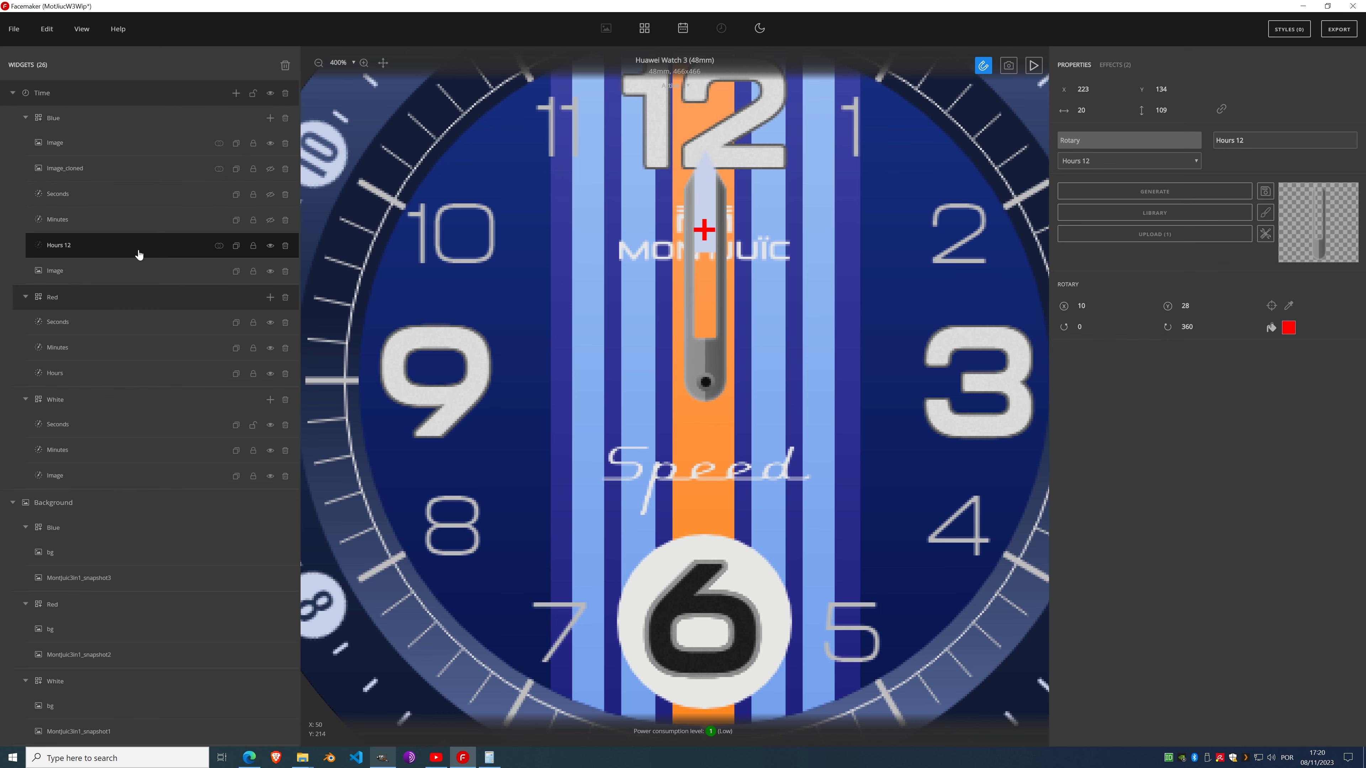
left_click(1118, 65)
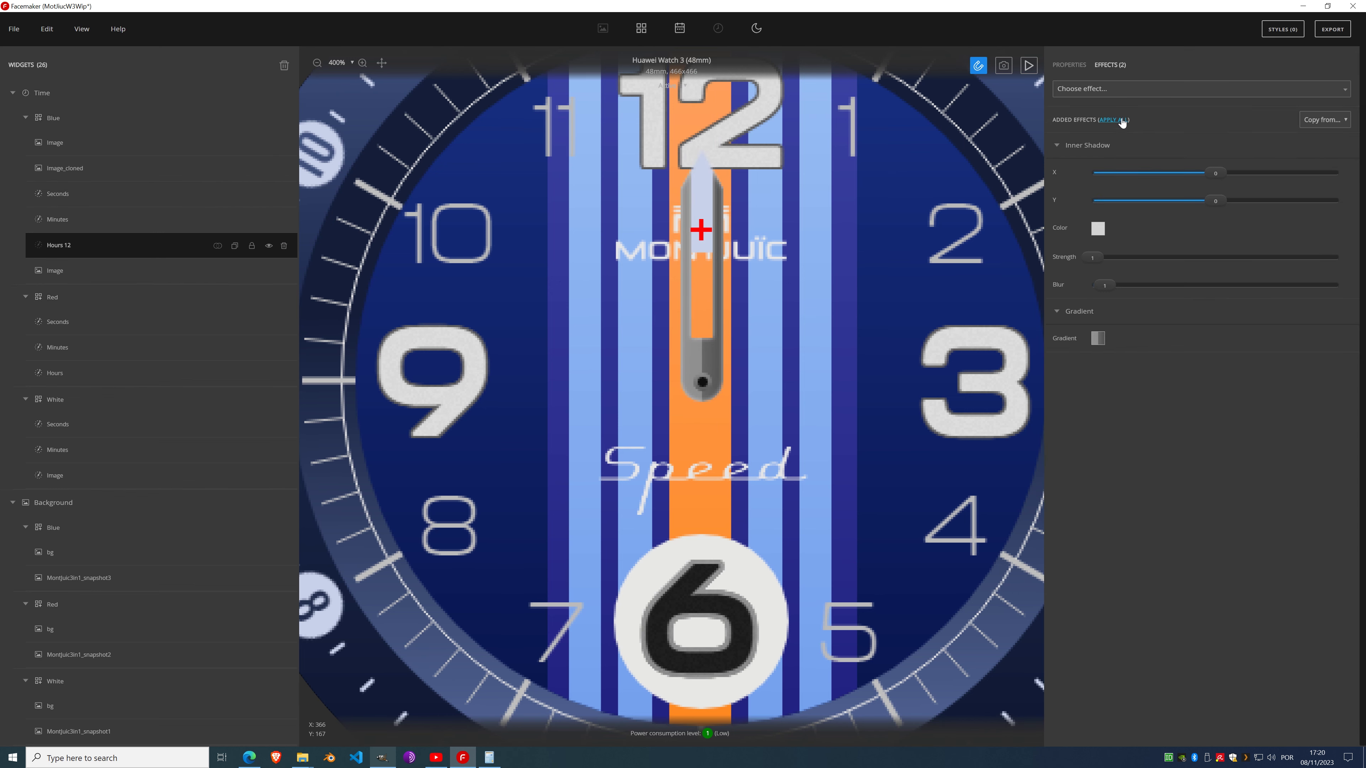
left_click(1106, 89)
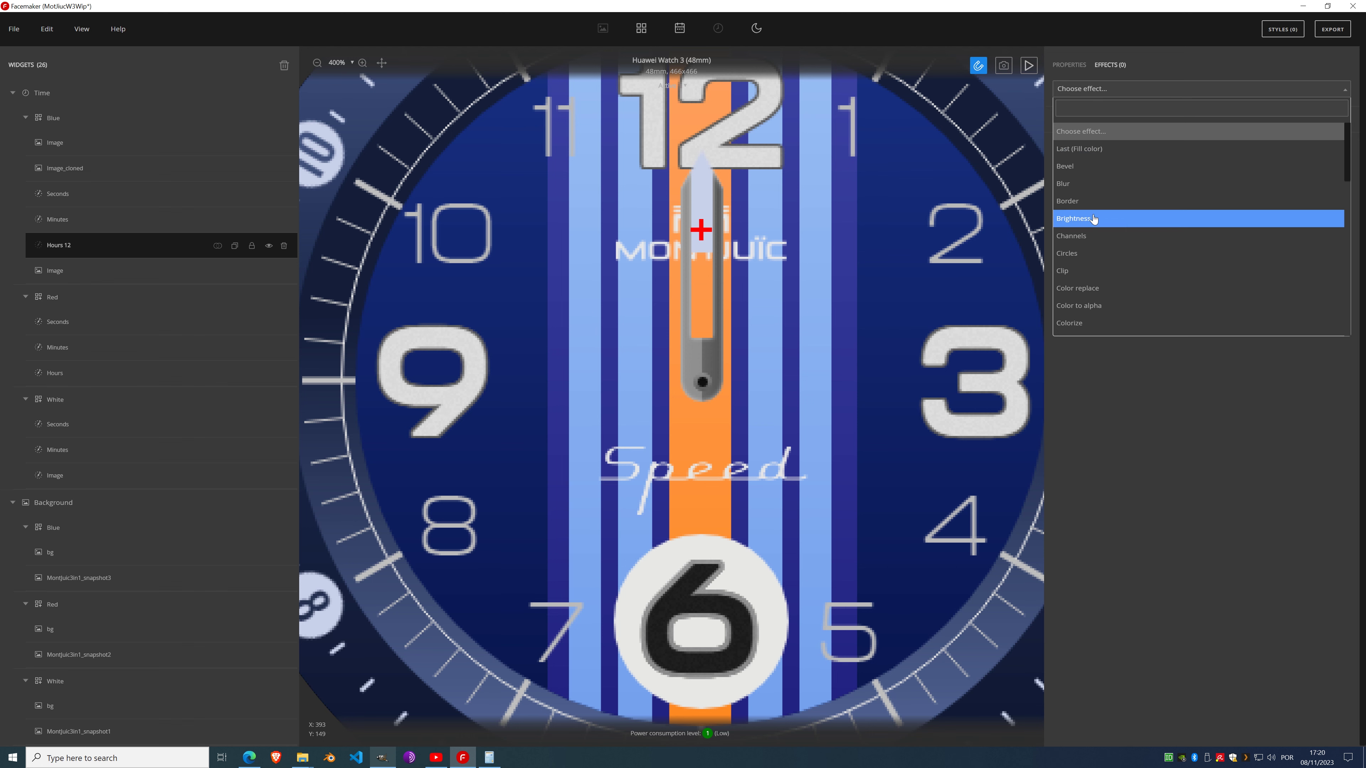
scroll(1118, 219, "down", 3)
scroll(1107, 258, "down", 4)
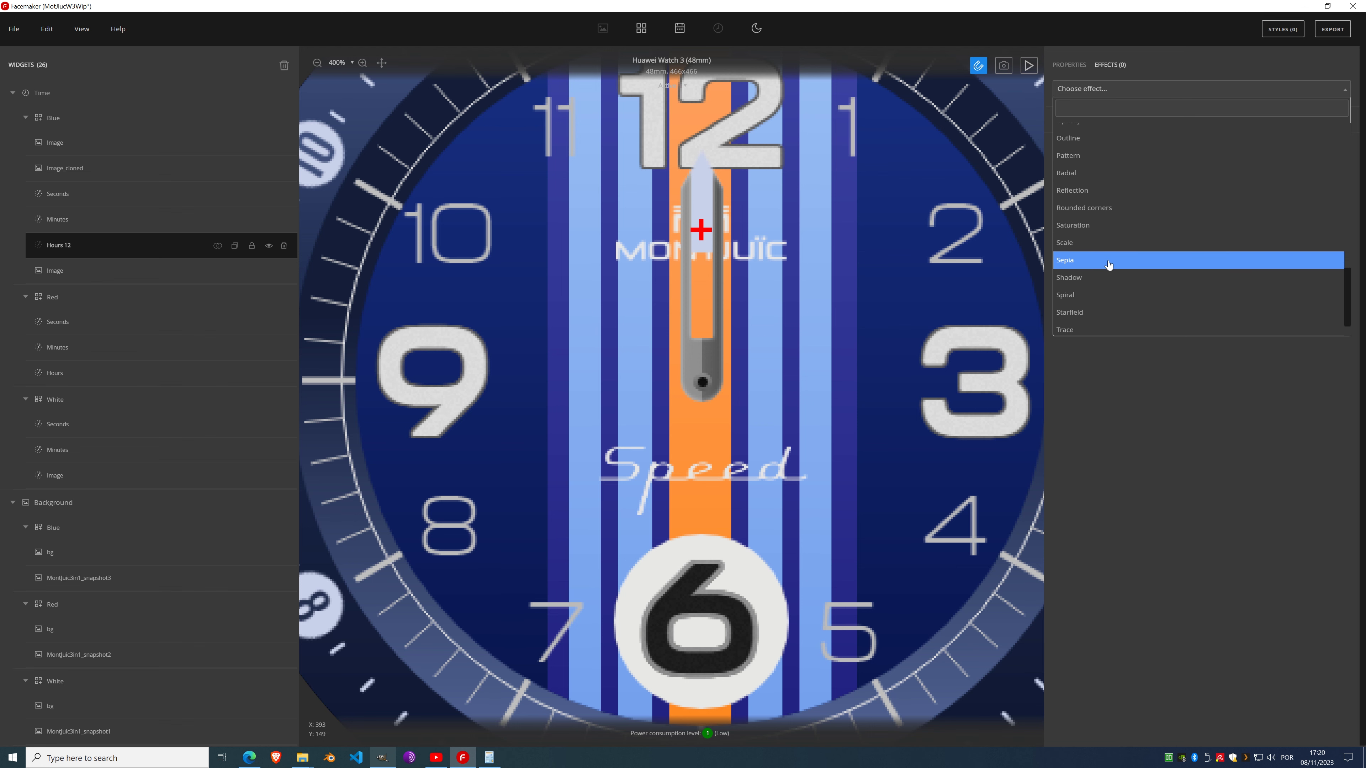
left_click(1092, 277)
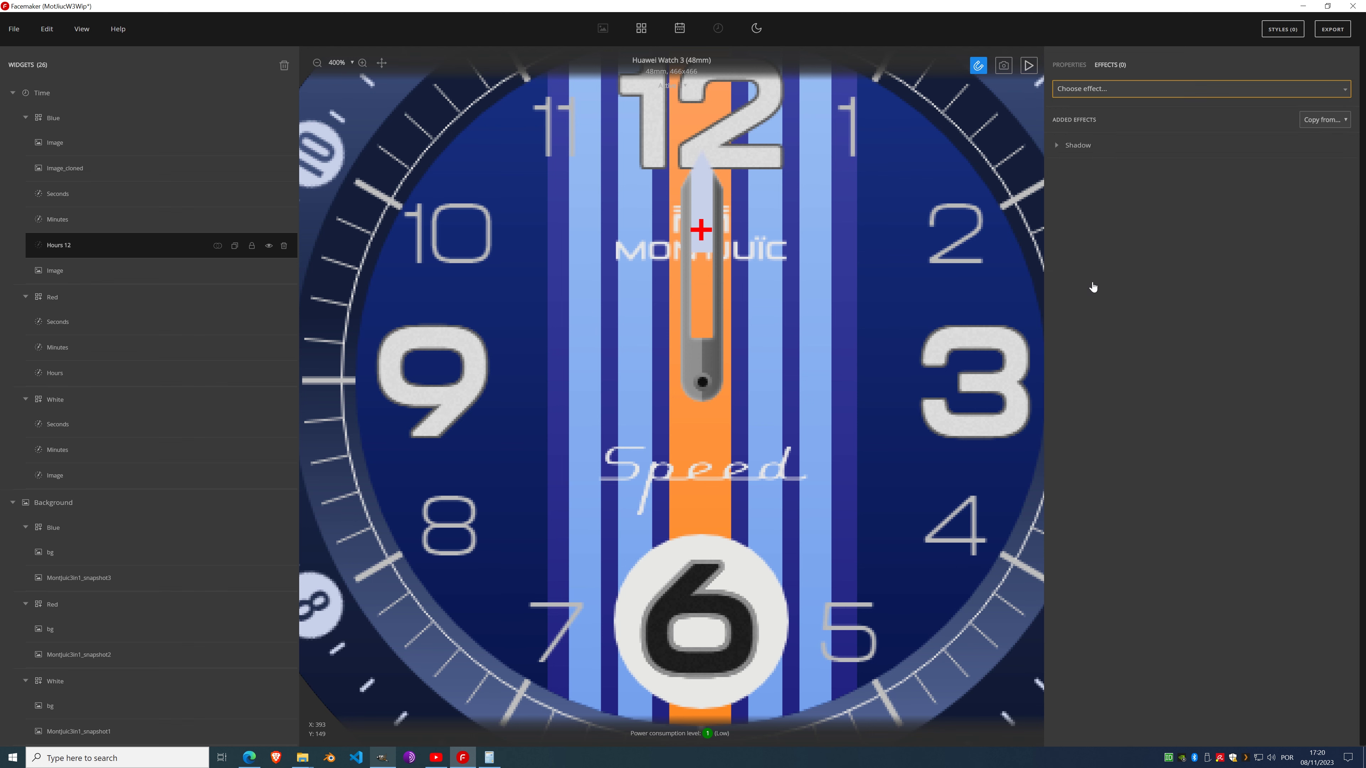
left_click_drag(1108, 280, 1144, 300)
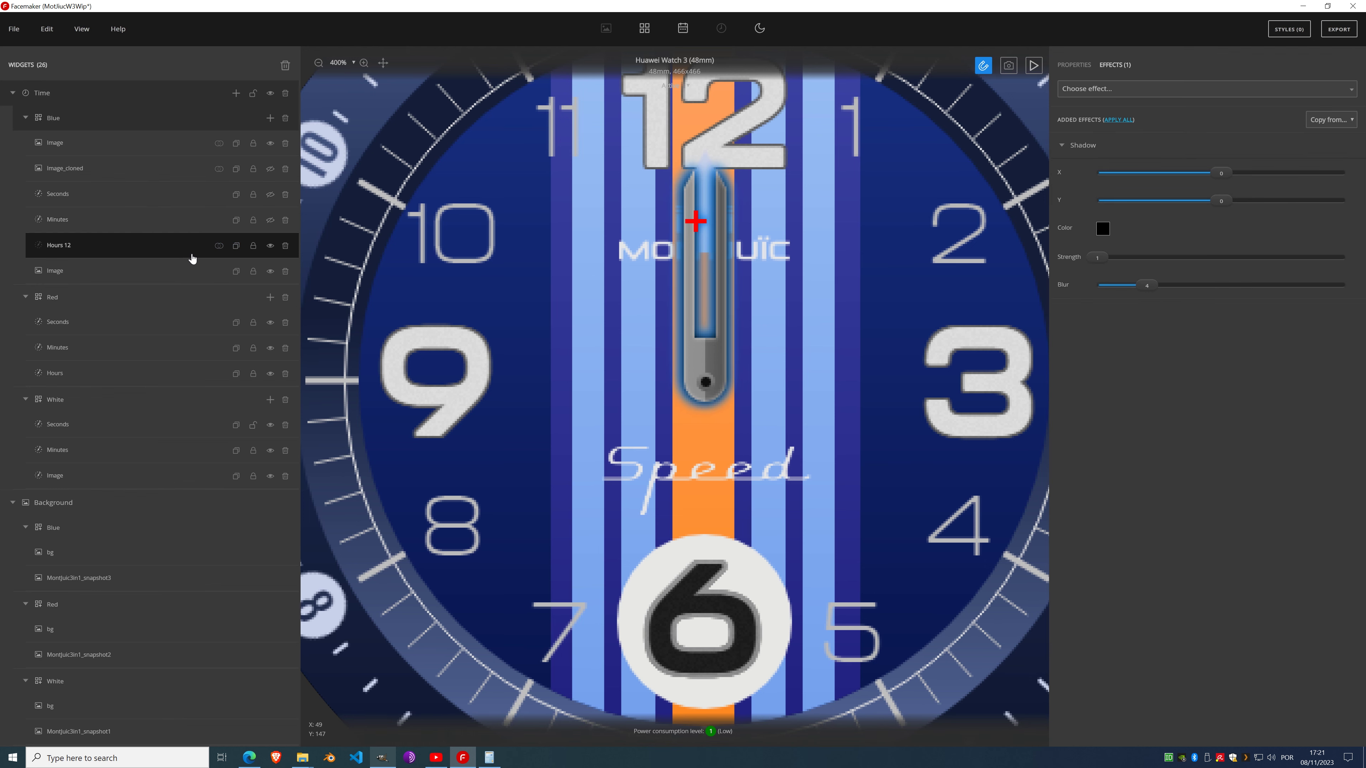
Step: Merge the Blue style's Hours 12 hand with the Image layer below it and rename the merged layer Hours
left_click(218, 247)
left_click(220, 272)
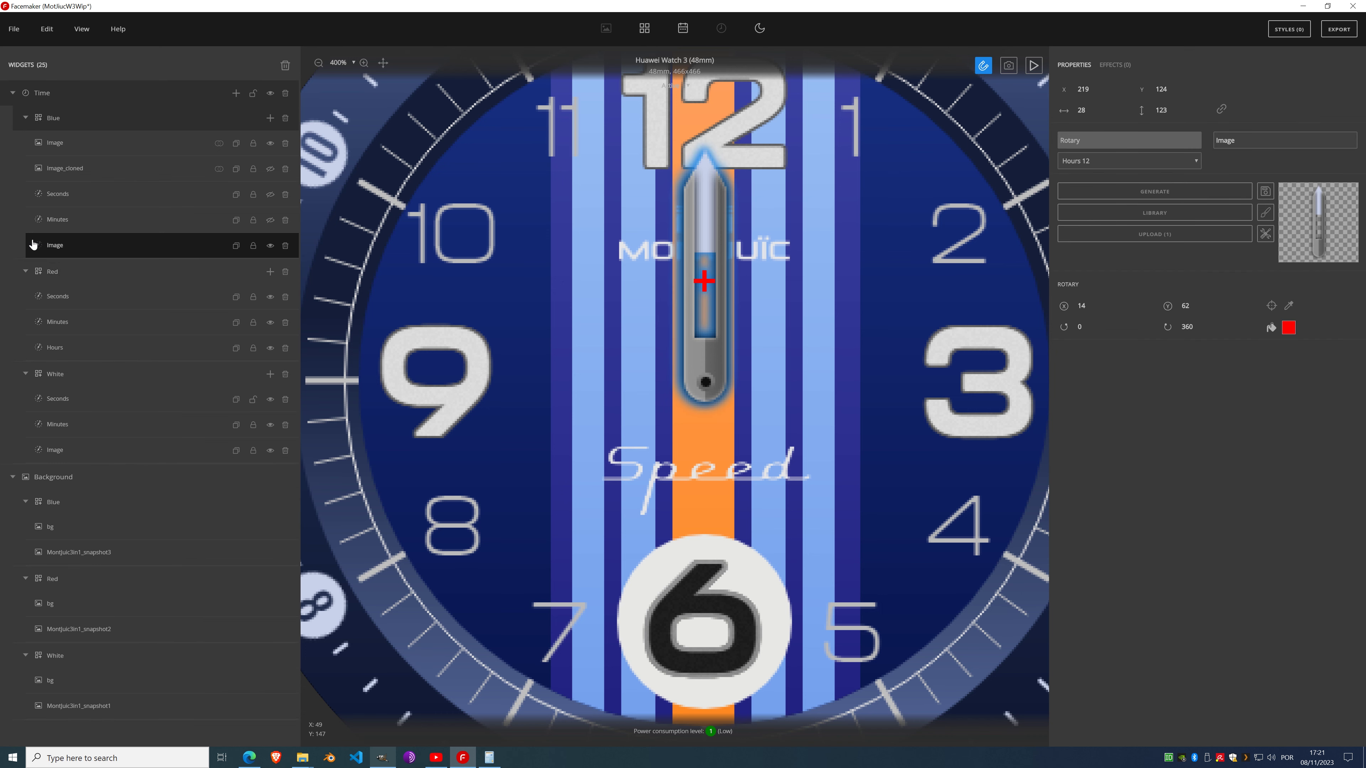
double_click(56, 245)
type("Ho")
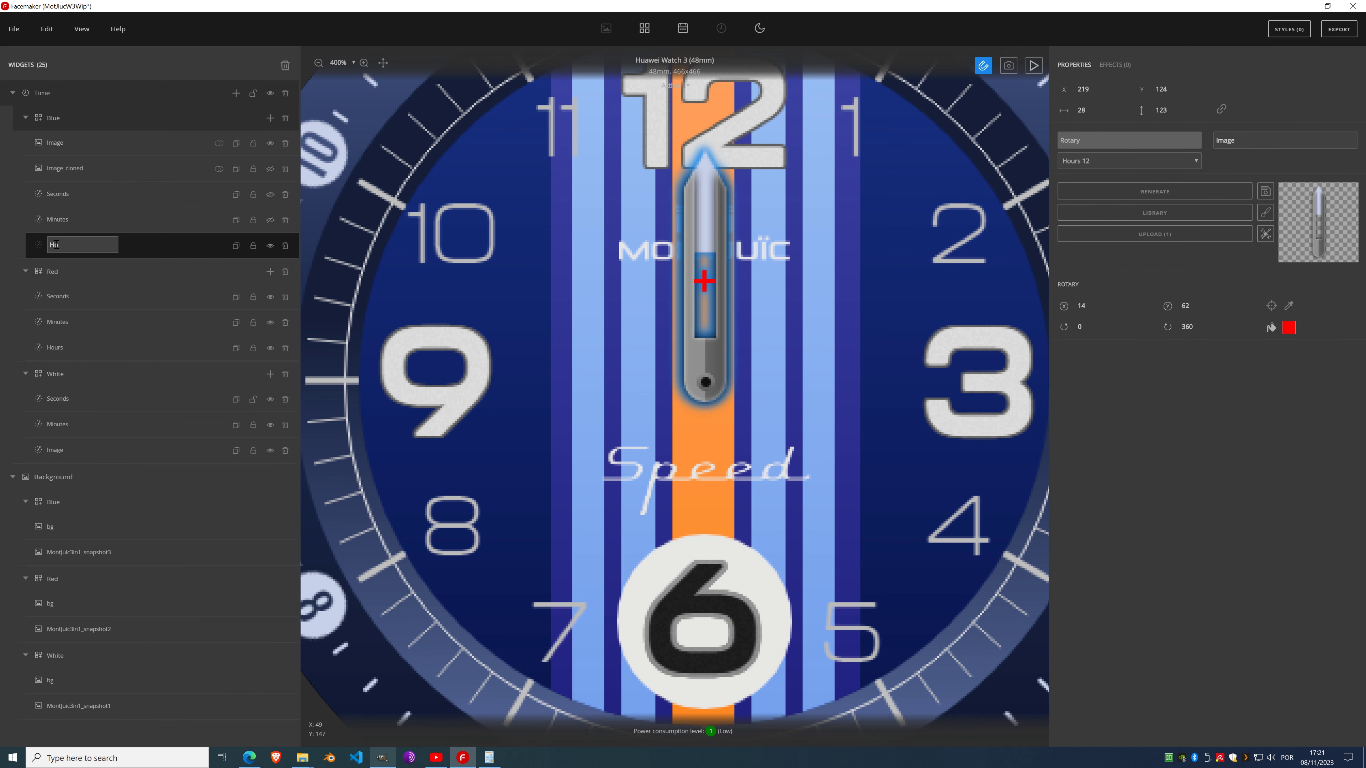
type("urs")
key("Return")
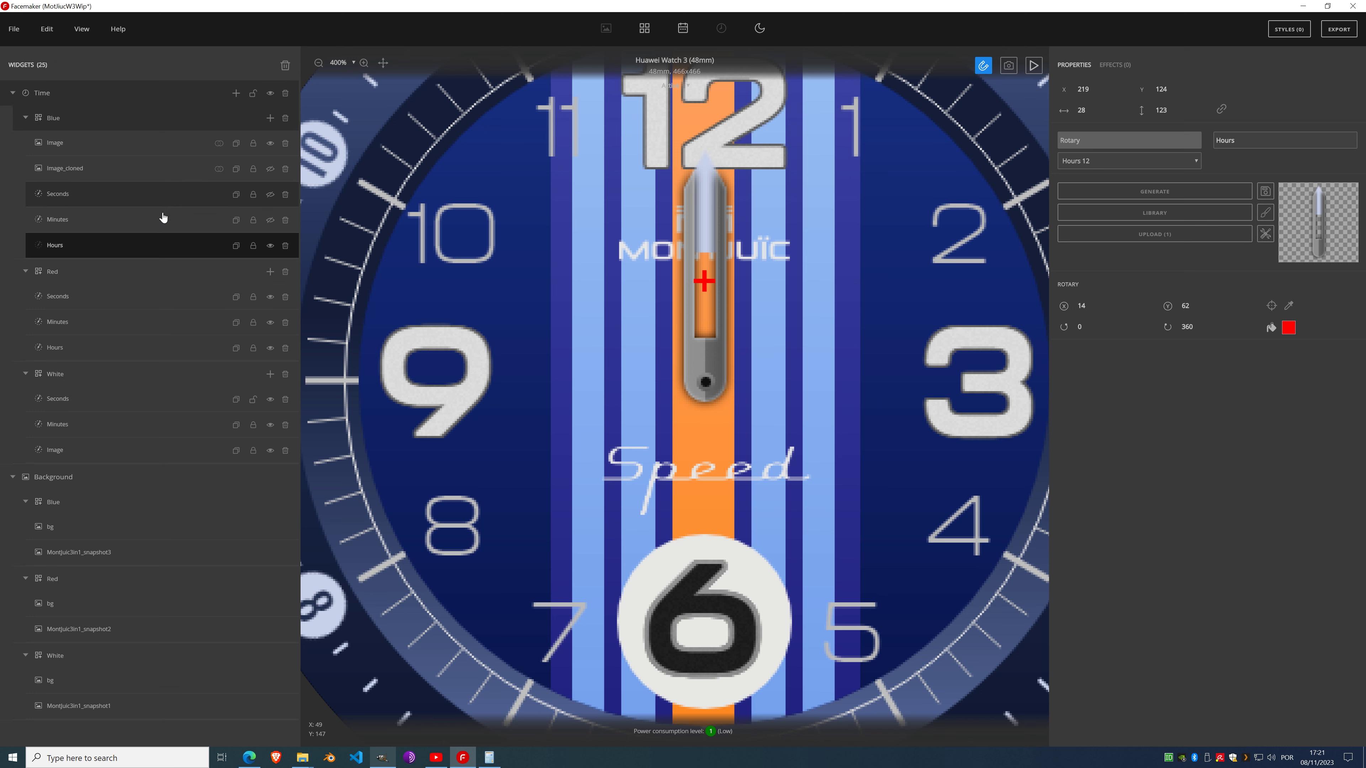
Step: Hide the Blue style's Hours hand, move Image_cloned below Minutes, and make both of those layers visible
left_click(271, 246)
left_click(100, 169)
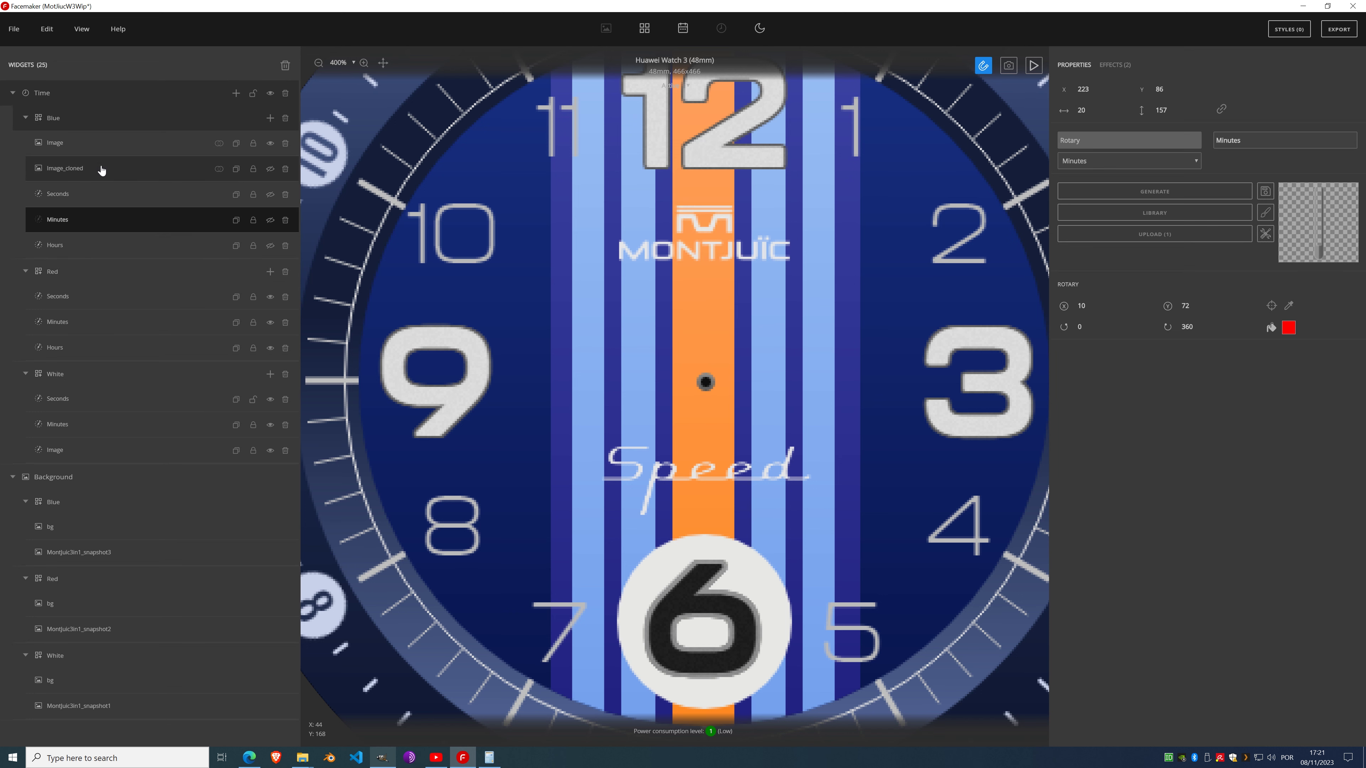
left_click_drag(85, 174, 71, 214)
left_click(271, 221)
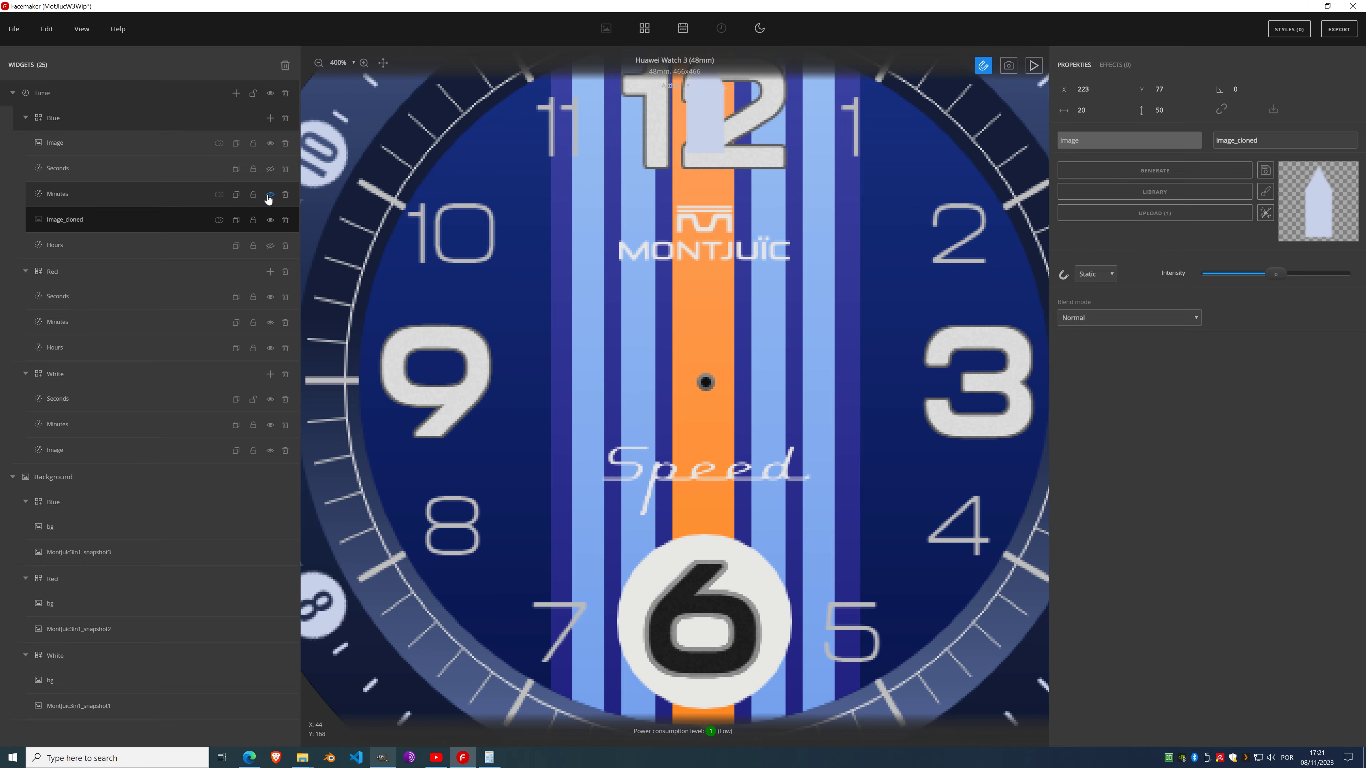
left_click_drag(760, 200, 692, 310)
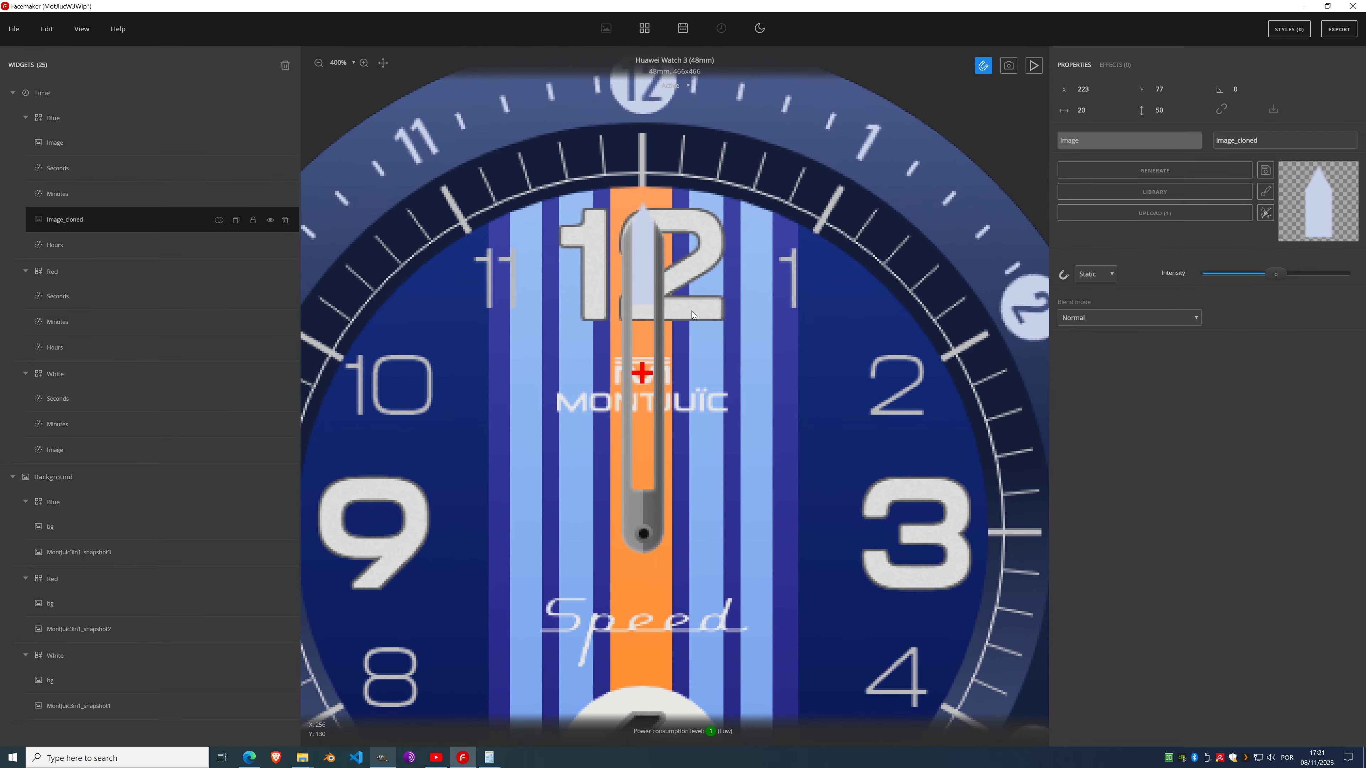
Step: Apply the Blue style's Minutes hand's existing effects permanently and add the last-used Shadow effect
left_click(118, 193)
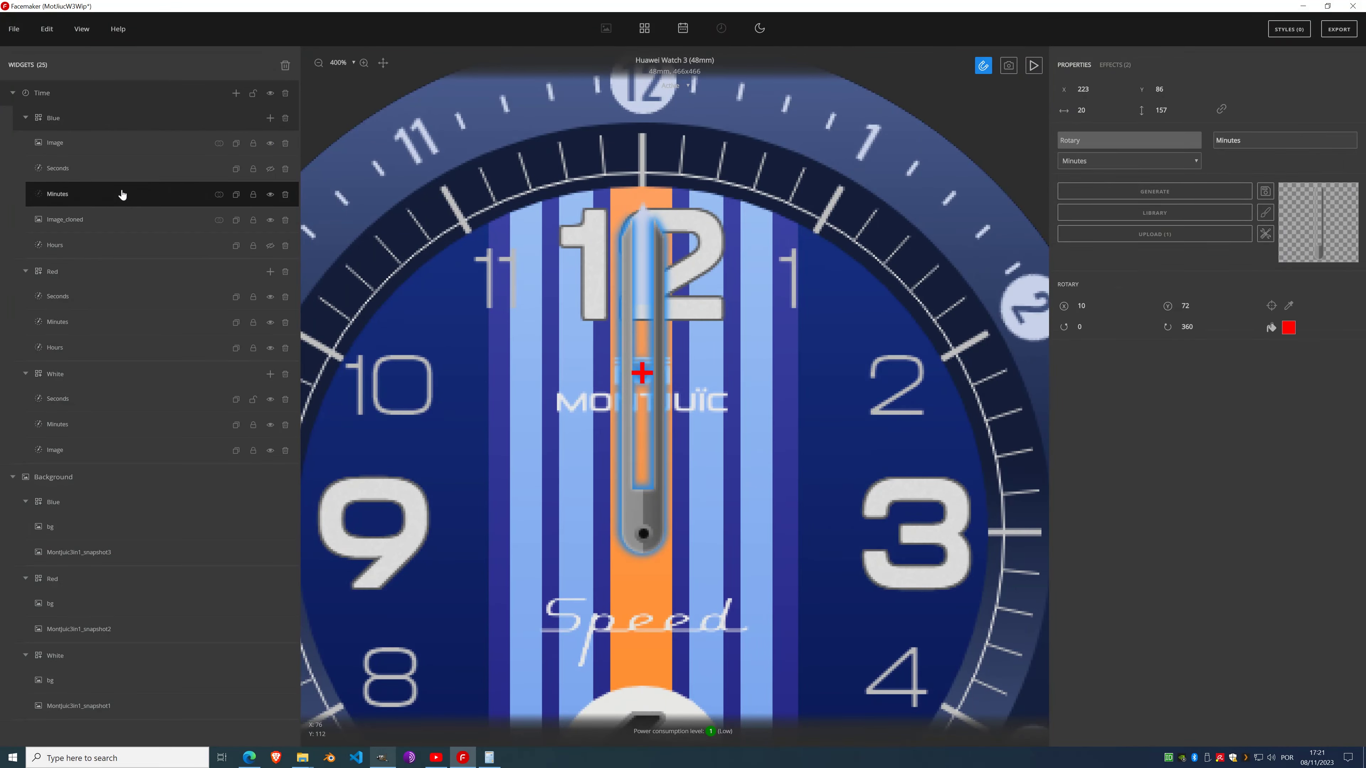
left_click(1119, 65)
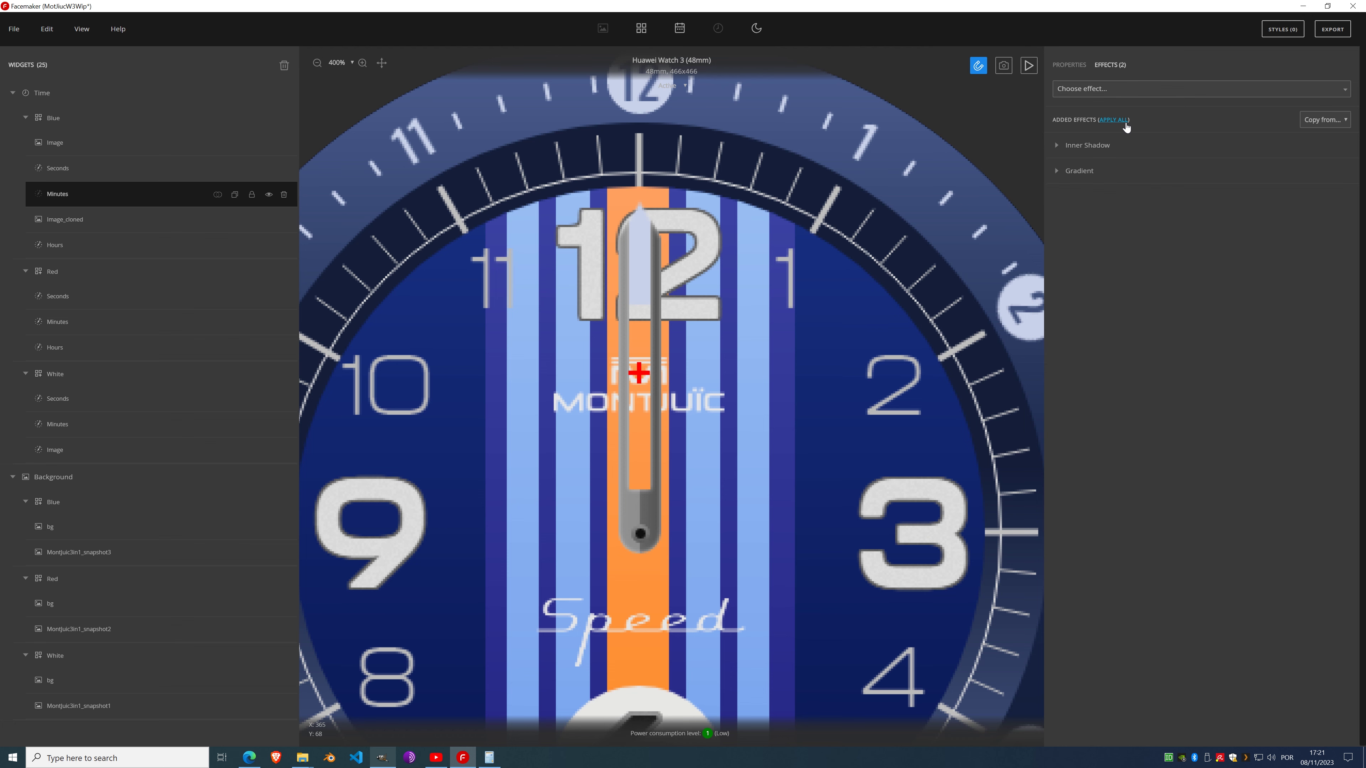
left_click(1081, 89)
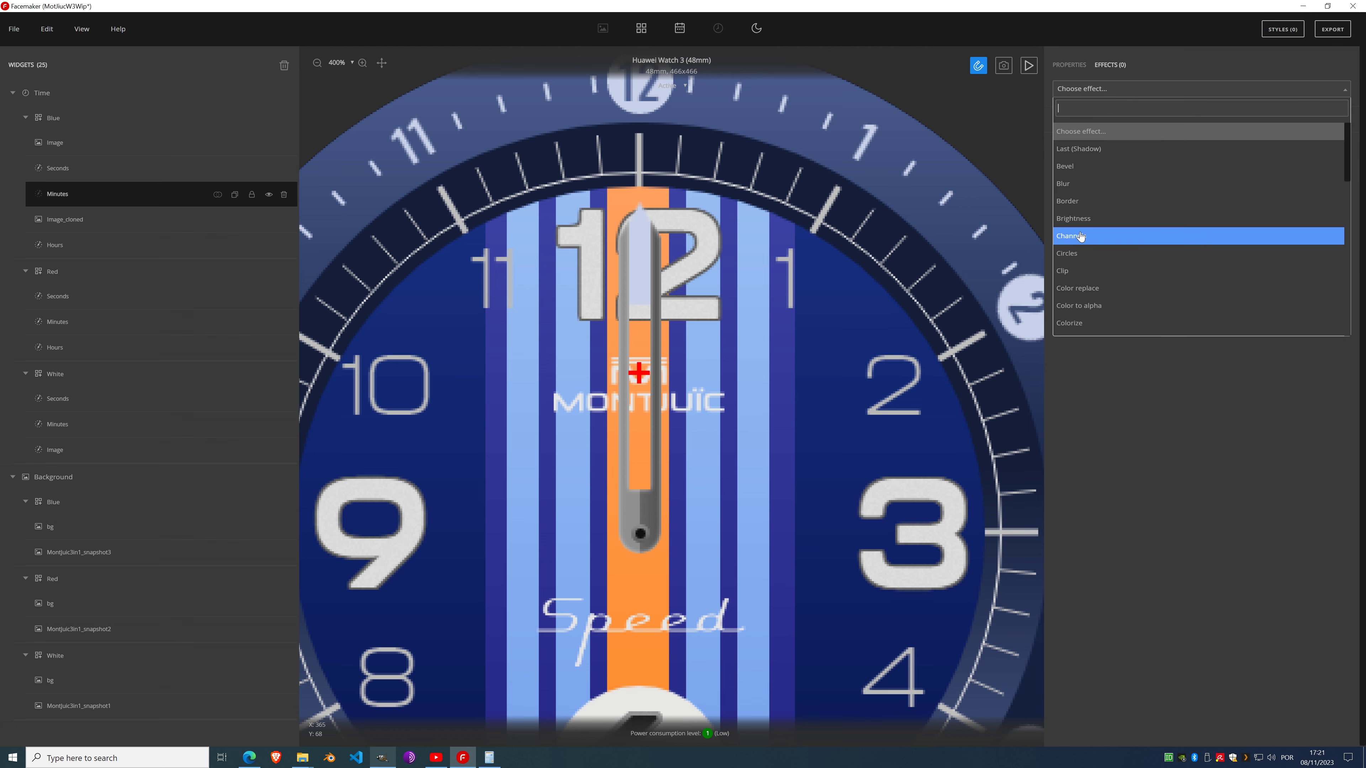
left_click(1102, 152)
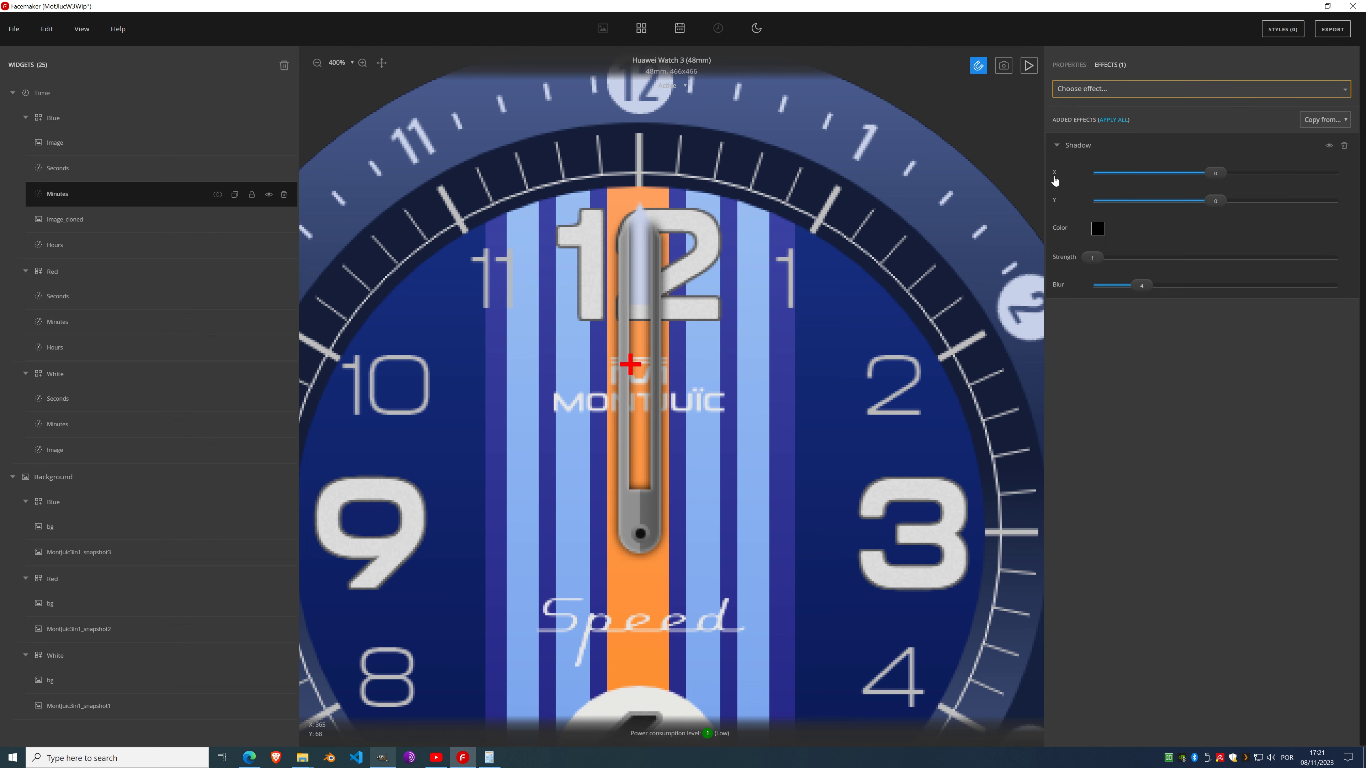
Step: Merge the Blue style's Minutes hand with Image_cloned and rename the merged layer Minutes
left_click(116, 224)
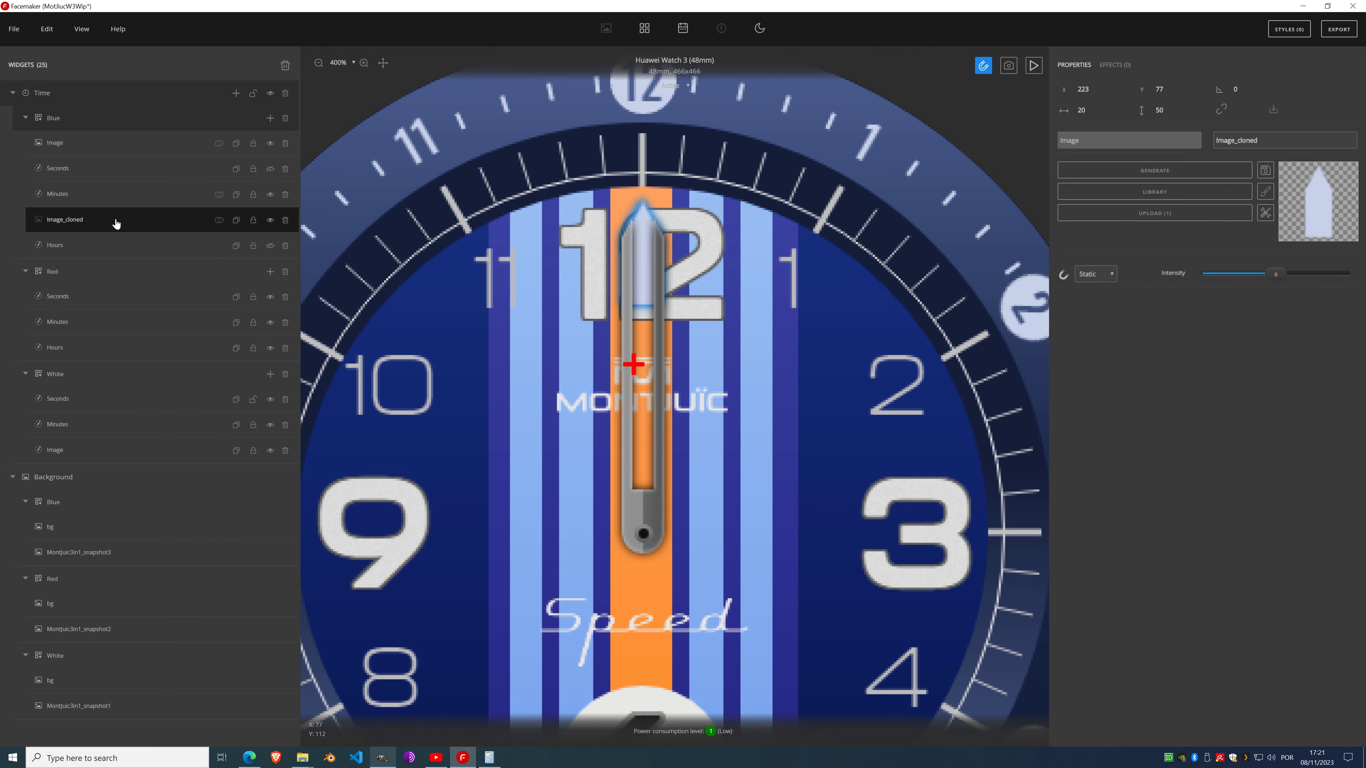
left_click(219, 194)
left_click(214, 219)
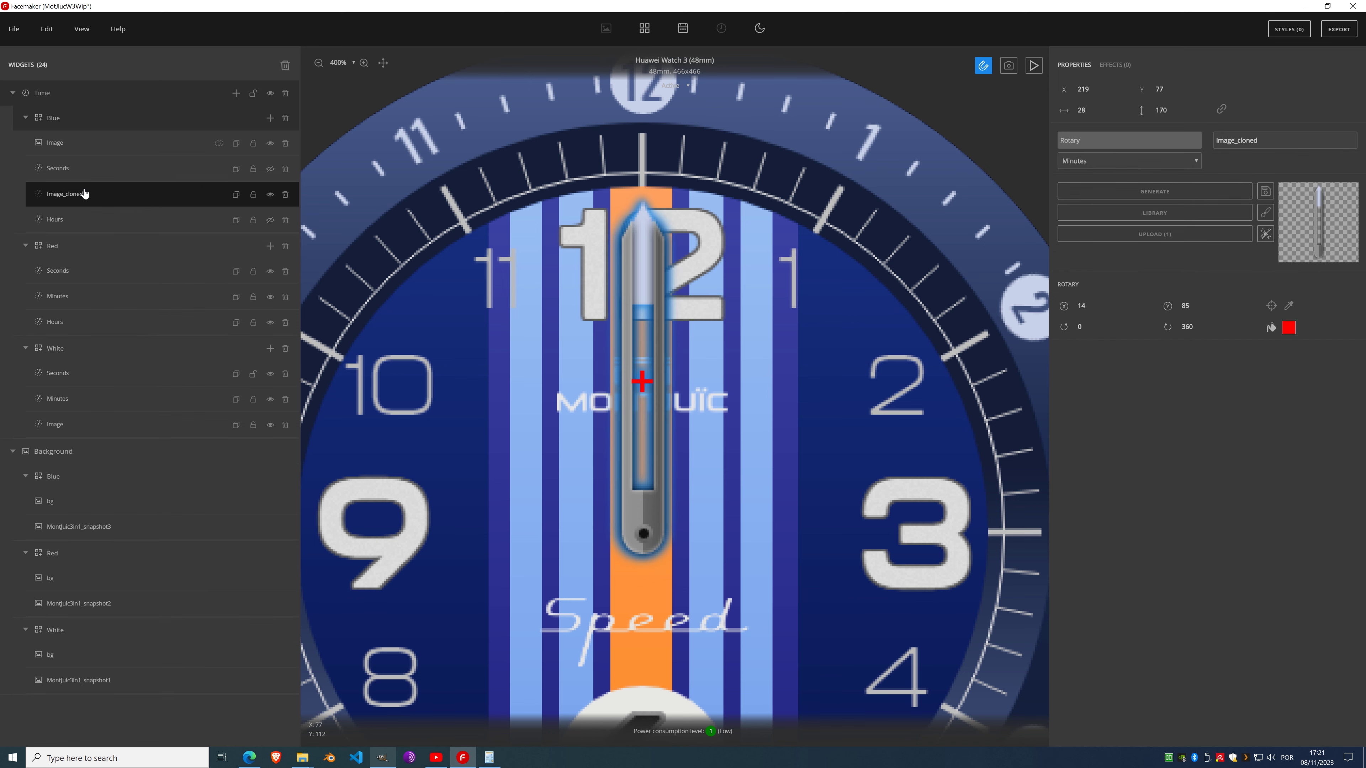
double_click(74, 195)
type("Min")
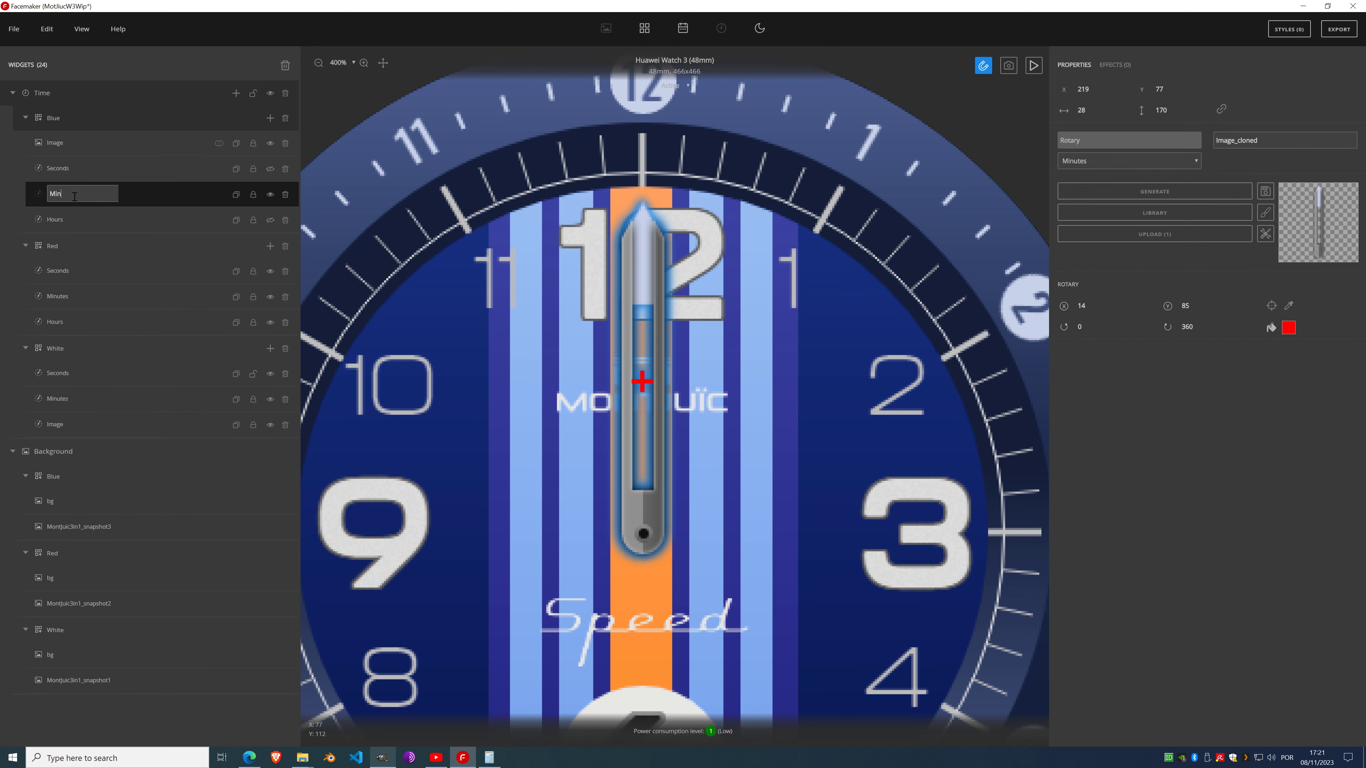
type("utes")
key("Return")
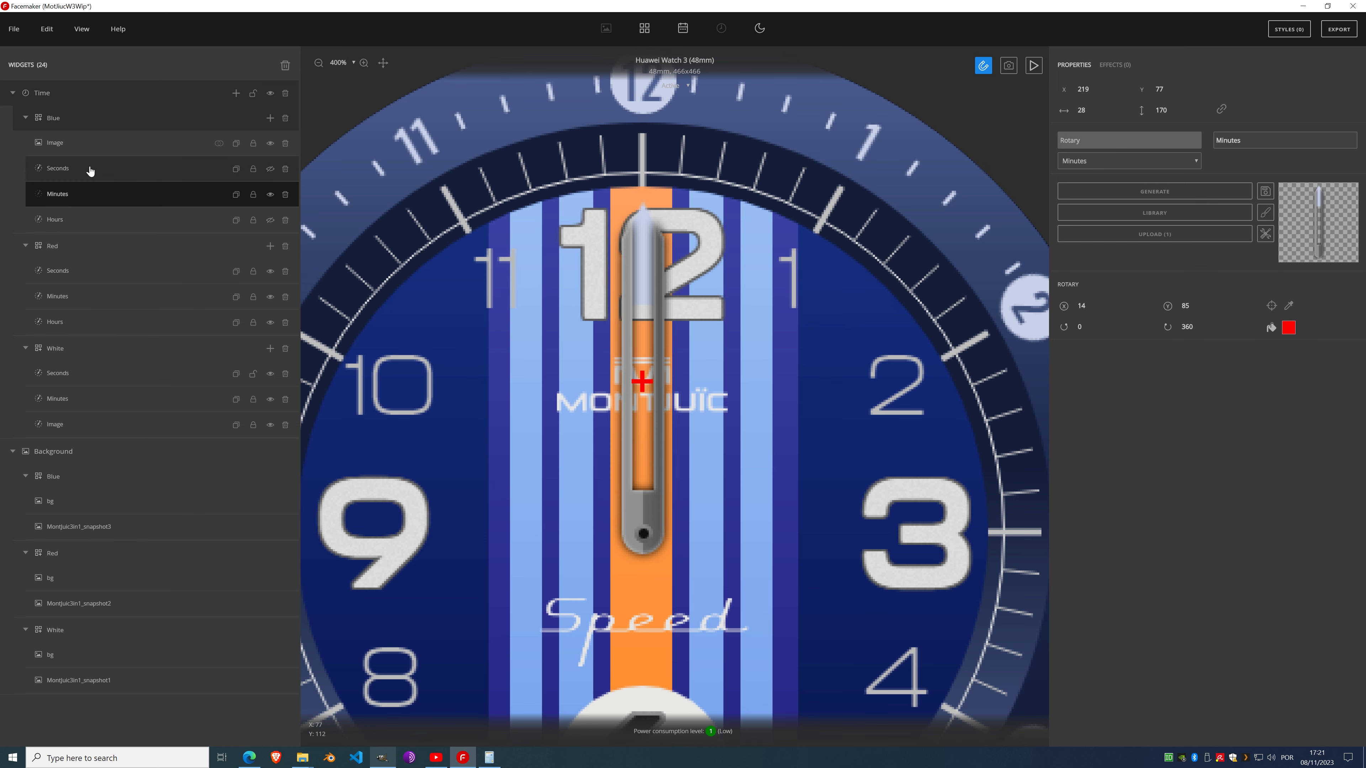
Step: Hide the Blue style's Minutes hand and show its Seconds hand, leaving Seconds selected
left_click(123, 173)
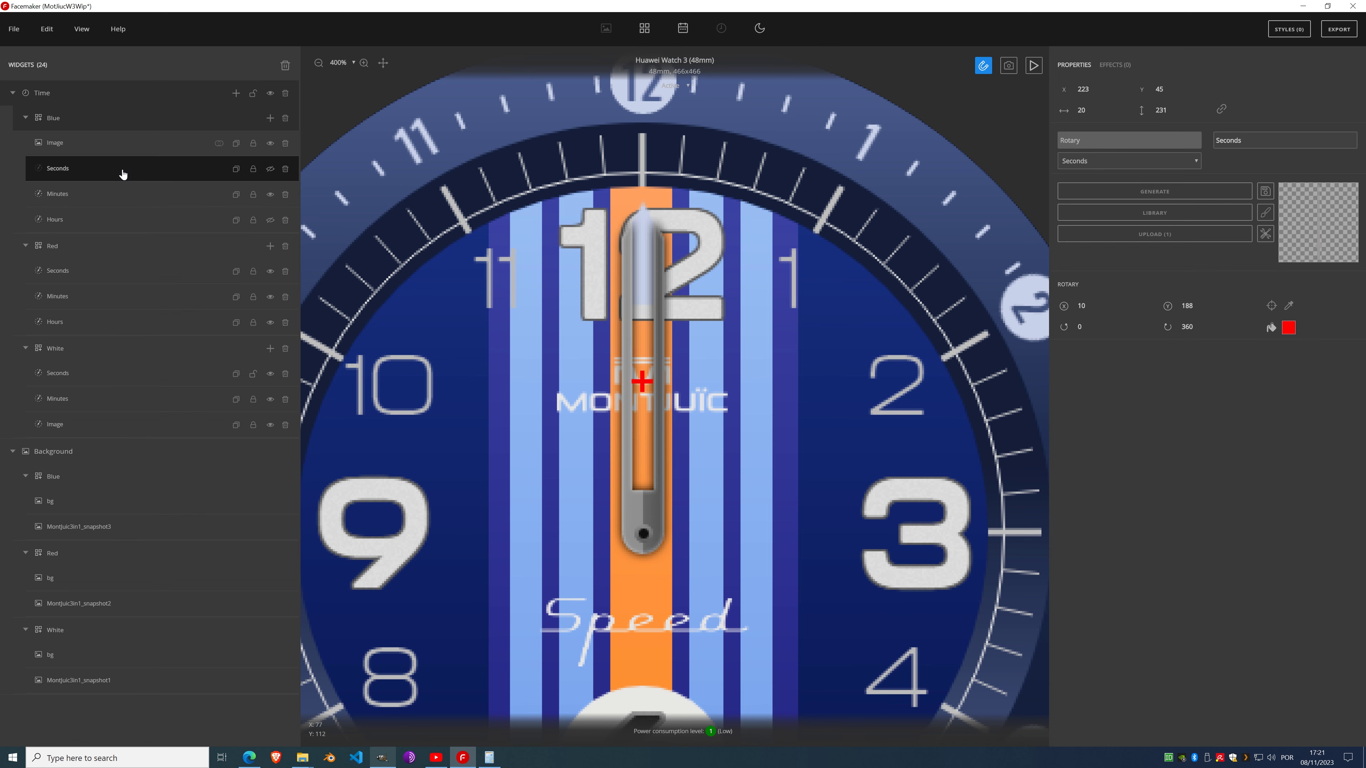
left_click(271, 197)
left_click(271, 170)
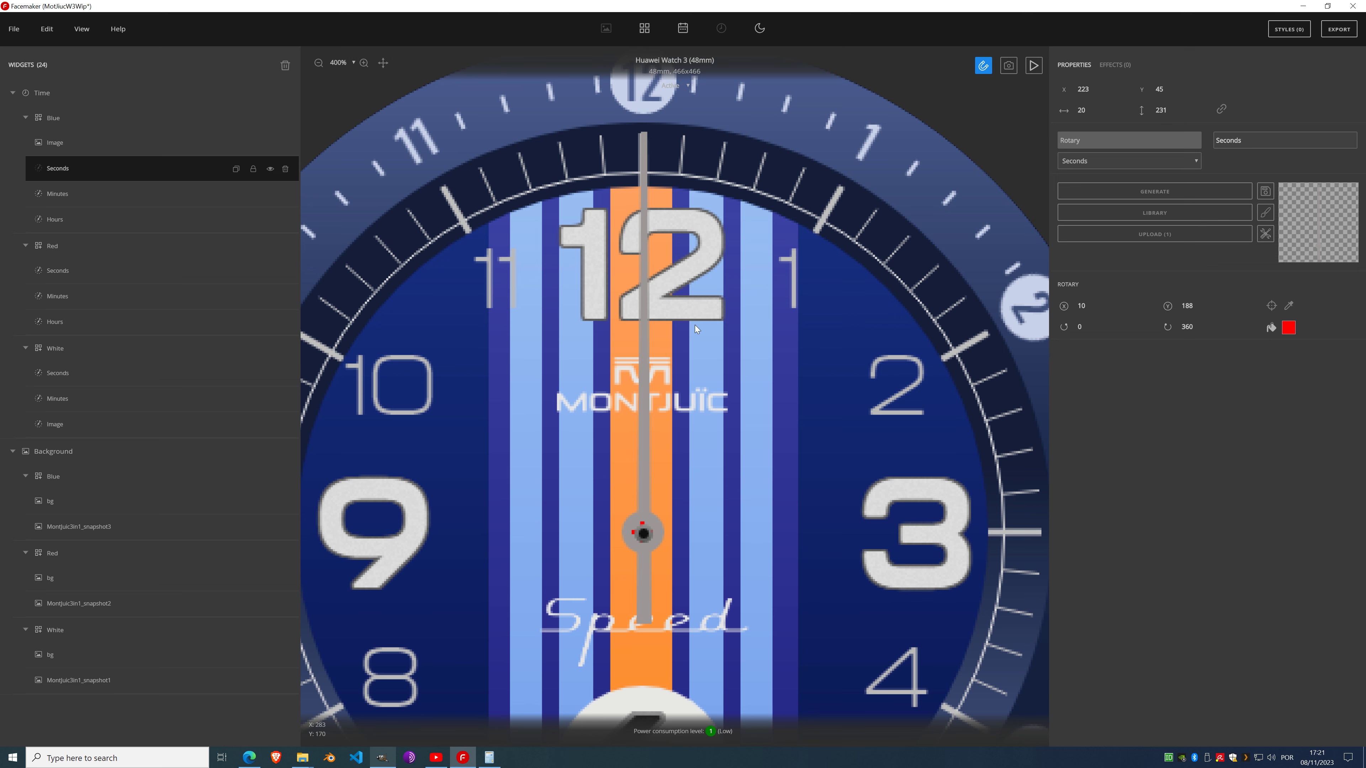
left_click(1270, 240)
left_click(1308, 240)
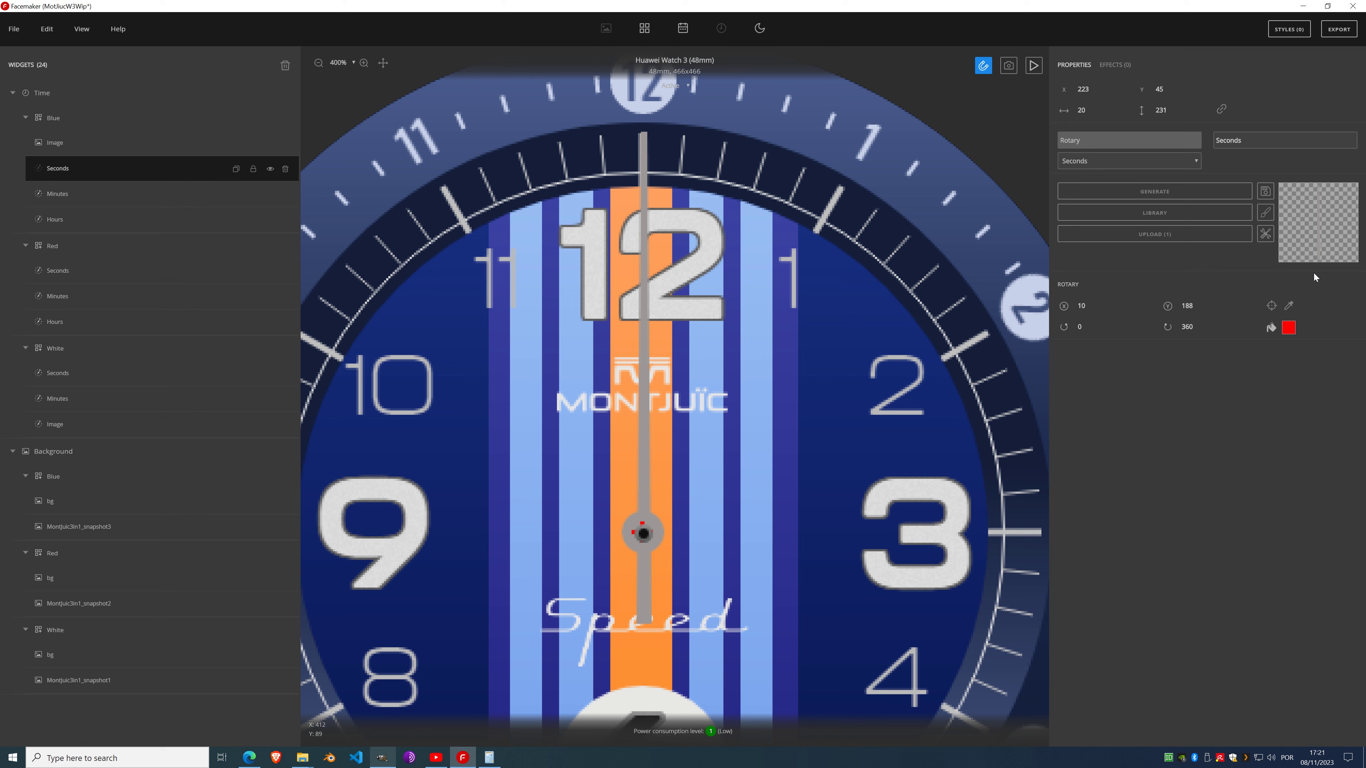
Step: Add a Gradient effect to the Blue style's Seconds hand and sample the dial's light blue stripe for both end stops
left_click(1106, 66)
left_click(1108, 89)
scroll(1093, 237, "down", 3)
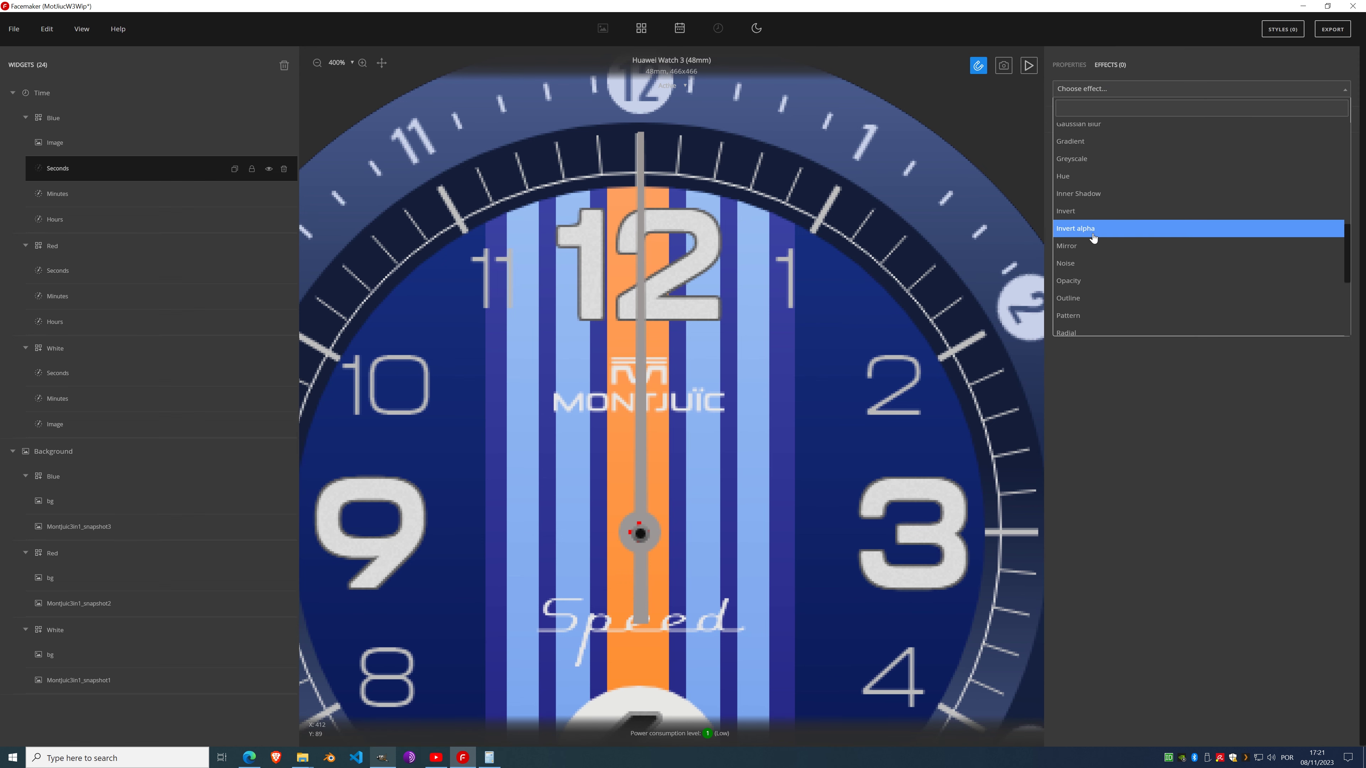
scroll(1092, 232, "up", 3)
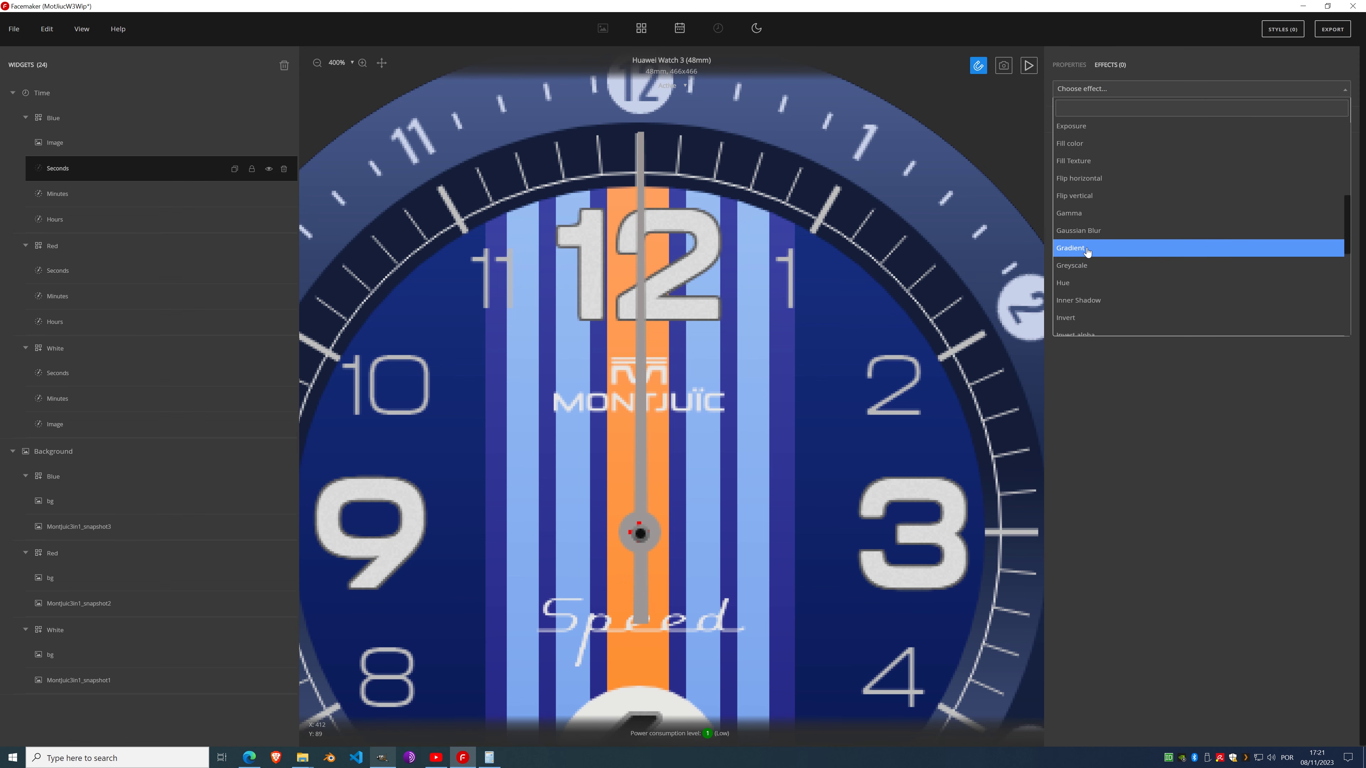
left_click(1088, 245)
left_click(1098, 172)
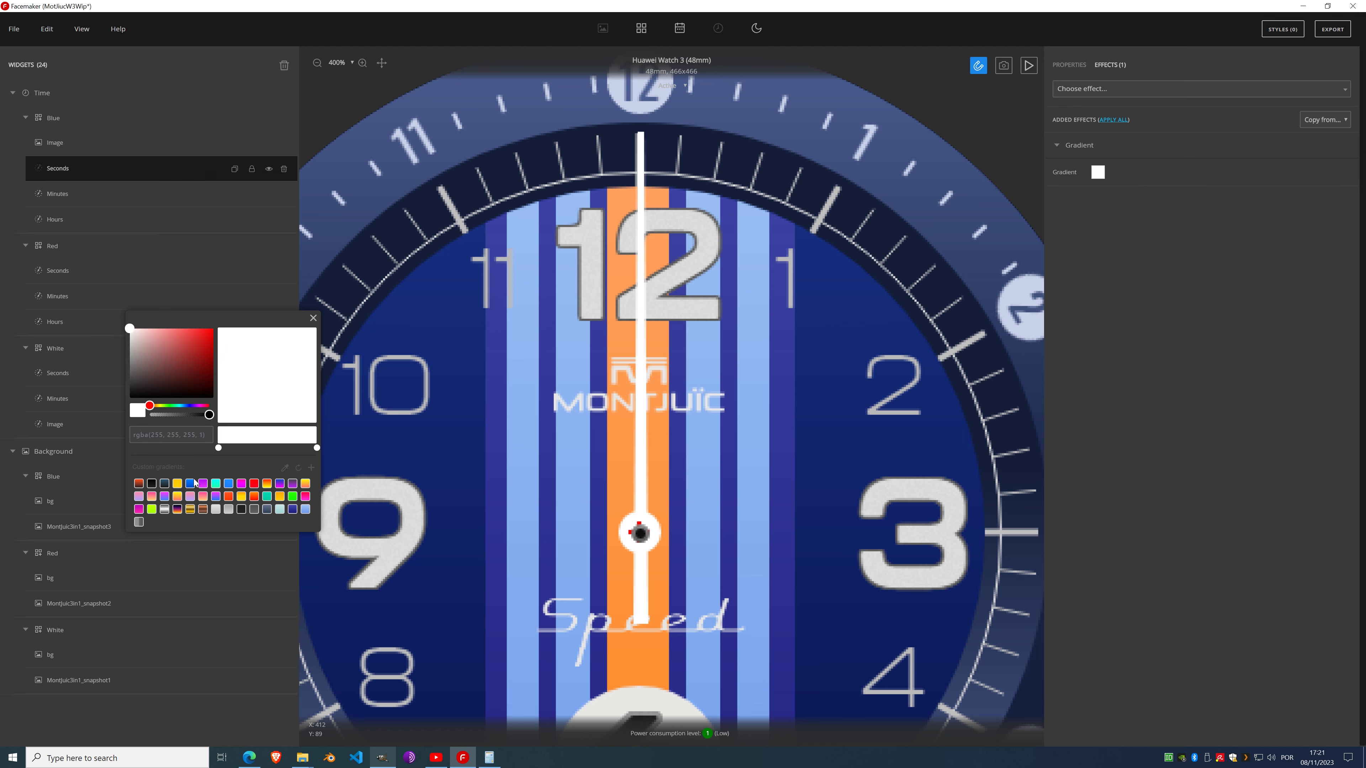
left_click(284, 467)
left_click(699, 459)
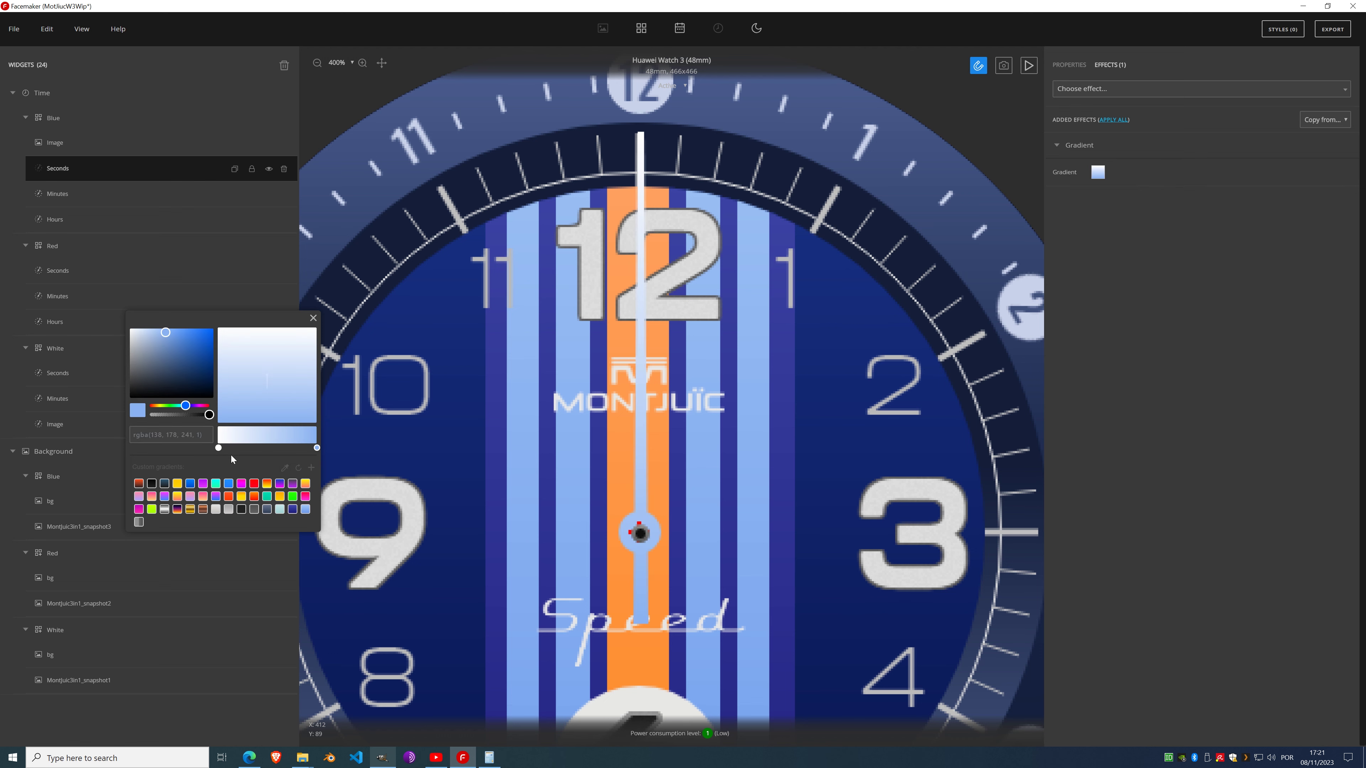
left_click(219, 447)
left_click(286, 468)
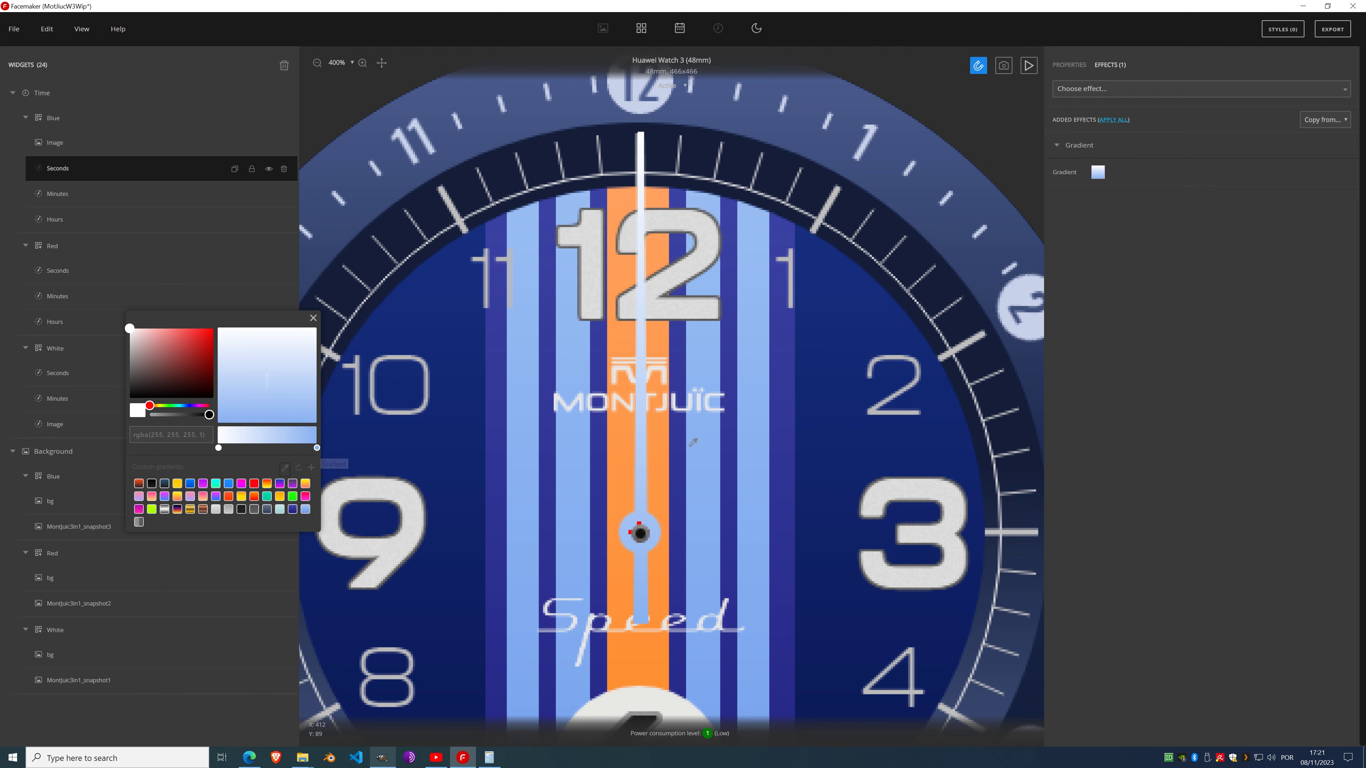
left_click(699, 439)
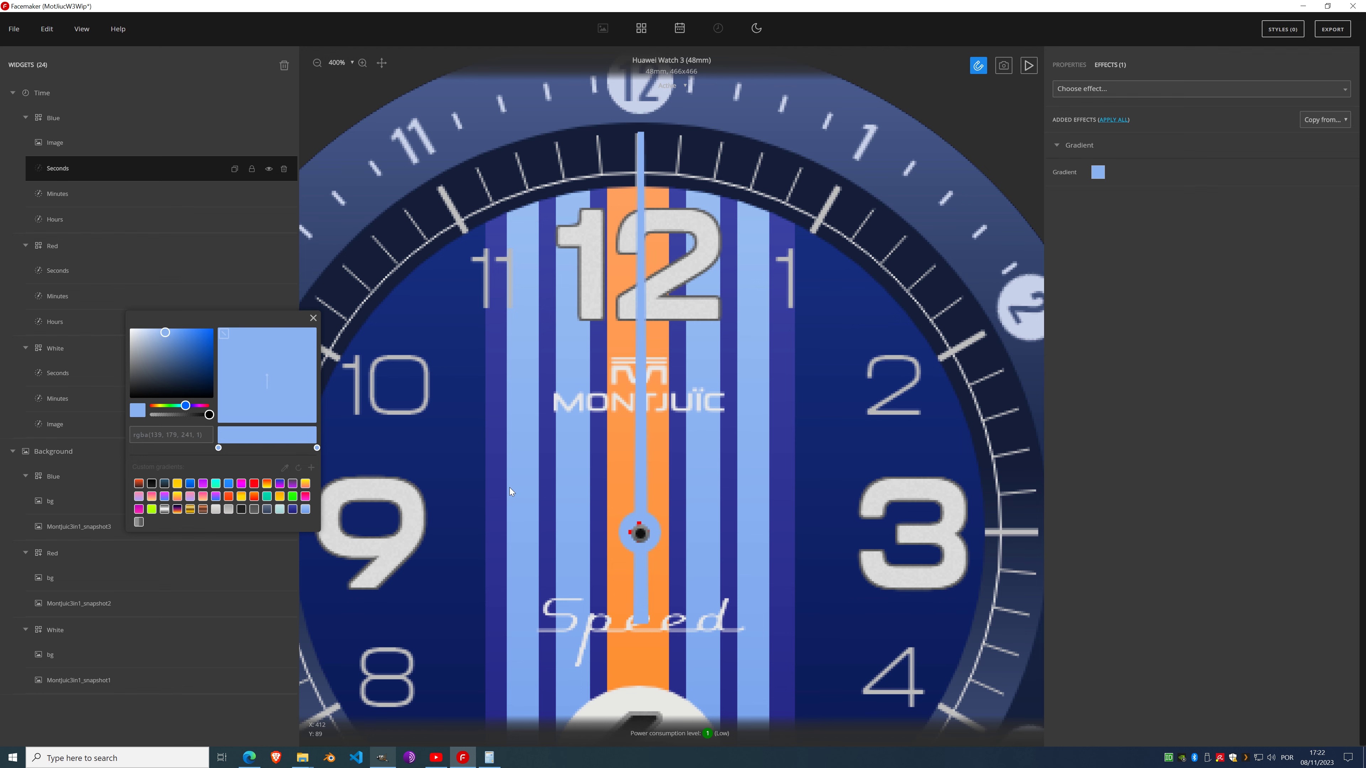
Step: Make the gradient horizontal with a dark blue end stop, and add adjacent light blue and medium blue stops at its middle
left_click(317, 447)
left_click_drag(166, 334, 206, 378)
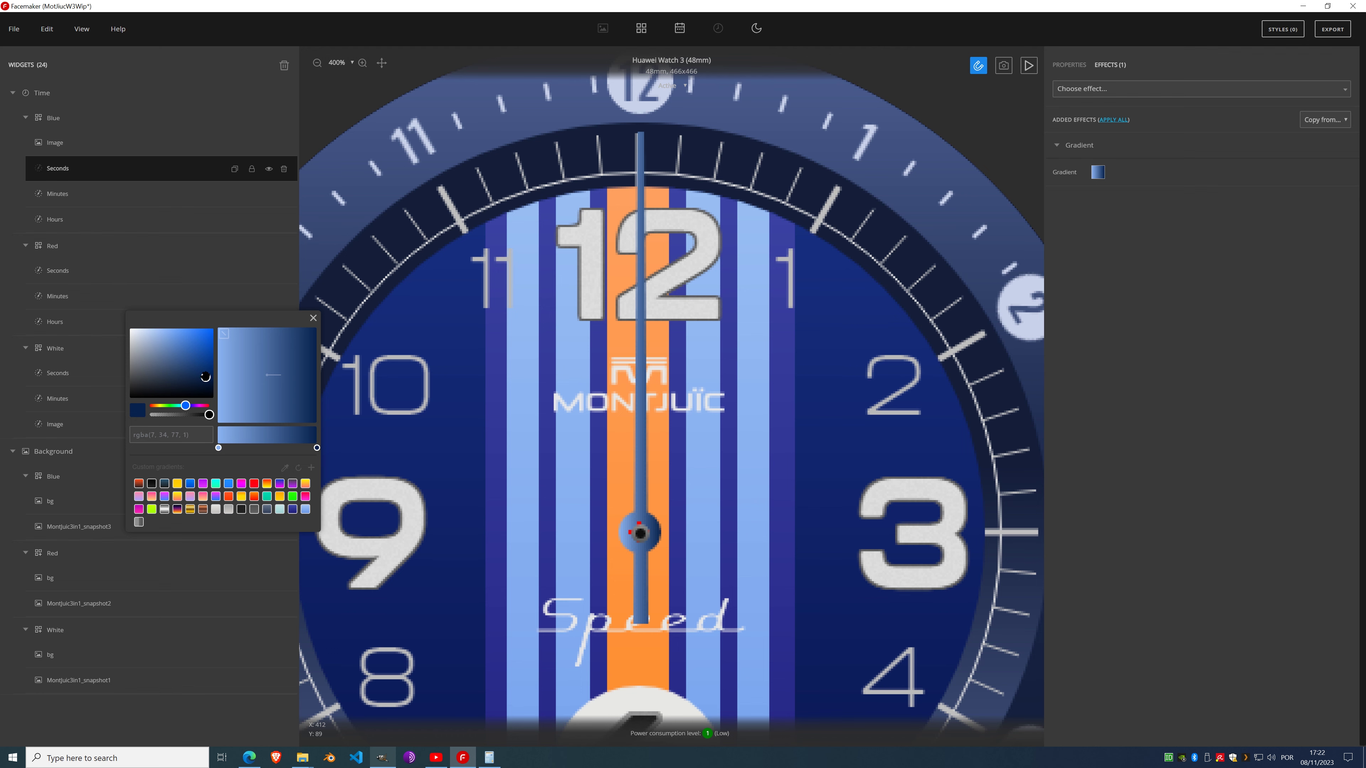
left_click(268, 448)
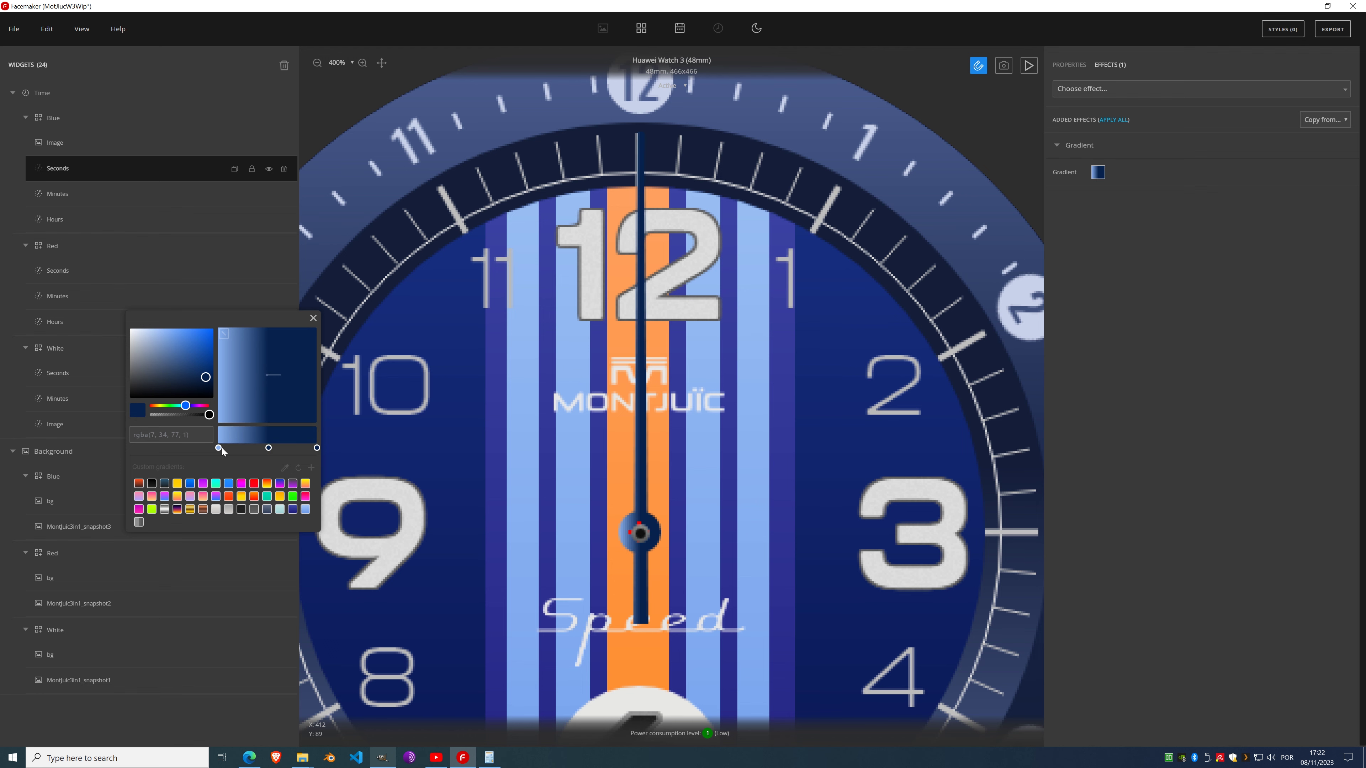
left_click(220, 448)
left_click(262, 450)
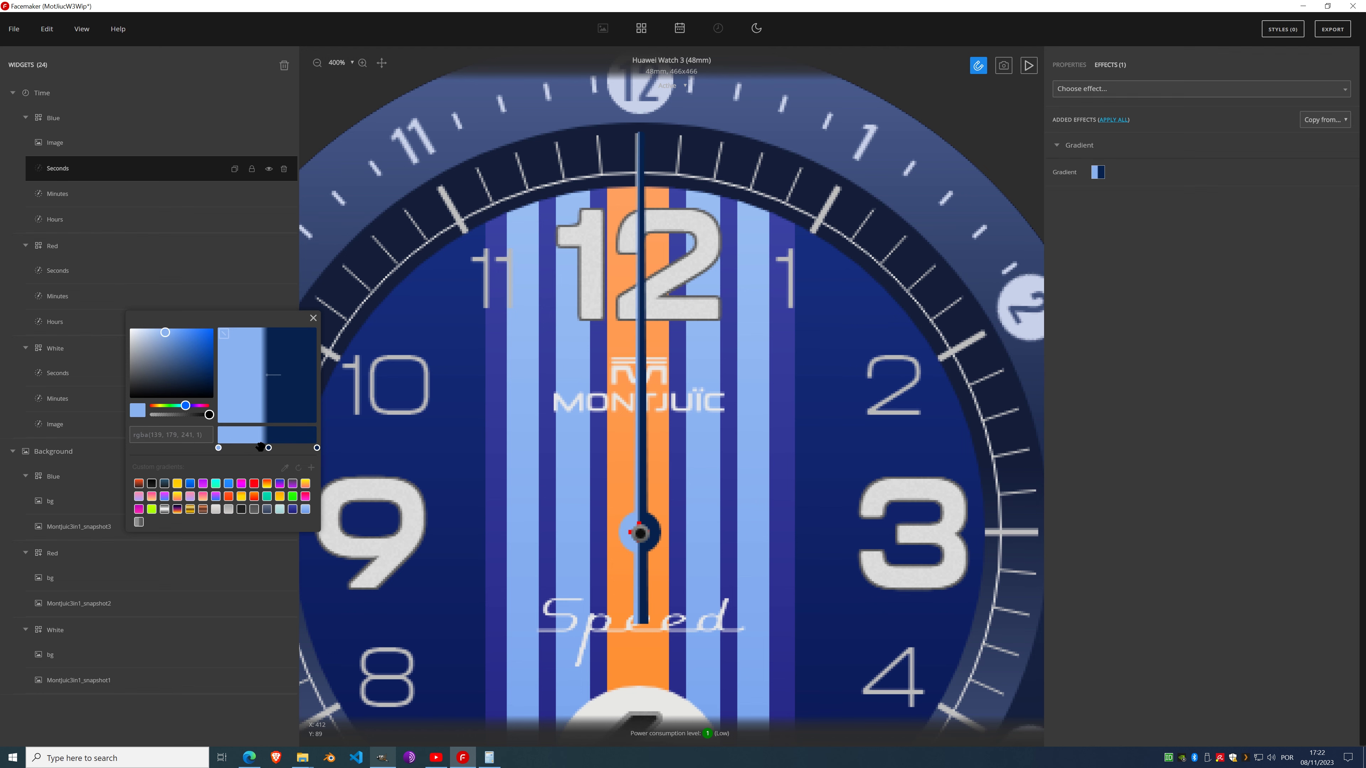
left_click_drag(261, 447, 264, 446)
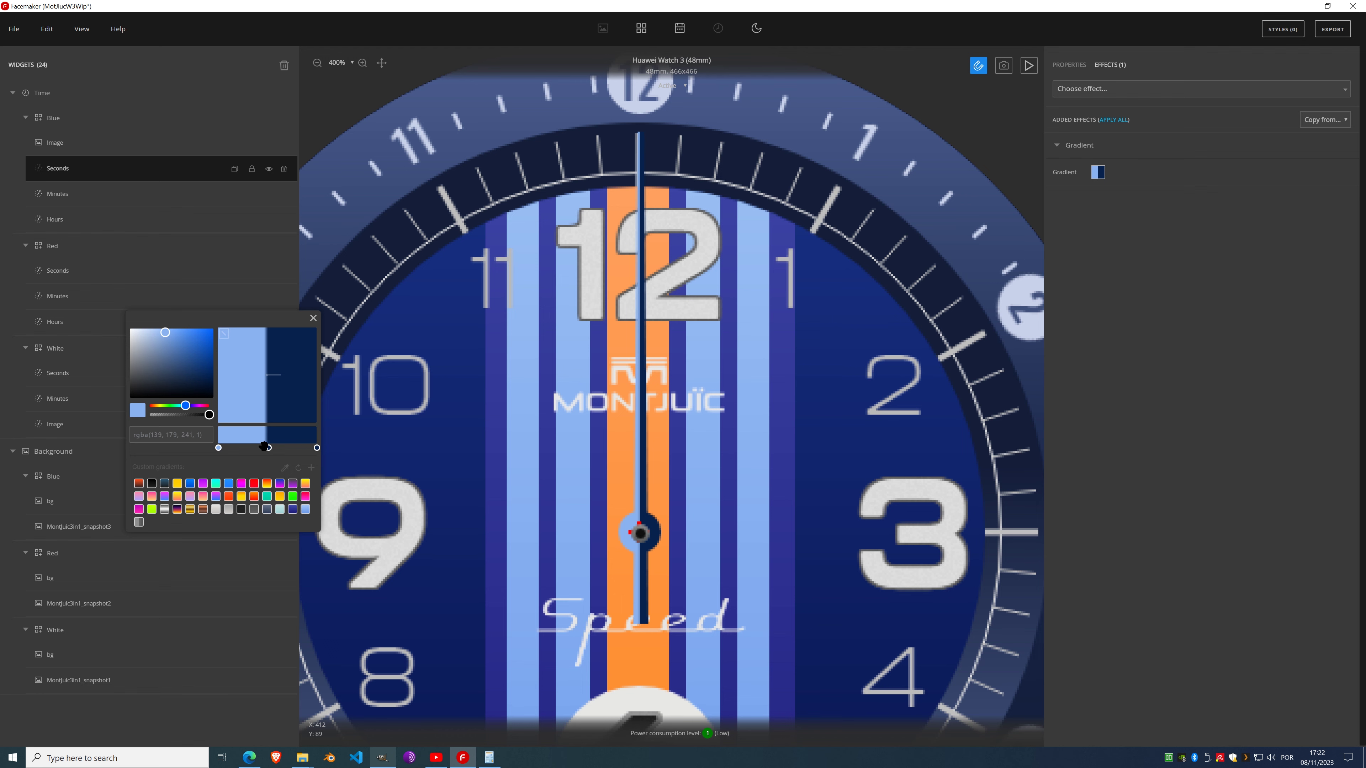
left_click(268, 447)
left_click_drag(206, 375, 189, 338)
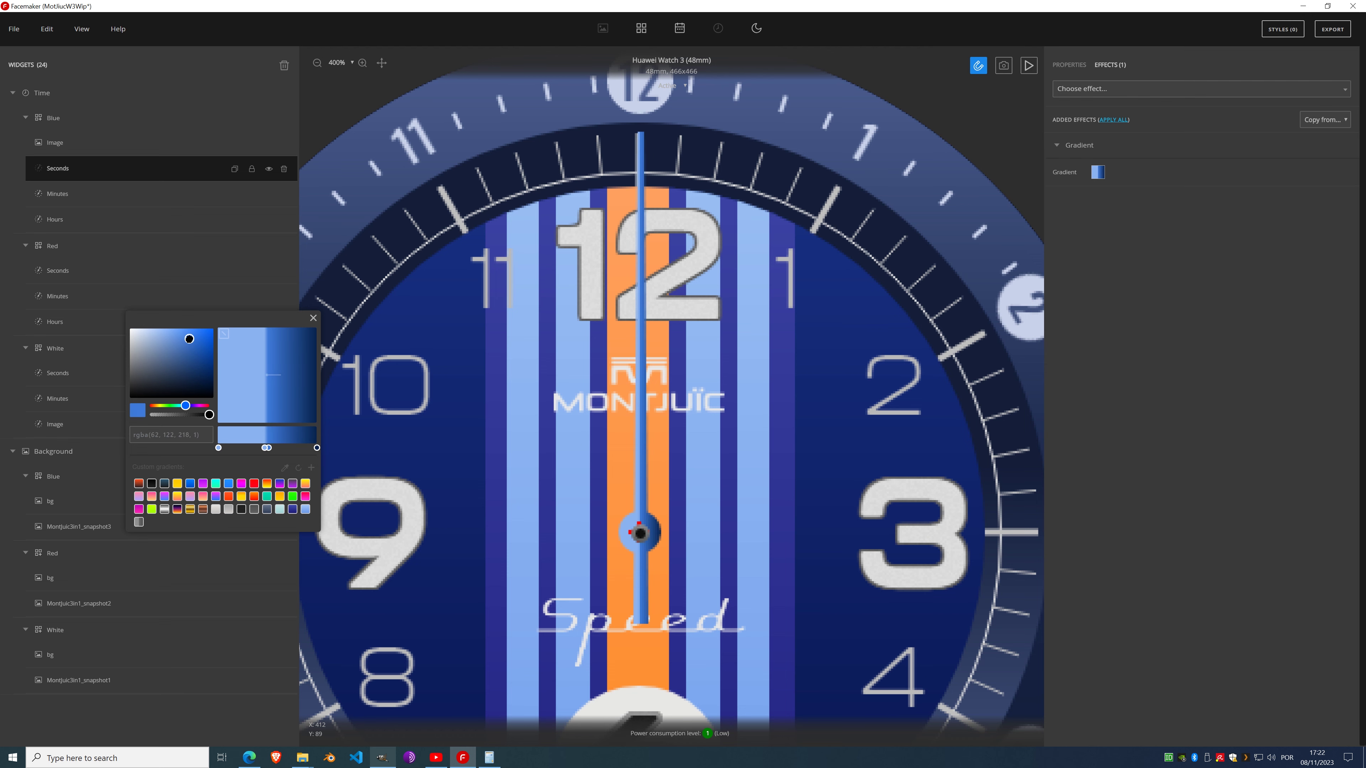
left_click(314, 320)
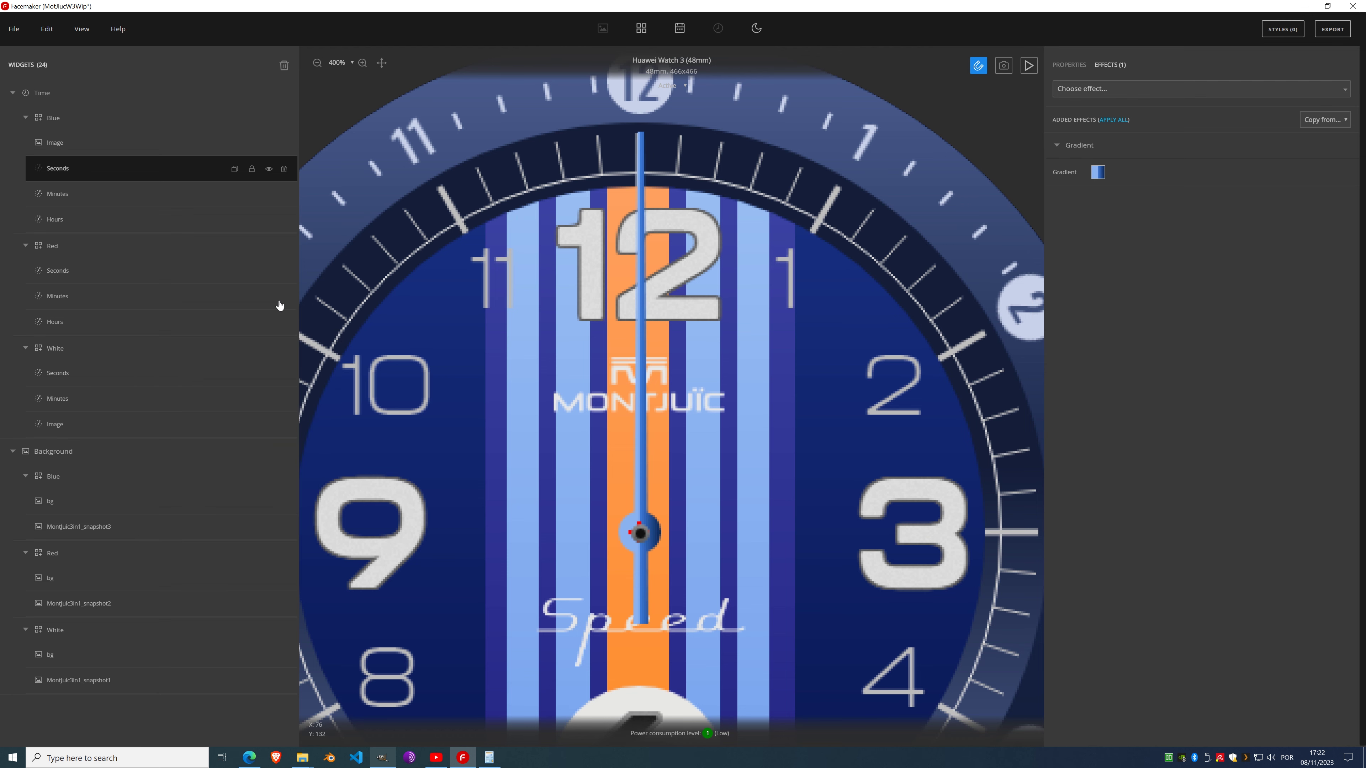
Step: Merge the Blue style's Image layer with its Seconds hand using Add
left_click(88, 149)
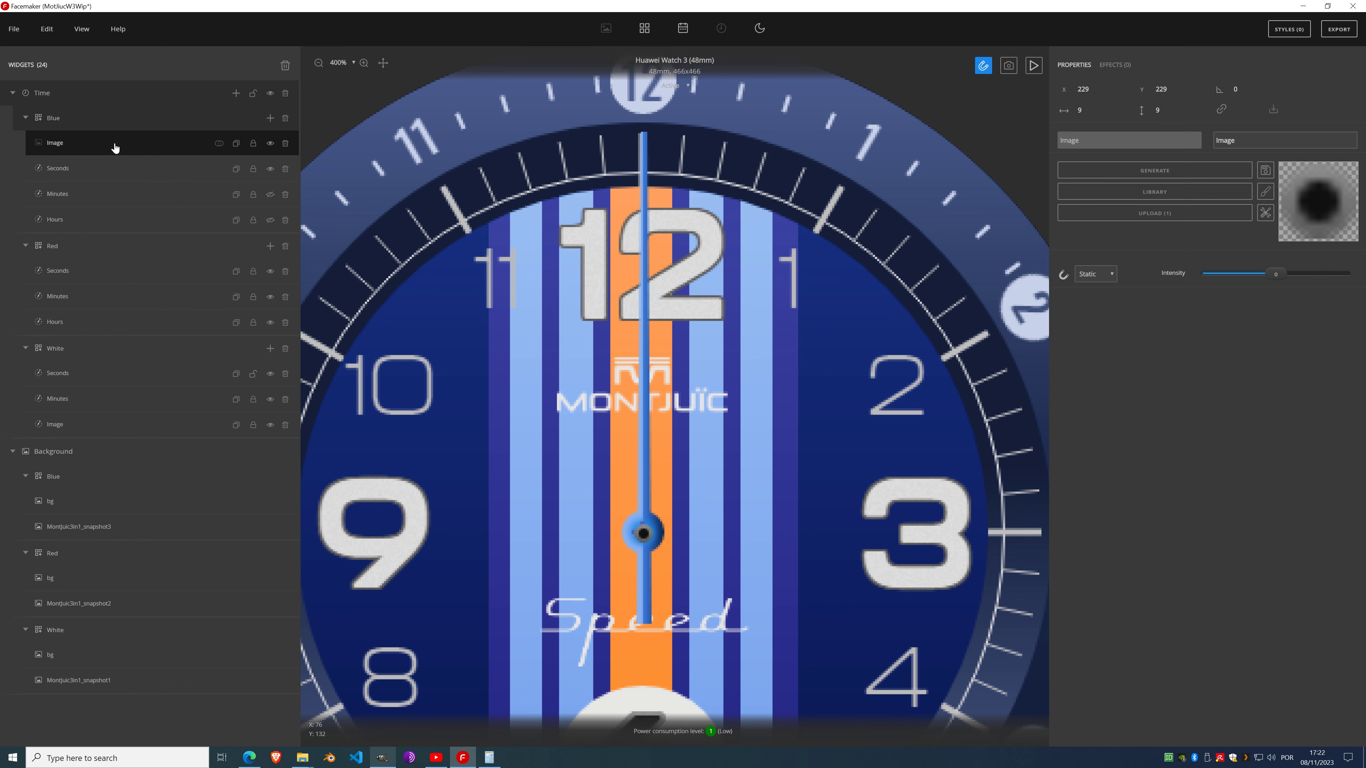
left_click(219, 143)
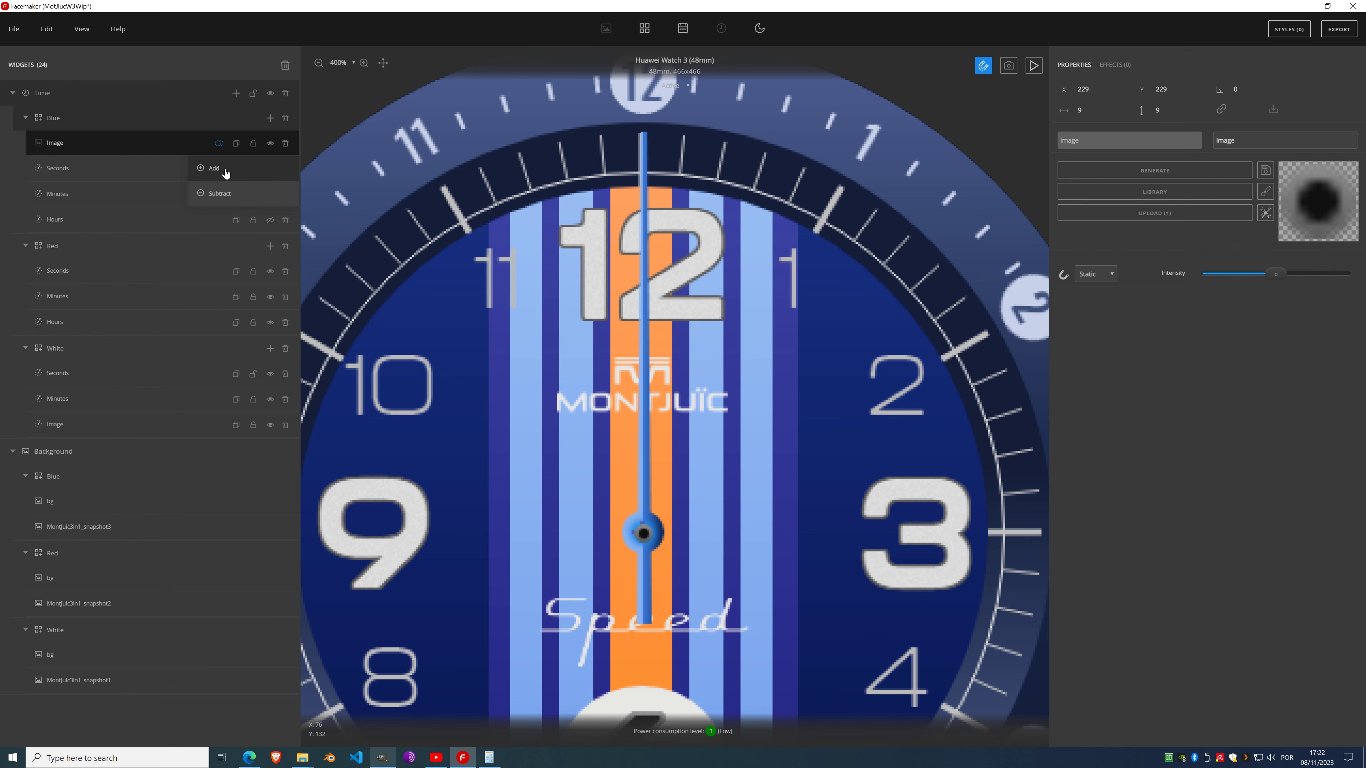
left_click(223, 174)
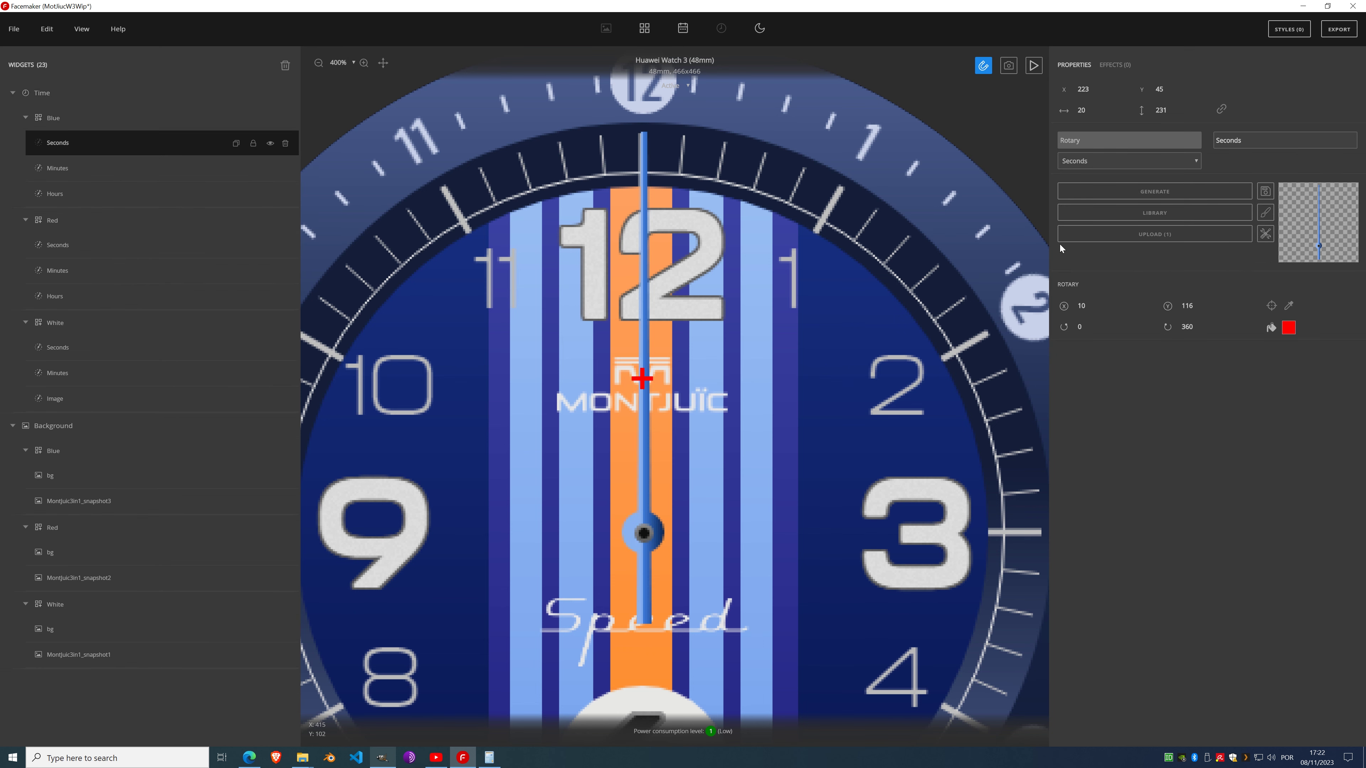
Step: Add a Shadow effect with blur 4 to the merged Seconds hand and apply it permanently
left_click(1113, 65)
left_click(1093, 89)
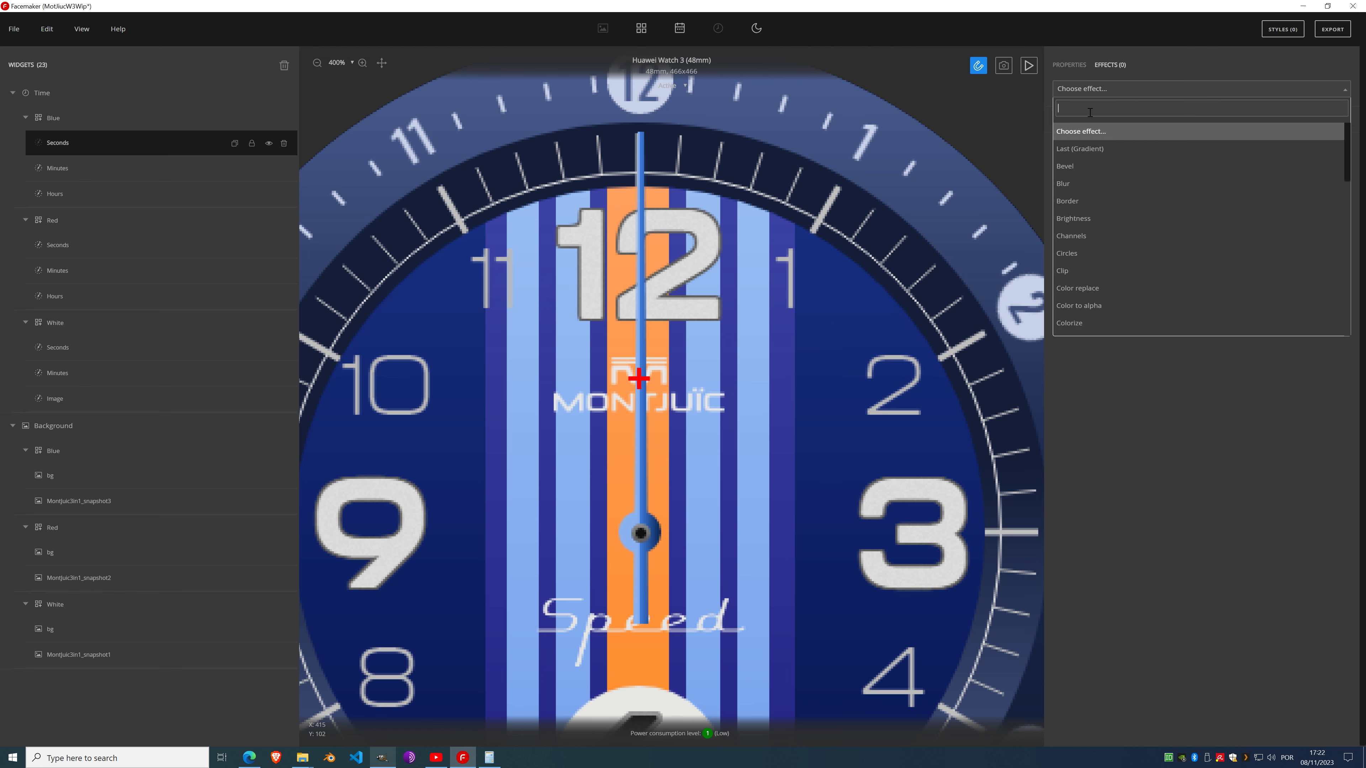
scroll(1130, 252, "down", 5)
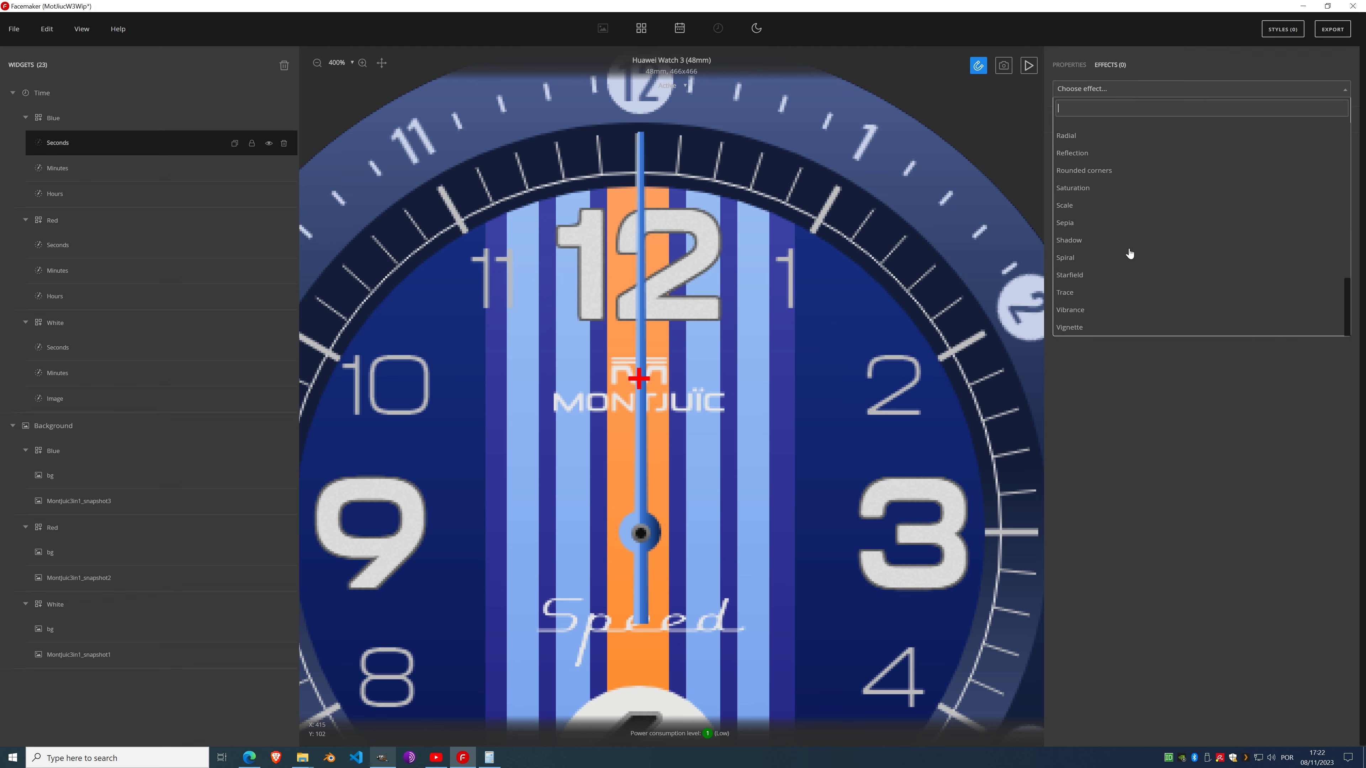
left_click(1097, 249)
left_click_drag(1105, 285, 1150, 301)
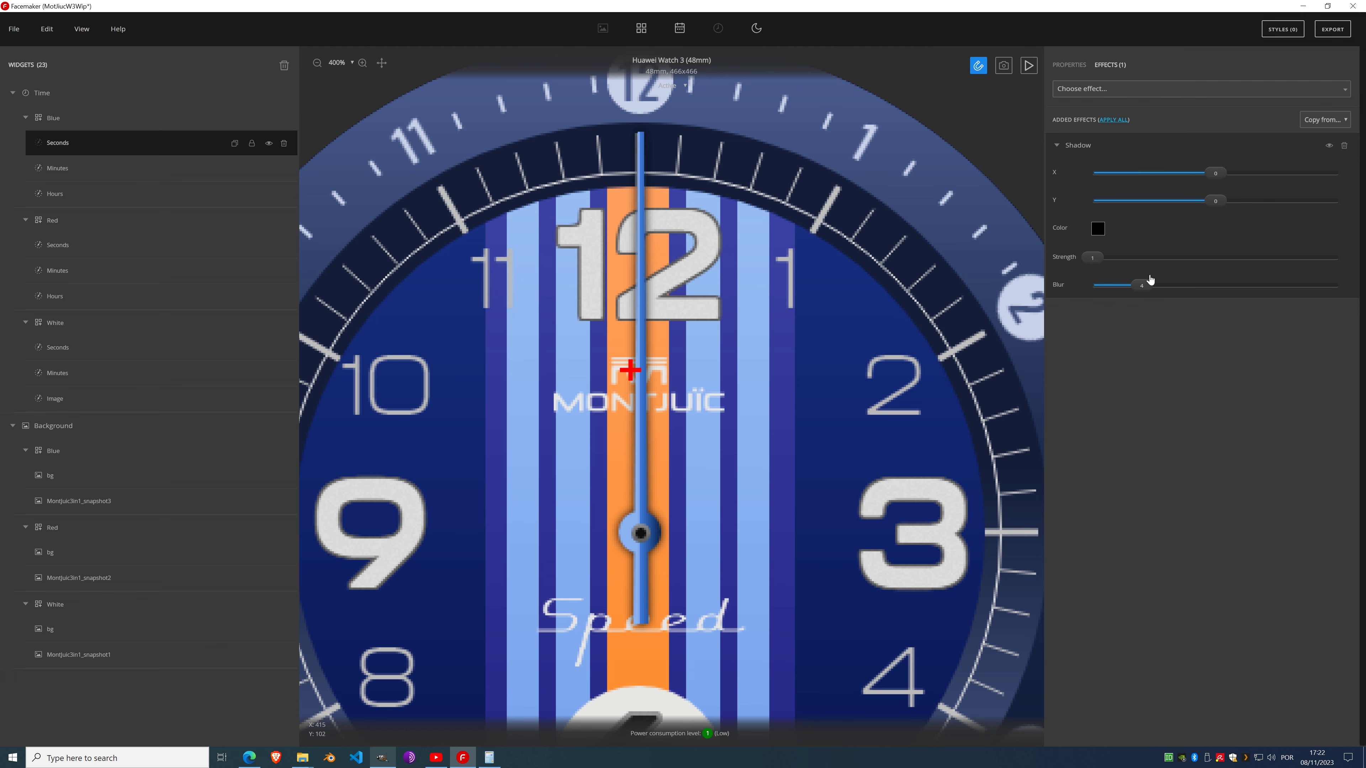
left_click(1344, 145)
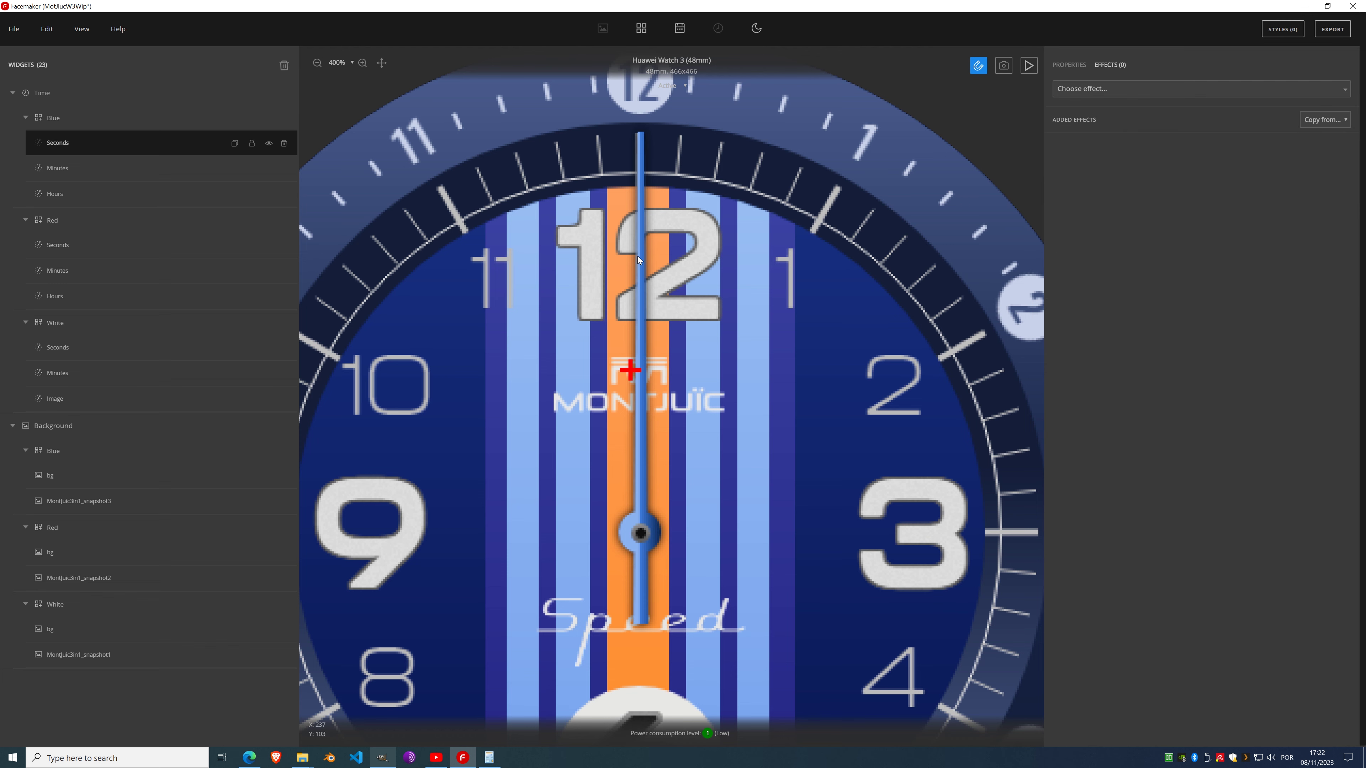
Step: Crop the Blue style's Hours hand to canvas, set its vertical pivot to 233, and crop it back to content
left_click(63, 199)
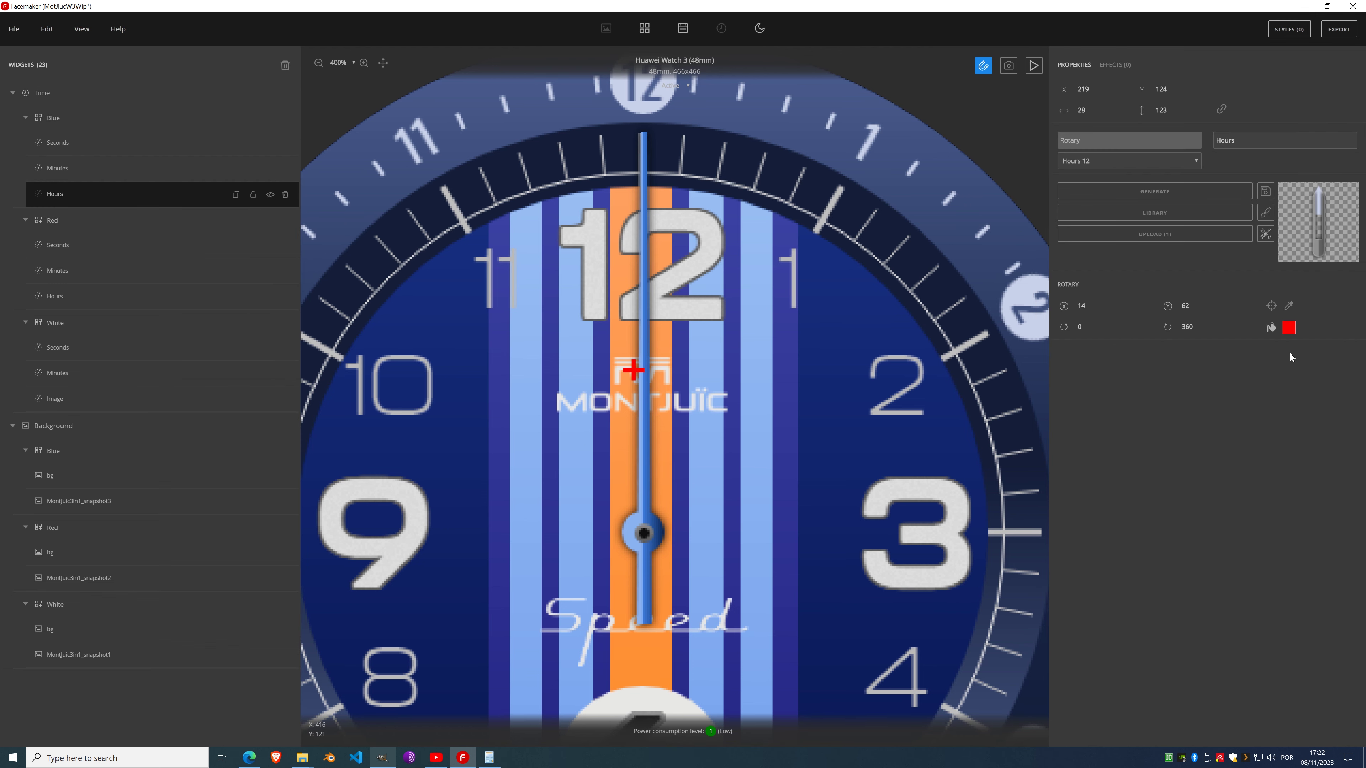
left_click(1265, 233)
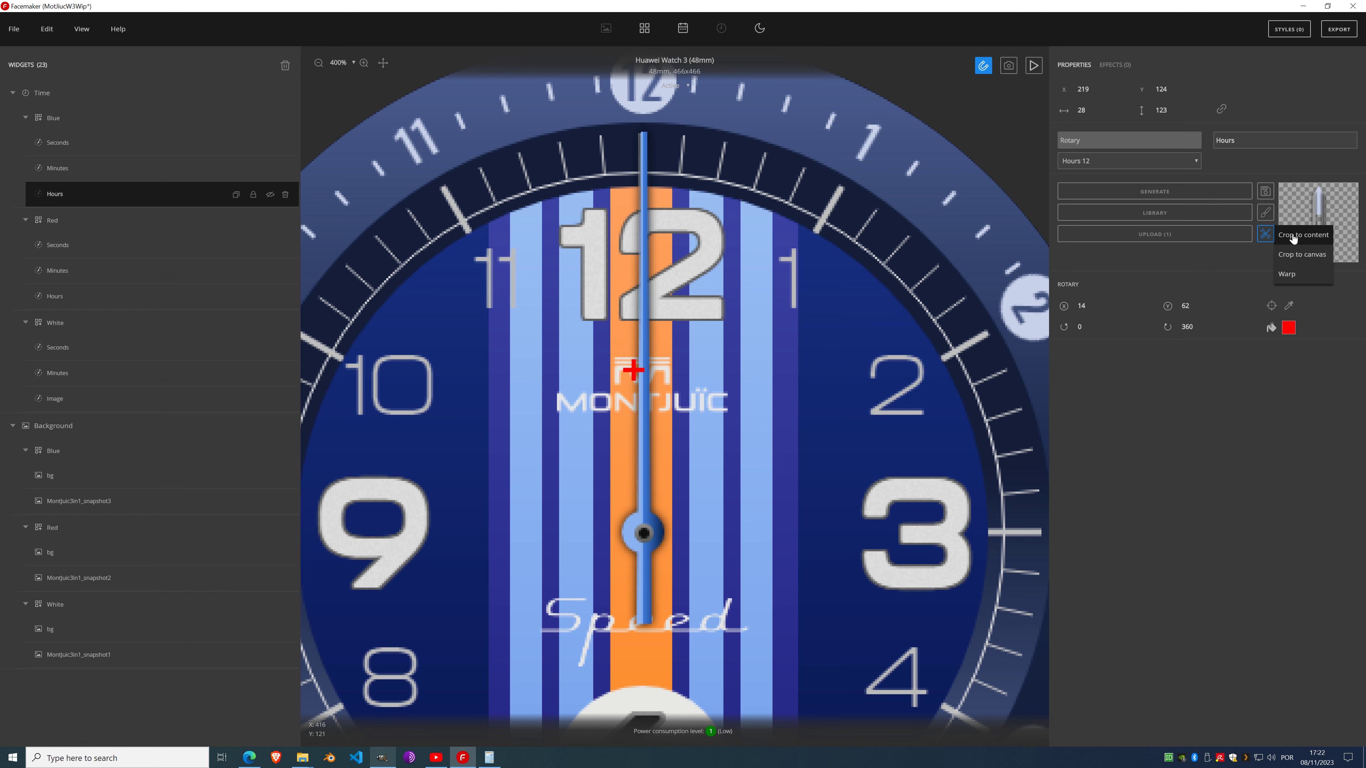
left_click(1272, 260)
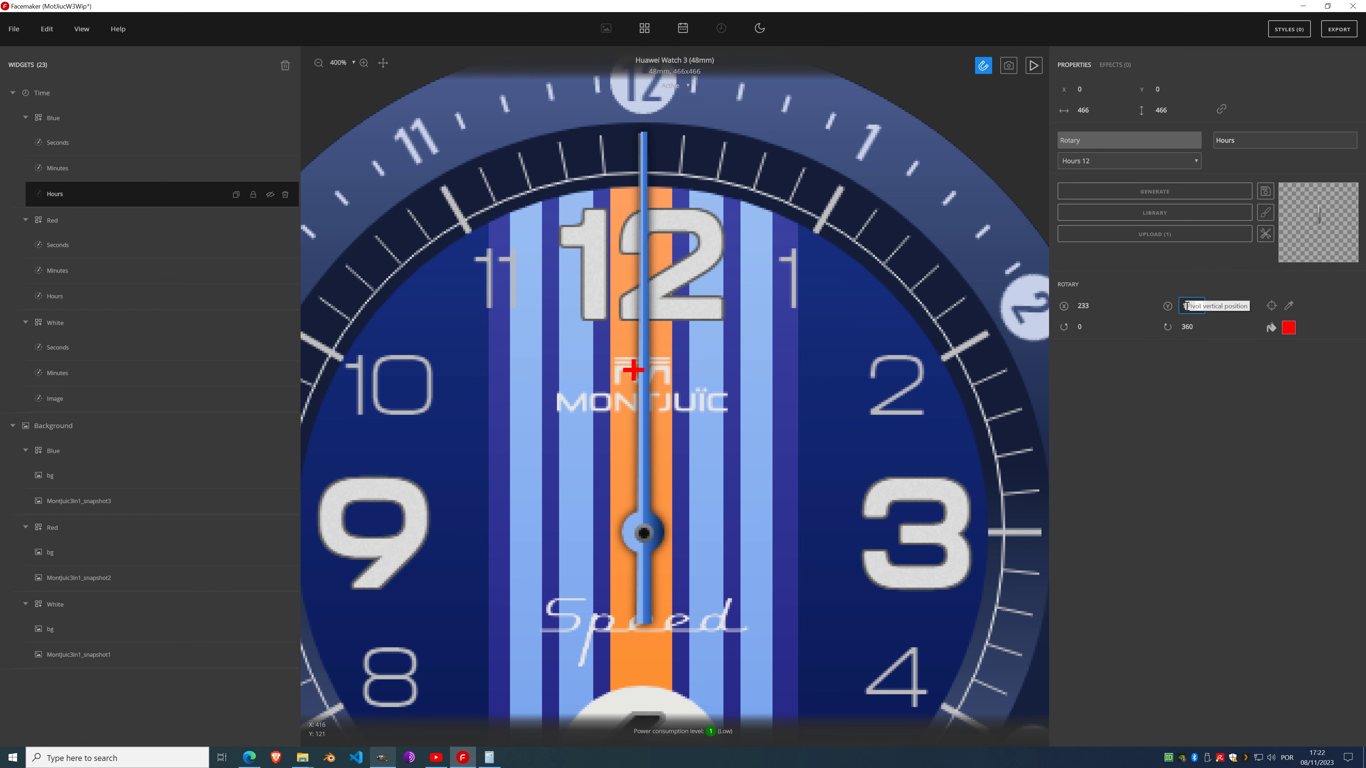
type("233")
left_click(1265, 233)
left_click(1278, 247)
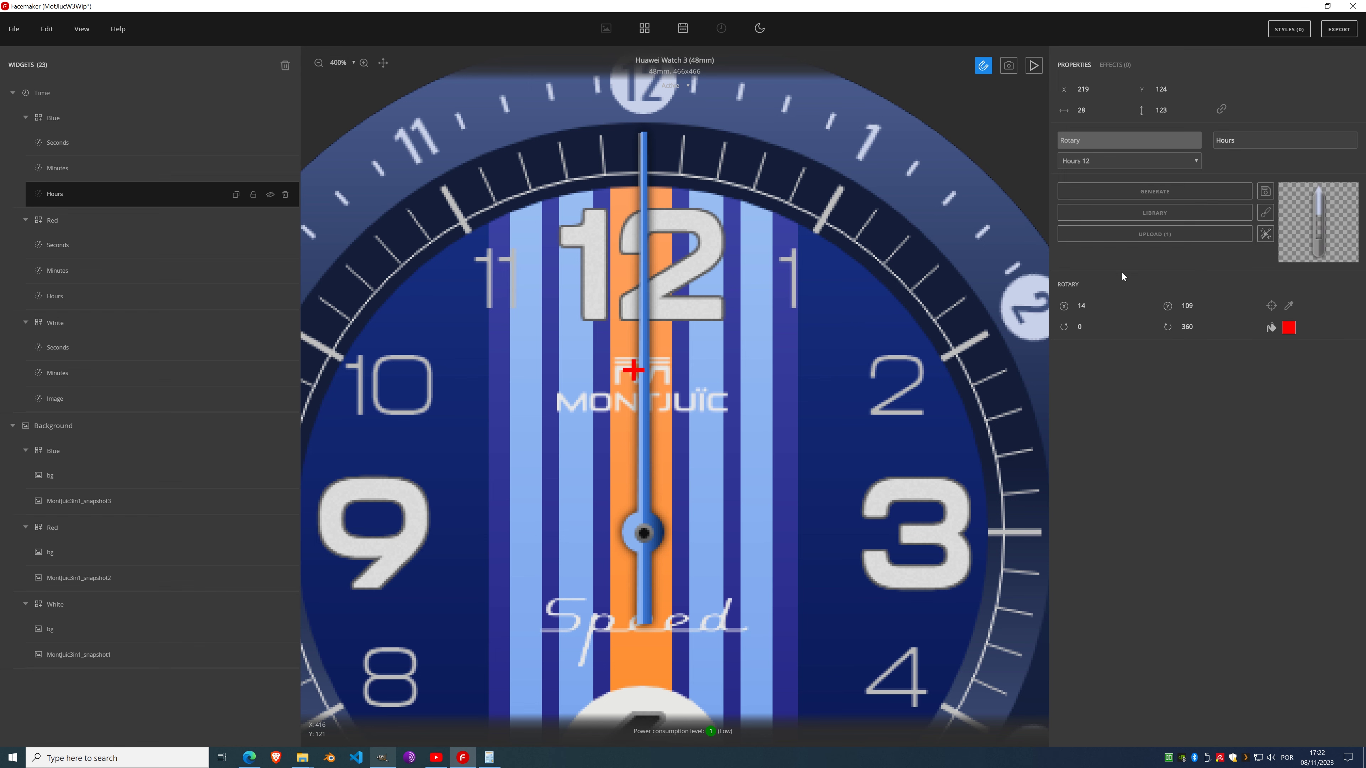
Step: Crop the Blue style's Minutes hand to canvas, set its vertical pivot to 233, and crop it back to content
left_click(54, 168)
left_click(1265, 233)
left_click(1275, 265)
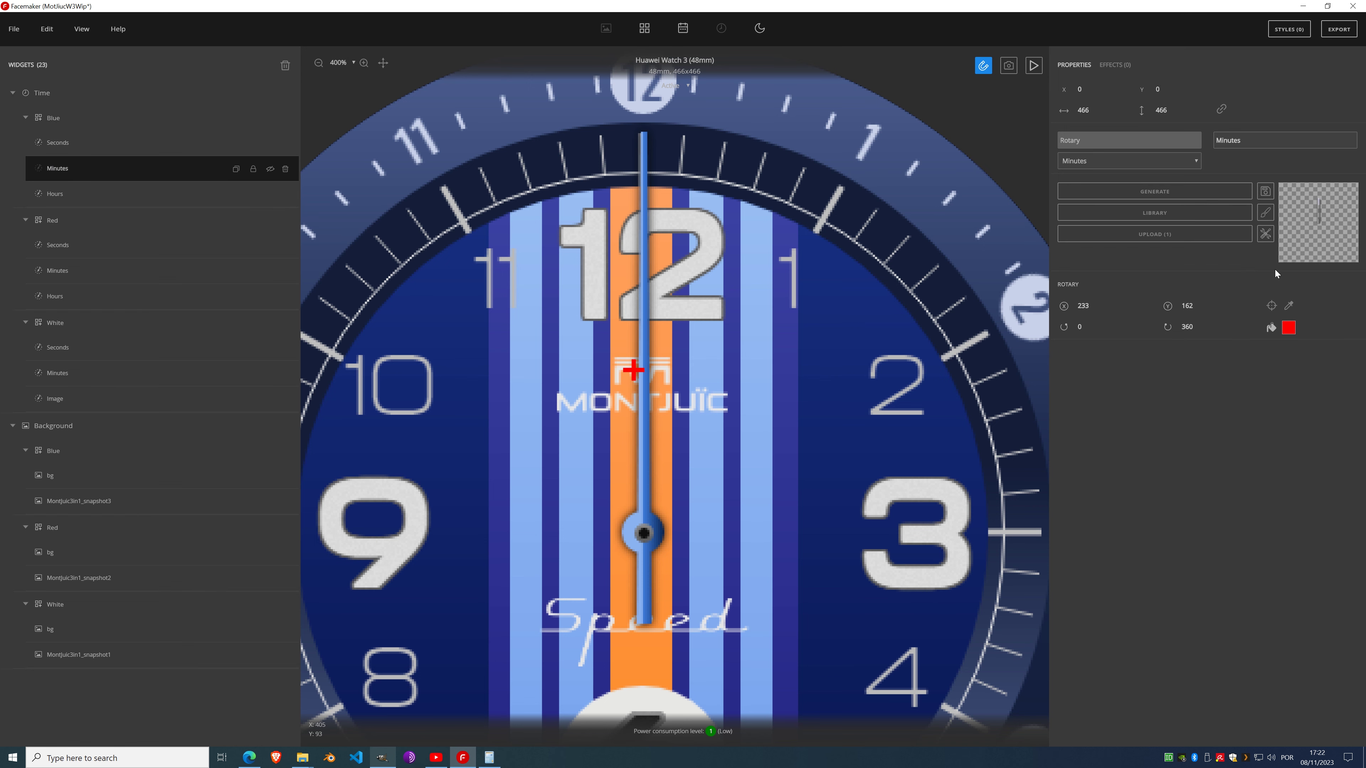
left_click(1195, 307)
left_click(1266, 234)
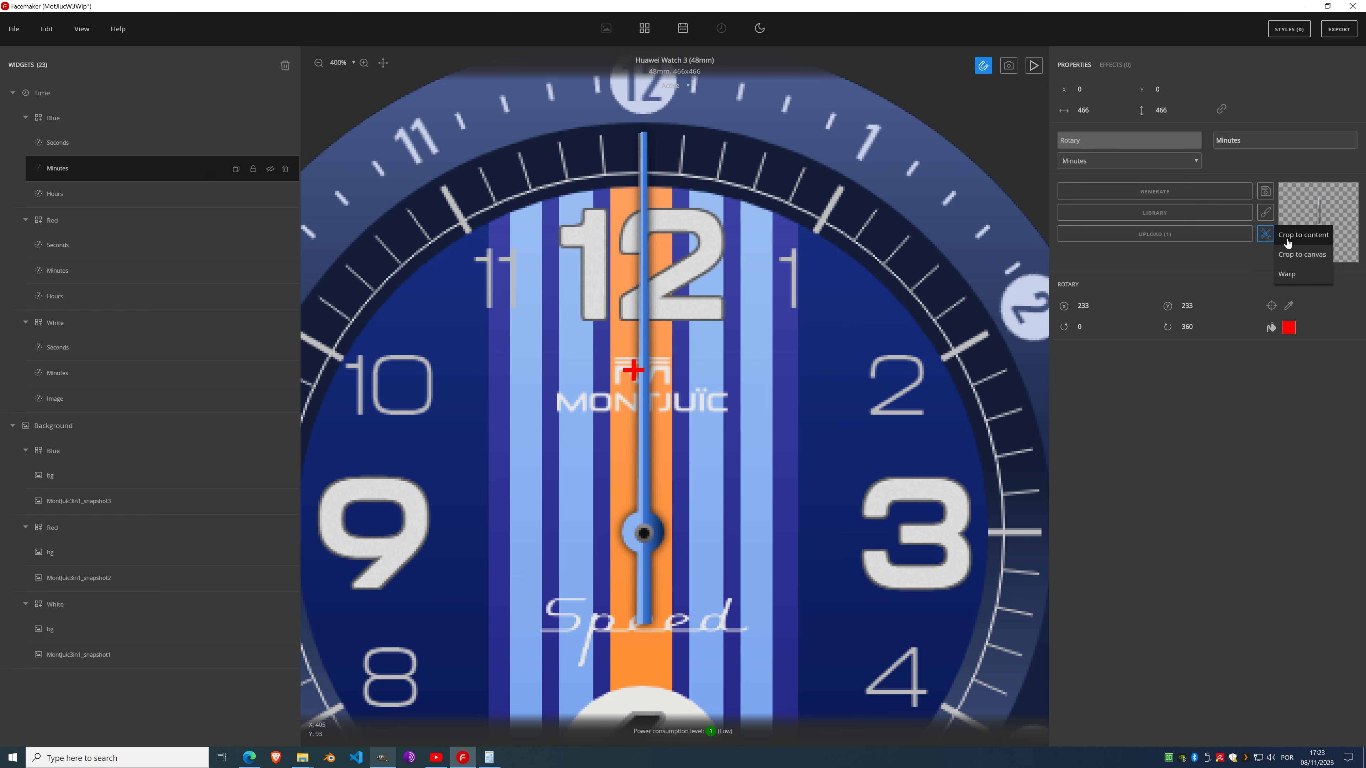
left_click(1277, 264)
Step: Crop the Blue style's Seconds hand to canvas, set both its pivot coordinates to 233, and crop it back to content
left_click(89, 145)
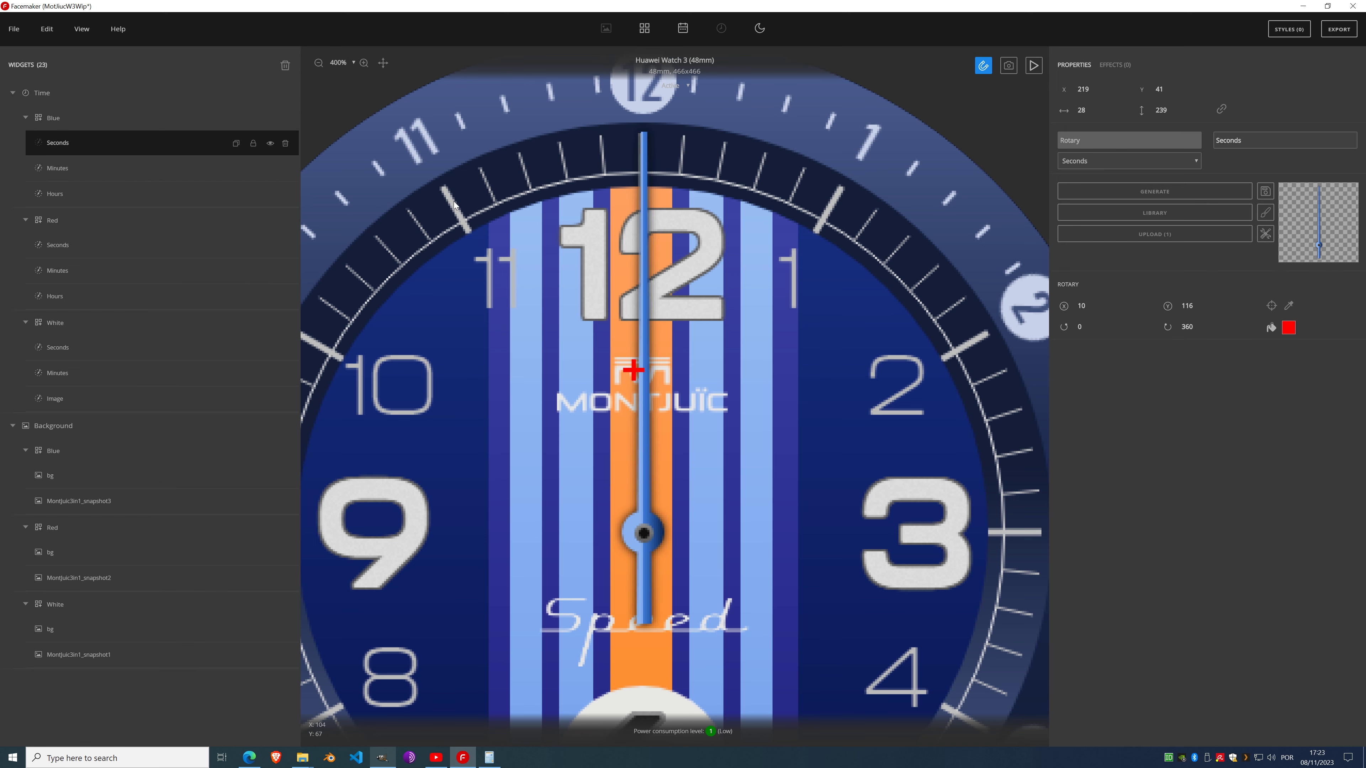
left_click(1266, 234)
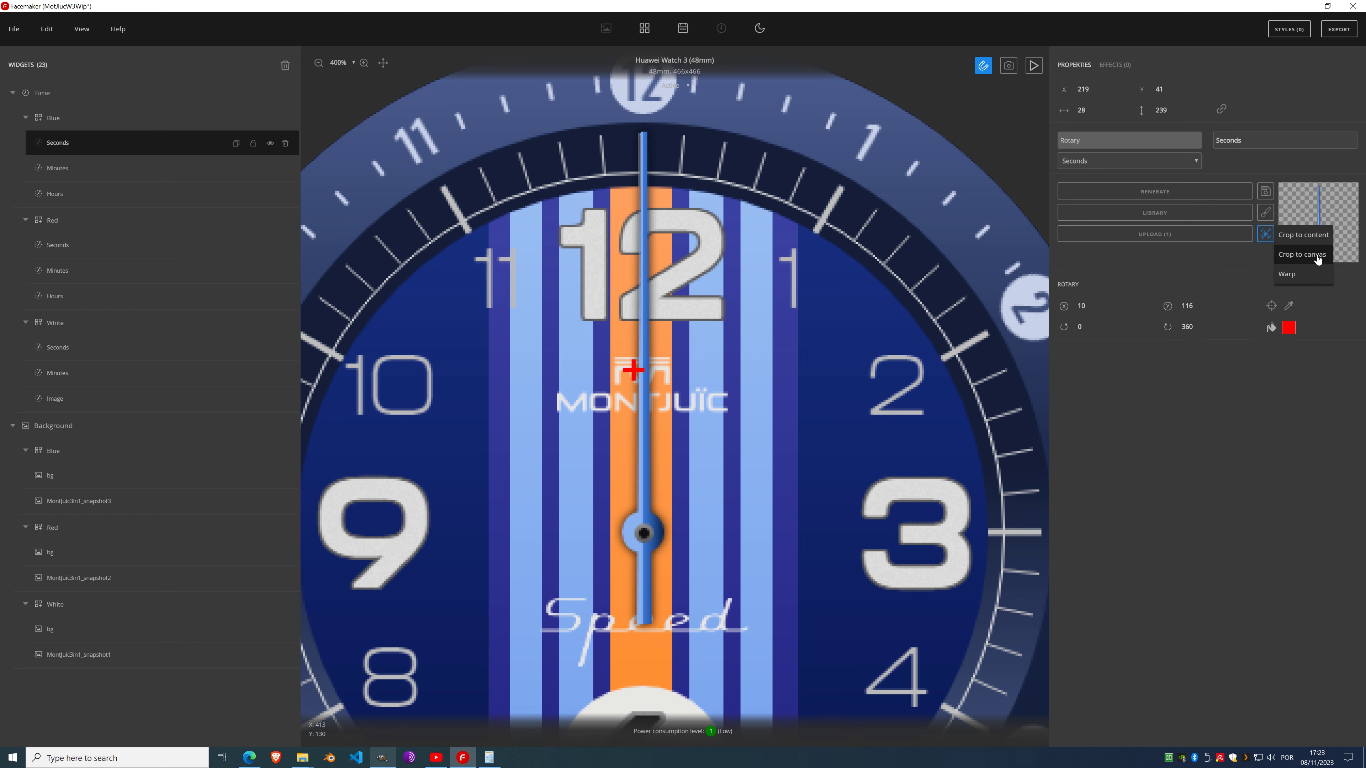
left_click(1301, 237)
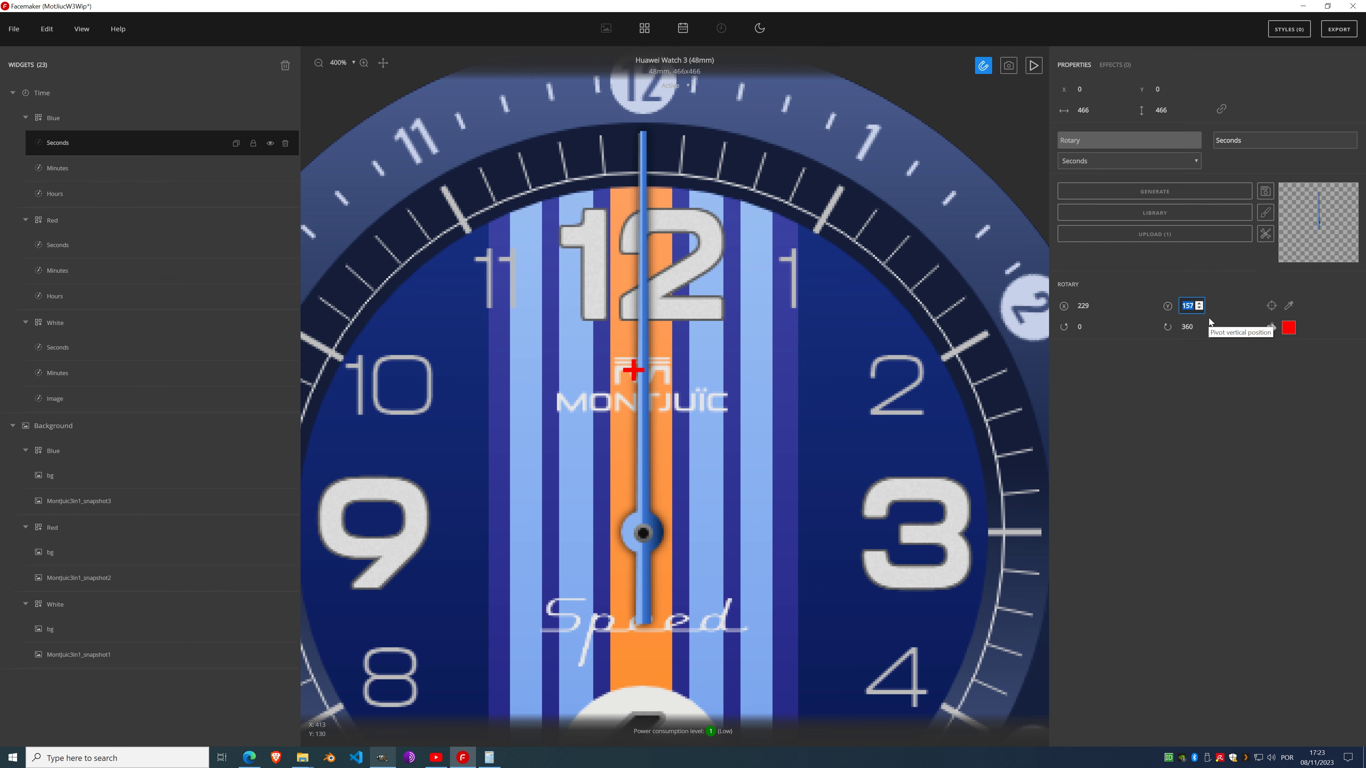
type("233")
left_click(1081, 305)
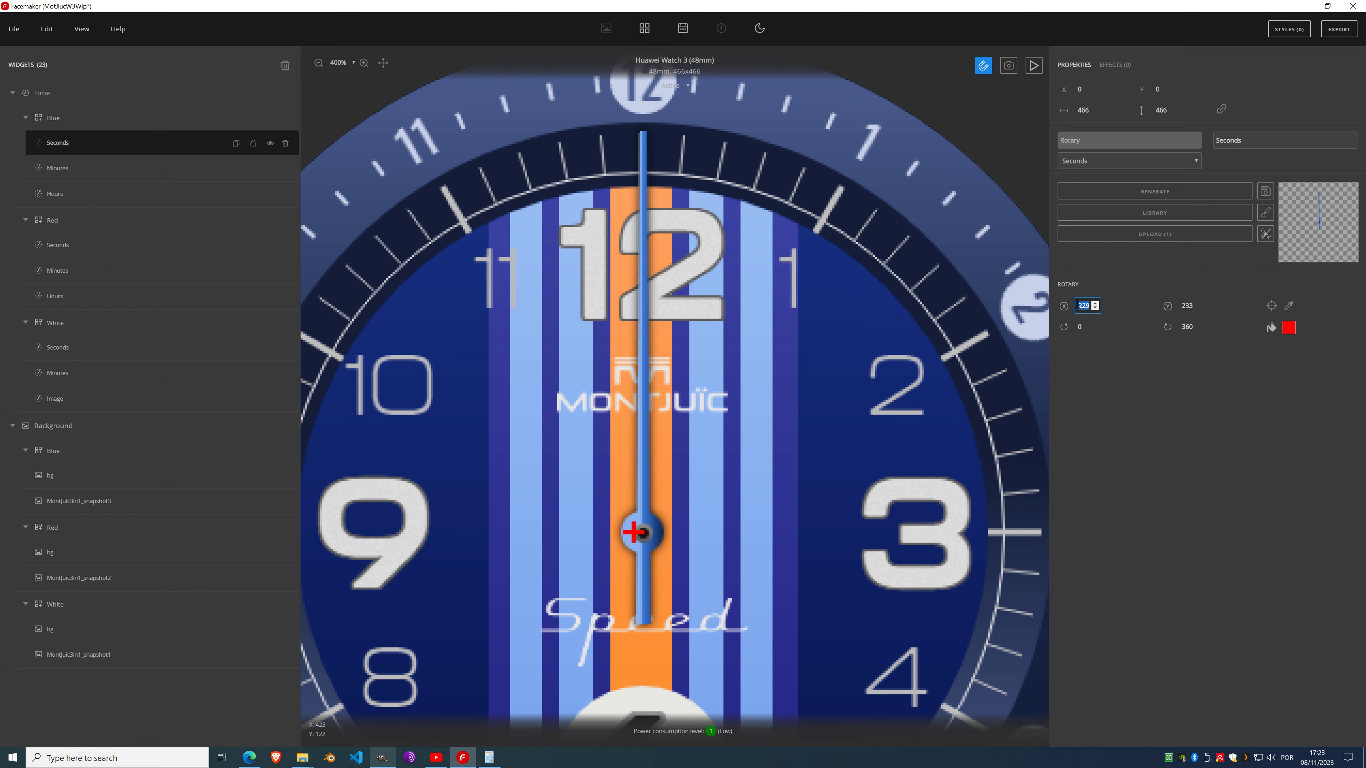
type("233")
left_click(1265, 233)
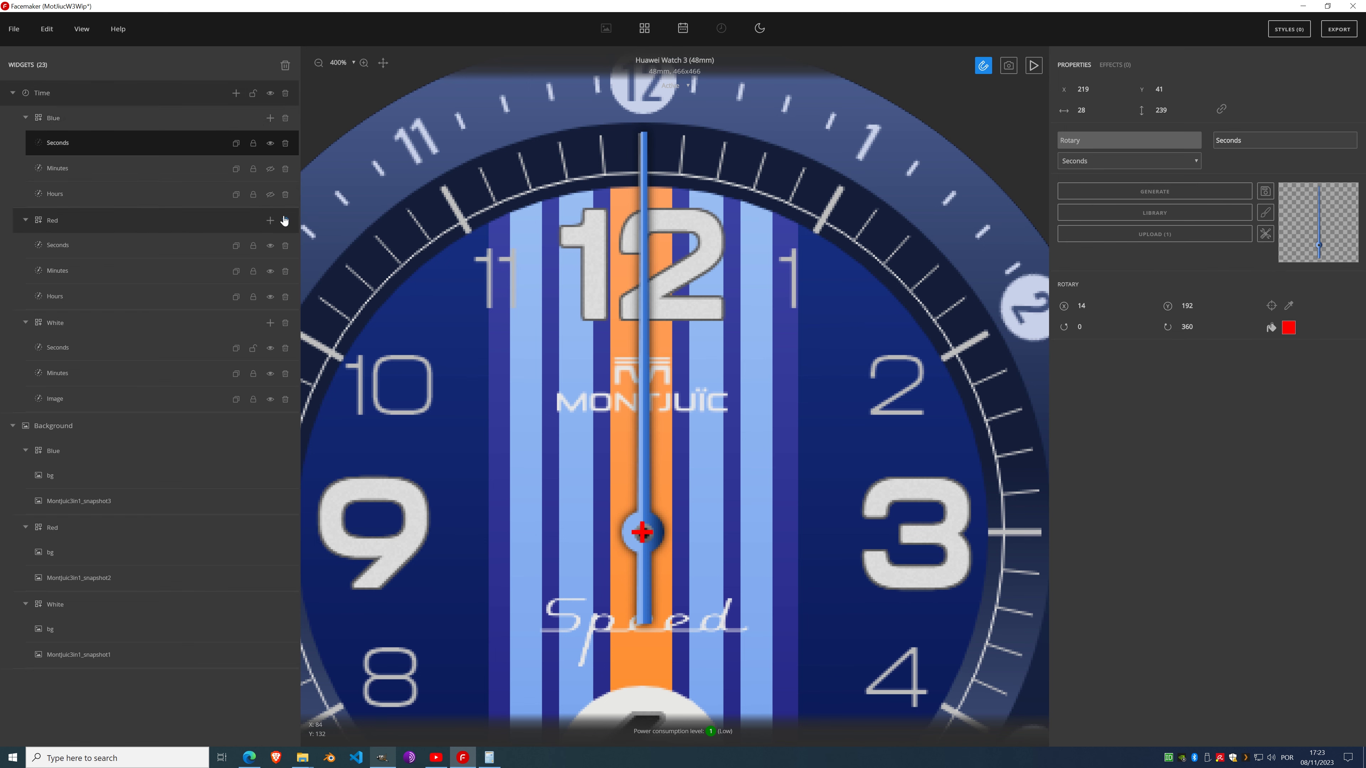
Step: Show the Blue style's Minutes and Hours hands and play the watch face preview
left_click(270, 168)
left_click(270, 194)
scroll(604, 285, "down", 3)
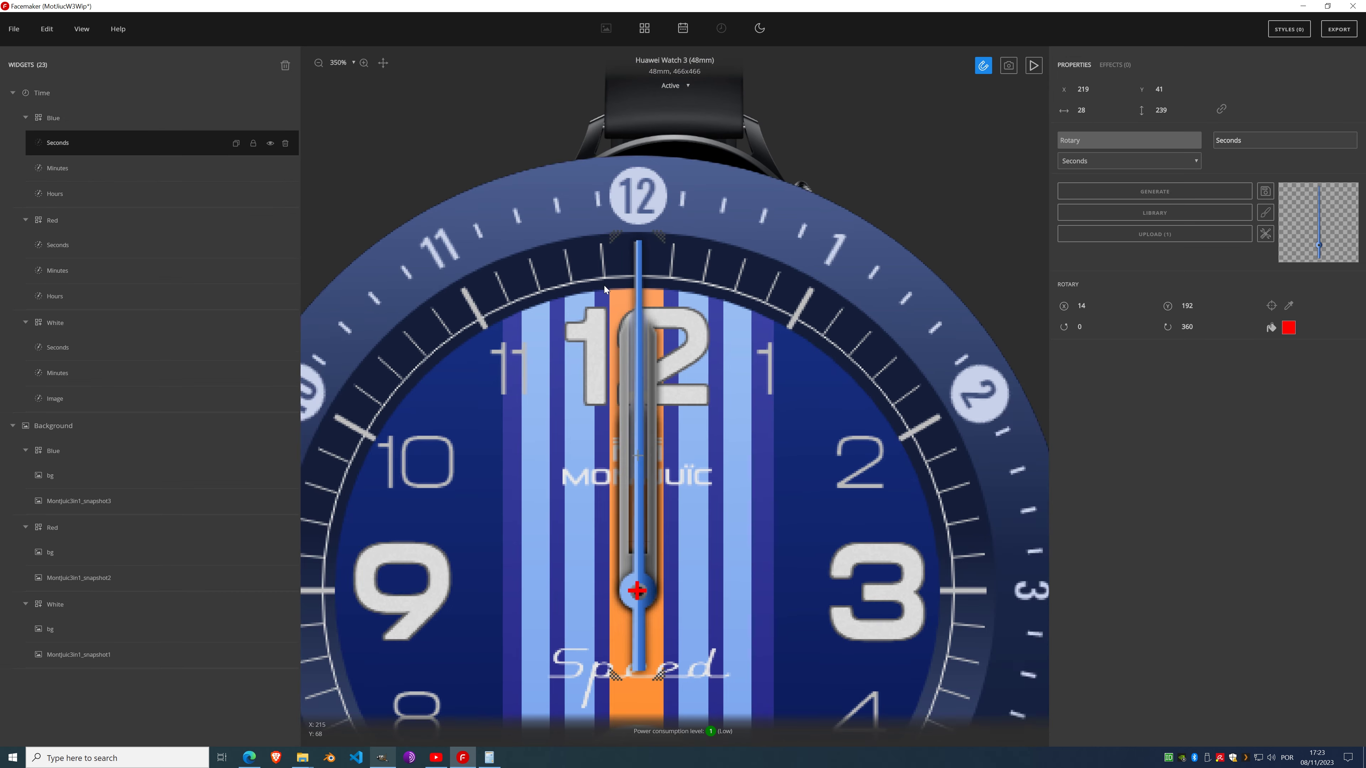
left_click(1028, 69)
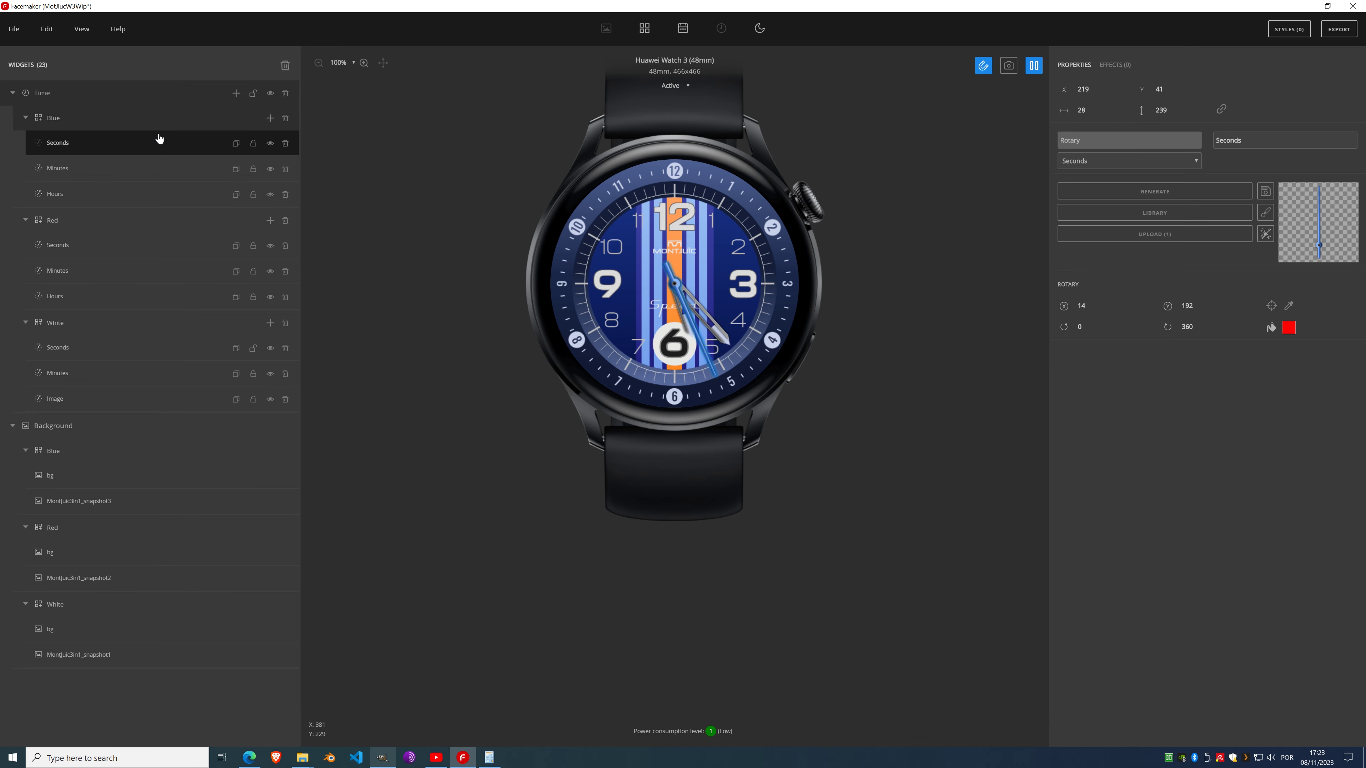
Step: Collapse the Blue, Red and White style groups under Time and Background, and stop the watch face preview
left_click(25, 118)
left_click(25, 144)
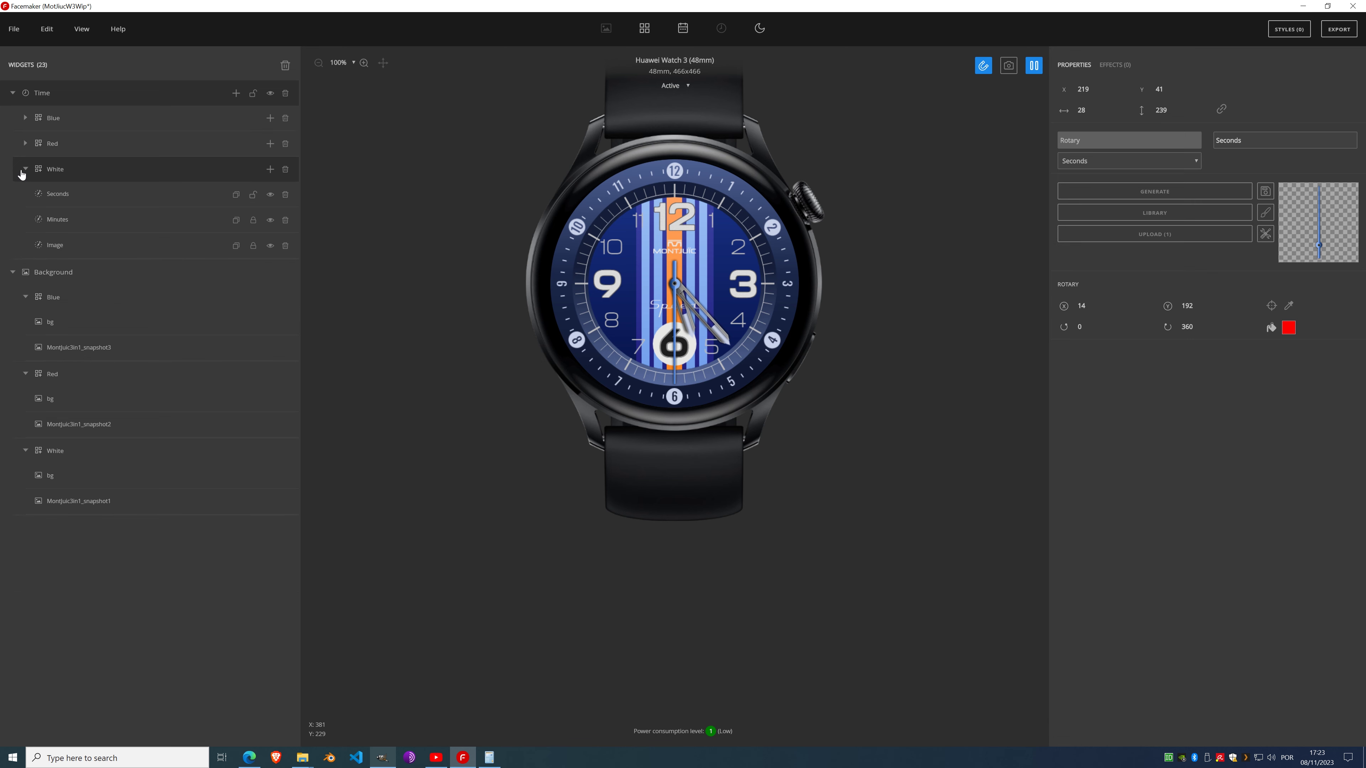
left_click(24, 169)
left_click(25, 169)
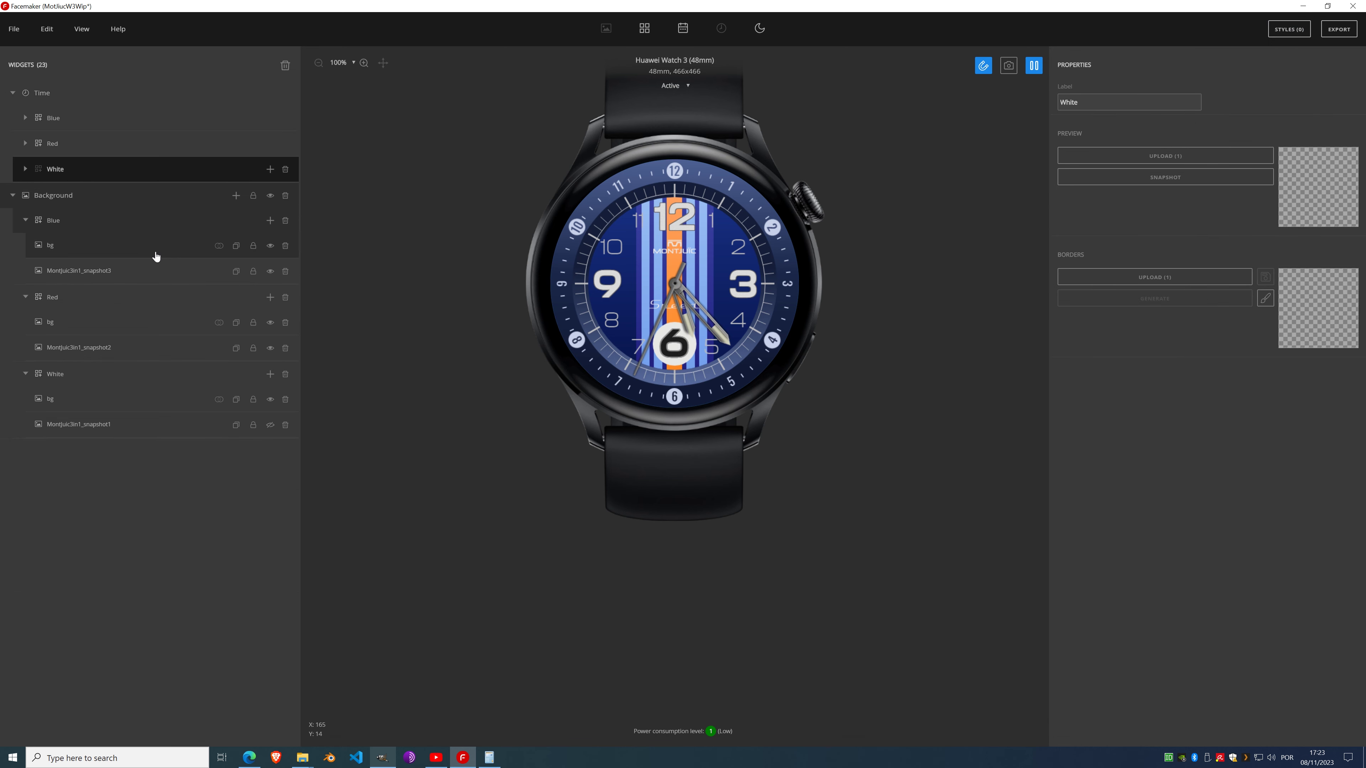
left_click(25, 220)
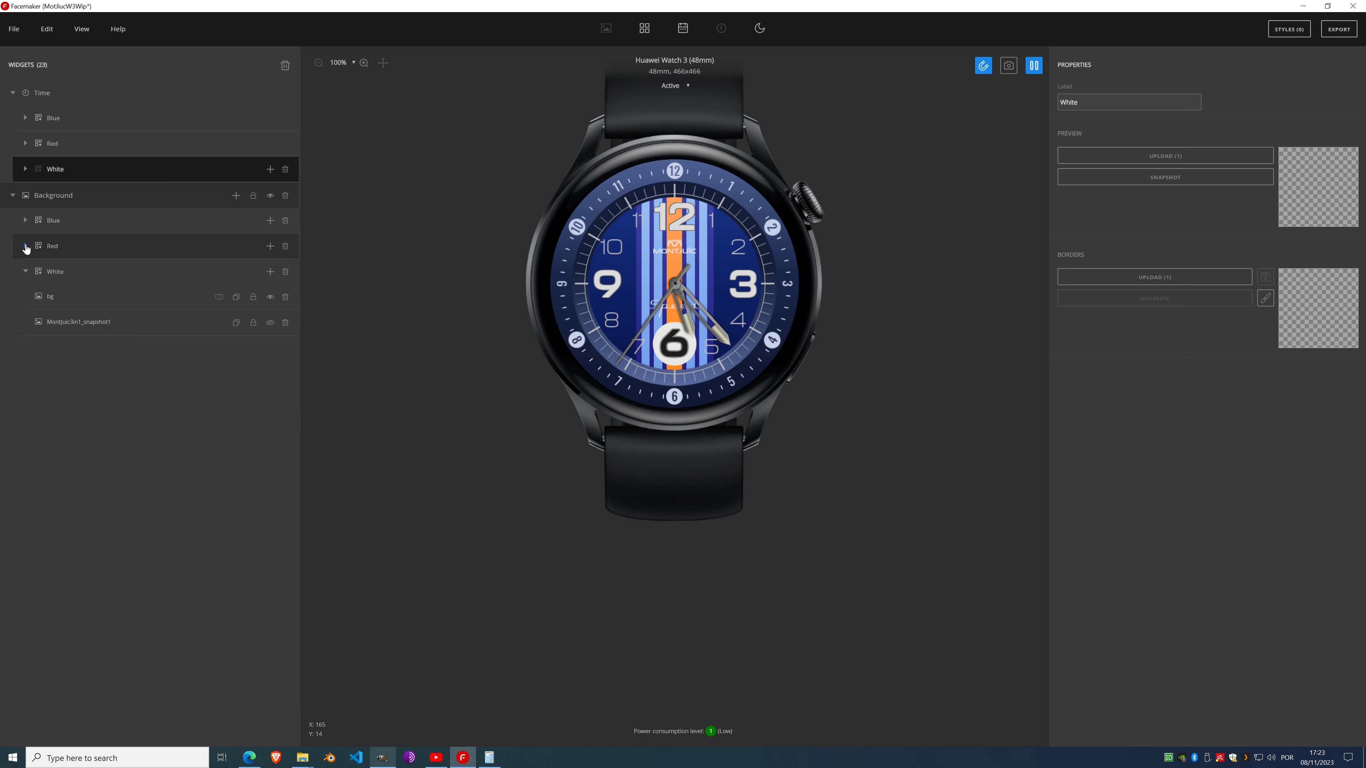
left_click(25, 246)
left_click(25, 271)
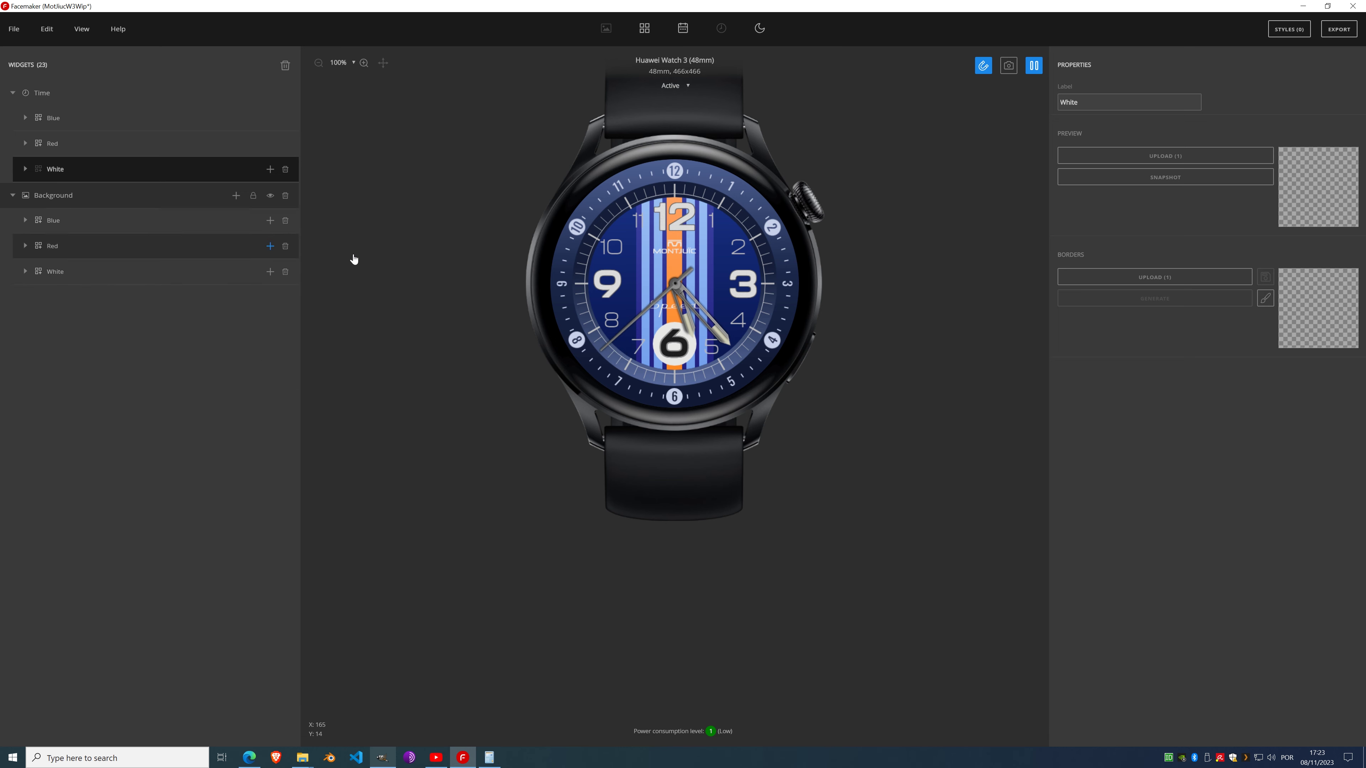
left_click(1034, 65)
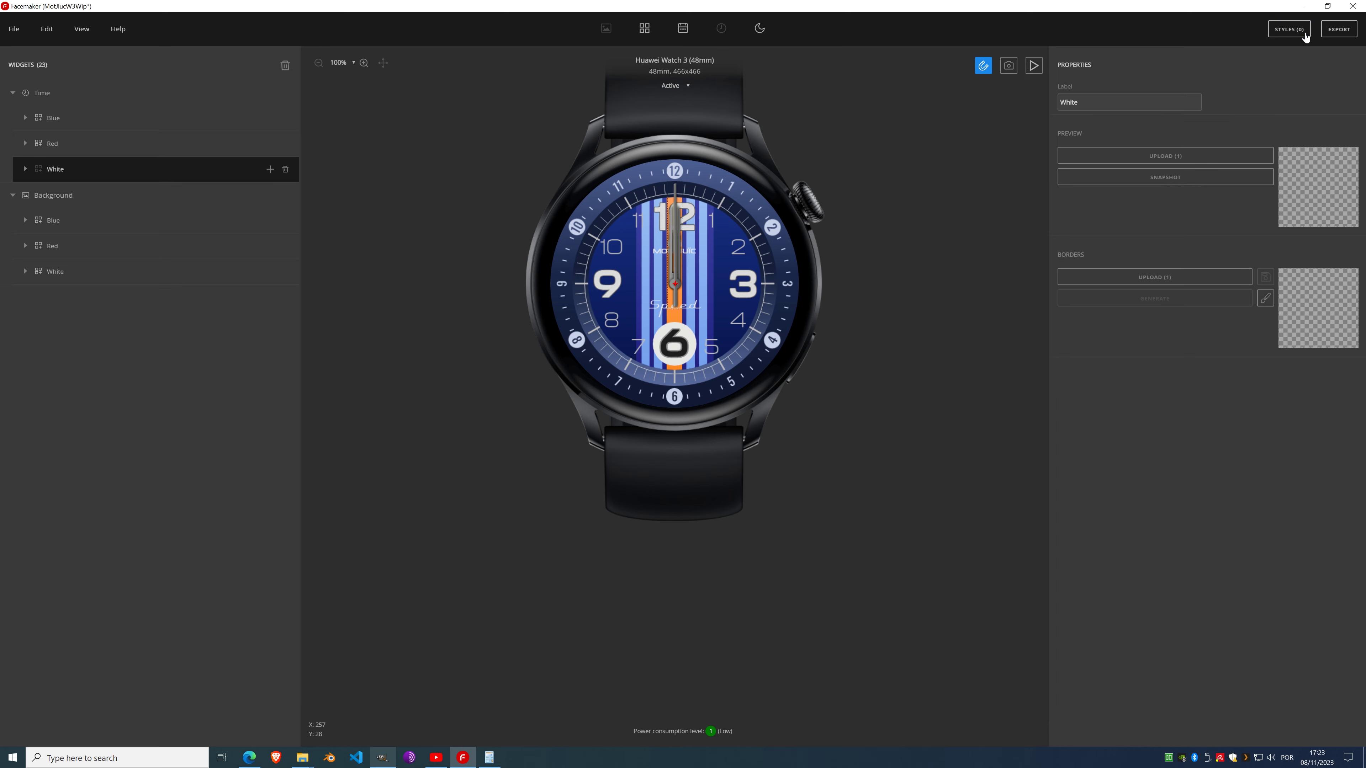
Step: Create a style named White in the styles editor and enable the White group for both Time and Background
left_click(1290, 32)
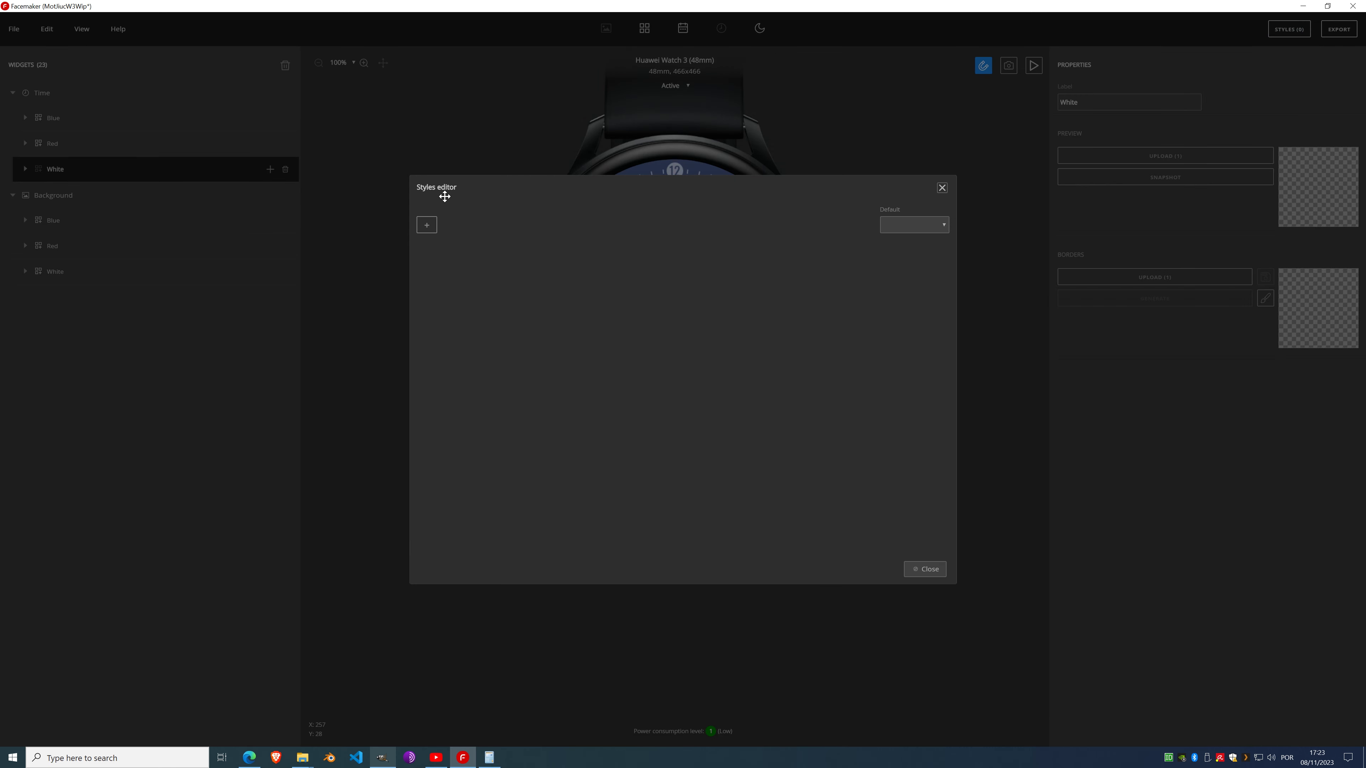
left_click_drag(536, 197, 557, 250)
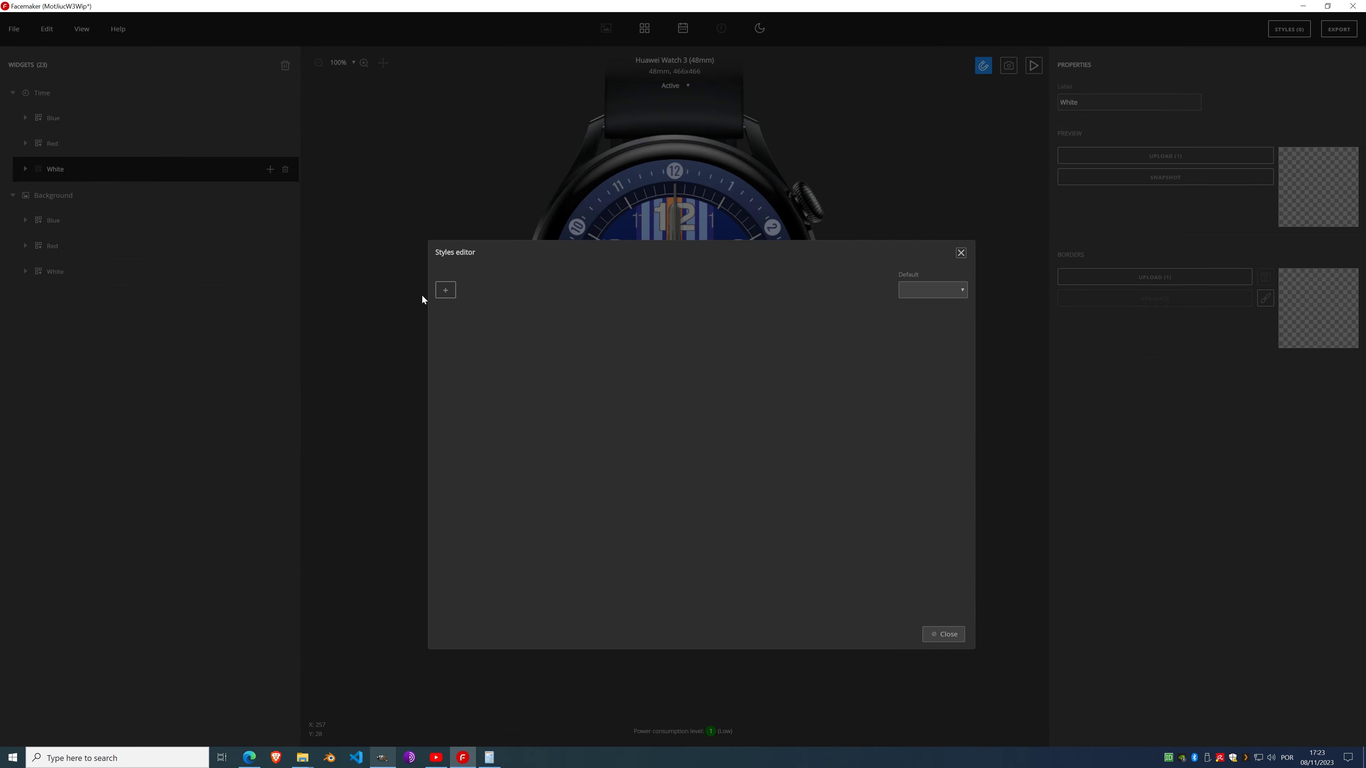
left_click(446, 291)
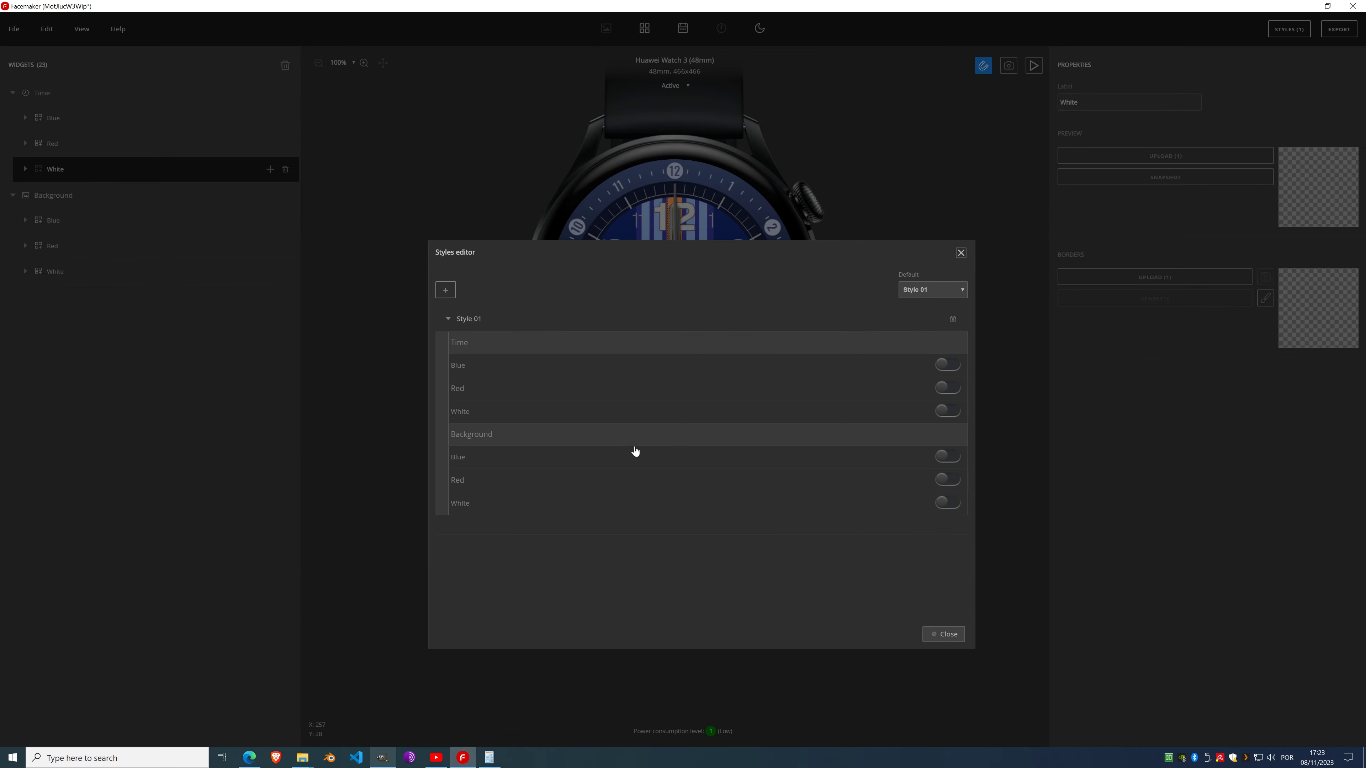
double_click(473, 319)
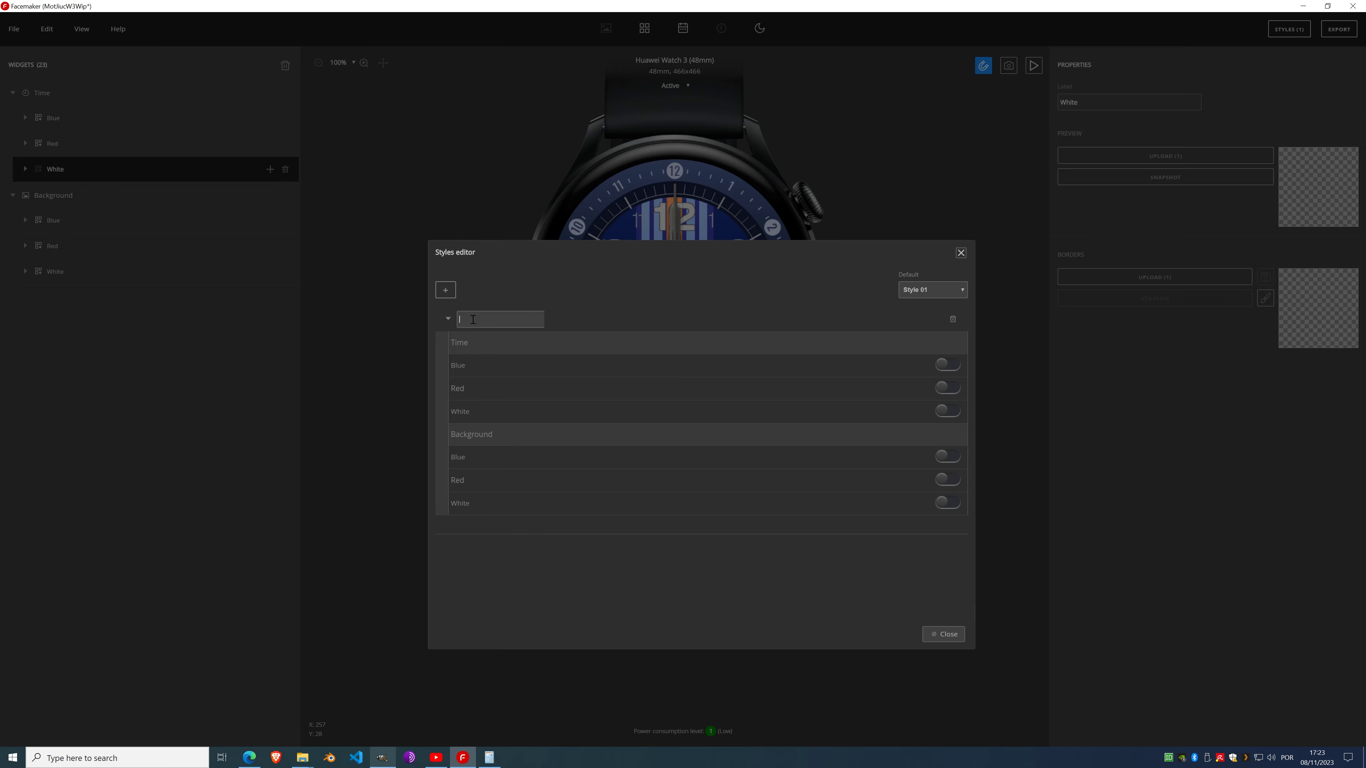
key("Return")
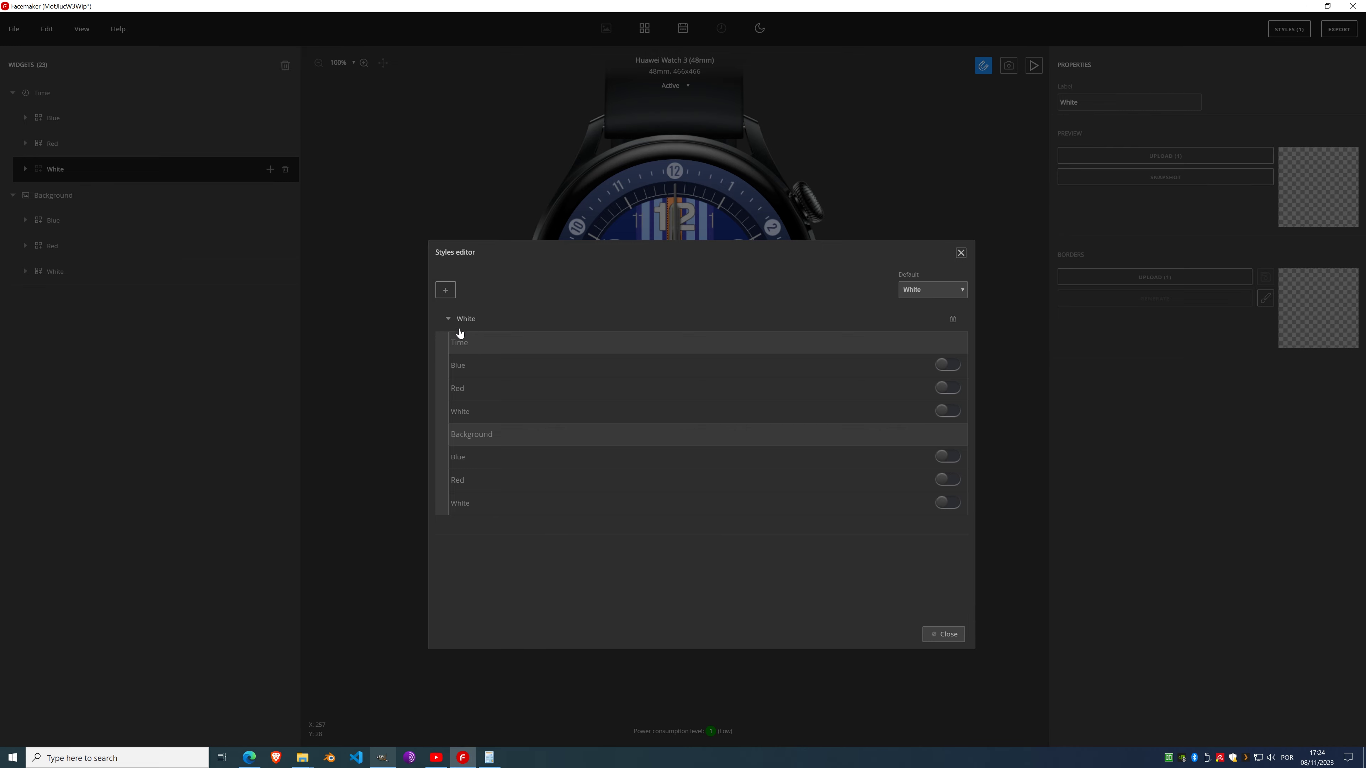
left_click(942, 504)
left_click(950, 415)
left_click(448, 319)
Step: Add a second style named Red and enable the Red group for both Time and Background
left_click(445, 291)
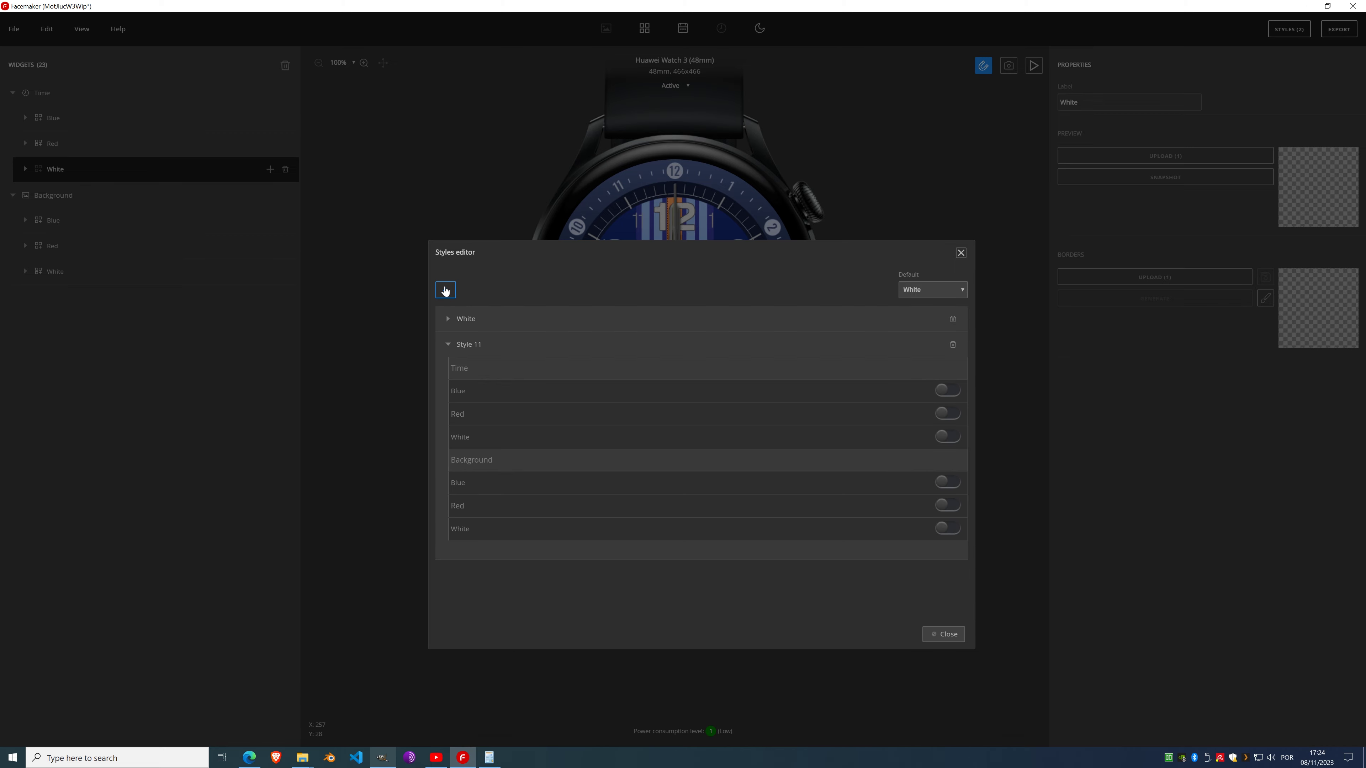
double_click(475, 347)
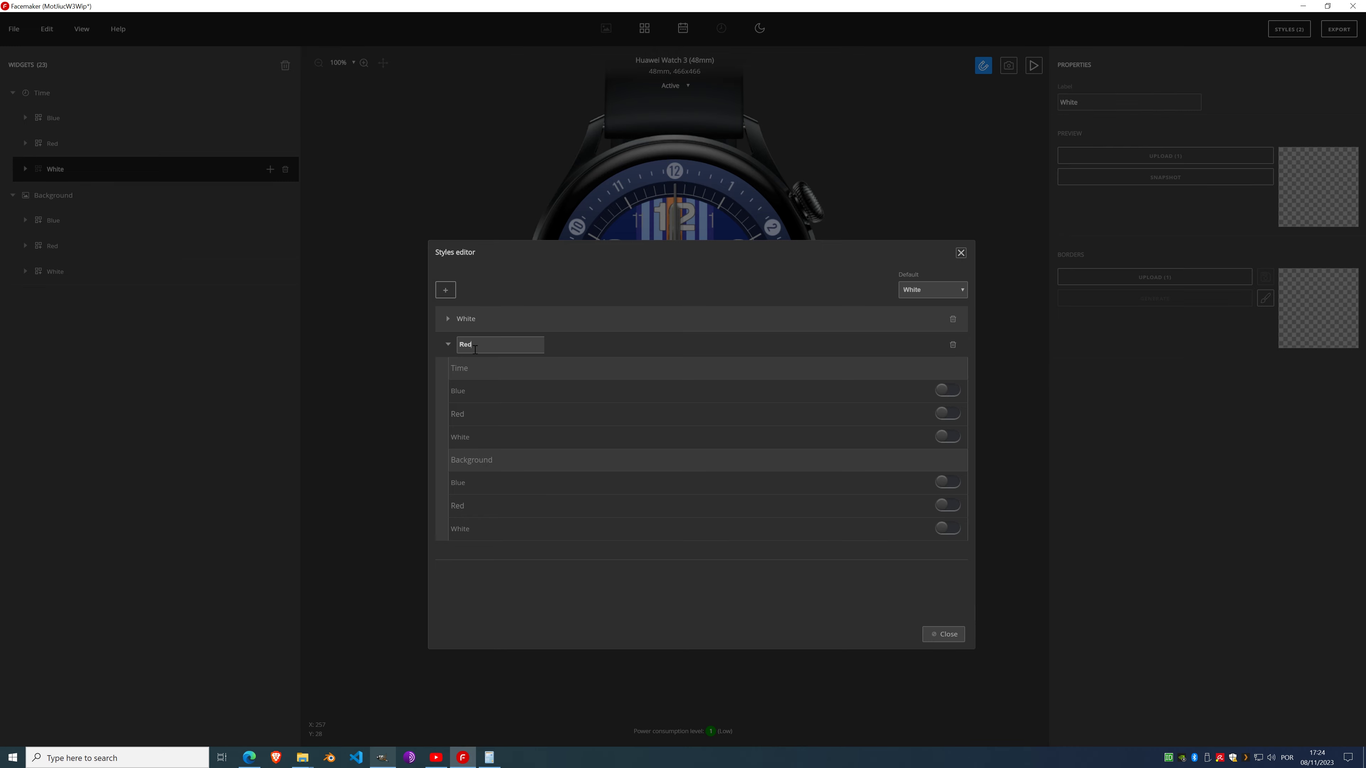
key("Return")
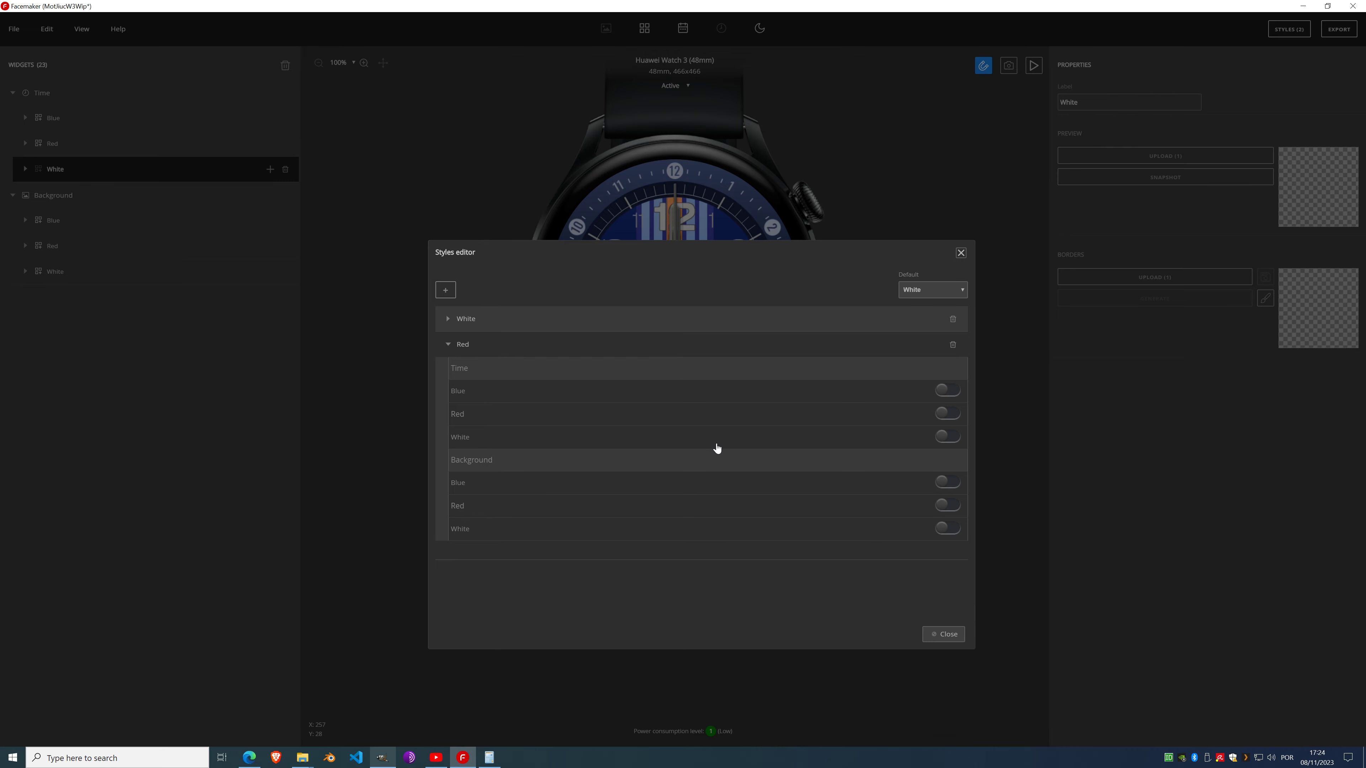
left_click(951, 509)
left_click(952, 415)
left_click(448, 345)
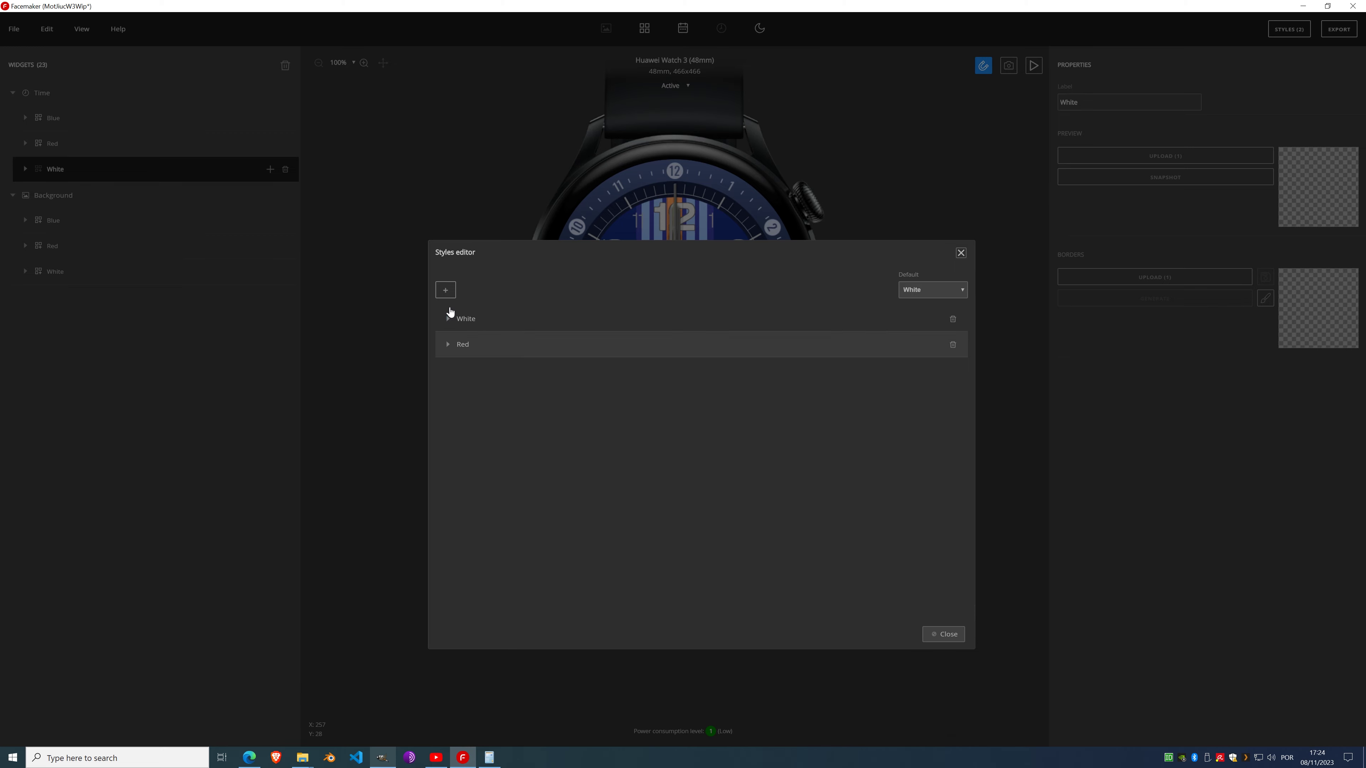
Step: Add a third style named Blue and enable the Blue group for both Time and Background
left_click(445, 290)
double_click(475, 370)
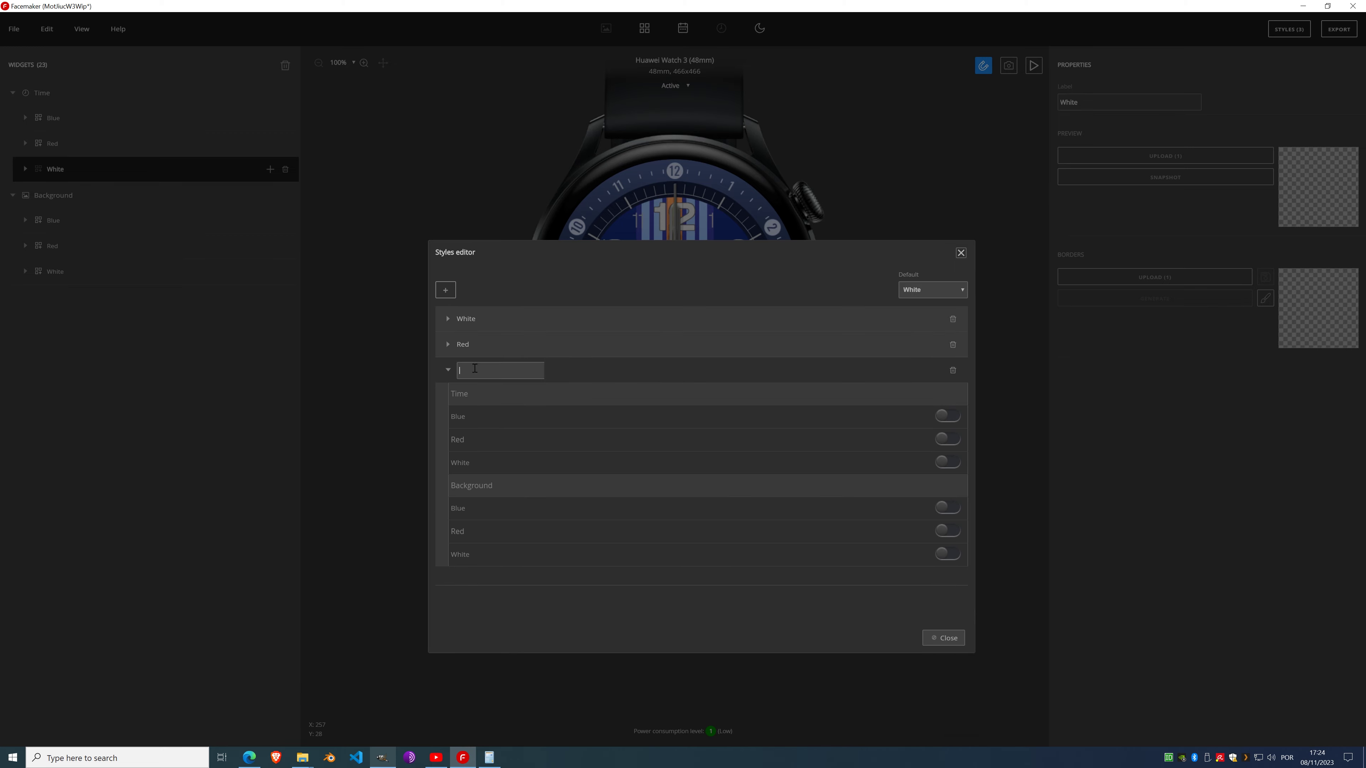
key("Return")
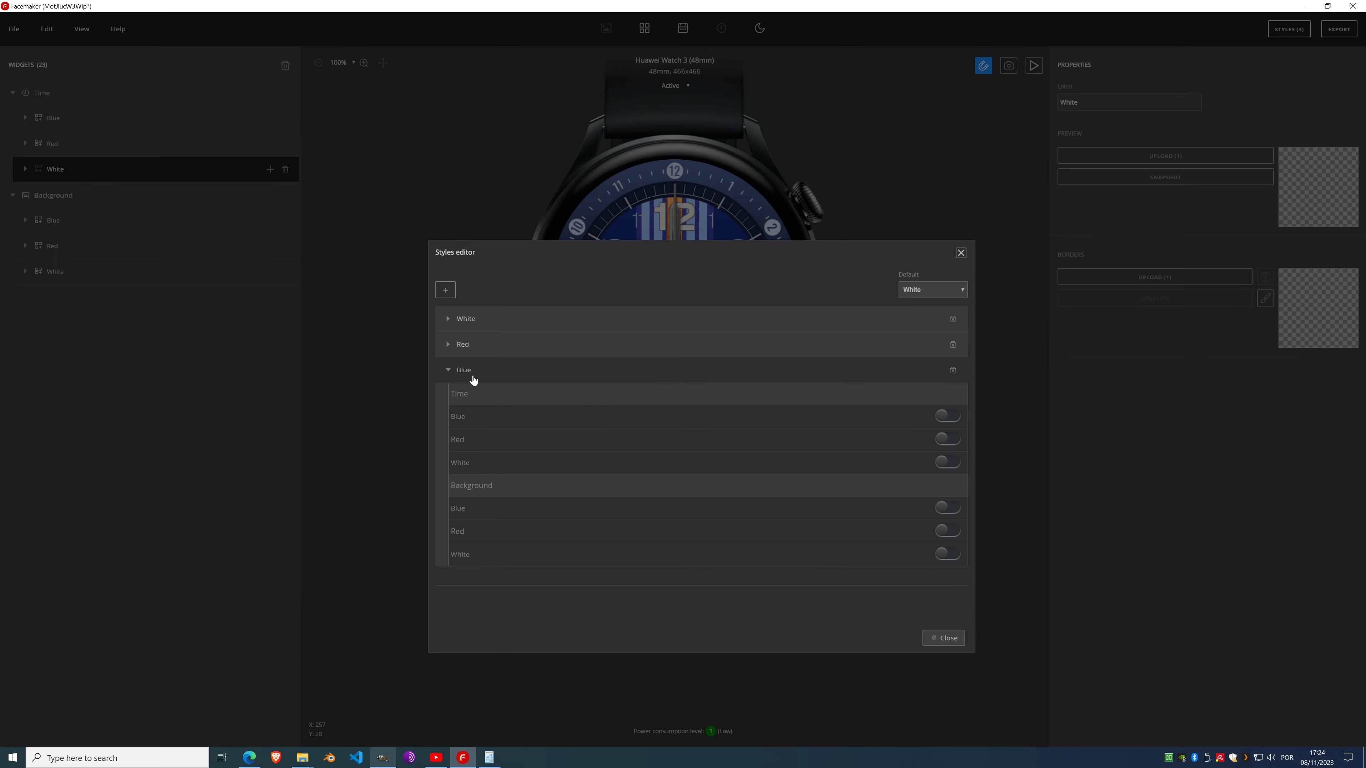
left_click(946, 508)
left_click(951, 417)
left_click(451, 371)
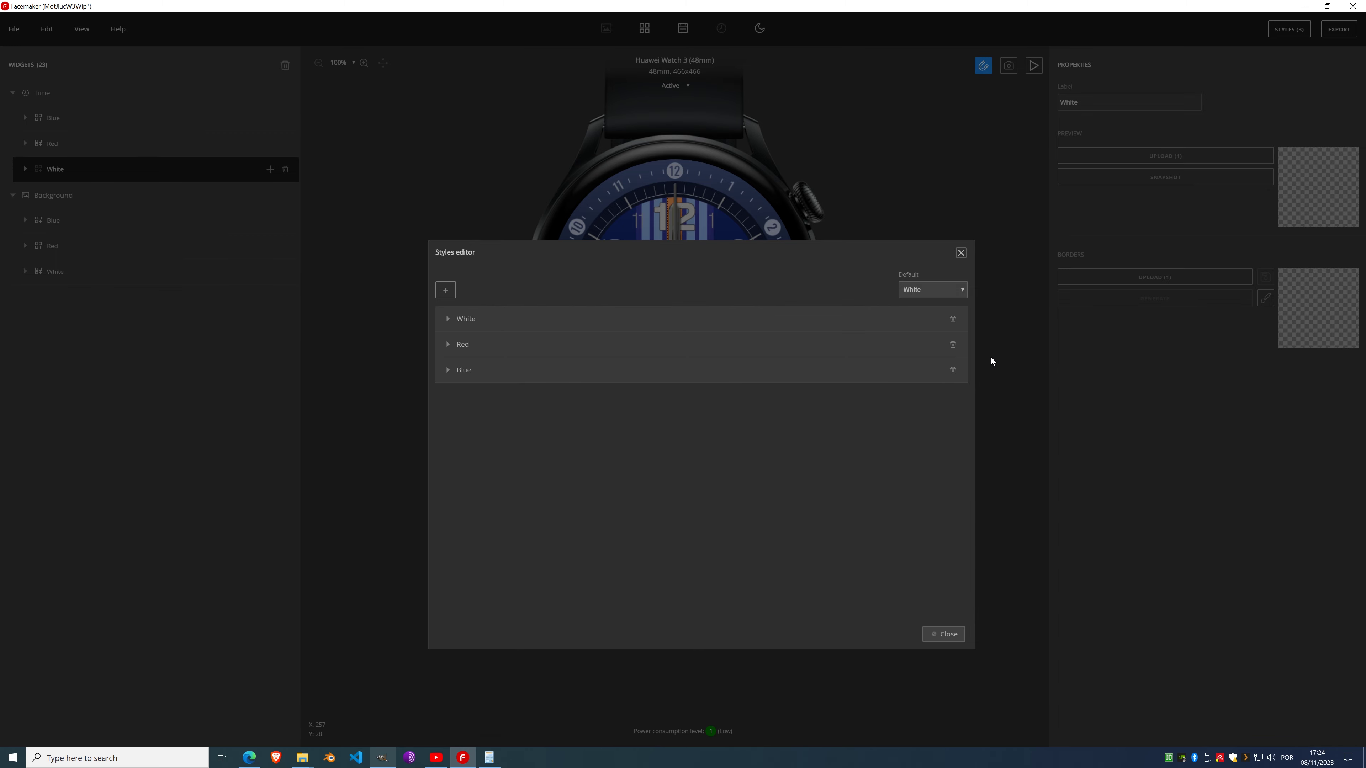
Step: Choose White as the default style, close the styles editor and save the project
left_click(944, 291)
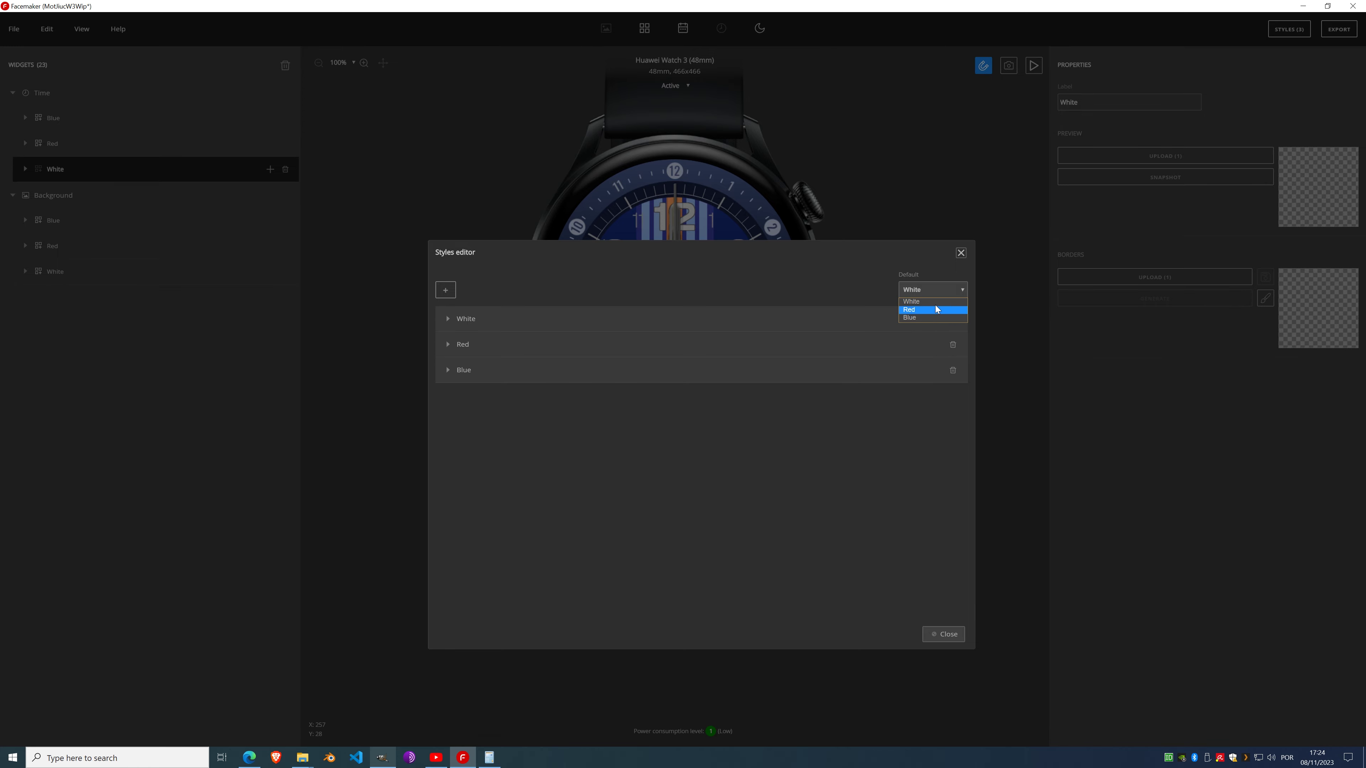
left_click(921, 303)
left_click(955, 633)
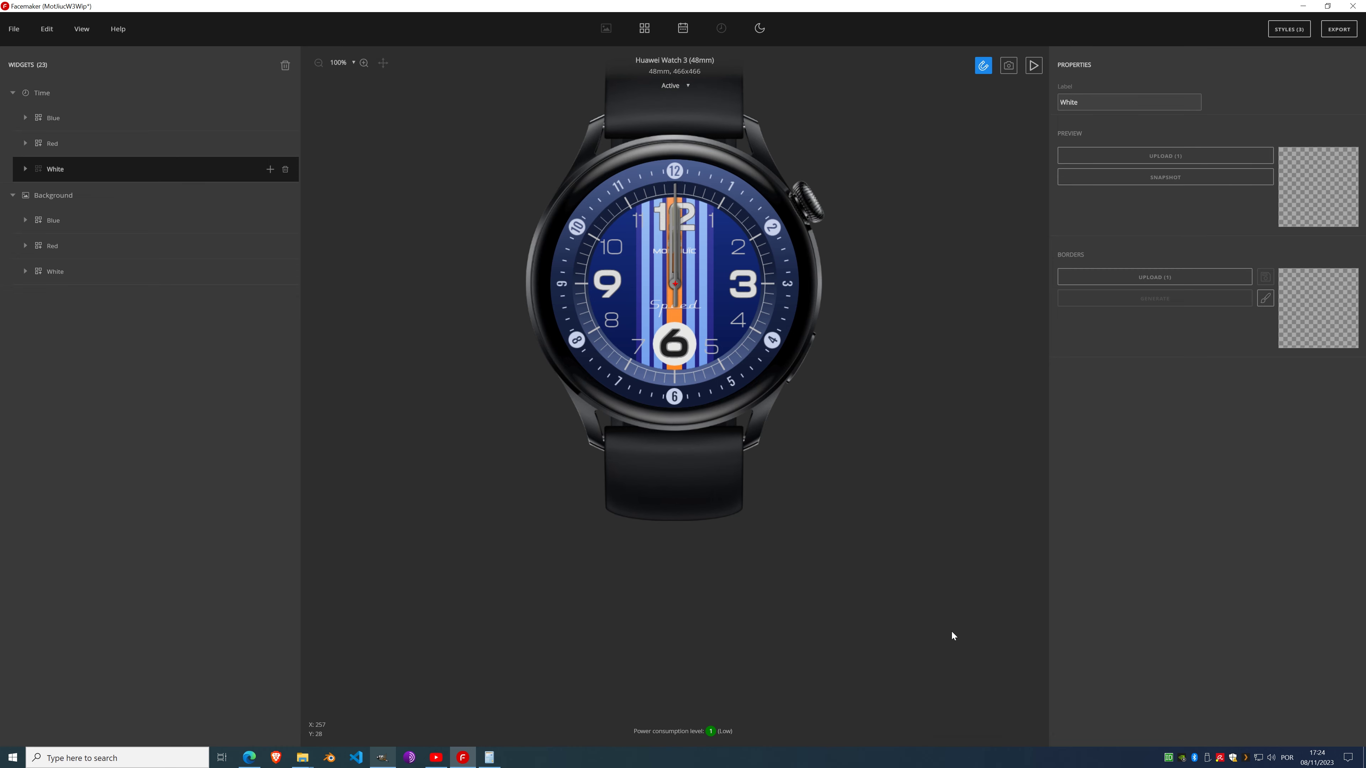
left_click(14, 29)
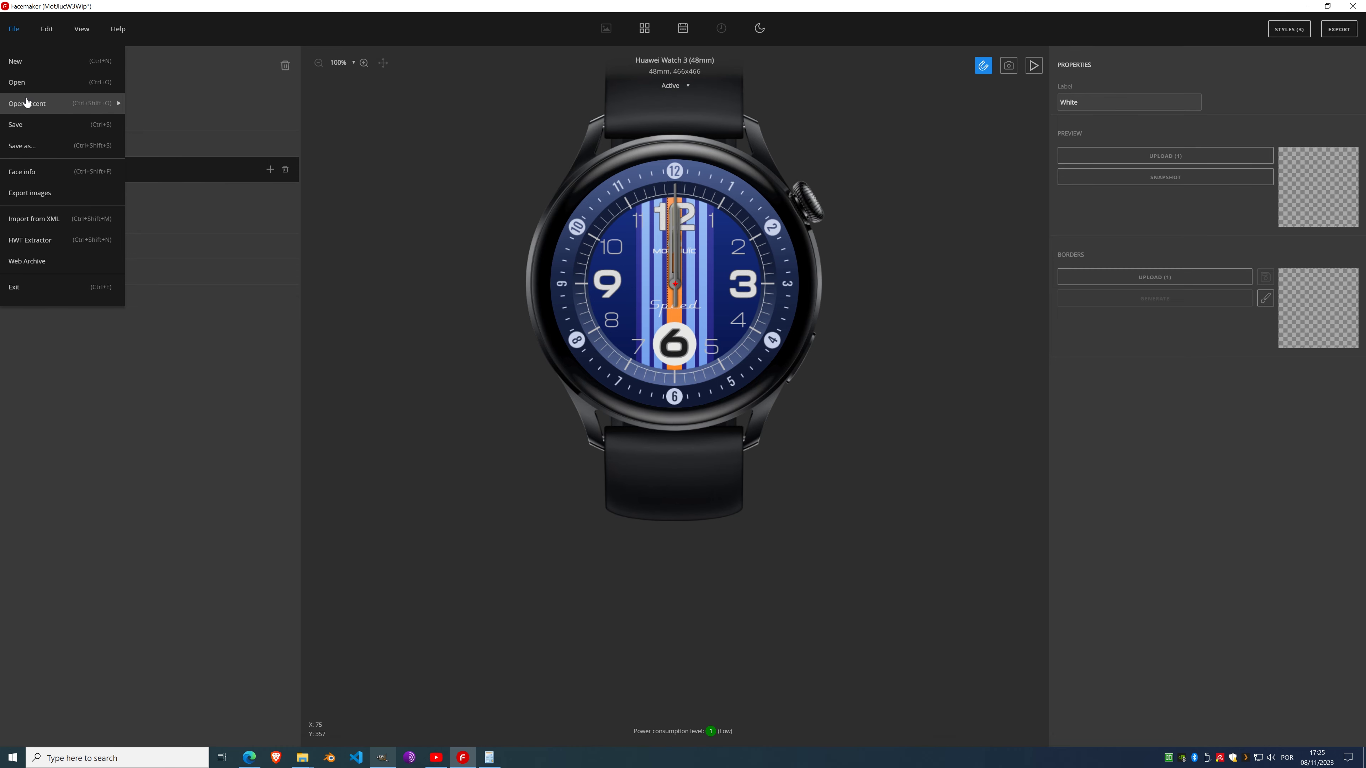
left_click(26, 124)
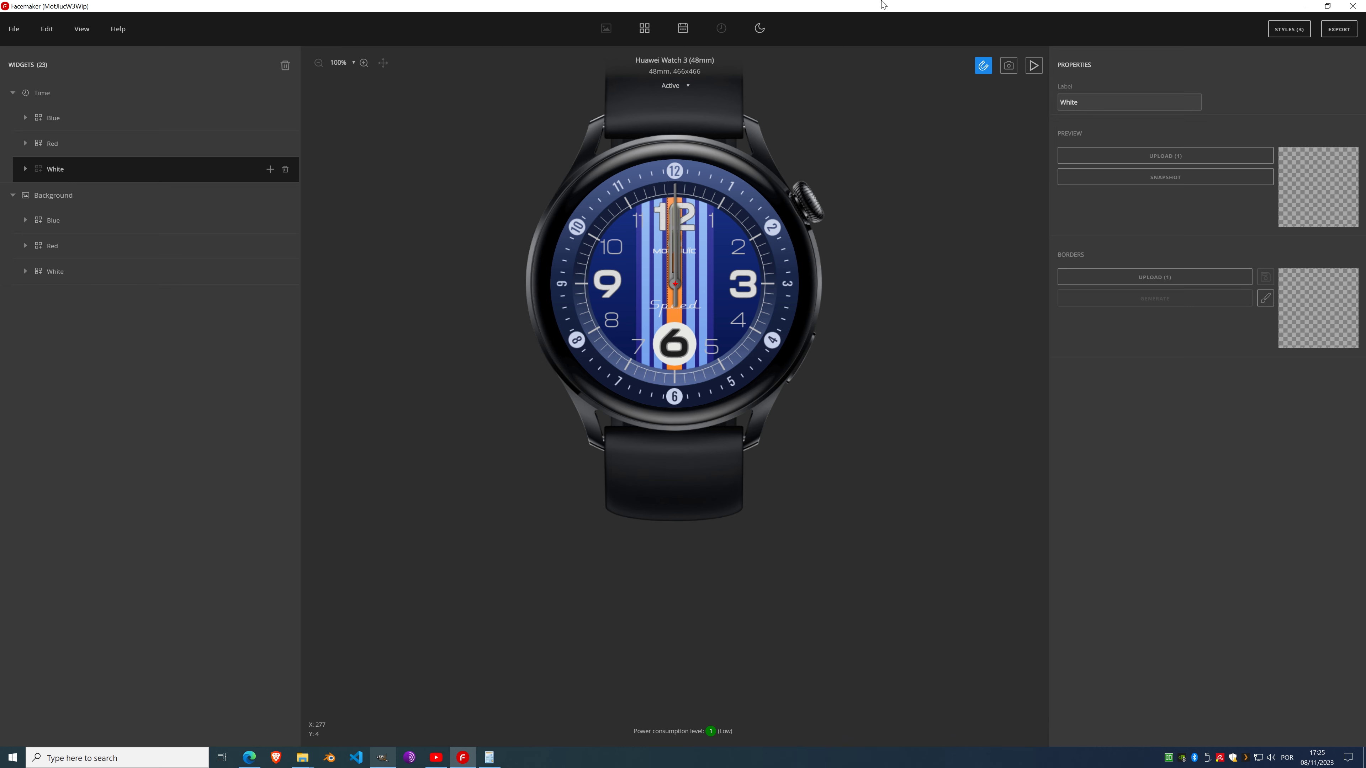
Step: Play the watch face preview, switch the watch model variant to Elite, and stop the preview
left_click(1037, 71)
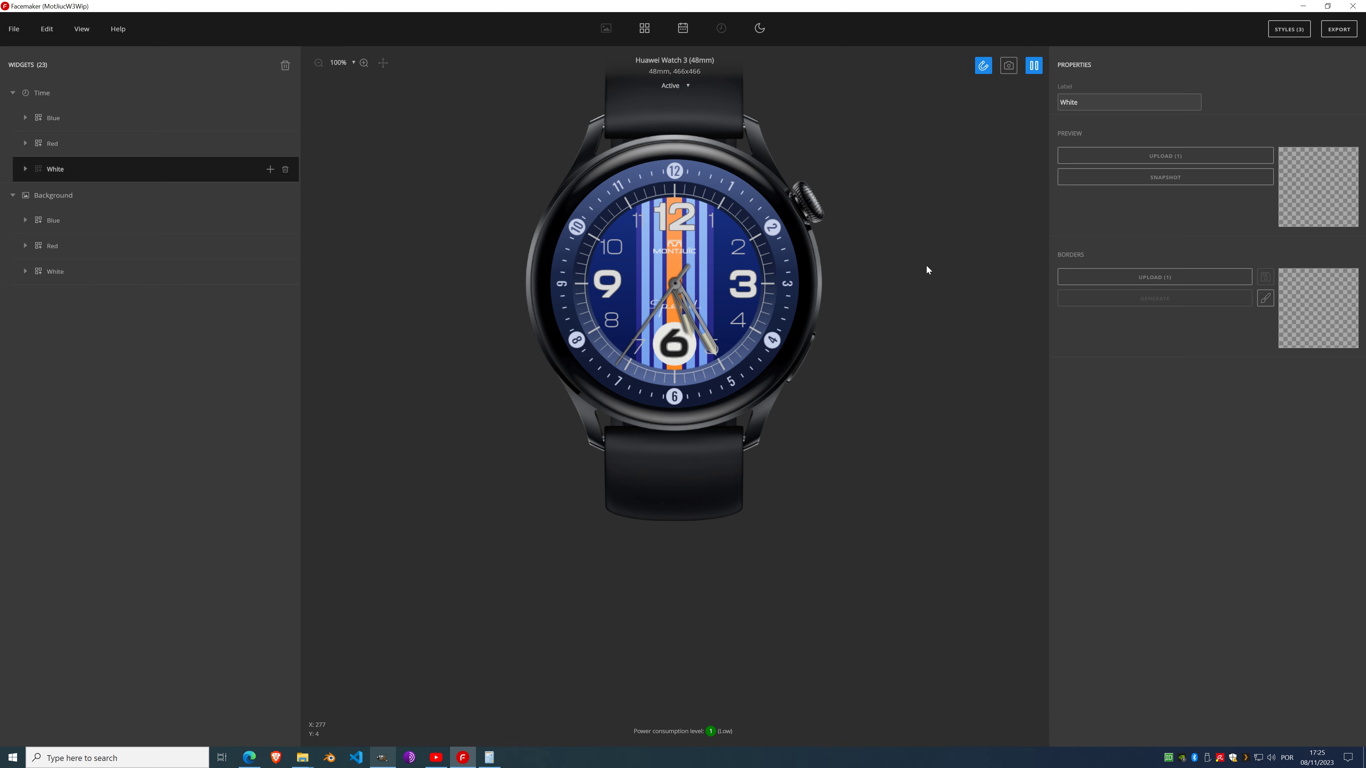
left_click(682, 107)
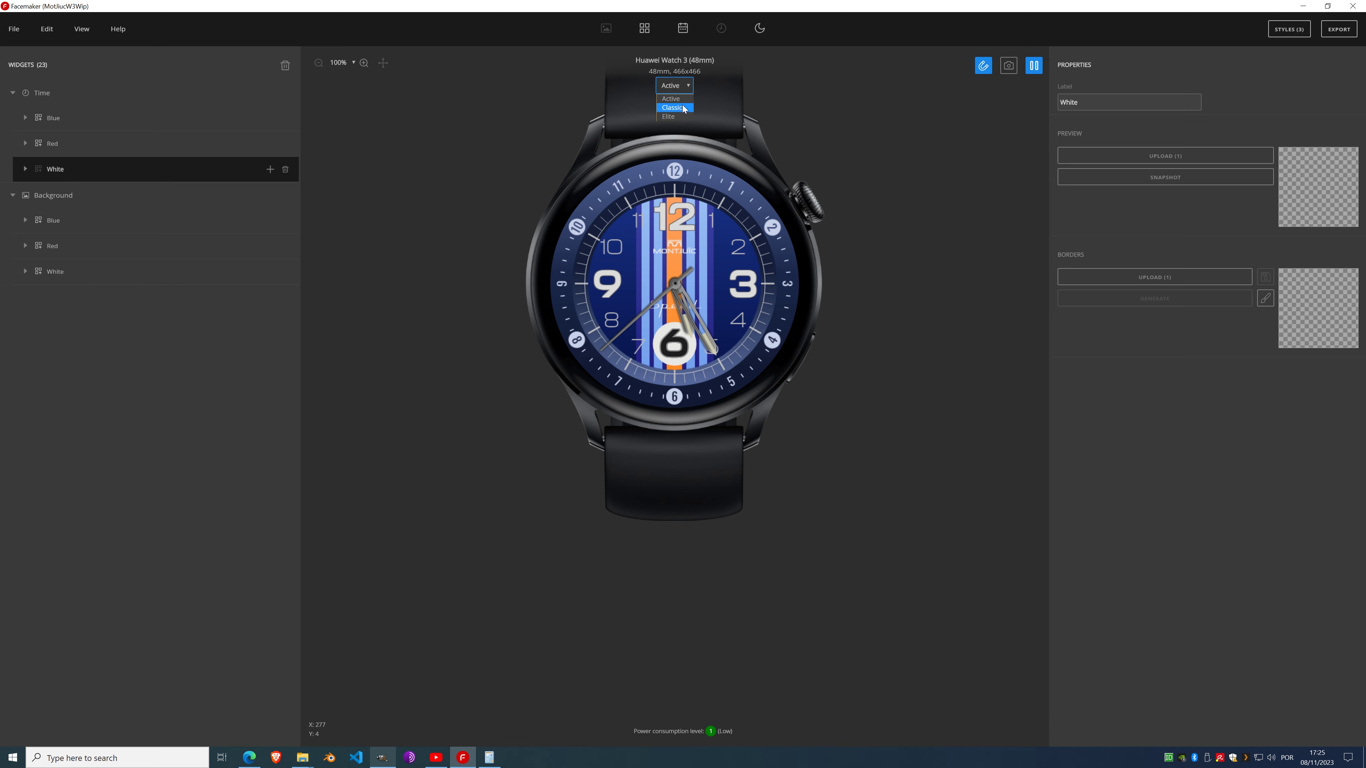
left_click(683, 86)
left_click(684, 115)
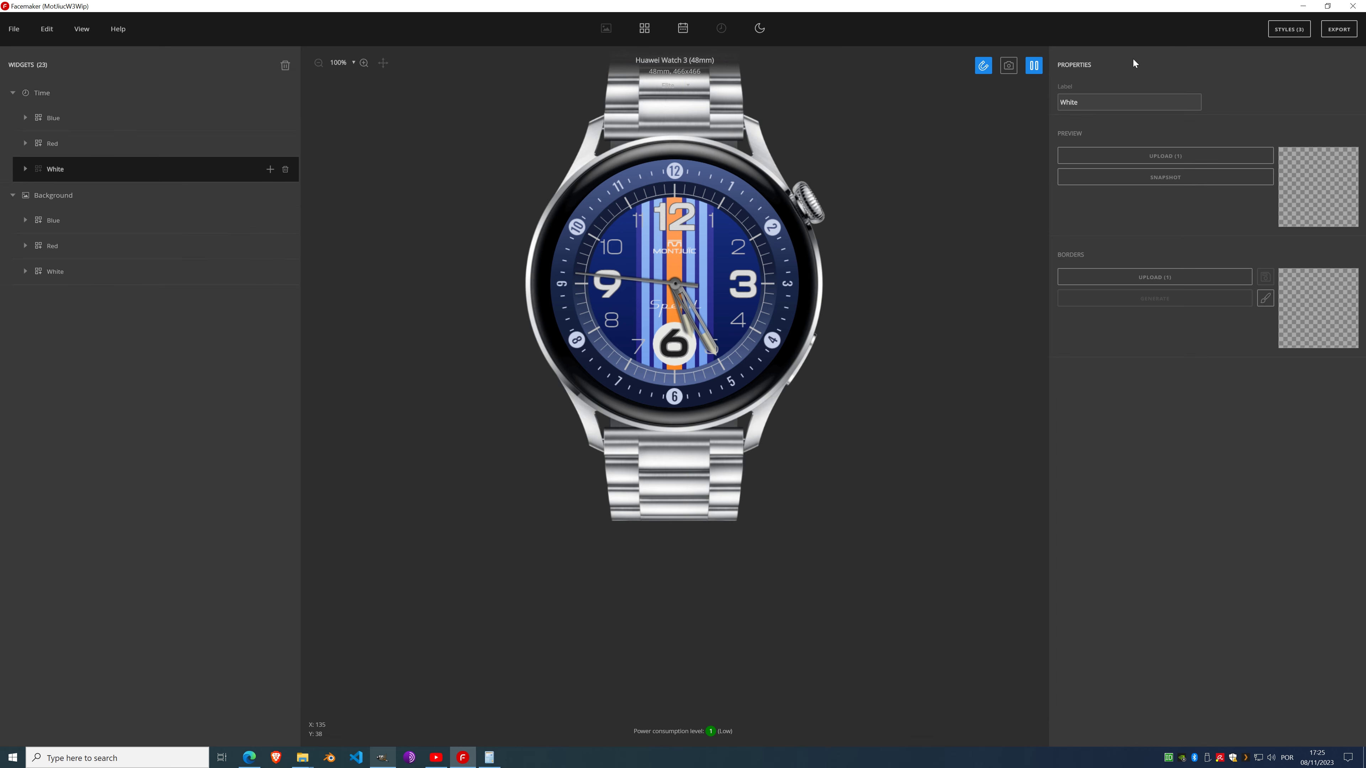
left_click(1034, 66)
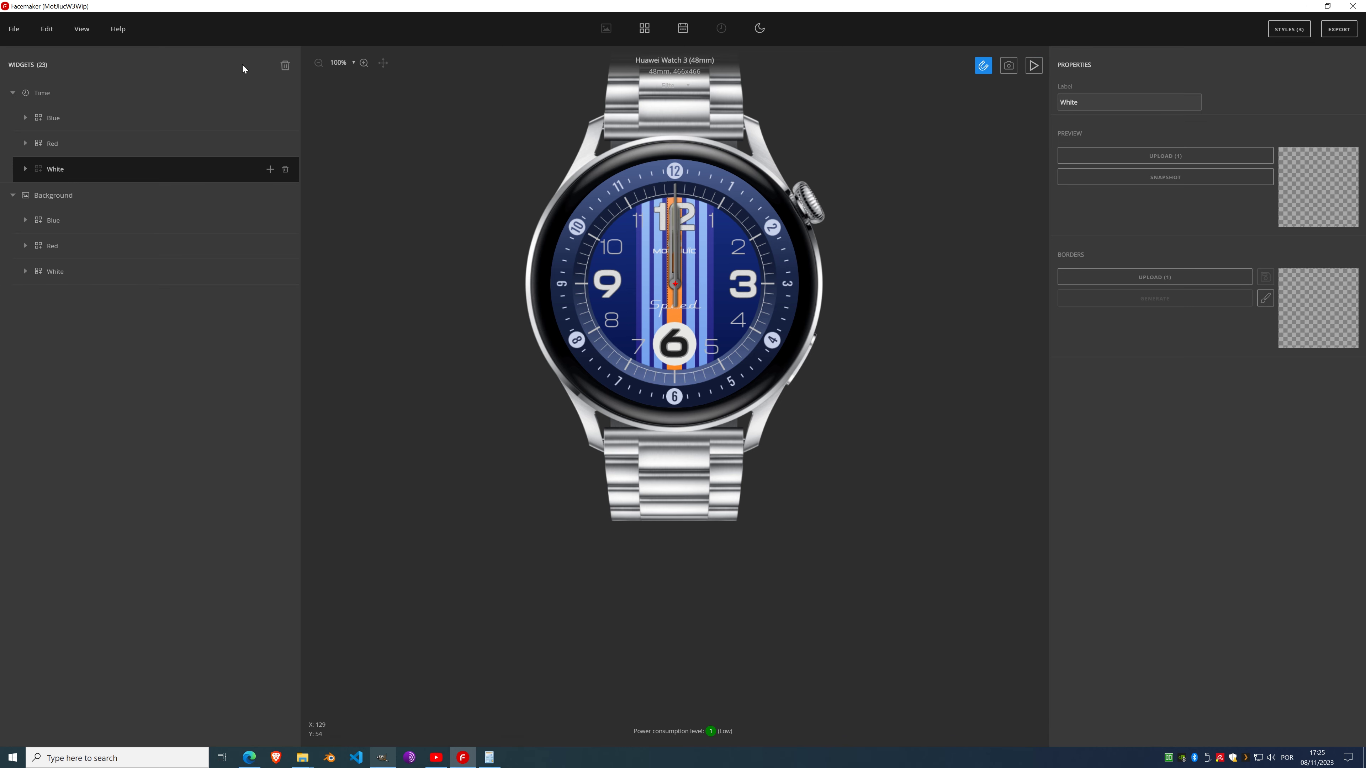
left_click(683, 30)
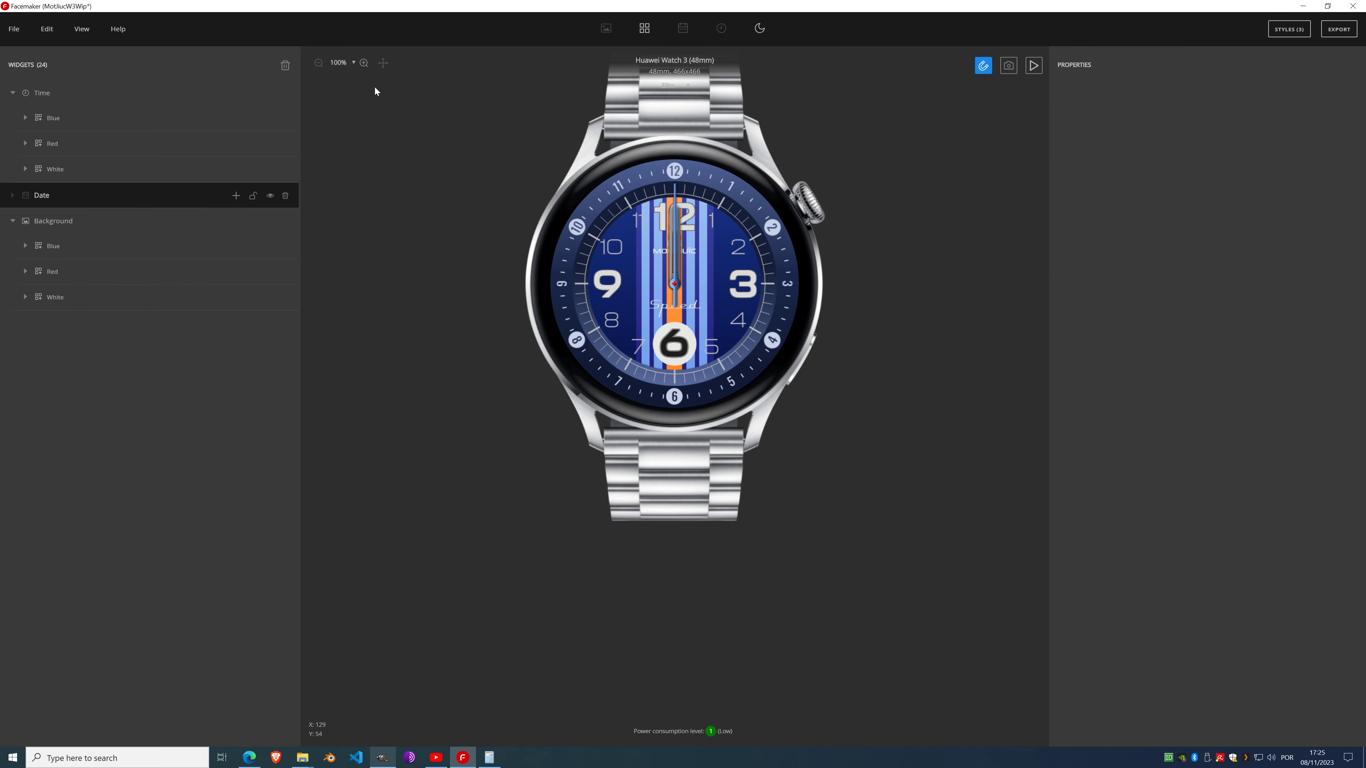
left_click(235, 196)
left_click(284, 198)
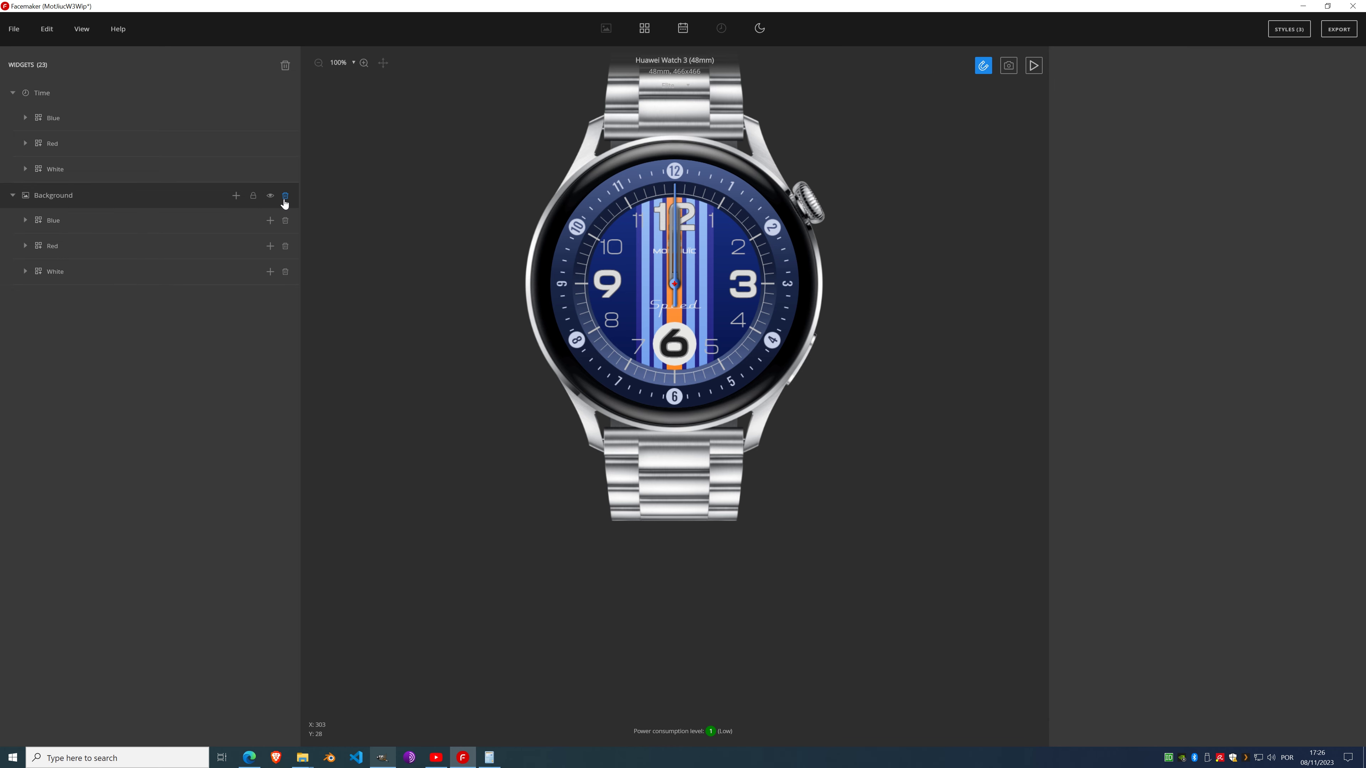